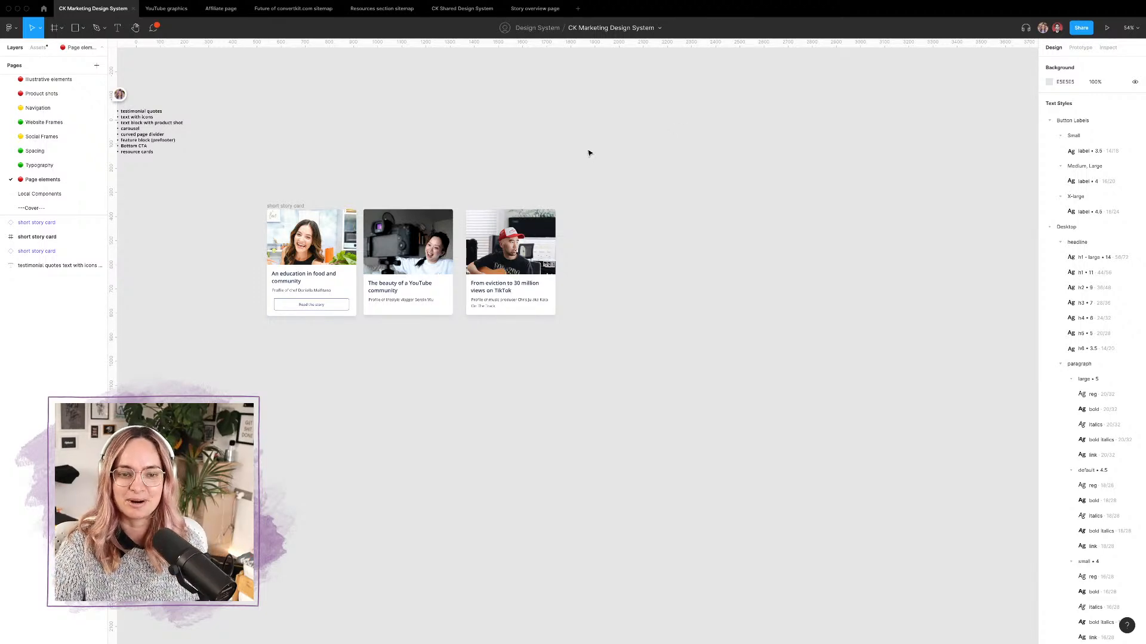
Step: Examine the short story cards in the design system and how they are used in the Story overview page layouts
{"action": "scroll", "coordinate": [440, 210], "scroll_direction": "up", "scroll_amount": 5}
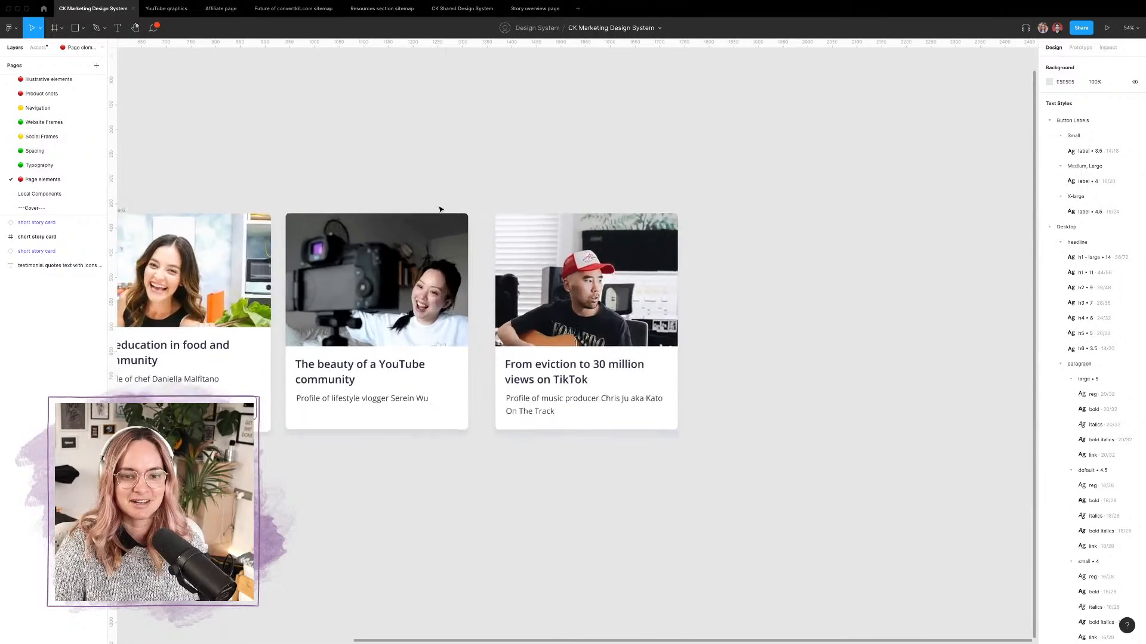
{"action": "scroll", "coordinate": [440, 210], "scroll_direction": "left", "scroll_amount": 3}
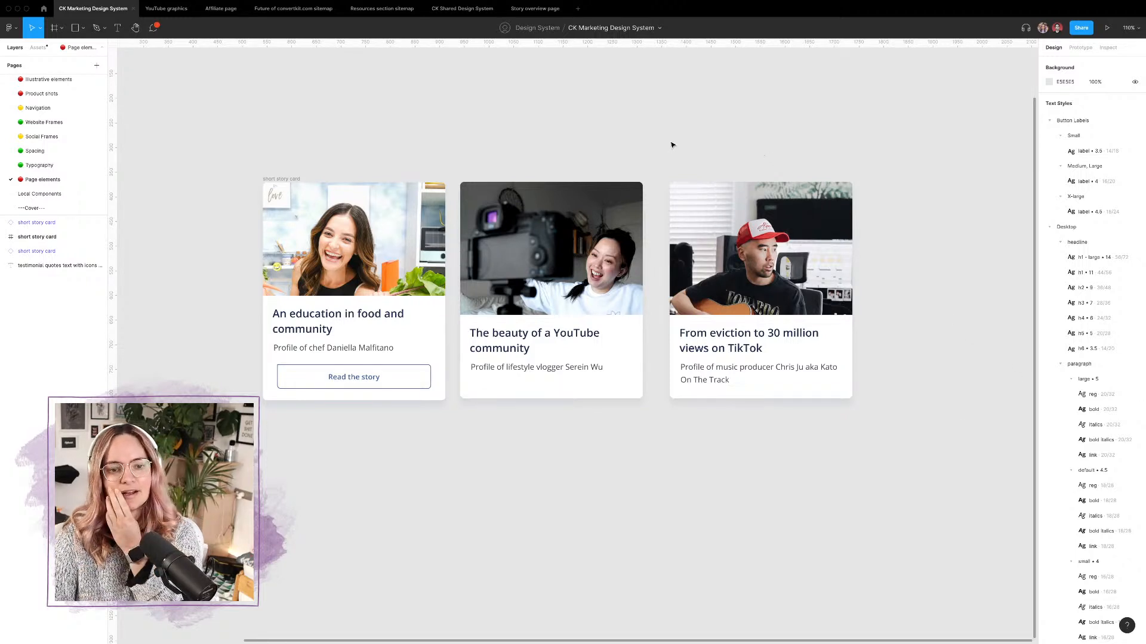
{"action": "left_click", "coordinate": [540, 15]}
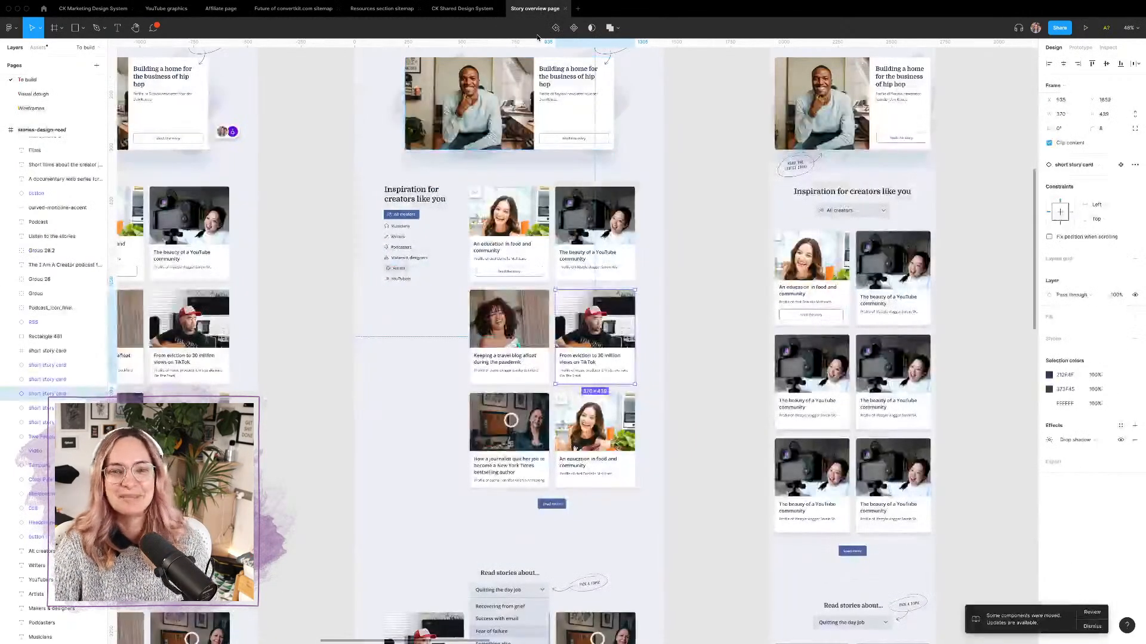
{"action": "scroll", "coordinate": [632, 173], "scroll_direction": "up", "scroll_amount": 3}
{"action": "scroll", "coordinate": [633, 173], "scroll_direction": "down", "scroll_amount": 4}
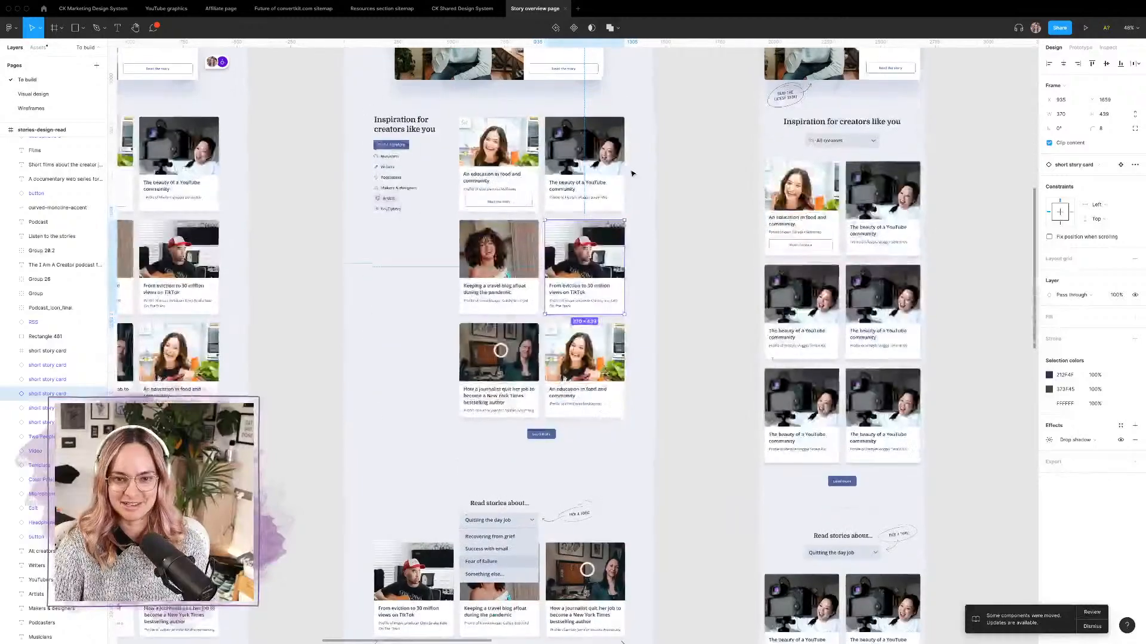
{"action": "scroll", "coordinate": [632, 173], "scroll_direction": "up", "scroll_amount": 4}
{"action": "left_click", "coordinate": [690, 256]}
{"action": "scroll", "coordinate": [690, 258], "scroll_direction": "down", "scroll_amount": 1}
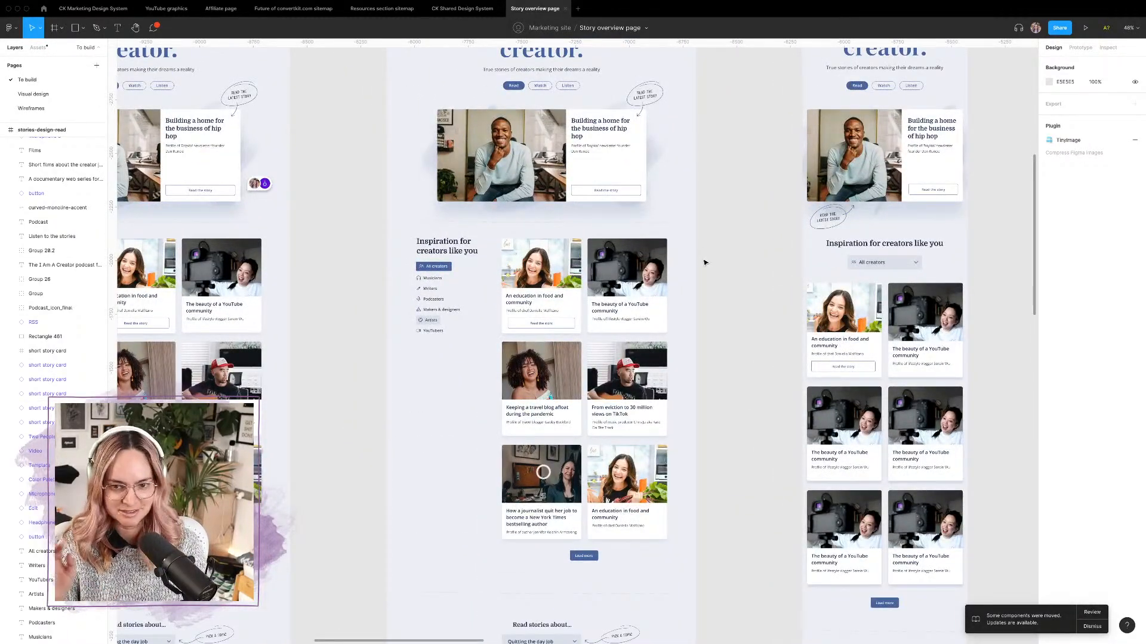
{"action": "left_click", "coordinate": [666, 251]}
{"action": "scroll", "coordinate": [665, 250], "scroll_direction": "up", "scroll_amount": 3}
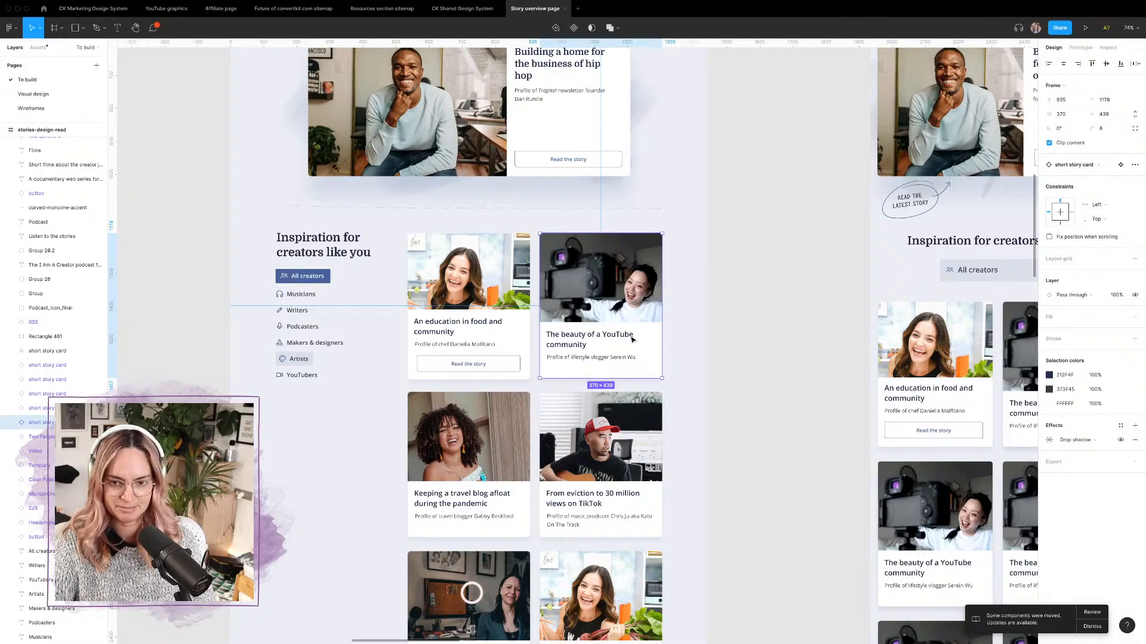
{"action": "scroll", "coordinate": [835, 397], "scroll_direction": "down", "scroll_amount": 1}
{"action": "scroll", "coordinate": [835, 397], "scroll_direction": "down", "scroll_amount": 4}
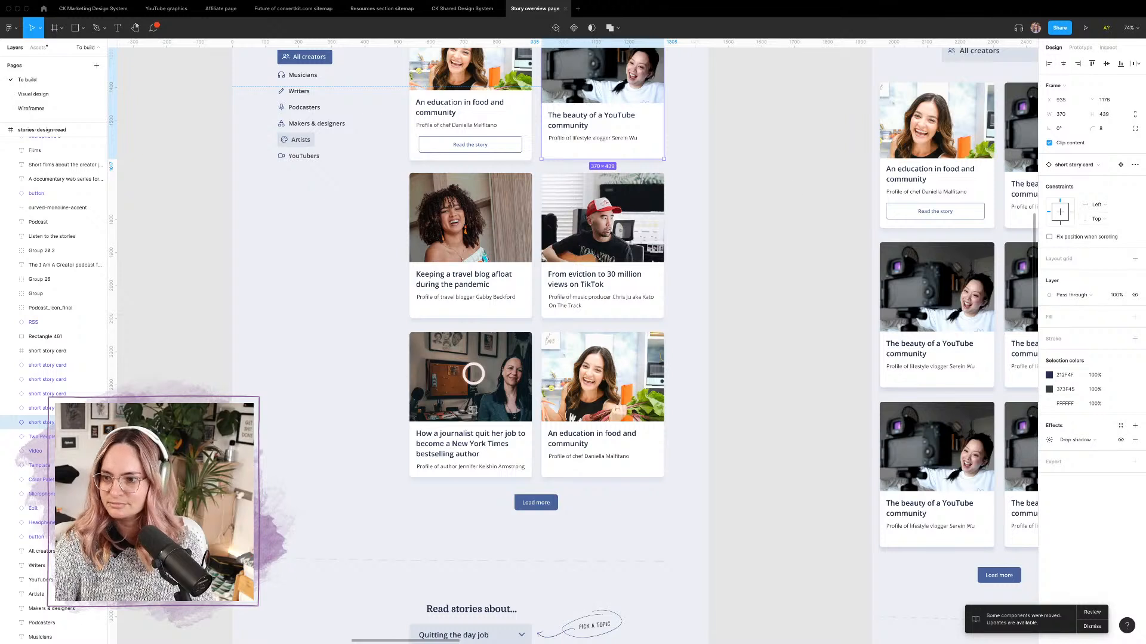
Step: Switch to Chrome and browse to the article cards on the ConvertKit blog page
{"action": "mouse_move", "coordinate": [1122, 12]}
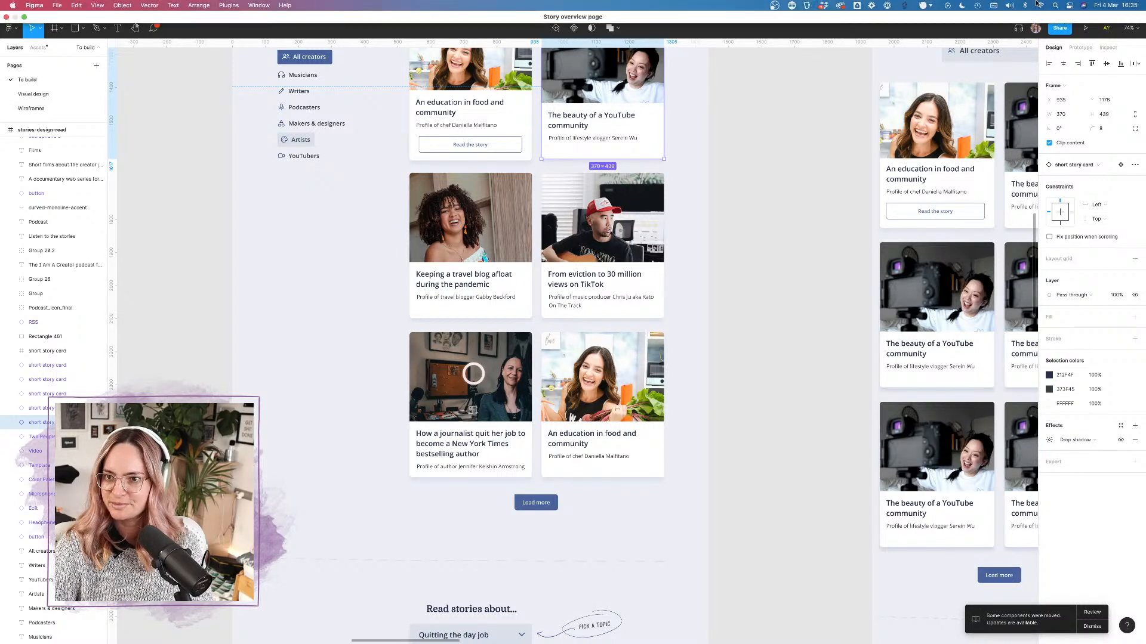
{"action": "left_click", "coordinate": [833, 98]}
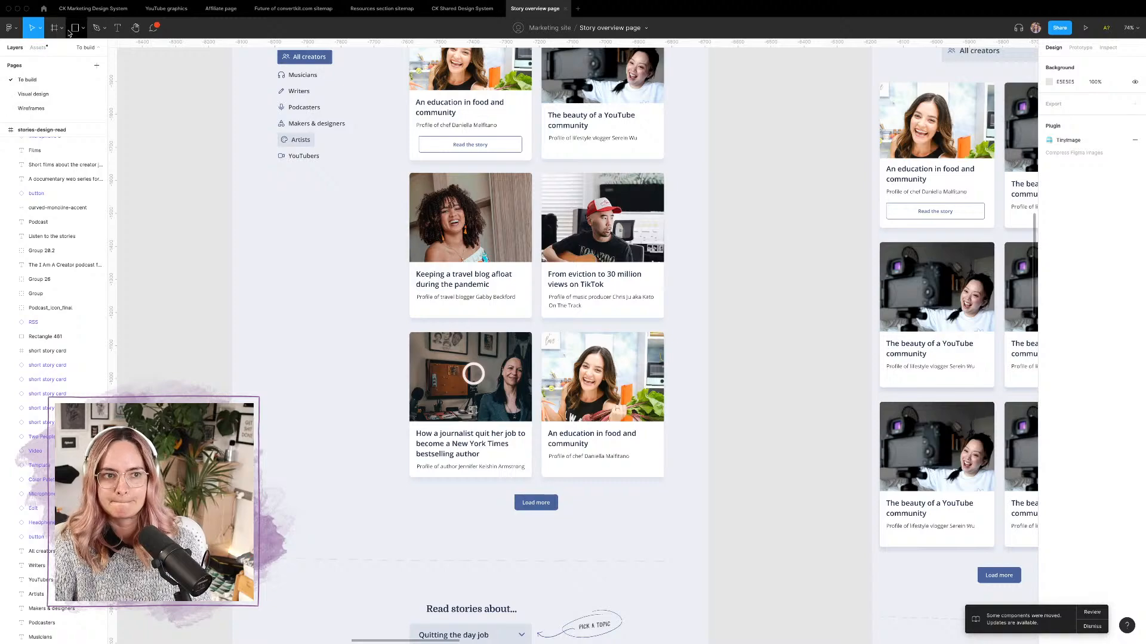
{"action": "left_click", "coordinate": [26, 8]}
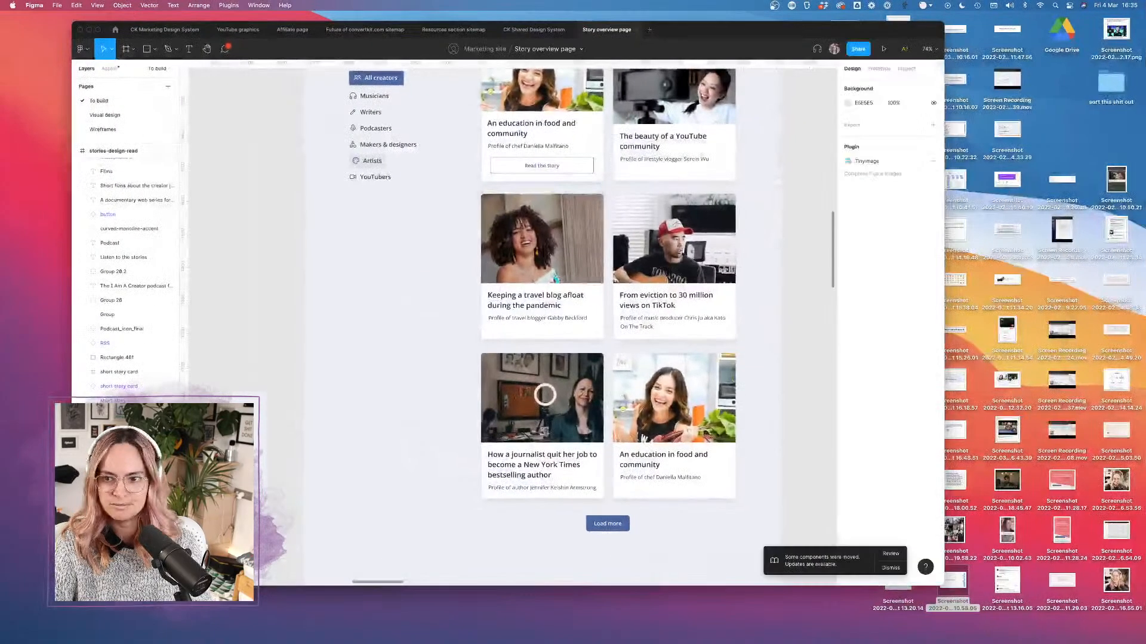
{"action": "left_click_drag", "start_coordinate": [1145, 355], "coordinate": [957, 77]}
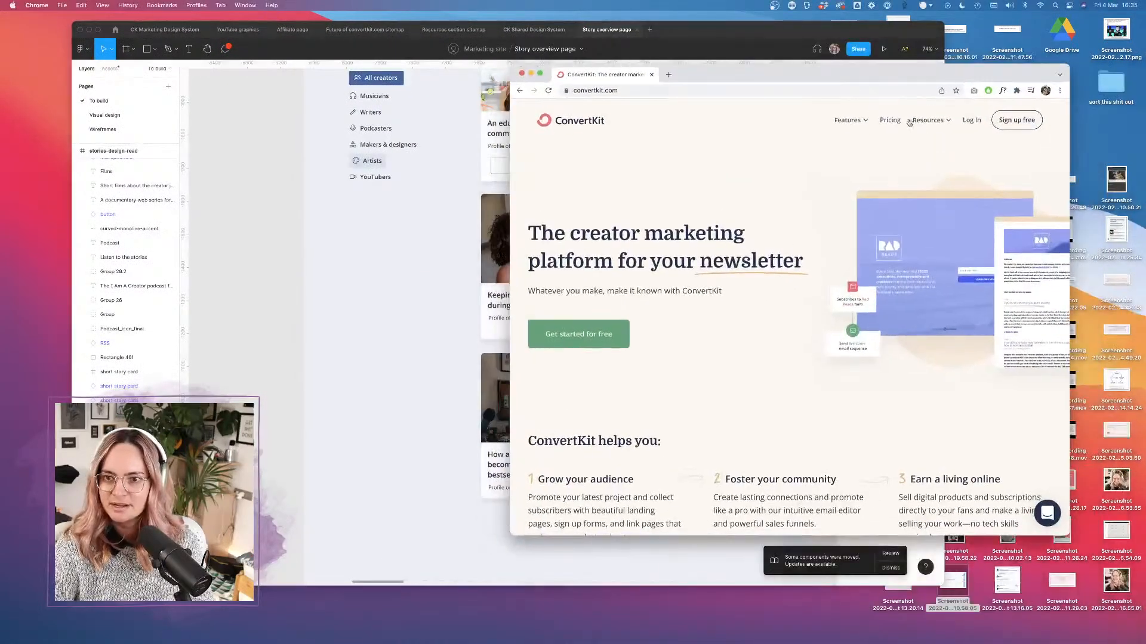
{"action": "left_click", "coordinate": [936, 124]}
{"action": "left_click", "coordinate": [923, 195]}
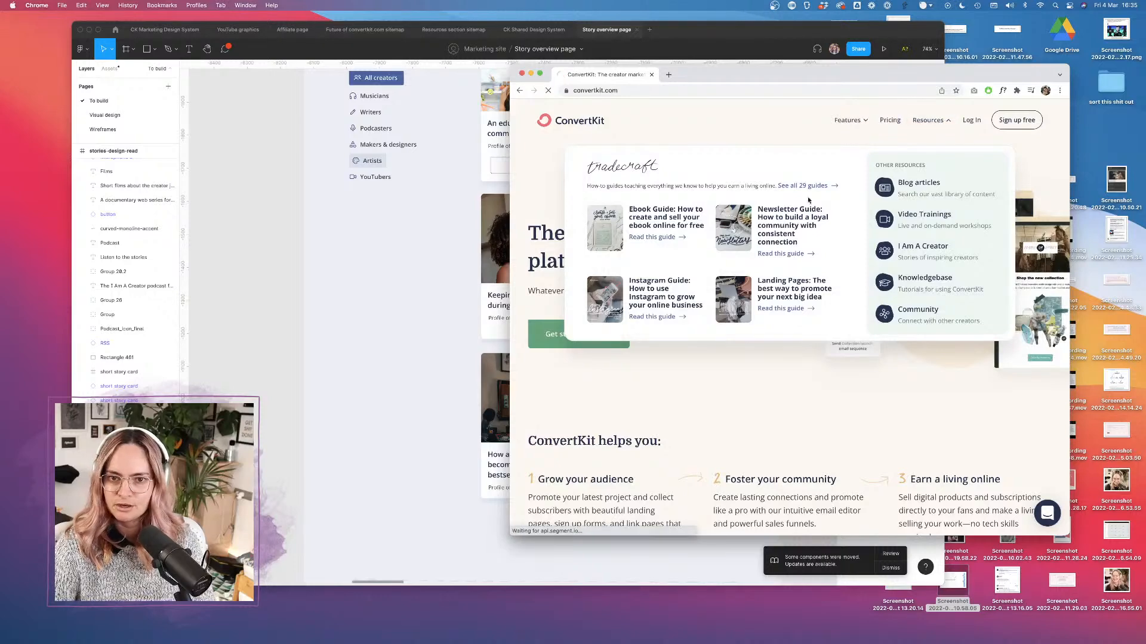
{"action": "scroll", "coordinate": [770, 355], "scroll_direction": "down", "scroll_amount": 15}
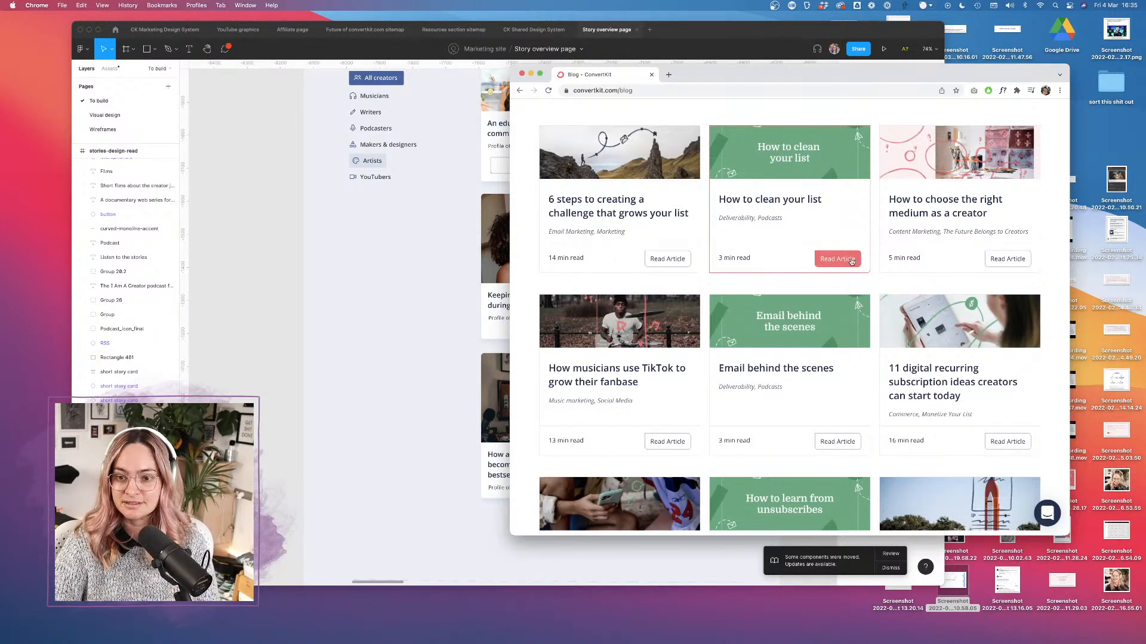
Step: Compare the blog's article cards with the story cards in the Figma layout, ending in full-screen Figma
{"action": "left_click", "coordinate": [439, 319]}
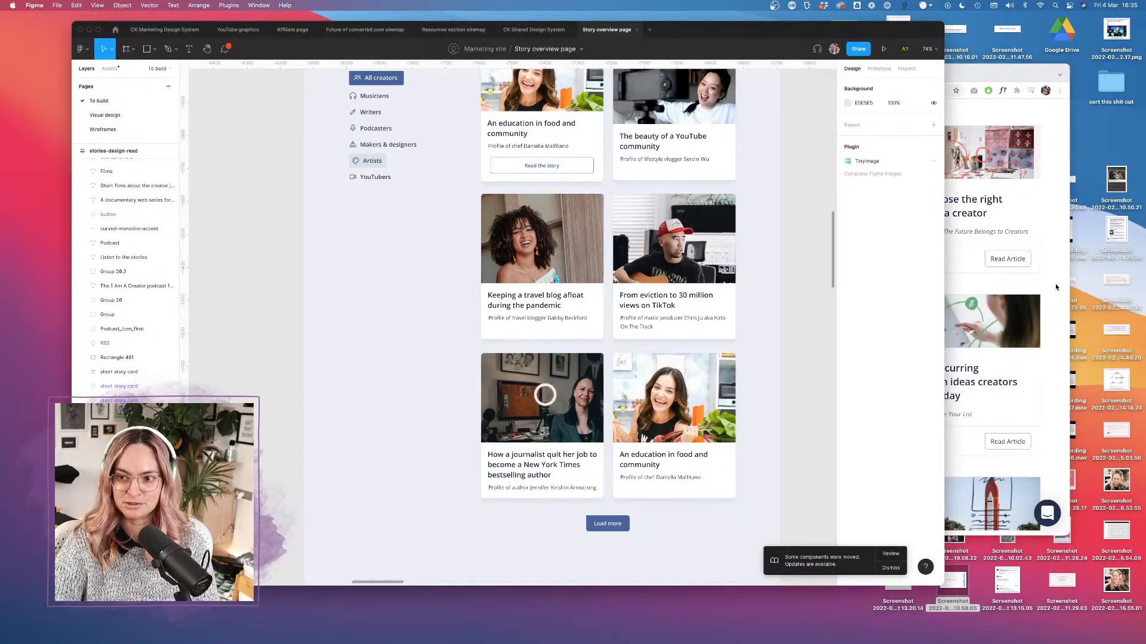
{"action": "left_click", "coordinate": [1003, 242]}
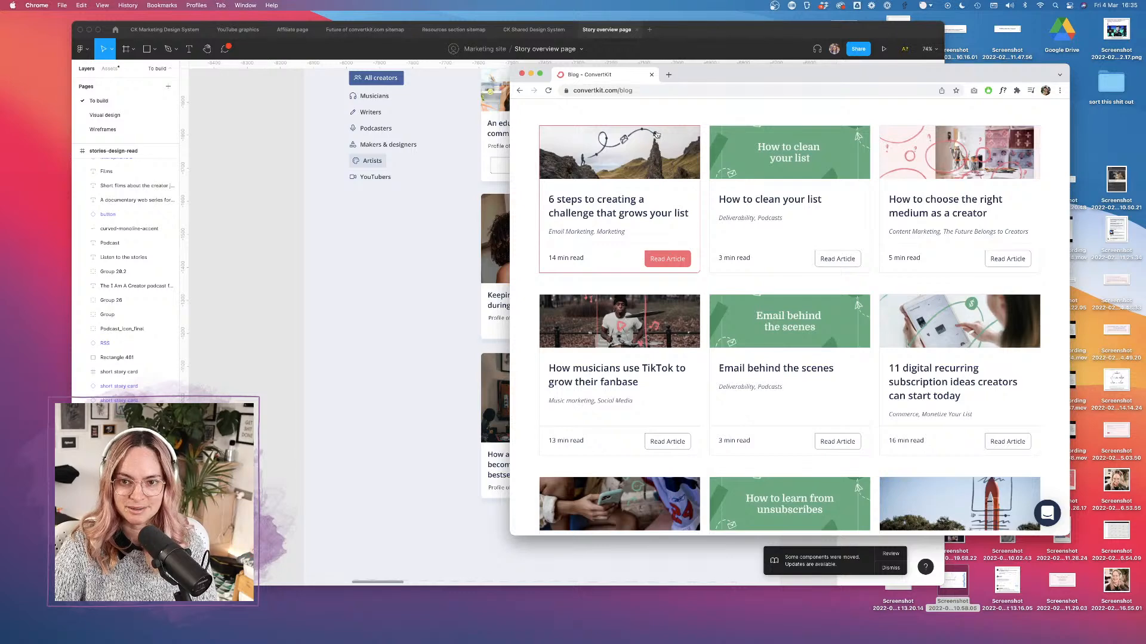
{"action": "left_click", "coordinate": [480, 300]}
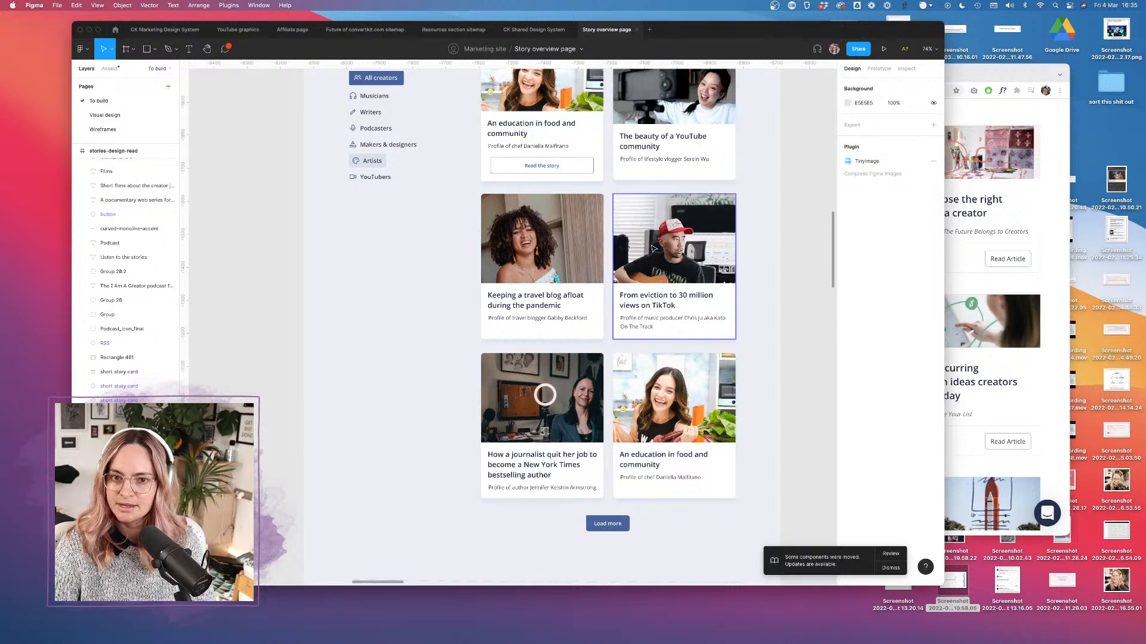
{"action": "scroll", "coordinate": [636, 216], "scroll_direction": "up", "scroll_amount": 3}
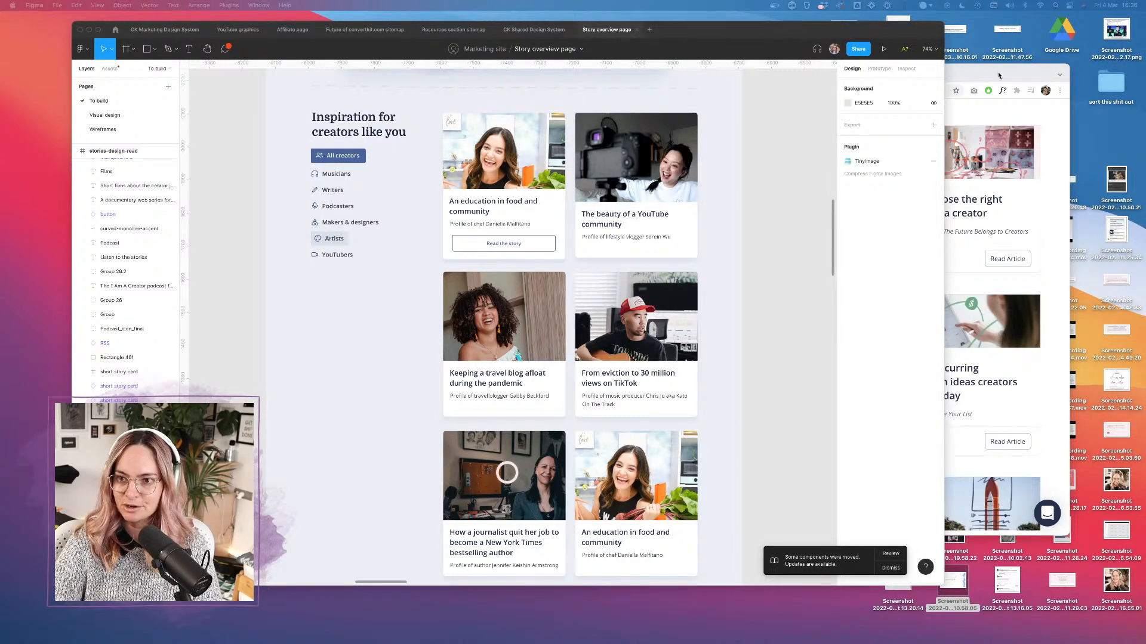
{"action": "left_click", "coordinate": [98, 30]}
{"action": "left_click", "coordinate": [98, 29]}
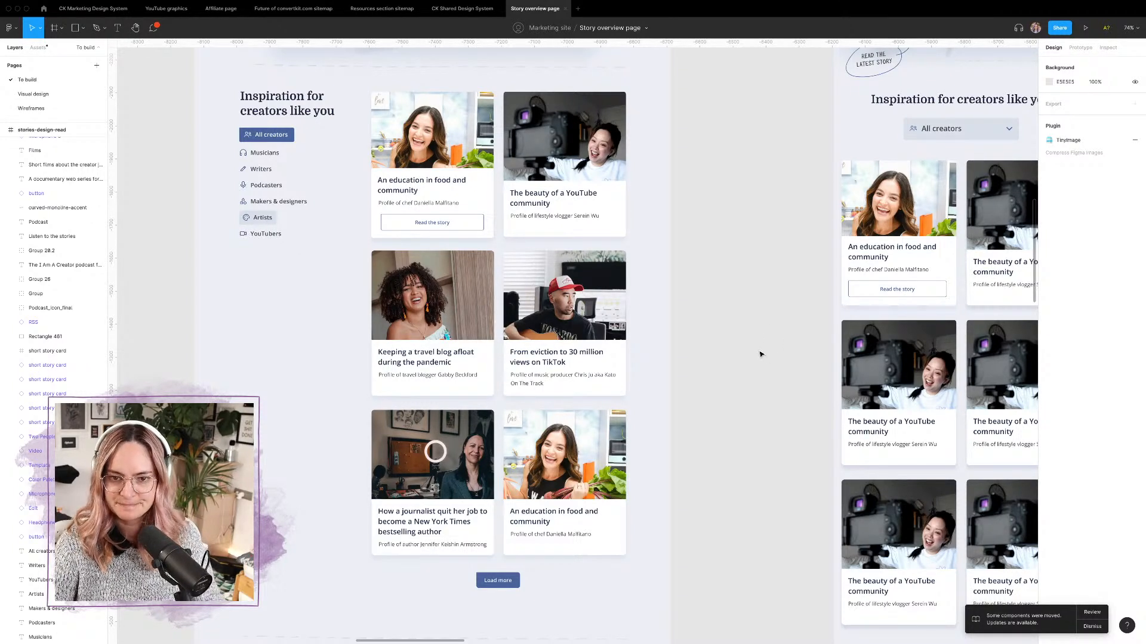
Step: In the CK Marketing Design System file, detach the "The beauty of a YouTube community" card from its component
{"action": "left_click", "coordinate": [103, 10]}
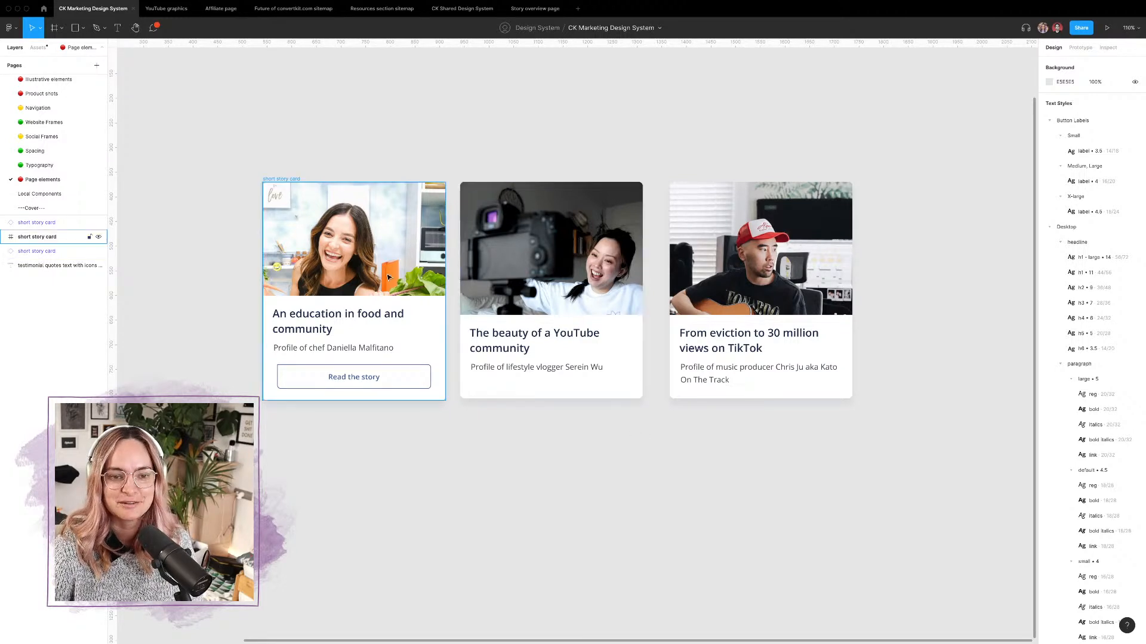
{"action": "left_click", "coordinate": [286, 182]}
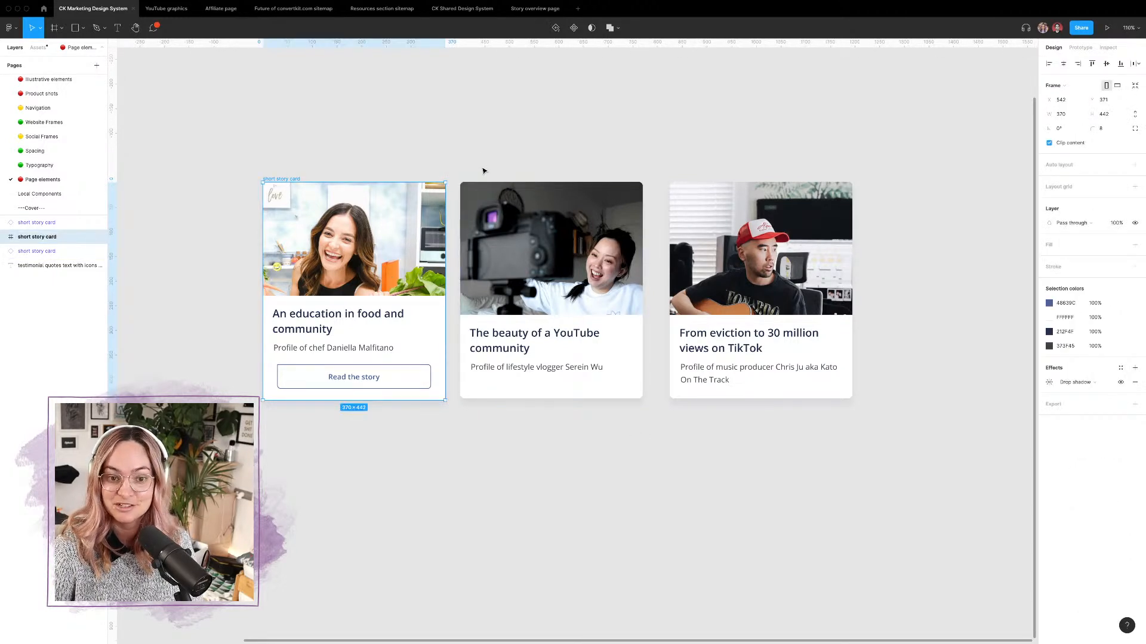
{"action": "left_click", "coordinate": [511, 190]}
{"action": "right_click", "coordinate": [615, 206]}
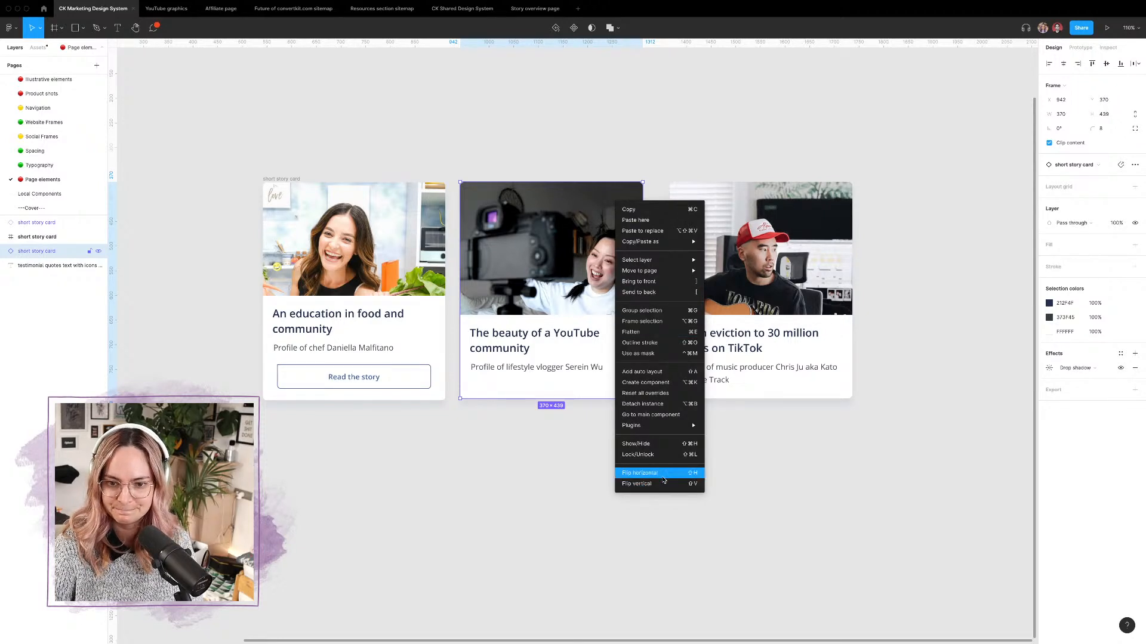
{"action": "left_click", "coordinate": [656, 405]}
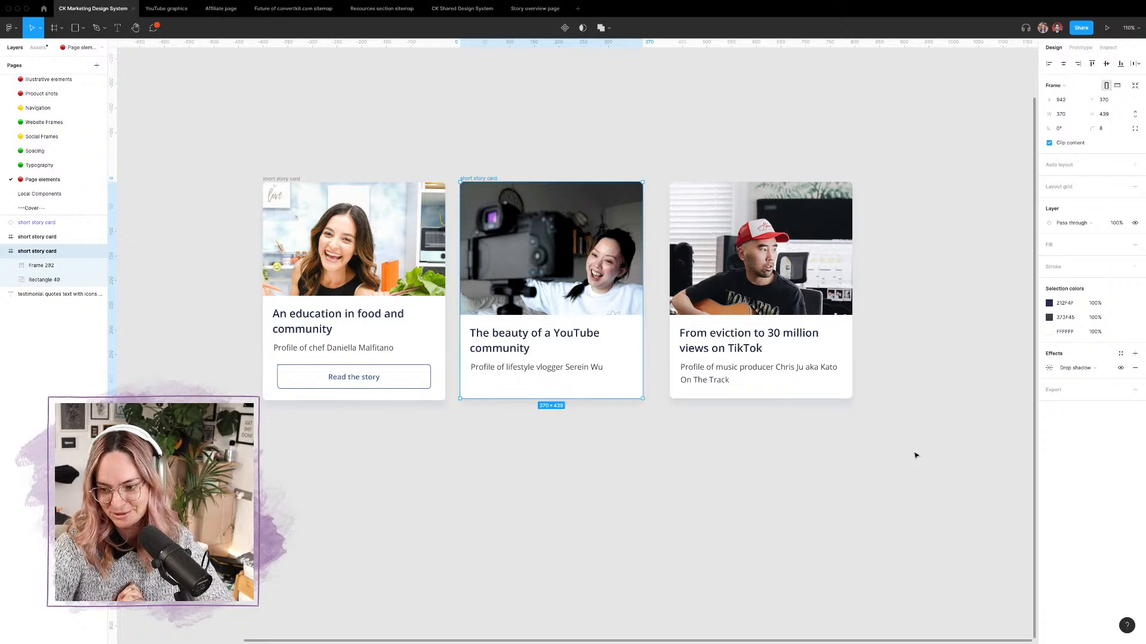
{"action": "left_click", "coordinate": [713, 151]}
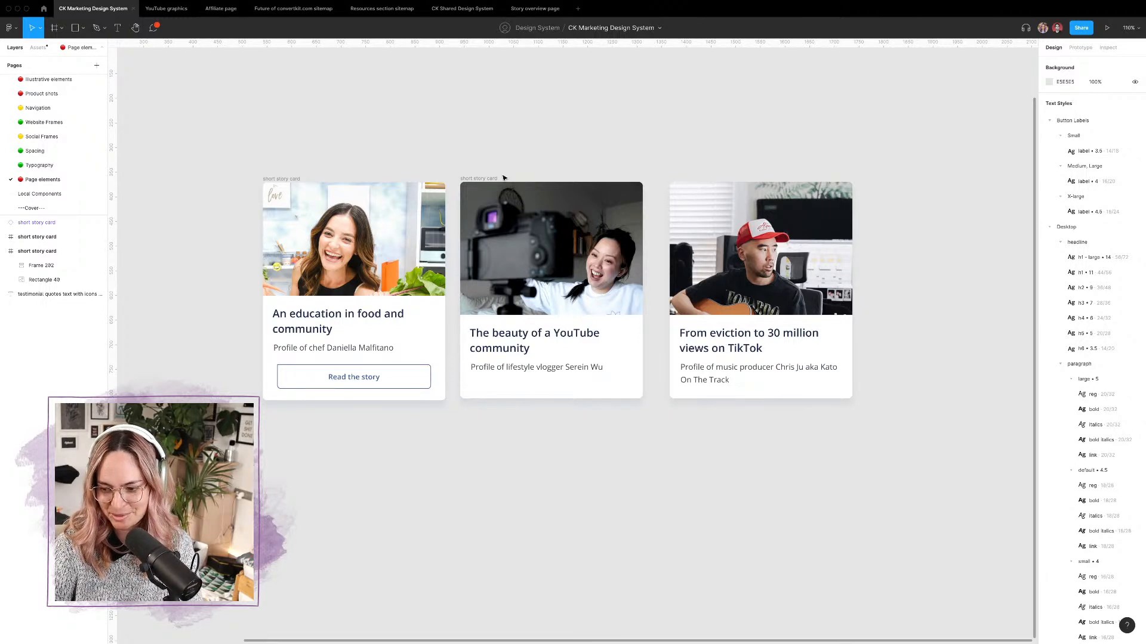
{"action": "left_click", "coordinate": [495, 185]}
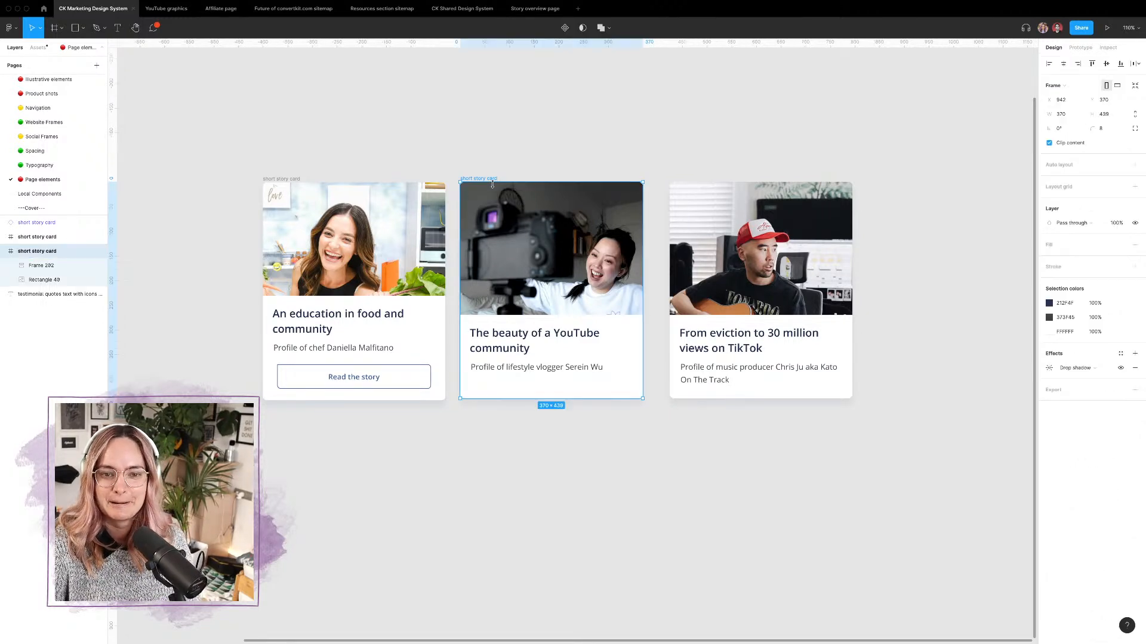
Step: Detach the "From eviction to 30 million views on TikTok" card from its component
{"action": "left_click", "coordinate": [788, 196]}
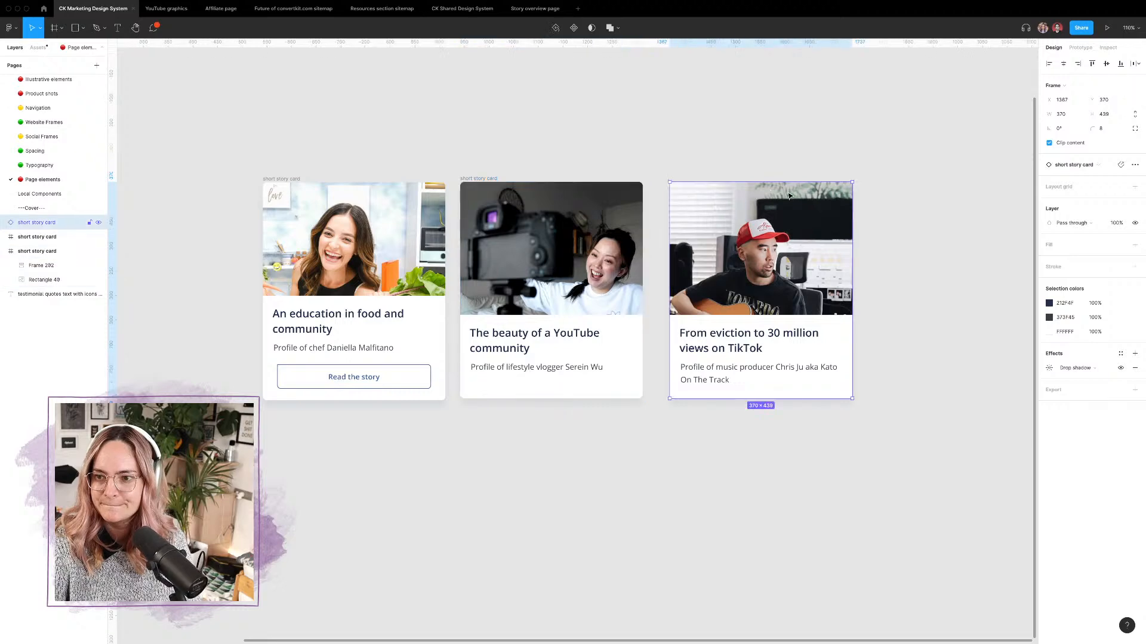
{"action": "right_click", "coordinate": [733, 211]}
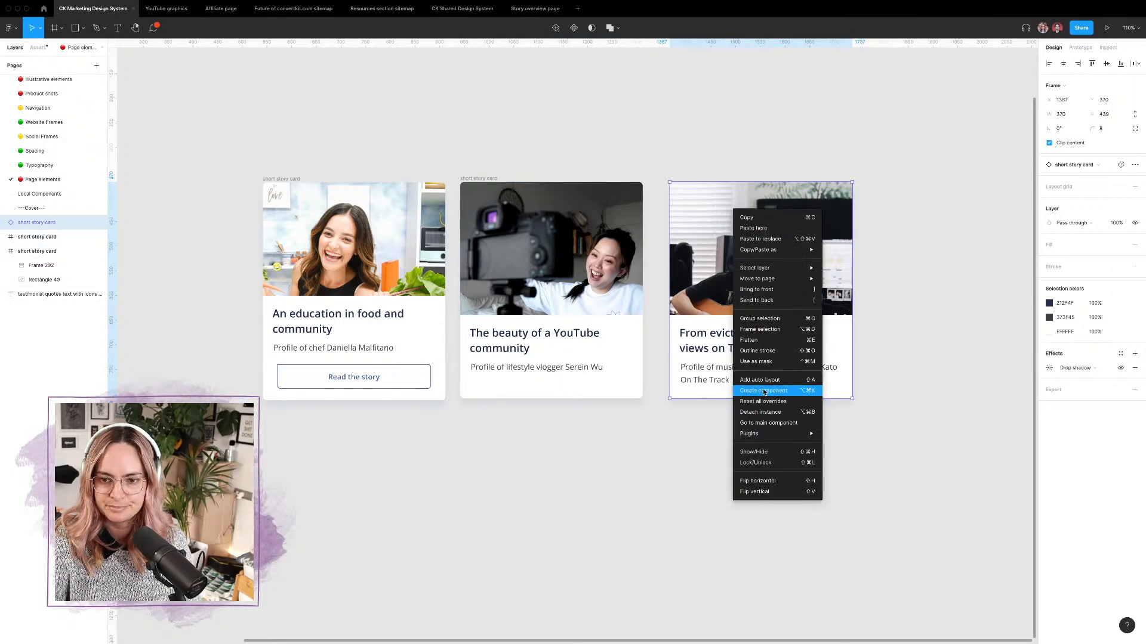
{"action": "left_click", "coordinate": [767, 413]}
{"action": "left_click", "coordinate": [704, 440]}
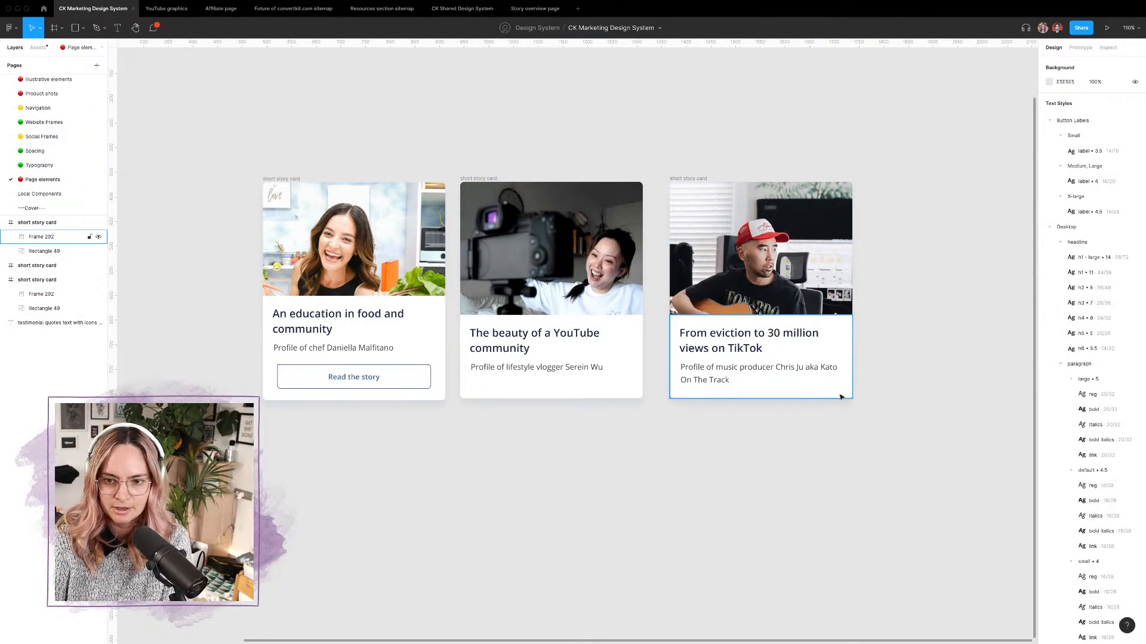
Step: Inspect the drop shadow settings of the "From eviction to 30 million views on TikTok" card
{"action": "left_click", "coordinate": [779, 303]}
{"action": "scroll", "coordinate": [537, 268], "scroll_direction": "right", "scroll_amount": 5}
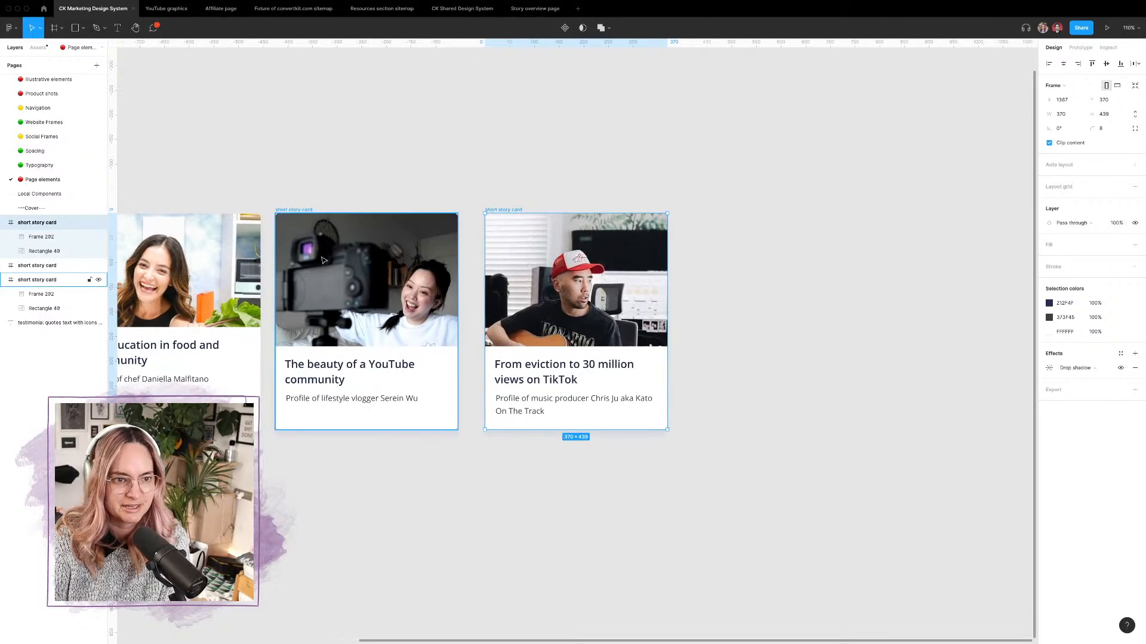
{"action": "scroll", "coordinate": [509, 245], "scroll_direction": "left", "scroll_amount": 3}
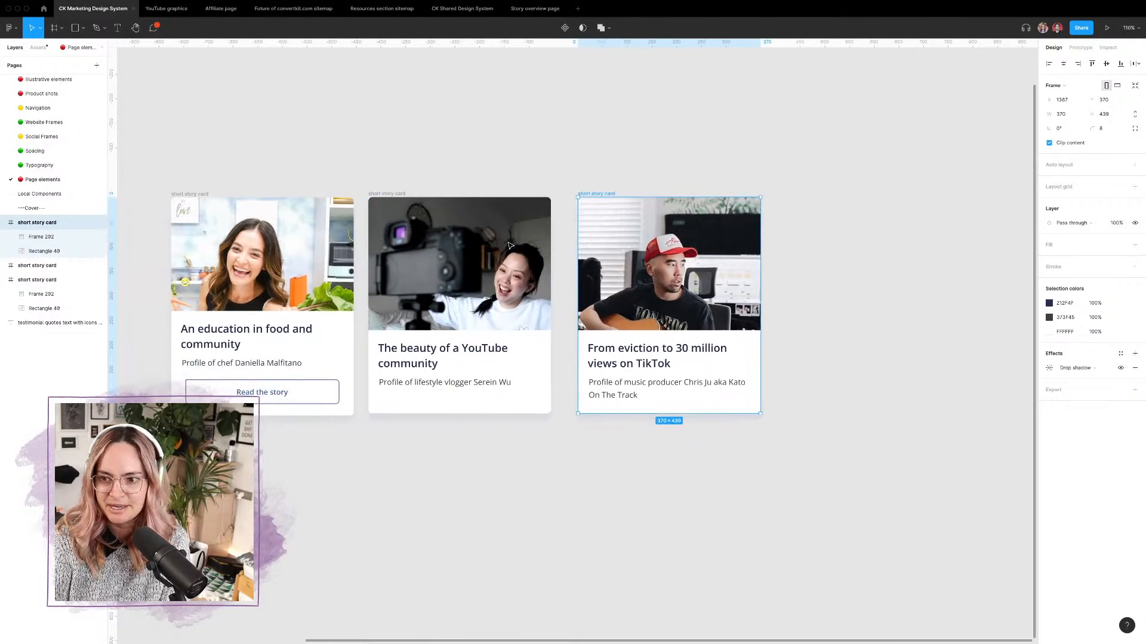
{"action": "left_click", "coordinate": [1048, 368]}
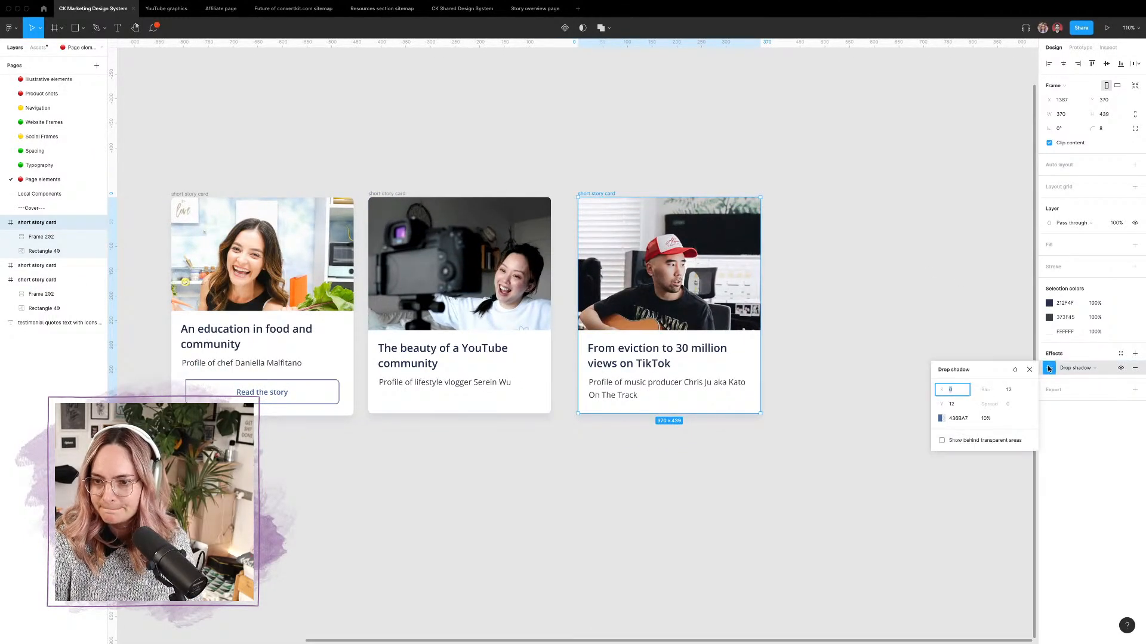
{"action": "left_click", "coordinate": [969, 326]}
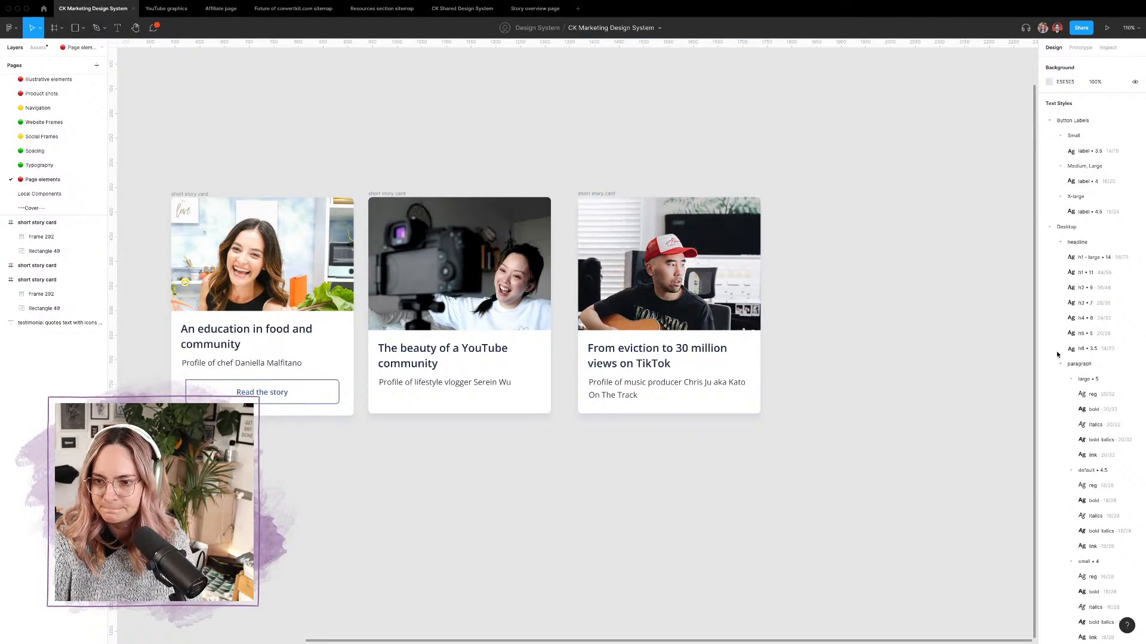
Step: Create an effect style named "Soft blue shadow" from the TikTok story card's drop shadow
{"action": "left_click", "coordinate": [609, 195]}
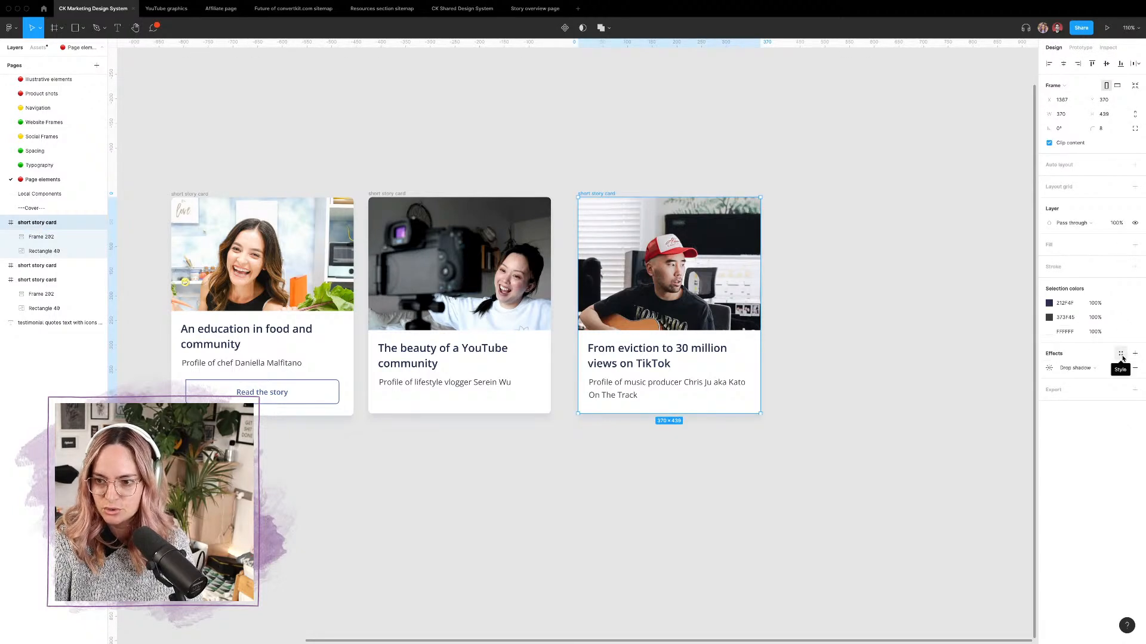
{"action": "left_click", "coordinate": [1121, 354]}
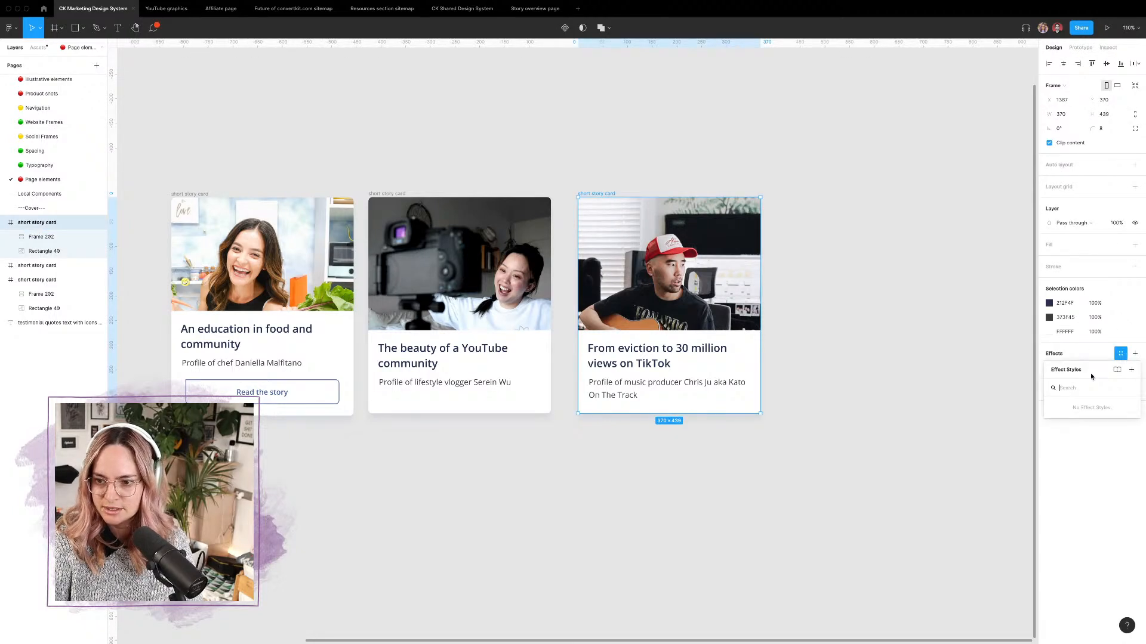
{"action": "left_click", "coordinate": [1133, 372]}
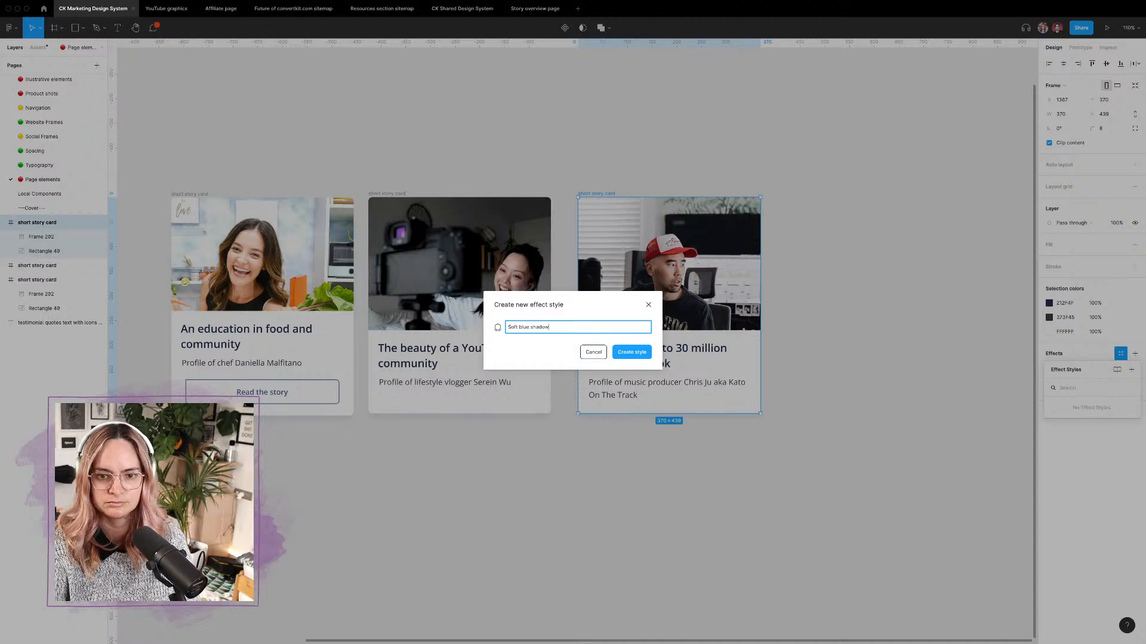
{"action": "left_click", "coordinate": [631, 352]}
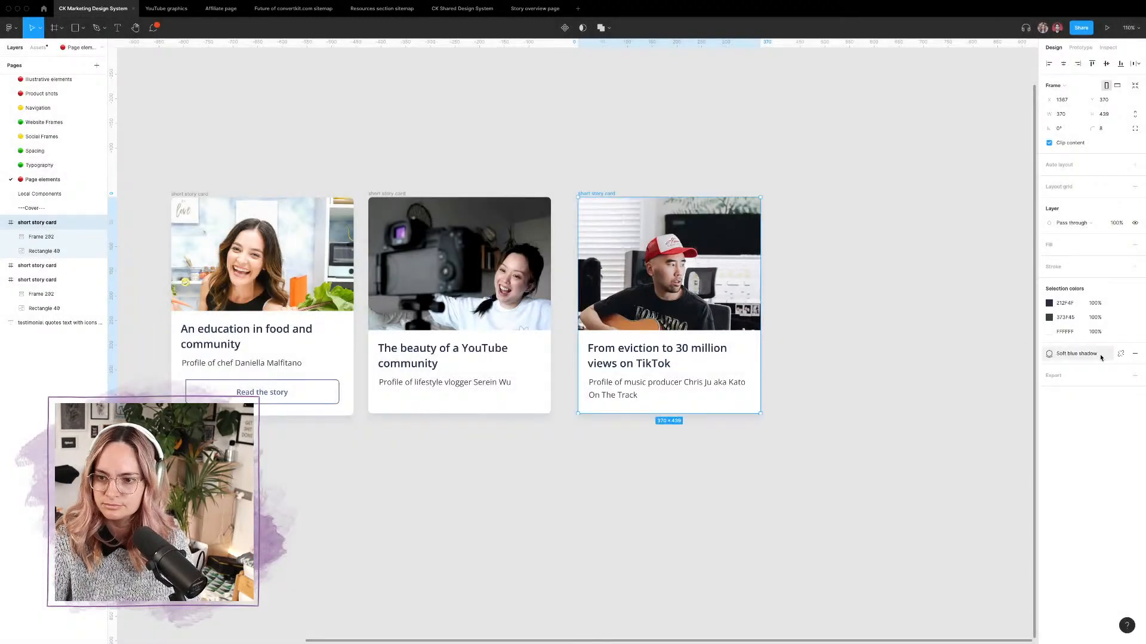
Step: Apply the Desktop headline h4 text style to the "From eviction to 30 million views on TikTok" headline
{"action": "left_click", "coordinate": [882, 342]}
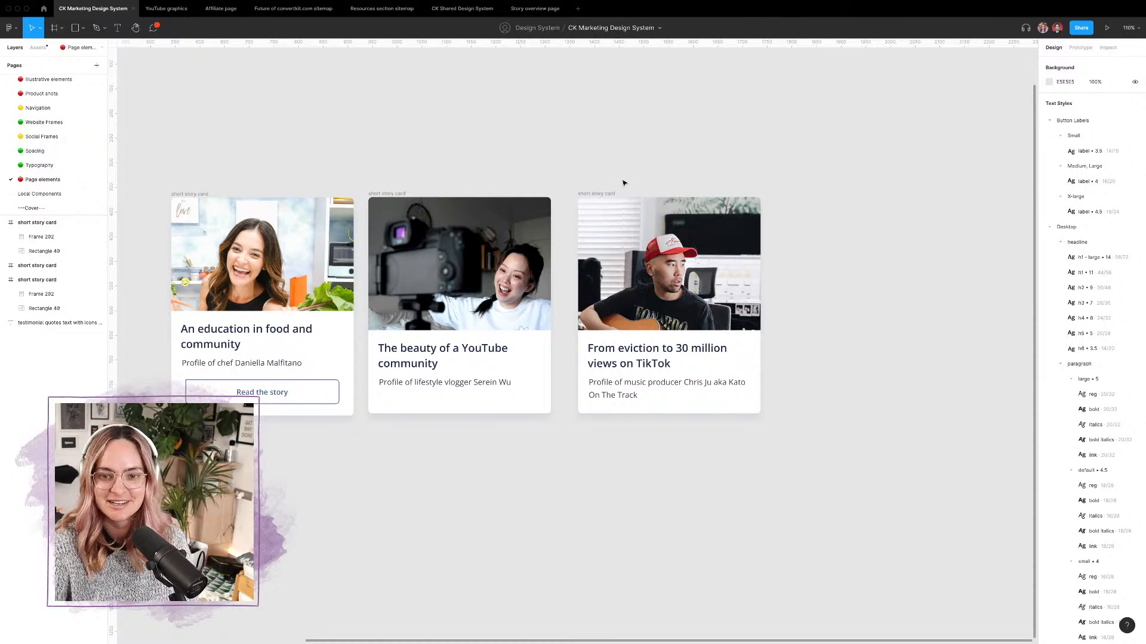
{"action": "scroll", "coordinate": [620, 251], "scroll_direction": "right", "scroll_amount": 3}
{"action": "scroll", "coordinate": [620, 250], "scroll_direction": "down", "scroll_amount": 2}
{"action": "left_click", "coordinate": [607, 318]}
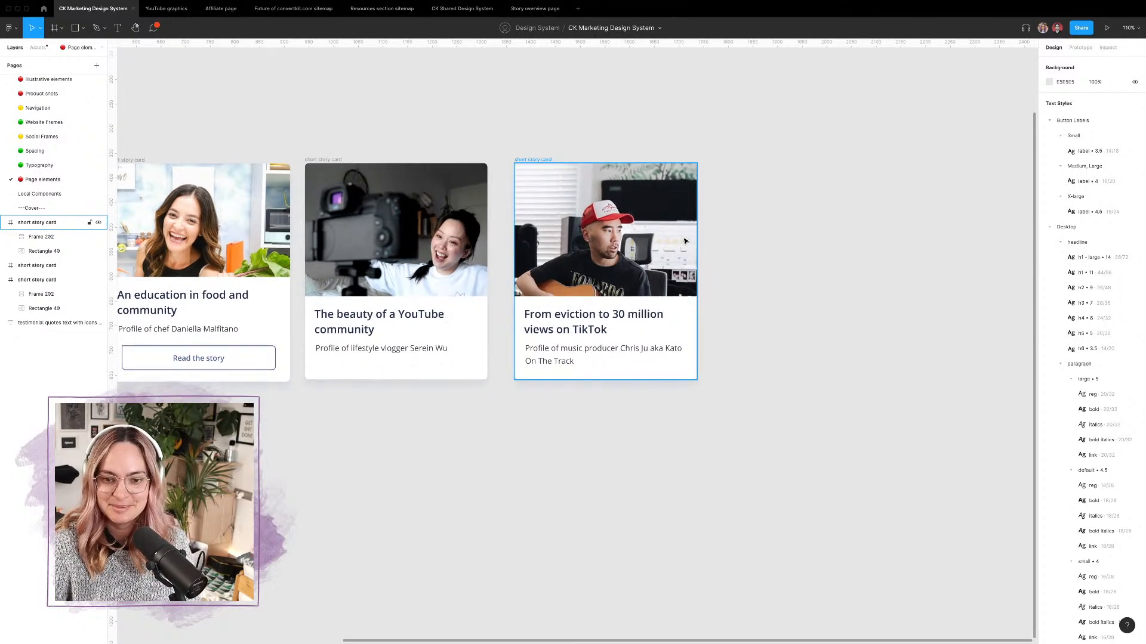
{"action": "left_click", "coordinate": [607, 318]}
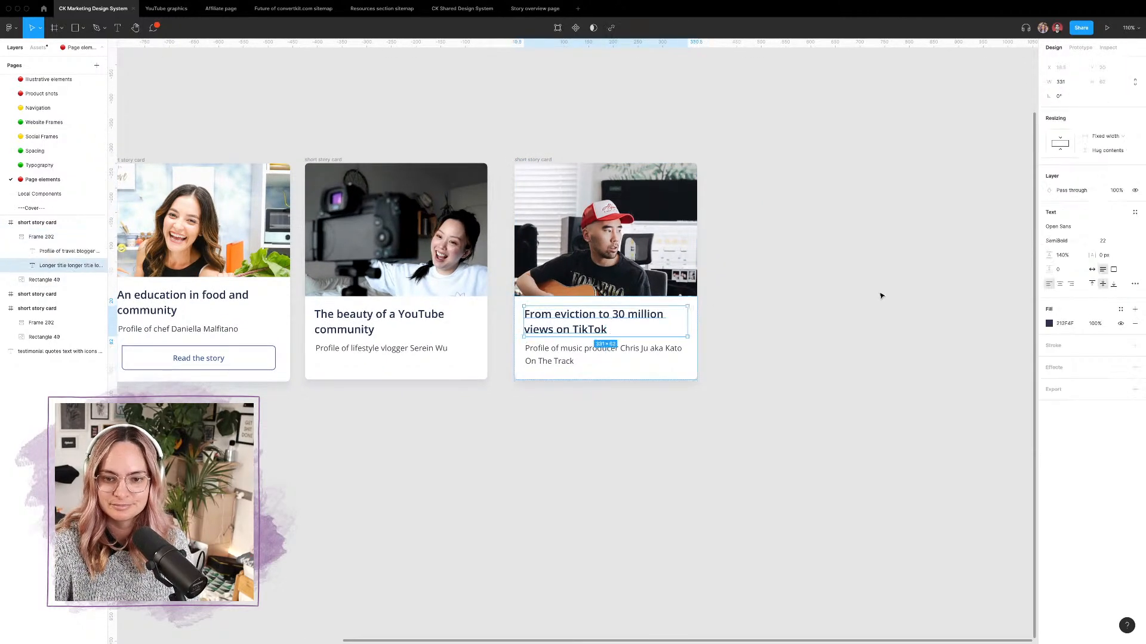
{"action": "left_click", "coordinate": [1135, 213]}
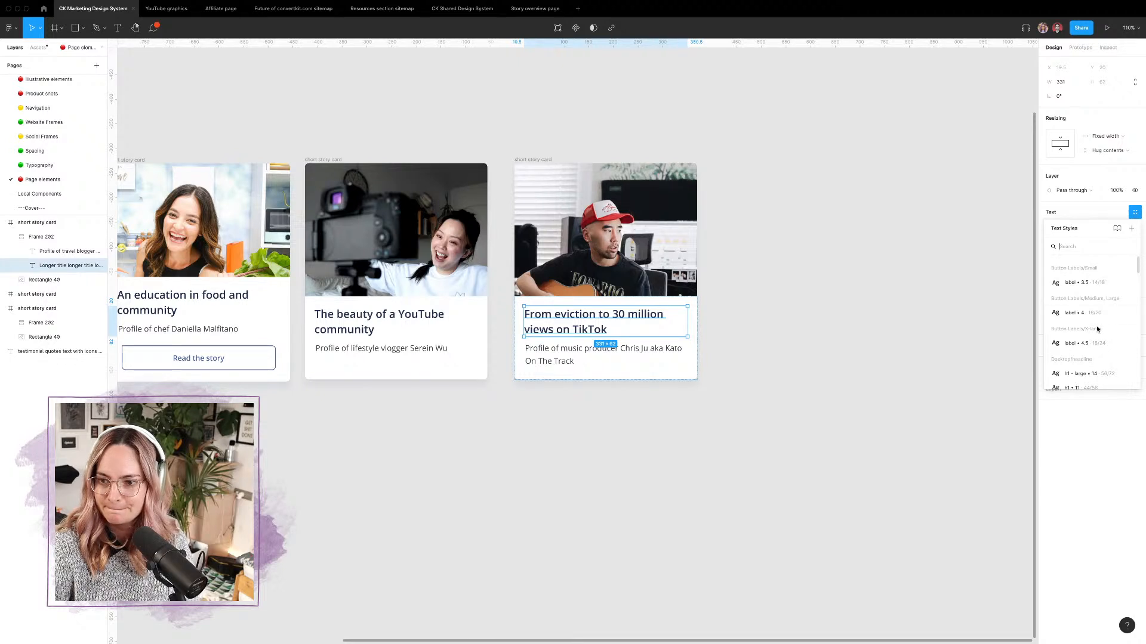
{"action": "scroll", "coordinate": [1096, 329], "scroll_direction": "down", "scroll_amount": 5}
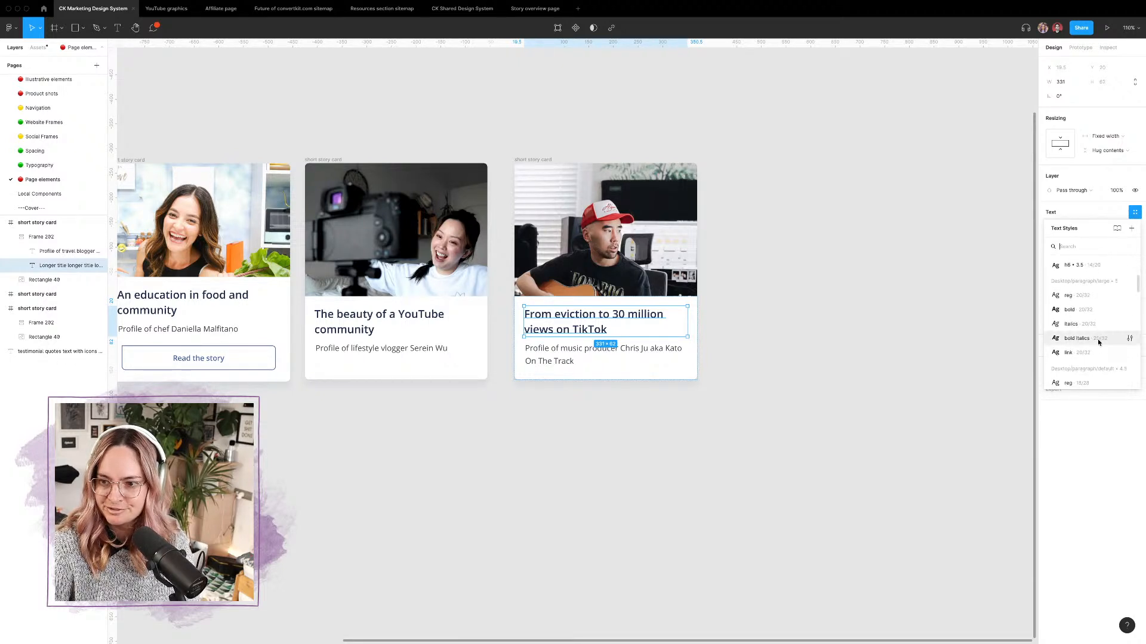
{"action": "scroll", "coordinate": [1097, 341], "scroll_direction": "down", "scroll_amount": 1}
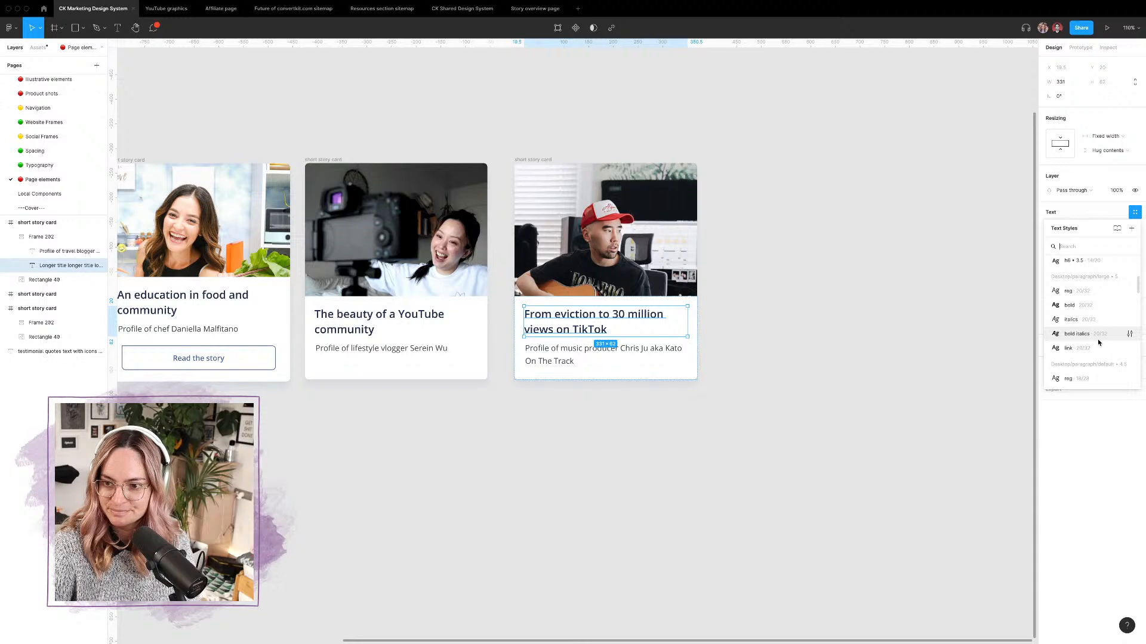
{"action": "scroll", "coordinate": [1098, 341], "scroll_direction": "up", "scroll_amount": 3}
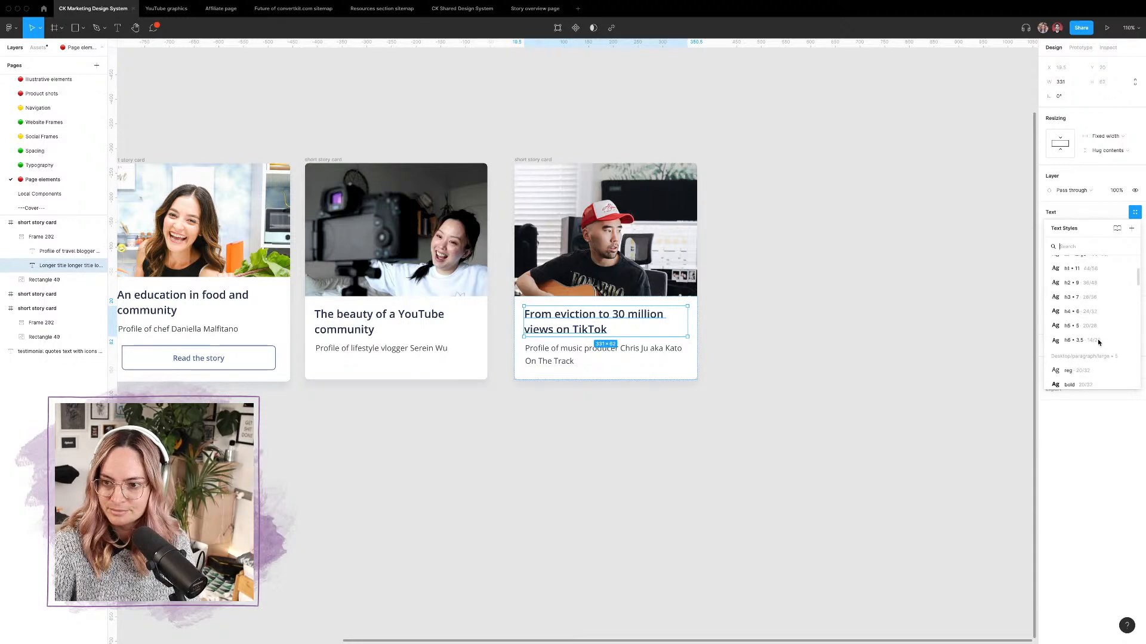
{"action": "left_click", "coordinate": [1088, 314]}
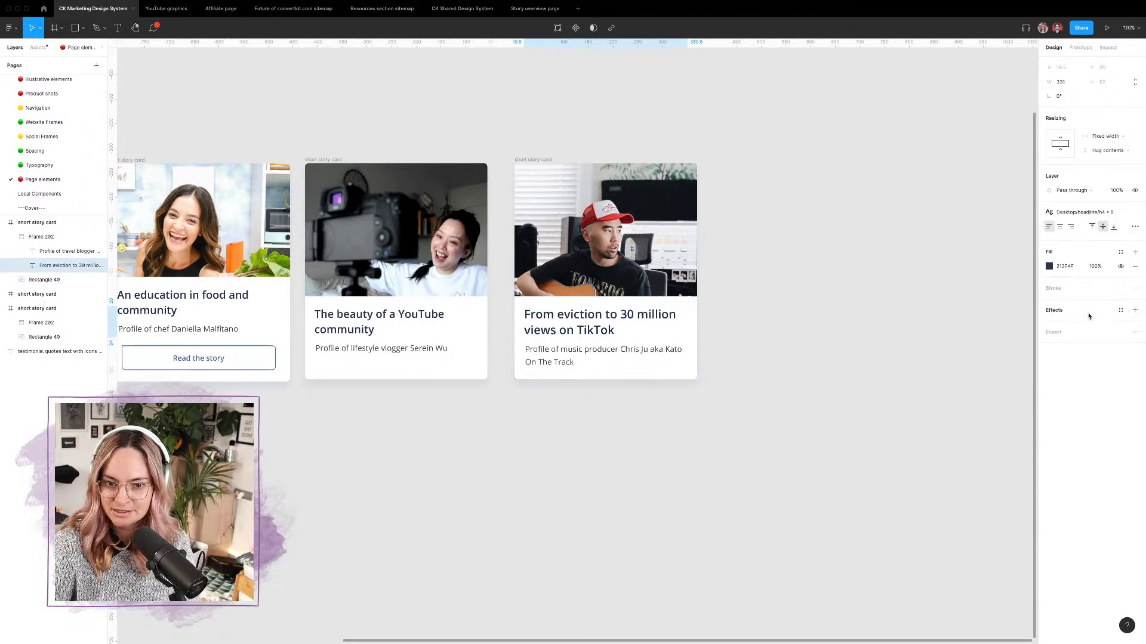
{"action": "left_click", "coordinate": [902, 326]}
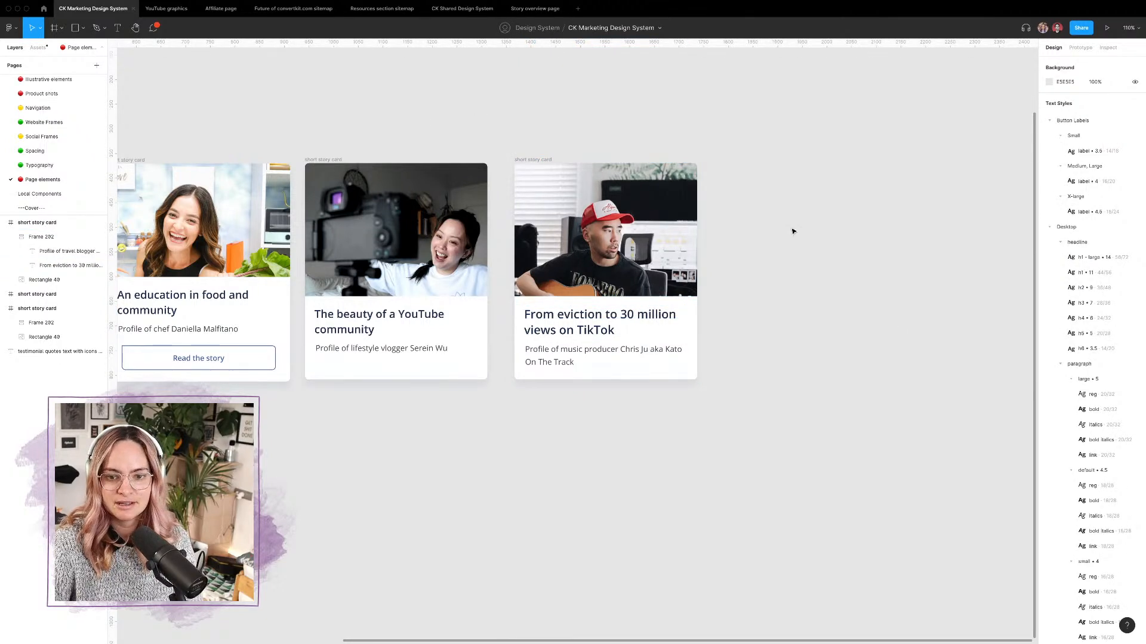
Step: Try the Desktop headline h5 text style on the TikTok card's headline and return it to h4
{"action": "left_click", "coordinate": [603, 320]}
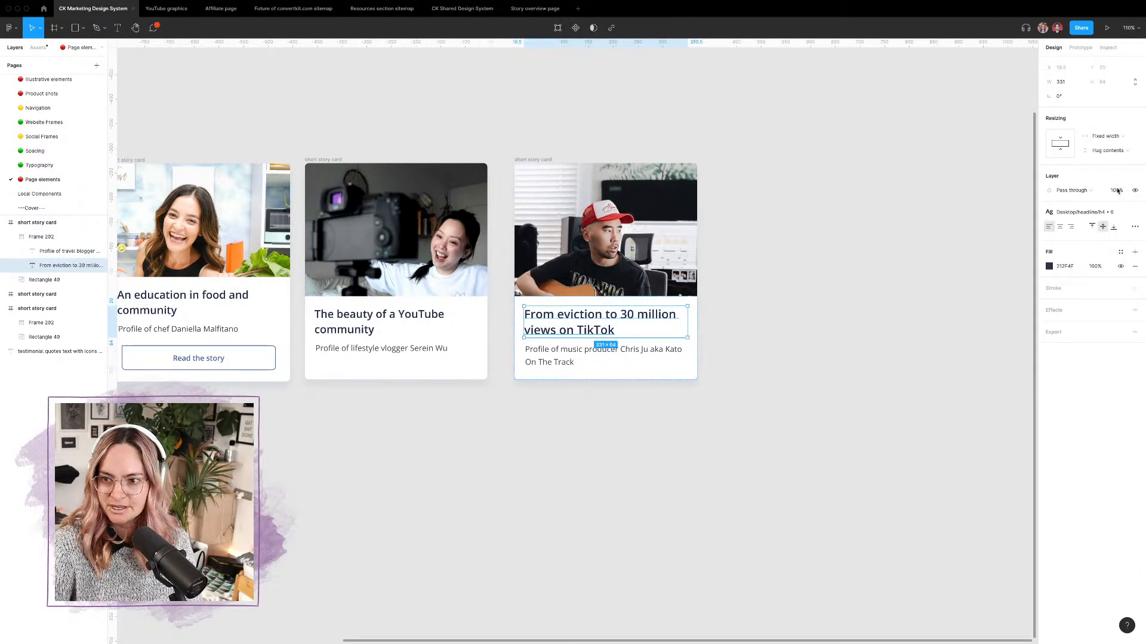
{"action": "left_click", "coordinate": [1083, 212]}
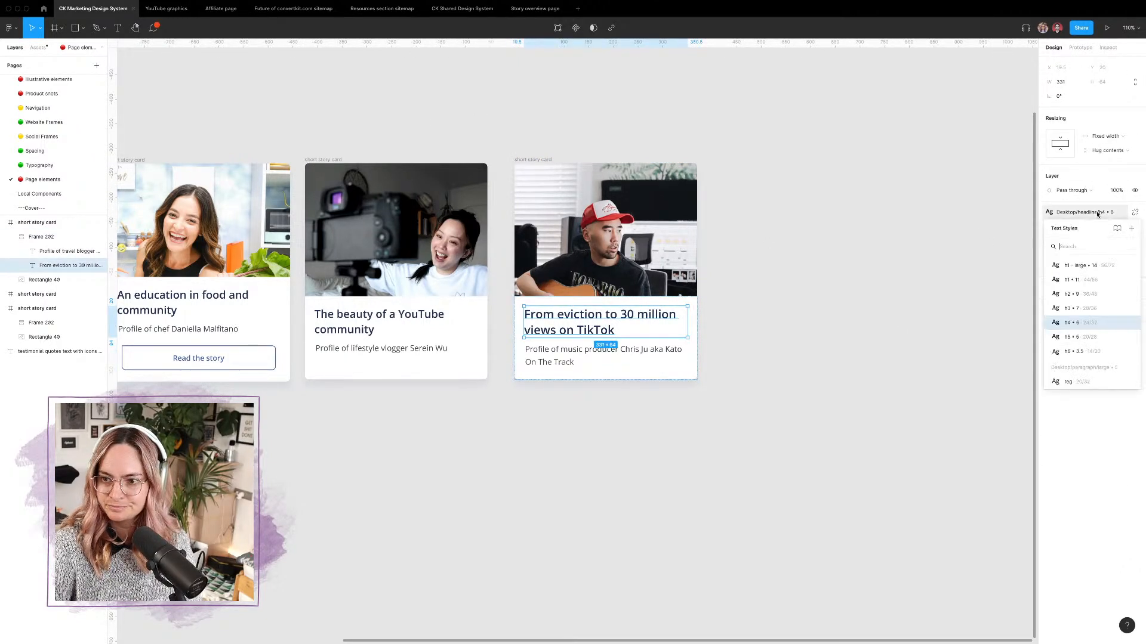
{"action": "left_click", "coordinate": [1074, 337]}
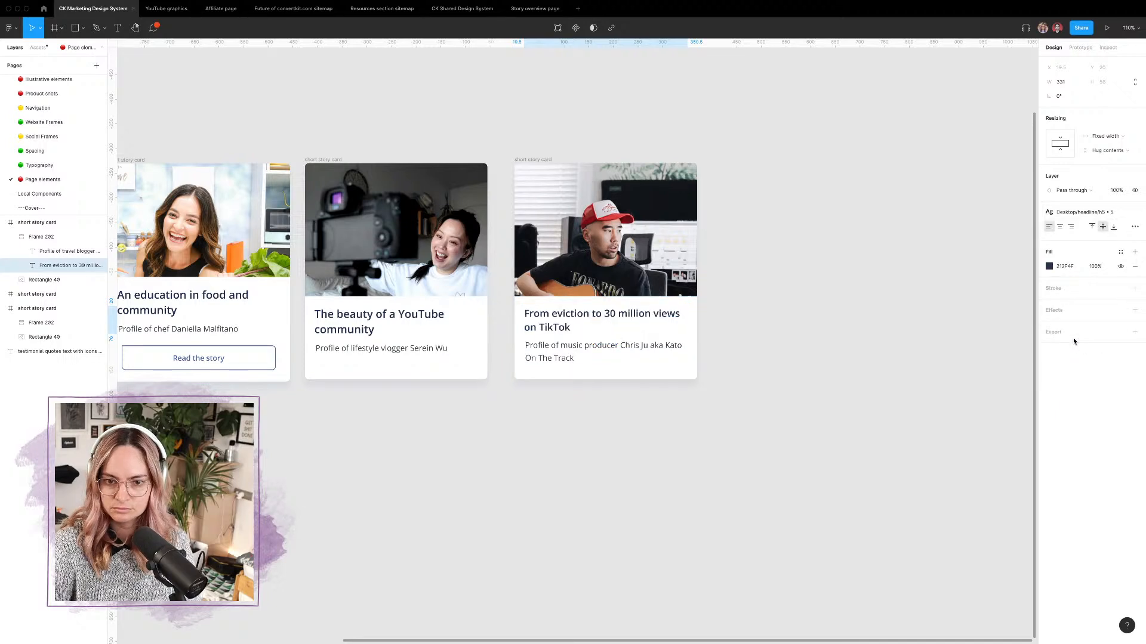
{"action": "left_click", "coordinate": [1089, 215]}
{"action": "left_click", "coordinate": [1074, 322]}
{"action": "left_click", "coordinate": [866, 325]}
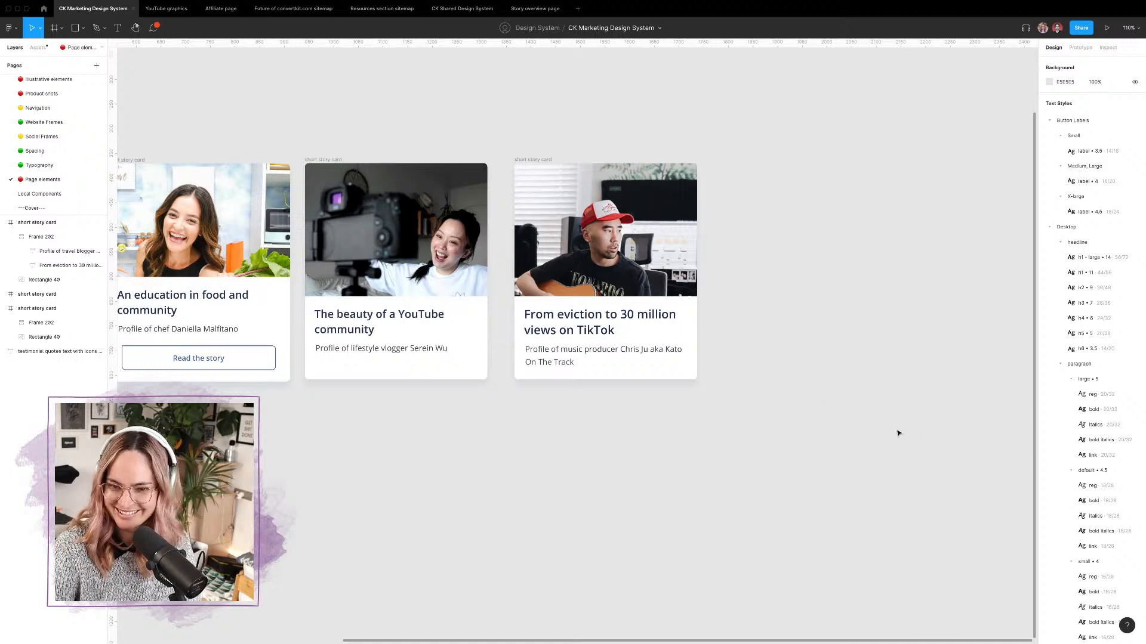
Step: Place an instance of the base mobile Website Frames component on the canvas beside the TikTok story card
{"action": "left_click", "coordinate": [554, 169]}
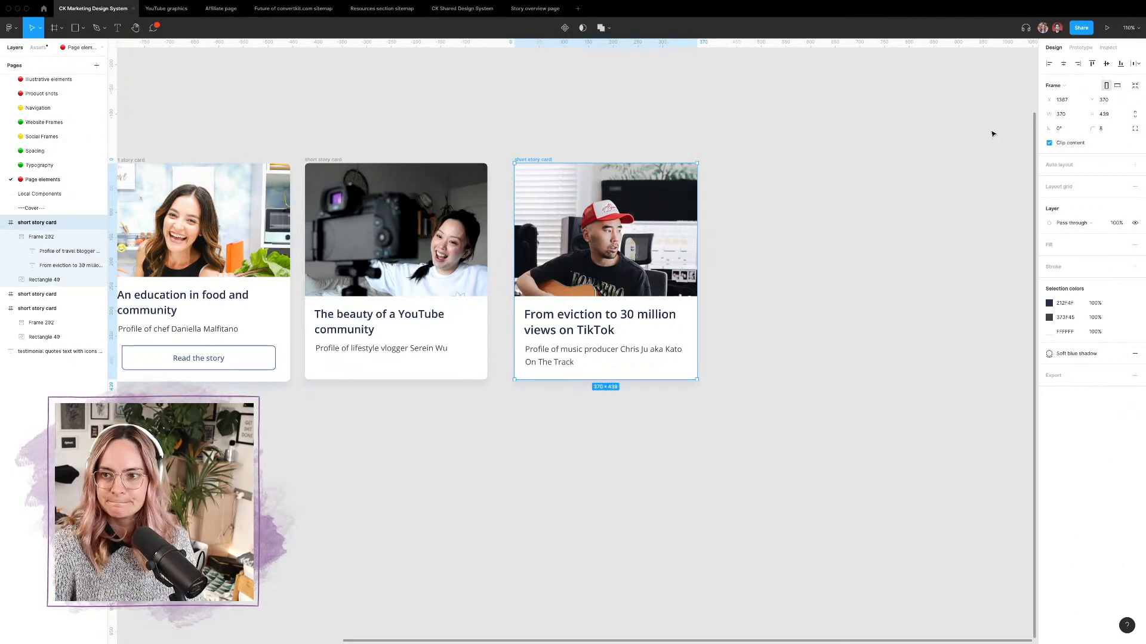
{"action": "scroll", "coordinate": [480, 148], "scroll_direction": "down", "scroll_amount": 5}
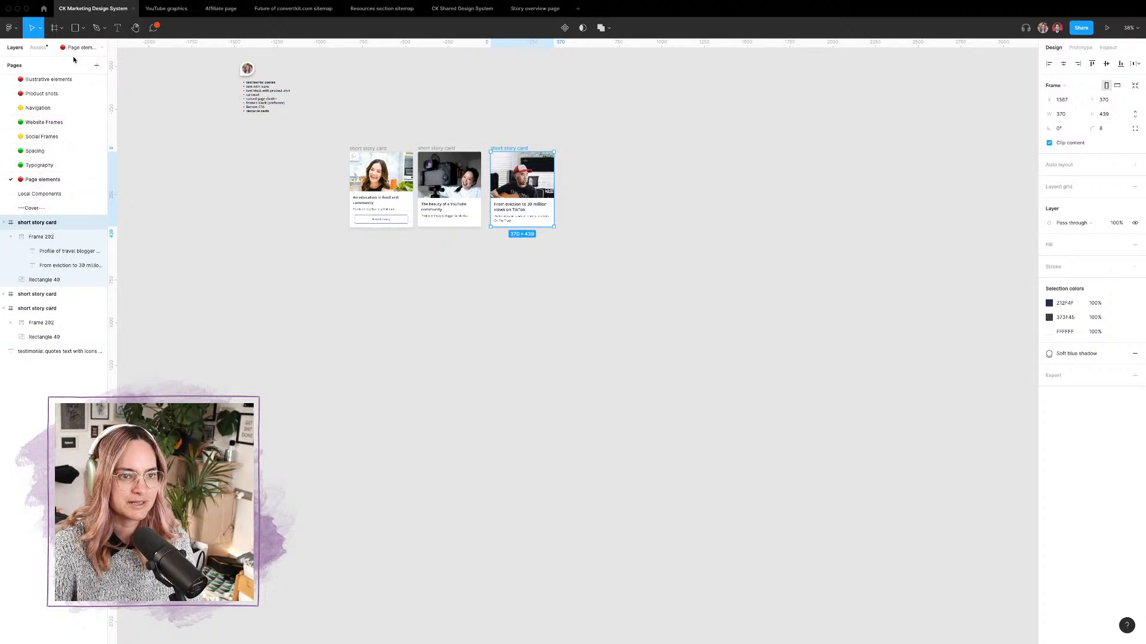
{"action": "left_click", "coordinate": [38, 47]}
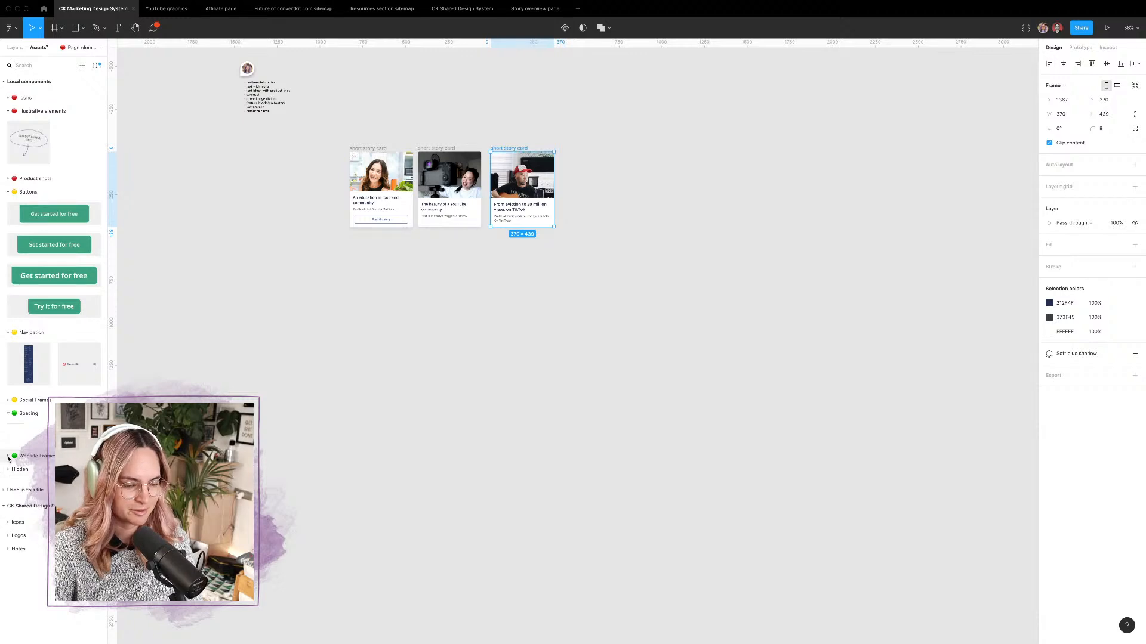
{"action": "left_click", "coordinate": [26, 455]}
{"action": "left_click_drag", "start_coordinate": [36, 479], "coordinate": [641, 195]}
{"action": "scroll", "coordinate": [597, 215], "scroll_direction": "up", "scroll_amount": 5}
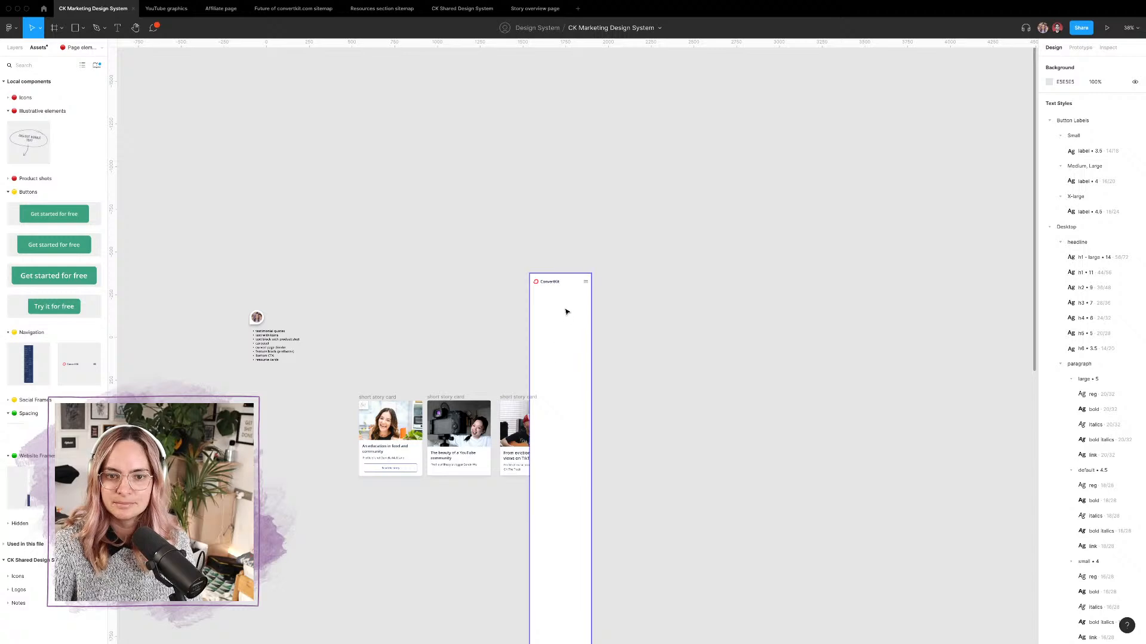
{"action": "left_click_drag", "start_coordinate": [565, 309], "coordinate": [609, 370]}
{"action": "scroll", "coordinate": [596, 370], "scroll_direction": "up", "scroll_amount": 5}
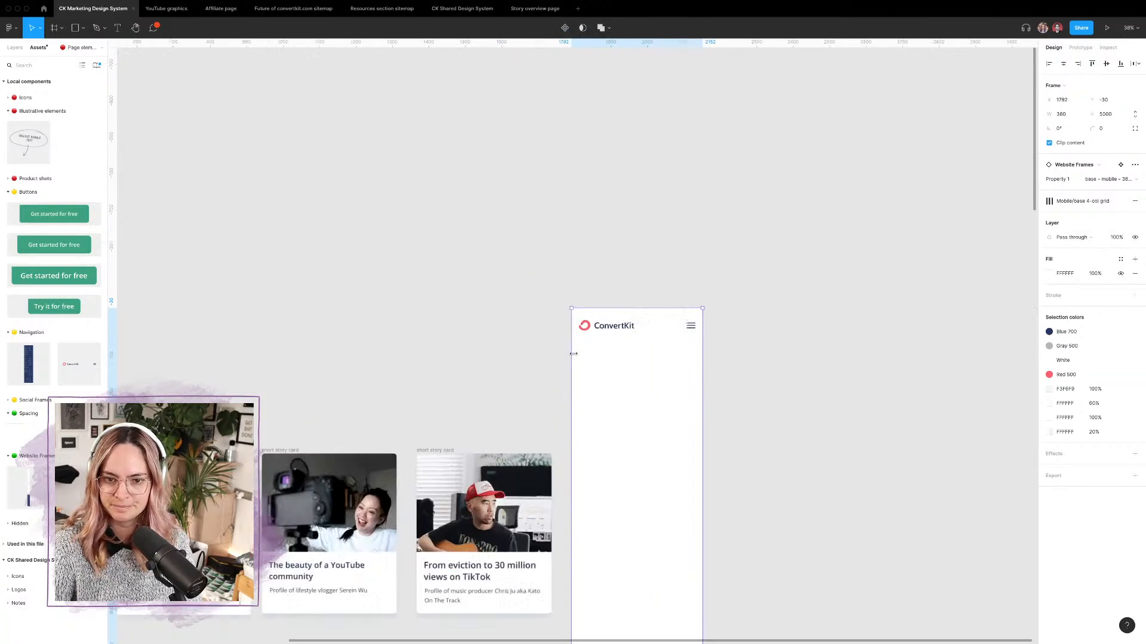
Step: Show the layout grids and move the TikTok story card up to overlap the mobile website frame
{"action": "key", "text": "ctrl+g"}
{"action": "scroll", "coordinate": [659, 365], "scroll_direction": "down", "scroll_amount": 5}
{"action": "left_click", "coordinate": [345, 297]}
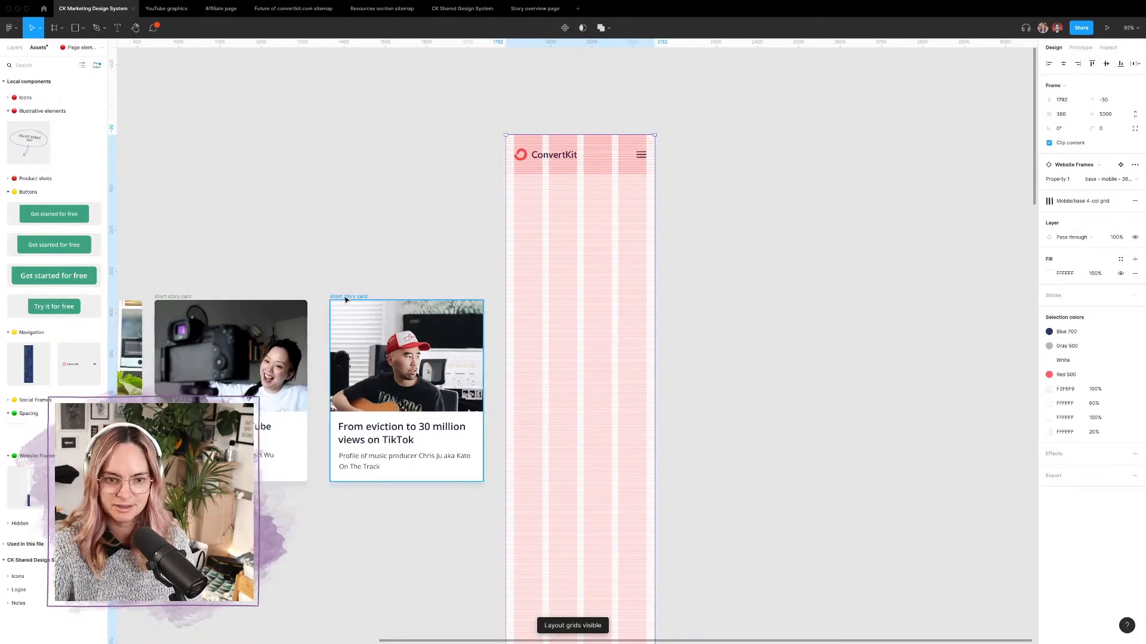
{"action": "left_click_drag", "start_coordinate": [353, 300], "coordinate": [424, 244]}
Step: Detach the mobile website frame from its component and place the TikTok story card inside it, aligned with the first grid column
{"action": "left_click", "coordinate": [549, 242]}
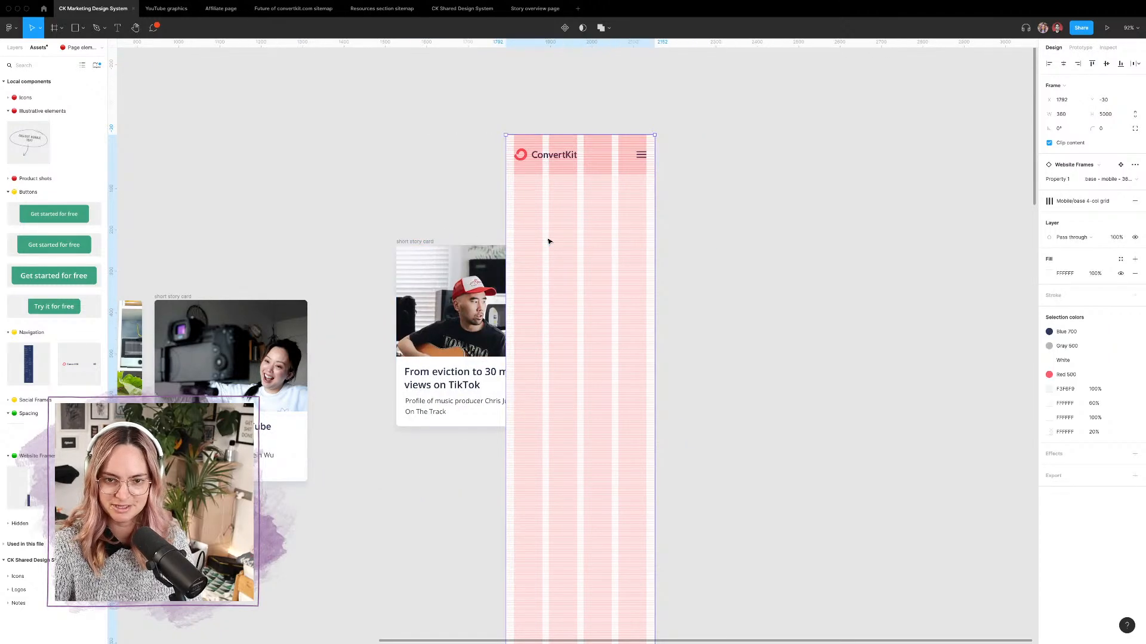
{"action": "right_click", "coordinate": [549, 242]}
{"action": "left_click", "coordinate": [588, 441]}
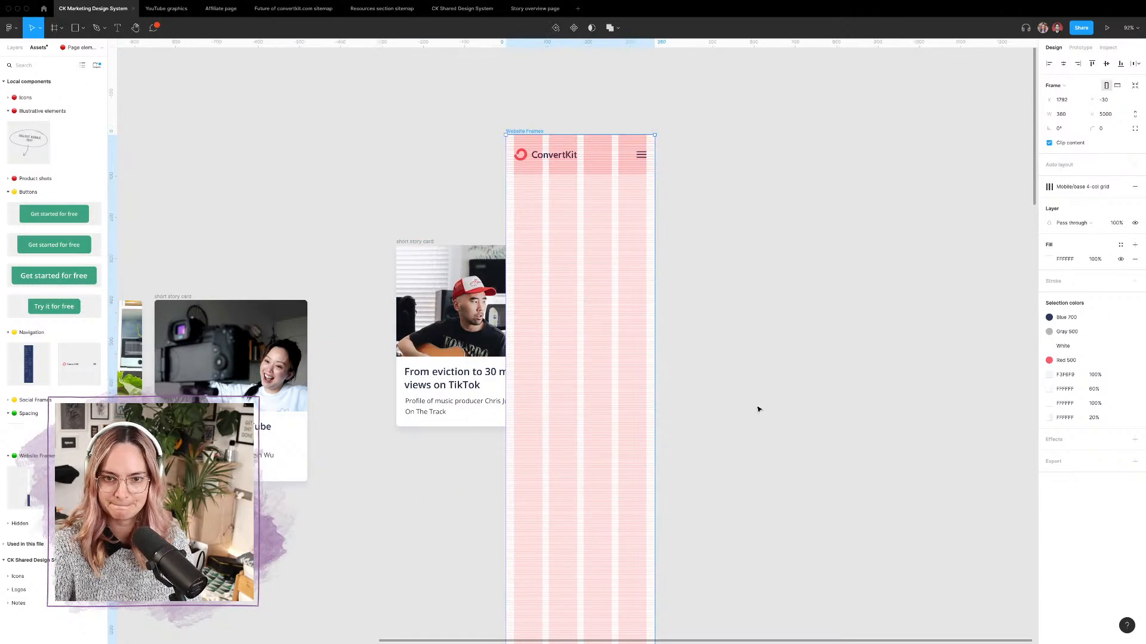
{"action": "left_click_drag", "start_coordinate": [394, 238], "coordinate": [535, 232]}
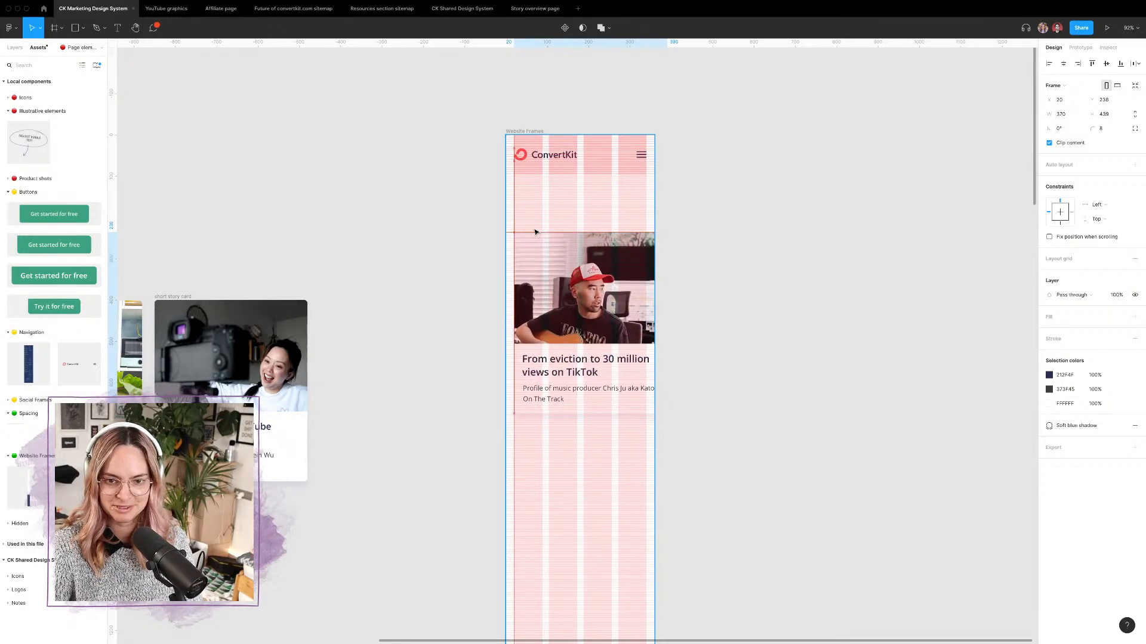
Step: Place a second base mobile Website Frames instance on the canvas, to the right of the detached mobile frame
{"action": "left_click", "coordinate": [524, 131]}
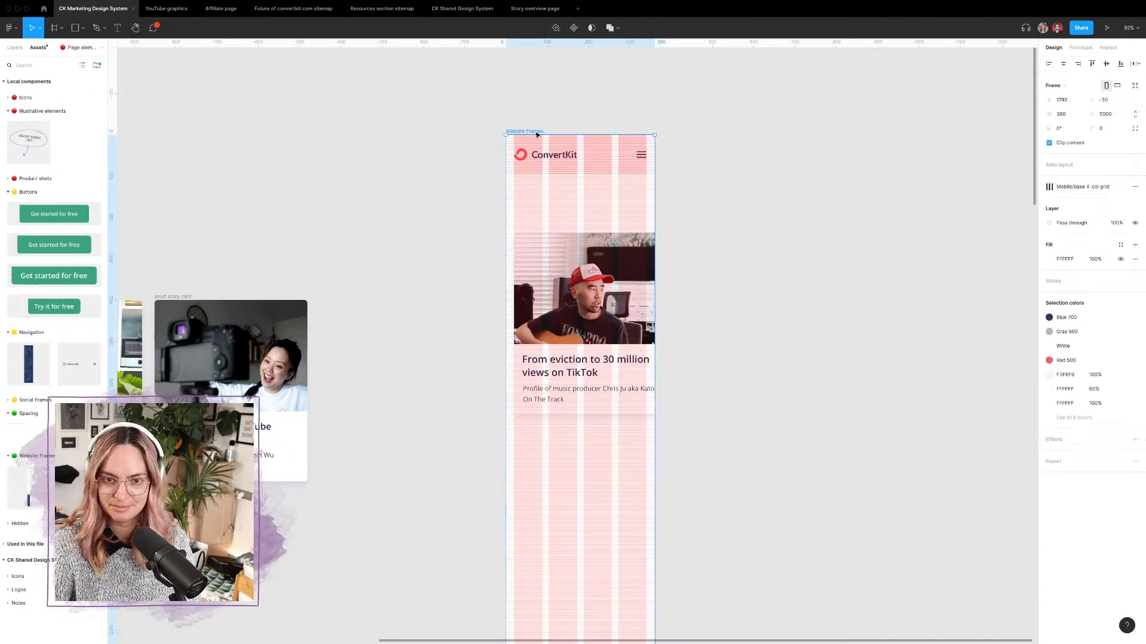
{"action": "left_click", "coordinate": [783, 342]}
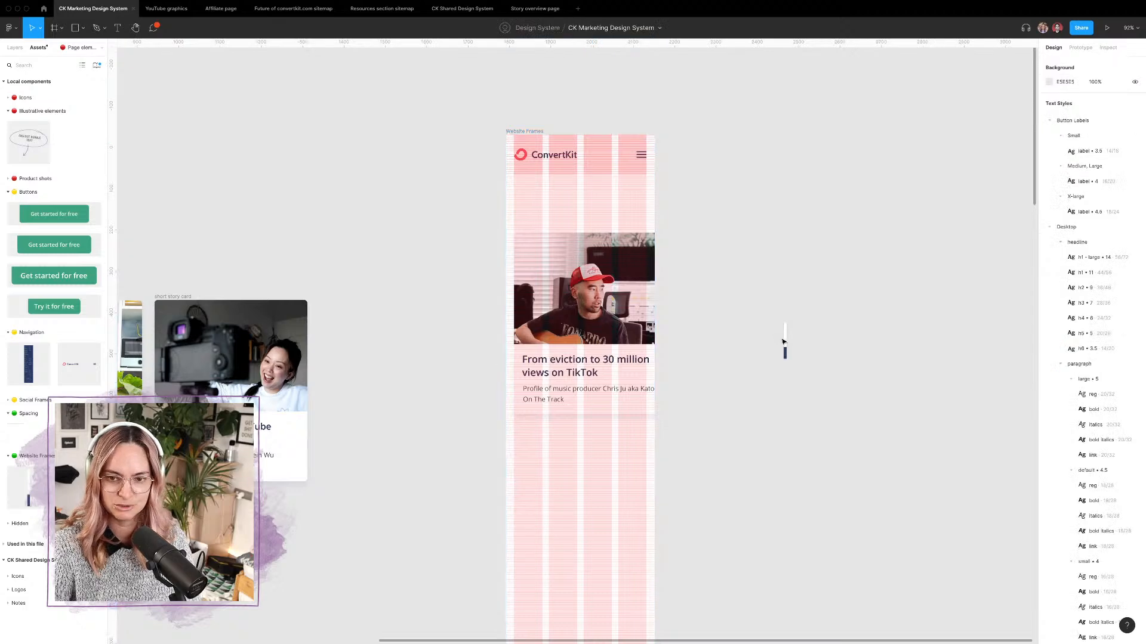
{"action": "left_click_drag", "start_coordinate": [784, 341], "coordinate": [728, 297]}
{"action": "scroll", "coordinate": [873, 244], "scroll_direction": "down", "scroll_amount": 5}
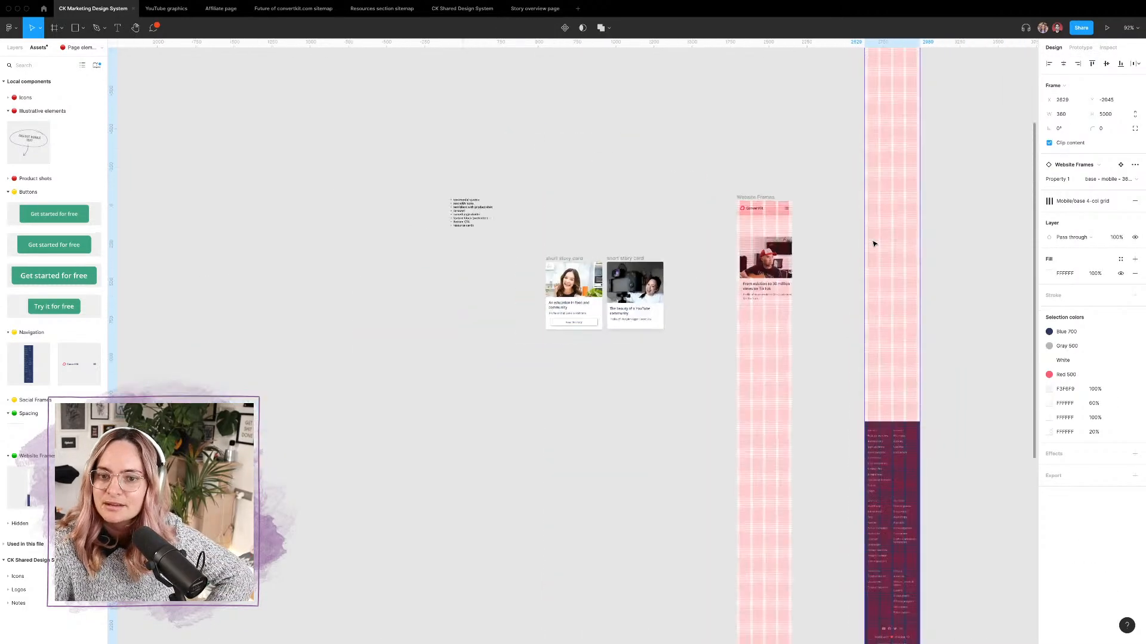
{"action": "scroll", "coordinate": [873, 243], "scroll_direction": "right", "scroll_amount": 3}
{"action": "scroll", "coordinate": [873, 243], "scroll_direction": "up", "scroll_amount": 2}
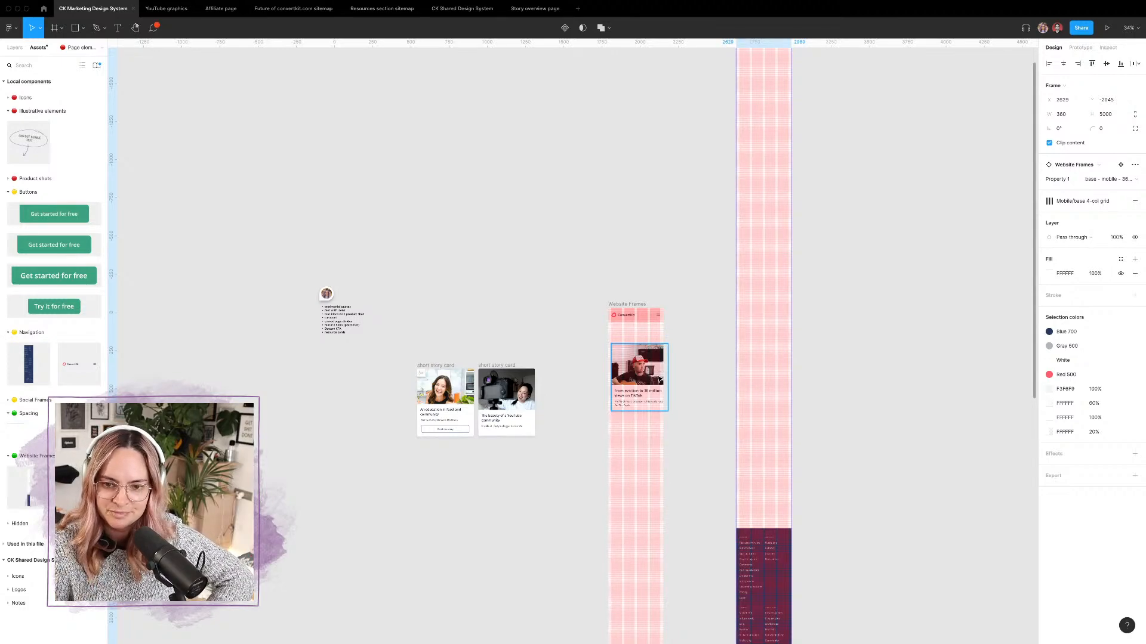
Step: Narrow the TikTok card's text frame, Frame 292, to 320 wide so it ends at the last grid column
{"action": "scroll", "coordinate": [659, 380], "scroll_direction": "up", "scroll_amount": 5}
{"action": "scroll", "coordinate": [659, 379], "scroll_direction": "up", "scroll_amount": 5}
{"action": "left_click", "coordinate": [677, 308]}
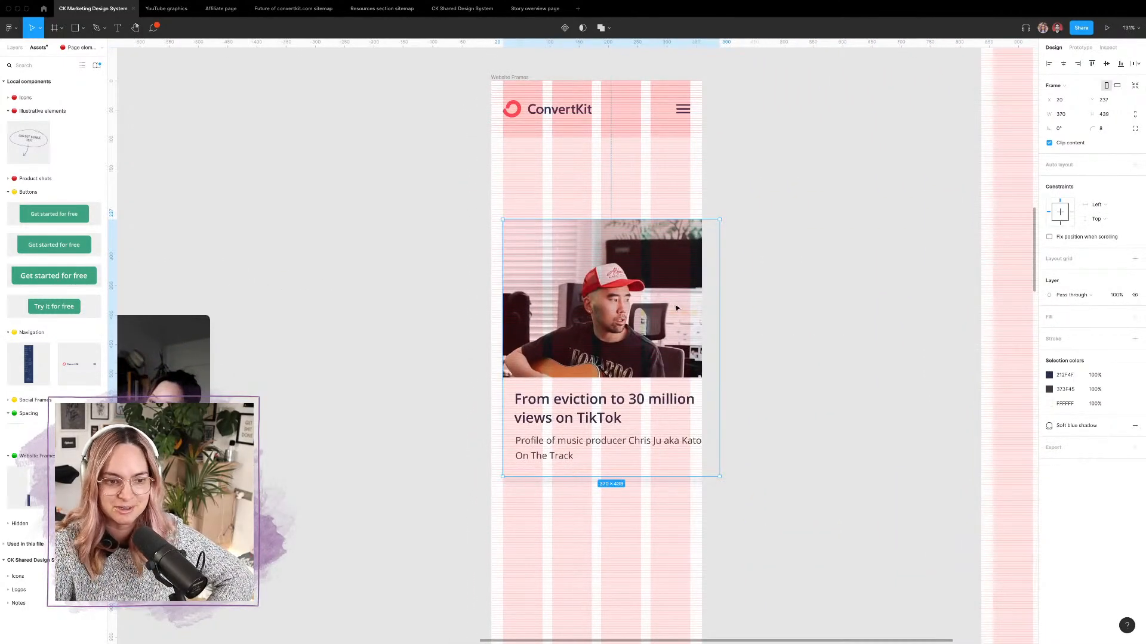
{"action": "left_click", "coordinate": [15, 47]}
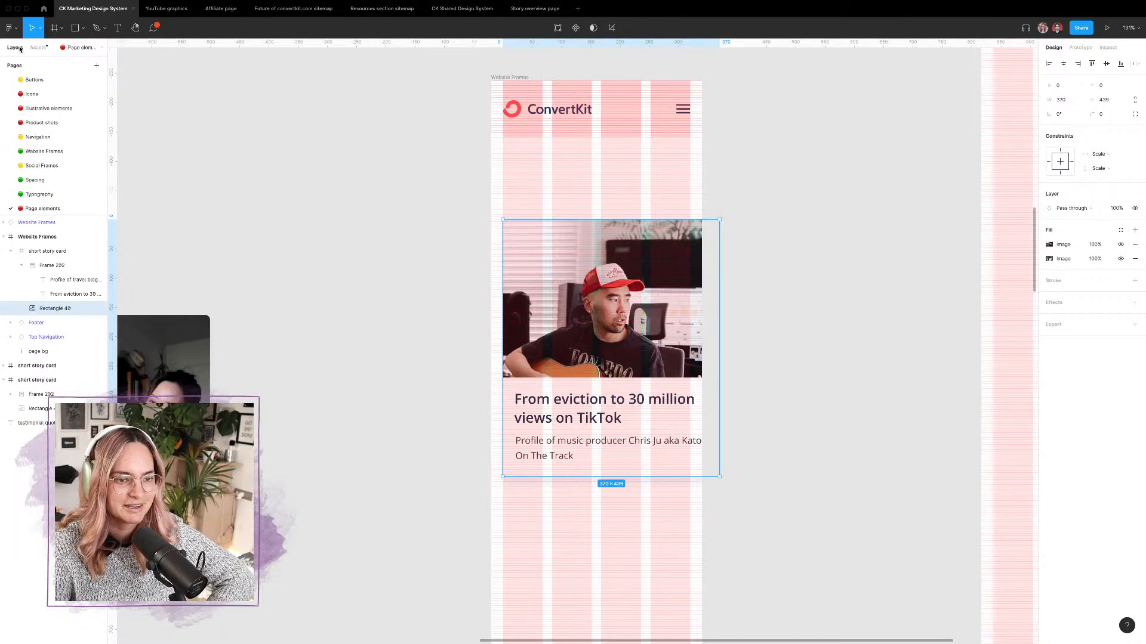
{"action": "left_click", "coordinate": [58, 266]}
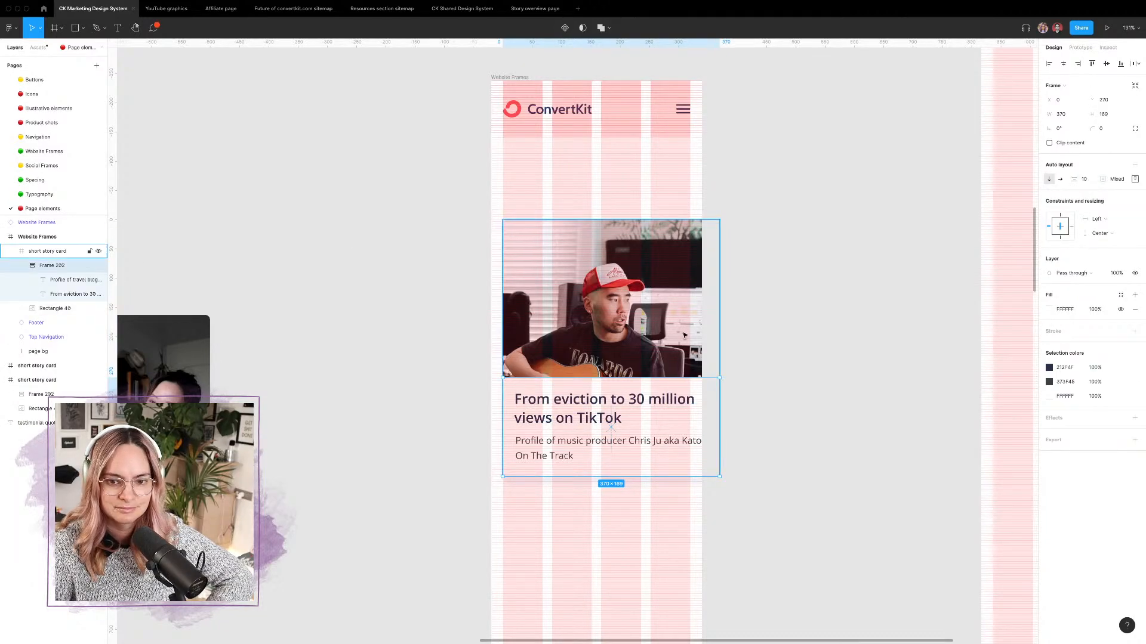
{"action": "scroll", "coordinate": [728, 409], "scroll_direction": "up", "scroll_amount": 5}
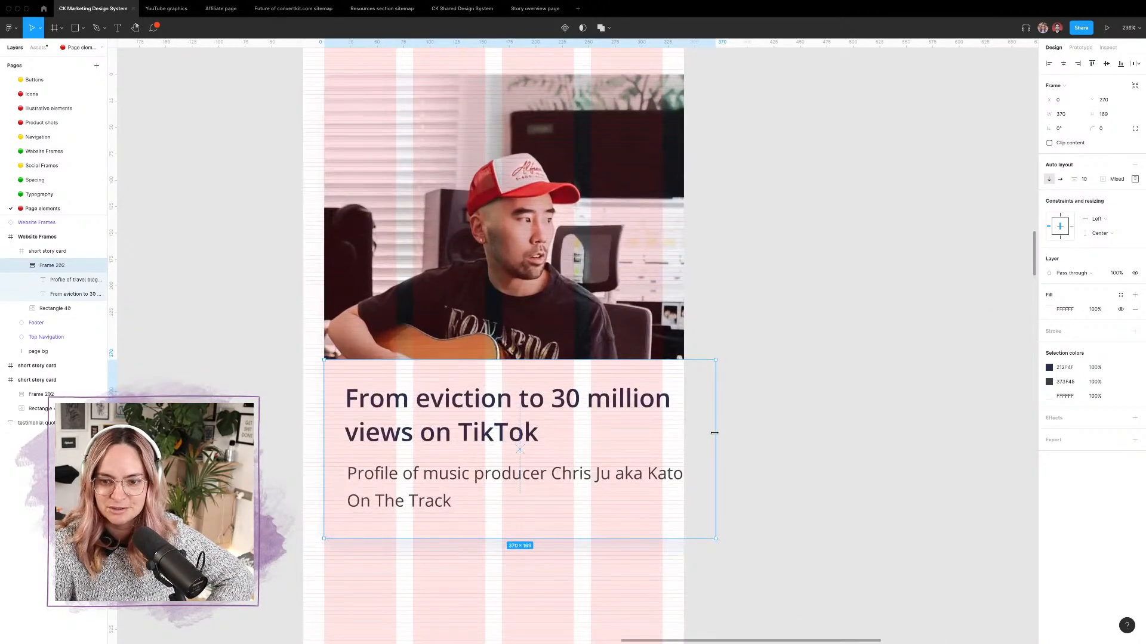
{"action": "left_click_drag", "start_coordinate": [714, 429], "coordinate": [662, 423]}
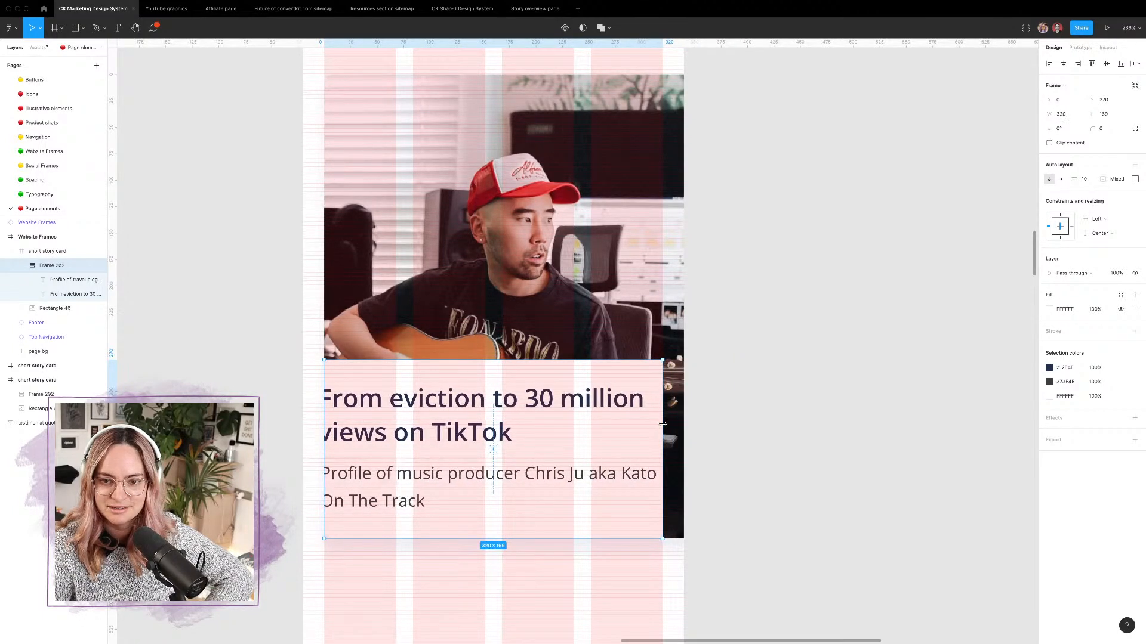
Step: Narrow the whole TikTok story card to 320 wide to fit the mobile grid
{"action": "left_click", "coordinate": [499, 310]}
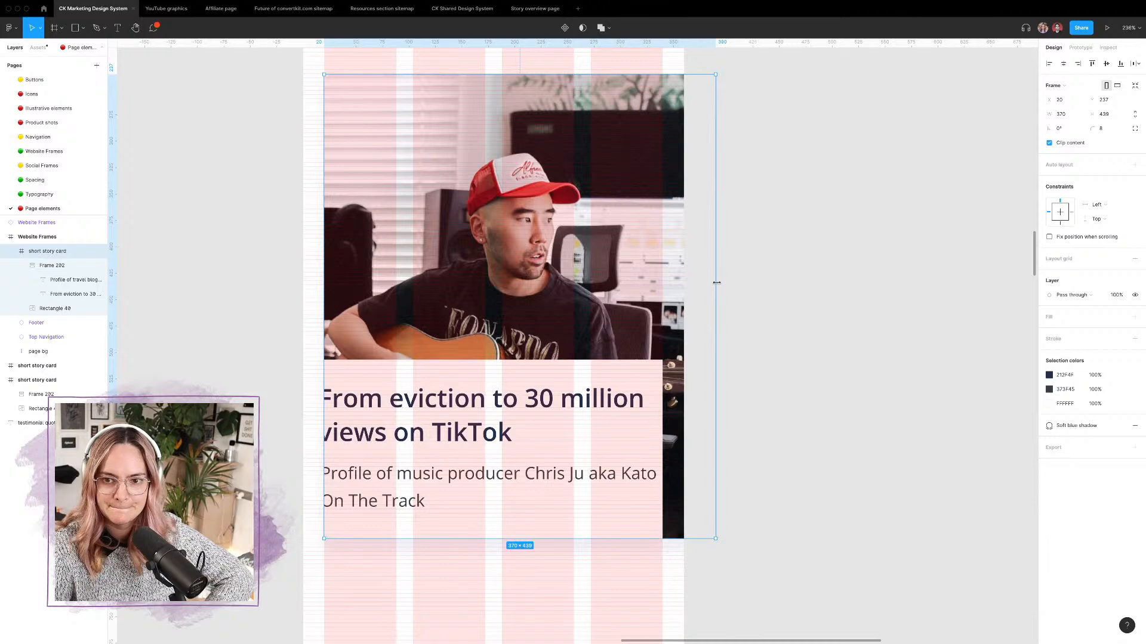
{"action": "left_click_drag", "start_coordinate": [713, 285], "coordinate": [664, 282]}
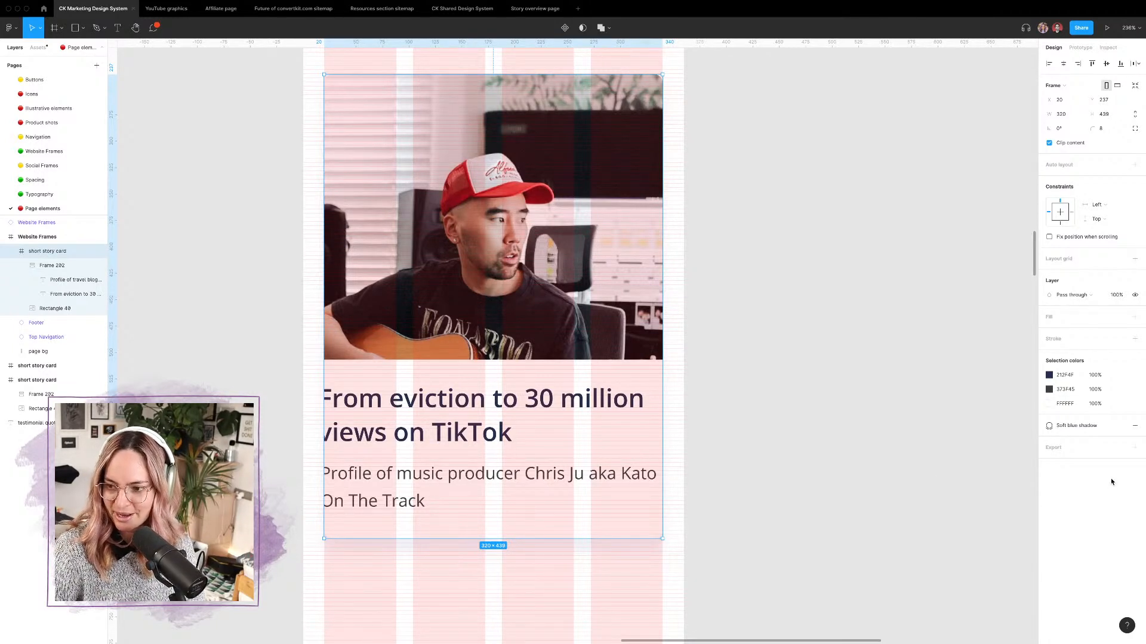
{"action": "left_click", "coordinate": [795, 284]}
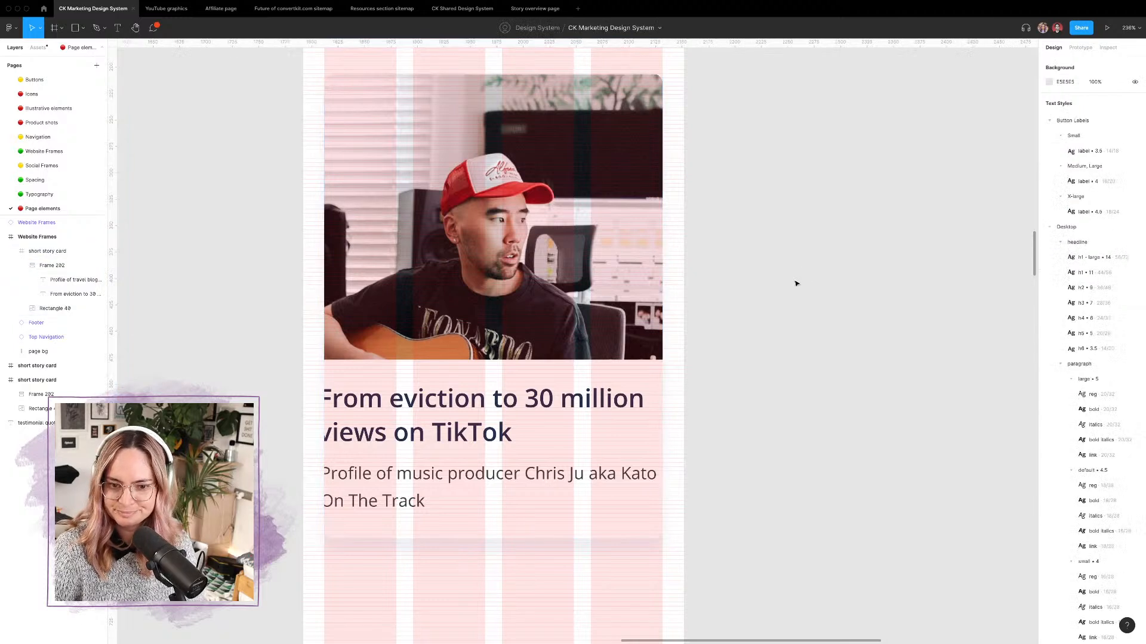
Step: Switch the card headline "From eviction to 30 million views on TikTok" to auto width, and resize its text box to 292 wide
{"action": "double_click", "coordinate": [442, 436]}
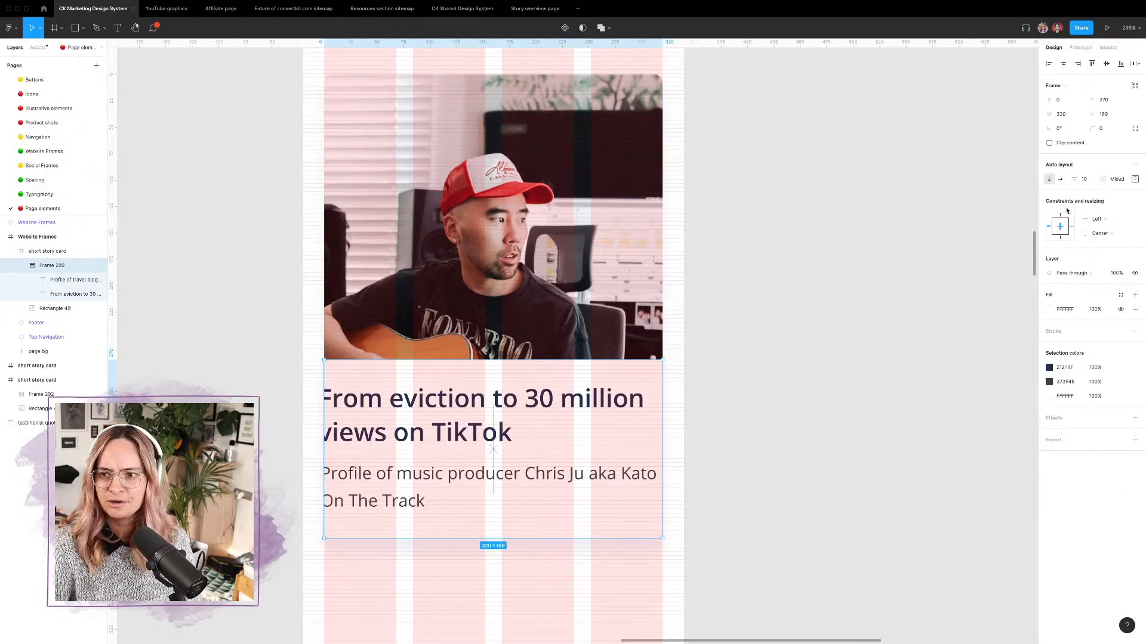
{"action": "left_click", "coordinate": [1135, 179]}
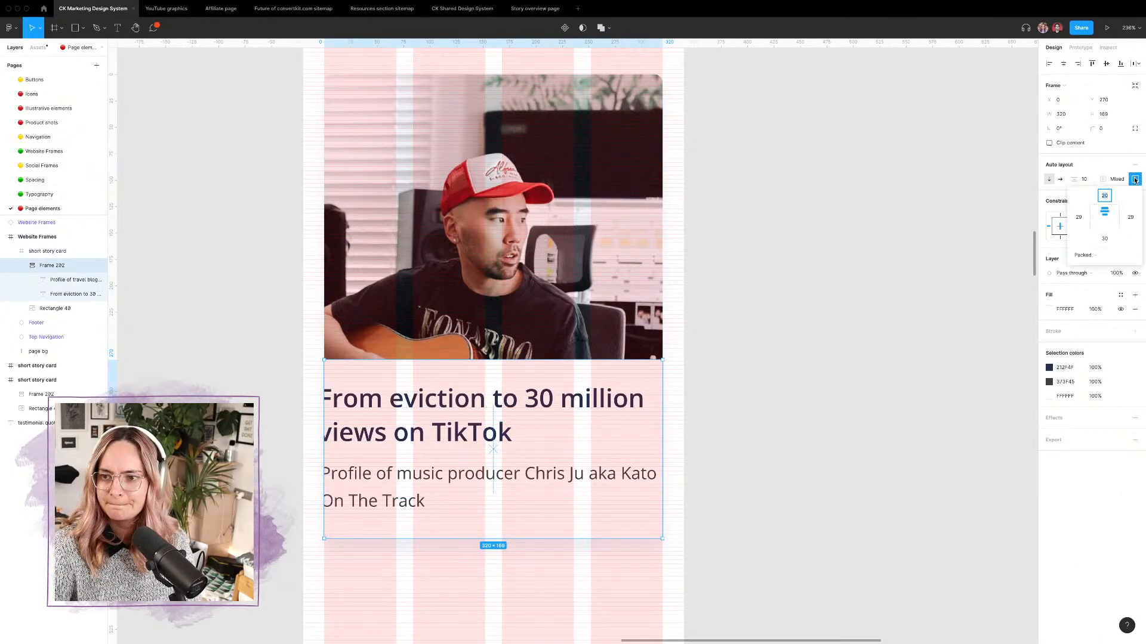
{"action": "left_click", "coordinate": [1098, 168]}
{"action": "left_click", "coordinate": [524, 416]}
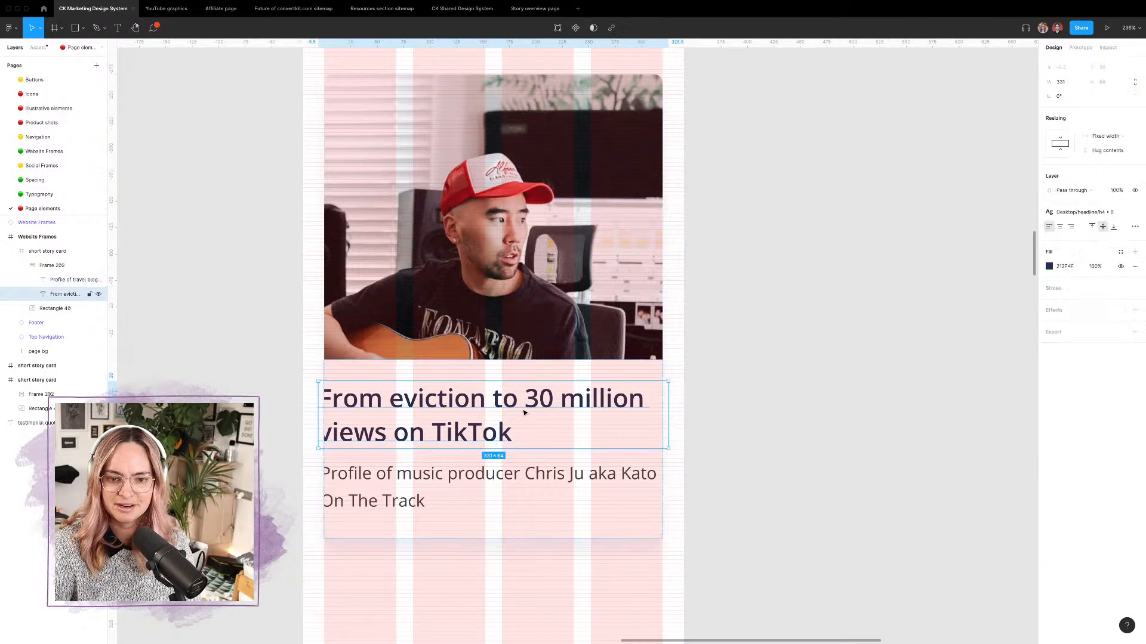
{"action": "left_click", "coordinate": [1136, 227]}
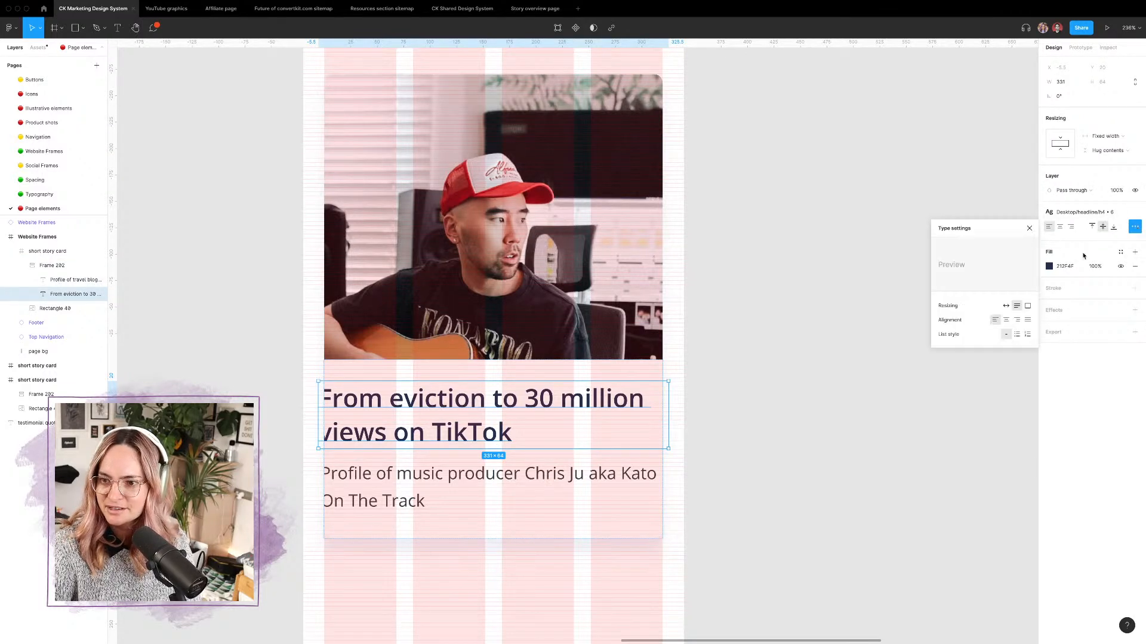
{"action": "left_click", "coordinate": [1006, 306]}
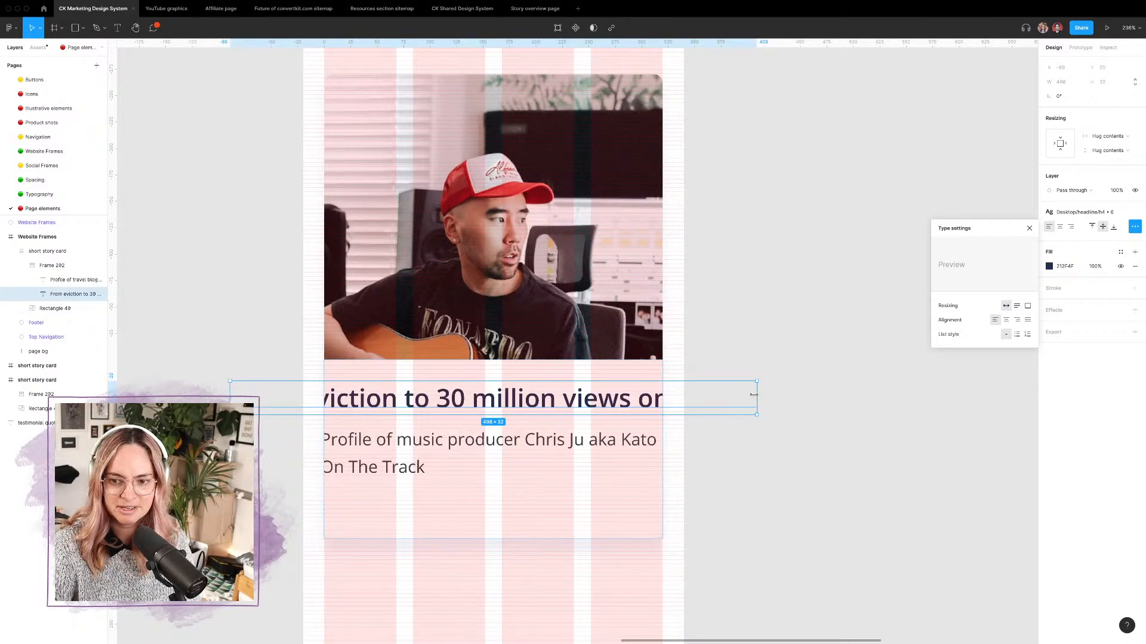
{"action": "left_click_drag", "start_coordinate": [753, 395], "coordinate": [539, 402]}
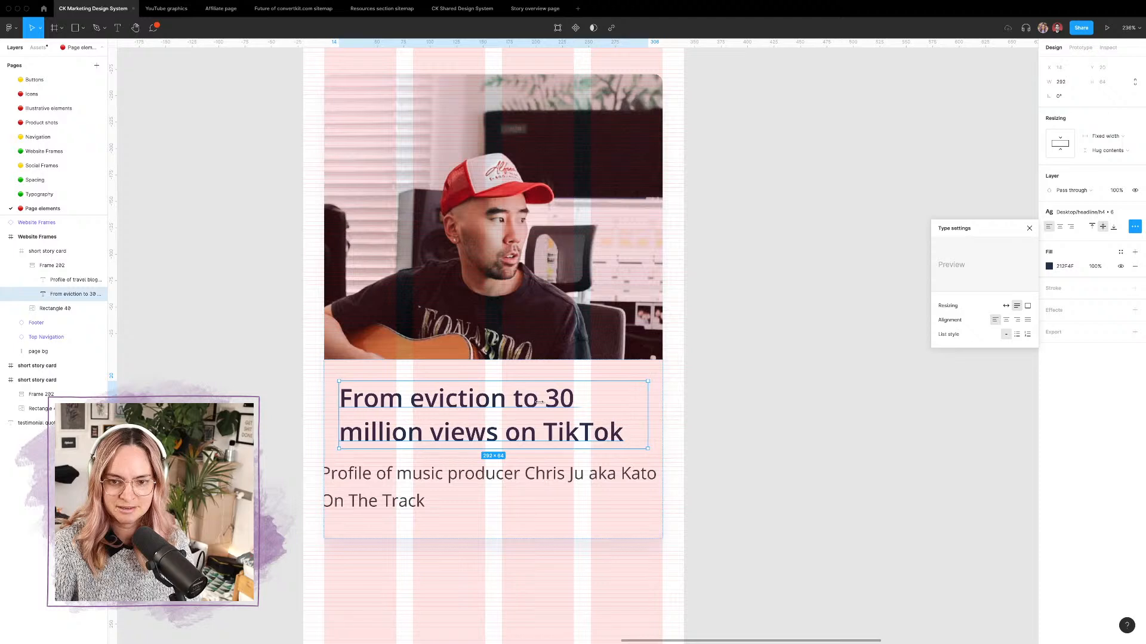
Step: Switch the card's description text to auto width and resize its text box to 294 wide
{"action": "left_click", "coordinate": [507, 479]}
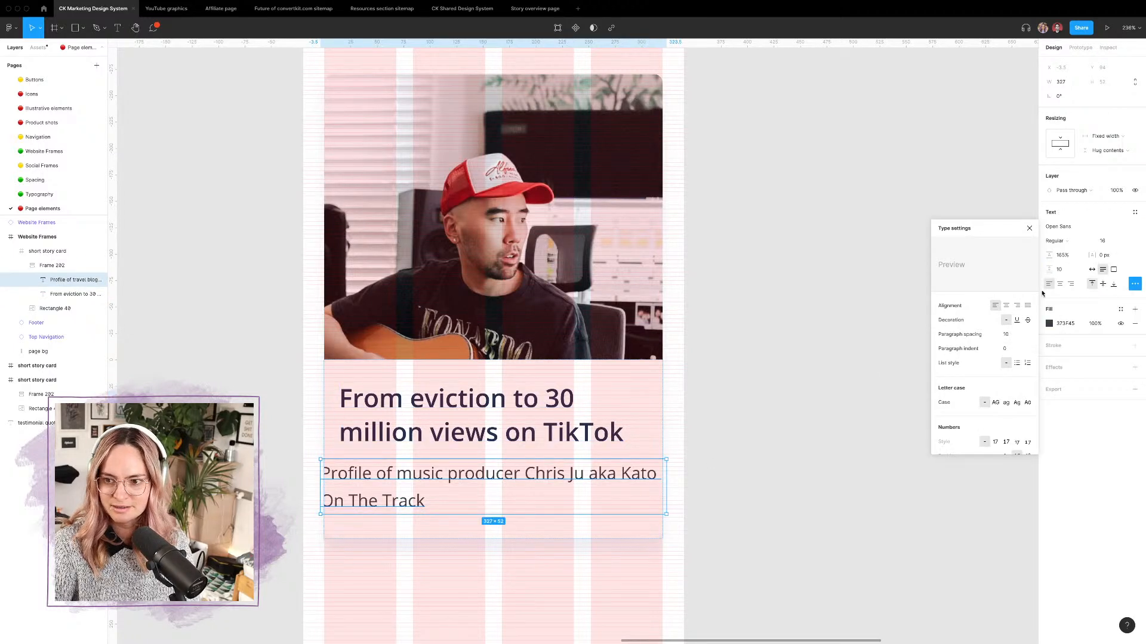
{"action": "left_click", "coordinate": [1135, 284]}
{"action": "left_click", "coordinate": [1135, 284]}
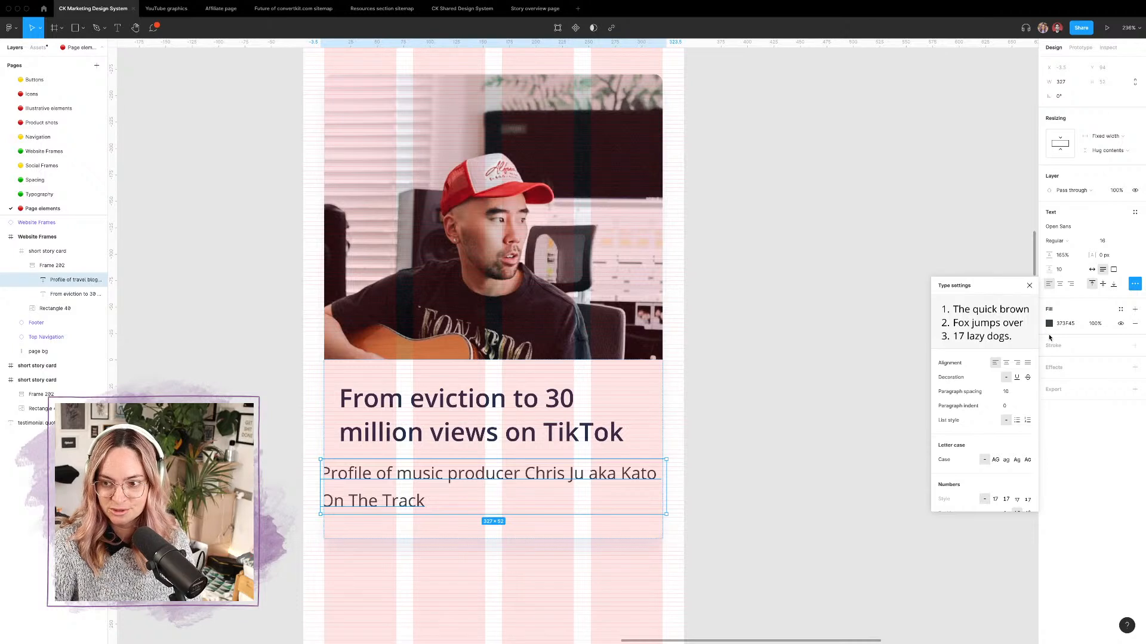
{"action": "left_click", "coordinate": [1092, 269]}
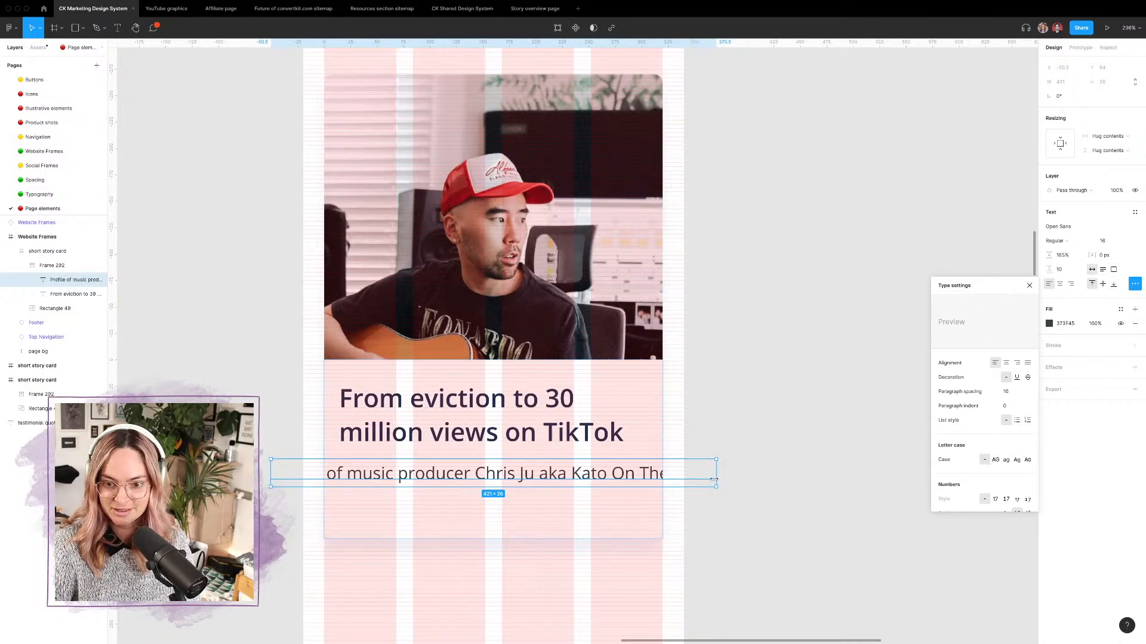
{"action": "left_click_drag", "start_coordinate": [707, 476], "coordinate": [580, 481]}
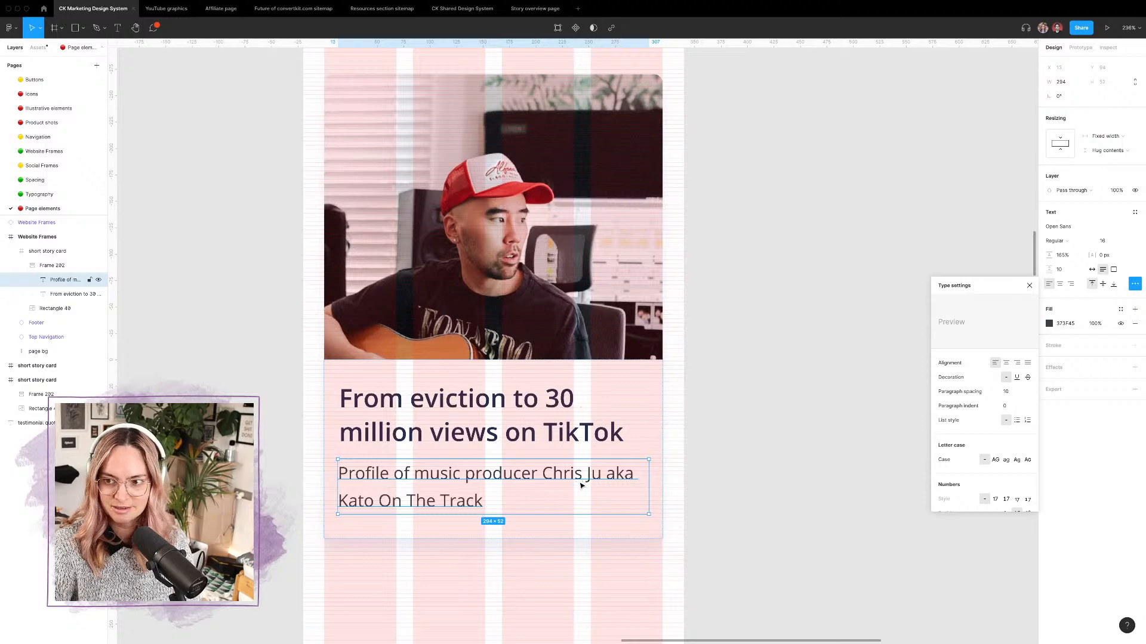
Step: Try widening Frame 292 slightly beyond the card and bring it back to 320 wide
{"action": "left_click", "coordinate": [637, 400]}
{"action": "mouse_move", "coordinate": [662, 401]}
{"action": "left_mouse_down"}
{"action": "mouse_move", "coordinate": [860, 401]}
{"action": "mouse_move", "coordinate": [679, 401]}
{"action": "left_mouse_up"}
{"action": "left_click_drag", "start_coordinate": [682, 406], "coordinate": [664, 406]}
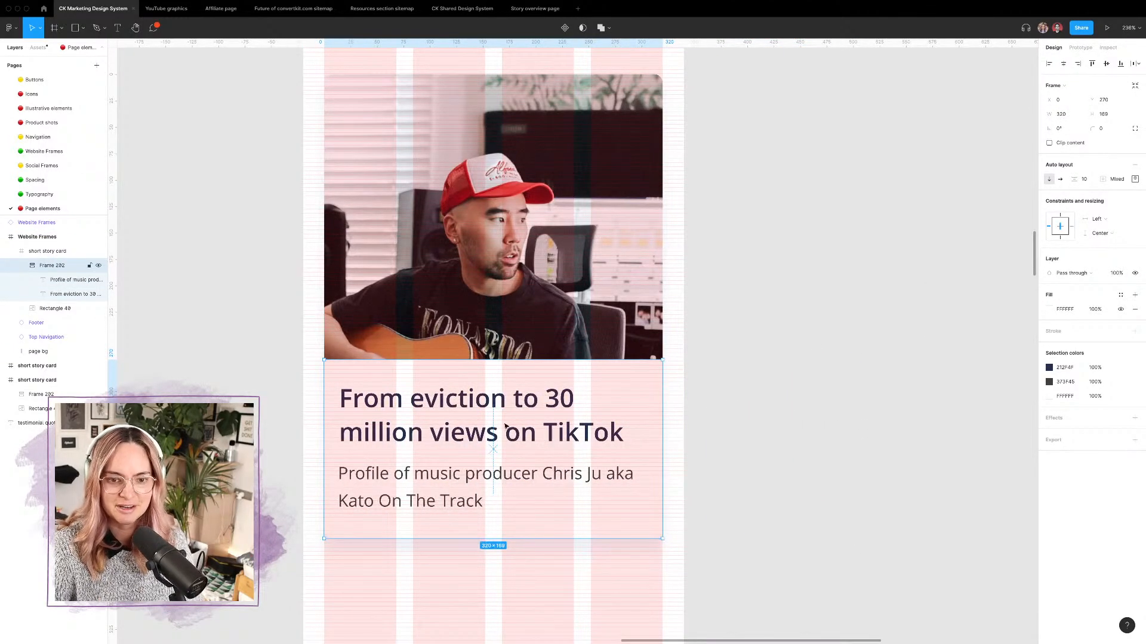
Step: Set both the headline and the description text of the mobile card to auto width
{"action": "left_click", "coordinate": [503, 402]}
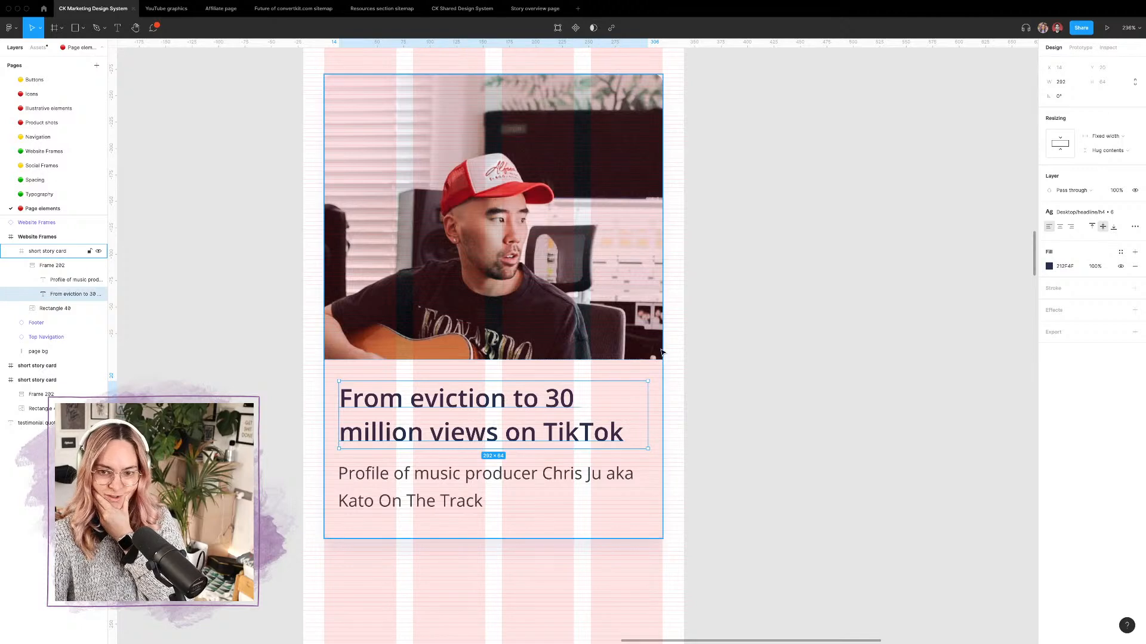
{"action": "left_click", "coordinate": [1135, 226]}
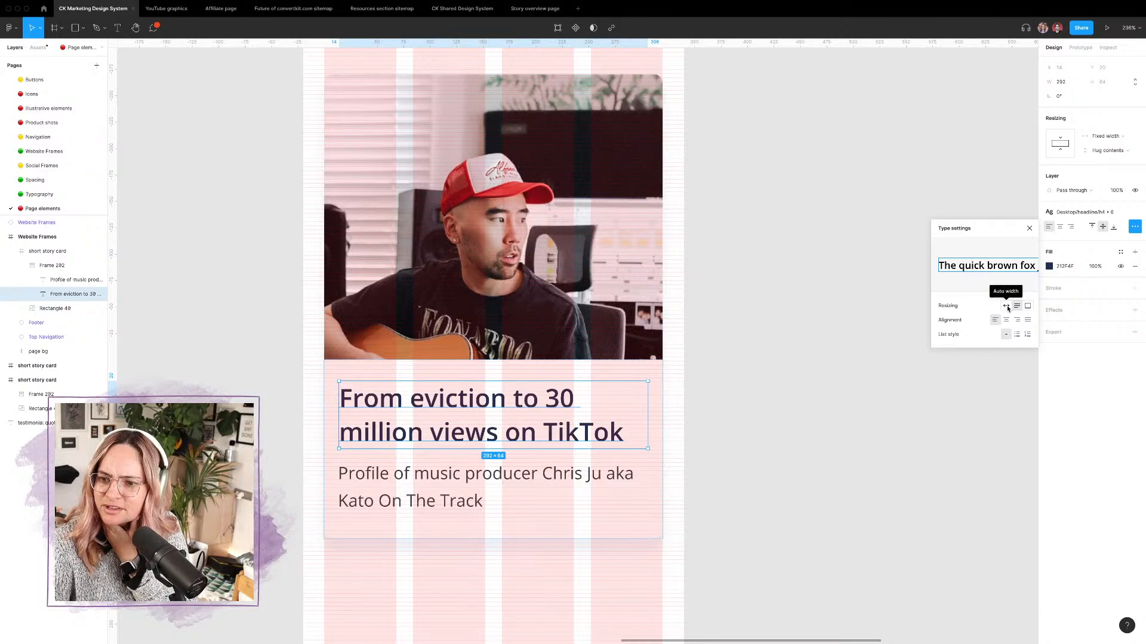
{"action": "left_click", "coordinate": [1006, 306]}
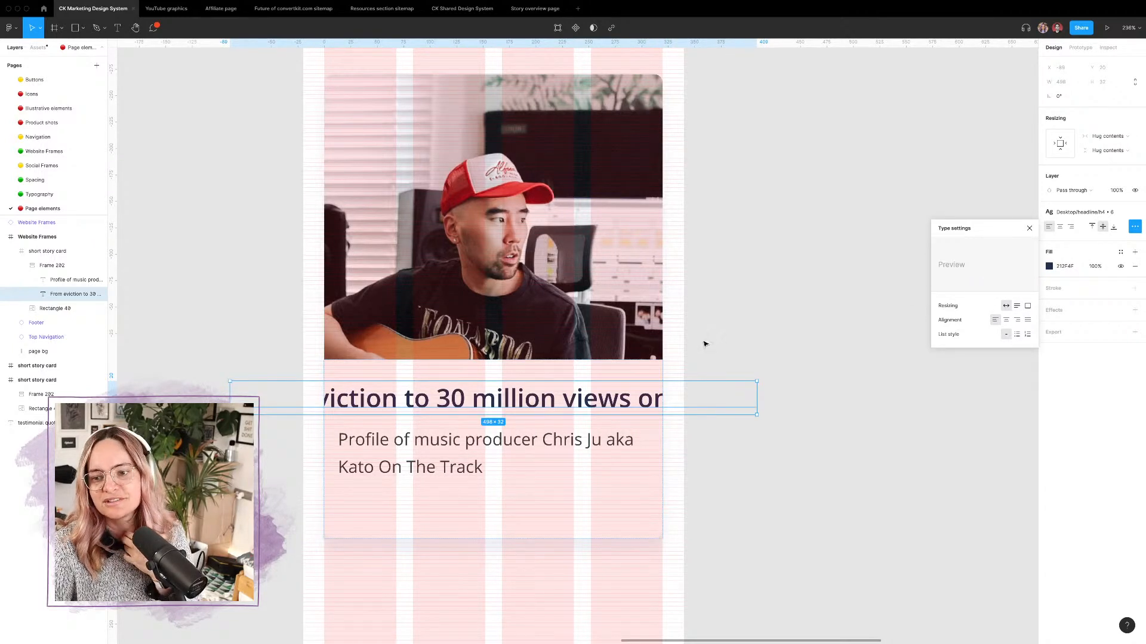
{"action": "left_click", "coordinate": [489, 451]}
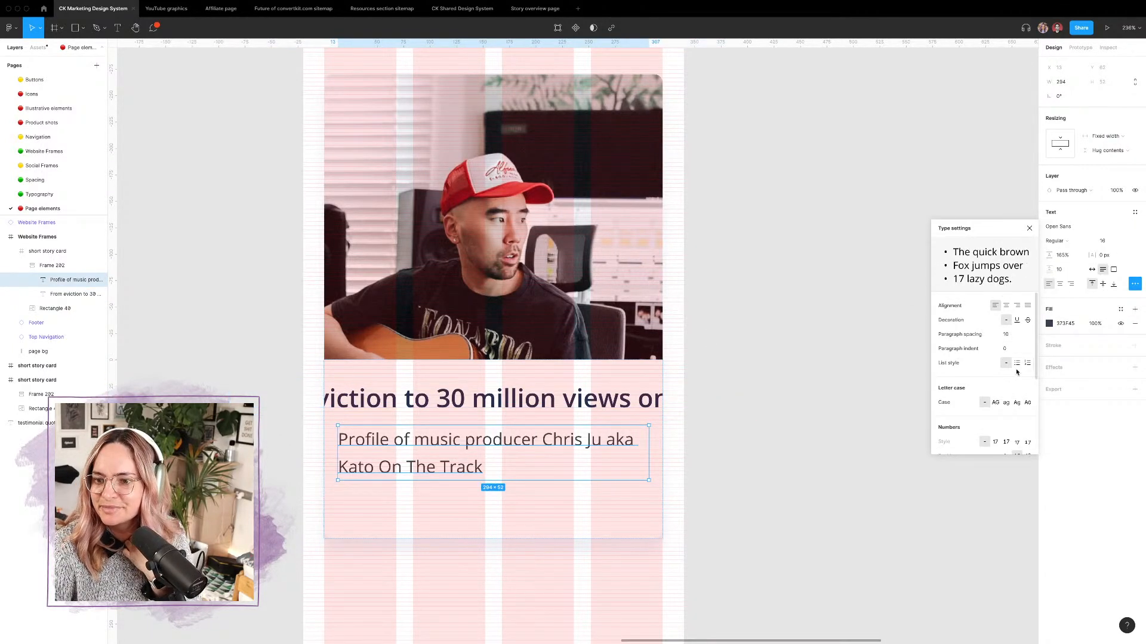
{"action": "left_click", "coordinate": [1092, 269]}
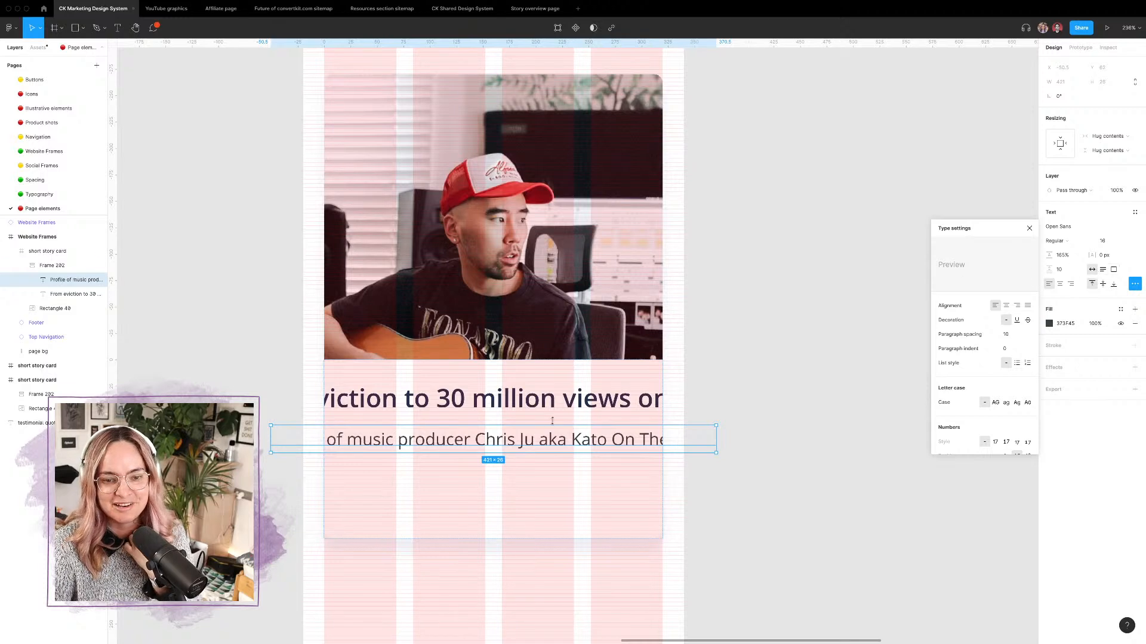
Step: Set the headline and description to fixed size and narrow them together to 297 wide within the mobile card
{"action": "left_click", "coordinate": [52, 265]}
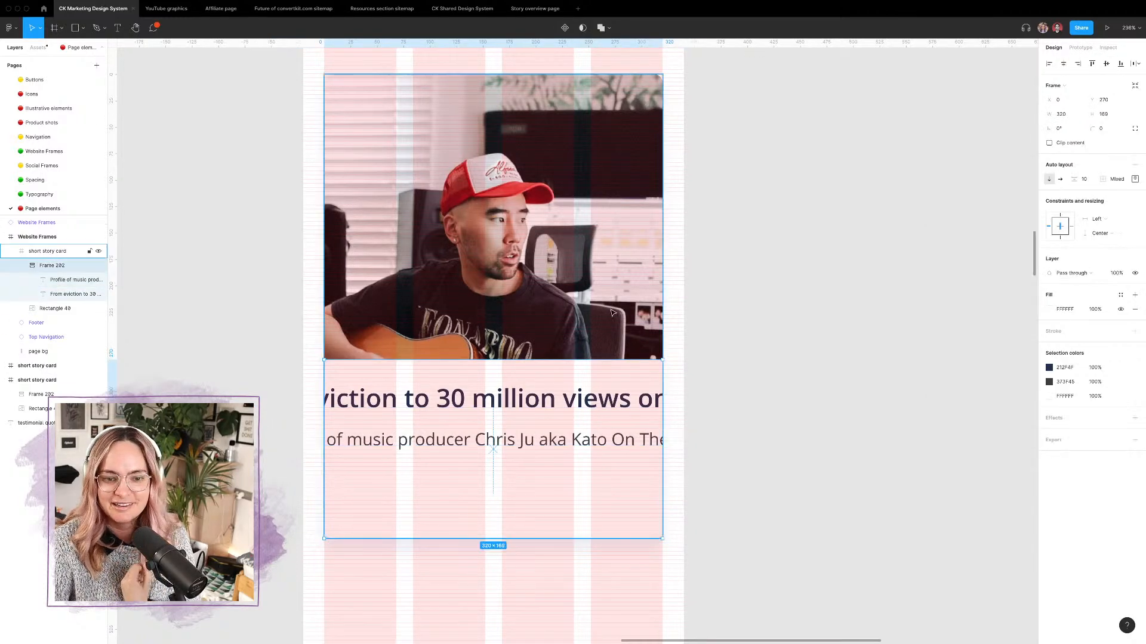
{"action": "left_click", "coordinate": [61, 280]}
{"action": "left_click", "coordinate": [68, 294], "text": "shift"}
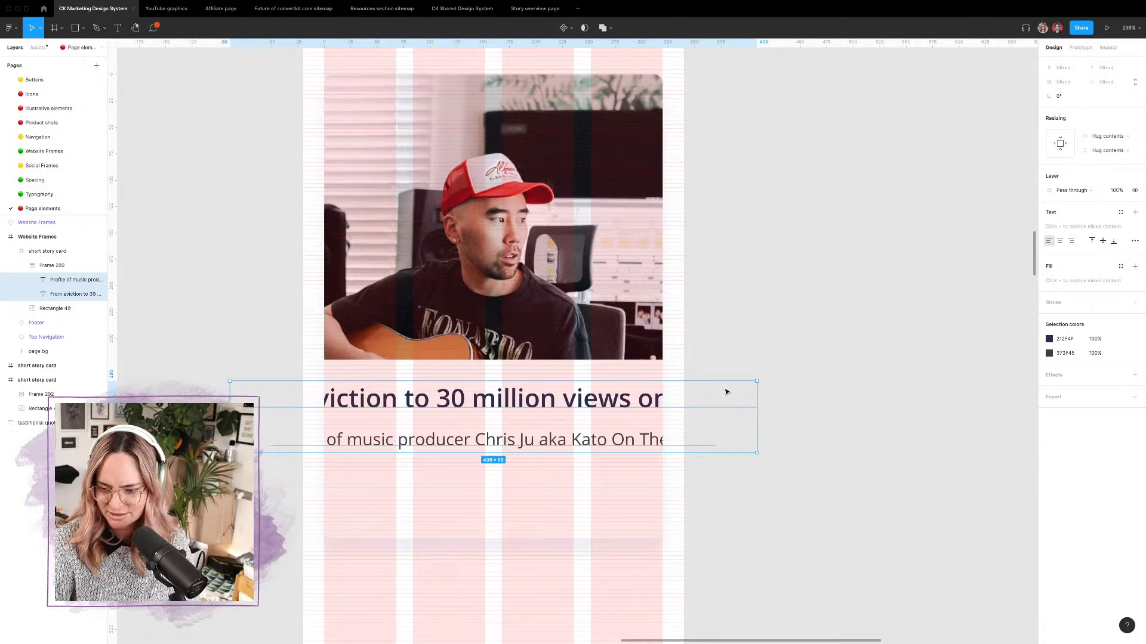
{"action": "left_click", "coordinate": [1135, 241]}
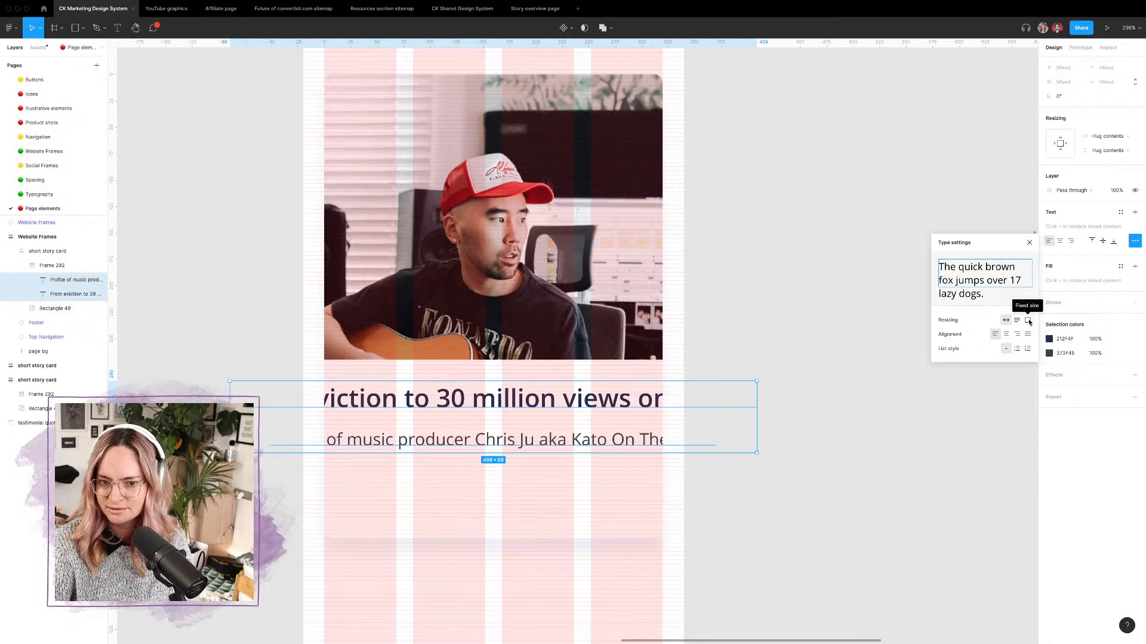
{"action": "left_click", "coordinate": [1028, 321]}
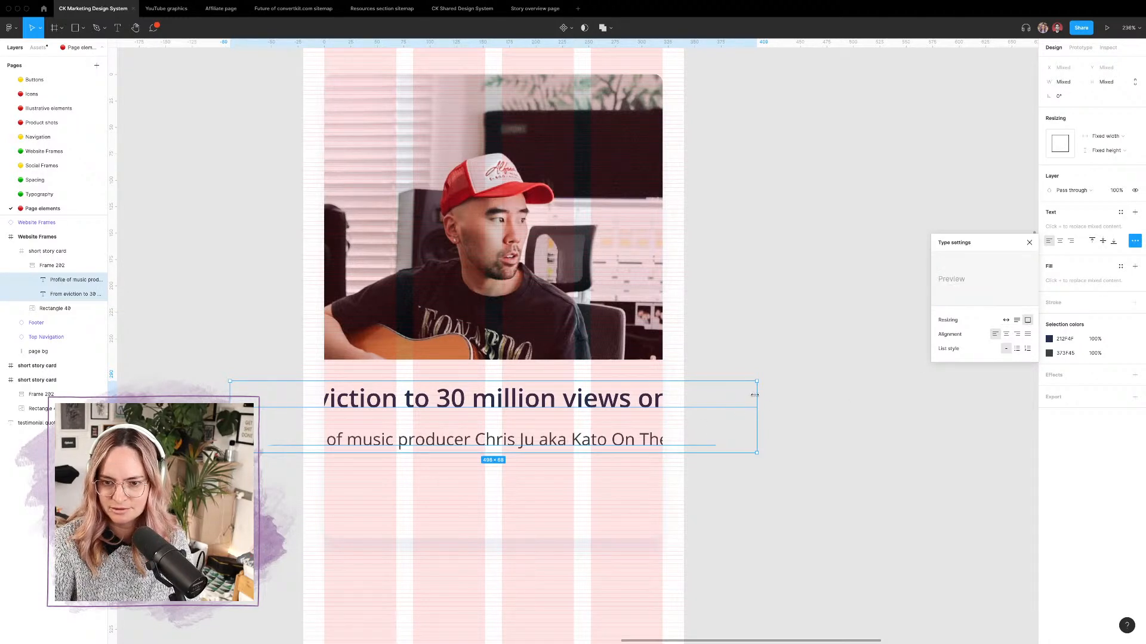
{"action": "left_click_drag", "start_coordinate": [755, 395], "coordinate": [544, 412]}
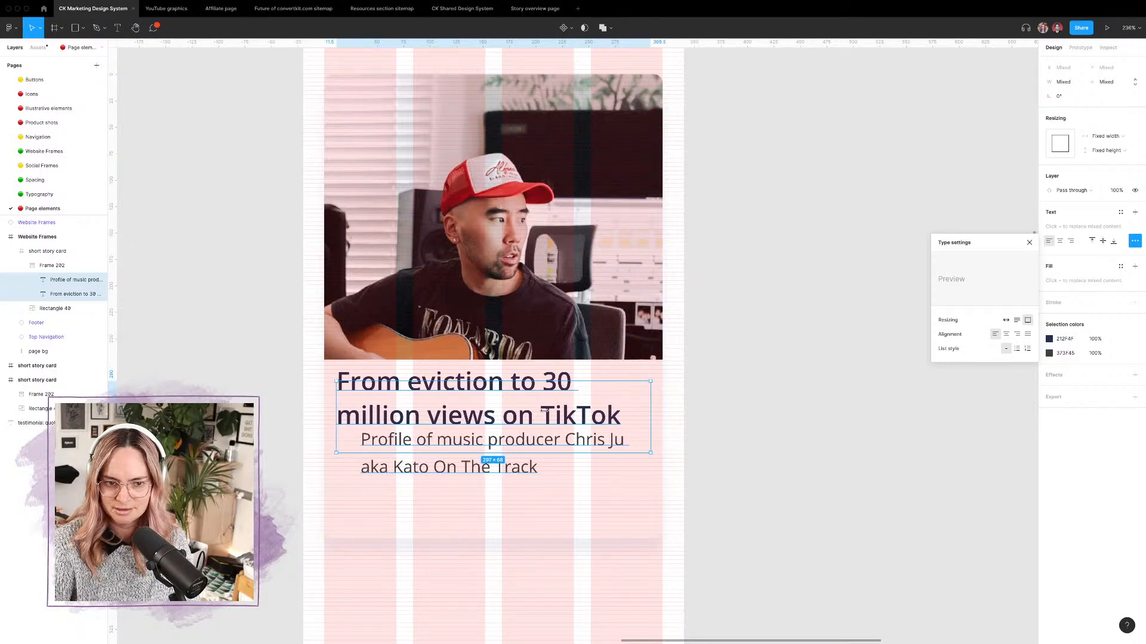
Step: Try stretching Frame 292 to about 497 wide to test how its text responds, and undo the resize
{"action": "left_click", "coordinate": [54, 266]}
{"action": "left_click_drag", "start_coordinate": [662, 387], "coordinate": [838, 389]}
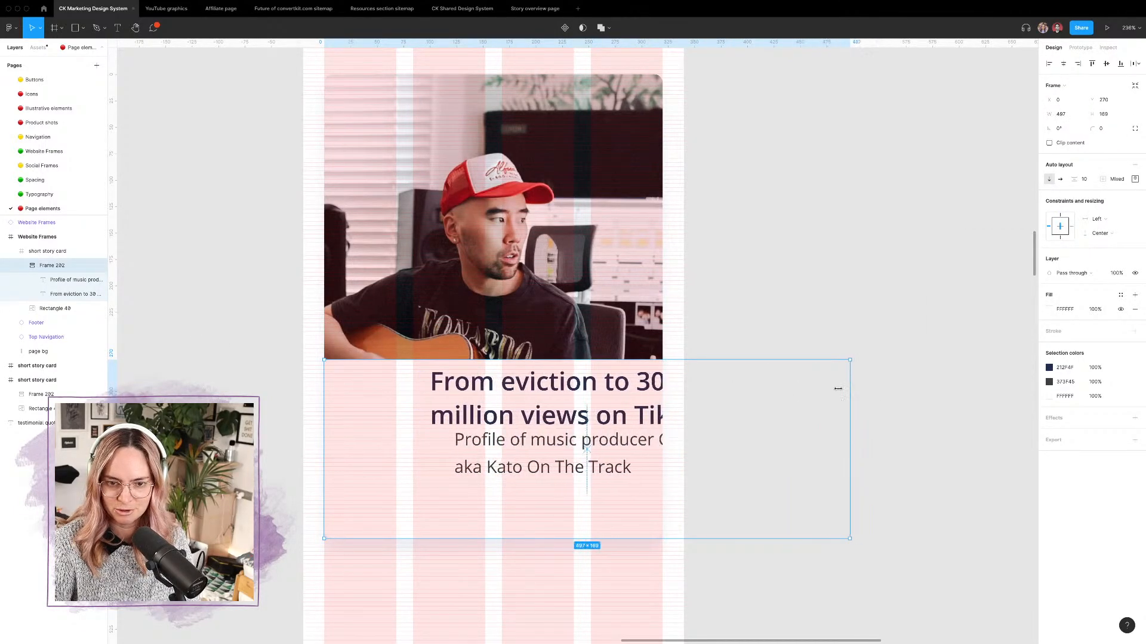
{"action": "key", "text": "super+z"}
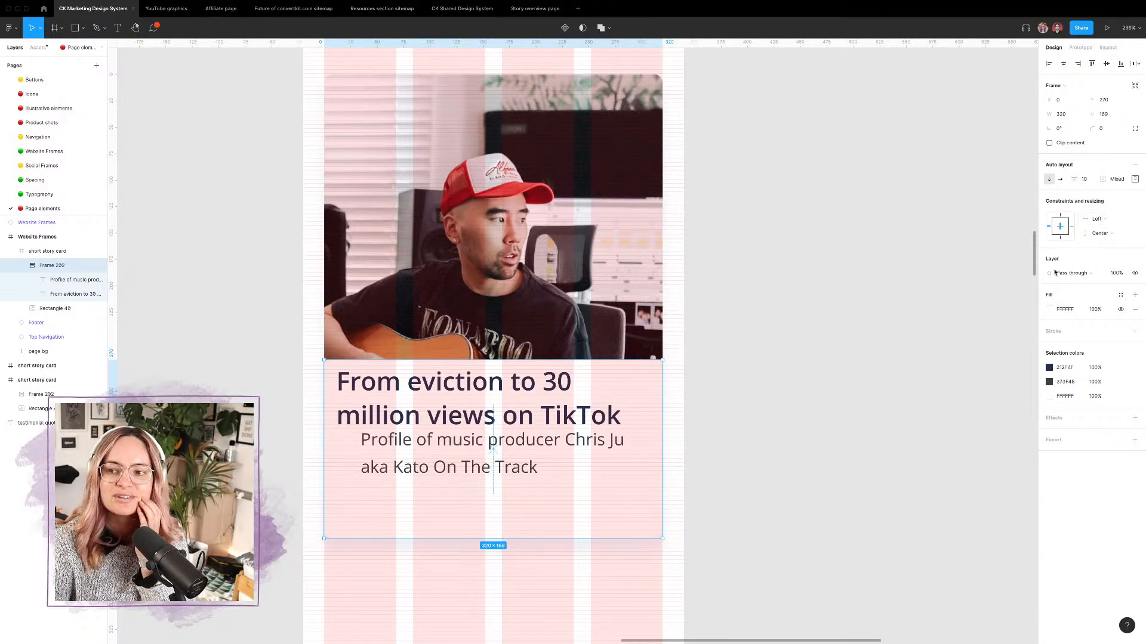
{"action": "left_click", "coordinate": [1133, 218]}
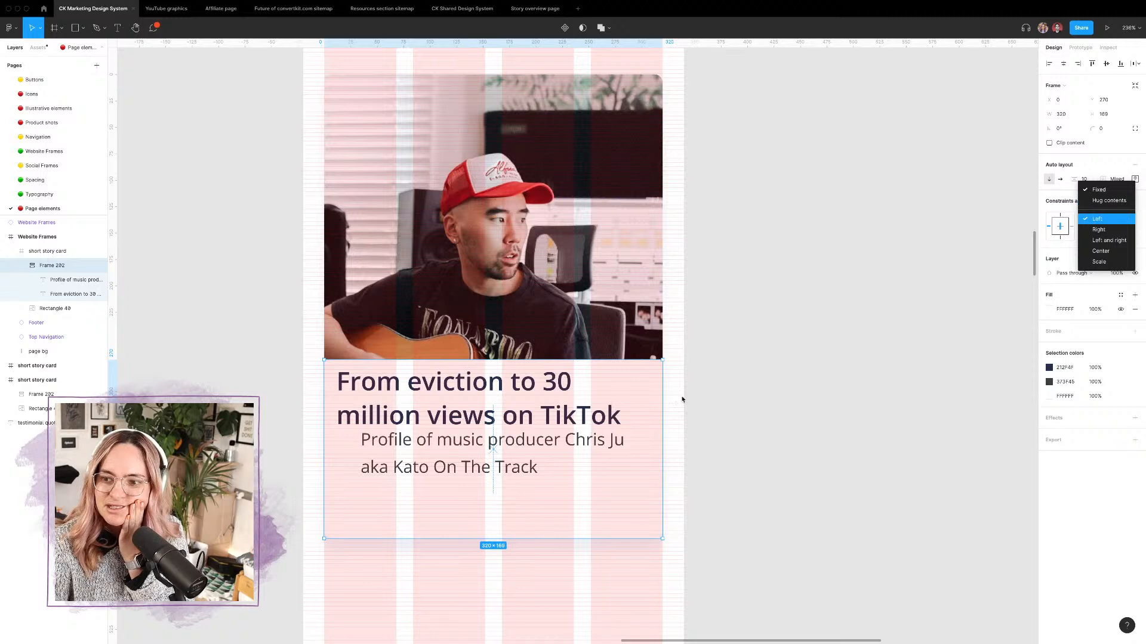
{"action": "left_click", "coordinate": [551, 439]}
{"action": "left_click", "coordinate": [552, 441]}
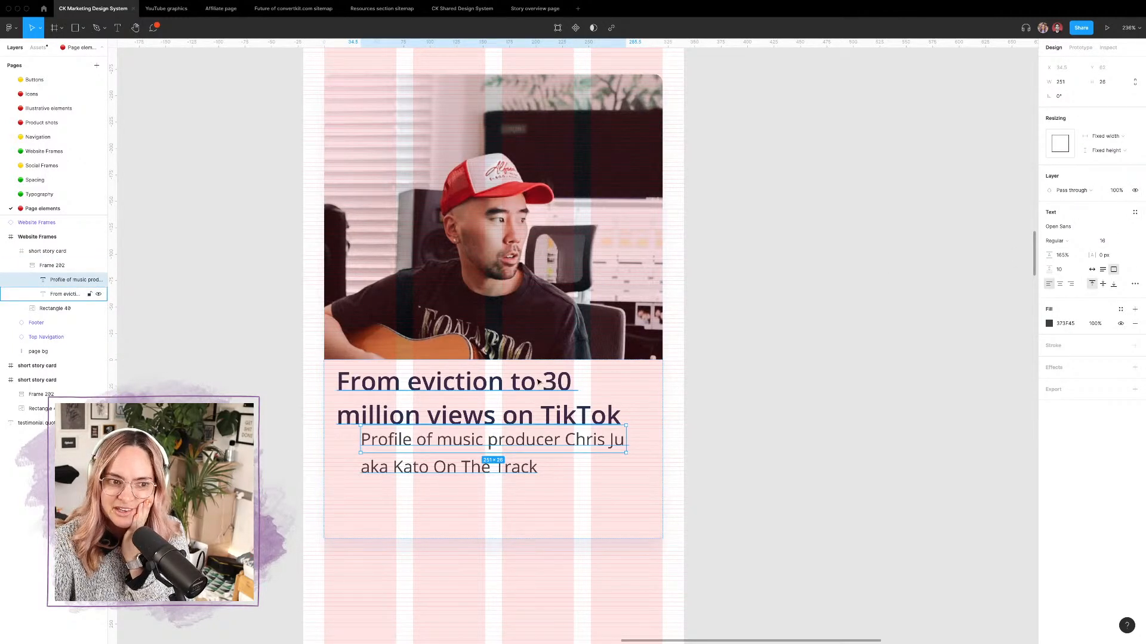
Step: Set Frame 292's constraints to Left and right horizontally and Top vertically
{"action": "left_click", "coordinate": [57, 267]}
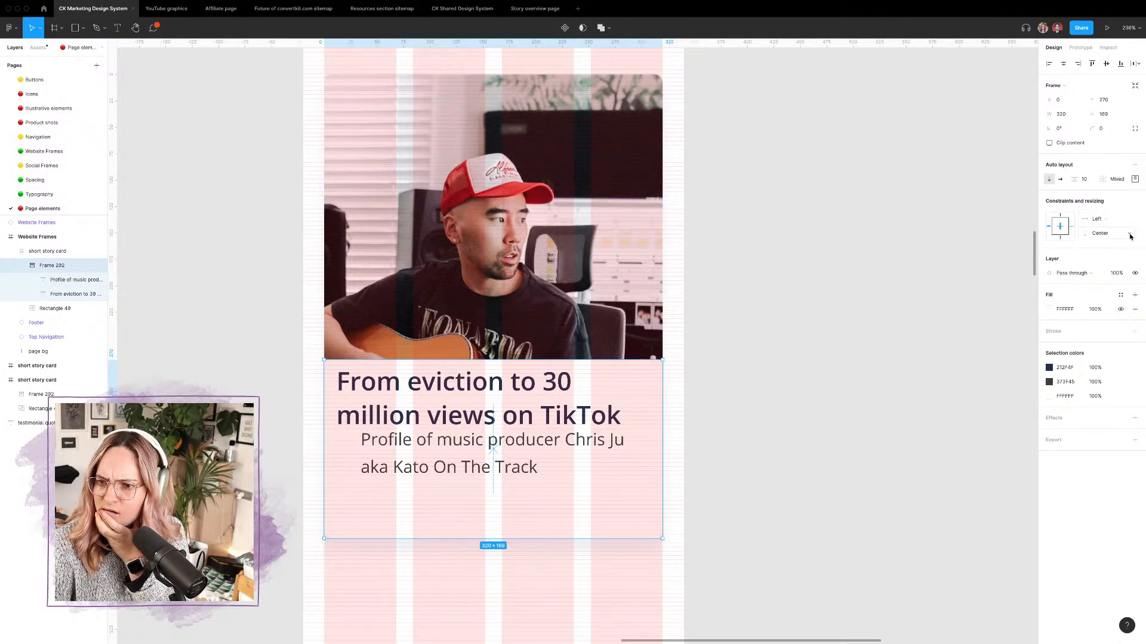
{"action": "left_click", "coordinate": [1130, 233]}
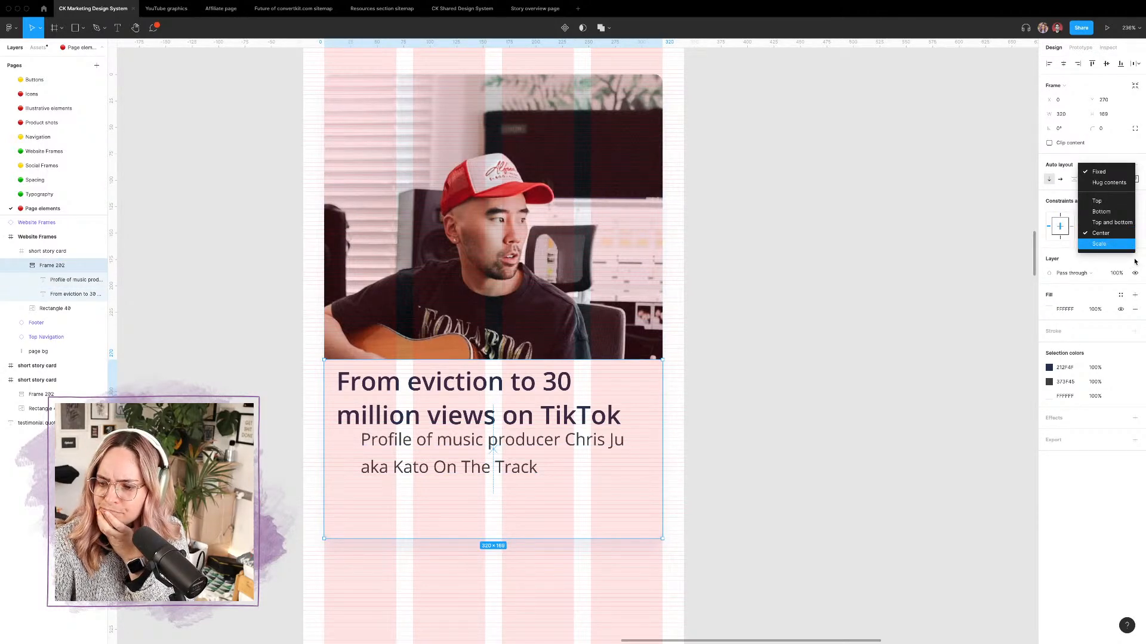
{"action": "left_click", "coordinate": [1135, 262]}
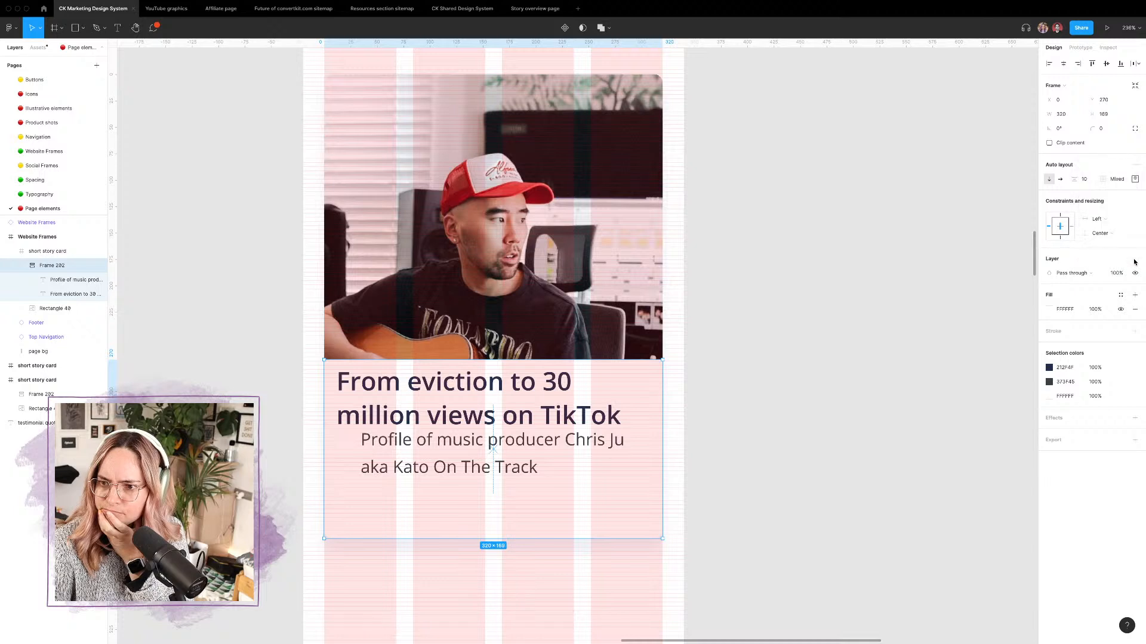
{"action": "left_click", "coordinate": [1131, 220]}
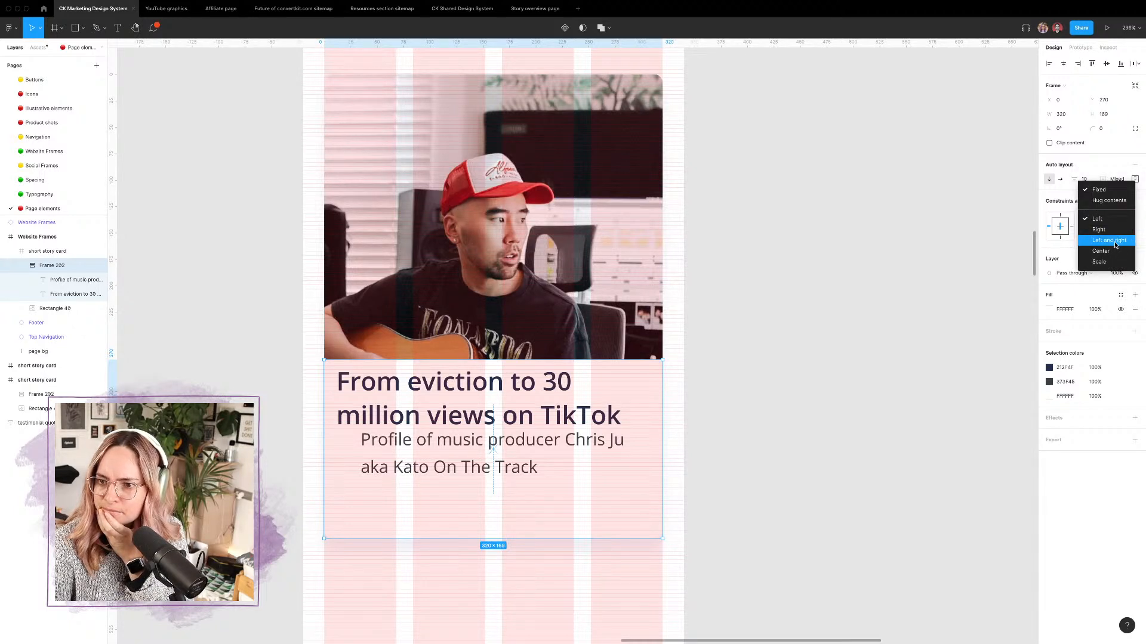
{"action": "left_click", "coordinate": [1114, 241]}
{"action": "left_click", "coordinate": [1130, 234]}
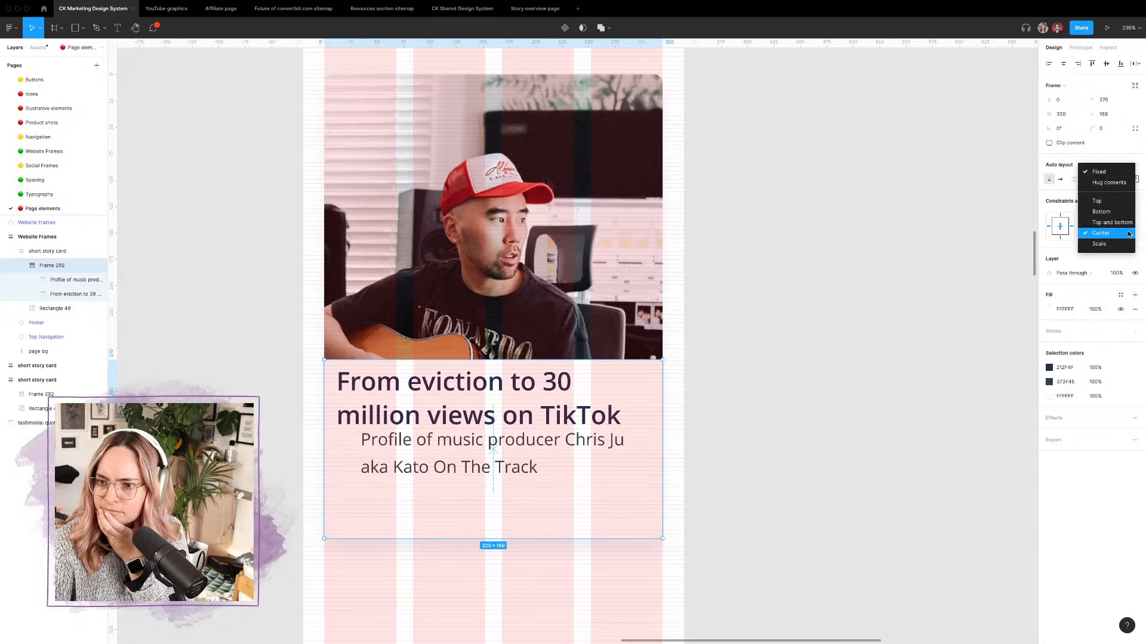
{"action": "left_click", "coordinate": [1101, 201]}
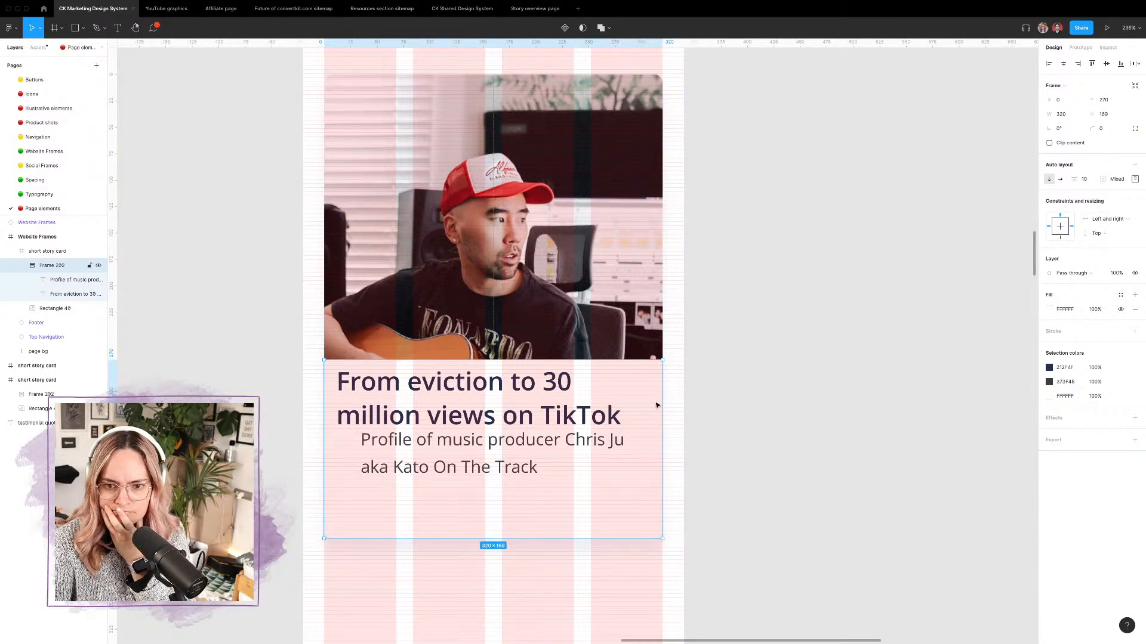
Step: Test the new constraints by stretching Frame 292 to about 776 wide, and undo that resize
{"action": "left_click_drag", "start_coordinate": [660, 406], "coordinate": [1047, 412]}
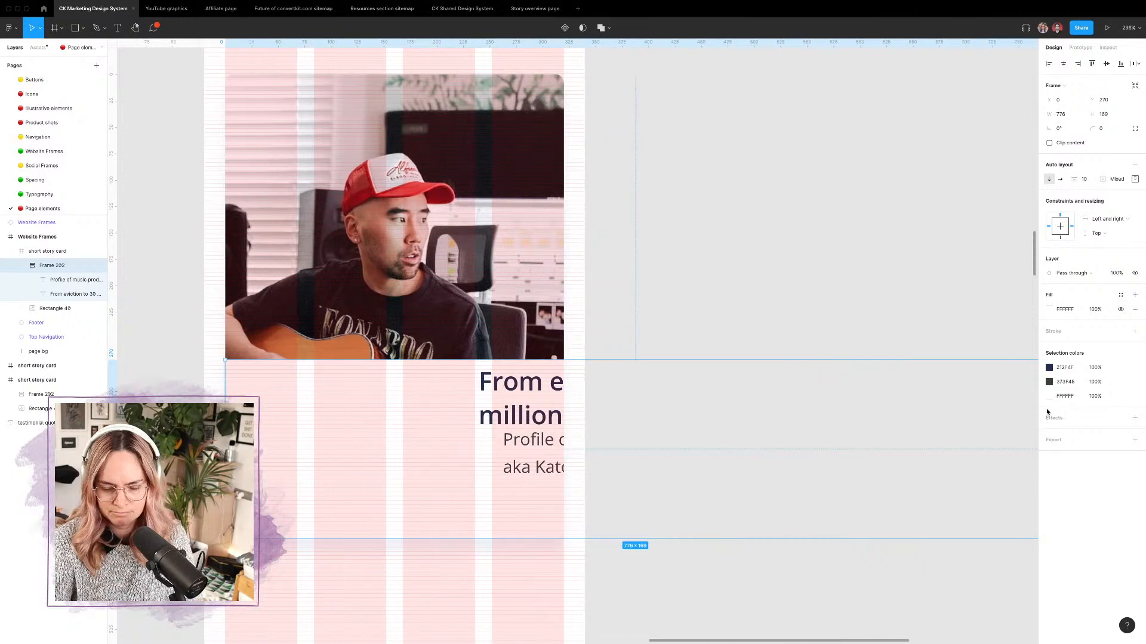
{"action": "key", "text": "super+z"}
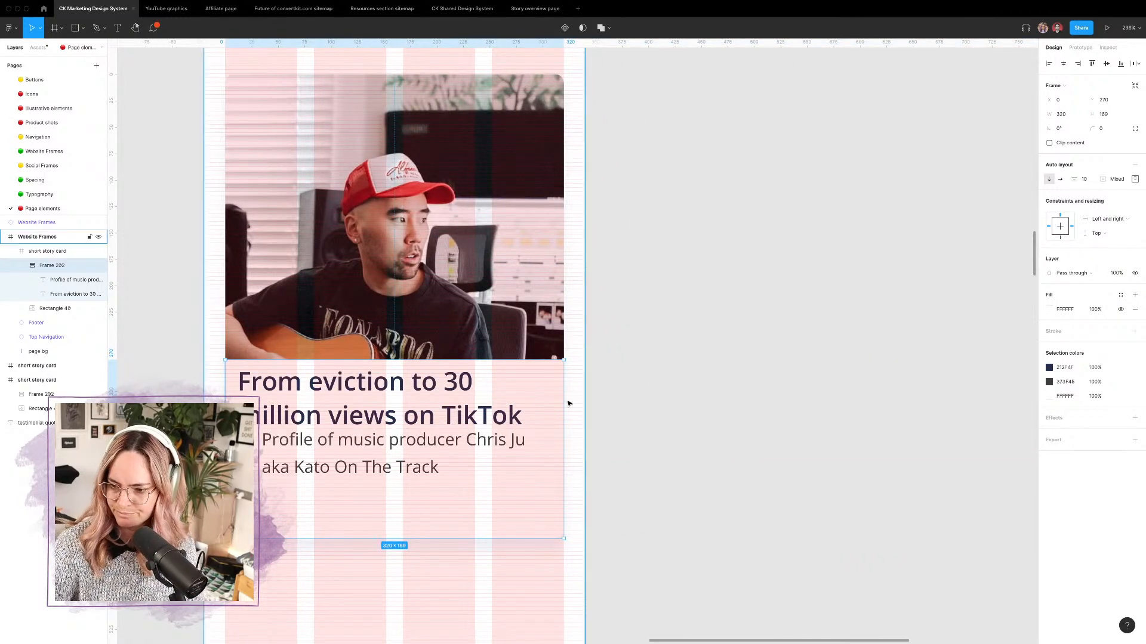
Step: Try setting the mobile card headline's width to Fill container, and resize its text box to 279 wide
{"action": "left_click", "coordinate": [391, 412]}
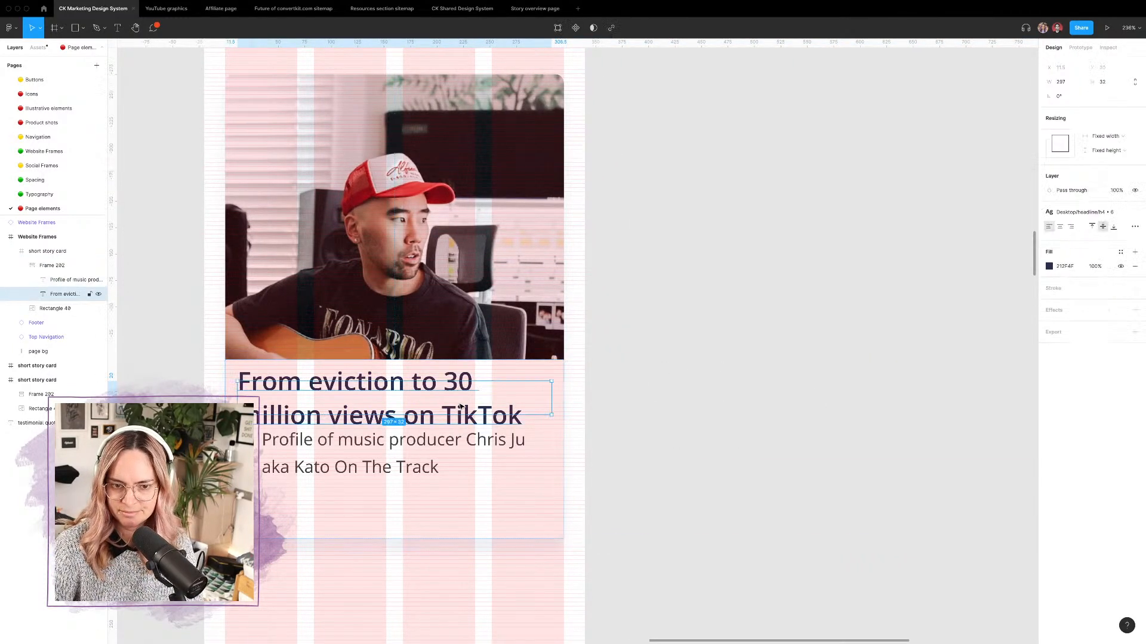
{"action": "left_click", "coordinate": [1135, 228]}
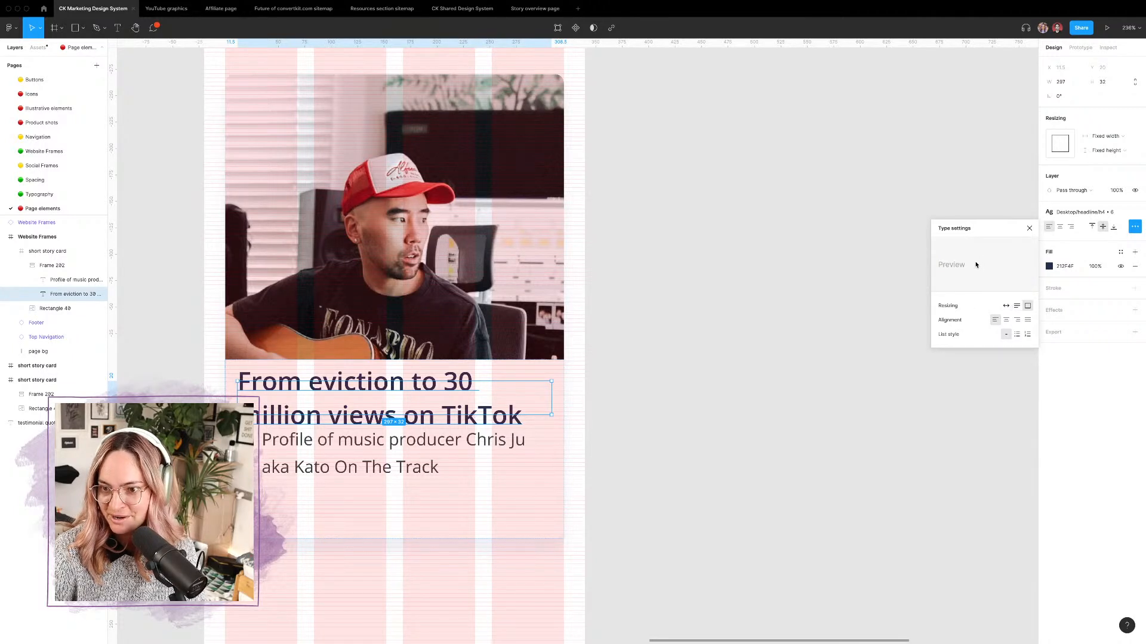
{"action": "left_click", "coordinate": [1125, 136]}
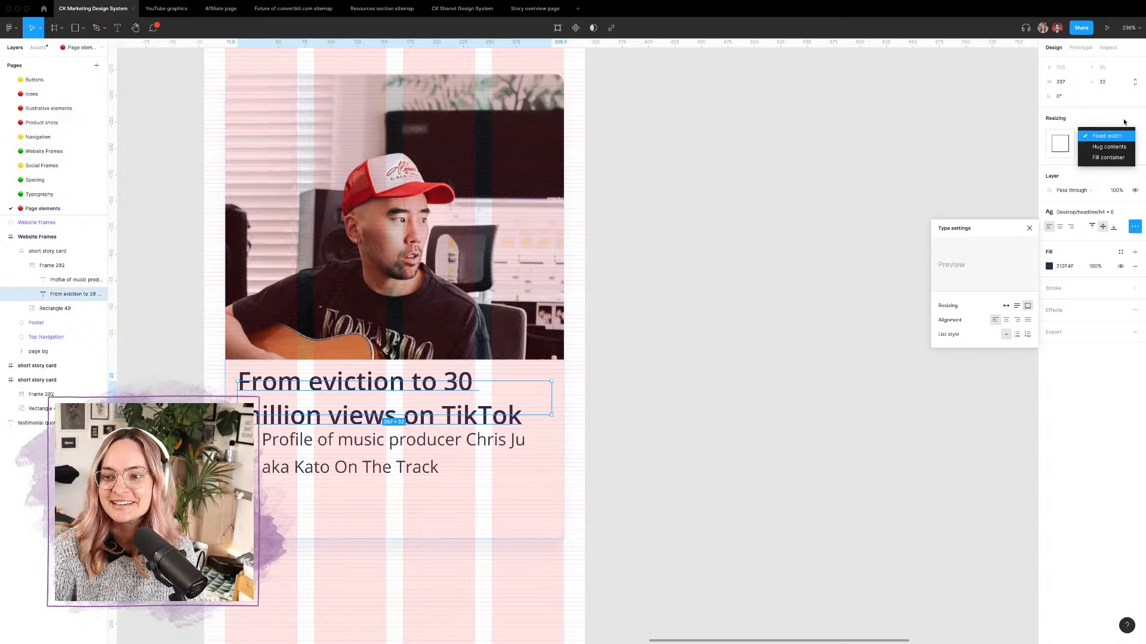
{"action": "left_click", "coordinate": [1123, 158]}
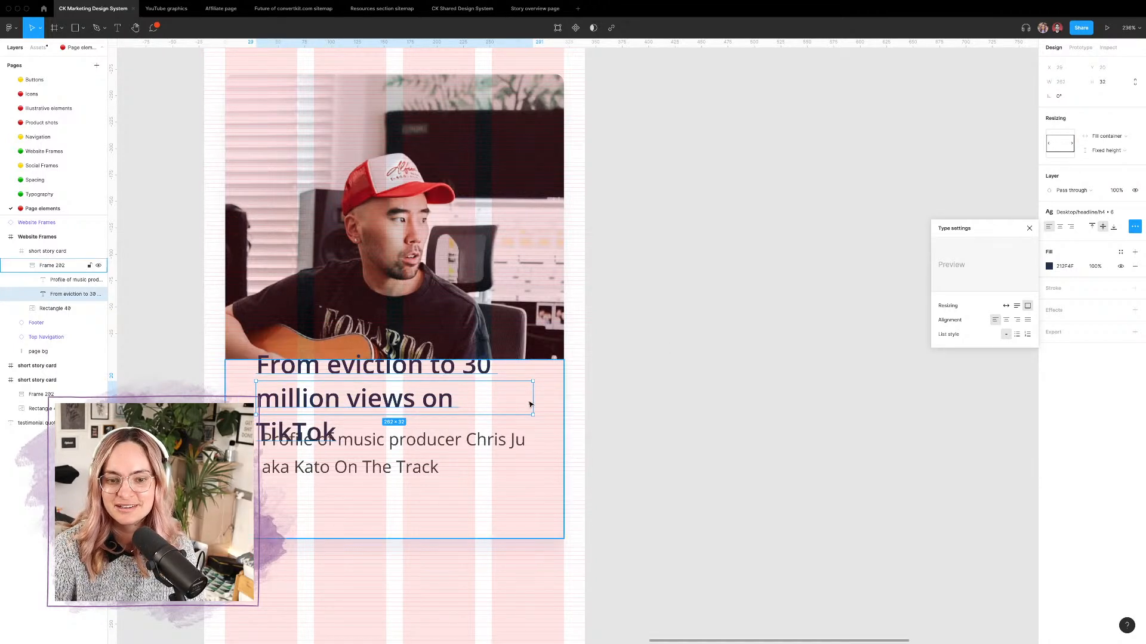
{"action": "left_click_drag", "start_coordinate": [535, 399], "coordinate": [544, 398]}
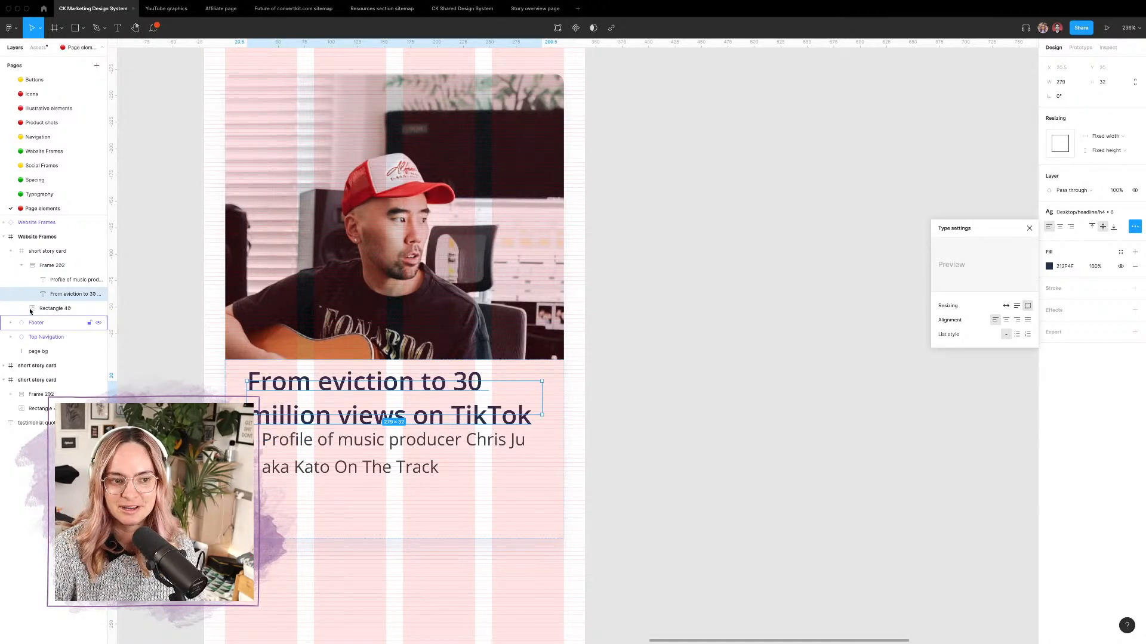
Step: Test the headline's response by stretching Frame 292 well beyond the mobile card, and undo the resize
{"action": "left_click", "coordinate": [50, 266]}
{"action": "left_click_drag", "start_coordinate": [565, 411], "coordinate": [810, 410]}
{"action": "key", "text": "ctrl+z"}
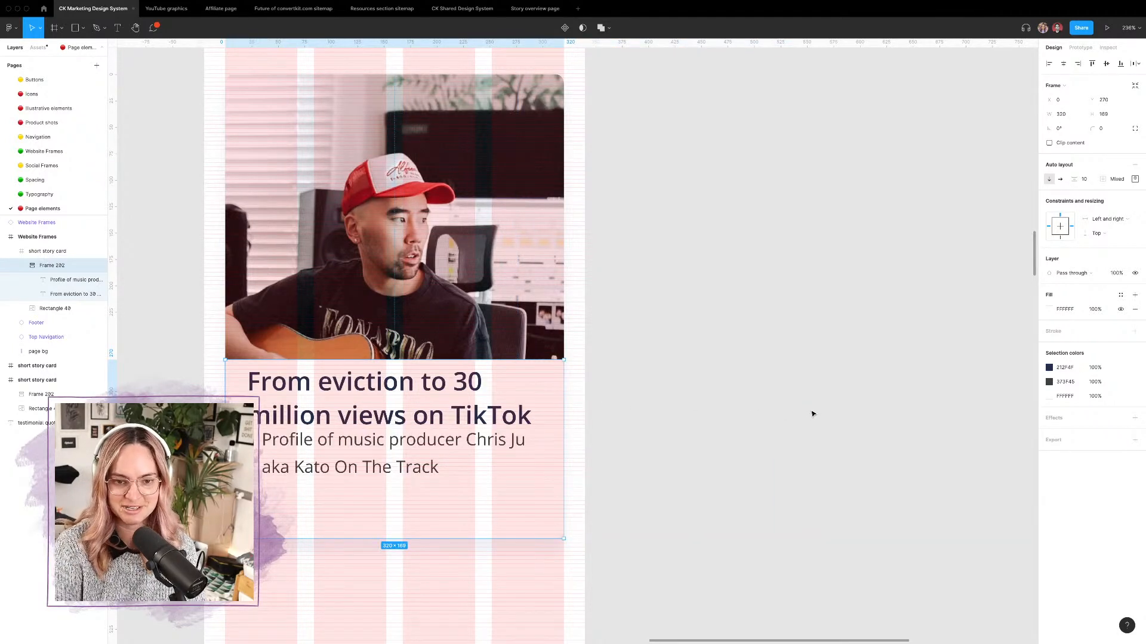
Step: Set the headline's resizing to Fill container horizontally and Hug contents vertically
{"action": "left_click", "coordinate": [484, 425]}
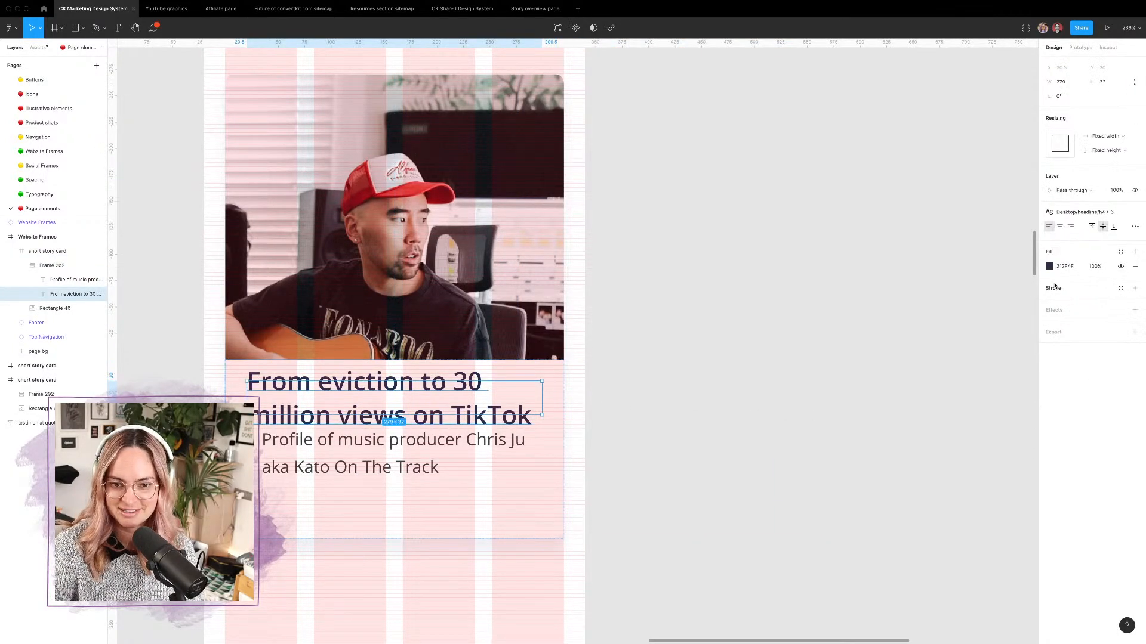
{"action": "left_click", "coordinate": [1131, 136]}
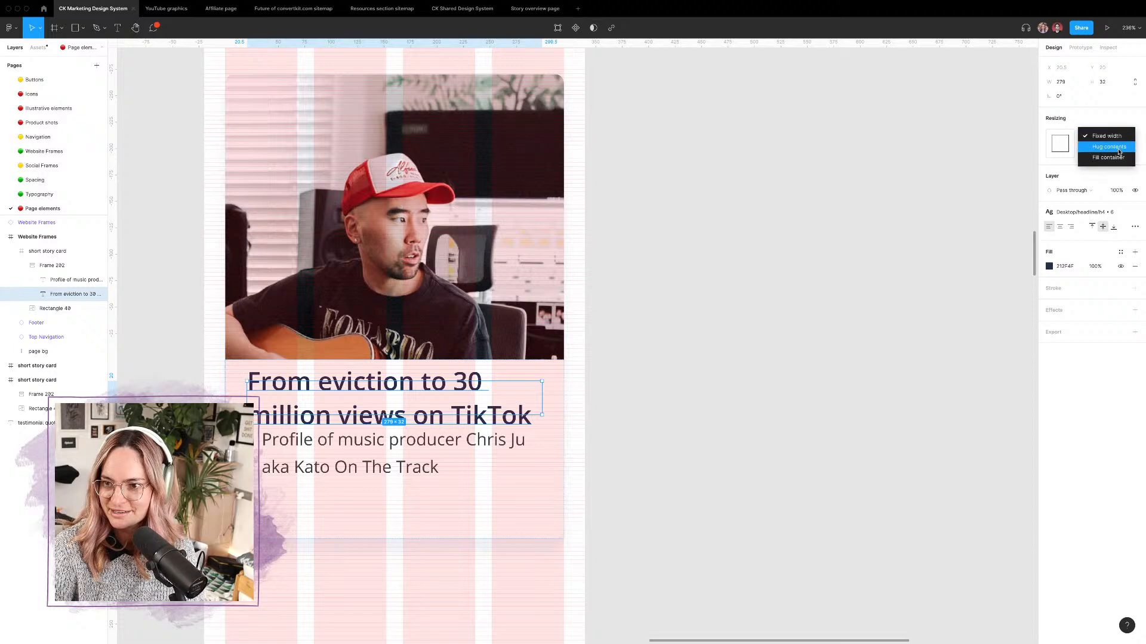
{"action": "left_click", "coordinate": [1120, 158]}
{"action": "left_click", "coordinate": [1127, 153]}
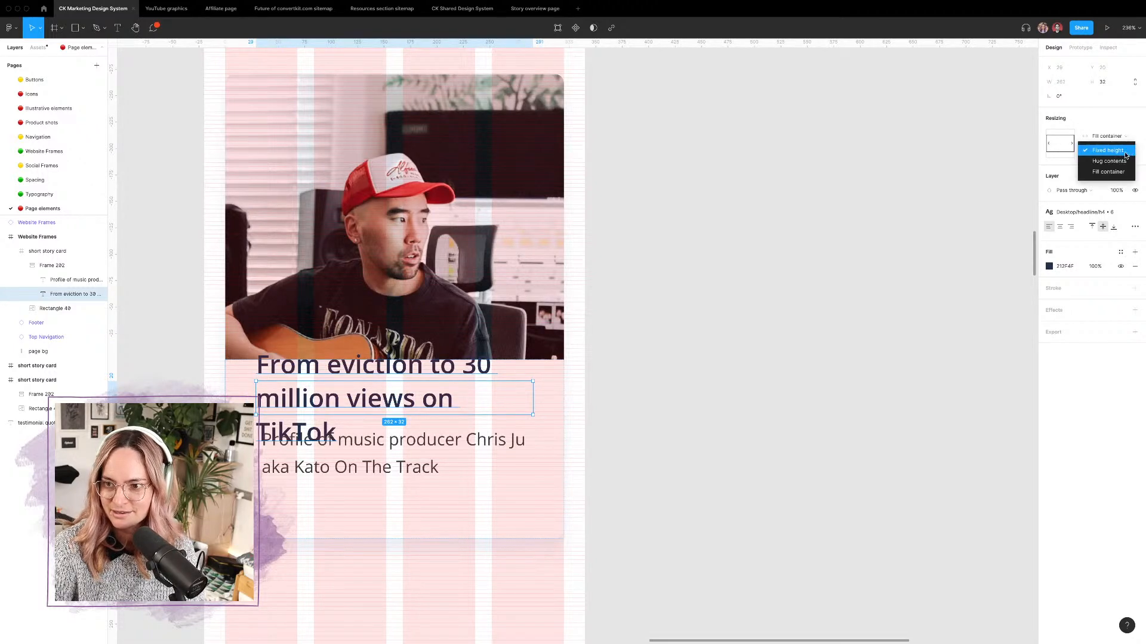
{"action": "left_click", "coordinate": [1120, 164]}
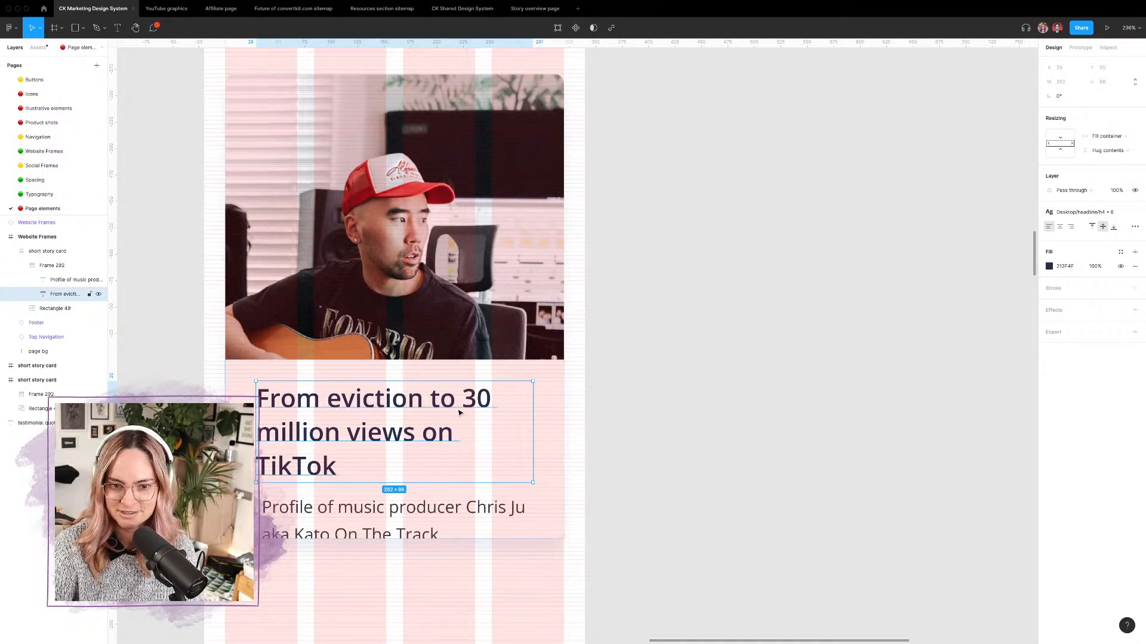
Step: Test the headline's resizing by stretching Frame 292 to about 576 wide, and undo the resize
{"action": "left_click", "coordinate": [58, 269]}
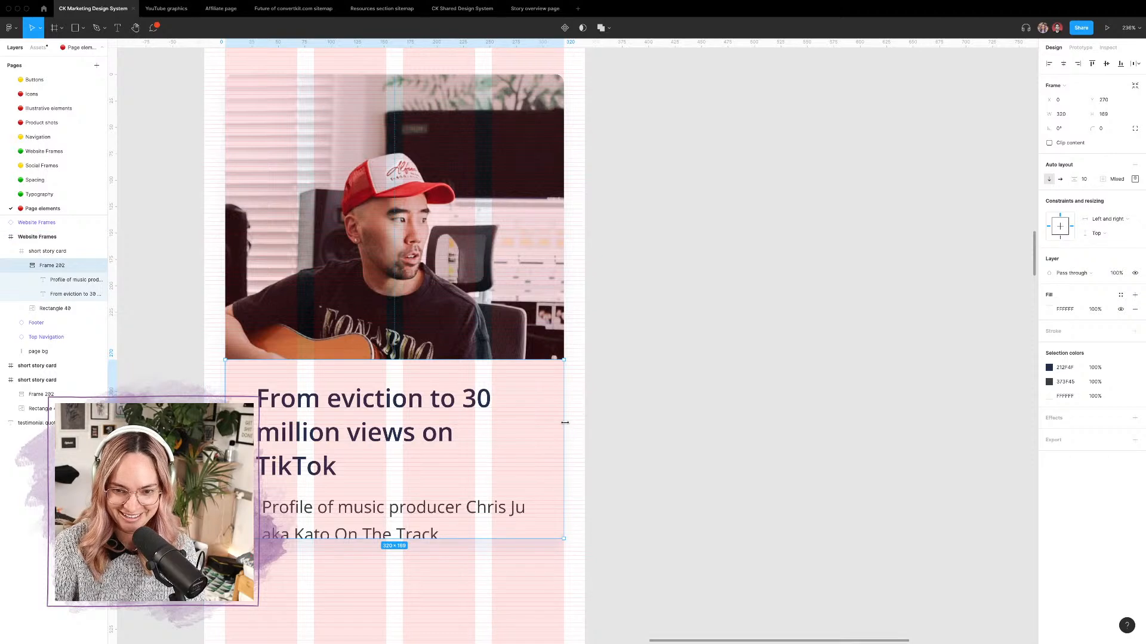
{"action": "left_click_drag", "start_coordinate": [564, 430], "coordinate": [835, 431]}
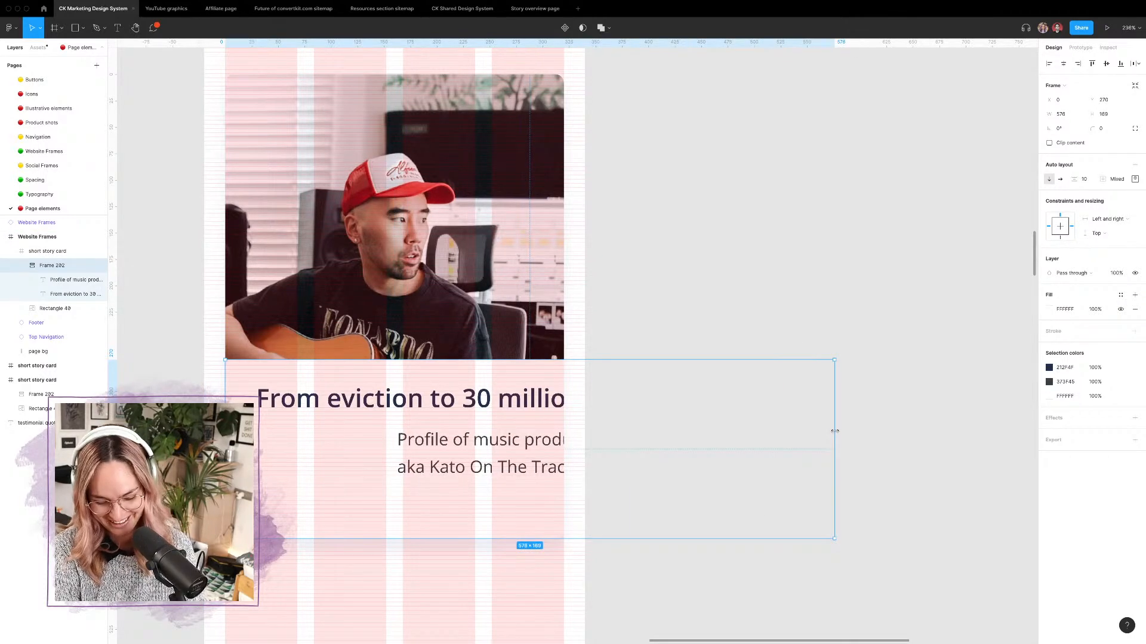
{"action": "key", "text": "super+z"}
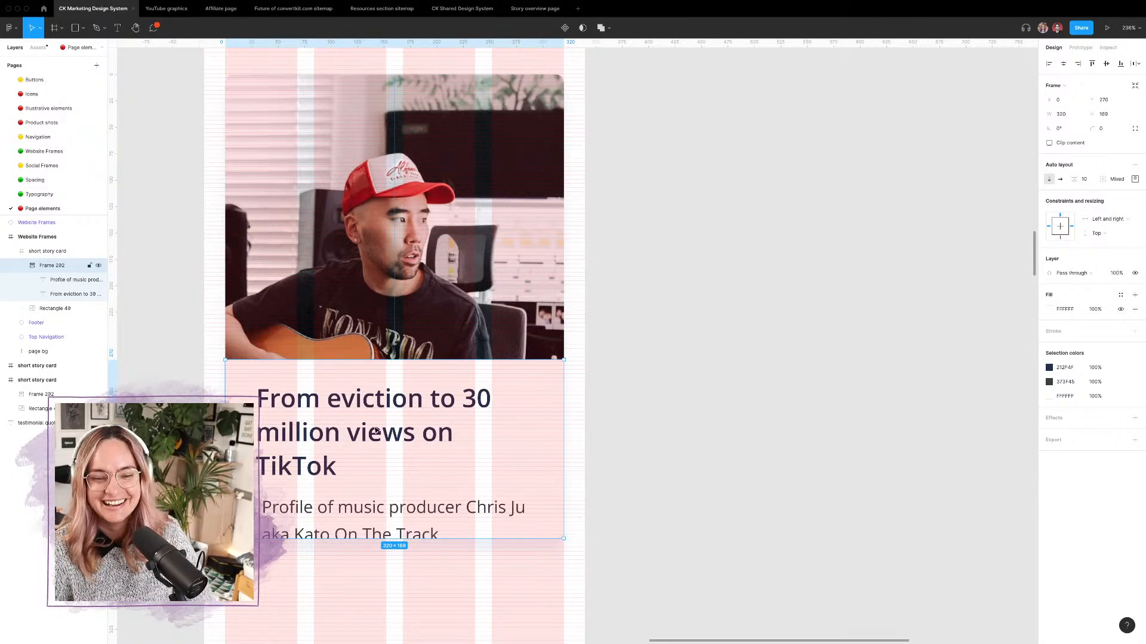
Step: Set the description's resizing to Fill container horizontally and Hug contents vertically
{"action": "left_click", "coordinate": [351, 517]}
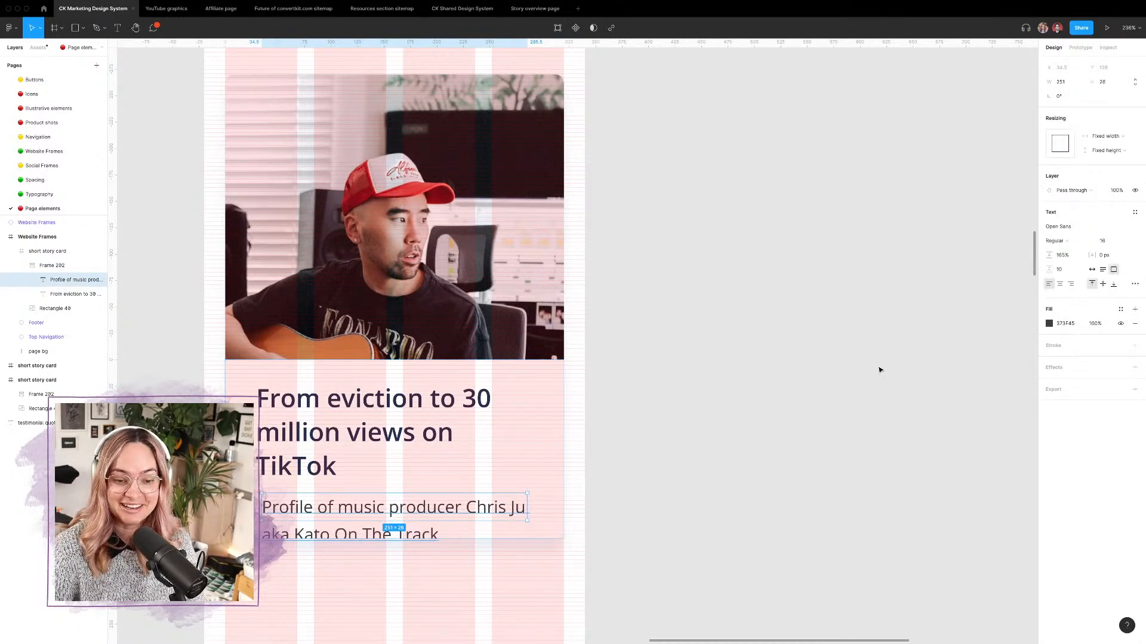
{"action": "left_click", "coordinate": [1132, 153]}
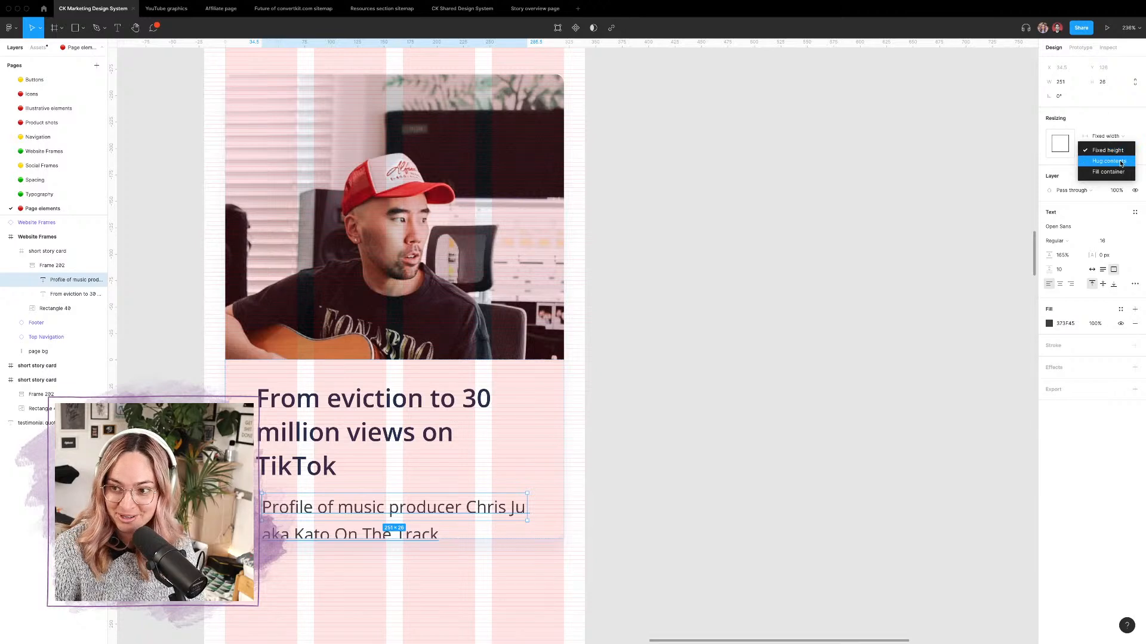
{"action": "left_click", "coordinate": [1117, 173]}
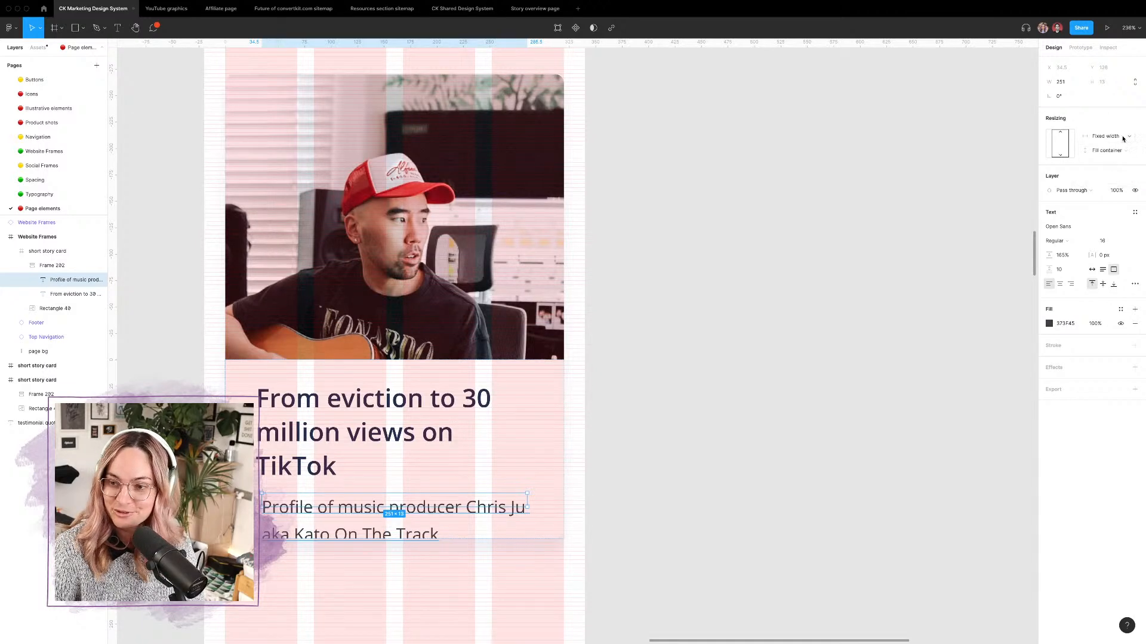
{"action": "left_click", "coordinate": [1131, 138]}
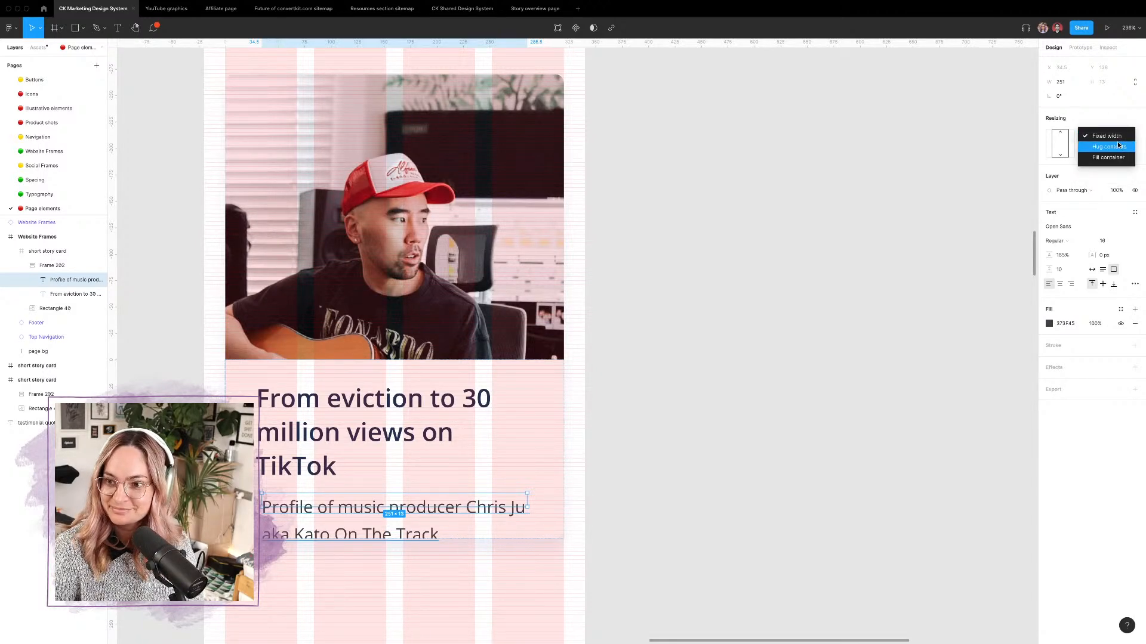
{"action": "left_click", "coordinate": [1120, 133]}
{"action": "left_click", "coordinate": [1130, 155]}
{"action": "left_click", "coordinate": [1121, 139]}
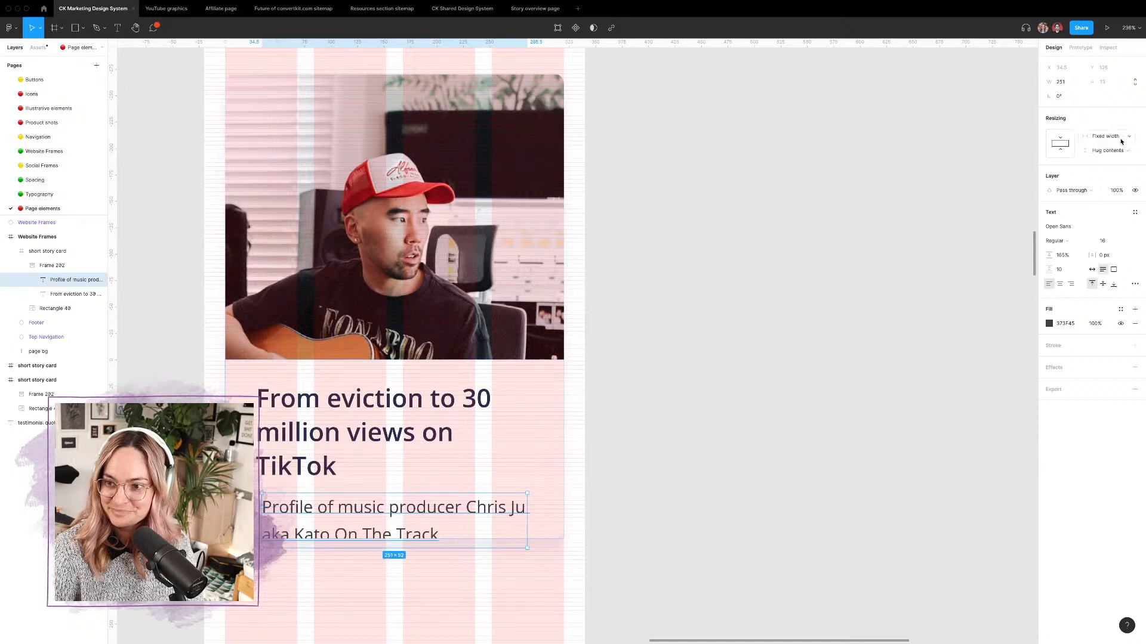
{"action": "left_click", "coordinate": [1120, 138]}
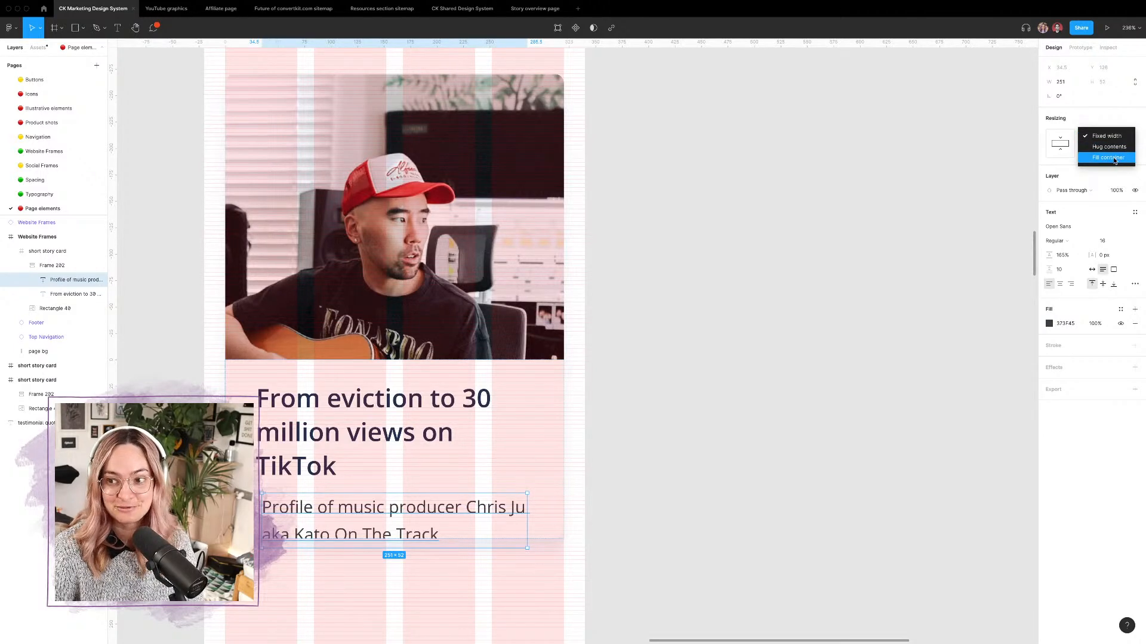
{"action": "left_click", "coordinate": [1113, 159]}
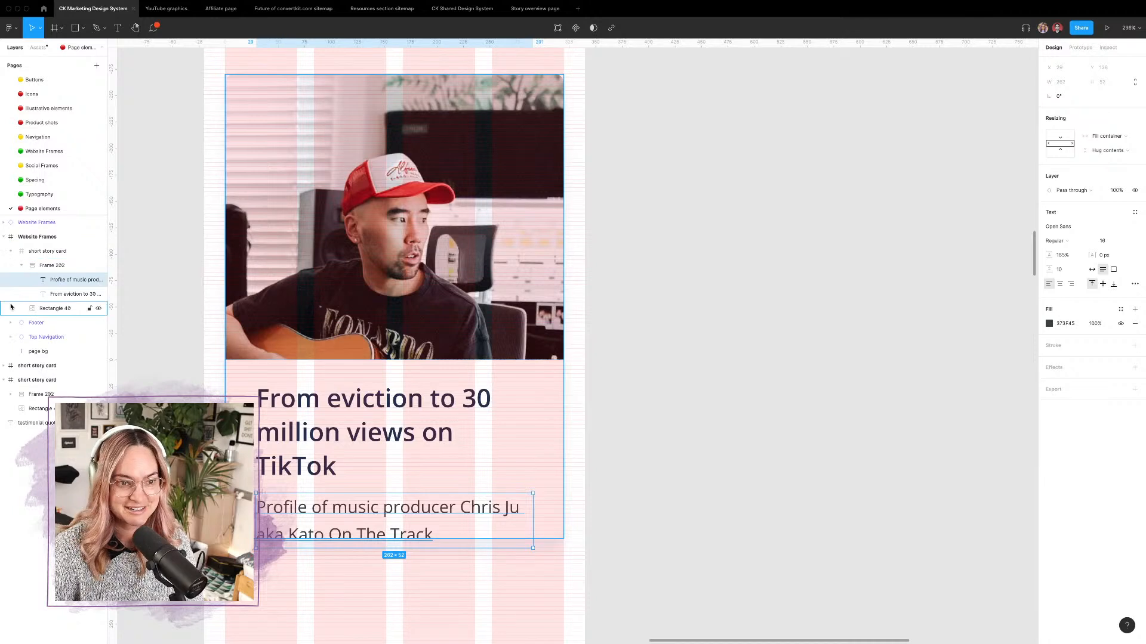
Step: Check the auto layout padding values of Frame 292
{"action": "key", "text": "Escape"}
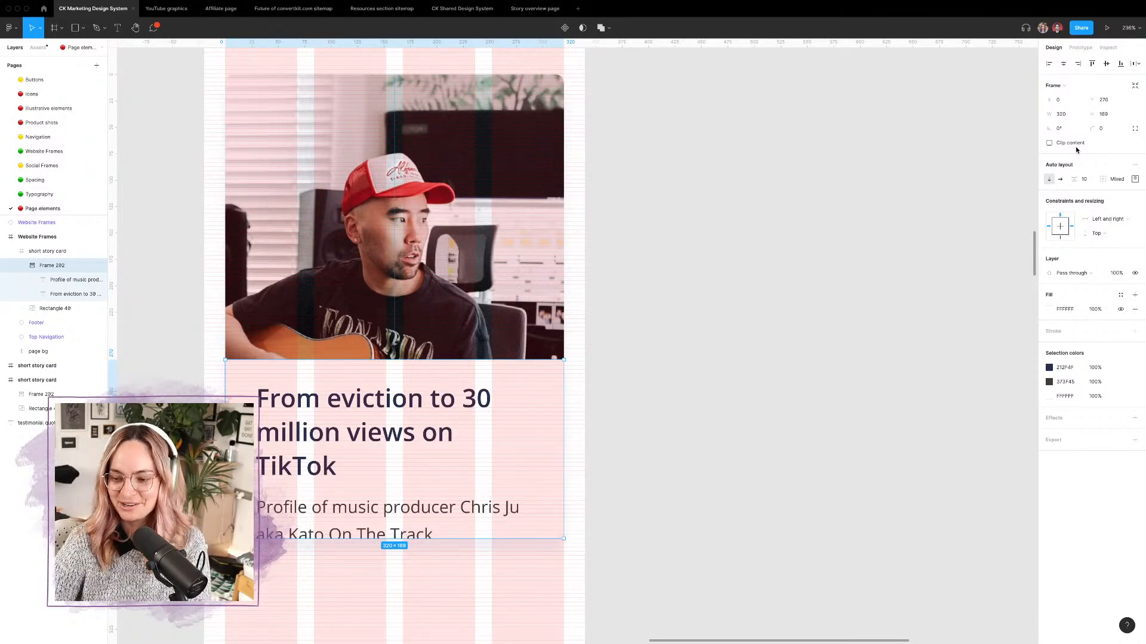
{"action": "left_click", "coordinate": [1134, 179]}
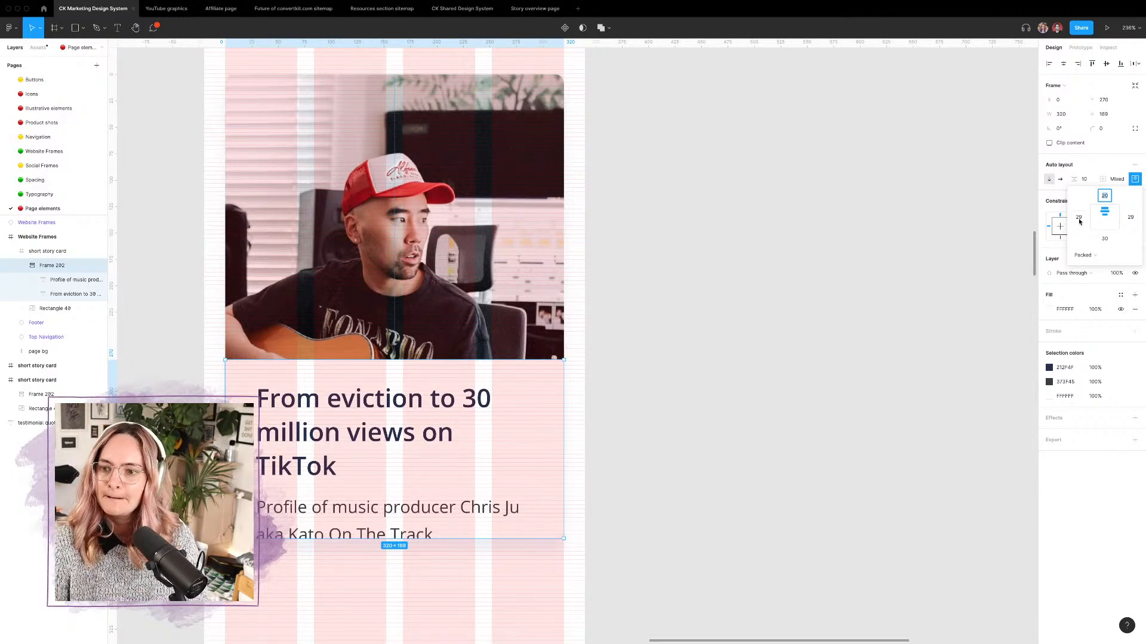
{"action": "left_click", "coordinate": [924, 208]}
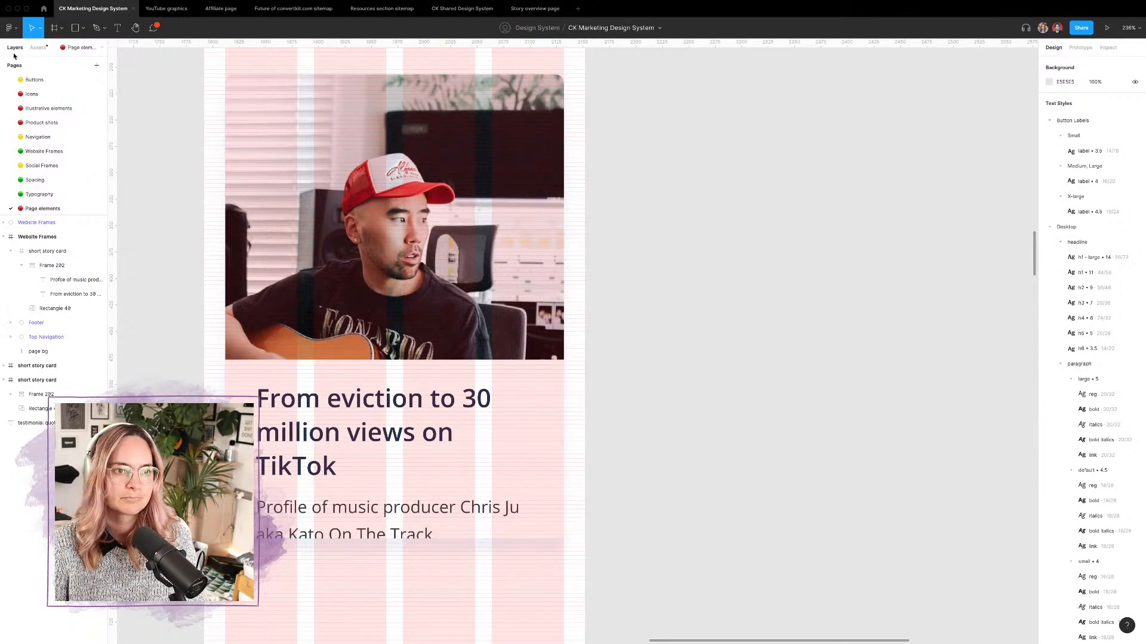
Step: Place a $spacing component on the canvas beside the mobile card and set its size to 24px
{"action": "left_click", "coordinate": [37, 47]}
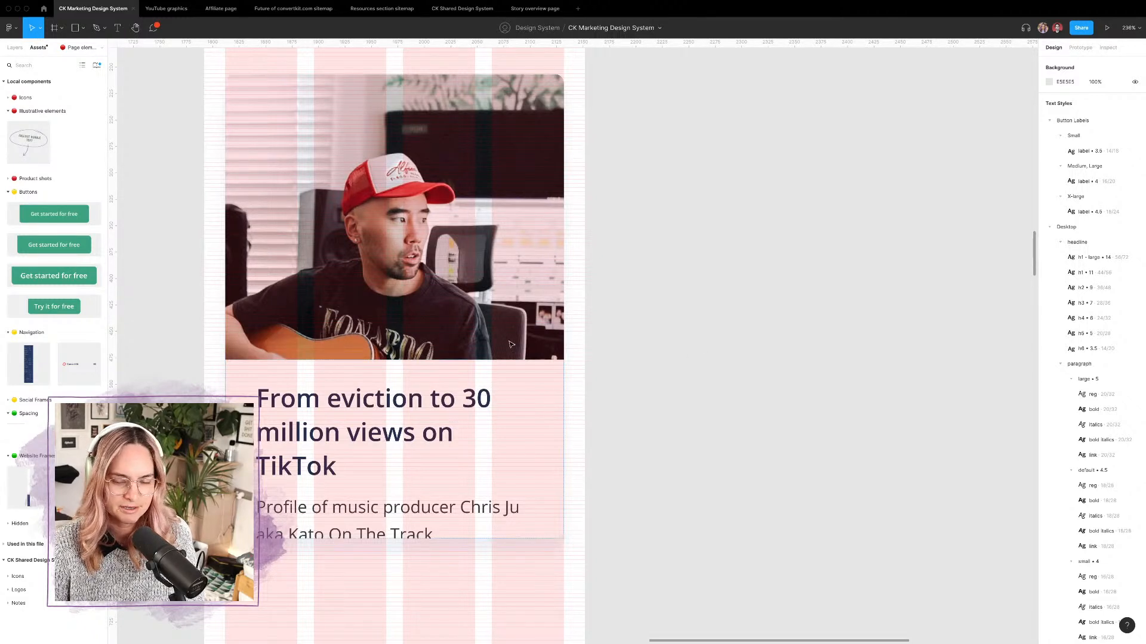
{"action": "left_click", "coordinate": [766, 317]}
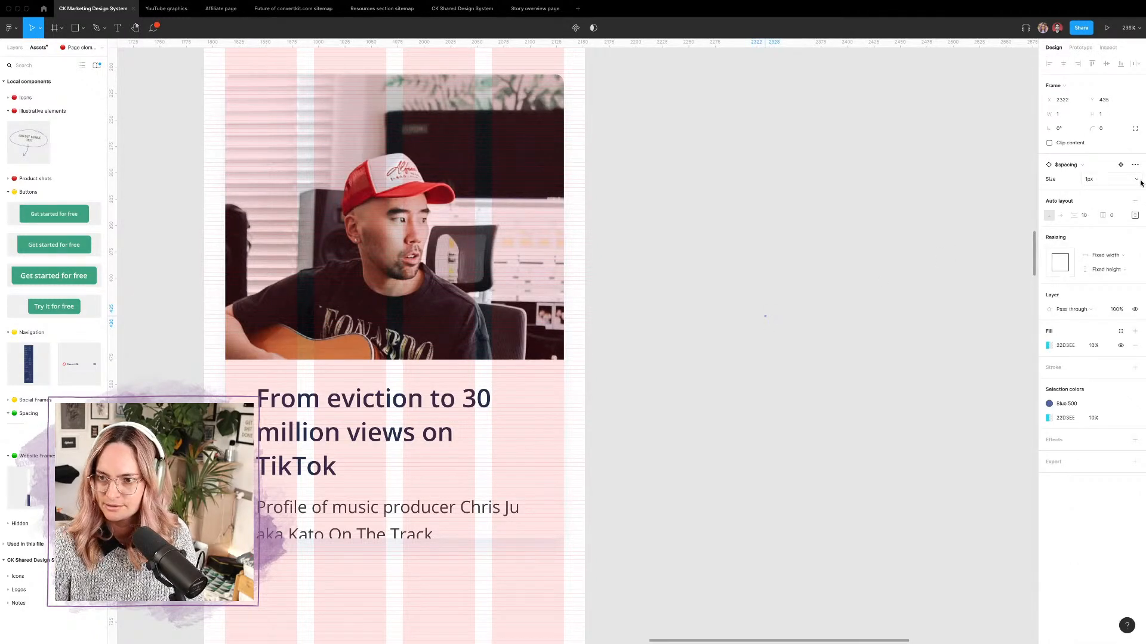
{"action": "left_click", "coordinate": [1104, 185]}
{"action": "left_click", "coordinate": [1107, 309]}
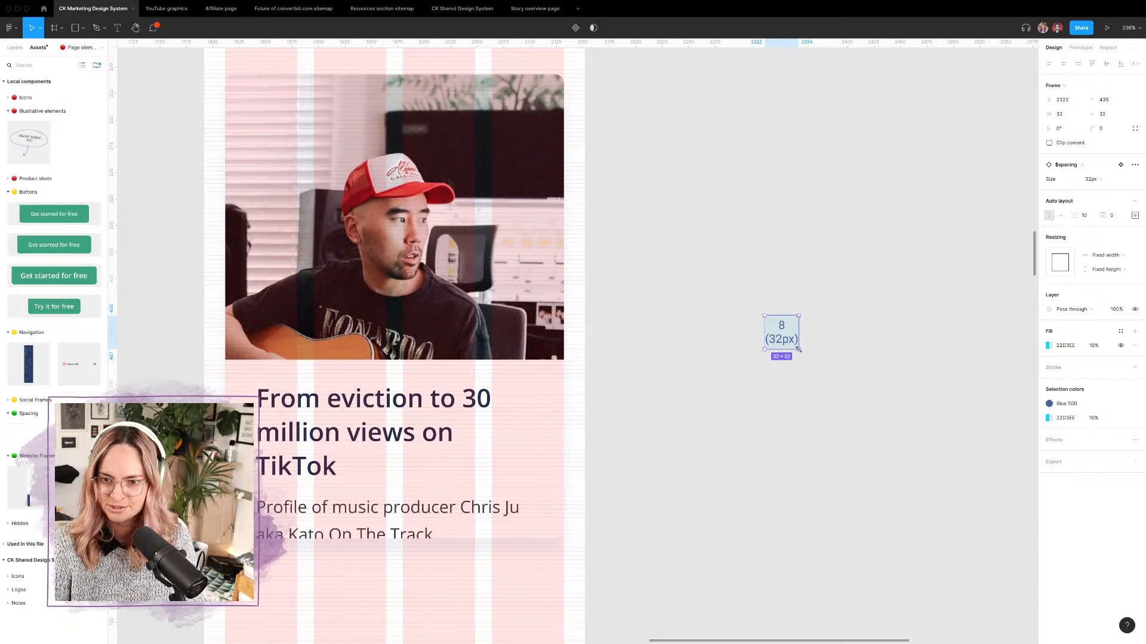
{"action": "left_click", "coordinate": [1101, 179]}
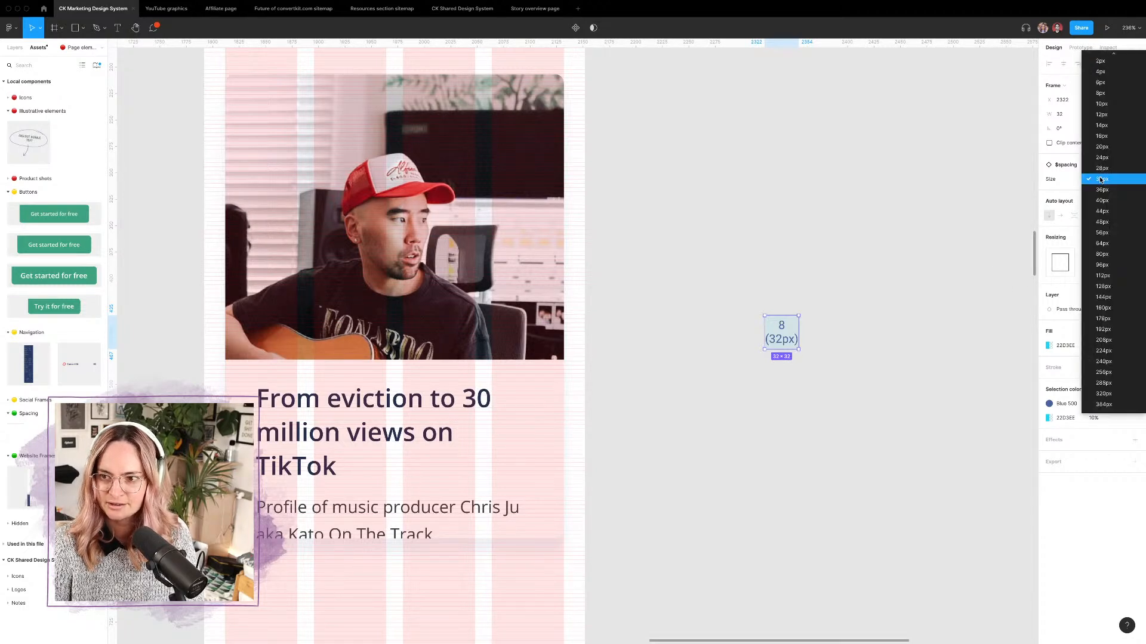
{"action": "left_click", "coordinate": [1104, 170]}
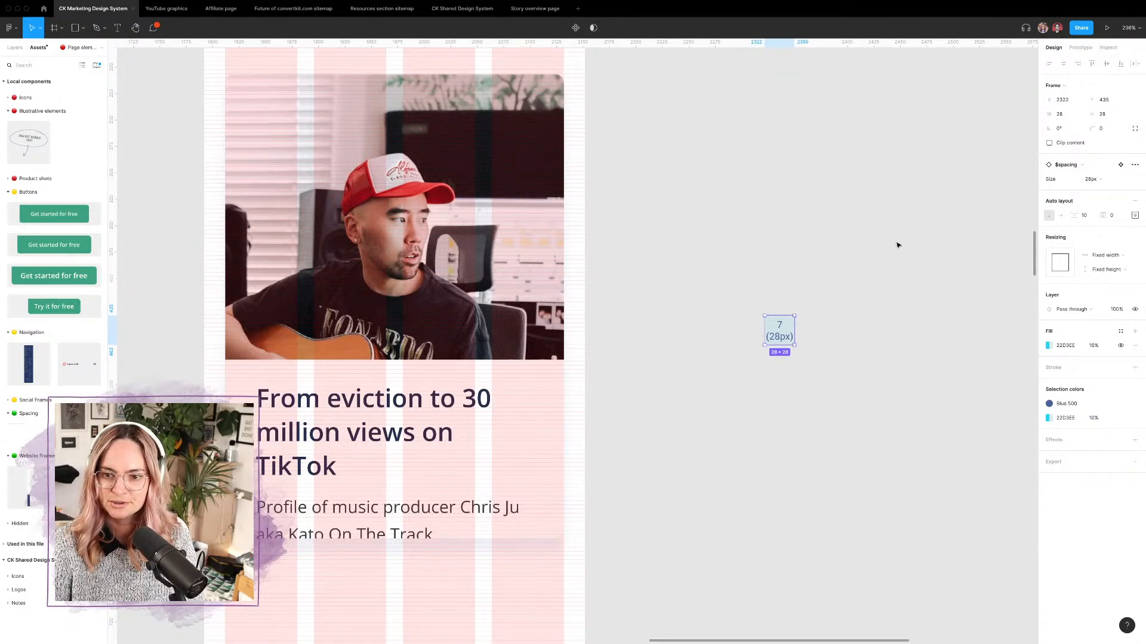
{"action": "left_click", "coordinate": [1103, 180]}
{"action": "left_click", "coordinate": [1102, 169]}
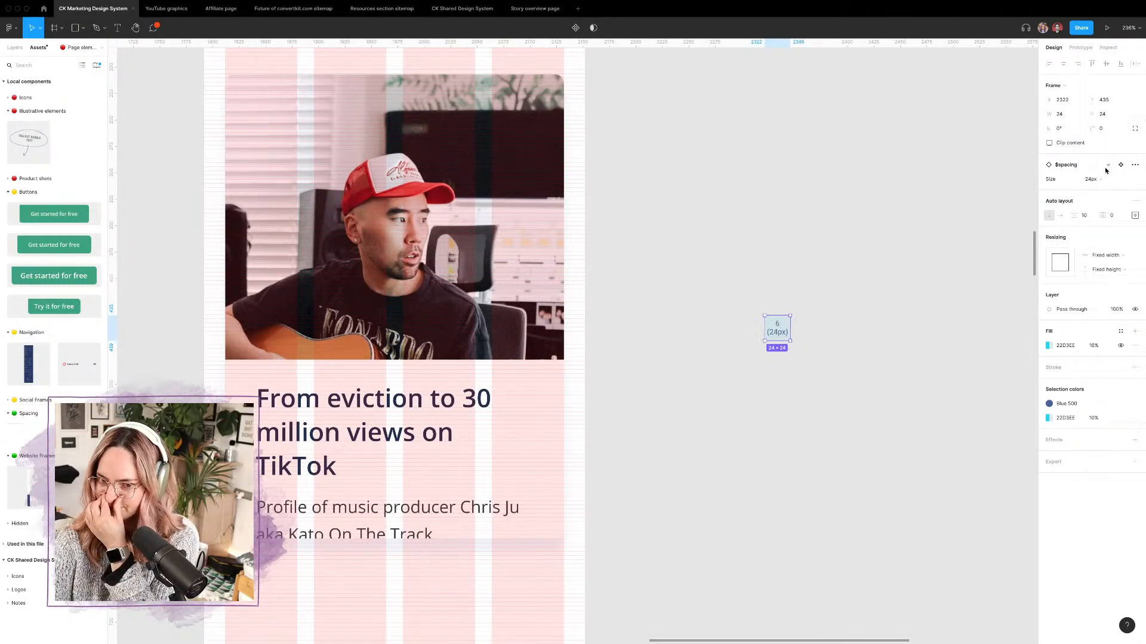
Step: Set Frame 292's left and right auto layout padding to 24
{"action": "left_click", "coordinate": [541, 399]}
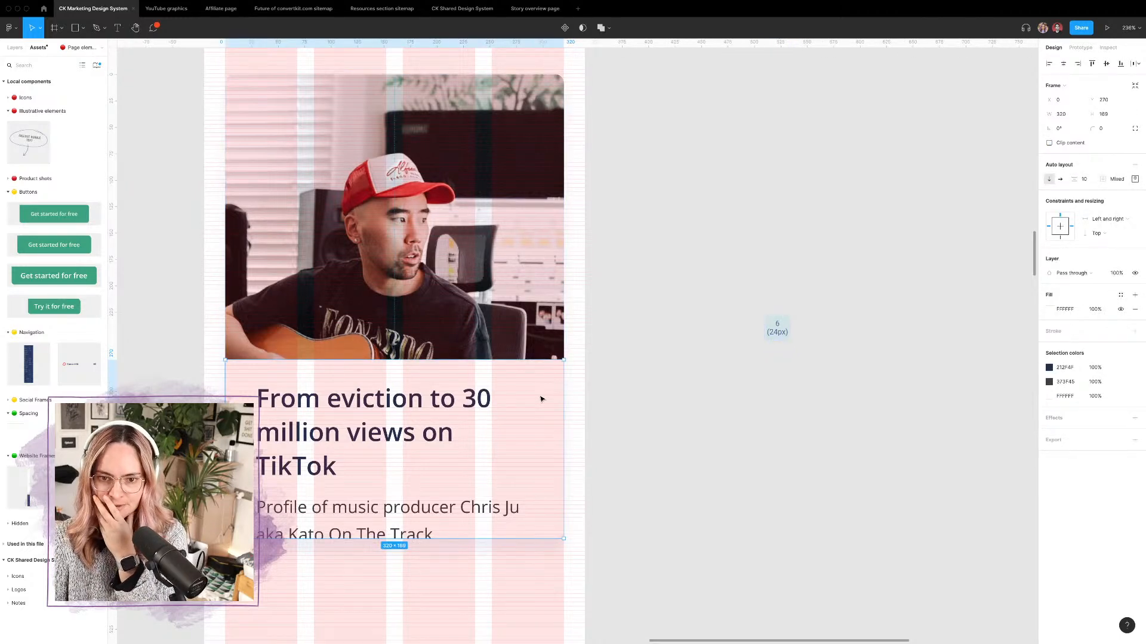
{"action": "left_click", "coordinate": [1135, 179]}
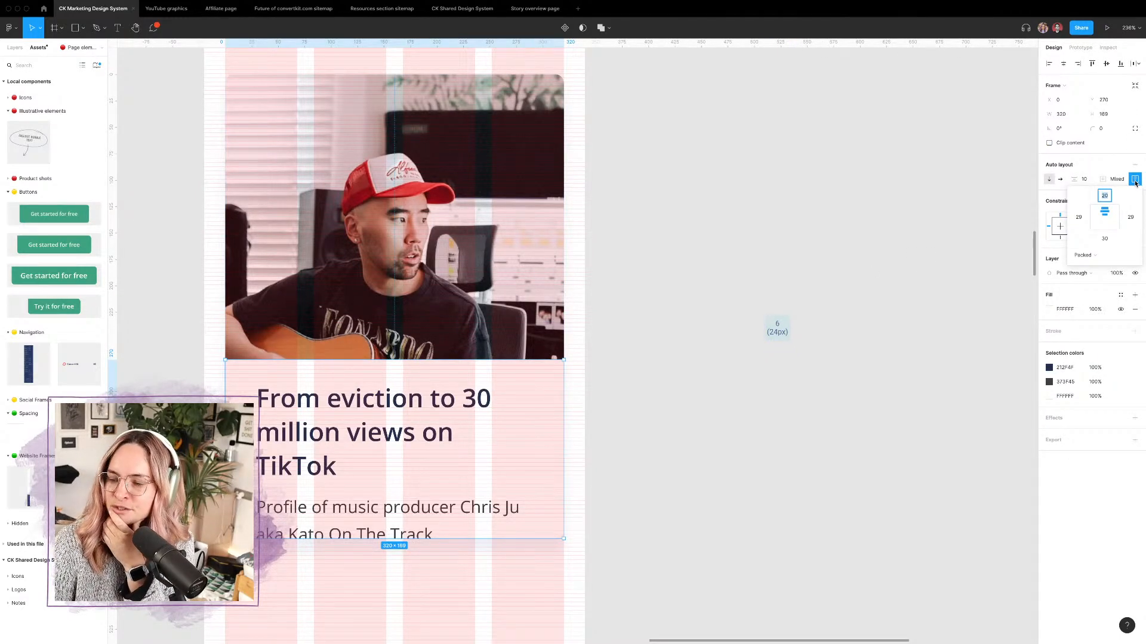
{"action": "left_click", "coordinate": [1079, 217]}
{"action": "type", "text": "24"}
{"action": "key", "text": "Tab"}
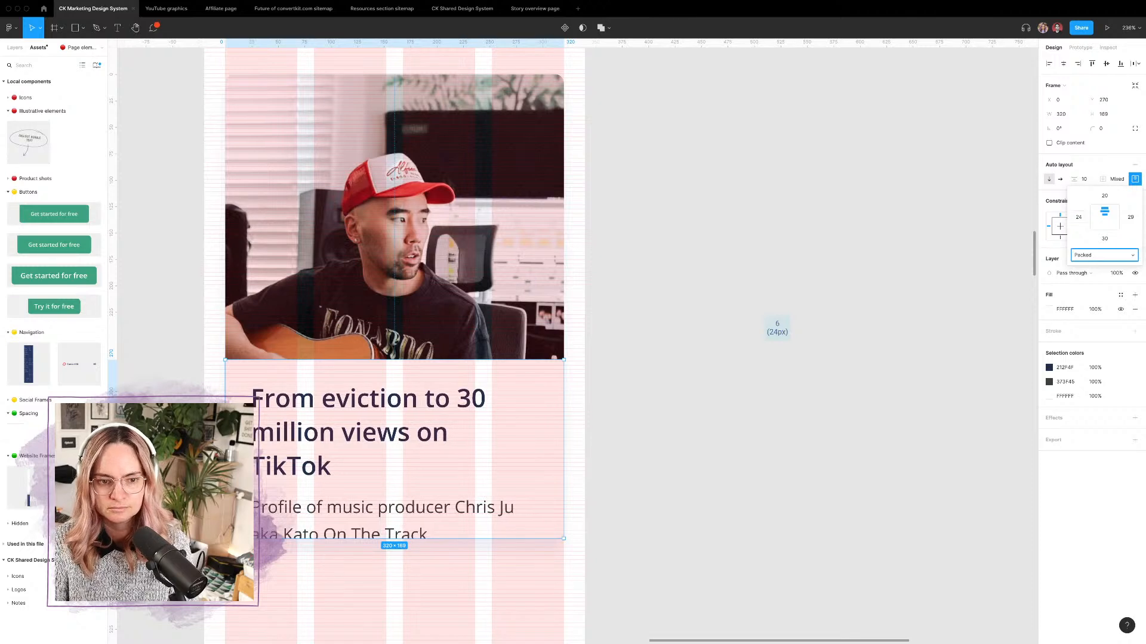
{"action": "left_click", "coordinate": [1130, 217]}
{"action": "type", "text": "24"}
{"action": "key", "text": "Tab"}
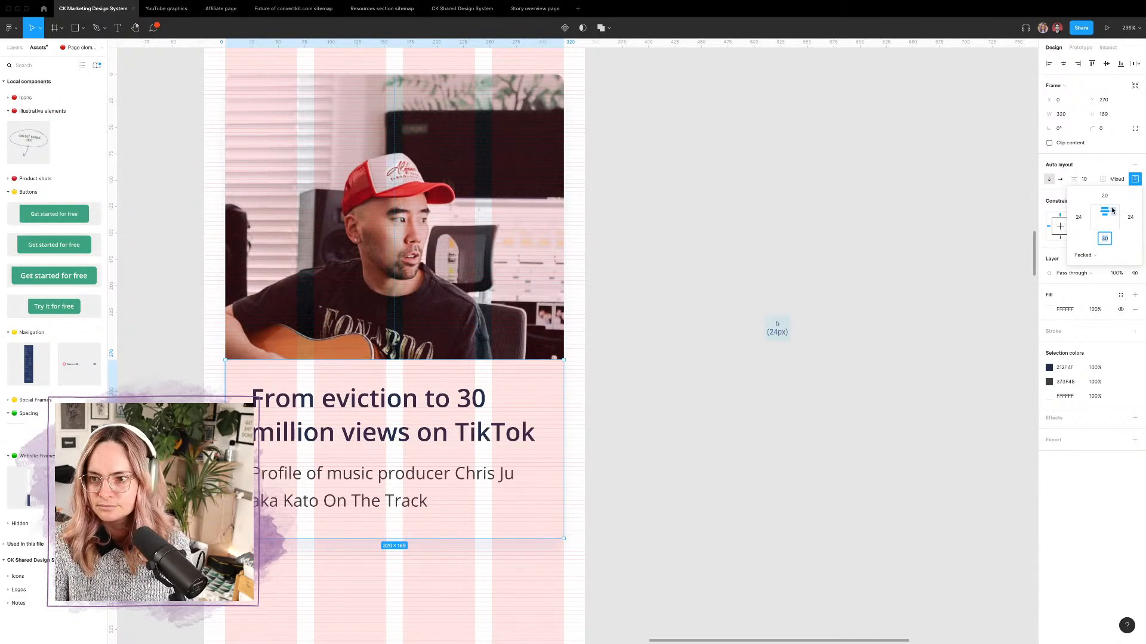
{"action": "left_click", "coordinate": [835, 311]}
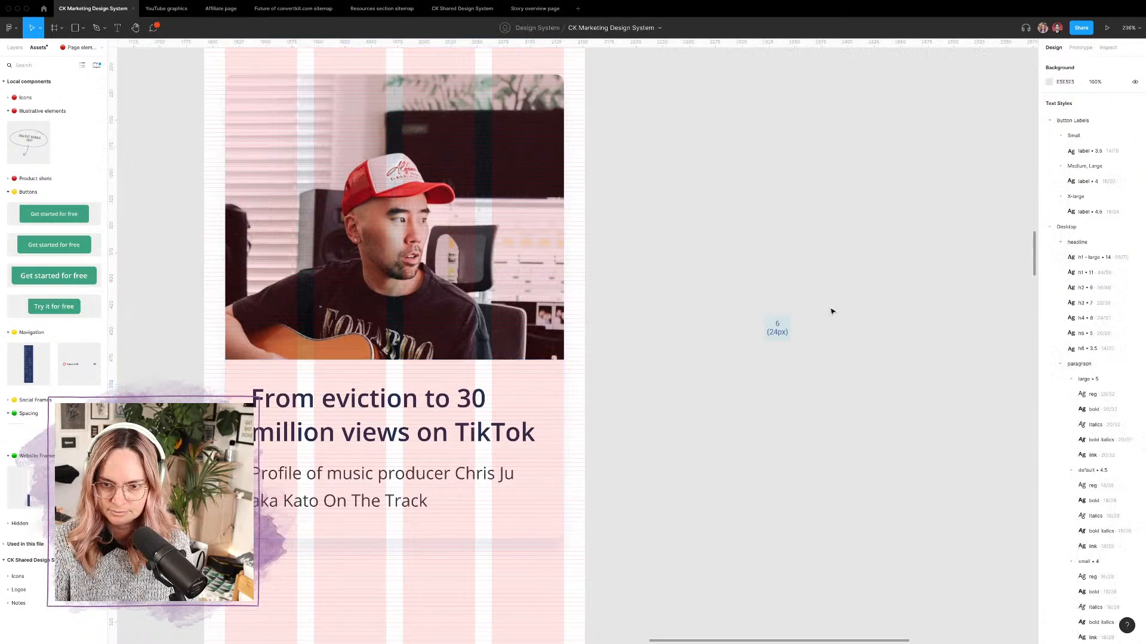
Step: Set the size of the $spacing component beside the mobile card to 28px
{"action": "left_click", "coordinate": [781, 327]}
{"action": "left_click", "coordinate": [1119, 179]}
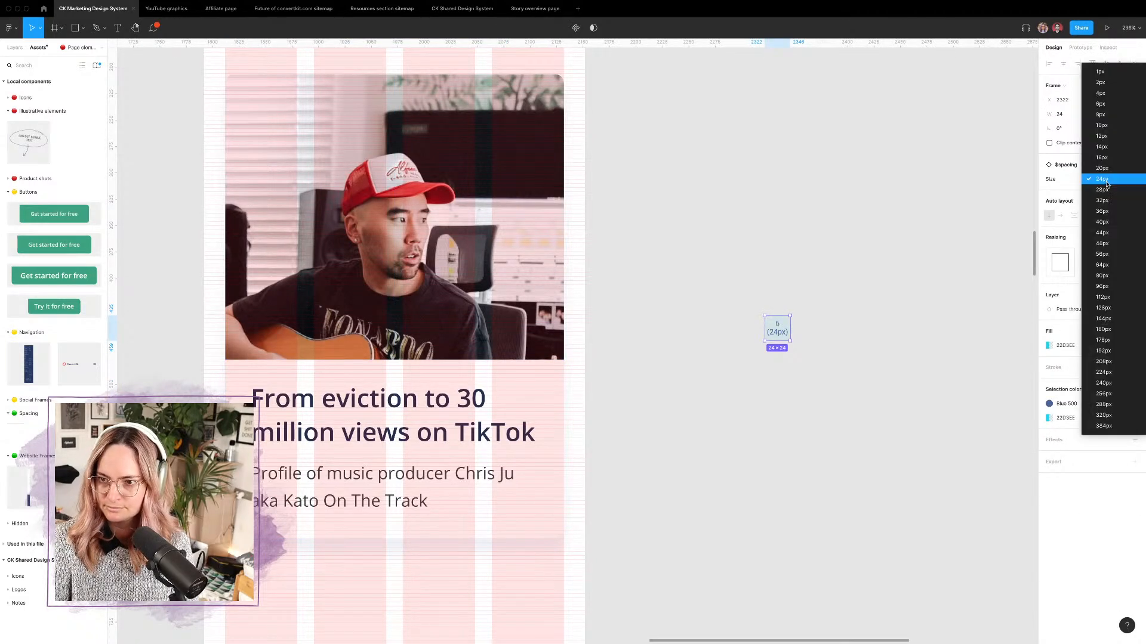
{"action": "left_click", "coordinate": [1103, 189]}
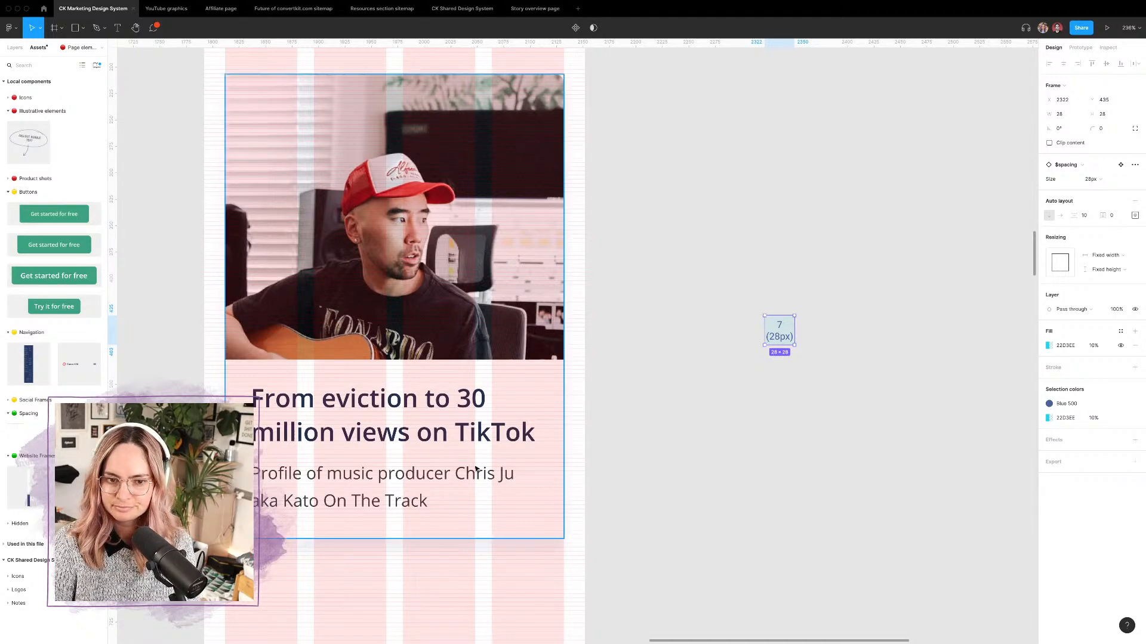
{"action": "left_click", "coordinate": [508, 425]}
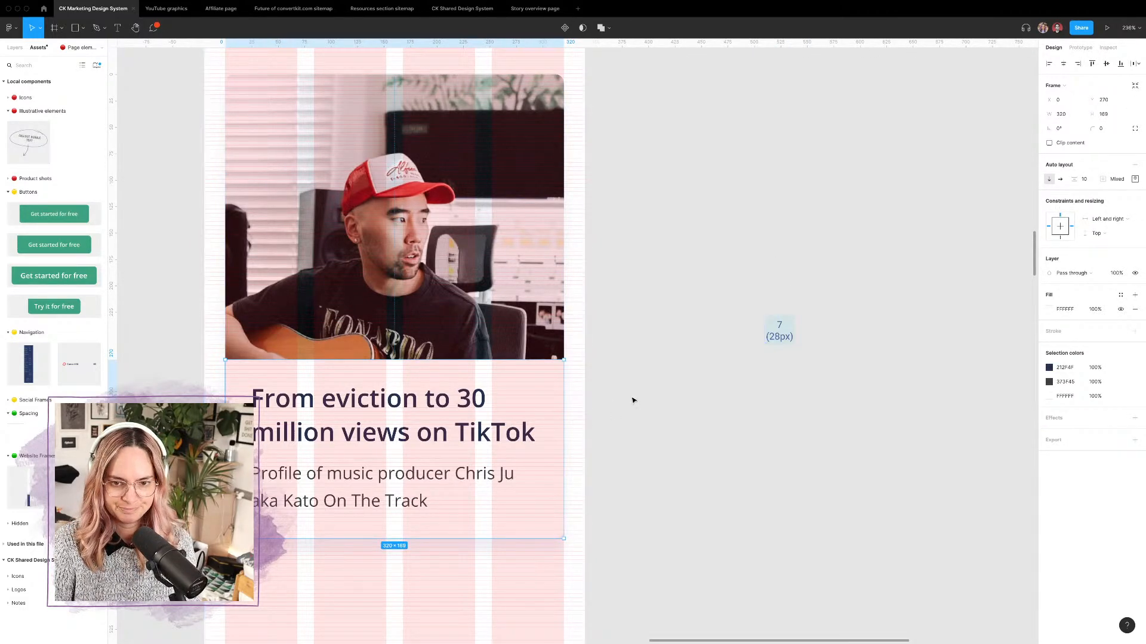
Step: Switch the spare Website Frames instance to the sm - tablet - 768px variant and align it beside the mobile frame
{"action": "scroll", "coordinate": [639, 400], "scroll_direction": "down", "scroll_amount": 5}
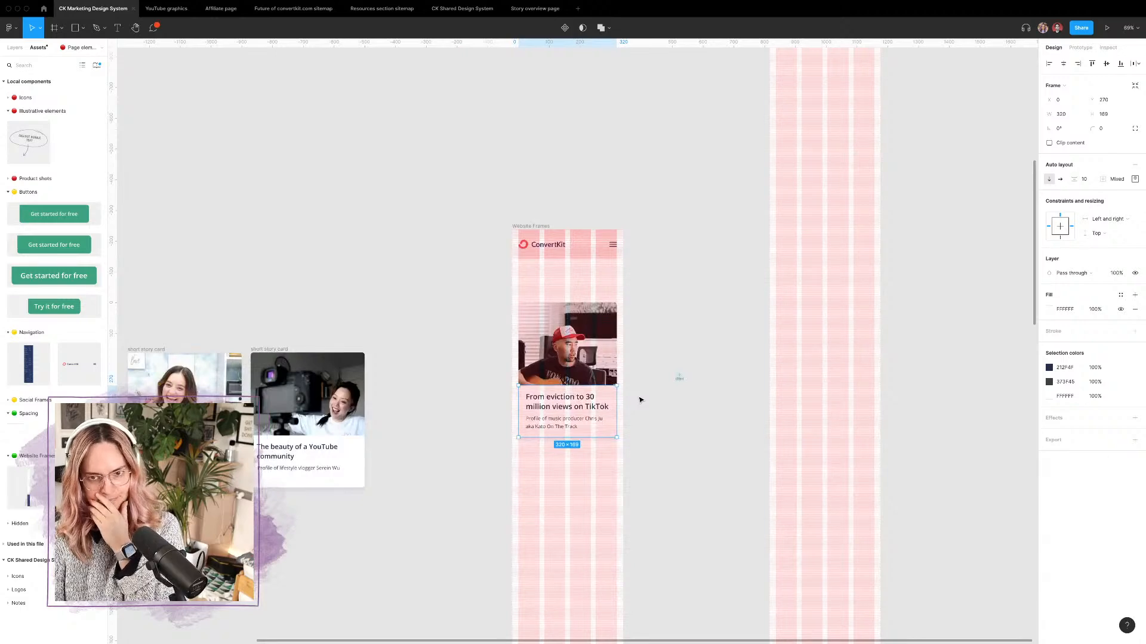
{"action": "scroll", "coordinate": [639, 399], "scroll_direction": "down", "scroll_amount": 4}
{"action": "left_click", "coordinate": [700, 367]}
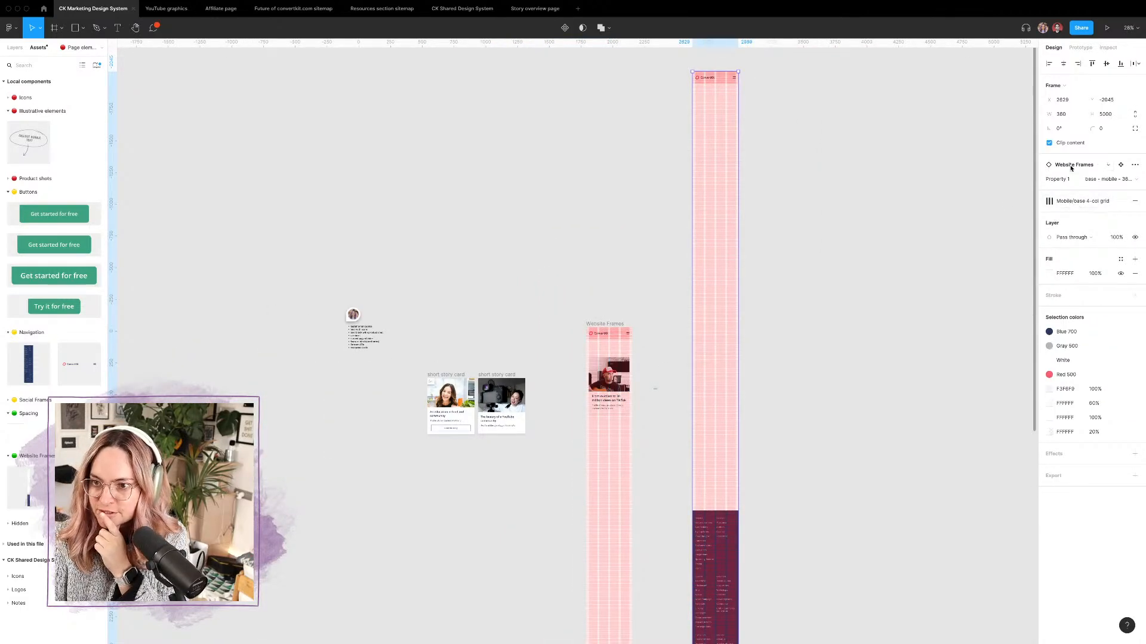
{"action": "left_click", "coordinate": [1110, 179]}
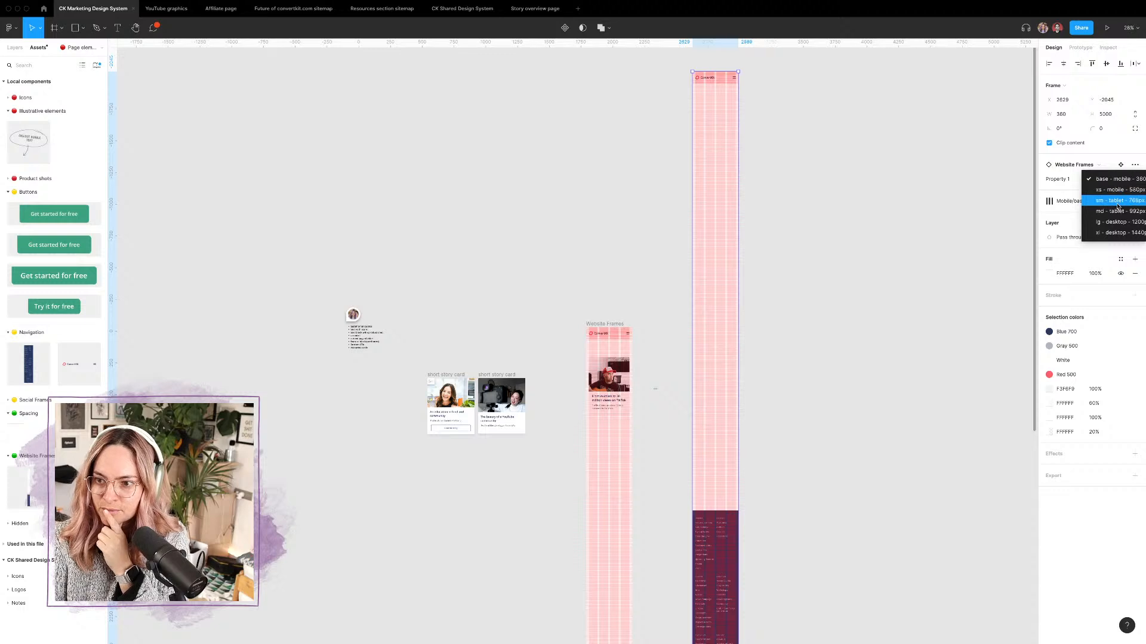
{"action": "left_click", "coordinate": [1118, 205]}
{"action": "left_click_drag", "start_coordinate": [754, 154], "coordinate": [735, 405]}
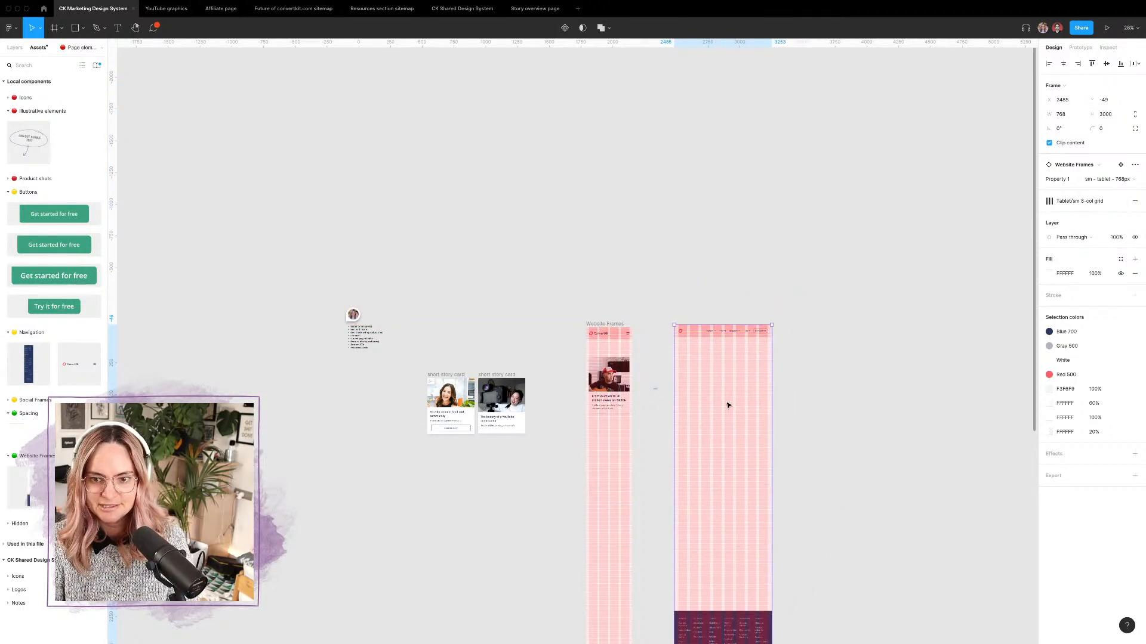
Step: Duplicate the tablet Website Frames instance beside itself and switch the copy to the lg - desktop - 1200px variant
{"action": "right_click", "coordinate": [728, 405]}
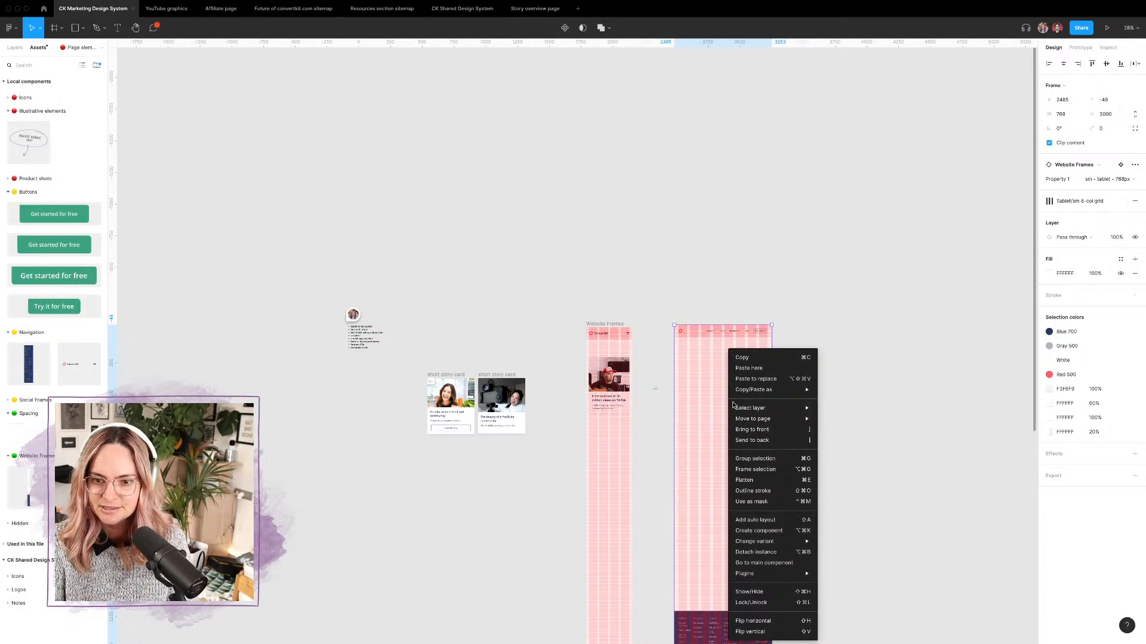
{"action": "left_click", "coordinate": [851, 335]}
{"action": "left_click_drag", "start_coordinate": [705, 377], "coordinate": [830, 368], "text": "alt"}
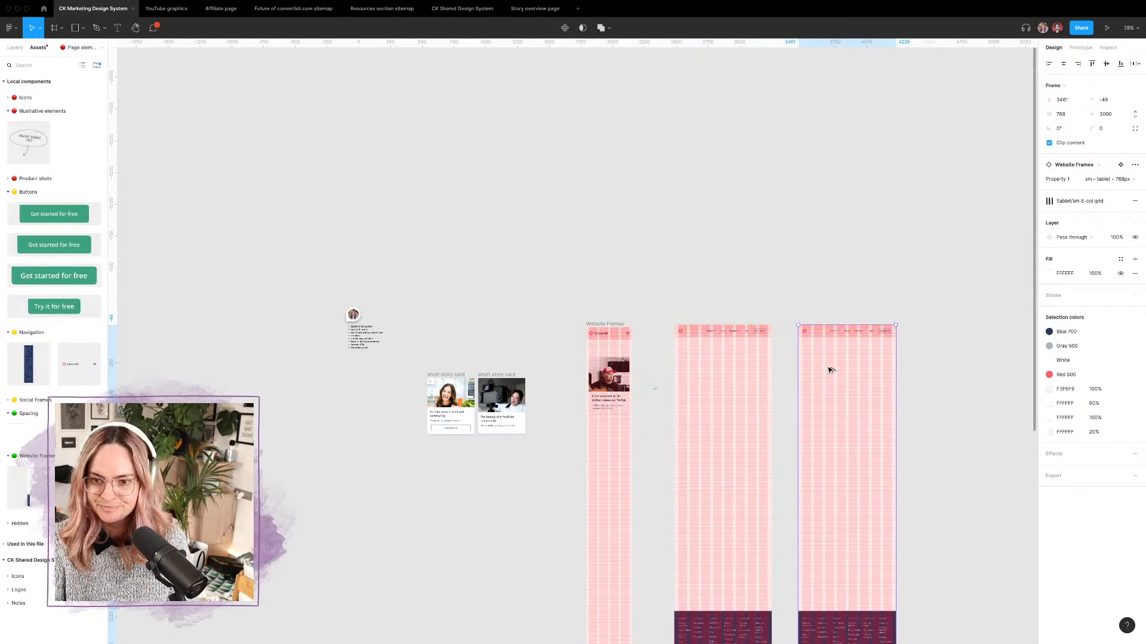
{"action": "left_click", "coordinate": [1111, 179]}
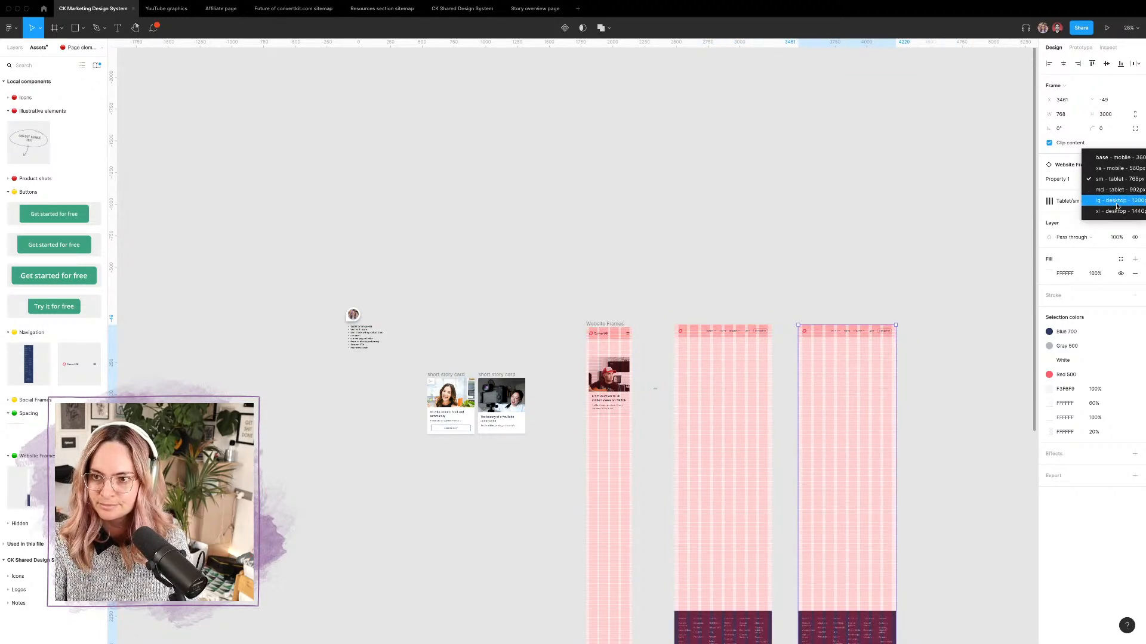
{"action": "left_click", "coordinate": [1118, 201]}
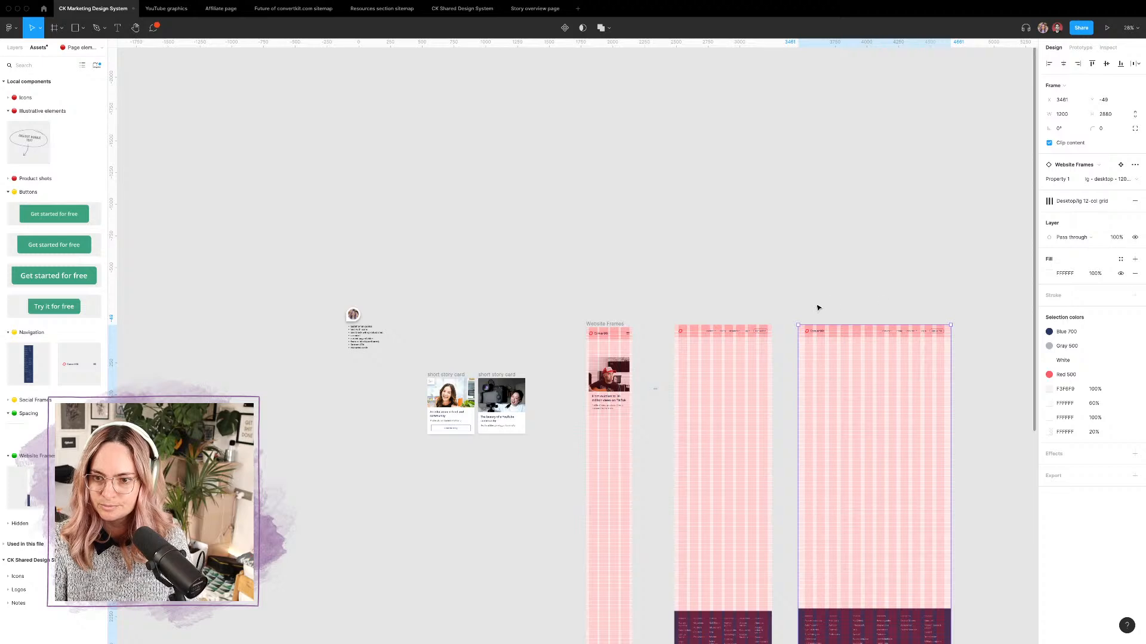
Step: Detach the tablet and desktop Website Frames instances from their main component
{"action": "left_click", "coordinate": [708, 379]}
{"action": "right_click", "coordinate": [709, 350]}
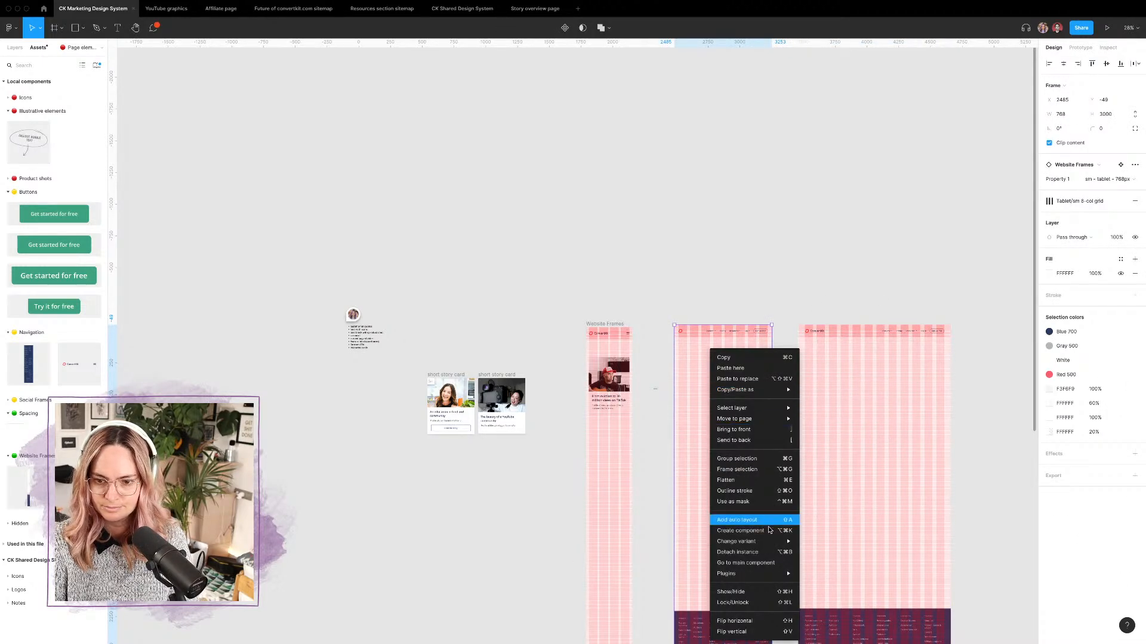
{"action": "left_click", "coordinate": [758, 552]}
{"action": "left_click", "coordinate": [892, 407]}
{"action": "right_click", "coordinate": [893, 407]}
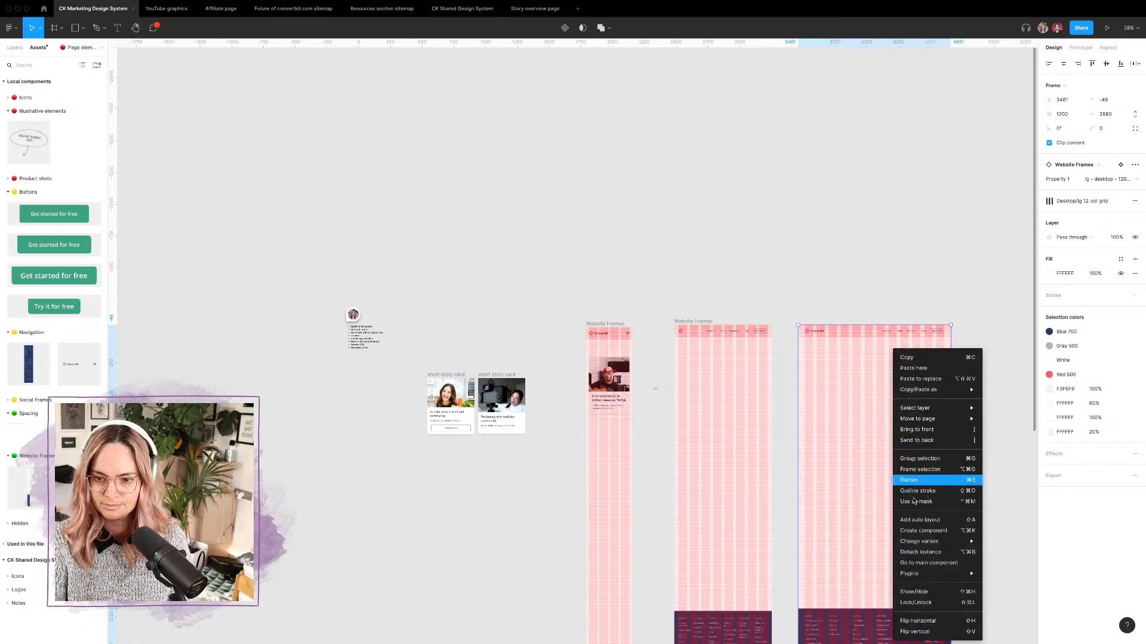
{"action": "left_click", "coordinate": [922, 553]}
{"action": "left_click", "coordinate": [809, 278]}
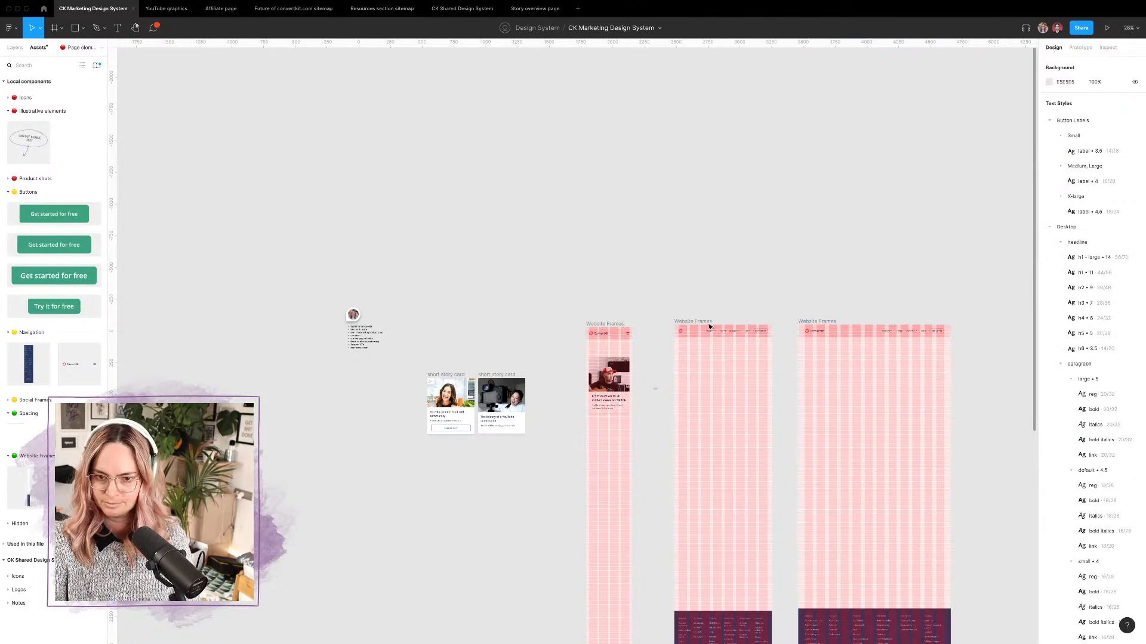
Step: Rename the mobile frame's short story card layer as Article card
{"action": "scroll", "coordinate": [656, 375], "scroll_direction": "up", "scroll_amount": 5}
{"action": "scroll", "coordinate": [655, 375], "scroll_direction": "down", "scroll_amount": 2}
{"action": "scroll", "coordinate": [656, 375], "scroll_direction": "left", "scroll_amount": 2}
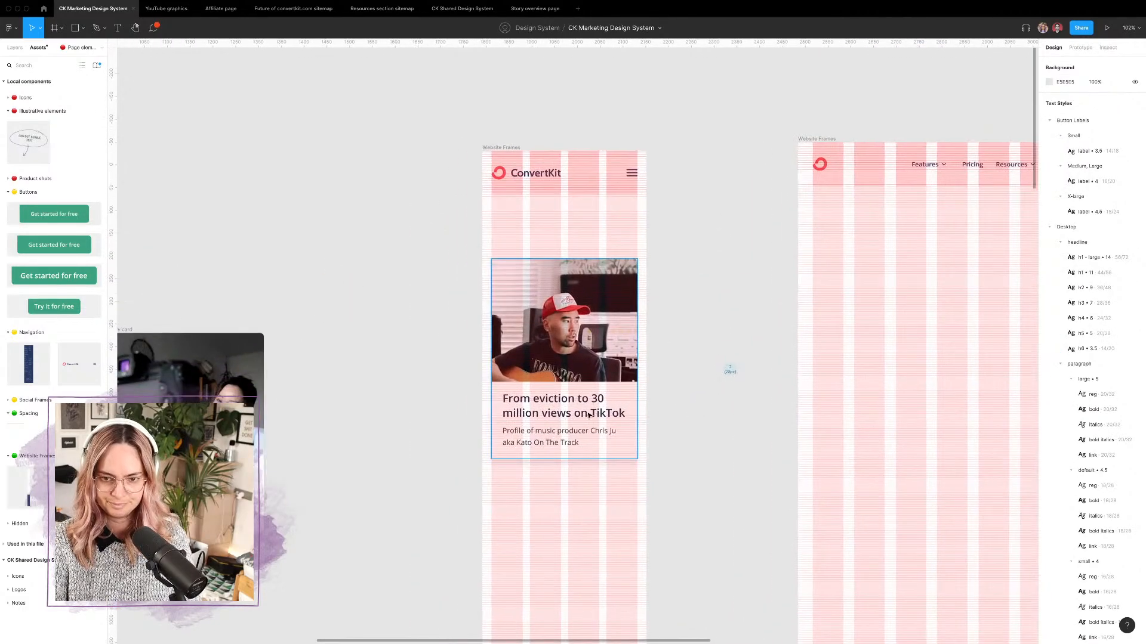
{"action": "left_click", "coordinate": [589, 414]}
{"action": "scroll", "coordinate": [588, 412], "scroll_direction": "down", "scroll_amount": 5}
{"action": "scroll", "coordinate": [583, 405], "scroll_direction": "up", "scroll_amount": 5}
{"action": "scroll", "coordinate": [583, 404], "scroll_direction": "up", "scroll_amount": 3}
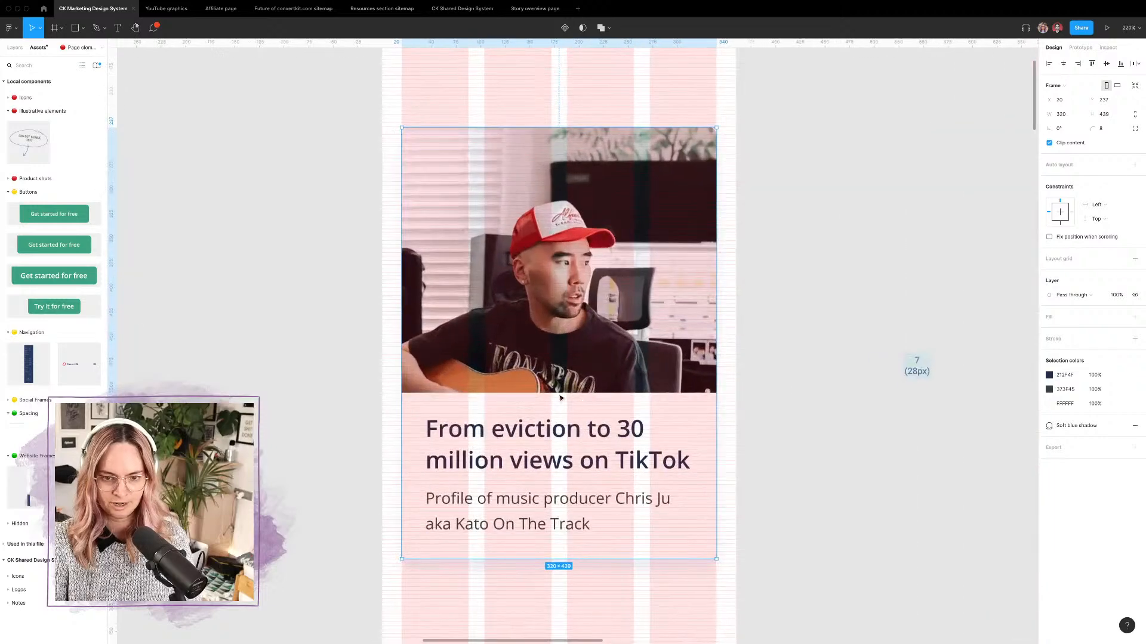
{"action": "left_click", "coordinate": [14, 47]}
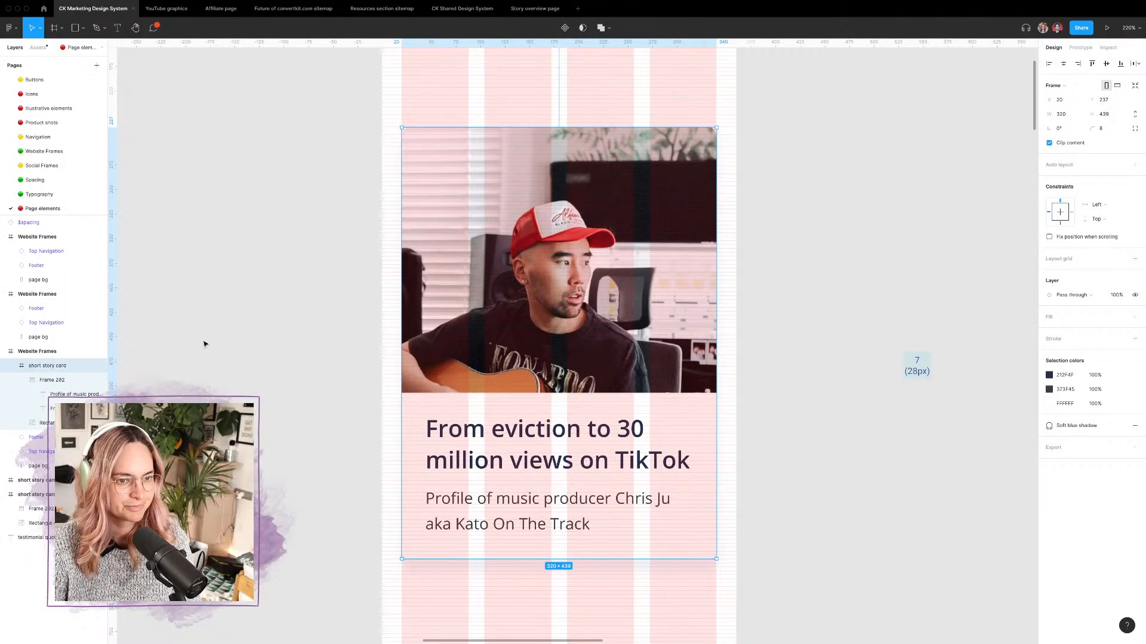
{"action": "double_click", "coordinate": [48, 366]}
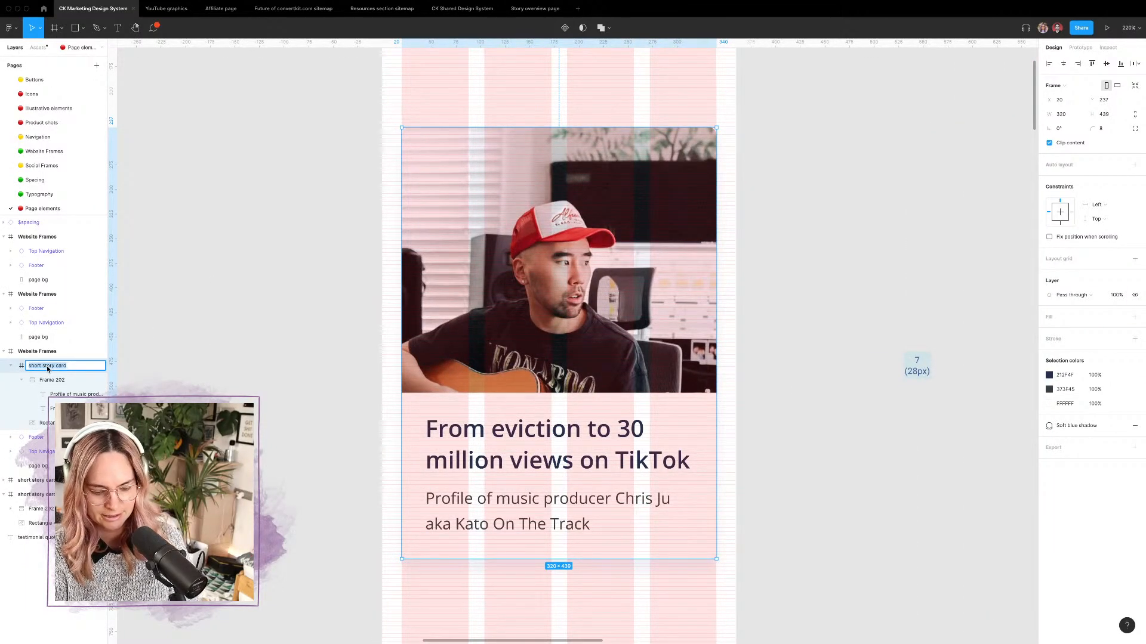
{"action": "type", "text": "article"}
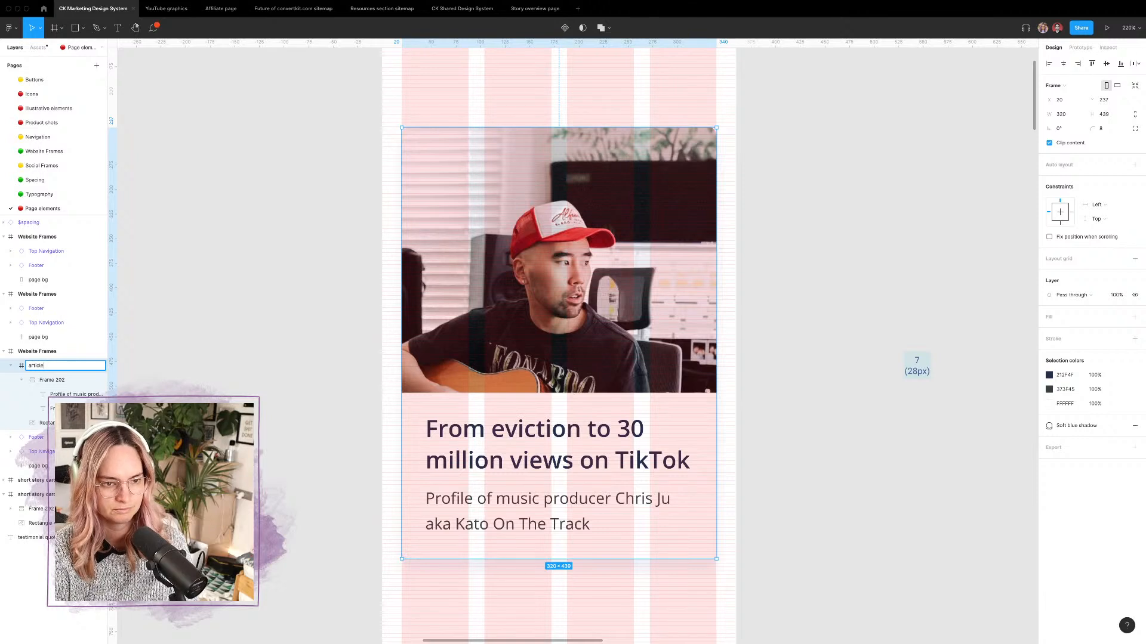
{"action": "key", "text": "Return"}
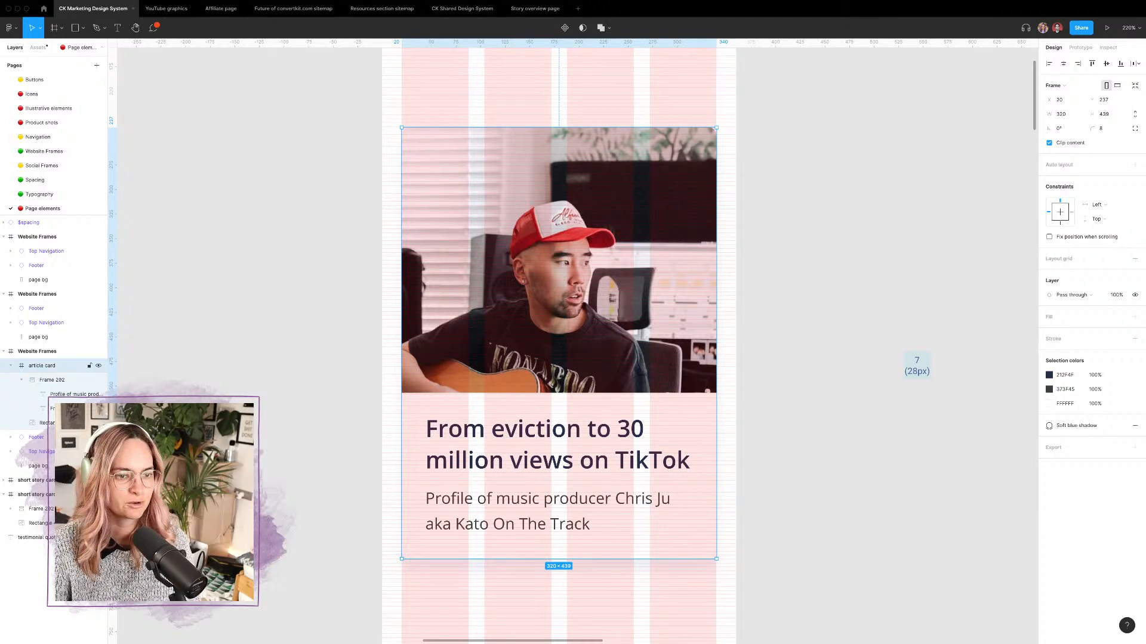
{"action": "double_click", "coordinate": [32, 365]}
{"action": "key", "text": "Left"}
{"action": "key", "text": "BackSpace"}
{"action": "type", "text": "A"}
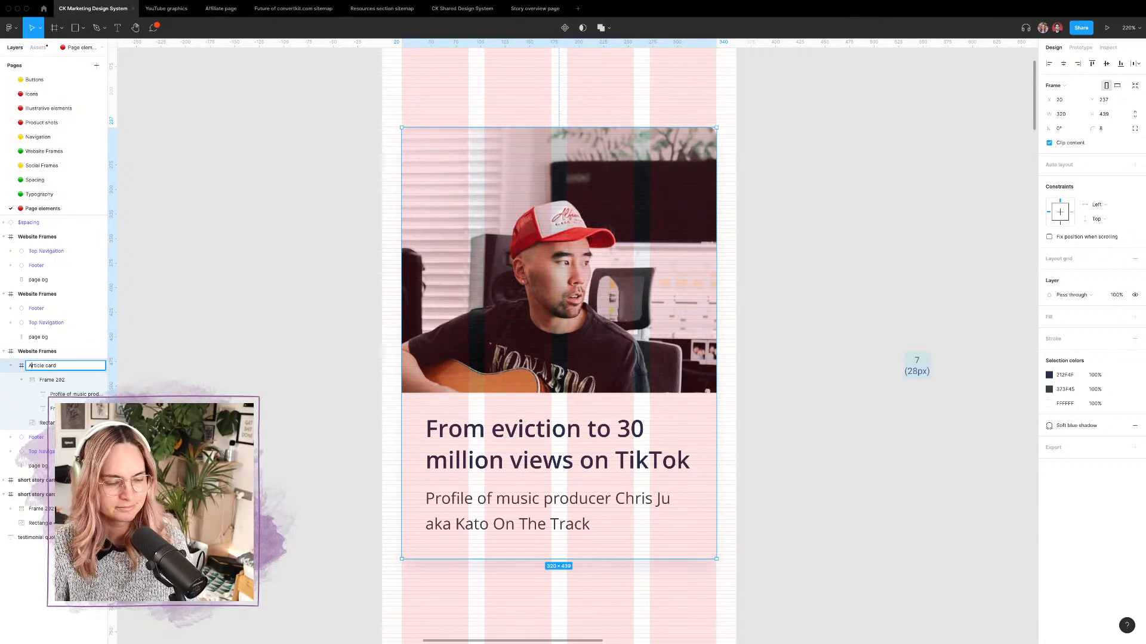
{"action": "key", "text": "Return"}
Step: Turn the Article card frame in the mobile layout into a component
{"action": "left_click", "coordinate": [55, 379]}
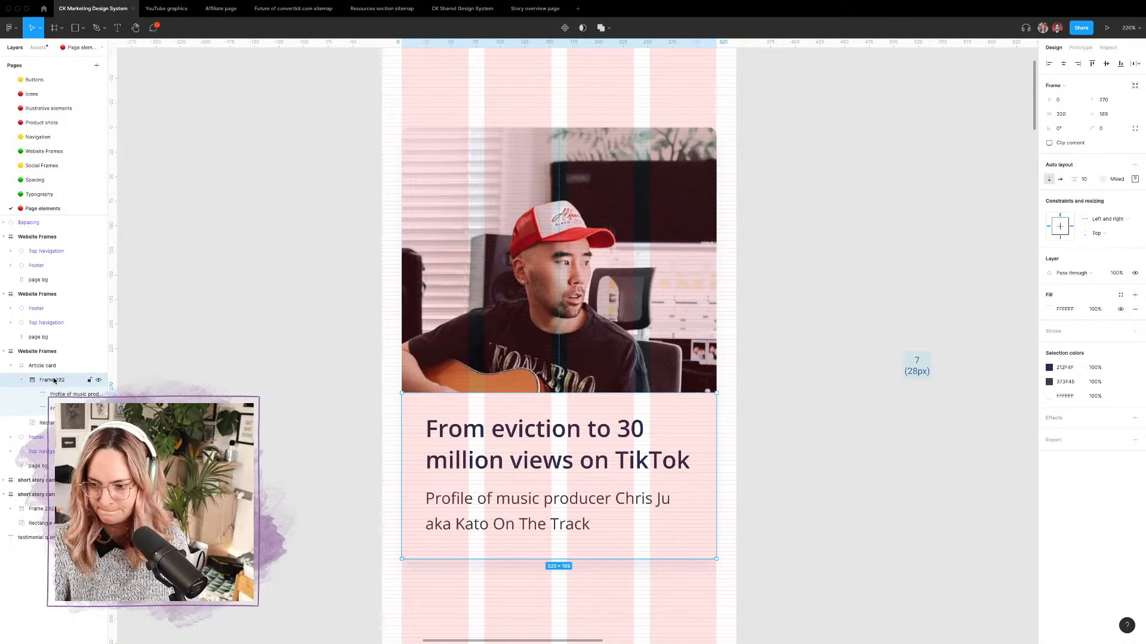
{"action": "left_click", "coordinate": [42, 365]}
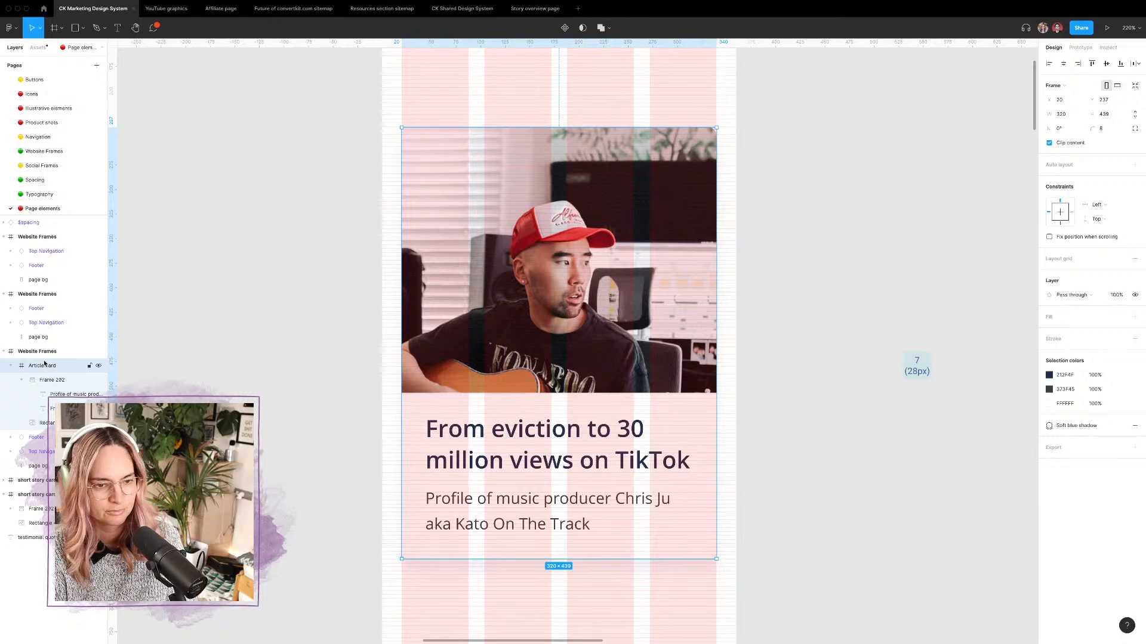
{"action": "key", "text": "super+alt+k"}
{"action": "scroll", "coordinate": [485, 207], "scroll_direction": "down", "scroll_amount": 5}
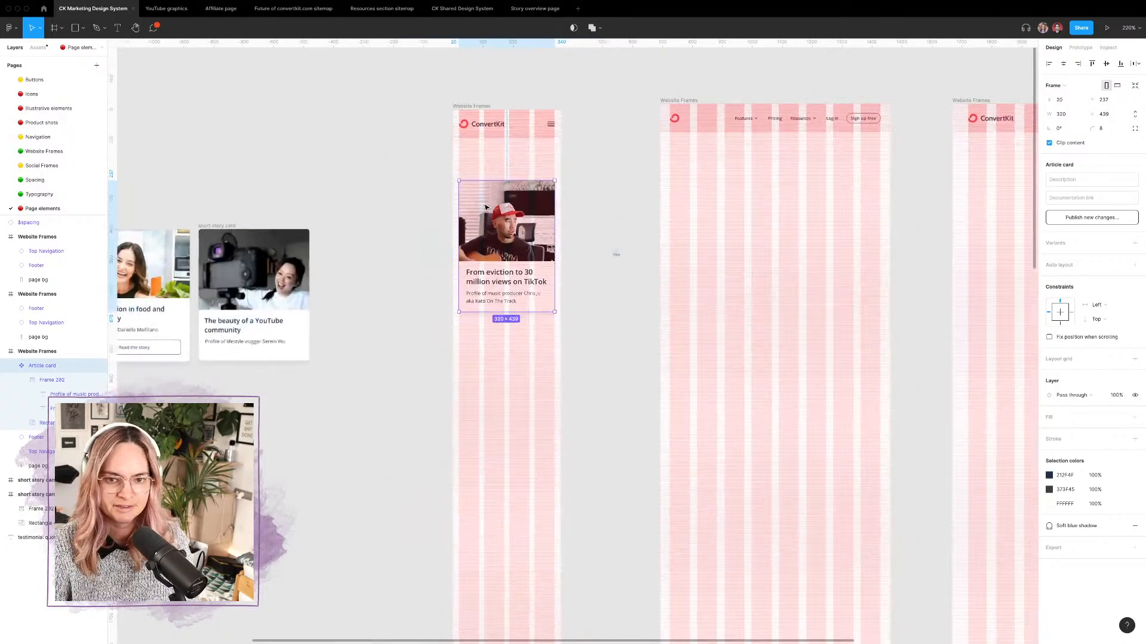
Step: Place a copy of the Article card in the tablet frame at X 32, Y 256 and widen it to 340
{"action": "left_click_drag", "start_coordinate": [504, 198], "coordinate": [719, 205]}
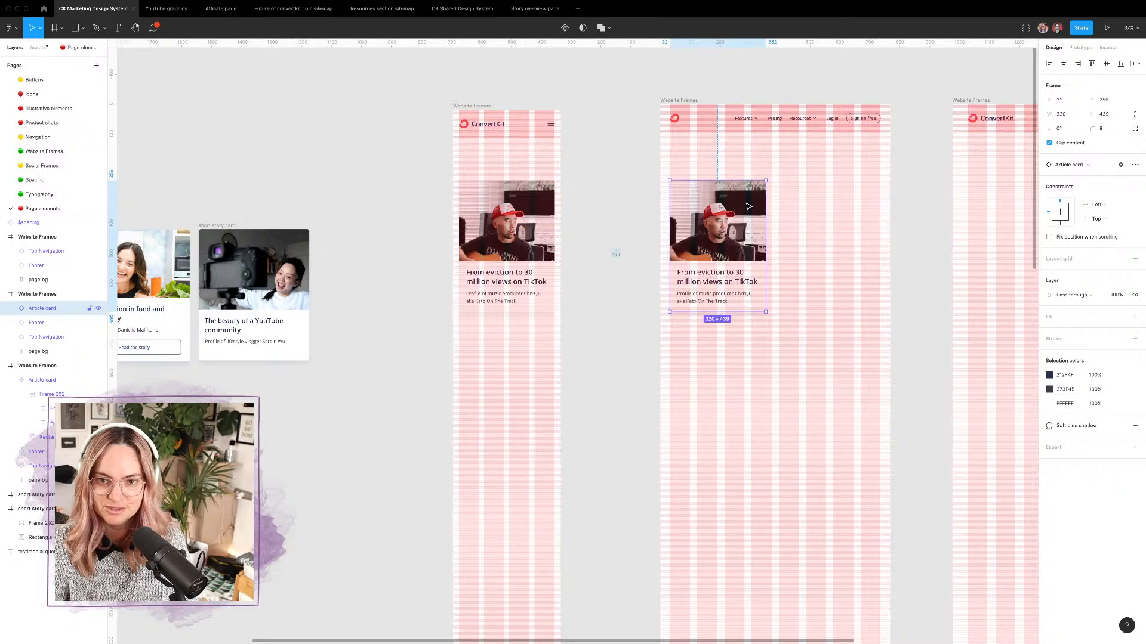
{"action": "scroll", "coordinate": [746, 205], "scroll_direction": "up", "scroll_amount": 5}
{"action": "mouse_move", "coordinate": [805, 235]}
{"action": "left_mouse_down"}
{"action": "mouse_move", "coordinate": [824, 234]}
{"action": "mouse_move", "coordinate": [757, 235]}
{"action": "mouse_move", "coordinate": [819, 239]}
{"action": "left_mouse_up"}
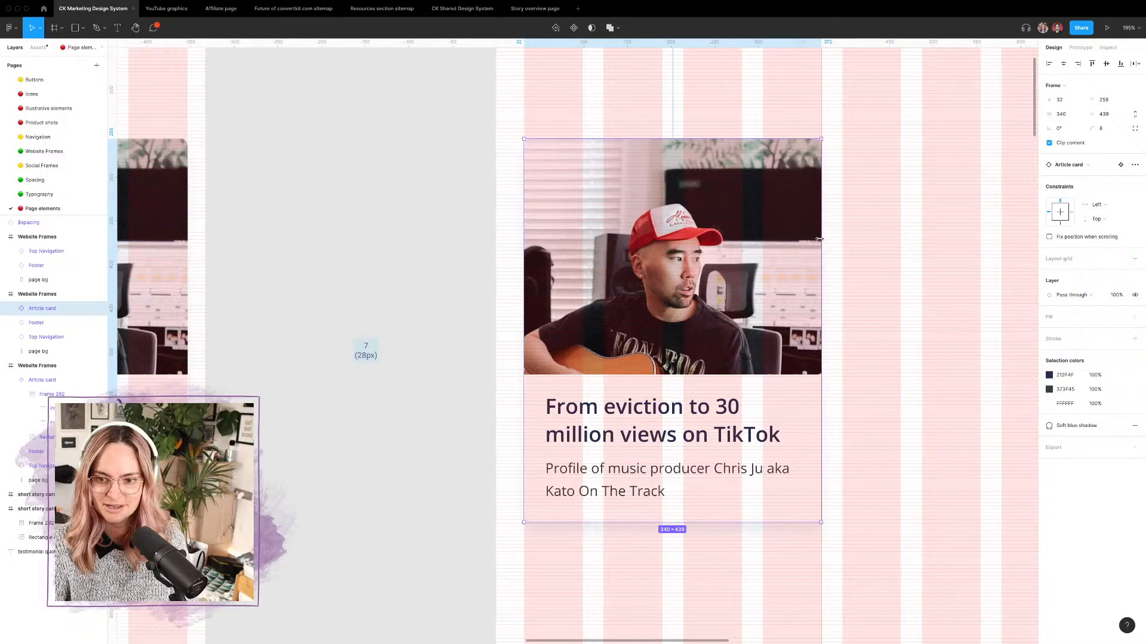
{"action": "scroll", "coordinate": [715, 235], "scroll_direction": "down", "scroll_amount": 5}
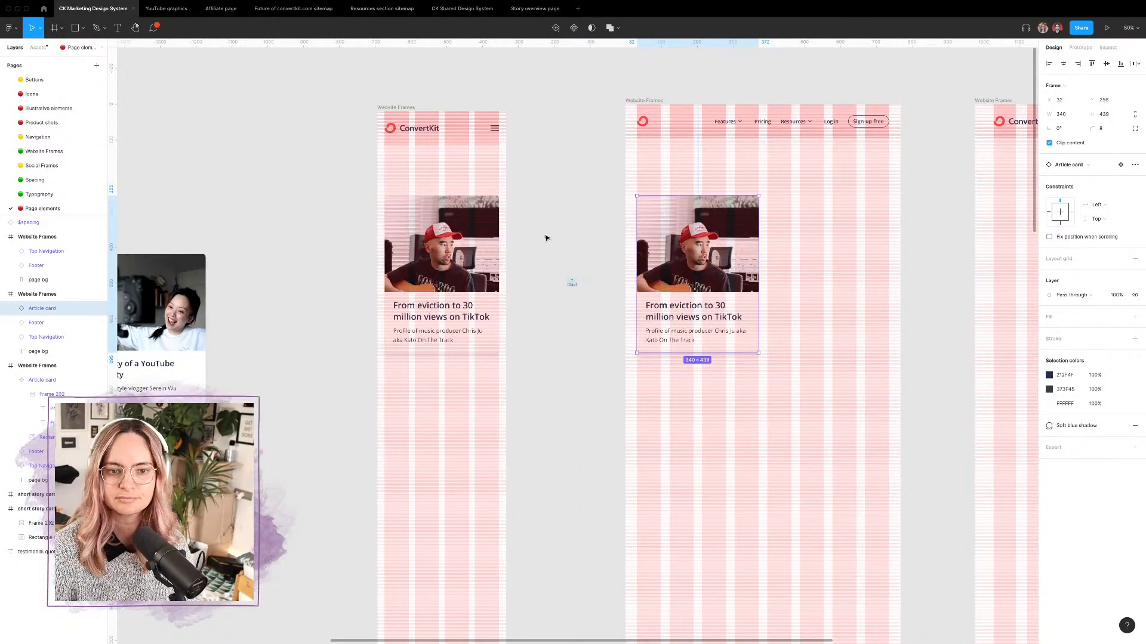
Step: Set the vertical resizing of Frame 292 in the main Article card to Hug contents
{"action": "double_click", "coordinate": [442, 325]}
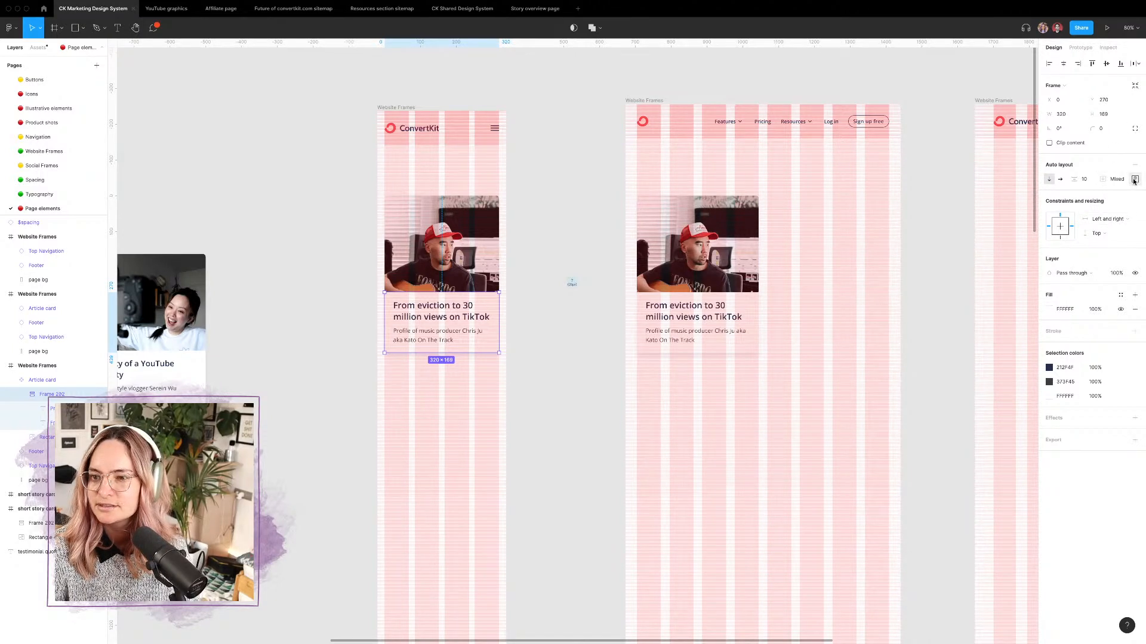
{"action": "left_click", "coordinate": [1125, 233]}
{"action": "left_click", "coordinate": [1105, 215]}
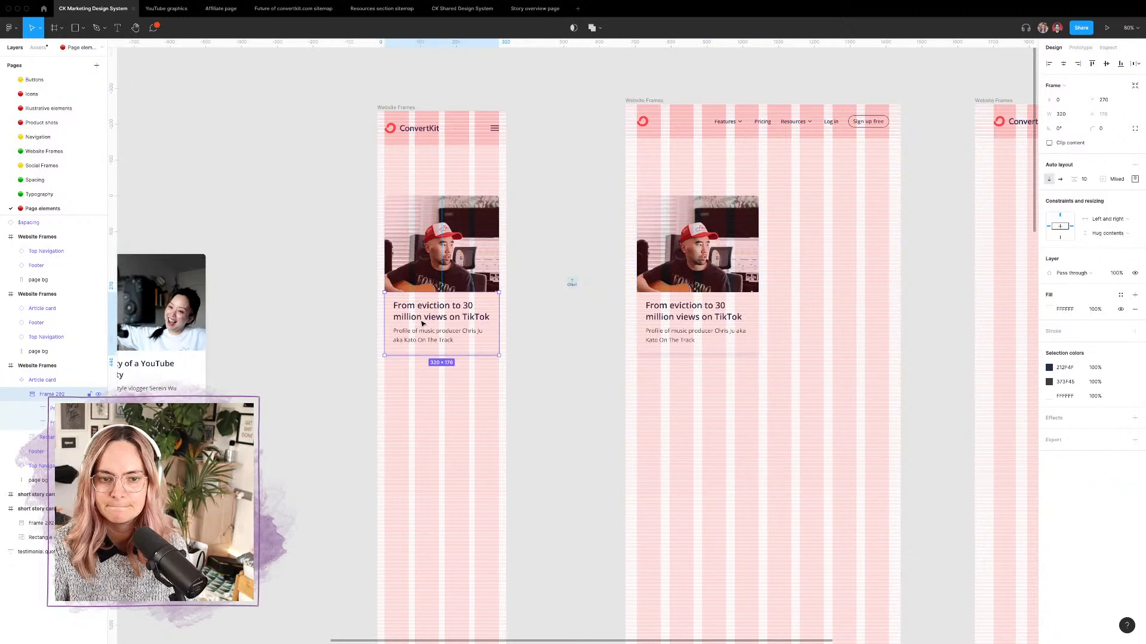
Step: Move Frame 292 up within the Article card to Y 263
{"action": "scroll", "coordinate": [442, 319], "scroll_direction": "up", "scroll_amount": 5}
{"action": "scroll", "coordinate": [443, 319], "scroll_direction": "up", "scroll_amount": 1}
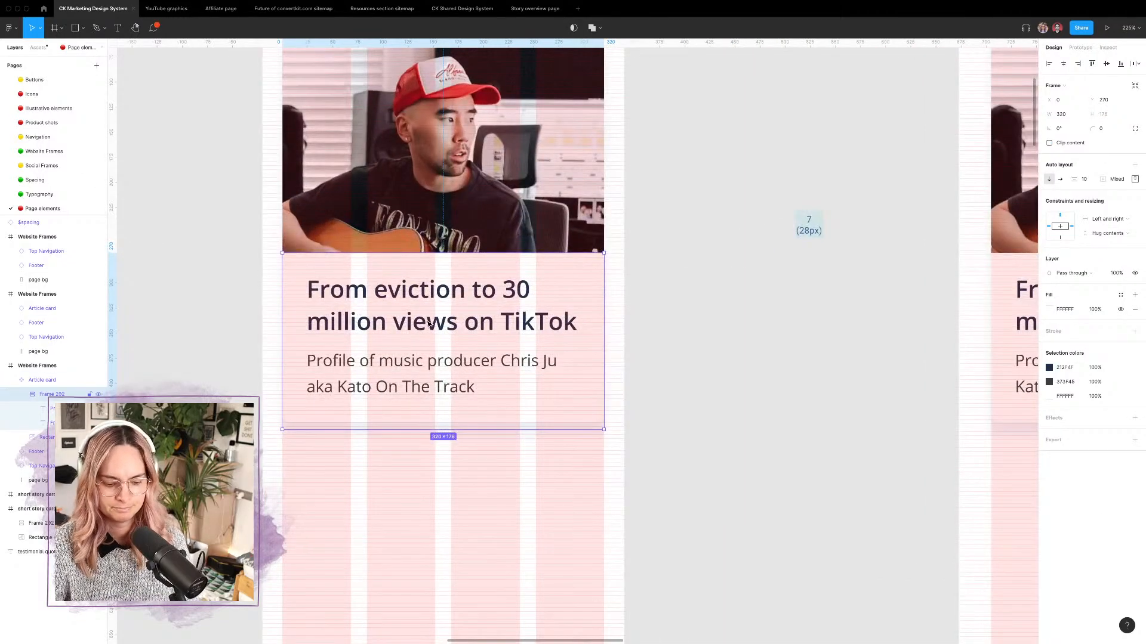
{"action": "left_click_drag", "start_coordinate": [428, 322], "coordinate": [433, 322]}
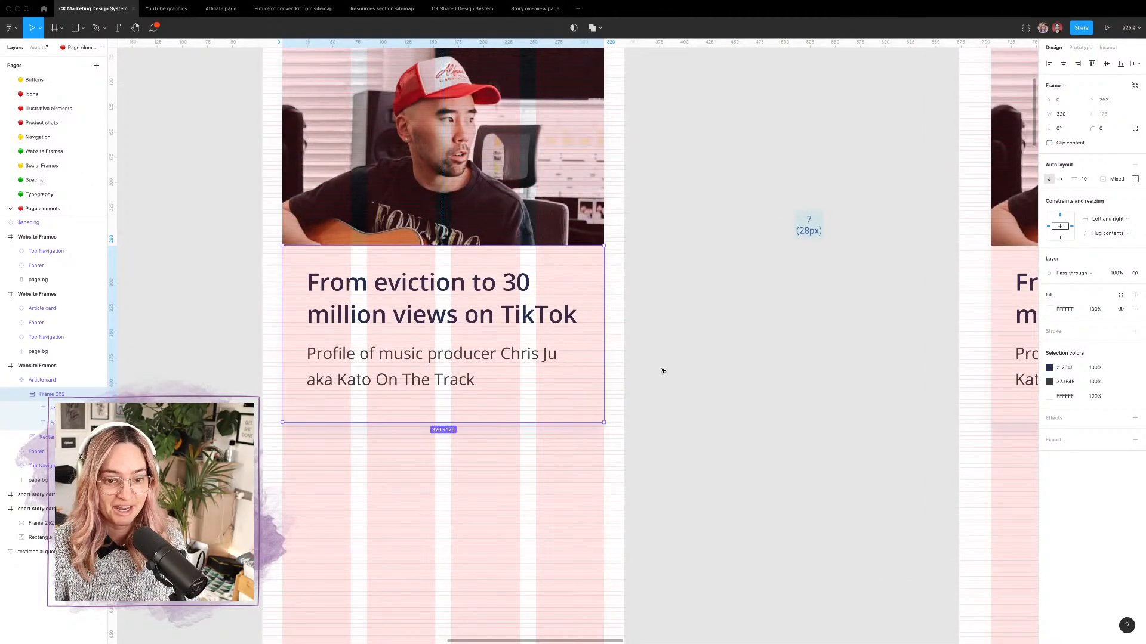
{"action": "scroll", "coordinate": [364, 349], "scroll_direction": "left", "scroll_amount": 3}
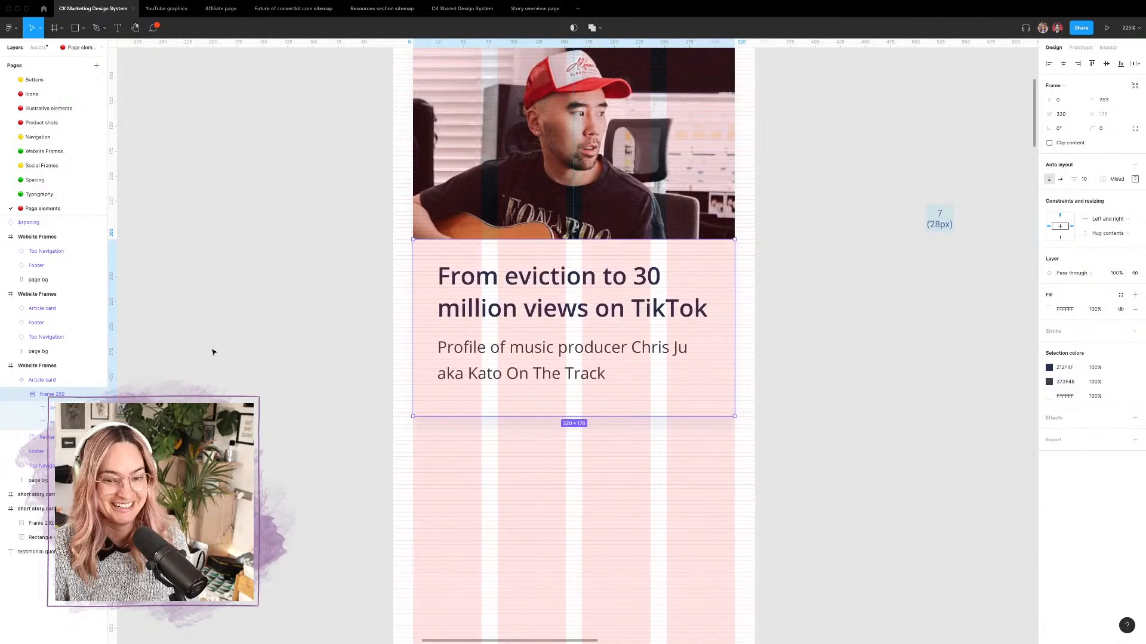
Step: Rename Frame 292 inside the Article card as Article info
{"action": "double_click", "coordinate": [47, 396]}
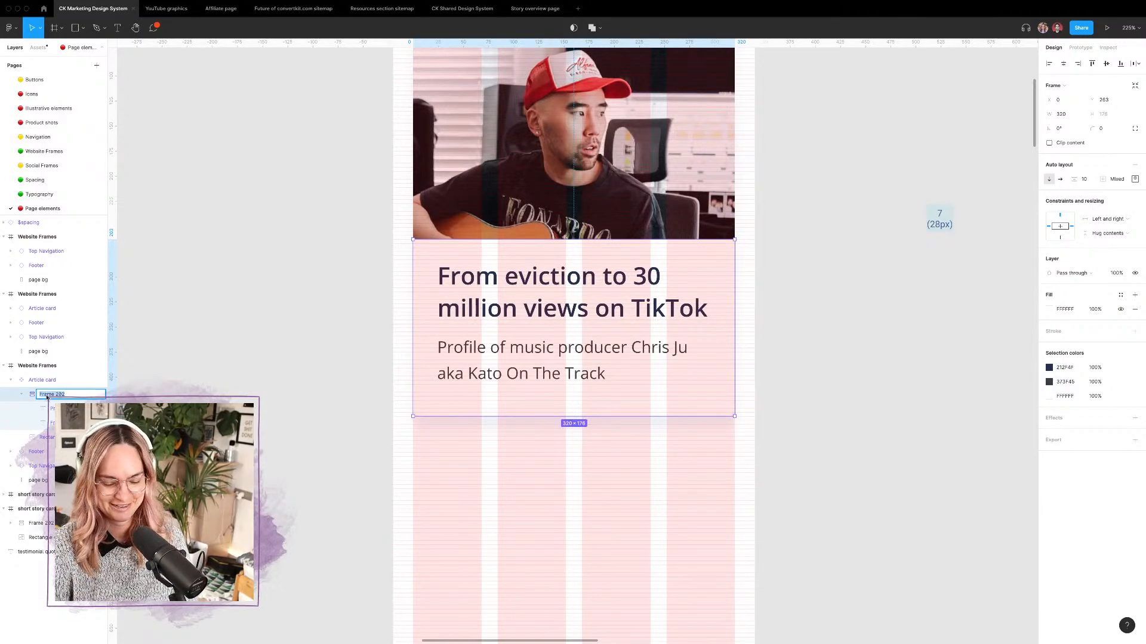
{"action": "type", "text": "Article info"}
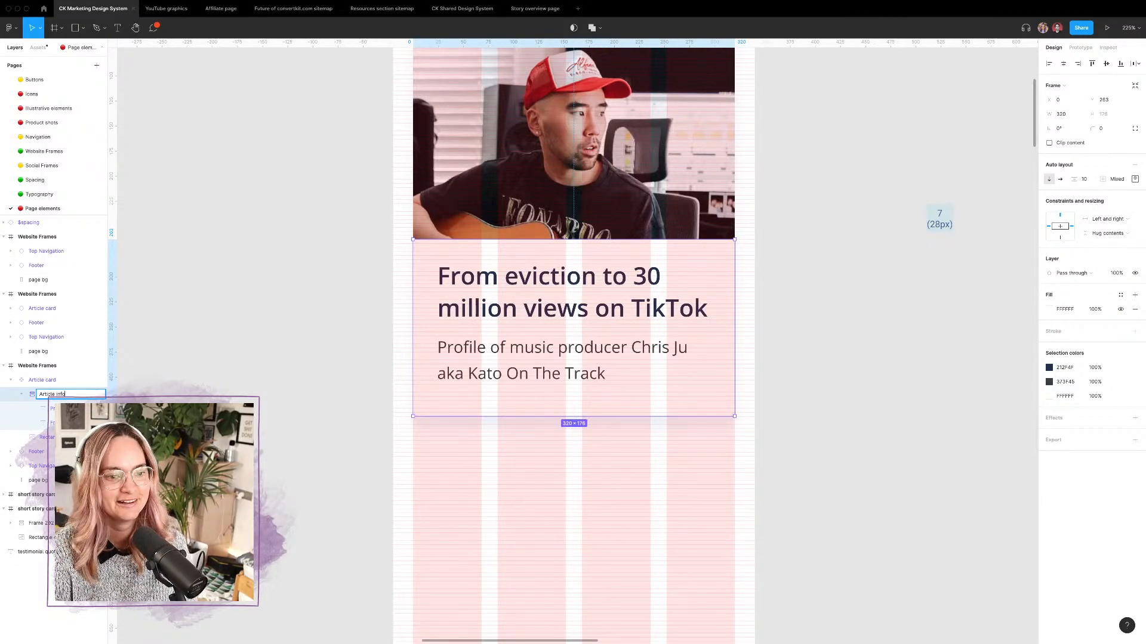
{"action": "left_click", "coordinate": [323, 309]}
{"action": "scroll", "coordinate": [392, 276], "scroll_direction": "down", "scroll_amount": 2}
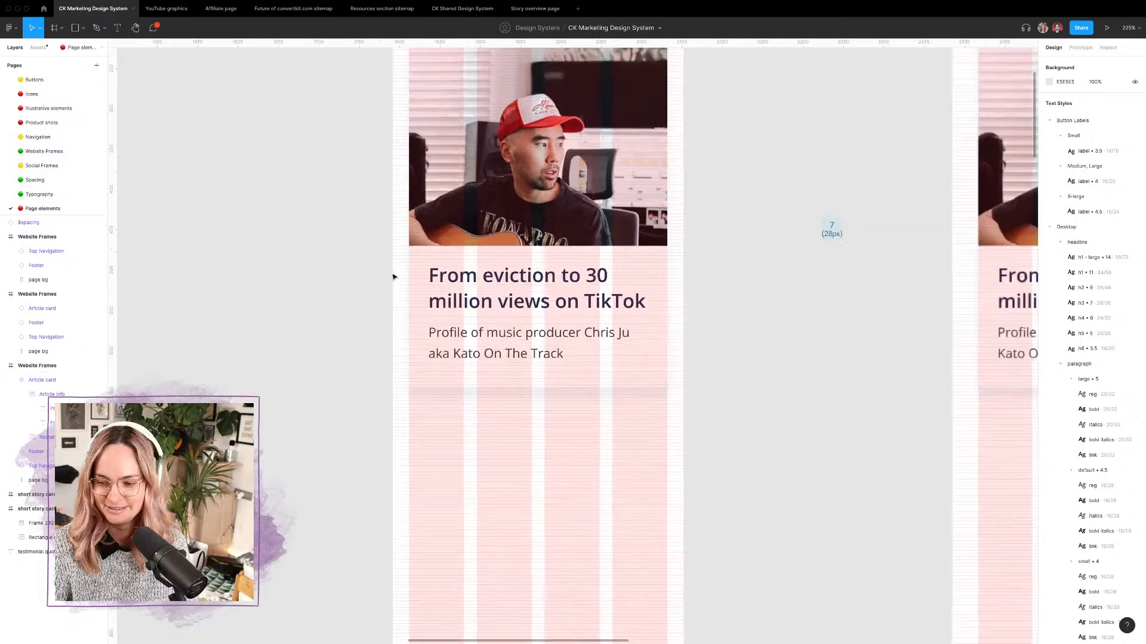
Step: Place a copy of the tablet Article card in the desktop frame at X 52, Y 253 and widen it to 344
{"action": "scroll", "coordinate": [394, 276], "scroll_direction": "down", "scroll_amount": 3}
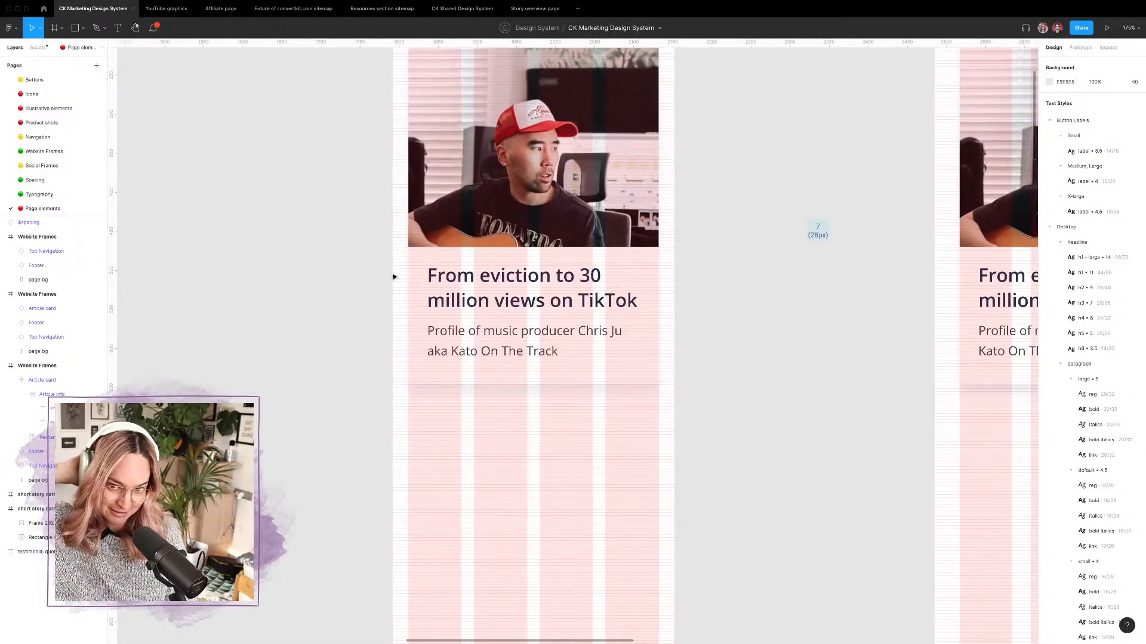
{"action": "left_click", "coordinate": [554, 276]}
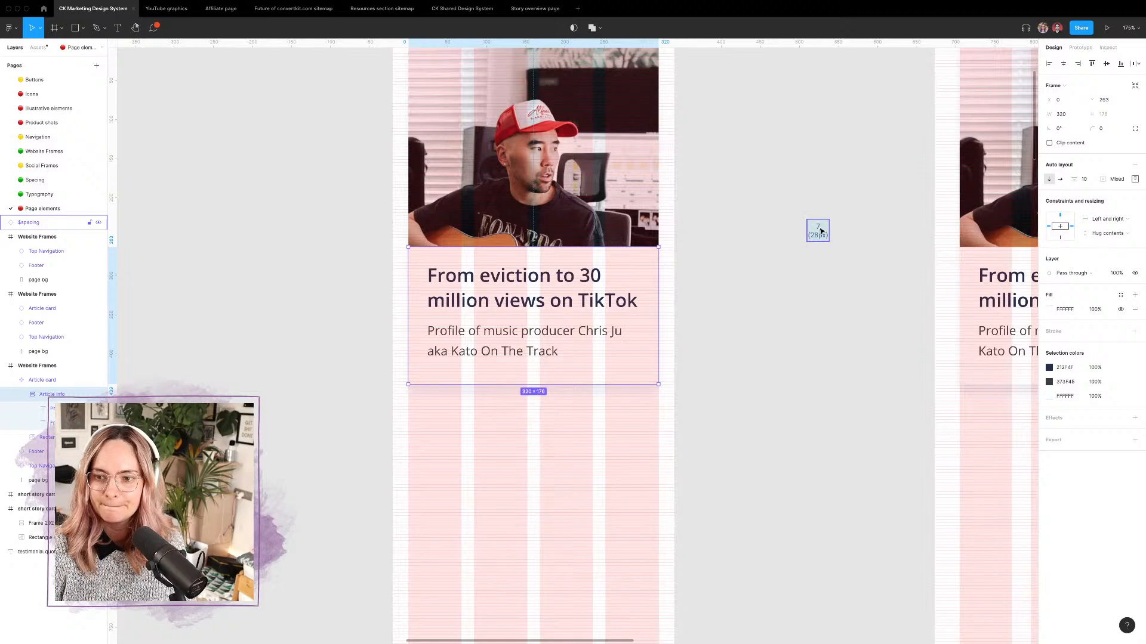
{"action": "scroll", "coordinate": [821, 231], "scroll_direction": "down", "scroll_amount": 5}
{"action": "left_click", "coordinate": [673, 245]}
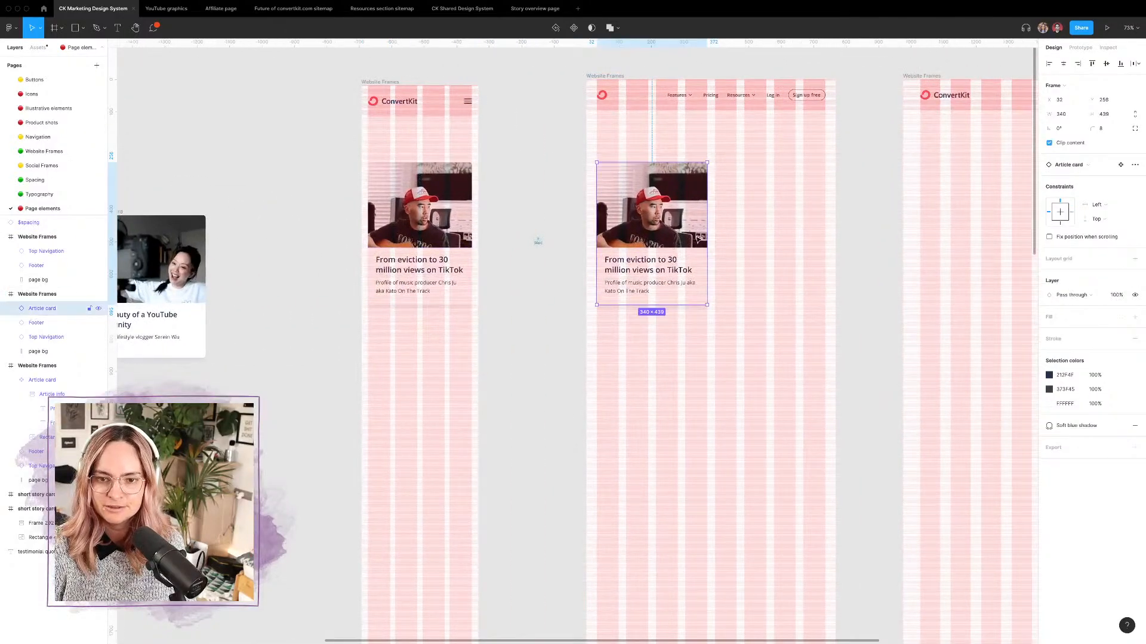
{"action": "scroll", "coordinate": [698, 239], "scroll_direction": "right", "scroll_amount": 3}
{"action": "left_click_drag", "start_coordinate": [473, 218], "coordinate": [793, 215]}
{"action": "scroll", "coordinate": [794, 215], "scroll_direction": "right", "scroll_amount": 4}
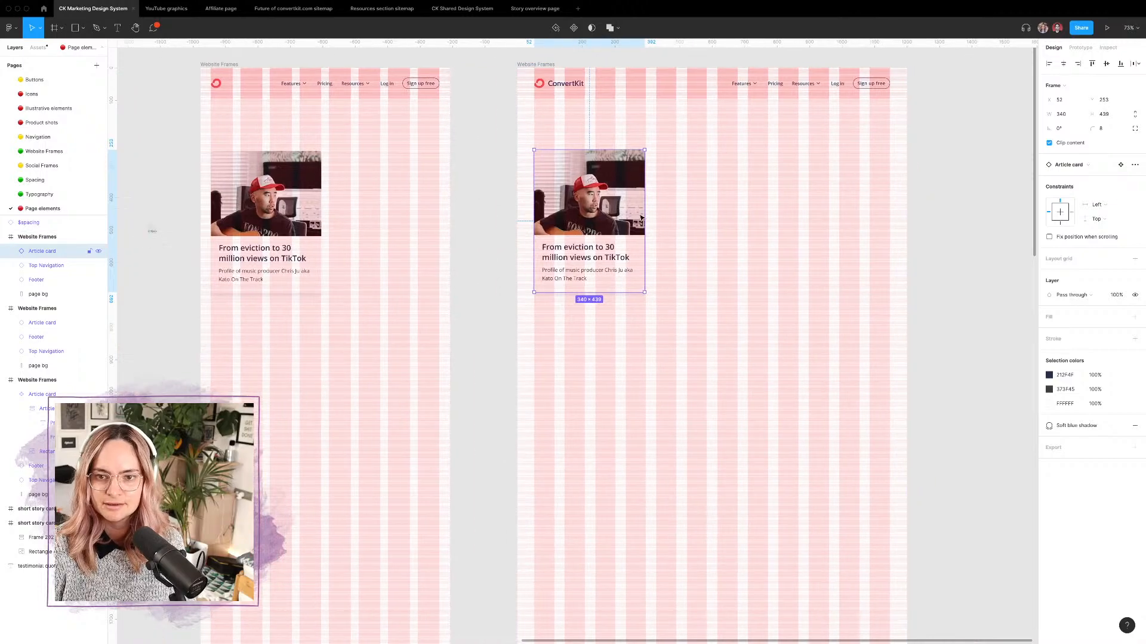
{"action": "scroll", "coordinate": [641, 218], "scroll_direction": "up", "scroll_amount": 5}
{"action": "left_click_drag", "start_coordinate": [652, 213], "coordinate": [653, 213]}
{"action": "scroll", "coordinate": [591, 238], "scroll_direction": "down", "scroll_amount": 5}
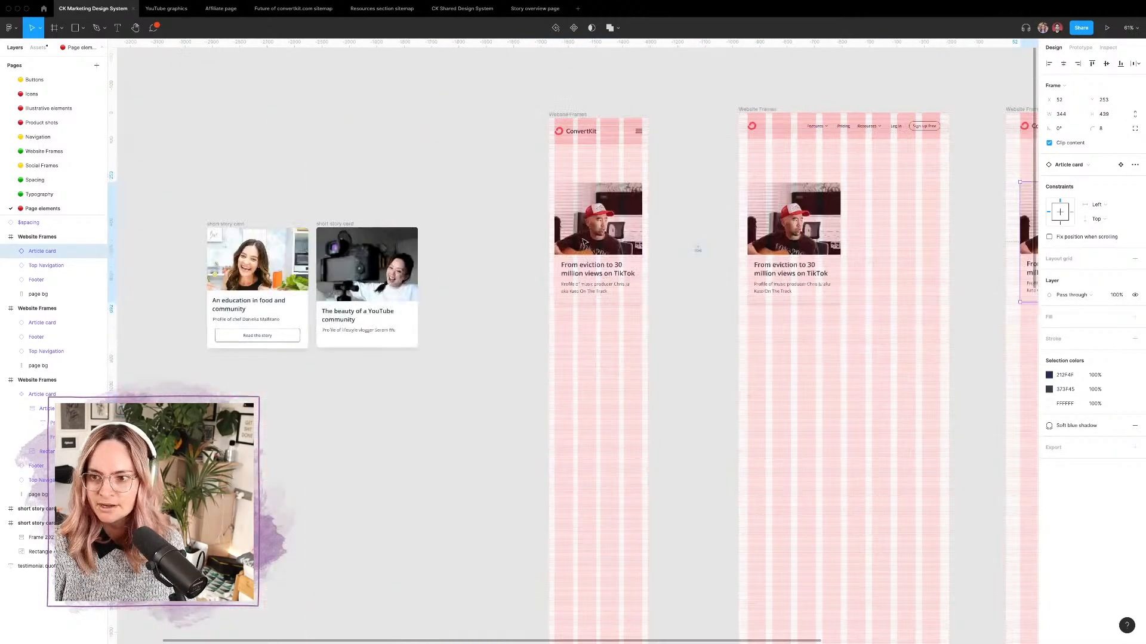
Step: Check the auto layout padding of Article info in the mobile Article card
{"action": "scroll", "coordinate": [597, 257], "scroll_direction": "right", "scroll_amount": 2}
{"action": "double_click", "coordinate": [603, 278]}
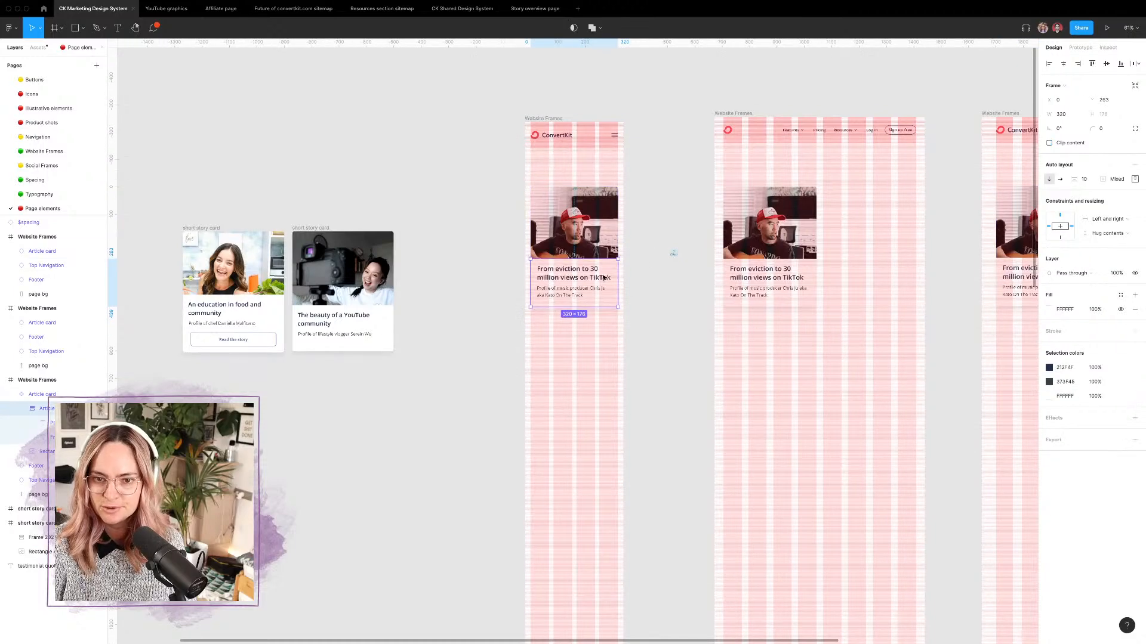
{"action": "left_click", "coordinate": [1135, 179]}
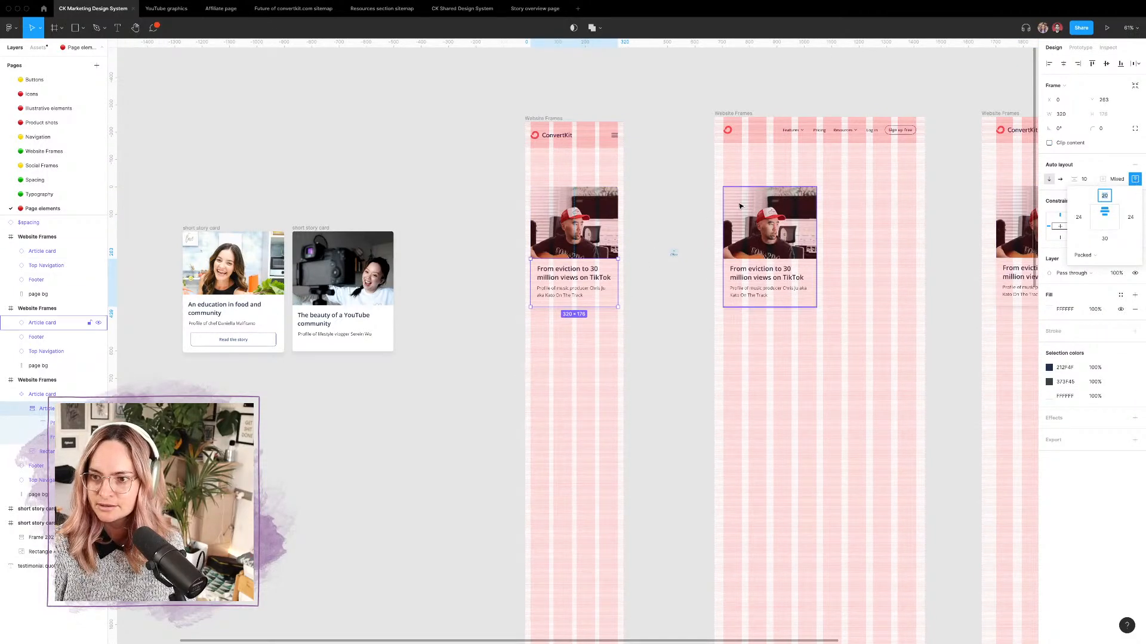
{"action": "left_click", "coordinate": [647, 248]}
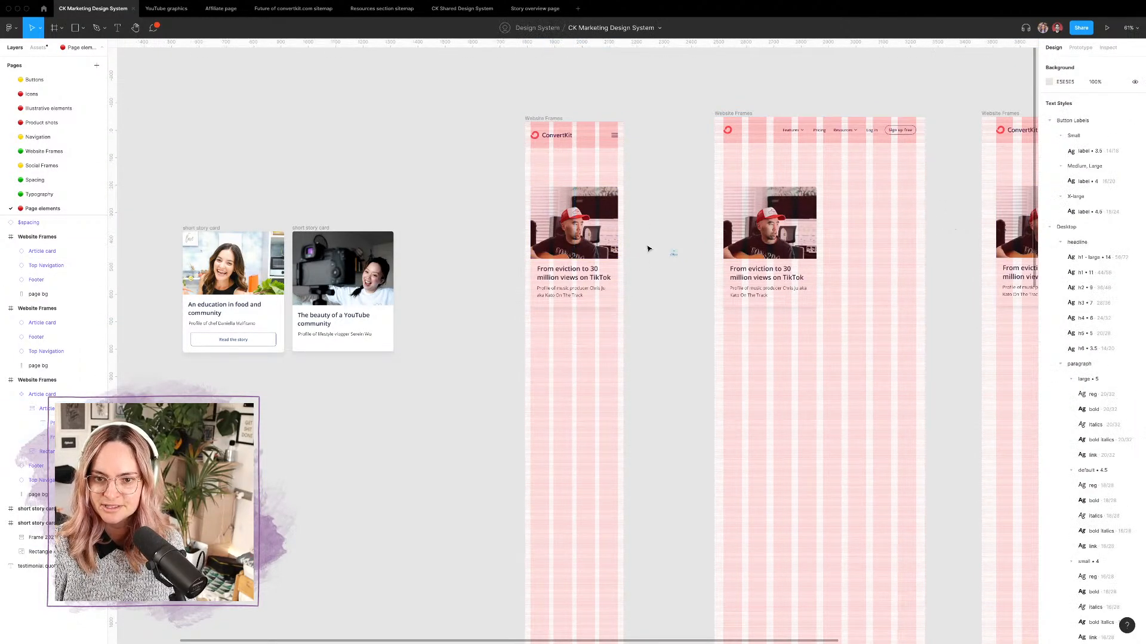
Step: Move the spacing block beside the mobile card's headline at about X 2217, Y 487 and set its size to 20px
{"action": "scroll", "coordinate": [750, 267], "scroll_direction": "up", "scroll_amount": 5}
{"action": "left_click", "coordinate": [710, 265]}
{"action": "left_click_drag", "start_coordinate": [711, 264], "coordinate": [643, 299]}
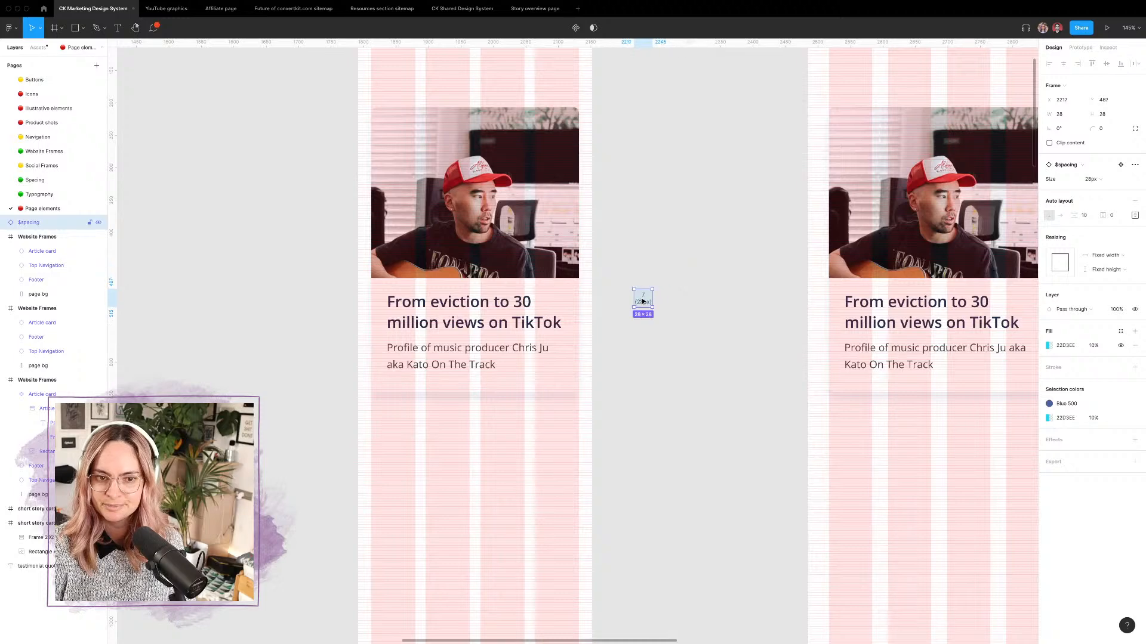
{"action": "left_click", "coordinate": [1095, 179]}
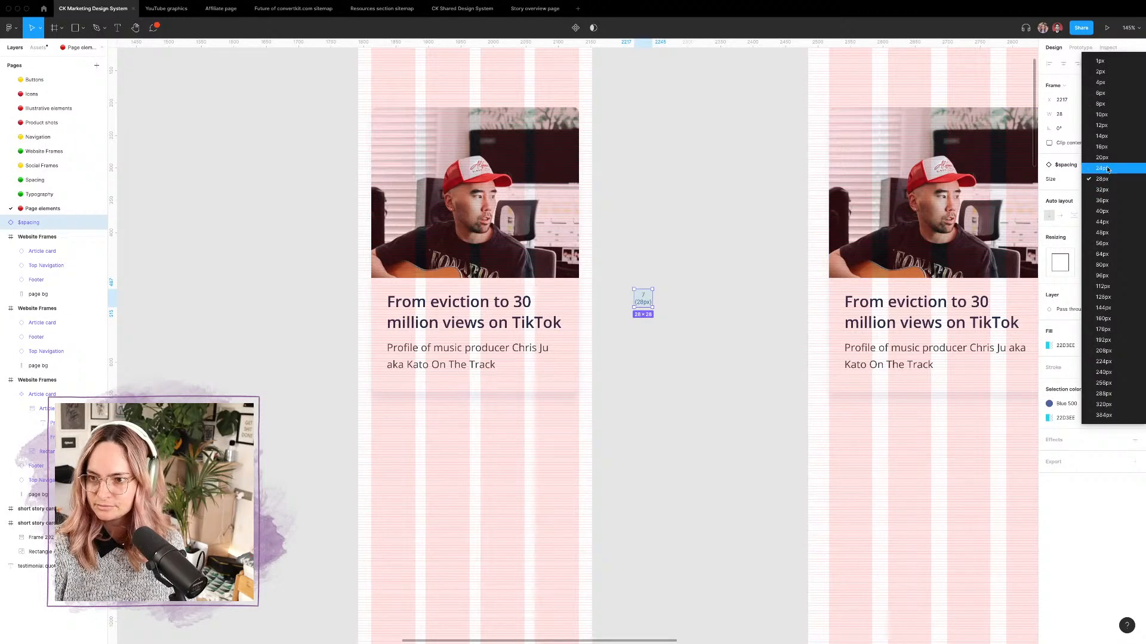
{"action": "left_click", "coordinate": [1105, 157]}
{"action": "left_click", "coordinate": [690, 313]}
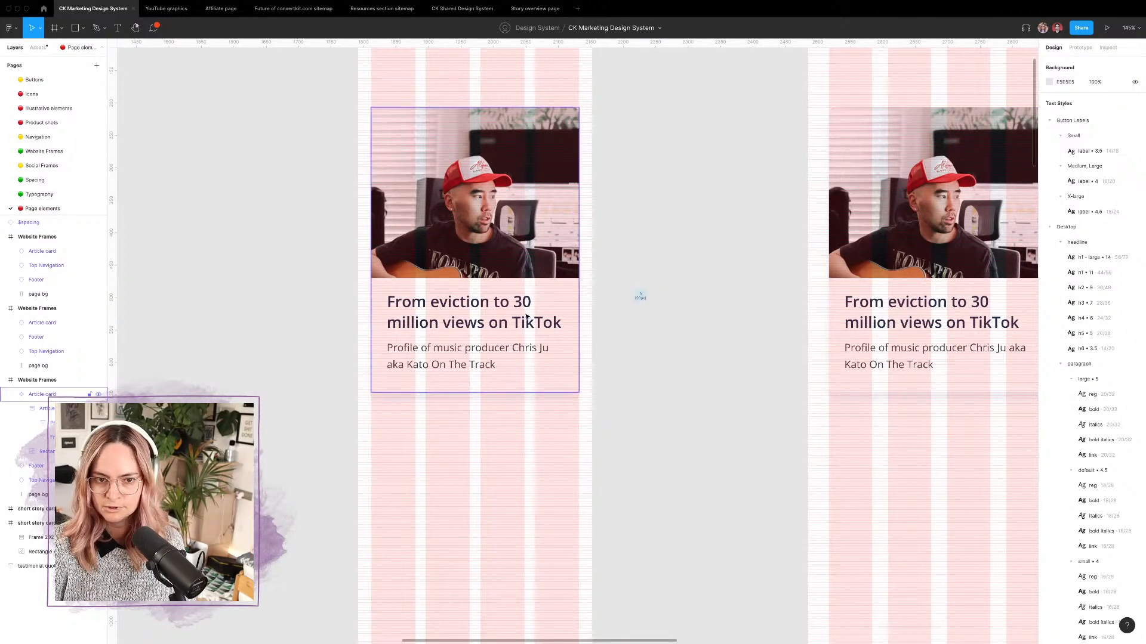
{"action": "left_click", "coordinate": [43, 408]}
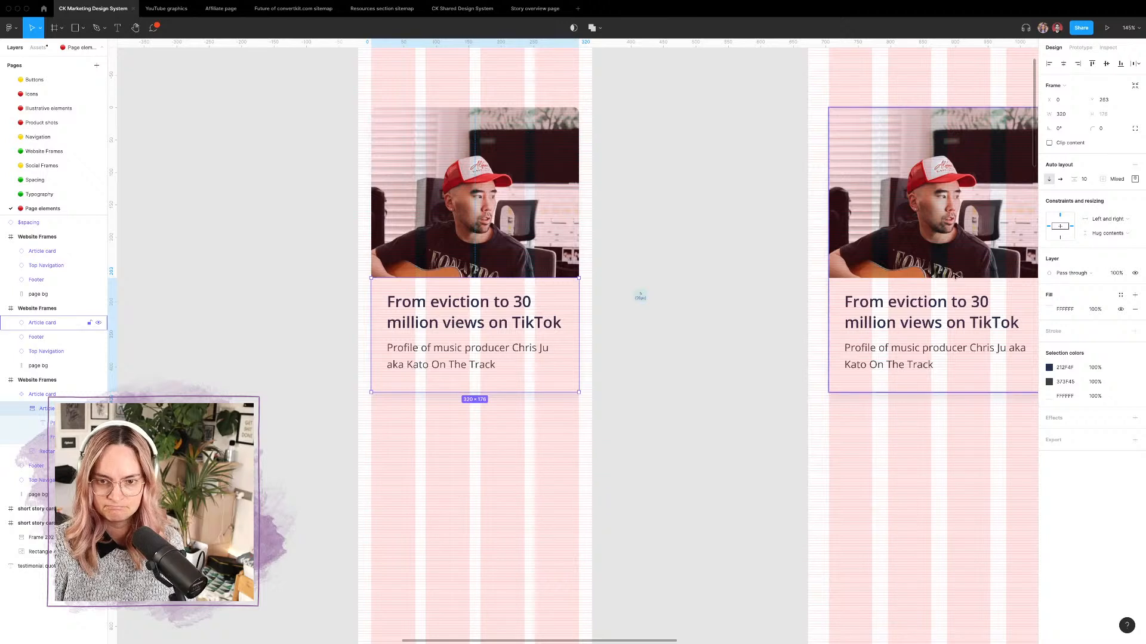
{"action": "left_click", "coordinate": [1135, 179]}
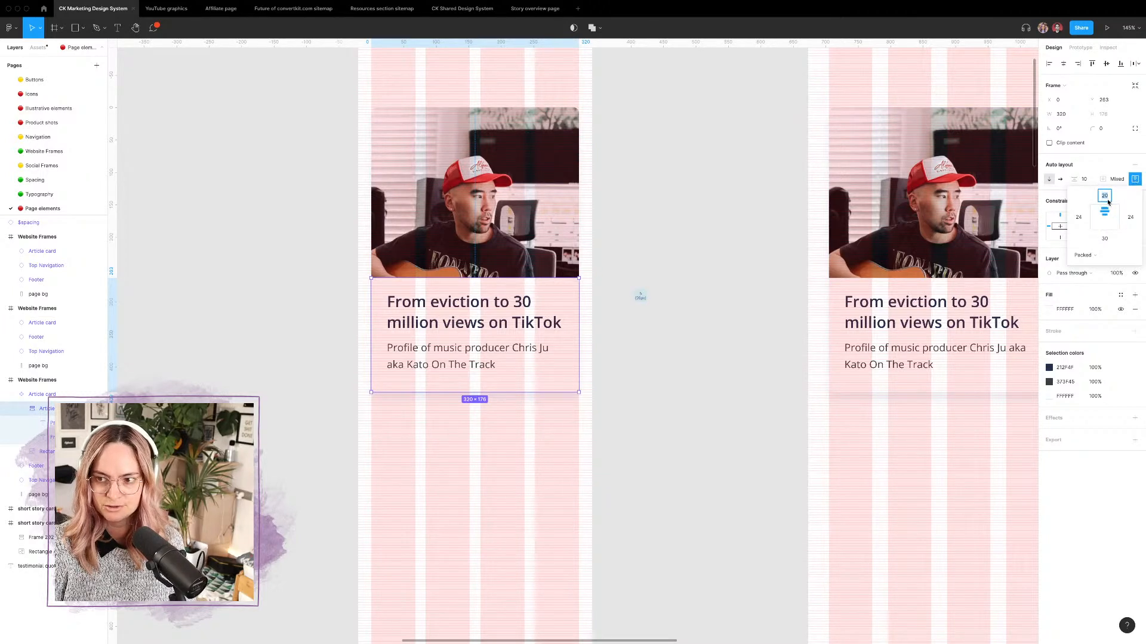
{"action": "left_click", "coordinate": [1103, 196]}
{"action": "left_click", "coordinate": [717, 361]}
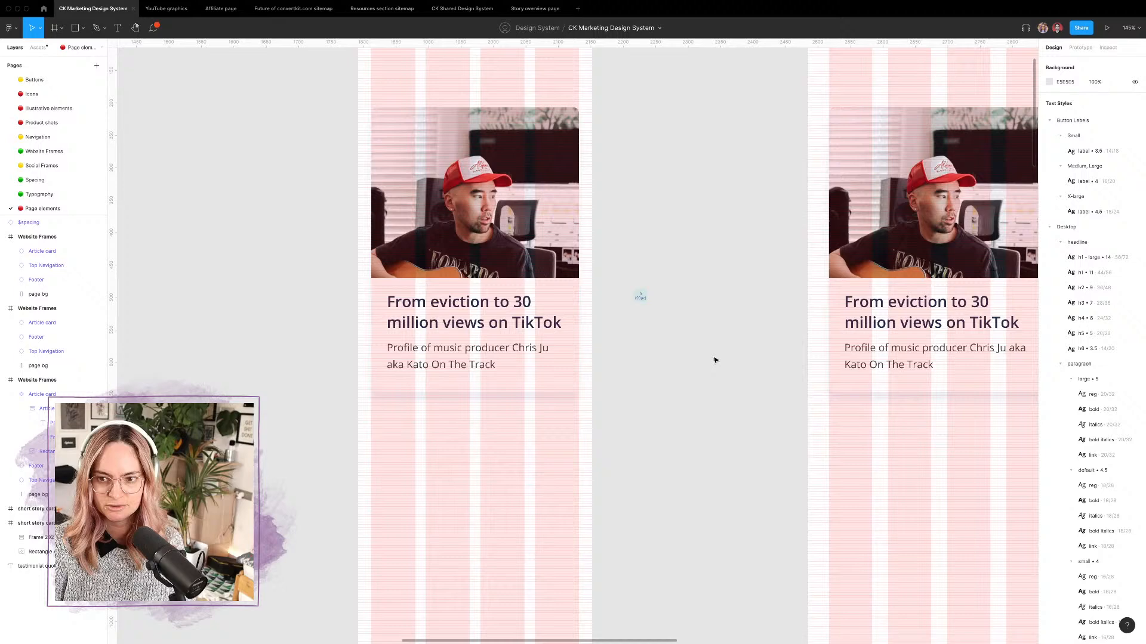
Step: Set the left and right auto layout padding of Article info in the mobile Article card to 20
{"action": "double_click", "coordinate": [496, 327]}
{"action": "left_click", "coordinate": [1135, 179]}
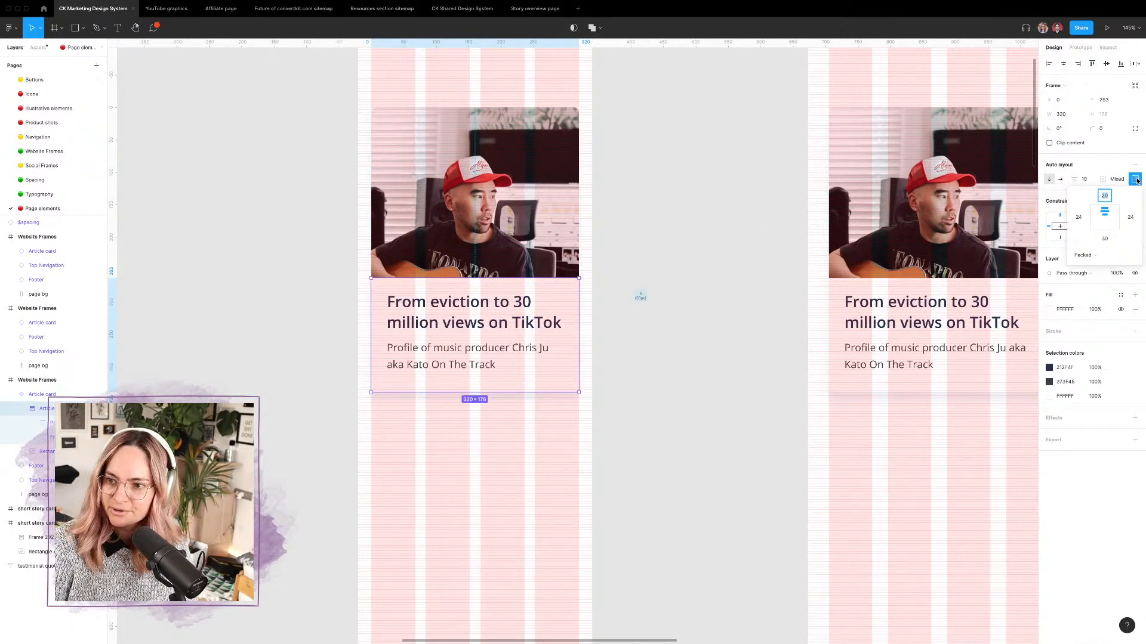
{"action": "left_click", "coordinate": [1078, 217]}
{"action": "type", "text": "20"}
{"action": "key", "text": "Tab"}
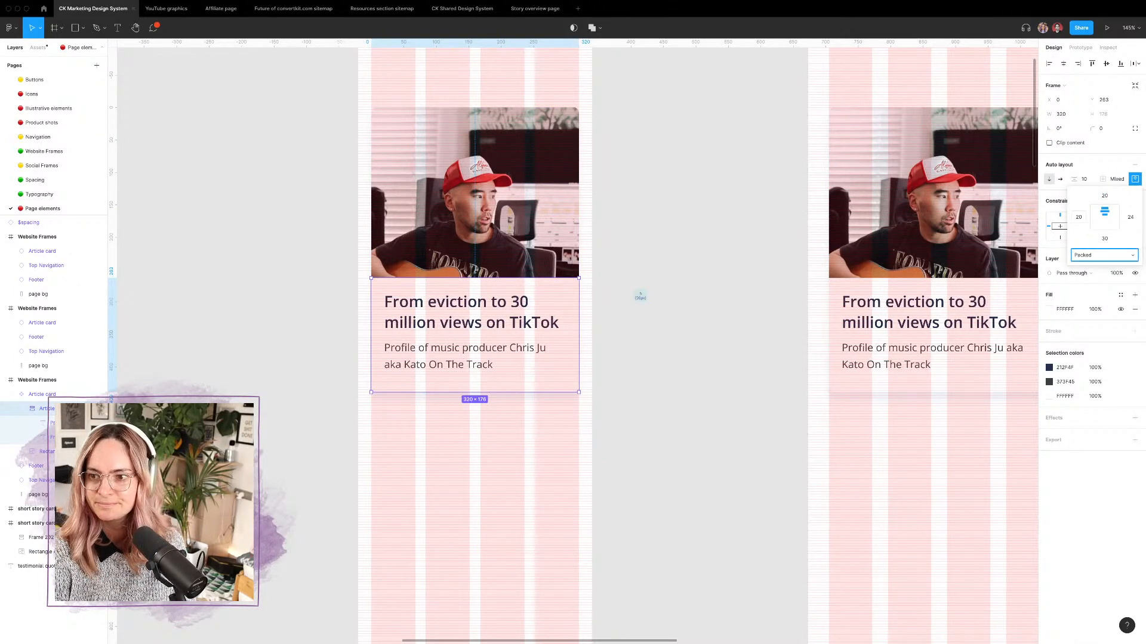
{"action": "left_click", "coordinate": [1130, 217]}
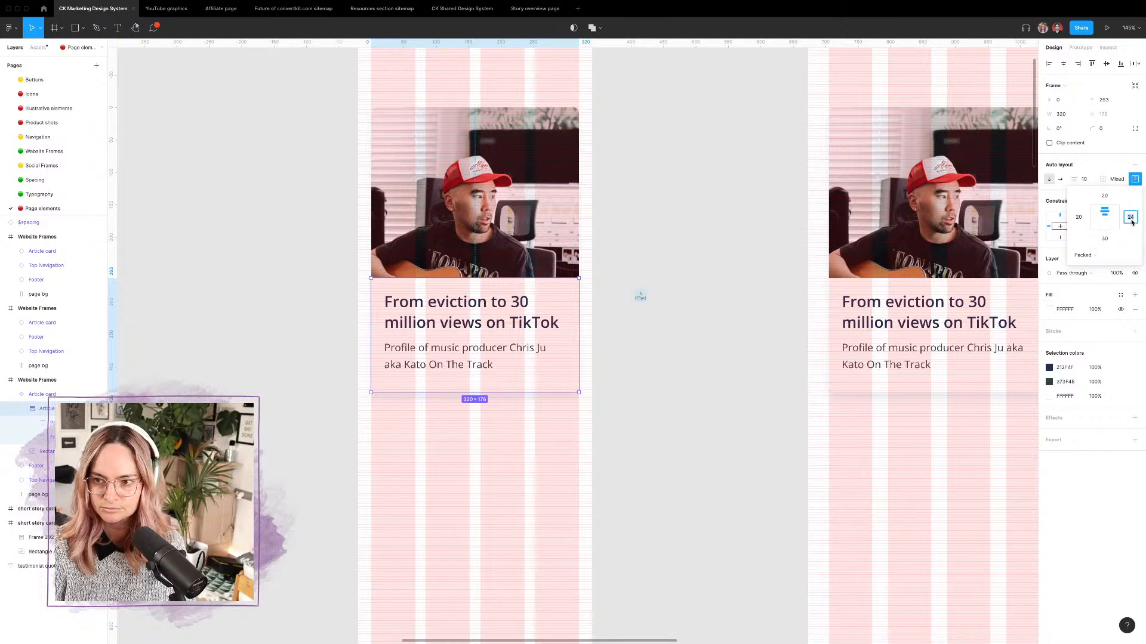
{"action": "type", "text": "20"}
{"action": "key", "text": "Tab"}
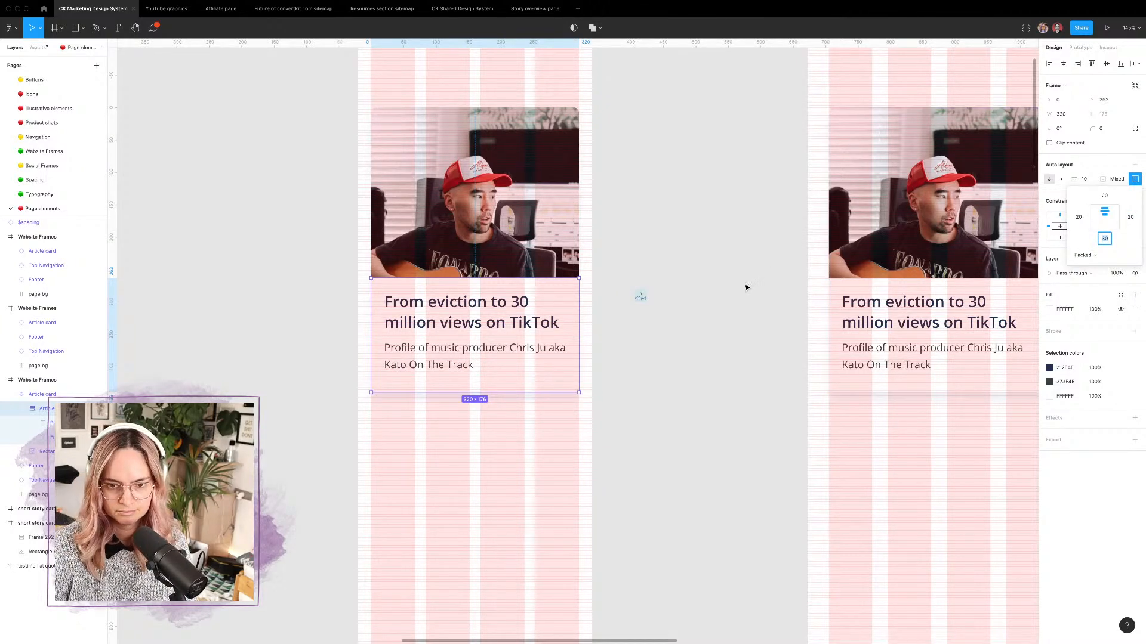
Step: Hide the layout grids to view the desktop Article card without them
{"action": "scroll", "coordinate": [755, 281], "scroll_direction": "right", "scroll_amount": 10}
{"action": "scroll", "coordinate": [757, 280], "scroll_direction": "right", "scroll_amount": 3}
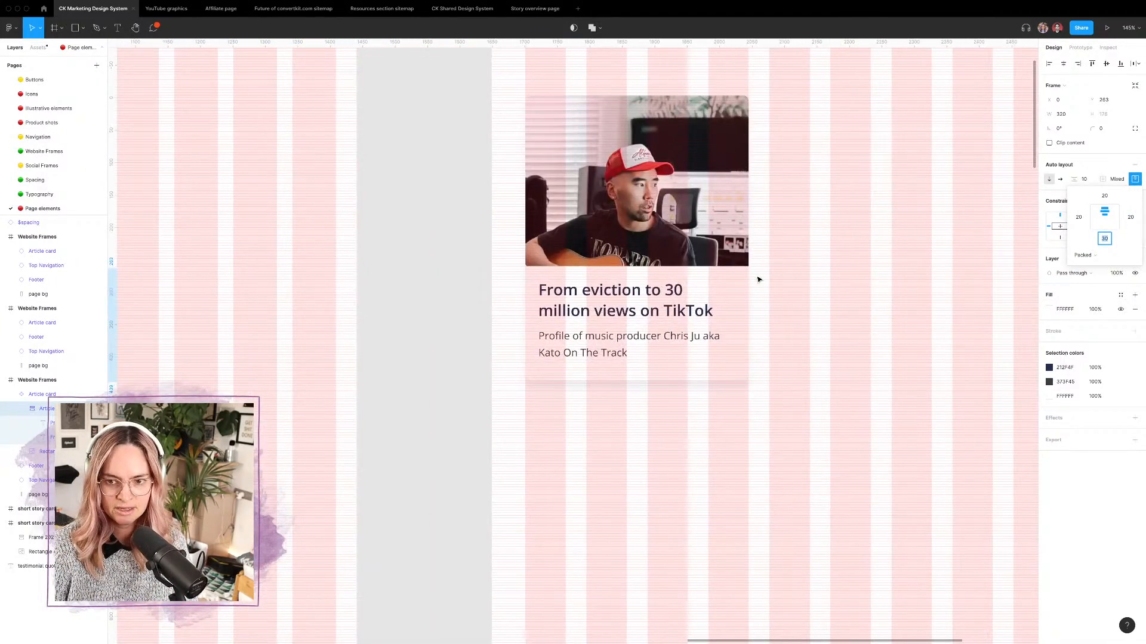
{"action": "left_click", "coordinate": [478, 281]}
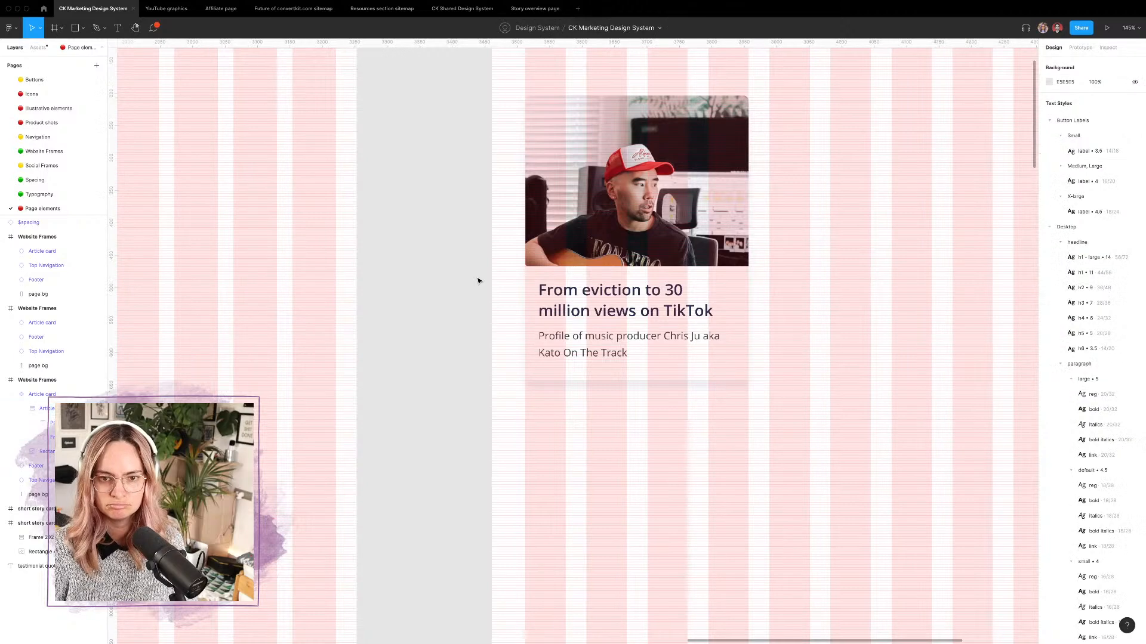
{"action": "key", "text": "ctrl+g"}
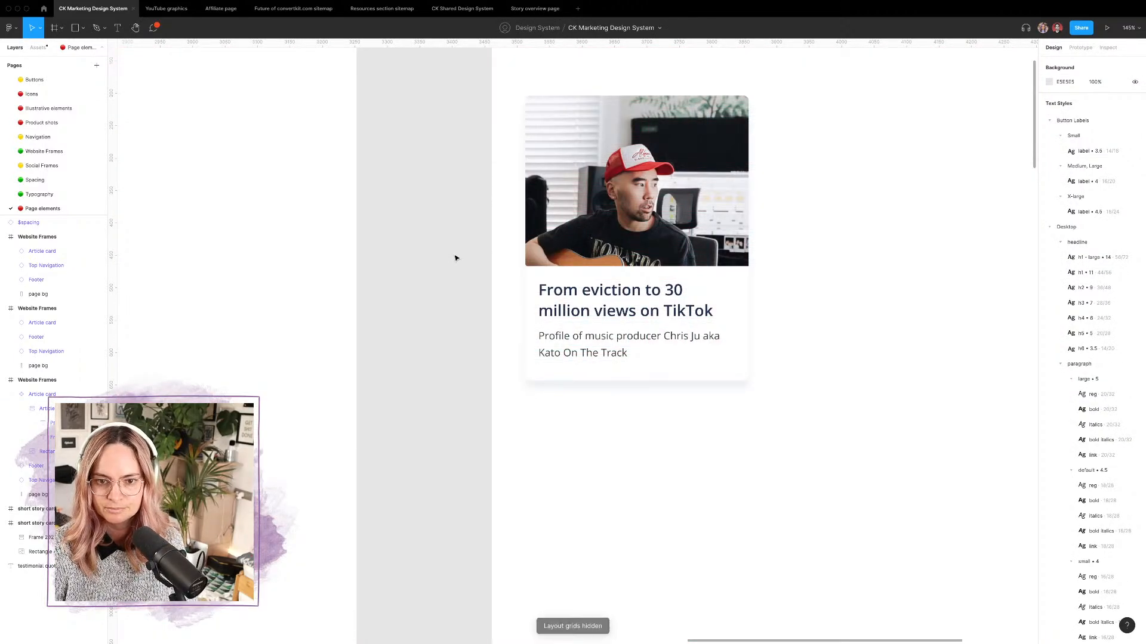
Step: Inspect the description text settings in the mobile Article card and compare the mobile and tablet cards
{"action": "scroll", "coordinate": [455, 258], "scroll_direction": "left", "scroll_amount": 15}
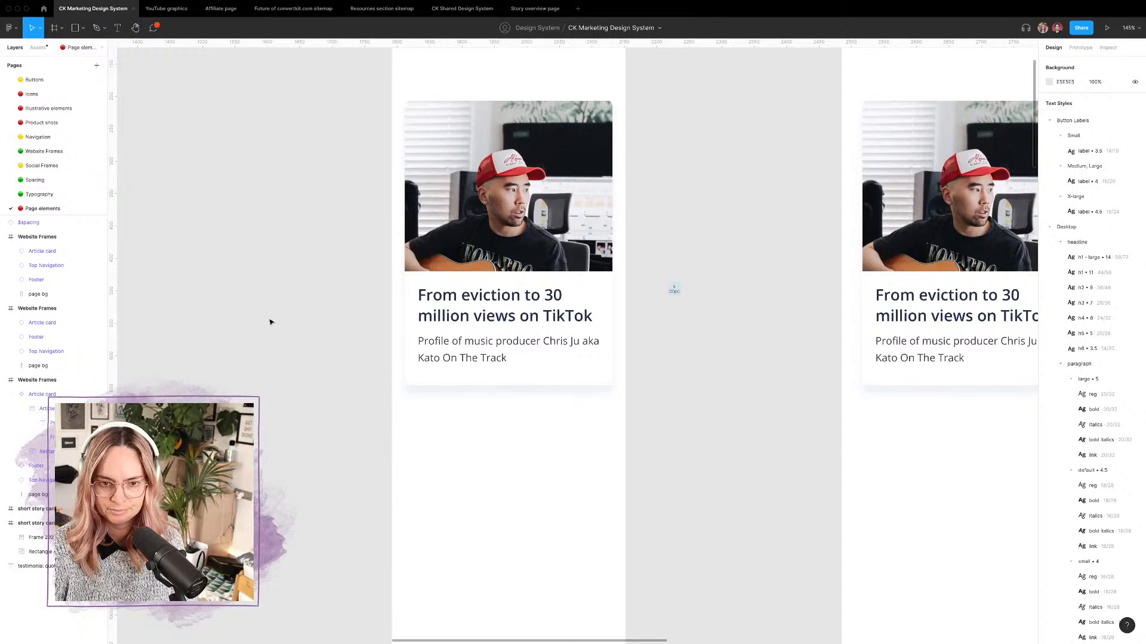
{"action": "left_click", "coordinate": [473, 352]}
{"action": "double_click", "coordinate": [461, 365]}
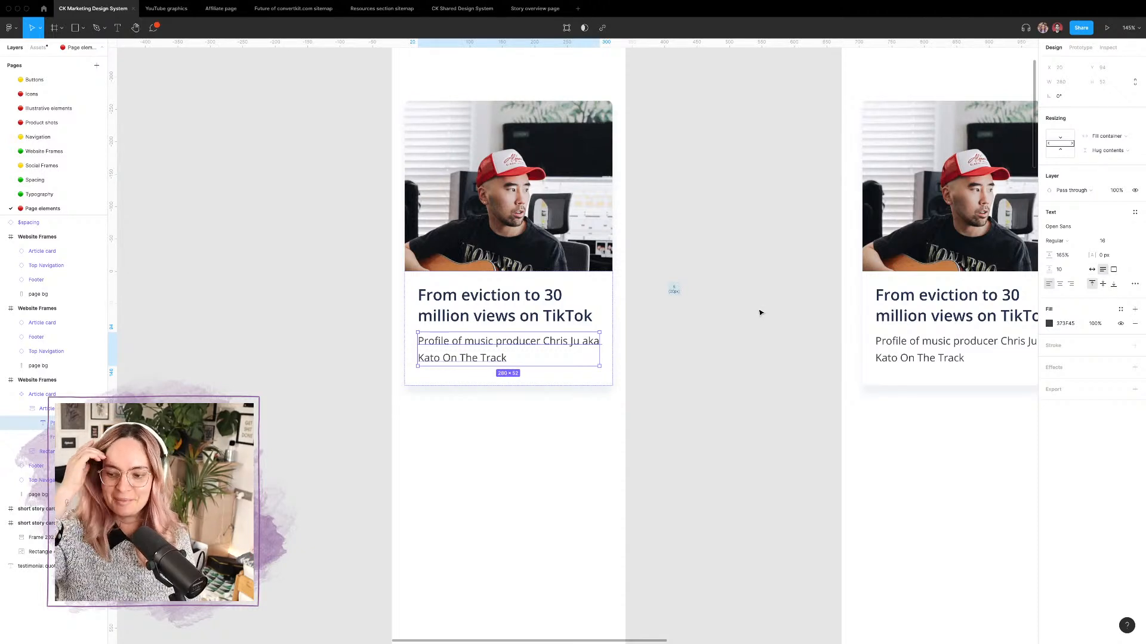
{"action": "left_click", "coordinate": [688, 338]}
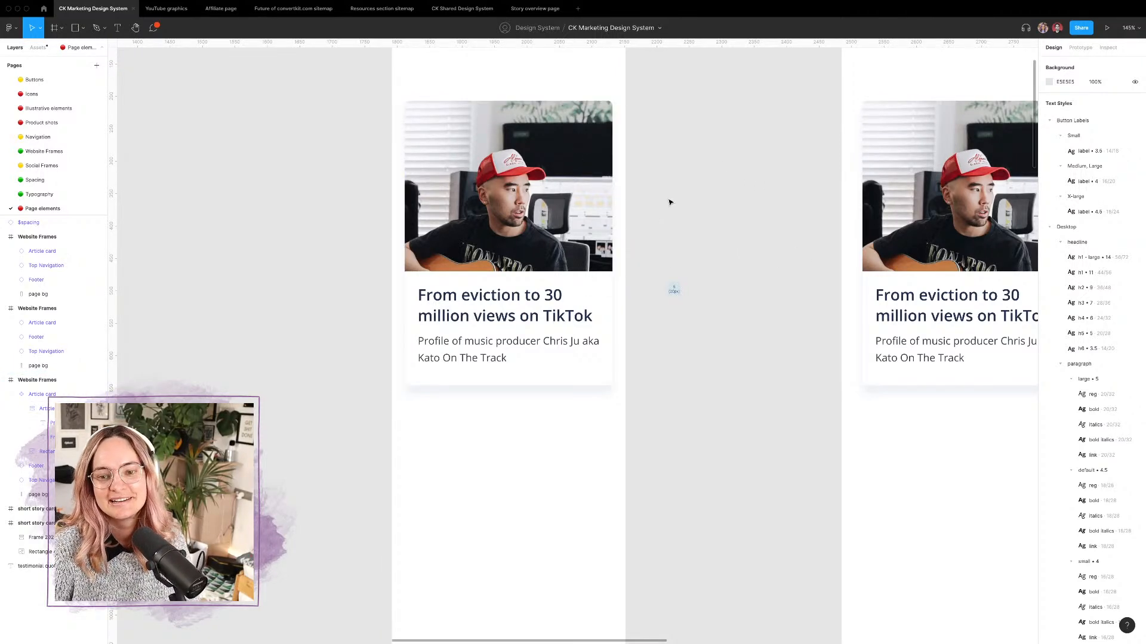
{"action": "scroll", "coordinate": [698, 235], "scroll_direction": "right", "scroll_amount": 5}
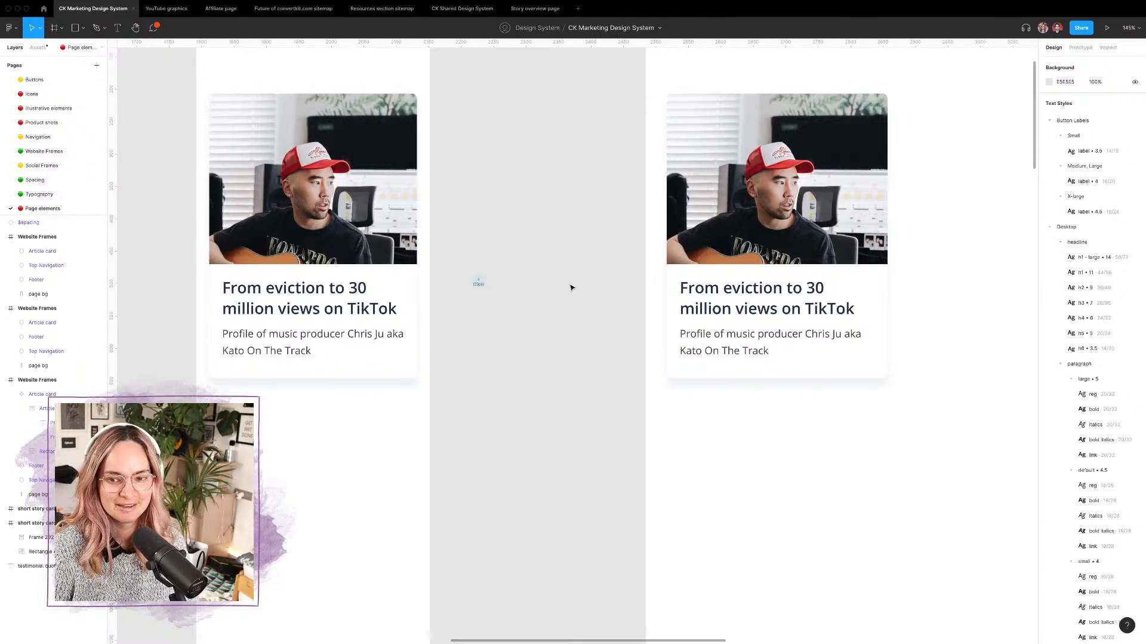
{"action": "scroll", "coordinate": [571, 287], "scroll_direction": "right", "scroll_amount": 1}
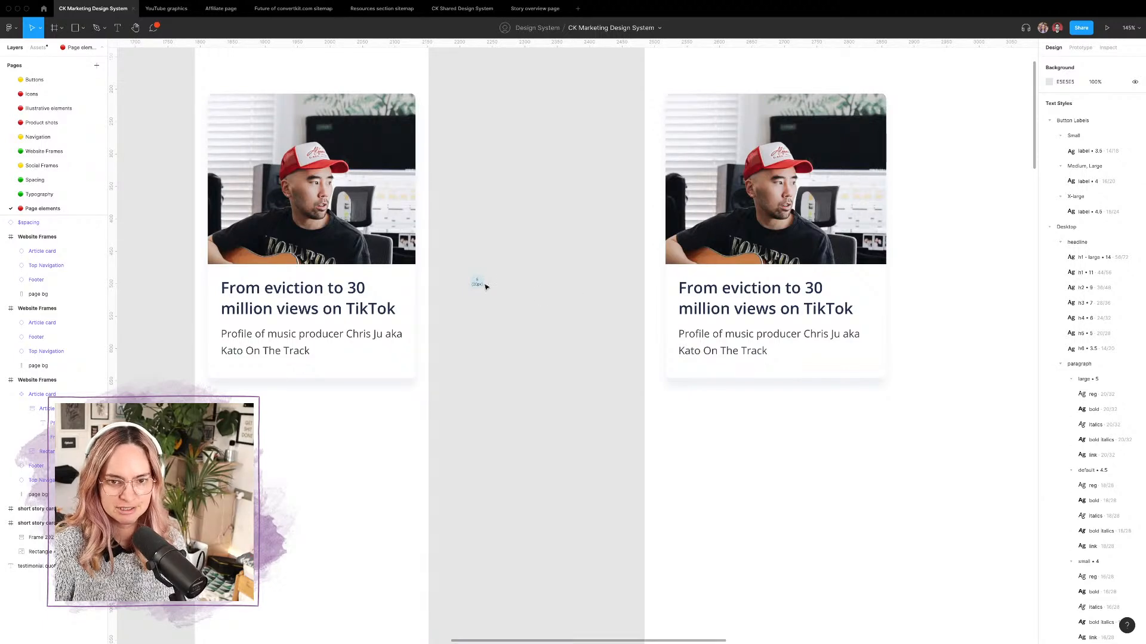
{"action": "scroll", "coordinate": [477, 286], "scroll_direction": "down", "scroll_amount": 5}
{"action": "scroll", "coordinate": [476, 285], "scroll_direction": "up", "scroll_amount": 4}
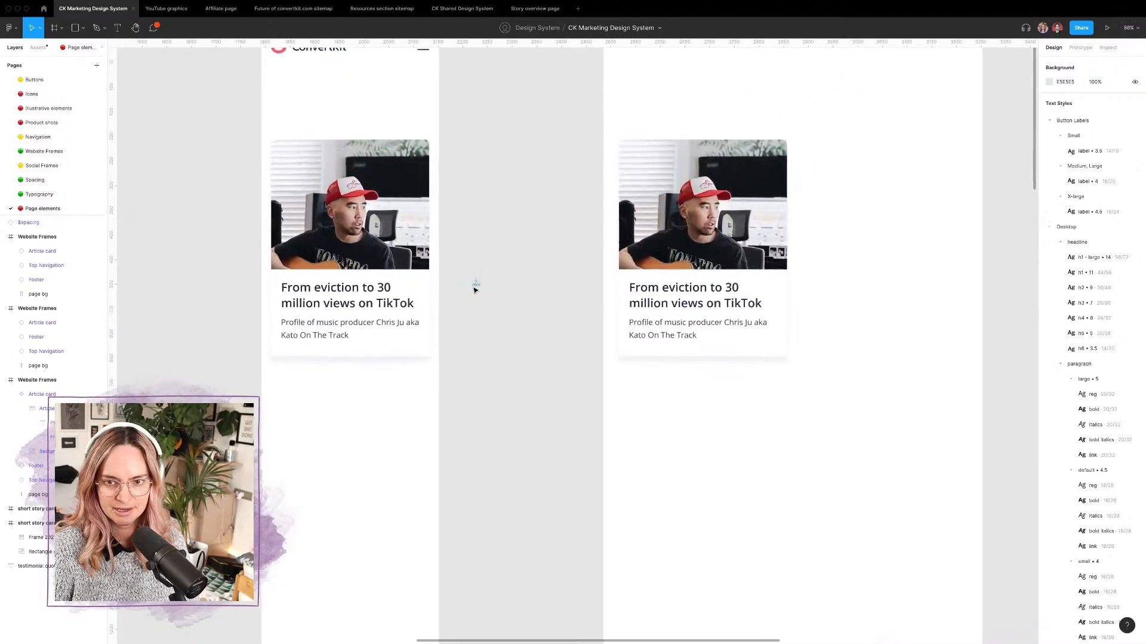
{"action": "scroll", "coordinate": [476, 288], "scroll_direction": "up", "scroll_amount": 1}
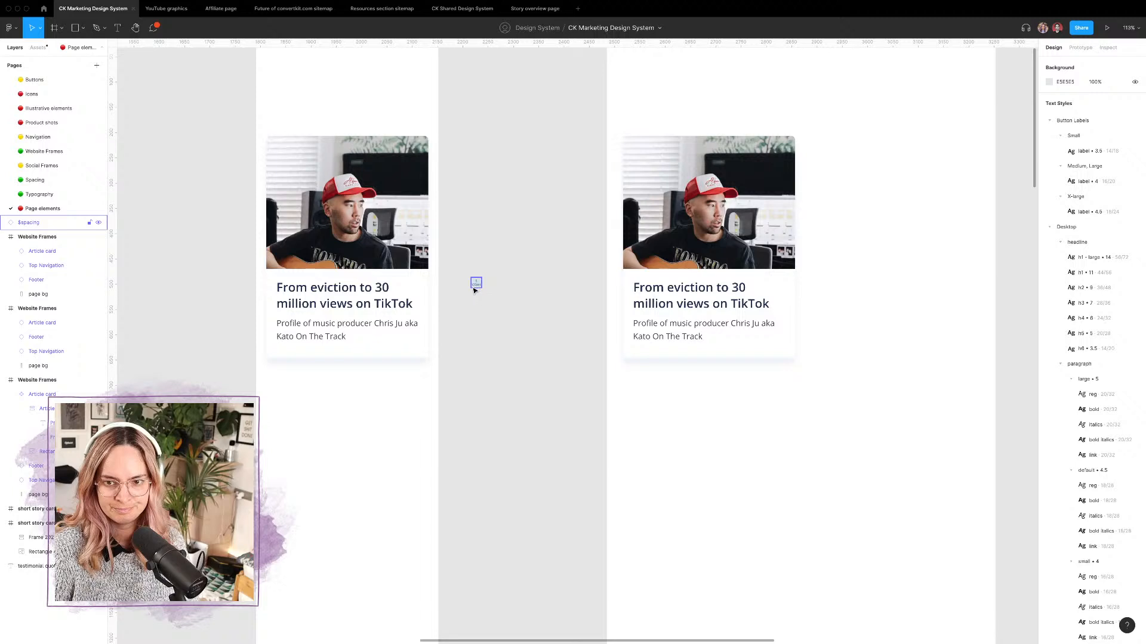
Step: Browse the available text styles for the description text in the mobile Article card
{"action": "double_click", "coordinate": [352, 308]}
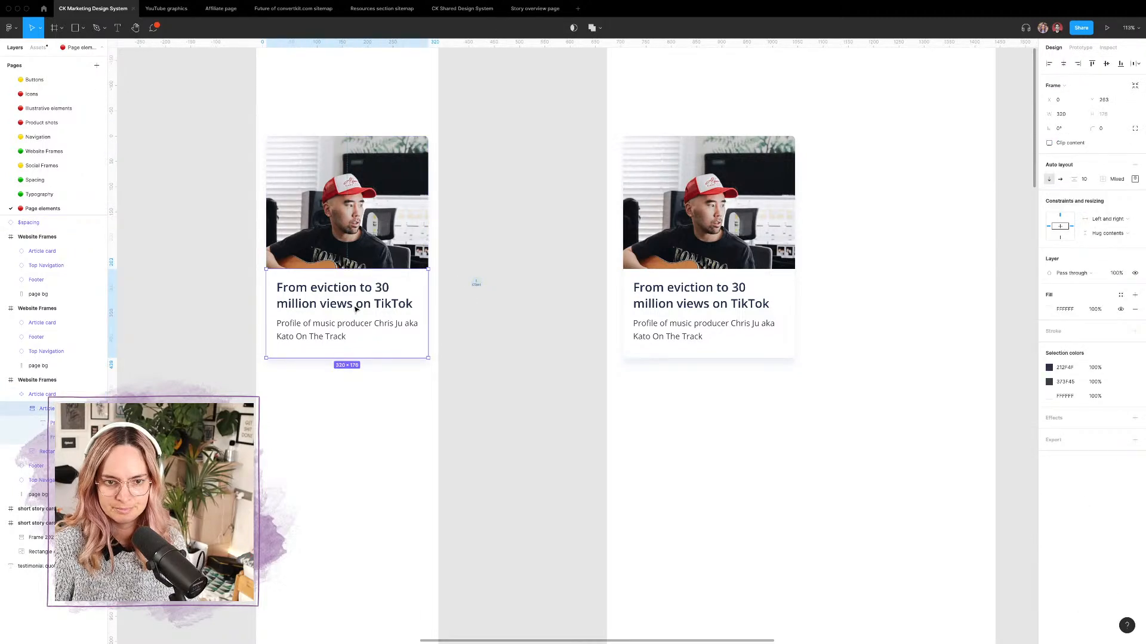
{"action": "left_click", "coordinate": [335, 332]}
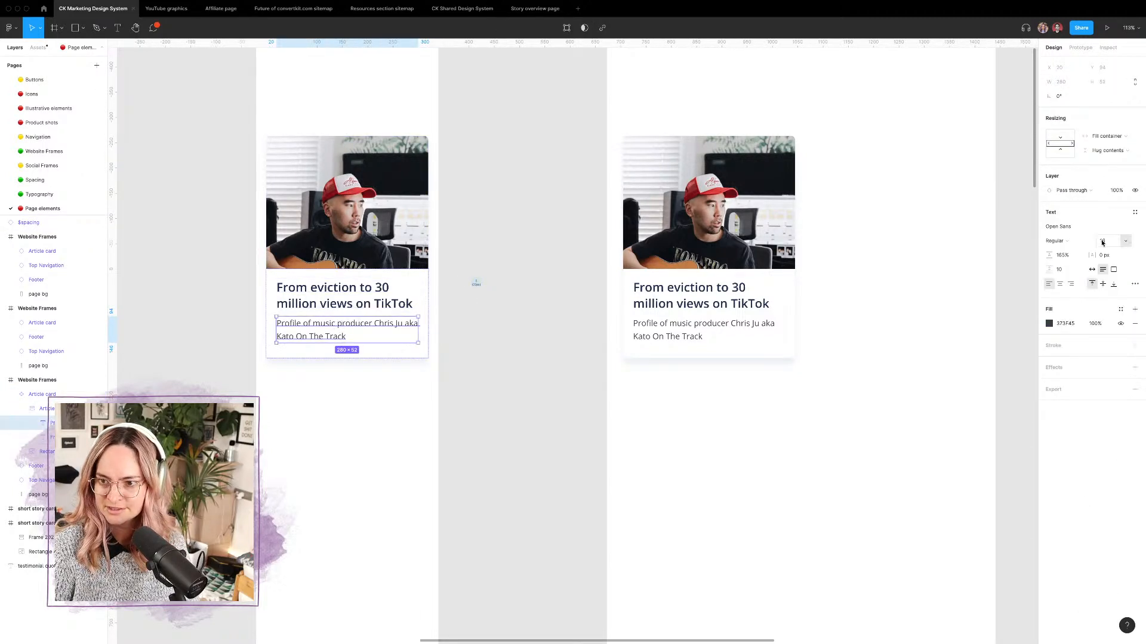
{"action": "left_click", "coordinate": [1135, 213]}
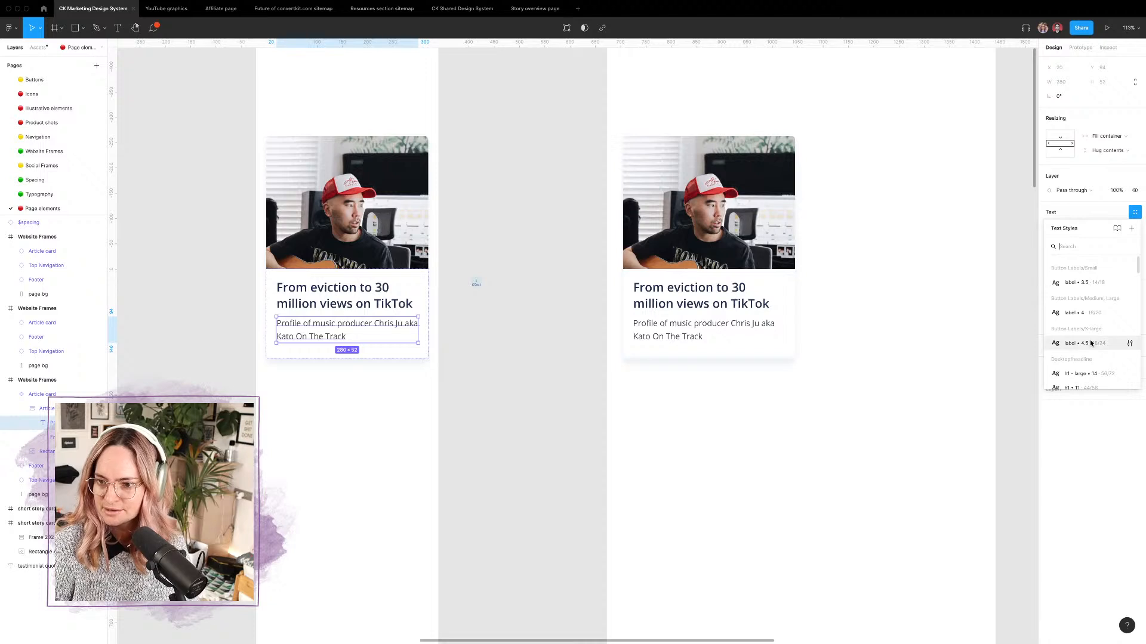
{"action": "scroll", "coordinate": [1091, 341], "scroll_direction": "down", "scroll_amount": 4}
{"action": "scroll", "coordinate": [1091, 343], "scroll_direction": "down", "scroll_amount": 3}
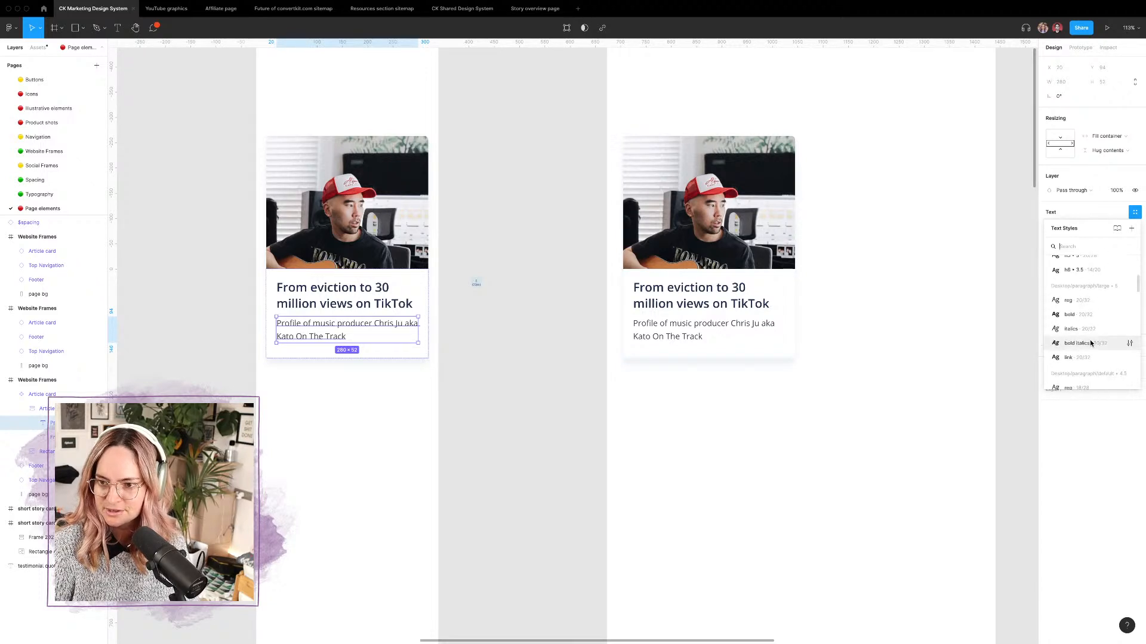
{"action": "left_click", "coordinate": [358, 388]}
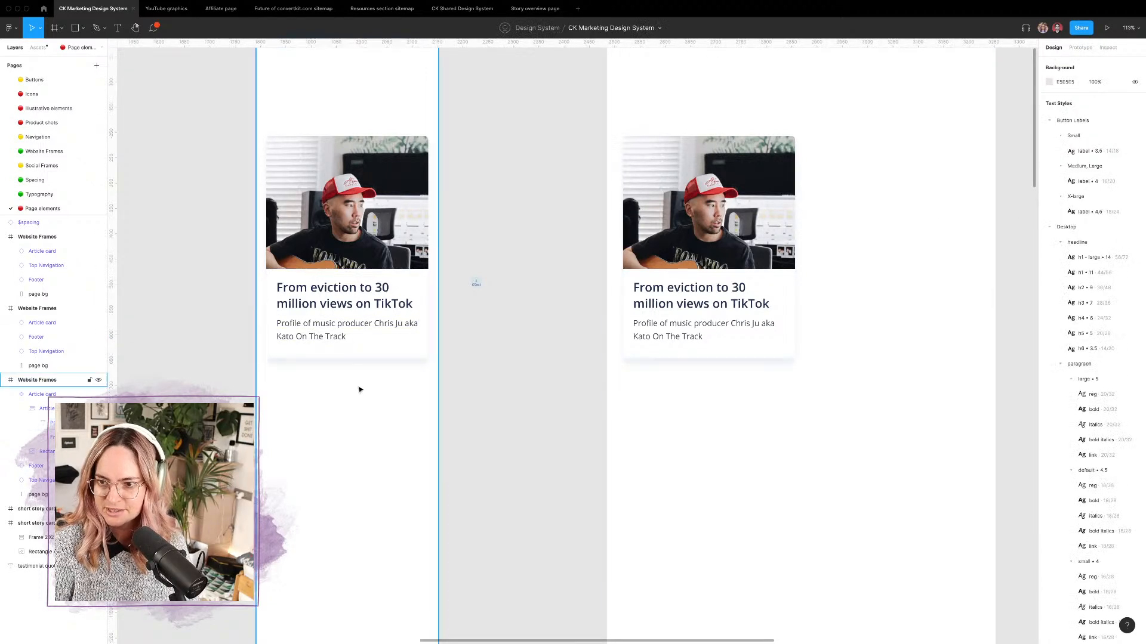
Step: Apply the Desktop paragraph small = 4 regular text style to the description text in the mobile Article card
{"action": "left_click", "coordinate": [351, 326]}
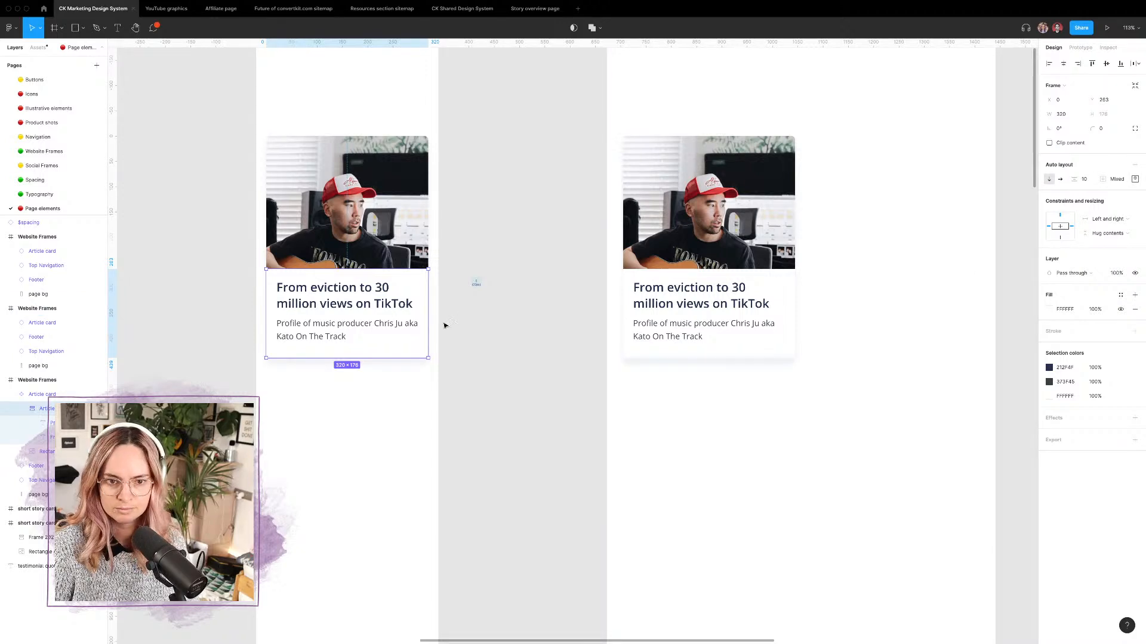
{"action": "double_click", "coordinate": [344, 327]}
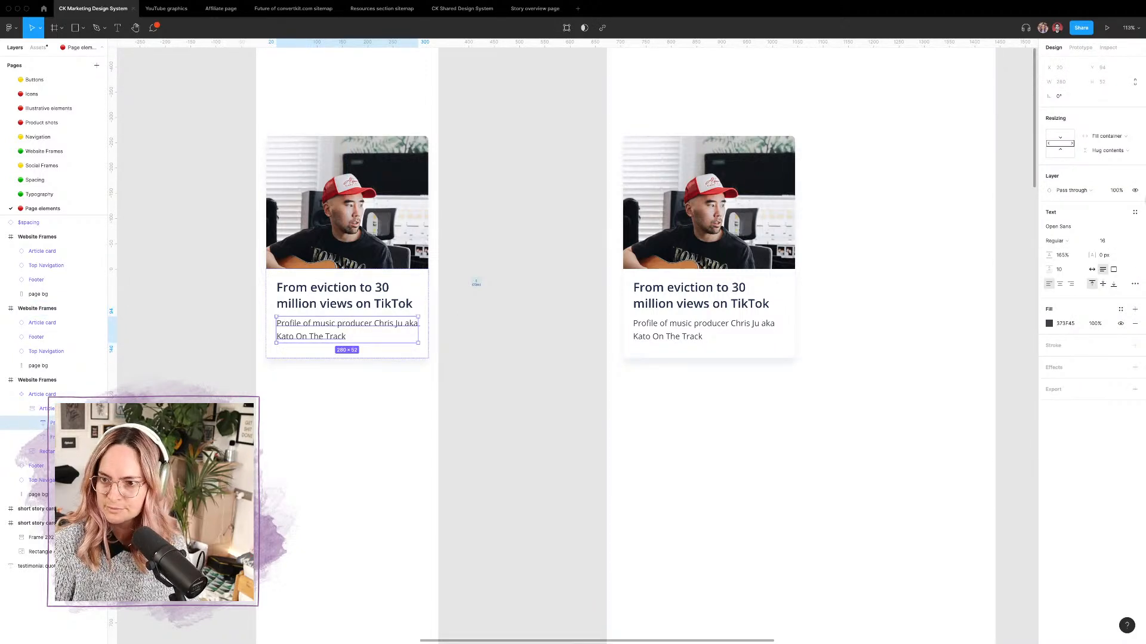
{"action": "left_click", "coordinate": [1135, 213]}
{"action": "scroll", "coordinate": [1086, 312], "scroll_direction": "down", "scroll_amount": 5}
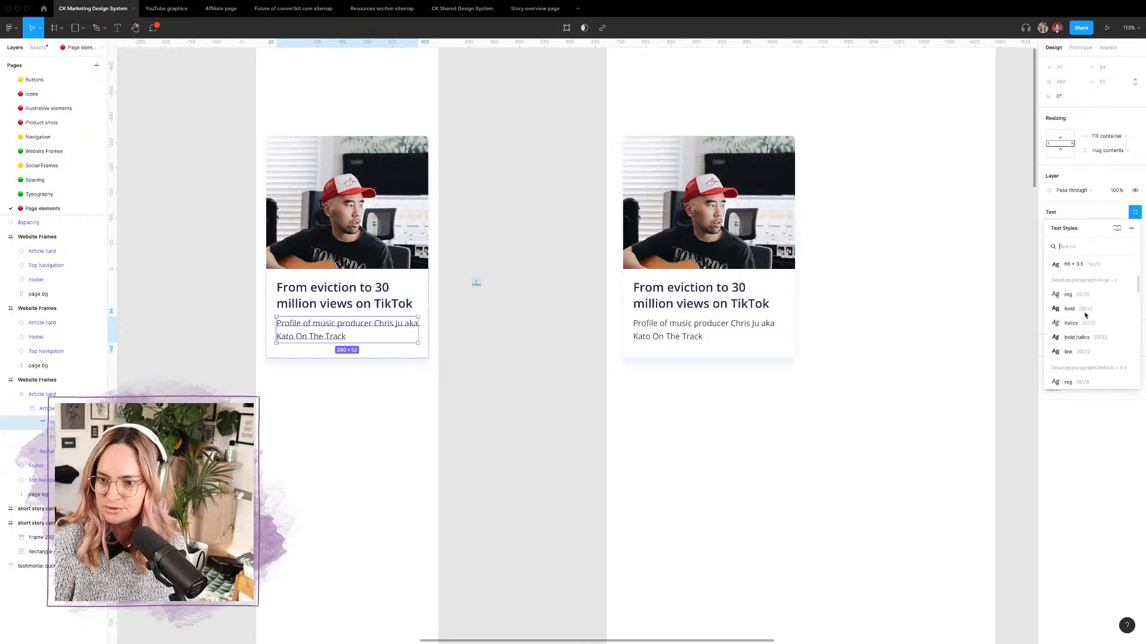
{"action": "scroll", "coordinate": [1085, 315], "scroll_direction": "down", "scroll_amount": 5}
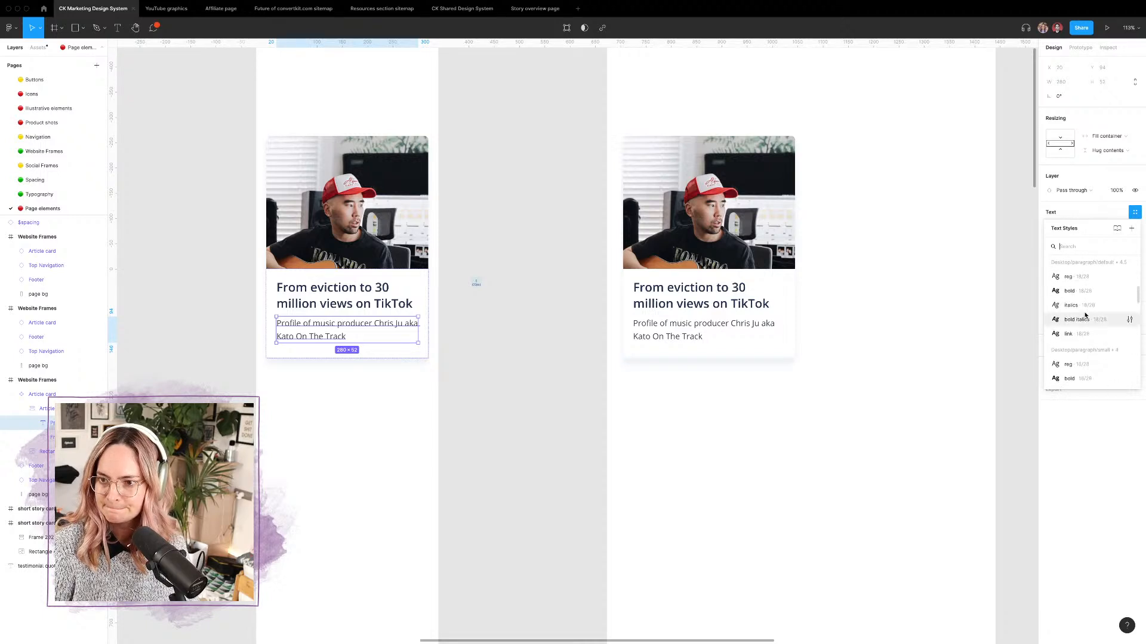
{"action": "scroll", "coordinate": [1085, 315], "scroll_direction": "down", "scroll_amount": 3}
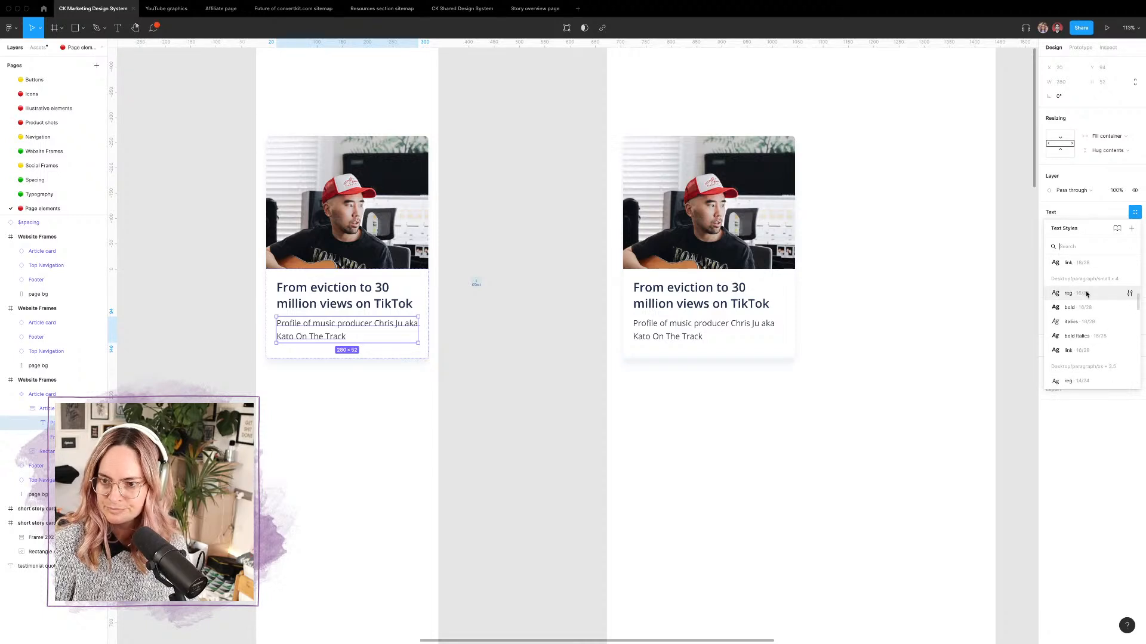
{"action": "left_click", "coordinate": [1074, 293]}
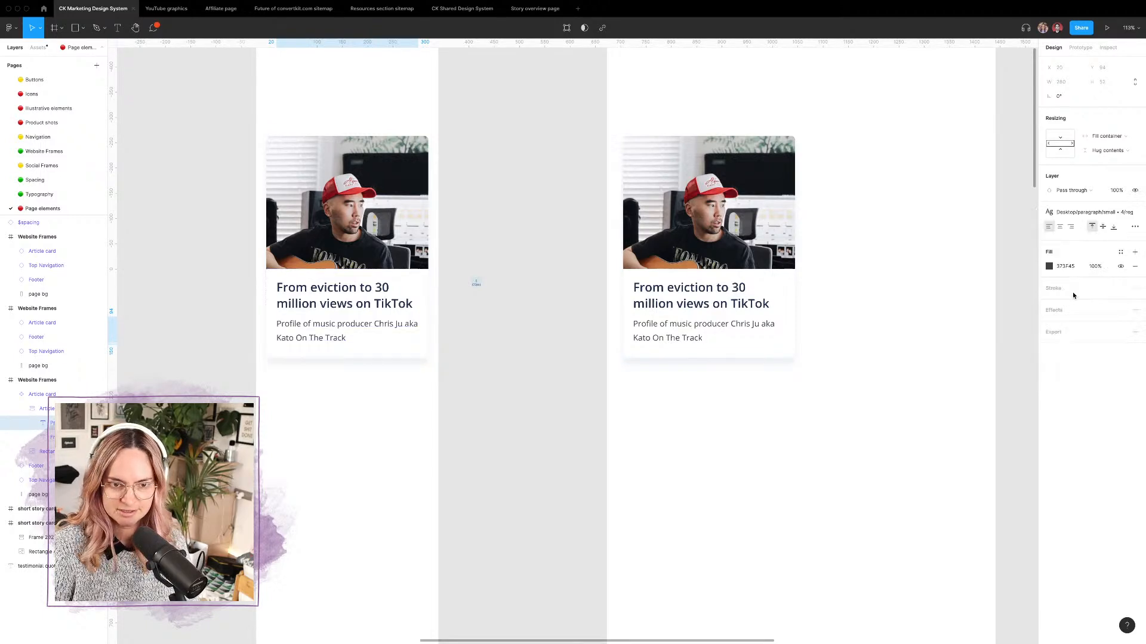
{"action": "left_click", "coordinate": [518, 367]}
Step: Check the headline's text style in the mobile Article card and move Article info up to Y 259
{"action": "left_click", "coordinate": [381, 287]}
{"action": "double_click", "coordinate": [382, 286]}
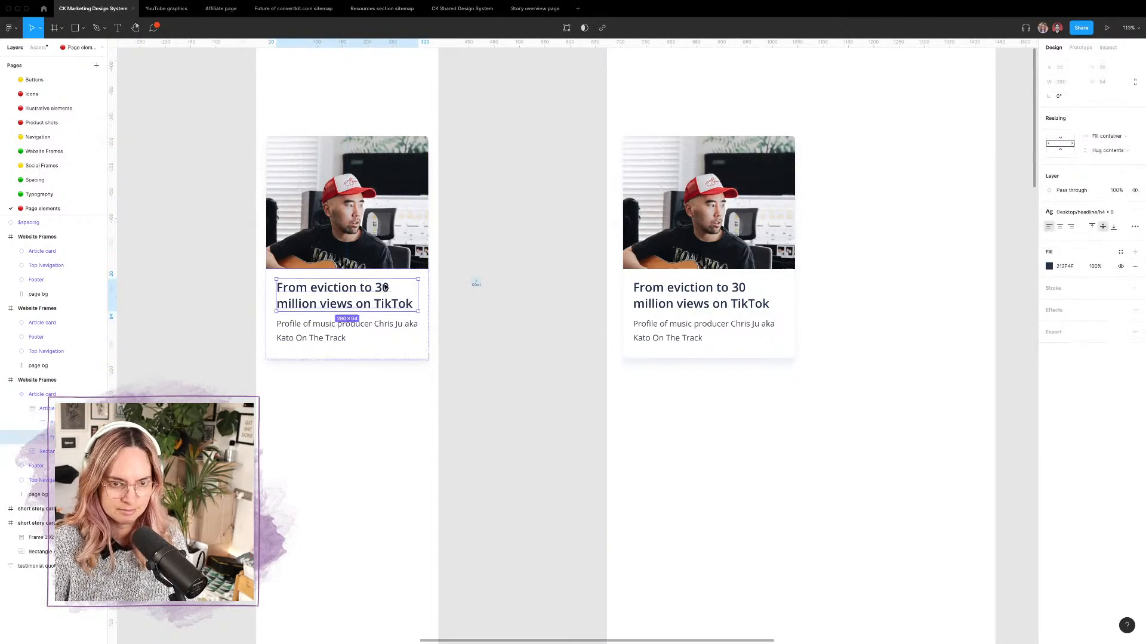
{"action": "scroll", "coordinate": [384, 284], "scroll_direction": "up", "scroll_amount": 5}
{"action": "left_click", "coordinate": [483, 341]}
{"action": "scroll", "coordinate": [482, 341], "scroll_direction": "left", "scroll_amount": 3}
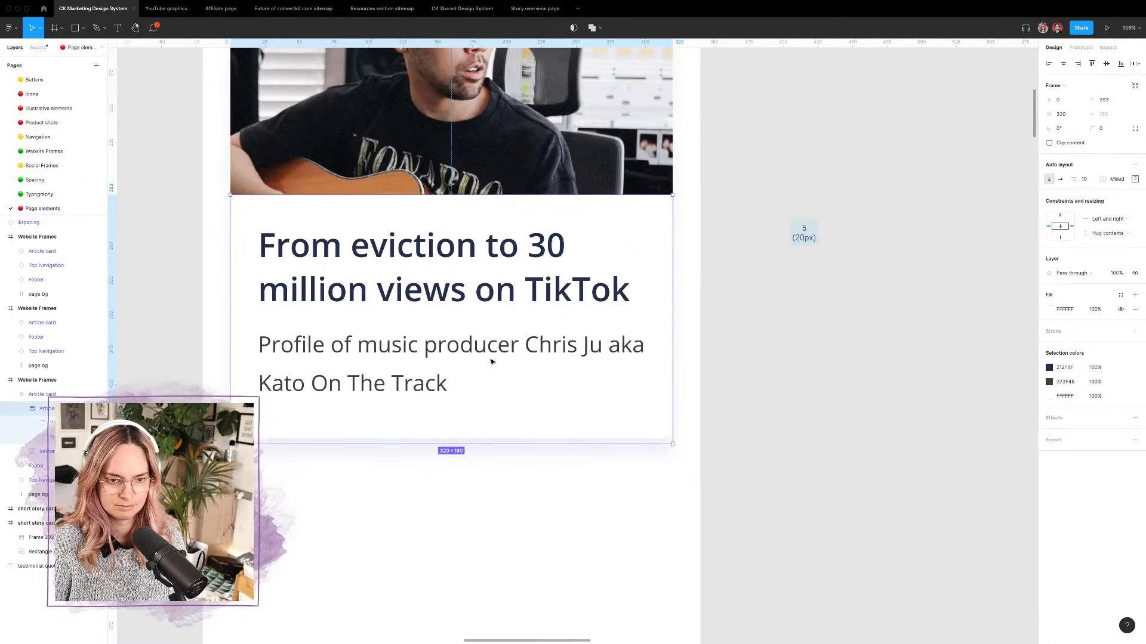
{"action": "mouse_move", "coordinate": [490, 360]}
{"action": "left_mouse_down"}
{"action": "mouse_move", "coordinate": [494, 343]}
{"action": "mouse_move", "coordinate": [496, 358]}
{"action": "left_mouse_up"}
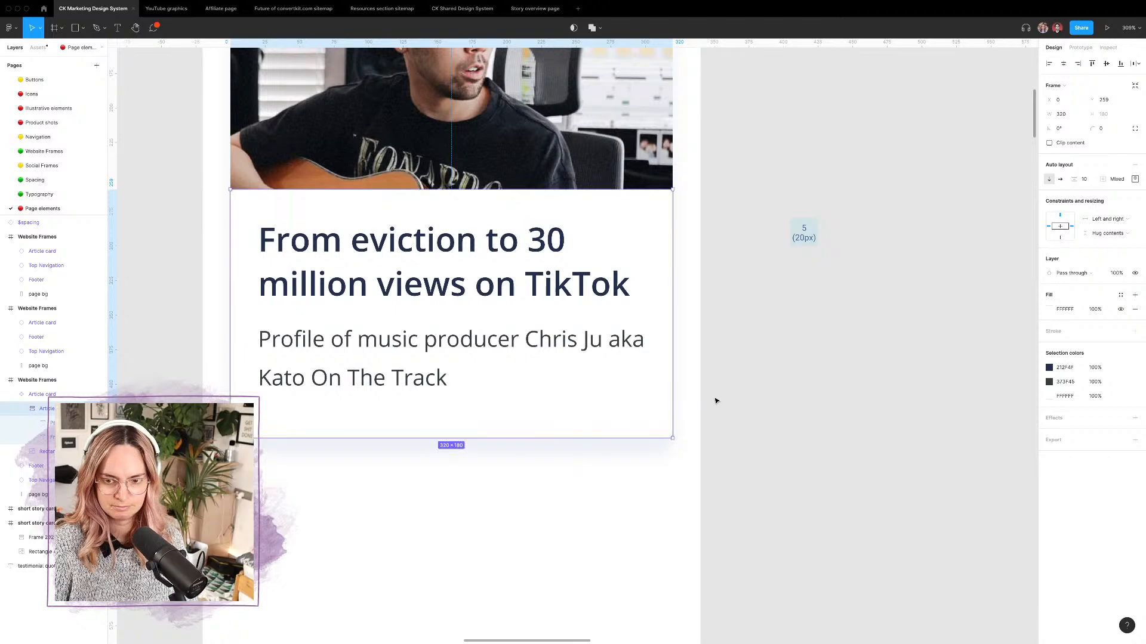
{"action": "left_click", "coordinate": [770, 417]}
{"action": "scroll", "coordinate": [770, 417], "scroll_direction": "down", "scroll_amount": 10}
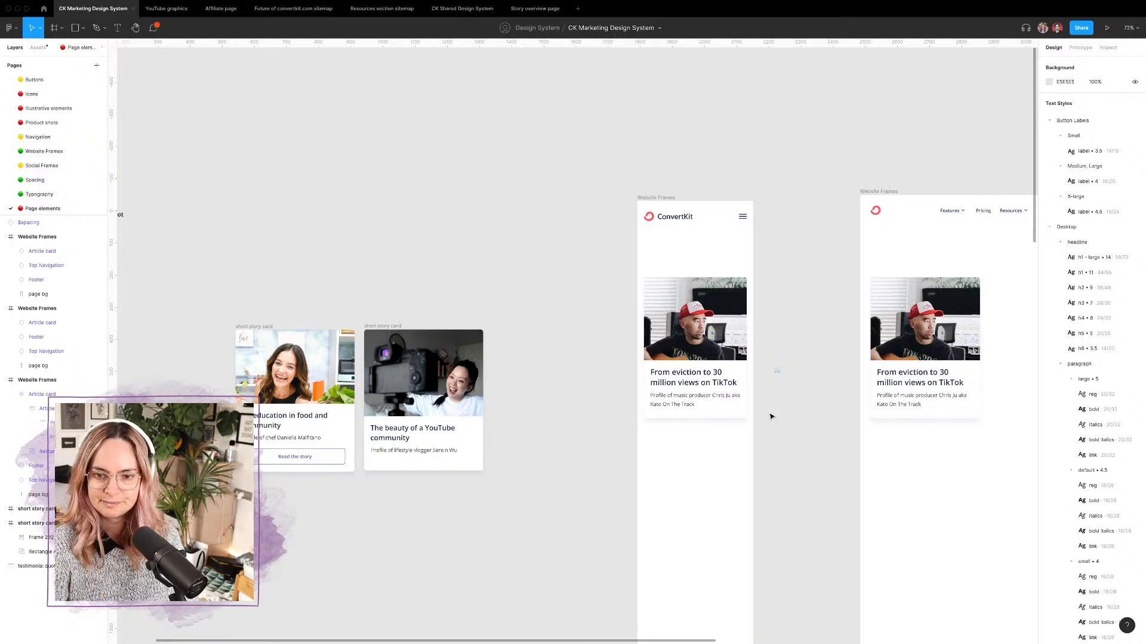
{"action": "scroll", "coordinate": [770, 416], "scroll_direction": "up", "scroll_amount": 5}
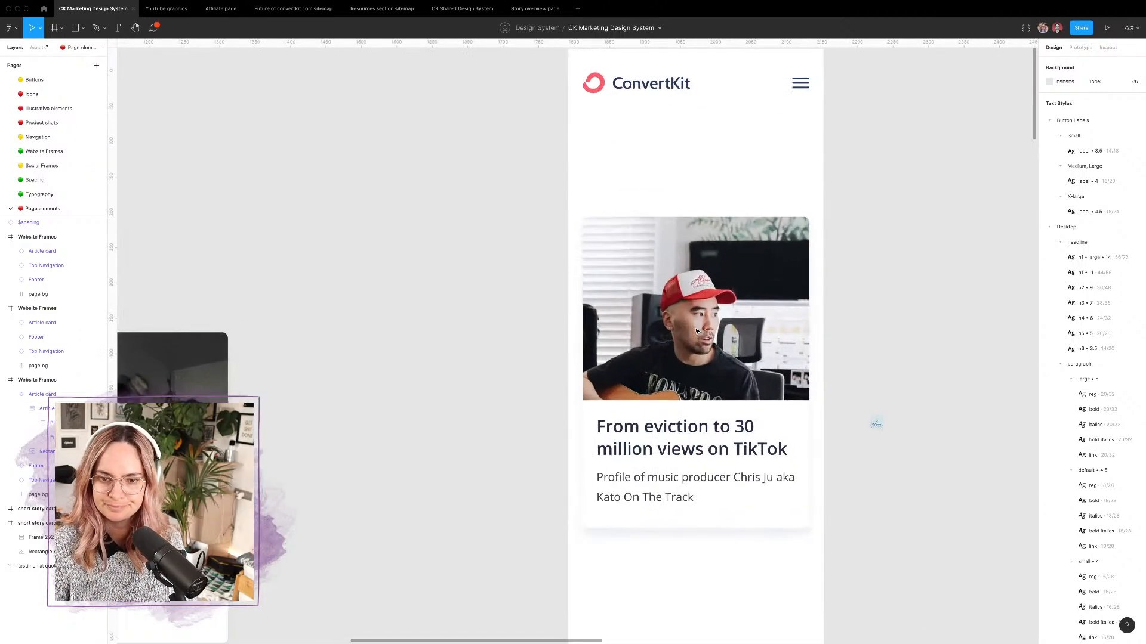
{"action": "double_click", "coordinate": [500, 406]}
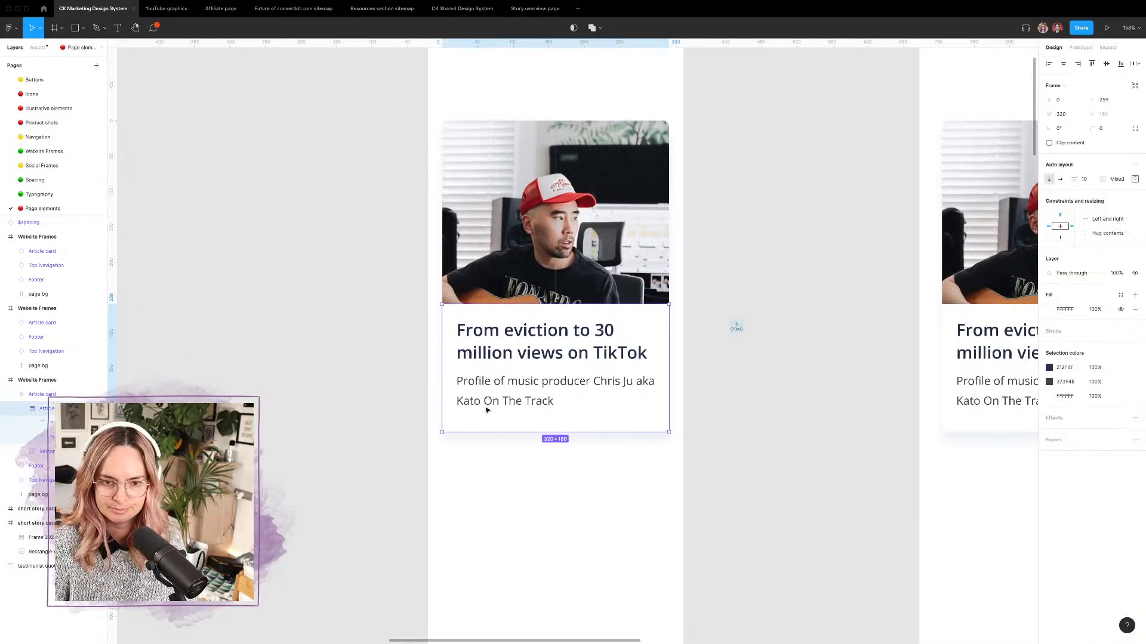
{"action": "left_click", "coordinate": [779, 407]}
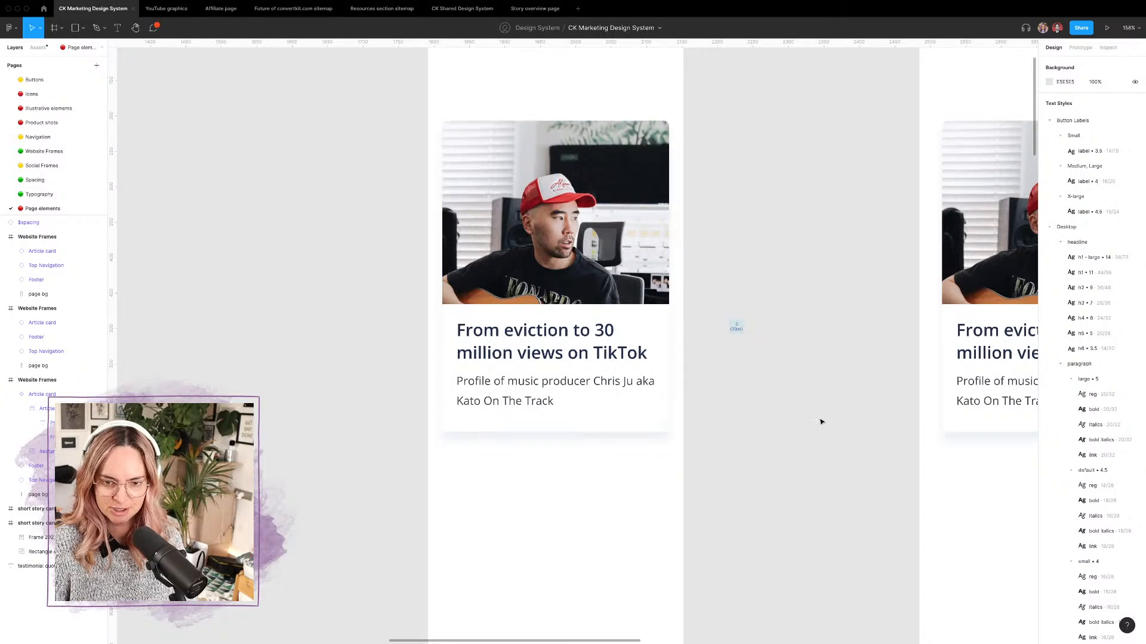
Step: Try Space between distribution for the auto layout of Article info in the mobile card, and return it to Packed
{"action": "double_click", "coordinate": [526, 362]}
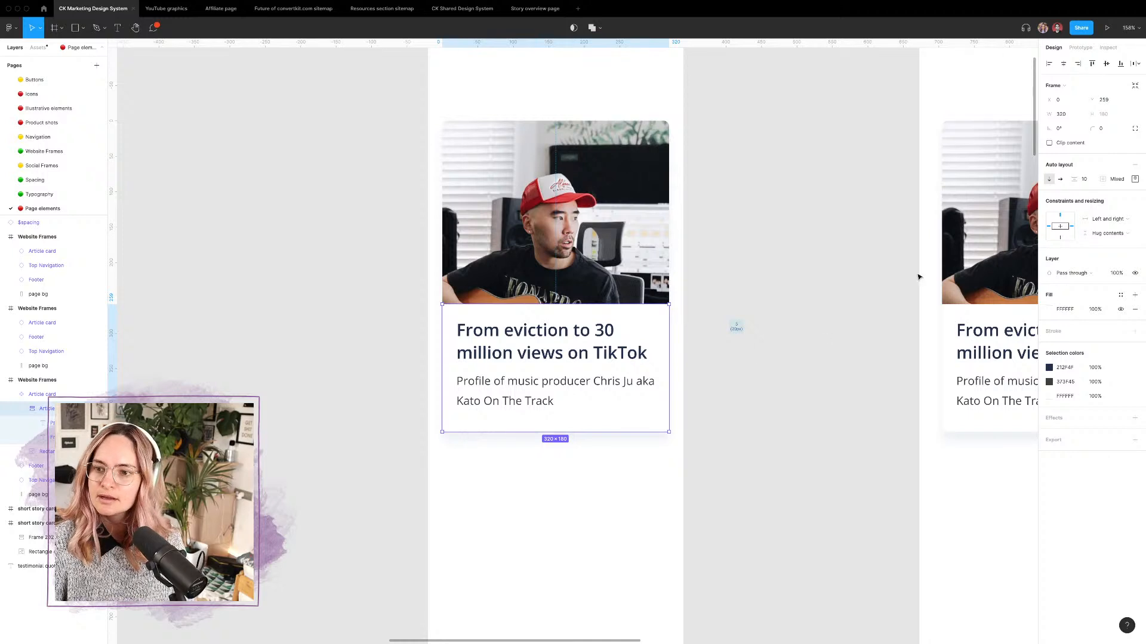
{"action": "left_click", "coordinate": [1135, 179]}
{"action": "left_click", "coordinate": [1081, 256]}
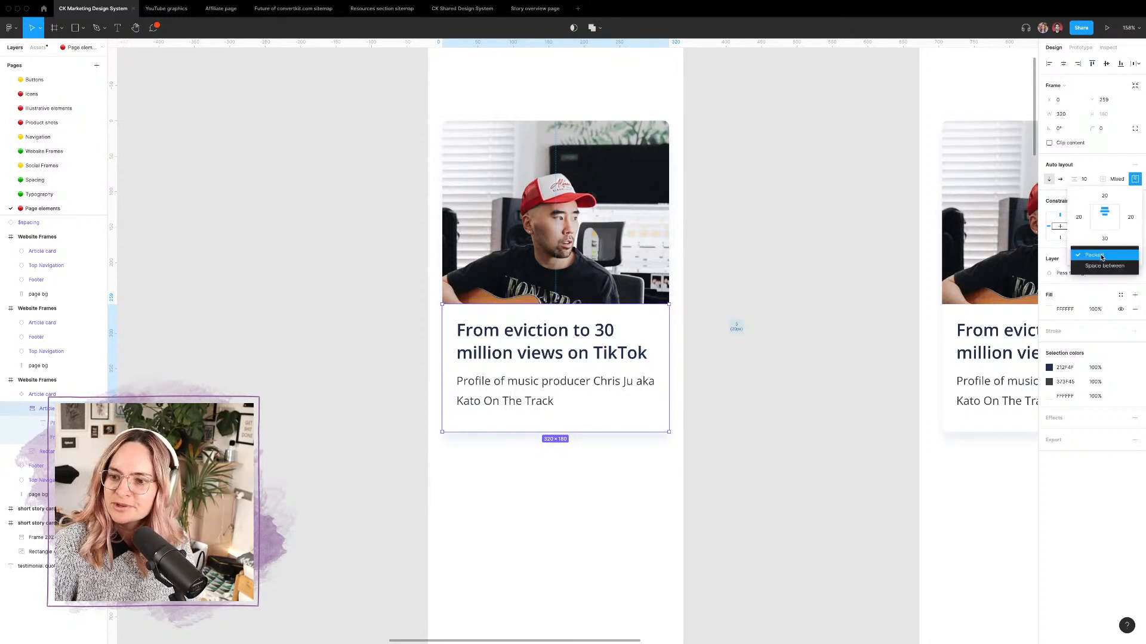
{"action": "left_click", "coordinate": [1111, 267]}
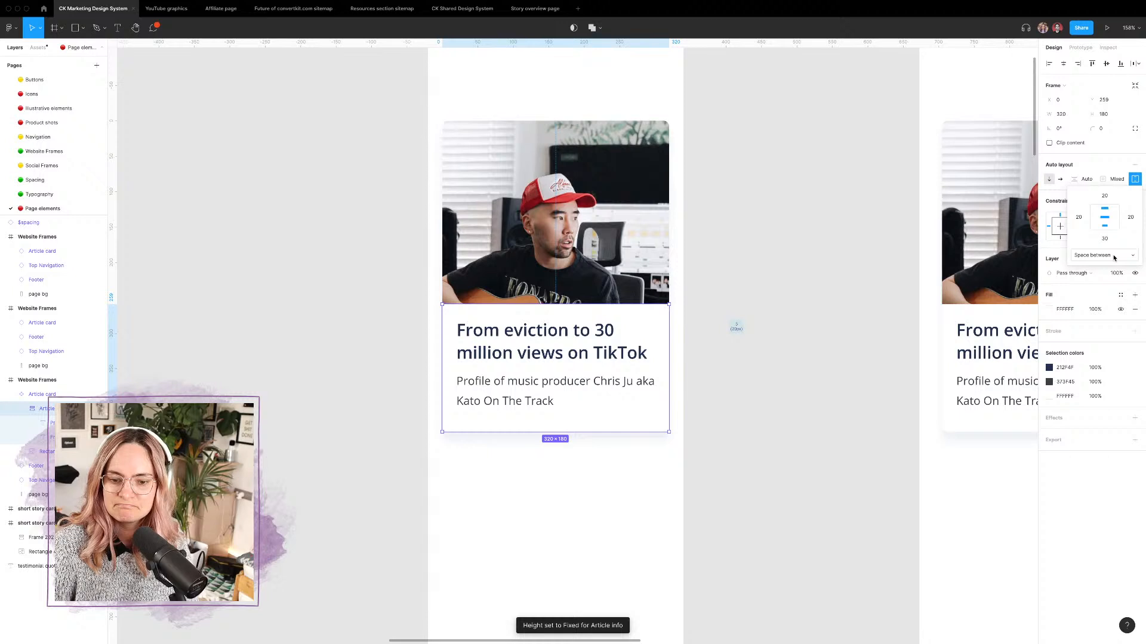
{"action": "left_click", "coordinate": [1113, 258]}
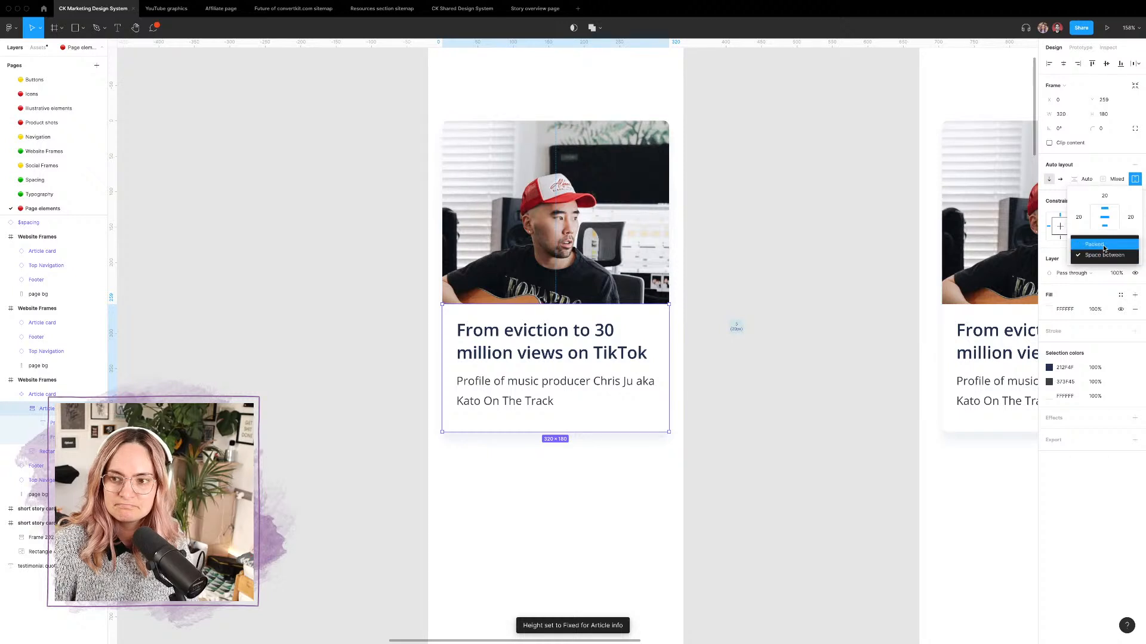
{"action": "left_click", "coordinate": [1104, 245]}
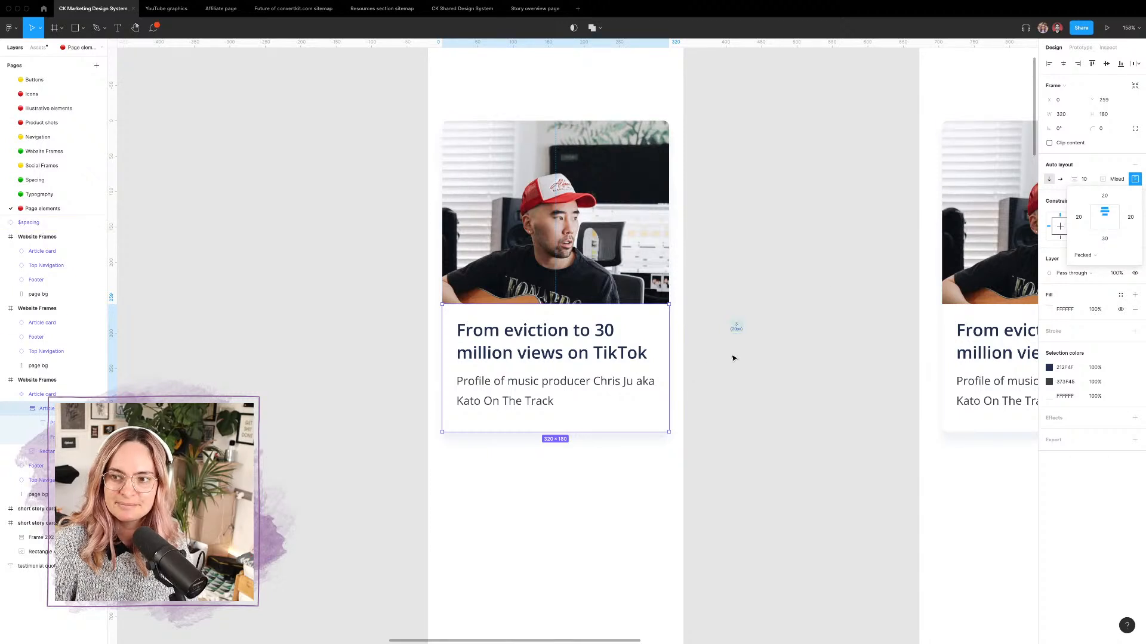
{"action": "left_click", "coordinate": [779, 396]}
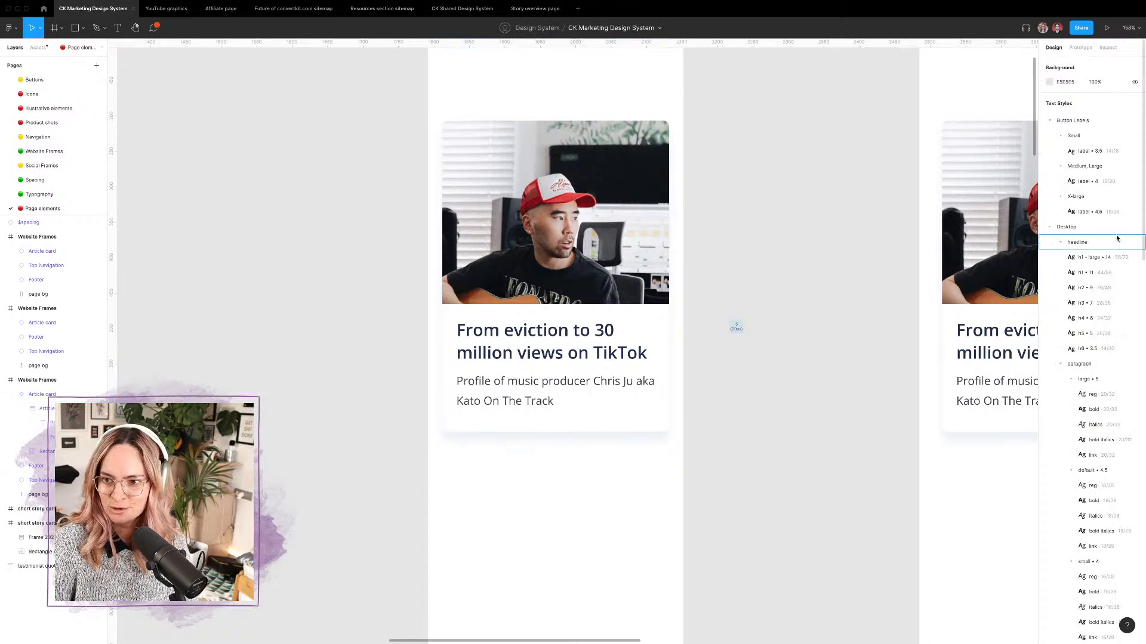
{"action": "scroll", "coordinate": [775, 384], "scroll_direction": "right", "scroll_amount": 2}
{"action": "scroll", "coordinate": [775, 383], "scroll_direction": "right", "scroll_amount": 2}
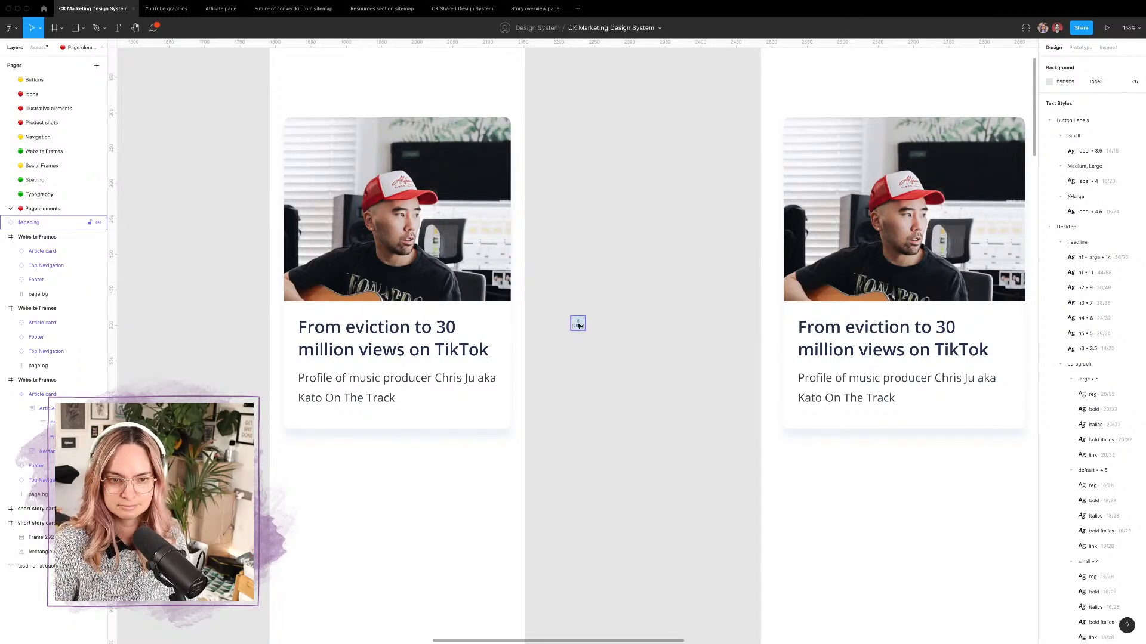
{"action": "left_click", "coordinate": [577, 325]}
{"action": "left_click", "coordinate": [659, 331]}
{"action": "scroll", "coordinate": [671, 336], "scroll_direction": "right", "scroll_amount": 1}
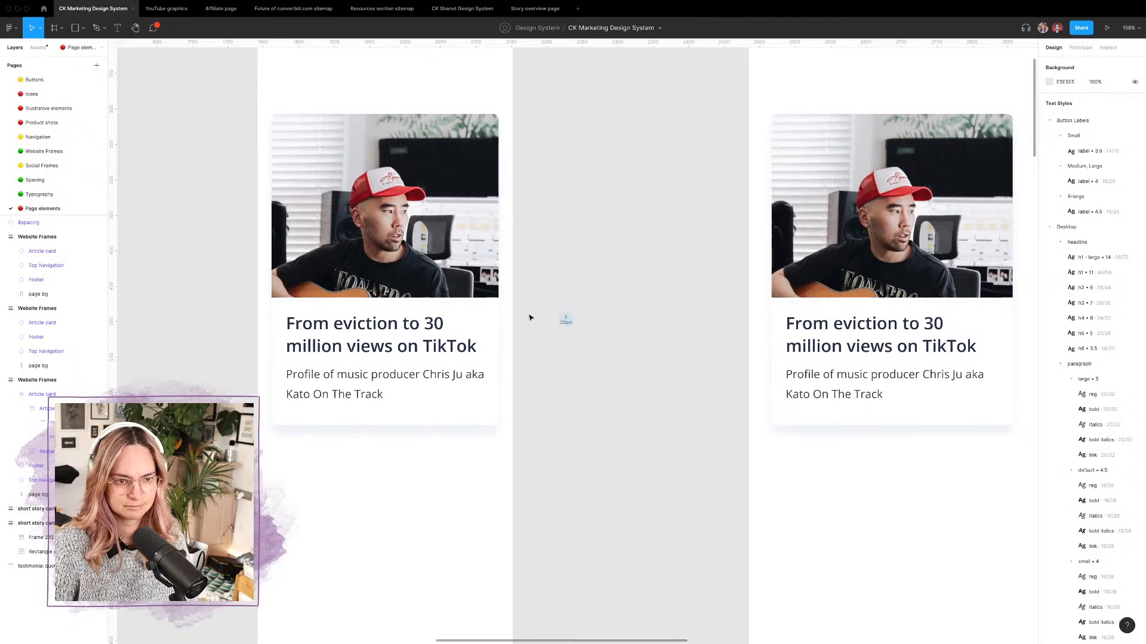
Step: Replace the headline in the mobile Article card with "Article title goes in here"
{"action": "double_click", "coordinate": [494, 322]}
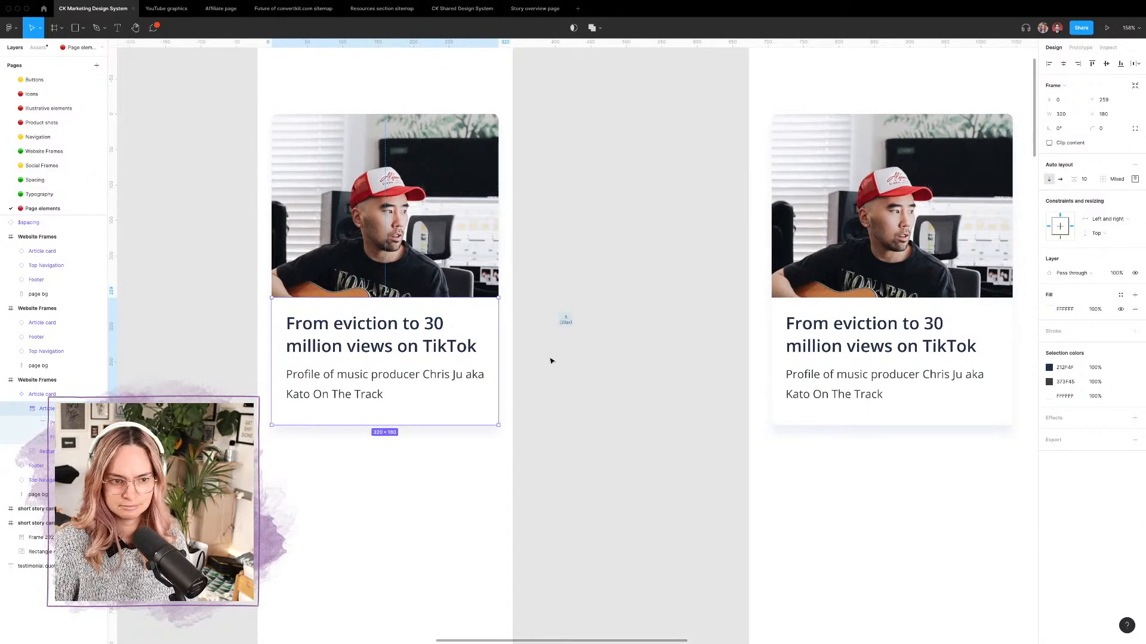
{"action": "left_click", "coordinate": [378, 352]}
{"action": "key", "text": "Return"}
{"action": "type", "text": "A"}
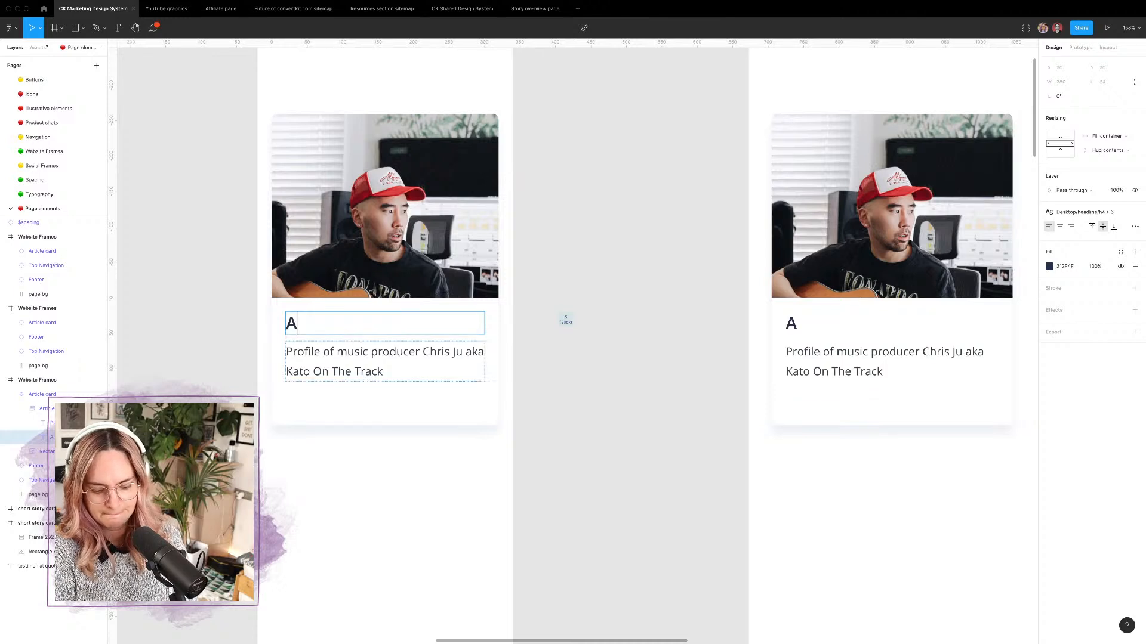
{"action": "type", "text": "rticle title "}
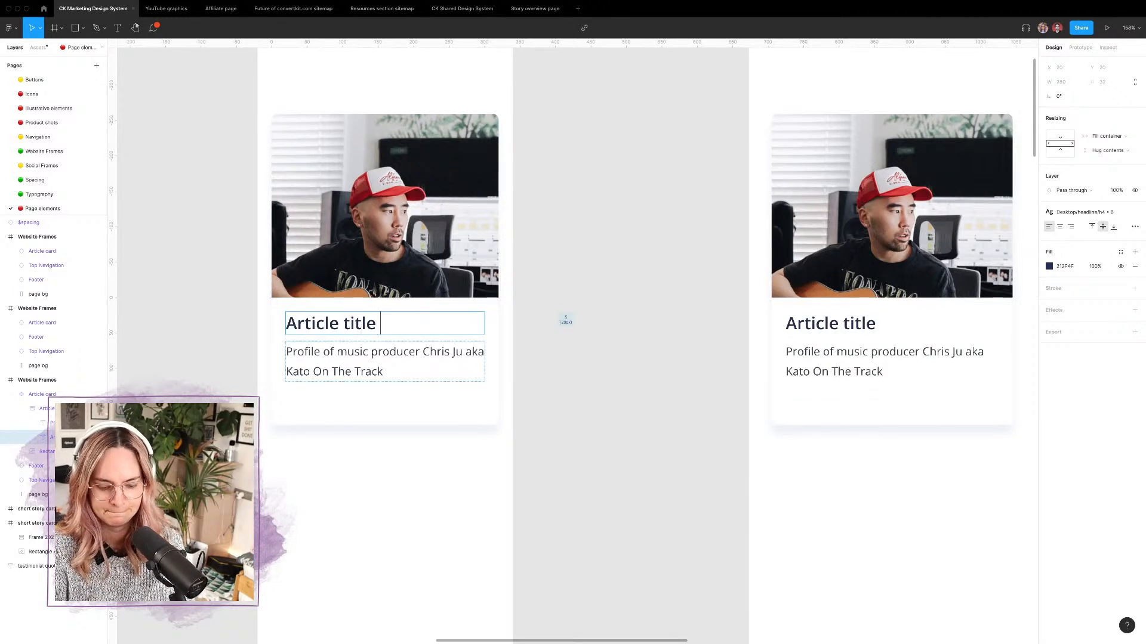
{"action": "type", "text": "goes in here"}
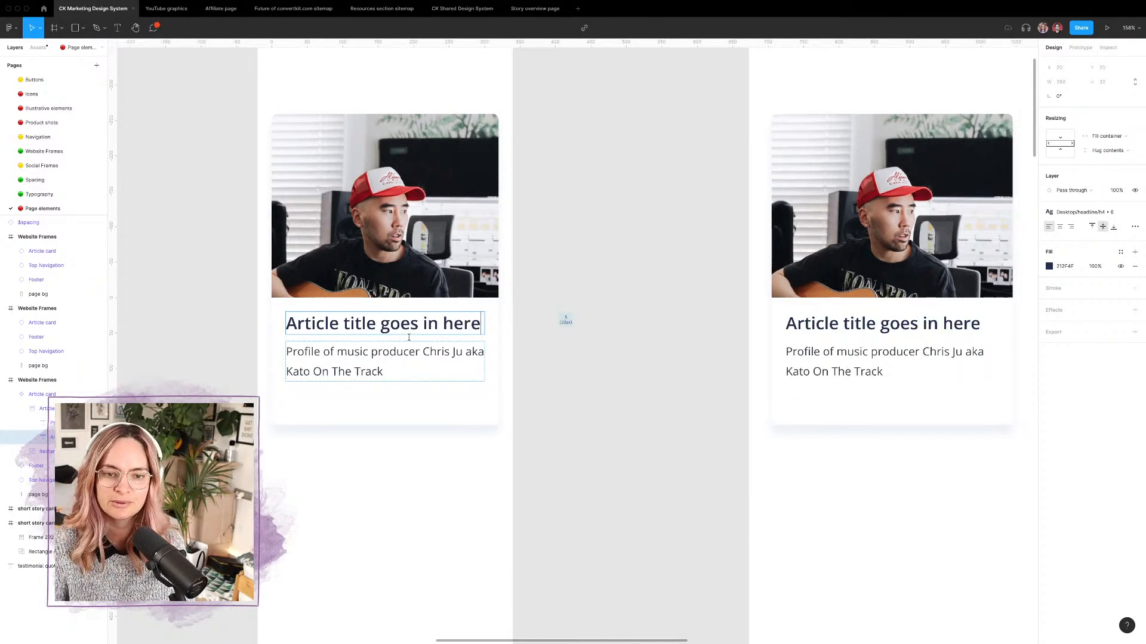
{"action": "key", "text": "Escape"}
Step: Set the vertical resizing of Article info in the mobile Article card to Hug contents
{"action": "left_click", "coordinate": [450, 309]}
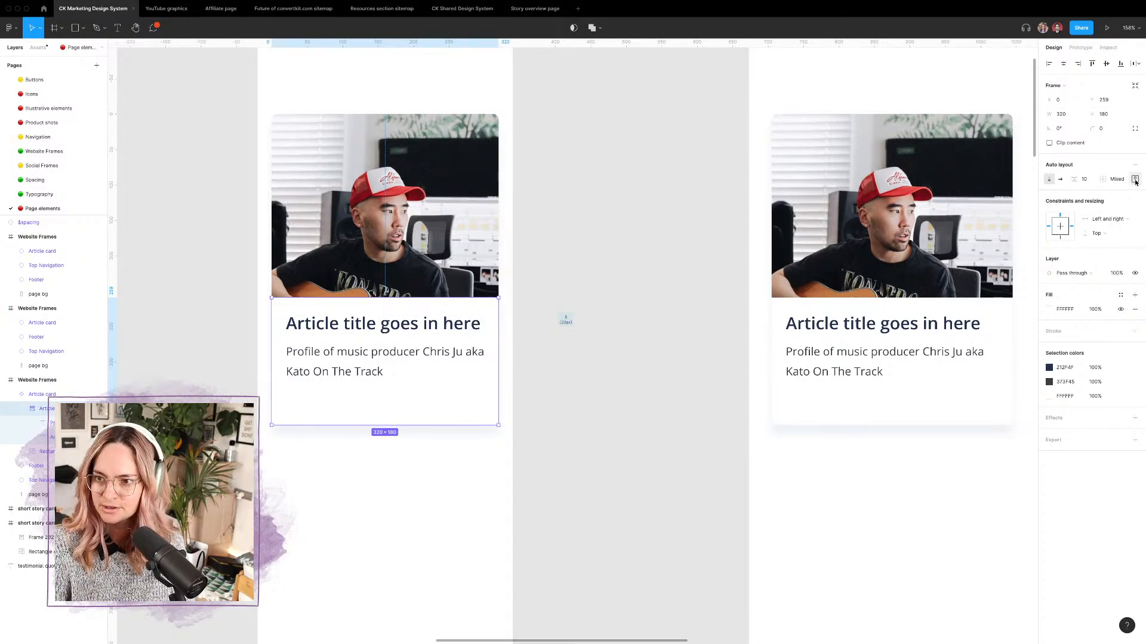
{"action": "left_click", "coordinate": [1119, 234]}
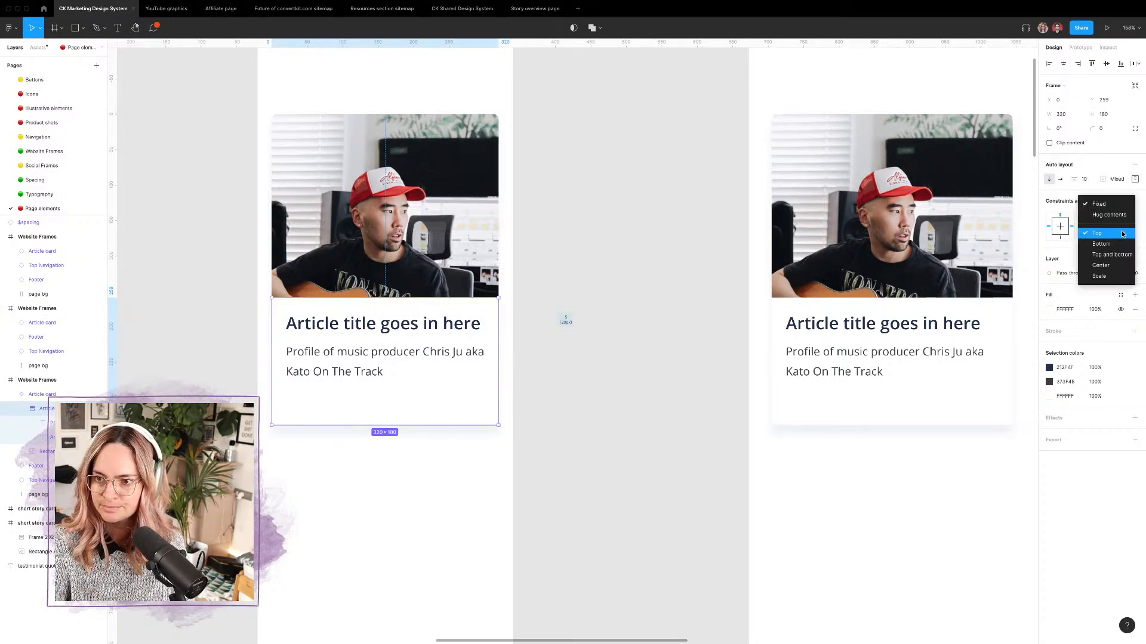
{"action": "left_click", "coordinate": [1113, 219]}
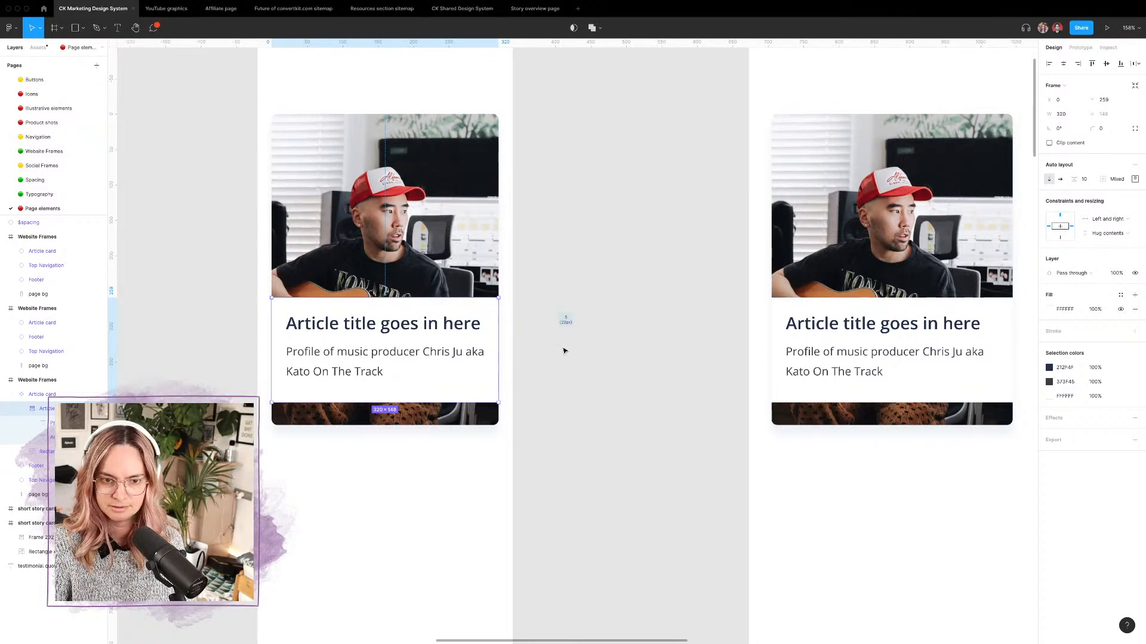
{"action": "key", "text": "Escape"}
Step: Move Article info down so it sits flush with the bottom edge of the mobile Article card
{"action": "double_click", "coordinate": [435, 326]}
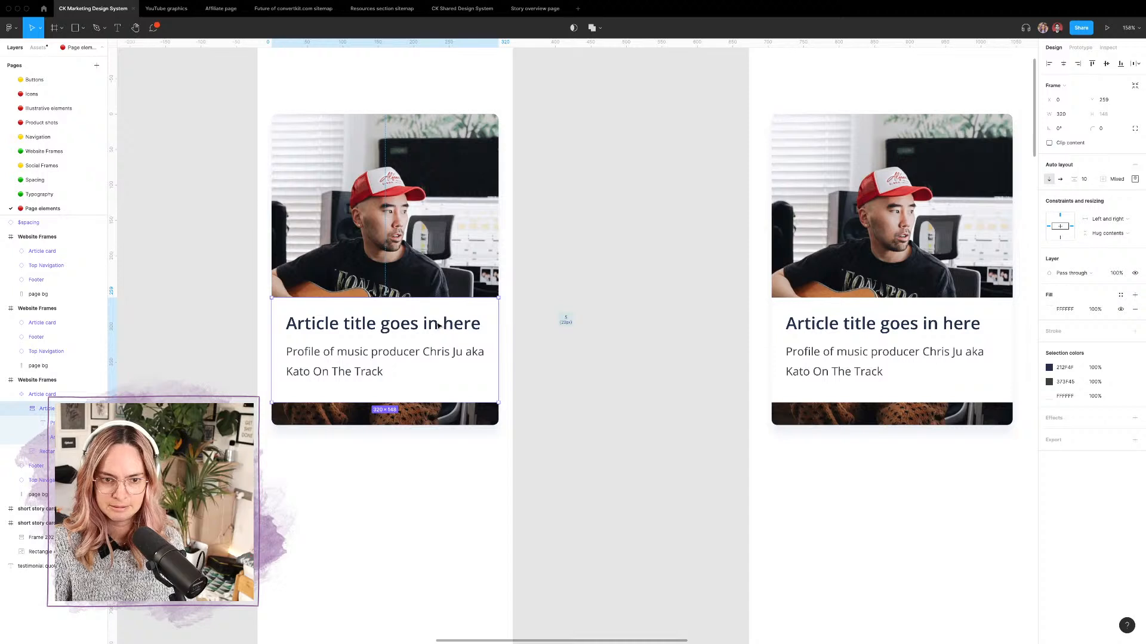
{"action": "left_click_drag", "start_coordinate": [438, 325], "coordinate": [438, 349]}
{"action": "left_click", "coordinate": [570, 374]}
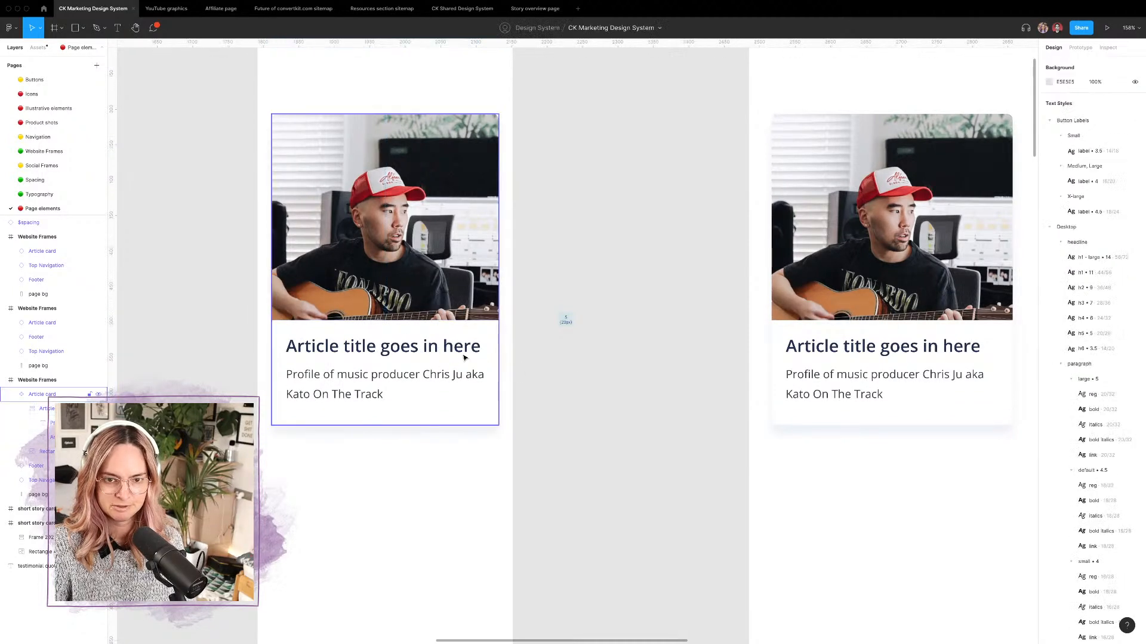
Step: Set the auto layout alignment of Article info in the mobile Article card to bottom
{"action": "double_click", "coordinate": [413, 370]}
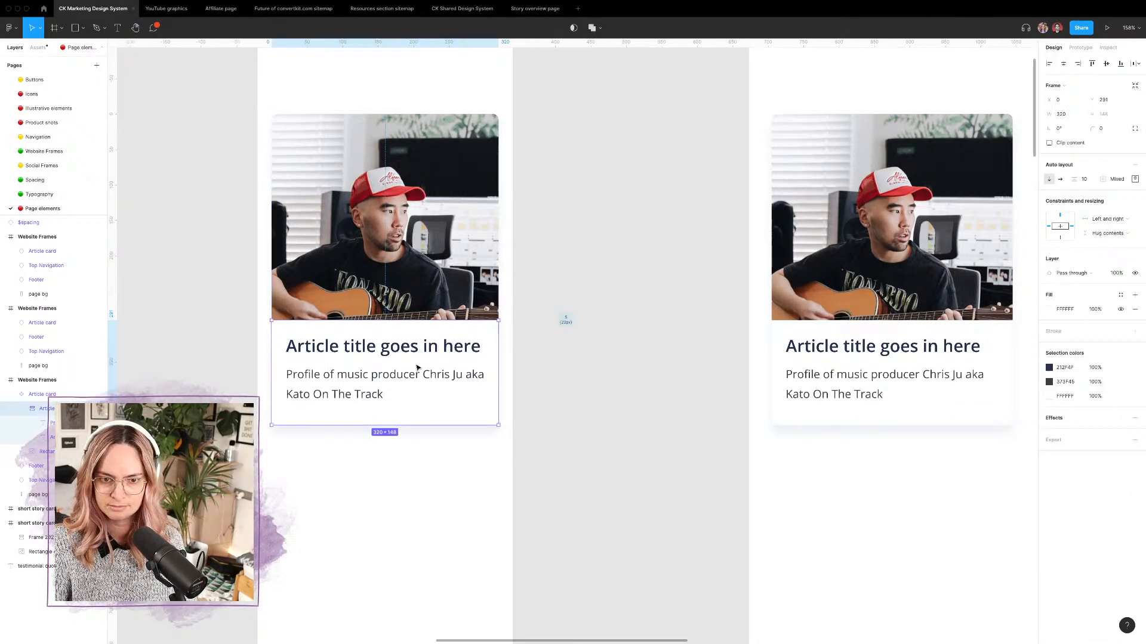
{"action": "left_click", "coordinate": [1134, 179]}
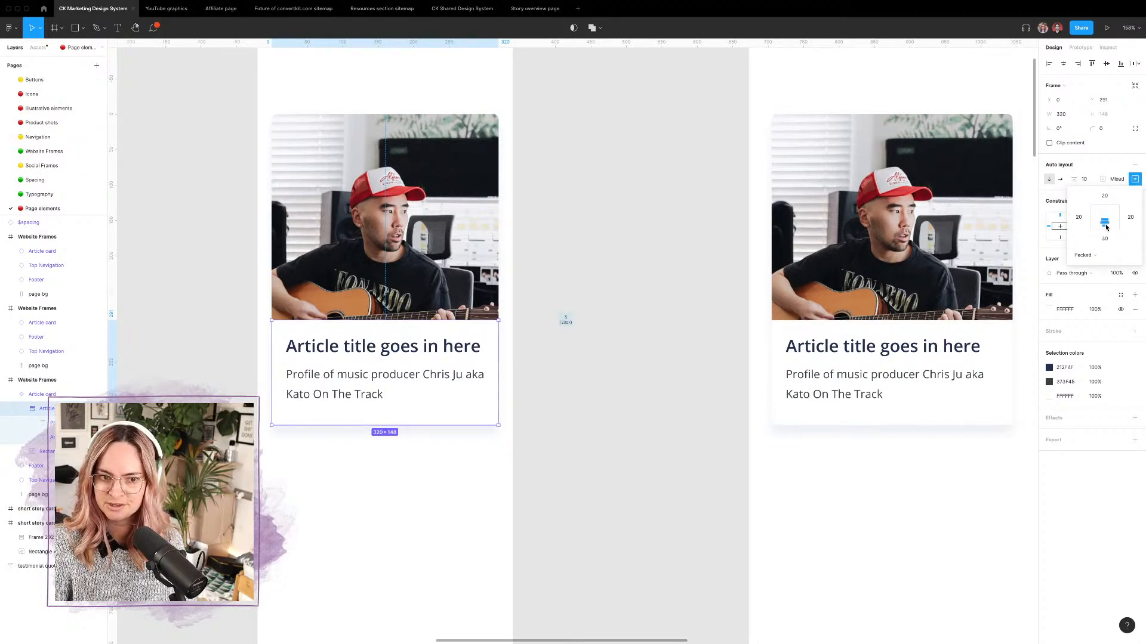
Step: Extend the mobile card's headline to read "Article title goes in here with a longer title"
{"action": "left_click", "coordinate": [427, 351]}
{"action": "double_click", "coordinate": [486, 348]}
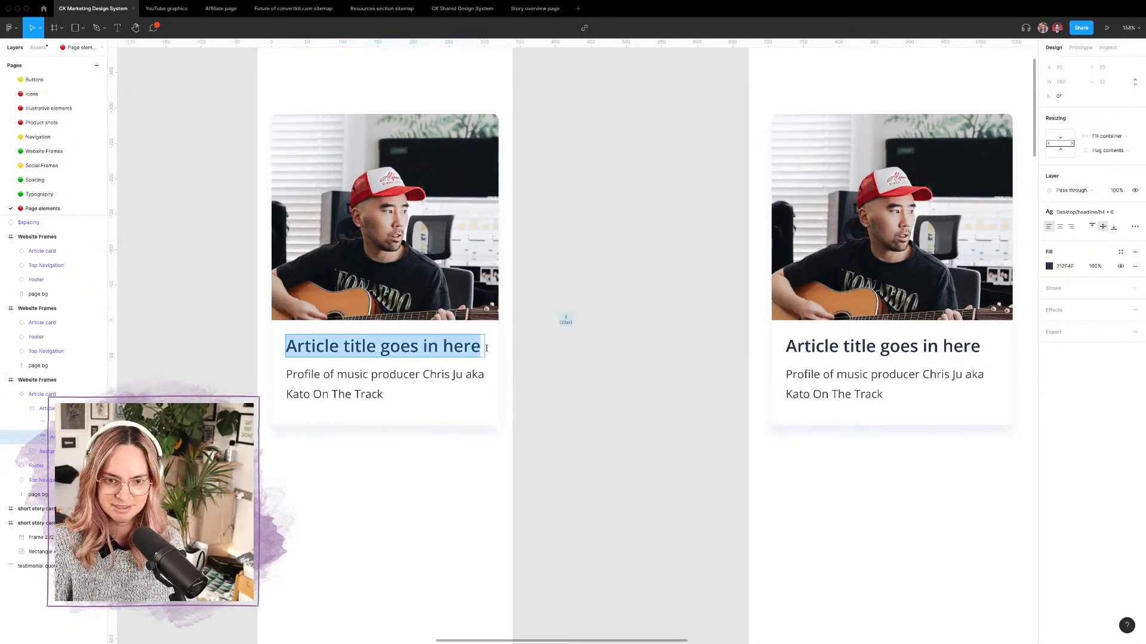
{"action": "left_click", "coordinate": [479, 348]}
{"action": "type", "text": "with a "}
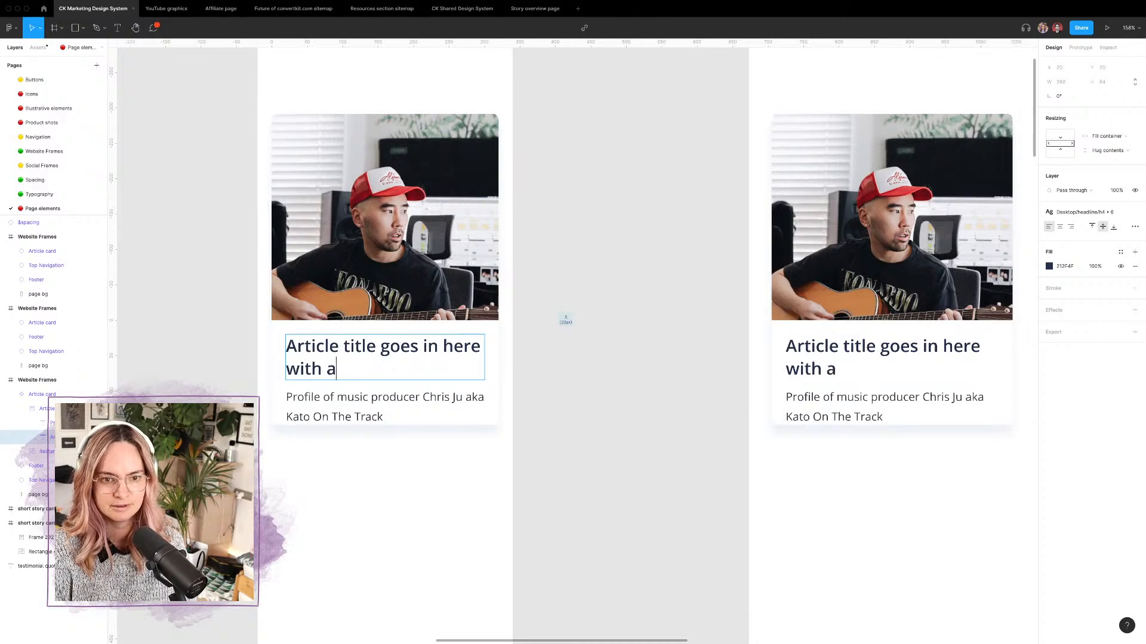
{"action": "type", "text": "longer title"}
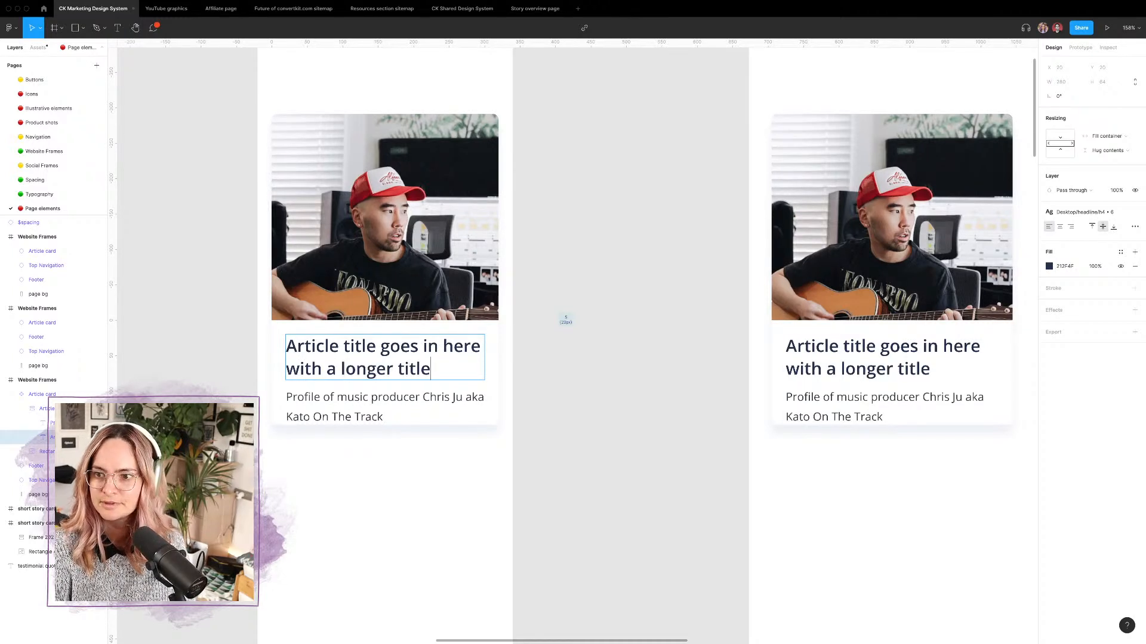
Step: Set the vertical constraint of Article info in the mobile Article card to Bottom
{"action": "left_click", "coordinate": [457, 328]}
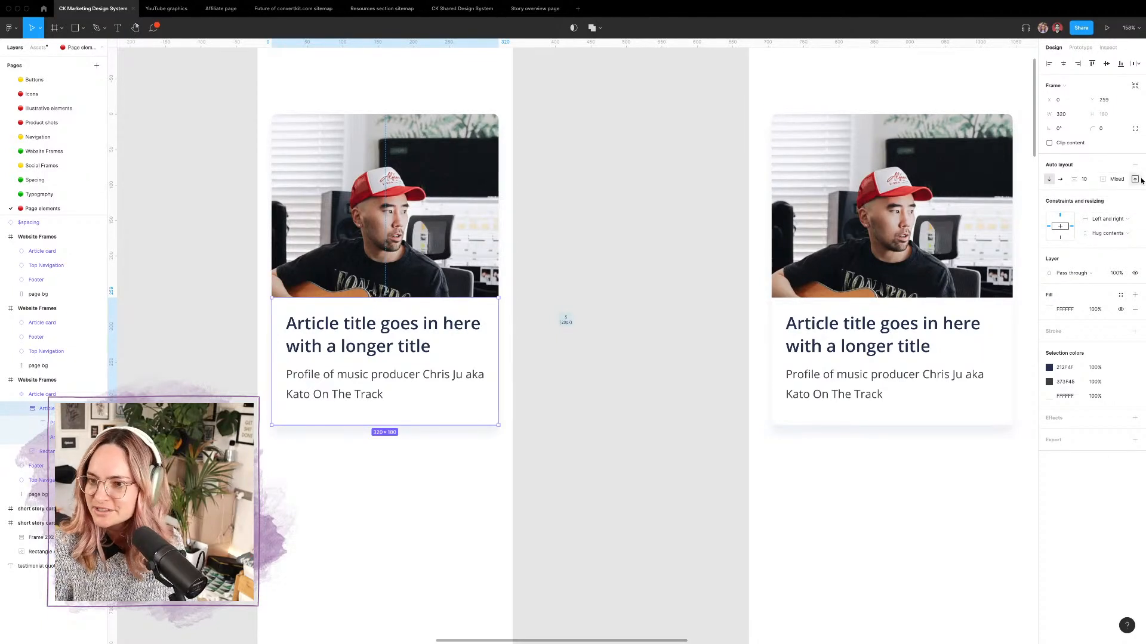
{"action": "left_click", "coordinate": [1135, 180]}
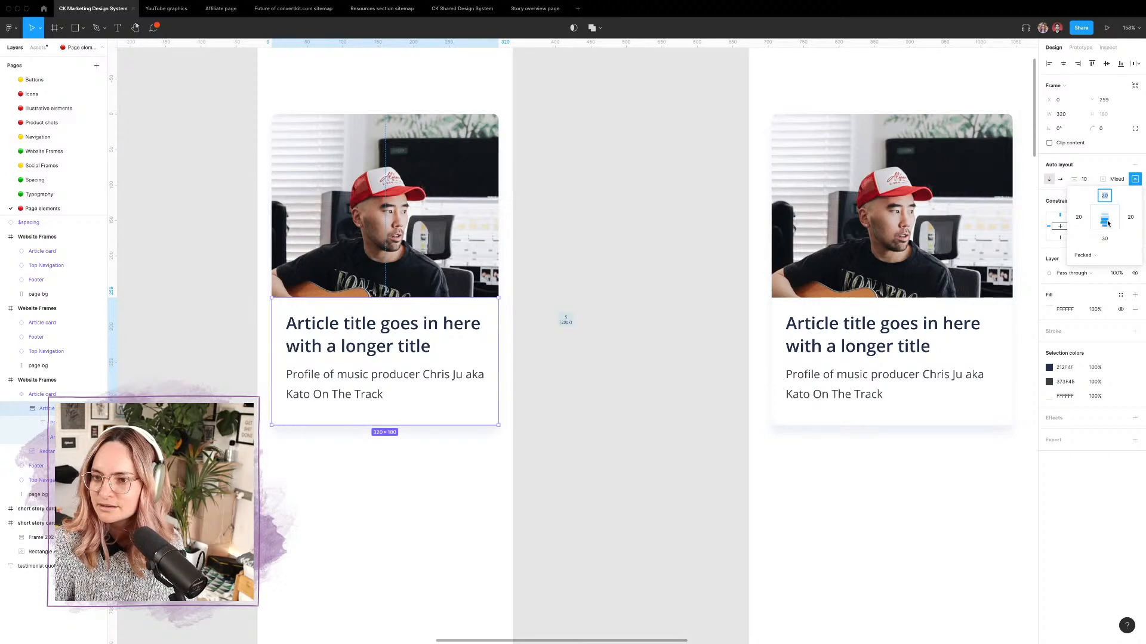
{"action": "left_click", "coordinate": [1117, 165]}
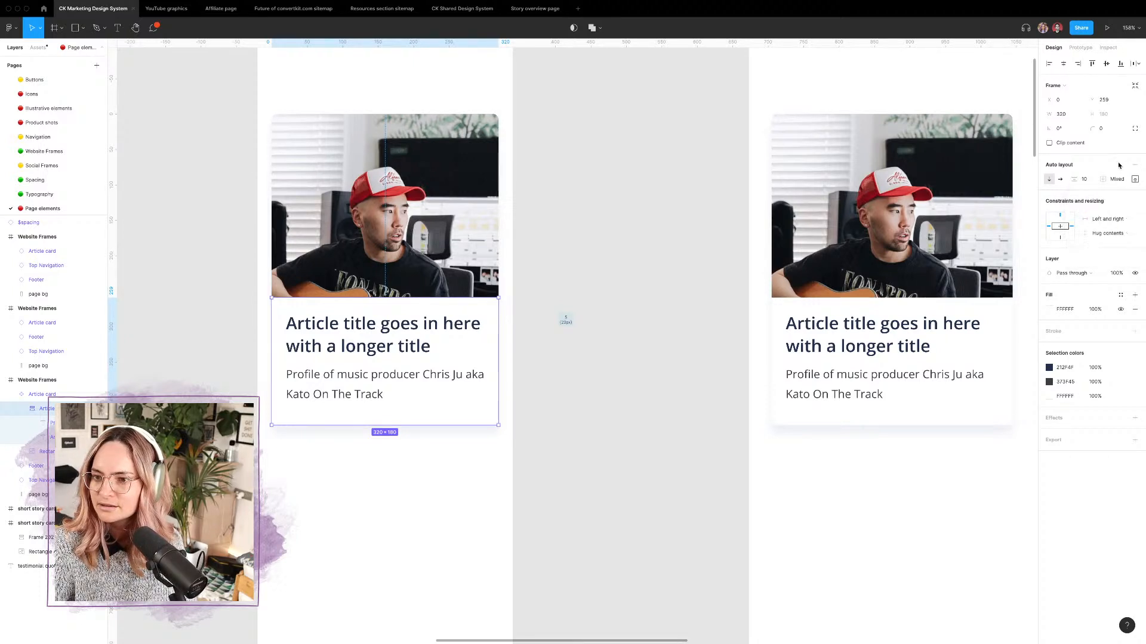
{"action": "left_click", "coordinate": [1130, 234]}
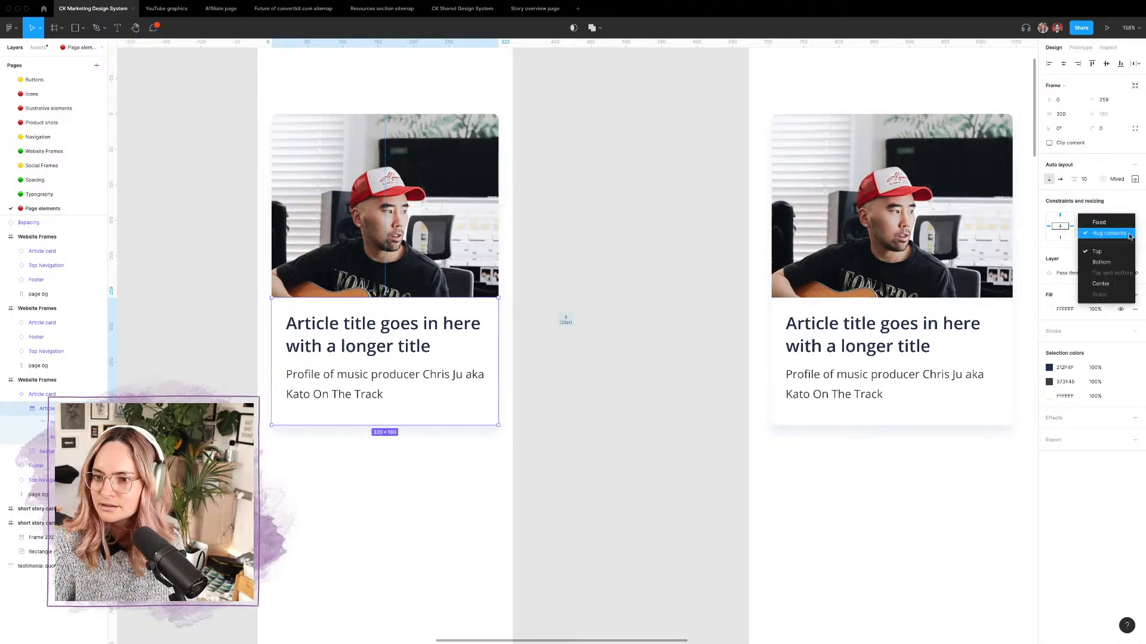
{"action": "left_click", "coordinate": [1107, 263]}
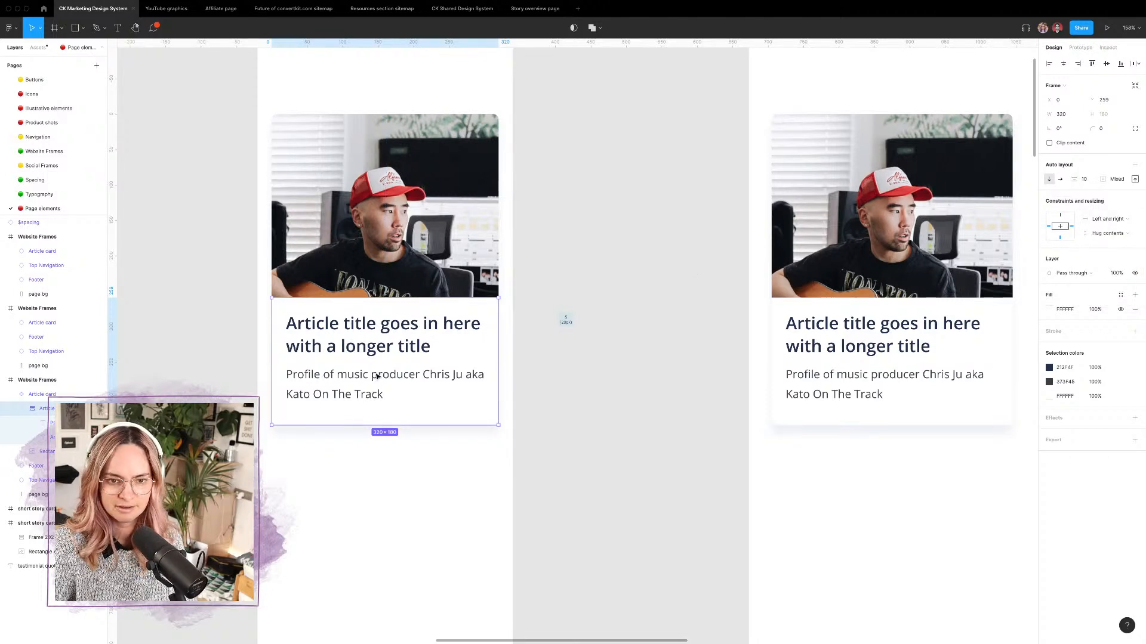
Step: Shorten the mobile card's headline to "Article title goes in here" by removing the second line
{"action": "double_click", "coordinate": [404, 346]}
{"action": "key", "text": "Return"}
{"action": "left_click", "coordinate": [437, 346]}
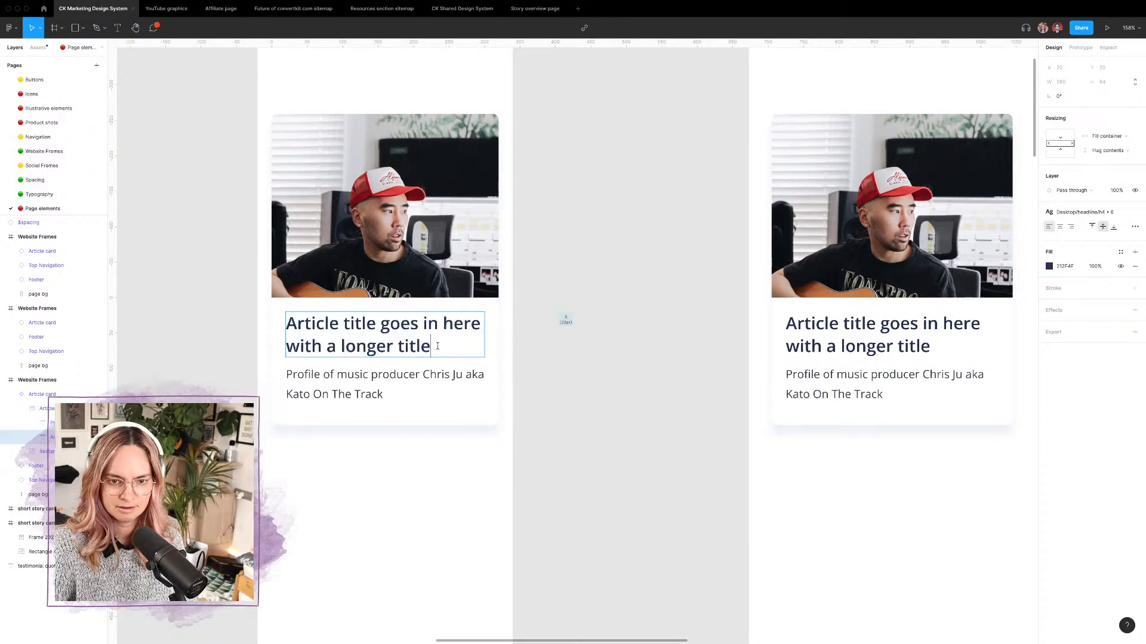
{"action": "left_click_drag", "start_coordinate": [438, 346], "coordinate": [285, 346]}
{"action": "key", "text": "BackSpace"}
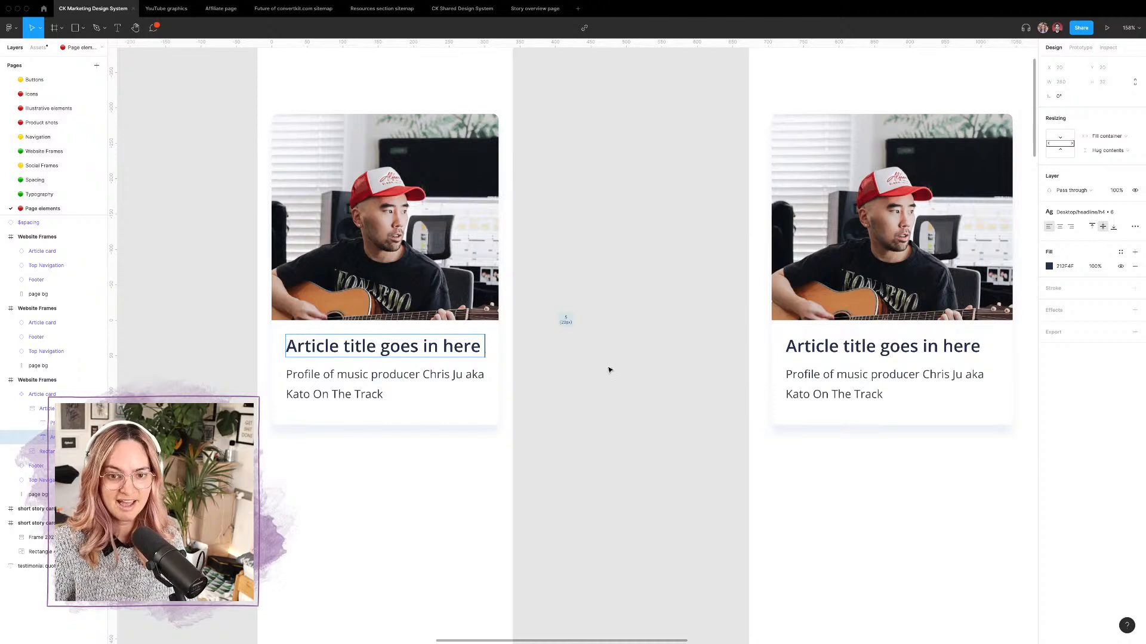
{"action": "key", "text": "Escape"}
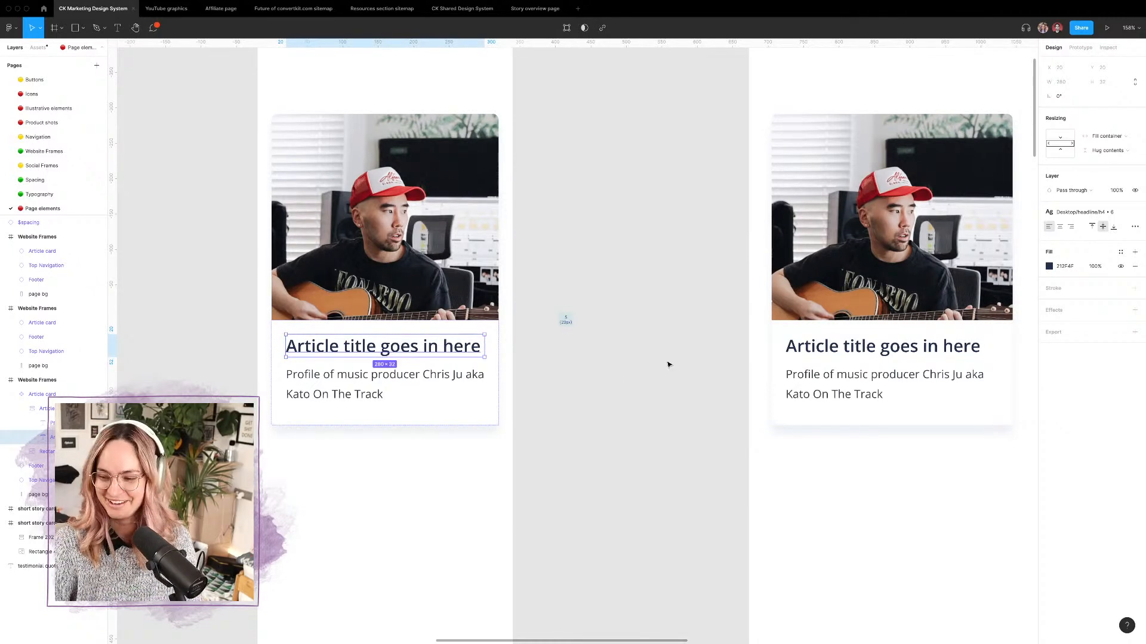
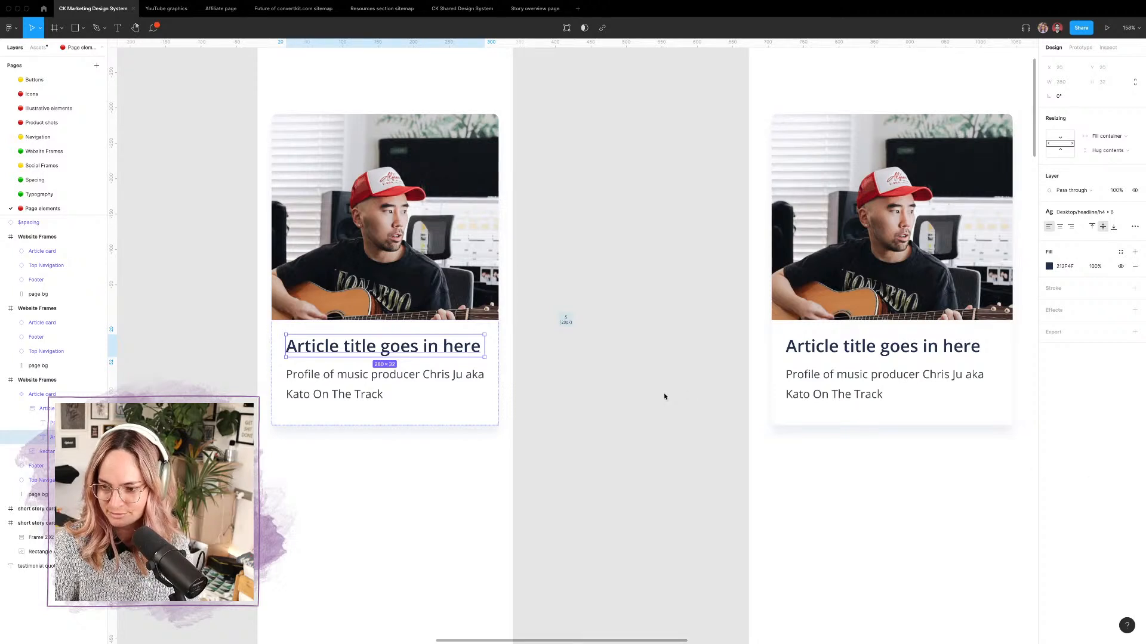
Step: Examine the headline and byline text boxes in the mobile Article card for their bounds and the spacing between them
{"action": "double_click", "coordinate": [329, 376]}
{"action": "left_click", "coordinate": [529, 368]}
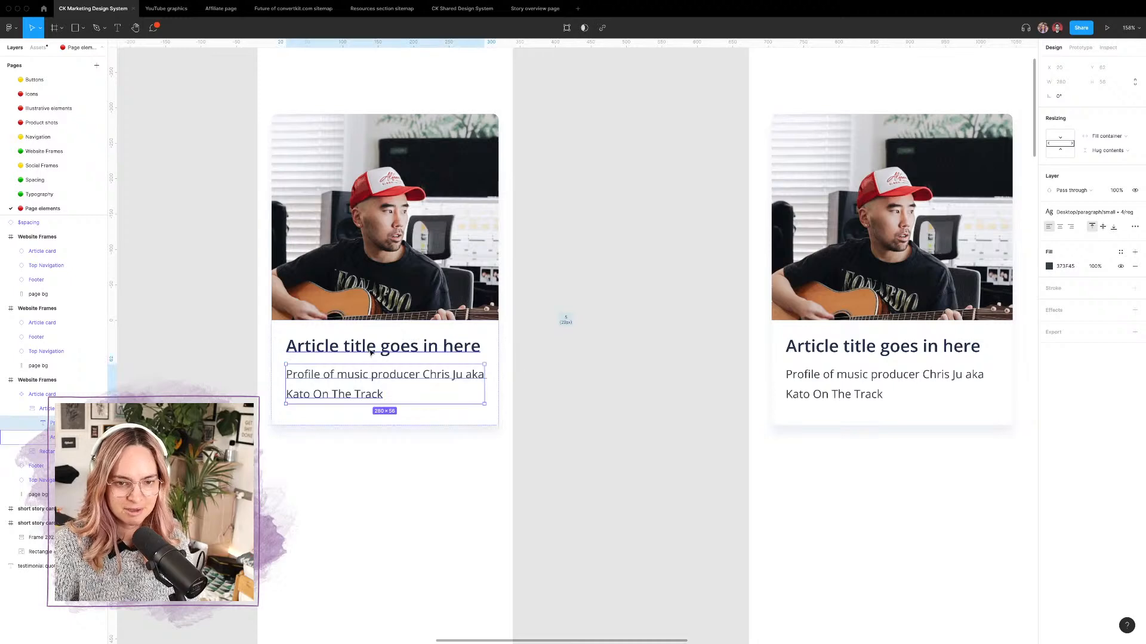
{"action": "left_click", "coordinate": [368, 354]}
{"action": "scroll", "coordinate": [326, 356], "scroll_direction": "up", "scroll_amount": 5}
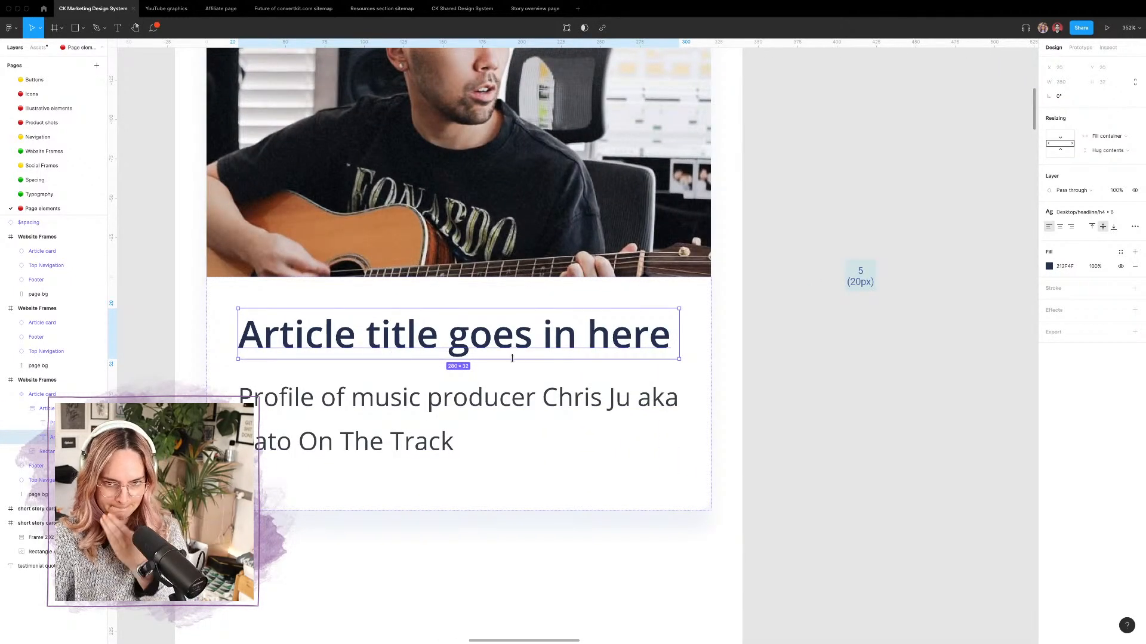
{"action": "left_click", "coordinate": [303, 403]}
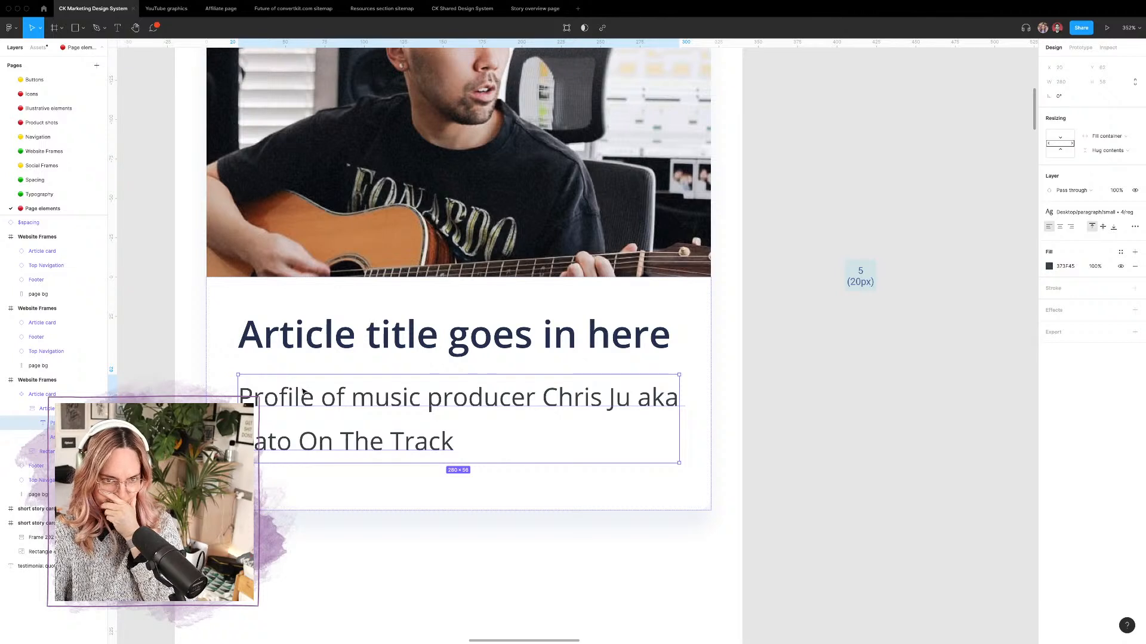
{"action": "left_click", "coordinate": [313, 353], "text": "shift"}
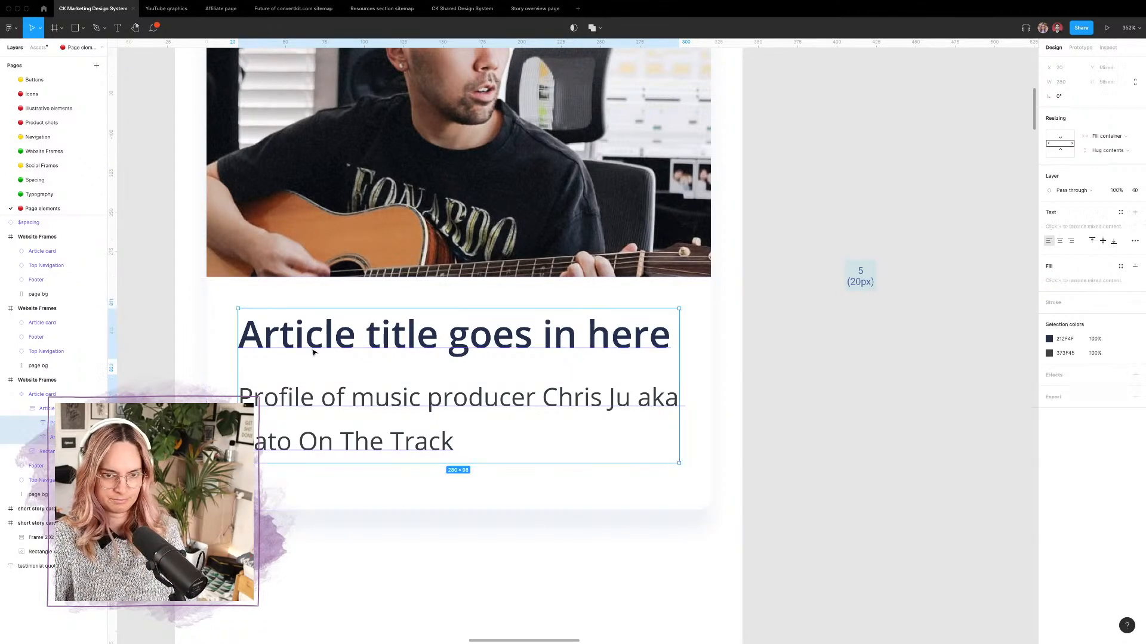
{"action": "left_click", "coordinate": [824, 460]}
{"action": "double_click", "coordinate": [390, 402]}
{"action": "double_click", "coordinate": [337, 400]}
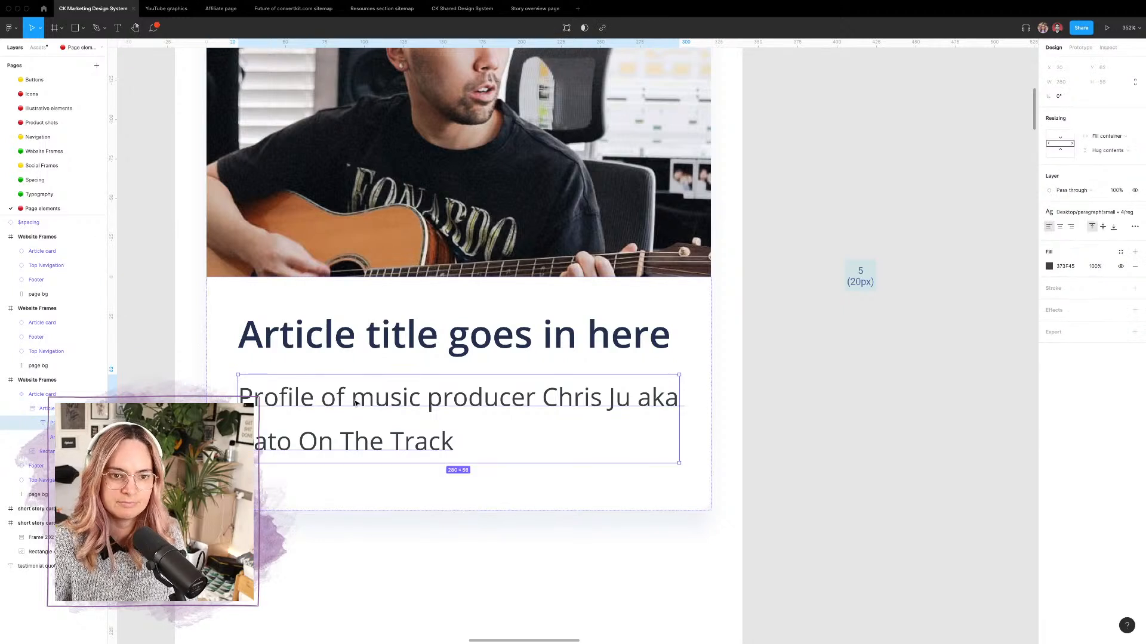
{"action": "left_click", "coordinate": [368, 352]}
{"action": "left_click", "coordinate": [344, 395]}
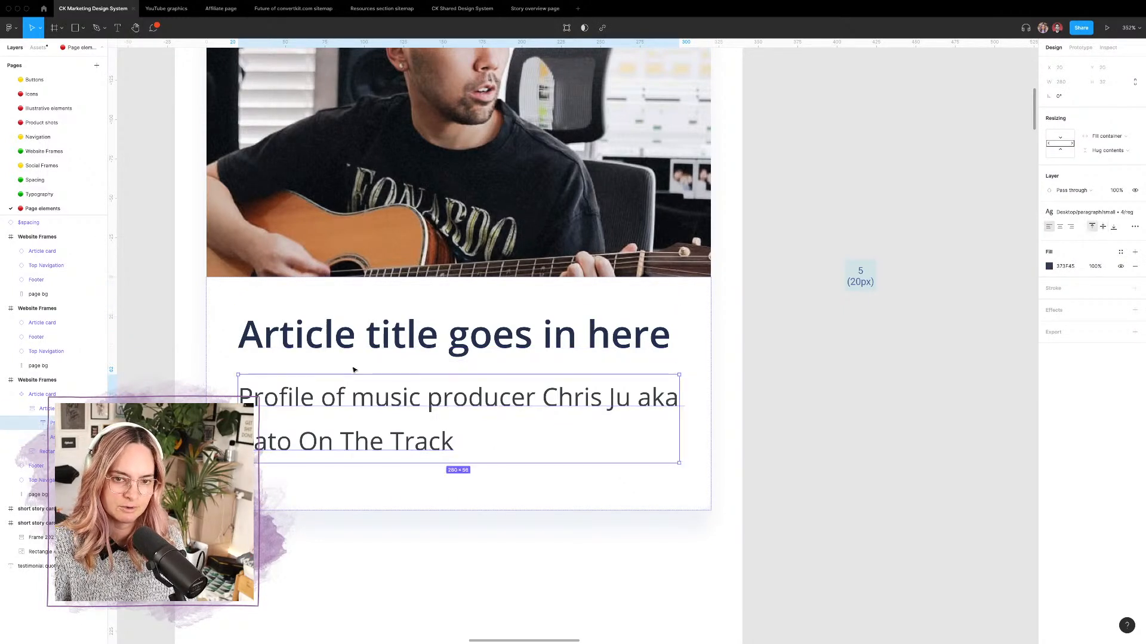
{"action": "left_click", "coordinate": [358, 358], "text": "shift"}
{"action": "left_click", "coordinate": [698, 404]}
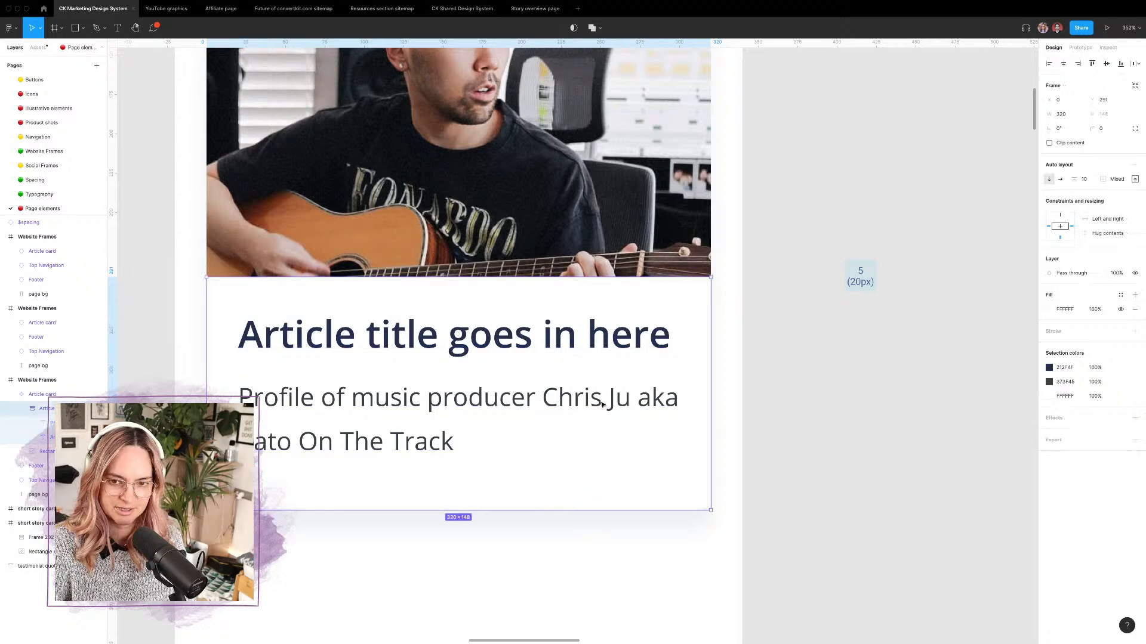
{"action": "double_click", "coordinate": [593, 405]}
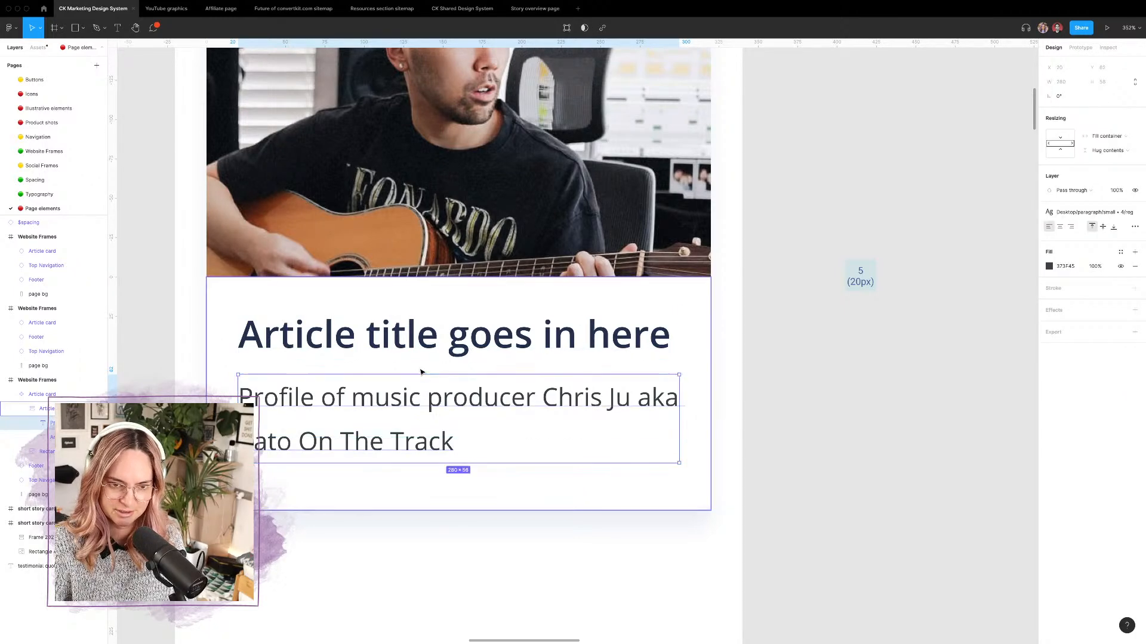
{"action": "left_click", "coordinate": [844, 328]}
Step: Replace the byline text in the mobile Article card with "Byline of the creator story goes in here"
{"action": "scroll", "coordinate": [721, 320], "scroll_direction": "down", "scroll_amount": 8}
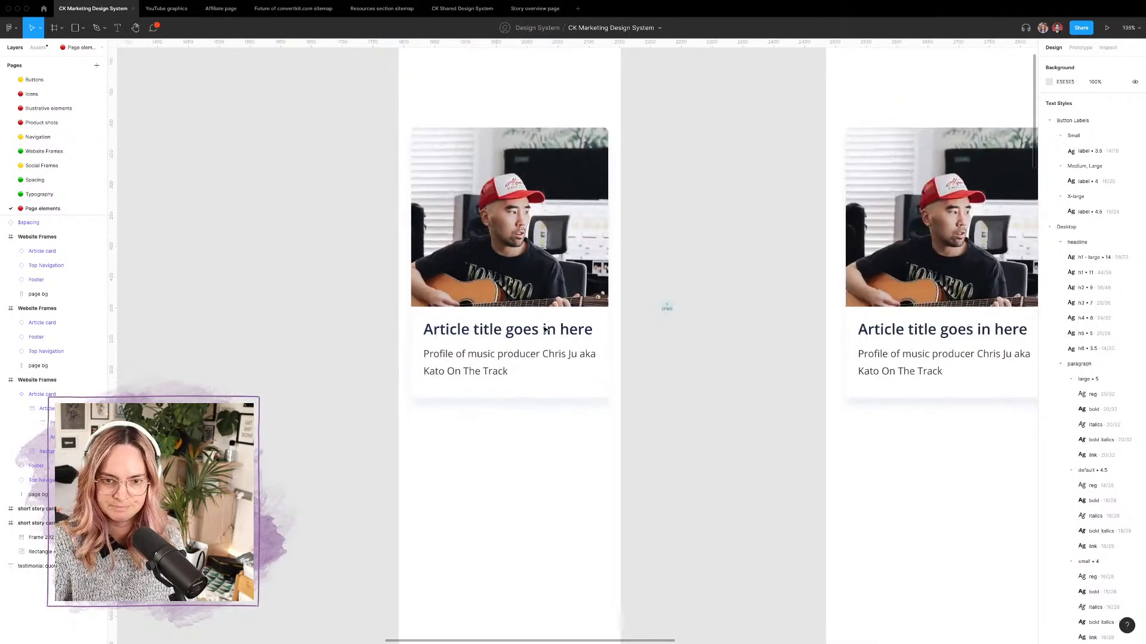
{"action": "scroll", "coordinate": [544, 330], "scroll_direction": "down", "scroll_amount": 4}
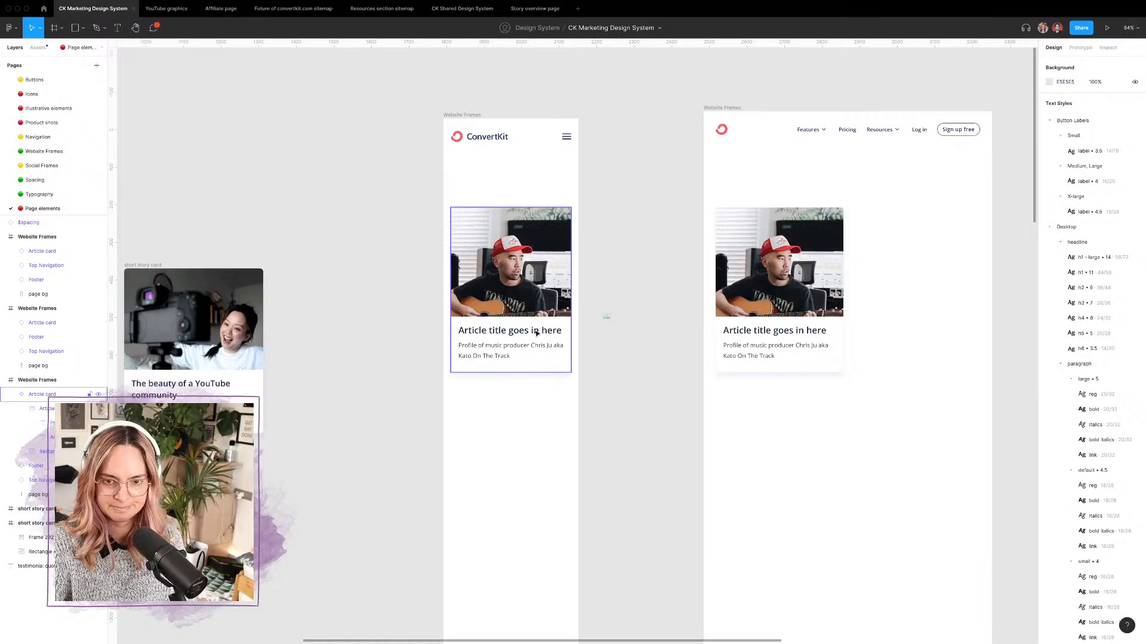
{"action": "double_click", "coordinate": [499, 349]}
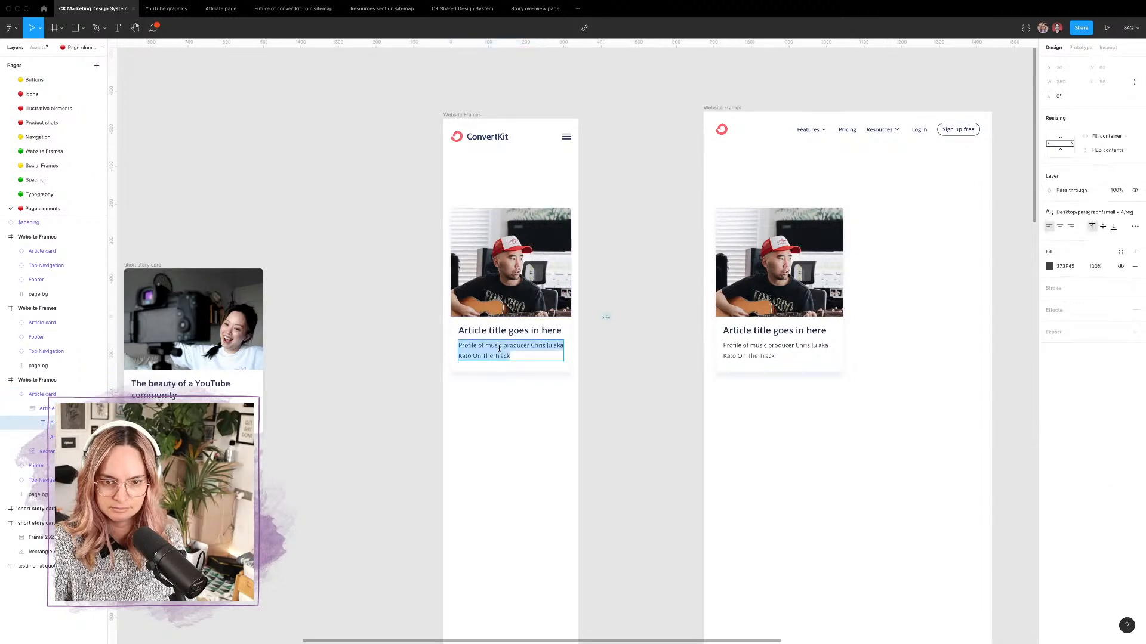
{"action": "type", "text": "Byline "}
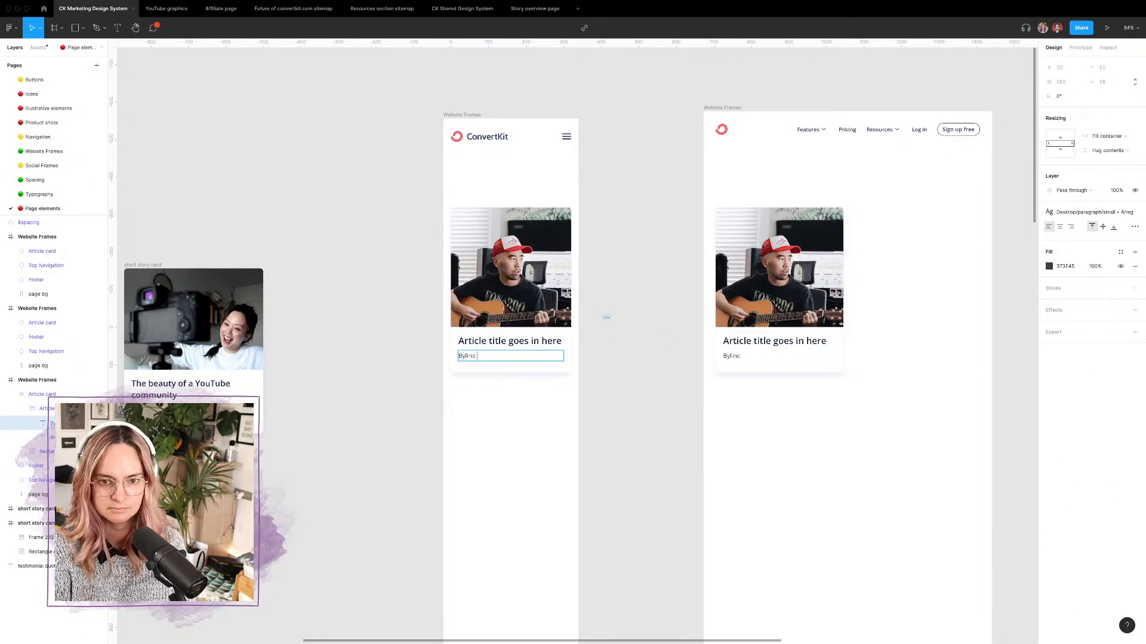
{"action": "type", "text": "of the creator s"}
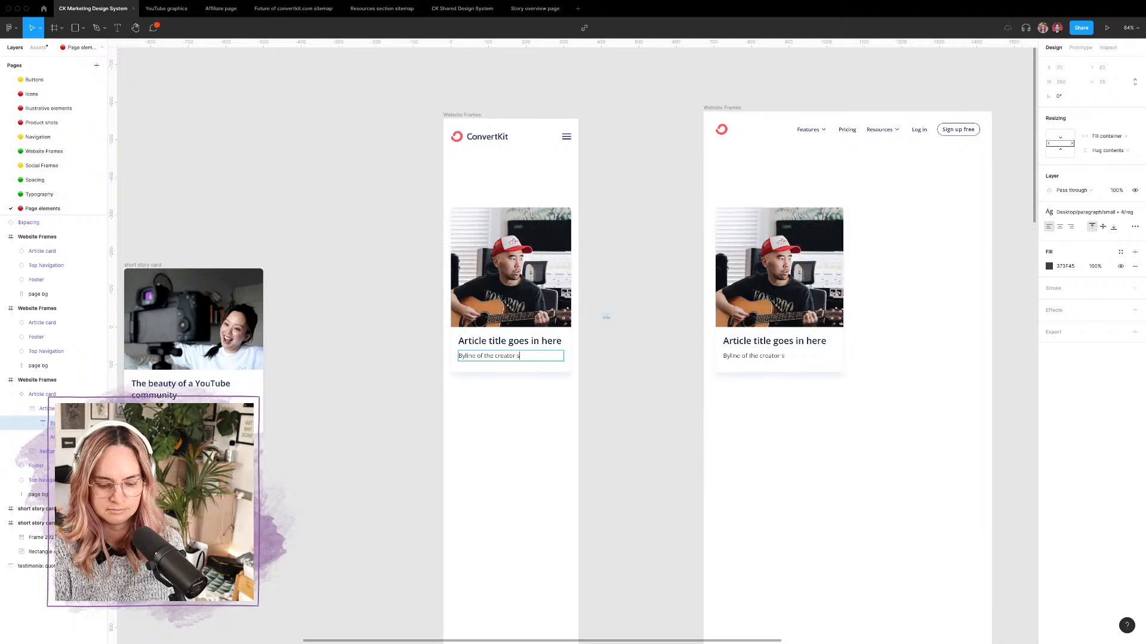
{"action": "type", "text": "tory goes in"}
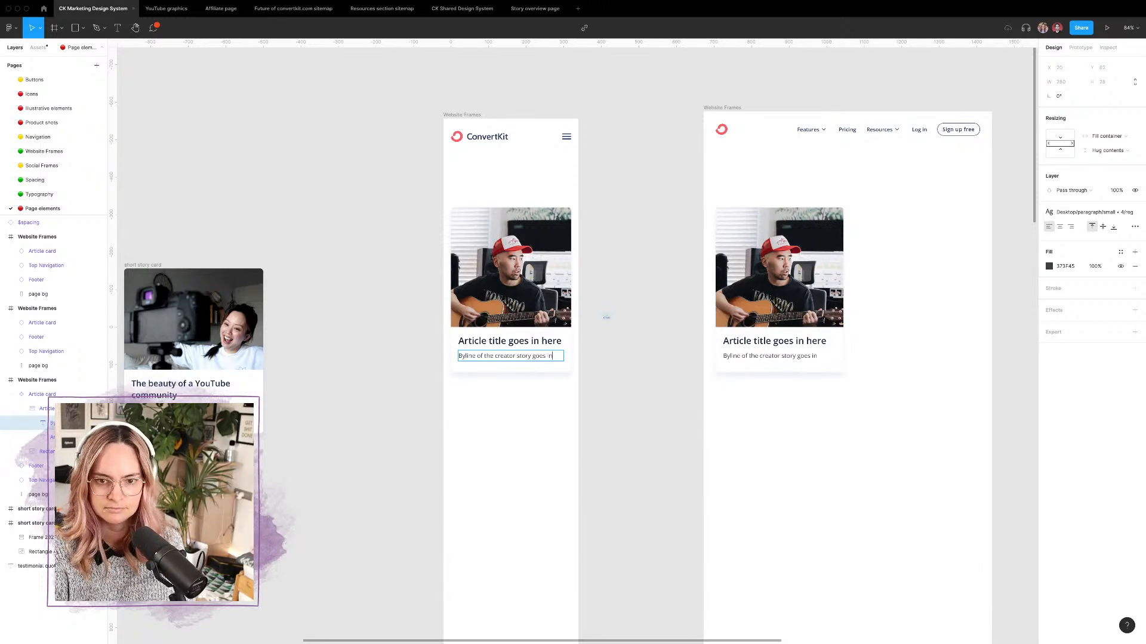
{"action": "type", "text": " here"}
{"action": "left_click", "coordinate": [650, 373]}
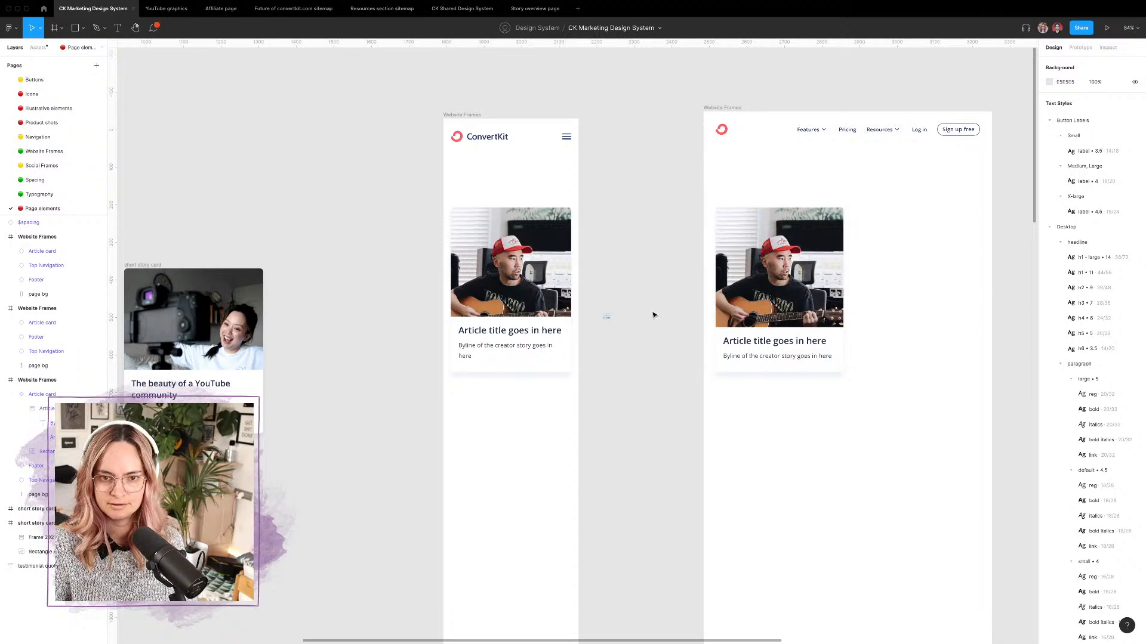
Step: Copy the "From eviction to 30 million views on TikTok" story card from the Story overview page file
{"action": "scroll", "coordinate": [653, 315], "scroll_direction": "down", "scroll_amount": 5}
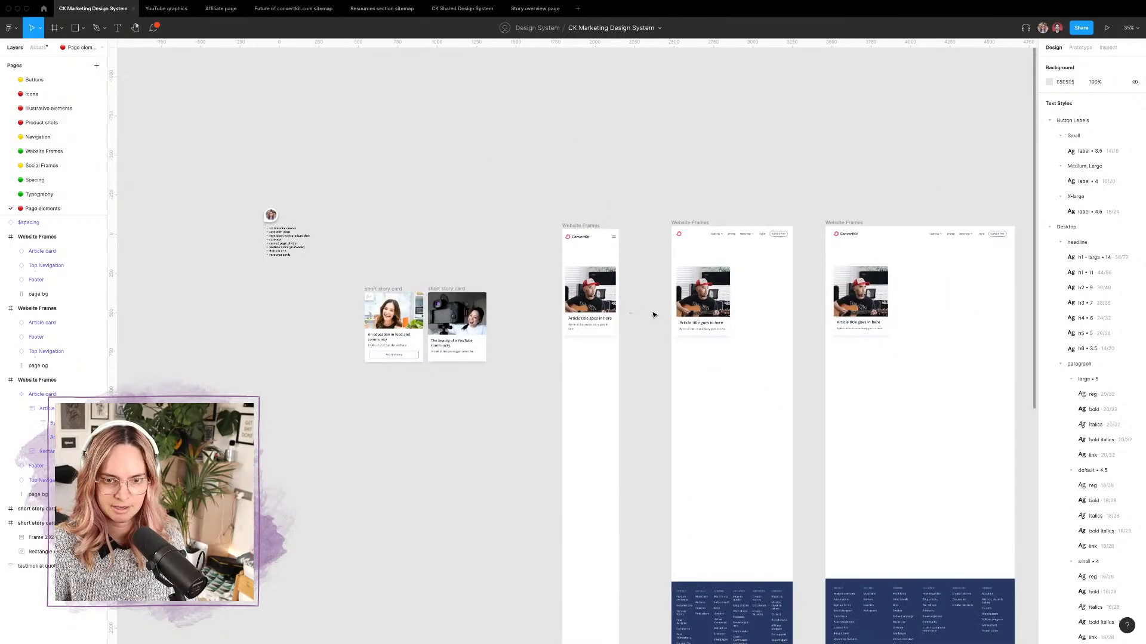
{"action": "scroll", "coordinate": [654, 316], "scroll_direction": "up", "scroll_amount": 3}
{"action": "scroll", "coordinate": [654, 315], "scroll_direction": "down", "scroll_amount": 5}
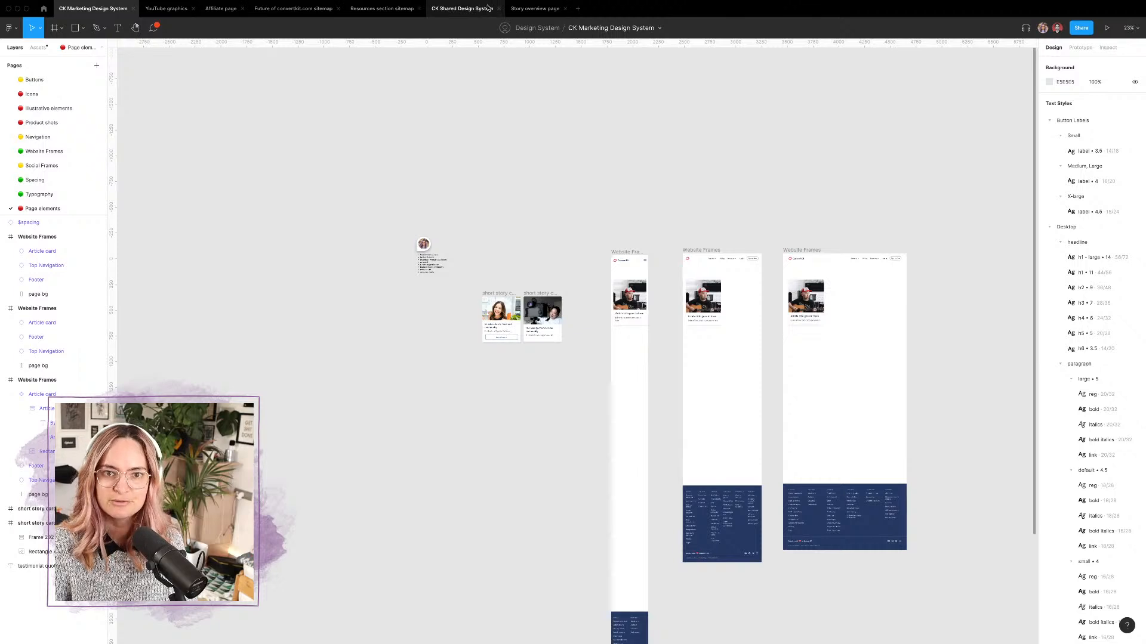
{"action": "left_click", "coordinate": [535, 9]}
{"action": "left_click", "coordinate": [566, 285]}
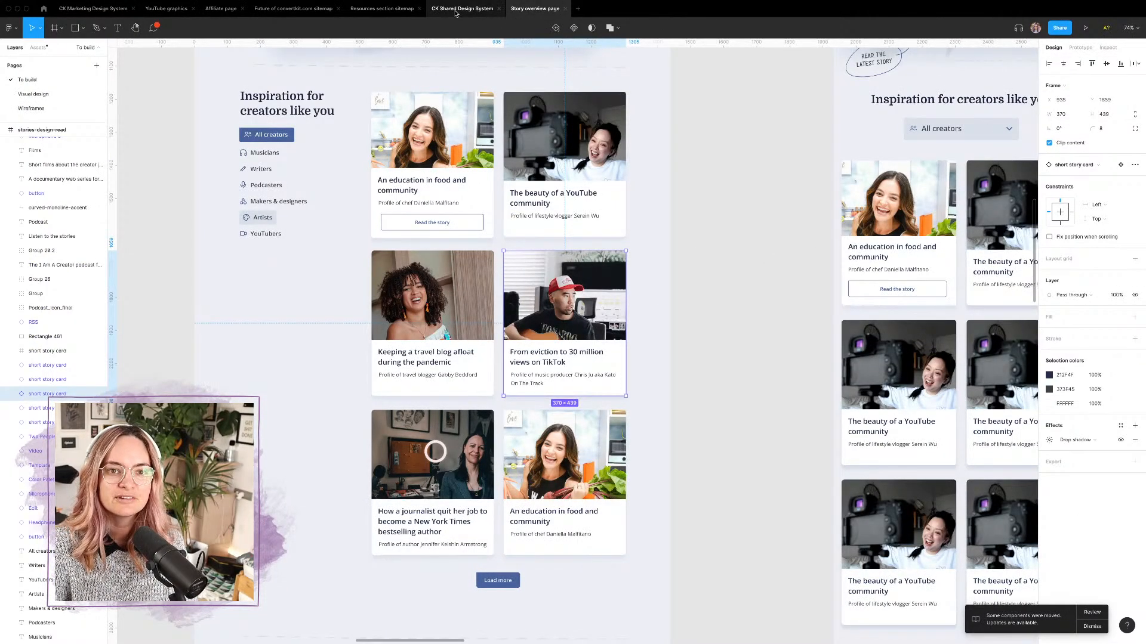
Step: Paste the copied story card into the CK Marketing Design System's Page elements page and place it below the existing short story cards
{"action": "left_click", "coordinate": [93, 9]}
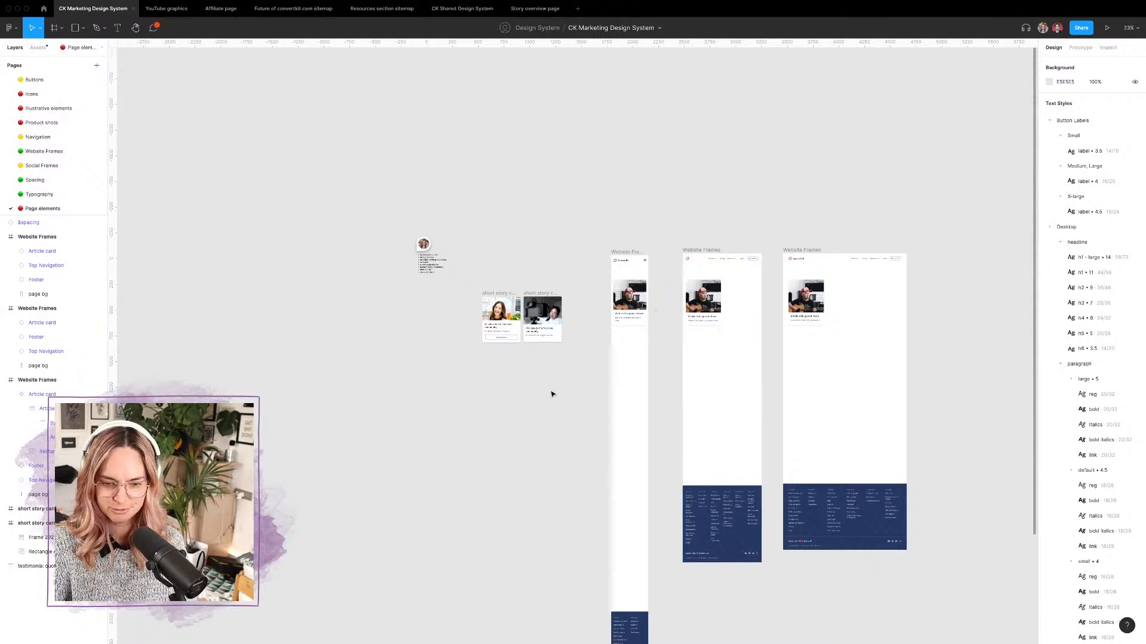
{"action": "key", "text": "super+v"}
{"action": "scroll", "coordinate": [552, 370], "scroll_direction": "up", "scroll_amount": 5}
{"action": "left_click_drag", "start_coordinate": [609, 293], "coordinate": [619, 399]}
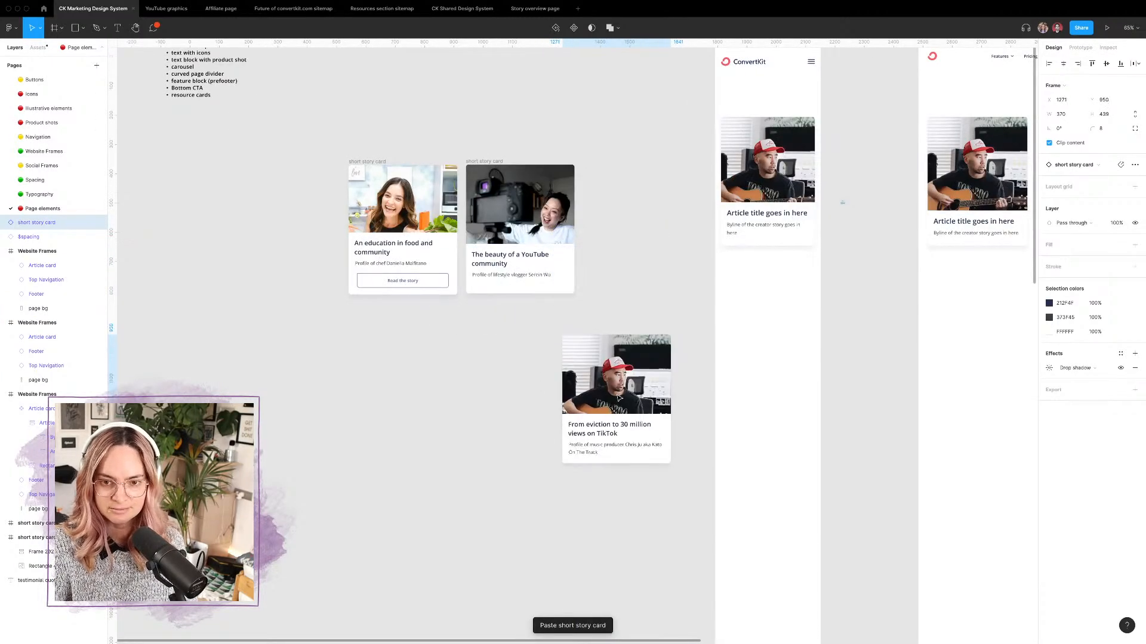
{"action": "scroll", "coordinate": [632, 358], "scroll_direction": "right", "scroll_amount": 5}
{"action": "left_click", "coordinate": [607, 271]}
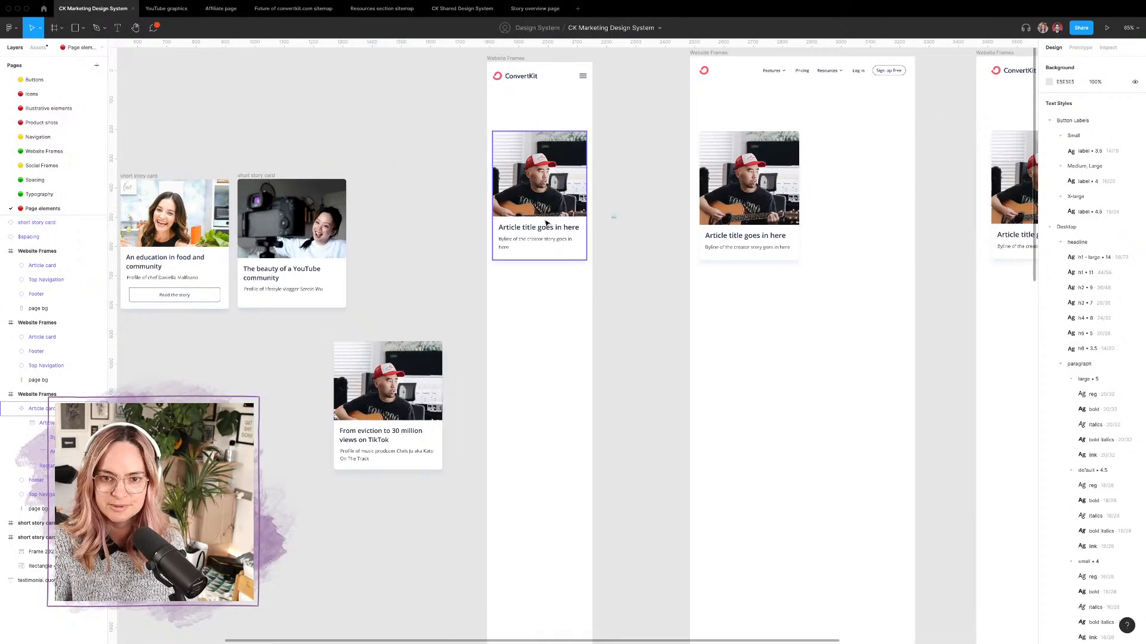
Step: Detach the pasted "From eviction to 30 million views on TikTok" story card from its main component
{"action": "scroll", "coordinate": [546, 224], "scroll_direction": "up", "scroll_amount": 5}
{"action": "scroll", "coordinate": [545, 223], "scroll_direction": "down", "scroll_amount": 2}
{"action": "scroll", "coordinate": [545, 223], "scroll_direction": "left", "scroll_amount": 2}
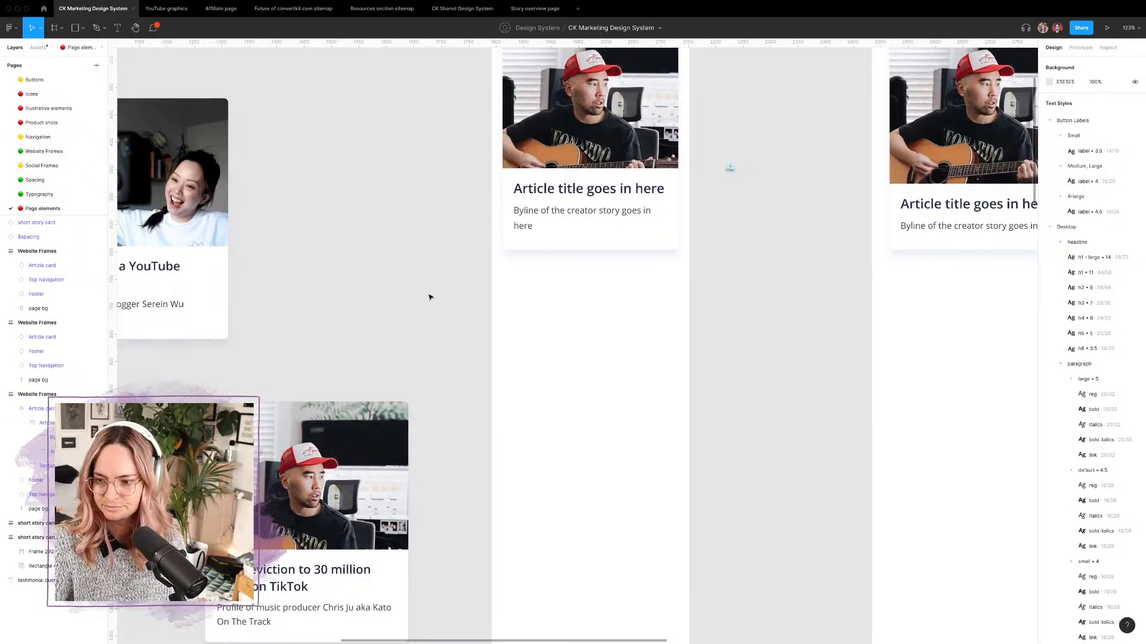
{"action": "scroll", "coordinate": [431, 394], "scroll_direction": "down", "scroll_amount": 2}
{"action": "scroll", "coordinate": [431, 394], "scroll_direction": "left", "scroll_amount": 2}
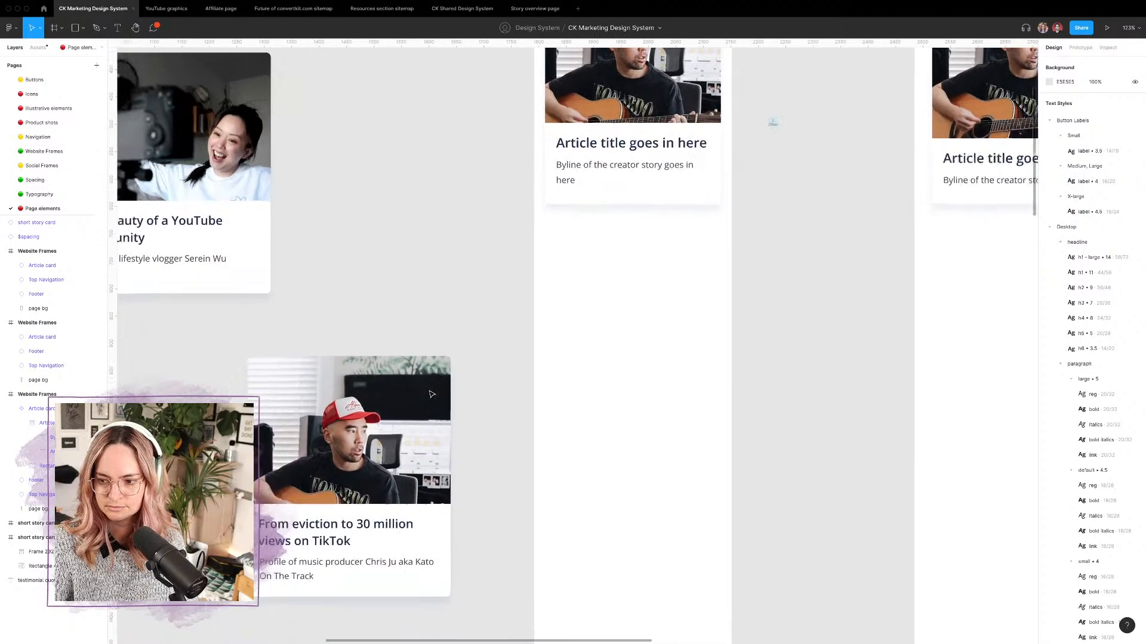
{"action": "left_click", "coordinate": [397, 436]}
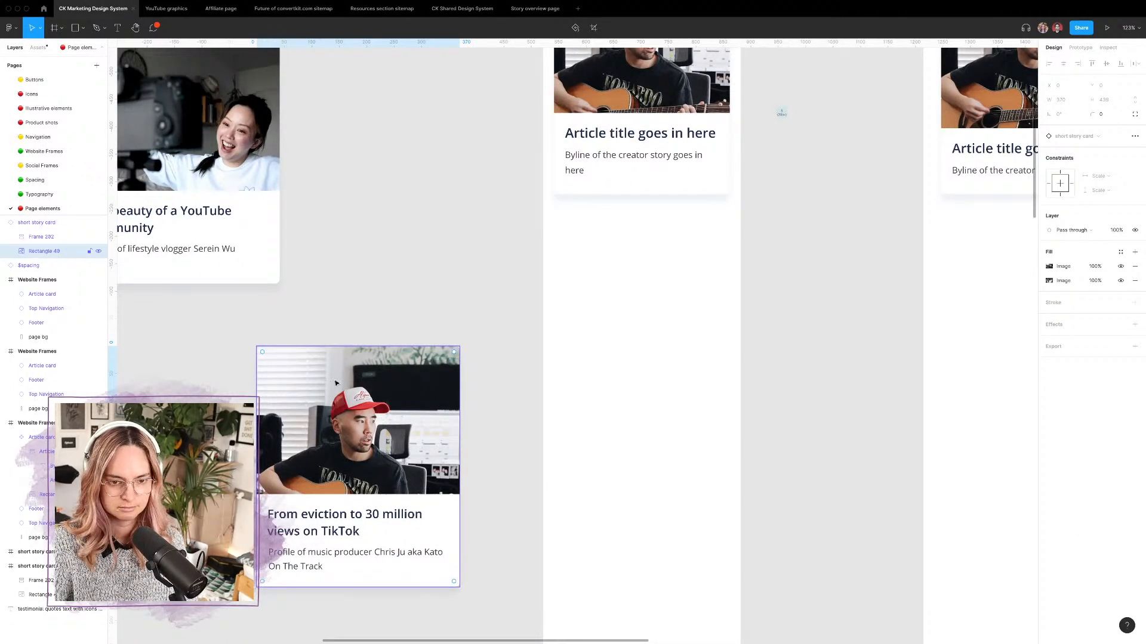
{"action": "left_click", "coordinate": [42, 222]}
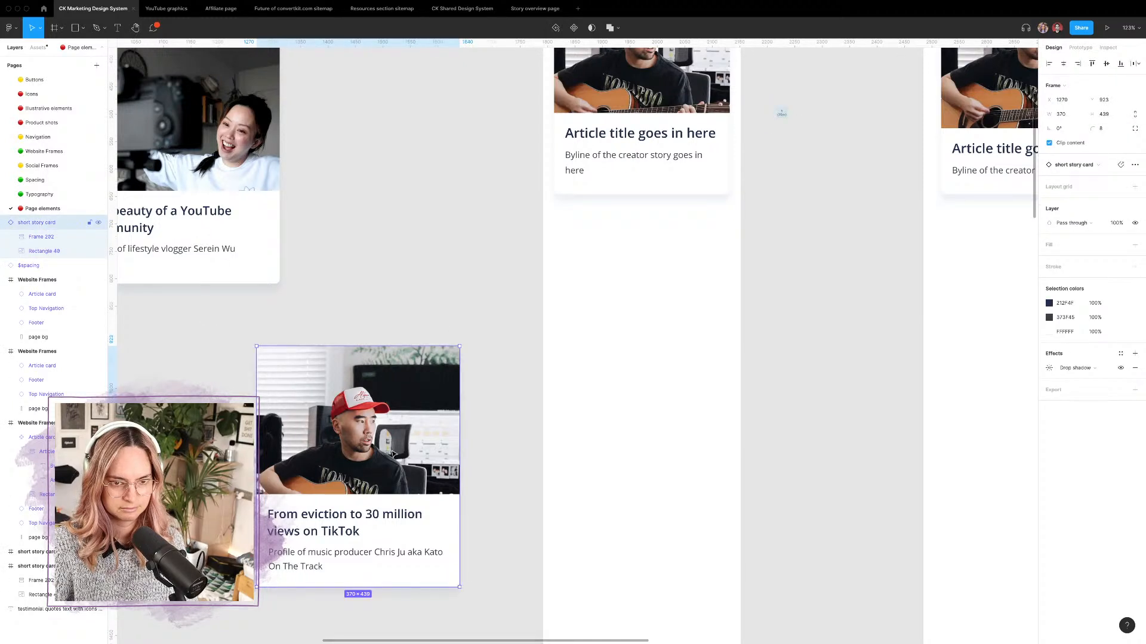
{"action": "left_click", "coordinate": [398, 556]}
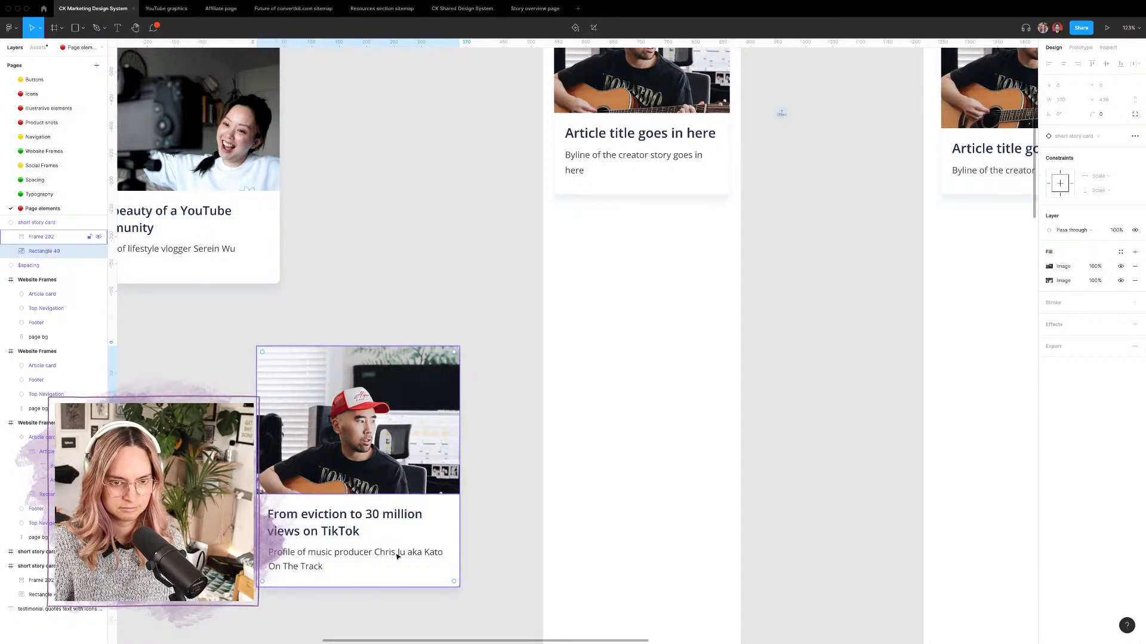
{"action": "left_click", "coordinate": [382, 590]}
{"action": "left_click", "coordinate": [385, 423]}
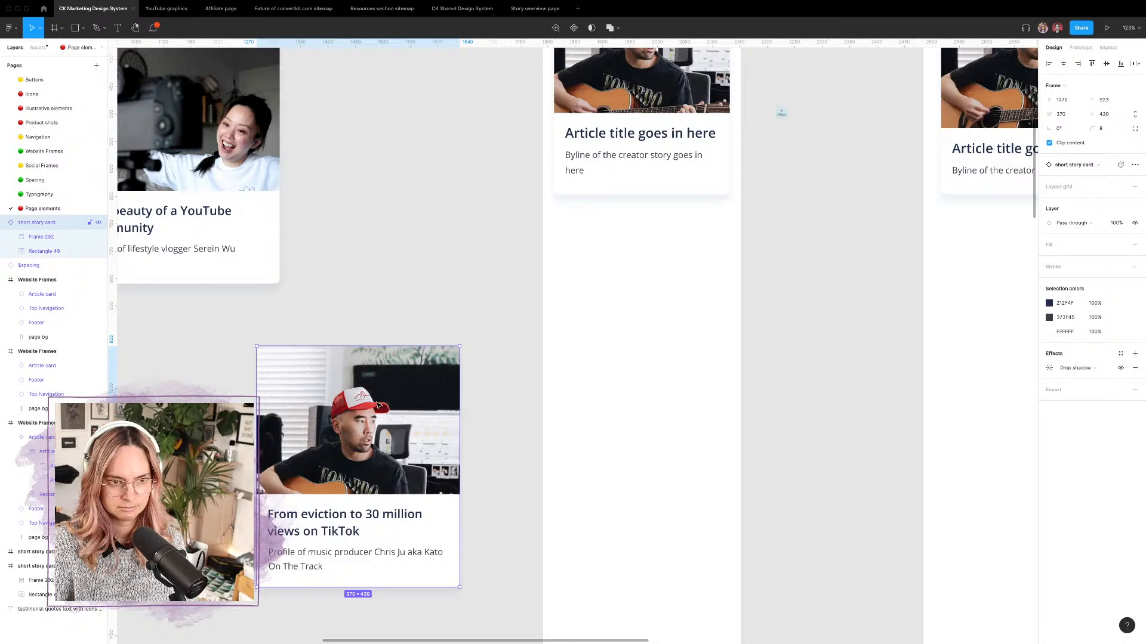
{"action": "right_click", "coordinate": [378, 406]}
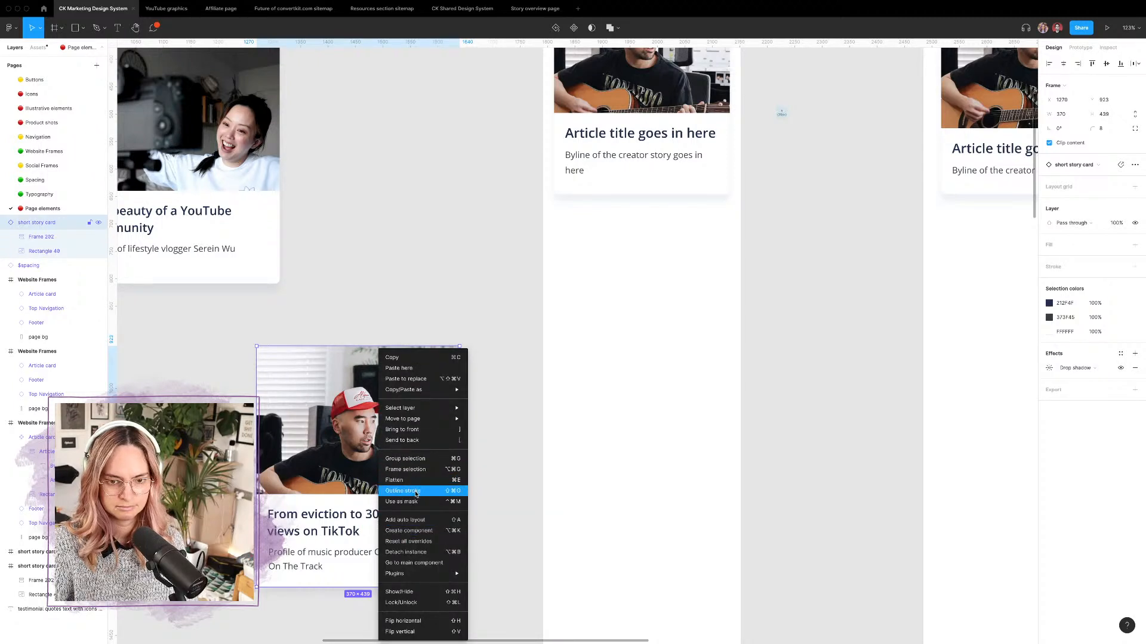
{"action": "left_click", "coordinate": [411, 552]}
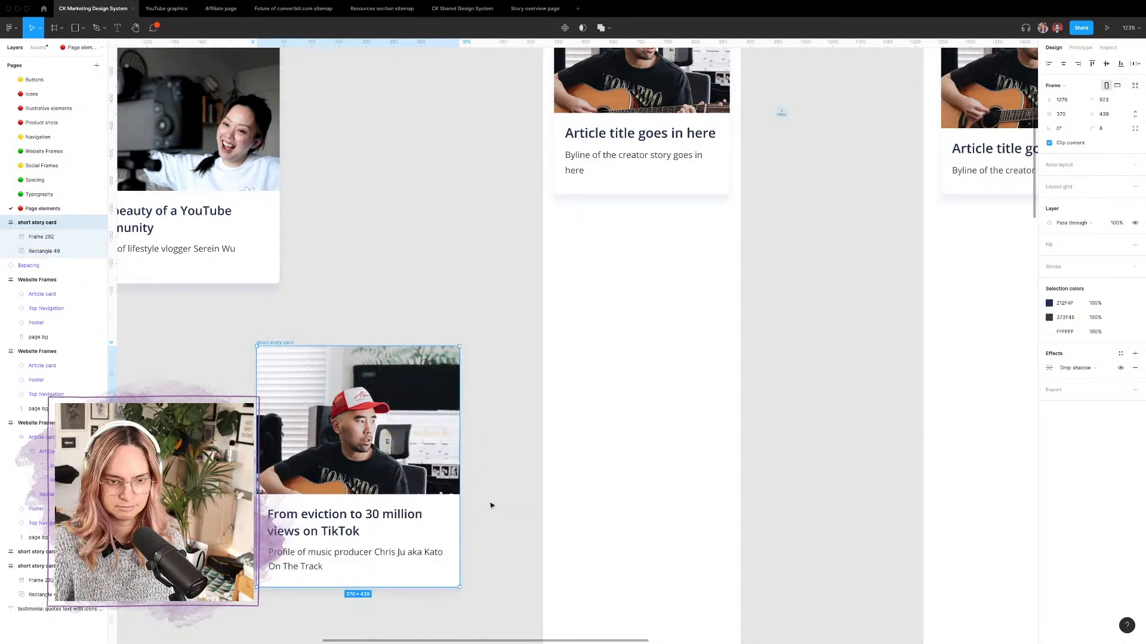
Step: Shorten the image in the detached story card to about 270 px high, ending just above the headline area
{"action": "left_click", "coordinate": [417, 465]}
{"action": "left_click_drag", "start_coordinate": [365, 586], "coordinate": [366, 494]}
{"action": "left_click", "coordinate": [507, 512]}
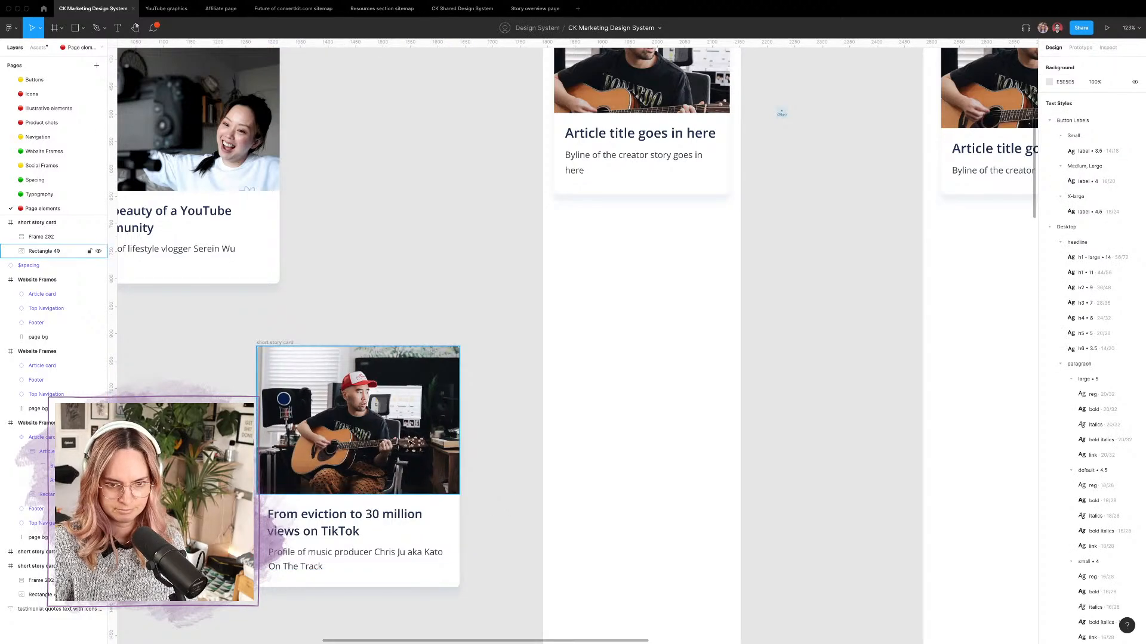
{"action": "left_click", "coordinate": [410, 443]}
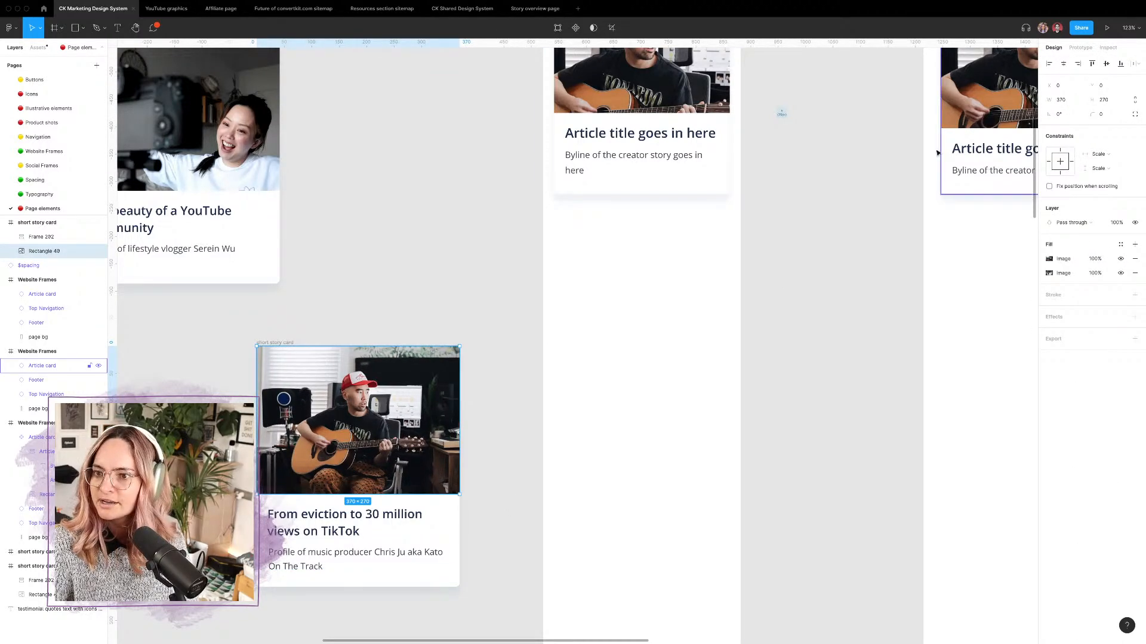
Step: Set the size of the $spacing element between the mobile and tablet frames to 256px
{"action": "scroll", "coordinate": [852, 136], "scroll_direction": "down", "scroll_amount": 5, "text": "ctrl"}
{"action": "scroll", "coordinate": [851, 138], "scroll_direction": "up", "scroll_amount": 3, "text": "ctrl"}
{"action": "scroll", "coordinate": [850, 138], "scroll_direction": "up", "scroll_amount": 2, "text": "ctrl"}
{"action": "left_click", "coordinate": [787, 113]}
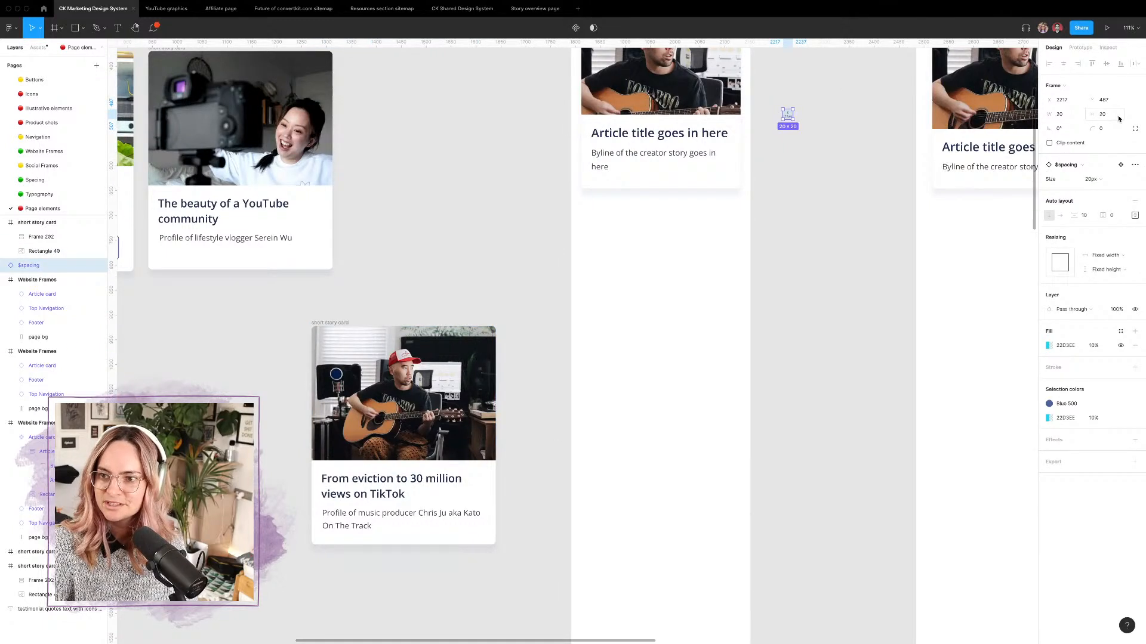
{"action": "left_click", "coordinate": [1091, 179]}
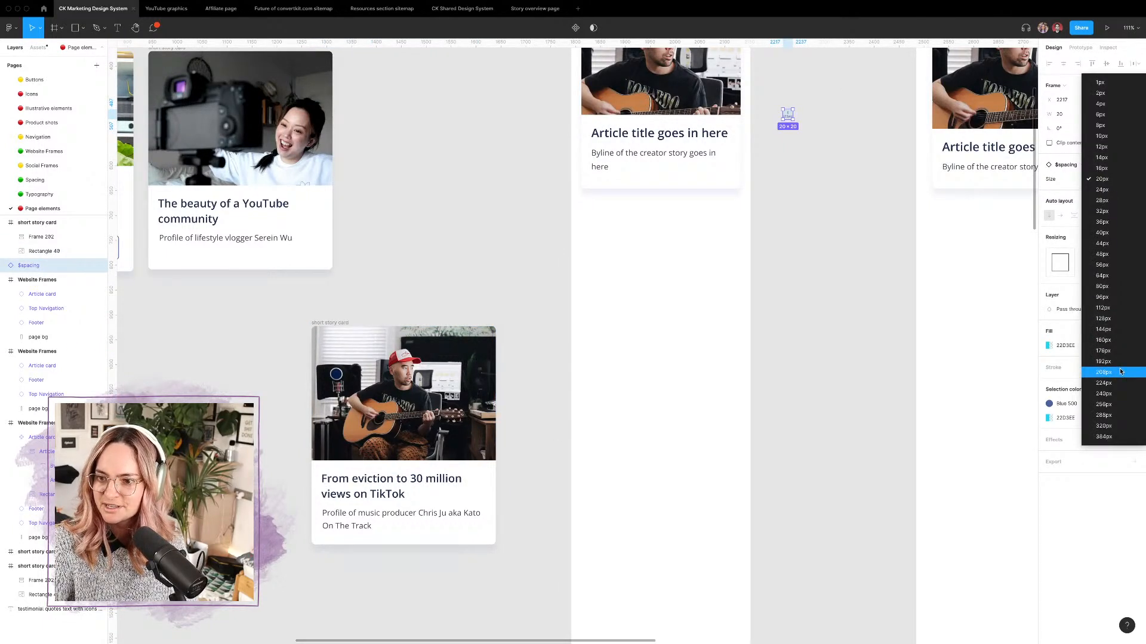
{"action": "left_click", "coordinate": [1111, 407]}
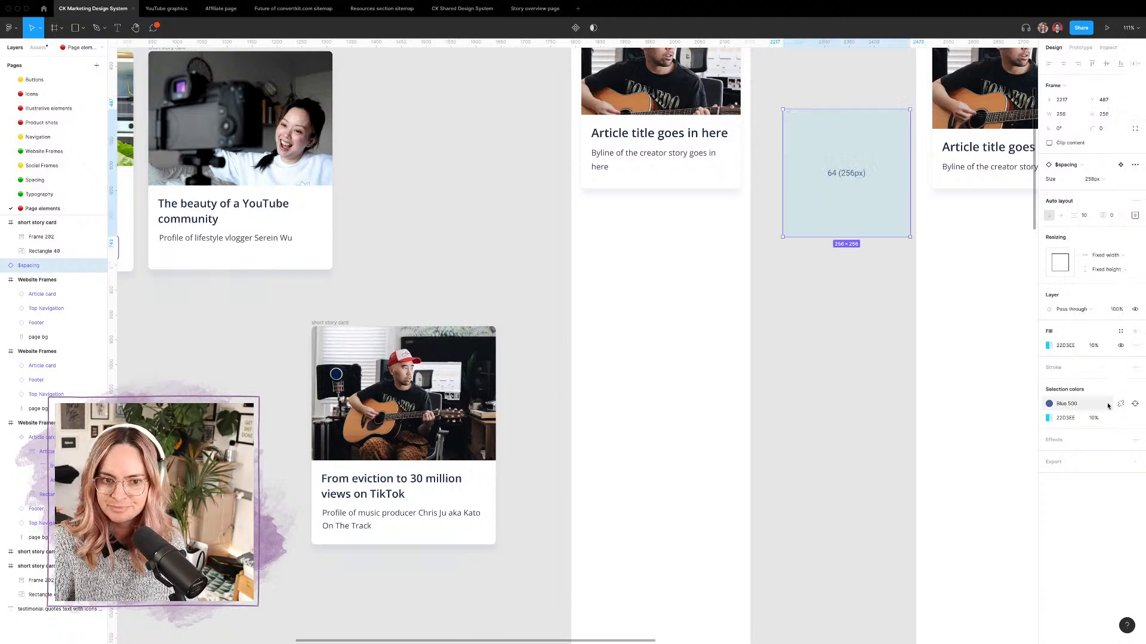
Step: Rename the image layer in the mobile Article card with a name beginning with "Article"
{"action": "scroll", "coordinate": [824, 236], "scroll_direction": "right", "scroll_amount": 1}
{"action": "scroll", "coordinate": [824, 236], "scroll_direction": "right", "scroll_amount": 2}
{"action": "scroll", "coordinate": [825, 236], "scroll_direction": "up", "scroll_amount": 2}
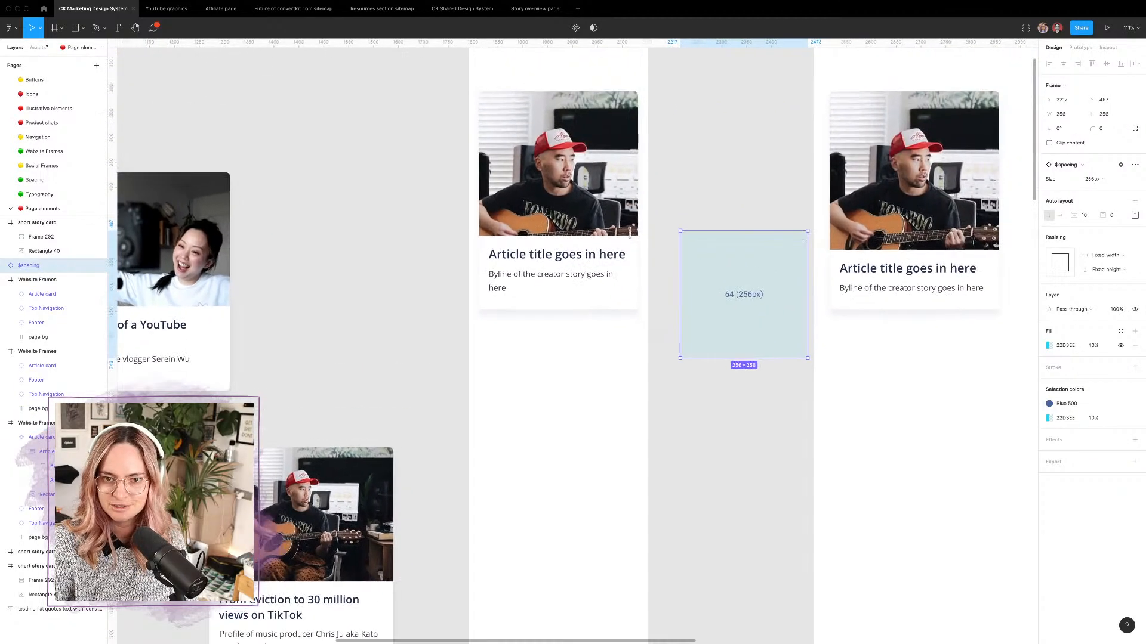
{"action": "left_click", "coordinate": [574, 172]}
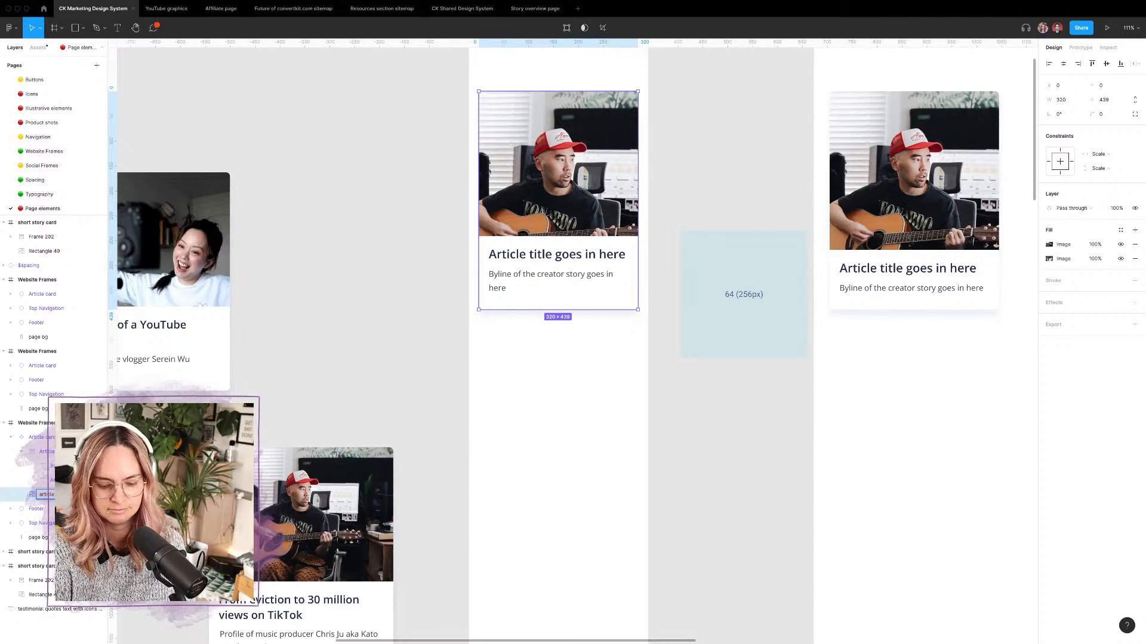
{"action": "key", "text": "Escape"}
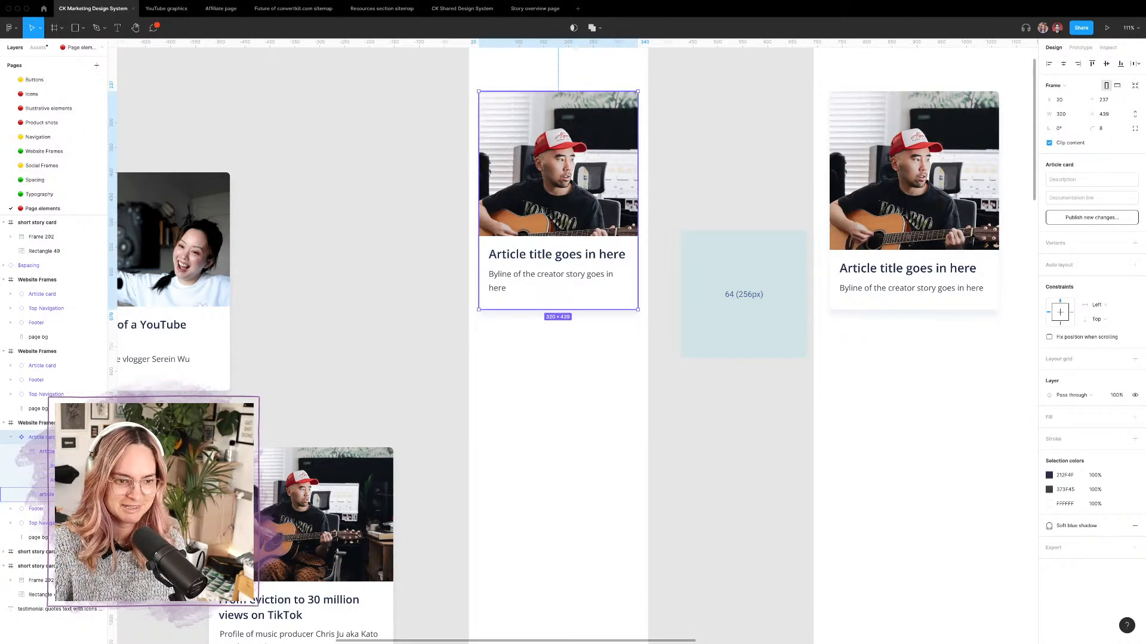
{"action": "double_click", "coordinate": [585, 305]}
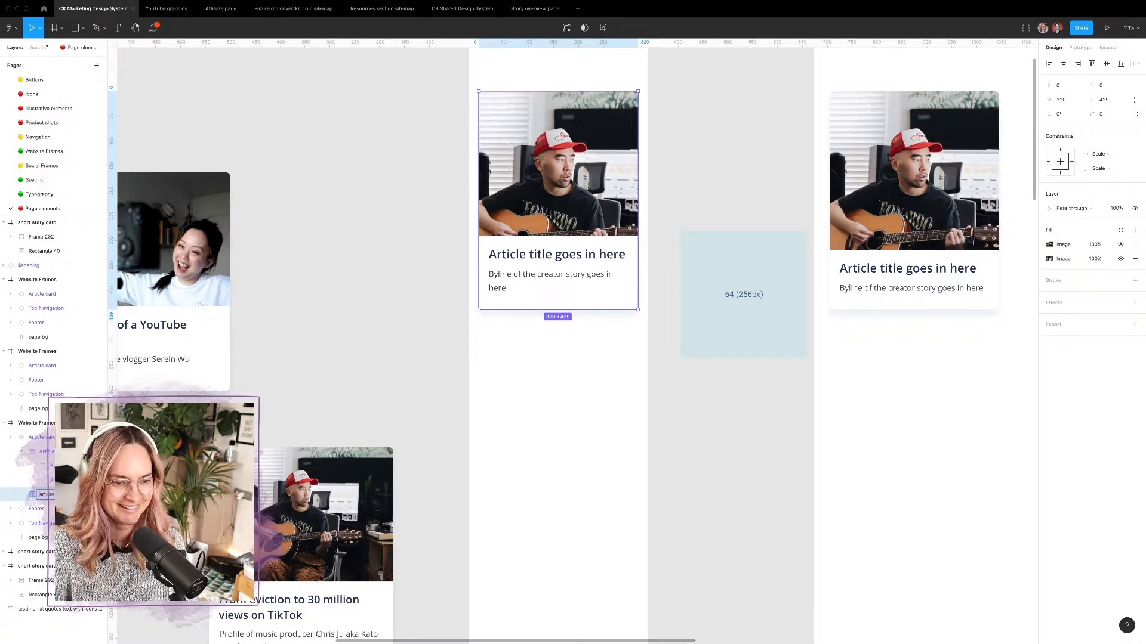
{"action": "left_click", "coordinate": [447, 306]}
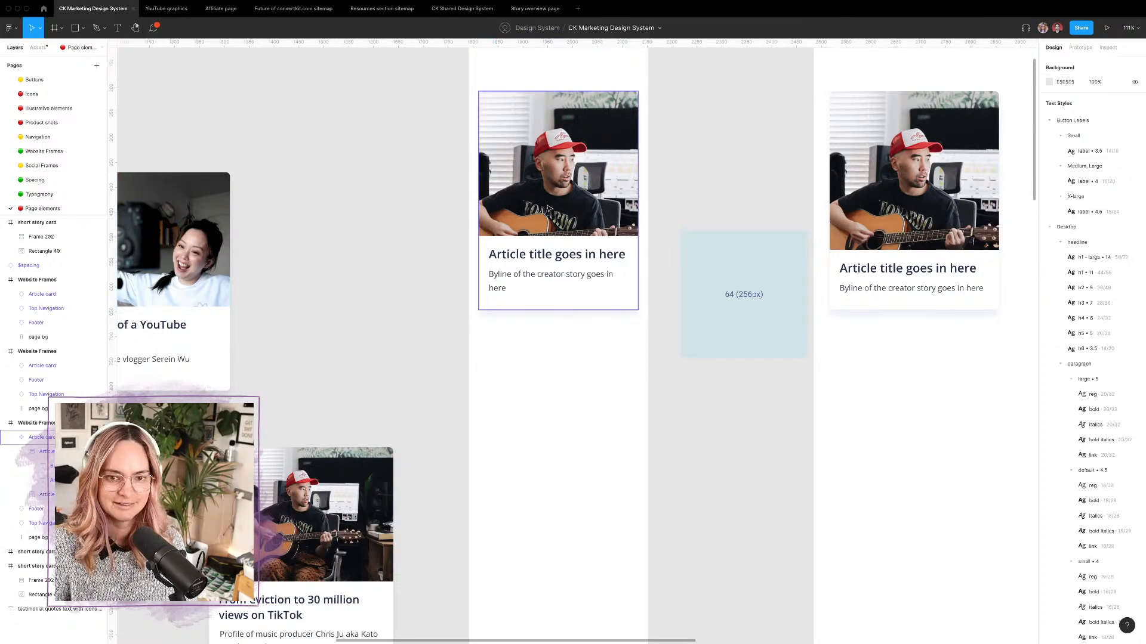
Step: Shorten the image in the mobile Article card and set its height to 256
{"action": "left_click", "coordinate": [571, 180]}
{"action": "left_click", "coordinate": [42, 496]}
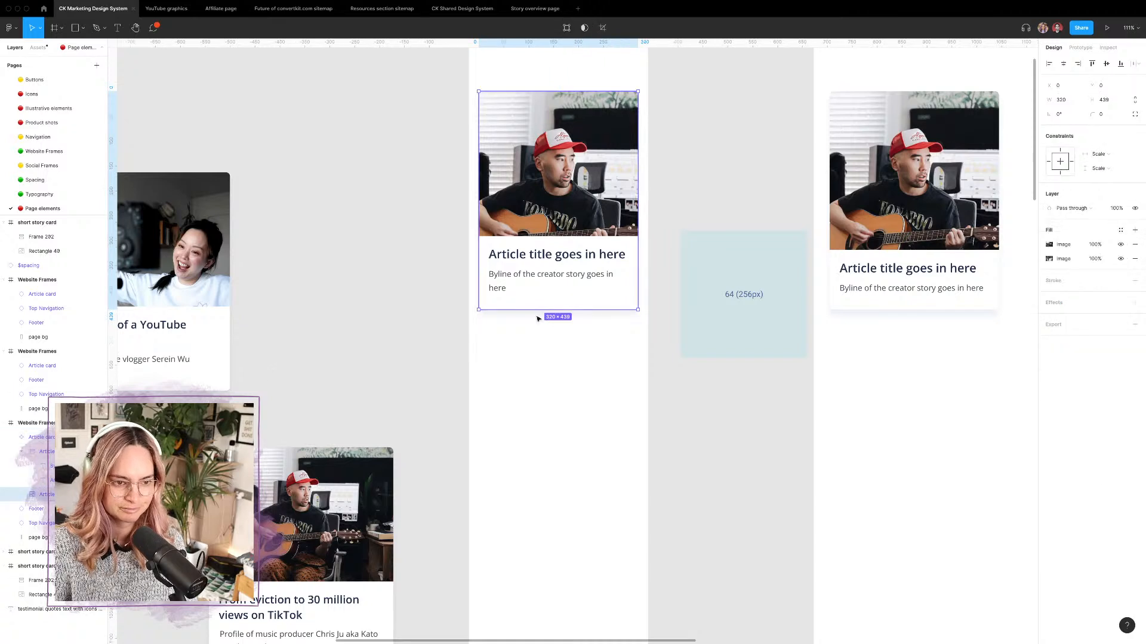
{"action": "left_click_drag", "start_coordinate": [581, 310], "coordinate": [582, 237]}
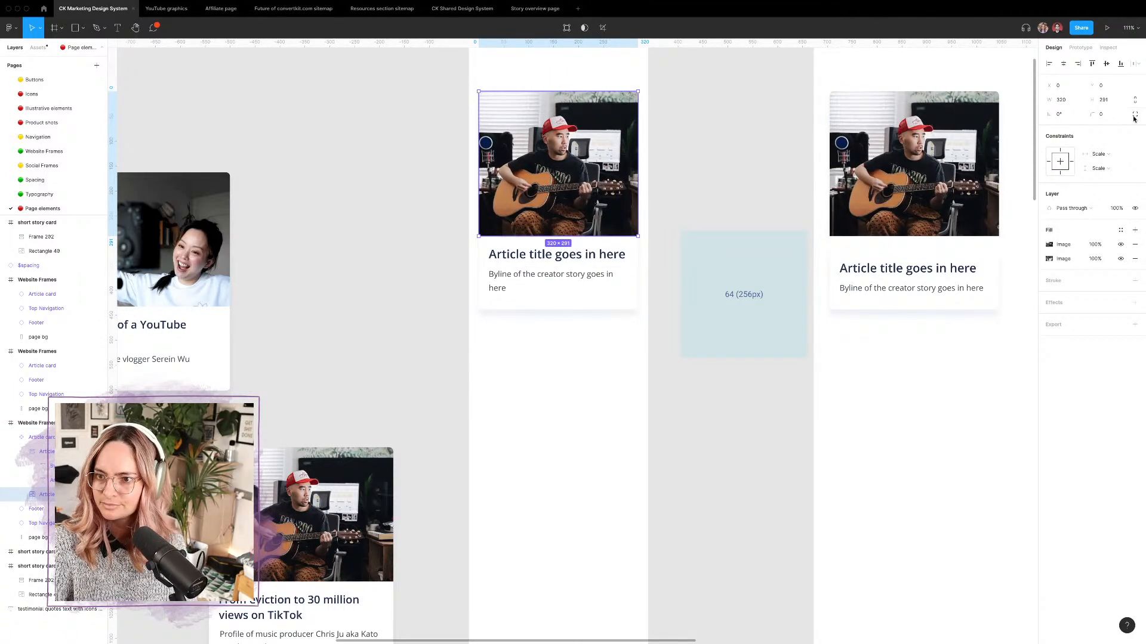
{"action": "left_click", "coordinate": [1106, 100]}
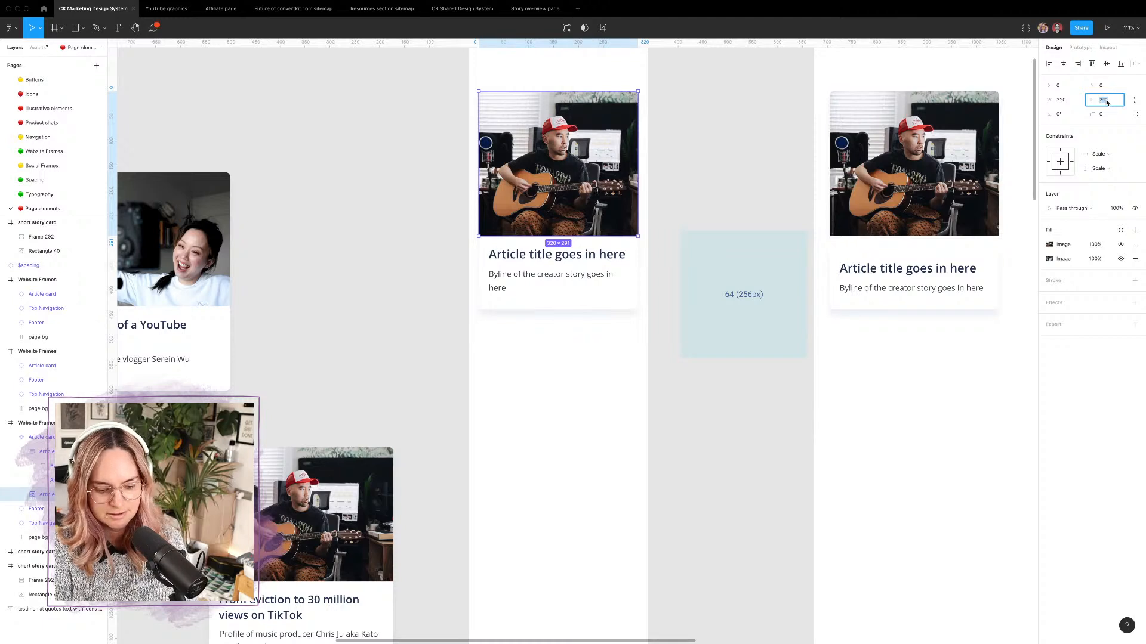
{"action": "key", "text": "Return"}
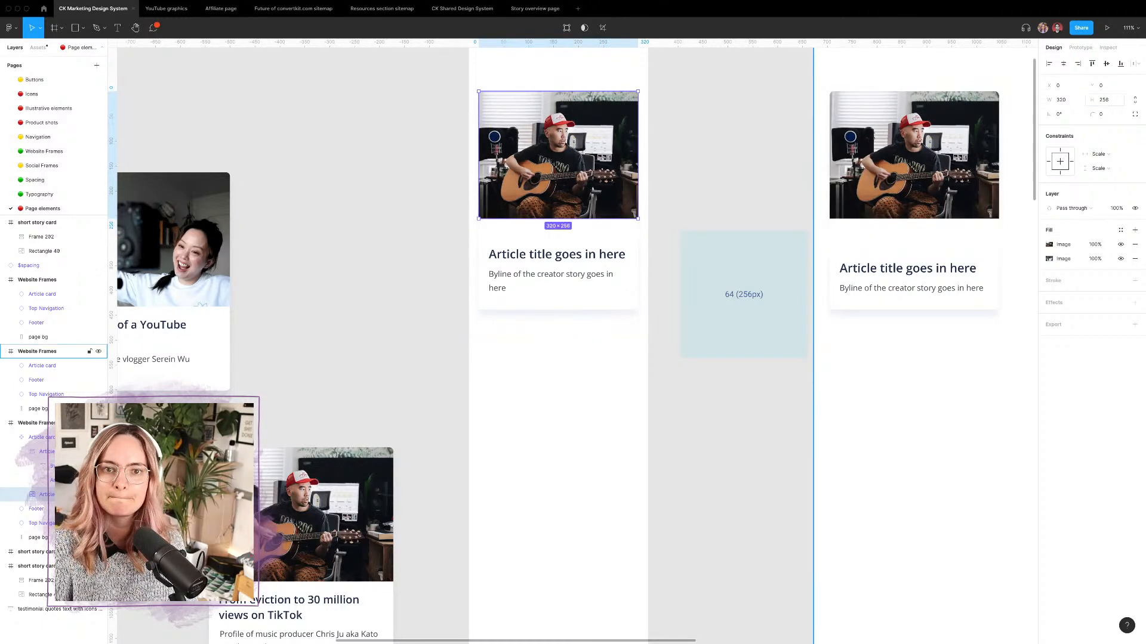
Step: Add vertical auto layout to the mobile Article card and align its contents to top center
{"action": "left_click", "coordinate": [48, 439]}
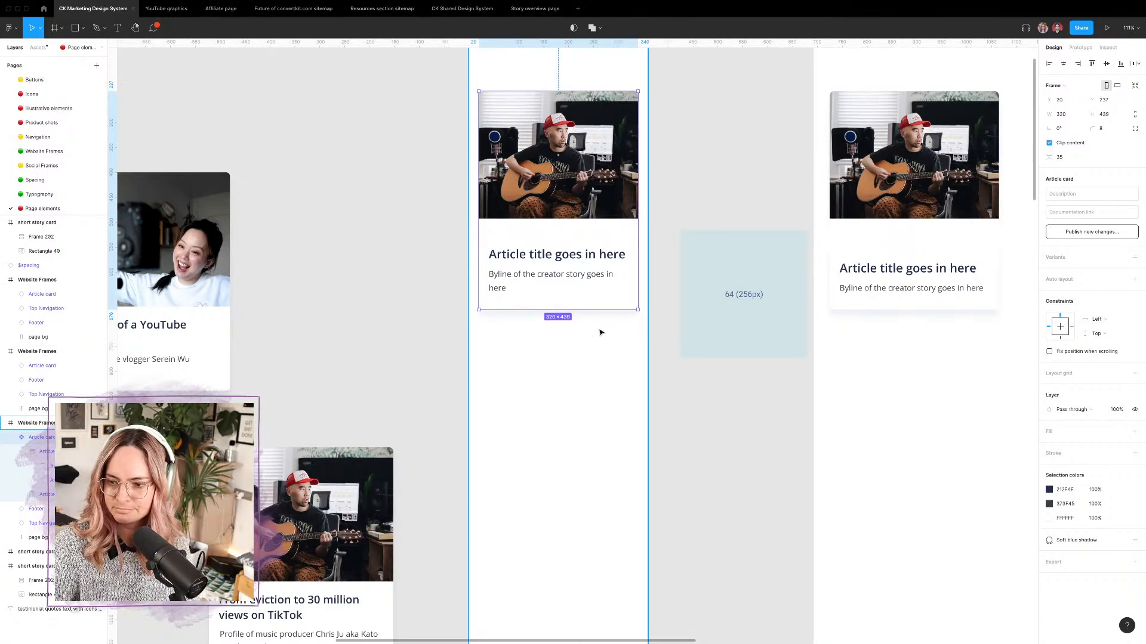
{"action": "scroll", "coordinate": [581, 323], "scroll_direction": "up", "scroll_amount": 3}
{"action": "scroll", "coordinate": [581, 323], "scroll_direction": "up", "scroll_amount": 4}
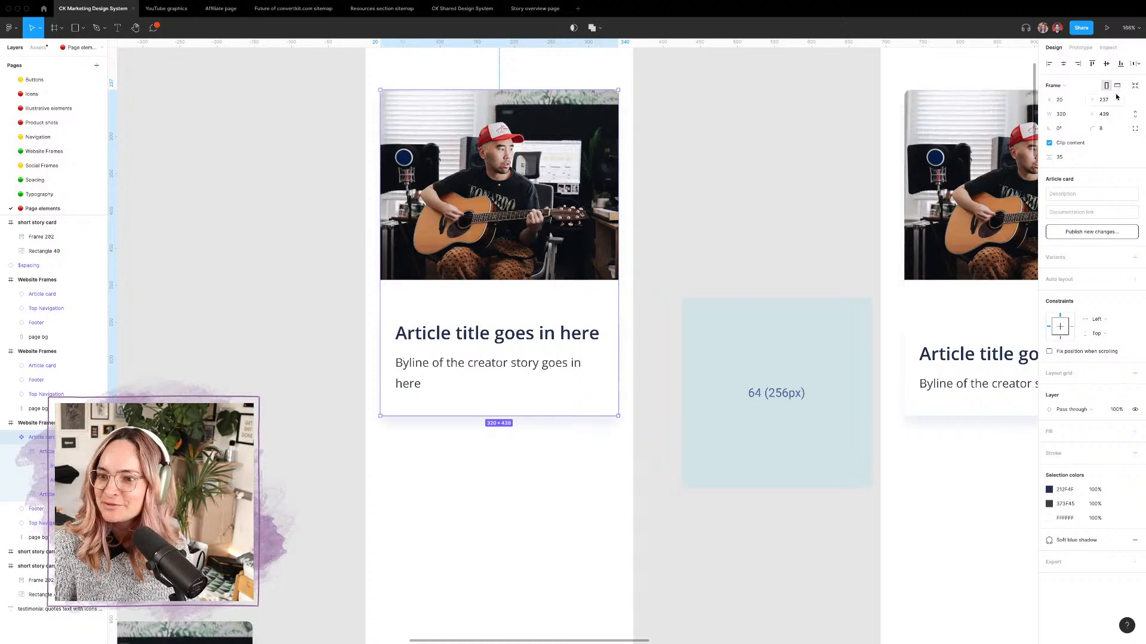
{"action": "left_click", "coordinate": [1135, 280]}
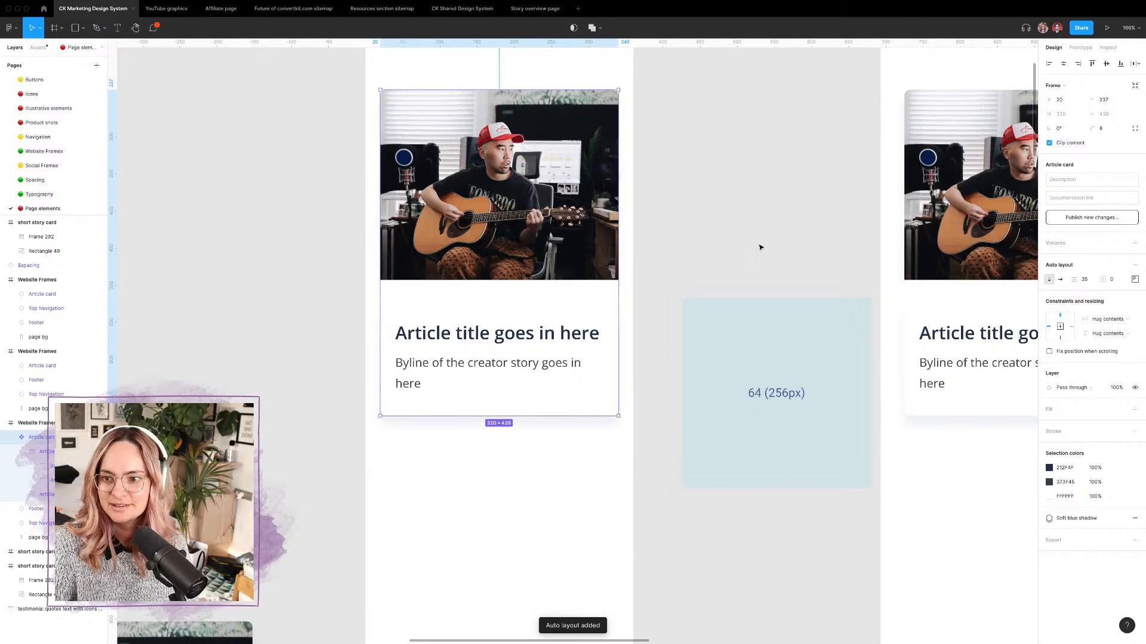
{"action": "left_click", "coordinate": [1134, 280]}
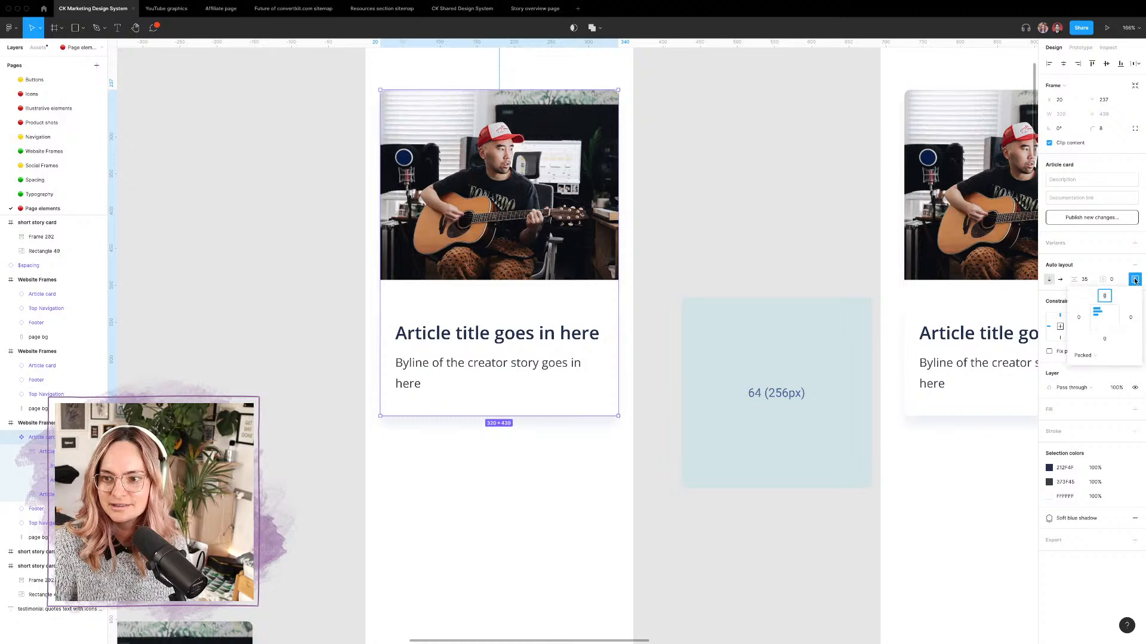
{"action": "left_click", "coordinate": [1105, 312]}
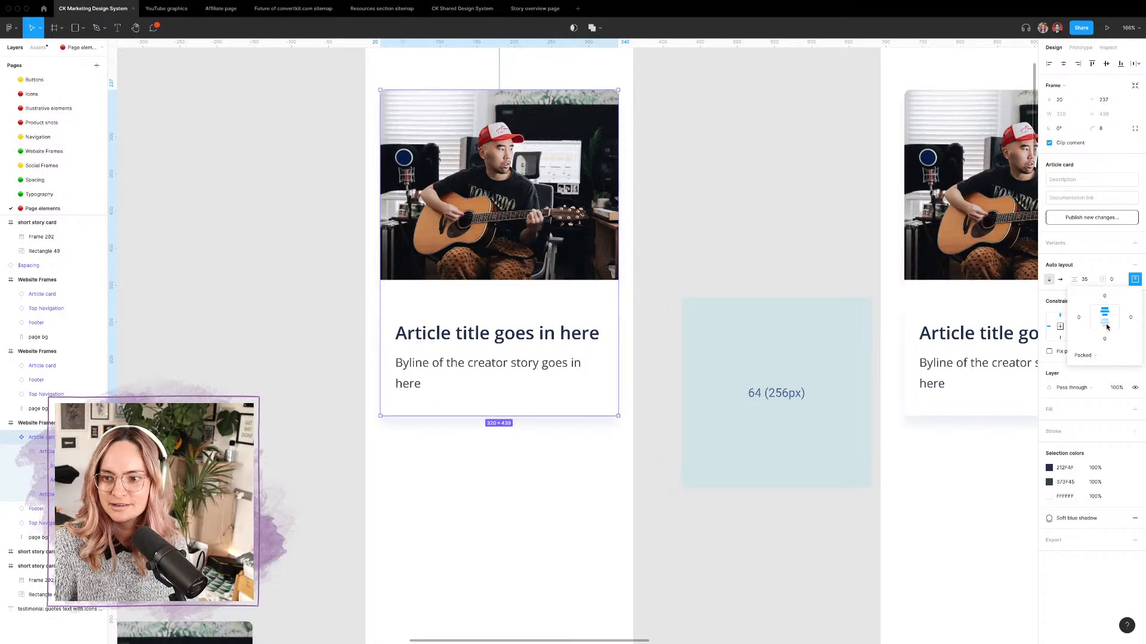
{"action": "left_click", "coordinate": [1095, 257]}
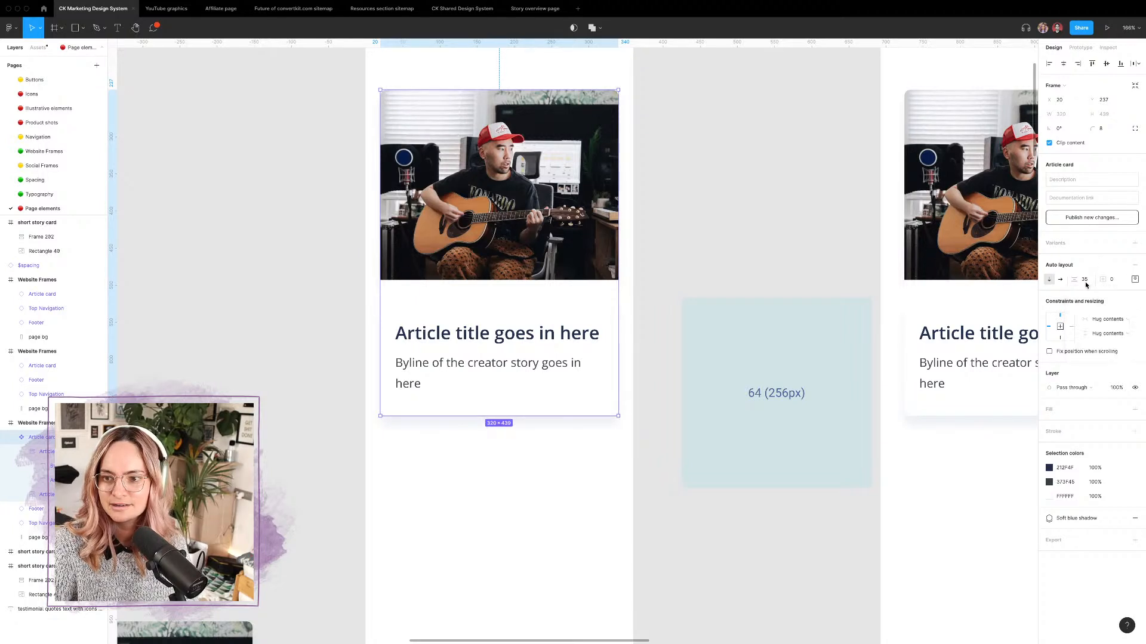
Step: Set the auto layout spacing between the mobile Article card's image and text block to 0
{"action": "left_click", "coordinate": [512, 366]}
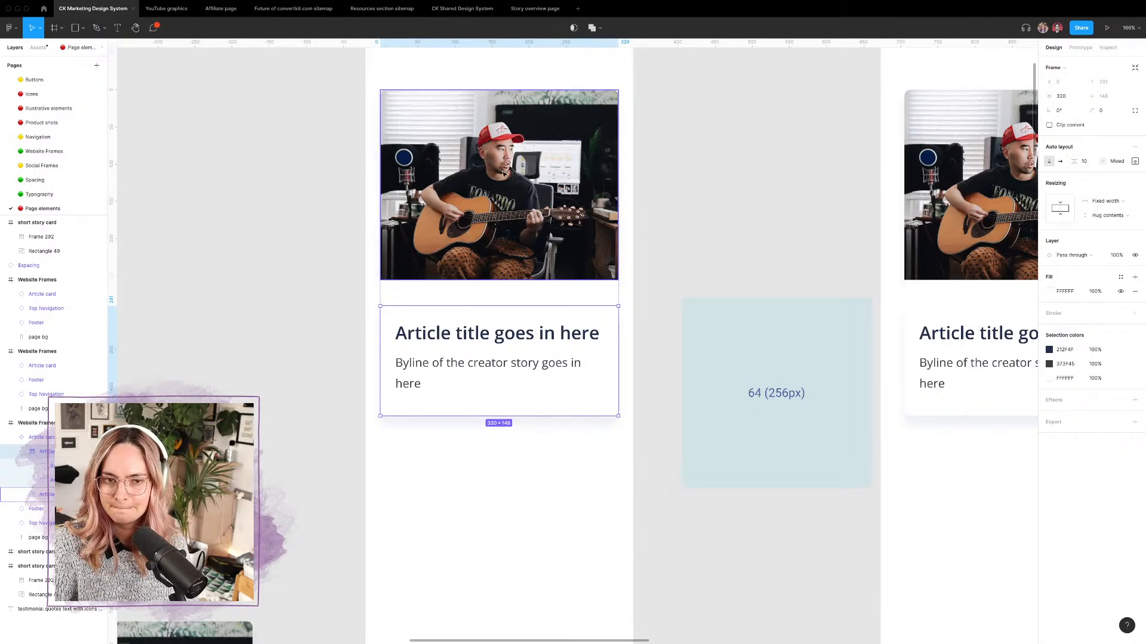
{"action": "left_click", "coordinate": [15, 495]}
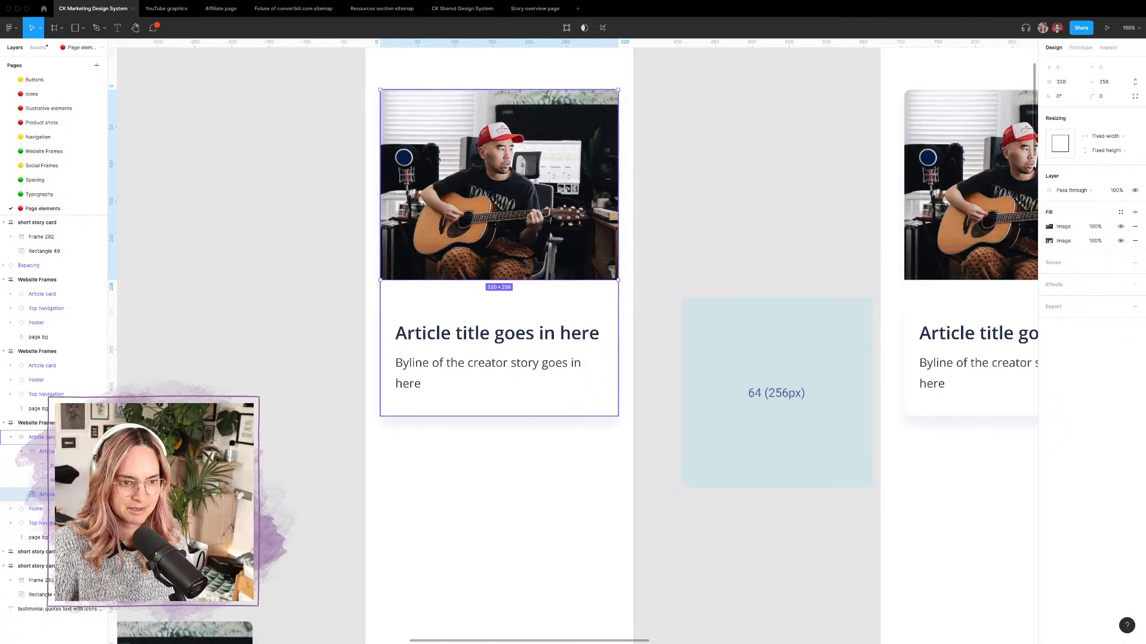
{"action": "left_click", "coordinate": [15, 437]}
{"action": "left_click", "coordinate": [1085, 280]}
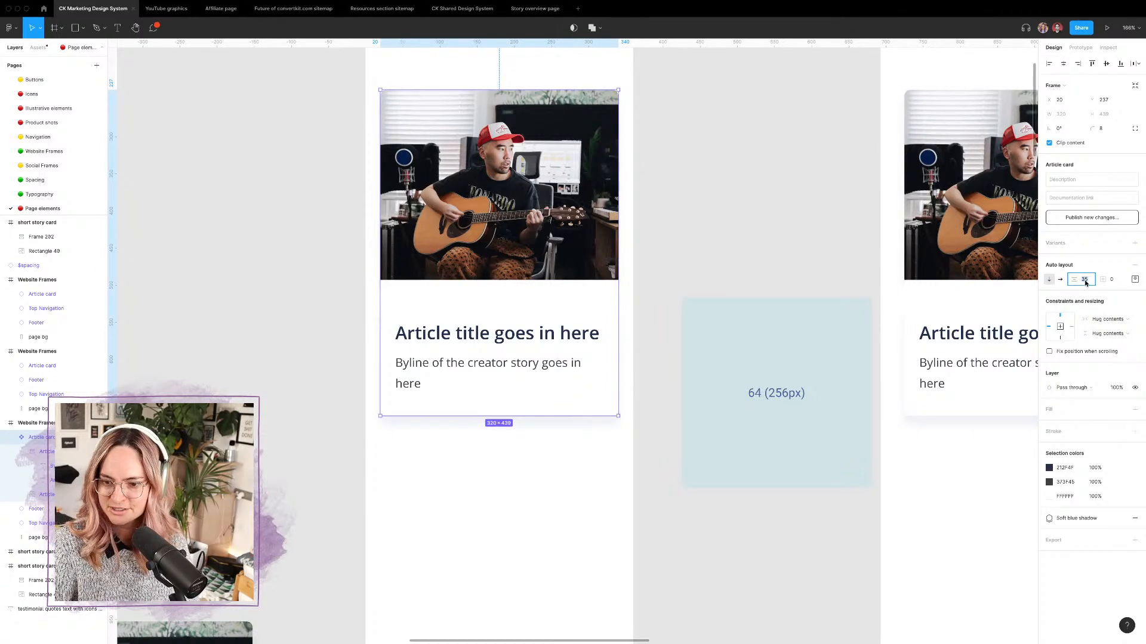
{"action": "key", "text": "Return"}
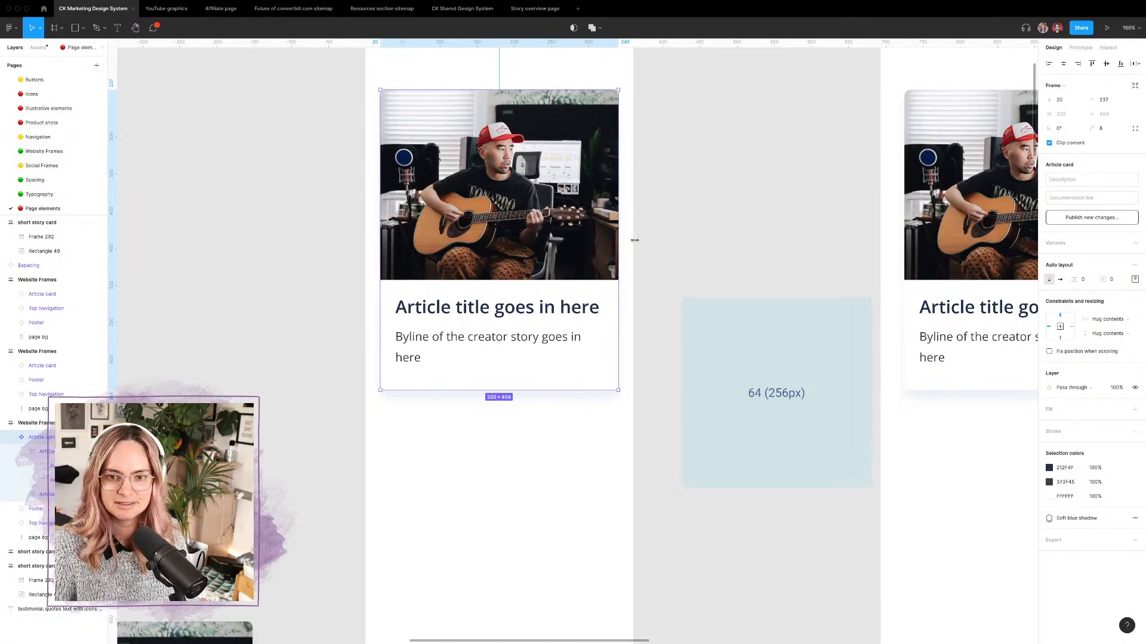
{"action": "left_click", "coordinate": [683, 247]}
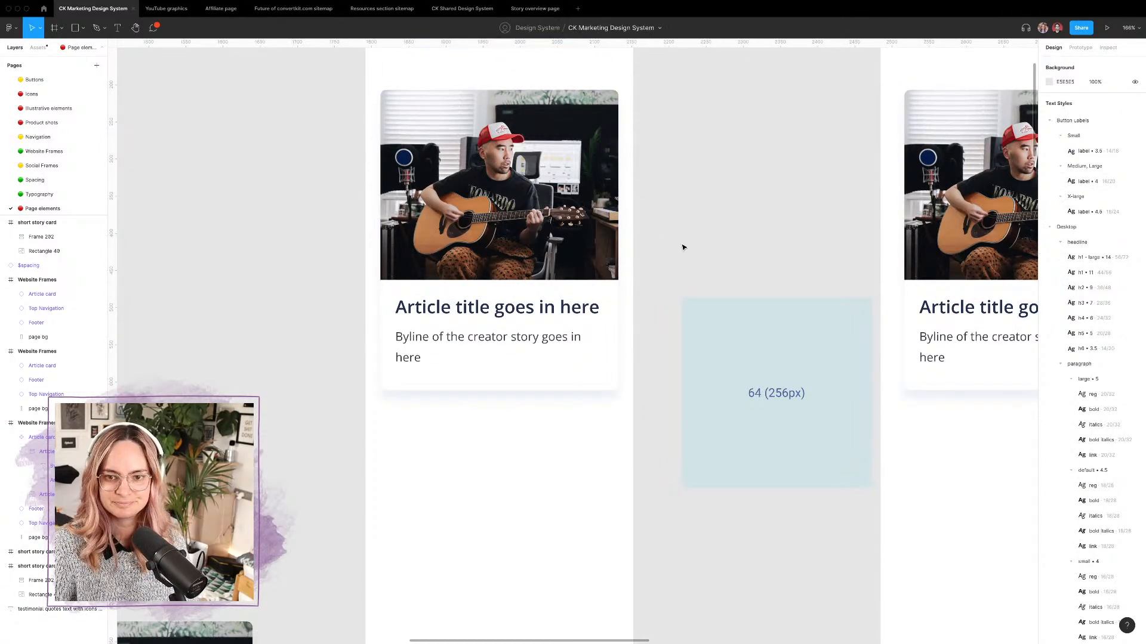
{"action": "left_click", "coordinate": [518, 185]}
{"action": "left_click", "coordinate": [606, 213]}
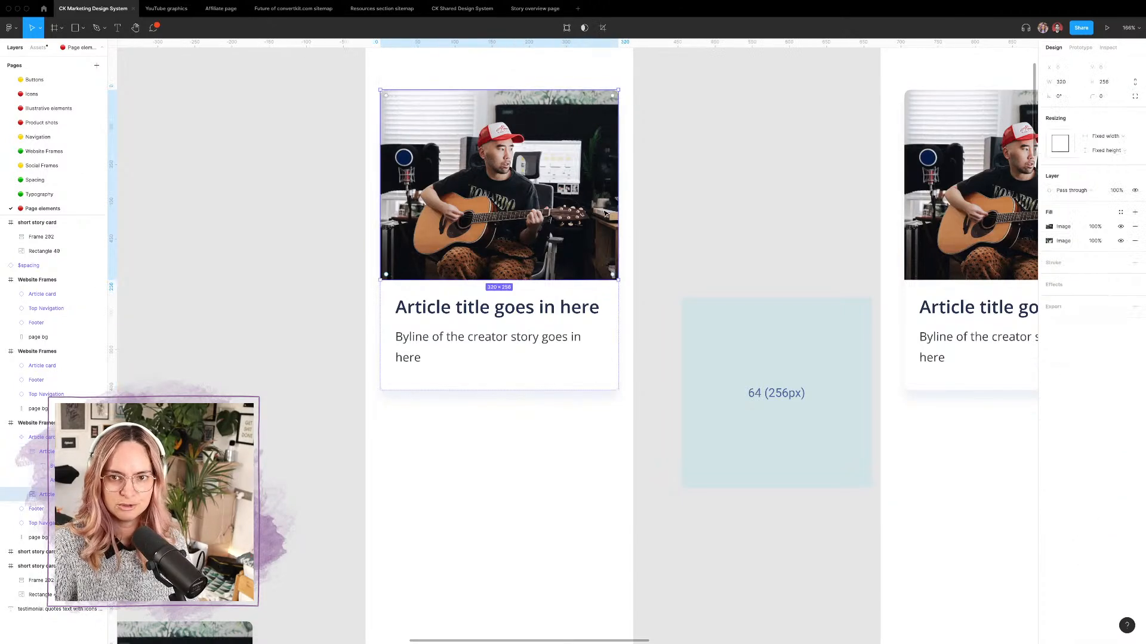
{"action": "left_click", "coordinate": [803, 125]}
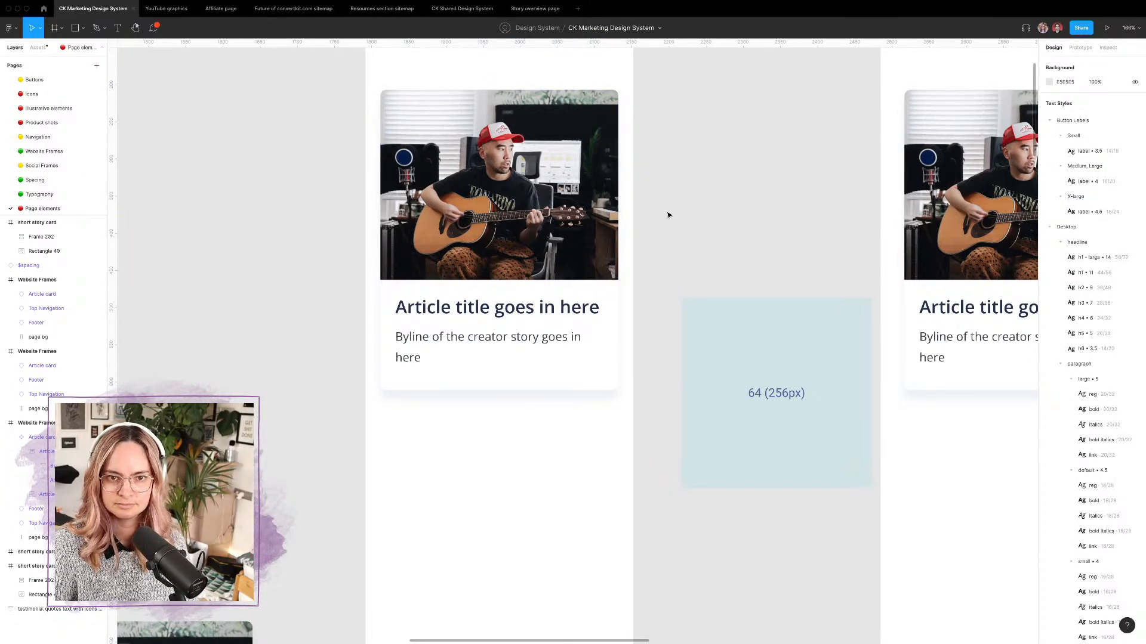
Step: Move the "From eviction to 30 million views on TikTok" story card up beside the mobile frame, level with its Article card
{"action": "scroll", "coordinate": [667, 212], "scroll_direction": "down", "scroll_amount": 5}
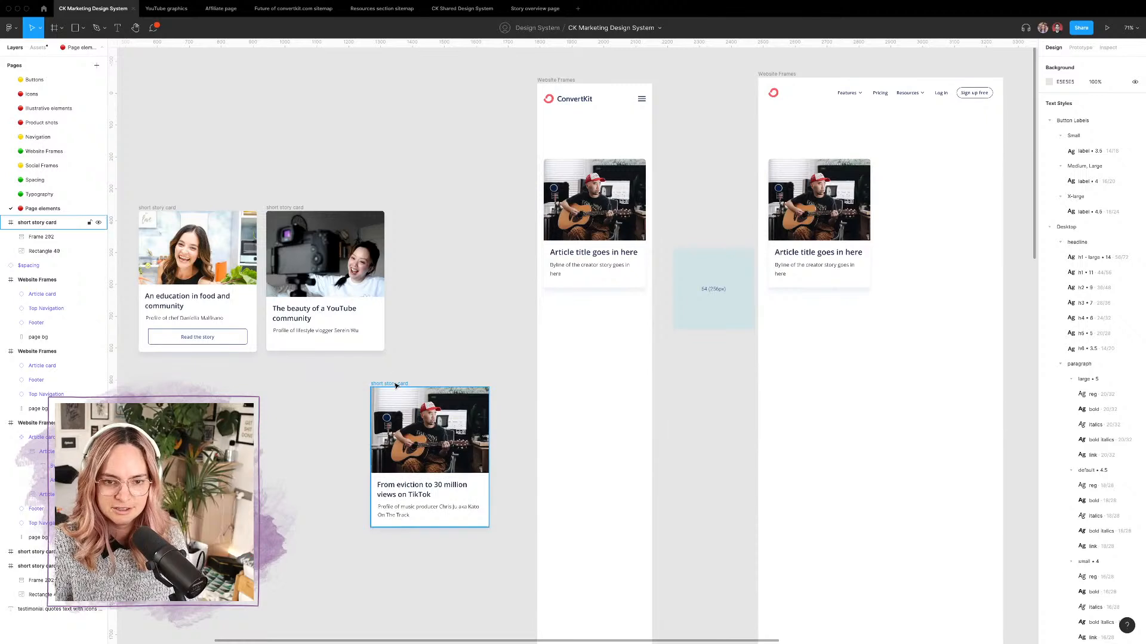
{"action": "left_click_drag", "start_coordinate": [395, 385], "coordinate": [431, 158]}
Step: Set the spacing block's size to 288px and place it beside the mobile Article card's image
{"action": "left_click", "coordinate": [742, 289]}
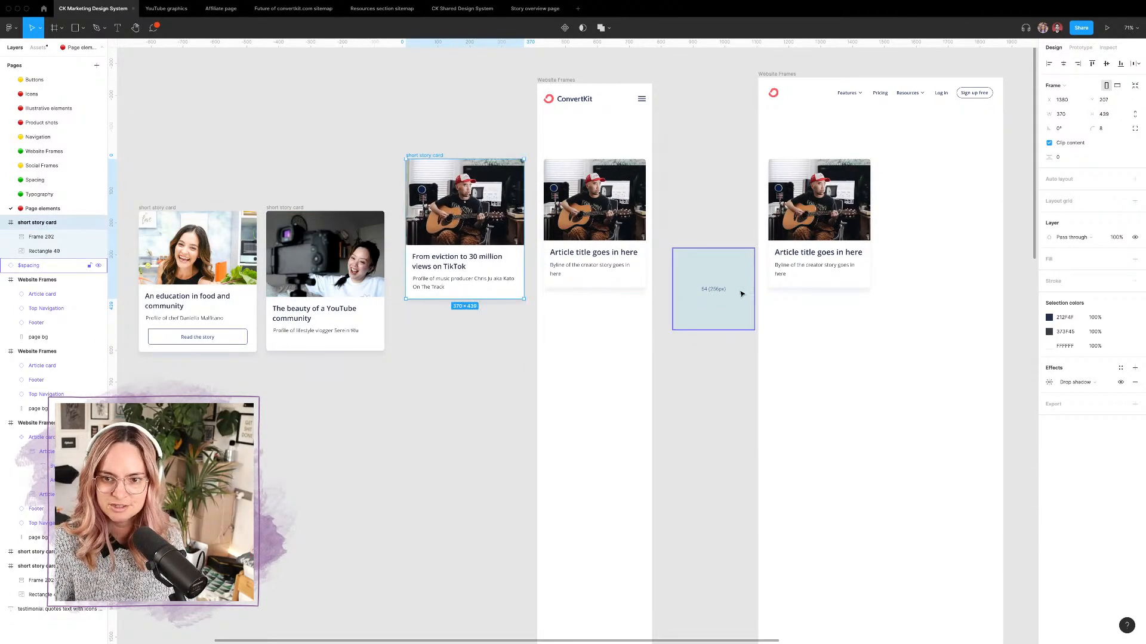
{"action": "left_click", "coordinate": [1119, 178]}
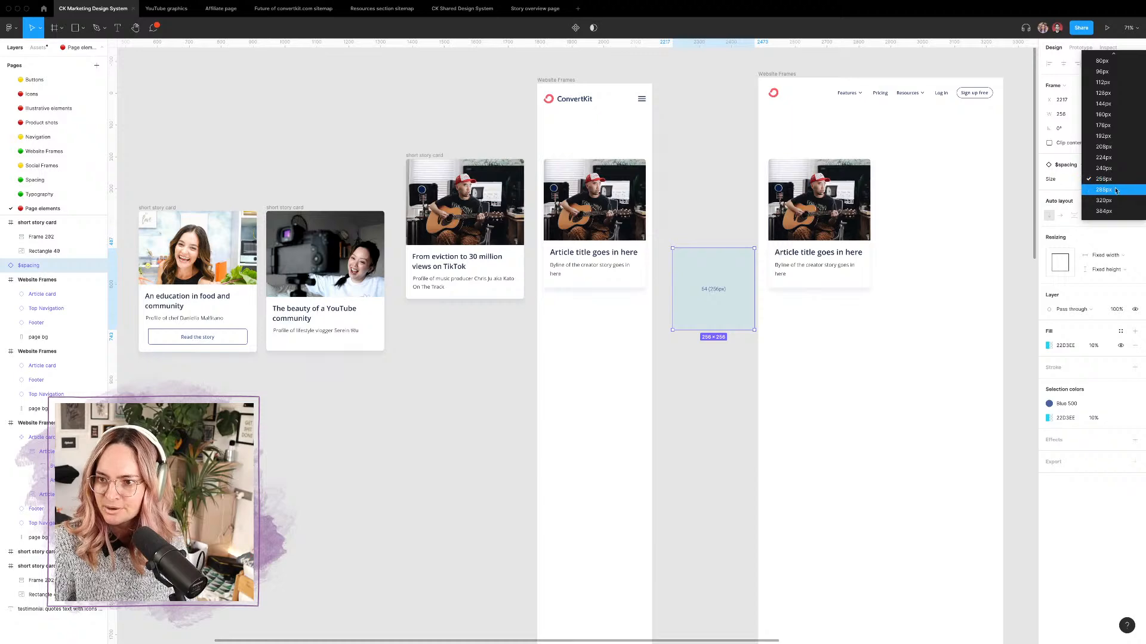
{"action": "left_click", "coordinate": [1093, 193]}
{"action": "left_click_drag", "start_coordinate": [719, 295], "coordinate": [703, 213]}
{"action": "scroll", "coordinate": [703, 213], "scroll_direction": "up", "scroll_amount": 5}
{"action": "scroll", "coordinate": [644, 203], "scroll_direction": "down", "scroll_amount": 5}
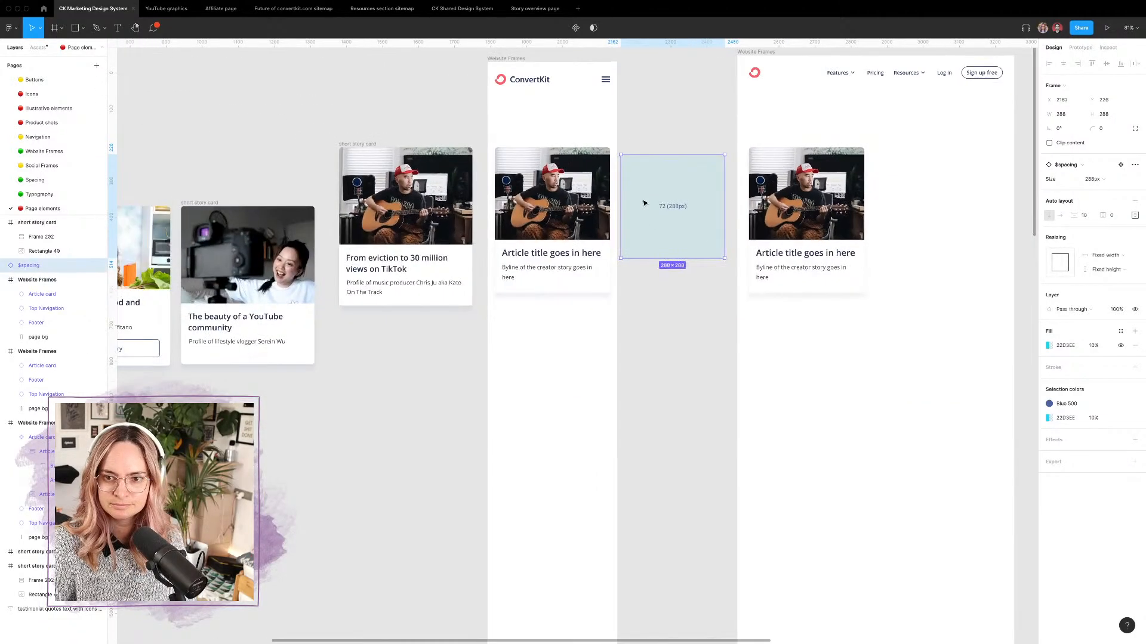
{"action": "scroll", "coordinate": [644, 202], "scroll_direction": "right", "scroll_amount": 5}
{"action": "scroll", "coordinate": [644, 203], "scroll_direction": "left", "scroll_amount": 3}
Step: Extend the mobile Article card's title to "Article title goes in here over a longer title"
{"action": "double_click", "coordinate": [375, 204]}
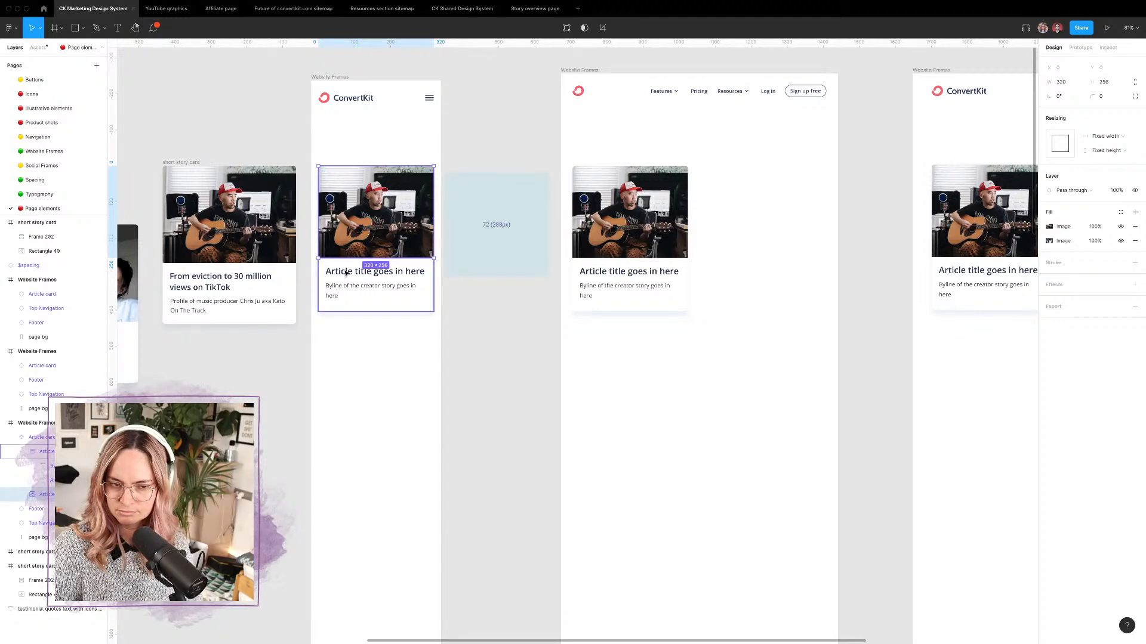
{"action": "scroll", "coordinate": [347, 272], "scroll_direction": "up", "scroll_amount": 5}
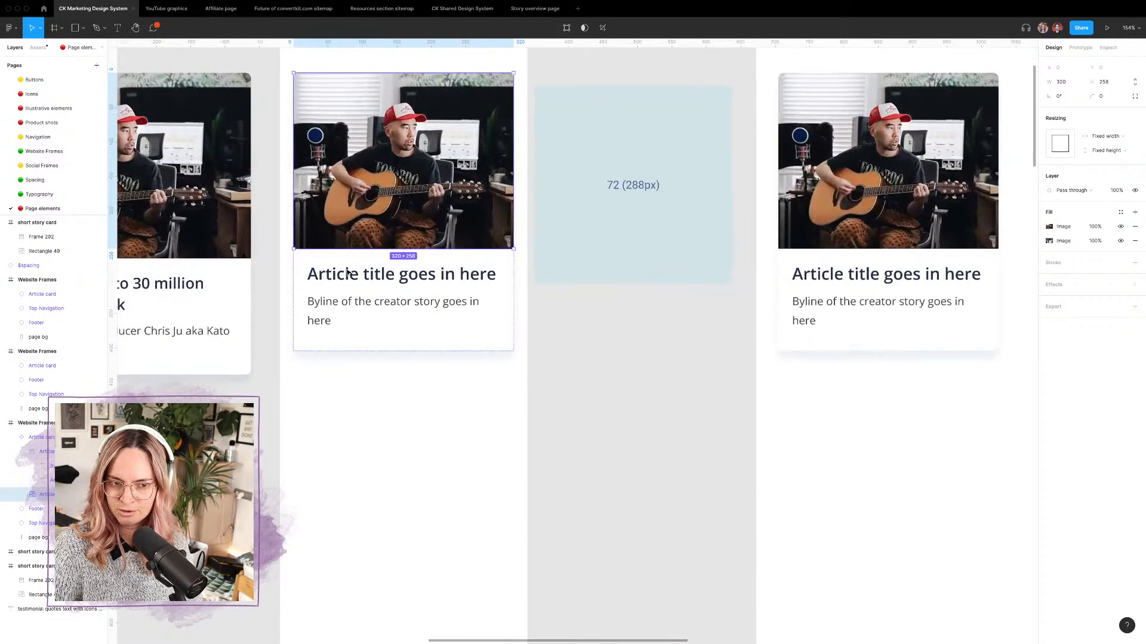
{"action": "scroll", "coordinate": [424, 279], "scroll_direction": "left", "scroll_amount": 3}
{"action": "double_click", "coordinate": [574, 292]}
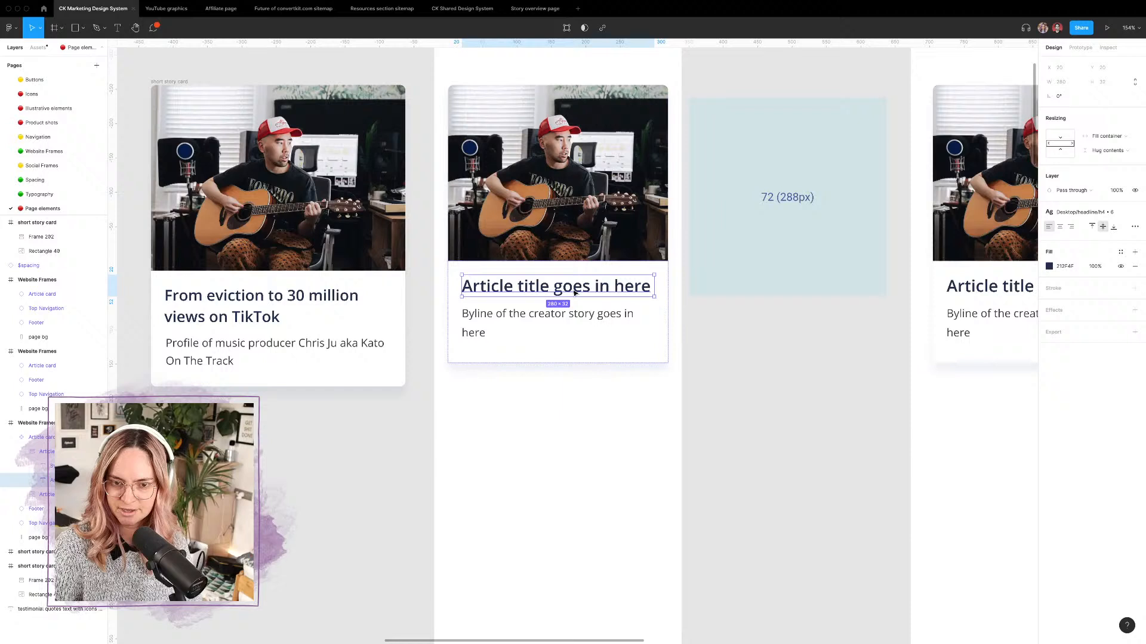
{"action": "double_click", "coordinate": [650, 290]}
{"action": "left_click", "coordinate": [650, 288]}
{"action": "type", "text": "ove"}
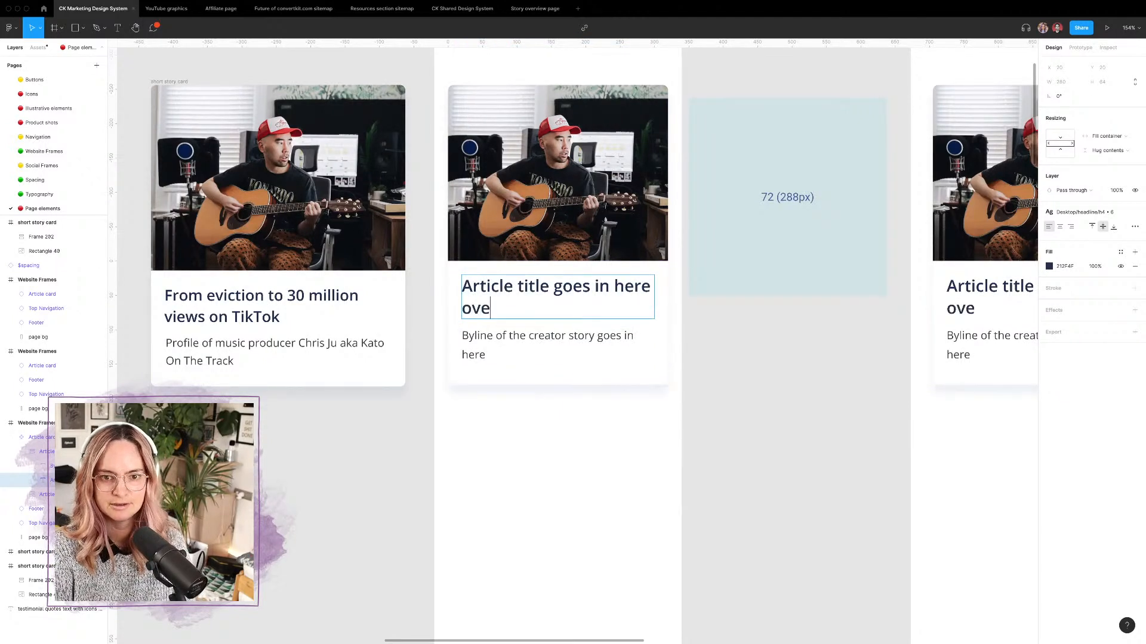
{"action": "type", "text": "r a longer title"}
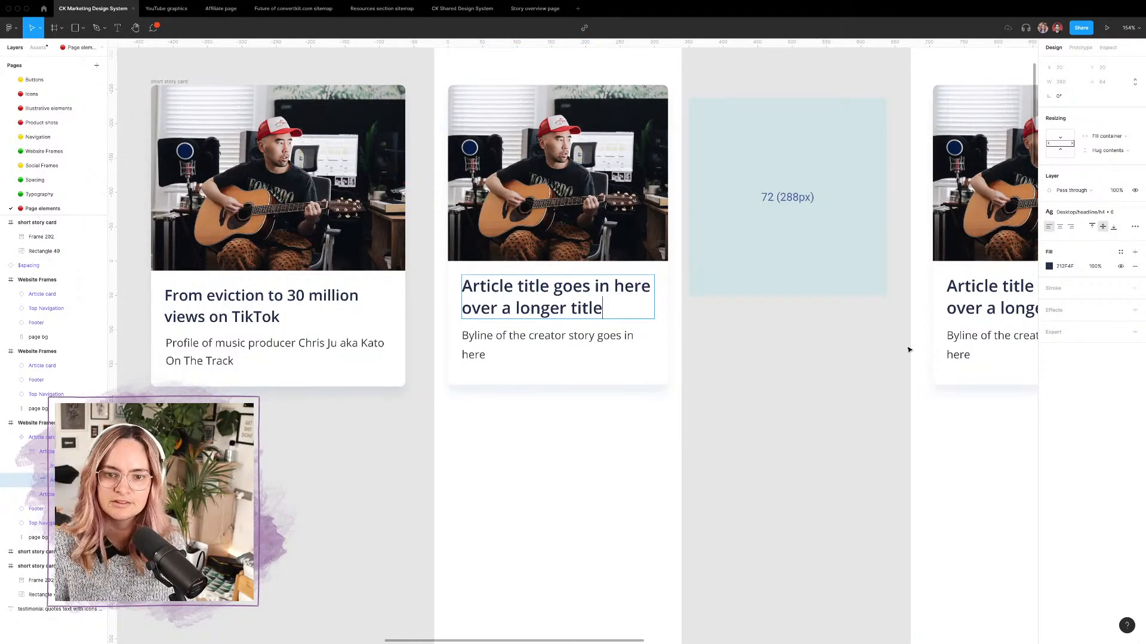
{"action": "key", "text": "Escape"}
{"action": "key", "text": "Escape"}
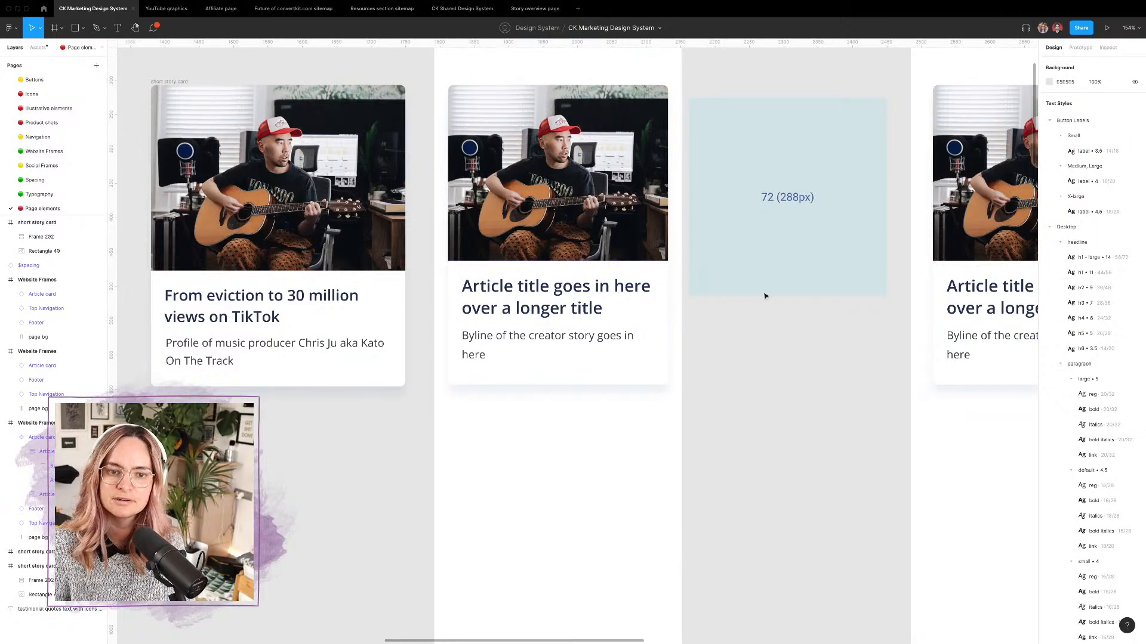
{"action": "left_click", "coordinate": [784, 336]}
Step: Remove "over a longer title" from the mobile Article card's title
{"action": "double_click", "coordinate": [576, 309]}
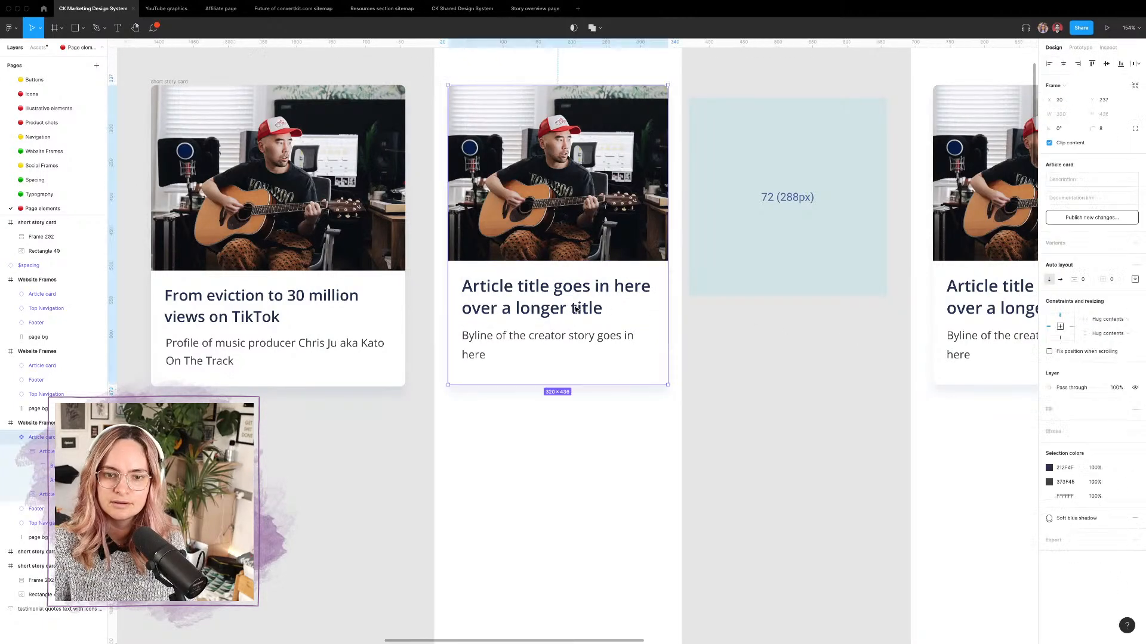
{"action": "double_click", "coordinate": [575, 309]}
{"action": "left_click", "coordinate": [573, 309]}
{"action": "left_click_drag", "start_coordinate": [606, 308], "coordinate": [462, 308]}
{"action": "key", "text": "BackSpace"}
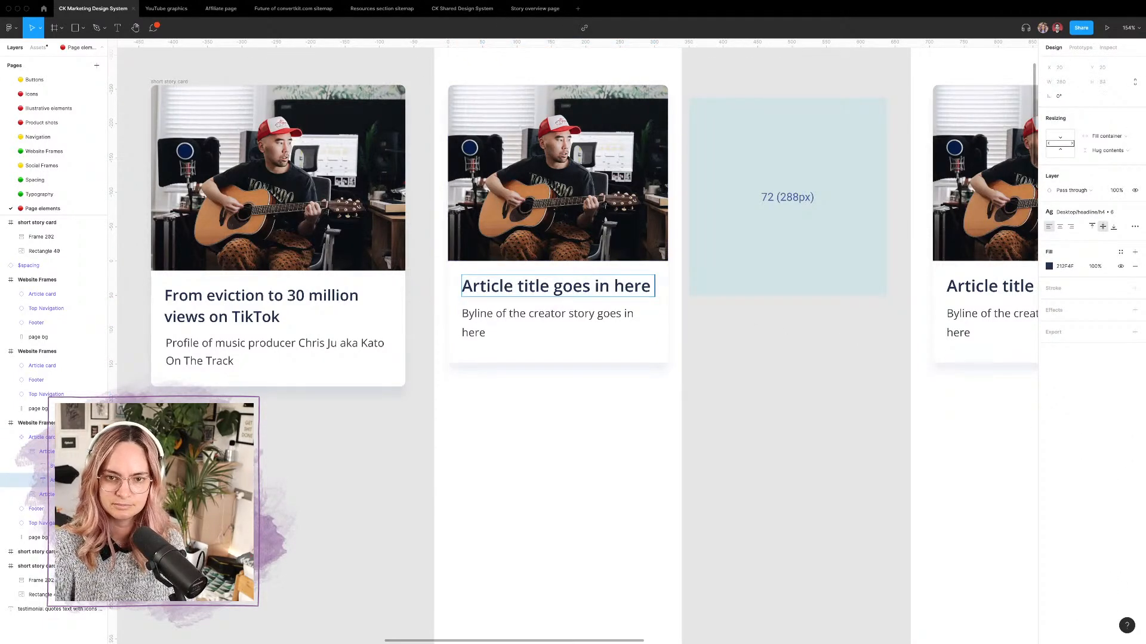
{"action": "key", "text": "Escape"}
Step: Set the height of the mobile Article card's image to 288
{"action": "scroll", "coordinate": [706, 414], "scroll_direction": "up", "scroll_amount": 3}
{"action": "scroll", "coordinate": [706, 415], "scroll_direction": "right", "scroll_amount": 2}
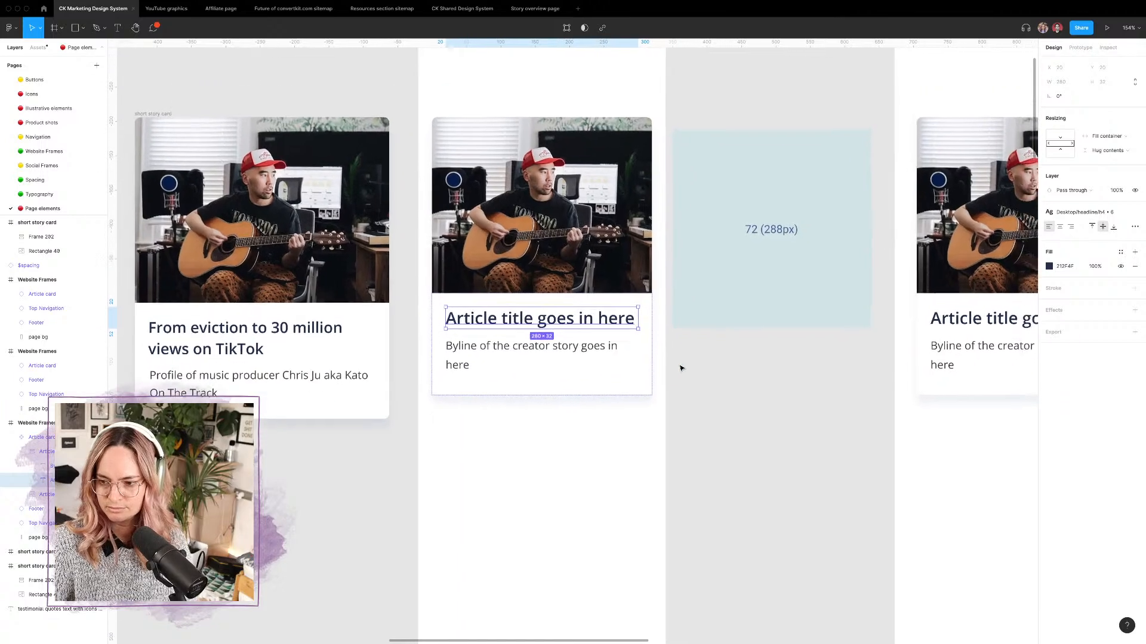
{"action": "scroll", "coordinate": [650, 381], "scroll_direction": "up", "scroll_amount": 1}
{"action": "scroll", "coordinate": [650, 381], "scroll_direction": "right", "scroll_amount": 1}
{"action": "left_click", "coordinate": [477, 269]}
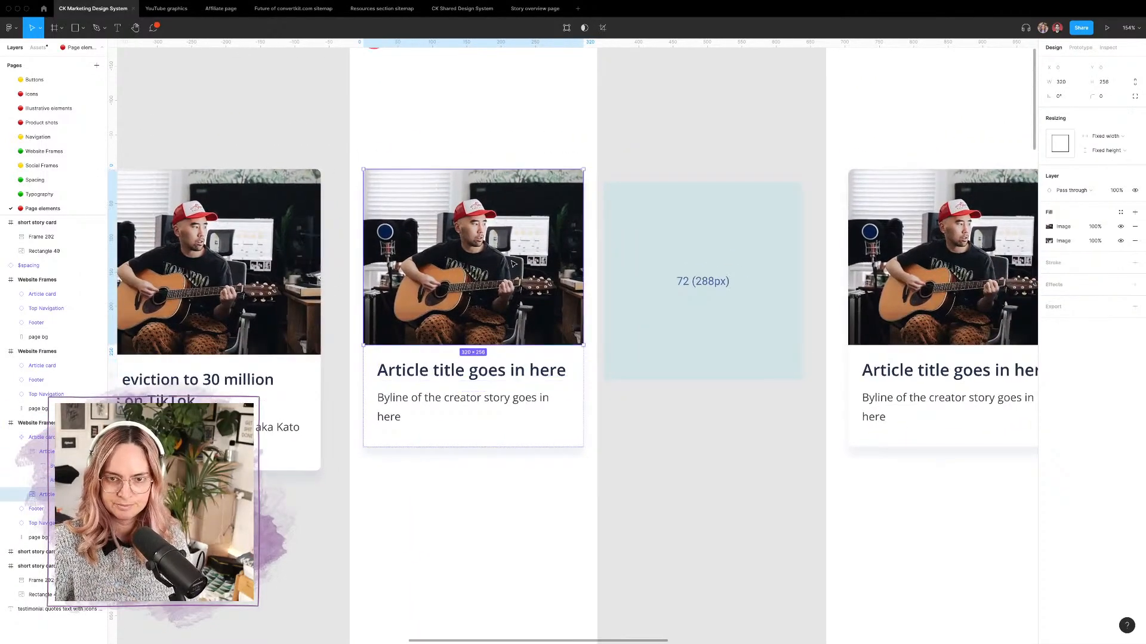
{"action": "left_click", "coordinate": [1049, 227]}
{"action": "left_click", "coordinate": [1108, 83]}
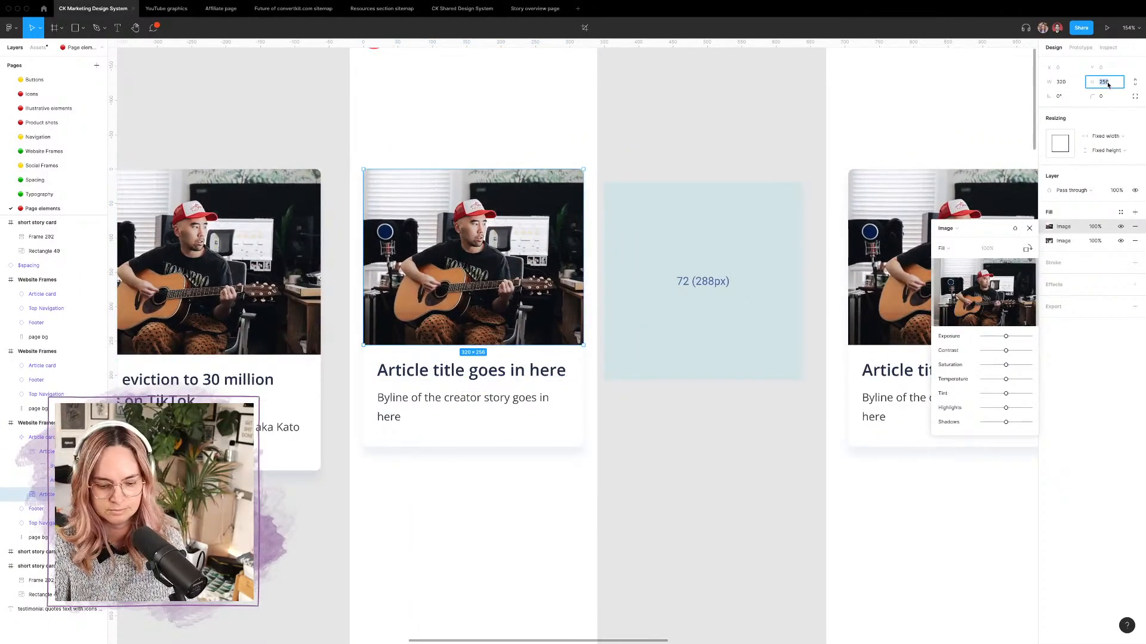
{"action": "type", "text": "288"}
{"action": "key", "text": "Return"}
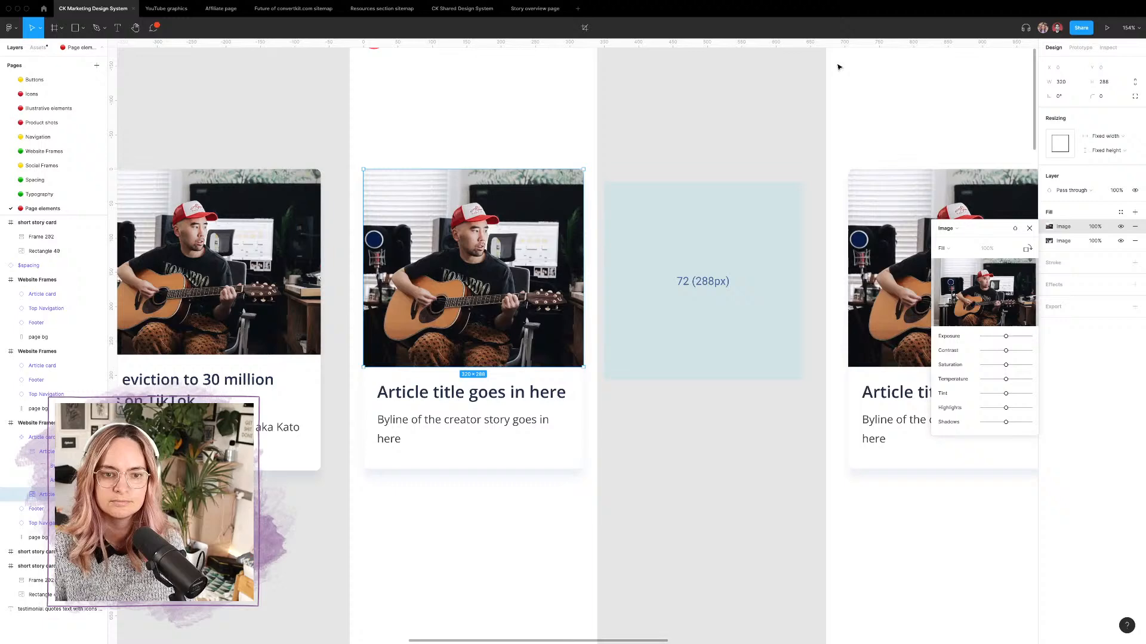
{"action": "left_click", "coordinate": [718, 126]}
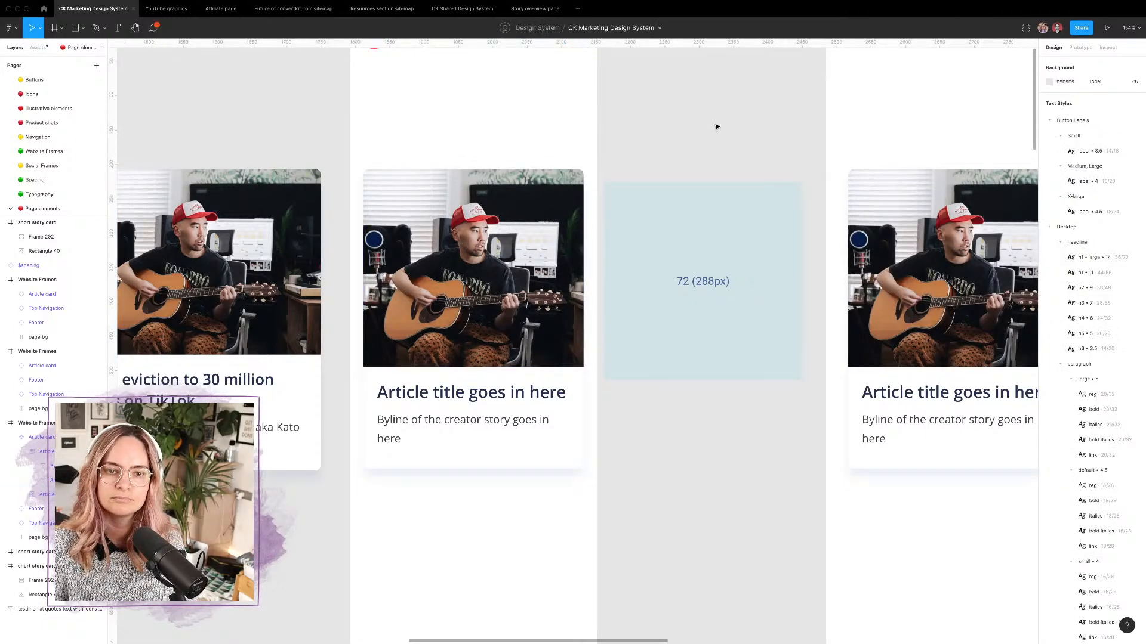
Step: Set the height of the mobile Article card's image back to 256
{"action": "double_click", "coordinate": [500, 241]}
{"action": "left_click", "coordinate": [1105, 86]}
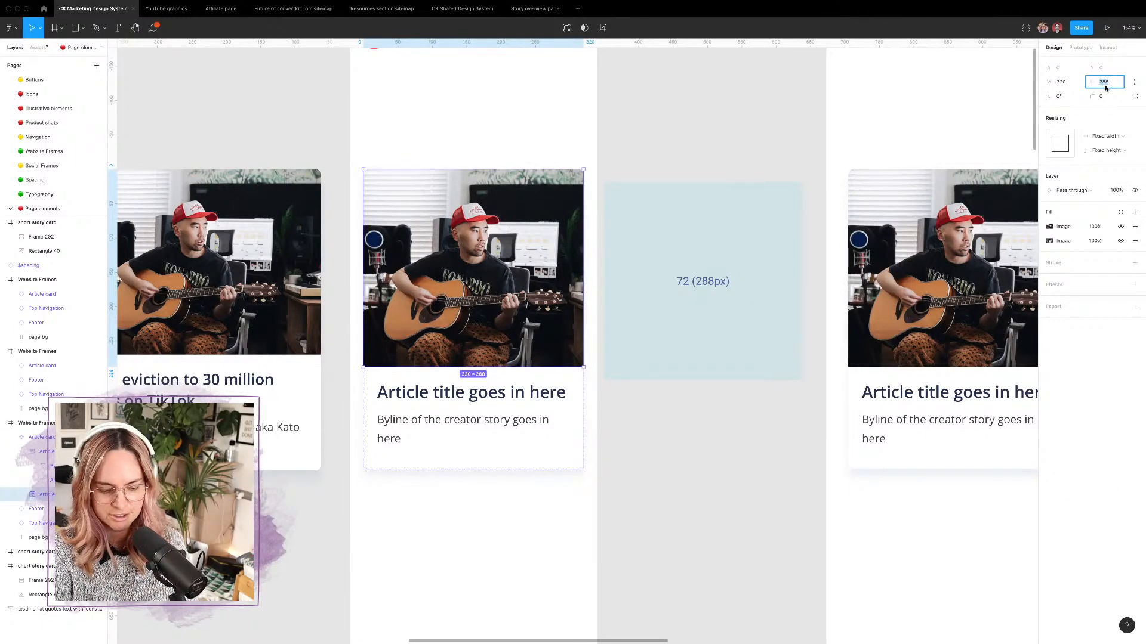
{"action": "type", "text": "256"}
{"action": "key", "text": "Return"}
{"action": "key", "text": "Escape"}
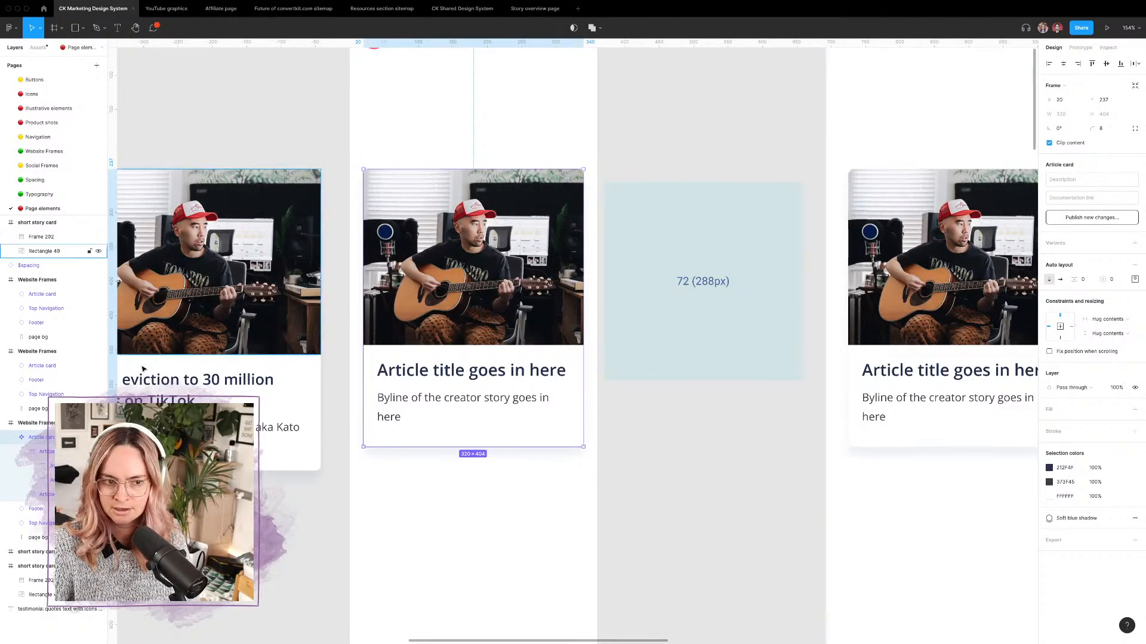
Step: Remove the duplicate image fill from the mobile Article card's image, leaving a single fill
{"action": "left_click", "coordinate": [53, 496]}
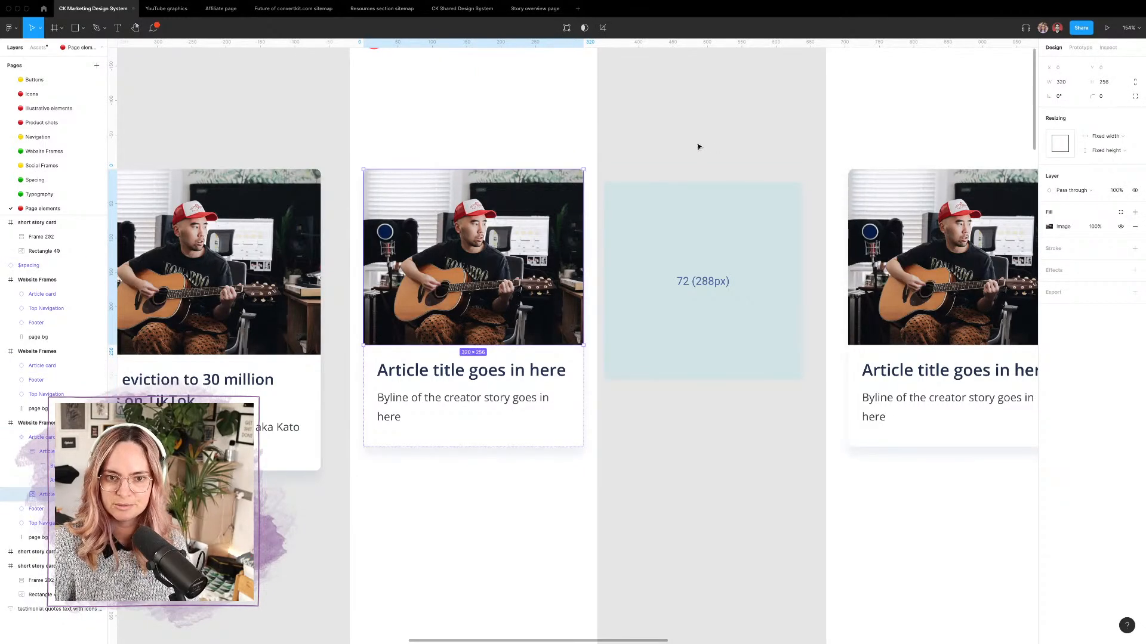
{"action": "left_click", "coordinate": [669, 143]}
{"action": "scroll", "coordinate": [603, 188], "scroll_direction": "down", "scroll_amount": 5}
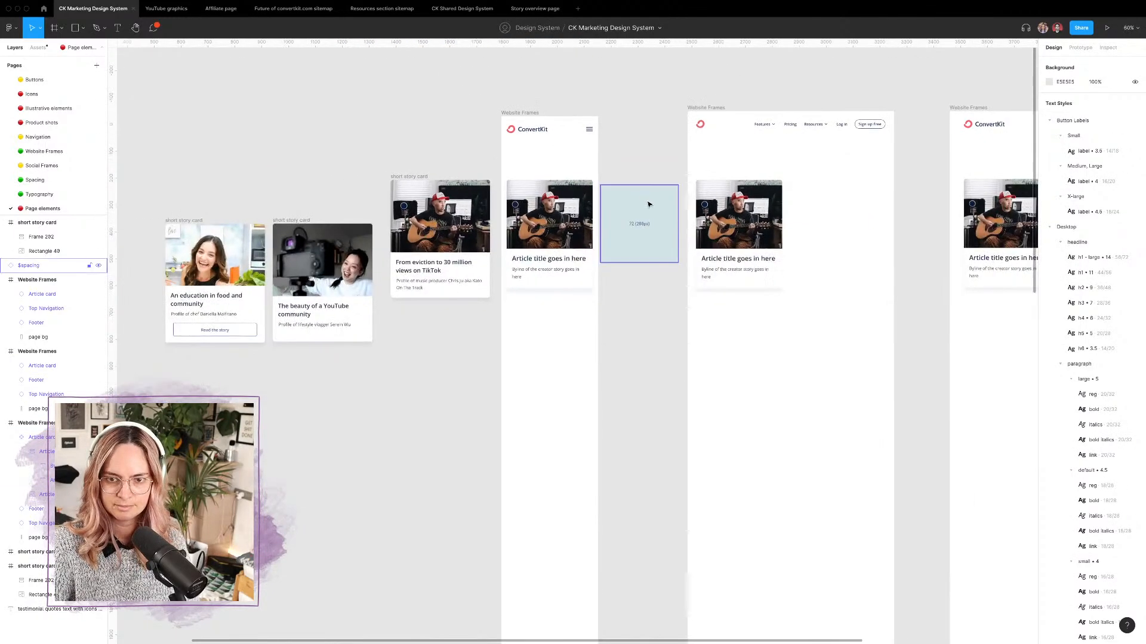
{"action": "left_click", "coordinate": [650, 205]}
{"action": "scroll", "coordinate": [657, 161], "scroll_direction": "down", "scroll_amount": 3}
{"action": "scroll", "coordinate": [657, 161], "scroll_direction": "up", "scroll_amount": 8}
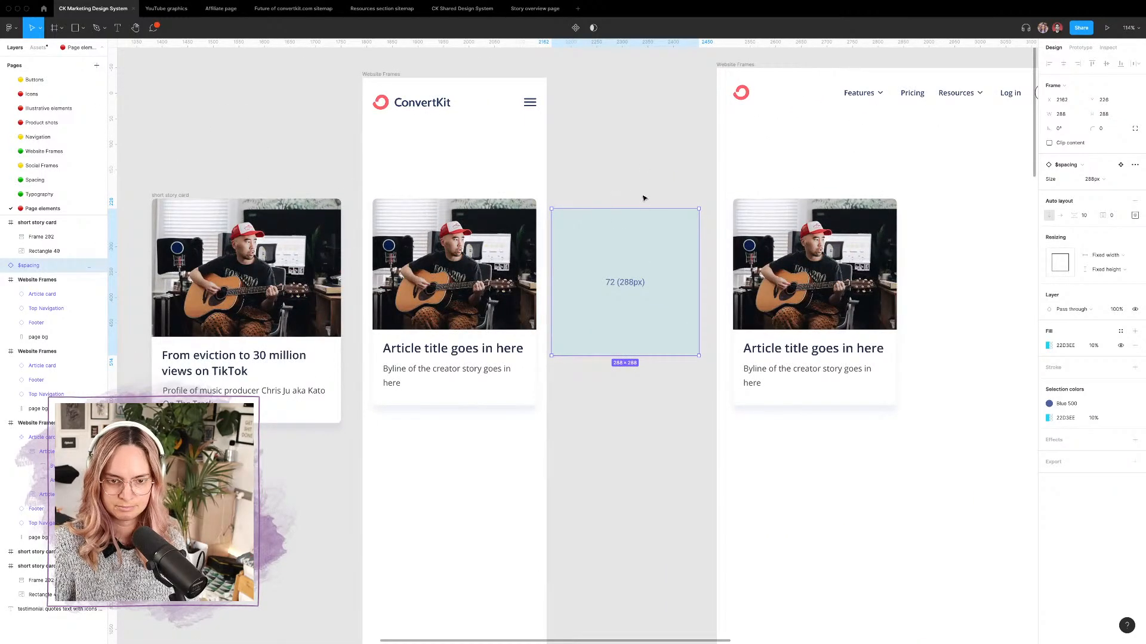
{"action": "left_click", "coordinate": [443, 273]}
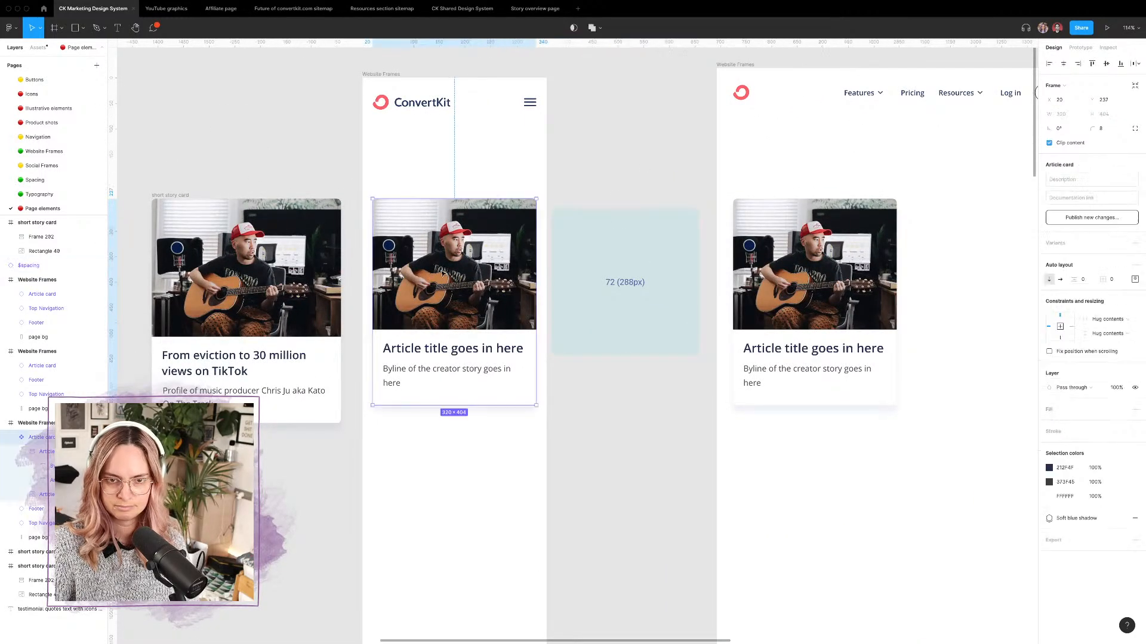
{"action": "left_click", "coordinate": [692, 159]}
Step: Show the layout grids on the website frames
{"action": "scroll", "coordinate": [634, 167], "scroll_direction": "down", "scroll_amount": 6}
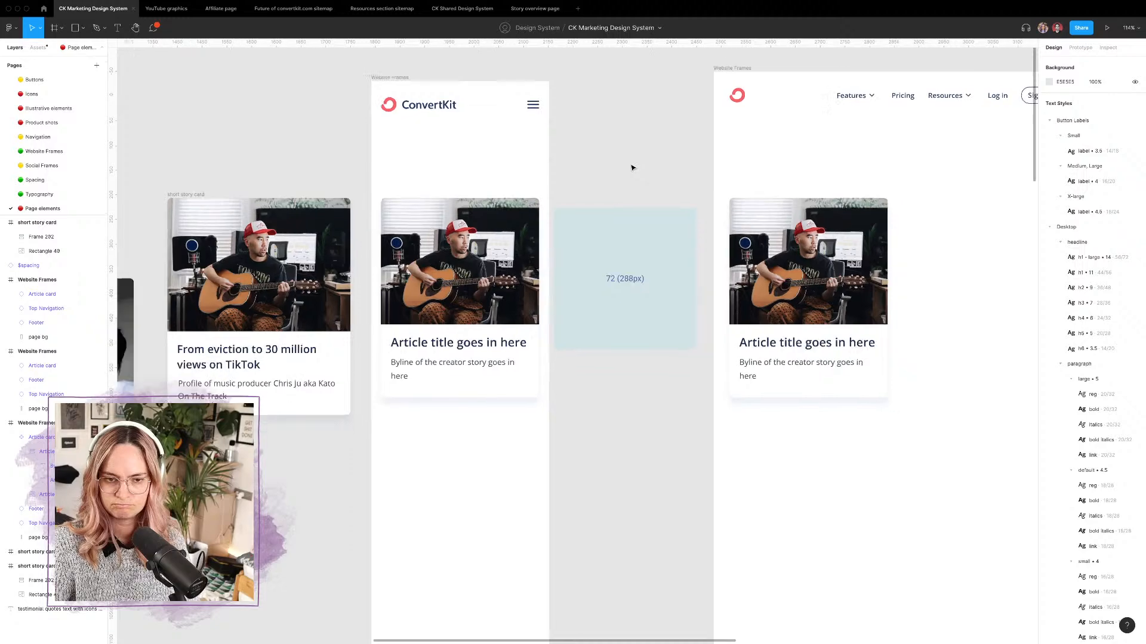
{"action": "scroll", "coordinate": [657, 173], "scroll_direction": "right", "scroll_amount": 5}
{"action": "left_click", "coordinate": [800, 200]}
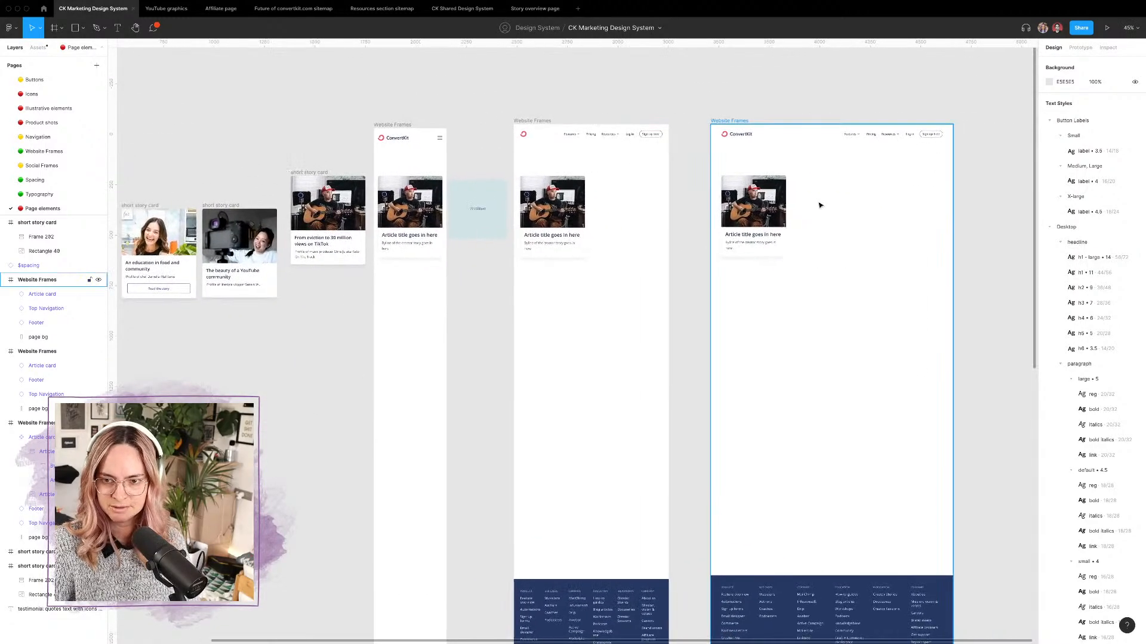
{"action": "key", "text": "ctrl+g"}
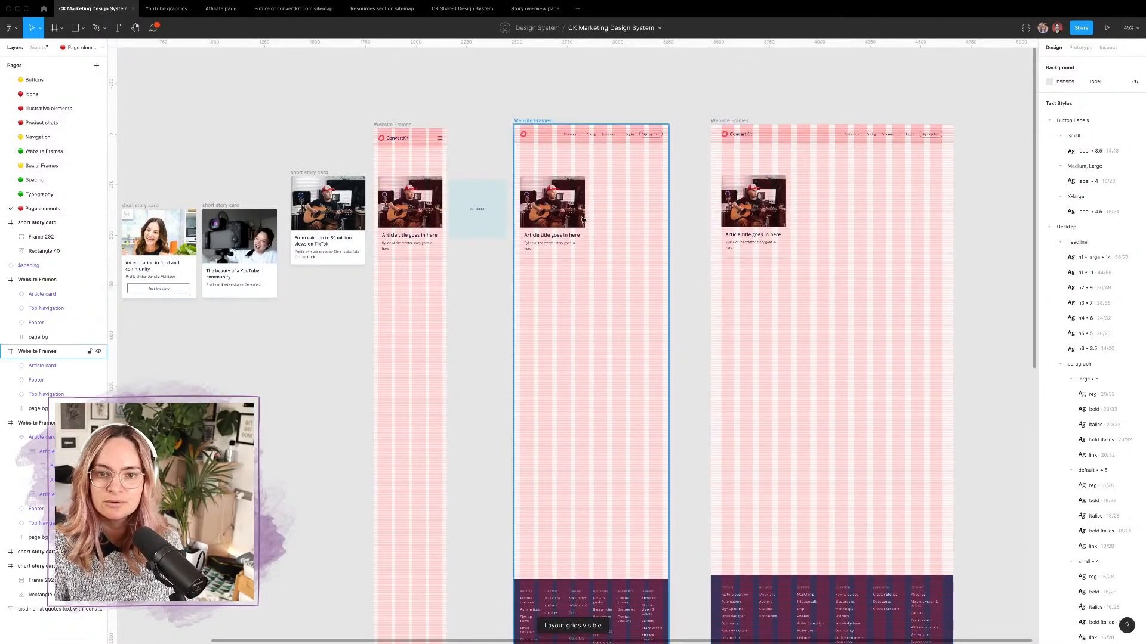
Step: Widen the tablet frame's Article card to 340 to follow the column grid
{"action": "scroll", "coordinate": [580, 215], "scroll_direction": "up", "scroll_amount": 5}
{"action": "left_click", "coordinate": [566, 201]}
{"action": "scroll", "coordinate": [565, 201], "scroll_direction": "left", "scroll_amount": 3}
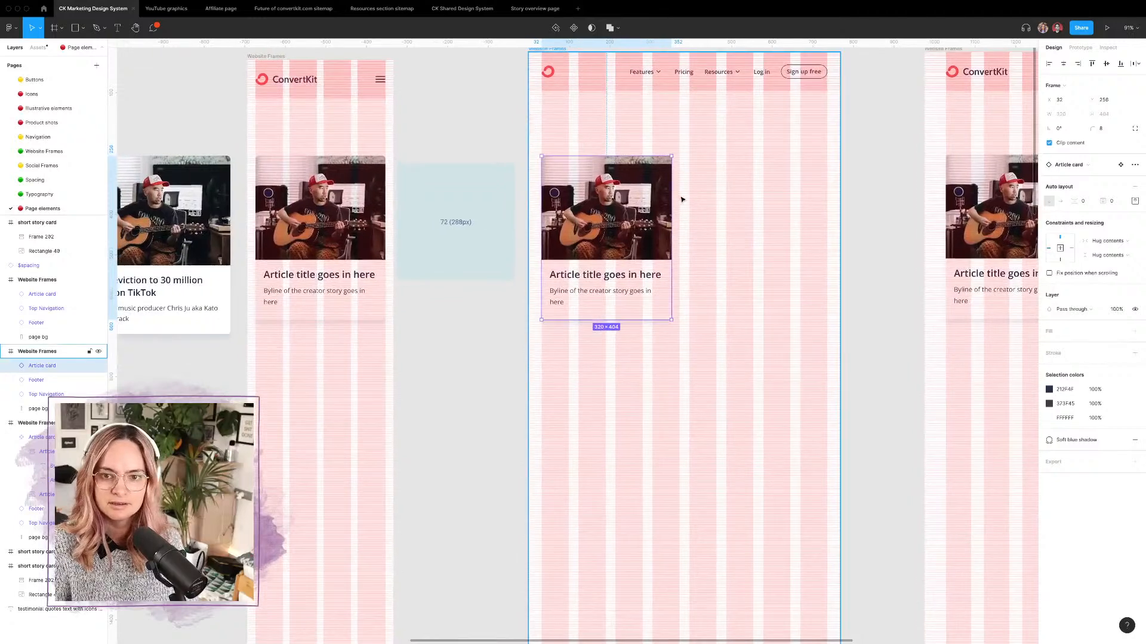
{"action": "left_click_drag", "start_coordinate": [671, 196], "coordinate": [679, 196]}
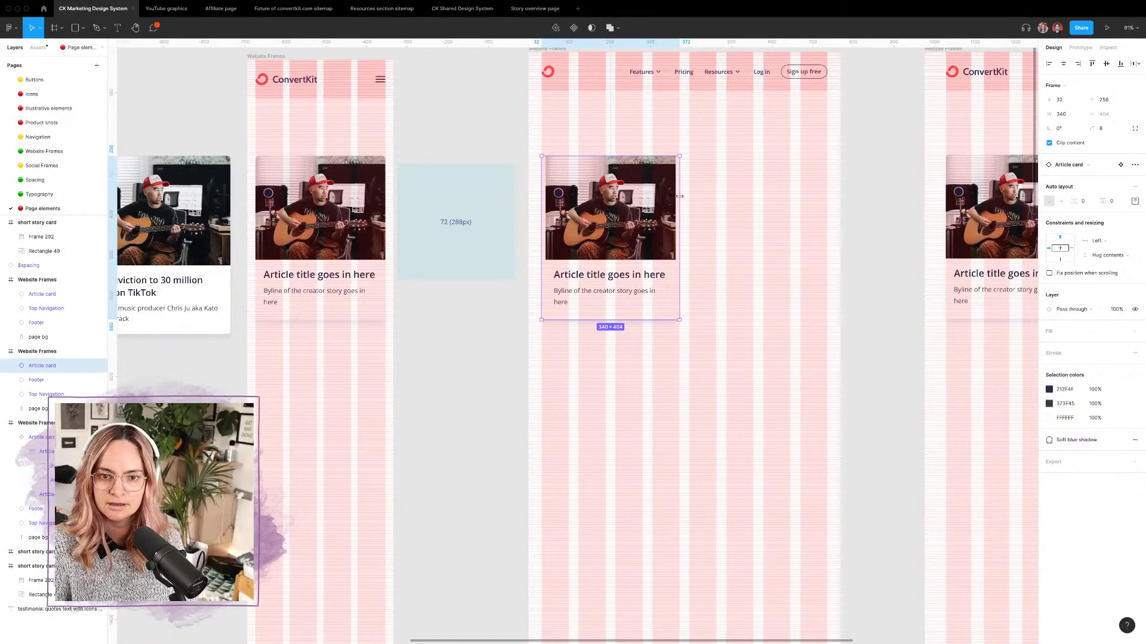
Step: Check the auto layout alignment and padding settings of the main Article card in the mobile frame
{"action": "left_click", "coordinate": [311, 174]}
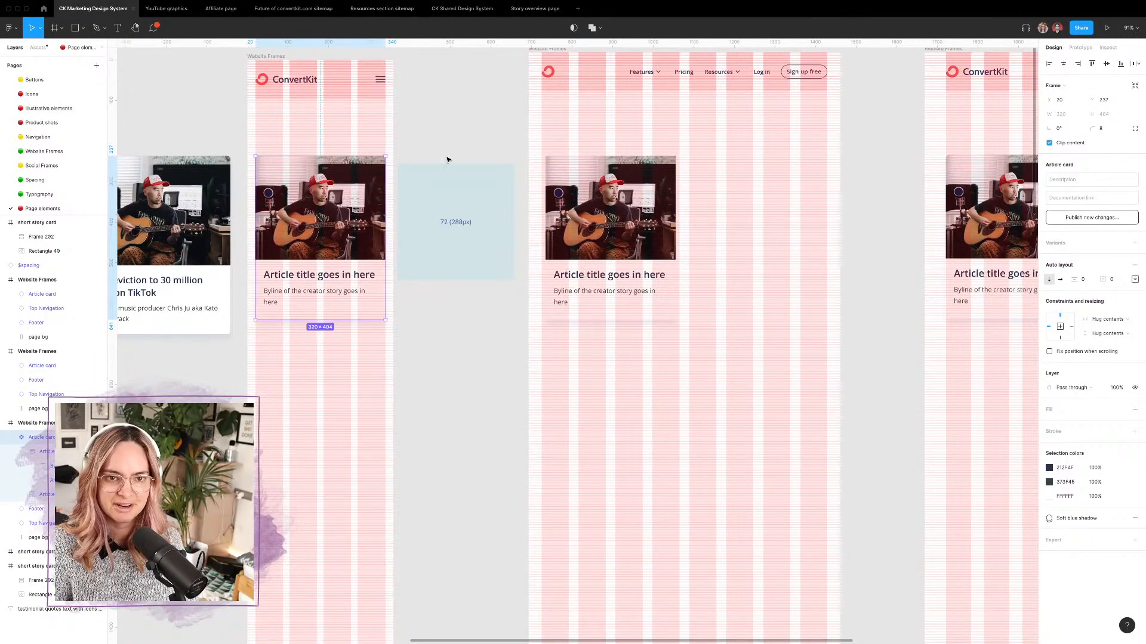
{"action": "left_click", "coordinate": [1135, 280]}
{"action": "left_click", "coordinate": [1128, 259]}
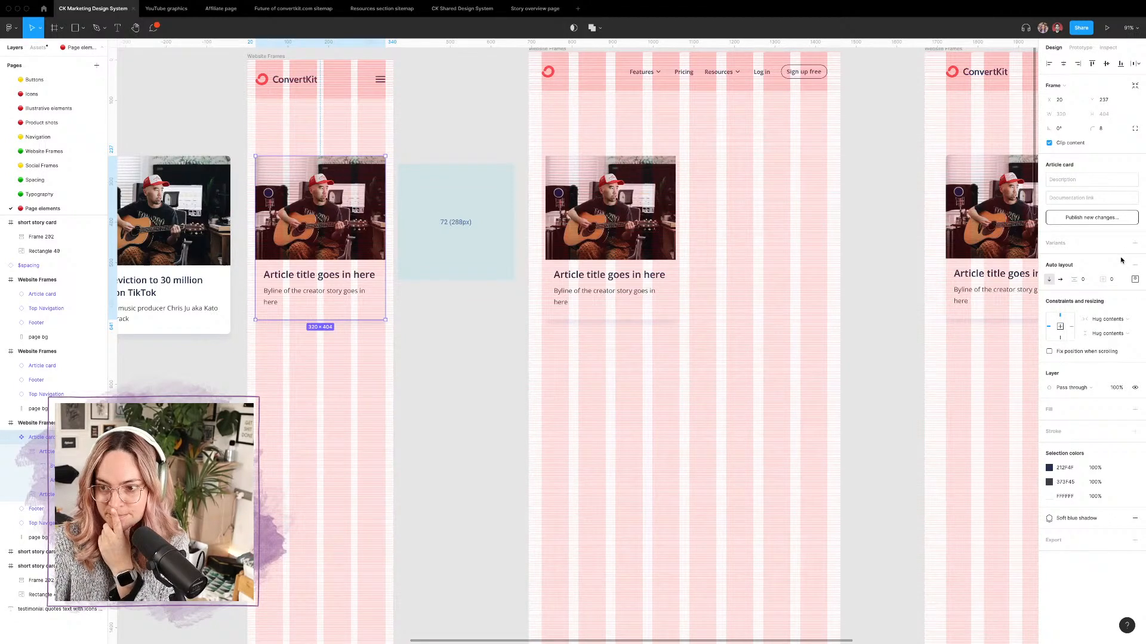
Step: Set the mobile frame's article card to fixed width and stretch the tablet frame's card copy wider
{"action": "left_click", "coordinate": [1127, 322]}
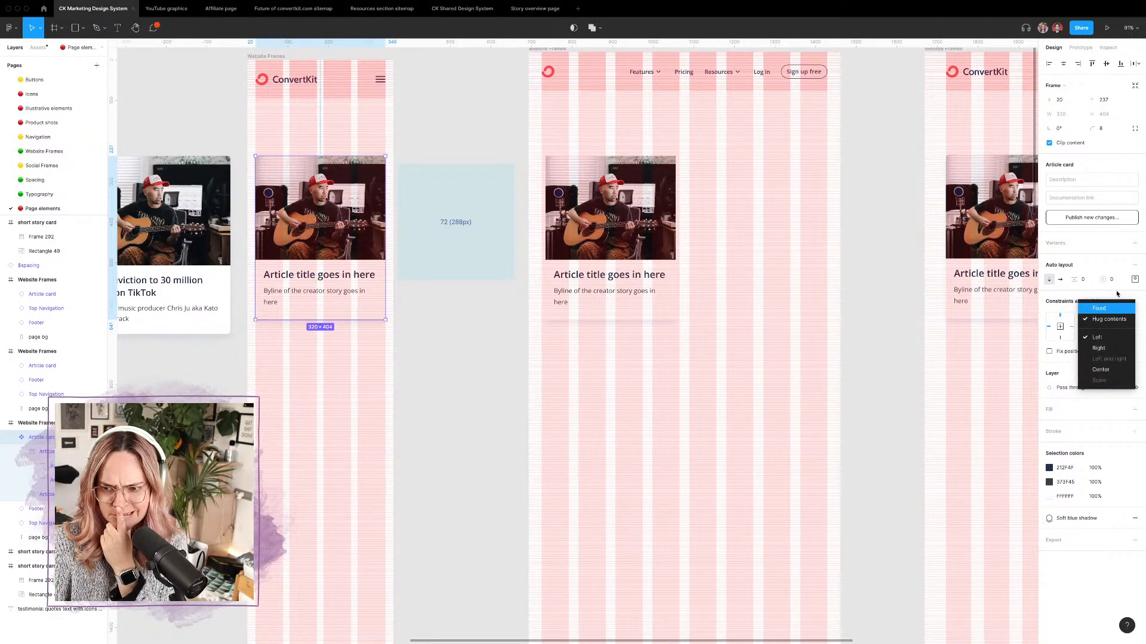
{"action": "left_click", "coordinate": [1117, 294]}
{"action": "left_click", "coordinate": [1132, 321]}
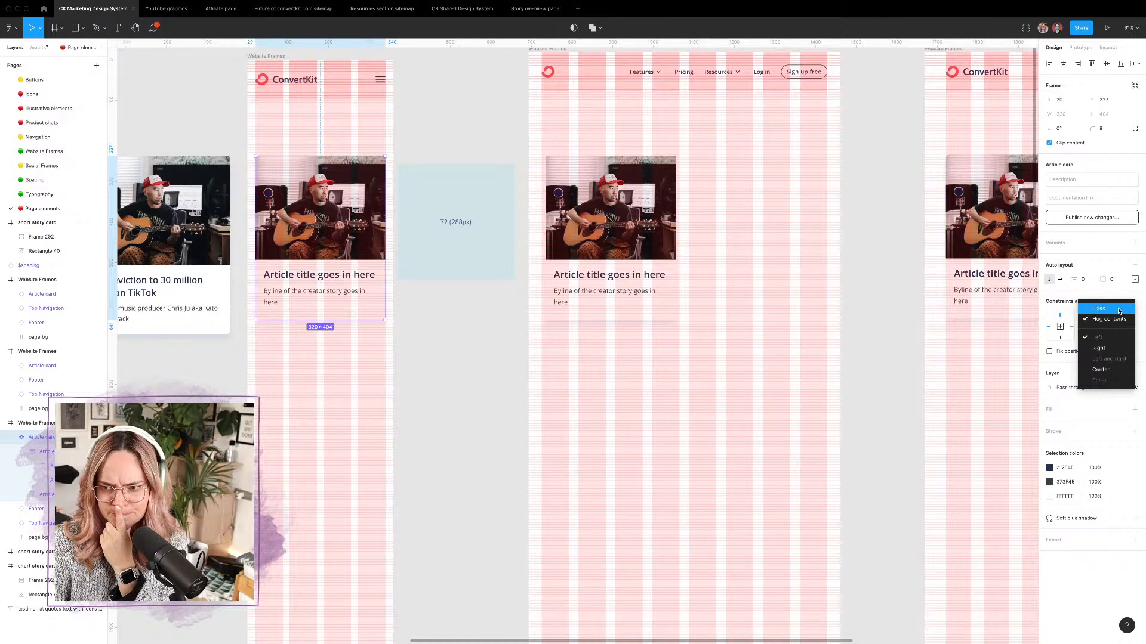
{"action": "left_click", "coordinate": [1099, 308]}
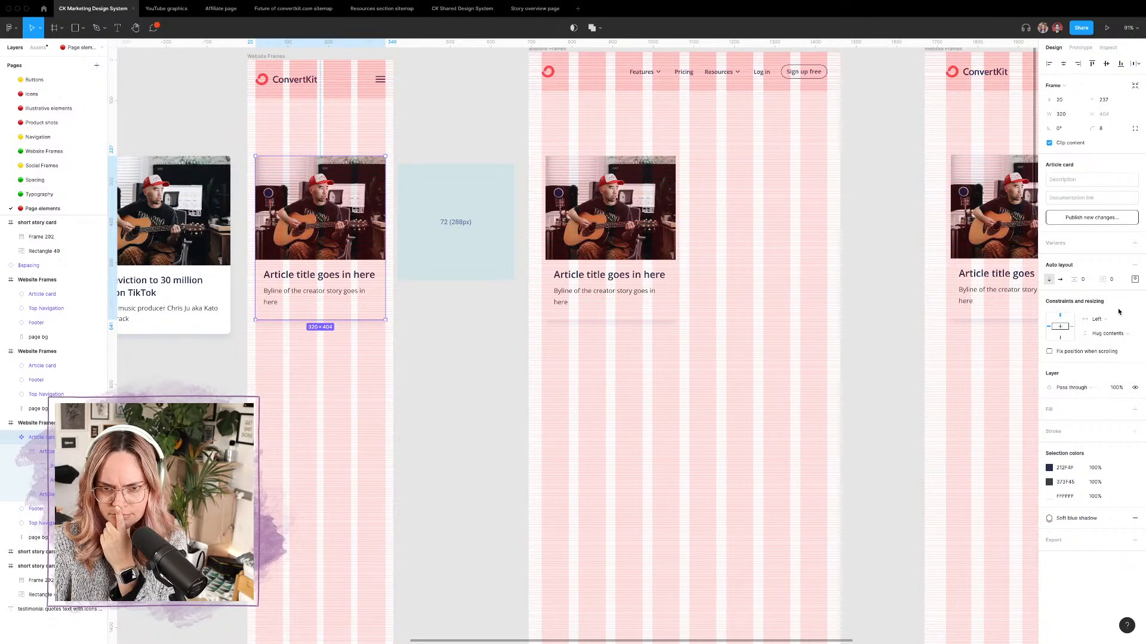
{"action": "left_click", "coordinate": [626, 228]}
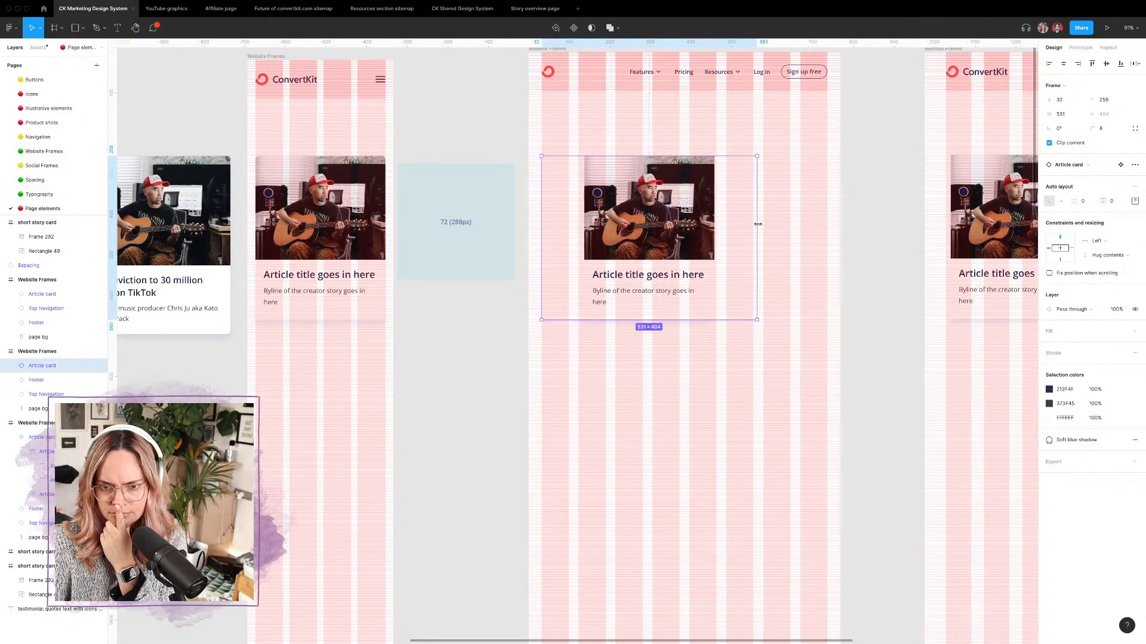
Step: Set the image in the mobile frame's article card to fill its container's width
{"action": "double_click", "coordinate": [347, 191]}
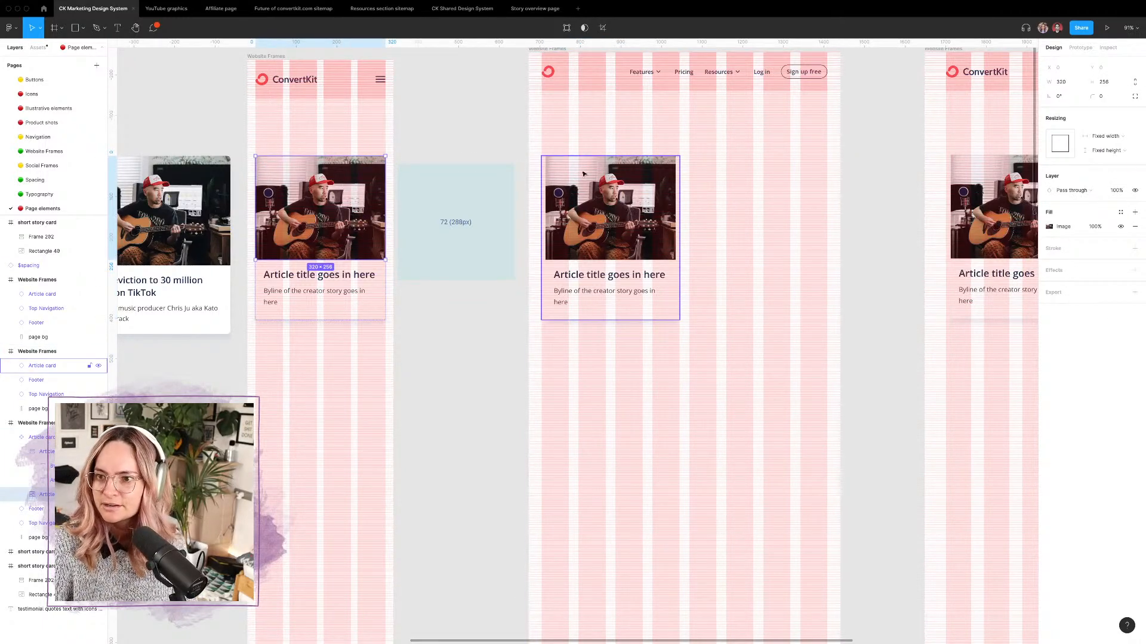
{"action": "left_click", "coordinate": [1129, 137]}
{"action": "left_click", "coordinate": [1111, 146]}
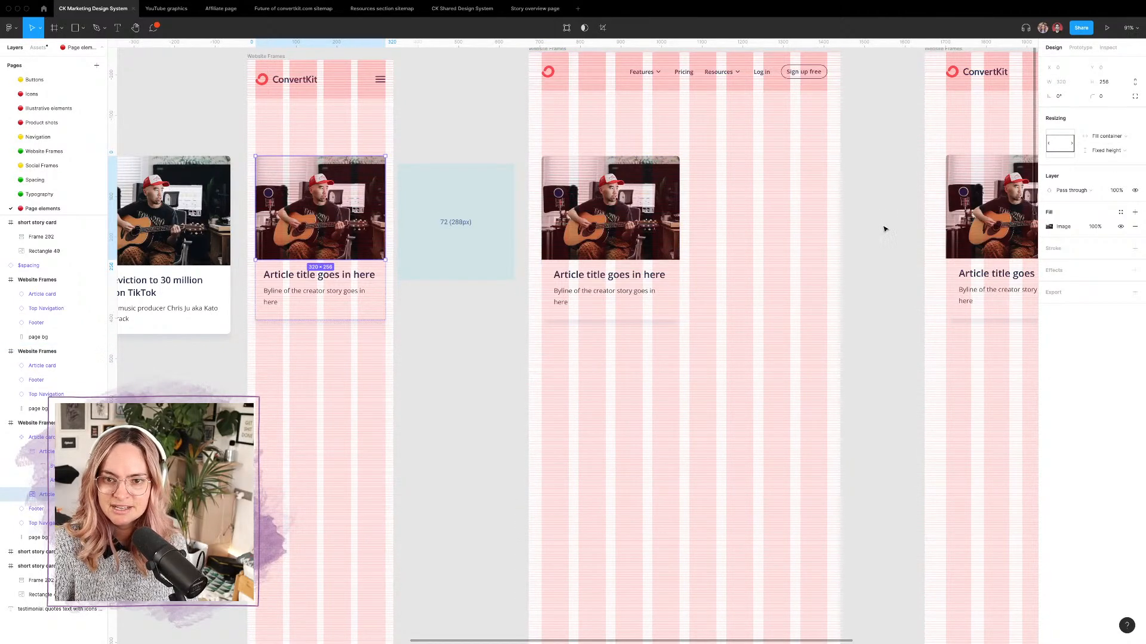
Step: Check the desktop frame's article card against the columns and hide the layout grids
{"action": "scroll", "coordinate": [884, 229], "scroll_direction": "right", "scroll_amount": 5}
{"action": "left_click", "coordinate": [864, 216]}
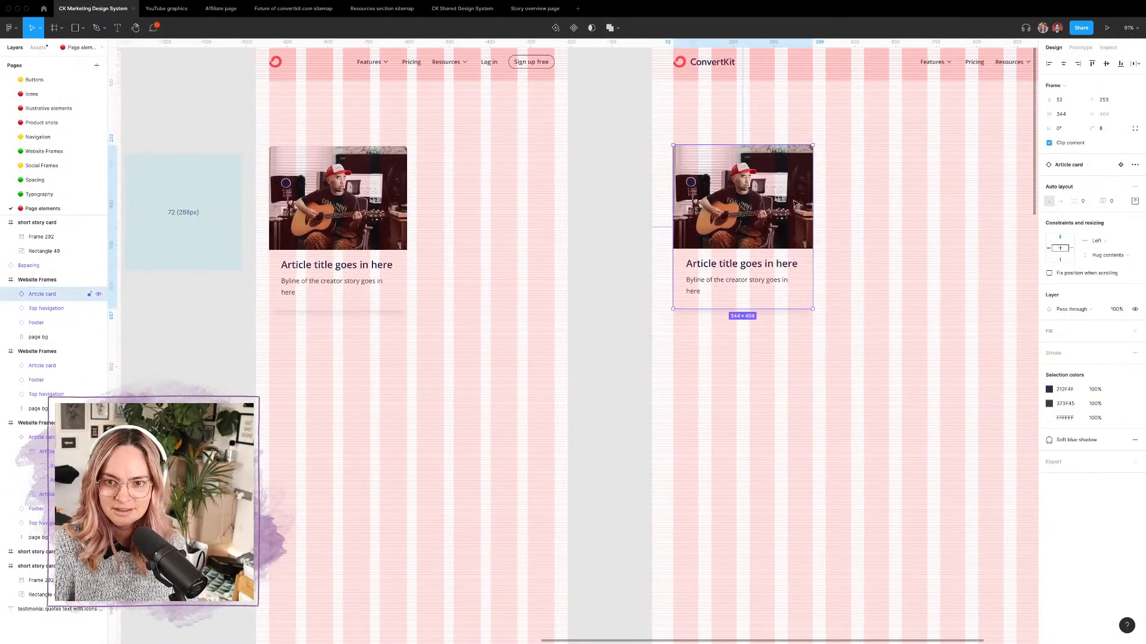
{"action": "left_click", "coordinate": [718, 289]}
{"action": "left_click", "coordinate": [599, 263]}
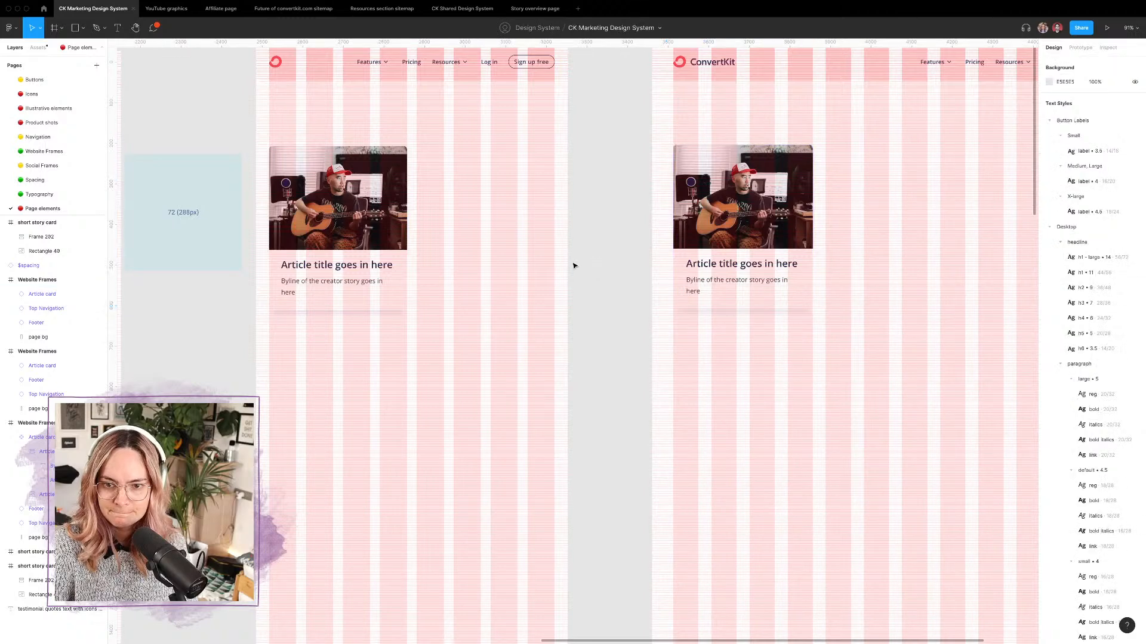
{"action": "key", "text": "ctrl+g"}
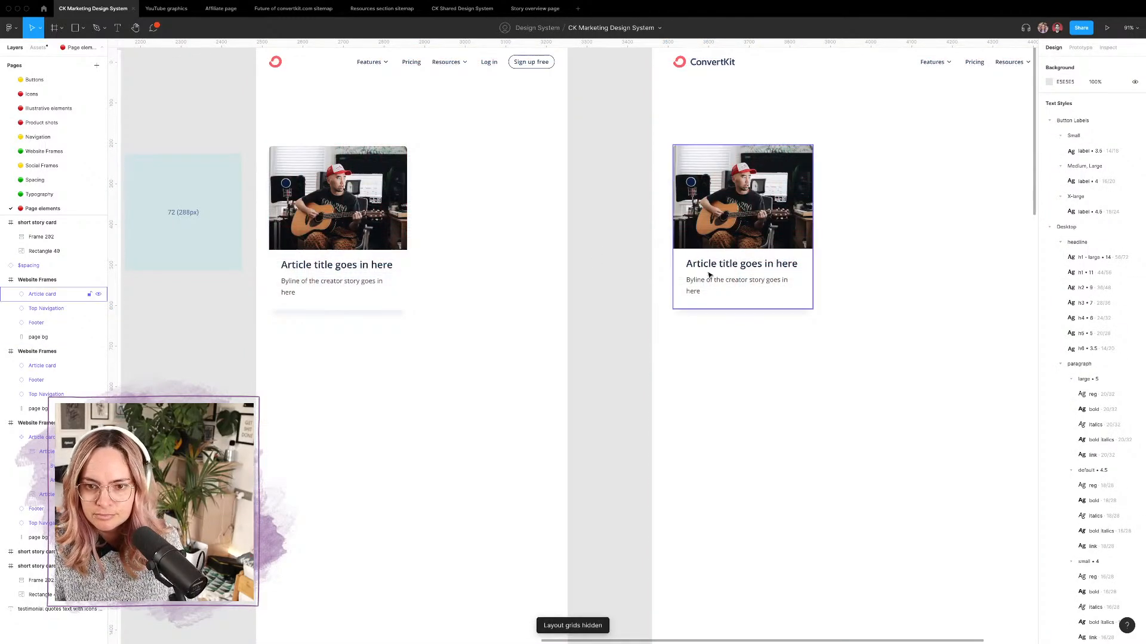
Step: Set the Article info section of the desktop frame's card to fill its container's width
{"action": "left_click", "coordinate": [722, 302]}
{"action": "scroll", "coordinate": [684, 300], "scroll_direction": "up", "scroll_amount": 5}
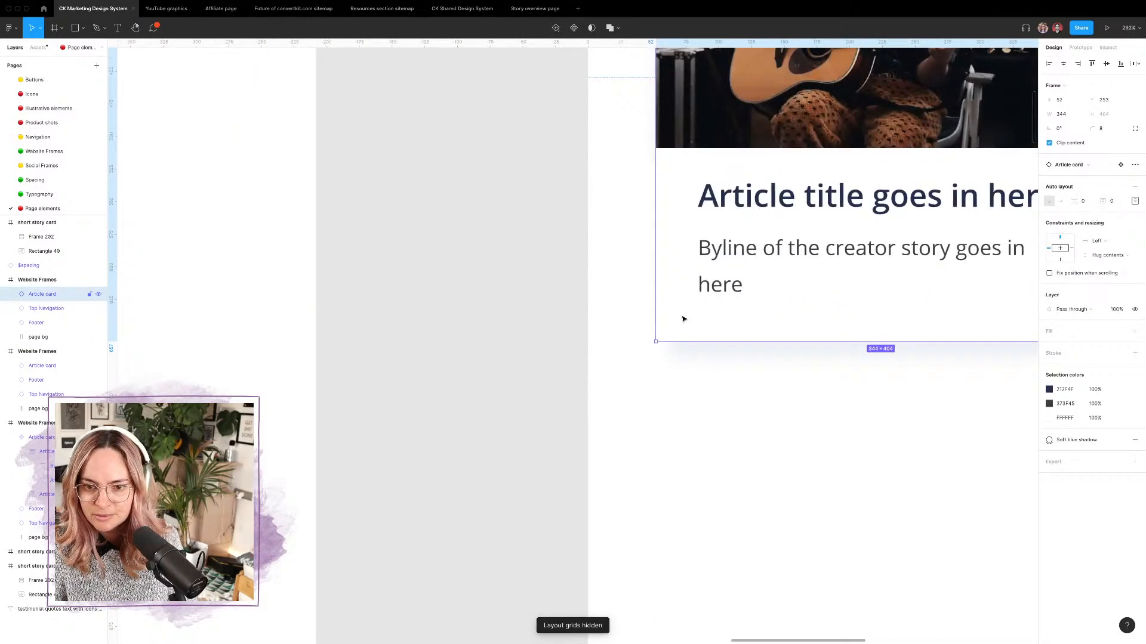
{"action": "left_click", "coordinate": [703, 332]}
{"action": "left_click", "coordinate": [704, 332]}
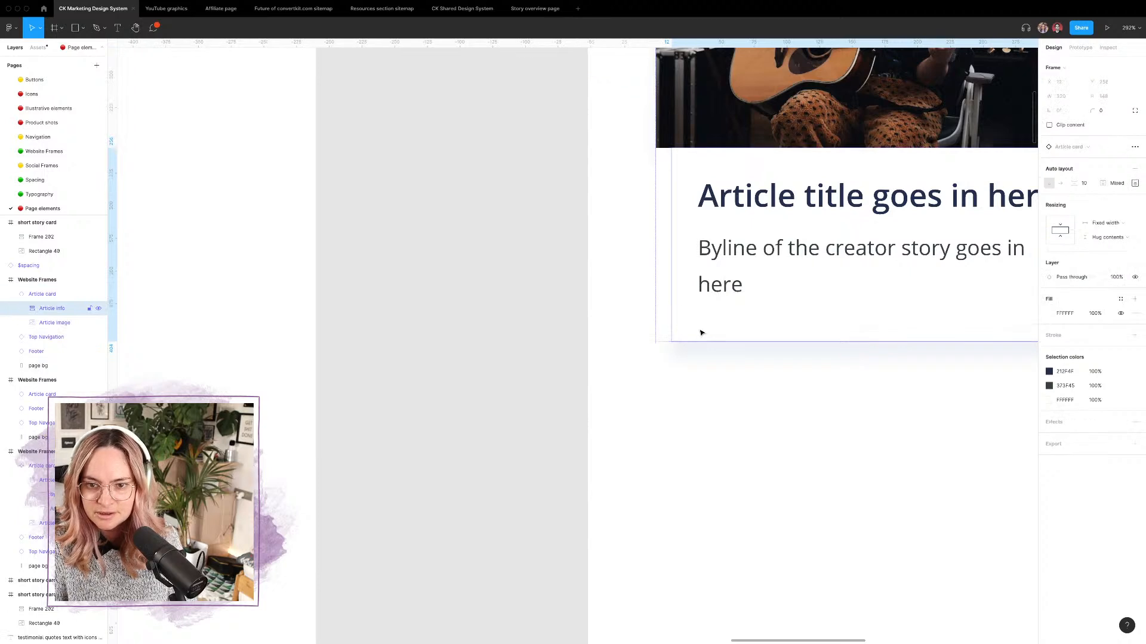
{"action": "scroll", "coordinate": [701, 317], "scroll_direction": "up", "scroll_amount": 3}
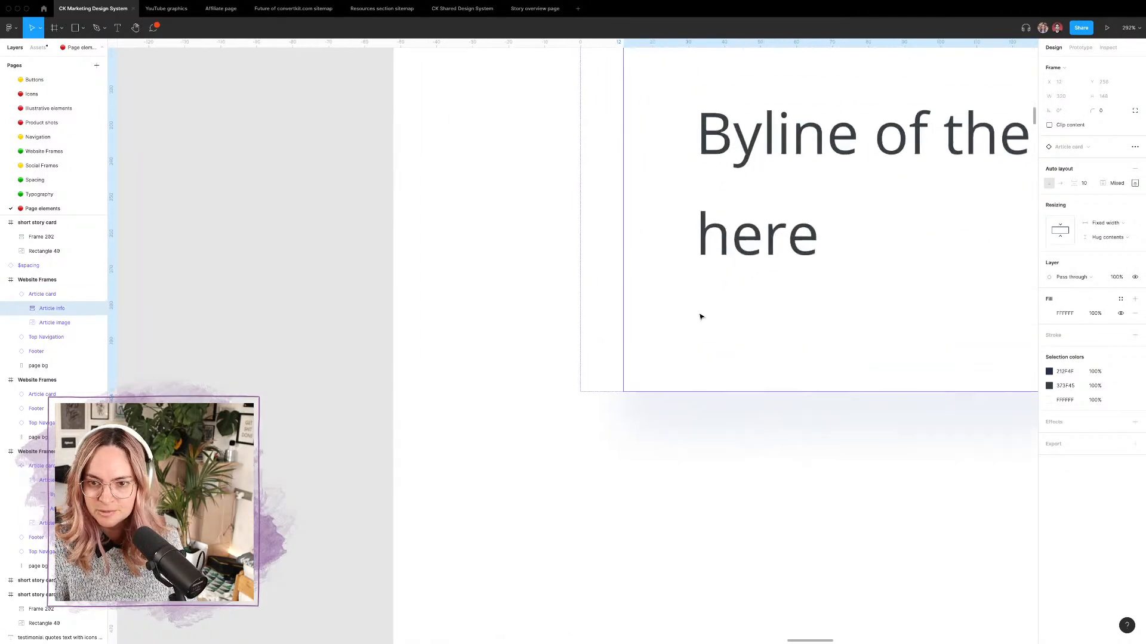
{"action": "scroll", "coordinate": [701, 317], "scroll_direction": "down", "scroll_amount": 5}
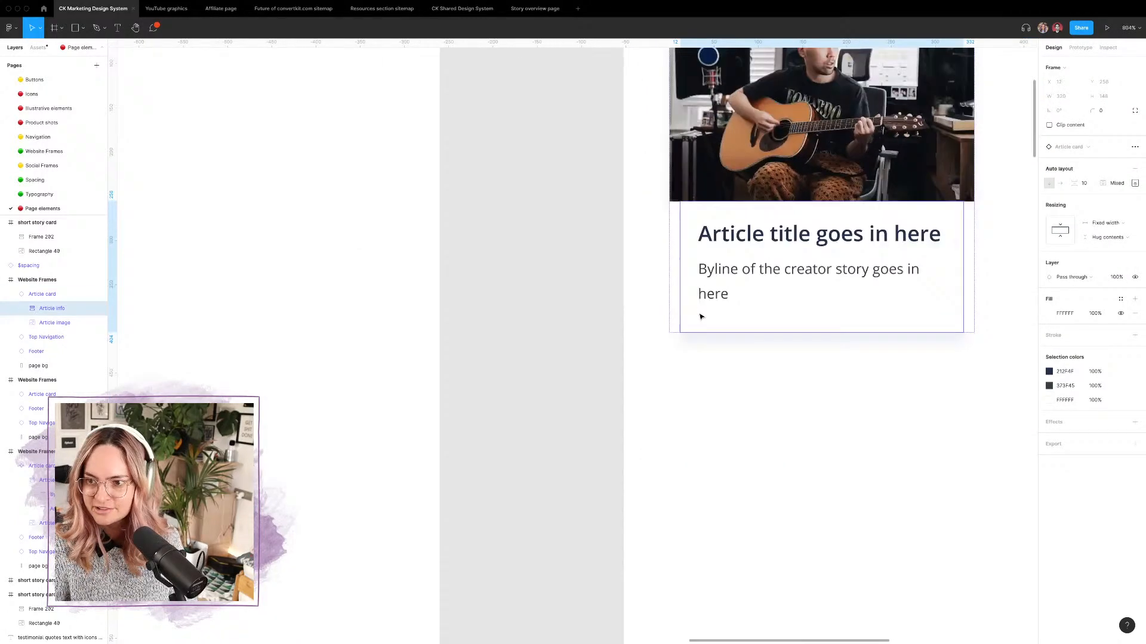
{"action": "left_click", "coordinate": [1131, 225]}
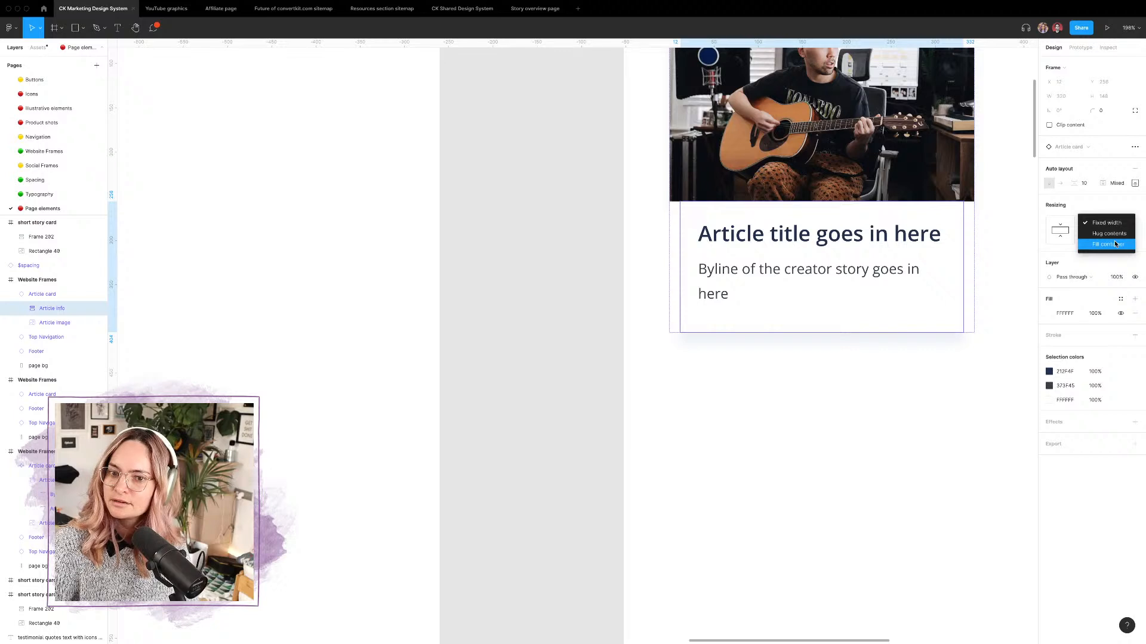
{"action": "left_click", "coordinate": [1108, 244]}
Step: Set the Article info section of the mobile frame's card to fill its container's width
{"action": "scroll", "coordinate": [587, 289], "scroll_direction": "down", "scroll_amount": 10}
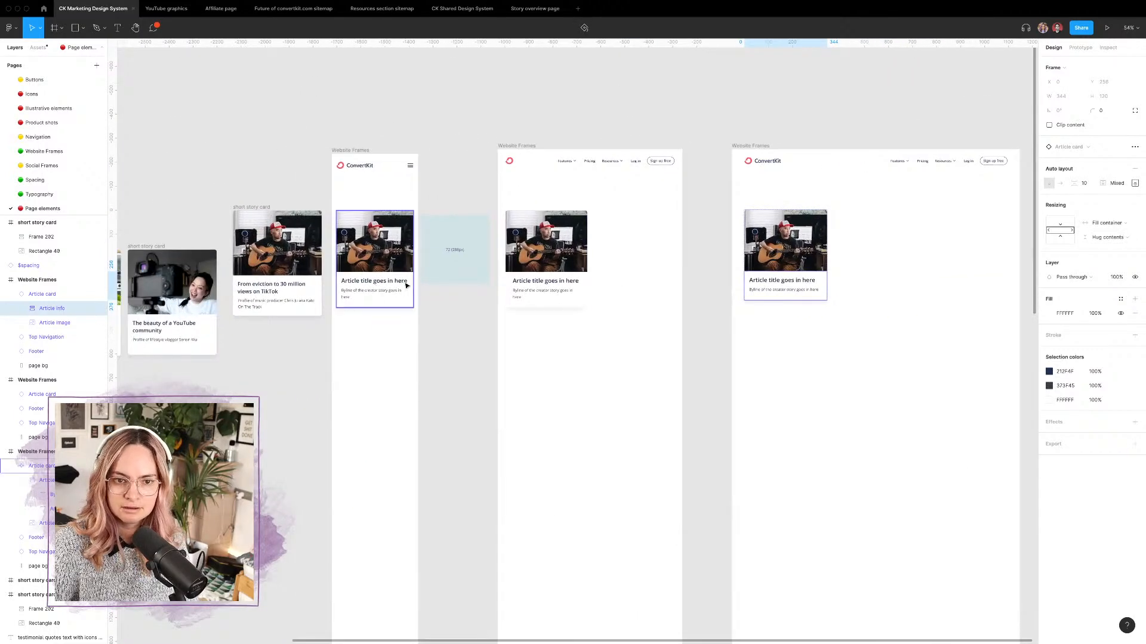
{"action": "left_click", "coordinate": [406, 286]}
{"action": "left_click", "coordinate": [1125, 202]}
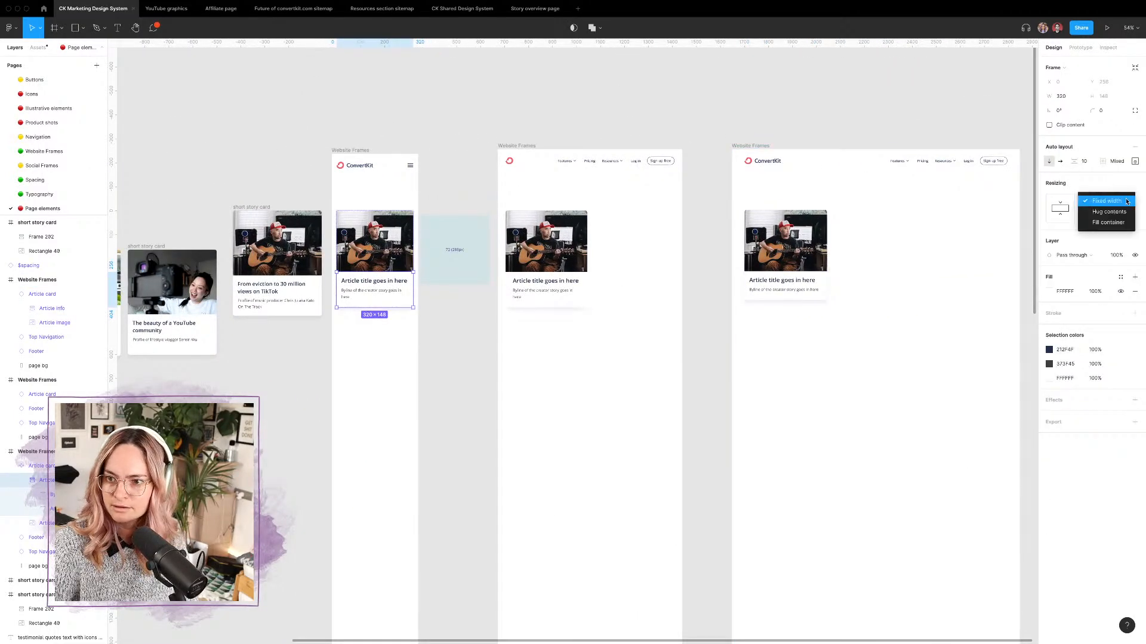
{"action": "left_click", "coordinate": [1108, 223]}
Step: Compare the article cards across the three website frames and check the padding of the mobile card's Article info section
{"action": "double_click", "coordinate": [400, 241]}
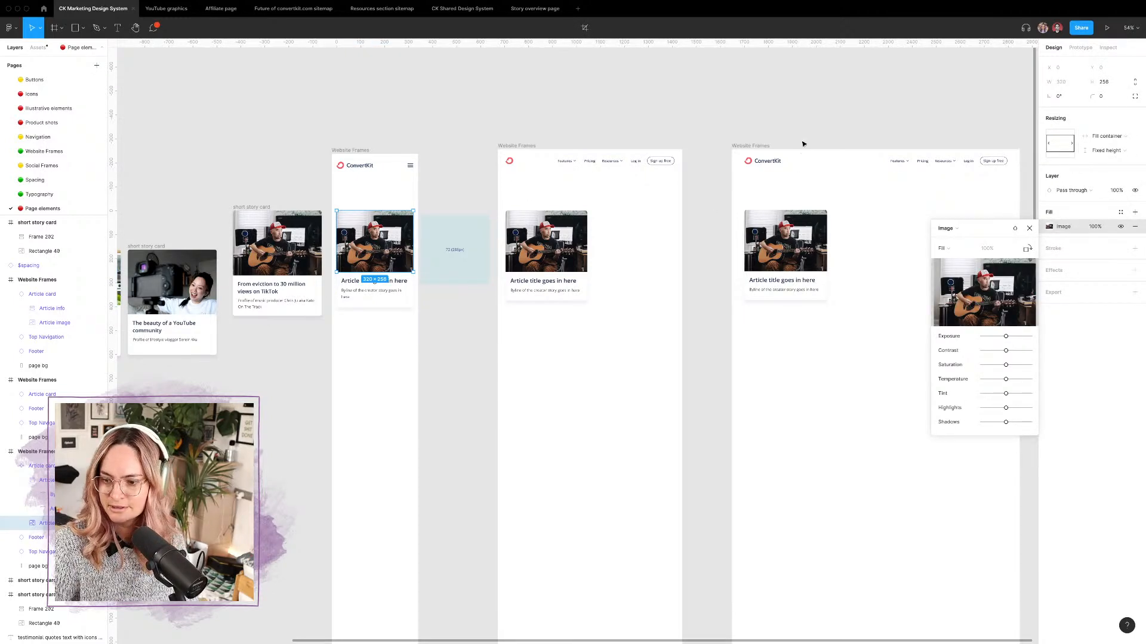
{"action": "key", "text": "Escape"}
{"action": "scroll", "coordinate": [733, 293], "scroll_direction": "up", "scroll_amount": 5}
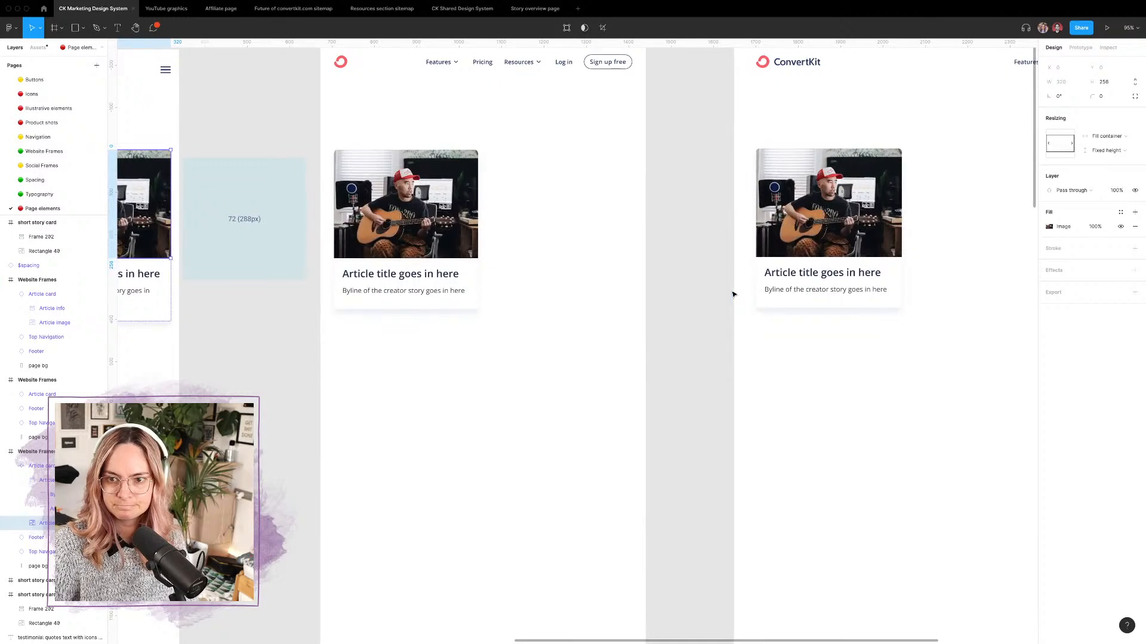
{"action": "scroll", "coordinate": [598, 297], "scroll_direction": "right", "scroll_amount": 5}
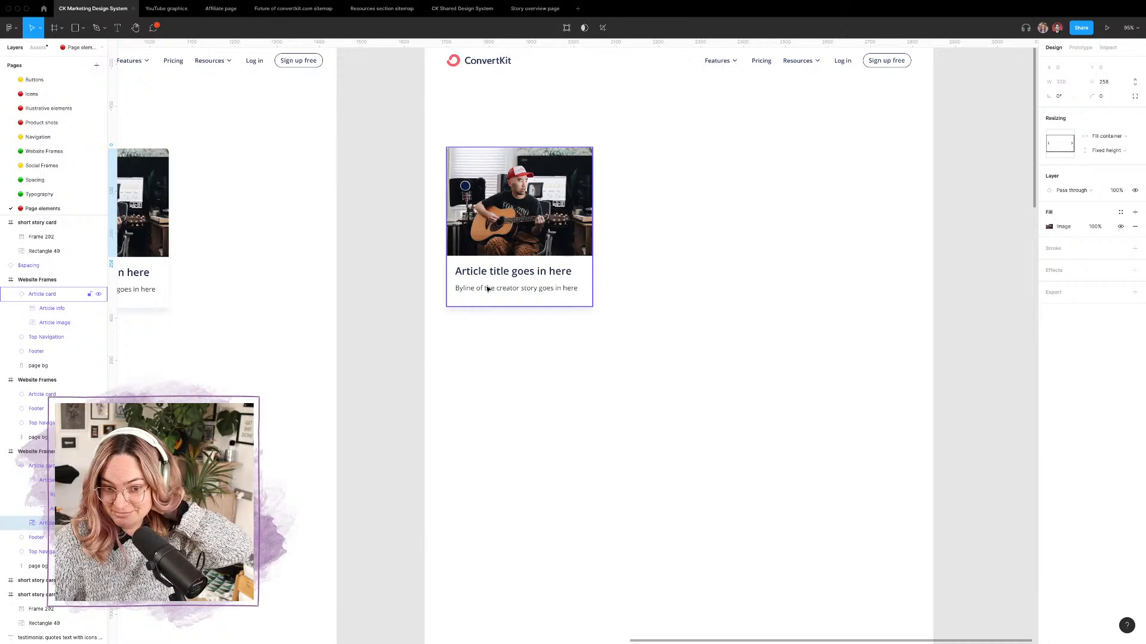
{"action": "scroll", "coordinate": [411, 271], "scroll_direction": "left", "scroll_amount": 10}
{"action": "scroll", "coordinate": [412, 271], "scroll_direction": "down", "scroll_amount": 3}
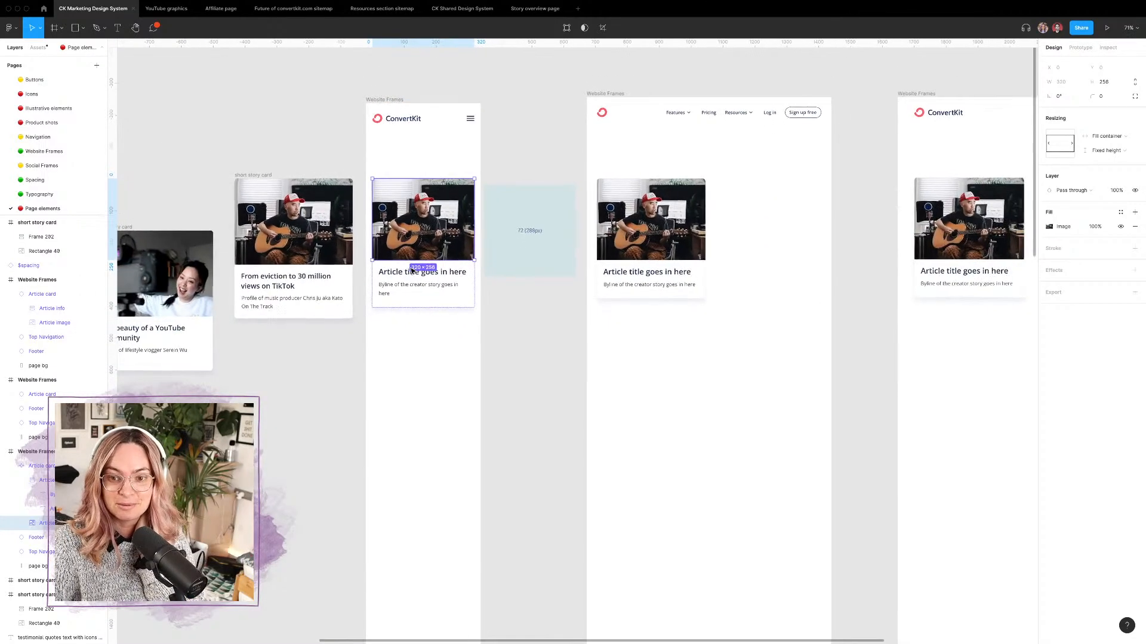
{"action": "left_click", "coordinate": [411, 275]}
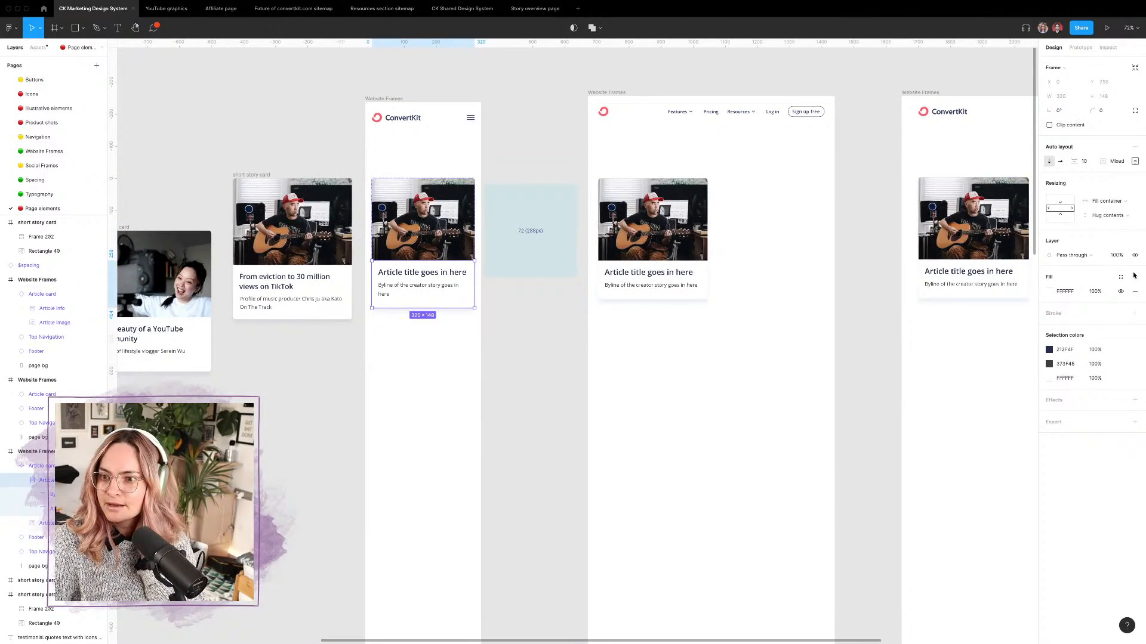
{"action": "left_click", "coordinate": [1135, 161]}
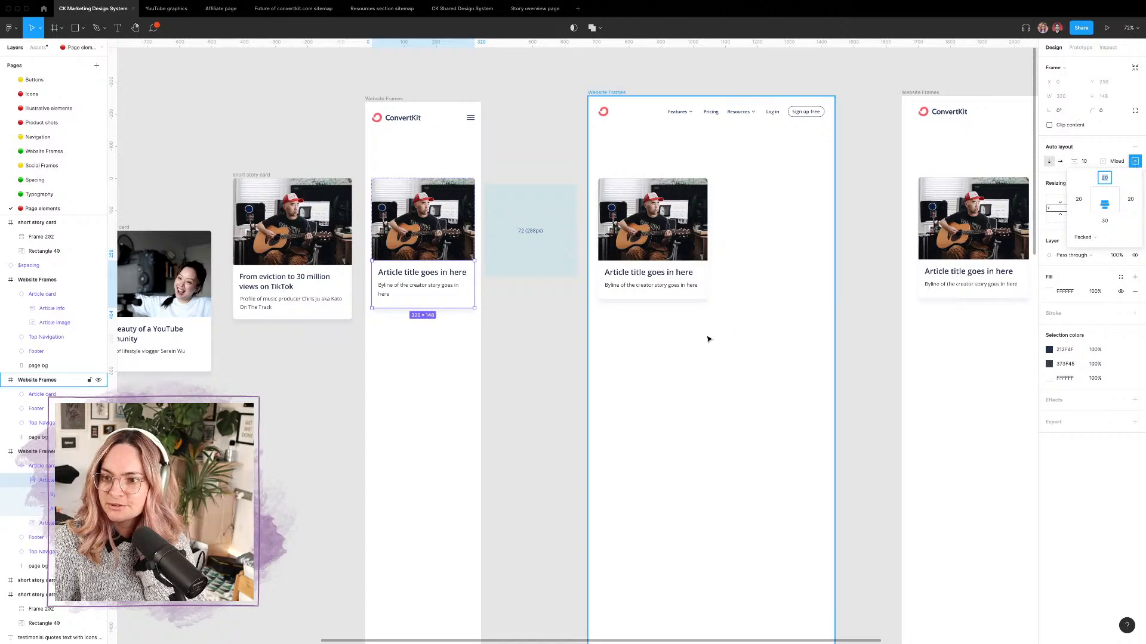
{"action": "left_click", "coordinate": [568, 352]}
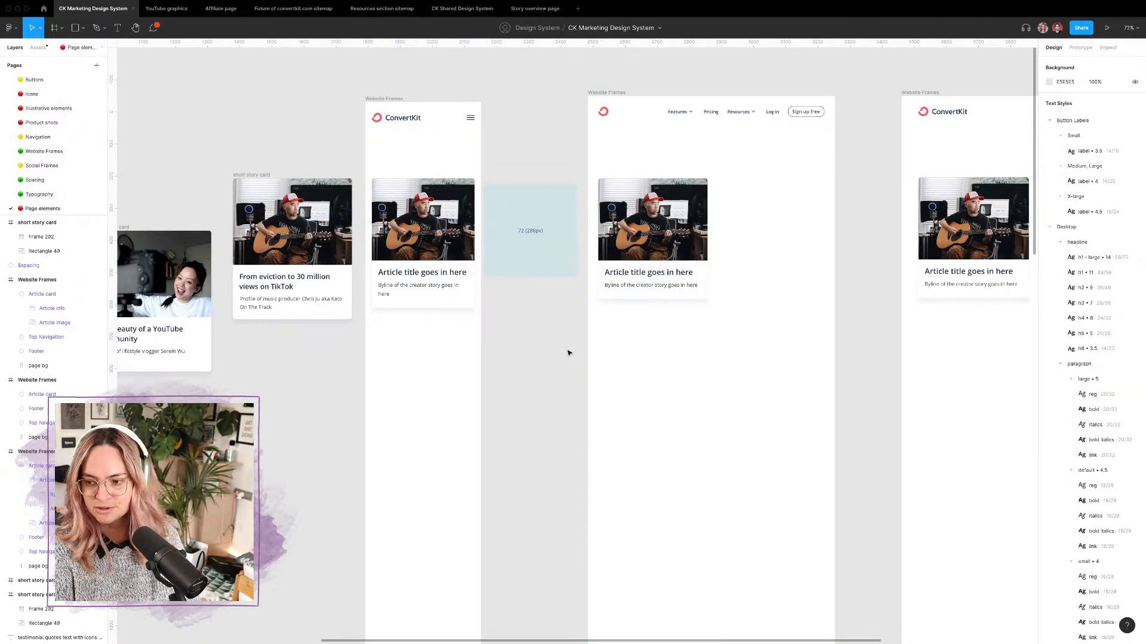
Step: Examine the resizing settings of the title and byline in the mobile frame's article card
{"action": "scroll", "coordinate": [568, 353], "scroll_direction": "up", "scroll_amount": 3}
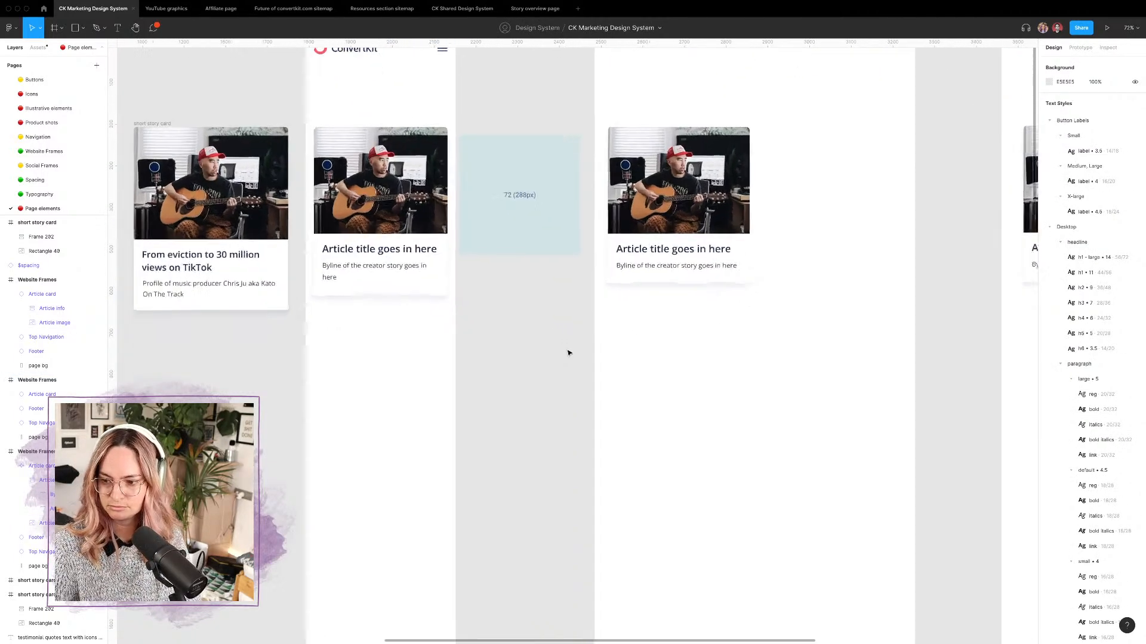
{"action": "scroll", "coordinate": [545, 331], "scroll_direction": "up", "scroll_amount": 2}
{"action": "scroll", "coordinate": [545, 331], "scroll_direction": "up", "scroll_amount": 1}
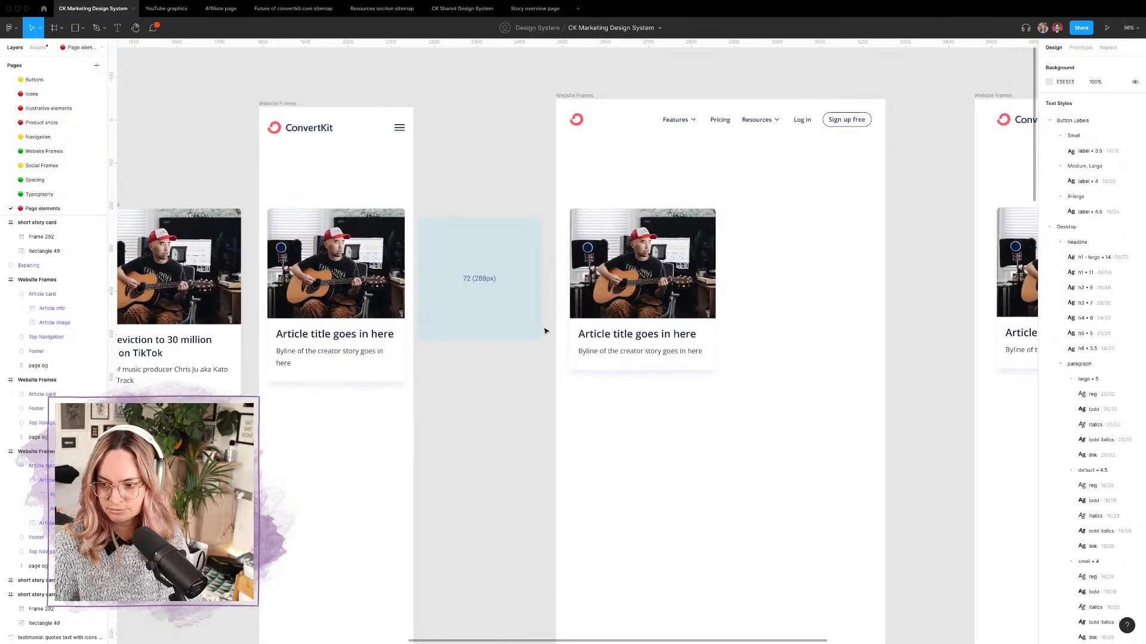
{"action": "left_click", "coordinate": [531, 325]}
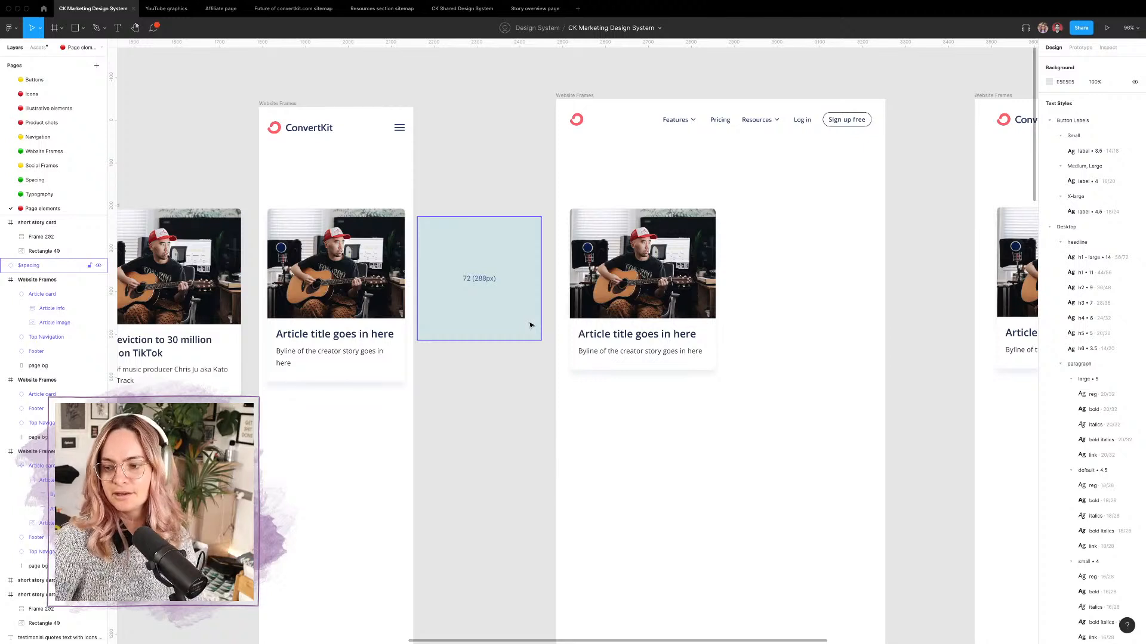
{"action": "left_click", "coordinate": [375, 299]}
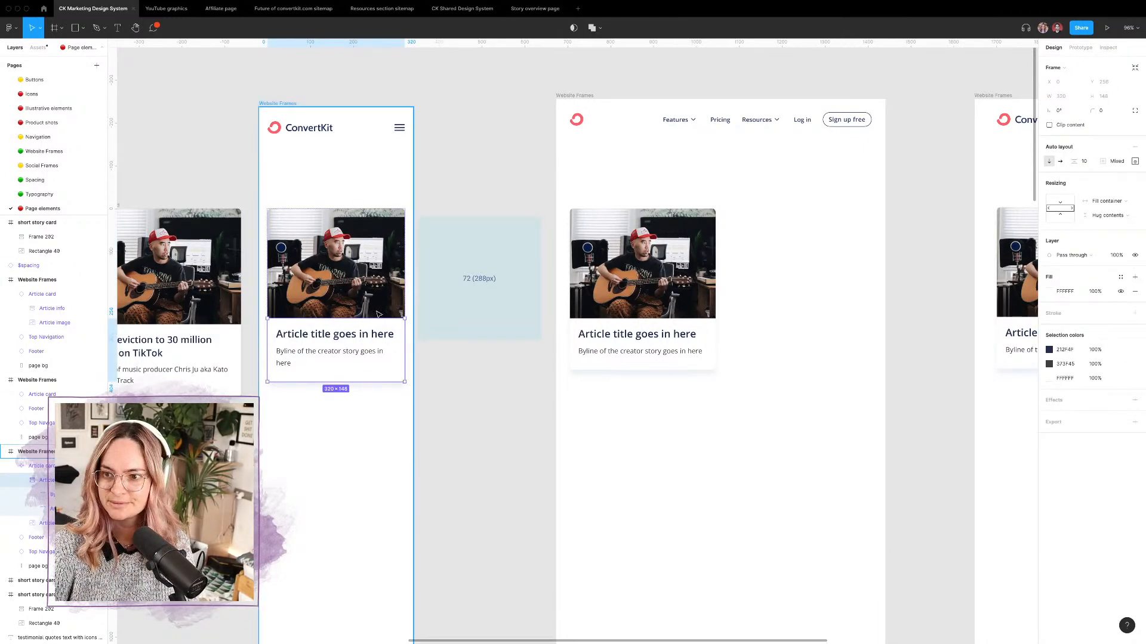
{"action": "double_click", "coordinate": [352, 336]}
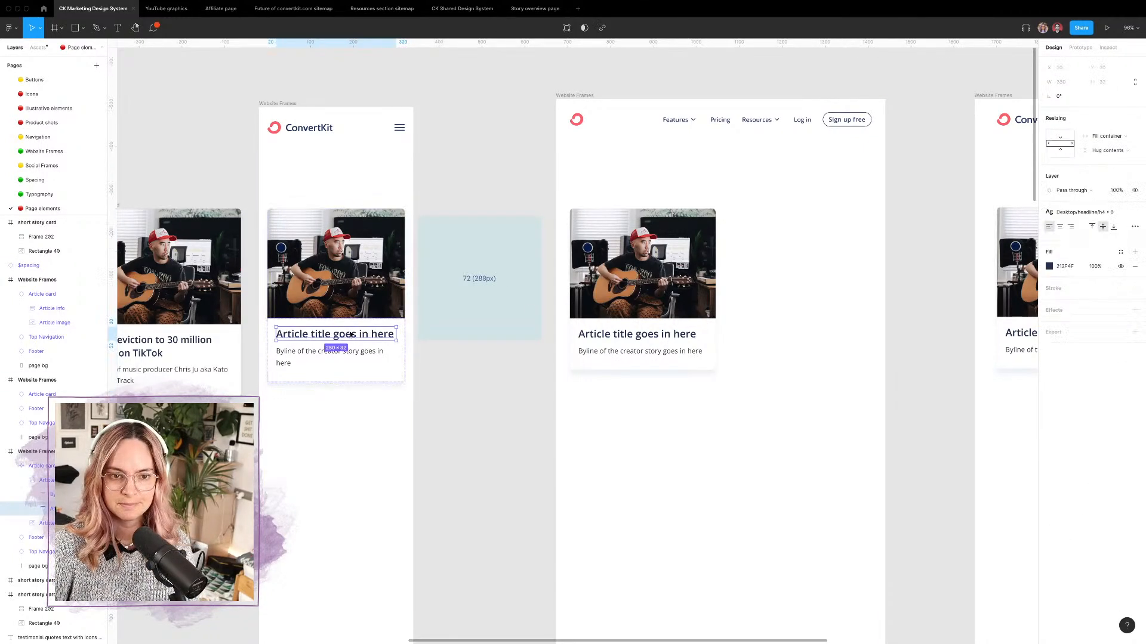
{"action": "left_click", "coordinate": [320, 358]}
{"action": "left_click", "coordinate": [473, 386]}
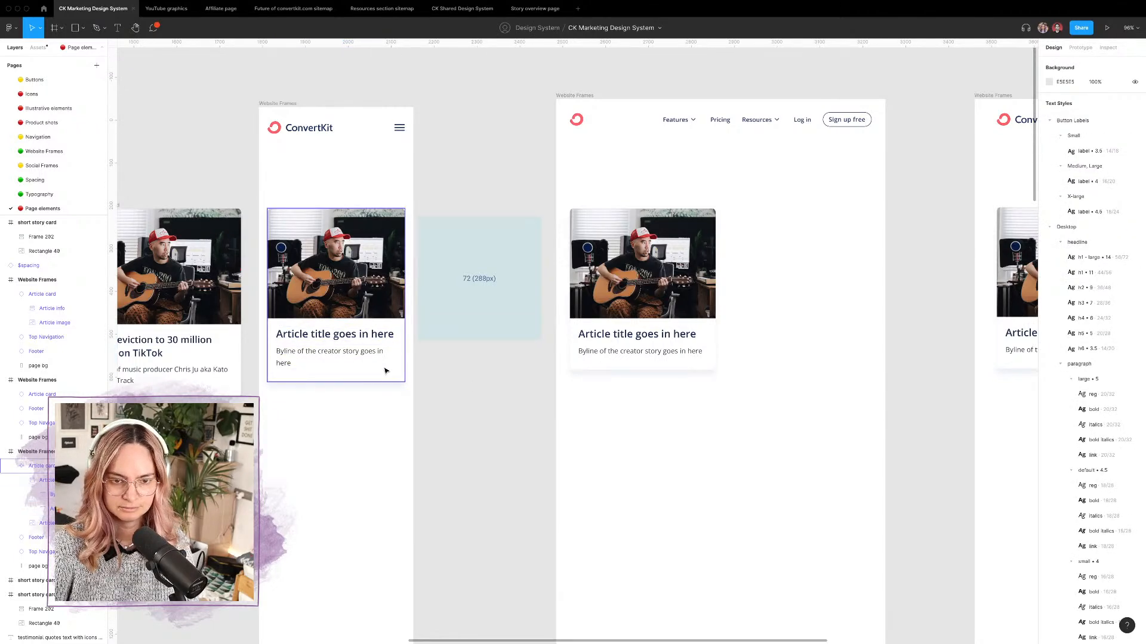
{"action": "left_click", "coordinate": [385, 371]}
{"action": "left_click", "coordinate": [498, 380]}
Step: Check the desktop card's Article info item spacing against the size options of the spacing block beside the mobile frame
{"action": "scroll", "coordinate": [498, 380], "scroll_direction": "right", "scroll_amount": 10}
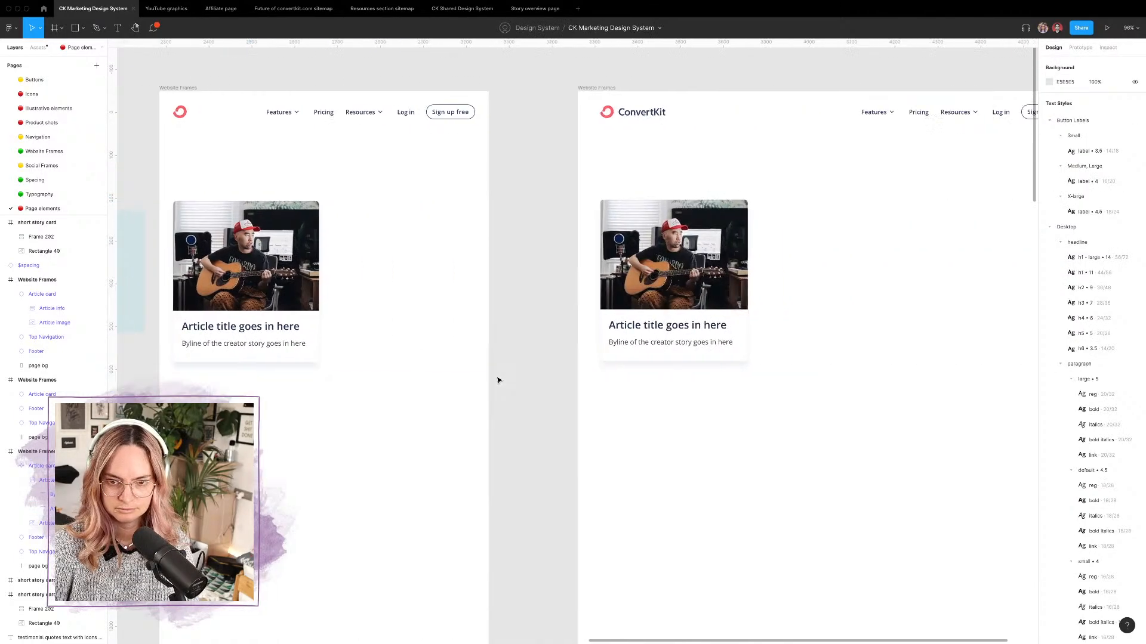
{"action": "scroll", "coordinate": [574, 364], "scroll_direction": "up", "scroll_amount": 5}
{"action": "double_click", "coordinate": [749, 292]}
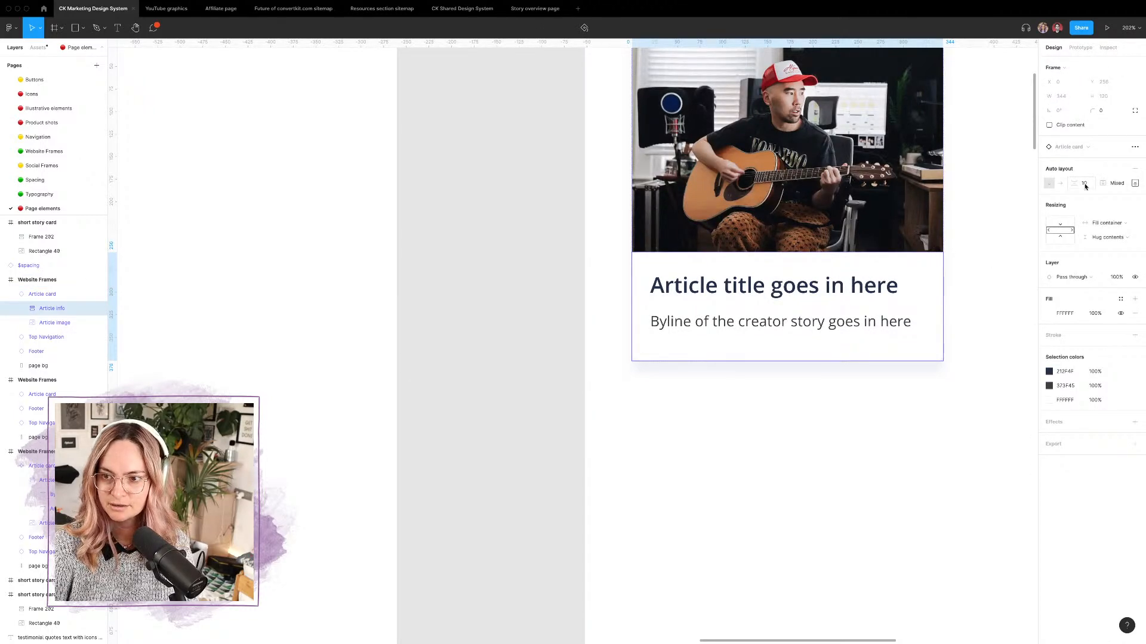
{"action": "scroll", "coordinate": [713, 293], "scroll_direction": "down", "scroll_amount": 6}
{"action": "left_click", "coordinate": [212, 223]}
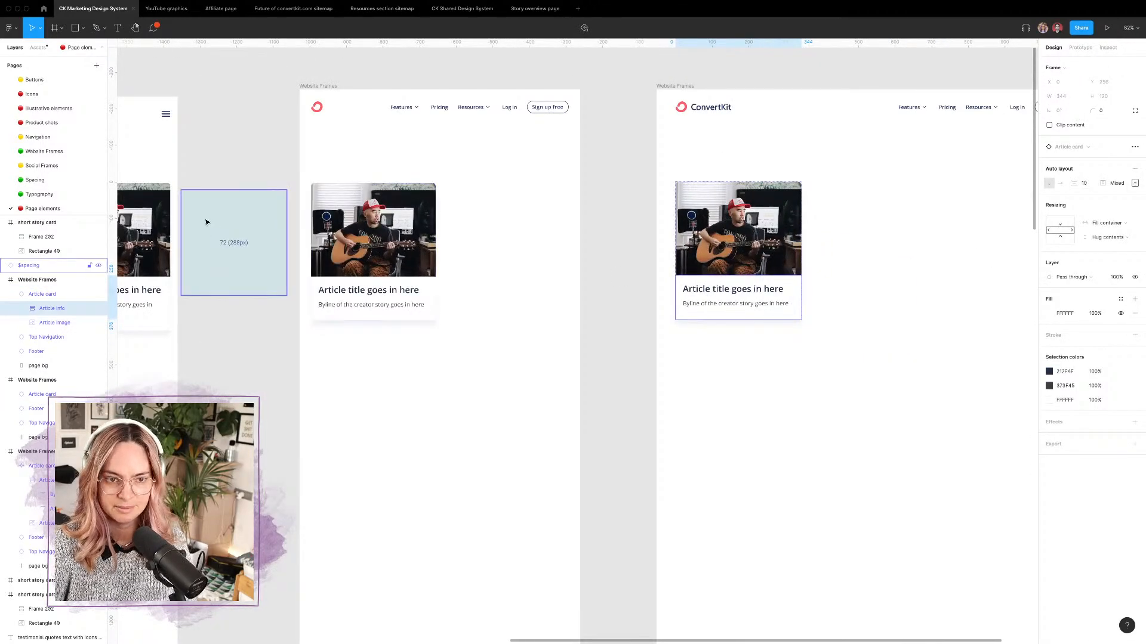
{"action": "left_click", "coordinate": [1092, 180]}
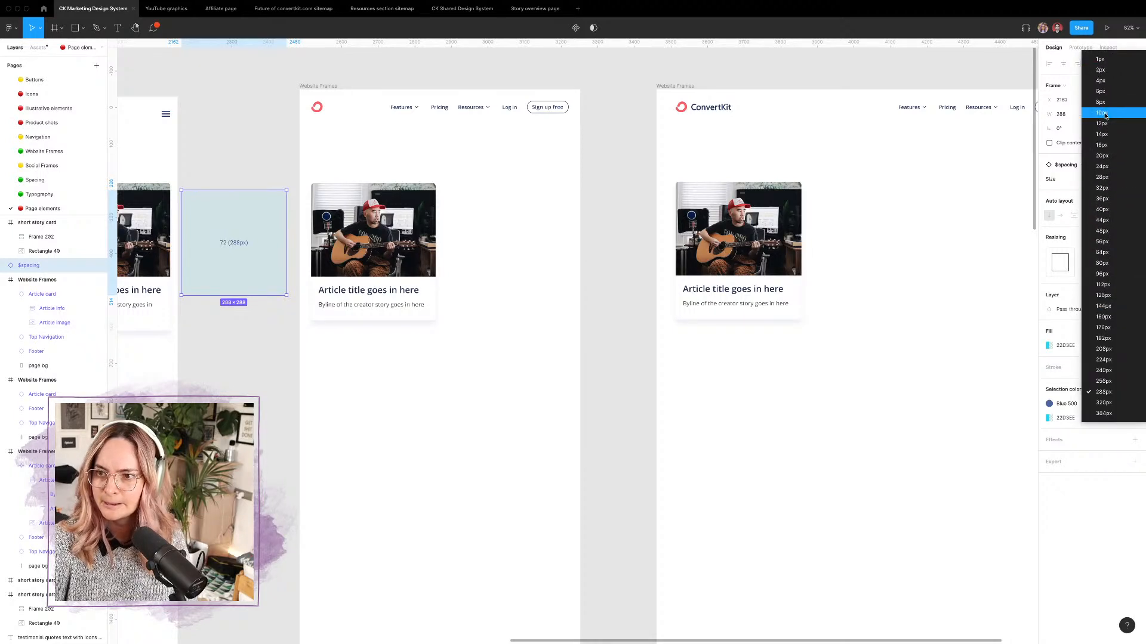
{"action": "left_click", "coordinate": [599, 261]}
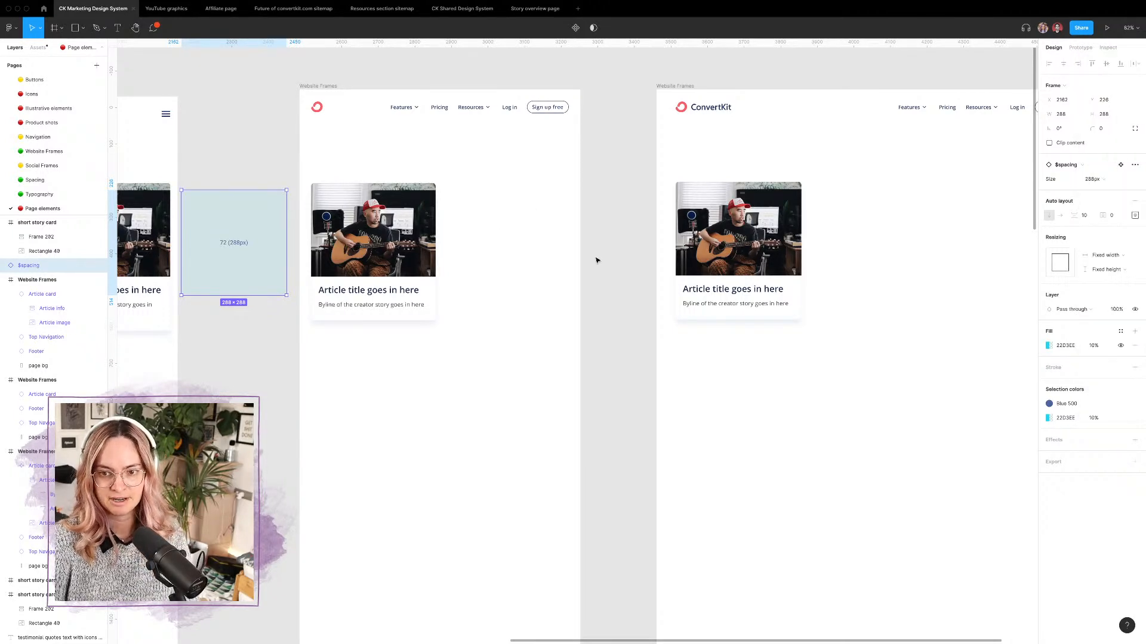
{"action": "scroll", "coordinate": [588, 255], "scroll_direction": "down", "scroll_amount": 5}
{"action": "left_click", "coordinate": [595, 259]}
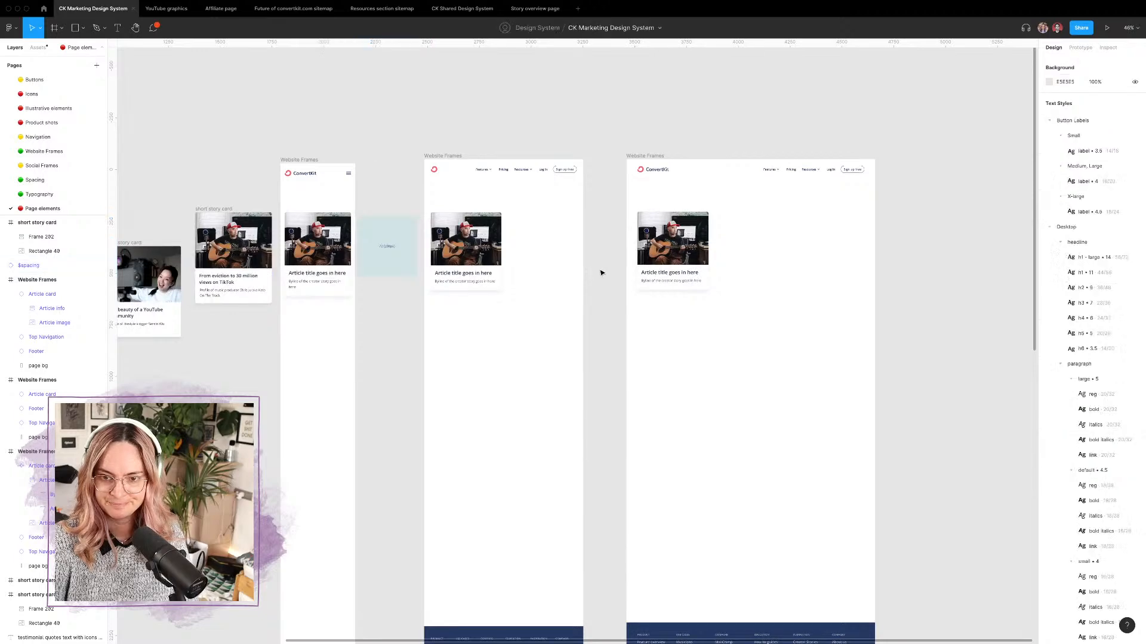
Step: Set the horizontal padding of the Article info section in the mobile frame's article card to 24 on both sides
{"action": "scroll", "coordinate": [621, 264], "scroll_direction": "up", "scroll_amount": 10}
{"action": "scroll", "coordinate": [624, 266], "scroll_direction": "right", "scroll_amount": 5}
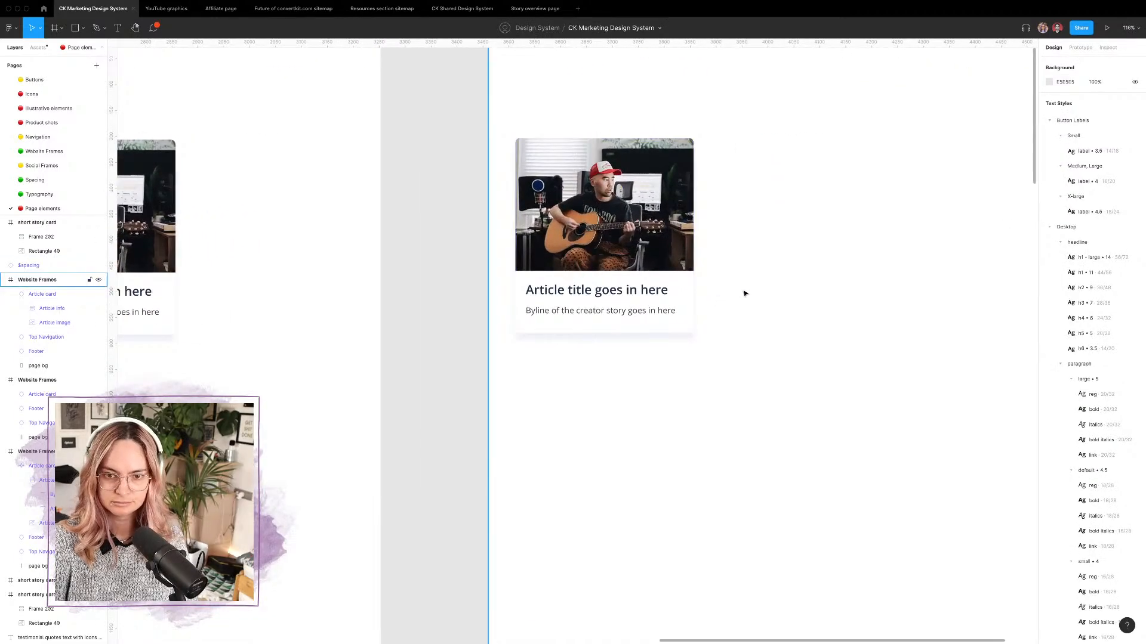
{"action": "scroll", "coordinate": [487, 290], "scroll_direction": "left", "scroll_amount": 10}
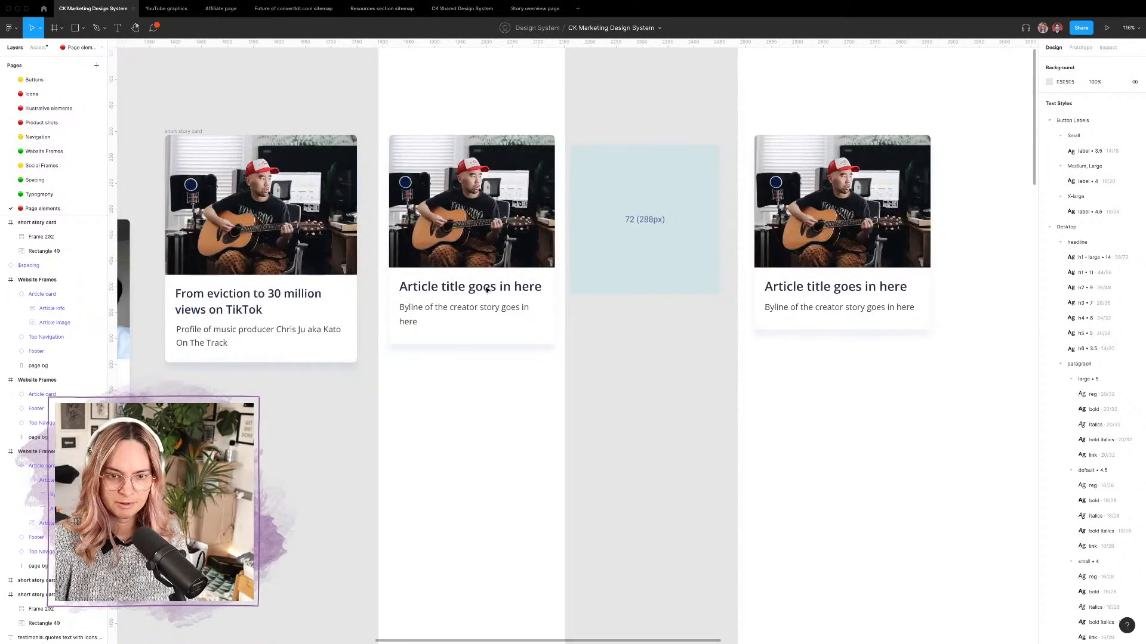
{"action": "left_click", "coordinate": [438, 291]}
{"action": "left_click", "coordinate": [438, 291]}
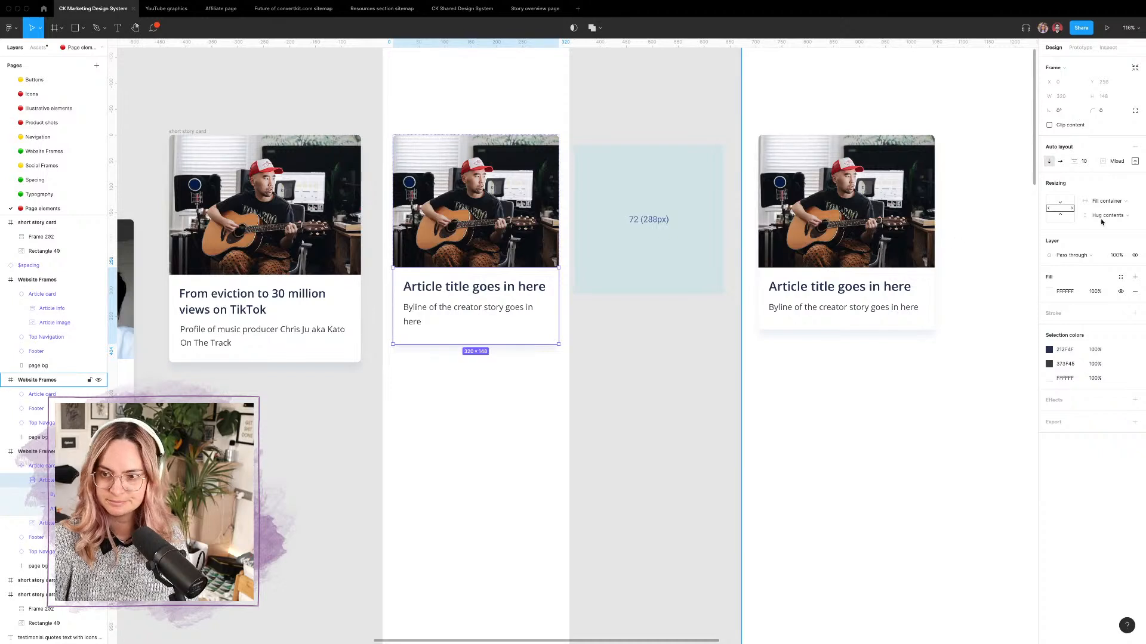
{"action": "left_click", "coordinate": [1135, 162]}
{"action": "left_click", "coordinate": [1079, 200]}
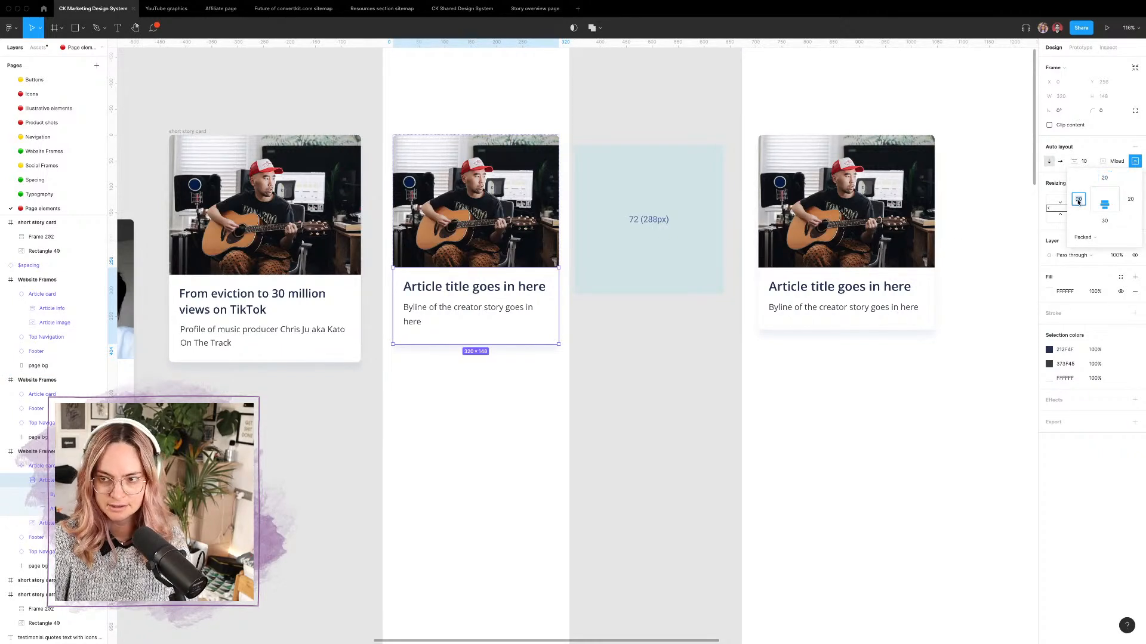
{"action": "type", "text": "2"}
{"action": "left_click", "coordinate": [1130, 200]}
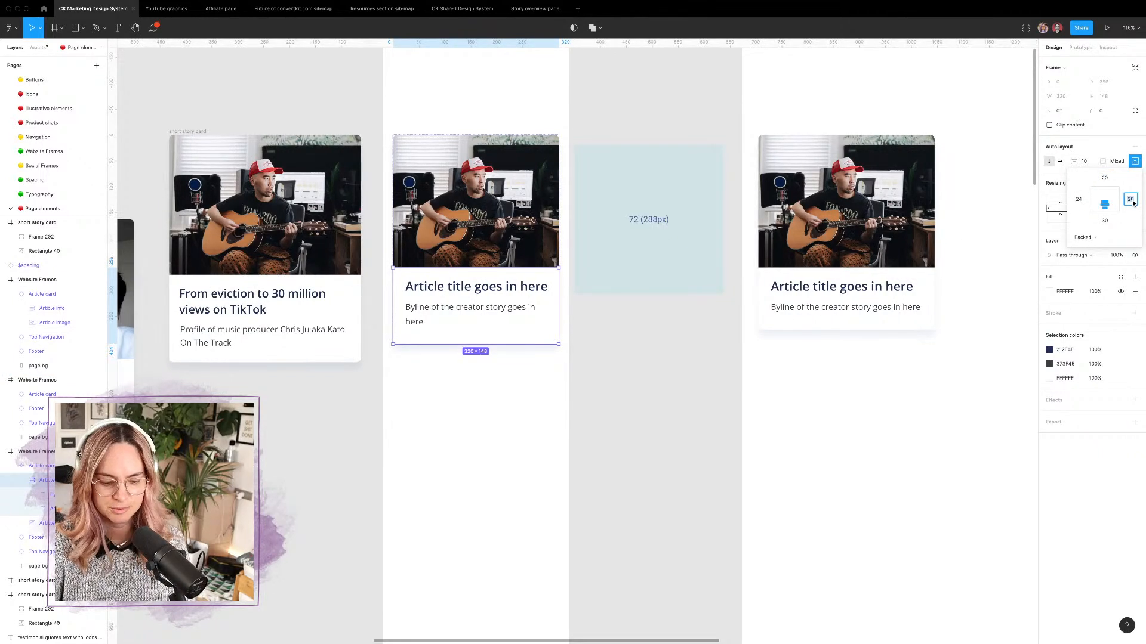
{"action": "type", "text": "24"}
{"action": "key", "text": "Tab"}
{"action": "left_click", "coordinate": [654, 395]}
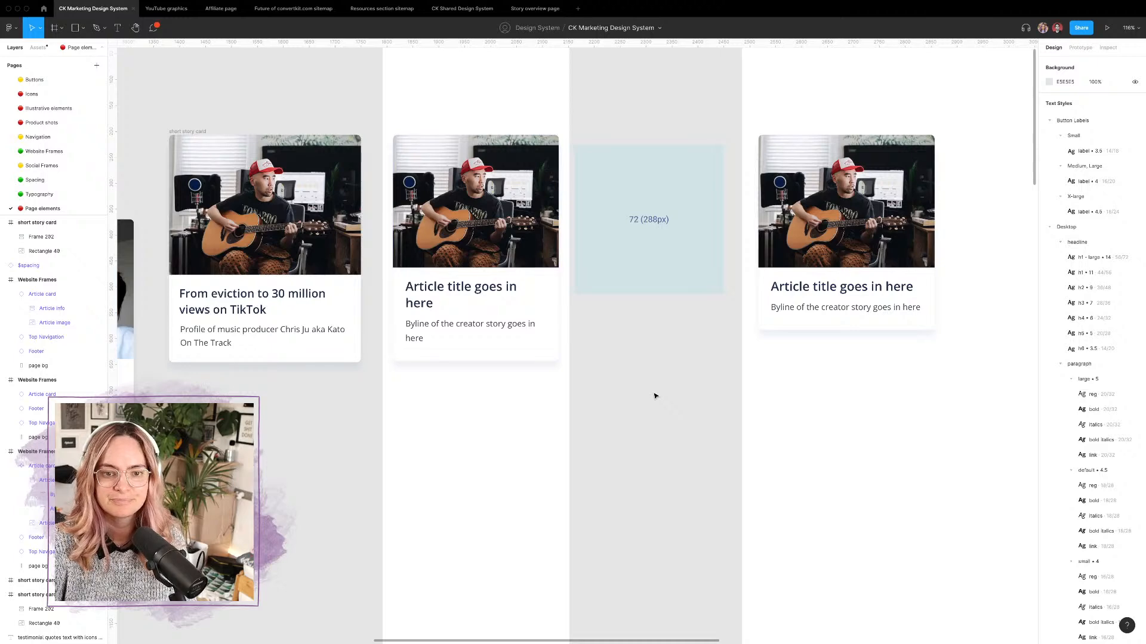
Step: Check the padding of the desktop card's Article info section and compare the article cards across the website frames
{"action": "scroll", "coordinate": [660, 386], "scroll_direction": "down", "scroll_amount": 3}
{"action": "scroll", "coordinate": [662, 386], "scroll_direction": "right", "scroll_amount": 10}
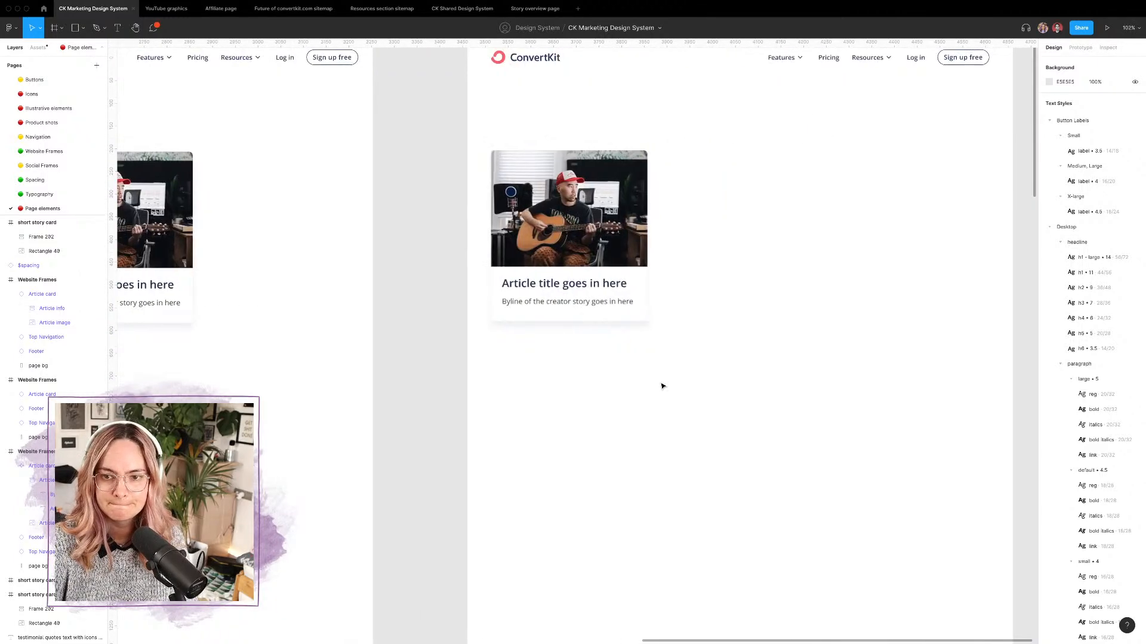
{"action": "double_click", "coordinate": [635, 283]}
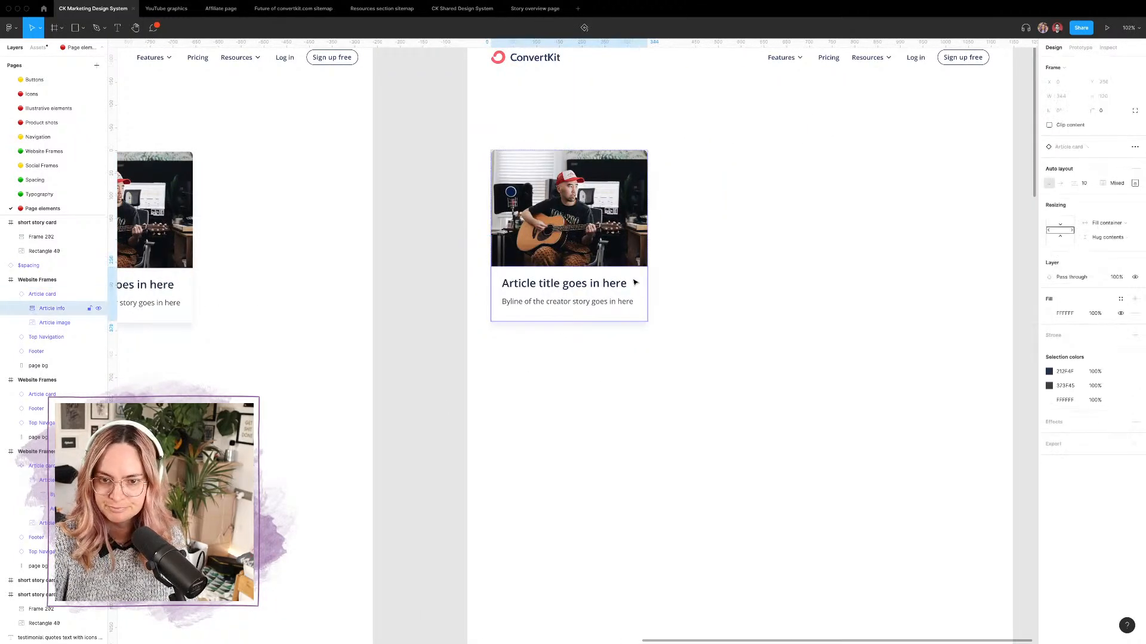
{"action": "left_click", "coordinate": [1135, 183]}
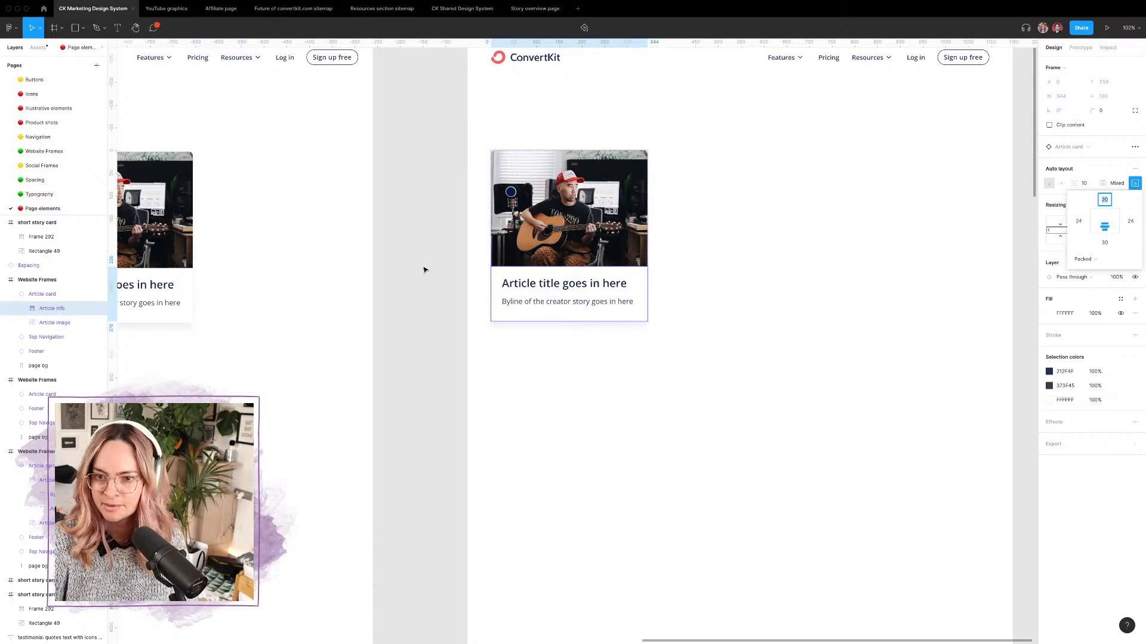
{"action": "left_click", "coordinate": [420, 289]}
{"action": "scroll", "coordinate": [419, 290], "scroll_direction": "left", "scroll_amount": 8}
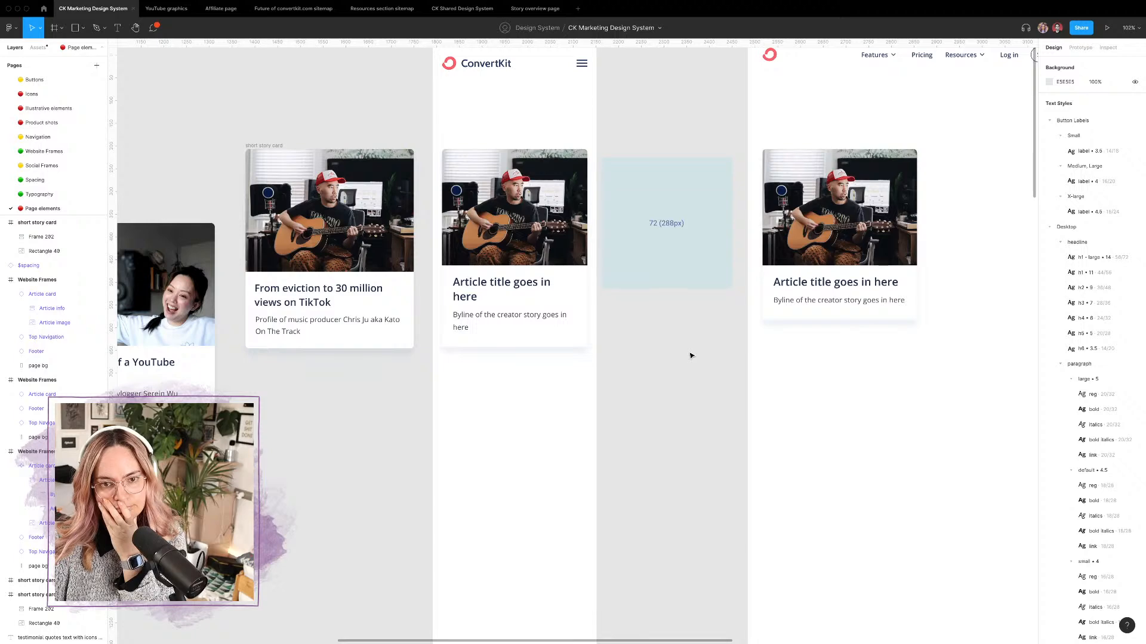
{"action": "scroll", "coordinate": [561, 302], "scroll_direction": "right", "scroll_amount": 10}
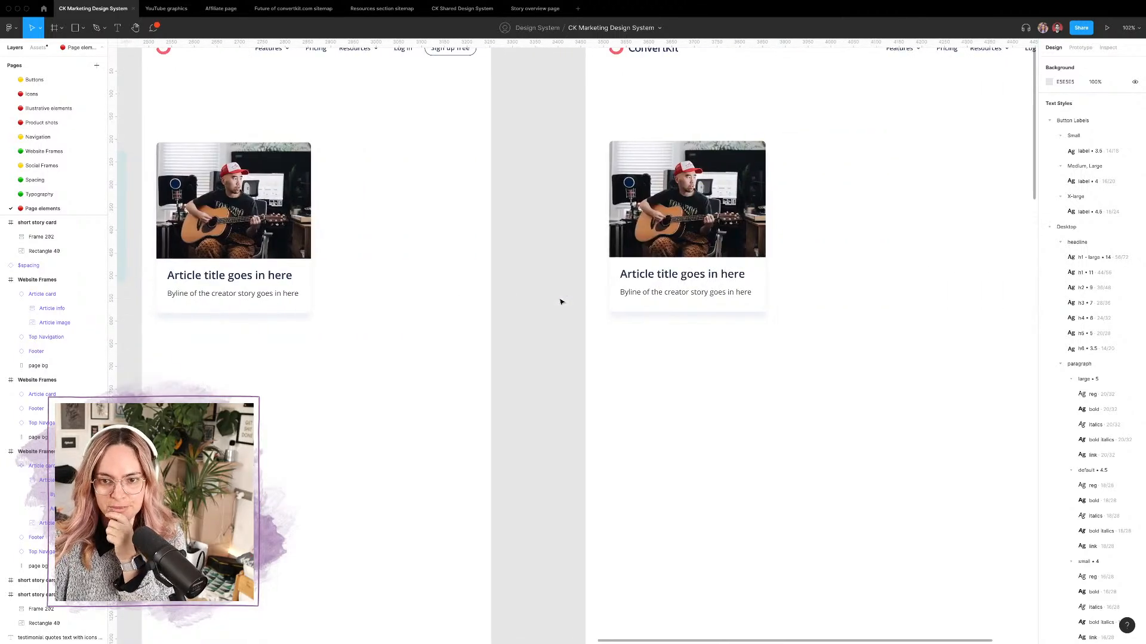
{"action": "scroll", "coordinate": [481, 303], "scroll_direction": "left", "scroll_amount": 11}
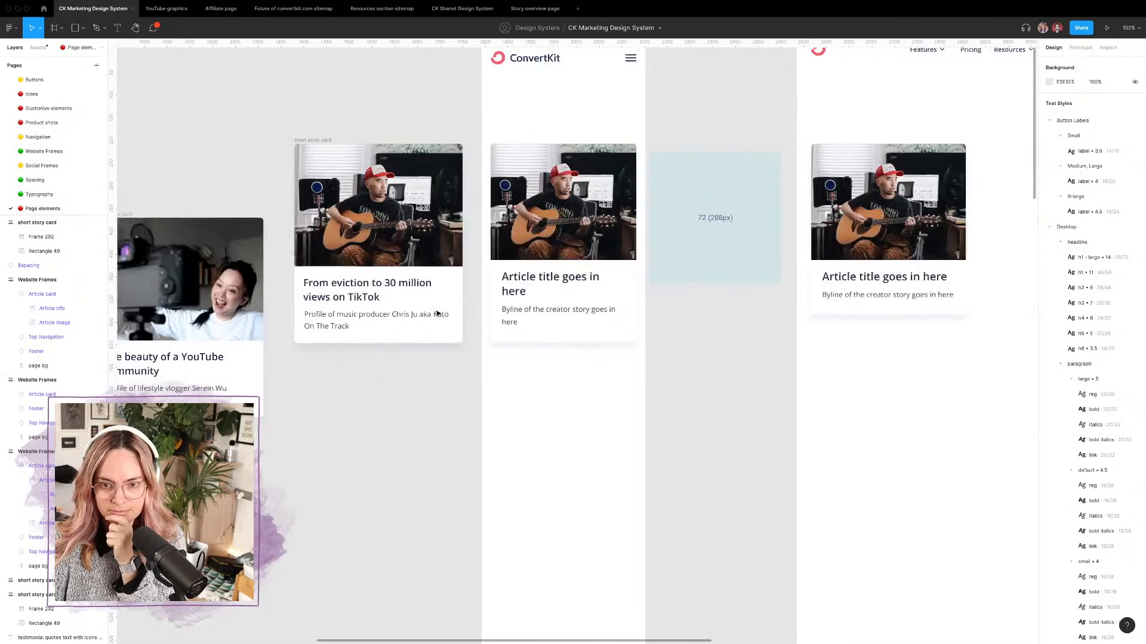
Step: Restore the horizontal padding of the mobile card's Article info section to 20 on both sides
{"action": "double_click", "coordinate": [621, 284]}
{"action": "left_click", "coordinate": [1135, 161]}
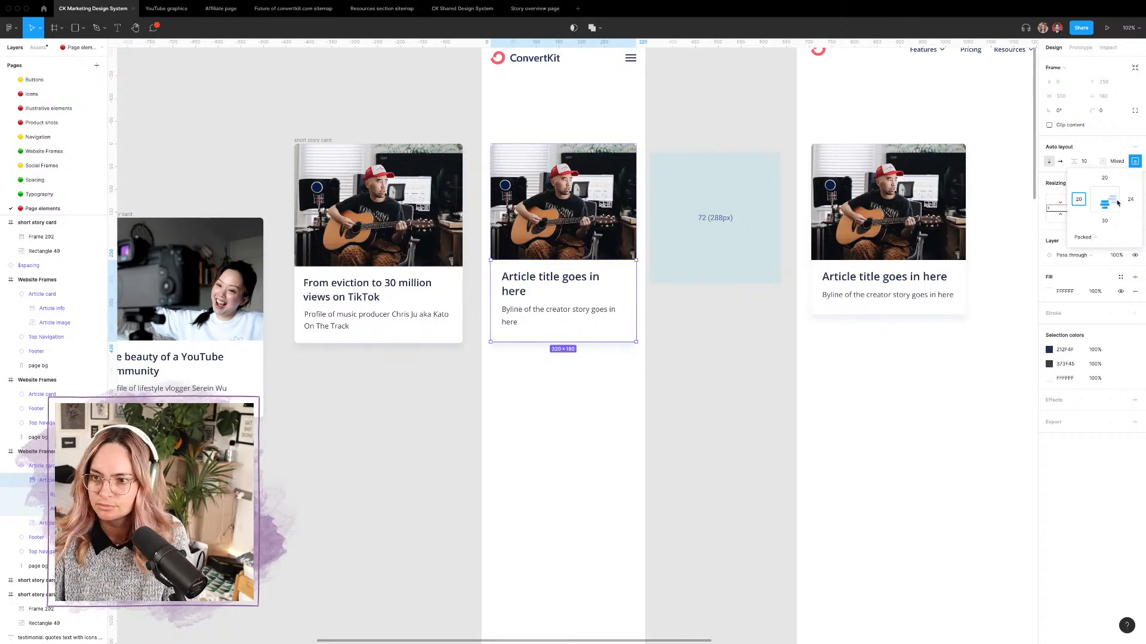
{"action": "key", "text": "Tab"}
{"action": "type", "text": "20"}
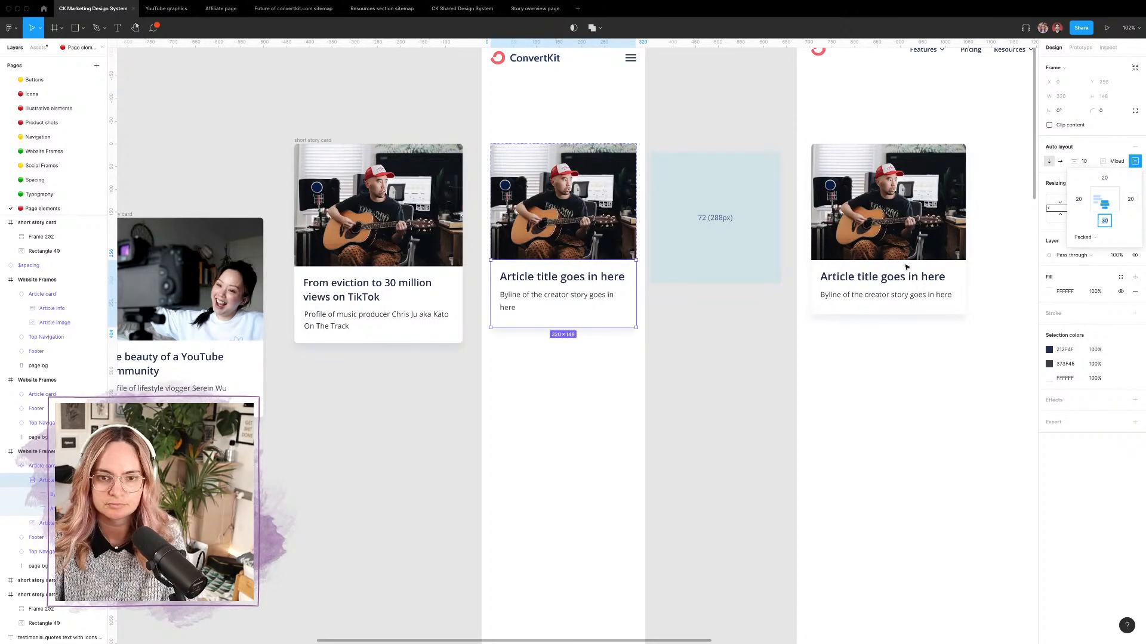
{"action": "left_click", "coordinate": [766, 339]}
Step: Compare the desktop, tablet and mobile article cards with the original short story cards
{"action": "scroll", "coordinate": [767, 340], "scroll_direction": "right", "scroll_amount": 10}
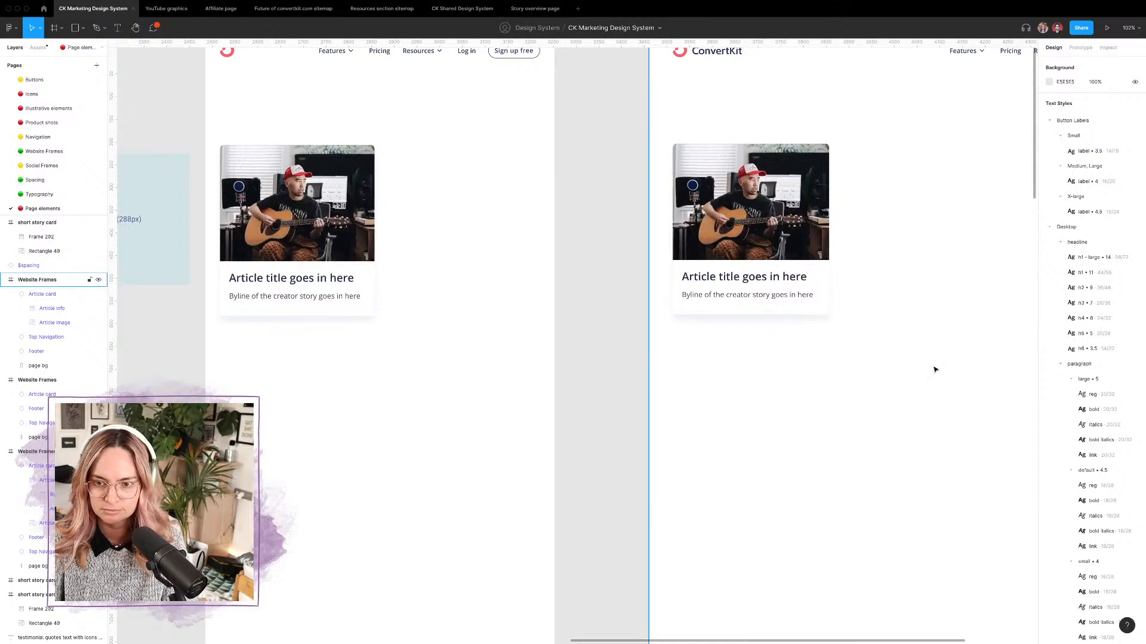
{"action": "scroll", "coordinate": [842, 323], "scroll_direction": "up", "scroll_amount": 5}
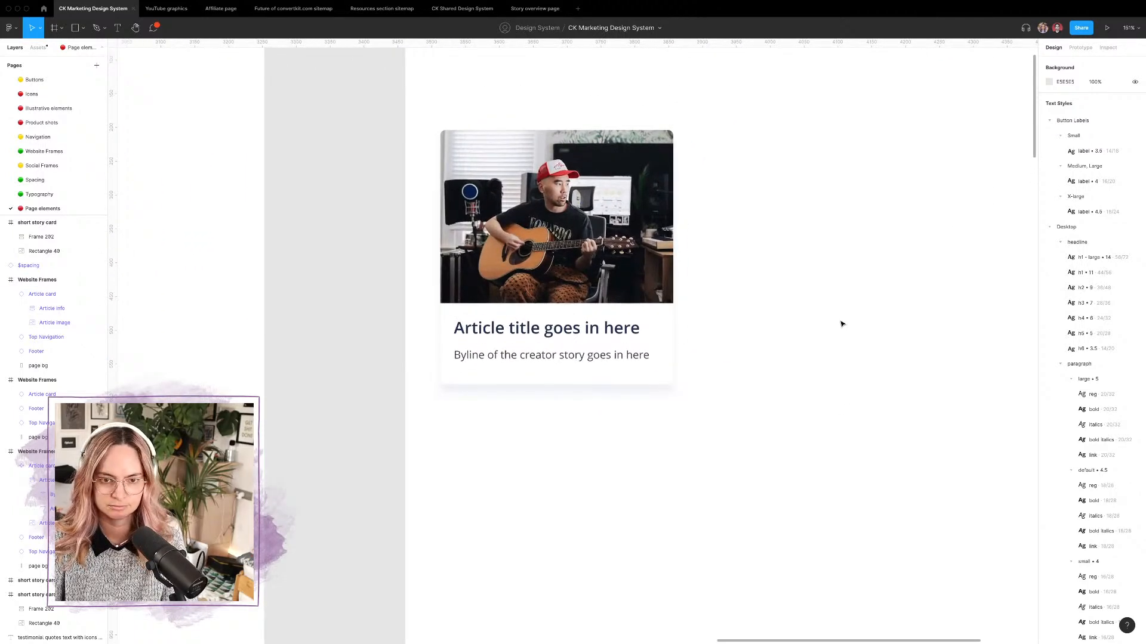
{"action": "scroll", "coordinate": [826, 320], "scroll_direction": "up", "scroll_amount": 3}
{"action": "scroll", "coordinate": [826, 320], "scroll_direction": "right", "scroll_amount": 2}
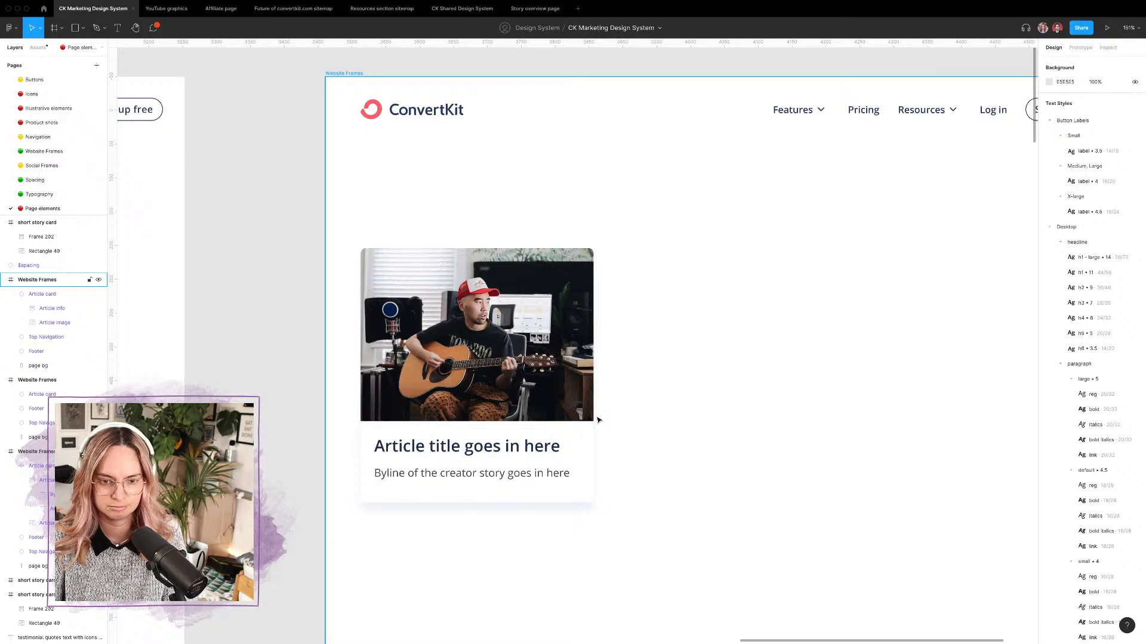
{"action": "scroll", "coordinate": [618, 422], "scroll_direction": "left", "scroll_amount": 15}
{"action": "scroll", "coordinate": [618, 422], "scroll_direction": "down", "scroll_amount": 5}
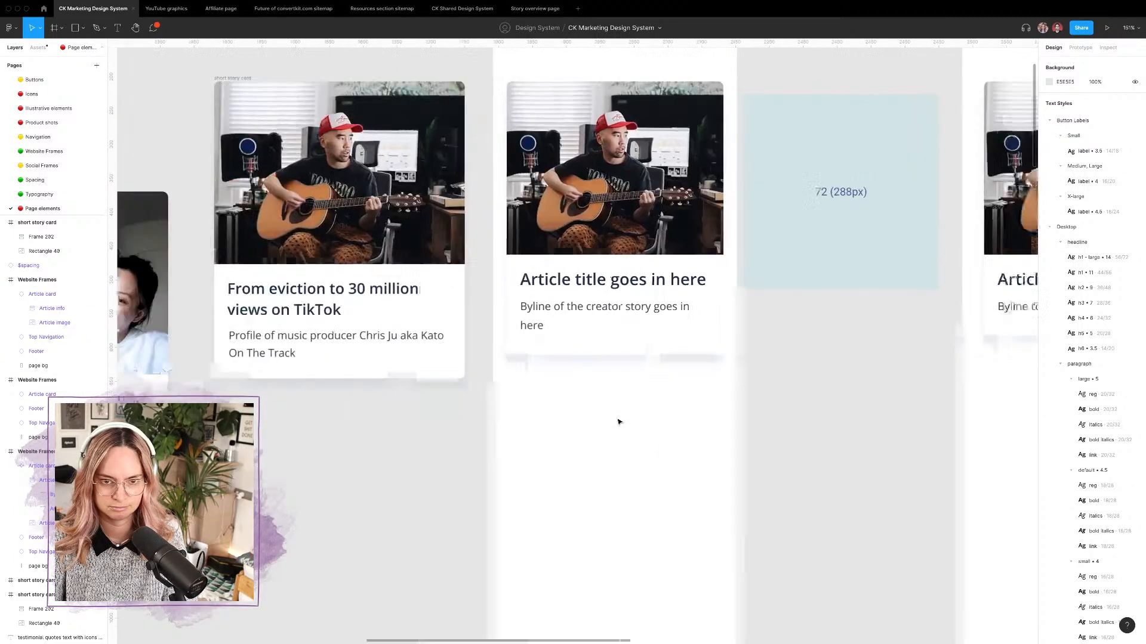
{"action": "scroll", "coordinate": [849, 396], "scroll_direction": "down", "scroll_amount": 5}
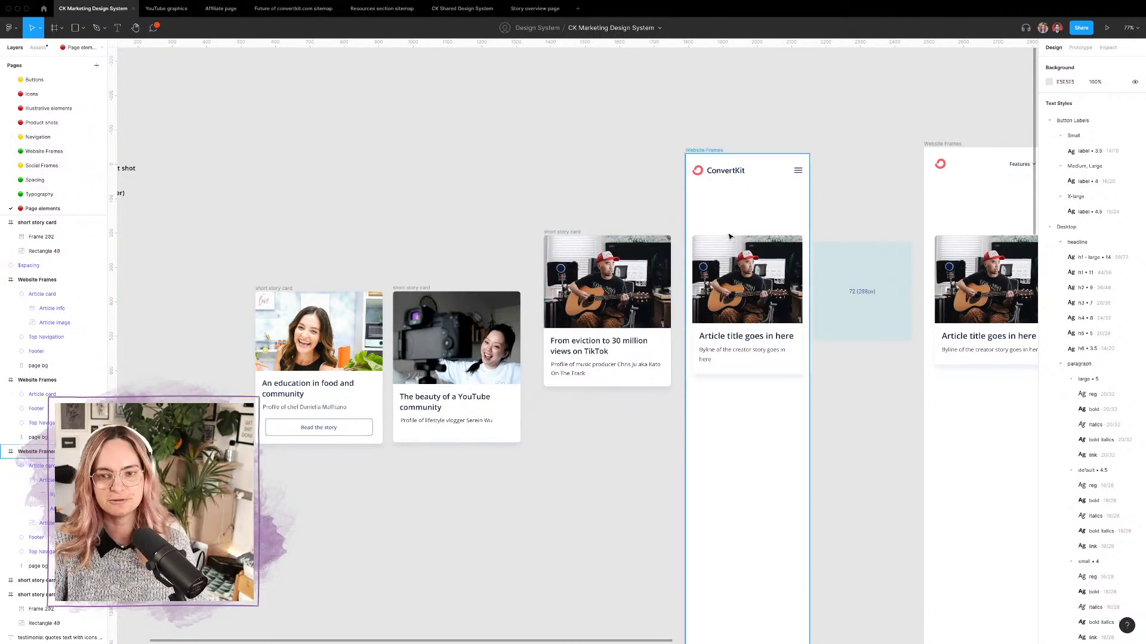
Step: Add a new variant to the Article card component in the mobile frame
{"action": "left_click", "coordinate": [763, 263]}
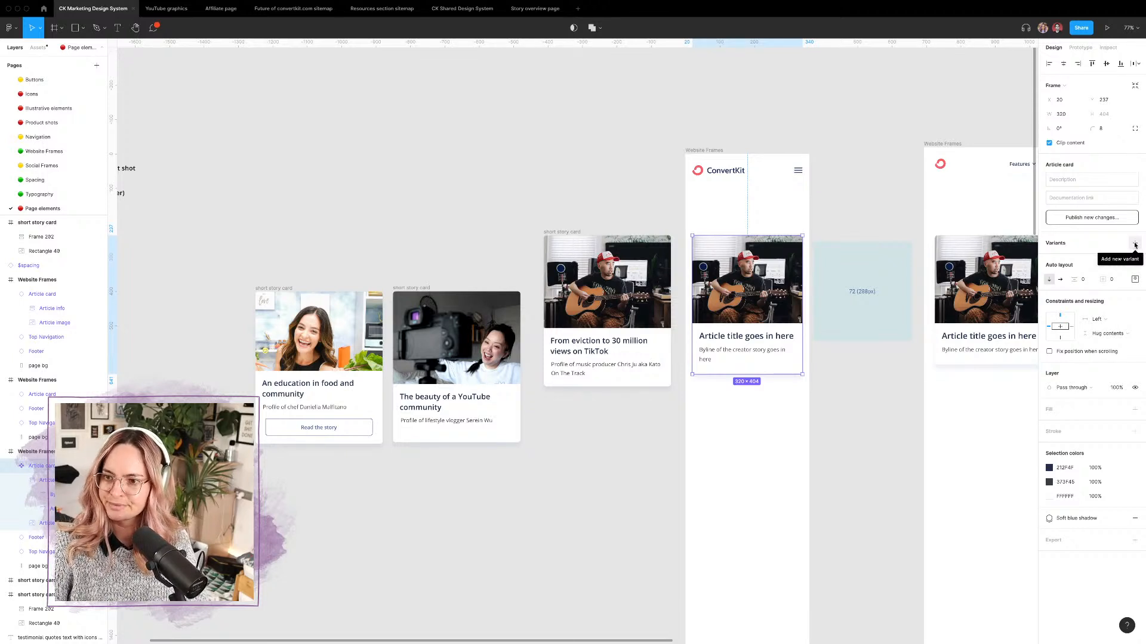
{"action": "left_click", "coordinate": [1135, 244]}
{"action": "left_click", "coordinate": [831, 435]}
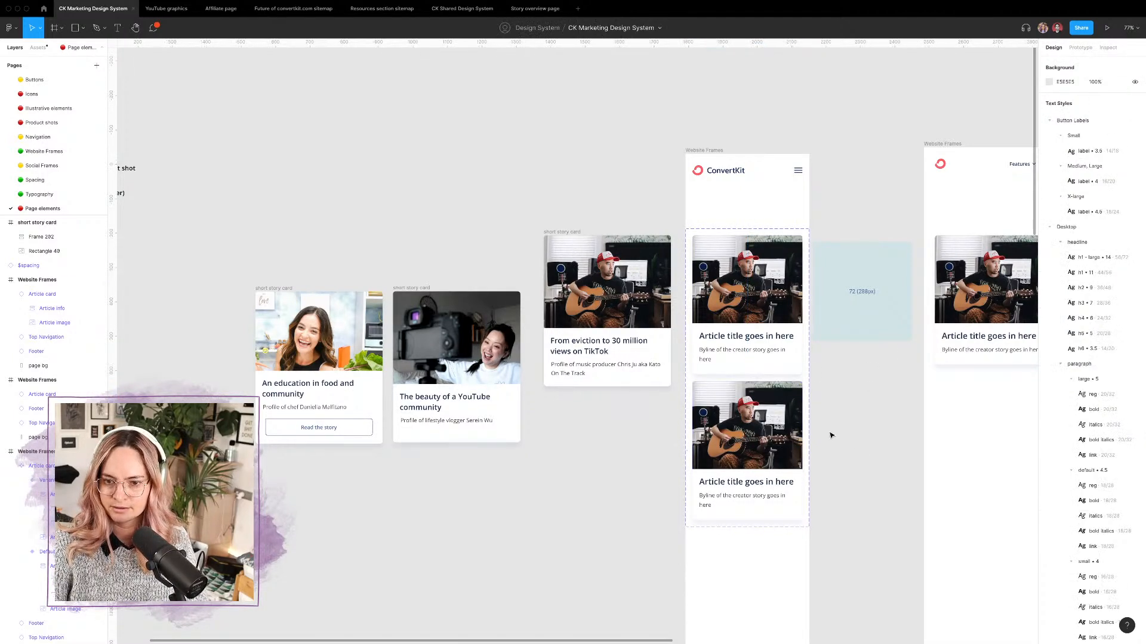
Step: Rename the Article card component set's variant property to "Article type"
{"action": "left_click", "coordinate": [800, 409]}
{"action": "scroll", "coordinate": [781, 405], "scroll_direction": "down", "scroll_amount": 3}
{"action": "scroll", "coordinate": [782, 406], "scroll_direction": "right", "scroll_amount": 3}
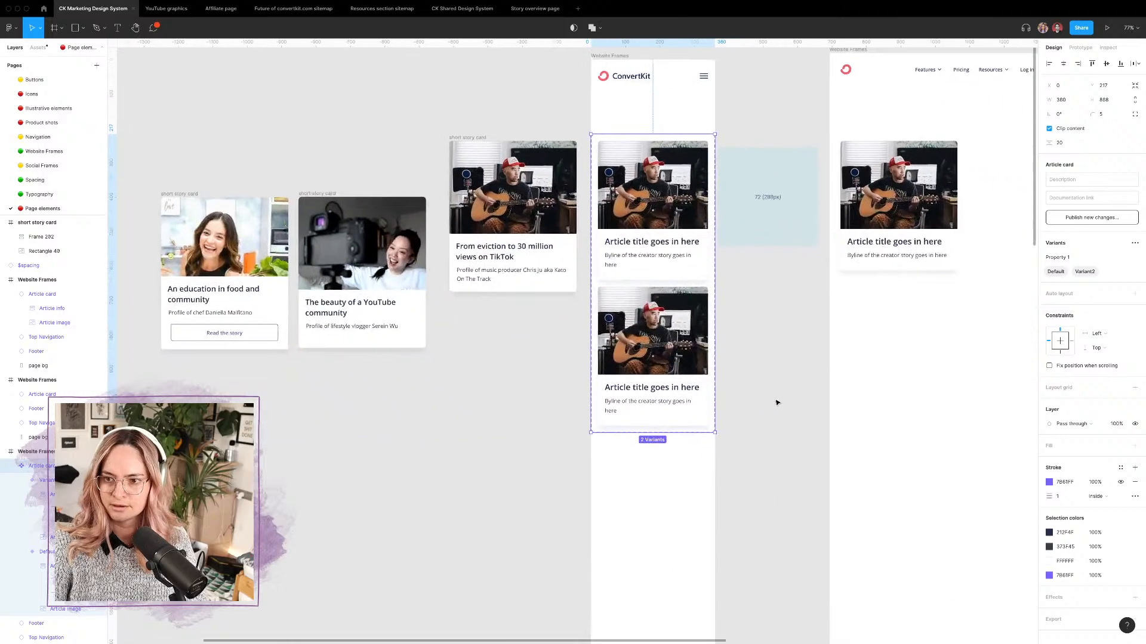
{"action": "left_click", "coordinate": [1061, 258]}
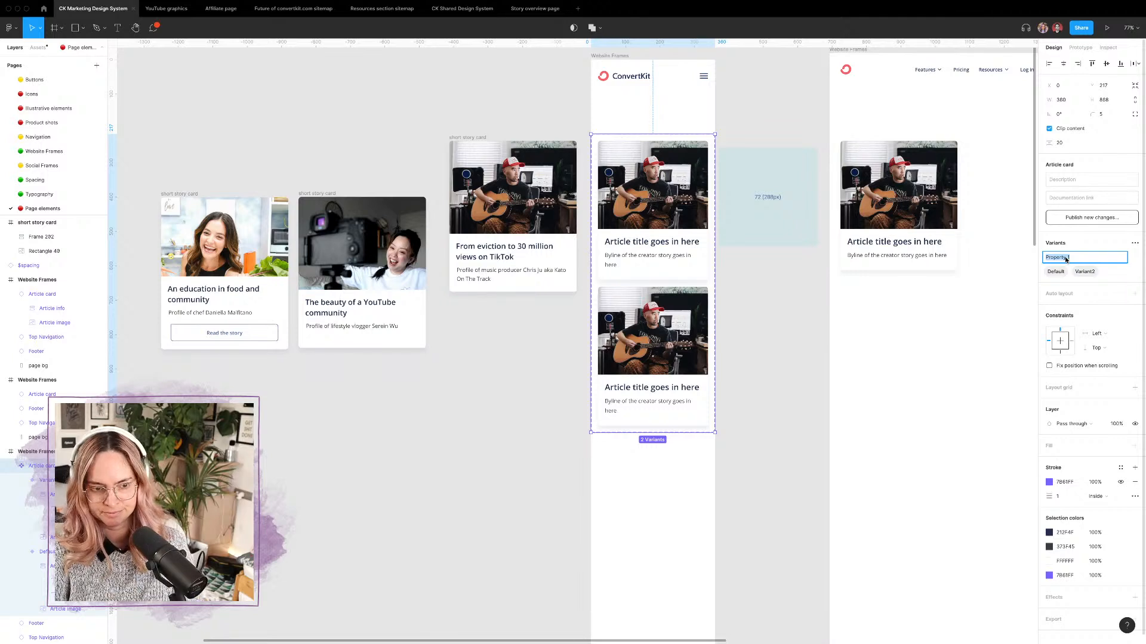
{"action": "type", "text": "Article ty"}
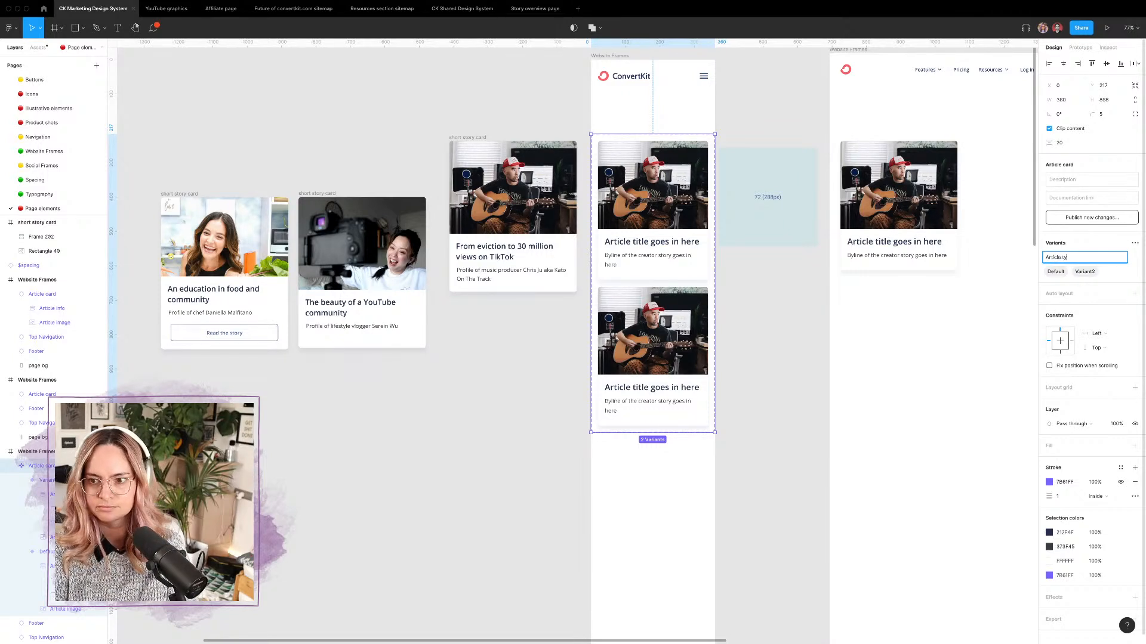
{"action": "type", "text": "pe"}
{"action": "key", "text": "Return"}
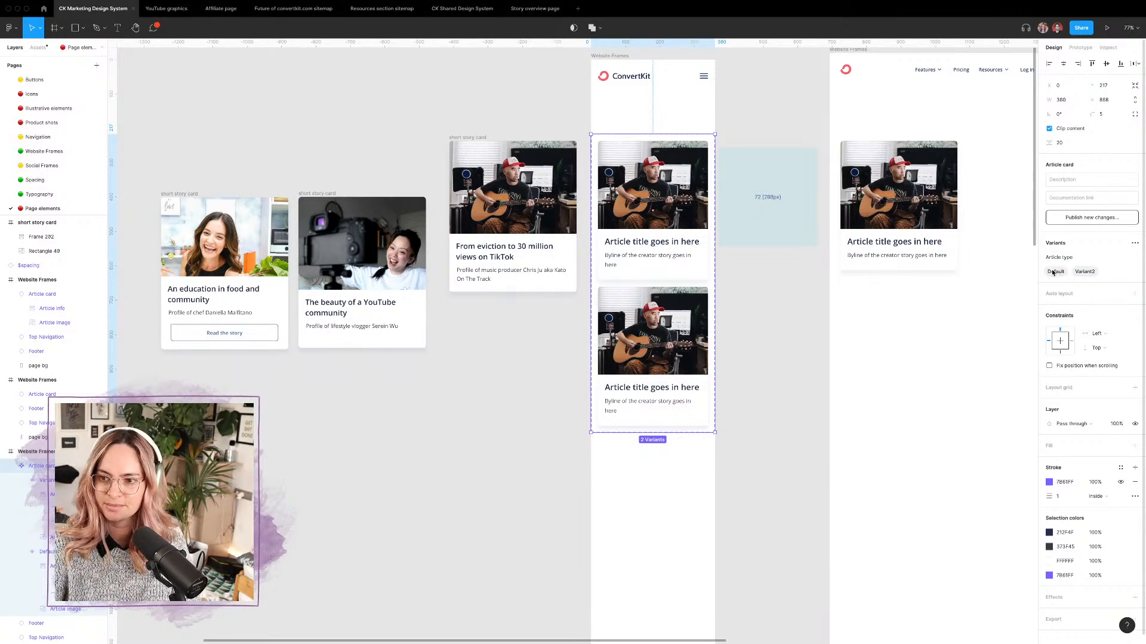
Step: Add a second variant property named "Show button" to the Article card component set
{"action": "left_click", "coordinate": [1056, 272]}
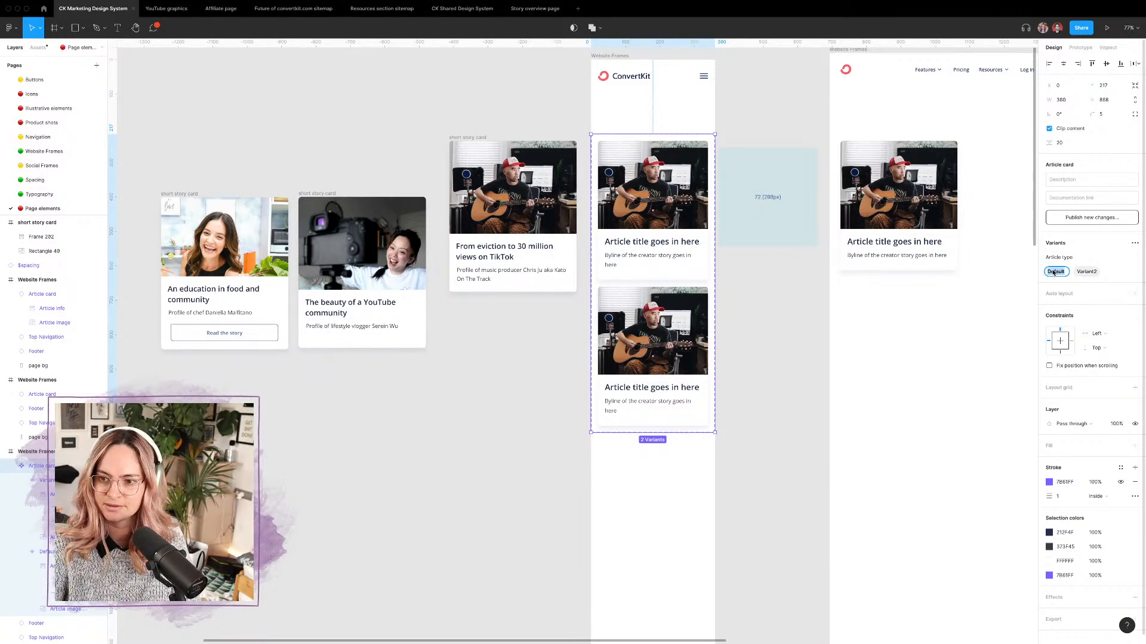
{"action": "left_click", "coordinate": [1135, 243]}
{"action": "left_click", "coordinate": [1093, 262]}
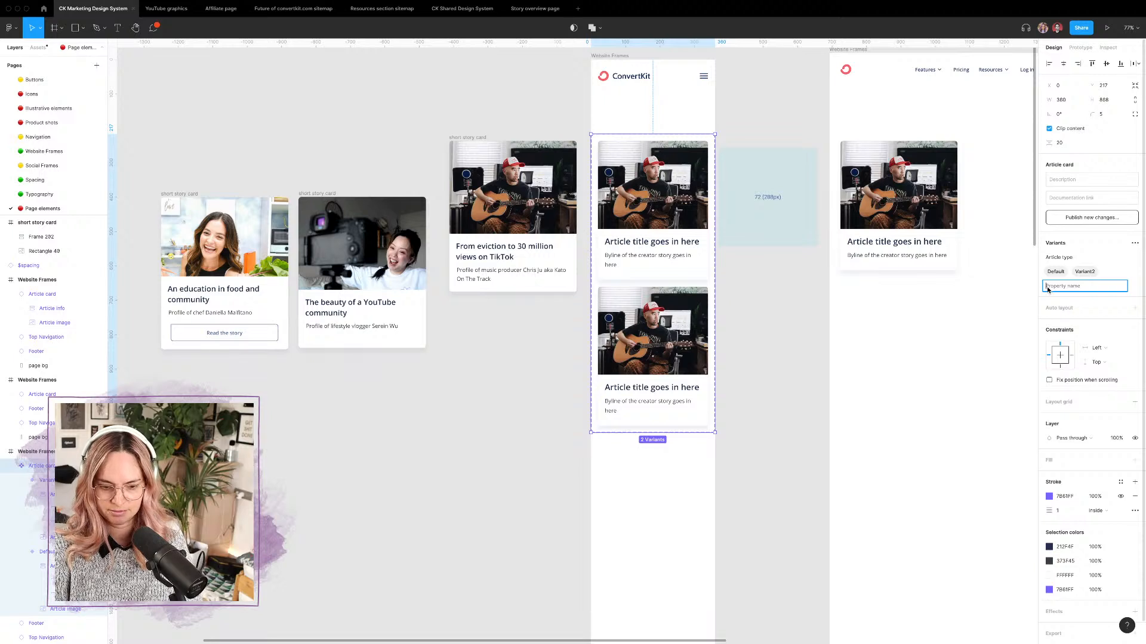
{"action": "type", "text": "Show button"}
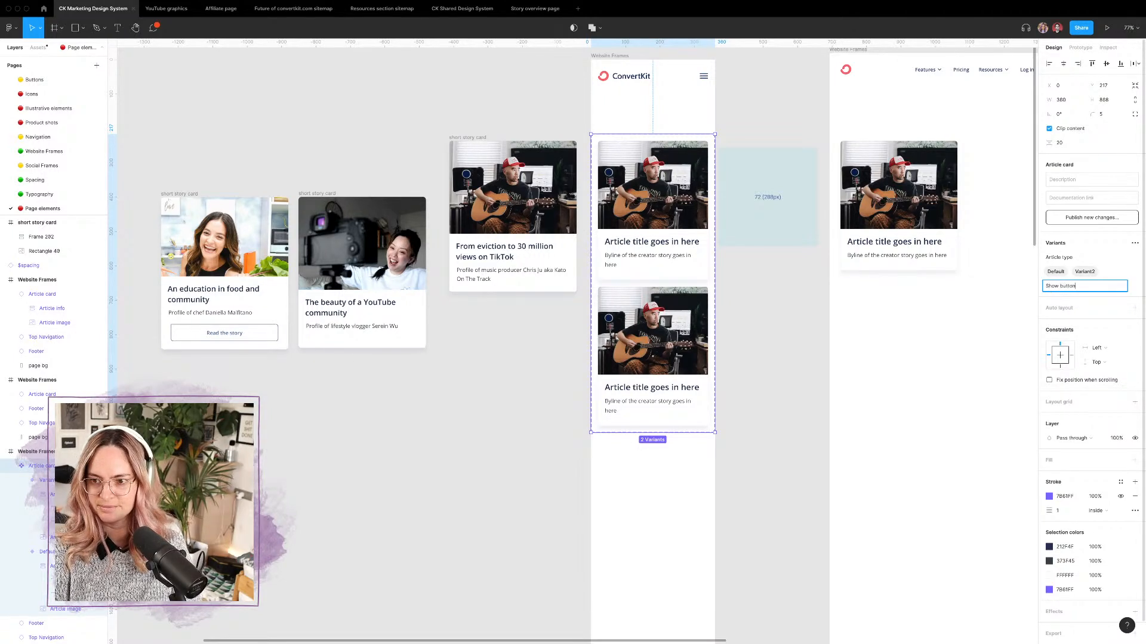
{"action": "key", "text": "Return"}
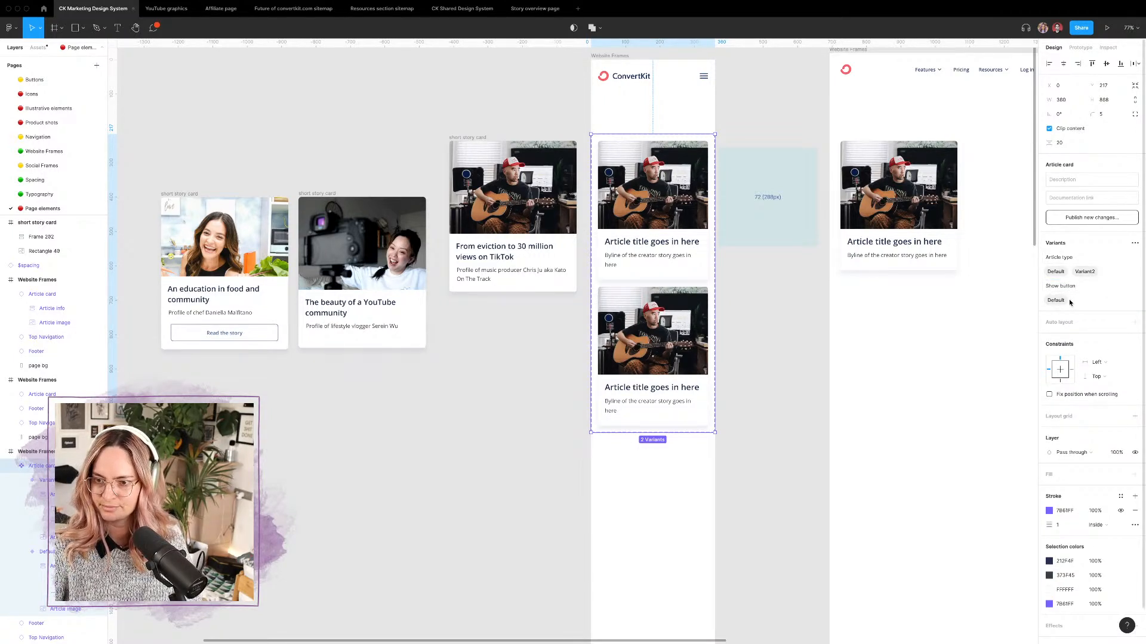
Step: Rename the Default value of the Article type property to "Story"
{"action": "double_click", "coordinate": [1055, 272]}
{"action": "type", "text": "S"}
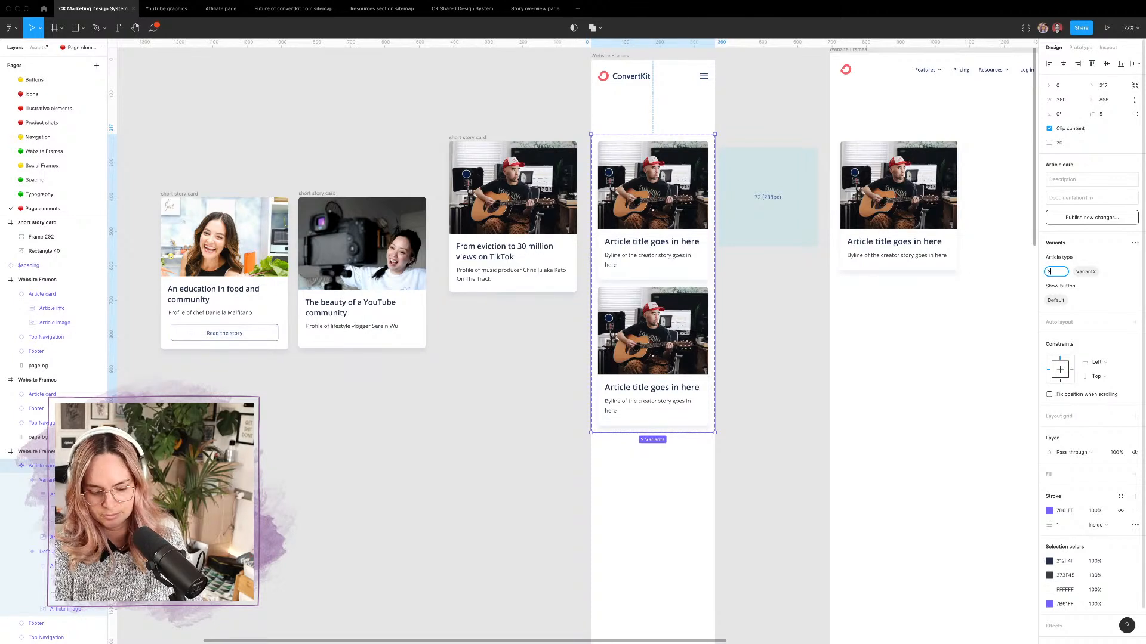
{"action": "type", "text": "tory"}
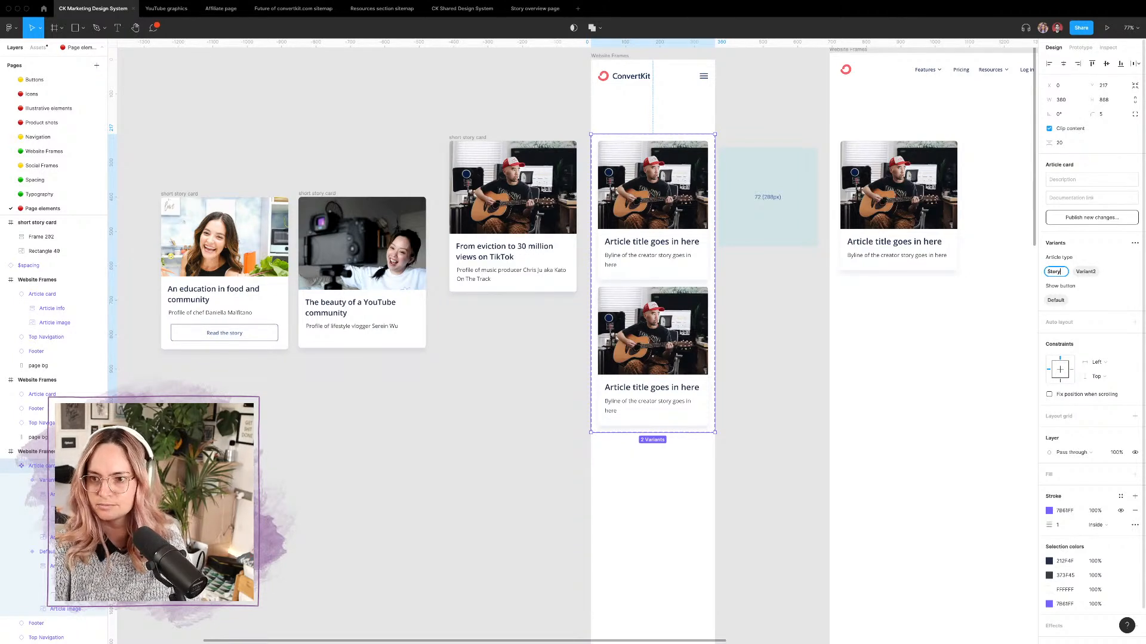
{"action": "double_click", "coordinate": [1106, 283]}
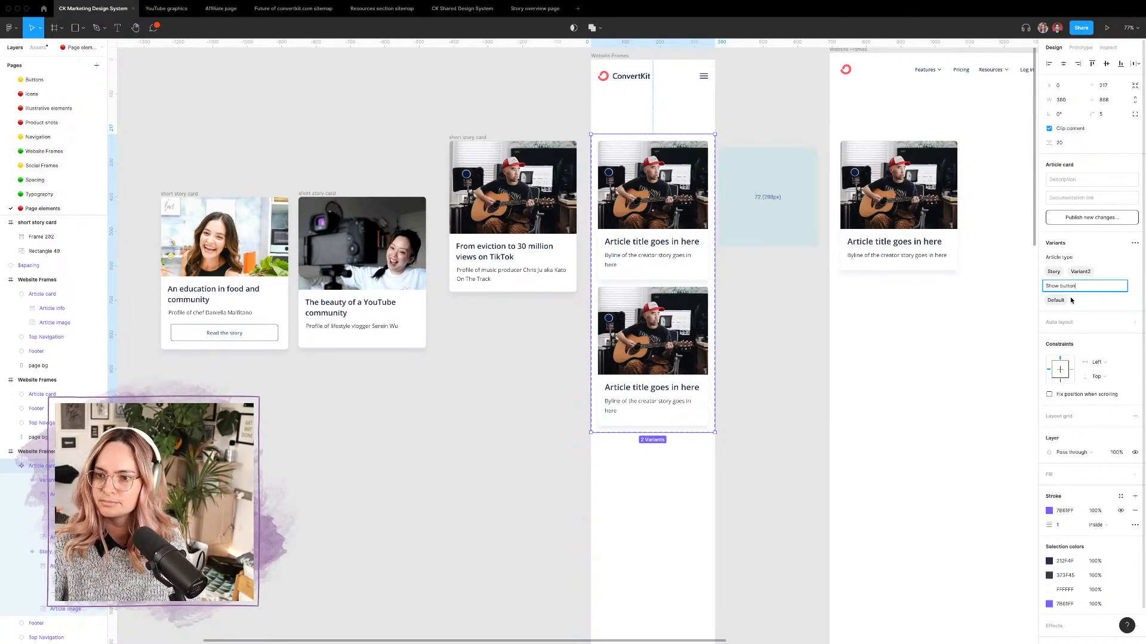
Step: Give the second Article card variant a new Show button value of "yes"
{"action": "left_click", "coordinate": [686, 308]}
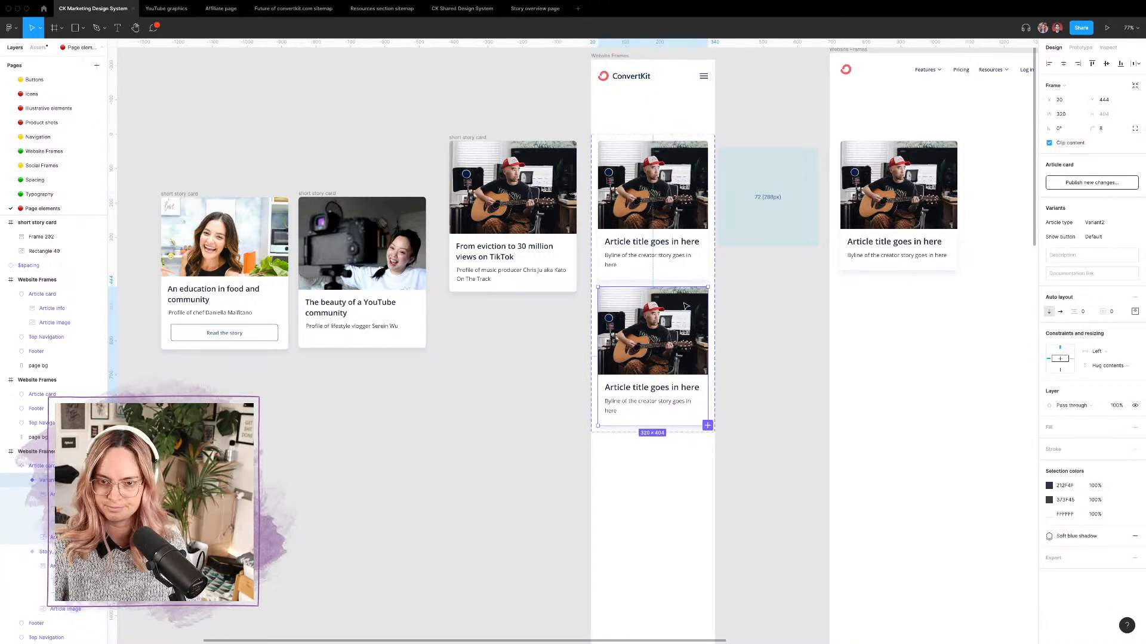
{"action": "left_click", "coordinate": [1132, 237]}
{"action": "left_click", "coordinate": [1108, 248]}
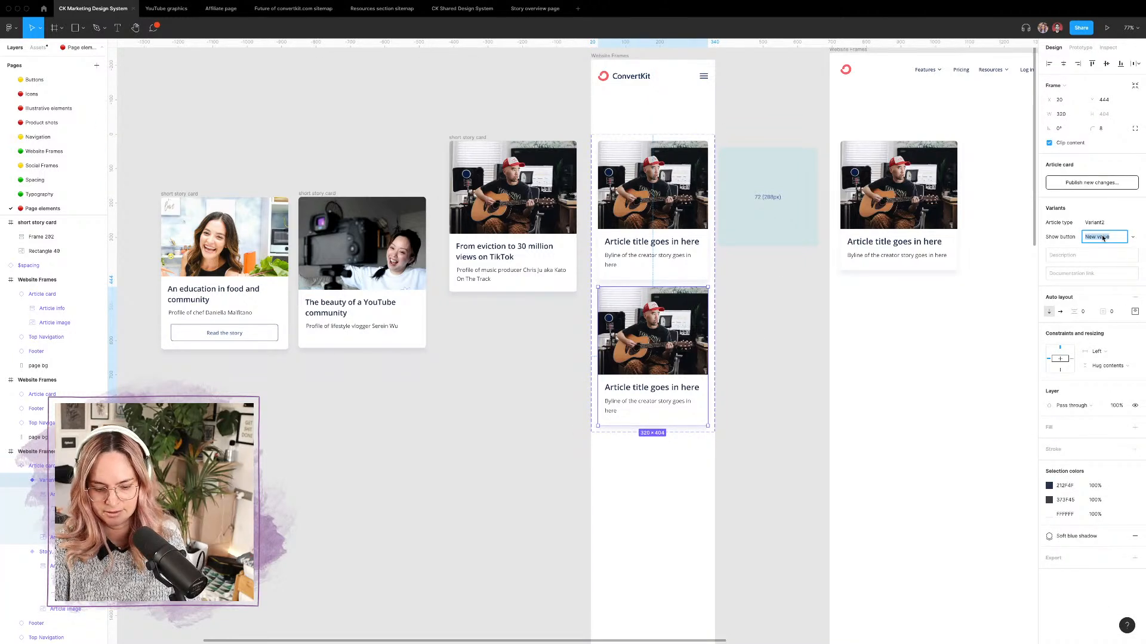
{"action": "type", "text": "yes"}
{"action": "left_click", "coordinate": [797, 343]}
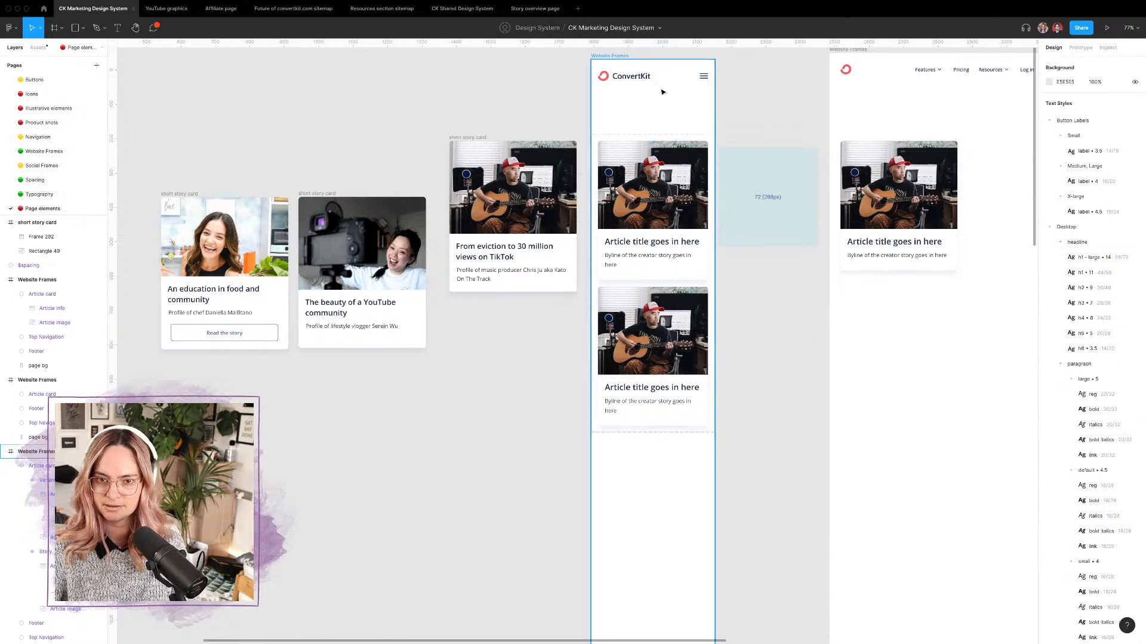
Step: Rename the Default value of the Article card's Show button property to "no"
{"action": "left_click", "coordinate": [638, 135]}
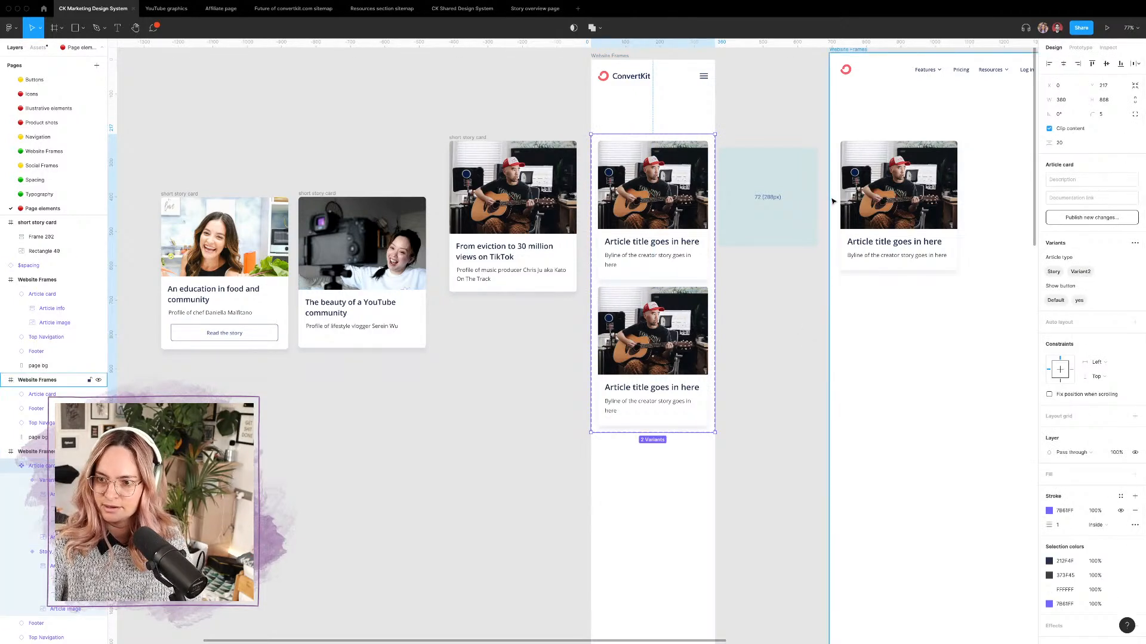
{"action": "left_click", "coordinate": [1055, 300]}
{"action": "type", "text": "no"}
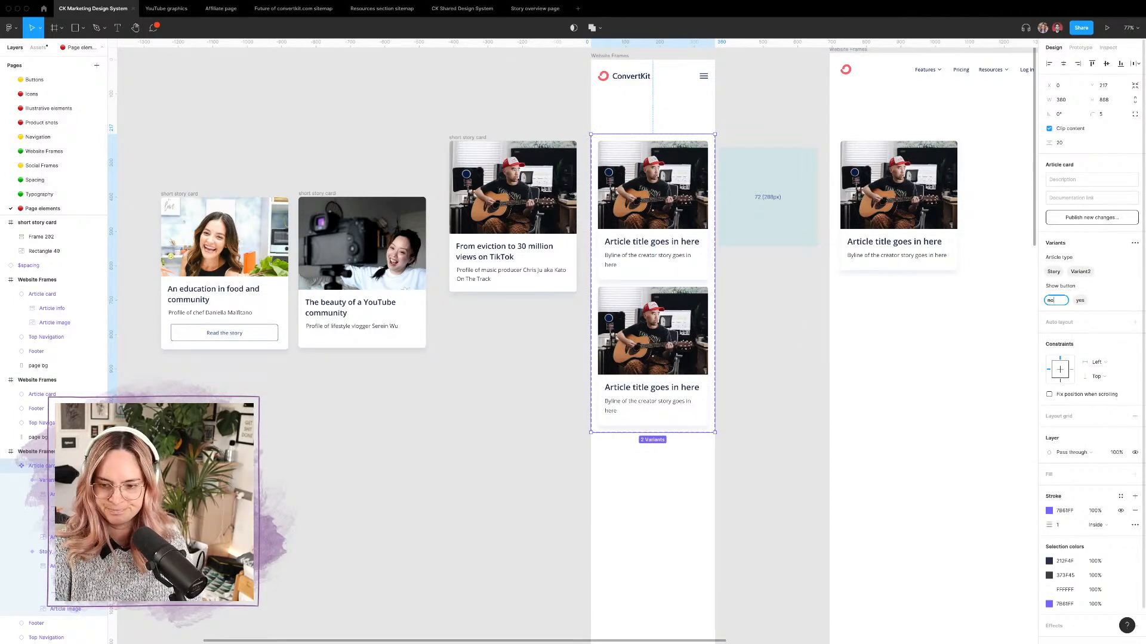
Step: Rename the second value of the Article type property to "Tradecraft"
{"action": "left_click", "coordinate": [1081, 272]}
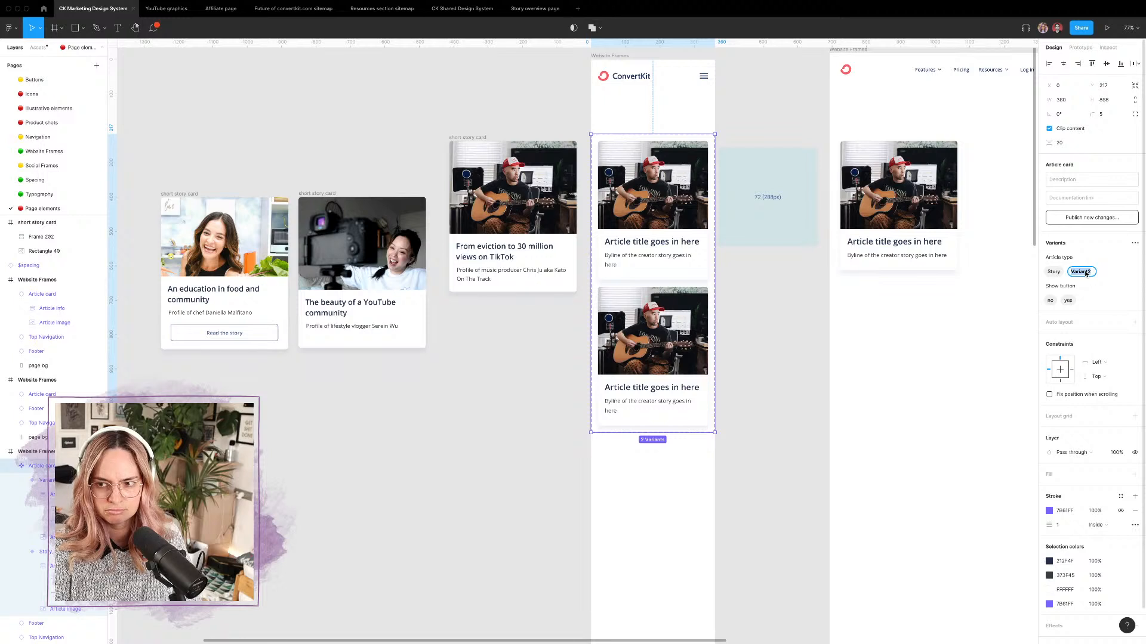
{"action": "type", "text": "Tra"}
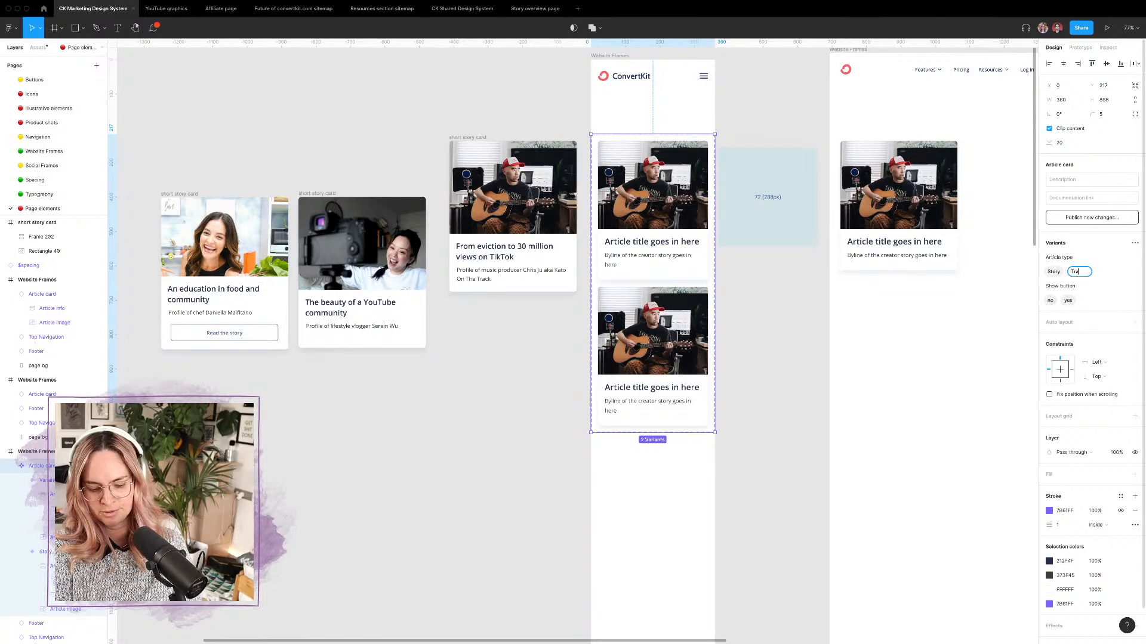
{"action": "type", "text": "decraft"}
{"action": "left_click", "coordinate": [765, 313]}
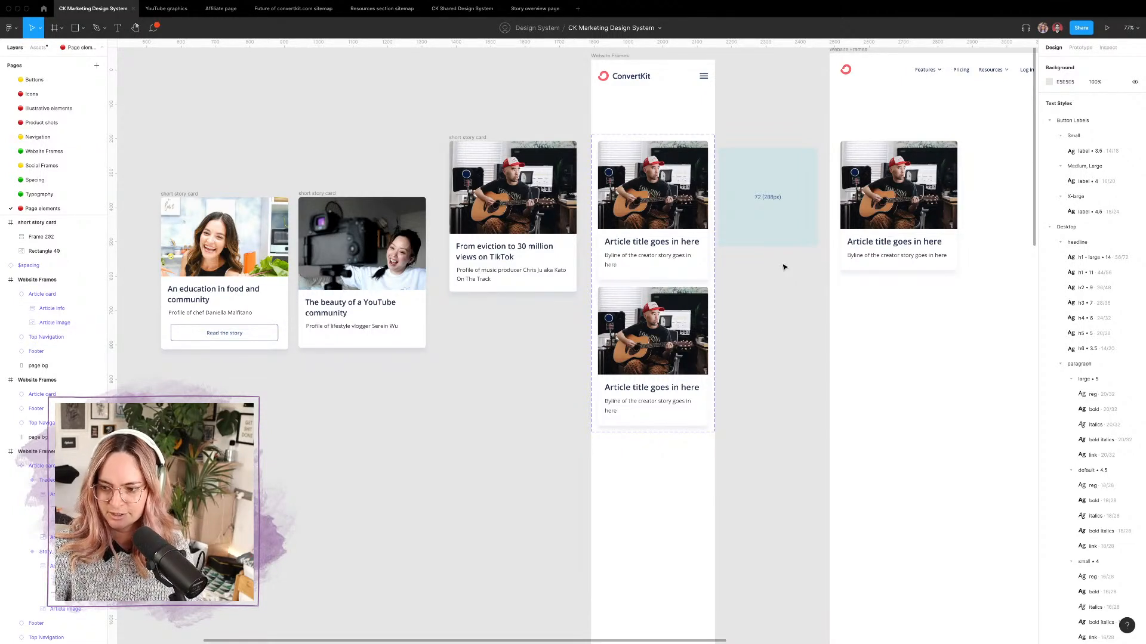
Step: Set the lower Article card variant's Article type to Story
{"action": "left_click", "coordinate": [678, 300]}
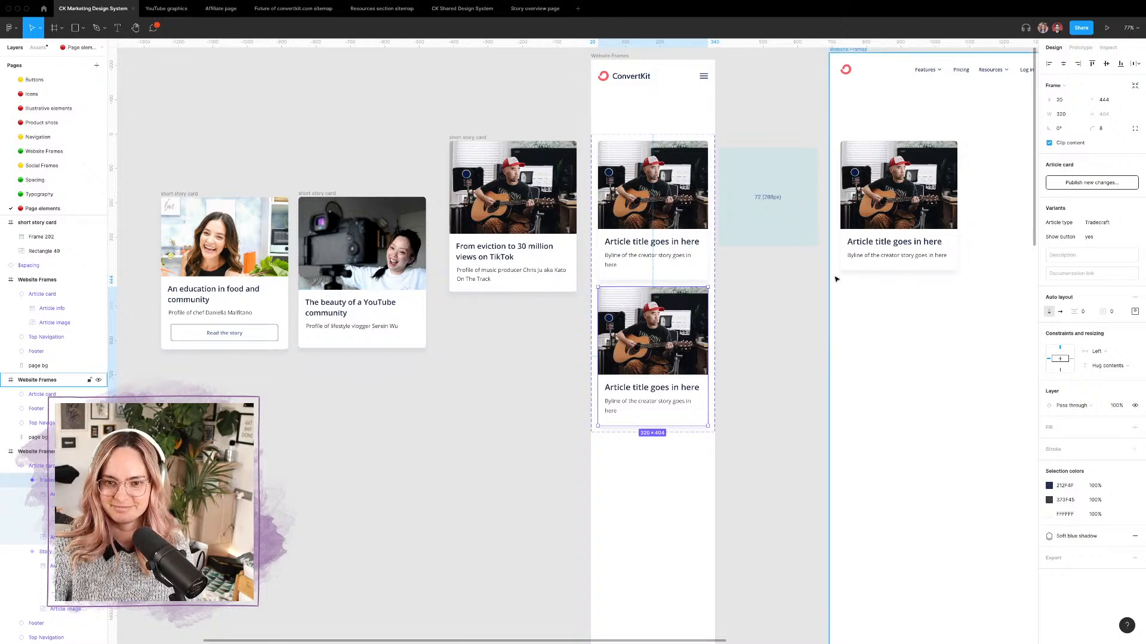
{"action": "scroll", "coordinate": [656, 176], "scroll_direction": "up", "scroll_amount": 5}
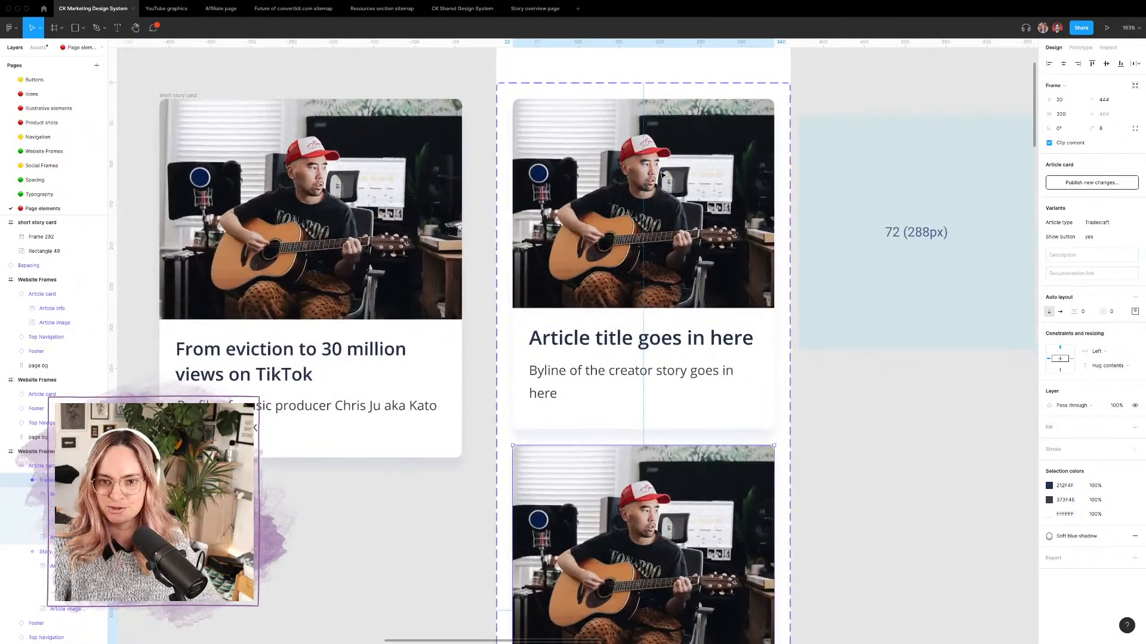
{"action": "scroll", "coordinate": [662, 175], "scroll_direction": "down", "scroll_amount": 5}
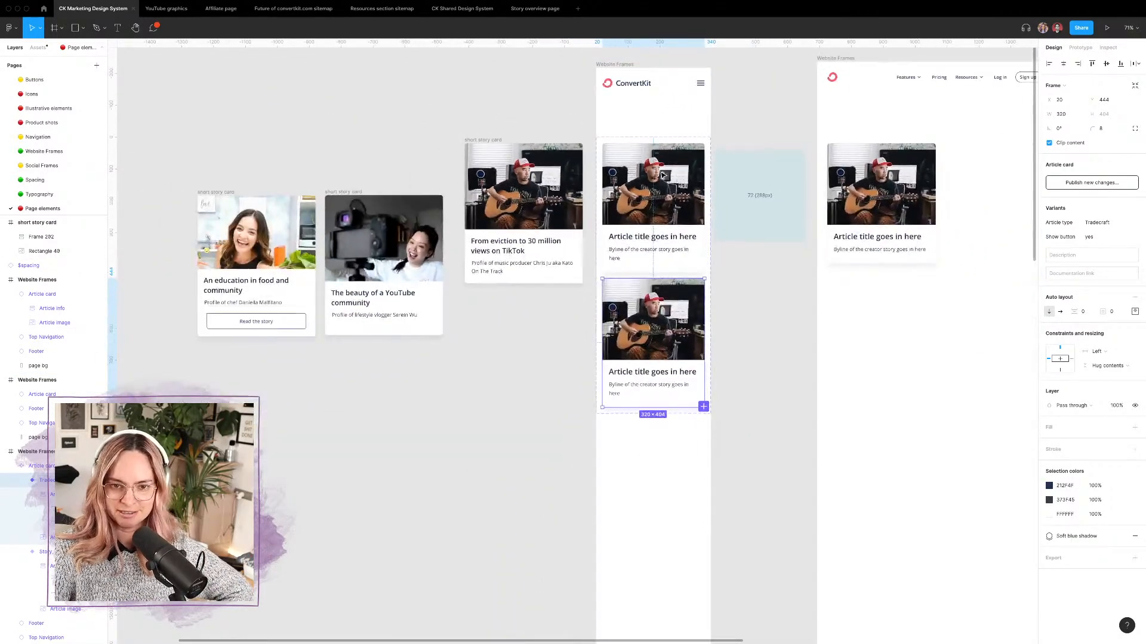
{"action": "scroll", "coordinate": [662, 175], "scroll_direction": "up", "scroll_amount": 3}
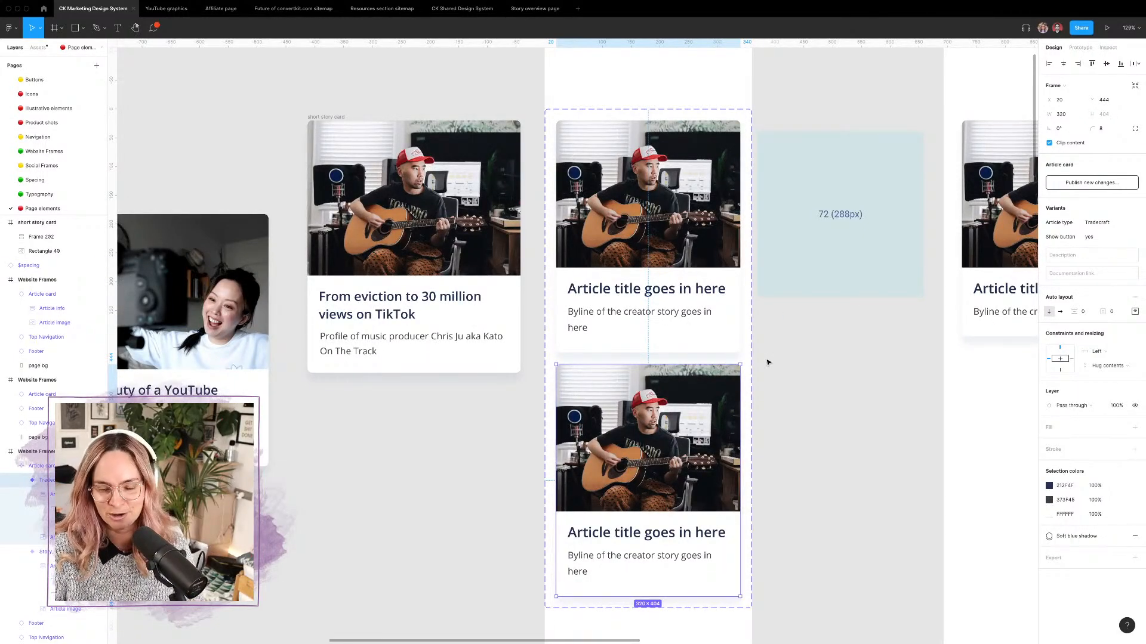
{"action": "scroll", "coordinate": [776, 356], "scroll_direction": "down", "scroll_amount": 5}
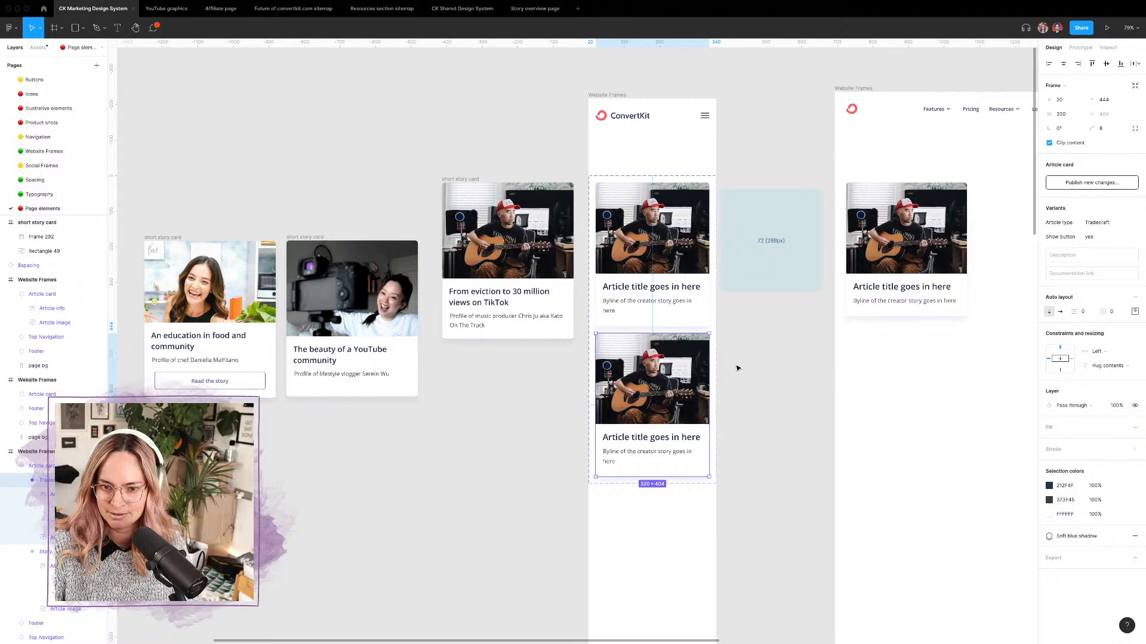
{"action": "left_click", "coordinate": [1125, 222]}
{"action": "left_click", "coordinate": [1110, 209]}
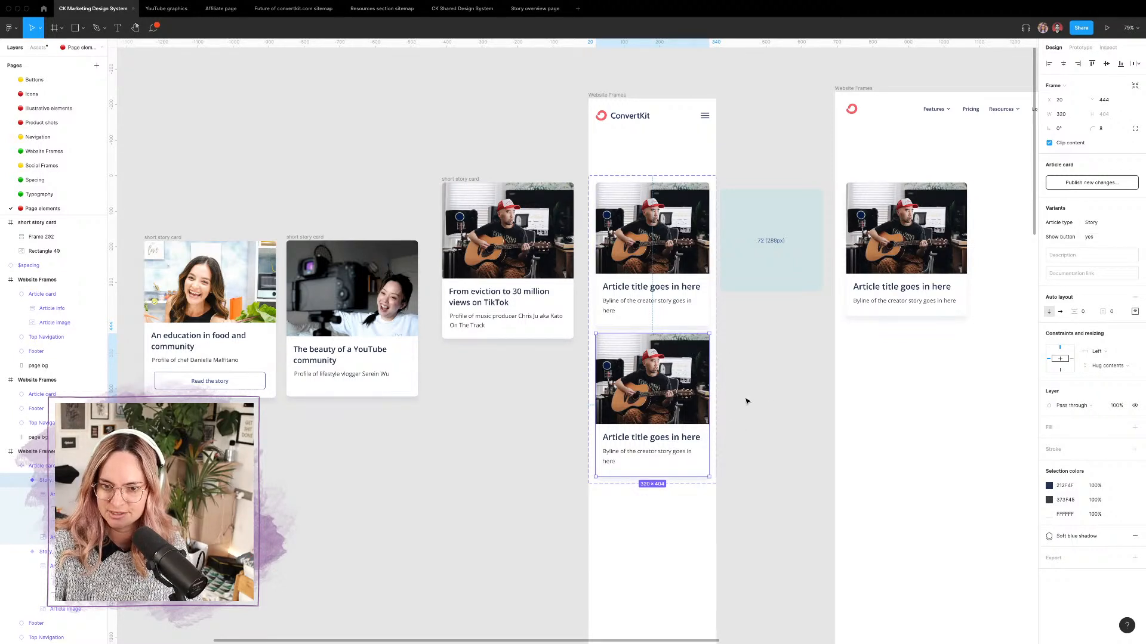
{"action": "left_click", "coordinate": [747, 400]}
Step: Add one medium and one large "Get started for free" button from the local components to the empty canvas beside the article cards
{"action": "double_click", "coordinate": [668, 440]}
{"action": "double_click", "coordinate": [667, 436]}
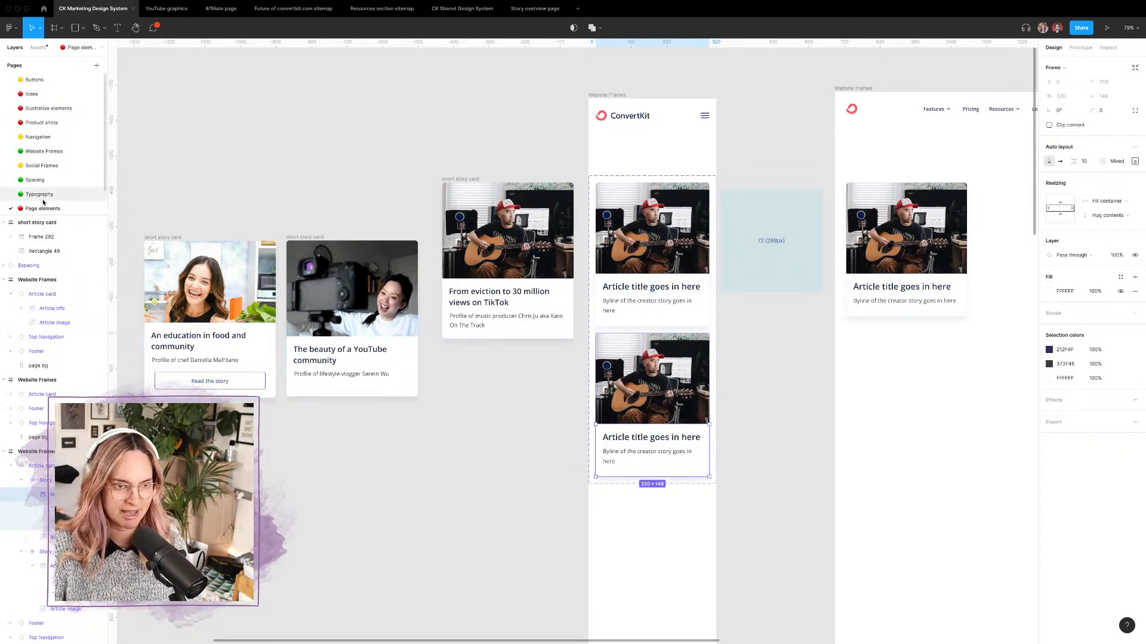
{"action": "left_click", "coordinate": [37, 47]}
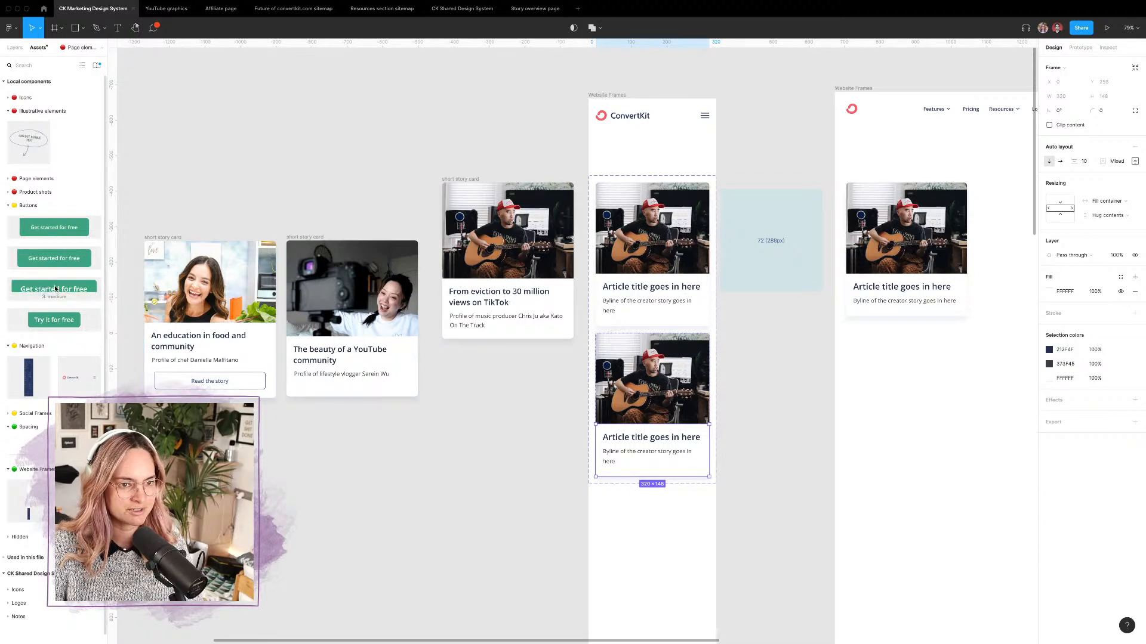
{"action": "left_click_drag", "start_coordinate": [60, 290], "coordinate": [287, 425]}
{"action": "scroll", "coordinate": [287, 425], "scroll_direction": "left", "scroll_amount": 5}
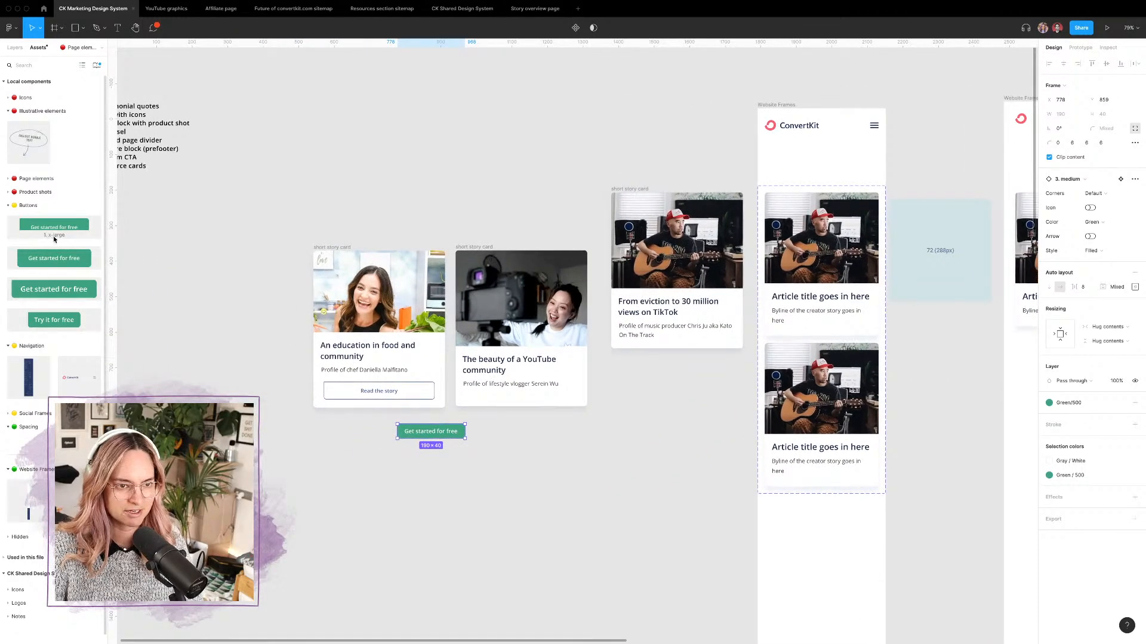
{"action": "left_click_drag", "start_coordinate": [60, 234], "coordinate": [679, 486]}
{"action": "scroll", "coordinate": [433, 414], "scroll_direction": "right", "scroll_amount": 5}
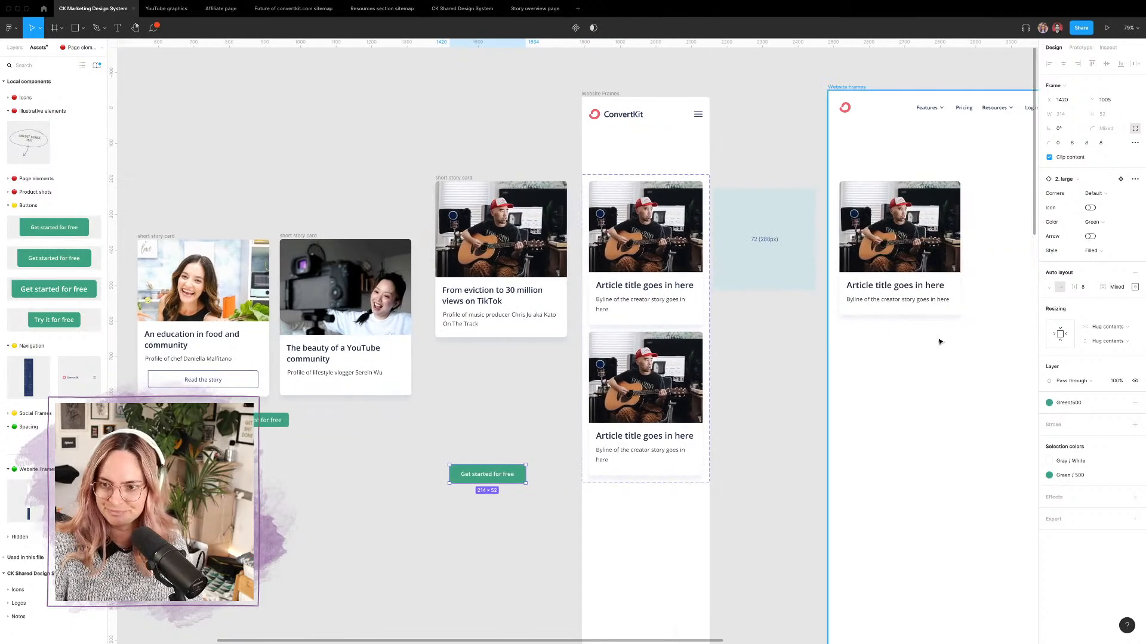
Step: Move the large green button into the lower Article card variant, below its byline
{"action": "left_click_drag", "start_coordinate": [525, 474], "coordinate": [583, 474]}
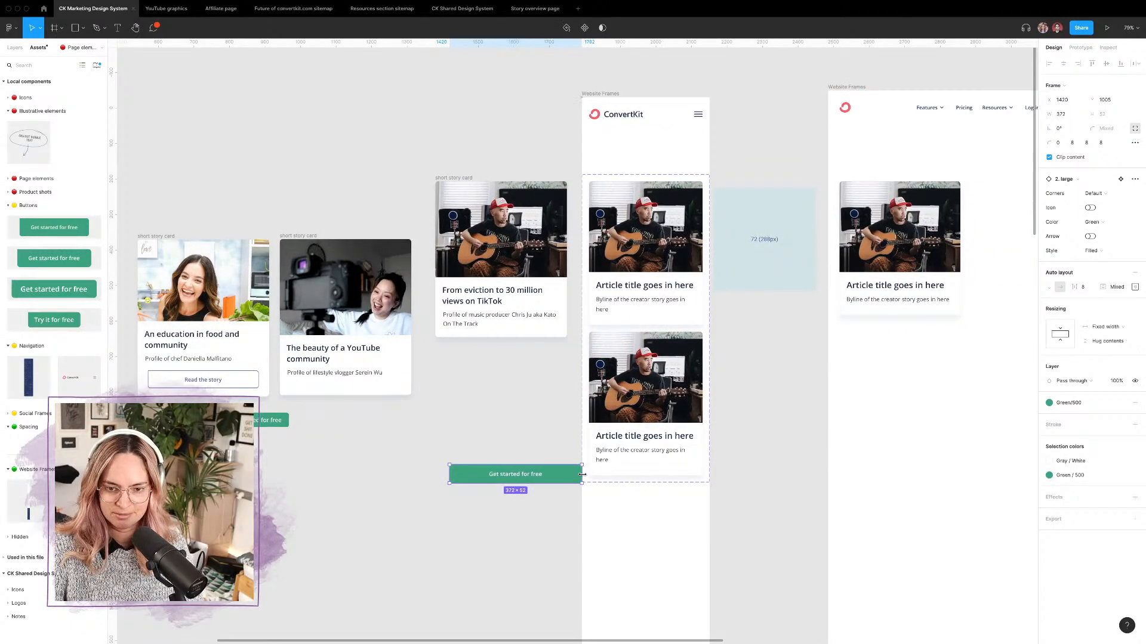
{"action": "key", "text": "ctrl+z"}
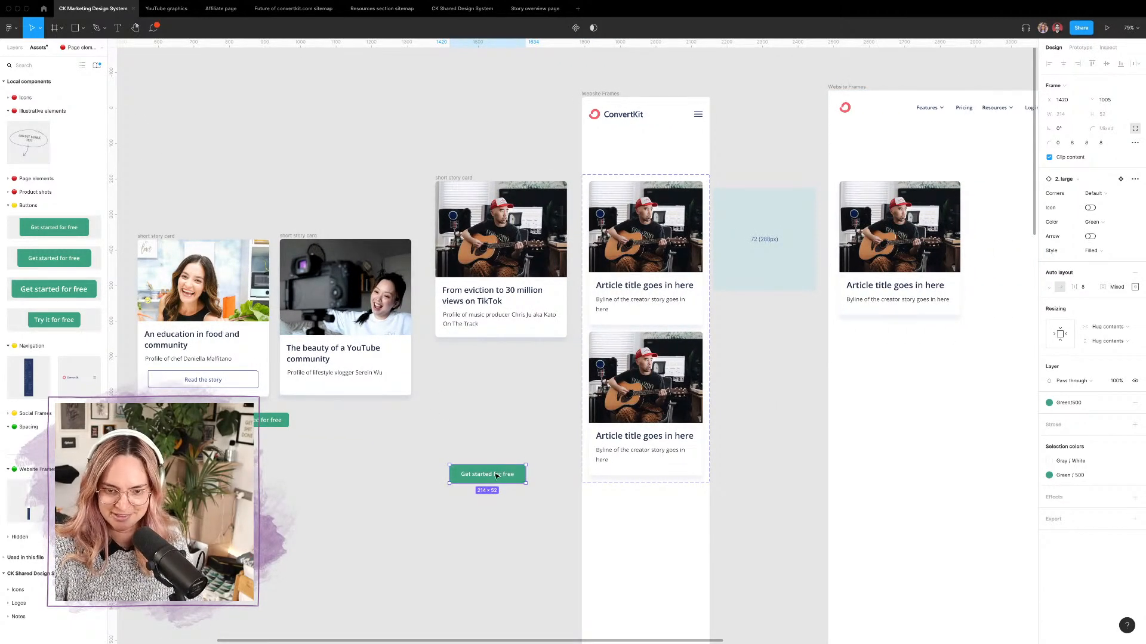
{"action": "left_click_drag", "start_coordinate": [496, 475], "coordinate": [655, 476]}
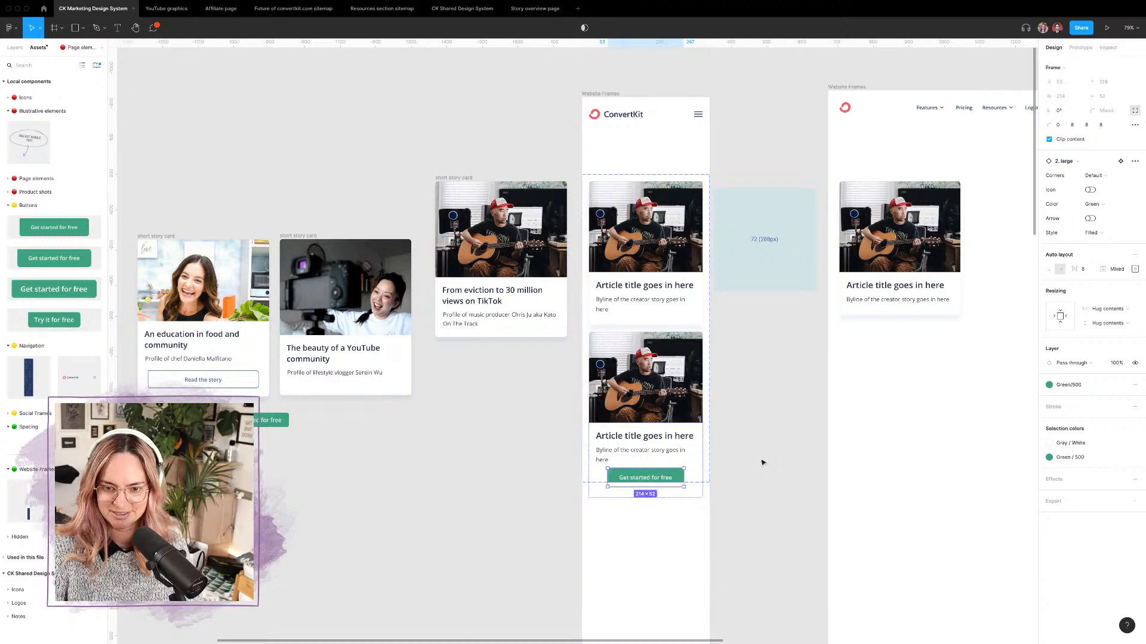
Step: Extend the Article card component set downward to a height of about 975 px to enclose the lower variant
{"action": "left_click", "coordinate": [761, 428]}
{"action": "left_click", "coordinate": [639, 179]}
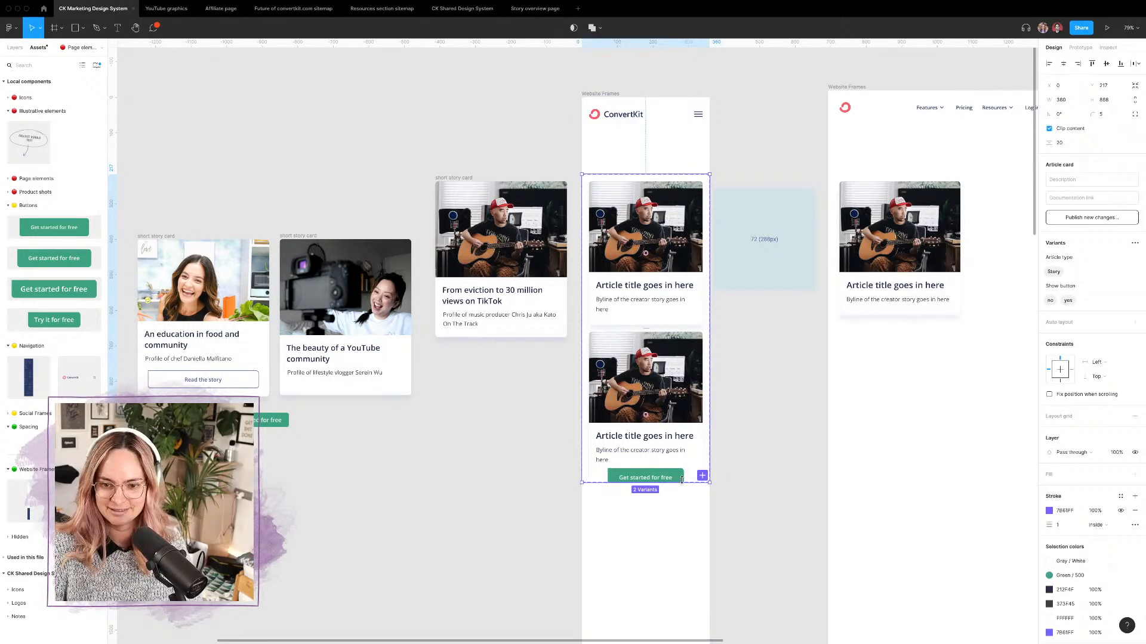
{"action": "left_click_drag", "start_coordinate": [682, 480], "coordinate": [680, 511]}
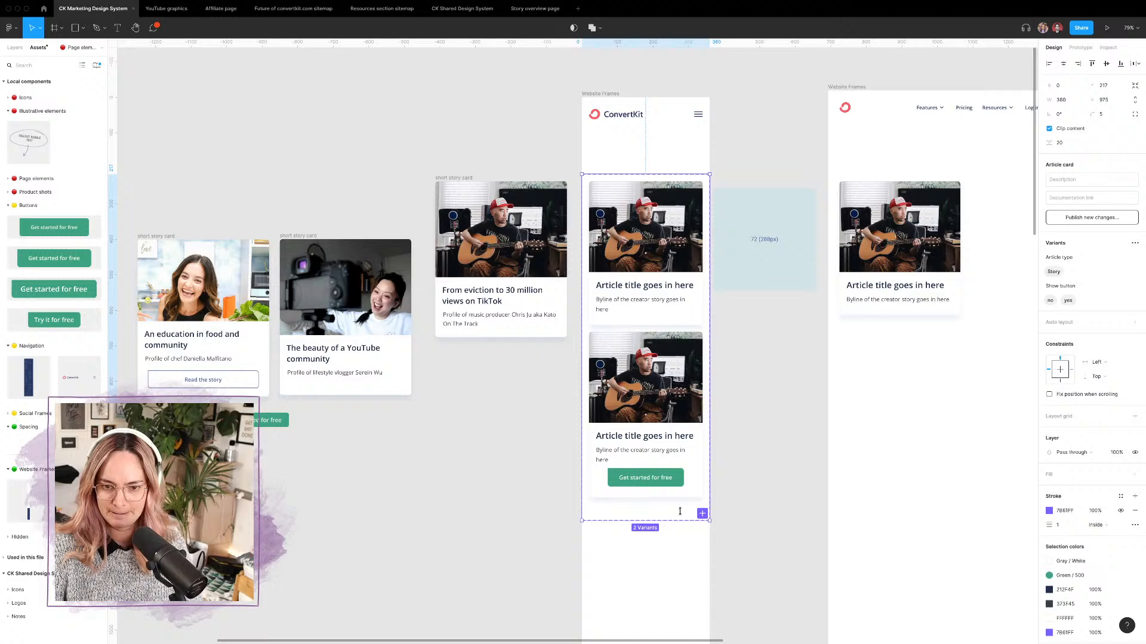
Step: Set the lower card's button color to Blue and its style to Outline
{"action": "left_click", "coordinate": [654, 474]}
{"action": "left_click", "coordinate": [658, 477]}
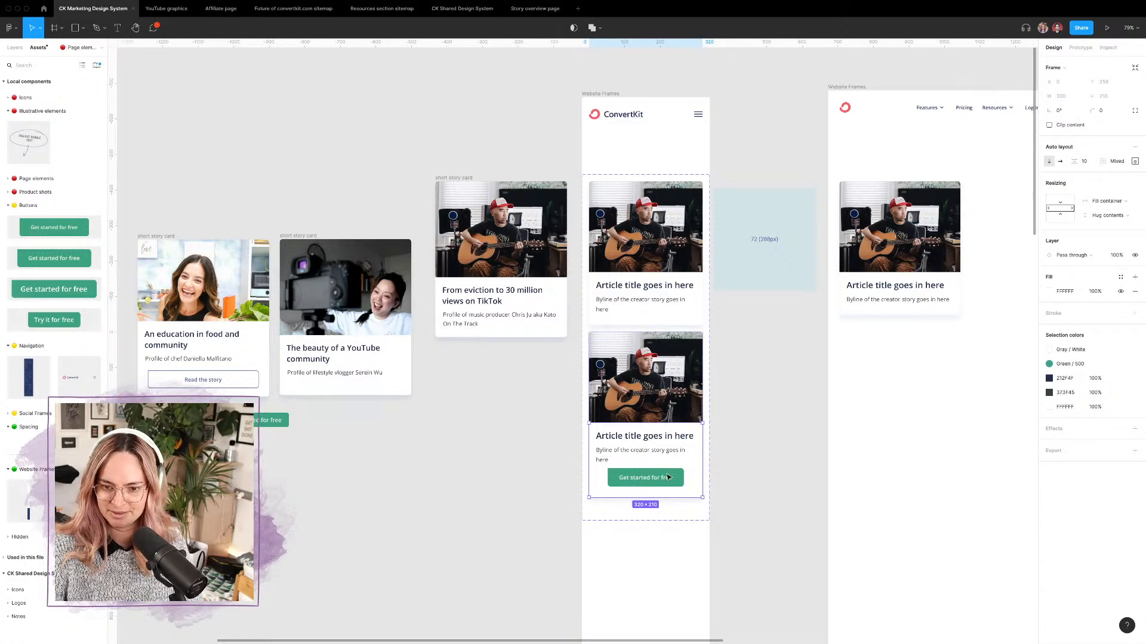
{"action": "left_click", "coordinate": [669, 477]}
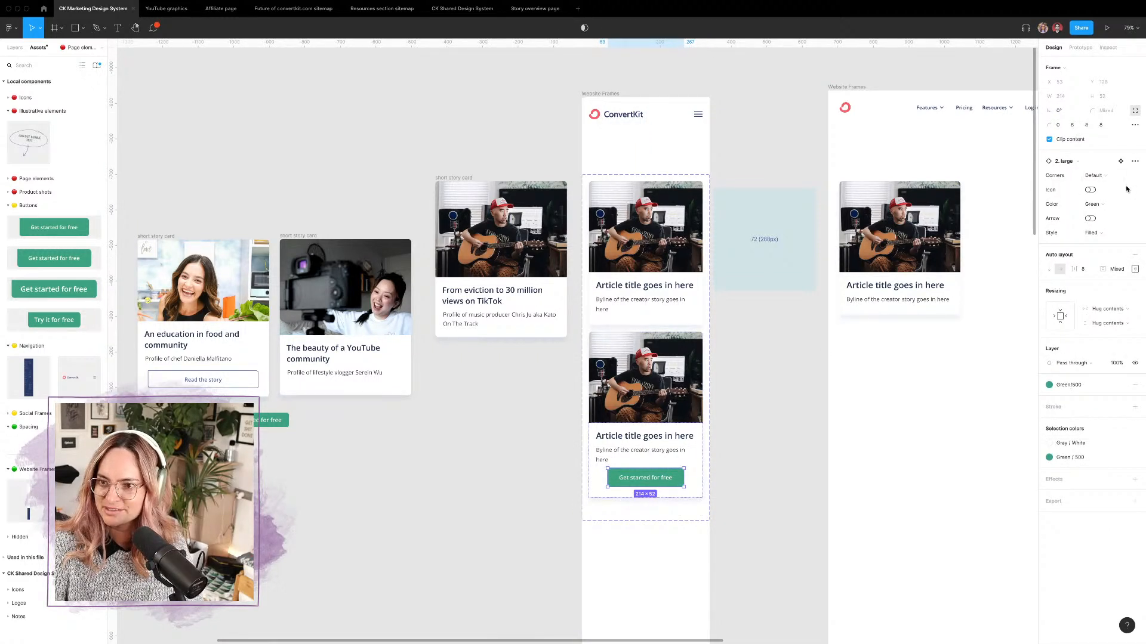
{"action": "left_click", "coordinate": [1123, 207]}
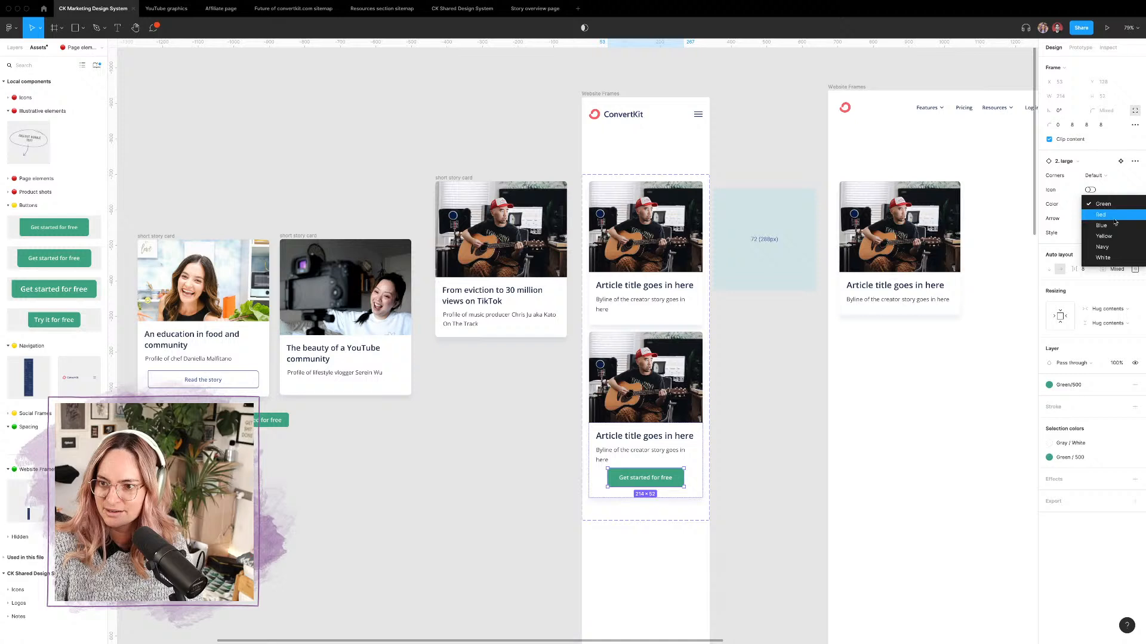
{"action": "left_click", "coordinate": [1104, 226]}
{"action": "left_click", "coordinate": [1110, 238]}
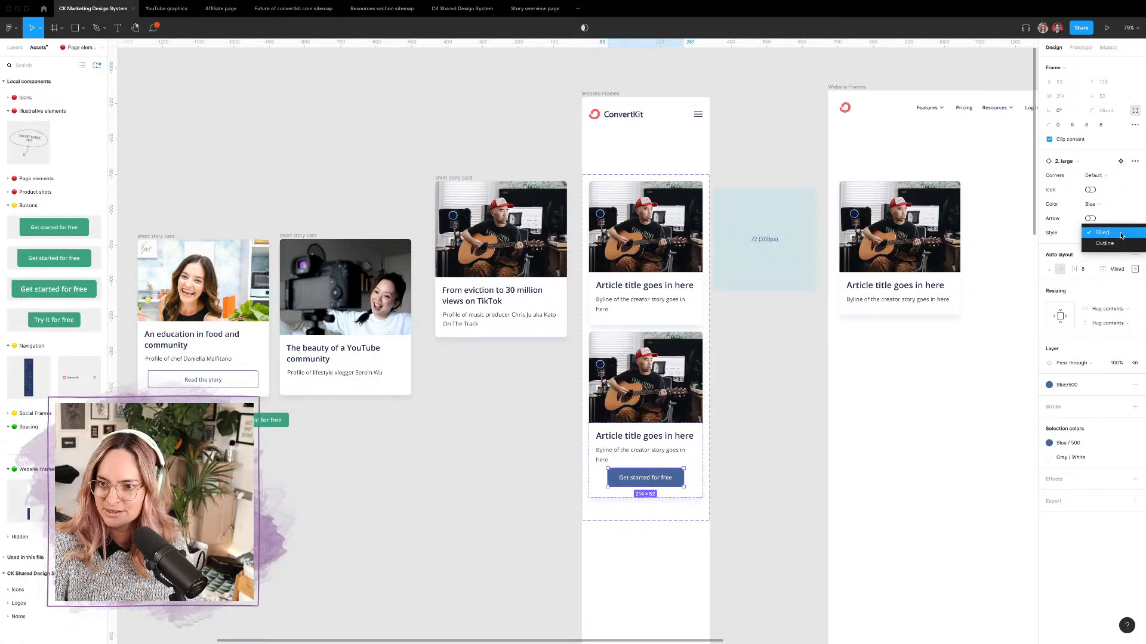
{"action": "left_click", "coordinate": [1108, 246]}
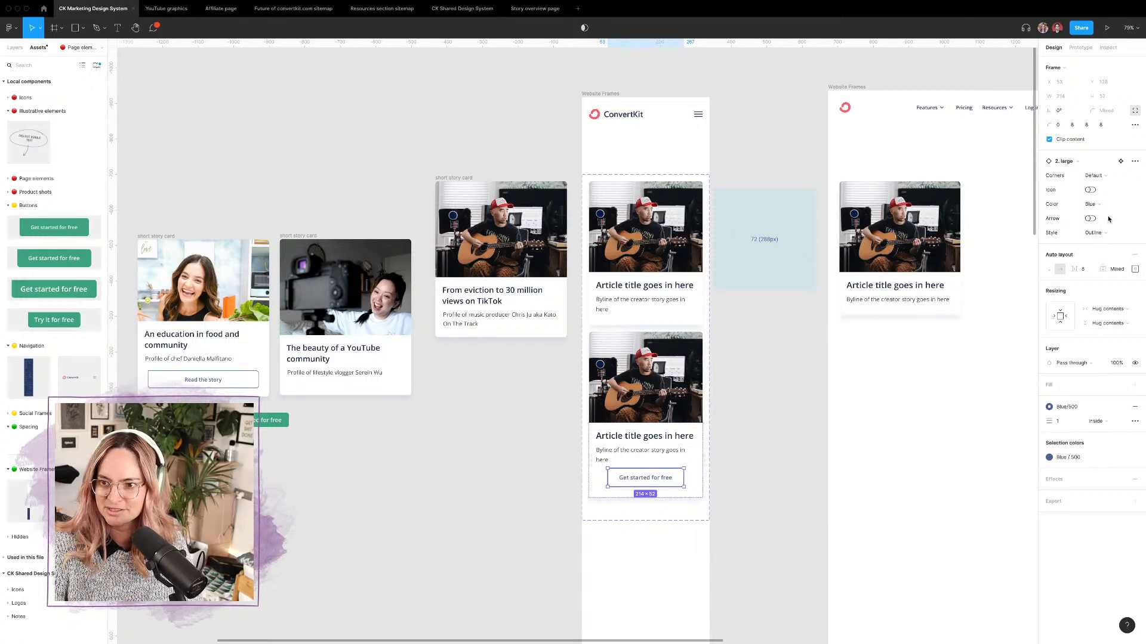
Step: Set the card button's horizontal resizing to Fill container
{"action": "scroll", "coordinate": [680, 476], "scroll_direction": "up", "scroll_amount": 5}
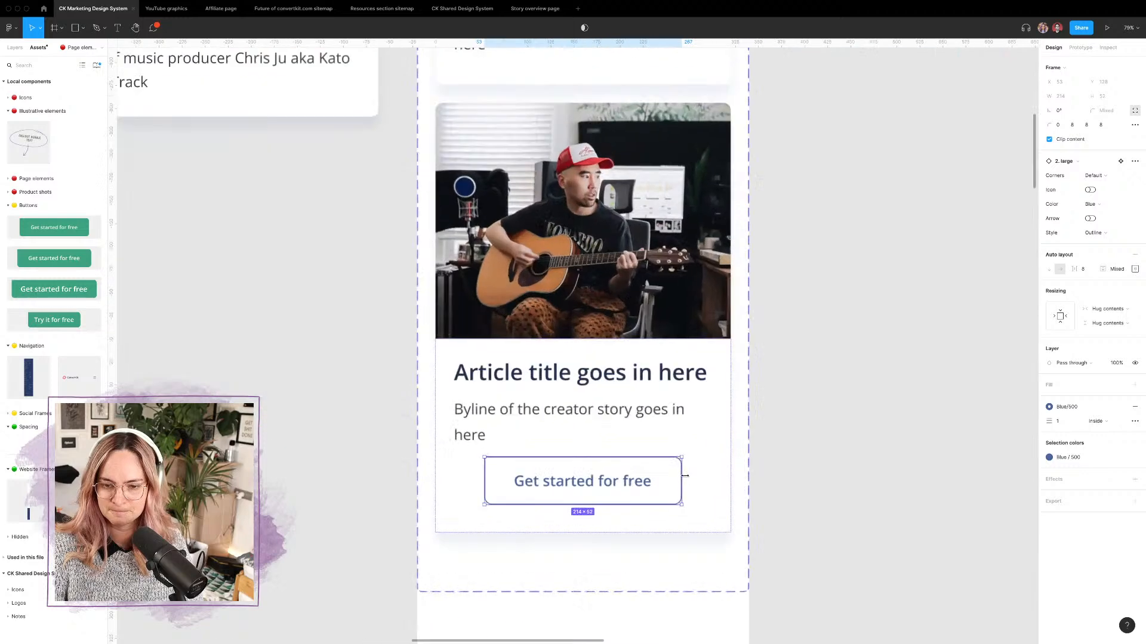
{"action": "left_click_drag", "start_coordinate": [679, 476], "coordinate": [738, 478]}
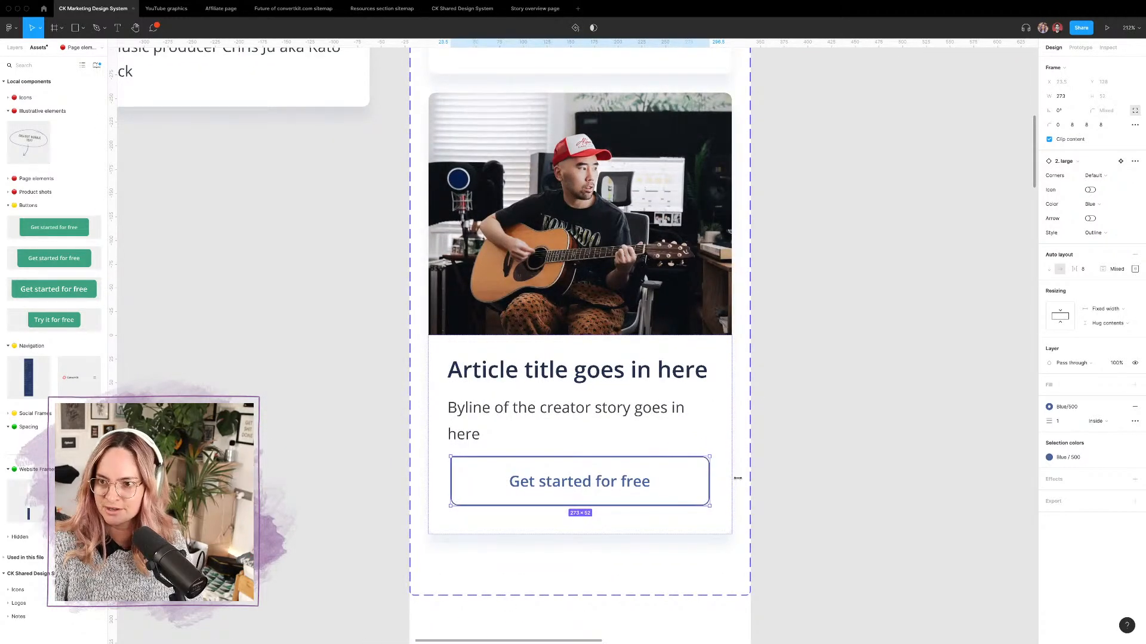
{"action": "left_click", "coordinate": [1108, 309]}
{"action": "left_click", "coordinate": [1119, 332]}
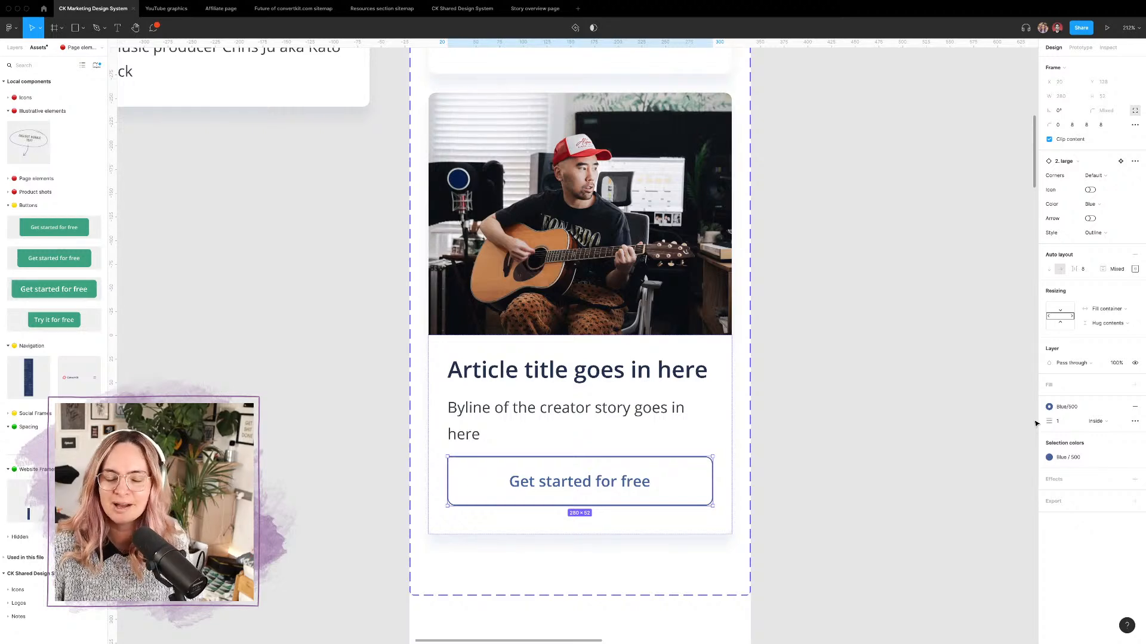
{"action": "scroll", "coordinate": [672, 353], "scroll_direction": "down", "scroll_amount": 5}
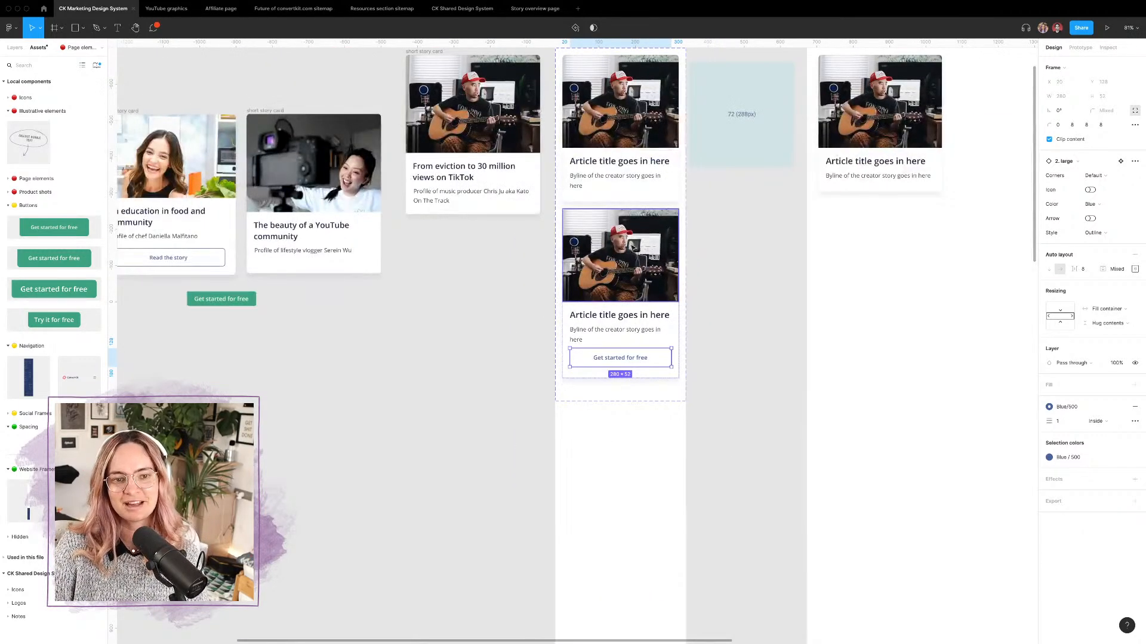
{"action": "scroll", "coordinate": [633, 241], "scroll_direction": "up", "scroll_amount": 5}
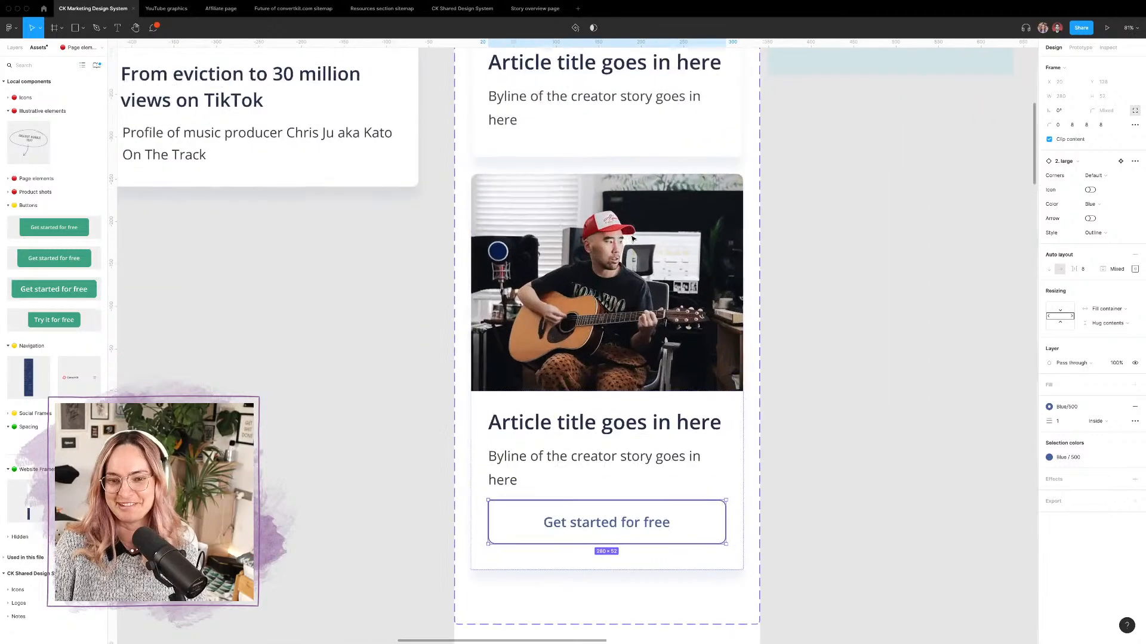
{"action": "scroll", "coordinate": [633, 239], "scroll_direction": "down", "scroll_amount": 5}
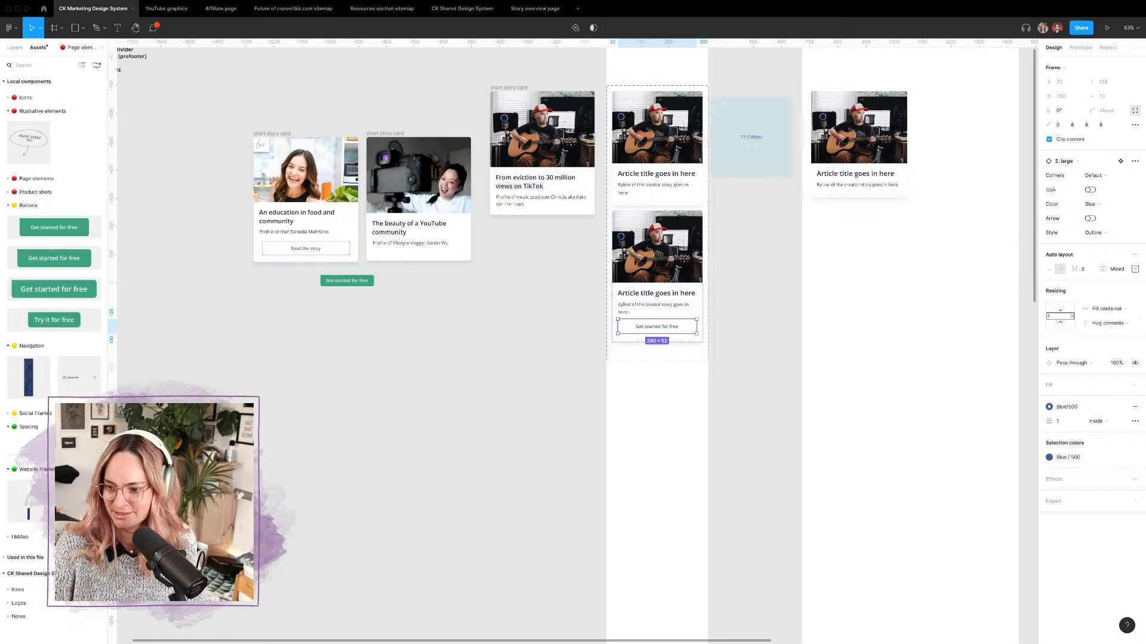
{"action": "scroll", "coordinate": [647, 302], "scroll_direction": "up", "scroll_amount": 5}
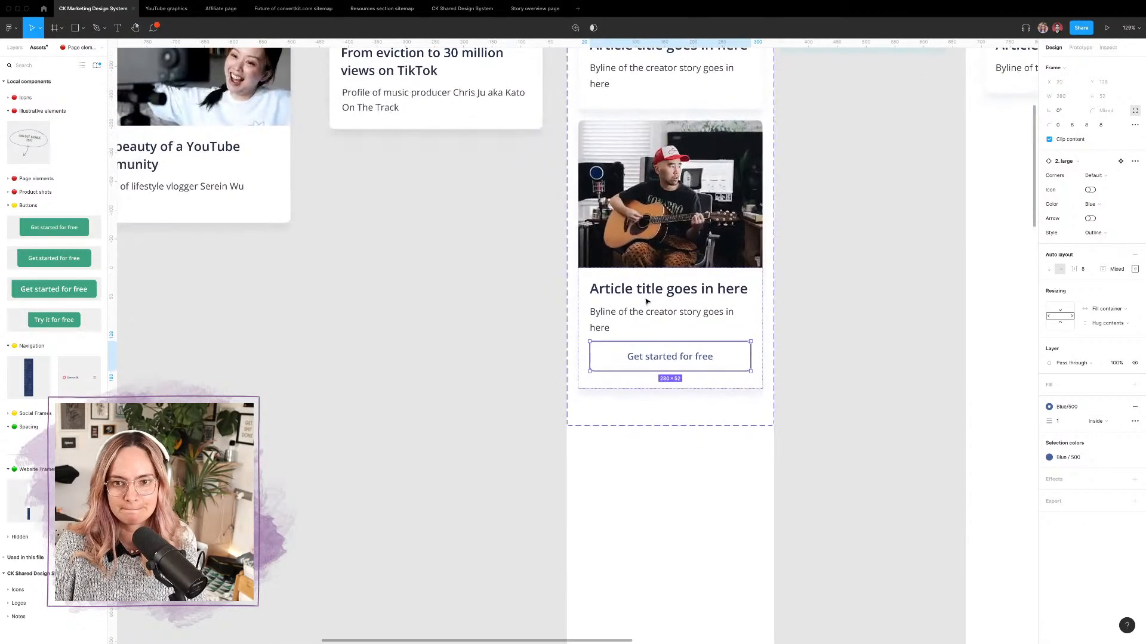
{"action": "scroll", "coordinate": [652, 302], "scroll_direction": "right", "scroll_amount": 1}
{"action": "scroll", "coordinate": [652, 302], "scroll_direction": "right", "scroll_amount": 1}
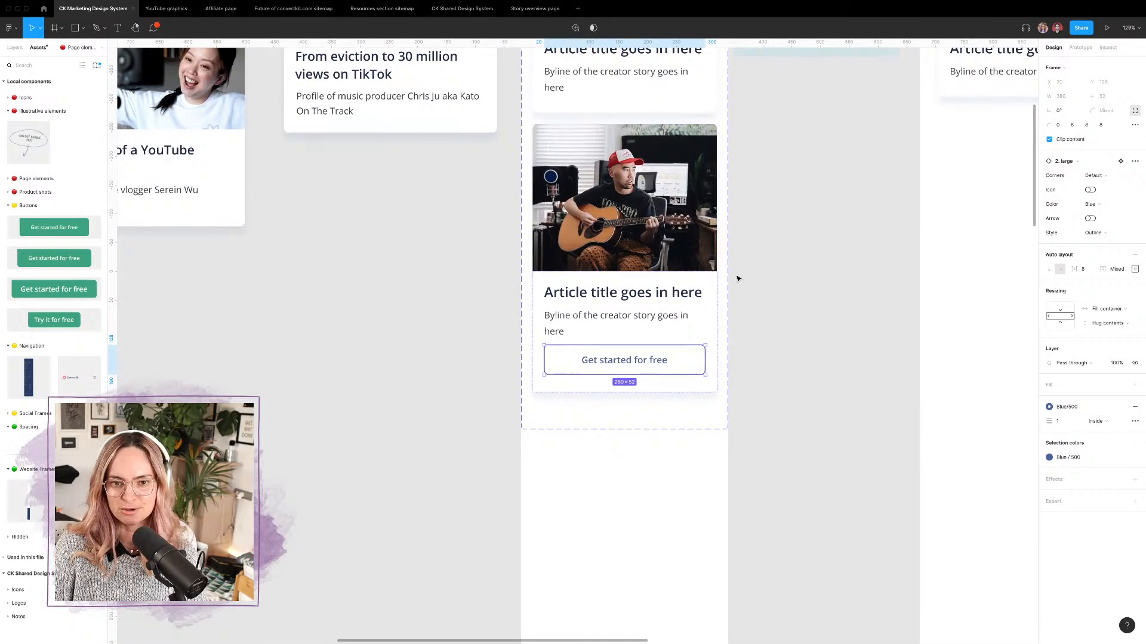
{"action": "scroll", "coordinate": [736, 276], "scroll_direction": "up", "scroll_amount": 3}
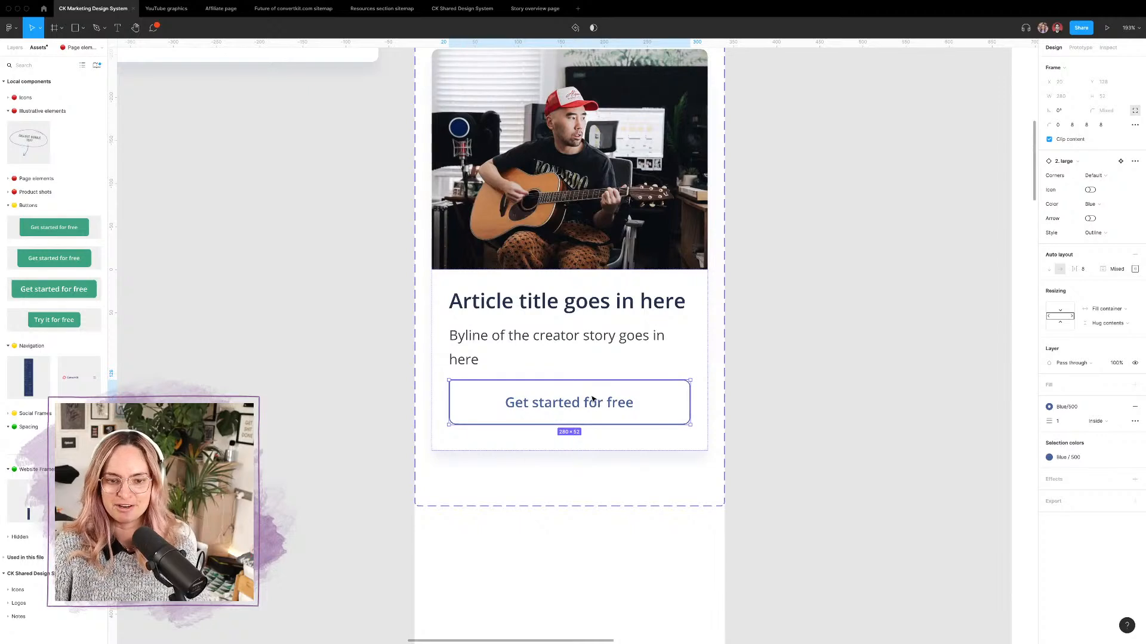
{"action": "left_click", "coordinate": [785, 447]}
{"action": "left_click", "coordinate": [638, 420]}
{"action": "left_click", "coordinate": [621, 417]}
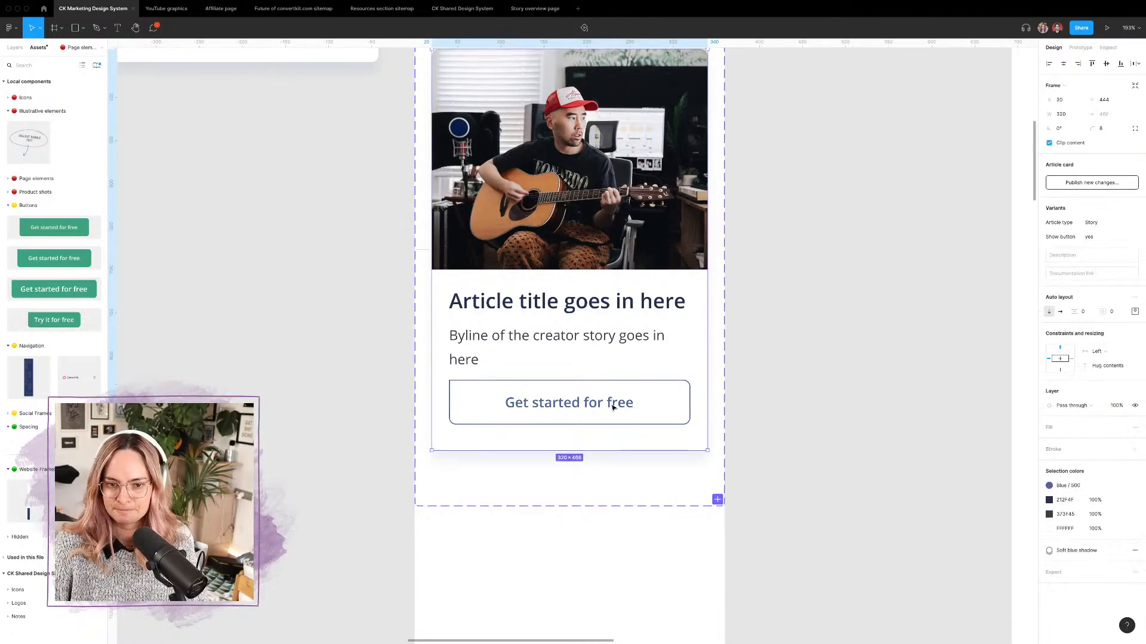
{"action": "left_click", "coordinate": [589, 403]}
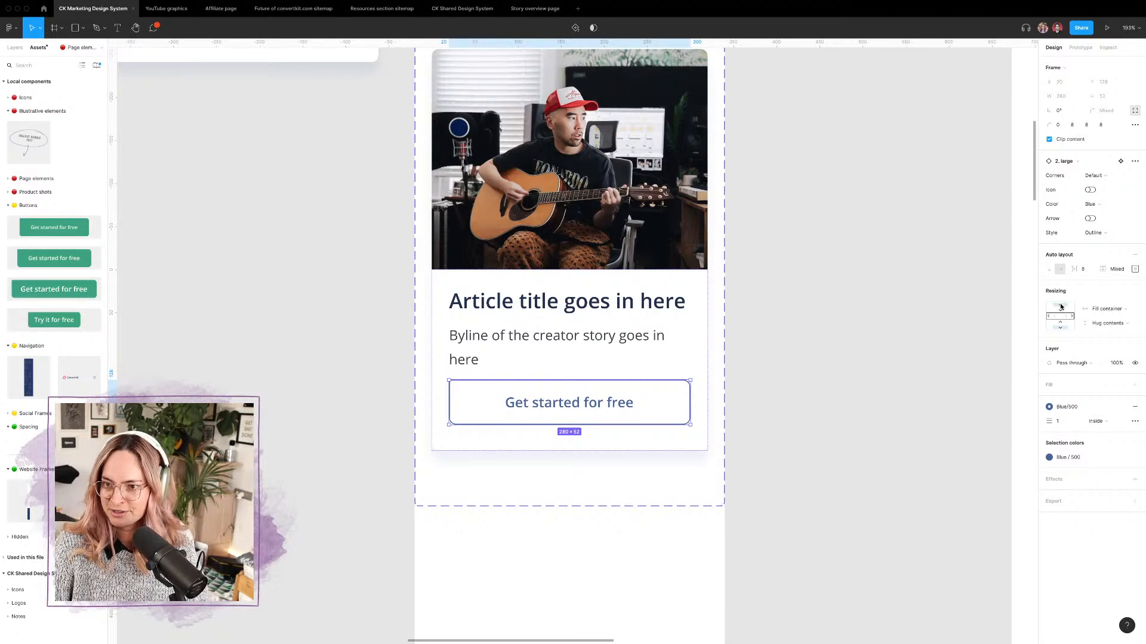
{"action": "left_click", "coordinate": [1111, 269]}
{"action": "left_click", "coordinate": [1097, 254]}
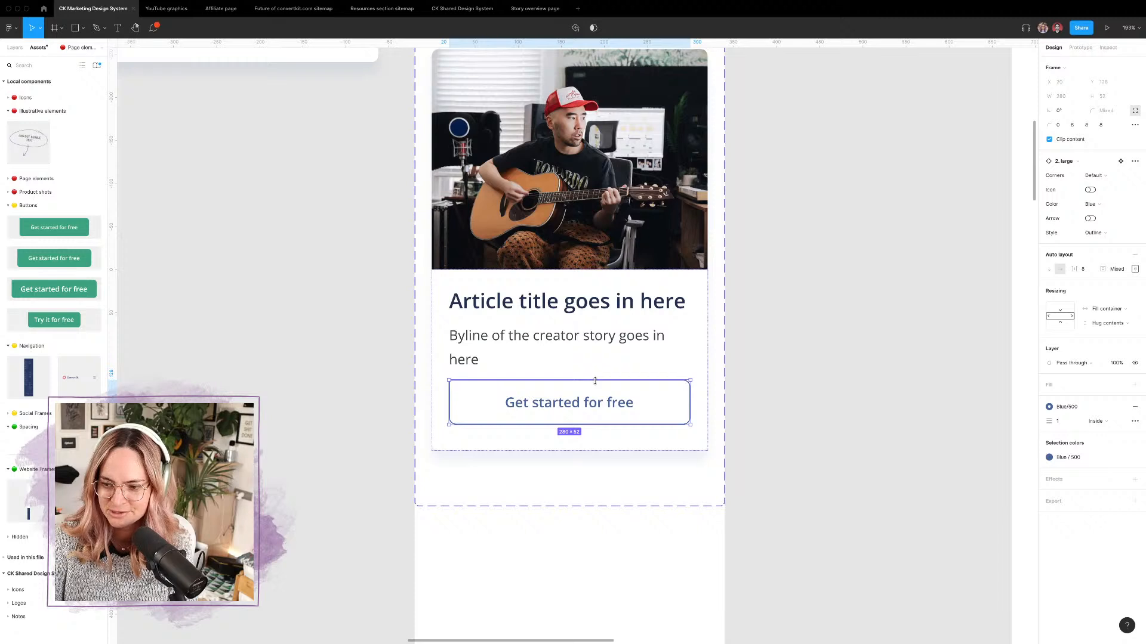
Step: Group the lower card's title and byline, apply auto layout to the group, and set its horizontal resizing to Fill container
{"action": "left_click", "coordinate": [14, 47]}
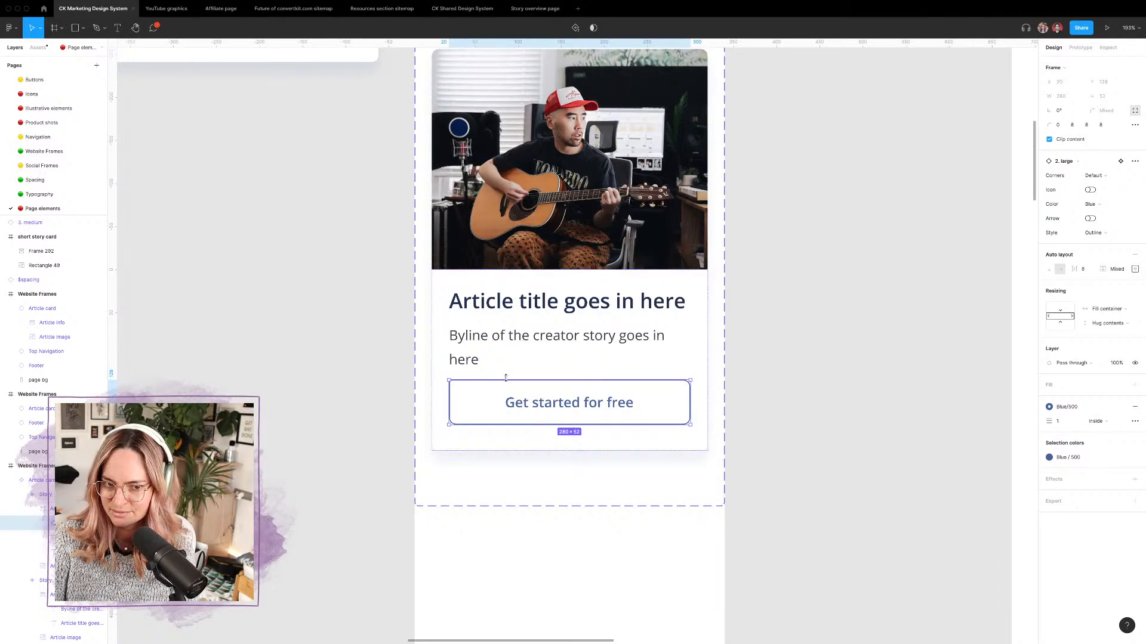
{"action": "left_click", "coordinate": [517, 314]}
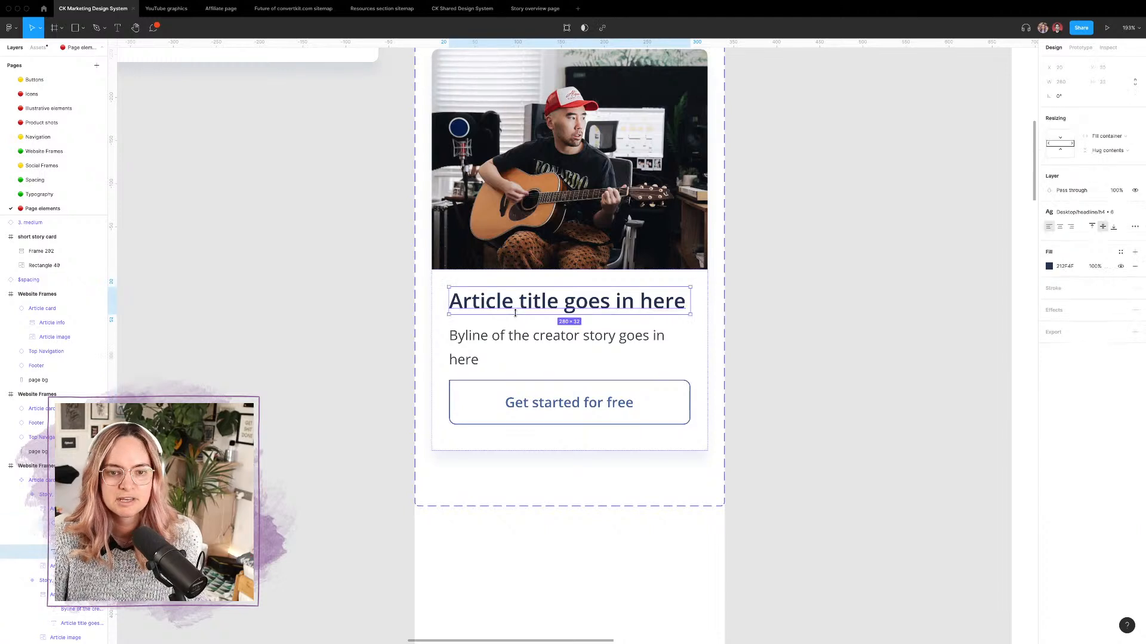
{"action": "left_click", "coordinate": [518, 336], "text": "shift"}
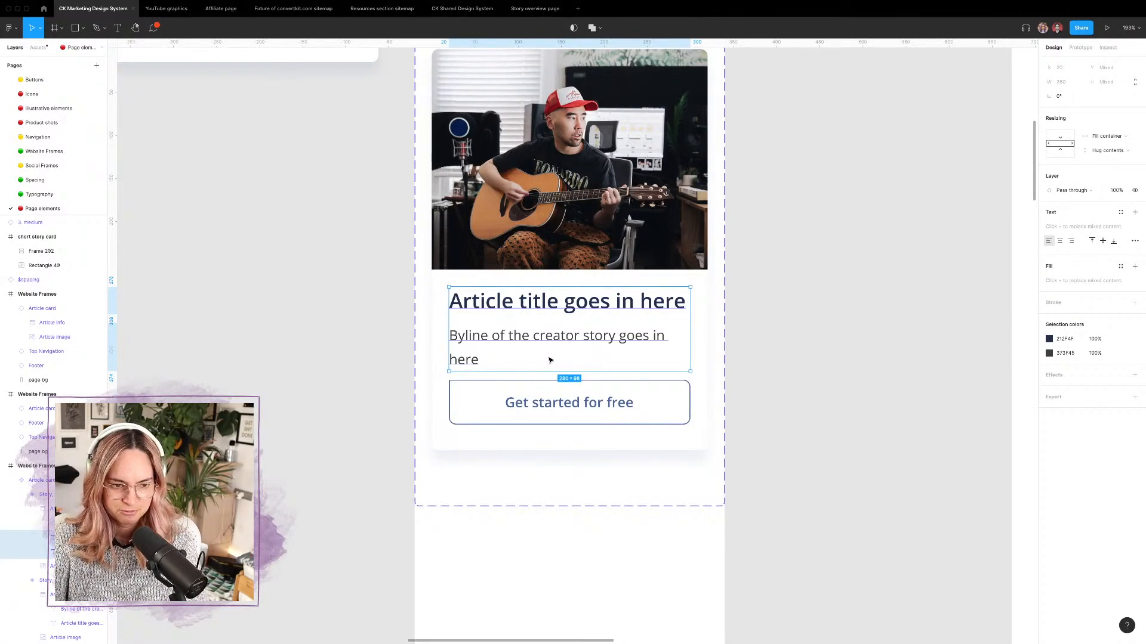
{"action": "key", "text": "super+g"}
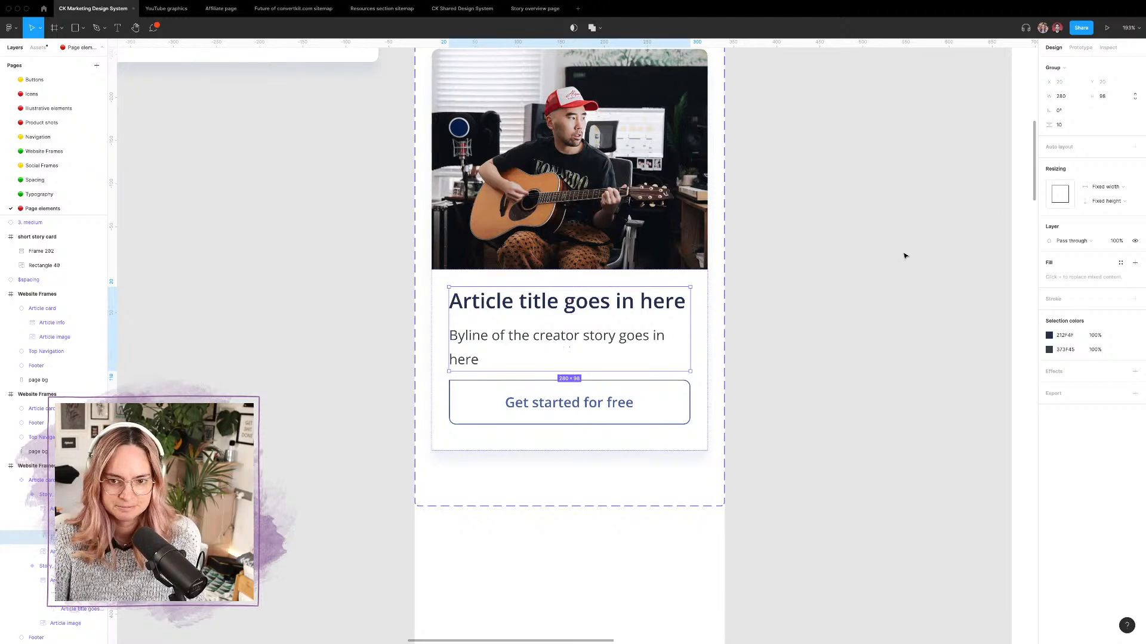
{"action": "left_click", "coordinate": [1135, 147]}
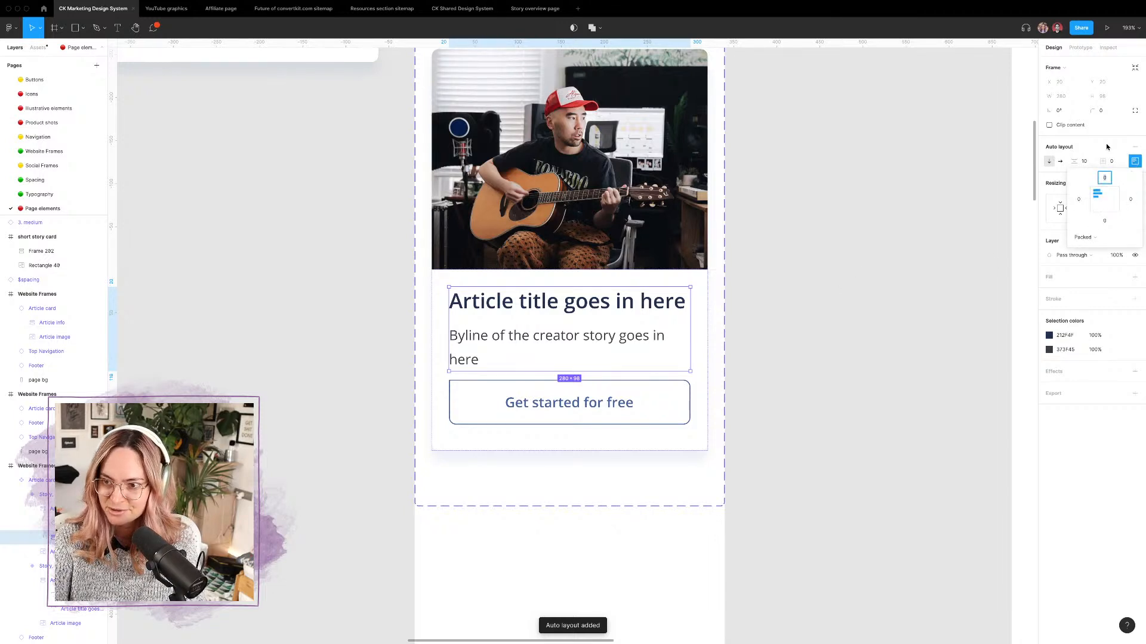
{"action": "left_click", "coordinate": [1129, 201]}
{"action": "left_click", "coordinate": [1117, 215]}
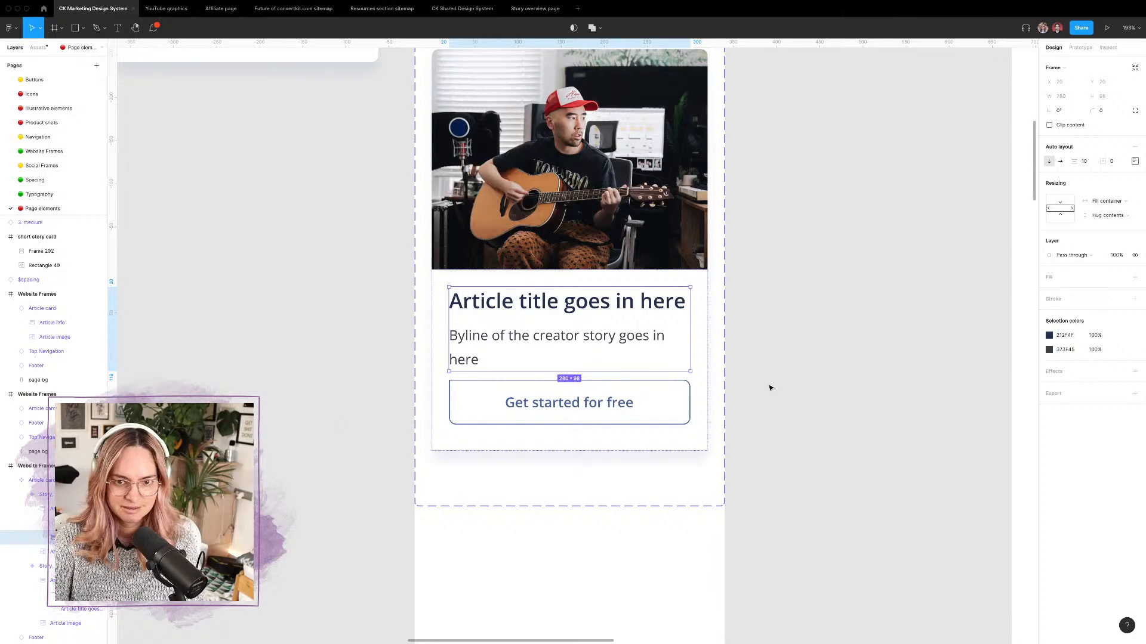
Step: Review the spacing component's available sizes for choosing the gap above the lower card's button
{"action": "scroll", "coordinate": [770, 388], "scroll_direction": "down", "scroll_amount": 5}
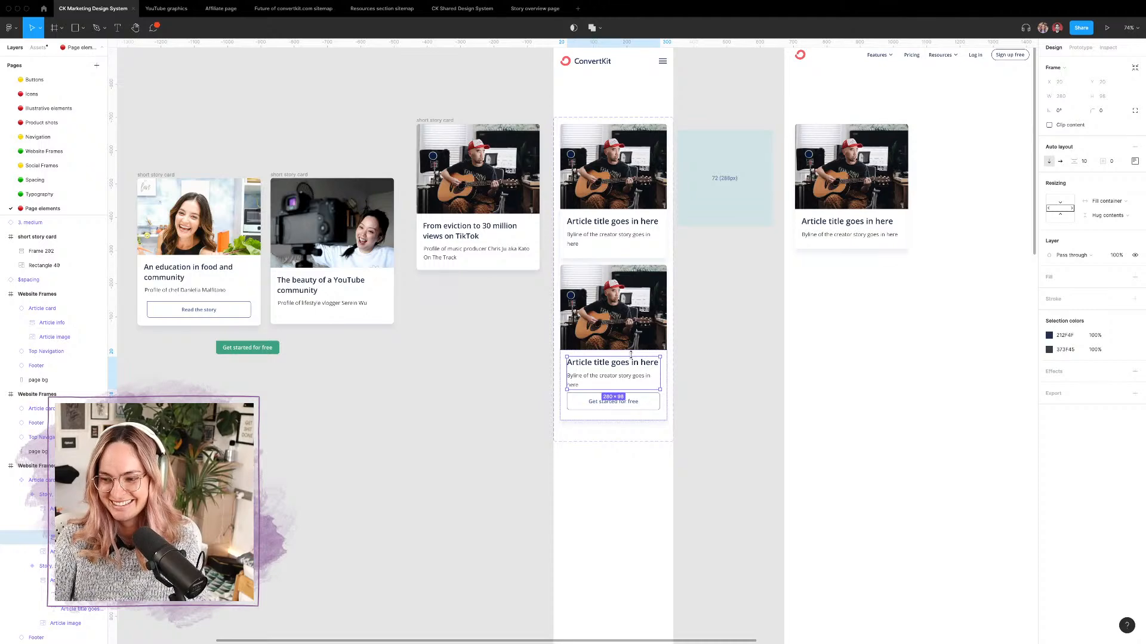
{"action": "scroll", "coordinate": [632, 338], "scroll_direction": "up", "scroll_amount": 5}
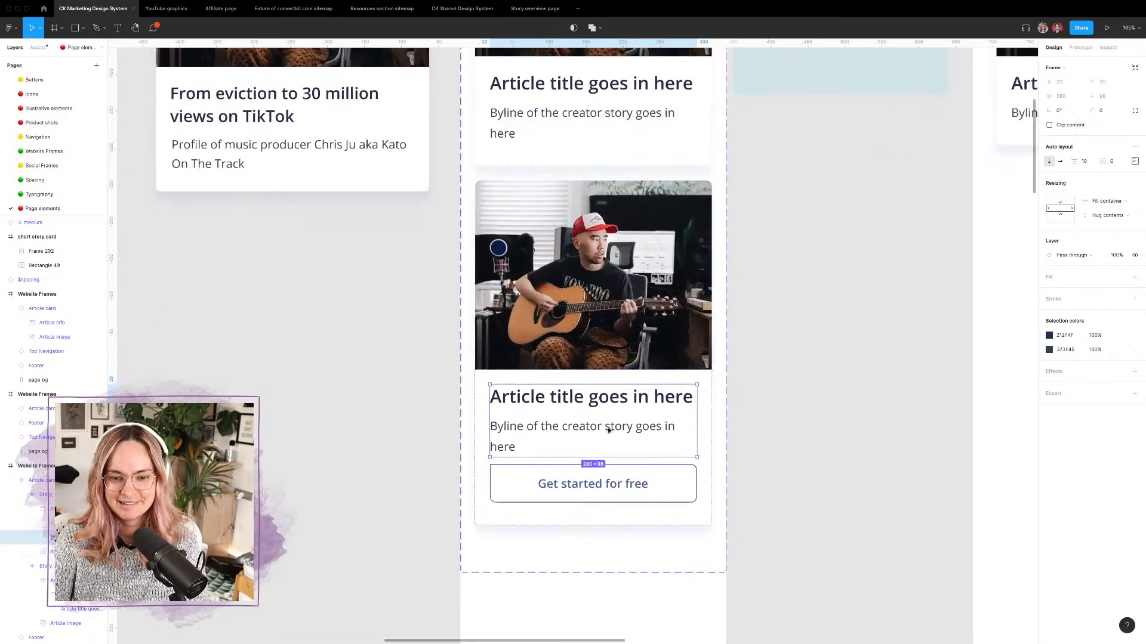
{"action": "left_click", "coordinate": [701, 416]}
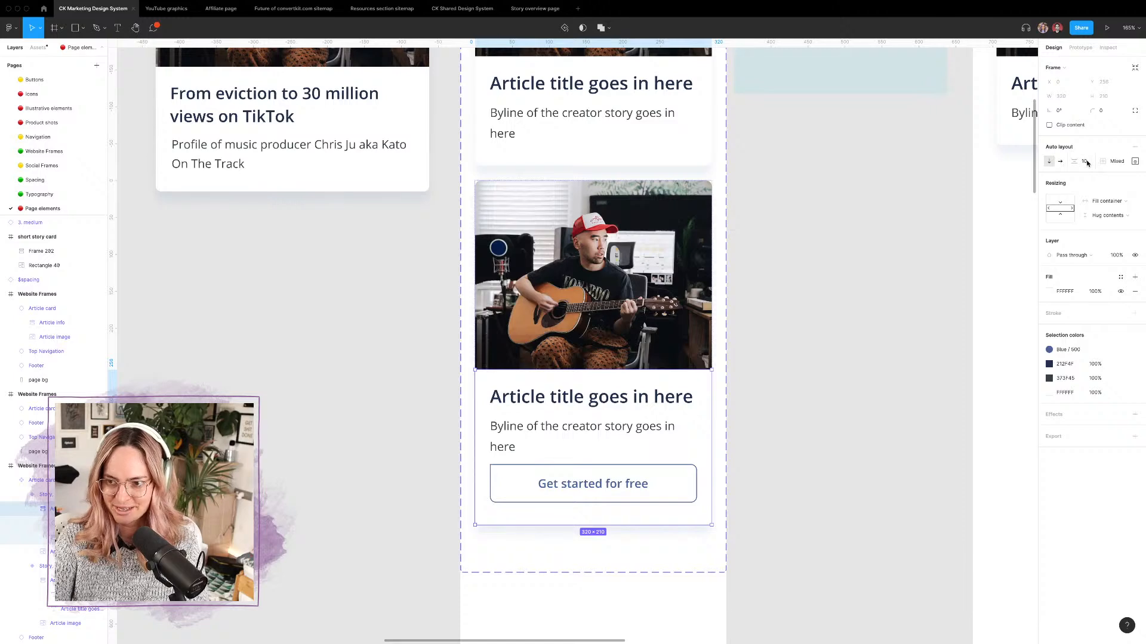
{"action": "scroll", "coordinate": [856, 145], "scroll_direction": "down", "scroll_amount": 5}
{"action": "left_click", "coordinate": [827, 144]}
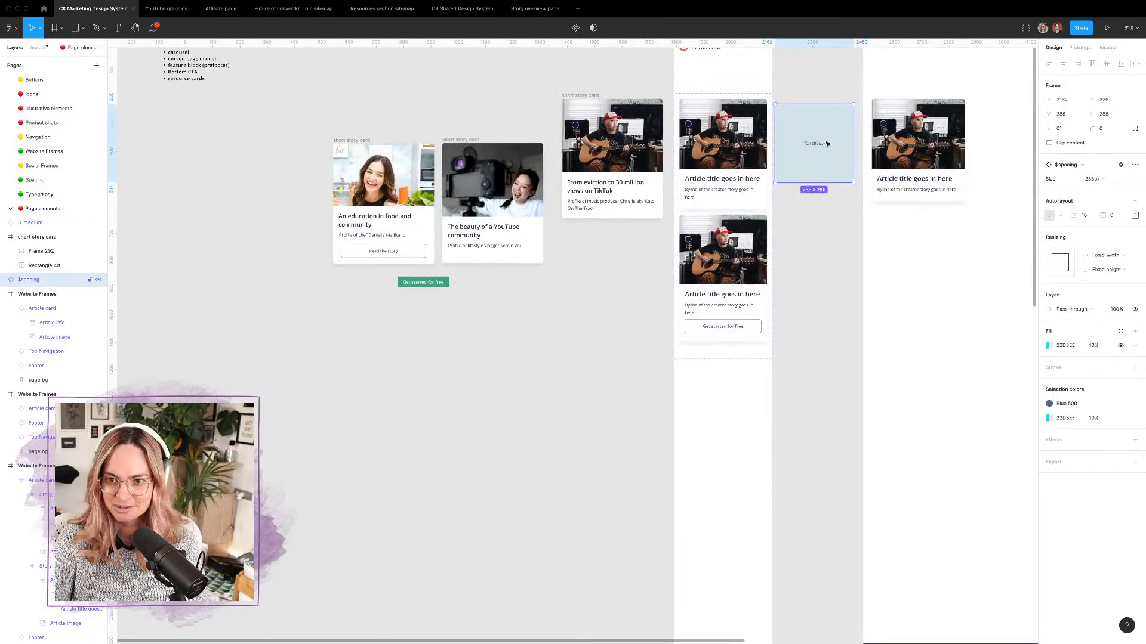
{"action": "left_click", "coordinate": [1092, 179]}
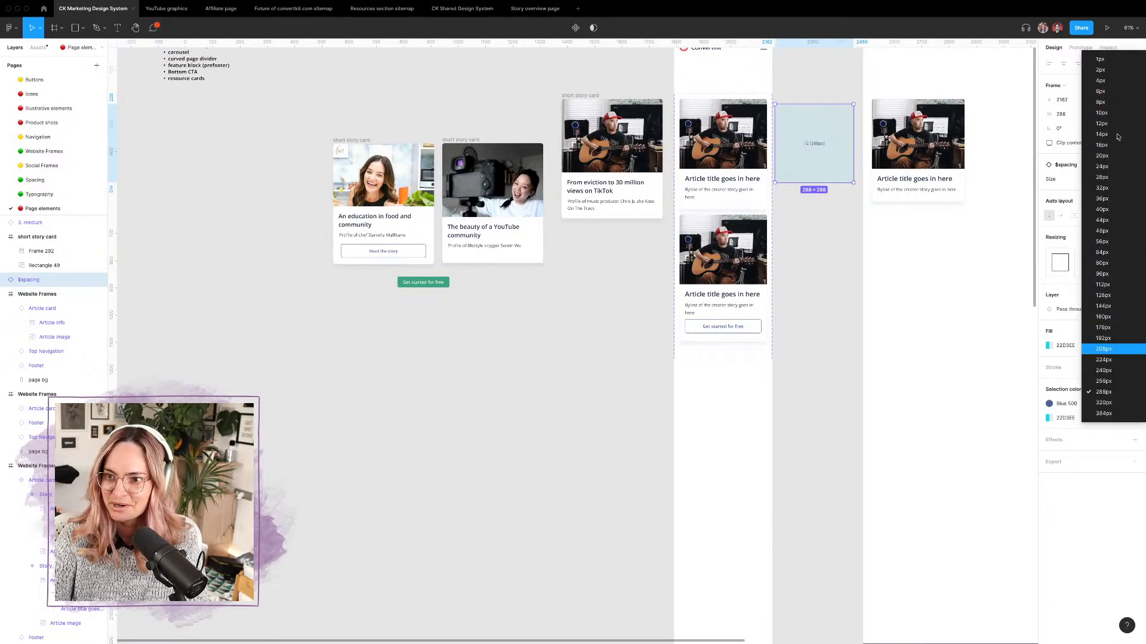
{"action": "left_click", "coordinate": [811, 331]}
{"action": "scroll", "coordinate": [765, 292], "scroll_direction": "up", "scroll_amount": 5, "text": "ctrl"}
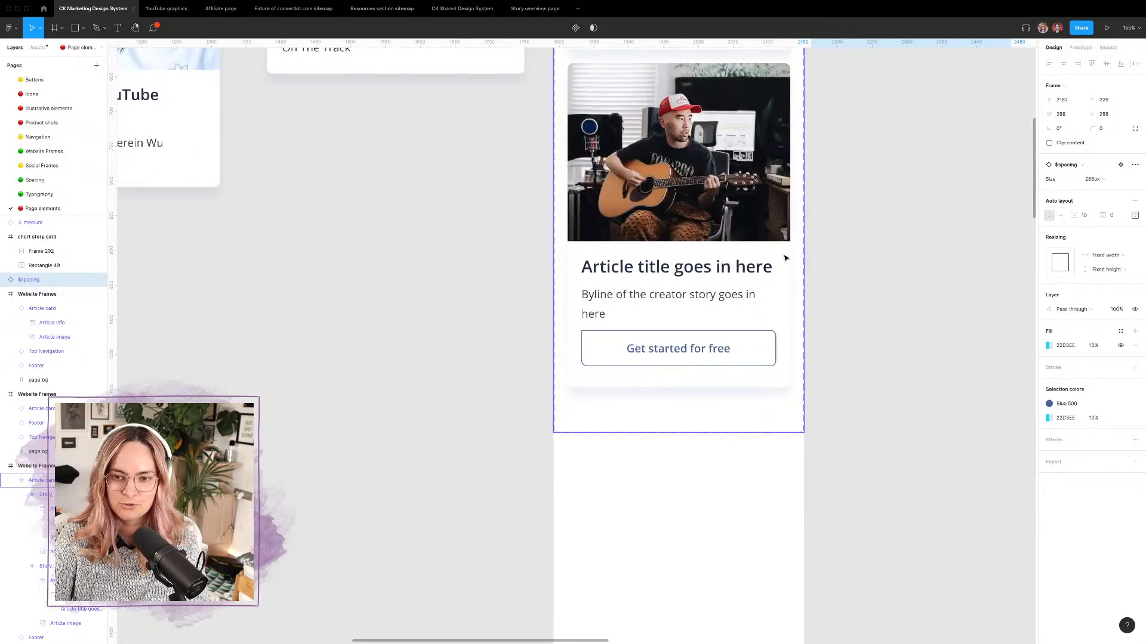
Step: Try an item spacing of 14 between the lower card's text and button, and settle on 16
{"action": "left_click", "coordinate": [784, 276]}
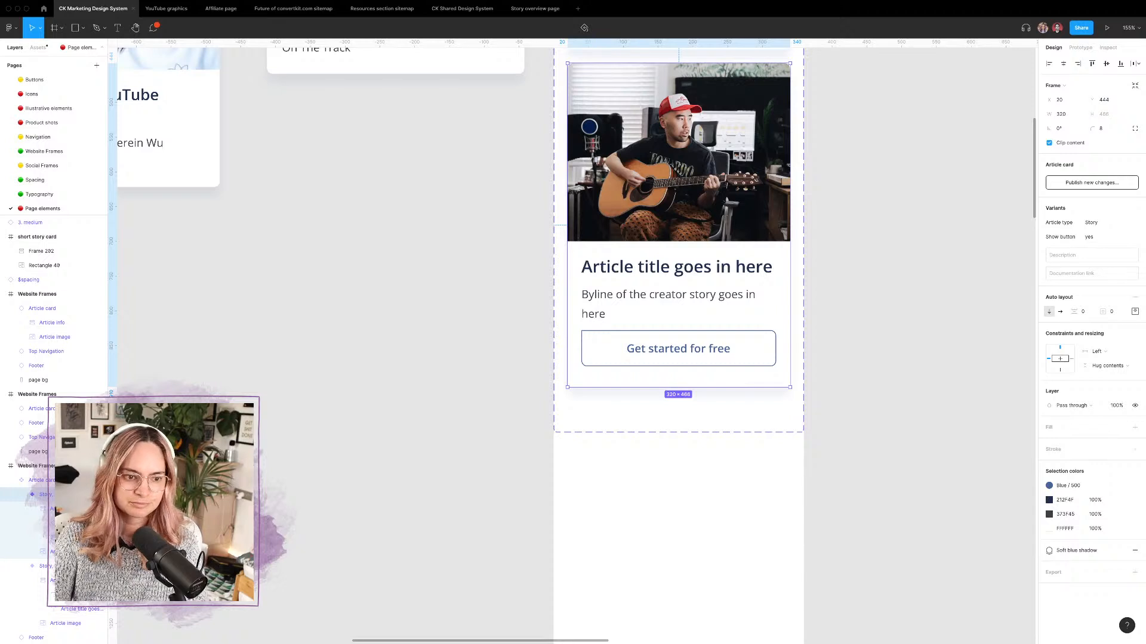
{"action": "double_click", "coordinate": [738, 379]}
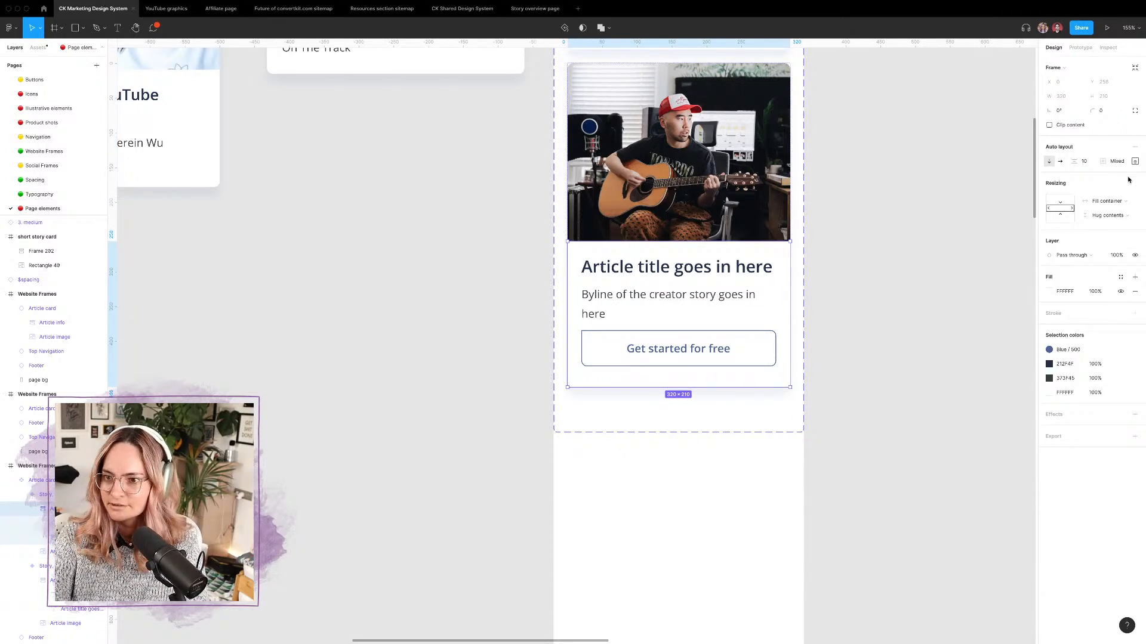
{"action": "left_click", "coordinate": [1084, 162]}
{"action": "type", "text": "14"}
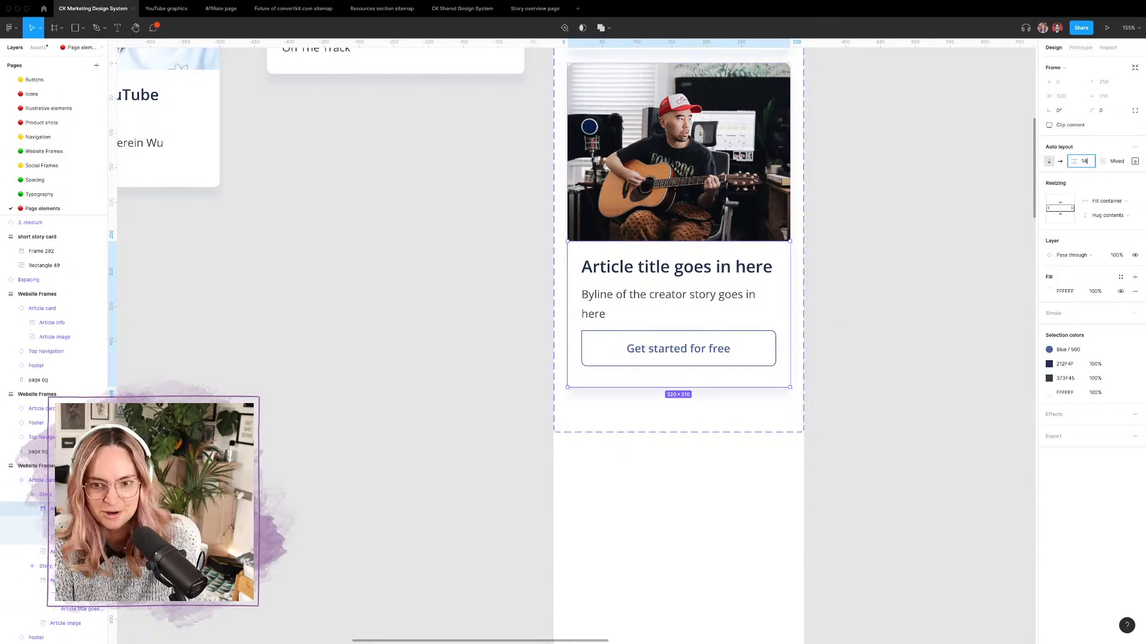
{"action": "key", "text": "Return"}
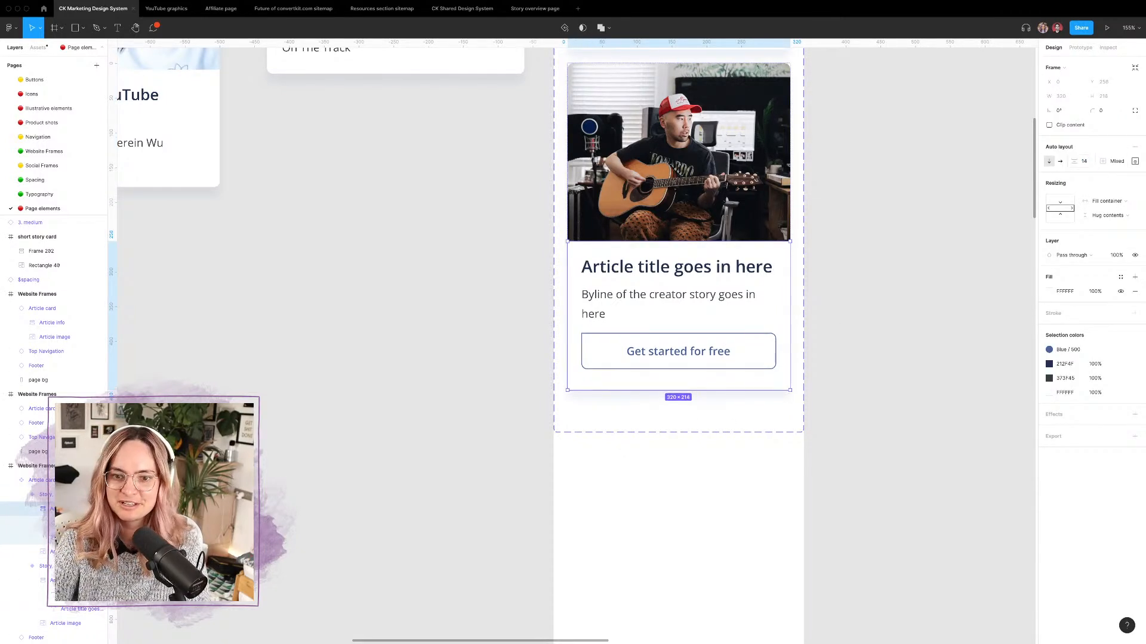
{"action": "left_click", "coordinate": [1089, 164]}
{"action": "type", "text": "16"}
{"action": "key", "text": "Return"}
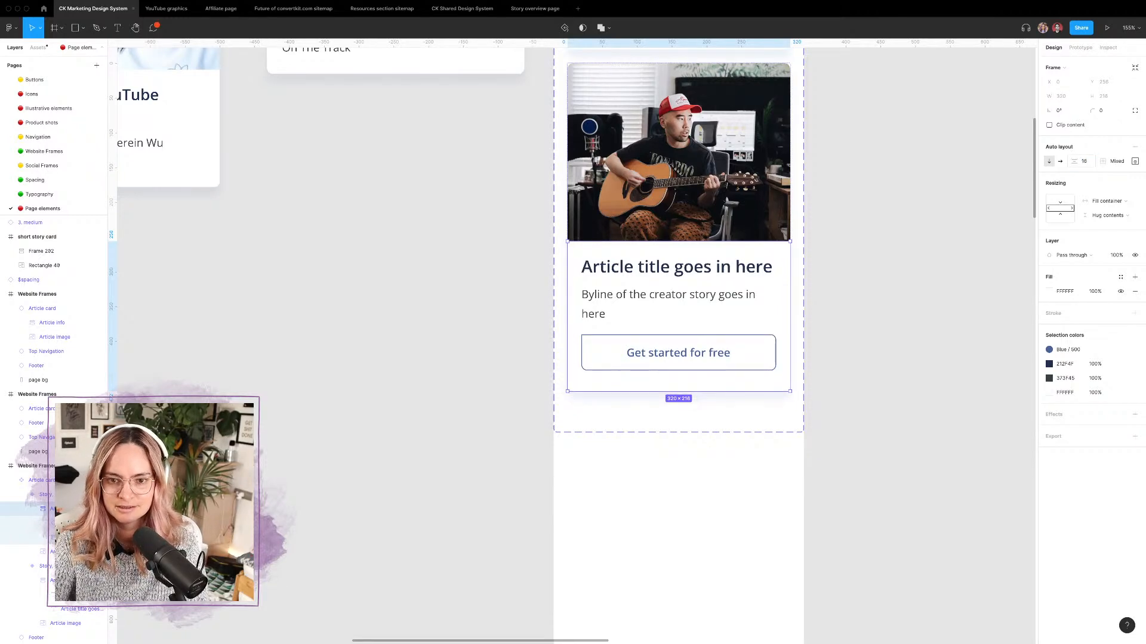
{"action": "left_click", "coordinate": [888, 237]}
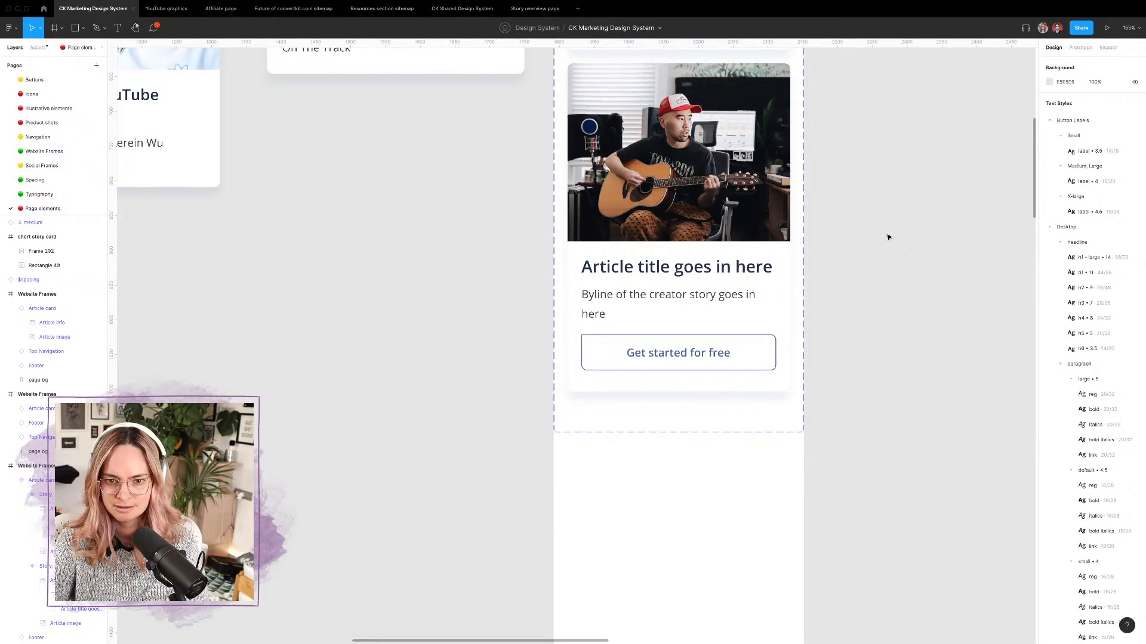
Step: Set the bottom padding of the lower card's text and button area to 20
{"action": "scroll", "coordinate": [888, 238], "scroll_direction": "down", "scroll_amount": 5}
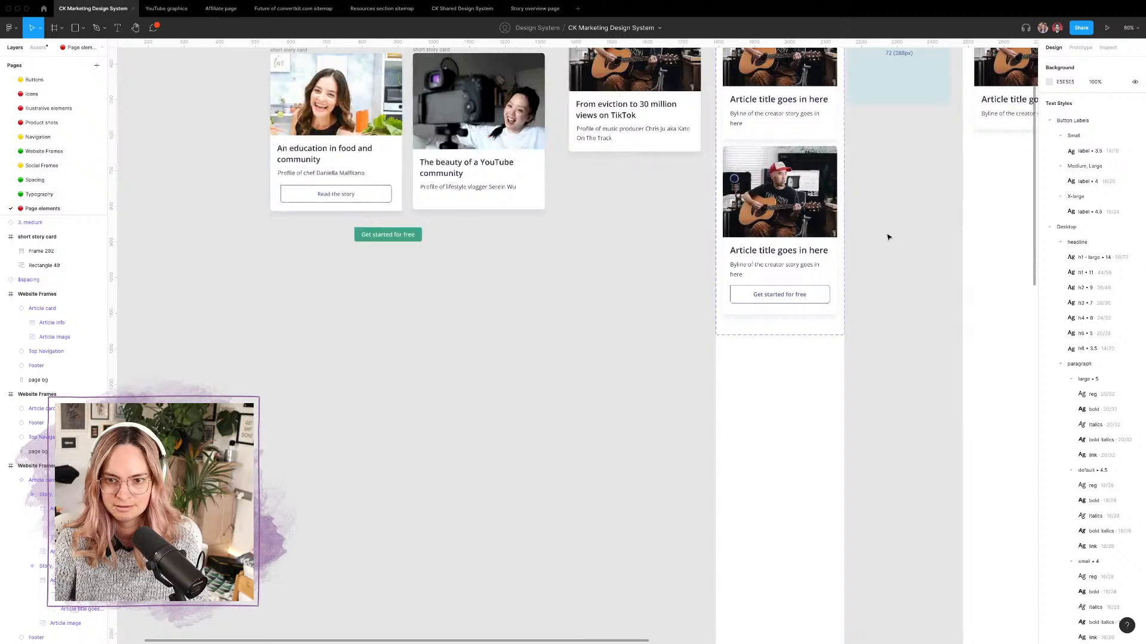
{"action": "scroll", "coordinate": [888, 238], "scroll_direction": "right", "scroll_amount": 5}
{"action": "scroll", "coordinate": [888, 238], "scroll_direction": "up", "scroll_amount": 3}
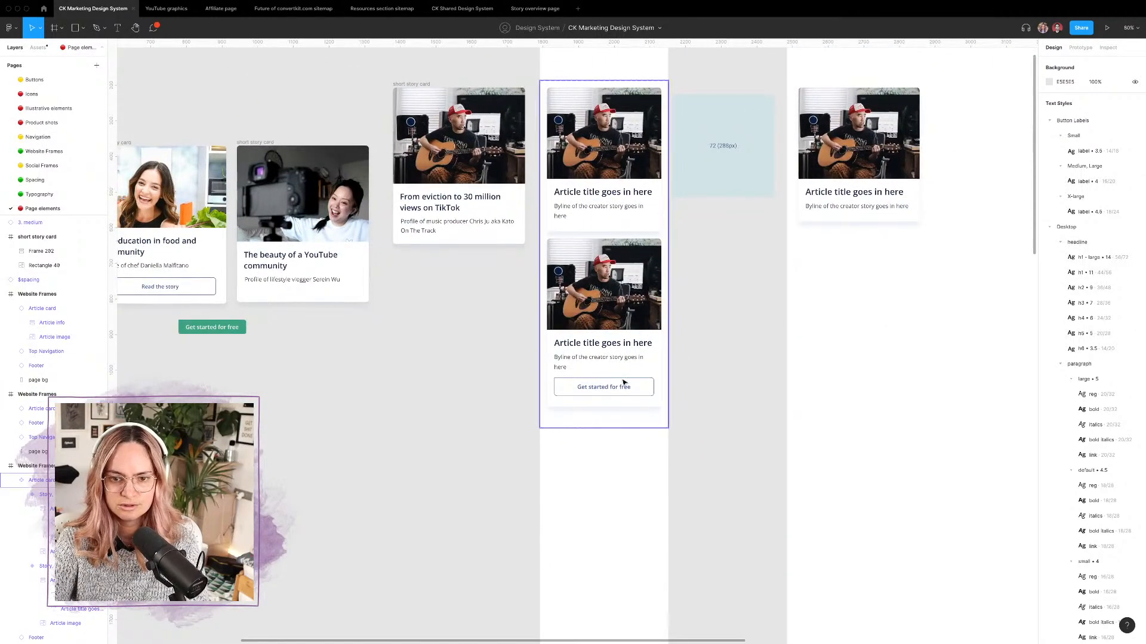
{"action": "left_click", "coordinate": [630, 361]}
{"action": "left_click", "coordinate": [629, 360]}
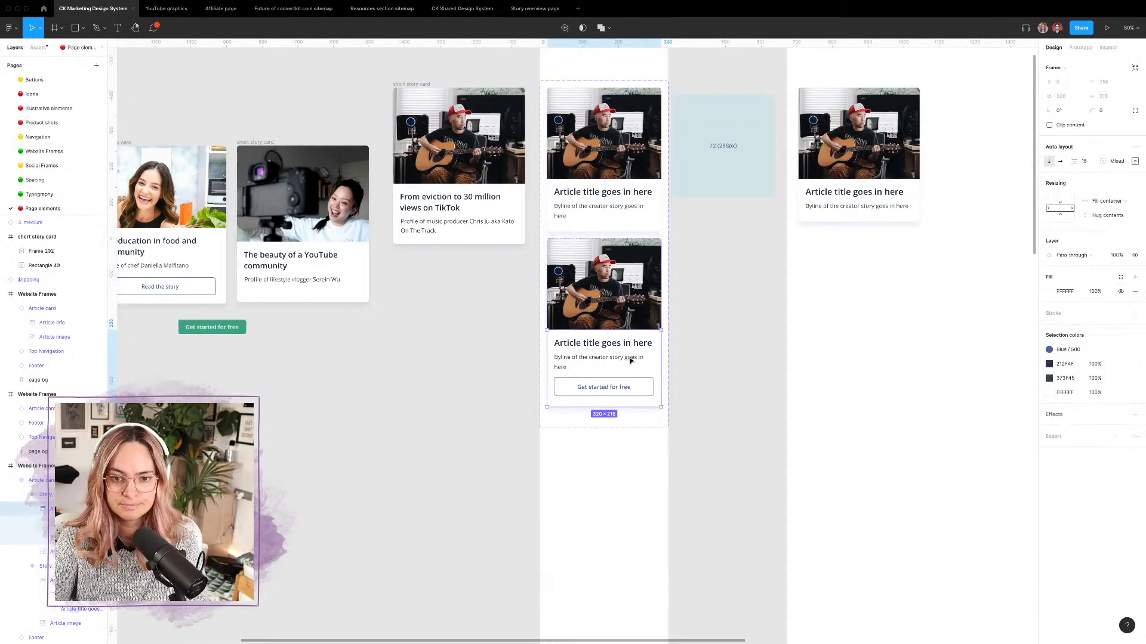
{"action": "left_click", "coordinate": [1135, 161]}
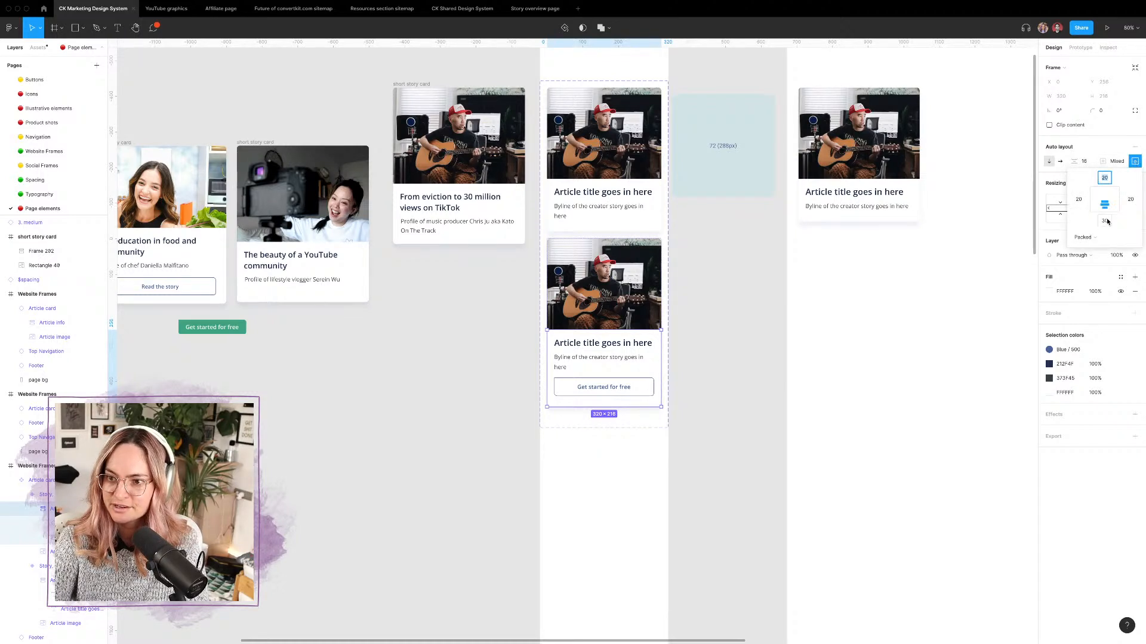
{"action": "left_click", "coordinate": [1104, 221]}
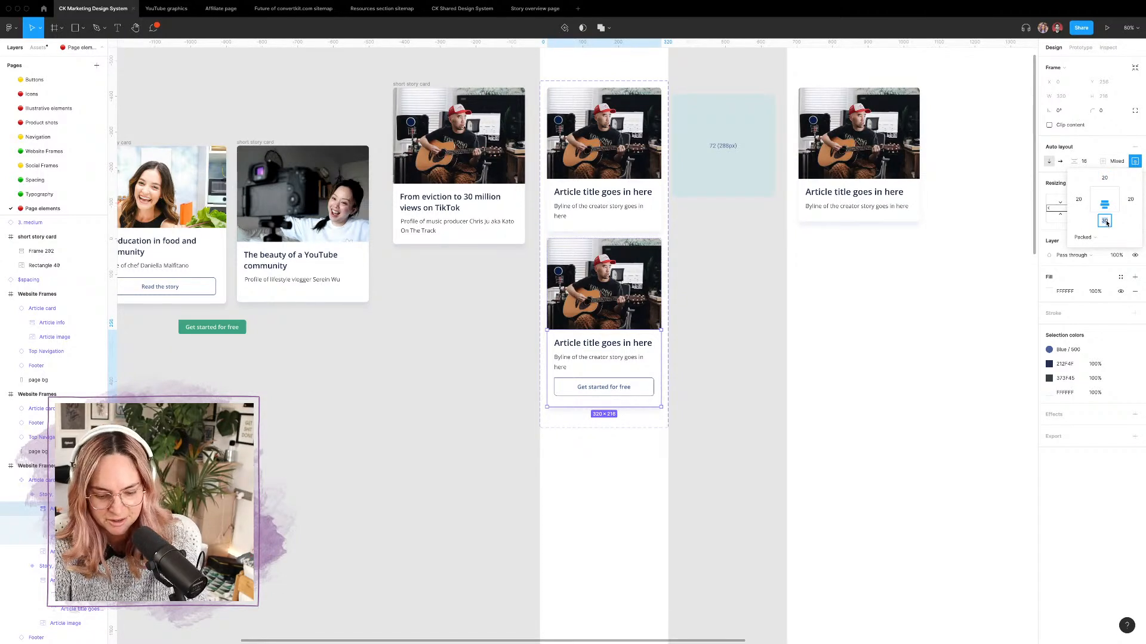
{"action": "type", "text": "20"}
{"action": "key", "text": "Escape"}
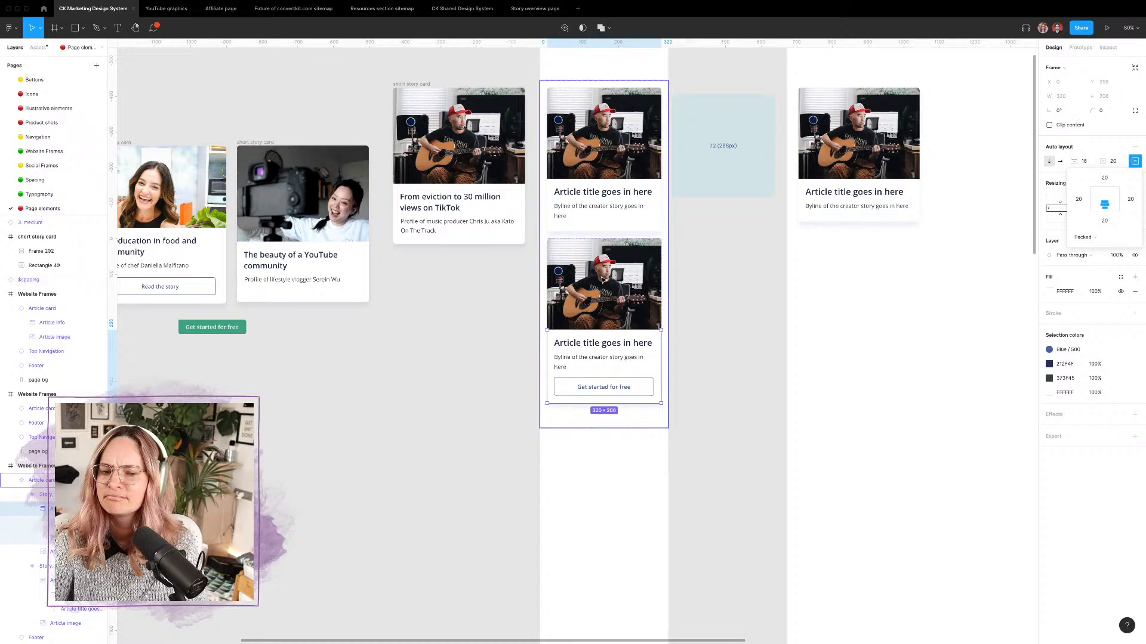
Step: Set the bottom padding of the upper card's text area to 20
{"action": "left_click", "coordinate": [627, 206]}
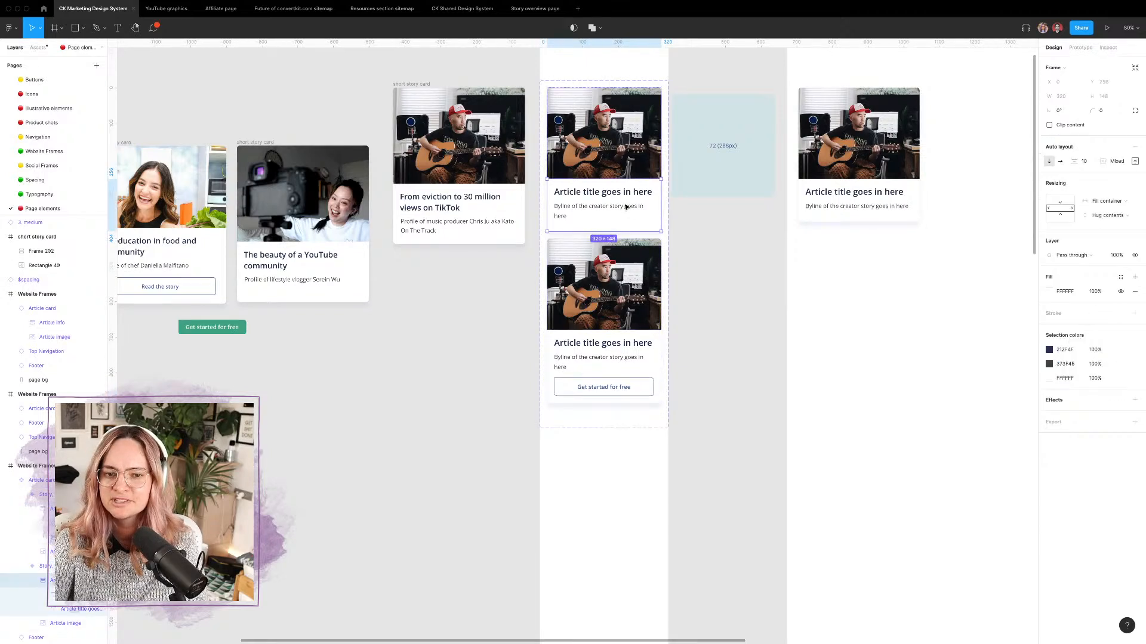
{"action": "left_click", "coordinate": [1136, 162]}
{"action": "left_click", "coordinate": [1104, 221]}
{"action": "type", "text": "20"}
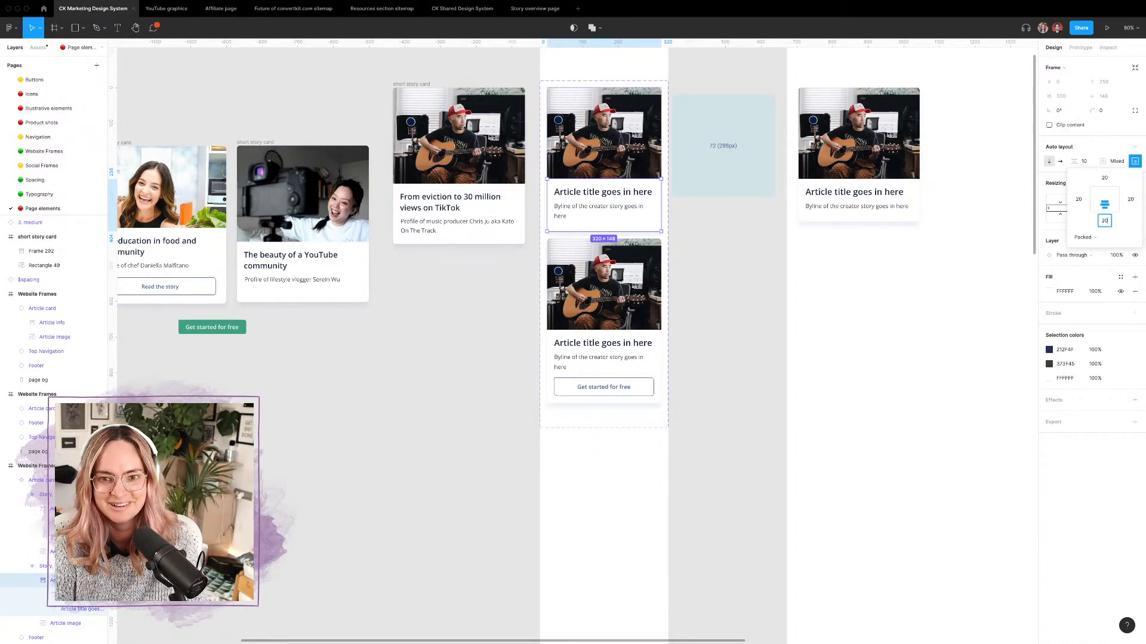
{"action": "key", "text": "Return"}
{"action": "left_click", "coordinate": [739, 291]}
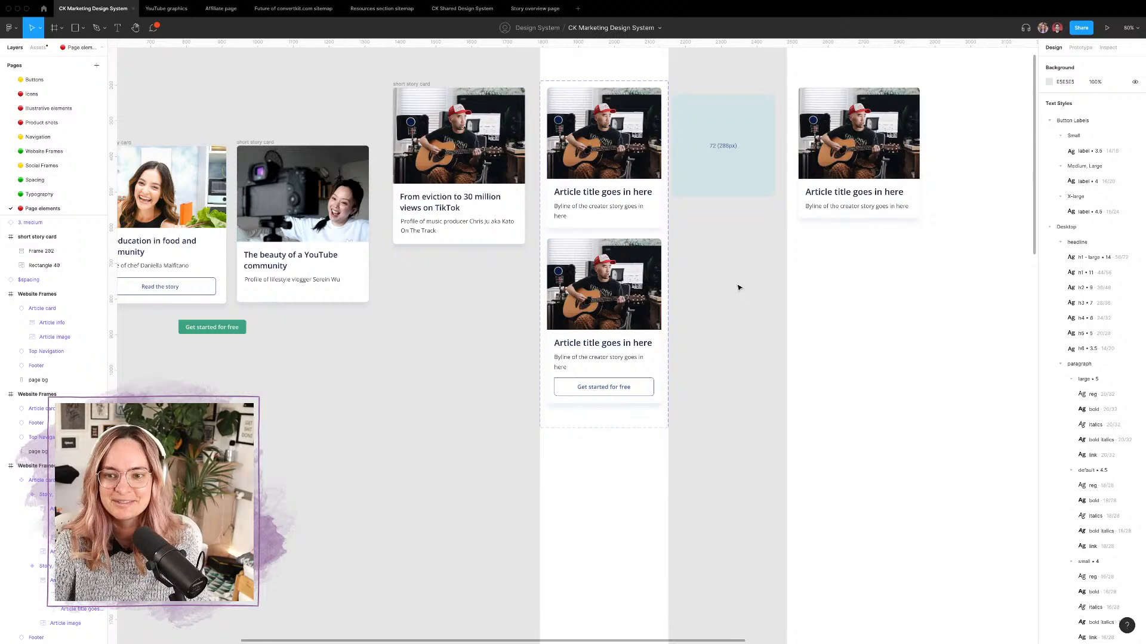
Step: Compare the article cards across the mobile, tablet and desktop frames and the original short story cards
{"action": "scroll", "coordinate": [740, 288], "scroll_direction": "right", "scroll_amount": 5}
{"action": "scroll", "coordinate": [501, 286], "scroll_direction": "up", "scroll_amount": 3, "text": "ctrl"}
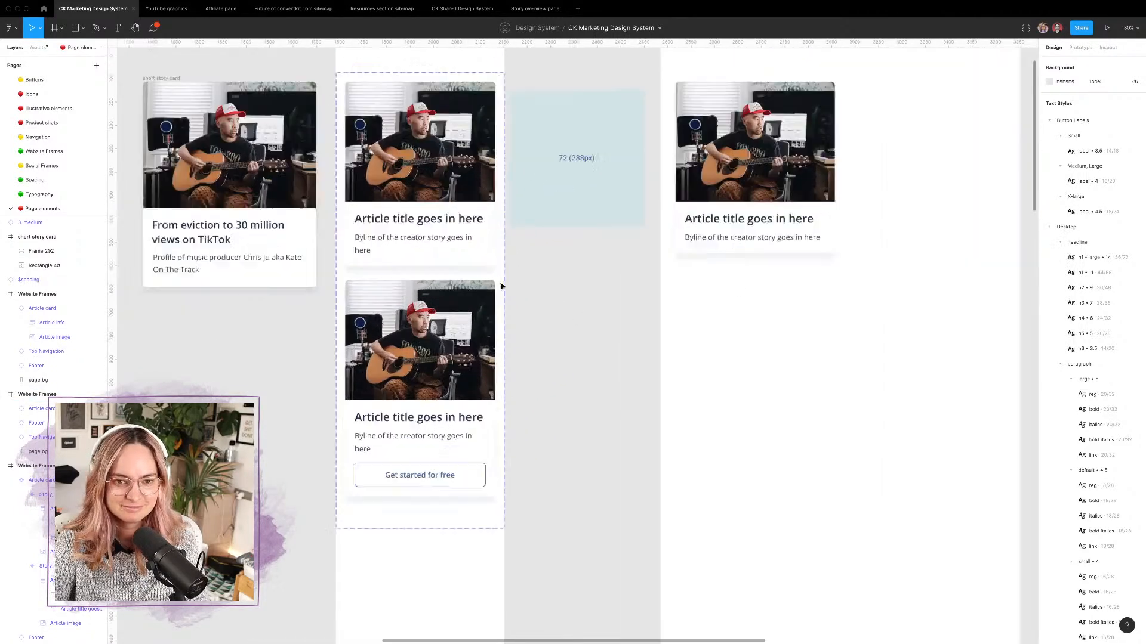
{"action": "scroll", "coordinate": [501, 287], "scroll_direction": "right", "scroll_amount": 2}
{"action": "scroll", "coordinate": [501, 287], "scroll_direction": "down", "scroll_amount": 2}
{"action": "scroll", "coordinate": [610, 286], "scroll_direction": "up", "scroll_amount": 4, "text": "ctrl"}
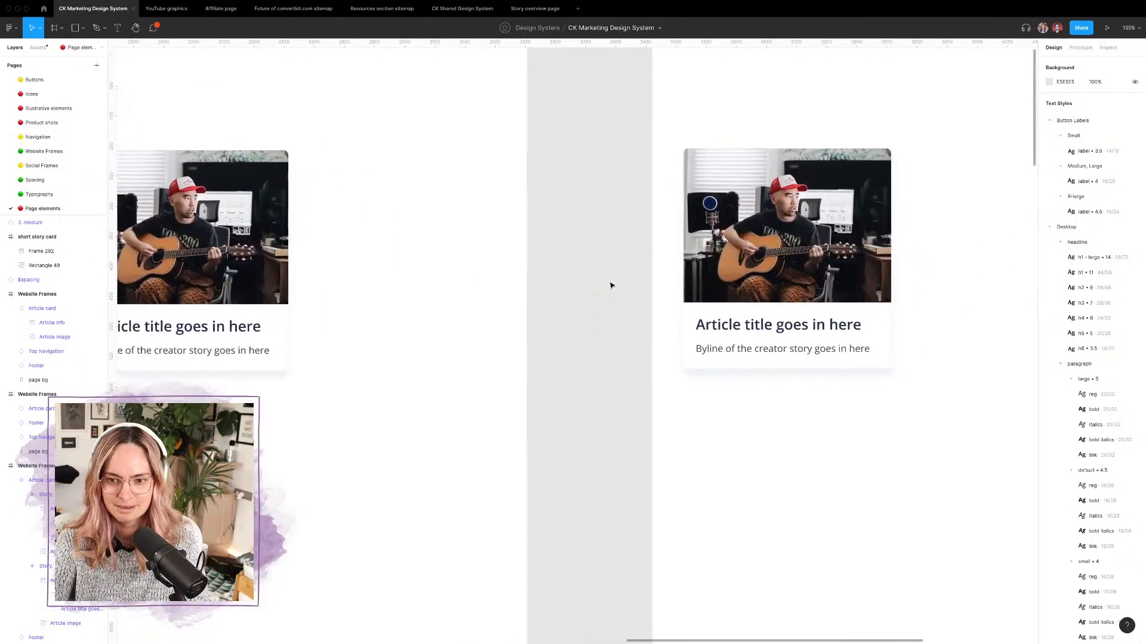
{"action": "scroll", "coordinate": [610, 285], "scroll_direction": "left", "scroll_amount": 8}
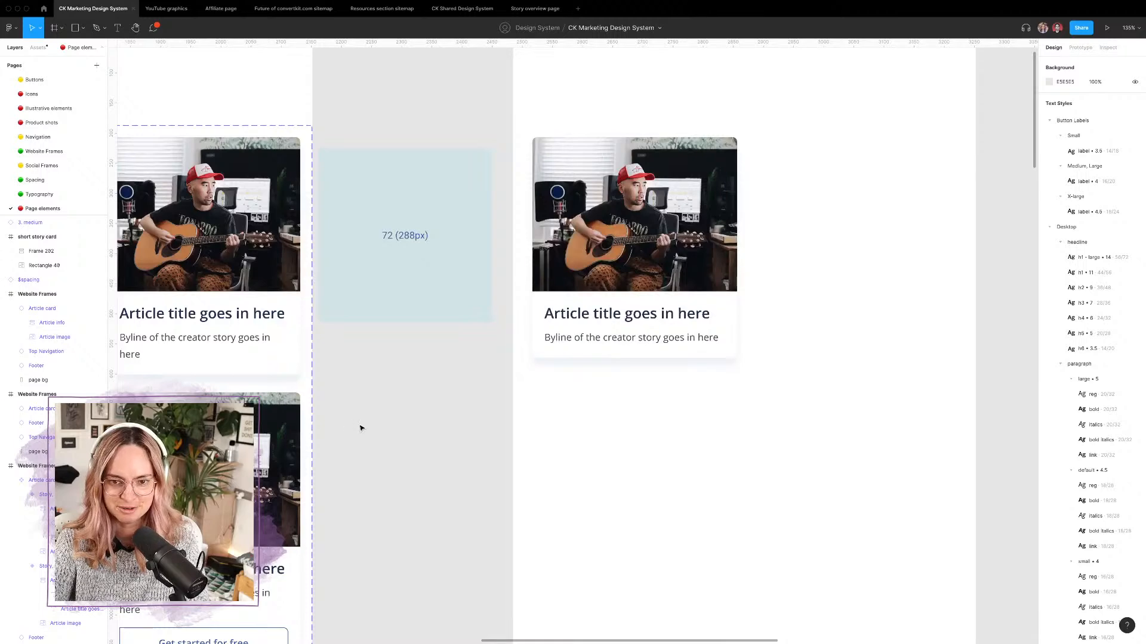
{"action": "scroll", "coordinate": [360, 428], "scroll_direction": "left", "scroll_amount": 10}
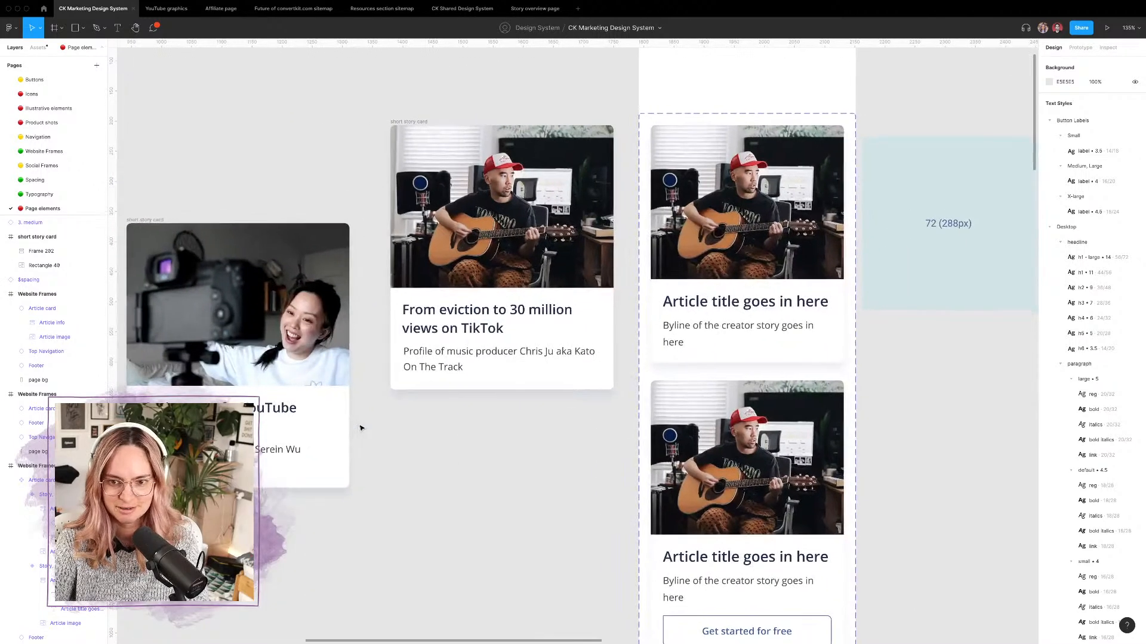
Step: Review the sizes available for the spacing component beside the mobile cards without changing its current size
{"action": "scroll", "coordinate": [363, 428], "scroll_direction": "down", "scroll_amount": 3}
{"action": "scroll", "coordinate": [453, 427], "scroll_direction": "right", "scroll_amount": 4}
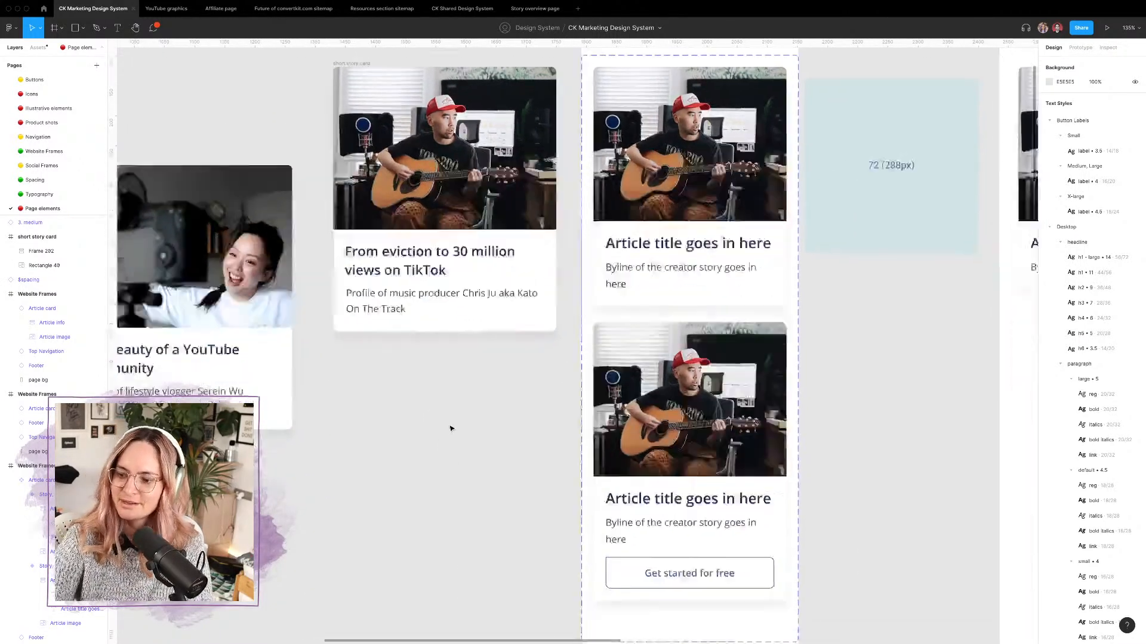
{"action": "left_click", "coordinate": [532, 407]}
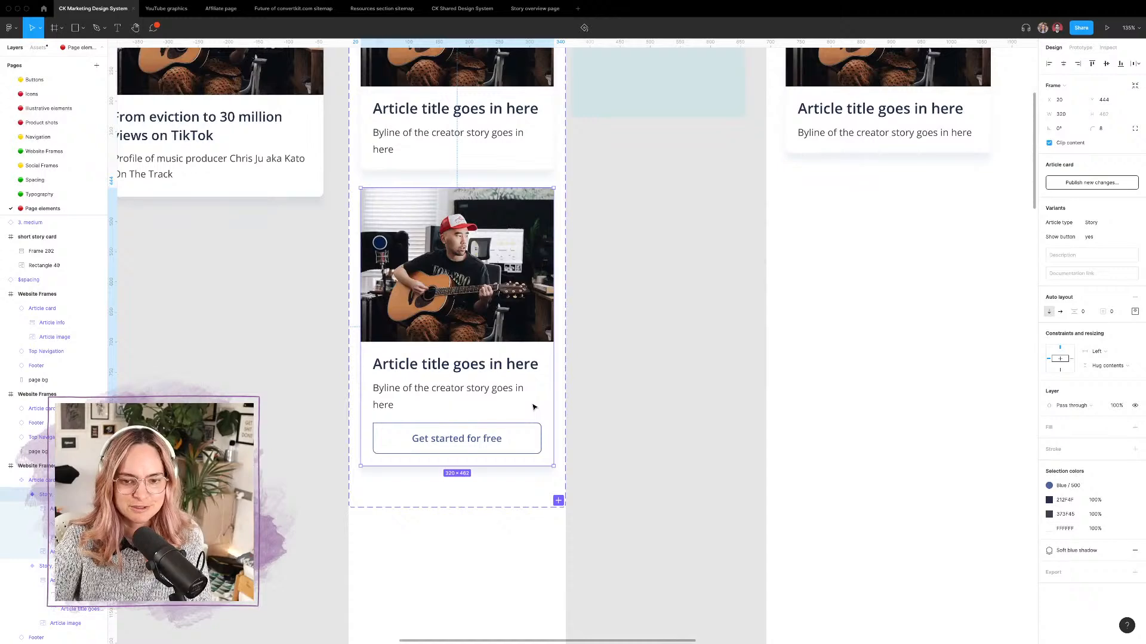
{"action": "scroll", "coordinate": [685, 302], "scroll_direction": "down", "scroll_amount": 3}
{"action": "left_click", "coordinate": [698, 161]}
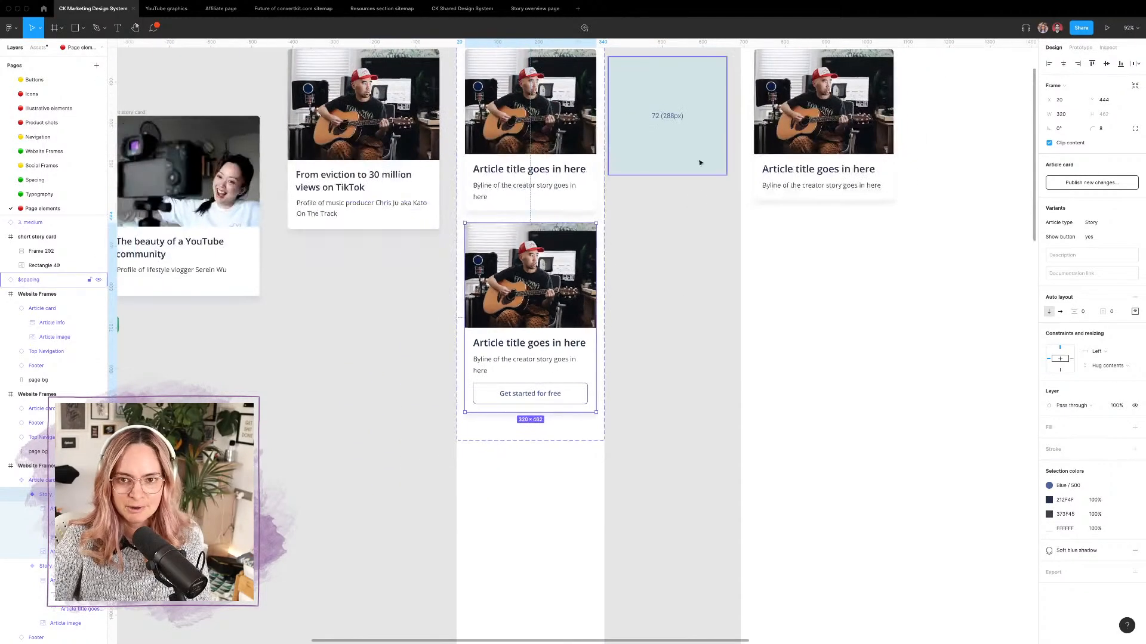
{"action": "left_click", "coordinate": [1108, 181]}
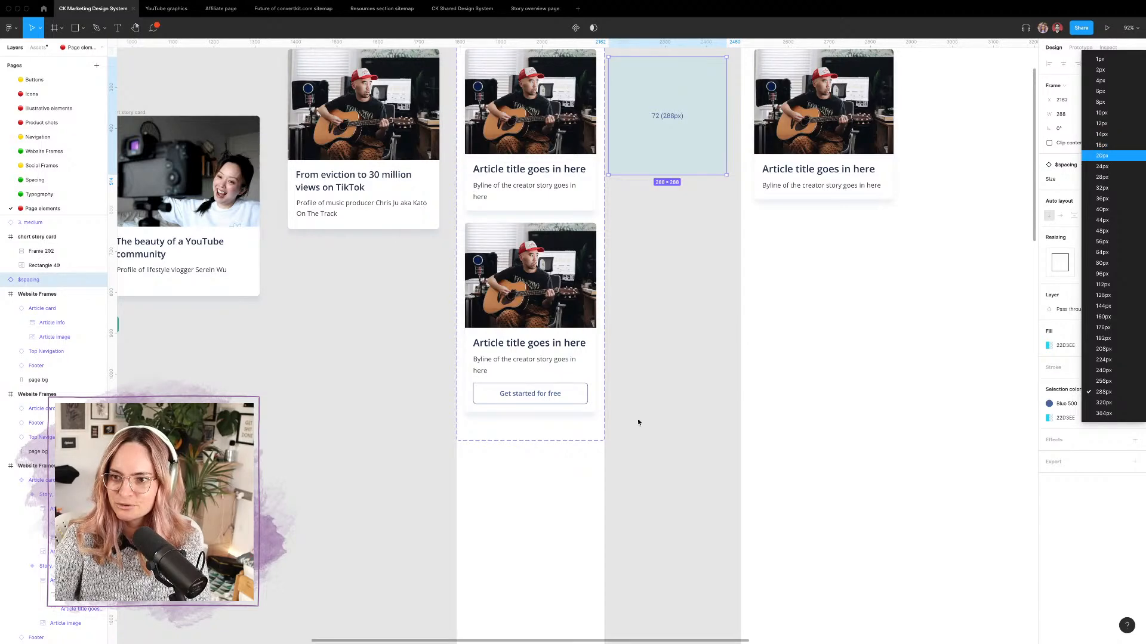
{"action": "key", "text": "Escape"}
Step: Set the item spacing between the text and the button in the mobile frame's lower card to 20
{"action": "left_click", "coordinate": [557, 396]}
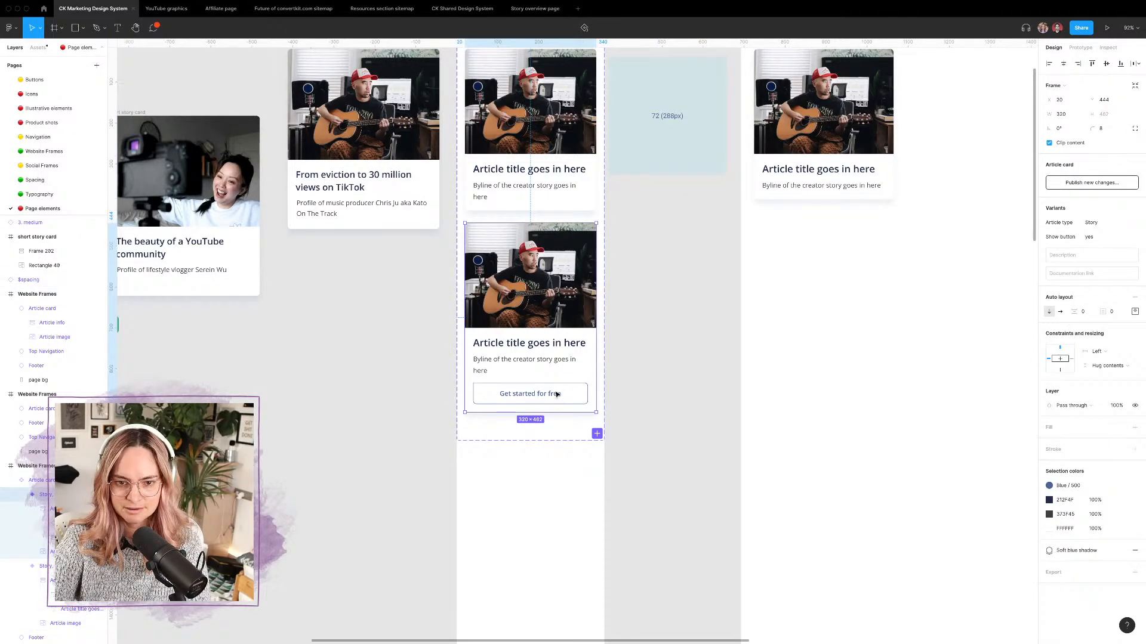
{"action": "scroll", "coordinate": [657, 353], "scroll_direction": "up", "scroll_amount": 5}
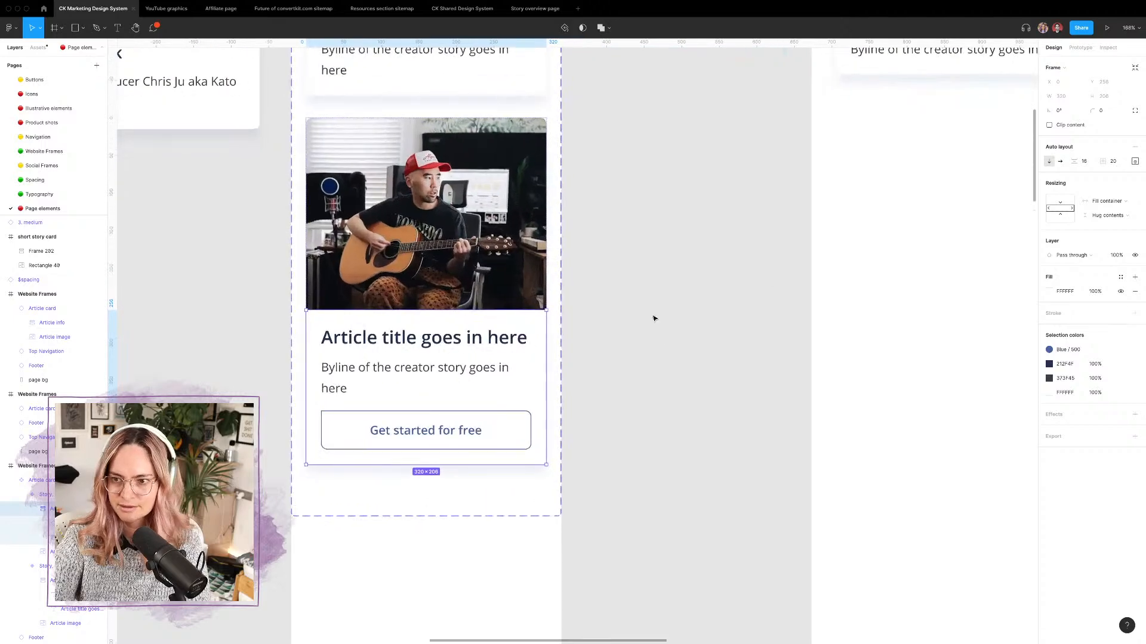
{"action": "left_click", "coordinate": [576, 375]}
{"action": "left_click", "coordinate": [1083, 161]}
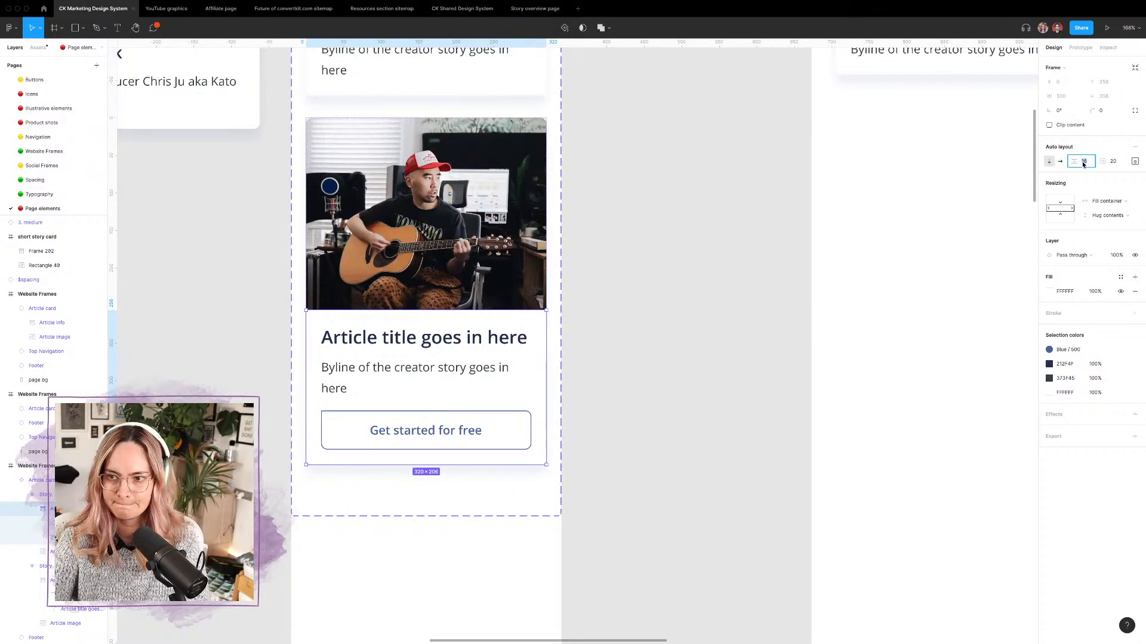
{"action": "key", "text": "Return"}
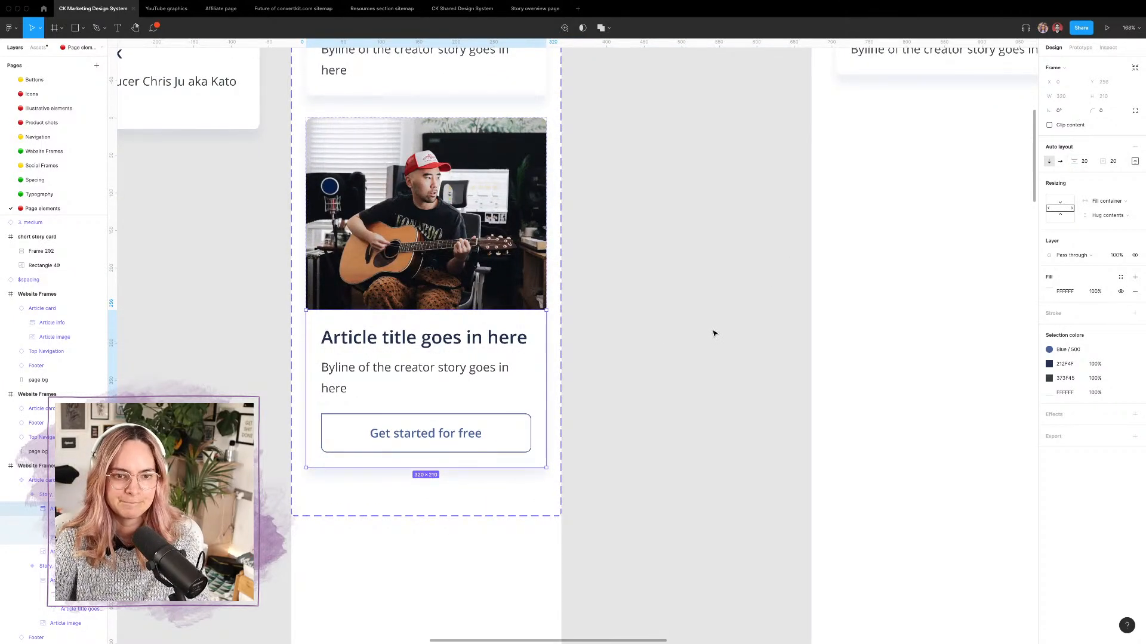
{"action": "left_click", "coordinate": [713, 333]}
{"action": "scroll", "coordinate": [658, 341], "scroll_direction": "down", "scroll_amount": 3}
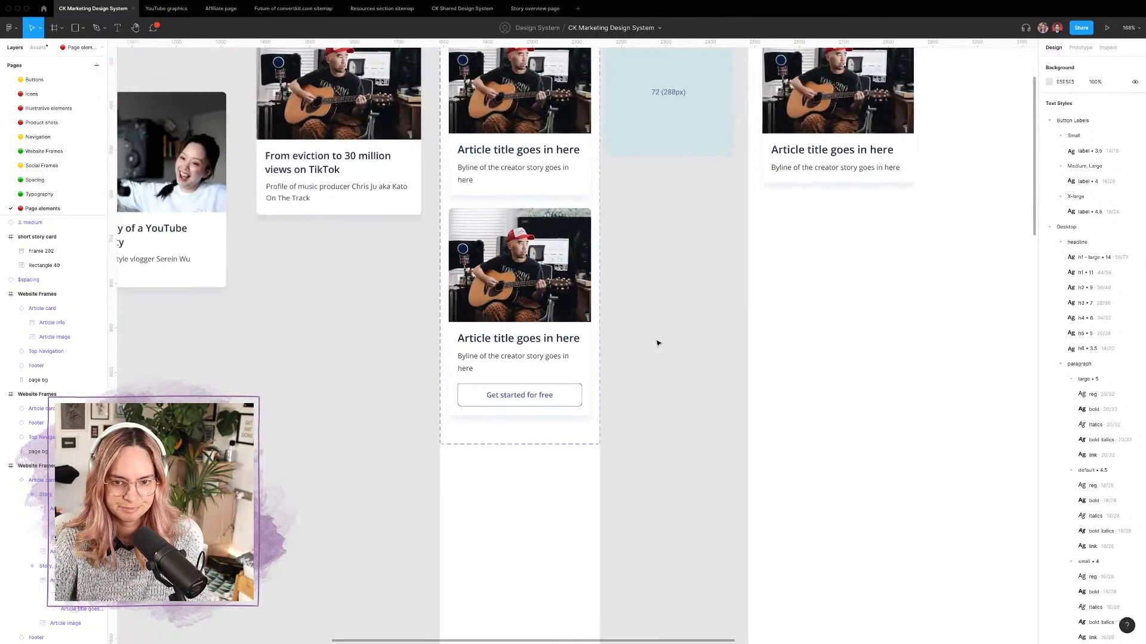
{"action": "scroll", "coordinate": [657, 343], "scroll_direction": "down", "scroll_amount": 3}
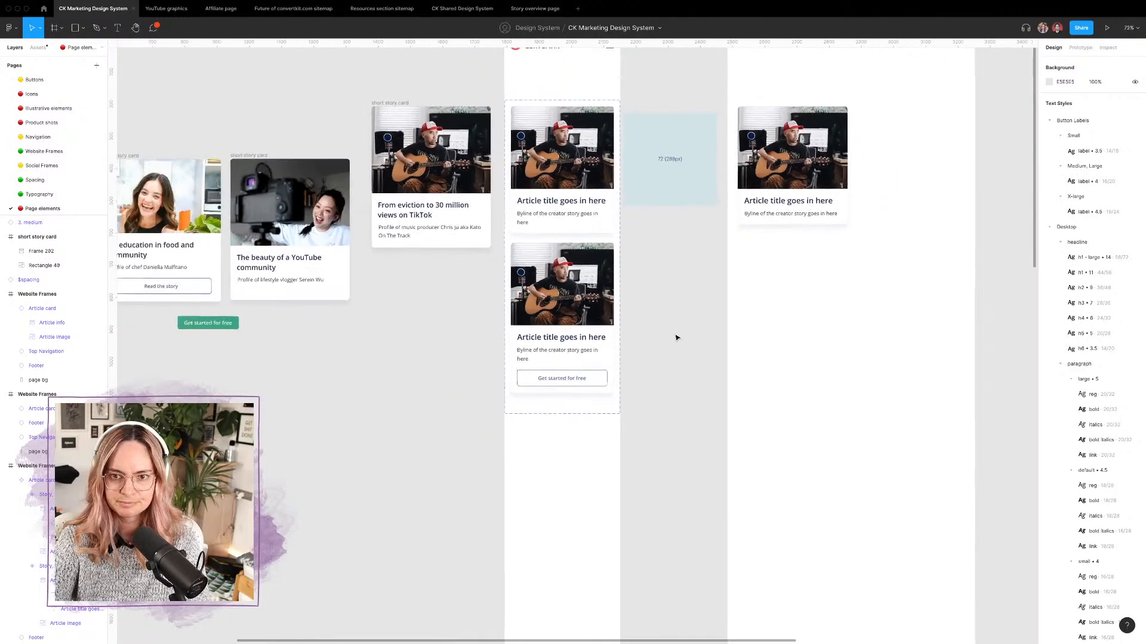
Step: Show the layout grids and duplicate the tablet frame's article card directly below the original
{"action": "scroll", "coordinate": [675, 335], "scroll_direction": "up", "scroll_amount": 3}
{"action": "left_click", "coordinate": [679, 248]}
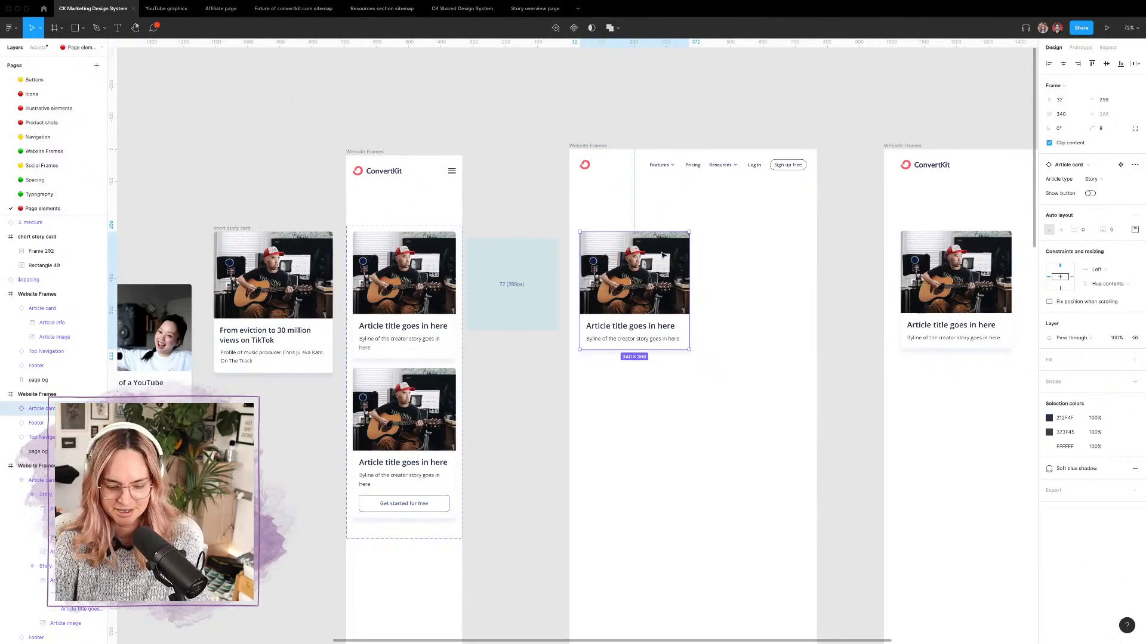
{"action": "key", "text": "ctrl+g"}
{"action": "left_click_drag", "start_coordinate": [664, 305], "coordinate": [662, 439], "text": "alt"}
{"action": "scroll", "coordinate": [665, 403], "scroll_direction": "up", "scroll_amount": 4}
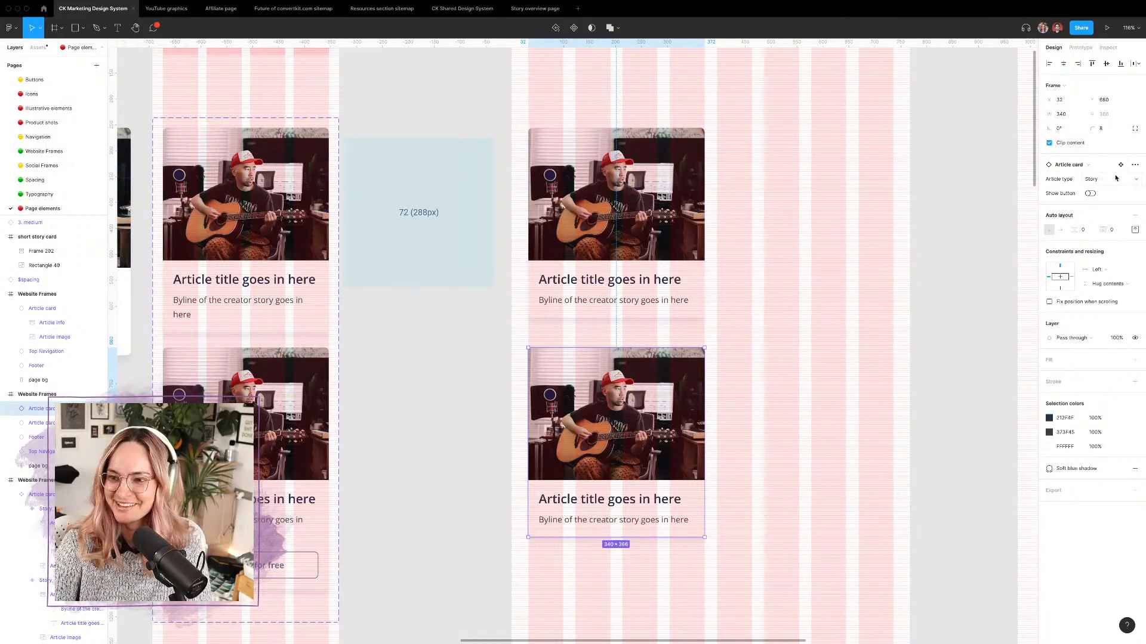
Step: Toggle the Show button property of the duplicated tablet card back and forth, and leave it on
{"action": "left_click", "coordinate": [1090, 194]}
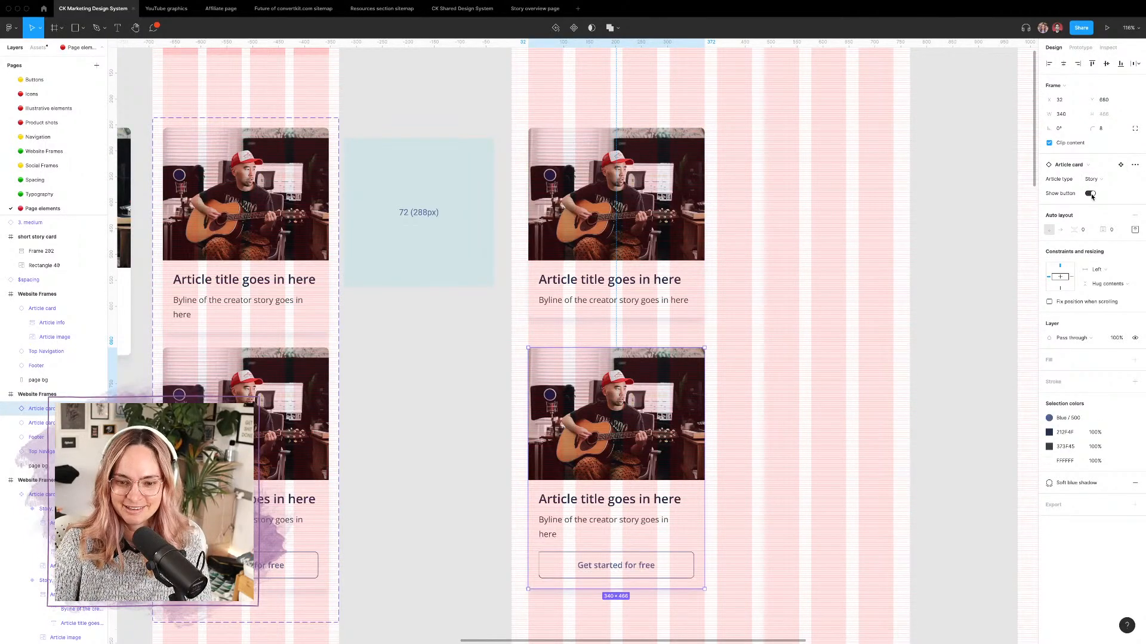
{"action": "left_click", "coordinate": [1090, 194]}
{"action": "left_click", "coordinate": [1090, 194]}
{"action": "left_click", "coordinate": [1090, 194]}
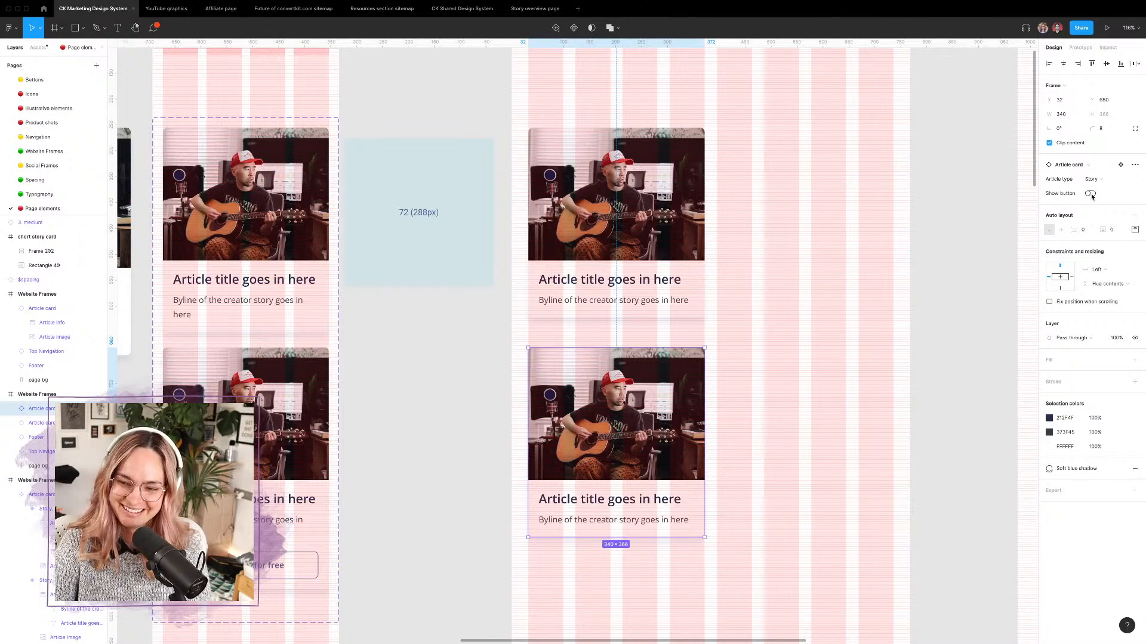
{"action": "left_click", "coordinate": [1090, 194]}
{"action": "left_click", "coordinate": [1090, 194]}
{"action": "left_click", "coordinate": [1090, 194]}
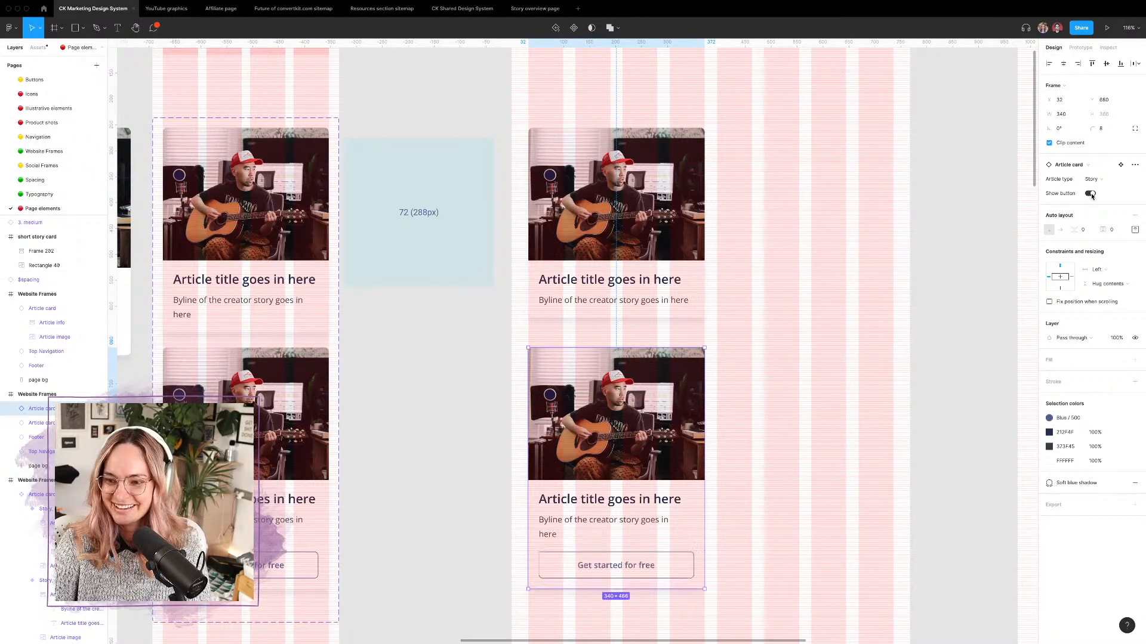
{"action": "left_click", "coordinate": [1090, 194]}
{"action": "left_click", "coordinate": [1090, 194]}
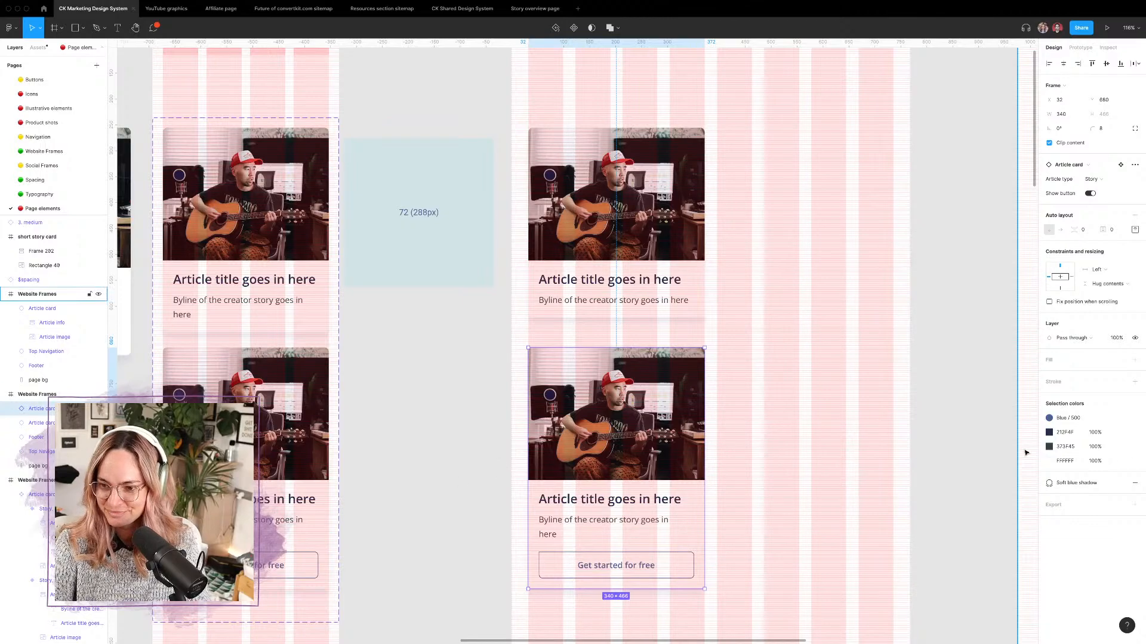
Step: Duplicate the desktop frame's article card directly below the original, level with the lower tablet card
{"action": "scroll", "coordinate": [518, 523], "scroll_direction": "left", "scroll_amount": 5}
{"action": "scroll", "coordinate": [518, 524], "scroll_direction": "down", "scroll_amount": 3}
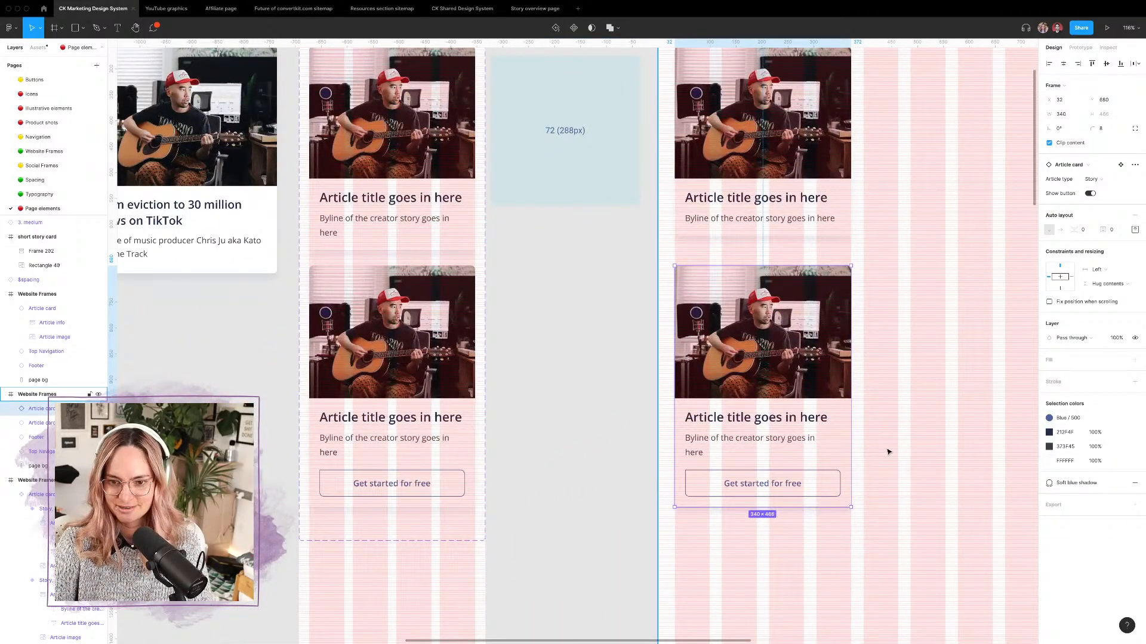
{"action": "scroll", "coordinate": [888, 452], "scroll_direction": "right", "scroll_amount": 15}
{"action": "scroll", "coordinate": [713, 402], "scroll_direction": "left", "scroll_amount": 2}
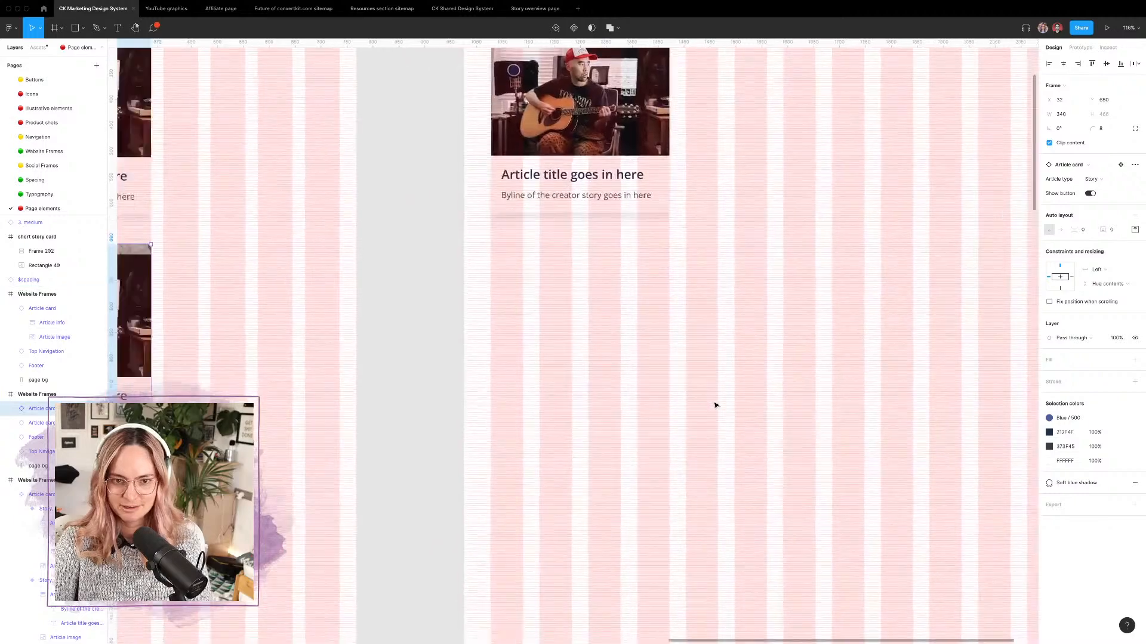
{"action": "scroll", "coordinate": [716, 406], "scroll_direction": "down", "scroll_amount": 2, "text": "ctrl"}
{"action": "scroll", "coordinate": [715, 405], "scroll_direction": "down", "scroll_amount": 3, "text": "ctrl"}
{"action": "left_click", "coordinate": [702, 241]}
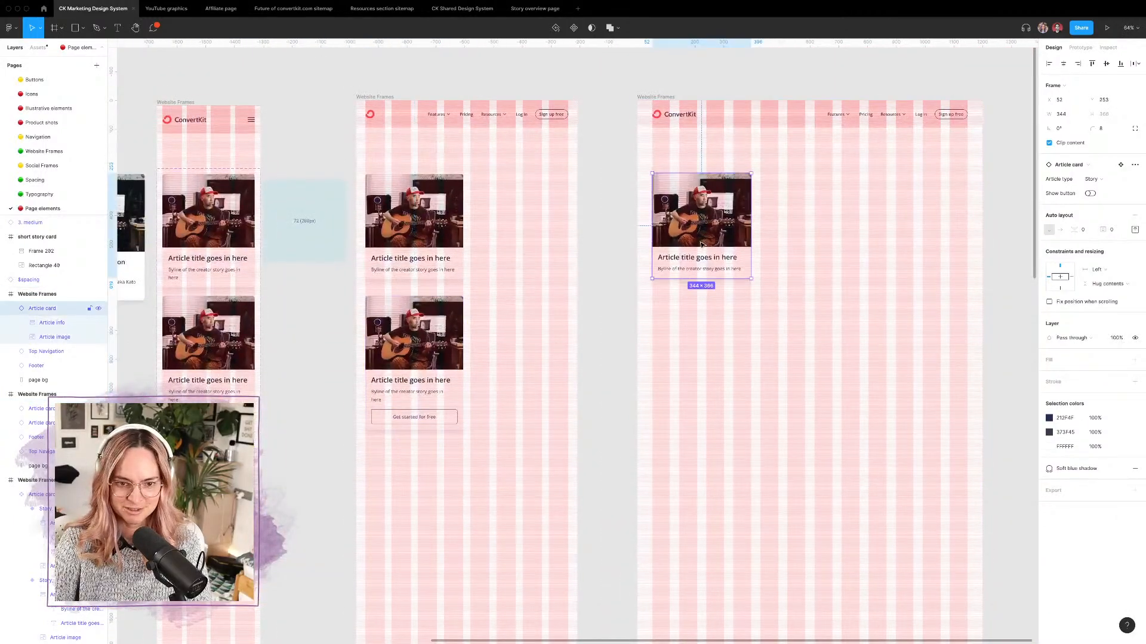
{"action": "left_click_drag", "start_coordinate": [703, 240], "coordinate": [702, 362], "text": "alt"}
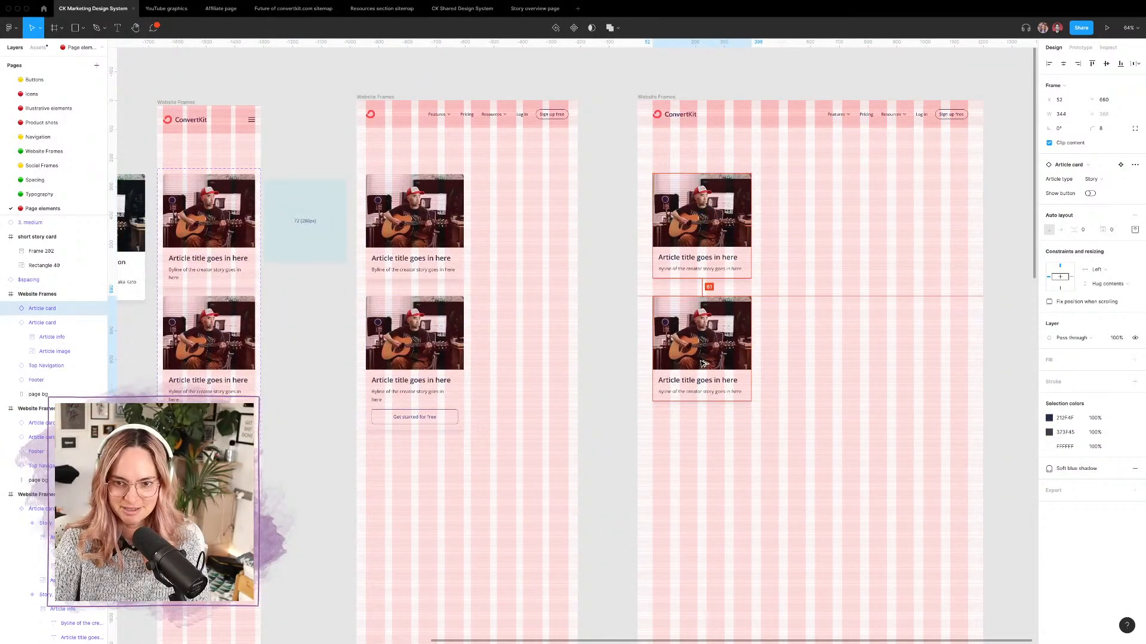
Step: Turn on the Show button property for the duplicated desktop card
{"action": "left_click", "coordinate": [1090, 194]}
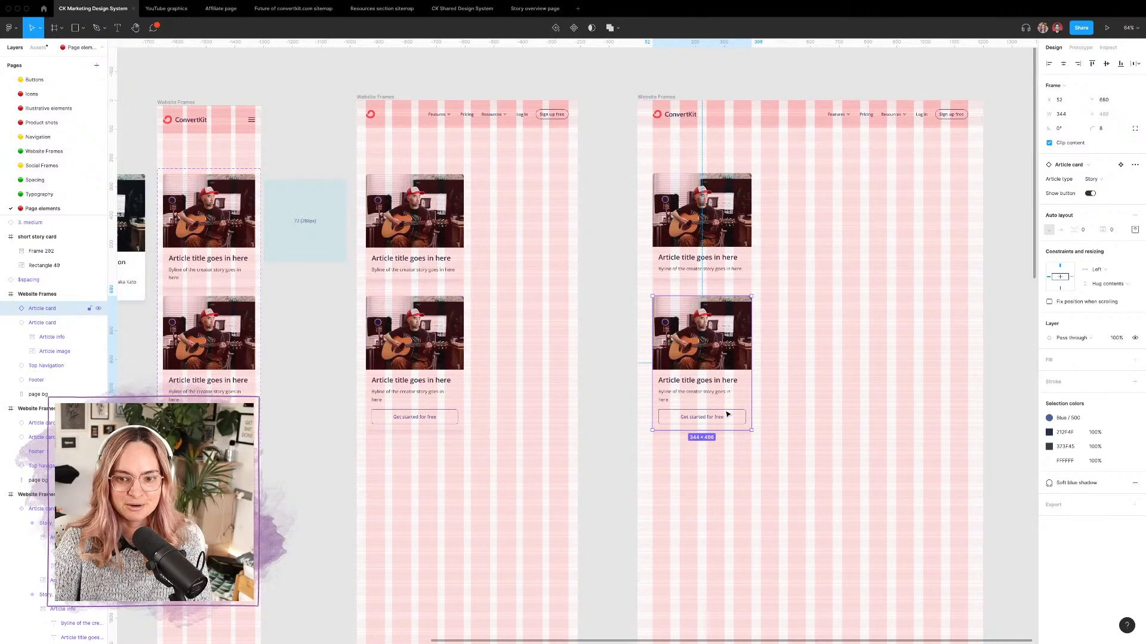
{"action": "left_click", "coordinate": [1094, 195]}
{"action": "left_click", "coordinate": [1094, 195]}
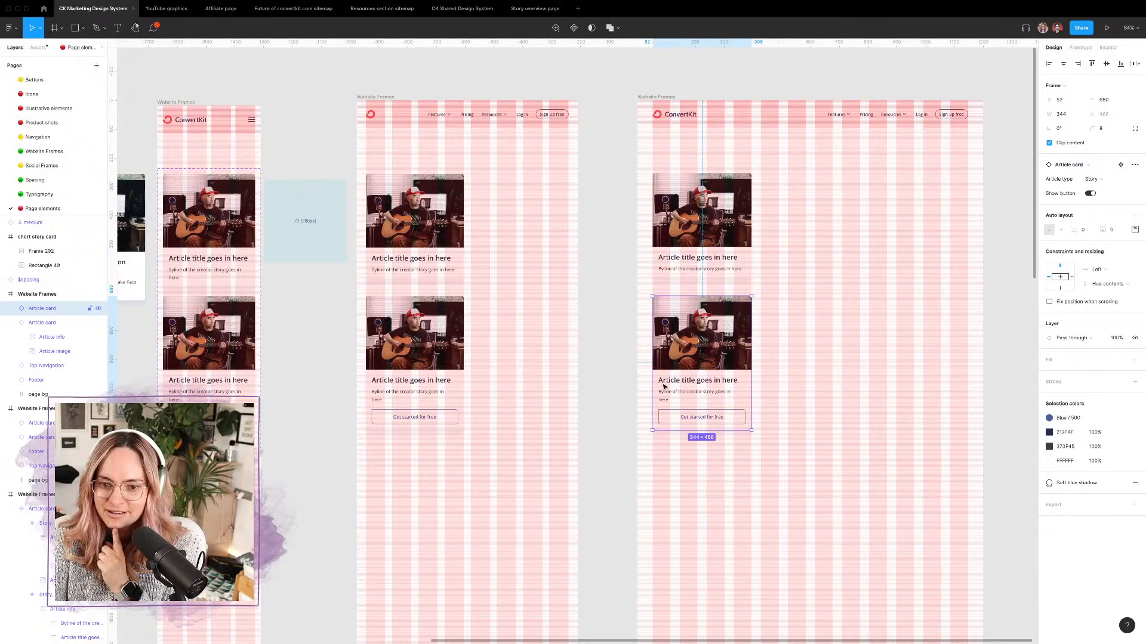
Step: Inspect the auto layout, resizing and padding of the title and byline group in the lower desktop and mobile cards
{"action": "double_click", "coordinate": [689, 395]}
{"action": "double_click", "coordinate": [690, 392]}
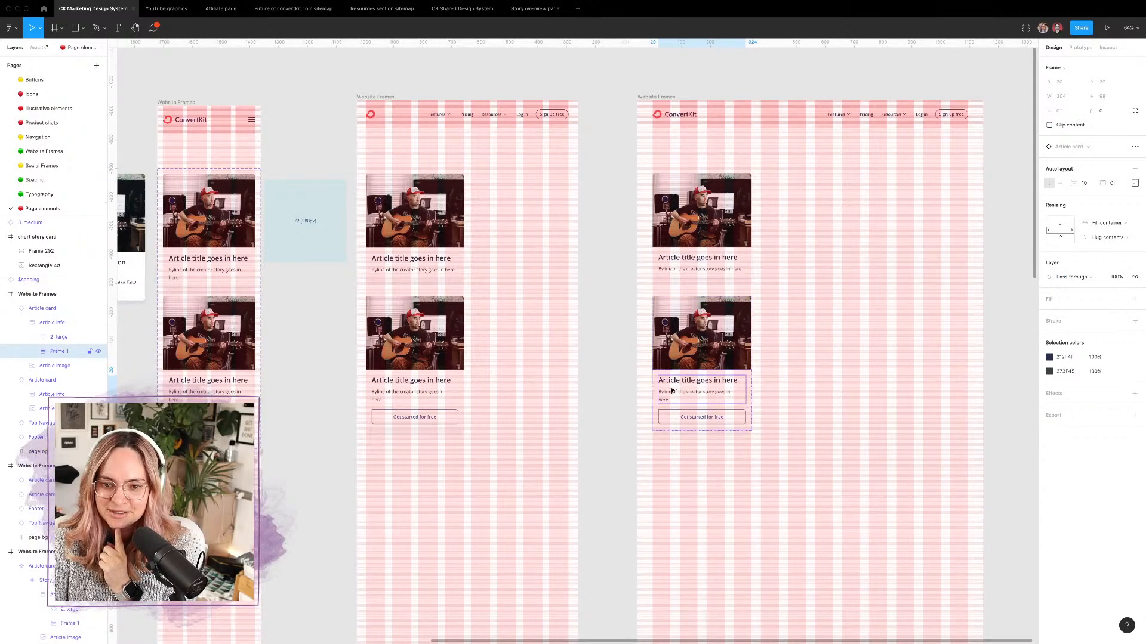
{"action": "scroll", "coordinate": [422, 386], "scroll_direction": "left", "scroll_amount": 4}
{"action": "scroll", "coordinate": [402, 394], "scroll_direction": "up", "scroll_amount": 5}
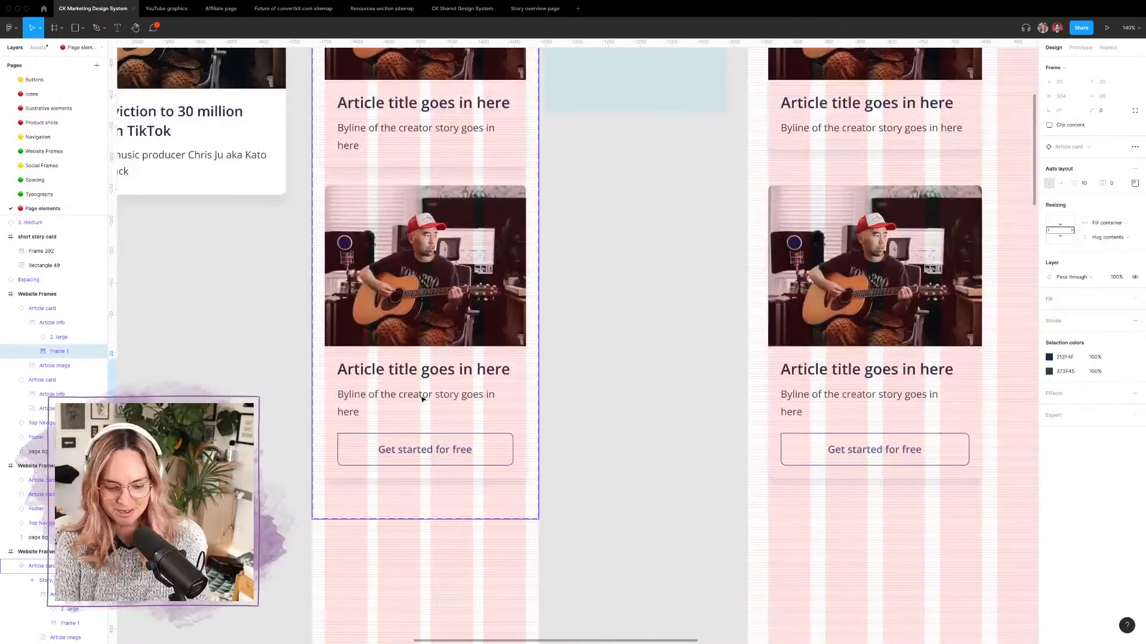
{"action": "left_click", "coordinate": [421, 398]}
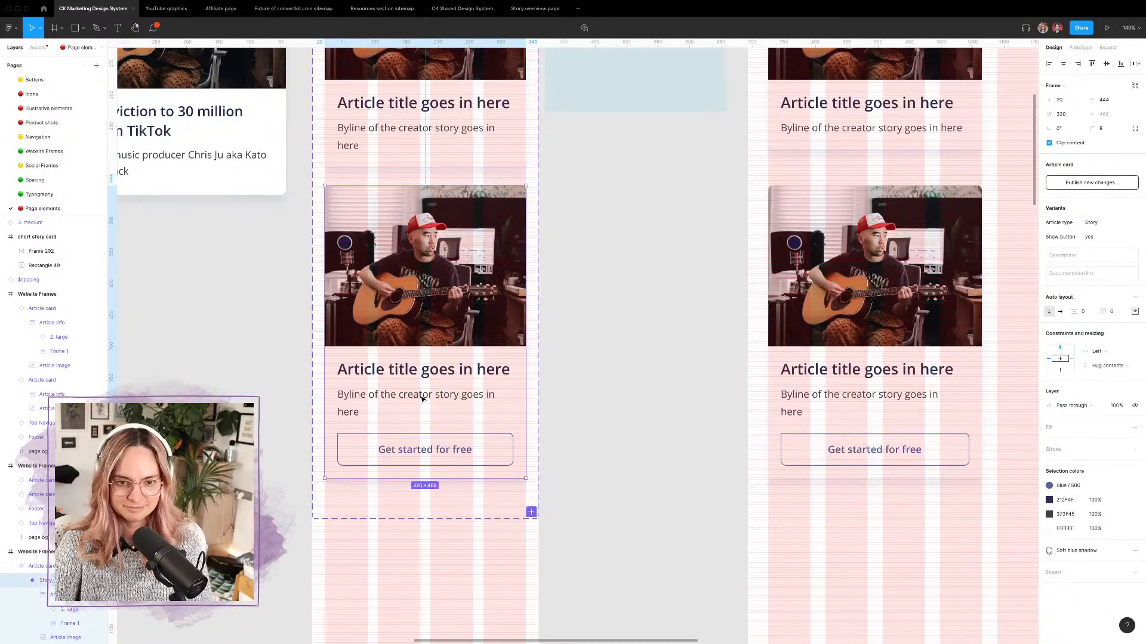
{"action": "double_click", "coordinate": [418, 395]}
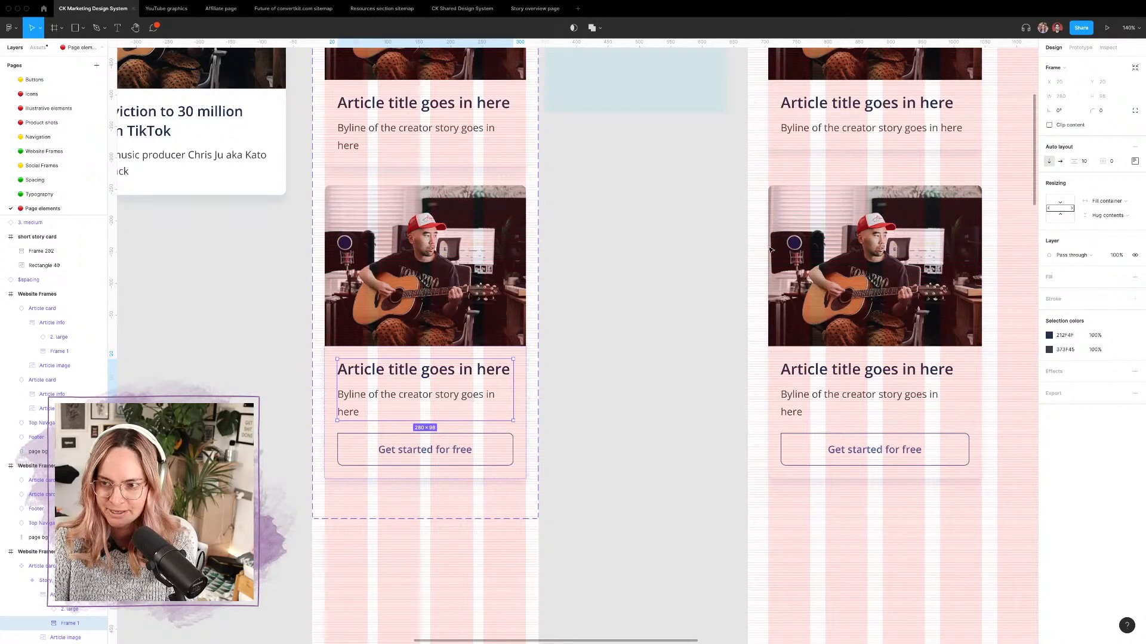
{"action": "left_click", "coordinate": [1135, 161]}
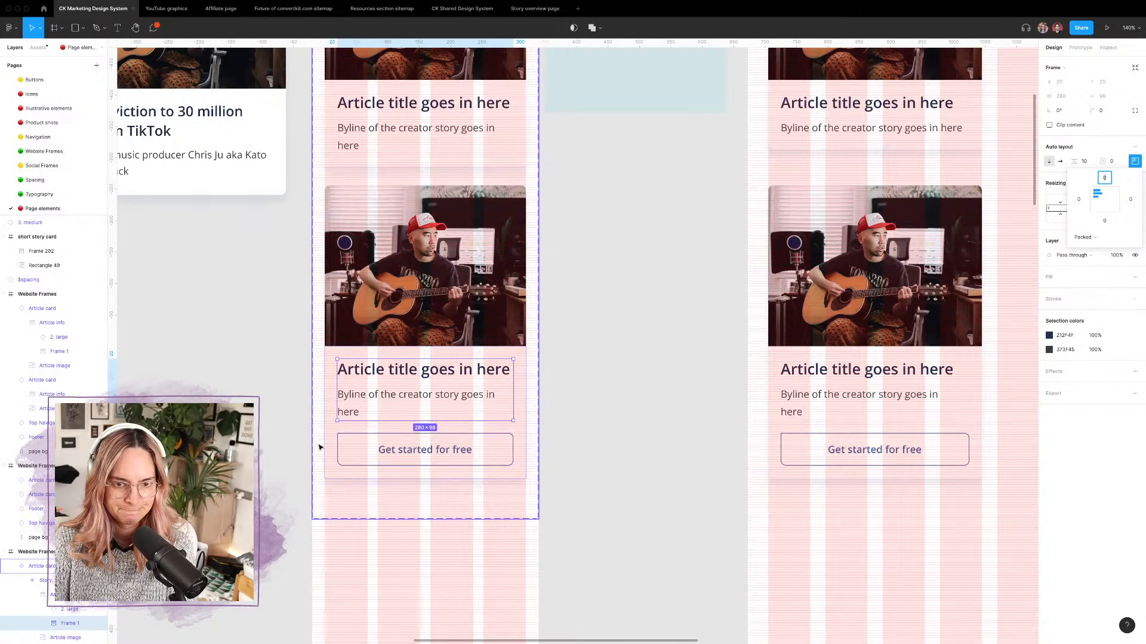
{"action": "scroll", "coordinate": [420, 246], "scroll_direction": "up", "scroll_amount": 2}
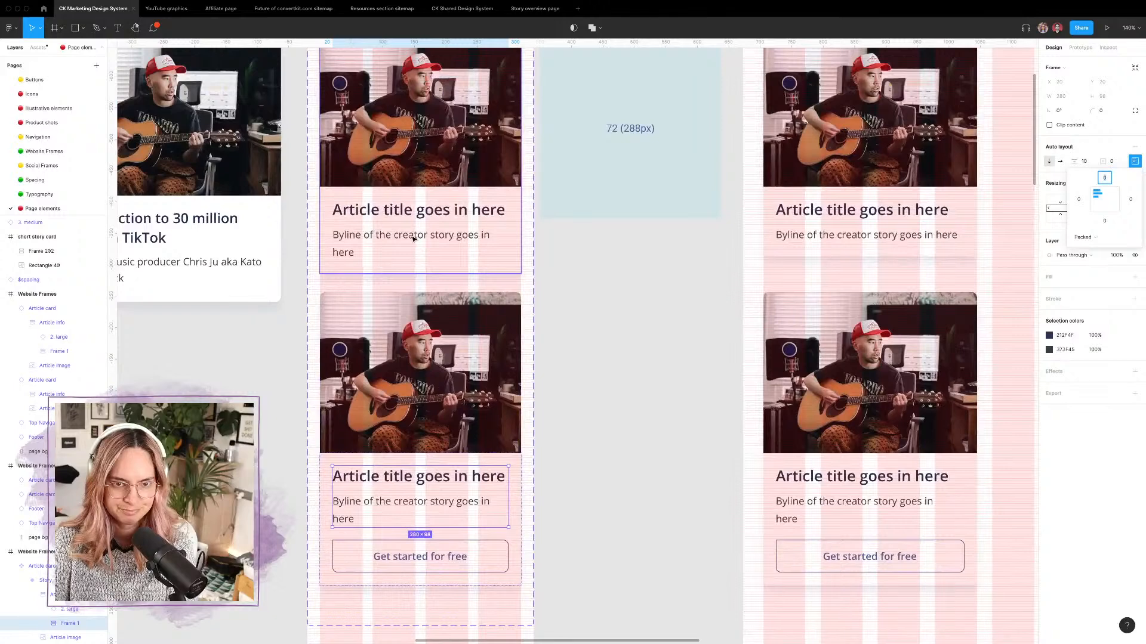
{"action": "scroll", "coordinate": [454, 257], "scroll_direction": "right", "scroll_amount": 1}
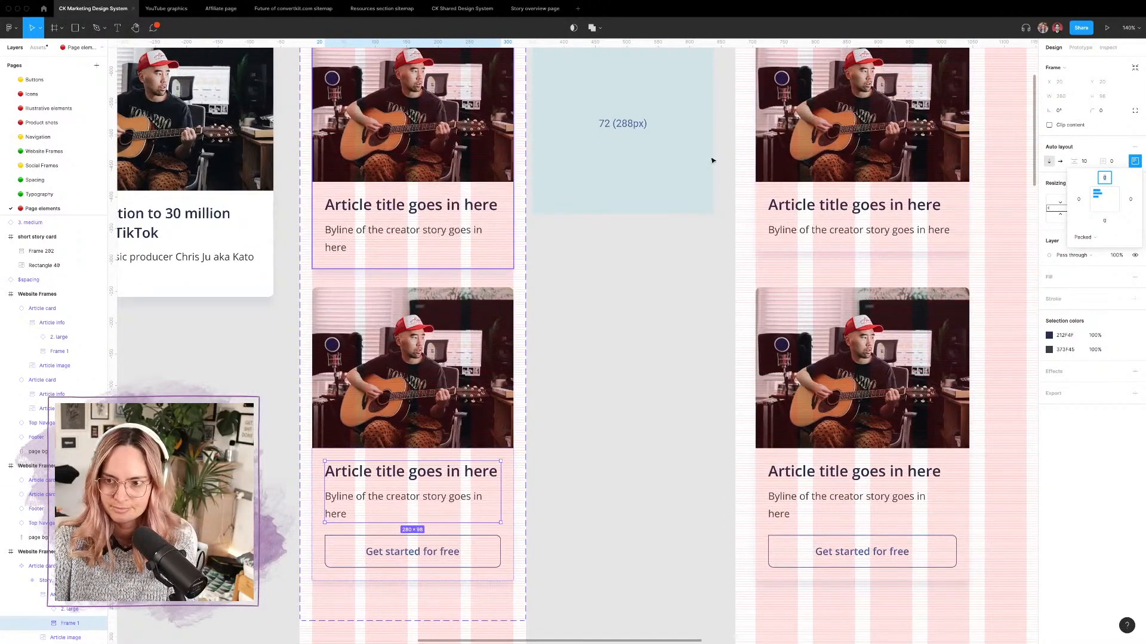
Step: Compare the byline and text group resizing settings in the tablet cards with and without the button
{"action": "scroll", "coordinate": [736, 456], "scroll_direction": "right", "scroll_amount": 5}
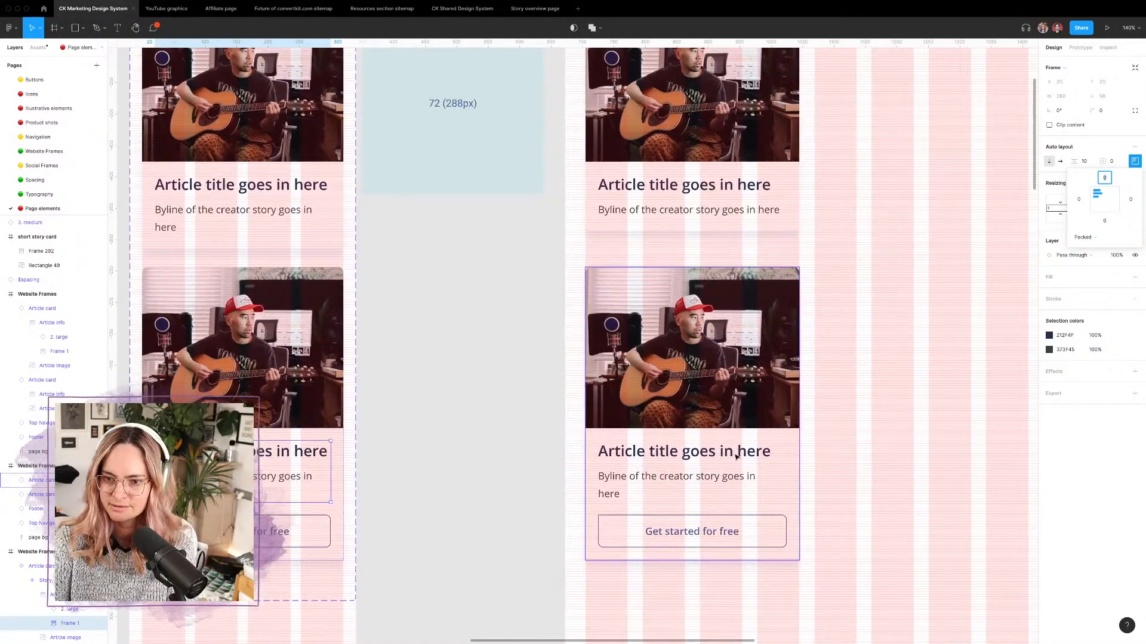
{"action": "left_click", "coordinate": [736, 457]}
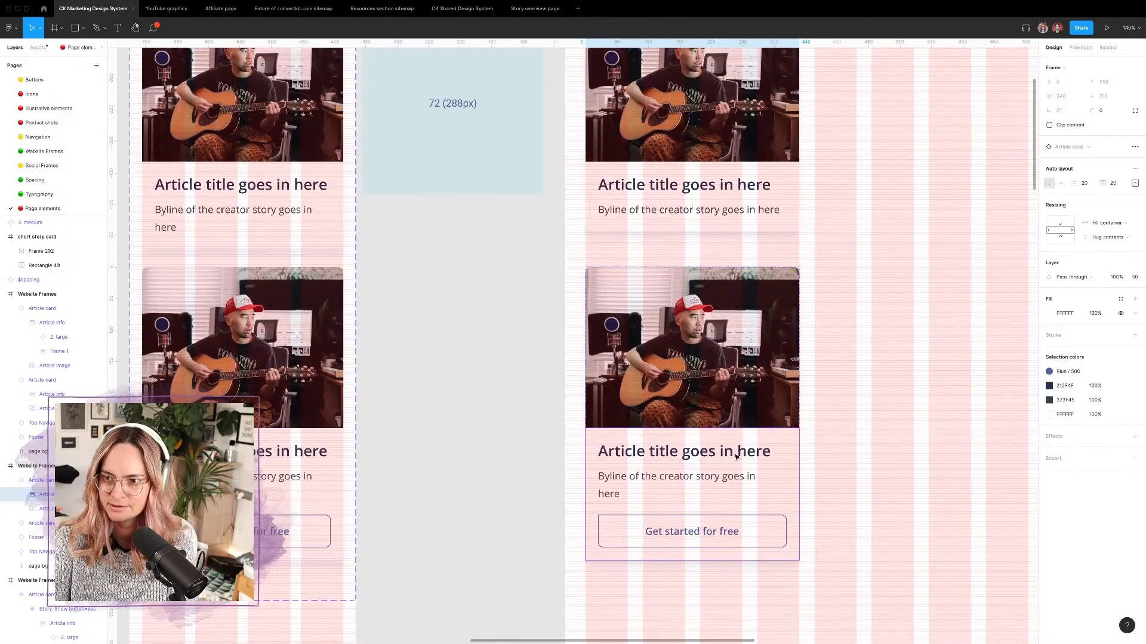
{"action": "left_click", "coordinate": [723, 213]}
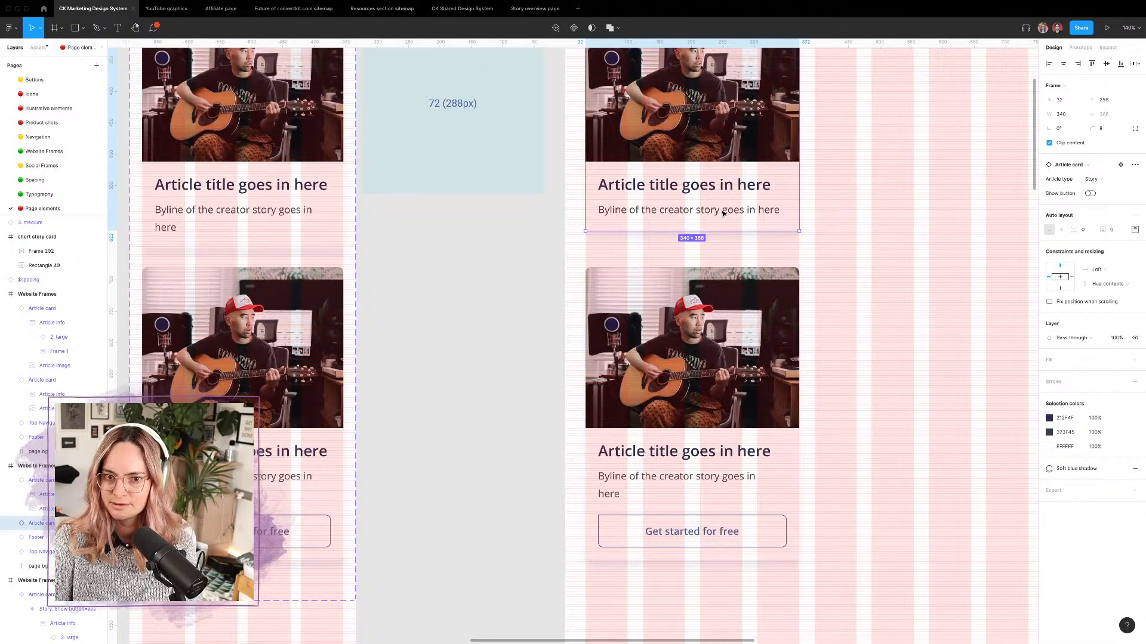
{"action": "double_click", "coordinate": [730, 211]}
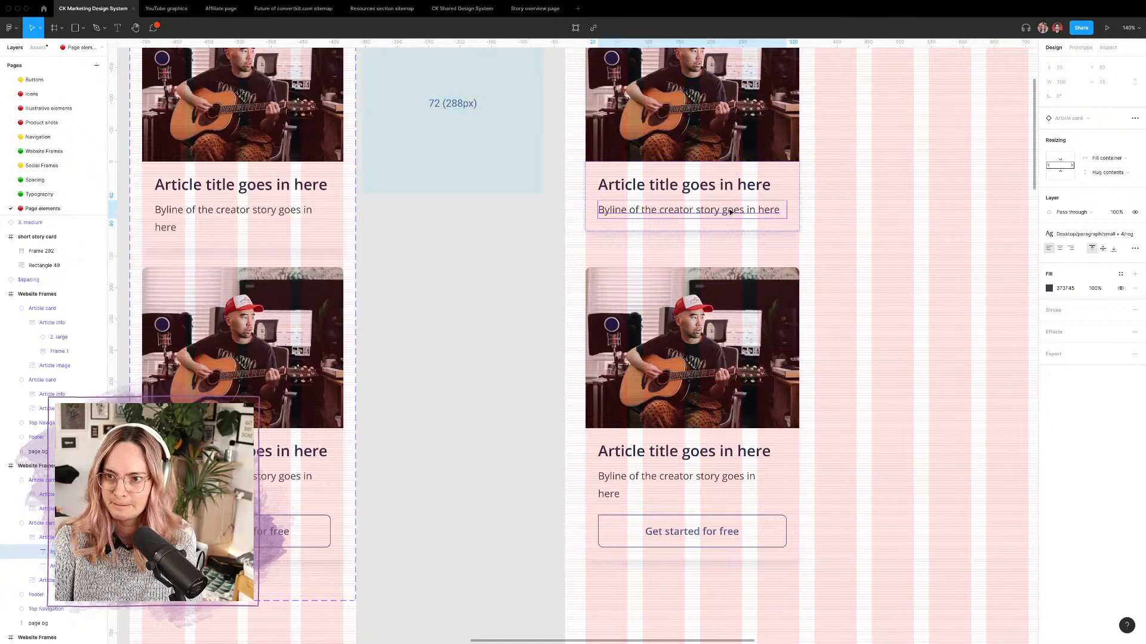
{"action": "left_click", "coordinate": [699, 476]}
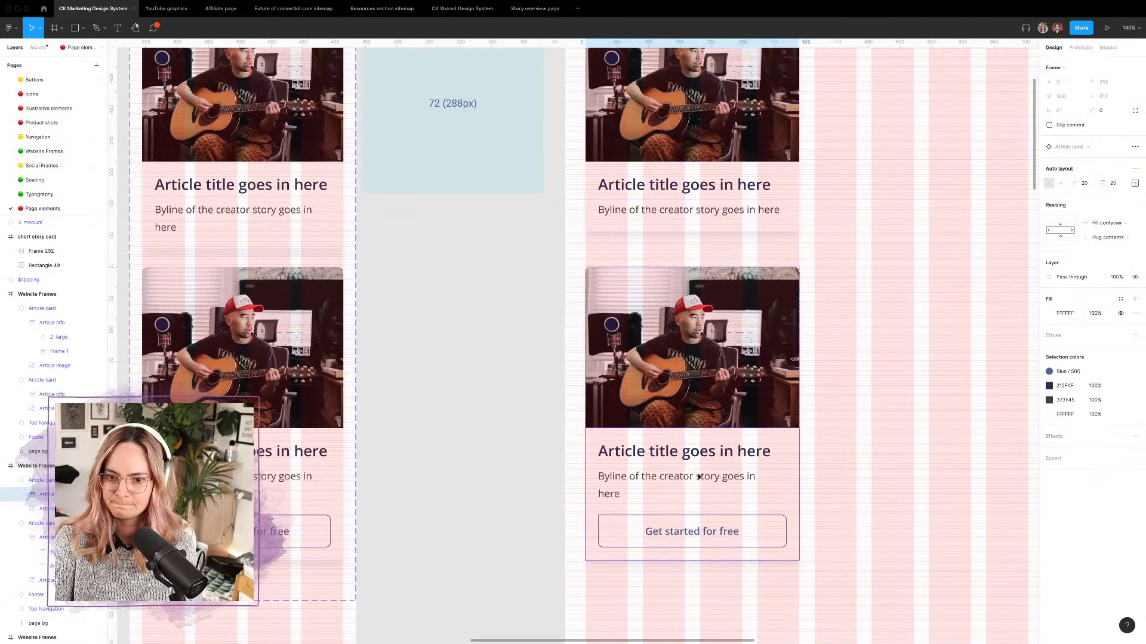
{"action": "double_click", "coordinate": [700, 476]}
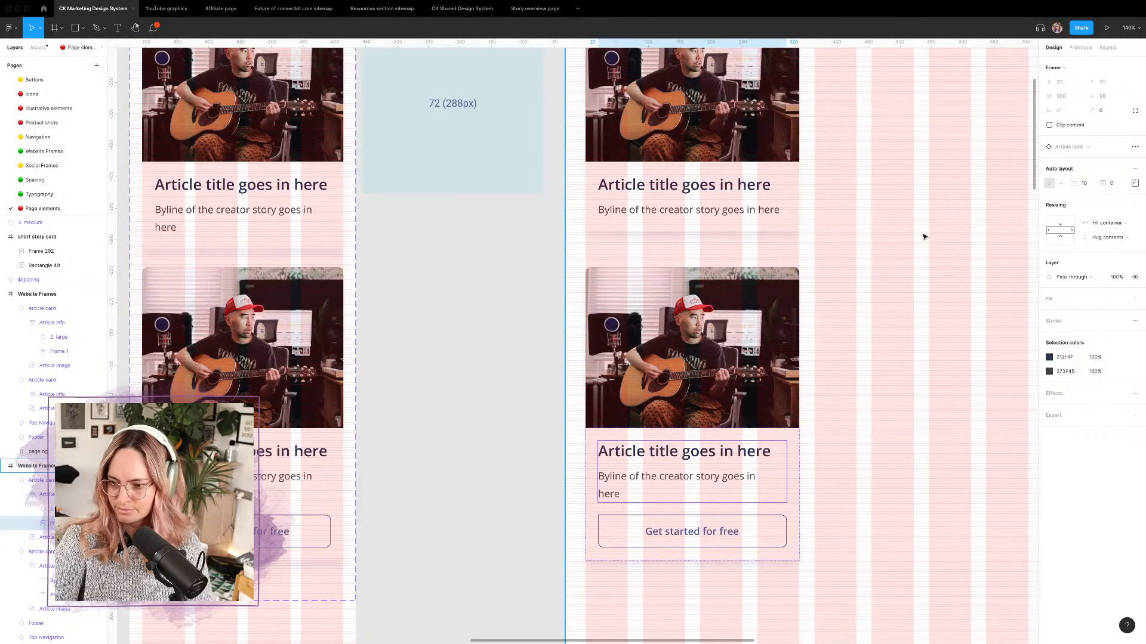
Step: Compare the auto layout, padding and resizing of the upper mobile card's text area with the lower tablet card's title and byline group
{"action": "scroll", "coordinate": [212, 238], "scroll_direction": "left", "scroll_amount": 6}
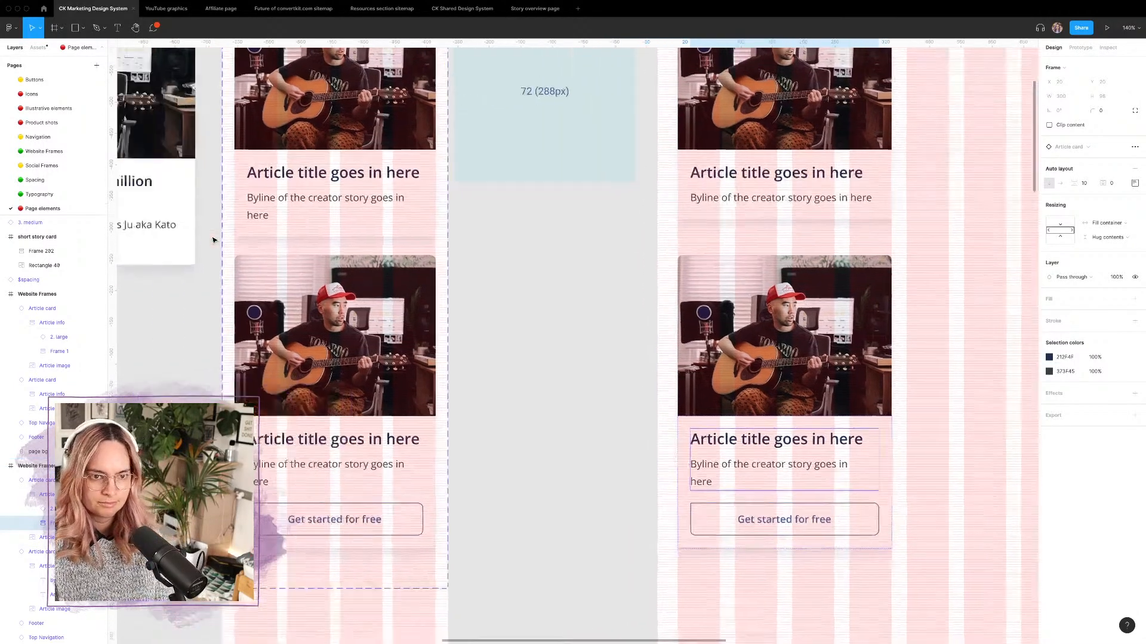
{"action": "left_click", "coordinate": [431, 177]}
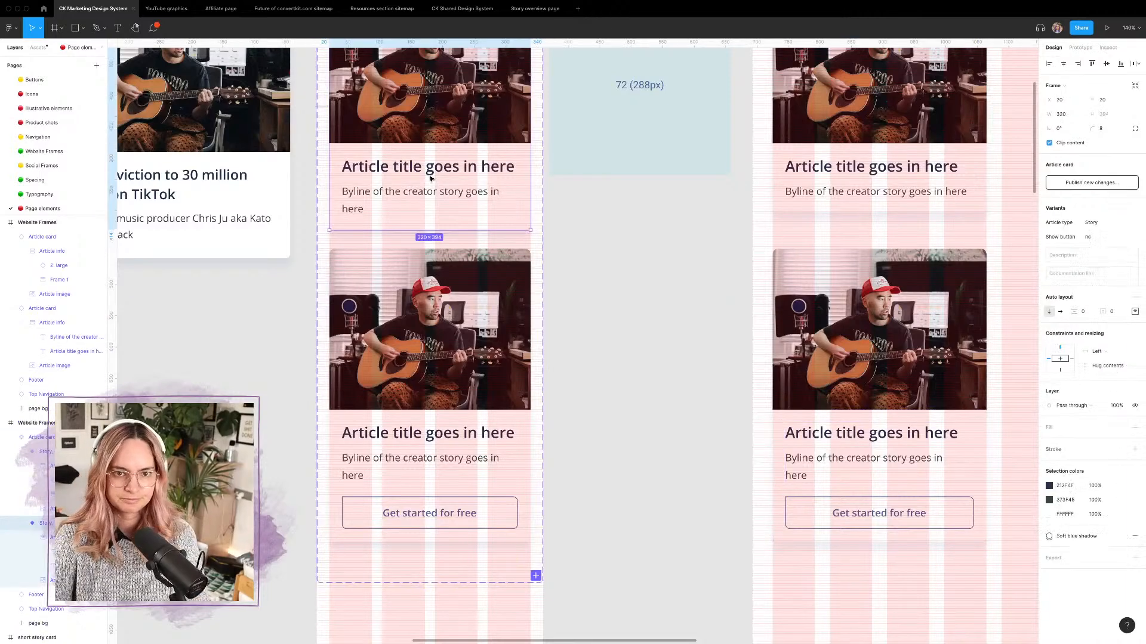
{"action": "double_click", "coordinate": [431, 178]}
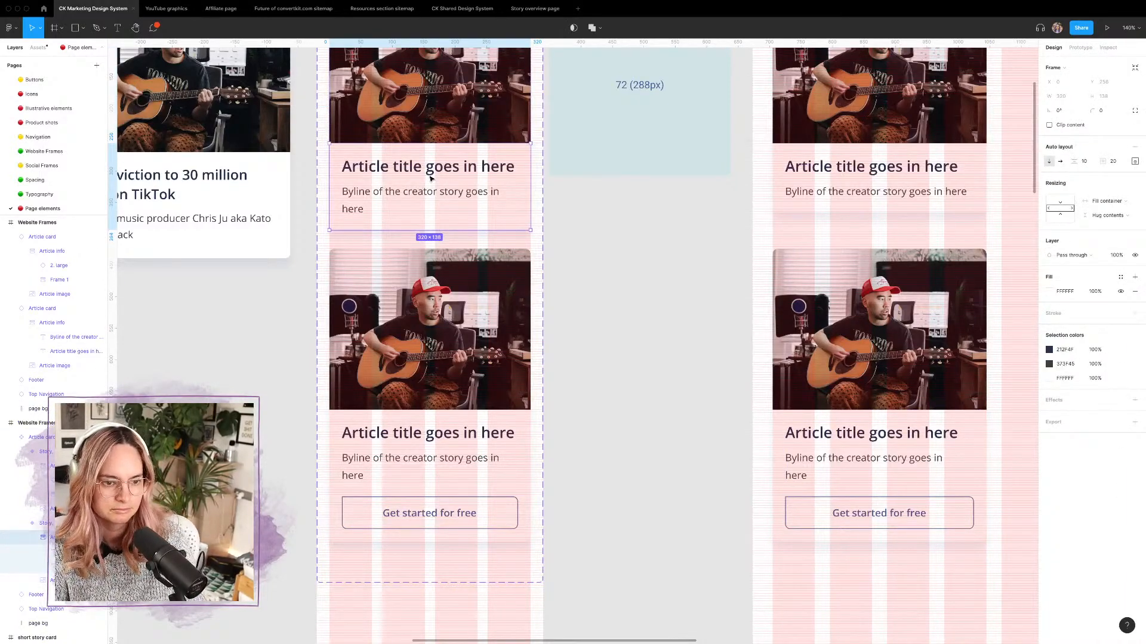
{"action": "scroll", "coordinate": [716, 418], "scroll_direction": "right", "scroll_amount": 6}
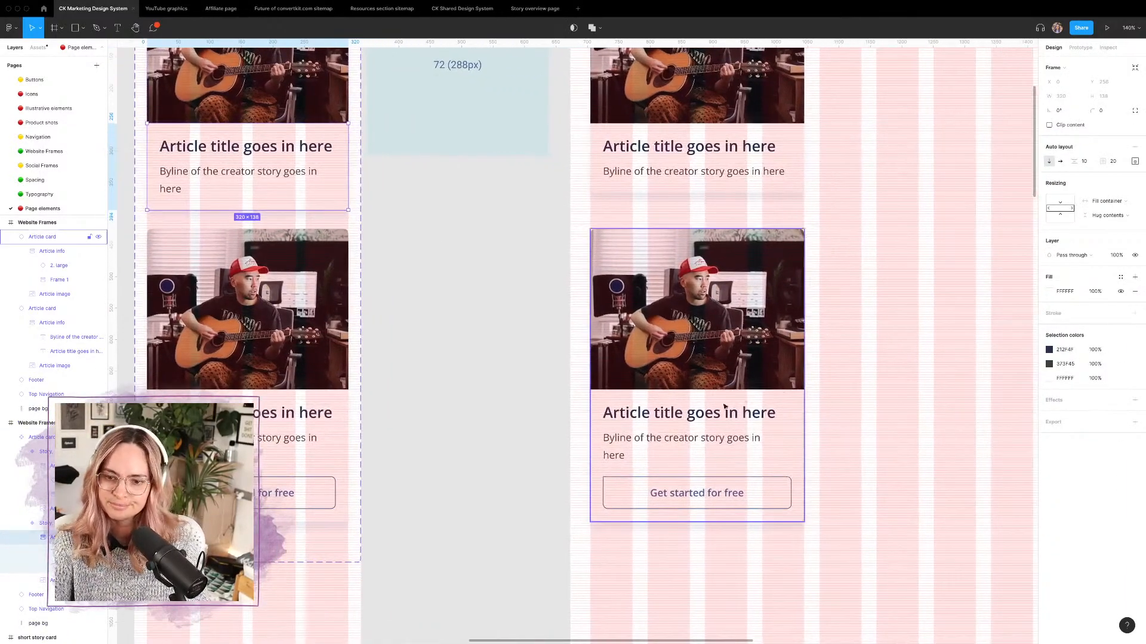
{"action": "left_click", "coordinate": [705, 440]}
{"action": "left_click", "coordinate": [706, 441]}
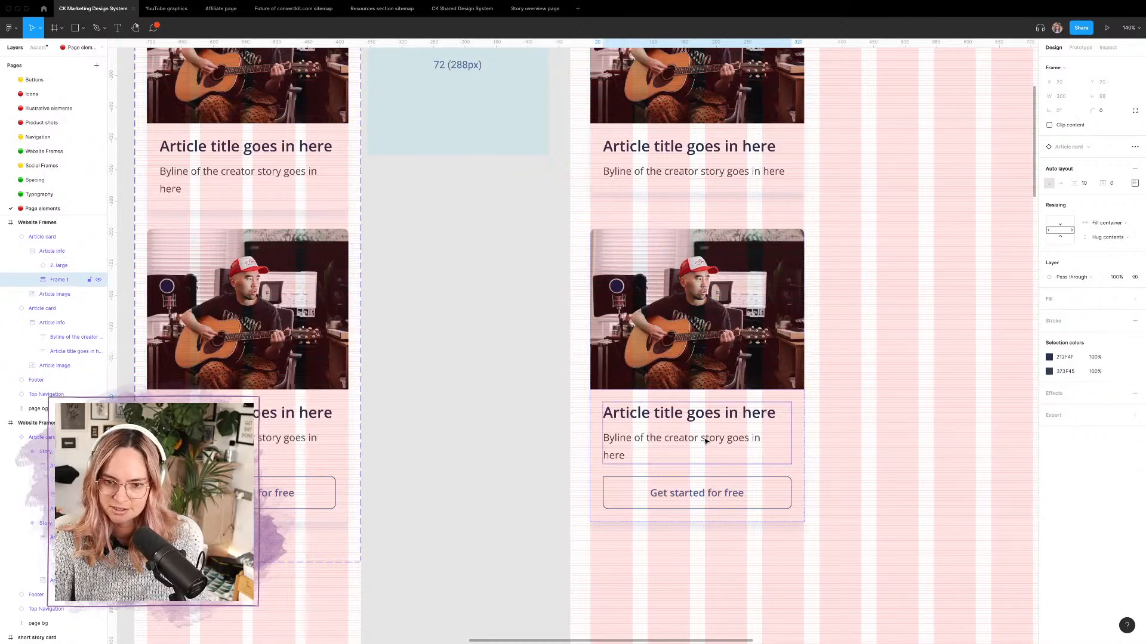
{"action": "scroll", "coordinate": [705, 440], "scroll_direction": "up", "scroll_amount": 10}
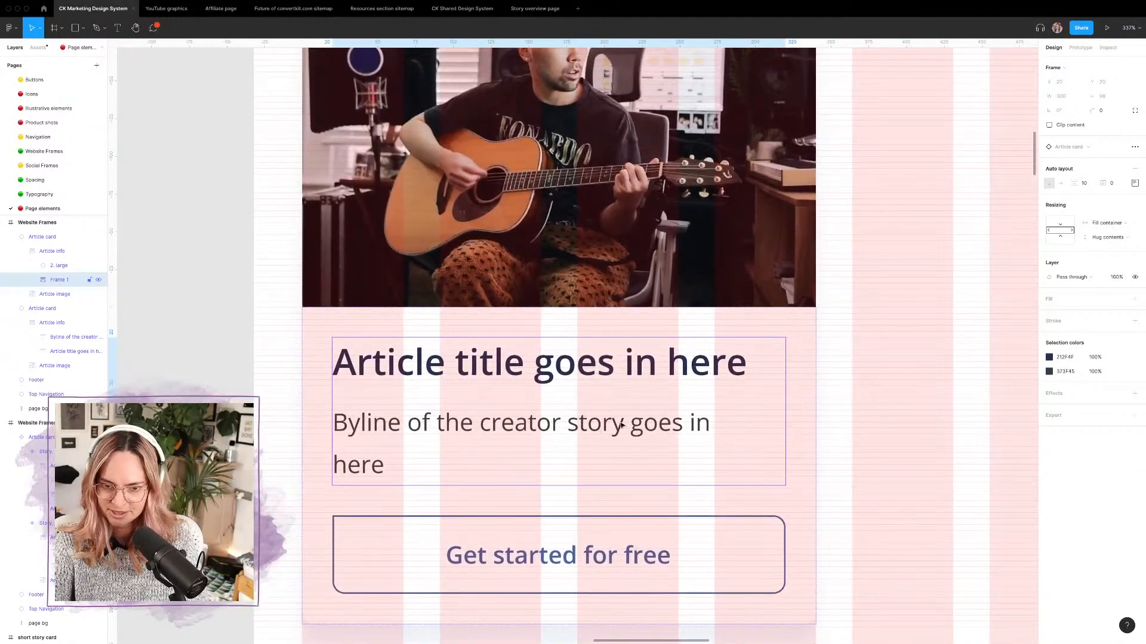
{"action": "scroll", "coordinate": [621, 425], "scroll_direction": "left", "scroll_amount": 3}
{"action": "scroll", "coordinate": [476, 324], "scroll_direction": "down", "scroll_amount": 10}
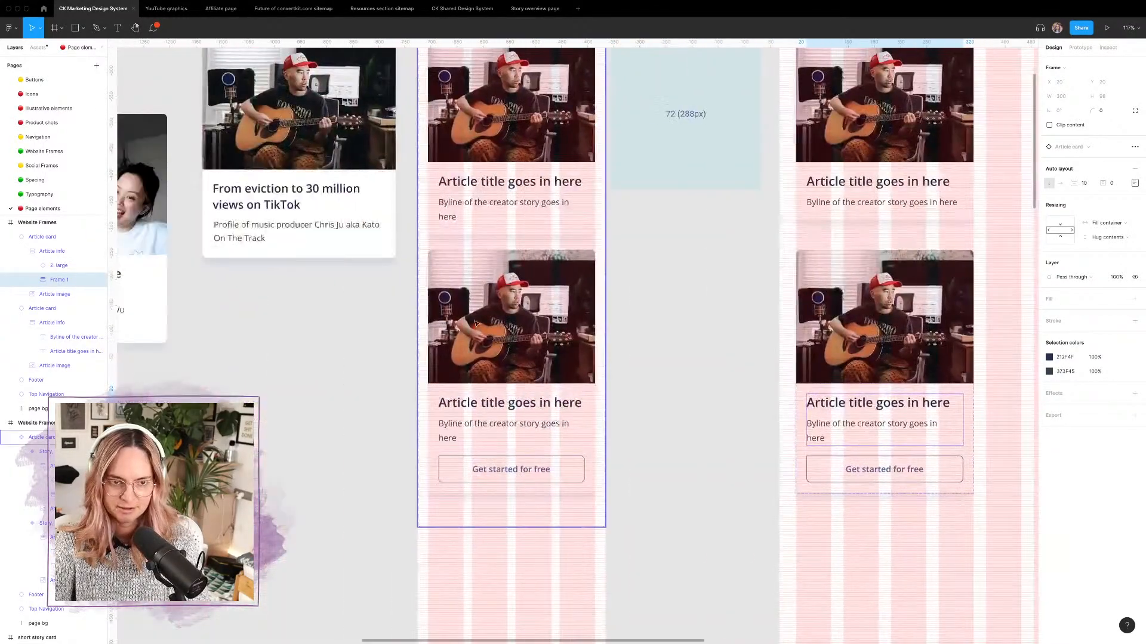
Step: Replace the title in the no-button mobile variant with "From eviction to 30 million views on TikTok", copied from the short story card
{"action": "left_click", "coordinate": [450, 205]}
{"action": "left_click", "coordinate": [448, 203], "text": "super"}
{"action": "double_click", "coordinate": [446, 202]}
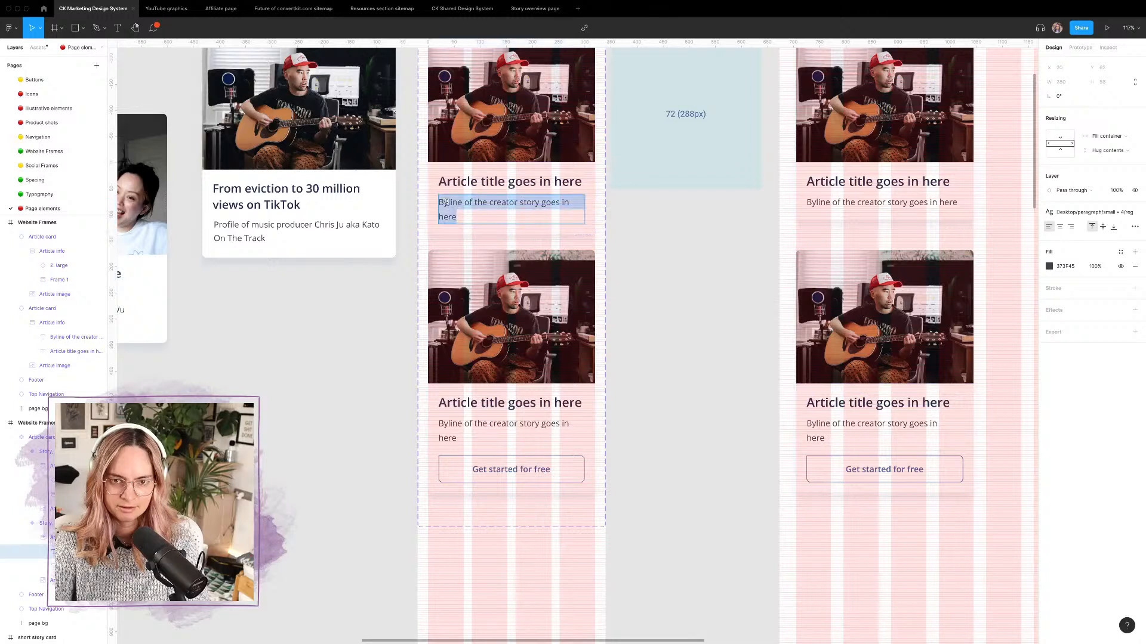
{"action": "left_click", "coordinate": [474, 203]}
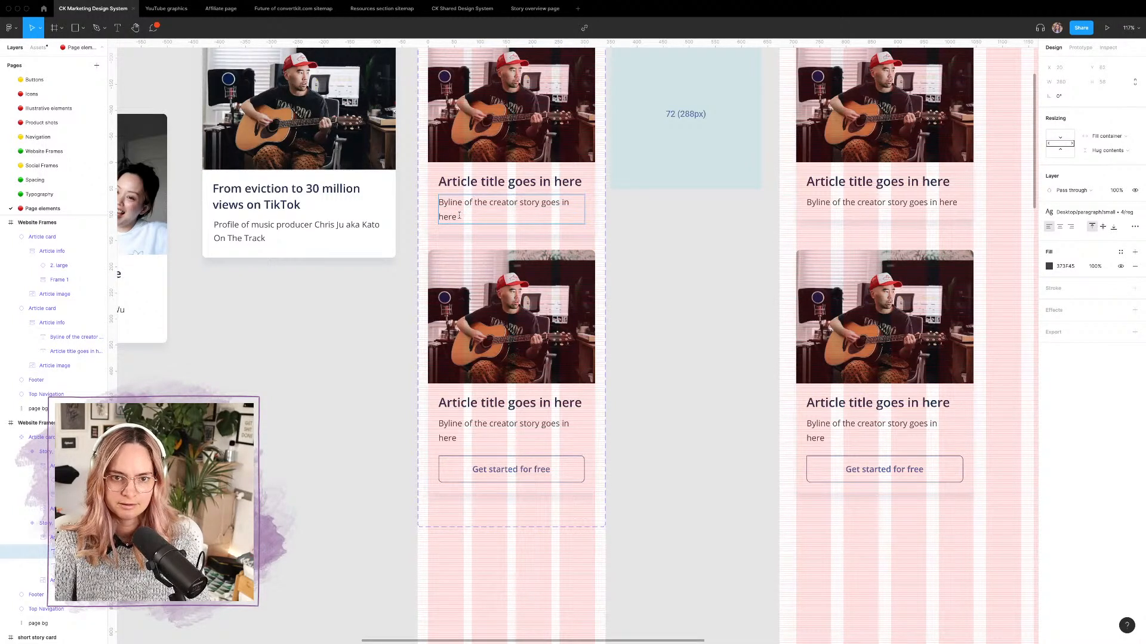
{"action": "left_click_drag", "start_coordinate": [458, 216], "coordinate": [435, 196]}
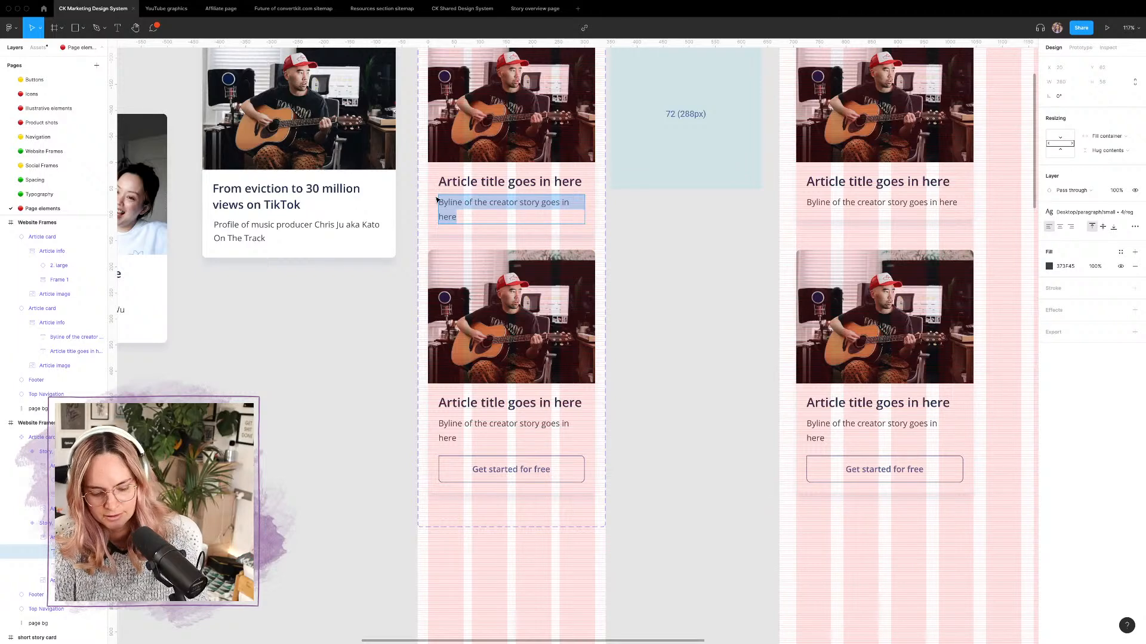
{"action": "triple_click", "coordinate": [280, 202]}
{"action": "key", "text": "ctrl+c"}
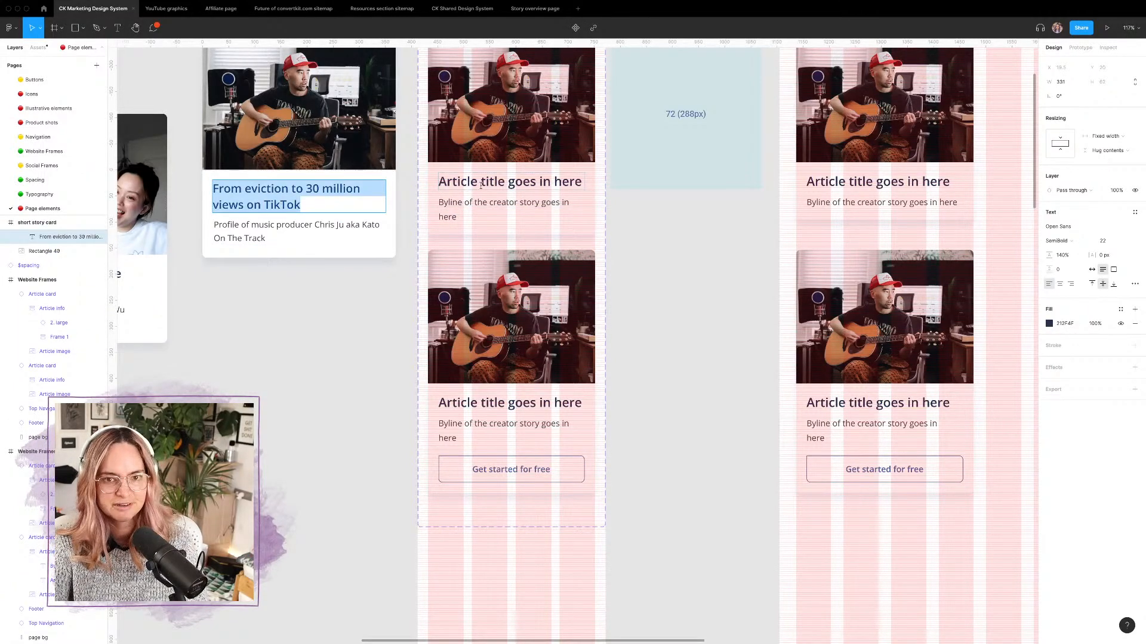
{"action": "double_click", "coordinate": [477, 180]}
{"action": "key", "text": "ctrl+v"}
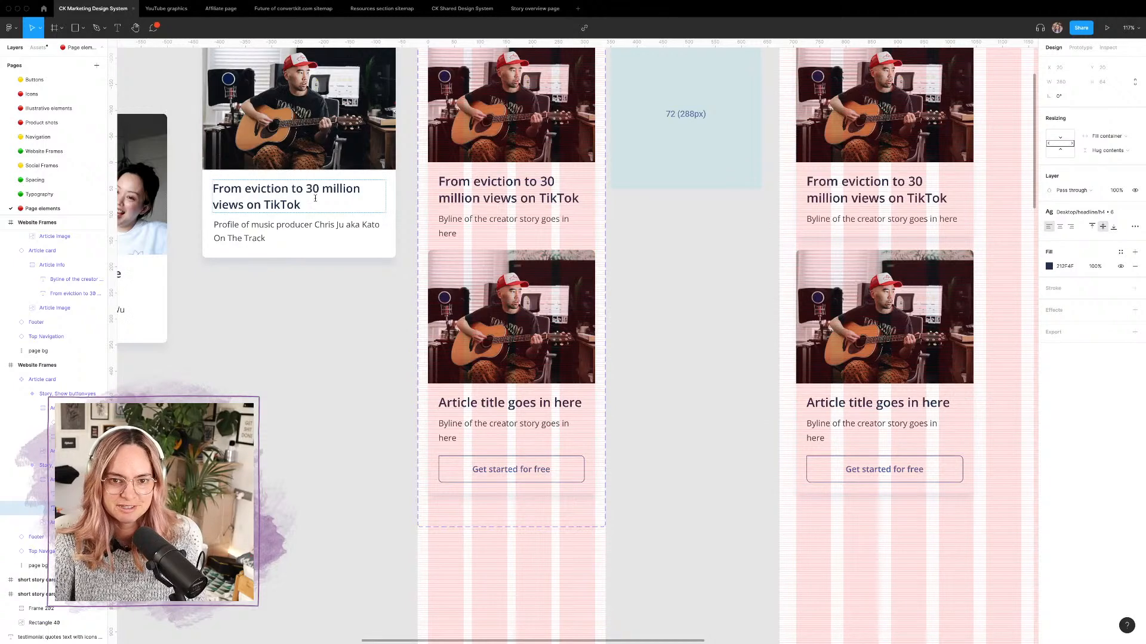
Step: Replace the bylines in both mobile card variants with the music producer profile byline copied from the short story card
{"action": "triple_click", "coordinate": [277, 227]}
{"action": "key", "text": "ctrl+c"}
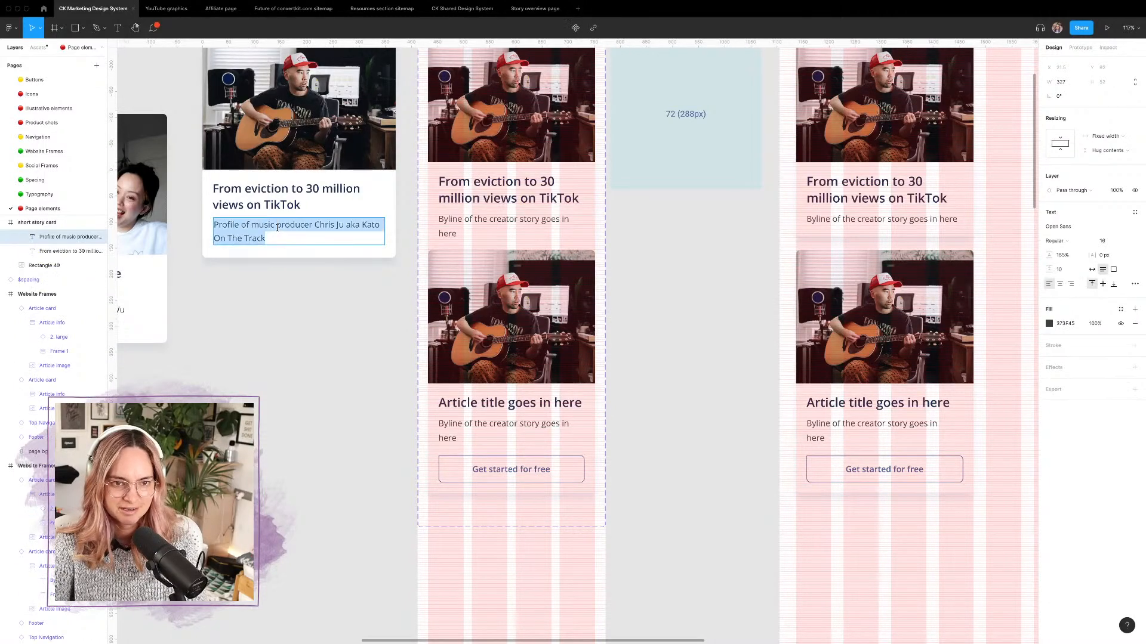
{"action": "triple_click", "coordinate": [449, 229]}
{"action": "key", "text": "ctrl+v"}
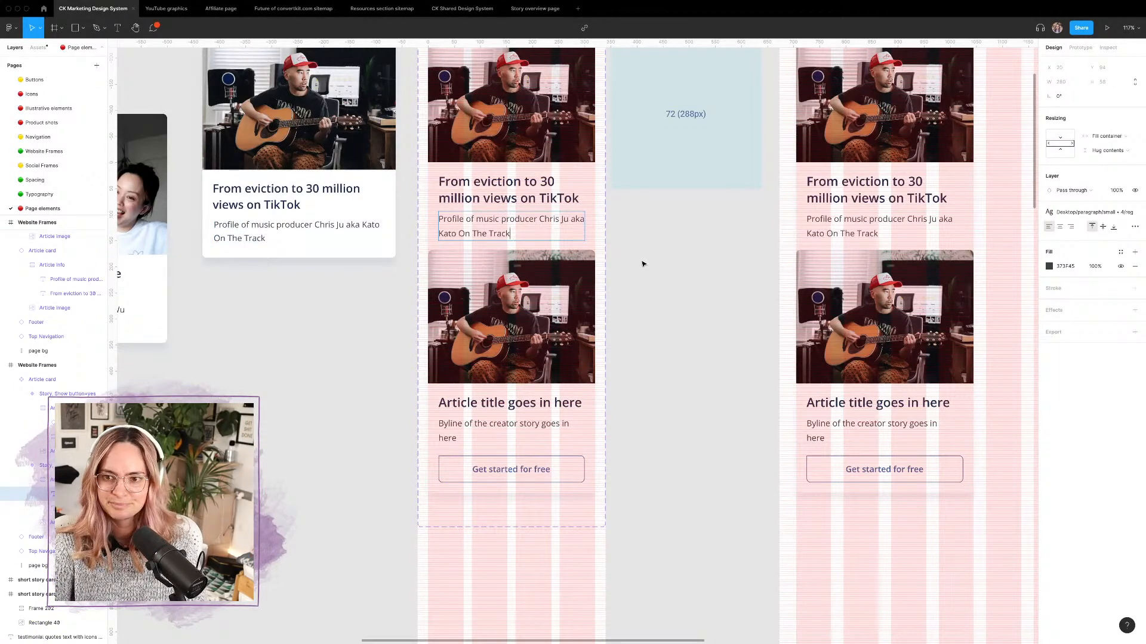
{"action": "triple_click", "coordinate": [449, 425]}
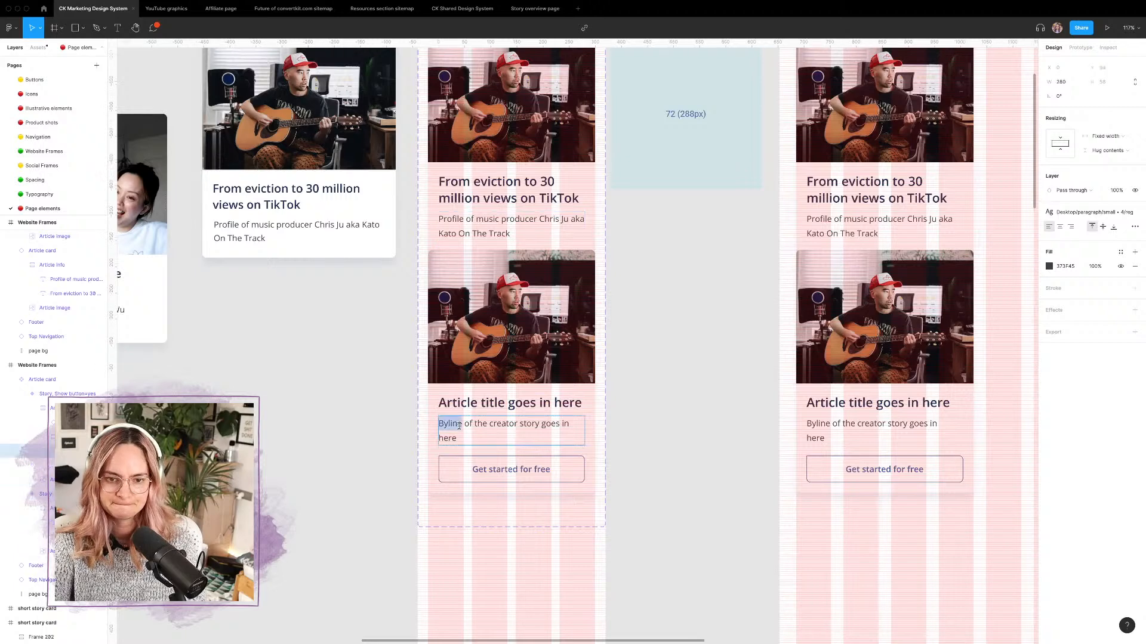
{"action": "key", "text": "ctrl+v"}
Step: Replace the button variant's title with "From eviction to 30 million views on TikTok" from the short story card
{"action": "triple_click", "coordinate": [270, 189]}
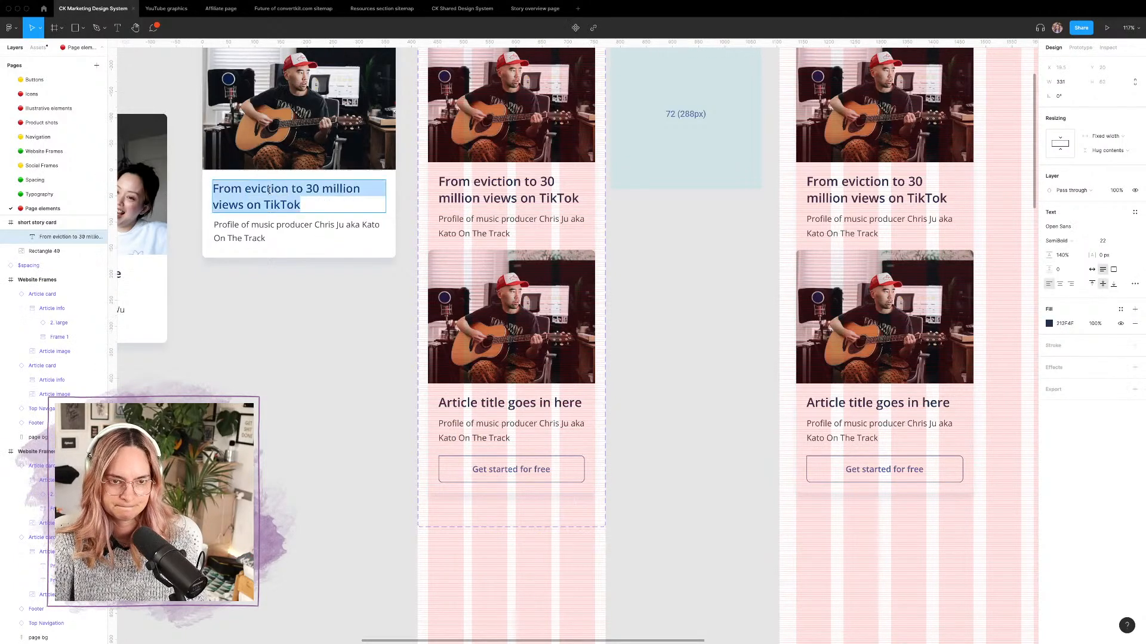
{"action": "key", "text": "ctrl+c"}
{"action": "triple_click", "coordinate": [486, 402]}
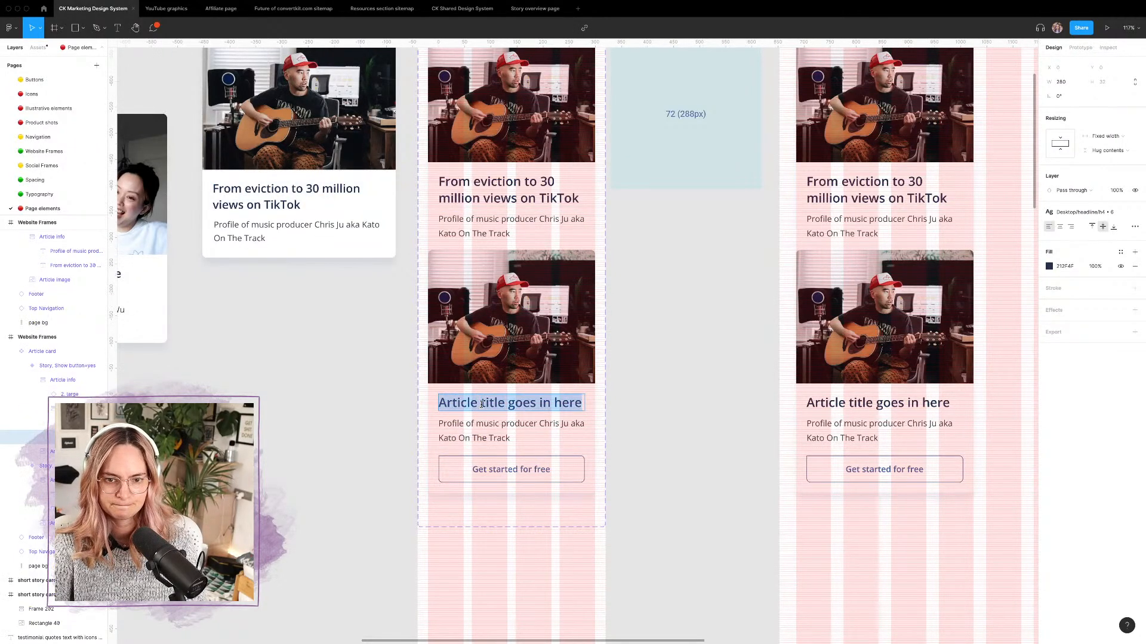
{"action": "key", "text": "ctrl+v"}
{"action": "key", "text": "Escape"}
{"action": "key", "text": "Escape"}
Step: Extend the mobile article card component set downward and move the button variant down to Y 505, leaving a gap between the variants
{"action": "left_click", "coordinate": [551, 303]}
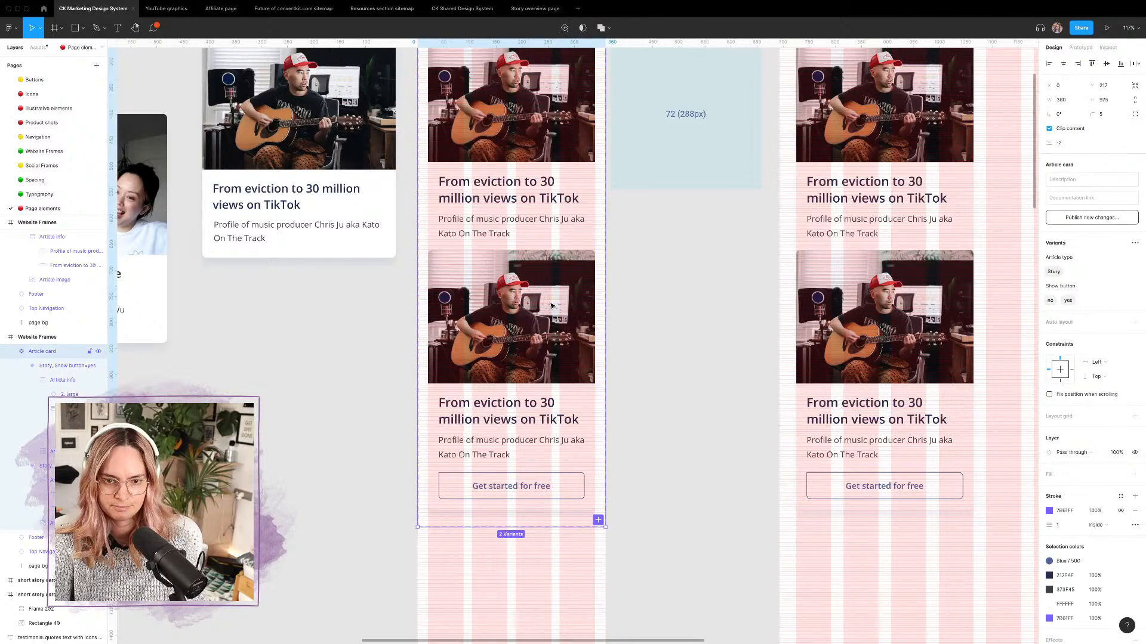
{"action": "scroll", "coordinate": [551, 303], "scroll_direction": "down", "scroll_amount": 5}
{"action": "left_click_drag", "start_coordinate": [541, 396], "coordinate": [554, 442]}
{"action": "left_click", "coordinate": [555, 321]}
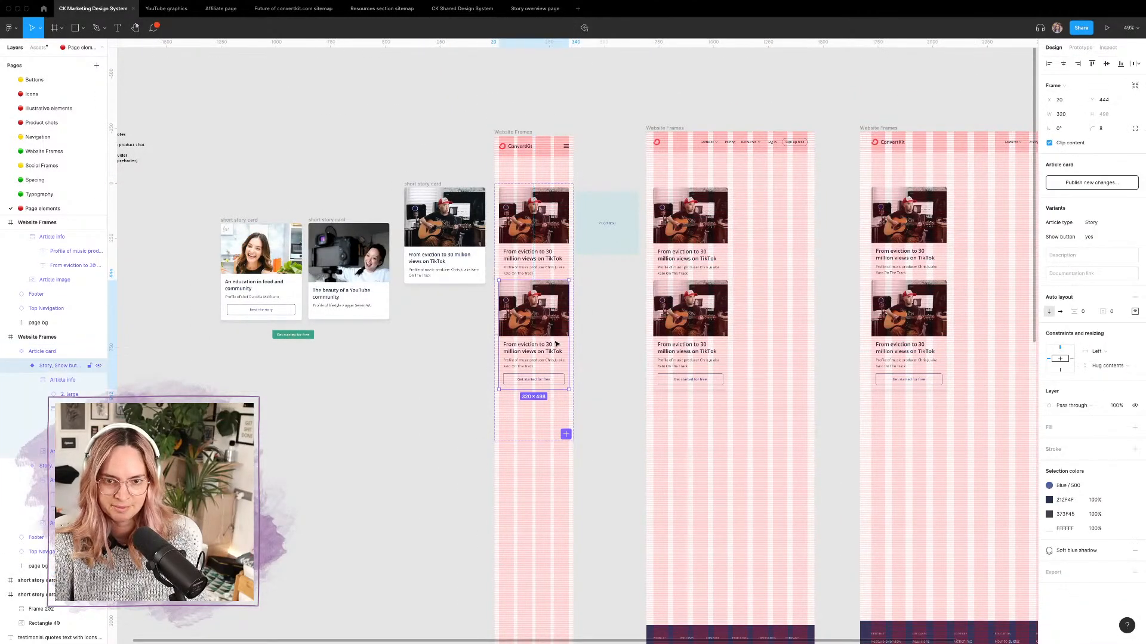
{"action": "scroll", "coordinate": [555, 322], "scroll_direction": "up", "scroll_amount": 5}
{"action": "left_click_drag", "start_coordinate": [555, 305], "coordinate": [633, 337]}
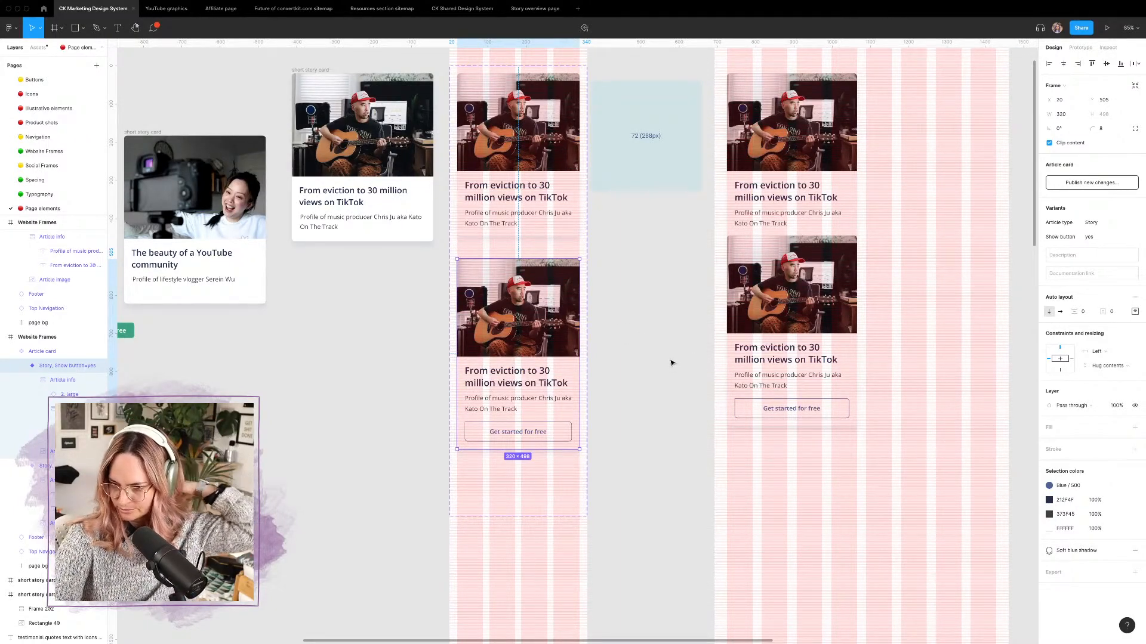
Step: Hide the layout grids and change the button variant's label to "Read the story"
{"action": "left_click", "coordinate": [619, 343]}
{"action": "key", "text": "ctrl+g"}
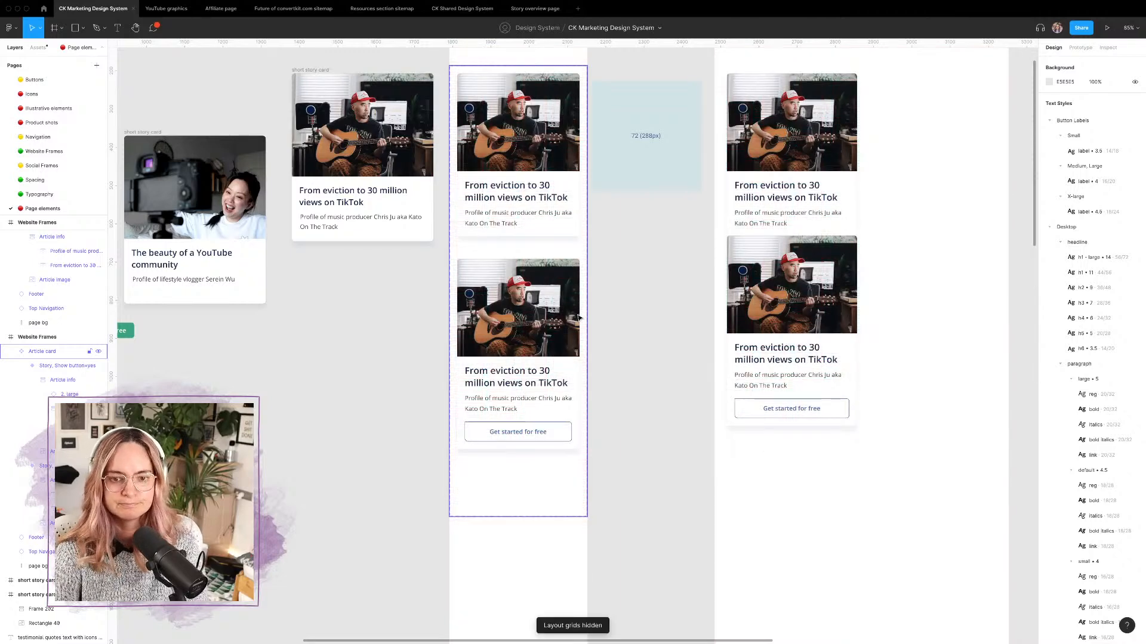
{"action": "scroll", "coordinate": [578, 318], "scroll_direction": "up", "scroll_amount": 5}
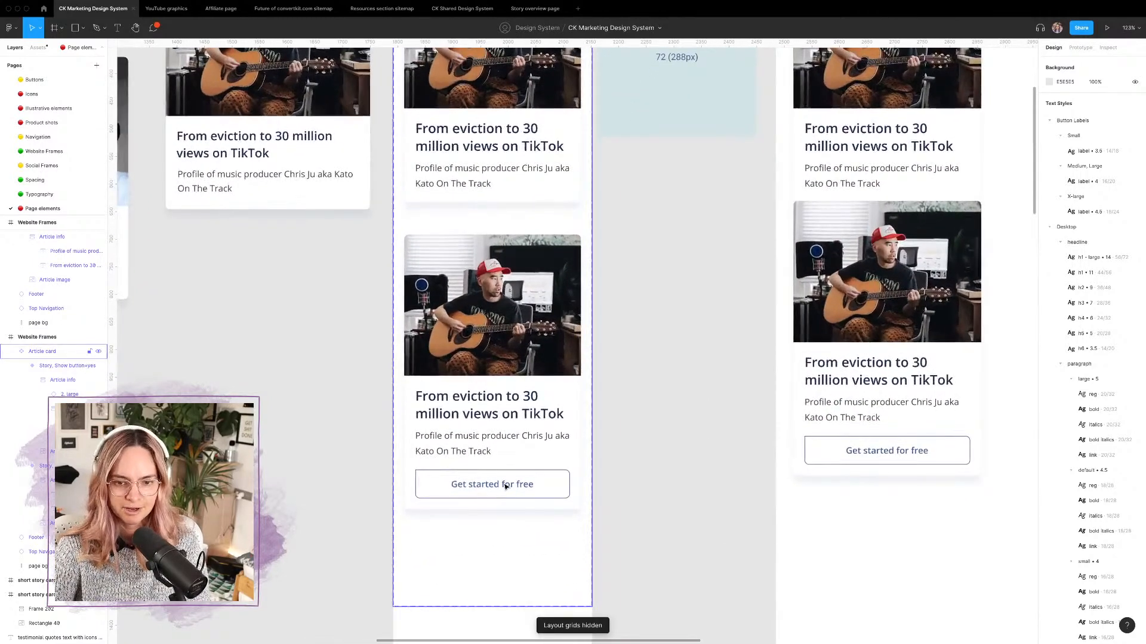
{"action": "left_click", "coordinate": [506, 486]}
{"action": "double_click", "coordinate": [505, 486]}
{"action": "double_click", "coordinate": [506, 486]}
{"action": "type", "text": "R"}
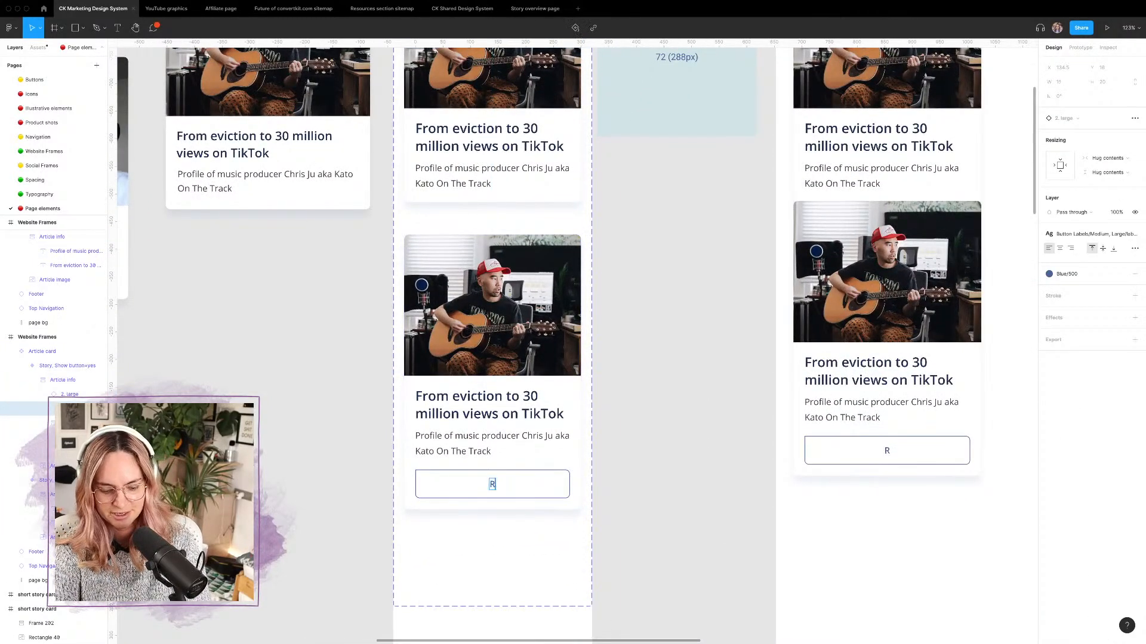
{"action": "type", "text": "ead the story"}
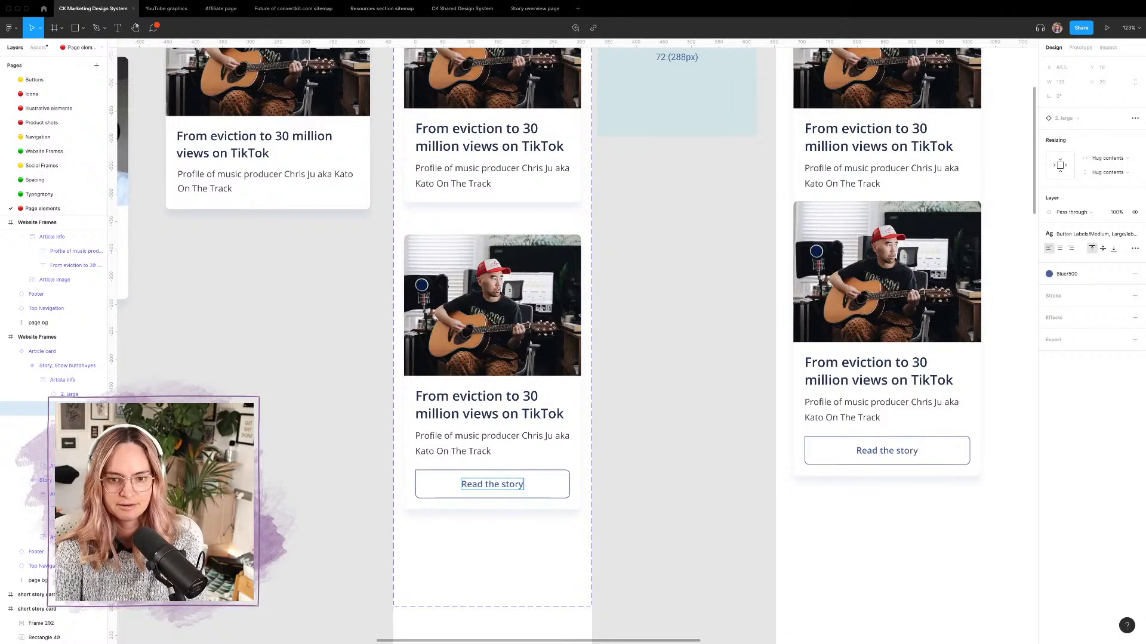
{"action": "left_click", "coordinate": [683, 490]}
{"action": "scroll", "coordinate": [683, 490], "scroll_direction": "down", "scroll_amount": 5}
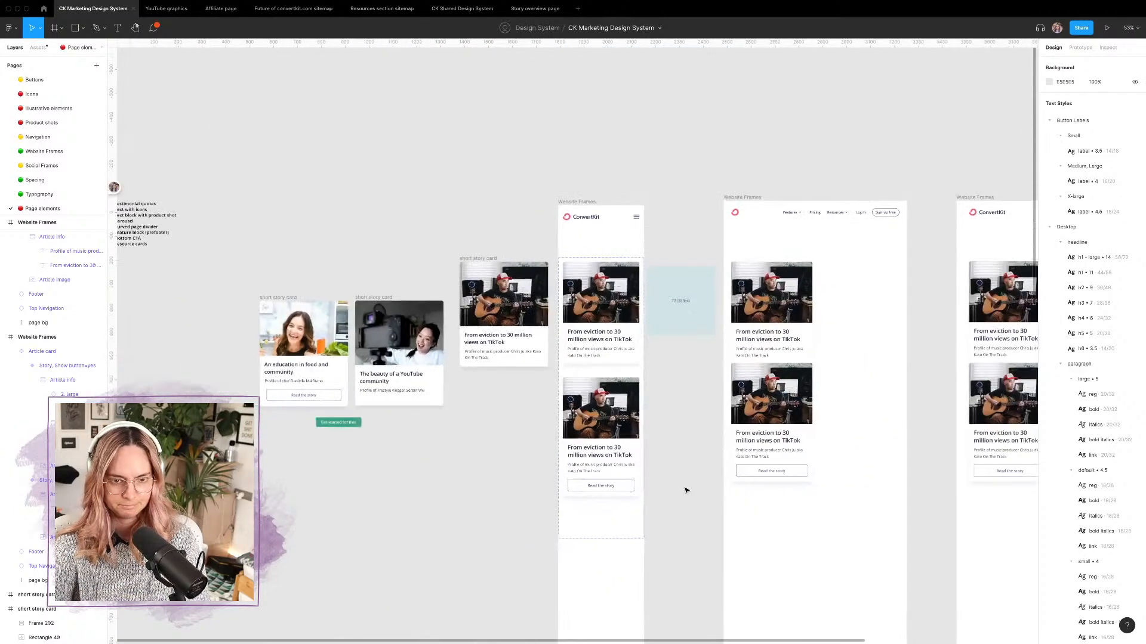
{"action": "scroll", "coordinate": [685, 490], "scroll_direction": "up", "scroll_amount": 5}
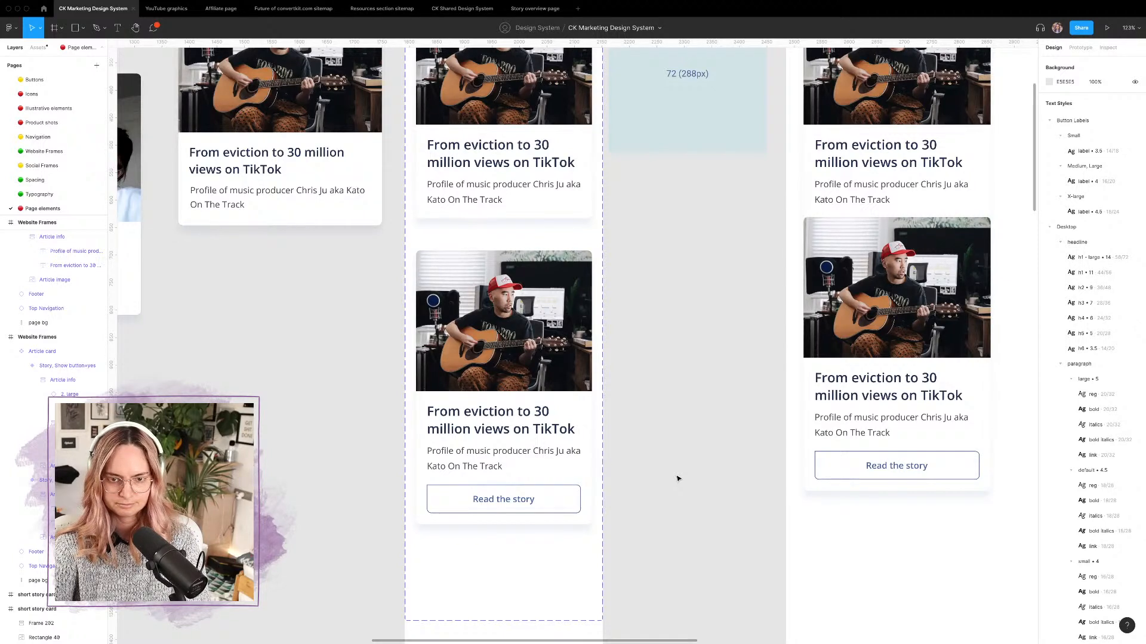
Step: Draw a grey rectangle about 71 × 102 and place it on the canvas just right of the button variant's button
{"action": "left_click", "coordinate": [508, 373]}
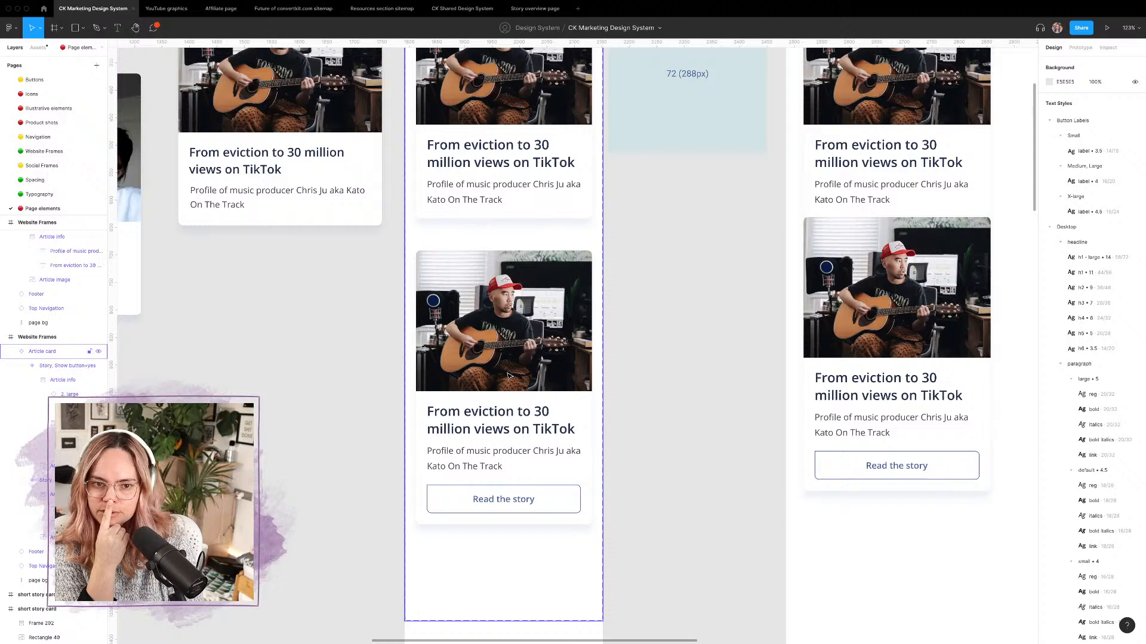
{"action": "left_click", "coordinate": [525, 329]}
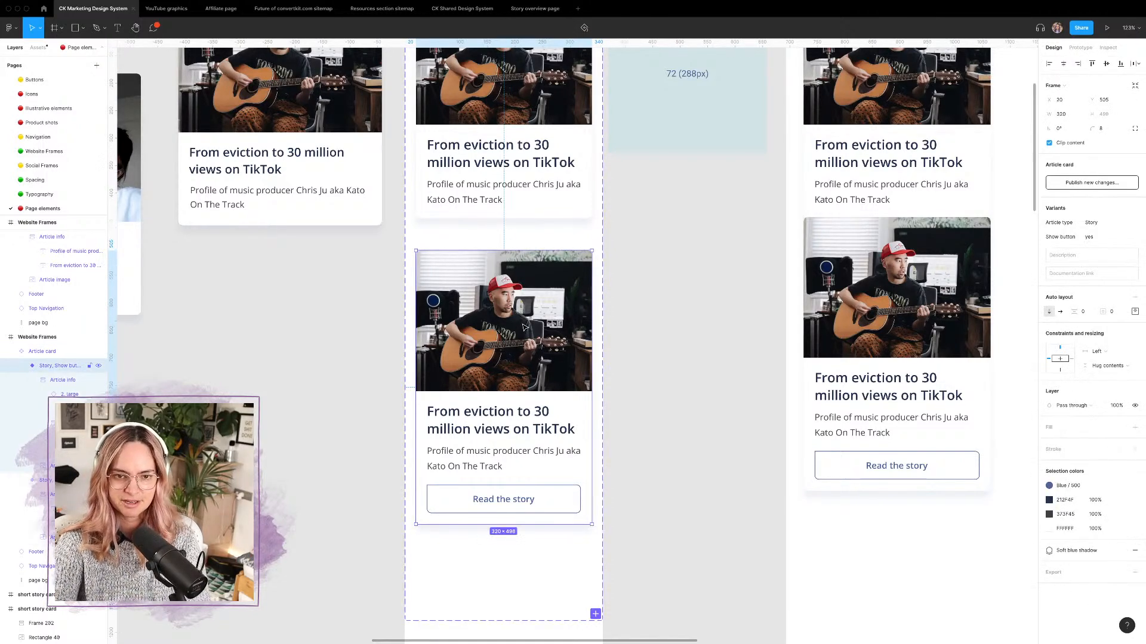
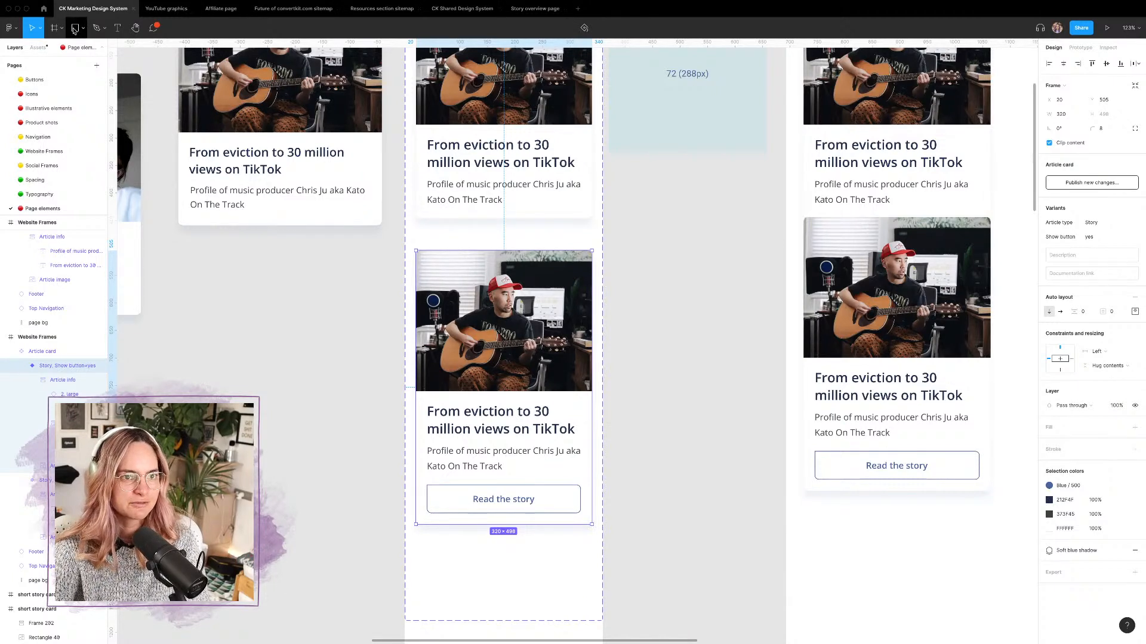
{"action": "key", "text": "r"}
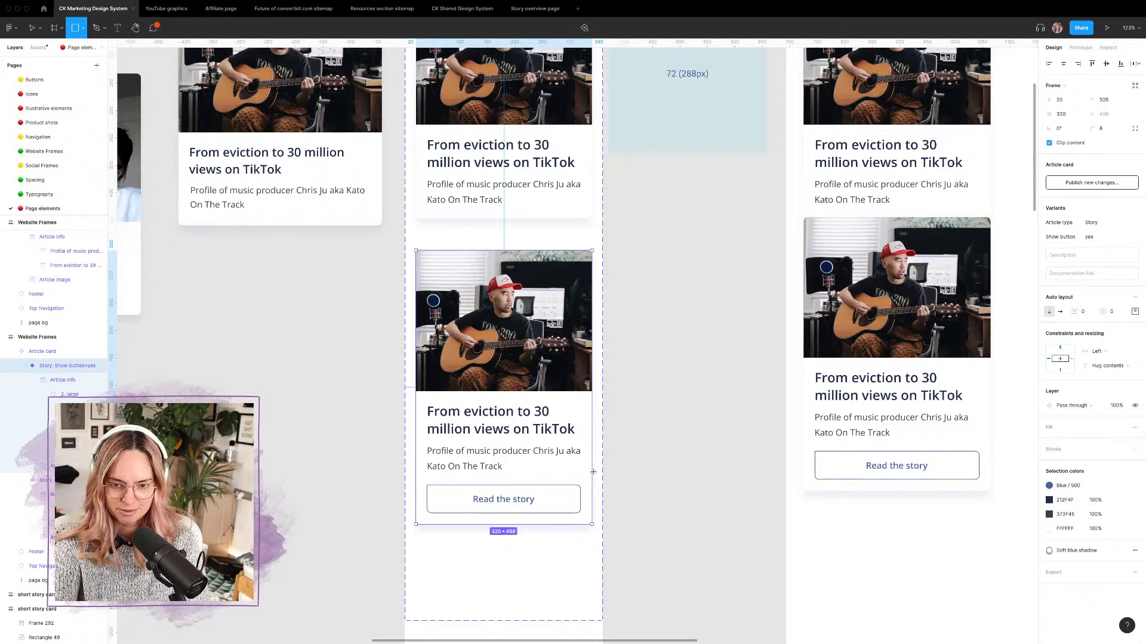
{"action": "left_click_drag", "start_coordinate": [593, 471], "coordinate": [632, 531]}
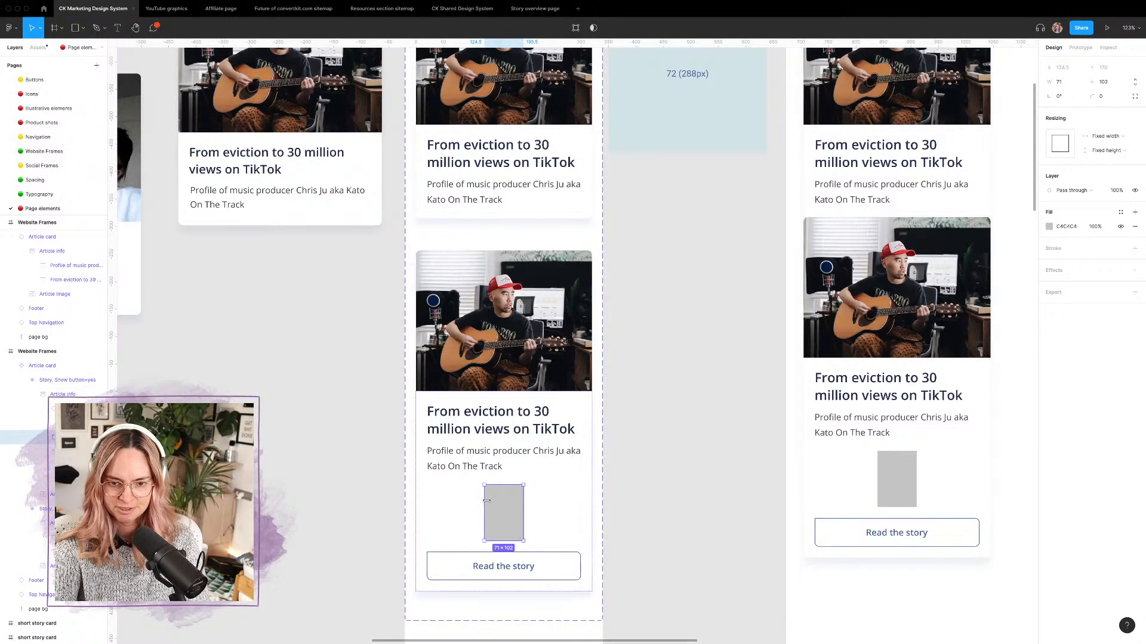
{"action": "left_click_drag", "start_coordinate": [487, 501], "coordinate": [617, 493]}
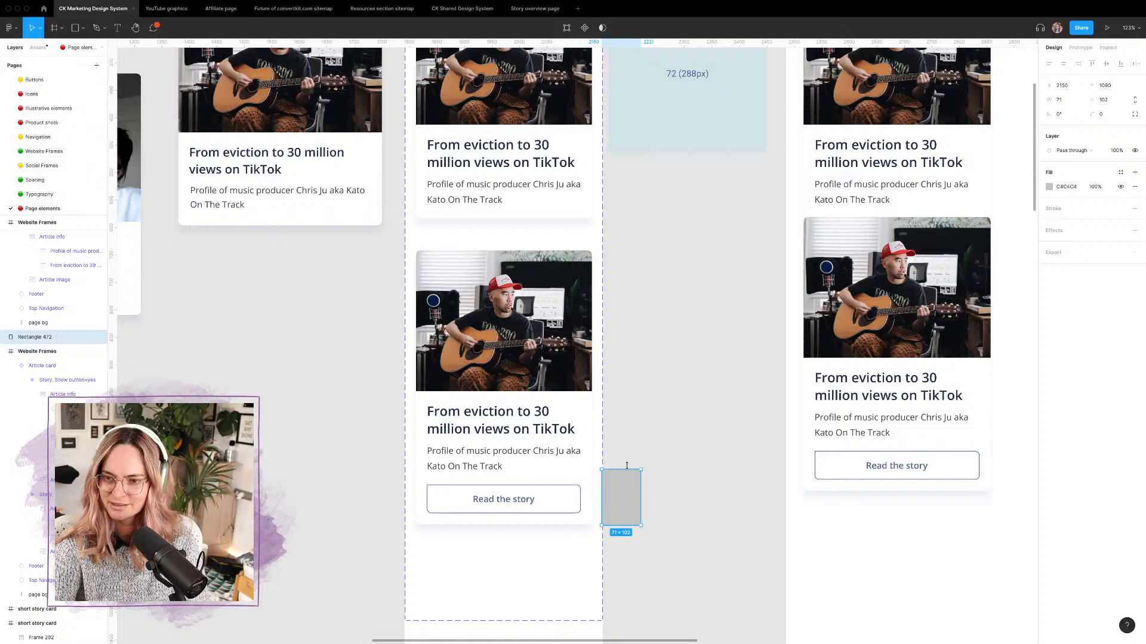
Step: Inspect the size and resizing settings of the mobile button variant, its article image and the lower tablet card
{"action": "scroll", "coordinate": [628, 467], "scroll_direction": "up", "scroll_amount": 2}
{"action": "scroll", "coordinate": [628, 467], "scroll_direction": "left", "scroll_amount": 1}
{"action": "left_click", "coordinate": [548, 390]}
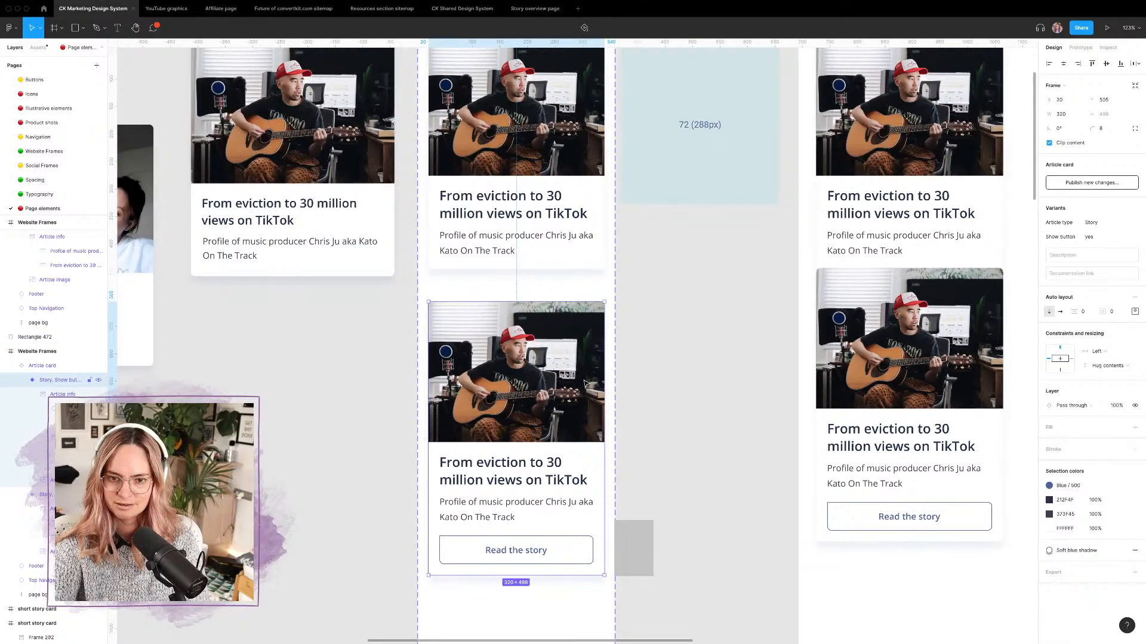
{"action": "left_click", "coordinate": [577, 363]}
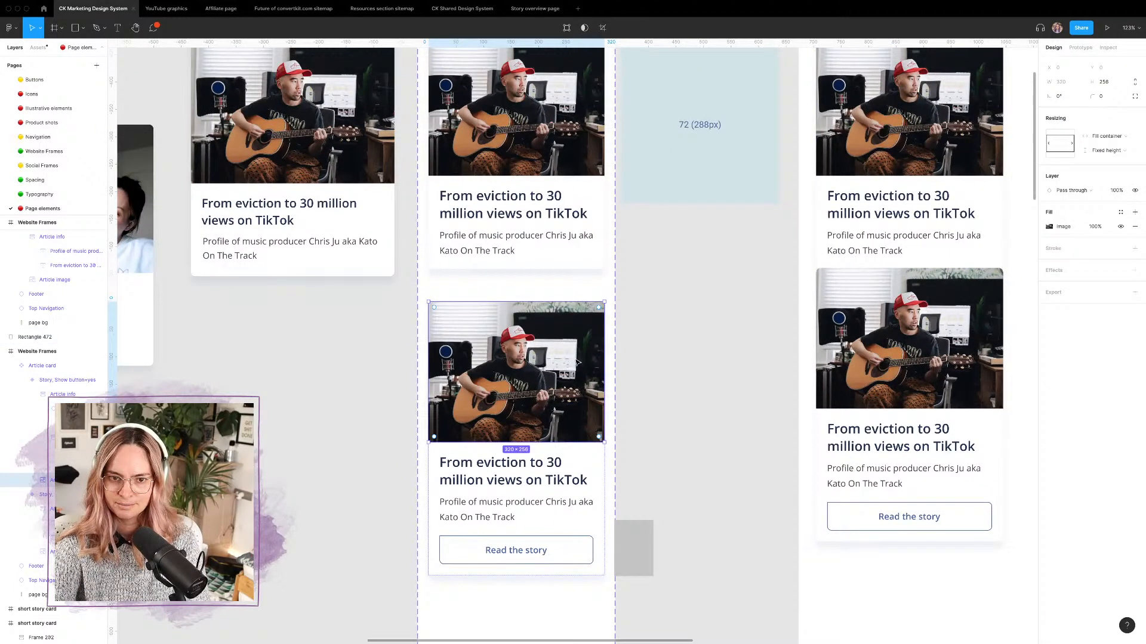
{"action": "scroll", "coordinate": [577, 363], "scroll_direction": "down", "scroll_amount": 5}
{"action": "left_click", "coordinate": [527, 404]}
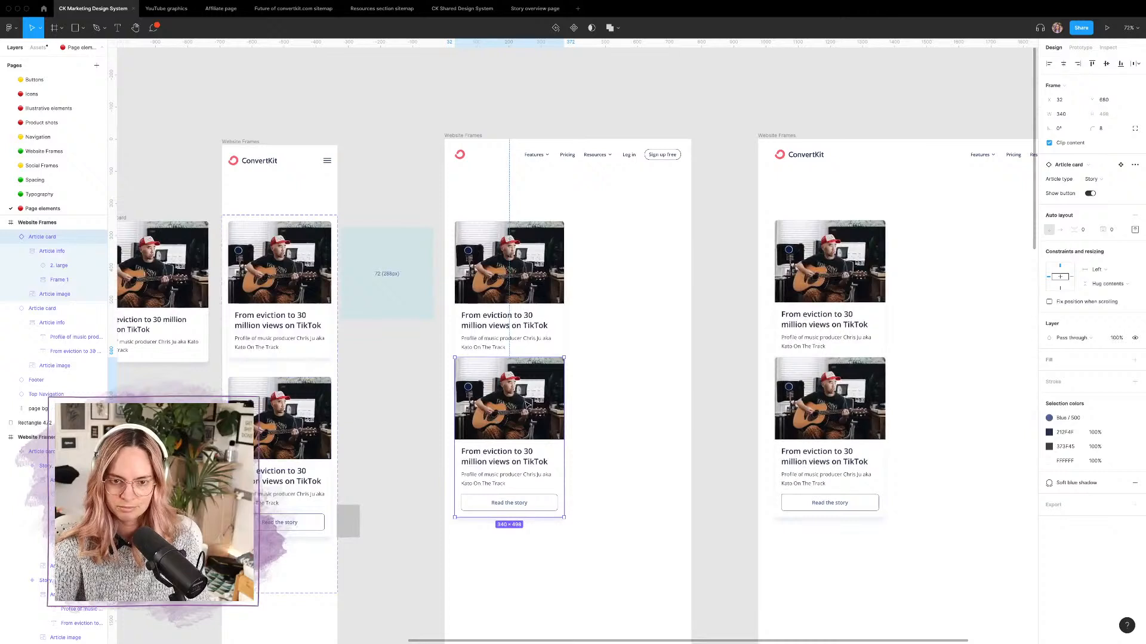
Step: Place the tablet button card beside its no-button card and reduce the mobile button variant's article image height to 186
{"action": "left_click_drag", "start_coordinate": [527, 404], "coordinate": [599, 298]}
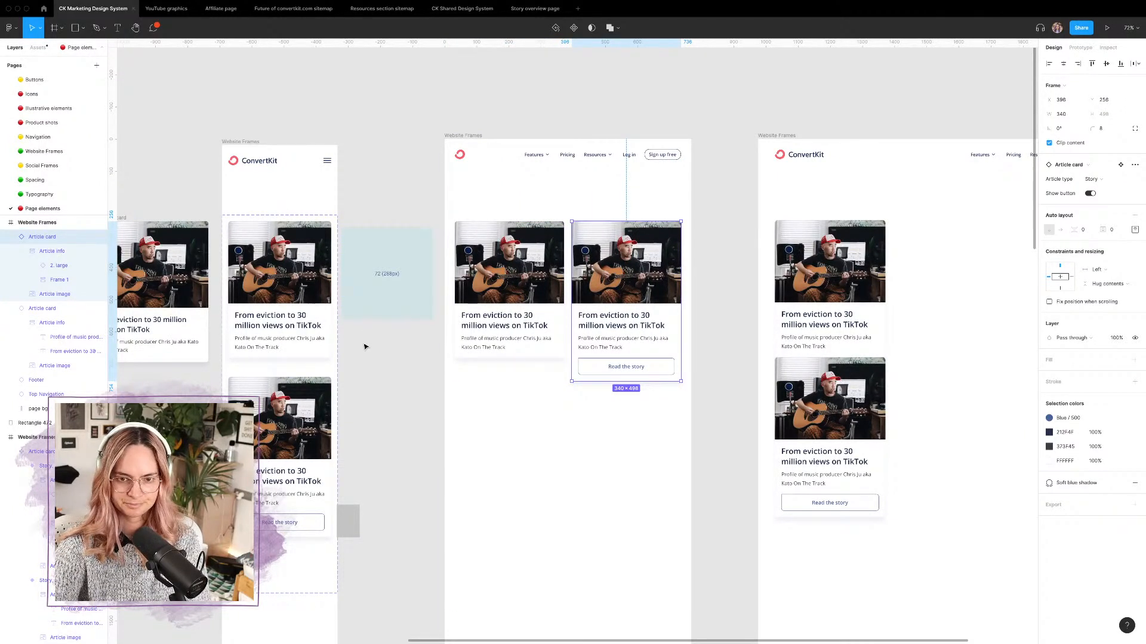
{"action": "left_click", "coordinate": [315, 482]}
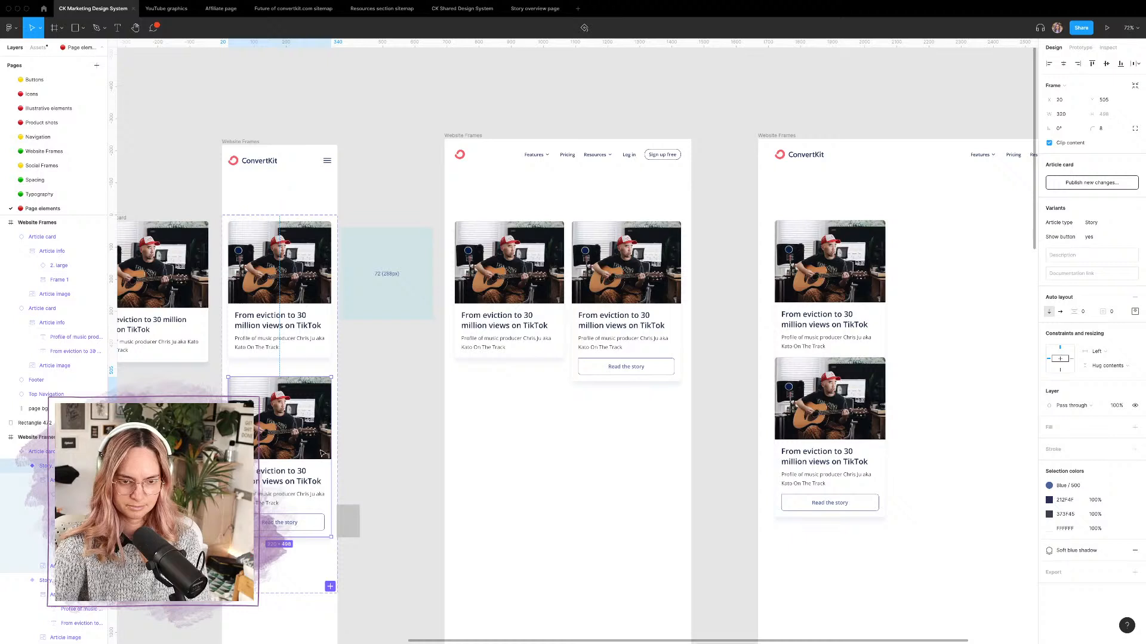
{"action": "double_click", "coordinate": [322, 453]}
{"action": "left_click", "coordinate": [1109, 82]}
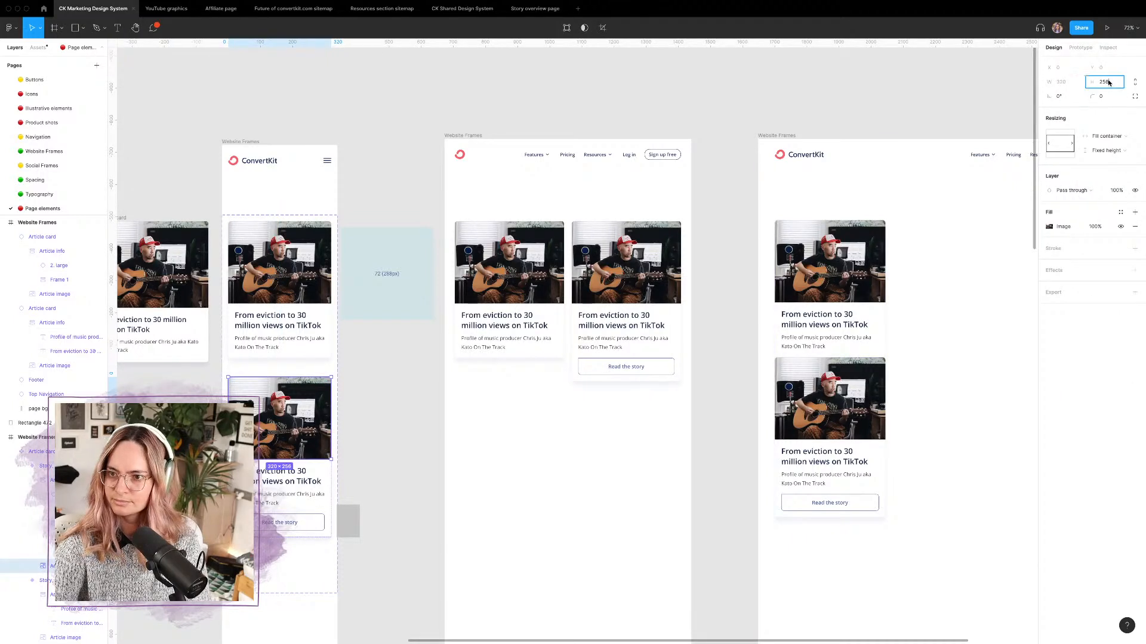
{"action": "double_click", "coordinate": [1109, 82]}
{"action": "type", "text": "248"}
{"action": "key", "text": "Return"}
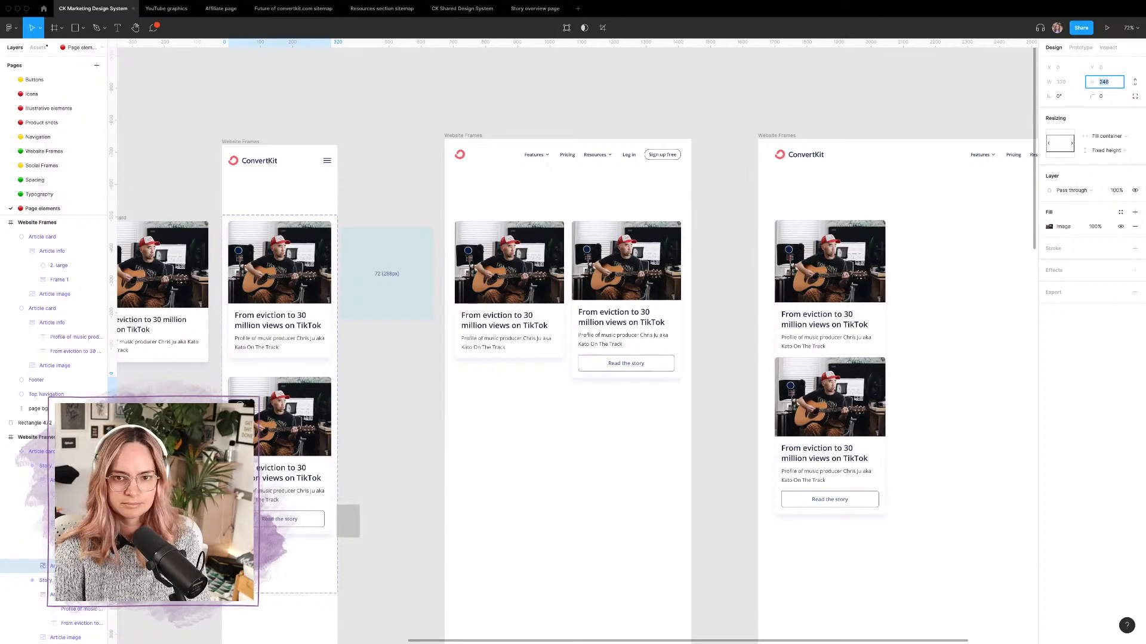
{"action": "type", "text": "196"}
{"action": "key", "text": "Return"}
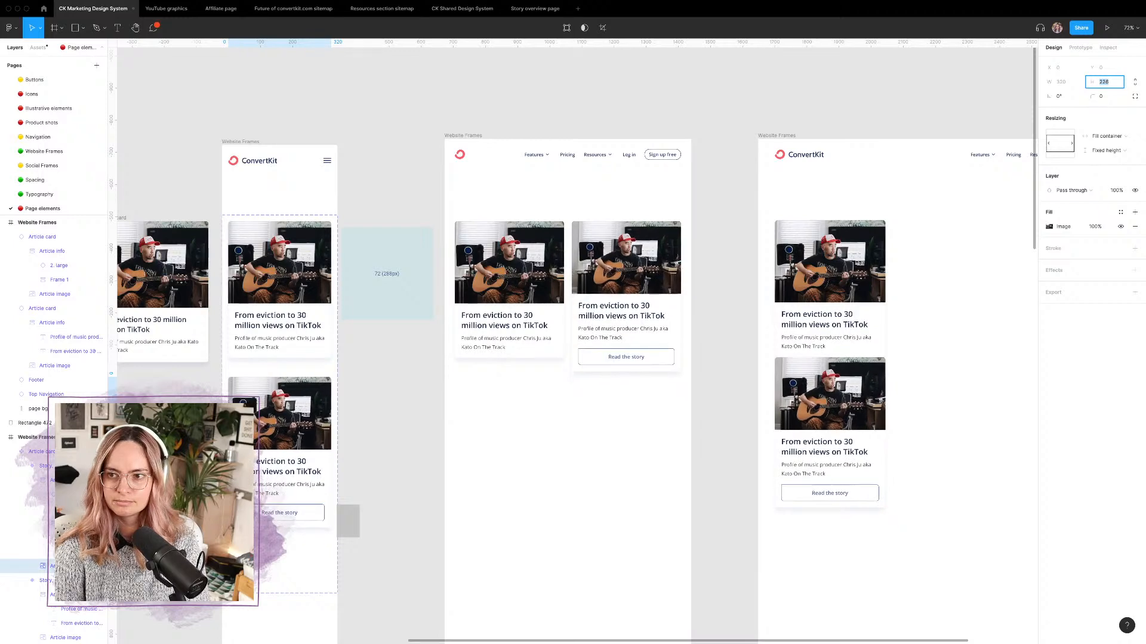
{"action": "type", "text": "186"}
{"action": "key", "text": "Return"}
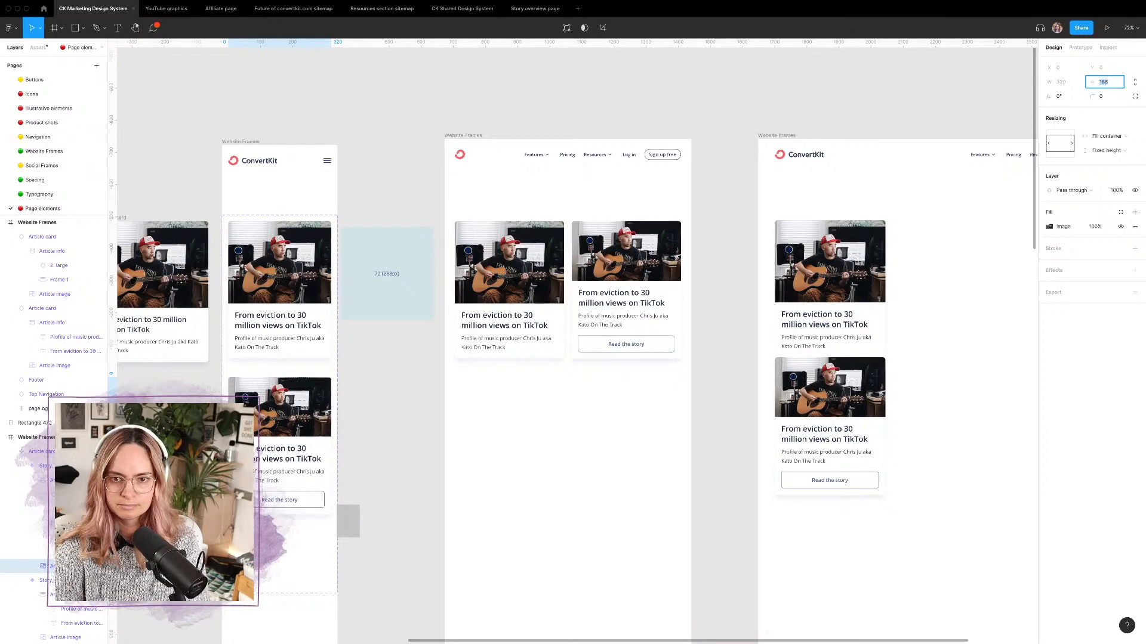
Step: Overlap the tablet button card on the no-button card at X 308 and compare their bottom edges
{"action": "scroll", "coordinate": [661, 243], "scroll_direction": "up", "scroll_amount": 5}
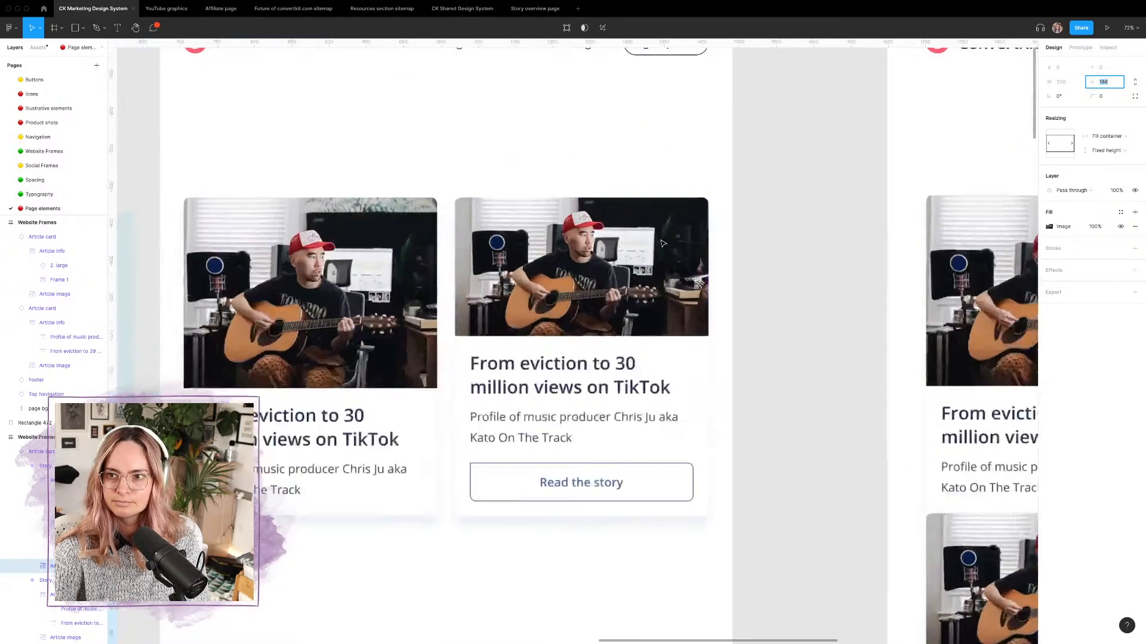
{"action": "scroll", "coordinate": [661, 243], "scroll_direction": "down", "scroll_amount": 2}
{"action": "left_click", "coordinate": [811, 313]}
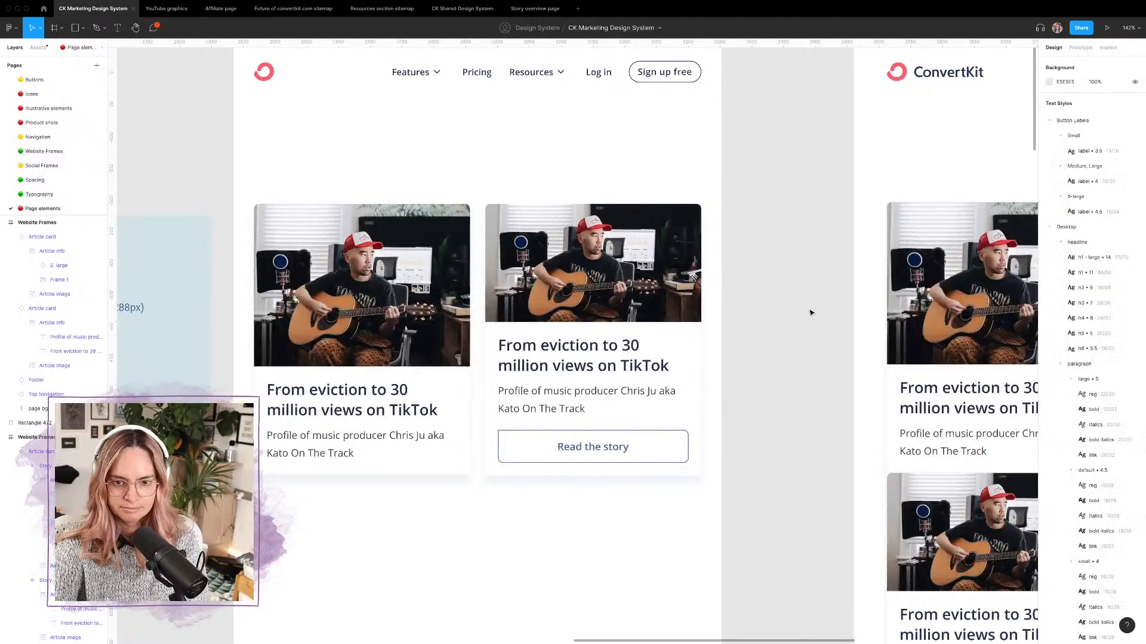
{"action": "left_click", "coordinate": [624, 304]}
{"action": "left_click_drag", "start_coordinate": [623, 304], "coordinate": [564, 306]}
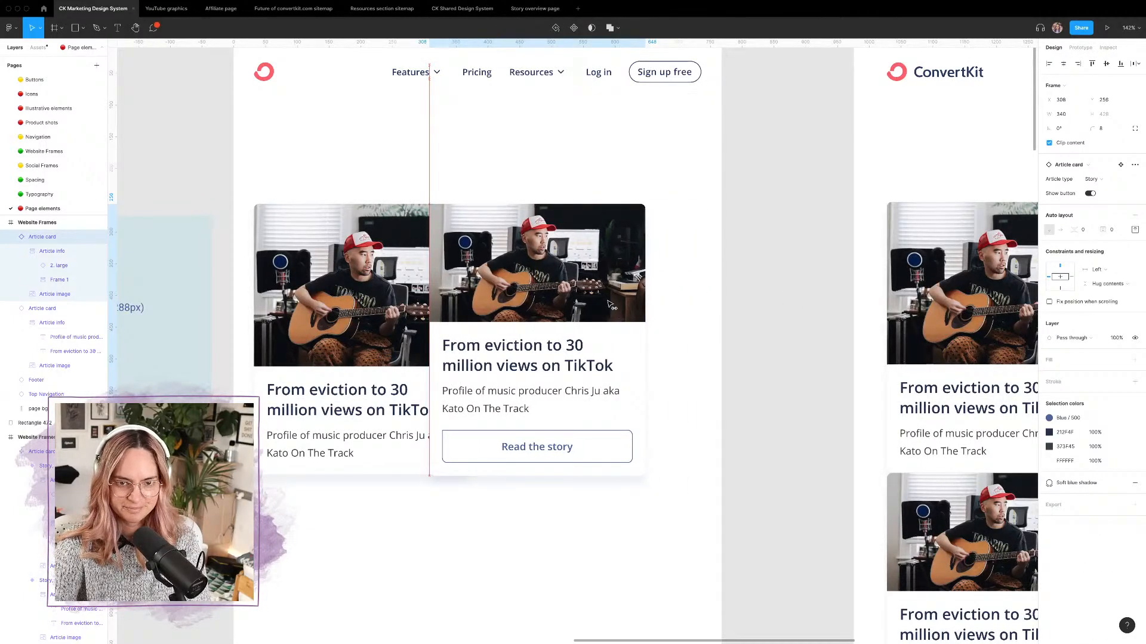
{"action": "scroll", "coordinate": [564, 306], "scroll_direction": "up", "scroll_amount": 4}
{"action": "left_click", "coordinate": [804, 351]}
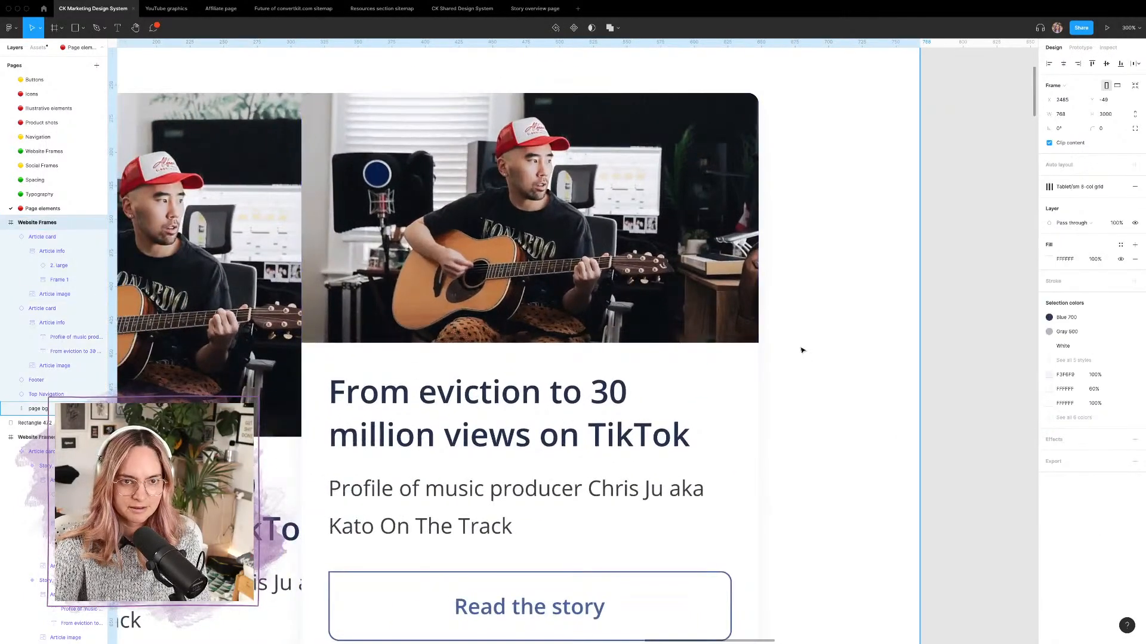
{"action": "scroll", "coordinate": [801, 365], "scroll_direction": "down", "scroll_amount": 5}
{"action": "scroll", "coordinate": [801, 365], "scroll_direction": "left", "scroll_amount": 2}
{"action": "scroll", "coordinate": [581, 388], "scroll_direction": "down", "scroll_amount": 5}
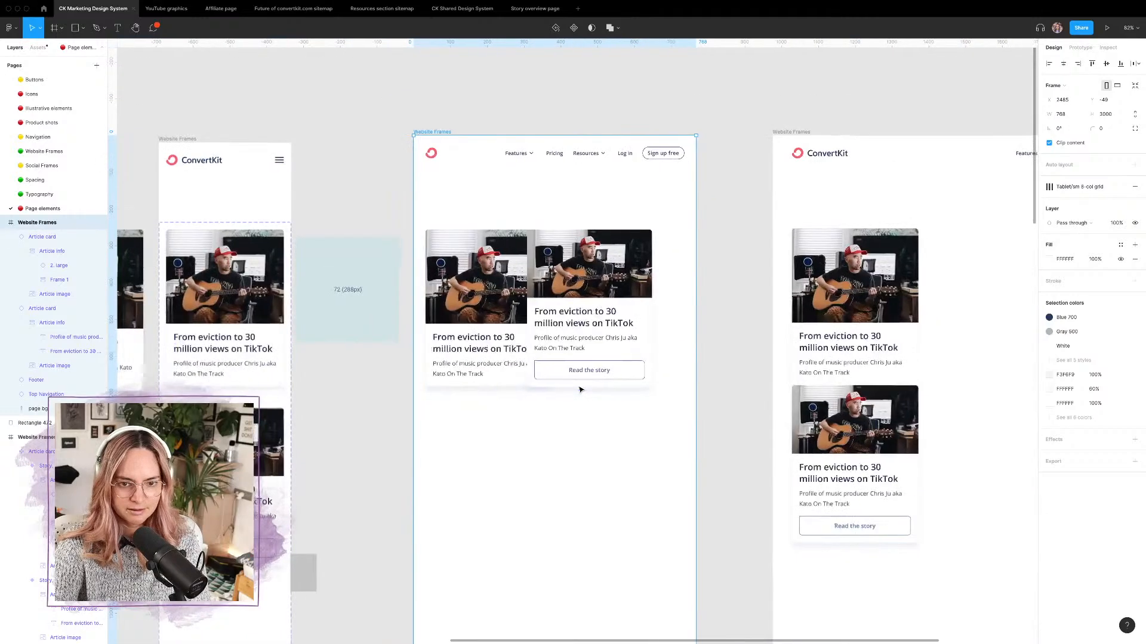
Step: Set the mobile button variant's article image height to 184 and check the bottom alignment of the overlapped tablet cards
{"action": "scroll", "coordinate": [581, 388], "scroll_direction": "left", "scroll_amount": 3}
{"action": "double_click", "coordinate": [362, 454]}
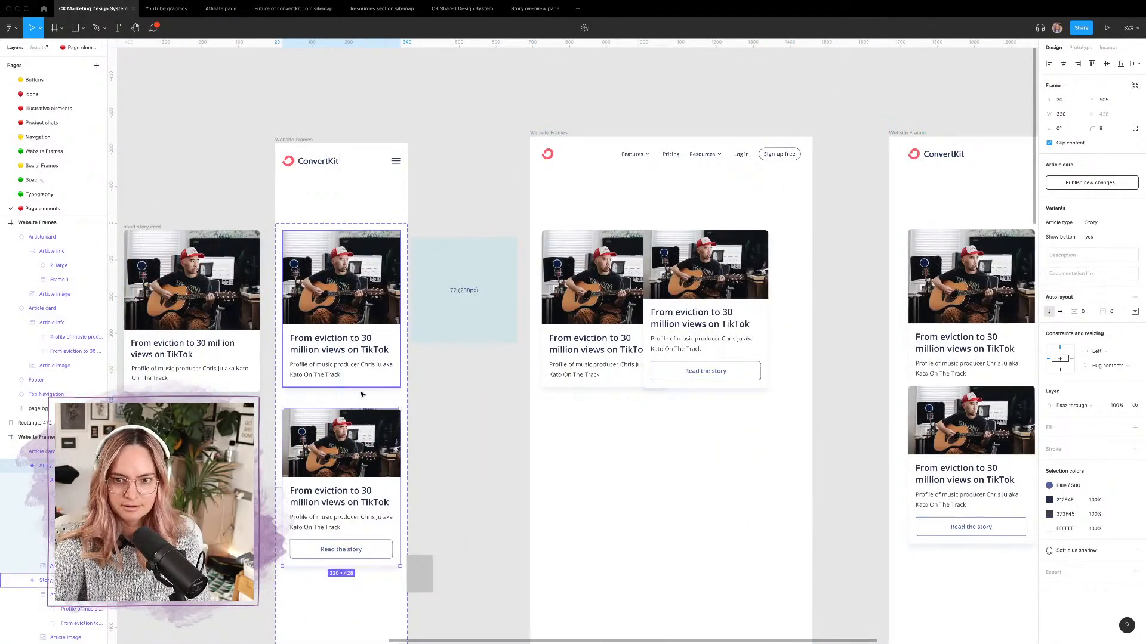
{"action": "left_click", "coordinate": [379, 430]}
{"action": "left_click", "coordinate": [1103, 82]}
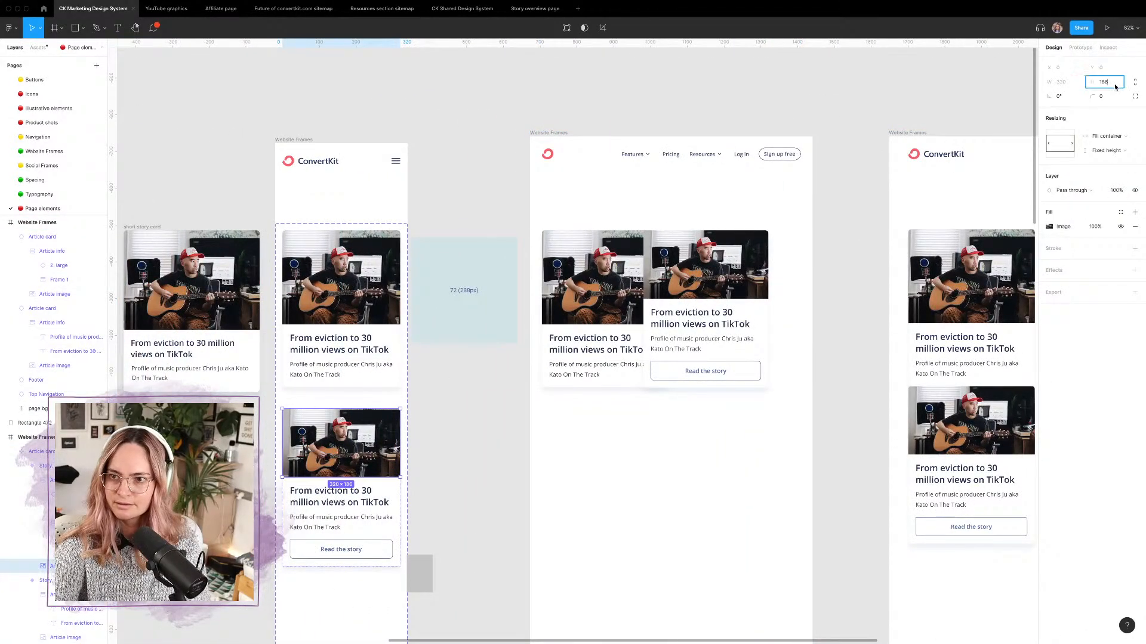
{"action": "key", "text": "Down"}
{"action": "key", "text": "Down"}
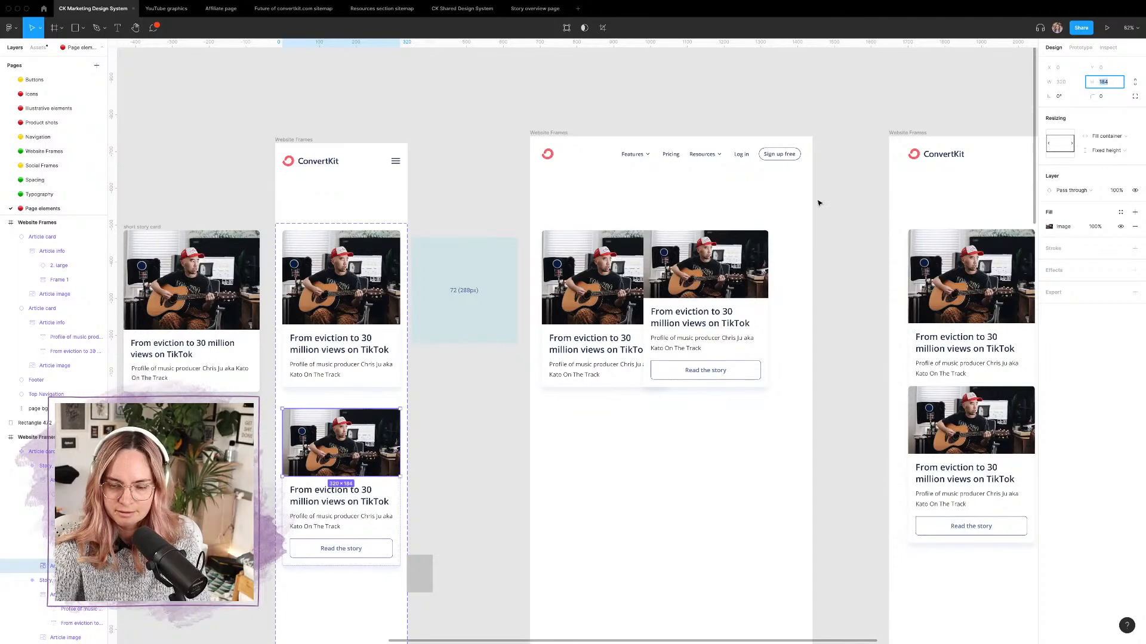
{"action": "scroll", "coordinate": [656, 333], "scroll_direction": "up", "scroll_amount": 5}
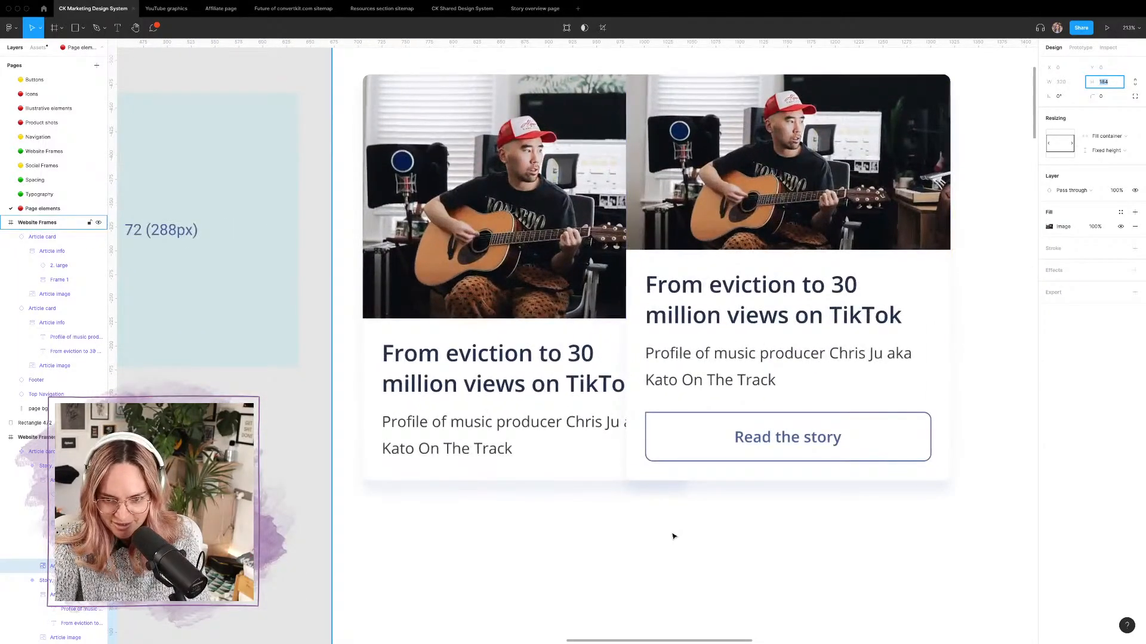
{"action": "scroll", "coordinate": [672, 532], "scroll_direction": "down", "scroll_amount": 5}
{"action": "scroll", "coordinate": [674, 537], "scroll_direction": "down", "scroll_amount": 4}
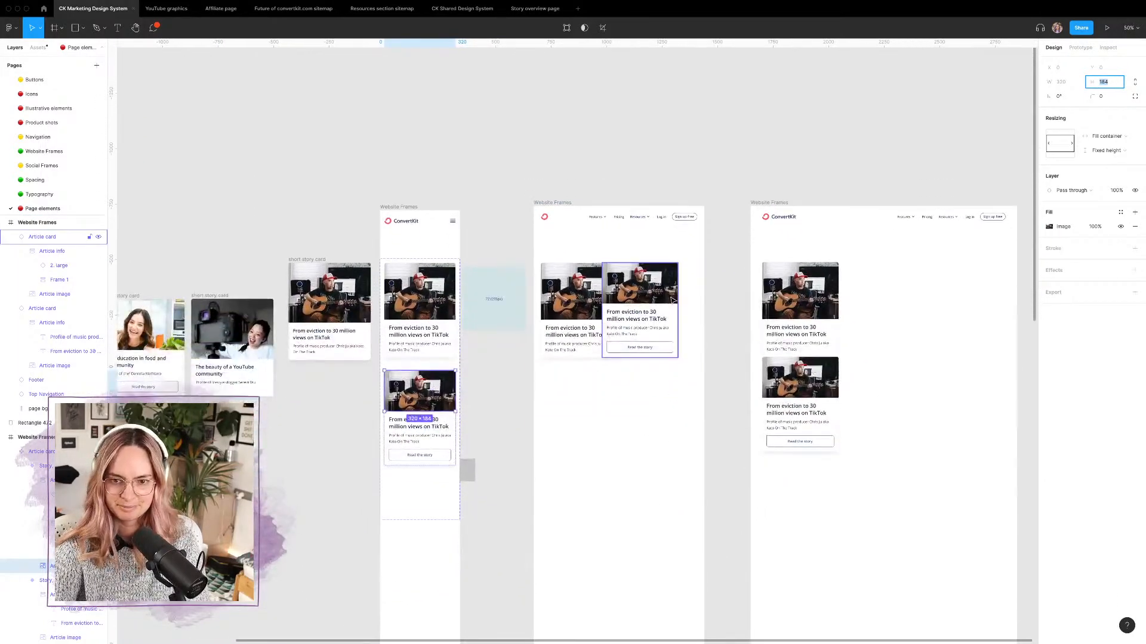
Step: Move the tablet button card below its no-button card at X 32, Y 764, and lower the desktop button card to leave a gap
{"action": "left_click_drag", "start_coordinate": [658, 293], "coordinate": [591, 404]}
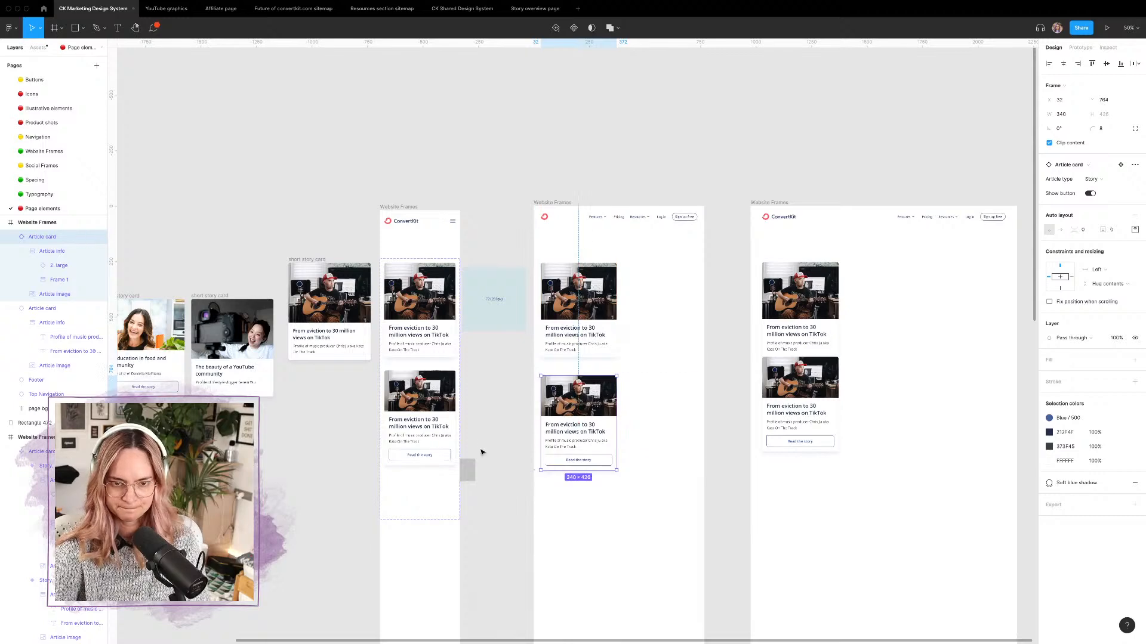
{"action": "mouse_move", "coordinate": [810, 407]}
{"action": "left_mouse_down"}
{"action": "mouse_move", "coordinate": [809, 445]}
{"action": "mouse_move", "coordinate": [809, 424]}
{"action": "left_mouse_up"}
{"action": "left_click", "coordinate": [493, 395]}
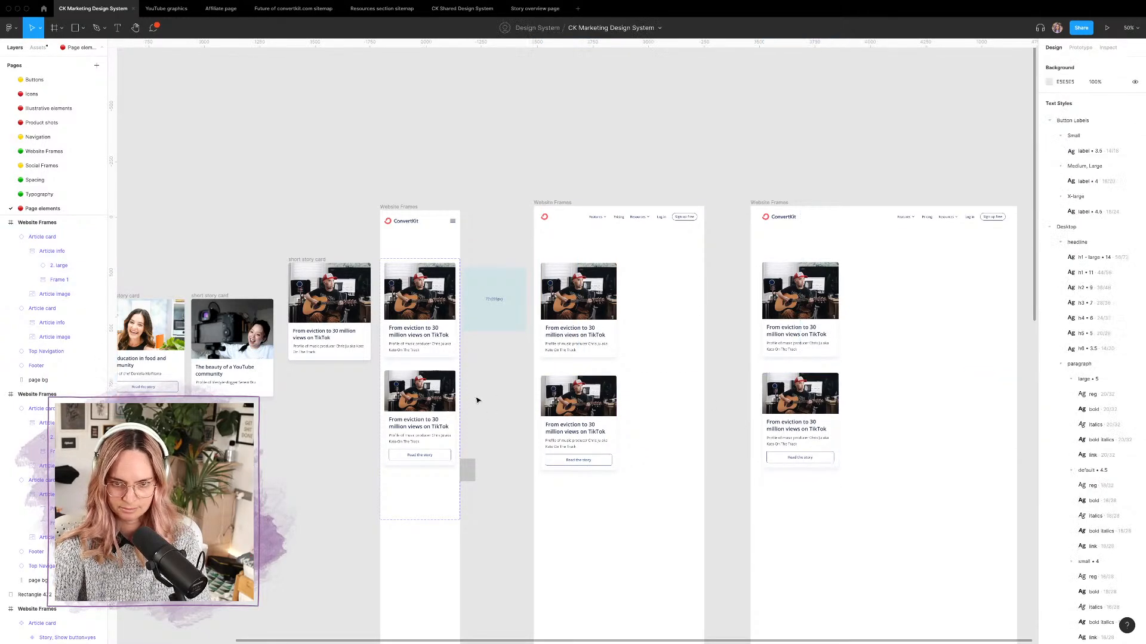
Step: Check the mobile and tablet cards against the layout grids, hide the grids again and inspect the tablet button card's size
{"action": "key", "text": "ctrl+g"}
{"action": "scroll", "coordinate": [481, 389], "scroll_direction": "up", "scroll_amount": 5}
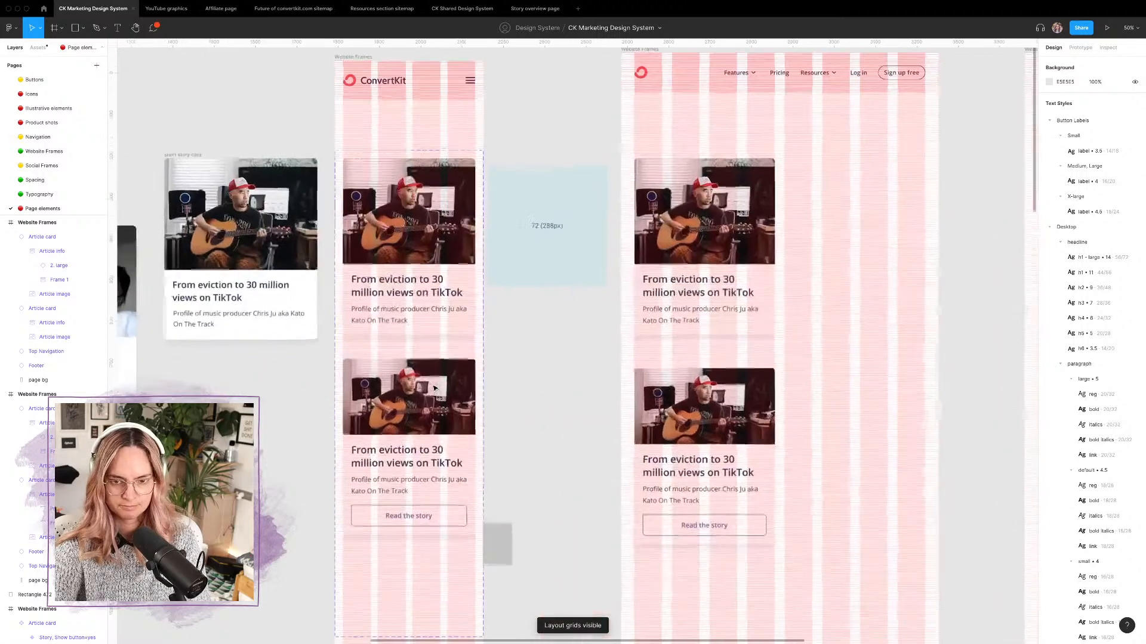
{"action": "key", "text": "ctrl+g"}
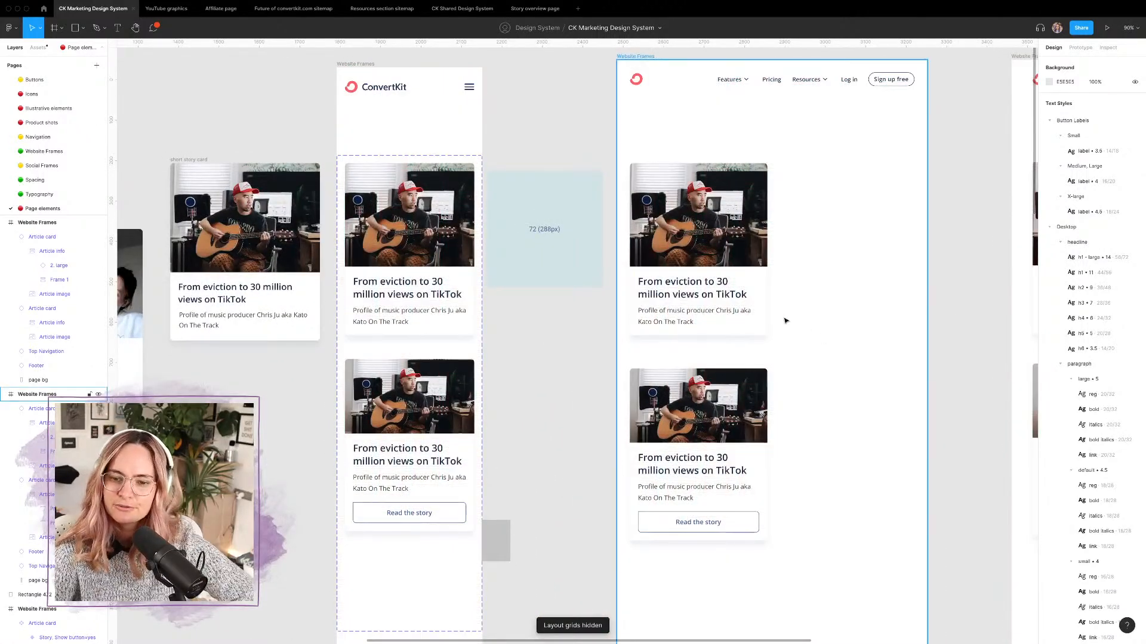
{"action": "left_click", "coordinate": [718, 391]}
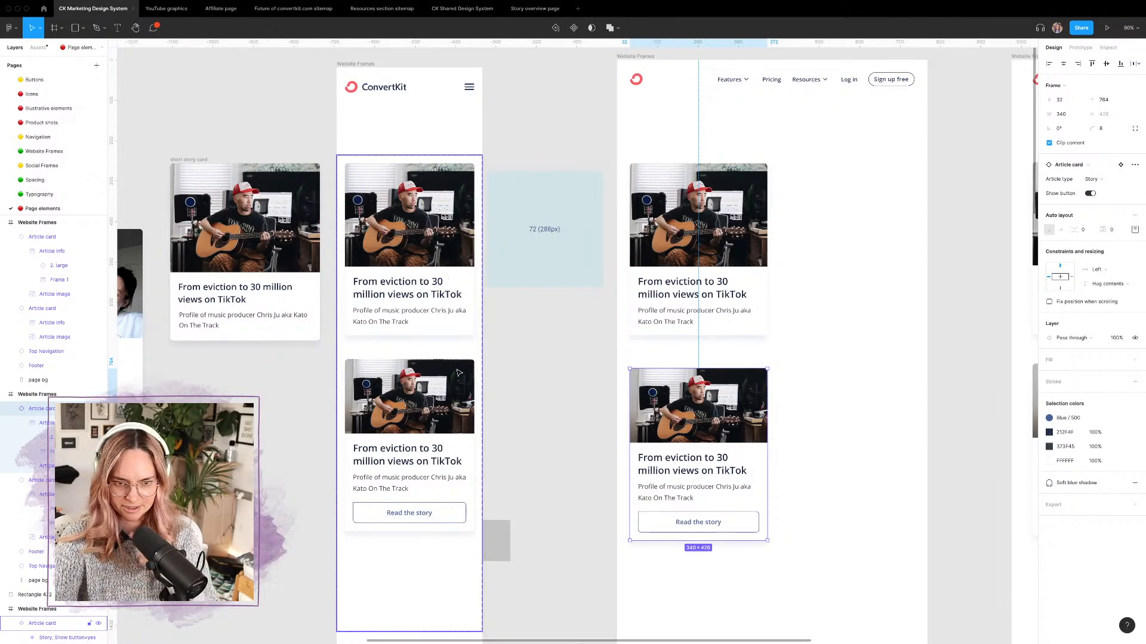
{"action": "left_click", "coordinate": [547, 412]}
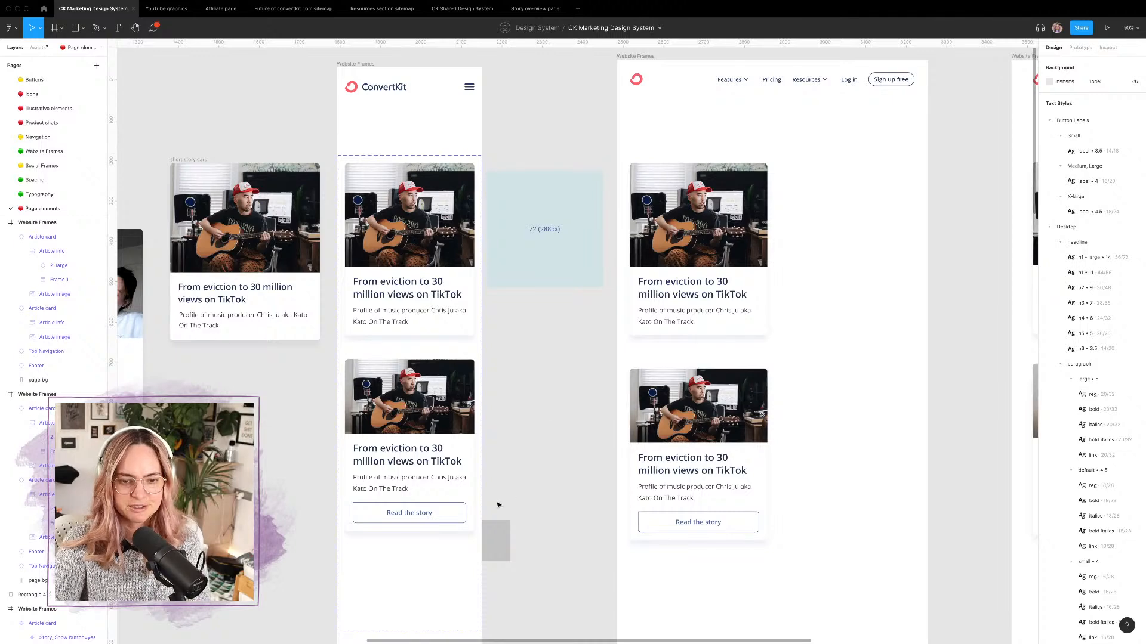
Step: Move the grey rectangle clear of the mobile frame and extend the mobile article card component set downward to a height of 1775
{"action": "left_click_drag", "start_coordinate": [500, 539], "coordinate": [556, 482]}
{"action": "scroll", "coordinate": [558, 484], "scroll_direction": "down", "scroll_amount": 5}
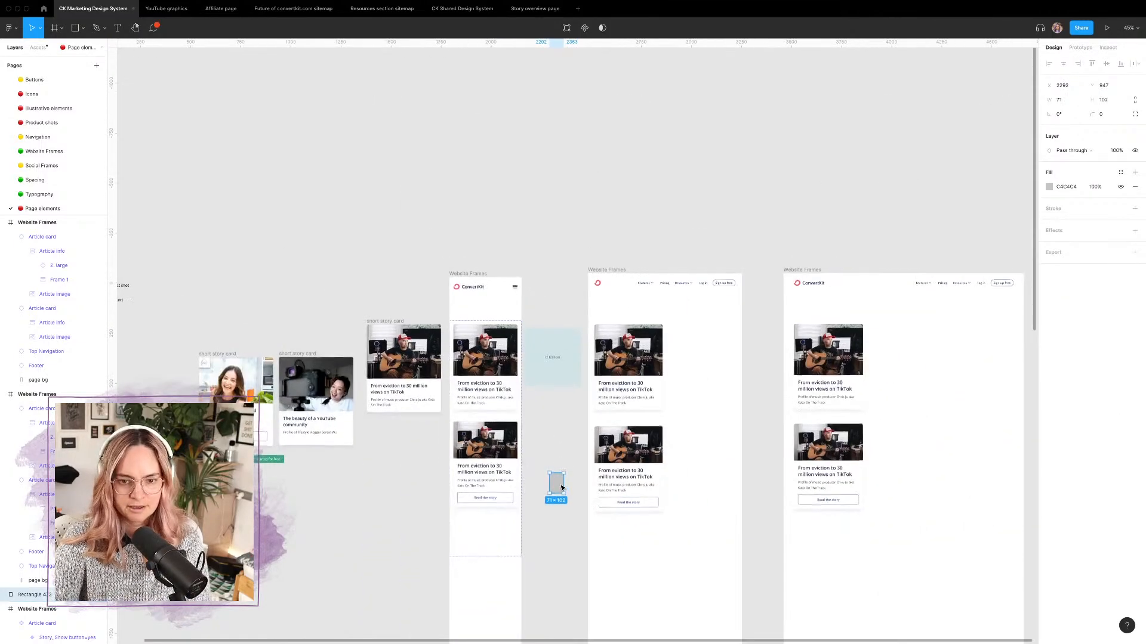
{"action": "left_click", "coordinate": [490, 546]}
{"action": "scroll", "coordinate": [500, 475], "scroll_direction": "down", "scroll_amount": 2}
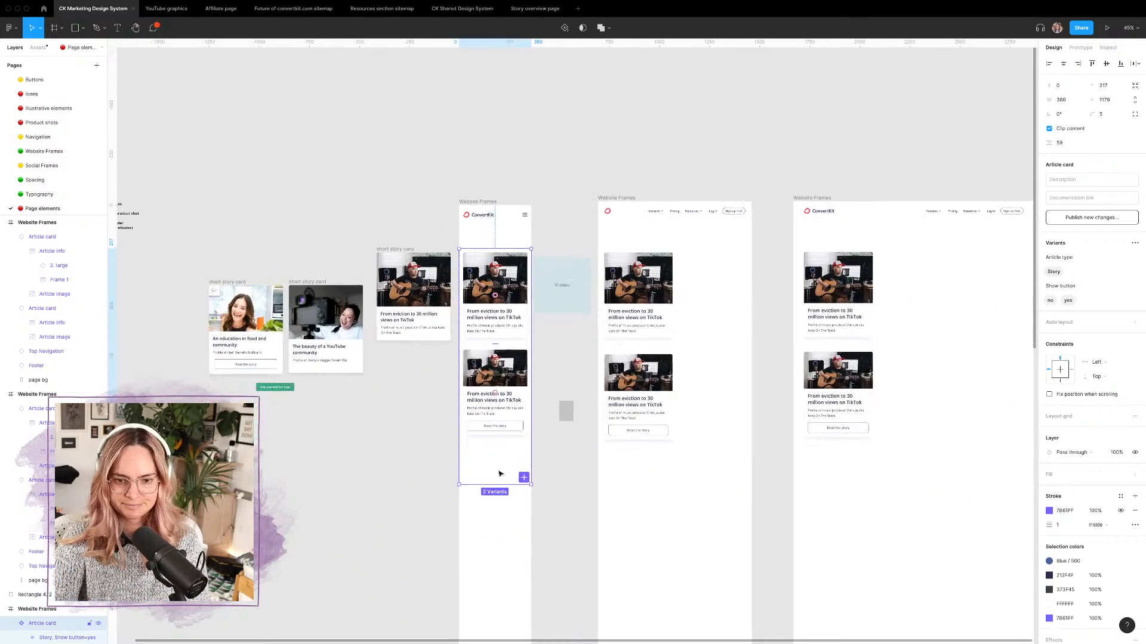
{"action": "left_click_drag", "start_coordinate": [499, 484], "coordinate": [500, 603]}
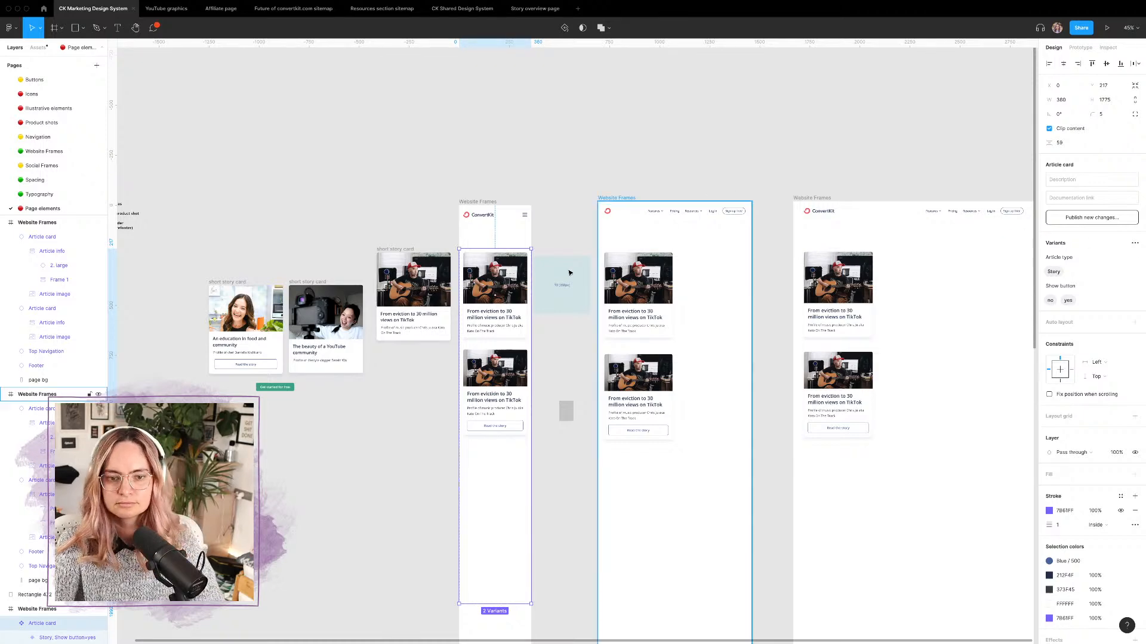
{"action": "left_click", "coordinate": [555, 352]}
{"action": "scroll", "coordinate": [523, 343], "scroll_direction": "up", "scroll_amount": 3}
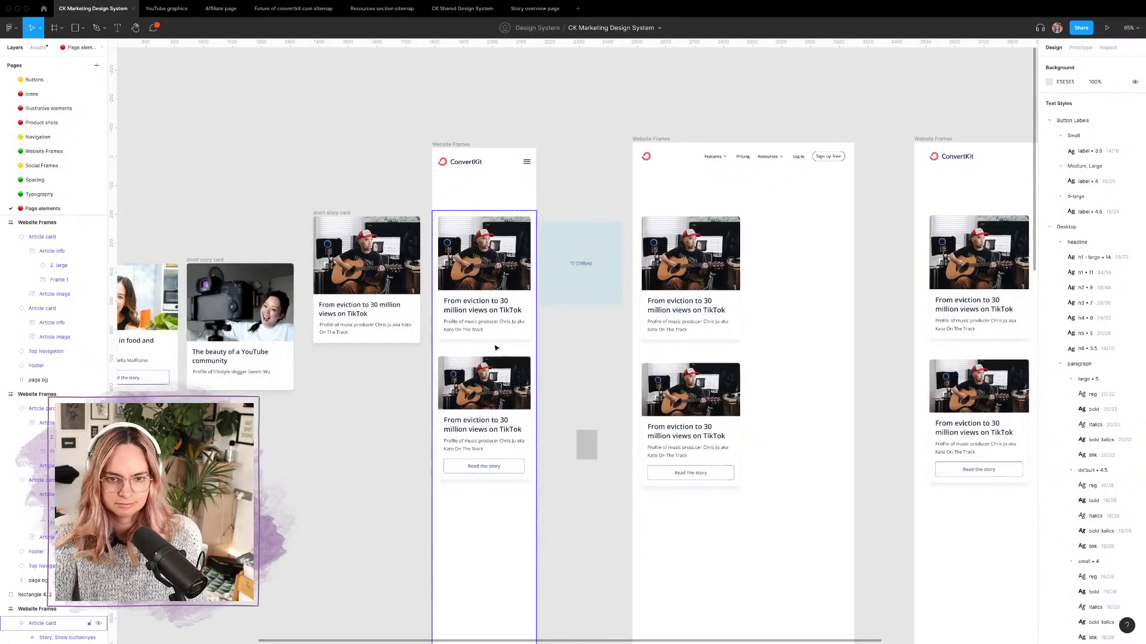
Step: Widen the desktop button card to 470 to test how its content resizes
{"action": "left_click", "coordinate": [472, 260]}
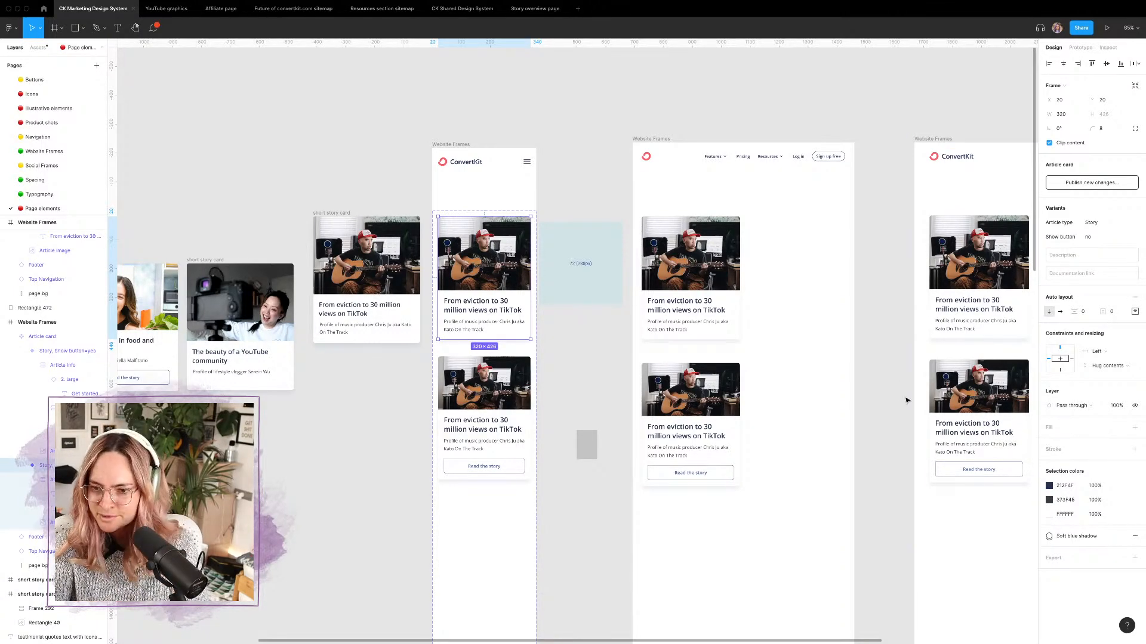
{"action": "scroll", "coordinate": [907, 397], "scroll_direction": "right", "scroll_amount": 10}
{"action": "left_click", "coordinate": [656, 412]}
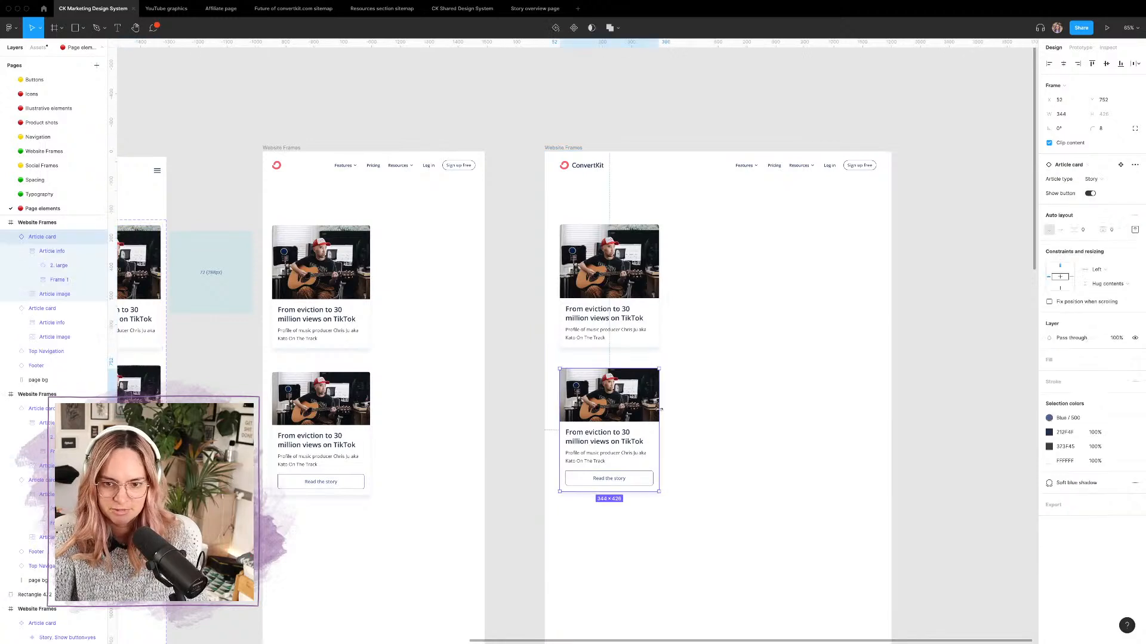
{"action": "left_click_drag", "start_coordinate": [659, 407], "coordinate": [849, 406]}
{"action": "key", "text": "ctrl+z"}
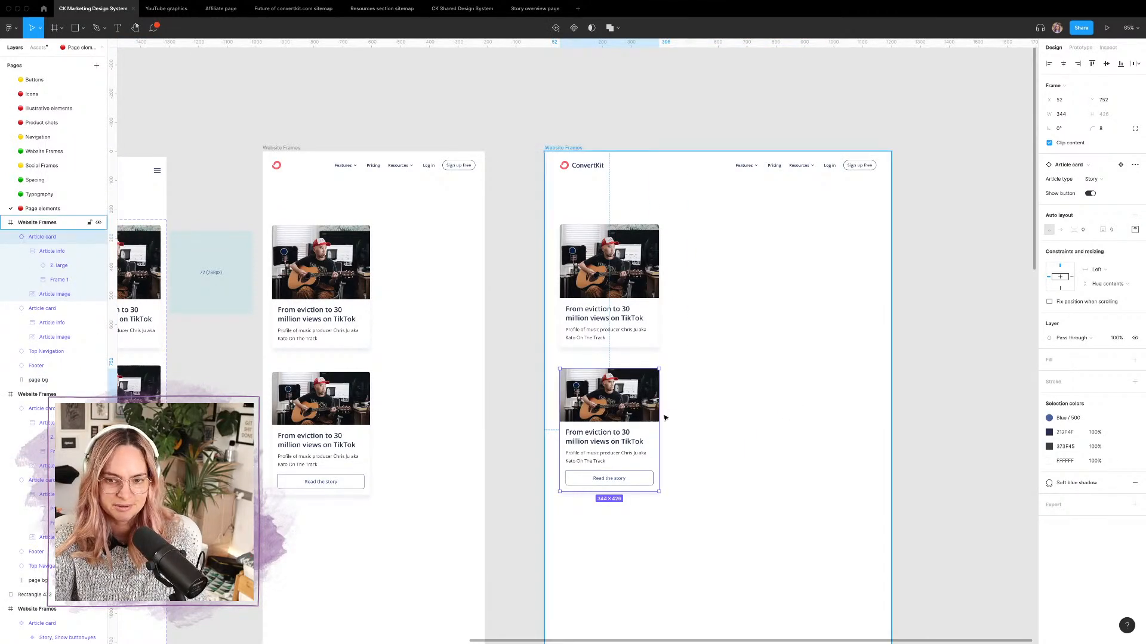
{"action": "left_click_drag", "start_coordinate": [659, 416], "coordinate": [696, 416]}
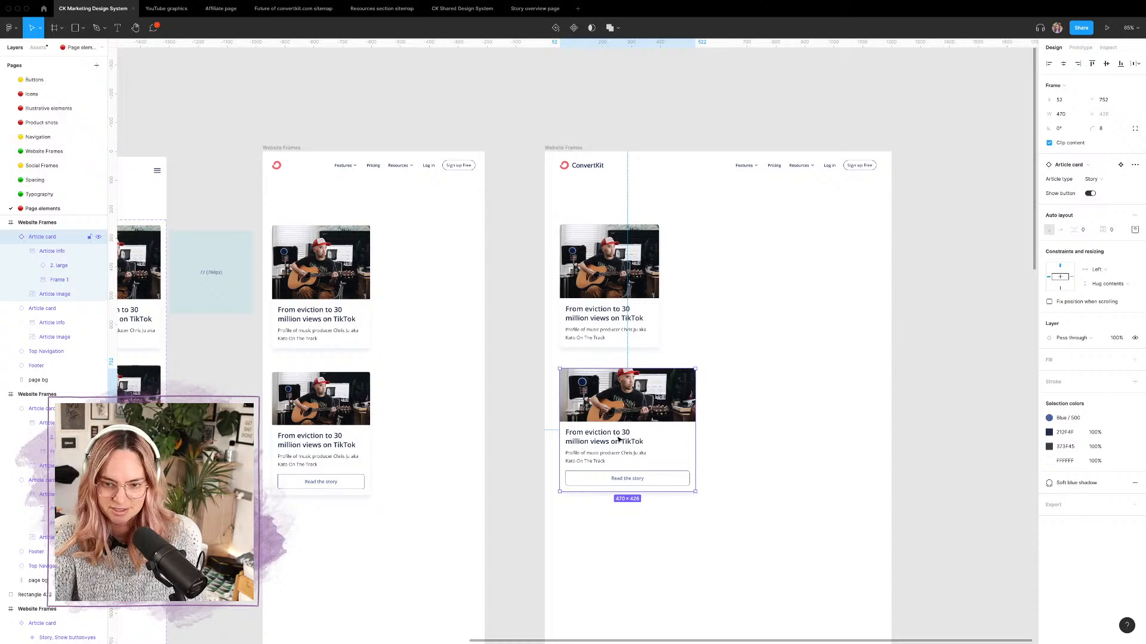
Step: Set the headline text of the mobile button variant to fill its container horizontally
{"action": "scroll", "coordinate": [619, 439], "scroll_direction": "left", "scroll_amount": 5}
{"action": "left_click", "coordinate": [400, 435]}
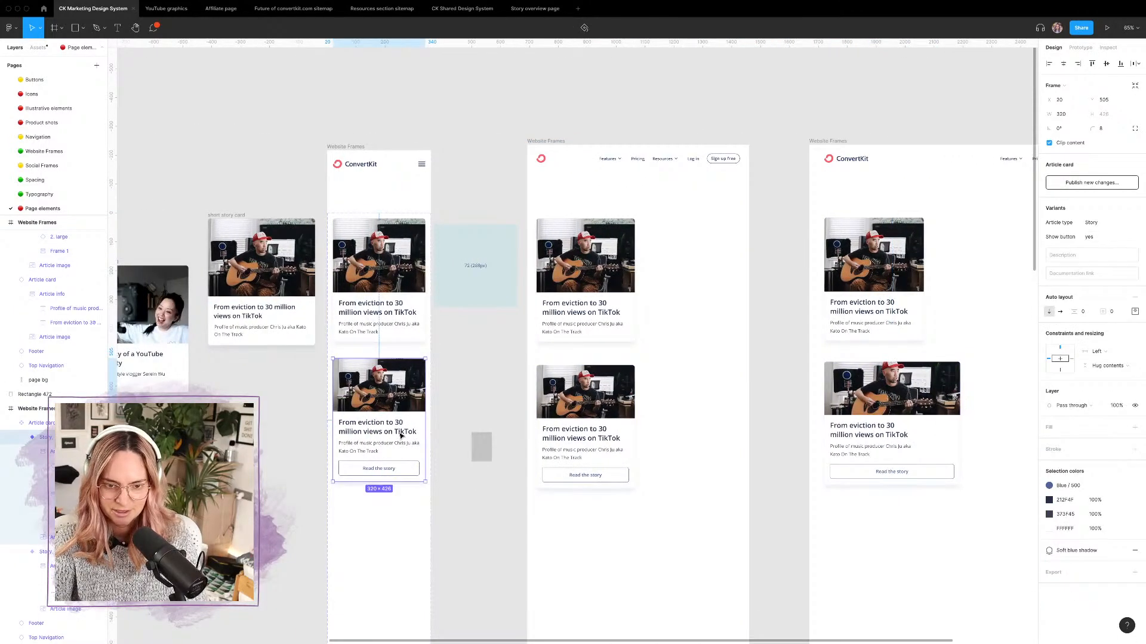
{"action": "double_click", "coordinate": [403, 433]}
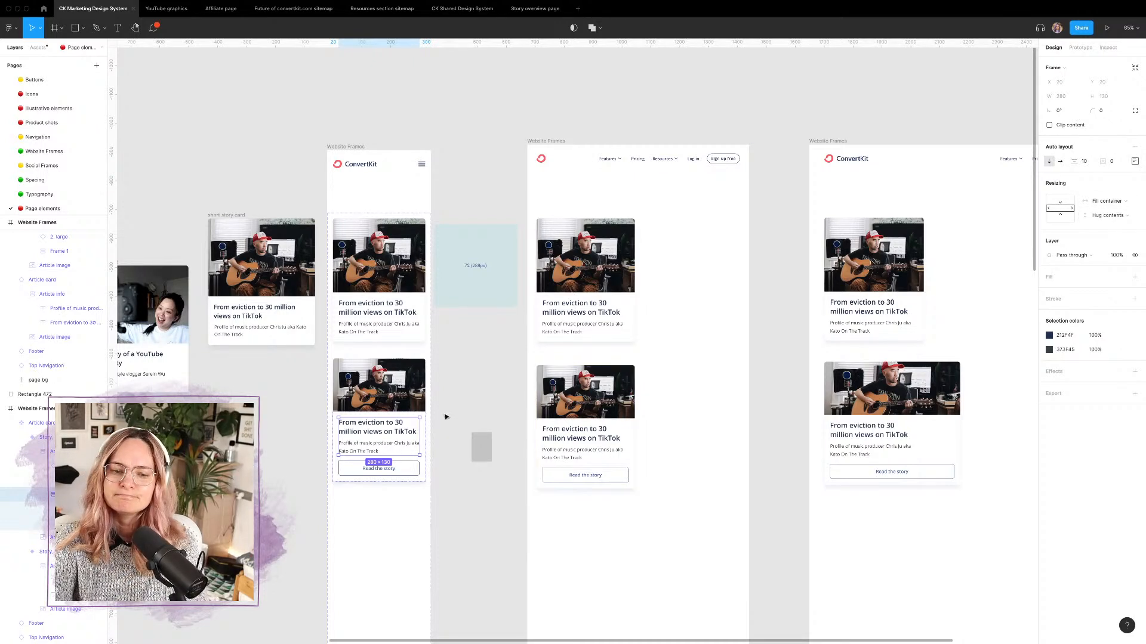
{"action": "double_click", "coordinate": [388, 431]}
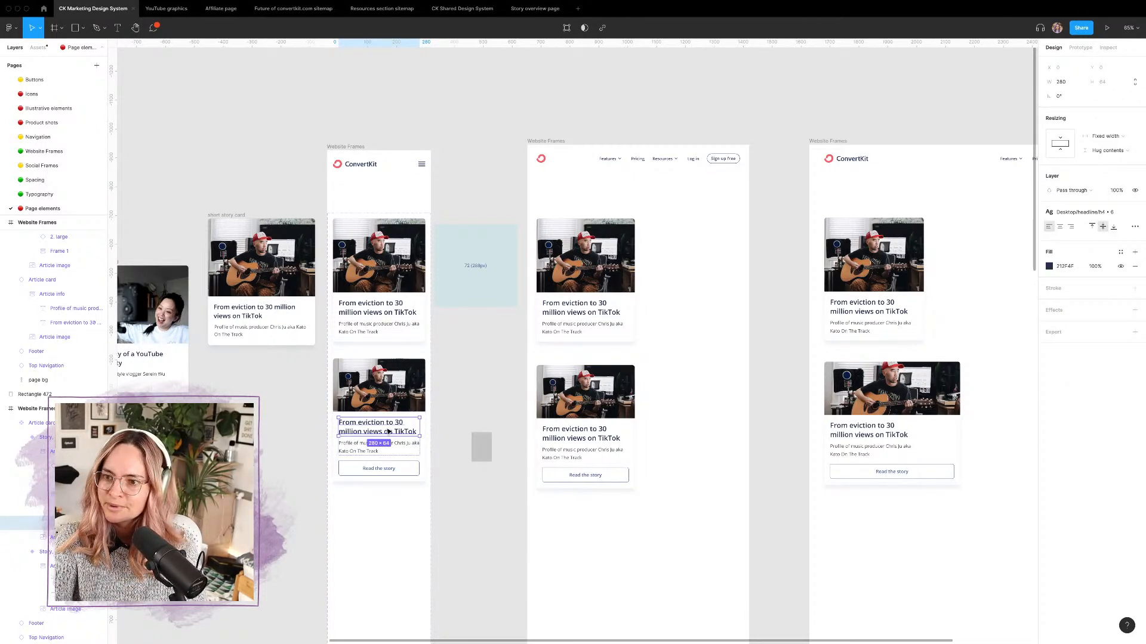
{"action": "left_click", "coordinate": [1107, 136]}
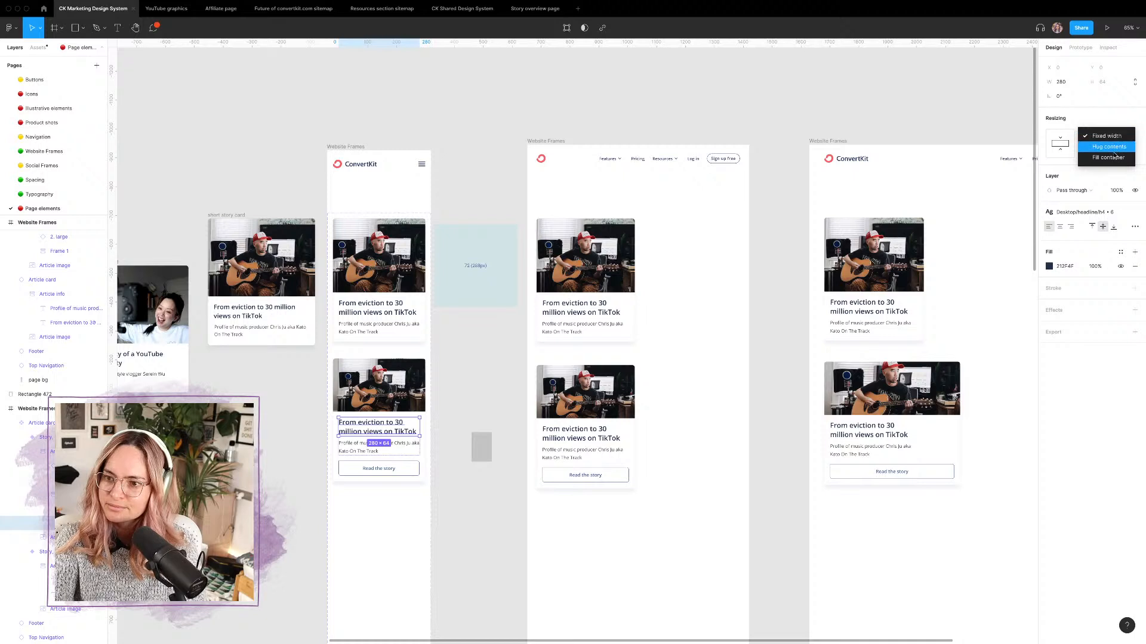
{"action": "left_click", "coordinate": [1114, 157]}
Step: Set the mobile button variant's description text to fill its container horizontally and check the resizing of the no-button variant's headline and description
{"action": "left_click", "coordinate": [403, 450]}
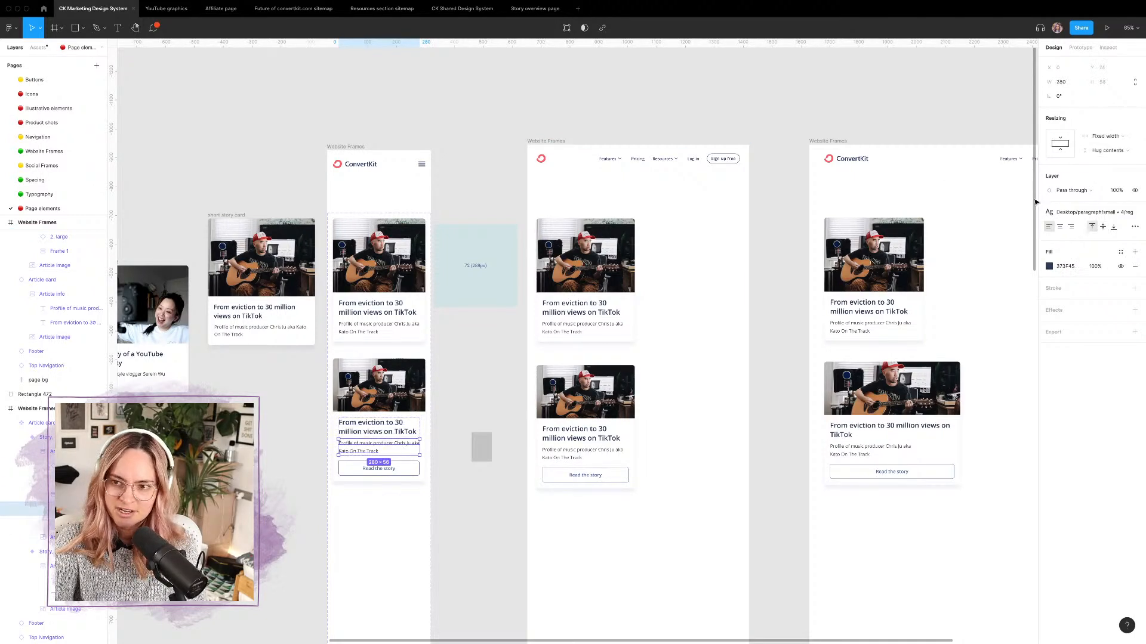
{"action": "left_click", "coordinate": [1106, 136]}
{"action": "left_click", "coordinate": [1113, 157]}
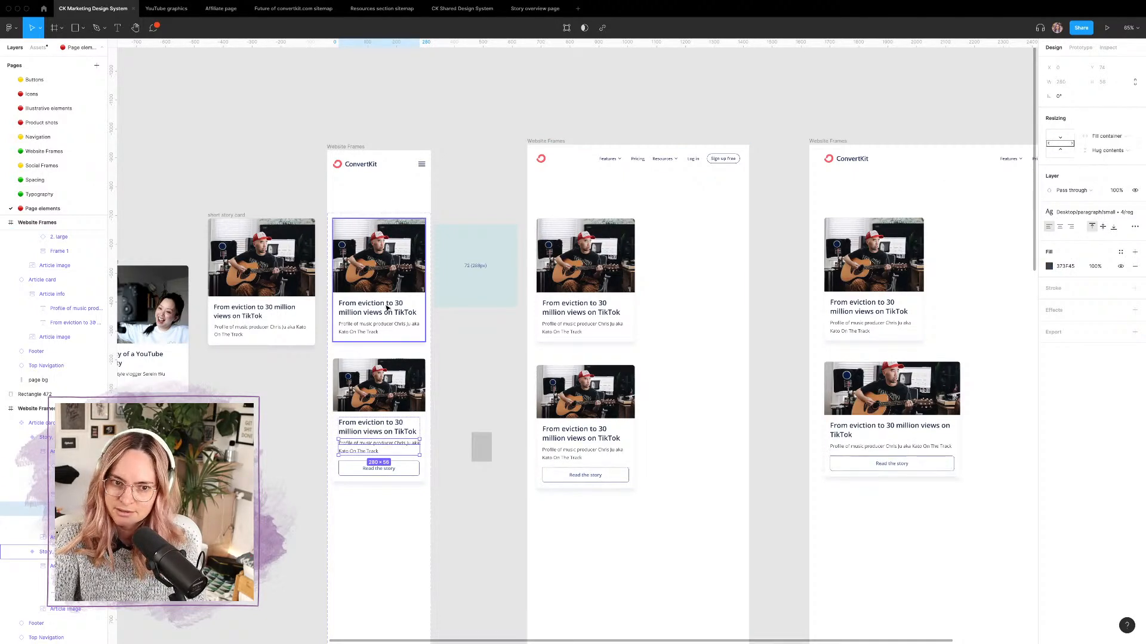
{"action": "left_click", "coordinate": [380, 317]}
{"action": "double_click", "coordinate": [385, 313]}
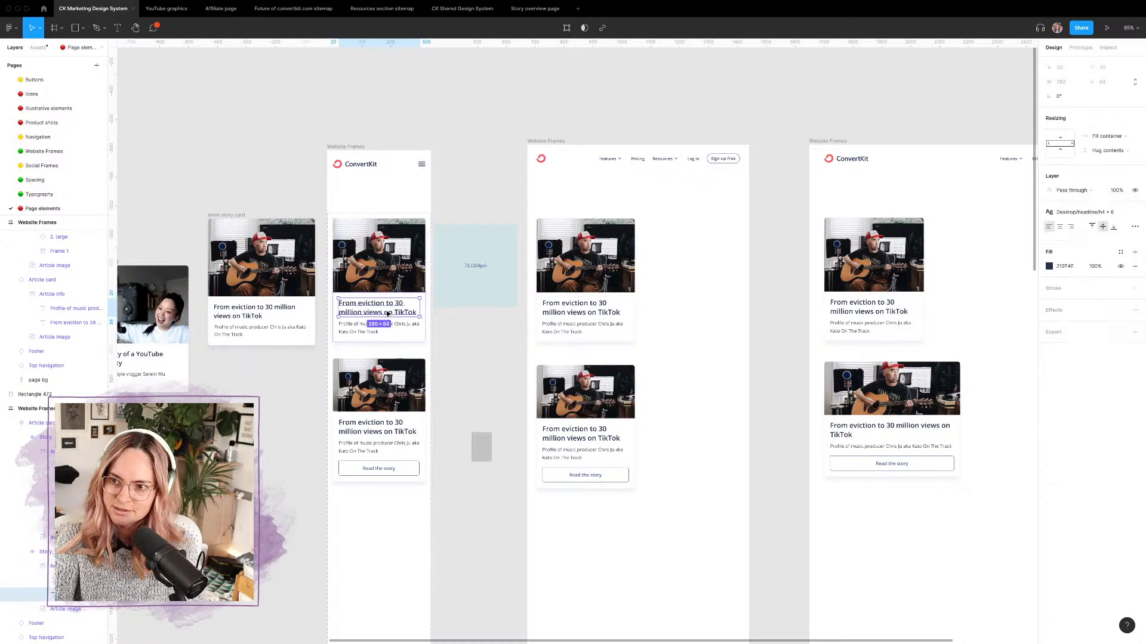
{"action": "left_click", "coordinate": [373, 332]}
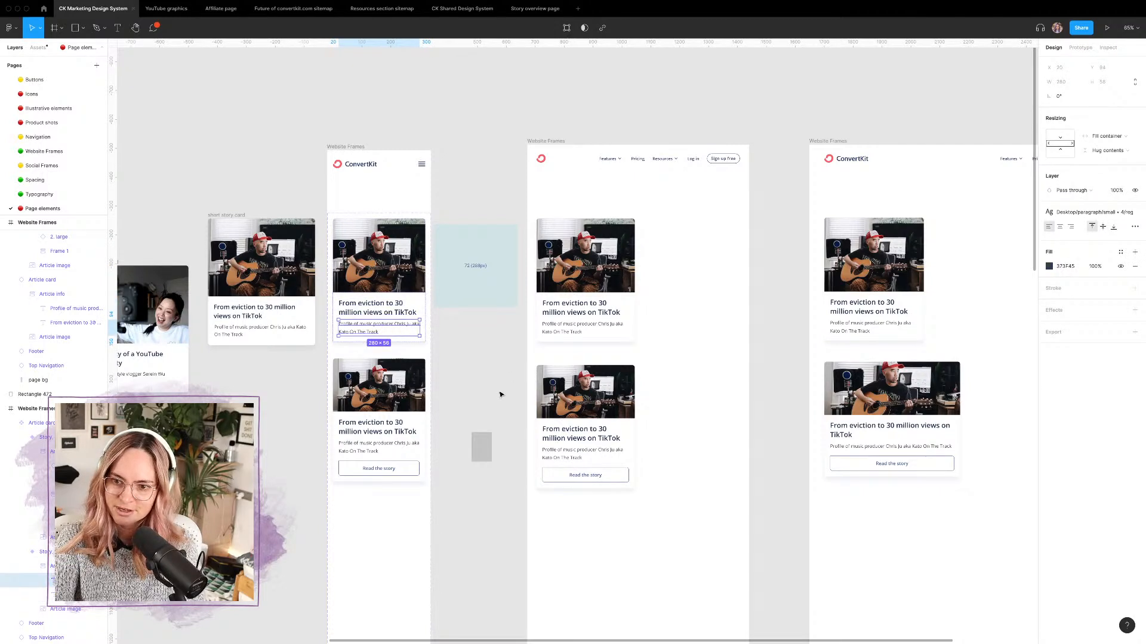
Step: Try narrowing the desktop button card to 315 to test how its content resizes, and undo the change
{"action": "left_click", "coordinate": [909, 413]}
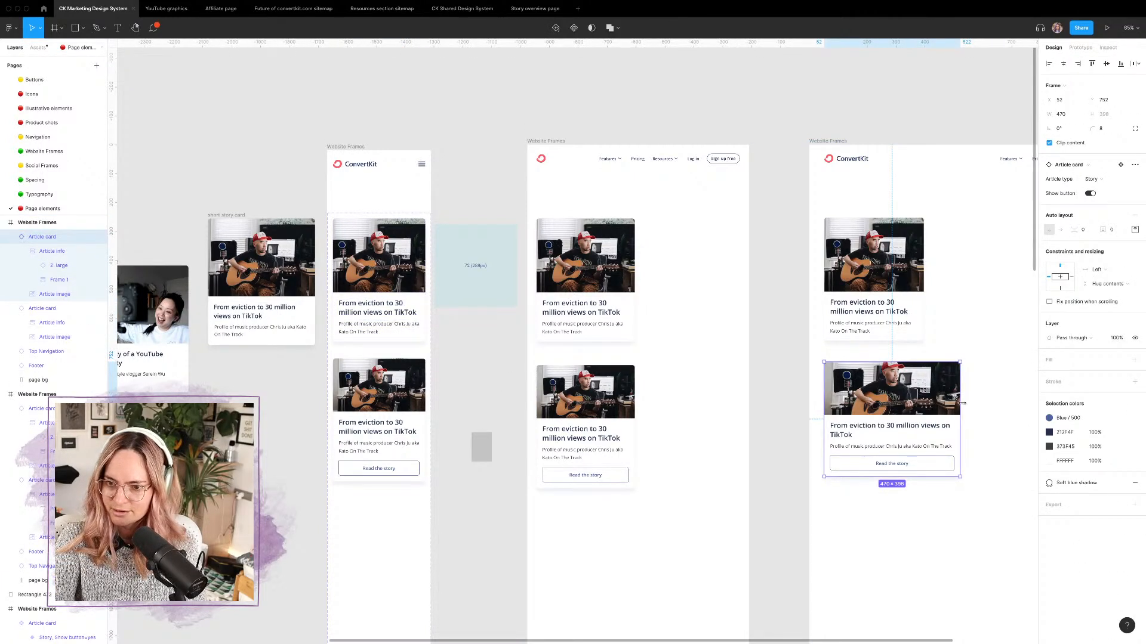
{"action": "left_click_drag", "start_coordinate": [962, 403], "coordinate": [916, 393]}
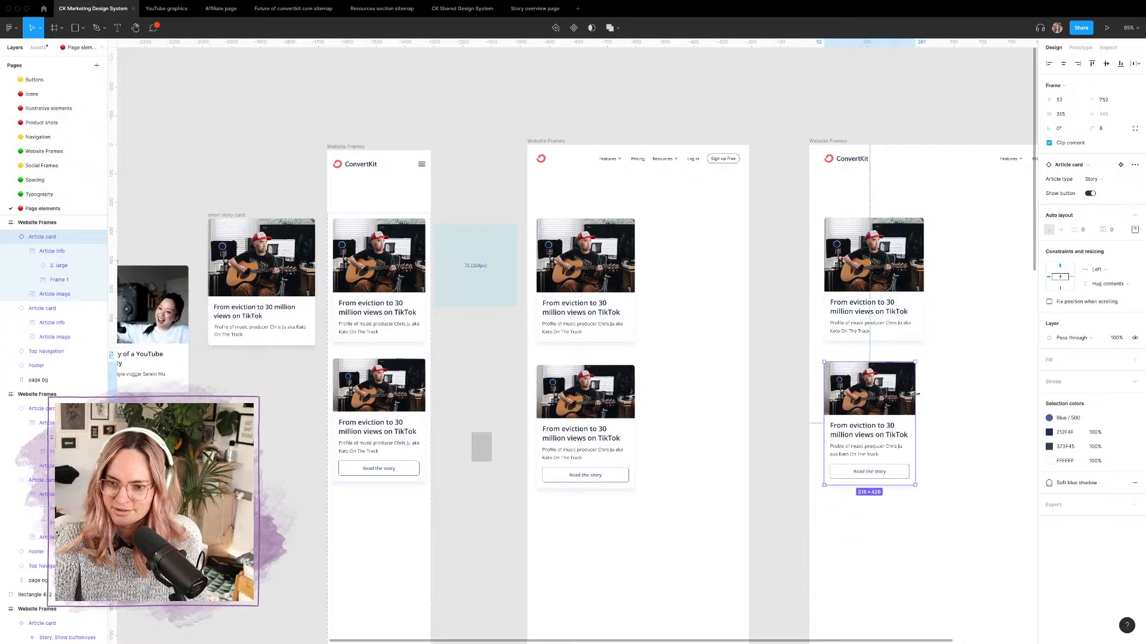
{"action": "key", "text": "ctrl+z"}
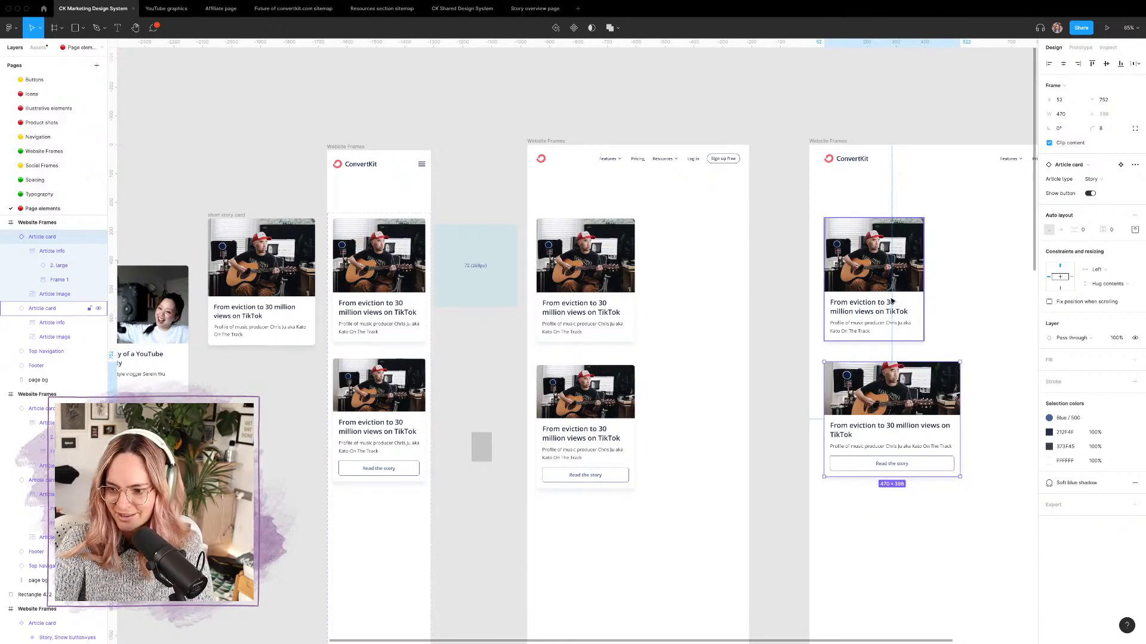
{"action": "scroll", "coordinate": [891, 301], "scroll_direction": "right", "scroll_amount": 5}
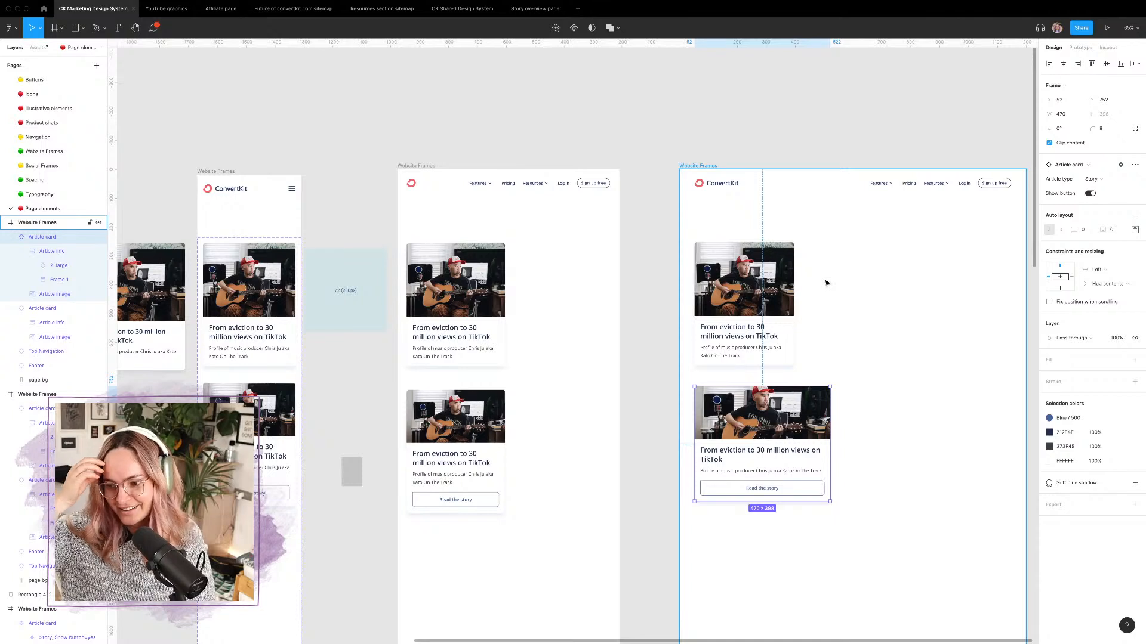
{"action": "left_click", "coordinate": [780, 287]}
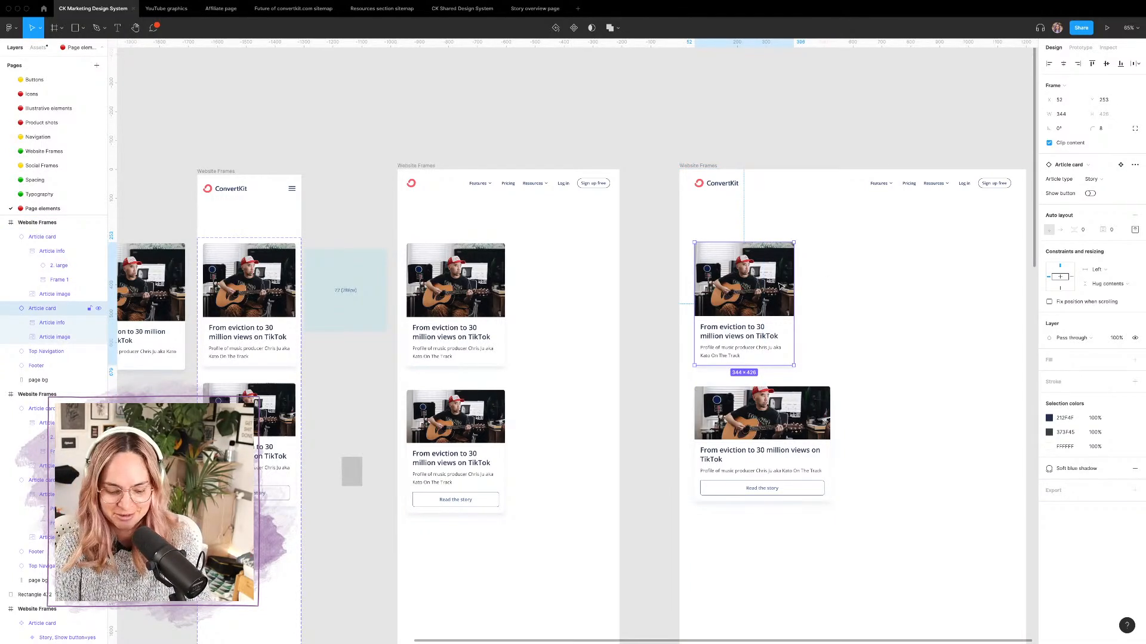
{"action": "key", "text": "ctrl+g"}
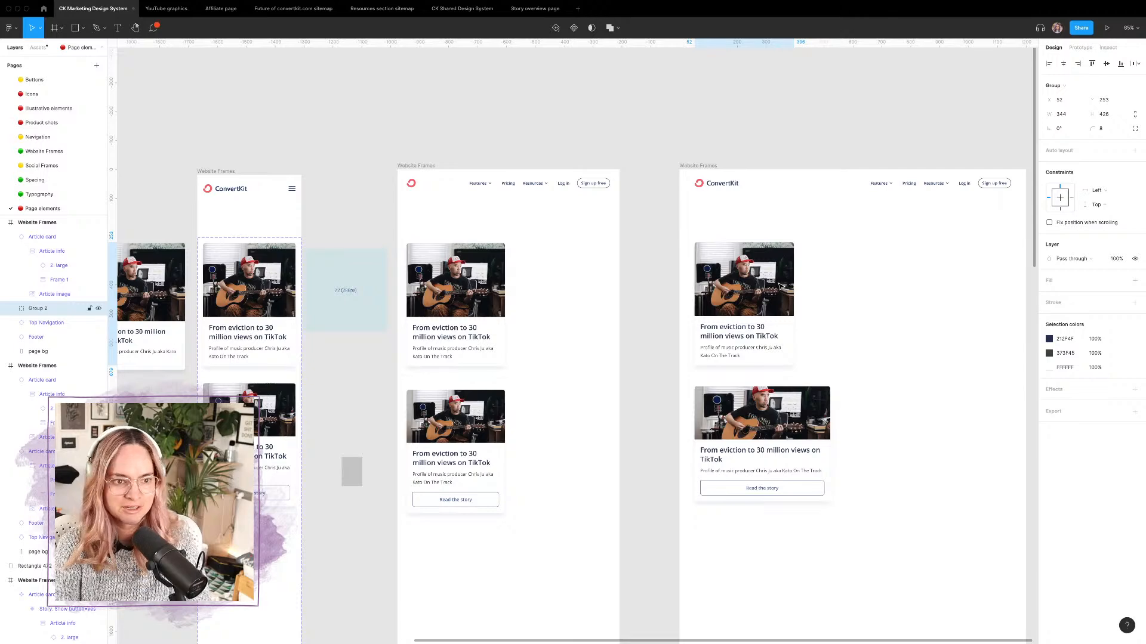
{"action": "key", "text": "ctrl+z"}
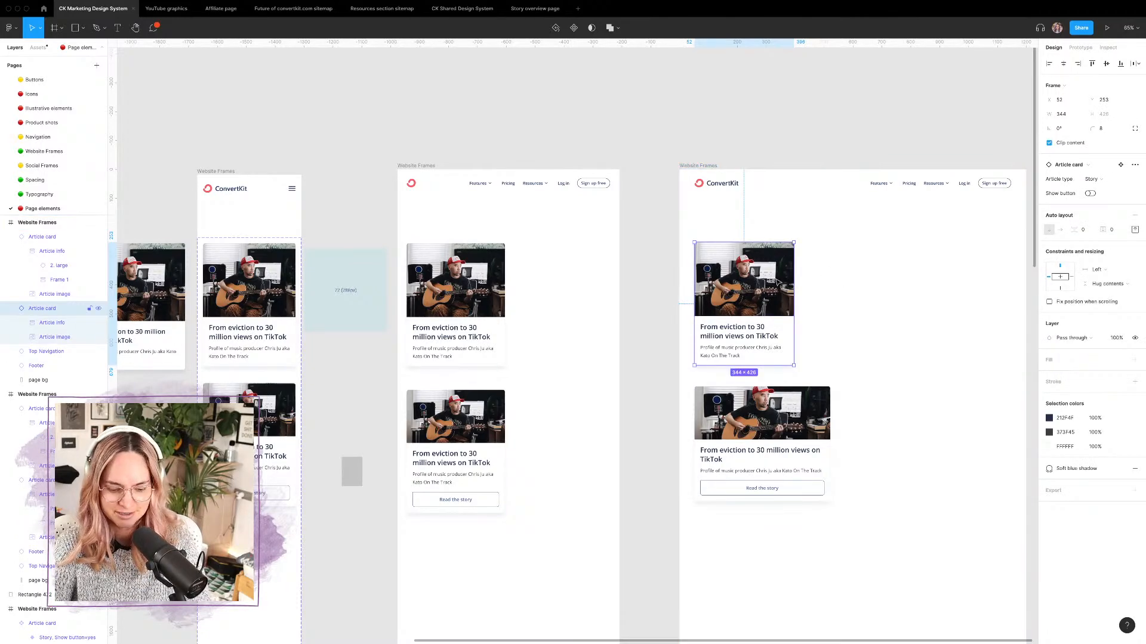
Step: Show the layout grids and try widening the desktop no-button card to 720 across the columns, undoing each resize
{"action": "key", "text": "ctrl+shift+4"}
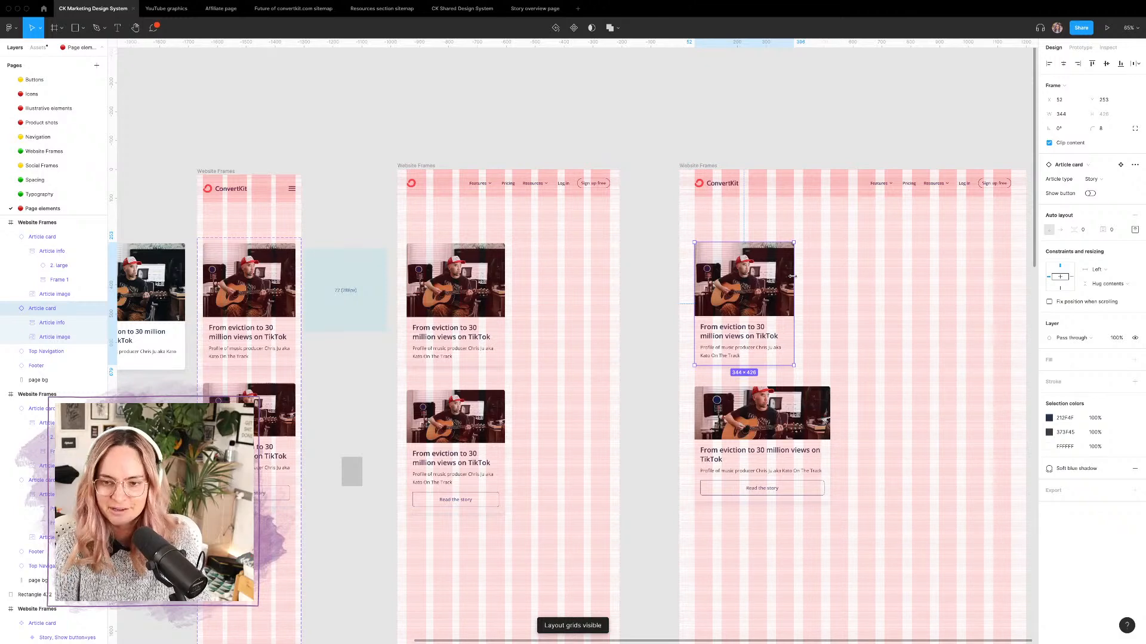
{"action": "left_click_drag", "start_coordinate": [793, 276], "coordinate": [904, 292]}
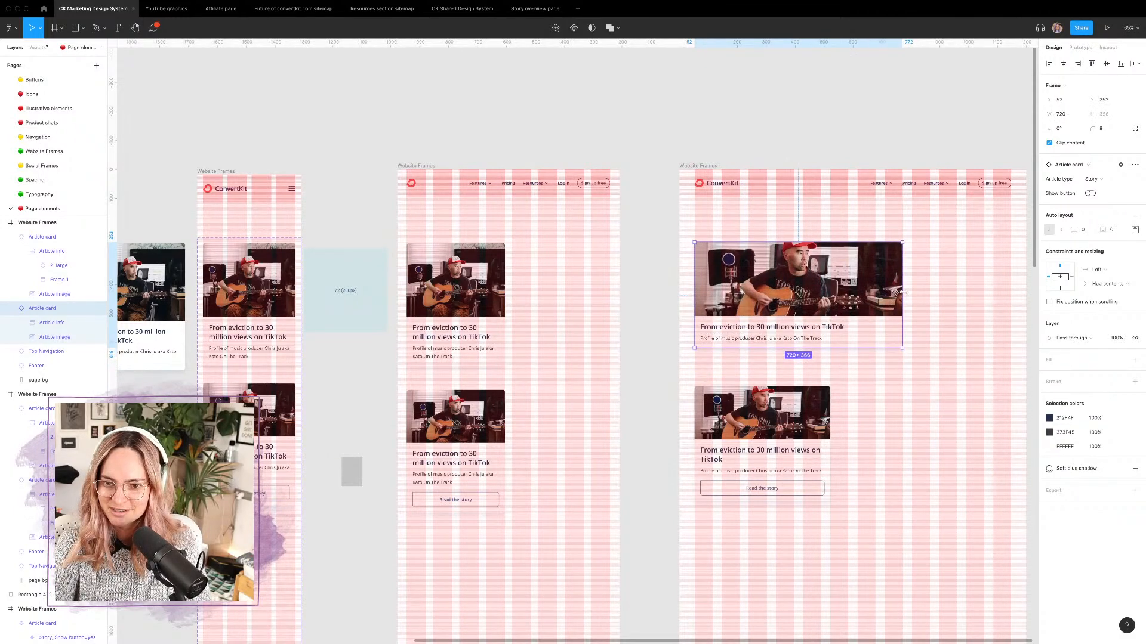
{"action": "key", "text": "ctrl+z"}
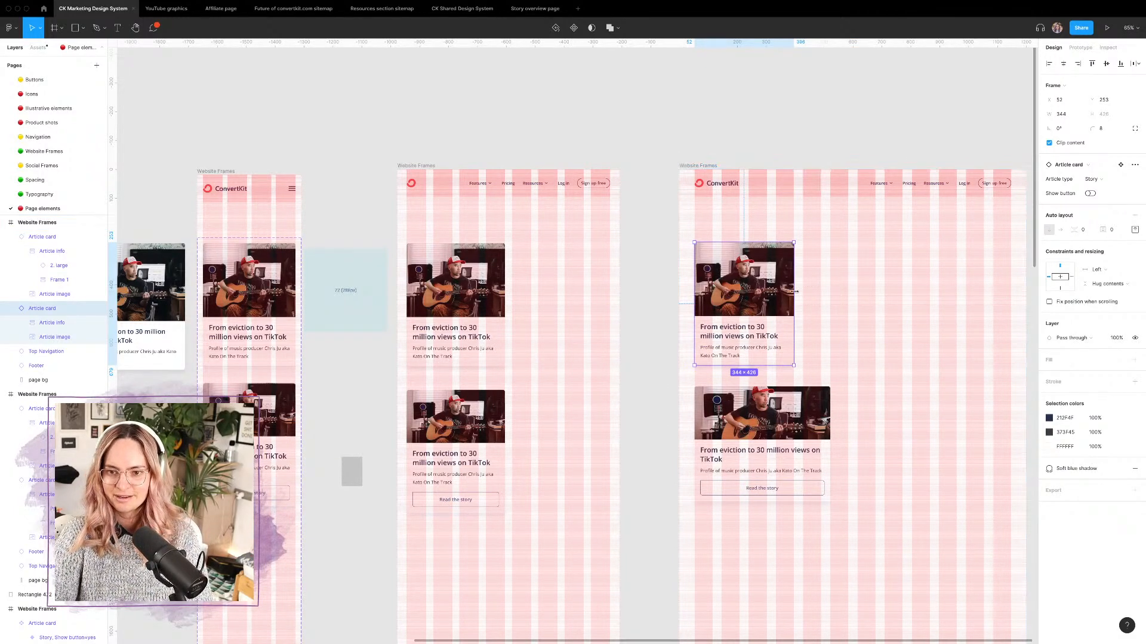
{"action": "left_click_drag", "start_coordinate": [794, 292], "coordinate": [871, 292]}
{"action": "key", "text": "ctrl+z"}
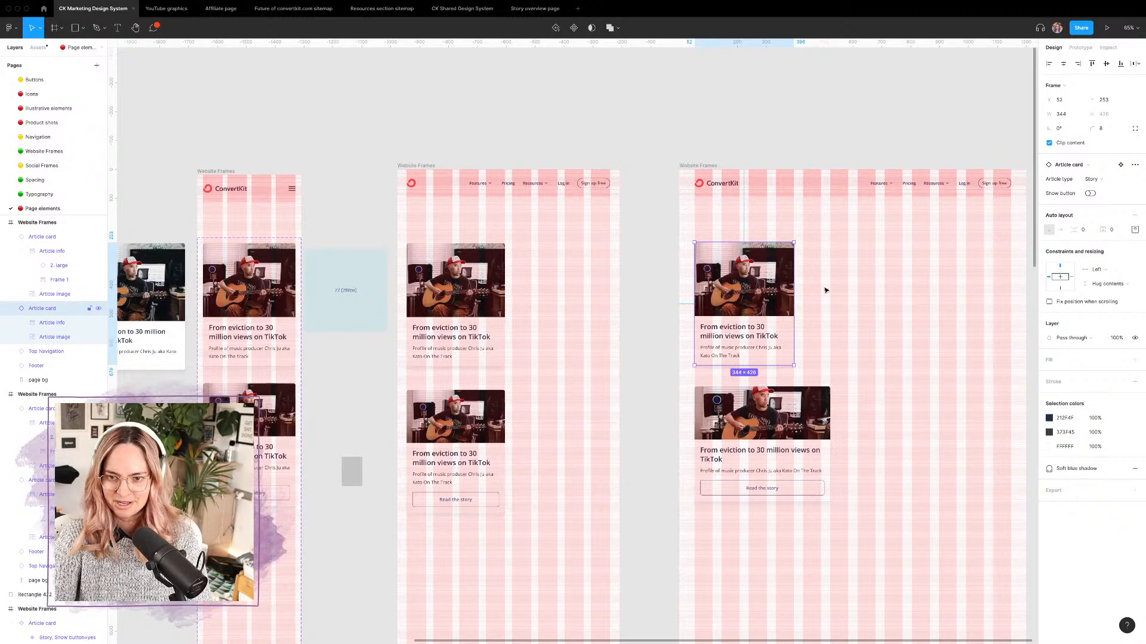
Step: Narrow the desktop button card to 344 and place two copies of the no-button card beside the original at X 428 and 804
{"action": "left_click", "coordinate": [820, 394]}
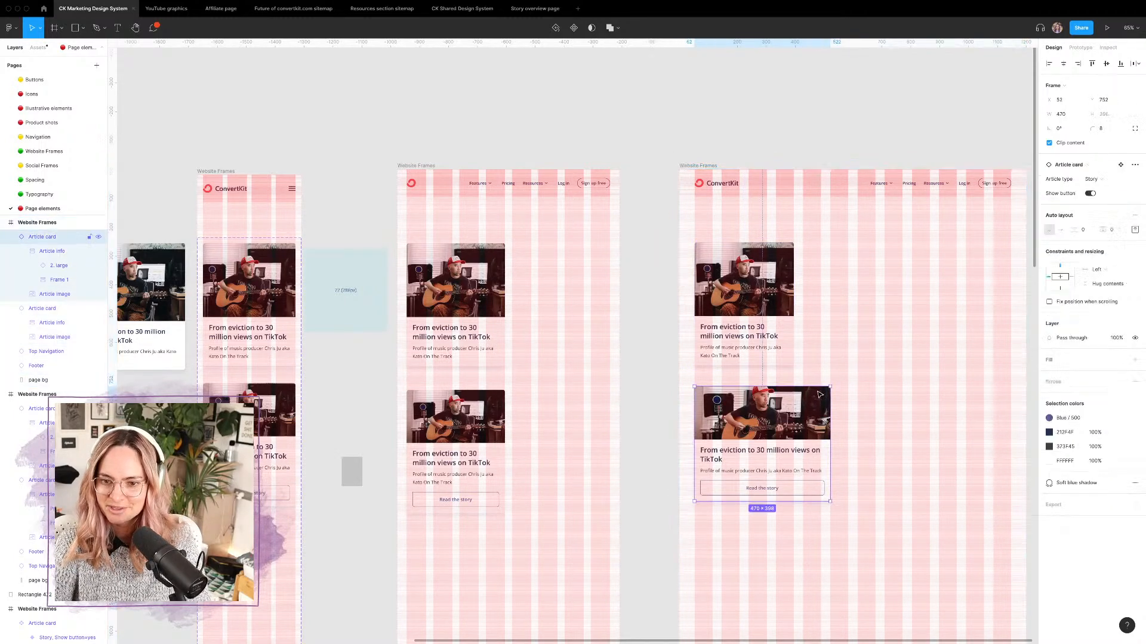
{"action": "left_click_drag", "start_coordinate": [829, 412], "coordinate": [794, 412]}
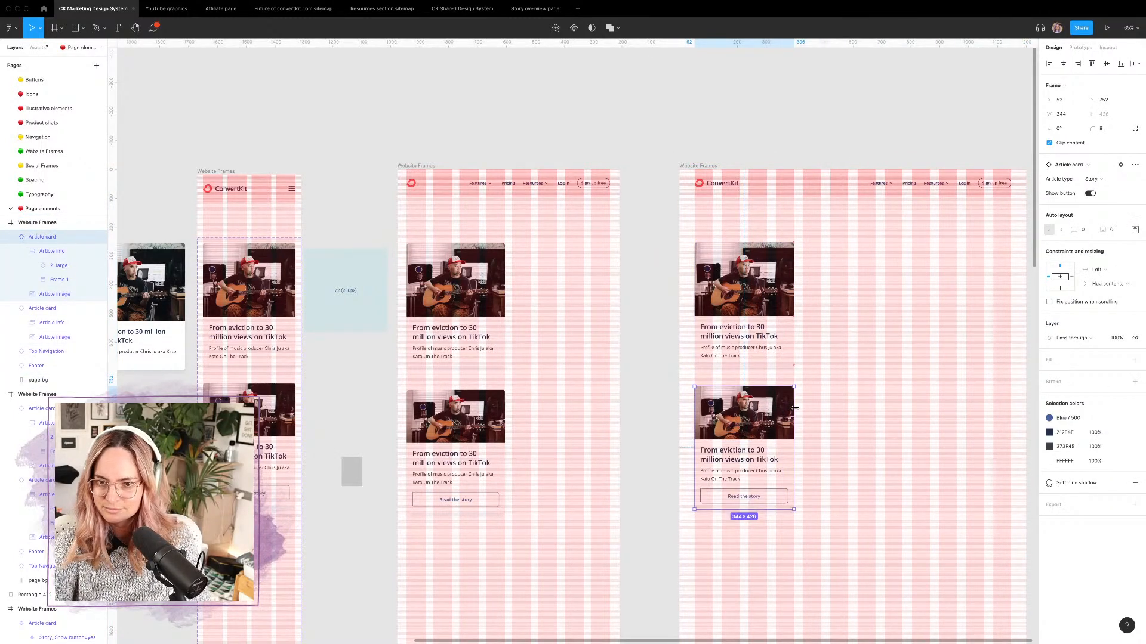
{"action": "left_click_drag", "start_coordinate": [742, 295], "coordinate": [852, 295]}
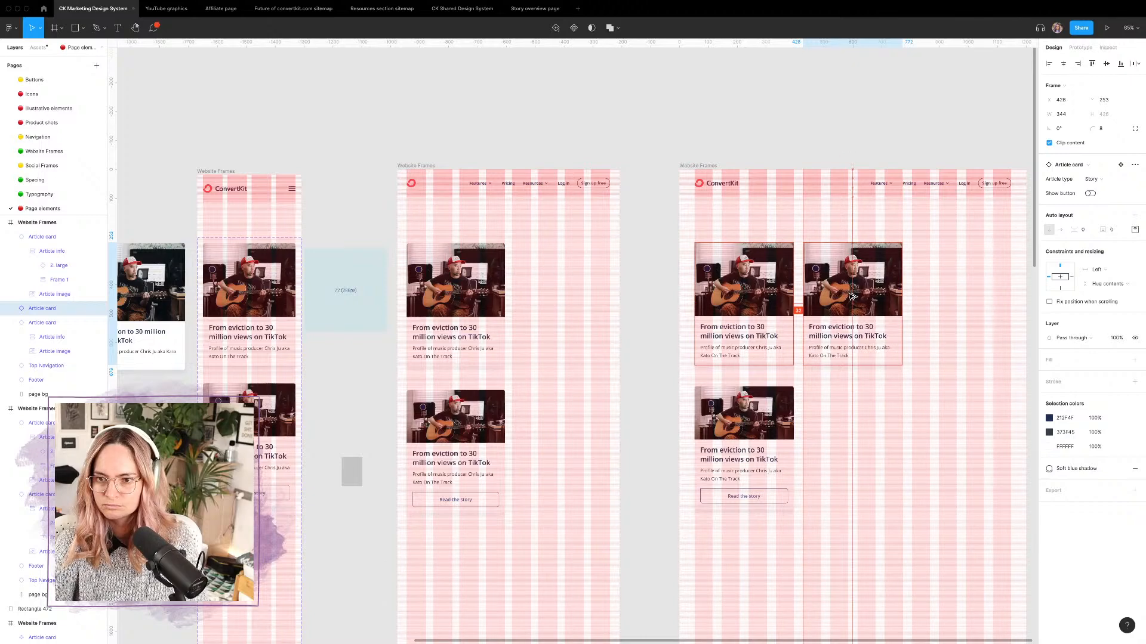
{"action": "scroll", "coordinate": [841, 295], "scroll_direction": "right", "scroll_amount": 5}
{"action": "left_click_drag", "start_coordinate": [761, 295], "coordinate": [846, 291]}
Step: Add a no-button variant with article type Tradecraft to the mobile article card component set and remove its Soft blue shadow effect
{"action": "scroll", "coordinate": [846, 291], "scroll_direction": "down", "scroll_amount": 5}
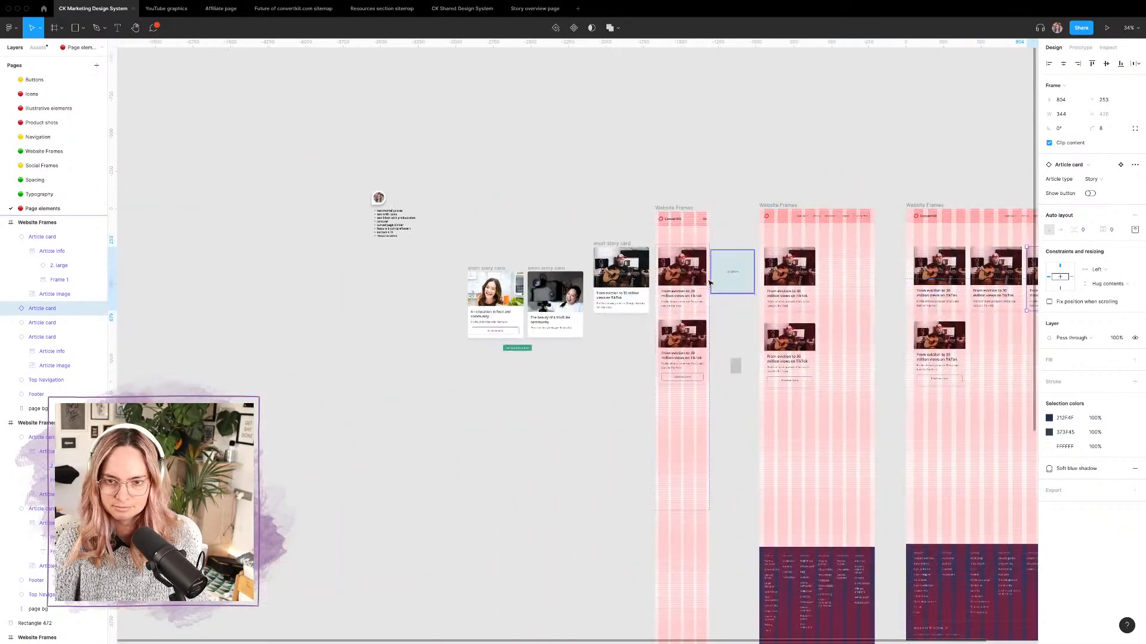
{"action": "scroll", "coordinate": [710, 285], "scroll_direction": "up", "scroll_amount": 10}
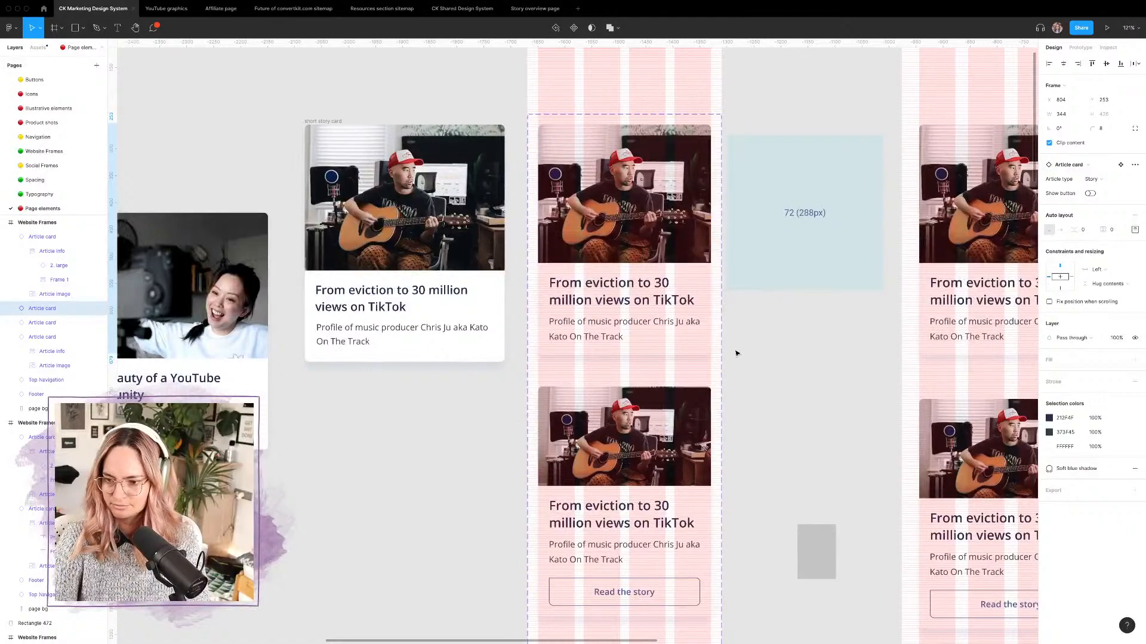
{"action": "scroll", "coordinate": [734, 352], "scroll_direction": "down", "scroll_amount": 4}
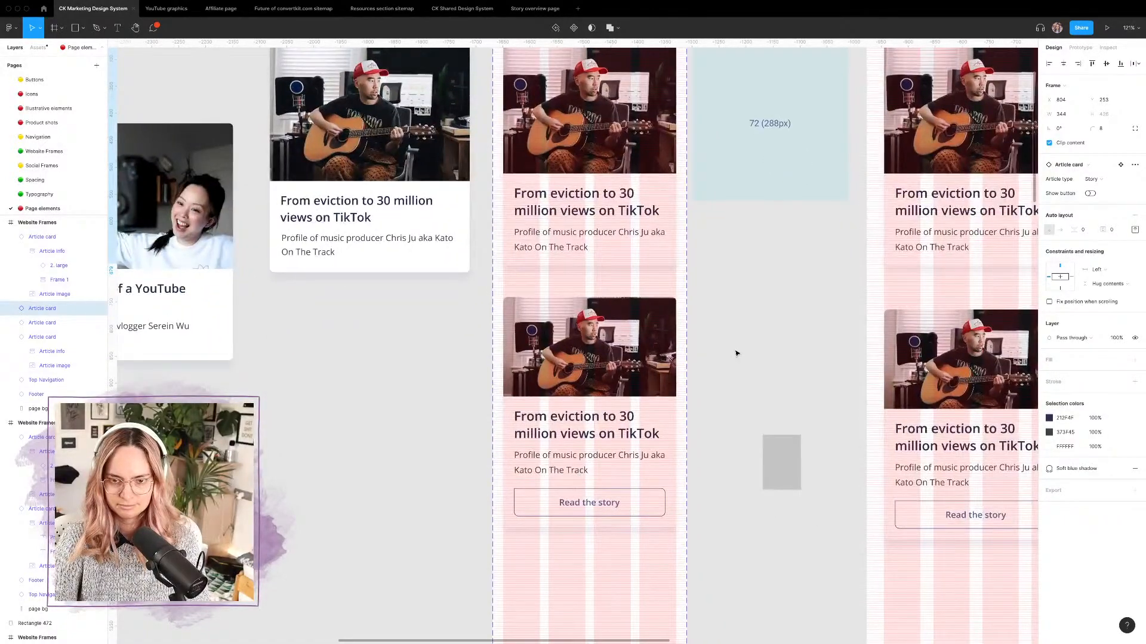
{"action": "scroll", "coordinate": [737, 353], "scroll_direction": "down", "scroll_amount": 5}
{"action": "left_click", "coordinate": [674, 237]}
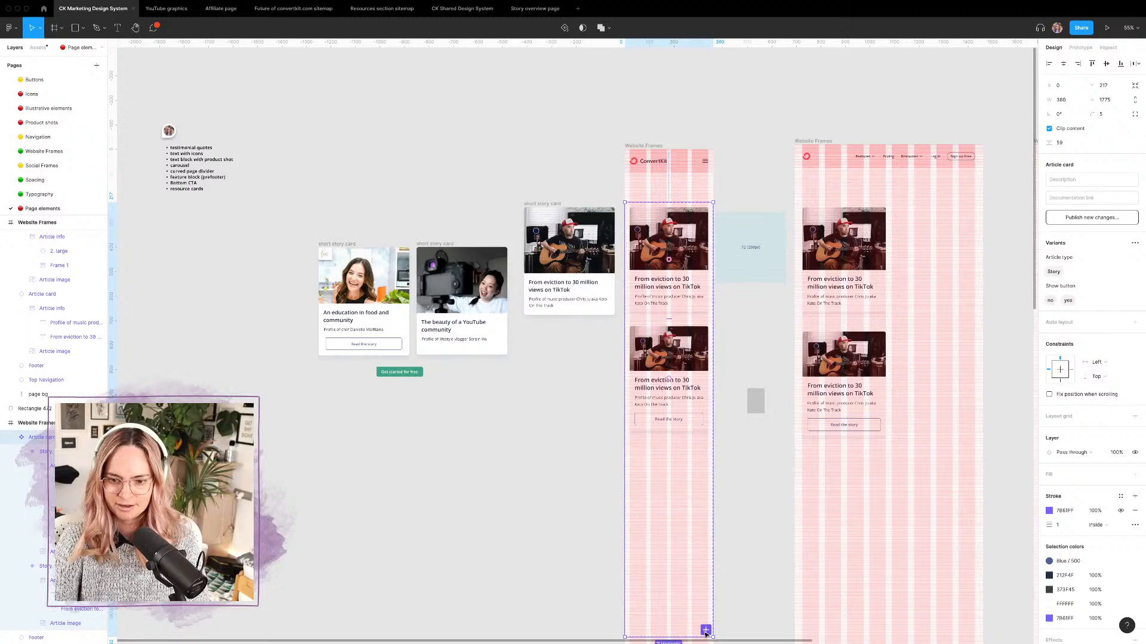
{"action": "left_click", "coordinate": [705, 631]}
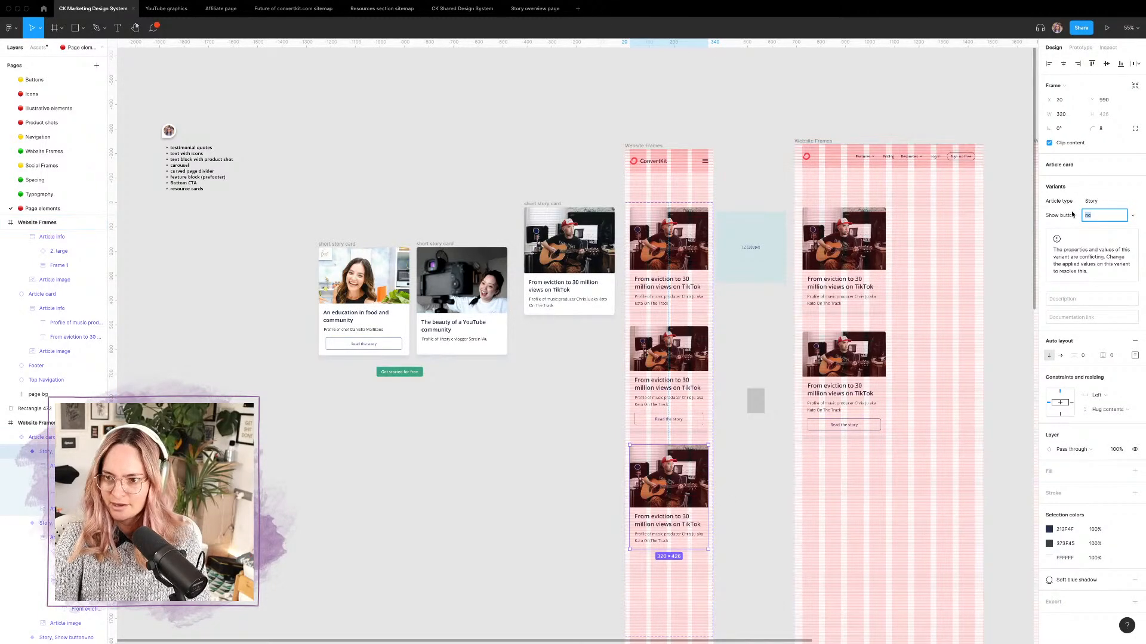
{"action": "left_click", "coordinate": [1127, 201]}
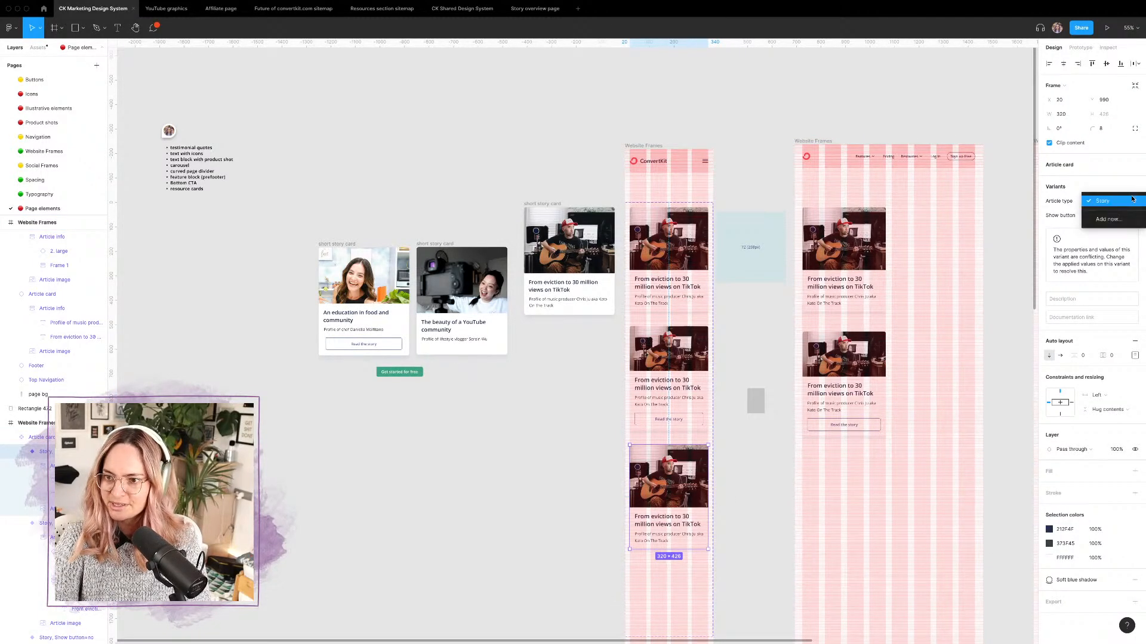
{"action": "left_click", "coordinate": [1111, 224]}
{"action": "type", "text": "Tradecraft"}
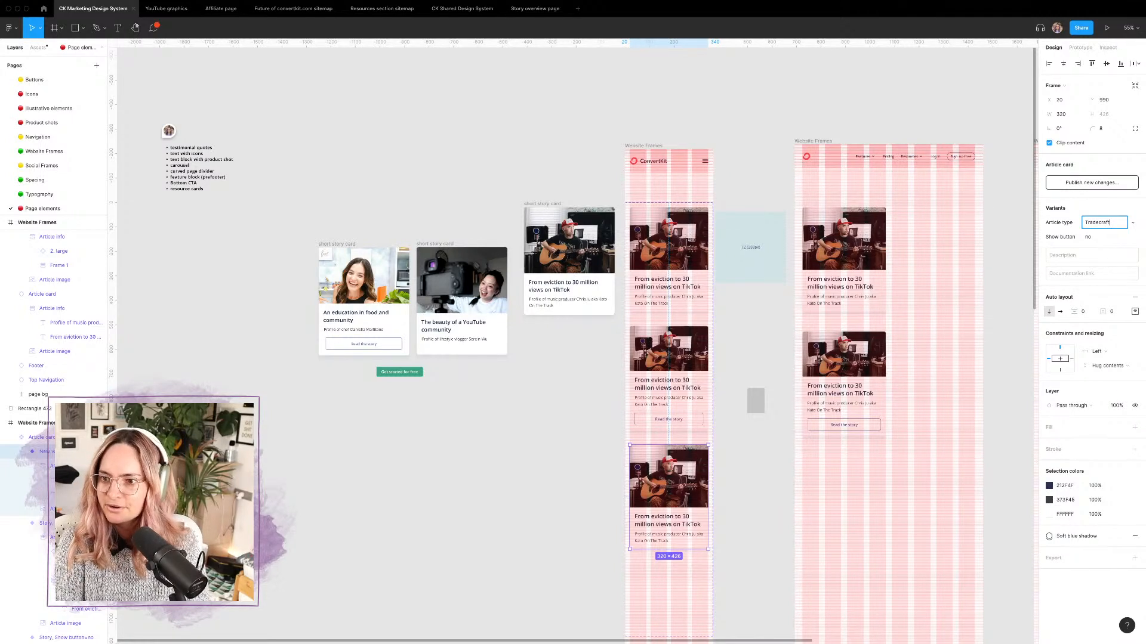
{"action": "key", "text": "Return"}
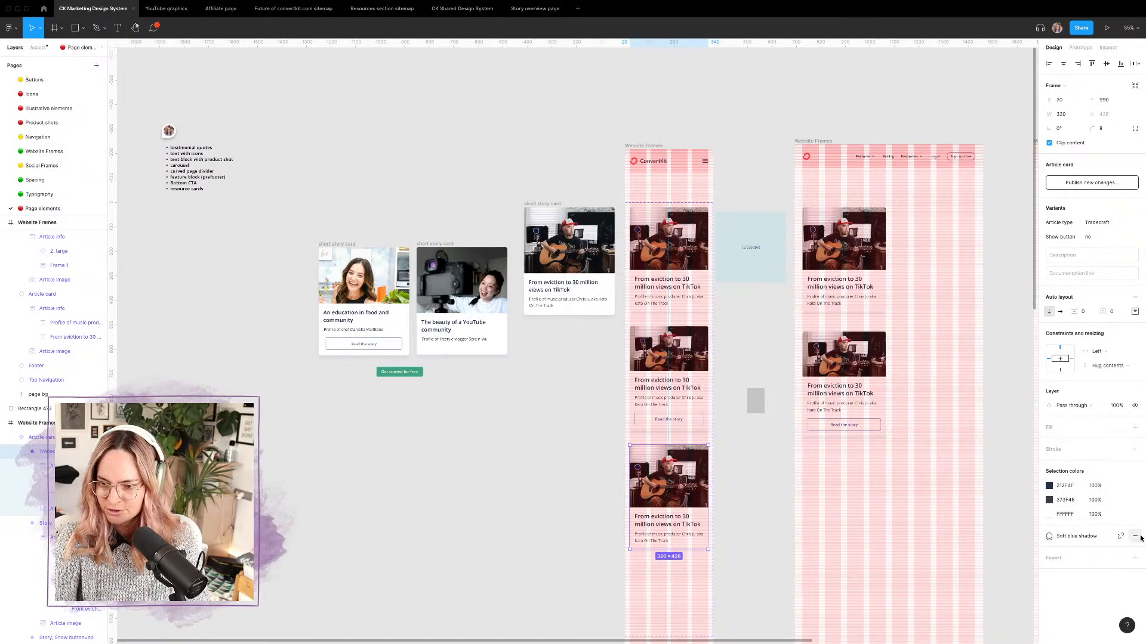
{"action": "left_click", "coordinate": [1135, 536]}
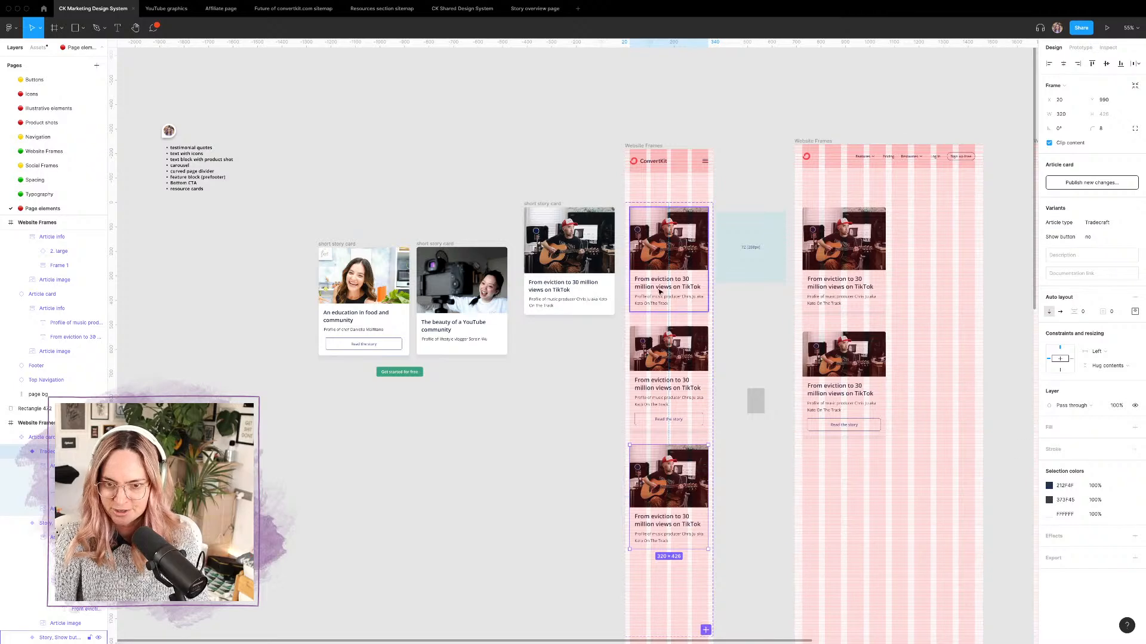
Step: Replace the 212F4F selection colour across the article card component set with the Blue/800 colour style
{"action": "left_click", "coordinate": [655, 205]}
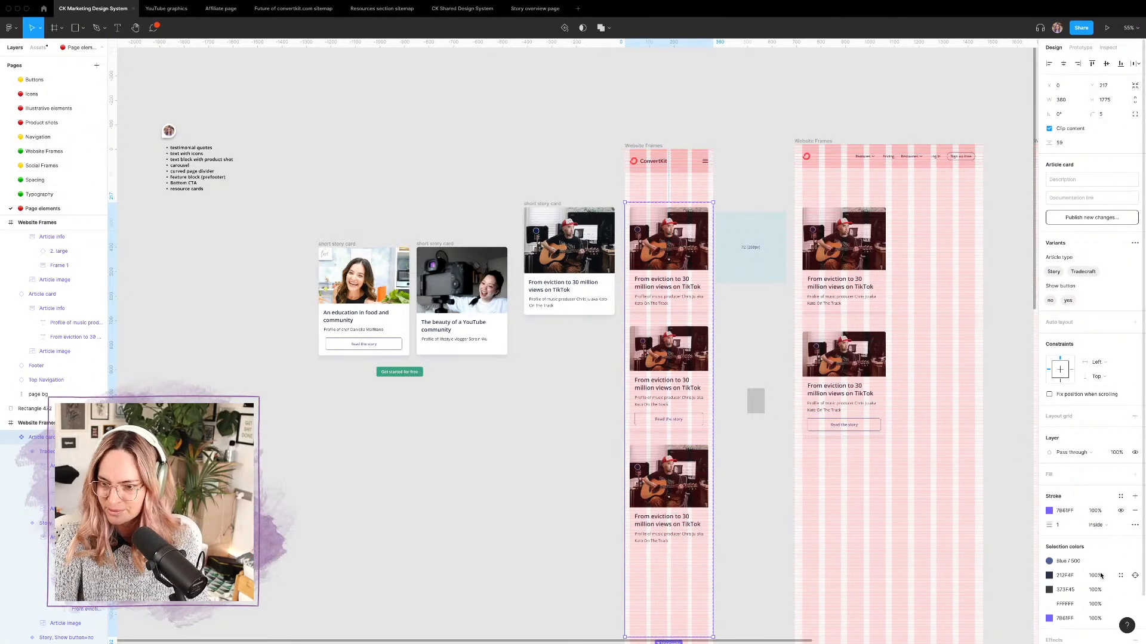
{"action": "left_click", "coordinate": [1121, 575]}
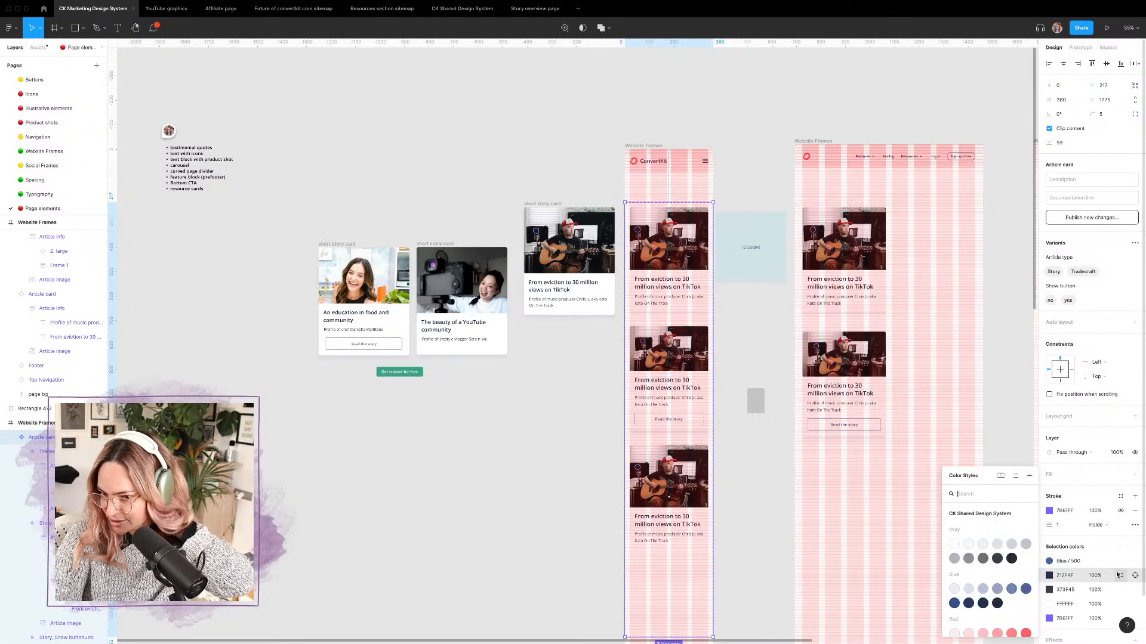
{"action": "scroll", "coordinate": [1011, 574], "scroll_direction": "down", "scroll_amount": 1}
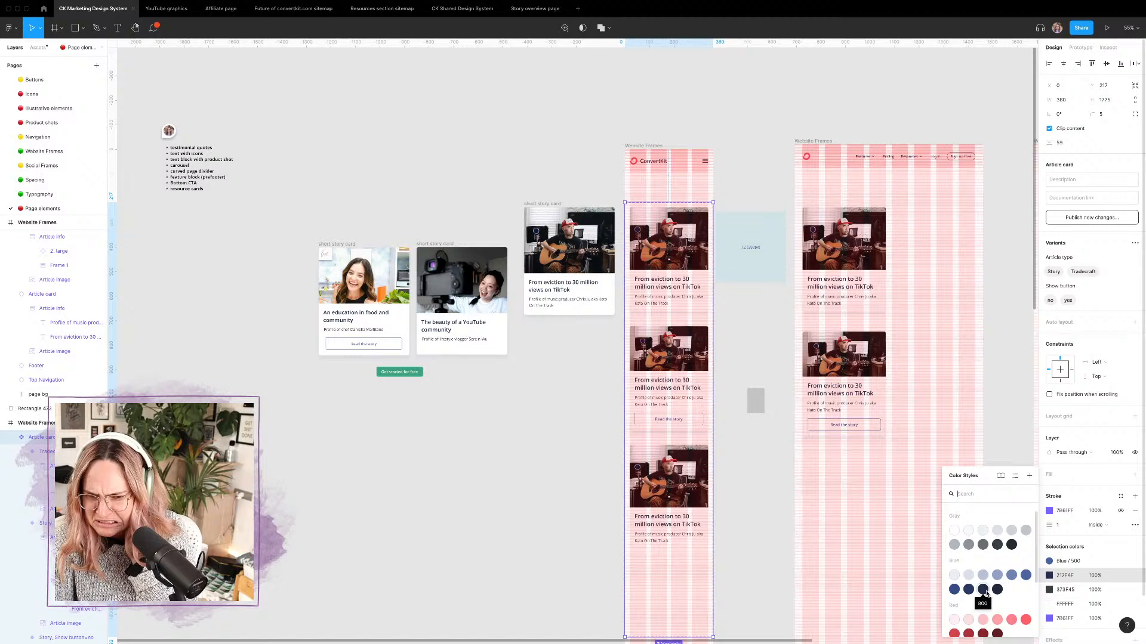
{"action": "left_click", "coordinate": [984, 591]}
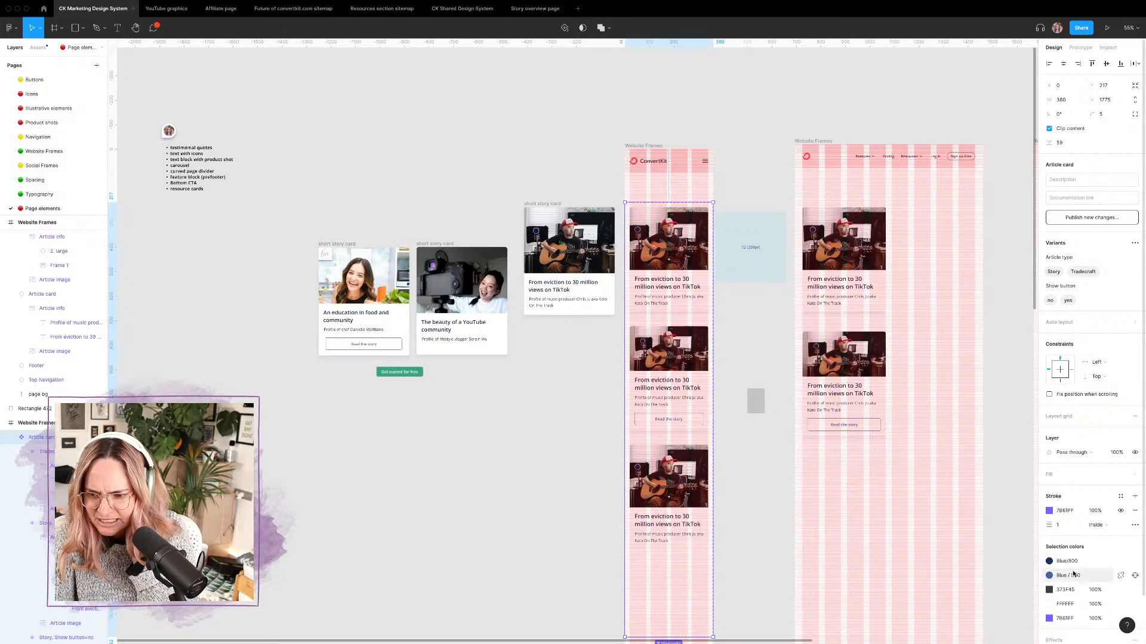
{"action": "left_click", "coordinate": [1049, 561]}
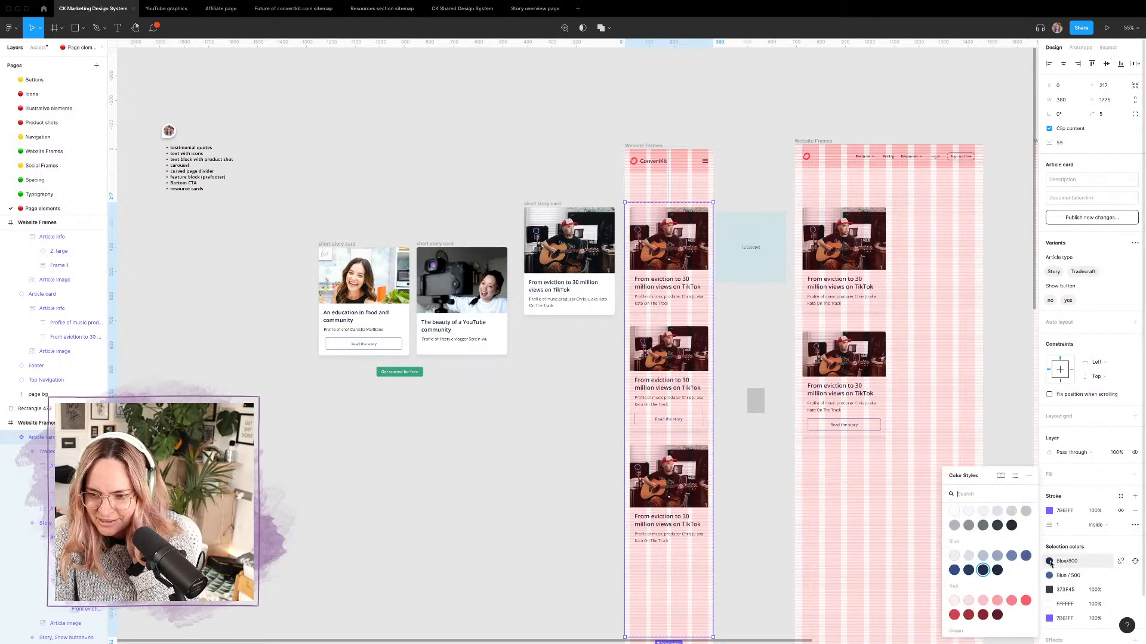
{"action": "left_click", "coordinate": [1049, 561]}
{"action": "left_click", "coordinate": [1050, 564]}
{"action": "left_click", "coordinate": [984, 573]}
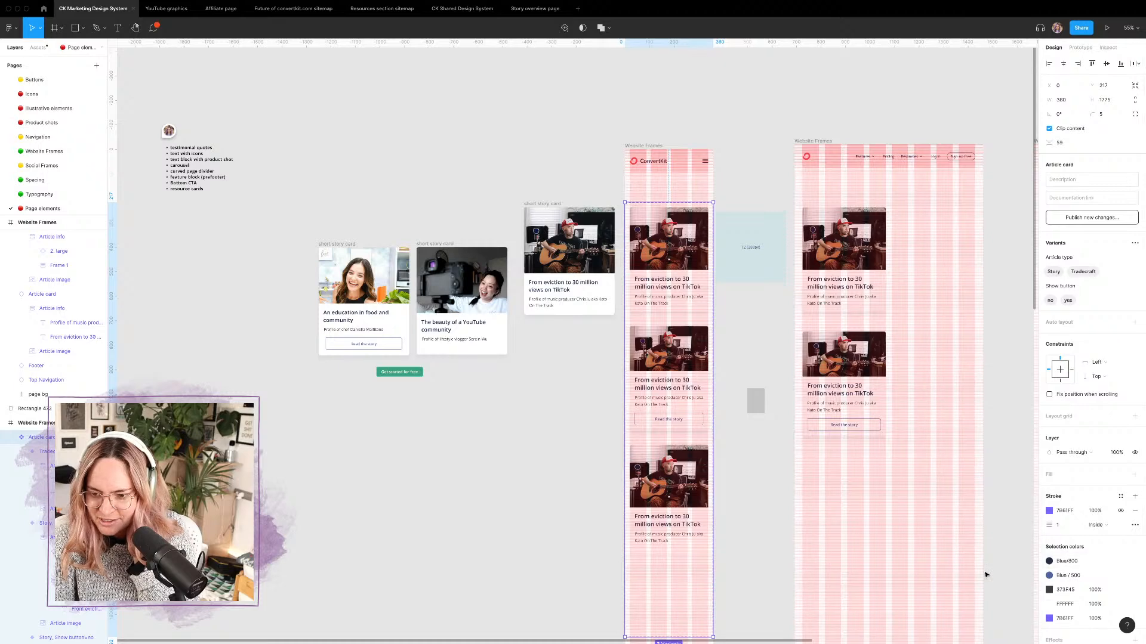
{"action": "left_click", "coordinate": [1058, 560]}
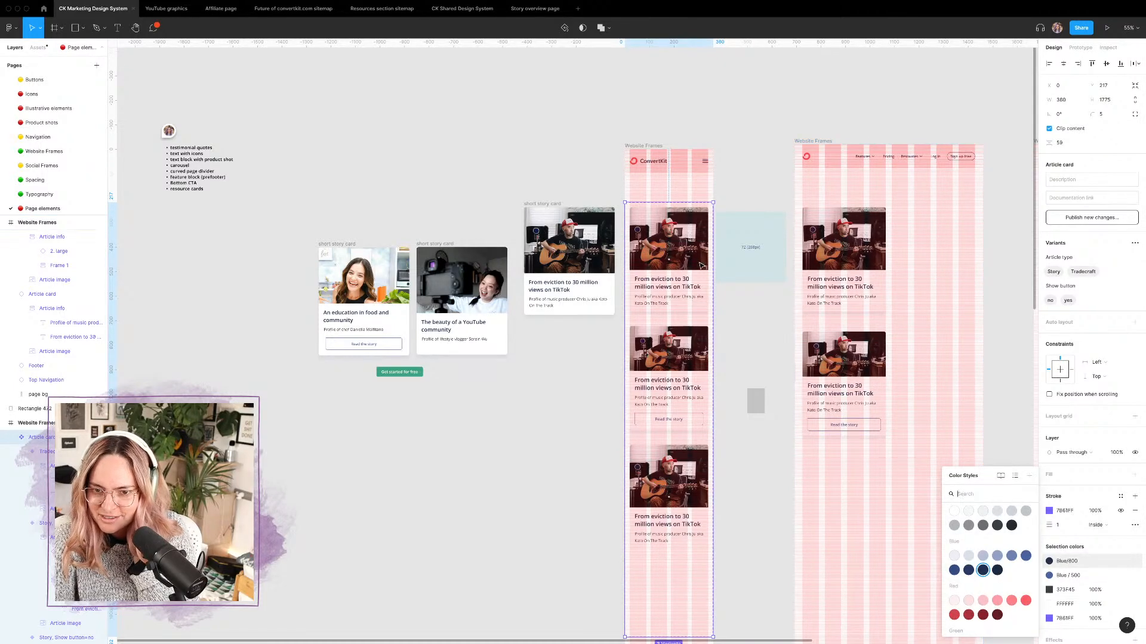
{"action": "left_click", "coordinate": [664, 287]}
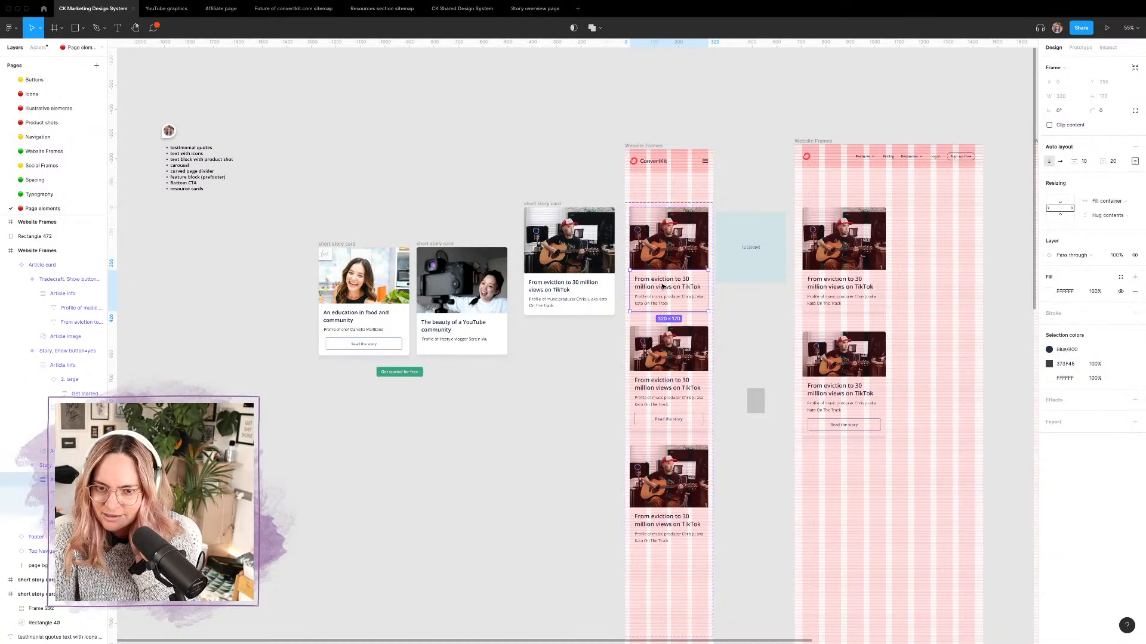
Step: Try detaching the Blue/800 colour style from the headline of the first mobile article card, then undo it
{"action": "double_click", "coordinate": [664, 287]}
{"action": "left_click", "coordinate": [1073, 255]}
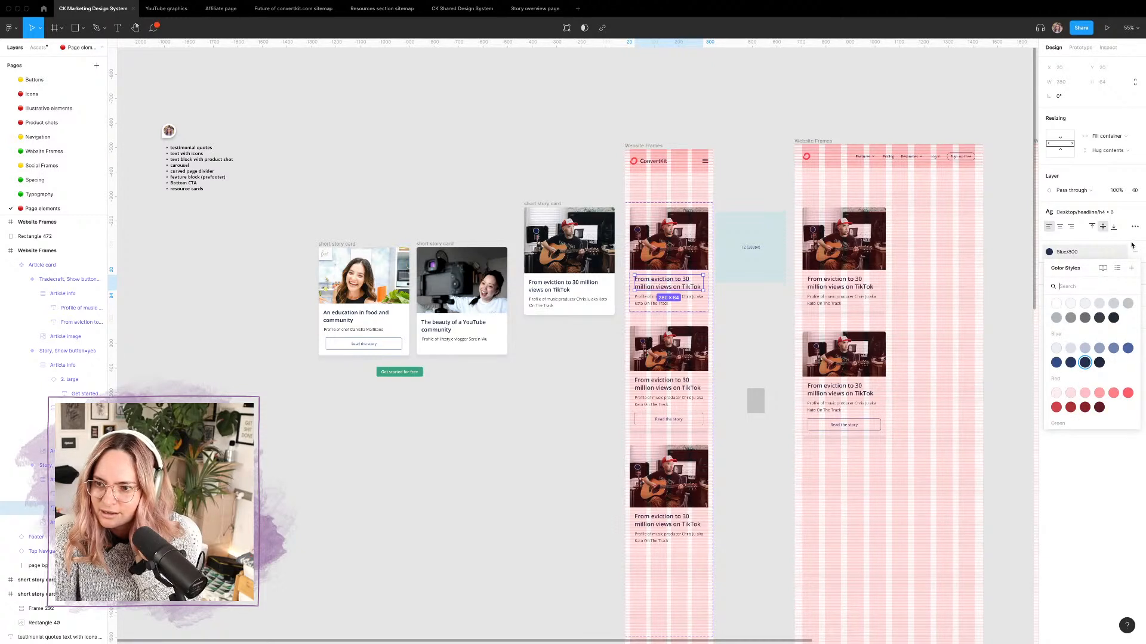
{"action": "left_click", "coordinate": [1120, 253]}
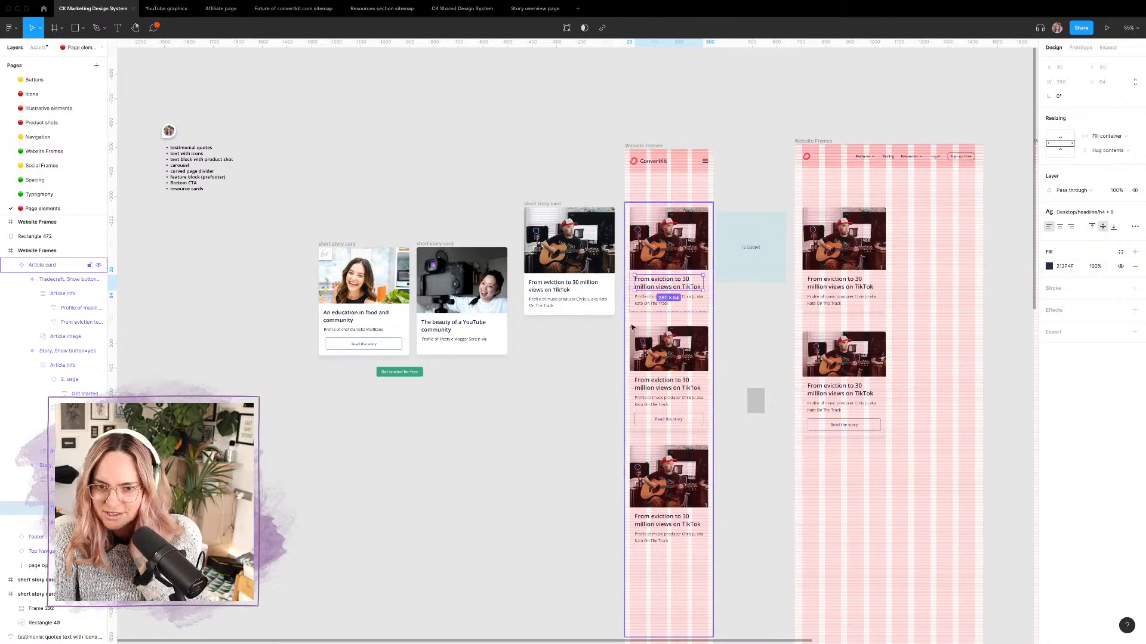
{"action": "key", "text": "ctrl+z"}
{"action": "left_click", "coordinate": [758, 313]}
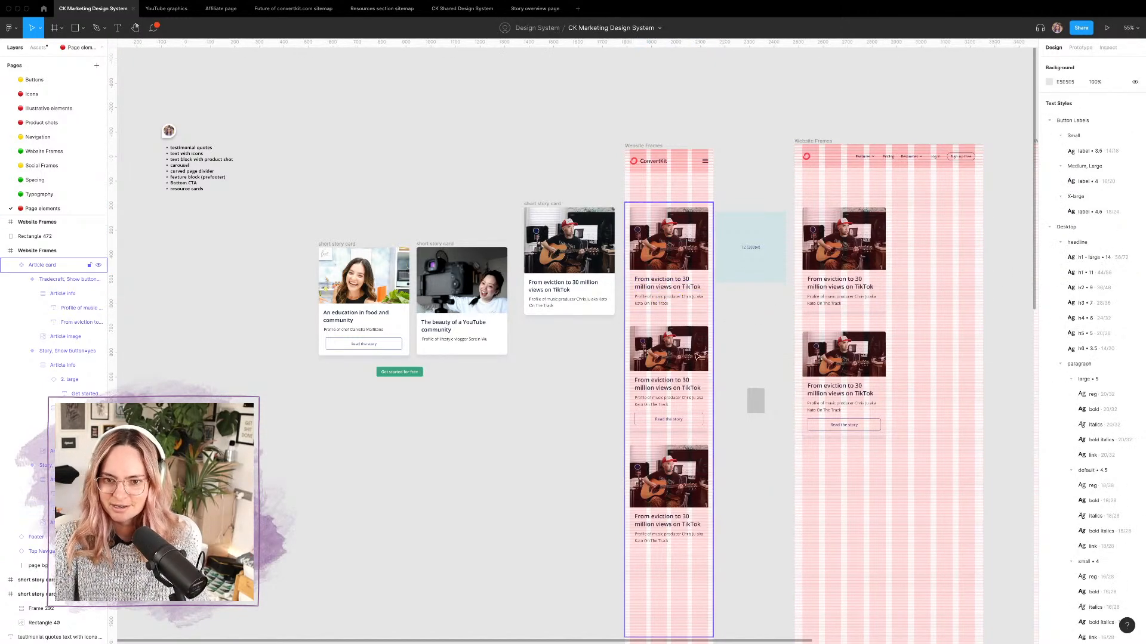
Step: Replace the 373F45 and FFFFFF selection colours across the mobile article card component set with the Gray/800 and Gray/White colour styles
{"action": "scroll", "coordinate": [689, 419], "scroll_direction": "up", "scroll_amount": 5}
{"action": "left_click", "coordinate": [679, 404]}
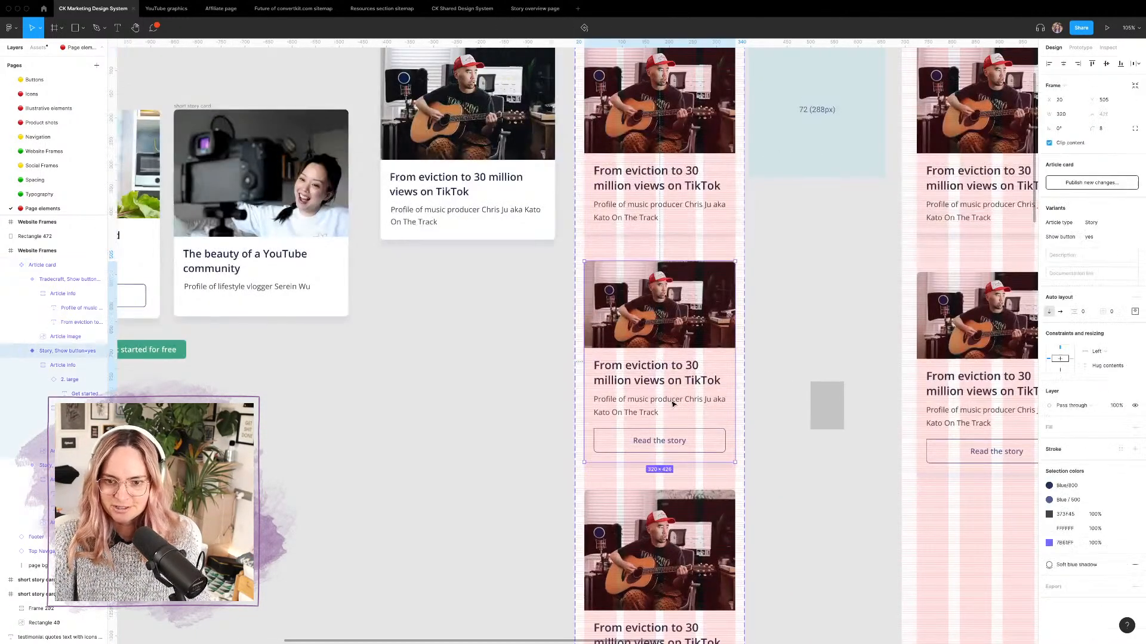
{"action": "scroll", "coordinate": [701, 269], "scroll_direction": "down", "scroll_amount": 5}
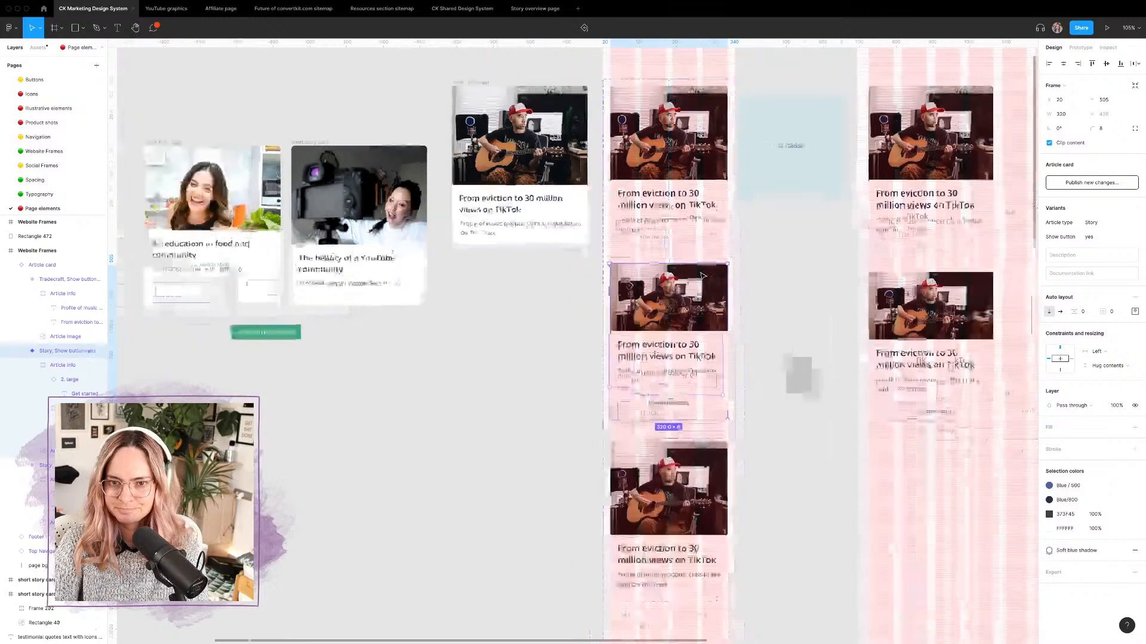
{"action": "left_click", "coordinate": [656, 148]}
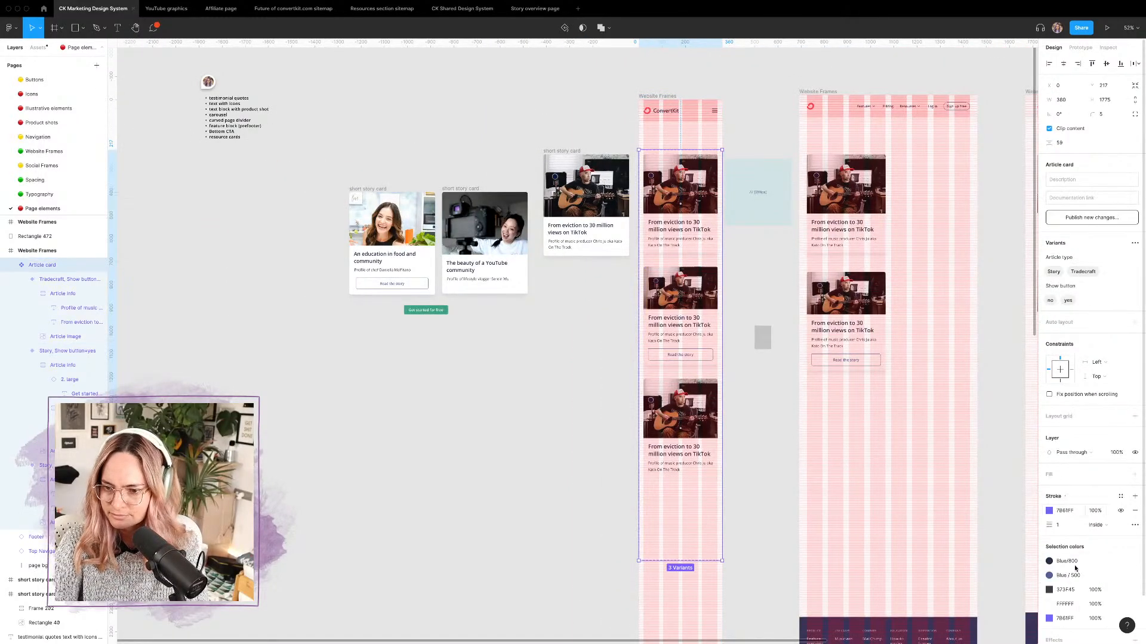
{"action": "left_click", "coordinate": [1120, 590]}
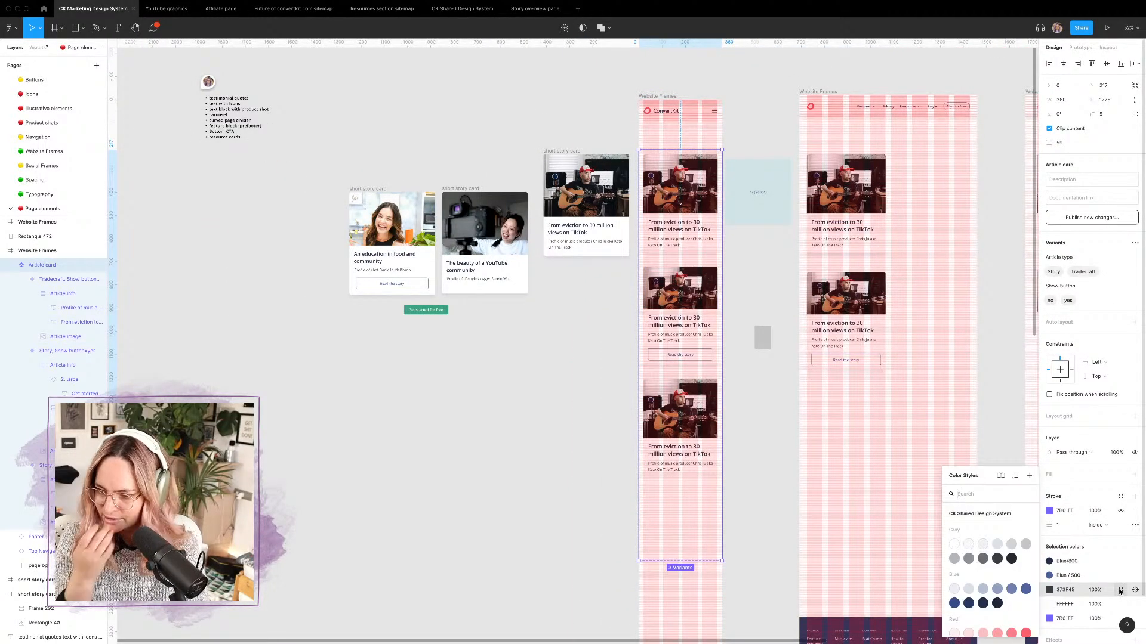
{"action": "left_click", "coordinate": [999, 561]}
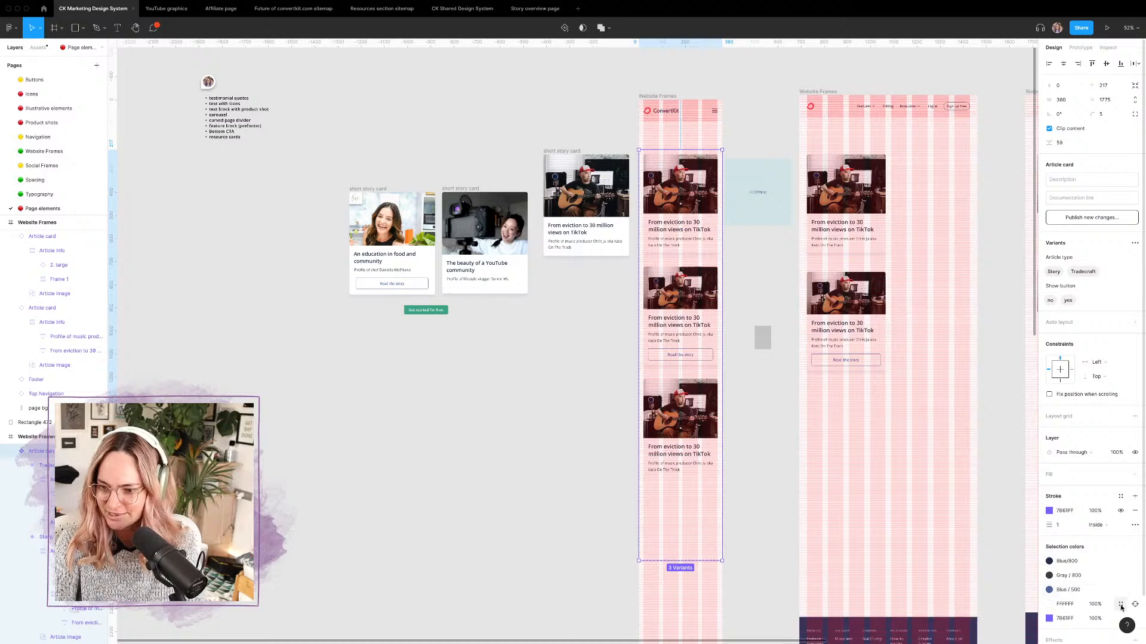
{"action": "left_click", "coordinate": [1120, 604]}
{"action": "left_click", "coordinate": [954, 545]}
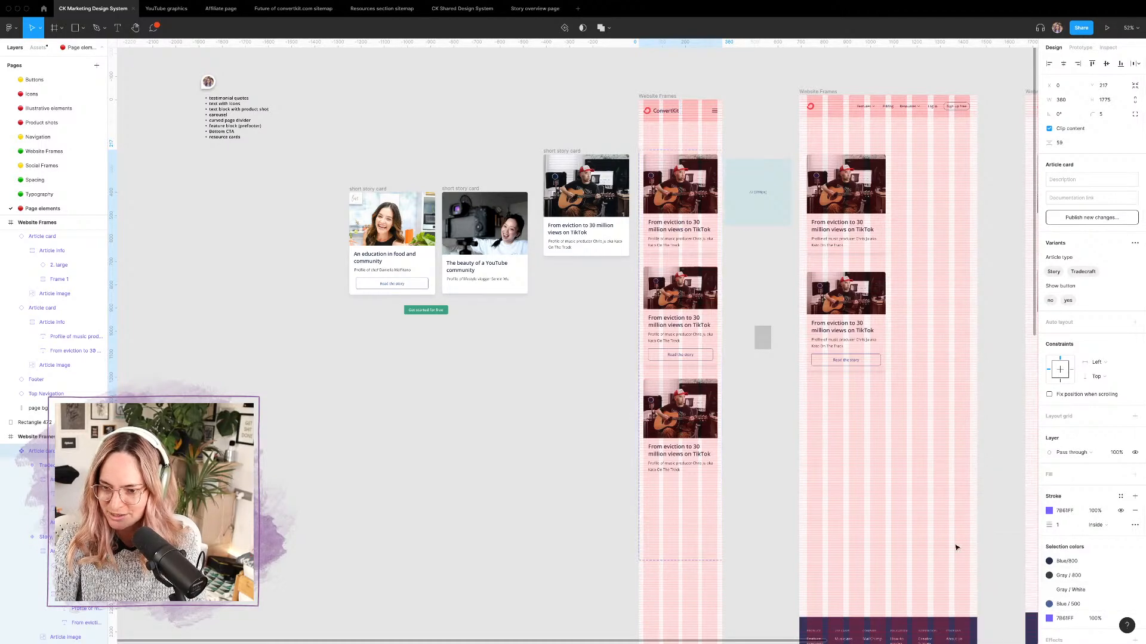
{"action": "left_click", "coordinate": [767, 435]}
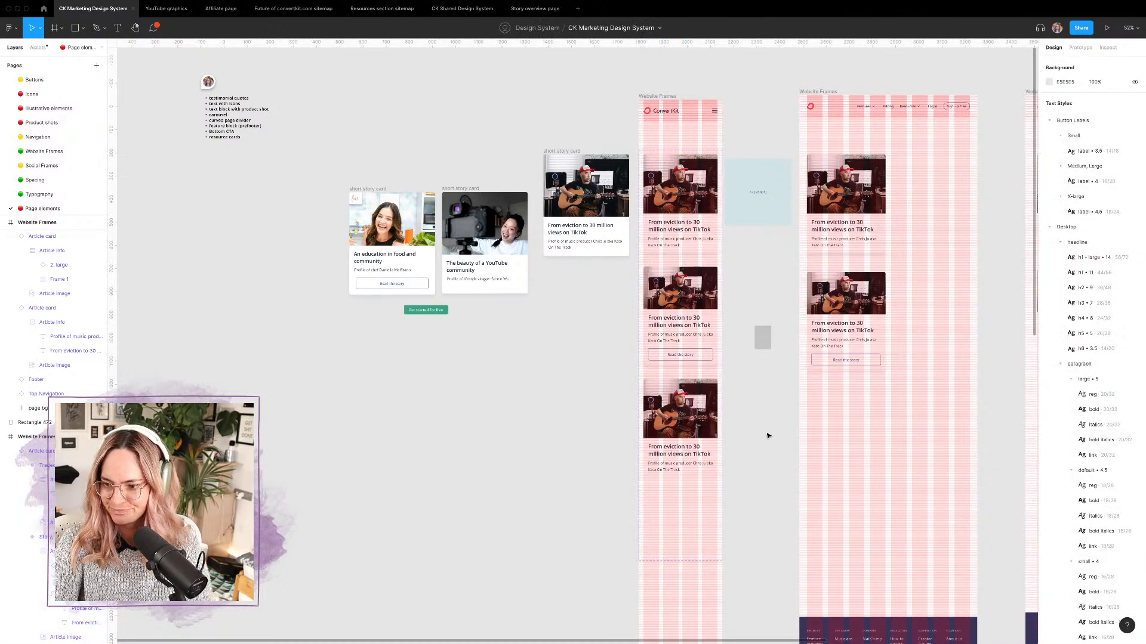
Step: Add a 1 px inside stroke to the Tradecraft variant in the mobile article card component set
{"action": "scroll", "coordinate": [723, 428], "scroll_direction": "up", "scroll_amount": 3}
{"action": "scroll", "coordinate": [724, 427], "scroll_direction": "up", "scroll_amount": 2}
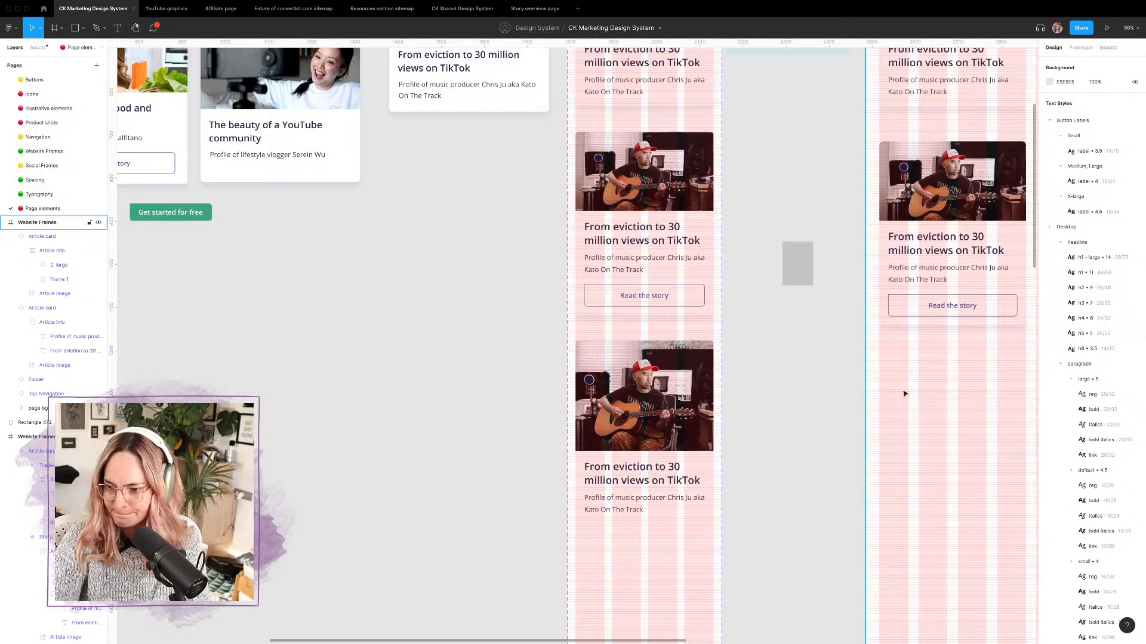
{"action": "left_click", "coordinate": [703, 478]}
{"action": "left_click", "coordinate": [791, 439]}
{"action": "triple_click", "coordinate": [702, 441]}
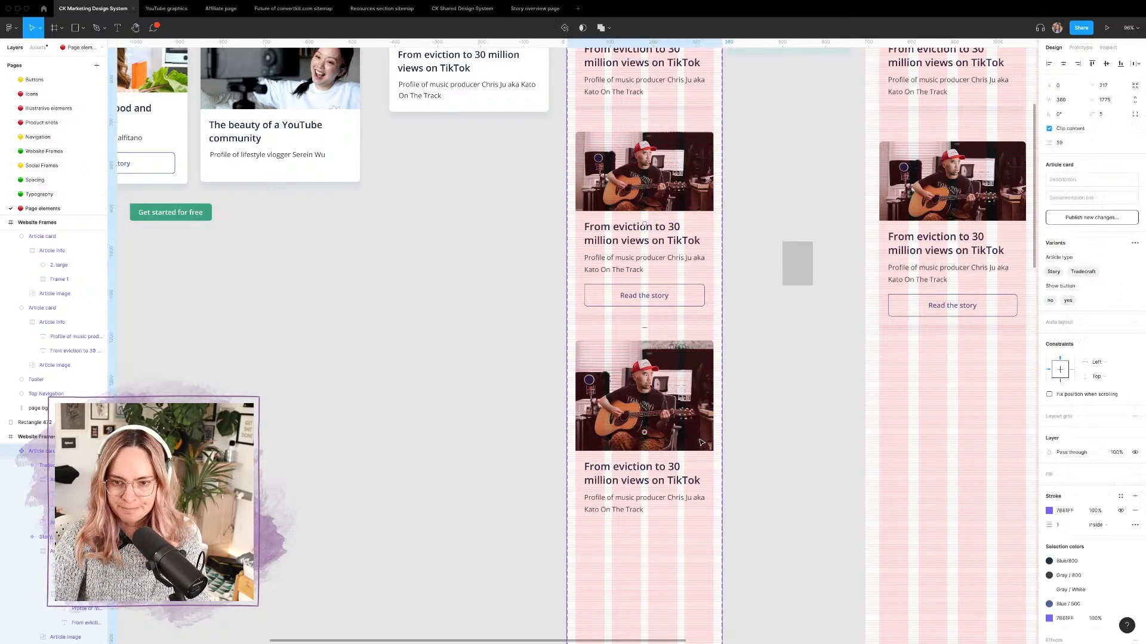
{"action": "left_click", "coordinate": [52, 470]}
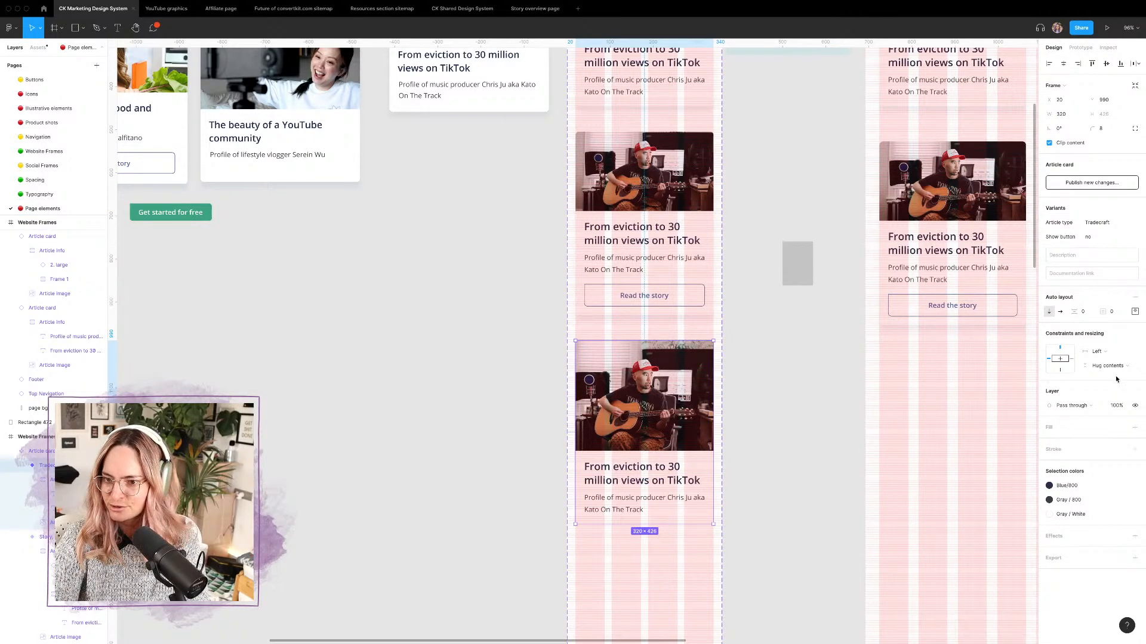
{"action": "left_click", "coordinate": [1135, 449]}
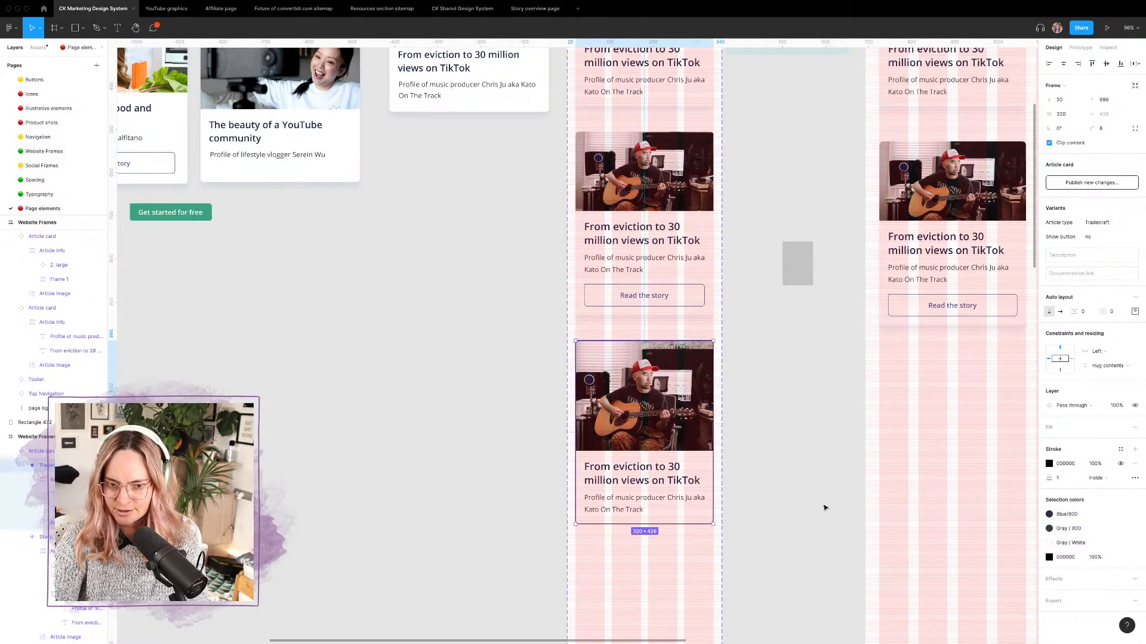
Step: Apply the Gray/500 colour style to the Tradecraft variant's stroke and hide the layout grids
{"action": "scroll", "coordinate": [711, 448], "scroll_direction": "up", "scroll_amount": 5}
{"action": "left_click", "coordinate": [701, 443]}
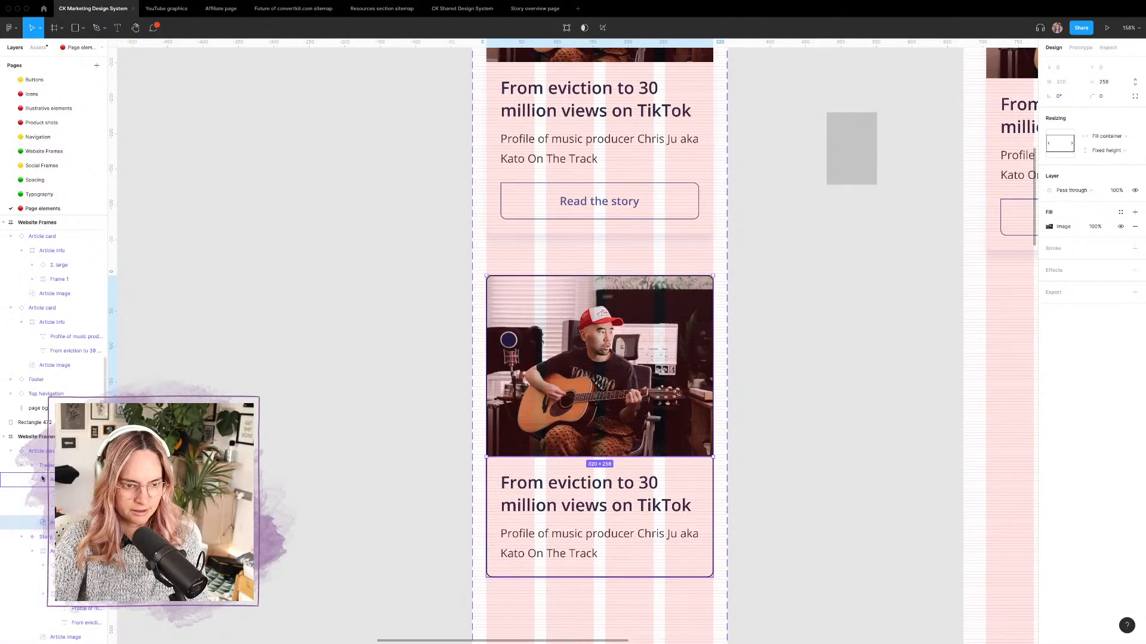
{"action": "left_click", "coordinate": [37, 451]}
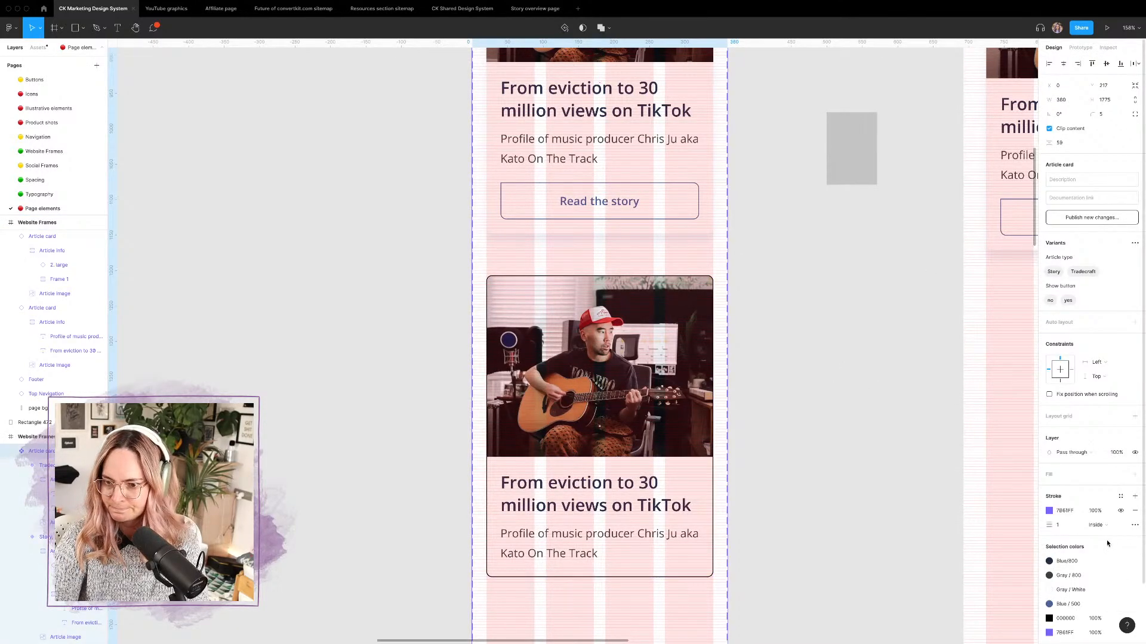
{"action": "scroll", "coordinate": [870, 455], "scroll_direction": "right", "scroll_amount": 3}
{"action": "scroll", "coordinate": [870, 456], "scroll_direction": "down", "scroll_amount": 2}
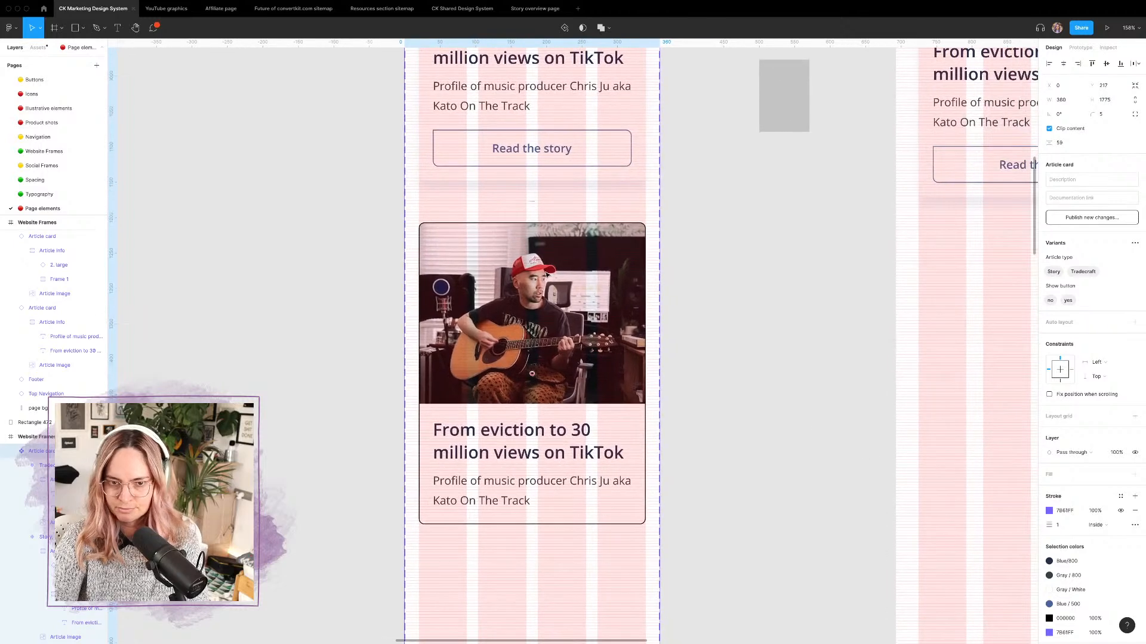
{"action": "left_click", "coordinate": [548, 276]}
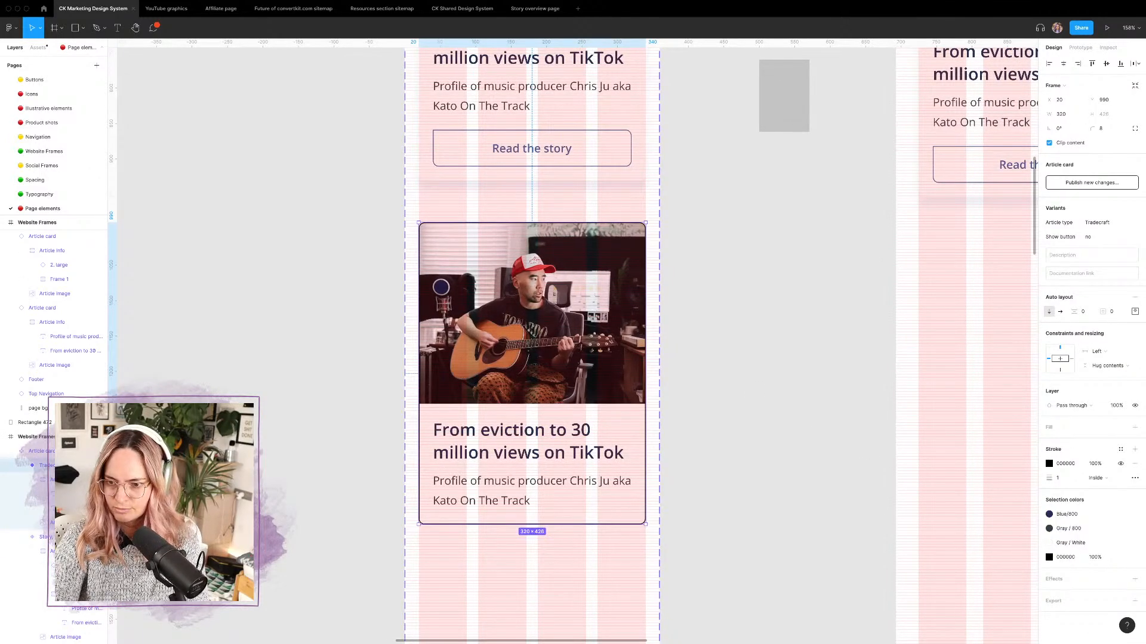
{"action": "left_click", "coordinate": [1120, 450]}
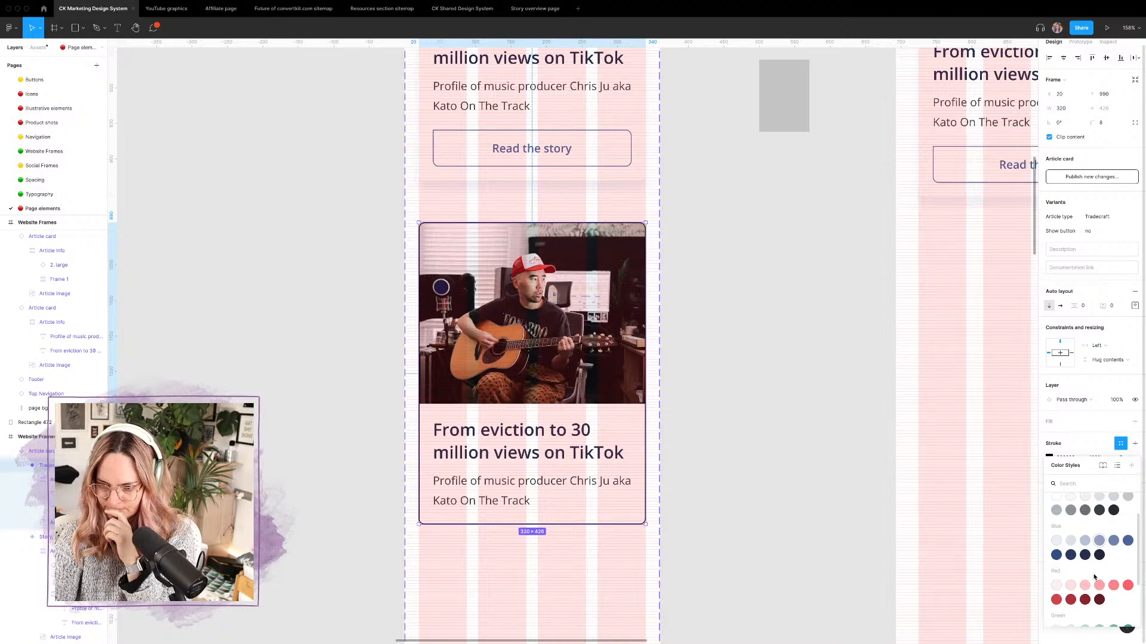
{"action": "scroll", "coordinate": [1083, 537], "scroll_direction": "up", "scroll_amount": 1}
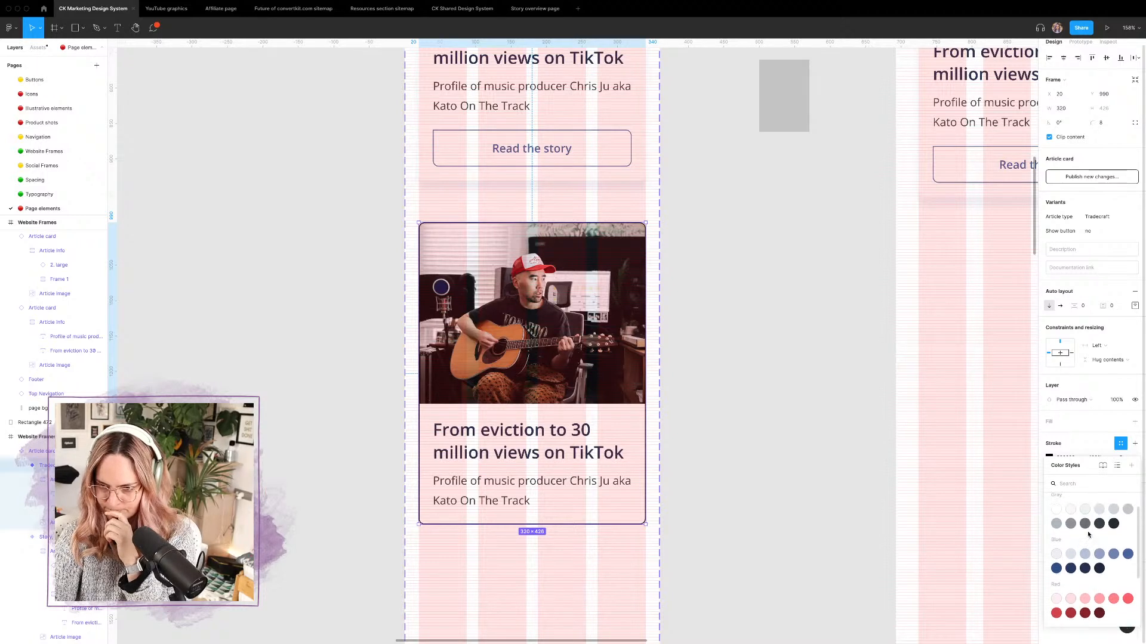
{"action": "left_click", "coordinate": [1056, 527]}
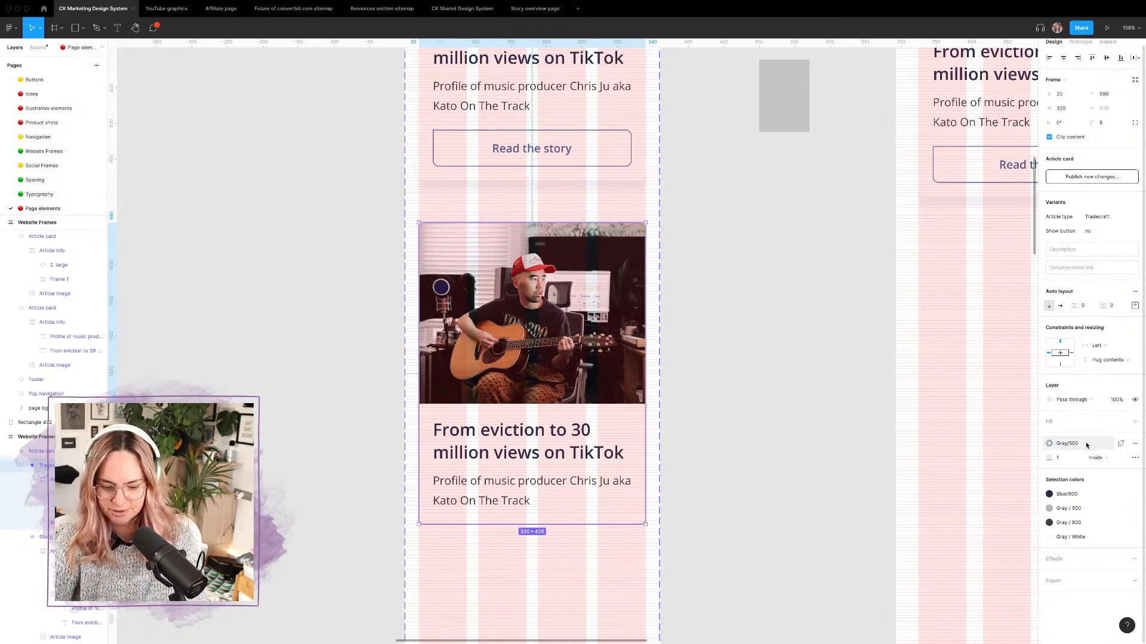
{"action": "key", "text": "ctrl+g"}
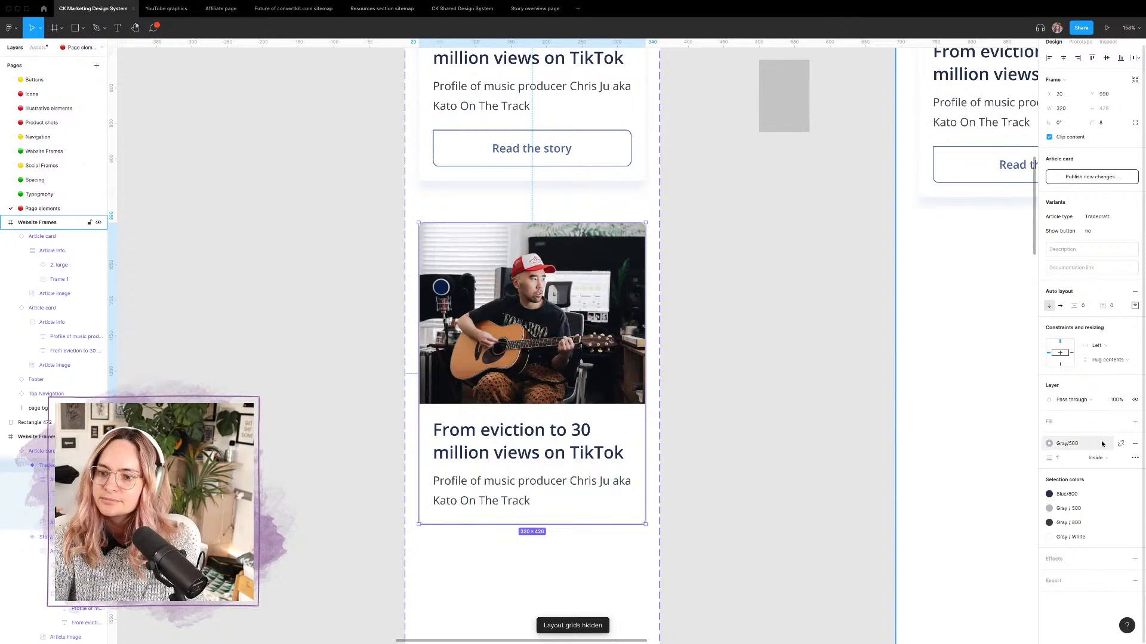
{"action": "left_click", "coordinate": [1083, 444]}
{"action": "left_click", "coordinate": [761, 453]}
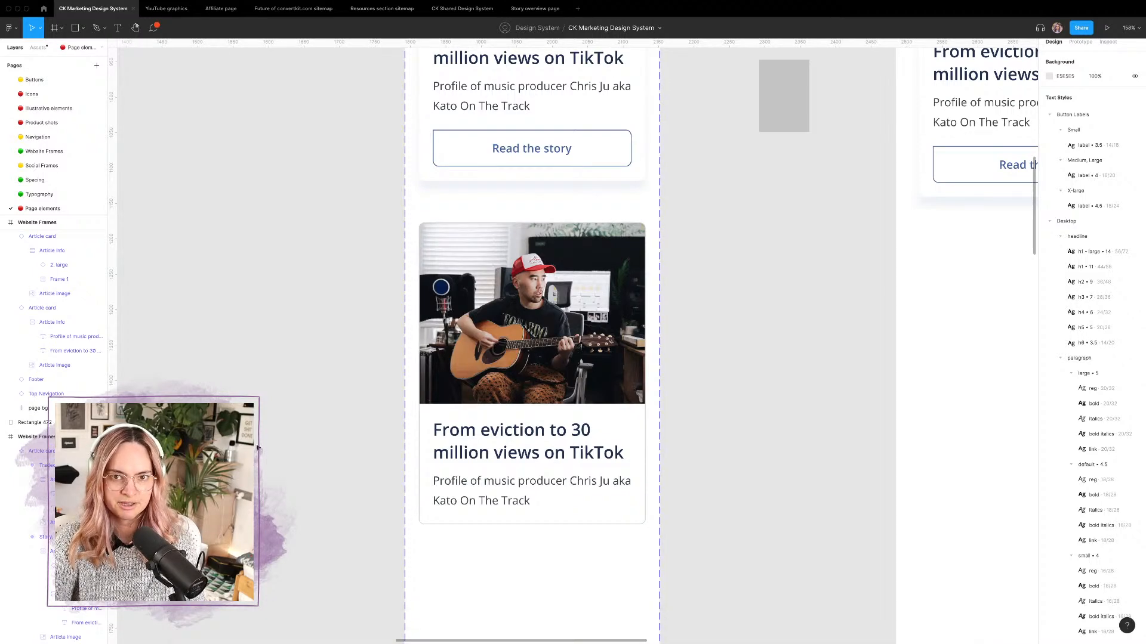
Step: Switch to Chrome, open the blog article "How to choose the right medium as a creator" and inspect its hero image element
{"action": "key", "text": "ctrl+Left"}
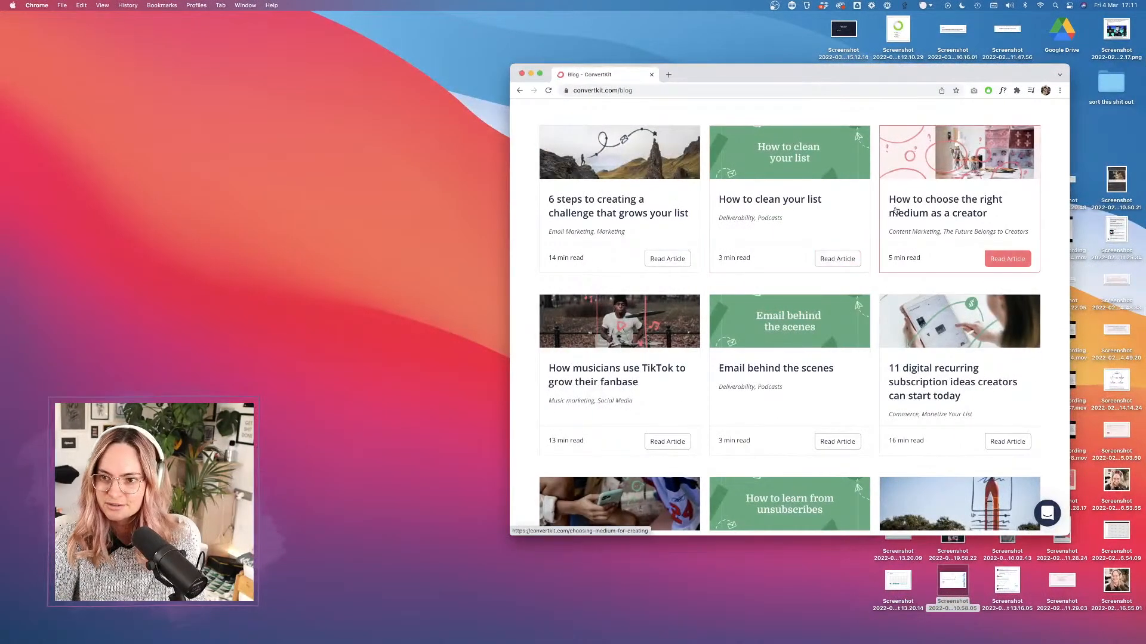
{"action": "left_click", "coordinate": [938, 166]}
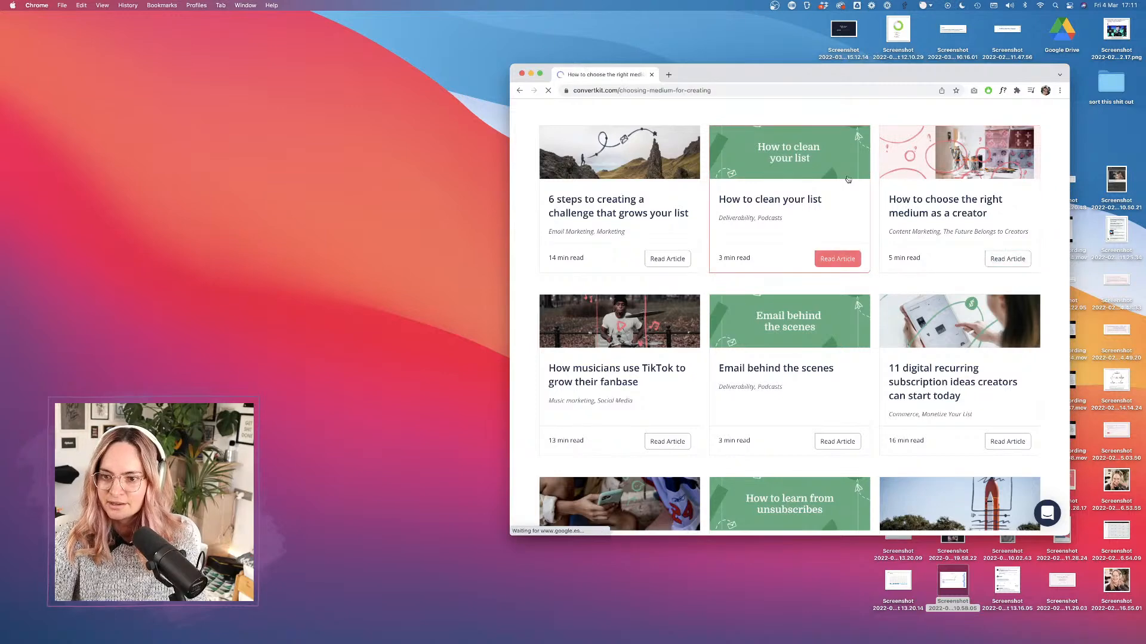
{"action": "scroll", "coordinate": [848, 179], "scroll_direction": "down", "scroll_amount": 3}
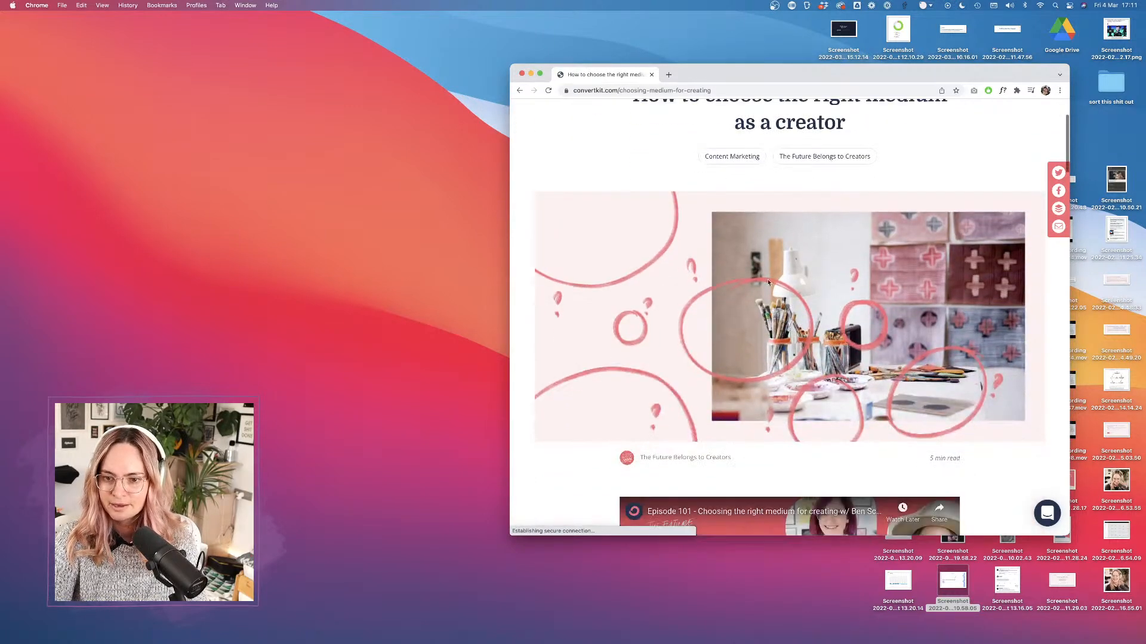
{"action": "right_click", "coordinate": [758, 287]}
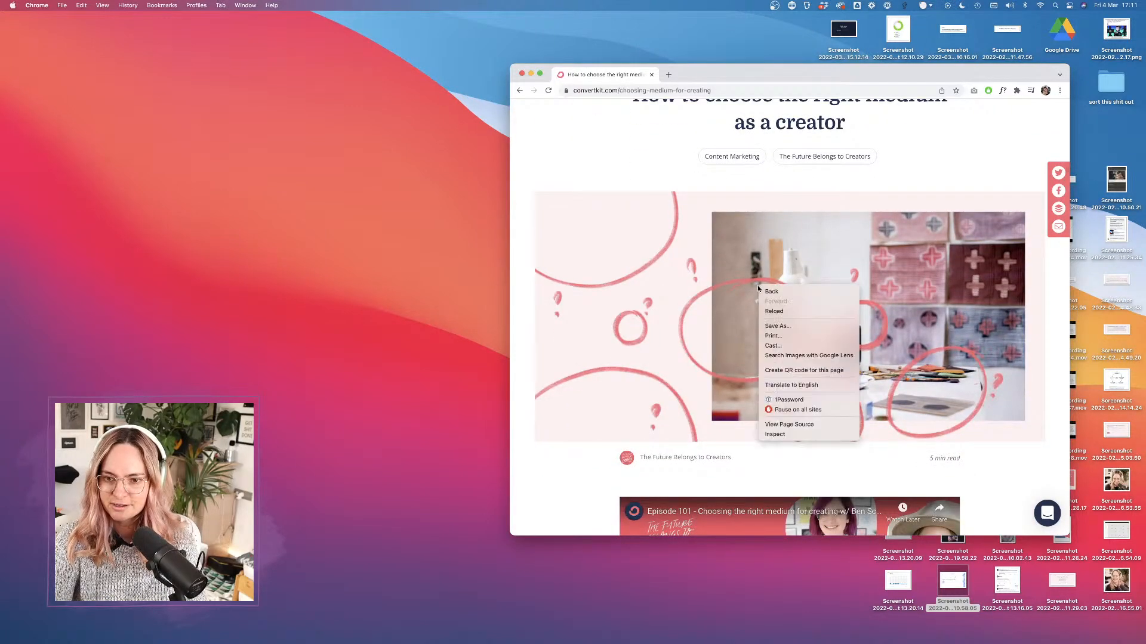
{"action": "left_click", "coordinate": [775, 434]}
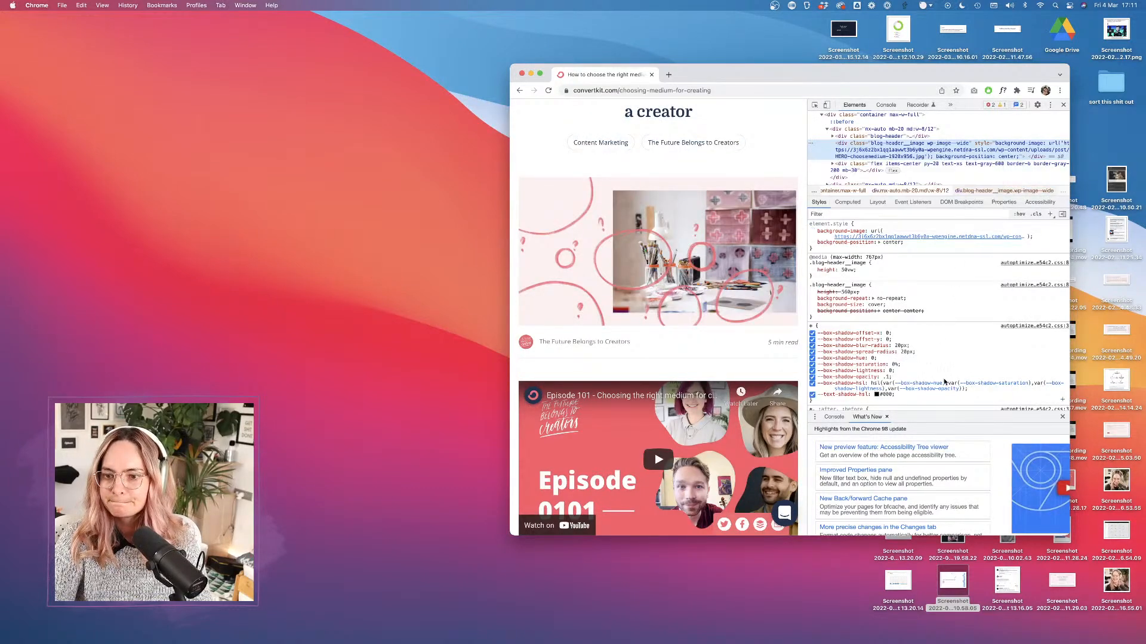
Step: Open the hero's background image URL in a new tab and copy the image
{"action": "right_click", "coordinate": [944, 239]}
{"action": "left_click", "coordinate": [971, 253]}
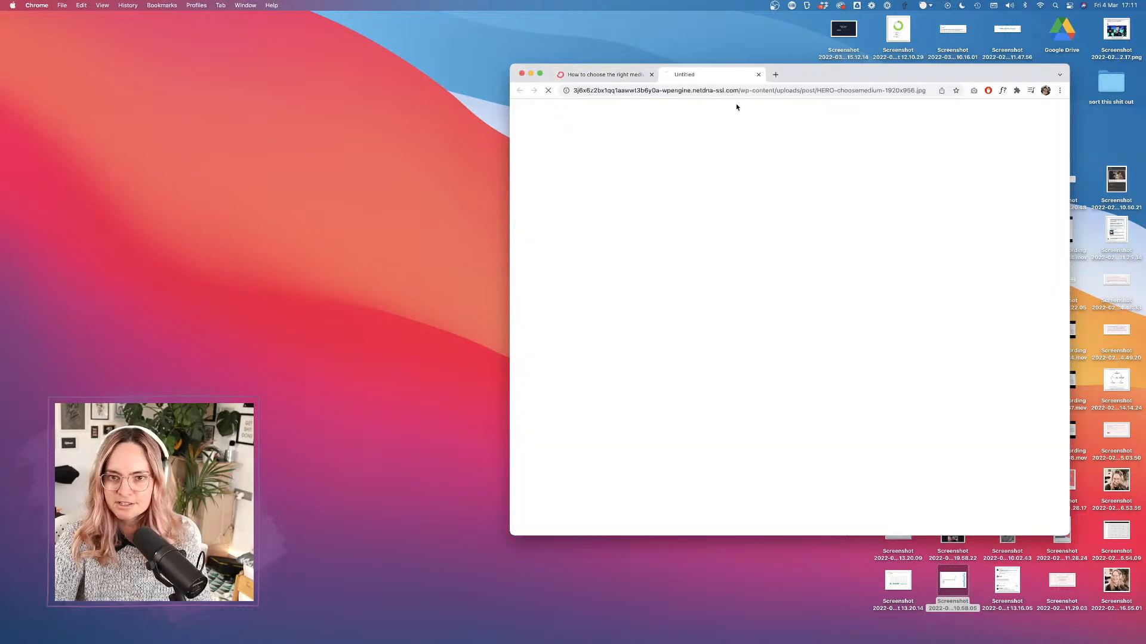
{"action": "right_click", "coordinate": [723, 231]}
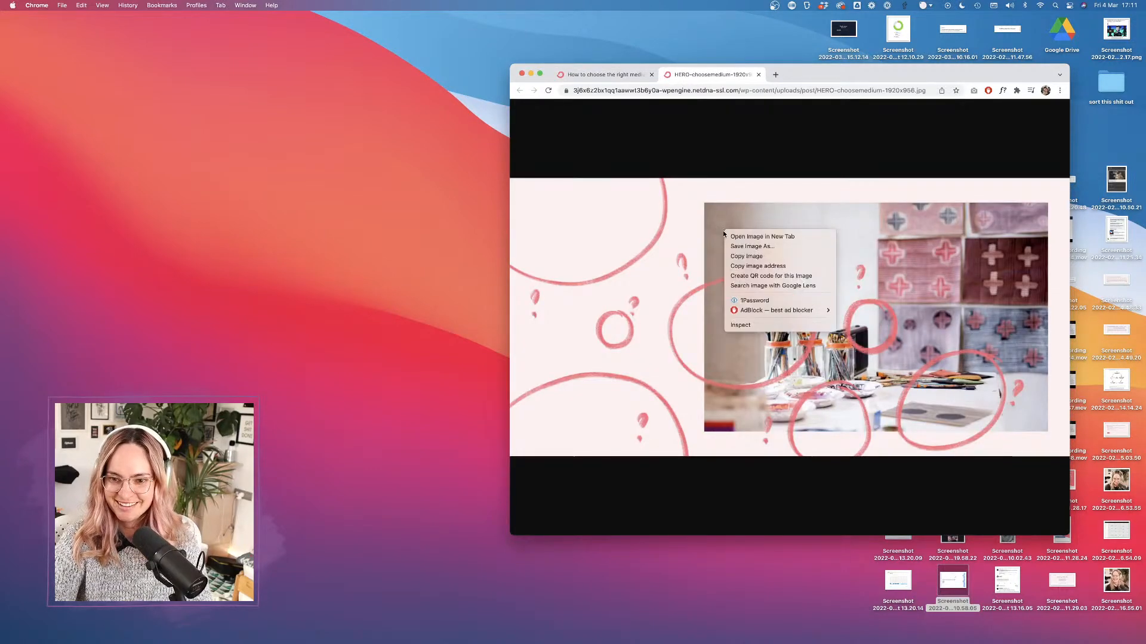
{"action": "left_click", "coordinate": [757, 259]}
Step: Switch back to Figma and paste the copied hero image as the fill of the Tradecraft card's article image
{"action": "key", "text": "ctrl+Right"}
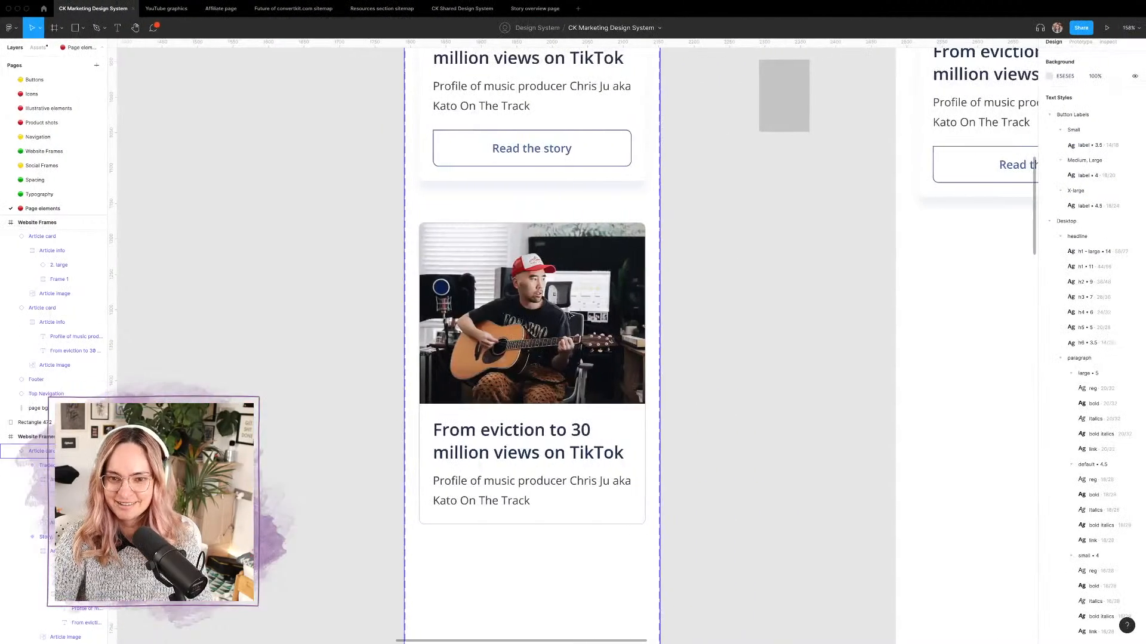
{"action": "double_click", "coordinate": [564, 299]}
{"action": "double_click", "coordinate": [563, 299]}
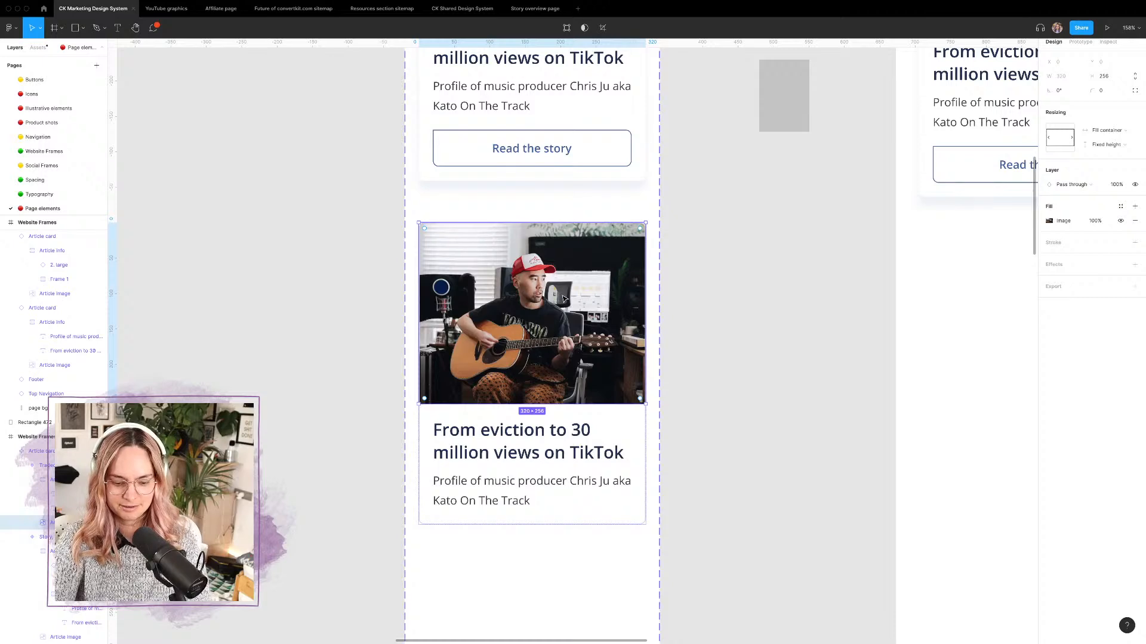
{"action": "key", "text": "ctrl+v"}
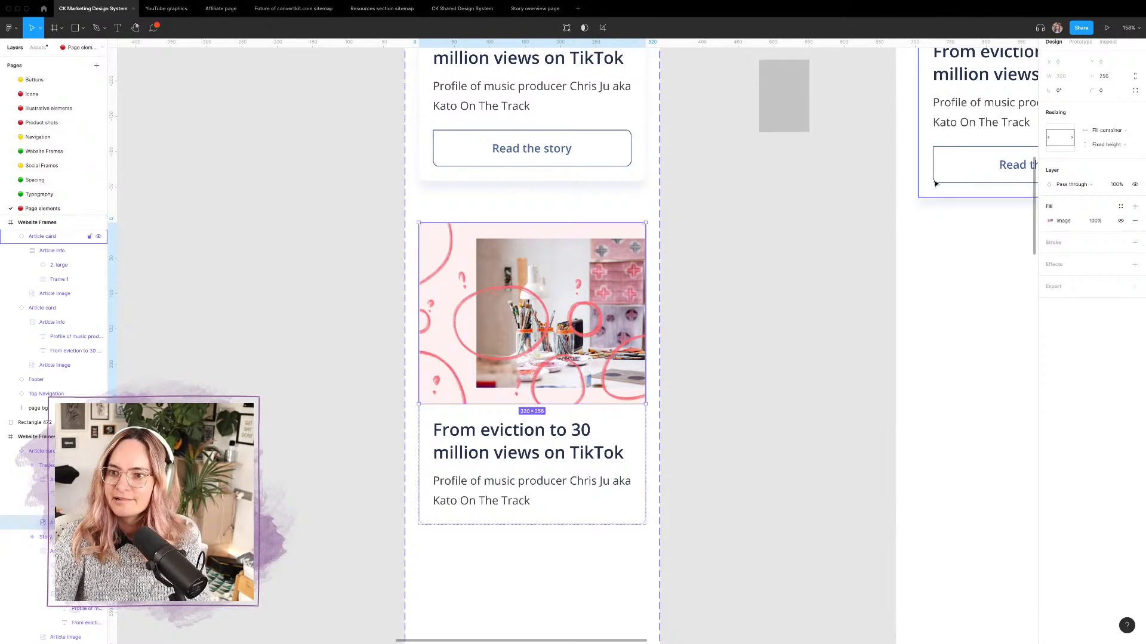
{"action": "left_click", "coordinate": [788, 225]}
Step: Move the 72 (288px) spacing block down beside the Tradecraft card, to about Y 1188
{"action": "scroll", "coordinate": [788, 225], "scroll_direction": "down", "scroll_amount": 5}
{"action": "left_click", "coordinate": [756, 198]}
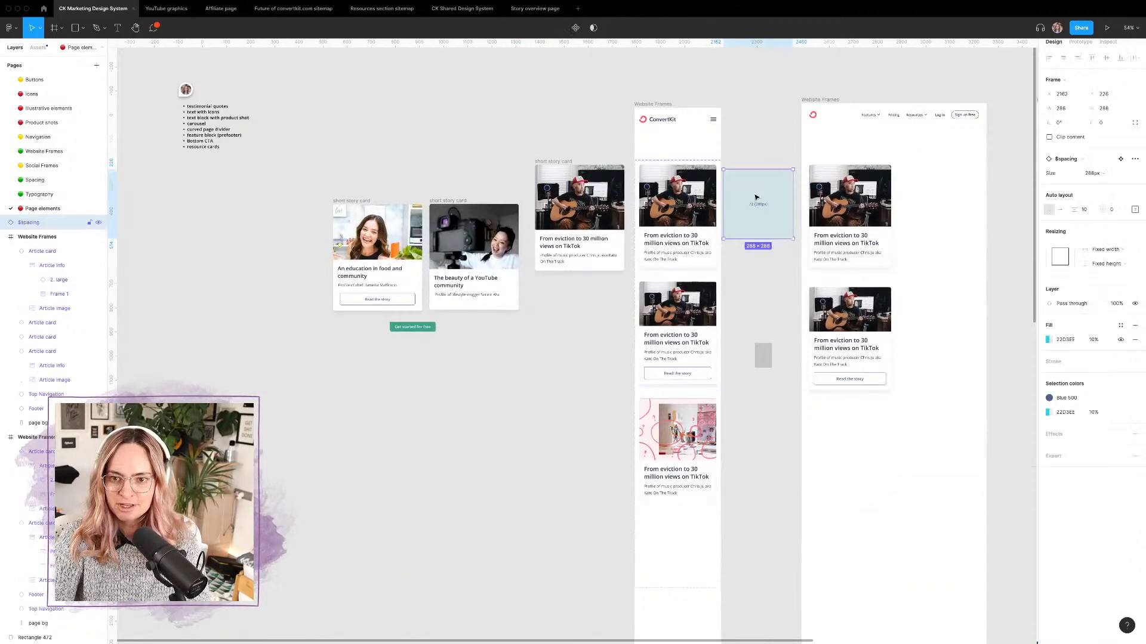
{"action": "left_click_drag", "start_coordinate": [756, 198], "coordinate": [753, 435]}
{"action": "scroll", "coordinate": [751, 429], "scroll_direction": "up", "scroll_amount": 5}
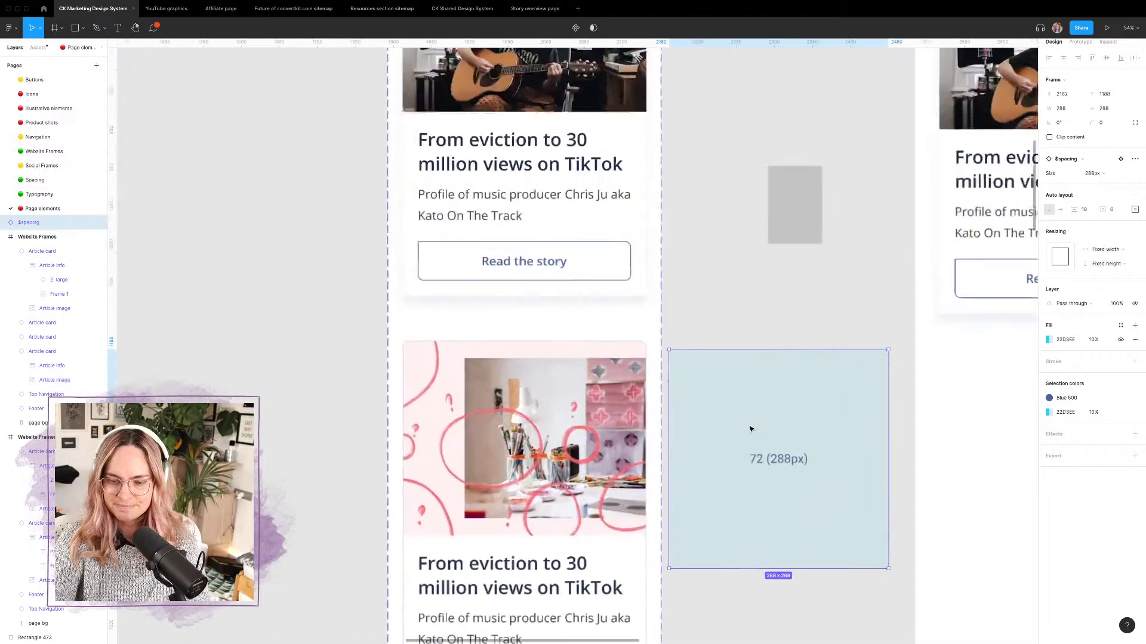
Step: Align the spacing block with the Tradecraft card's top edge at X 2160, Y 1176 and set its size to 192px
{"action": "scroll", "coordinate": [758, 431], "scroll_direction": "down", "scroll_amount": 1}
{"action": "left_click_drag", "start_coordinate": [770, 435], "coordinate": [770, 424]}
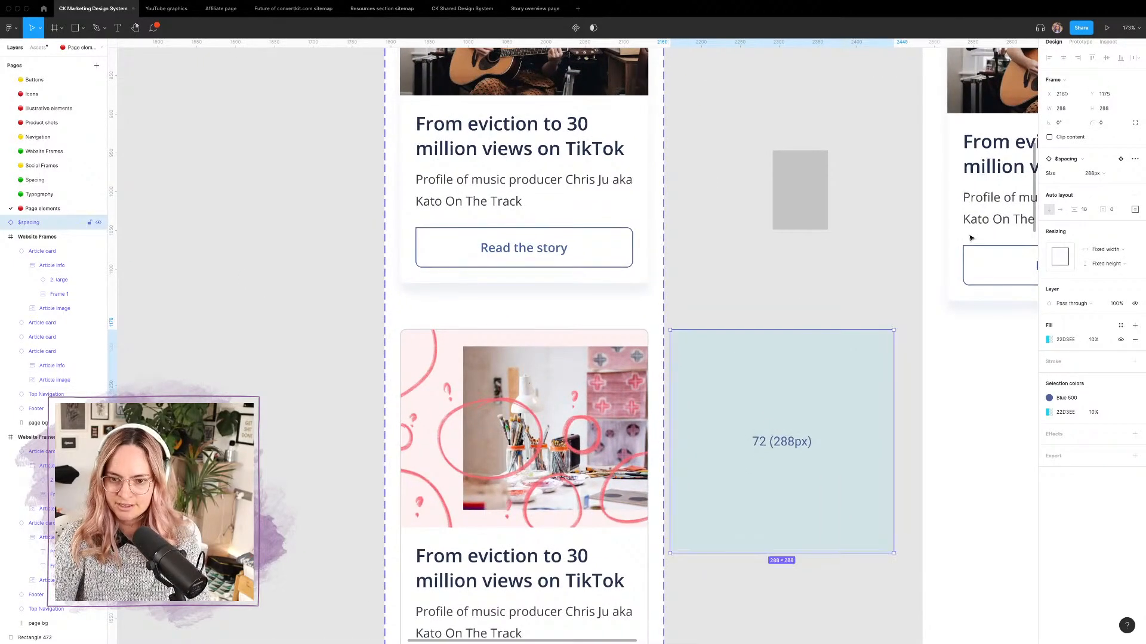
{"action": "left_click", "coordinate": [1105, 174]}
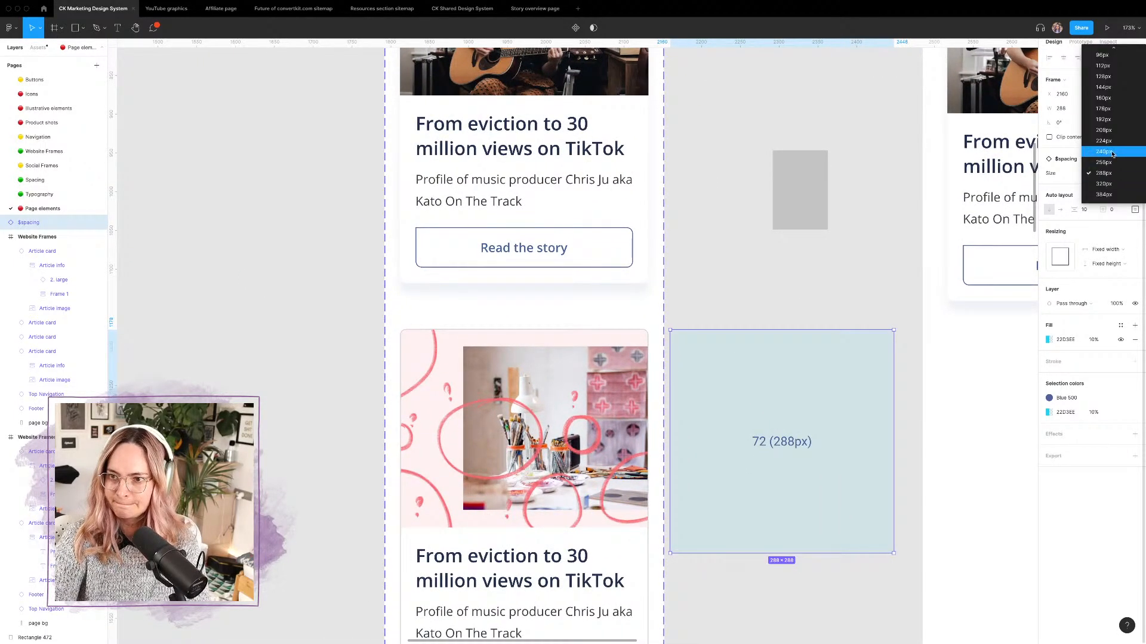
{"action": "left_click", "coordinate": [1103, 119]}
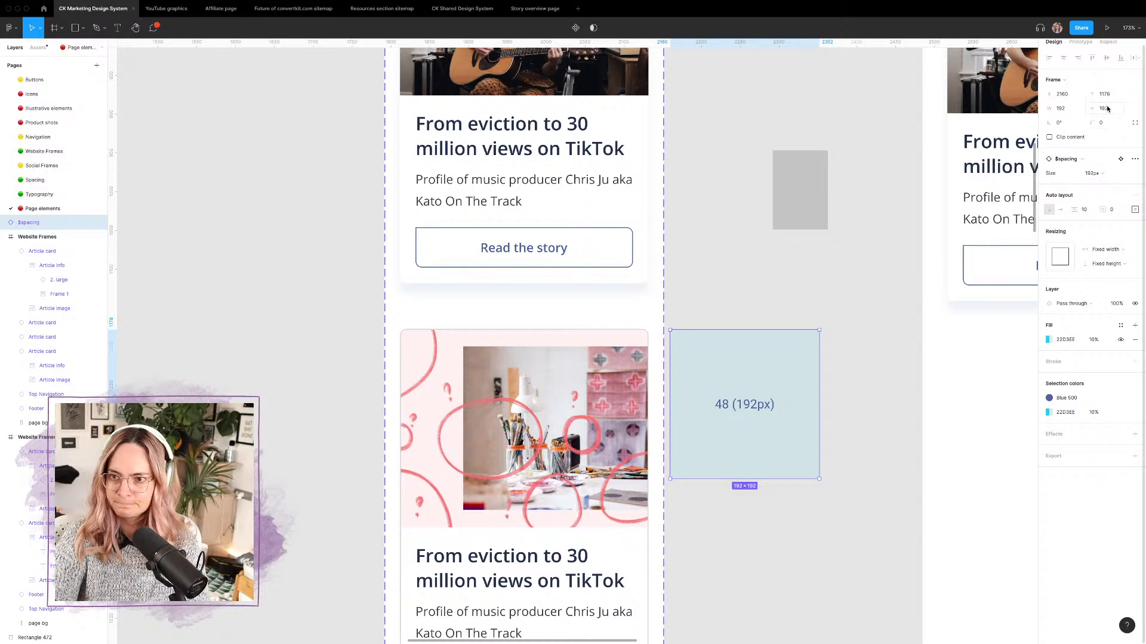
Step: Set the height of the Tradecraft card's article image to 192
{"action": "left_click", "coordinate": [597, 455]}
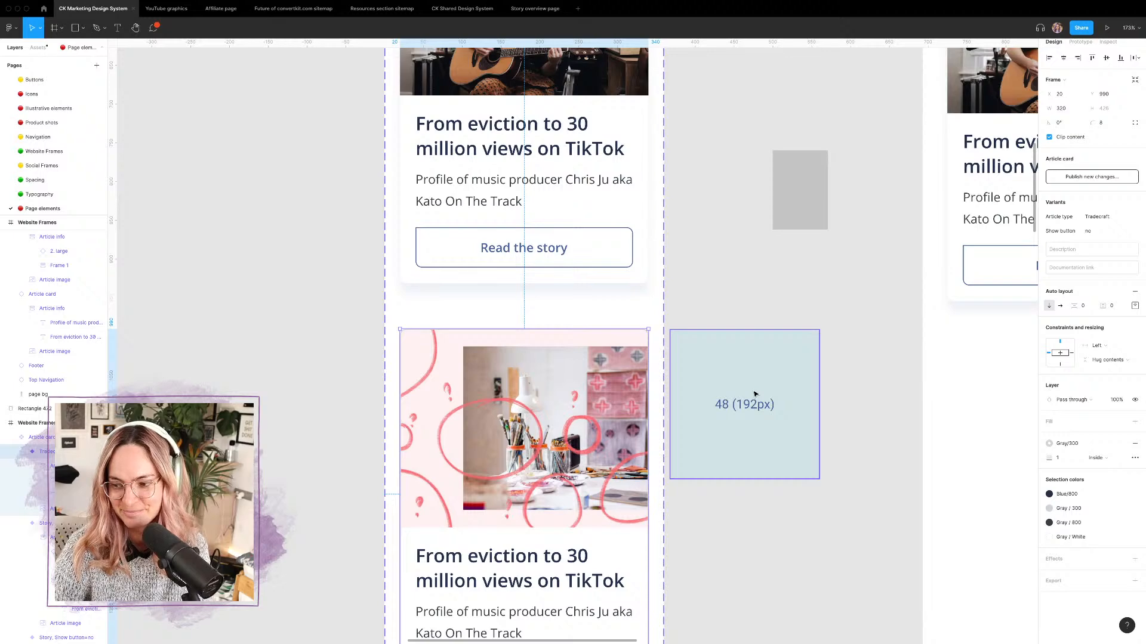
{"action": "scroll", "coordinate": [755, 394], "scroll_direction": "right", "scroll_amount": 3}
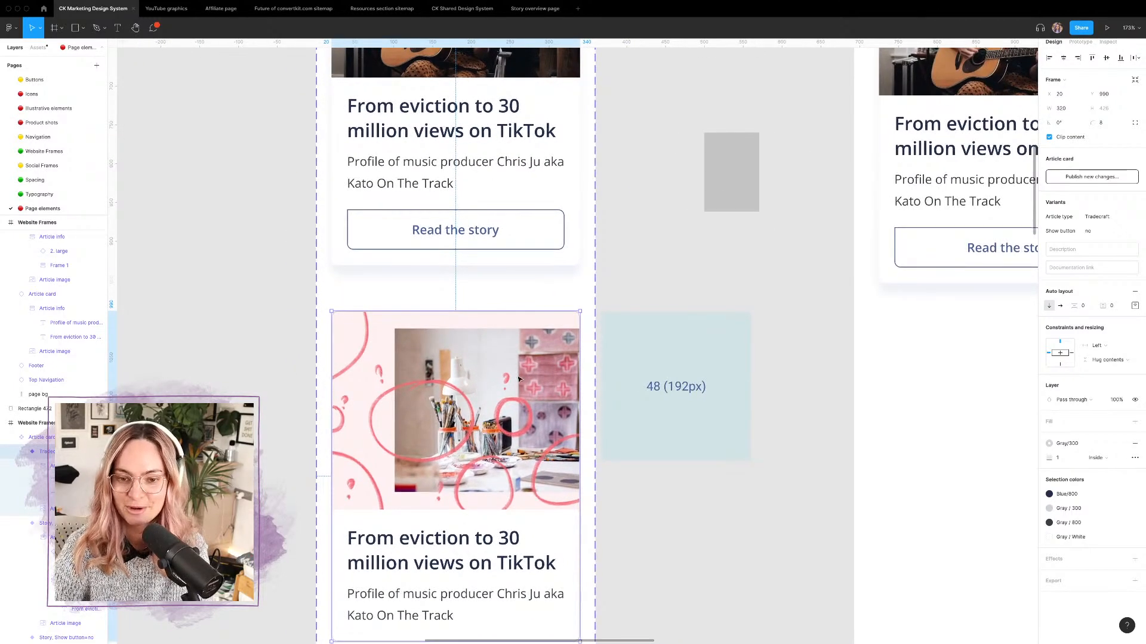
{"action": "double_click", "coordinate": [518, 368]}
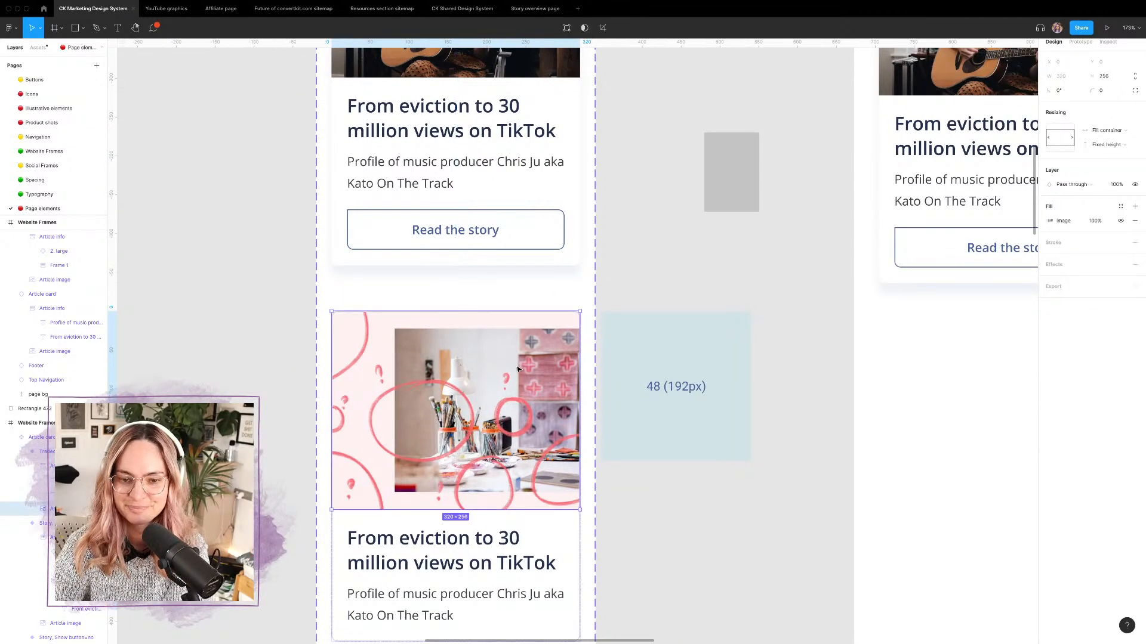
{"action": "left_click", "coordinate": [1110, 81]}
{"action": "type", "text": "192"}
{"action": "key", "text": "Return"}
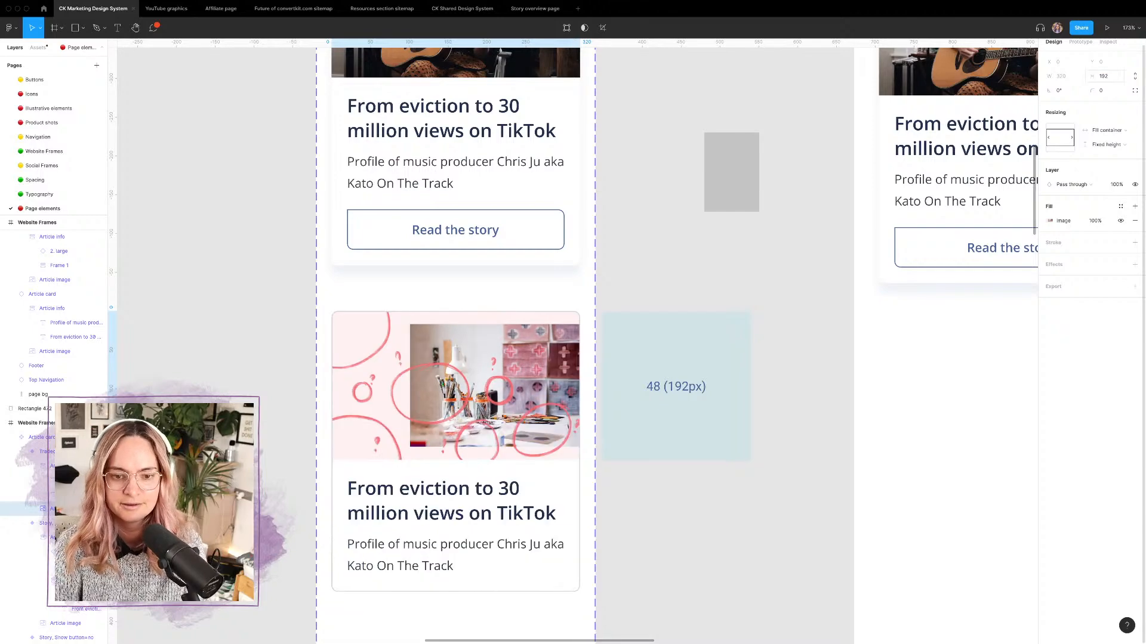
{"action": "left_click", "coordinate": [788, 314]}
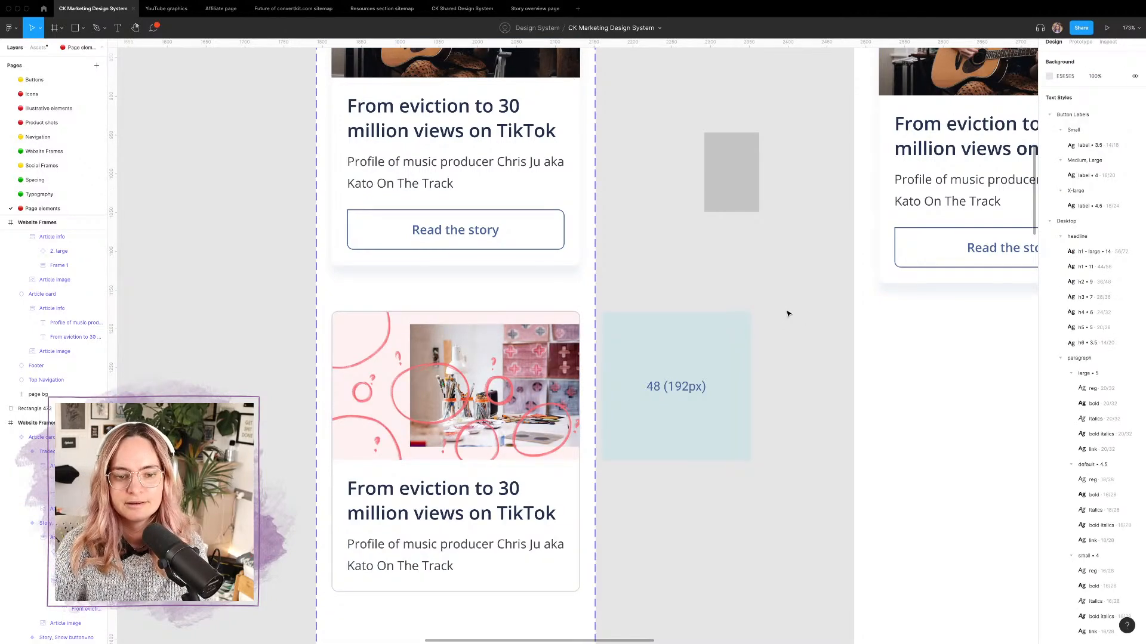
Step: Switch to Chrome, close the developer tools, return to the blog listing and capture a screenshot of the second row of article cards
{"action": "scroll", "coordinate": [787, 314], "scroll_direction": "down", "scroll_amount": 5}
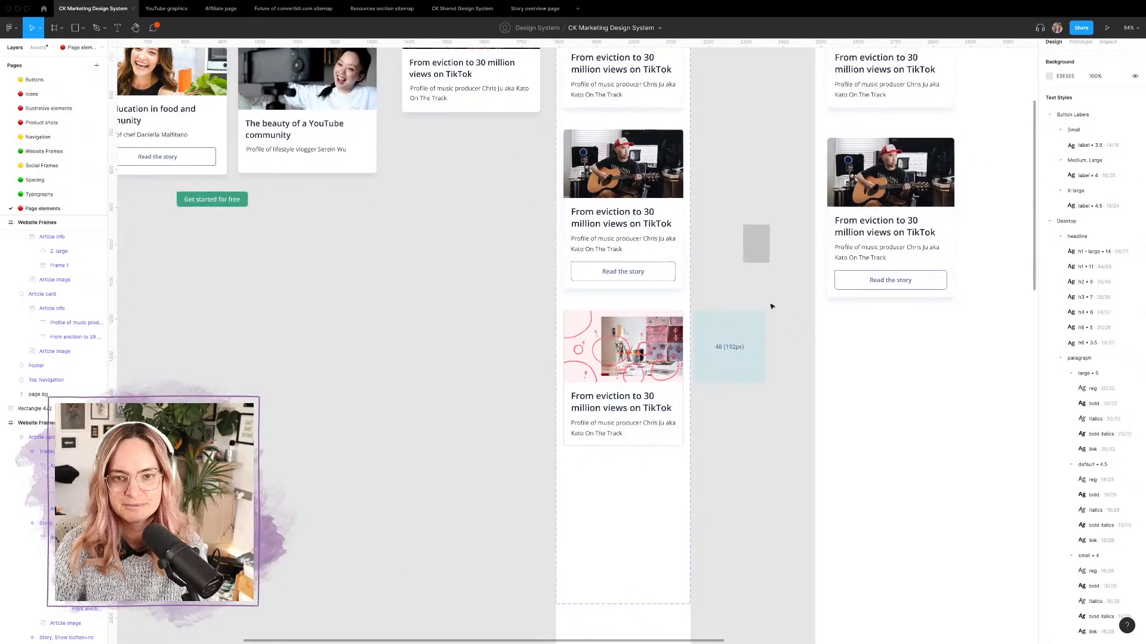
{"action": "key", "text": "ctrl+Left"}
{"action": "left_click", "coordinate": [594, 79]}
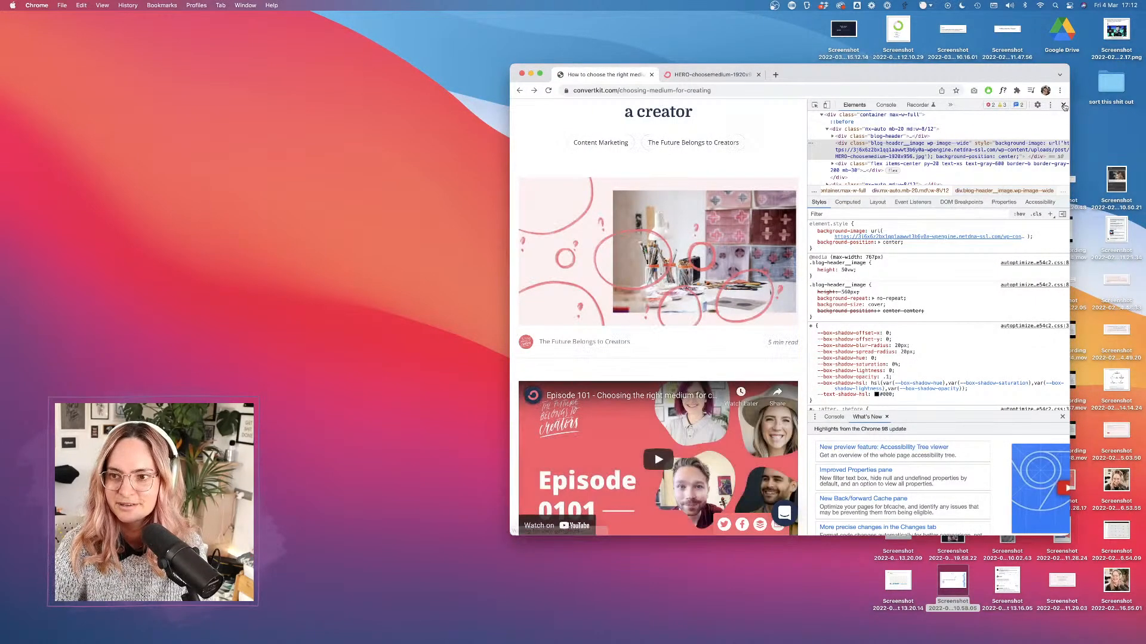
{"action": "left_click", "coordinate": [1063, 104]}
{"action": "left_click", "coordinate": [519, 90]}
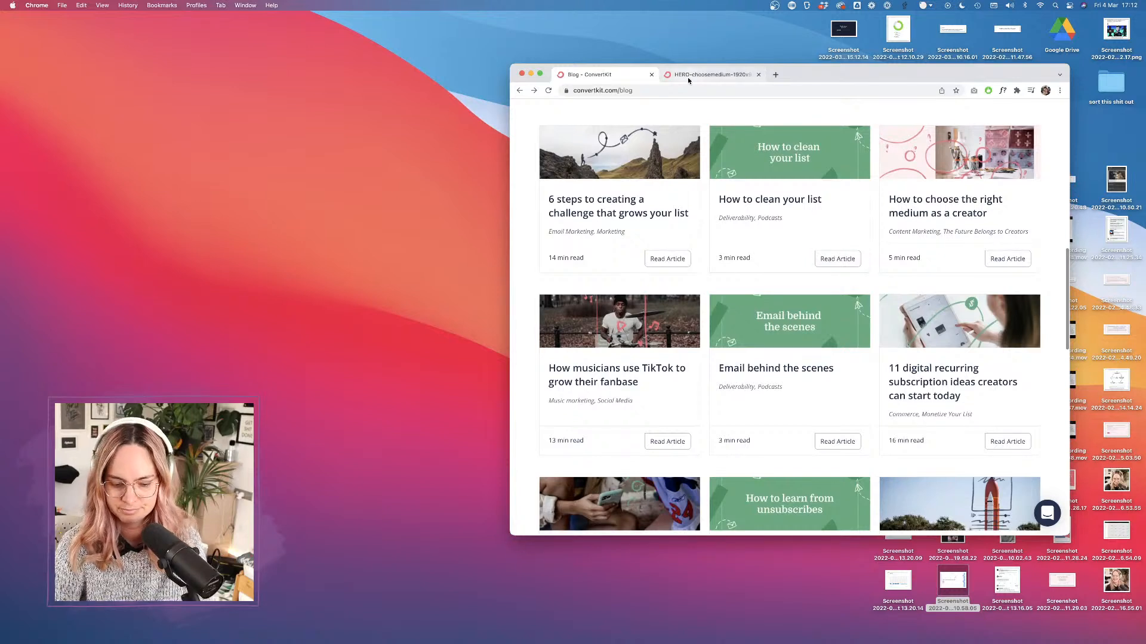
{"action": "key", "text": "super+shift+4"}
{"action": "left_click_drag", "start_coordinate": [528, 280], "coordinate": [1067, 478]}
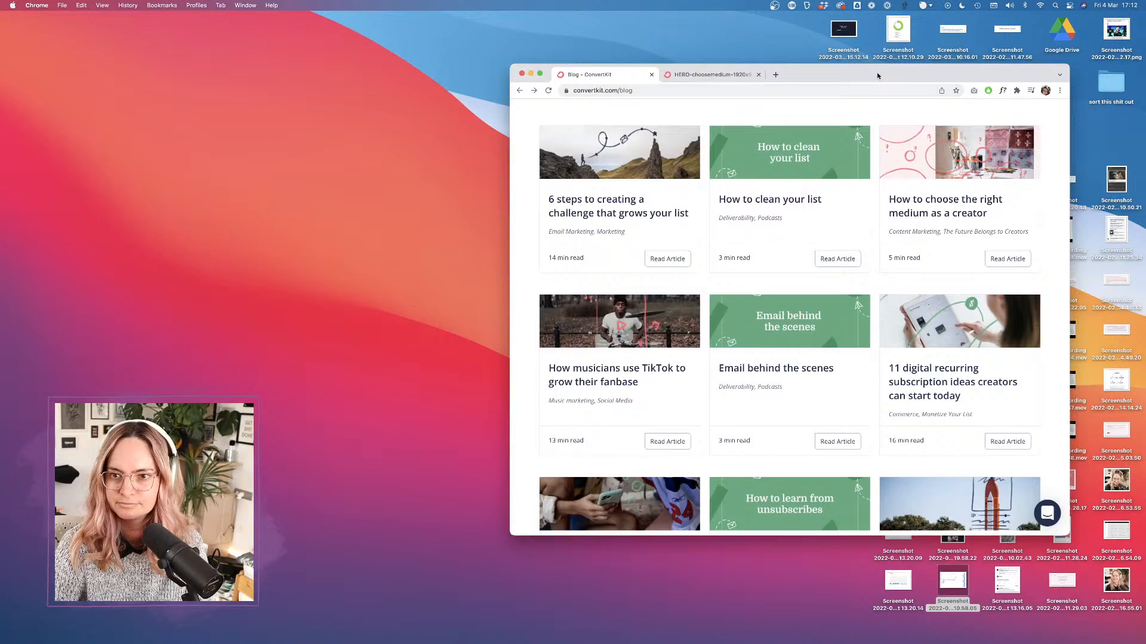
Step: Copy the new screenshot file from the desktop, paste it into the Figma page and place it on the empty canvas beside the Tradecraft card
{"action": "left_click_drag", "start_coordinate": [878, 76], "coordinate": [530, 73]}
{"action": "left_click", "coordinate": [845, 180]}
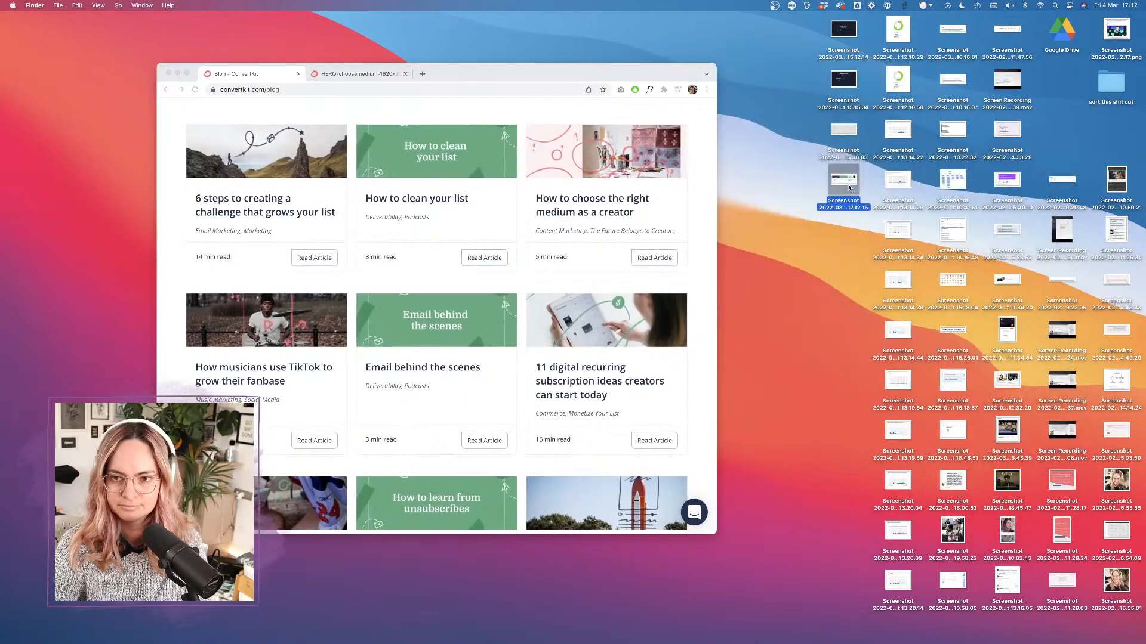
{"action": "key", "text": "super+c"}
{"action": "key", "text": "ctrl+Right"}
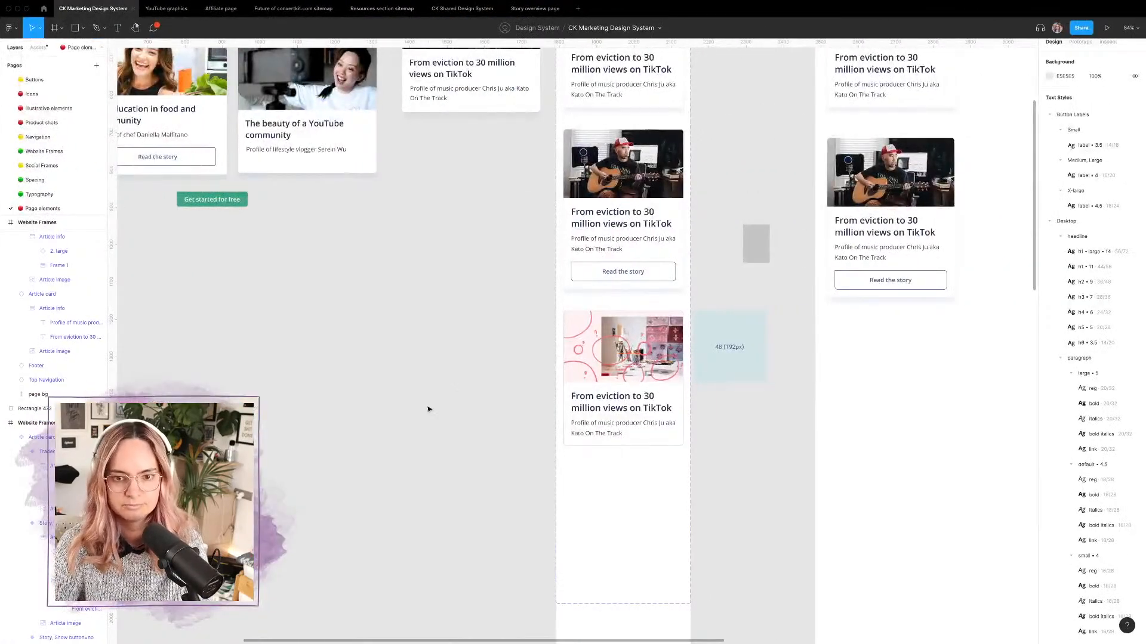
{"action": "key", "text": "super+v"}
{"action": "left_click_drag", "start_coordinate": [655, 324], "coordinate": [398, 363]}
{"action": "left_click", "coordinate": [431, 511]}
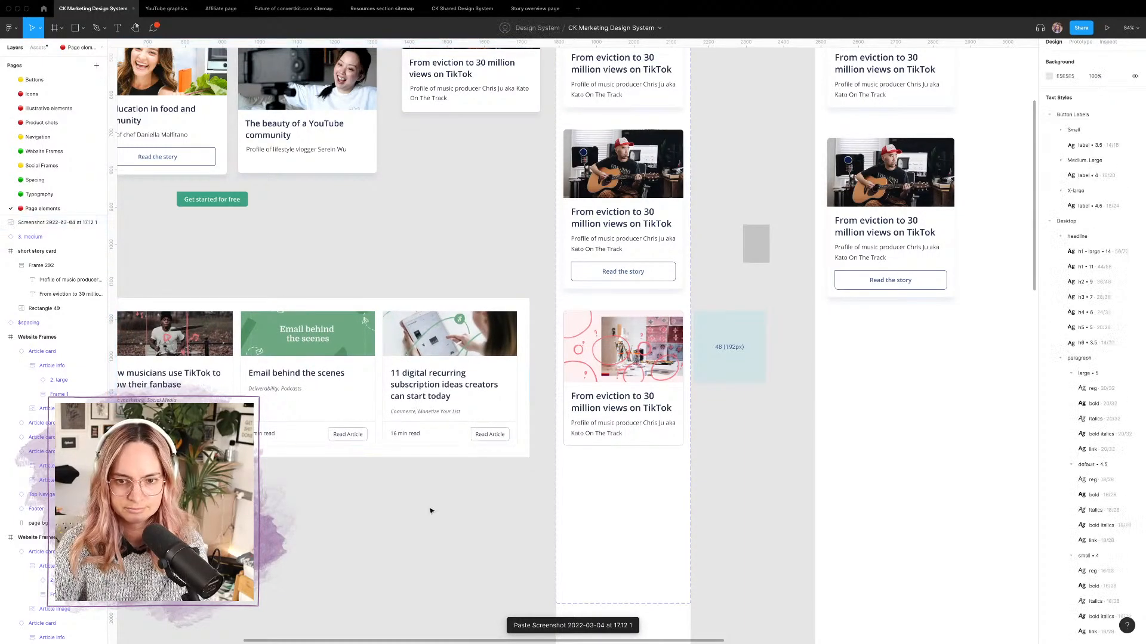
{"action": "scroll", "coordinate": [431, 511], "scroll_direction": "left", "scroll_amount": 3}
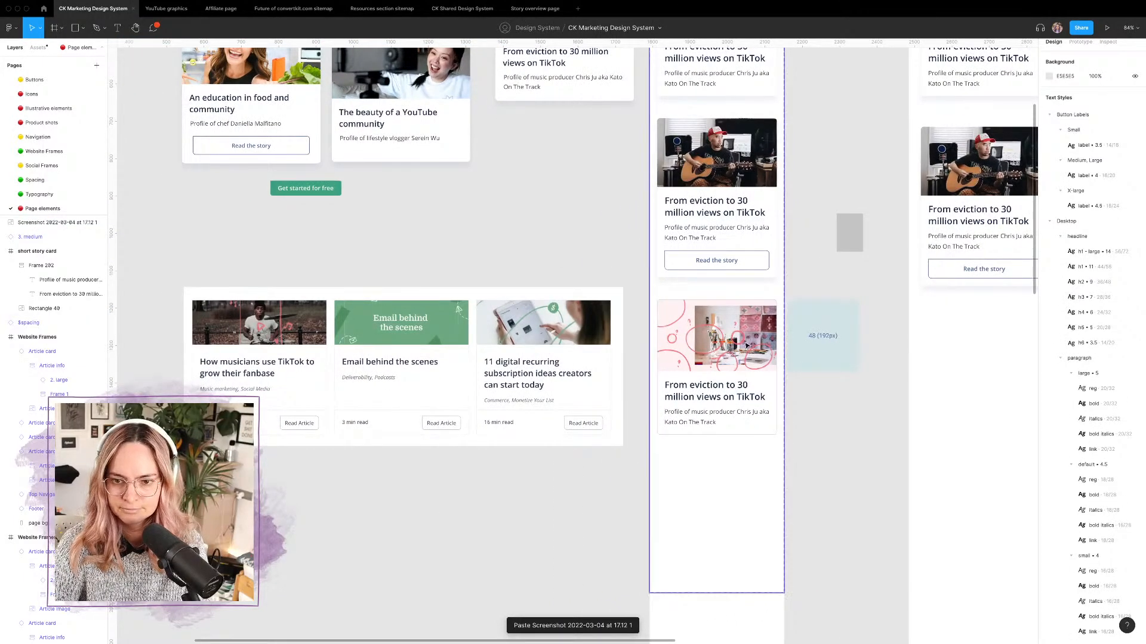
Step: Reduce the spacing block beside the Tradecraft card to the 160px size
{"action": "left_click", "coordinate": [823, 337]}
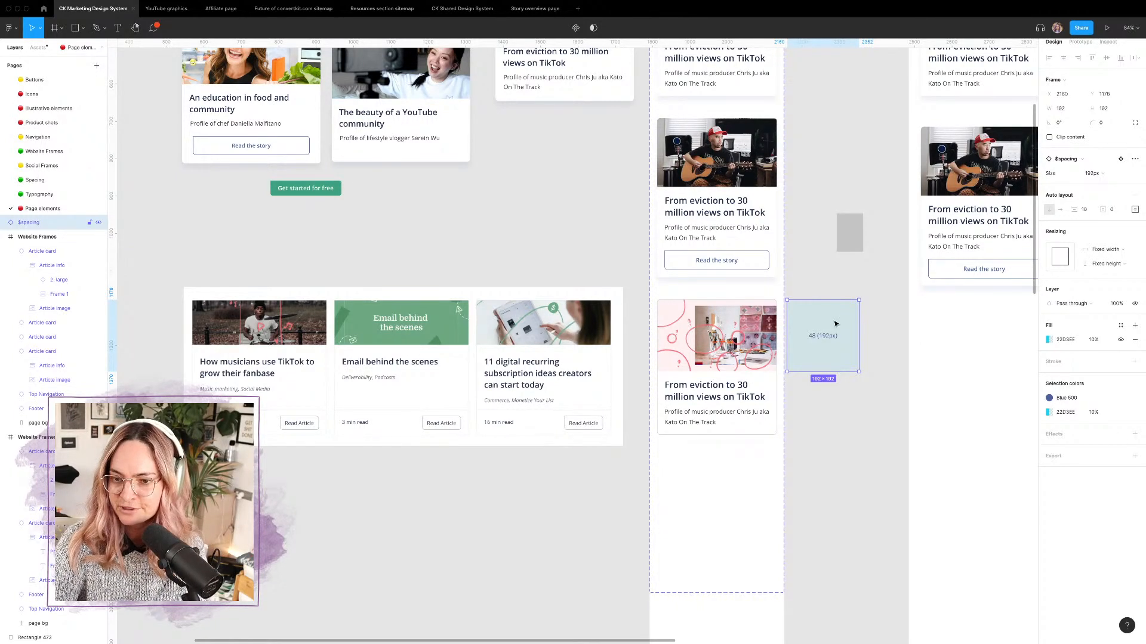
{"action": "left_click", "coordinate": [1118, 107]}
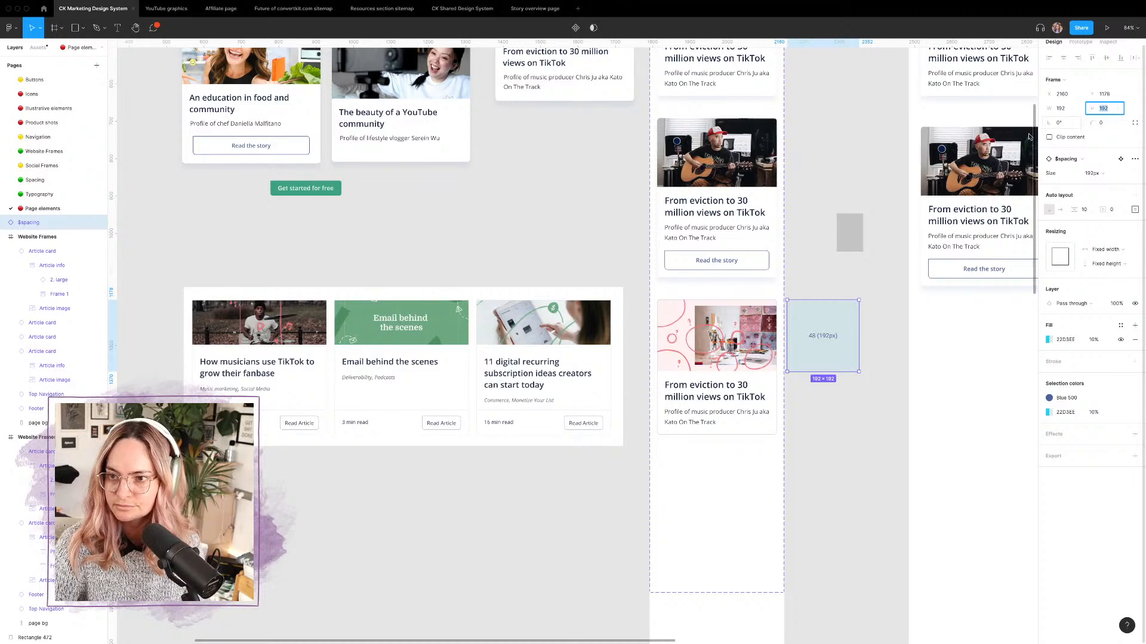
{"action": "left_click", "coordinate": [1102, 180]}
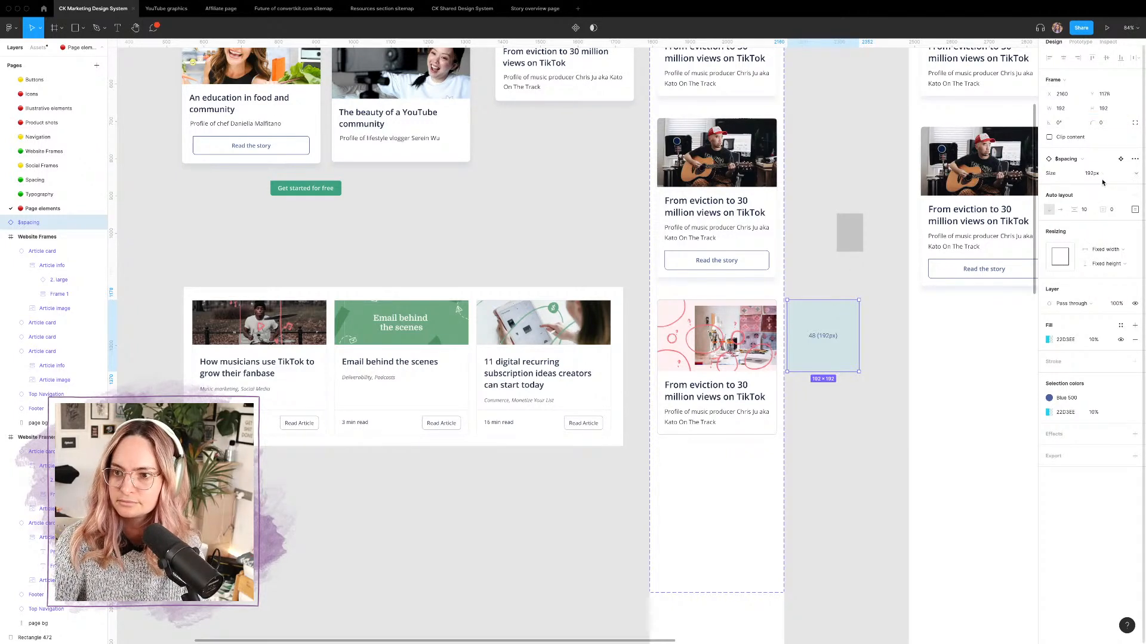
{"action": "left_click", "coordinate": [1102, 180]}
{"action": "left_click", "coordinate": [1102, 163]}
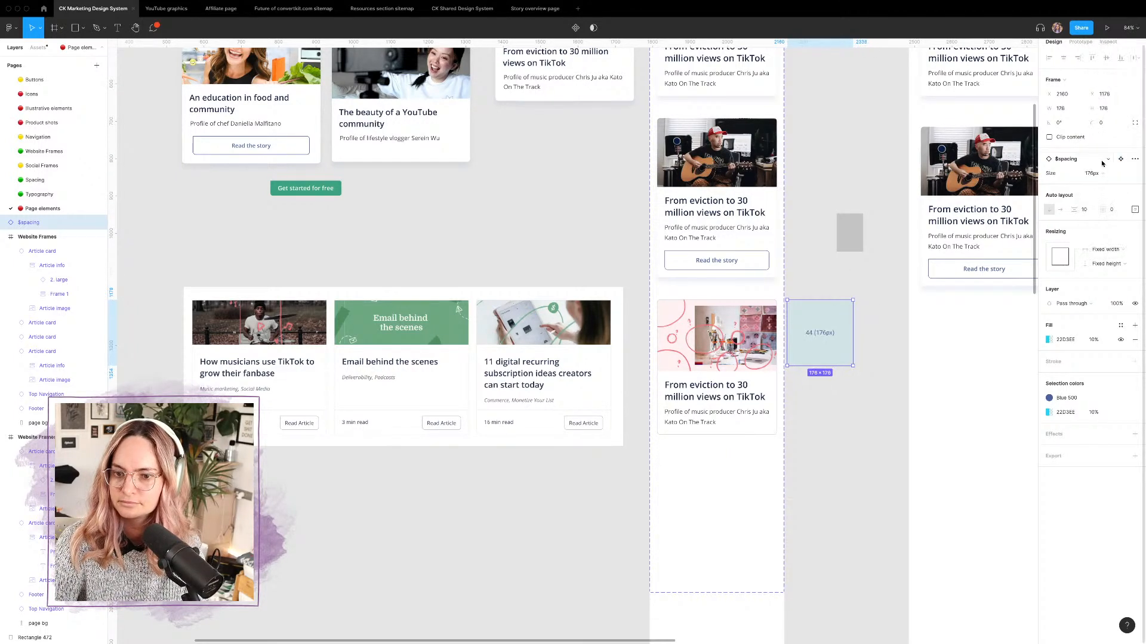
{"action": "left_click", "coordinate": [1100, 173]}
{"action": "left_click", "coordinate": [1103, 160]}
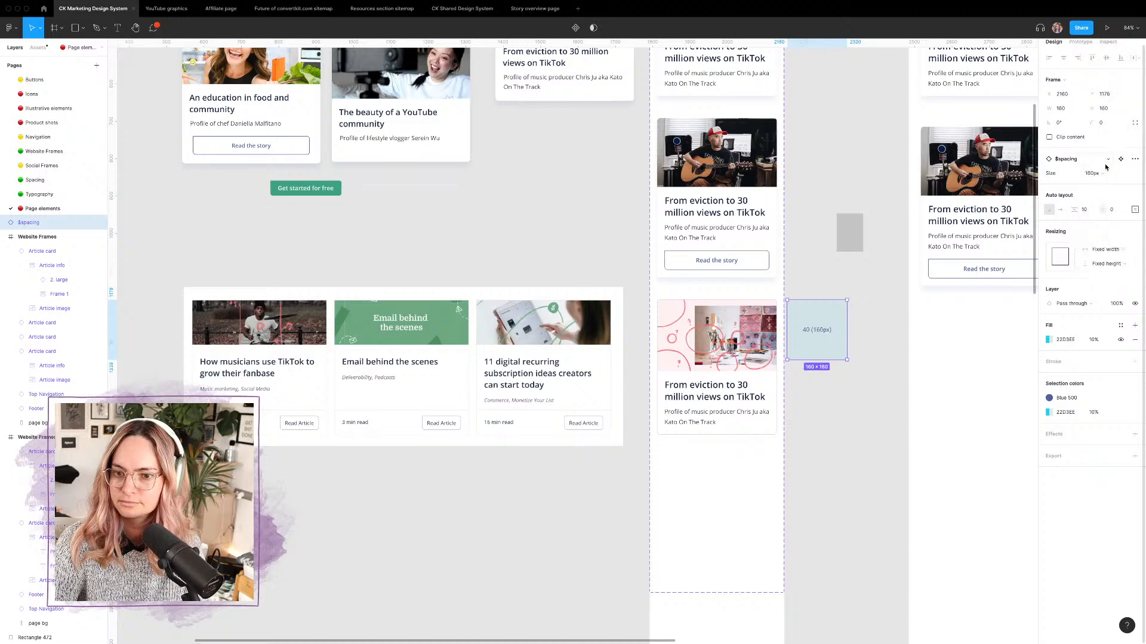
Step: Select the Tradecraft card's article image for resizing against the spacing block
{"action": "left_click", "coordinate": [740, 335]}
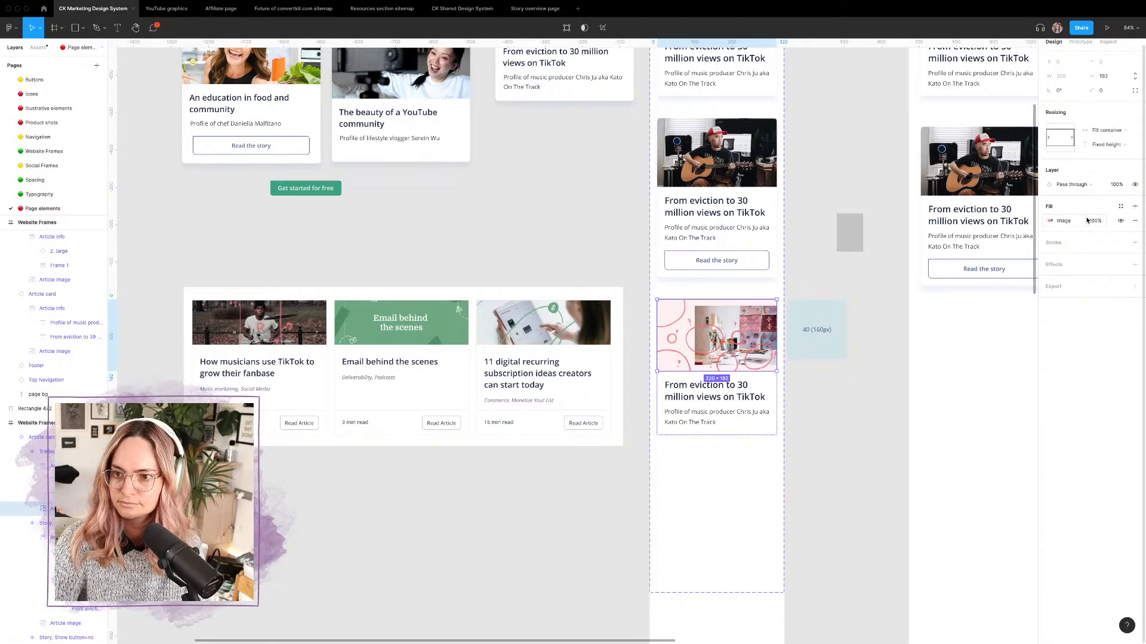
Step: Set the height of the pink article image in the bottom mobile card to 160
{"action": "left_click", "coordinate": [1104, 77]}
{"action": "type", "text": "18"}
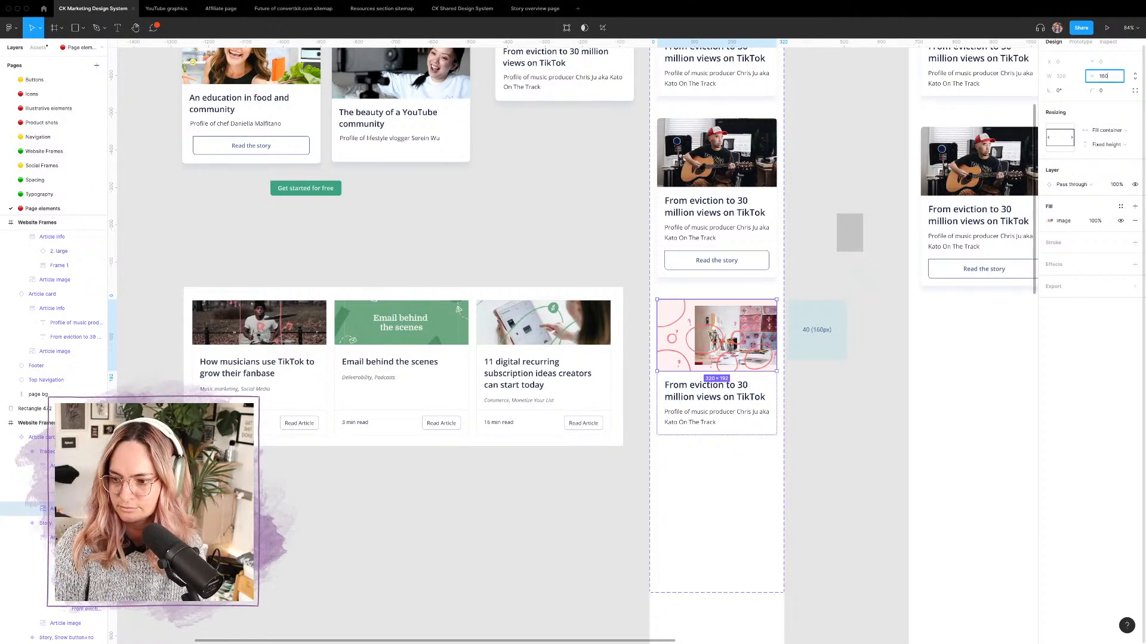
{"action": "type", "text": "0"}
{"action": "key", "text": "Return"}
{"action": "left_click", "coordinate": [833, 405]}
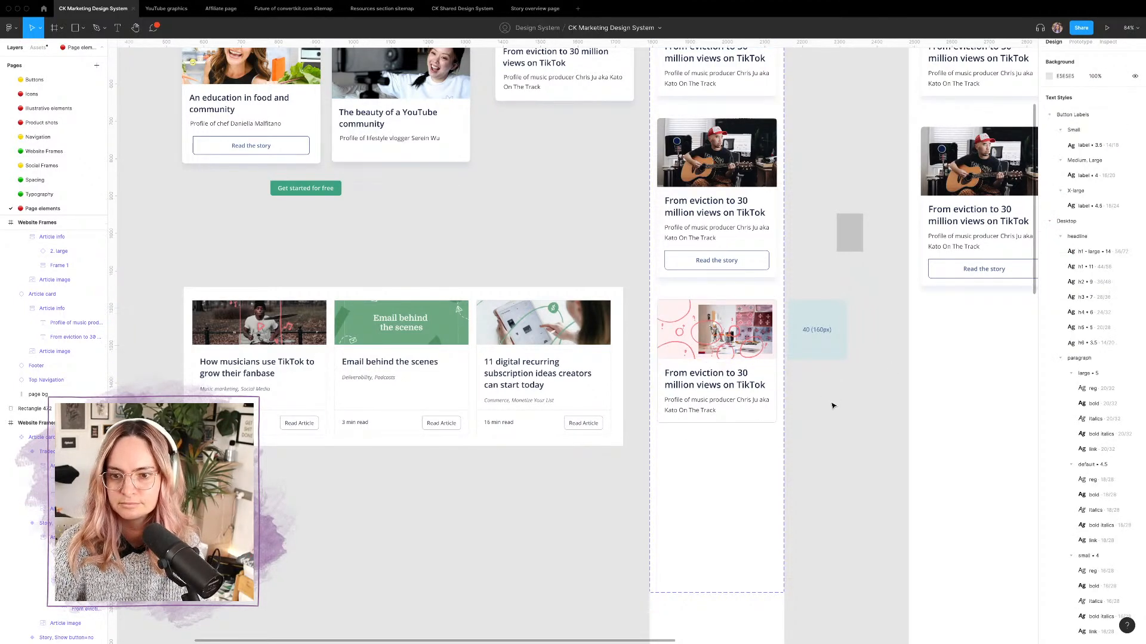
Step: Turn on the Show button property for the middle article card in the desktop frame's upper row
{"action": "scroll", "coordinate": [832, 406], "scroll_direction": "down", "scroll_amount": 5}
{"action": "scroll", "coordinate": [832, 405], "scroll_direction": "right", "scroll_amount": 4}
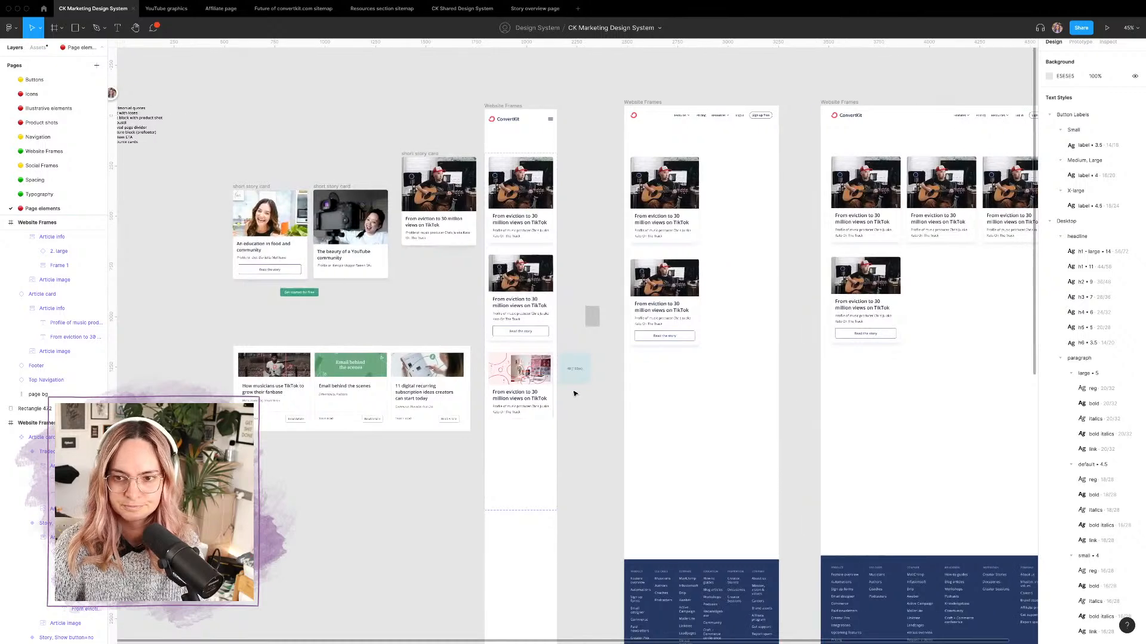
{"action": "scroll", "coordinate": [572, 392], "scroll_direction": "right", "scroll_amount": 2}
{"action": "scroll", "coordinate": [572, 391], "scroll_direction": "right", "scroll_amount": 1}
{"action": "left_click", "coordinate": [379, 388]}
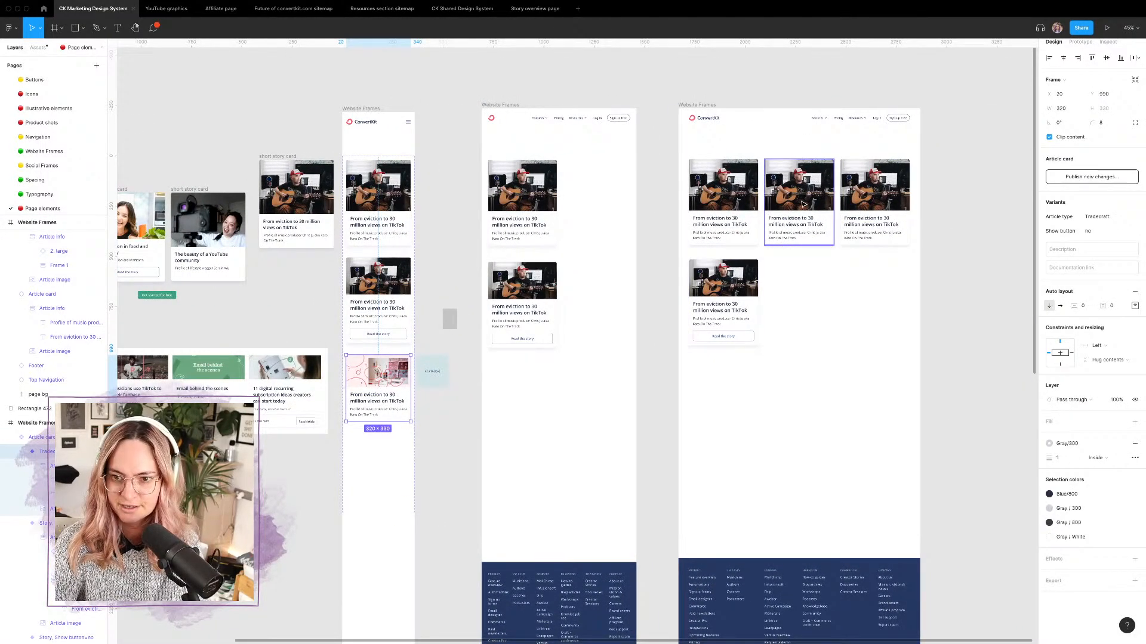
{"action": "left_click", "coordinate": [792, 222]}
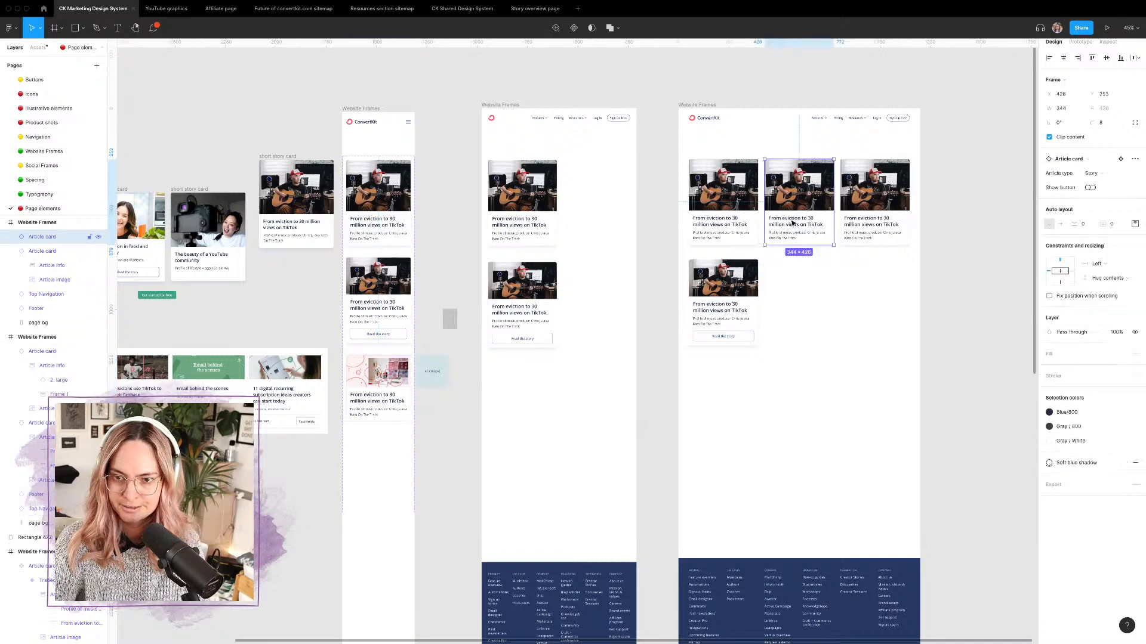
{"action": "left_click", "coordinate": [1090, 188]}
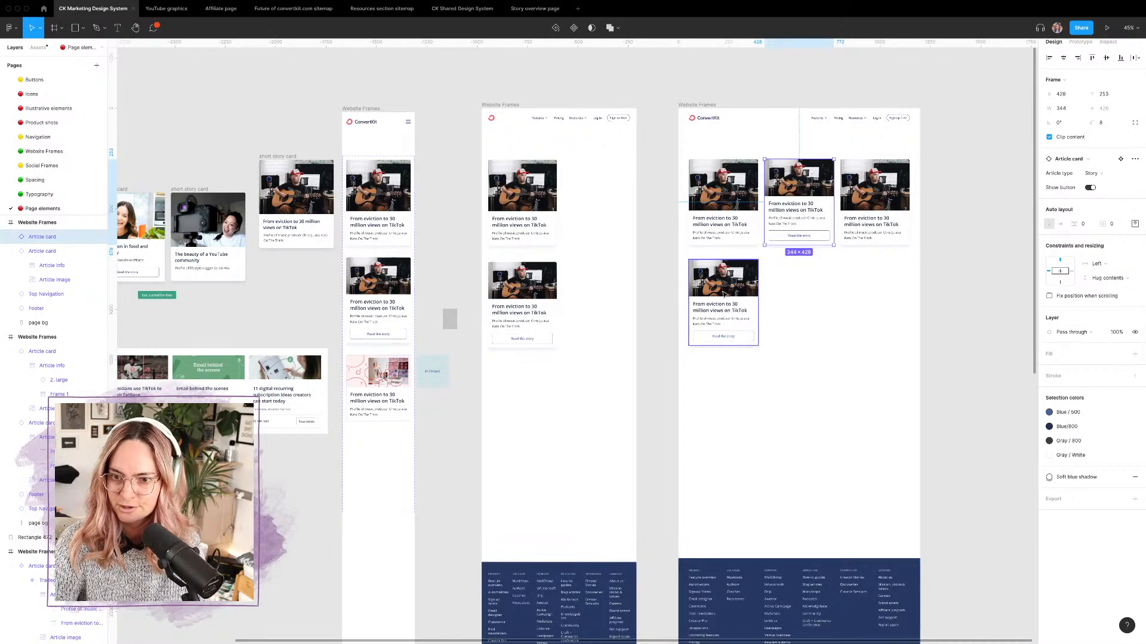
Step: Change the article type of the lower article card in the desktop frame to Tradecraft
{"action": "left_click", "coordinate": [734, 274]}
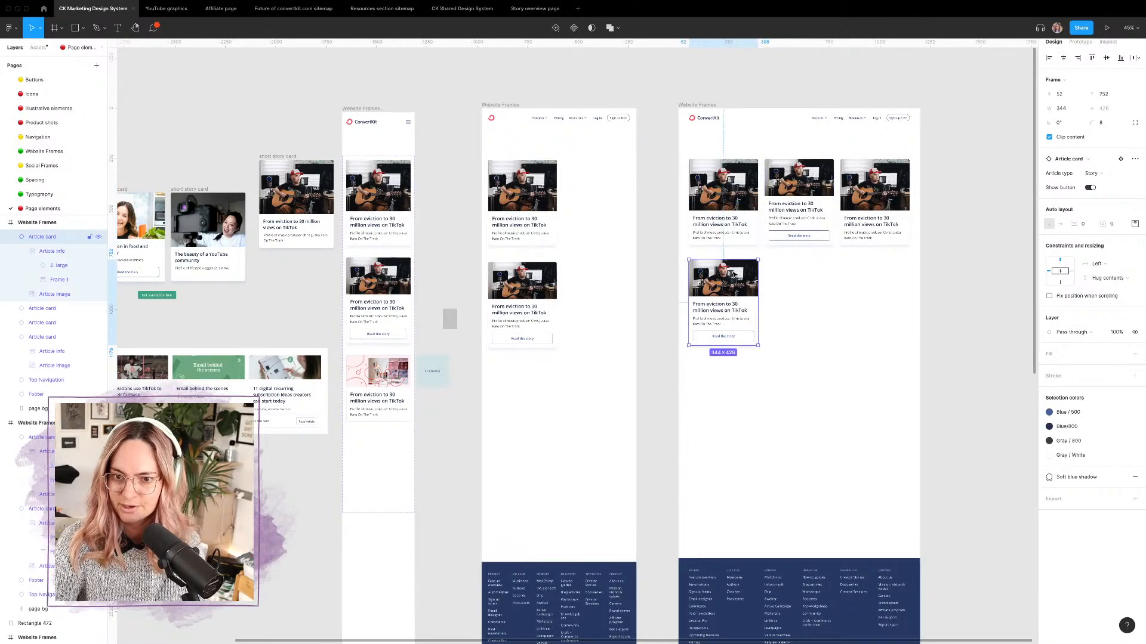
{"action": "left_click", "coordinate": [1097, 174]}
{"action": "left_click", "coordinate": [1108, 184]}
{"action": "left_click", "coordinate": [977, 296]}
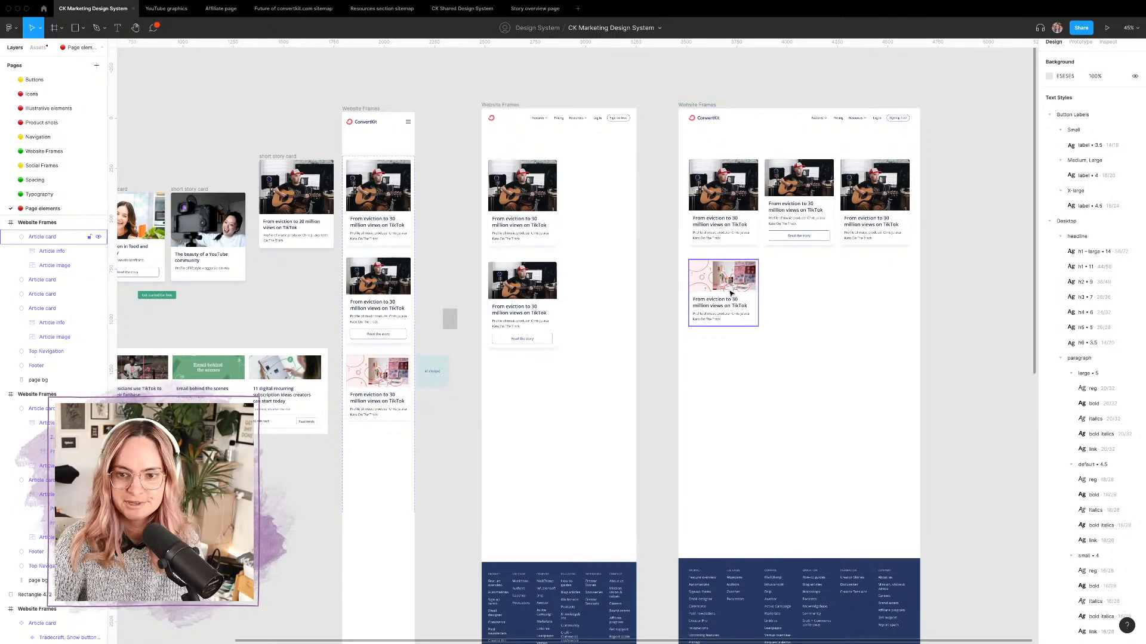
Step: Check the story cards in the Story overview page file against the new ones, and return to the CK Marketing Design System file
{"action": "scroll", "coordinate": [731, 293], "scroll_direction": "up", "scroll_amount": 5}
{"action": "scroll", "coordinate": [628, 328], "scroll_direction": "down", "scroll_amount": 1}
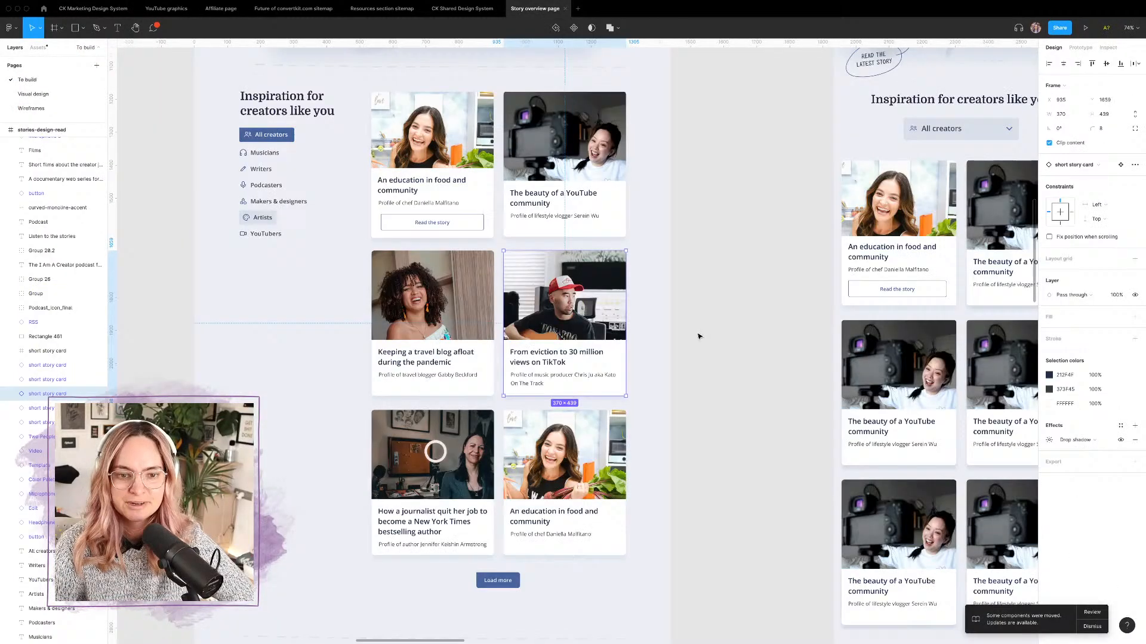
{"action": "left_click", "coordinate": [699, 335]}
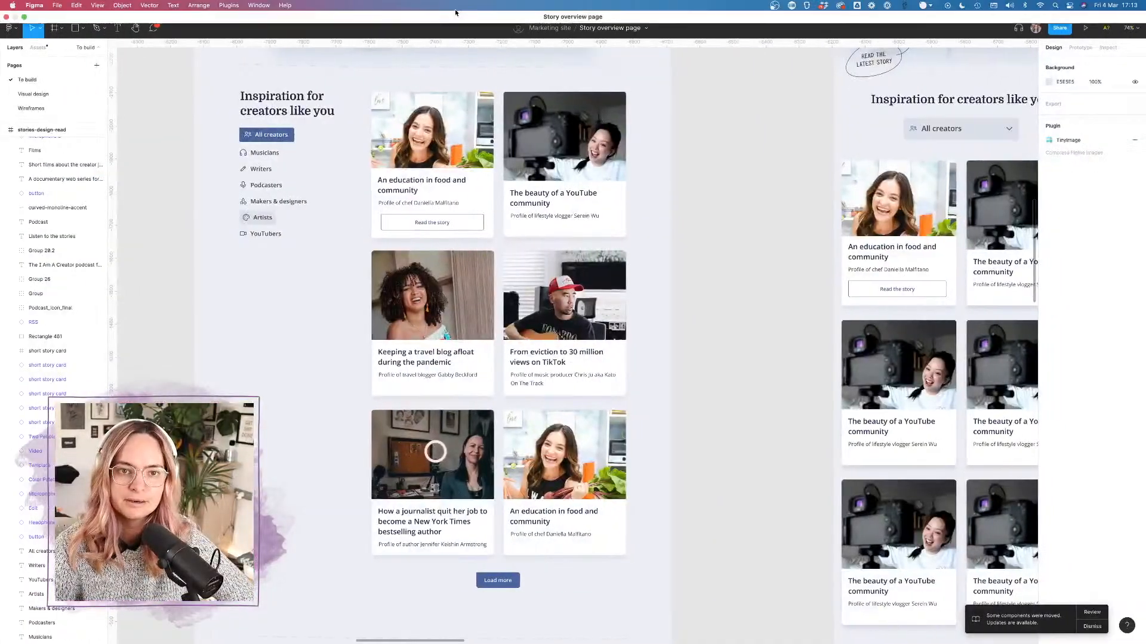
{"action": "left_click", "coordinate": [92, 8]}
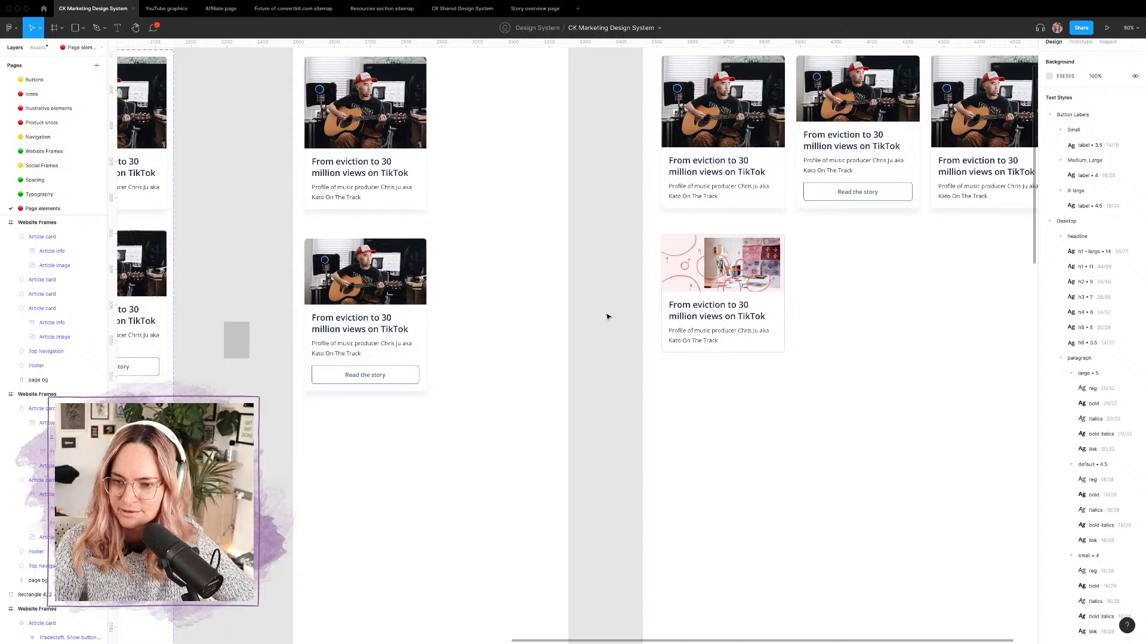
{"action": "scroll", "coordinate": [617, 316], "scroll_direction": "left", "scroll_amount": 10}
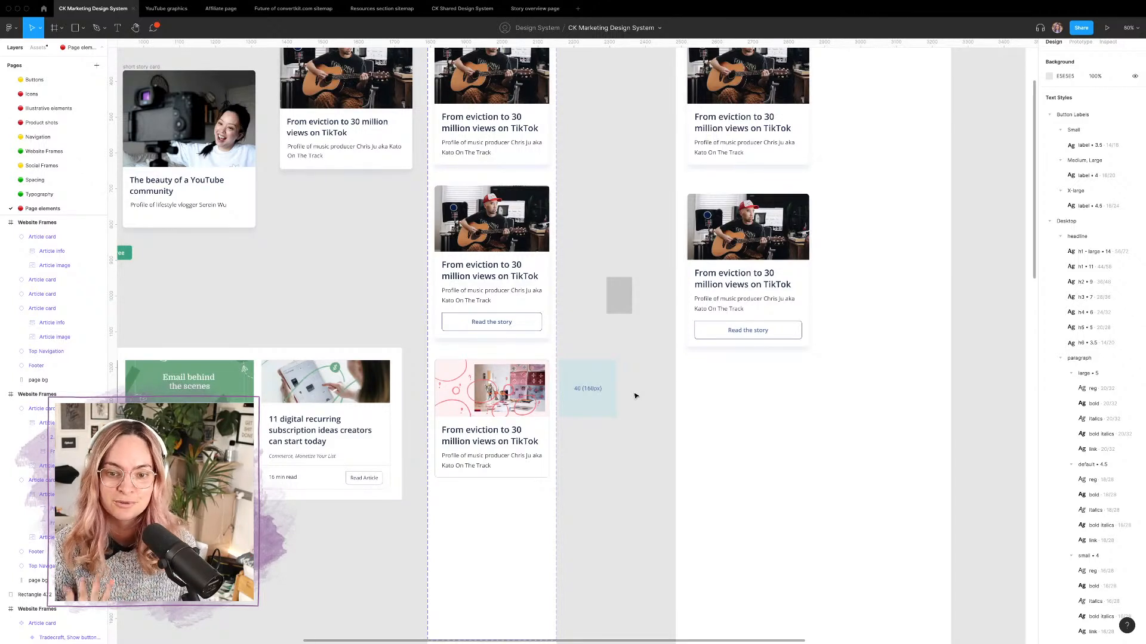
Step: Shift the 160px spacing block slightly farther from the edge of the mobile frame
{"action": "left_click", "coordinate": [596, 382]}
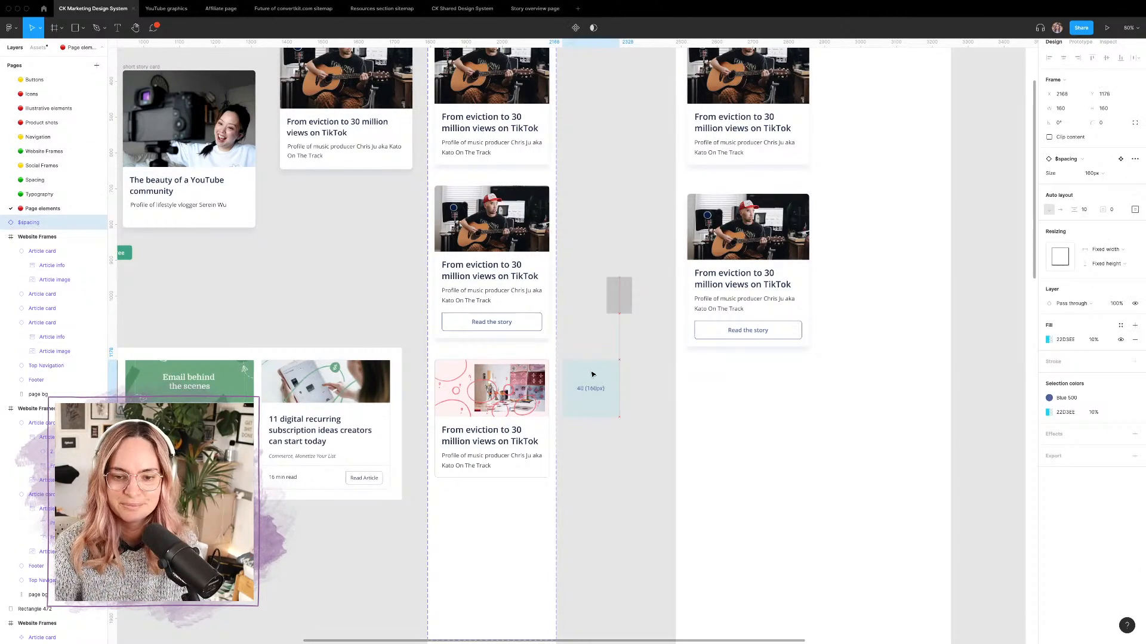
{"action": "left_click", "coordinate": [641, 385]}
{"action": "scroll", "coordinate": [640, 385], "scroll_direction": "down", "scroll_amount": 2}
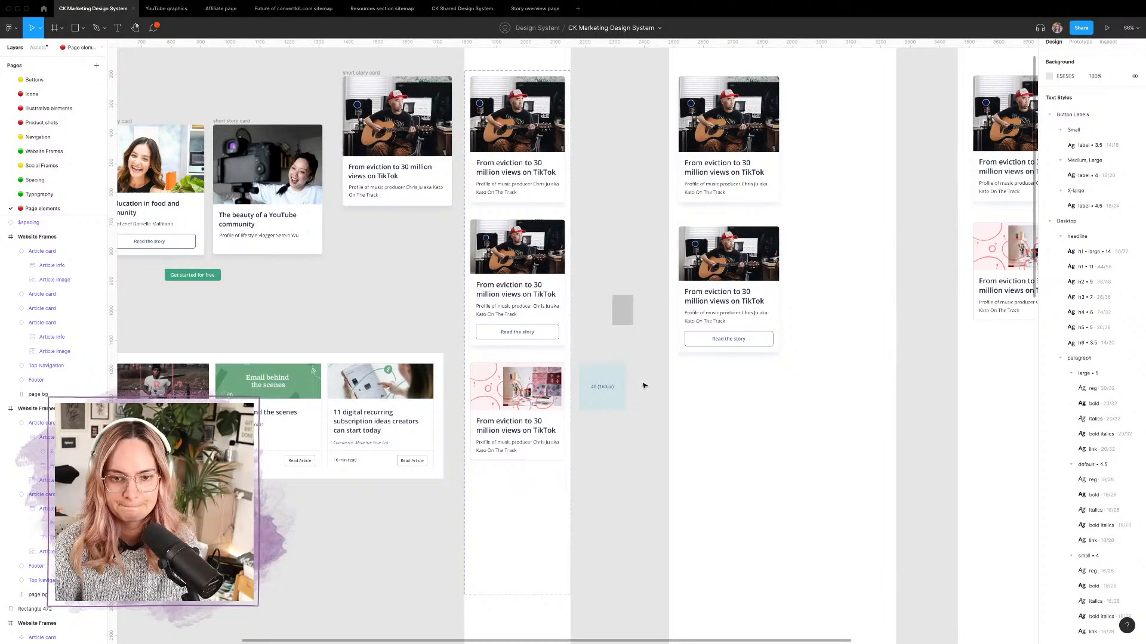
Step: Replace the title of the Story card variant with a button with "Story title goes in this space here"
{"action": "left_click", "coordinate": [540, 429]}
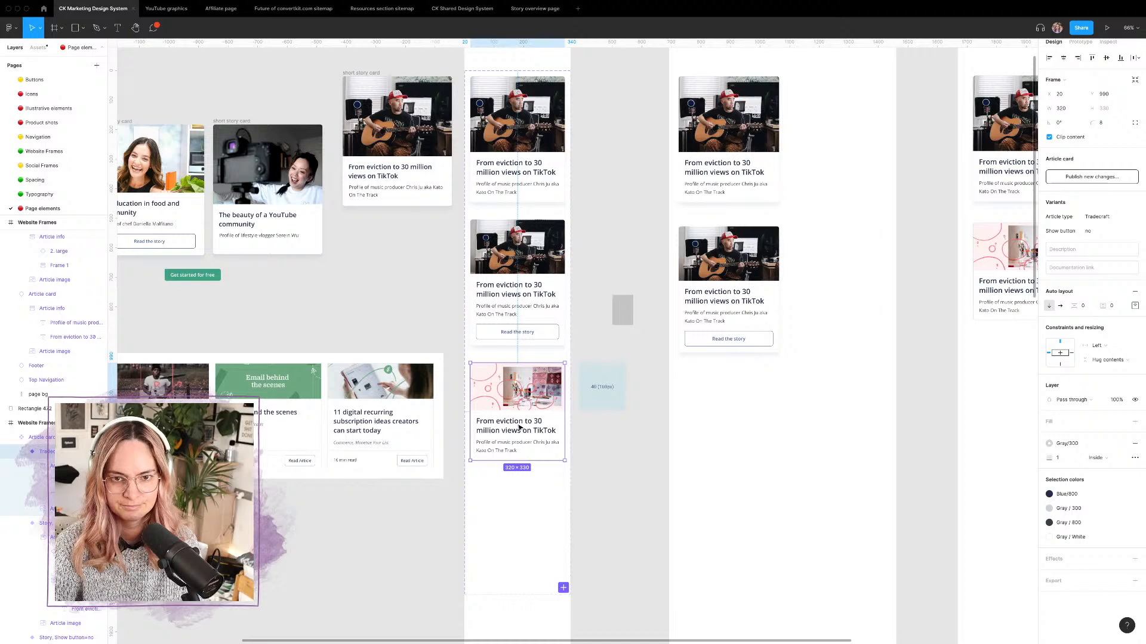
{"action": "double_click", "coordinate": [517, 297]}
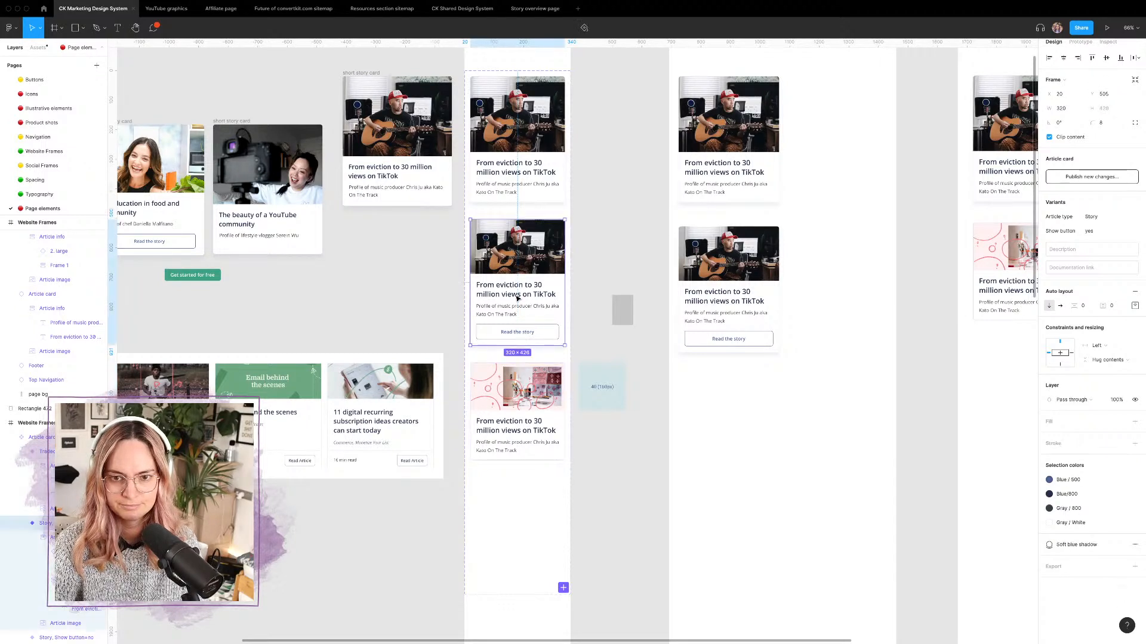
{"action": "double_click", "coordinate": [517, 297]}
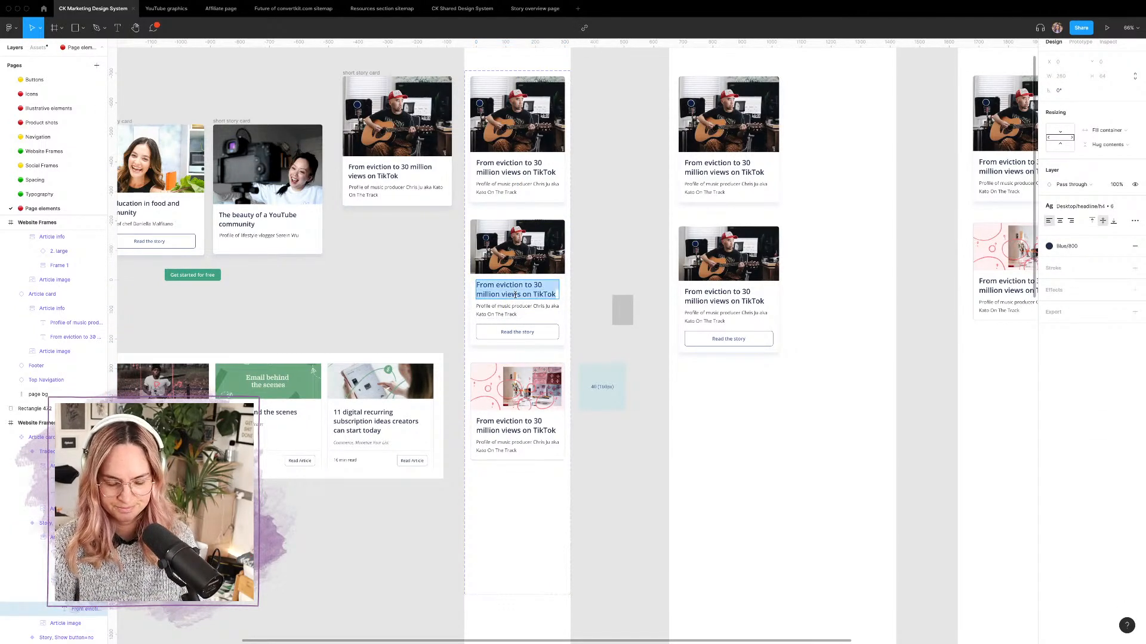
{"action": "type", "text": "St"}
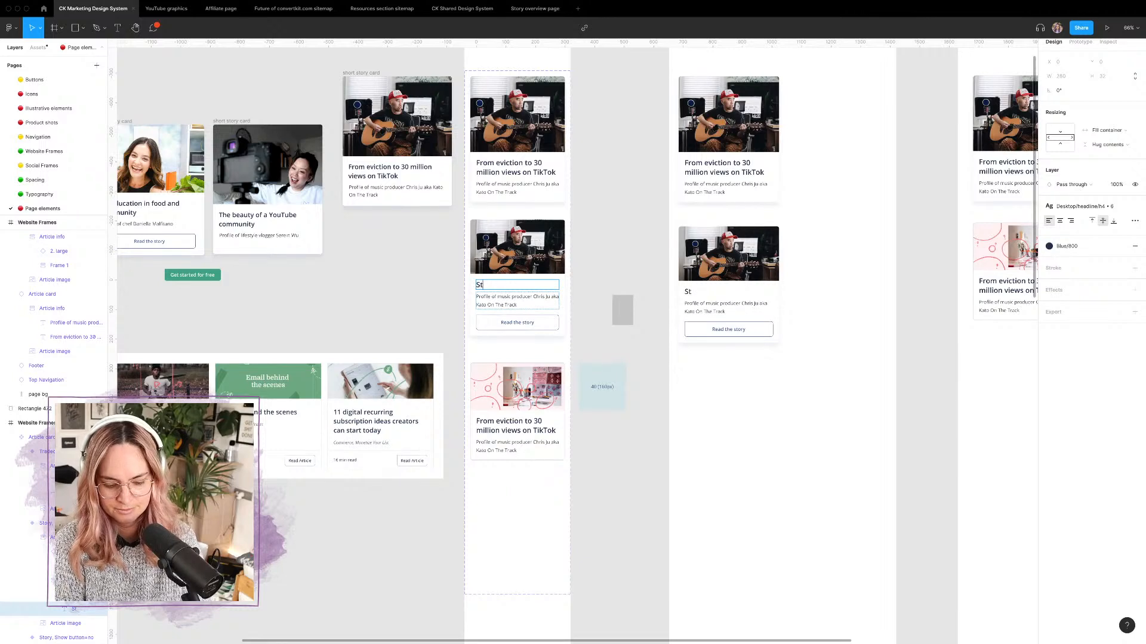
{"action": "type", "text": "ory title"}
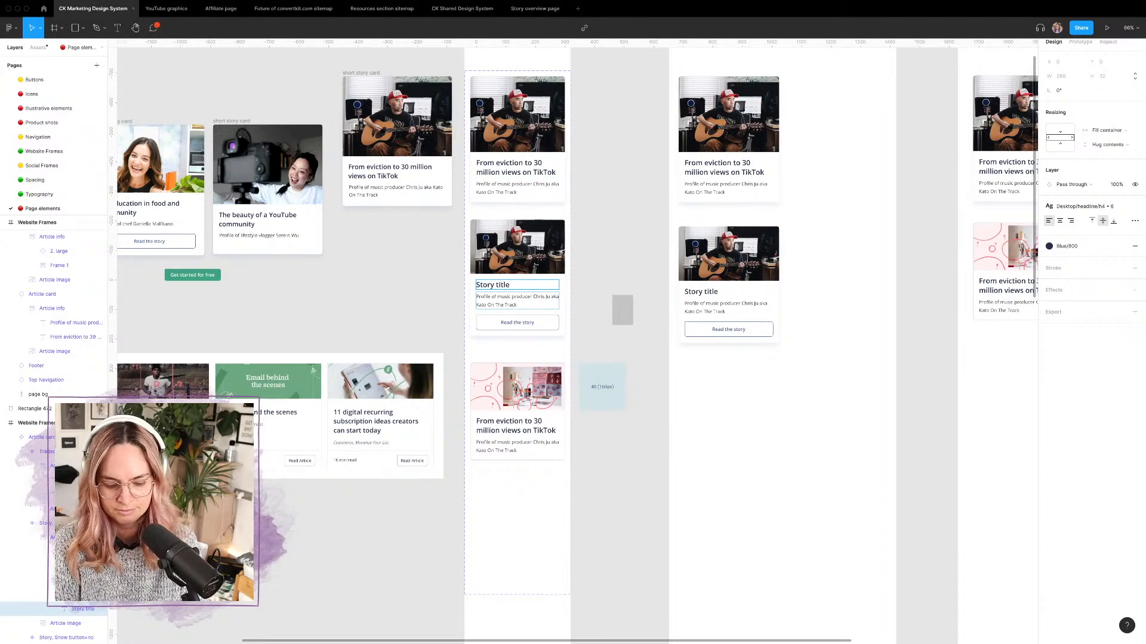
{"action": "type", "text": " goes in this"}
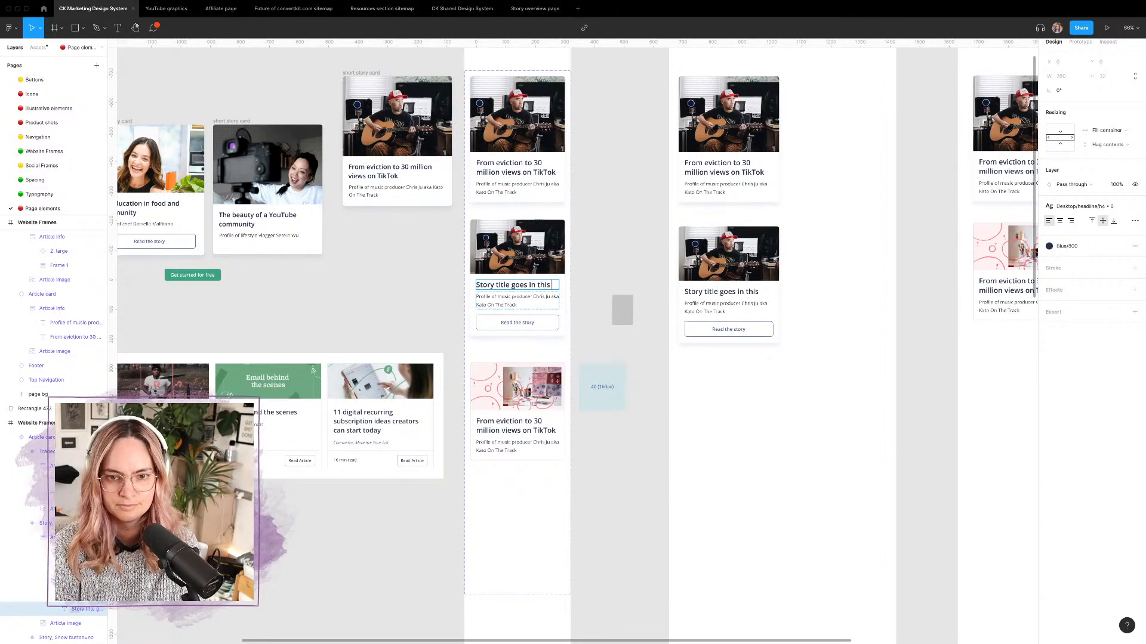
{"action": "type", "text": " space"}
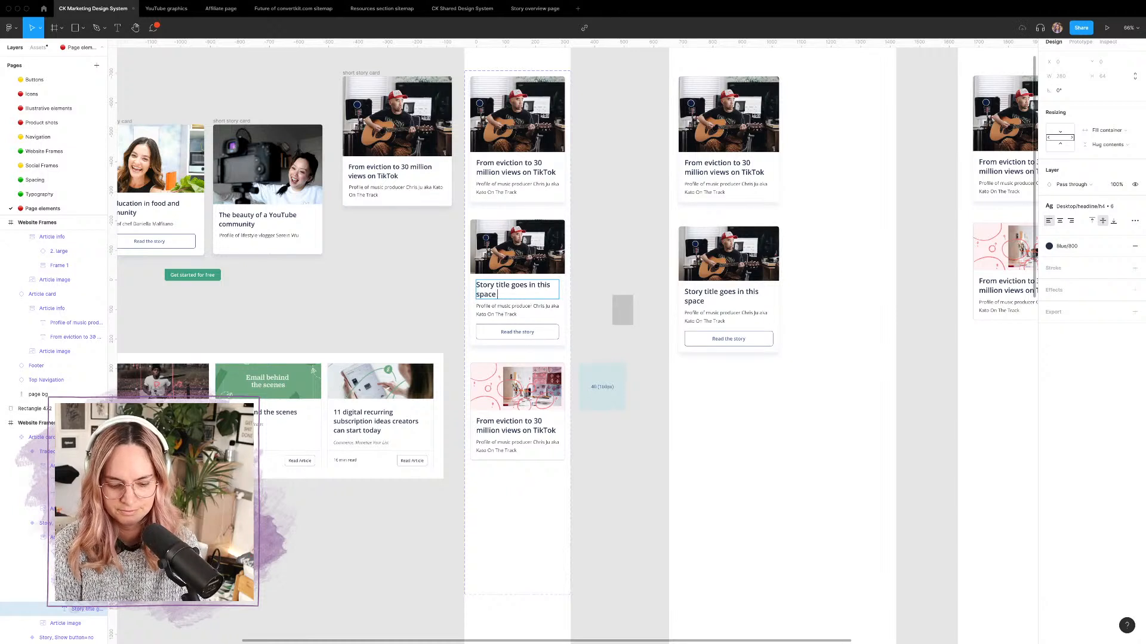
{"action": "type", "text": " here"}
Step: Replace the description of the Story card variant with a button with "Profile of creator and their creator type"
{"action": "double_click", "coordinate": [503, 314]}
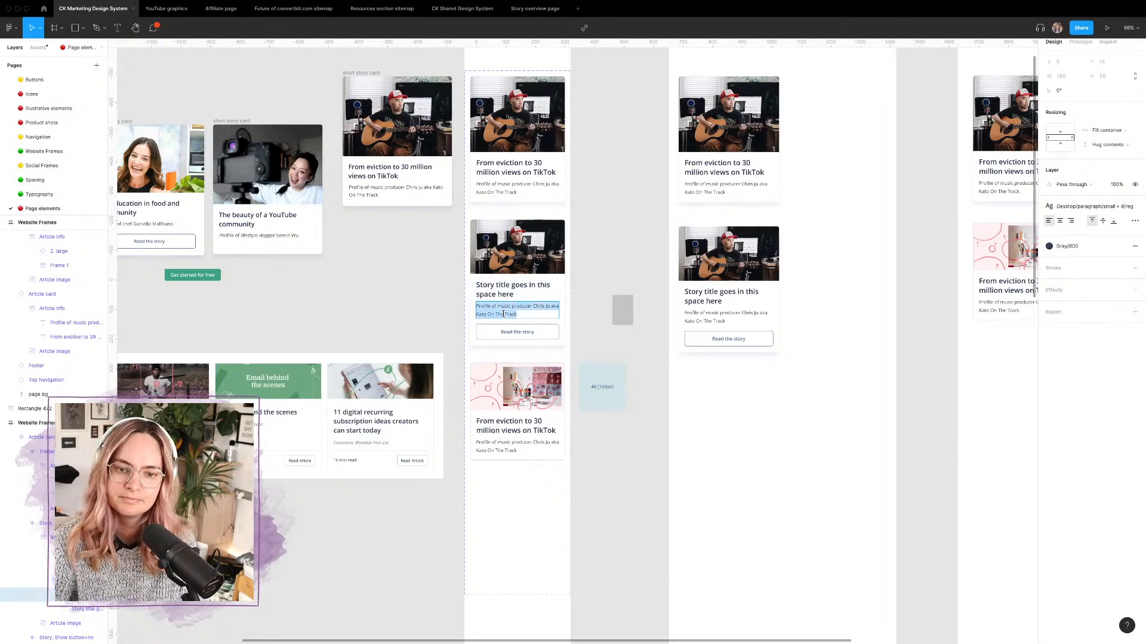
{"action": "type", "text": "Profile of"}
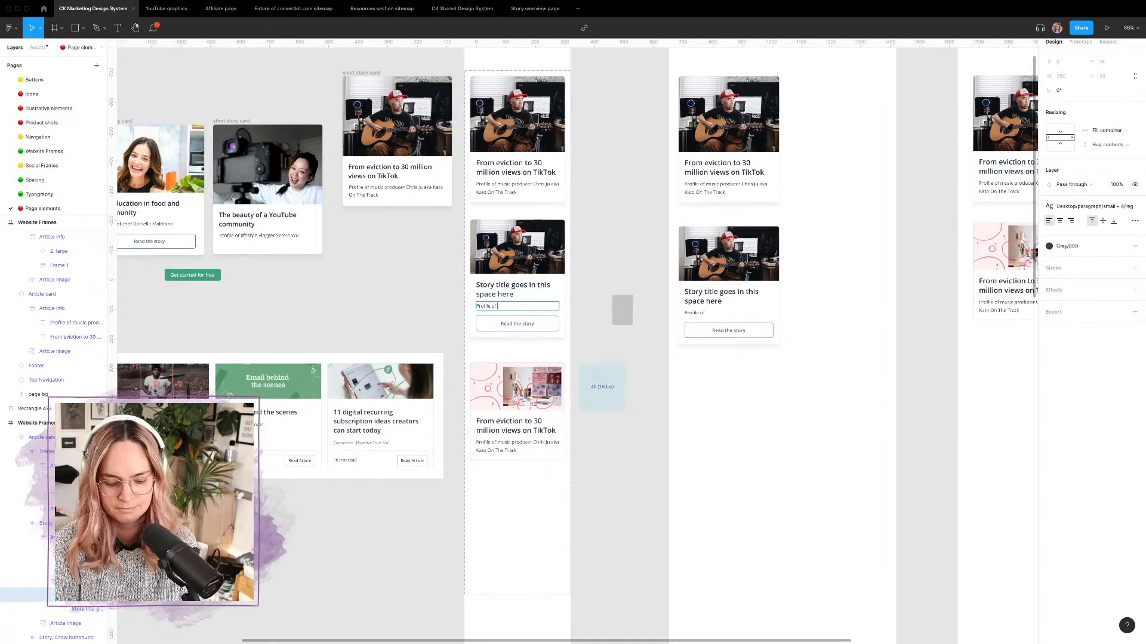
{"action": "type", "text": " creatior"}
{"action": "key", "text": "BackSpace"}
{"action": "key", "text": "BackSpace"}
{"action": "type", "text": "or"}
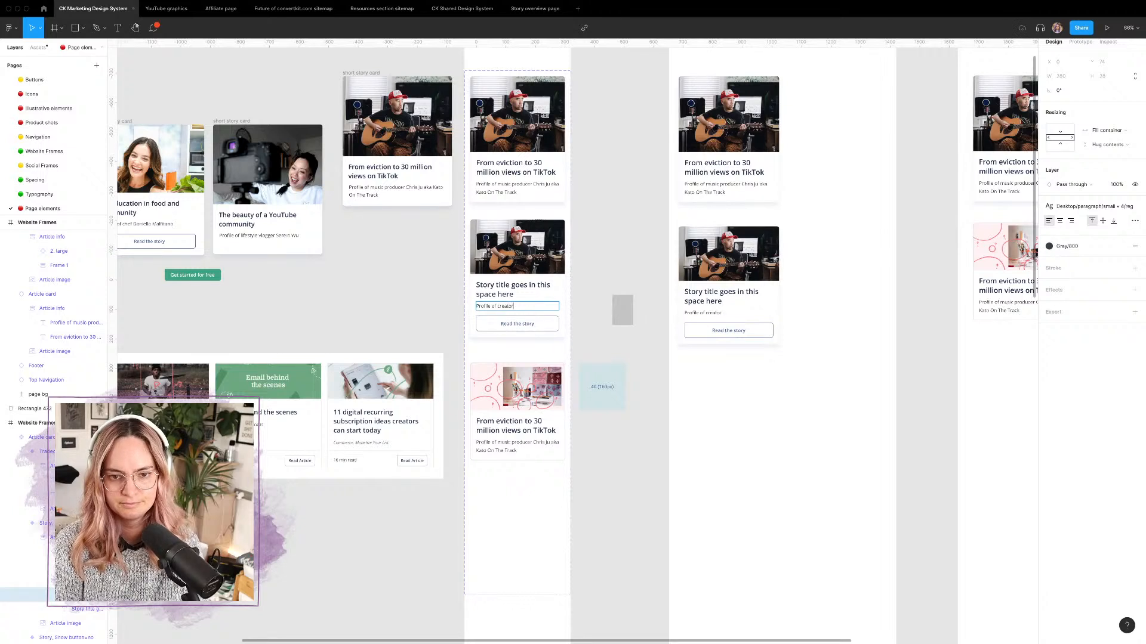
{"action": "type", "text": " and their"}
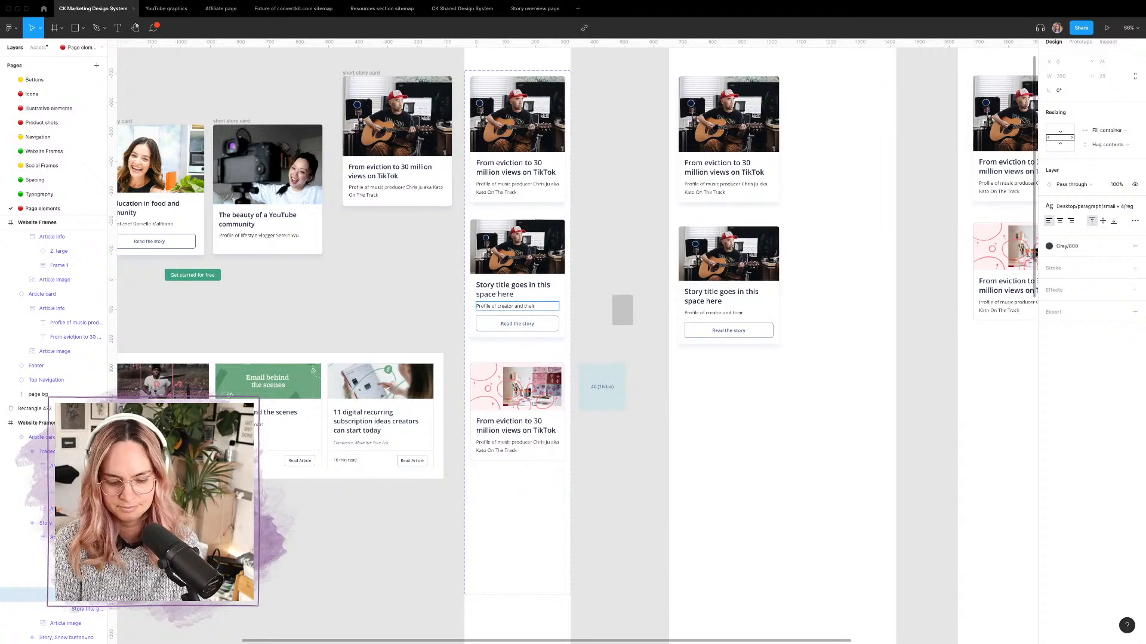
{"action": "type", "text": " creator type"}
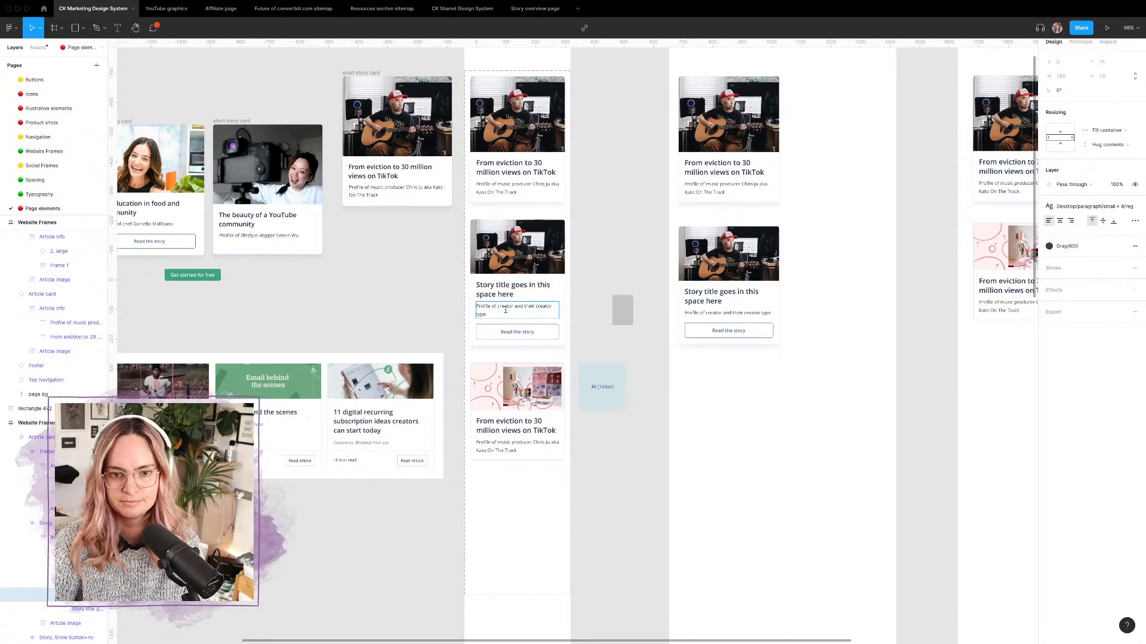
{"action": "key", "text": "Escape"}
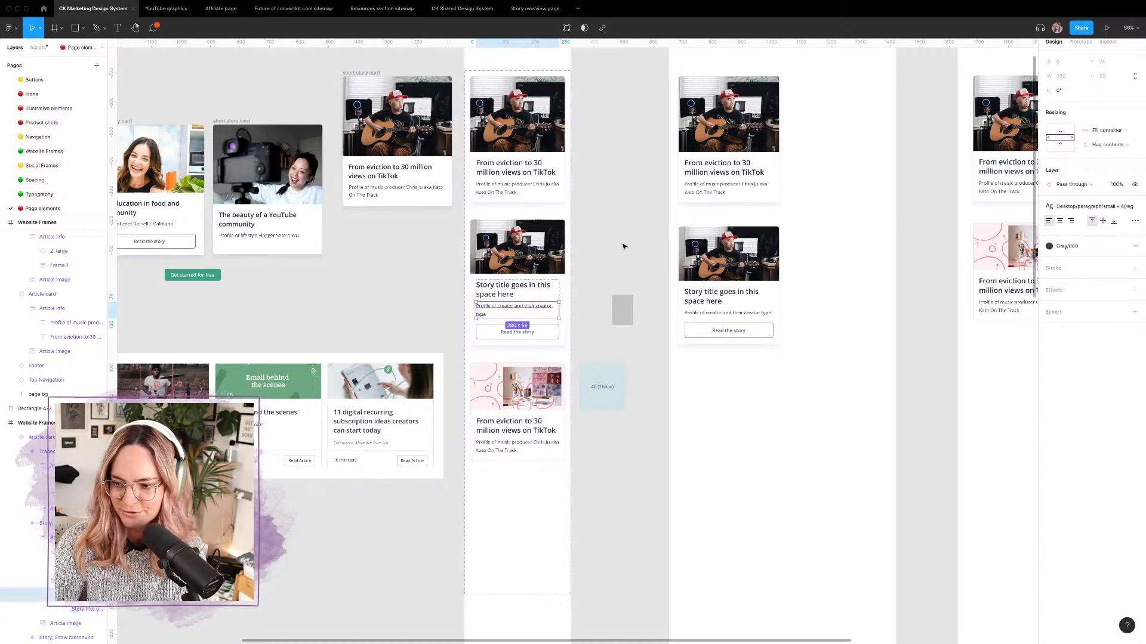
{"action": "left_click", "coordinate": [622, 245]}
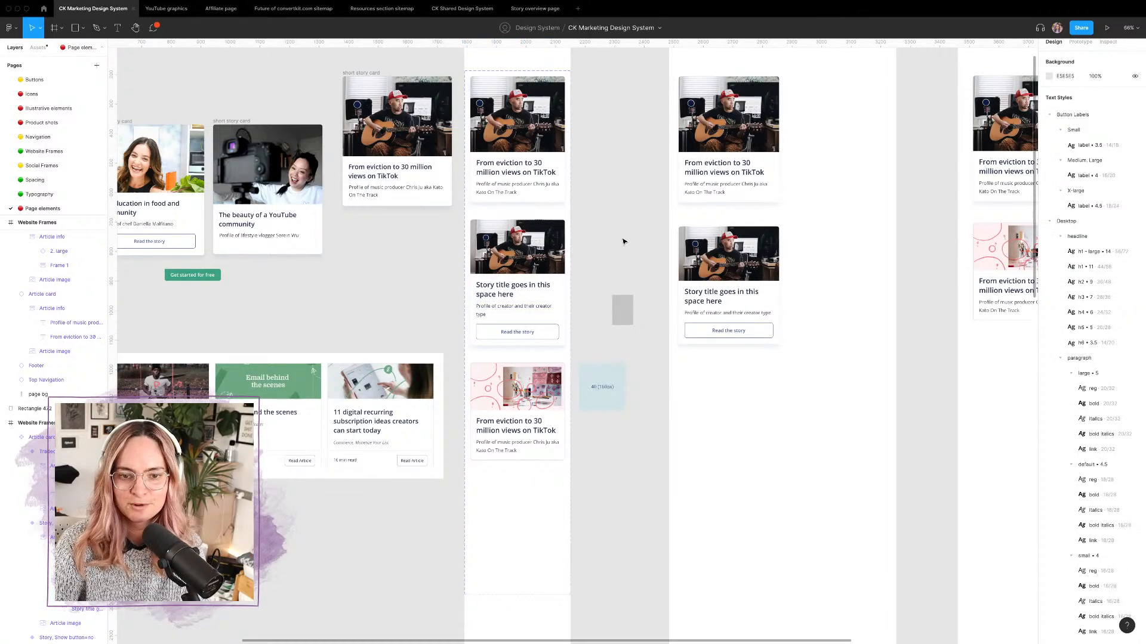
Step: Examine how the placeholder title and description wrap on the story cards across the mobile, tablet and desktop frames
{"action": "scroll", "coordinate": [622, 245], "scroll_direction": "right", "scroll_amount": 3}
{"action": "left_click", "coordinate": [399, 308]}
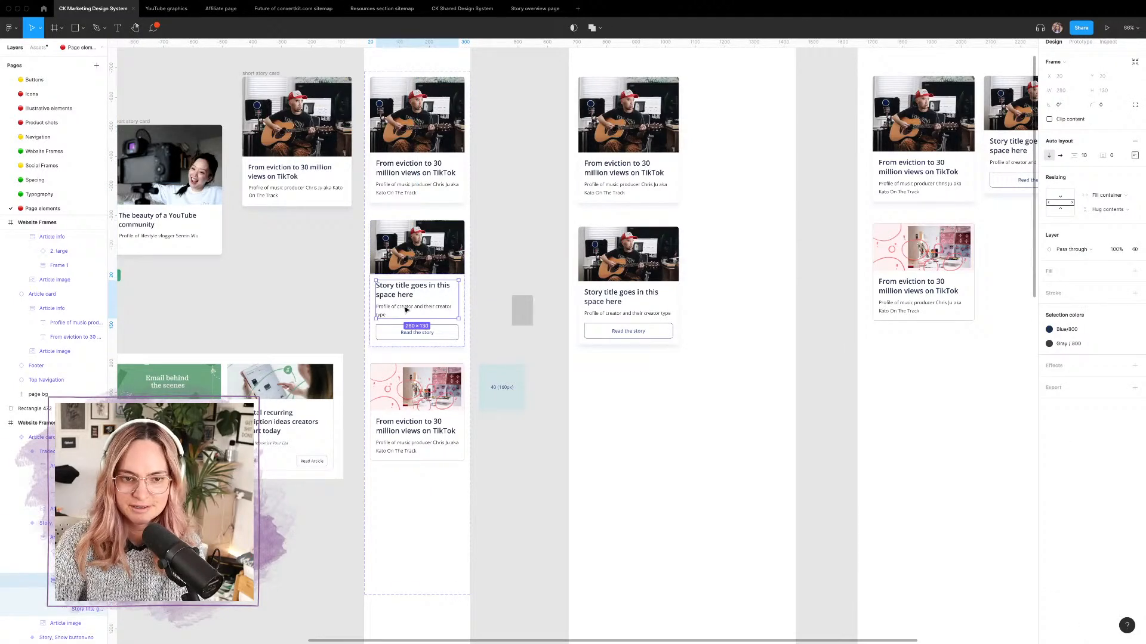
{"action": "left_click", "coordinate": [409, 309]}
{"action": "scroll", "coordinate": [409, 309], "scroll_direction": "up", "scroll_amount": 5}
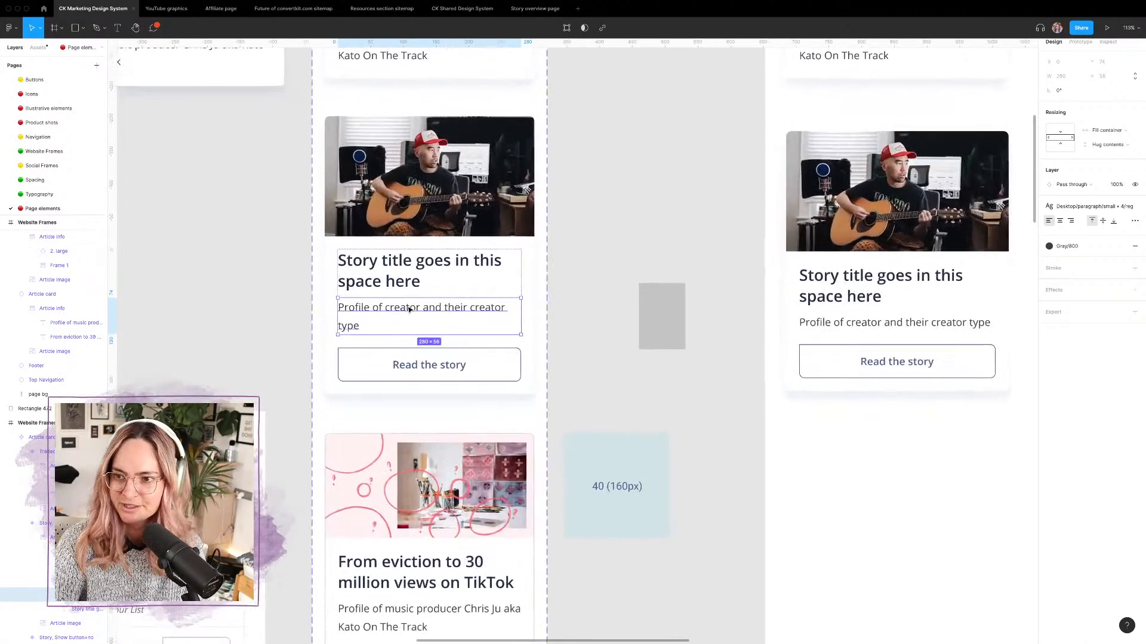
{"action": "left_click", "coordinate": [603, 277]}
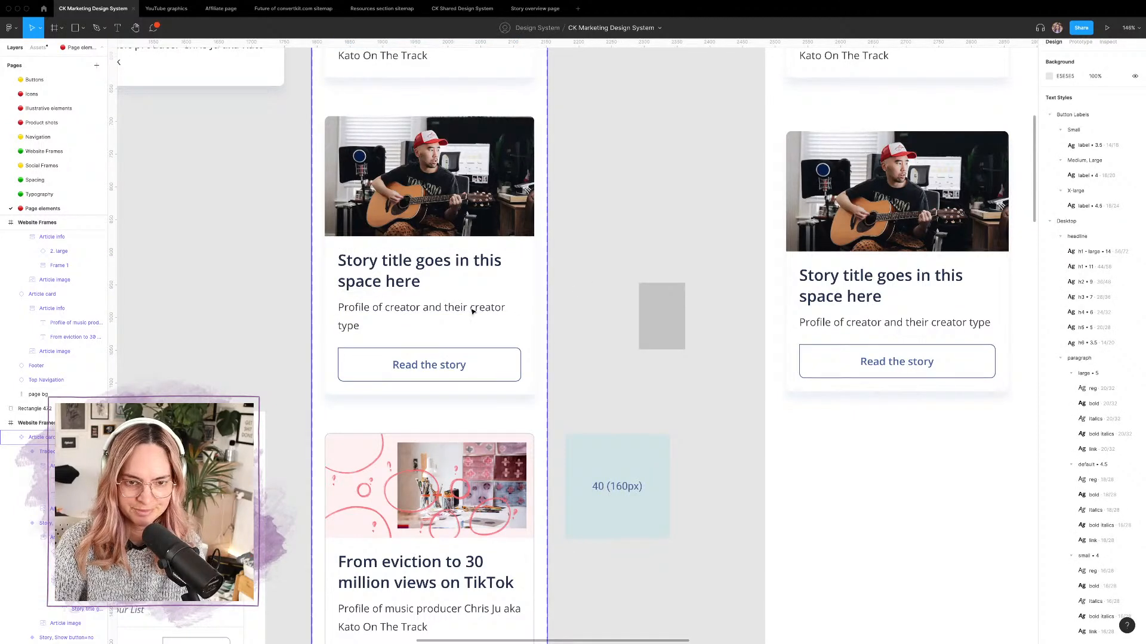
{"action": "scroll", "coordinate": [486, 307], "scroll_direction": "down", "scroll_amount": 5}
{"action": "scroll", "coordinate": [488, 305], "scroll_direction": "right", "scroll_amount": 7}
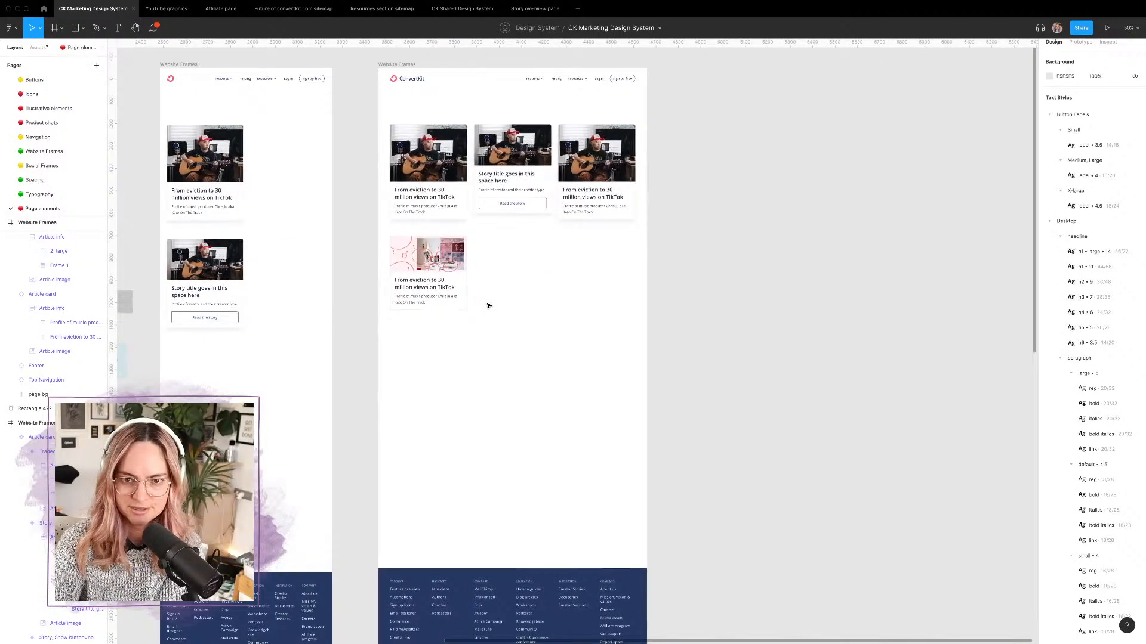
{"action": "scroll", "coordinate": [488, 306], "scroll_direction": "left", "scroll_amount": 6}
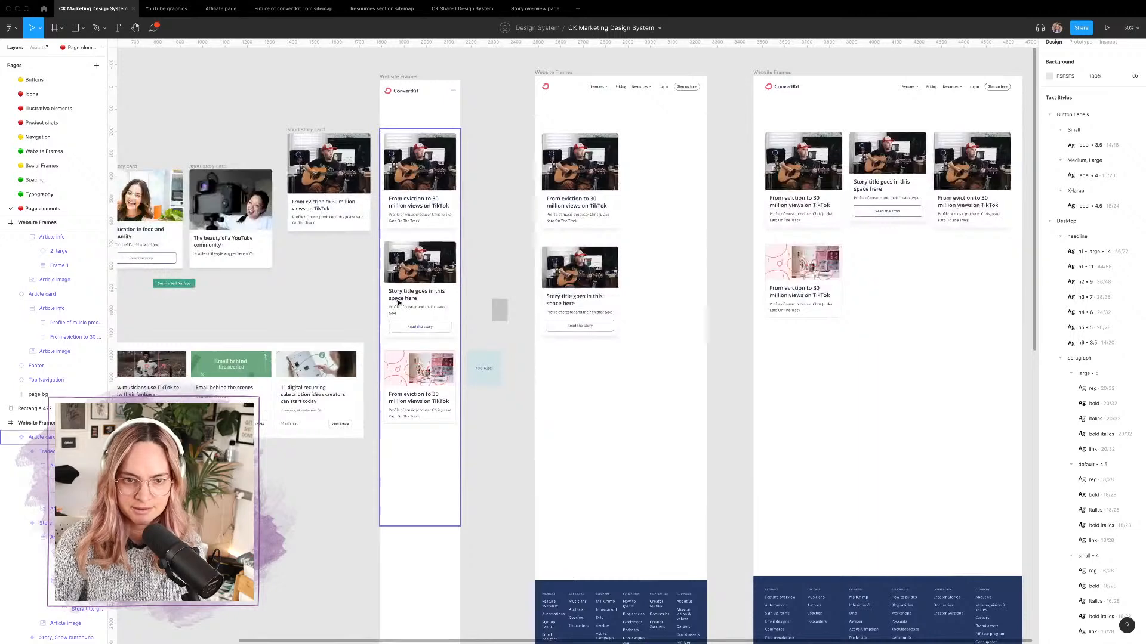
Step: Copy the placeholder title "Story title goes in this space here" into the title of the topmost Story card variant without a button
{"action": "double_click", "coordinate": [398, 303]}
{"action": "double_click", "coordinate": [396, 300]}
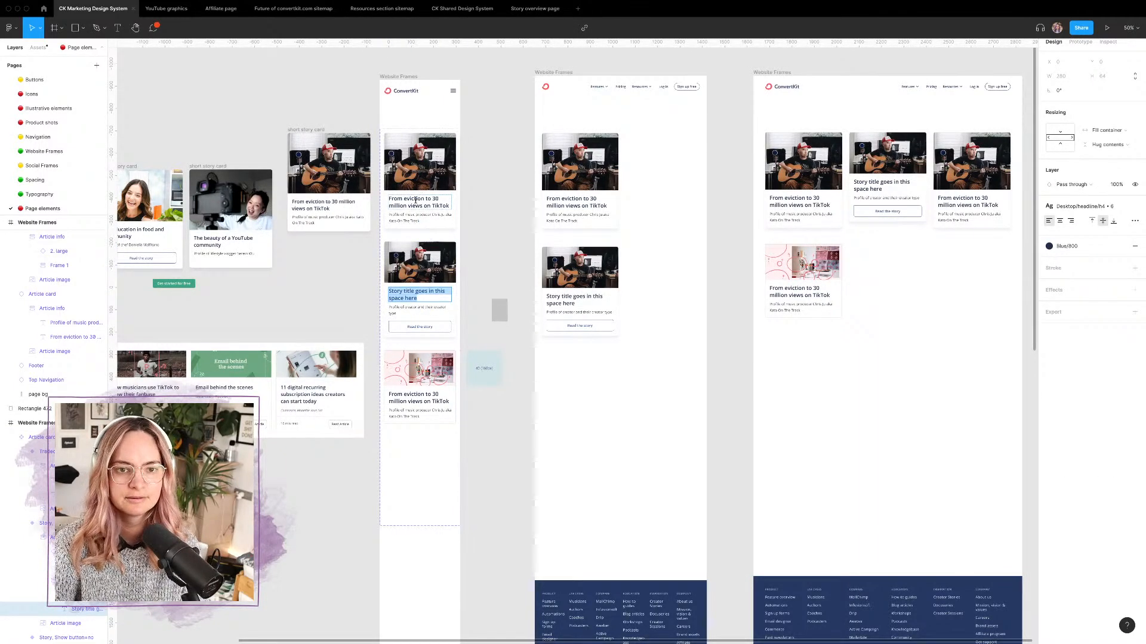
{"action": "double_click", "coordinate": [416, 200]}
{"action": "type", "text": "Story title goes in this space here"}
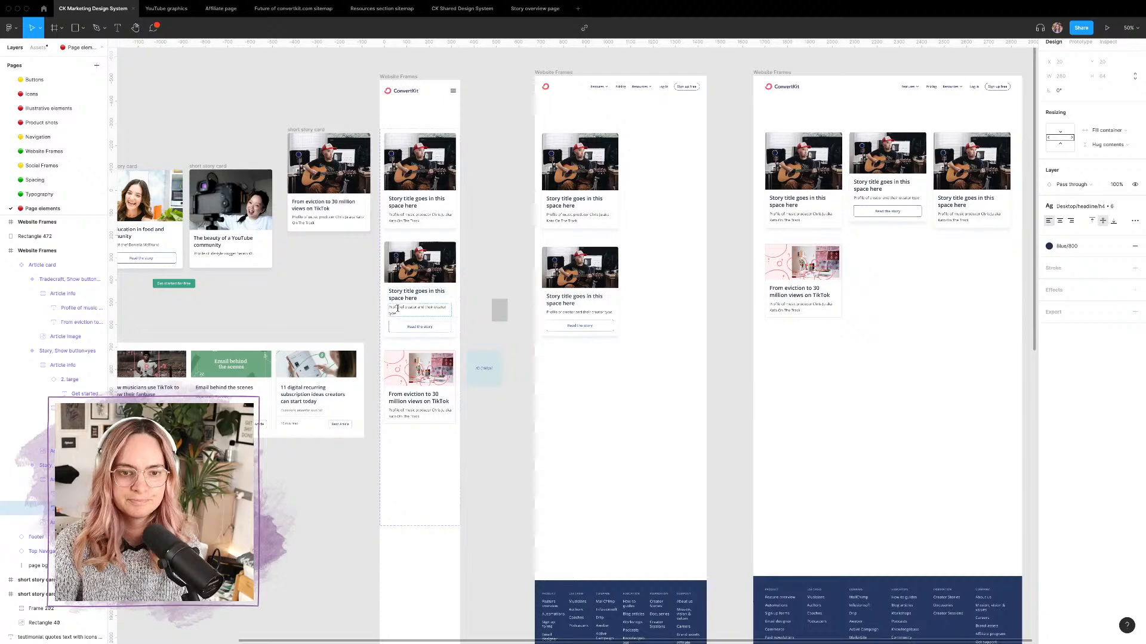
Step: Copy the placeholder description "Profile of creator and their creator type" into the description of the topmost Story card variant without a button
{"action": "double_click", "coordinate": [397, 309]}
{"action": "key", "text": "ctrl+c"}
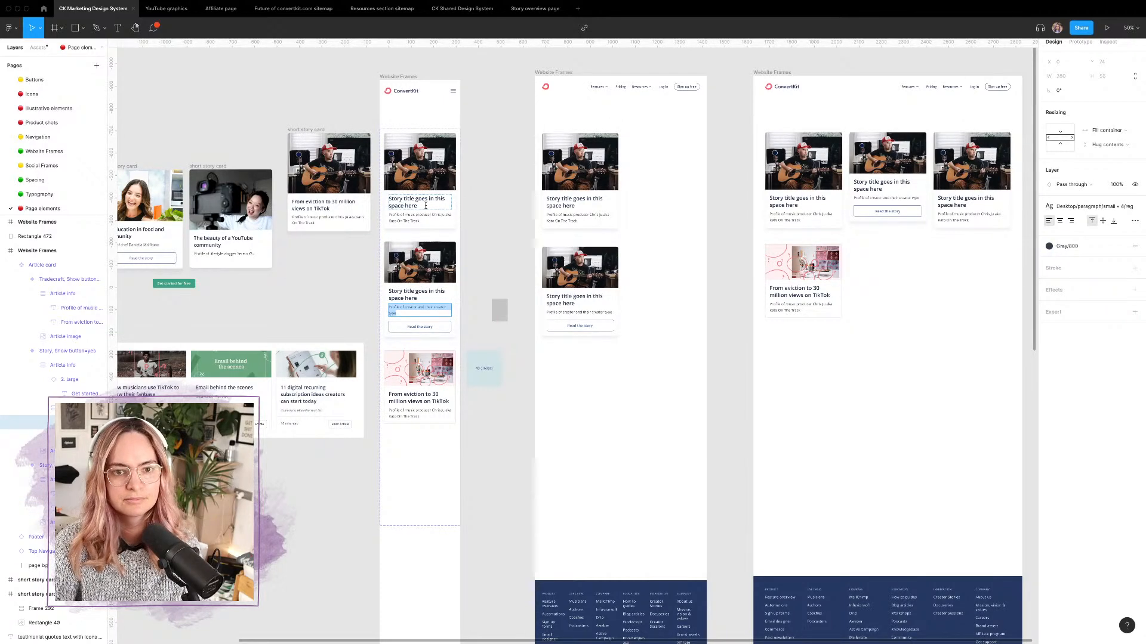
{"action": "left_click", "coordinate": [418, 217]}
{"action": "double_click", "coordinate": [418, 217]}
{"action": "key", "text": "ctrl+v"}
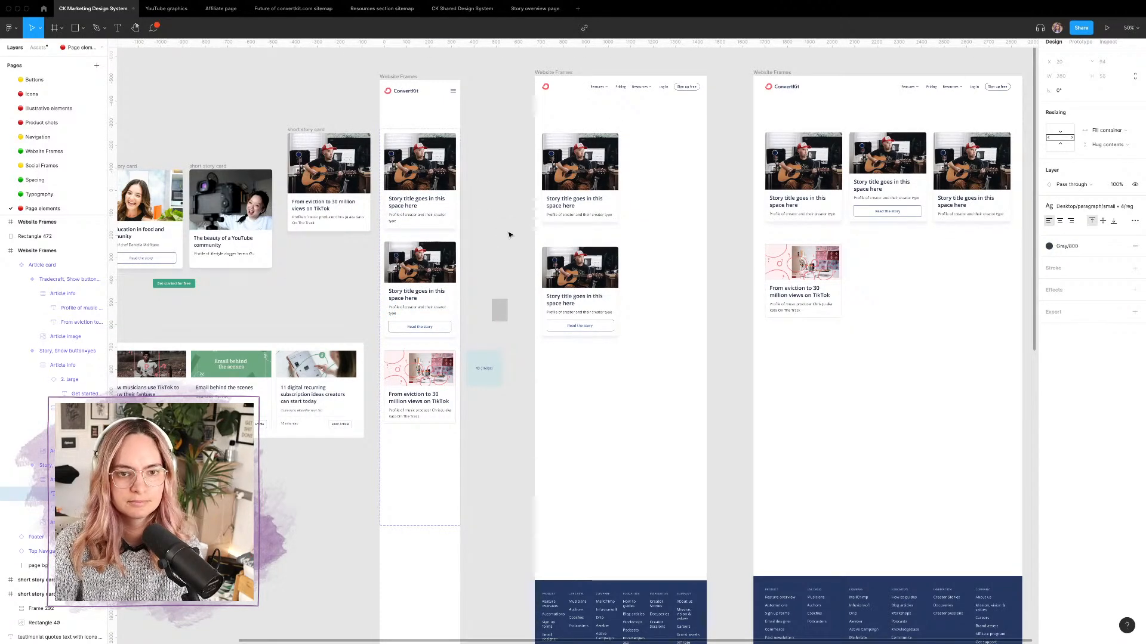
{"action": "left_click", "coordinate": [509, 235]}
{"action": "scroll", "coordinate": [509, 235], "scroll_direction": "right", "scroll_amount": 3}
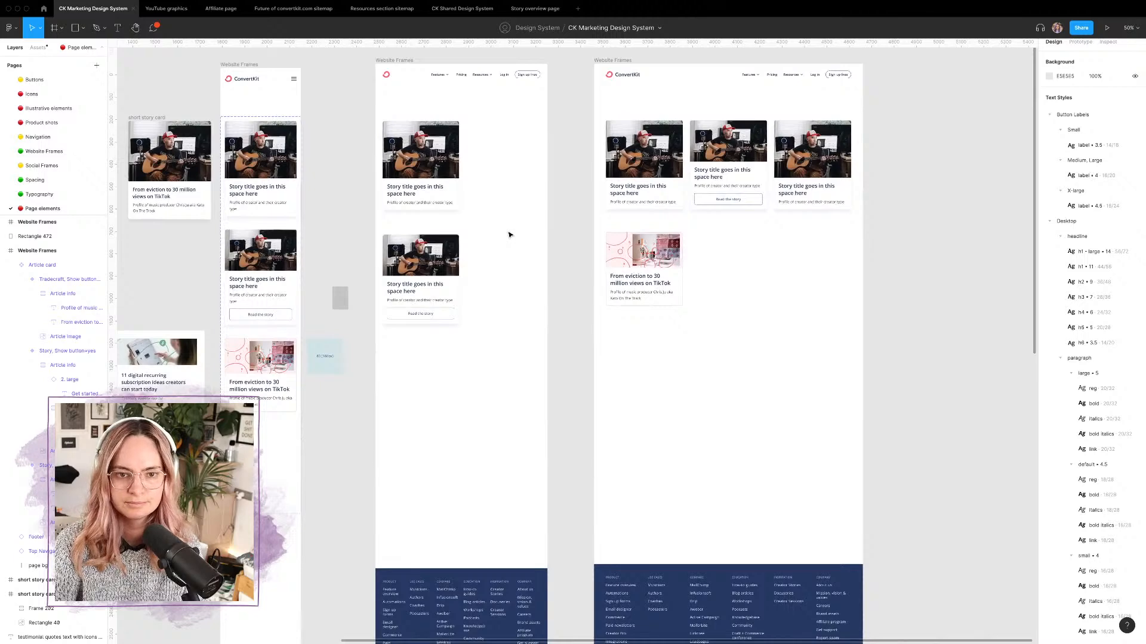
{"action": "left_click", "coordinate": [517, 235]}
{"action": "scroll", "coordinate": [474, 233], "scroll_direction": "left", "scroll_amount": 4}
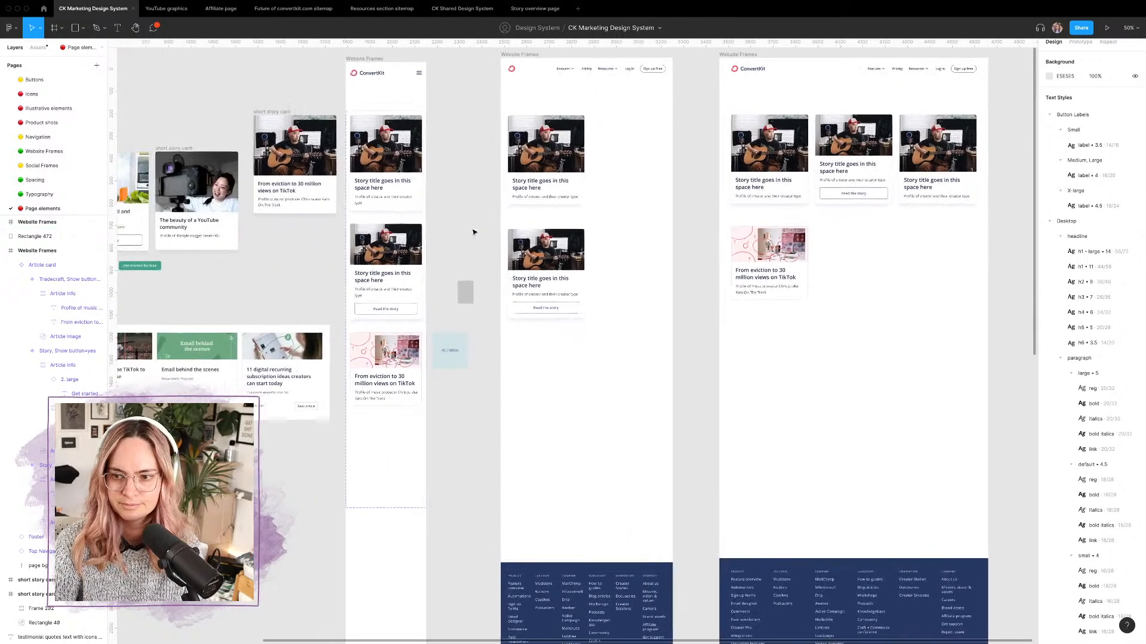
{"action": "left_click", "coordinate": [441, 224]}
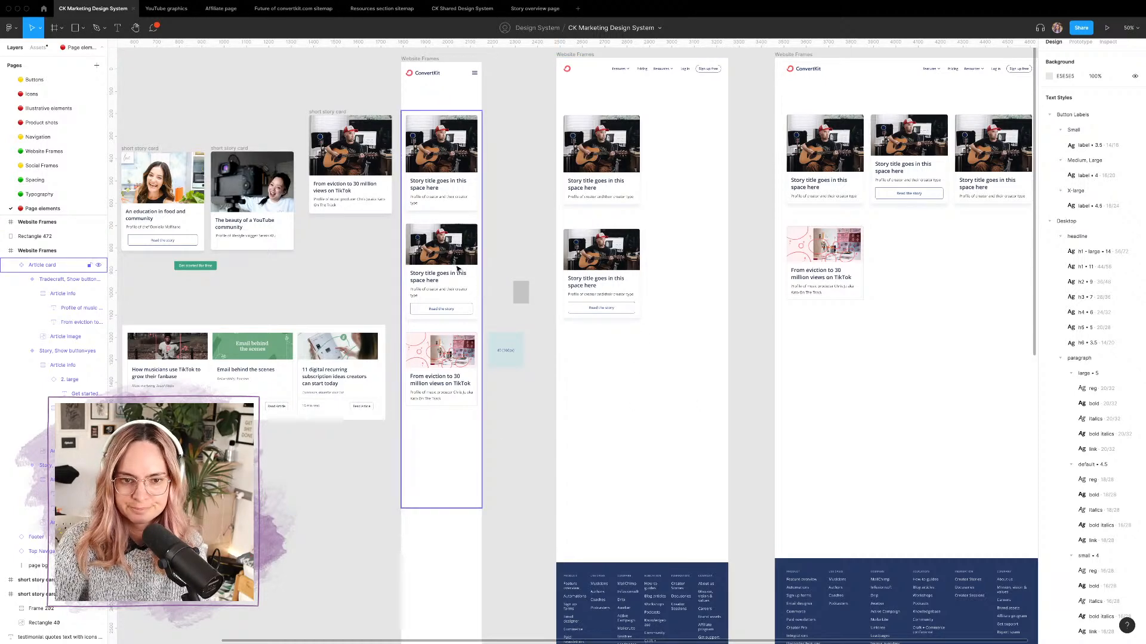
Step: Replace the title of the Tradecraft card variant with "Tradecraft article title goes in this space here"
{"action": "scroll", "coordinate": [458, 269], "scroll_direction": "up", "scroll_amount": 5}
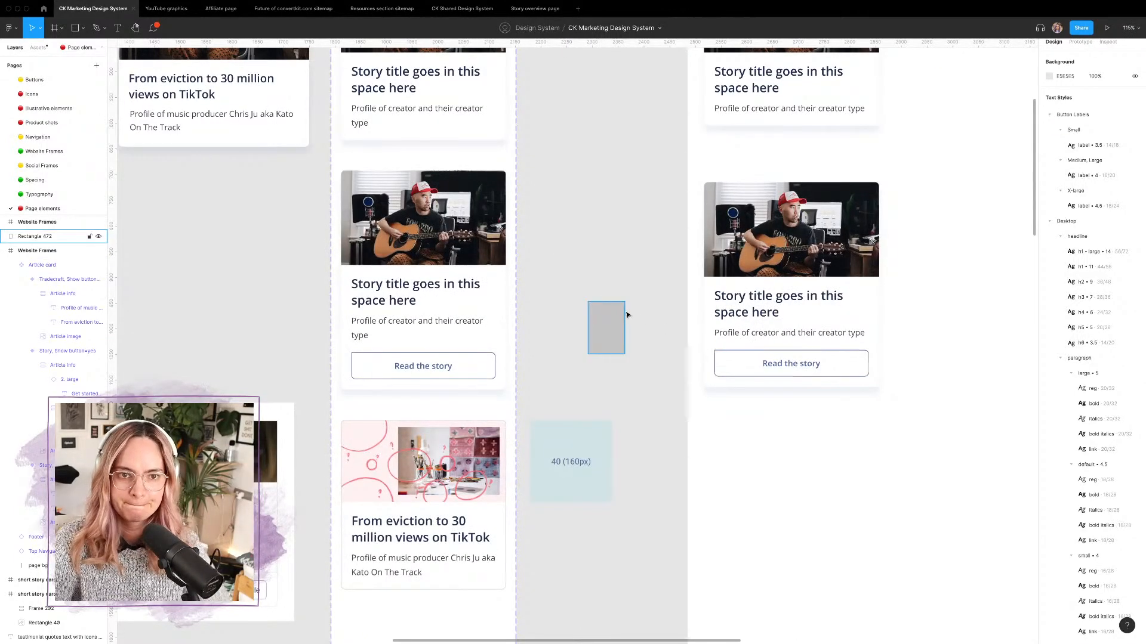
{"action": "left_click", "coordinate": [418, 529]}
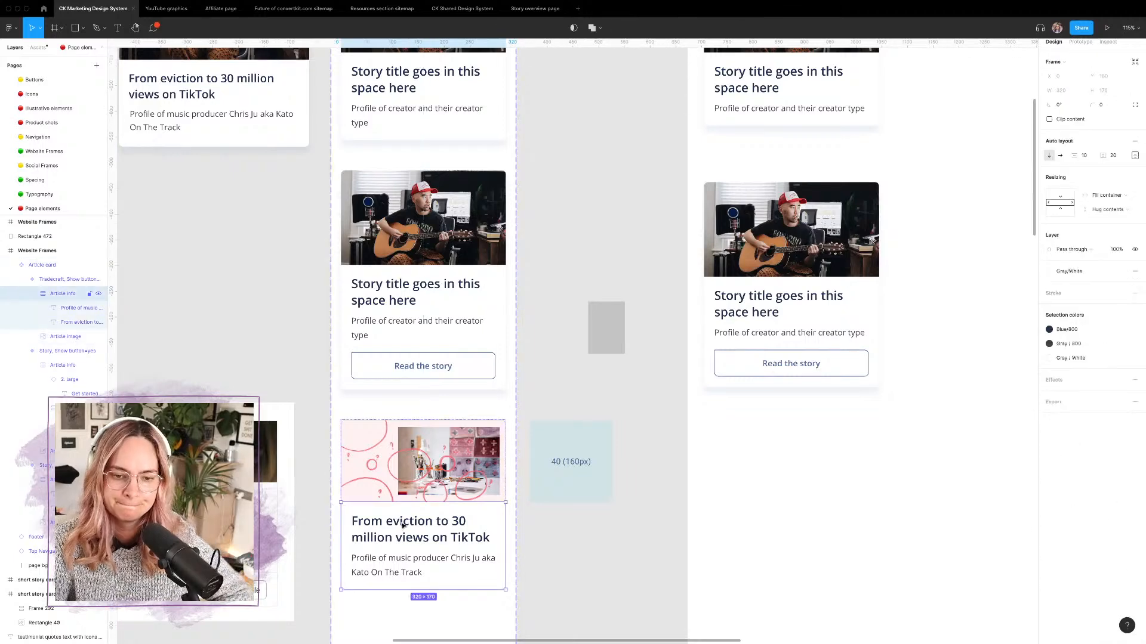
{"action": "double_click", "coordinate": [418, 529]}
{"action": "type", "text": "Tradecra"}
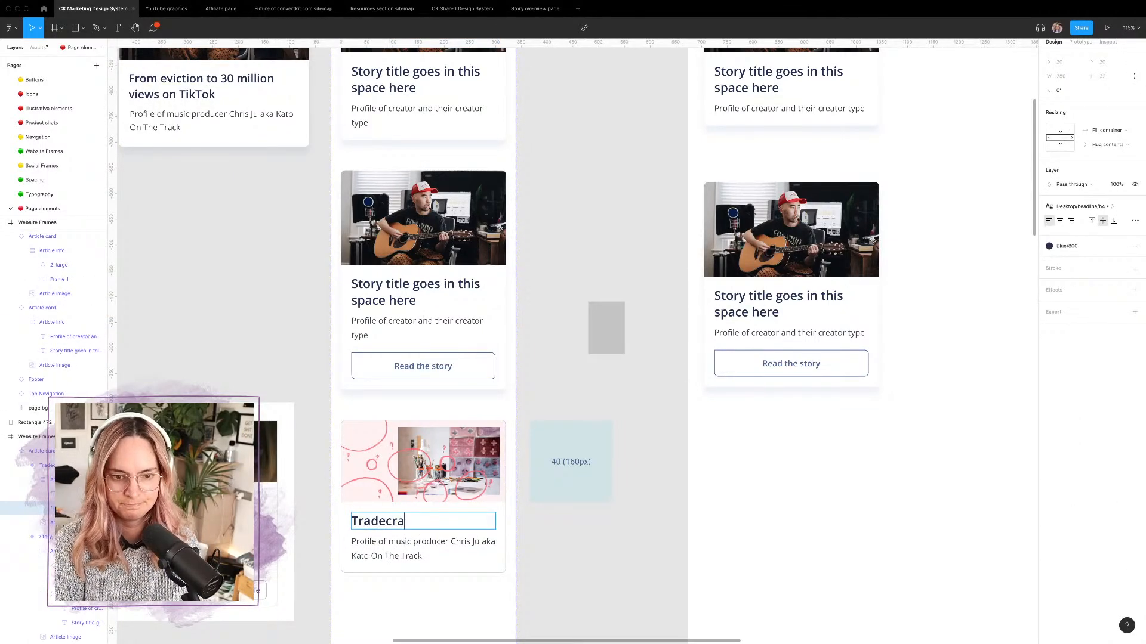
{"action": "type", "text": "ft article title"}
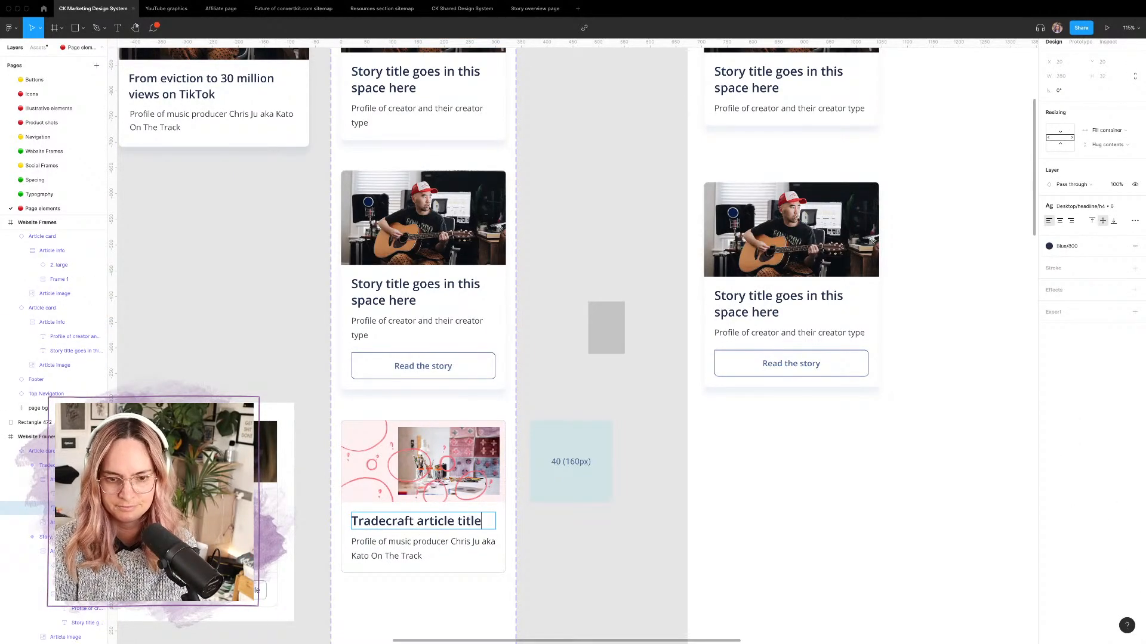
{"action": "type", "text": " goes in thisd"}
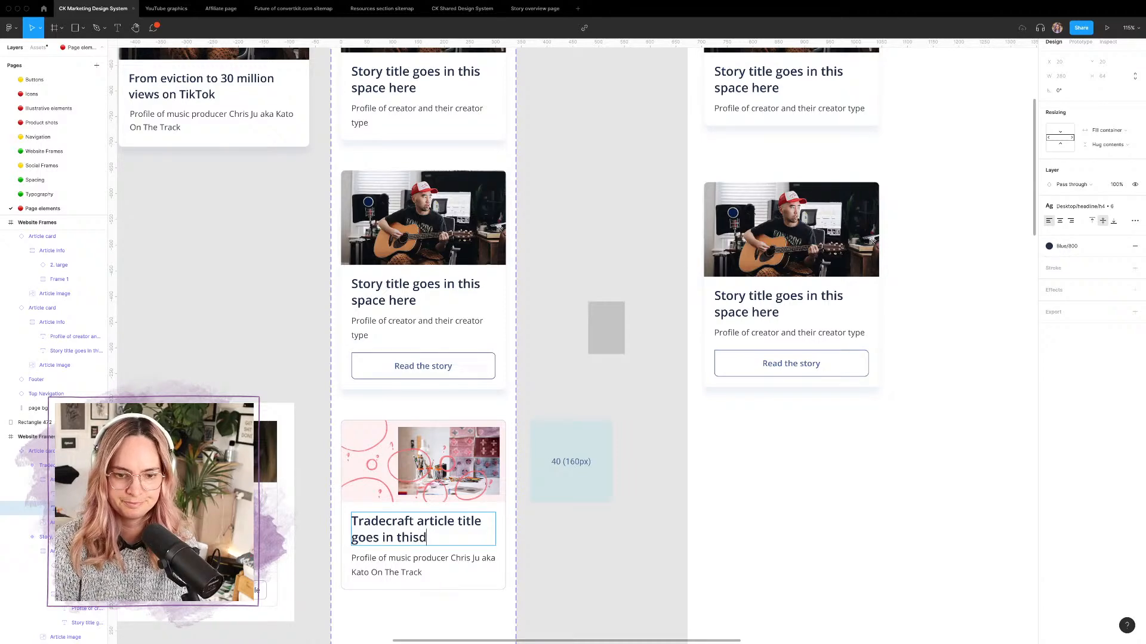
{"action": "key", "text": "BackSpace"}
{"action": "type", "text": "space here"}
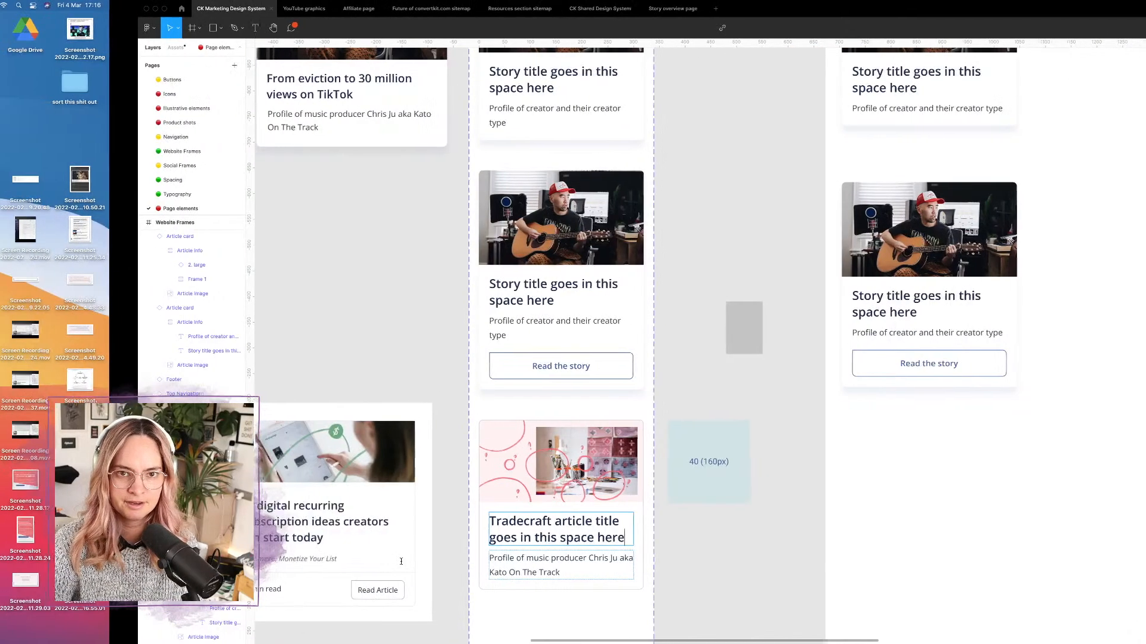
Step: Replace the description of the Tradecraft card variant with the placeholder tags "Tag 1 • Tag 2"
{"action": "scroll", "coordinate": [390, 538], "scroll_direction": "left", "scroll_amount": 3}
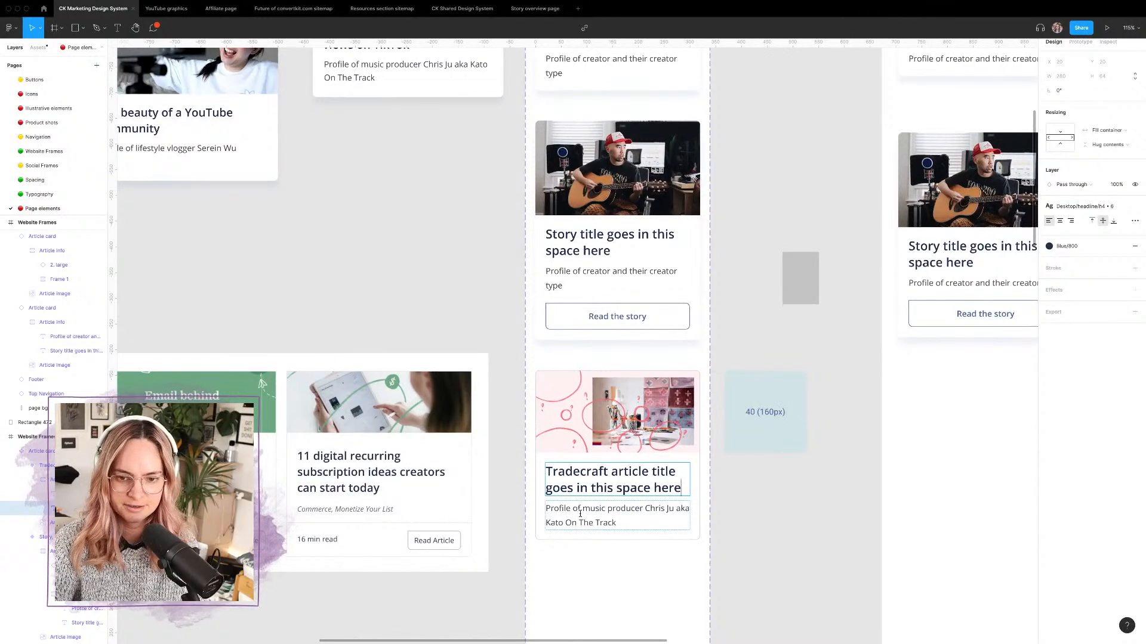
{"action": "double_click", "coordinate": [586, 513]}
{"action": "type", "text": "Tag"}
{"action": "key", "text": "BackSpace"}
{"action": "key", "text": "BackSpace"}
{"action": "key", "text": "BackSpace"}
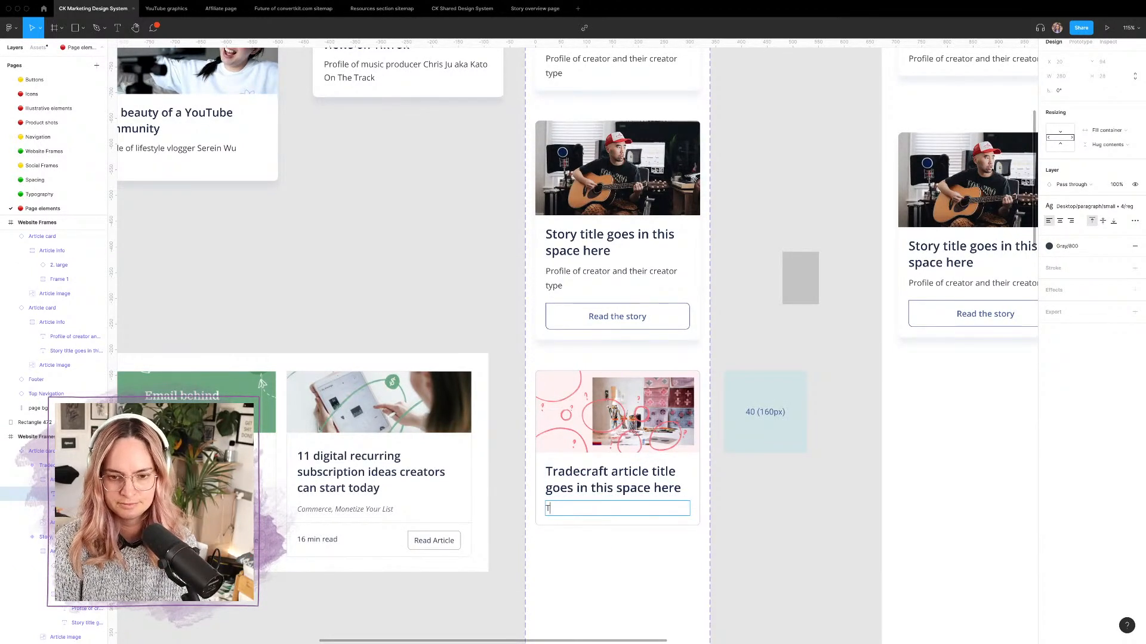
{"action": "type", "text": "Tag 1"}
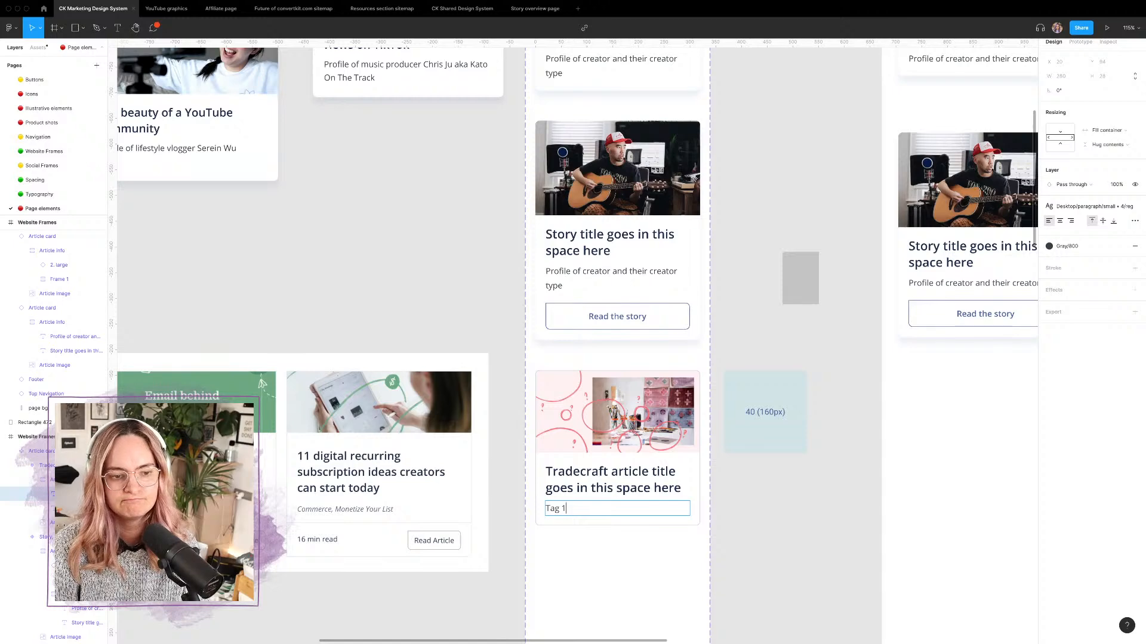
{"action": "scroll", "coordinate": [463, 340], "scroll_direction": "left", "scroll_amount": 5}
{"action": "scroll", "coordinate": [463, 340], "scroll_direction": "down", "scroll_amount": 2}
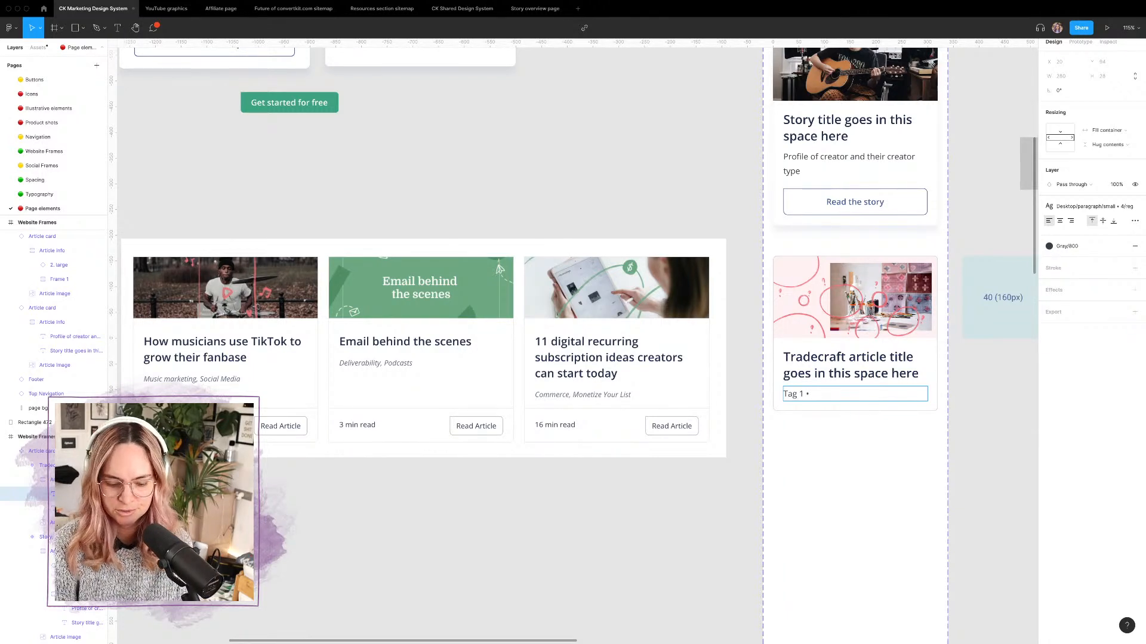
{"action": "type", "text": "Tag 2"}
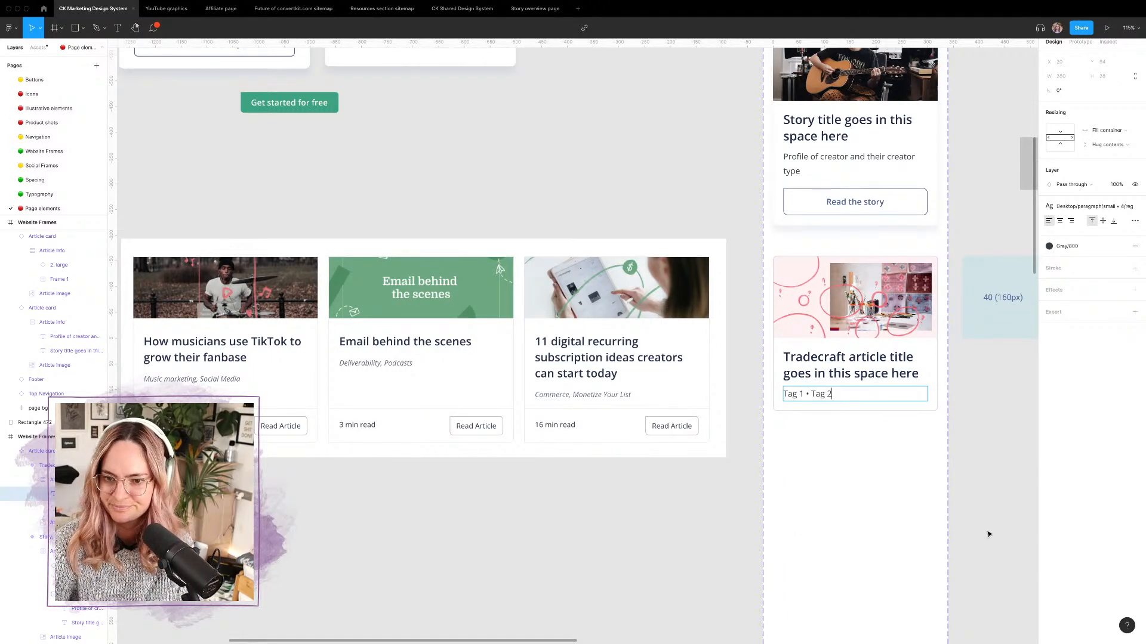
Step: Apply the small paragraph italics text style to the tags line of the Tradecraft card
{"action": "key", "text": "Escape"}
{"action": "left_click", "coordinate": [1098, 207]}
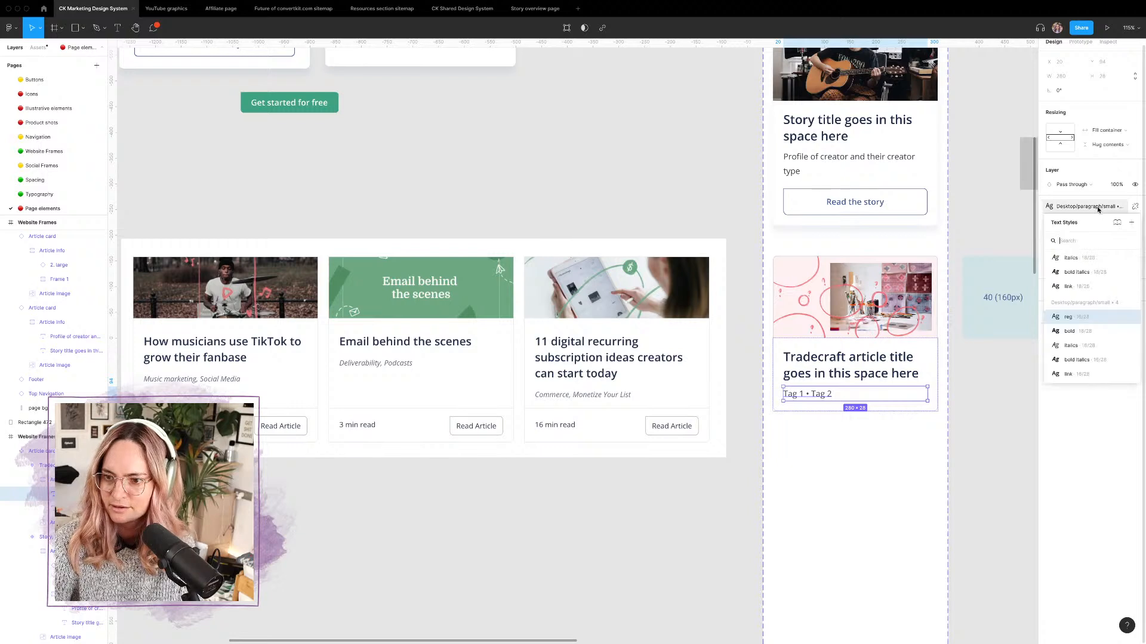
{"action": "left_click", "coordinate": [1077, 351]}
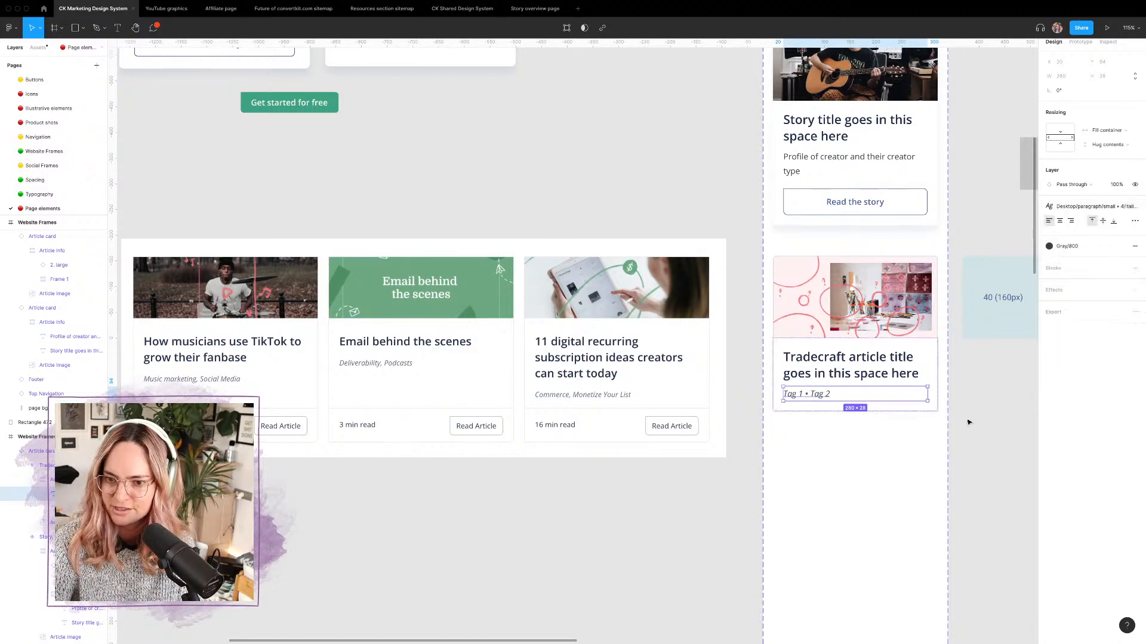
{"action": "left_click", "coordinate": [963, 420]}
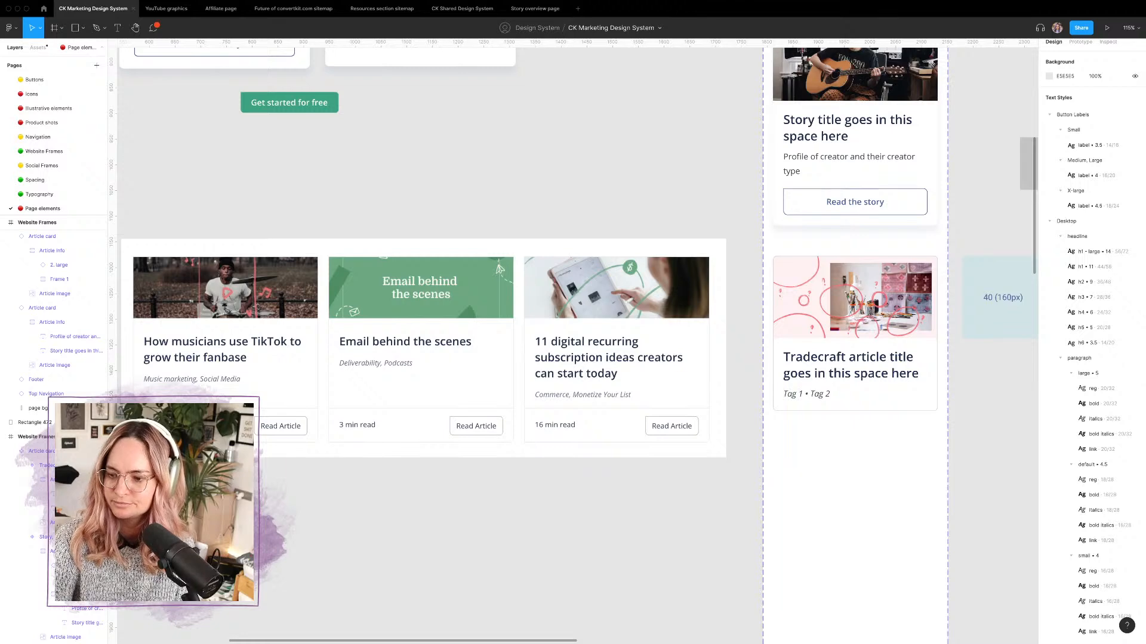
Step: Replace the bullet between the Tradecraft card's tags with a comma so the line reads "Tag 1, Tag 2"
{"action": "scroll", "coordinate": [798, 431], "scroll_direction": "right", "scroll_amount": 5}
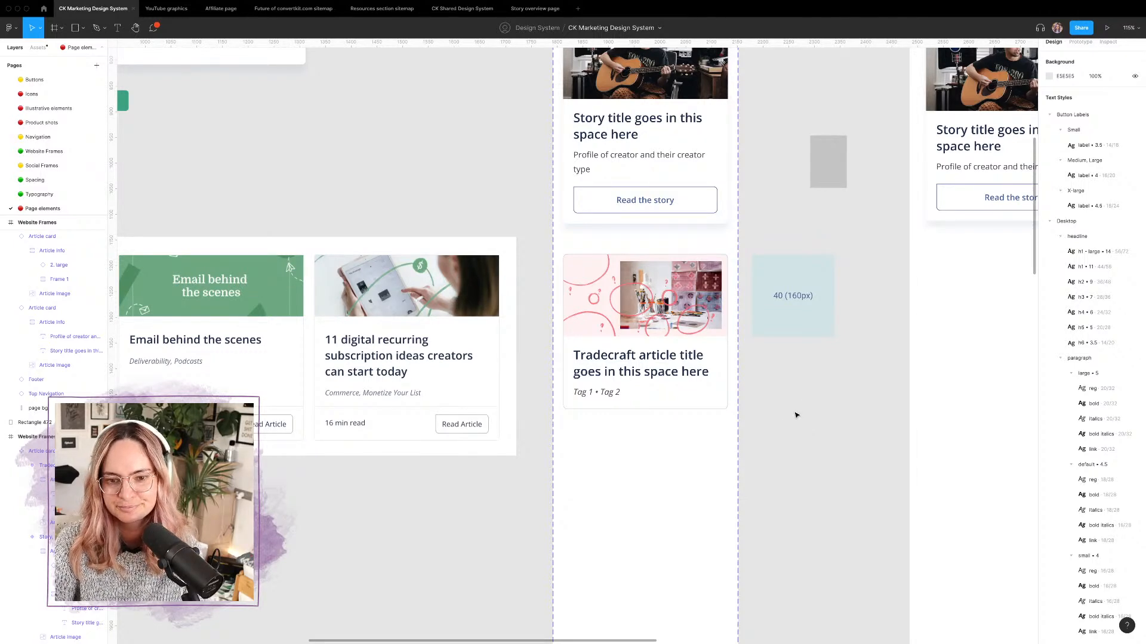
{"action": "scroll", "coordinate": [799, 385], "scroll_direction": "right", "scroll_amount": 1}
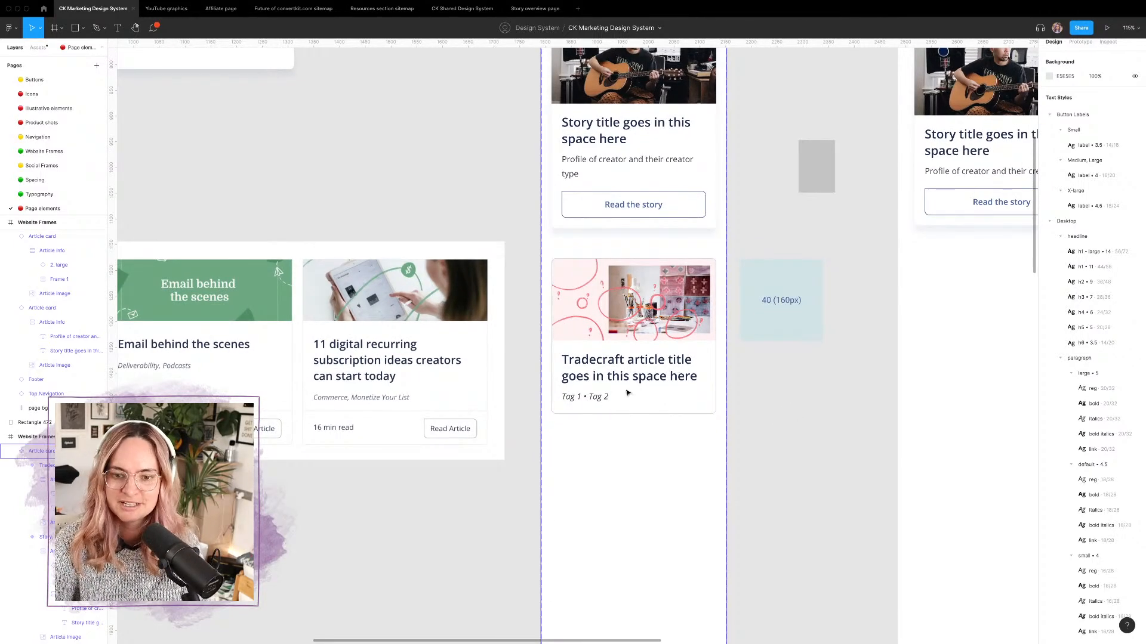
{"action": "left_click", "coordinate": [589, 399]}
{"action": "double_click", "coordinate": [589, 398]}
{"action": "double_click", "coordinate": [589, 398]}
{"action": "left_click", "coordinate": [587, 397]}
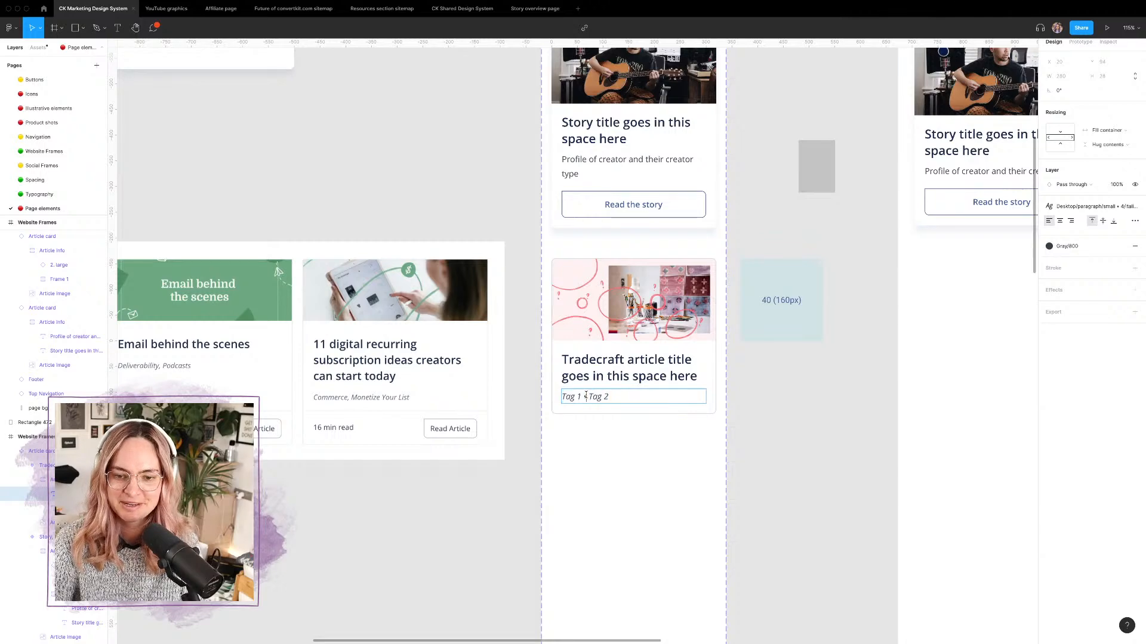
{"action": "key", "text": "BackSpace"}
{"action": "key", "text": "BackSpace"}
{"action": "type", "text": ","}
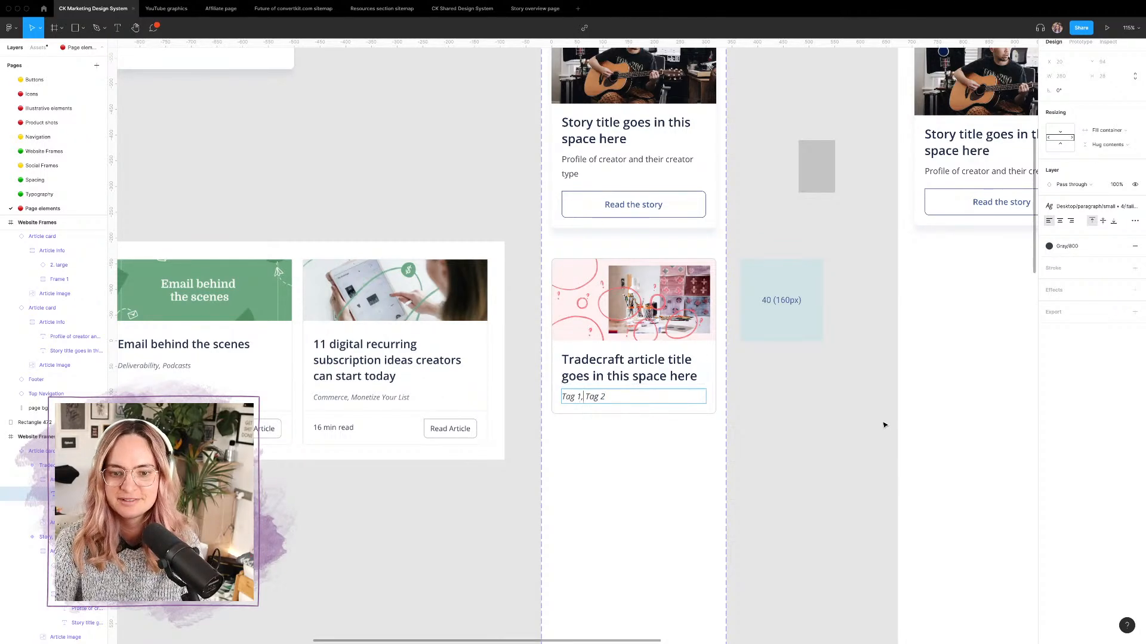
{"action": "left_click", "coordinate": [830, 412]}
Step: Change the color style of the Tradecraft card's tags line to Gray/700, using the blog card screenshots as reference
{"action": "scroll", "coordinate": [829, 410], "scroll_direction": "left", "scroll_amount": 10}
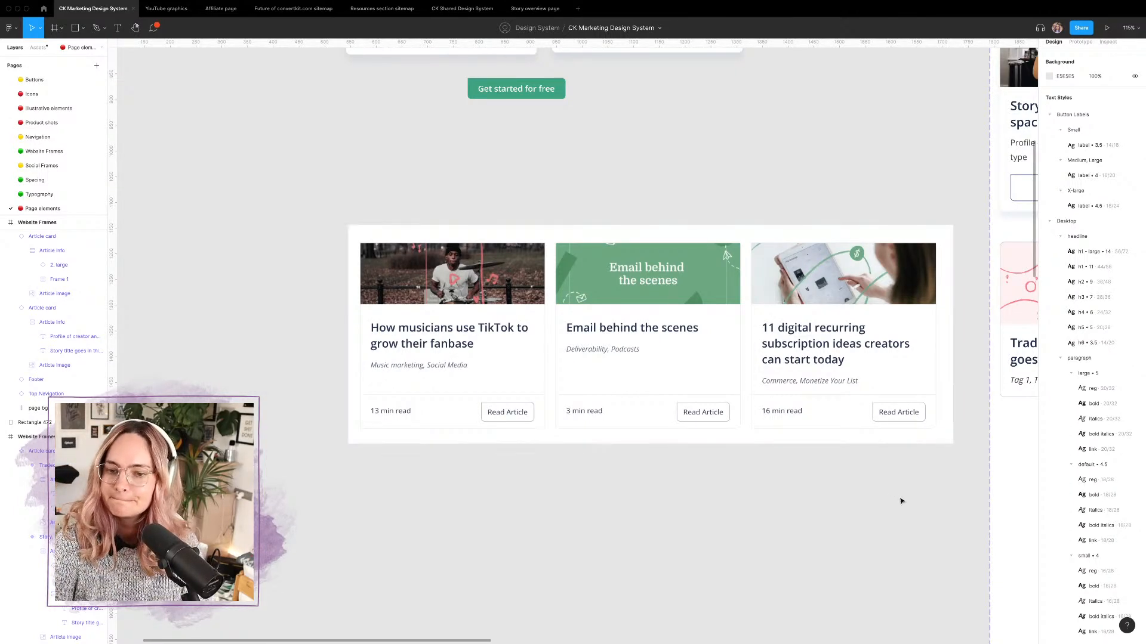
{"action": "scroll", "coordinate": [902, 500], "scroll_direction": "right", "scroll_amount": 10}
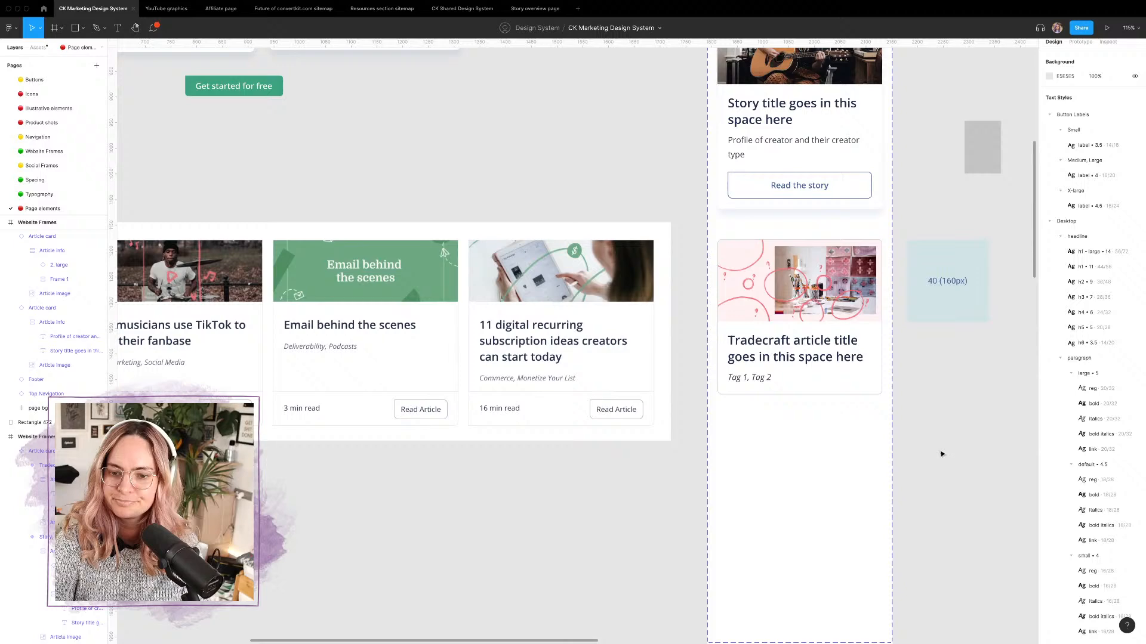
{"action": "left_click", "coordinate": [760, 379]}
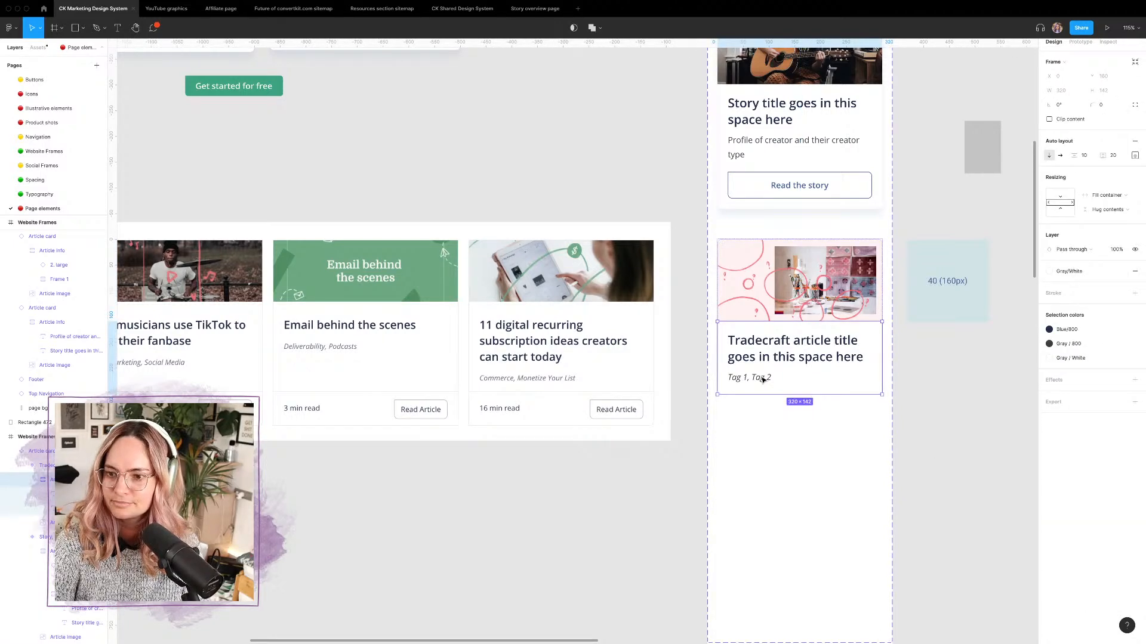
{"action": "left_click", "coordinate": [763, 379]}
{"action": "scroll", "coordinate": [776, 382], "scroll_direction": "right", "scroll_amount": 5}
{"action": "left_click", "coordinate": [1091, 250]}
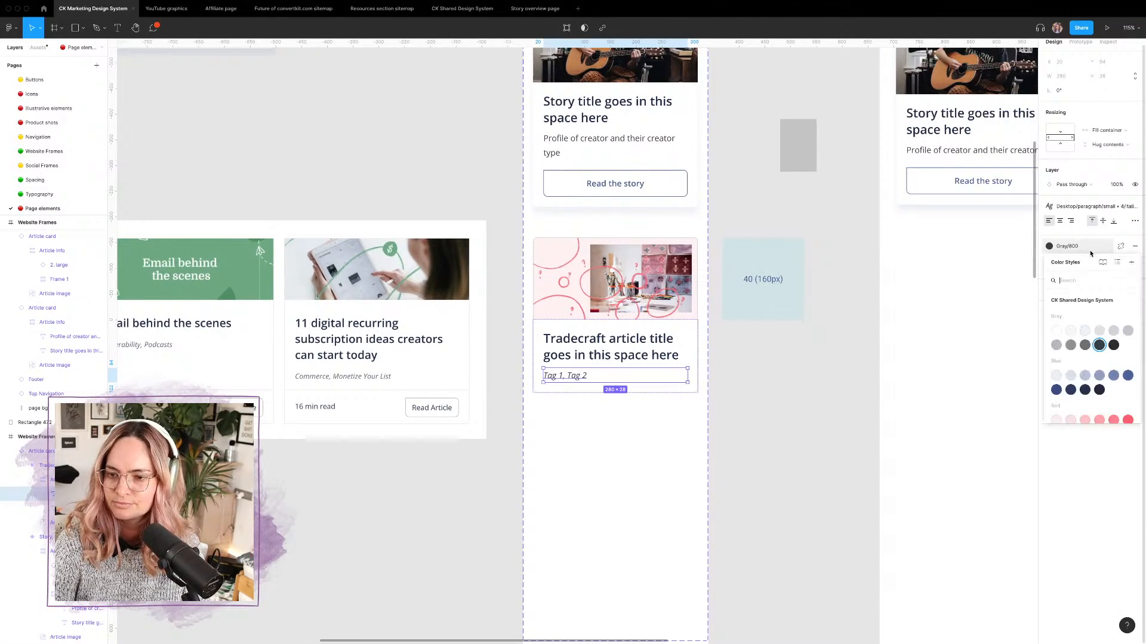
{"action": "key", "text": "Escape"}
{"action": "left_click", "coordinate": [778, 418]}
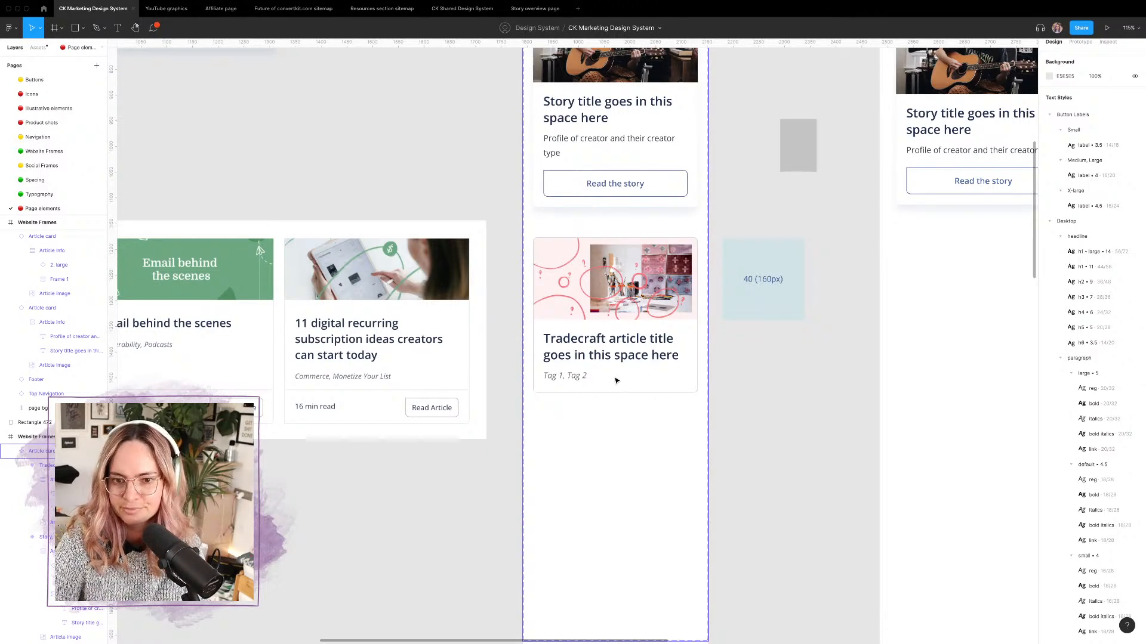
Step: Compare the Tradecraft card's tags line with the article cards on the ConvertKit blog in the browser, and return to the design file
{"action": "double_click", "coordinate": [588, 378]}
{"action": "double_click", "coordinate": [578, 378]}
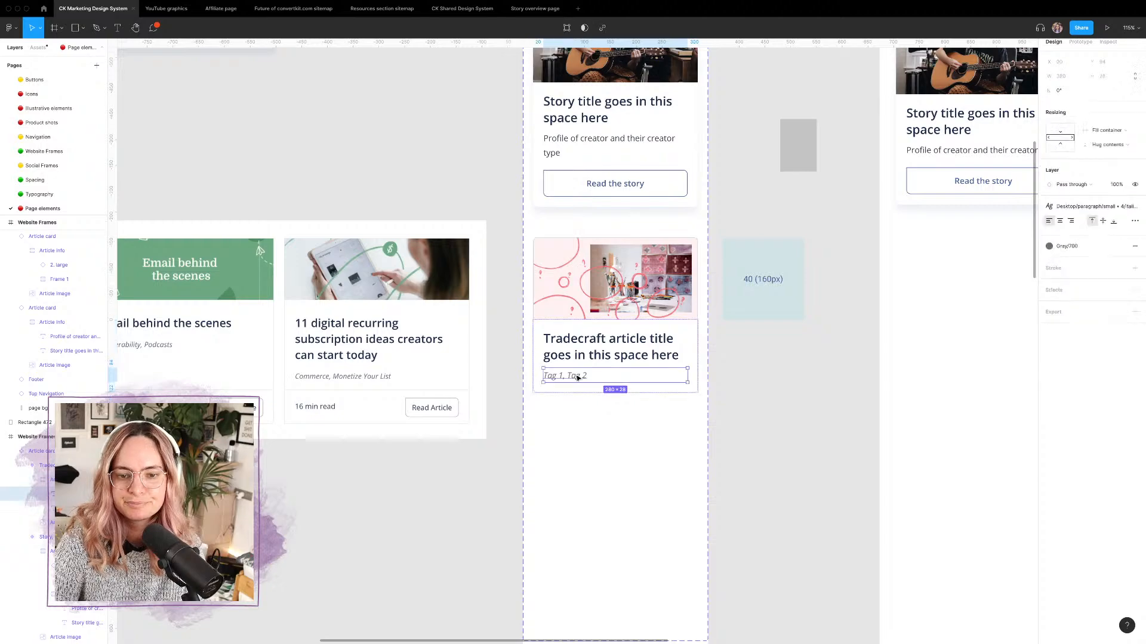
{"action": "key", "text": "ctrl+Left"}
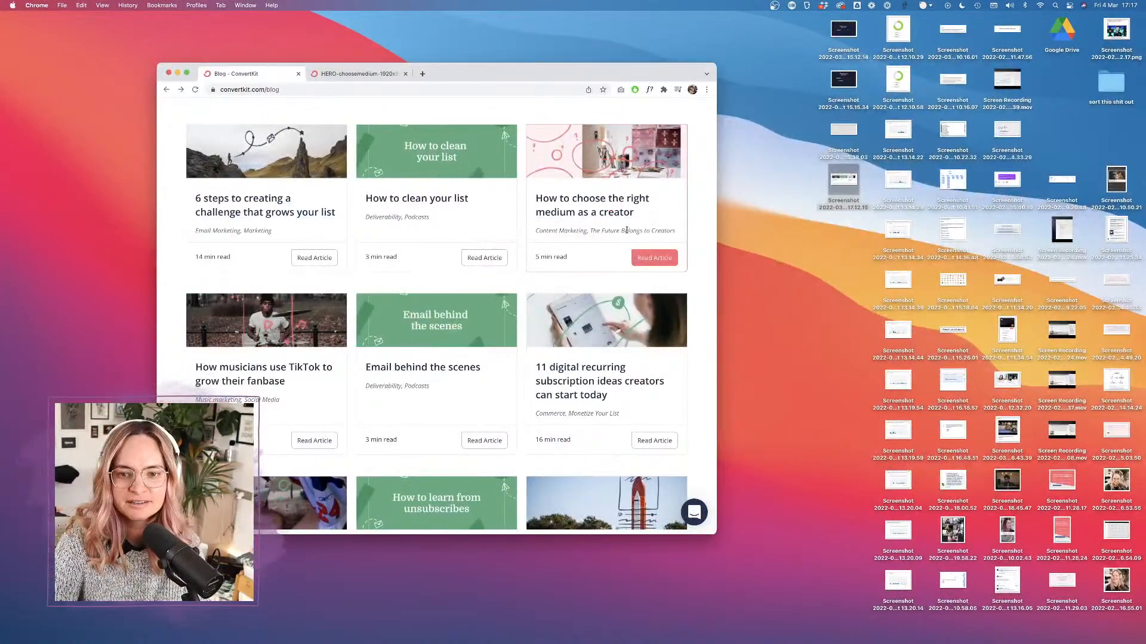
{"action": "key", "text": "ctrl+Right"}
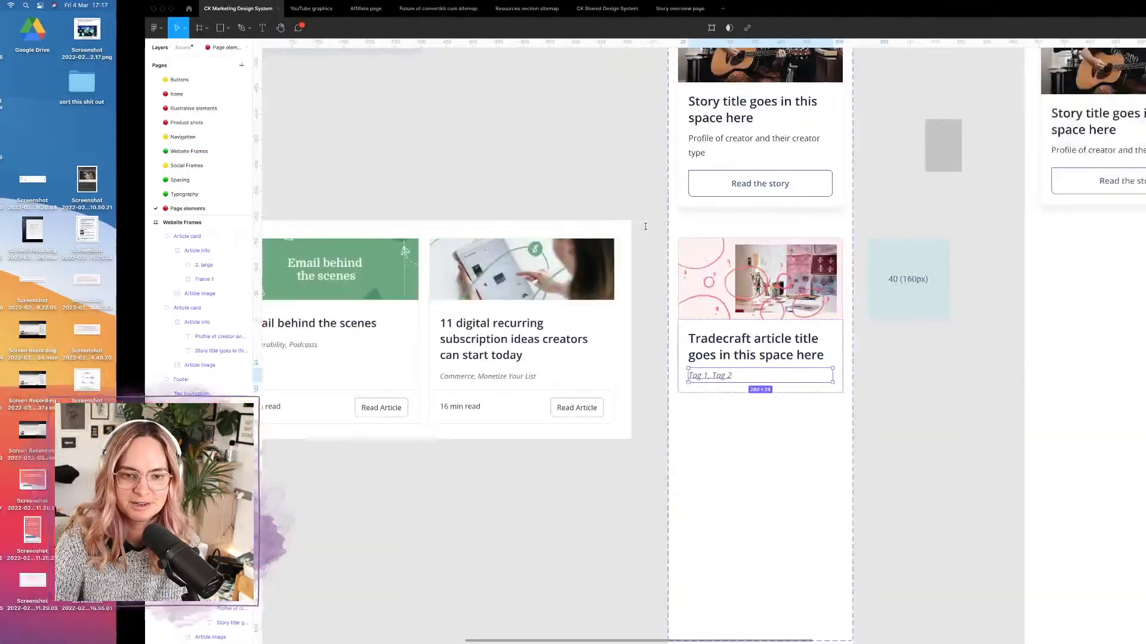
{"action": "left_click", "coordinate": [762, 383]}
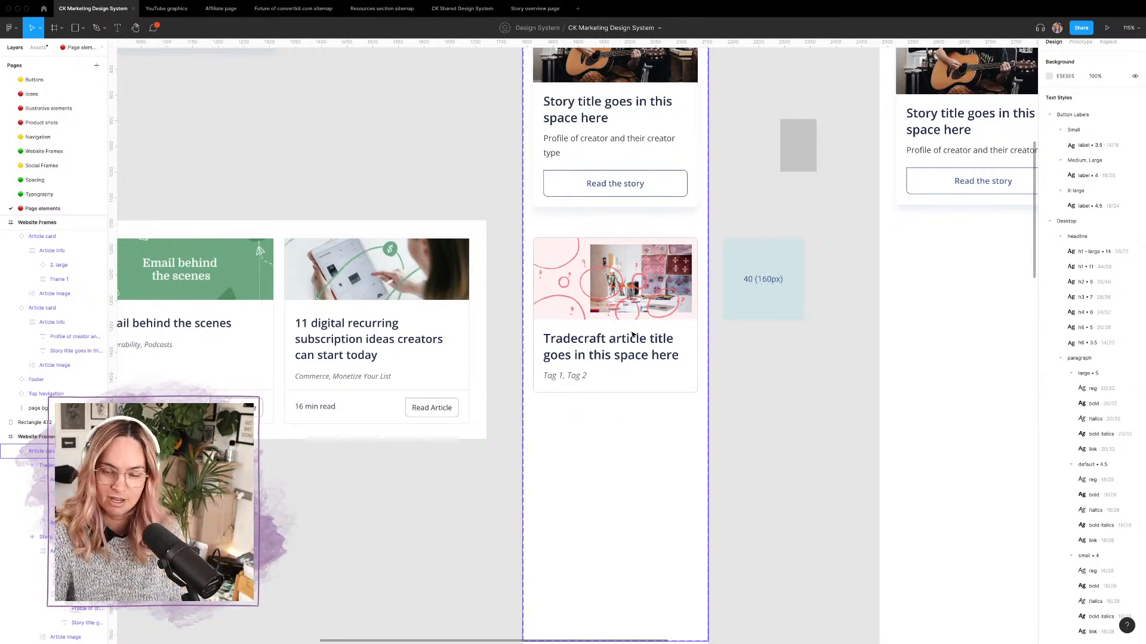
Step: Copy the "Read the story" button from the Story card variant into the Tradecraft card's article info, below the tags
{"action": "left_click", "coordinate": [616, 185]}
{"action": "double_click", "coordinate": [619, 186]}
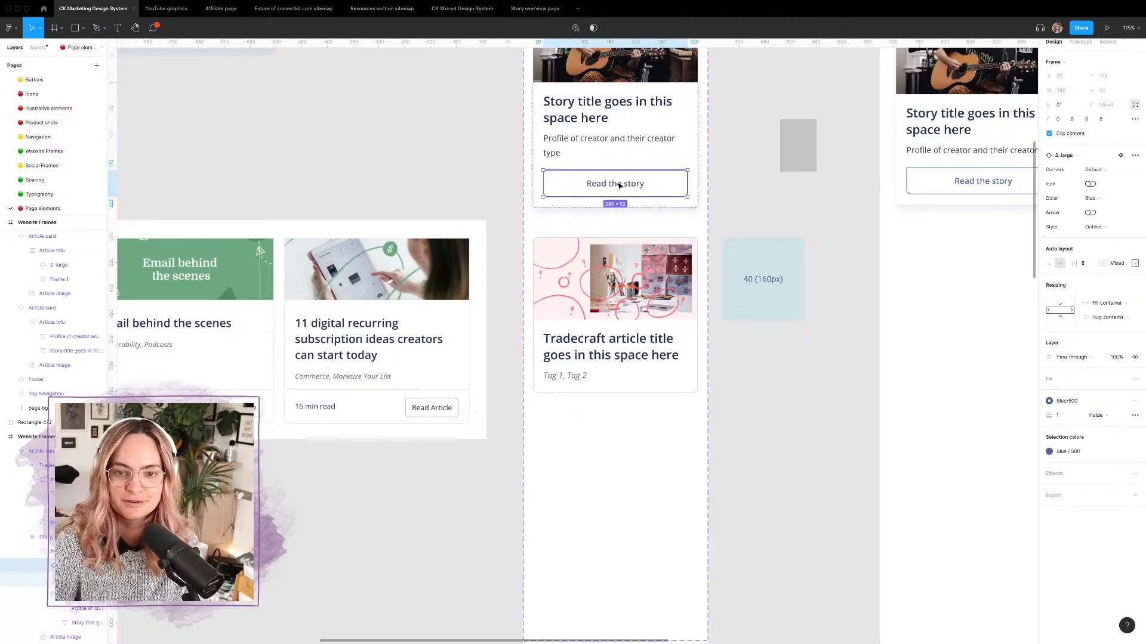
{"action": "left_click", "coordinate": [613, 363]}
{"action": "key", "text": "ctrl+v"}
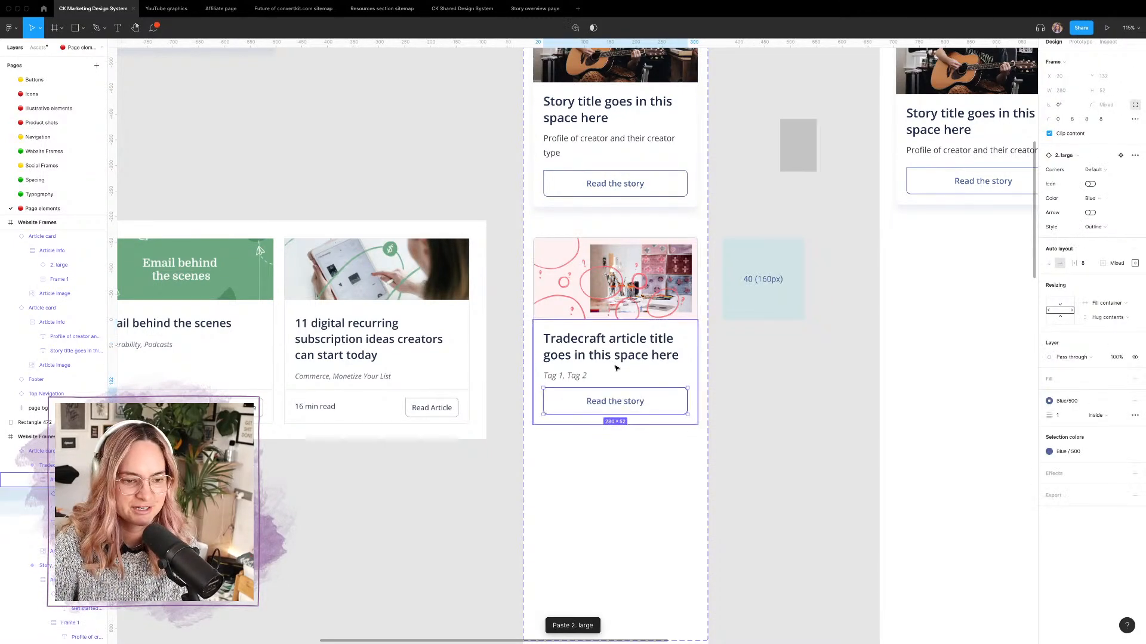
{"action": "left_click", "coordinate": [835, 344]}
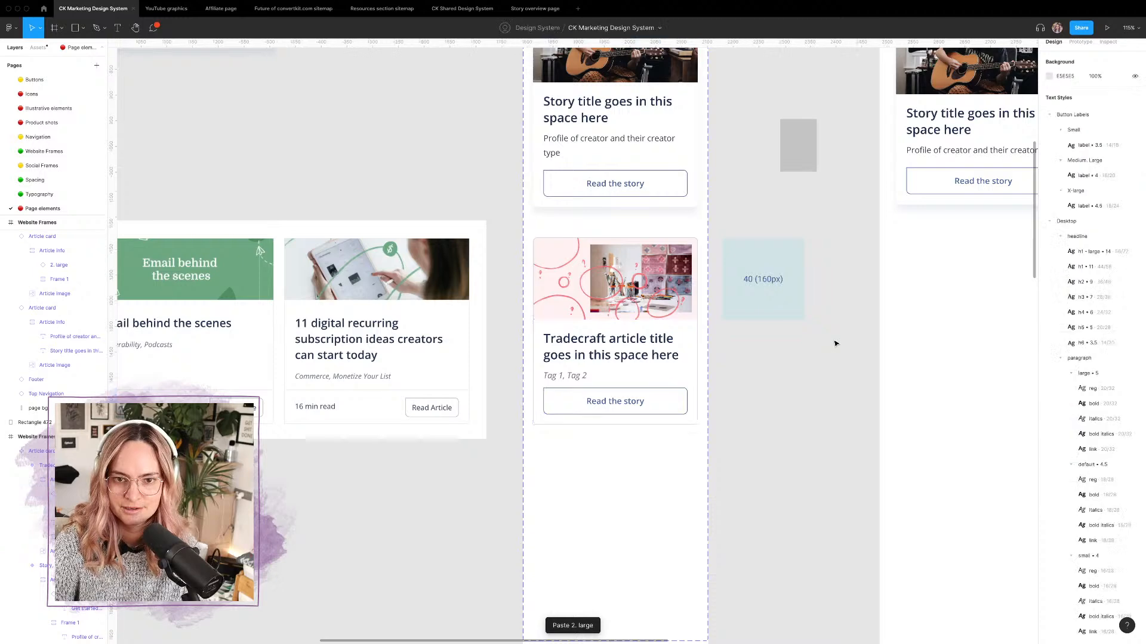
Step: Wrap the Tradecraft card's title and tags line in an auto layout frame and set its width to Fill container
{"action": "scroll", "coordinate": [834, 340], "scroll_direction": "right", "scroll_amount": 1}
{"action": "scroll", "coordinate": [834, 341], "scroll_direction": "up", "scroll_amount": 1}
{"action": "scroll", "coordinate": [747, 331], "scroll_direction": "up", "scroll_amount": 3}
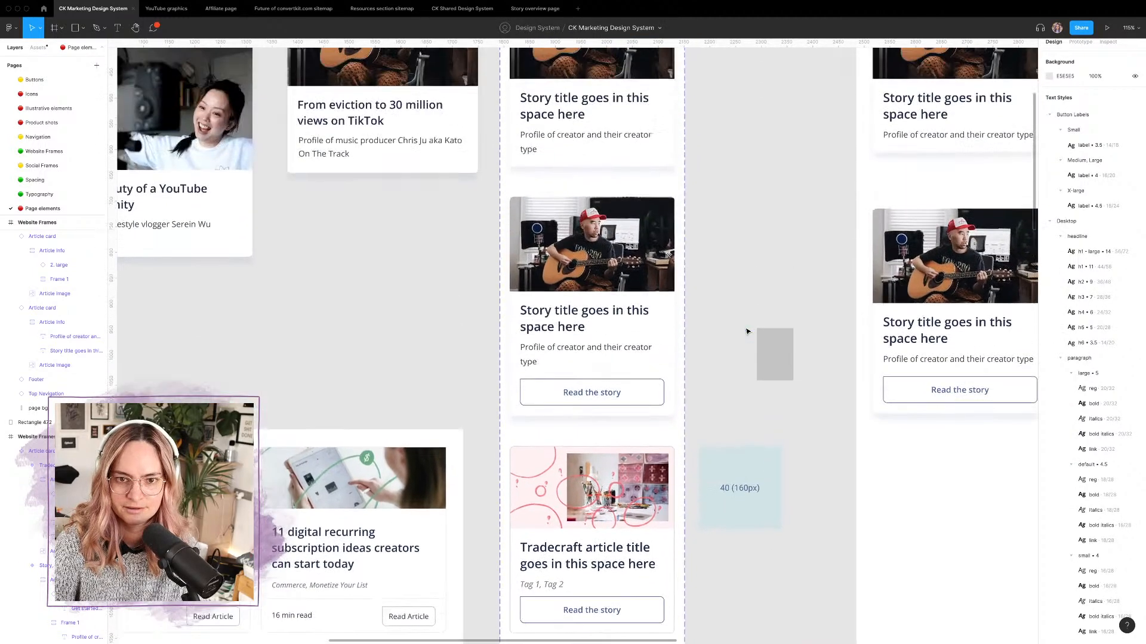
{"action": "scroll", "coordinate": [747, 331], "scroll_direction": "down", "scroll_amount": 4}
{"action": "scroll", "coordinate": [747, 331], "scroll_direction": "left", "scroll_amount": 1}
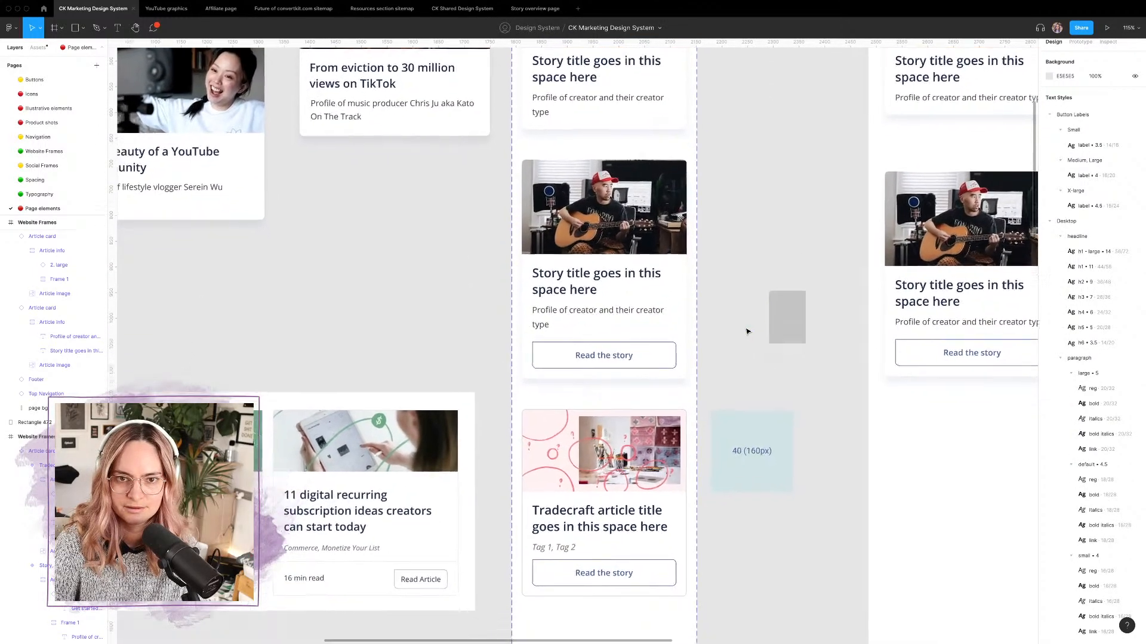
{"action": "left_click", "coordinate": [609, 451]}
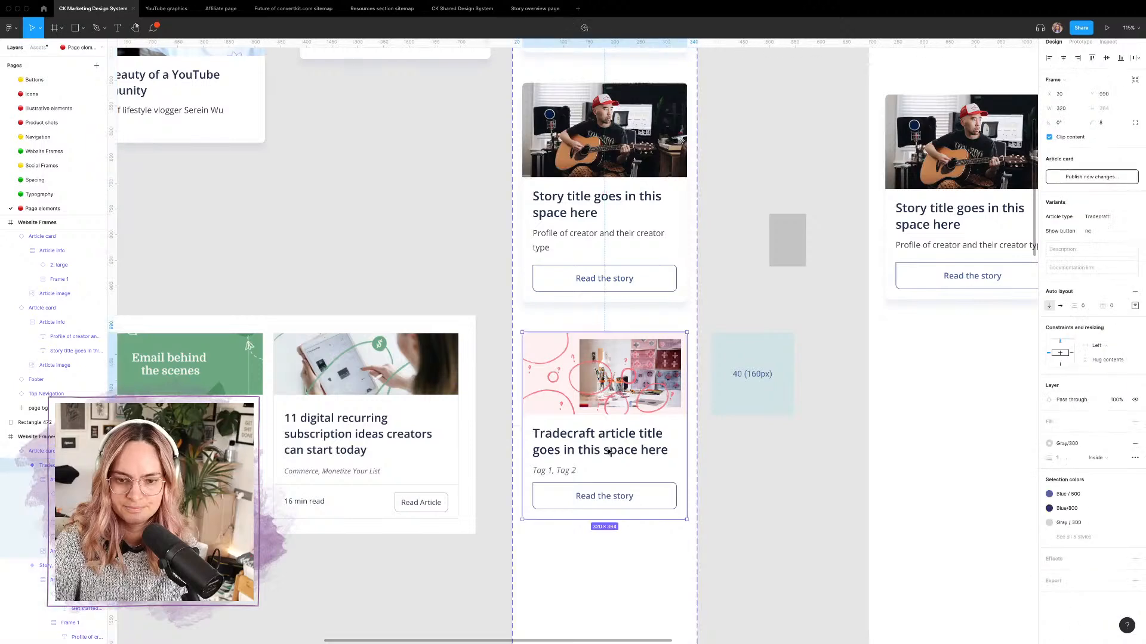
{"action": "left_click", "coordinate": [609, 451]}
{"action": "left_click", "coordinate": [608, 451]}
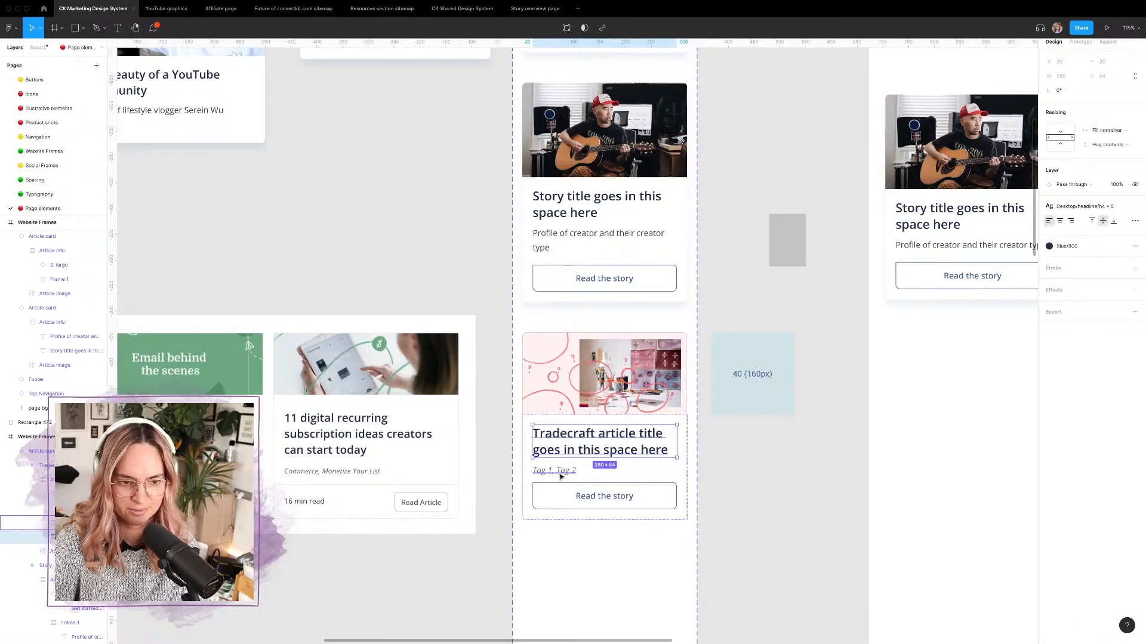
{"action": "left_click", "coordinate": [561, 475], "text": "shift"}
{"action": "key", "text": "ctrl+g"}
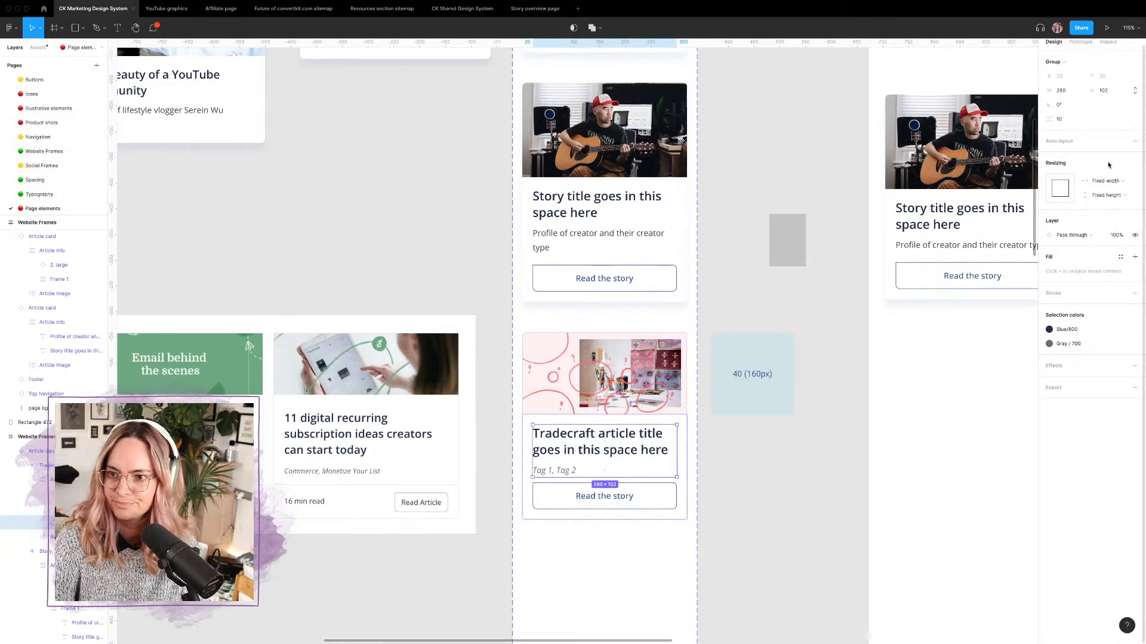
{"action": "left_click", "coordinate": [1135, 141]}
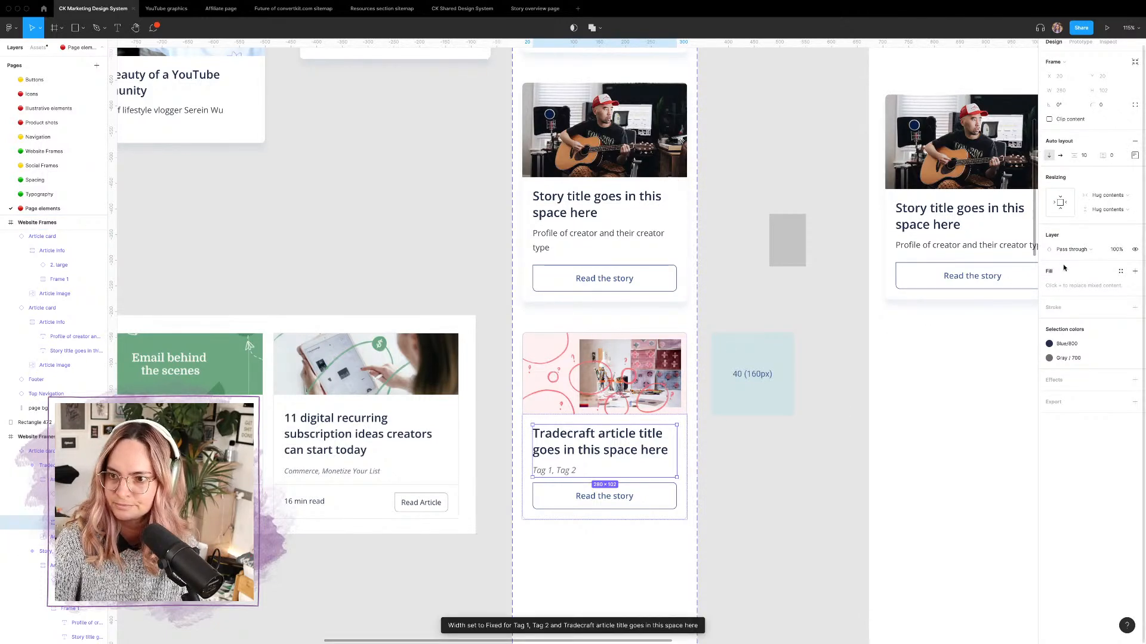
{"action": "left_click", "coordinate": [1132, 196]}
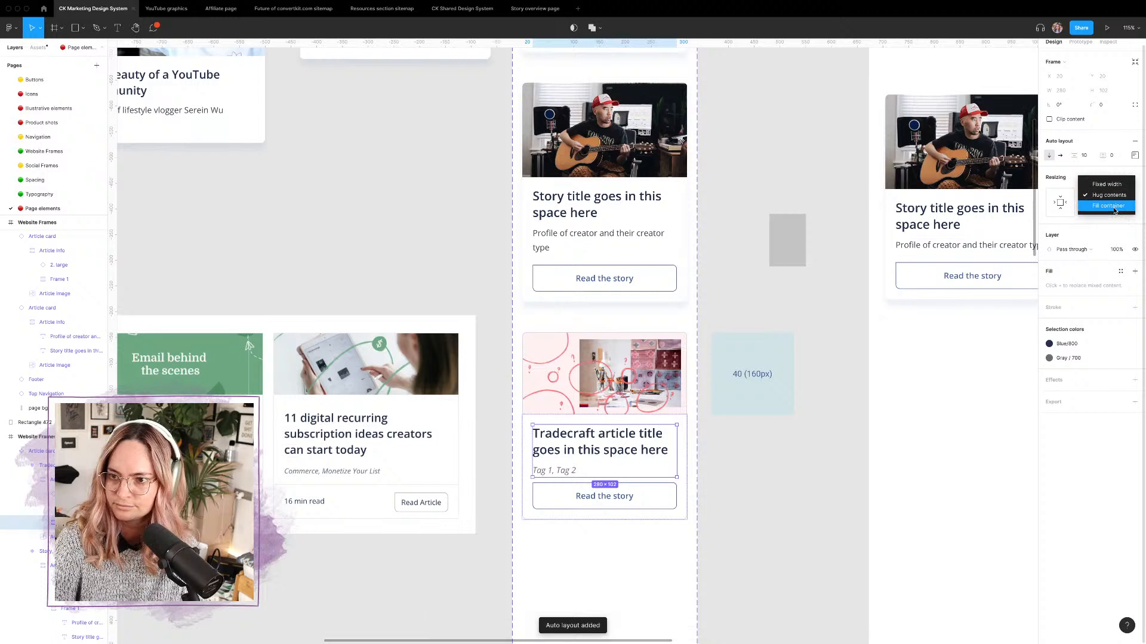
{"action": "left_click", "coordinate": [1108, 206]}
Step: Set the widths of the Tradecraft card's title and its tags line to Fill container
{"action": "left_click", "coordinate": [632, 447]}
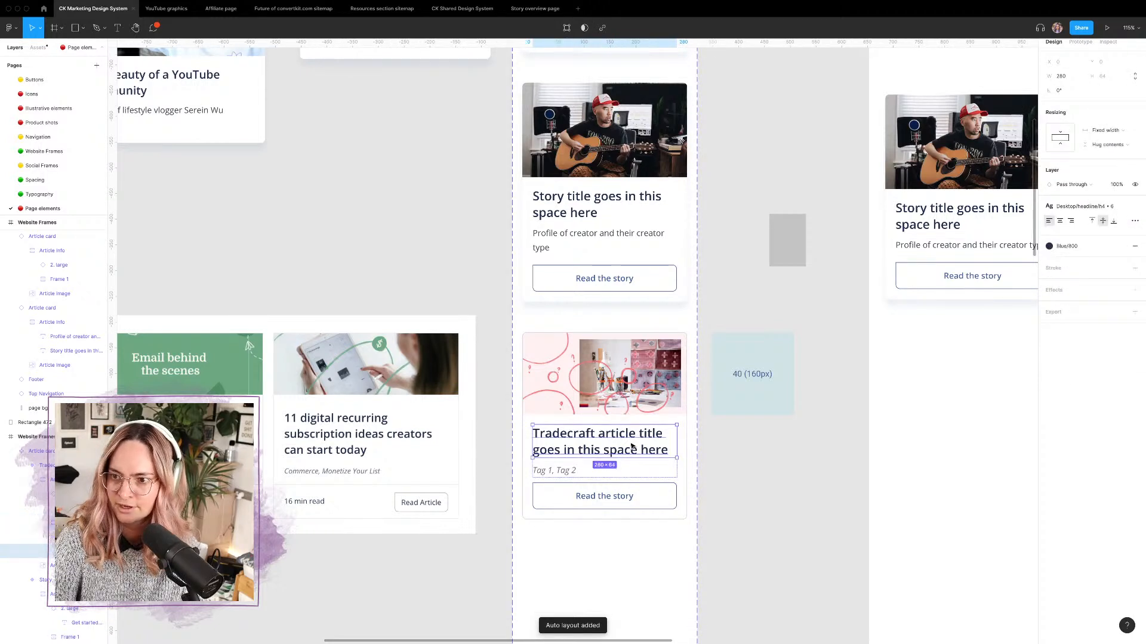
{"action": "left_click", "coordinate": [1127, 130]}
{"action": "left_click", "coordinate": [1119, 151]}
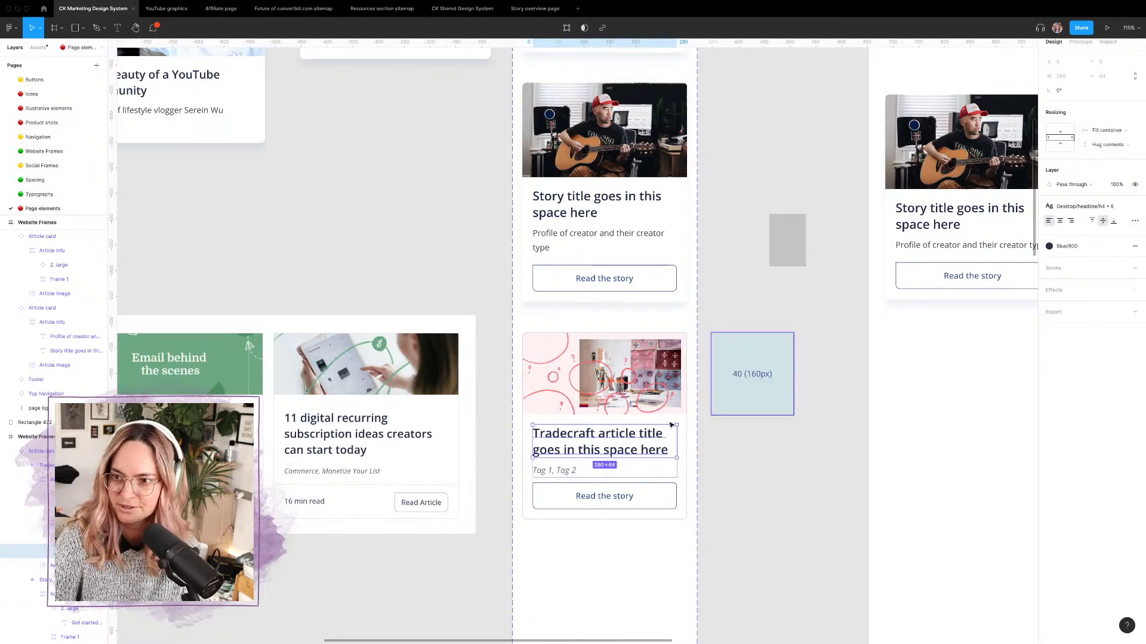
{"action": "left_click", "coordinate": [555, 470]}
{"action": "left_click", "coordinate": [1121, 130]}
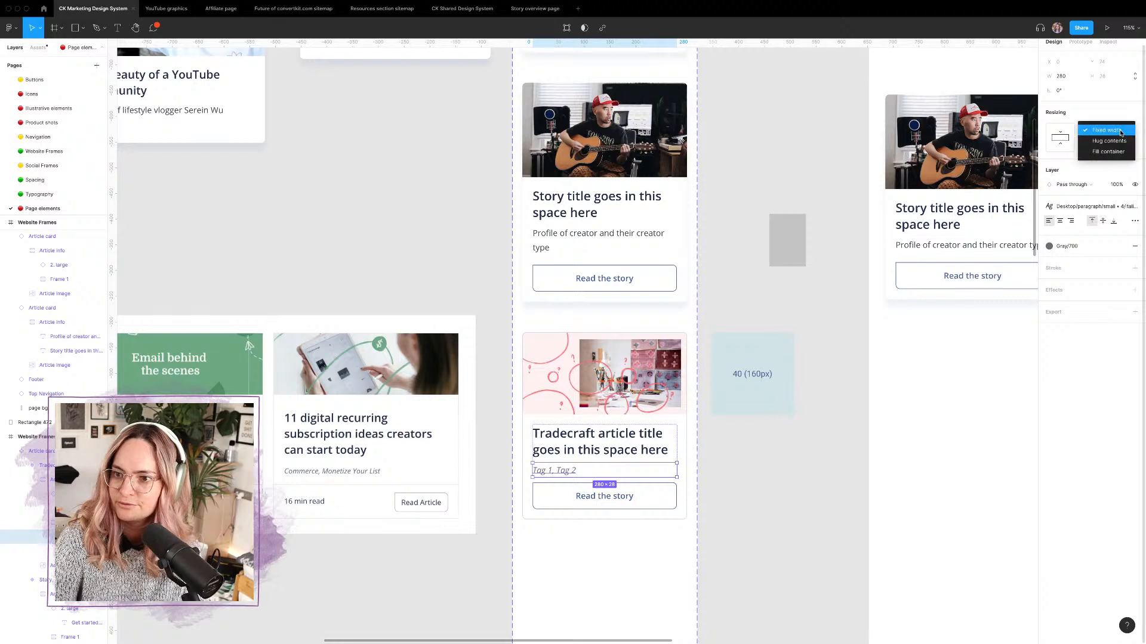
{"action": "left_click", "coordinate": [1113, 152]}
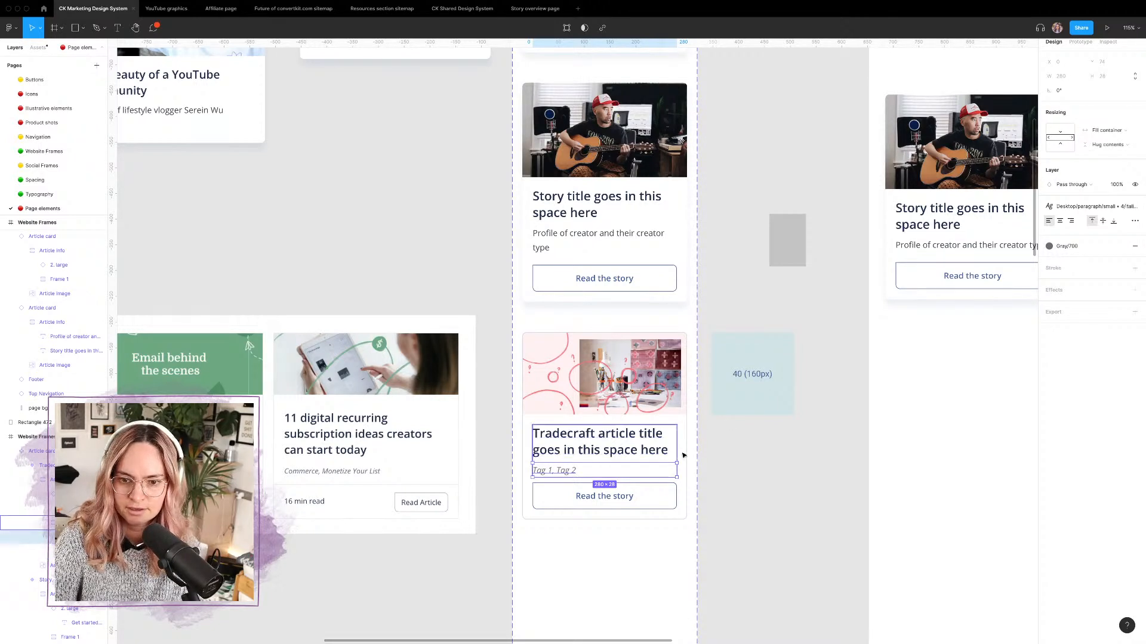
Step: Set the item spacing of the Tradecraft card's article info to 20, matching the Story card with the button
{"action": "left_click", "coordinate": [661, 233]}
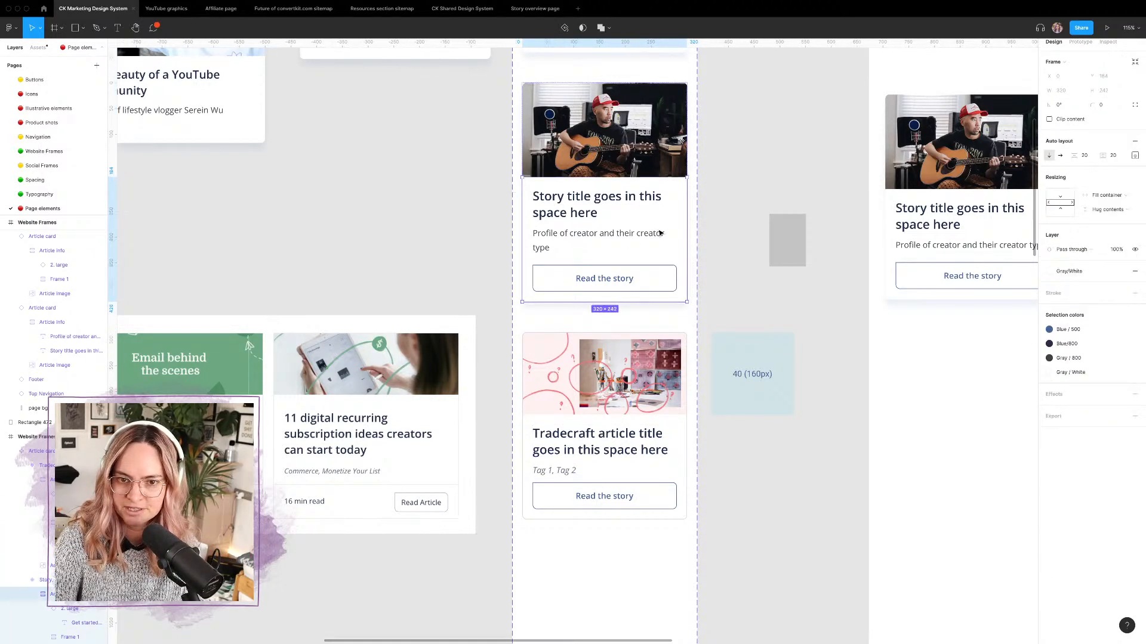
{"action": "left_click", "coordinate": [664, 513]}
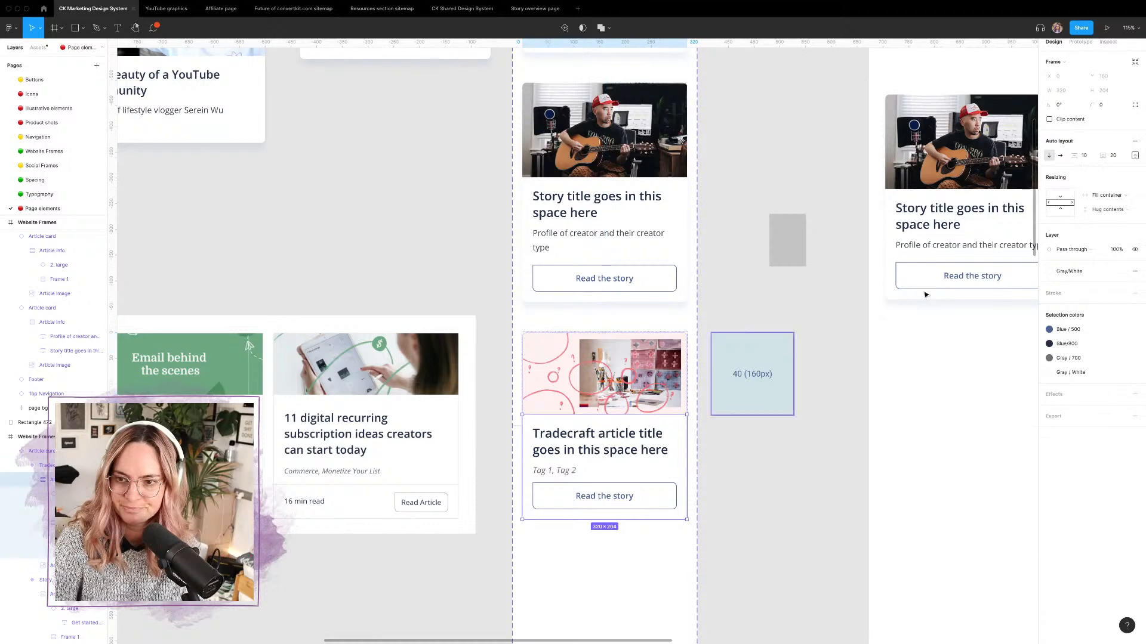
{"action": "left_click", "coordinate": [1084, 156]}
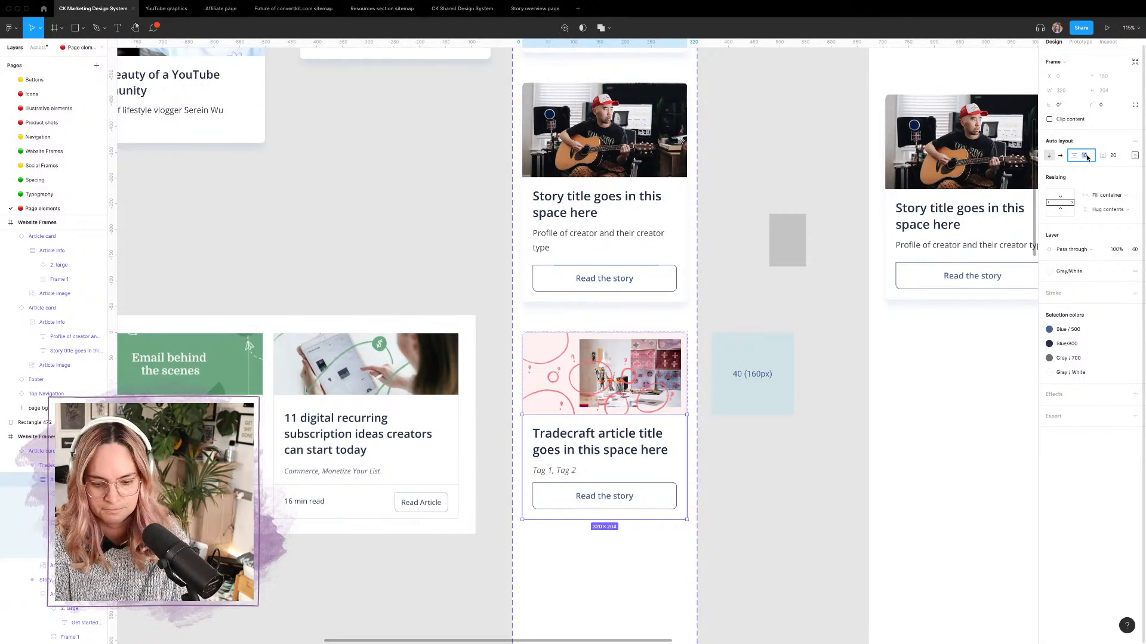
{"action": "type", "text": "20"}
{"action": "key", "text": "Return"}
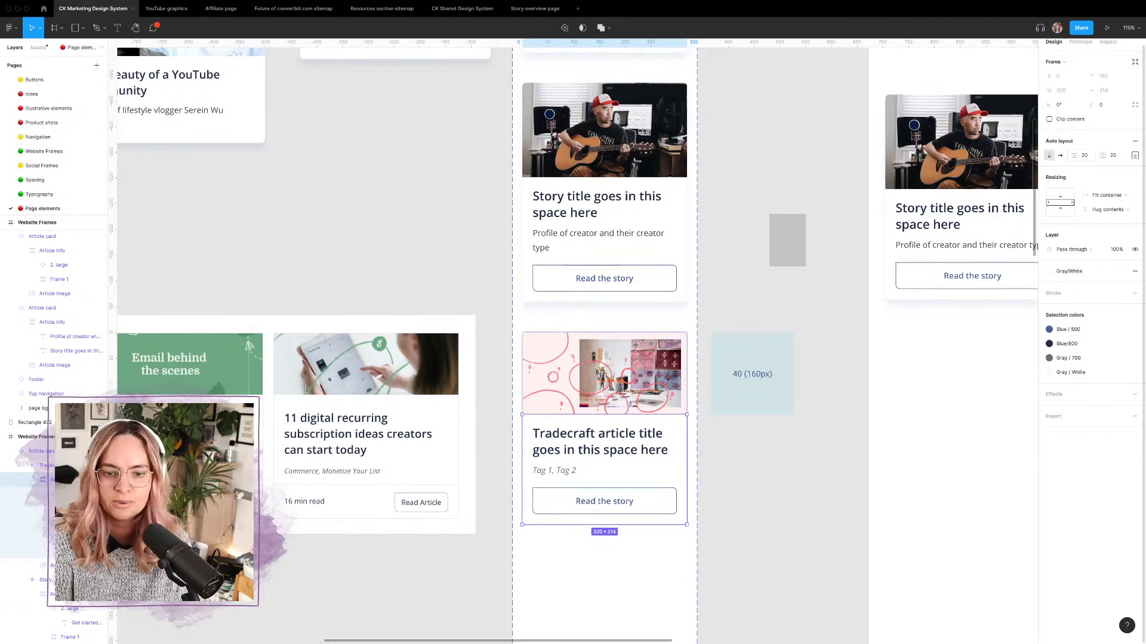
{"action": "left_click", "coordinate": [760, 445]}
Step: Duplicate the Tradecraft variant below the original and set the copy's Show button property to yes
{"action": "triple_click", "coordinate": [621, 381]}
{"action": "scroll", "coordinate": [622, 381], "scroll_direction": "down", "scroll_amount": 5}
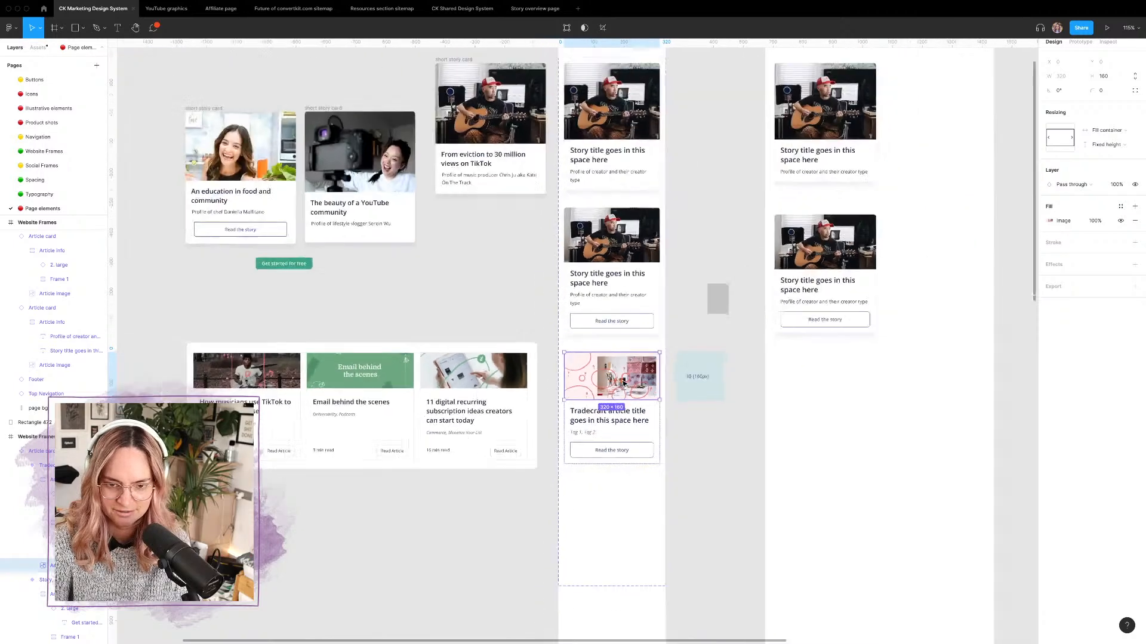
{"action": "left_click", "coordinate": [726, 418]}
{"action": "left_click", "coordinate": [638, 370]}
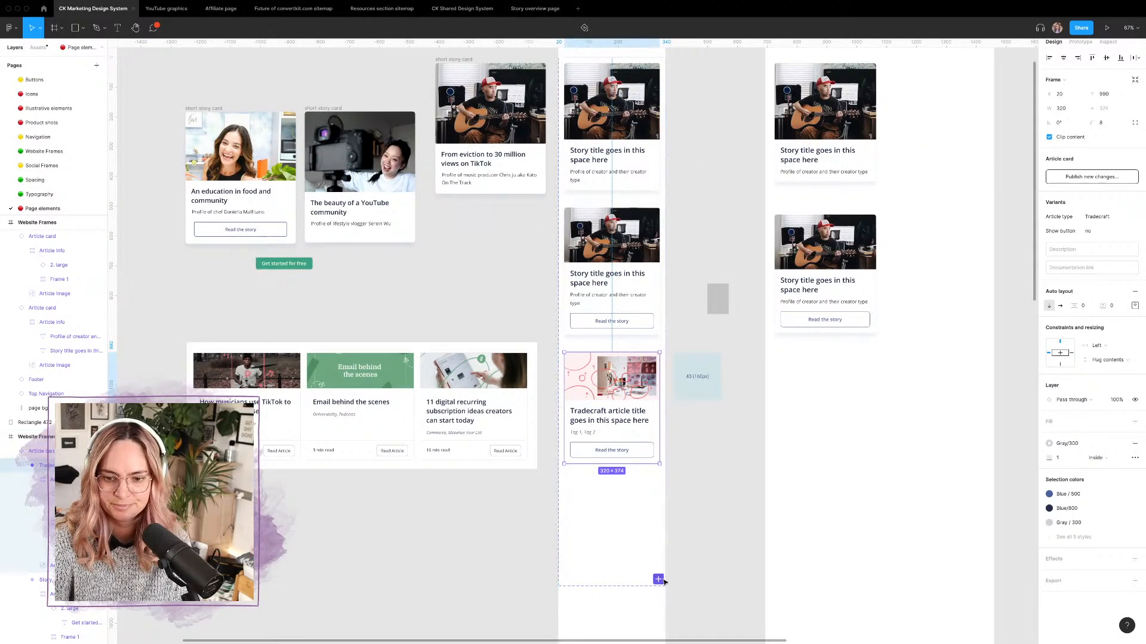
{"action": "key", "text": "ctrl+d"}
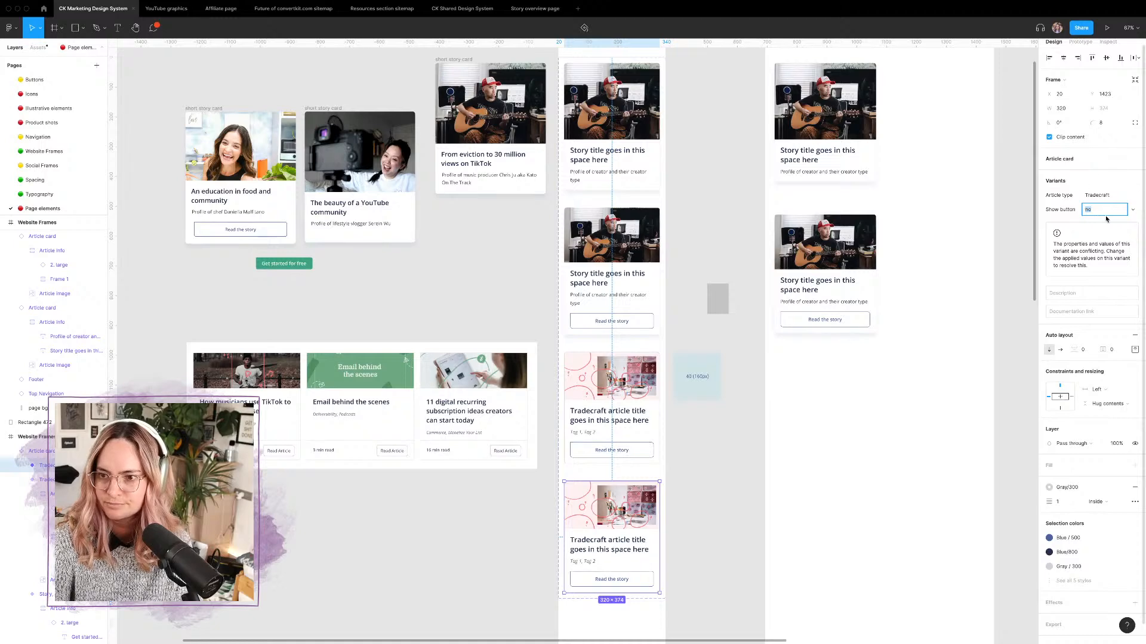
{"action": "key", "text": "Return"}
Step: Delete the "Read the story" button from the Tradecraft variant whose Show button property is no
{"action": "left_click", "coordinate": [627, 406]}
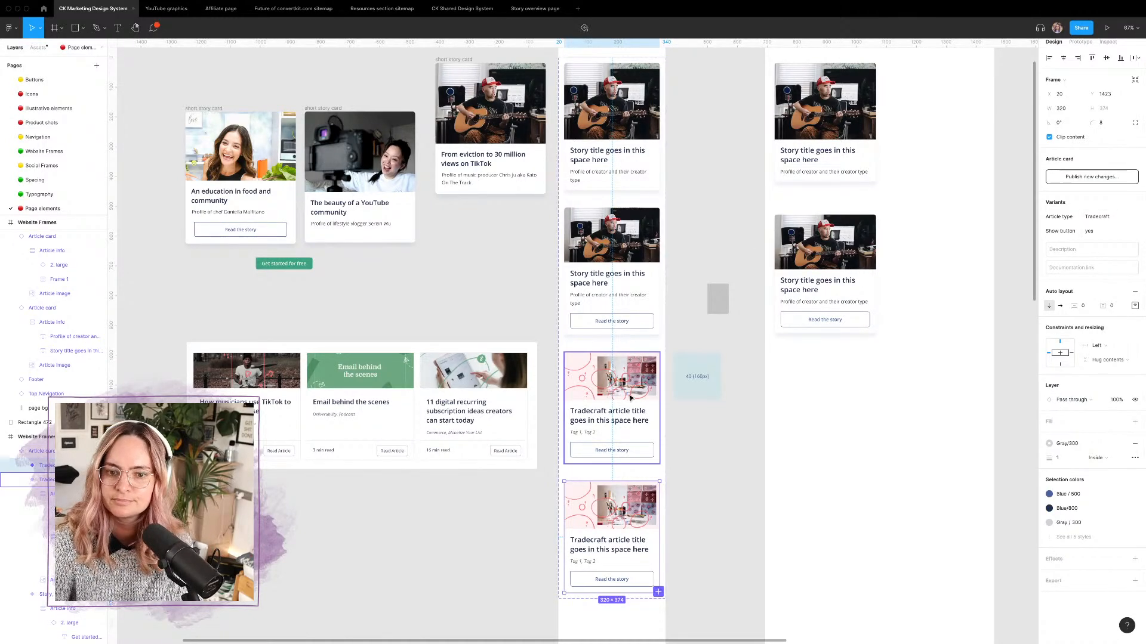
{"action": "left_click", "coordinate": [616, 456]}
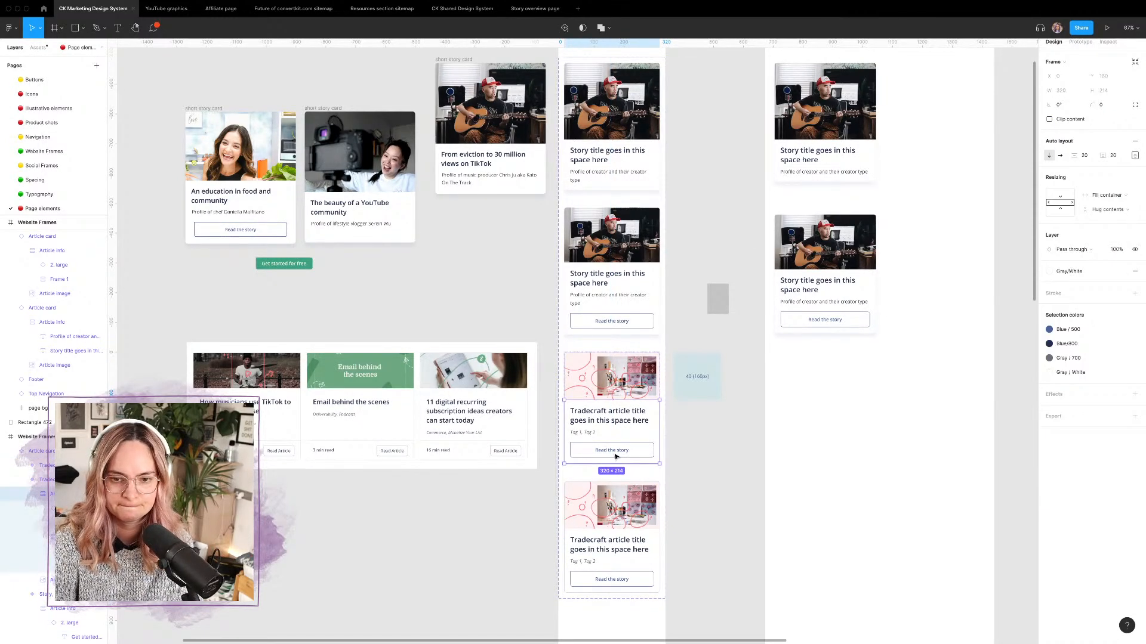
{"action": "double_click", "coordinate": [617, 451]}
{"action": "key", "text": "BackSpace"}
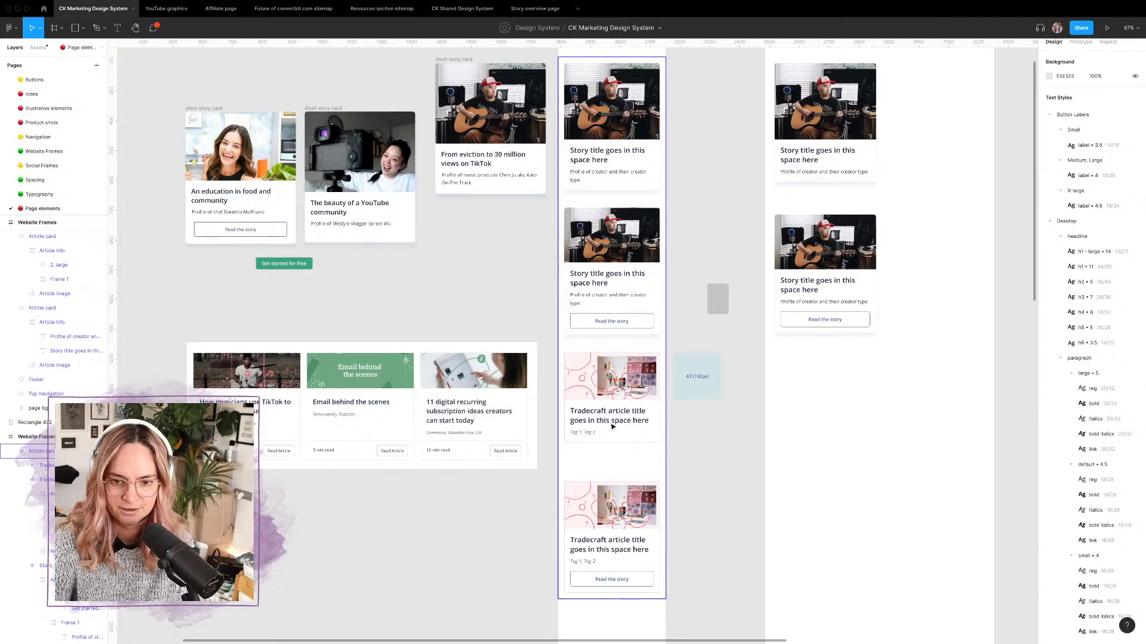
Step: Ungroup the frame holding the title and tags line in the Tradecraft variant without a button
{"action": "double_click", "coordinate": [612, 426]}
{"action": "double_click", "coordinate": [612, 426]}
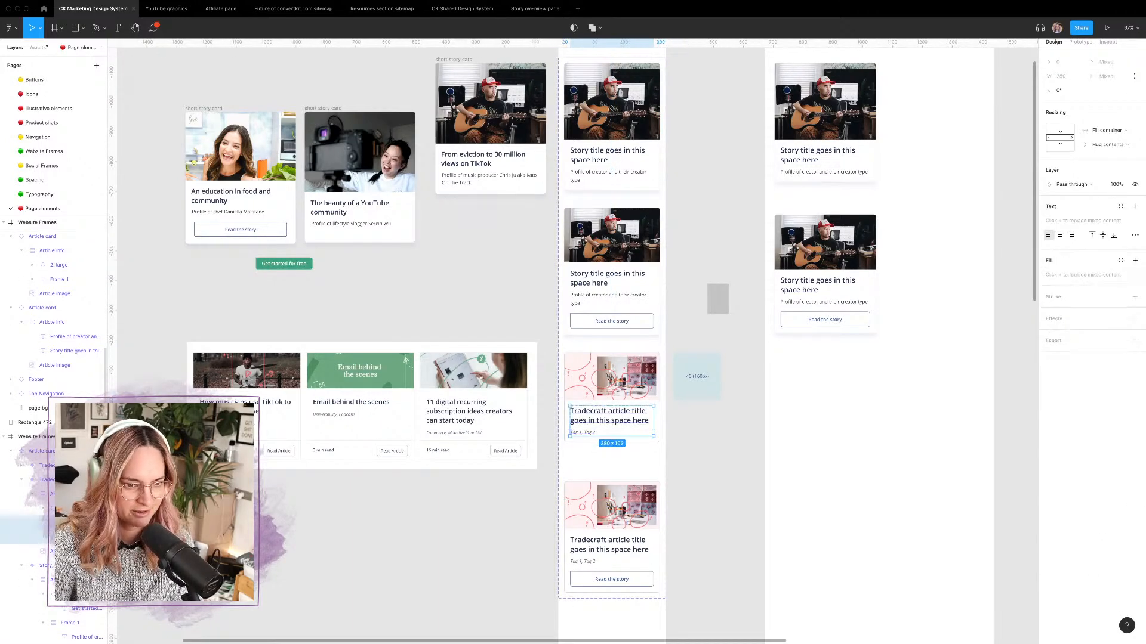
{"action": "key", "text": "Escape"}
{"action": "key", "text": "Escape"}
{"action": "key", "text": "Escape"}
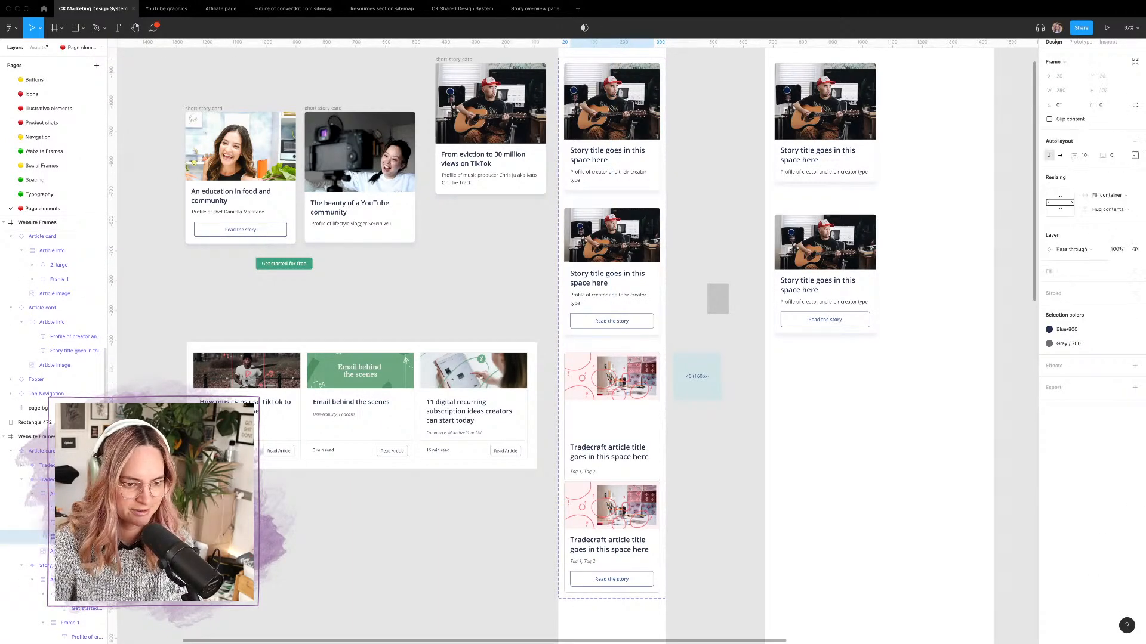
Step: Set the article info's item spacing to 10 in the Tradecraft variant without a button
{"action": "left_click", "coordinate": [45, 480]}
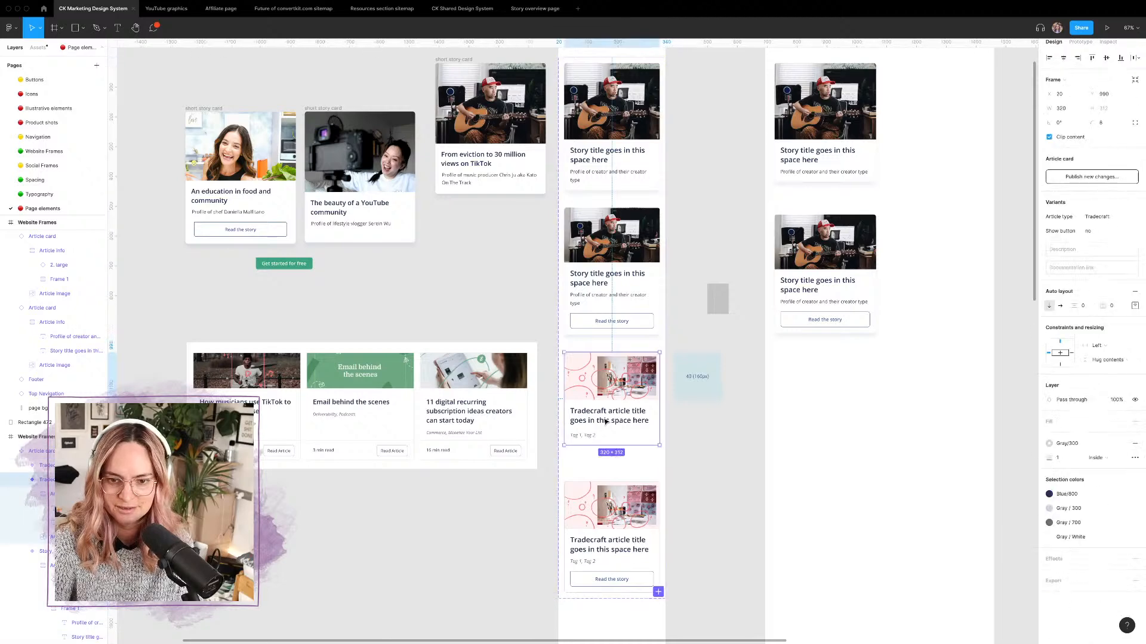
{"action": "left_click", "coordinate": [48, 495]}
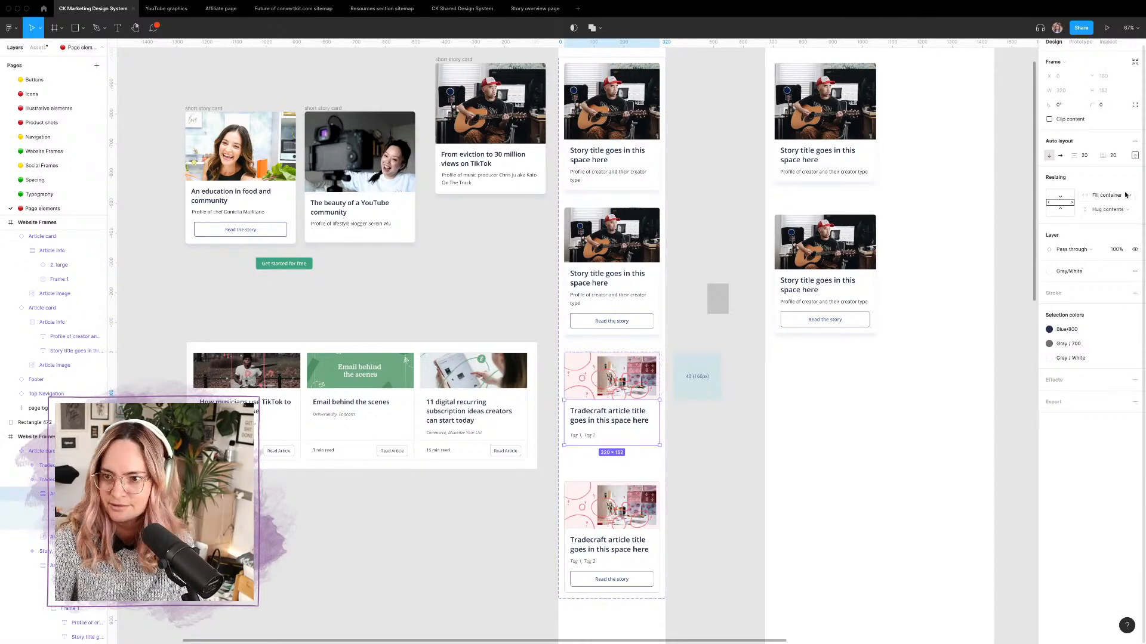
{"action": "left_click", "coordinate": [1085, 155]}
{"action": "type", "text": "10"}
{"action": "key", "text": "Return"}
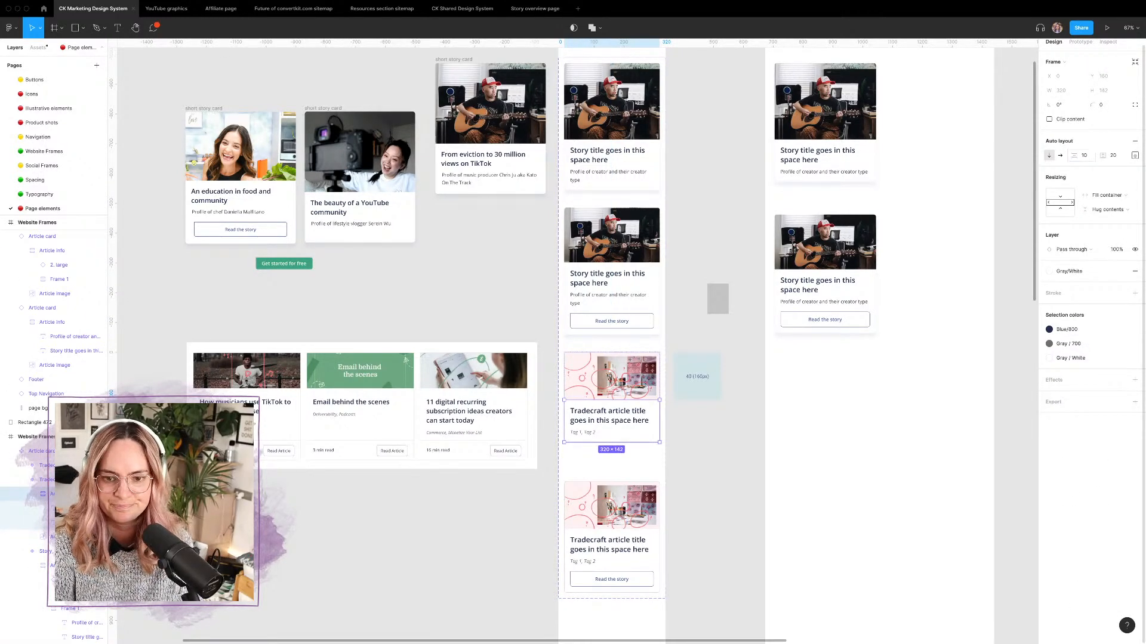
{"action": "left_click", "coordinate": [718, 460]}
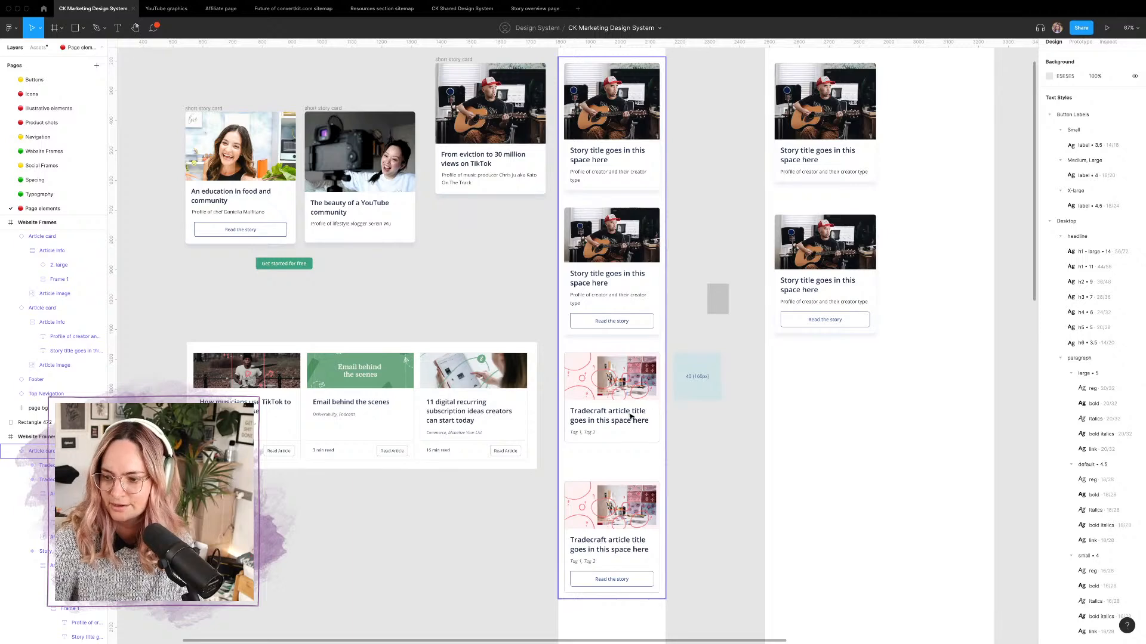
Step: Compare the Tradecraft variants with the website frames and the story cards in the Story overview page file, and return to the design system
{"action": "scroll", "coordinate": [632, 416], "scroll_direction": "up", "scroll_amount": 5}
{"action": "scroll", "coordinate": [631, 416], "scroll_direction": "down", "scroll_amount": 1}
{"action": "scroll", "coordinate": [631, 417], "scroll_direction": "right", "scroll_amount": 1}
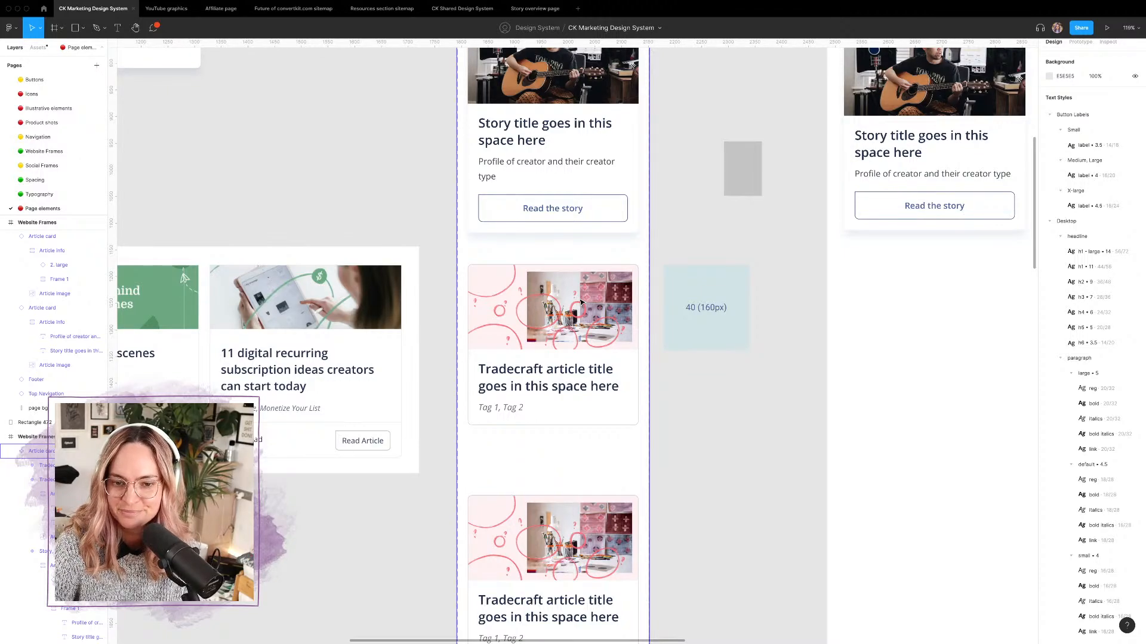
{"action": "scroll", "coordinate": [582, 303], "scroll_direction": "down", "scroll_amount": 5}
{"action": "scroll", "coordinate": [573, 302], "scroll_direction": "up", "scroll_amount": 3}
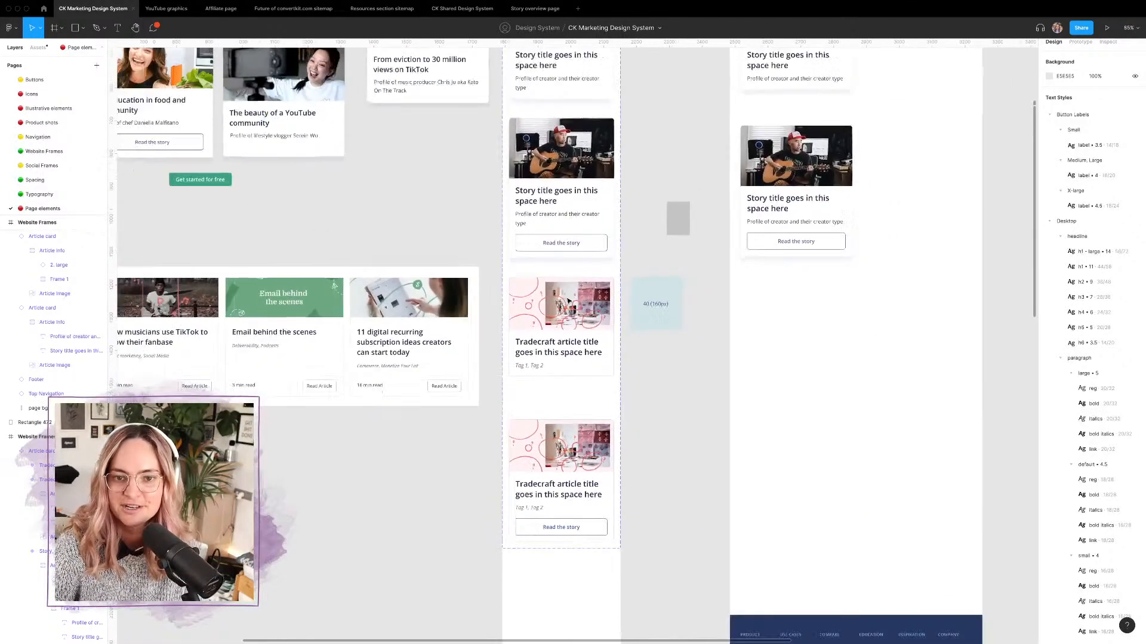
{"action": "scroll", "coordinate": [568, 301], "scroll_direction": "down", "scroll_amount": 3}
{"action": "scroll", "coordinate": [555, 310], "scroll_direction": "right", "scroll_amount": 5}
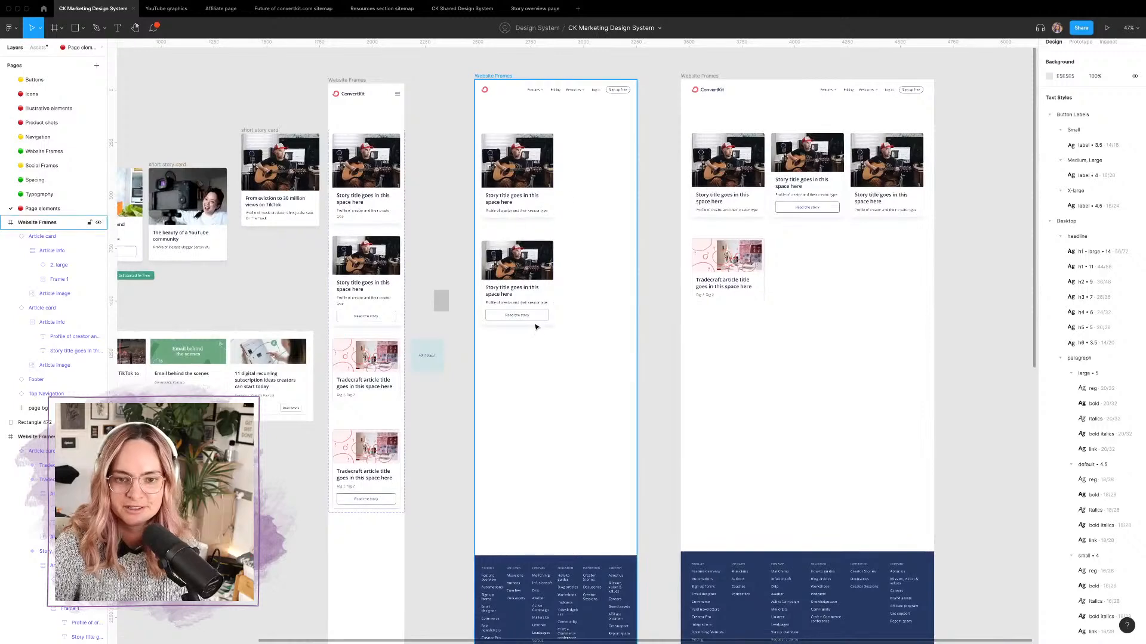
{"action": "left_click", "coordinate": [519, 8]}
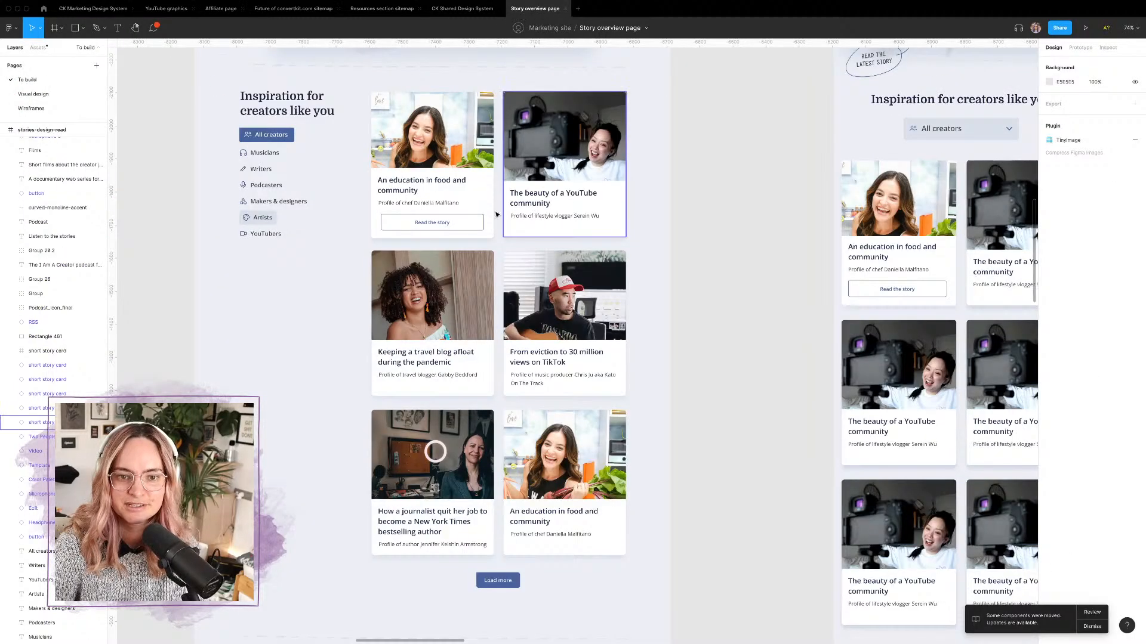
{"action": "scroll", "coordinate": [645, 256], "scroll_direction": "up", "scroll_amount": 5}
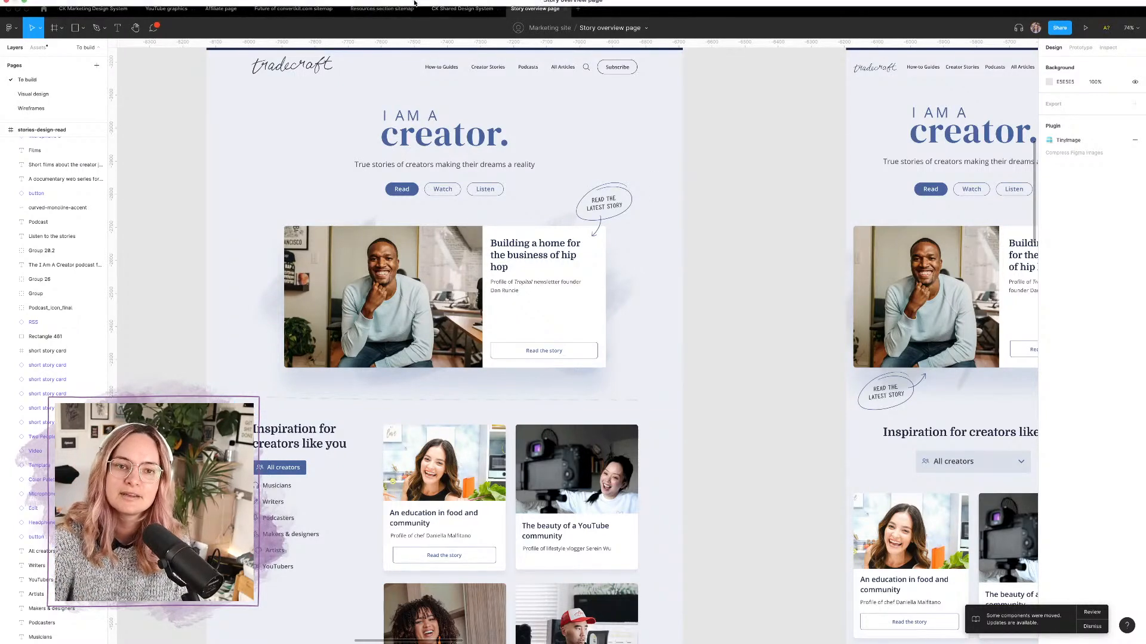
{"action": "left_click", "coordinate": [99, 10]}
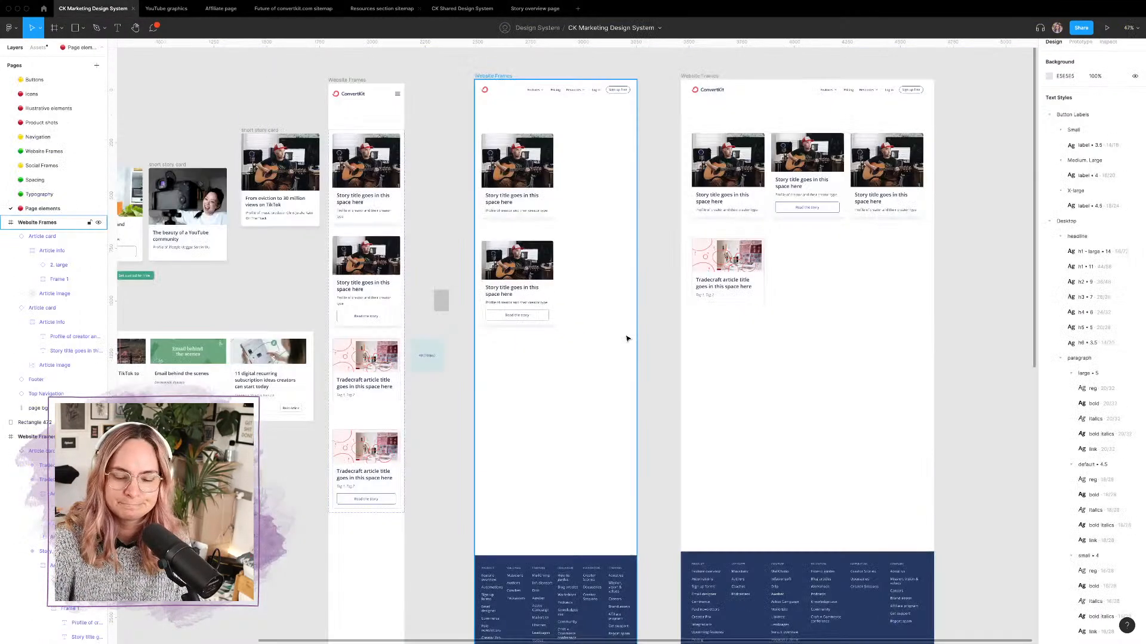
Step: Move the Tradecraft variant with the button up, closing the gap below the variant without a button
{"action": "scroll", "coordinate": [386, 389], "scroll_direction": "up", "scroll_amount": 5}
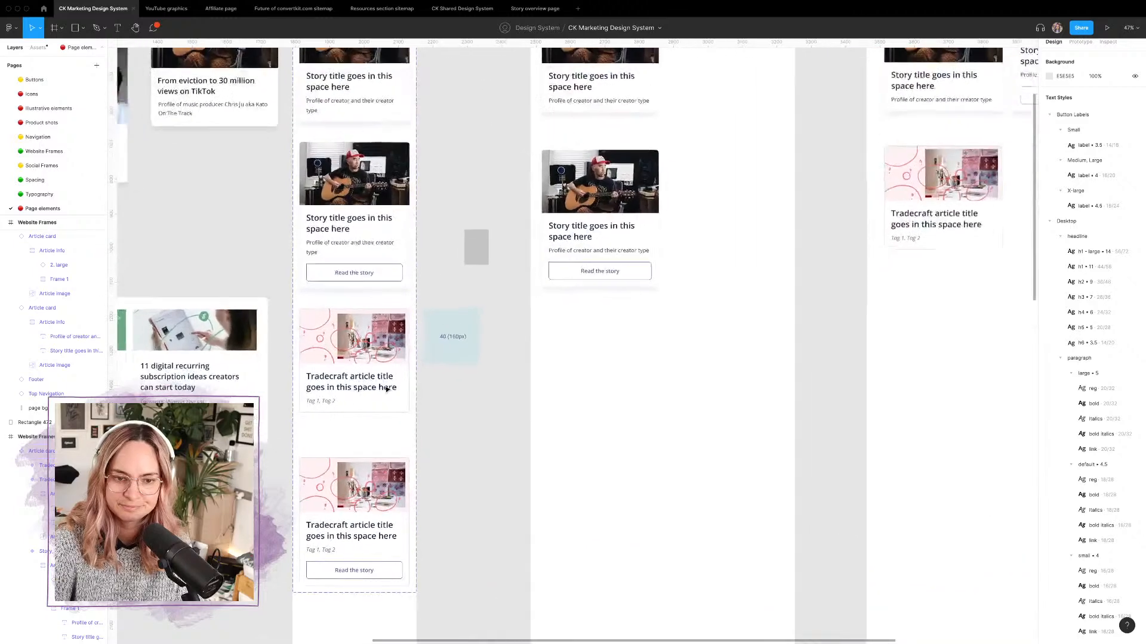
{"action": "left_click", "coordinate": [463, 439]}
{"action": "left_click_drag", "start_coordinate": [462, 440], "coordinate": [463, 407]}
{"action": "left_click", "coordinate": [570, 421]}
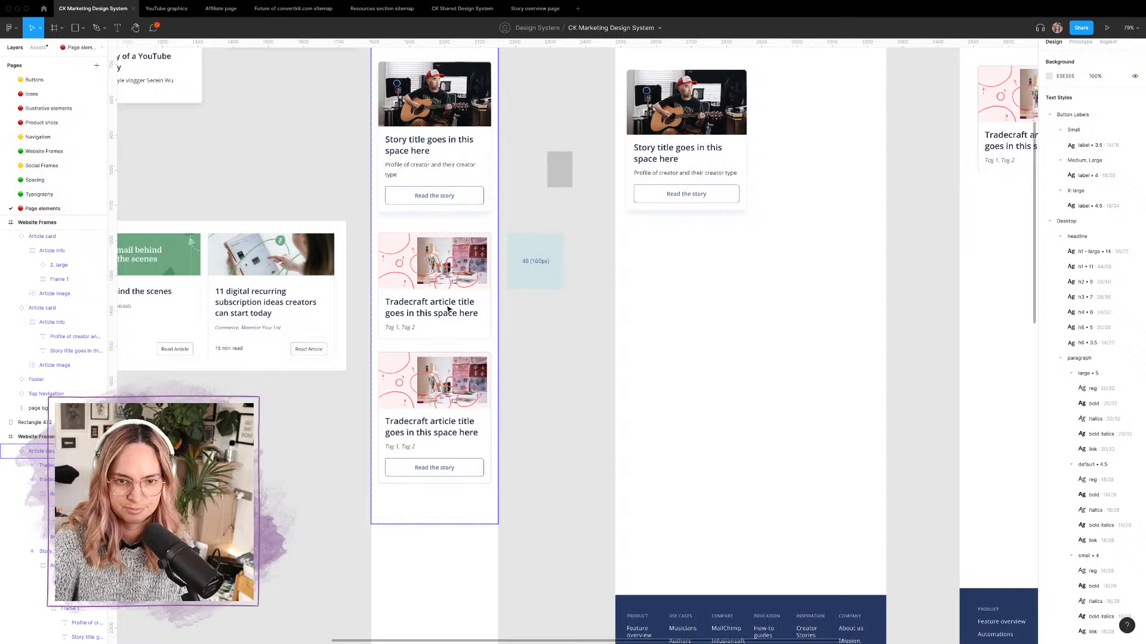
Step: Duplicate the Tradecraft card beside the original in the desktop website frame and turn on Show button for the copy
{"action": "scroll", "coordinate": [455, 296], "scroll_direction": "down", "scroll_amount": 5}
{"action": "scroll", "coordinate": [454, 296], "scroll_direction": "right", "scroll_amount": 3}
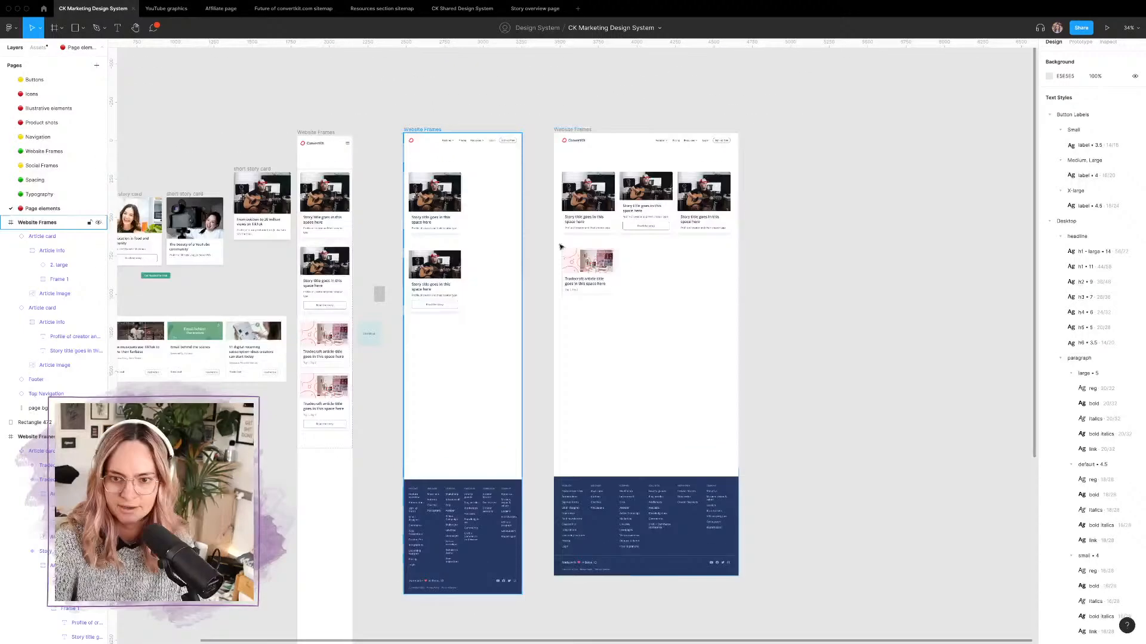
{"action": "left_click", "coordinate": [595, 258]}
{"action": "scroll", "coordinate": [594, 257], "scroll_direction": "up", "scroll_amount": 5}
{"action": "left_click_drag", "start_coordinate": [612, 264], "coordinate": [703, 263], "text": "alt"}
{"action": "scroll", "coordinate": [567, 307], "scroll_direction": "left", "scroll_amount": 5}
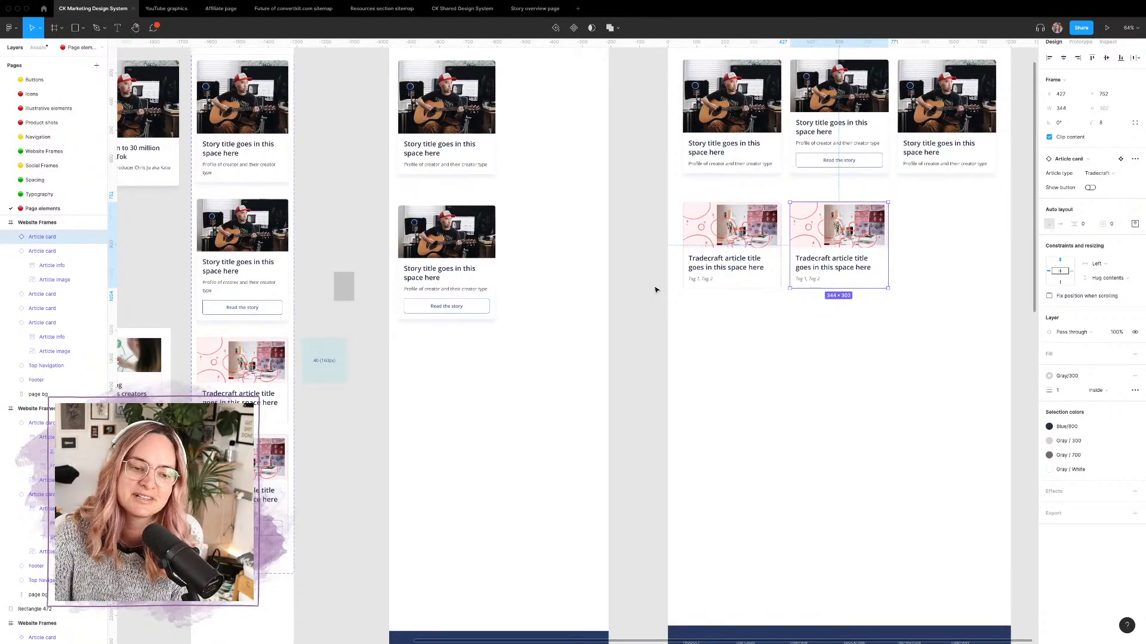
{"action": "left_click", "coordinate": [1090, 188]}
{"action": "left_click", "coordinate": [906, 295]}
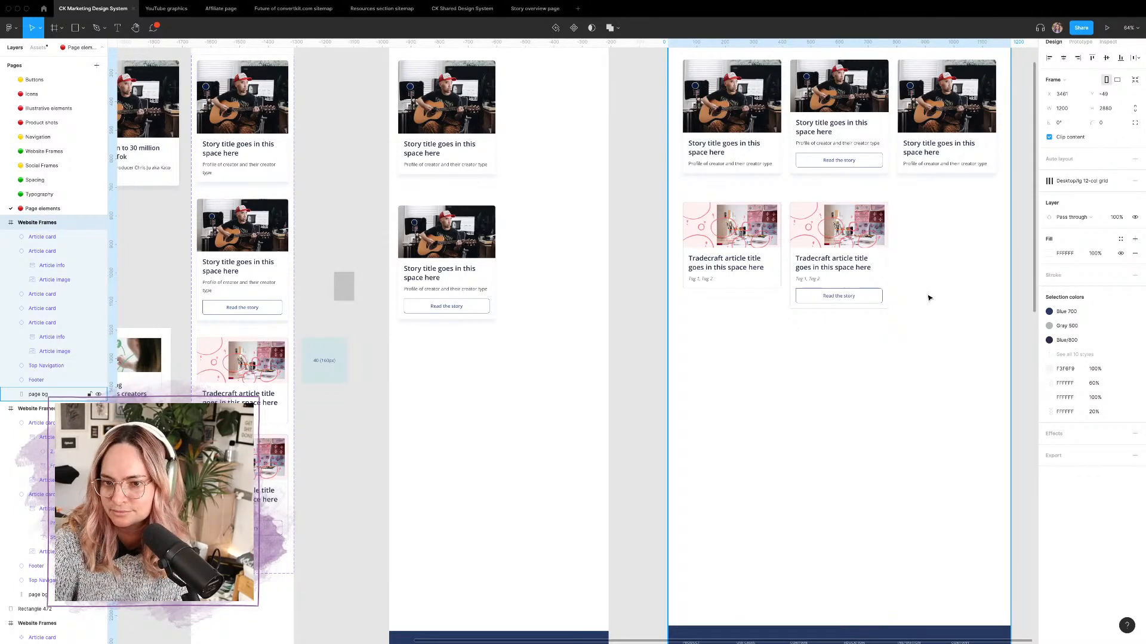
Step: Change the button label to "Read the article" in the Tradecraft variant with the button
{"action": "scroll", "coordinate": [929, 297], "scroll_direction": "up", "scroll_amount": 2}
{"action": "scroll", "coordinate": [929, 297], "scroll_direction": "left", "scroll_amount": 4}
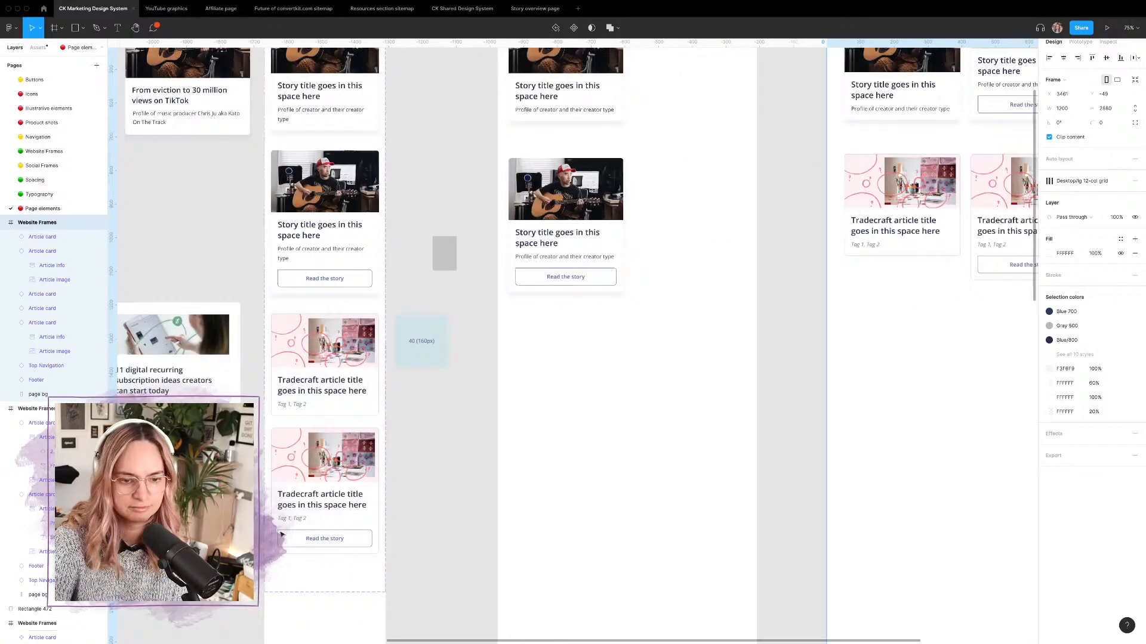
{"action": "left_click", "coordinate": [326, 541]}
{"action": "double_click", "coordinate": [327, 541]}
{"action": "double_click", "coordinate": [326, 541]}
{"action": "double_click", "coordinate": [329, 537]}
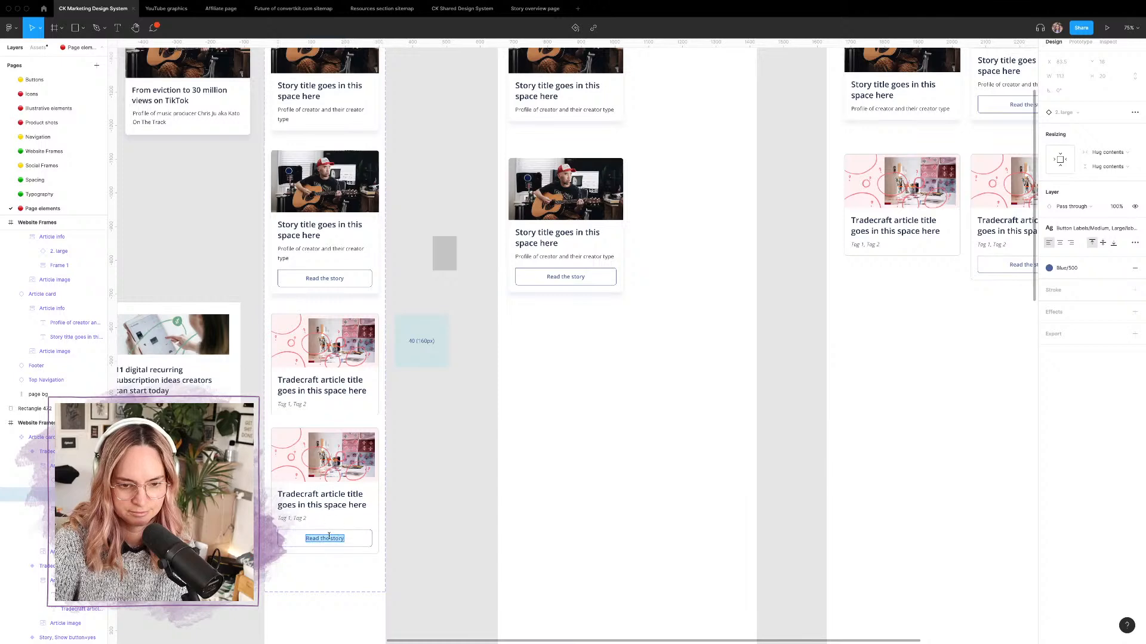
{"action": "type", "text": "Read the art"}
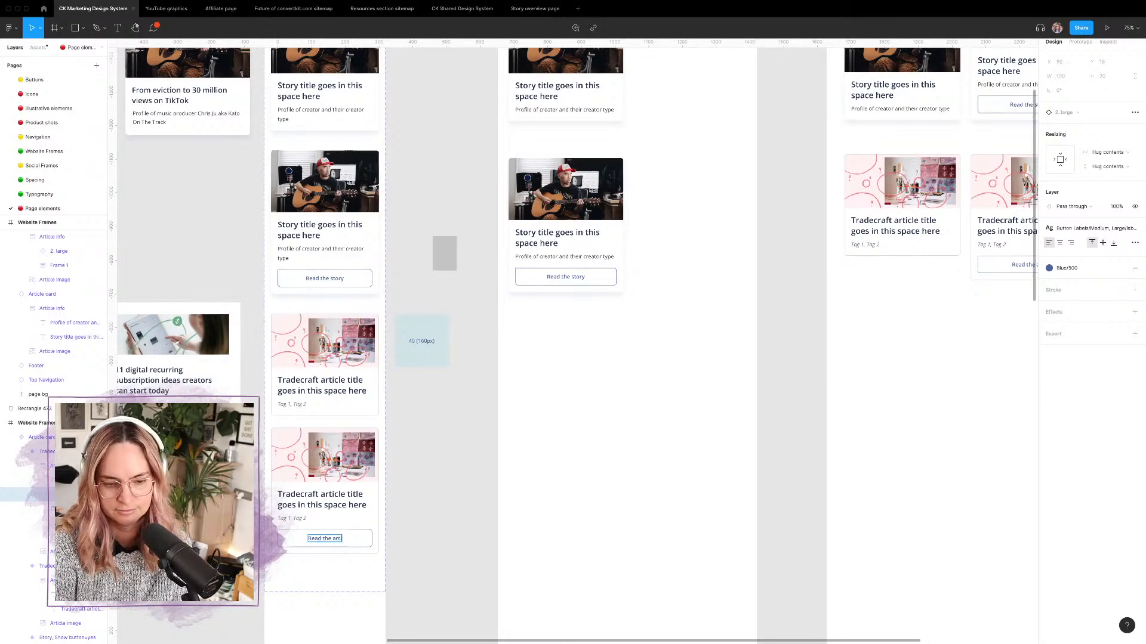
{"action": "type", "text": "icle"}
{"action": "key", "text": "Escape"}
{"action": "left_click", "coordinate": [478, 511]}
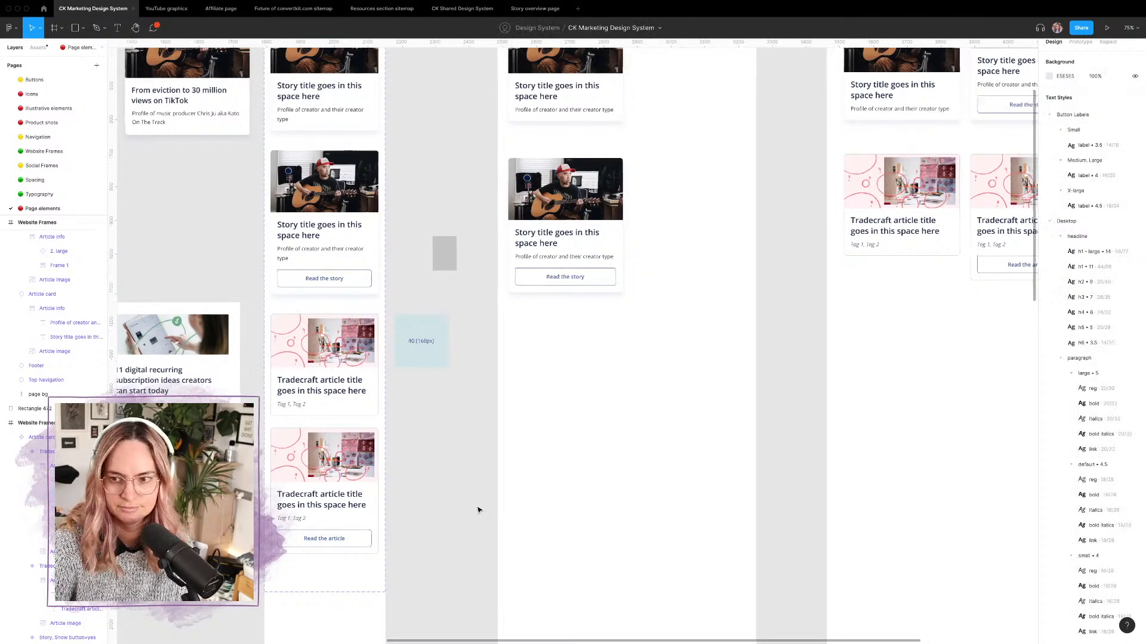
{"action": "scroll", "coordinate": [478, 510], "scroll_direction": "right", "scroll_amount": 15}
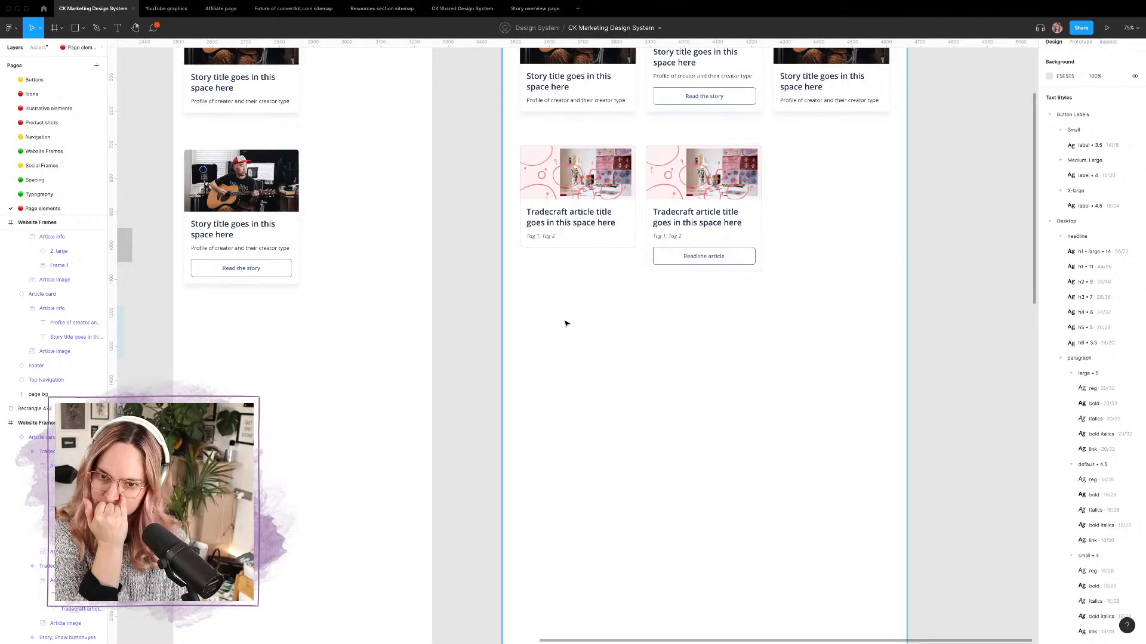
Step: Try a height of 100 for the article image in the Tradecraft variant with the button
{"action": "left_click", "coordinate": [691, 208]}
{"action": "scroll", "coordinate": [646, 215], "scroll_direction": "left", "scroll_amount": 4}
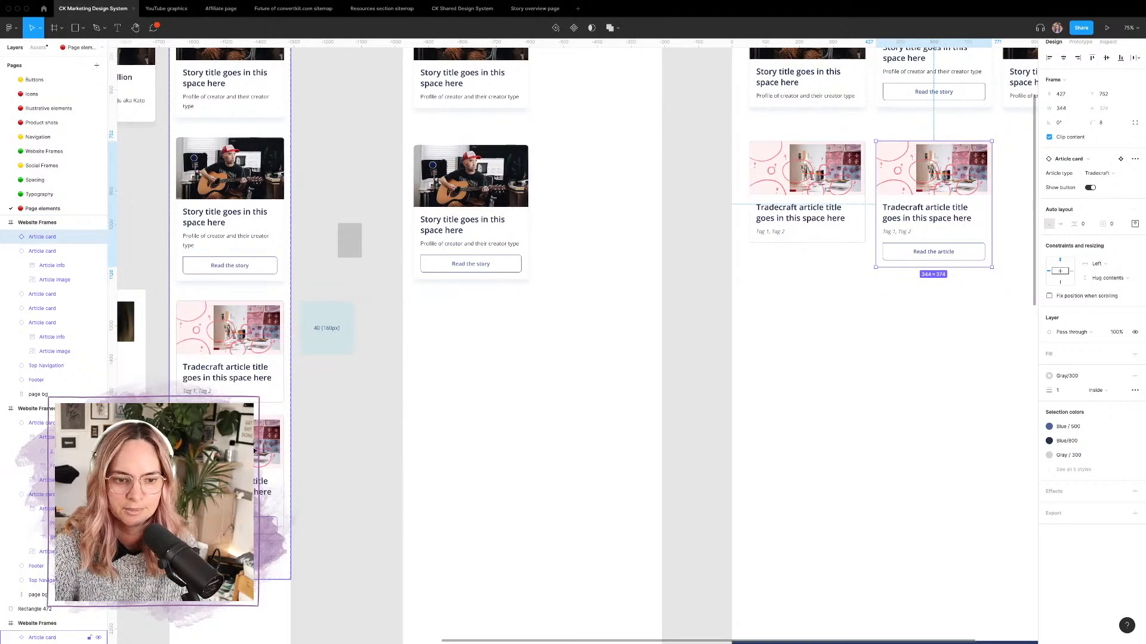
{"action": "double_click", "coordinate": [254, 451]}
{"action": "double_click", "coordinate": [230, 442]}
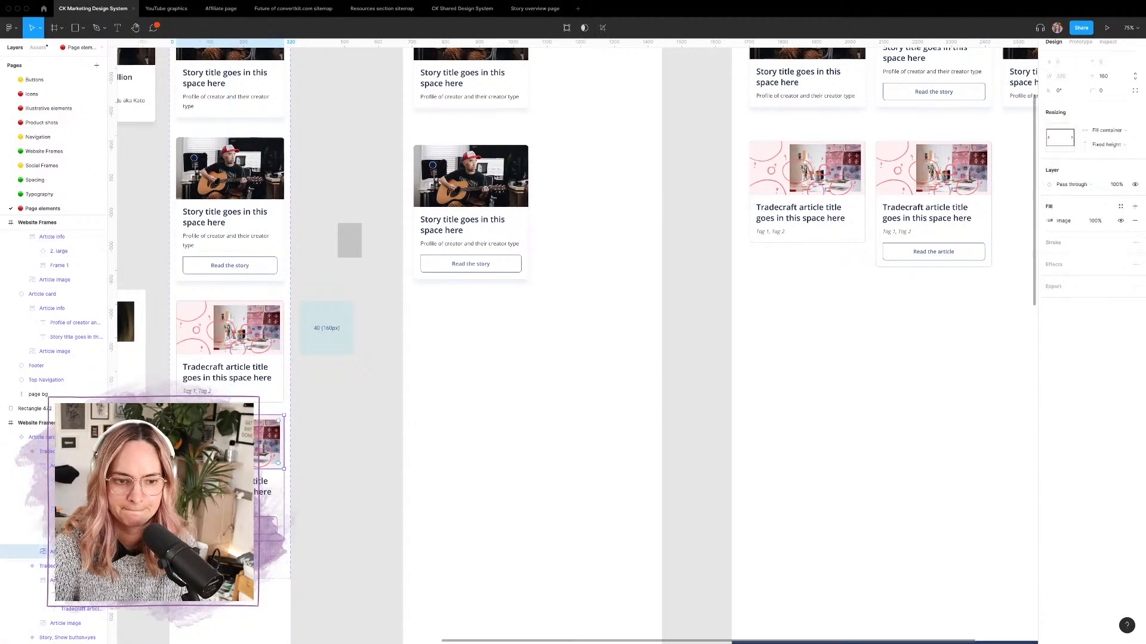
{"action": "left_click", "coordinate": [1111, 75]}
{"action": "type", "text": "100"}
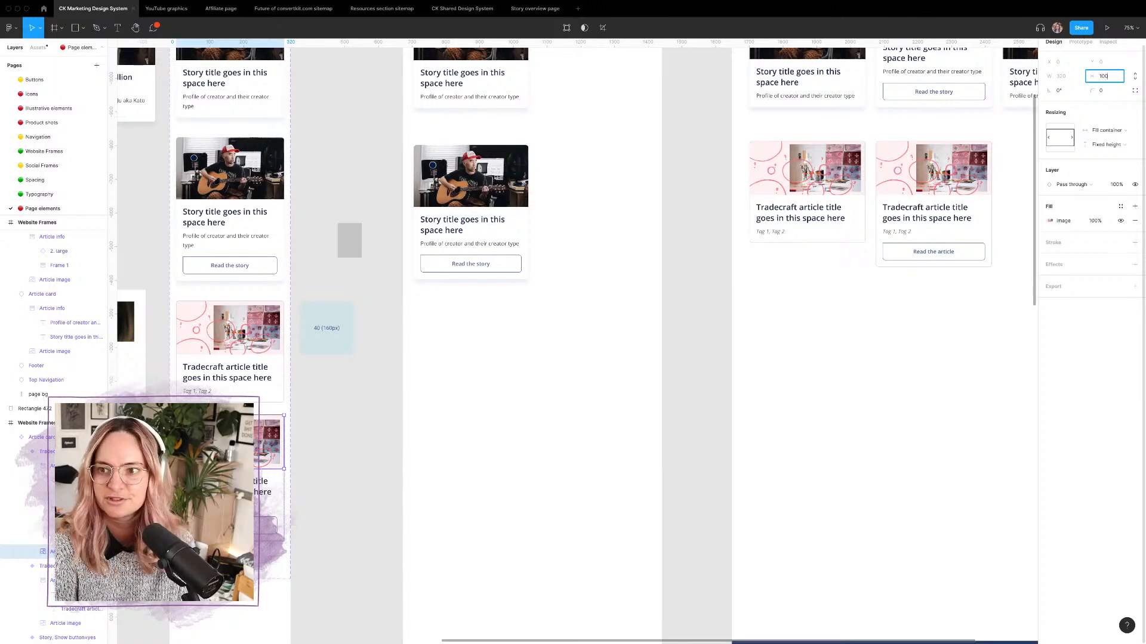
{"action": "key", "text": "Return"}
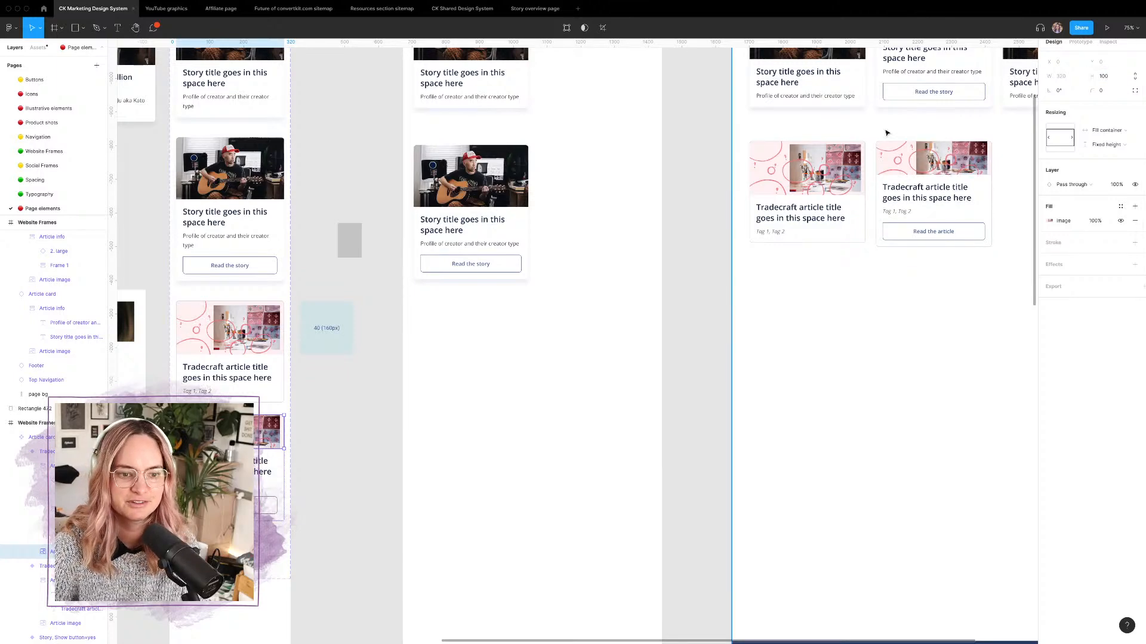
{"action": "left_click", "coordinate": [746, 270]}
{"action": "scroll", "coordinate": [703, 274], "scroll_direction": "right", "scroll_amount": 5}
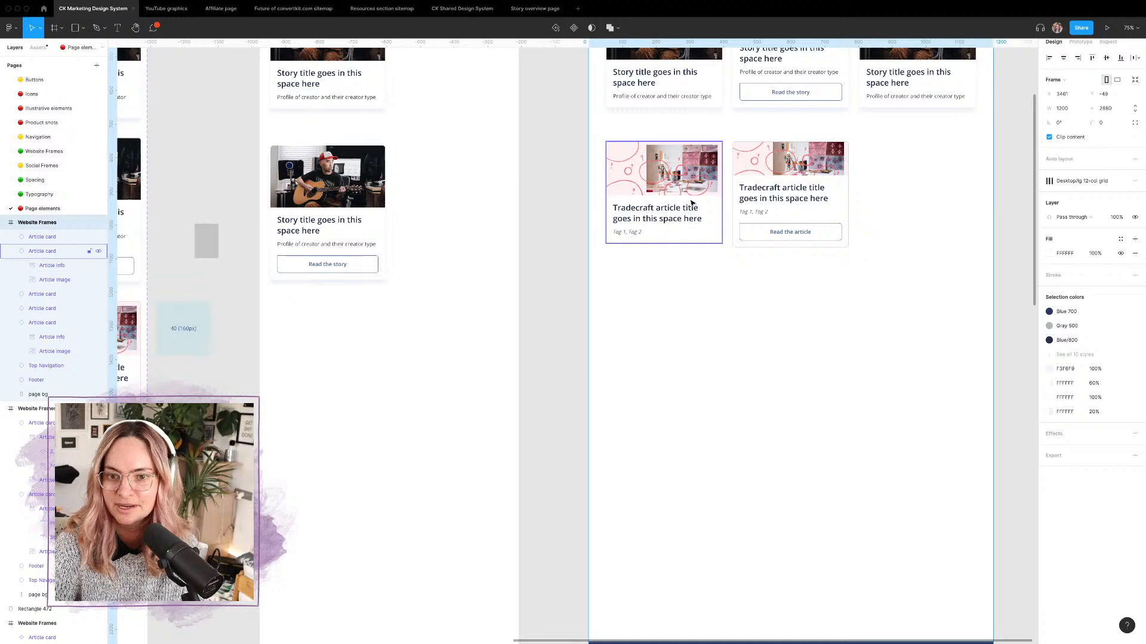
Step: Shift the desktop Tradecraft card with the button against the card without one to compare their heights
{"action": "left_click", "coordinate": [692, 204]}
{"action": "scroll", "coordinate": [726, 217], "scroll_direction": "up", "scroll_amount": 5}
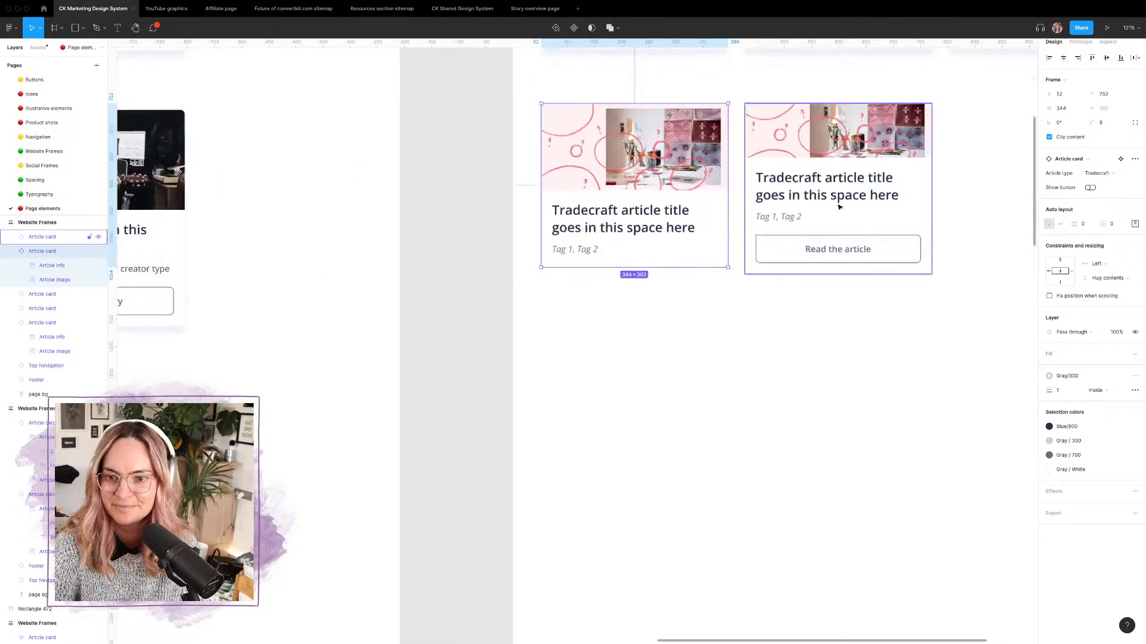
{"action": "left_click", "coordinate": [838, 208]}
{"action": "left_click_drag", "start_coordinate": [858, 205], "coordinate": [812, 207]}
{"action": "scroll", "coordinate": [597, 298], "scroll_direction": "left", "scroll_amount": 10}
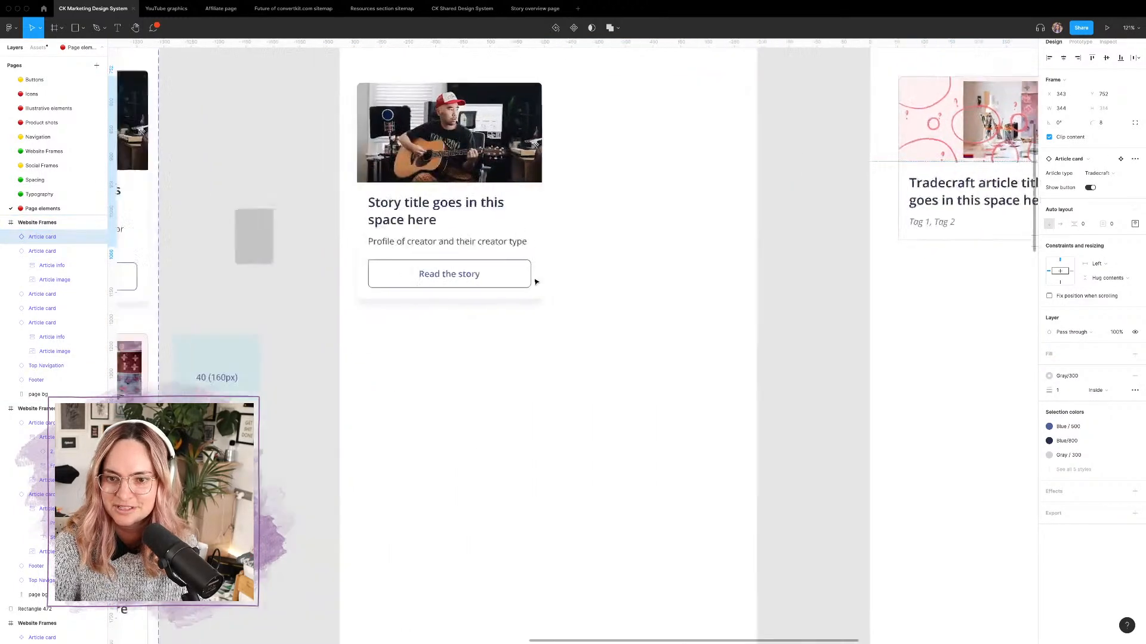
Step: Try article image heights of 60, 70 and 80 in the Tradecraft variant with the button, and settle on 88
{"action": "left_click", "coordinate": [294, 543]}
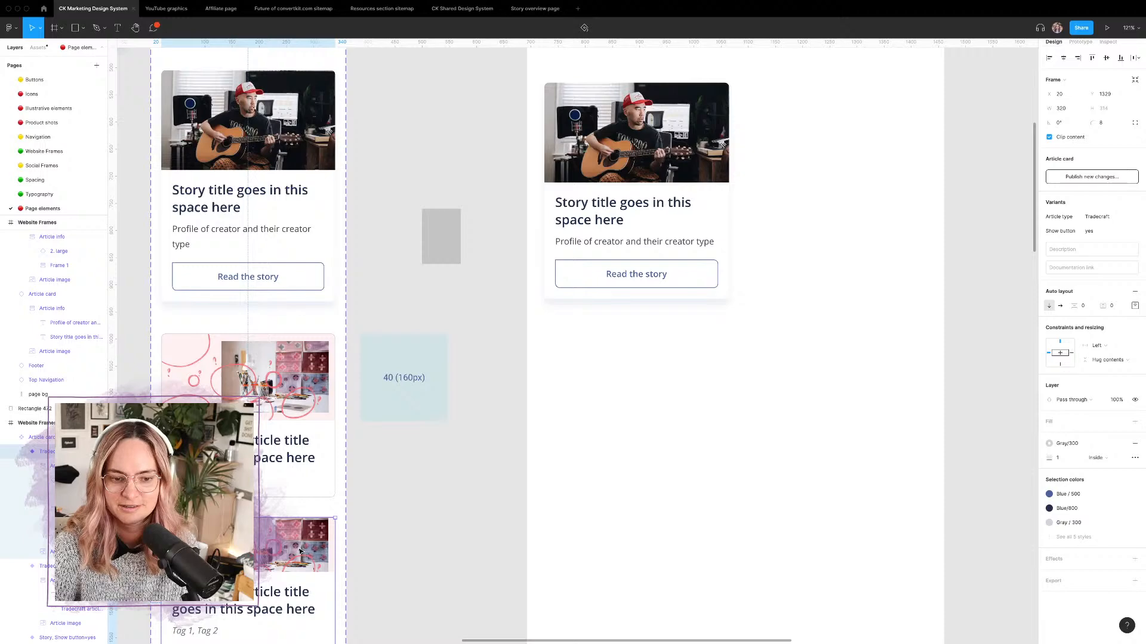
{"action": "left_click", "coordinate": [294, 542]}
{"action": "left_click", "coordinate": [1103, 76]}
{"action": "scroll", "coordinate": [929, 179], "scroll_direction": "right", "scroll_amount": 10}
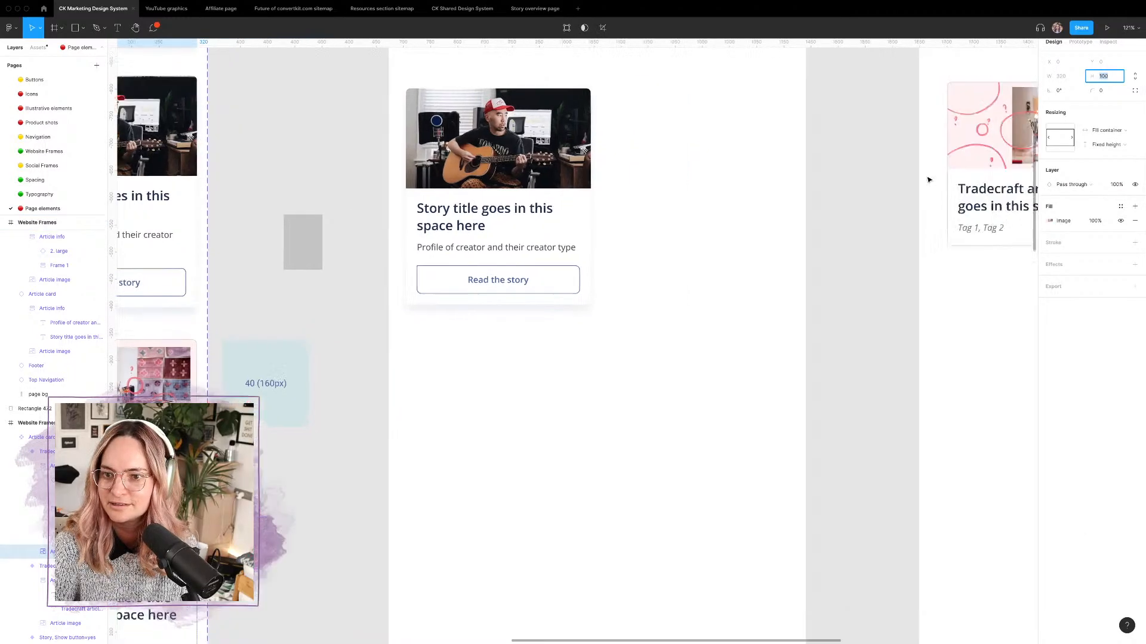
{"action": "type", "text": "60"}
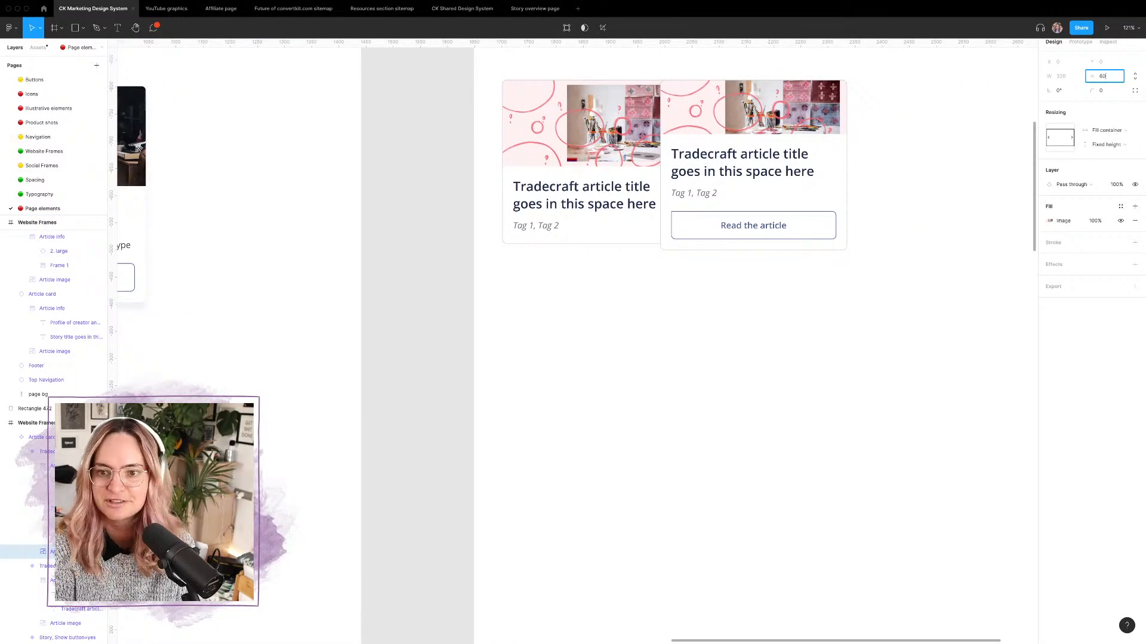
{"action": "key", "text": "Return"}
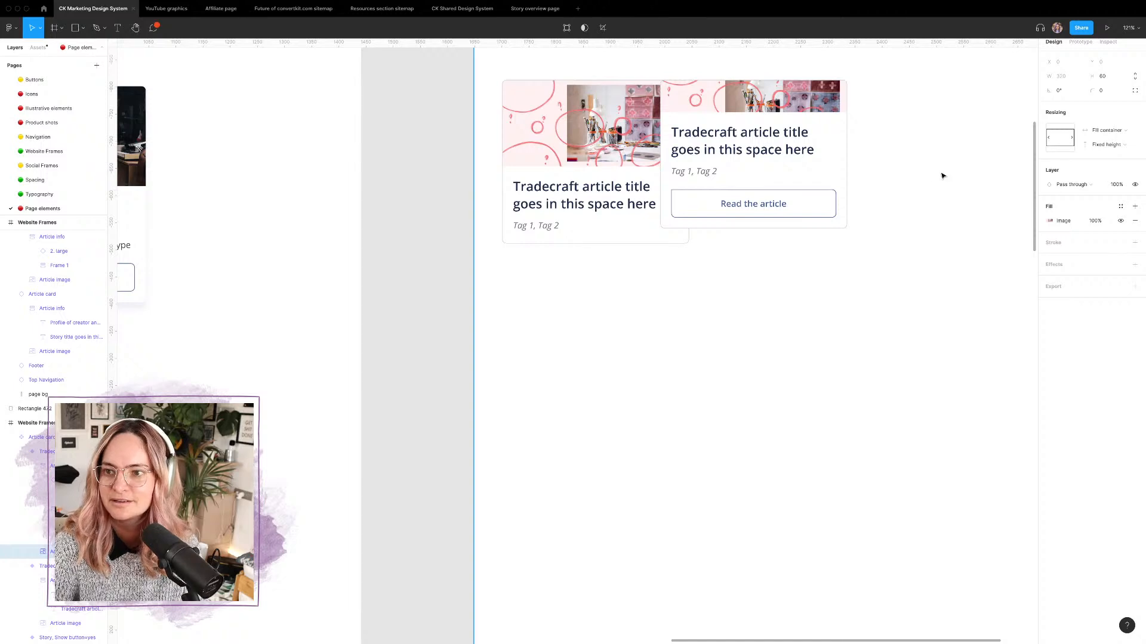
{"action": "left_click", "coordinate": [1102, 76]}
{"action": "type", "text": "70"}
{"action": "key", "text": "Return"}
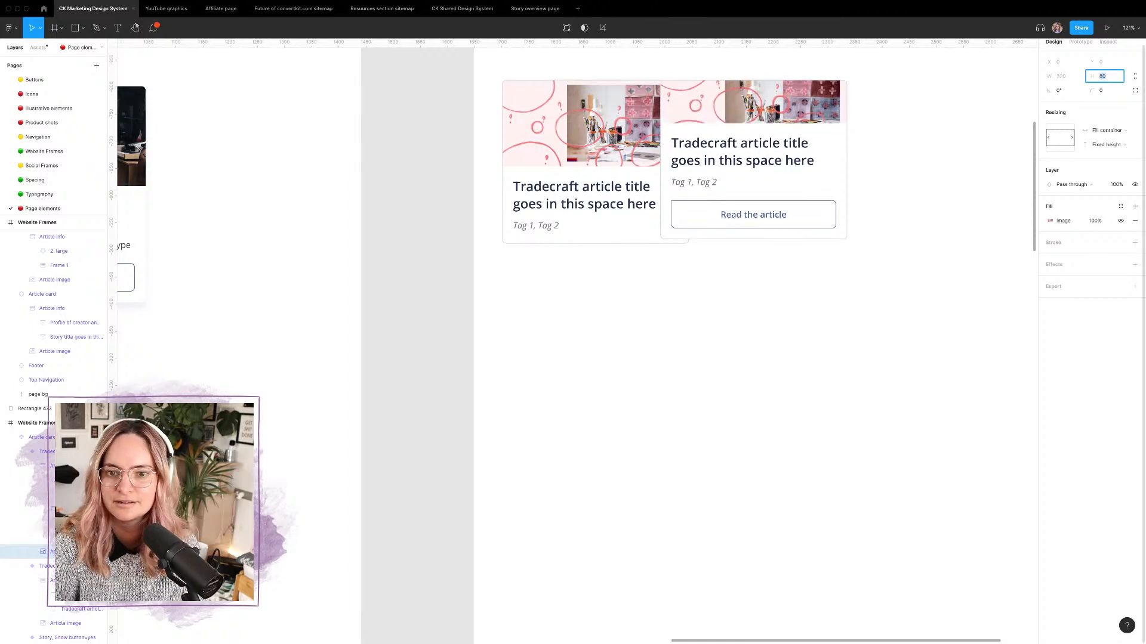
{"action": "type", "text": "80"}
{"action": "key", "text": "Return"}
{"action": "key", "text": "Down"}
{"action": "key", "text": "Down"}
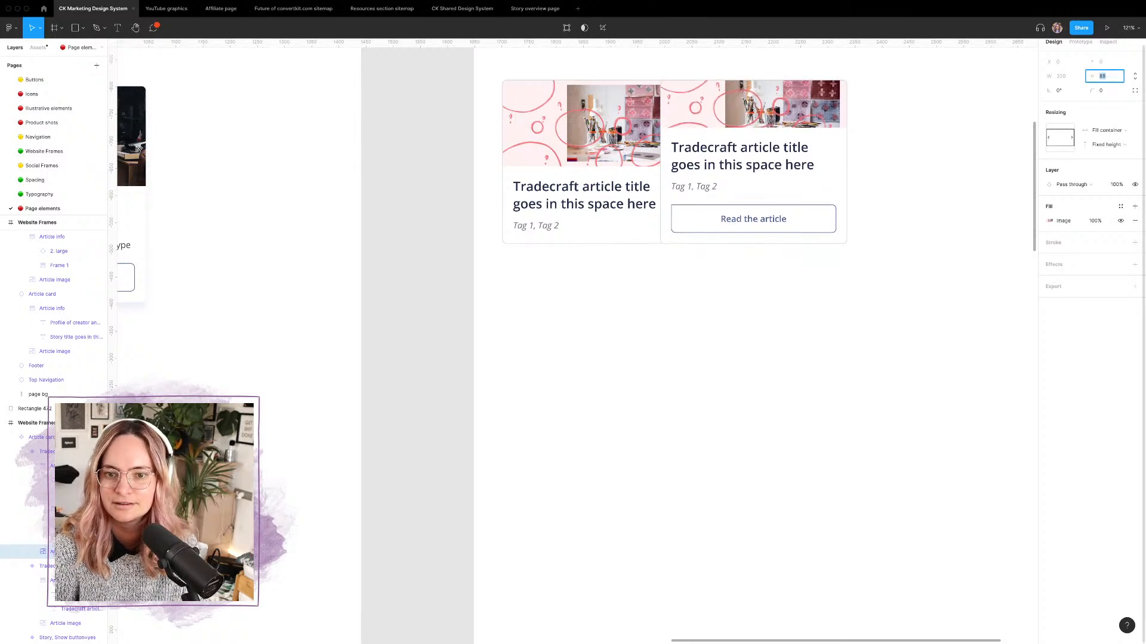
Step: Move the desktop Tradecraft card with the button to X 428, aligned under the middle story card
{"action": "scroll", "coordinate": [660, 111], "scroll_direction": "down", "scroll_amount": 3}
{"action": "scroll", "coordinate": [660, 111], "scroll_direction": "down", "scroll_amount": 3}
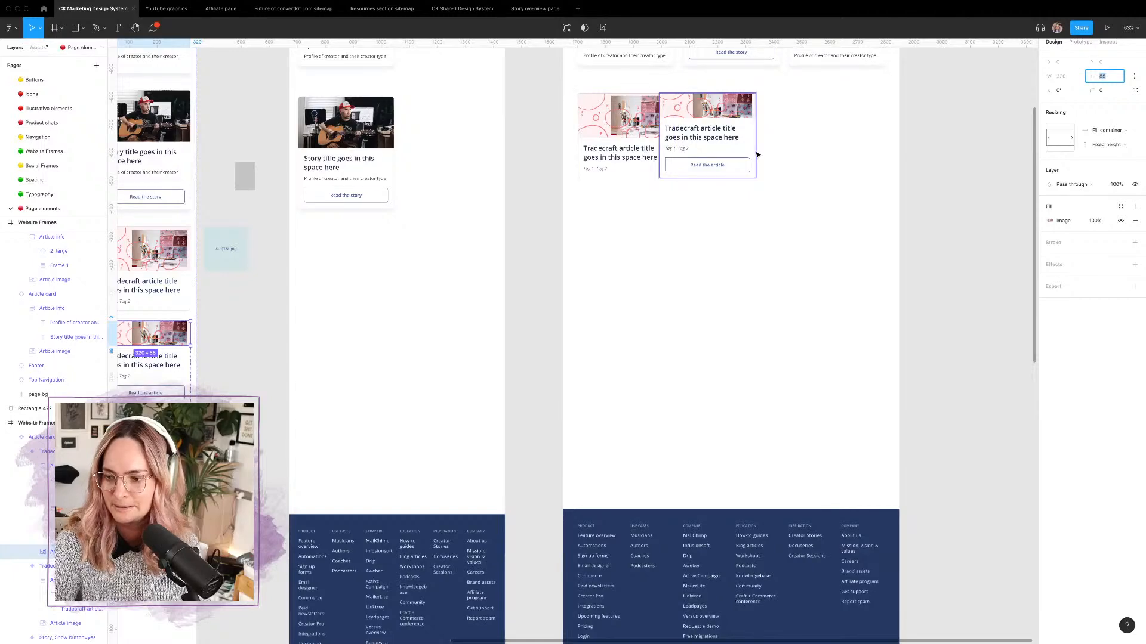
{"action": "scroll", "coordinate": [757, 155], "scroll_direction": "down", "scroll_amount": 3}
{"action": "scroll", "coordinate": [757, 156], "scroll_direction": "right", "scroll_amount": 1}
{"action": "scroll", "coordinate": [757, 155], "scroll_direction": "right", "scroll_amount": 1}
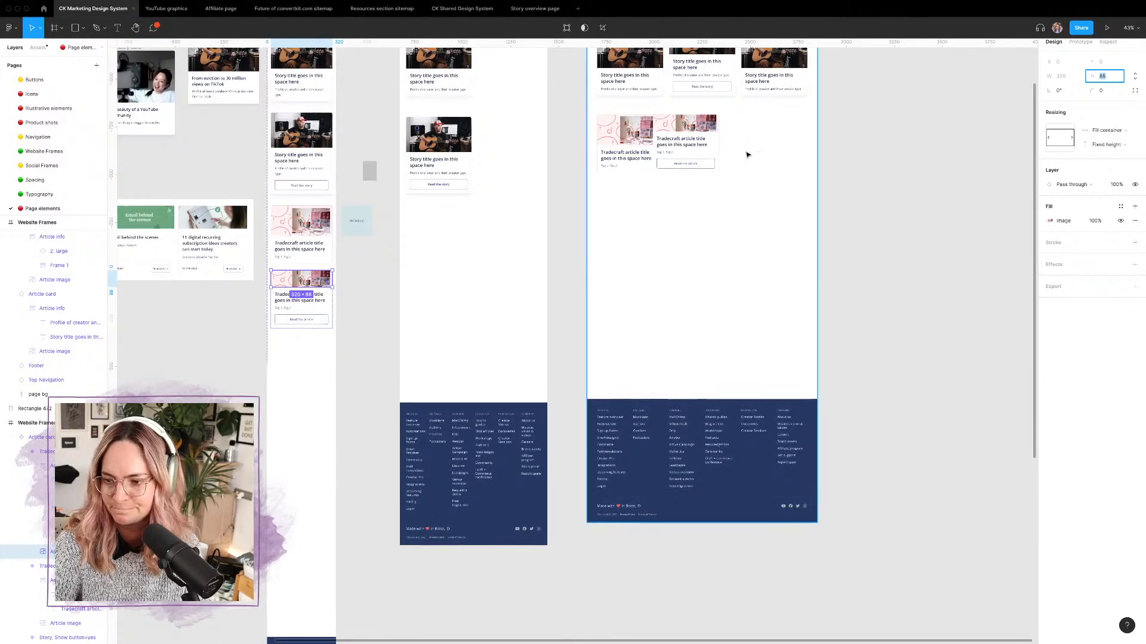
{"action": "left_click_drag", "start_coordinate": [683, 145], "coordinate": [695, 144]}
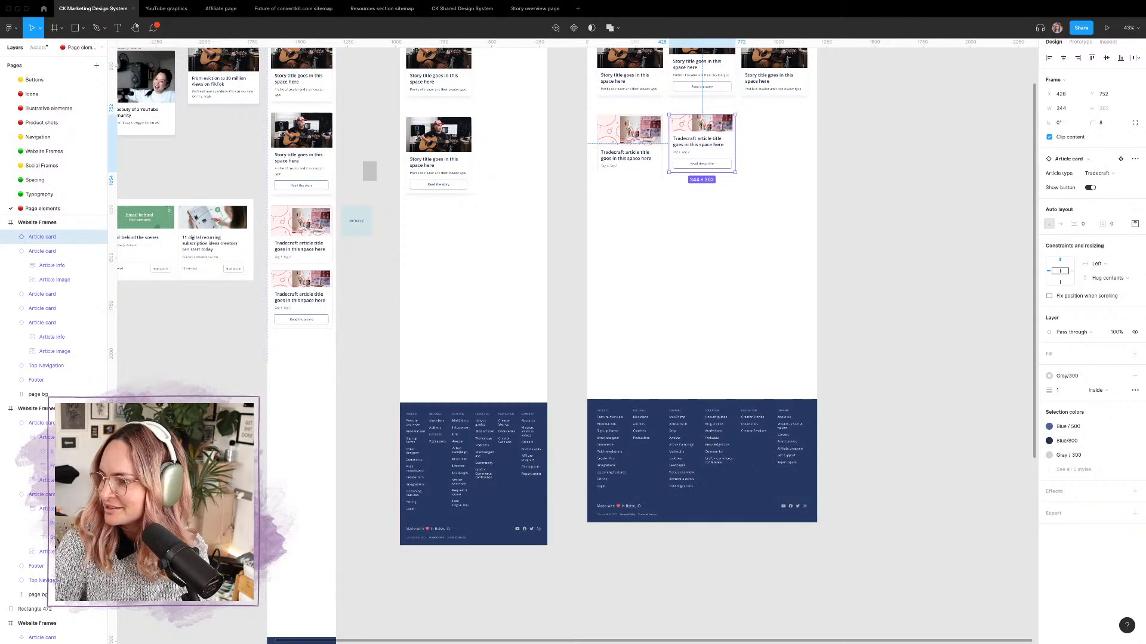
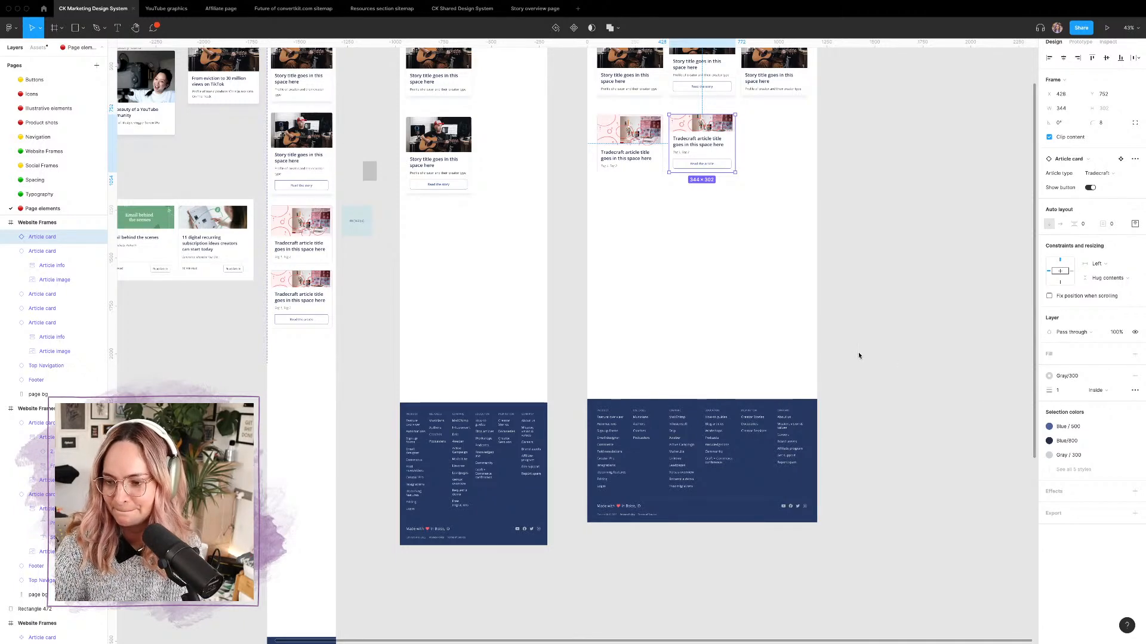
{"action": "left_click", "coordinate": [723, 212]}
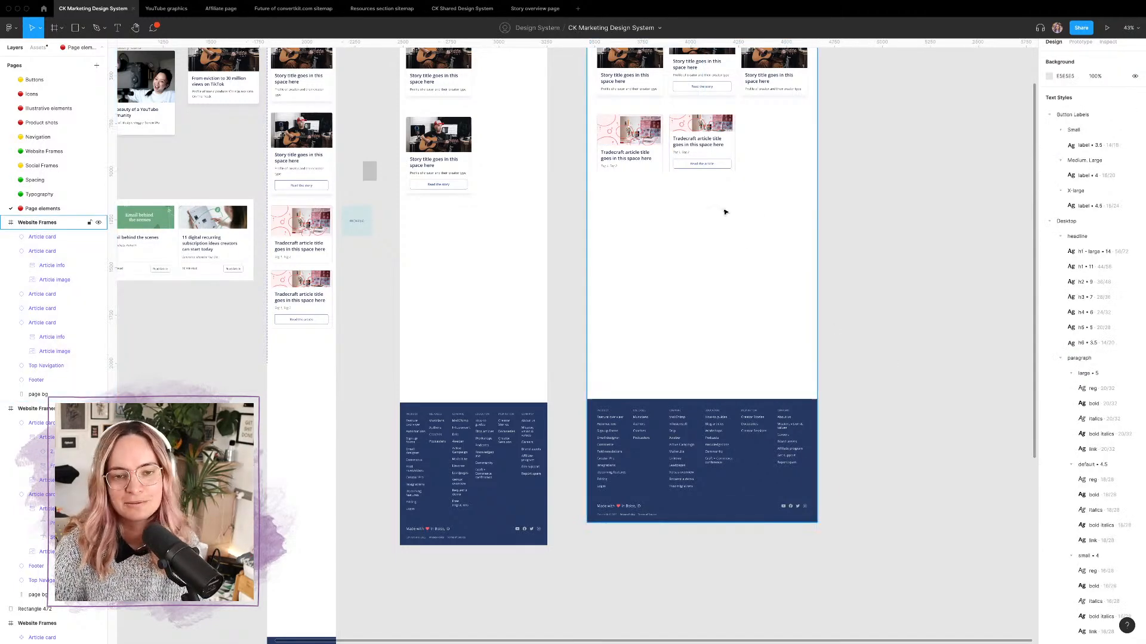
Step: Compare the Article card variants with the story and Tradecraft cards in the tablet and desktop website frames
{"action": "scroll", "coordinate": [662, 203], "scroll_direction": "up", "scroll_amount": 5}
{"action": "scroll", "coordinate": [662, 204], "scroll_direction": "left", "scroll_amount": 15}
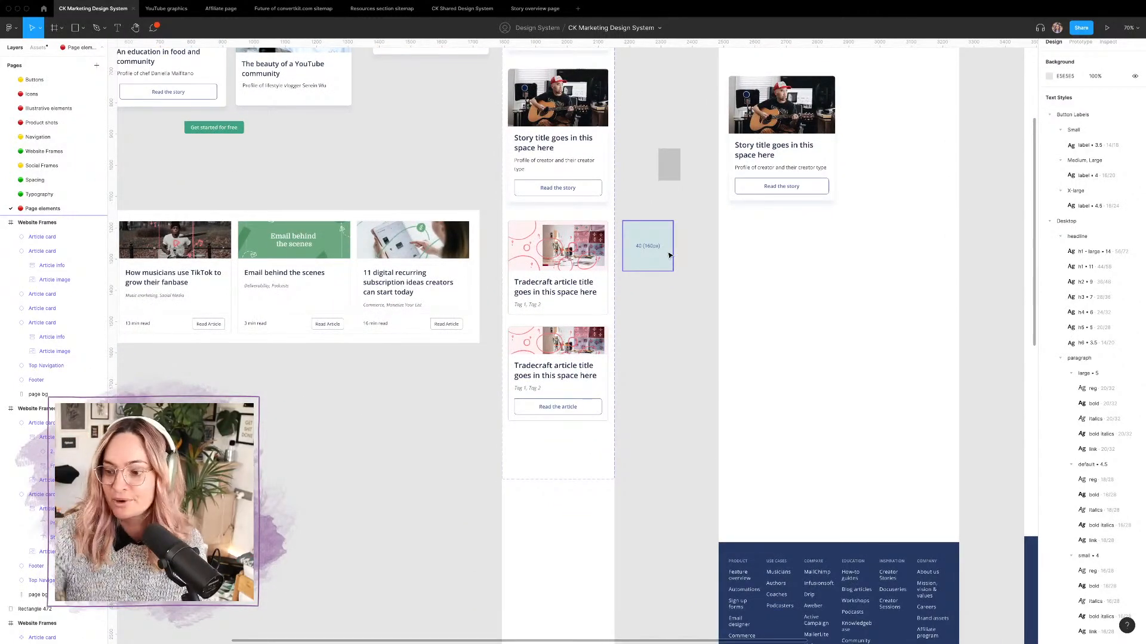
{"action": "scroll", "coordinate": [667, 325], "scroll_direction": "right", "scroll_amount": 20}
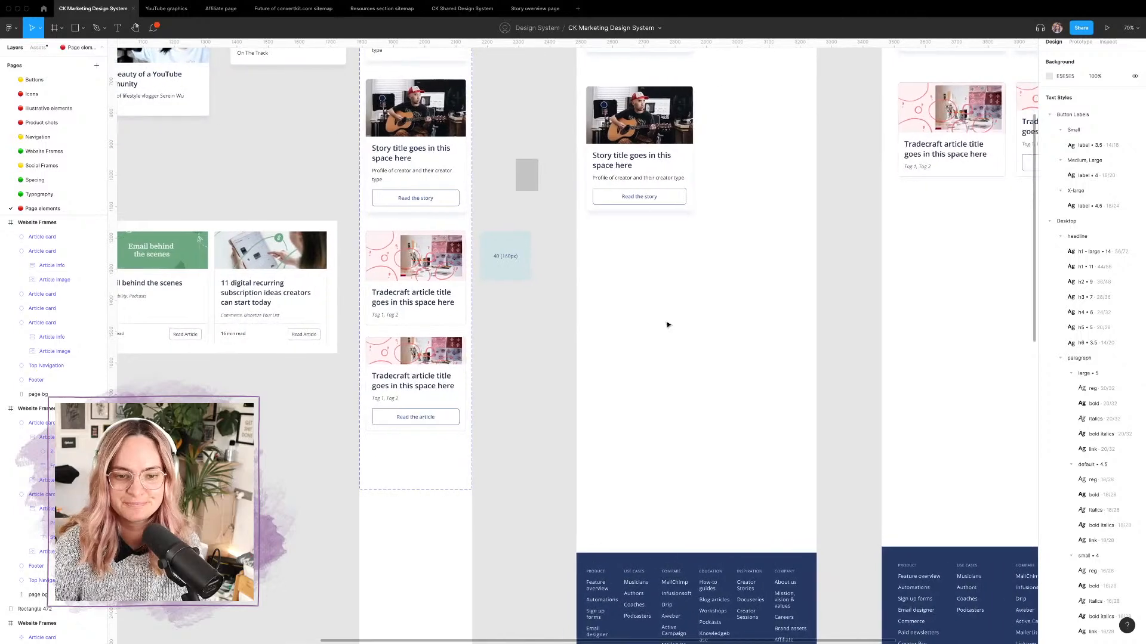
{"action": "scroll", "coordinate": [667, 325], "scroll_direction": "right", "scroll_amount": 2}
{"action": "scroll", "coordinate": [667, 325], "scroll_direction": "up", "scroll_amount": 1}
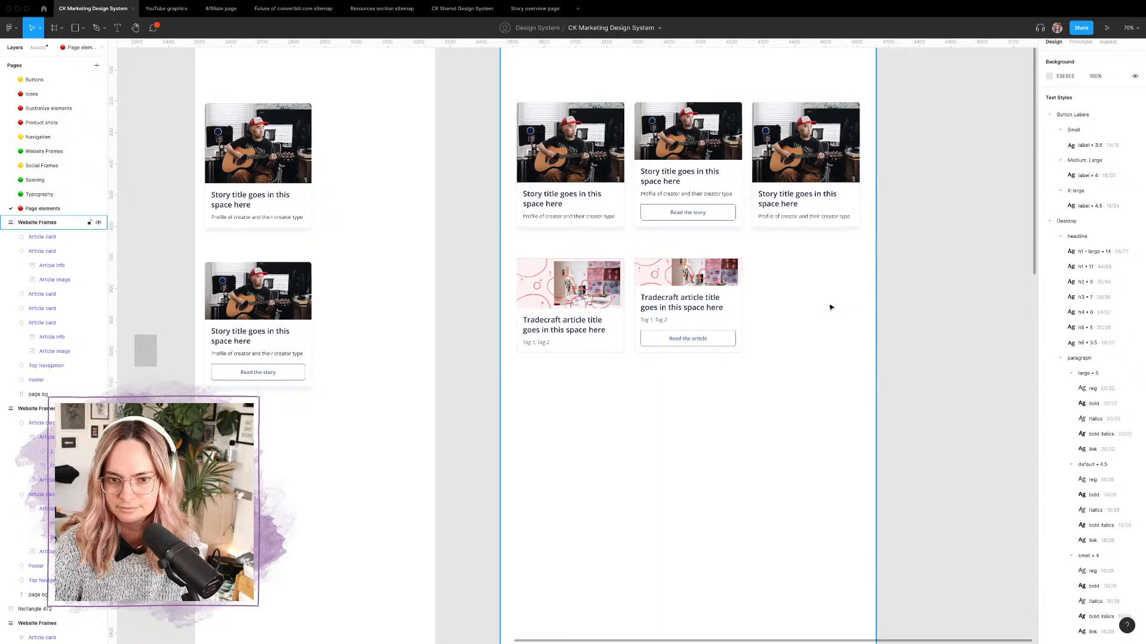
{"action": "scroll", "coordinate": [831, 307], "scroll_direction": "down", "scroll_amount": 2}
{"action": "scroll", "coordinate": [830, 307], "scroll_direction": "left", "scroll_amount": 2}
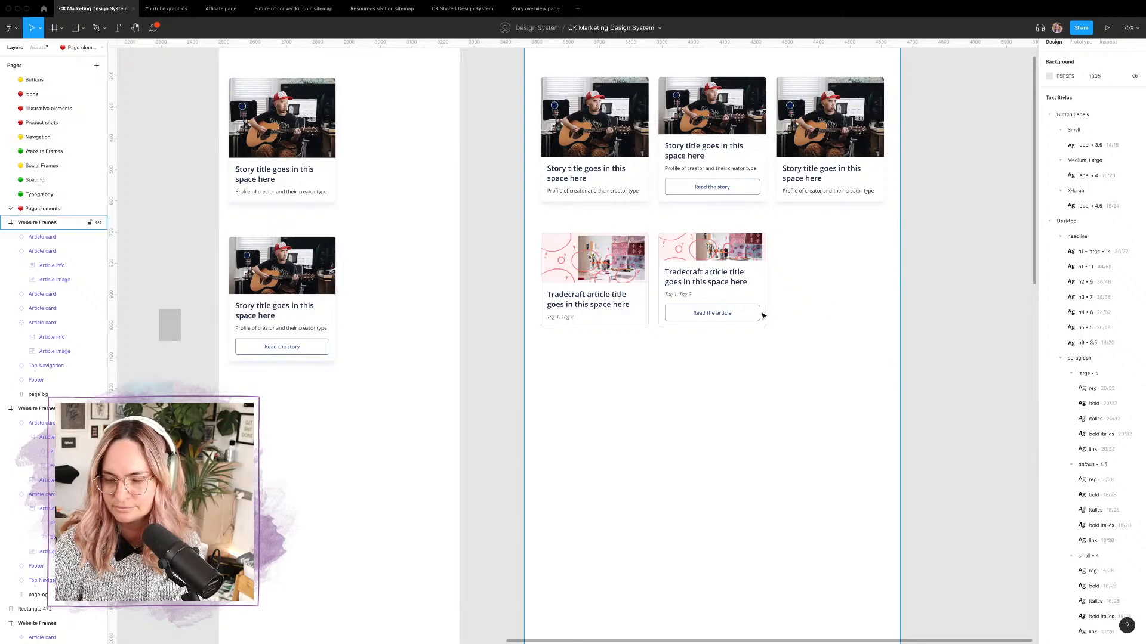
{"action": "scroll", "coordinate": [307, 302], "scroll_direction": "left", "scroll_amount": 10}
{"action": "scroll", "coordinate": [307, 302], "scroll_direction": "down", "scroll_amount": 1}
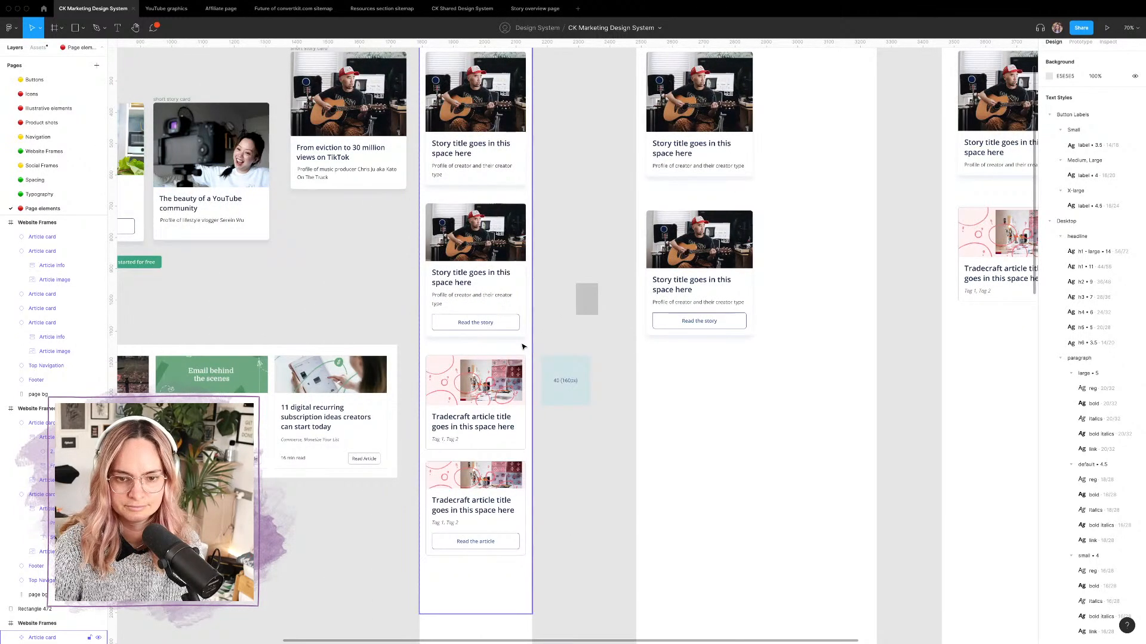
Step: Move the Tradecraft variant without a button up slightly, then select the whole Article card component set
{"action": "left_click", "coordinate": [505, 387]}
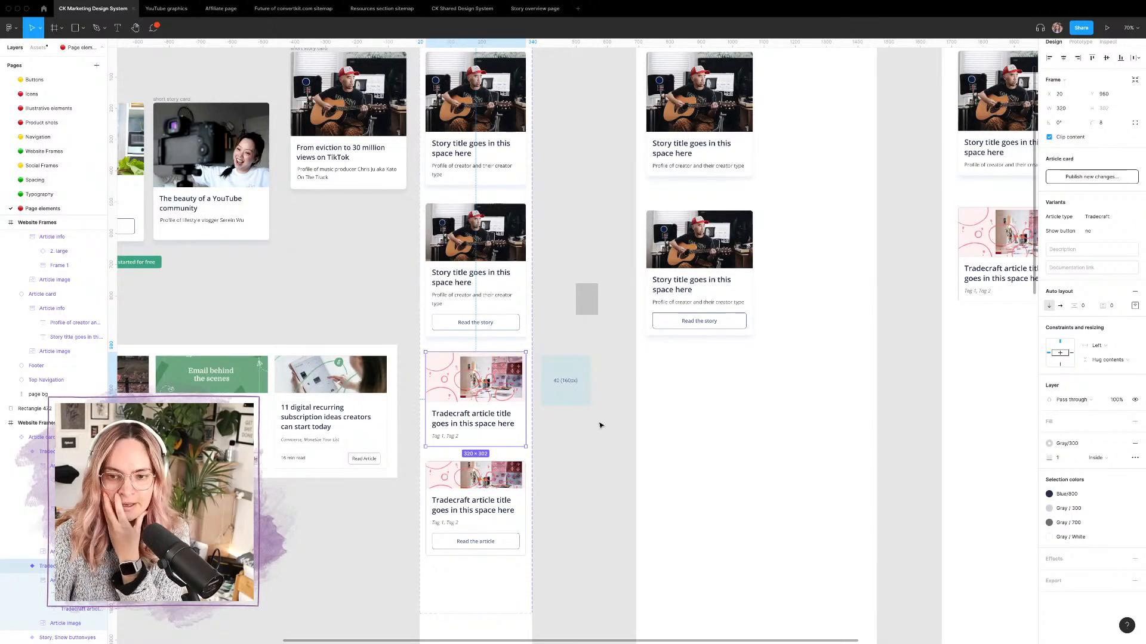
{"action": "scroll", "coordinate": [598, 424], "scroll_direction": "right", "scroll_amount": 10}
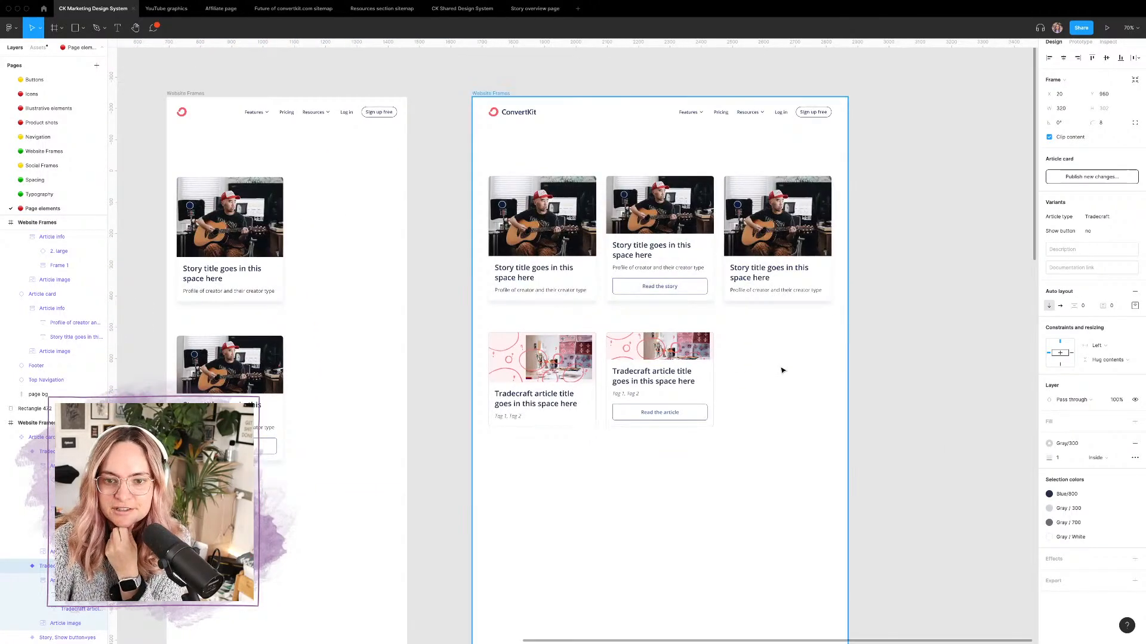
{"action": "left_click", "coordinate": [926, 388]}
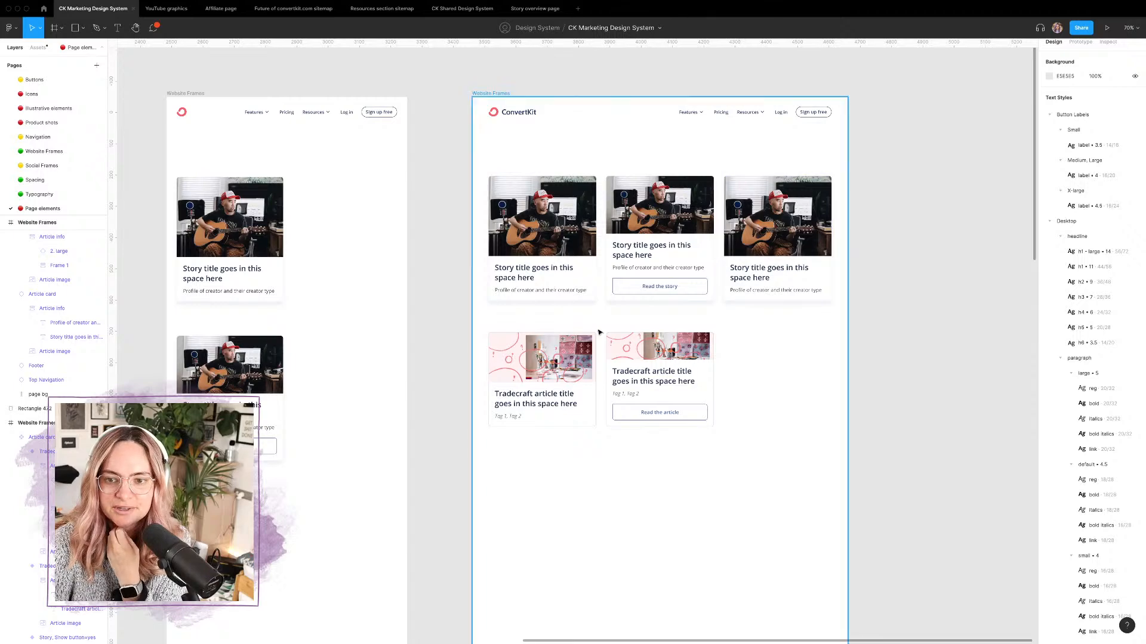
{"action": "scroll", "coordinate": [597, 268], "scroll_direction": "left", "scroll_amount": 11}
{"action": "left_click", "coordinate": [559, 186]}
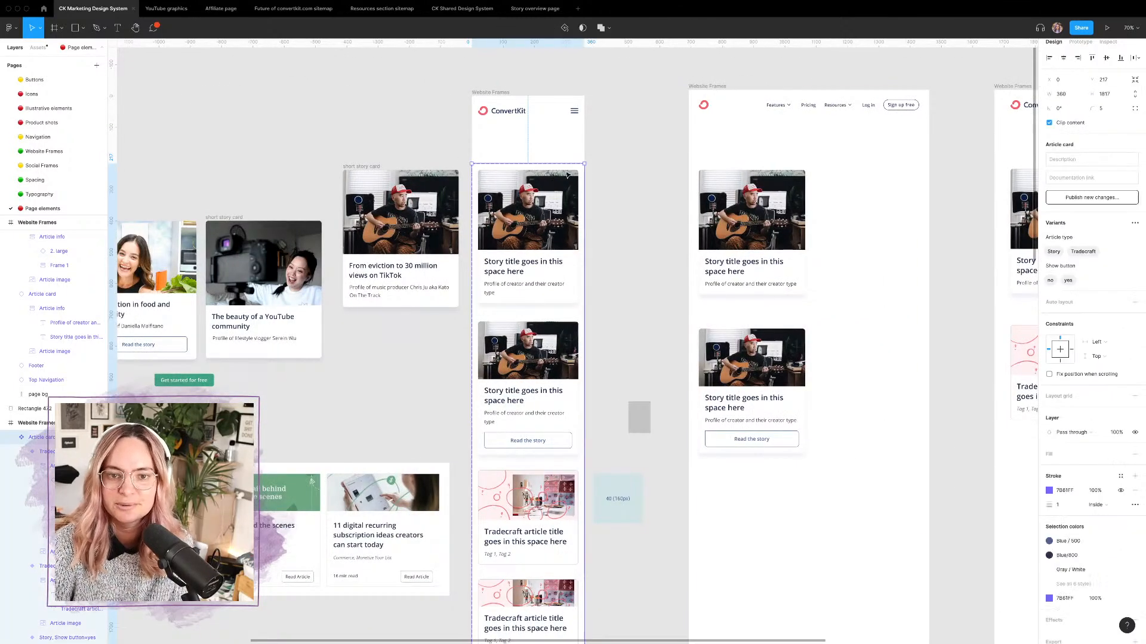
Step: Add a "Screen size" variant property to the Article card component set
{"action": "left_click", "coordinate": [1134, 223]}
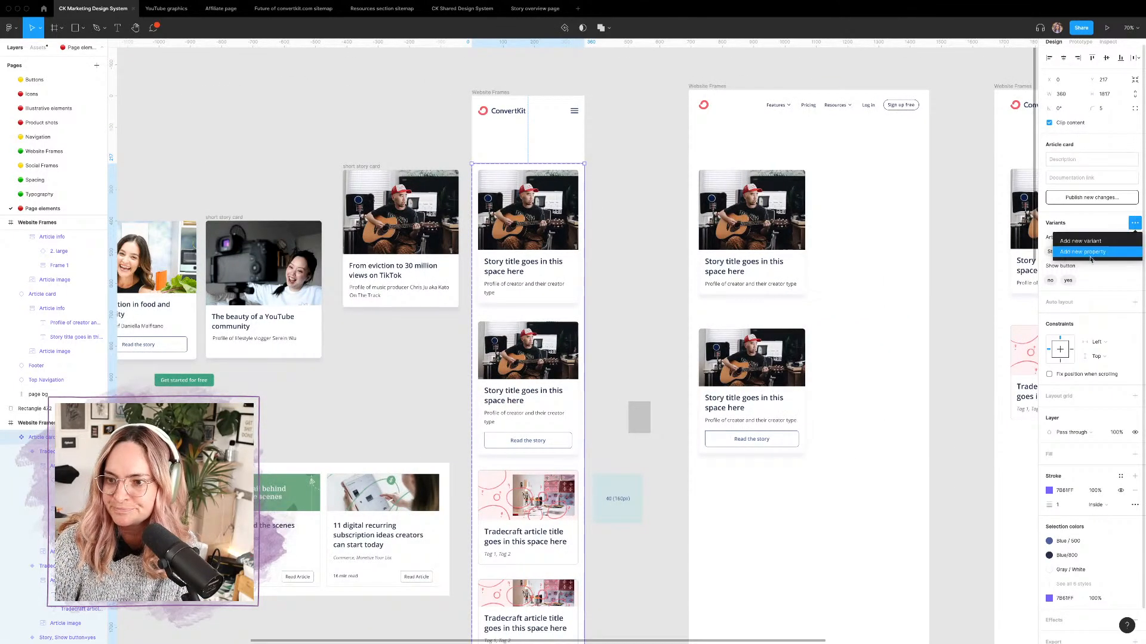
{"action": "left_click", "coordinate": [1089, 252]}
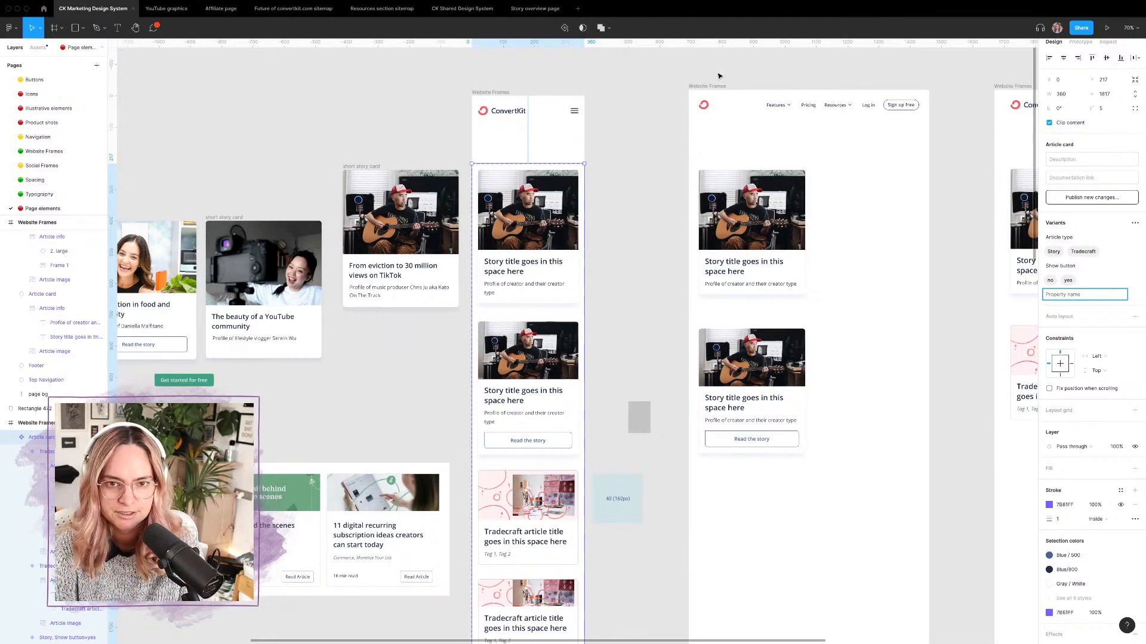
{"action": "type", "text": "Screen size"}
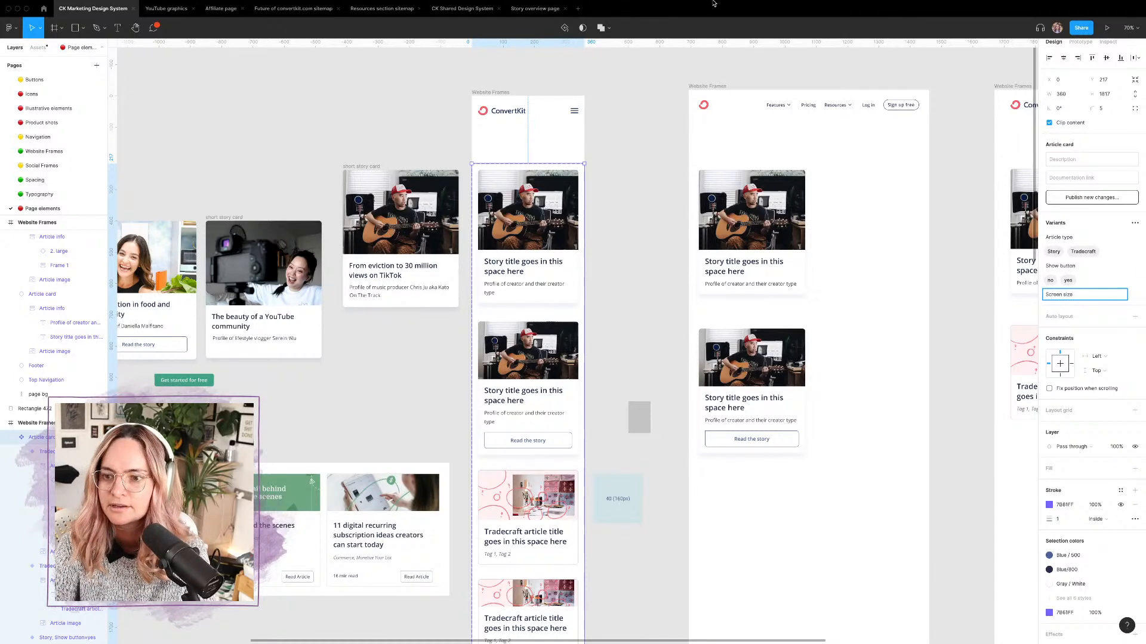
{"action": "left_click", "coordinate": [966, 179]}
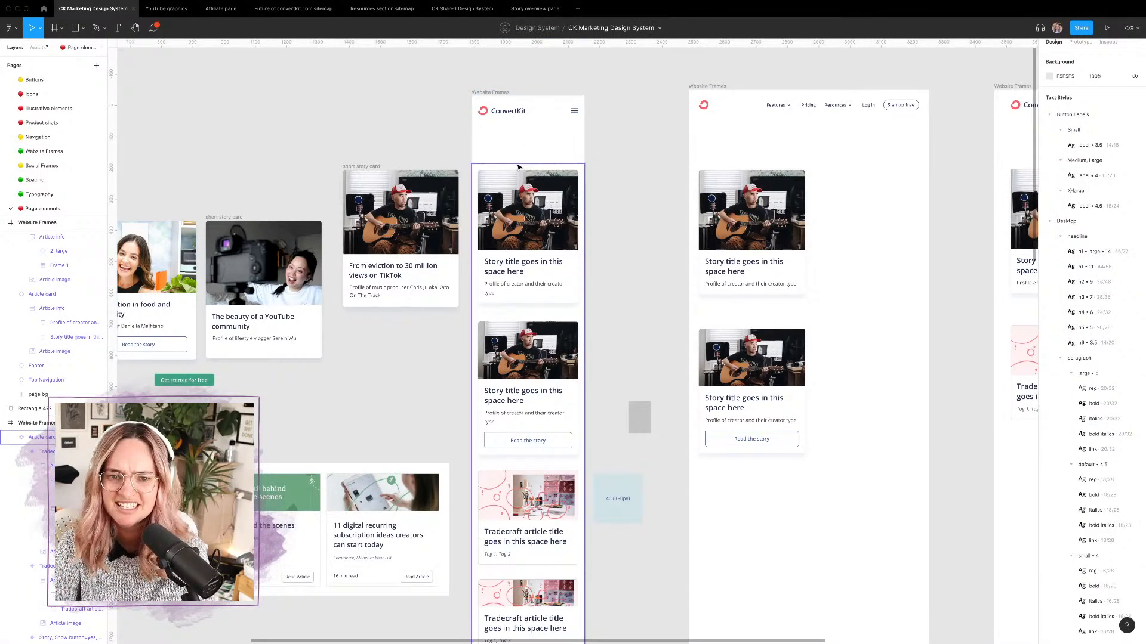
{"action": "left_click", "coordinate": [518, 167]}
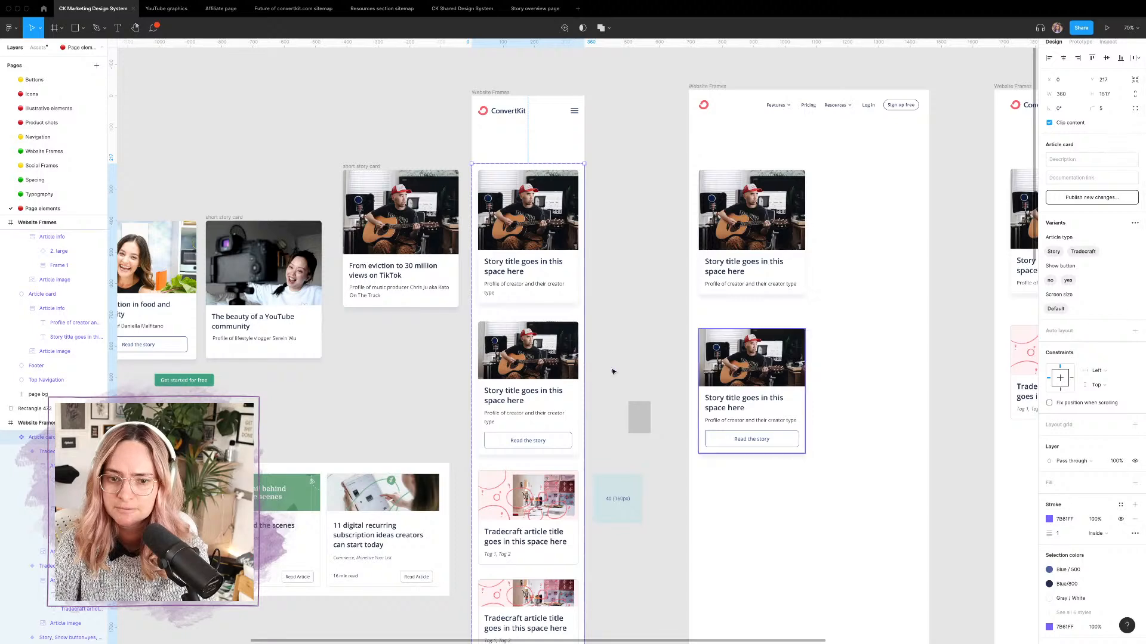
Step: Check the Screen size value on the Story variant without a button, then select the whole Article card component set again
{"action": "double_click", "coordinate": [537, 262]}
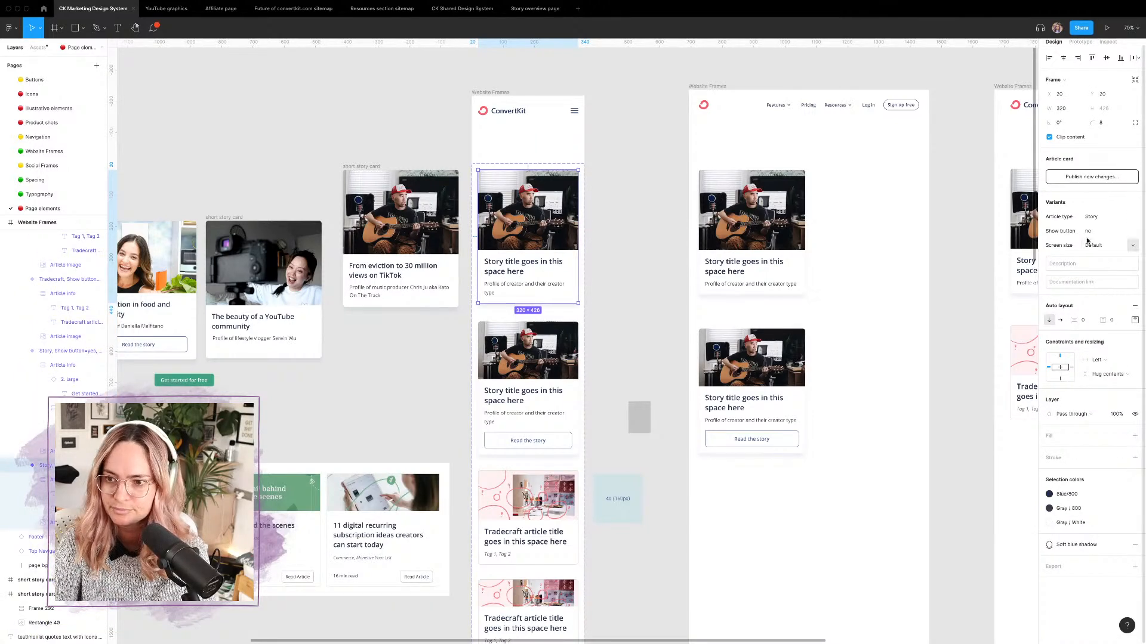
{"action": "scroll", "coordinate": [490, 401], "scroll_direction": "down", "scroll_amount": 5}
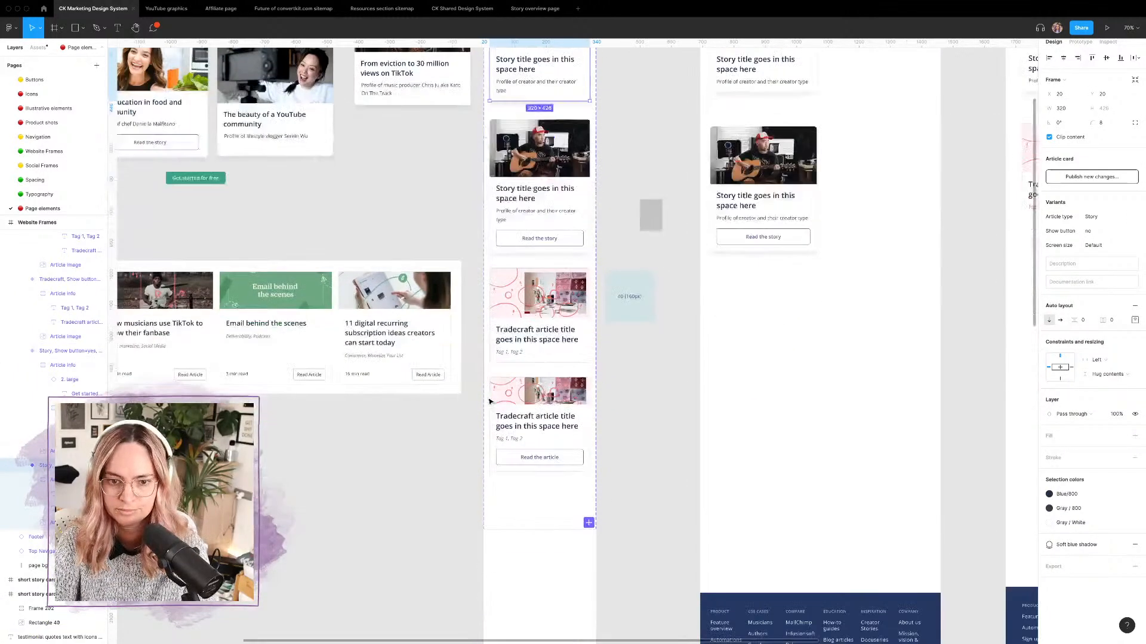
{"action": "scroll", "coordinate": [489, 401], "scroll_direction": "down", "scroll_amount": 5}
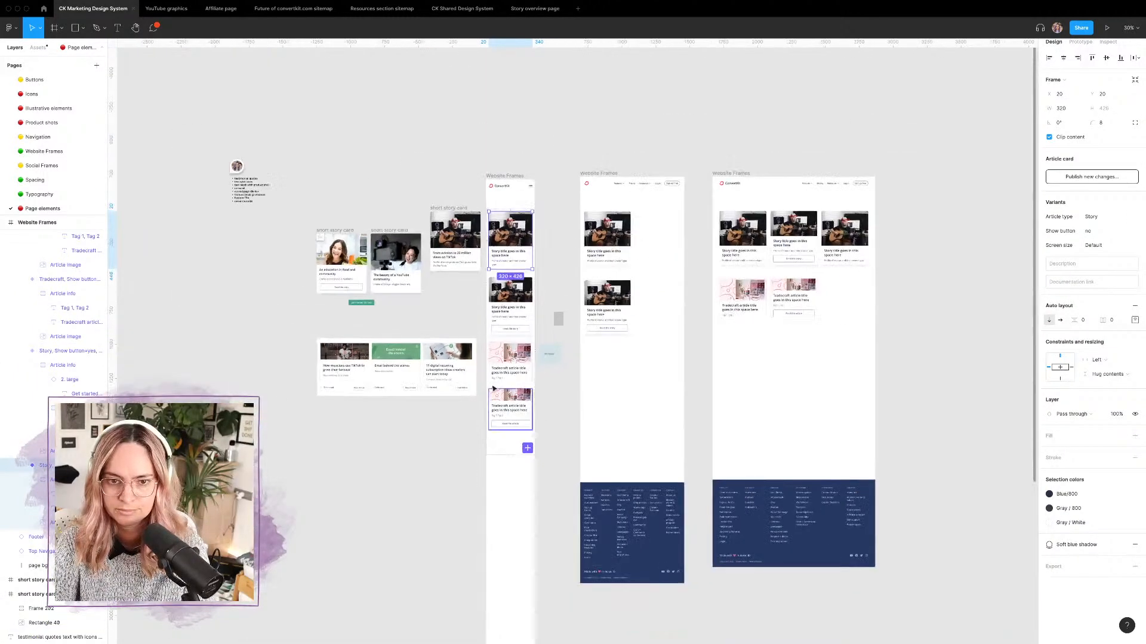
{"action": "left_click", "coordinate": [560, 205]}
{"action": "left_click", "coordinate": [519, 213]}
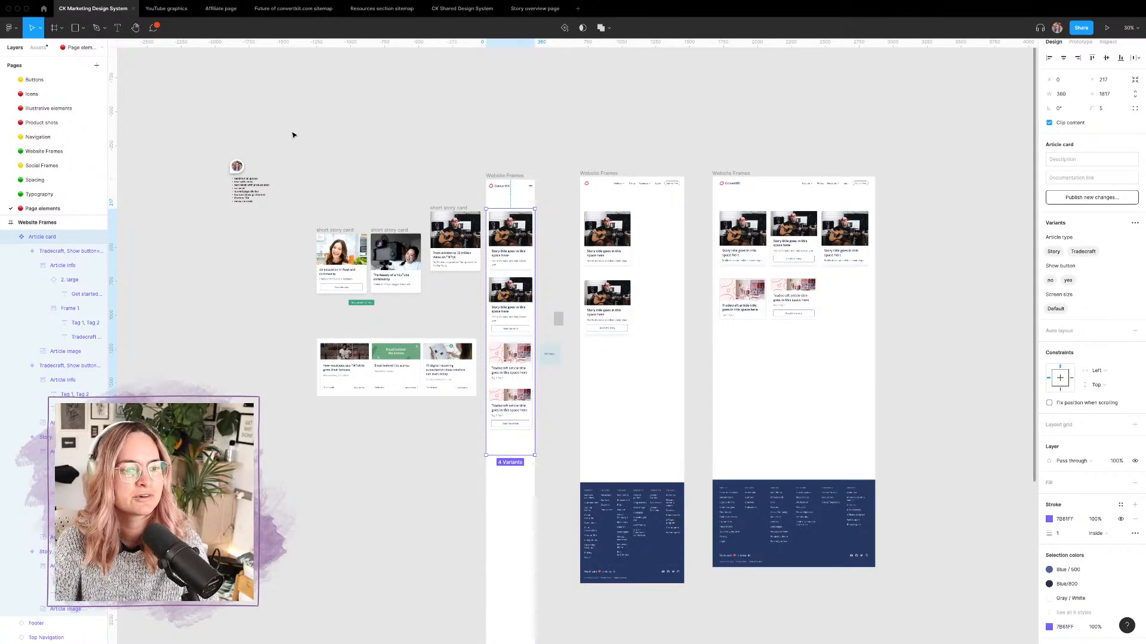
Step: Examine the variant property and breakpoint names of the Website Frames component set on the Website Frames page
{"action": "scroll", "coordinate": [42, 190], "scroll_direction": "down", "scroll_amount": 2}
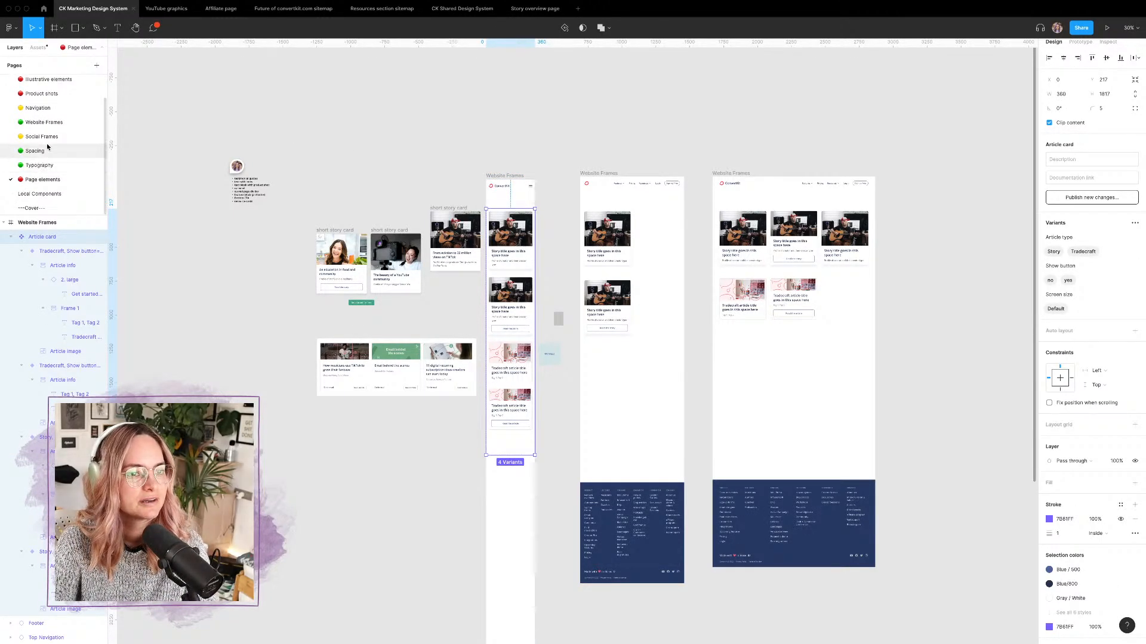
{"action": "left_click", "coordinate": [44, 122]}
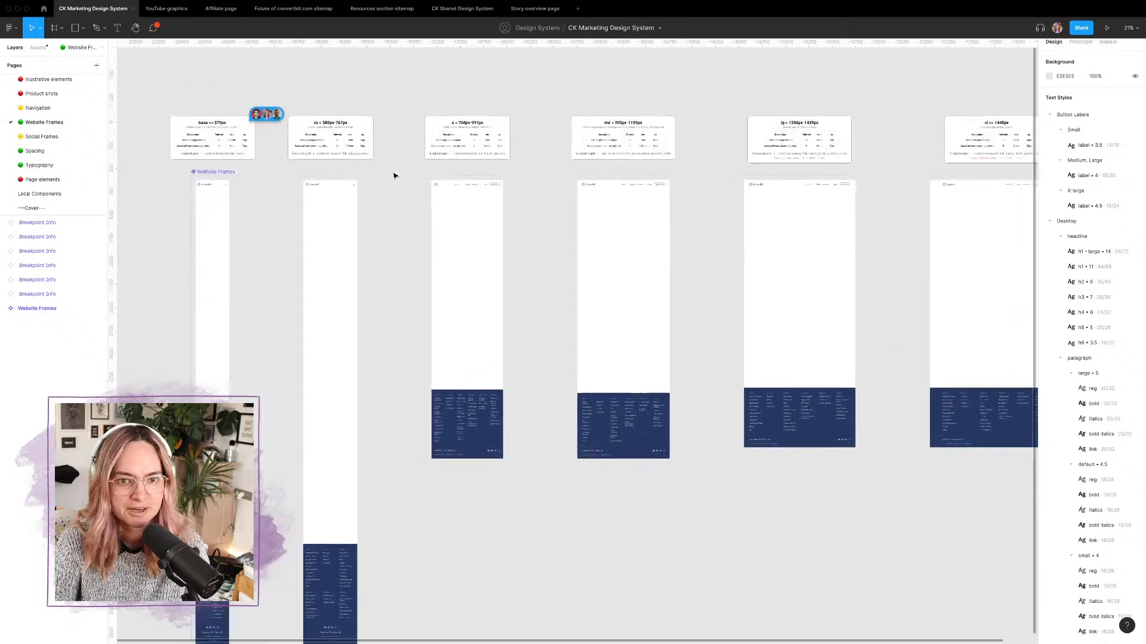
{"action": "left_click", "coordinate": [346, 231]}
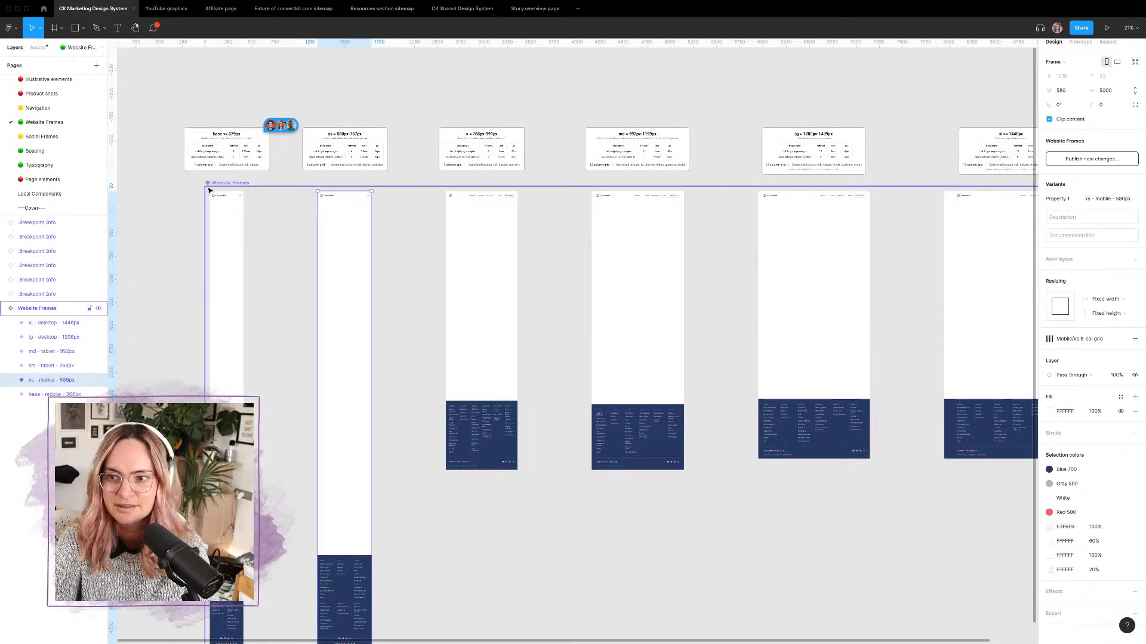
{"action": "left_click", "coordinate": [231, 183]}
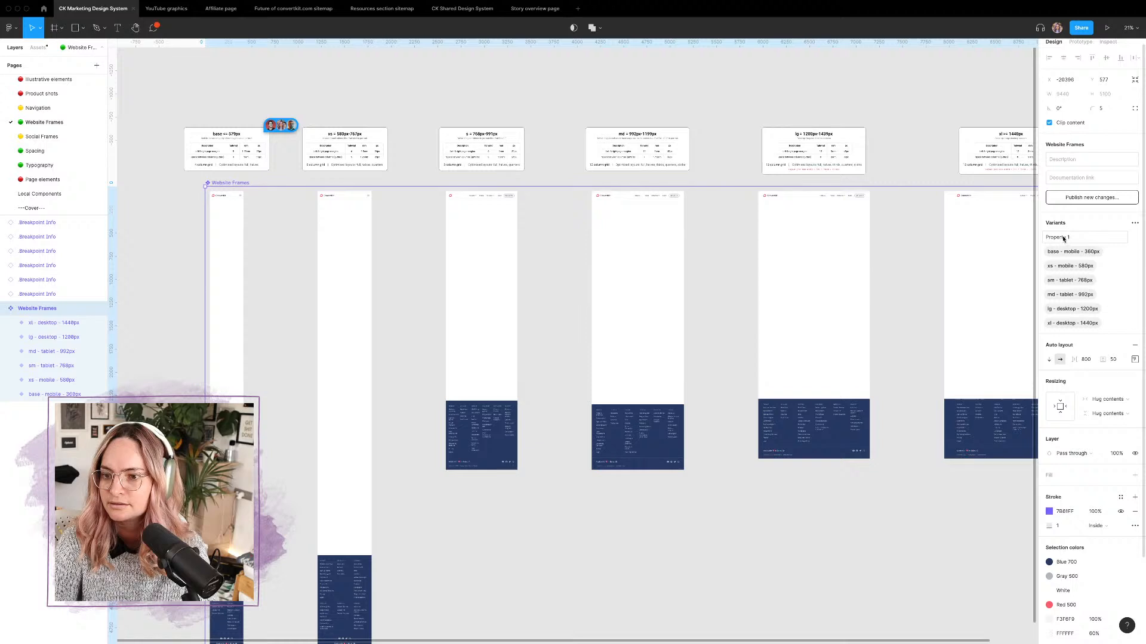
{"action": "left_click", "coordinate": [179, 118]}
{"action": "scroll", "coordinate": [63, 178], "scroll_direction": "up", "scroll_amount": 1}
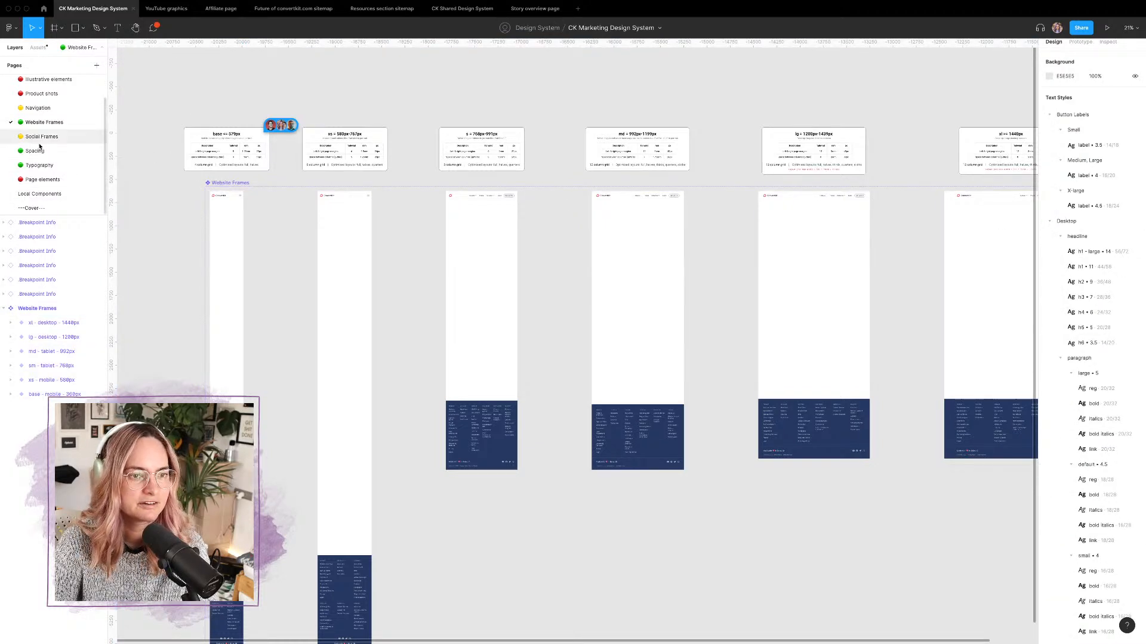
{"action": "scroll", "coordinate": [49, 133], "scroll_direction": "up", "scroll_amount": 1}
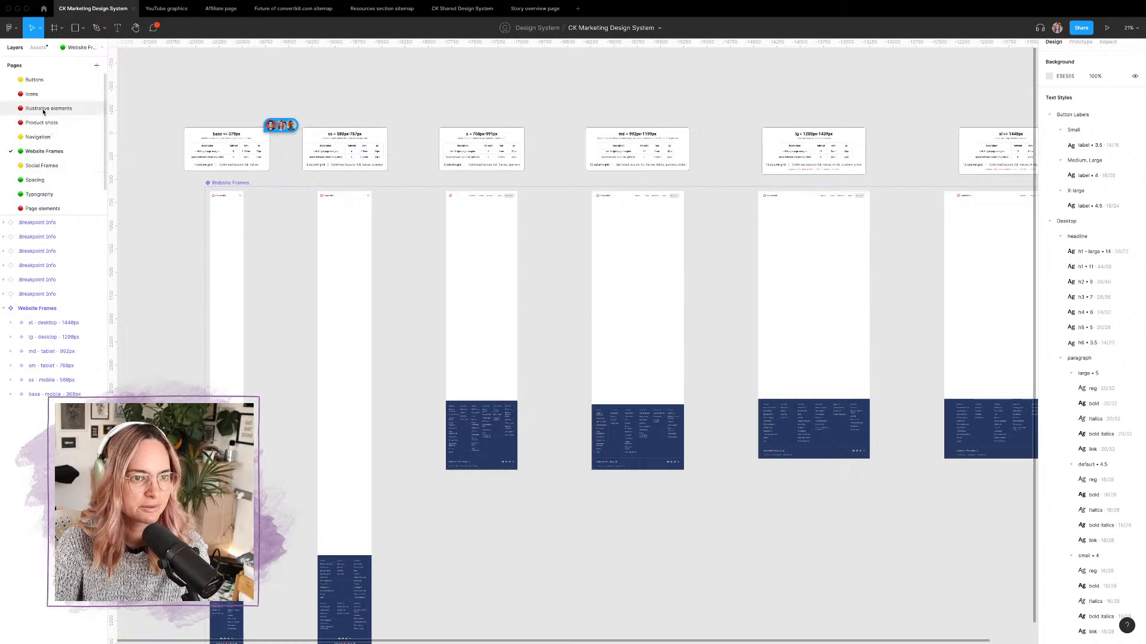
Step: Place a Website Frames instance on the Page elements page to check how its property is labelled, then delete the instance
{"action": "left_click", "coordinate": [64, 206]}
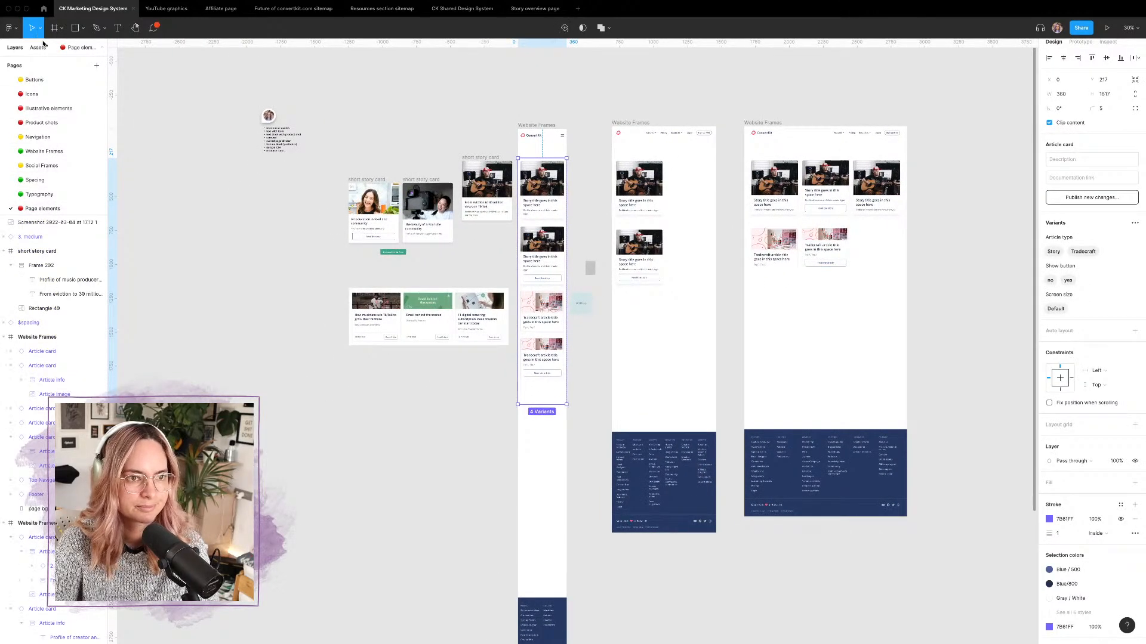
{"action": "left_click", "coordinate": [39, 48]}
{"action": "left_click_drag", "start_coordinate": [28, 507], "coordinate": [352, 470]}
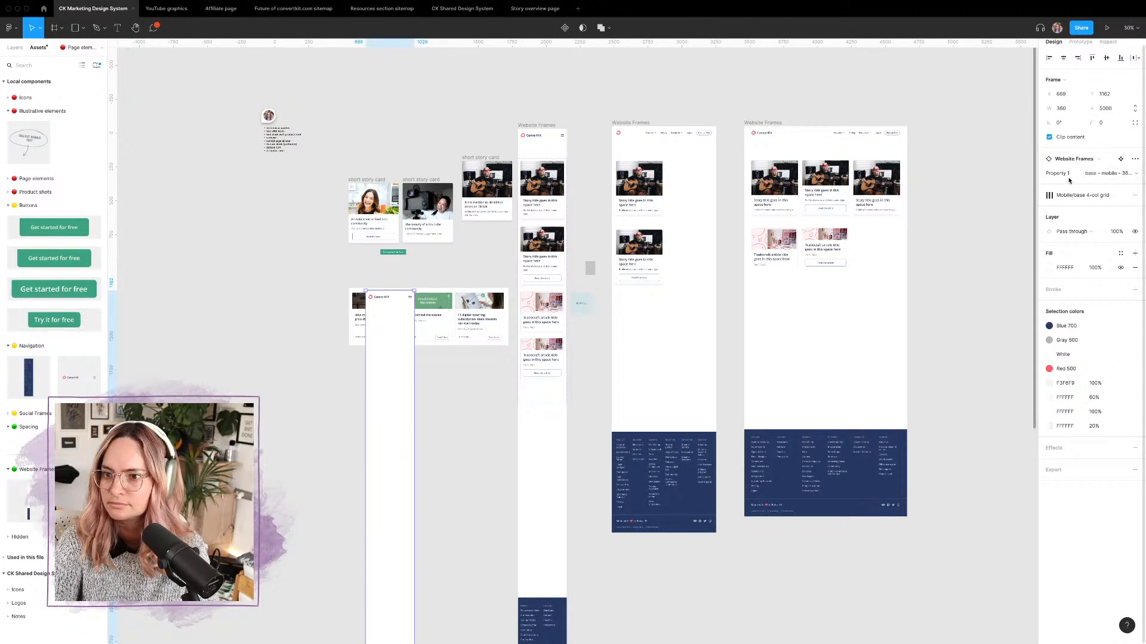
{"action": "key", "text": "Delete"}
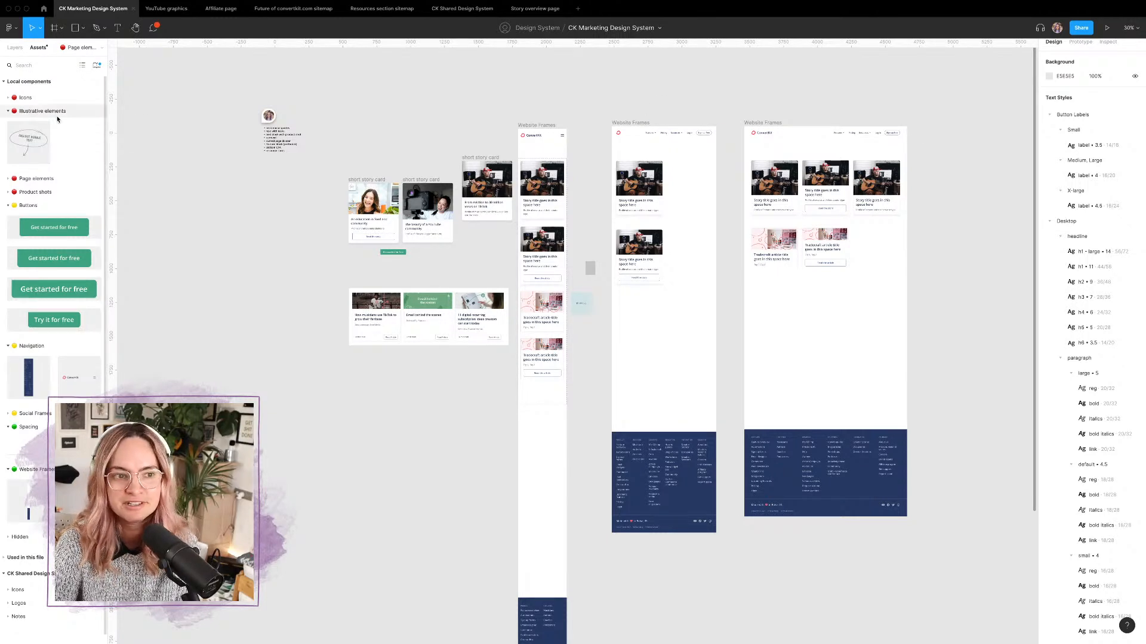
Step: Rename the Website Frames component set's variant property to "Breakpoint" on the Website Frames page
{"action": "left_click", "coordinate": [15, 47]}
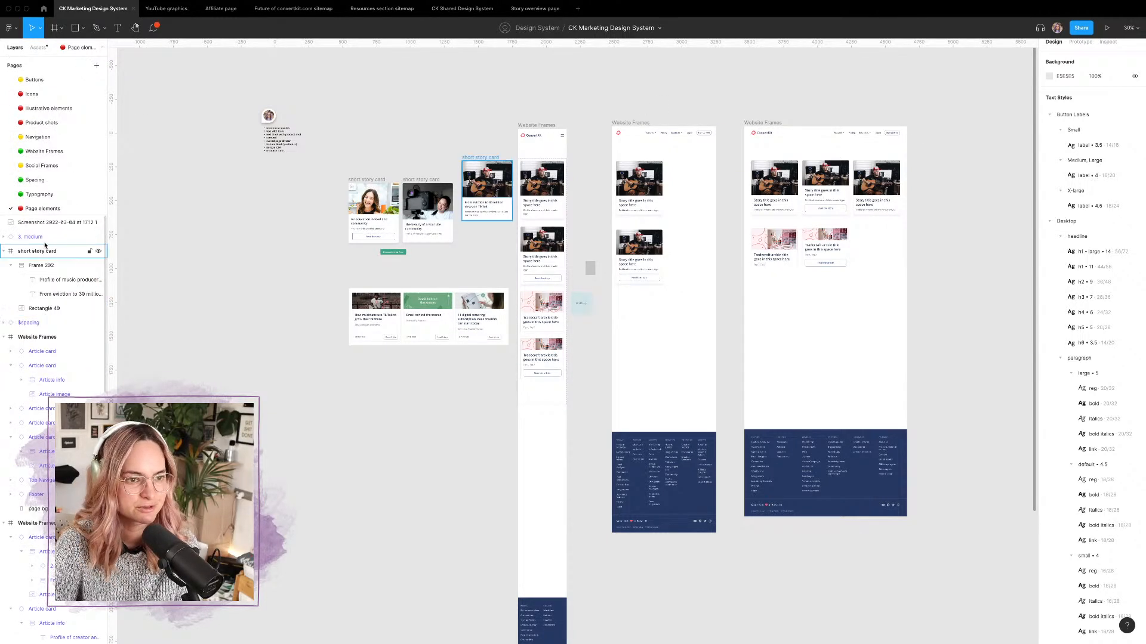
{"action": "left_click", "coordinate": [44, 151]}
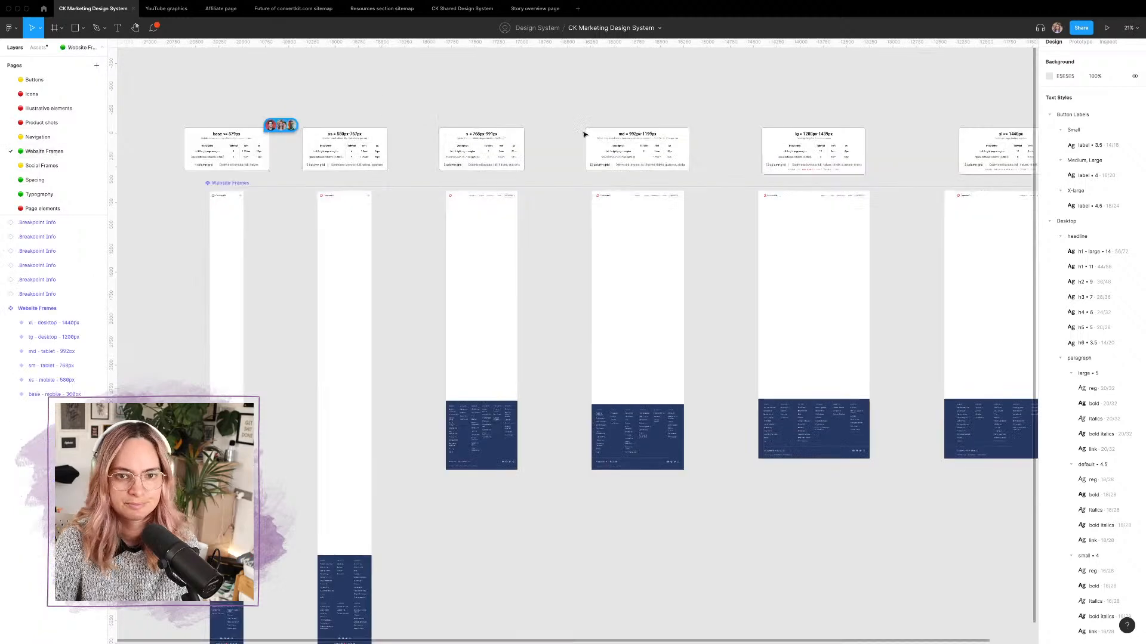
{"action": "left_click", "coordinate": [241, 181]}
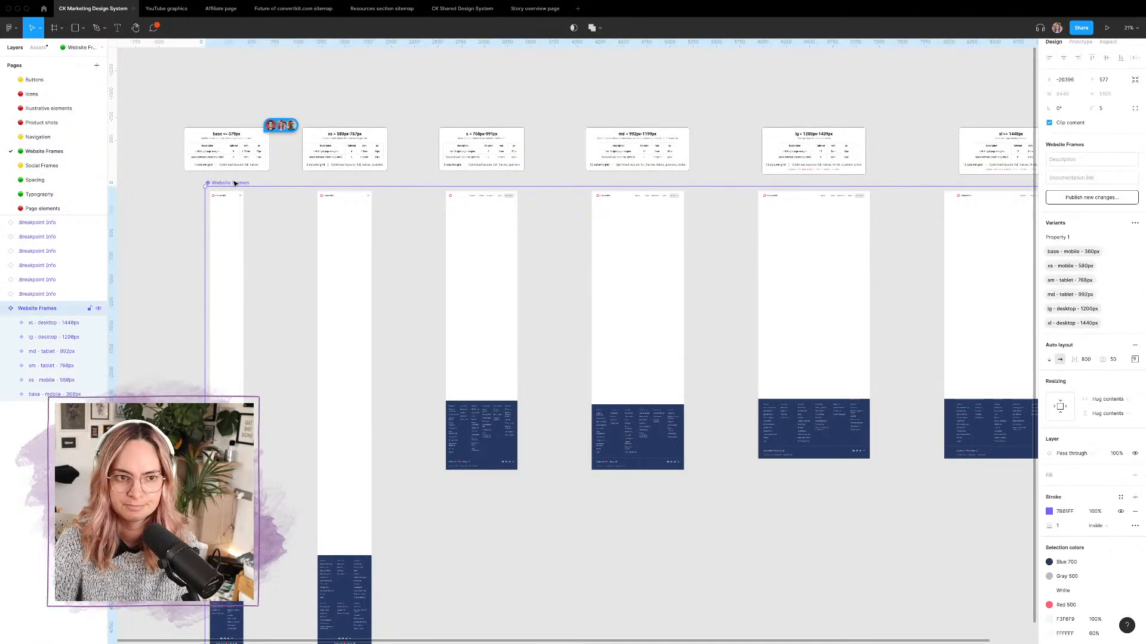
{"action": "scroll", "coordinate": [232, 172], "scroll_direction": "up", "scroll_amount": 5}
{"action": "scroll", "coordinate": [231, 171], "scroll_direction": "left", "scroll_amount": 3}
{"action": "scroll", "coordinate": [231, 171], "scroll_direction": "up", "scroll_amount": 2}
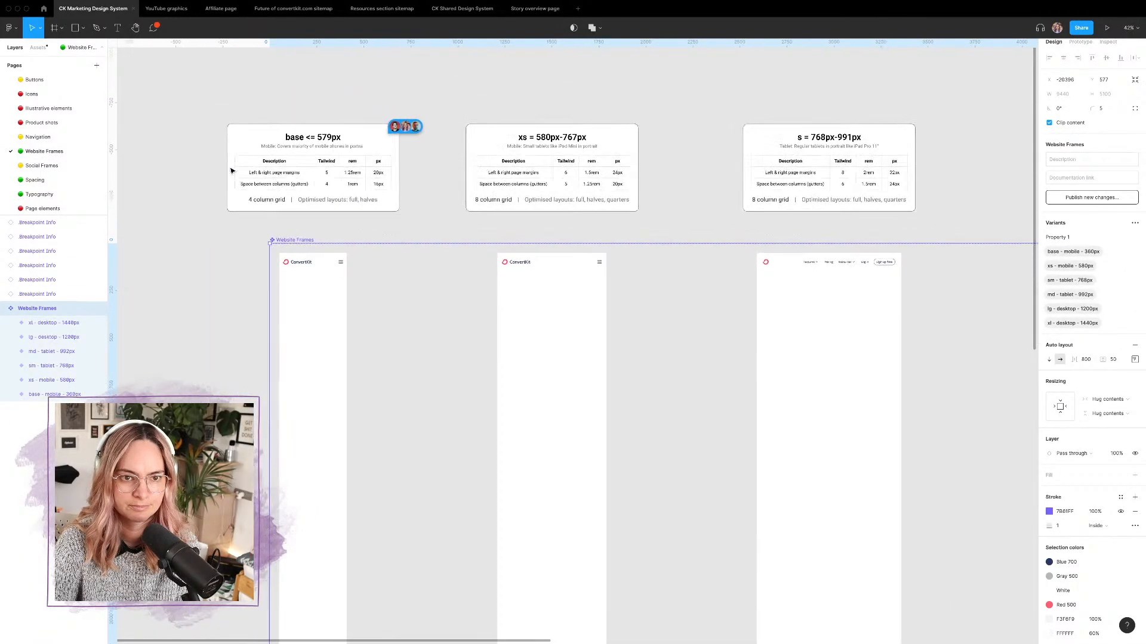
{"action": "left_click", "coordinate": [1060, 238]}
{"action": "type", "text": "Breakp"}
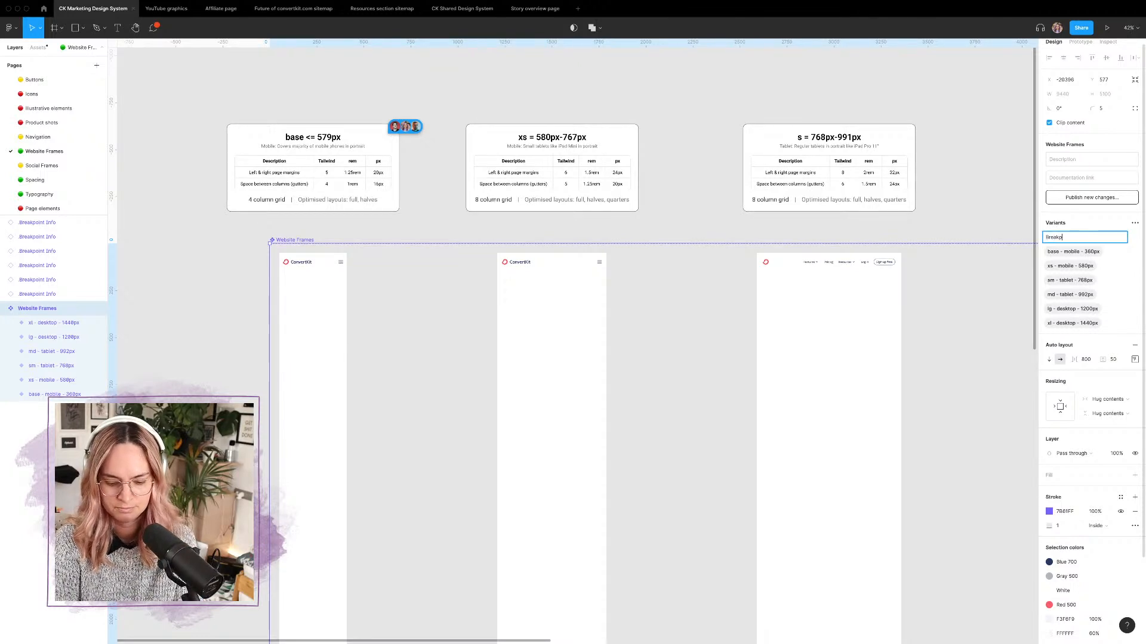
{"action": "type", "text": "oint"}
{"action": "left_click", "coordinate": [998, 208]}
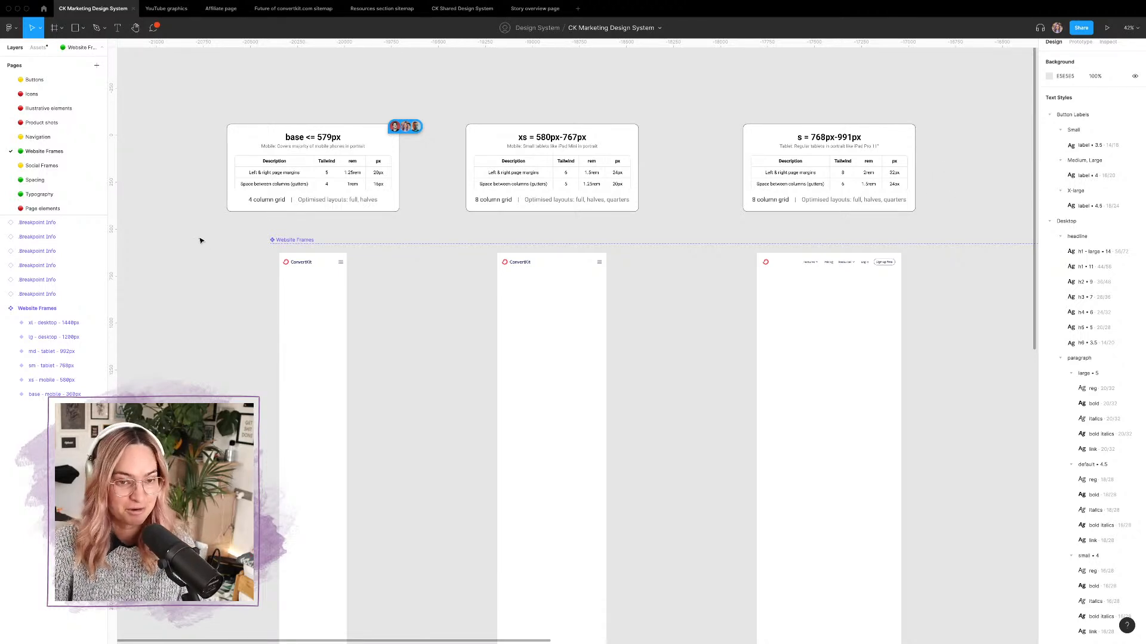
Step: Return to the Page elements page and extend the Article card component set downward to make room for more variants
{"action": "left_click", "coordinate": [47, 208]}
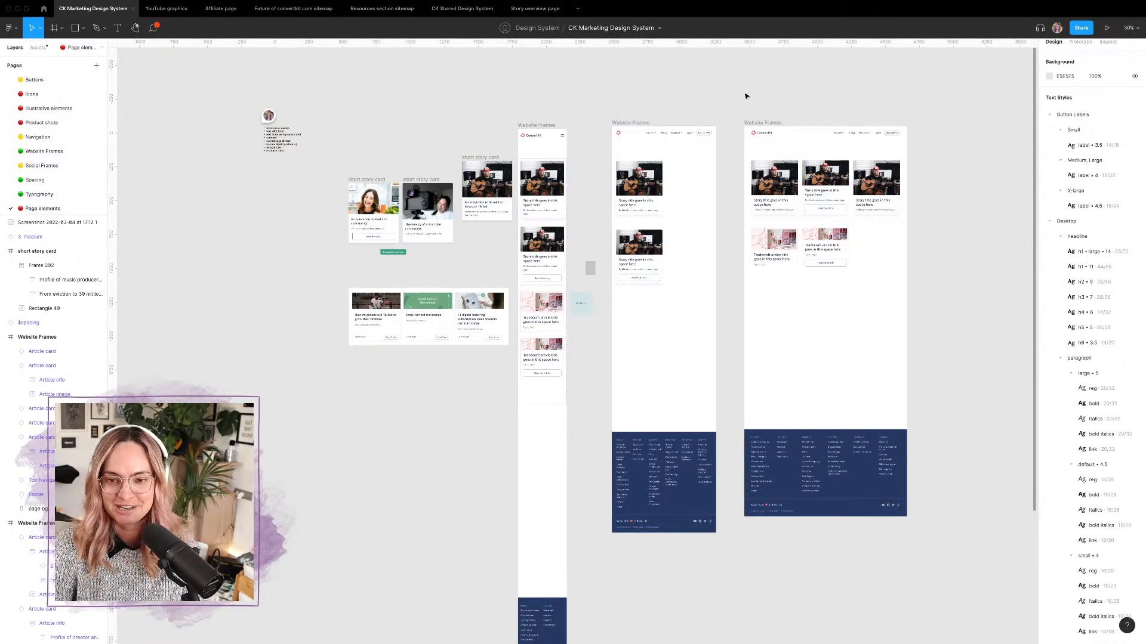
{"action": "scroll", "coordinate": [579, 258], "scroll_direction": "up", "scroll_amount": 5}
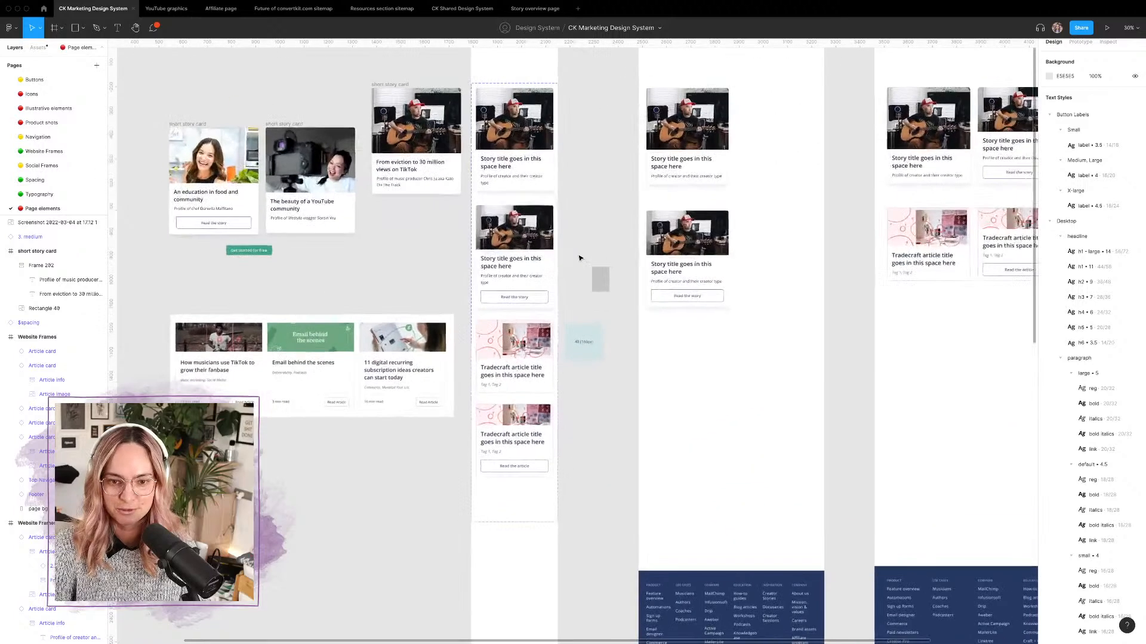
{"action": "scroll", "coordinate": [567, 268], "scroll_direction": "down", "scroll_amount": 2}
{"action": "scroll", "coordinate": [553, 386], "scroll_direction": "down", "scroll_amount": 4}
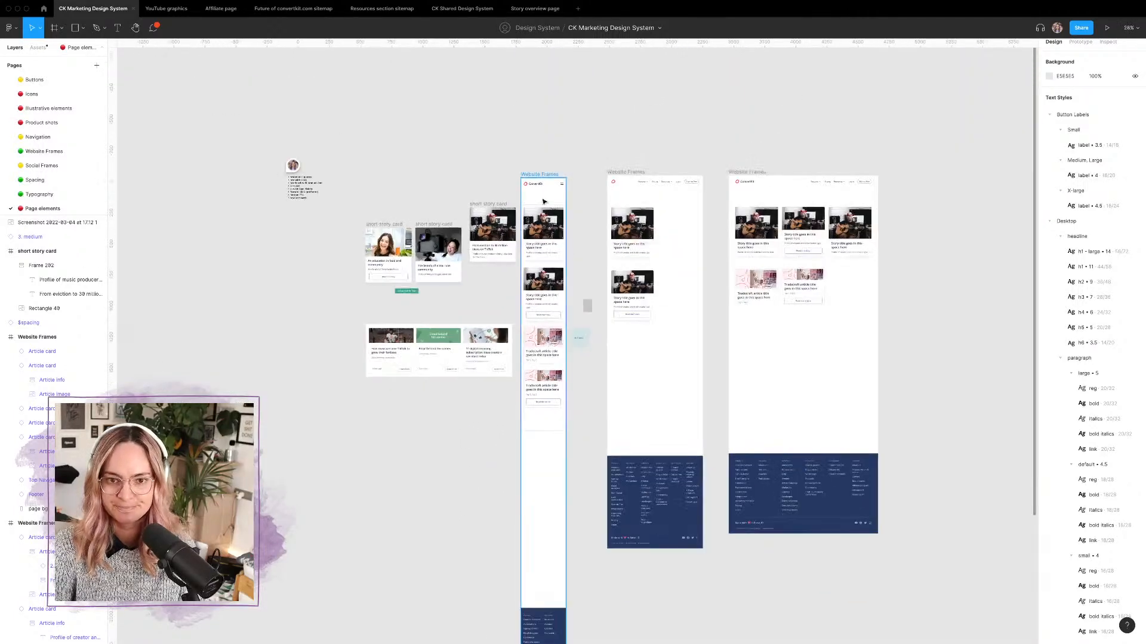
{"action": "left_click", "coordinate": [538, 428]}
{"action": "left_click_drag", "start_coordinate": [538, 429], "coordinate": [538, 506]}
Step: Move both Tradecraft variants down together within the Article card set, leaving space for another story card above them
{"action": "left_click", "coordinate": [586, 442]}
{"action": "left_click", "coordinate": [527, 377]}
{"action": "double_click", "coordinate": [527, 377]}
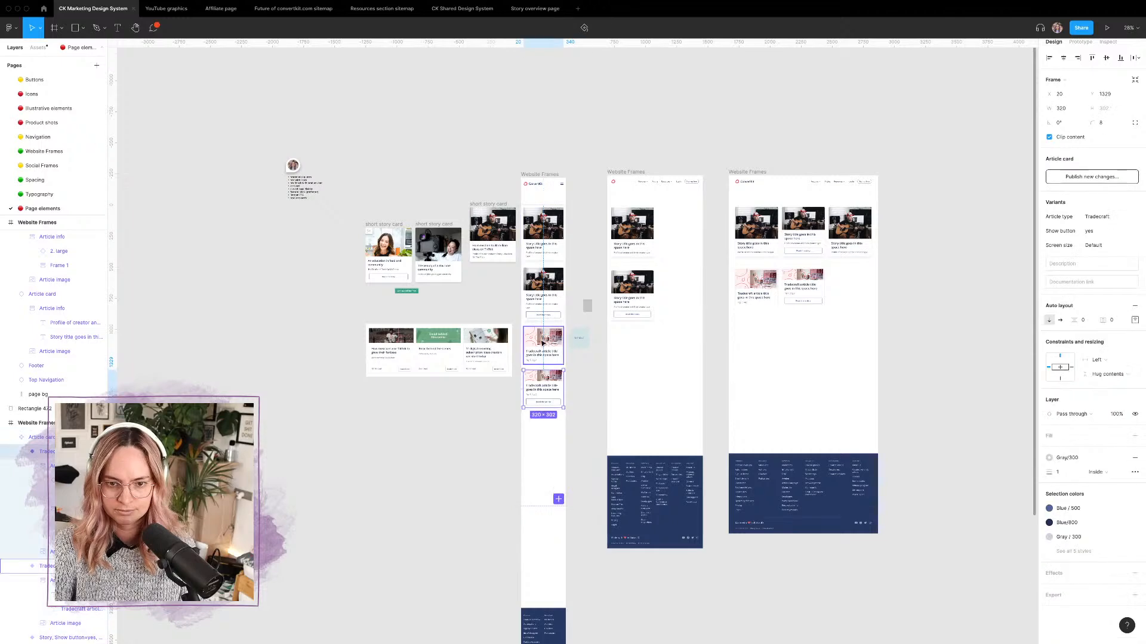
{"action": "left_click", "coordinate": [544, 353], "text": "shift"}
{"action": "left_click_drag", "start_coordinate": [544, 353], "coordinate": [544, 413]}
Step: Duplicate the Story variant with the button into the gap directly below the original
{"action": "scroll", "coordinate": [548, 355], "scroll_direction": "up", "scroll_amount": 4}
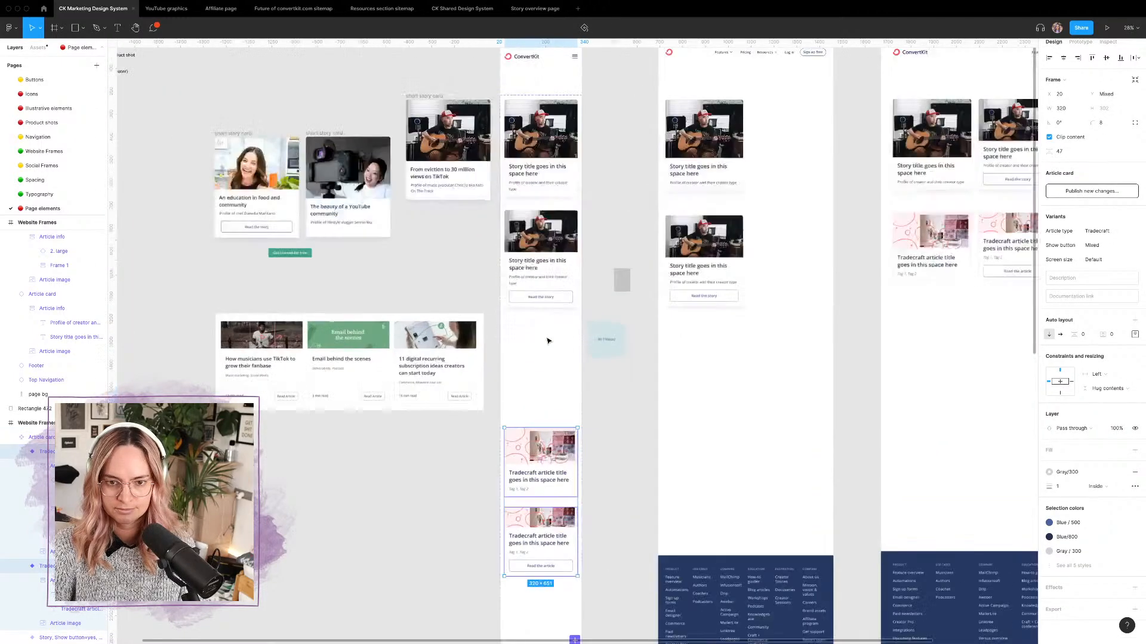
{"action": "left_click", "coordinate": [550, 325]}
{"action": "left_click_drag", "start_coordinate": [551, 324], "coordinate": [550, 332]}
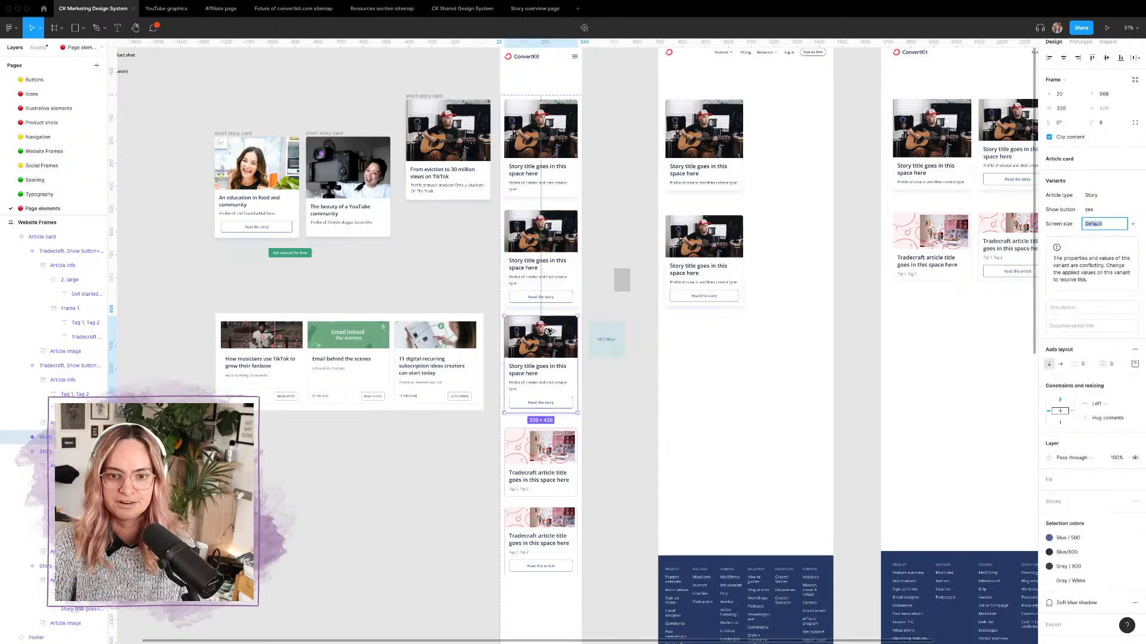
Step: Extend the Article card component set further downward to a height of about 3211 px
{"action": "scroll", "coordinate": [546, 330], "scroll_direction": "down", "scroll_amount": 5}
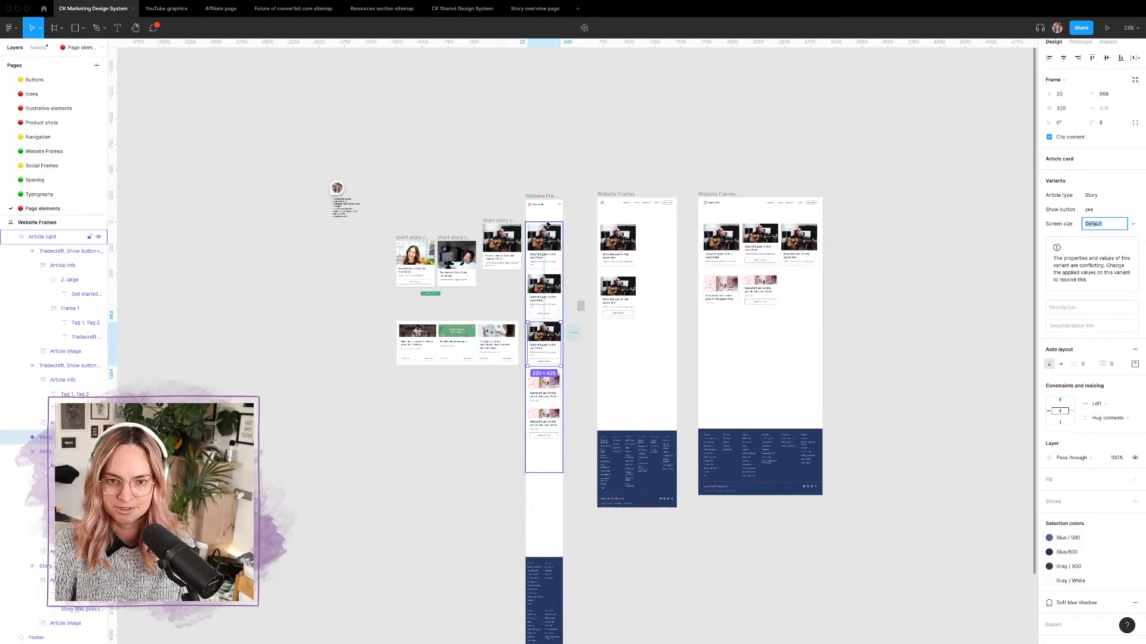
{"action": "left_click", "coordinate": [542, 473]}
{"action": "scroll", "coordinate": [542, 441], "scroll_direction": "down", "scroll_amount": 2}
{"action": "left_click_drag", "start_coordinate": [542, 409], "coordinate": [542, 491]}
Step: Move both Tradecraft variants further down and duplicate the Story variant without a button above them, at Y 1453
{"action": "scroll", "coordinate": [544, 334], "scroll_direction": "up", "scroll_amount": 3}
{"action": "scroll", "coordinate": [542, 331], "scroll_direction": "up", "scroll_amount": 2}
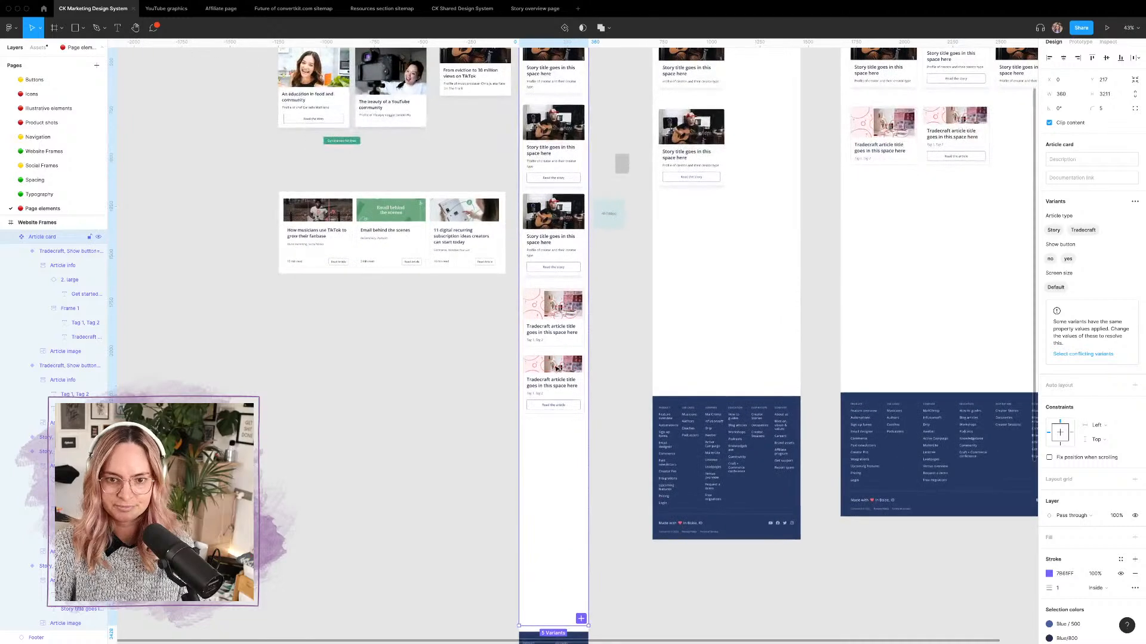
{"action": "double_click", "coordinate": [551, 381]}
{"action": "left_click", "coordinate": [561, 321], "text": "shift"}
{"action": "left_click_drag", "start_coordinate": [562, 315], "coordinate": [562, 444]}
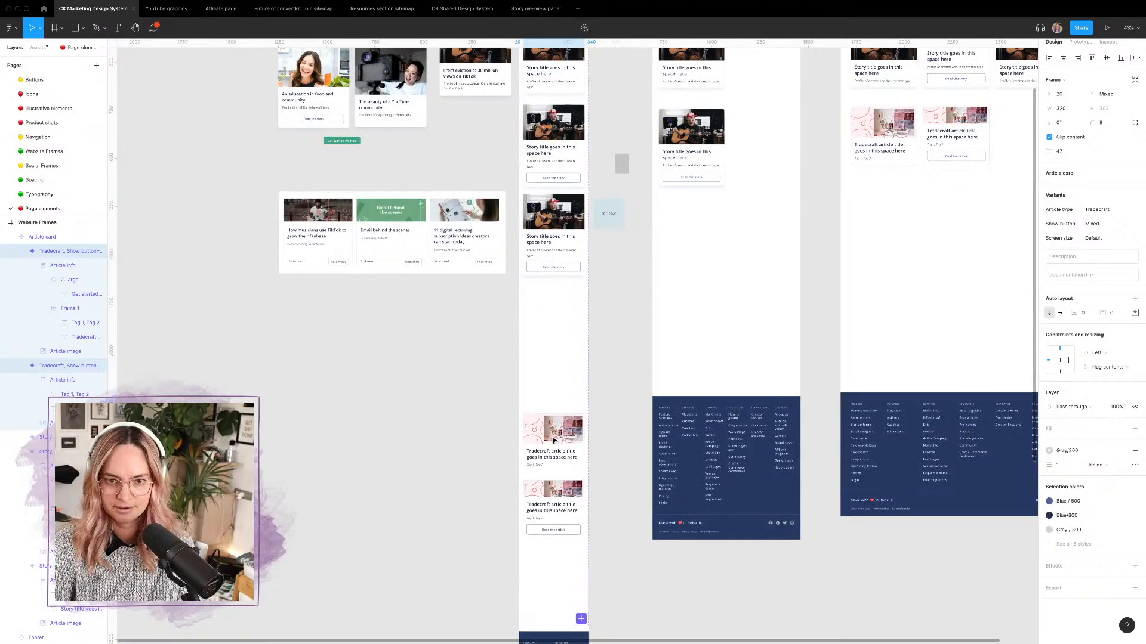
{"action": "left_click", "coordinate": [567, 253]}
{"action": "left_click_drag", "start_coordinate": [554, 88], "coordinate": [537, 347]}
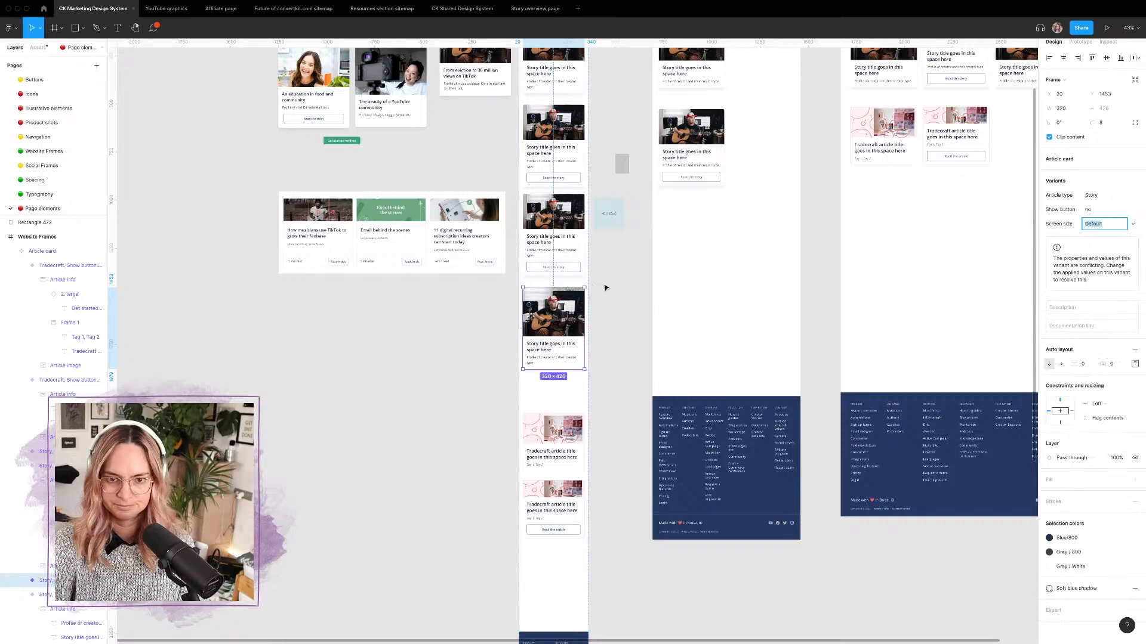
Step: Move the two Tradecraft variants up closer to the story cards and duplicate the pair directly below them
{"action": "left_click", "coordinate": [560, 439]}
{"action": "left_click", "coordinate": [560, 509], "text": "shift"}
{"action": "left_click_drag", "start_coordinate": [567, 449], "coordinate": [555, 533]}
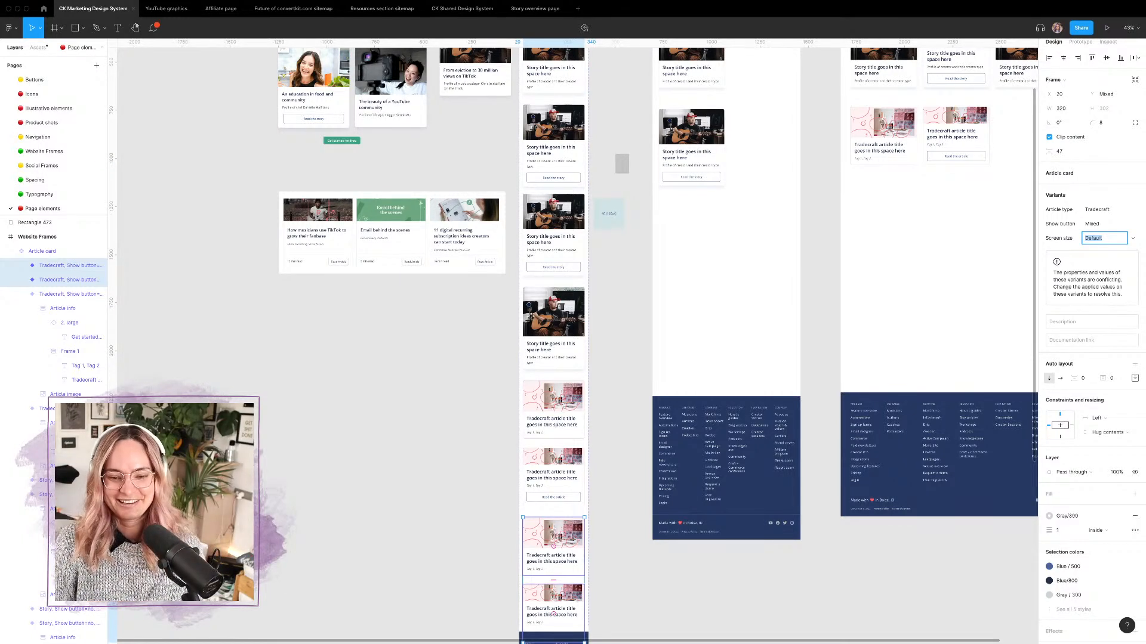
Step: Delete the top navigation and the footer from the narrowest website frame
{"action": "key", "text": "Return"}
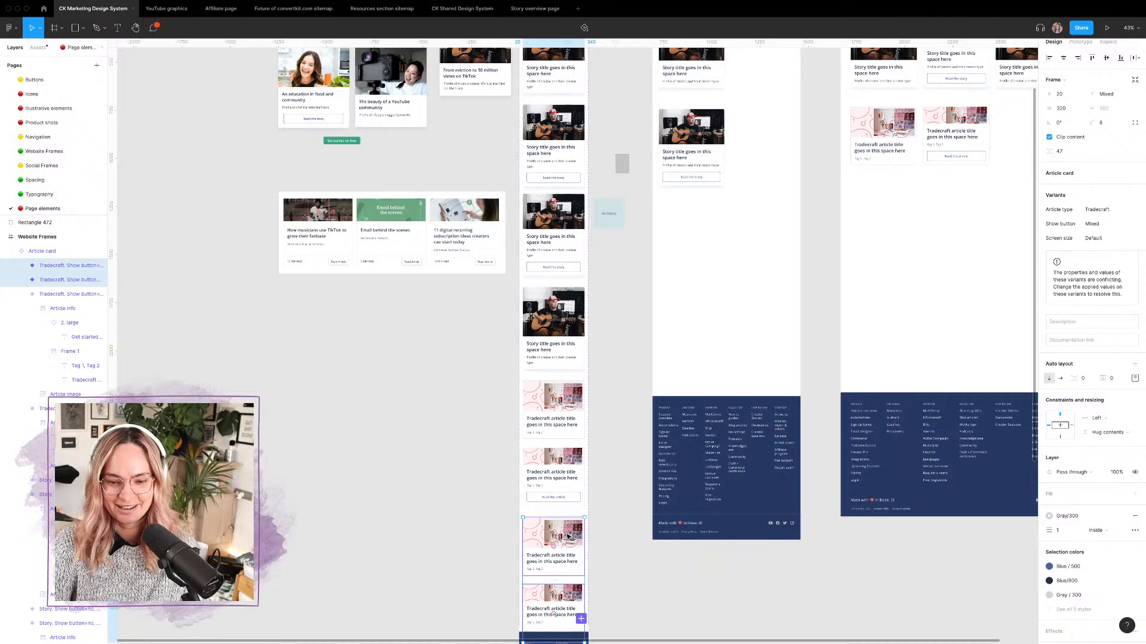
{"action": "scroll", "coordinate": [567, 401], "scroll_direction": "down", "scroll_amount": 5}
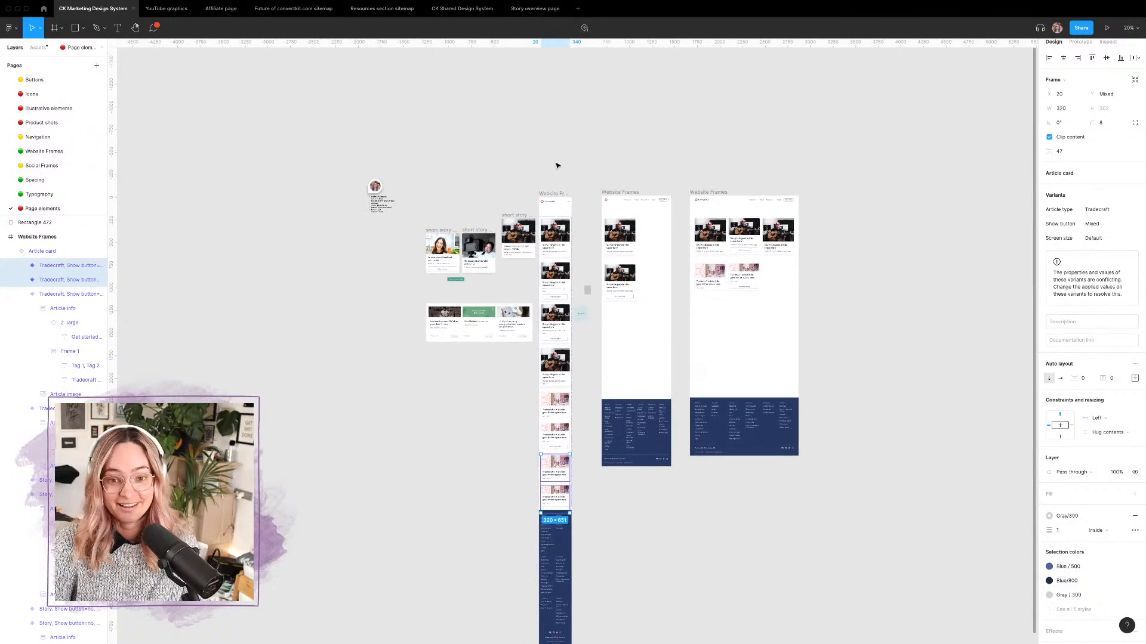
{"action": "left_click", "coordinate": [550, 207]}
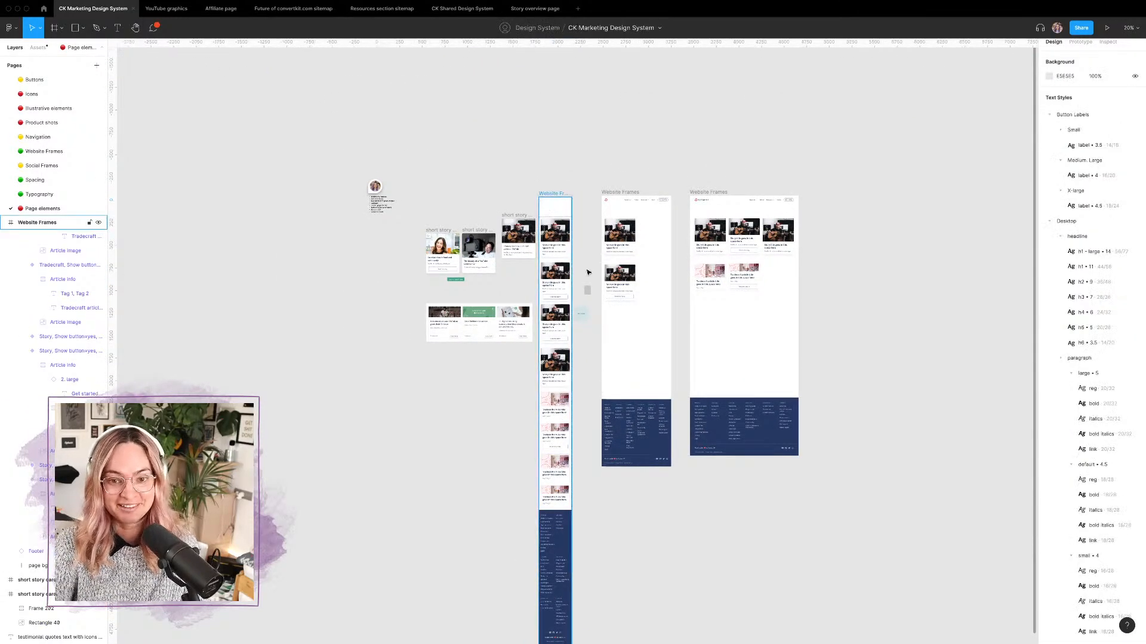
{"action": "left_click", "coordinate": [564, 584]}
{"action": "key", "text": "Delete"}
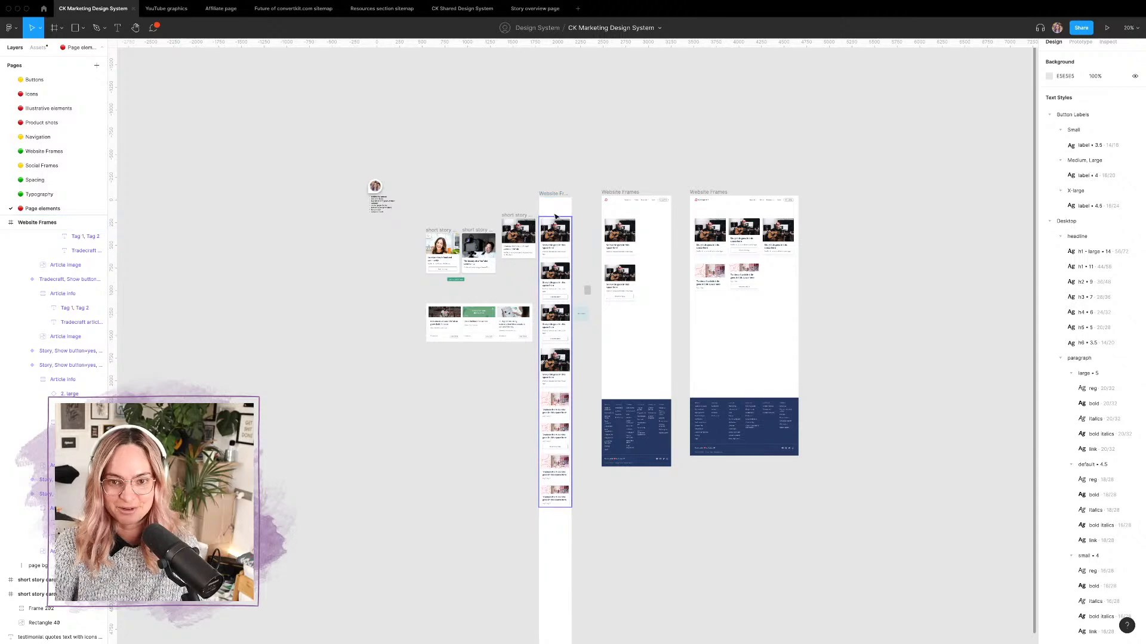
Step: Extend the Article card component set to a height of 3343 px and move it up to the top of the narrowest website frame
{"action": "left_click", "coordinate": [570, 477]}
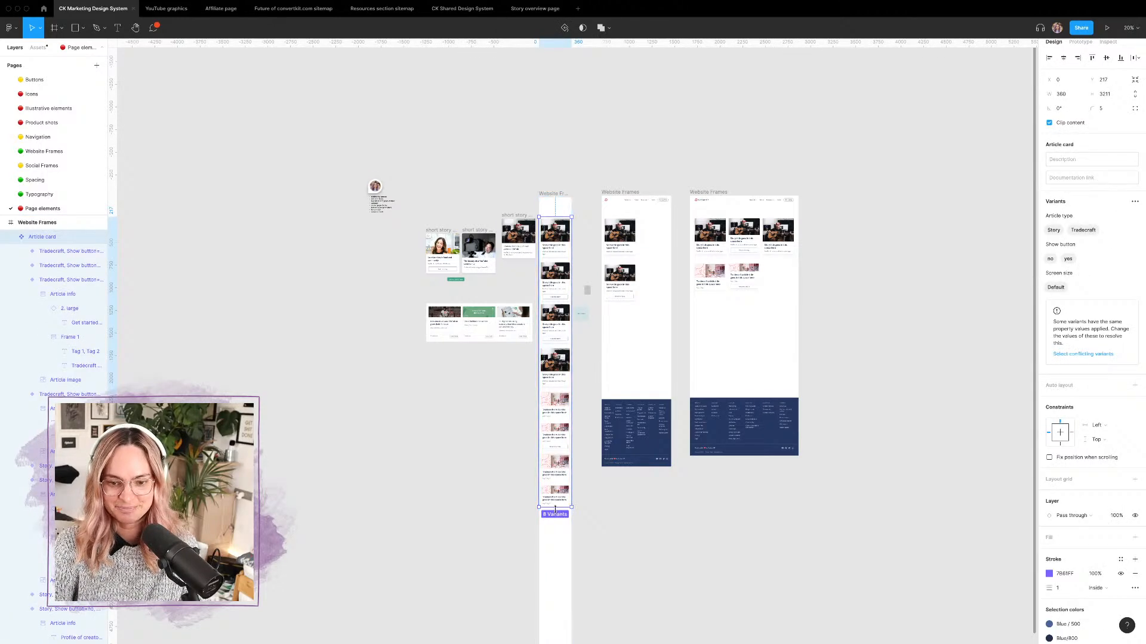
{"action": "mouse_move", "coordinate": [555, 507]}
{"action": "left_mouse_down"}
{"action": "mouse_move", "coordinate": [554, 543]}
{"action": "mouse_move", "coordinate": [552, 518]}
{"action": "left_mouse_up"}
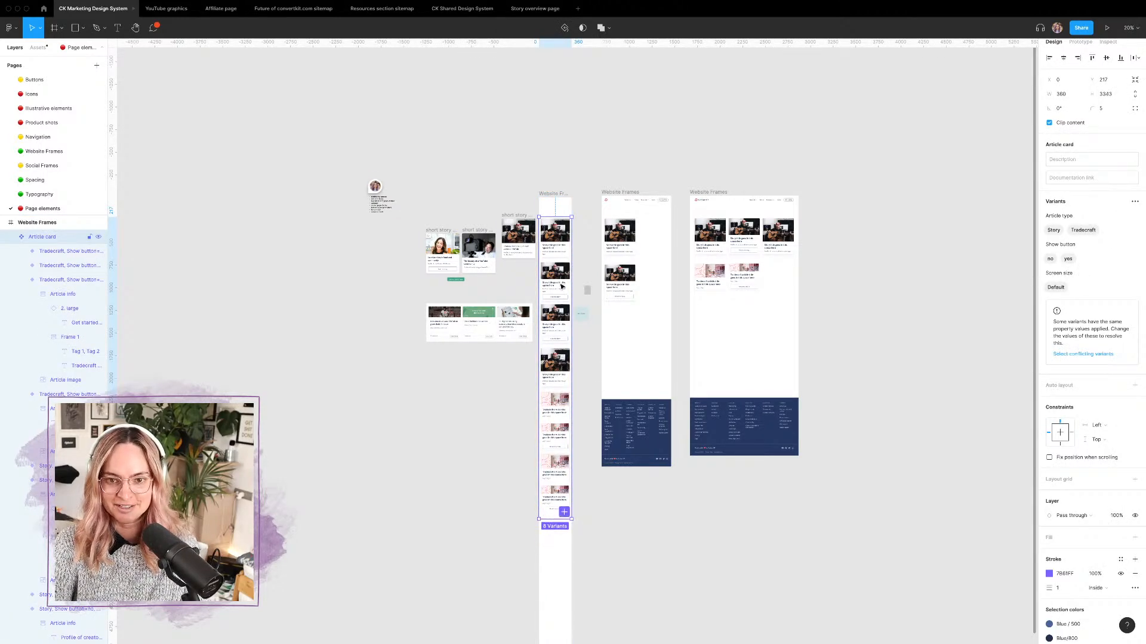
{"action": "scroll", "coordinate": [556, 236], "scroll_direction": "up", "scroll_amount": 6}
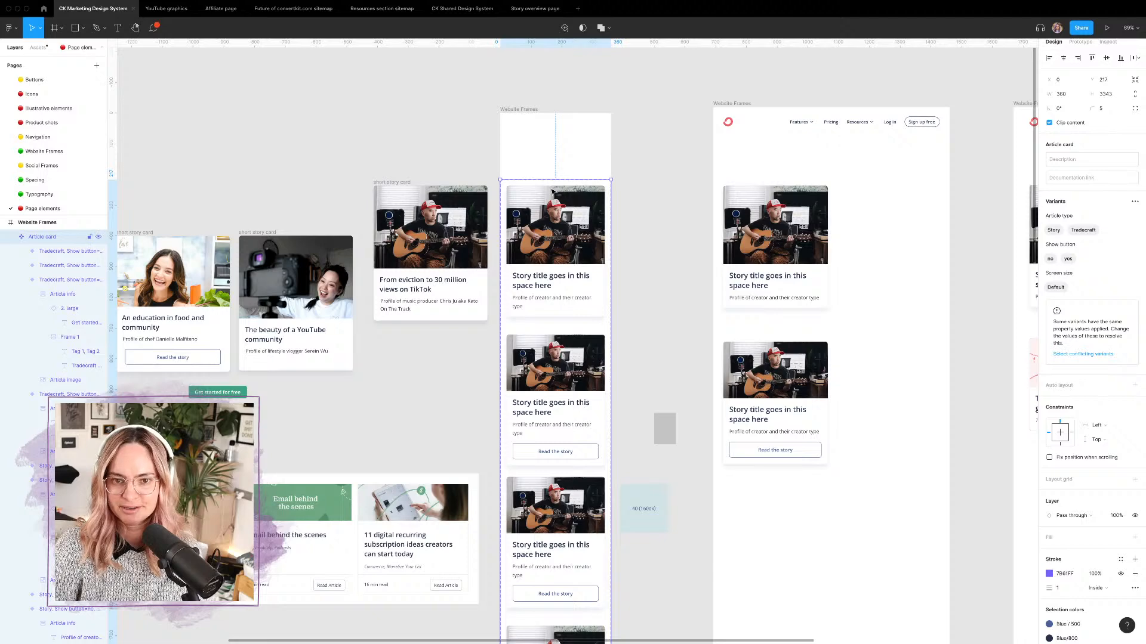
{"action": "left_click_drag", "start_coordinate": [553, 191], "coordinate": [549, 127]}
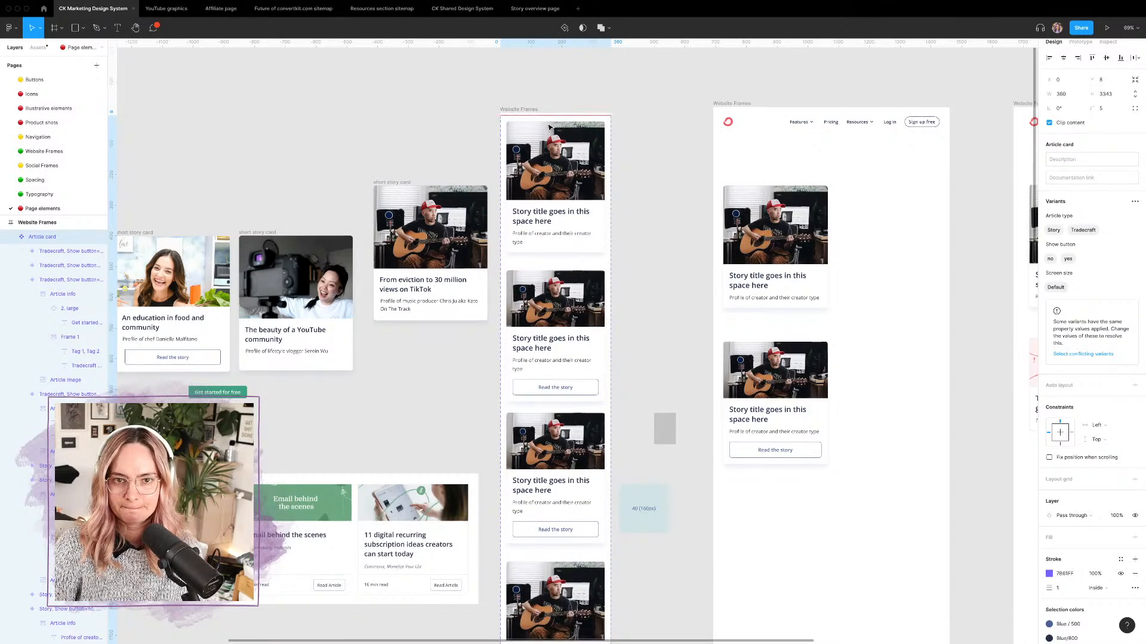
Step: Swap the two duplicated Story variants, placing the one without a button at Y 991 and the one with a button at Y 1459
{"action": "left_click", "coordinate": [656, 197]}
{"action": "scroll", "coordinate": [574, 330], "scroll_direction": "down", "scroll_amount": 3}
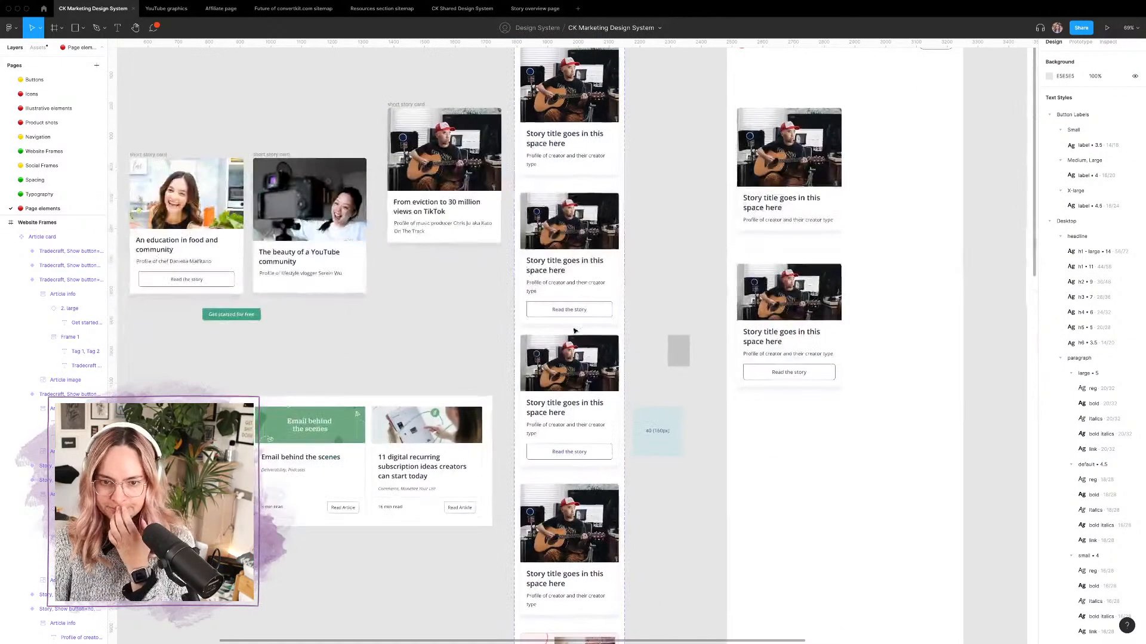
{"action": "left_click", "coordinate": [577, 415]}
{"action": "scroll", "coordinate": [568, 368], "scroll_direction": "down", "scroll_amount": 5}
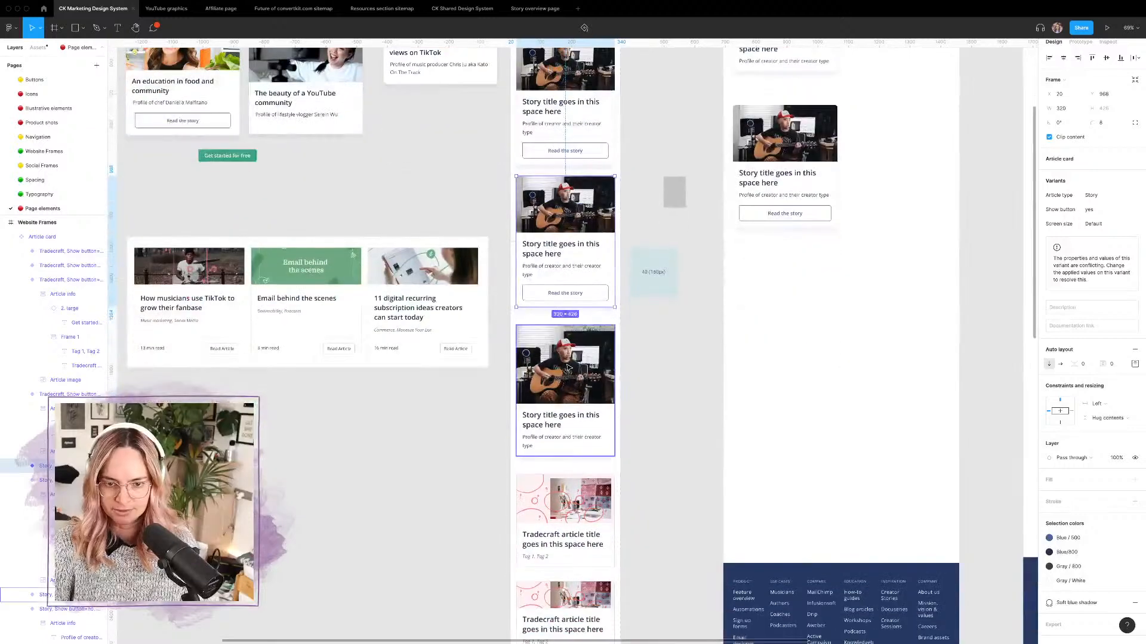
{"action": "left_click_drag", "start_coordinate": [576, 256], "coordinate": [578, 195]}
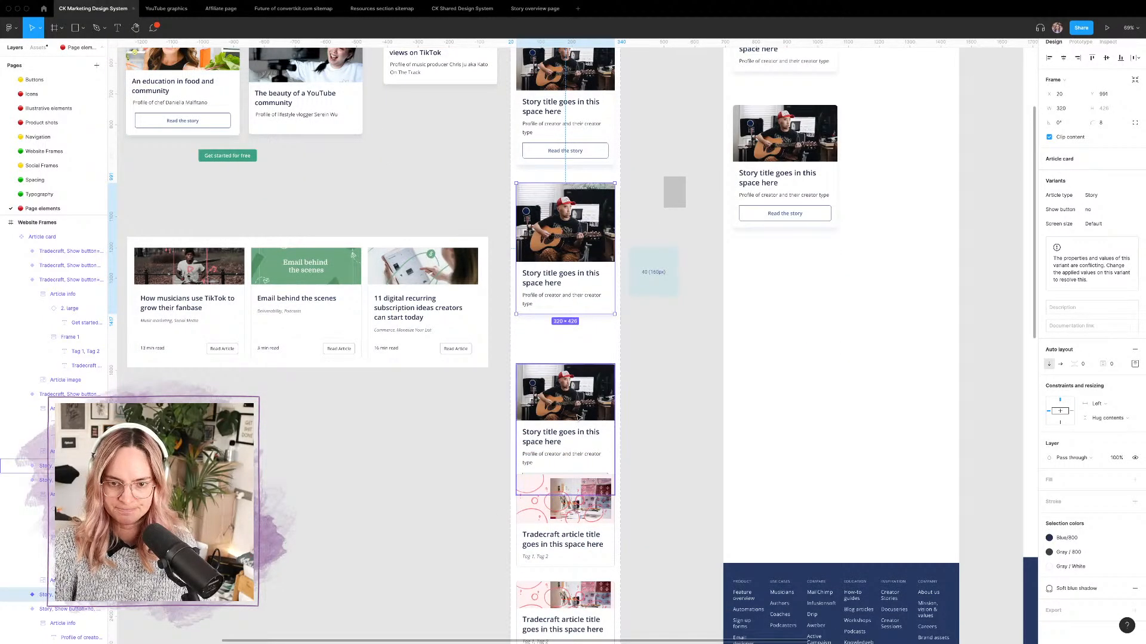
{"action": "left_click", "coordinate": [578, 382]}
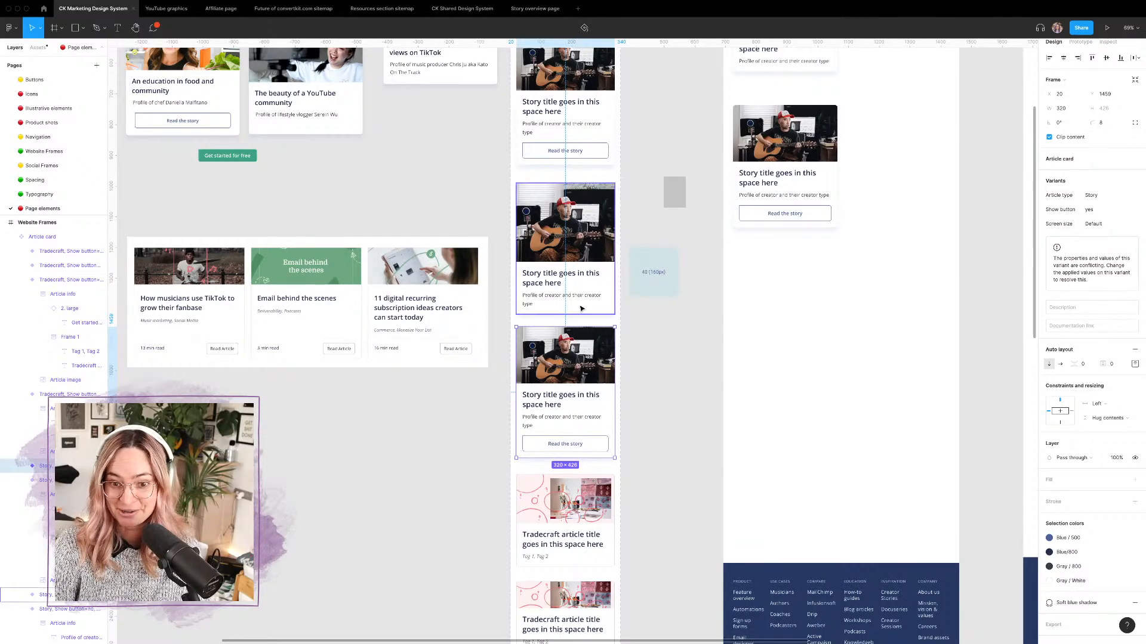
Step: Show the layout grids over the website frames
{"action": "left_click", "coordinate": [561, 271]}
{"action": "scroll", "coordinate": [561, 271], "scroll_direction": "up", "scroll_amount": 5}
{"action": "scroll", "coordinate": [561, 272], "scroll_direction": "right", "scroll_amount": 4}
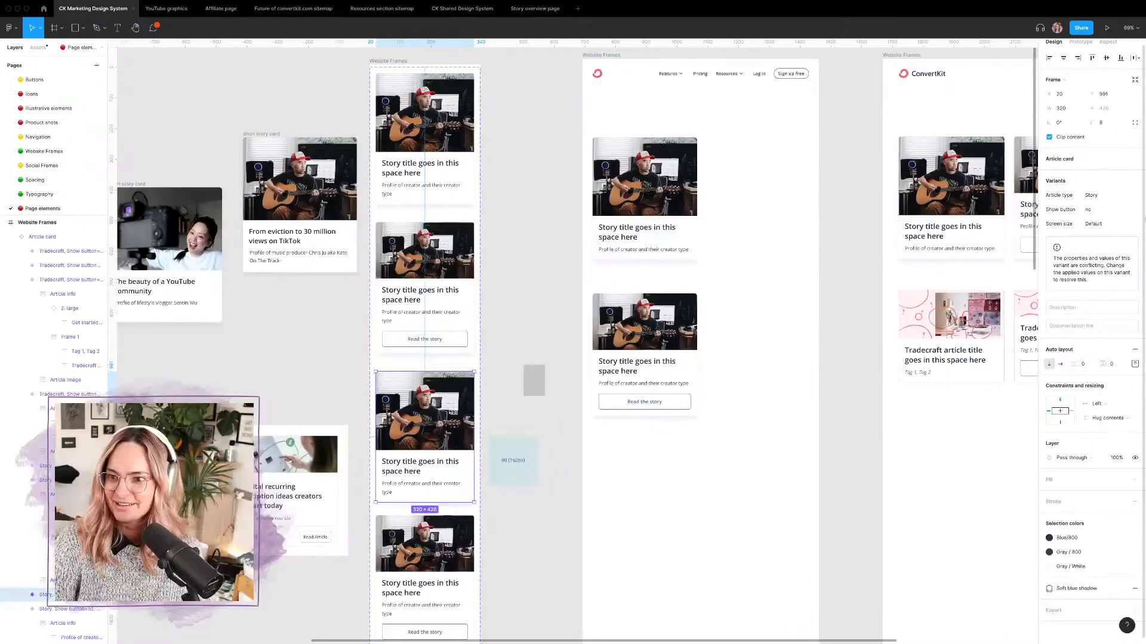
{"action": "left_click", "coordinate": [853, 266]}
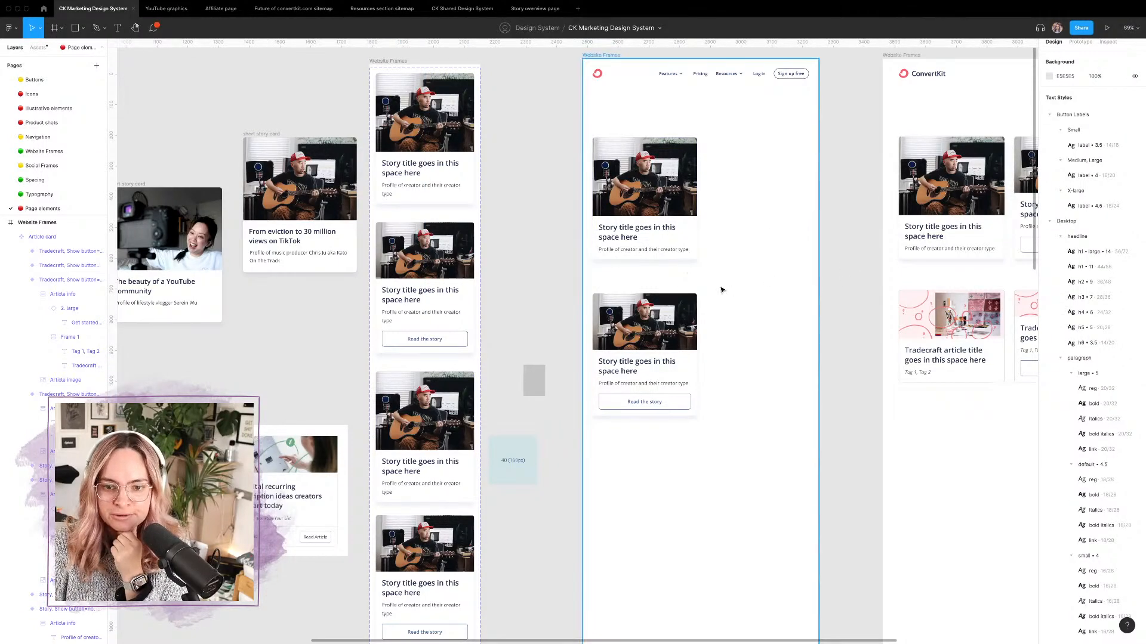
{"action": "scroll", "coordinate": [721, 290], "scroll_direction": "right", "scroll_amount": 1}
{"action": "key", "text": "ctrl+g"}
{"action": "left_click", "coordinate": [643, 185]}
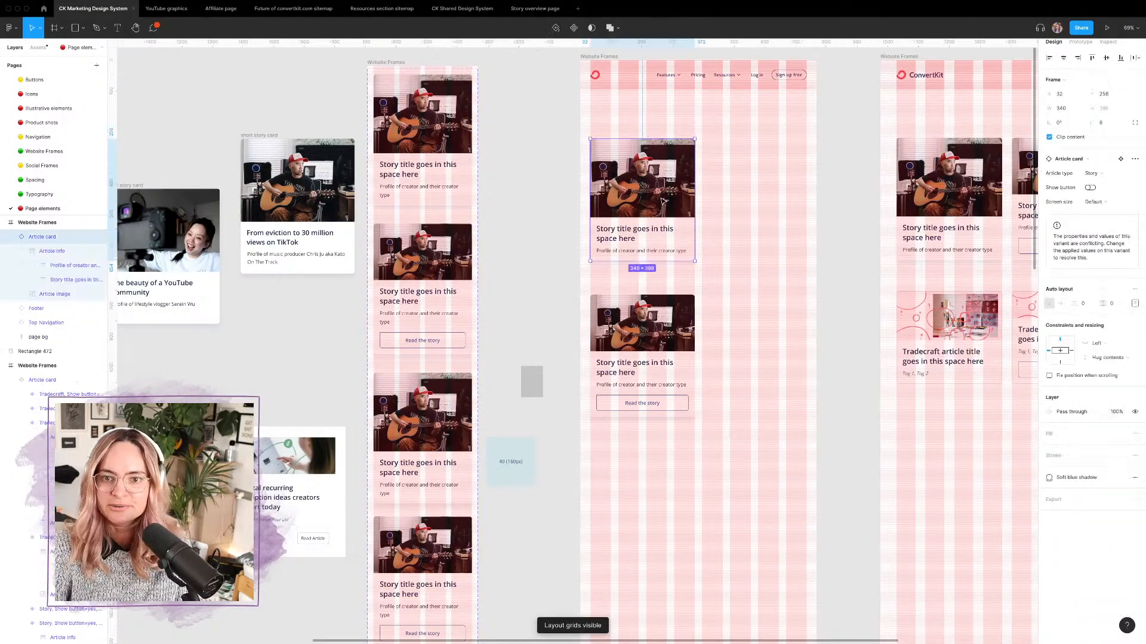
{"action": "left_click_drag", "start_coordinate": [643, 185], "coordinate": [753, 184], "text": "alt"}
{"action": "left_click", "coordinate": [644, 338]}
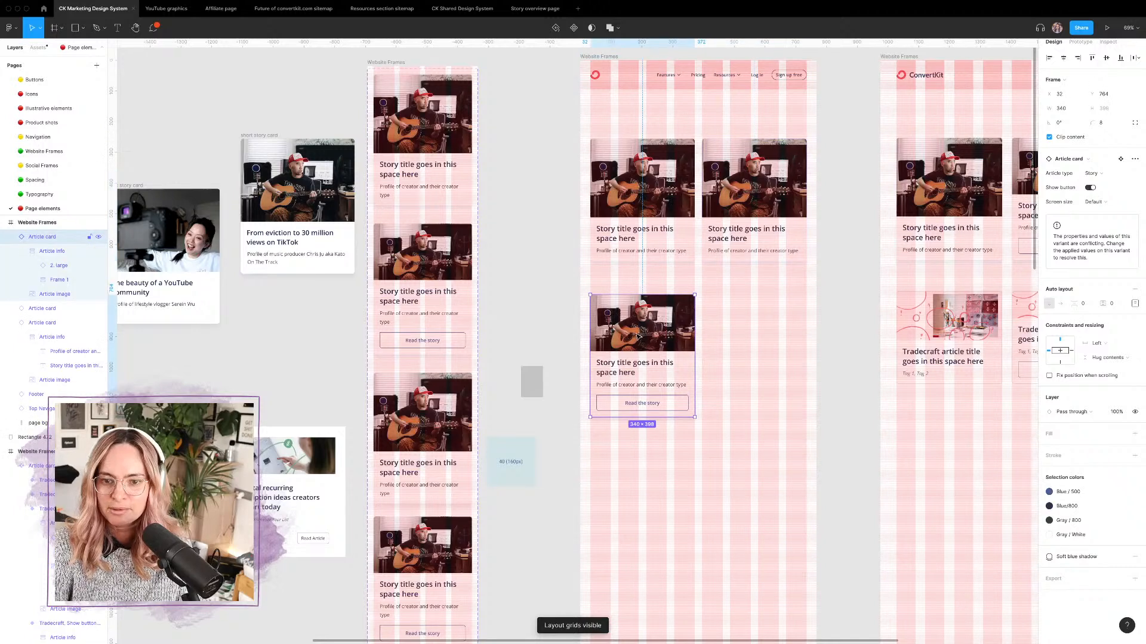
{"action": "left_click", "coordinate": [770, 200]}
{"action": "key", "text": "Delete"}
Step: Duplicate the middle frame's Story card with a button to the first row at X 396, Y 256, and switch the original's article type to Tradecraft
{"action": "left_click", "coordinate": [673, 296]}
{"action": "left_click_drag", "start_coordinate": [673, 296], "coordinate": [762, 163], "text": "alt"}
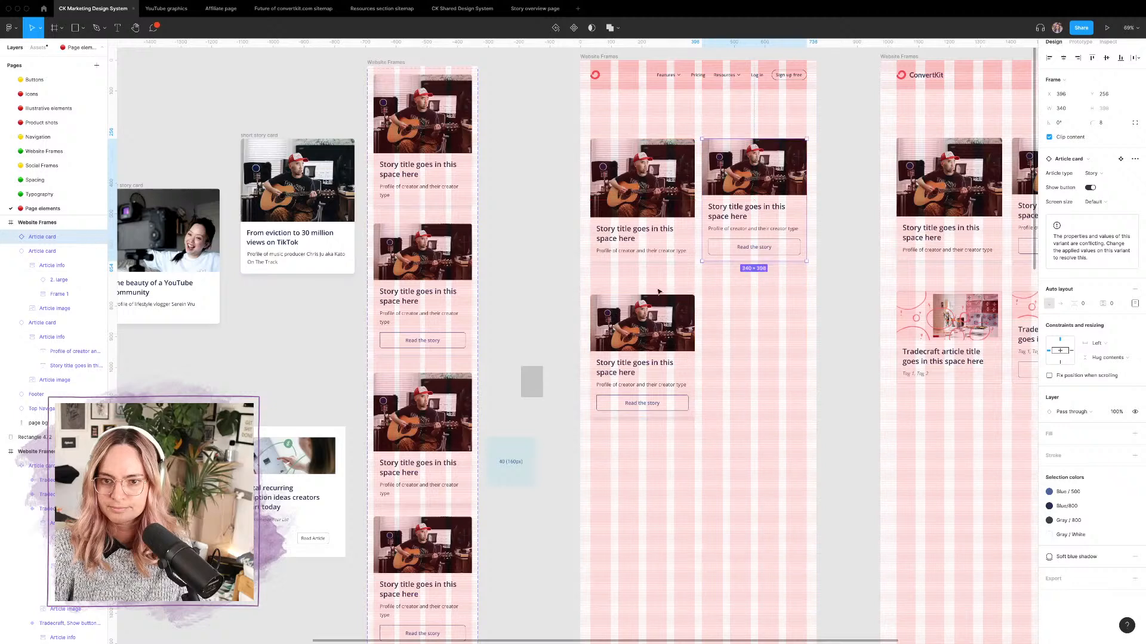
{"action": "left_click", "coordinate": [642, 334]}
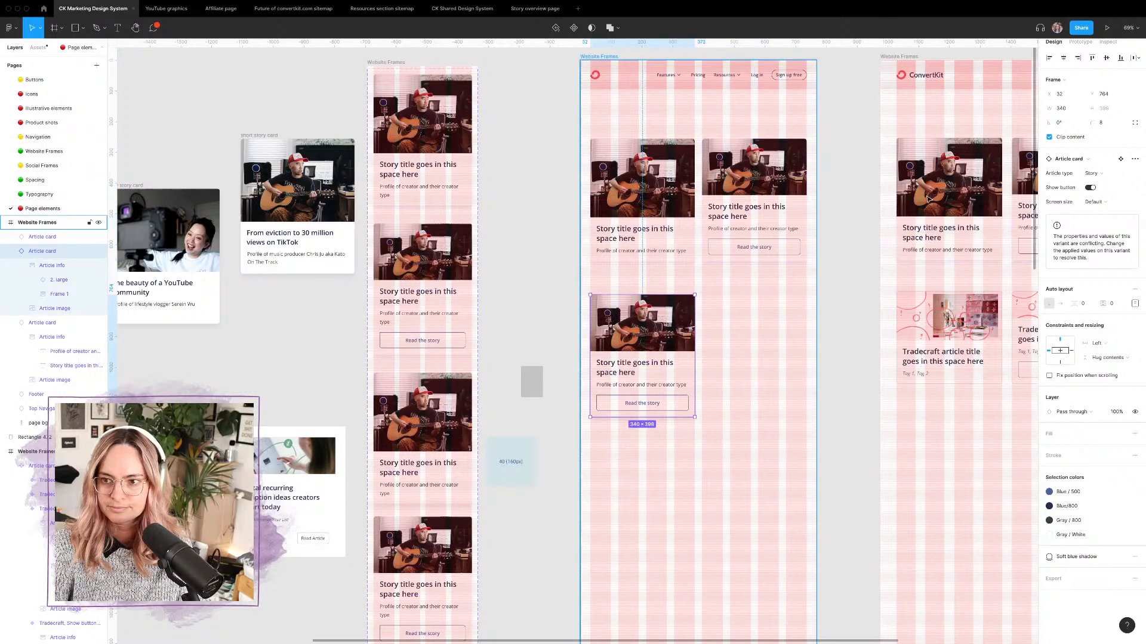
{"action": "left_click", "coordinate": [1092, 173]}
{"action": "left_click", "coordinate": [1098, 183]}
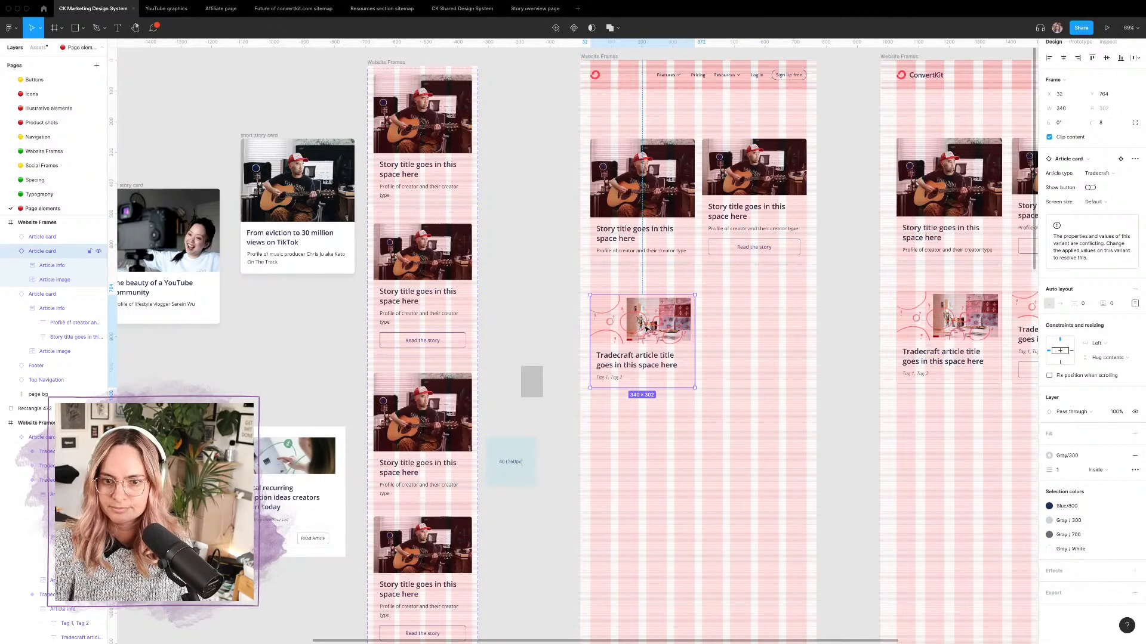
Step: Duplicate the middle frame's Tradecraft card to X 396, Y 764, turn on the copy's button, and hide the layout grids
{"action": "left_click_drag", "start_coordinate": [646, 328], "coordinate": [759, 333], "text": "alt"}
{"action": "left_click", "coordinate": [1109, 179]}
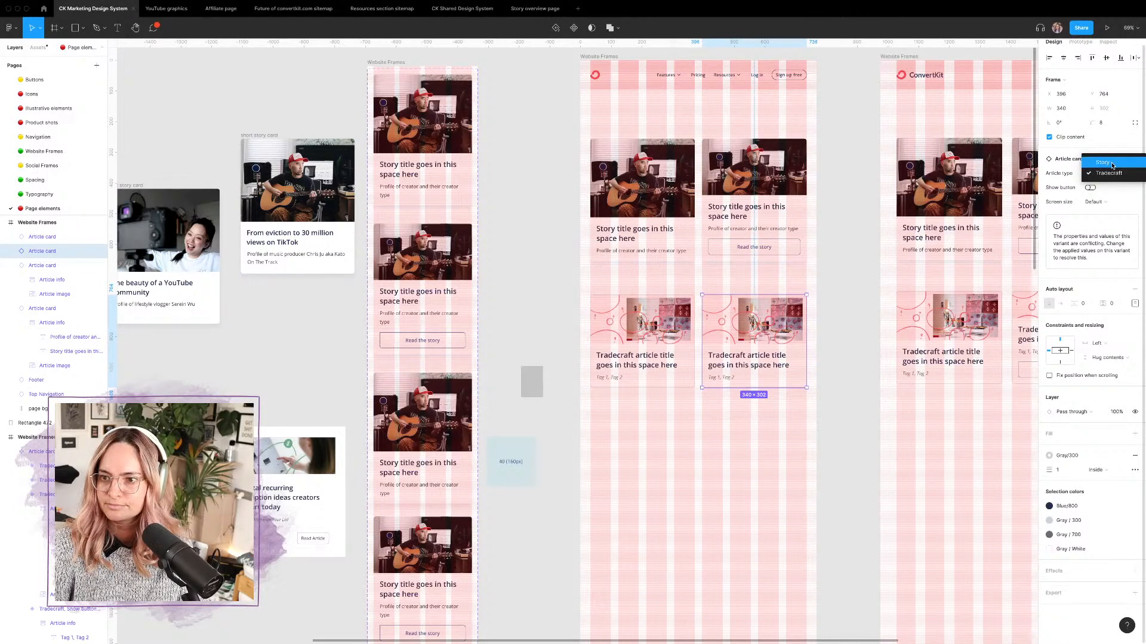
{"action": "left_click", "coordinate": [1091, 190]}
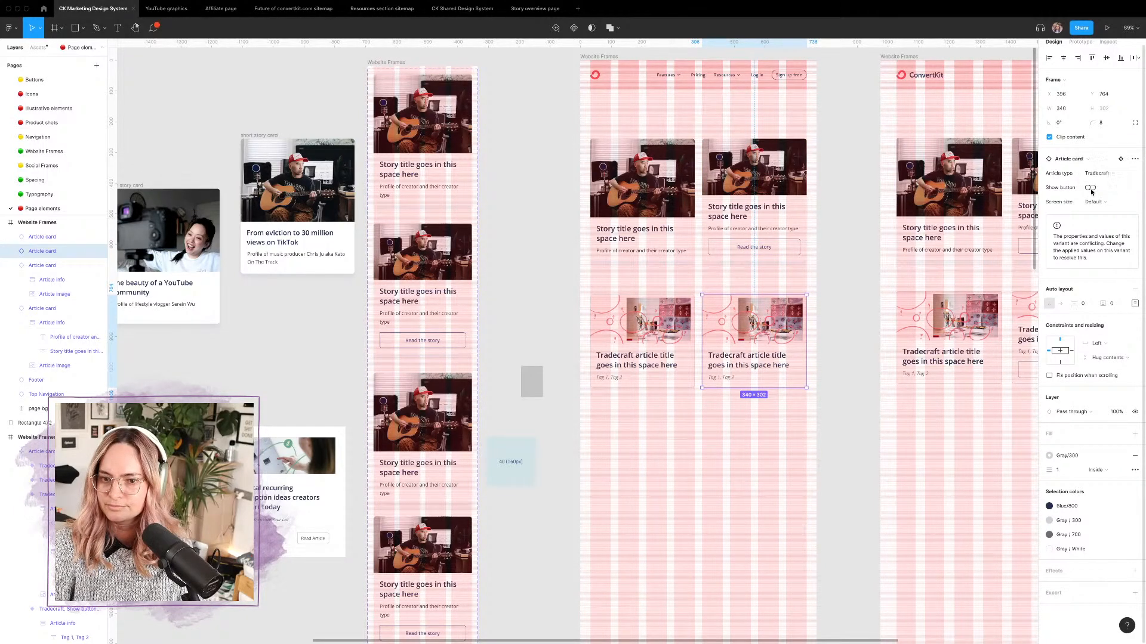
{"action": "left_click", "coordinate": [1090, 189]}
{"action": "left_click", "coordinate": [821, 350]}
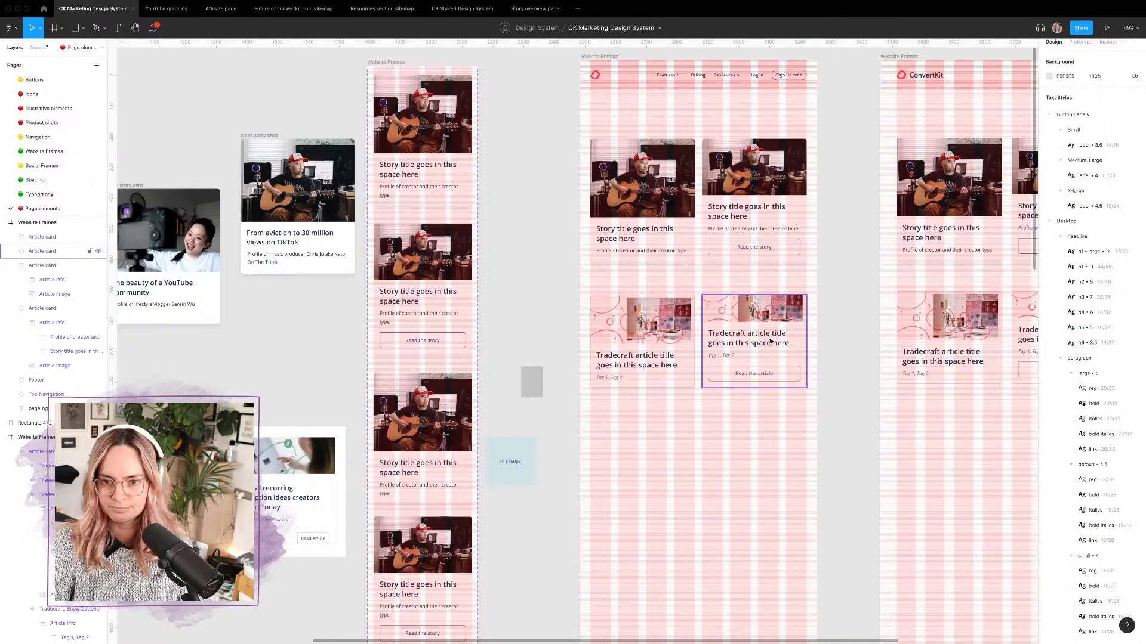
{"action": "key", "text": "ctrl+g"}
Step: Open the Typography page and examine which breakpoints the Desktop and Mobile text styles cover
{"action": "scroll", "coordinate": [790, 338], "scroll_direction": "up", "scroll_amount": 5}
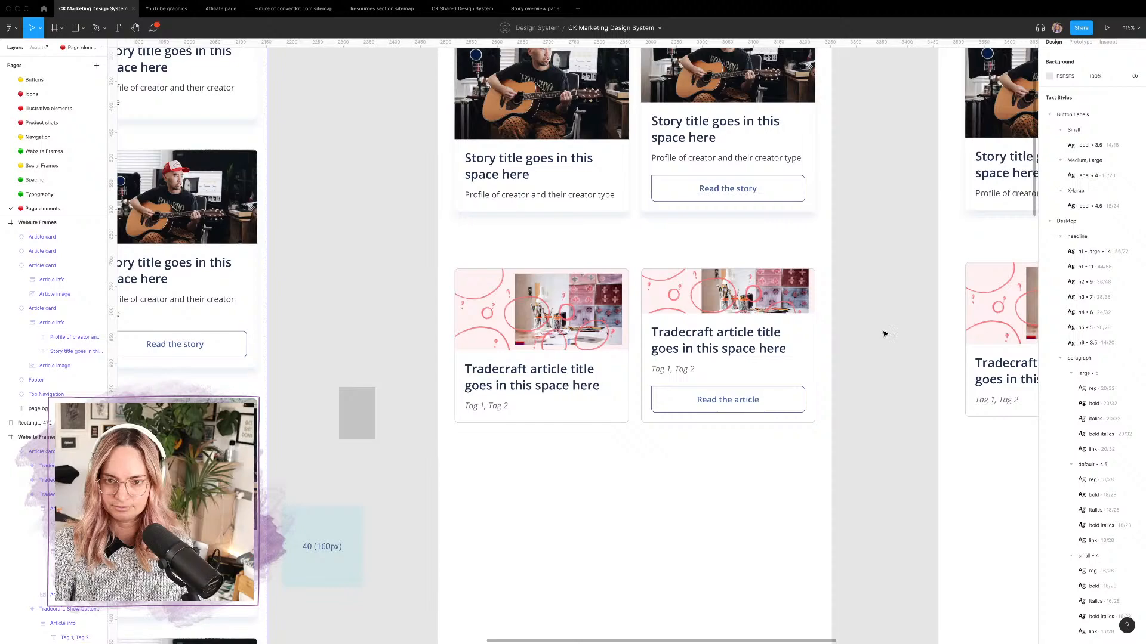
{"action": "scroll", "coordinate": [885, 333], "scroll_direction": "down", "scroll_amount": 3}
{"action": "scroll", "coordinate": [885, 333], "scroll_direction": "down", "scroll_amount": 2}
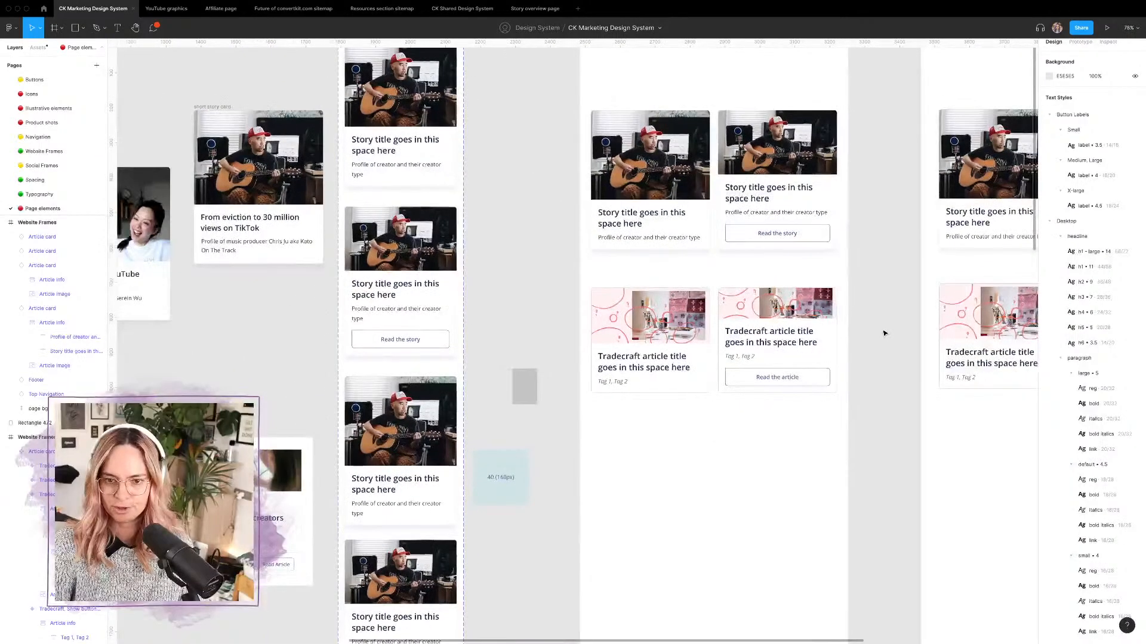
{"action": "scroll", "coordinate": [883, 332], "scroll_direction": "right", "scroll_amount": 7}
{"action": "scroll", "coordinate": [818, 284], "scroll_direction": "down", "scroll_amount": 5}
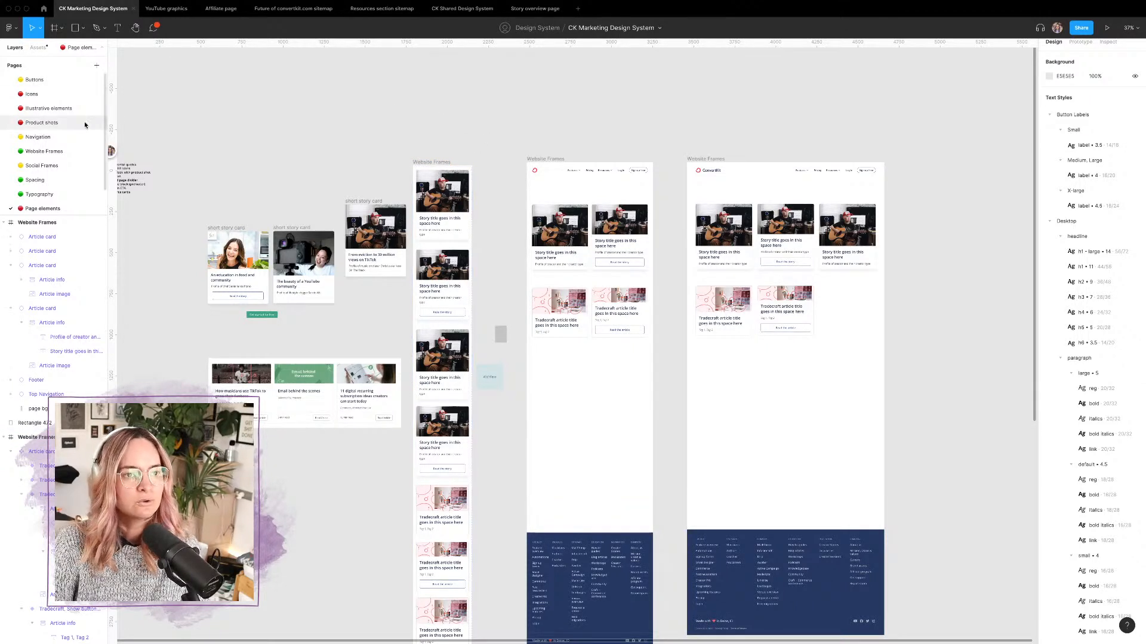
{"action": "left_click", "coordinate": [38, 195]}
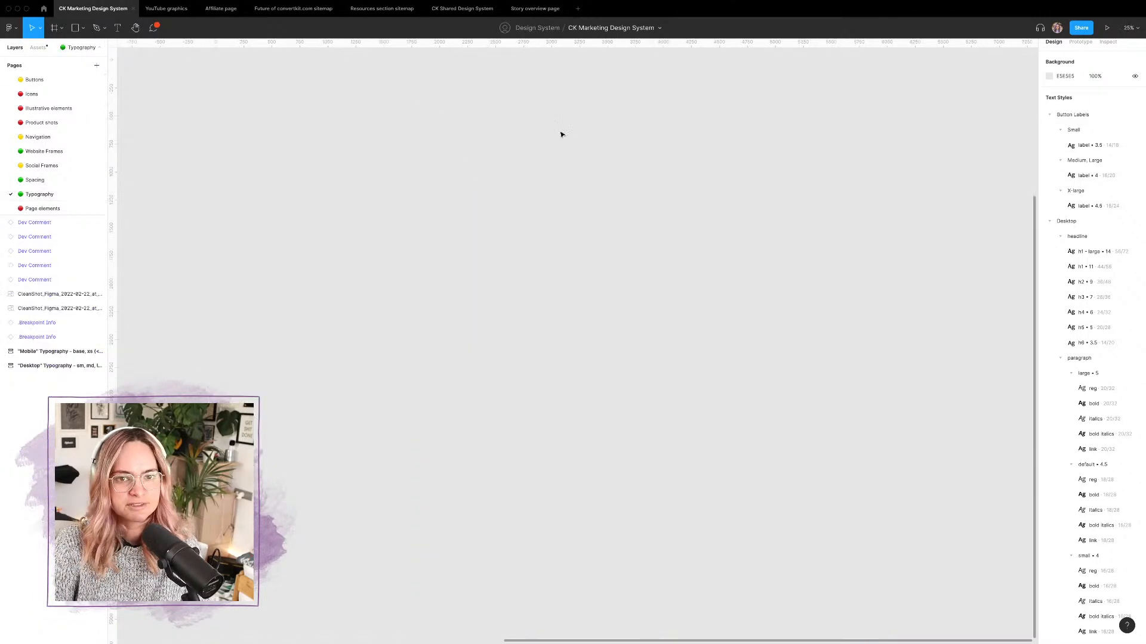
{"action": "scroll", "coordinate": [470, 172], "scroll_direction": "down", "scroll_amount": 5}
{"action": "scroll", "coordinate": [471, 172], "scroll_direction": "left", "scroll_amount": 3}
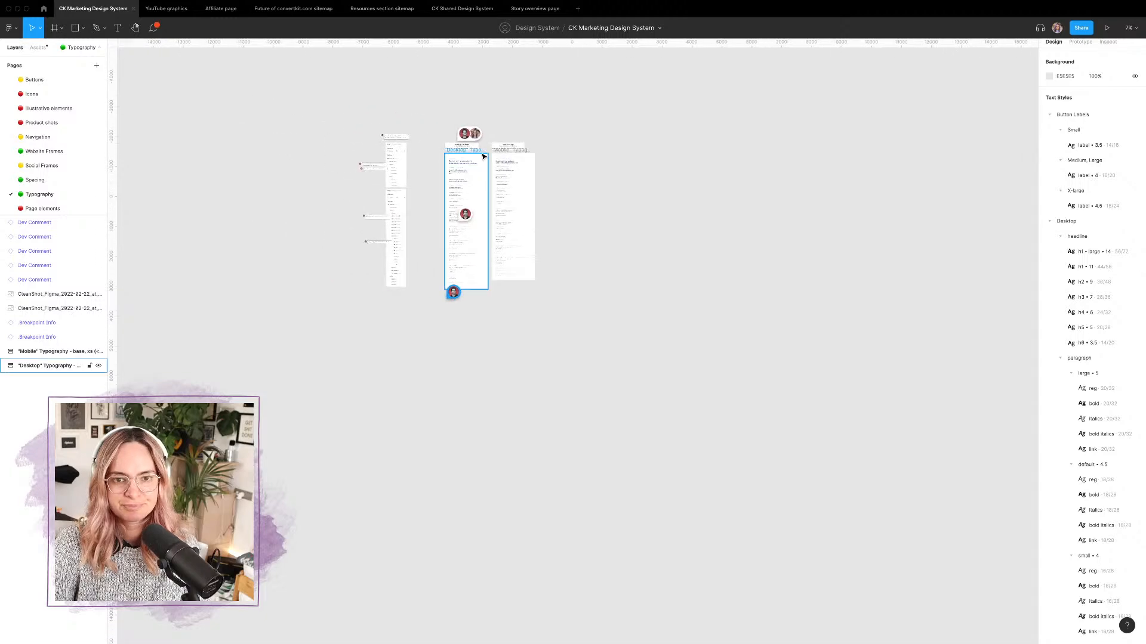
{"action": "scroll", "coordinate": [484, 157], "scroll_direction": "up", "scroll_amount": 6}
{"action": "scroll", "coordinate": [483, 156], "scroll_direction": "left", "scroll_amount": 2}
{"action": "left_click", "coordinate": [673, 124]}
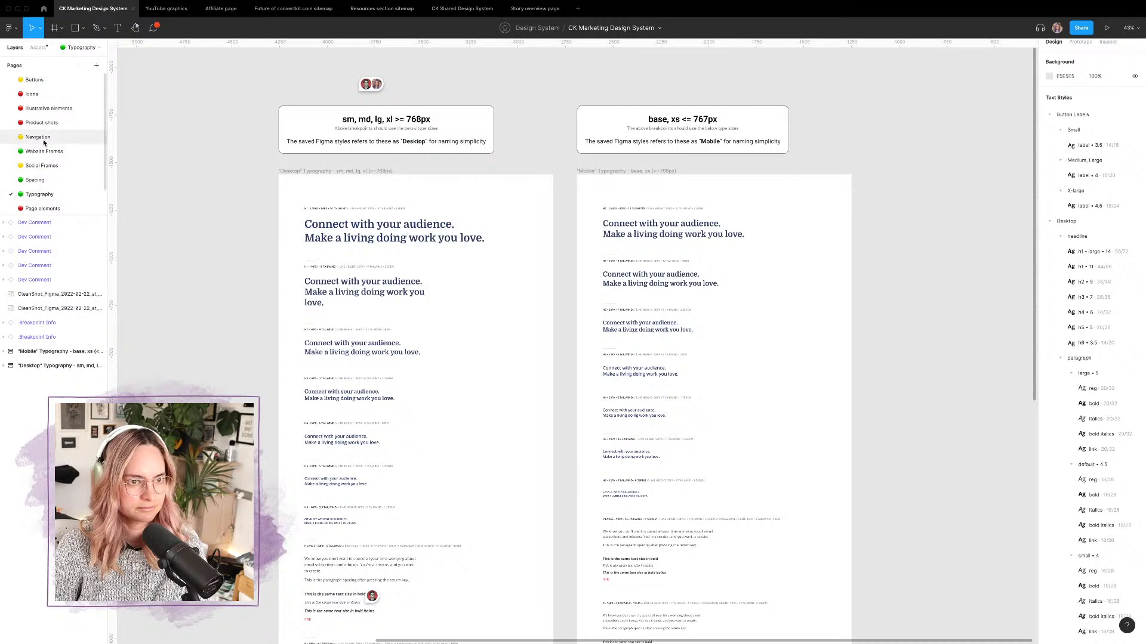
Step: Return to the Page elements page, show the layout grids, and duplicate the widest frame's buttonless Tradecraft card into the third column at X 804
{"action": "left_click", "coordinate": [43, 210]}
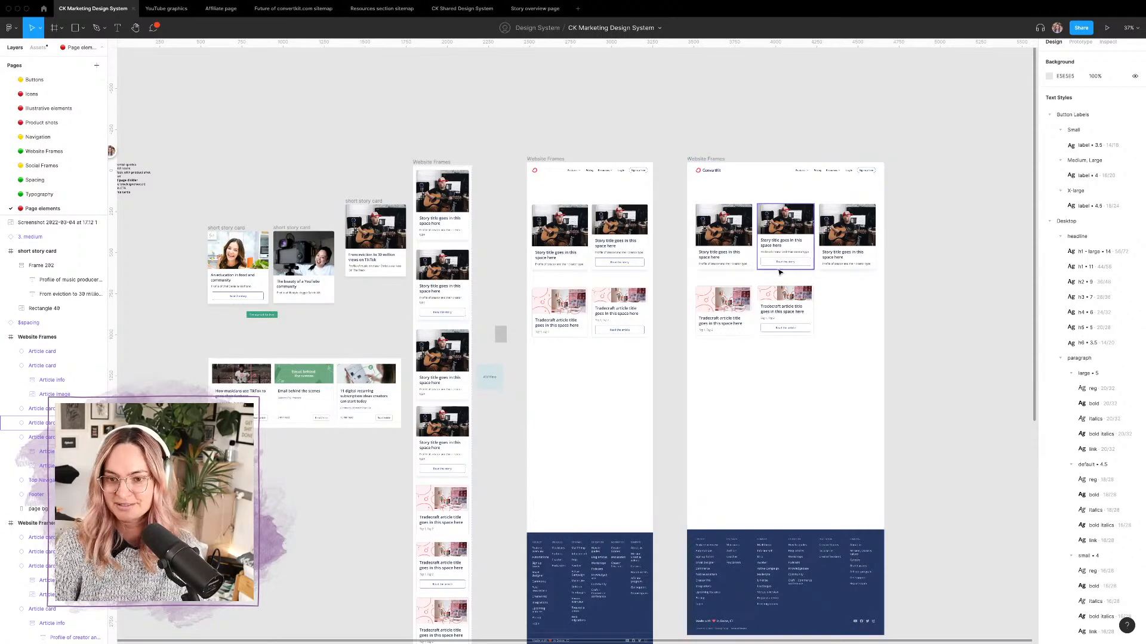
{"action": "left_click", "coordinate": [785, 303]}
{"action": "scroll", "coordinate": [746, 302], "scroll_direction": "up", "scroll_amount": 5}
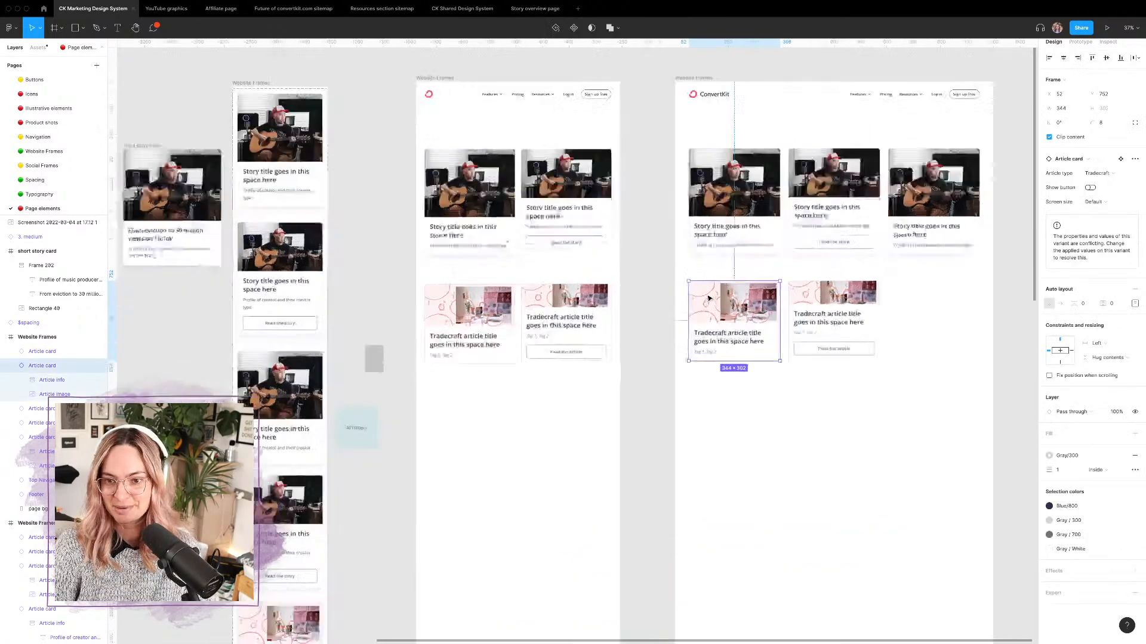
{"action": "key", "text": "ctrl+g"}
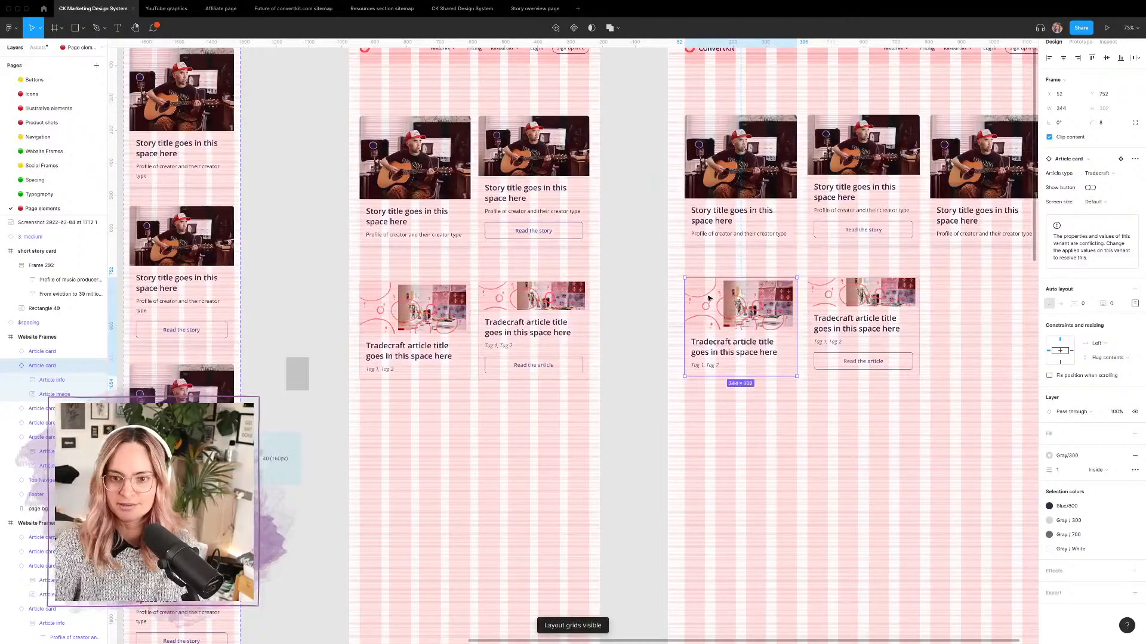
{"action": "scroll", "coordinate": [708, 298], "scroll_direction": "right", "scroll_amount": 3}
{"action": "left_click_drag", "start_coordinate": [638, 297], "coordinate": [889, 306]}
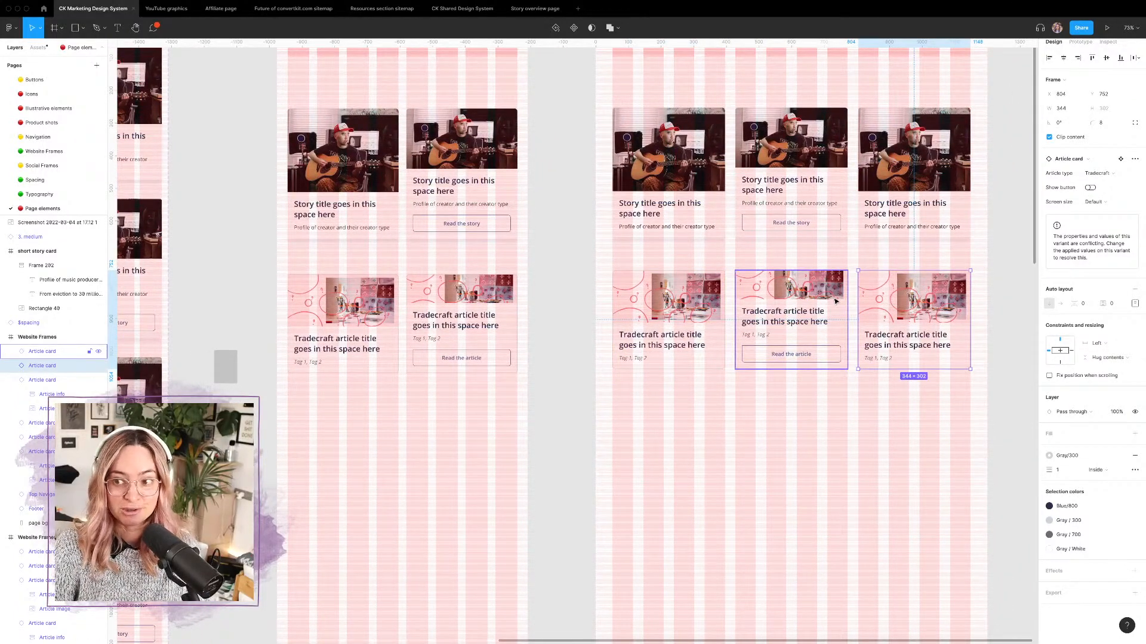
Step: Try to set the screen size of the component's first Story variant without a button to "base, xs, sm"
{"action": "scroll", "coordinate": [745, 279], "scroll_direction": "left", "scroll_amount": 10}
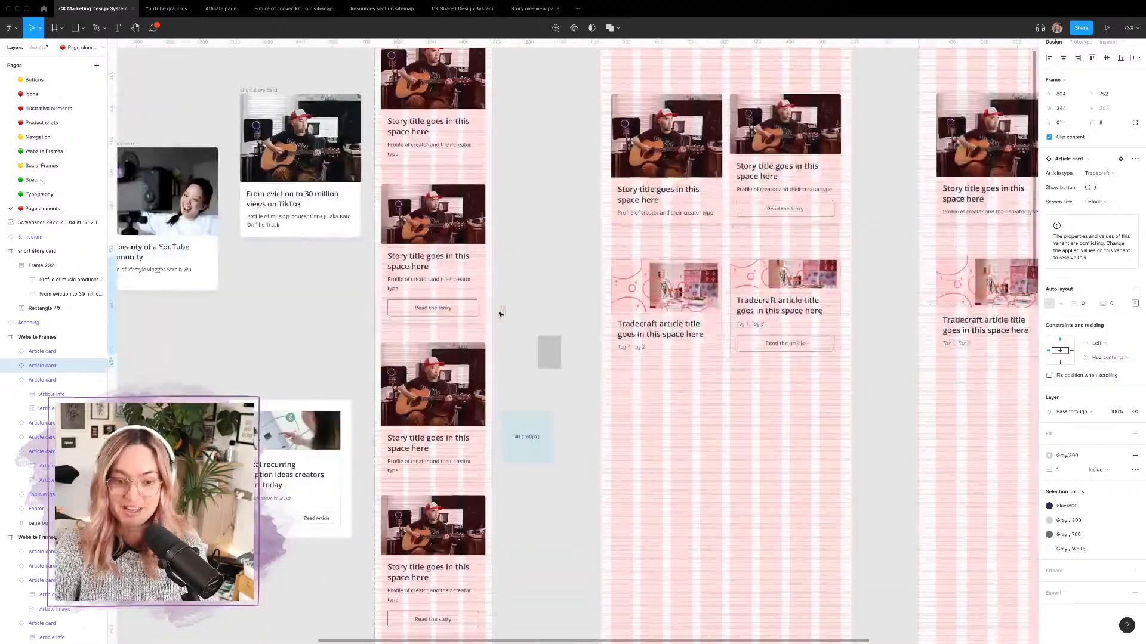
{"action": "scroll", "coordinate": [501, 313], "scroll_direction": "down", "scroll_amount": 5}
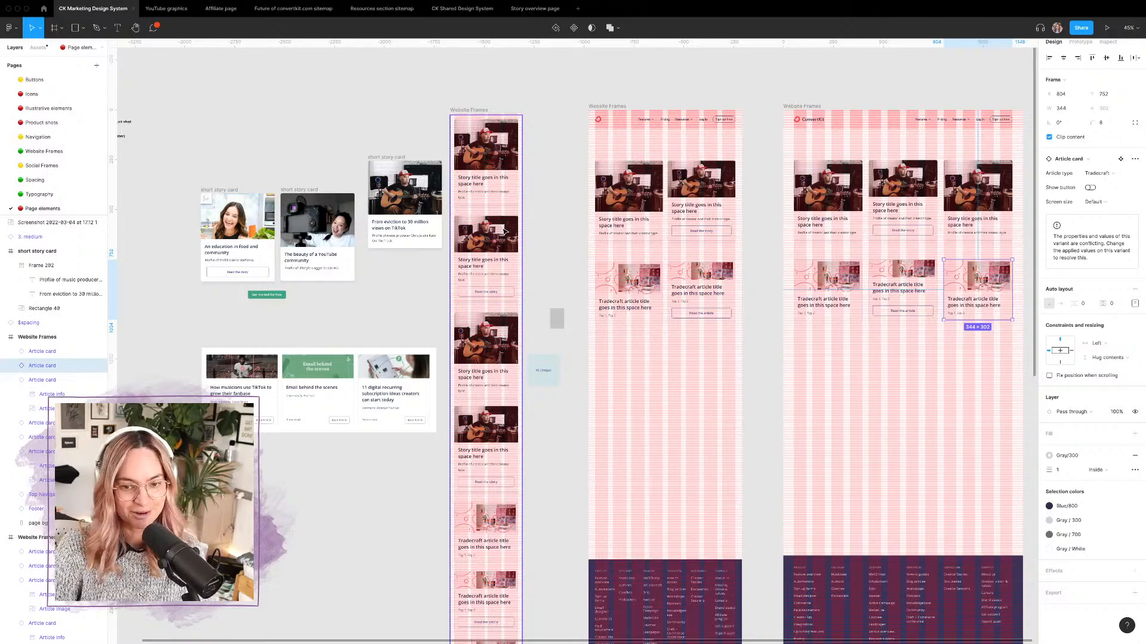
{"action": "left_click", "coordinate": [493, 330]}
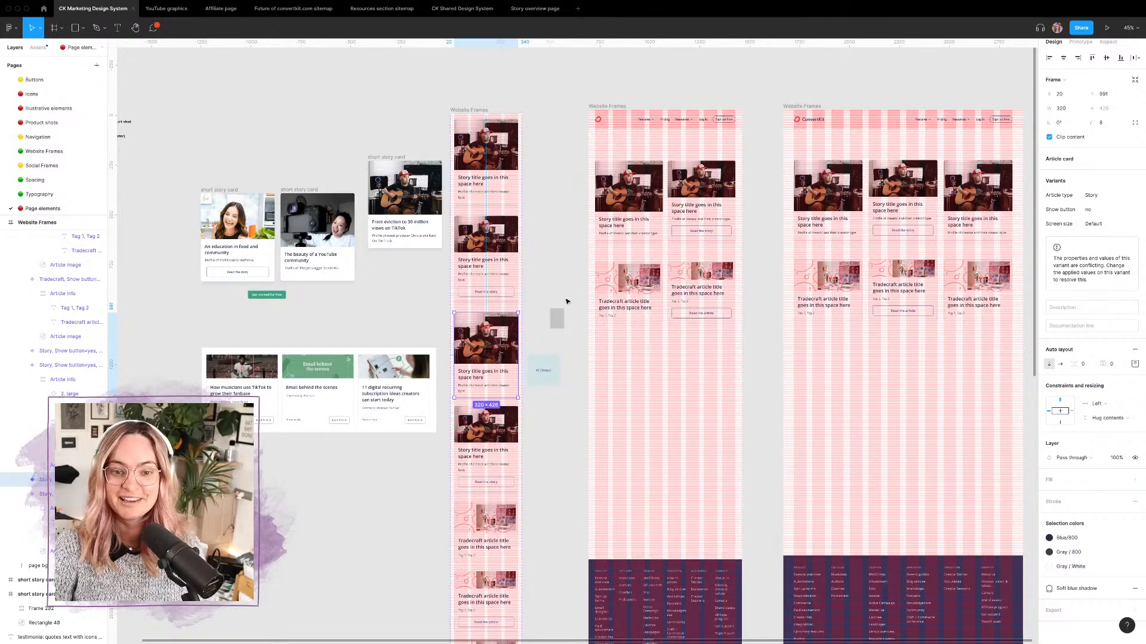
{"action": "left_click", "coordinate": [502, 149]}
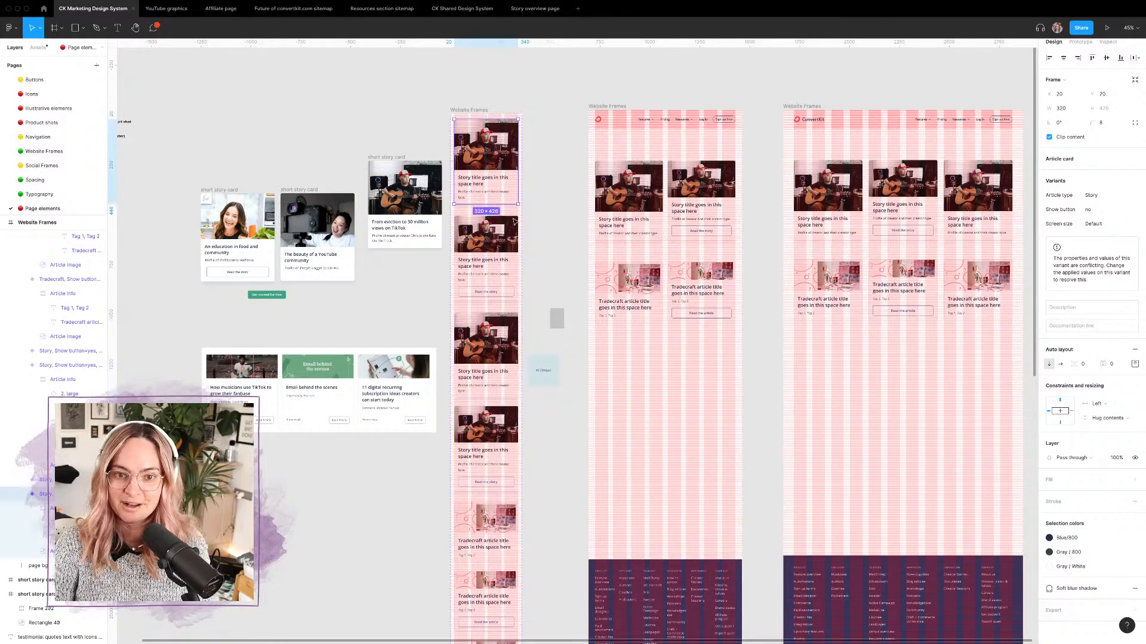
{"action": "left_click", "coordinate": [1132, 225]}
{"action": "left_click", "coordinate": [1109, 225]}
{"action": "left_click", "coordinate": [1095, 228]}
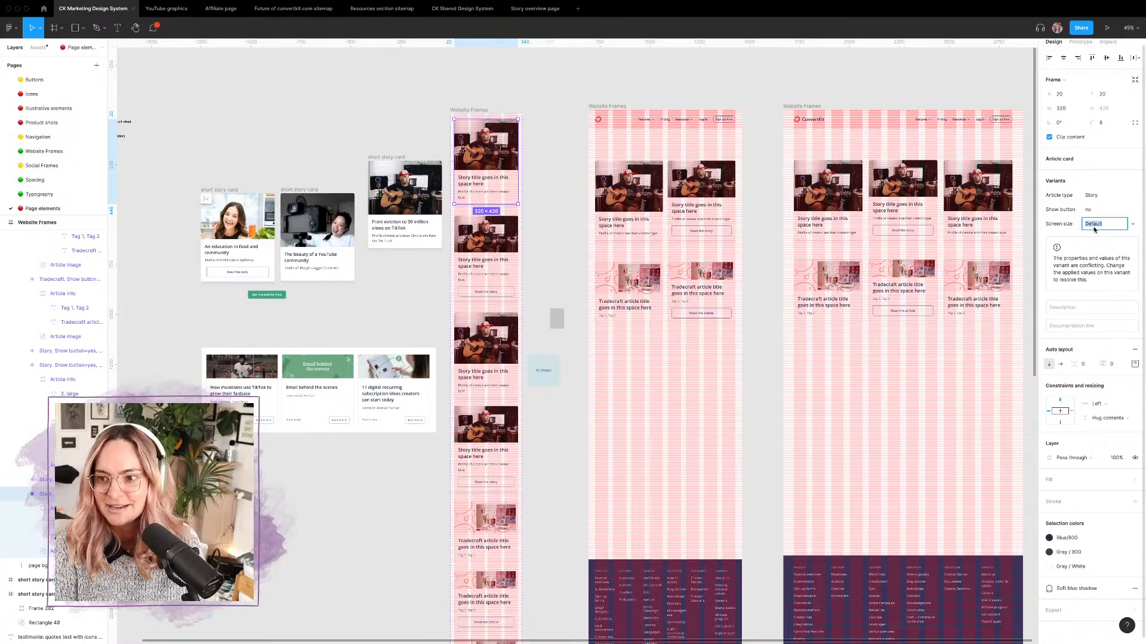
{"action": "type", "text": "base, xs, sm"}
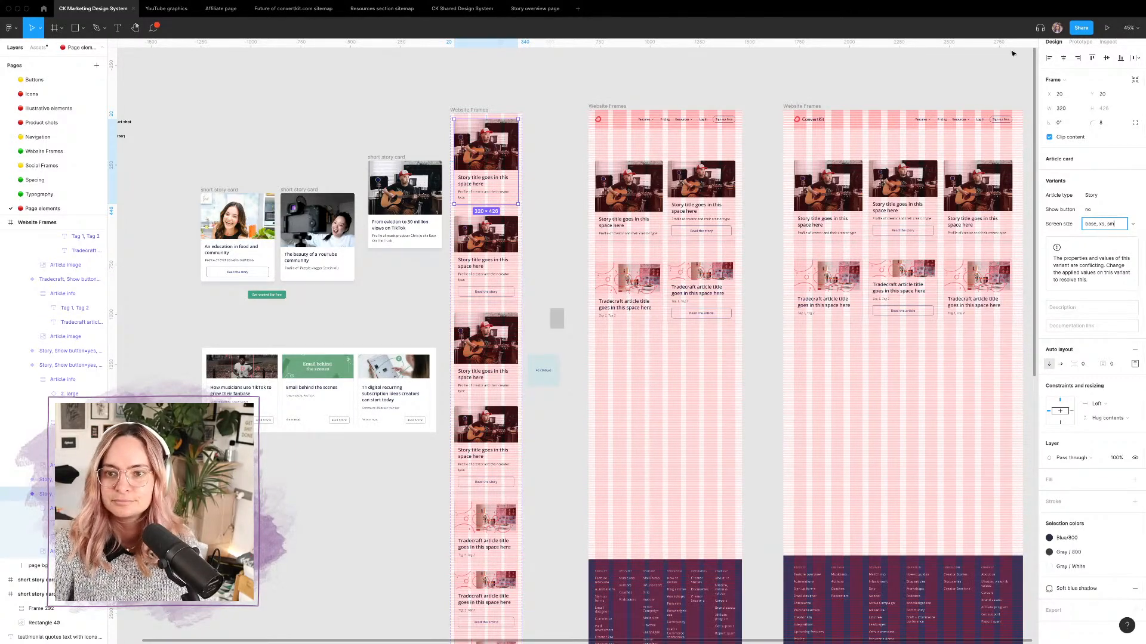
{"action": "left_click", "coordinate": [846, 75]}
Step: Correct the first buttonless Story variant's layer name so its Screen size value reads base/xs/sm
{"action": "left_click", "coordinate": [463, 119]}
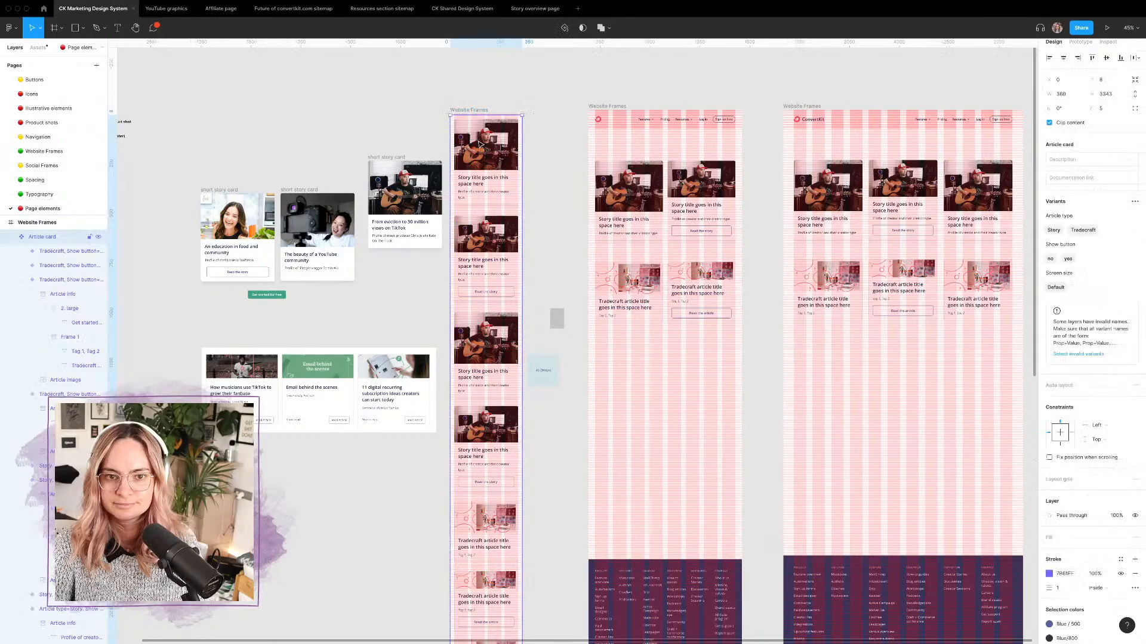
{"action": "left_click", "coordinate": [463, 120]}
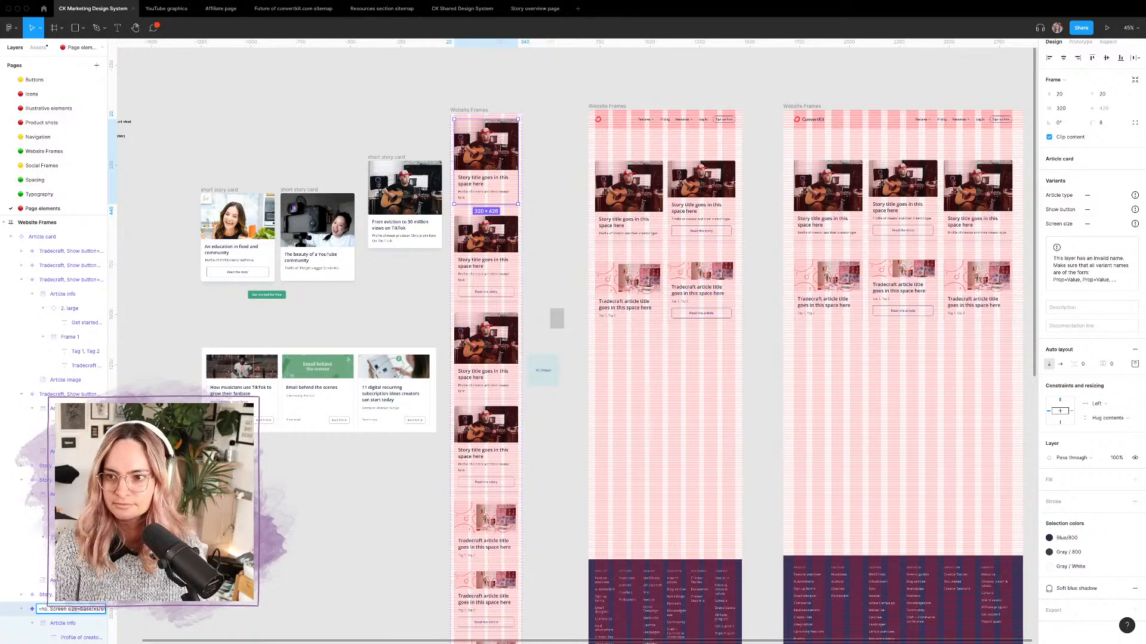
{"action": "key", "text": "Return"}
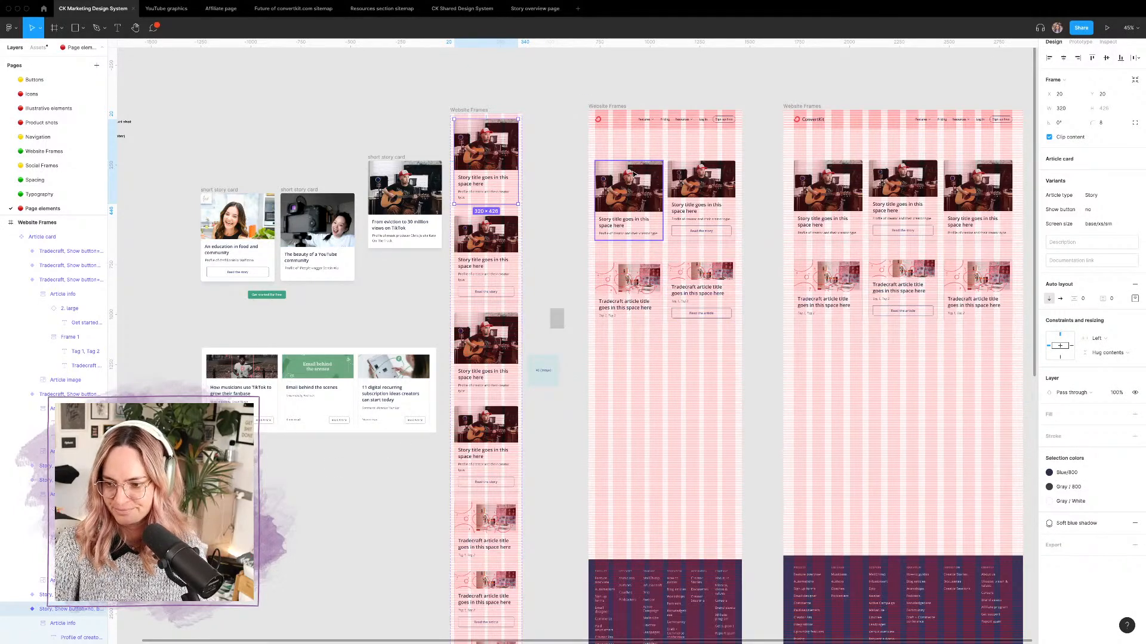
Step: Set the screen size of the first Story variant with a button to base/xs/sm
{"action": "left_click", "coordinate": [487, 251]}
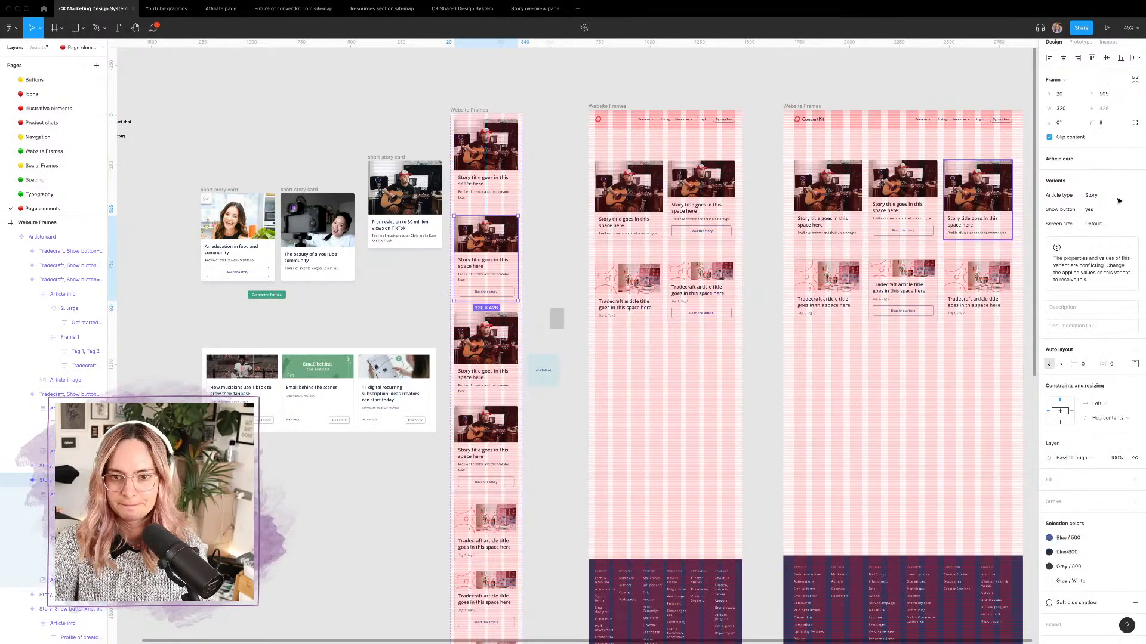
{"action": "left_click", "coordinate": [1135, 228]}
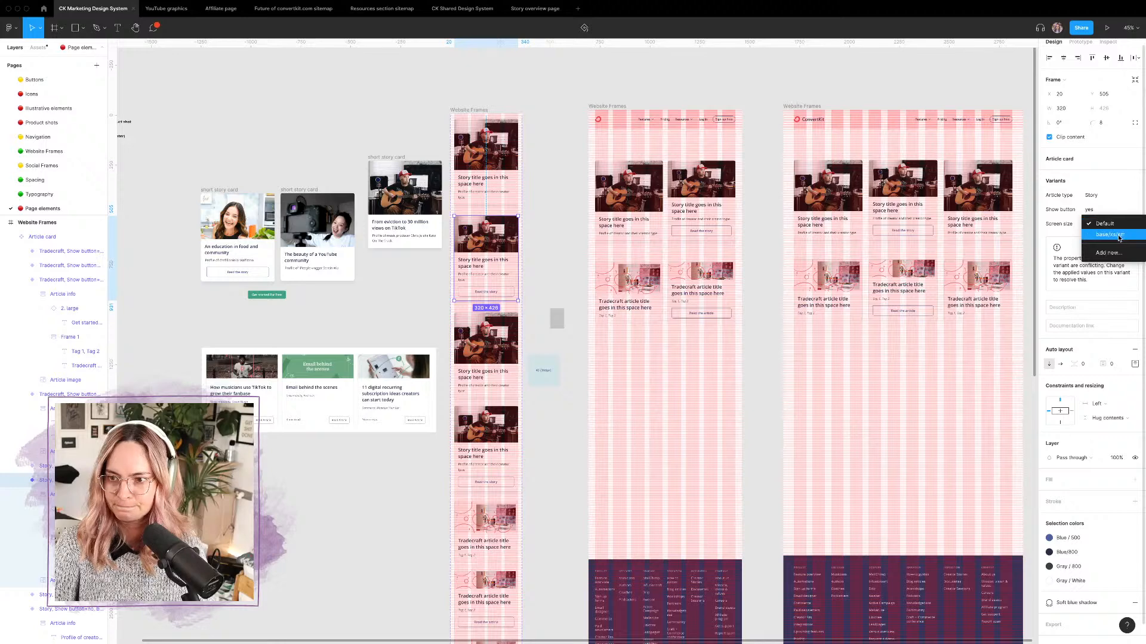
{"action": "left_click", "coordinate": [1116, 238]}
{"action": "left_click", "coordinate": [488, 346]}
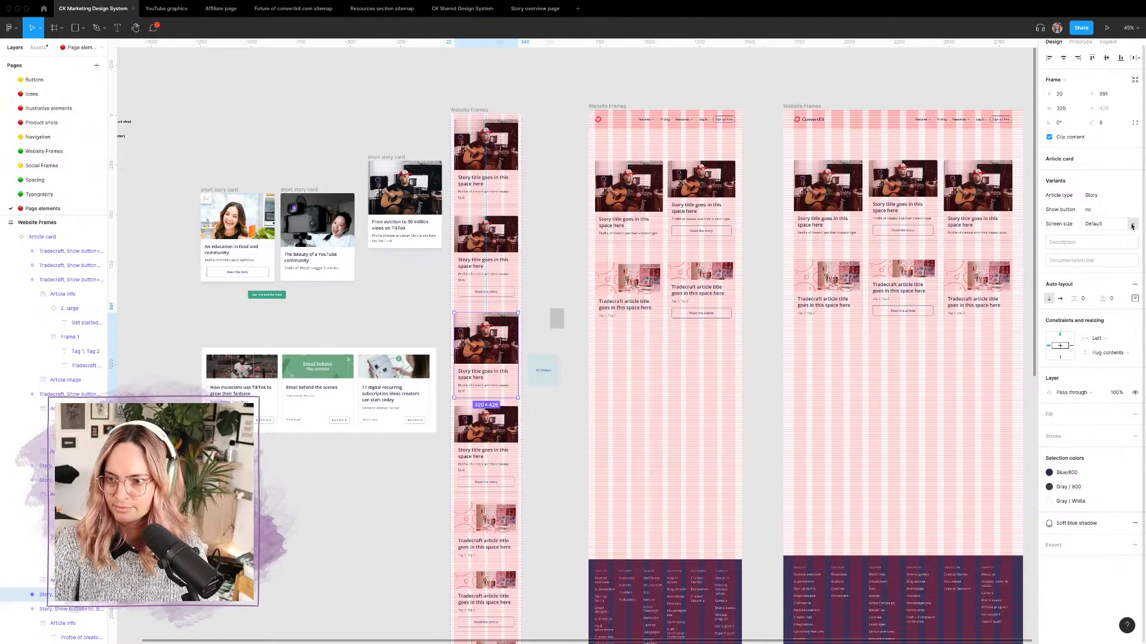
{"action": "left_click", "coordinate": [369, 122]}
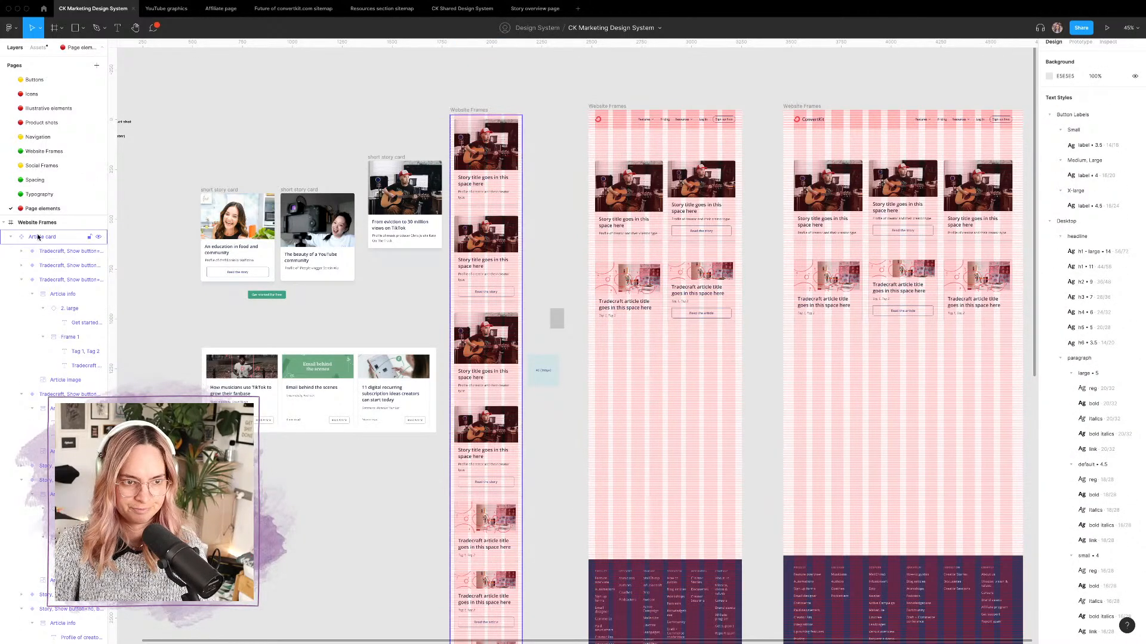
Step: Rename the Article card component's Default screen size value to md/lg/xl and order it after base/xs/sm
{"action": "left_click", "coordinate": [487, 121]}
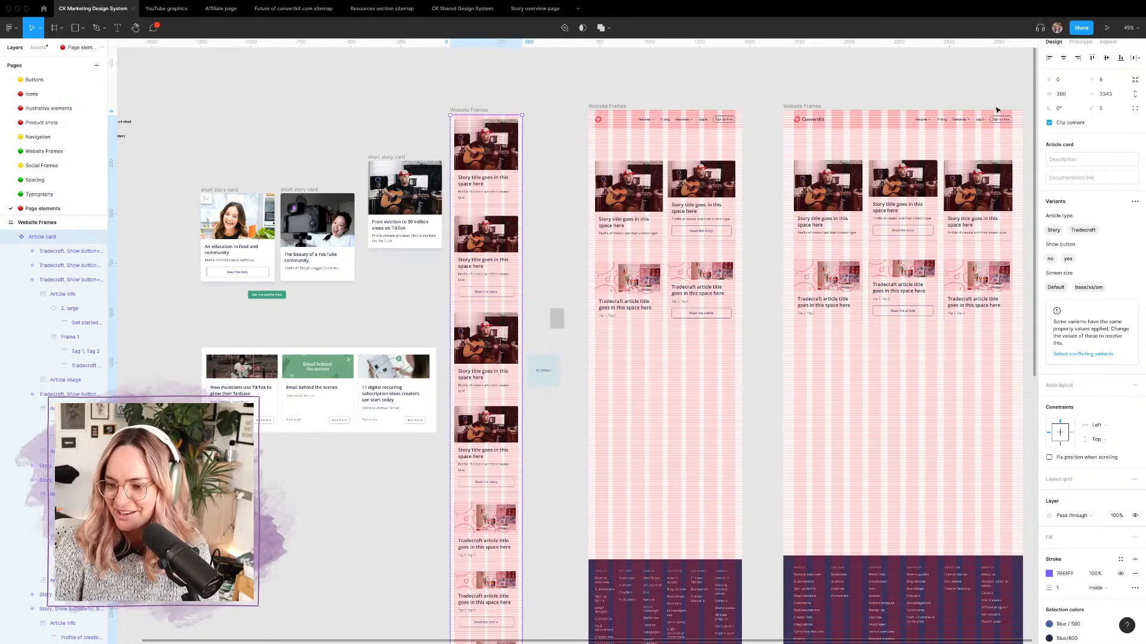
{"action": "left_click", "coordinate": [1056, 288]}
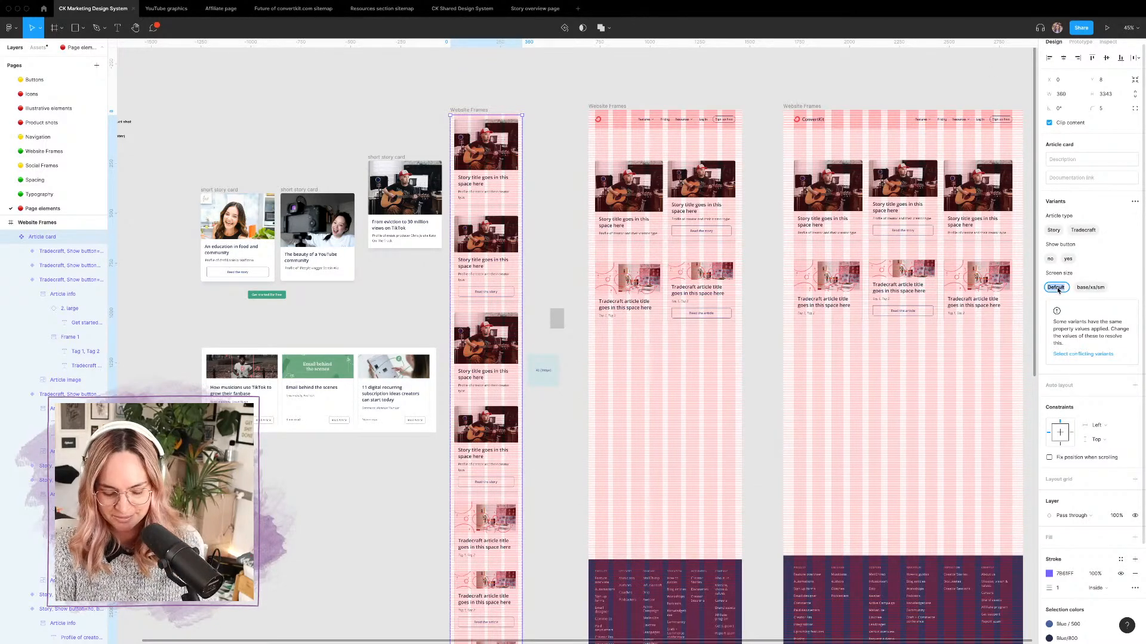
{"action": "type", "text": "md"}
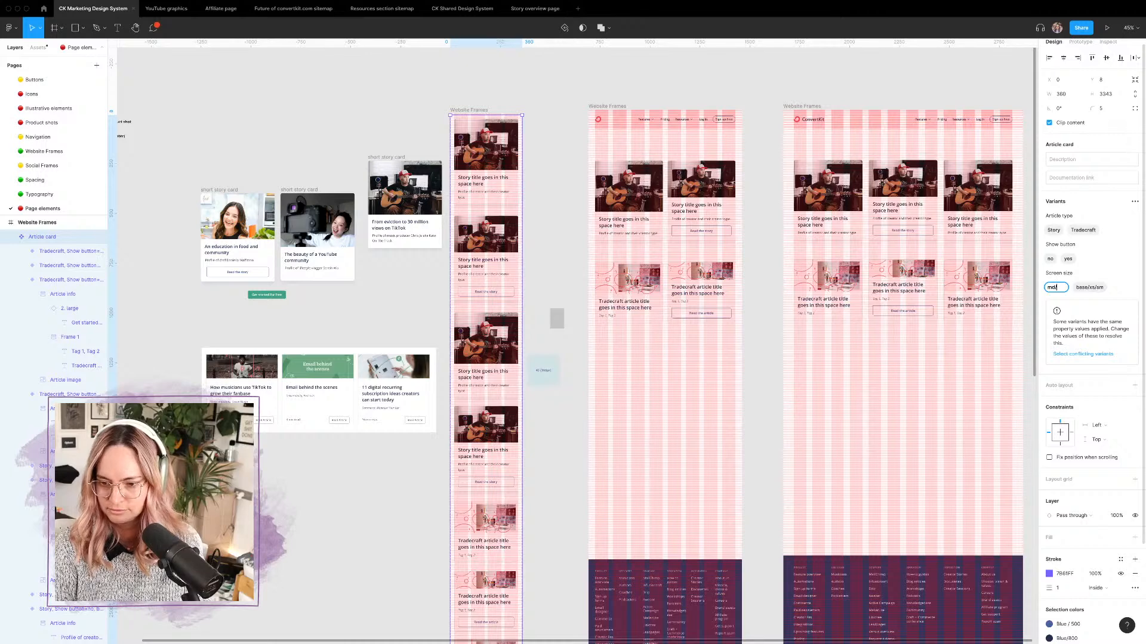
{"action": "type", "text": "/lg/xl"}
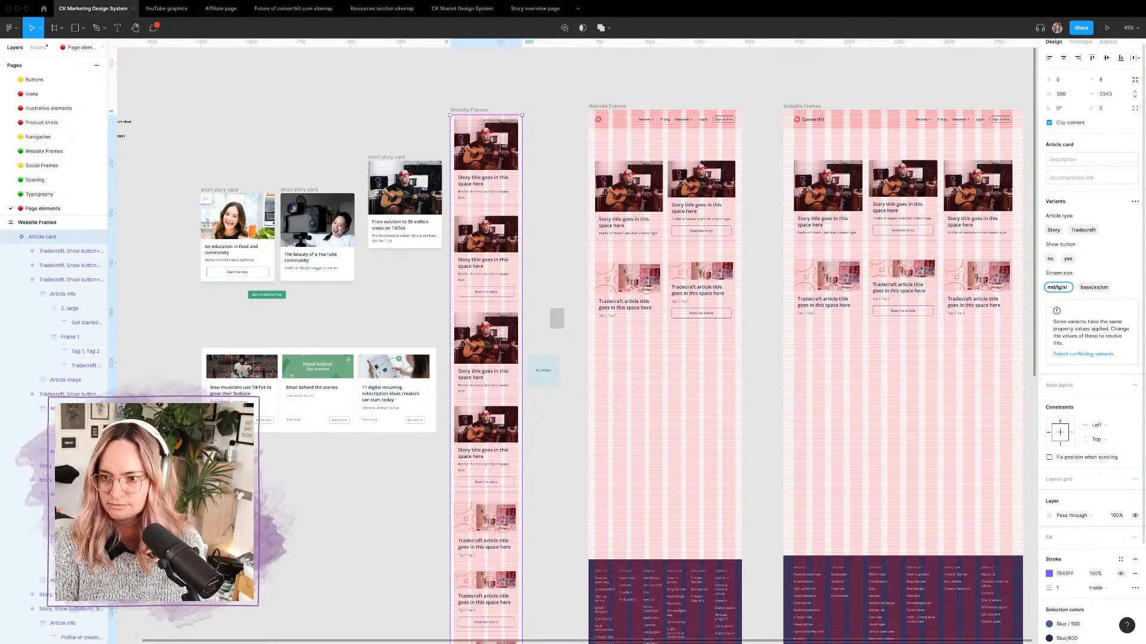
{"action": "key", "text": "Return"}
{"action": "left_click_drag", "start_coordinate": [1056, 293], "coordinate": [1103, 292]}
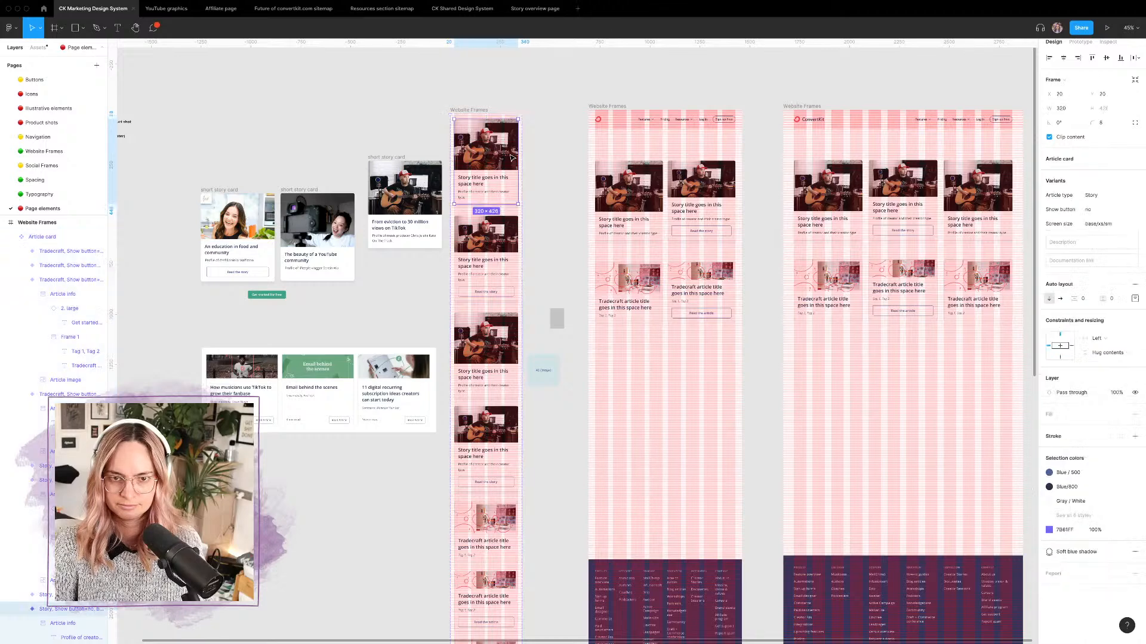
Step: Check the remaining Story variants and set the first Tradecraft variant without a button to screen size base/xs/sm
{"action": "left_click", "coordinate": [494, 286]}
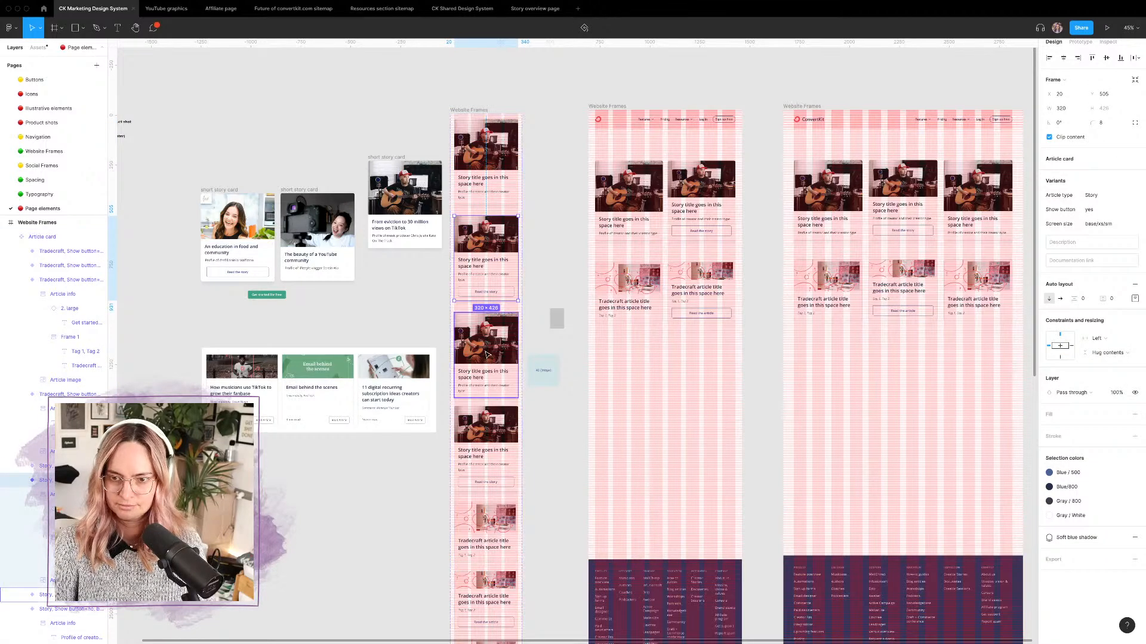
{"action": "left_click", "coordinate": [490, 420]}
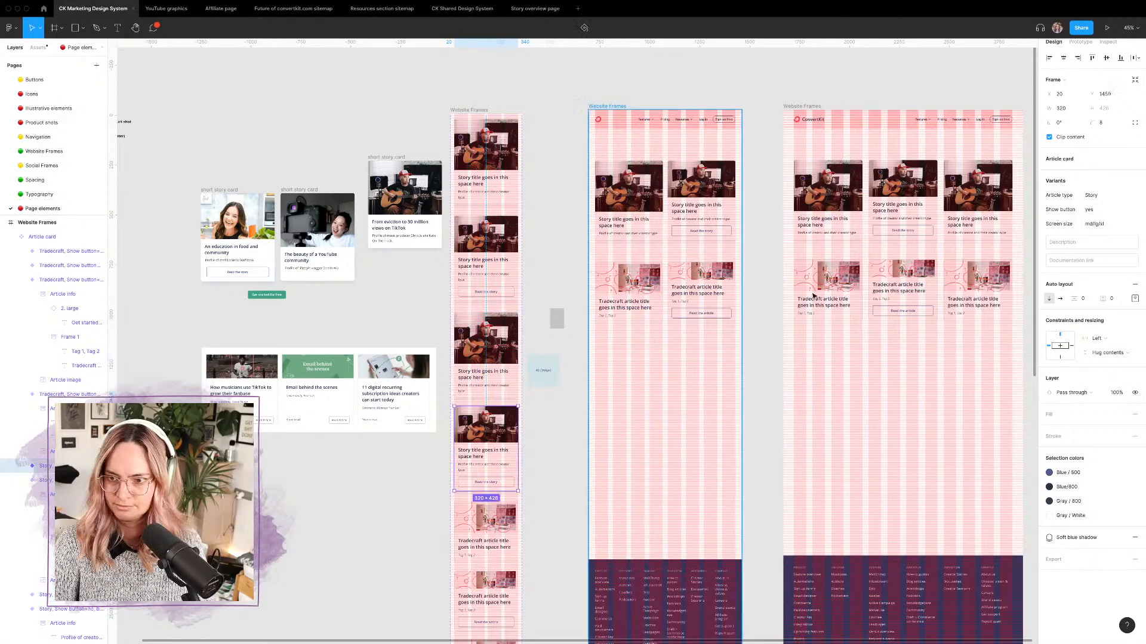
{"action": "left_click", "coordinate": [498, 526]}
{"action": "scroll", "coordinate": [497, 525], "scroll_direction": "down", "scroll_amount": 5}
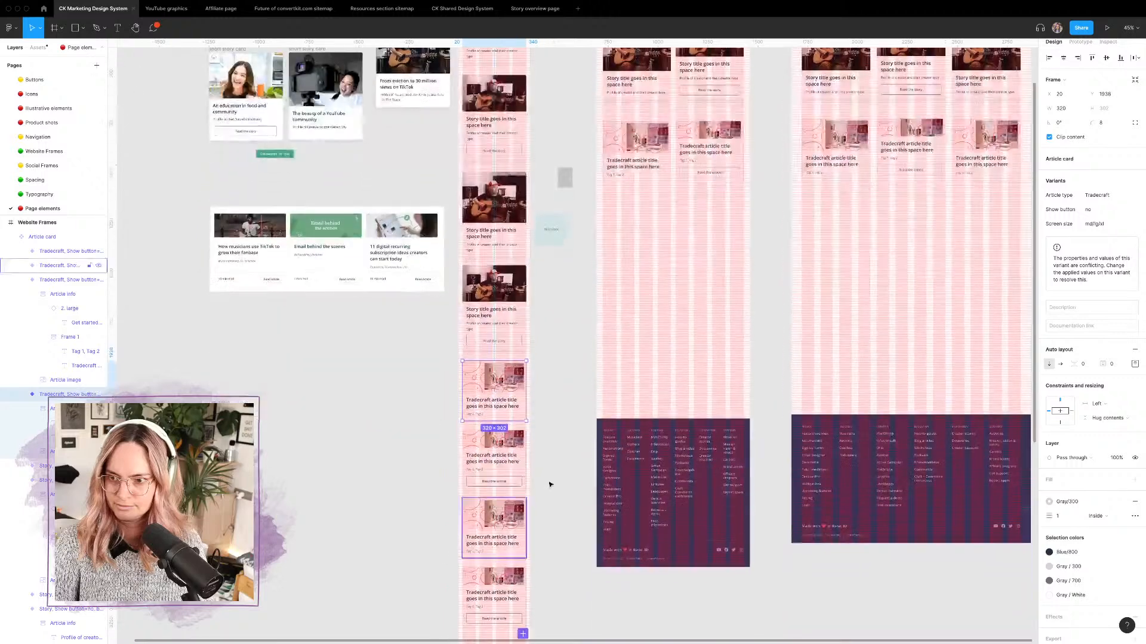
{"action": "left_click", "coordinate": [1132, 224]}
{"action": "left_click", "coordinate": [1121, 217]}
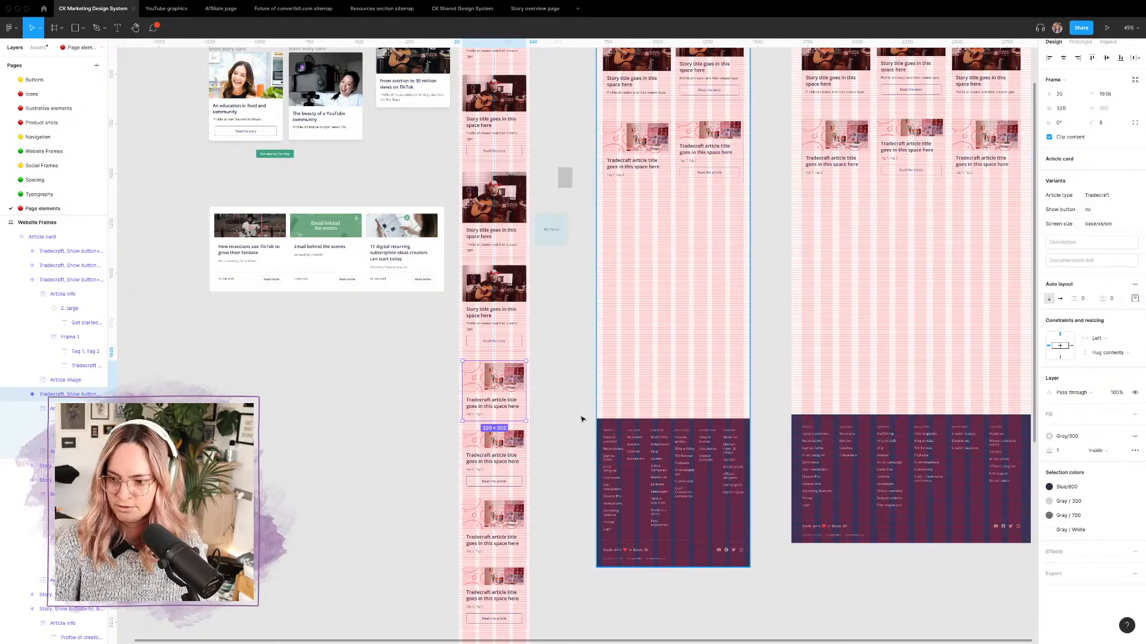
Step: Set the first Tradecraft variant with a button to screen size base/xs/sm and check the last two Tradecraft variants
{"action": "left_click", "coordinate": [518, 451]}
{"action": "left_click", "coordinate": [1132, 225]}
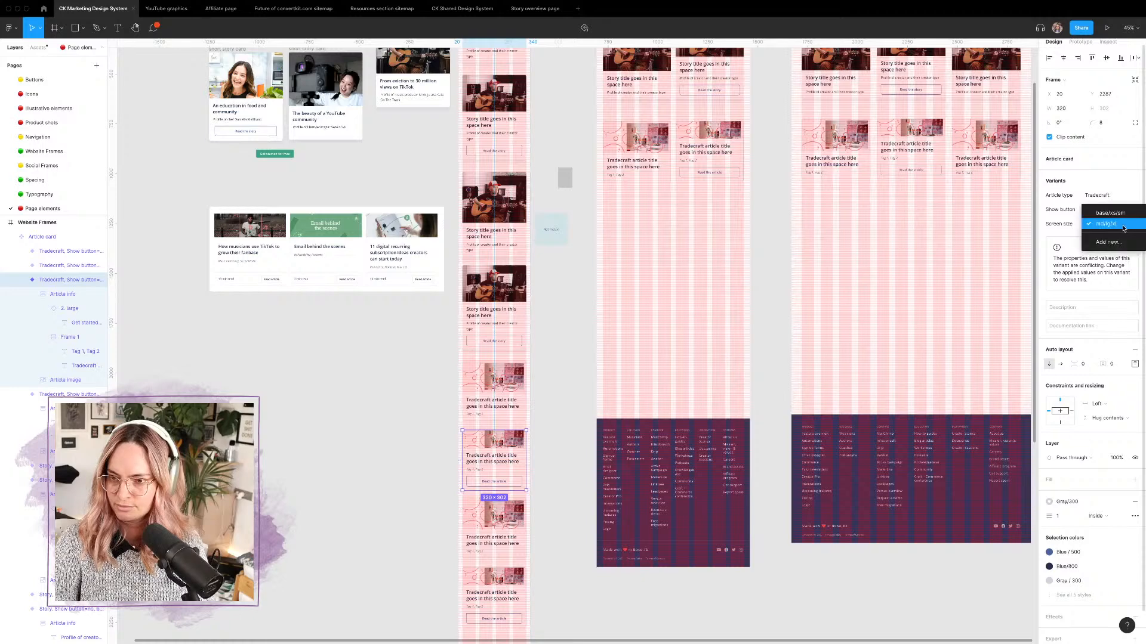
{"action": "left_click", "coordinate": [1115, 217]}
{"action": "left_click", "coordinate": [509, 523]}
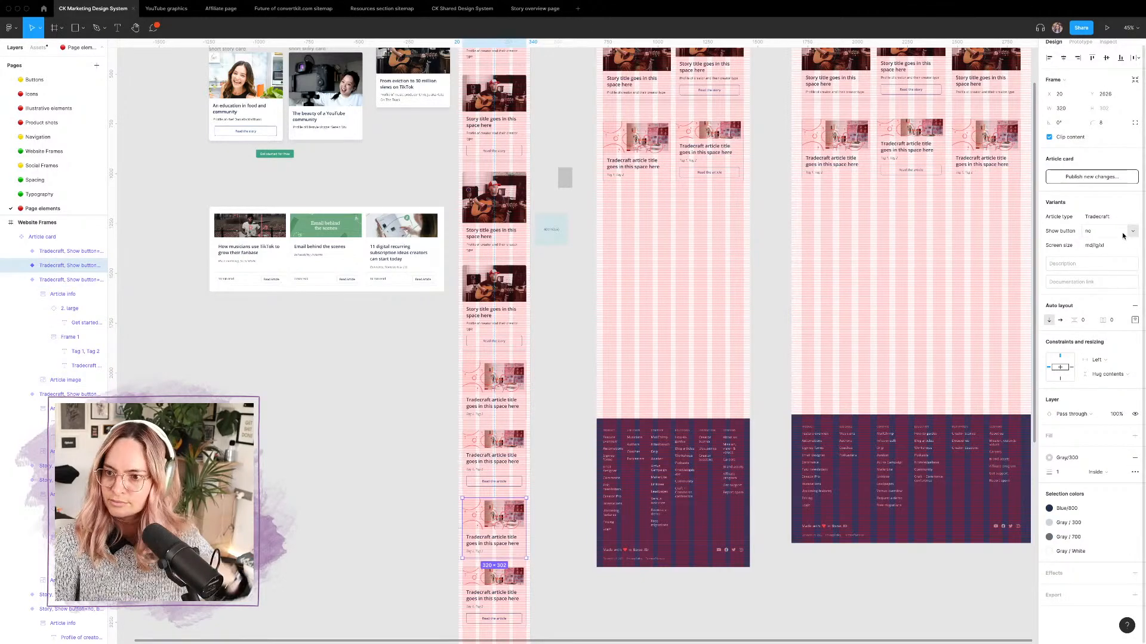
{"action": "left_click", "coordinate": [504, 595]}
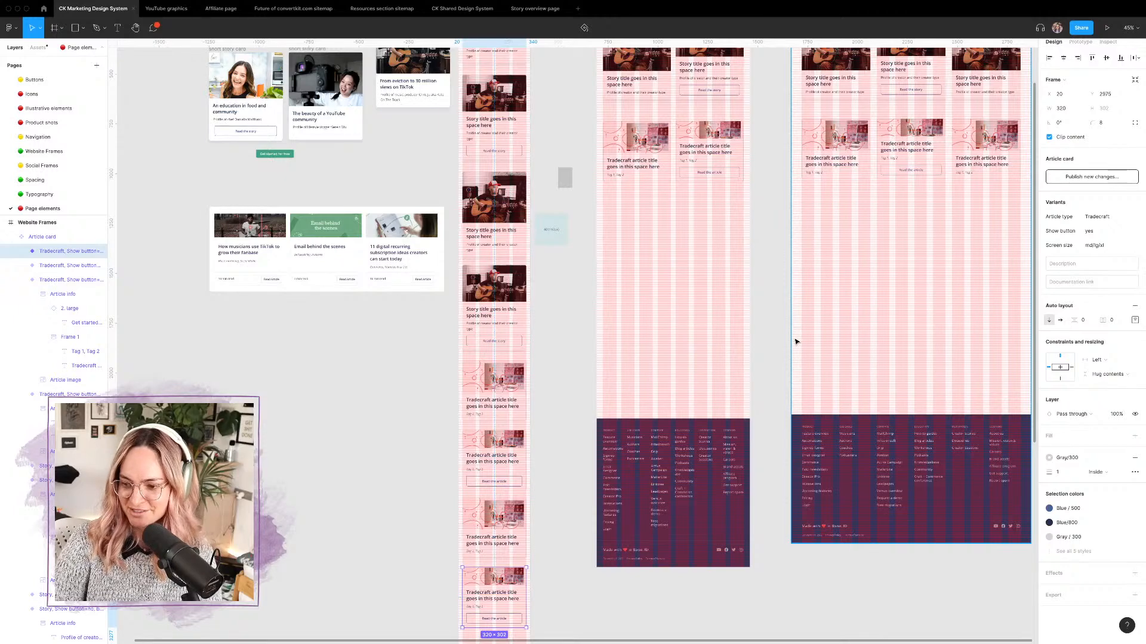
{"action": "left_click", "coordinate": [564, 352]}
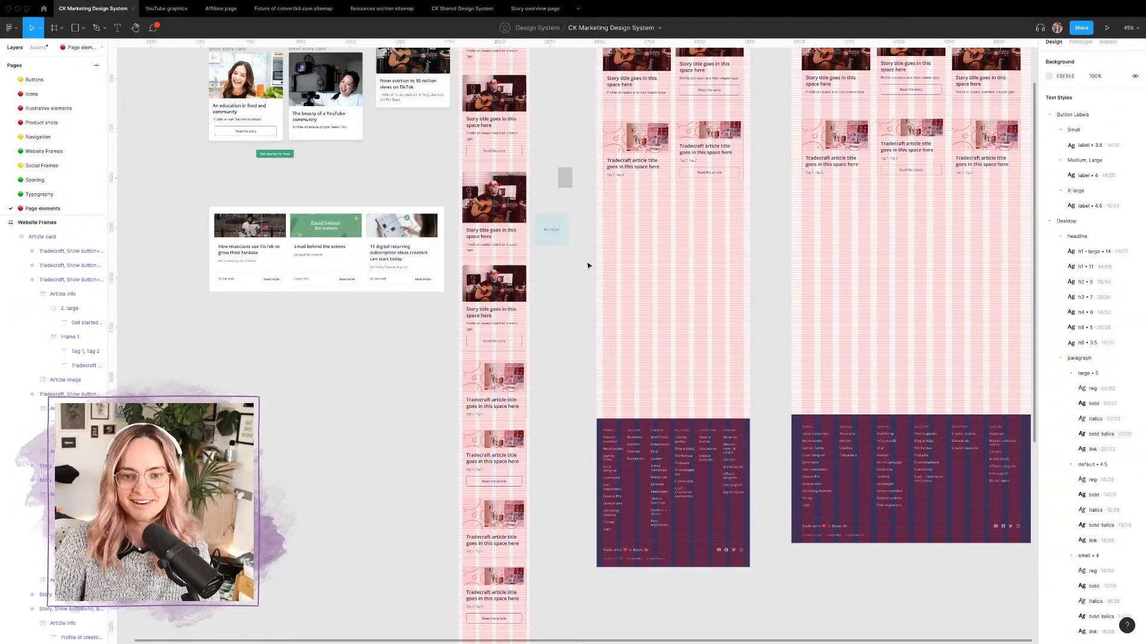
Step: Set the left and right padding of the article info in the md/lg/xl Story variant without a button to 24
{"action": "scroll", "coordinate": [589, 264], "scroll_direction": "up", "scroll_amount": 3}
{"action": "triple_click", "coordinate": [512, 294]}
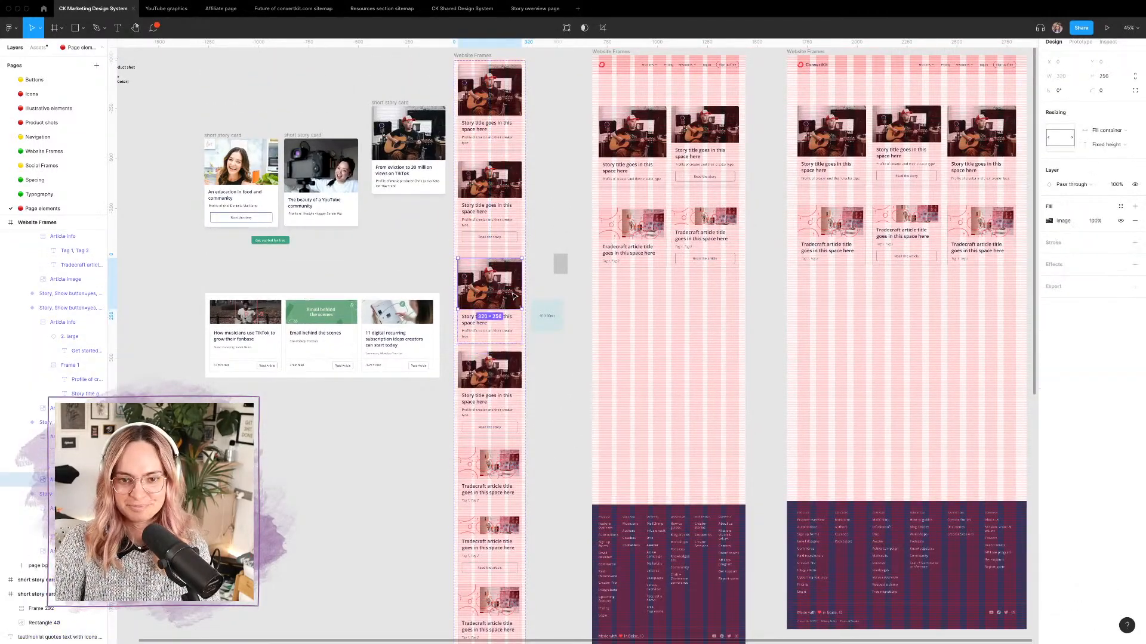
{"action": "left_click", "coordinate": [571, 271]}
{"action": "left_click", "coordinate": [504, 281]}
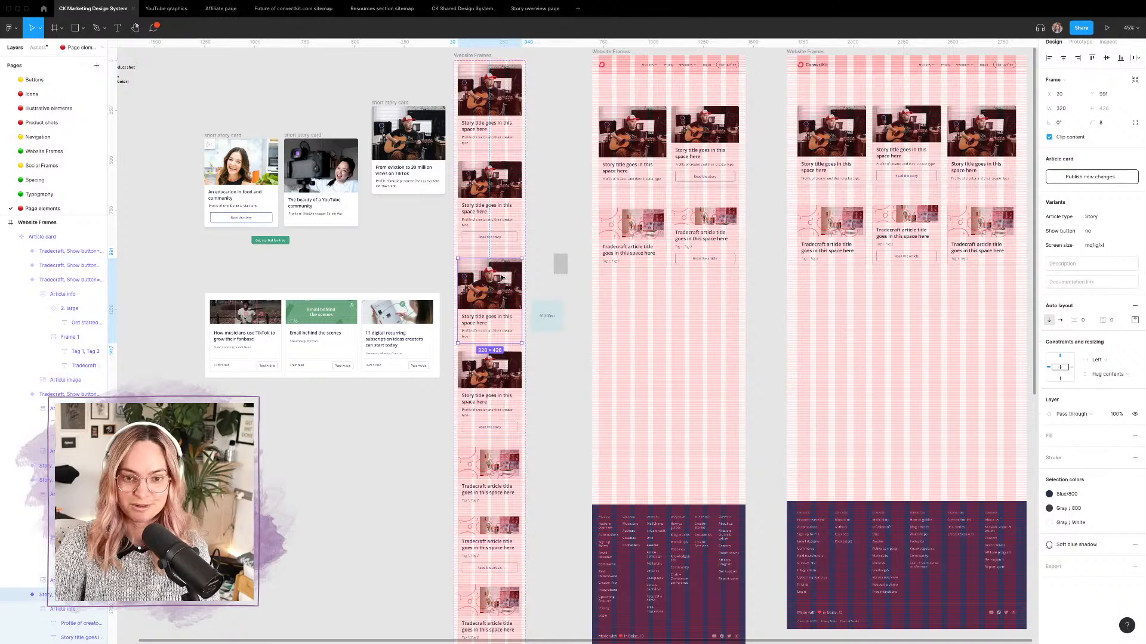
{"action": "scroll", "coordinate": [530, 365], "scroll_direction": "right", "scroll_amount": 2}
{"action": "scroll", "coordinate": [530, 366], "scroll_direction": "up", "scroll_amount": 1}
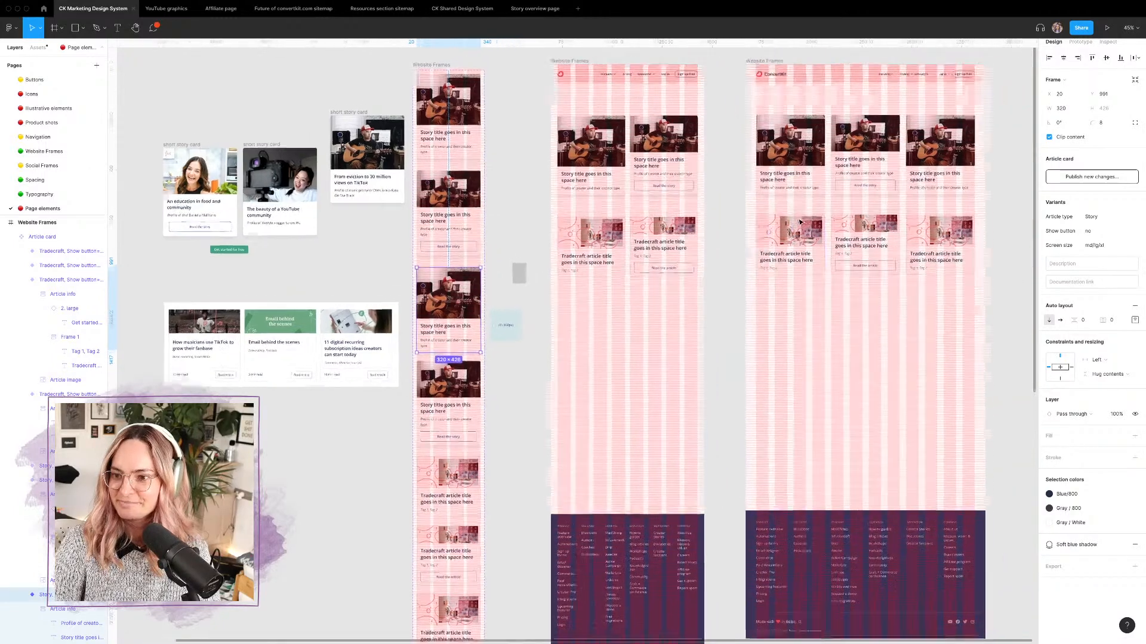
{"action": "double_click", "coordinate": [434, 350]}
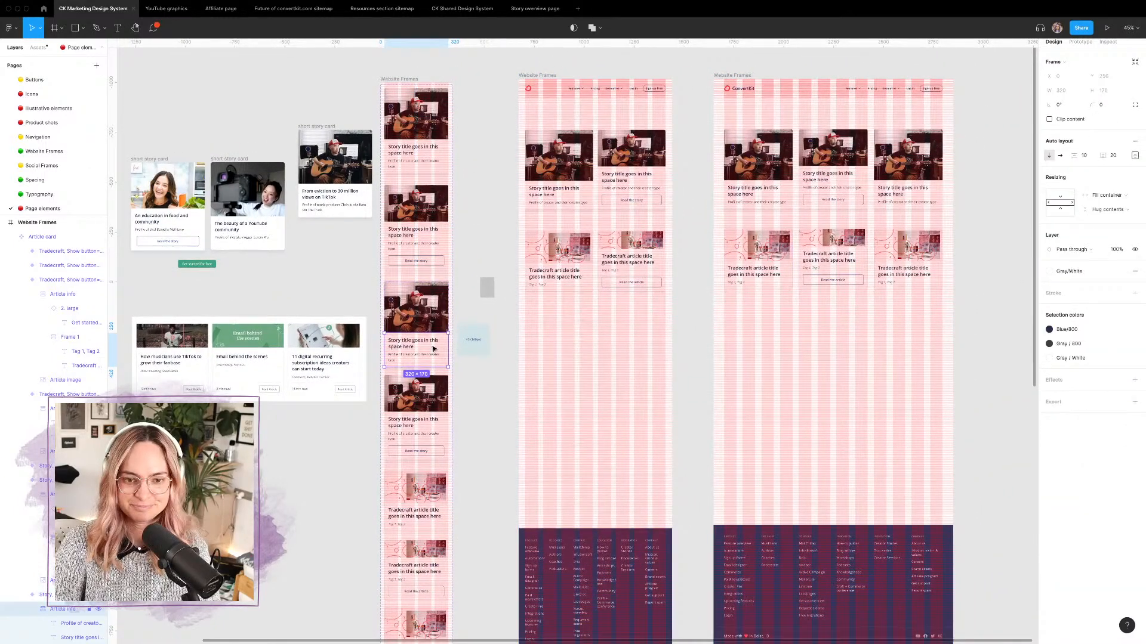
{"action": "left_click", "coordinate": [1136, 156]}
{"action": "left_click", "coordinate": [1079, 195]}
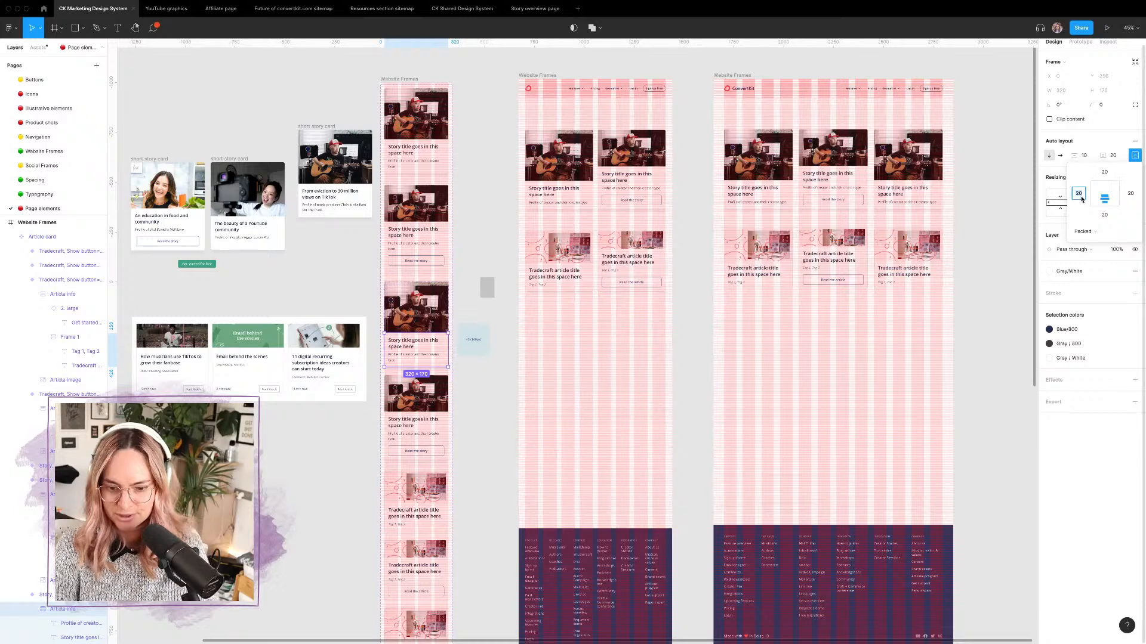
{"action": "left_click", "coordinate": [1132, 197]}
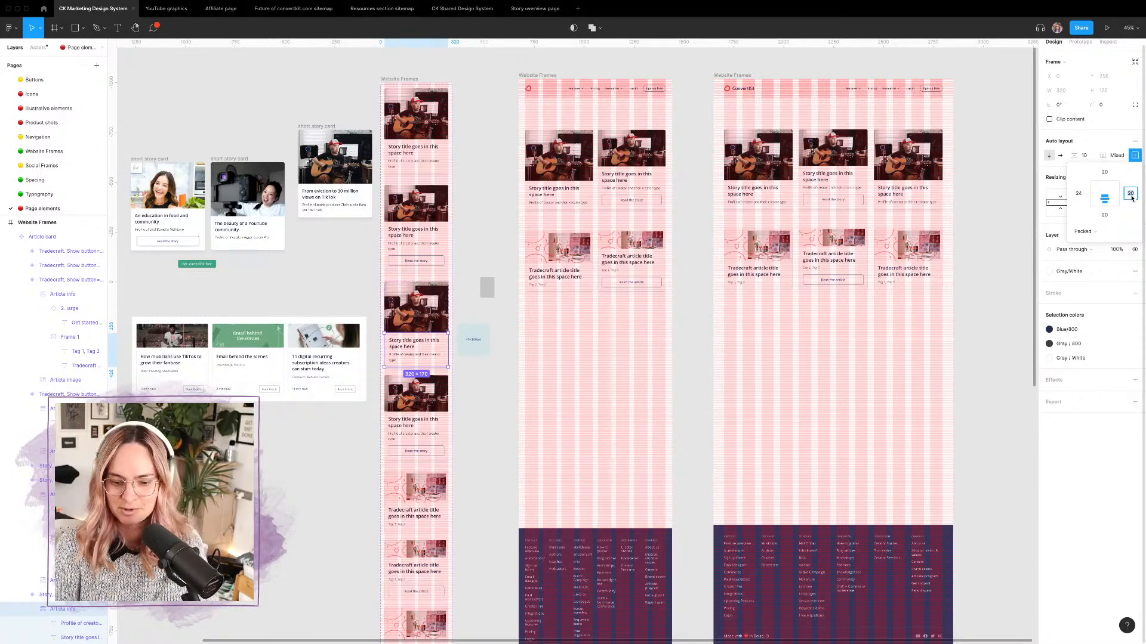
{"action": "type", "text": "24"}
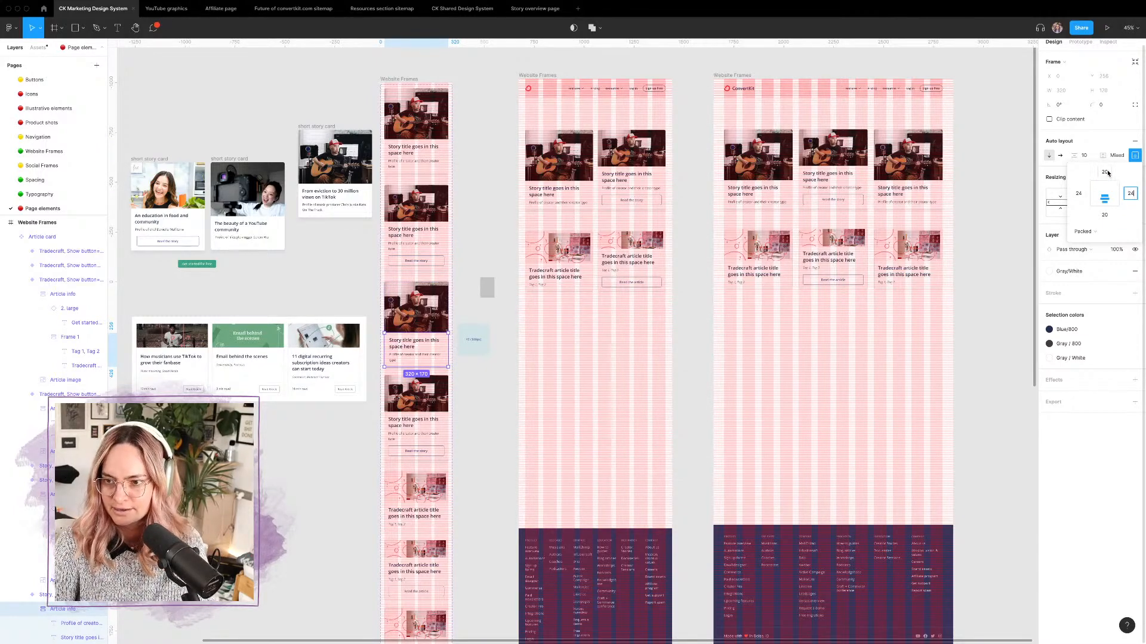
Step: Set the top and bottom padding of the same article info frame to 24
{"action": "left_click", "coordinate": [1106, 172]}
{"action": "type", "text": "24"}
{"action": "left_click", "coordinate": [1105, 216]}
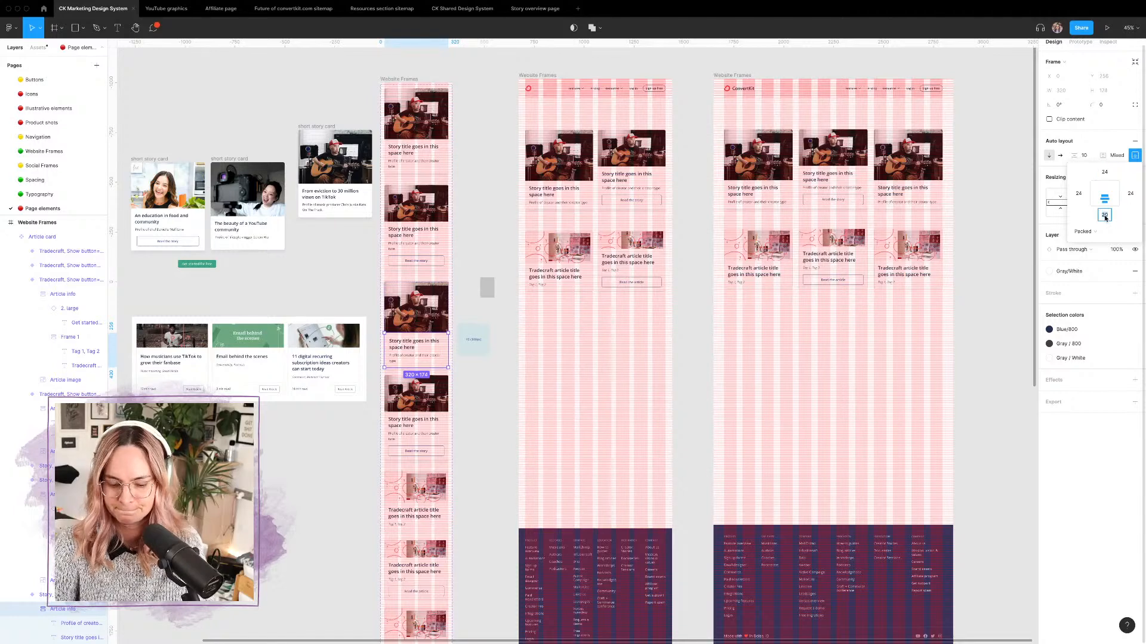
{"action": "type", "text": "24"}
{"action": "key", "text": "Tab"}
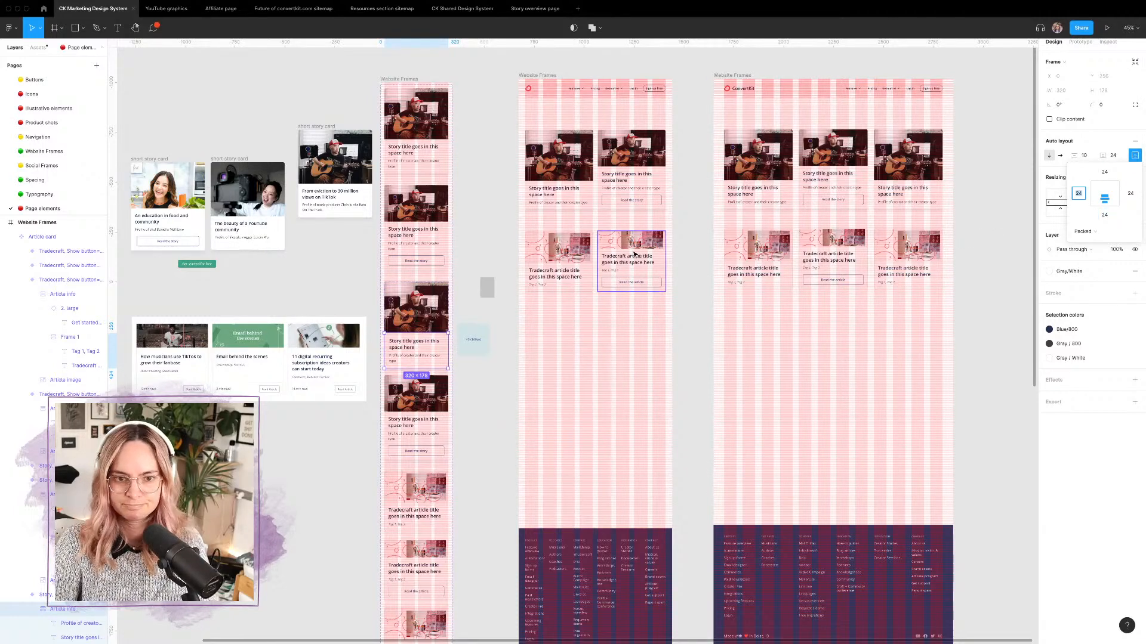
Step: Hide the layout grids and check the article info padding of the first Story card in the widest website frame
{"action": "left_click", "coordinate": [496, 314]}
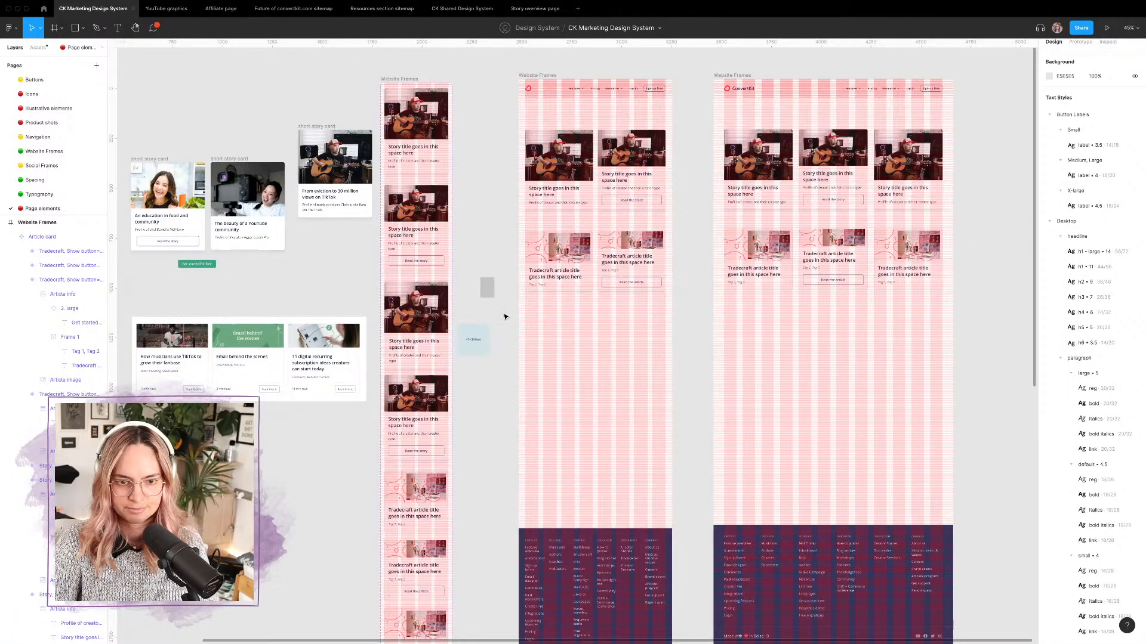
{"action": "scroll", "coordinate": [504, 316], "scroll_direction": "right", "scroll_amount": 7}
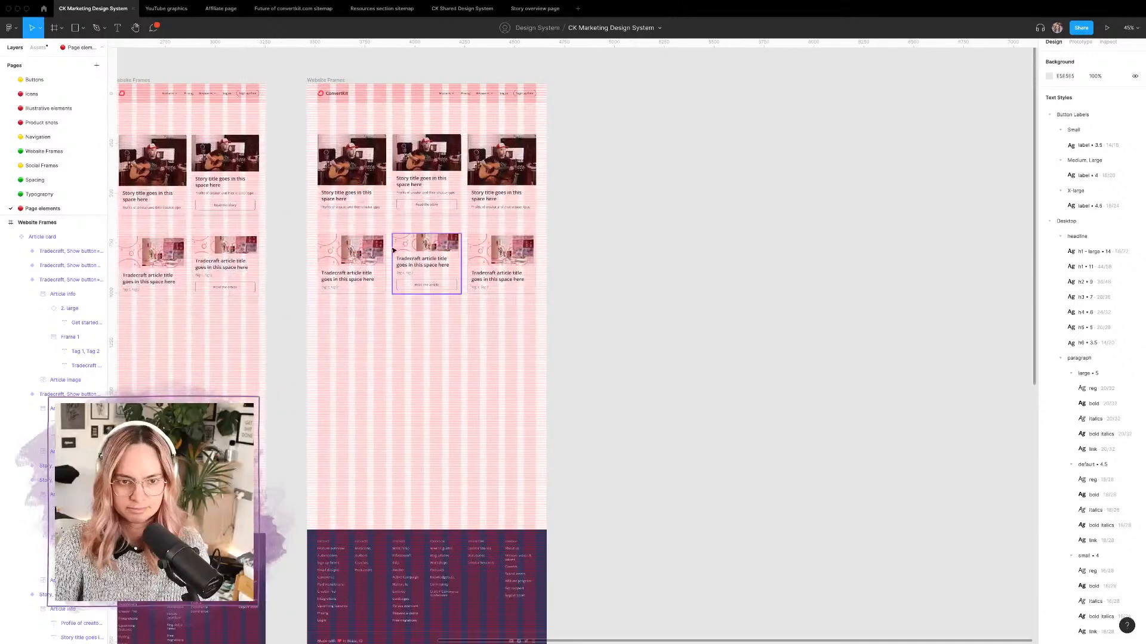
{"action": "key", "text": "ctrl+g"}
{"action": "scroll", "coordinate": [394, 251], "scroll_direction": "up", "scroll_amount": 6}
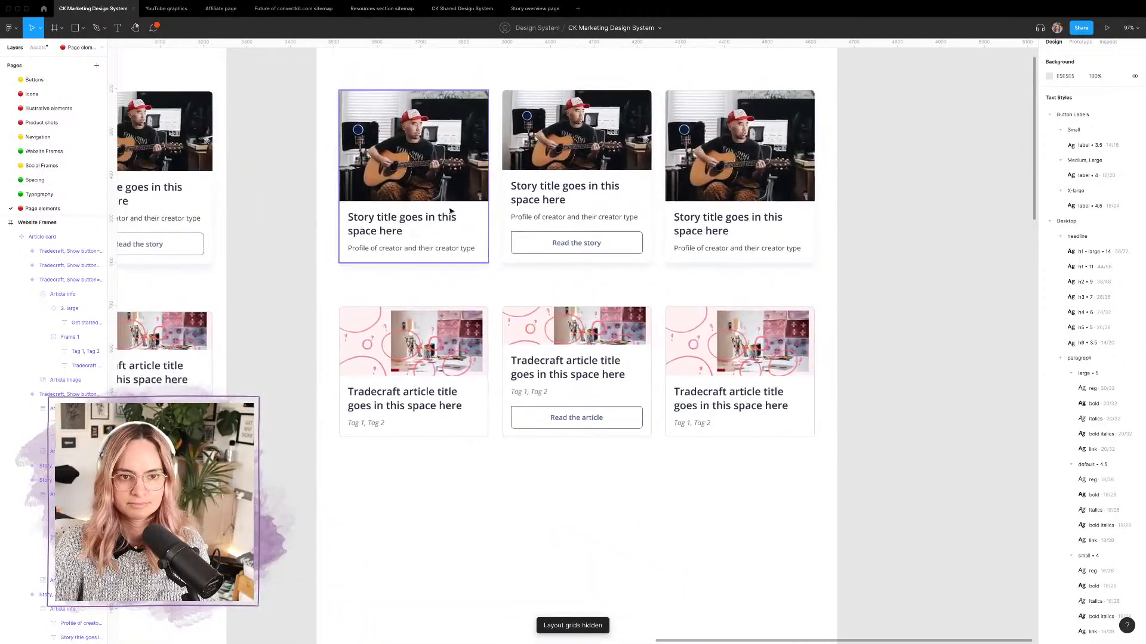
{"action": "double_click", "coordinate": [451, 210]}
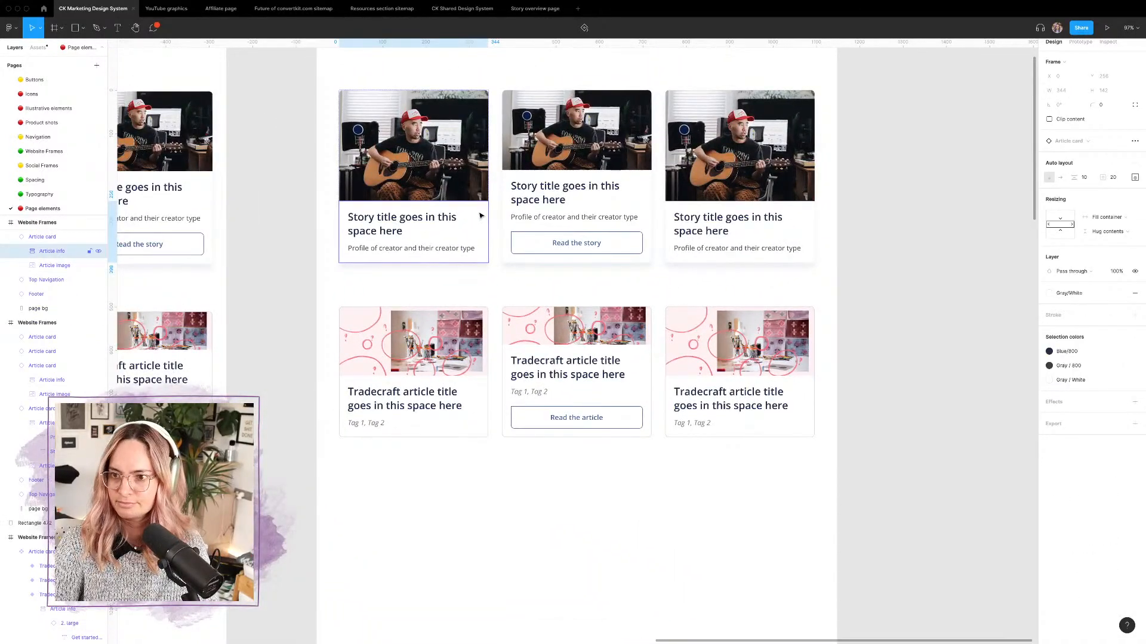
{"action": "left_click", "coordinate": [872, 235]}
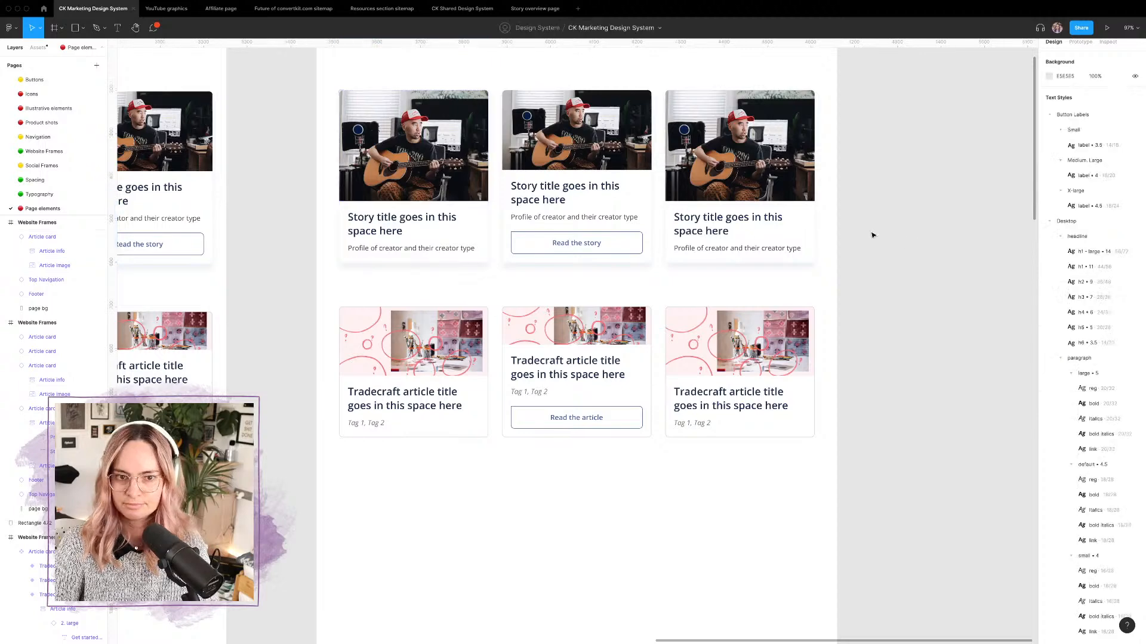
Step: Set the first Story card in the widest website frame to screen size md/lg/xl
{"action": "scroll", "coordinate": [504, 271], "scroll_direction": "right", "scroll_amount": 10}
{"action": "scroll", "coordinate": [504, 271], "scroll_direction": "down", "scroll_amount": 5}
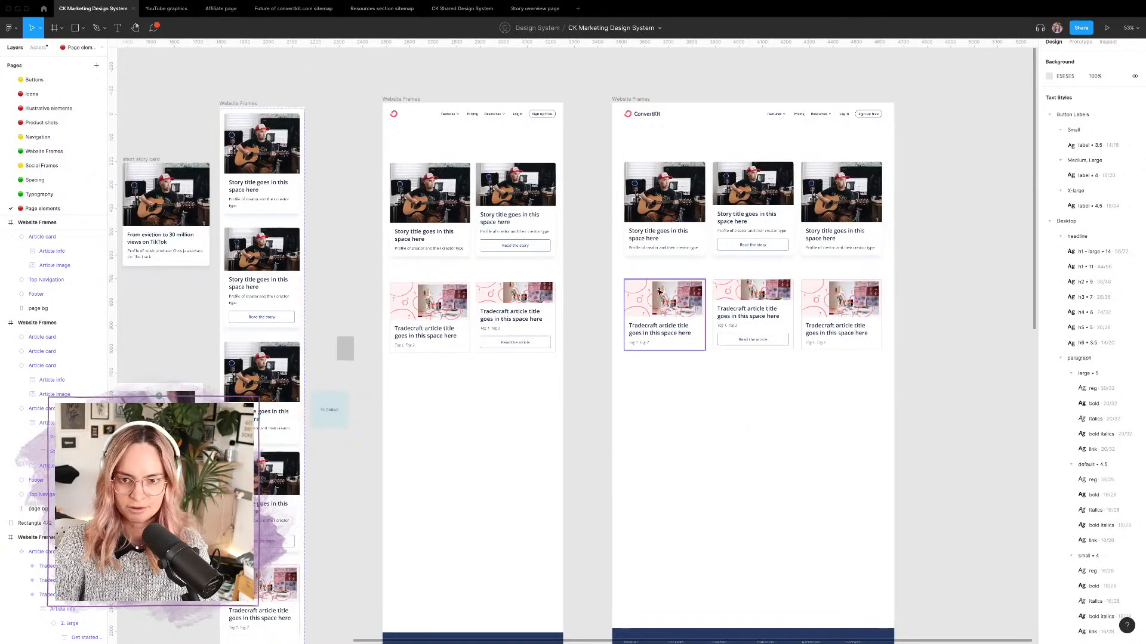
{"action": "left_click", "coordinate": [700, 211]}
{"action": "left_click", "coordinate": [1098, 202]}
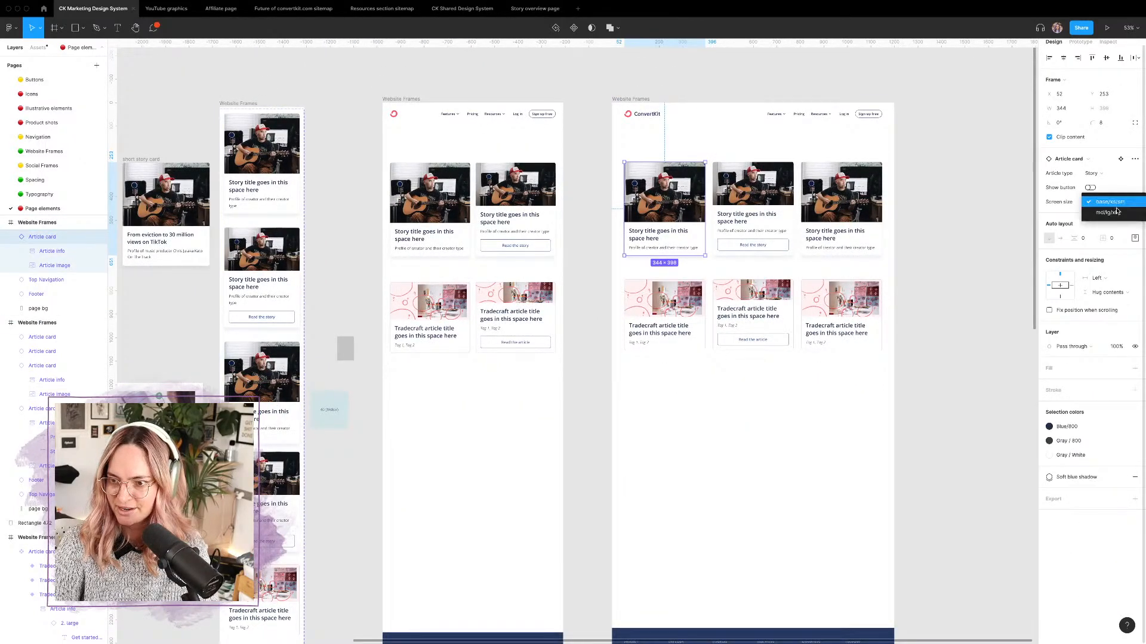
{"action": "left_click", "coordinate": [1114, 217]}
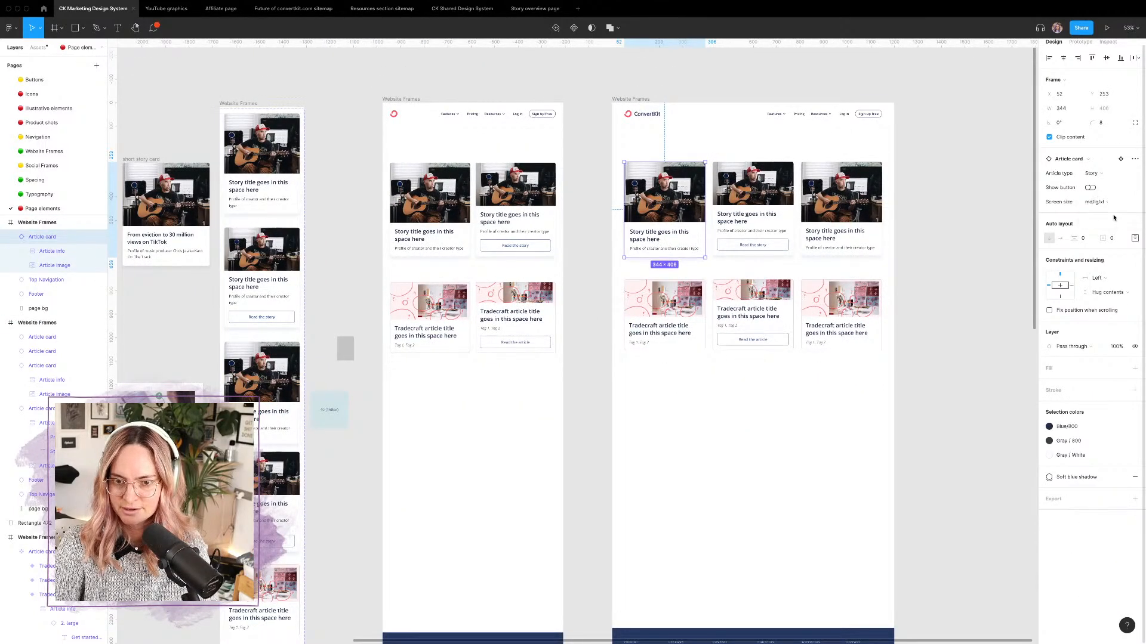
{"action": "left_click", "coordinate": [938, 213]}
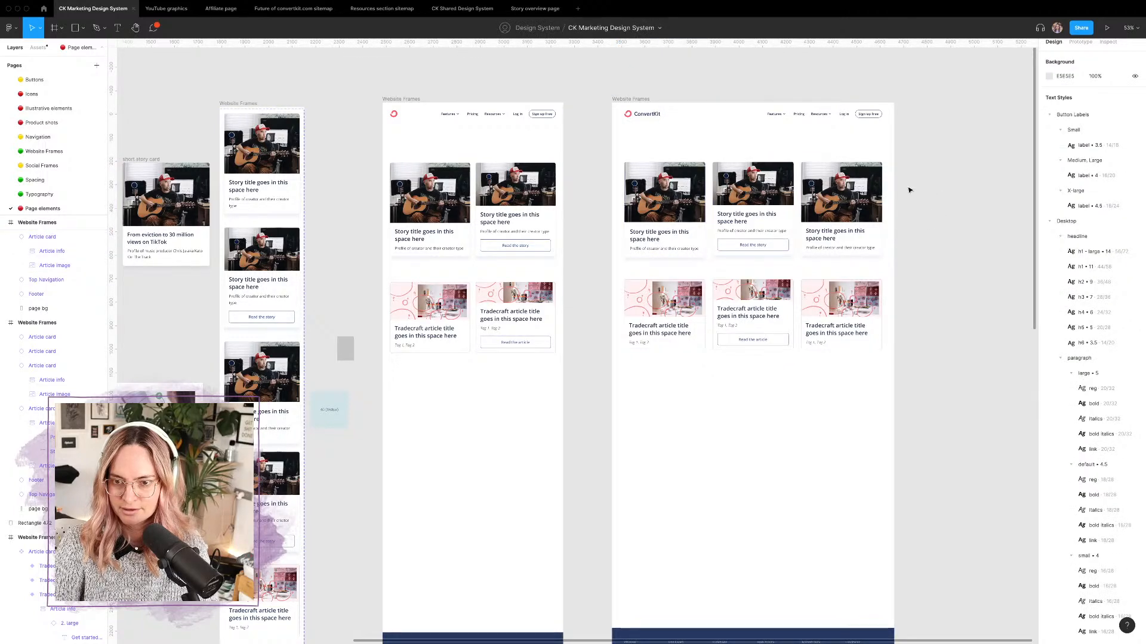
Step: Swap the second and third Story cards in the widest website frame so the card without a button sits beside the first
{"action": "left_click", "coordinate": [721, 208]}
{"action": "key", "text": "shift+0"}
{"action": "scroll", "coordinate": [719, 208], "scroll_direction": "down", "scroll_amount": 5}
{"action": "scroll", "coordinate": [719, 208], "scroll_direction": "right", "scroll_amount": 2}
{"action": "scroll", "coordinate": [720, 207], "scroll_direction": "up", "scroll_amount": 2}
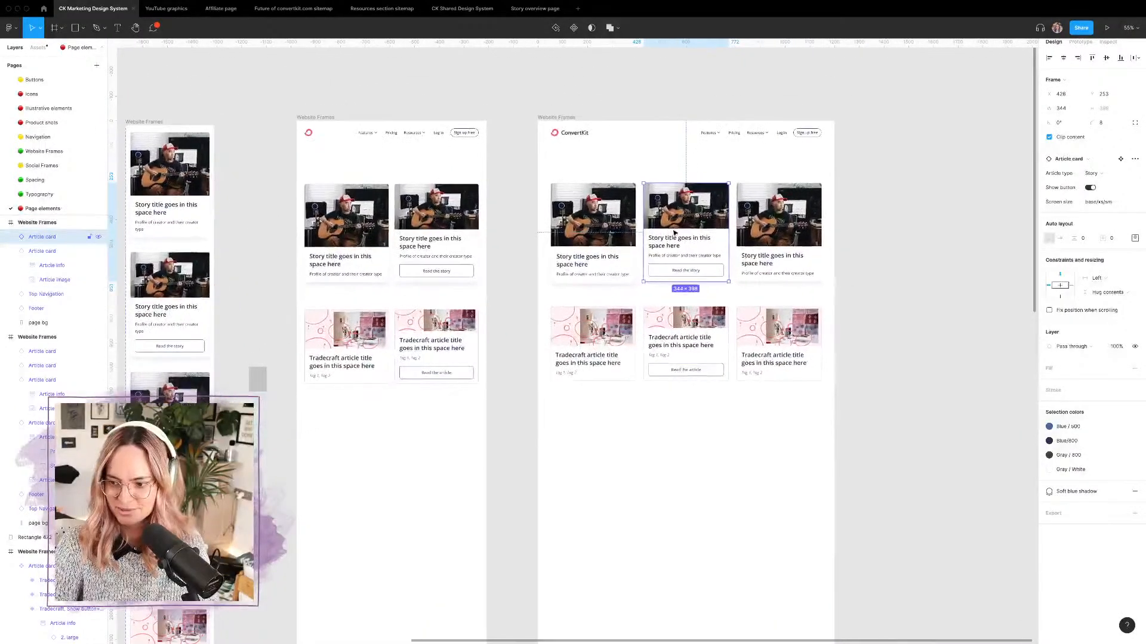
{"action": "scroll", "coordinate": [674, 232], "scroll_direction": "up", "scroll_amount": 5}
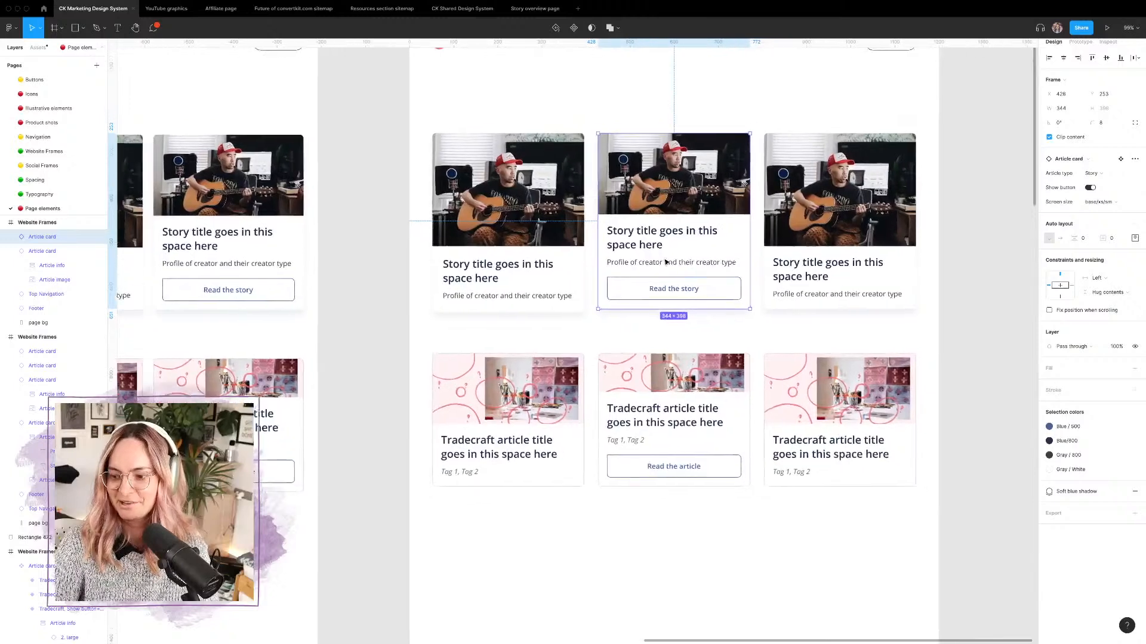
{"action": "left_click_drag", "start_coordinate": [669, 218], "coordinate": [698, 203]}
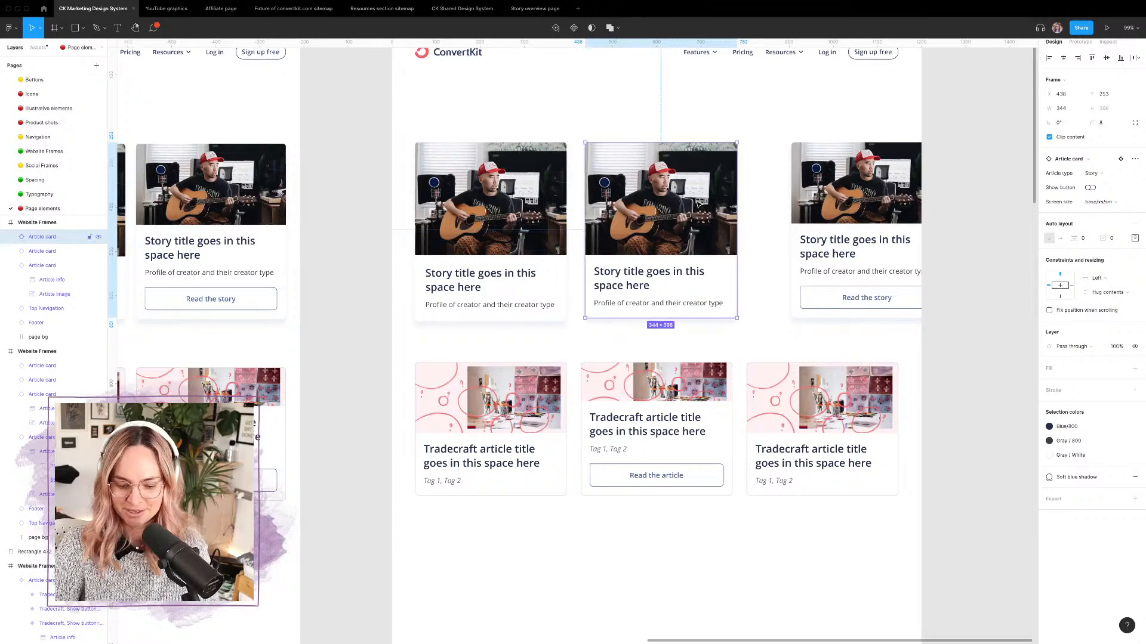
Step: Align the two swapped Story cards to the layout grid columns at X 428 and 804, showing the grids only while aligning
{"action": "key", "text": "ctrl+g"}
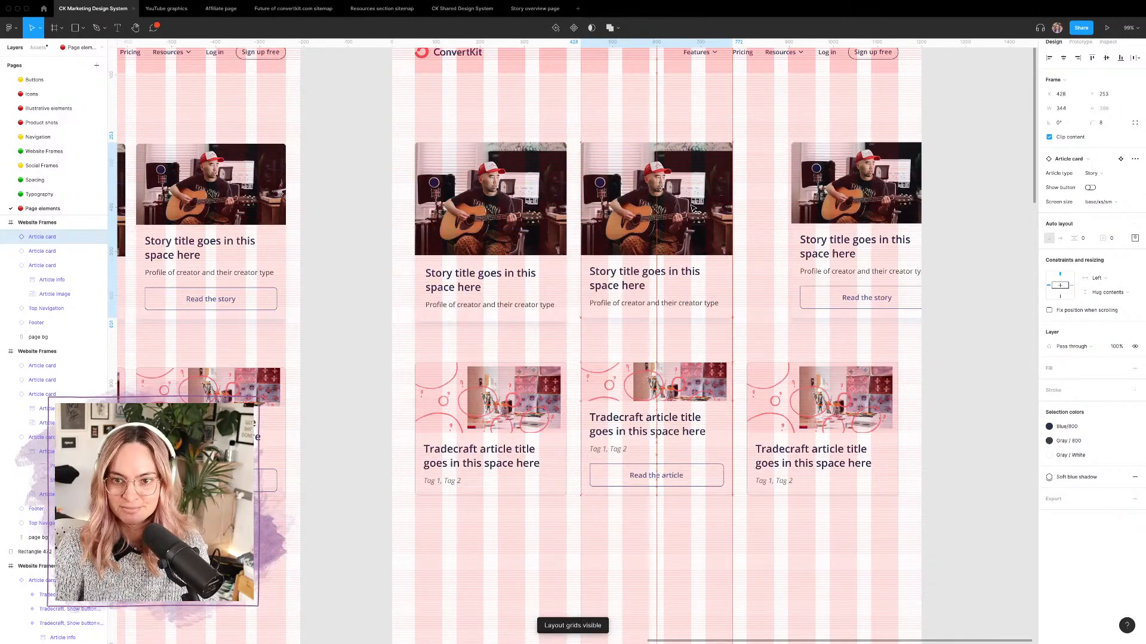
{"action": "left_click_drag", "start_coordinate": [696, 204], "coordinate": [877, 199]}
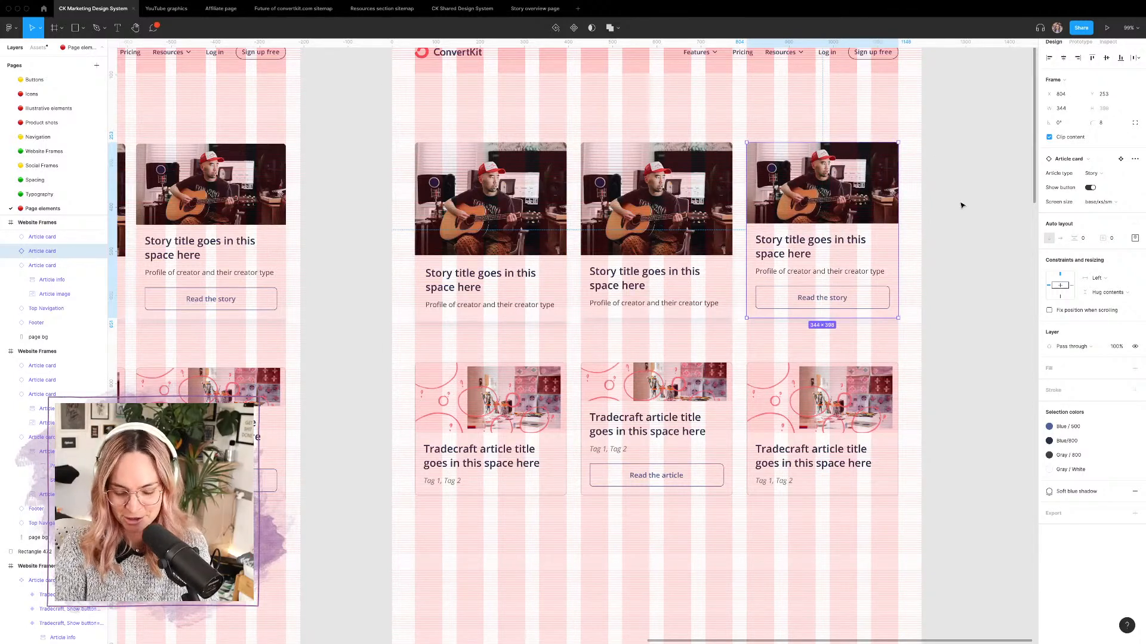
{"action": "key", "text": "ctrl+g"}
{"action": "left_click", "coordinate": [981, 208]}
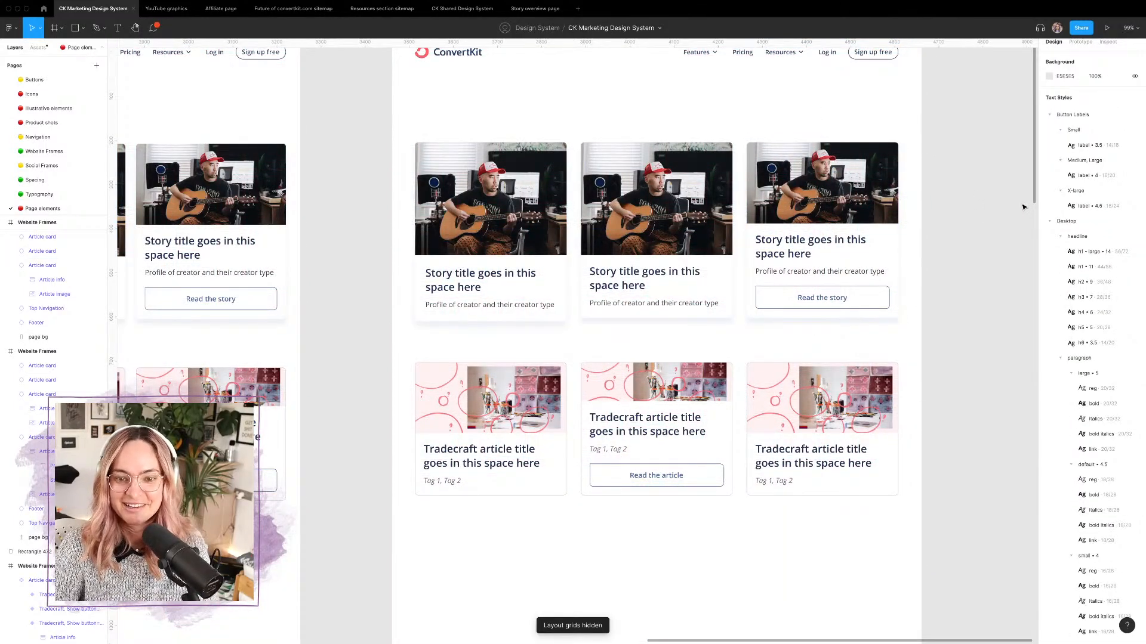
Step: Inspect the article info padding of the md/lg/xl Story card in the widest website frame
{"action": "left_click", "coordinate": [558, 266]}
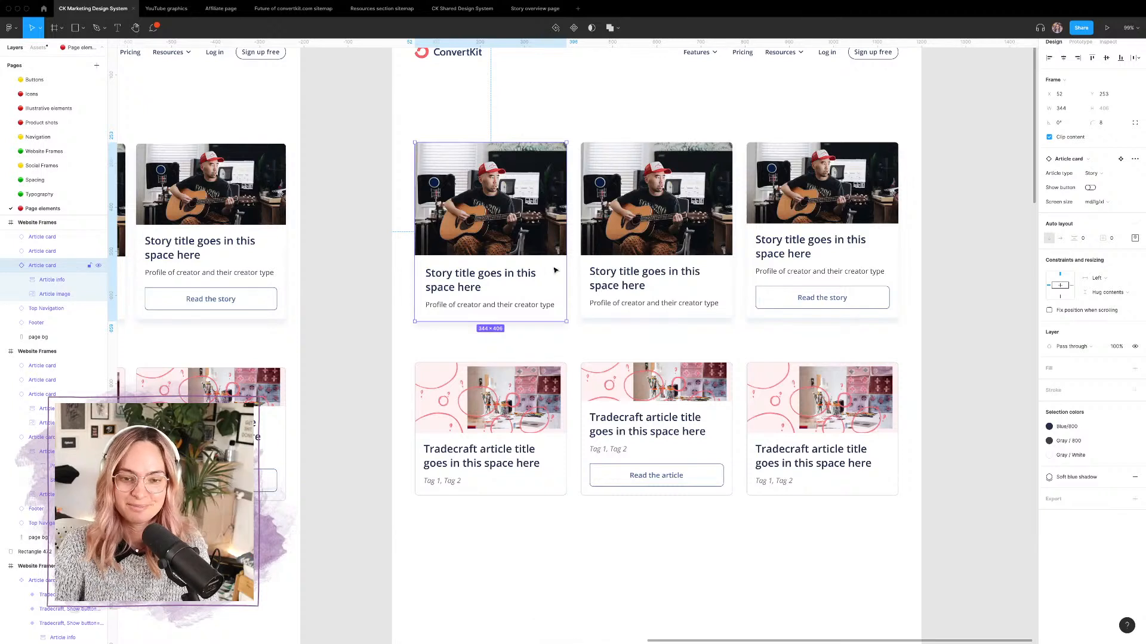
{"action": "double_click", "coordinate": [555, 270]}
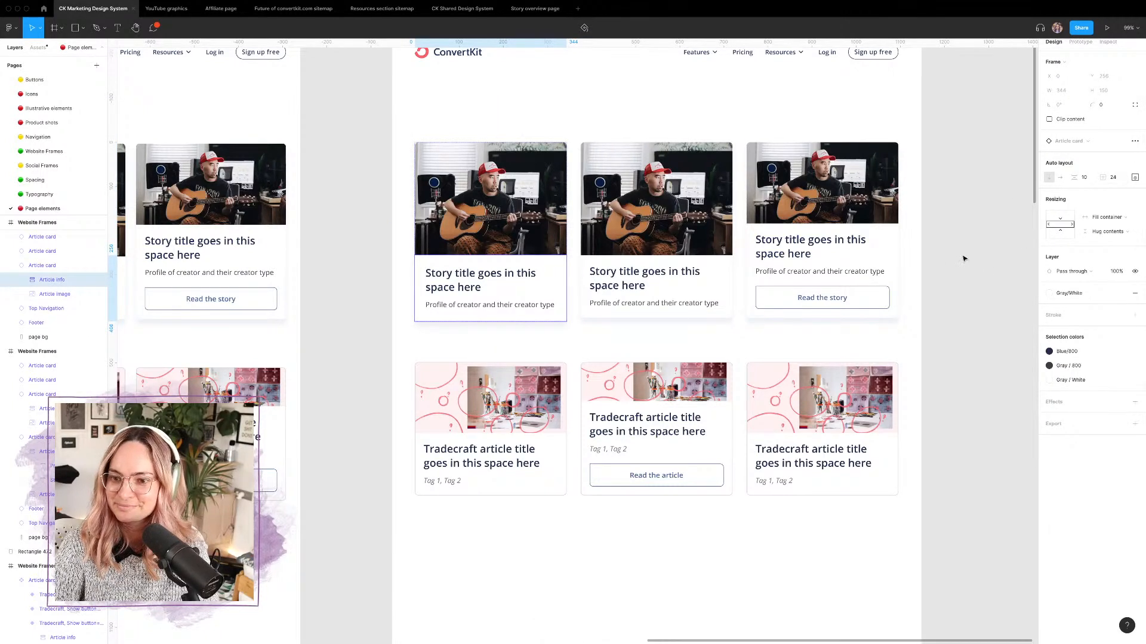
{"action": "left_click", "coordinate": [989, 267]}
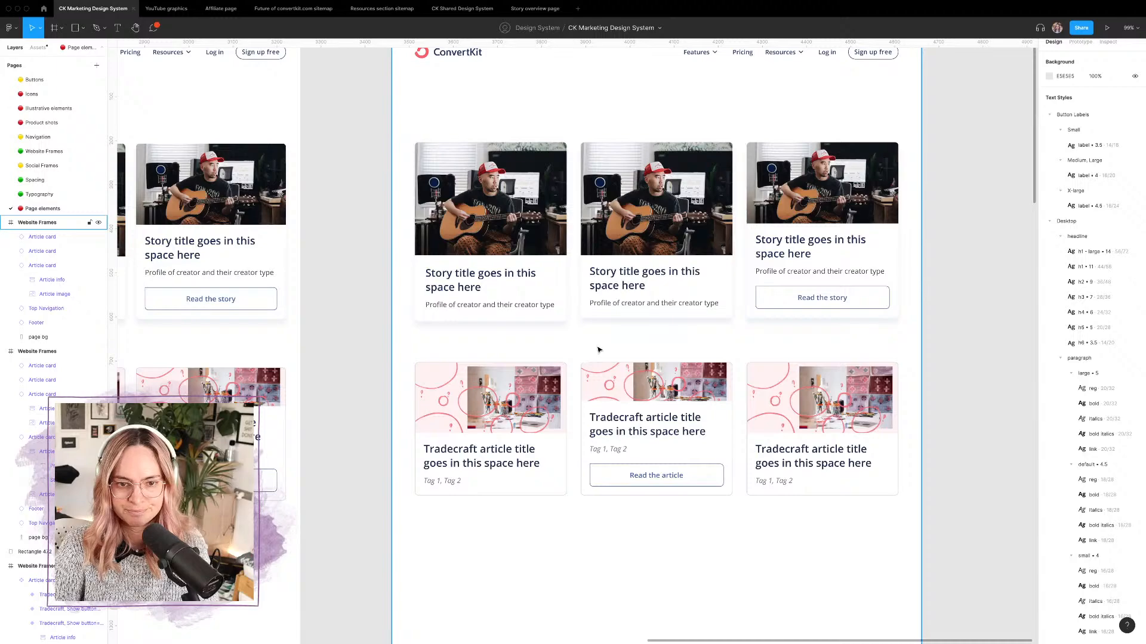
Step: Set the left and top padding of the article info in the md/lg/xl Story variant with a button to 24
{"action": "scroll", "coordinate": [599, 349], "scroll_direction": "left", "scroll_amount": 3}
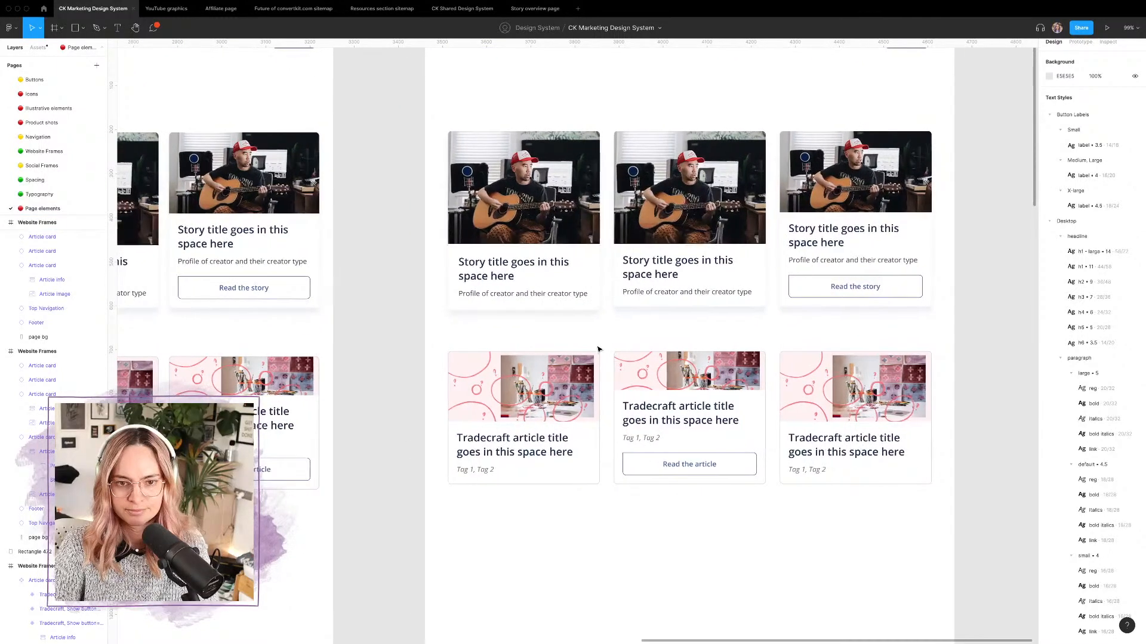
{"action": "scroll", "coordinate": [598, 349], "scroll_direction": "down", "scroll_amount": 5}
{"action": "scroll", "coordinate": [598, 349], "scroll_direction": "left", "scroll_amount": 5}
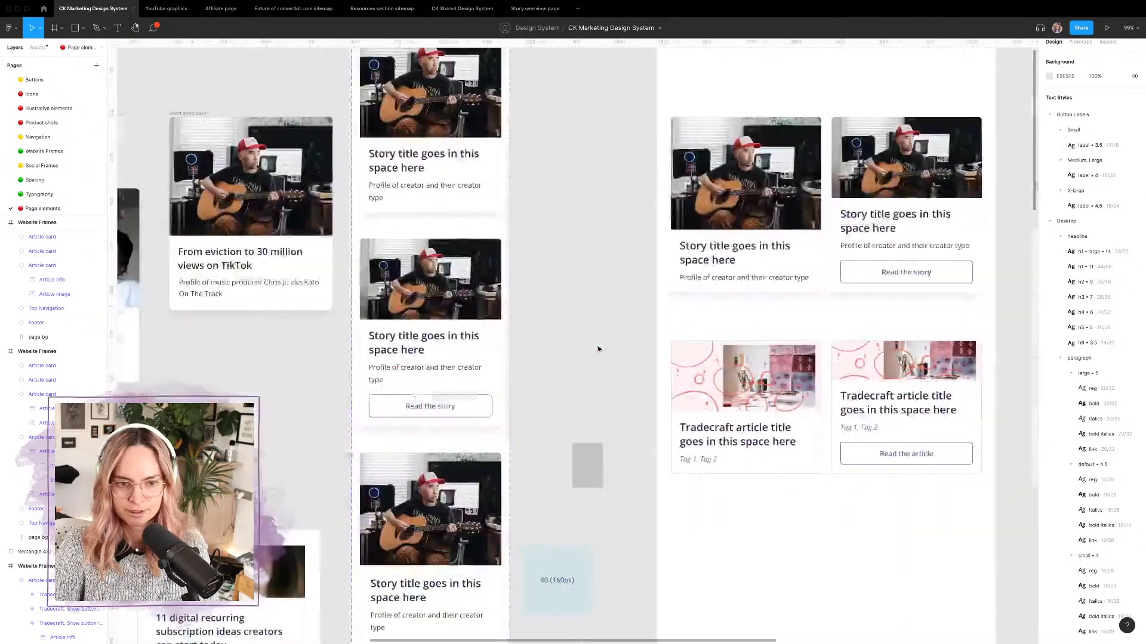
{"action": "scroll", "coordinate": [482, 500], "scroll_direction": "down", "scroll_amount": 4}
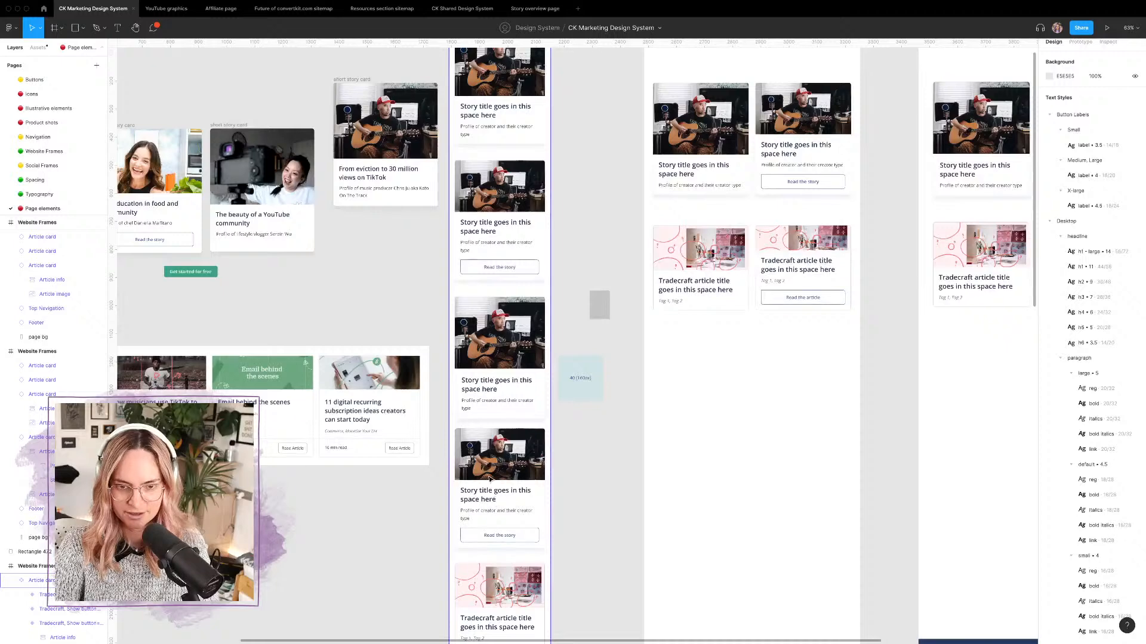
{"action": "left_click", "coordinate": [489, 479]}
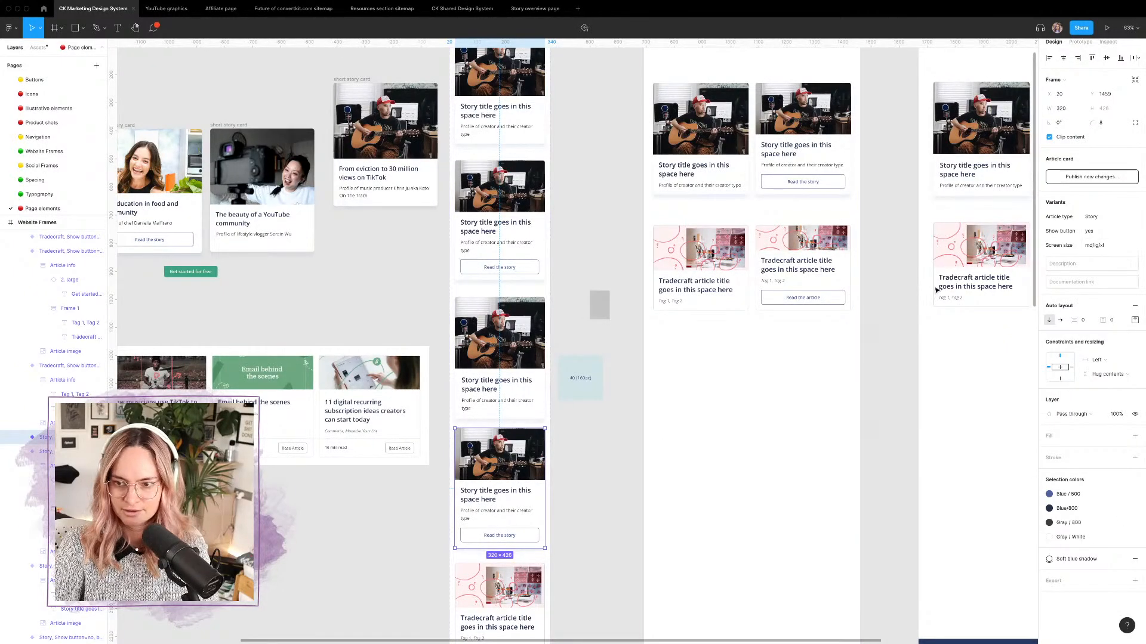
{"action": "left_click", "coordinate": [538, 497]}
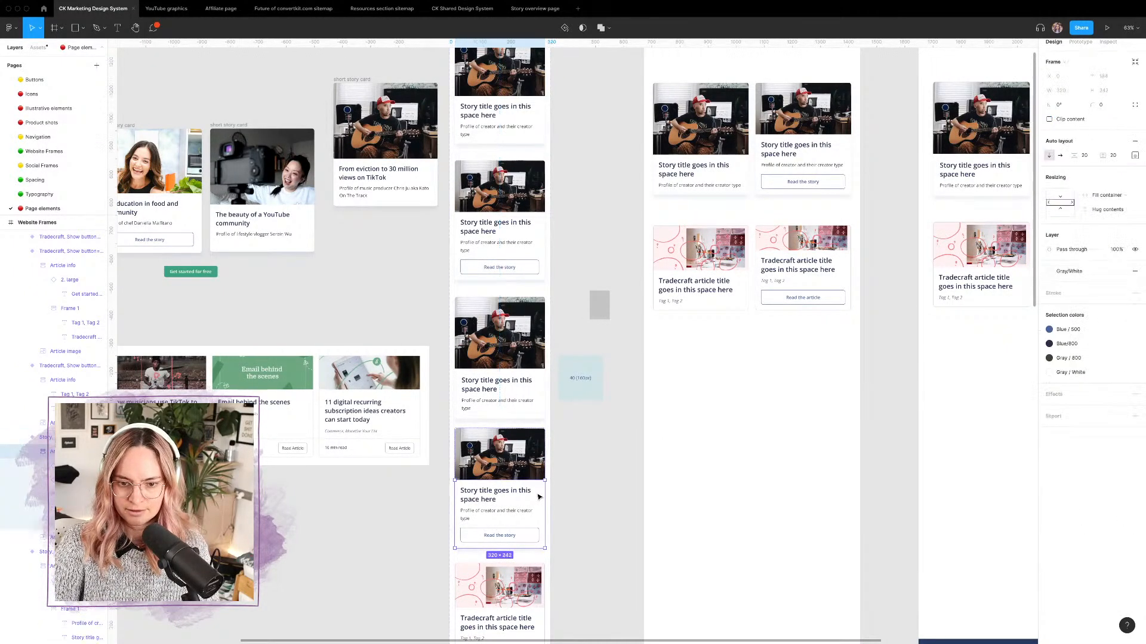
{"action": "left_click", "coordinate": [1135, 155]}
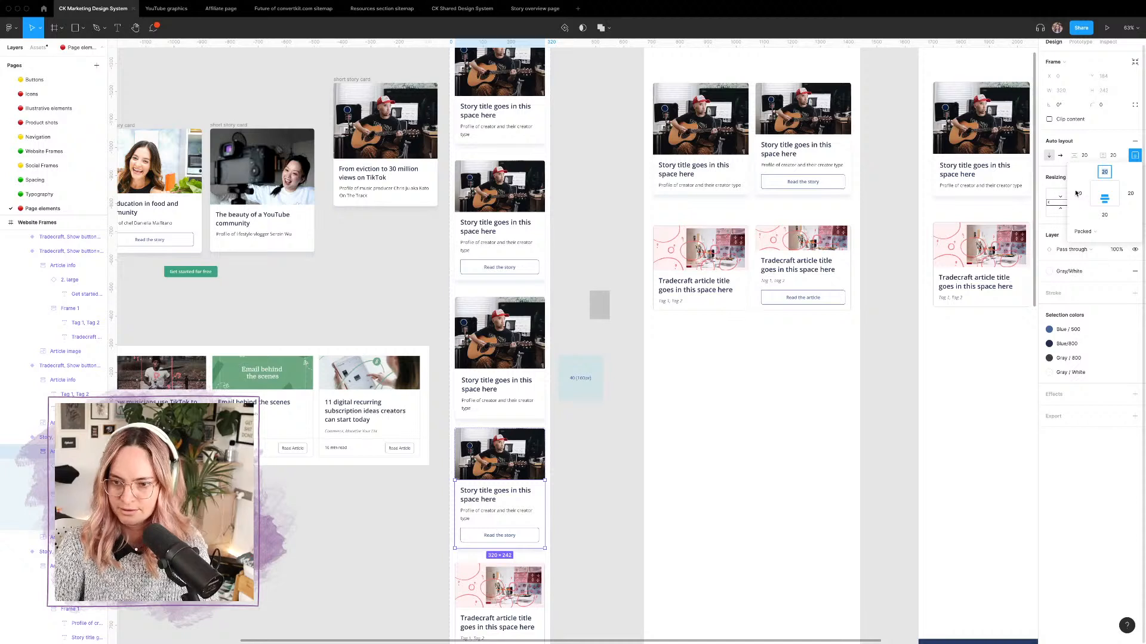
{"action": "left_click", "coordinate": [1078, 193]}
{"action": "left_click", "coordinate": [1105, 173]}
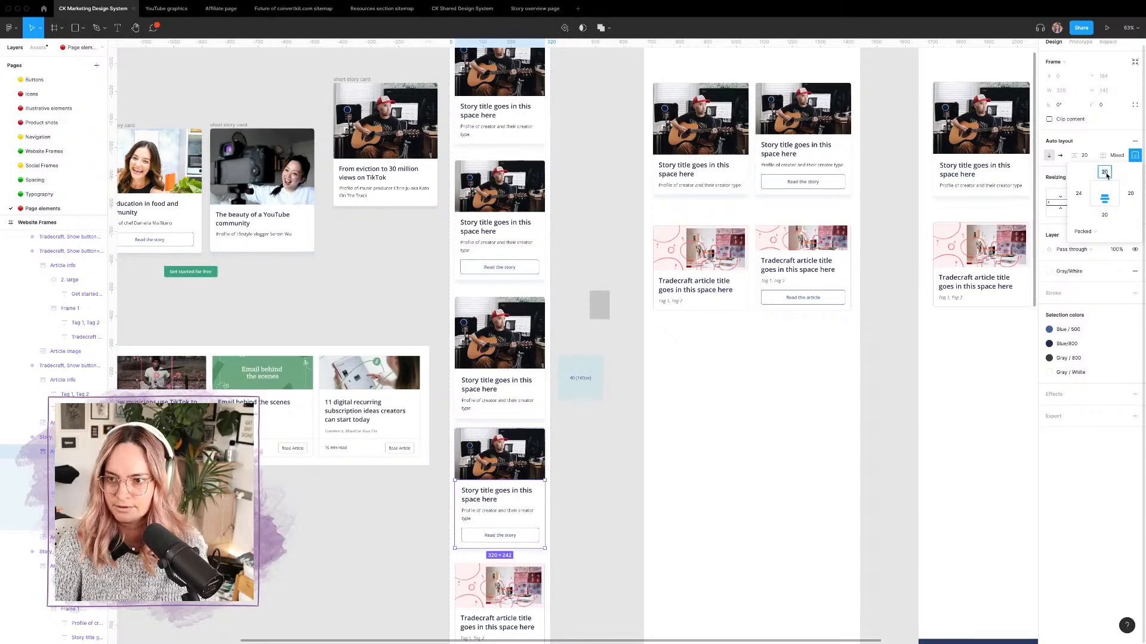
{"action": "type", "text": "24"}
Step: Set the right and bottom padding of that Story variant's article info to 24
{"action": "left_click", "coordinate": [1130, 194]}
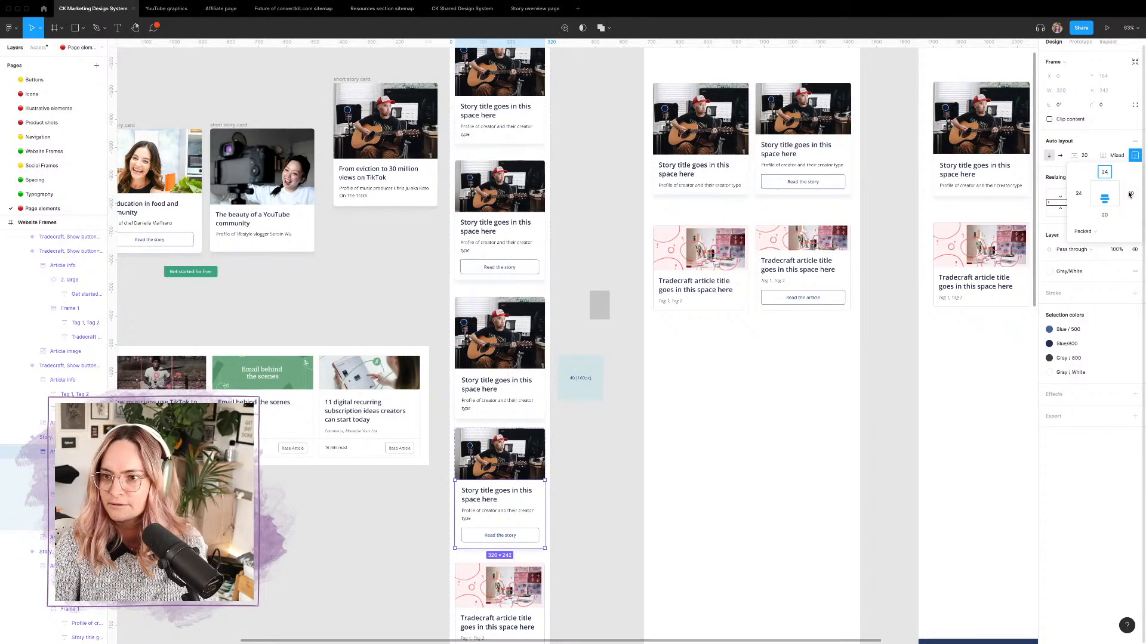
{"action": "type", "text": "24"}
{"action": "left_click", "coordinate": [1105, 215]}
{"action": "type", "text": "24"}
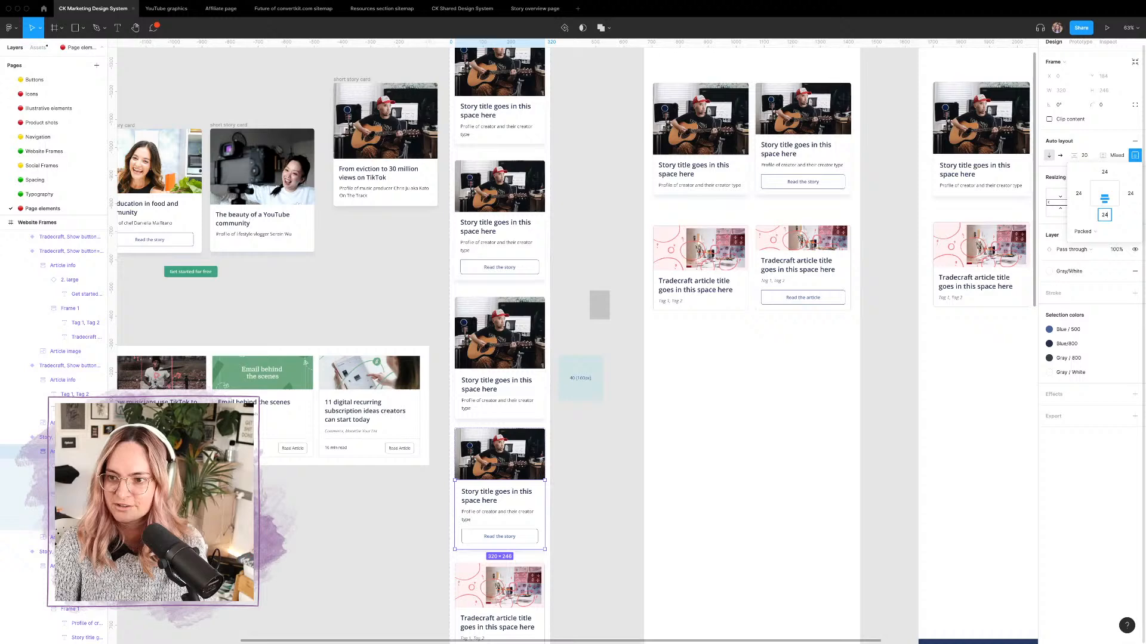
{"action": "left_click", "coordinate": [1112, 148]}
{"action": "left_click", "coordinate": [575, 467]}
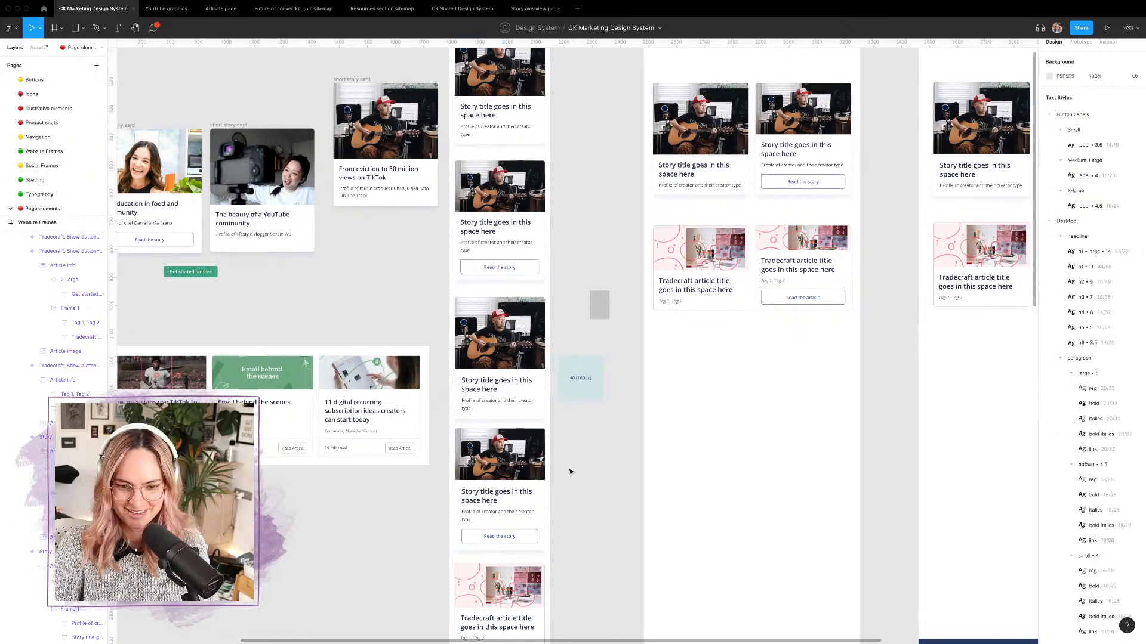
Step: Set the overall padding of the article info in the md/lg/xl Tradecraft variant without a button to 24
{"action": "scroll", "coordinate": [543, 466], "scroll_direction": "down", "scroll_amount": 3}
{"action": "scroll", "coordinate": [509, 480], "scroll_direction": "down", "scroll_amount": 3}
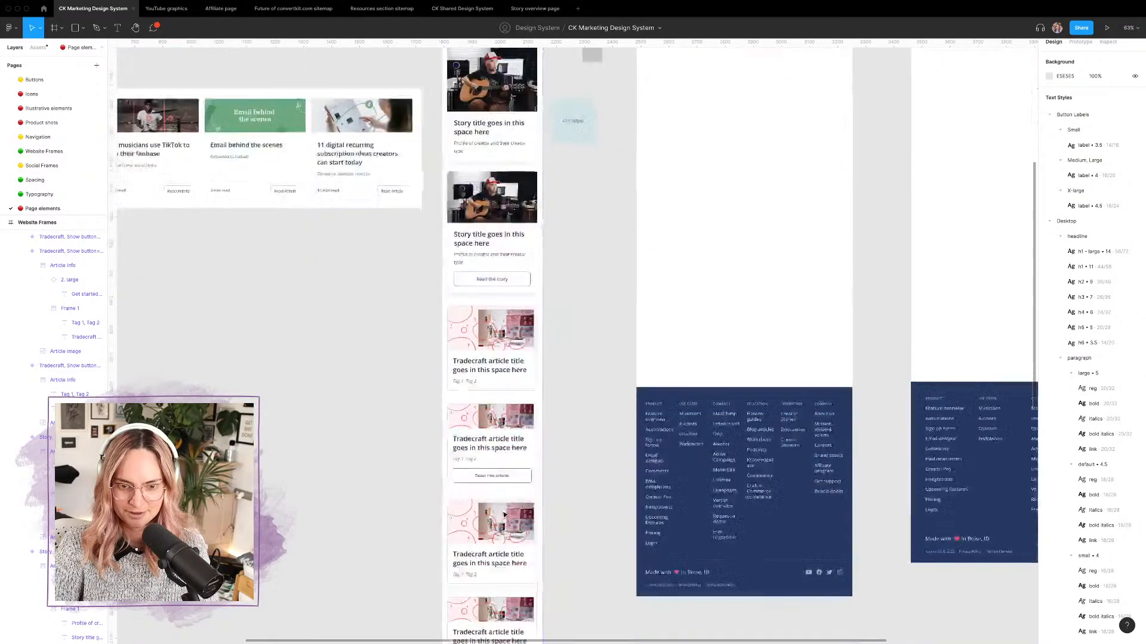
{"action": "left_click", "coordinate": [509, 479]}
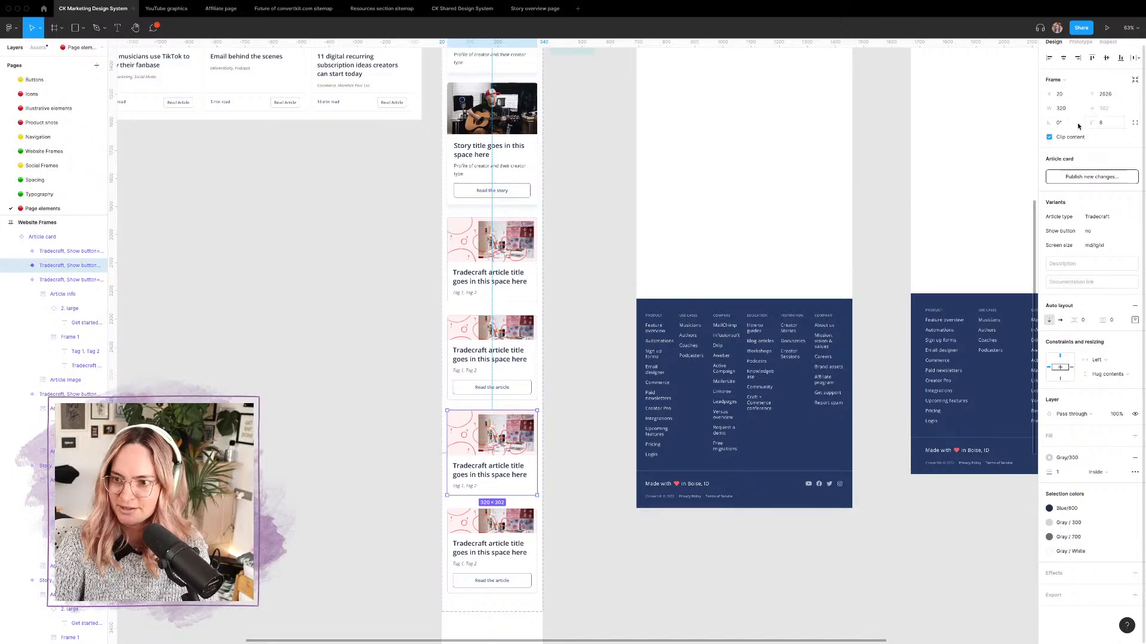
{"action": "left_click", "coordinate": [524, 469]}
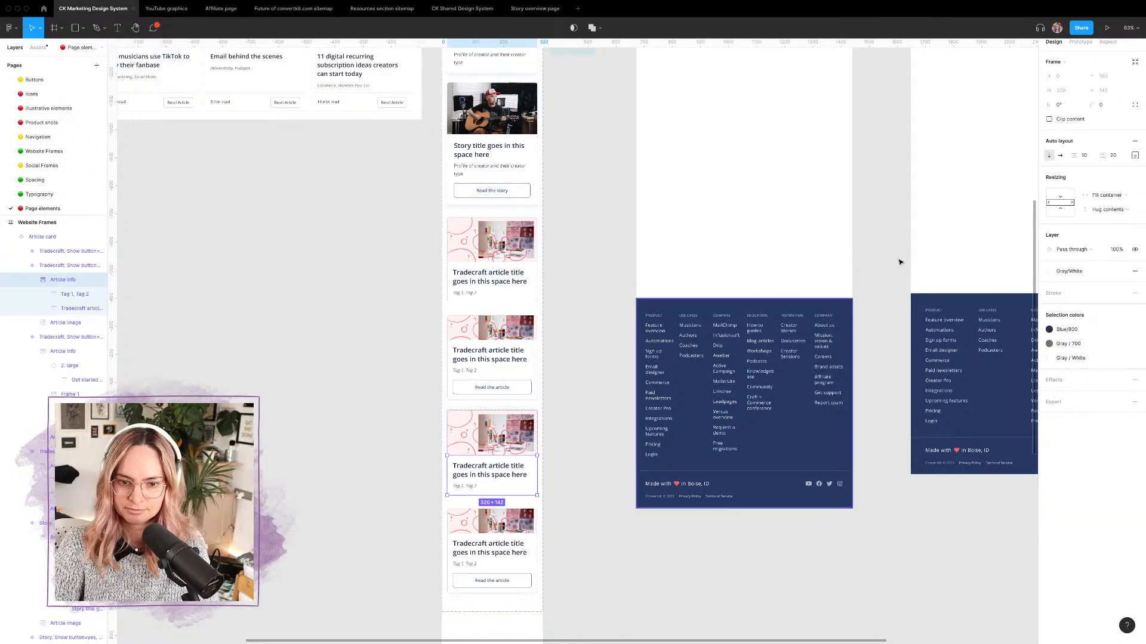
{"action": "left_click", "coordinate": [1115, 157]}
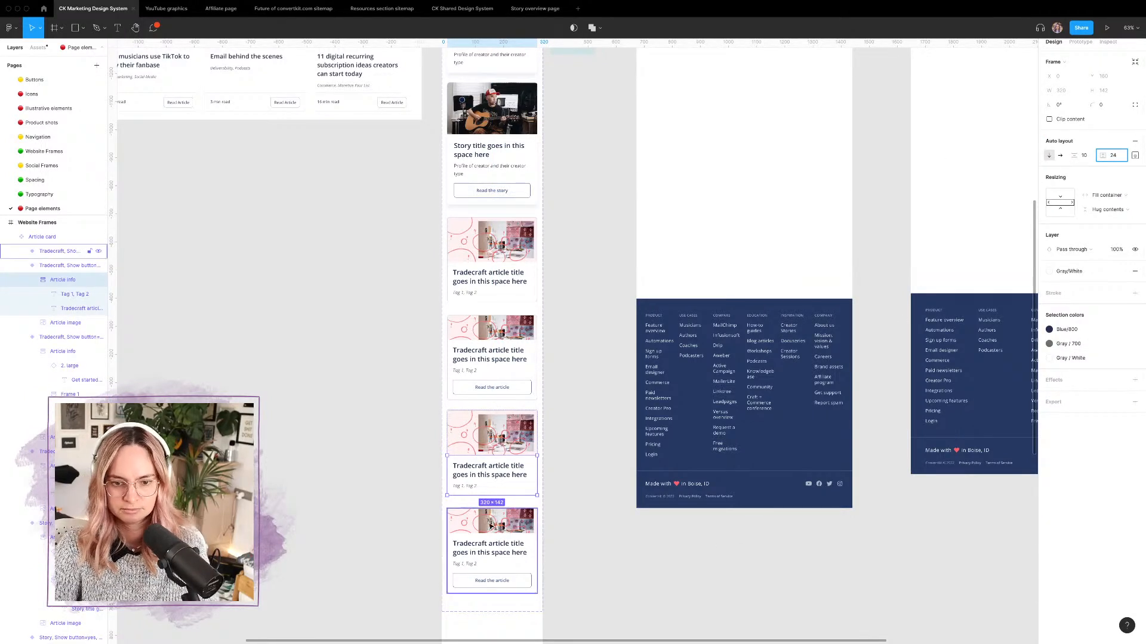
Step: Set the overall padding of the article info in the md/lg/xl Tradecraft variant with a button to 24
{"action": "left_click", "coordinate": [514, 545]}
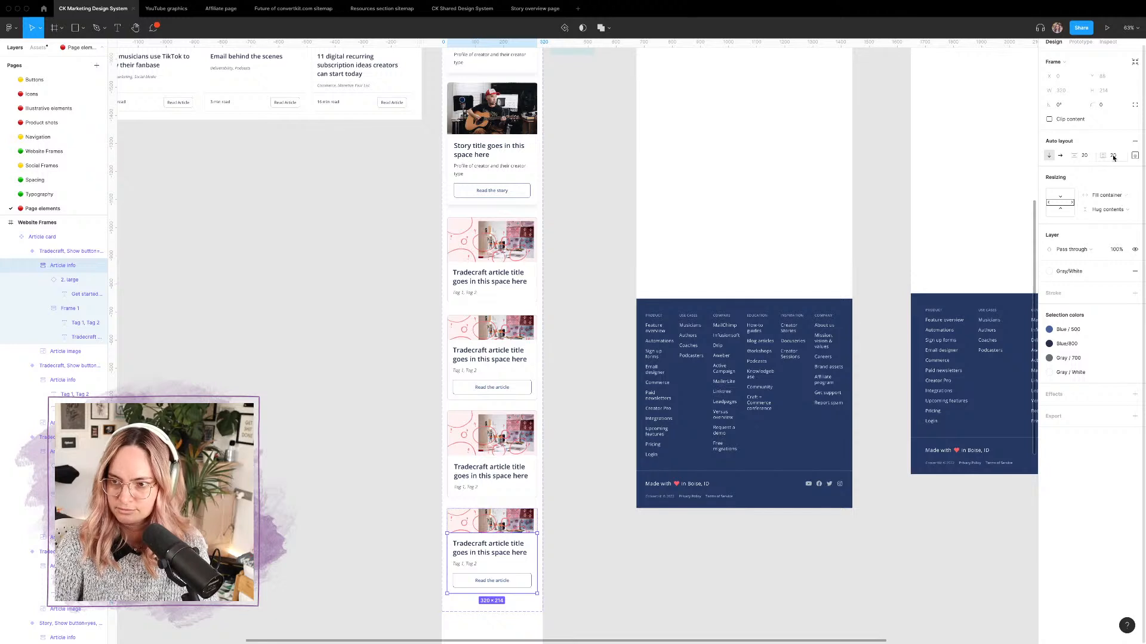
{"action": "left_click", "coordinate": [542, 518]}
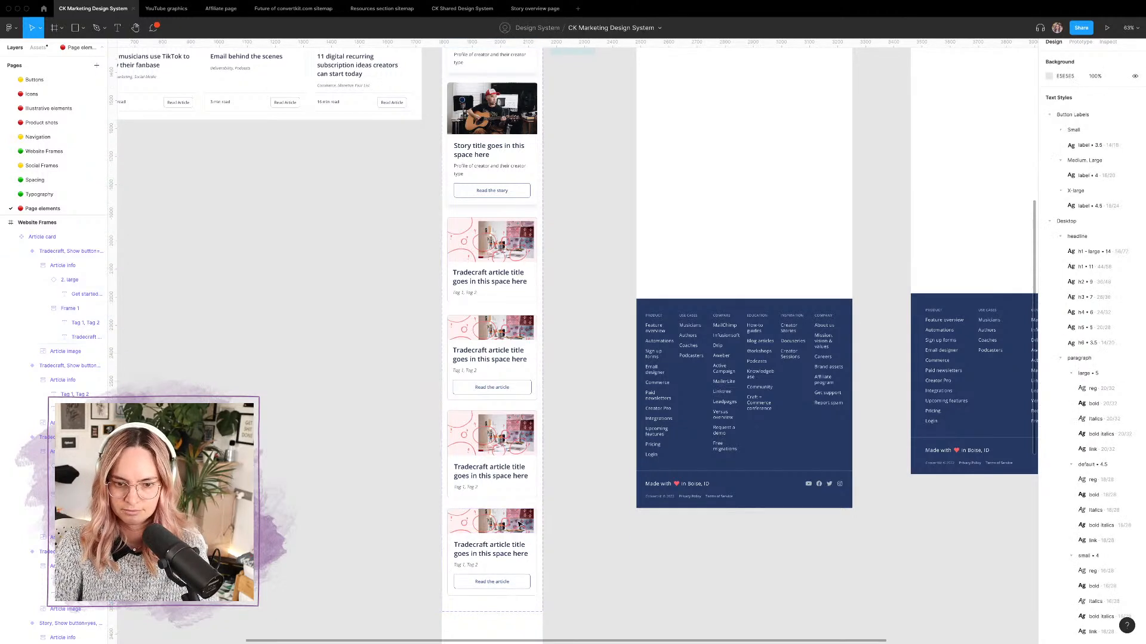
{"action": "left_click", "coordinate": [518, 524]}
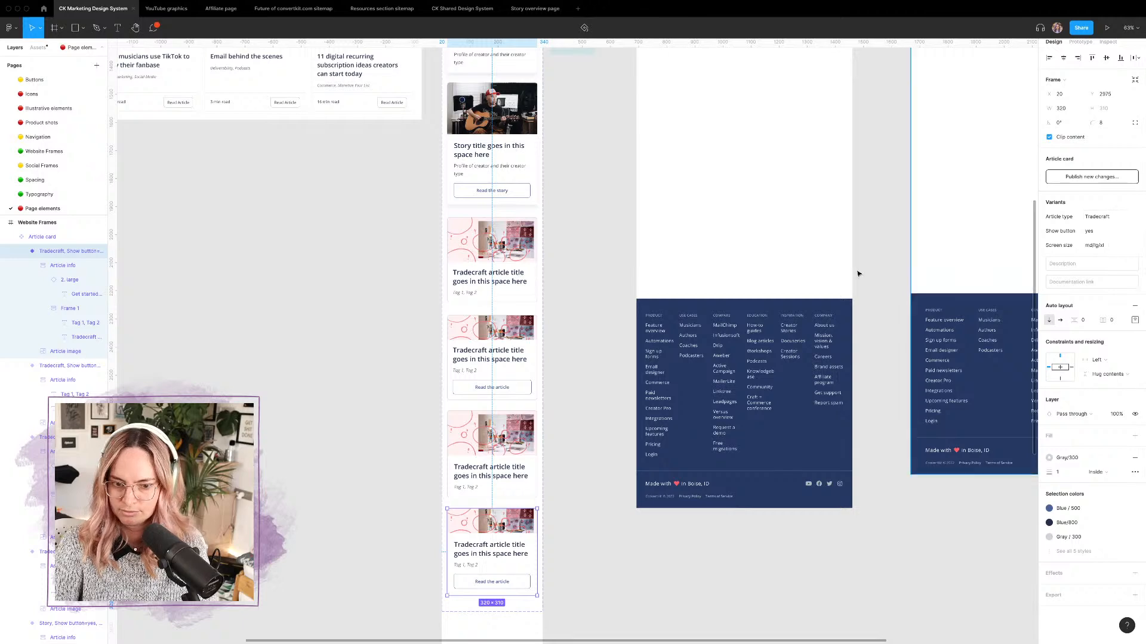
{"action": "left_click", "coordinate": [519, 460]}
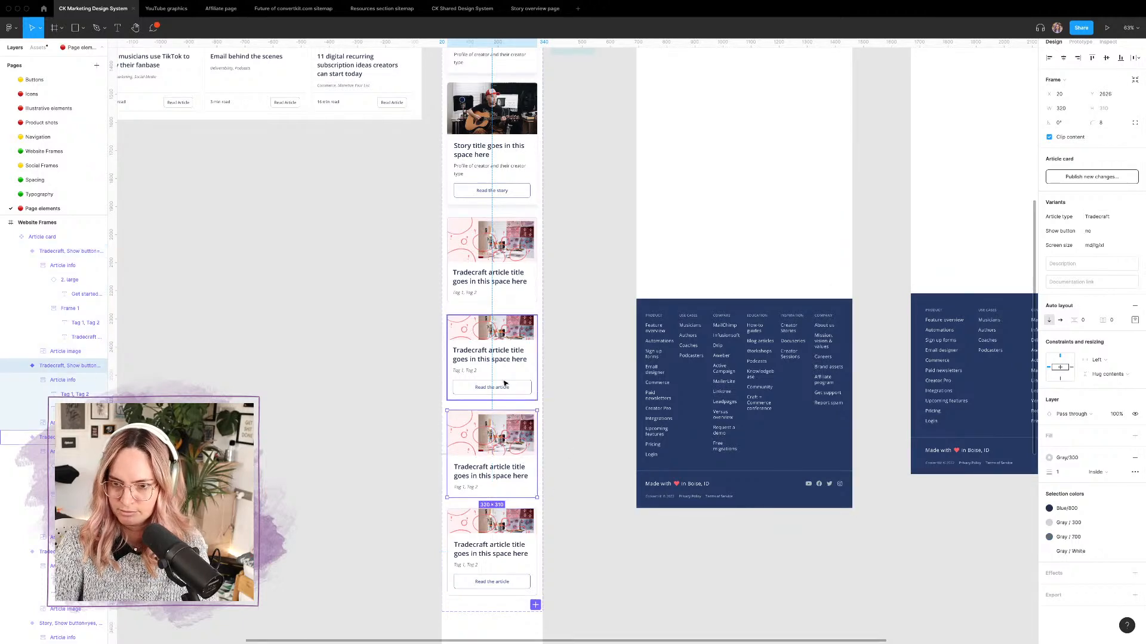
{"action": "left_click", "coordinate": [518, 382]}
{"action": "left_click", "coordinate": [517, 299]}
{"action": "left_click", "coordinate": [605, 299]}
Step: Swap the second and third Tradecraft cards in the desktop website frame, placing the card with the button last in the row
{"action": "scroll", "coordinate": [606, 301], "scroll_direction": "down", "scroll_amount": 6}
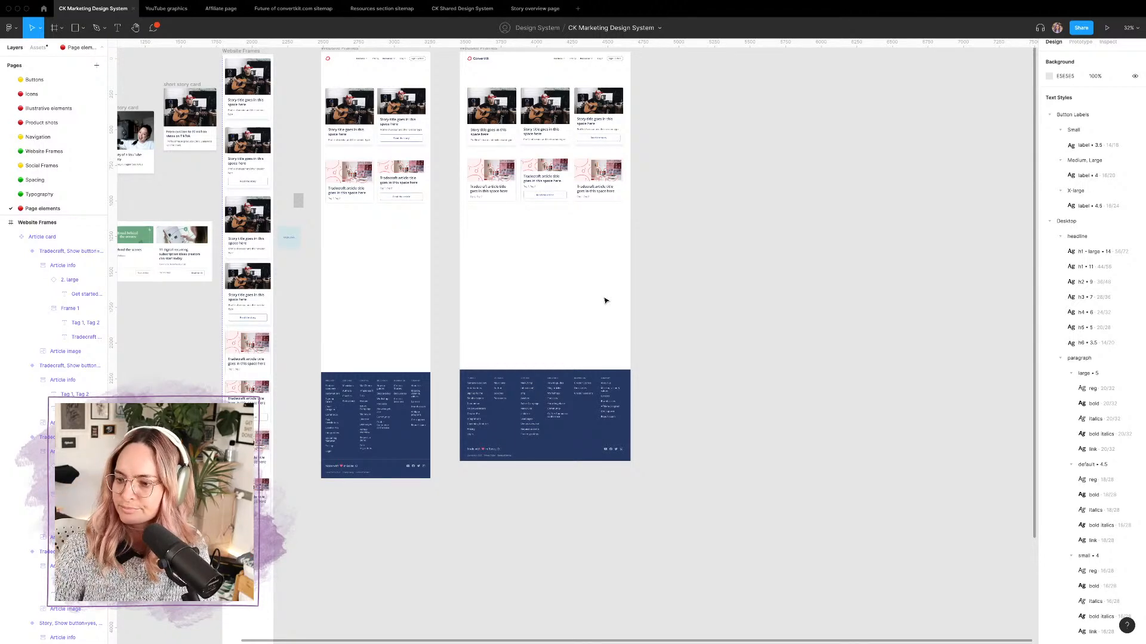
{"action": "scroll", "coordinate": [829, 308], "scroll_direction": "left", "scroll_amount": 1}
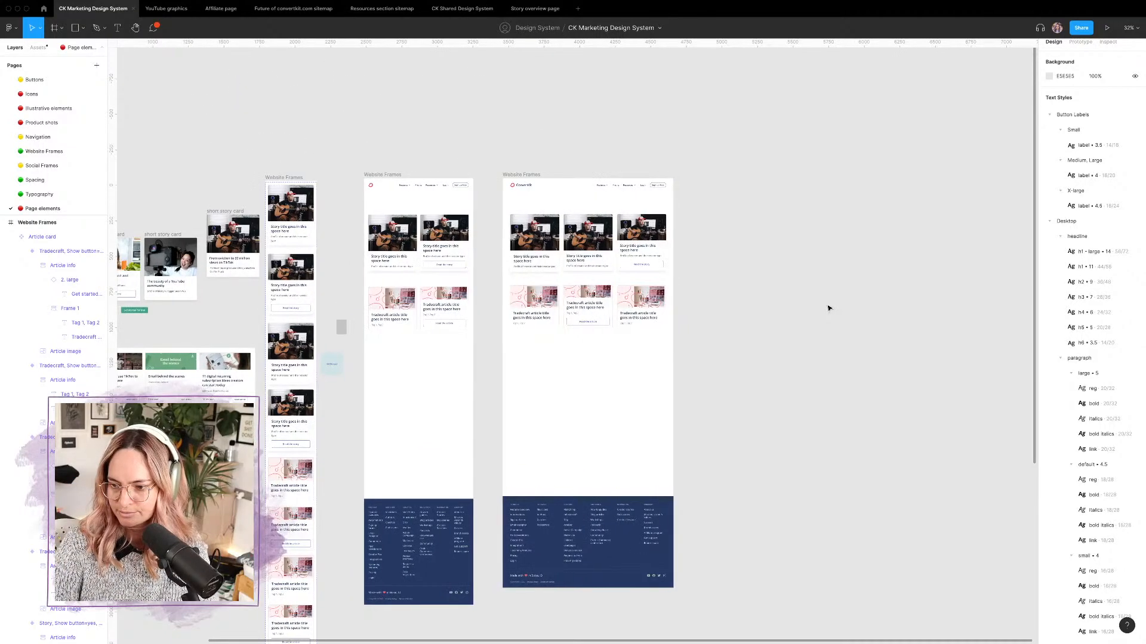
{"action": "scroll", "coordinate": [615, 314], "scroll_direction": "up", "scroll_amount": 5}
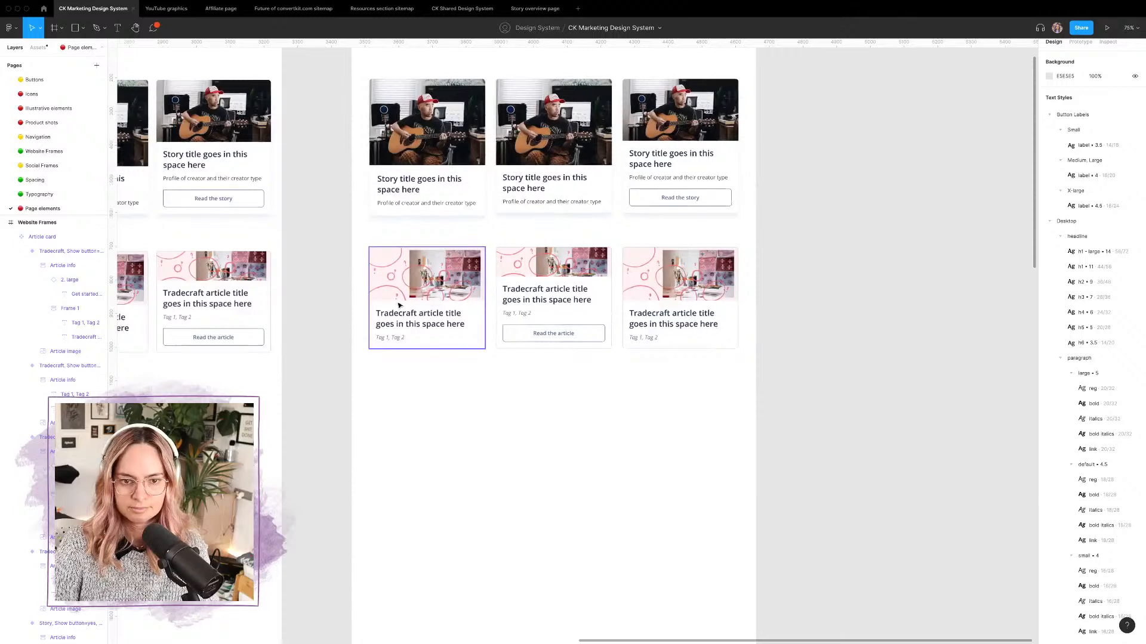
{"action": "left_click", "coordinate": [427, 286]}
{"action": "left_click", "coordinate": [596, 280]}
{"action": "left_click_drag", "start_coordinate": [544, 281], "coordinate": [621, 458]}
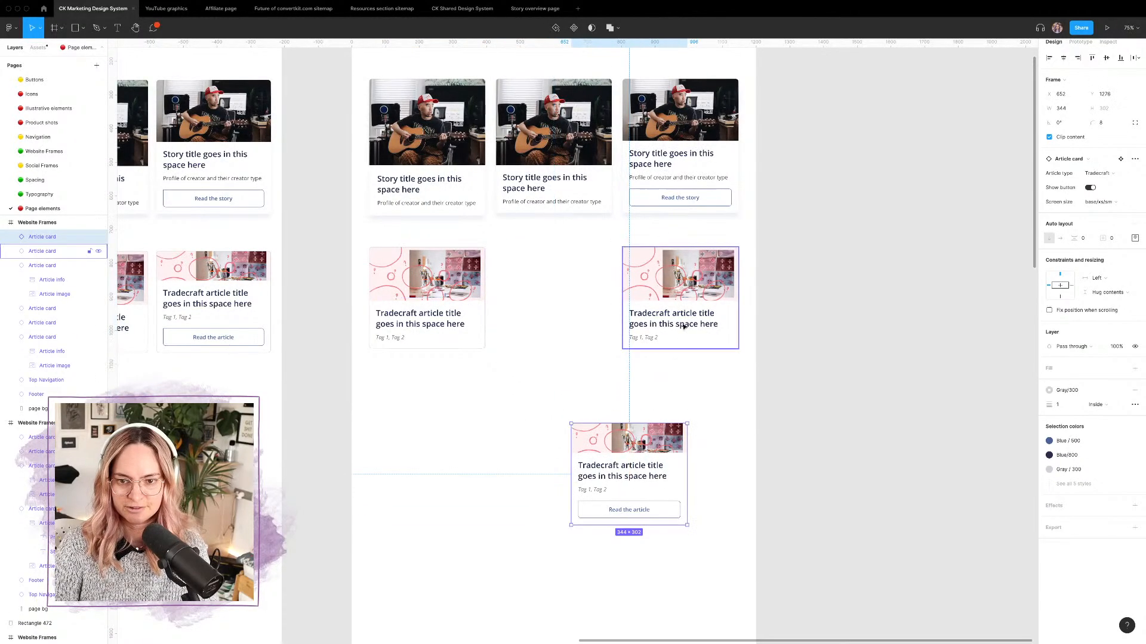
{"action": "left_click_drag", "start_coordinate": [672, 310], "coordinate": [544, 311]}
{"action": "left_click_drag", "start_coordinate": [633, 448], "coordinate": [684, 272]}
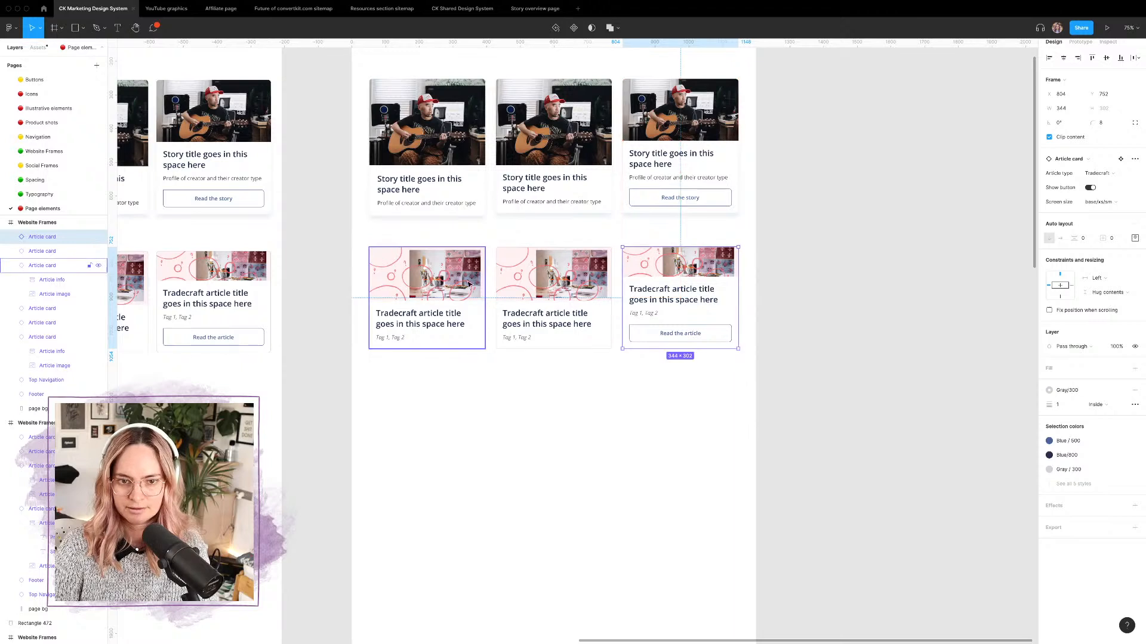
Step: Set the screen size of the first Tradecraft card in the desktop frame to md/lg/xl
{"action": "left_click", "coordinate": [537, 287]}
{"action": "left_click", "coordinate": [447, 287]}
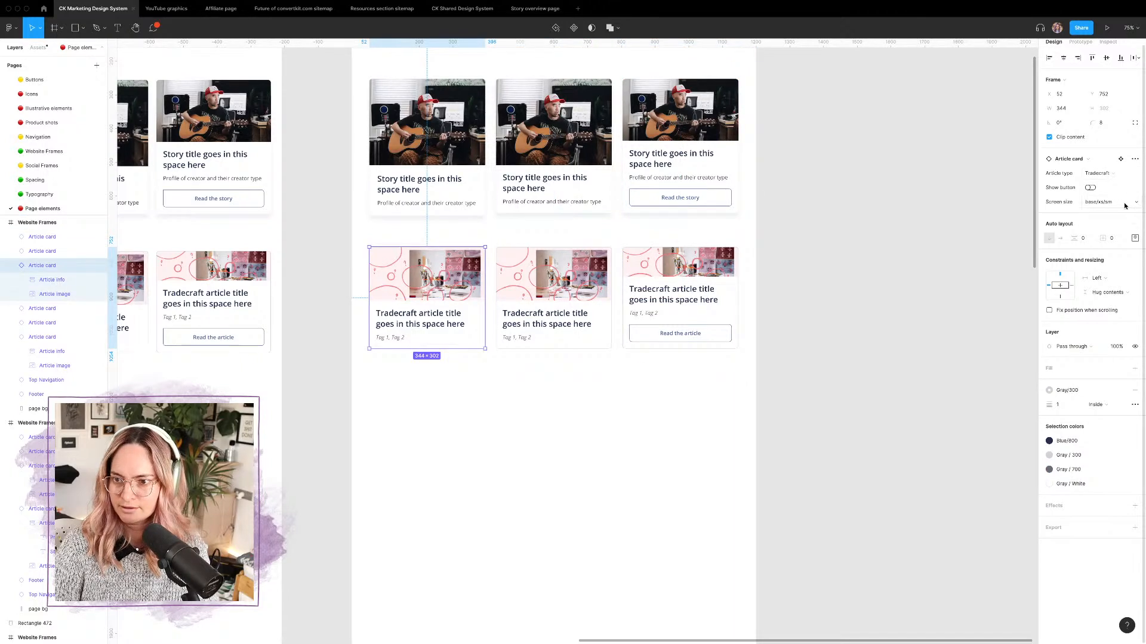
{"action": "left_click", "coordinate": [1125, 205]}
{"action": "left_click", "coordinate": [1122, 216]}
{"action": "left_click", "coordinate": [828, 411]}
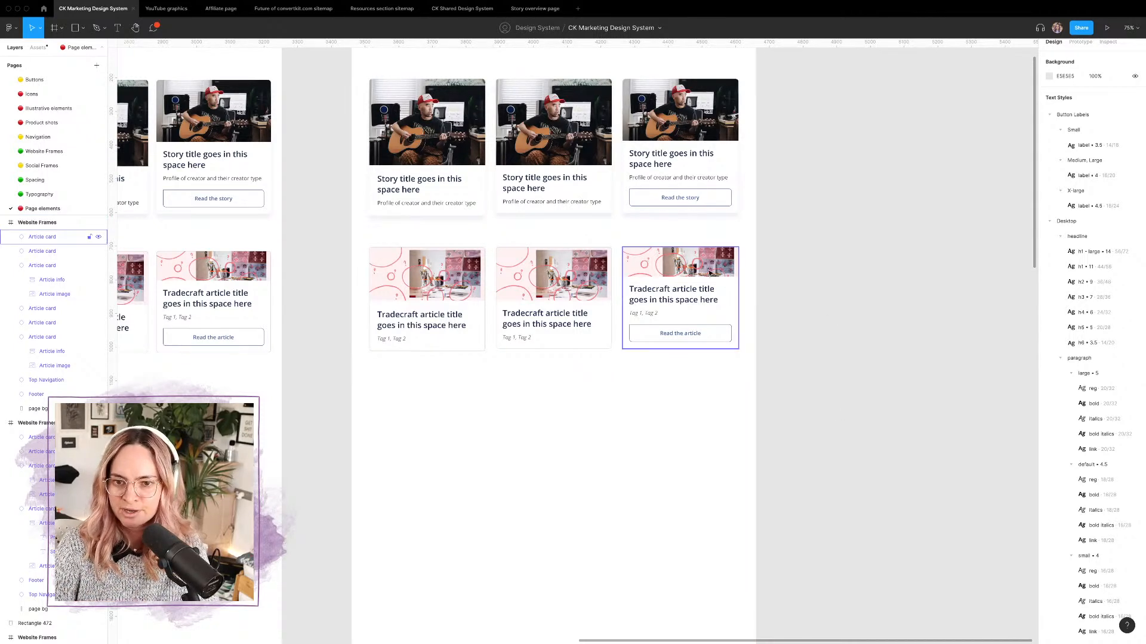
Step: Rename the Article card component's Show button variant property to Hover
{"action": "scroll", "coordinate": [326, 274], "scroll_direction": "down", "scroll_amount": 4}
{"action": "scroll", "coordinate": [326, 273], "scroll_direction": "left", "scroll_amount": 8}
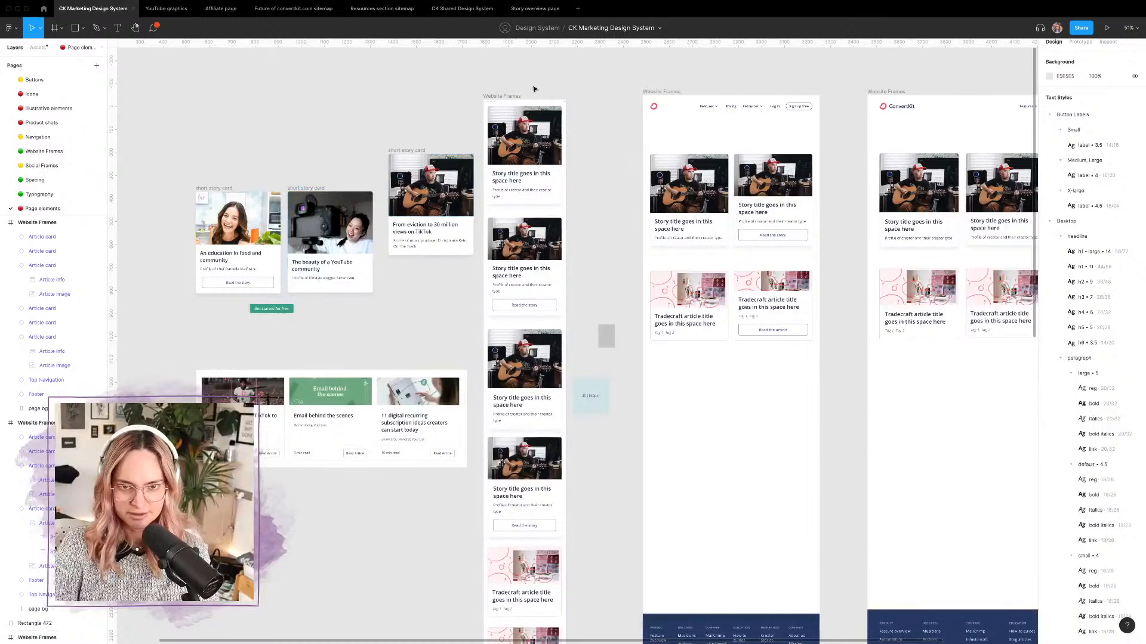
{"action": "left_click", "coordinate": [535, 103]}
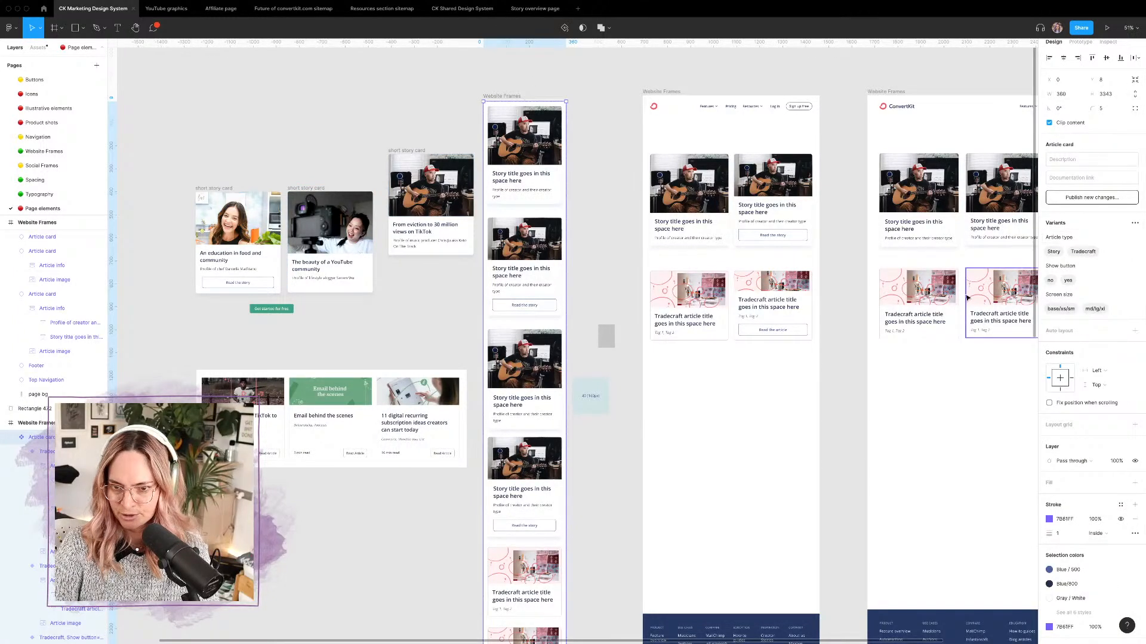
{"action": "double_click", "coordinate": [1062, 267]}
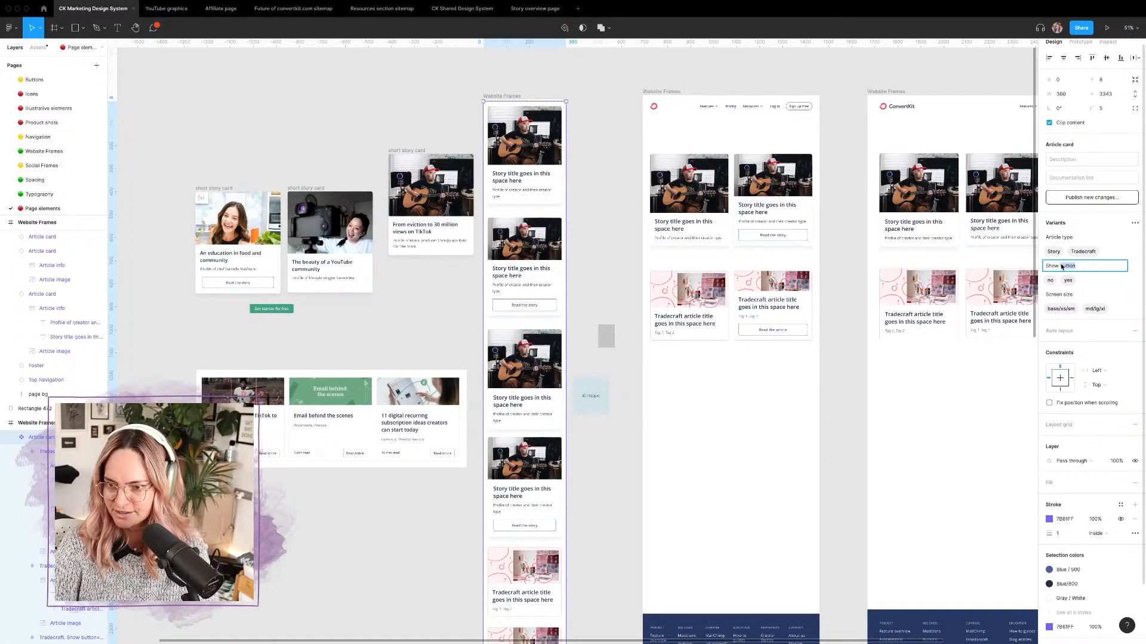
{"action": "left_click", "coordinate": [1061, 266]}
{"action": "type", "text": "Hove"}
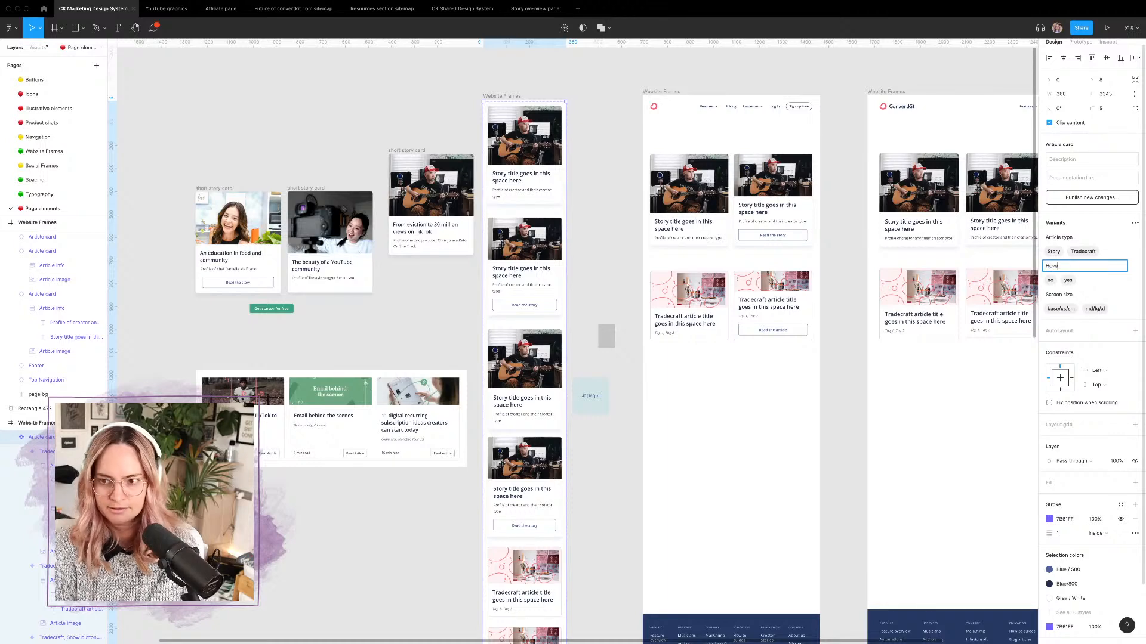
{"action": "type", "text": "r"}
{"action": "left_click", "coordinate": [844, 253]}
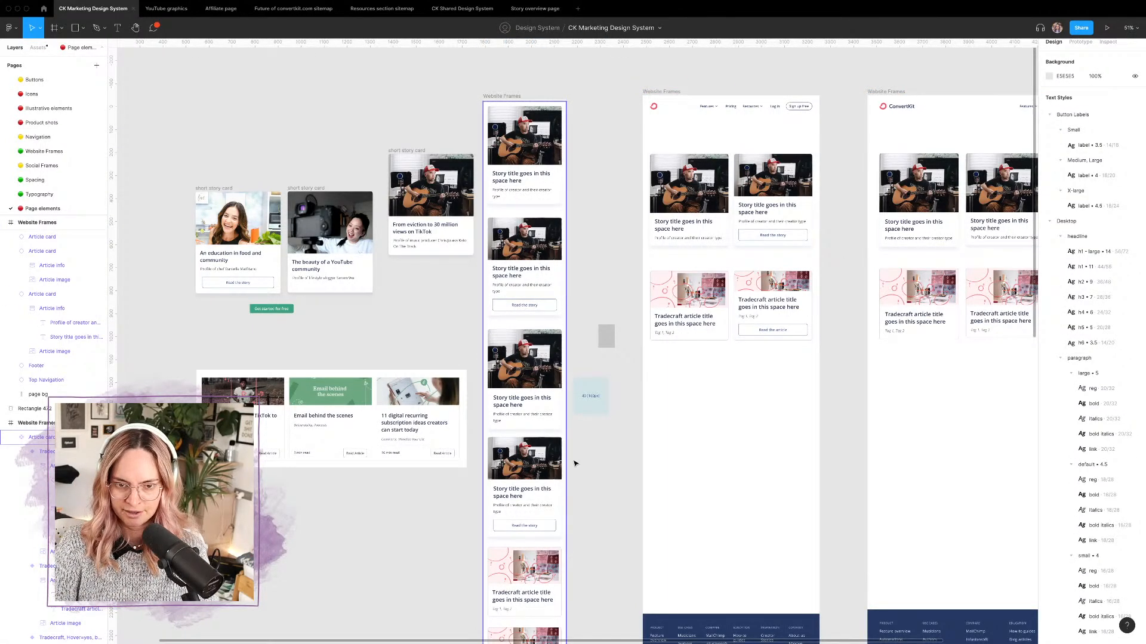
Step: Apply the Blue/500 color style to the stroke of the base/xs/sm Tradecraft variant with Hover set to yes
{"action": "scroll", "coordinate": [575, 464], "scroll_direction": "down", "scroll_amount": 3}
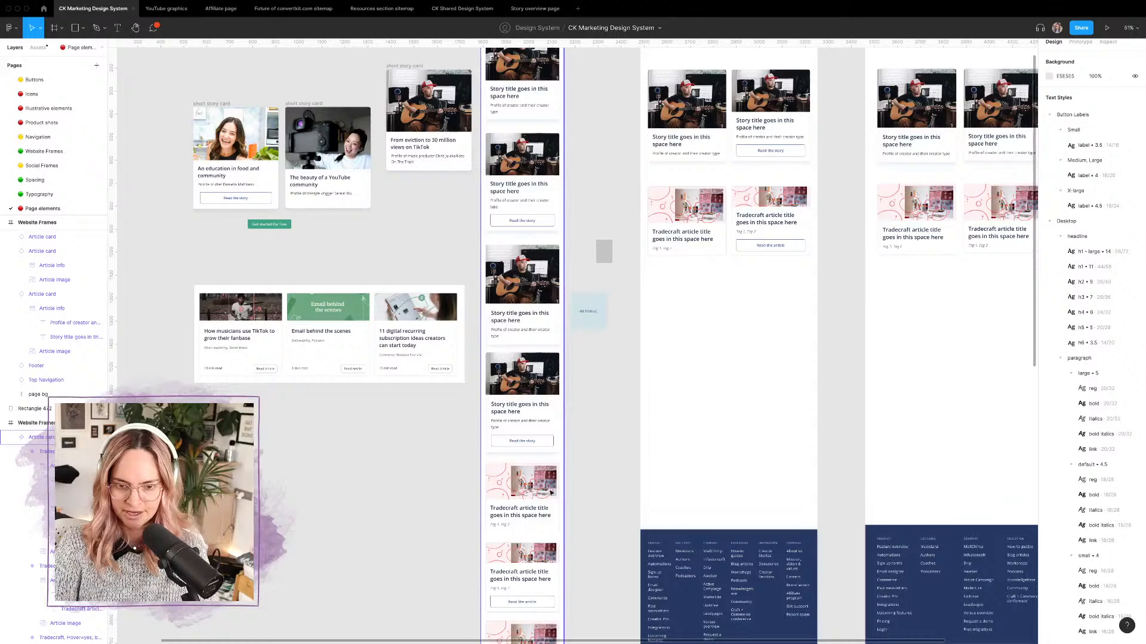
{"action": "left_click", "coordinate": [542, 558]}
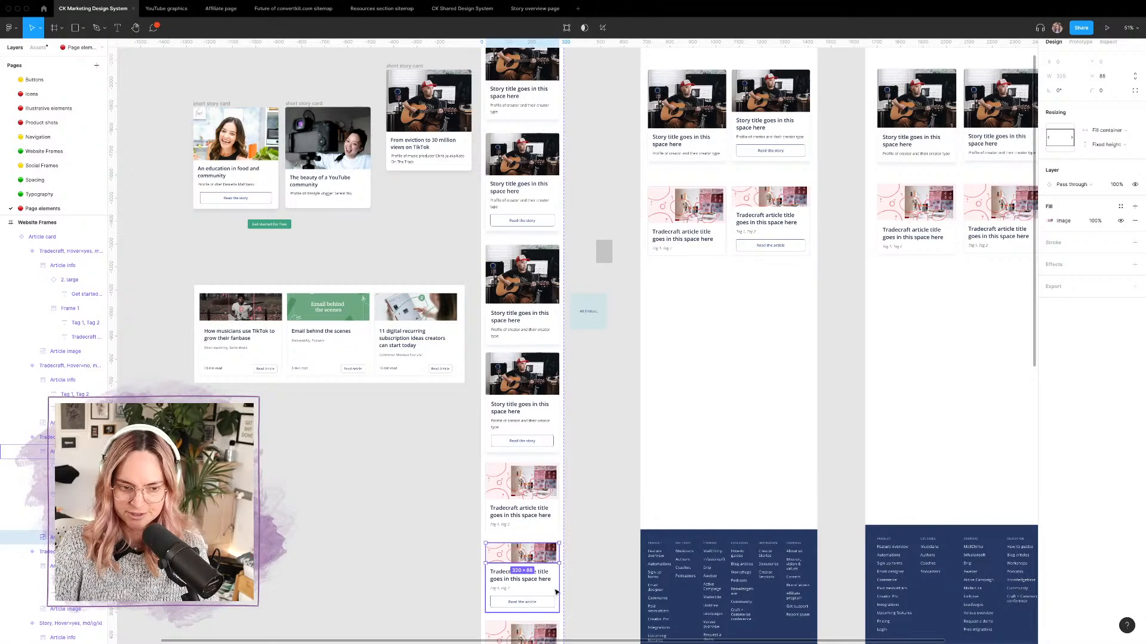
{"action": "left_click", "coordinate": [555, 592]}
{"action": "left_click", "coordinate": [45, 437]}
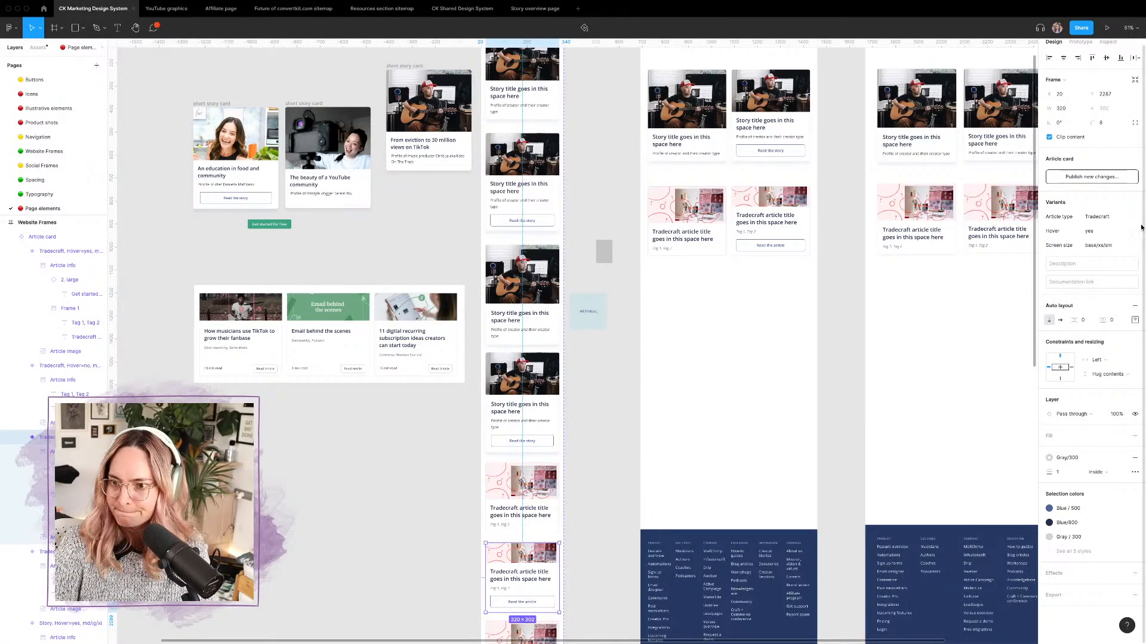
{"action": "left_click", "coordinate": [1053, 458]}
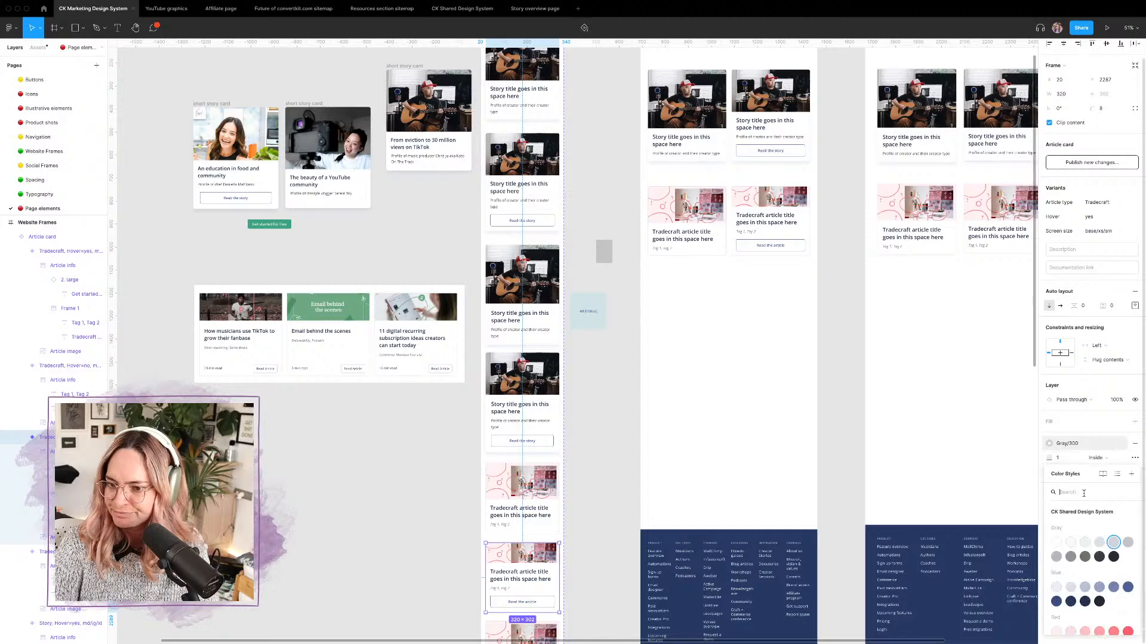
{"action": "left_click", "coordinate": [1128, 588]}
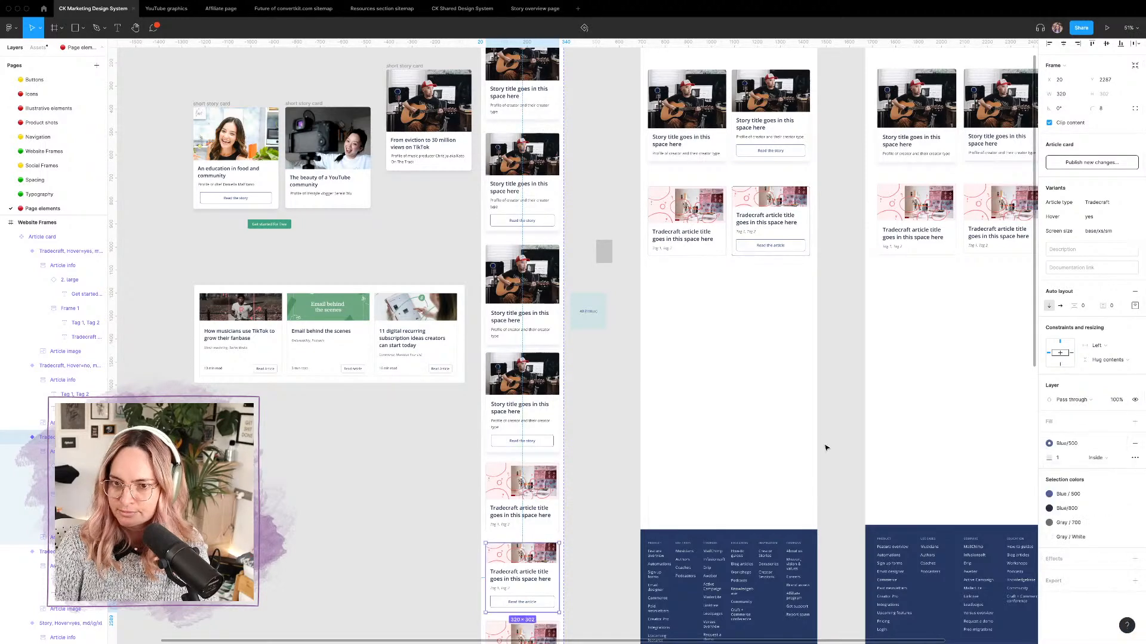
Step: Apply the Blue/500 color style to the stroke of the md/lg/xl Tradecraft variant with Hover set to yes
{"action": "scroll", "coordinate": [629, 490], "scroll_direction": "down", "scroll_amount": 5}
{"action": "scroll", "coordinate": [628, 491], "scroll_direction": "right", "scroll_amount": 2}
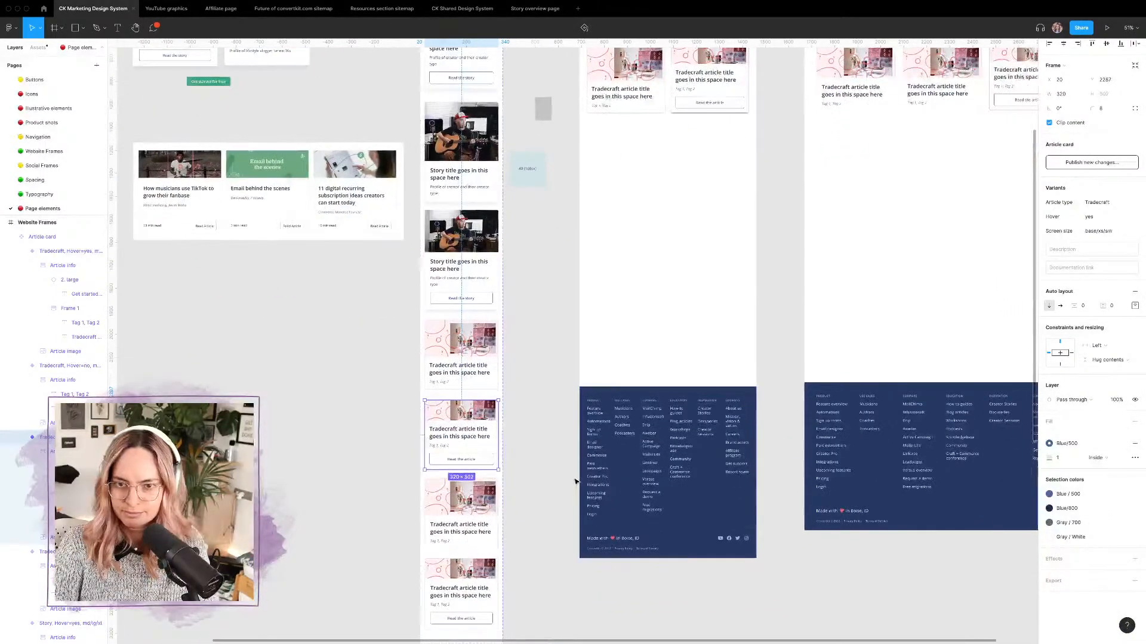
{"action": "left_click", "coordinate": [477, 572]}
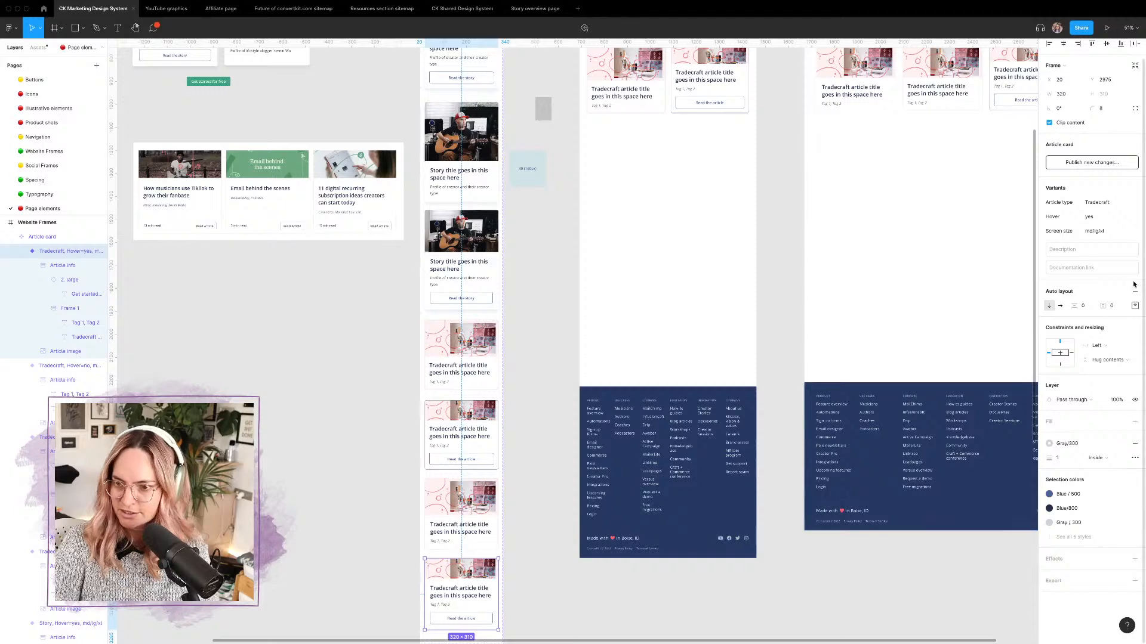
{"action": "left_click", "coordinate": [1051, 444]}
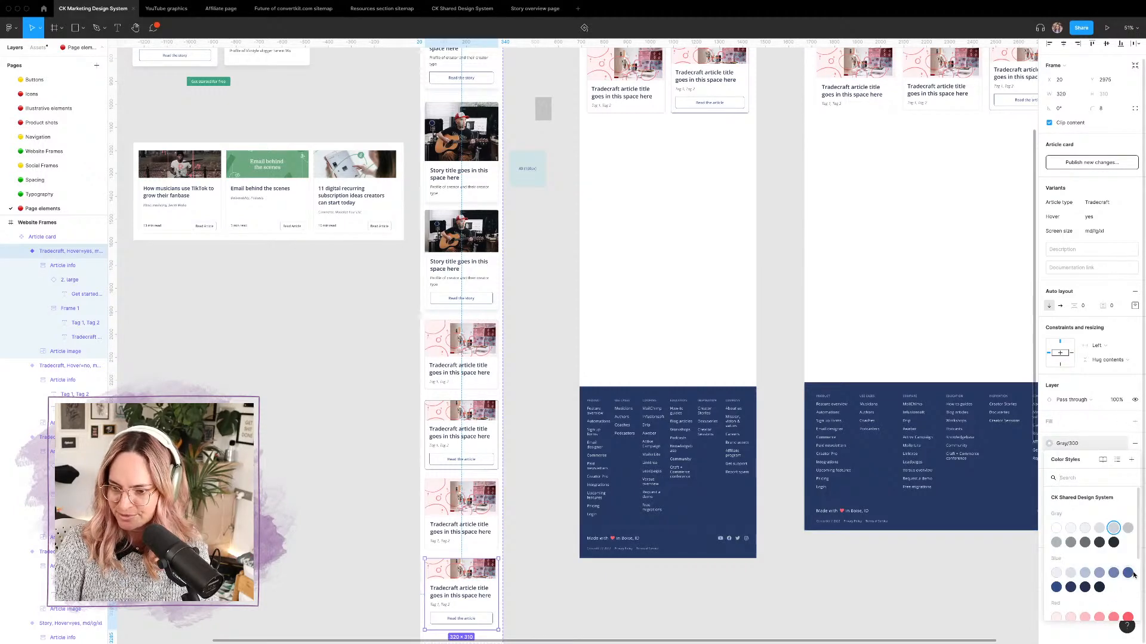
{"action": "left_click", "coordinate": [1127, 574]}
{"action": "left_click", "coordinate": [568, 381]}
Step: Set the screen size of the second and third Story cards in the desktop frame to md/lg/xl
{"action": "scroll", "coordinate": [589, 343], "scroll_direction": "up", "scroll_amount": 7}
{"action": "scroll", "coordinate": [589, 344], "scroll_direction": "right", "scroll_amount": 5}
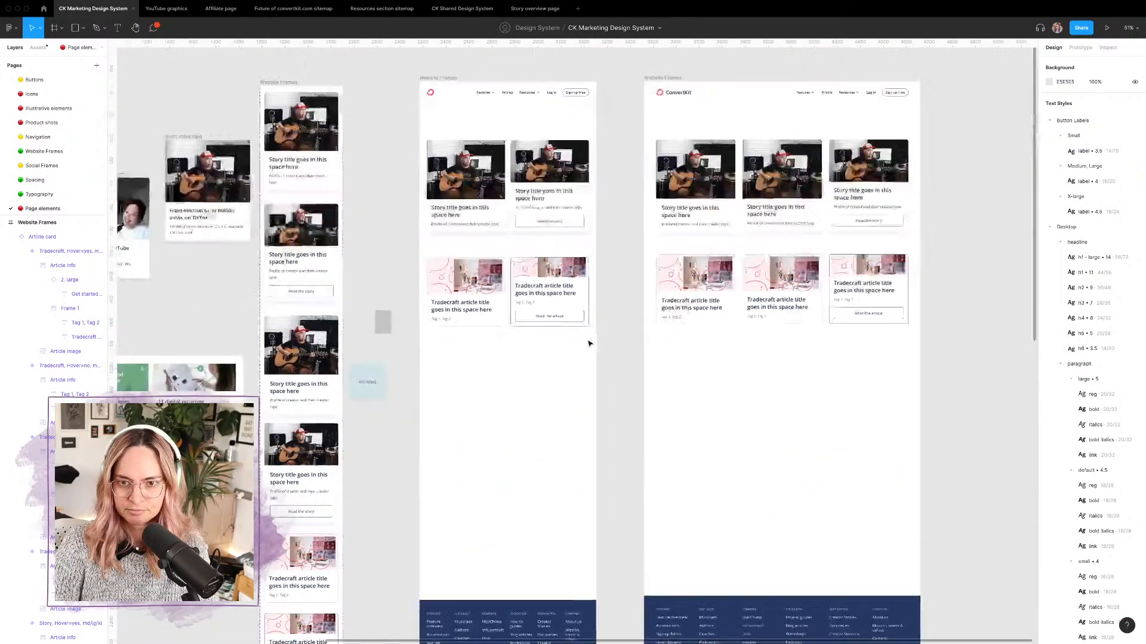
{"action": "scroll", "coordinate": [589, 343], "scroll_direction": "up", "scroll_amount": 3}
{"action": "scroll", "coordinate": [589, 344], "scroll_direction": "right", "scroll_amount": 2}
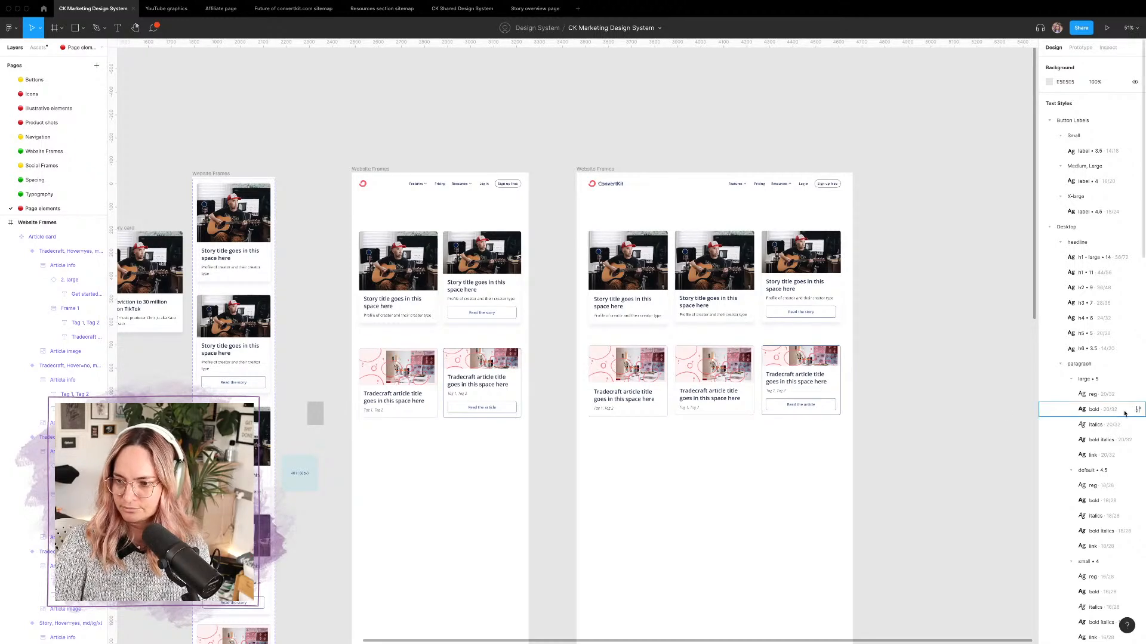
{"action": "scroll", "coordinate": [728, 307], "scroll_direction": "up", "scroll_amount": 5}
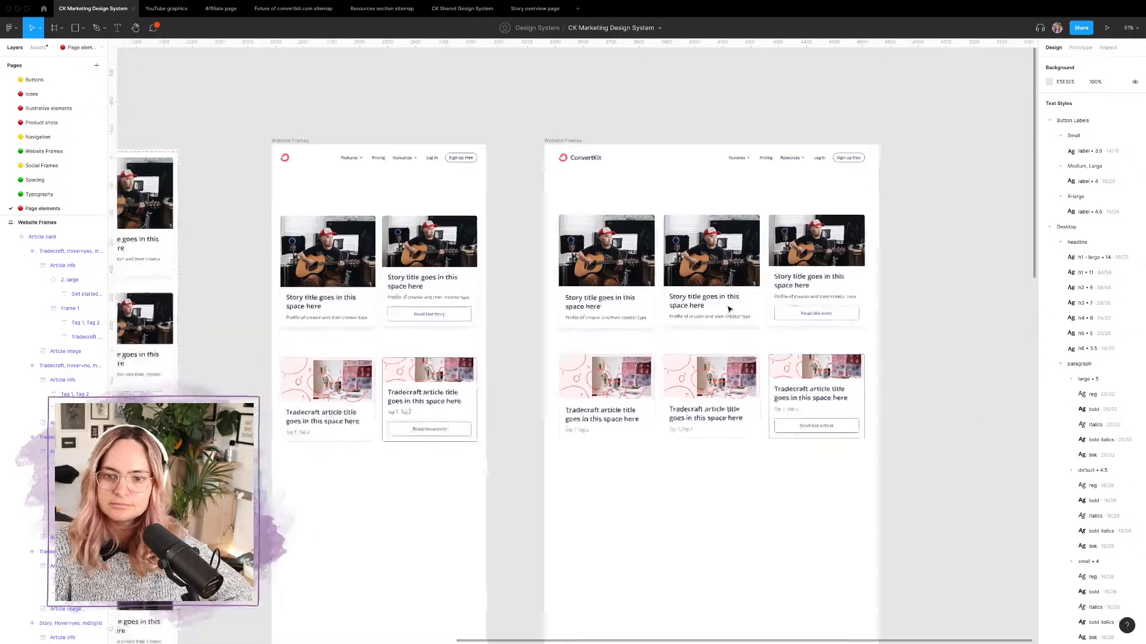
{"action": "left_click", "coordinate": [711, 299]}
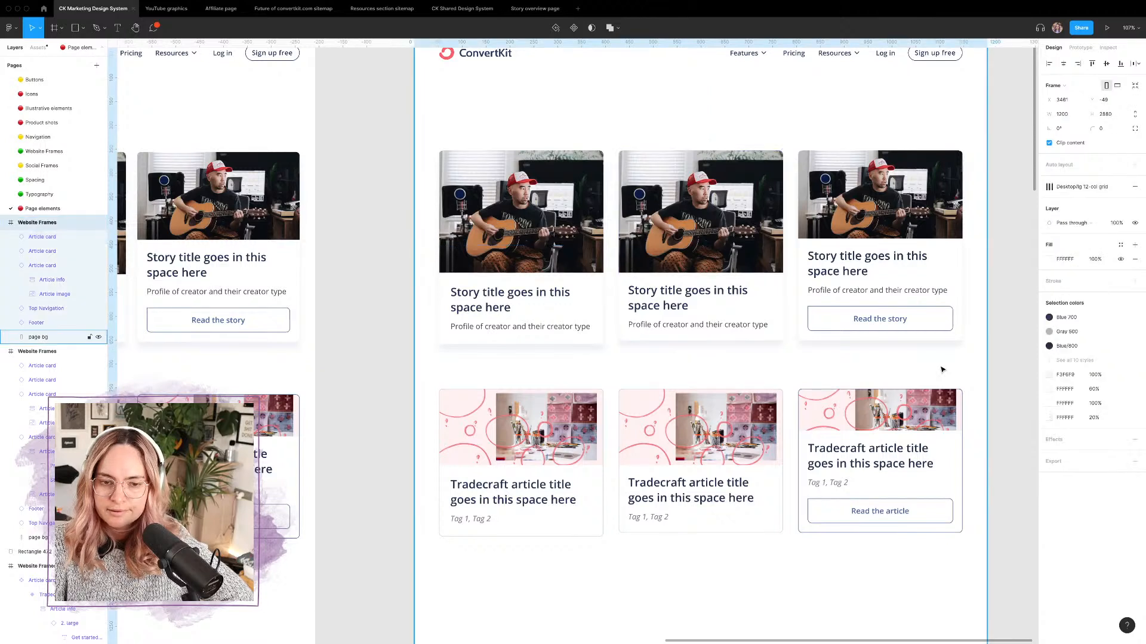
{"action": "left_click", "coordinate": [1105, 207]}
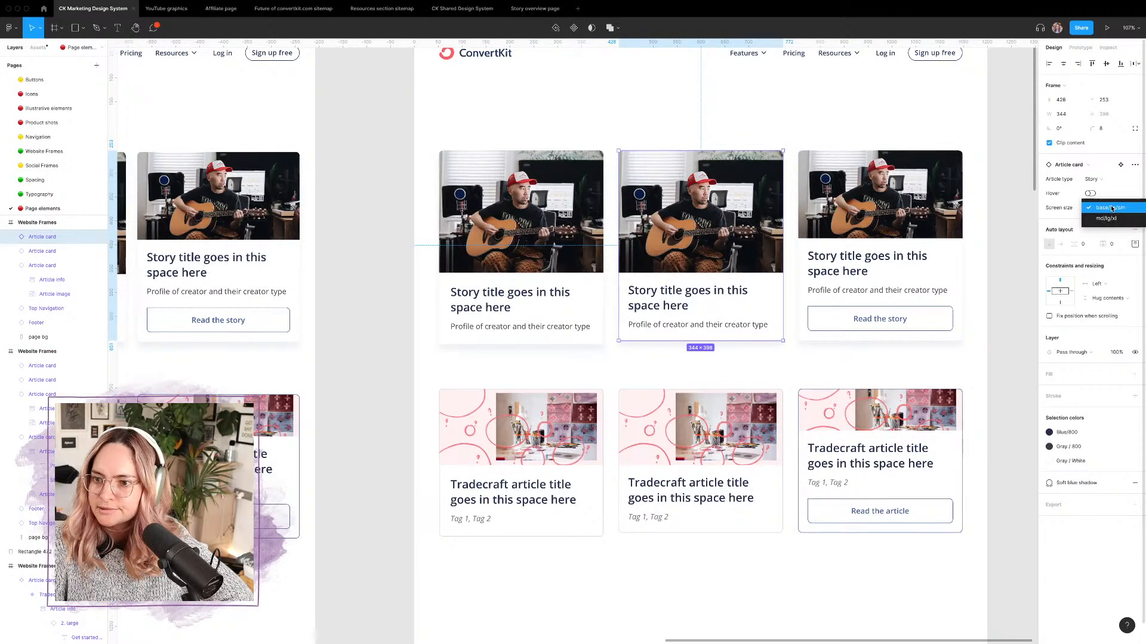
{"action": "left_click", "coordinate": [1101, 221]}
{"action": "left_click", "coordinate": [923, 272]}
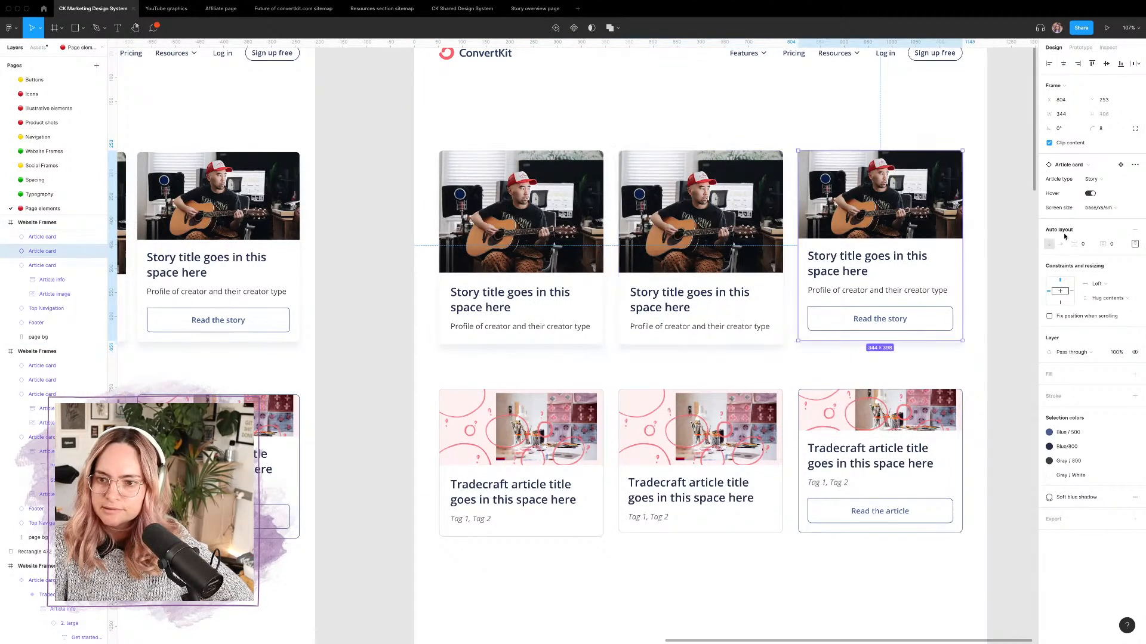
{"action": "left_click", "coordinate": [1101, 207]}
{"action": "left_click", "coordinate": [1114, 225]}
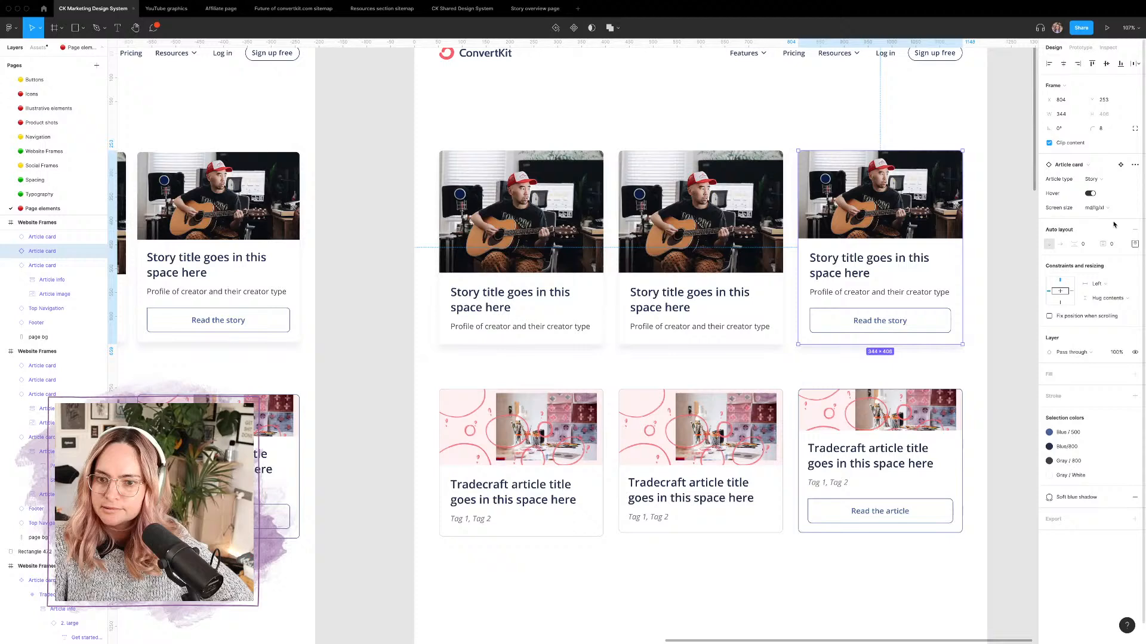
Step: Set the screen size of the second and third Tradecraft cards in the desktop frame to md/lg/xl
{"action": "left_click", "coordinate": [698, 482]}
{"action": "left_click", "coordinate": [1099, 210]}
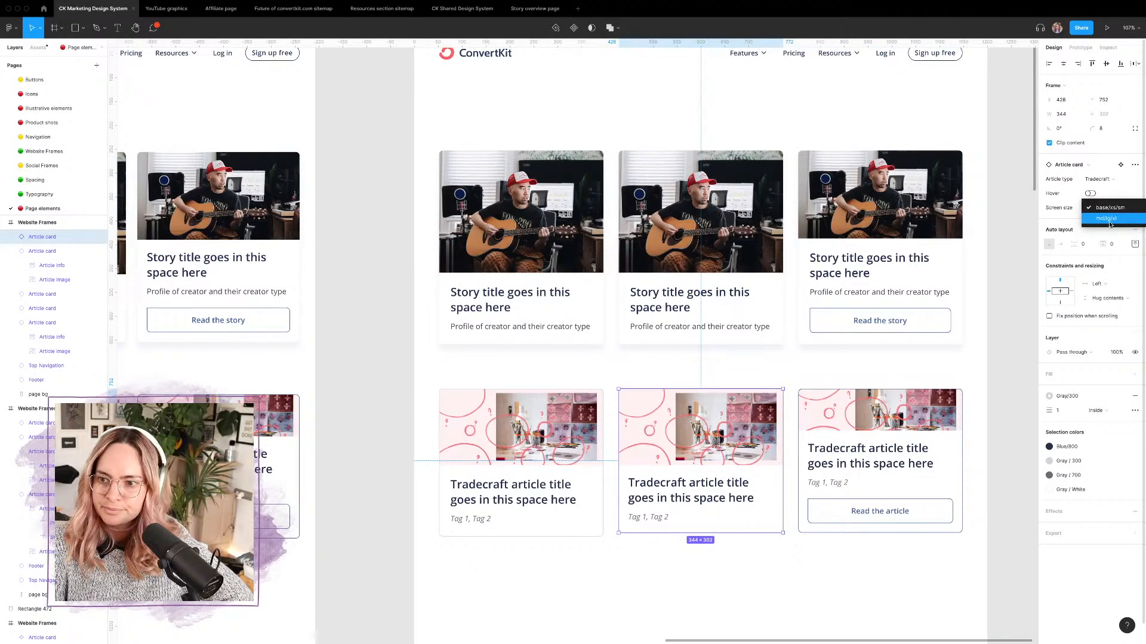
{"action": "left_click", "coordinate": [1105, 218]}
{"action": "left_click", "coordinate": [919, 497]}
{"action": "left_click", "coordinate": [1099, 208]}
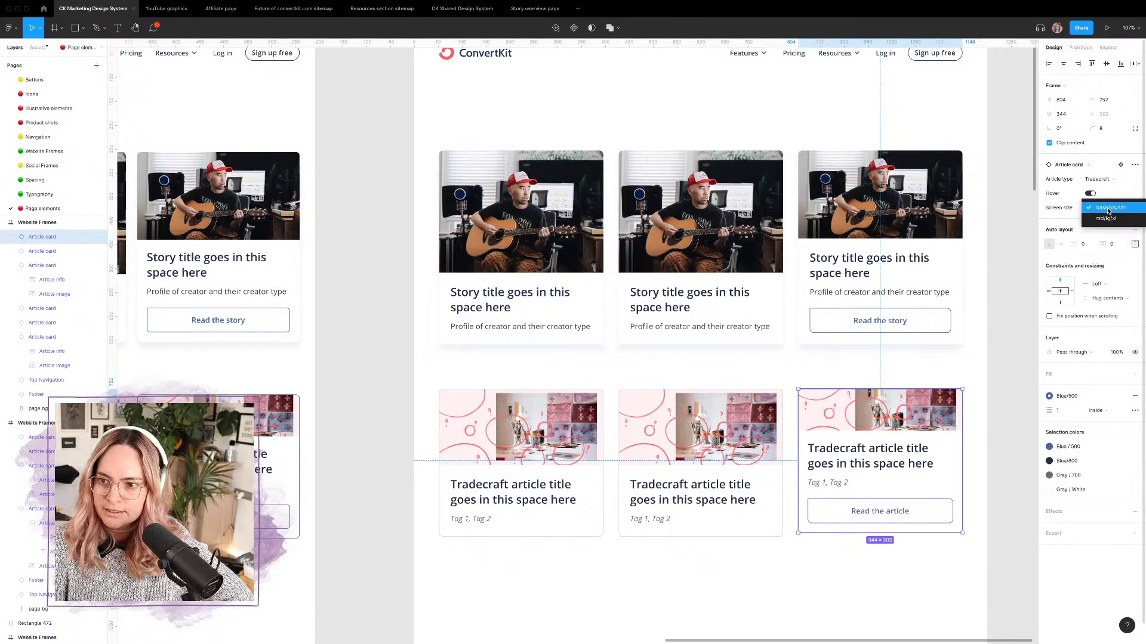
{"action": "left_click", "coordinate": [1105, 218]}
{"action": "left_click", "coordinate": [975, 408]}
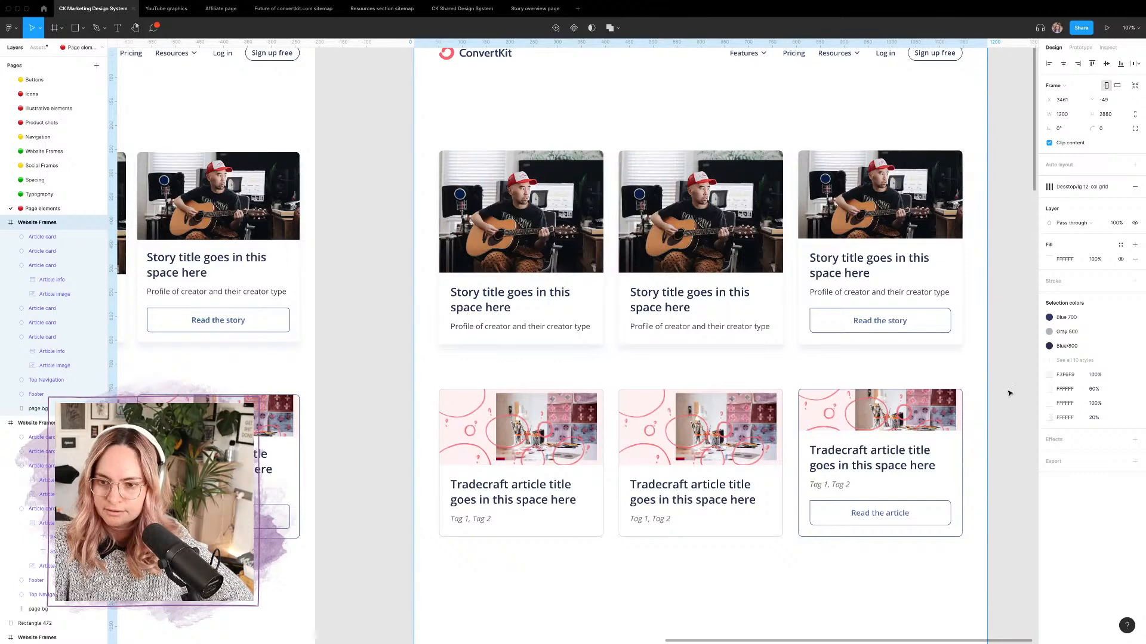
Step: Inspect the stroke settings of the md/lg/xl Tradecraft variants with and without hover
{"action": "scroll", "coordinate": [1008, 393], "scroll_direction": "down", "scroll_amount": 3}
{"action": "scroll", "coordinate": [1009, 393], "scroll_direction": "right", "scroll_amount": 2}
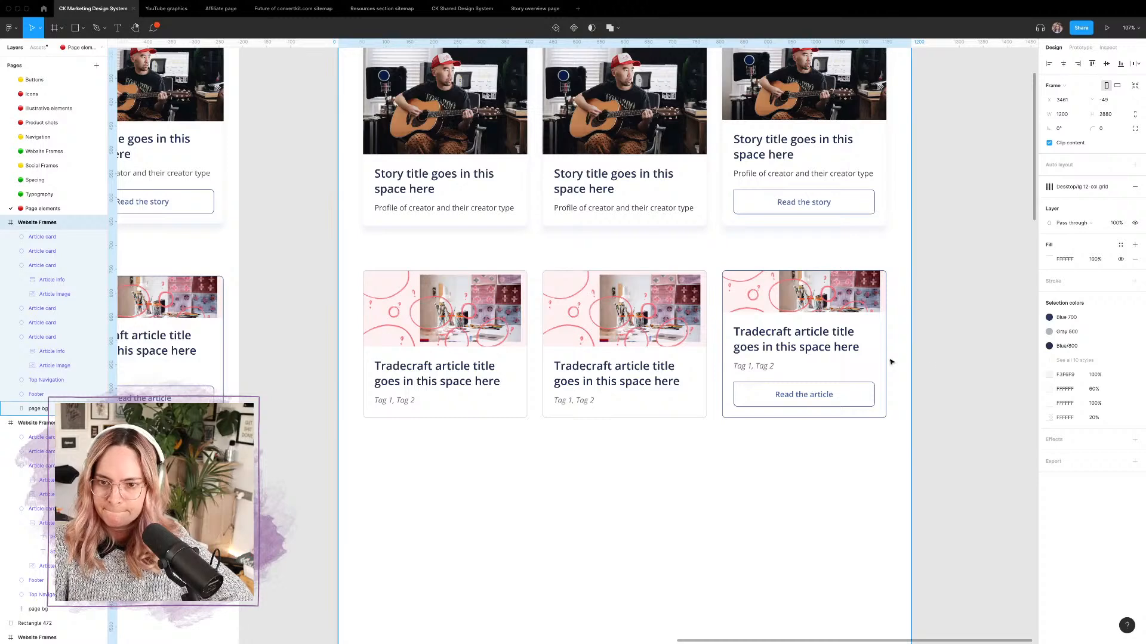
{"action": "scroll", "coordinate": [890, 361], "scroll_direction": "down", "scroll_amount": 5}
{"action": "scroll", "coordinate": [698, 362], "scroll_direction": "down", "scroll_amount": 3}
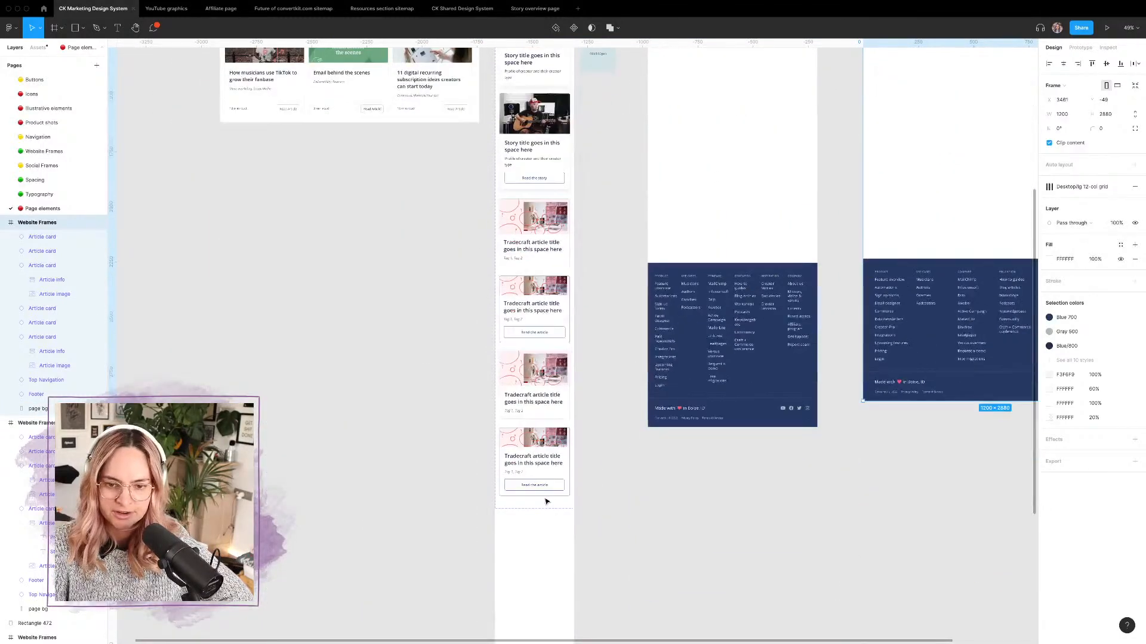
{"action": "left_click", "coordinate": [546, 430]}
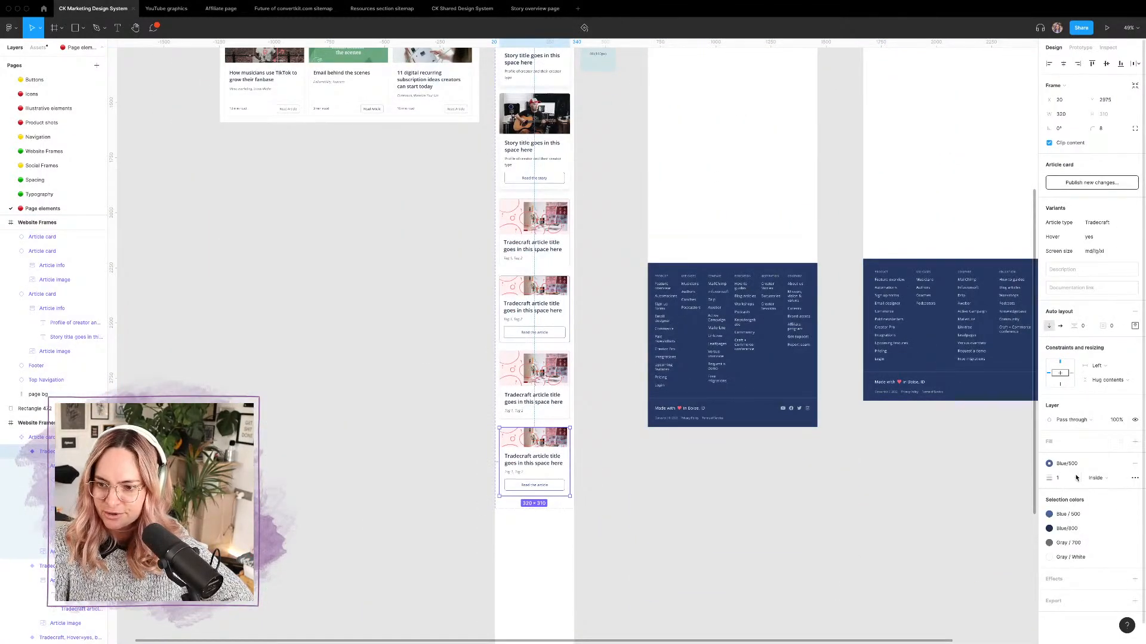
{"action": "left_click", "coordinate": [529, 385]}
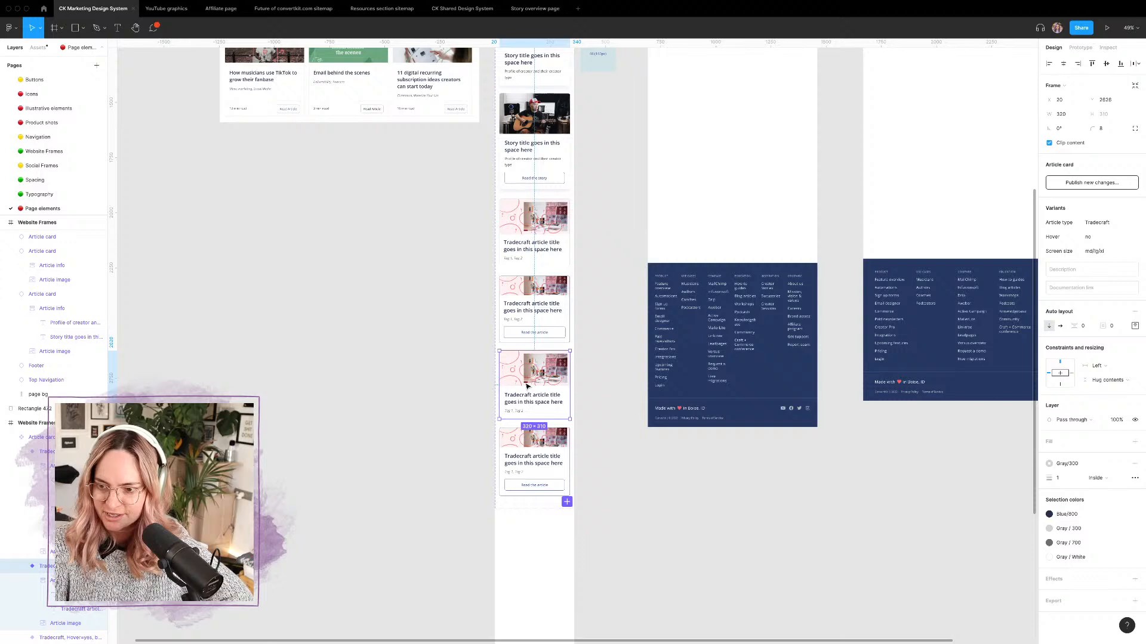
Step: Apply the Gray/300 color style to the stroke of the md/lg/xl Tradecraft variant with Hover set to yes
{"action": "left_click", "coordinate": [540, 460]}
{"action": "scroll", "coordinate": [1002, 451], "scroll_direction": "down", "scroll_amount": 1}
{"action": "left_click", "coordinate": [1049, 443]}
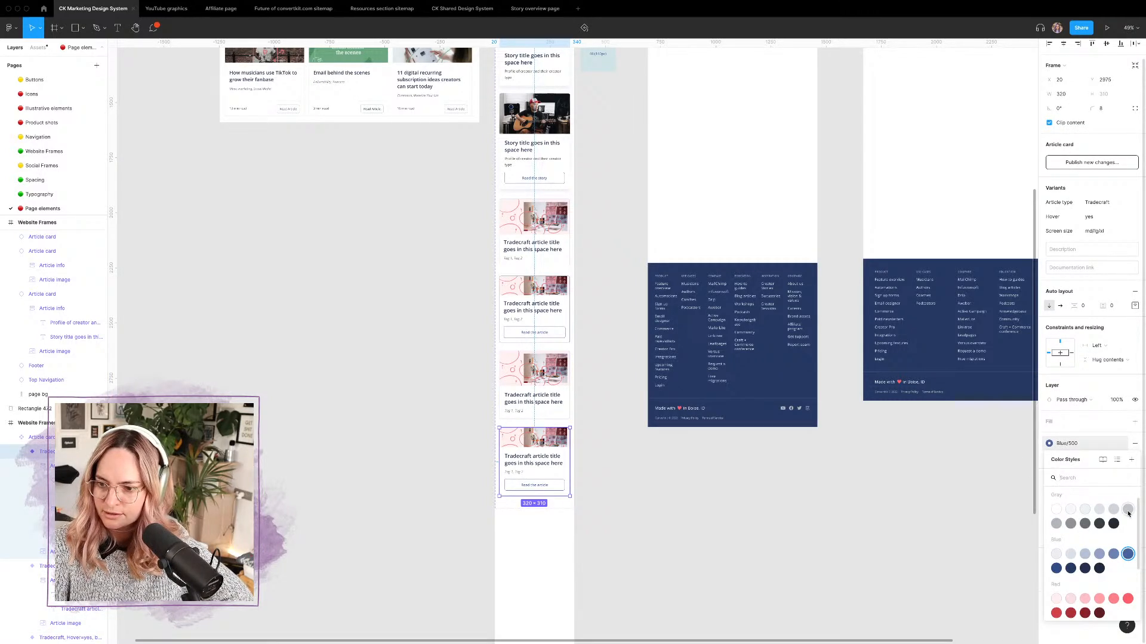
{"action": "left_click", "coordinate": [997, 494]}
{"action": "left_click", "coordinate": [691, 477]}
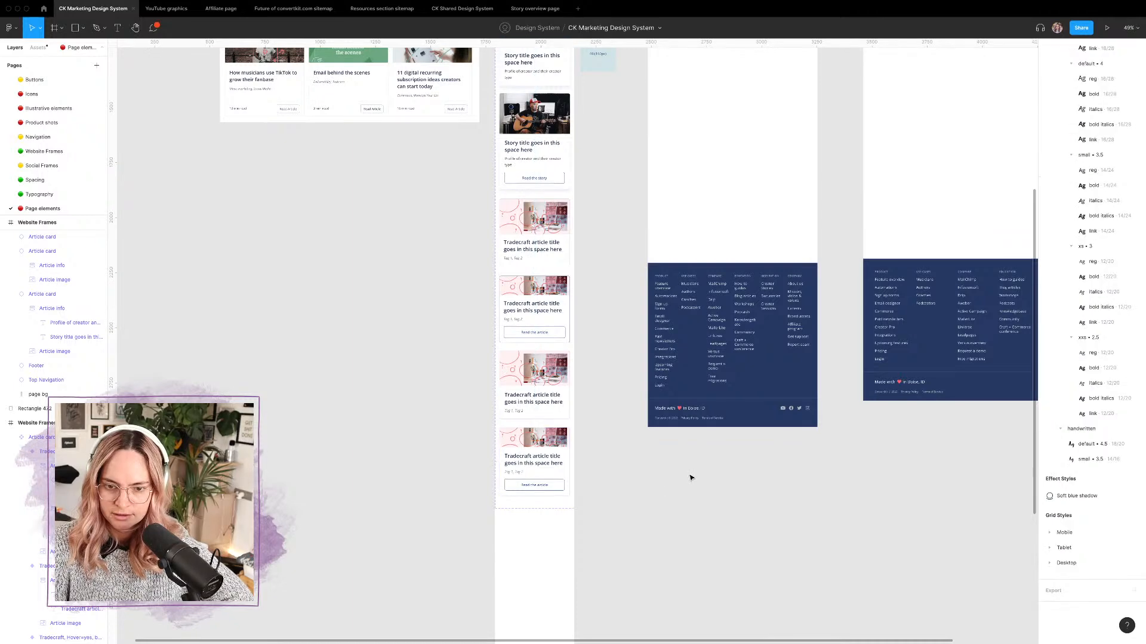
Step: Apply the Soft blue shadow effect style to the md/lg/xl Tradecraft hover variant and check the cards in the website frames
{"action": "left_click", "coordinate": [561, 452]}
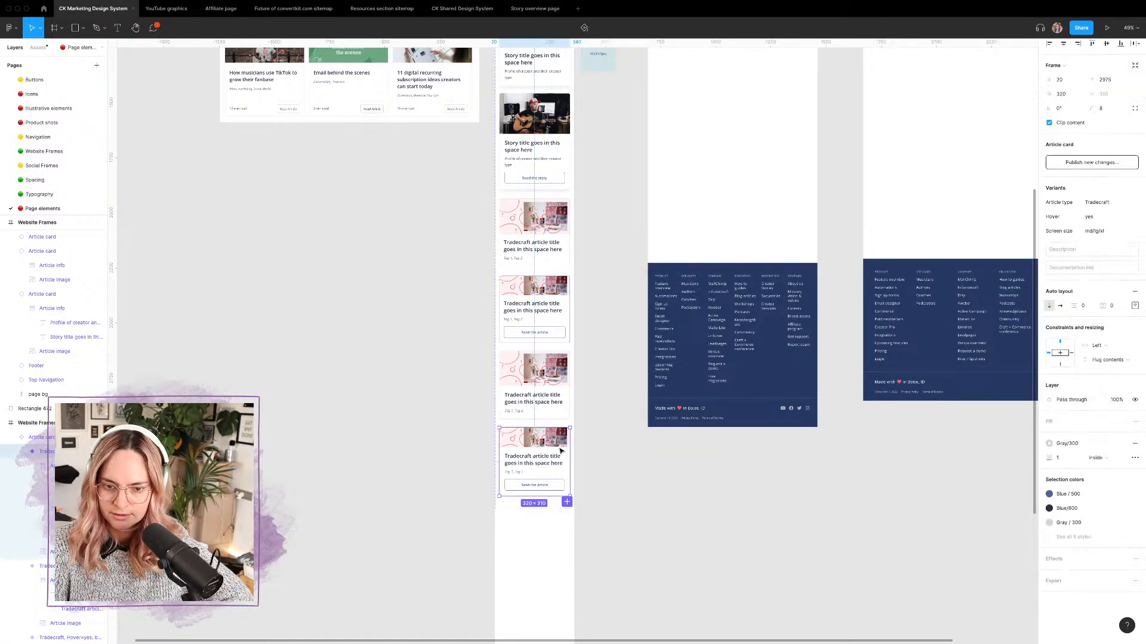
{"action": "left_click", "coordinate": [1121, 558]}
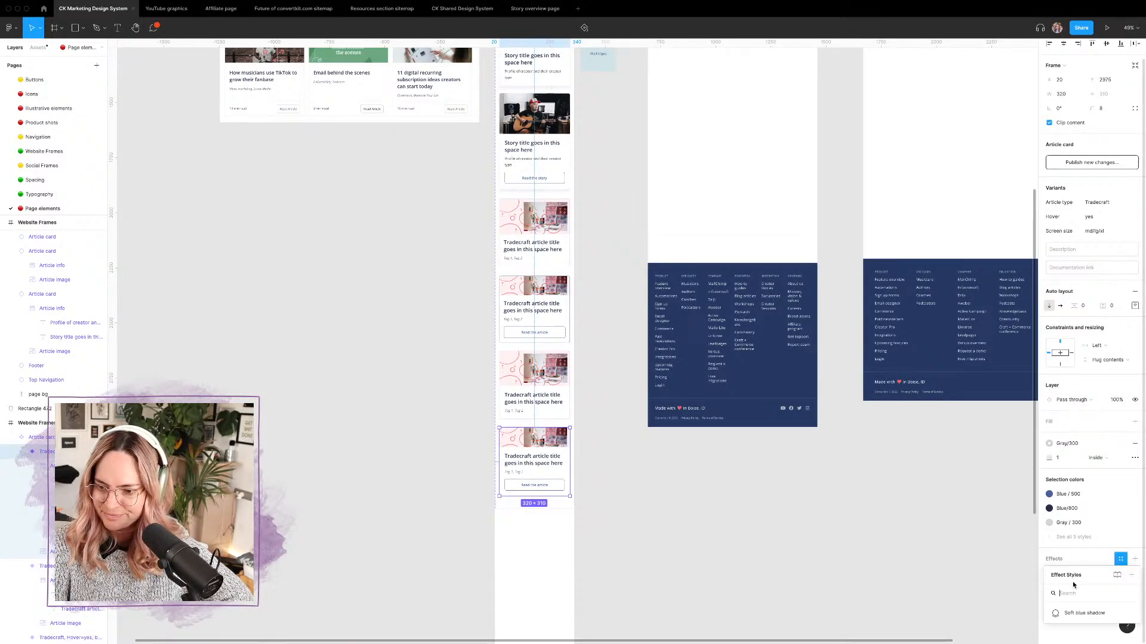
{"action": "left_click", "coordinate": [1080, 613]}
{"action": "left_click", "coordinate": [829, 531]}
{"action": "scroll", "coordinate": [846, 494], "scroll_direction": "up", "scroll_amount": 8}
{"action": "scroll", "coordinate": [846, 495], "scroll_direction": "right", "scroll_amount": 8}
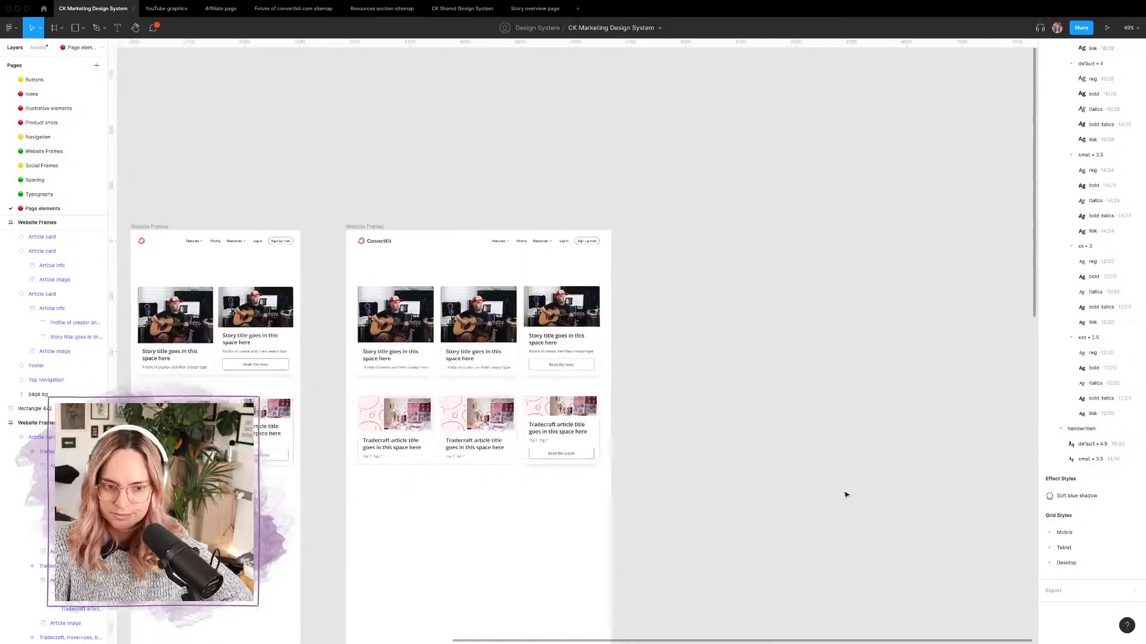
{"action": "scroll", "coordinate": [660, 421], "scroll_direction": "up", "scroll_amount": 6}
{"action": "scroll", "coordinate": [660, 421], "scroll_direction": "down", "scroll_amount": 3}
{"action": "scroll", "coordinate": [660, 422], "scroll_direction": "down", "scroll_amount": 8}
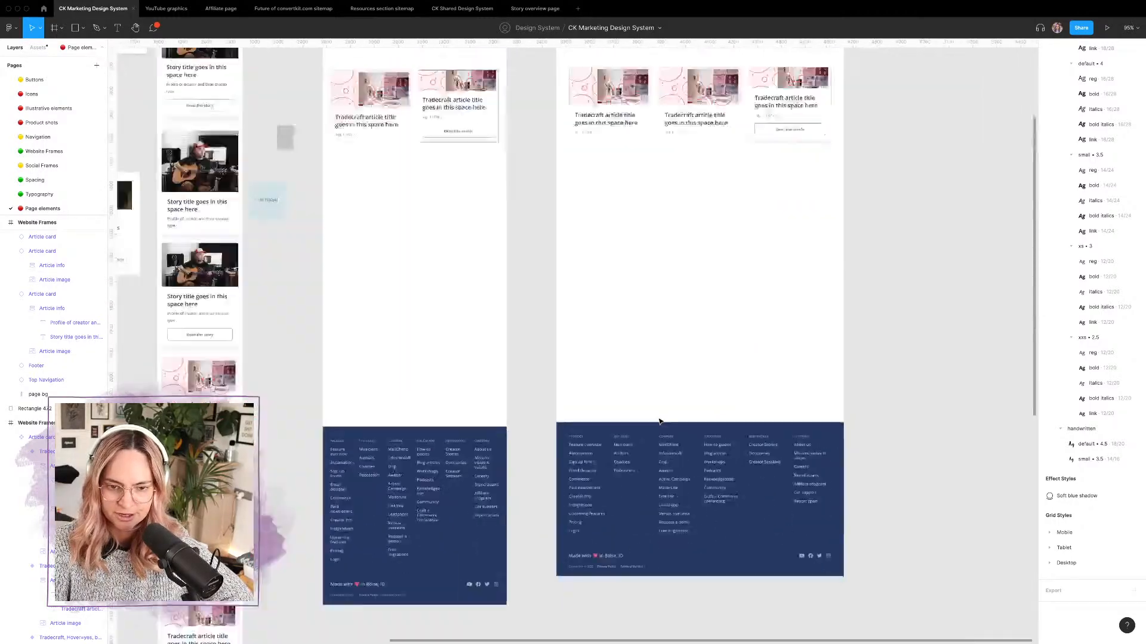
{"action": "scroll", "coordinate": [660, 421], "scroll_direction": "down", "scroll_amount": 5}
{"action": "scroll", "coordinate": [507, 537], "scroll_direction": "left", "scroll_amount": 2}
{"action": "scroll", "coordinate": [477, 543], "scroll_direction": "down", "scroll_amount": 1}
Step: Remove the Soft blue shadow from the md/lg/xl Tradecraft hover variant and set its stroke to the Gray/400 color style
{"action": "left_click", "coordinate": [471, 544]}
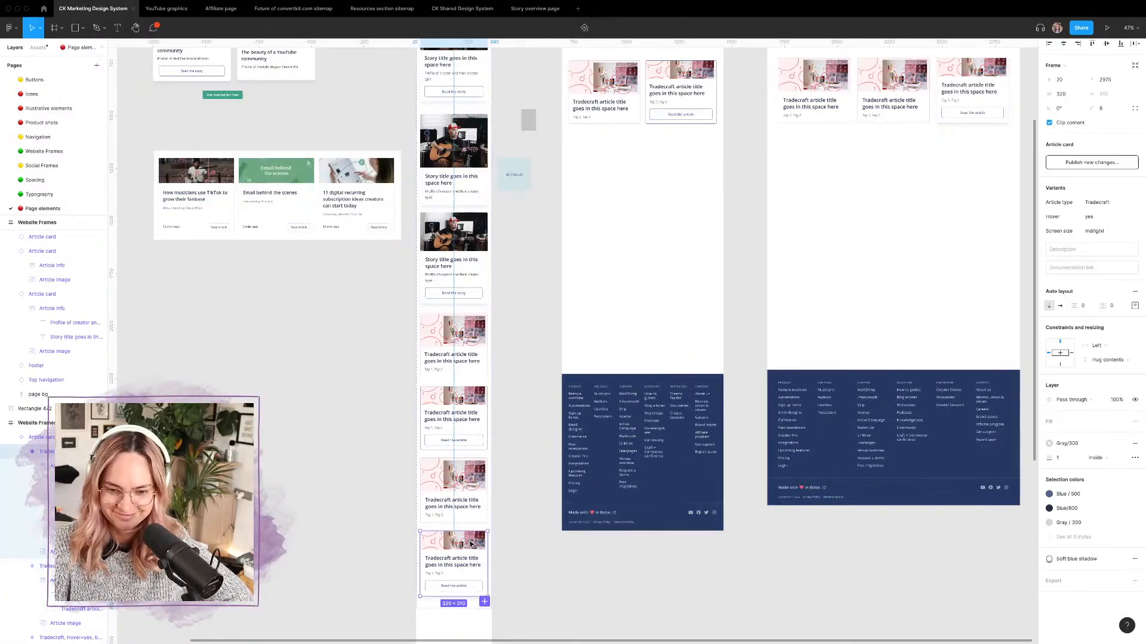
{"action": "left_click", "coordinate": [1135, 560]}
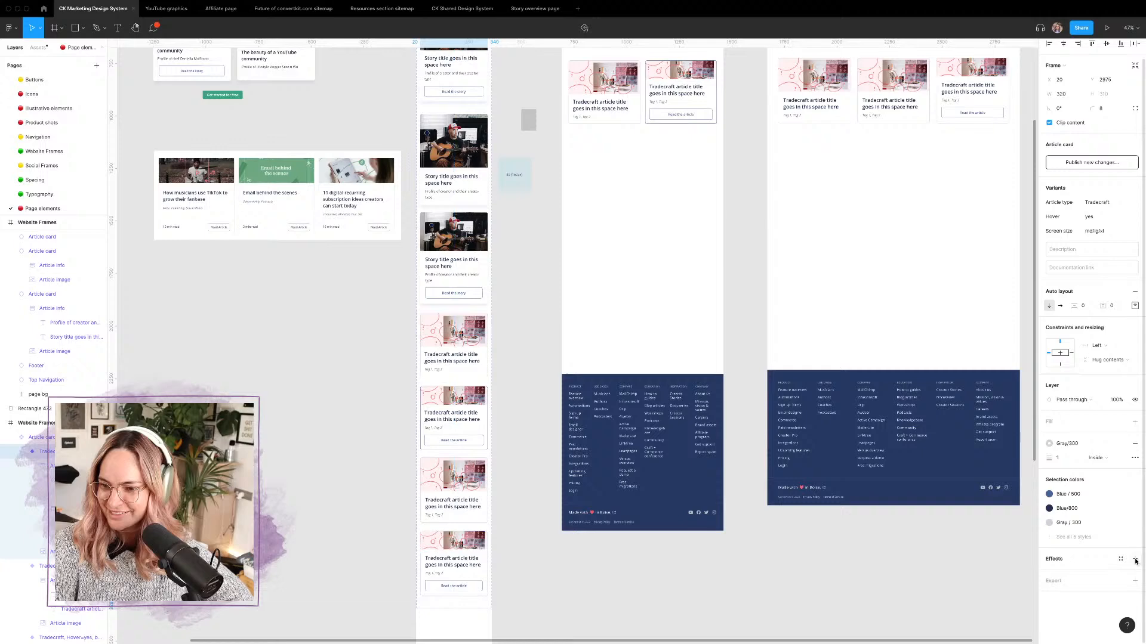
{"action": "left_click", "coordinate": [1082, 445]}
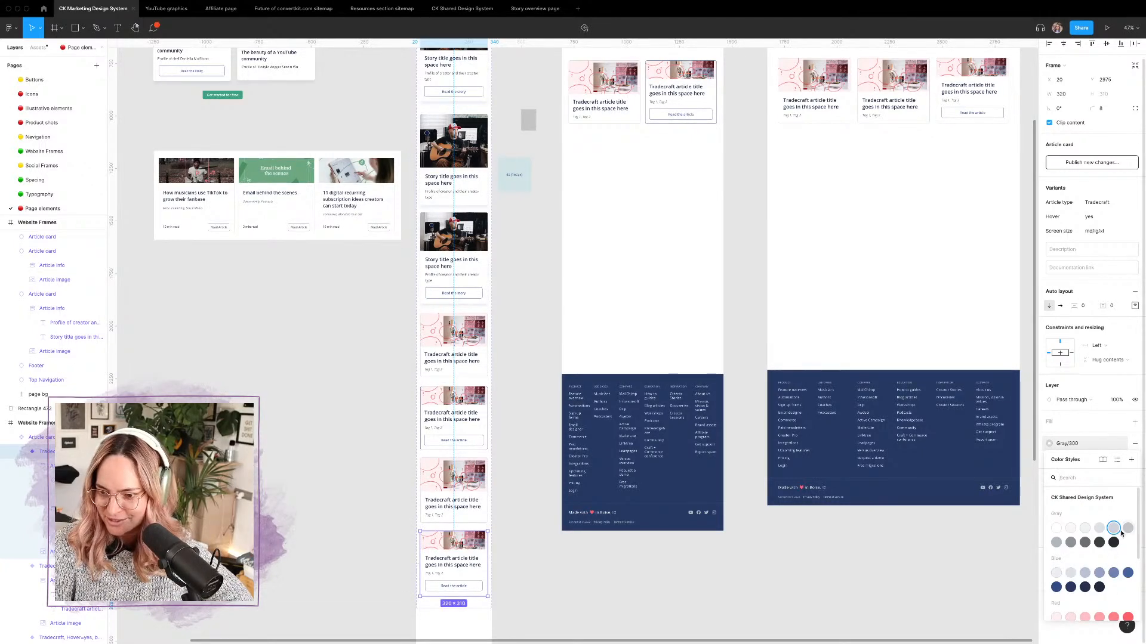
{"action": "left_click", "coordinate": [1127, 530]}
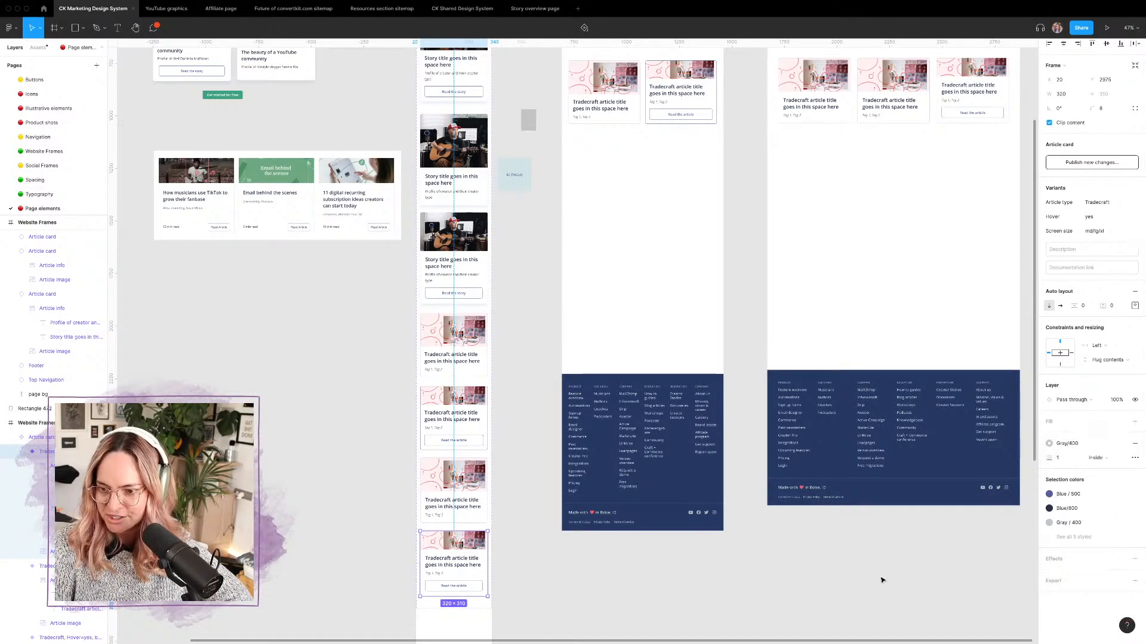
{"action": "left_click", "coordinate": [883, 581]}
{"action": "scroll", "coordinate": [875, 524], "scroll_direction": "right", "scroll_amount": 7}
{"action": "scroll", "coordinate": [847, 465], "scroll_direction": "up", "scroll_amount": 3}
{"action": "scroll", "coordinate": [538, 330], "scroll_direction": "up", "scroll_amount": 5}
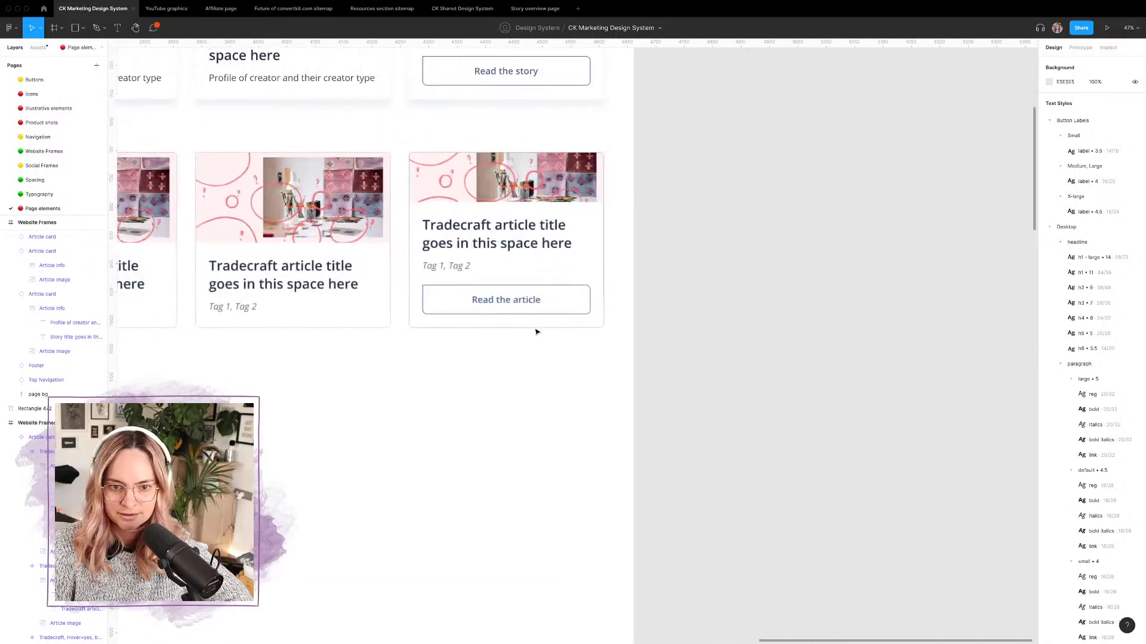
{"action": "scroll", "coordinate": [762, 350], "scroll_direction": "down", "scroll_amount": 8}
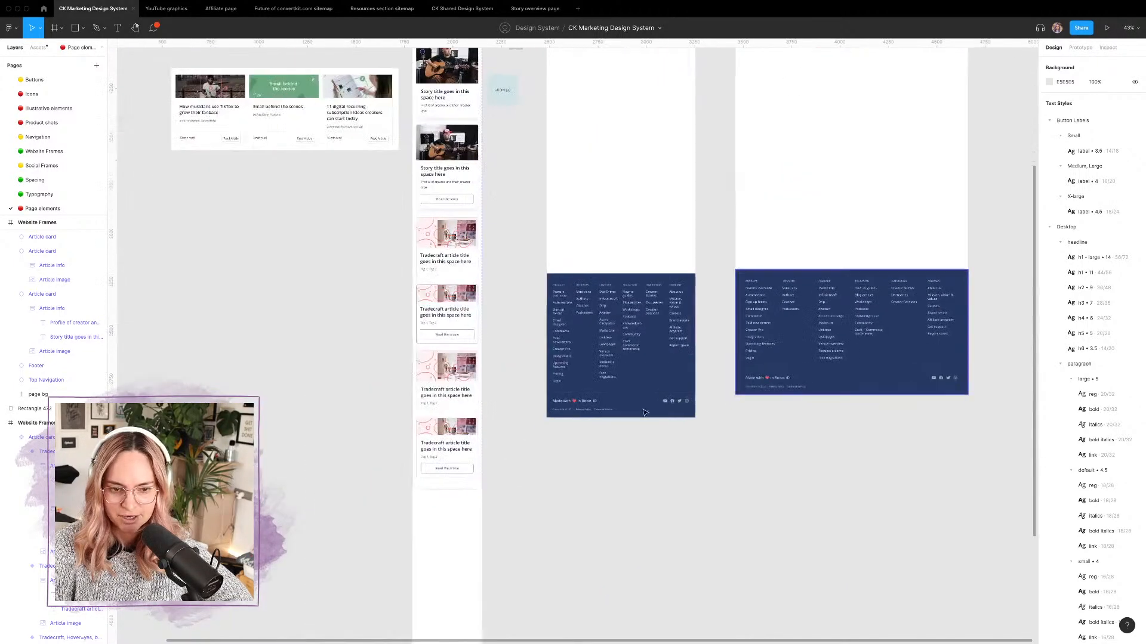
Step: Set the stroke of the md/lg/xl Tradecraft hover variant to the Blue/500 color style and review the cards in the website frames
{"action": "left_click", "coordinate": [469, 435]}
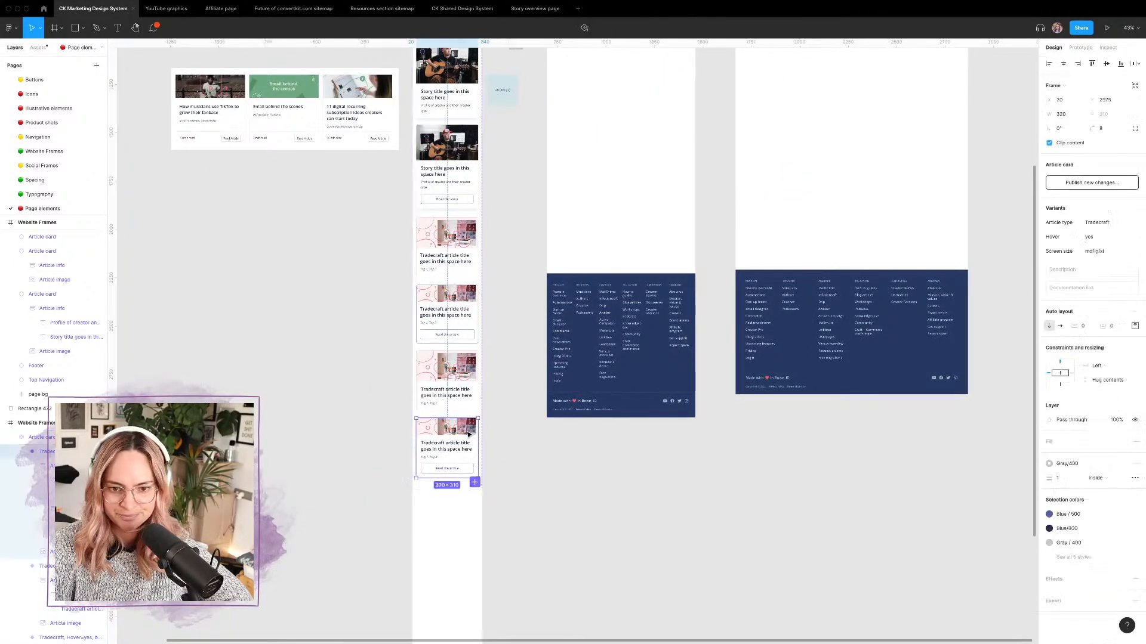
{"action": "left_click", "coordinate": [1084, 468]}
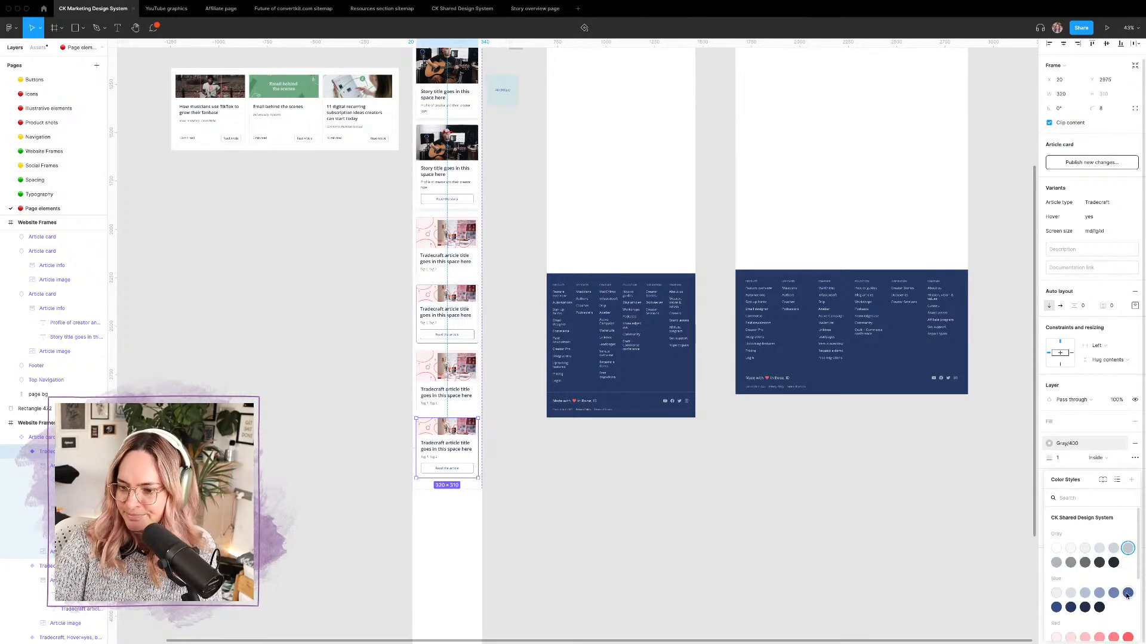
{"action": "left_click", "coordinate": [1127, 594]}
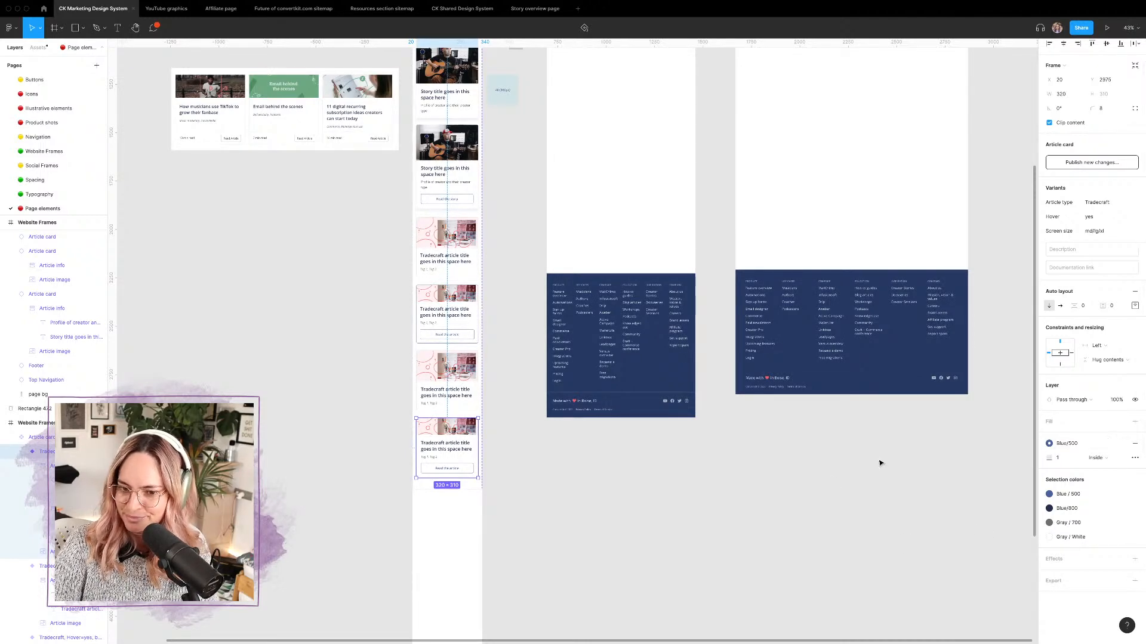
{"action": "left_click", "coordinate": [752, 473]}
{"action": "scroll", "coordinate": [583, 430], "scroll_direction": "up", "scroll_amount": 4}
{"action": "scroll", "coordinate": [582, 431], "scroll_direction": "right", "scroll_amount": 3}
{"action": "scroll", "coordinate": [582, 431], "scroll_direction": "up", "scroll_amount": 1}
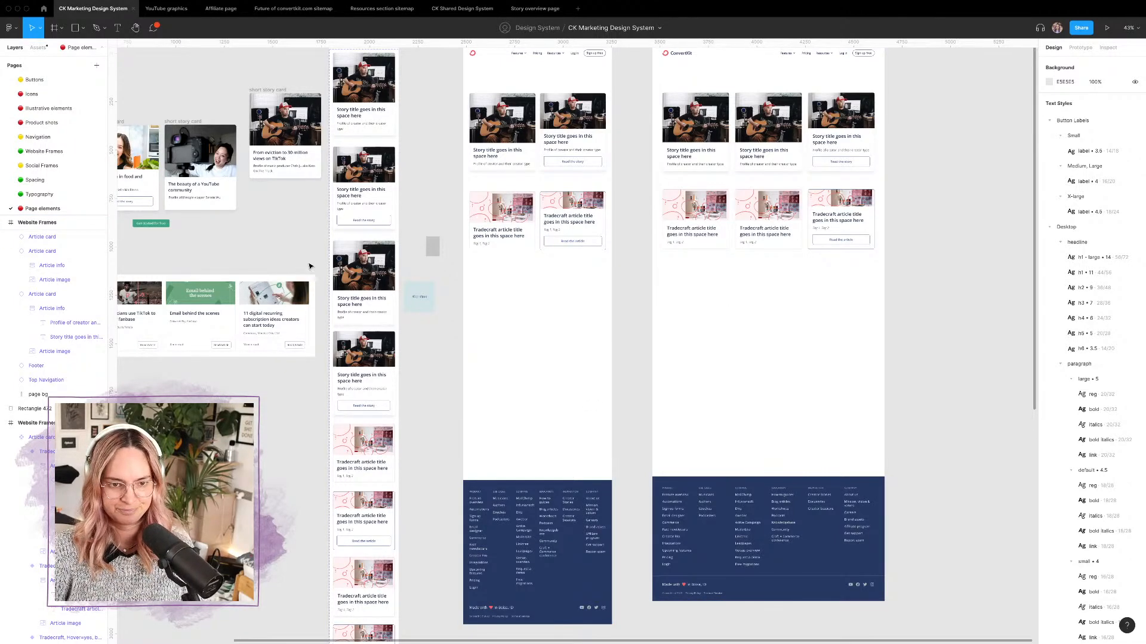
Step: Duplicate the first two Tradecraft cards in the desktop frame into a row directly below, checking them against the layout grids
{"action": "scroll", "coordinate": [310, 266], "scroll_direction": "left", "scroll_amount": 4}
{"action": "scroll", "coordinate": [310, 267], "scroll_direction": "down", "scroll_amount": 1}
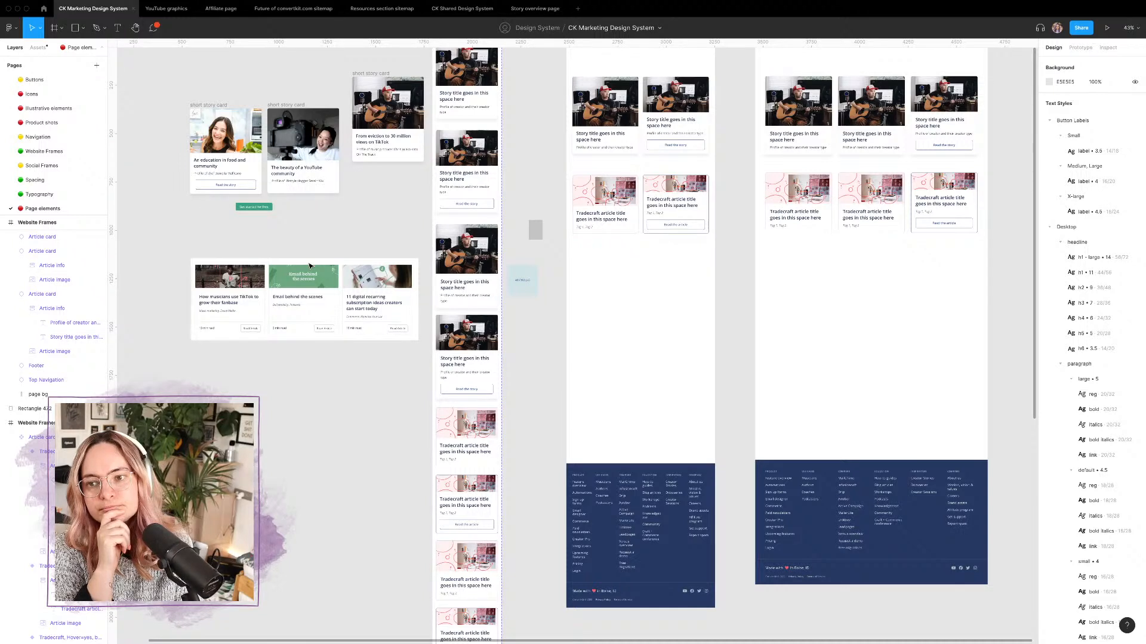
{"action": "left_click", "coordinate": [812, 196]}
{"action": "left_click", "coordinate": [886, 195], "text": "shift"}
{"action": "left_click_drag", "start_coordinate": [794, 191], "coordinate": [805, 258]}
{"action": "key", "text": "ctrl+g"}
{"action": "key", "text": "Escape"}
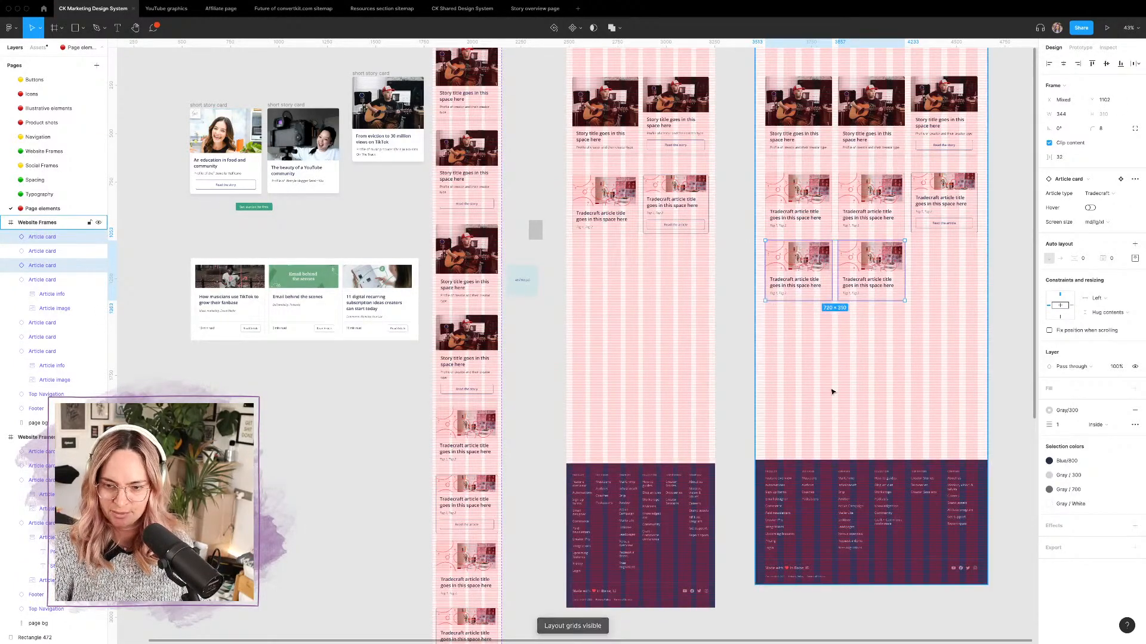
{"action": "key", "text": "ctrl+g"}
{"action": "left_click", "coordinate": [331, 355]}
Step: Examine the layout of the three reference article cards beside the Article card variants
{"action": "scroll", "coordinate": [331, 355], "scroll_direction": "up", "scroll_amount": 5}
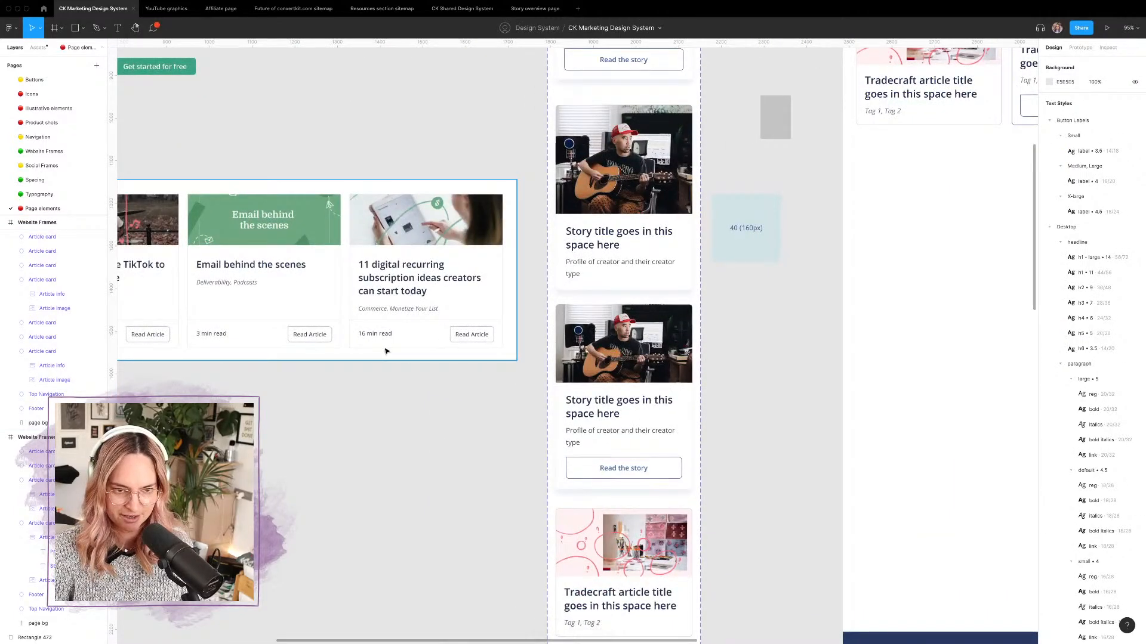
{"action": "scroll", "coordinate": [402, 490], "scroll_direction": "left", "scroll_amount": 5}
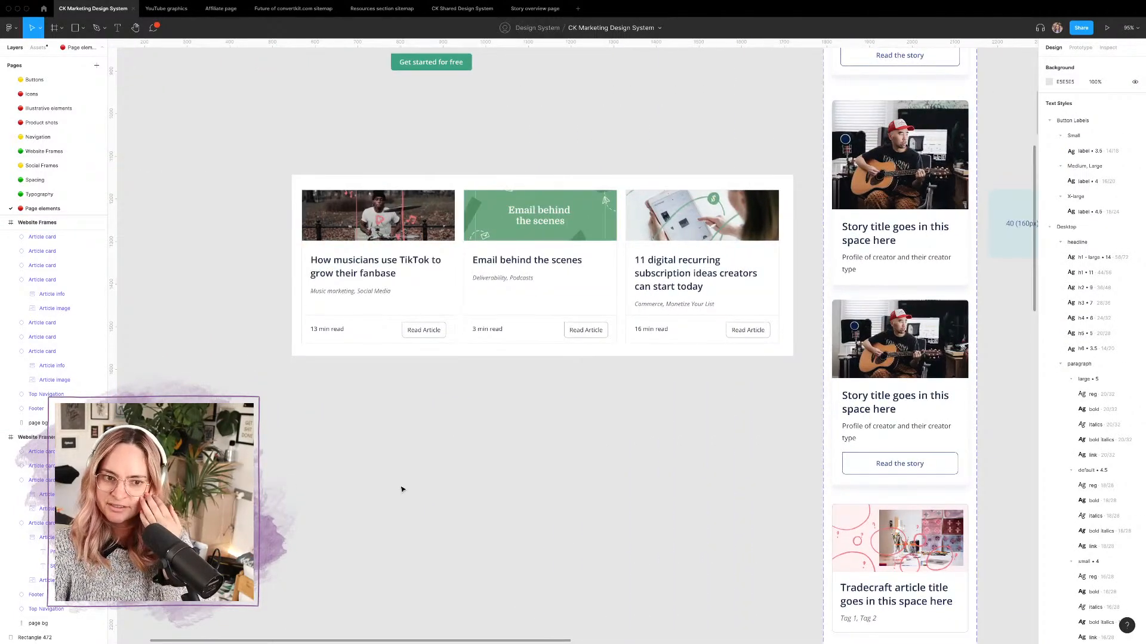
{"action": "scroll", "coordinate": [430, 490], "scroll_direction": "right", "scroll_amount": 1}
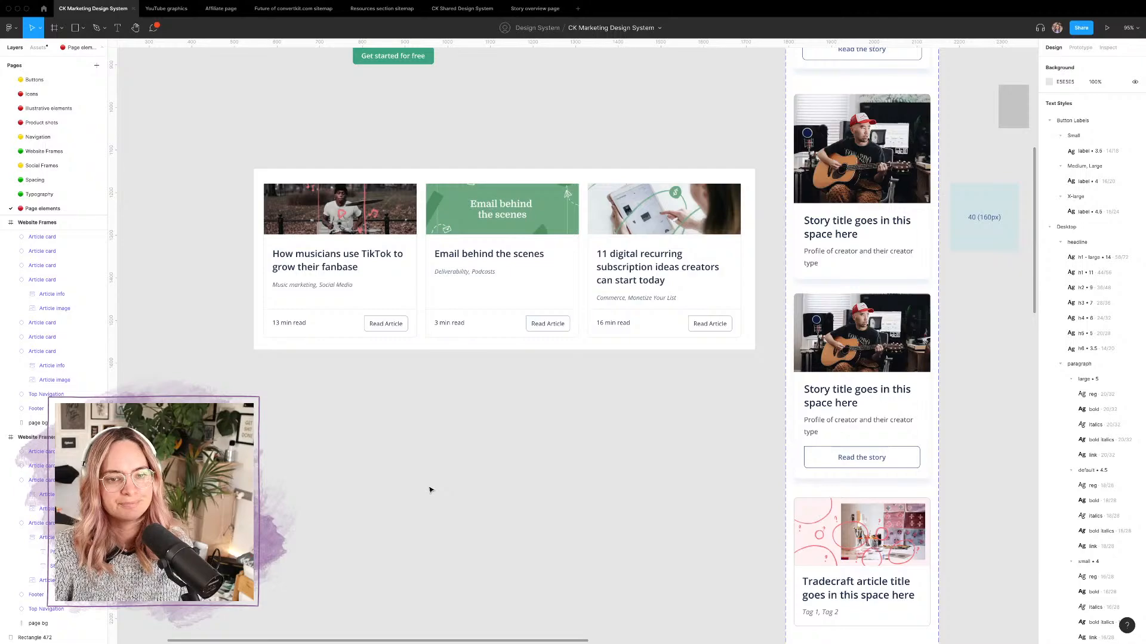
{"action": "scroll", "coordinate": [429, 488], "scroll_direction": "down", "scroll_amount": 4}
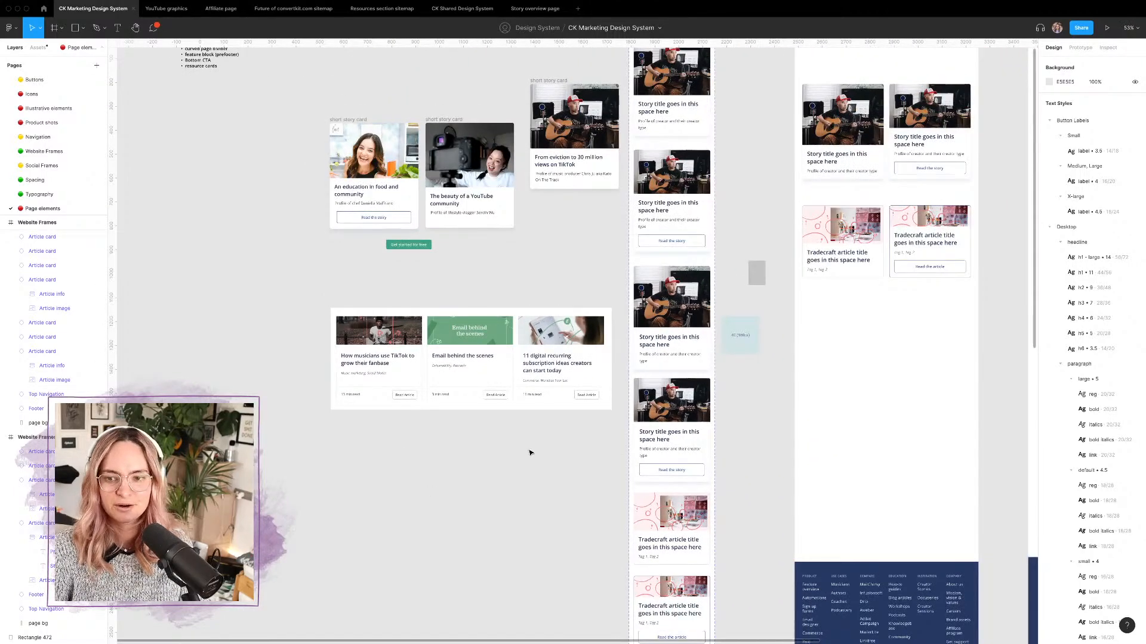
Step: Examine the story and Tradecraft article cards across the page frames, including the image of the second-row Tradecraft card in the desktop frame
{"action": "scroll", "coordinate": [530, 453], "scroll_direction": "right", "scroll_amount": 8}
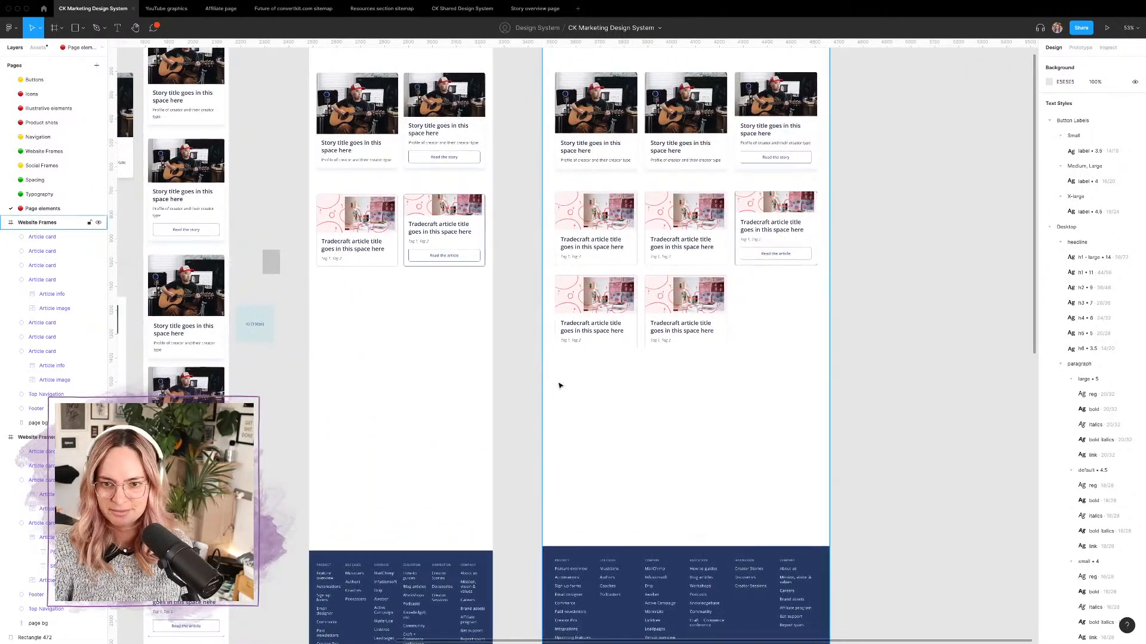
{"action": "scroll", "coordinate": [560, 386], "scroll_direction": "left", "scroll_amount": 8}
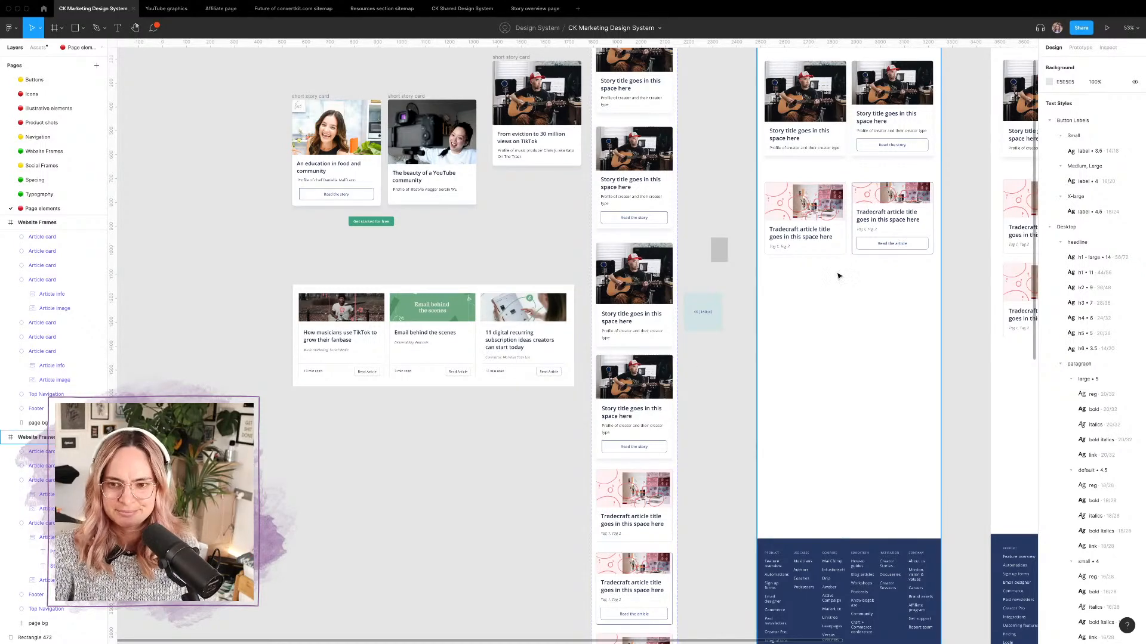
{"action": "scroll", "coordinate": [839, 275], "scroll_direction": "right", "scroll_amount": 10}
{"action": "scroll", "coordinate": [811, 273], "scroll_direction": "up", "scroll_amount": 5}
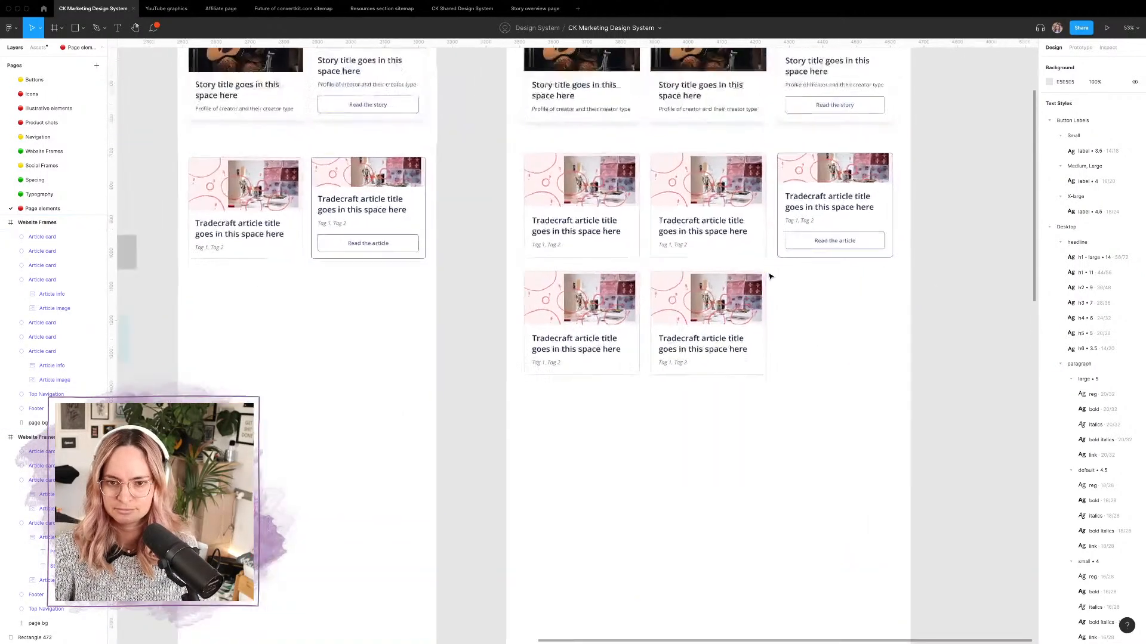
{"action": "scroll", "coordinate": [963, 311], "scroll_direction": "right", "scroll_amount": 2}
{"action": "scroll", "coordinate": [962, 311], "scroll_direction": "up", "scroll_amount": 2}
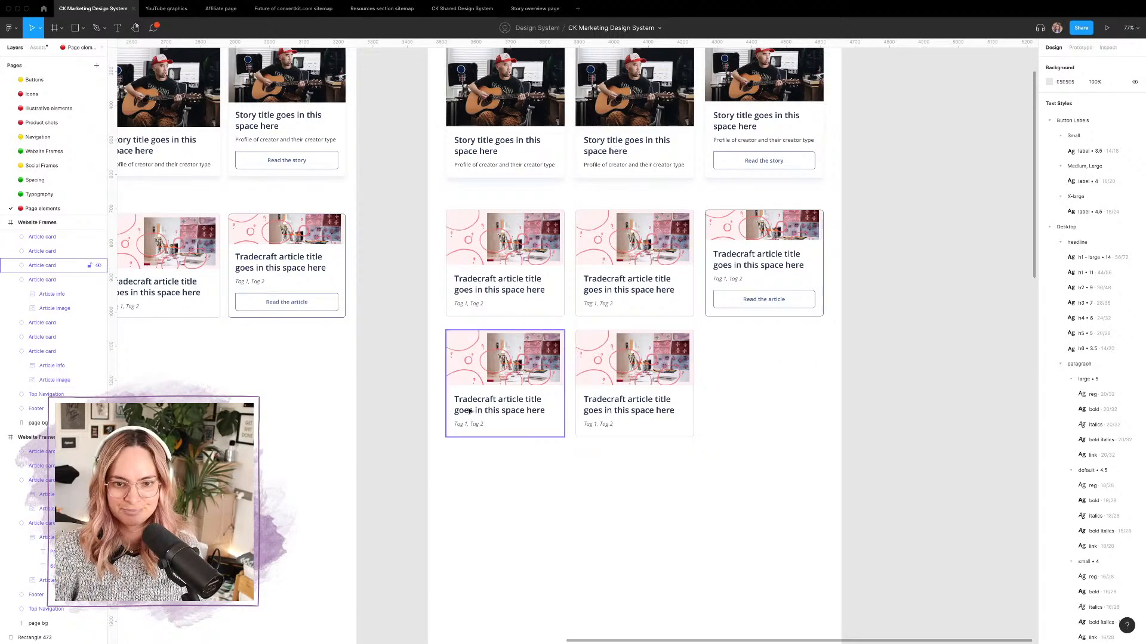
{"action": "left_click", "coordinate": [533, 377]}
{"action": "left_click", "coordinate": [533, 377]}
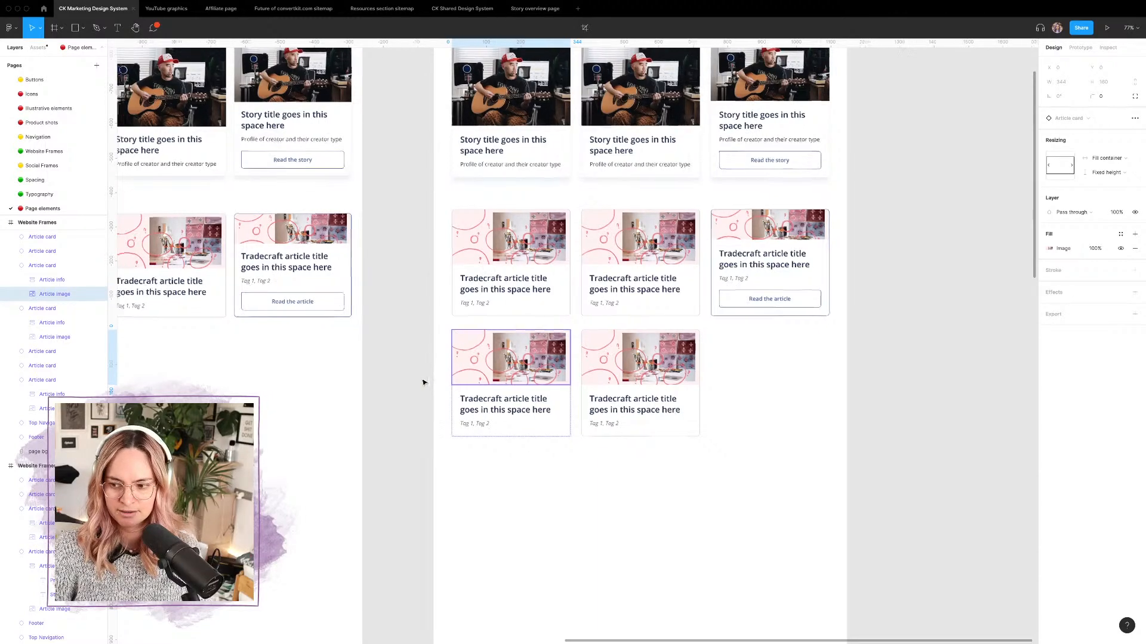
Step: Add a linear gradient fill over the image of the first Tradecraft variant in the article card component
{"action": "scroll", "coordinate": [424, 382], "scroll_direction": "left", "scroll_amount": 15}
{"action": "scroll", "coordinate": [423, 383], "scroll_direction": "right", "scroll_amount": 5}
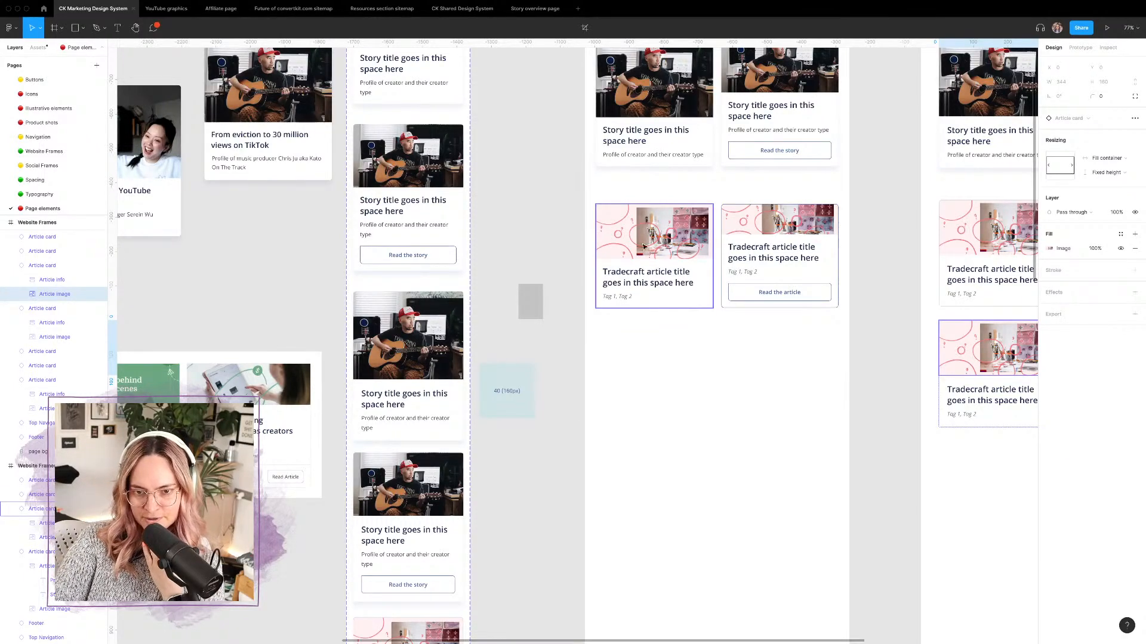
{"action": "scroll", "coordinate": [532, 386], "scroll_direction": "down", "scroll_amount": 4}
{"action": "scroll", "coordinate": [531, 387], "scroll_direction": "left", "scroll_amount": 1}
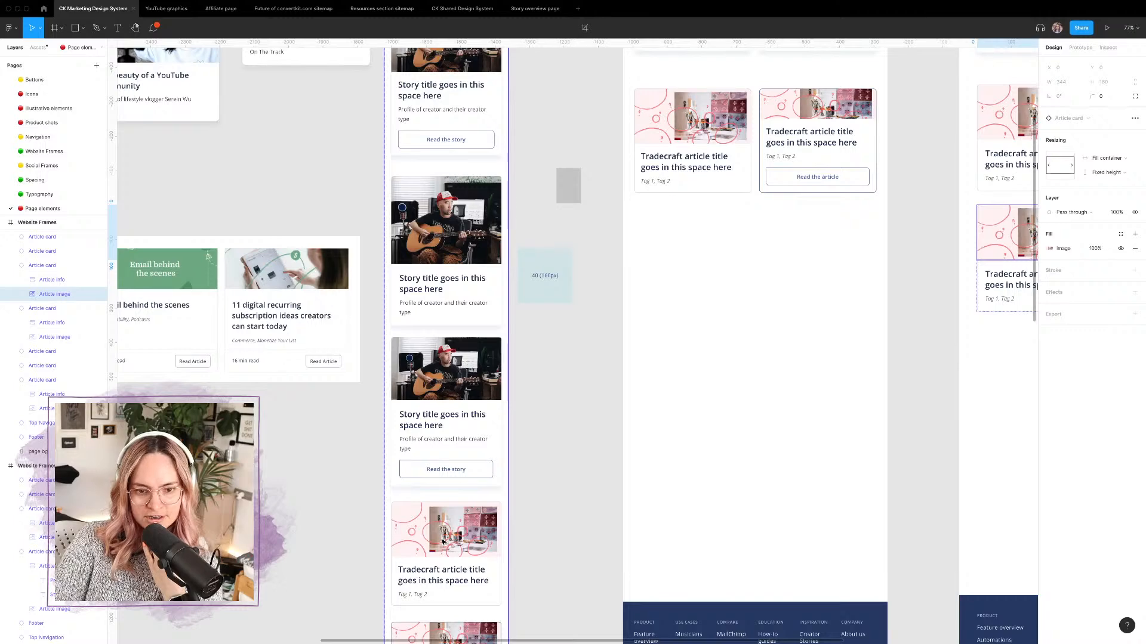
{"action": "left_click", "coordinate": [442, 541]}
{"action": "double_click", "coordinate": [442, 542]}
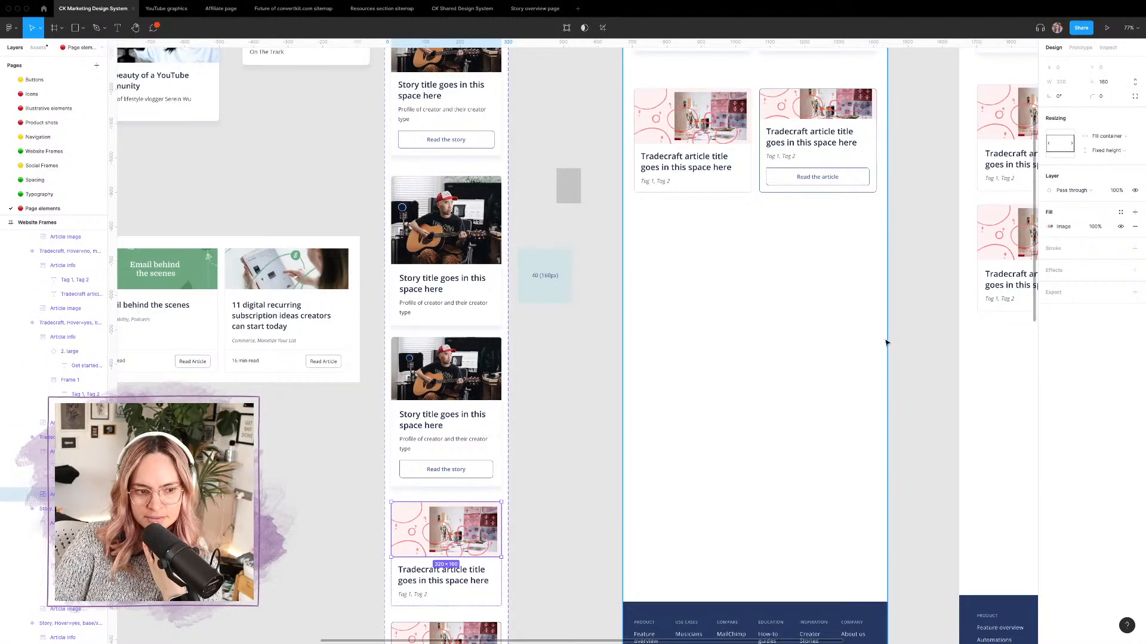
{"action": "left_click", "coordinate": [1135, 212]}
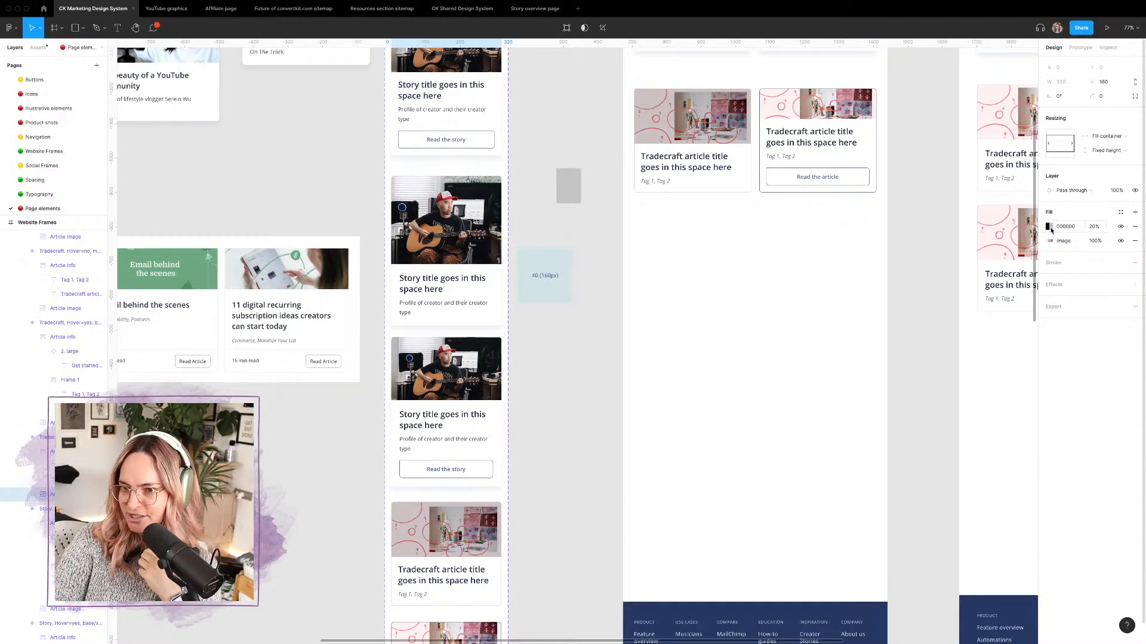
{"action": "left_click", "coordinate": [1049, 226]}
{"action": "left_click", "coordinate": [963, 232]}
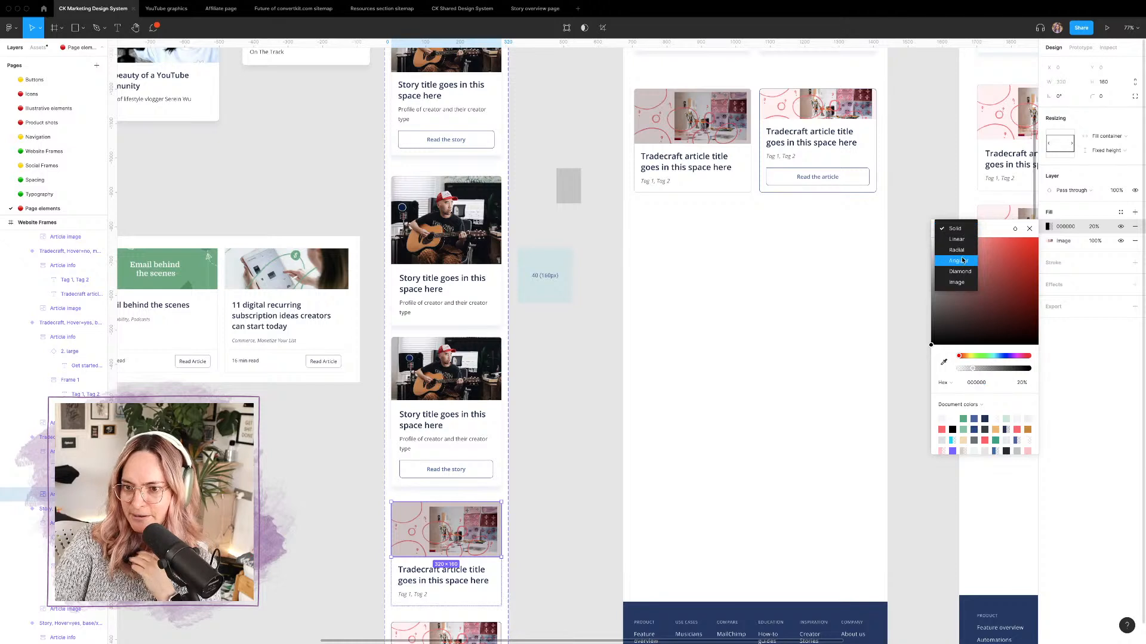
{"action": "left_click", "coordinate": [956, 239]}
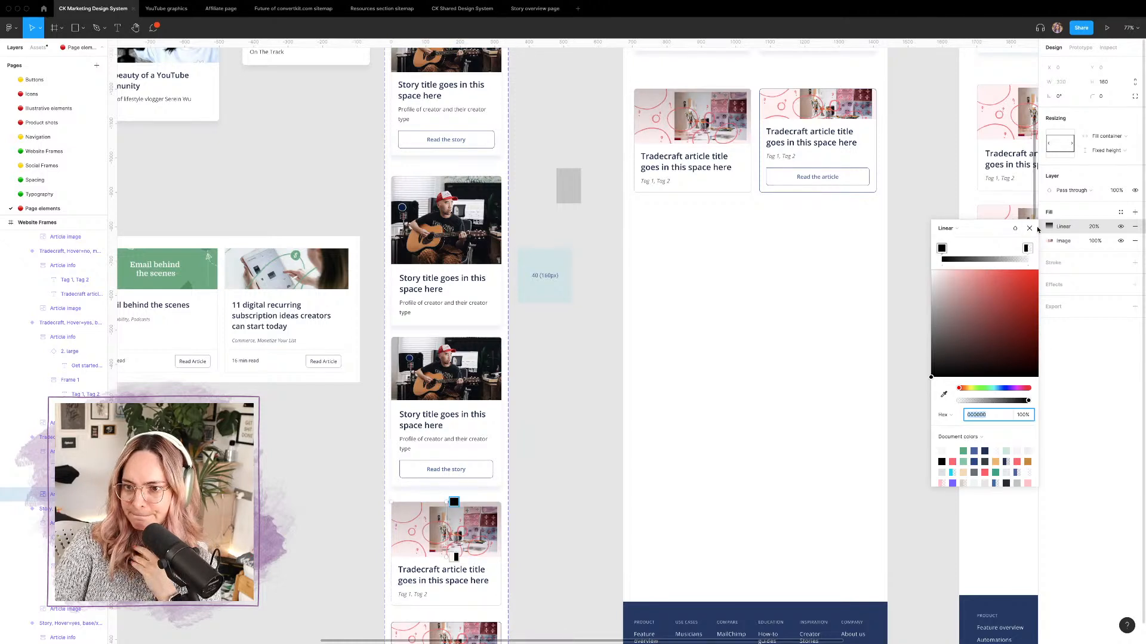
Step: Set both gradient stops to the dark near-black colour from the shared design system library, with the end stop at 0% opacity
{"action": "left_click", "coordinate": [942, 248]}
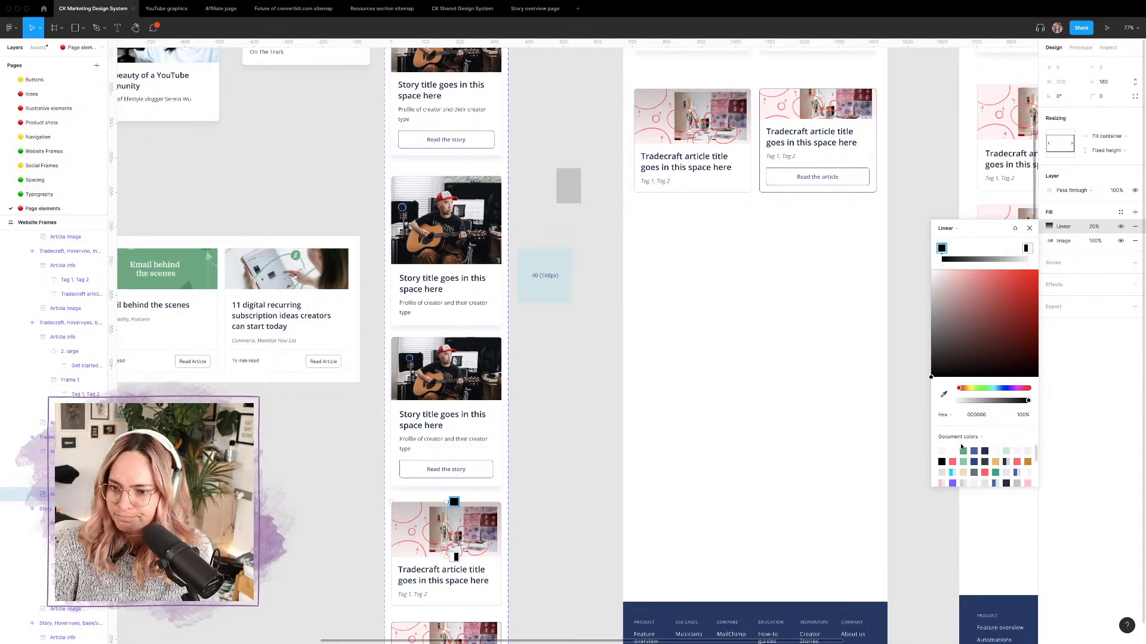
{"action": "left_click", "coordinate": [981, 439]}
{"action": "left_click", "coordinate": [985, 447]}
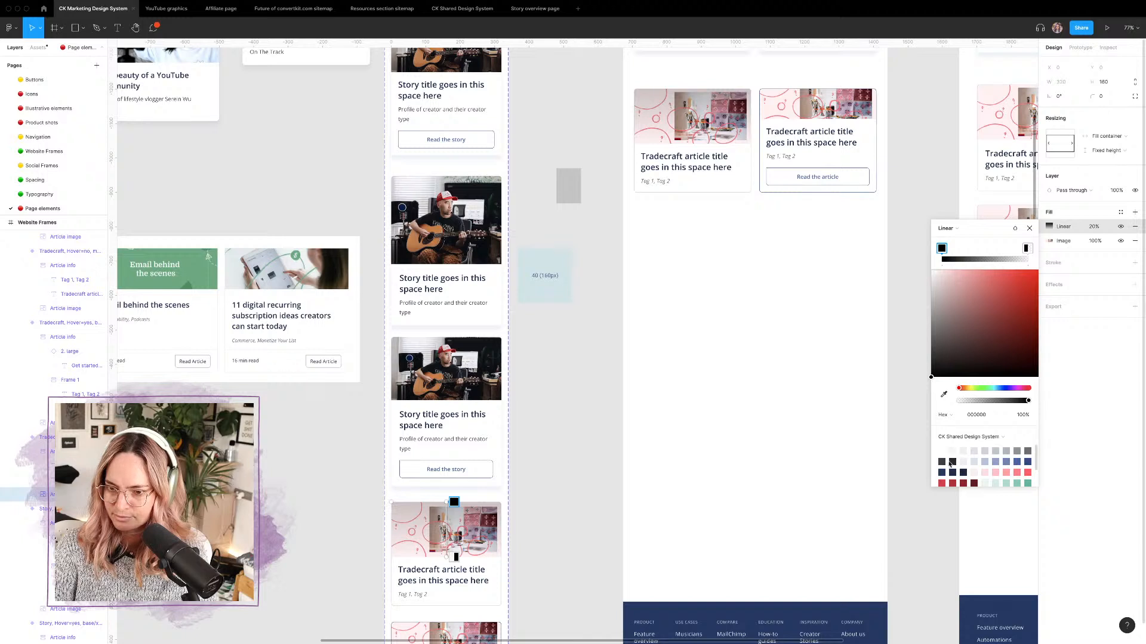
{"action": "left_click", "coordinate": [952, 461]}
{"action": "left_click", "coordinate": [1028, 250]}
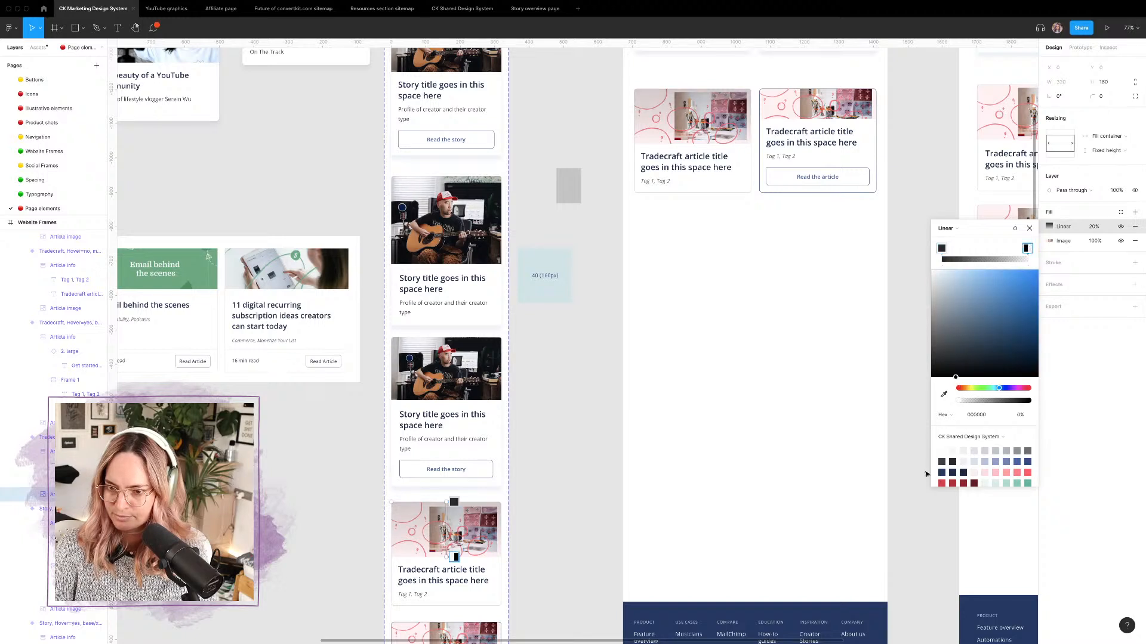
{"action": "left_click", "coordinate": [952, 461]}
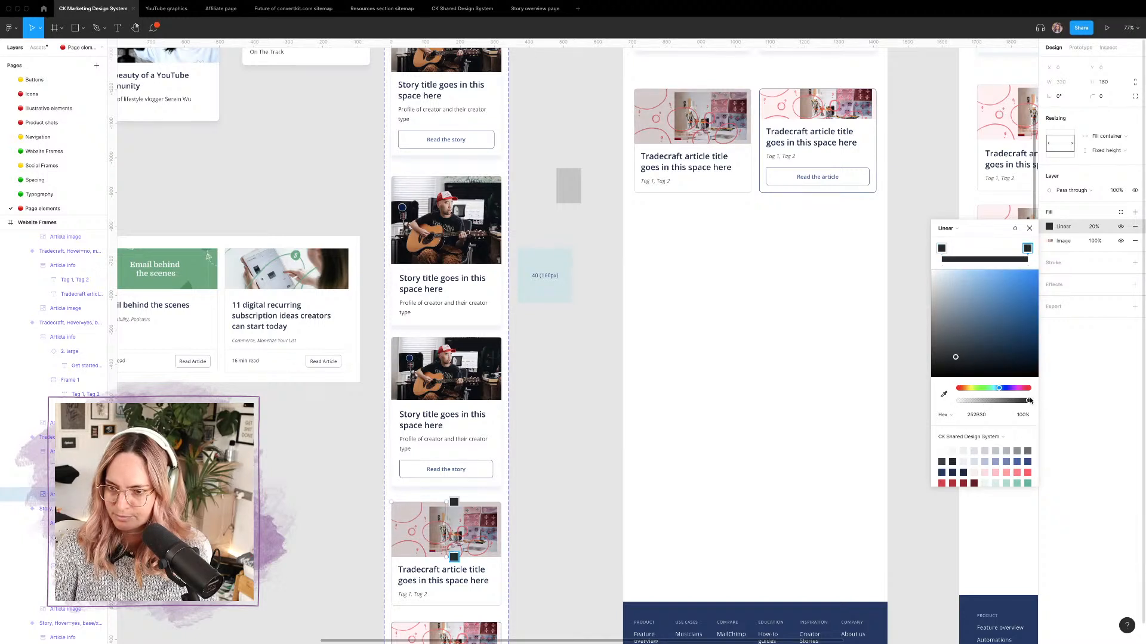
{"action": "left_click_drag", "start_coordinate": [1028, 400], "coordinate": [936, 399]}
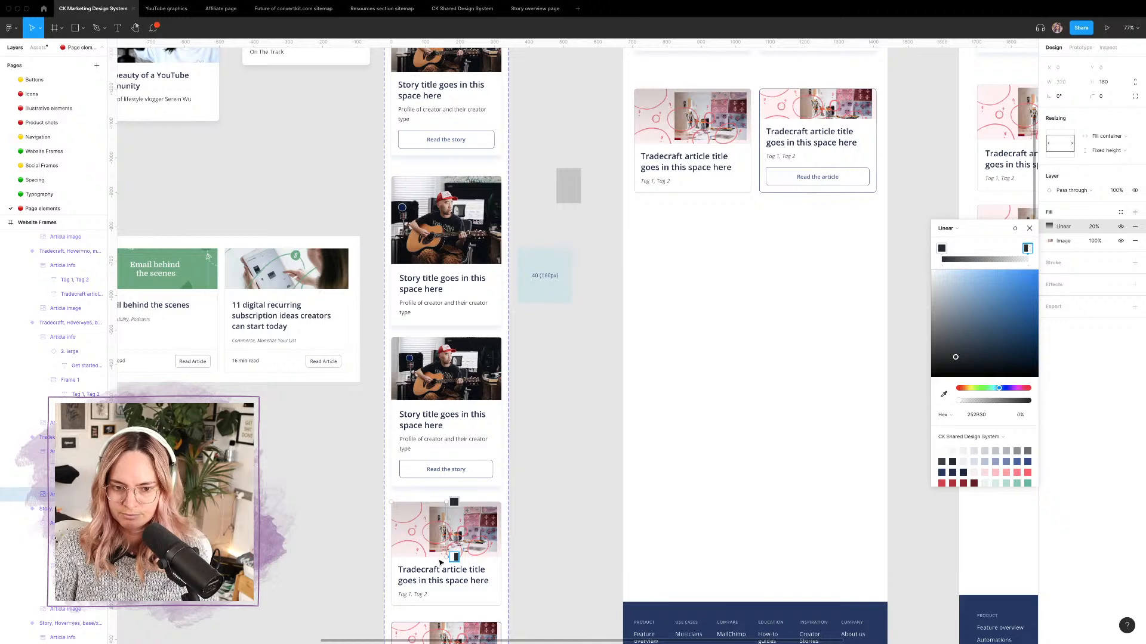
Step: Reposition the gradient so its dark end sits at the image's lower edge, and set the gradient fill's opacity to 10%
{"action": "left_click_drag", "start_coordinate": [454, 503], "coordinate": [477, 539]}
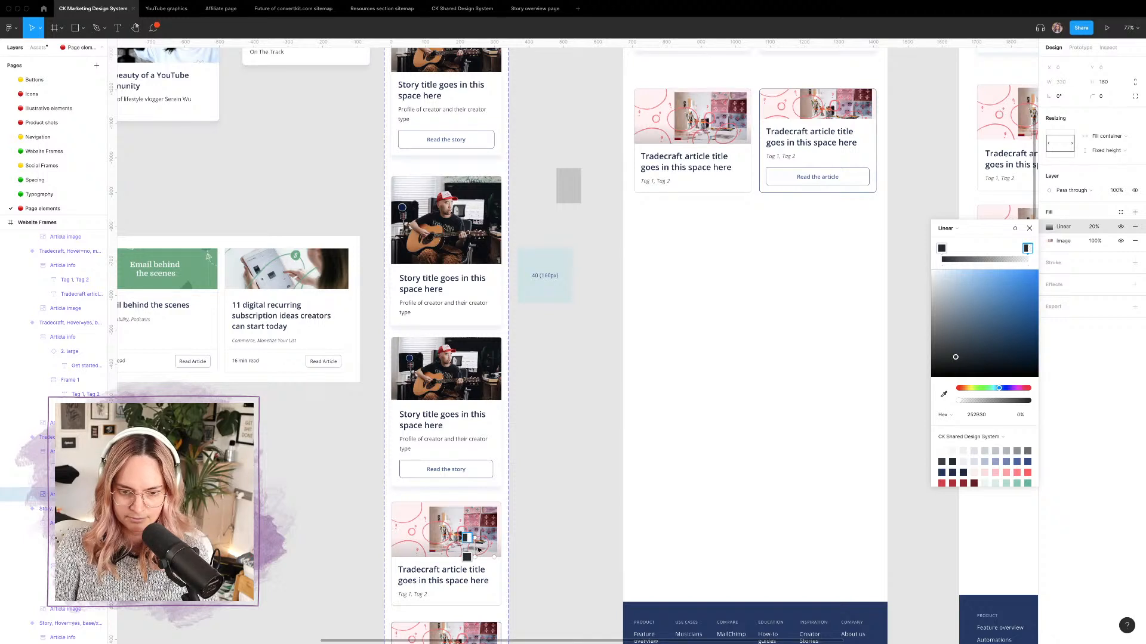
{"action": "left_click_drag", "start_coordinate": [467, 556], "coordinate": [448, 542]}
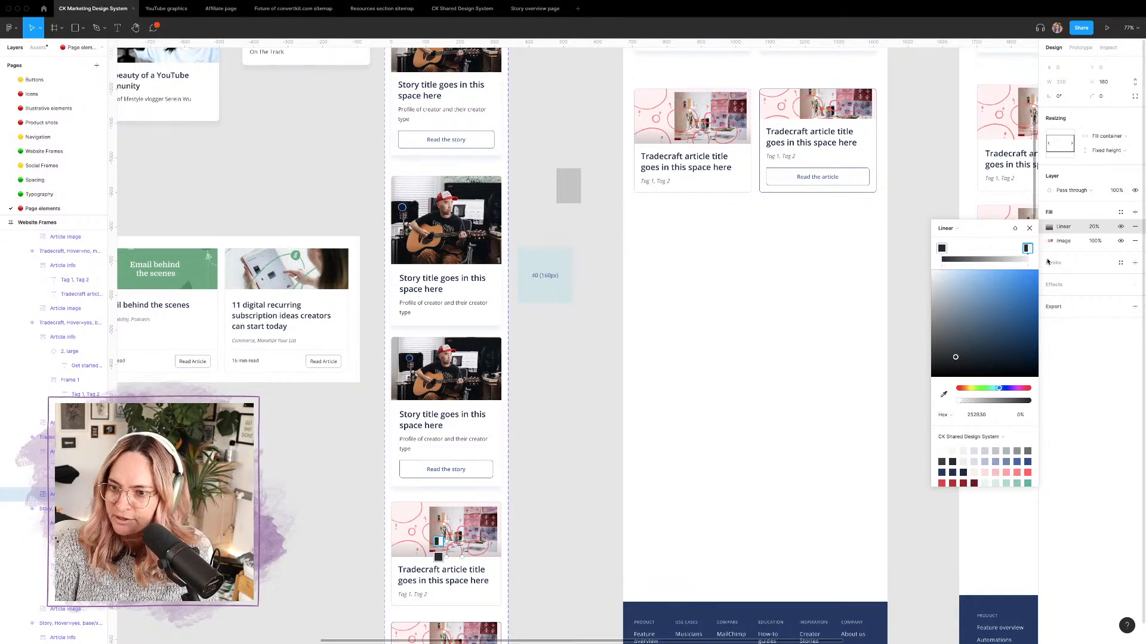
{"action": "left_click", "coordinate": [1095, 229]}
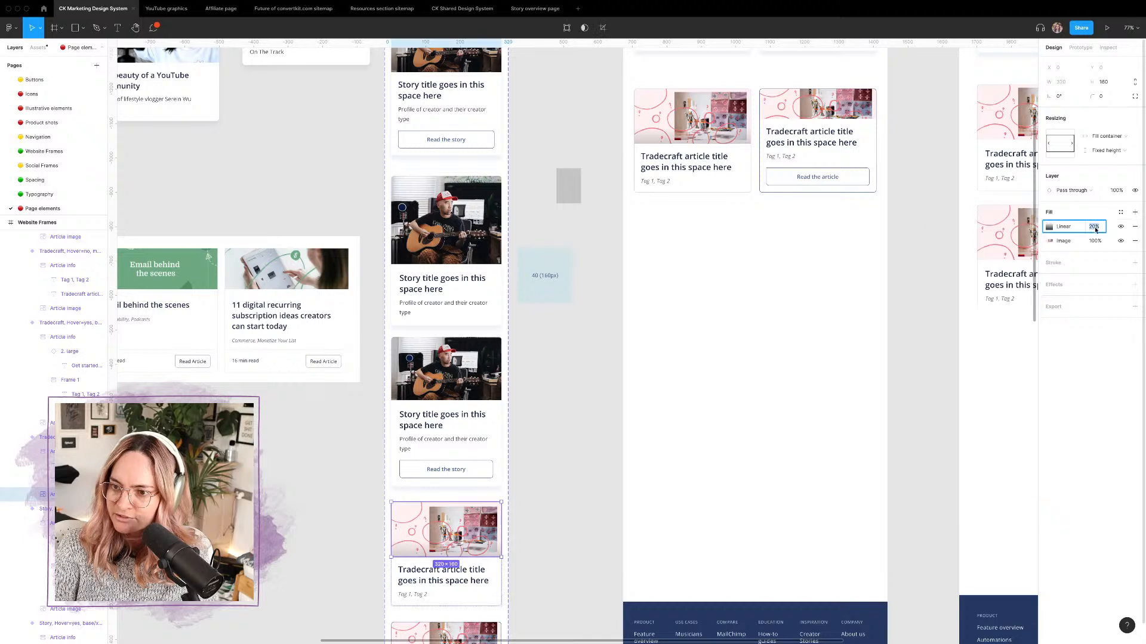
{"action": "type", "text": "10"}
{"action": "key", "text": "Return"}
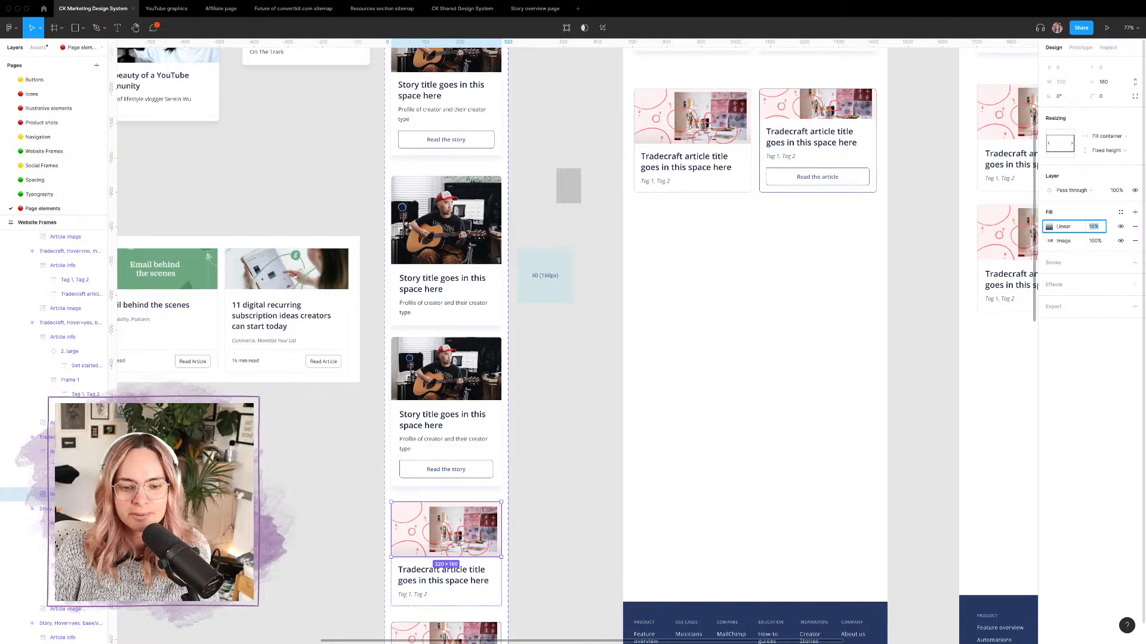
Step: Copy the 10% linear gradient fill and paste it onto the images of the other three Tradecraft card variants
{"action": "left_click", "coordinate": [472, 530]}
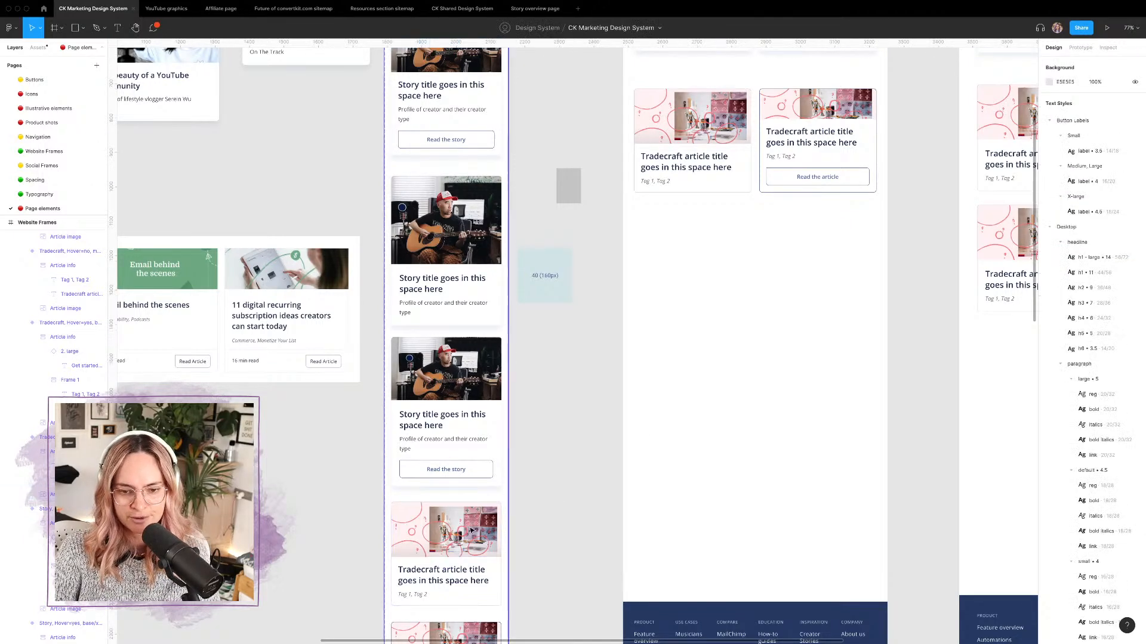
{"action": "double_click", "coordinate": [457, 525]}
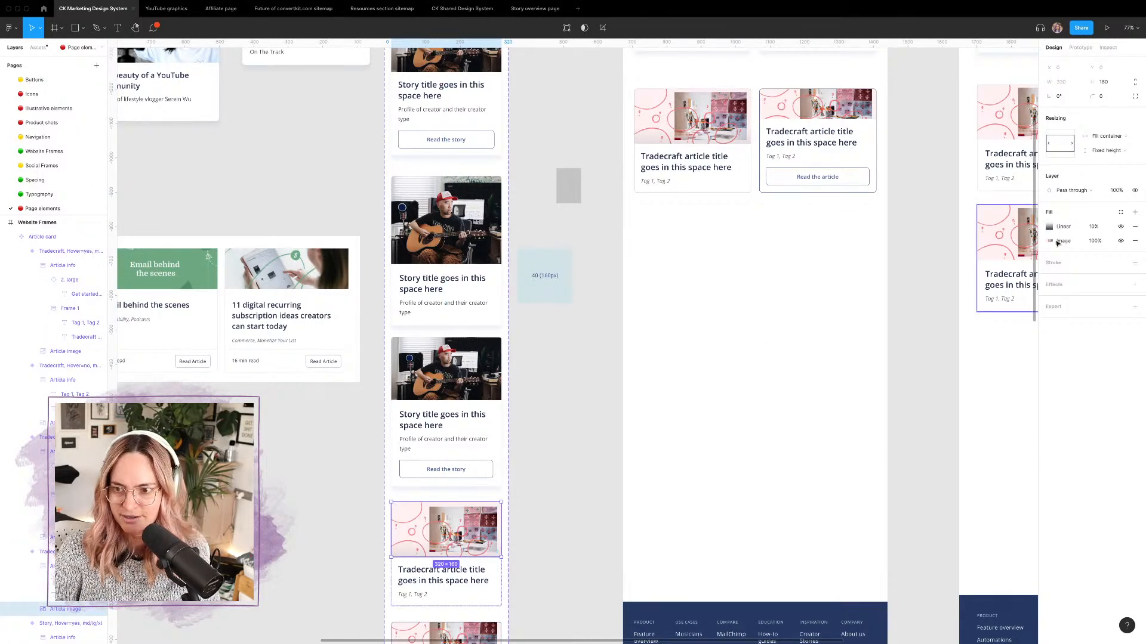
{"action": "left_click", "coordinate": [1055, 227]}
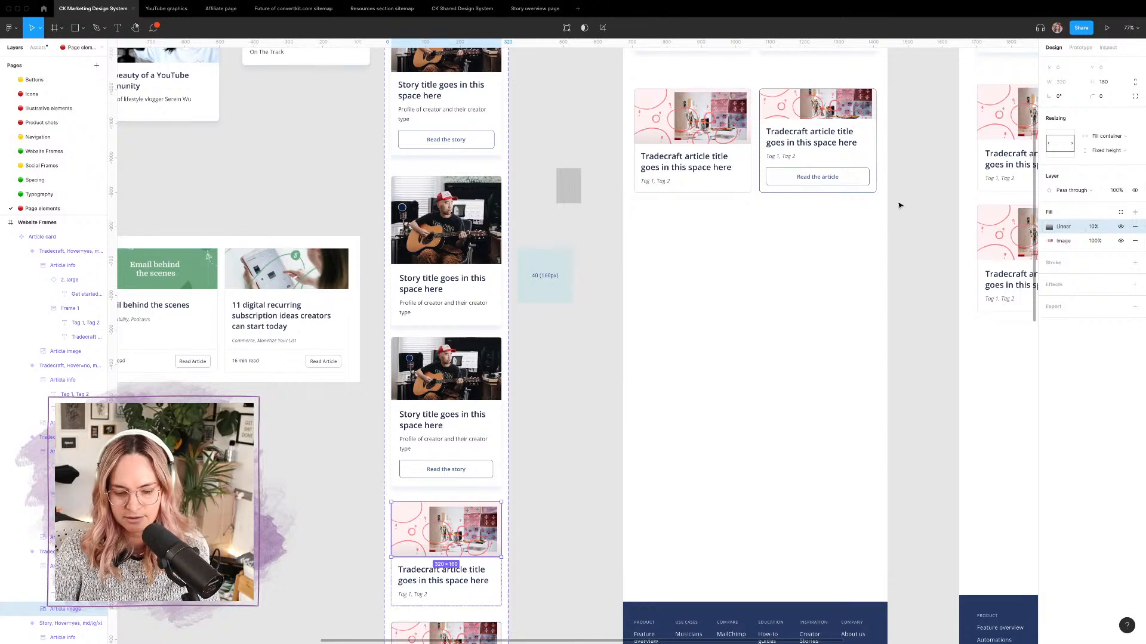
{"action": "scroll", "coordinate": [541, 207], "scroll_direction": "down", "scroll_amount": 10}
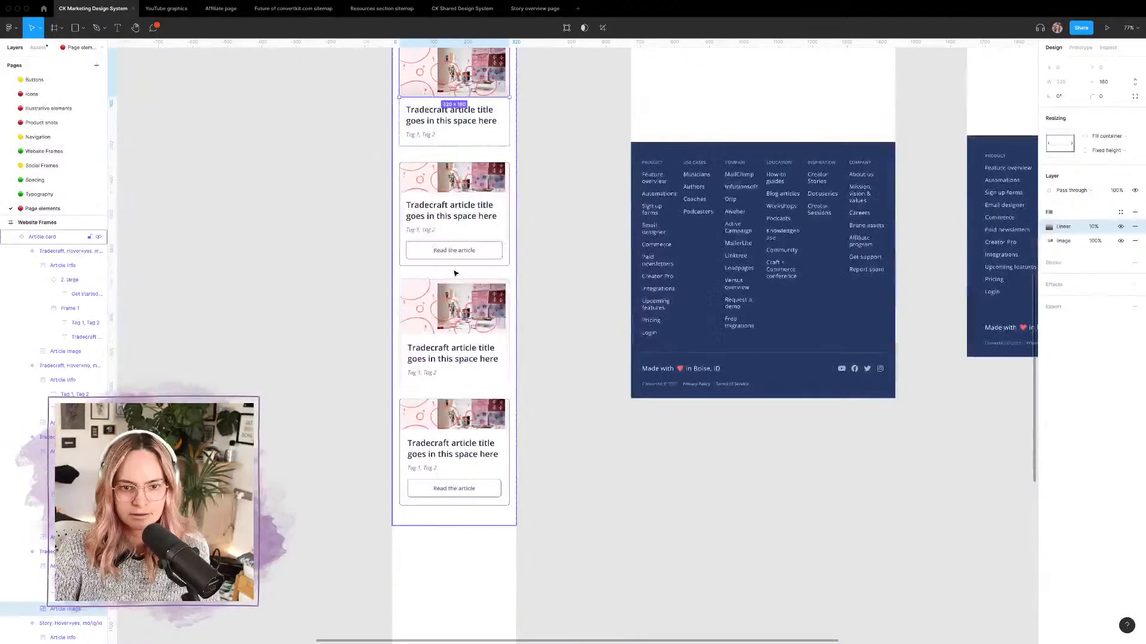
{"action": "left_click", "coordinate": [450, 183]}
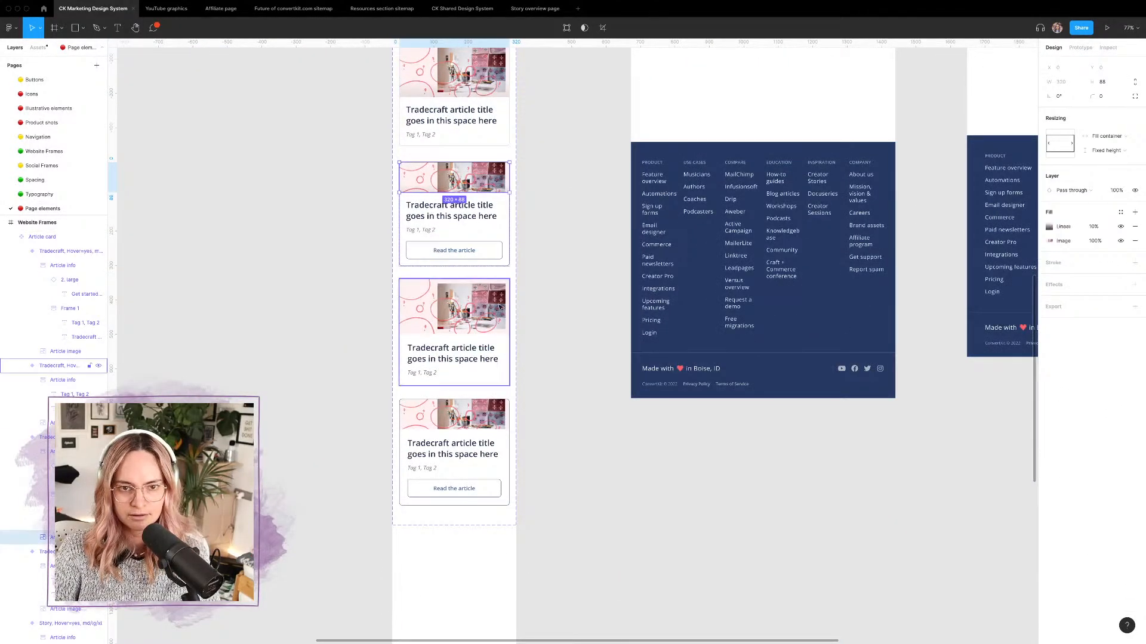
{"action": "left_click", "coordinate": [451, 324]}
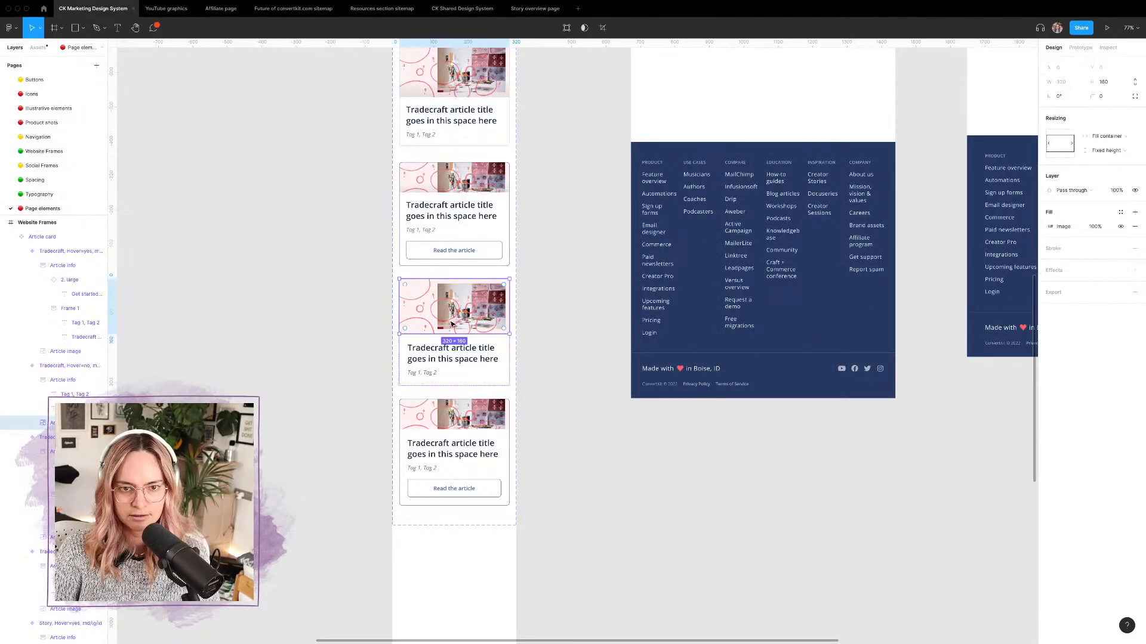
{"action": "left_click", "coordinate": [475, 425]}
{"action": "left_click", "coordinate": [585, 428]}
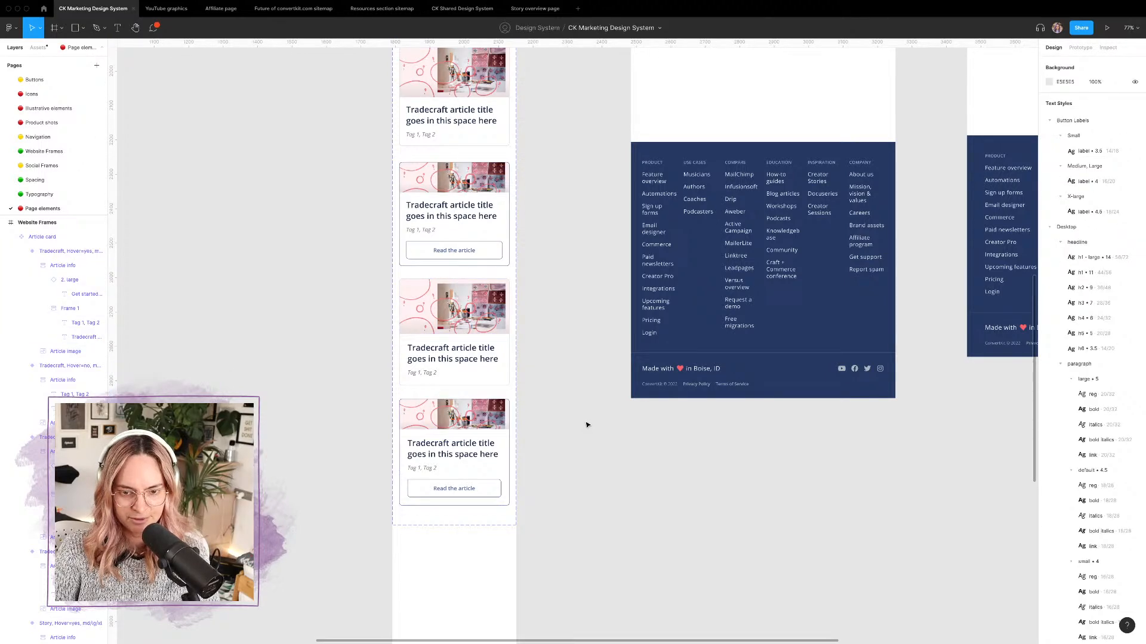
Step: Review the image overlay on the Tradecraft card variants and on the cards in the mobile, tablet and desktop frames
{"action": "scroll", "coordinate": [586, 425], "scroll_direction": "up", "scroll_amount": 1}
{"action": "scroll", "coordinate": [587, 425], "scroll_direction": "up", "scroll_amount": 3}
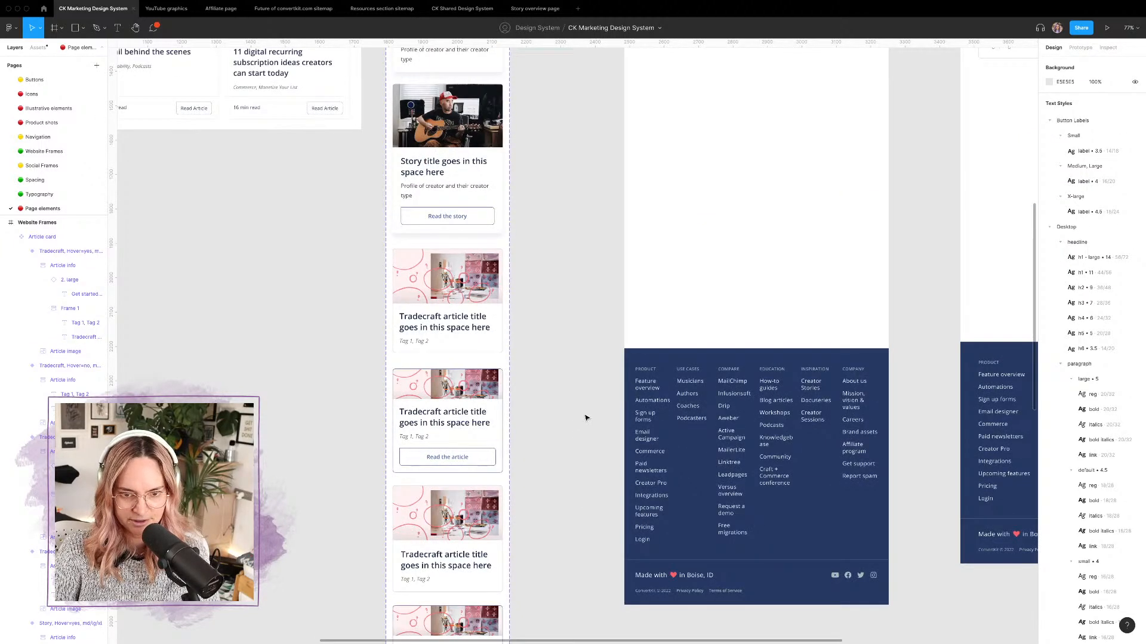
{"action": "scroll", "coordinate": [585, 417], "scroll_direction": "down", "scroll_amount": 2}
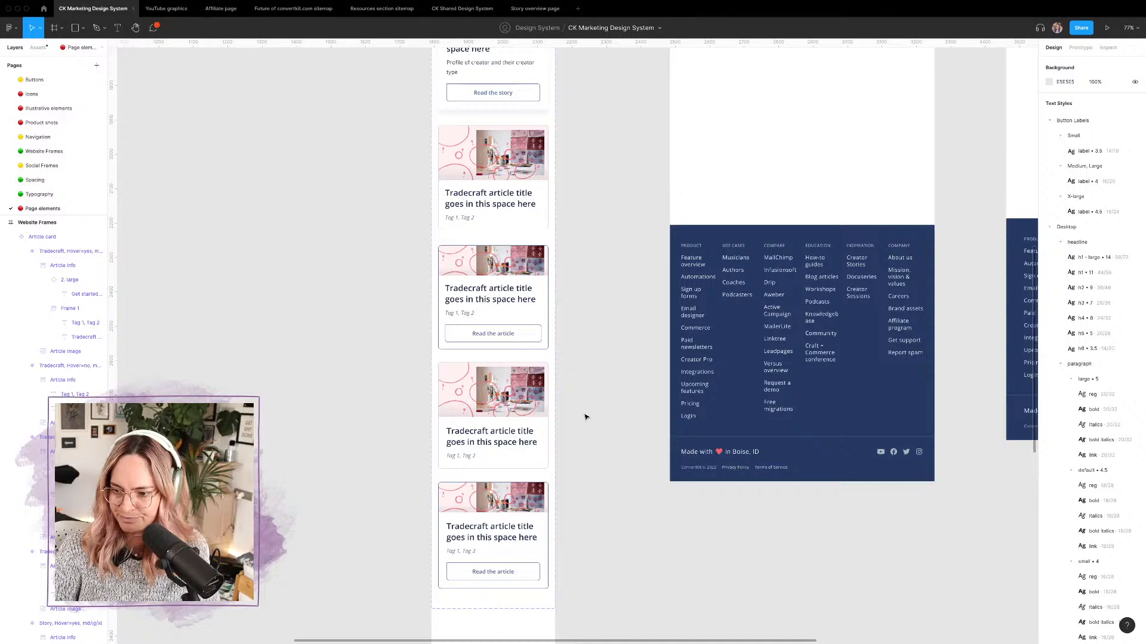
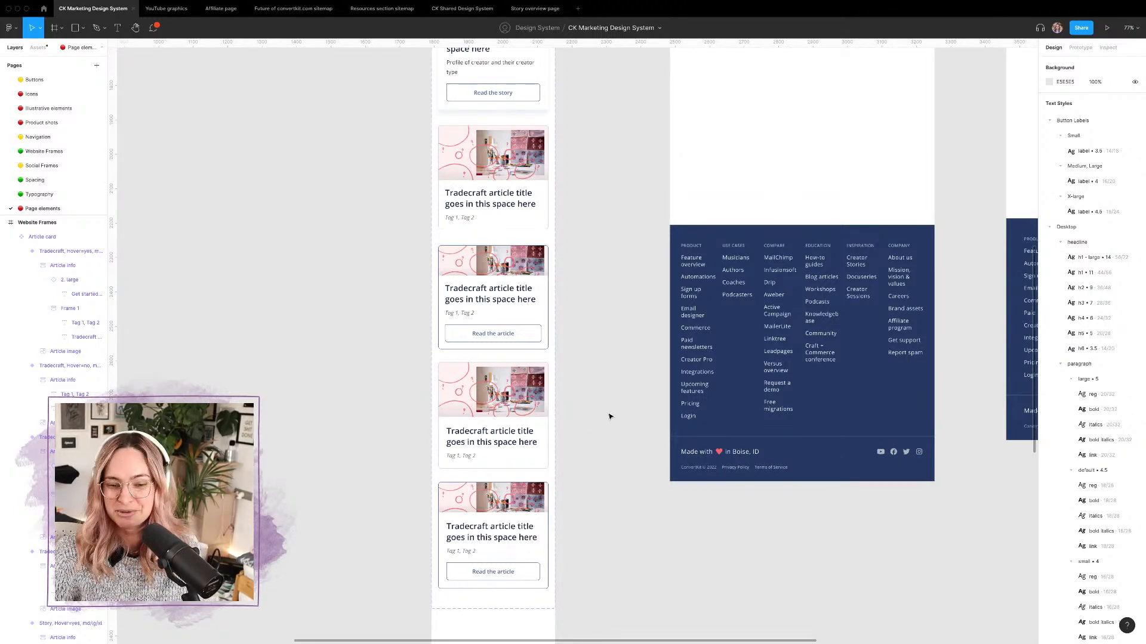
{"action": "scroll", "coordinate": [609, 417], "scroll_direction": "right", "scroll_amount": 2}
{"action": "scroll", "coordinate": [610, 416], "scroll_direction": "down", "scroll_amount": 4}
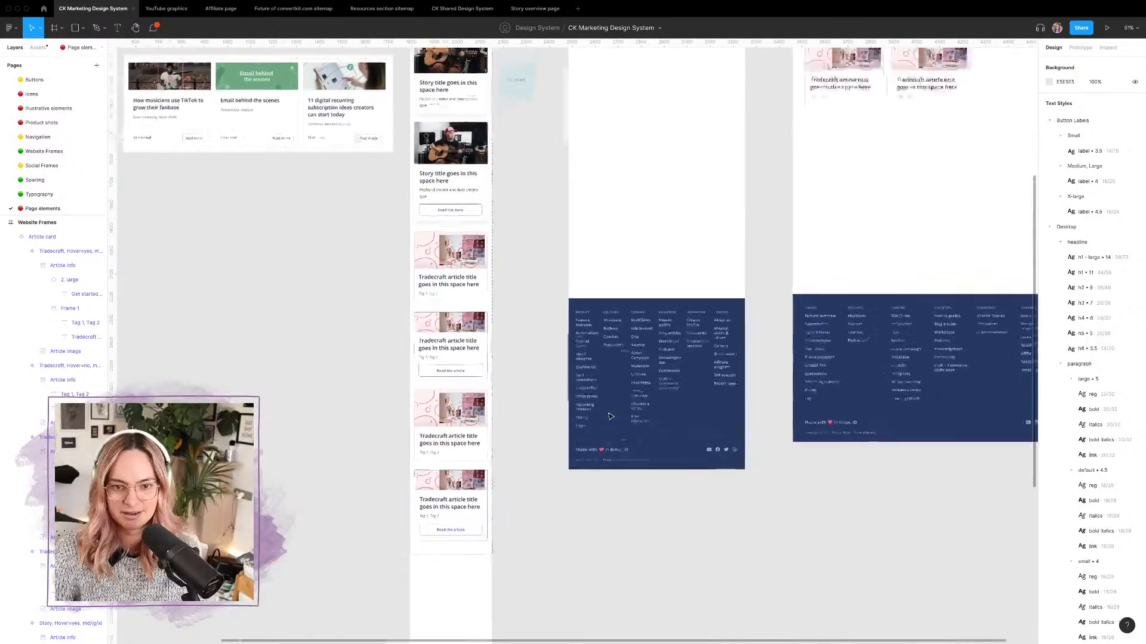
{"action": "scroll", "coordinate": [610, 417], "scroll_direction": "up", "scroll_amount": 3}
{"action": "scroll", "coordinate": [610, 416], "scroll_direction": "right", "scroll_amount": 3}
{"action": "scroll", "coordinate": [610, 416], "scroll_direction": "up", "scroll_amount": 3}
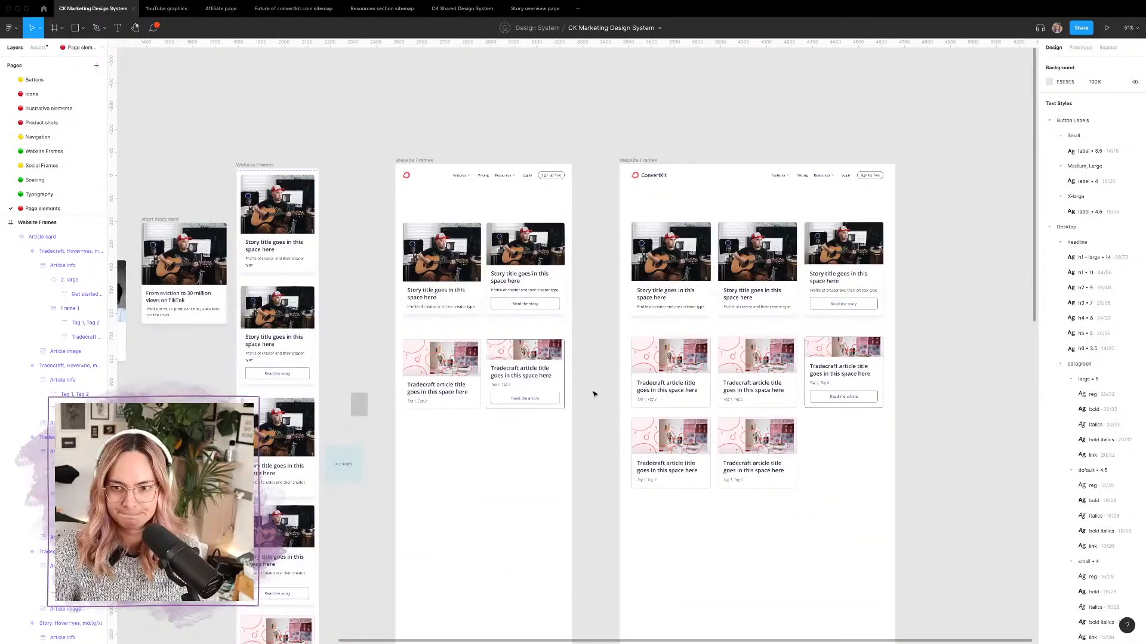
Step: Duplicate the second card of the lower Tradecraft row in the desktop frame to fill the row's third slot
{"action": "left_click", "coordinate": [757, 428]}
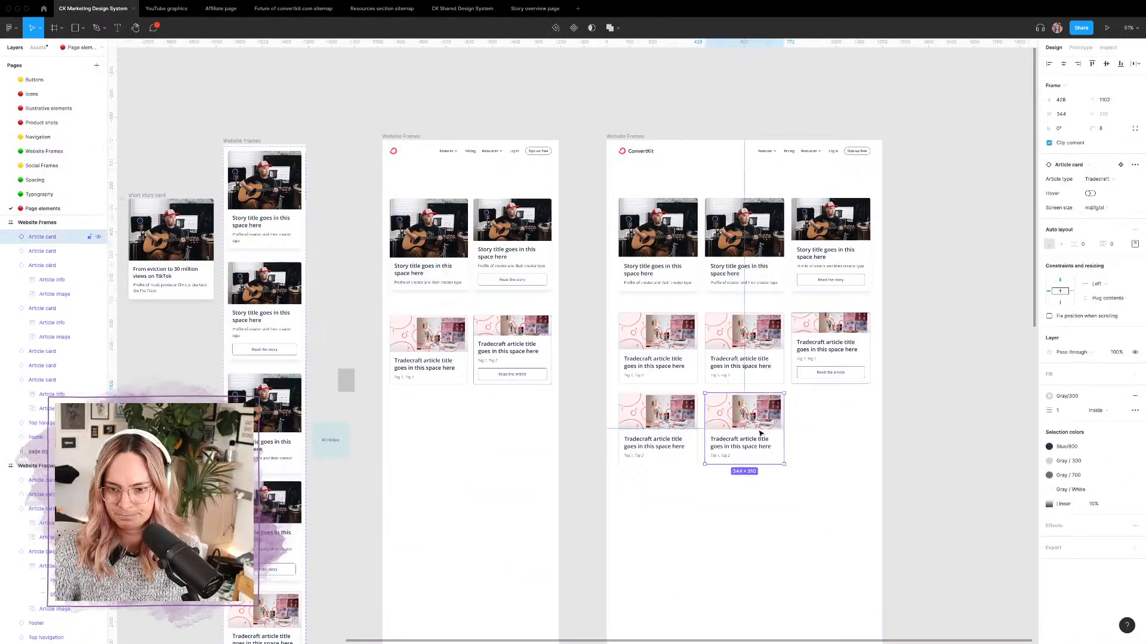
{"action": "scroll", "coordinate": [757, 429], "scroll_direction": "up", "scroll_amount": 5}
{"action": "left_click_drag", "start_coordinate": [740, 407], "coordinate": [926, 407], "text": "alt"}
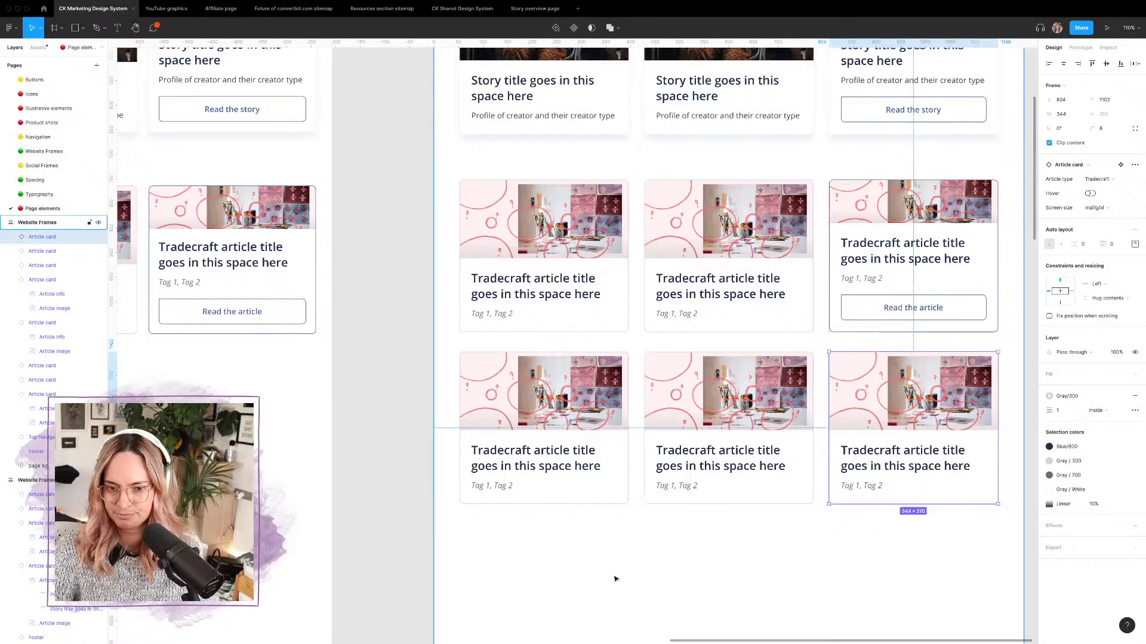
Step: Switch to Chrome, enlarge the blog window and open the article "How to launch an online course with ConvertKit (step-by-step)"
{"action": "key", "text": "ctrl+Left"}
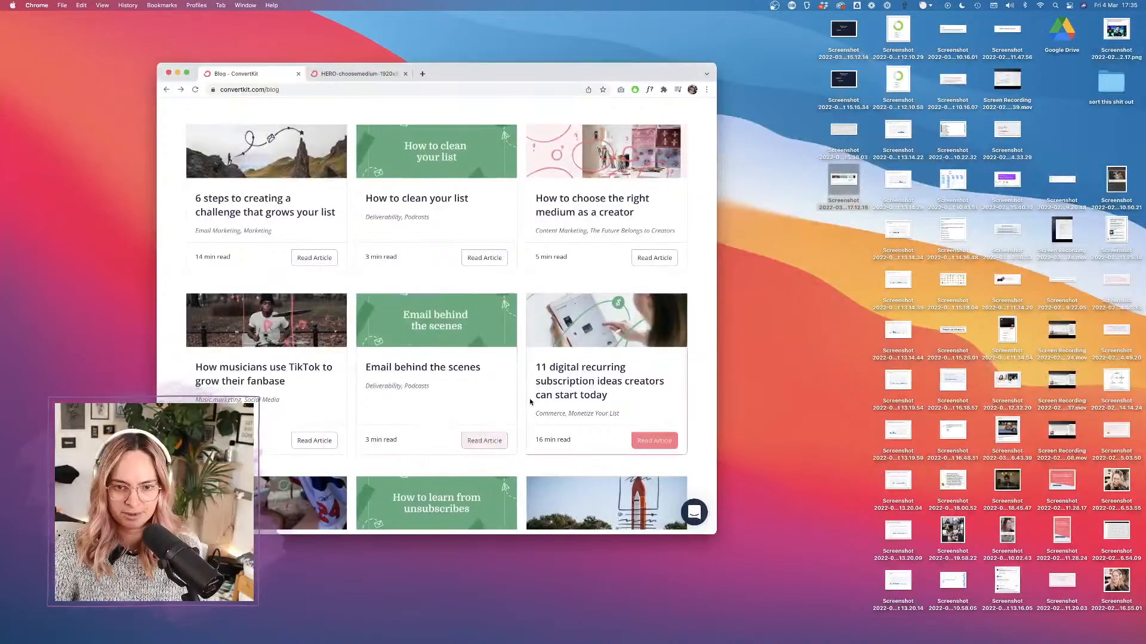
{"action": "scroll", "coordinate": [529, 399], "scroll_direction": "down", "scroll_amount": 5}
{"action": "scroll", "coordinate": [530, 402], "scroll_direction": "down", "scroll_amount": 5}
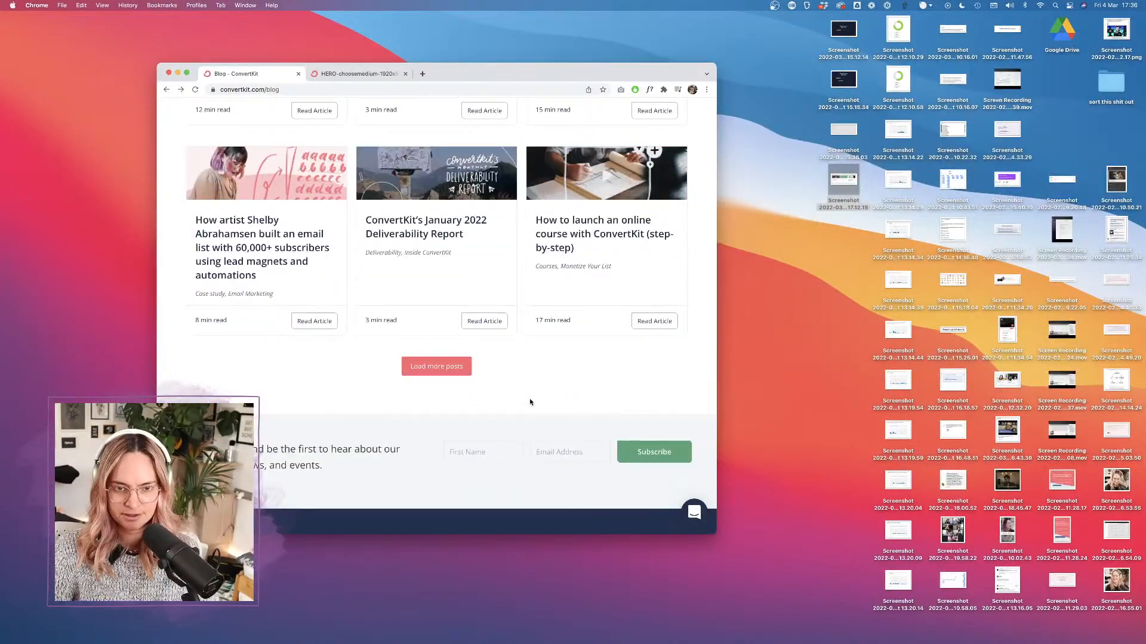
{"action": "left_click_drag", "start_coordinate": [712, 531], "coordinate": [938, 637]}
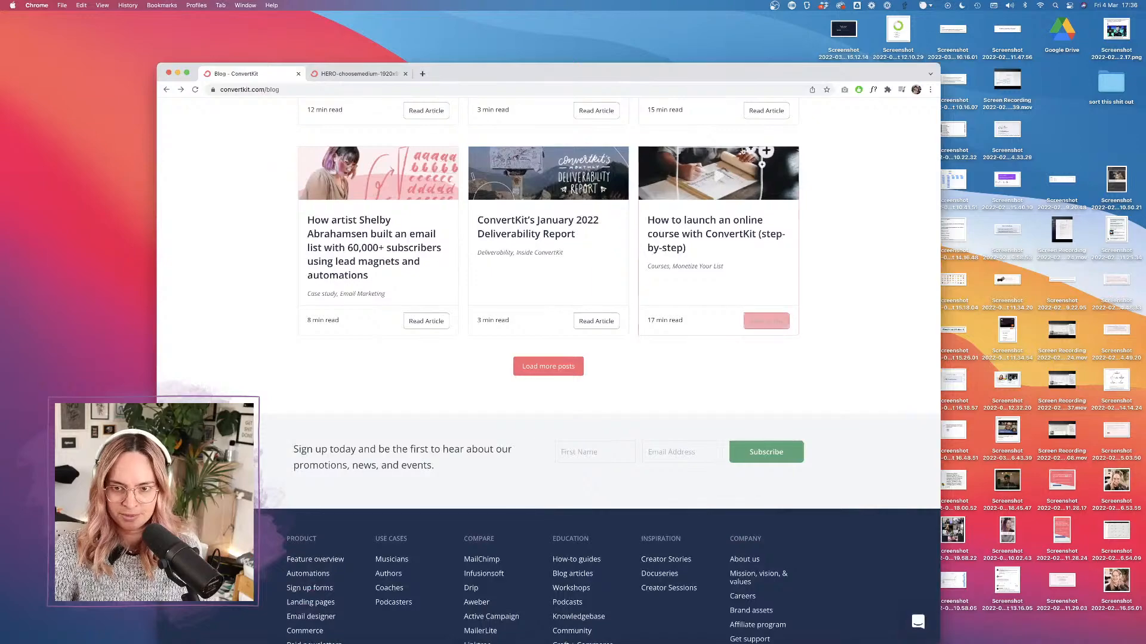
{"action": "left_click", "coordinate": [711, 226]}
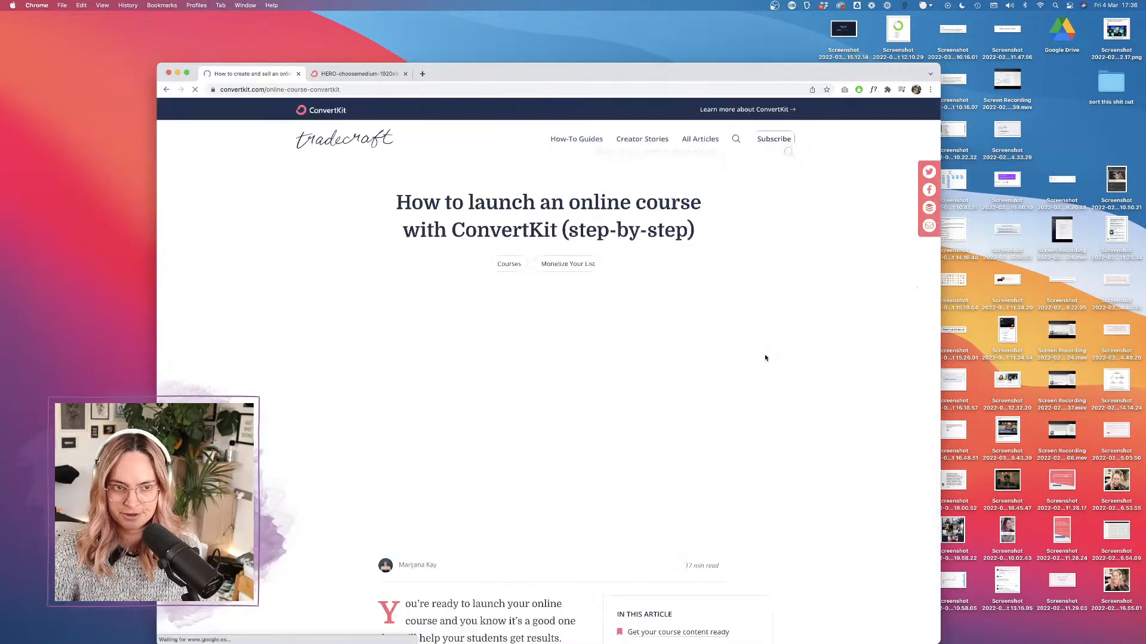
Step: Look for the previous and next article cards at the end of the online course article
{"action": "scroll", "coordinate": [552, 458], "scroll_direction": "down", "scroll_amount": 3}
{"action": "scroll", "coordinate": [553, 458], "scroll_direction": "down", "scroll_amount": 20}
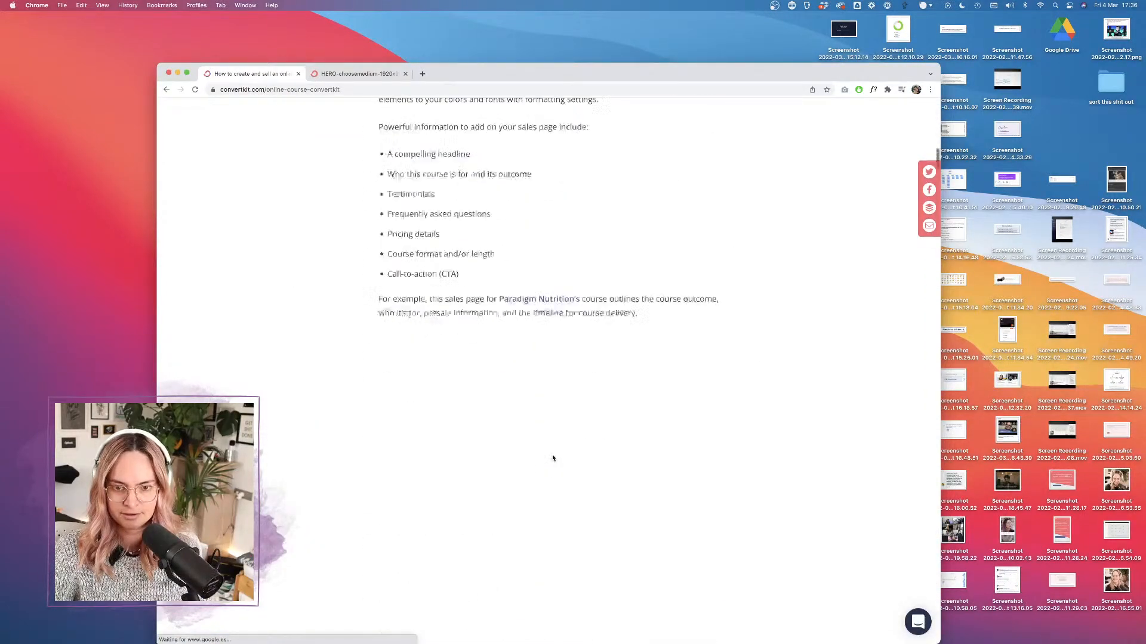
{"action": "scroll", "coordinate": [552, 455], "scroll_direction": "down", "scroll_amount": 20}
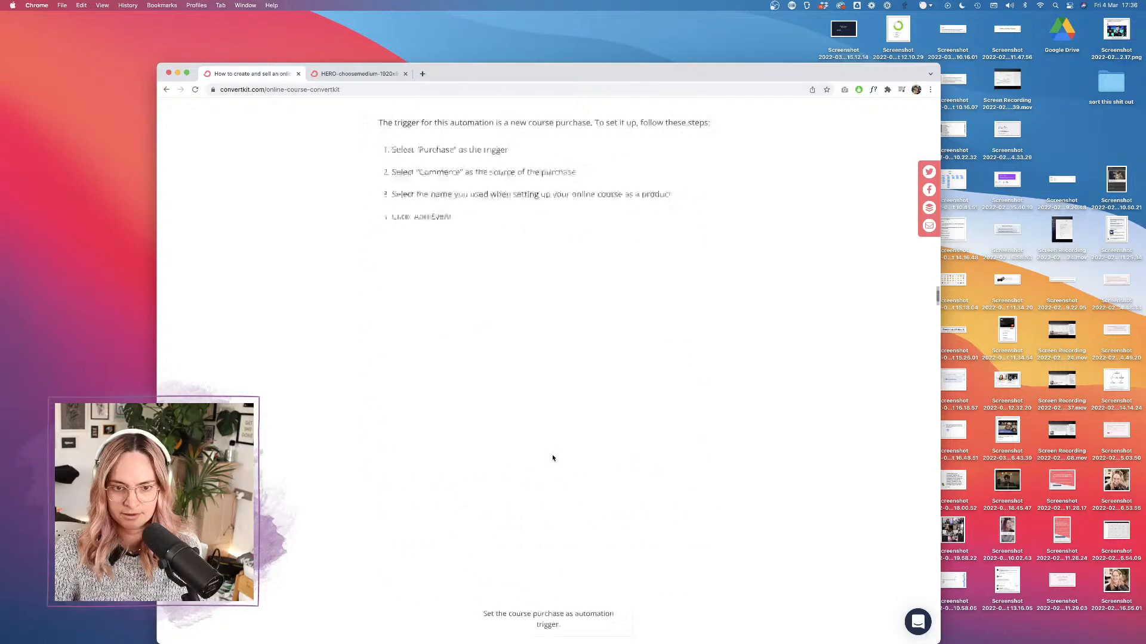
{"action": "scroll", "coordinate": [552, 456], "scroll_direction": "down", "scroll_amount": 20}
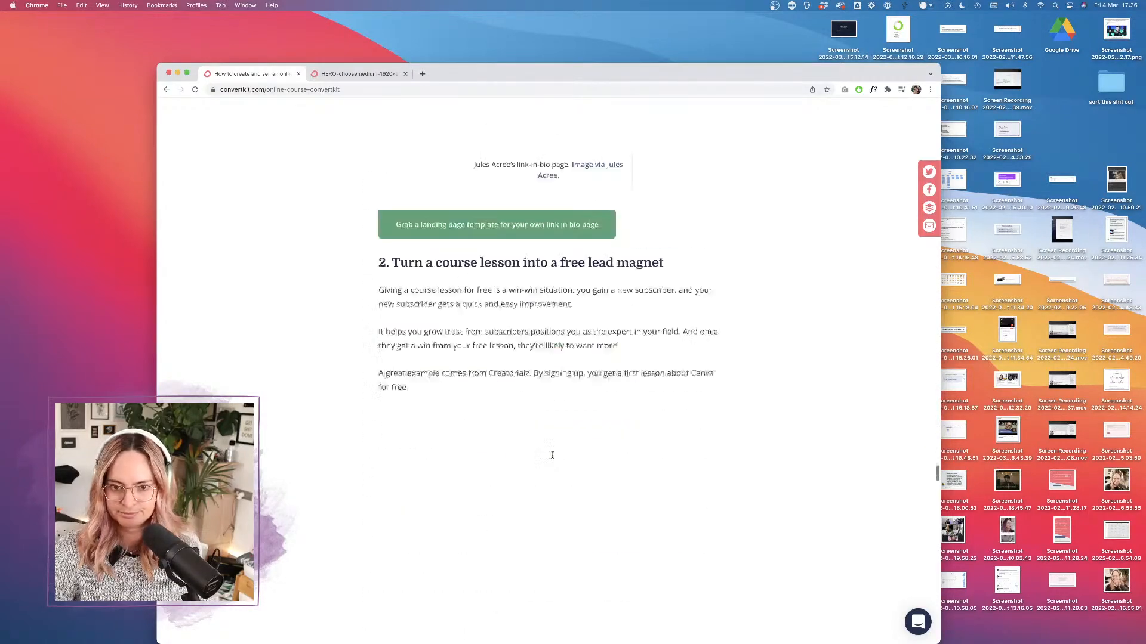
{"action": "scroll", "coordinate": [553, 458], "scroll_direction": "down", "scroll_amount": 20}
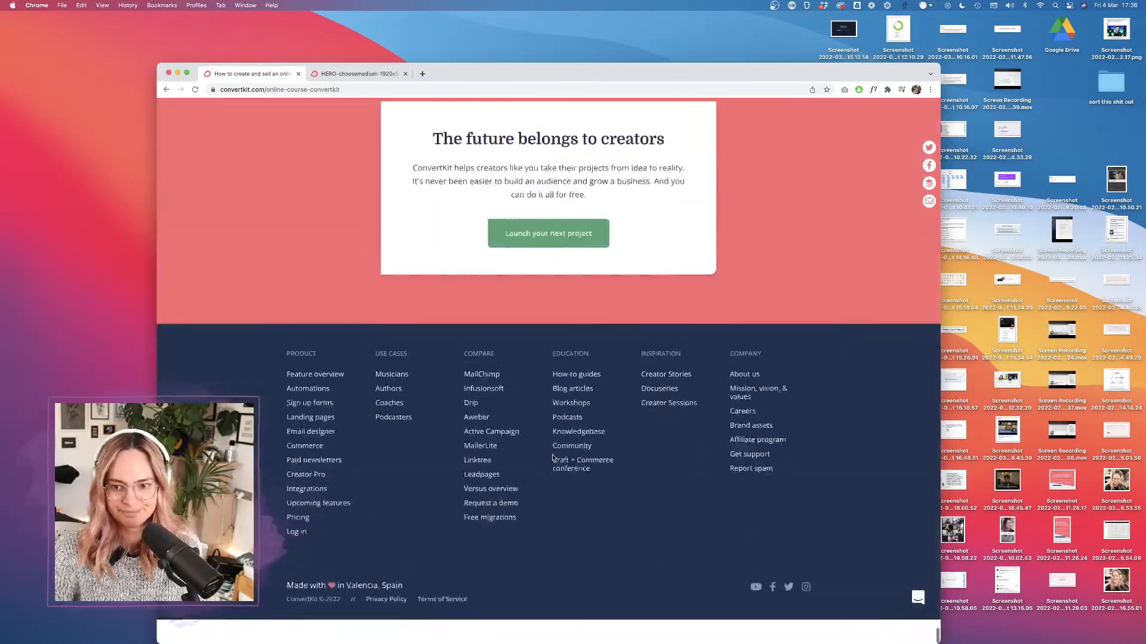
{"action": "scroll", "coordinate": [553, 458], "scroll_direction": "down", "scroll_amount": 4}
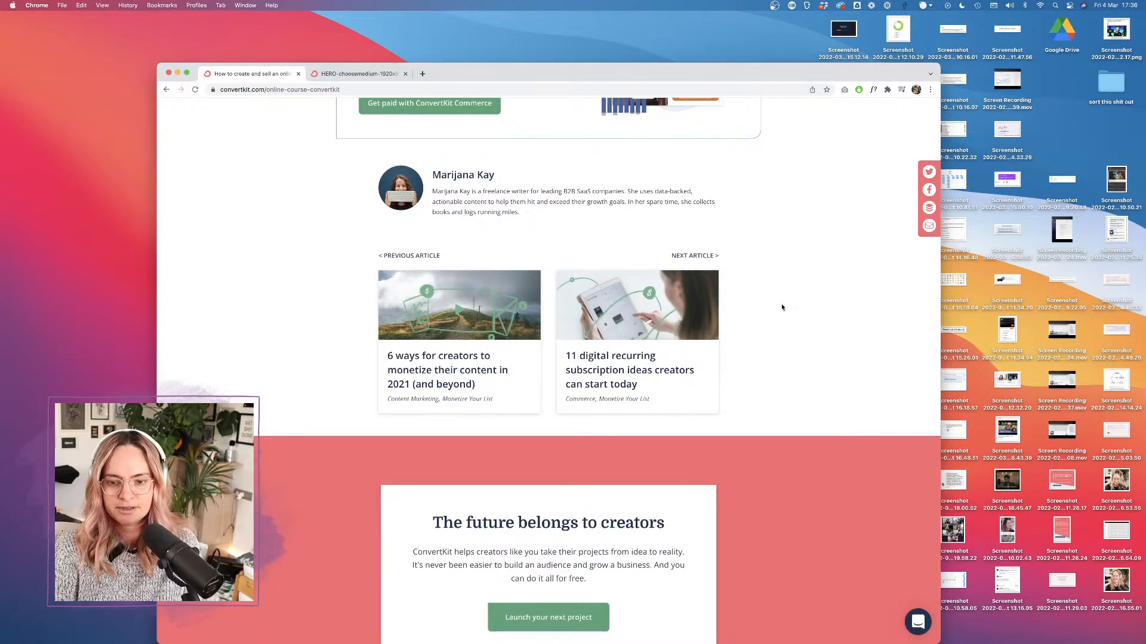
Step: Capture a screenshot of the previous and next article cards and copy its image file from the desktop
{"action": "key", "text": "super+shift+4"}
{"action": "left_click_drag", "start_coordinate": [339, 232], "coordinate": [759, 430]}
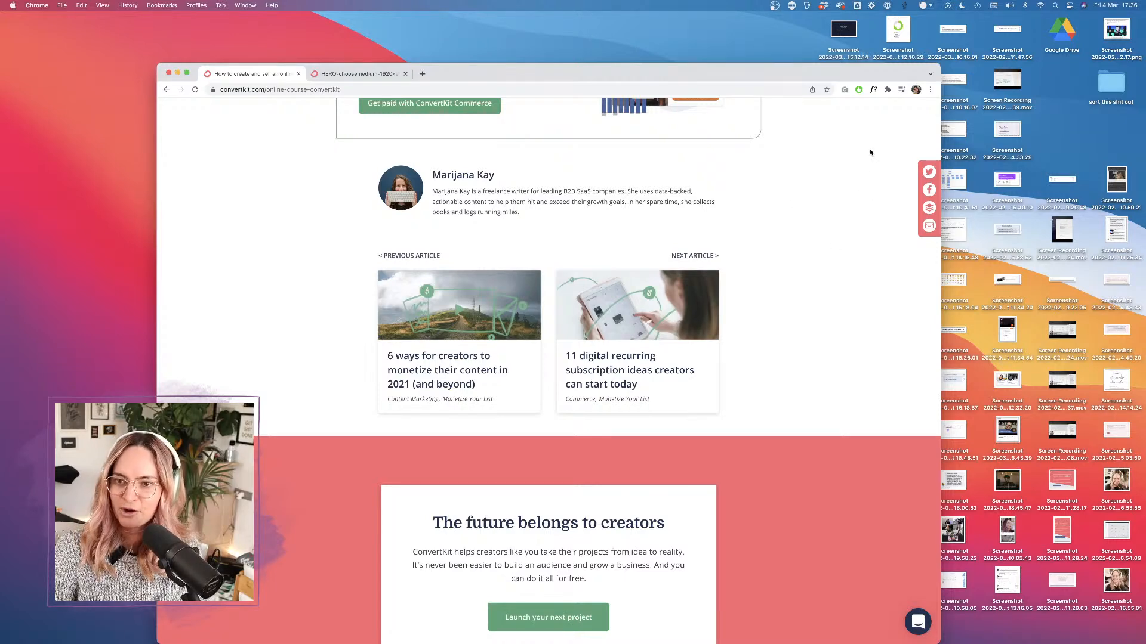
{"action": "left_click_drag", "start_coordinate": [889, 63], "coordinate": [693, 24]}
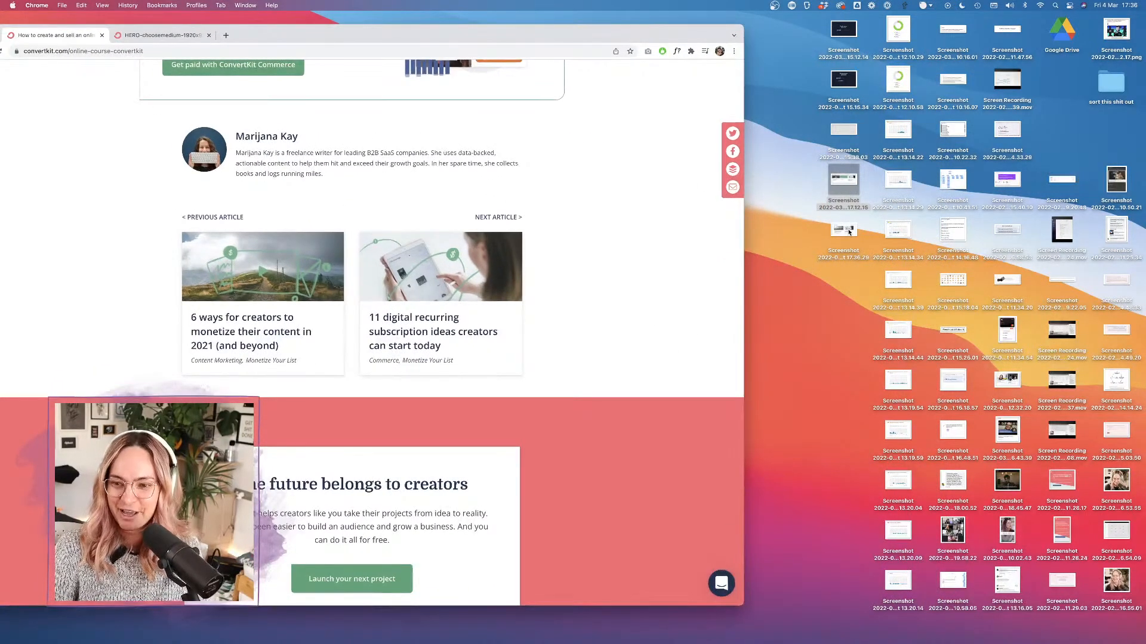
{"action": "left_click", "coordinate": [850, 232]}
Step: Switch to Figma, paste the article cards screenshot and place it below the existing blog cards screenshot
{"action": "key", "text": "ctrl+Right"}
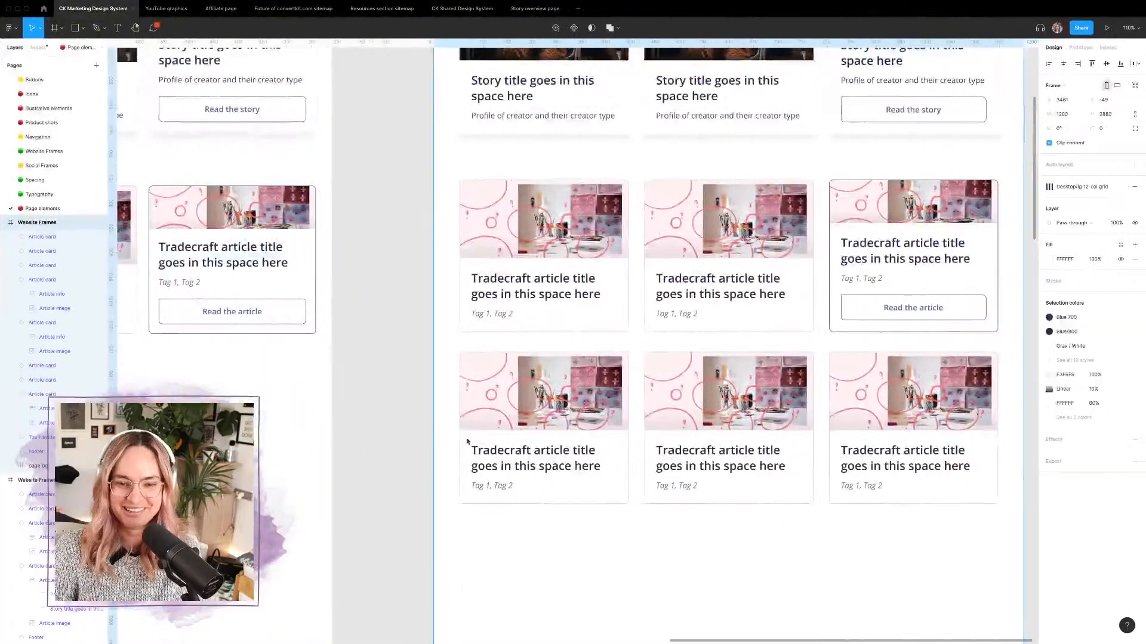
{"action": "left_click", "coordinate": [365, 422]}
{"action": "scroll", "coordinate": [366, 421], "scroll_direction": "down", "scroll_amount": 6}
{"action": "scroll", "coordinate": [366, 422], "scroll_direction": "left", "scroll_amount": 7}
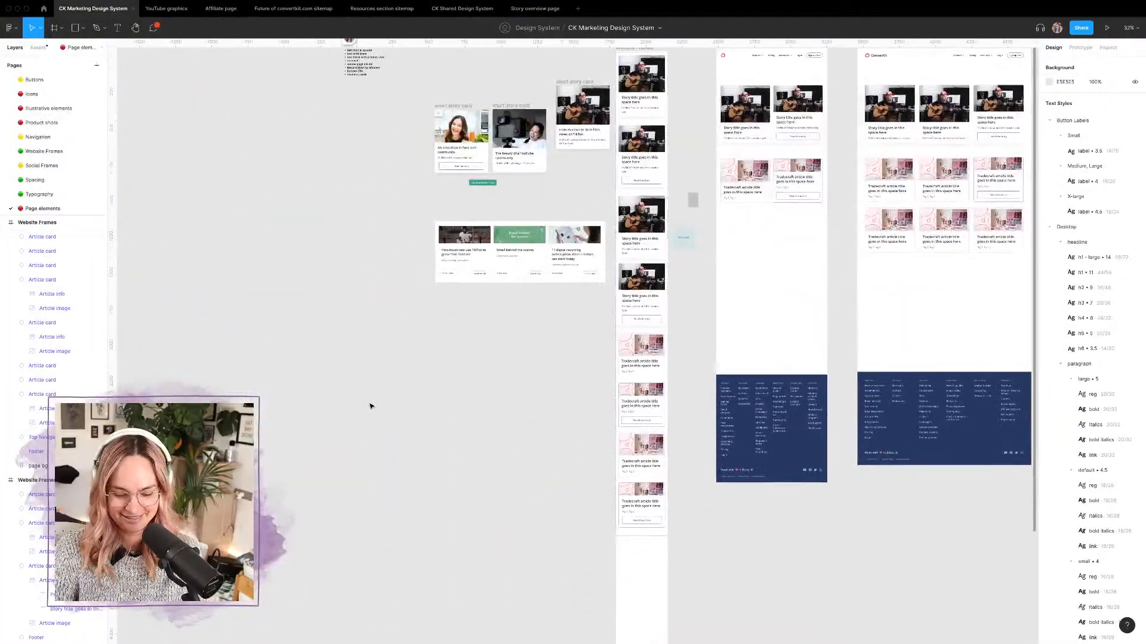
{"action": "key", "text": "ctrl+v"}
{"action": "left_click_drag", "start_coordinate": [590, 335], "coordinate": [531, 327]}
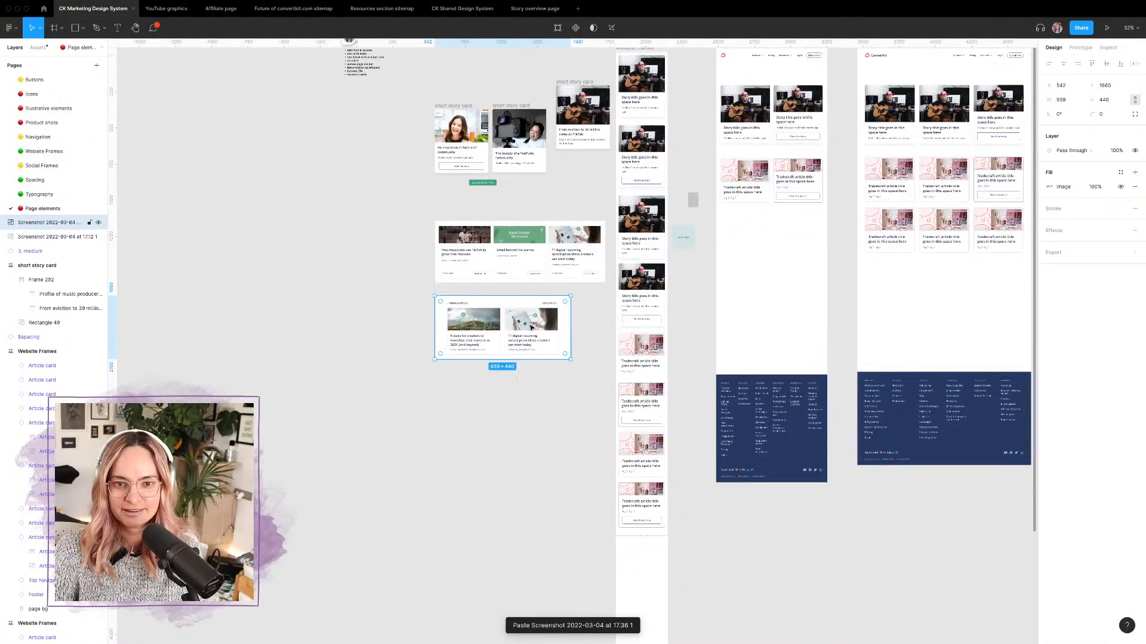
Step: Move the three-card blog screenshot closer above the two-card article screenshot and compare both with the Tradecraft card variants
{"action": "left_click", "coordinate": [596, 328]}
{"action": "scroll", "coordinate": [595, 328], "scroll_direction": "up", "scroll_amount": 4}
{"action": "left_click", "coordinate": [555, 173]}
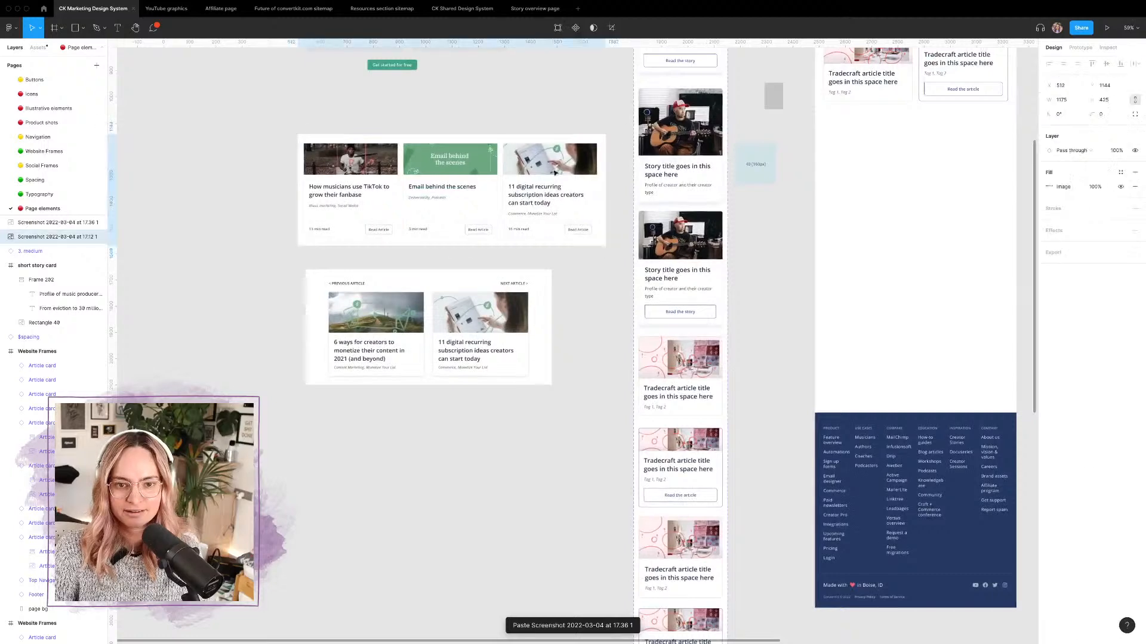
{"action": "left_click_drag", "start_coordinate": [555, 173], "coordinate": [506, 190]}
{"action": "left_click", "coordinate": [584, 245]}
{"action": "scroll", "coordinate": [585, 241], "scroll_direction": "up", "scroll_amount": 2}
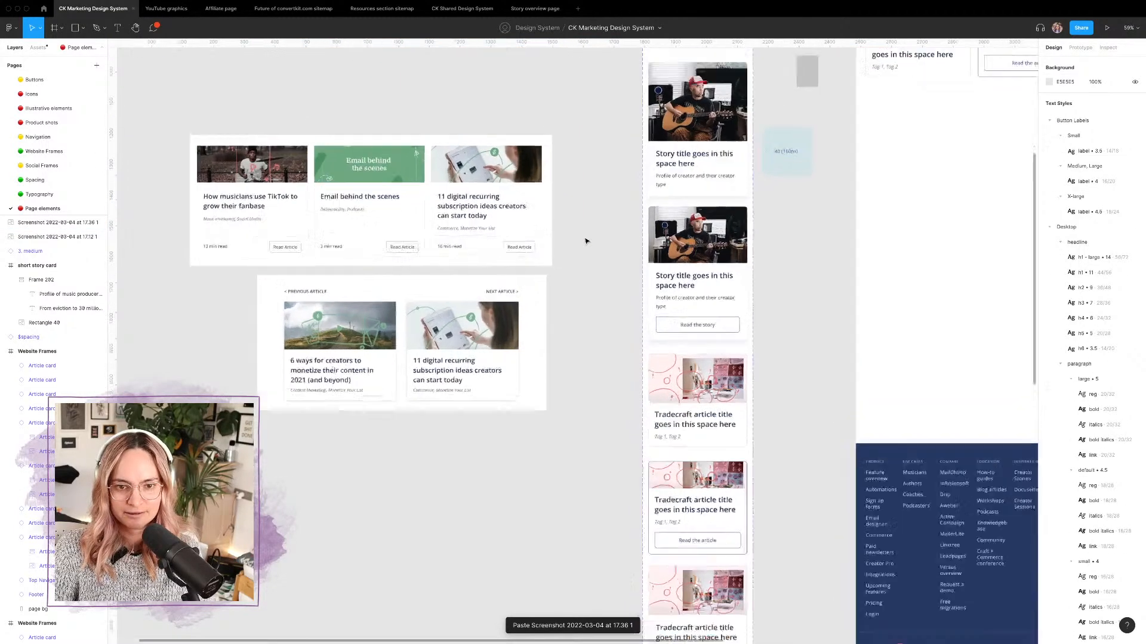
{"action": "scroll", "coordinate": [585, 242], "scroll_direction": "up", "scroll_amount": 1}
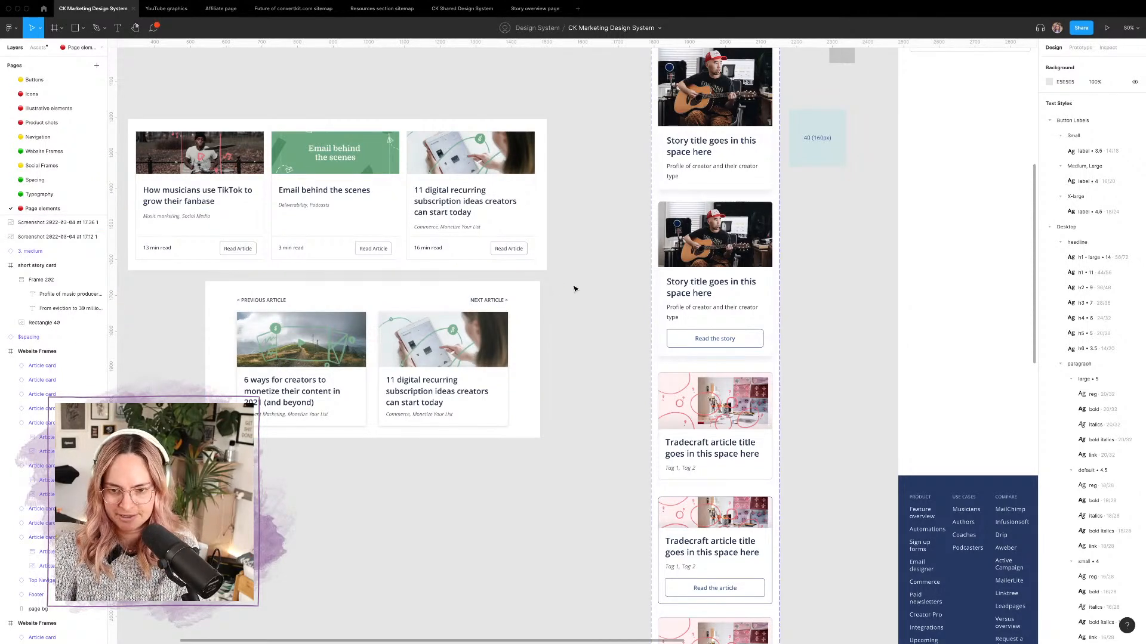
Step: Delete the loose green button and the two short story cards above it from the canvas
{"action": "scroll", "coordinate": [574, 288], "scroll_direction": "down", "scroll_amount": 5}
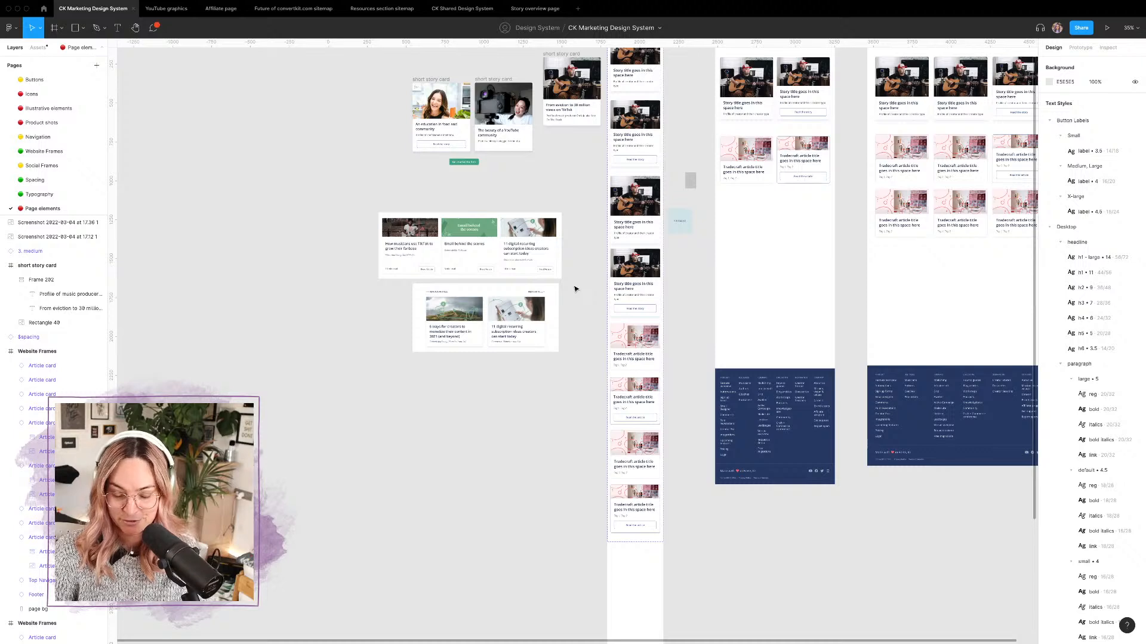
{"action": "scroll", "coordinate": [584, 269], "scroll_direction": "up", "scroll_amount": 5}
{"action": "scroll", "coordinate": [583, 269], "scroll_direction": "right", "scroll_amount": 3}
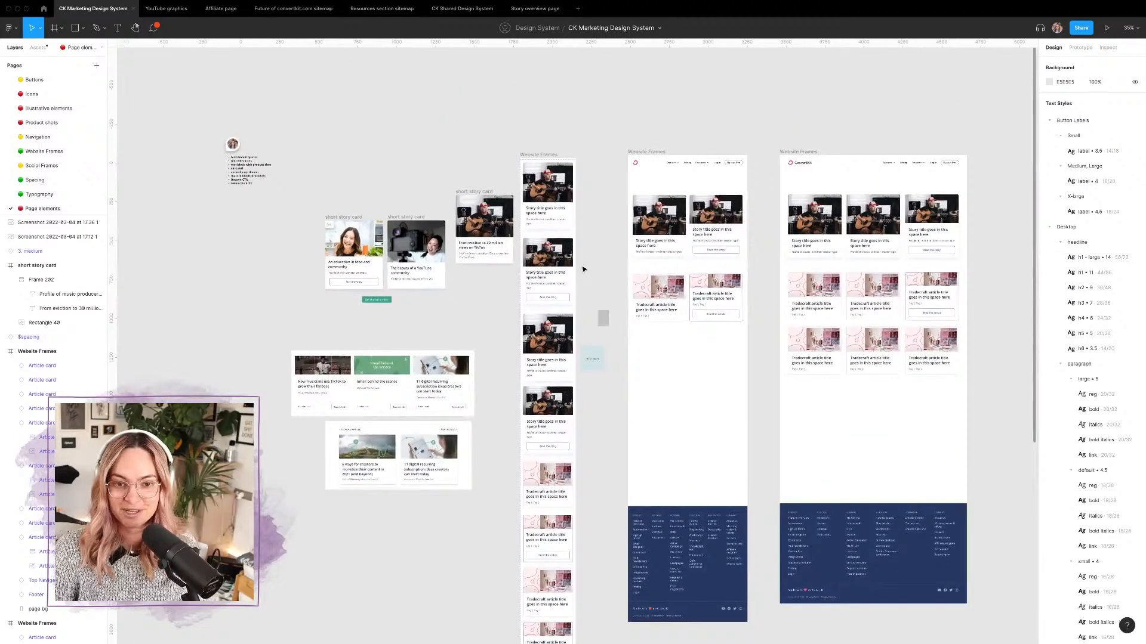
{"action": "left_click", "coordinate": [389, 298]}
{"action": "key", "text": "Delete"}
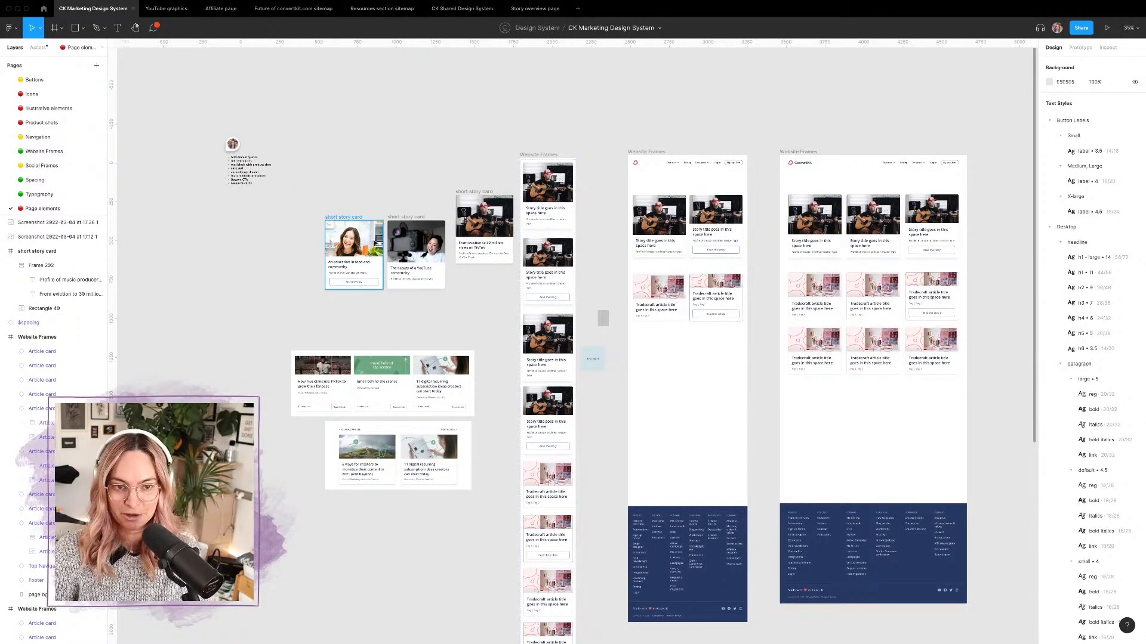
{"action": "left_click", "coordinate": [359, 223]}
{"action": "left_click", "coordinate": [418, 224], "text": "shift"}
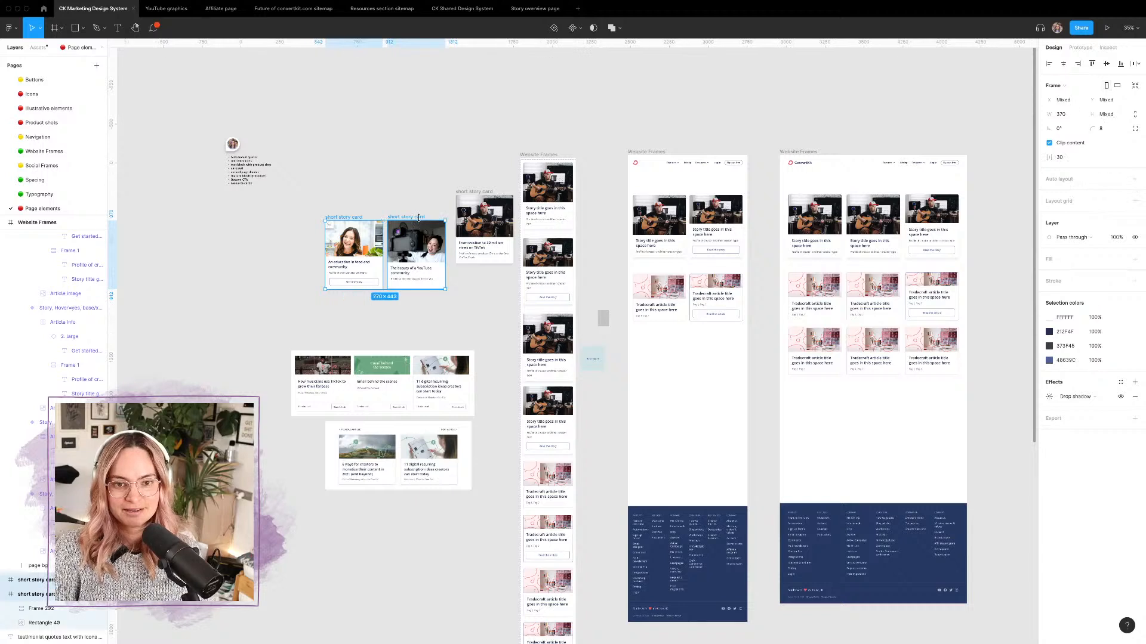
{"action": "key", "text": "Delete"}
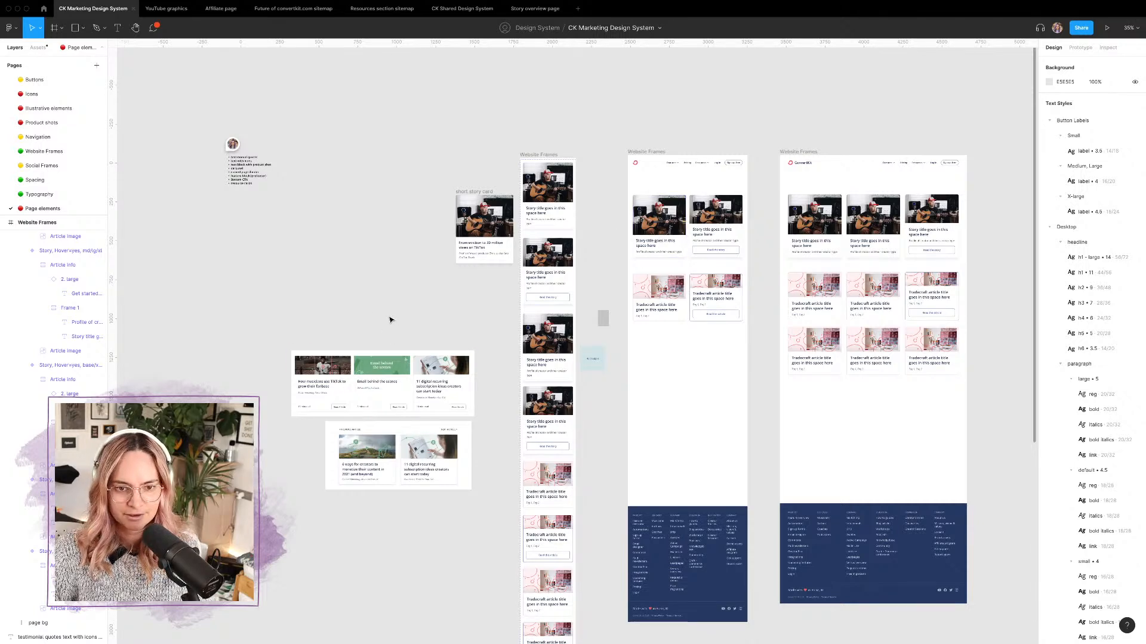
Step: Delete both reference screenshots, the remaining short story card and the small grey block from the canvas
{"action": "left_click_drag", "start_coordinate": [342, 306], "coordinate": [499, 502]}
{"action": "key", "text": "Delete"}
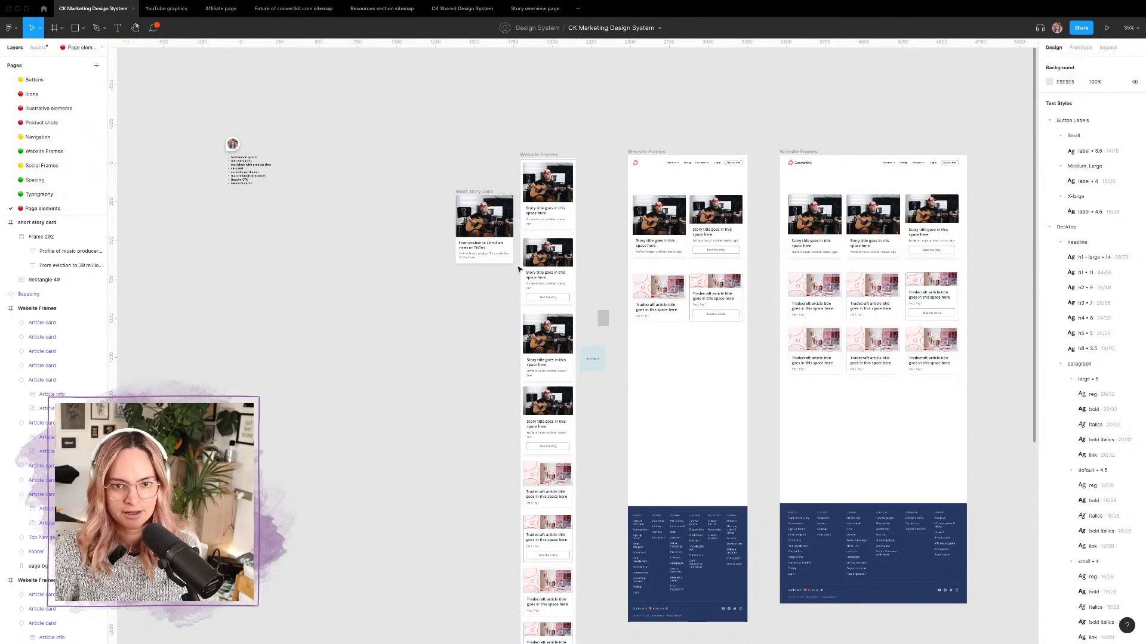
{"action": "left_click", "coordinate": [477, 196]}
{"action": "key", "text": "Delete"}
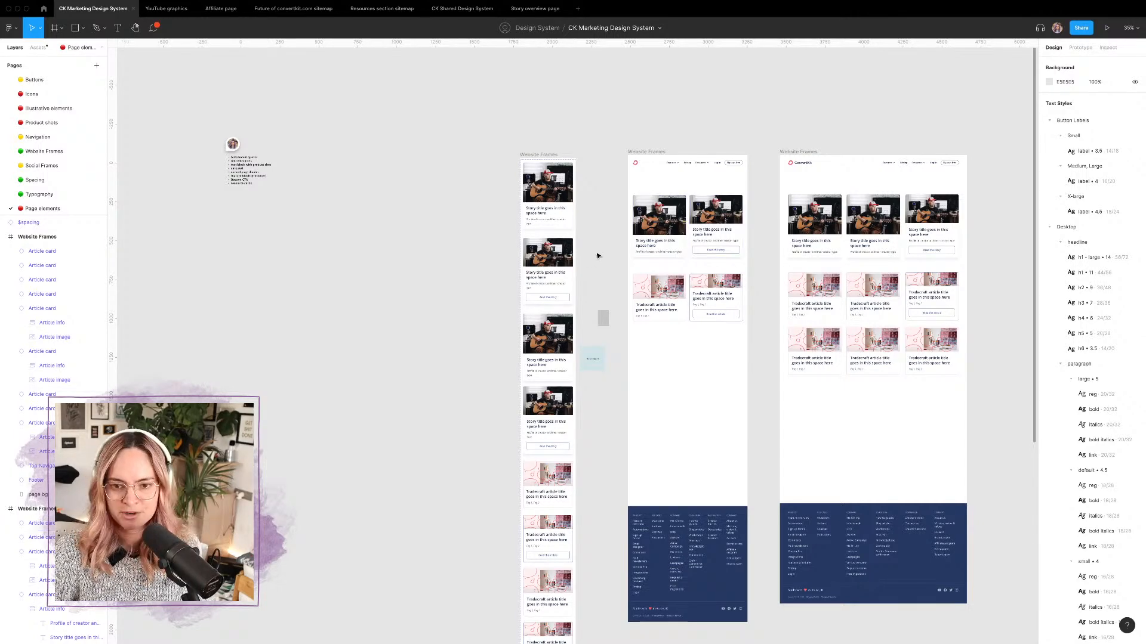
{"action": "left_click", "coordinate": [604, 317]}
{"action": "key", "text": "Delete"}
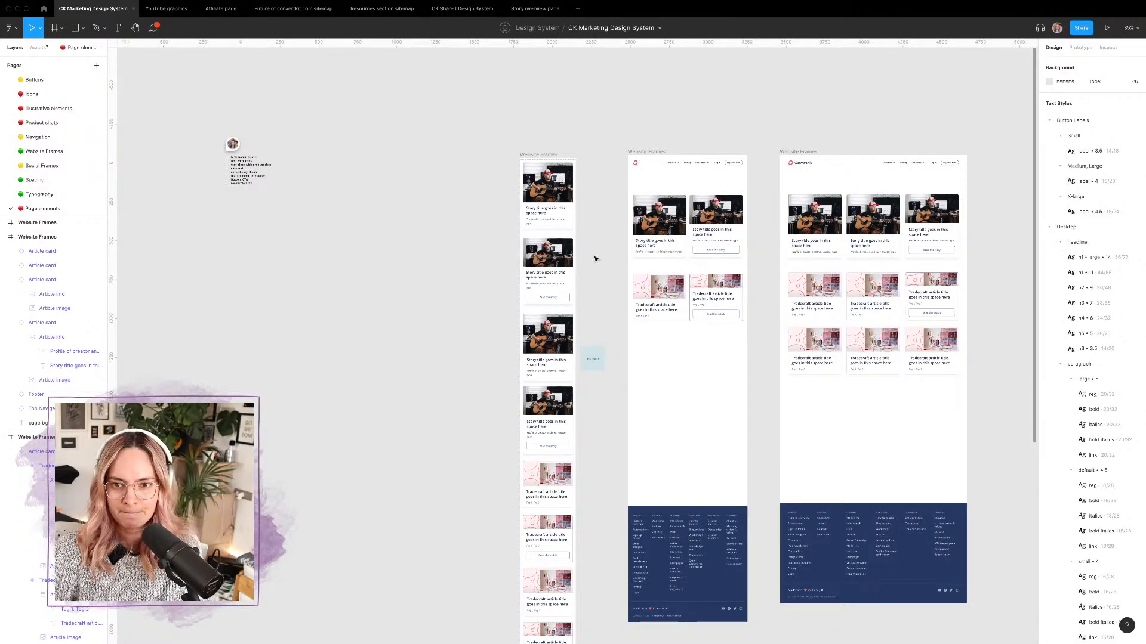
Step: Switch to Chrome and review the author block and the previous and next article cards on the article page
{"action": "key", "text": "ctrl+Left"}
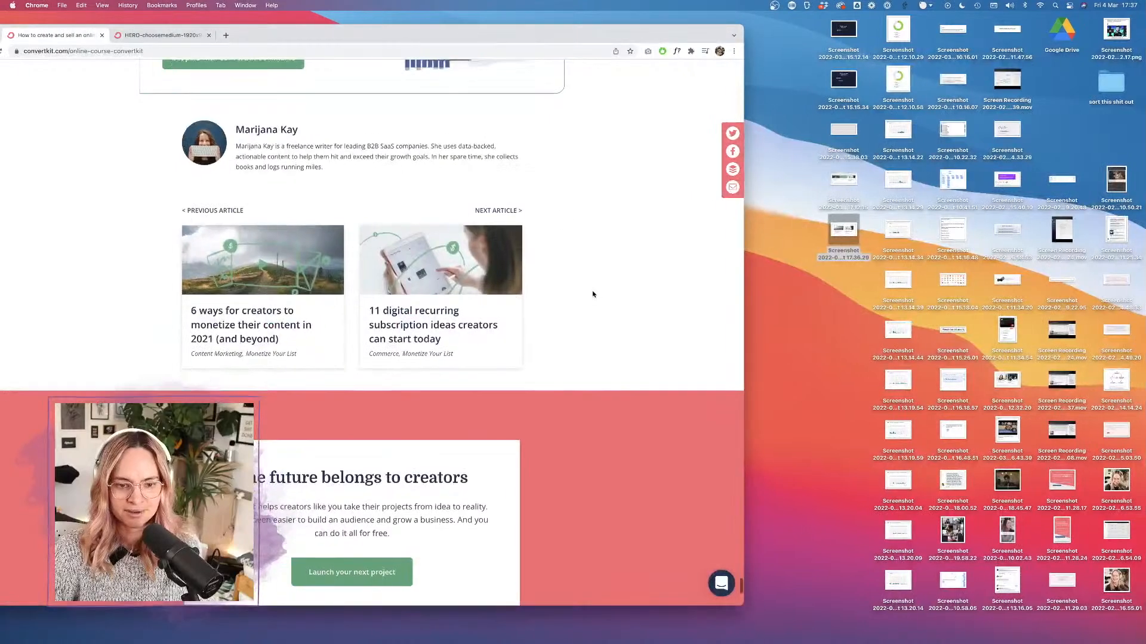
{"action": "scroll", "coordinate": [592, 294], "scroll_direction": "down", "scroll_amount": 6}
{"action": "scroll", "coordinate": [592, 294], "scroll_direction": "up", "scroll_amount": 10}
{"action": "scroll", "coordinate": [593, 293], "scroll_direction": "down", "scroll_amount": 6}
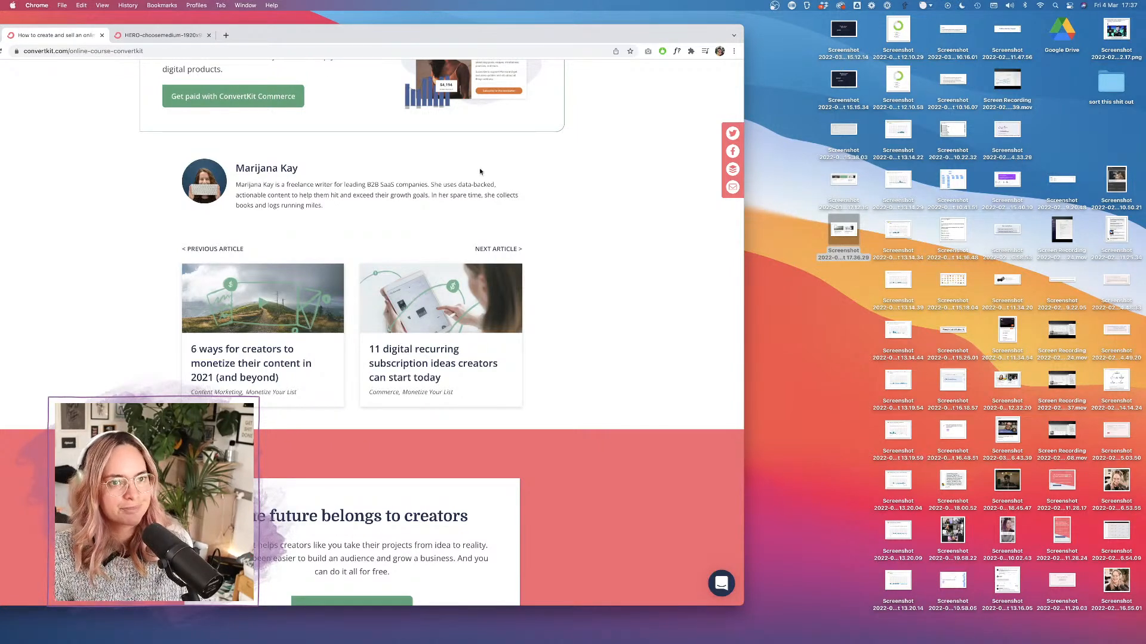
Step: Open convertkit.com in a new browser tab and examine the image cards under "We believe the future belongs to creators"
{"action": "left_click", "coordinate": [227, 35]}
{"action": "type", "text": "convertkit.com"}
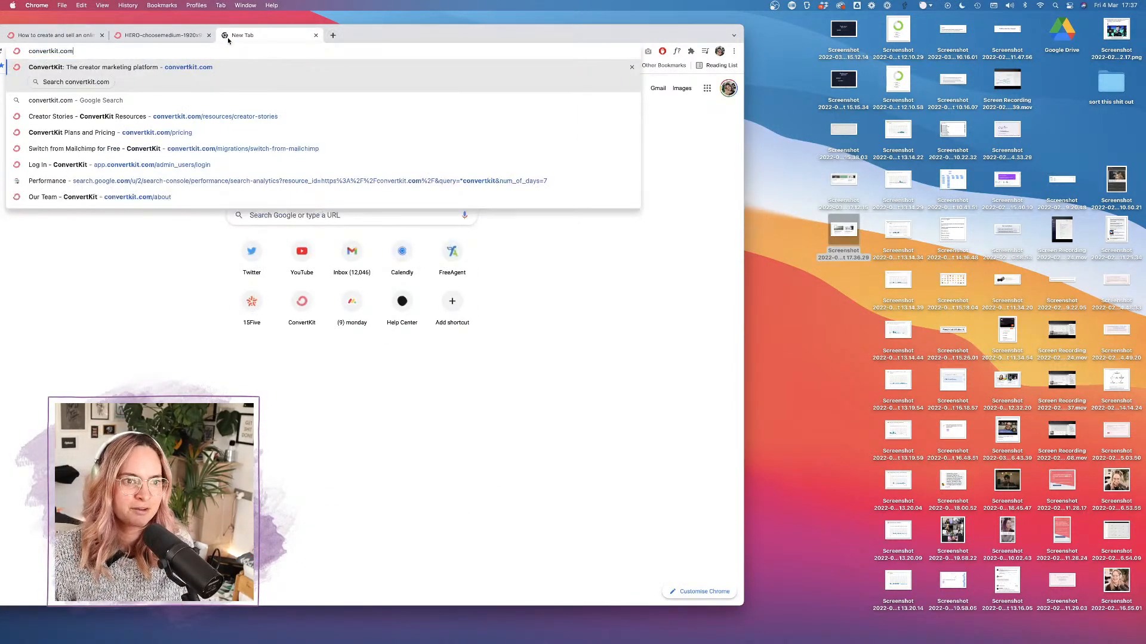
{"action": "key", "text": "Return"}
{"action": "left_click_drag", "start_coordinate": [402, 24], "coordinate": [493, 15]}
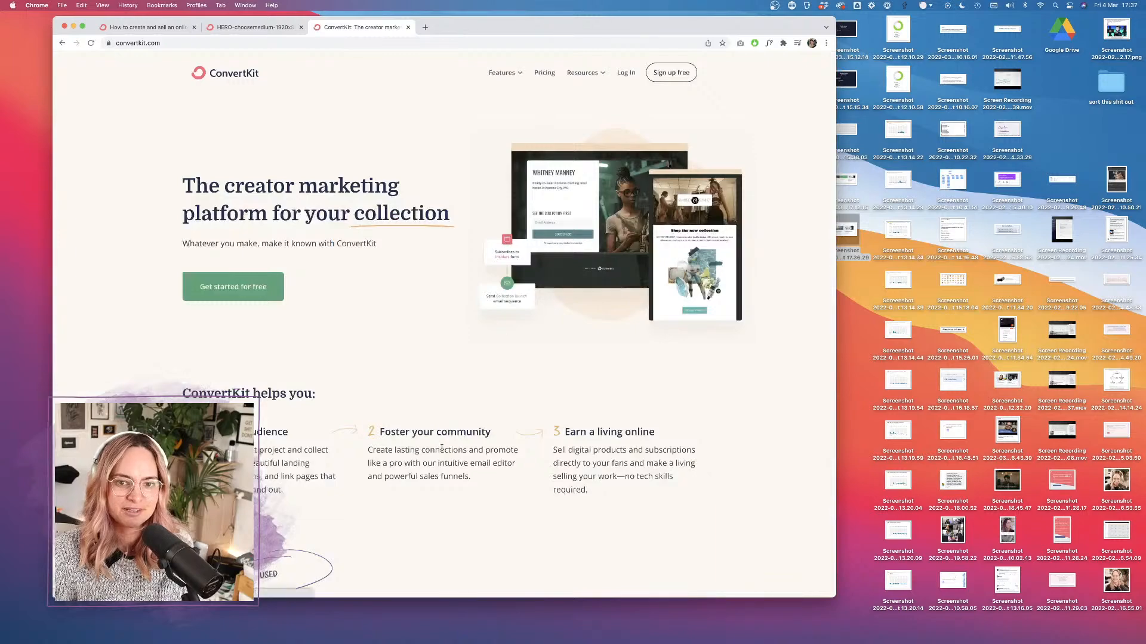
{"action": "scroll", "coordinate": [441, 447], "scroll_direction": "down", "scroll_amount": 10}
{"action": "scroll", "coordinate": [441, 448], "scroll_direction": "down", "scroll_amount": 15}
{"action": "scroll", "coordinate": [442, 448], "scroll_direction": "up", "scroll_amount": 15}
{"action": "scroll", "coordinate": [442, 465], "scroll_direction": "down", "scroll_amount": 5}
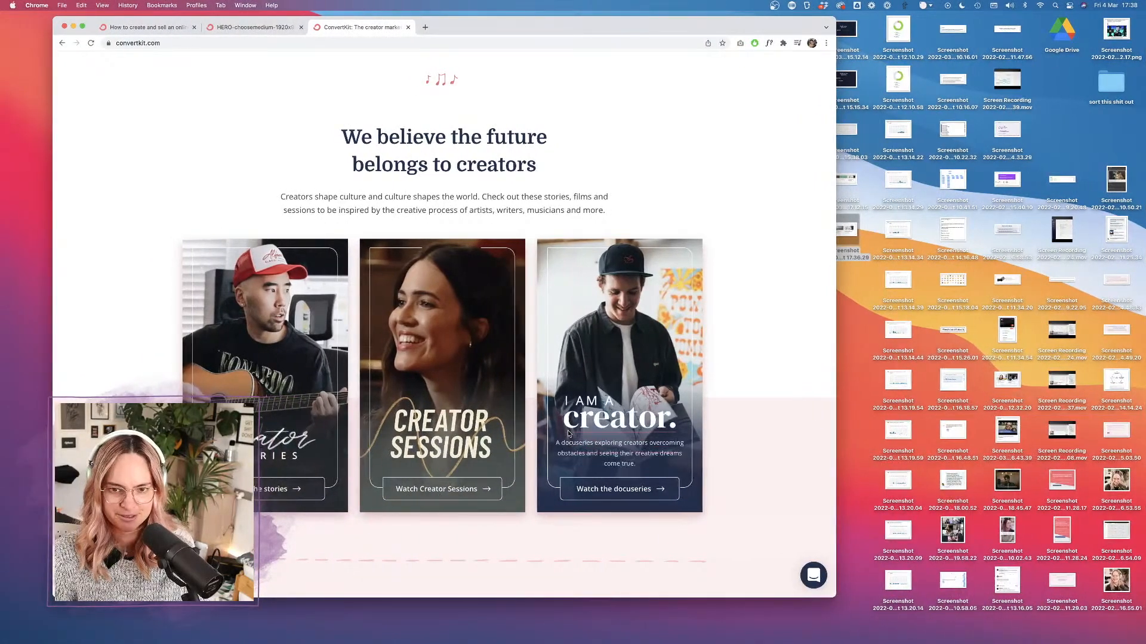
Step: Return to the design file and move the Article card component set out of the mobile website frame onto the empty canvas
{"action": "key", "text": "ctrl+Right"}
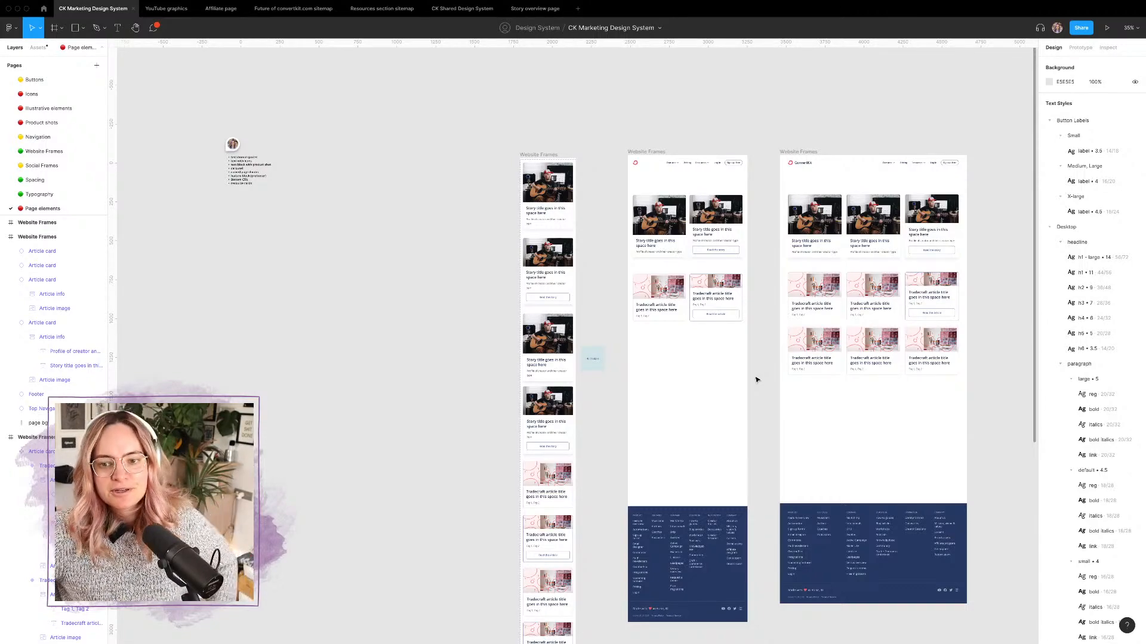
{"action": "key", "text": "ctrl+Left"}
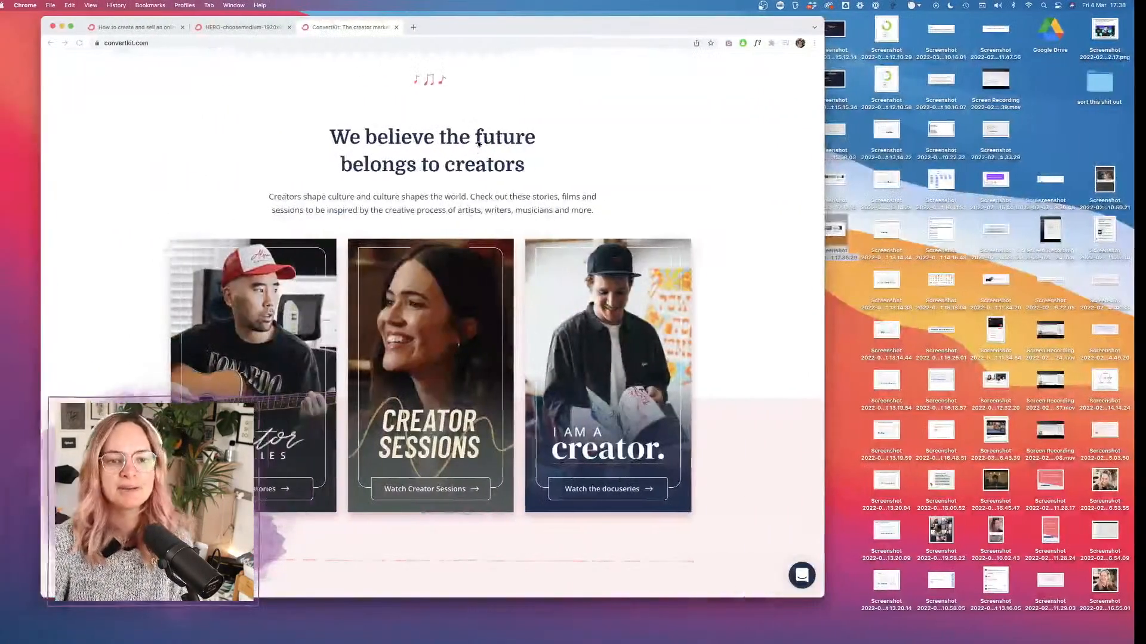
{"action": "key", "text": "ctrl+Right"}
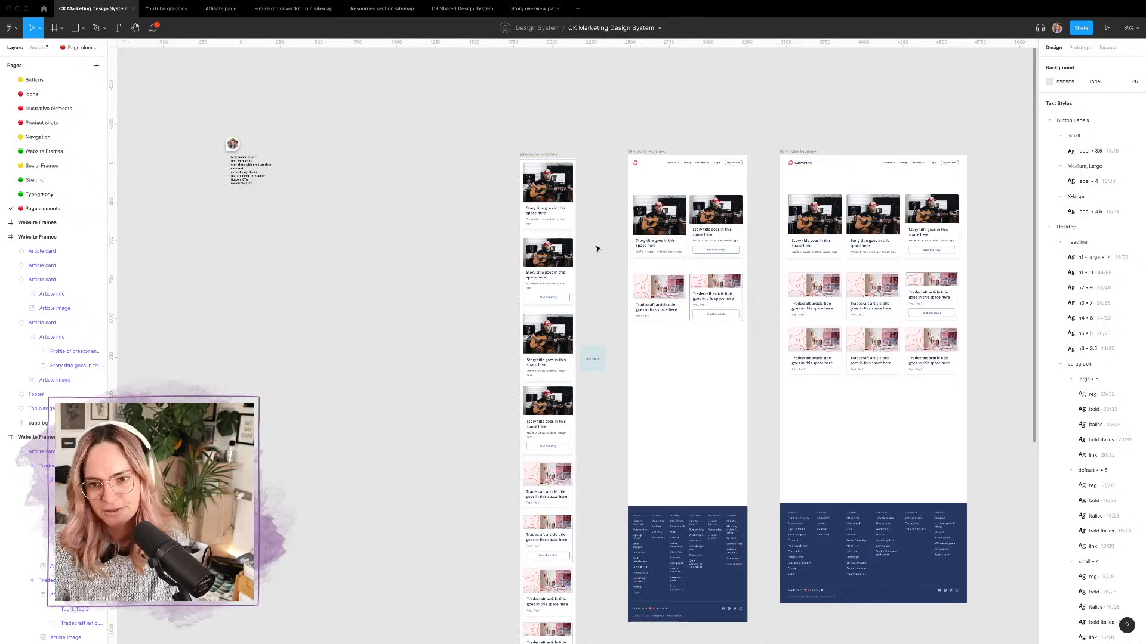
{"action": "left_click", "coordinate": [560, 223]}
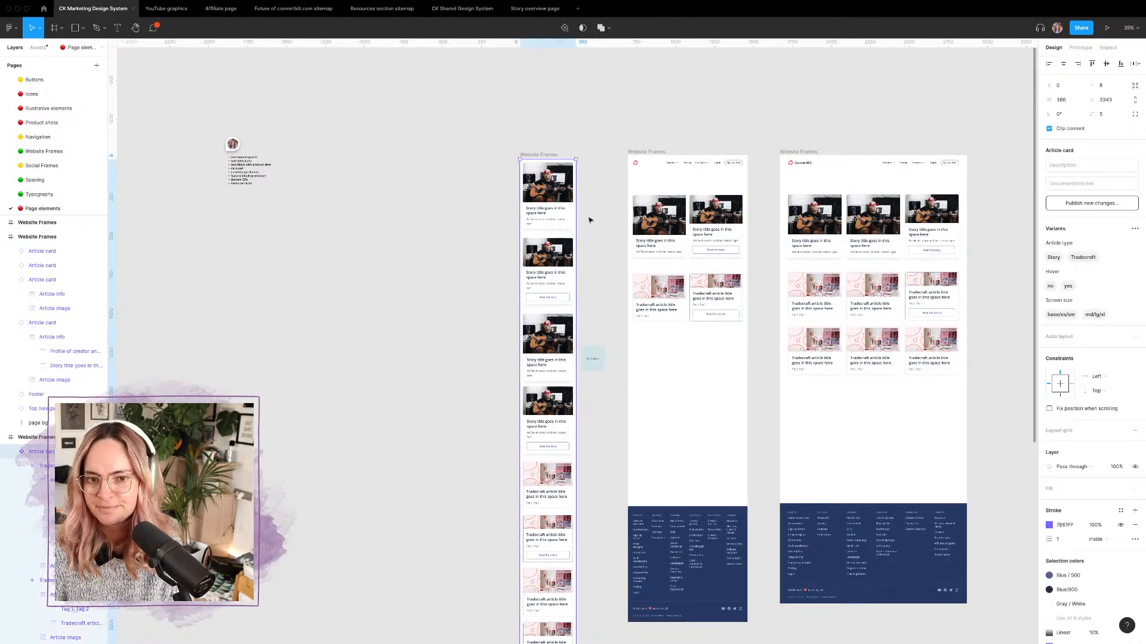
{"action": "left_click", "coordinate": [589, 220]}
{"action": "left_click", "coordinate": [556, 169]}
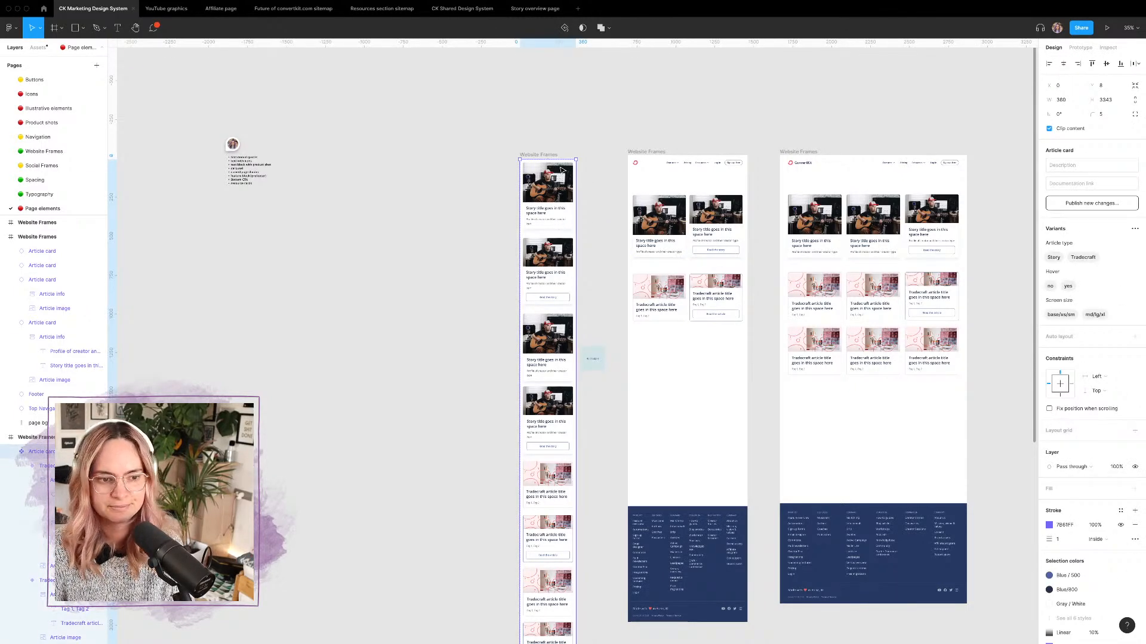
{"action": "left_click_drag", "start_coordinate": [556, 169], "coordinate": [378, 170]}
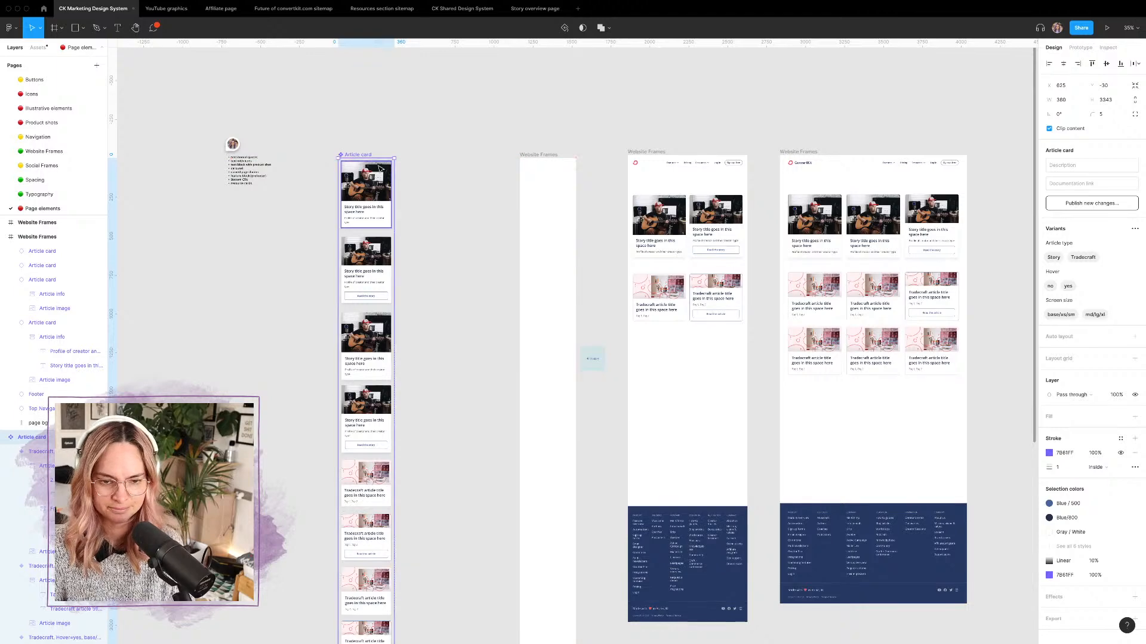
{"action": "left_click", "coordinate": [493, 175]}
{"action": "left_click", "coordinate": [363, 176]}
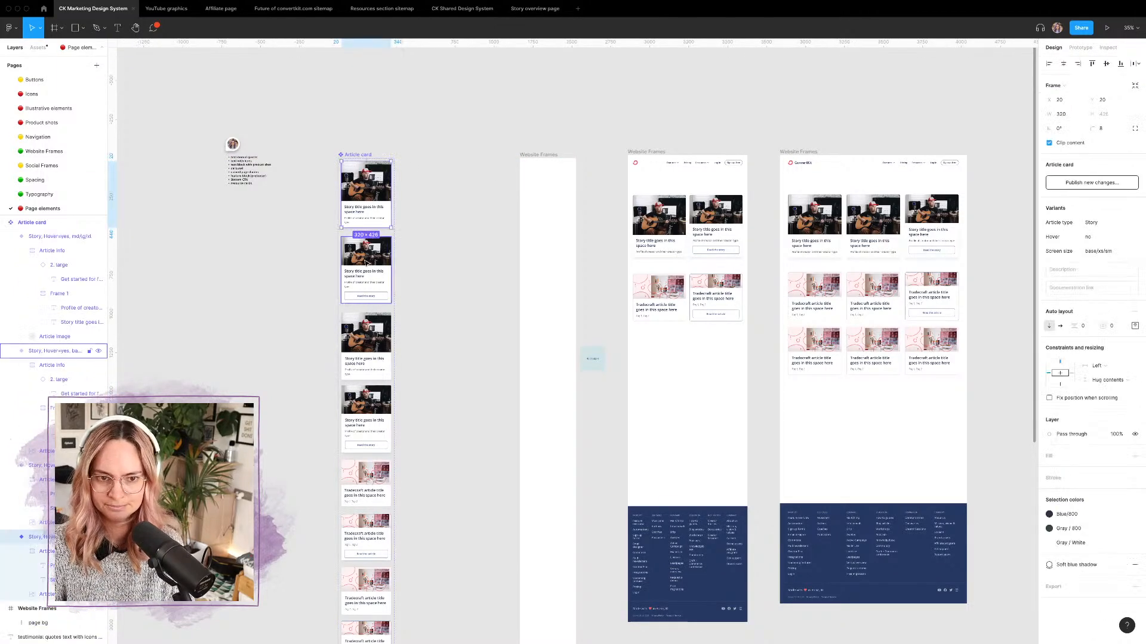
{"action": "left_click", "coordinate": [368, 263]}
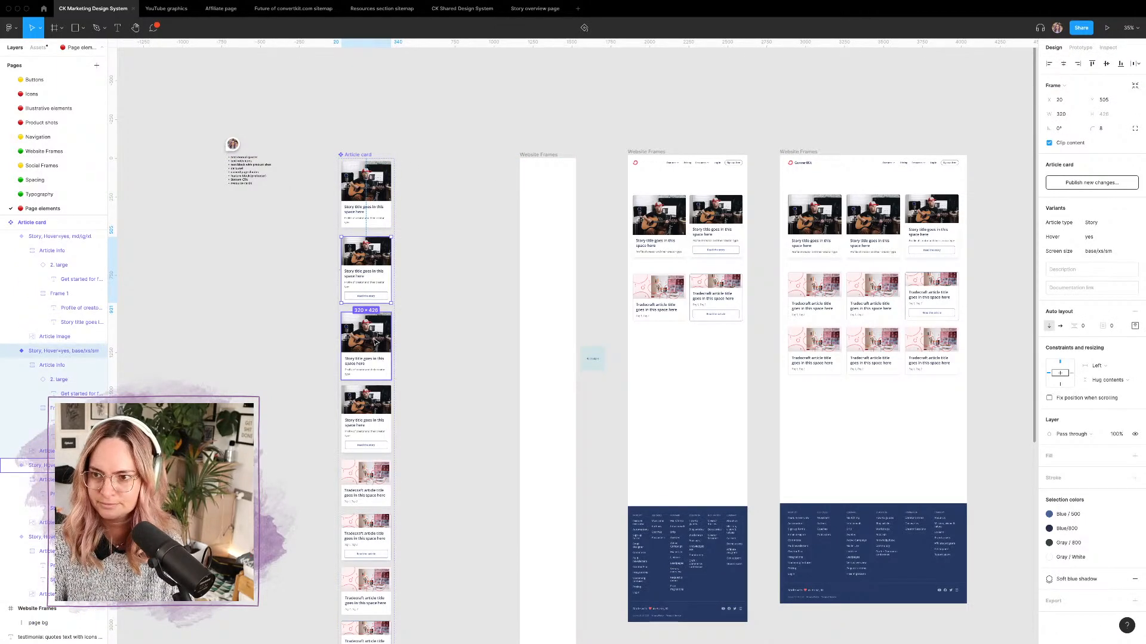
{"action": "left_click", "coordinate": [376, 411]}
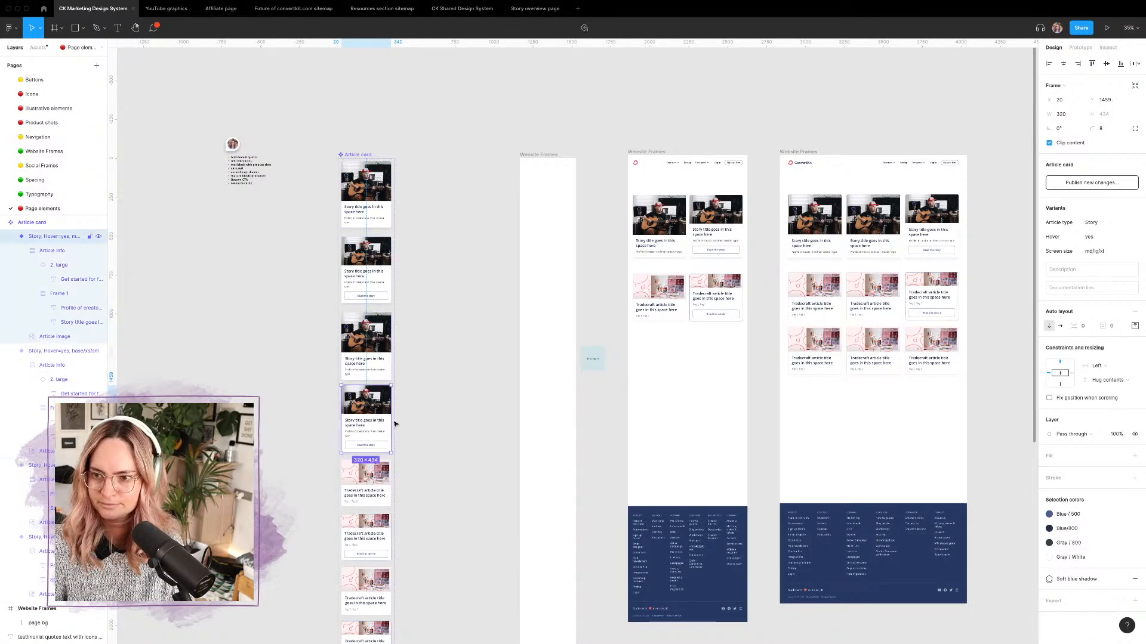
Step: Delete the emptied mobile frame, the two other website frames and the small teal block from the canvas
{"action": "left_click", "coordinate": [474, 401]}
{"action": "left_click", "coordinate": [537, 157]}
{"action": "key", "text": "plus"}
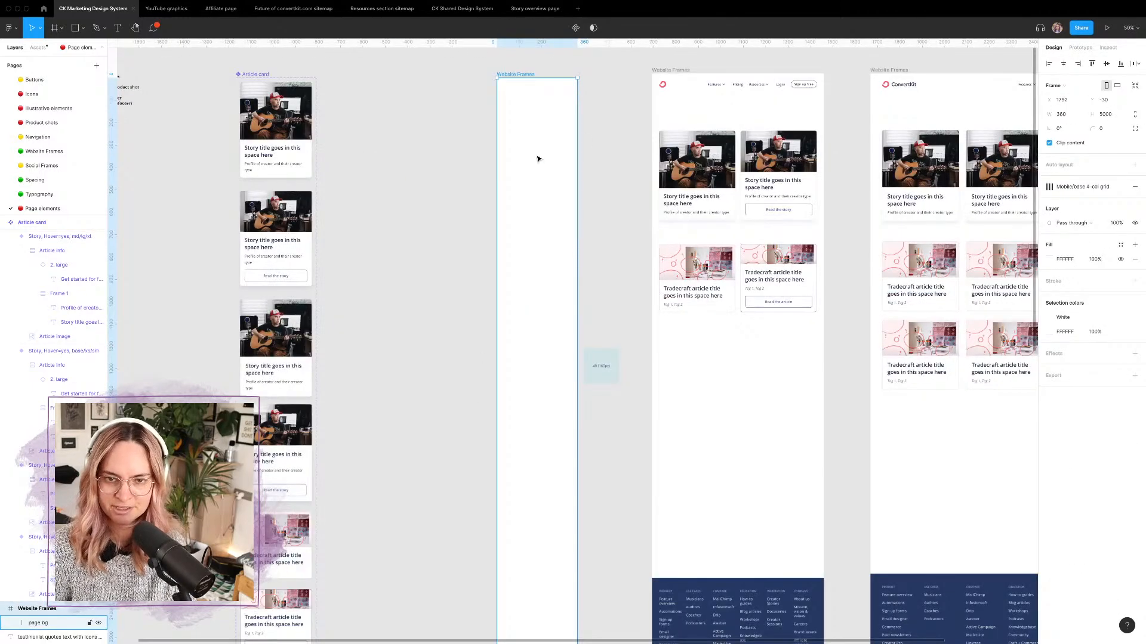
{"action": "key", "text": "Delete"}
{"action": "scroll", "coordinate": [537, 157], "scroll_direction": "down", "scroll_amount": 5}
{"action": "left_click_drag", "start_coordinate": [568, 107], "coordinate": [828, 418]}
{"action": "key", "text": "Delete"}
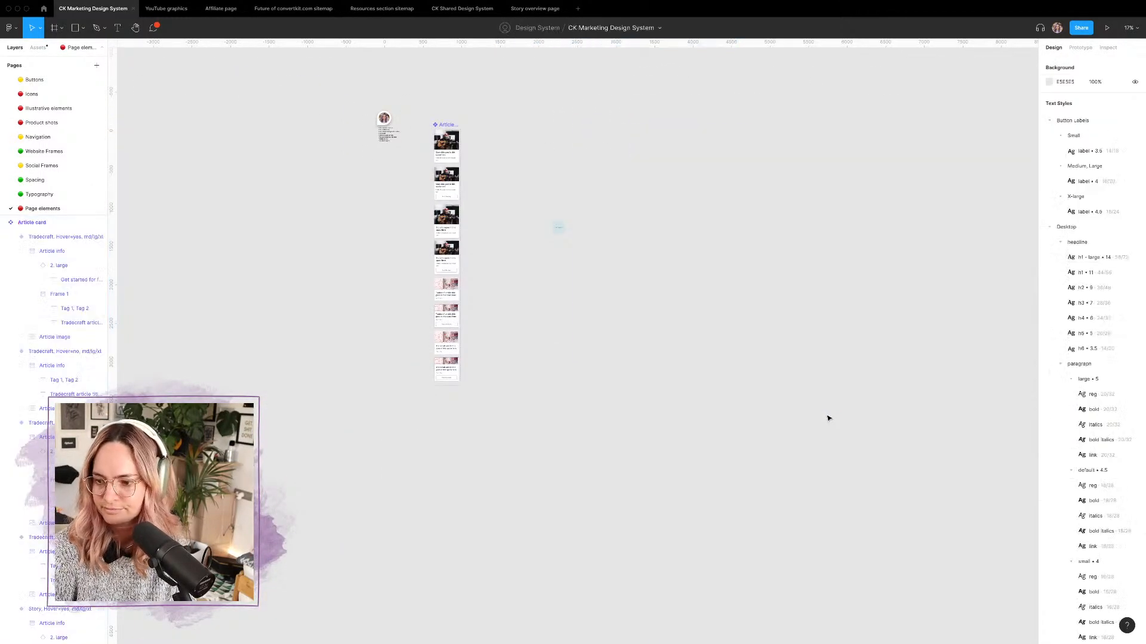
{"action": "left_click", "coordinate": [558, 231]}
{"action": "key", "text": "Delete"}
Step: Enlarge the Article card component set to about 2379 × 3130 to make room for a grid of variants
{"action": "key", "text": "ctrl+Left"}
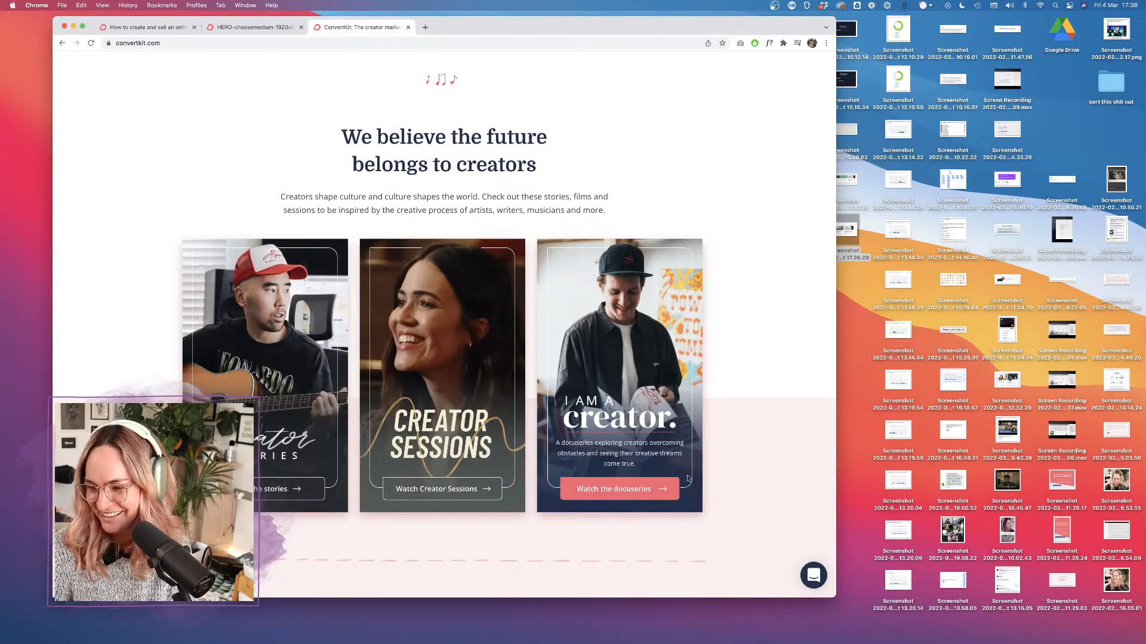
{"action": "key", "text": "ctrl+Right"}
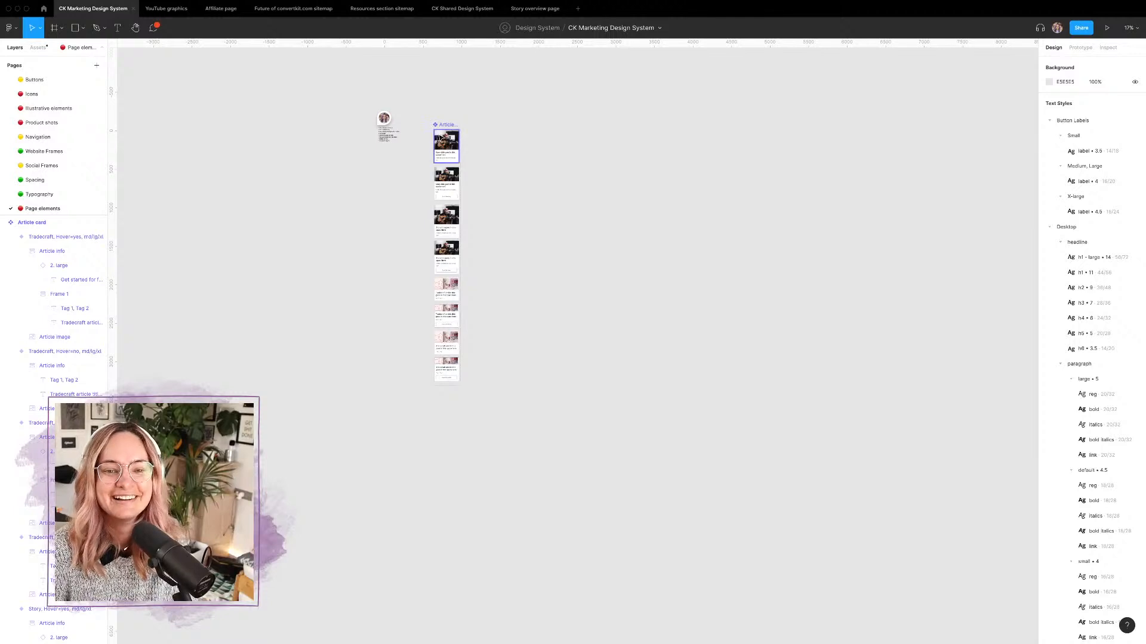
{"action": "scroll", "coordinate": [438, 134], "scroll_direction": "up", "scroll_amount": 10}
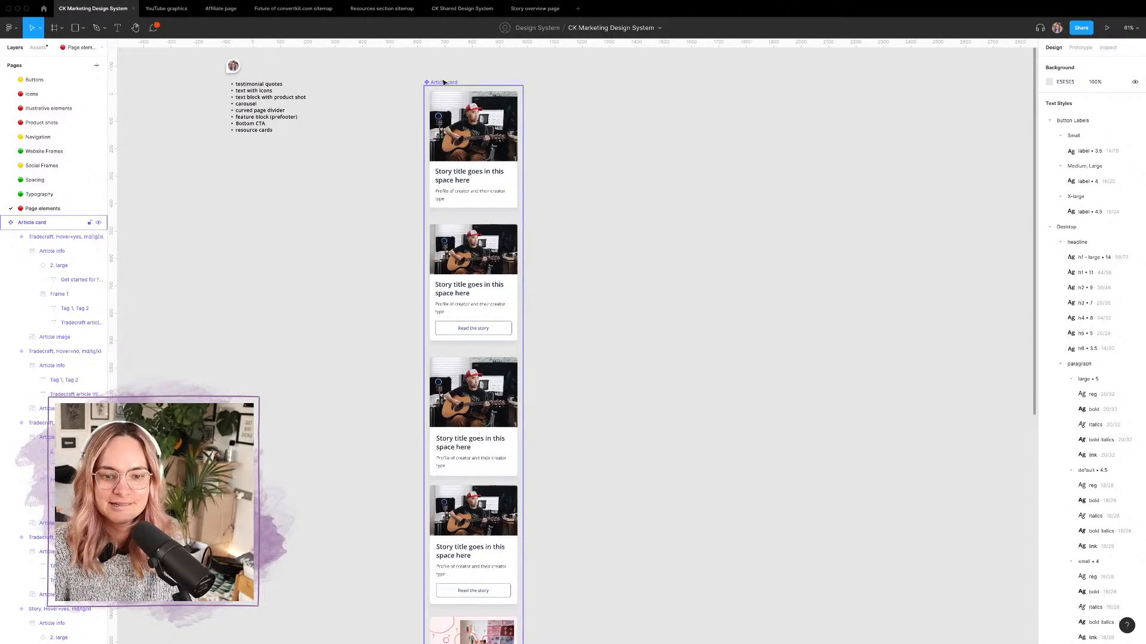
{"action": "left_click", "coordinate": [443, 82]}
{"action": "scroll", "coordinate": [593, 260], "scroll_direction": "down", "scroll_amount": 5}
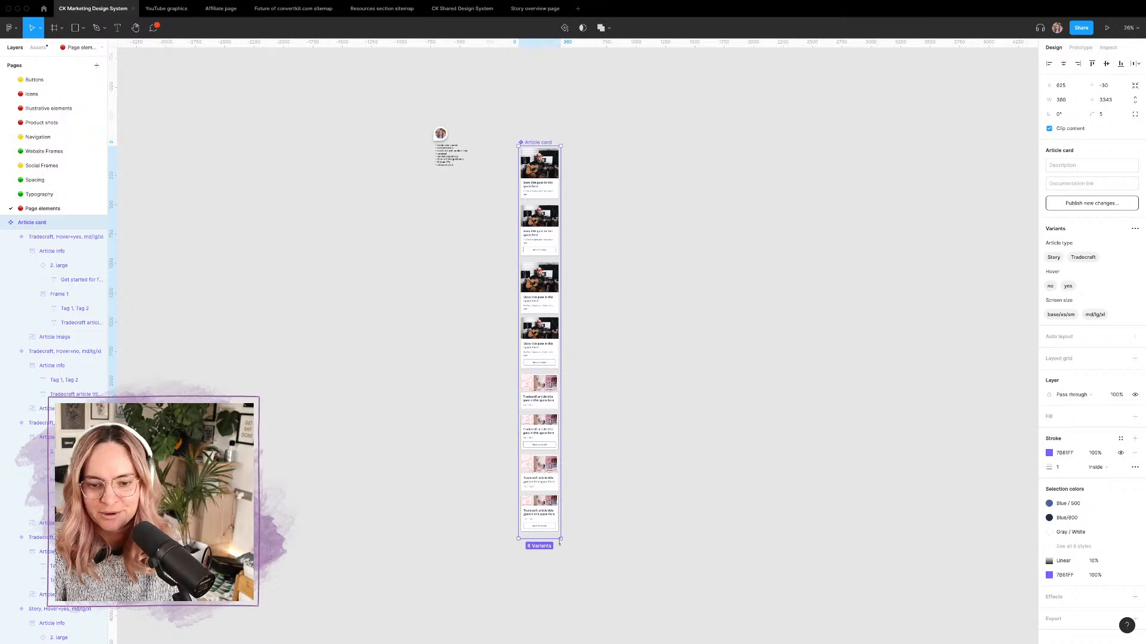
{"action": "left_click_drag", "start_coordinate": [559, 538], "coordinate": [800, 512]}
Step: Arrange the four Story variants side by side in one row at Y 20 within the Article card component set
{"action": "scroll", "coordinate": [550, 191], "scroll_direction": "up", "scroll_amount": 2}
{"action": "scroll", "coordinate": [550, 191], "scroll_direction": "up", "scroll_amount": 5}
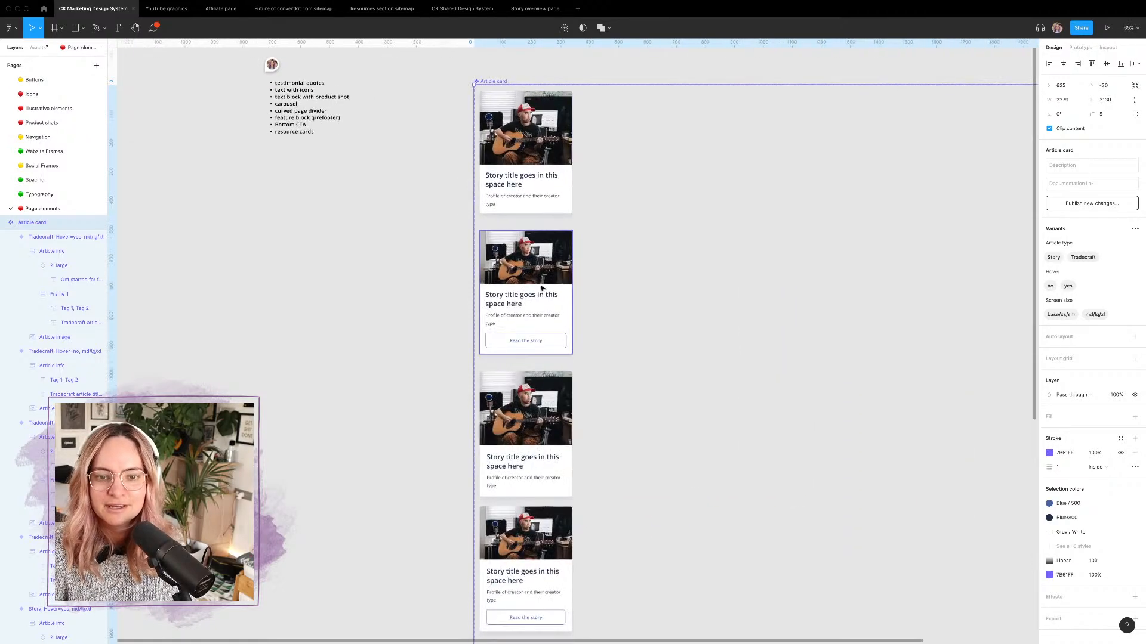
{"action": "left_click", "coordinate": [514, 274]}
{"action": "left_click_drag", "start_coordinate": [514, 274], "coordinate": [621, 135]}
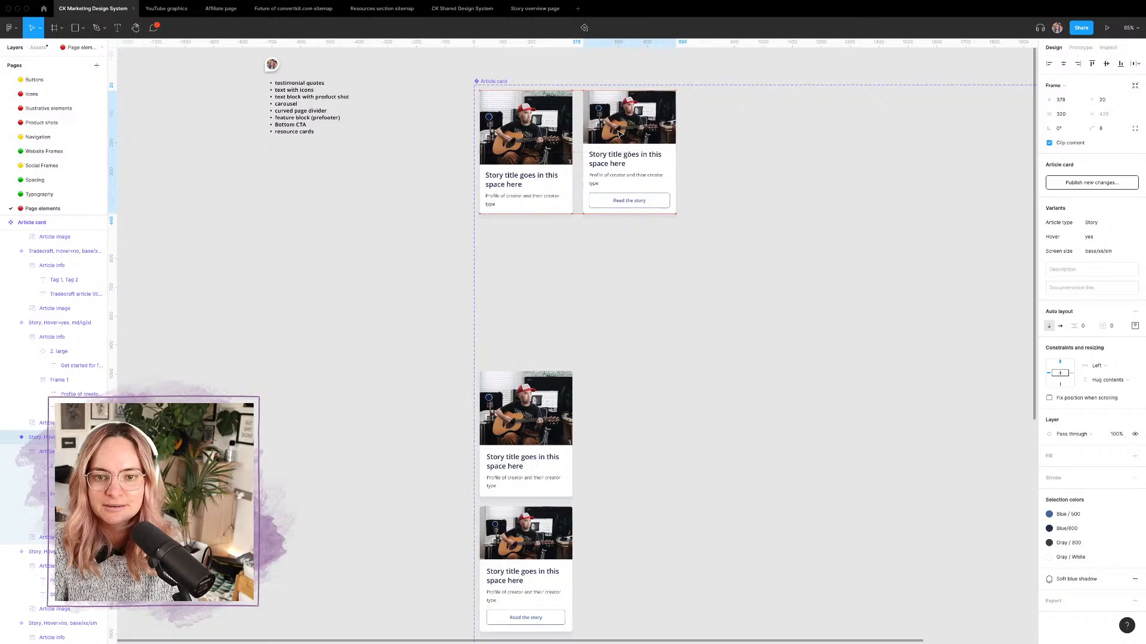
{"action": "left_click_drag", "start_coordinate": [508, 419], "coordinate": [715, 139]}
{"action": "left_click_drag", "start_coordinate": [503, 555], "coordinate": [813, 137]}
Step: Arrange the four Tradecraft variants in a second row at Y 575, aligned beneath the Story variants
{"action": "scroll", "coordinate": [729, 322], "scroll_direction": "down", "scroll_amount": 5}
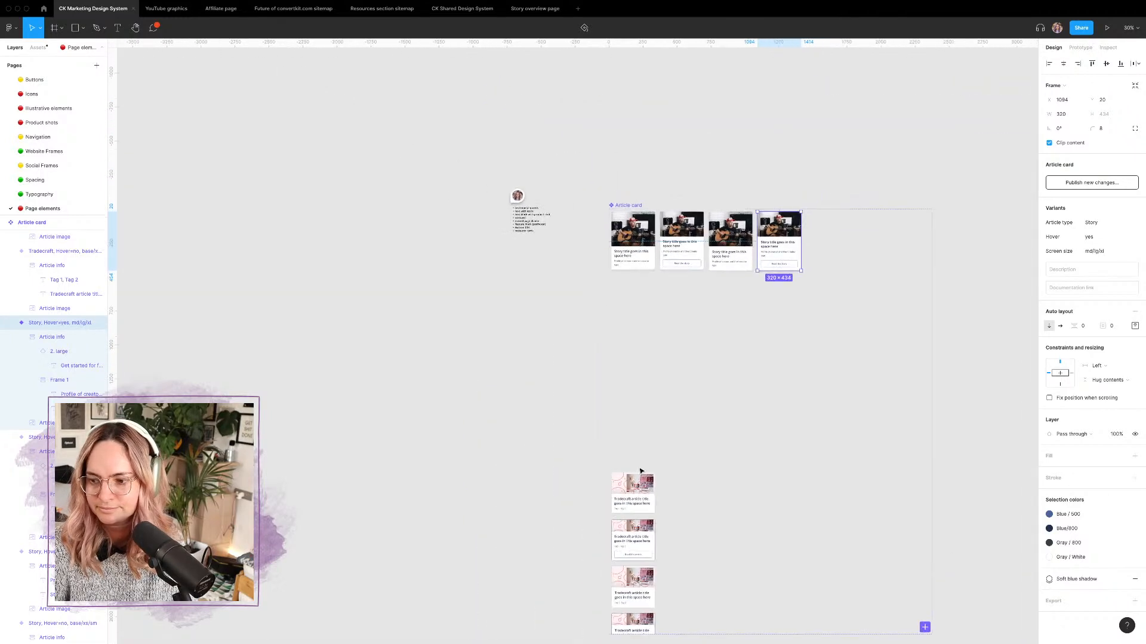
{"action": "left_click_drag", "start_coordinate": [634, 491], "coordinate": [637, 297]}
{"action": "left_click_drag", "start_coordinate": [637, 554], "coordinate": [685, 320]}
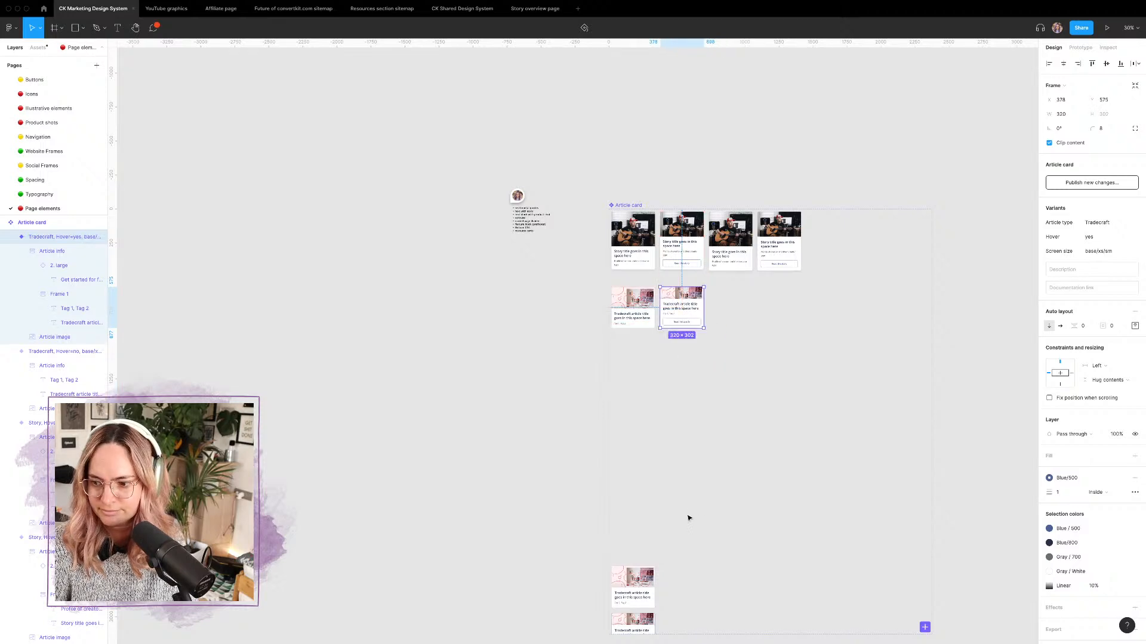
{"action": "left_click_drag", "start_coordinate": [634, 582], "coordinate": [731, 302]}
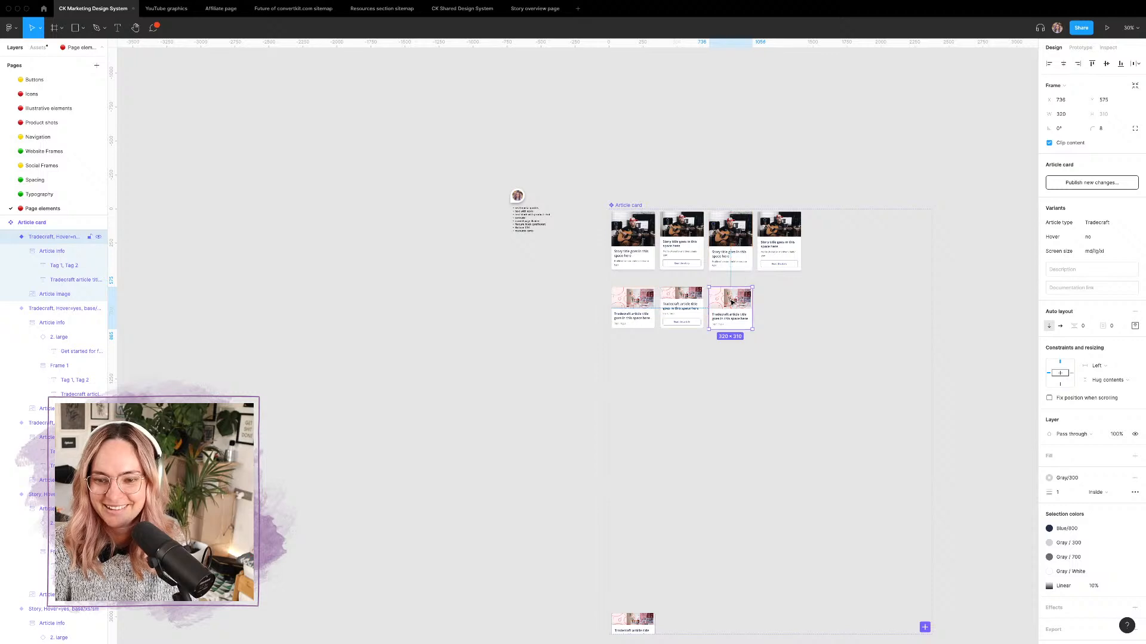
{"action": "left_click_drag", "start_coordinate": [655, 625], "coordinate": [787, 298]}
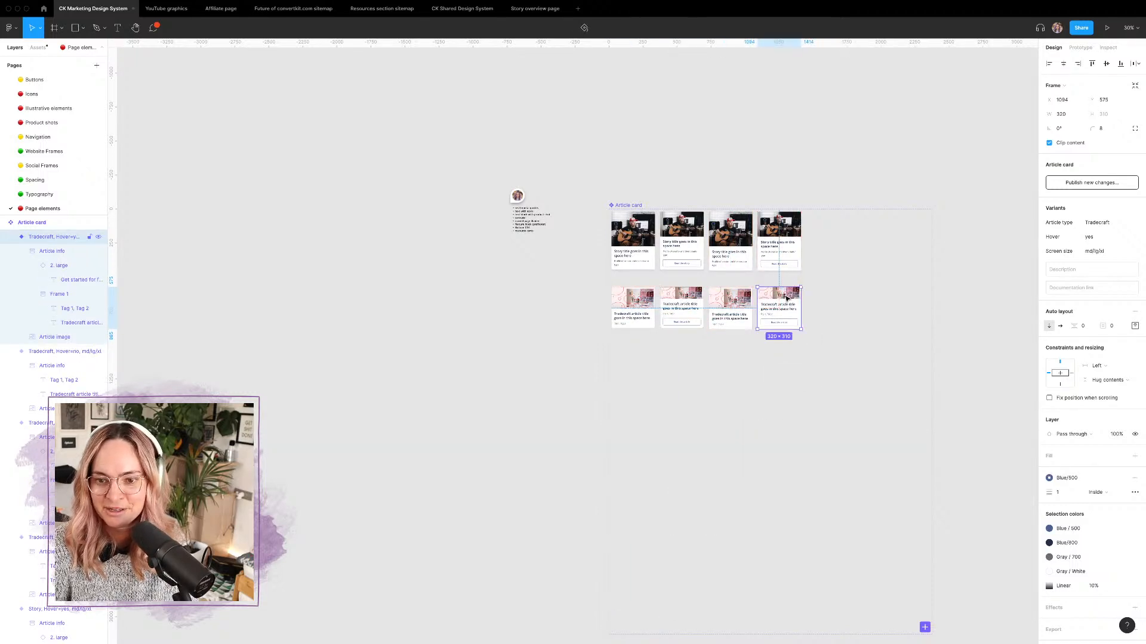
Step: Shrink the Article card component set to about 1452 × 908 so it fits closely around the two rows of cards
{"action": "left_click", "coordinate": [627, 203]}
{"action": "scroll", "coordinate": [650, 215], "scroll_direction": "down", "scroll_amount": 4}
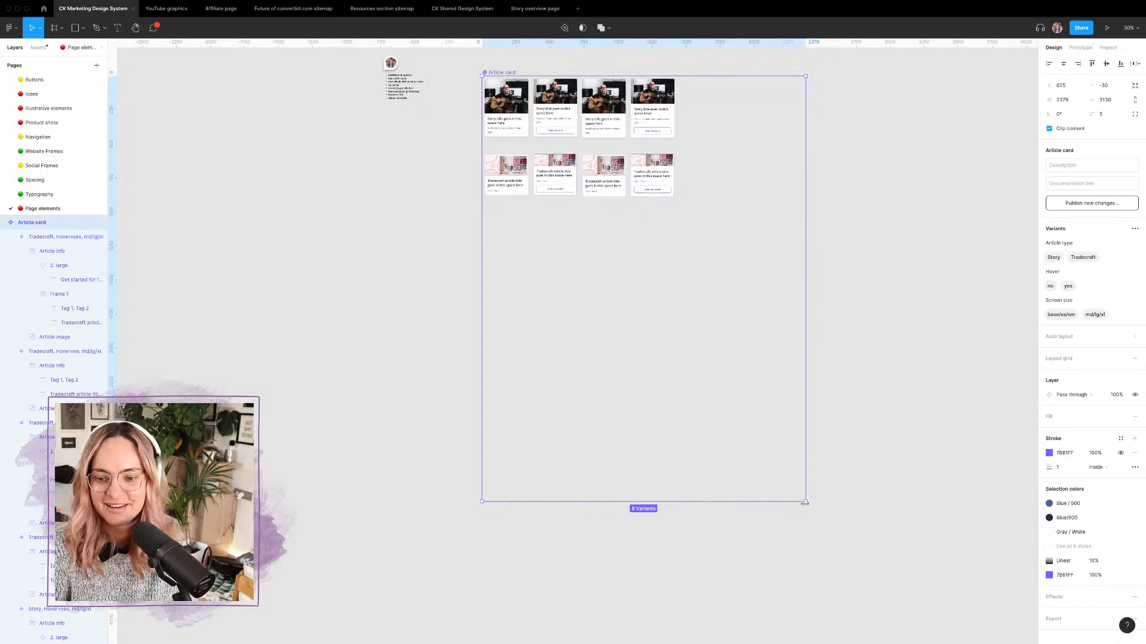
{"action": "left_click_drag", "start_coordinate": [806, 504], "coordinate": [679, 200]}
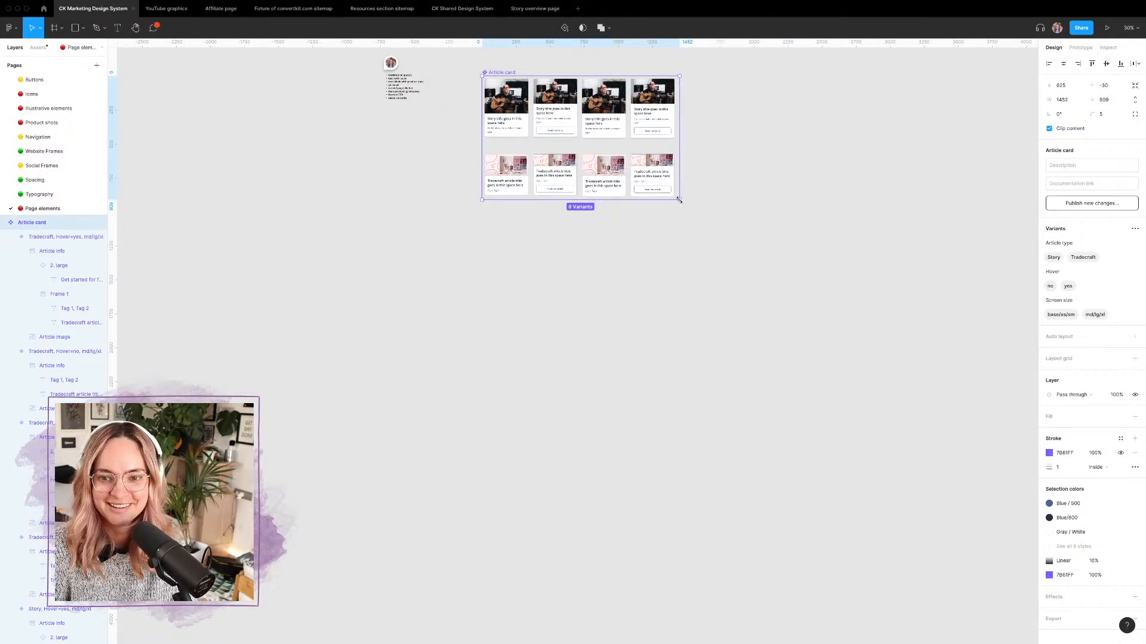
{"action": "left_click", "coordinate": [737, 230]}
Step: Examine the rearranged Article card variants up close and browse the file's local components
{"action": "scroll", "coordinate": [737, 230], "scroll_direction": "down", "scroll_amount": 3}
{"action": "scroll", "coordinate": [737, 230], "scroll_direction": "up", "scroll_amount": 5}
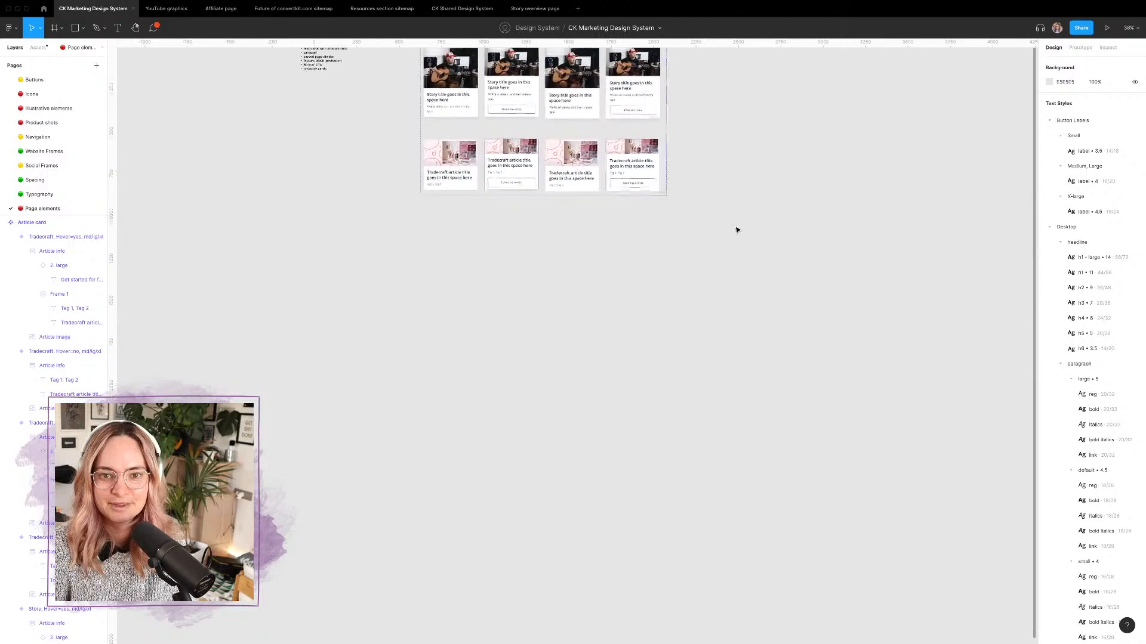
{"action": "scroll", "coordinate": [737, 230], "scroll_direction": "up", "scroll_amount": 3}
{"action": "scroll", "coordinate": [673, 183], "scroll_direction": "up", "scroll_amount": 5}
{"action": "scroll", "coordinate": [674, 183], "scroll_direction": "left", "scroll_amount": 2}
{"action": "scroll", "coordinate": [675, 183], "scroll_direction": "down", "scroll_amount": 3}
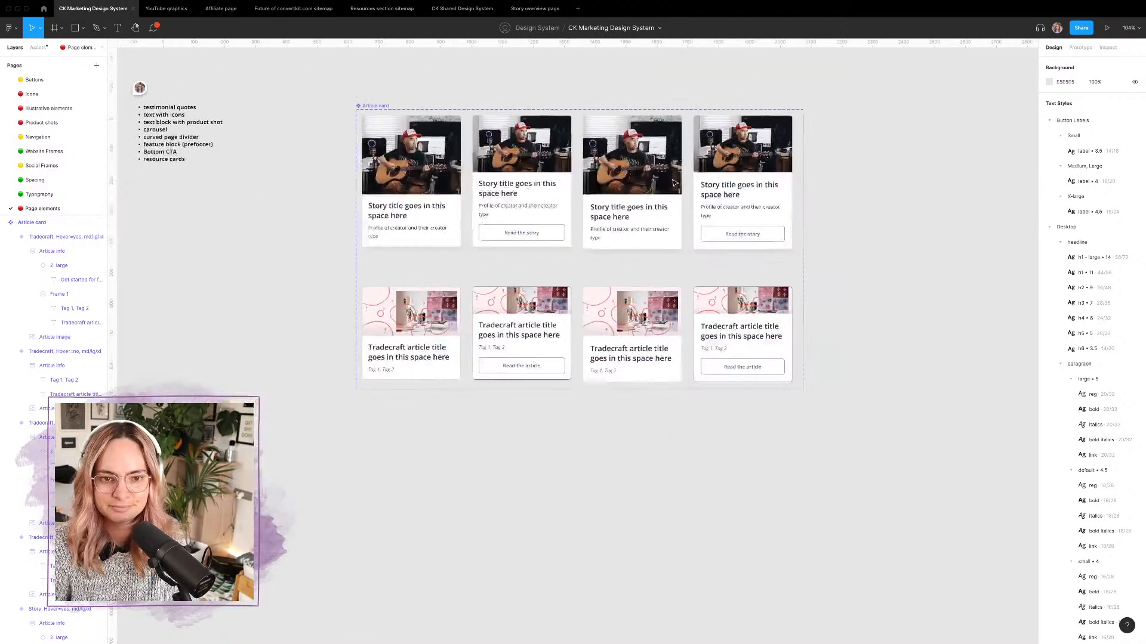
{"action": "scroll", "coordinate": [674, 182], "scroll_direction": "up", "scroll_amount": 3}
{"action": "scroll", "coordinate": [674, 182], "scroll_direction": "left", "scroll_amount": 5}
{"action": "scroll", "coordinate": [524, 77], "scroll_direction": "up", "scroll_amount": 5}
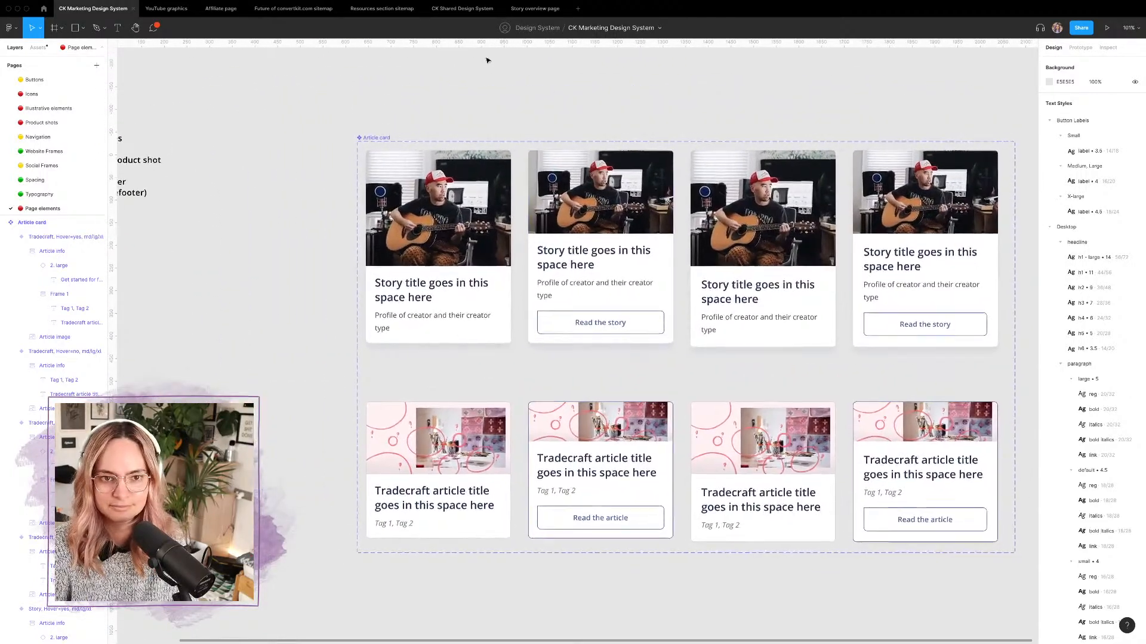
{"action": "scroll", "coordinate": [398, 101], "scroll_direction": "up", "scroll_amount": 1}
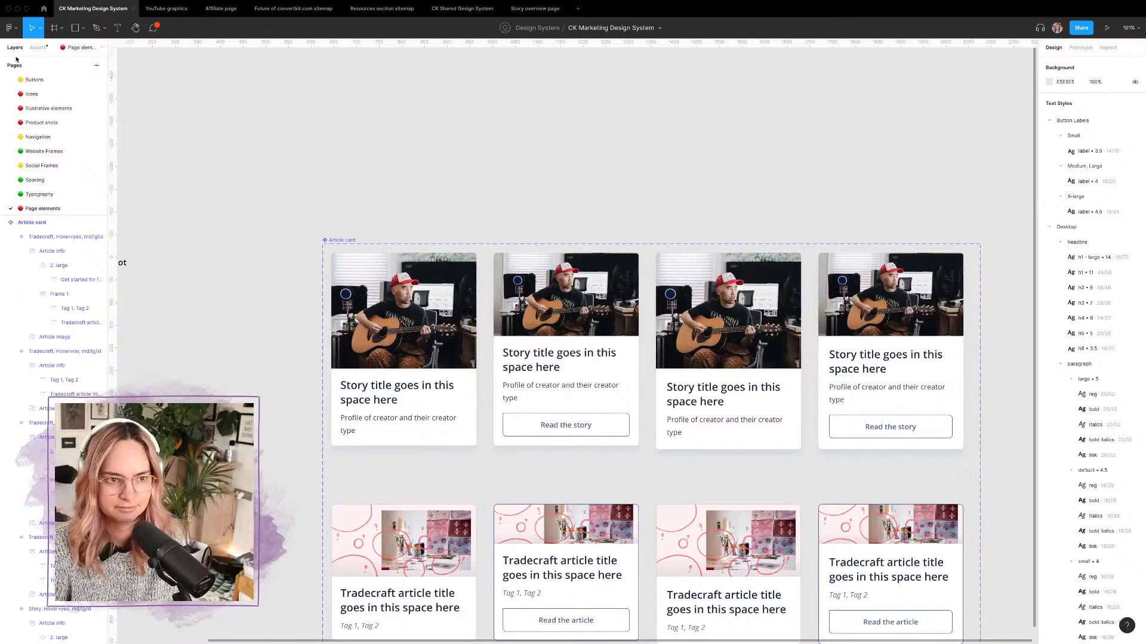
{"action": "left_click", "coordinate": [38, 48]}
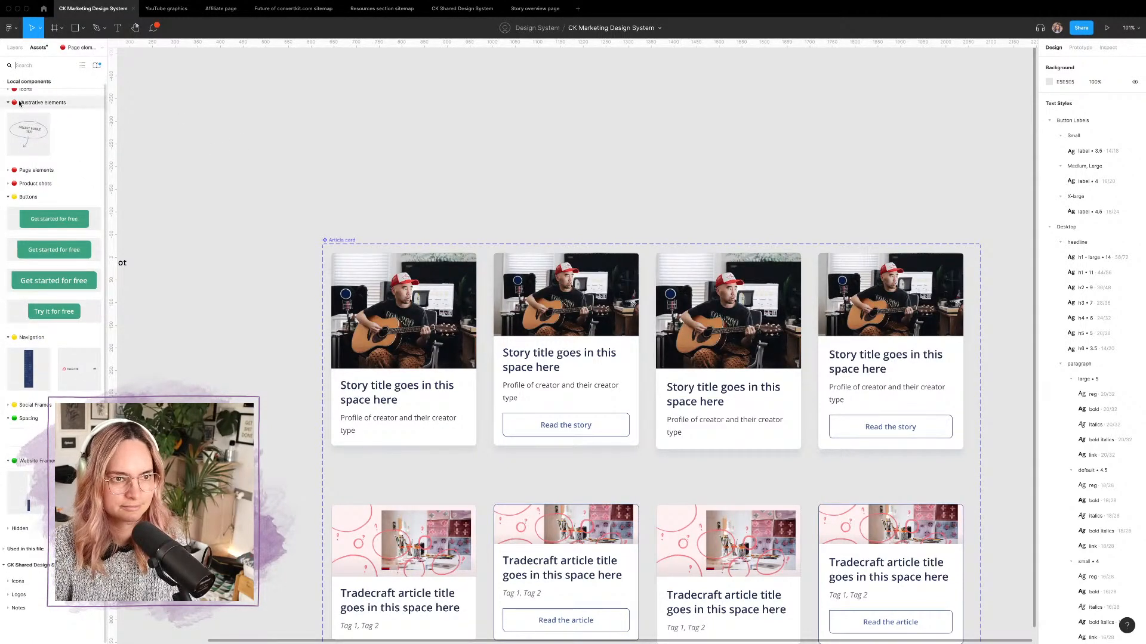
{"action": "left_click", "coordinate": [15, 48]}
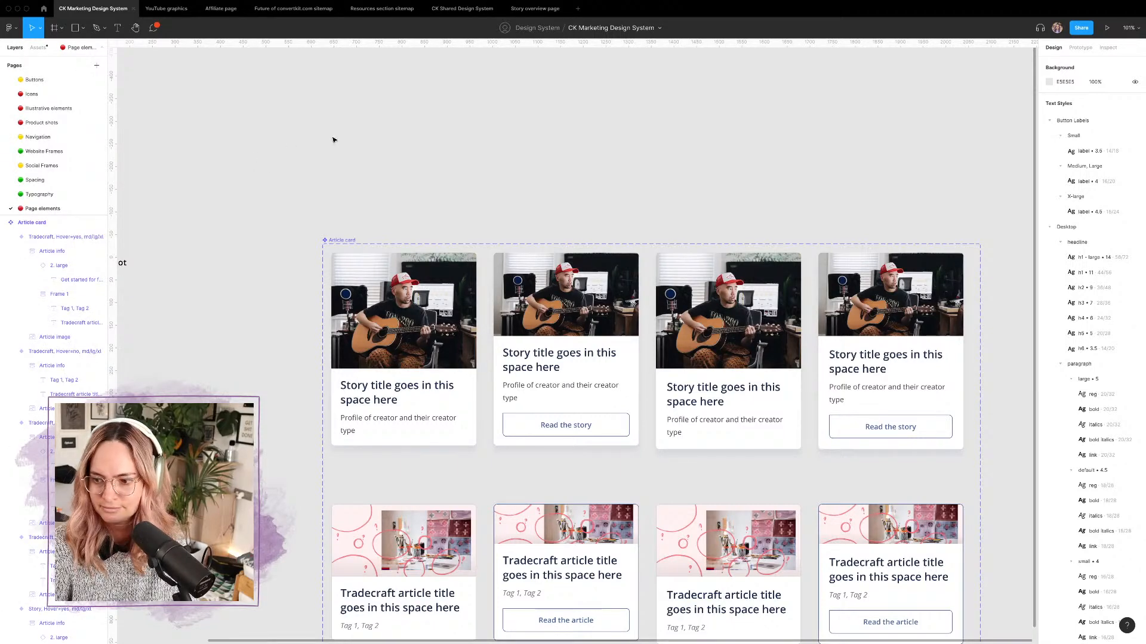
{"action": "key", "text": "minus"}
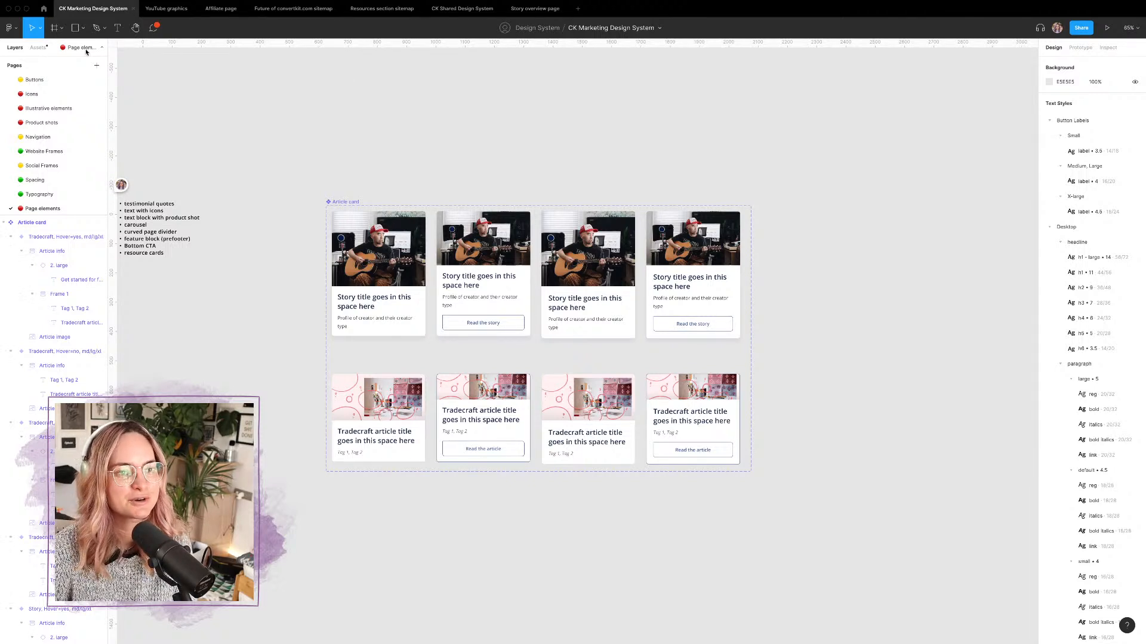
Step: Look over the breakpoint info cards on the Website Frames page and open the Buttons page
{"action": "left_click", "coordinate": [44, 151]}
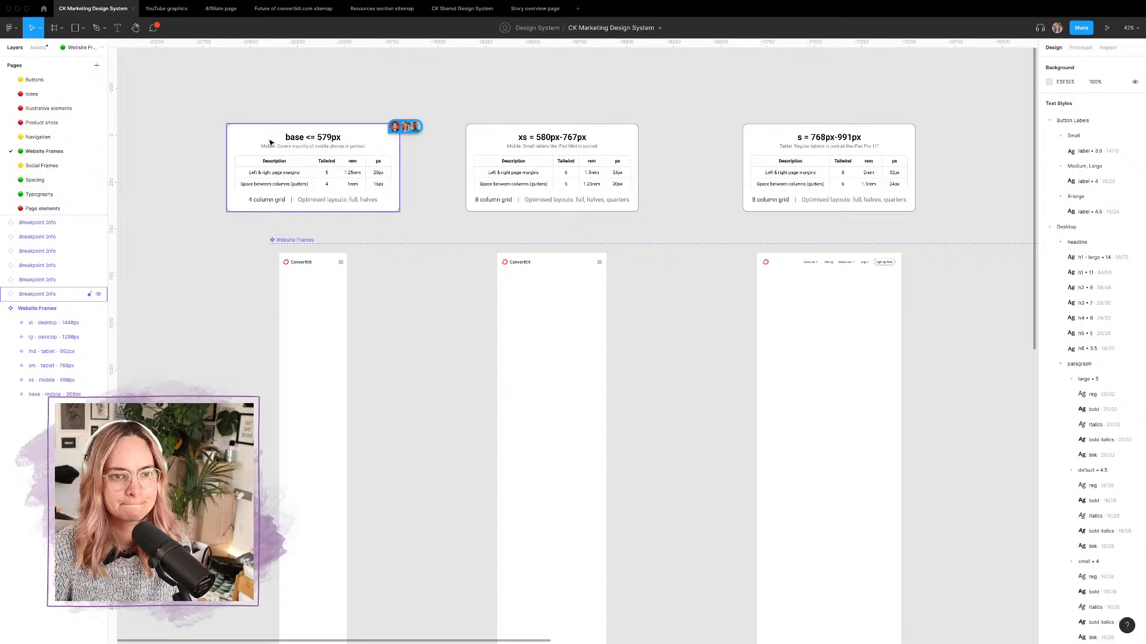
{"action": "left_click", "coordinate": [242, 142]}
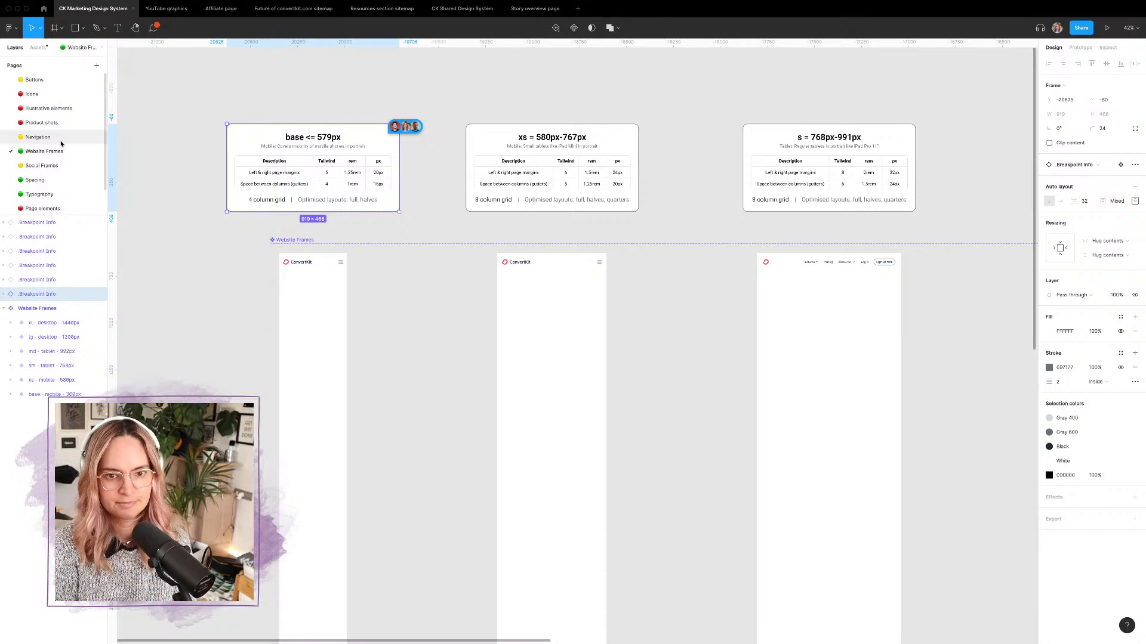
{"action": "scroll", "coordinate": [54, 173], "scroll_direction": "down", "scroll_amount": 1}
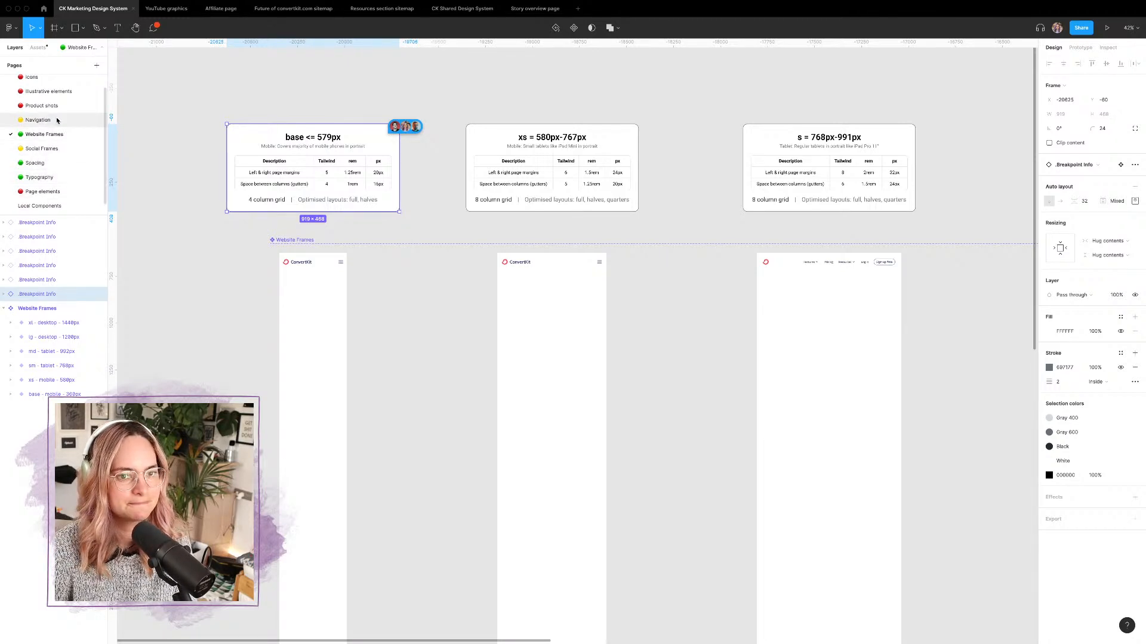
{"action": "scroll", "coordinate": [51, 111], "scroll_direction": "up", "scroll_amount": 1}
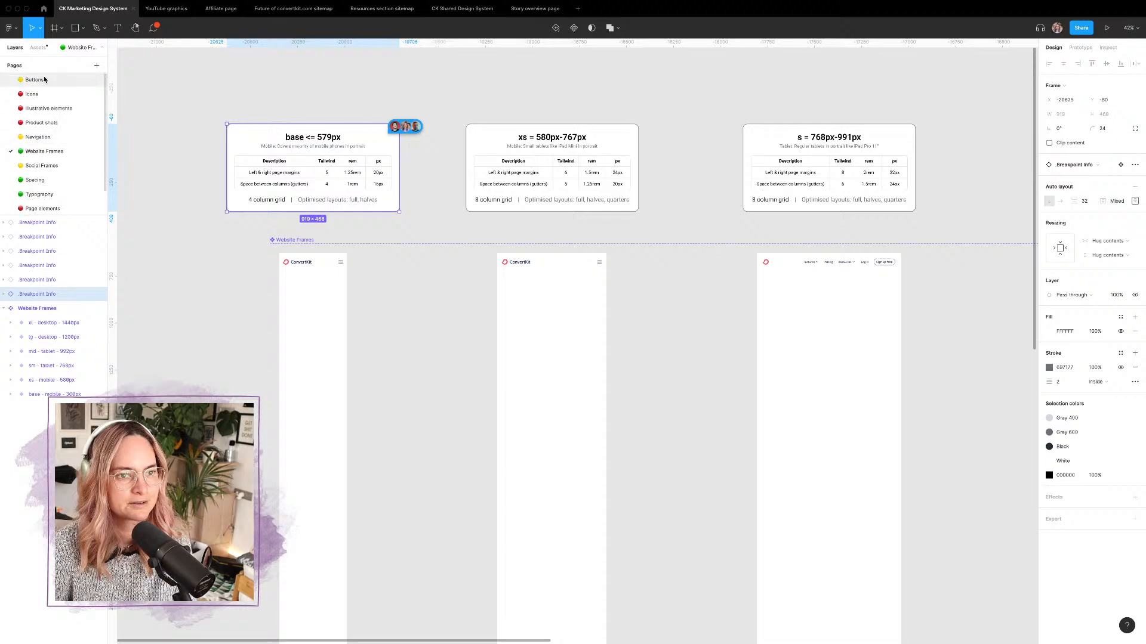
{"action": "left_click", "coordinate": [43, 79]}
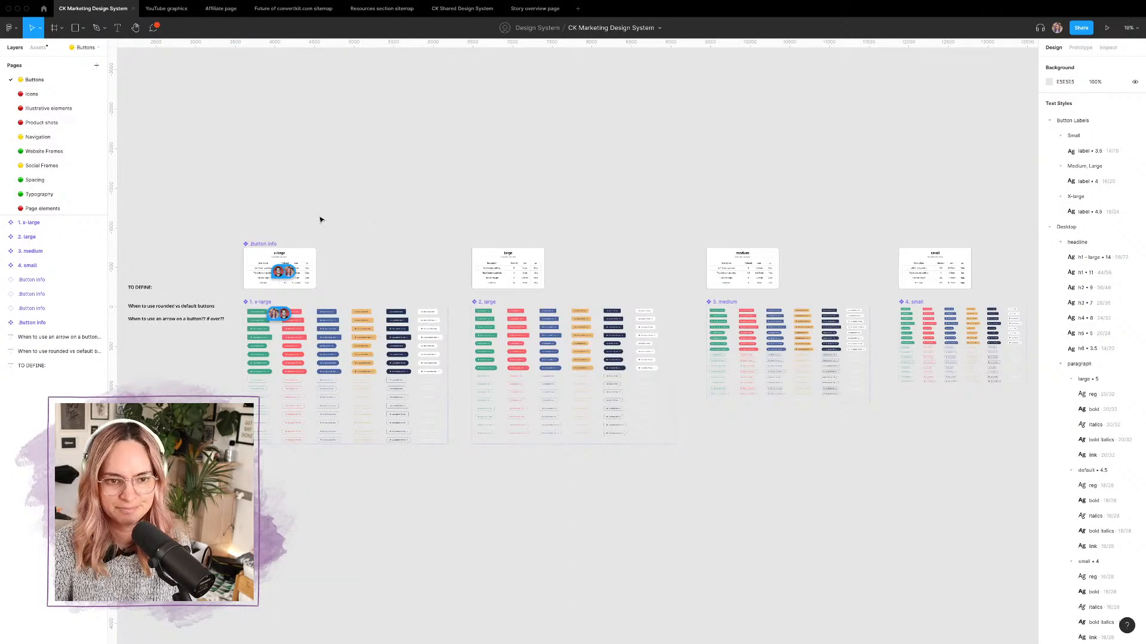
Step: Examine the x-large button info card on the Buttons page, including its use-case text and component properties
{"action": "scroll", "coordinate": [315, 222], "scroll_direction": "up", "scroll_amount": 5}
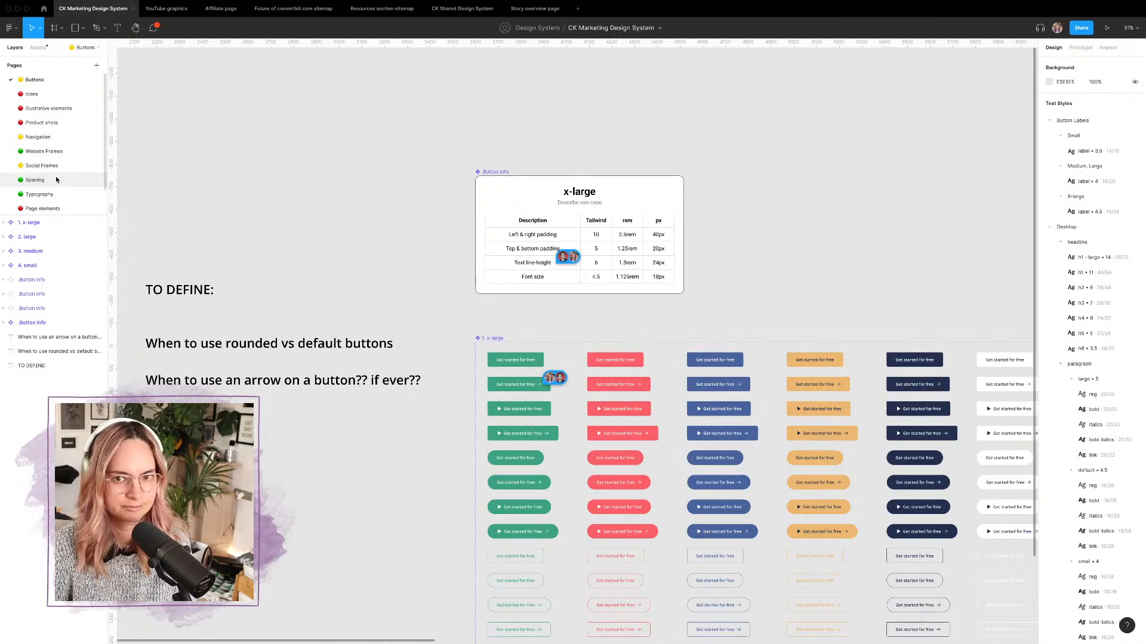
{"action": "double_click", "coordinate": [588, 208]}
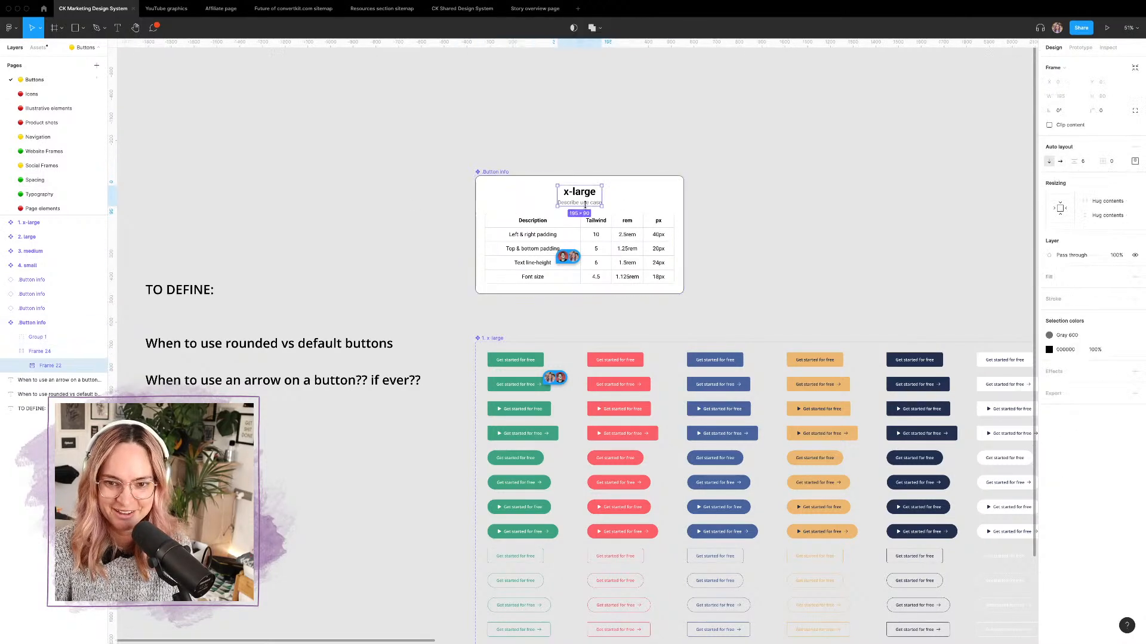
{"action": "double_click", "coordinate": [588, 205]}
{"action": "left_click", "coordinate": [738, 244]}
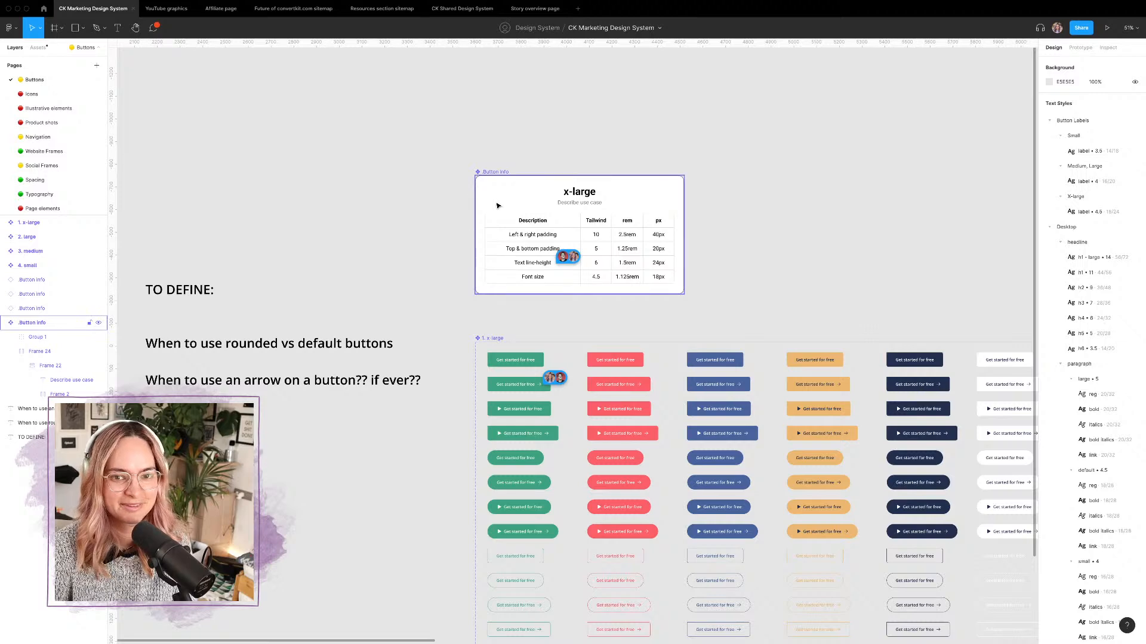
{"action": "left_click", "coordinate": [477, 197]}
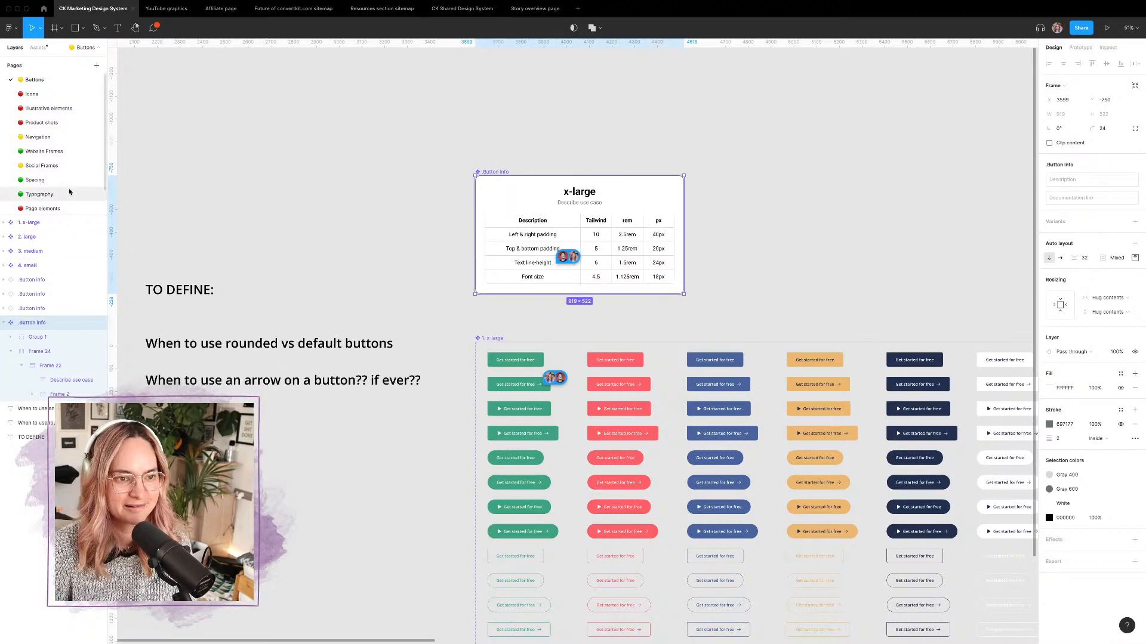
Step: Copy the base <= 579px Breakpoint Info card from Website Frames to Page elements, above the Article card set, and detach the instance
{"action": "left_click", "coordinate": [53, 152]}
{"action": "scroll", "coordinate": [57, 179], "scroll_direction": "down", "scroll_amount": 2}
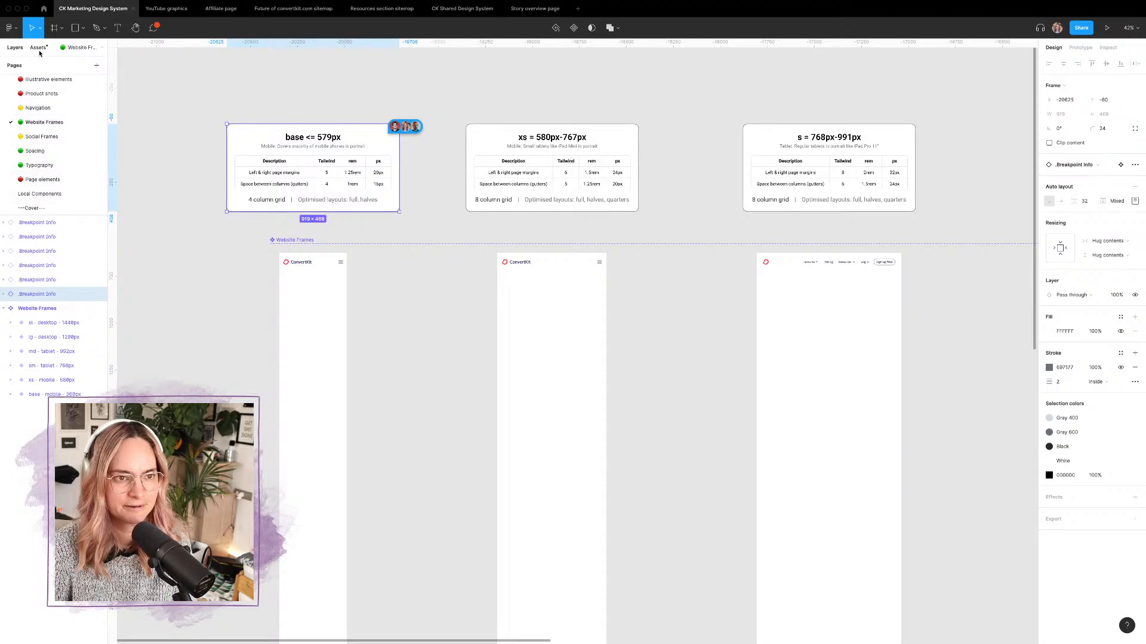
{"action": "scroll", "coordinate": [53, 126], "scroll_direction": "up", "scroll_amount": 1}
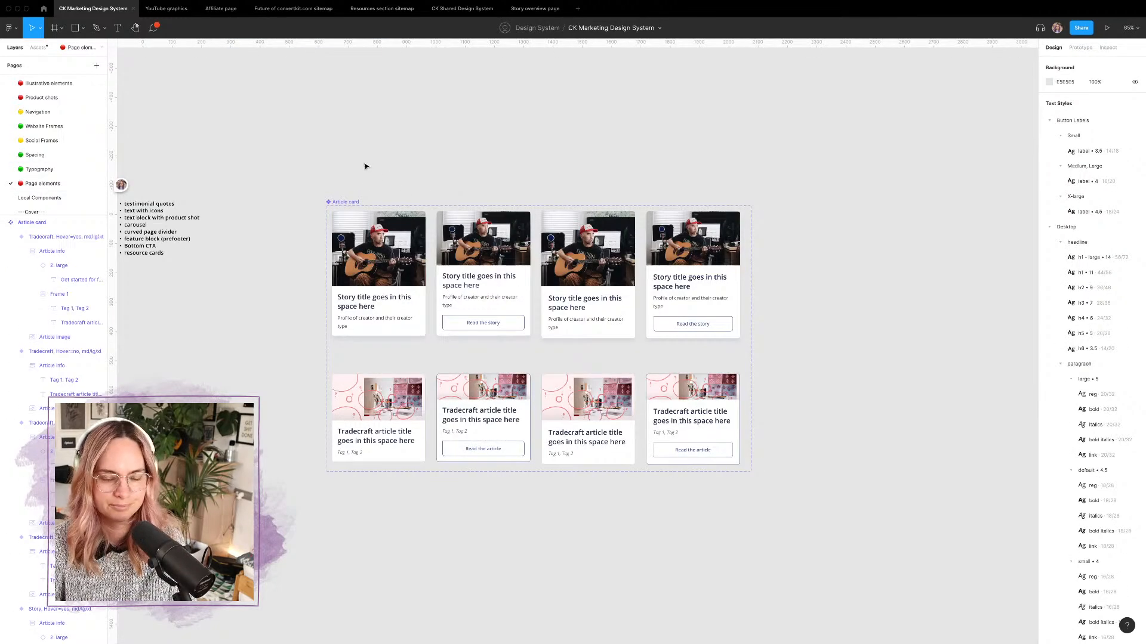
{"action": "key", "text": "ctrl+v"}
{"action": "left_click_drag", "start_coordinate": [570, 303], "coordinate": [454, 73]}
{"action": "right_click", "coordinate": [485, 89]}
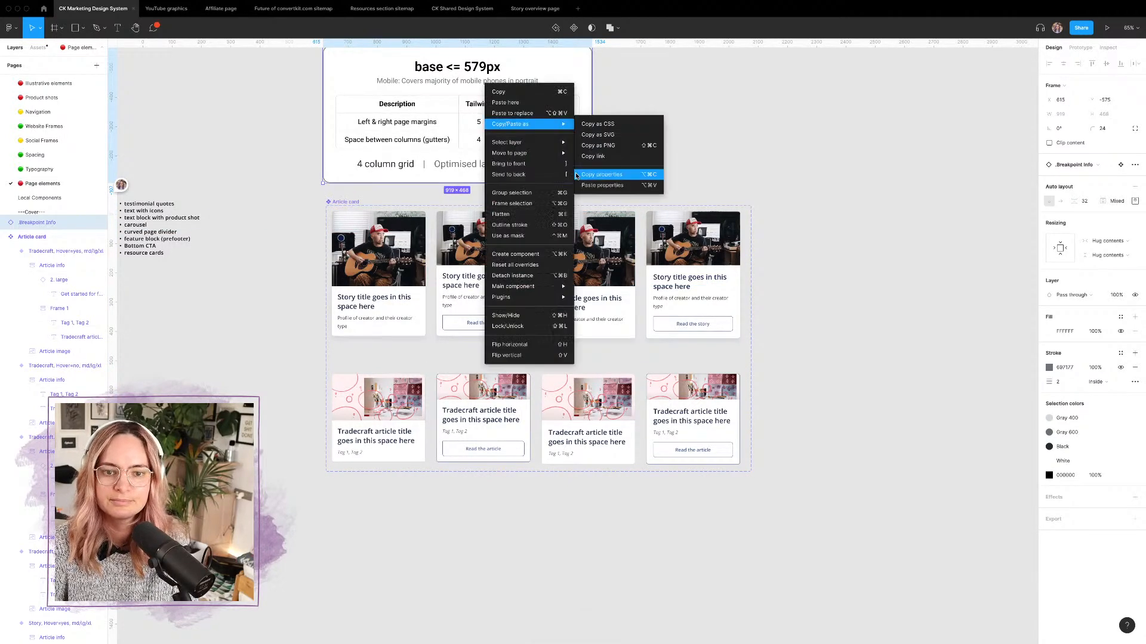
{"action": "left_click", "coordinate": [524, 277]}
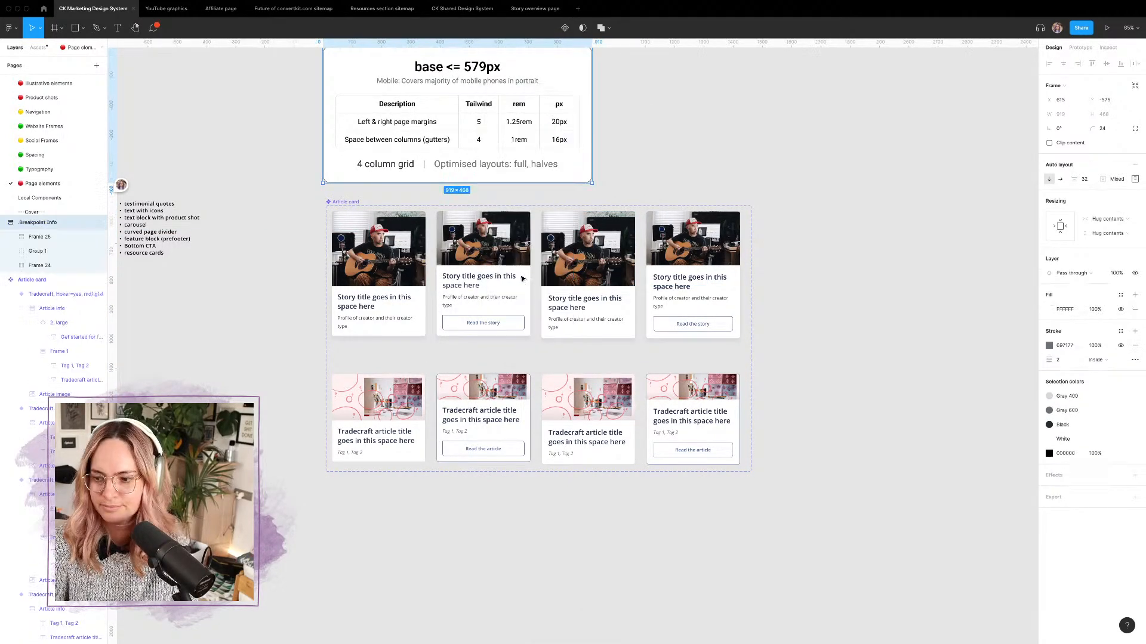
Step: Change the detached info card's title to "Story card"
{"action": "scroll", "coordinate": [619, 203], "scroll_direction": "up", "scroll_amount": 4}
{"action": "scroll", "coordinate": [619, 203], "scroll_direction": "left", "scroll_amount": 5}
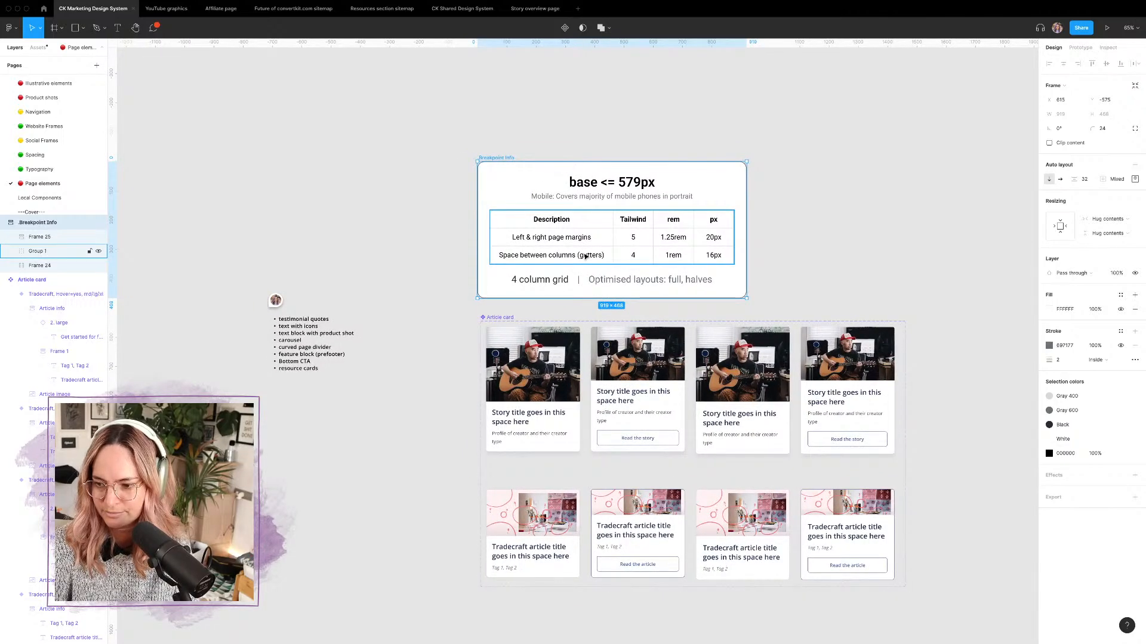
{"action": "scroll", "coordinate": [585, 257], "scroll_direction": "up", "scroll_amount": 5}
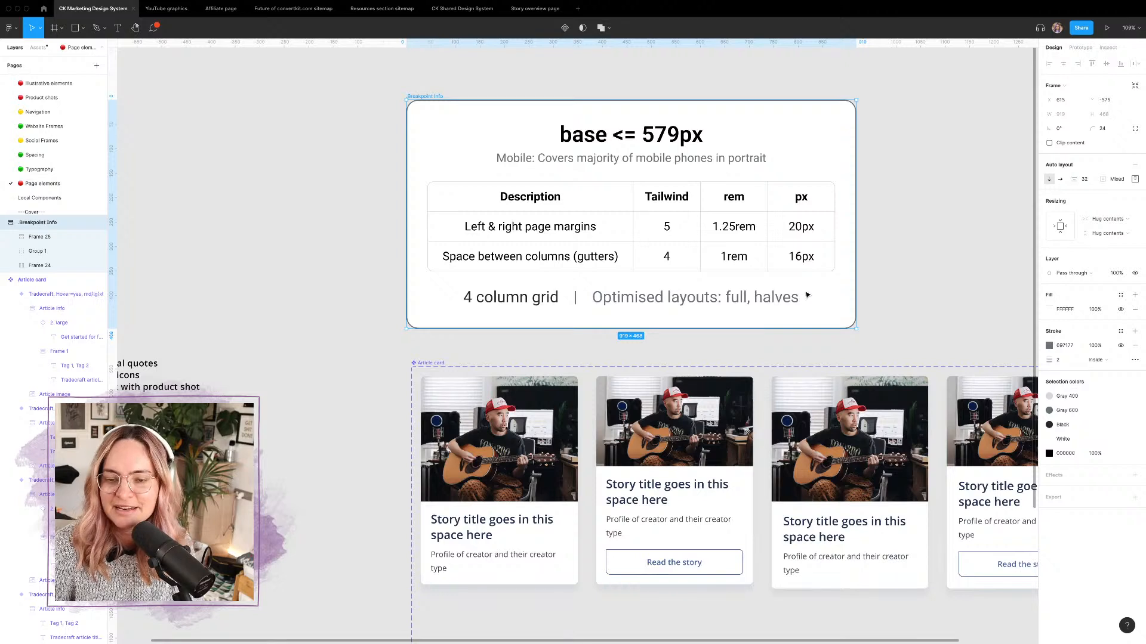
{"action": "double_click", "coordinate": [637, 136]}
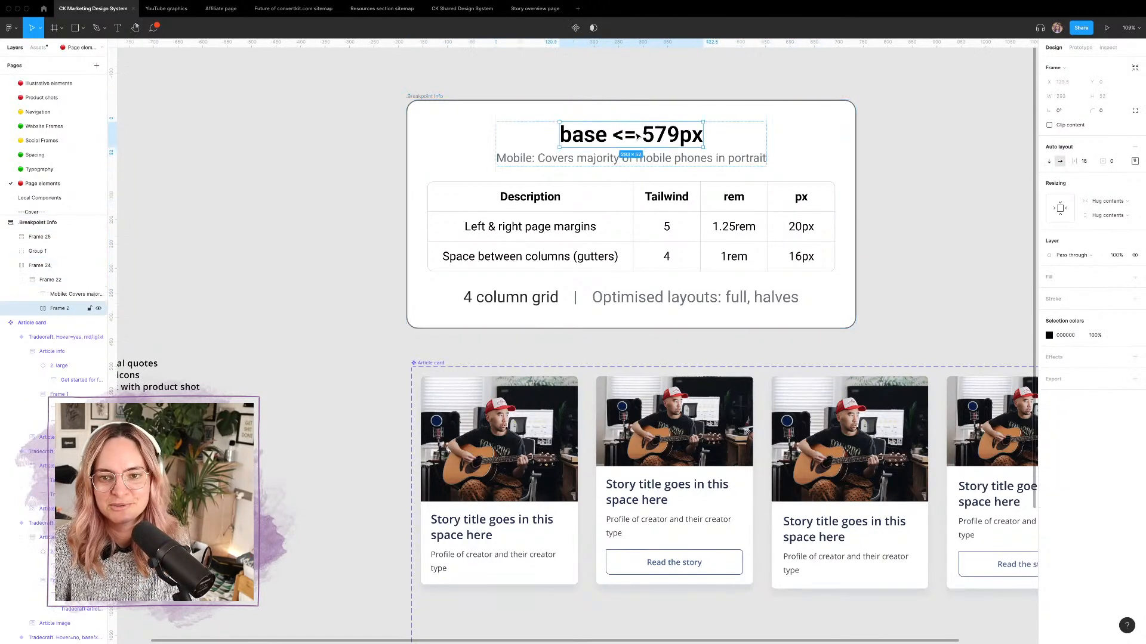
{"action": "double_click", "coordinate": [637, 136]}
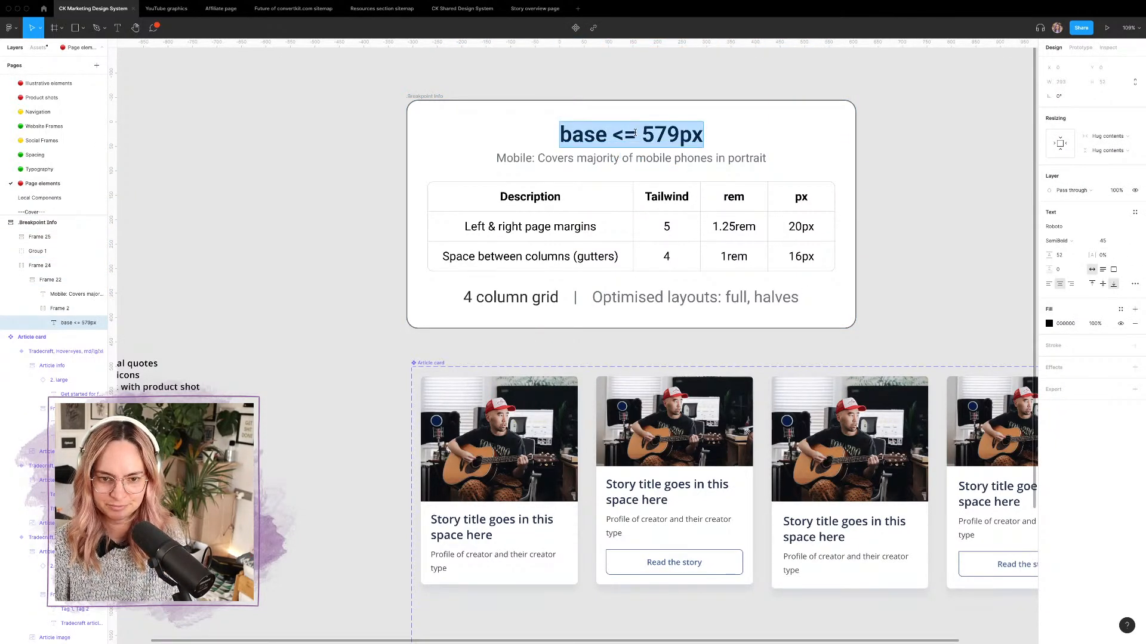
{"action": "type", "text": "Sto"}
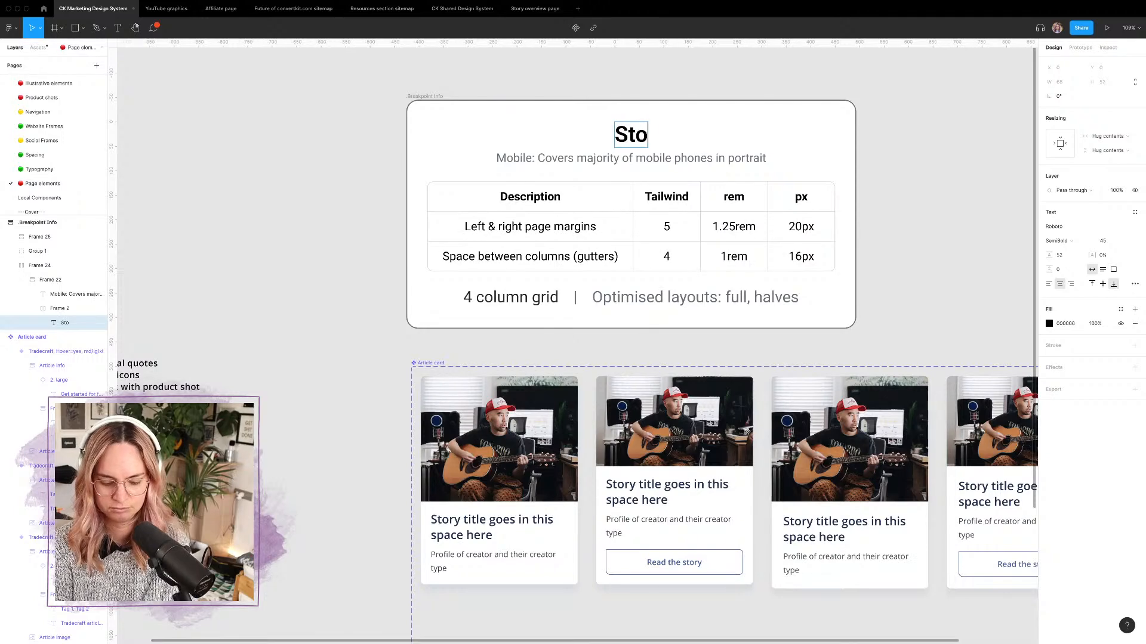
{"action": "type", "text": "ry card"}
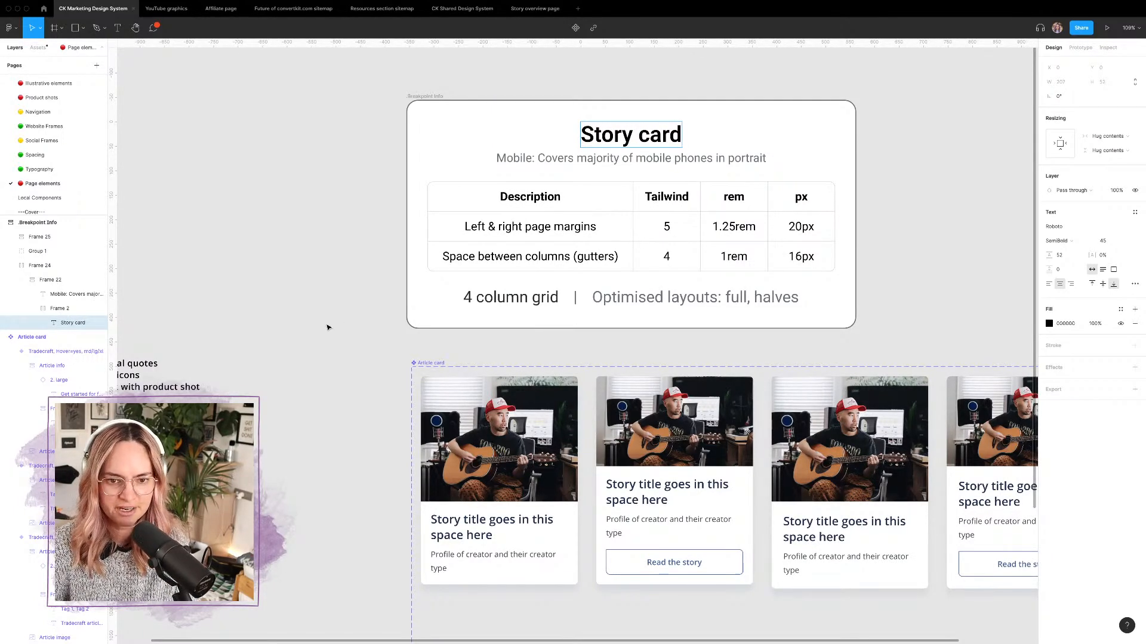
{"action": "key", "text": "Escape"}
{"action": "left_click", "coordinate": [352, 315]}
Step: Move the Story card info card up to X 611, Y -829, leaving more space above the Article card set
{"action": "scroll", "coordinate": [353, 315], "scroll_direction": "down", "scroll_amount": 3}
{"action": "scroll", "coordinate": [353, 315], "scroll_direction": "up", "scroll_amount": 1}
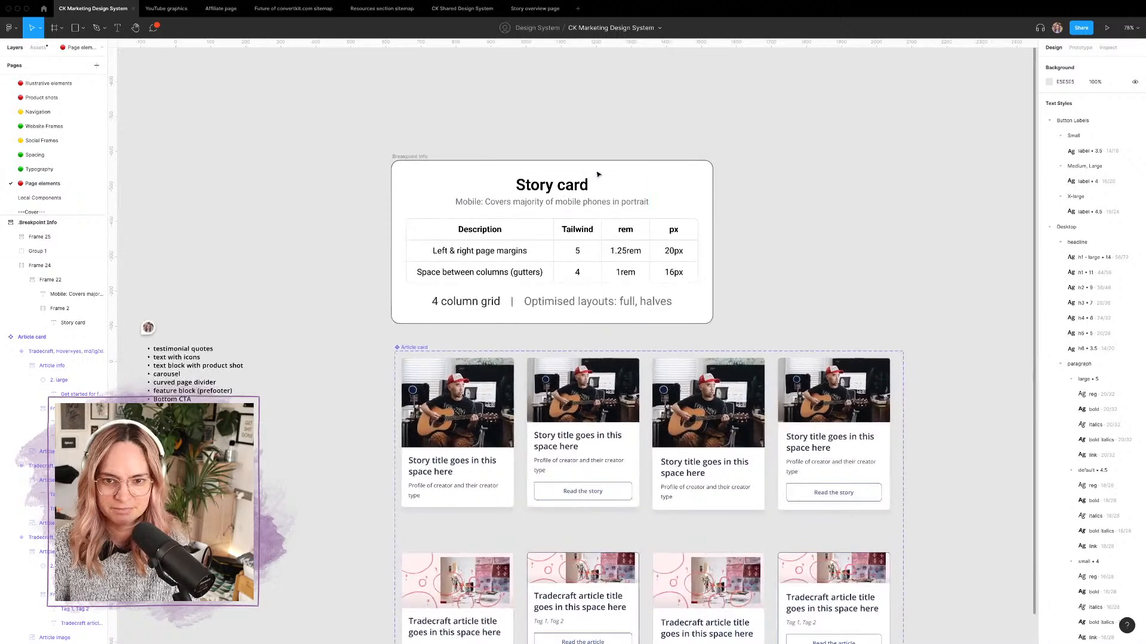
{"action": "double_click", "coordinate": [576, 184]}
{"action": "double_click", "coordinate": [577, 184]}
{"action": "double_click", "coordinate": [576, 184]}
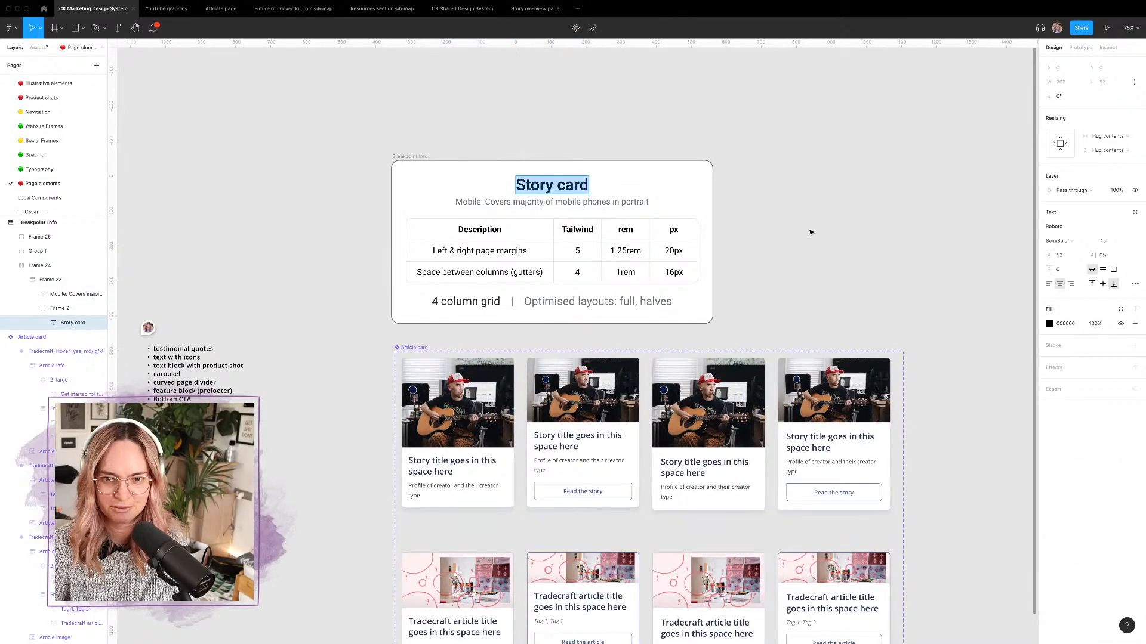
{"action": "key", "text": "Escape"}
{"action": "left_click_drag", "start_coordinate": [418, 157], "coordinate": [417, 68]}
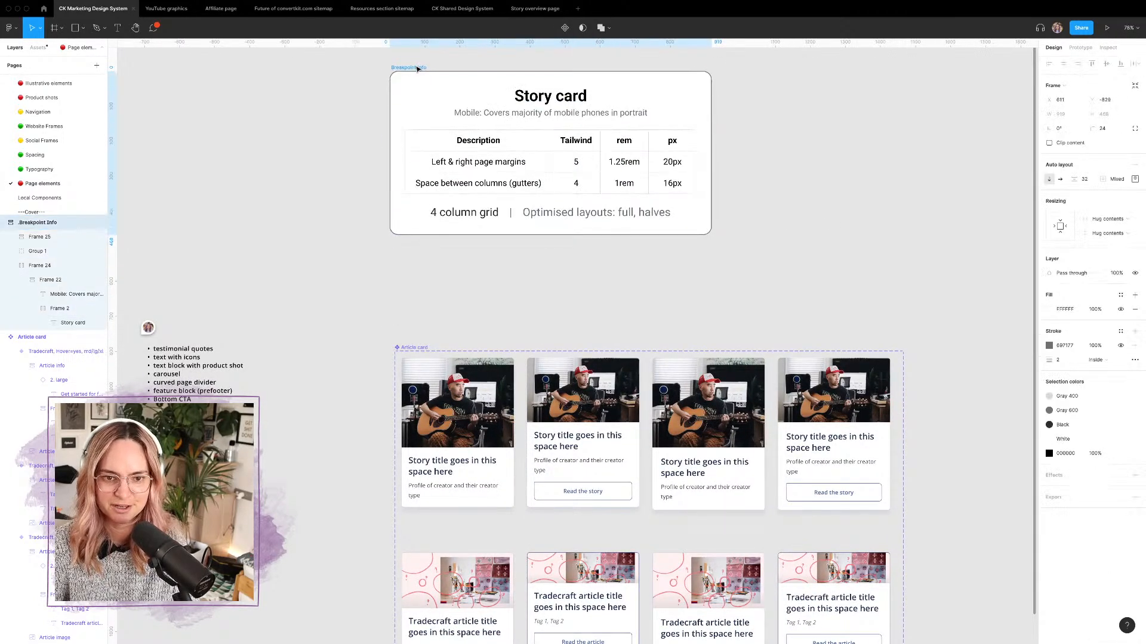
{"action": "left_click", "coordinate": [851, 230]}
{"action": "scroll", "coordinate": [851, 230], "scroll_direction": "down", "scroll_amount": 2}
{"action": "scroll", "coordinate": [851, 230], "scroll_direction": "down", "scroll_amount": 1}
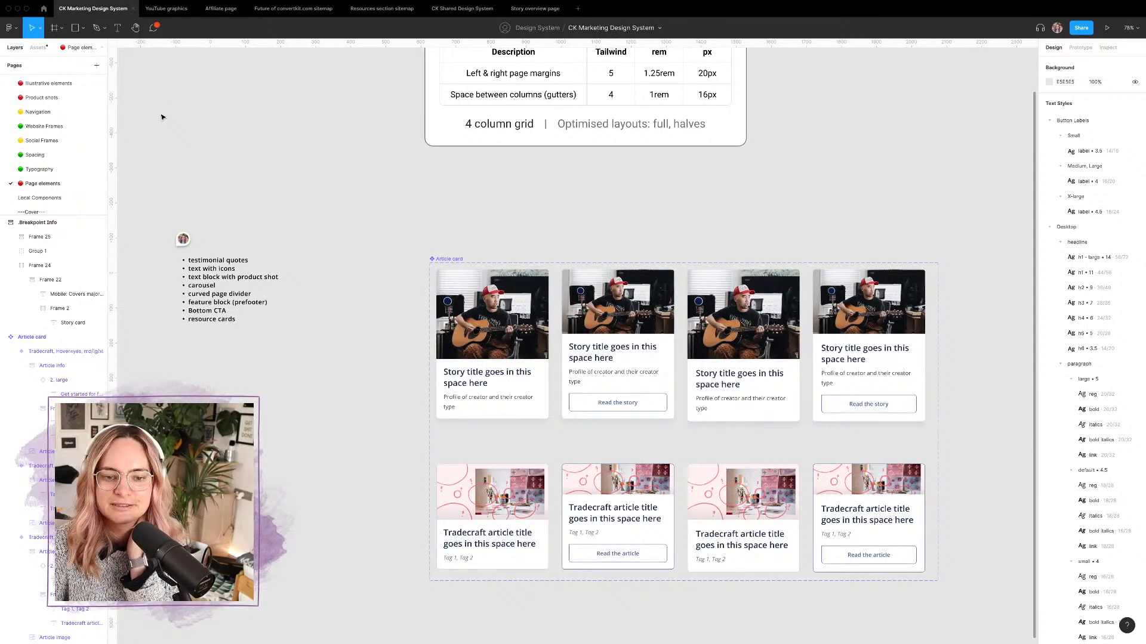
Step: Look through the available libraries and place a Dev Note from CK Shared Design System's Notes components beside the Article card set
{"action": "left_click", "coordinate": [38, 48]}
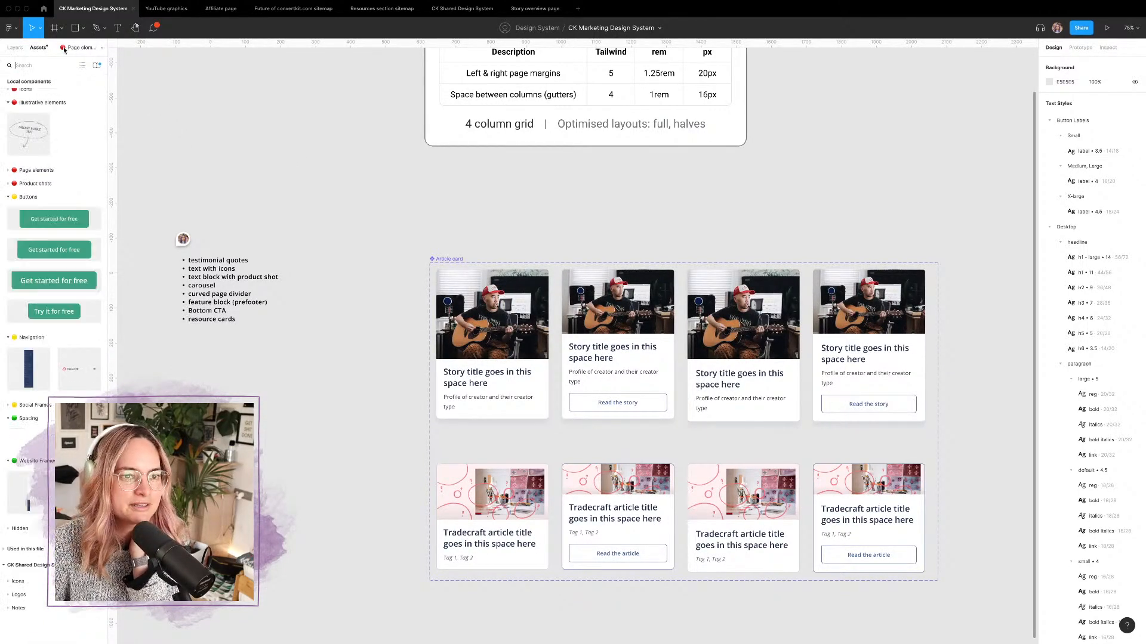
{"action": "left_click", "coordinate": [96, 65]}
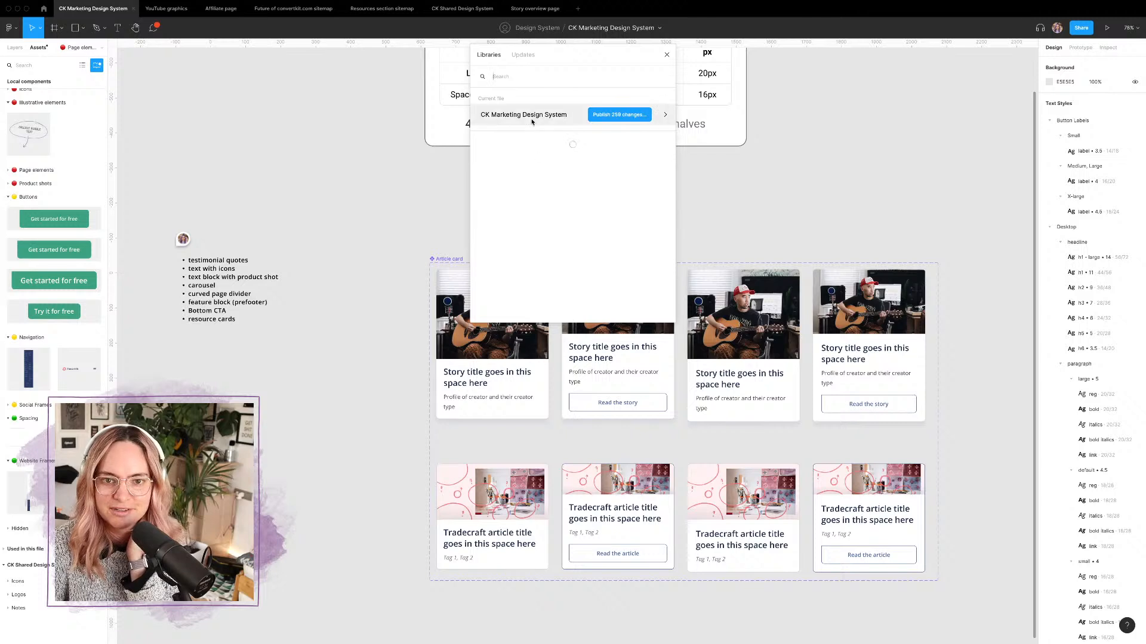
{"action": "scroll", "coordinate": [540, 207], "scroll_direction": "down", "scroll_amount": 3}
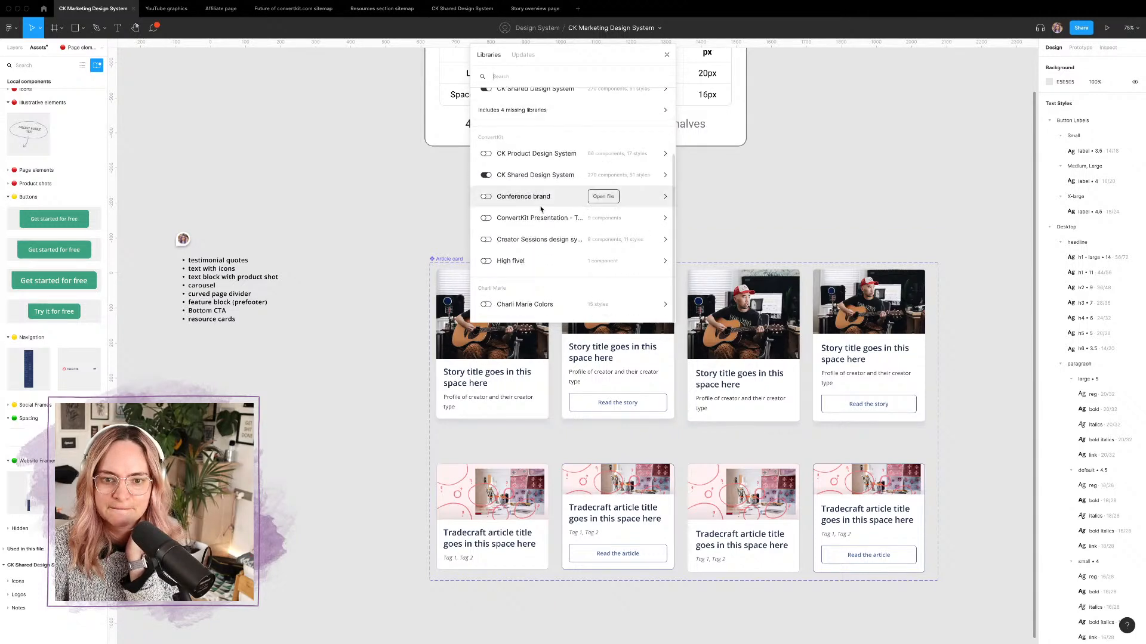
{"action": "scroll", "coordinate": [540, 208], "scroll_direction": "up", "scroll_amount": 2}
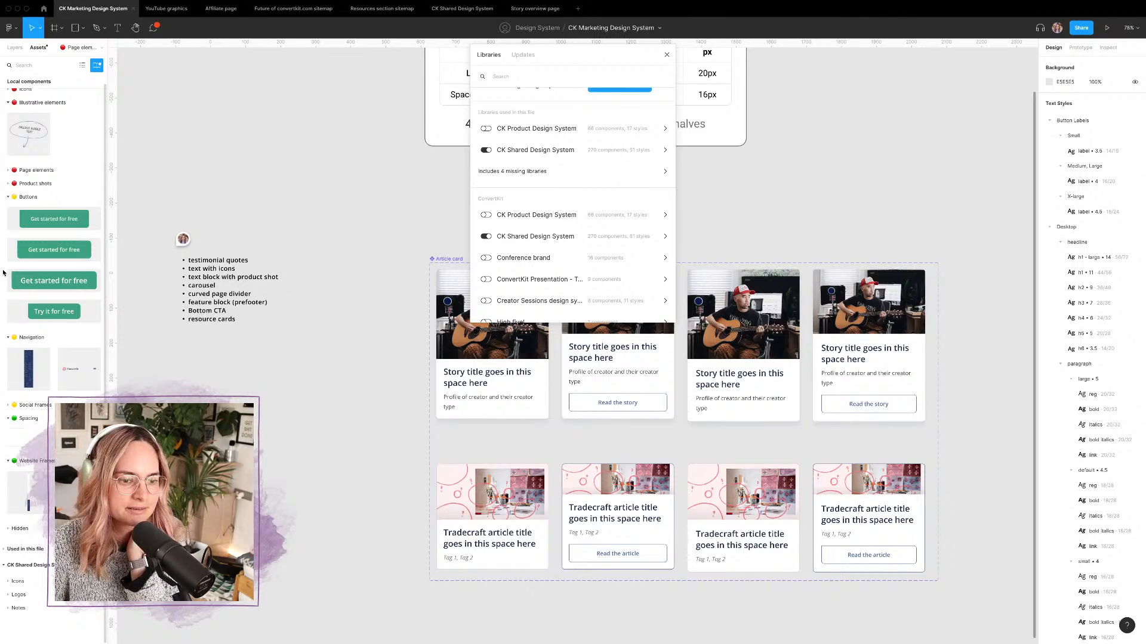
{"action": "left_click", "coordinate": [9, 611]}
{"action": "scroll", "coordinate": [38, 577], "scroll_direction": "down", "scroll_amount": 2}
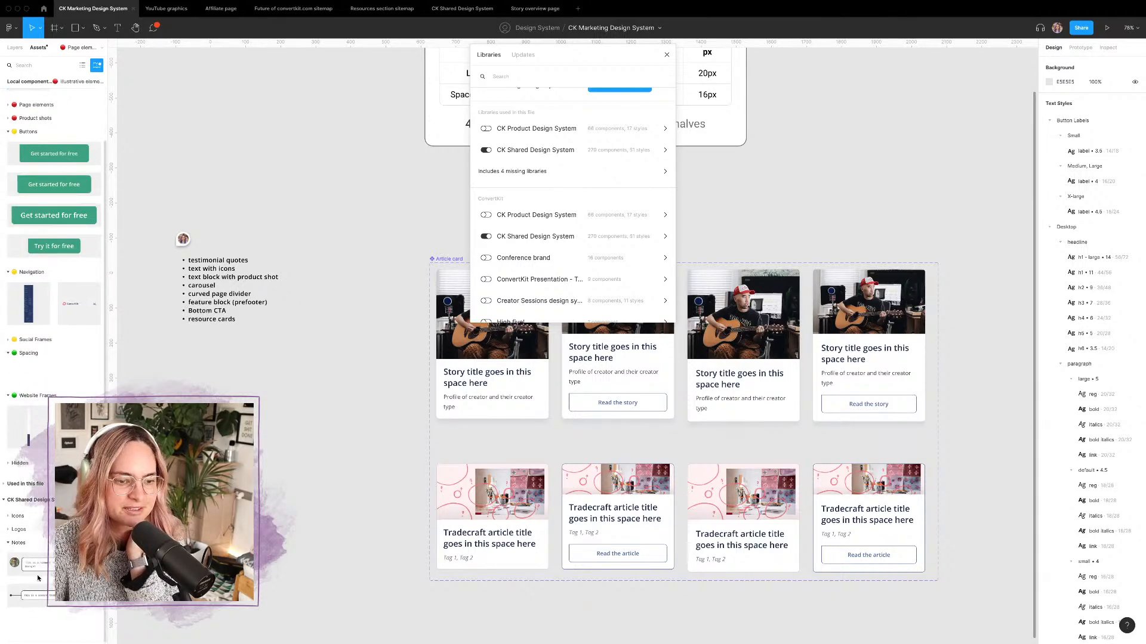
{"action": "left_click_drag", "start_coordinate": [52, 599], "coordinate": [325, 391]}
{"action": "left_click", "coordinate": [388, 355]}
{"action": "scroll", "coordinate": [387, 355], "scroll_direction": "down", "scroll_amount": 3}
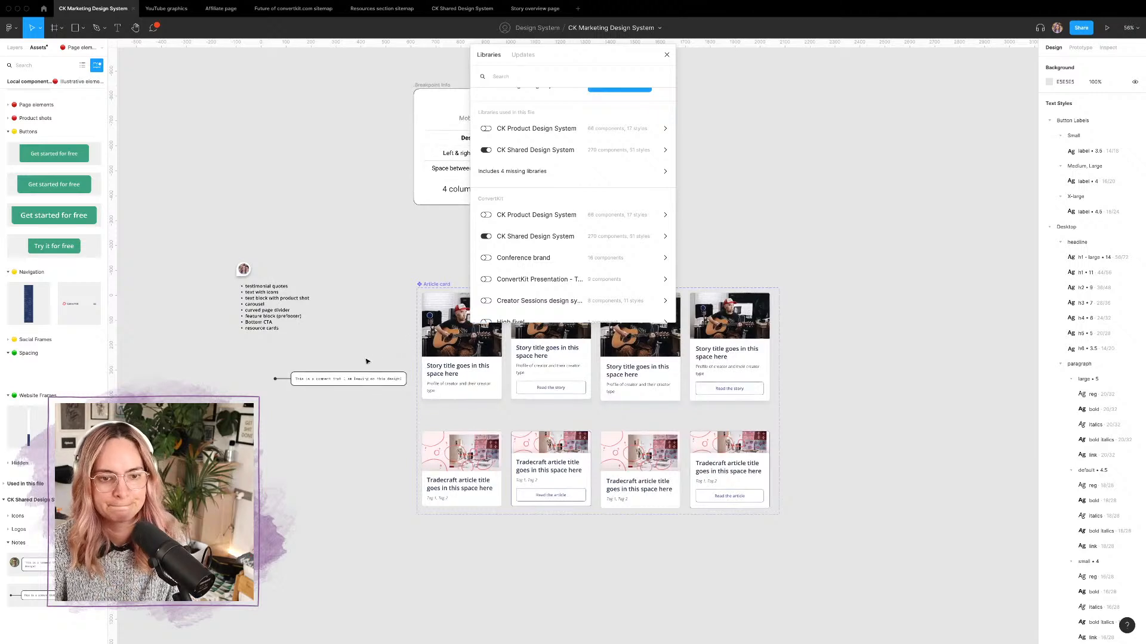
Step: Close the libraries list and set the Dev Note's Position property to Left
{"action": "left_click", "coordinate": [370, 380]}
{"action": "left_click", "coordinate": [668, 55]}
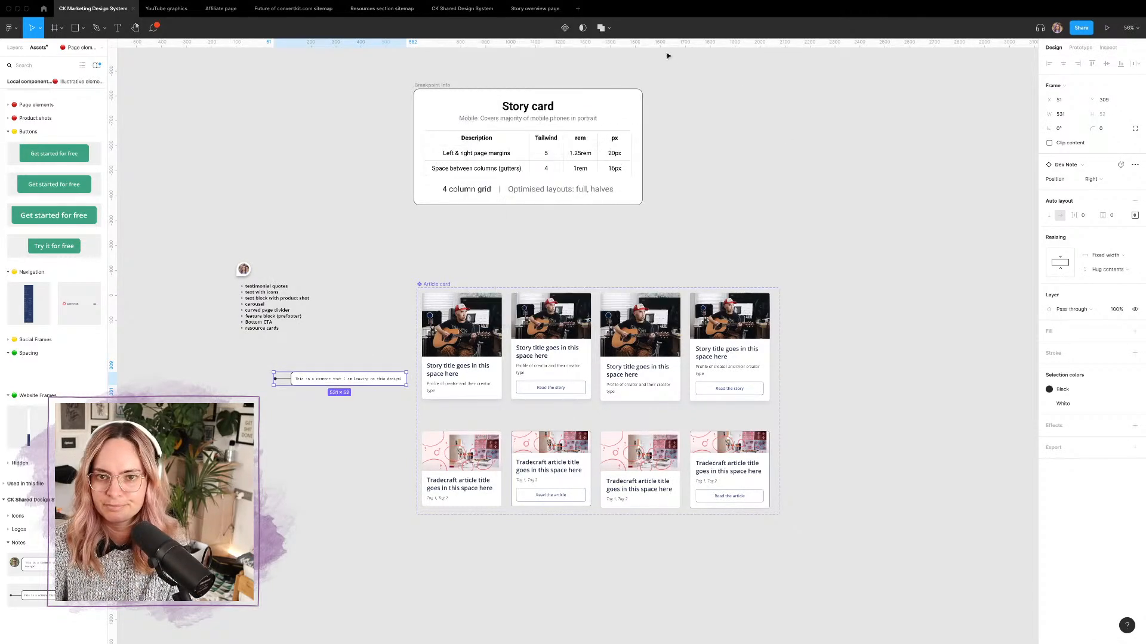
{"action": "left_click", "coordinate": [1112, 183]}
{"action": "left_click", "coordinate": [1101, 177]}
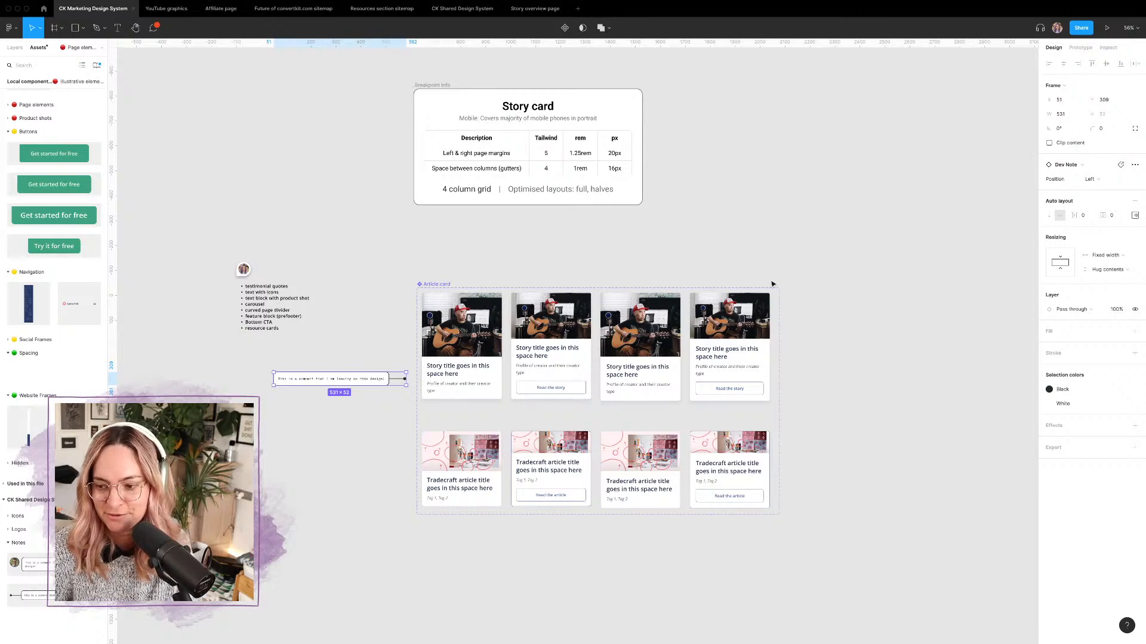
{"action": "left_click", "coordinate": [742, 276]}
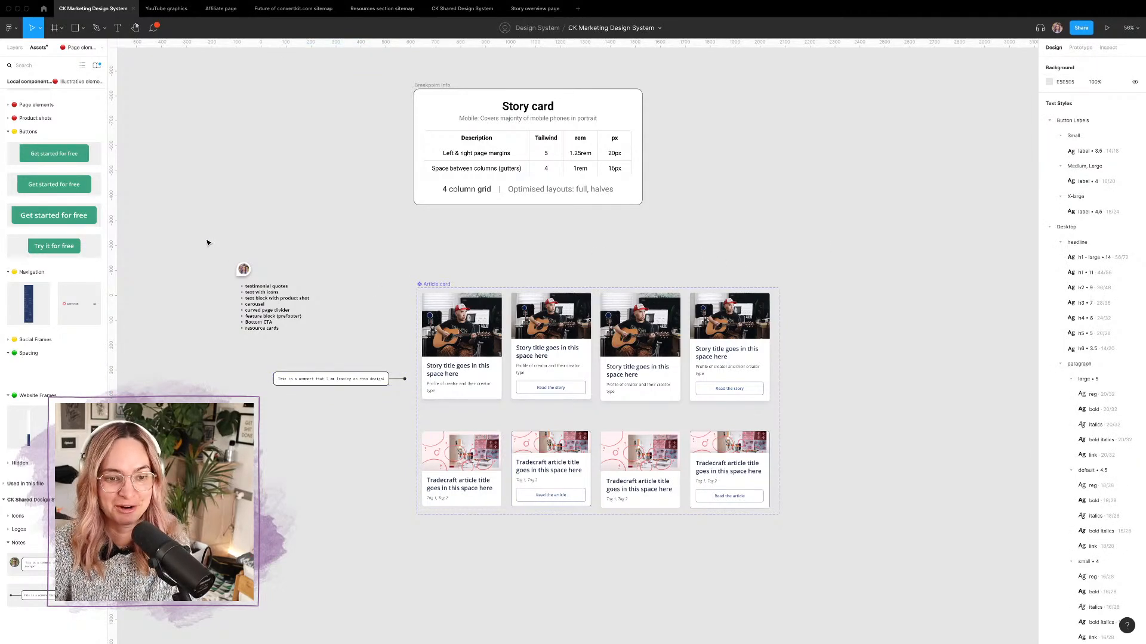
Step: Shift the Article card set to the right and slightly up, and place the Dev Note beside it at X 328, Y 128
{"action": "left_click_drag", "start_coordinate": [440, 285], "coordinate": [486, 273]}
{"action": "left_click_drag", "start_coordinate": [367, 384], "coordinate": [448, 335]}
{"action": "scroll", "coordinate": [450, 375], "scroll_direction": "up", "scroll_amount": 5}
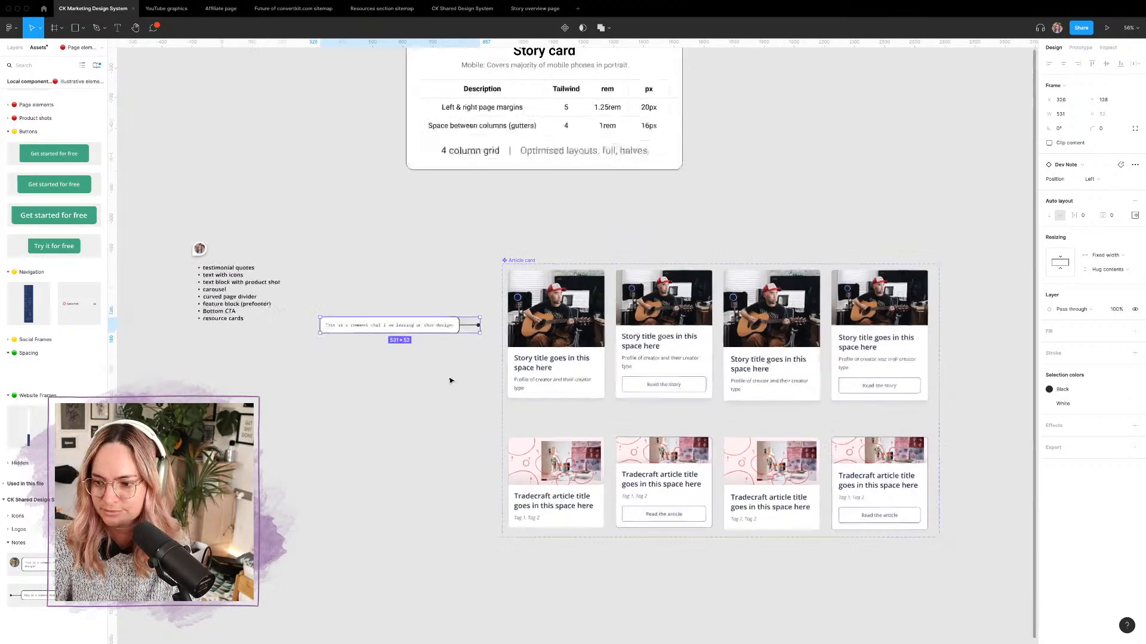
{"action": "scroll", "coordinate": [450, 381], "scroll_direction": "down", "scroll_amount": 2}
{"action": "scroll", "coordinate": [450, 381], "scroll_direction": "left", "scroll_amount": 3}
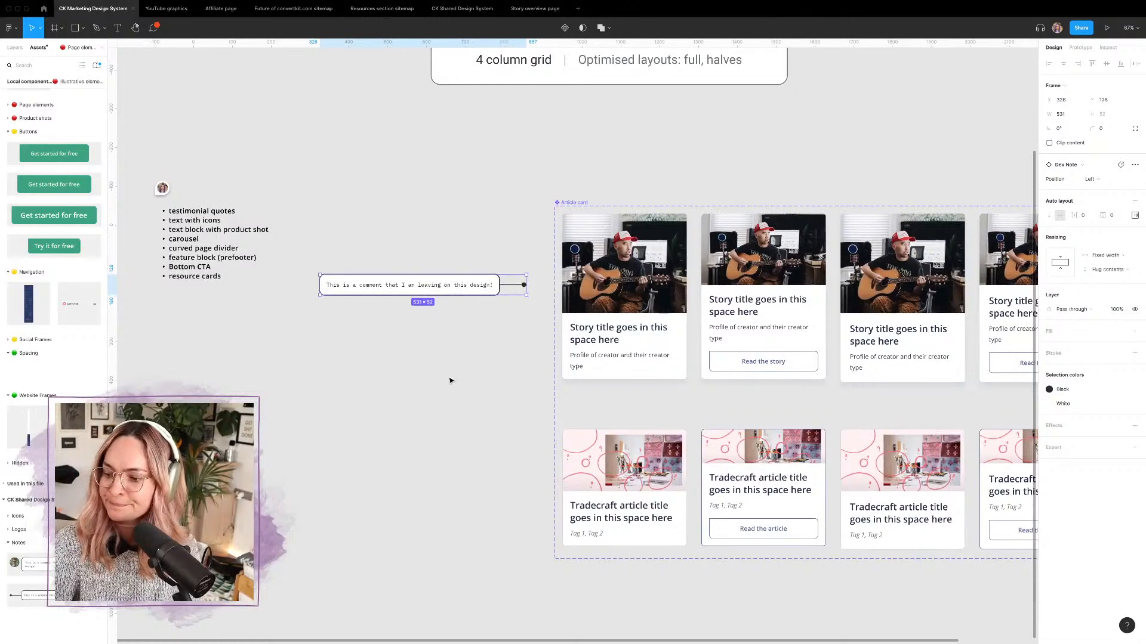
{"action": "double_click", "coordinate": [455, 286]}
{"action": "double_click", "coordinate": [454, 287]}
{"action": "left_click", "coordinate": [453, 284]}
{"action": "key", "text": "super+a"}
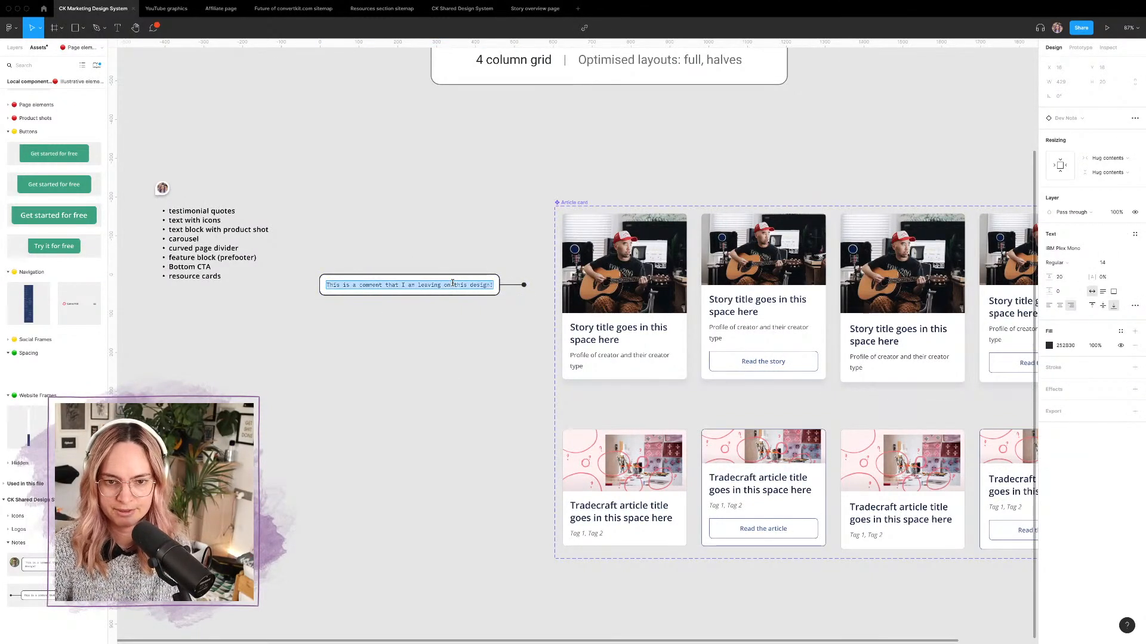
{"action": "key", "text": "Escape"}
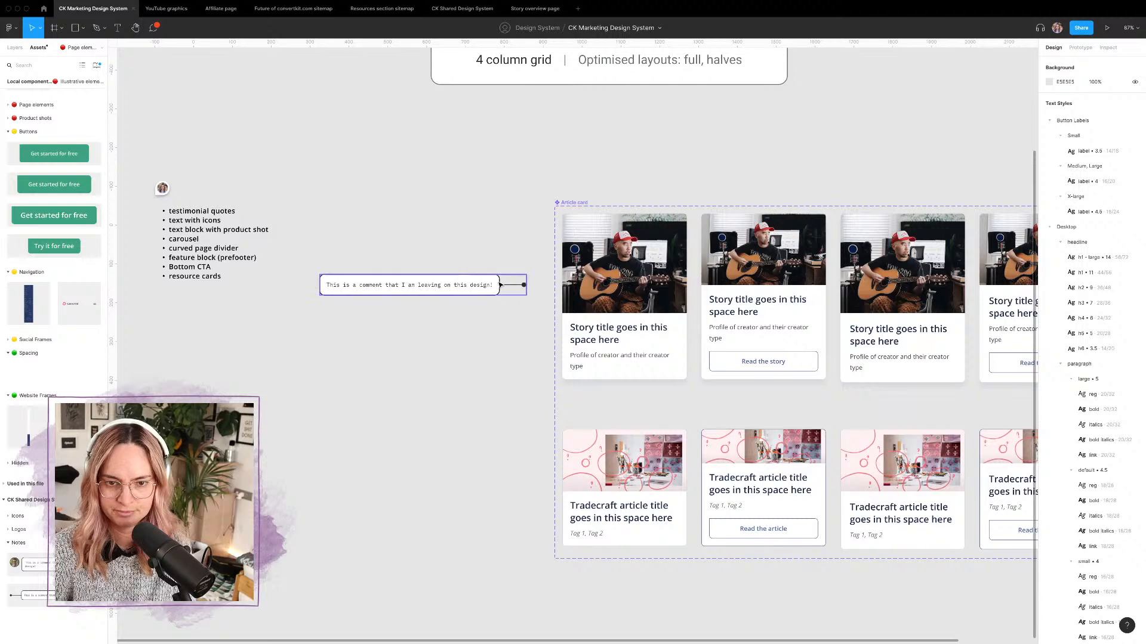
{"action": "key", "text": "Escape"}
Step: Move the Dev Note to X 381, Y 281 beside the first Story card's text, and select that card's info block
{"action": "left_click_drag", "start_coordinate": [496, 291], "coordinate": [510, 349]}
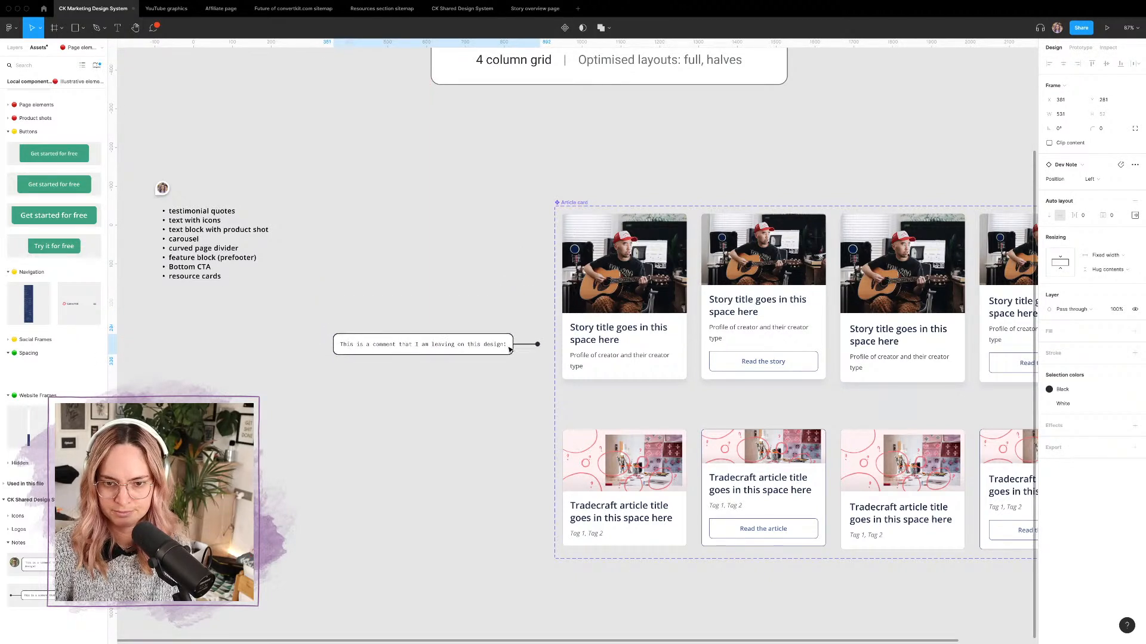
{"action": "double_click", "coordinate": [490, 344]}
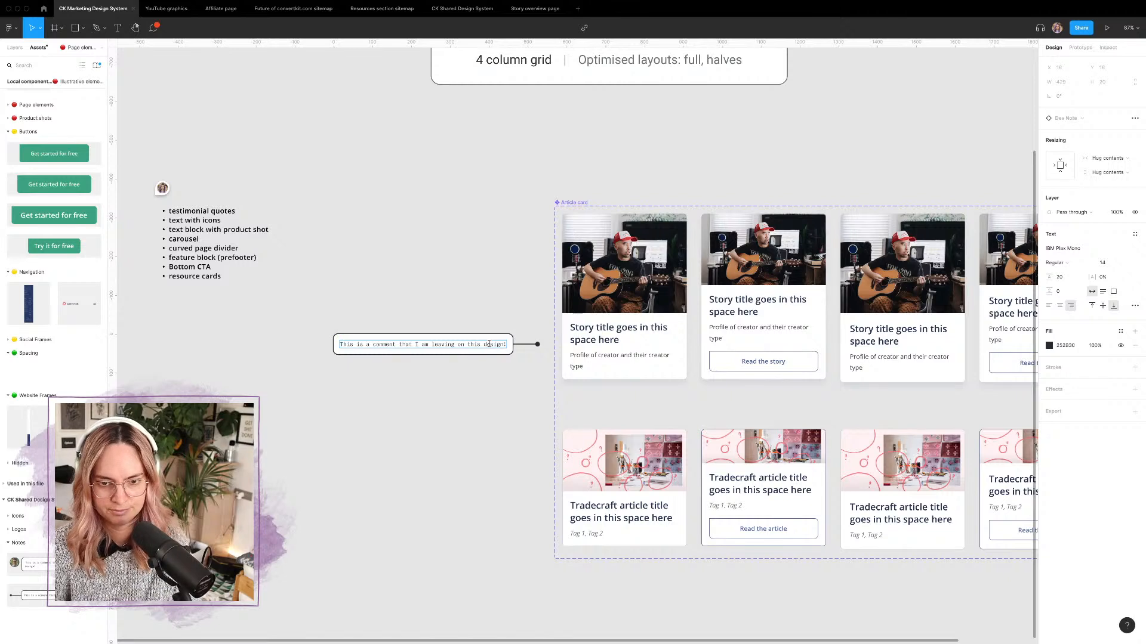
{"action": "triple_click", "coordinate": [489, 345]}
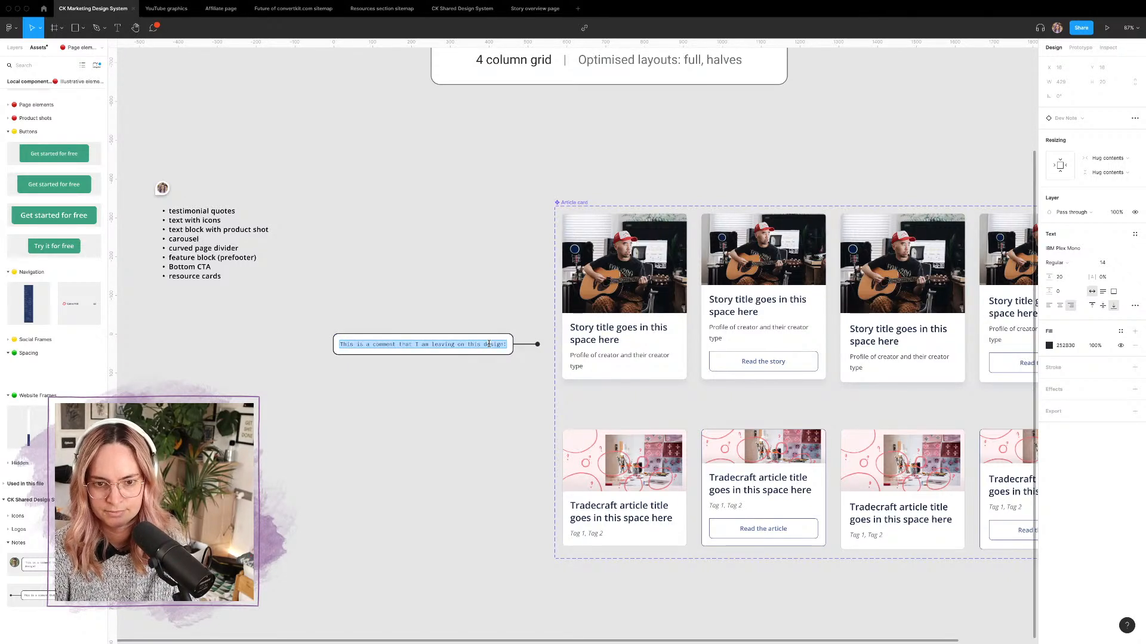
{"action": "key", "text": "Escape"}
{"action": "double_click", "coordinate": [651, 335]}
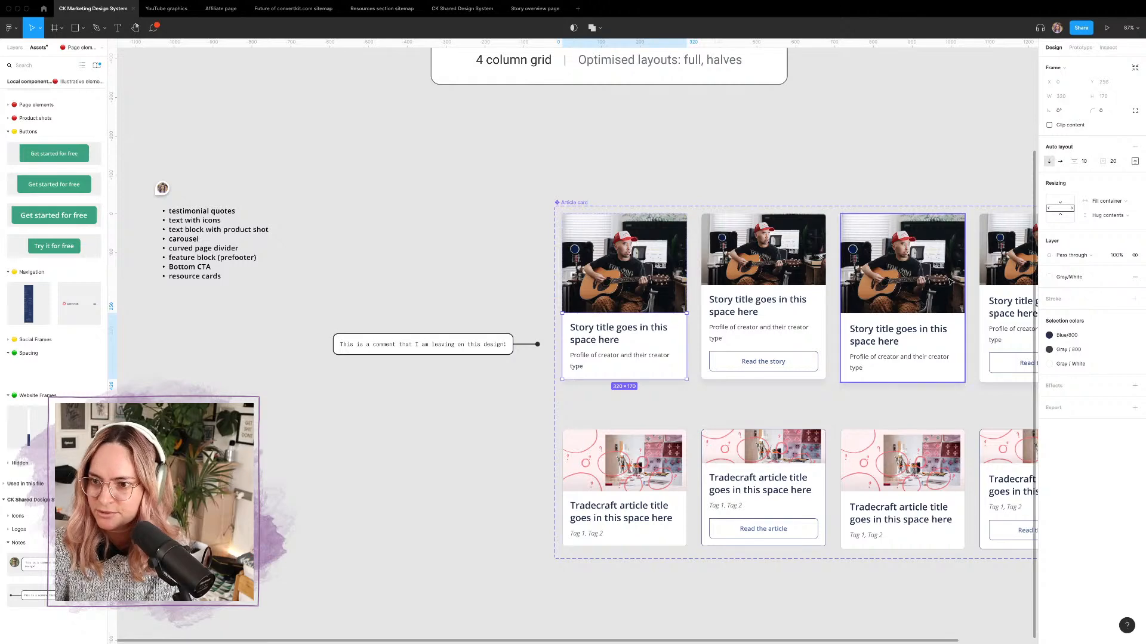
Step: Place a $spacing component on the empty canvas below the bulleted list, and set its size to 20px
{"action": "left_click", "coordinate": [806, 120]}
{"action": "scroll", "coordinate": [805, 120], "scroll_direction": "down", "scroll_amount": 5}
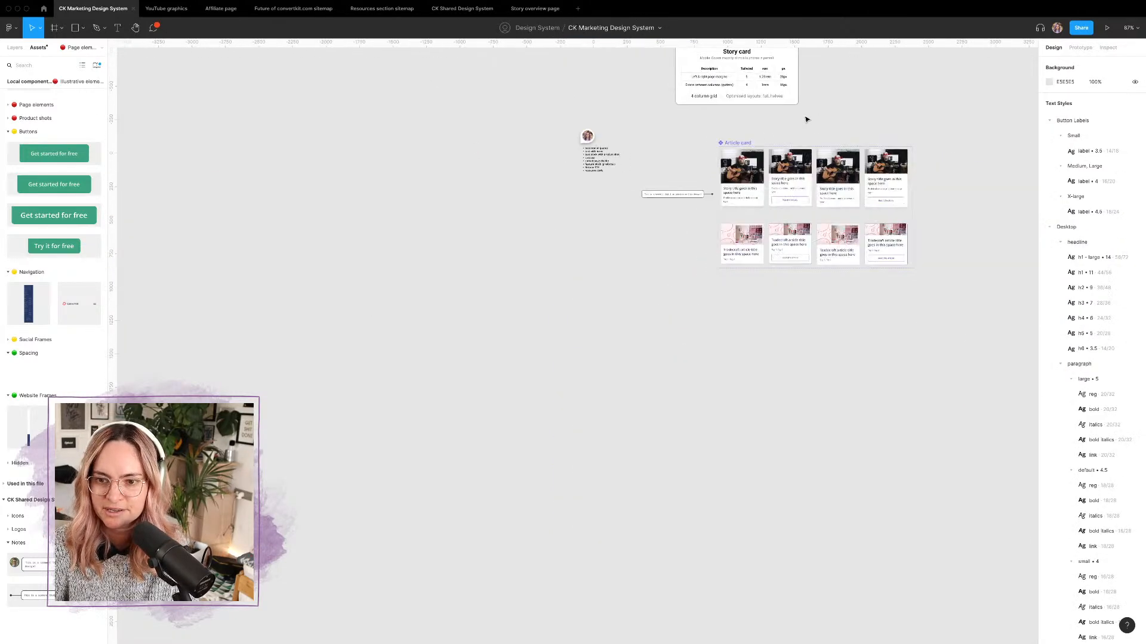
{"action": "scroll", "coordinate": [806, 120], "scroll_direction": "right", "scroll_amount": 2}
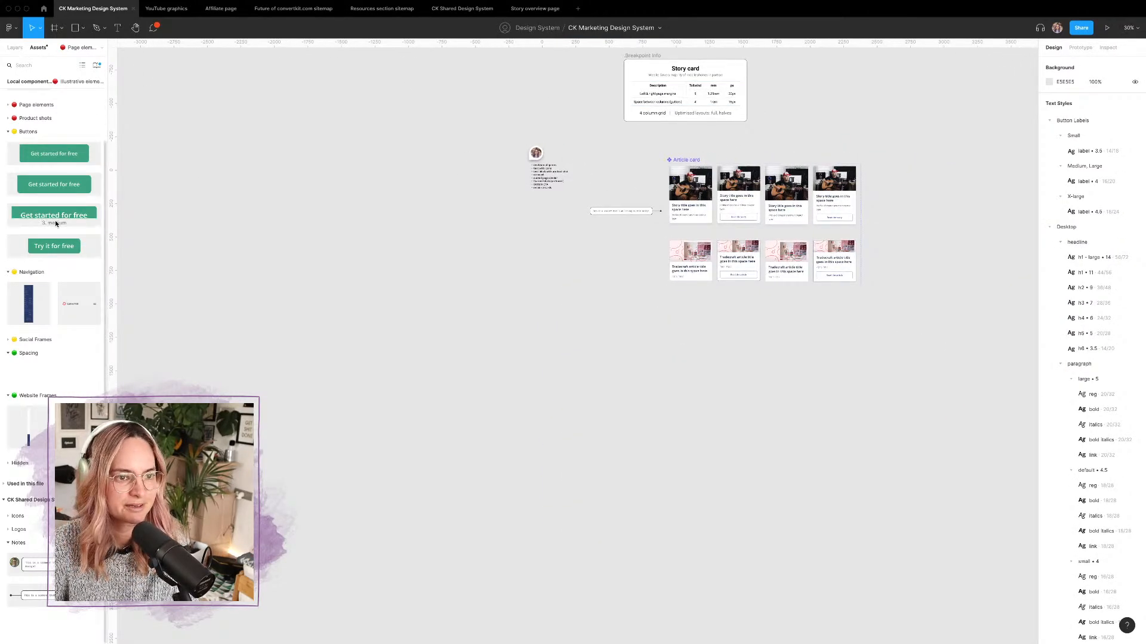
{"action": "scroll", "coordinate": [27, 261], "scroll_direction": "up", "scroll_amount": 2}
{"action": "scroll", "coordinate": [73, 302], "scroll_direction": "down", "scroll_amount": 2}
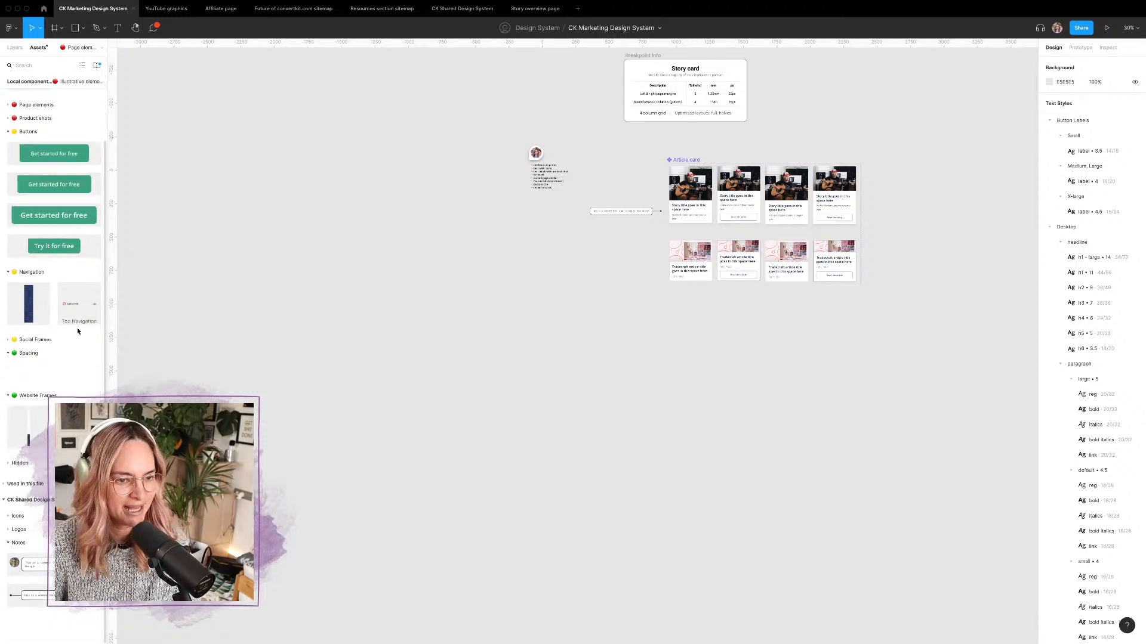
{"action": "left_click", "coordinate": [561, 225]}
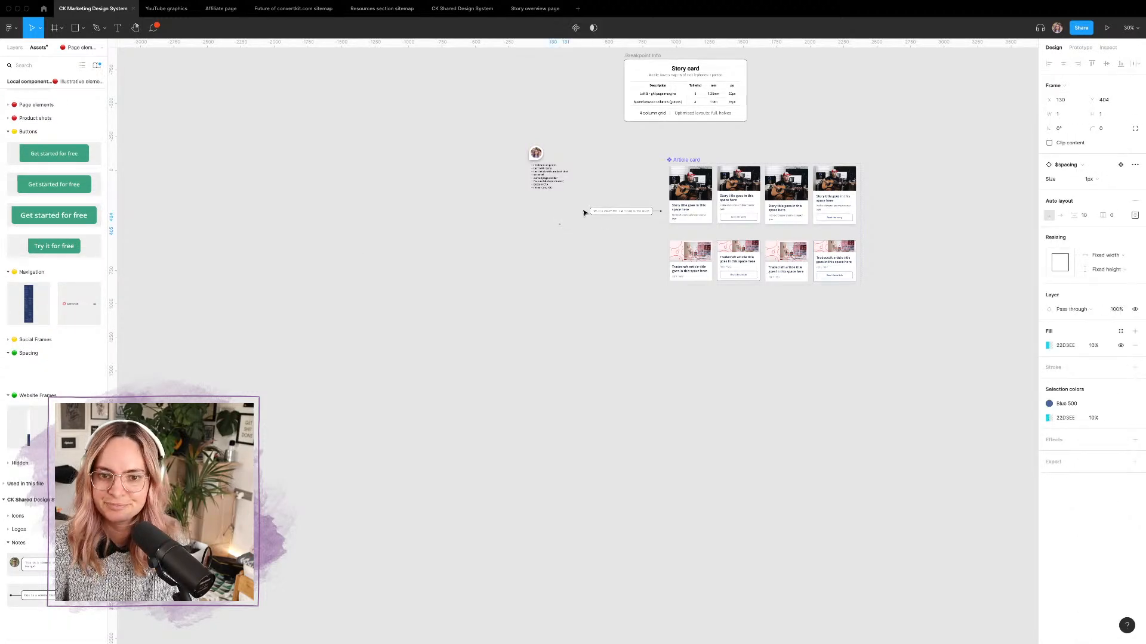
{"action": "scroll", "coordinate": [586, 213], "scroll_direction": "up", "scroll_amount": 5}
{"action": "left_click", "coordinate": [1091, 180]}
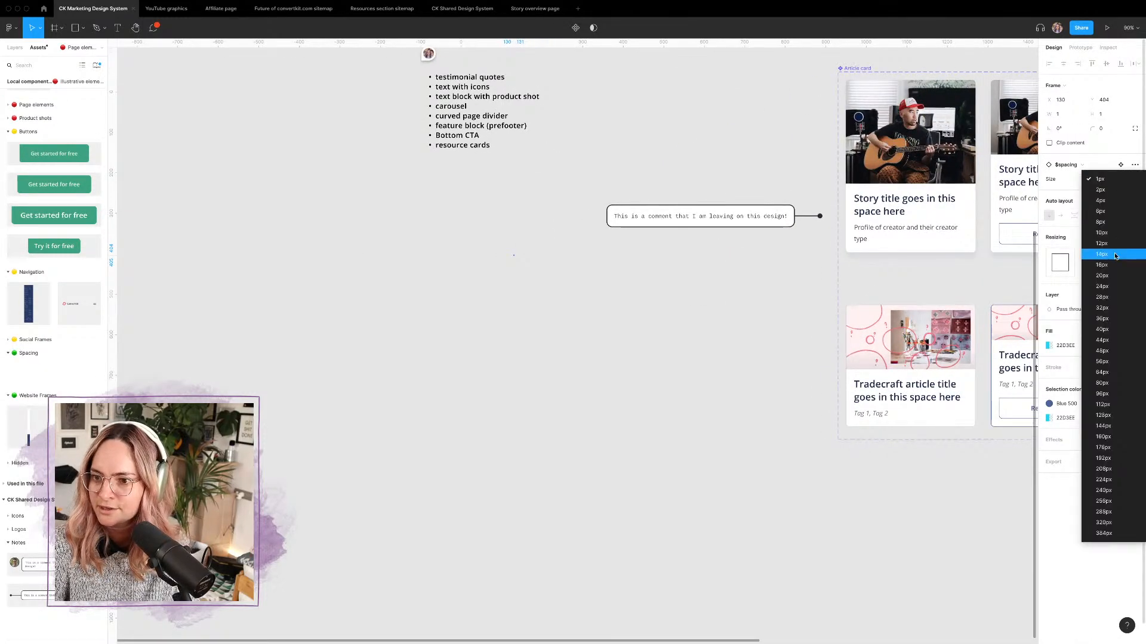
{"action": "left_click", "coordinate": [1103, 270]}
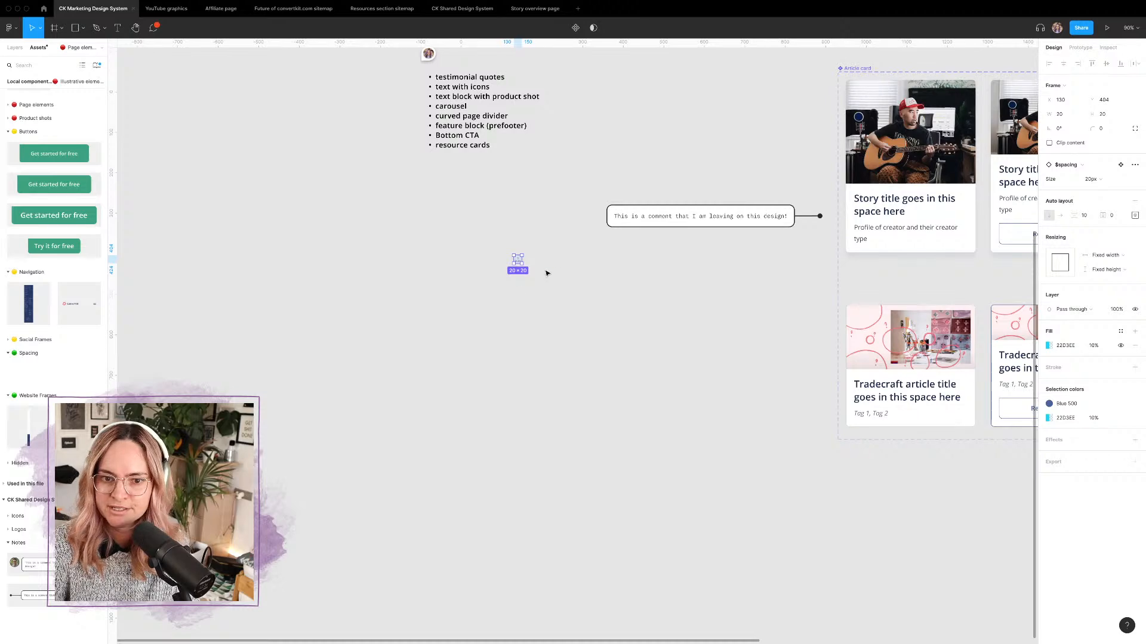
{"action": "scroll", "coordinate": [545, 271], "scroll_direction": "up", "scroll_amount": 3}
{"action": "left_click", "coordinate": [560, 261]}
Step: Replace the Dev Note's text with "Spacing 5 (20px) padding on base, xs & sm"
{"action": "scroll", "coordinate": [561, 262], "scroll_direction": "right", "scroll_amount": 3}
{"action": "scroll", "coordinate": [560, 262], "scroll_direction": "up", "scroll_amount": 1}
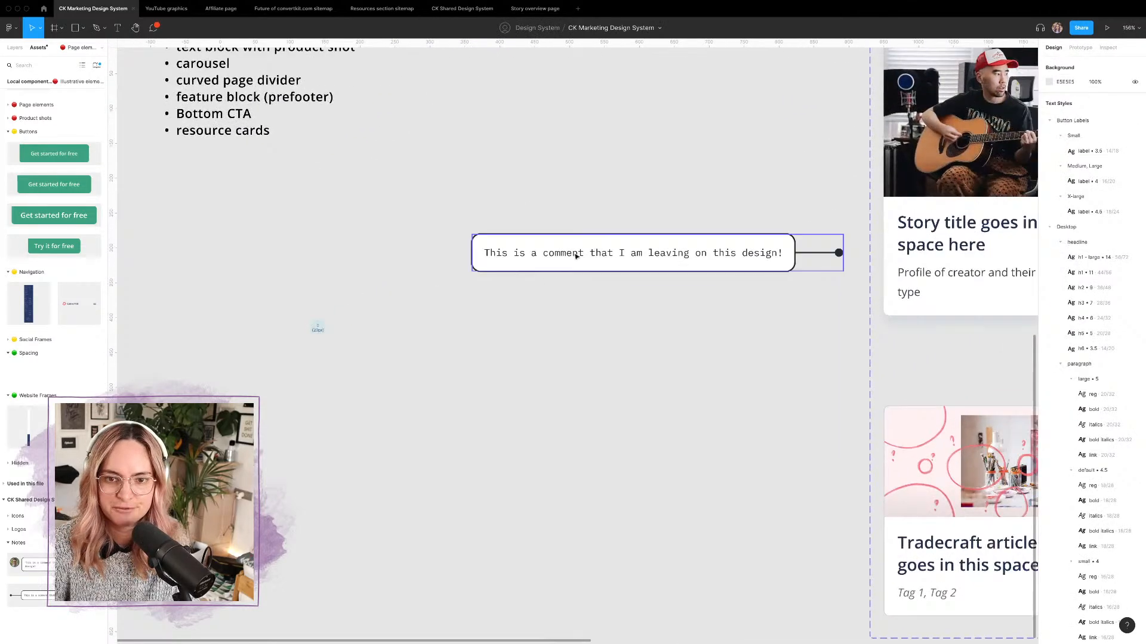
{"action": "double_click", "coordinate": [624, 254]}
{"action": "key", "text": "Return"}
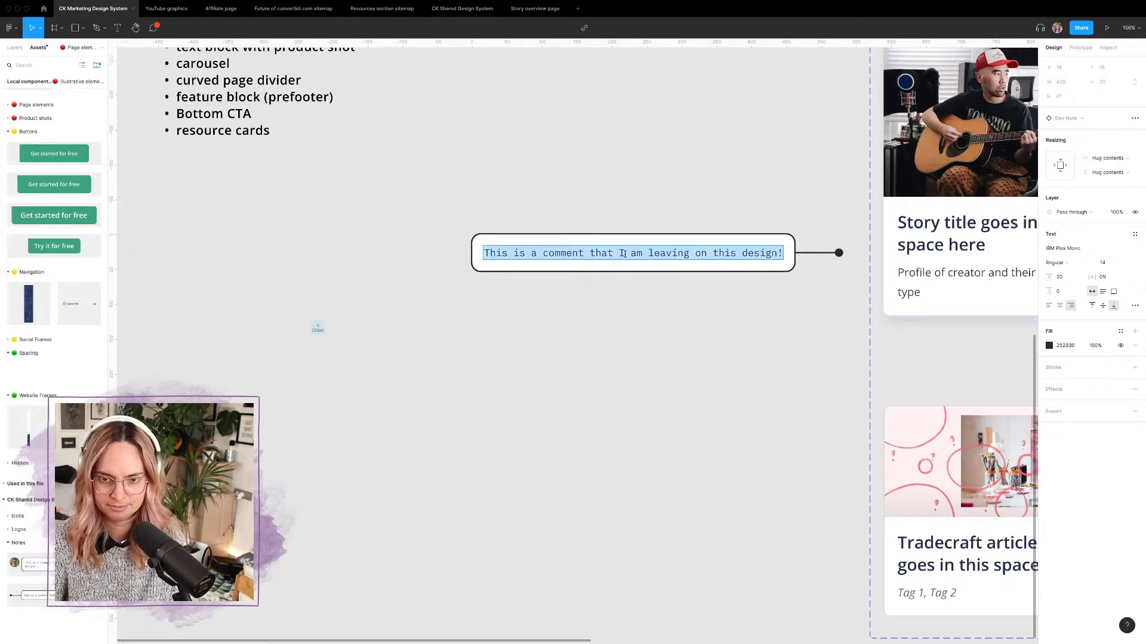
{"action": "type", "text": "Spacing 5 (2"}
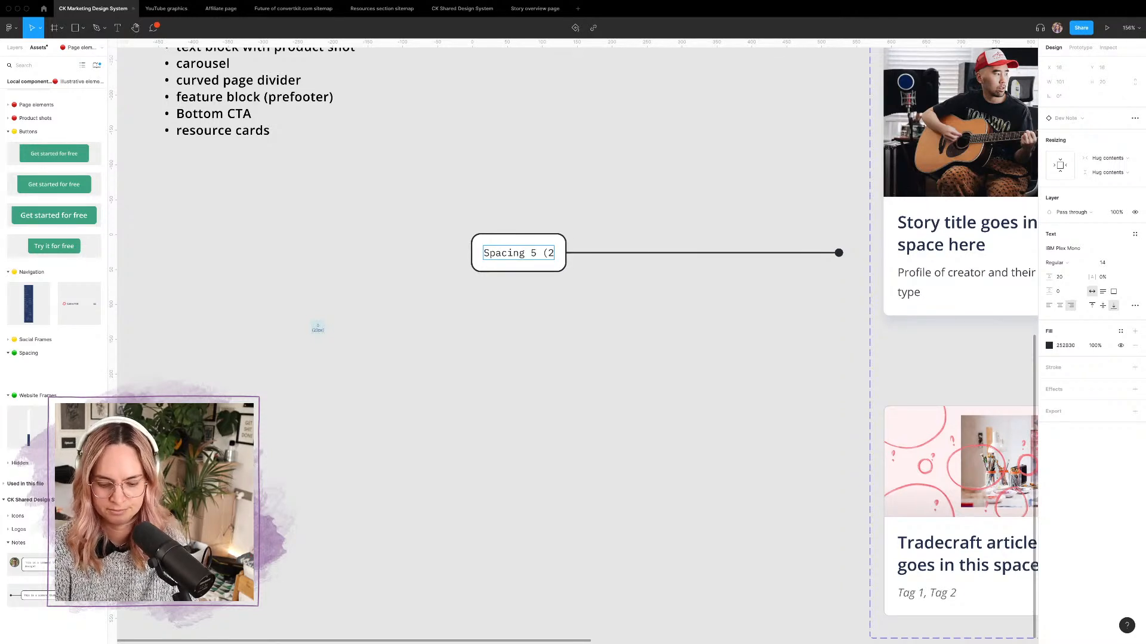
{"action": "type", "text": "0px"}
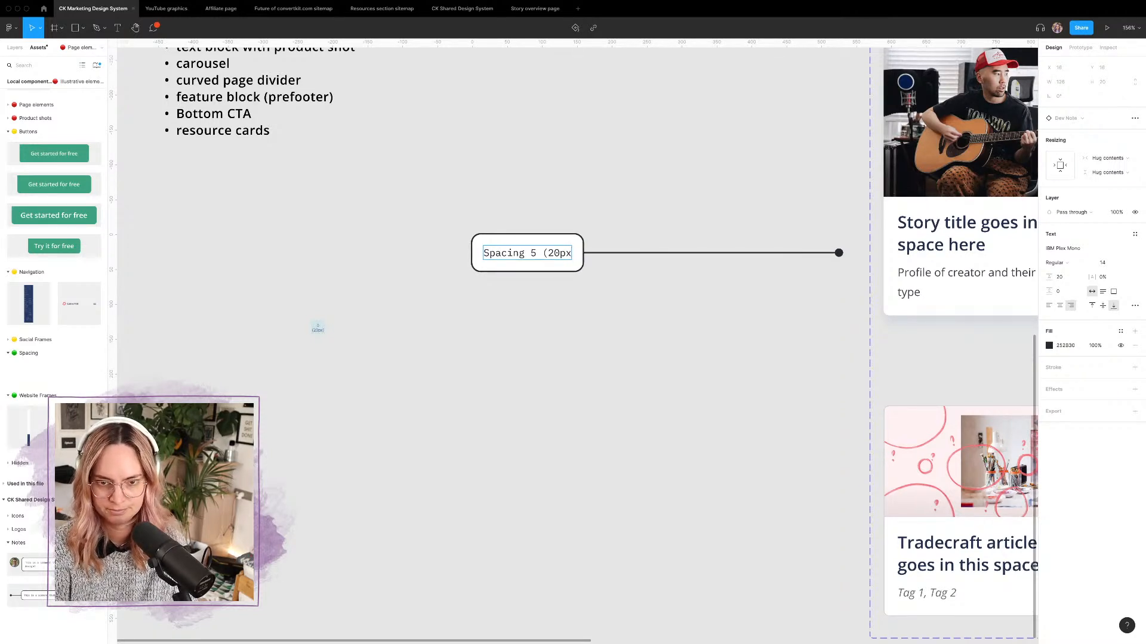
{"action": "type", "text": ")"}
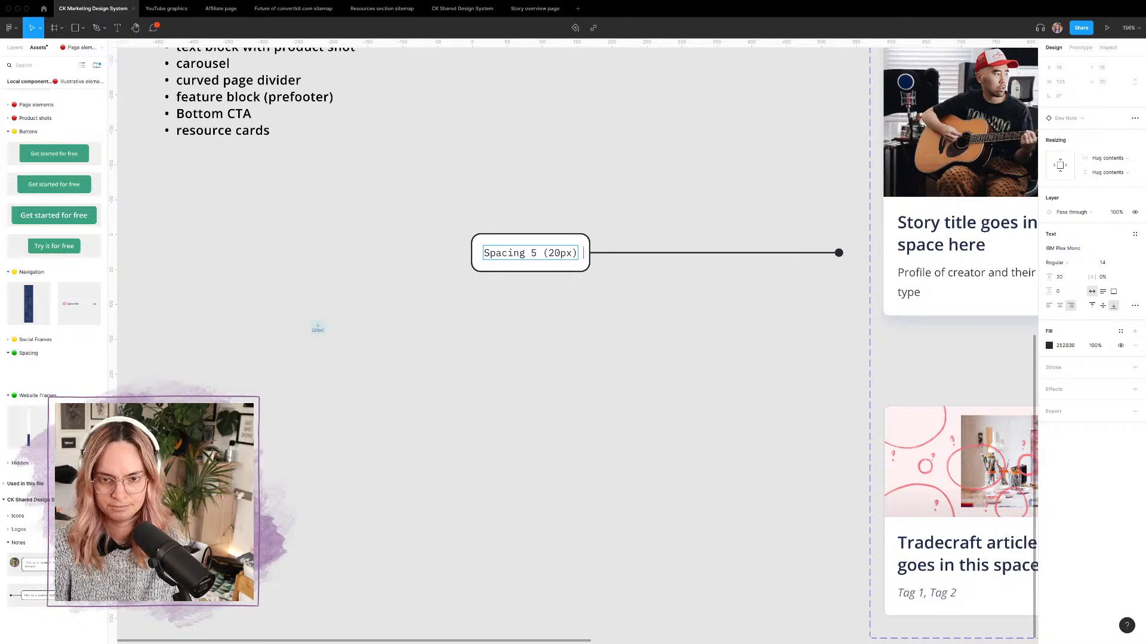
{"action": "type", "text": " paddi"}
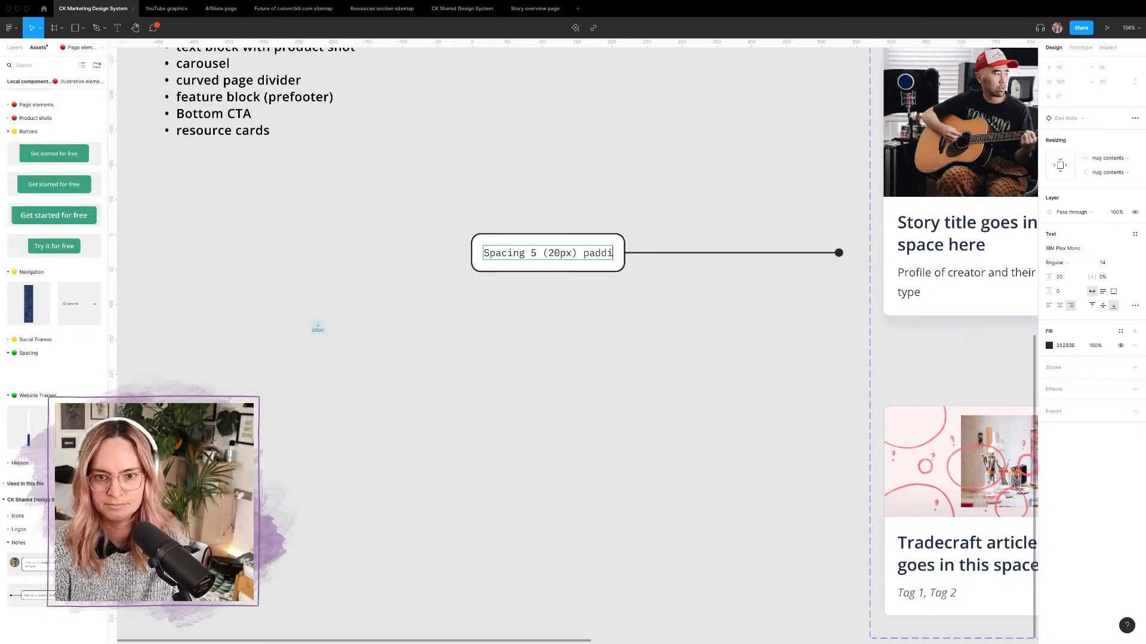
{"action": "type", "text": "ng on base"}
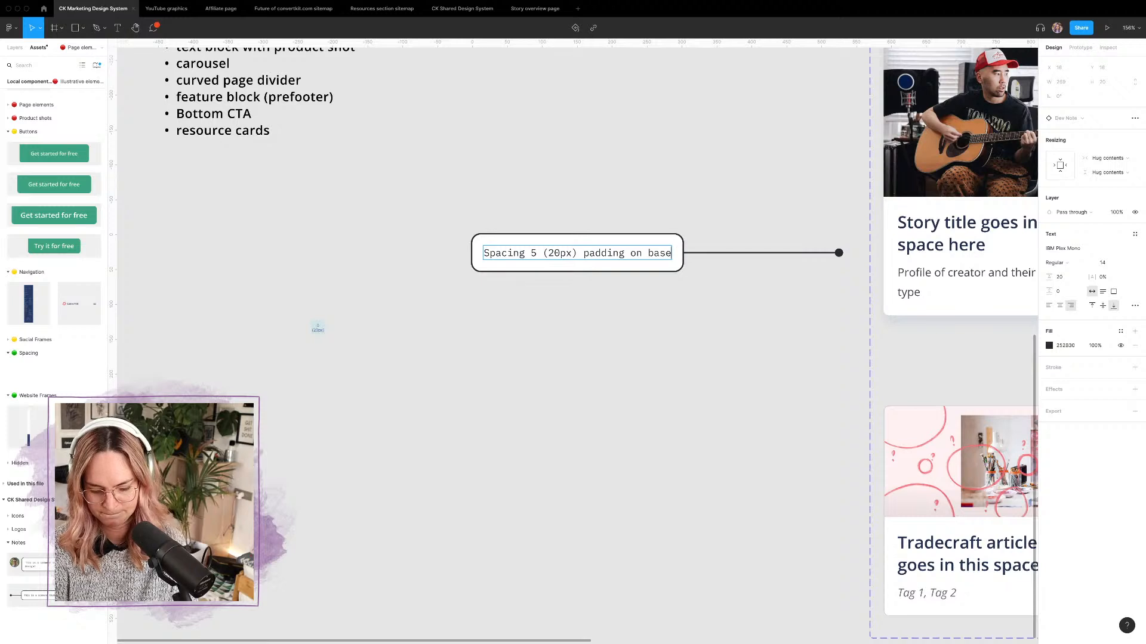
{"action": "type", "text": ", xs & sm"}
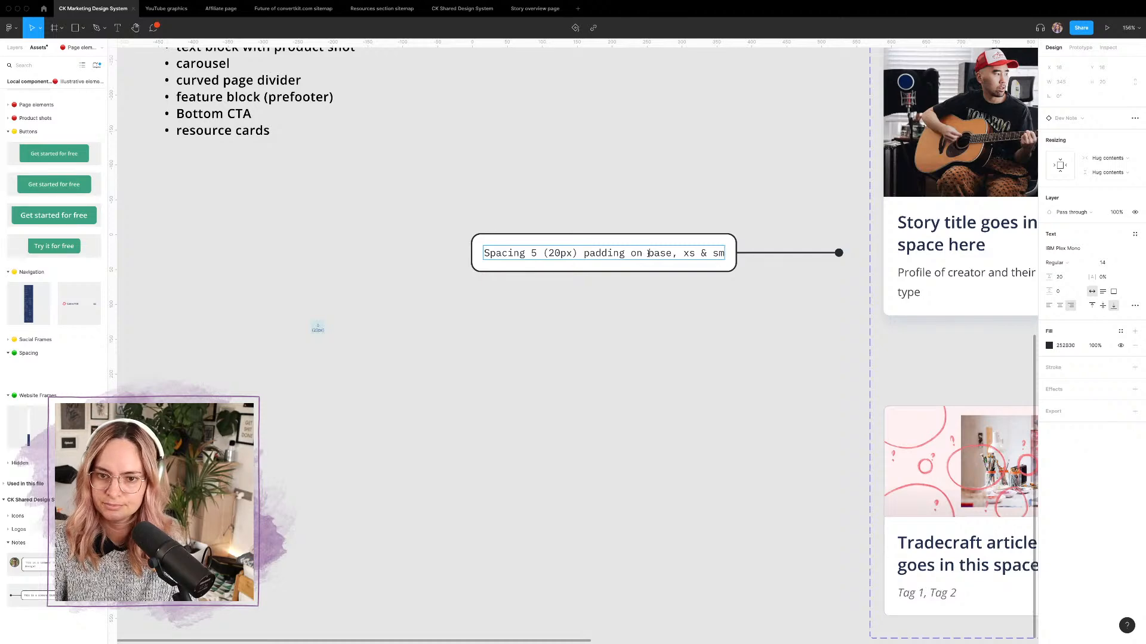
{"action": "left_click", "coordinate": [730, 318]}
{"action": "left_click", "coordinate": [729, 318]}
Step: Duplicate the Dev Note to the other side of the Article card set at X 2438, Y 281, with its Position set to Right
{"action": "scroll", "coordinate": [729, 318], "scroll_direction": "down", "scroll_amount": 5}
{"action": "scroll", "coordinate": [729, 318], "scroll_direction": "right", "scroll_amount": 4}
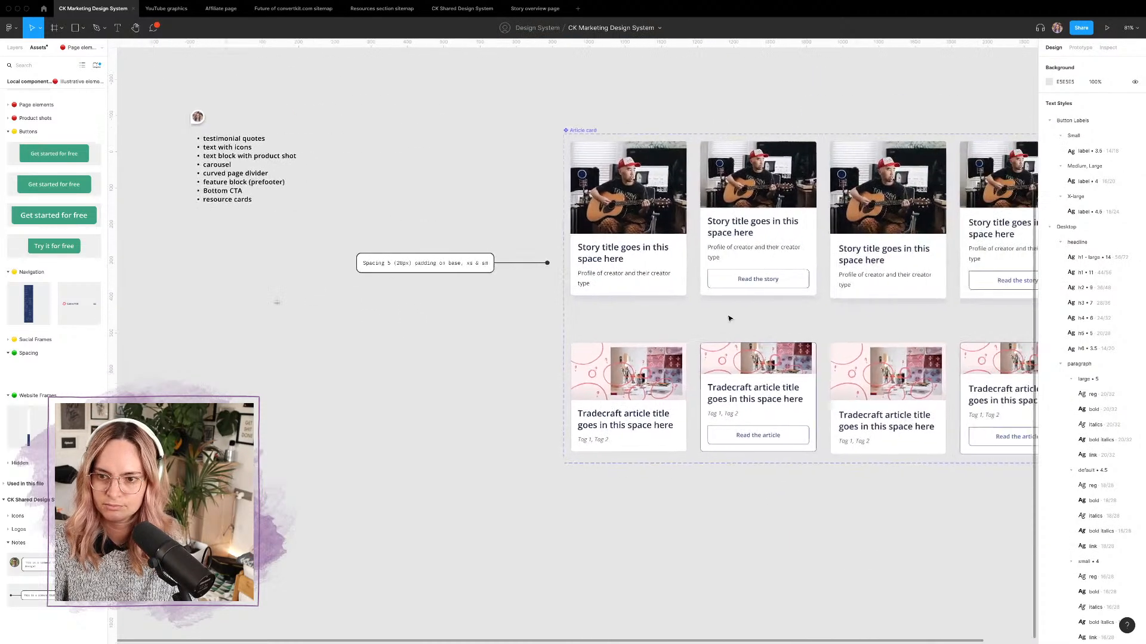
{"action": "left_click", "coordinate": [521, 263]}
{"action": "scroll", "coordinate": [454, 268], "scroll_direction": "down", "scroll_amount": 4}
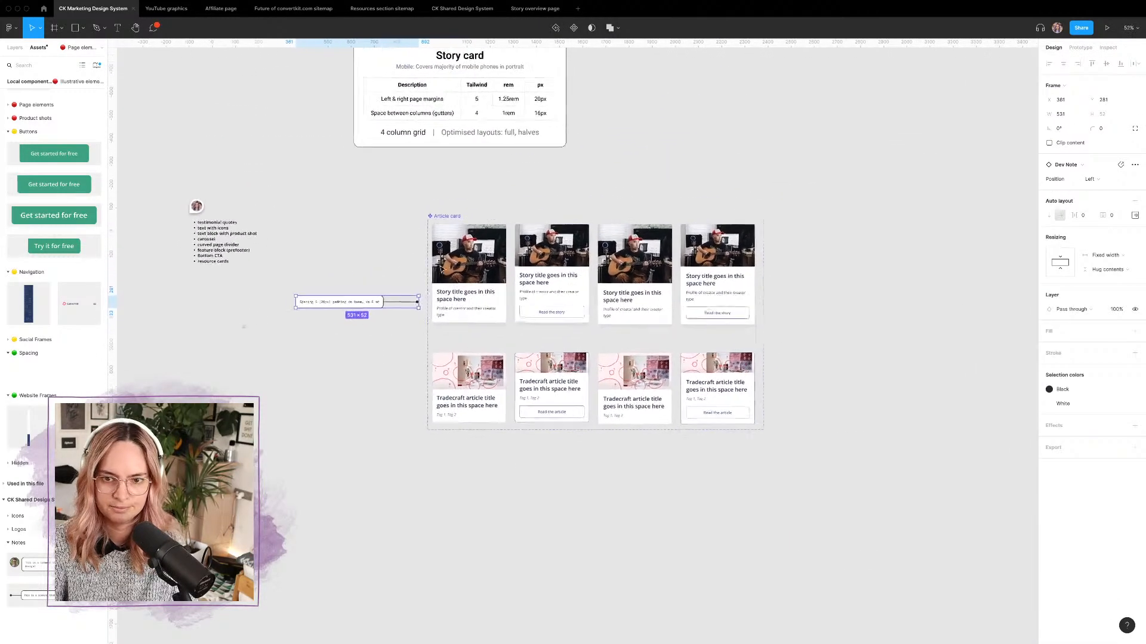
{"action": "scroll", "coordinate": [441, 268], "scroll_direction": "up", "scroll_amount": 1}
{"action": "scroll", "coordinate": [441, 268], "scroll_direction": "right", "scroll_amount": 1}
{"action": "left_click_drag", "start_coordinate": [347, 314], "coordinate": [838, 311]}
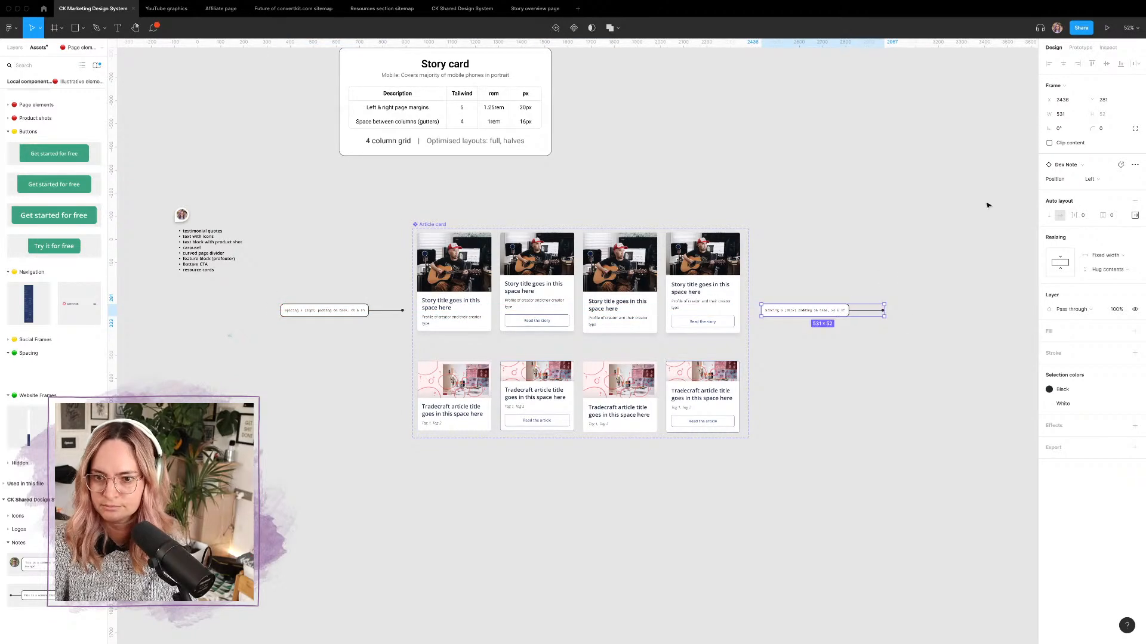
{"action": "left_click", "coordinate": [1119, 181]}
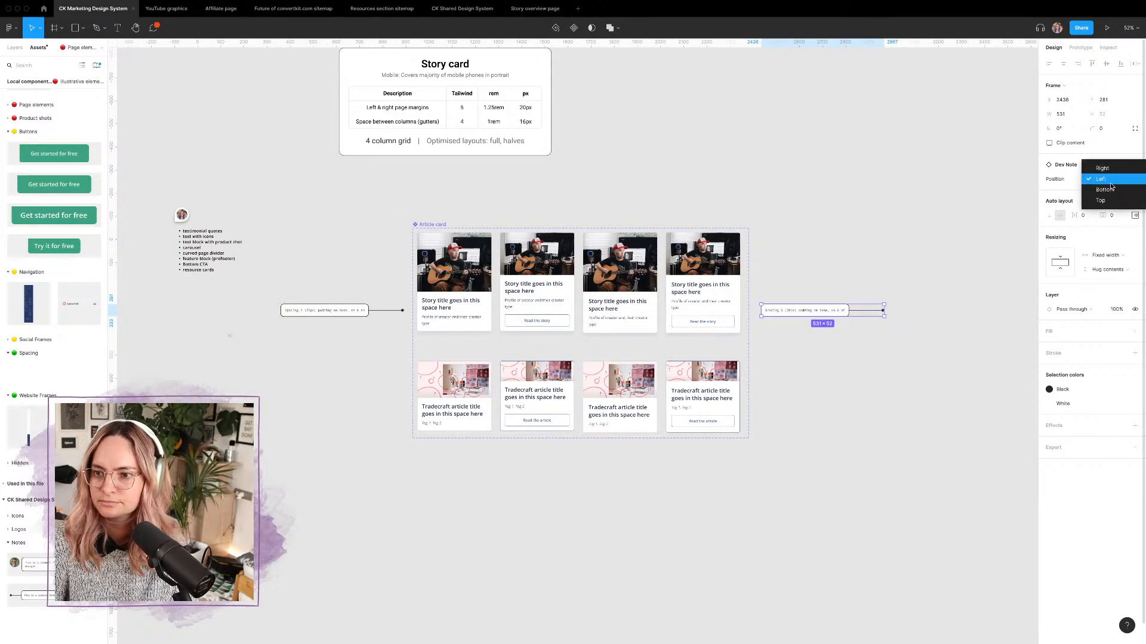
{"action": "left_click", "coordinate": [1096, 169]}
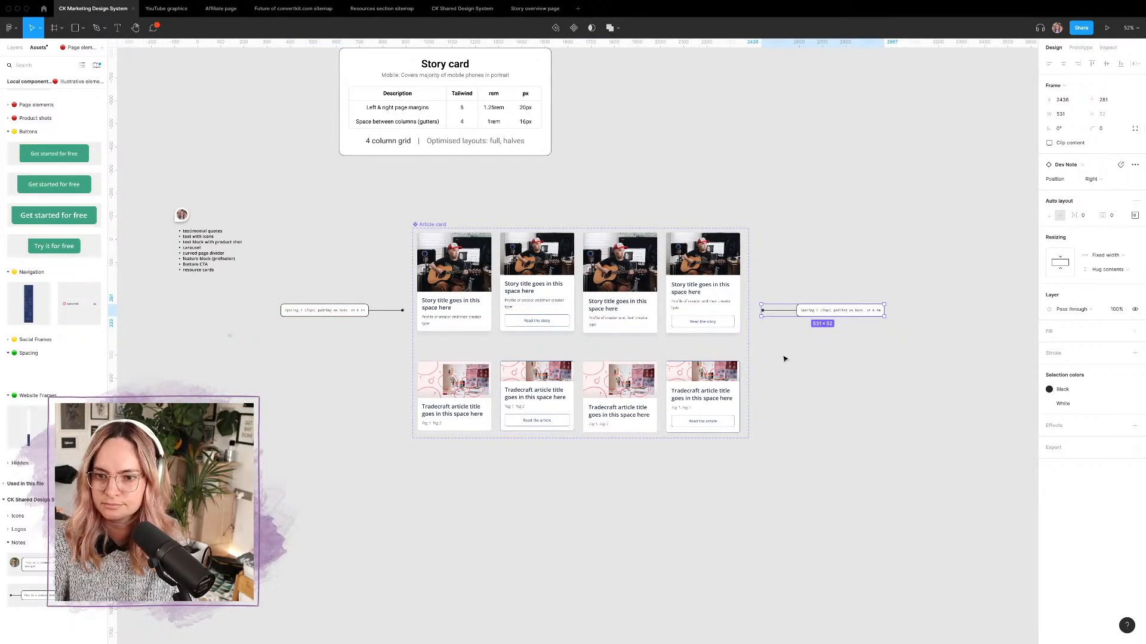
Step: Move the $spacing block to X 657, Y 495 below the original Dev Note, and set its size to 24px
{"action": "double_click", "coordinate": [843, 312]}
{"action": "scroll", "coordinate": [841, 312], "scroll_direction": "up", "scroll_amount": 5}
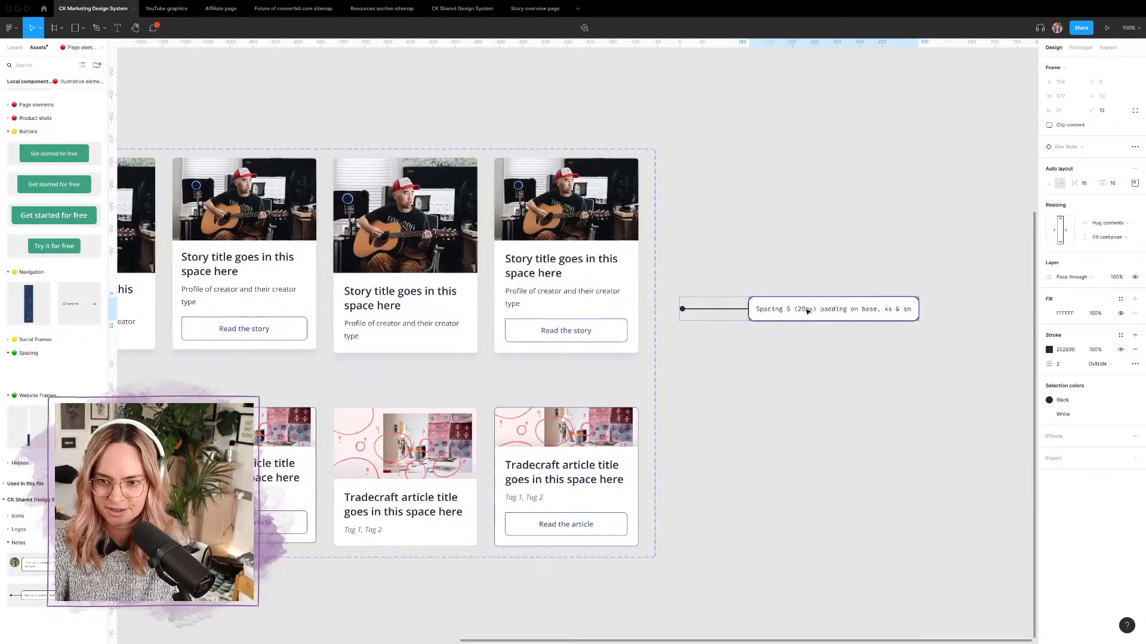
{"action": "scroll", "coordinate": [536, 330], "scroll_direction": "left", "scroll_amount": 8}
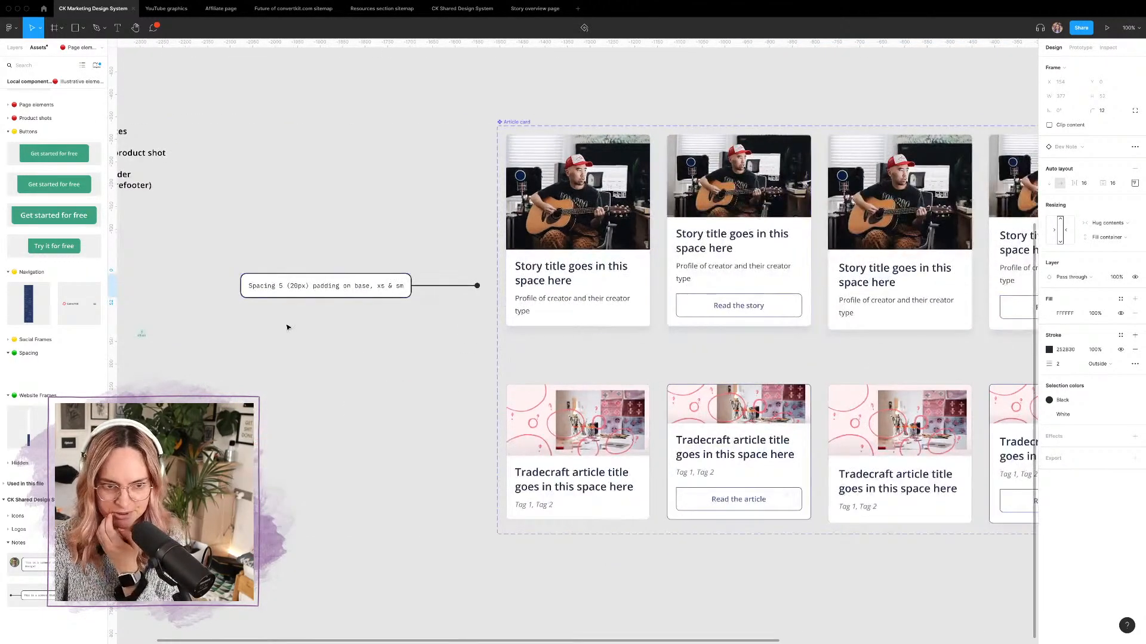
{"action": "scroll", "coordinate": [358, 325], "scroll_direction": "left", "scroll_amount": 5}
{"action": "scroll", "coordinate": [227, 257], "scroll_direction": "down", "scroll_amount": 3}
{"action": "scroll", "coordinate": [228, 258], "scroll_direction": "down", "scroll_amount": 3}
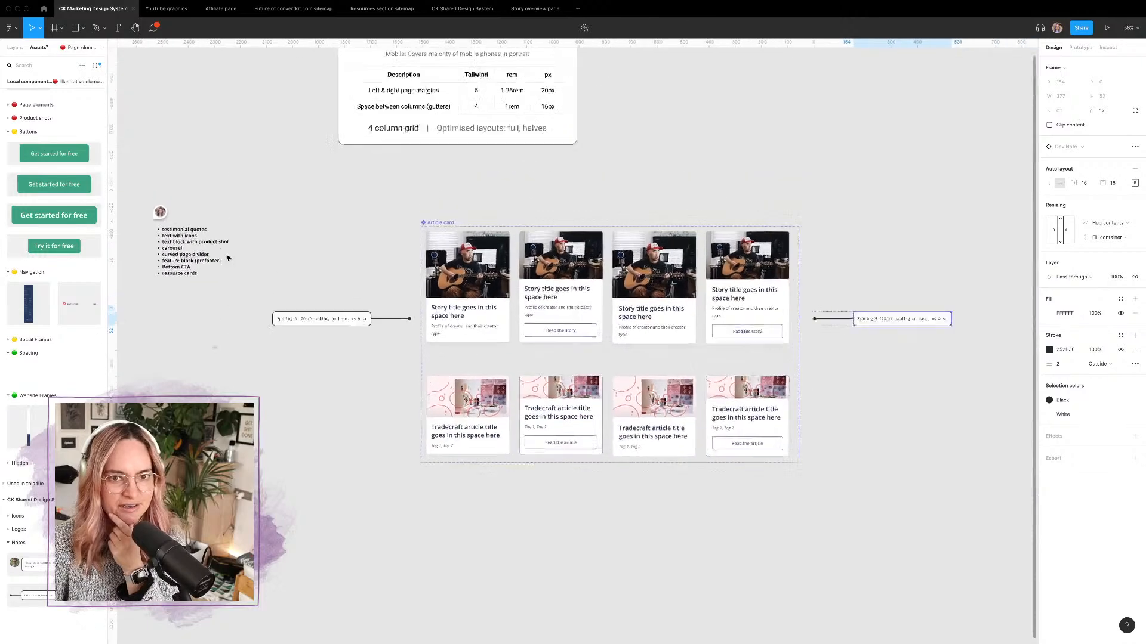
{"action": "scroll", "coordinate": [238, 298], "scroll_direction": "up", "scroll_amount": 3}
{"action": "scroll", "coordinate": [212, 418], "scroll_direction": "up", "scroll_amount": 5}
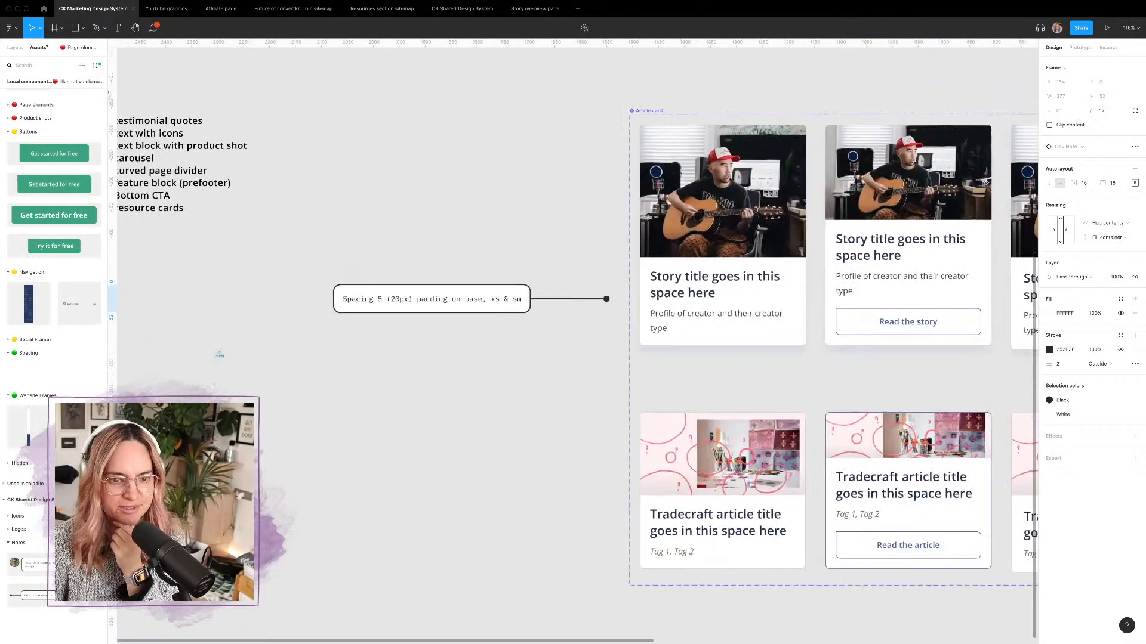
{"action": "left_click_drag", "start_coordinate": [219, 357], "coordinate": [492, 404]}
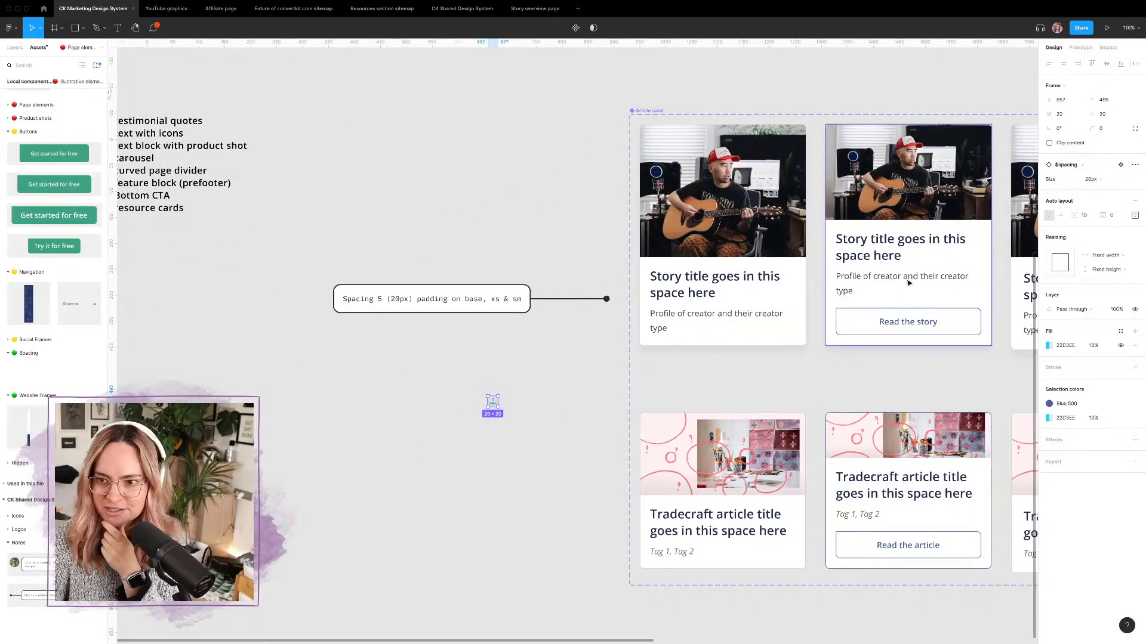
{"action": "left_click", "coordinate": [1091, 179]}
{"action": "left_click", "coordinate": [1106, 191]}
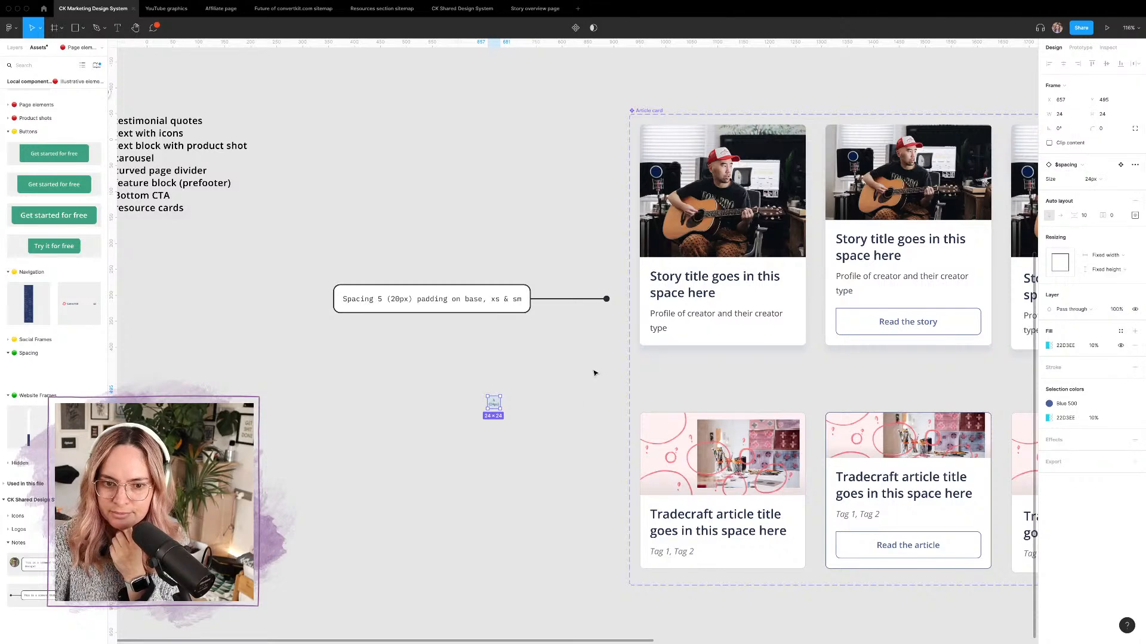
{"action": "left_click", "coordinate": [594, 372]}
Step: Edit the duplicated Dev Note's text to read "Spacing 6 (24px) padding on md, lg & xl"
{"action": "scroll", "coordinate": [594, 372], "scroll_direction": "right", "scroll_amount": 10}
{"action": "double_click", "coordinate": [840, 300]}
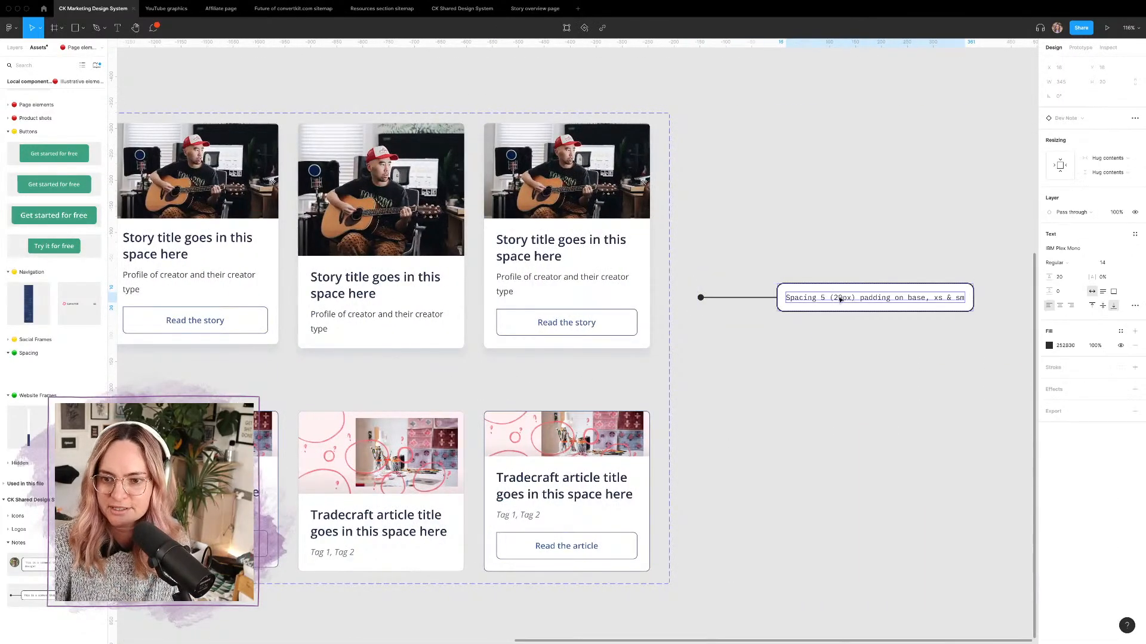
{"action": "double_click", "coordinate": [830, 298]}
{"action": "left_click", "coordinate": [830, 298]}
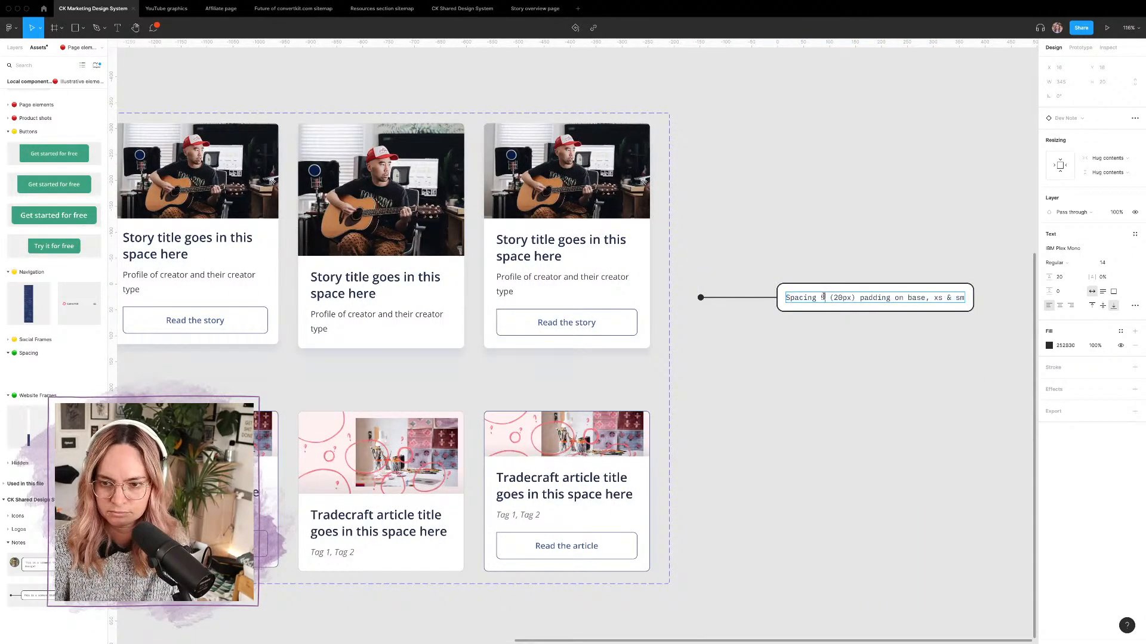
{"action": "key", "text": "BackSpace"}
{"action": "type", "text": "6"}
{"action": "key", "text": "Right"}
{"action": "key", "text": "Right"}
{"action": "key", "text": "Right"}
{"action": "key", "text": "Right"}
{"action": "key", "text": "BackSpace"}
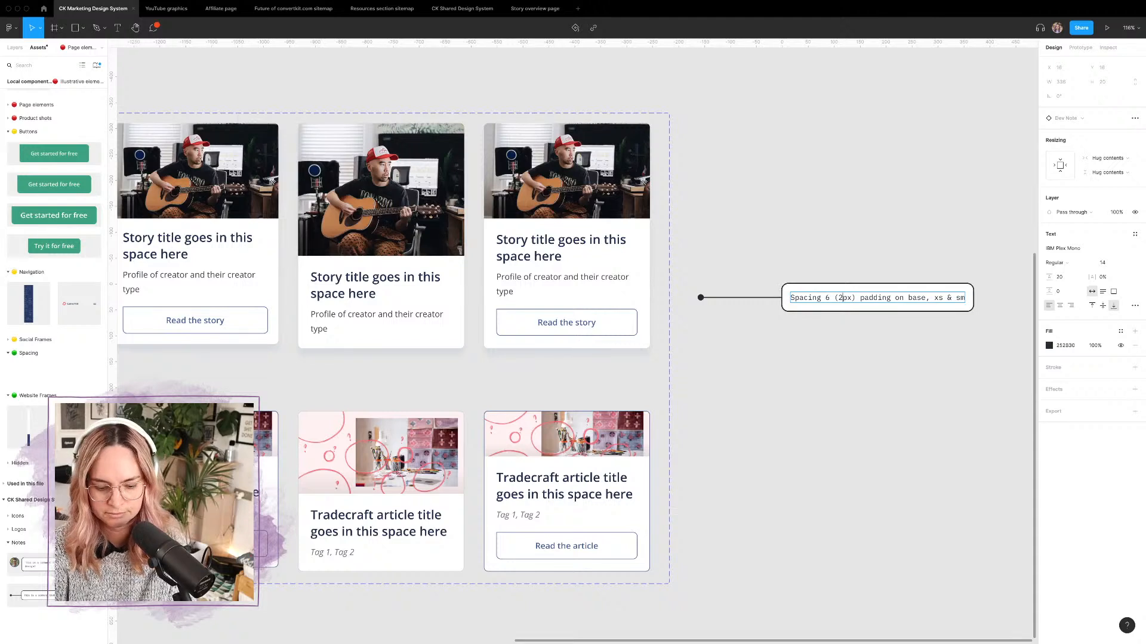
{"action": "type", "text": "4"}
{"action": "left_click_drag", "start_coordinate": [907, 298], "coordinate": [1022, 303]}
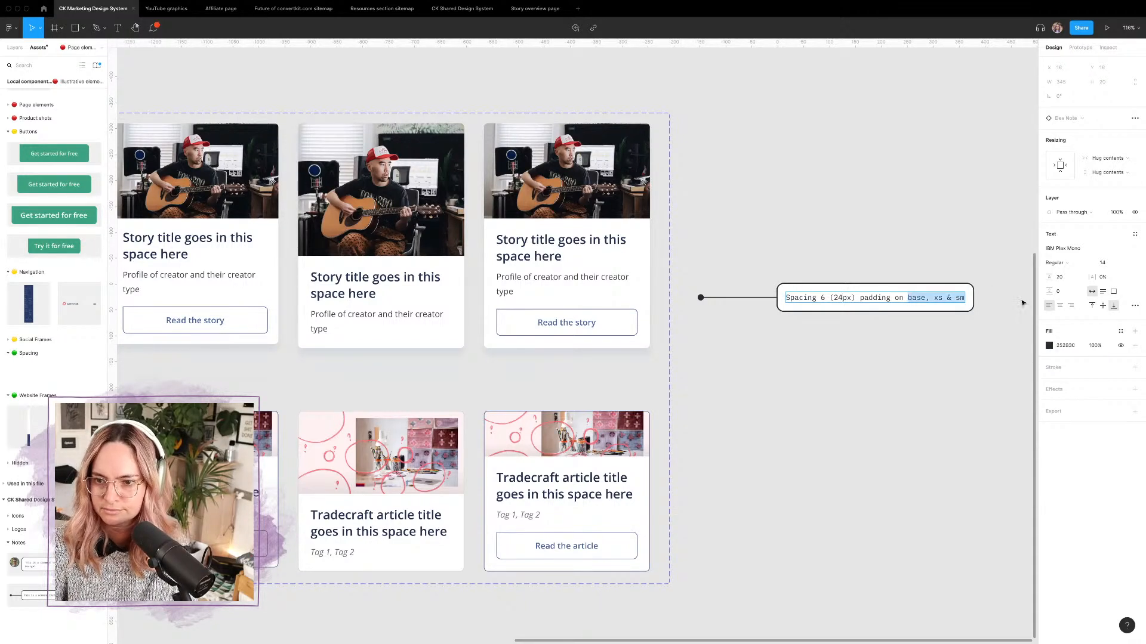
{"action": "type", "text": "md,"}
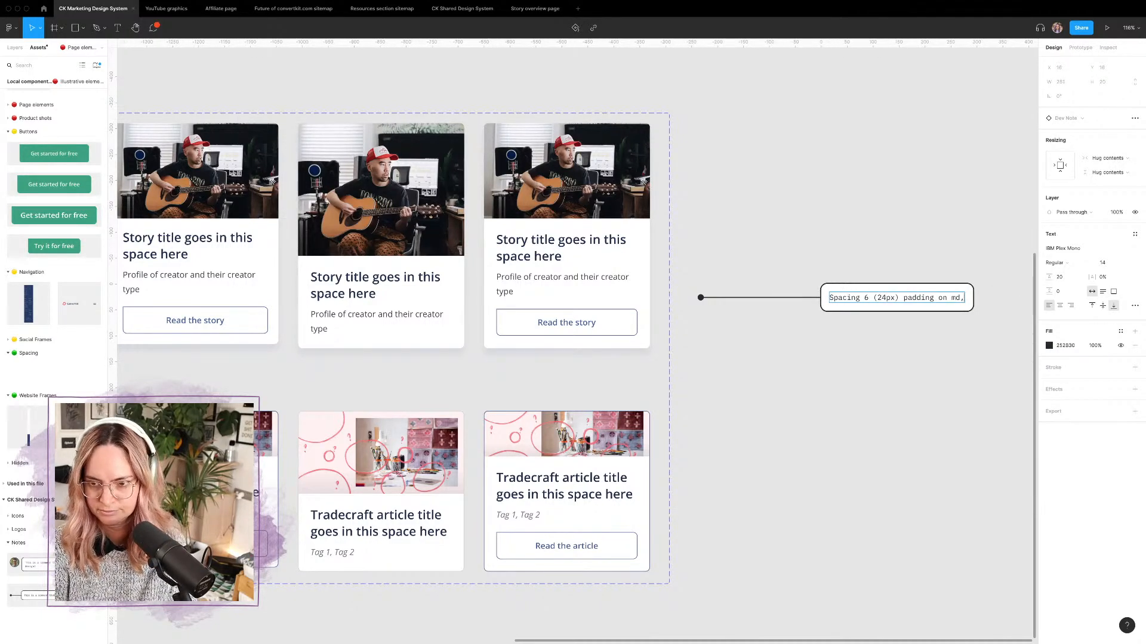
{"action": "type", "text": " lg"}
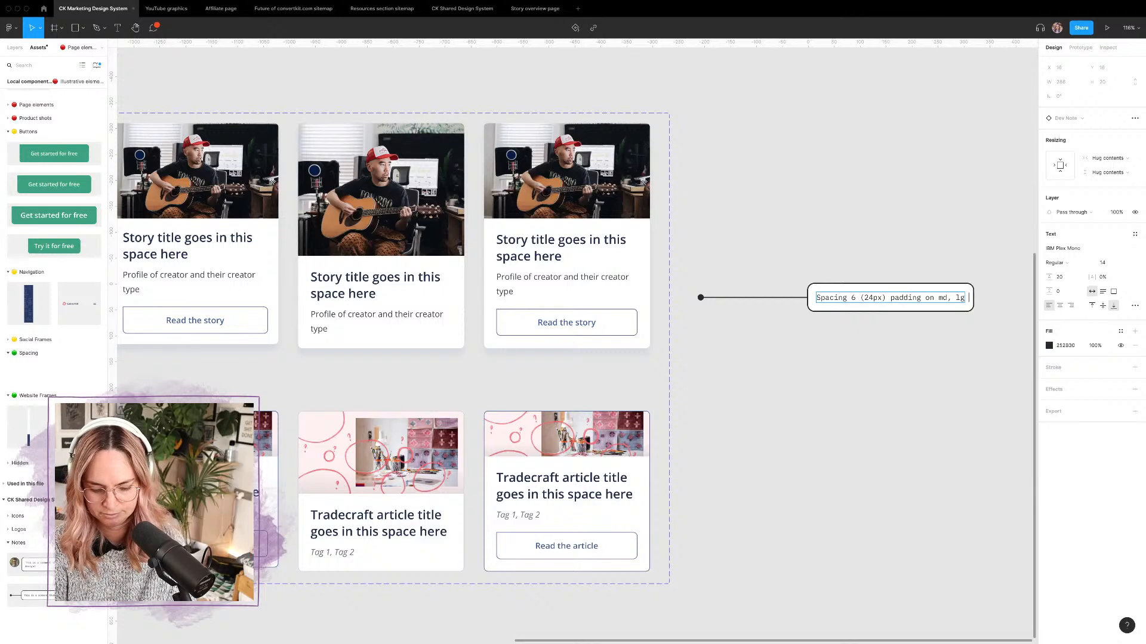
{"action": "type", "text": " & xl"}
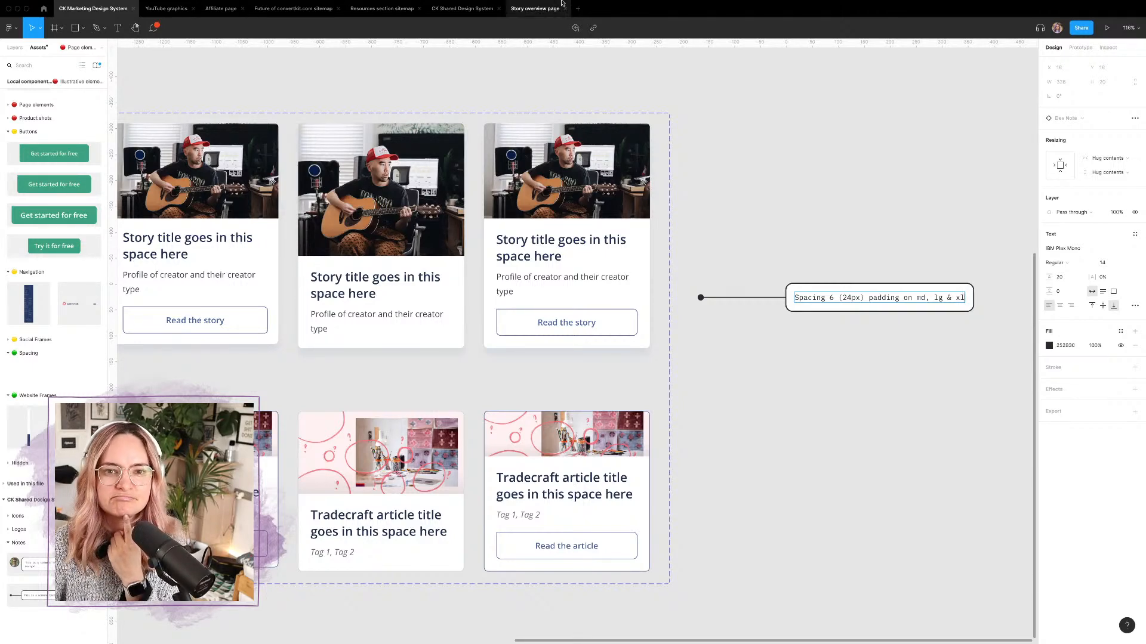
Step: Check the story cards in the Story overview page file, and return to the annotated Article card set in CK Marketing Design System
{"action": "left_click", "coordinate": [532, 10]}
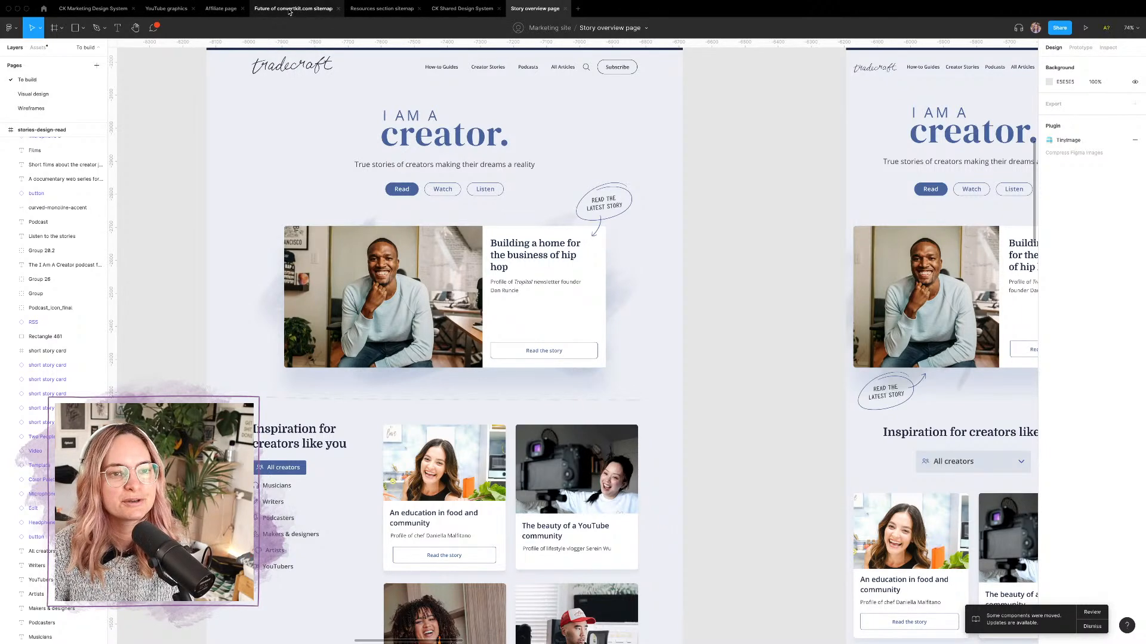
{"action": "left_click", "coordinate": [94, 8]}
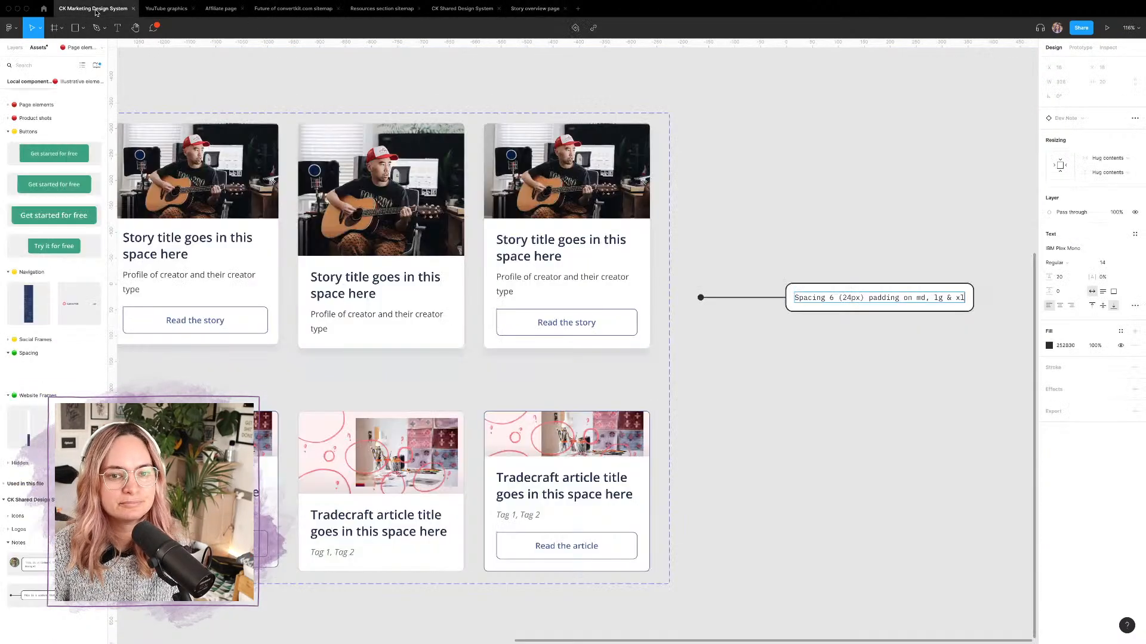
{"action": "left_click", "coordinate": [719, 237]}
{"action": "left_click", "coordinate": [844, 261]}
{"action": "scroll", "coordinate": [795, 262], "scroll_direction": "down", "scroll_amount": 5}
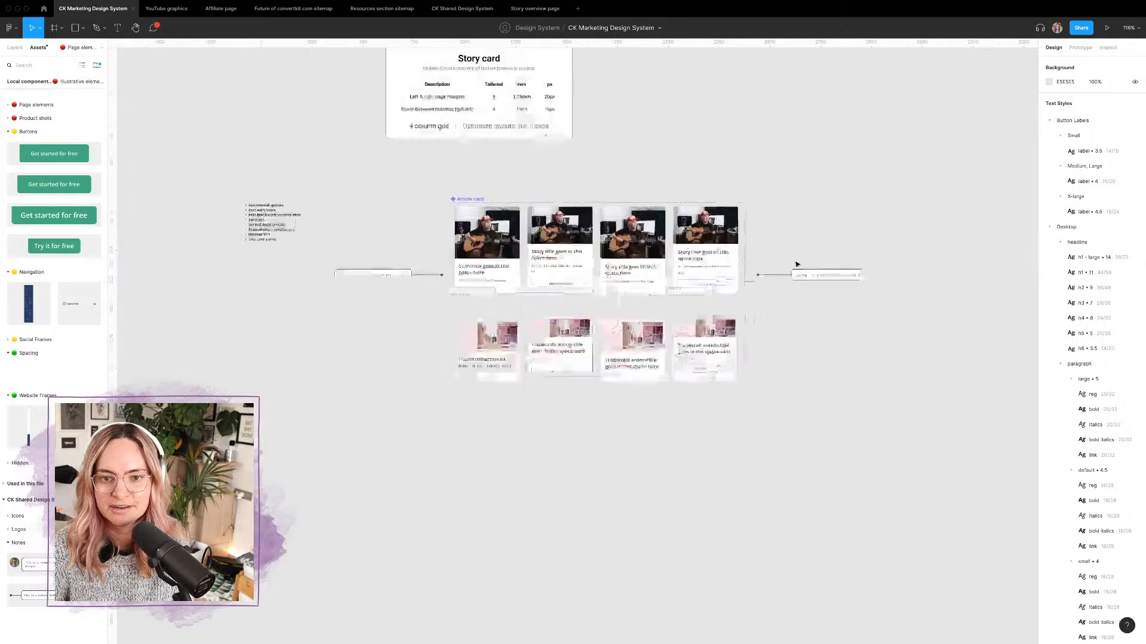
Step: Nudge the Dev Notes on both sides of the Article card set, placing the base, xs & sm note at X 385, Y 252
{"action": "mouse_move", "coordinate": [408, 210]}
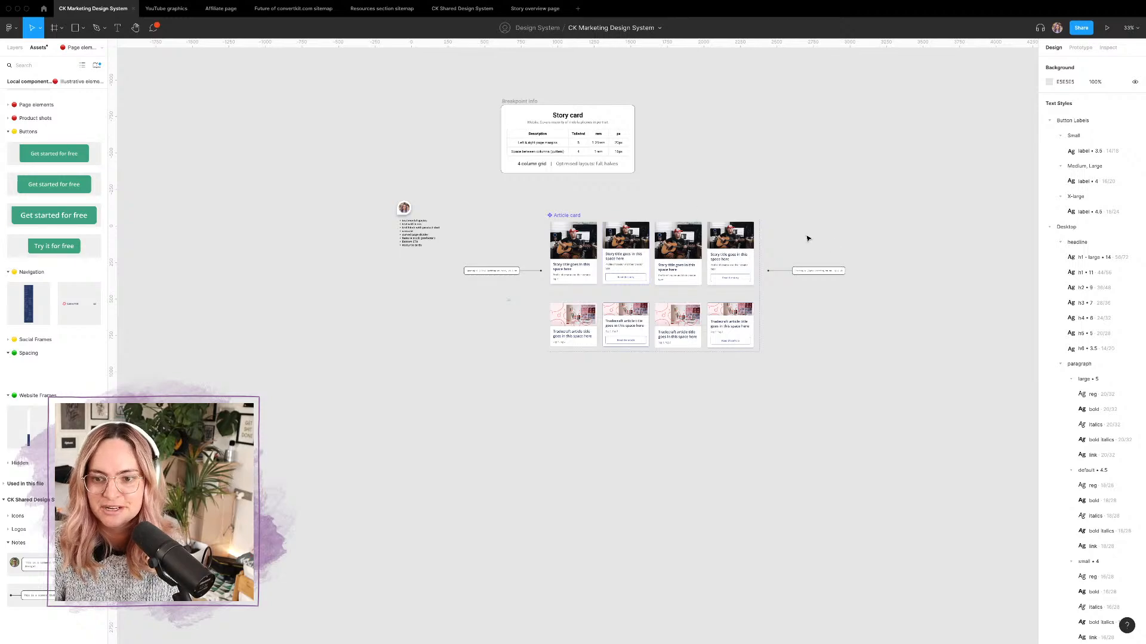
{"action": "scroll", "coordinate": [808, 238], "scroll_direction": "up", "scroll_amount": 5}
{"action": "left_click", "coordinate": [814, 311]}
{"action": "left_click_drag", "start_coordinate": [815, 310], "coordinate": [817, 327]}
{"action": "scroll", "coordinate": [817, 325], "scroll_direction": "left", "scroll_amount": 3}
{"action": "scroll", "coordinate": [817, 324], "scroll_direction": "down", "scroll_amount": 4}
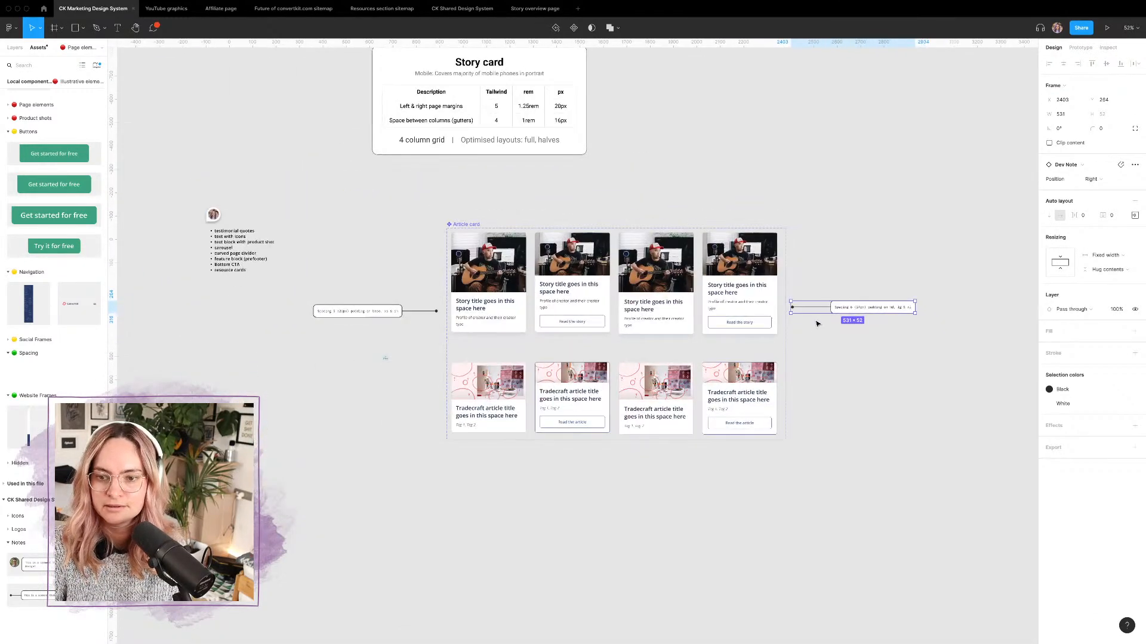
{"action": "left_click", "coordinate": [367, 303]}
{"action": "left_click_drag", "start_coordinate": [367, 303], "coordinate": [368, 308]}
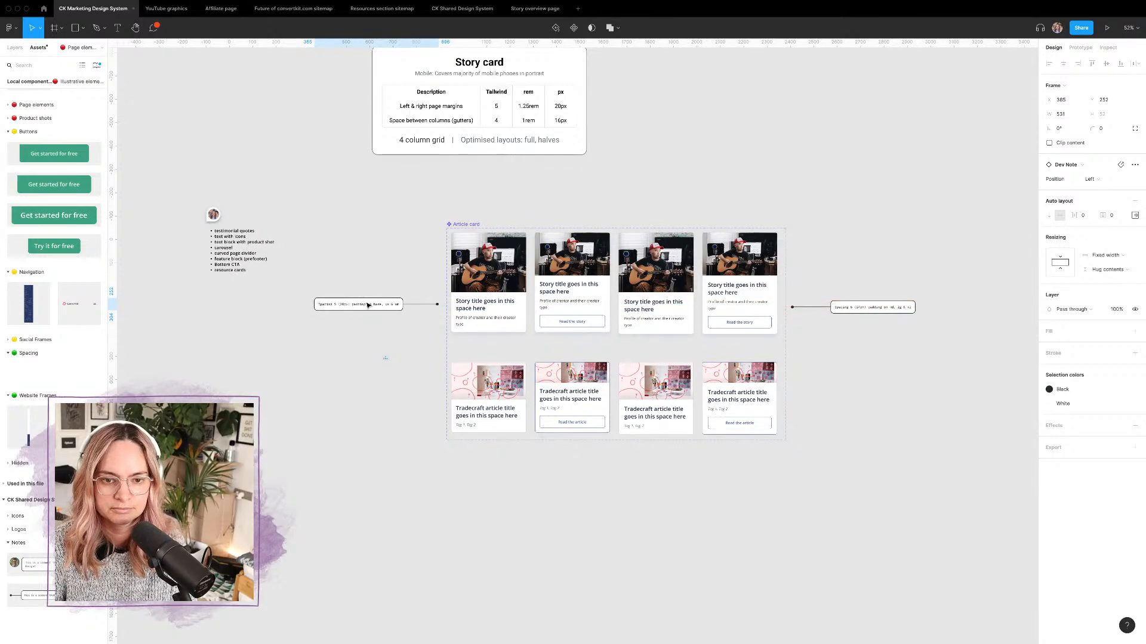
Step: Move the md, lg & xl Dev Note beneath the base, xs & sm note at X 385, Y 328, with its Position set to Left
{"action": "scroll", "coordinate": [365, 306], "scroll_direction": "up", "scroll_amount": 1}
{"action": "left_click_drag", "start_coordinate": [950, 316], "coordinate": [395, 341]}
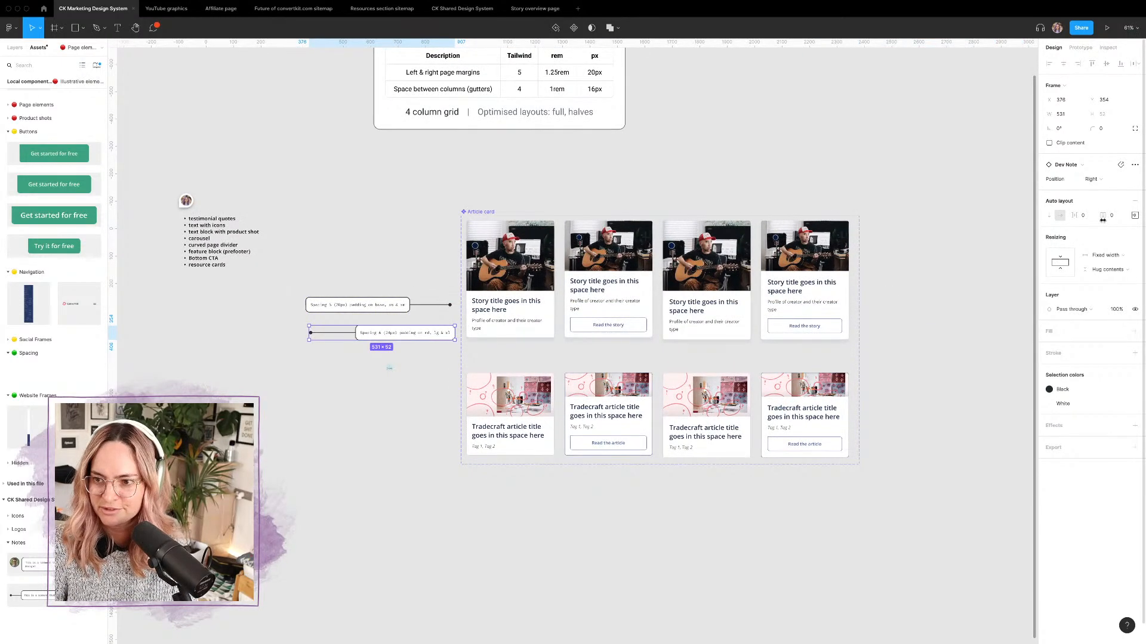
{"action": "left_click", "coordinate": [1092, 179]}
{"action": "left_click", "coordinate": [1098, 201]}
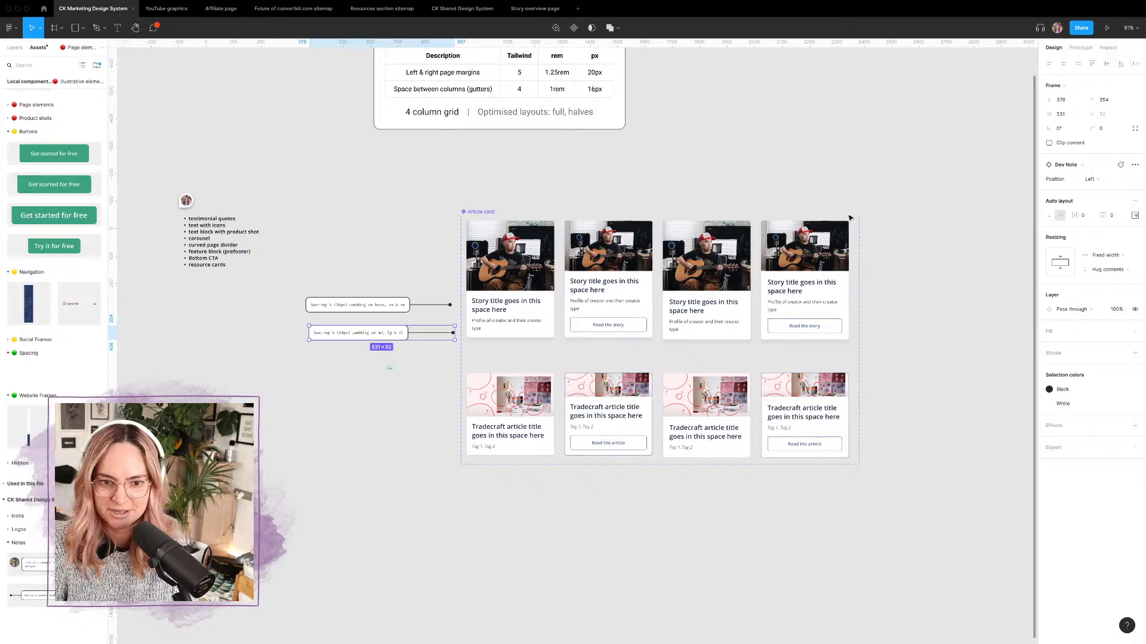
{"action": "left_click", "coordinate": [405, 348]}
{"action": "scroll", "coordinate": [403, 347], "scroll_direction": "up", "scroll_amount": 3}
{"action": "left_click_drag", "start_coordinate": [391, 328], "coordinate": [387, 316]}
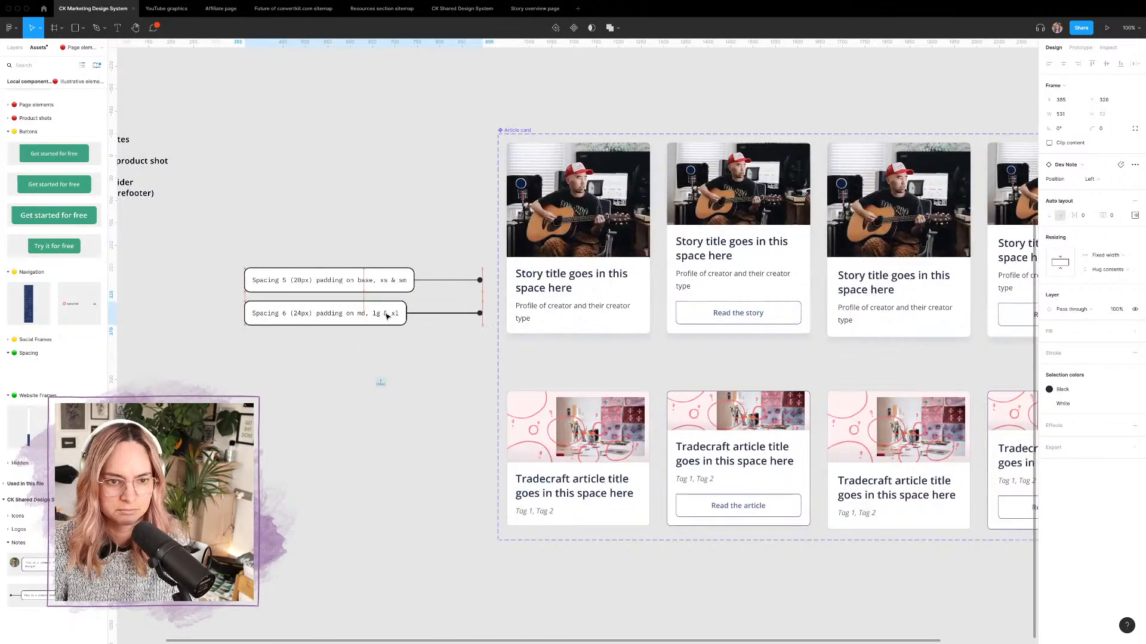
{"action": "left_click", "coordinate": [445, 357]}
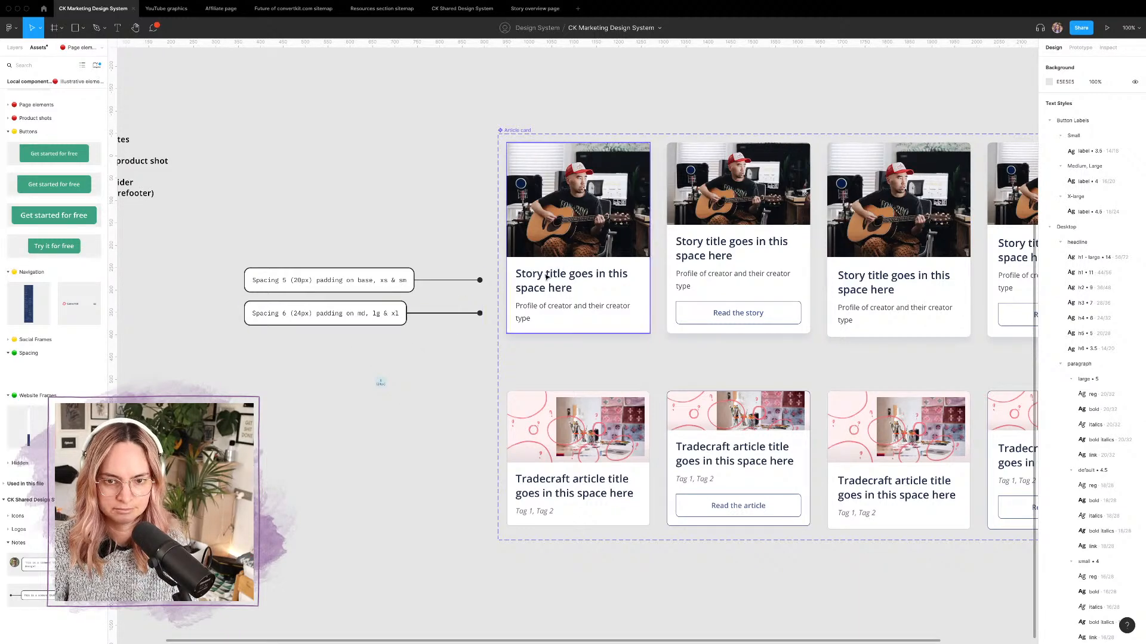
Step: Check the text styles of the title and profile description in the first story card
{"action": "scroll", "coordinate": [401, 274], "scroll_direction": "right", "scroll_amount": 1}
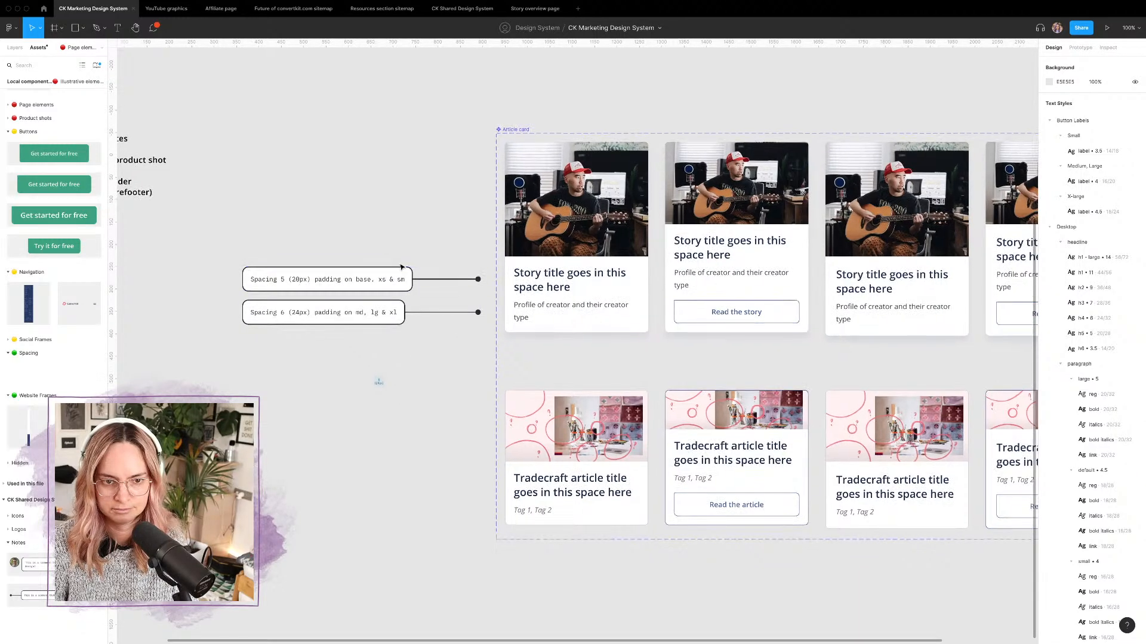
{"action": "left_click", "coordinate": [559, 279]}
{"action": "left_click", "coordinate": [558, 278]}
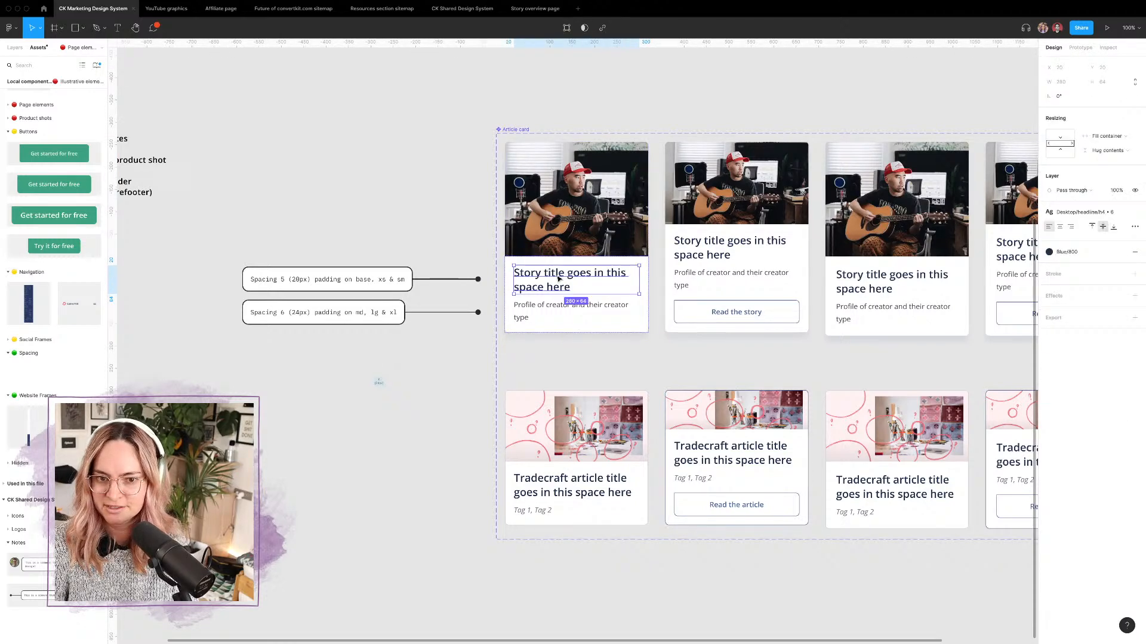
{"action": "left_click", "coordinate": [541, 311]}
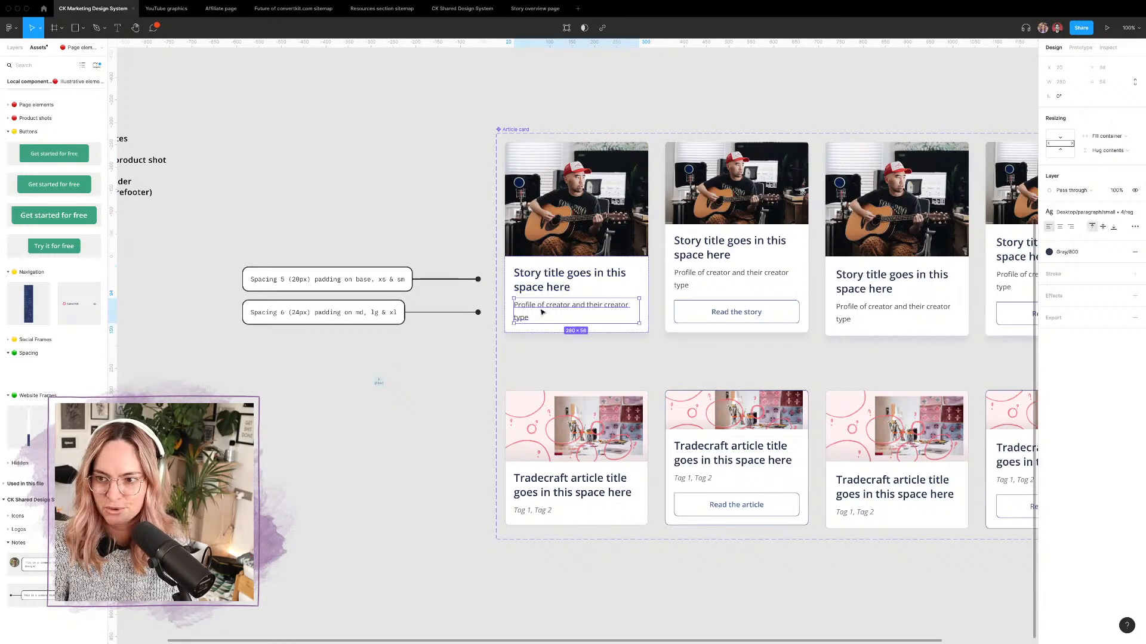
{"action": "left_click", "coordinate": [399, 186]}
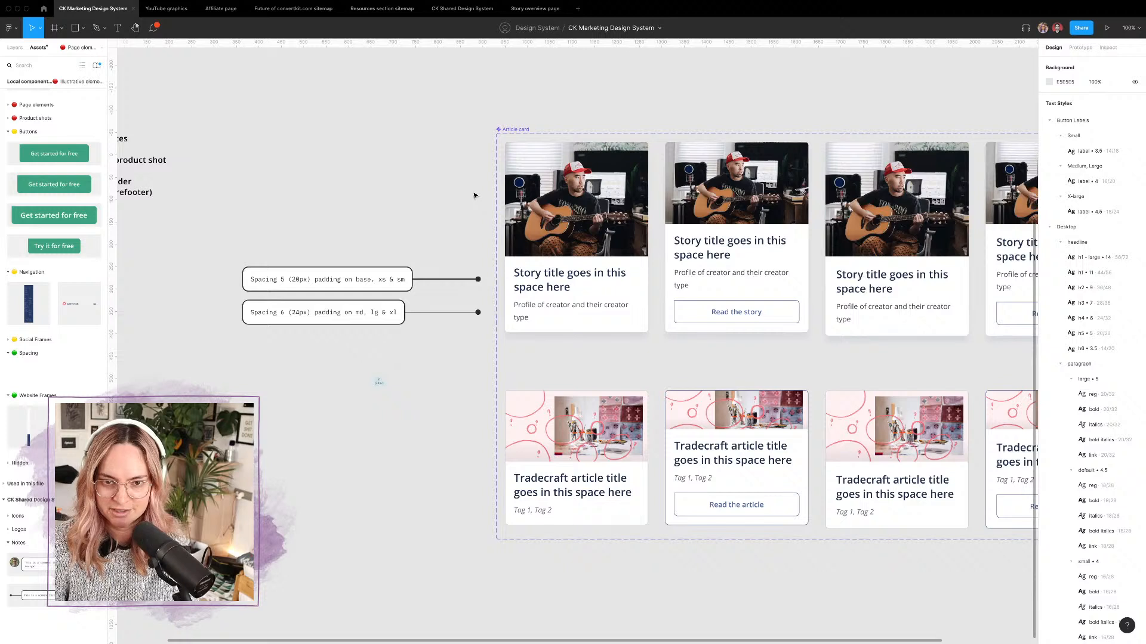
Step: Duplicate the Spacing 5 Dev Note beside the story card photo at X 385, Y 83, and change its text to "Photo height unit"
{"action": "left_click", "coordinate": [388, 282]}
{"action": "left_click_drag", "start_coordinate": [388, 282], "coordinate": [384, 204]}
{"action": "double_click", "coordinate": [371, 202]}
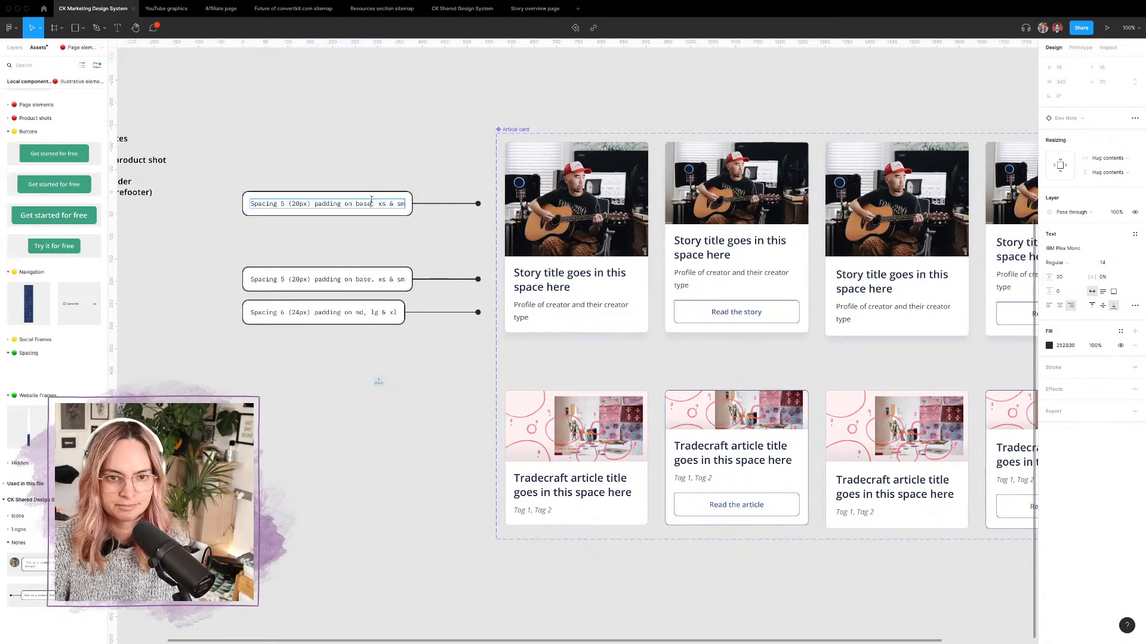
{"action": "key", "text": "super+a"}
{"action": "type", "text": "Photo height"}
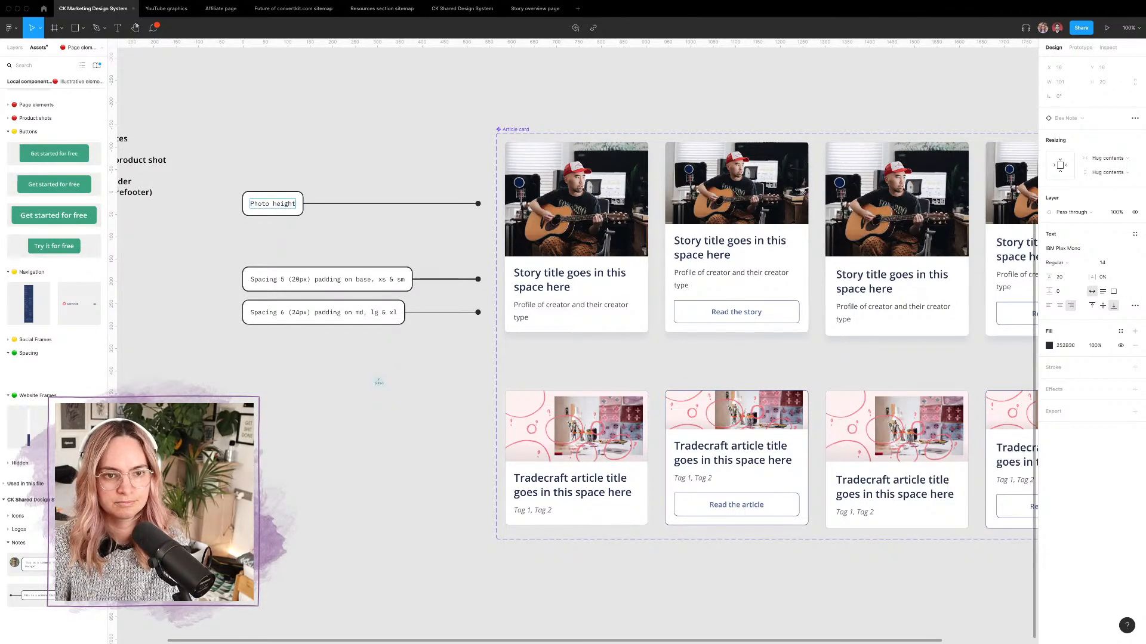
{"action": "type", "text": " unit"}
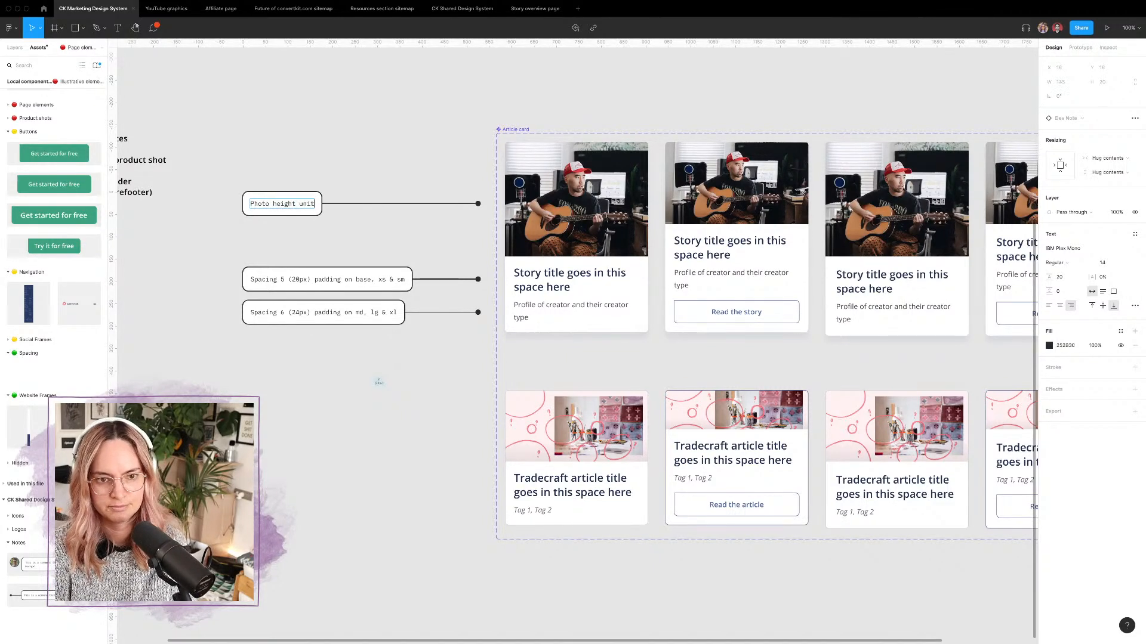
{"action": "key", "text": "Escape"}
Step: Set the $spacing block's size to 256px
{"action": "left_click", "coordinate": [379, 382]}
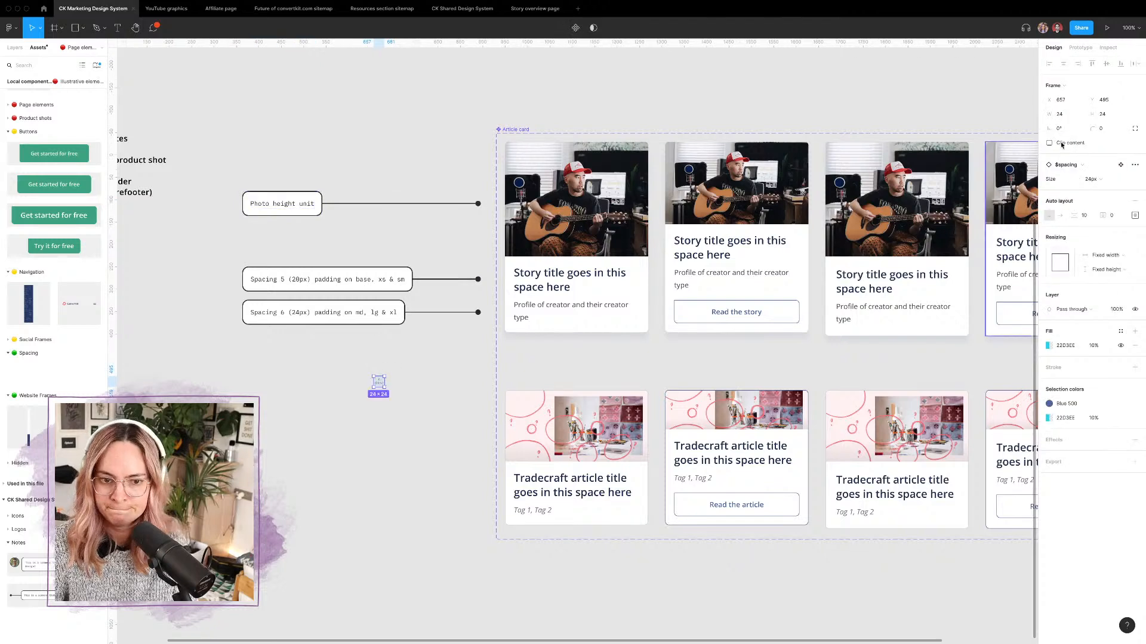
{"action": "left_click", "coordinate": [1096, 180]}
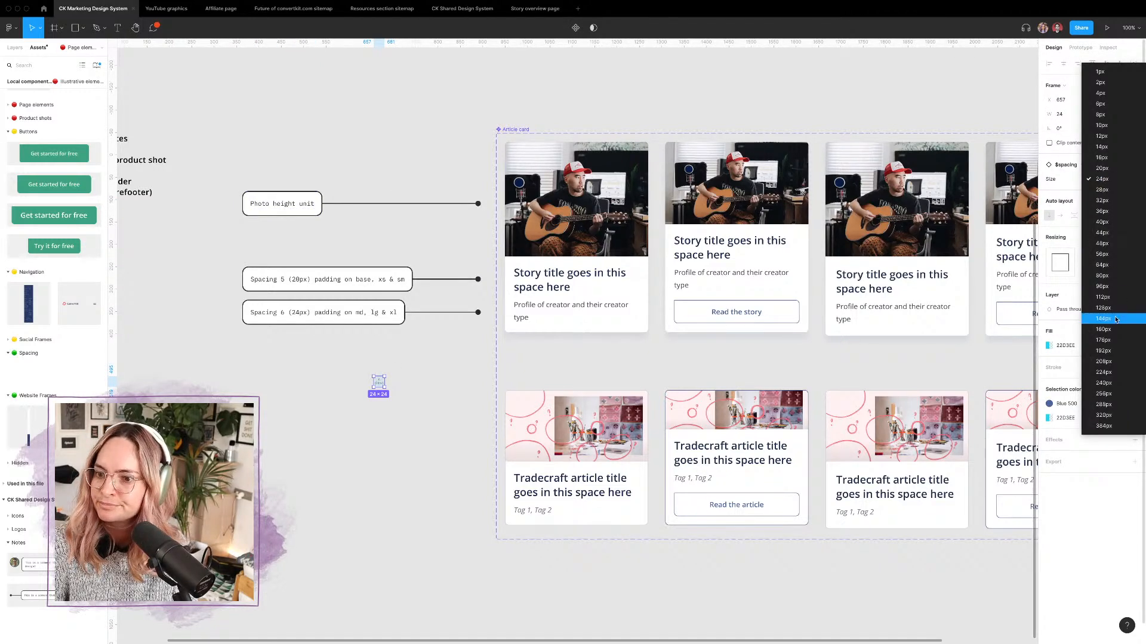
{"action": "left_click", "coordinate": [1110, 394]}
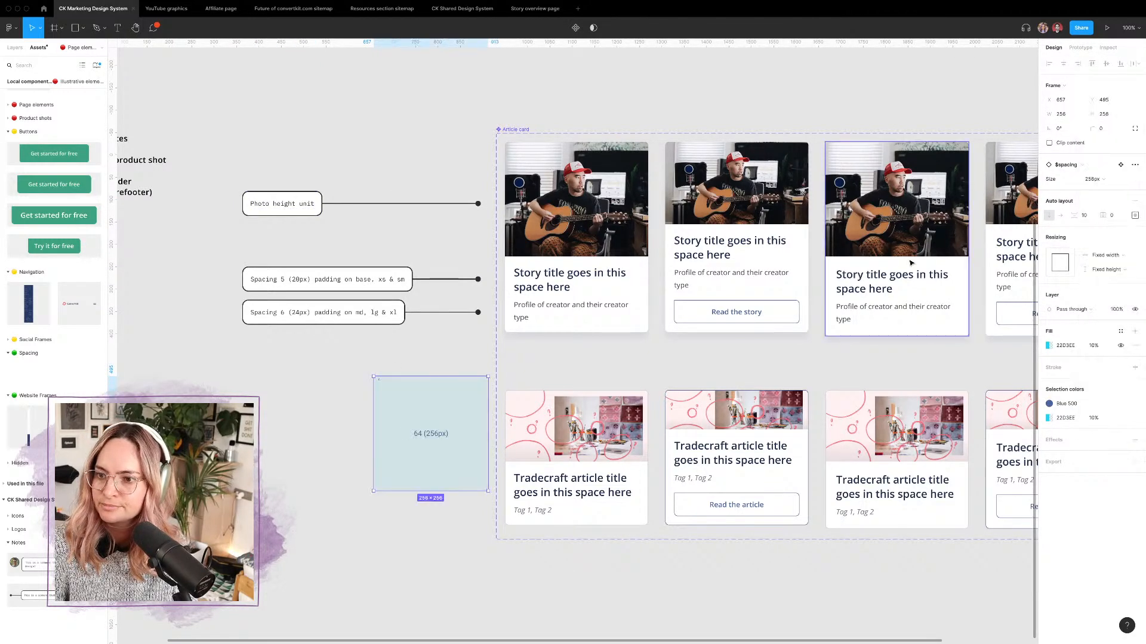
Step: Complete the photo height Dev Note's text to read "Photo height unit 64 (256px)"
{"action": "left_click", "coordinate": [312, 204]}
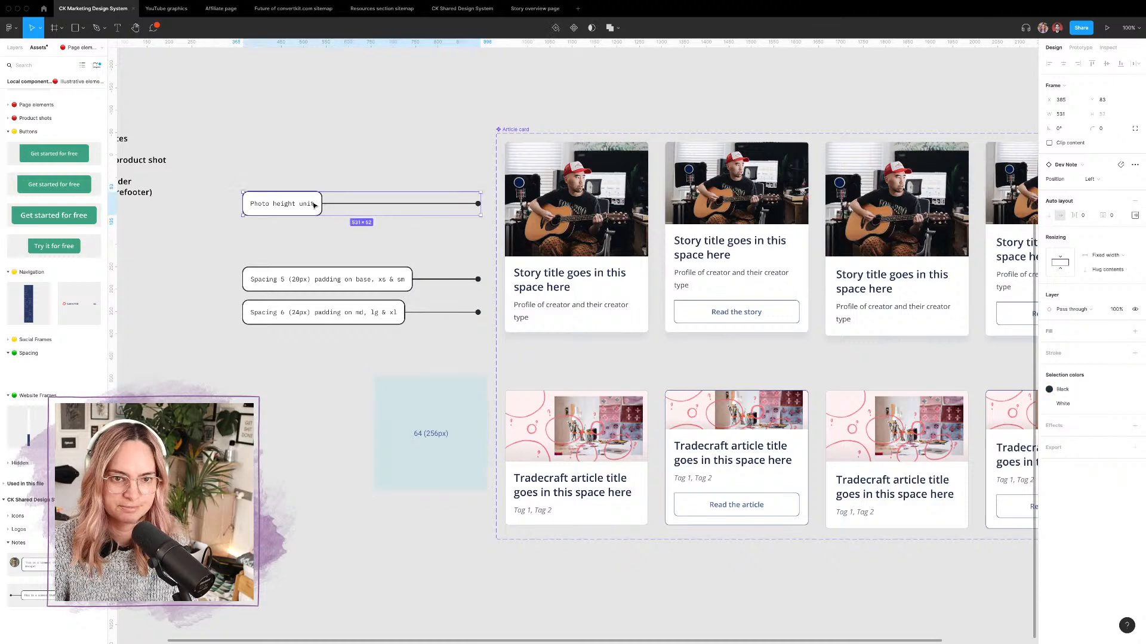
{"action": "double_click", "coordinate": [312, 204]}
{"action": "key", "text": "Right"}
{"action": "type", "text": "64"}
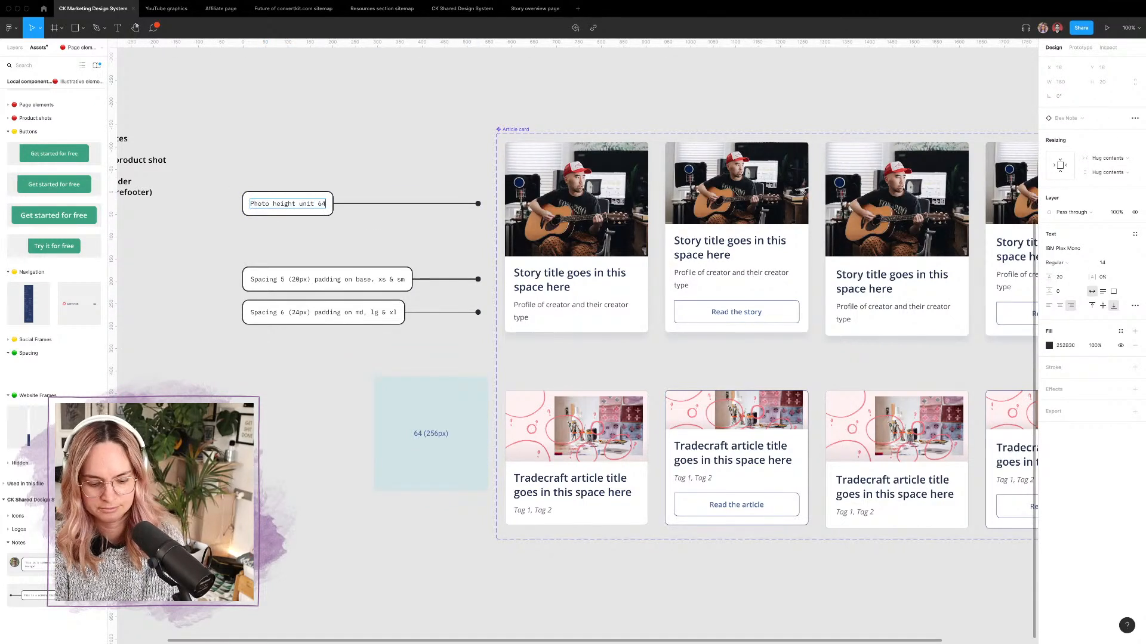
{"action": "type", "text": " (256"}
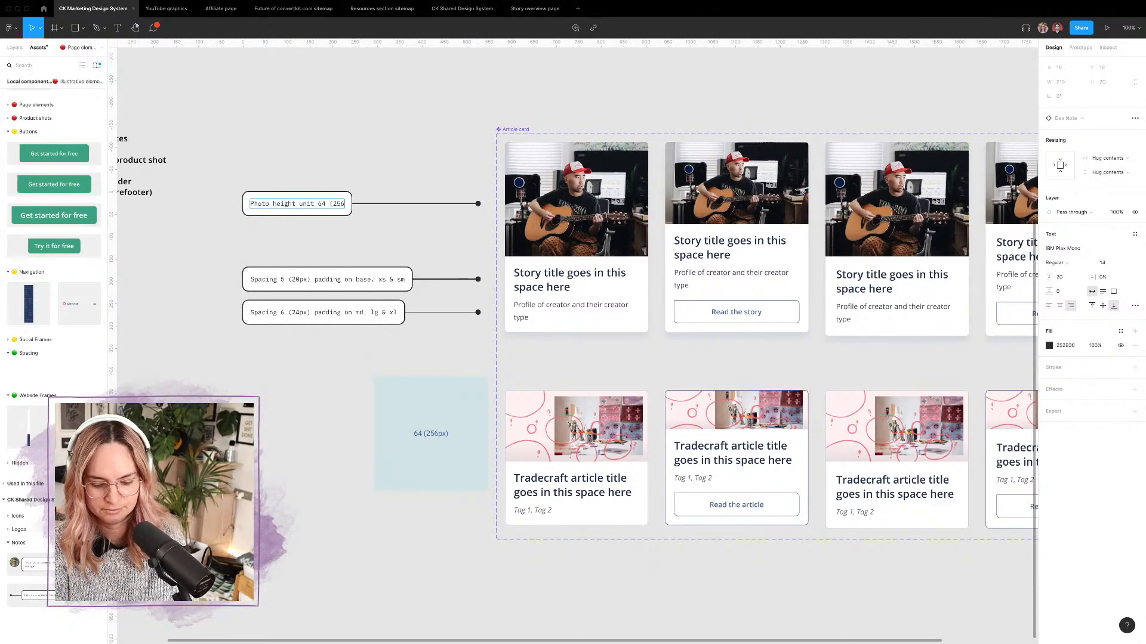
{"action": "type", "text": "px)"}
{"action": "key", "text": "Escape"}
{"action": "left_click", "coordinate": [382, 170]}
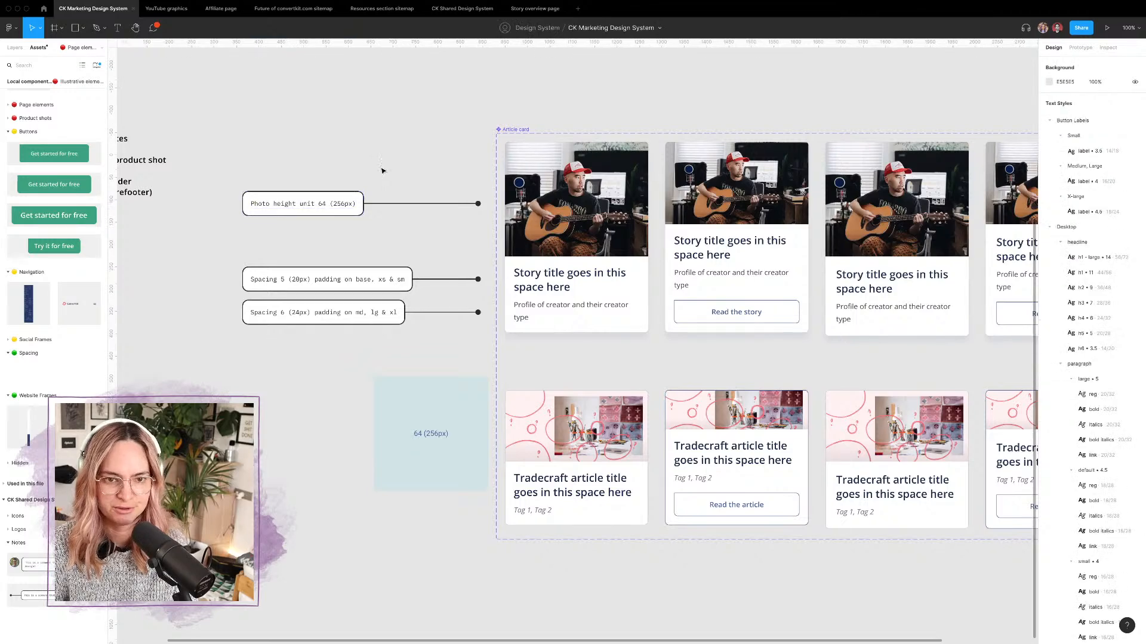
Step: Duplicate the photo height Dev Note above the original at X 385, Y -34
{"action": "left_click", "coordinate": [433, 435]}
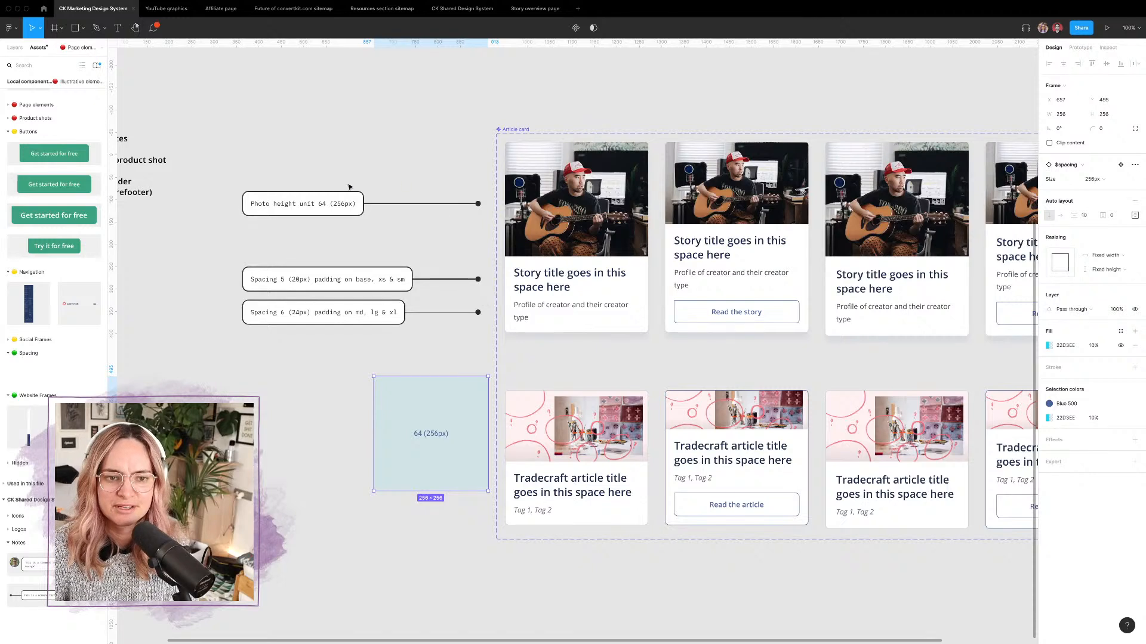
{"action": "left_click", "coordinate": [343, 204]}
{"action": "left_click_drag", "start_coordinate": [344, 204], "coordinate": [348, 152], "text": "alt"}
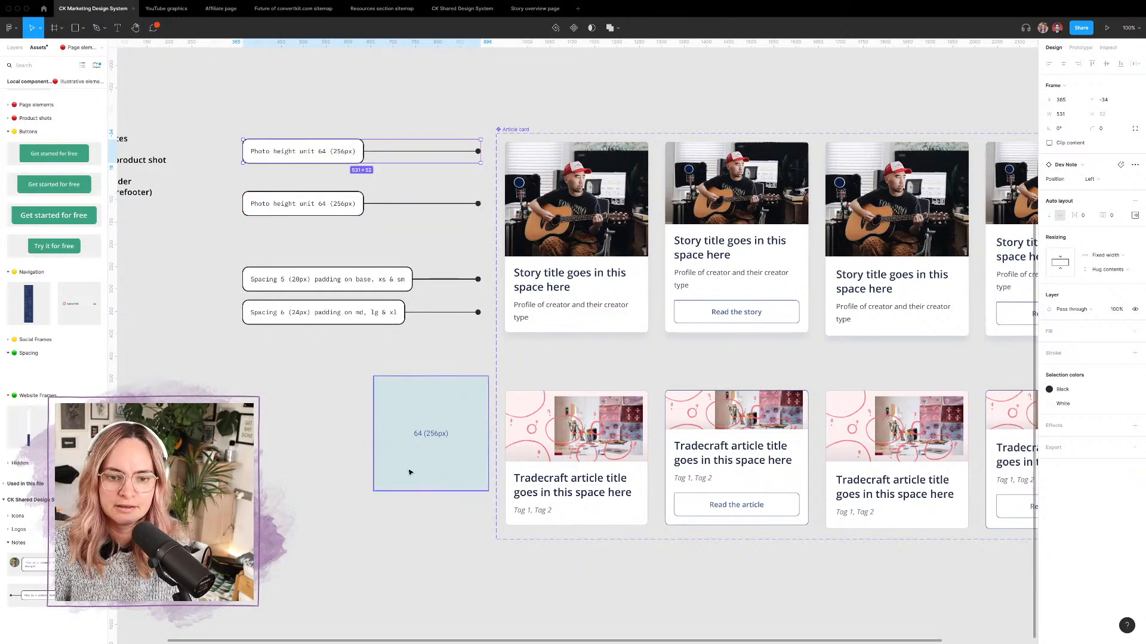
Step: Set the $spacing block's size to 8px
{"action": "left_click", "coordinate": [410, 473]}
{"action": "left_click", "coordinate": [1115, 180]}
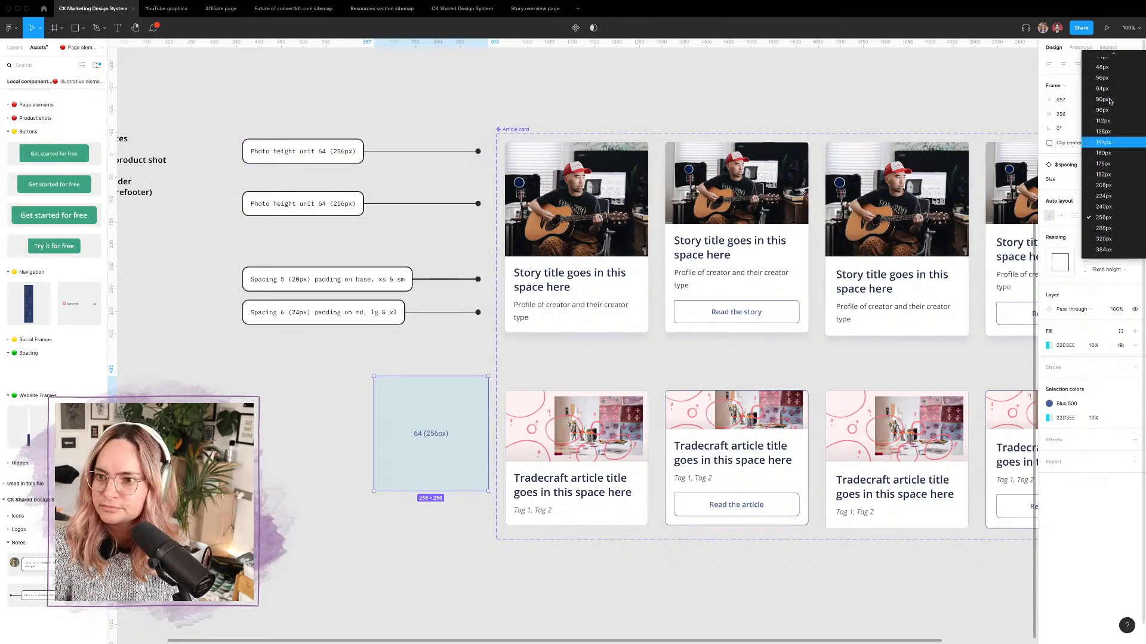
{"action": "scroll", "coordinate": [1109, 101], "scroll_direction": "up", "scroll_amount": 5}
{"action": "left_click", "coordinate": [1108, 103]}
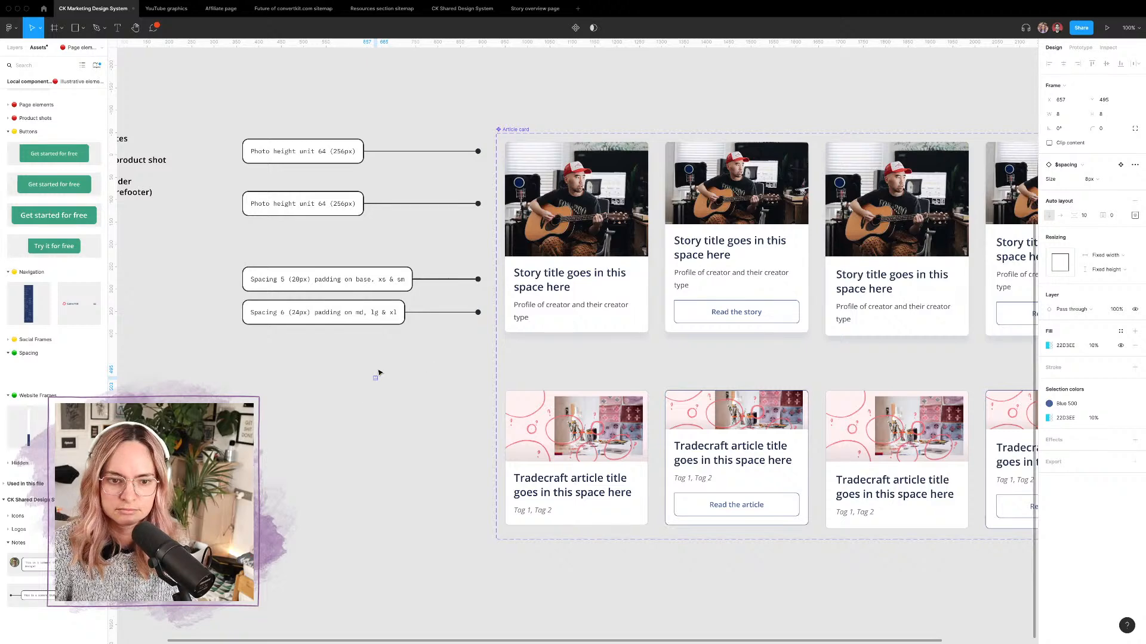
Step: Change the uppermost Dev Note's text to "Corner radius unit 2 (8px)" and check the first story card's corner radius
{"action": "scroll", "coordinate": [378, 372], "scroll_direction": "up", "scroll_amount": 5}
{"action": "scroll", "coordinate": [409, 405], "scroll_direction": "down", "scroll_amount": 4}
{"action": "scroll", "coordinate": [409, 405], "scroll_direction": "up", "scroll_amount": 3}
{"action": "scroll", "coordinate": [410, 406], "scroll_direction": "left", "scroll_amount": 2}
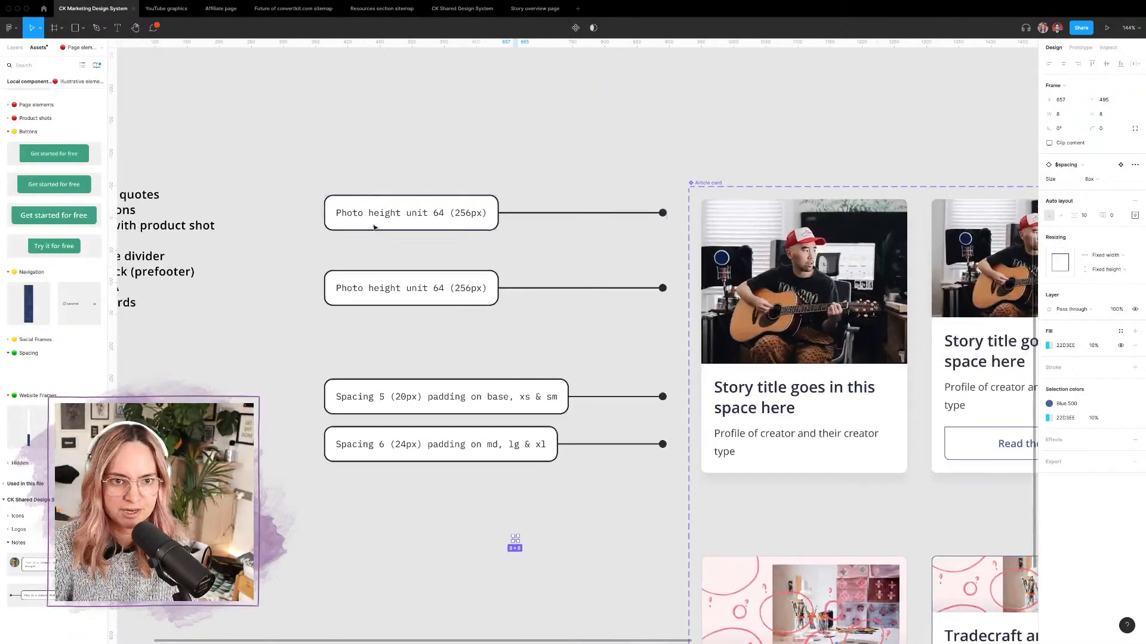
{"action": "left_click", "coordinate": [397, 214]}
{"action": "double_click", "coordinate": [396, 213]}
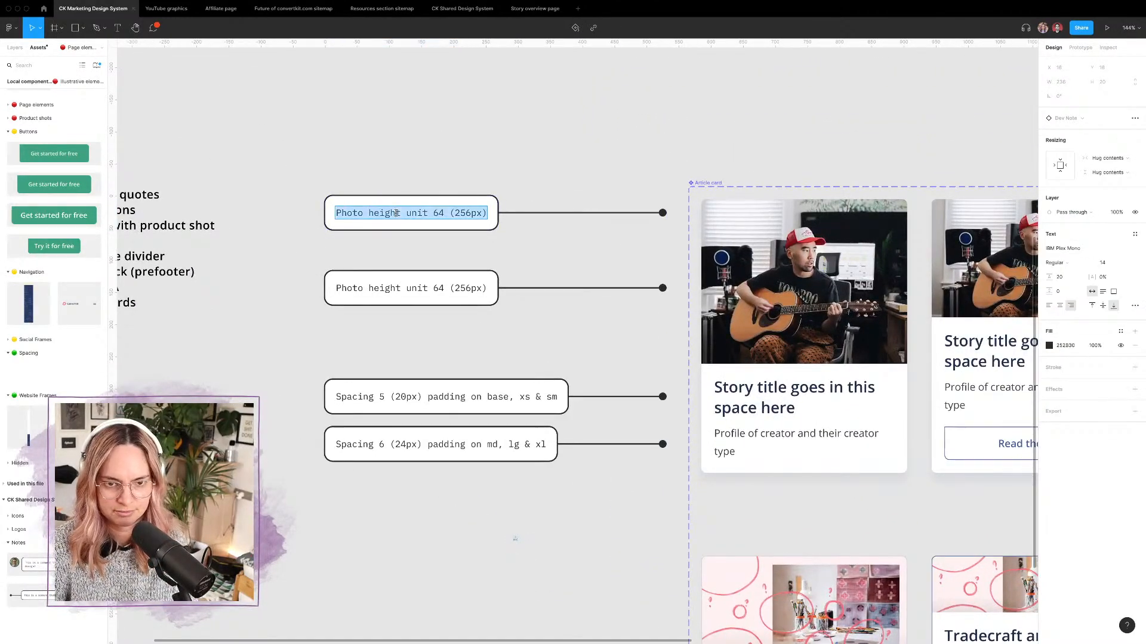
{"action": "type", "text": "Corner rad"}
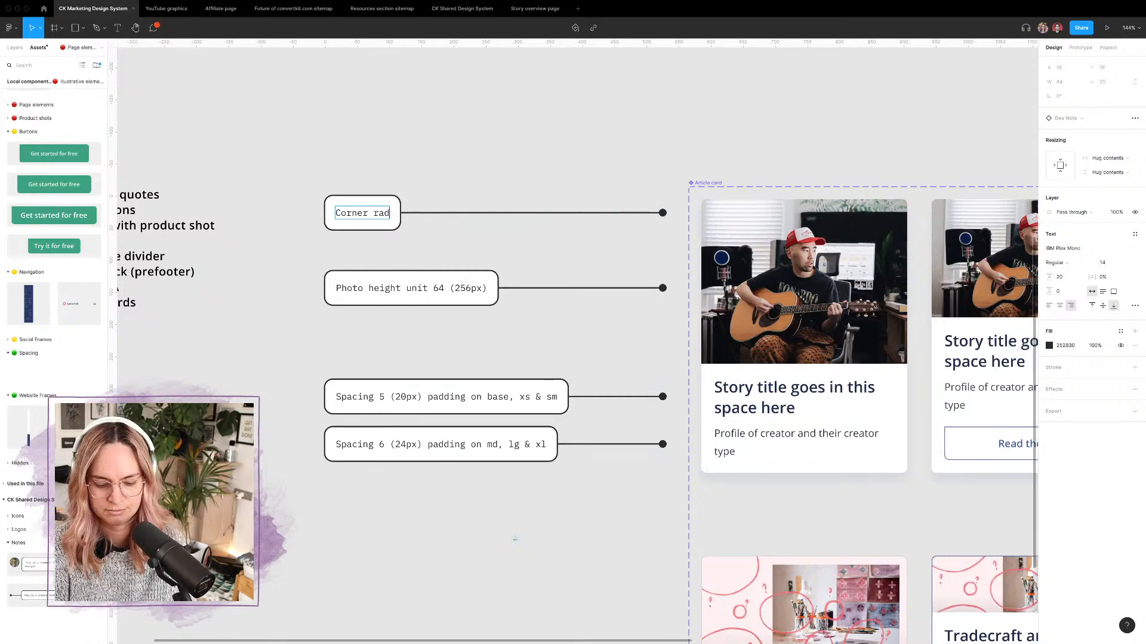
{"action": "type", "text": "ius unit 2 (8px)"}
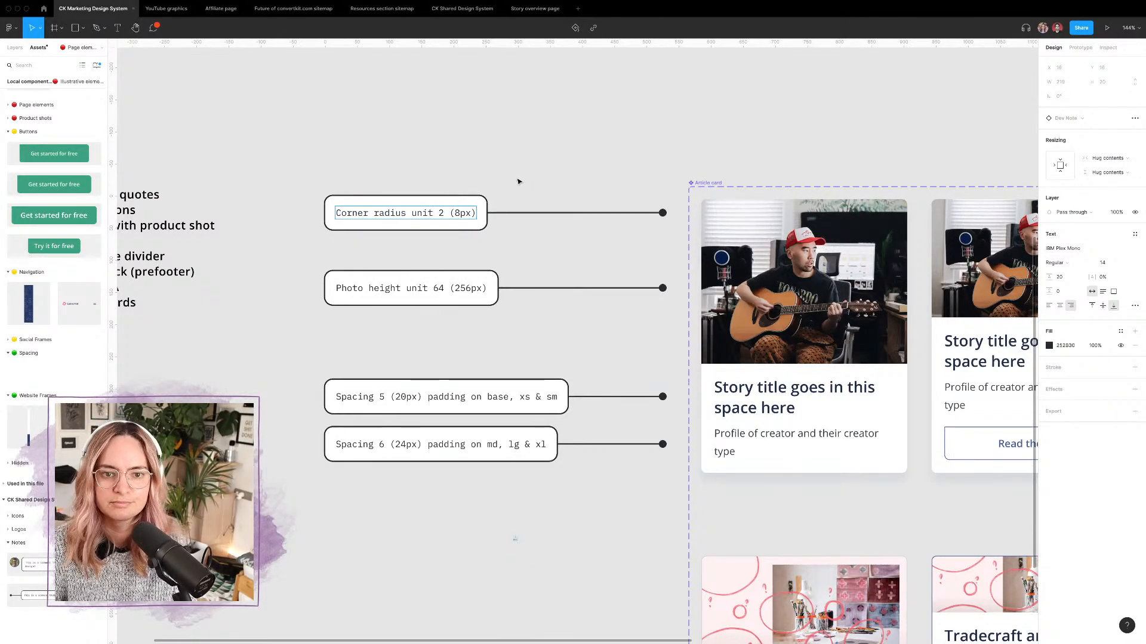
{"action": "left_click", "coordinate": [751, 231]}
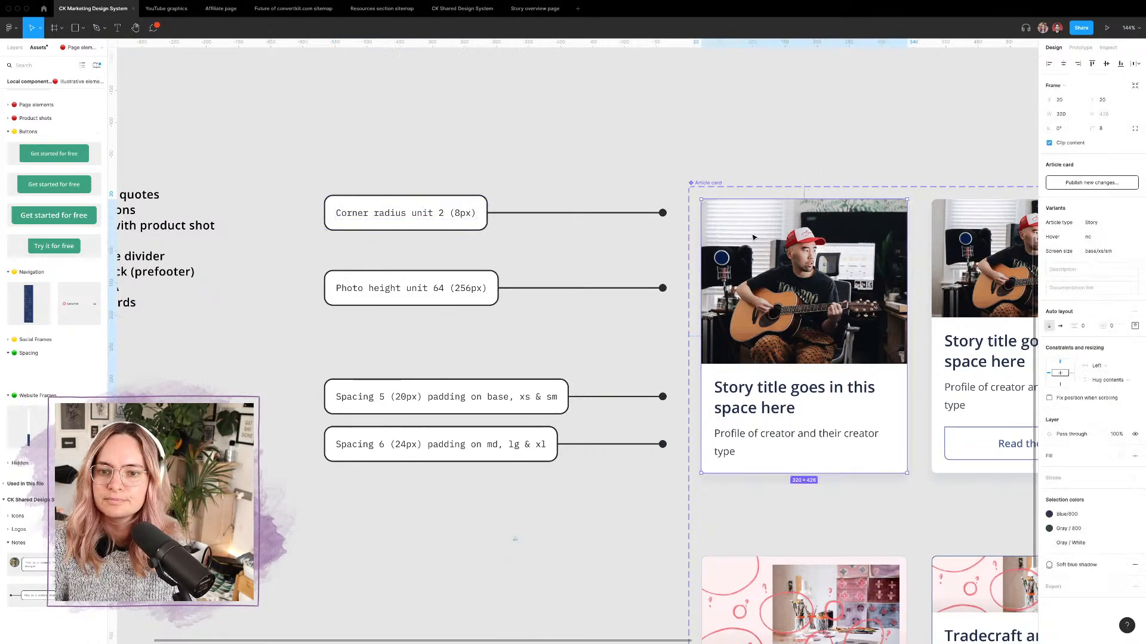
{"action": "left_click", "coordinate": [595, 100]}
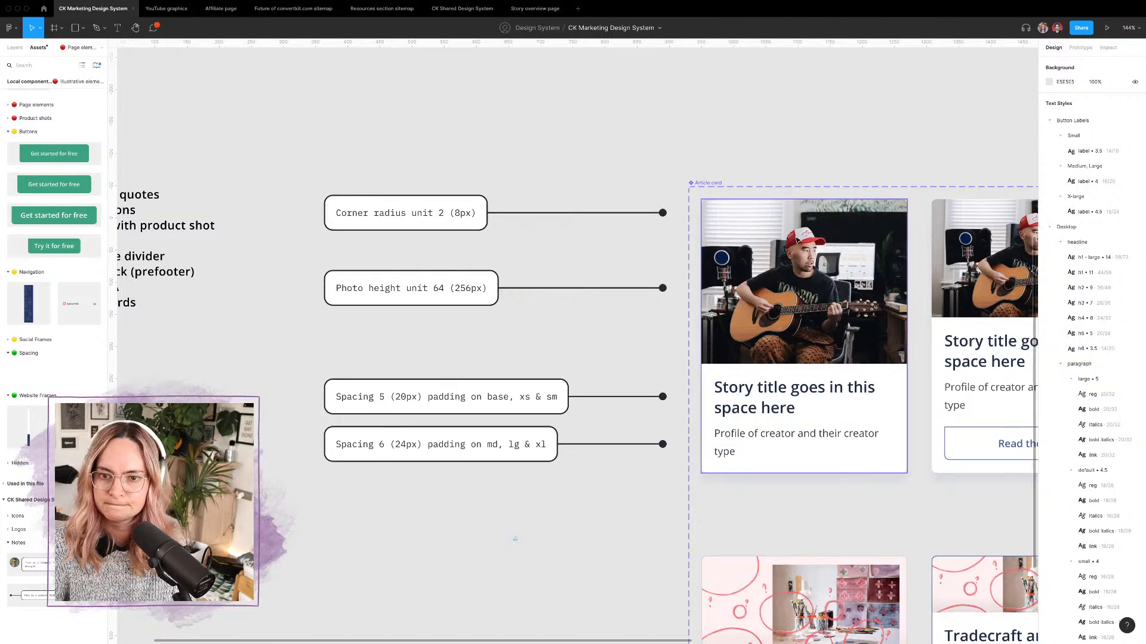
Step: Inspect the auto layout spacing and padding of the text block in the first story card
{"action": "scroll", "coordinate": [594, 230], "scroll_direction": "down", "scroll_amount": 3}
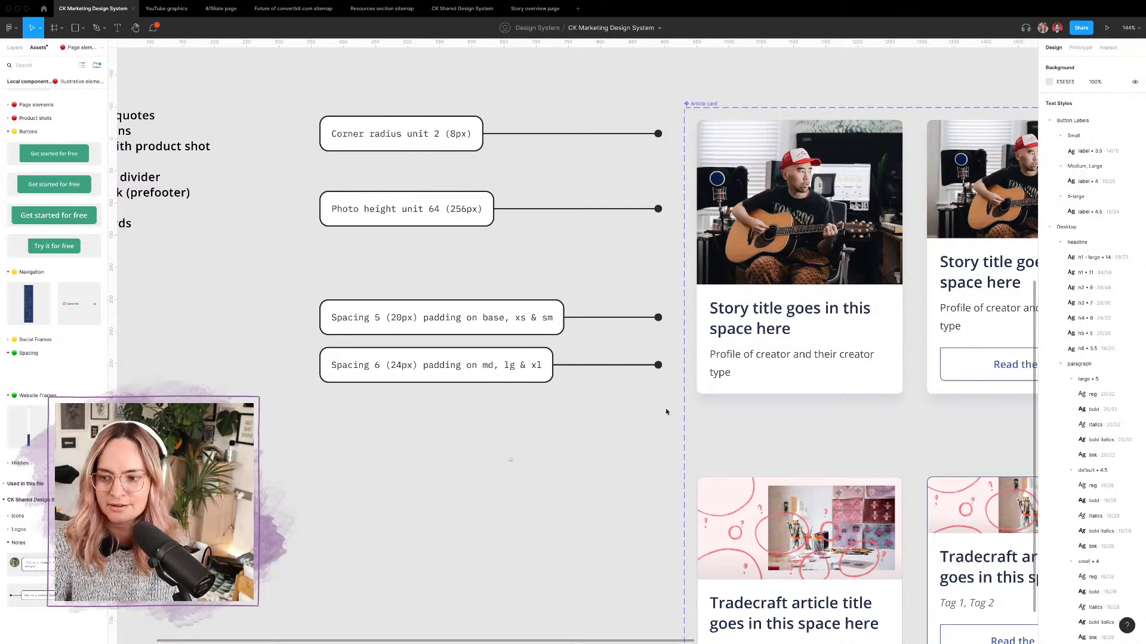
{"action": "left_click", "coordinate": [510, 460]}
{"action": "scroll", "coordinate": [511, 461], "scroll_direction": "down", "scroll_amount": 5, "text": "ctrl"}
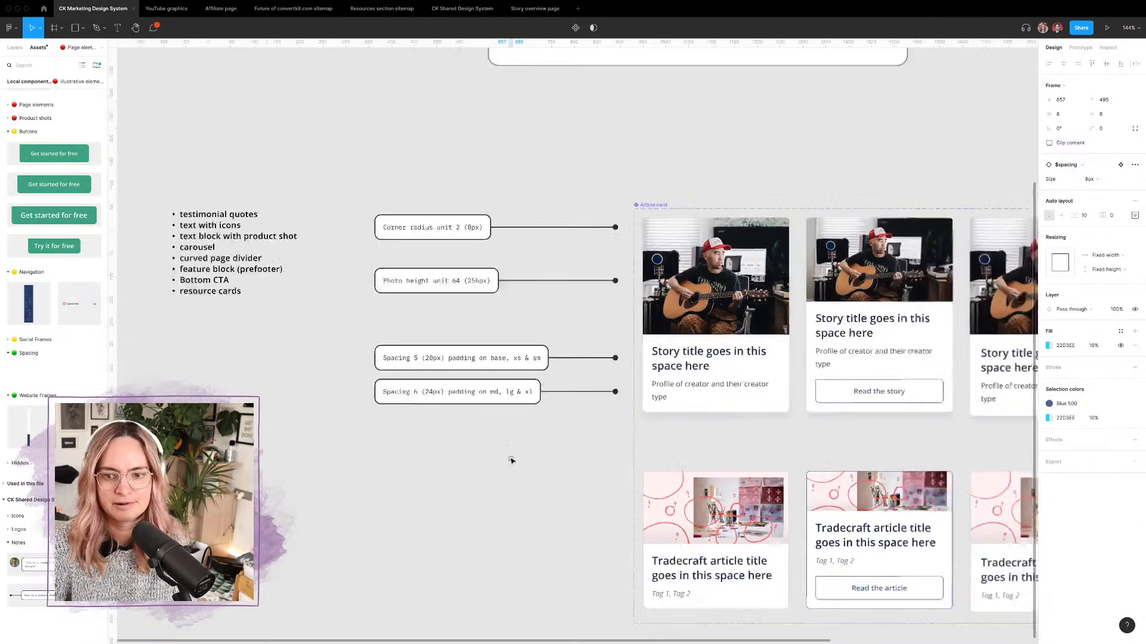
{"action": "scroll", "coordinate": [511, 461], "scroll_direction": "right", "scroll_amount": 3}
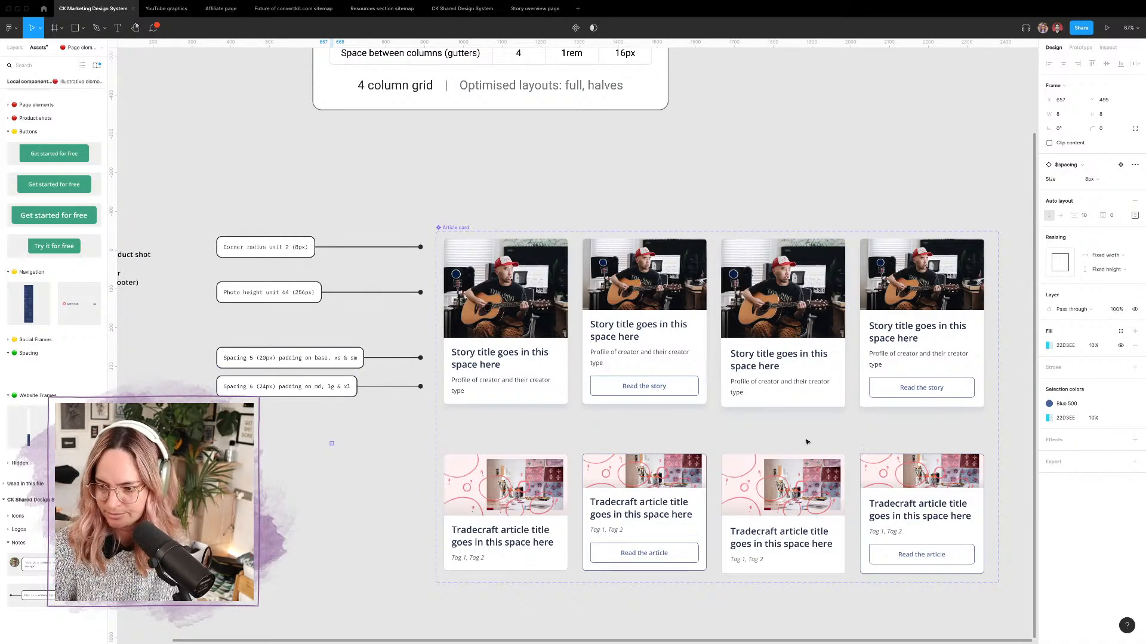
{"action": "double_click", "coordinate": [500, 354]}
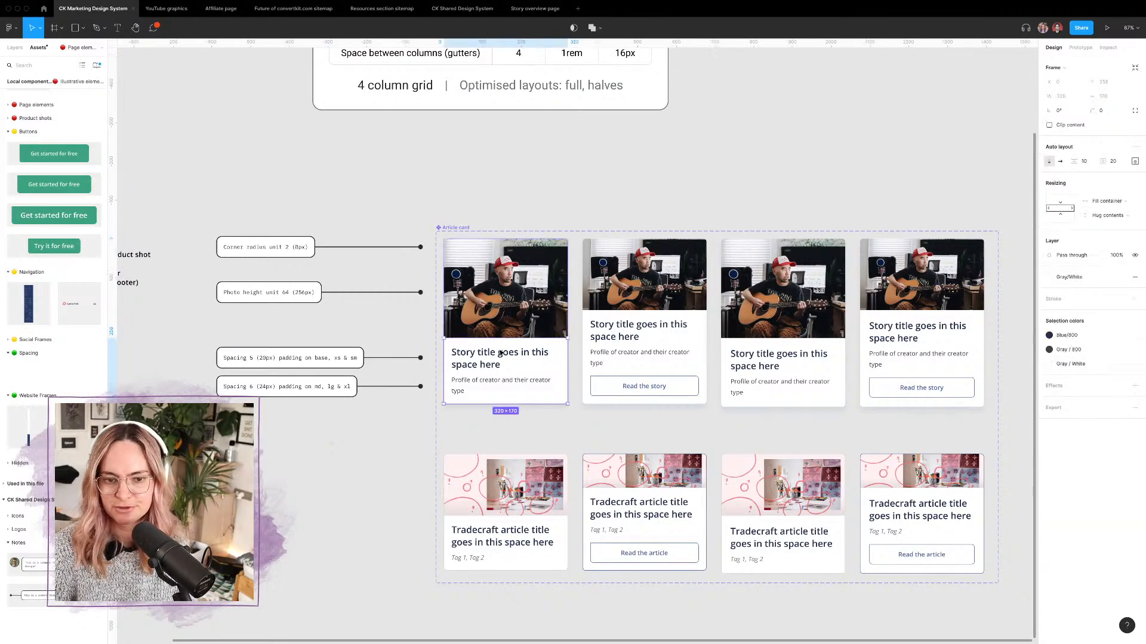
Step: Inspect the first story card's text block padding and the text styling of its profile description
{"action": "left_click", "coordinate": [1136, 163]}
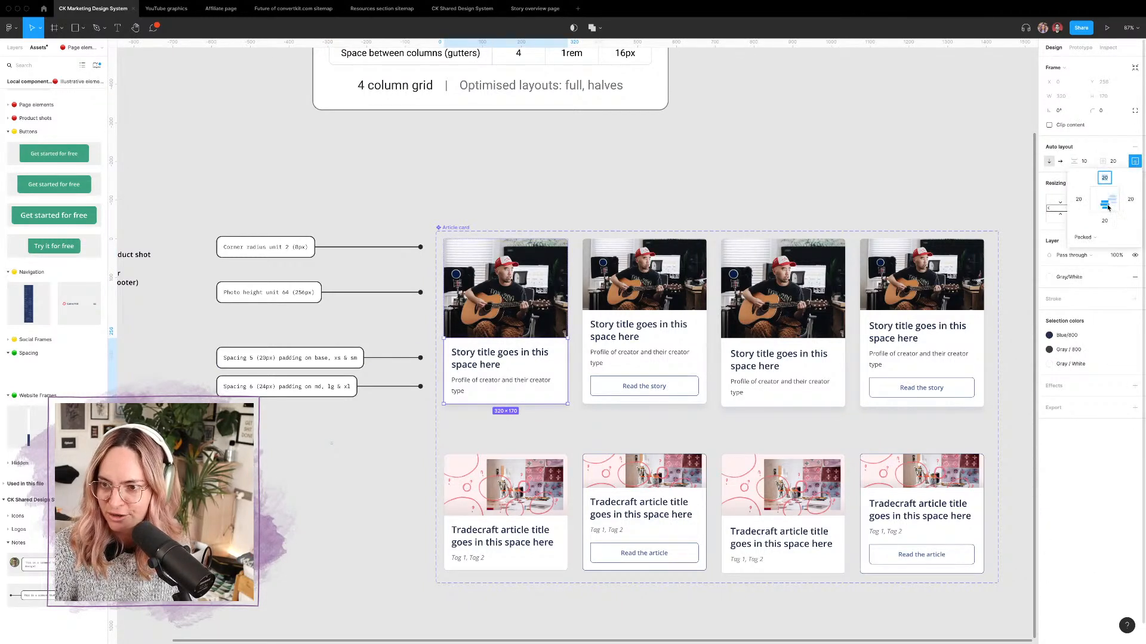
{"action": "left_click", "coordinate": [852, 184]}
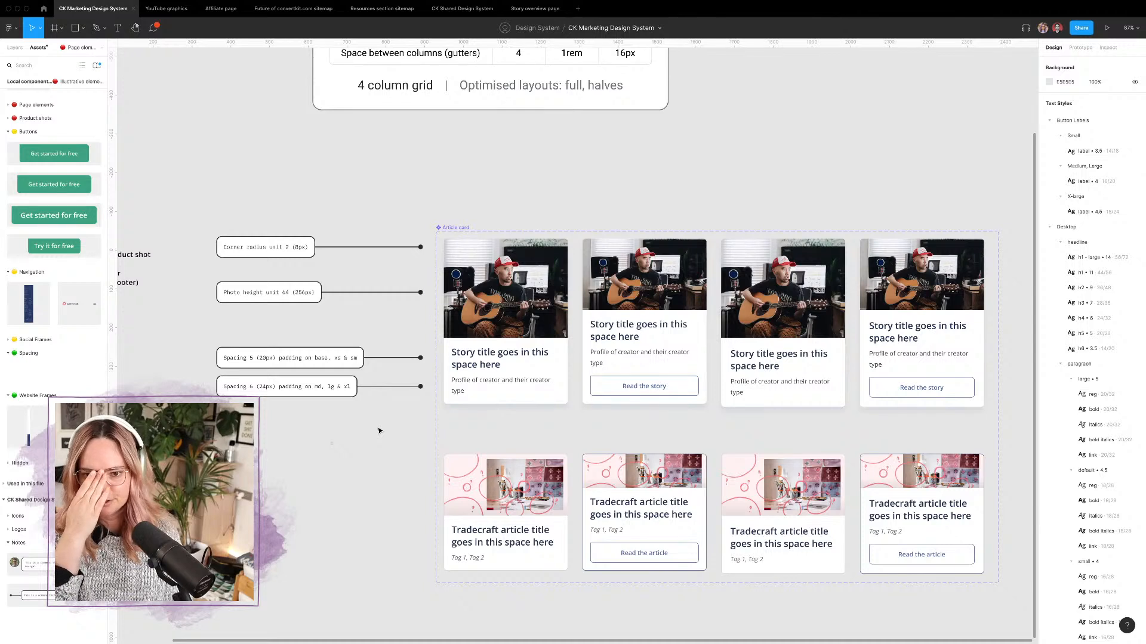
{"action": "double_click", "coordinate": [470, 385]}
{"action": "double_click", "coordinate": [466, 381]}
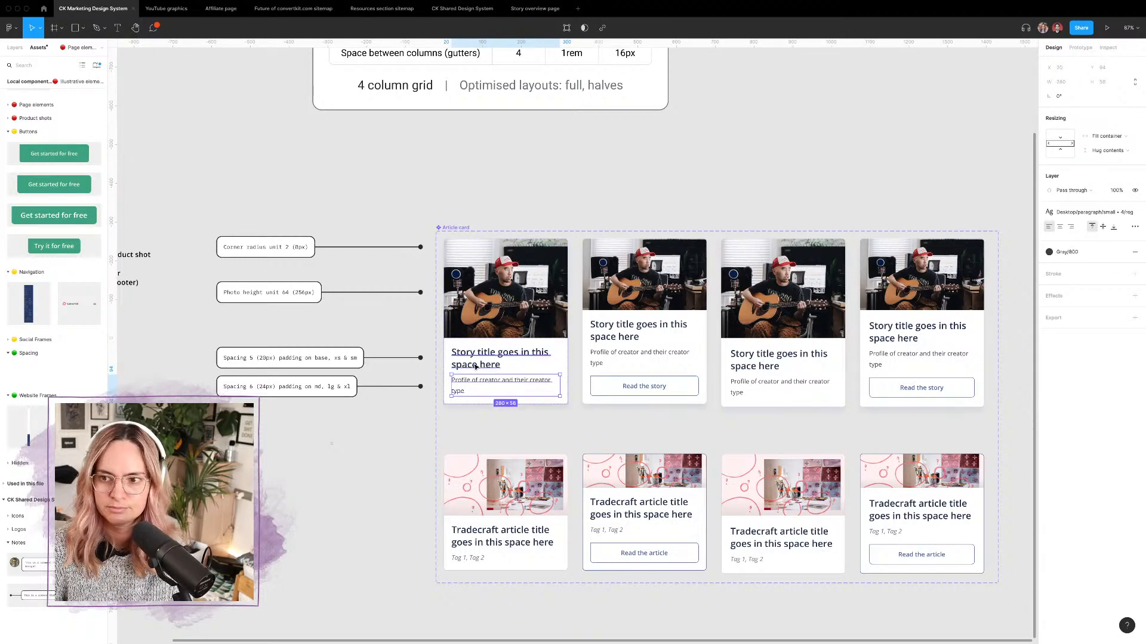
Step: Set the $spacing block's size to 10px and check its spacing unit label
{"action": "left_click", "coordinate": [332, 444]}
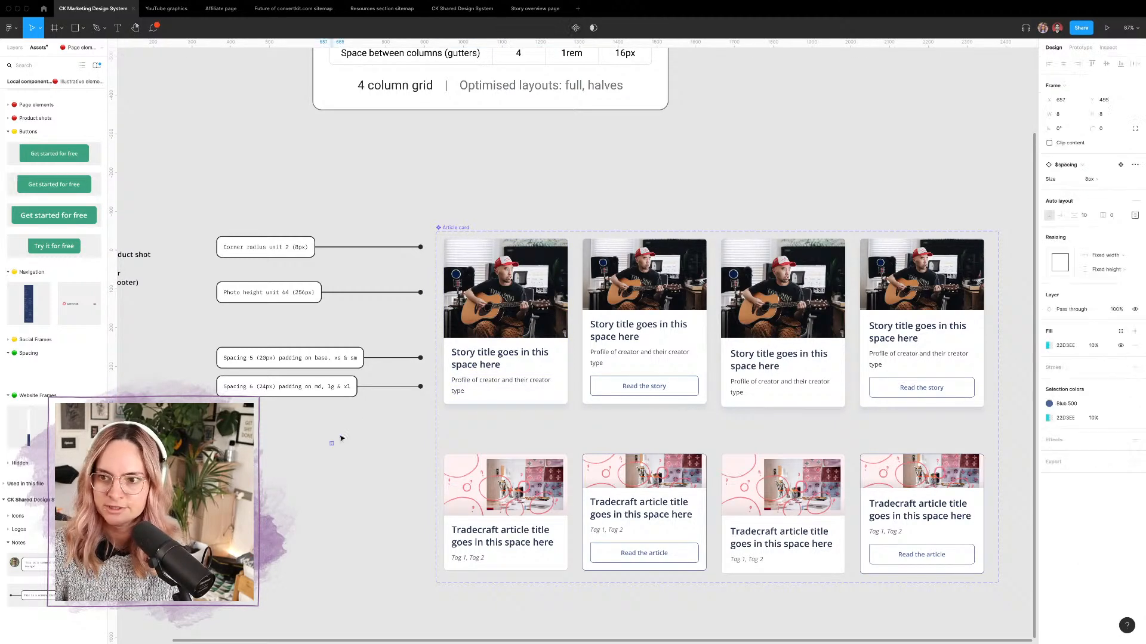
{"action": "left_click", "coordinate": [1100, 180]}
{"action": "left_click", "coordinate": [1106, 194]}
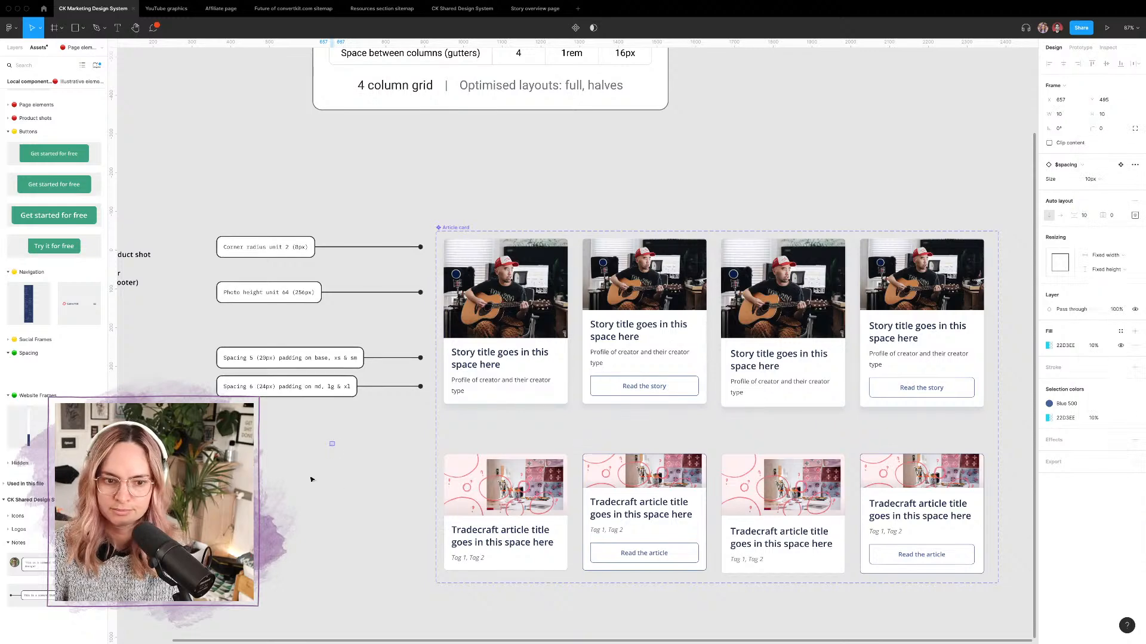
{"action": "left_click", "coordinate": [343, 448]}
{"action": "scroll", "coordinate": [343, 448], "scroll_direction": "up", "scroll_amount": 8}
{"action": "scroll", "coordinate": [341, 446], "scroll_direction": "down", "scroll_amount": 8}
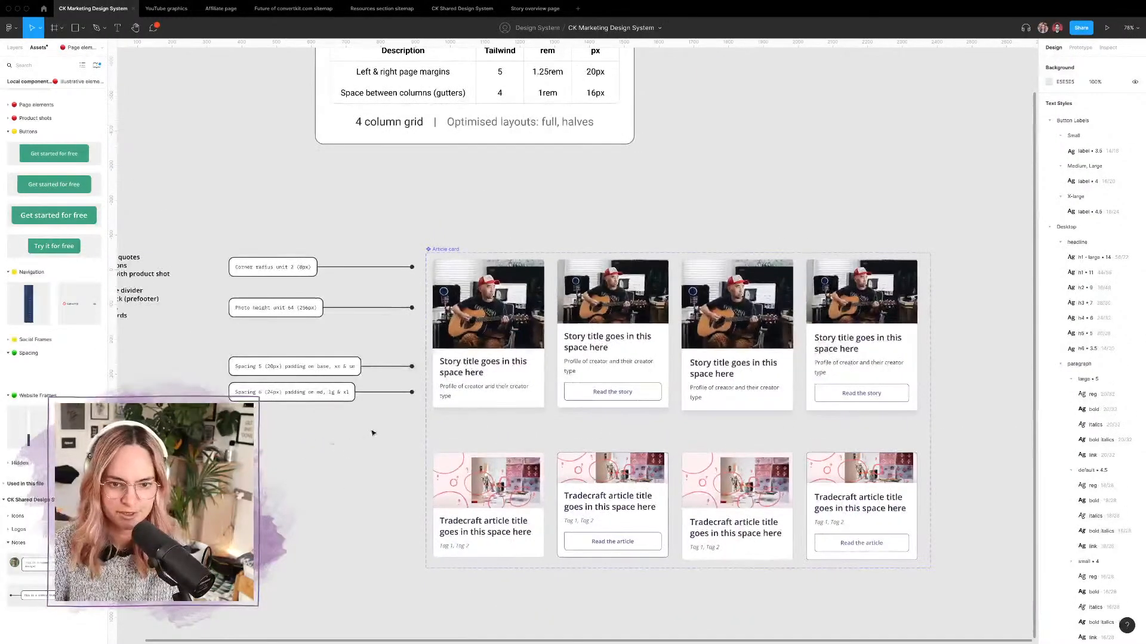
Step: Move the two padding Dev Notes up and duplicate the "md, lg & xl" note beneath them at X 385, Y 354
{"action": "left_click", "coordinate": [335, 369]}
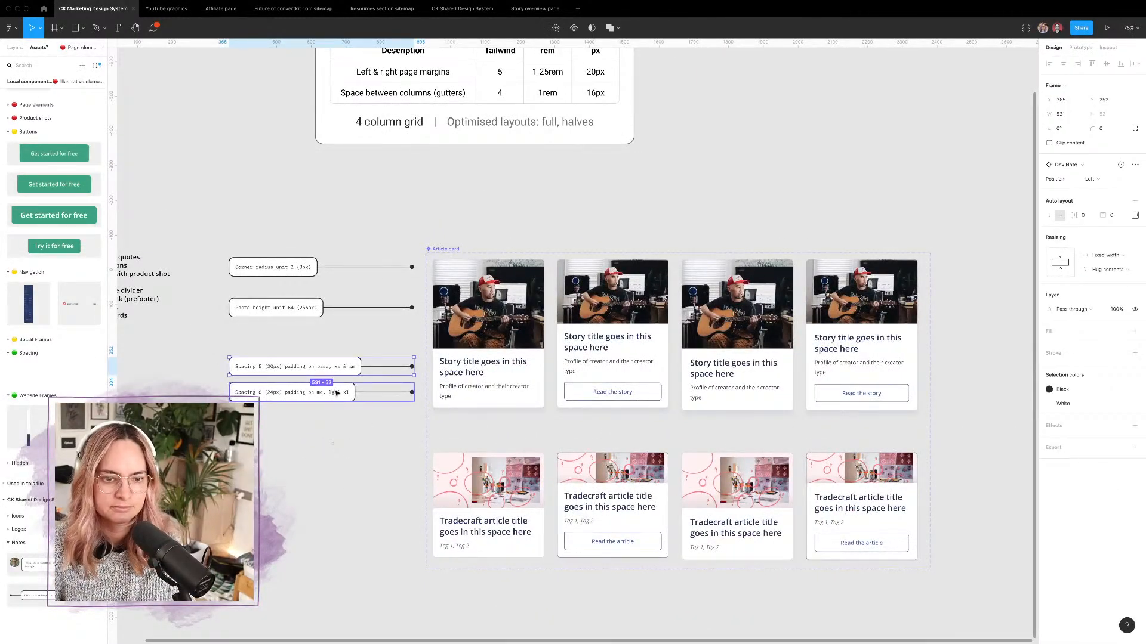
{"action": "left_click", "coordinate": [338, 392], "text": "shift"}
{"action": "left_click", "coordinate": [308, 367]}
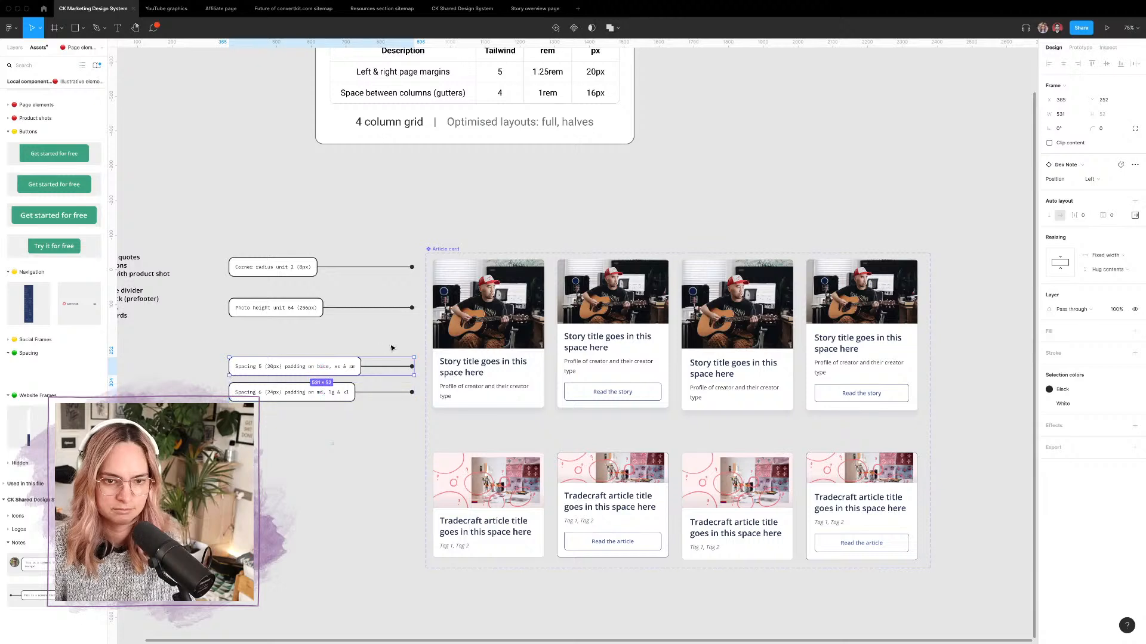
{"action": "left_click", "coordinate": [348, 391], "text": "shift"}
{"action": "key", "text": "Escape"}
{"action": "mouse_move", "coordinate": [348, 391]}
{"action": "left_mouse_down"}
{"action": "mouse_move", "coordinate": [349, 357]}
{"action": "mouse_move", "coordinate": [338, 380]}
{"action": "mouse_move", "coordinate": [353, 407]}
{"action": "mouse_move", "coordinate": [338, 404]}
{"action": "left_mouse_up"}
{"action": "left_click", "coordinate": [350, 369], "text": "shift"}
{"action": "key", "text": "Escape"}
{"action": "left_click", "coordinate": [338, 379]}
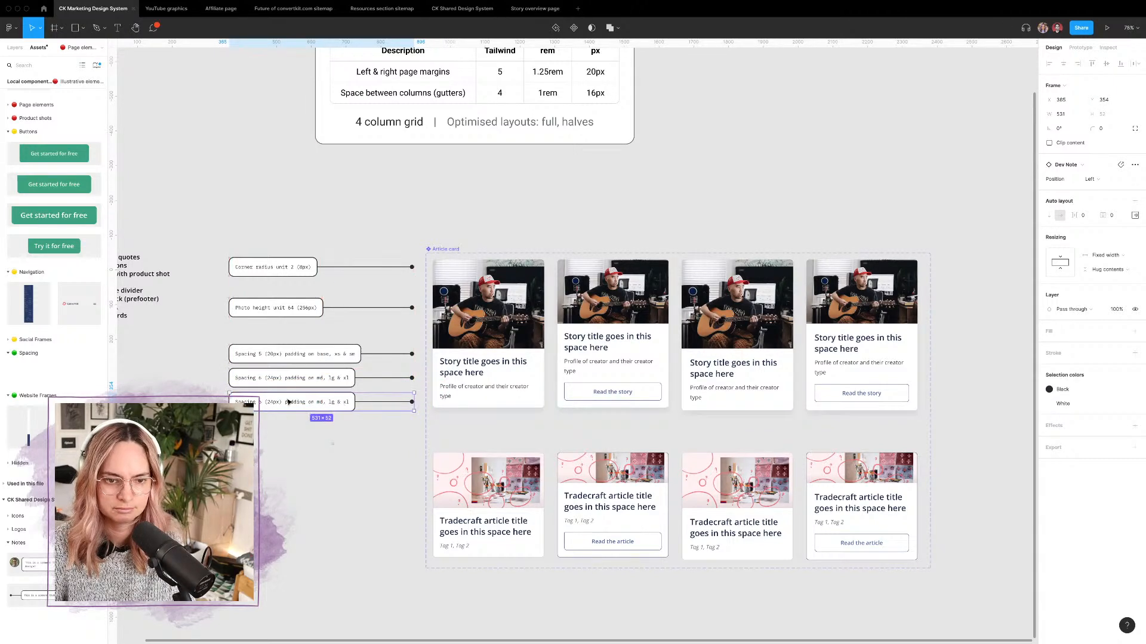
Step: Change the spacing value in the duplicated Dev Note to "2.5 (10px)"
{"action": "double_click", "coordinate": [290, 402]}
{"action": "double_click", "coordinate": [265, 403]}
{"action": "double_click", "coordinate": [264, 403]}
{"action": "double_click", "coordinate": [261, 398]}
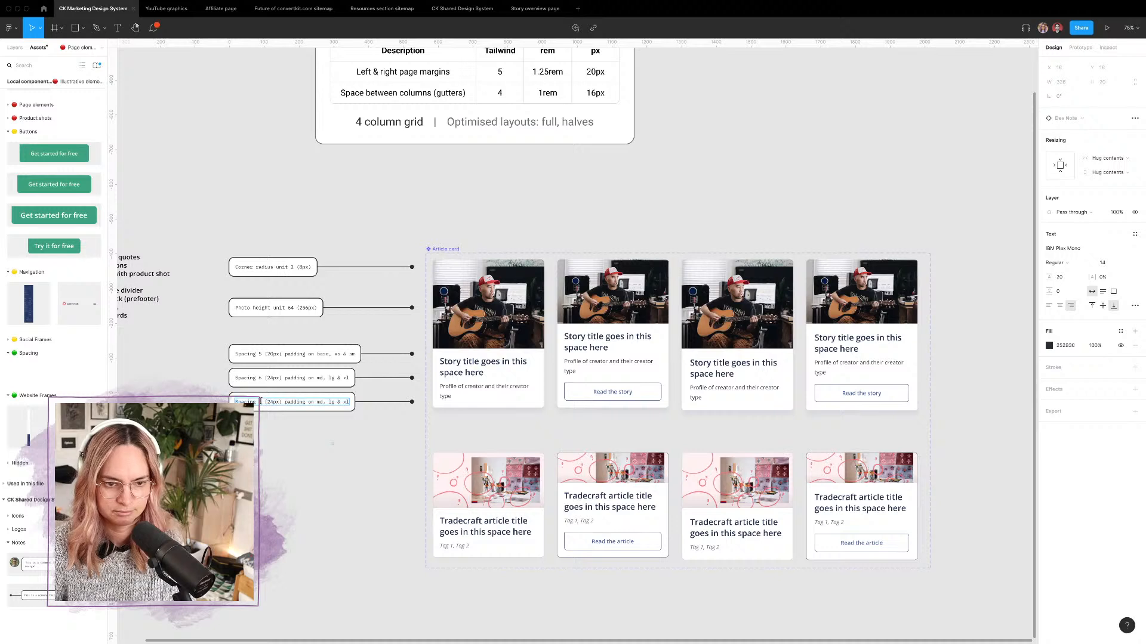
{"action": "type", "text": "2.5"}
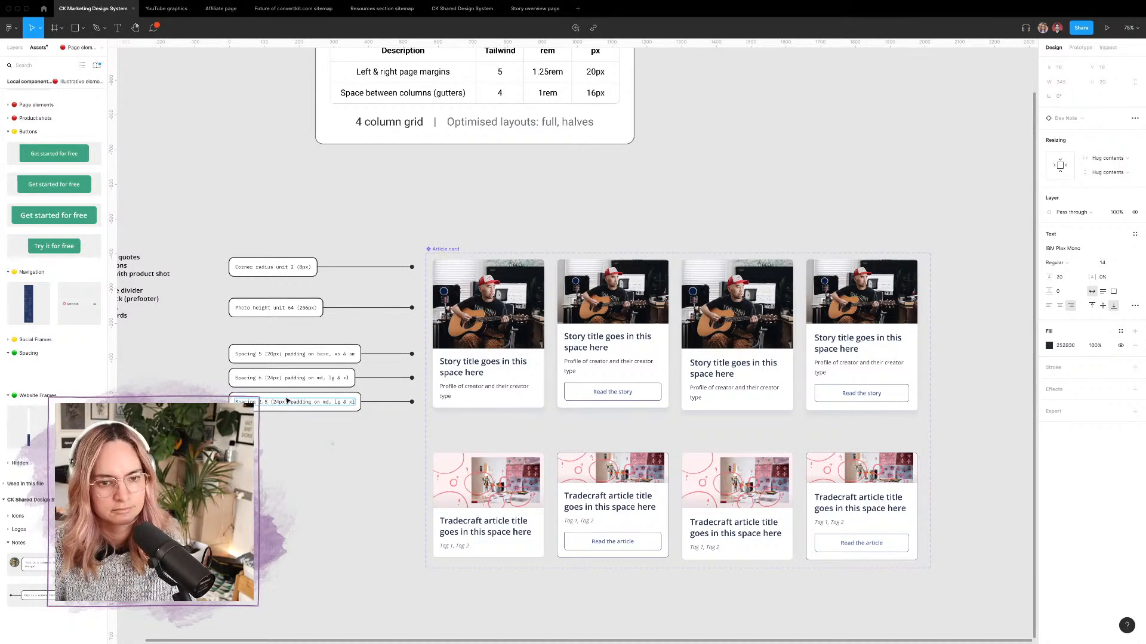
{"action": "left_click", "coordinate": [279, 401]}
{"action": "key", "text": "BackSpace"}
{"action": "key", "text": "BackSpace"}
{"action": "type", "text": "10"}
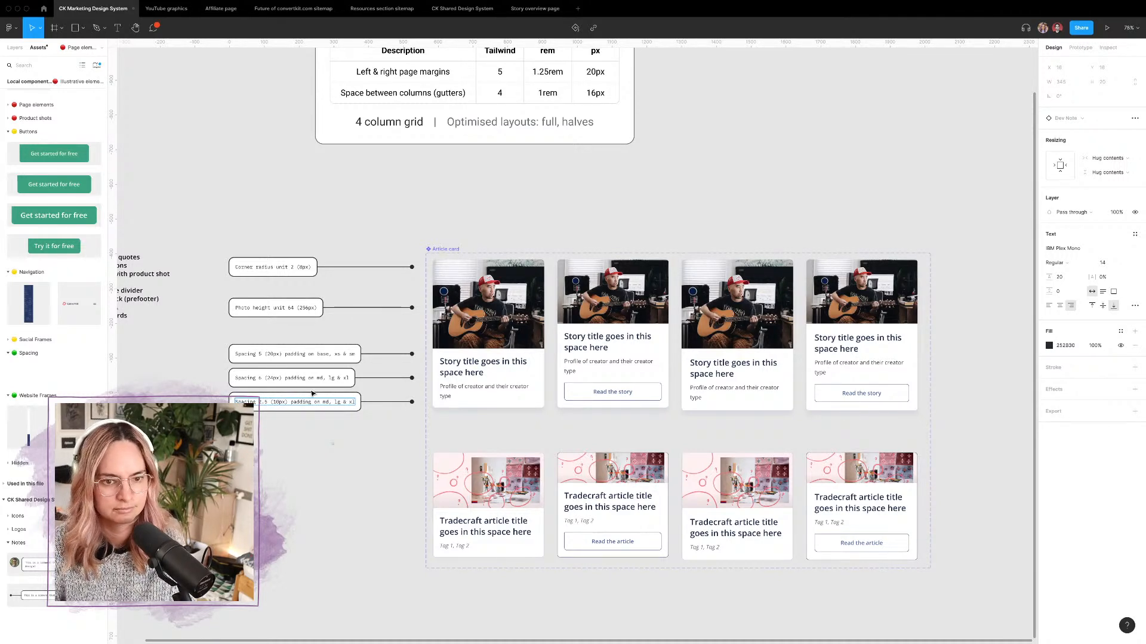
Step: Replace "padding on md, lg & xl" in the lowest Dev Note with "margin between text"
{"action": "left_click_drag", "start_coordinate": [312, 402], "coordinate": [406, 406]}
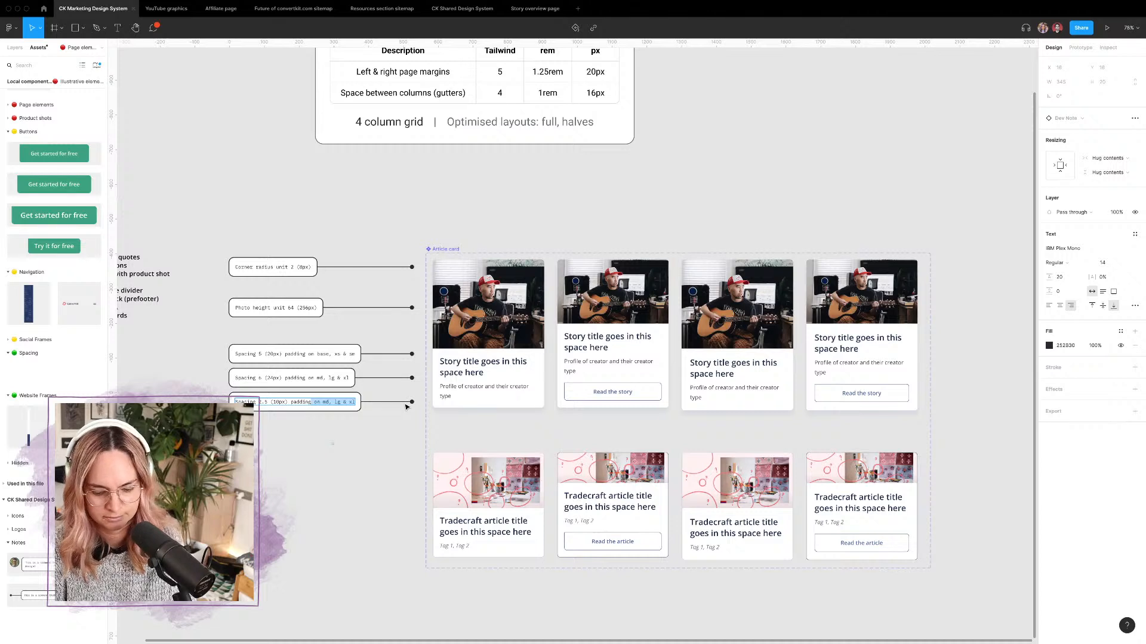
{"action": "key", "text": "BackSpace"}
{"action": "key", "text": "BackSpace"}
{"action": "key", "text": "BackSpace"}
{"action": "key", "text": "BackSpace"}
{"action": "key", "text": "BackSpace"}
{"action": "key", "text": "BackSpace"}
{"action": "key", "text": "BackSpace"}
{"action": "key", "text": "BackSpace"}
{"action": "type", "text": "ma"}
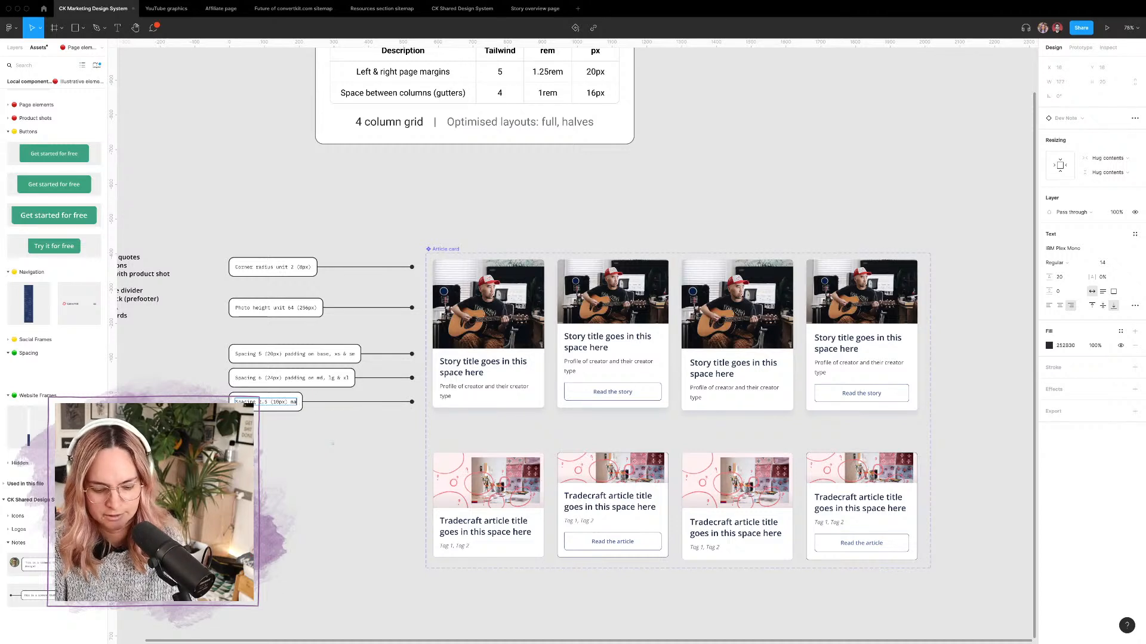
{"action": "type", "text": "rgin between te"}
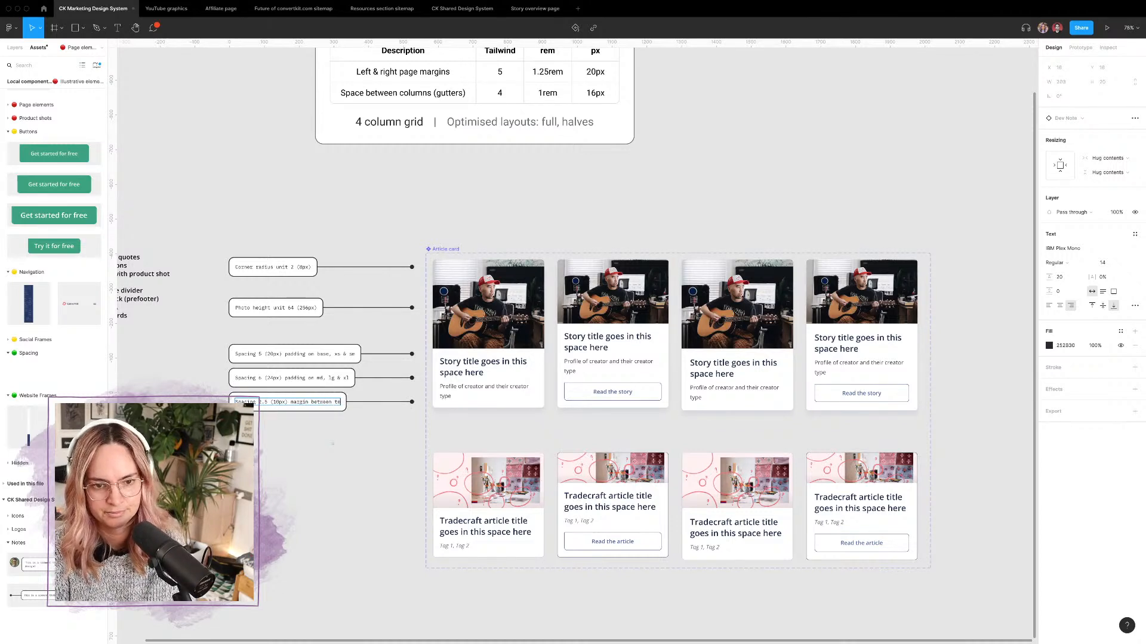
{"action": "type", "text": "xt"}
{"action": "key", "text": "Escape"}
{"action": "left_click", "coordinate": [411, 440]}
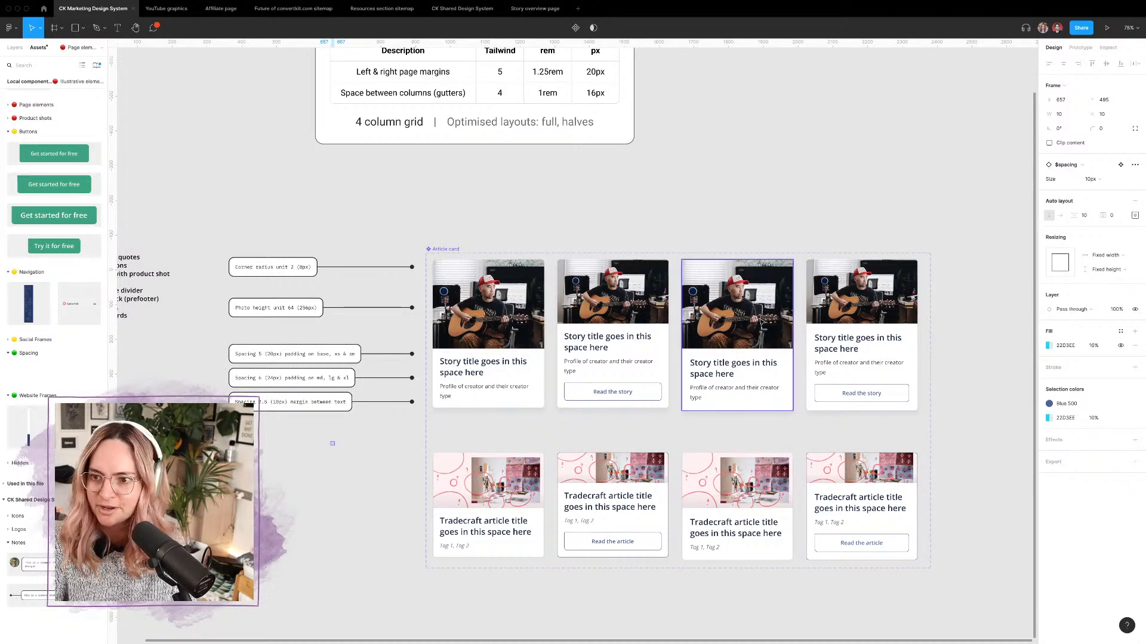
Step: Inspect the auto layout spacing between text and button in the second story card's Article info frame
{"action": "left_click", "coordinate": [600, 382]}
{"action": "left_click", "coordinate": [600, 387]}
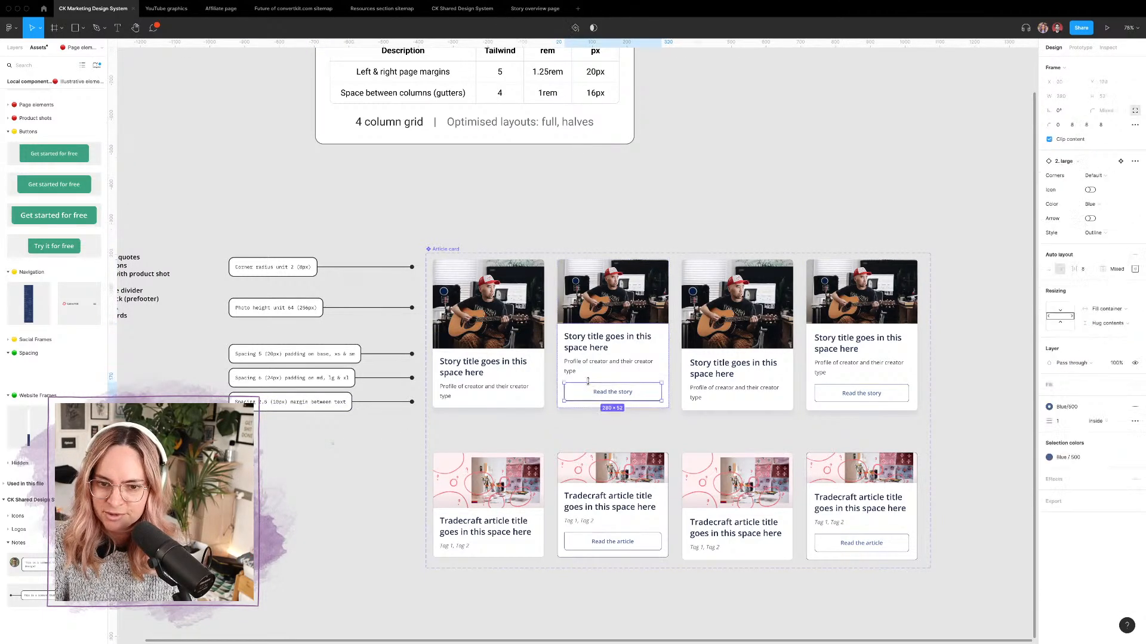
{"action": "left_click", "coordinate": [656, 332]}
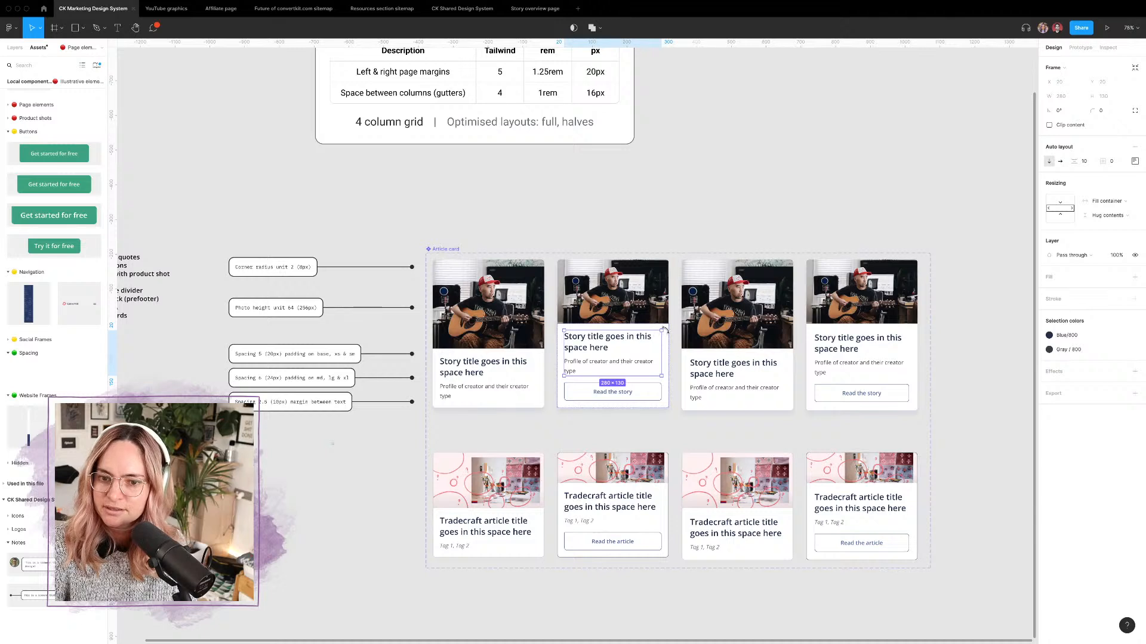
{"action": "left_click", "coordinate": [14, 47]}
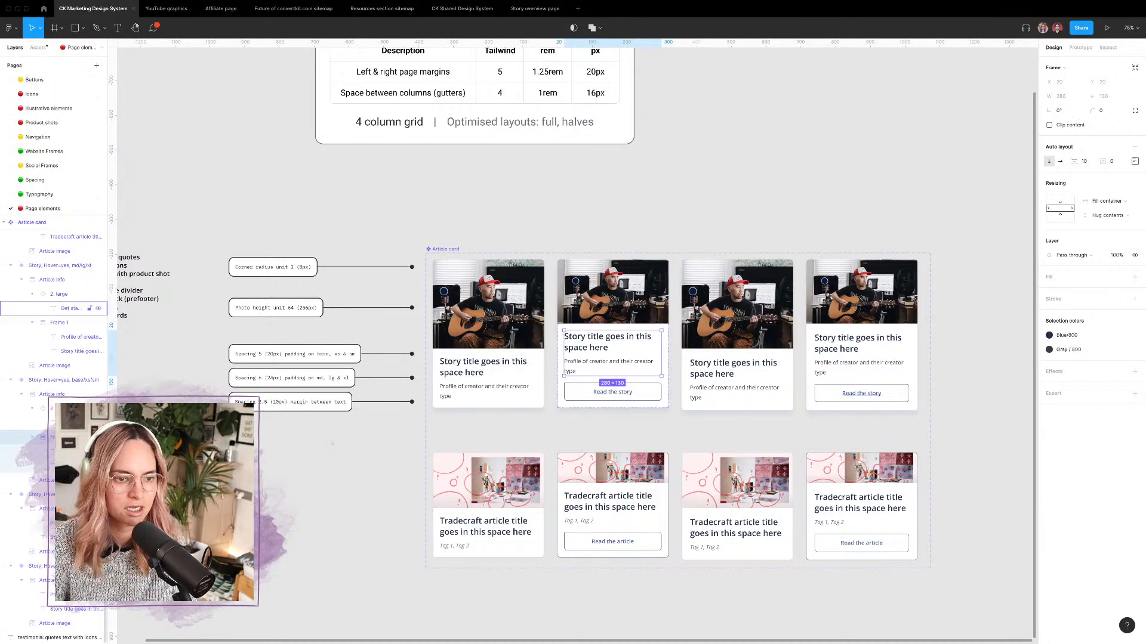
{"action": "left_click", "coordinate": [58, 395]}
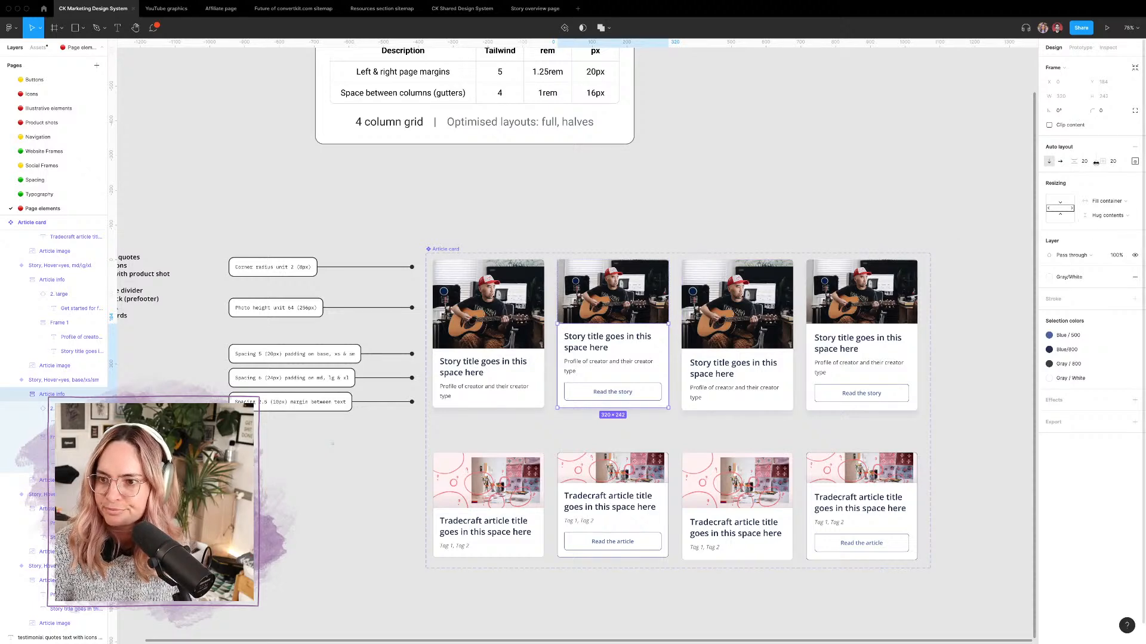
Step: Set the $spacing block's size to 20px and check its spacing unit label
{"action": "left_click", "coordinate": [334, 443]}
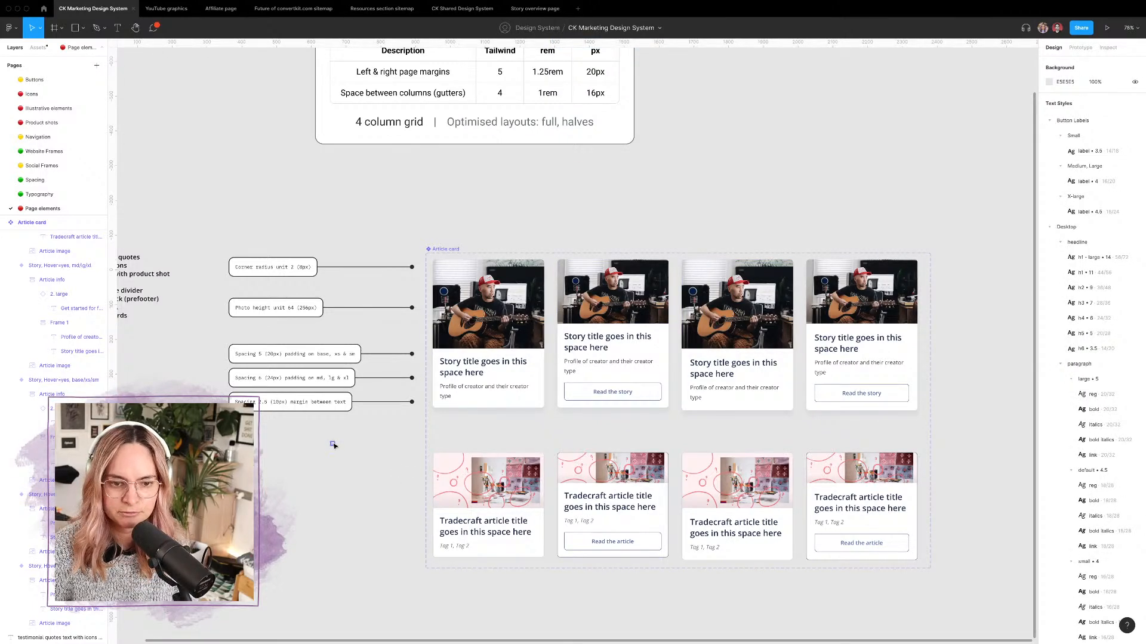
{"action": "left_click", "coordinate": [333, 444]}
{"action": "left_click", "coordinate": [1101, 180]}
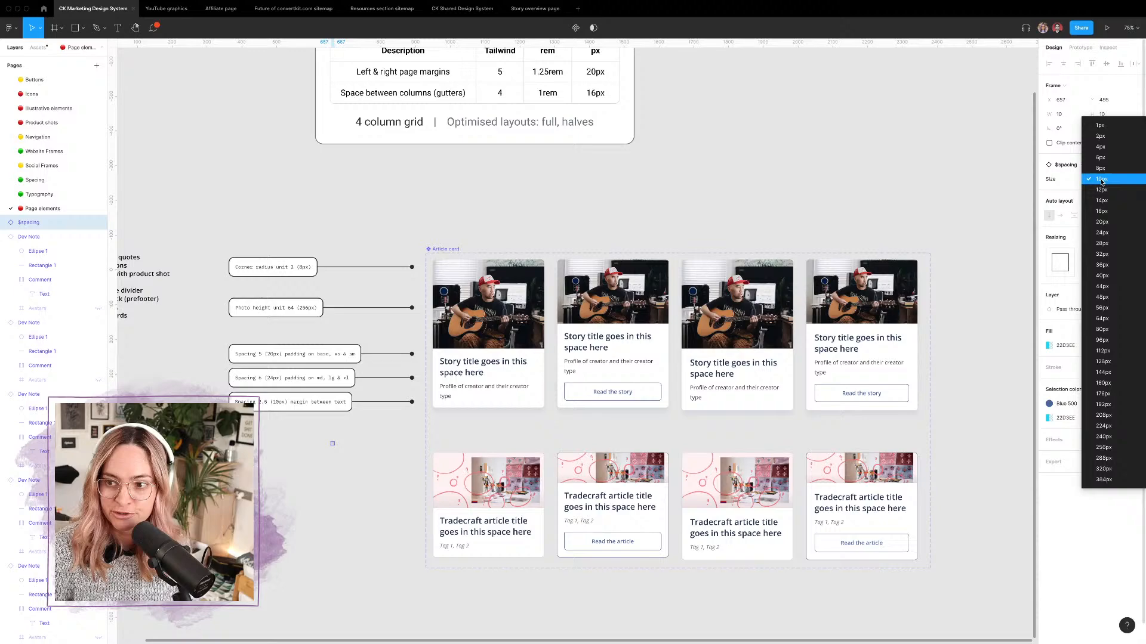
{"action": "left_click", "coordinate": [1100, 222]}
{"action": "scroll", "coordinate": [336, 446], "scroll_direction": "up", "scroll_amount": 5}
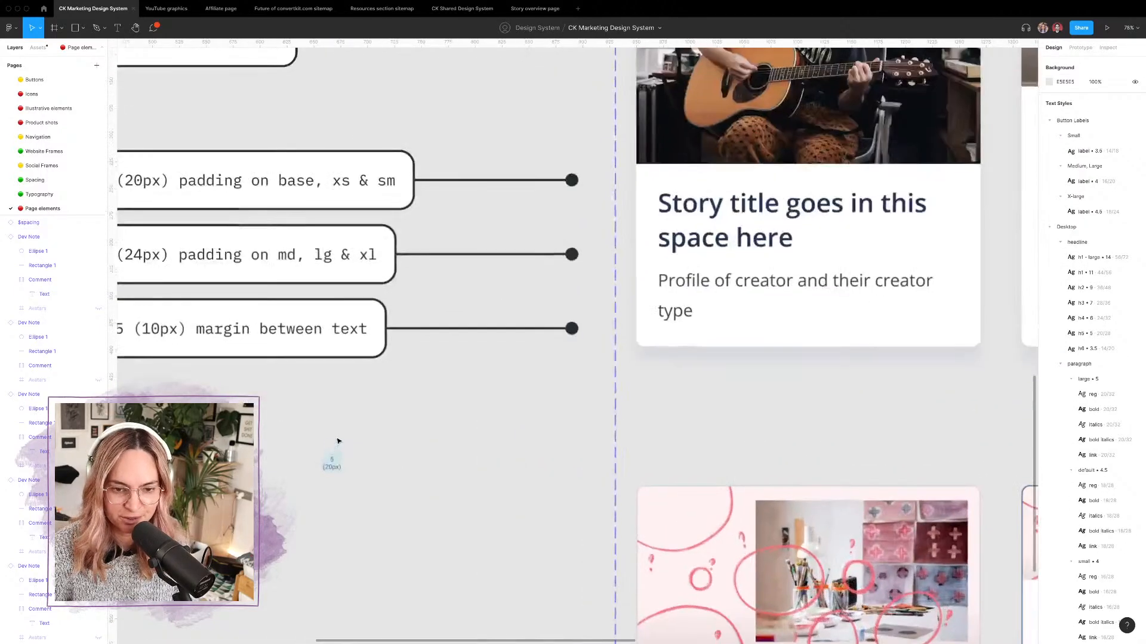
{"action": "scroll", "coordinate": [332, 465], "scroll_direction": "down", "scroll_amount": 5}
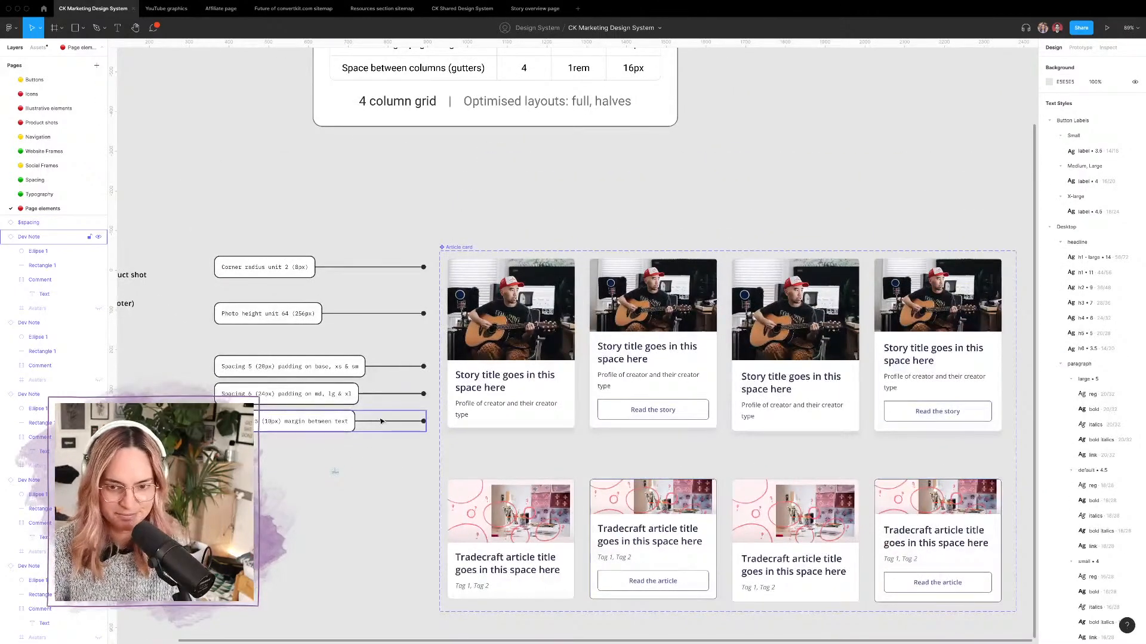
Step: Duplicate the "margin between text" Dev Note above the second story card, set its position to Top and place it at X 1258, Y -188
{"action": "scroll", "coordinate": [376, 417], "scroll_direction": "down", "scroll_amount": 3}
{"action": "left_click", "coordinate": [349, 422]}
{"action": "left_click_drag", "start_coordinate": [349, 422], "coordinate": [579, 272]}
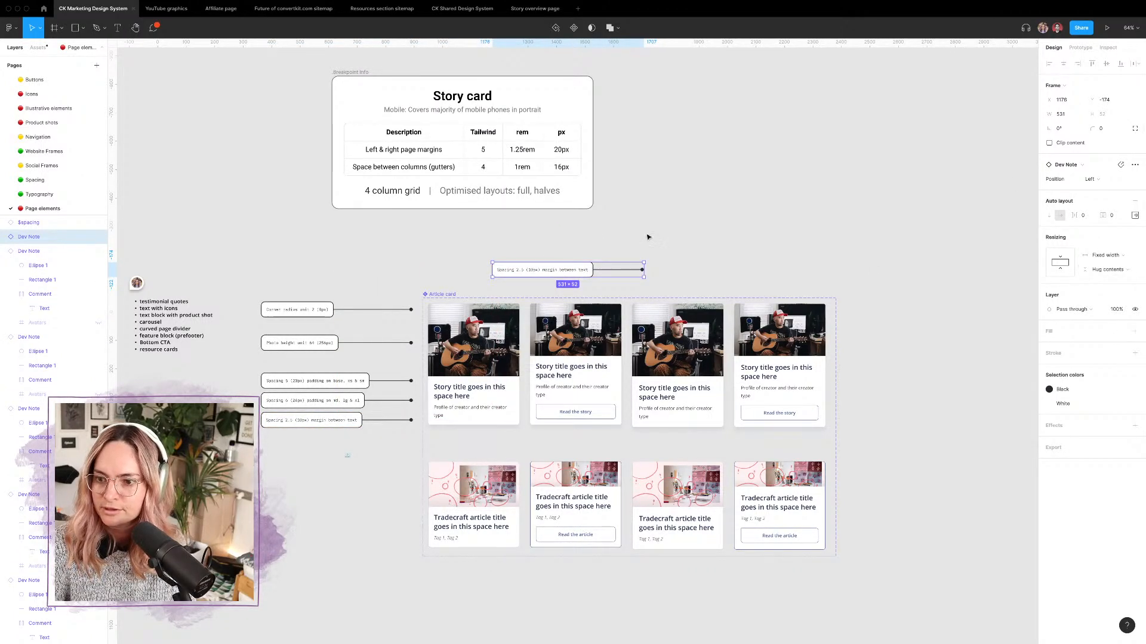
{"action": "left_click", "coordinate": [1115, 181]}
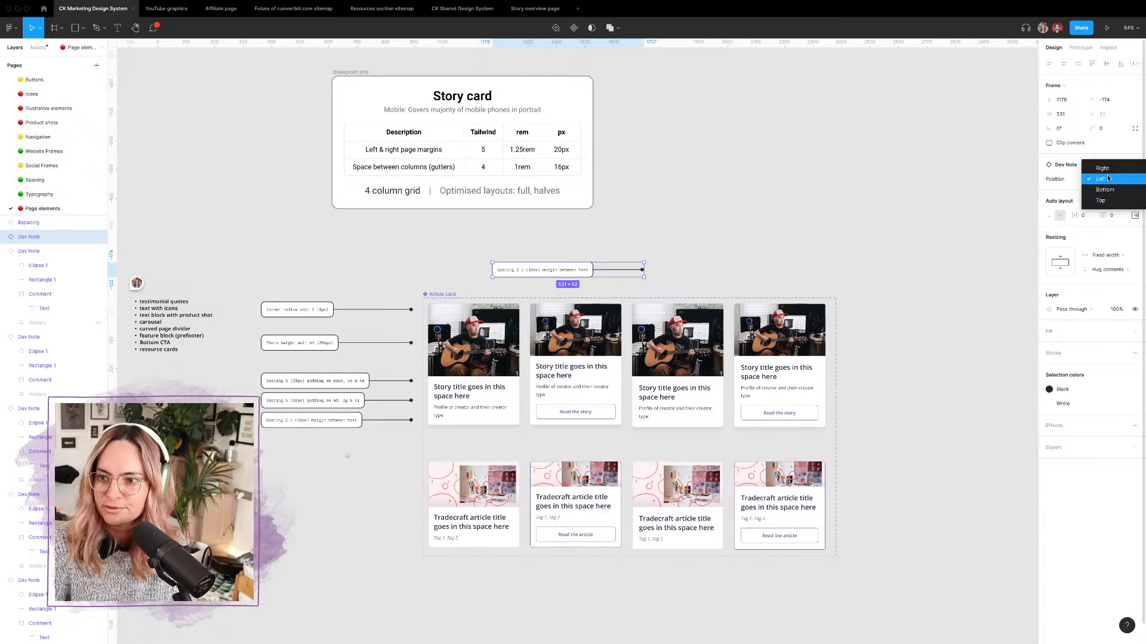
{"action": "left_click", "coordinate": [1106, 203]}
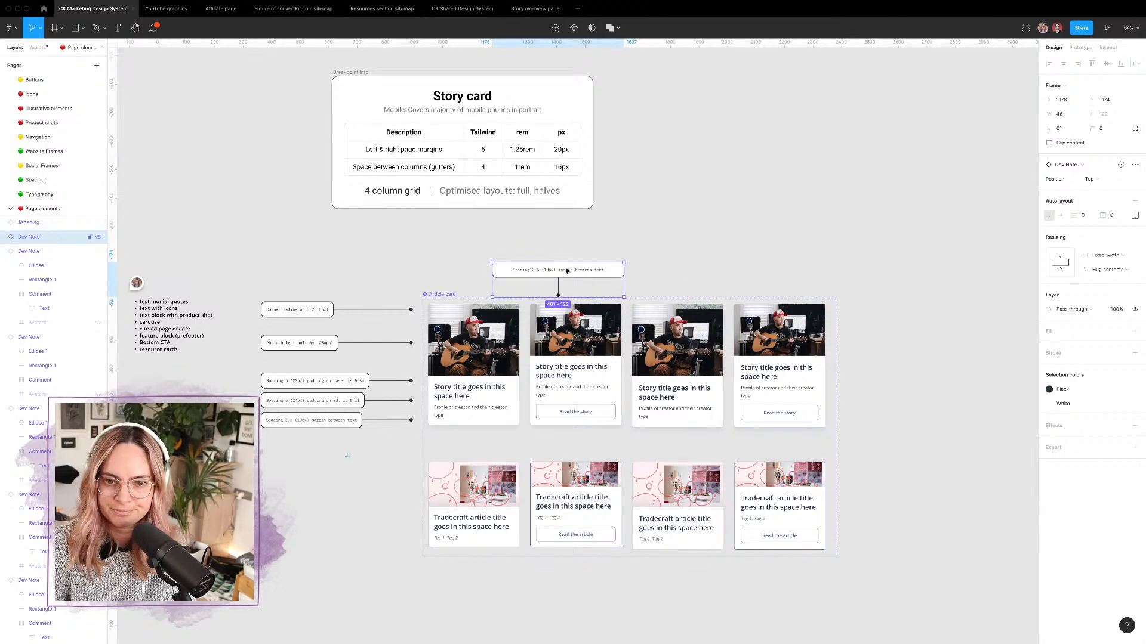
{"action": "left_click_drag", "start_coordinate": [567, 271], "coordinate": [584, 268]}
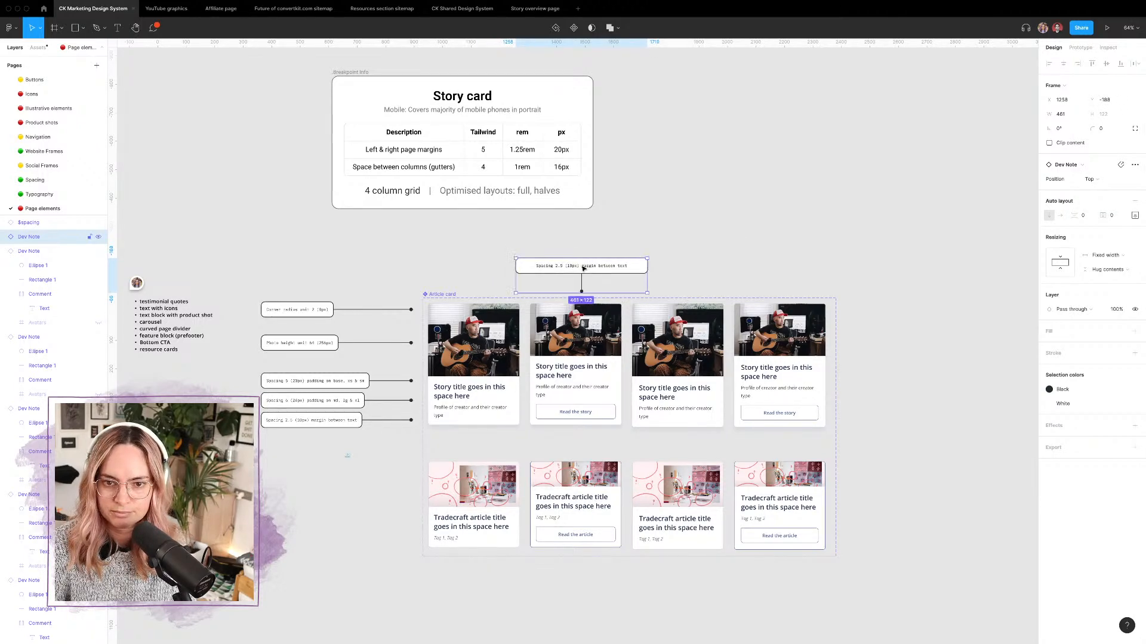
Step: Change the spacing unit in the Dev Note above the cards to 5
{"action": "double_click", "coordinate": [583, 268]}
{"action": "scroll", "coordinate": [340, 456], "scroll_direction": "up", "scroll_amount": 5}
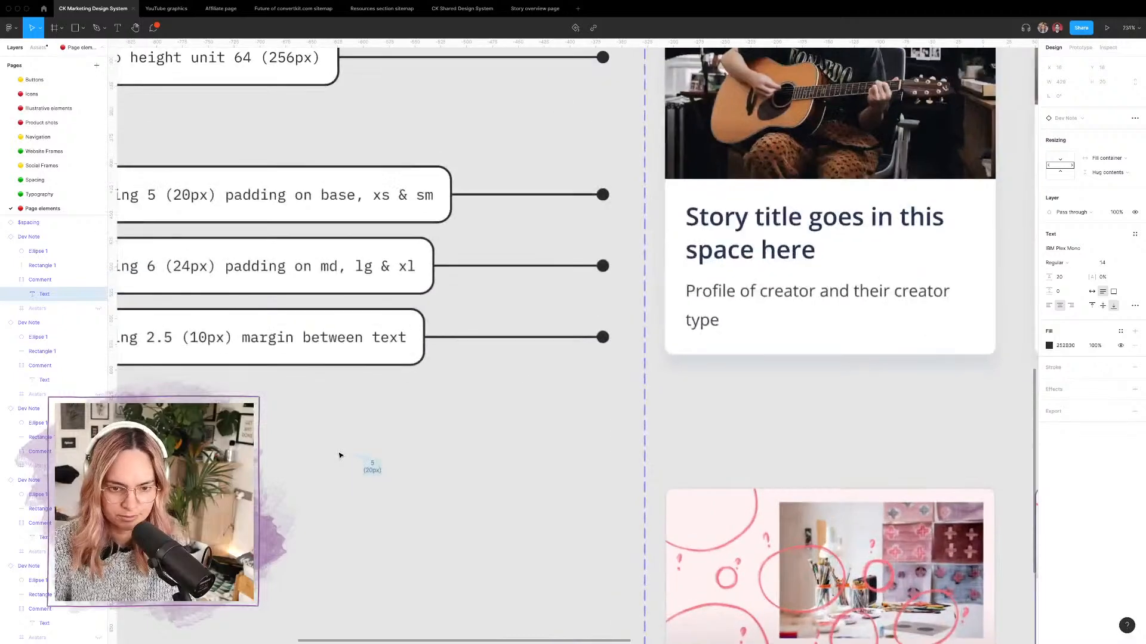
{"action": "scroll", "coordinate": [340, 455], "scroll_direction": "down", "scroll_amount": 4}
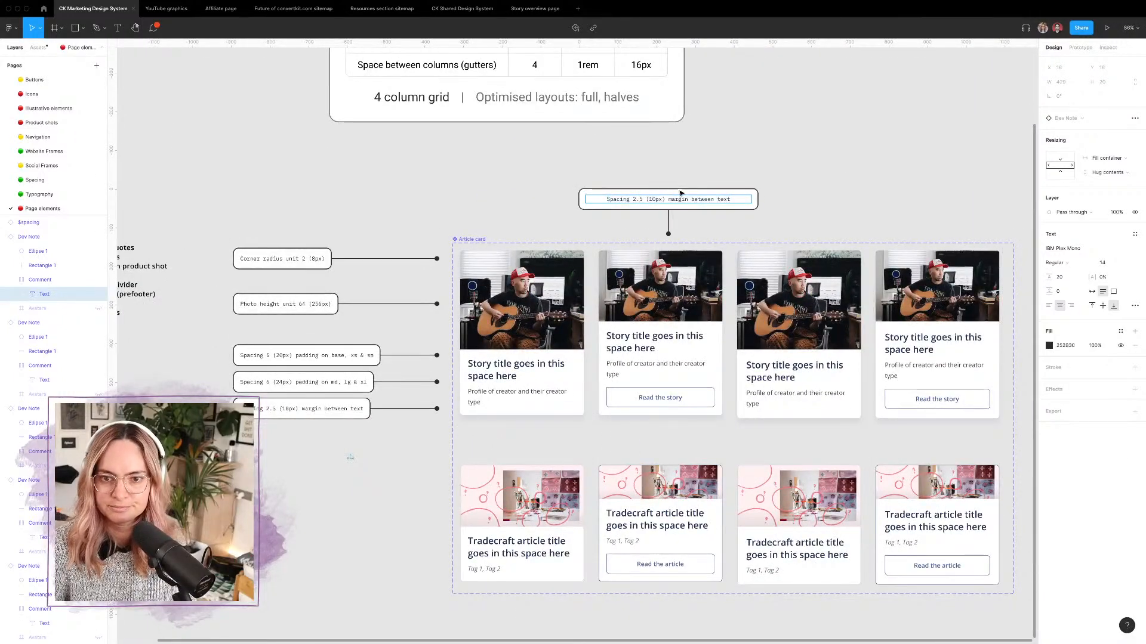
{"action": "left_click", "coordinate": [643, 199]}
{"action": "key", "text": "BackSpace"}
{"action": "key", "text": "BackSpace"}
{"action": "key", "text": "BackSpace"}
{"action": "type", "text": "5"}
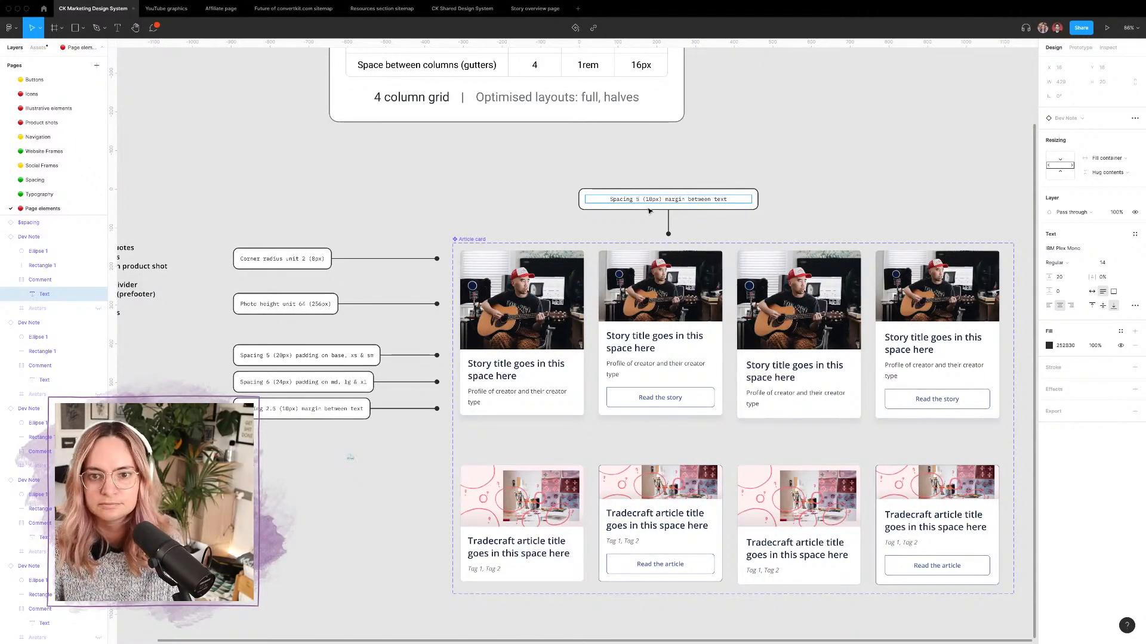
Step: Complete the upper Dev Note's text as "Spacing 5 (20px) margin between text and button"
{"action": "scroll", "coordinate": [265, 530], "scroll_direction": "up", "scroll_amount": 3}
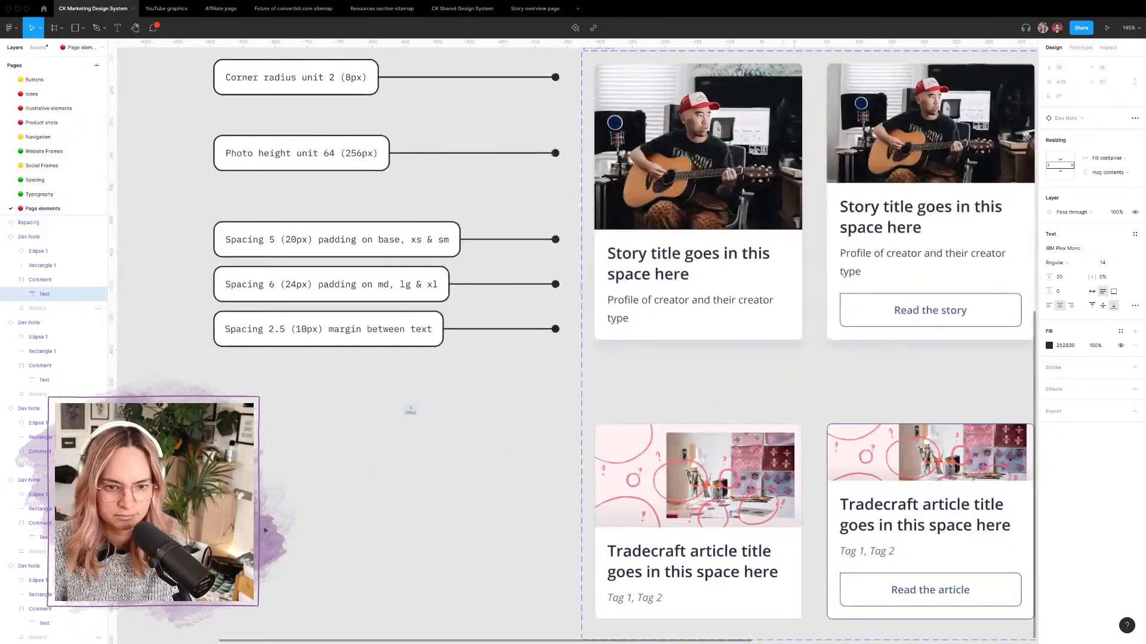
{"action": "scroll", "coordinate": [264, 530], "scroll_direction": "down", "scroll_amount": 4}
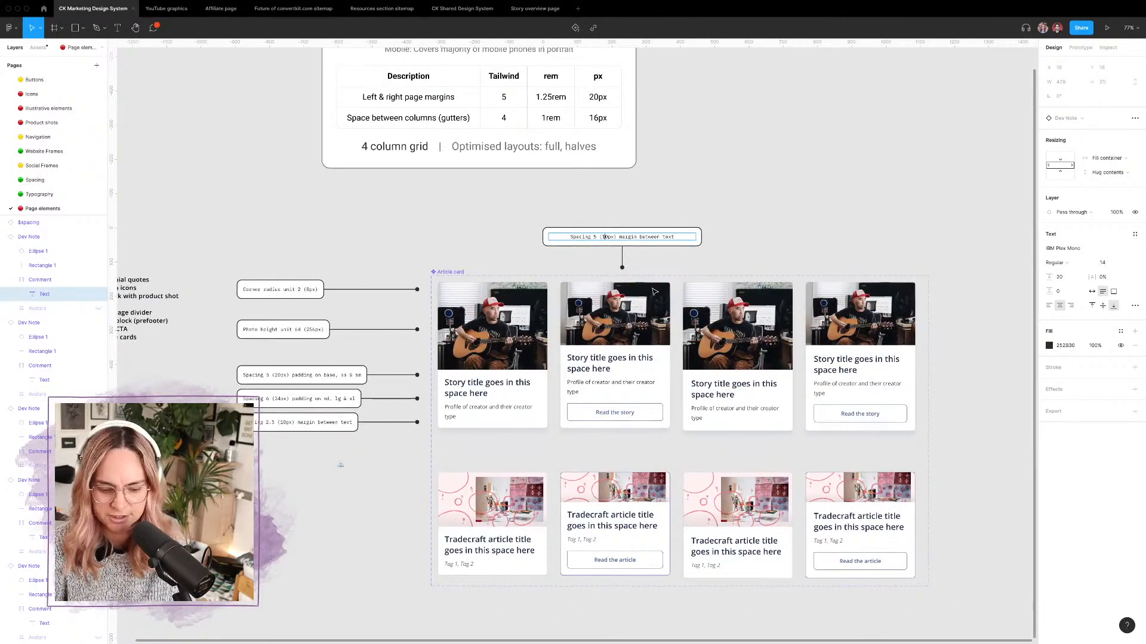
{"action": "key", "text": "BackSpace"}
{"action": "type", "text": "2"}
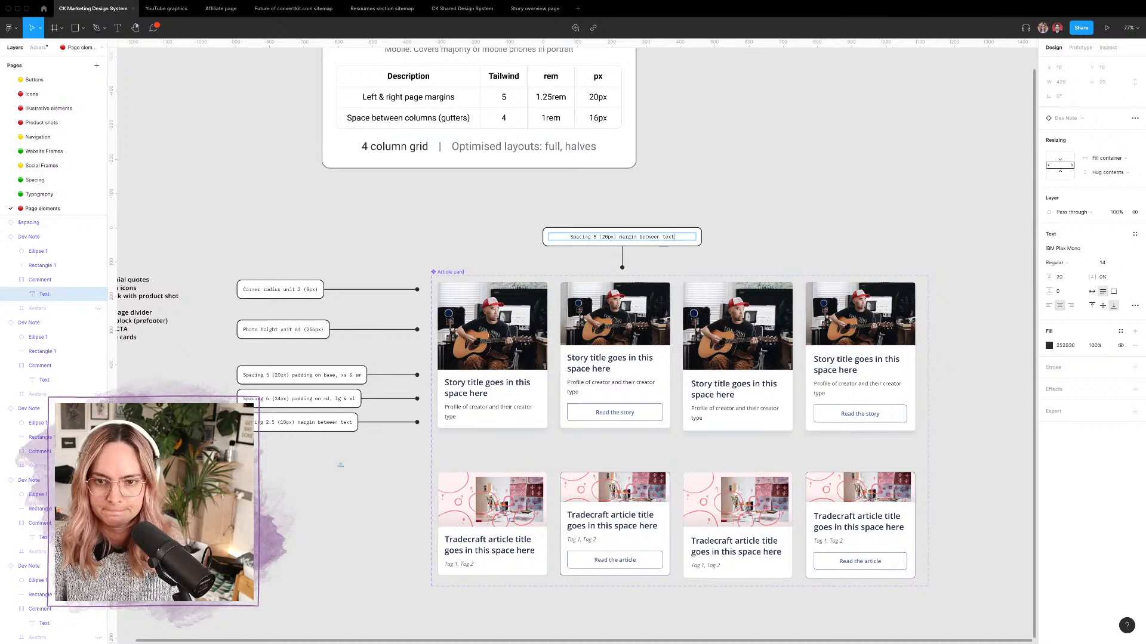
{"action": "type", "text": " and button"}
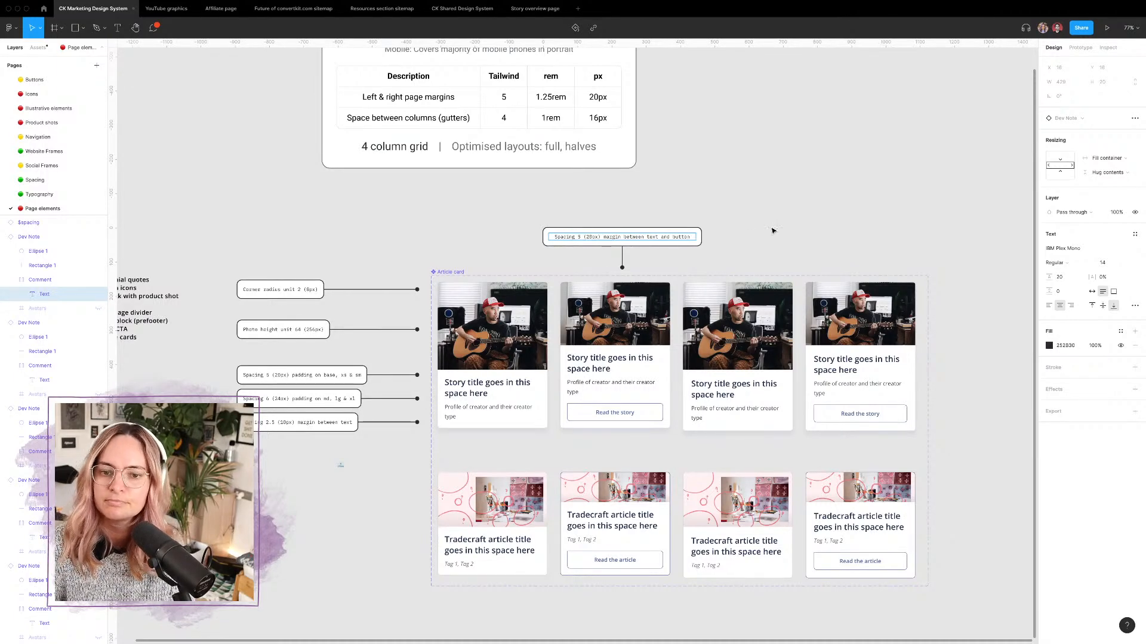
Step: Narrow the "margin between text and button" Dev Note to 352 wide and place it above the second story card at X 1293, Y -211
{"action": "left_click", "coordinate": [773, 231]}
{"action": "scroll", "coordinate": [687, 268], "scroll_direction": "down", "scroll_amount": 2}
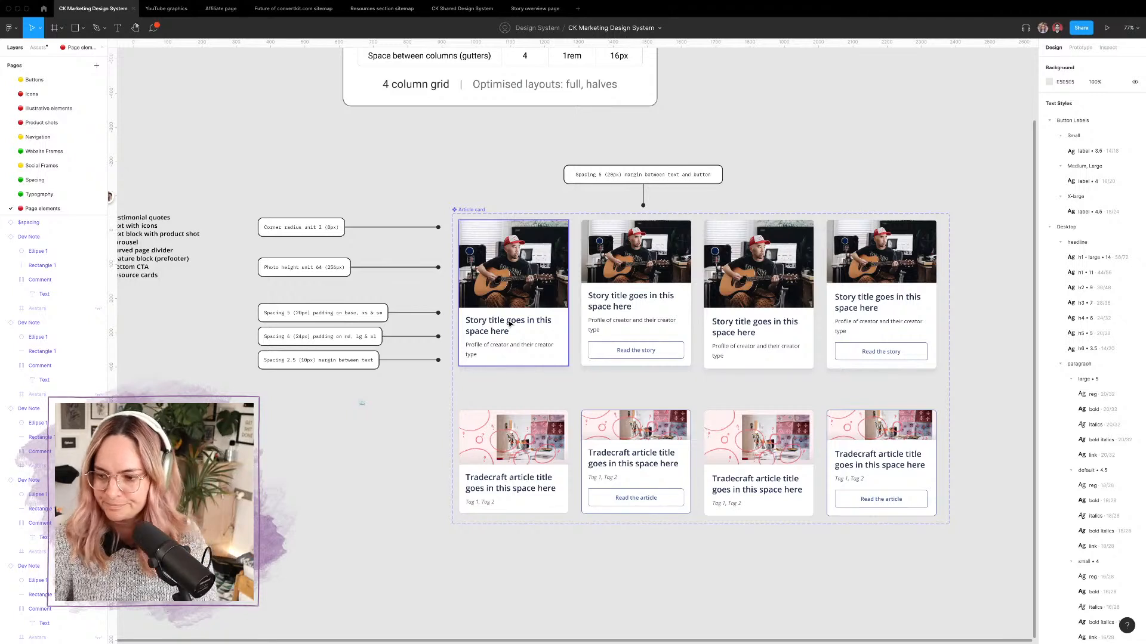
{"action": "left_click", "coordinate": [695, 173]}
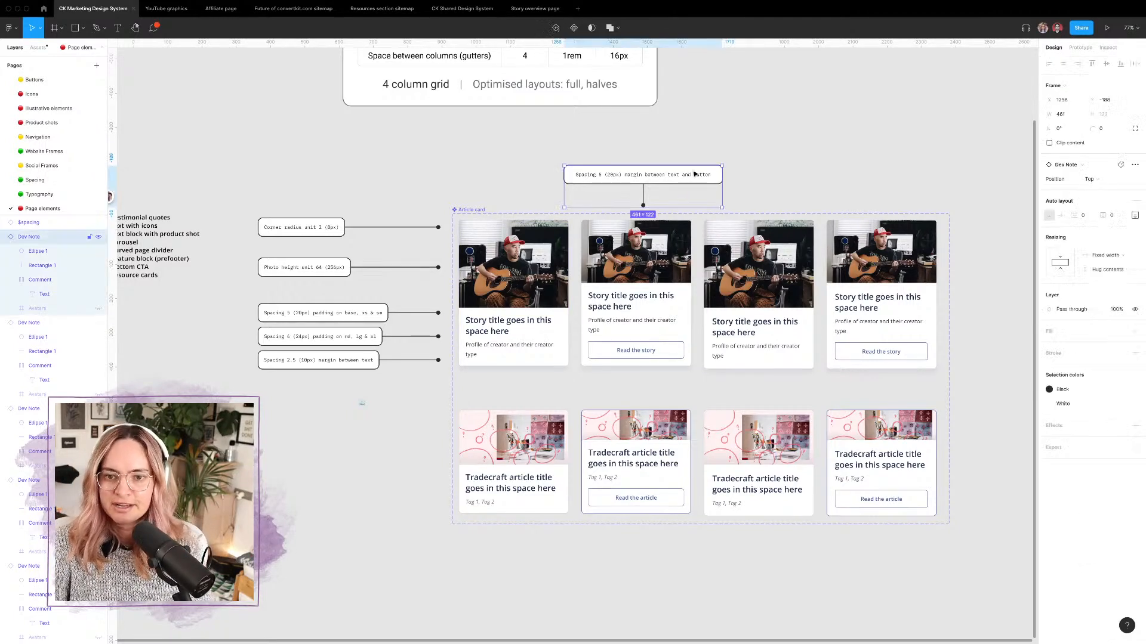
{"action": "left_click_drag", "start_coordinate": [680, 176], "coordinate": [674, 173]}
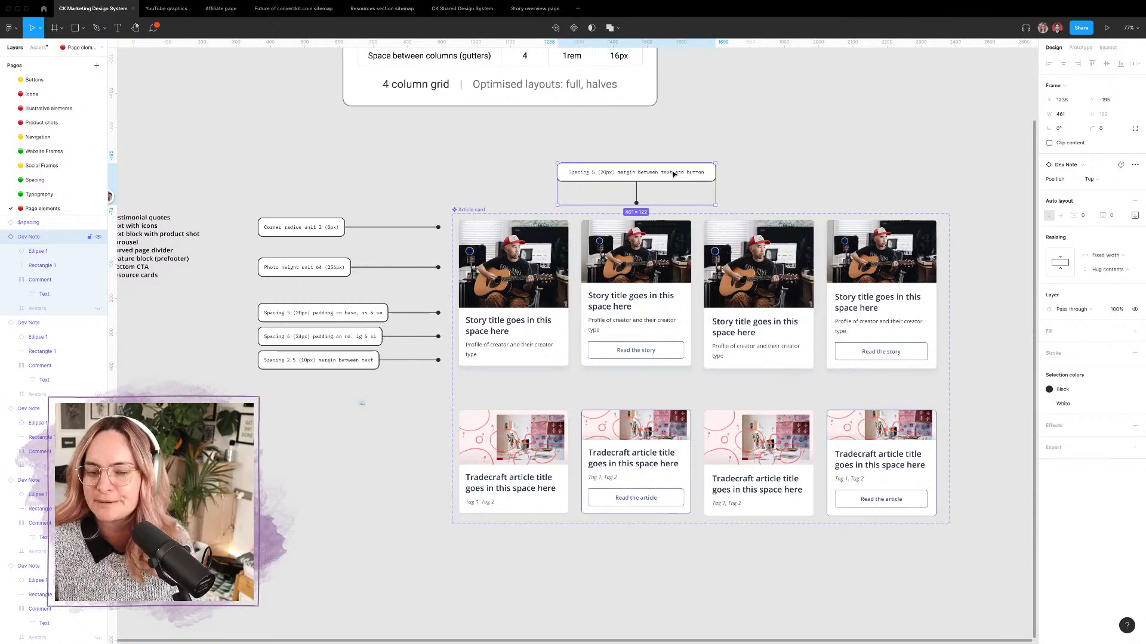
{"action": "key", "text": "Escape"}
{"action": "left_click", "coordinate": [685, 172]}
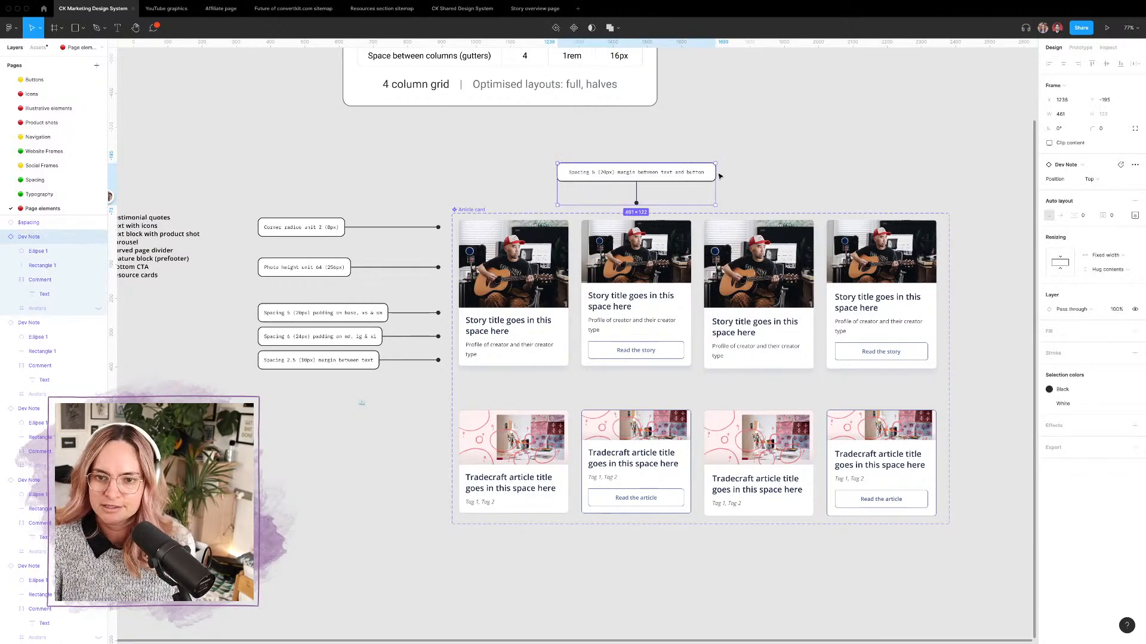
{"action": "left_click_drag", "start_coordinate": [715, 173], "coordinate": [657, 171]}
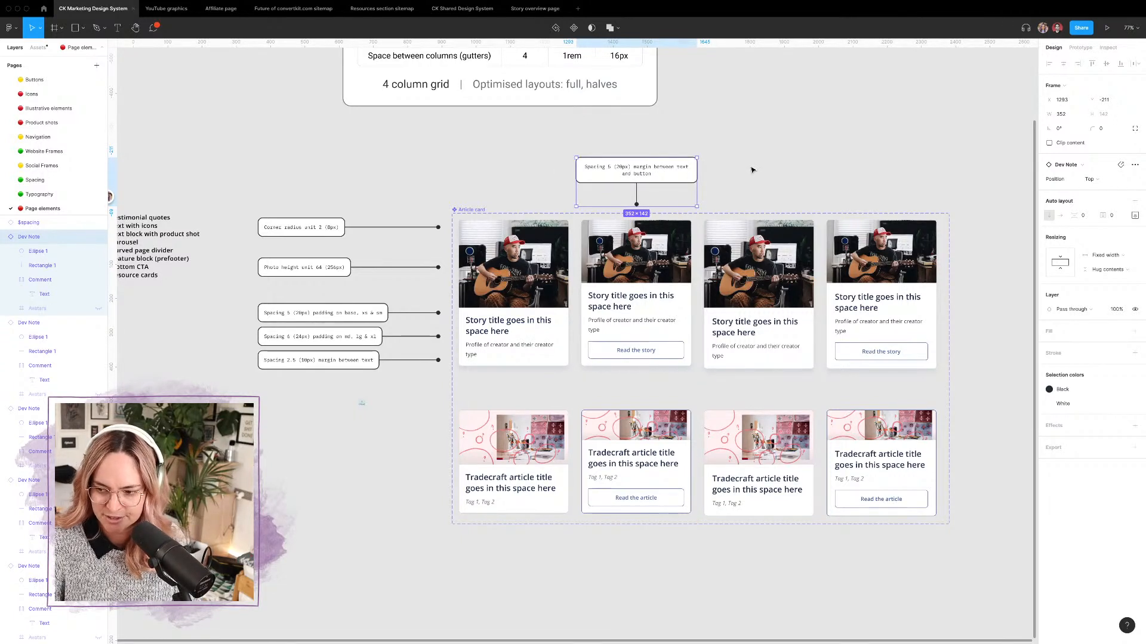
{"action": "left_click", "coordinate": [778, 162]}
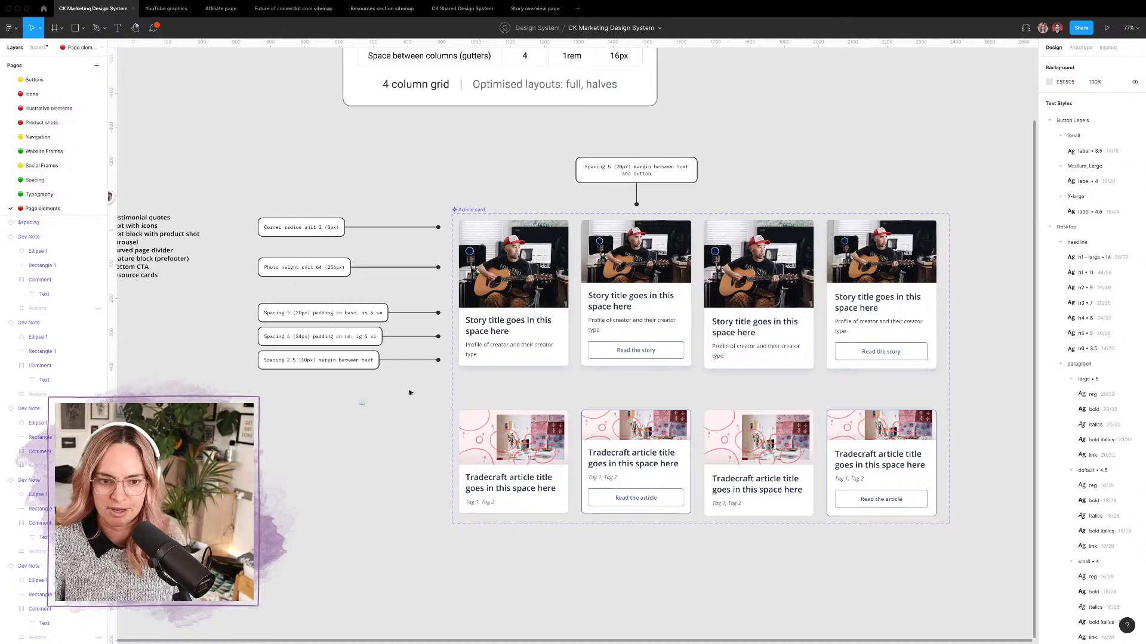
Step: Delete the small $spacing block beneath the "margin between text" Dev Note
{"action": "left_click", "coordinate": [361, 403]}
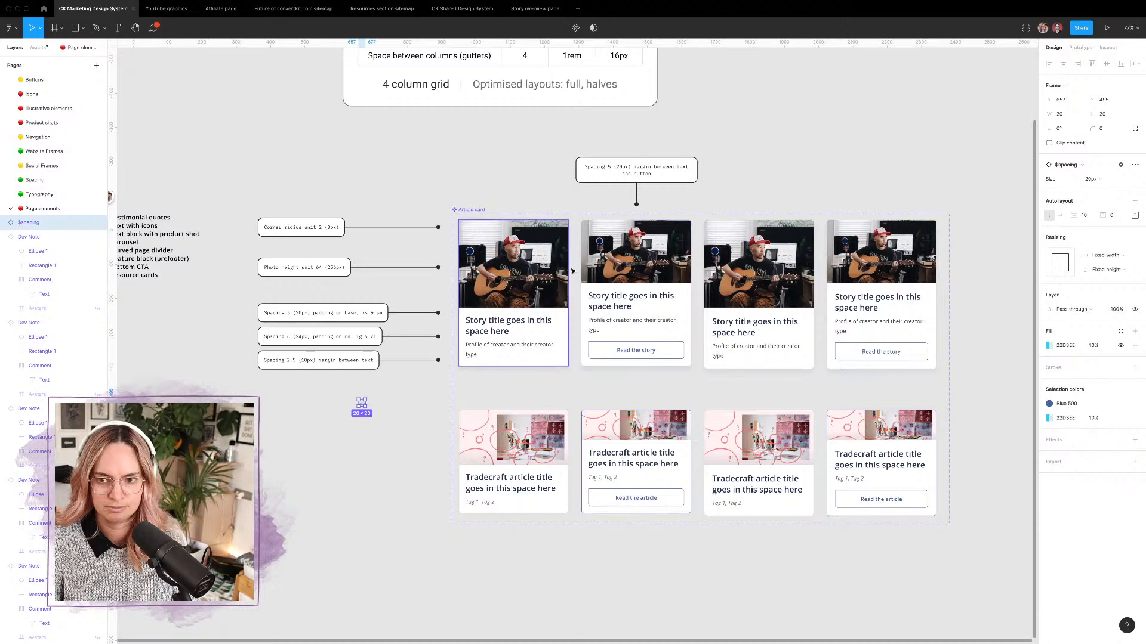
{"action": "left_click", "coordinate": [484, 183]}
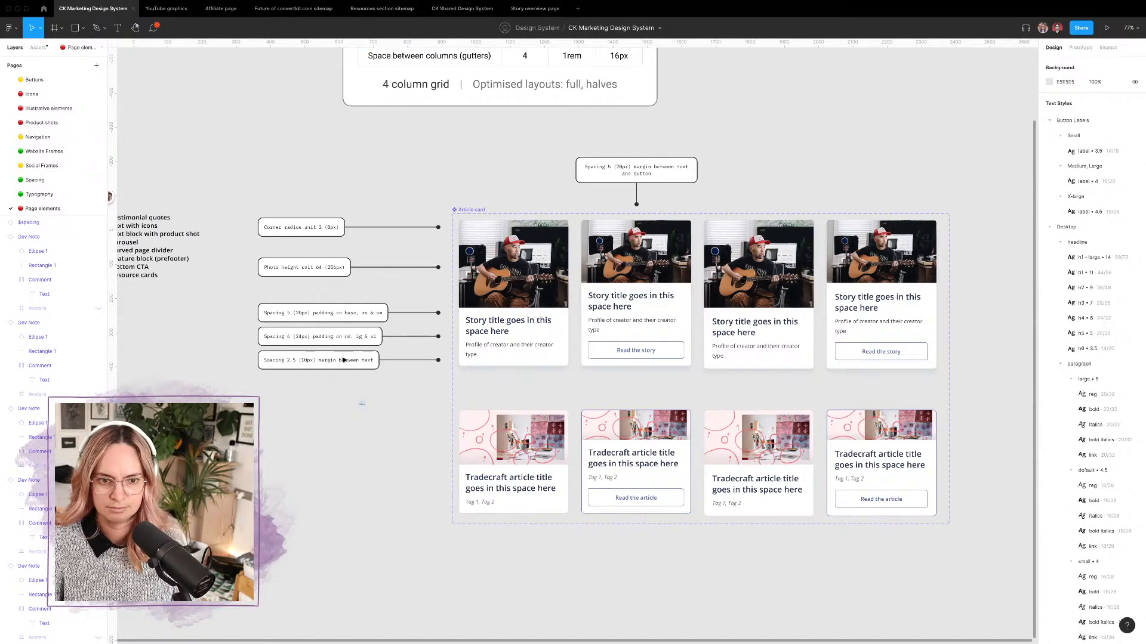
{"action": "left_click", "coordinate": [363, 404]}
{"action": "left_click", "coordinate": [365, 410]}
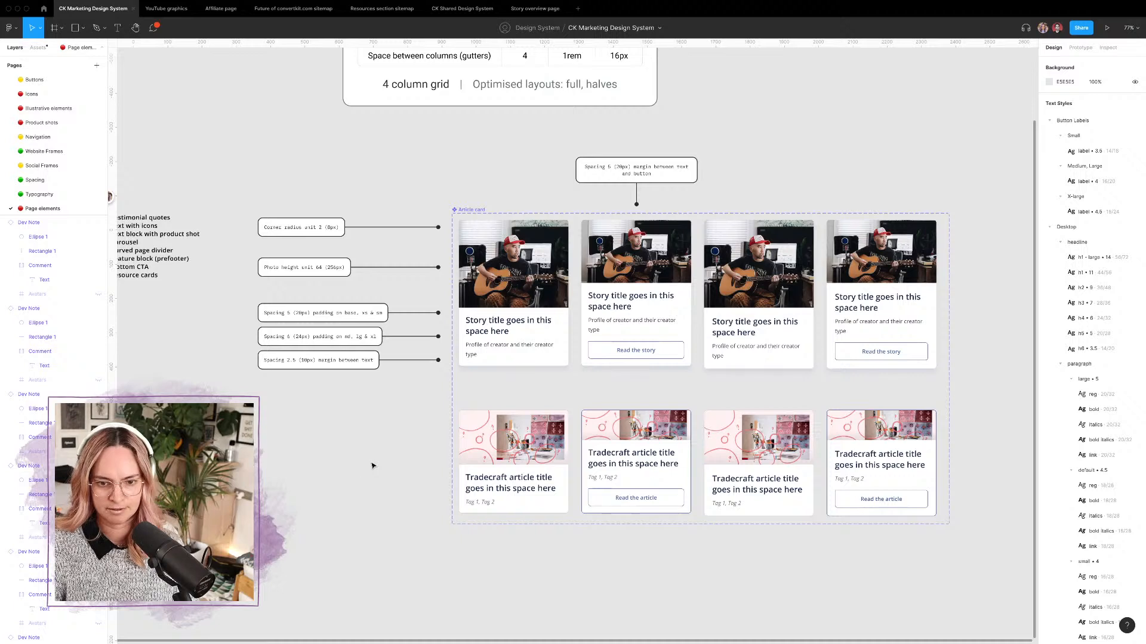
Step: Duplicate the "margin between text" Dev Note beside the first Tradecraft card and replace its text with "Subtle gradient on image to separate from white"
{"action": "left_click_drag", "start_coordinate": [345, 362], "coordinate": [354, 459]}
{"action": "double_click", "coordinate": [353, 457]}
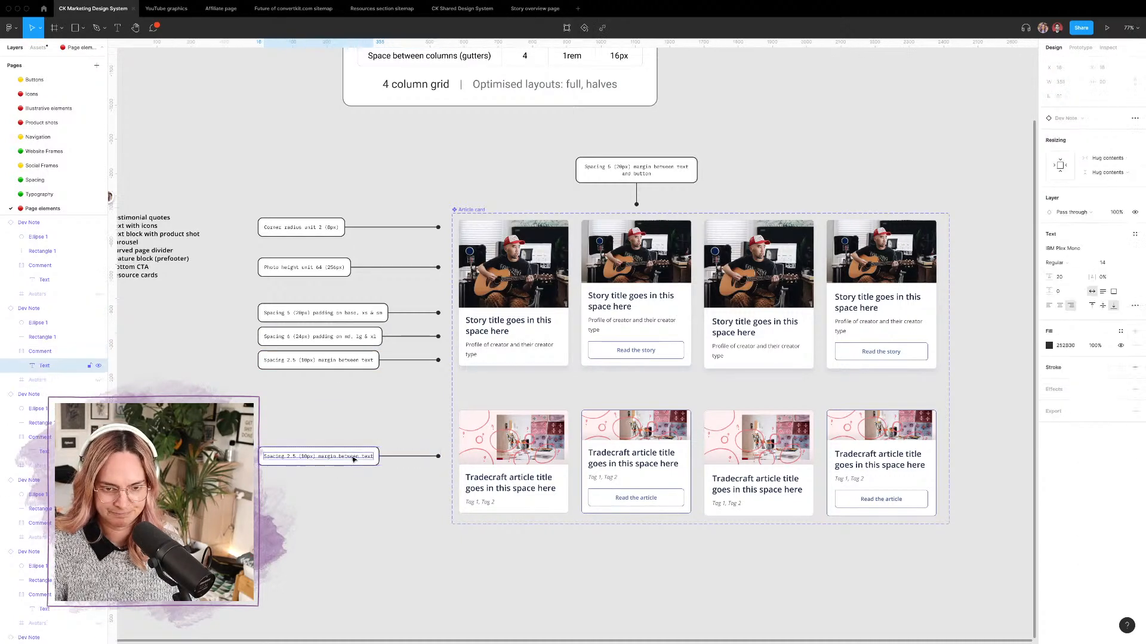
{"action": "triple_click", "coordinate": [352, 457]}
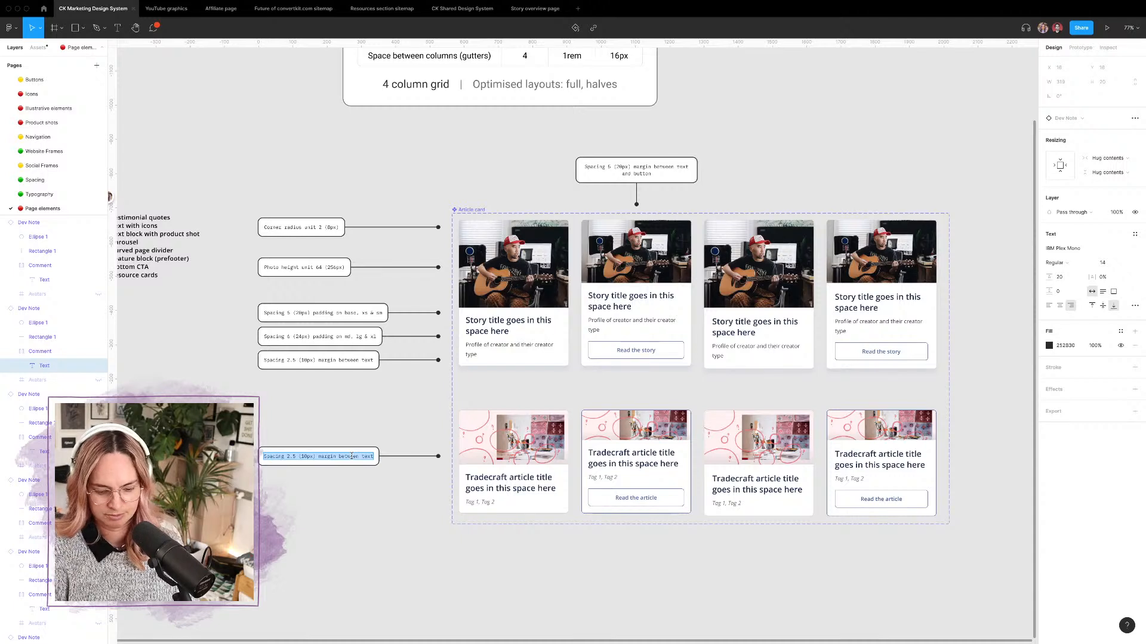
{"action": "type", "text": "Subtle grad"}
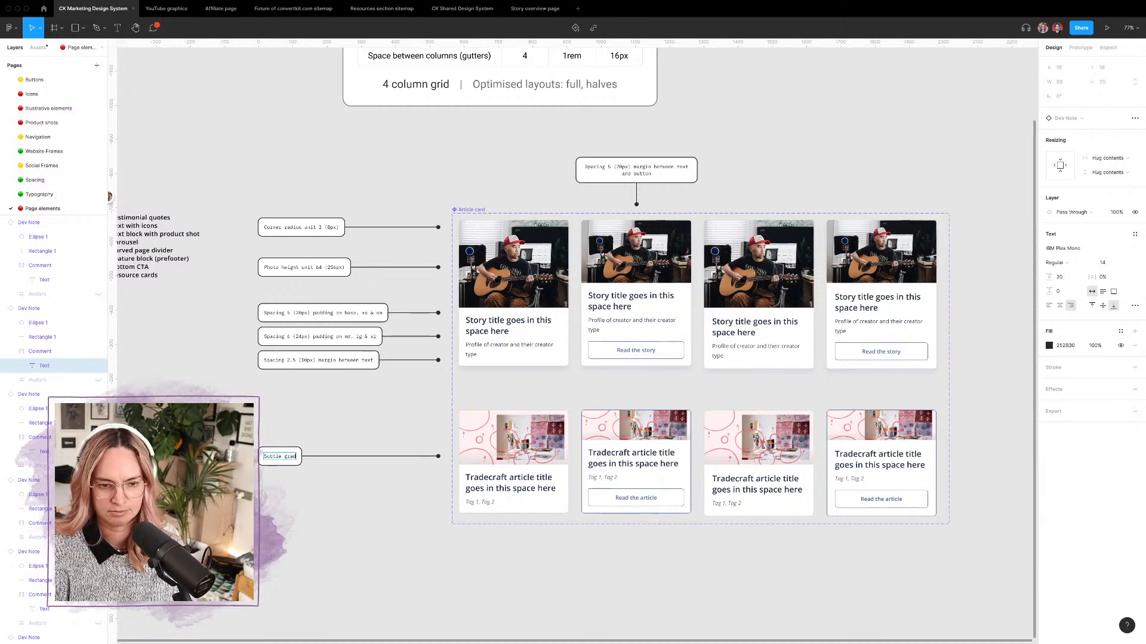
{"action": "type", "text": "ient on l"}
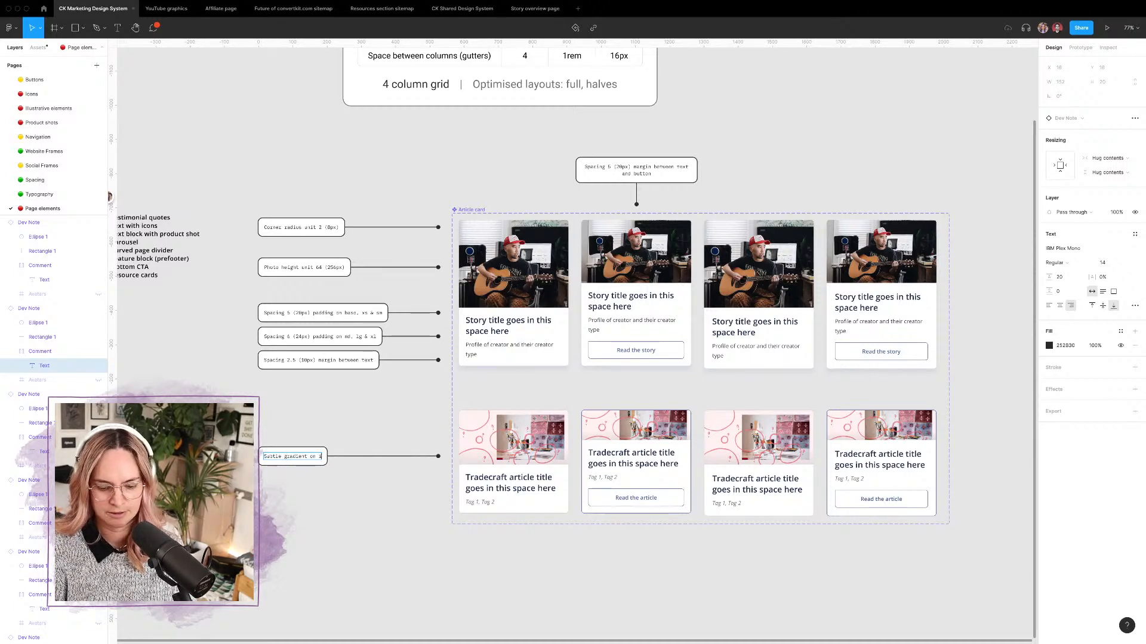
{"action": "key", "text": "BackSpace"}
{"action": "type", "text": "image to separa"}
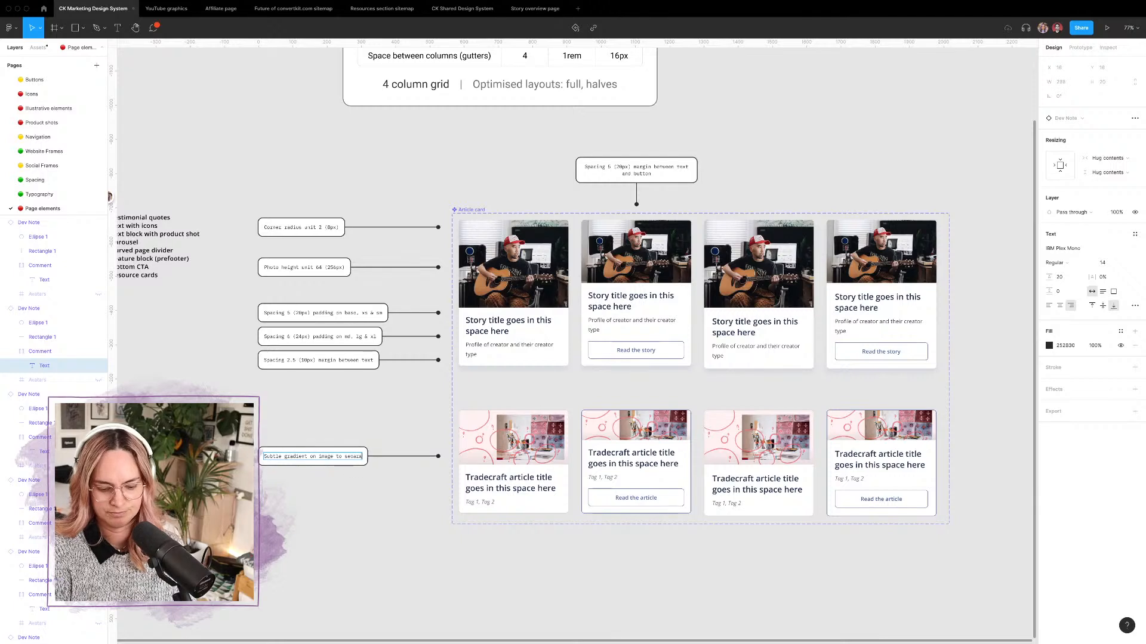
{"action": "type", "text": "te from white"}
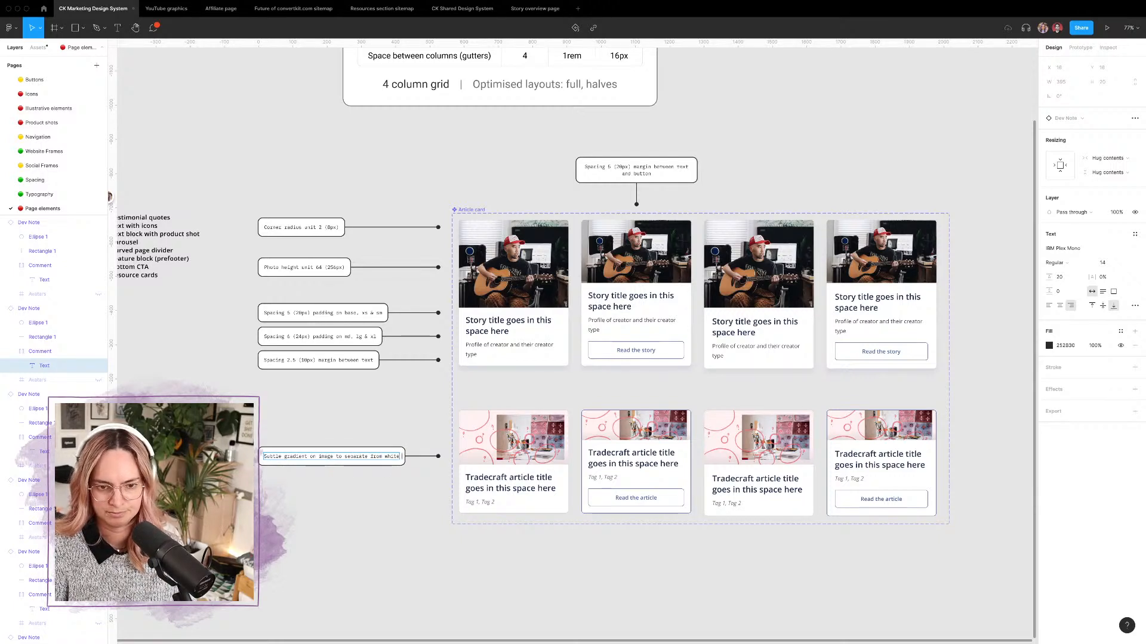
Step: Append "(only on Tradecraft card)" to the gradient Dev Note's text
{"action": "type", "text": " (only o"}
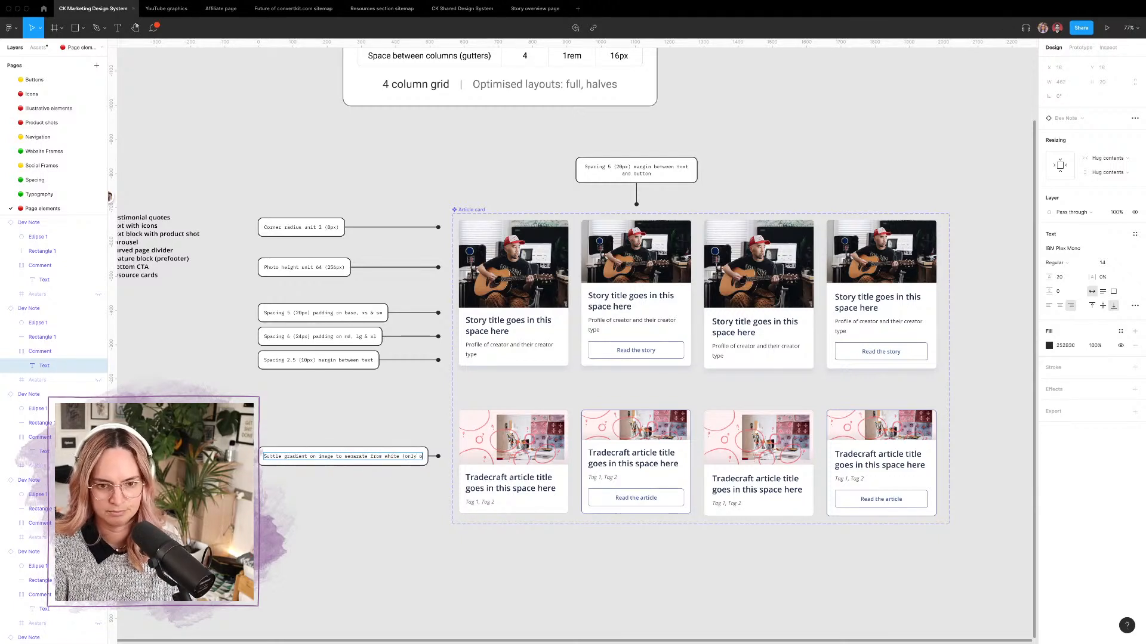
{"action": "type", "text": "n this"}
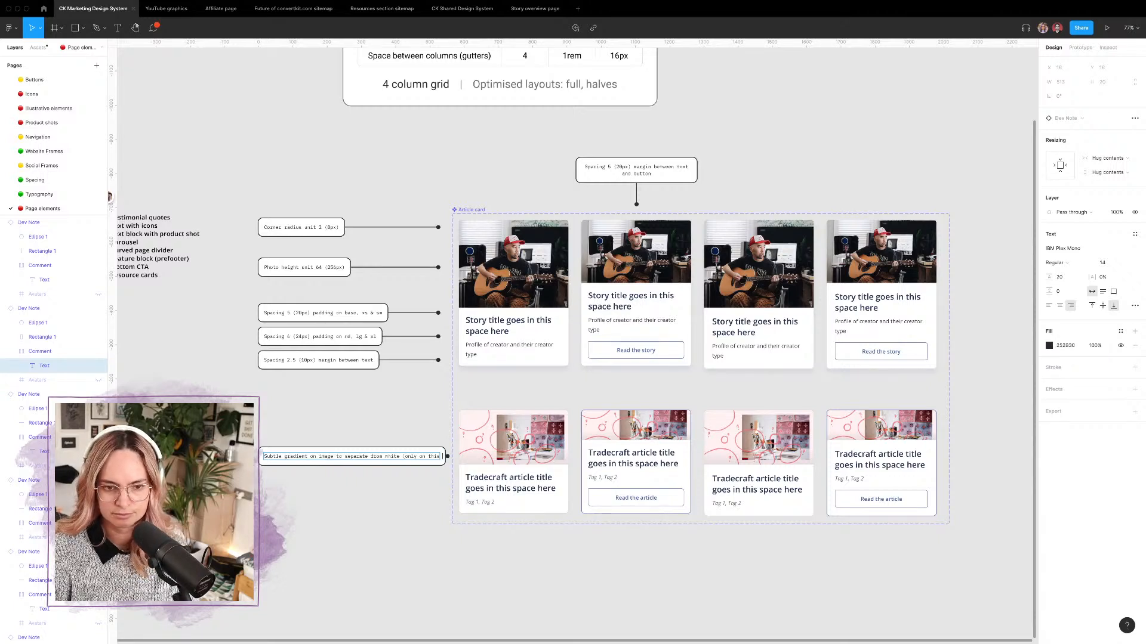
{"action": "key", "text": "BackSpace"}
{"action": "key", "text": "BackSpace"}
{"action": "key", "text": "BackSpace"}
{"action": "key", "text": "BackSpace"}
{"action": "type", "text": "Tra"}
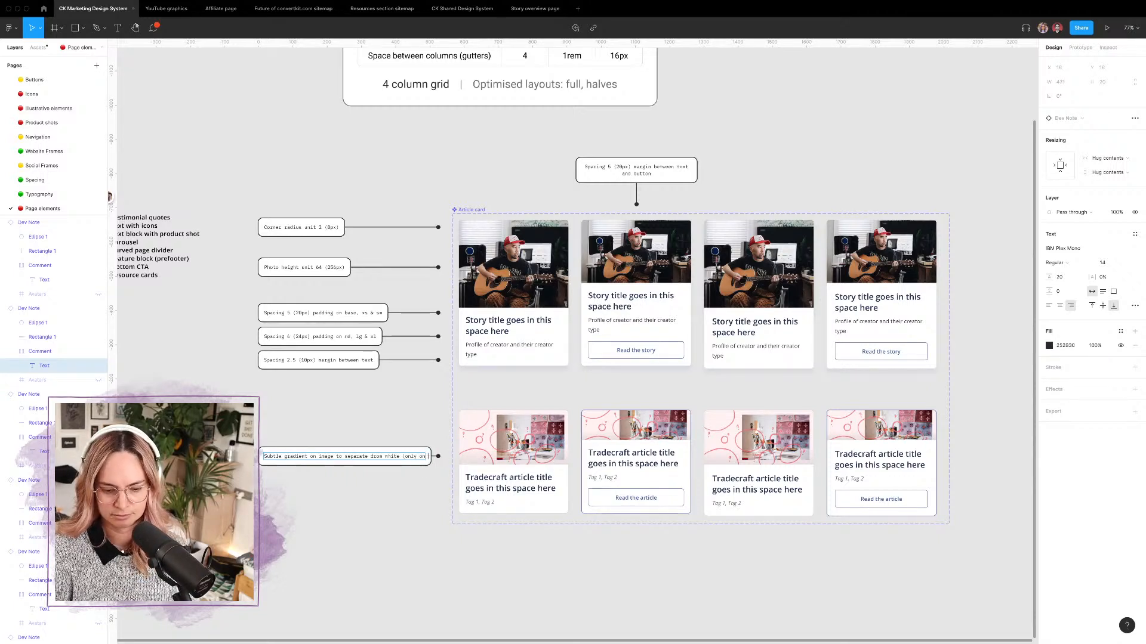
{"action": "type", "text": "decraft card)"}
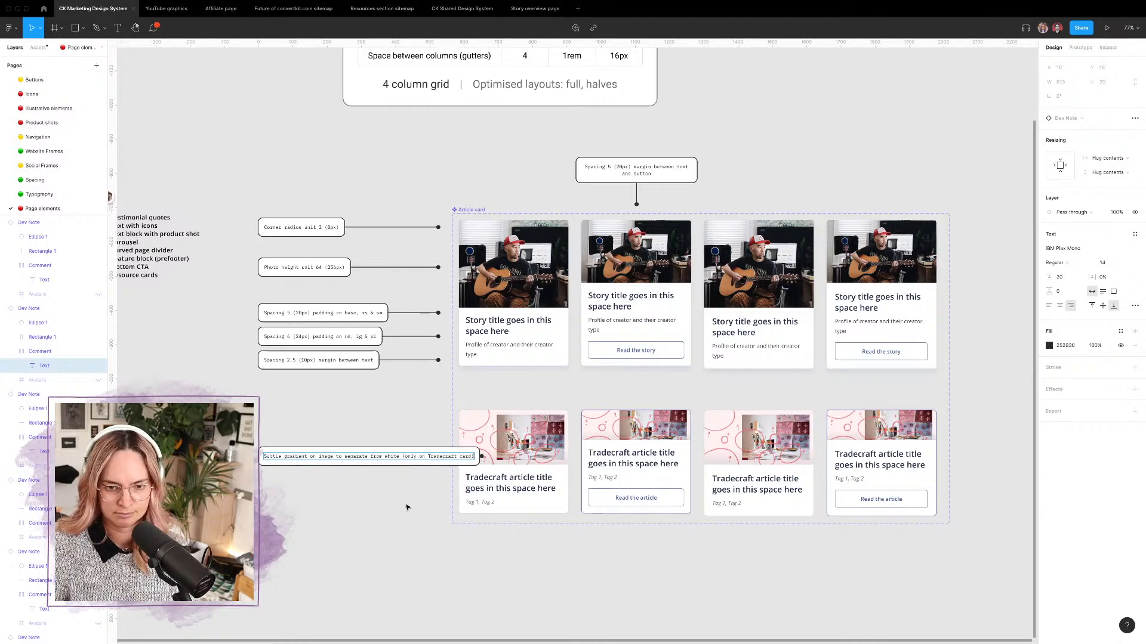
{"action": "key", "text": "Escape"}
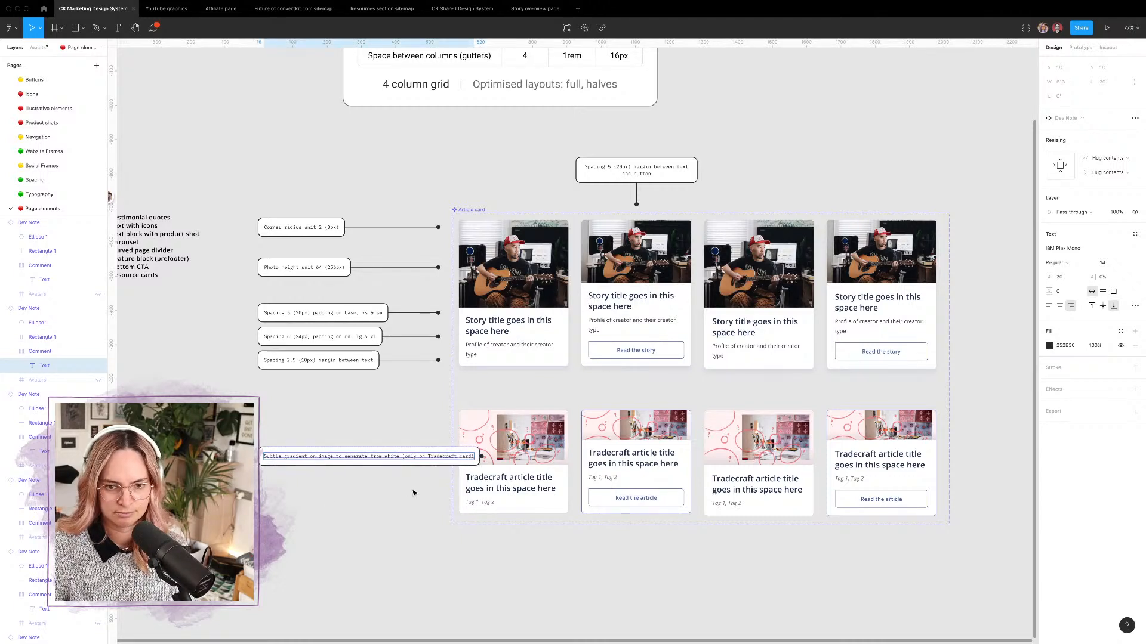
Step: Shift and resize the gradient Dev Note so its pointer ends beside the first Tradecraft card's image, in line with the notes above
{"action": "left_click", "coordinate": [465, 456]}
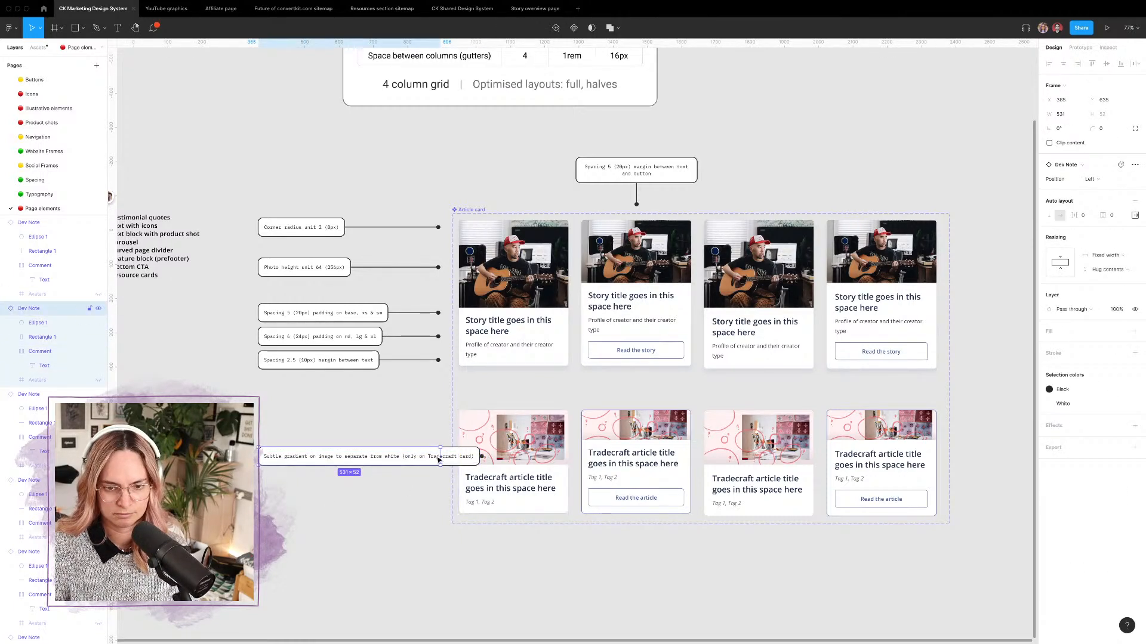
{"action": "left_click_drag", "start_coordinate": [440, 457], "coordinate": [377, 453]}
{"action": "left_click_drag", "start_coordinate": [165, 453], "coordinate": [194, 453]}
{"action": "left_click", "coordinate": [406, 490]}
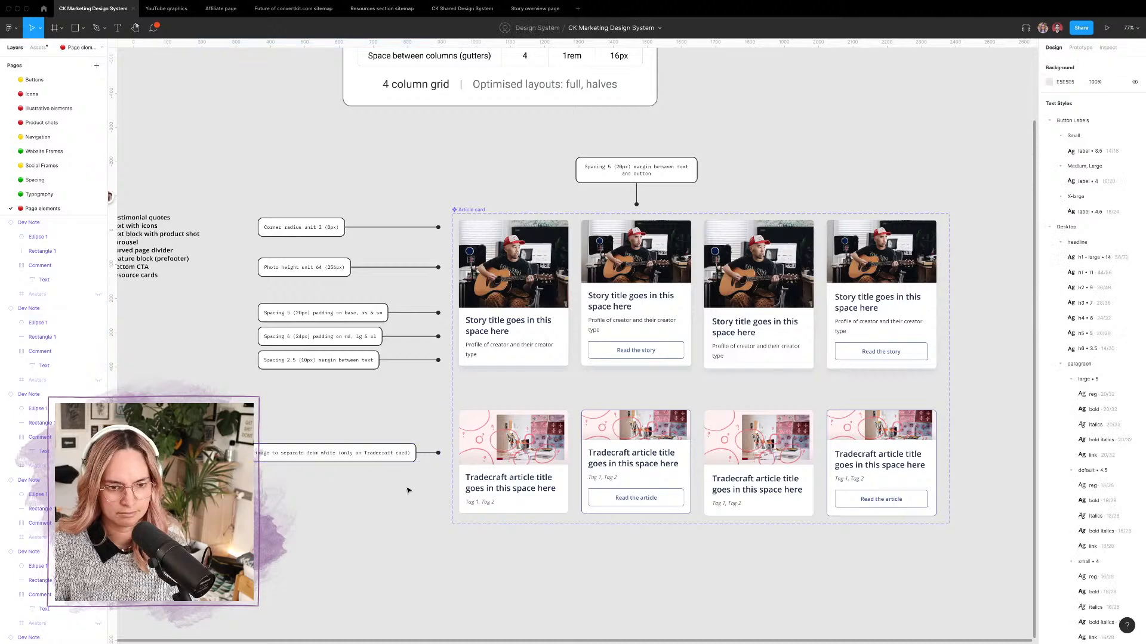
{"action": "left_click_drag", "start_coordinate": [410, 452], "coordinate": [410, 459]}
{"action": "left_click", "coordinate": [427, 514]}
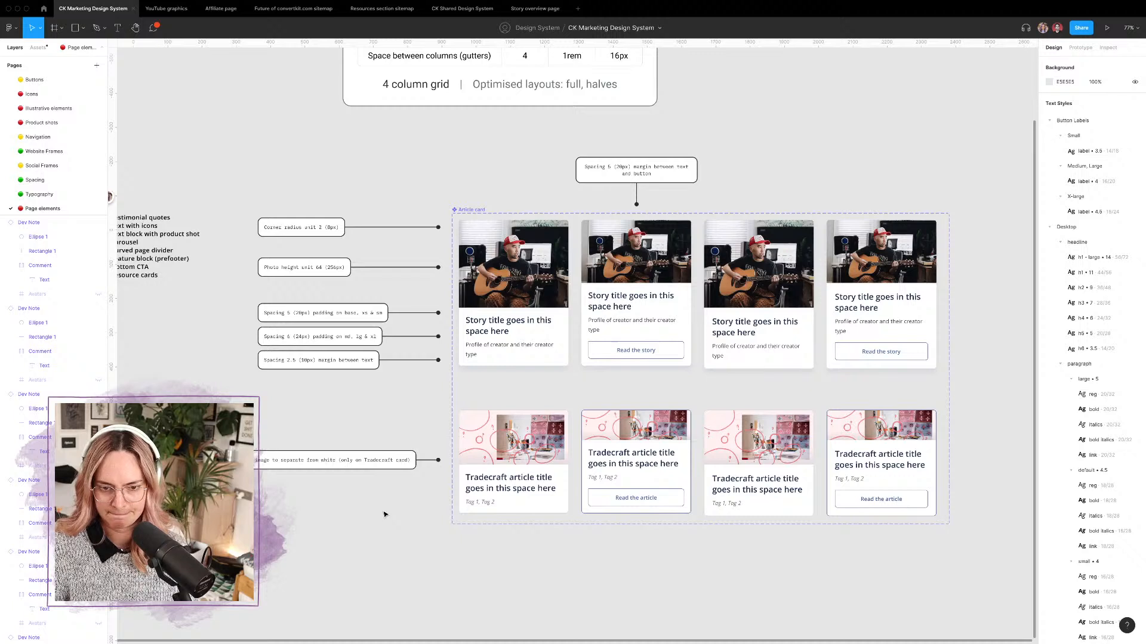
Step: Duplicate the gradient Dev Note just below itself and replace the copy's text with wording that ends in "on Tradecraft card"
{"action": "left_click", "coordinate": [389, 463]}
{"action": "left_click_drag", "start_coordinate": [389, 462], "coordinate": [388, 500]}
{"action": "double_click", "coordinate": [381, 504]}
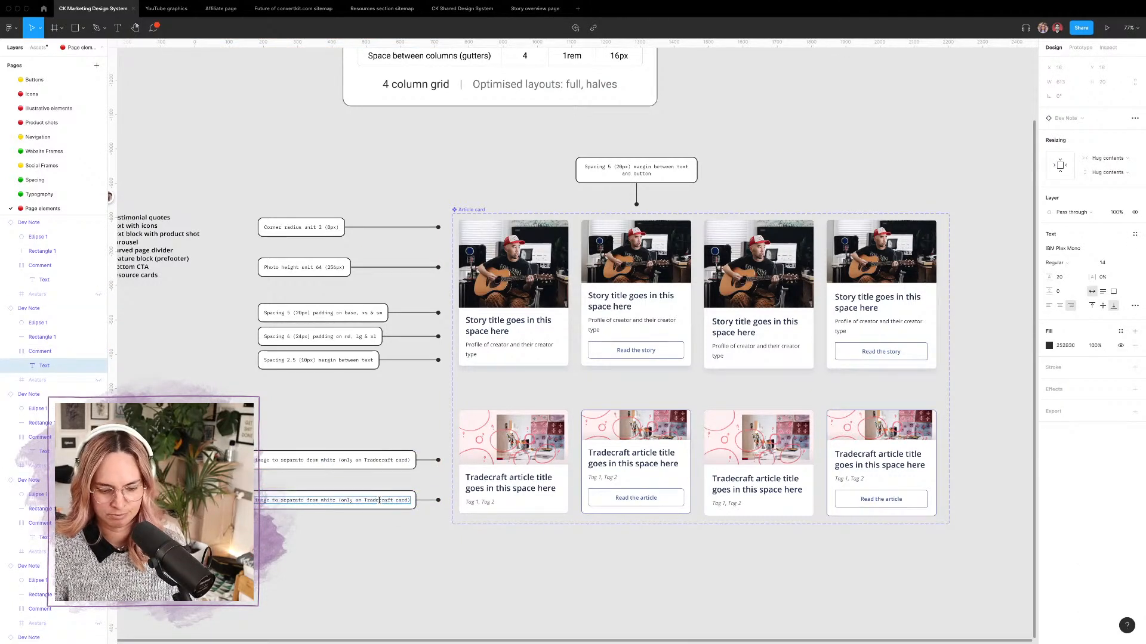
{"action": "key", "text": "BackSpace"}
{"action": "type", "text": "Tag"}
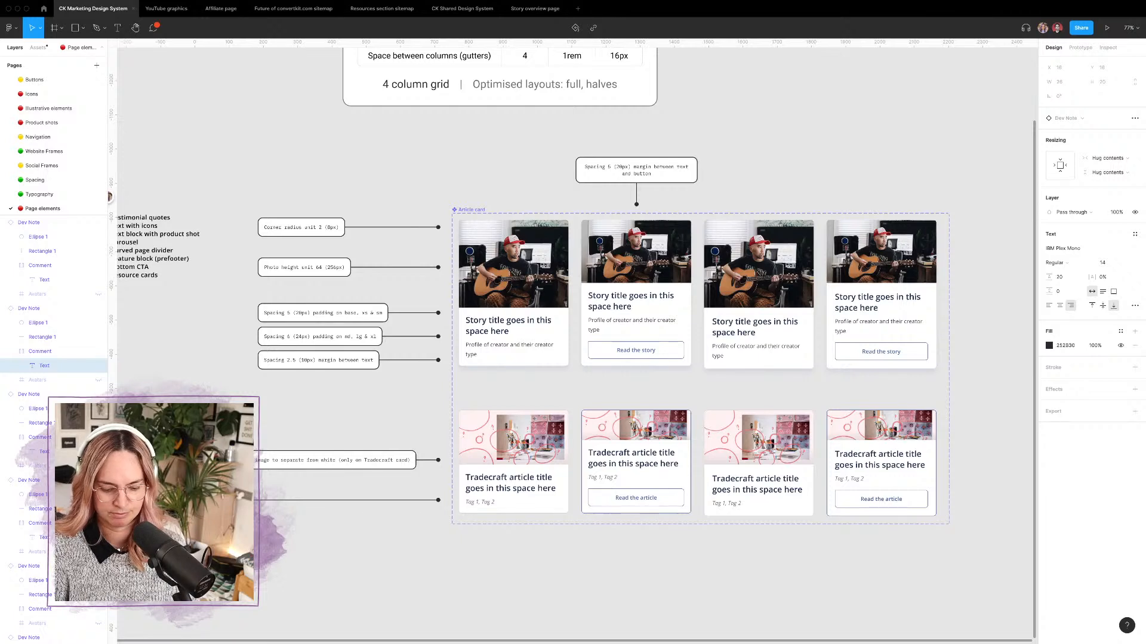
{"action": "type", "text": "s are"}
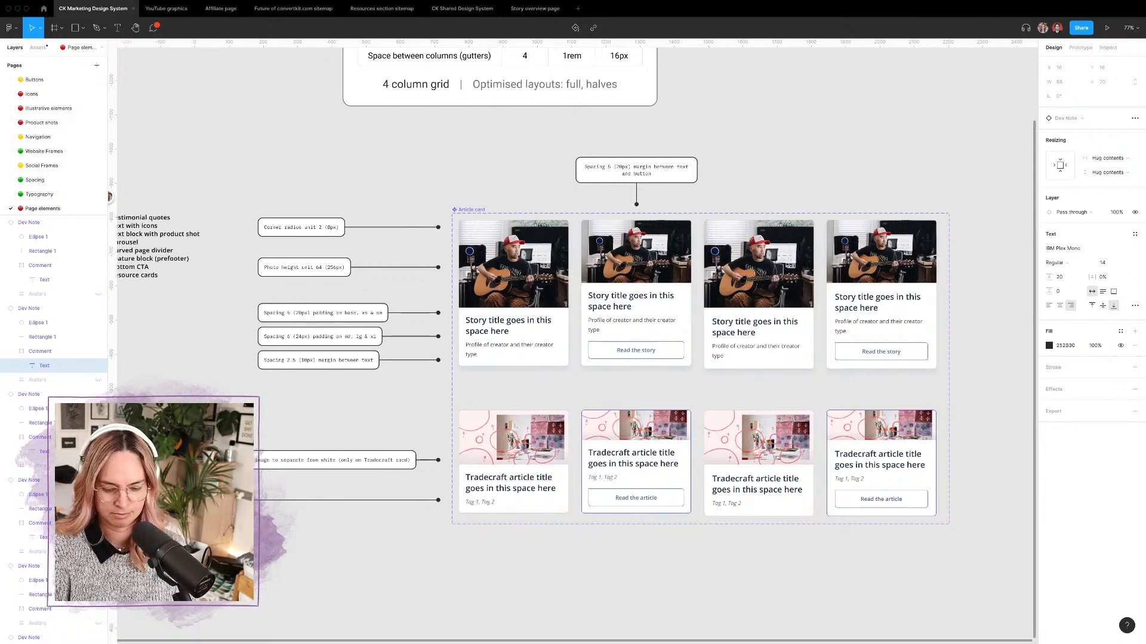
{"action": "type", "text": "wn on Tar"}
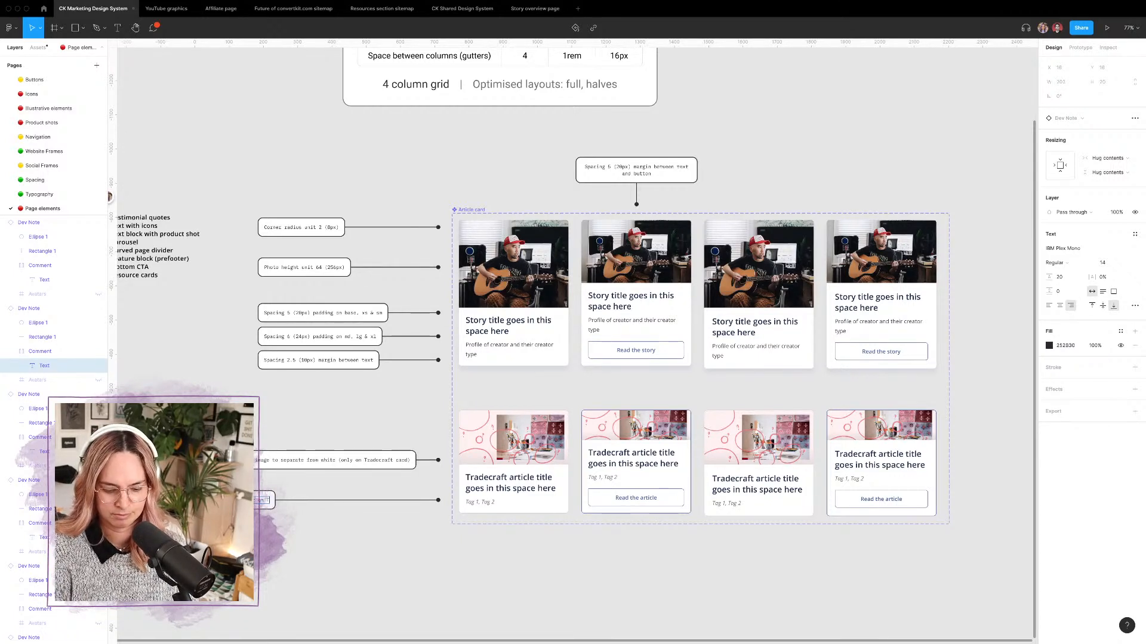
{"action": "type", "text": "decraft car"}
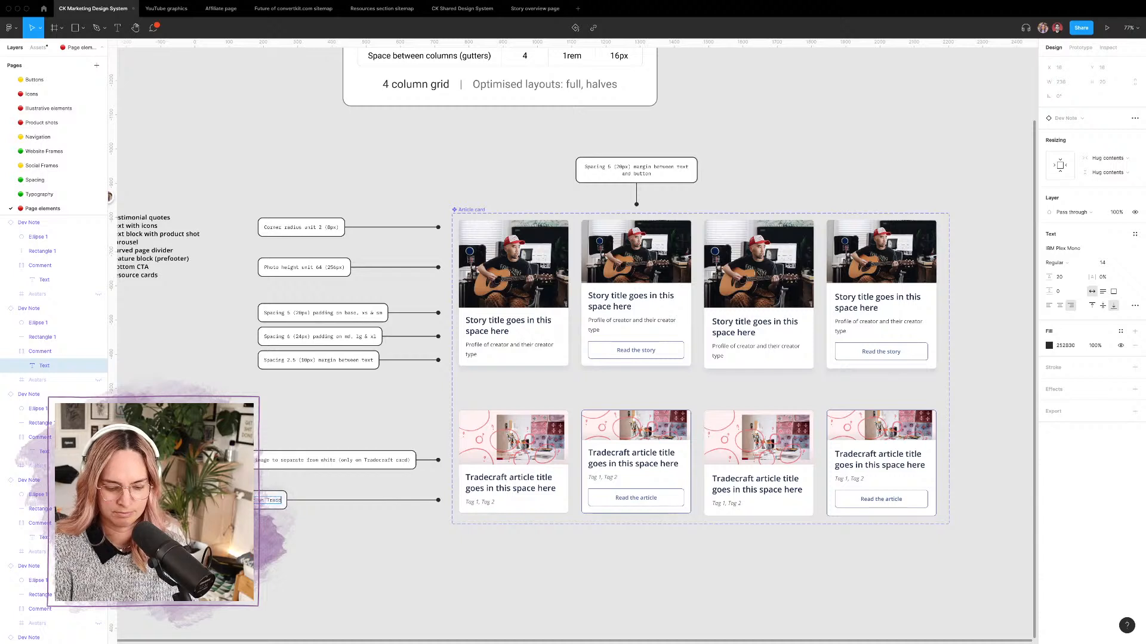
Step: Append "(goes blue 500 on hover)" to the lowest Dev Note and move it slightly up toward the gradient note
{"action": "type", "text": "d (goe"}
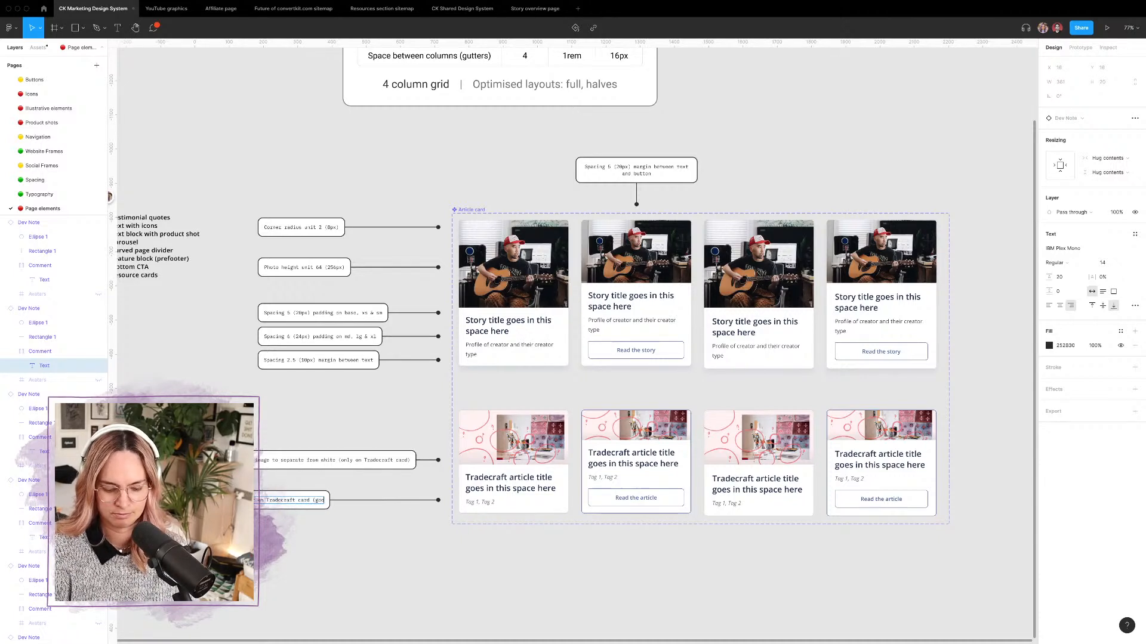
{"action": "type", "text": "s blue 5"}
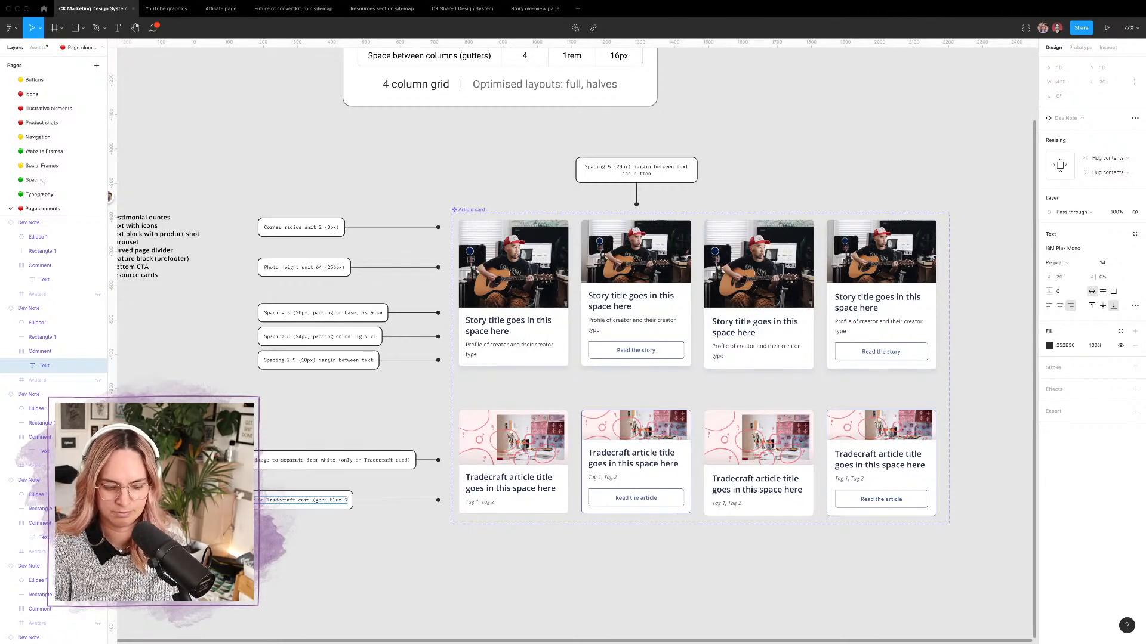
{"action": "type", "text": "00 on hover)"}
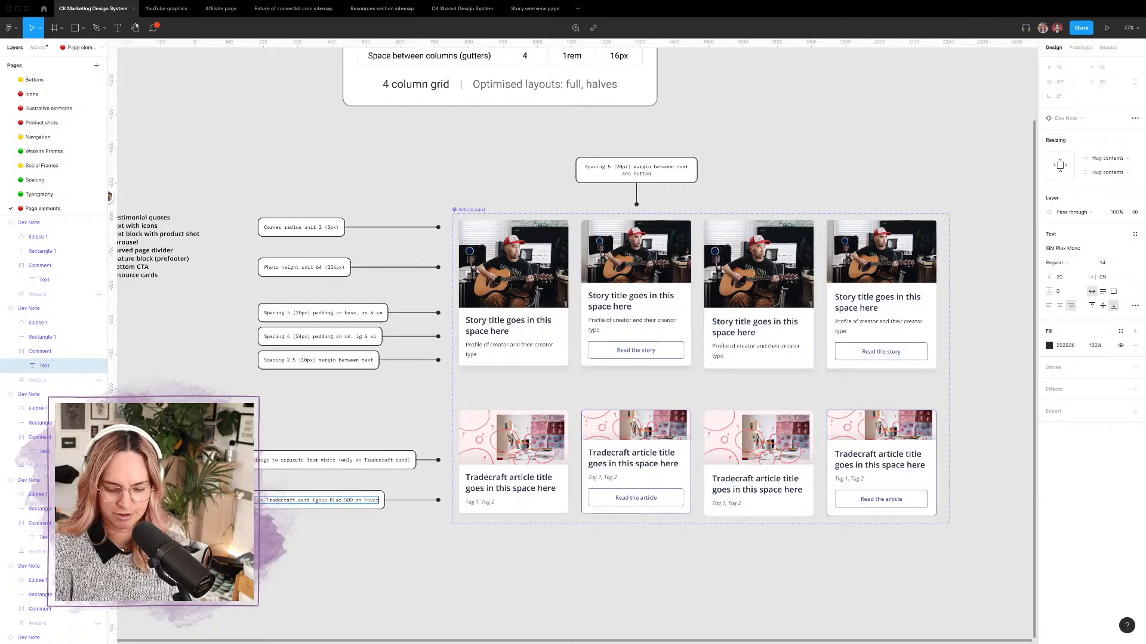
{"action": "key", "text": "Escape"}
{"action": "key", "text": "Escape"}
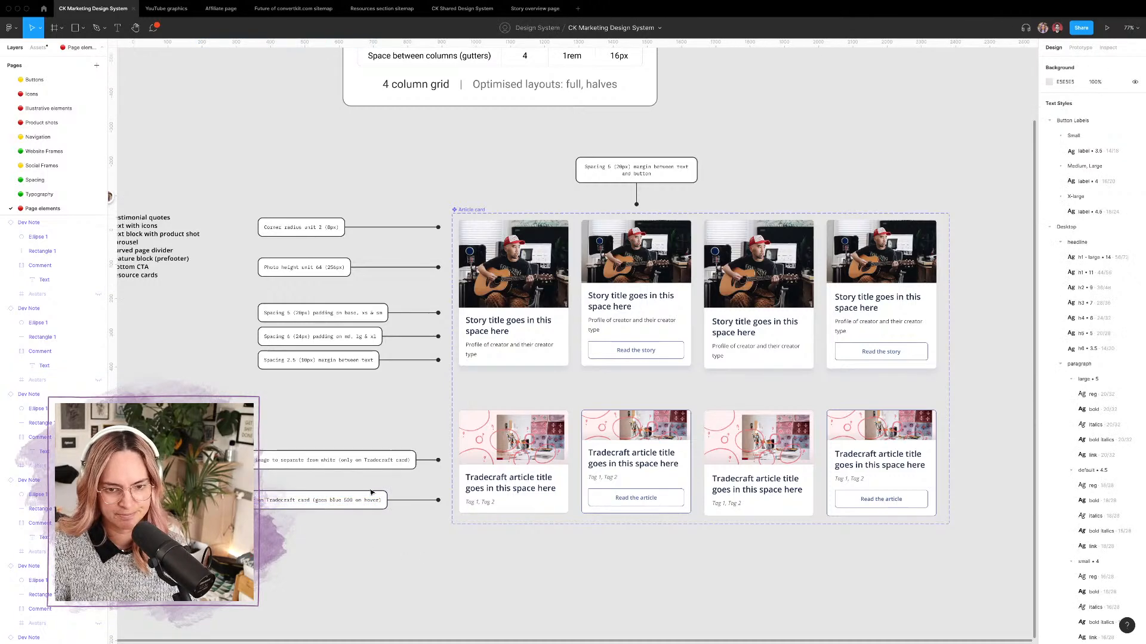
{"action": "left_click_drag", "start_coordinate": [358, 502], "coordinate": [358, 498]}
{"action": "left_click", "coordinate": [404, 528]}
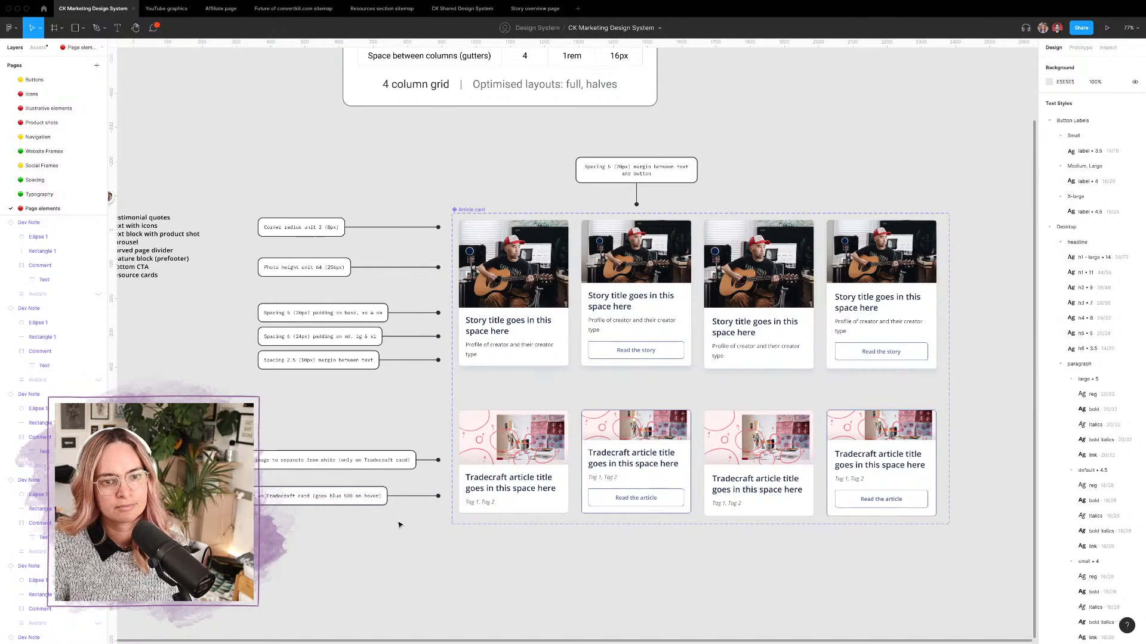
Step: Lengthen the Spacing 5 and Spacing 6 padding Dev Notes together by extending their text-box ends farther away from the cards
{"action": "scroll", "coordinate": [381, 527], "scroll_direction": "left", "scroll_amount": 1}
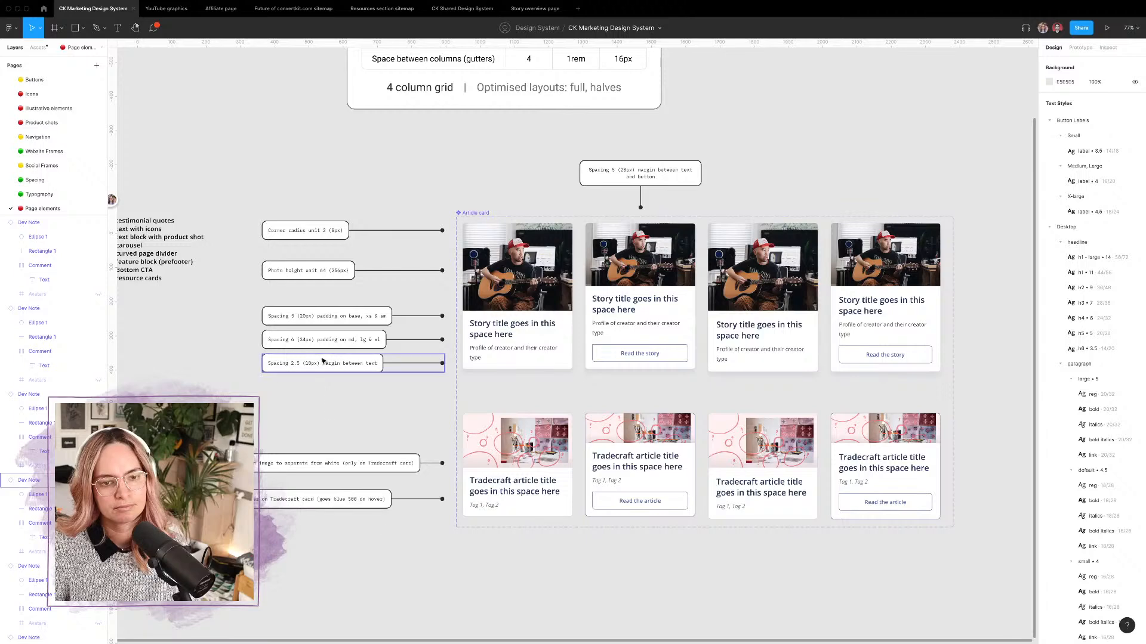
{"action": "left_click", "coordinate": [325, 340]}
{"action": "left_click", "coordinate": [310, 323], "text": "shift"}
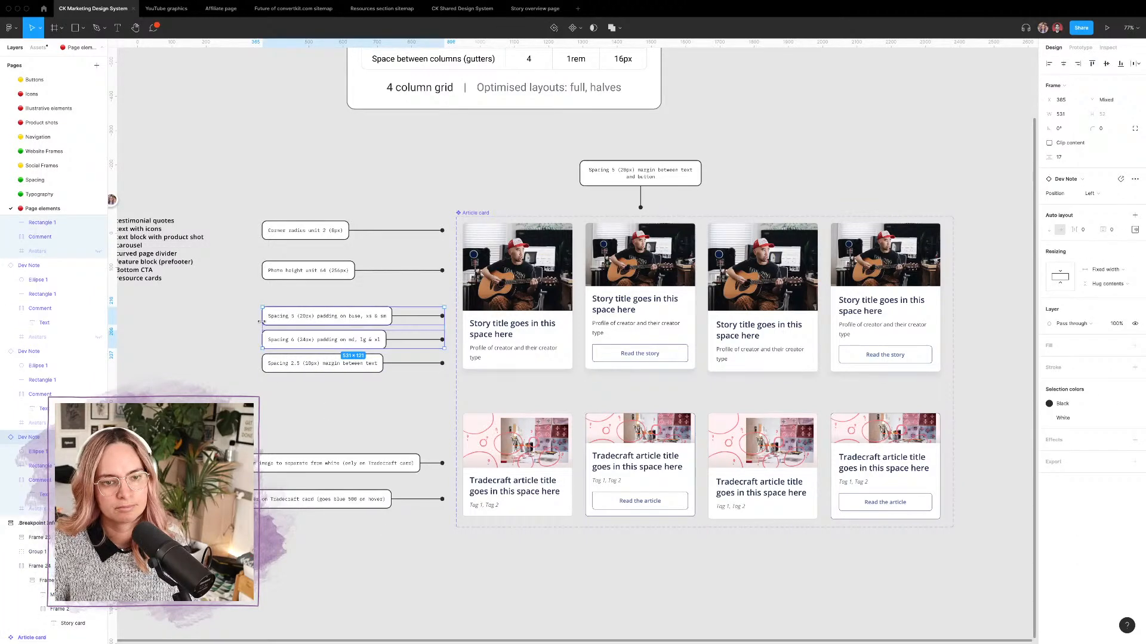
{"action": "left_click_drag", "start_coordinate": [261, 322], "coordinate": [221, 322]}
{"action": "left_click", "coordinate": [382, 449]}
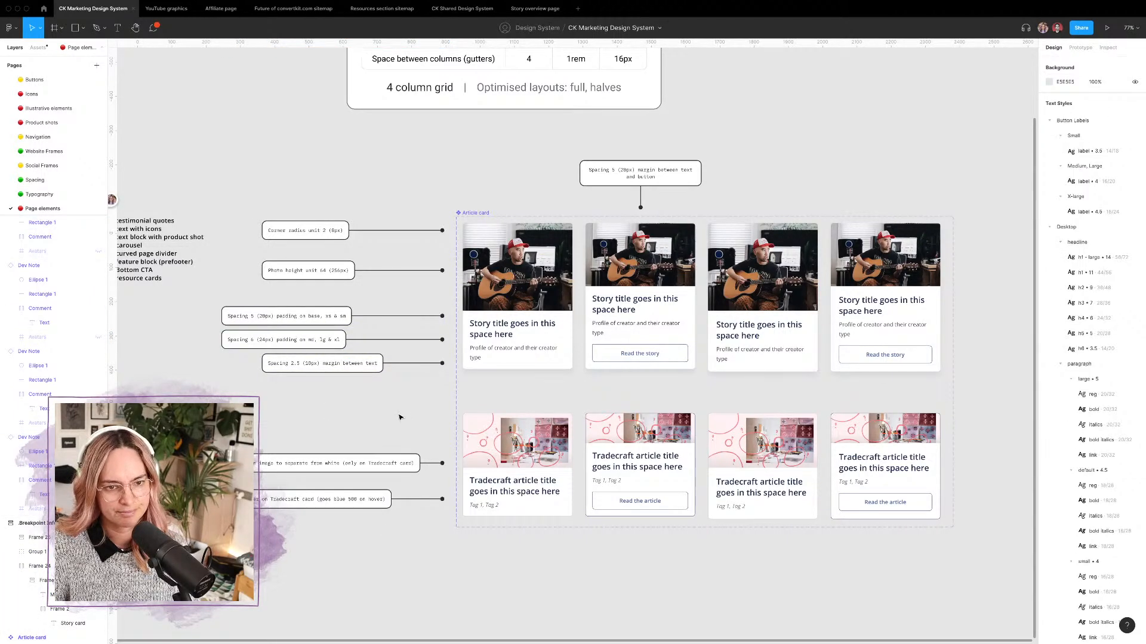
Step: Delete the Story card breakpoint info table above the Article card component set
{"action": "scroll", "coordinate": [400, 417], "scroll_direction": "left", "scroll_amount": 3}
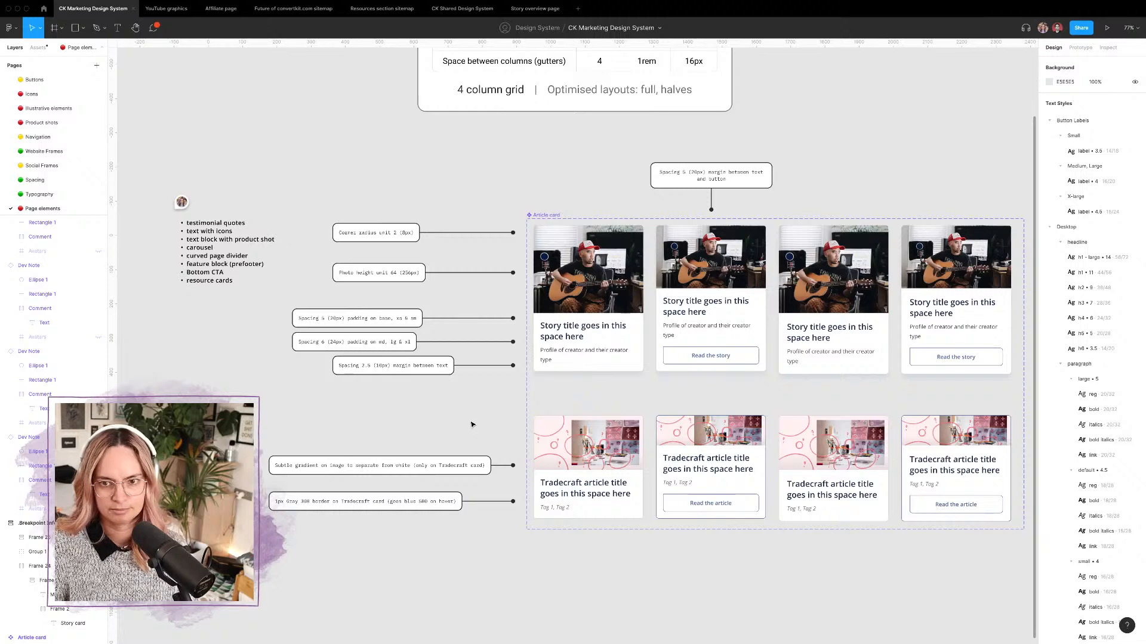
{"action": "scroll", "coordinate": [469, 424], "scroll_direction": "down", "scroll_amount": 3}
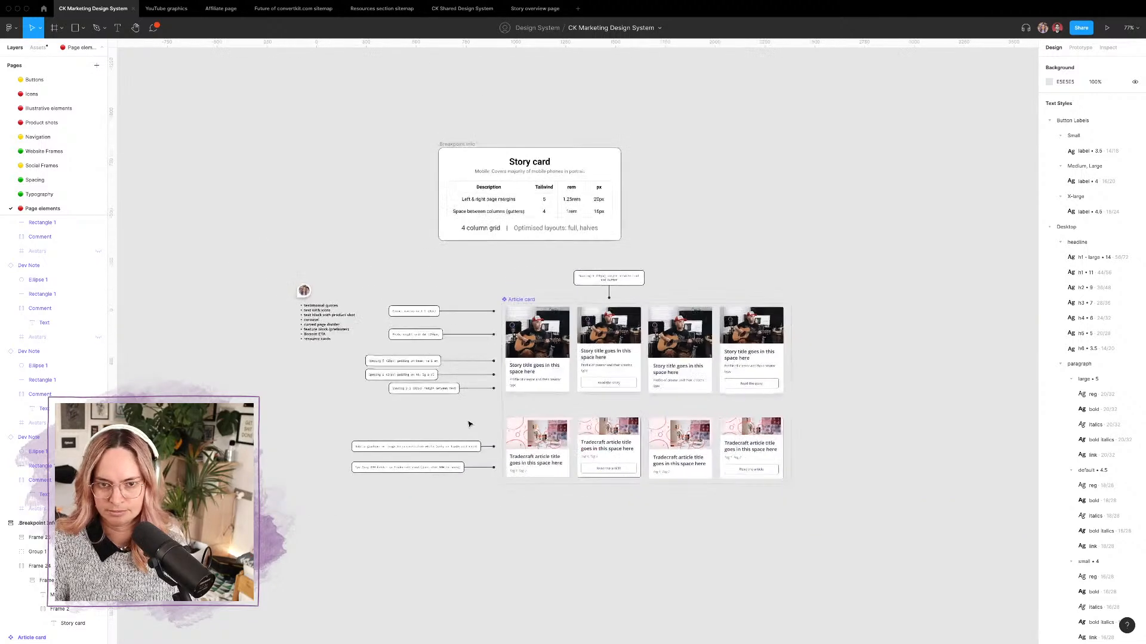
{"action": "left_click", "coordinate": [459, 144]}
{"action": "key", "text": "BackSpace"}
{"action": "scroll", "coordinate": [540, 191], "scroll_direction": "down", "scroll_amount": 1}
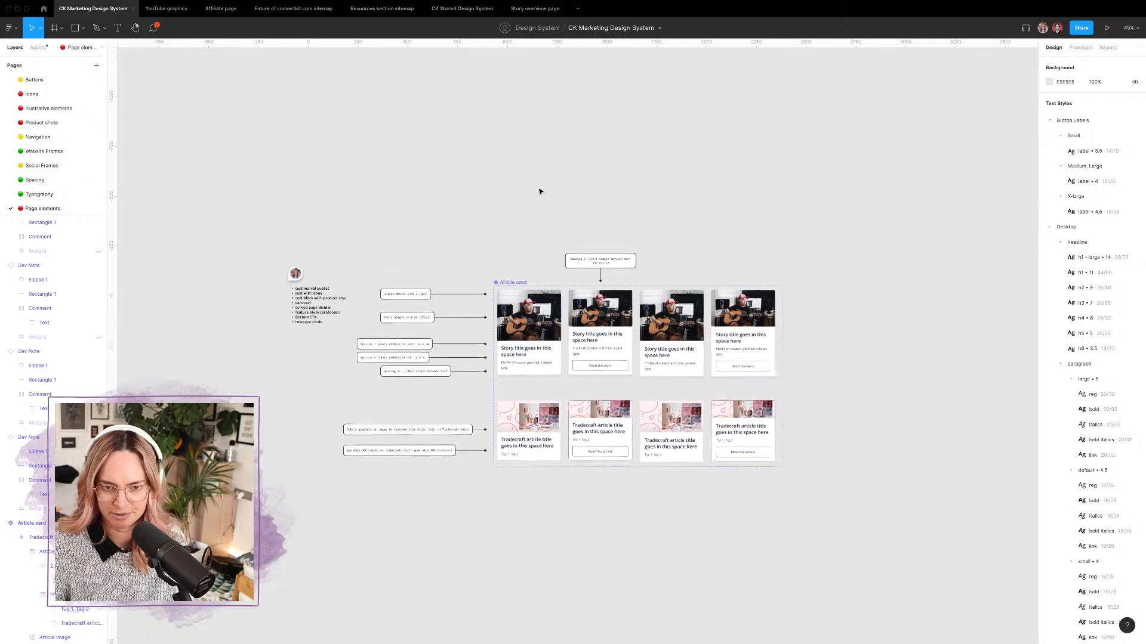
{"action": "scroll", "coordinate": [539, 191], "scroll_direction": "up", "scroll_amount": 3}
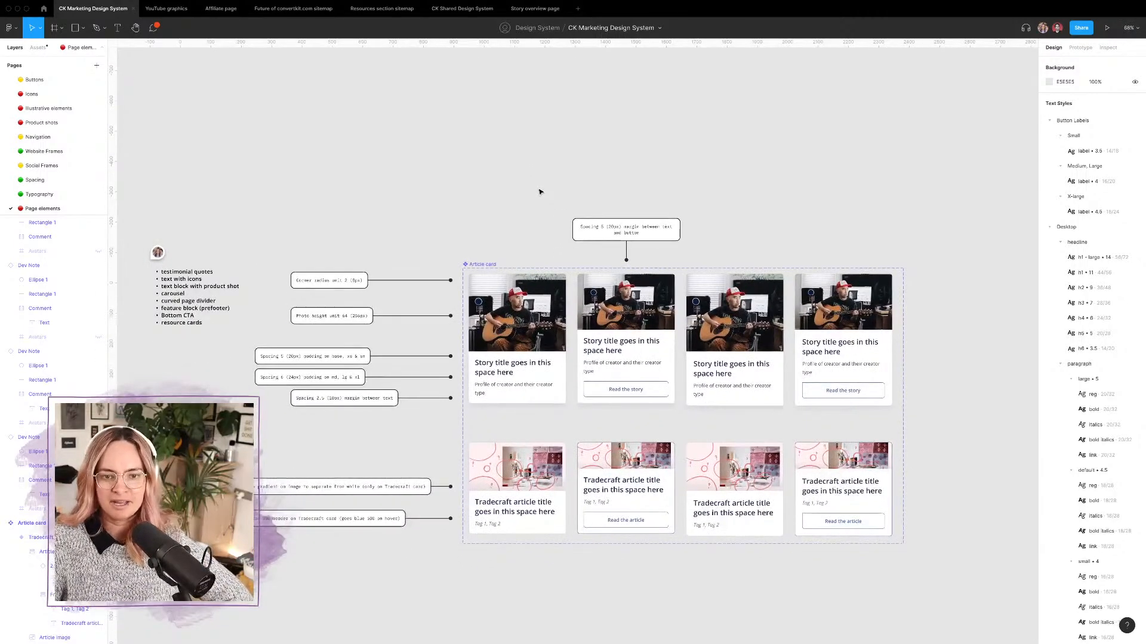
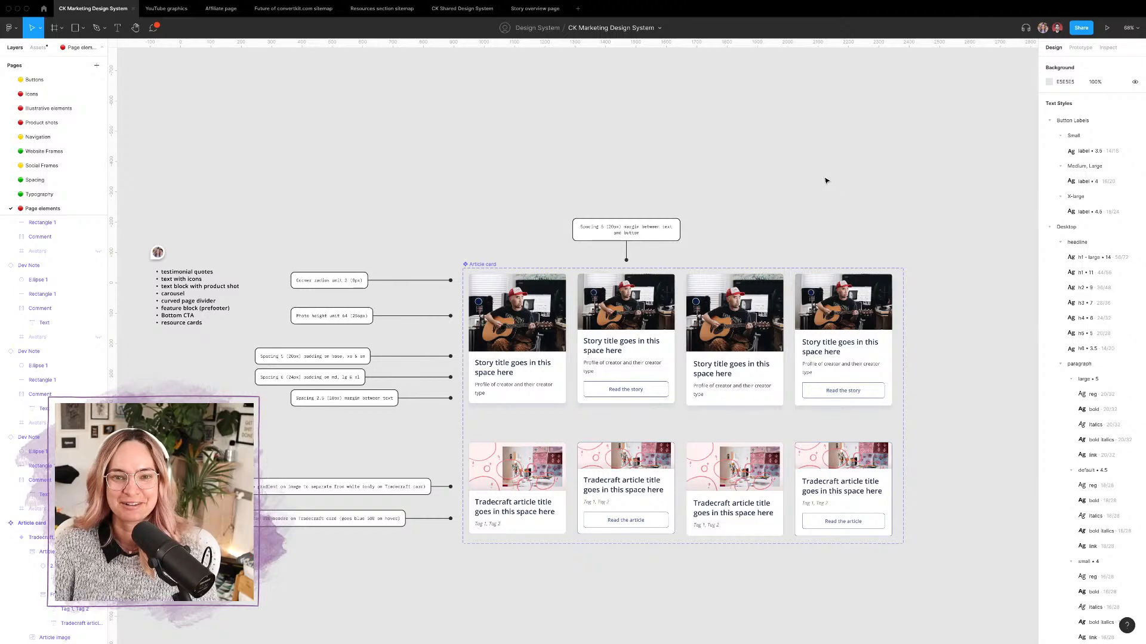
{"action": "scroll", "coordinate": [825, 179], "scroll_direction": "down", "scroll_amount": 2}
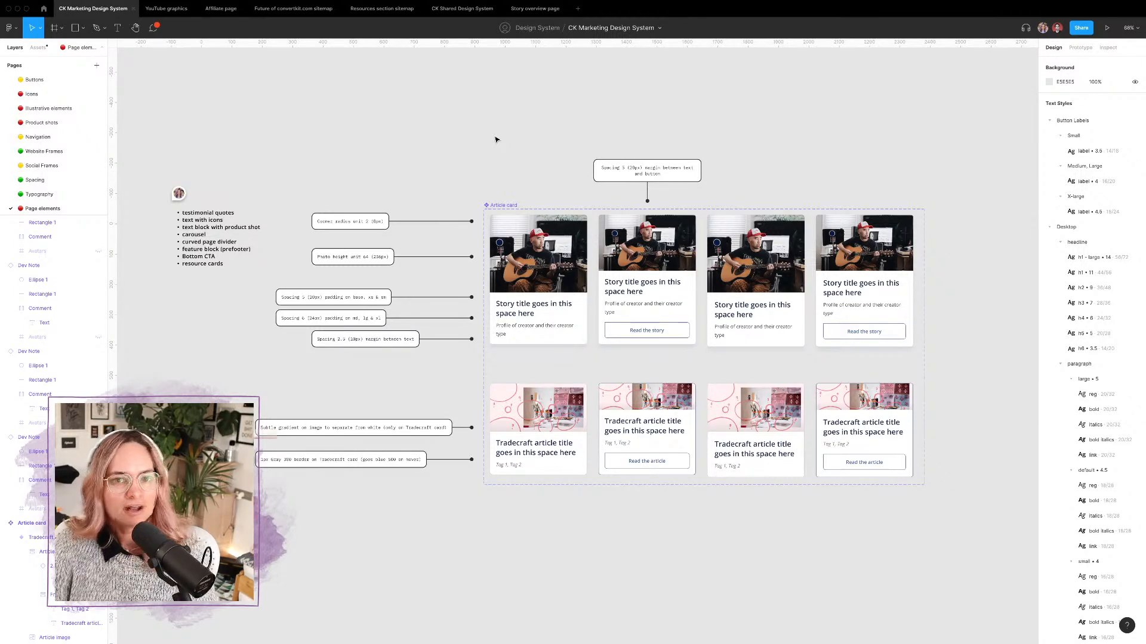
Step: Switch to Chrome, open ConvertKit's Creator Stories page and examine its story cards and the "Read stories about..." carousel
{"action": "key", "text": "ctrl+Left"}
{"action": "scroll", "coordinate": [463, 173], "scroll_direction": "up", "scroll_amount": 10}
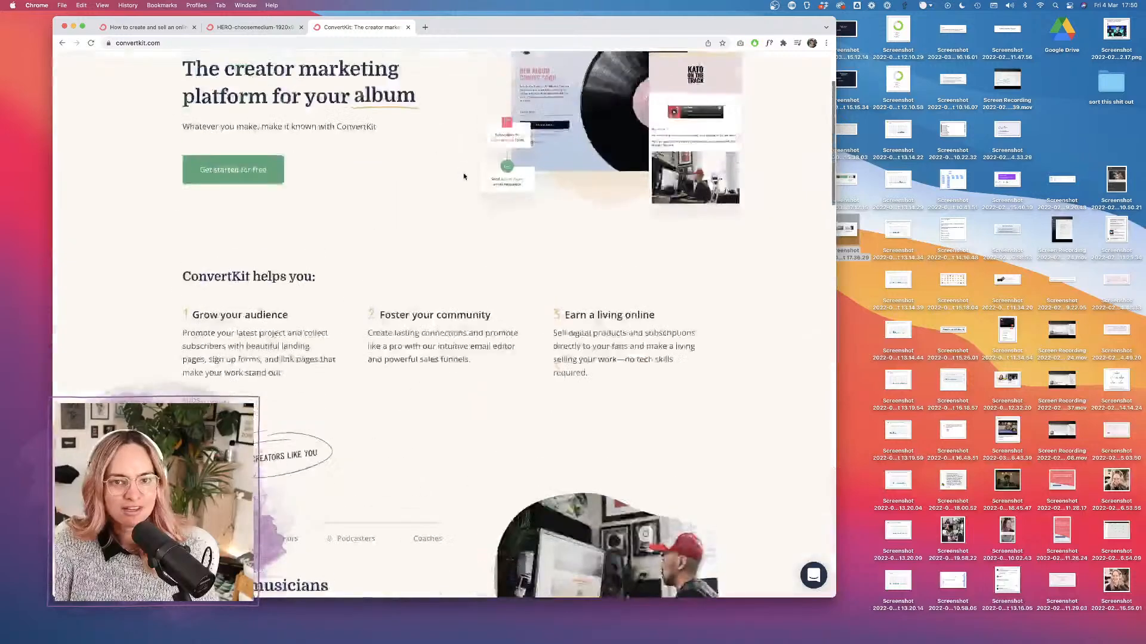
{"action": "left_click", "coordinate": [588, 73]}
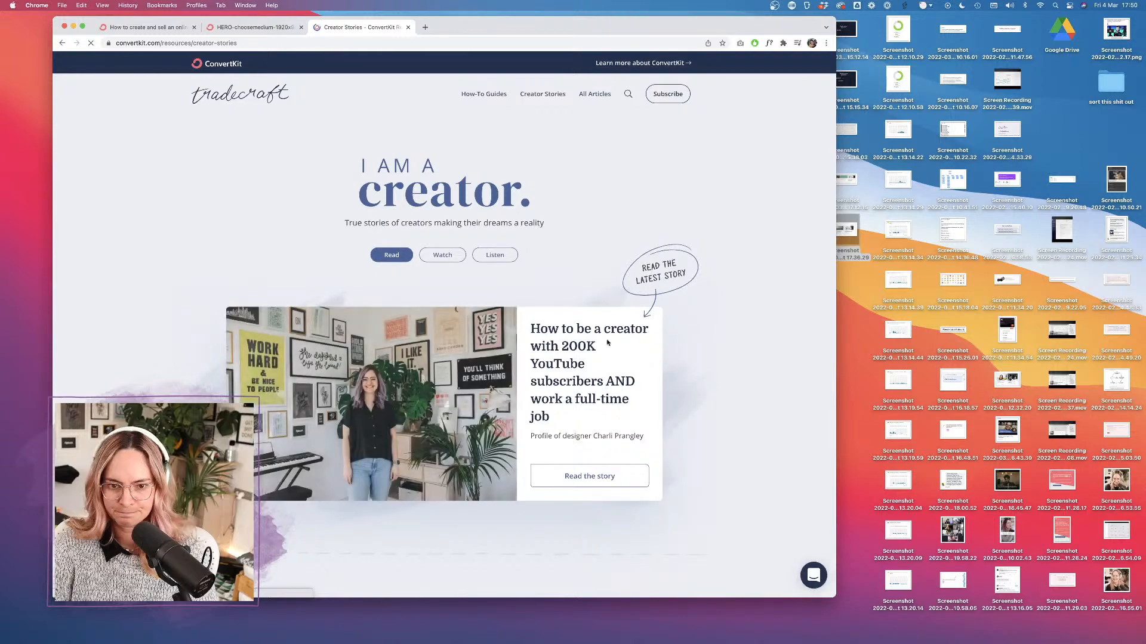
{"action": "scroll", "coordinate": [501, 417], "scroll_direction": "down", "scroll_amount": 7}
{"action": "scroll", "coordinate": [501, 417], "scroll_direction": "down", "scroll_amount": 9}
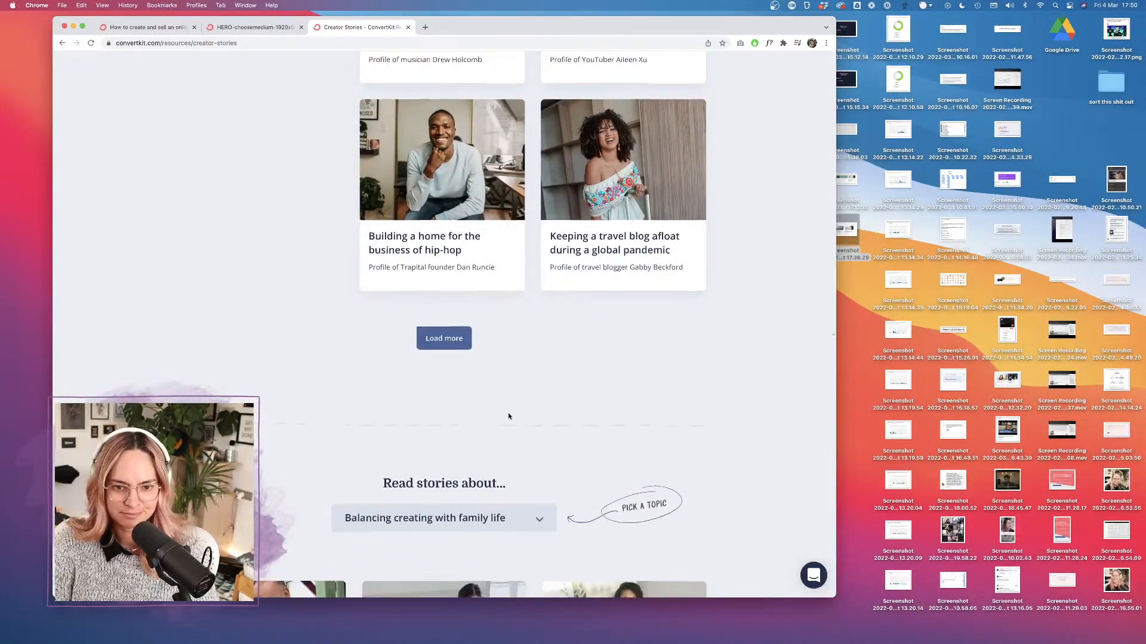
{"action": "scroll", "coordinate": [507, 413], "scroll_direction": "down", "scroll_amount": 7}
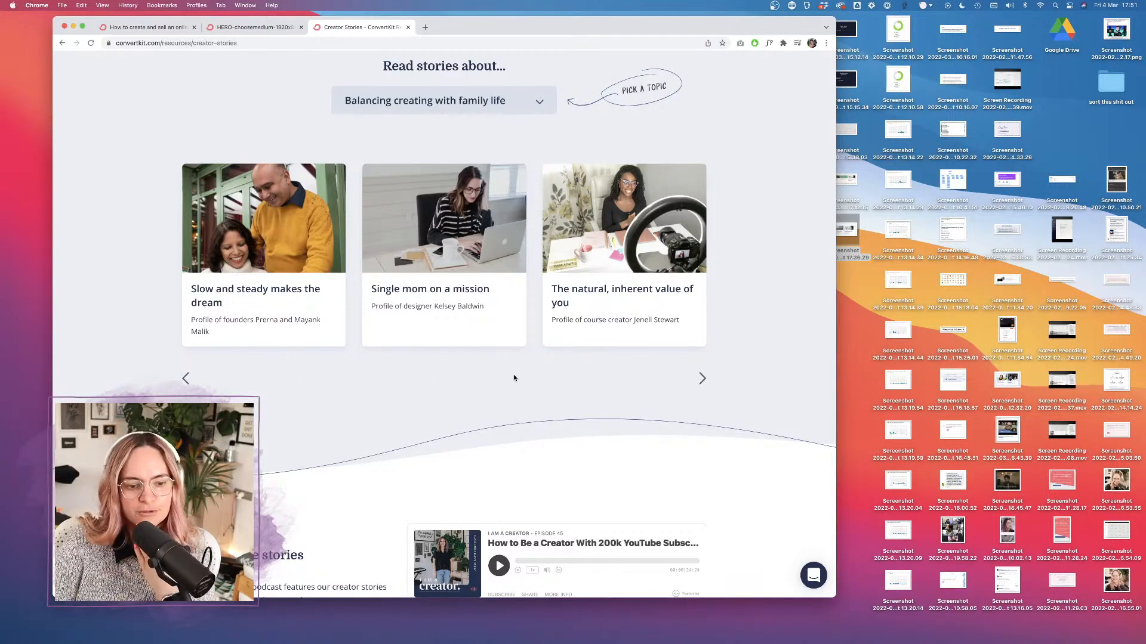
{"action": "scroll", "coordinate": [702, 339], "scroll_direction": "down", "scroll_amount": 1}
{"action": "left_click", "coordinate": [702, 342]}
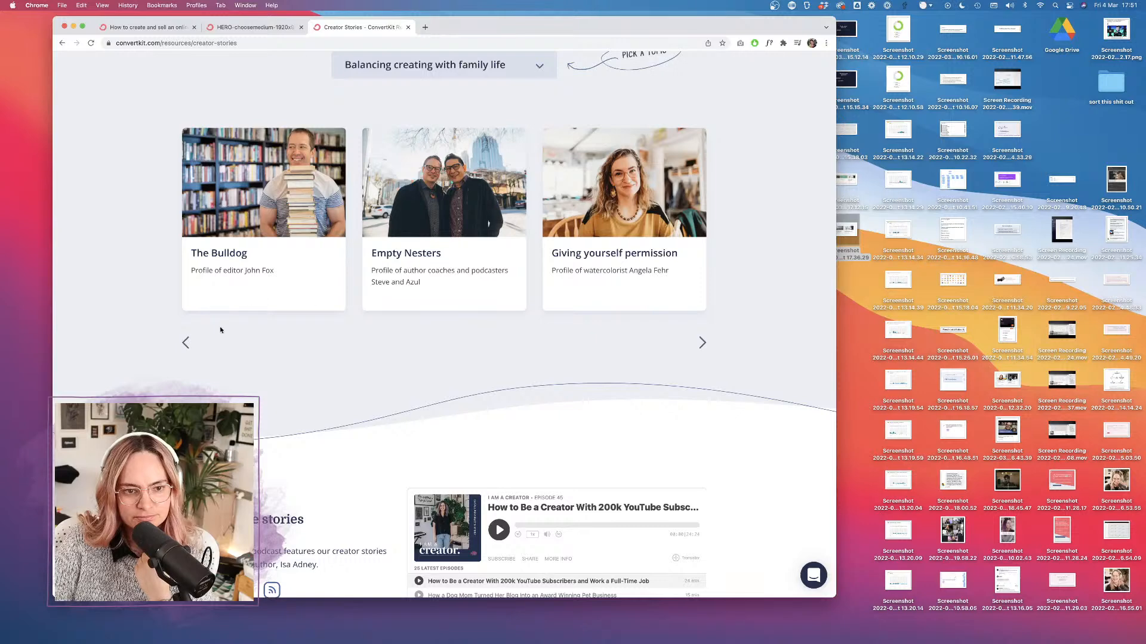
{"action": "left_click", "coordinate": [185, 342]}
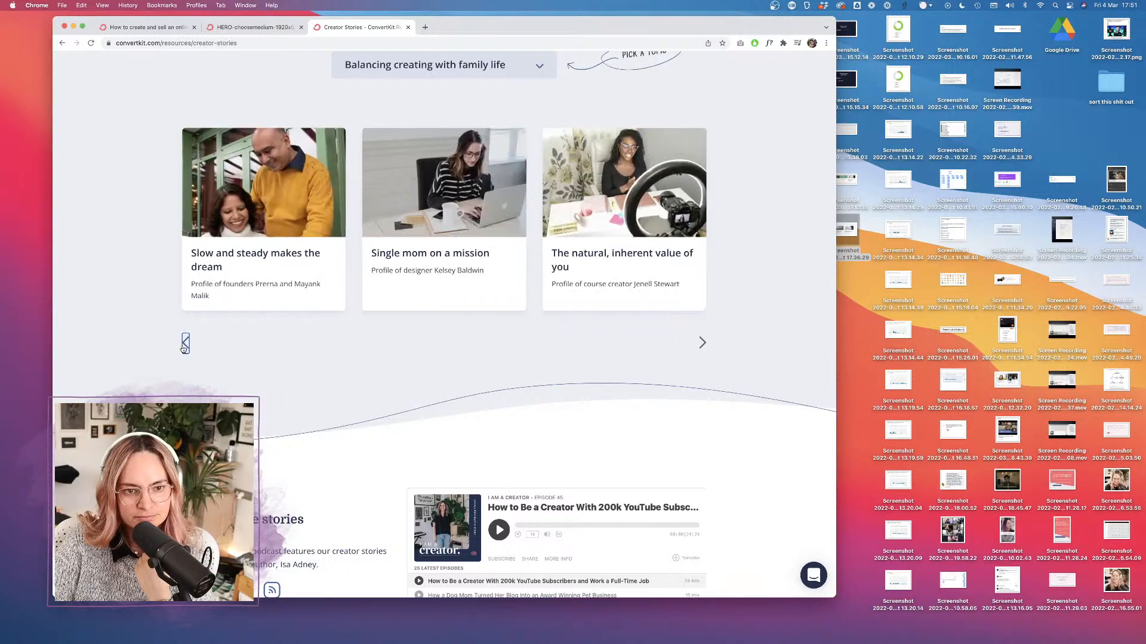
{"action": "left_click", "coordinate": [702, 344]}
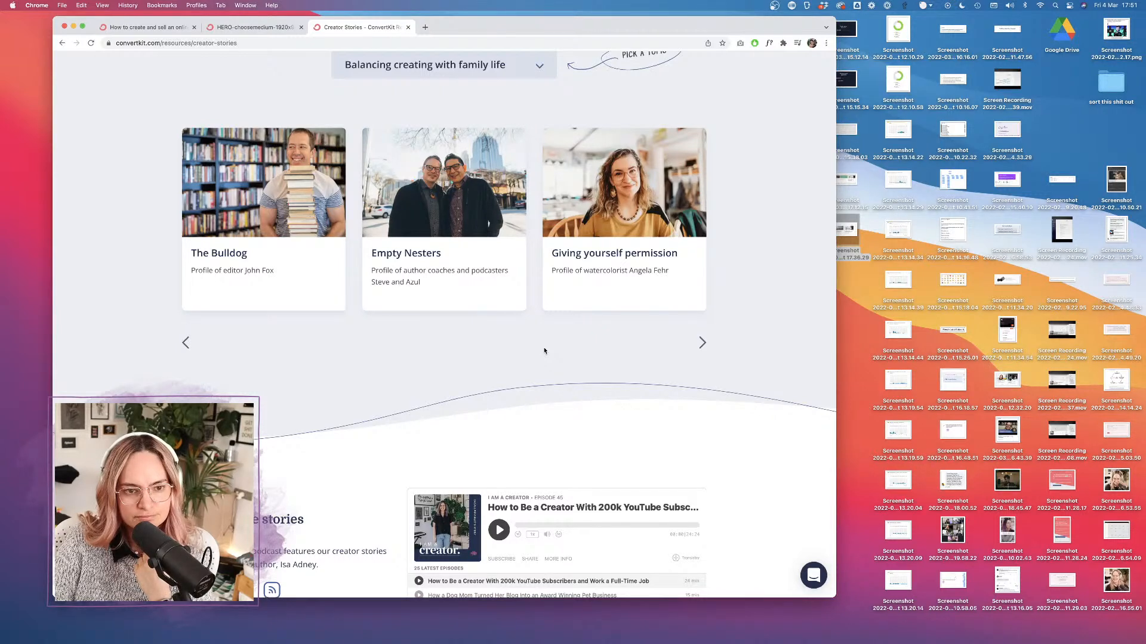
{"action": "scroll", "coordinate": [544, 351], "scroll_direction": "up", "scroll_amount": 3}
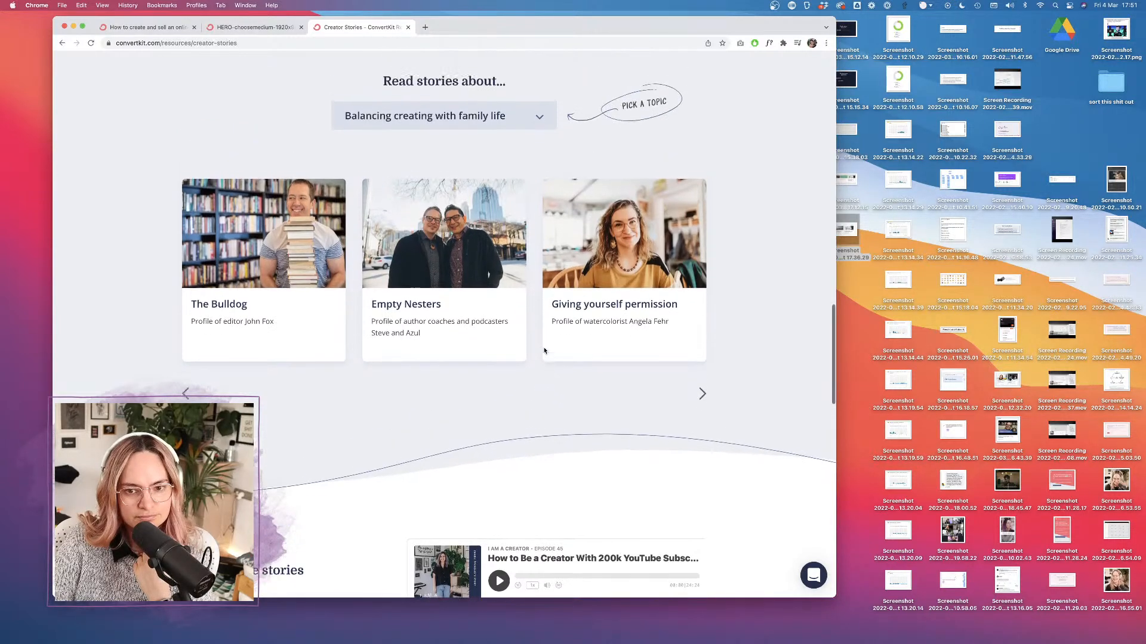
Step: Compare the Article card set in Figma with the Creator Stories page's carousel and featured latest-story card in Chrome
{"action": "key", "text": "ctrl+Right"}
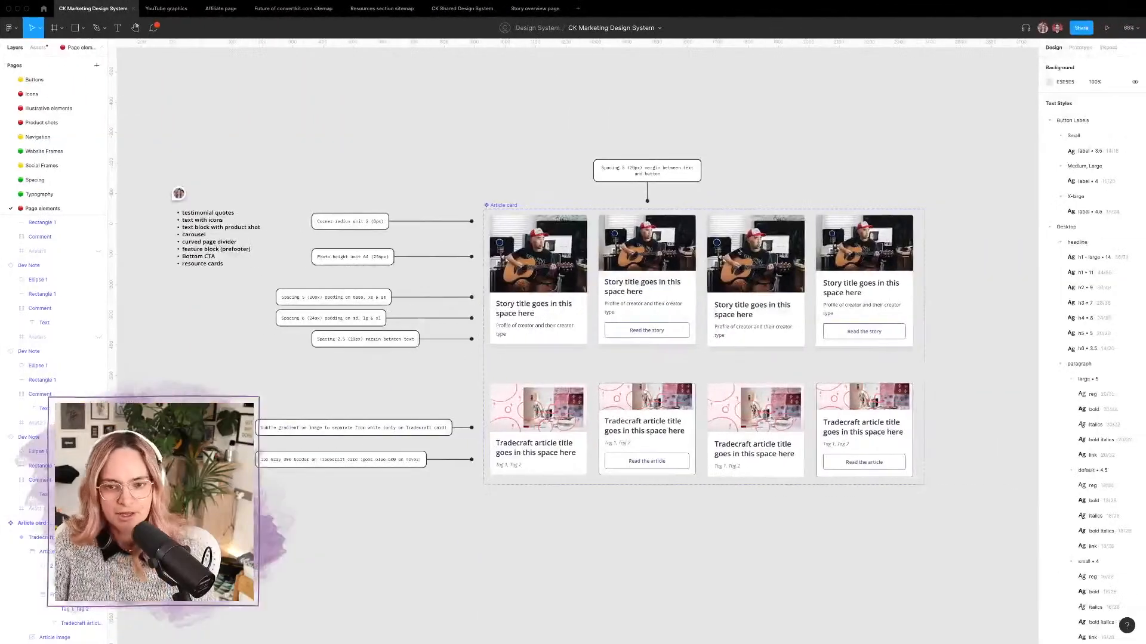
{"action": "scroll", "coordinate": [634, 341], "scroll_direction": "down", "scroll_amount": 3, "text": "ctrl"}
{"action": "key", "text": "ctrl+Left"}
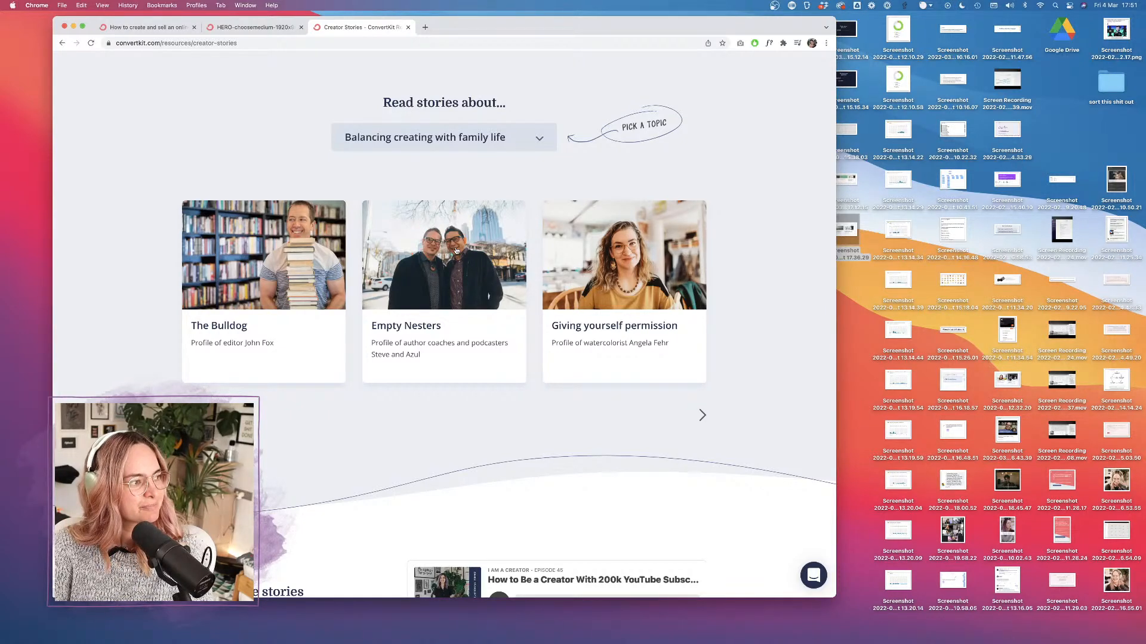
{"action": "scroll", "coordinate": [457, 250], "scroll_direction": "down", "scroll_amount": 3}
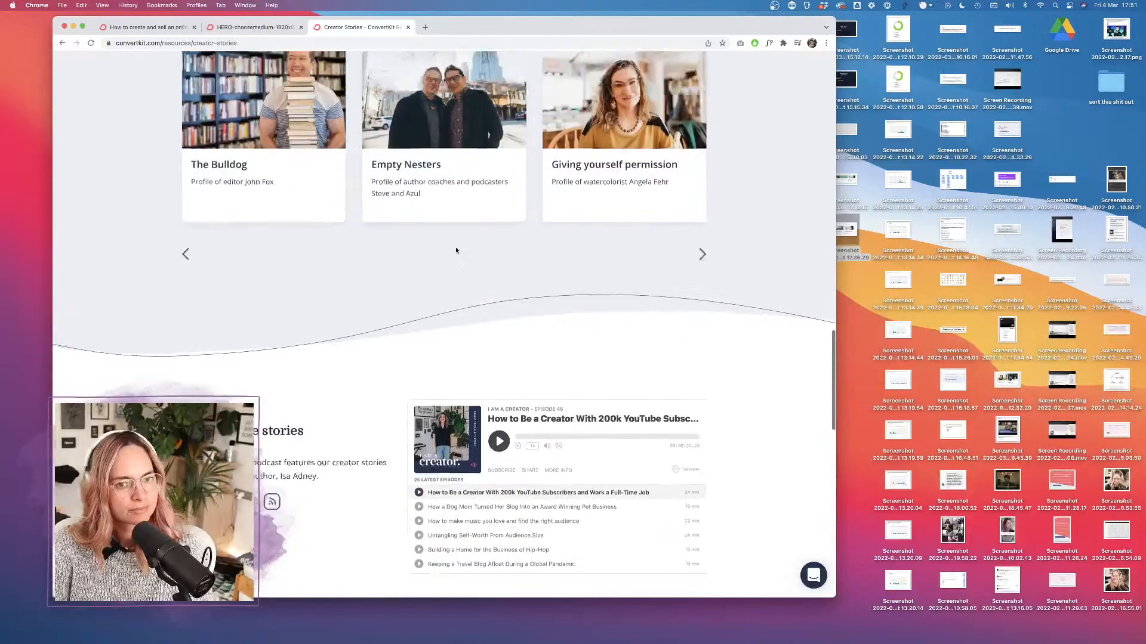
{"action": "scroll", "coordinate": [456, 248], "scroll_direction": "up", "scroll_amount": 3}
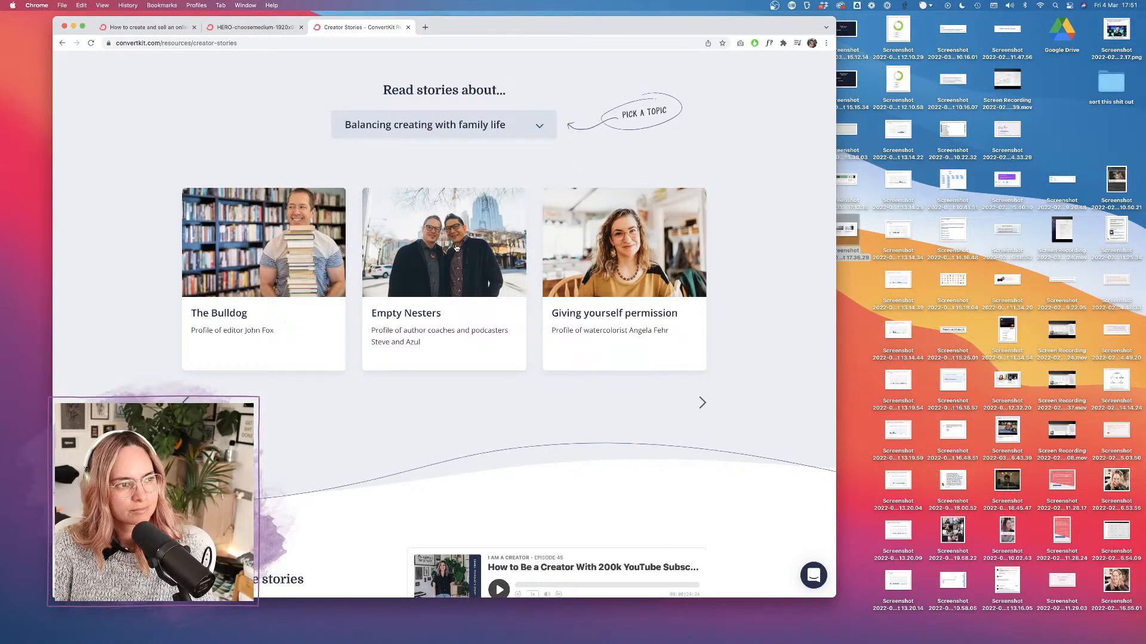
{"action": "scroll", "coordinate": [517, 217], "scroll_direction": "up", "scroll_amount": 15}
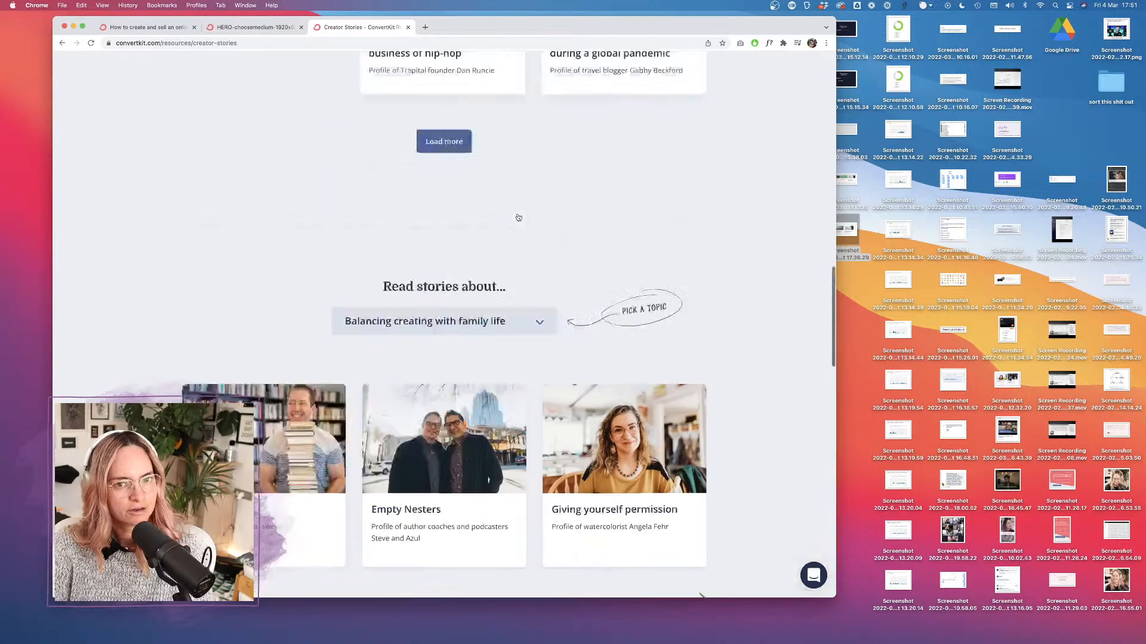
{"action": "scroll", "coordinate": [517, 218], "scroll_direction": "up", "scroll_amount": 10}
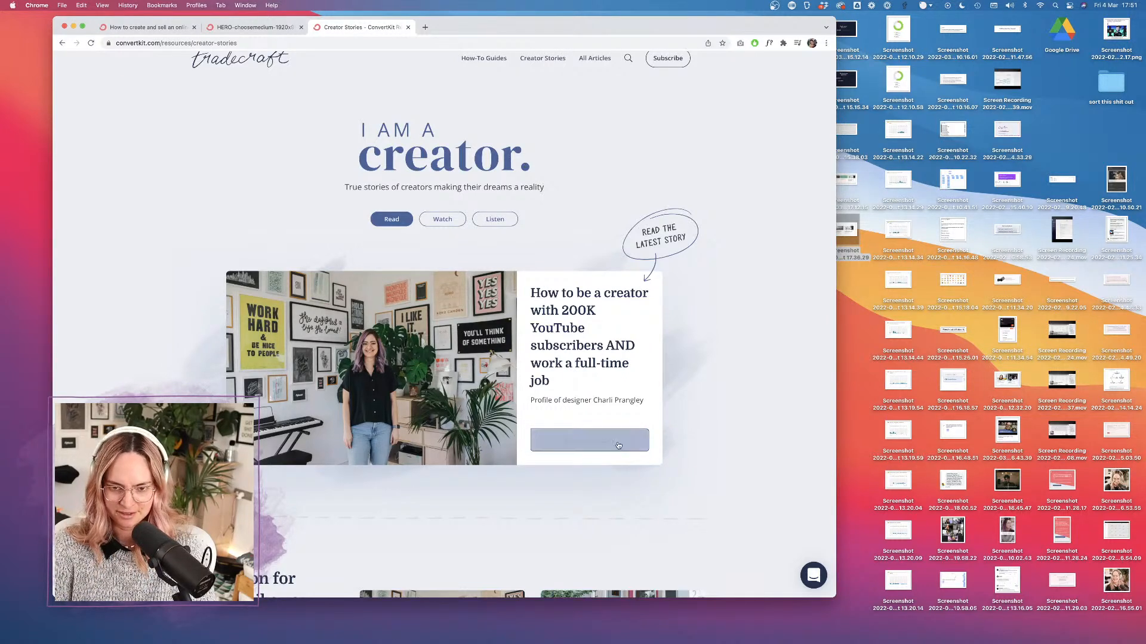
{"action": "scroll", "coordinate": [680, 444], "scroll_direction": "down", "scroll_amount": 5}
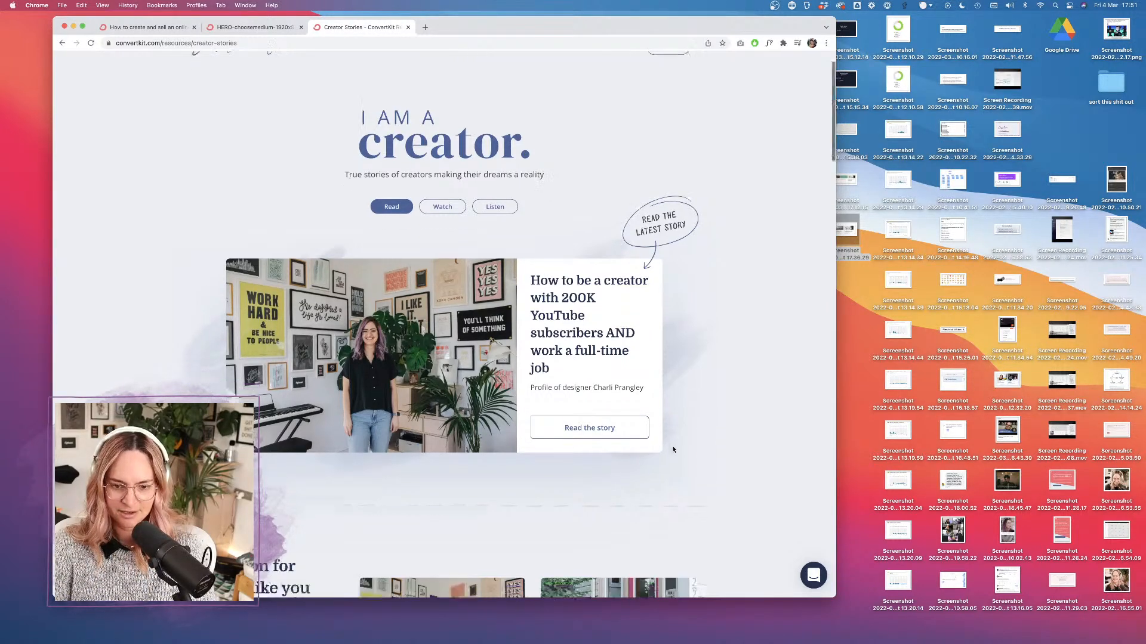
{"action": "scroll", "coordinate": [644, 370], "scroll_direction": "up", "scroll_amount": 3}
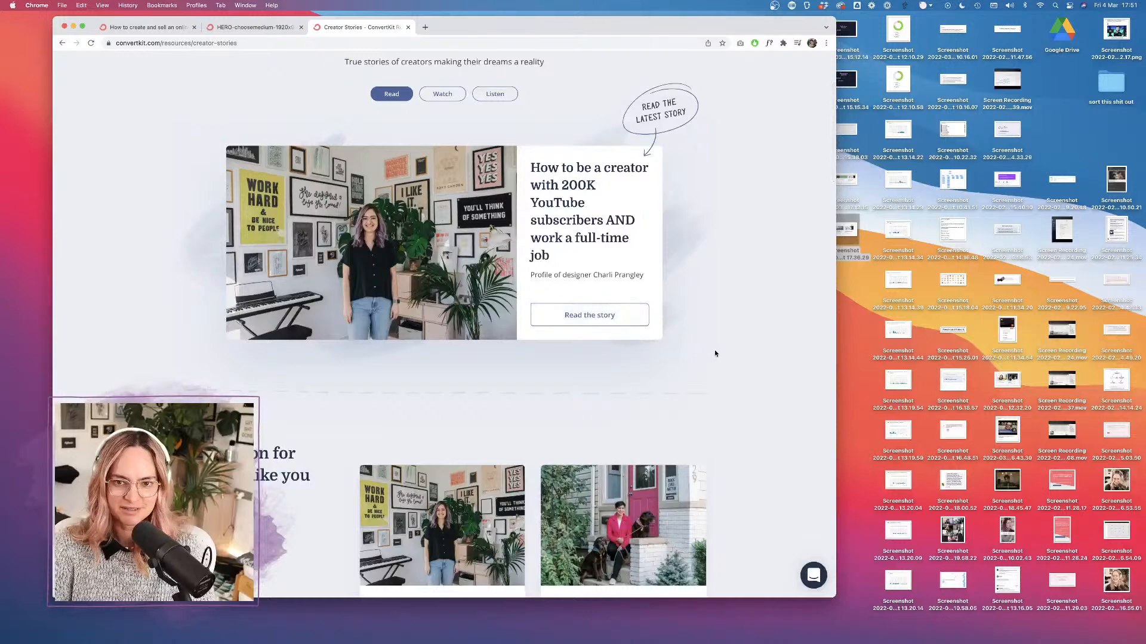
{"action": "scroll", "coordinate": [672, 313], "scroll_direction": "up", "scroll_amount": 5}
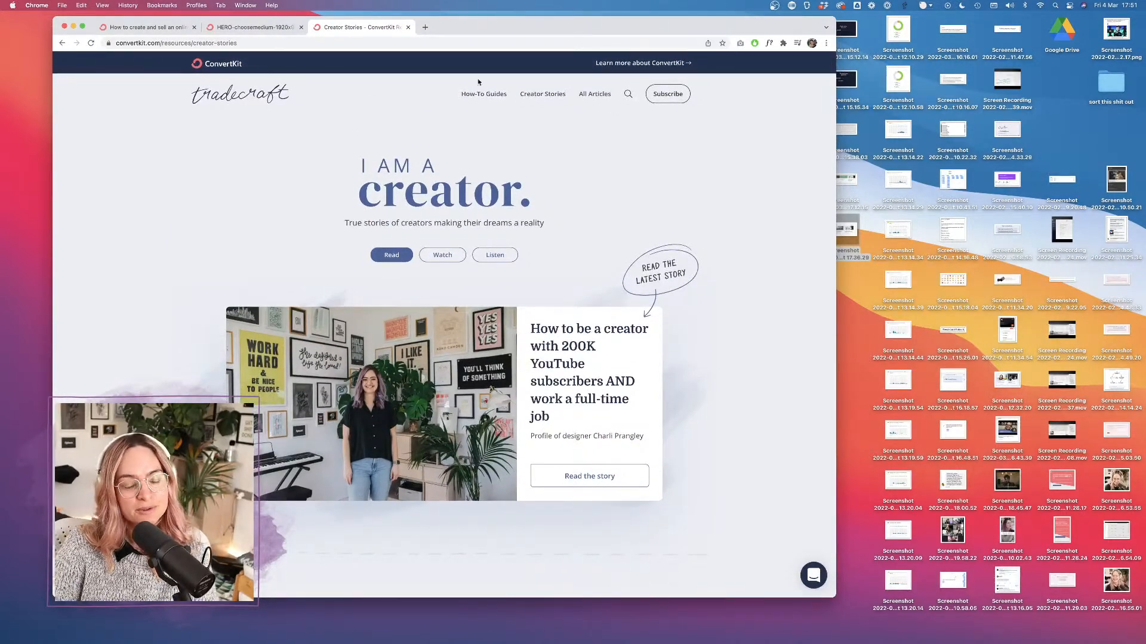
Step: Open the Tradecraft blog home page and examine its featured guide cards and article card grid
{"action": "left_click", "coordinate": [284, 94]}
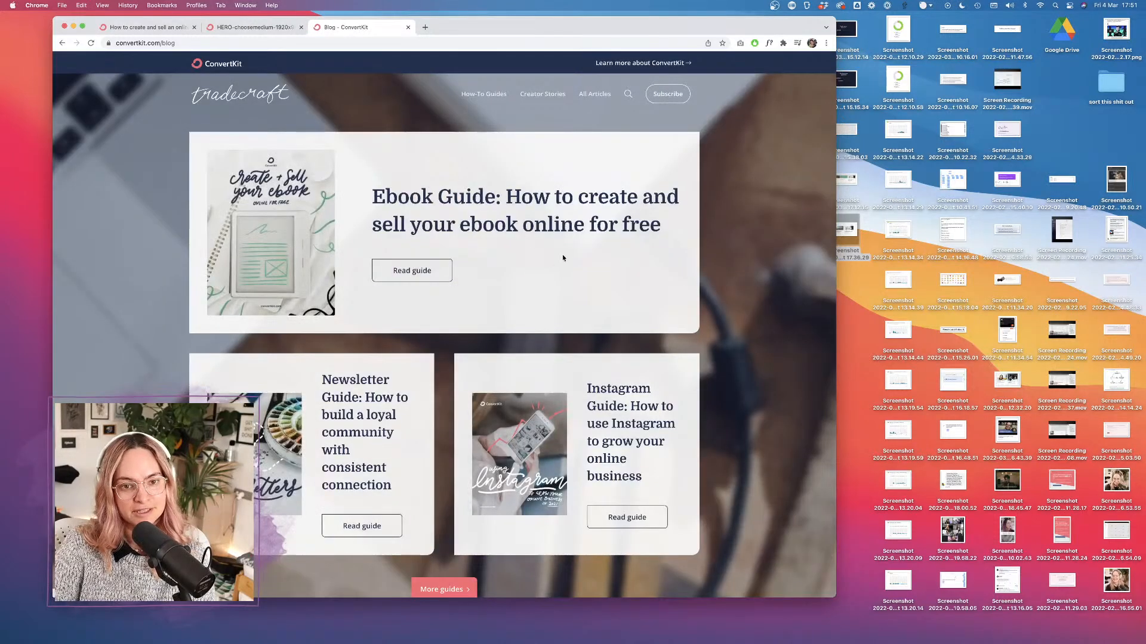
{"action": "scroll", "coordinate": [476, 305], "scroll_direction": "down", "scroll_amount": 1}
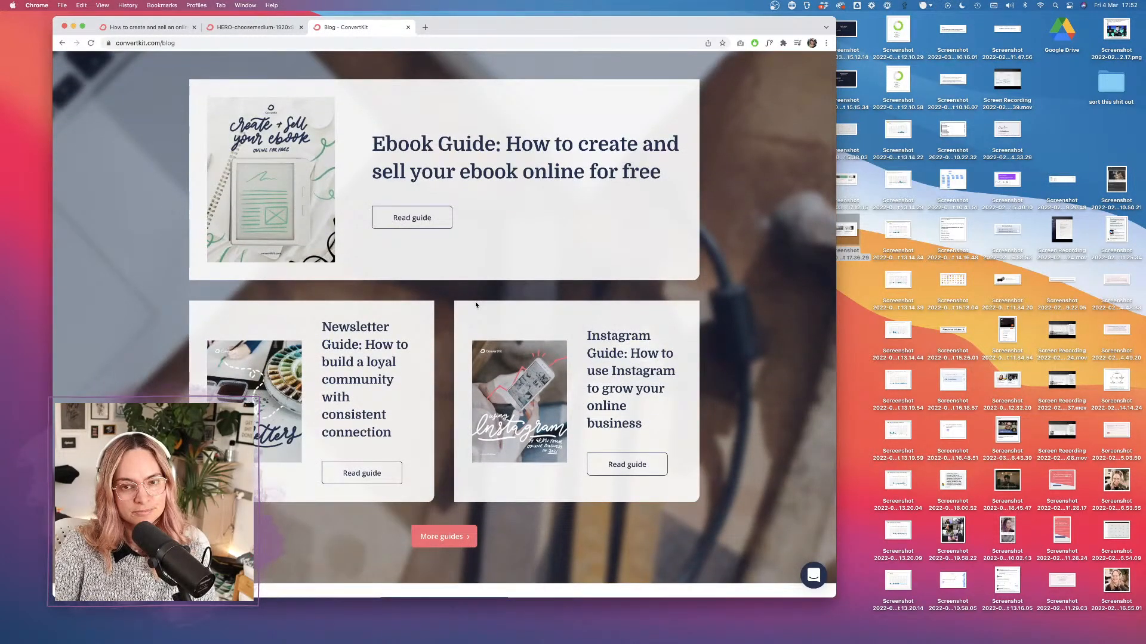
{"action": "scroll", "coordinate": [475, 304], "scroll_direction": "down", "scroll_amount": 10}
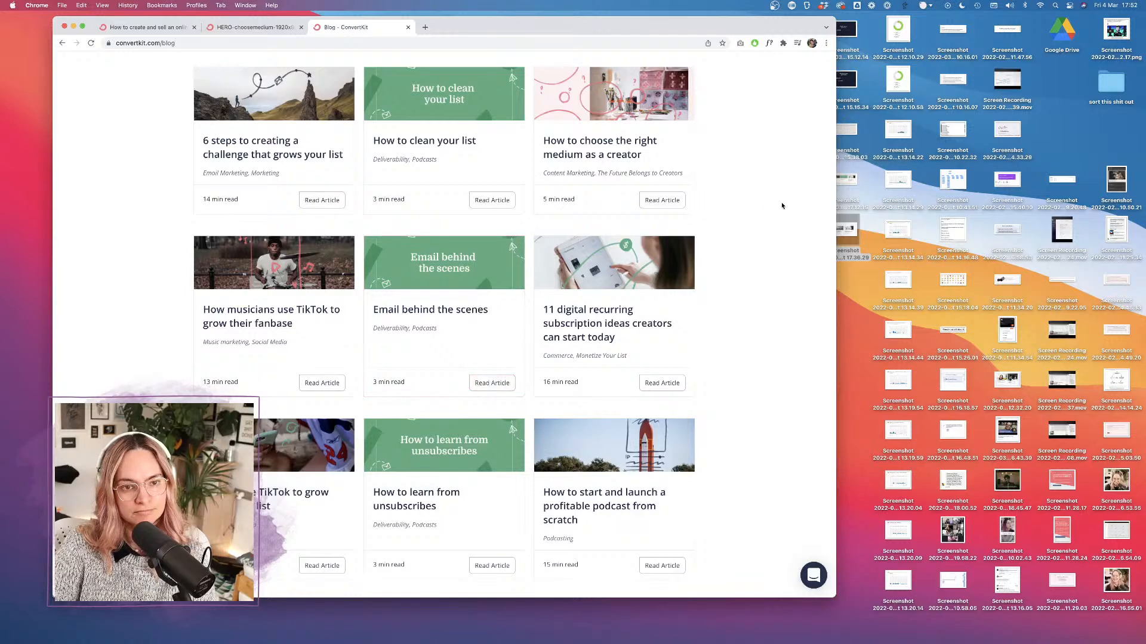
{"action": "scroll", "coordinate": [782, 206], "scroll_direction": "up", "scroll_amount": 8}
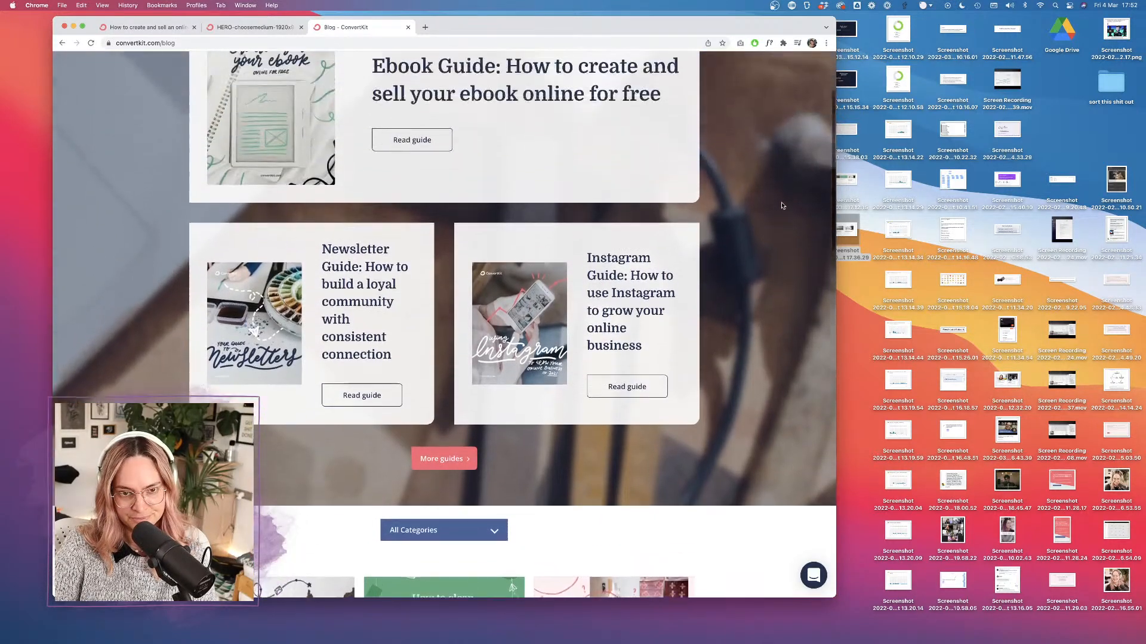
{"action": "scroll", "coordinate": [782, 206], "scroll_direction": "up", "scroll_amount": 3}
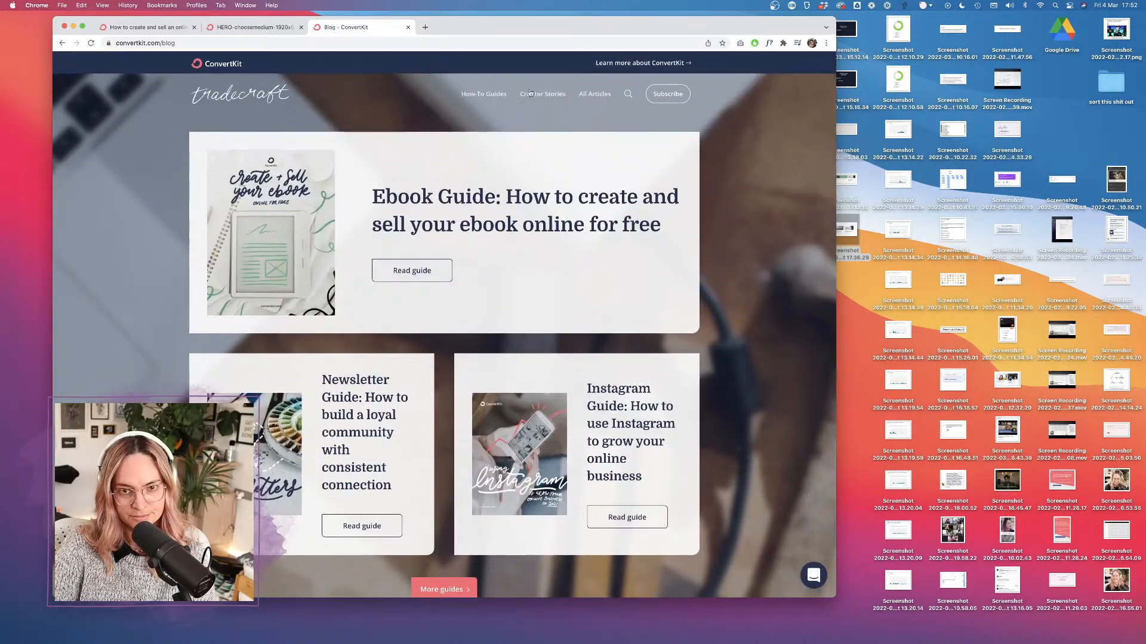
Step: Return to the Creator Stories page and review its sections from the featured story down to the printable pack sign-up form
{"action": "left_click", "coordinate": [537, 95]}
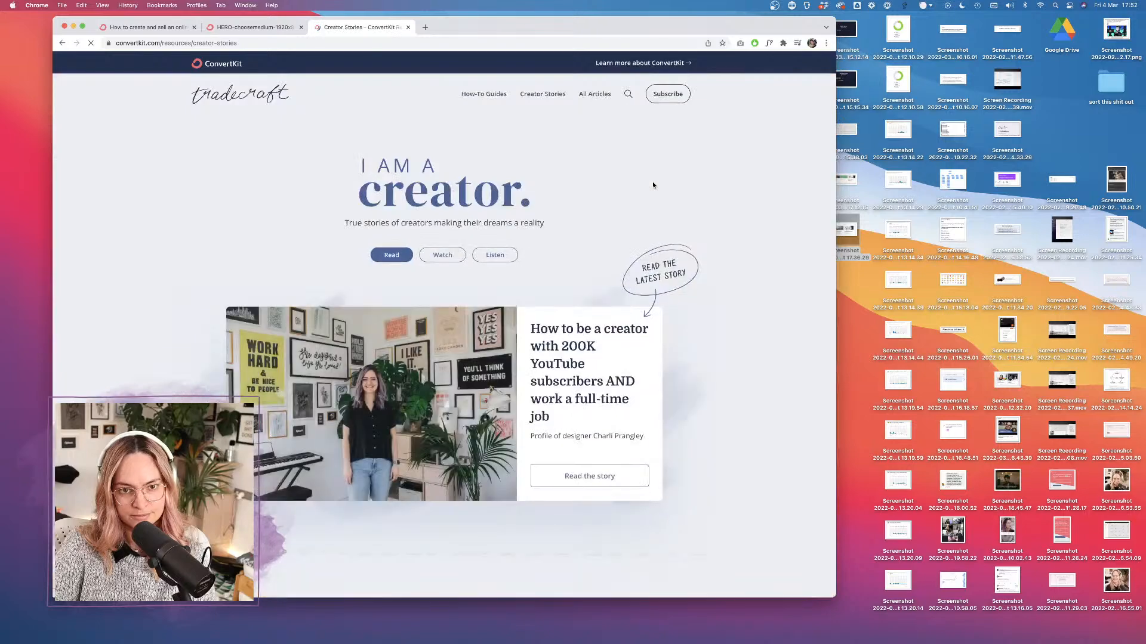
{"action": "scroll", "coordinate": [573, 256], "scroll_direction": "down", "scroll_amount": 3}
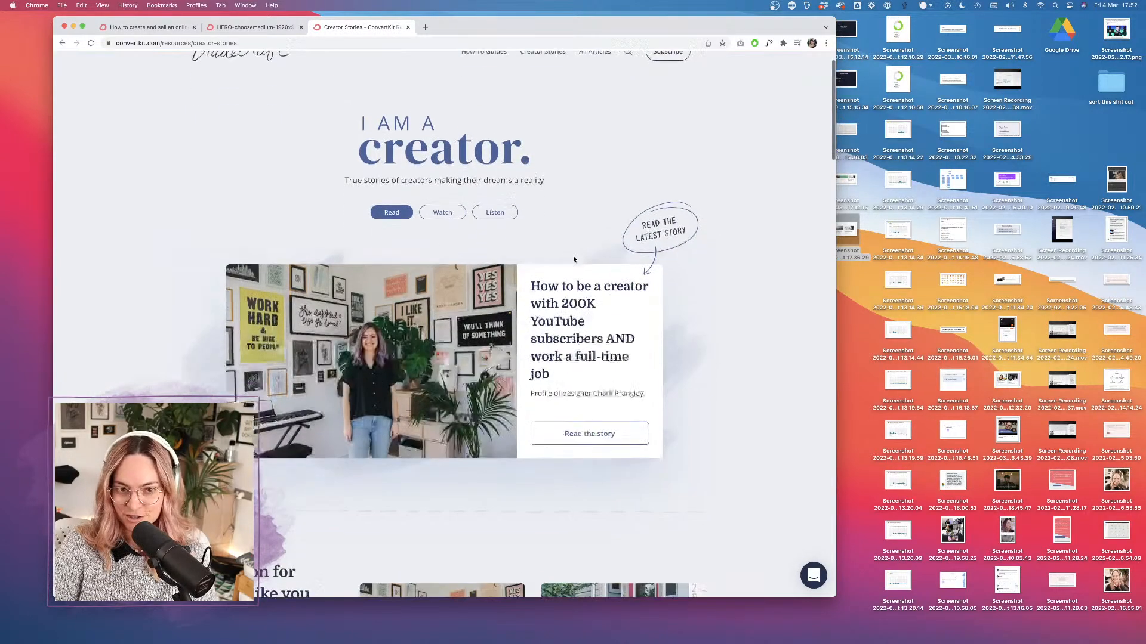
{"action": "scroll", "coordinate": [656, 360], "scroll_direction": "down", "scroll_amount": 15}
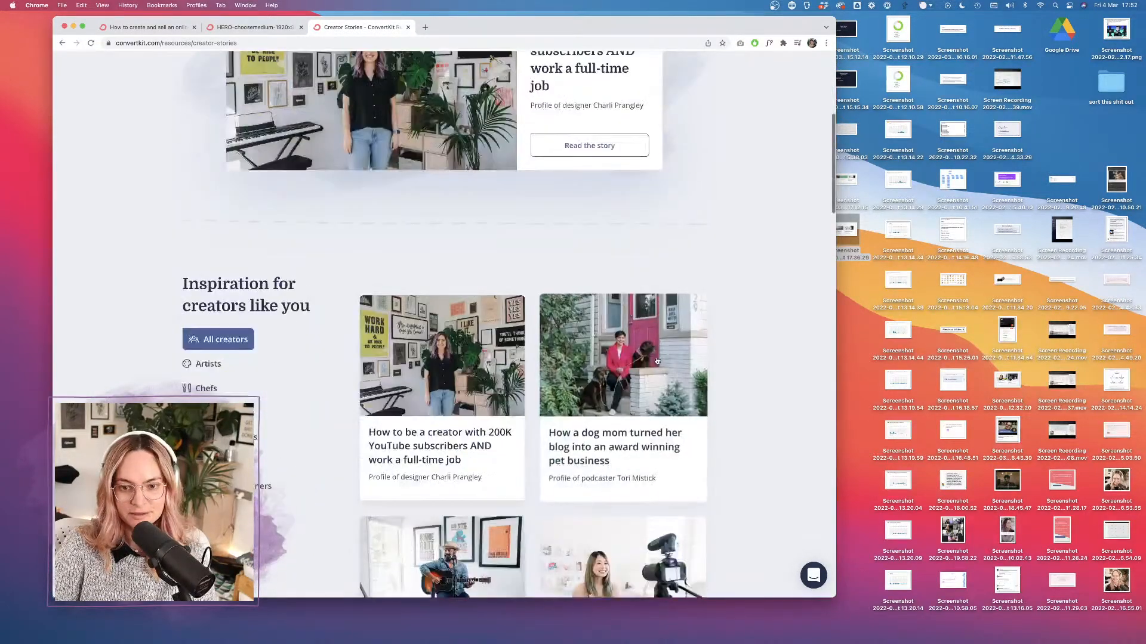
{"action": "scroll", "coordinate": [656, 359], "scroll_direction": "down", "scroll_amount": 15}
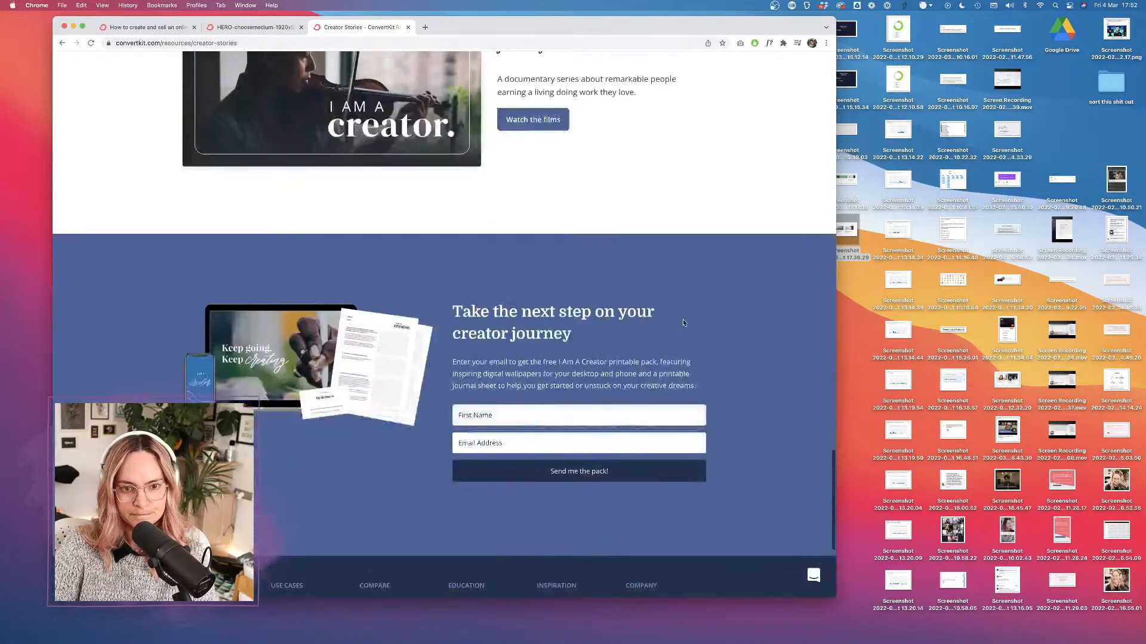
Step: Return to the Creator Stories page's header, switch to Figma and review the page elements to-do list, focusing on the curved page divider
{"action": "scroll", "coordinate": [683, 323], "scroll_direction": "up", "scroll_amount": 20}
{"action": "scroll", "coordinate": [684, 323], "scroll_direction": "up", "scroll_amount": 6}
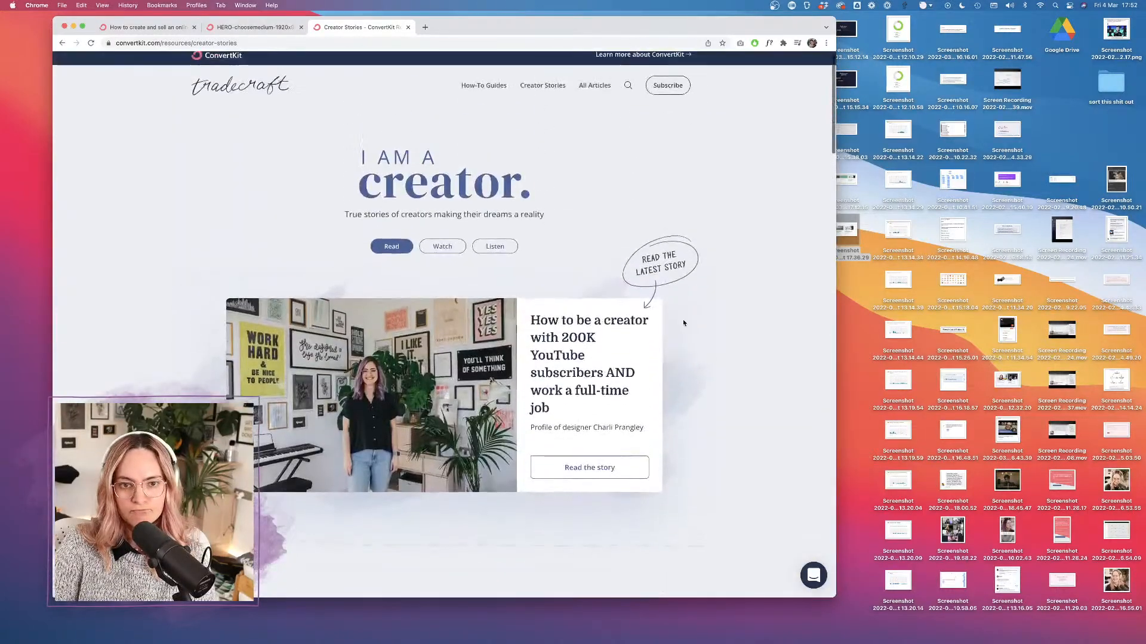
{"action": "key", "text": "ctrl+Right"}
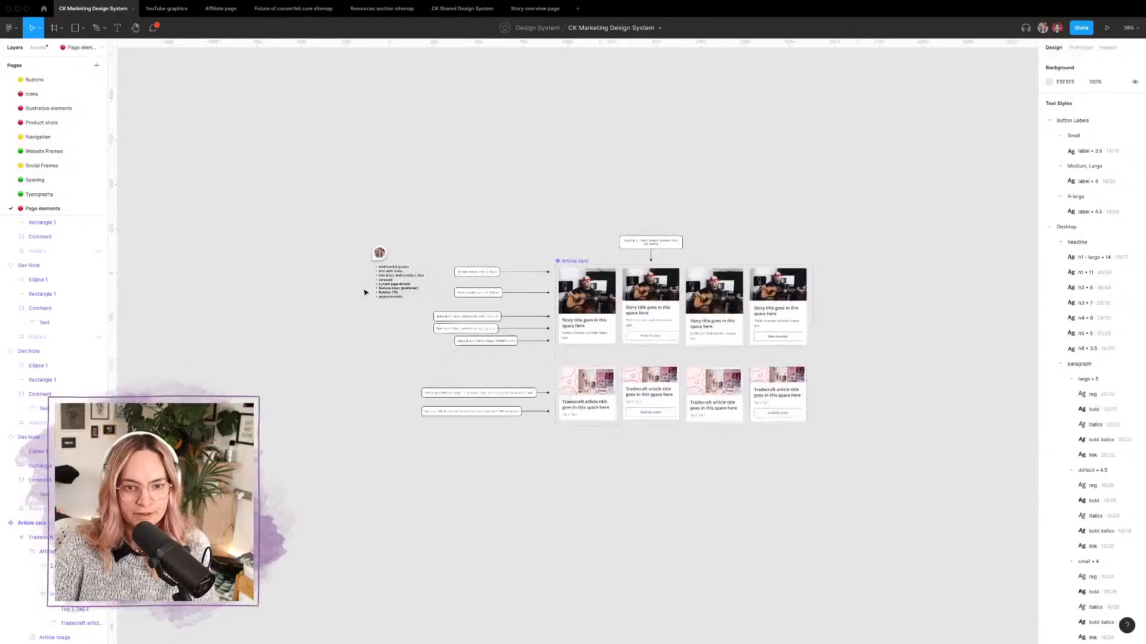
{"action": "scroll", "coordinate": [366, 289], "scroll_direction": "up", "scroll_amount": 5}
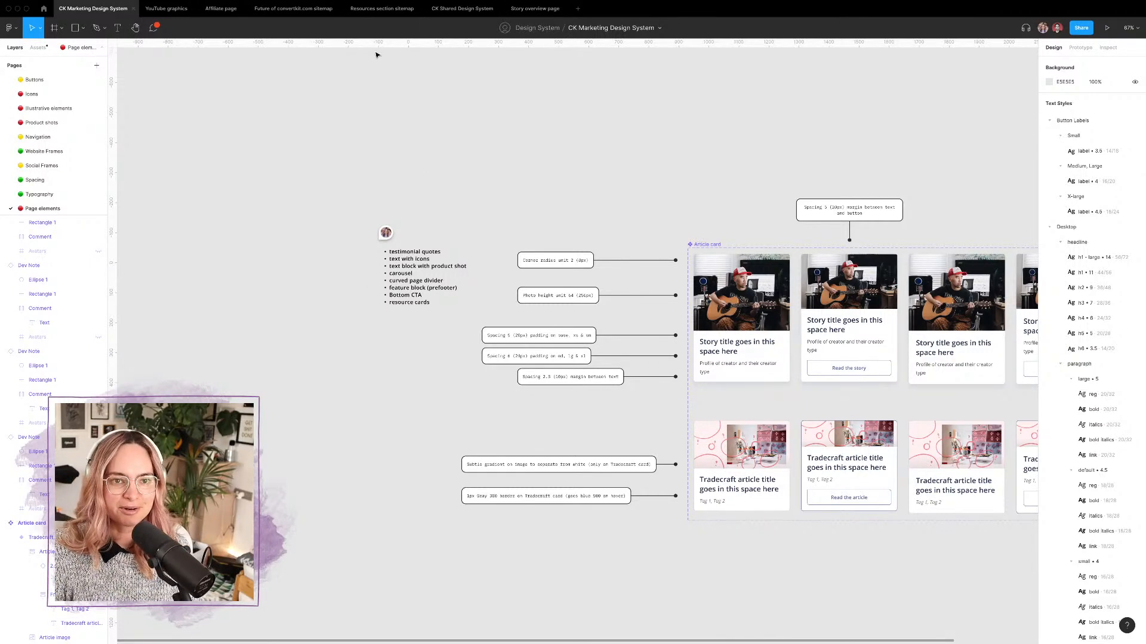
{"action": "triple_click", "coordinate": [422, 281]}
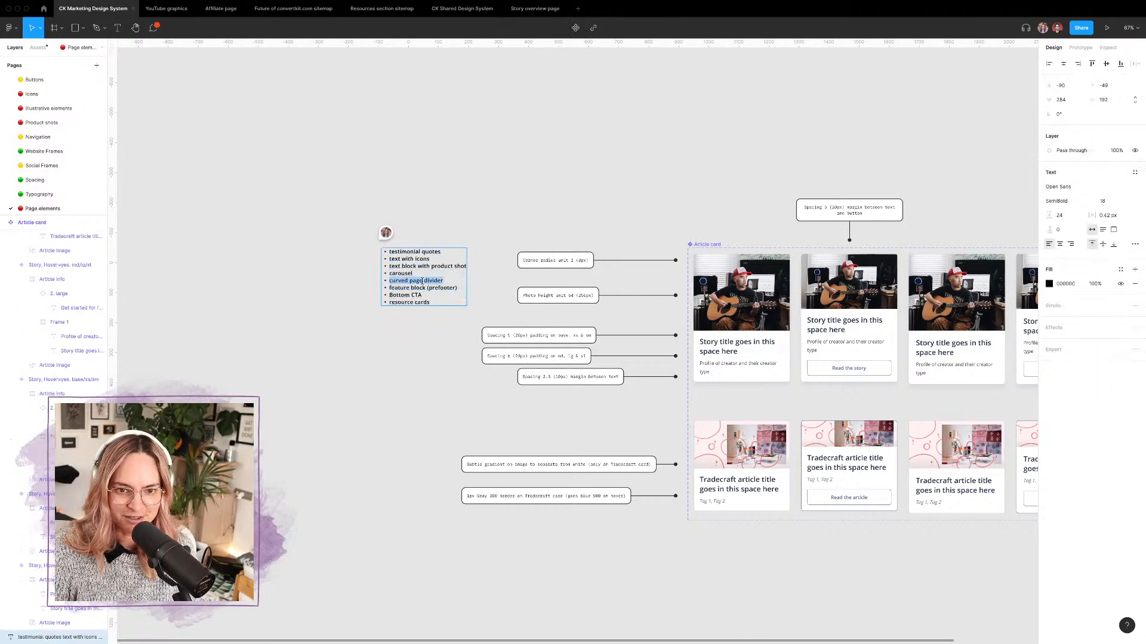
{"action": "key", "text": "Escape"}
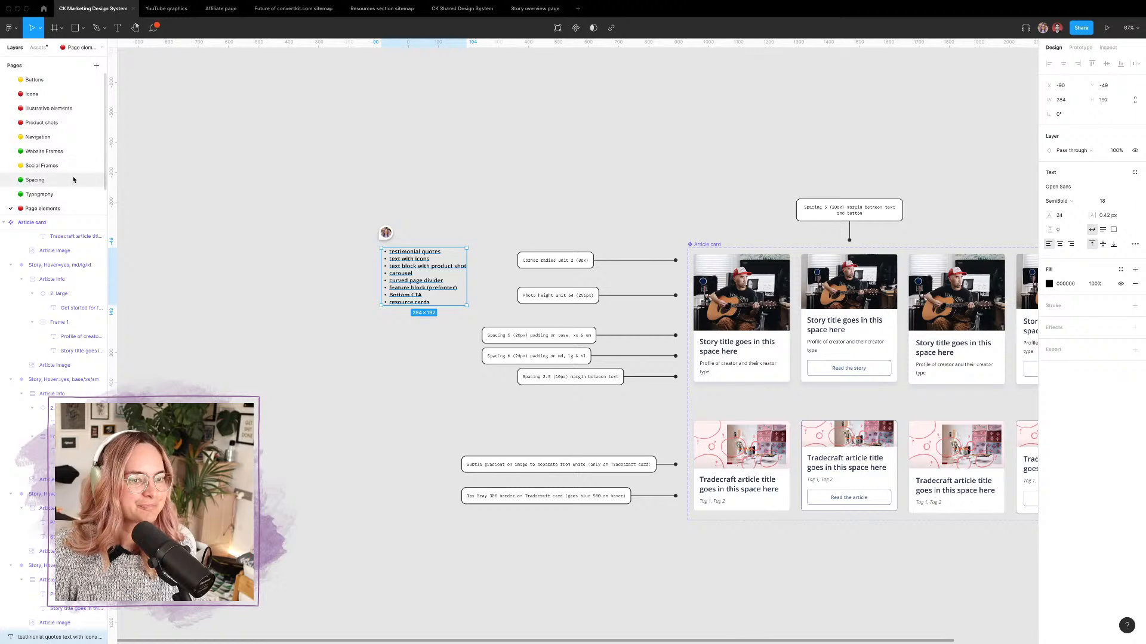
{"action": "scroll", "coordinate": [51, 184], "scroll_direction": "down", "scroll_amount": 1}
{"action": "scroll", "coordinate": [51, 183], "scroll_direction": "down", "scroll_amount": 1}
{"action": "scroll", "coordinate": [353, 146], "scroll_direction": "down", "scroll_amount": 5}
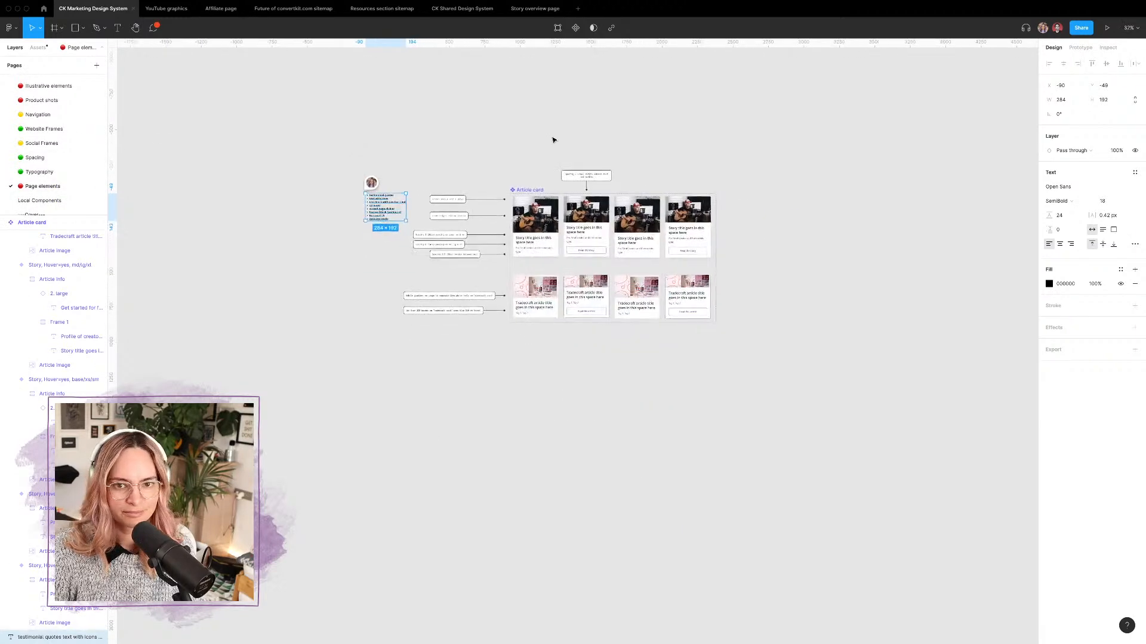
{"action": "left_click", "coordinate": [414, 64]}
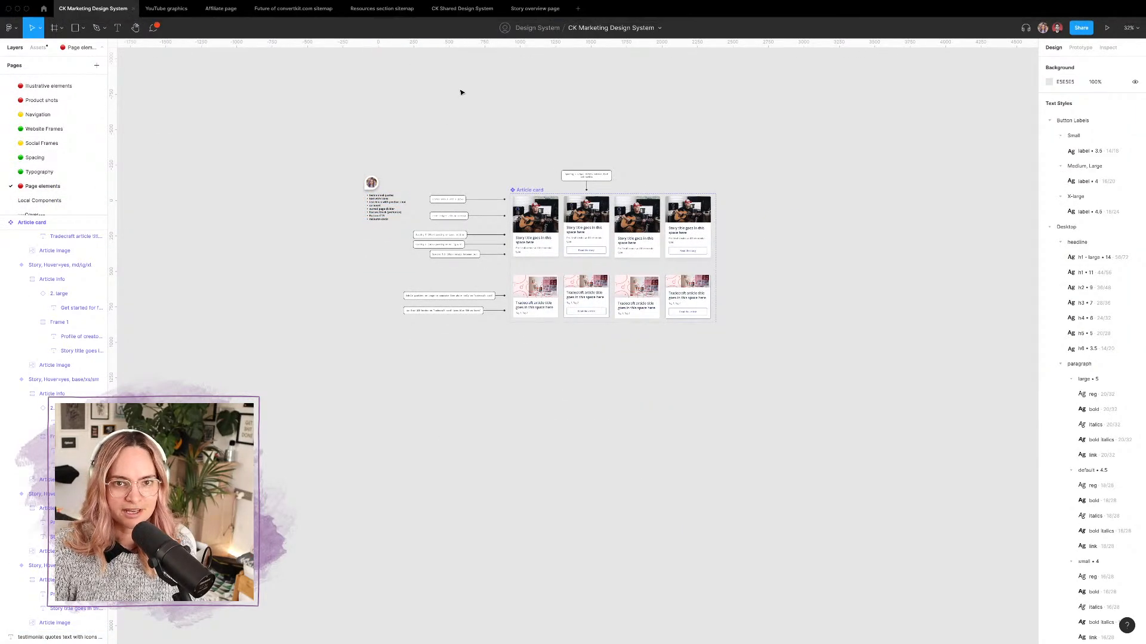
Step: Search the Figma files for "make it" and open the Make it known homepage file
{"action": "left_click", "coordinate": [44, 8]}
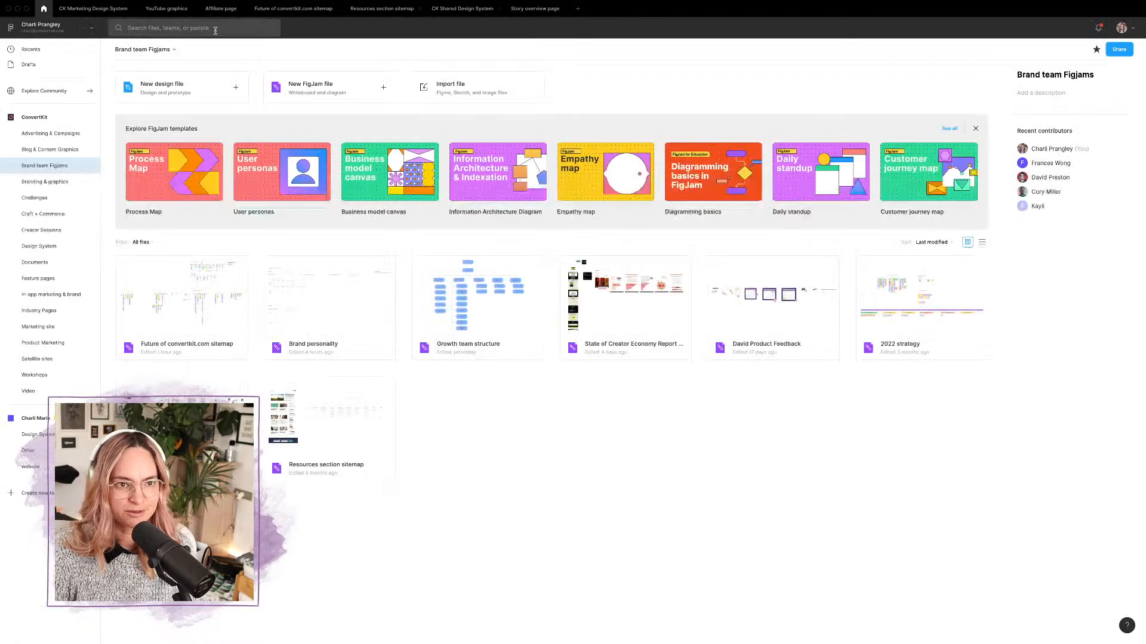
{"action": "left_click", "coordinate": [194, 28]}
{"action": "type", "text": "mak"}
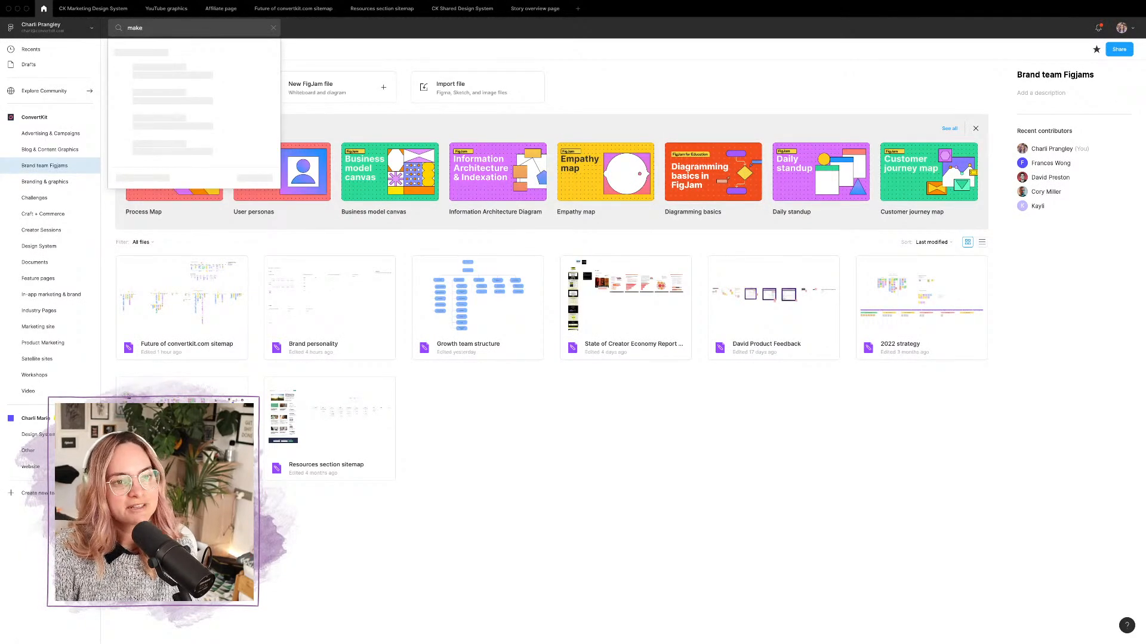
{"action": "type", "text": "e"}
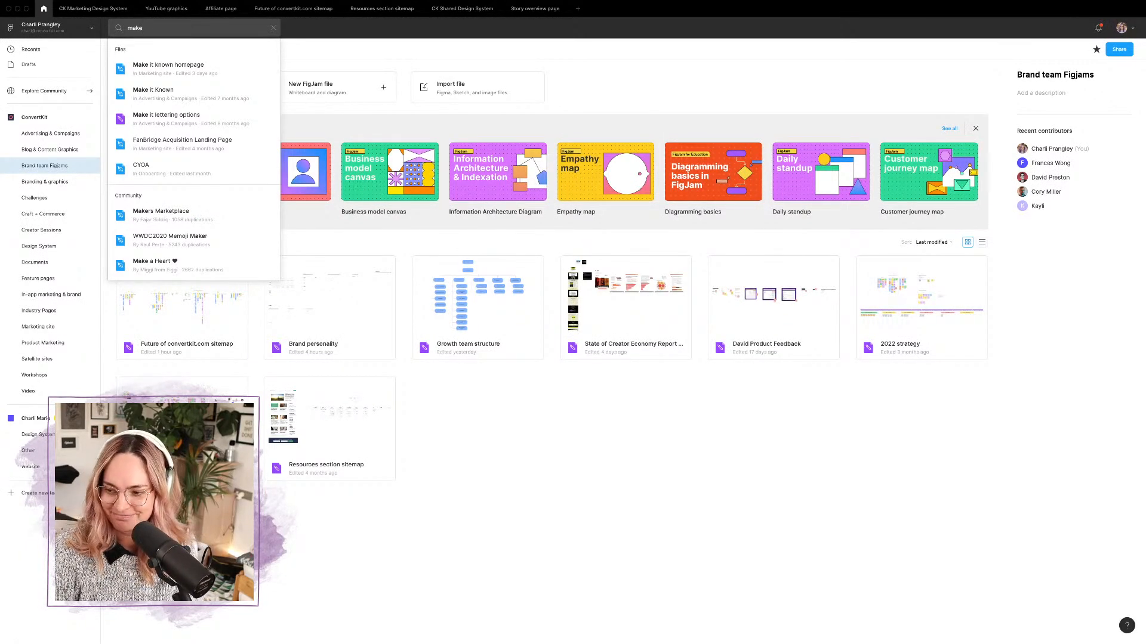
{"action": "type", "text": " it"}
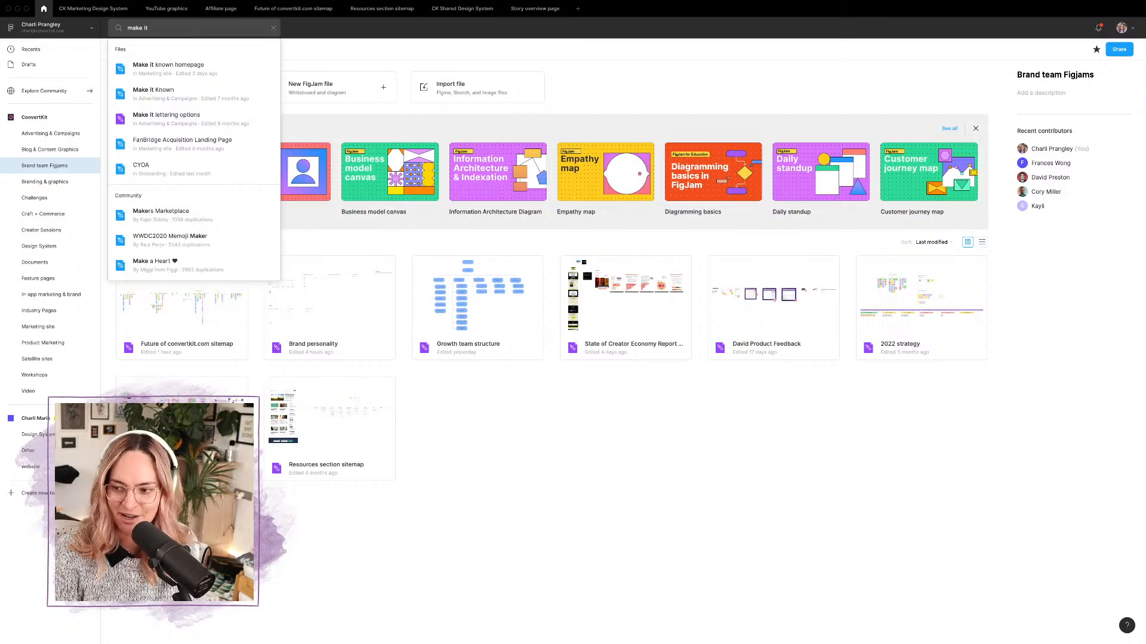
{"action": "left_click", "coordinate": [174, 66]}
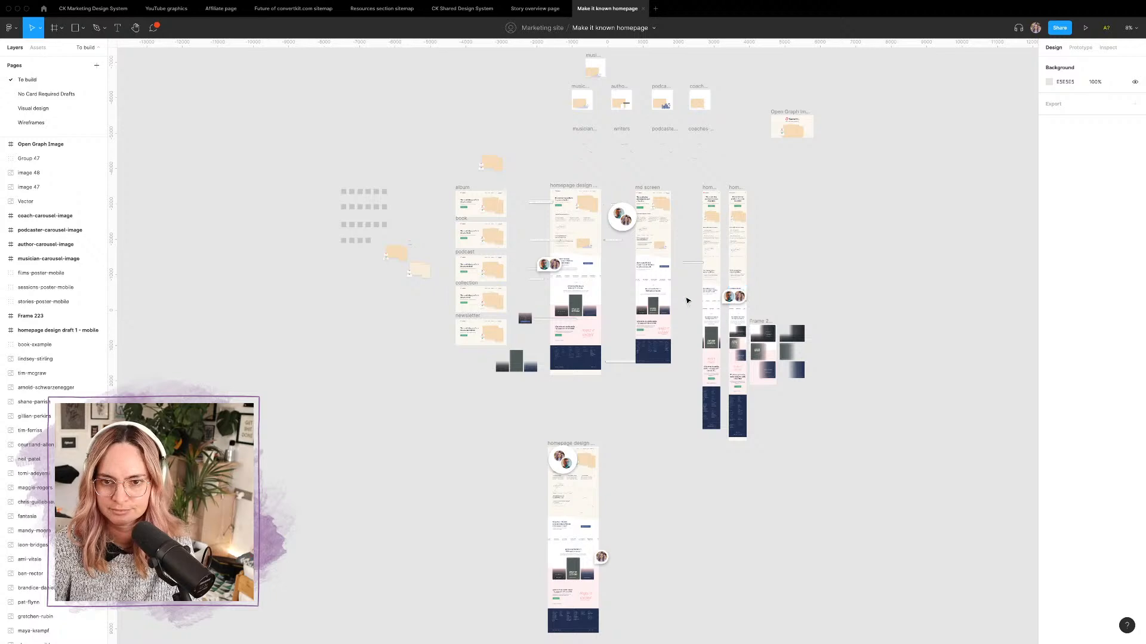
Step: Copy the white curved shape and its yellow line below the "We help musicians connect with fans" section in the md screen frame
{"action": "scroll", "coordinate": [675, 247], "scroll_direction": "up", "scroll_amount": 10}
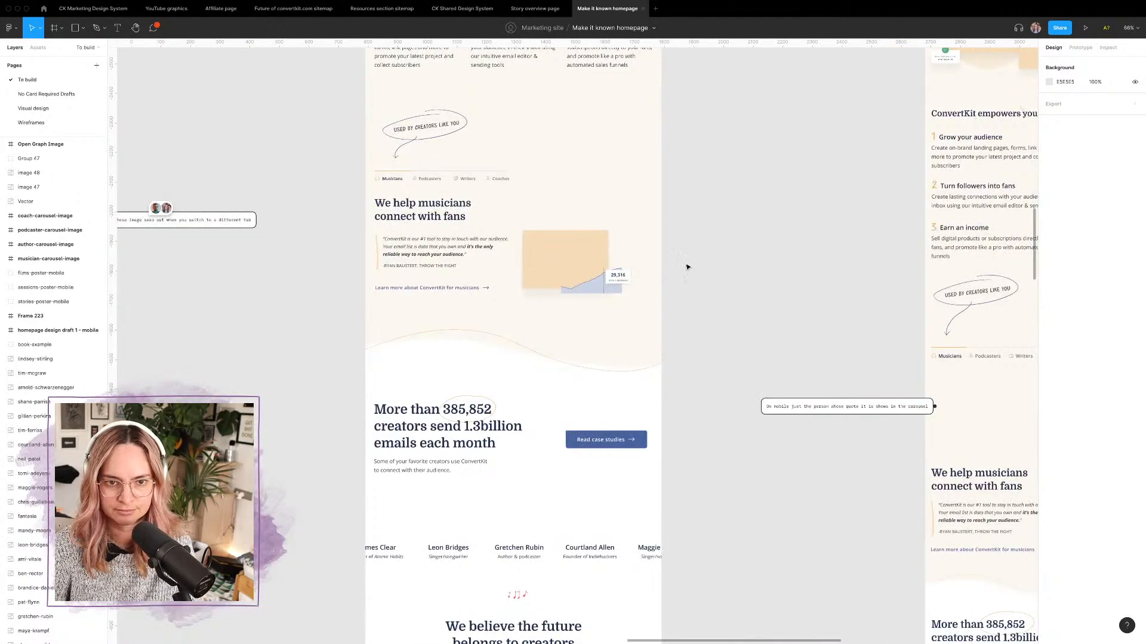
{"action": "scroll", "coordinate": [737, 245], "scroll_direction": "up", "scroll_amount": 4}
{"action": "scroll", "coordinate": [737, 244], "scroll_direction": "left", "scroll_amount": 4}
{"action": "scroll", "coordinate": [738, 245], "scroll_direction": "down", "scroll_amount": 5}
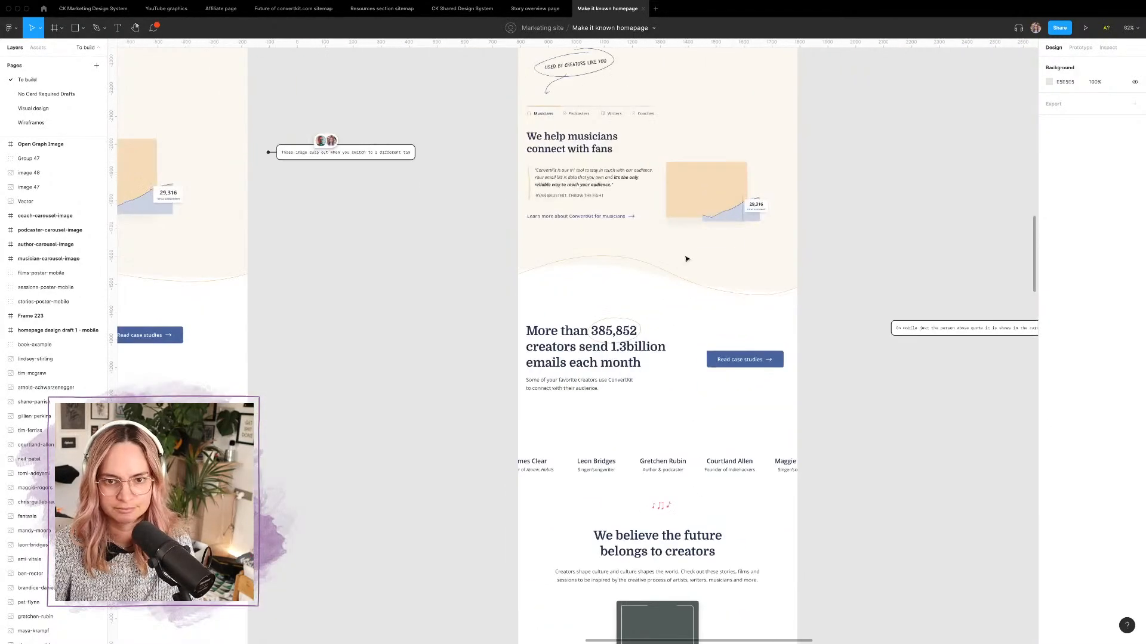
{"action": "left_click", "coordinate": [628, 279]}
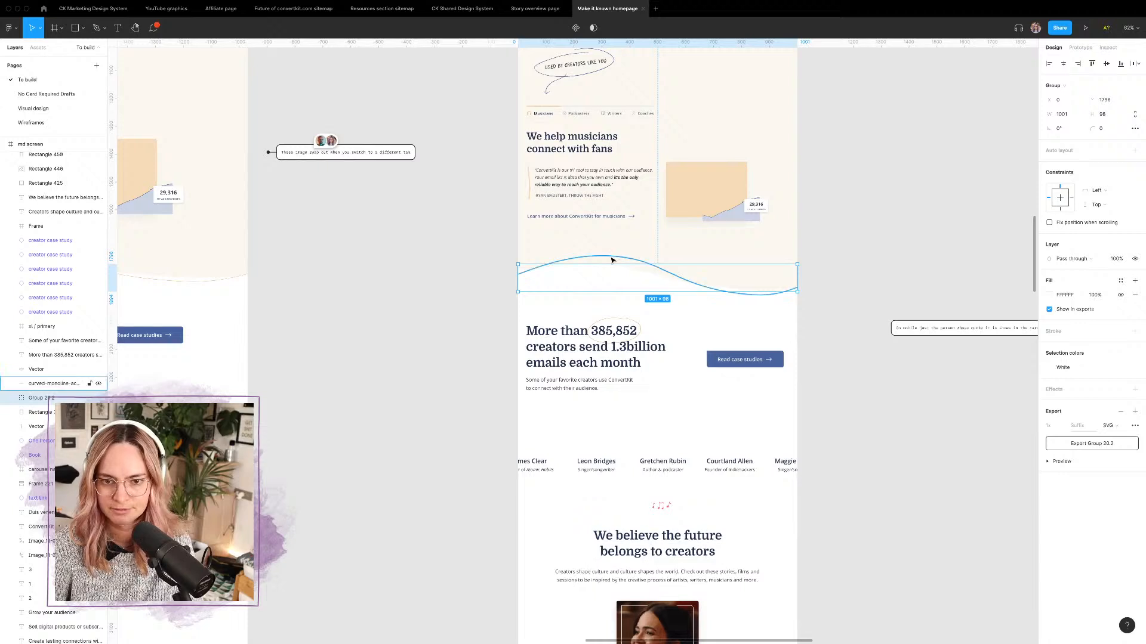
{"action": "left_click", "coordinate": [607, 260], "text": "shift"}
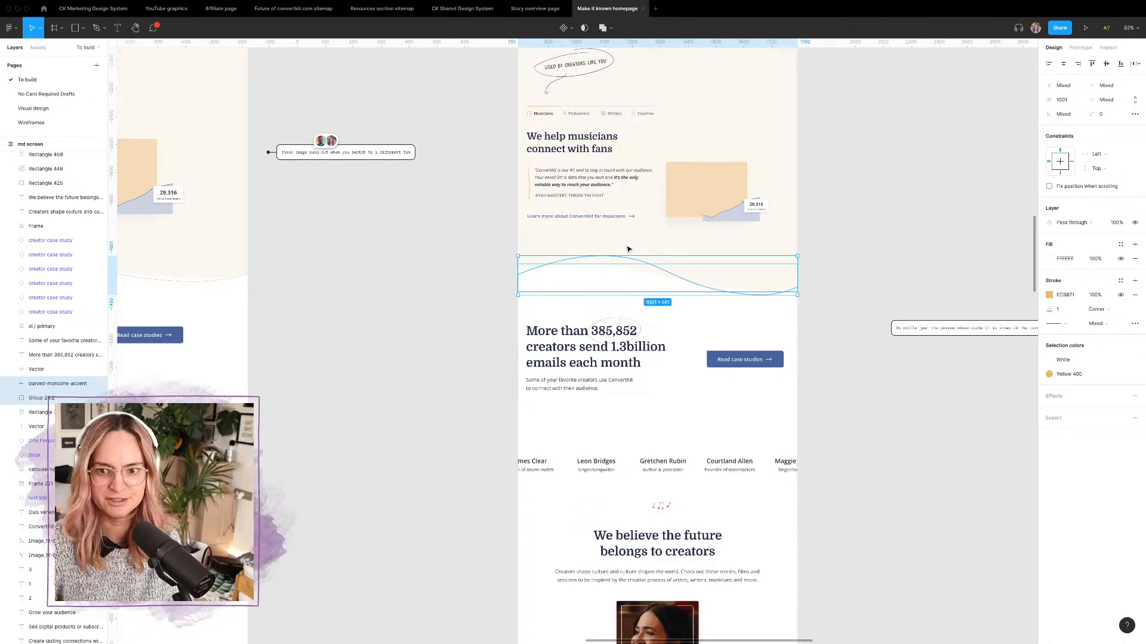
Step: Paste the curved divider pieces onto the CK Marketing Design System's Page elements page, below the Article card set
{"action": "left_click", "coordinate": [90, 12]}
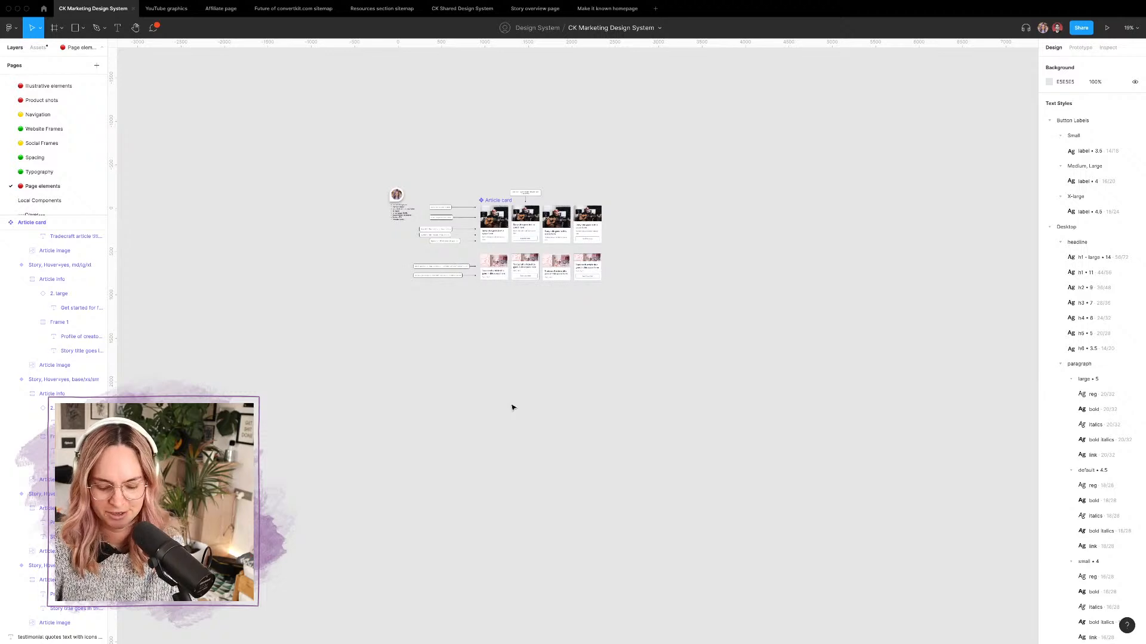
{"action": "key", "text": "ctrl+v"}
{"action": "key", "text": "shift+2"}
{"action": "left_click_drag", "start_coordinate": [617, 286], "coordinate": [446, 176]}
{"action": "left_click", "coordinate": [460, 241]}
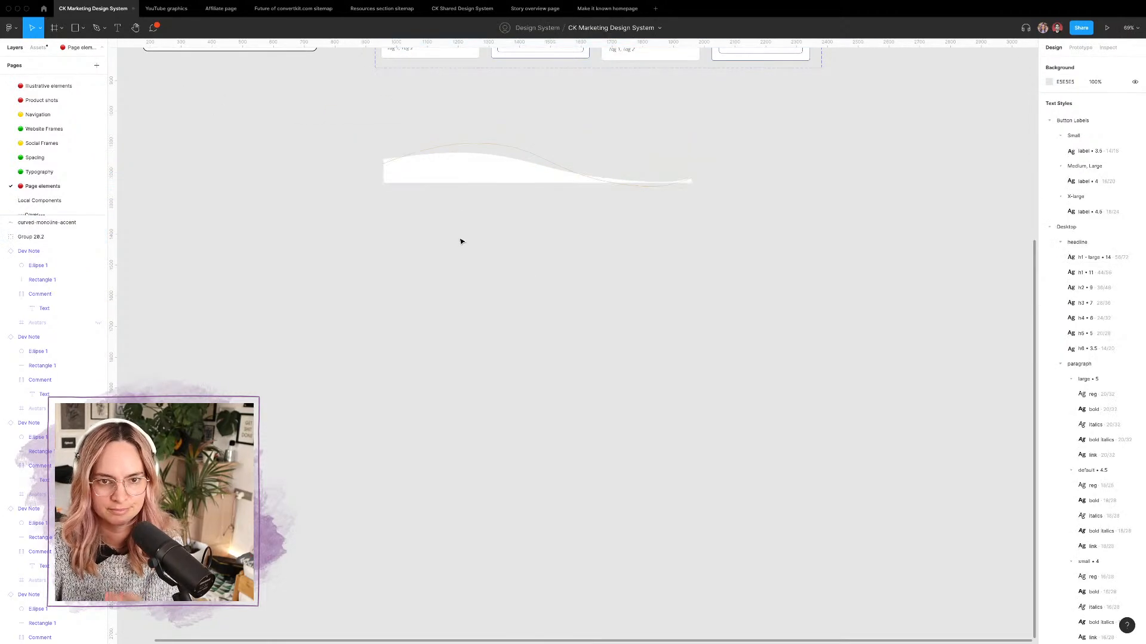
Step: Rename the yellow curved line's layer as "line"
{"action": "scroll", "coordinate": [460, 241], "scroll_direction": "down", "scroll_amount": 2}
{"action": "scroll", "coordinate": [460, 241], "scroll_direction": "up", "scroll_amount": 5}
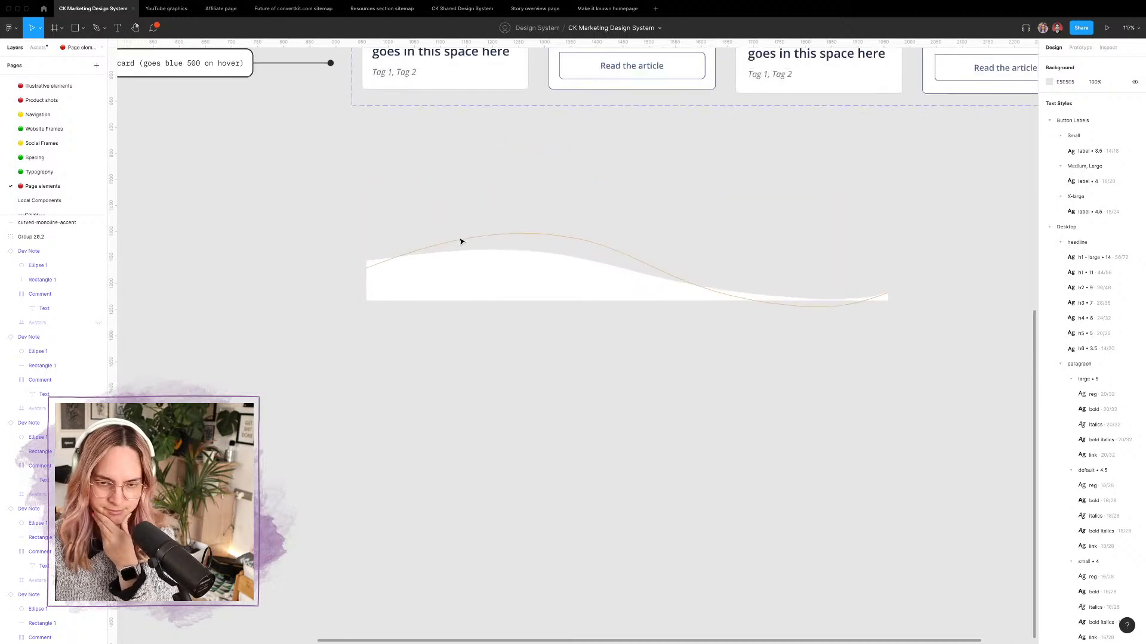
{"action": "left_click", "coordinate": [490, 234]}
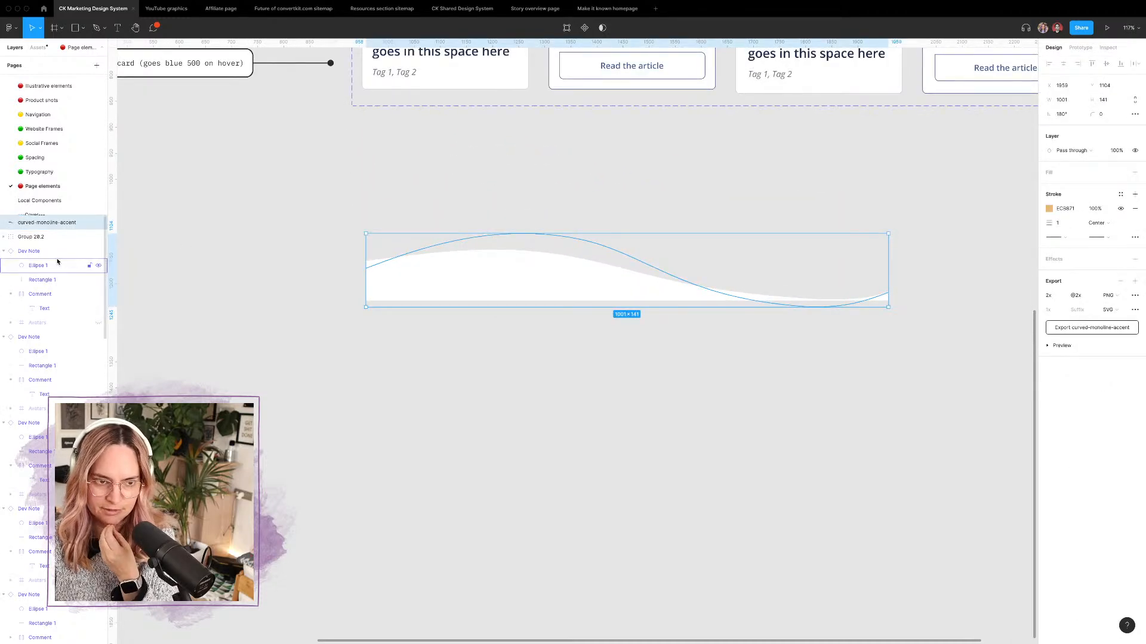
{"action": "left_click", "coordinate": [509, 200]}
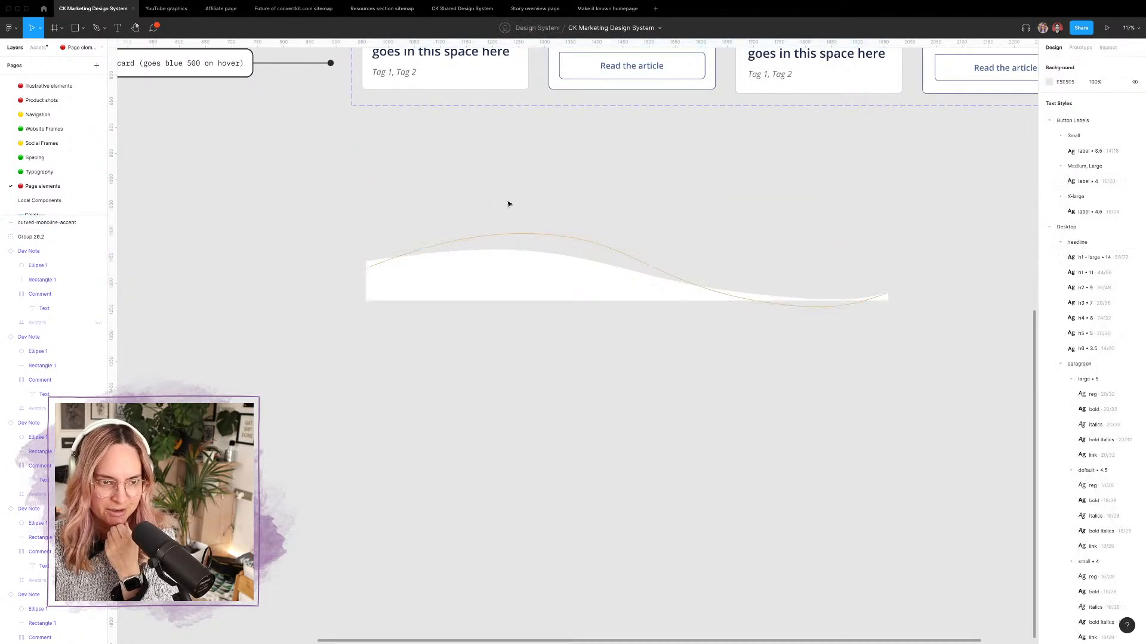
{"action": "left_click", "coordinate": [483, 235]}
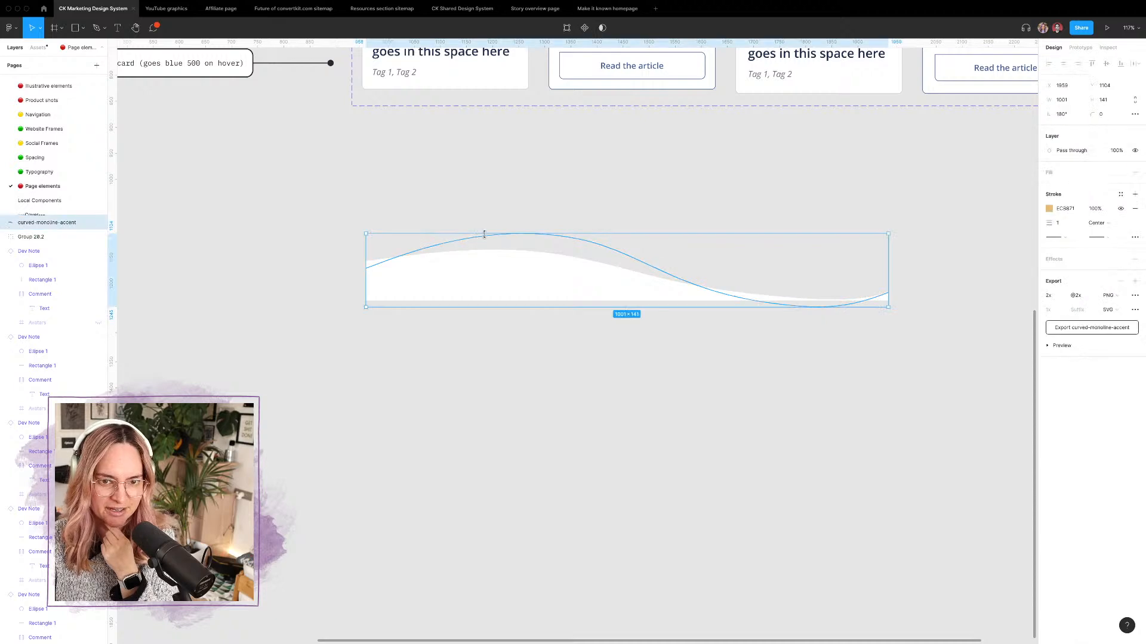
{"action": "double_click", "coordinate": [57, 225]}
{"action": "type", "text": "line"}
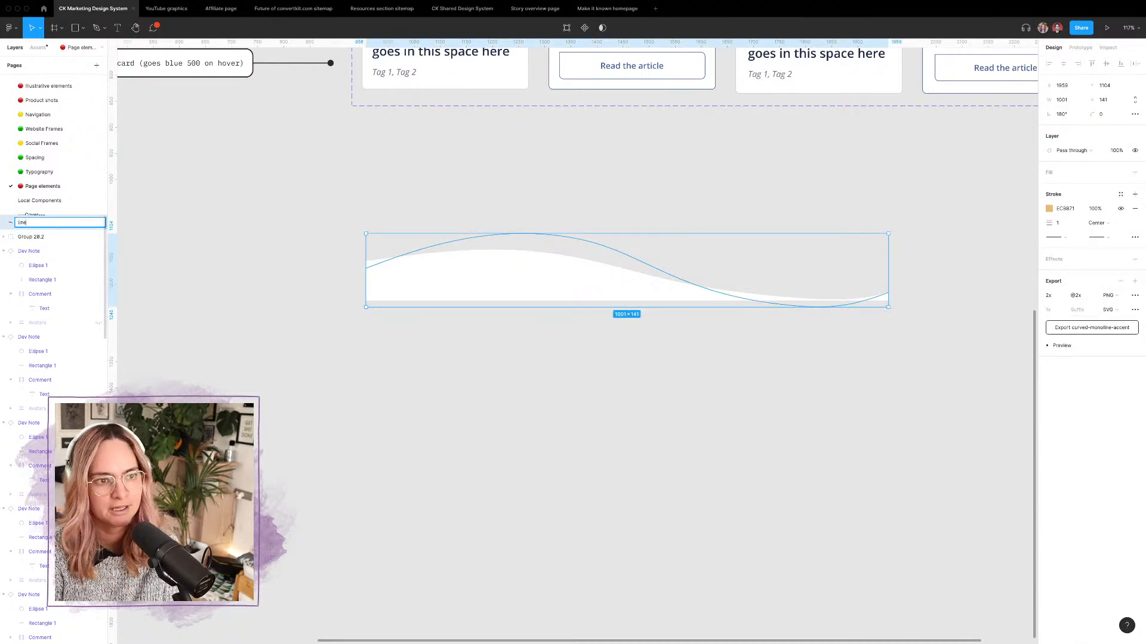
{"action": "left_click", "coordinate": [475, 410]}
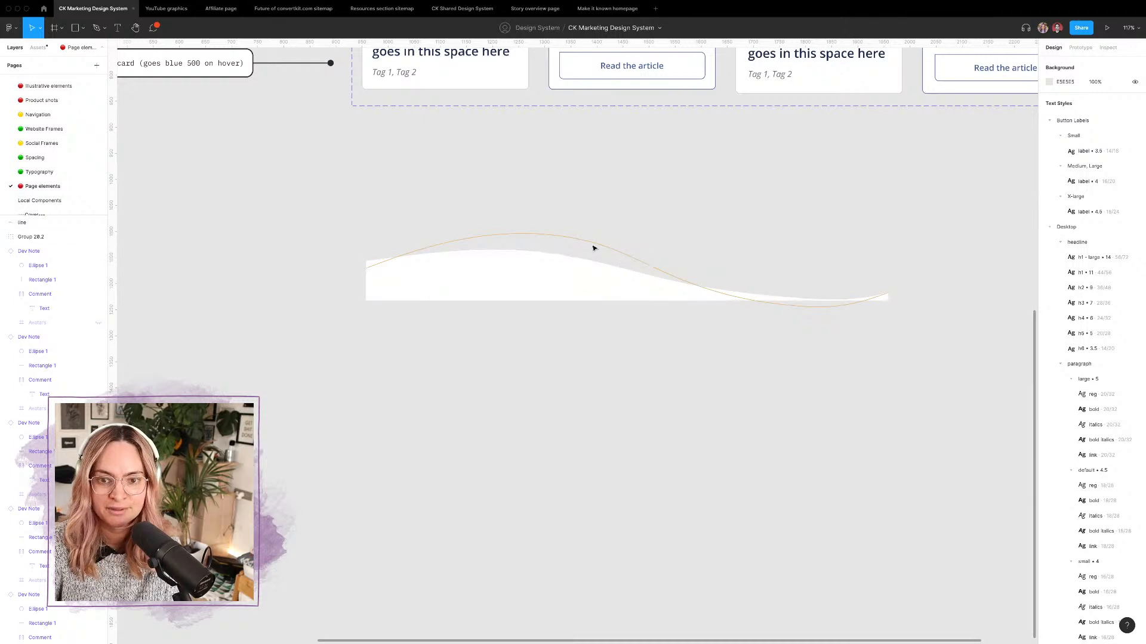
Step: Inspect the properties of the yellow line and the white curved shape group
{"action": "left_click", "coordinate": [597, 247]}
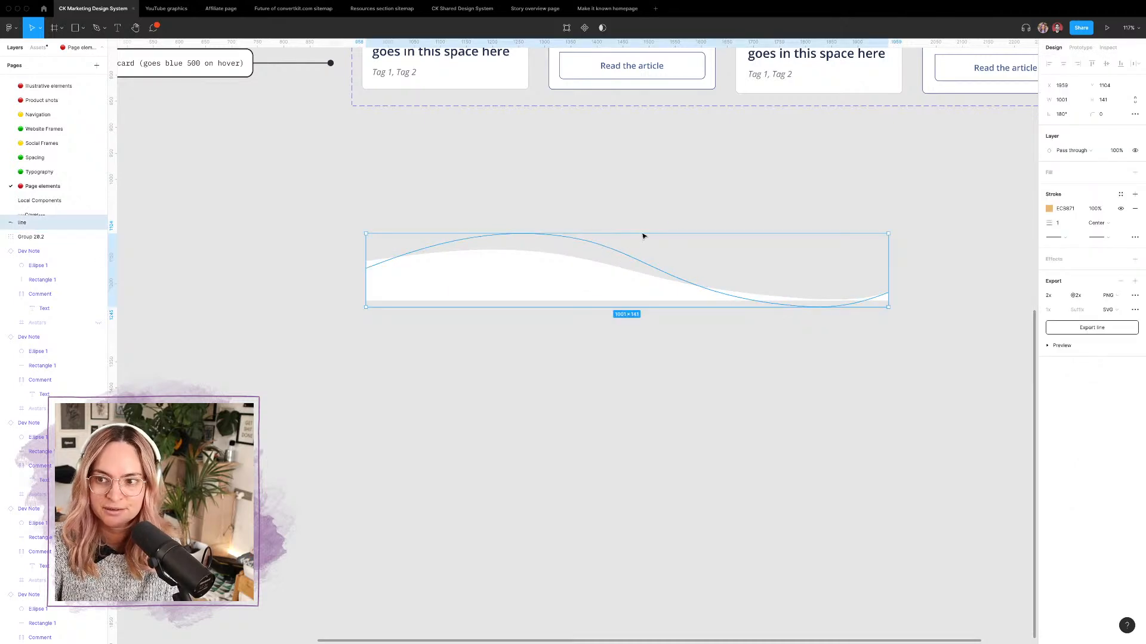
{"action": "left_click", "coordinate": [463, 274]}
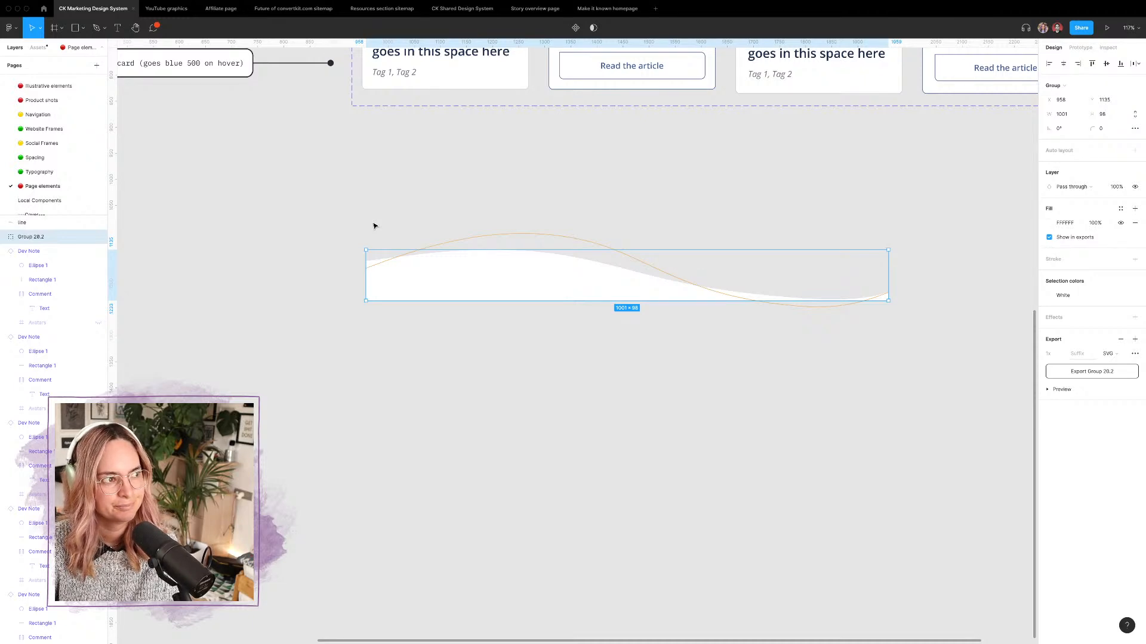
{"action": "key", "text": "Escape"}
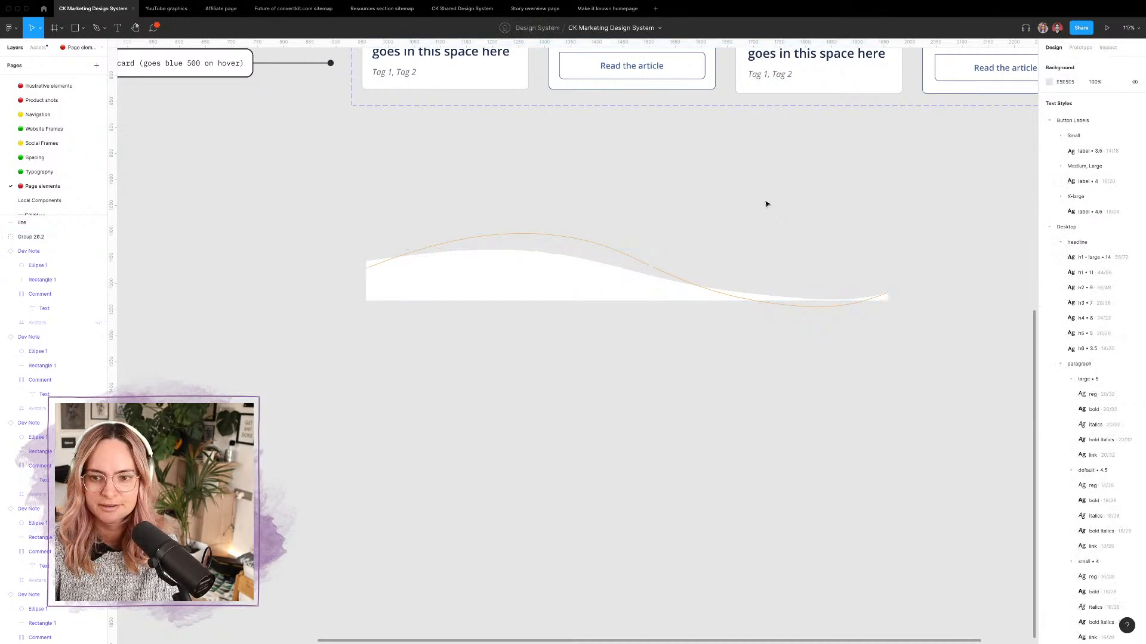
Step: Move the white wave shape out of its group and group it with the orange curved line
{"action": "left_click", "coordinate": [537, 292]}
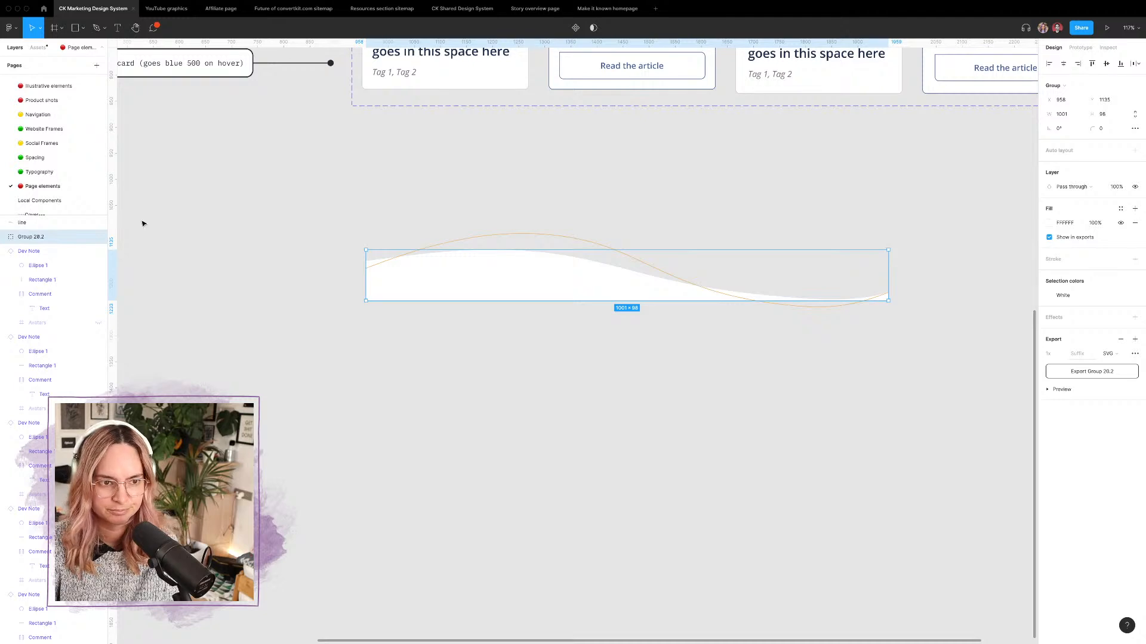
{"action": "left_click", "coordinate": [3, 237]}
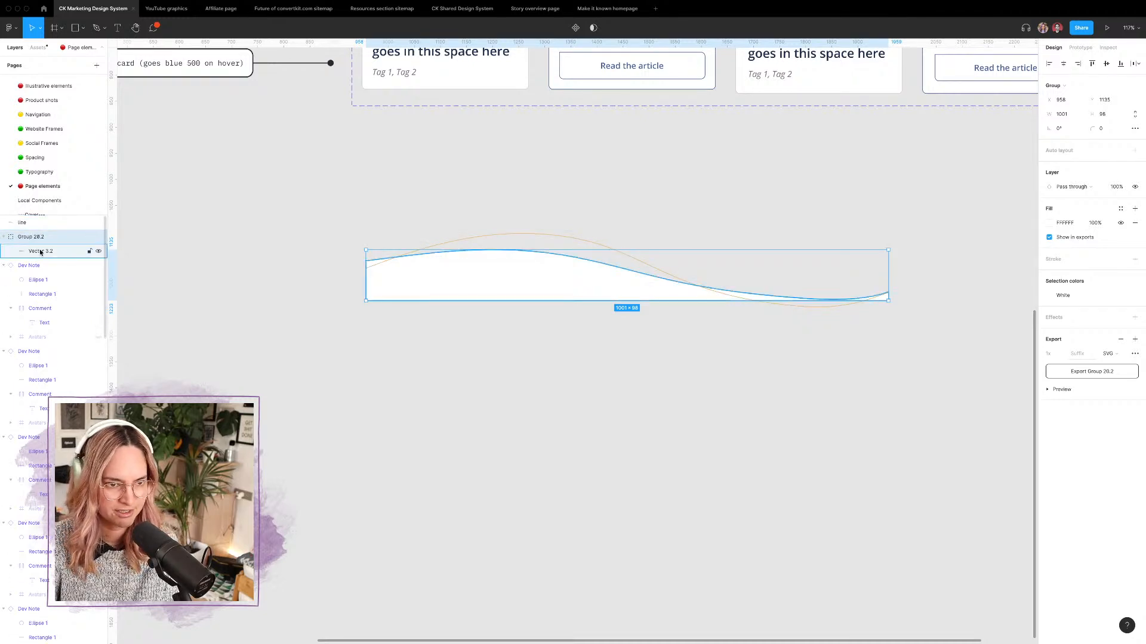
{"action": "mouse_move", "coordinate": [43, 252]}
{"action": "left_mouse_down"}
{"action": "mouse_move", "coordinate": [19, 233]}
{"action": "mouse_move", "coordinate": [36, 231]}
{"action": "left_mouse_up"}
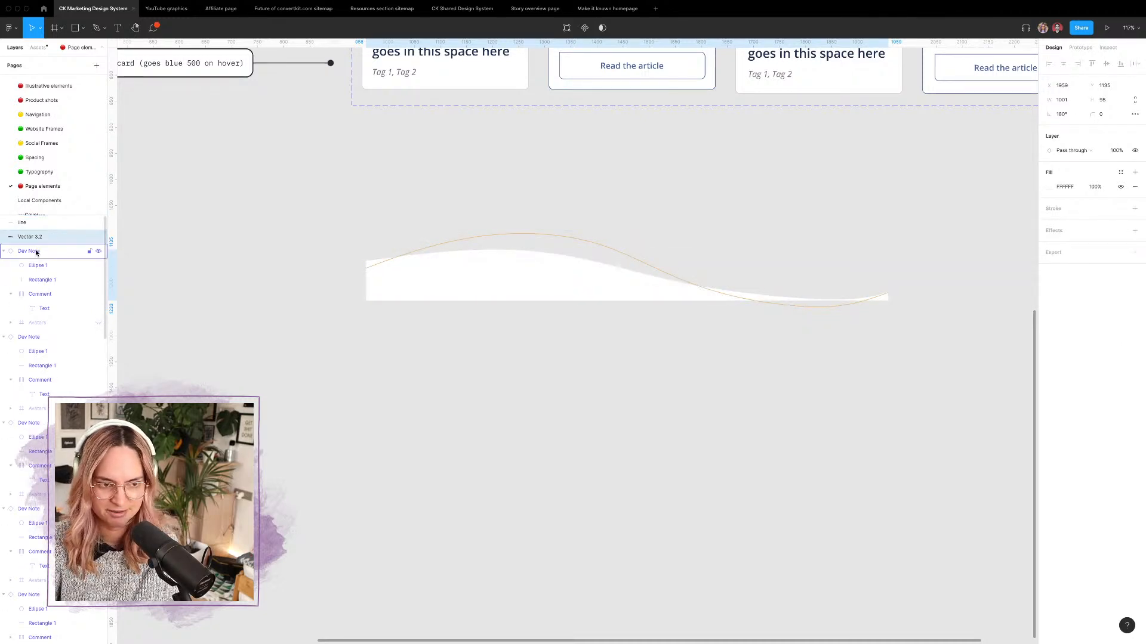
{"action": "left_click", "coordinate": [83, 225], "text": "shift"}
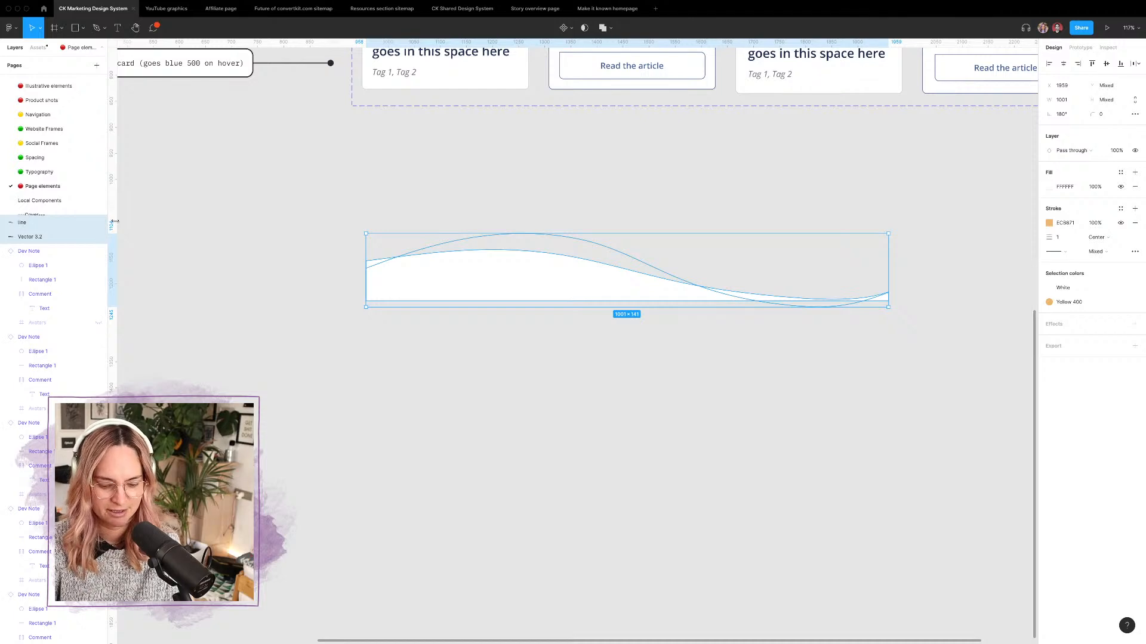
{"action": "key", "text": "ctrl+g"}
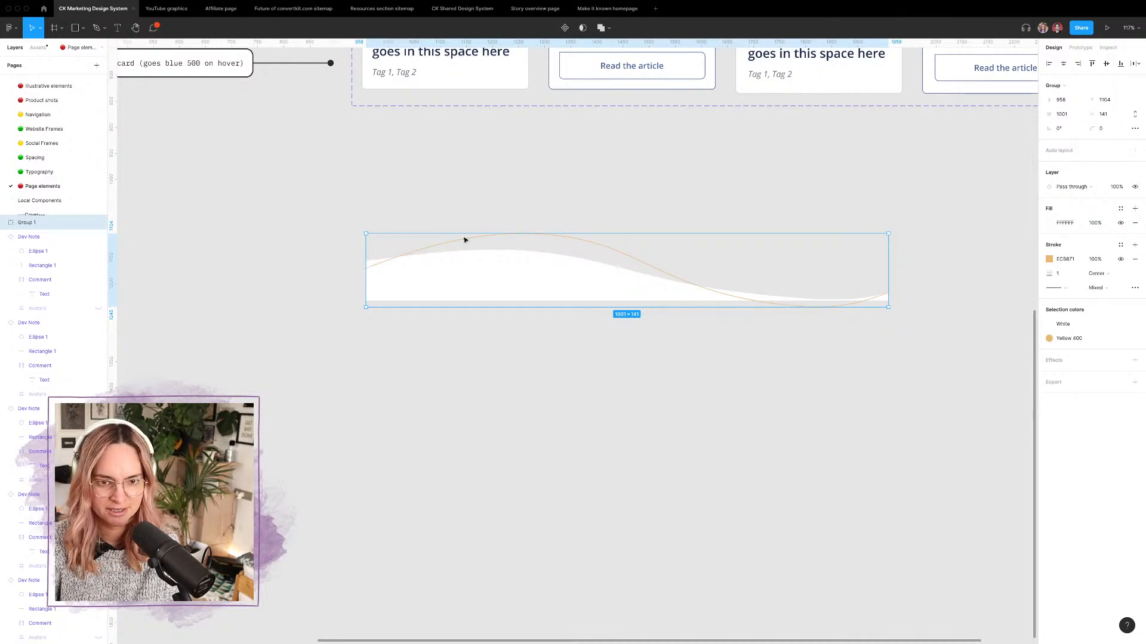
Step: Rename the new group of wave and line as "Curved divider"
{"action": "double_click", "coordinate": [28, 224]}
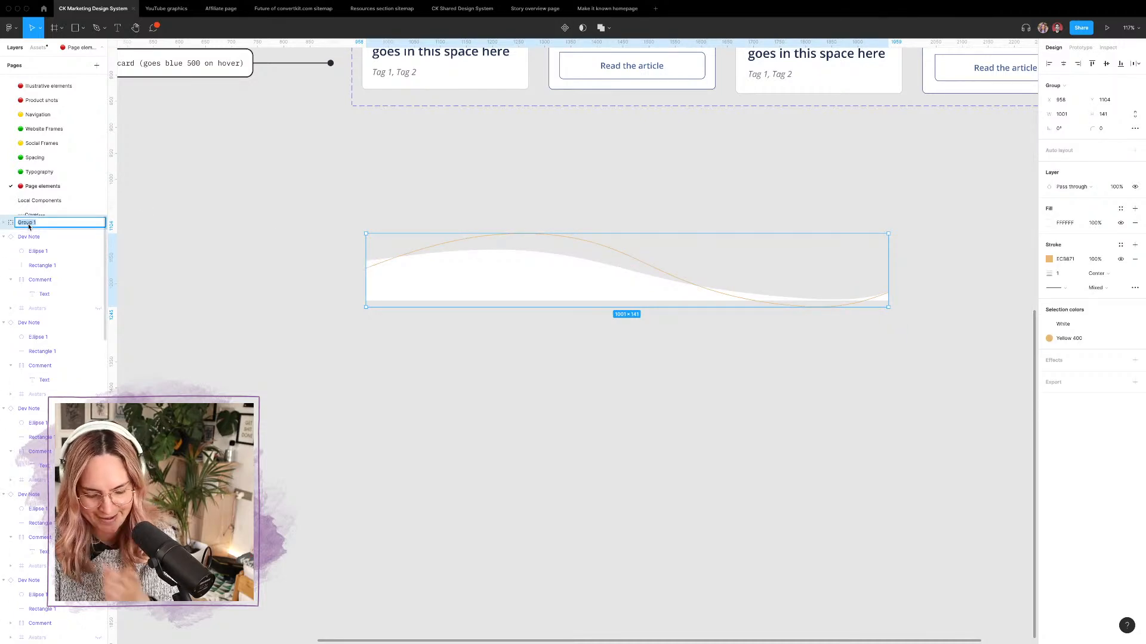
{"action": "type", "text": "Cur"}
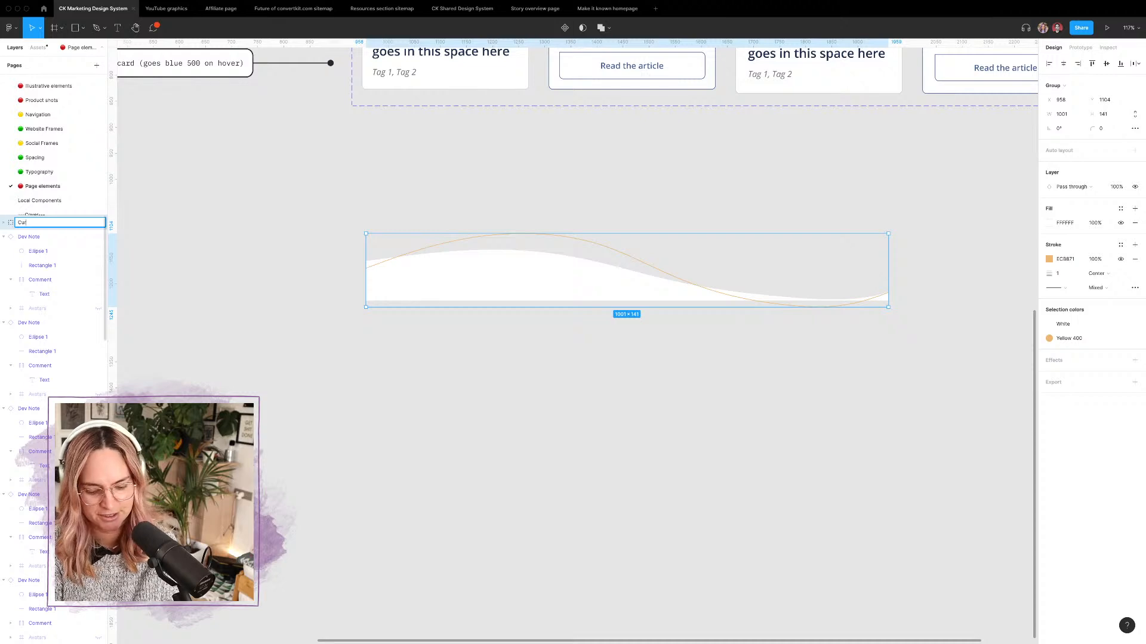
{"action": "type", "text": "ved divier"}
{"action": "key", "text": "Return"}
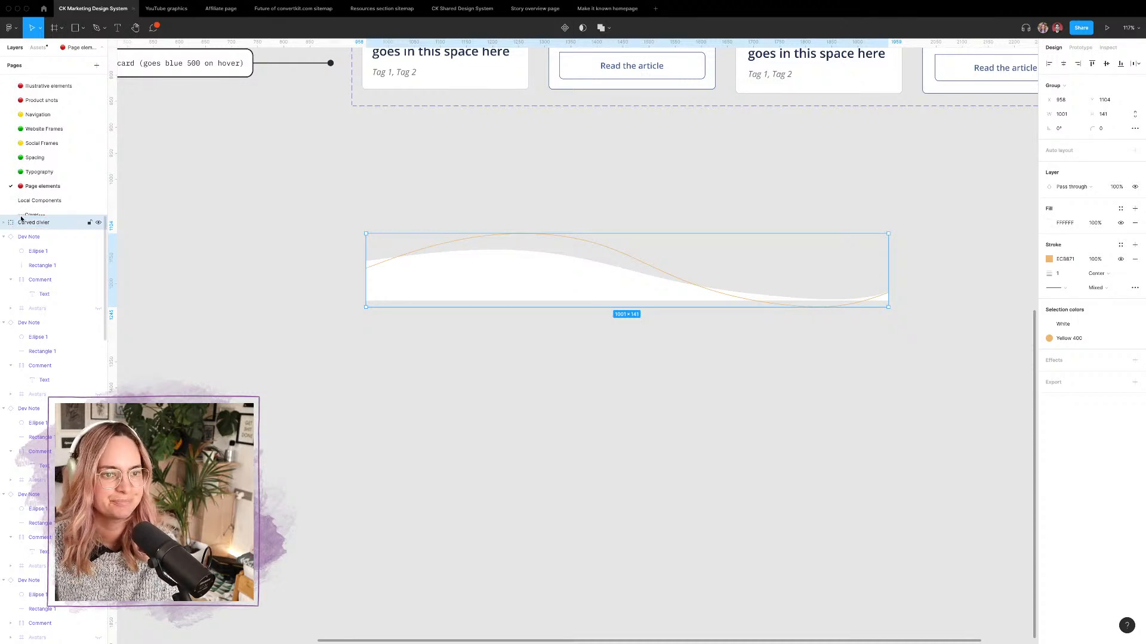
{"action": "double_click", "coordinate": [42, 223]}
{"action": "left_click", "coordinate": [89, 221]}
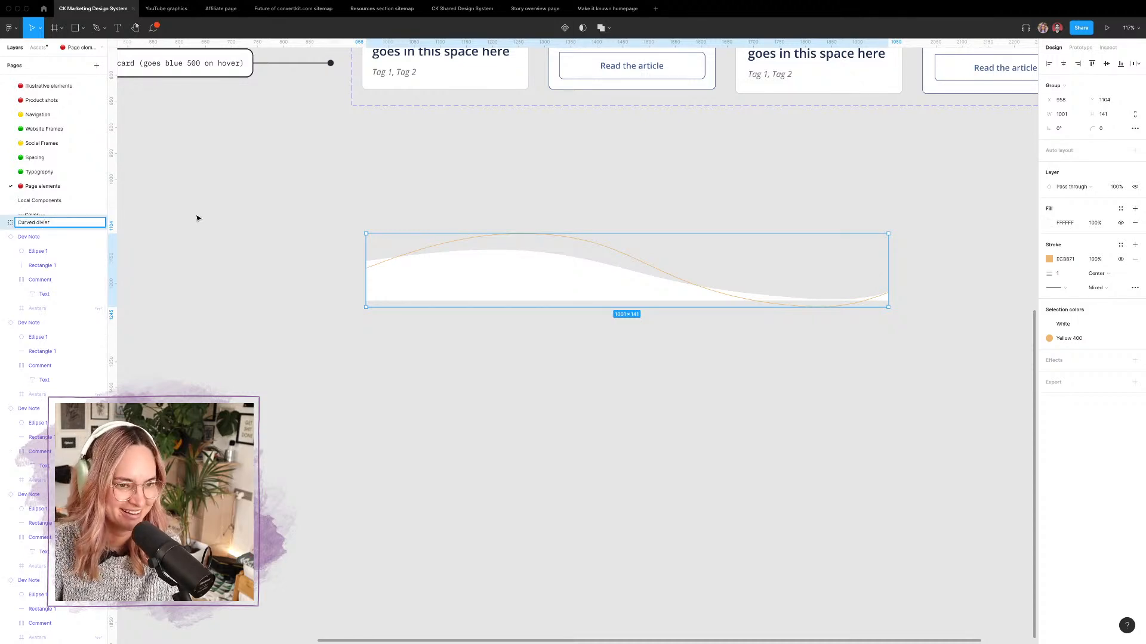
{"action": "type", "text": "d"}
{"action": "left_click", "coordinate": [369, 194]}
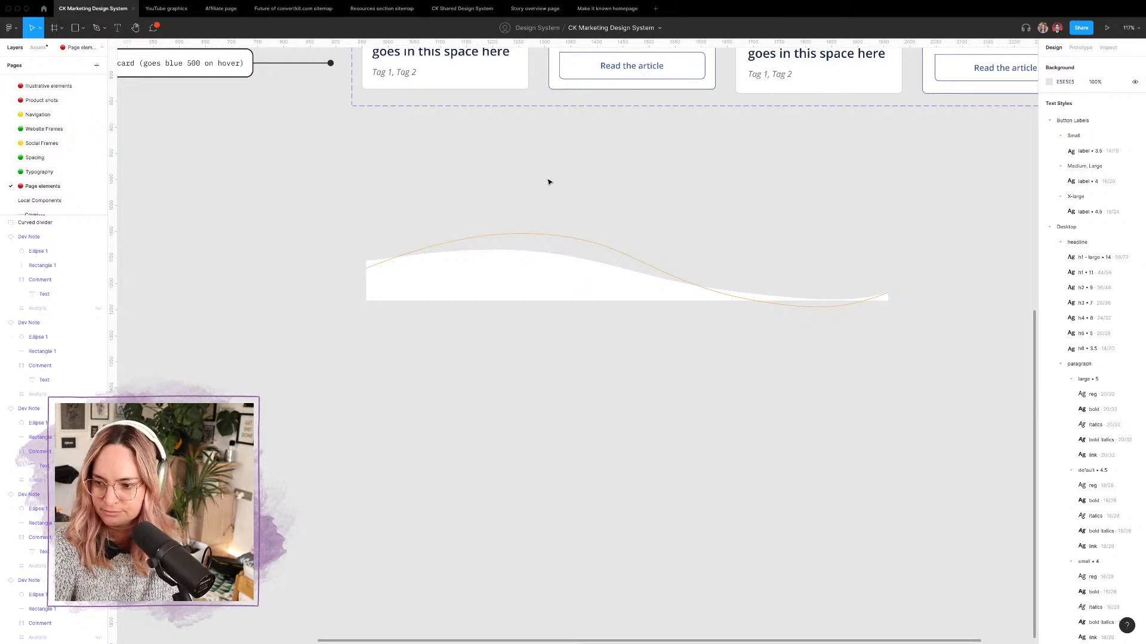
Step: Turn the Curved divider group into a component
{"action": "left_click", "coordinate": [629, 274]}
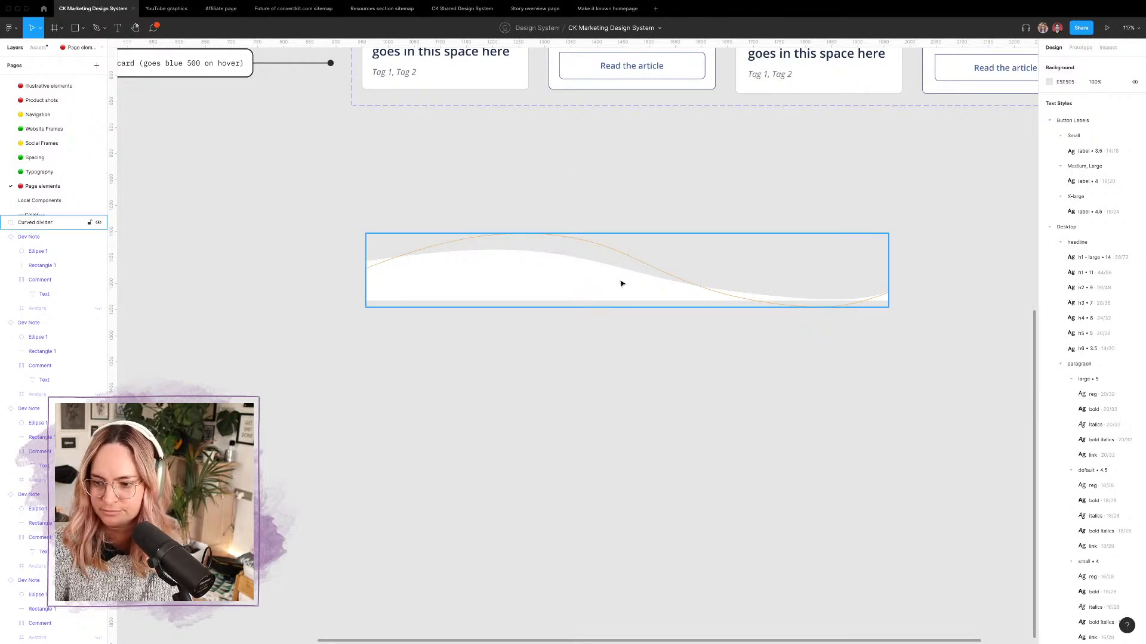
{"action": "scroll", "coordinate": [544, 280], "scroll_direction": "right", "scroll_amount": 3}
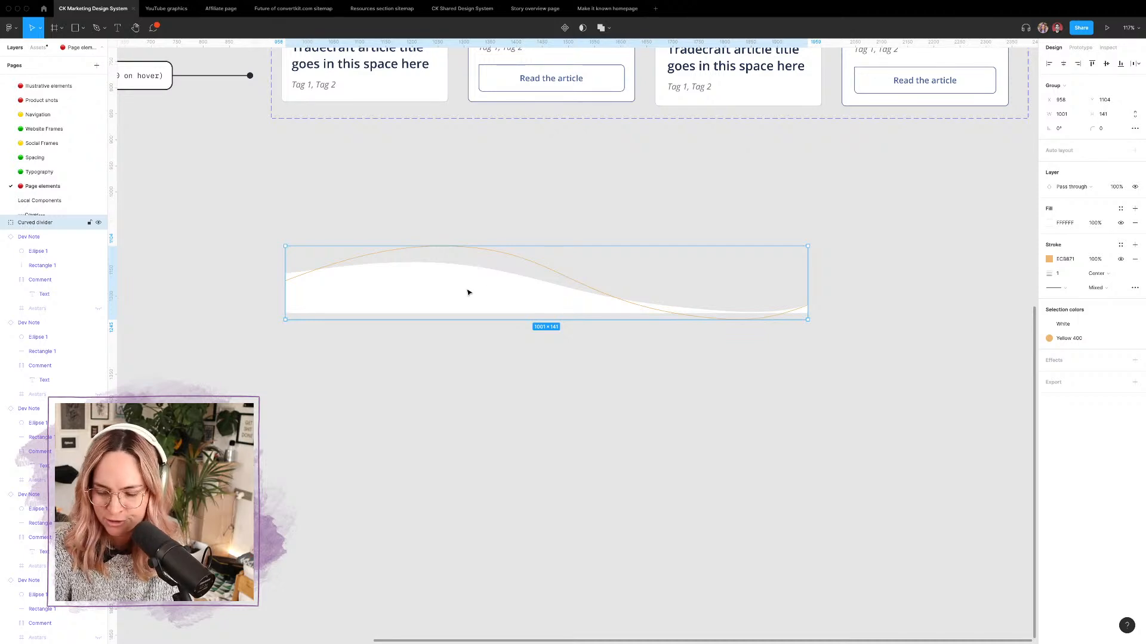
{"action": "key", "text": "super+alt+k"}
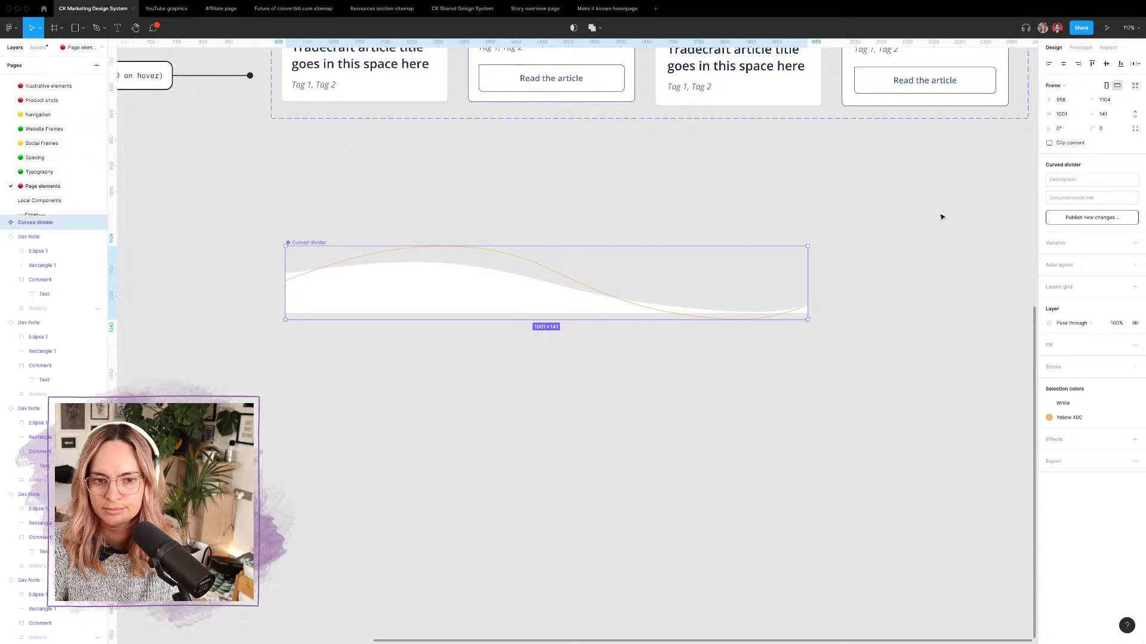
Step: Place an instance of the Website Frames component on the Page elements page, below the curved divider
{"action": "scroll", "coordinate": [857, 225], "scroll_direction": "down", "scroll_amount": 10}
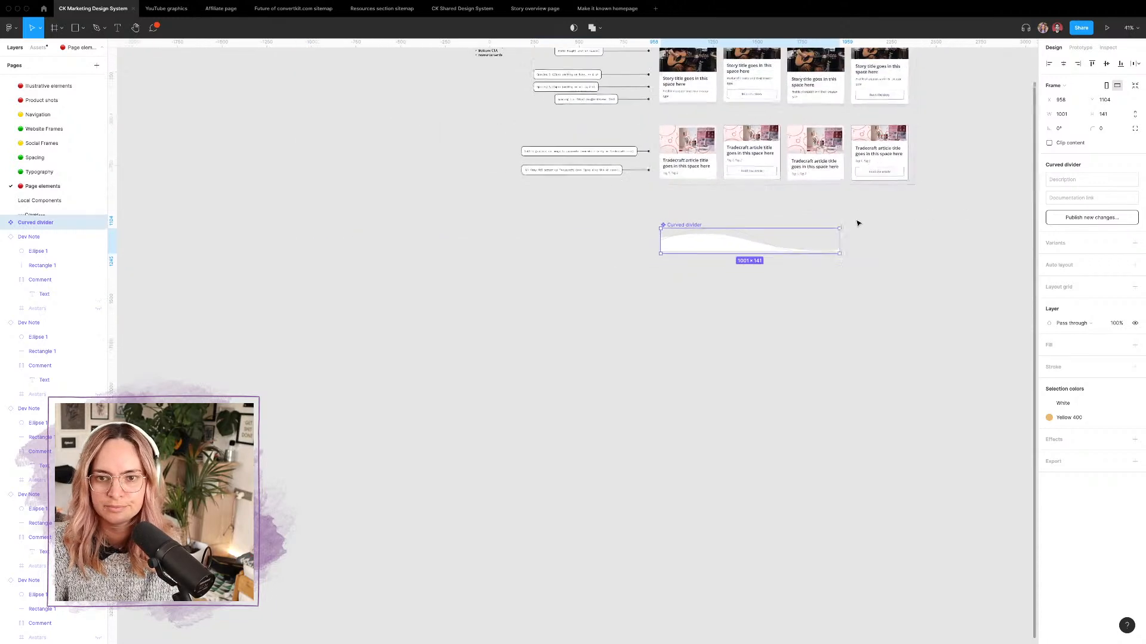
{"action": "left_click", "coordinate": [48, 129]}
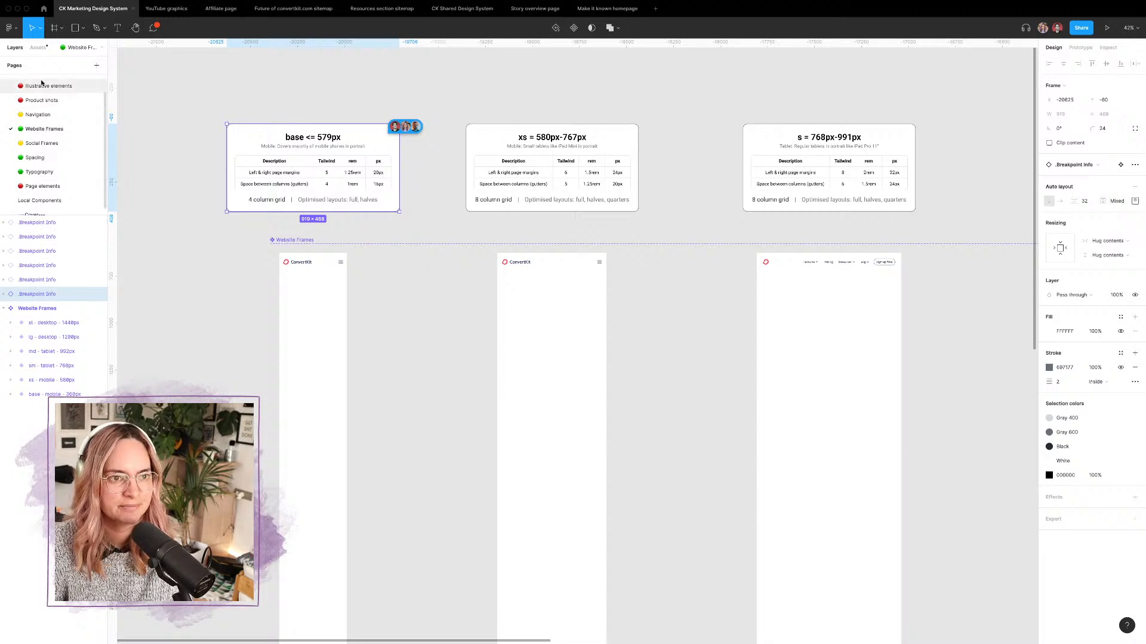
{"action": "left_click", "coordinate": [37, 187]}
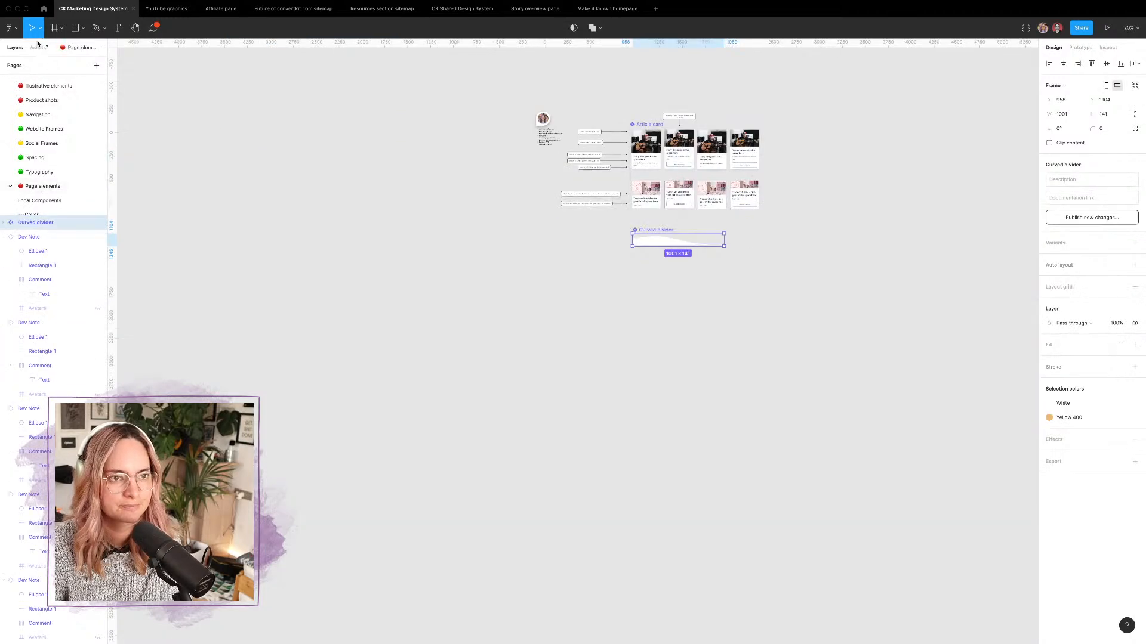
{"action": "left_click", "coordinate": [39, 47]}
{"action": "left_click_drag", "start_coordinate": [27, 441], "coordinate": [588, 341]}
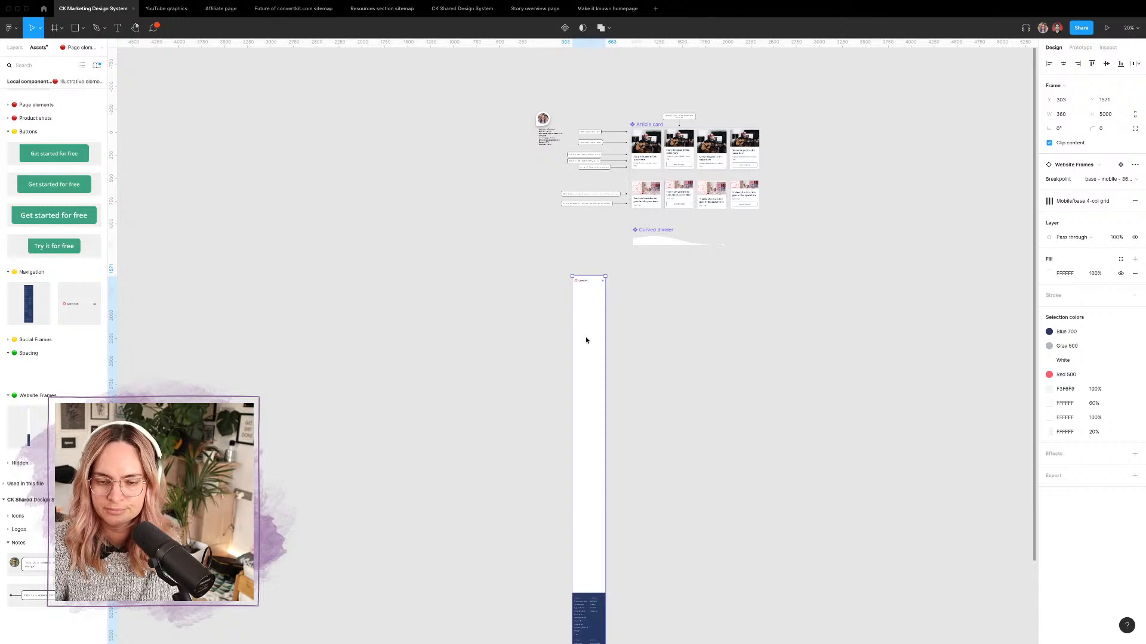
{"action": "right_click", "coordinate": [585, 339]}
{"action": "key", "text": "Escape"}
{"action": "left_click", "coordinate": [1109, 179]}
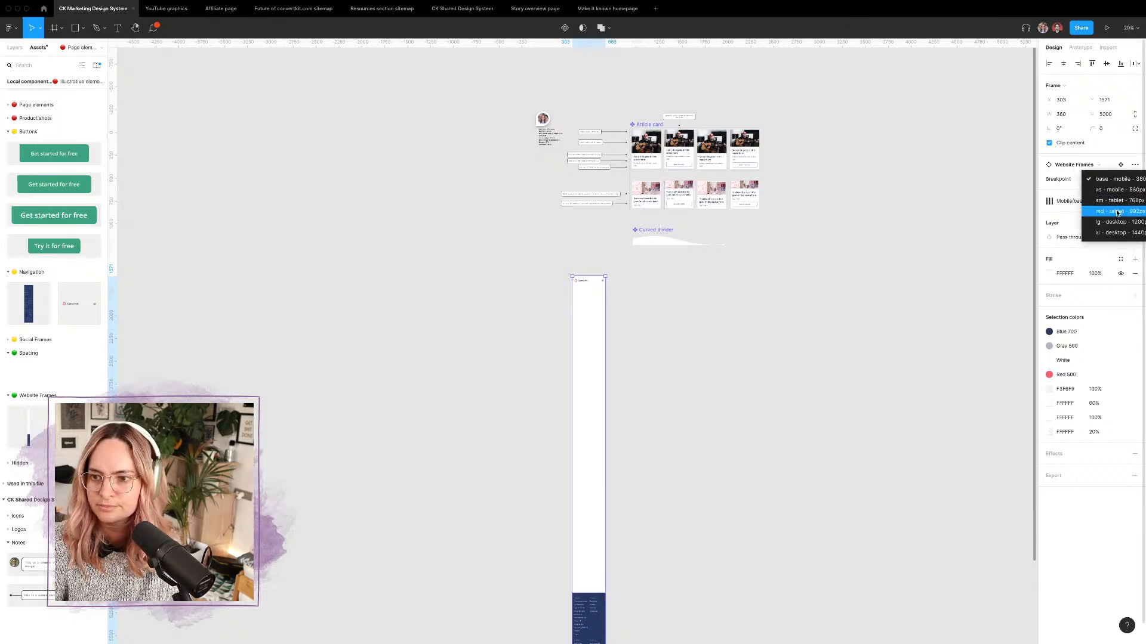
{"action": "key", "text": "Escape"}
Step: Duplicate the mobile website frame beside the original and set the copy's breakpoint to sm - tablet - 768px
{"action": "left_click_drag", "start_coordinate": [589, 320], "coordinate": [664, 320]}
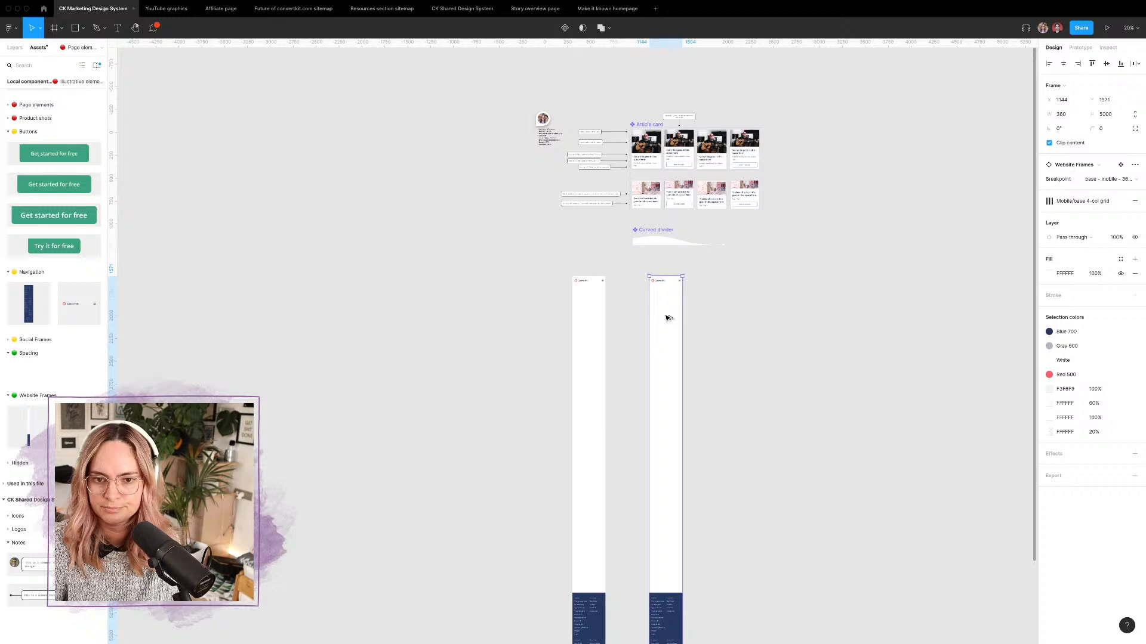
{"action": "left_click", "coordinate": [1116, 179]}
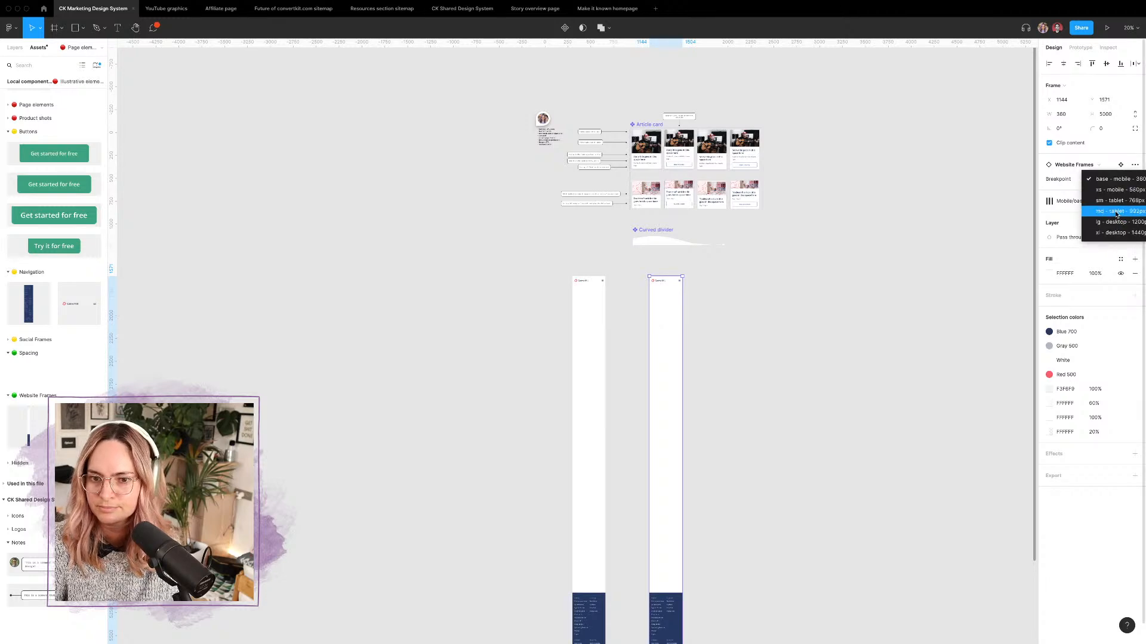
{"action": "left_click", "coordinate": [1116, 211]}
{"action": "left_click", "coordinate": [808, 317]}
{"action": "left_click", "coordinate": [665, 324]}
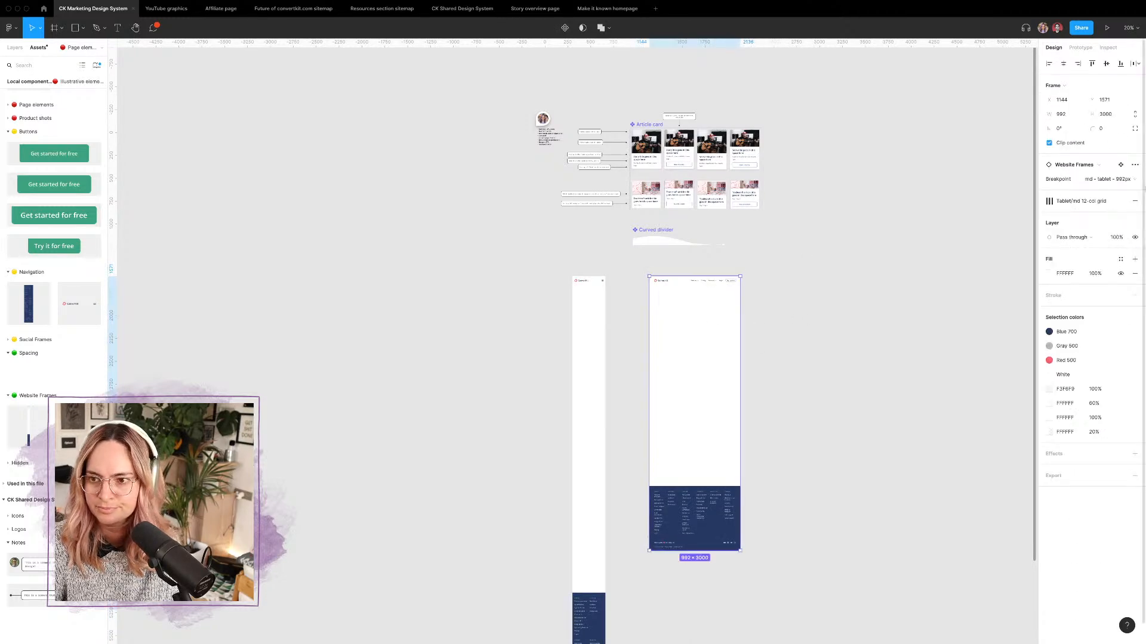
{"action": "left_click", "coordinate": [1101, 180]}
{"action": "left_click", "coordinate": [1109, 169]}
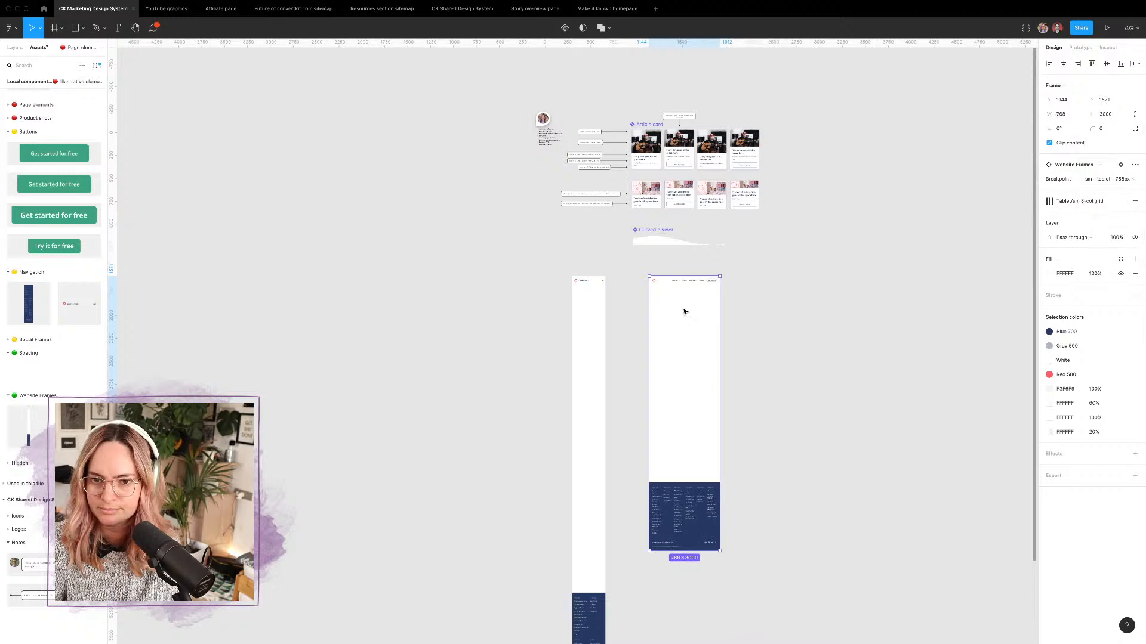
Step: Duplicate the tablet website frame beside it and set the copy's breakpoint to lg - desktop - 1200px
{"action": "left_click_drag", "start_coordinate": [685, 310], "coordinate": [799, 300]}
{"action": "left_click", "coordinate": [1109, 179]}
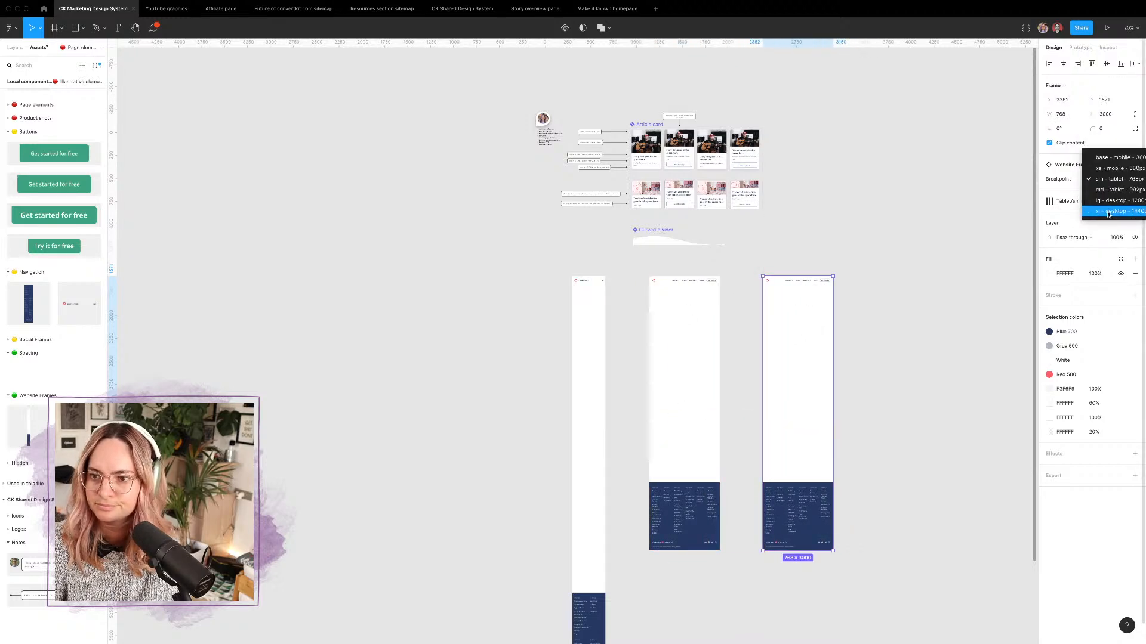
{"action": "left_click", "coordinate": [1111, 207]}
{"action": "left_click", "coordinate": [757, 327]}
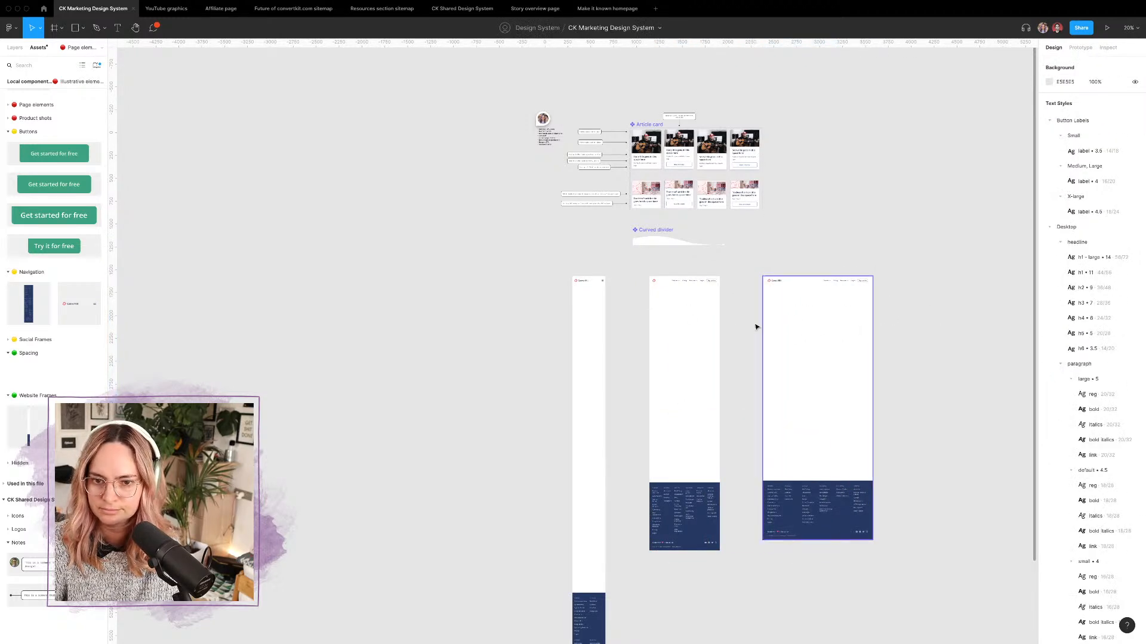
Step: Detach the mobile, tablet and desktop website frames from their component
{"action": "left_click", "coordinate": [585, 318]}
{"action": "left_click", "coordinate": [684, 318], "text": "shift"}
{"action": "left_click", "coordinate": [811, 324], "text": "shift"}
{"action": "right_click", "coordinate": [810, 323]}
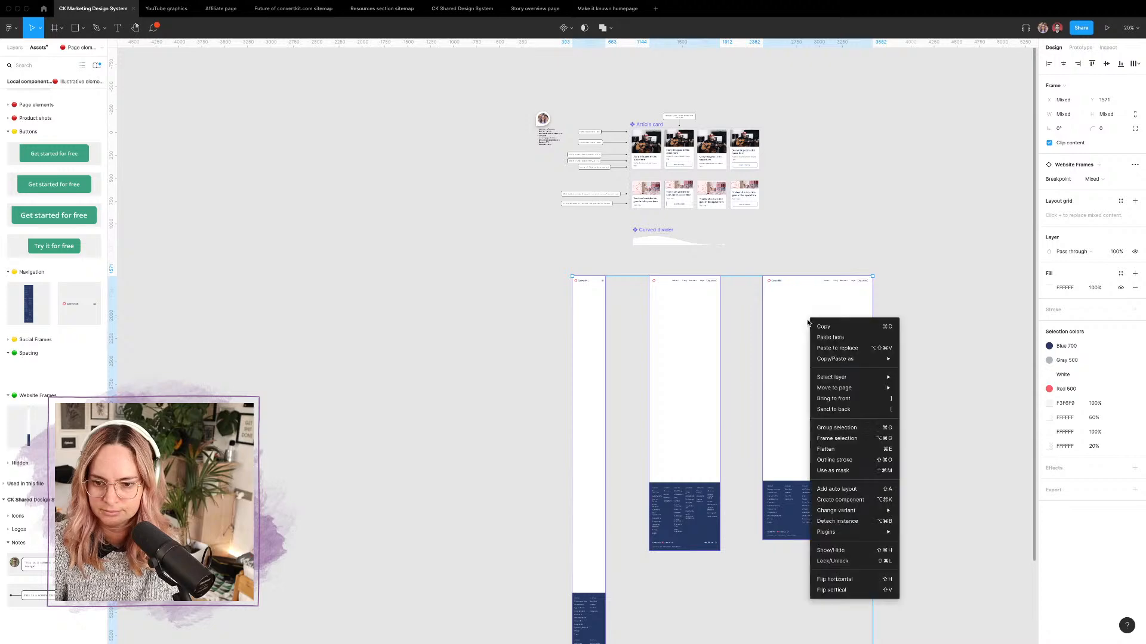
{"action": "left_click", "coordinate": [917, 405]}
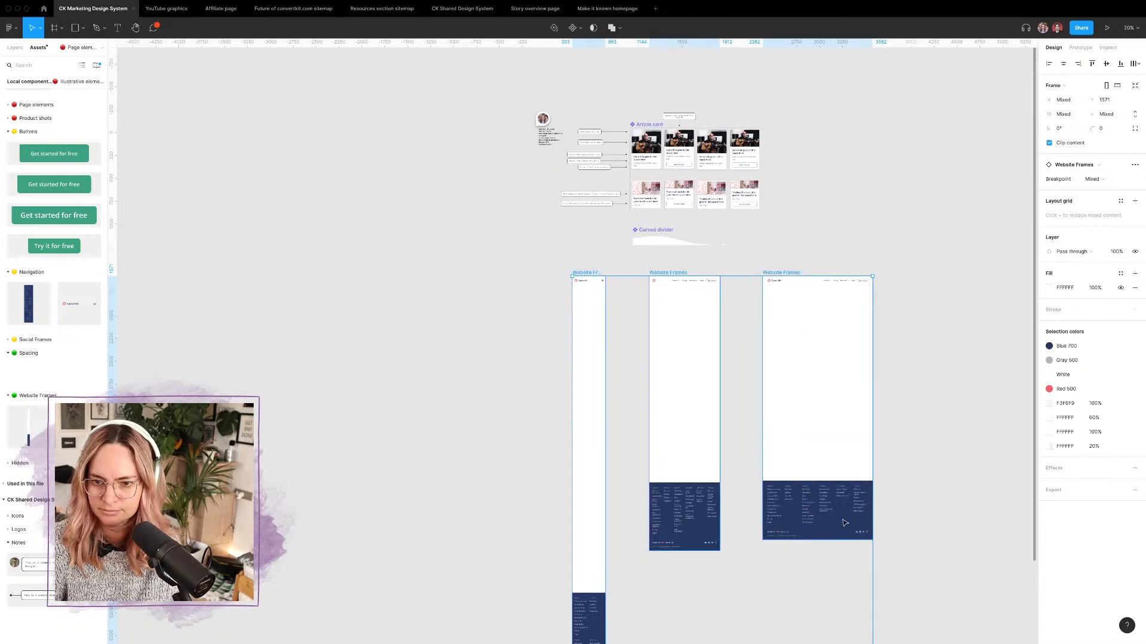
{"action": "left_click", "coordinate": [917, 404]}
Step: Show the layout grids and move the Curved divider component into the desktop website frame
{"action": "scroll", "coordinate": [636, 328], "scroll_direction": "up", "scroll_amount": 5}
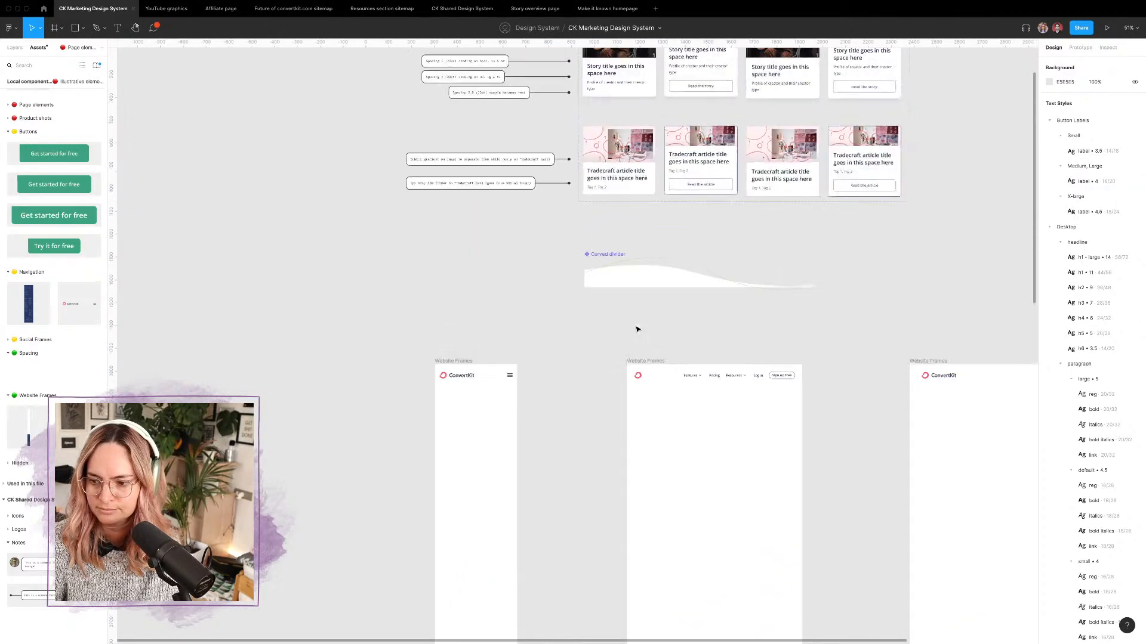
{"action": "scroll", "coordinate": [637, 329], "scroll_direction": "down", "scroll_amount": 2}
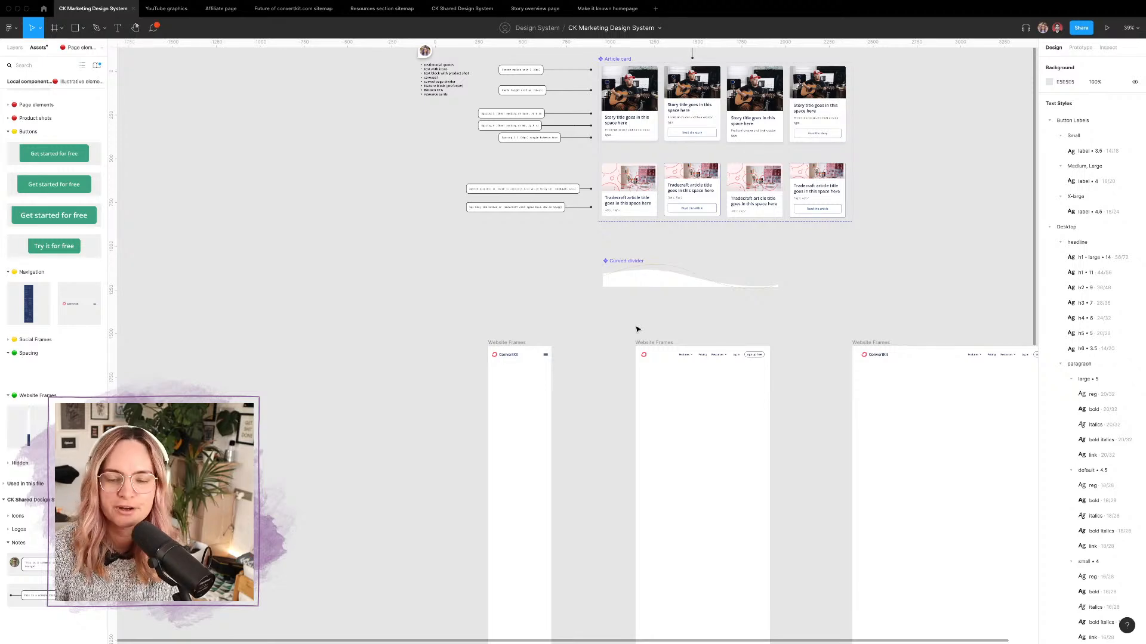
{"action": "left_click", "coordinate": [634, 264]}
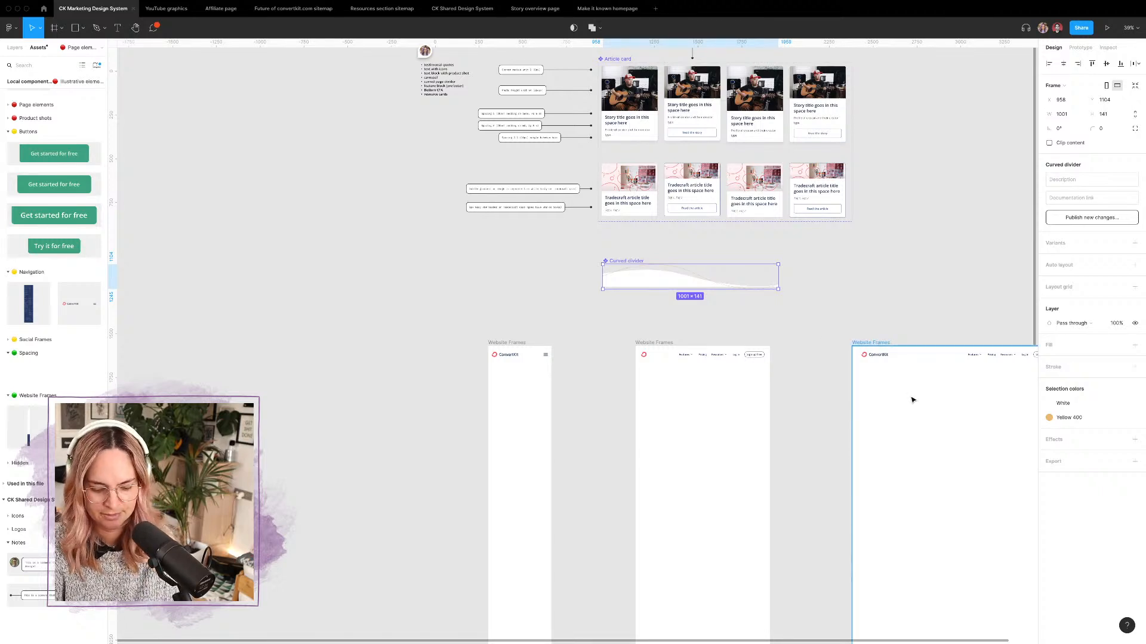
{"action": "key", "text": "ctrl+shift+4"}
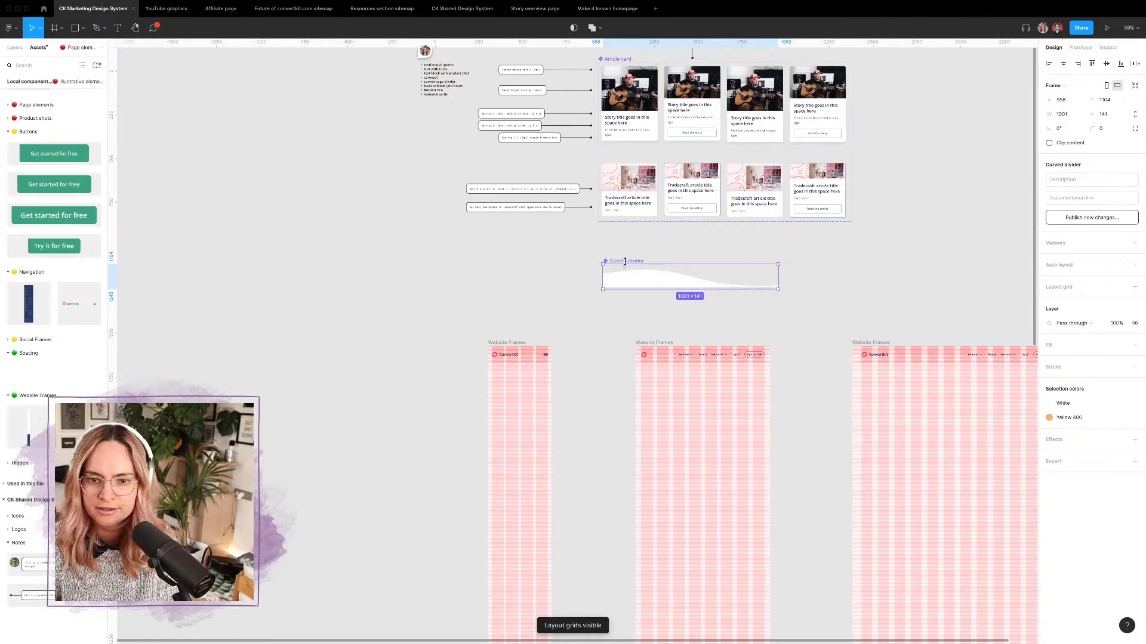
{"action": "left_click_drag", "start_coordinate": [625, 263], "coordinate": [889, 448]}
{"action": "scroll", "coordinate": [888, 448], "scroll_direction": "right", "scroll_amount": 4}
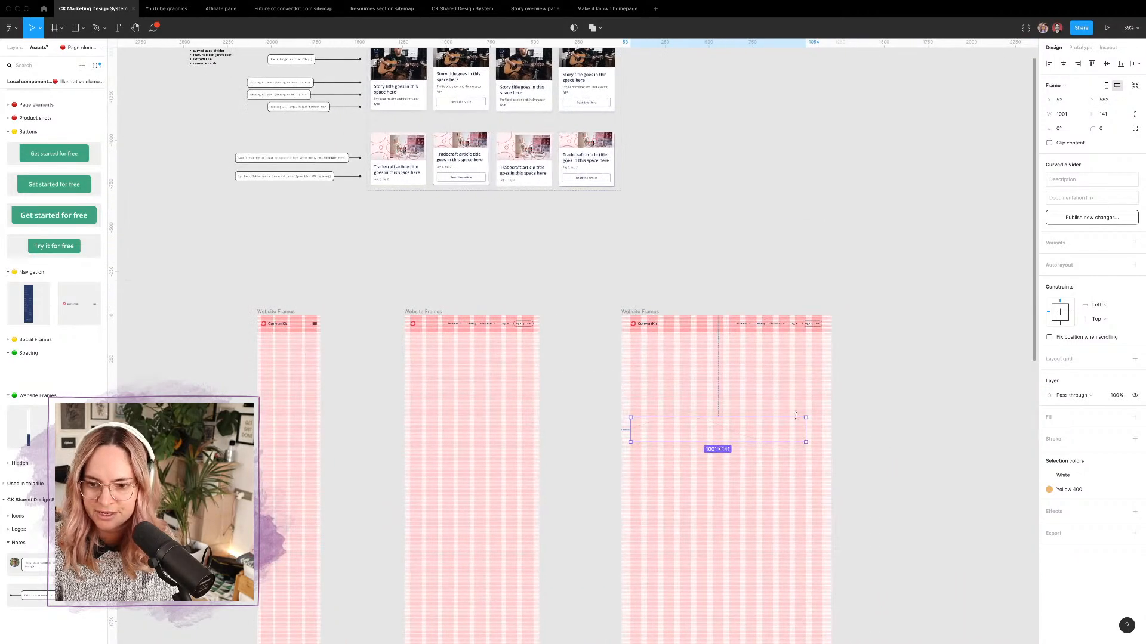
{"action": "scroll", "coordinate": [797, 418], "scroll_direction": "up", "scroll_amount": 5}
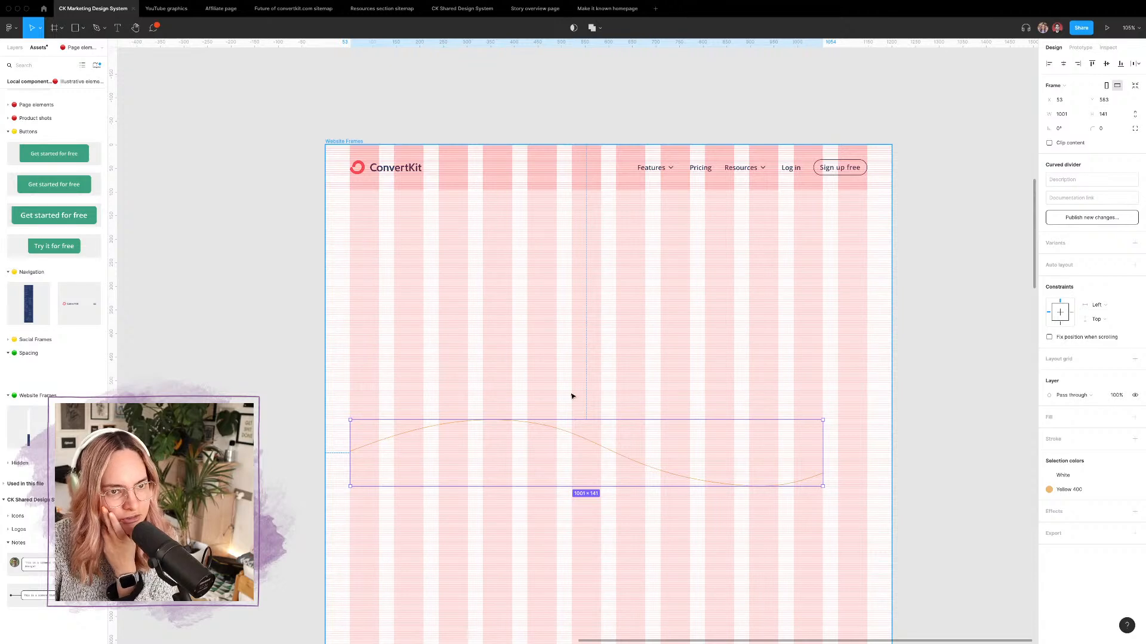
Step: Rename the white Vector 3.2 layer inside the Curved divider component as curve background
{"action": "double_click", "coordinate": [567, 435]}
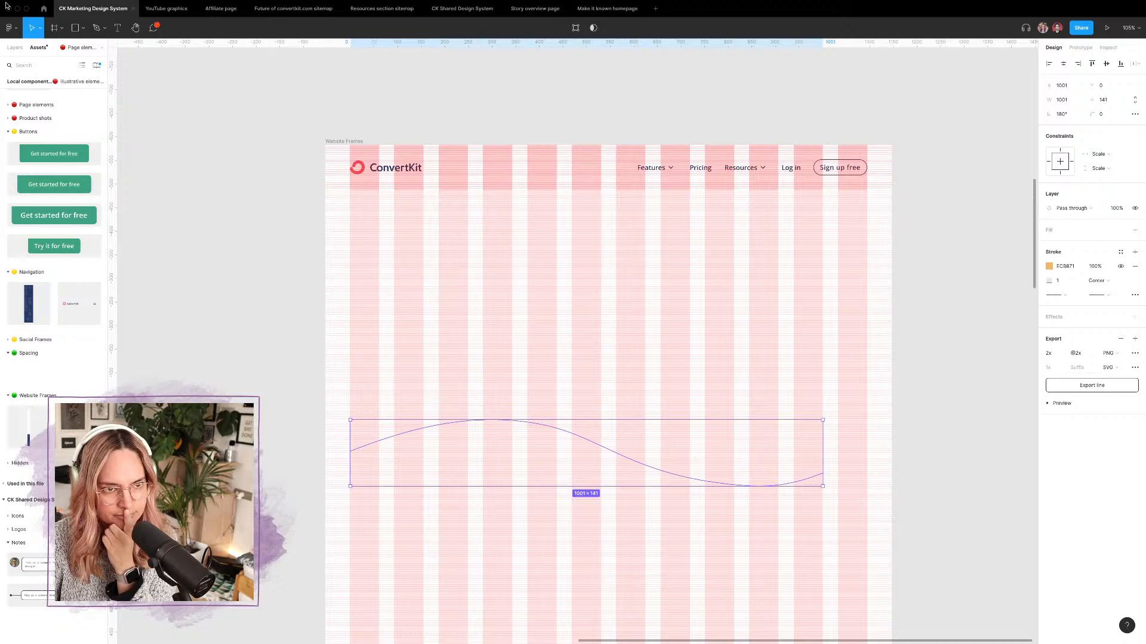
{"action": "left_click", "coordinate": [15, 47]}
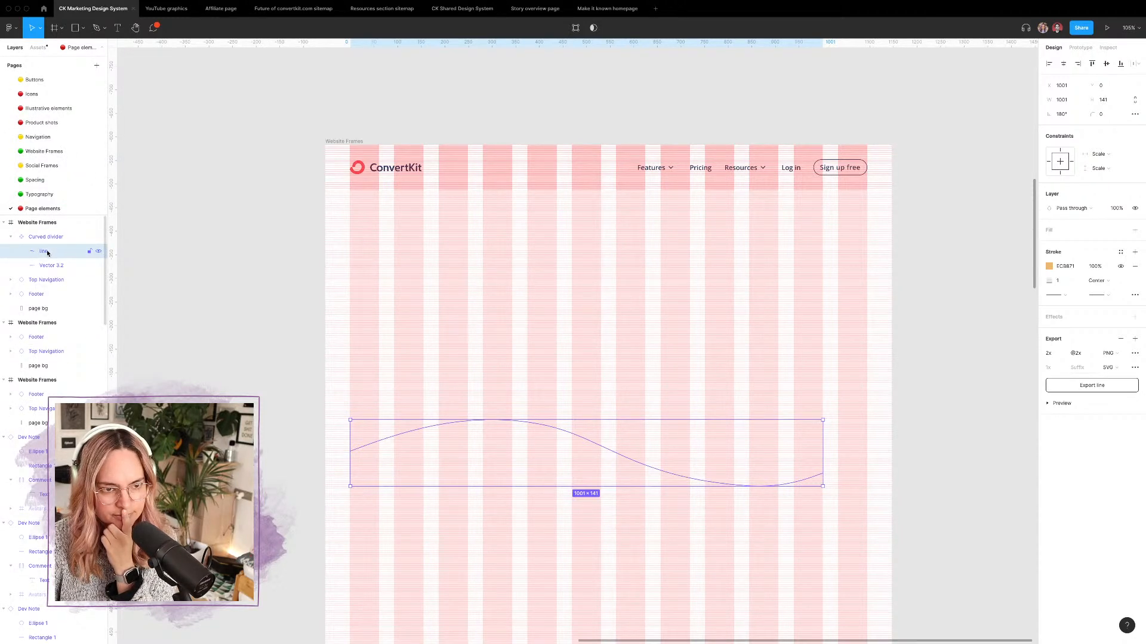
{"action": "left_click", "coordinate": [52, 265]}
{"action": "double_click", "coordinate": [53, 266]}
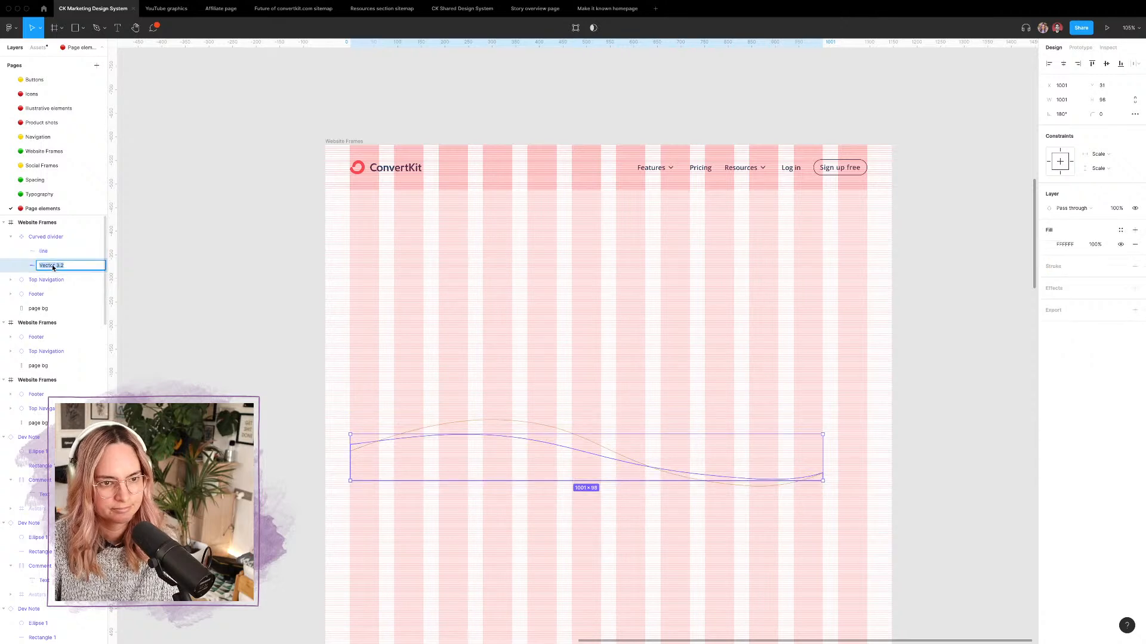
{"action": "type", "text": "curve background"}
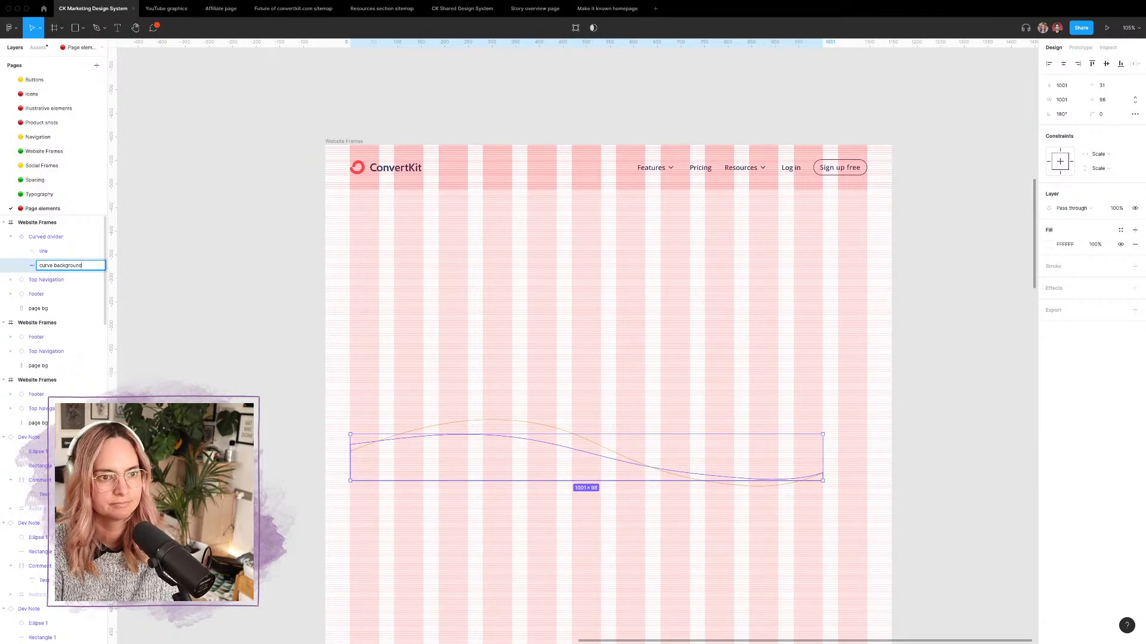
{"action": "left_click", "coordinate": [184, 253]}
{"action": "left_click", "coordinate": [61, 264]}
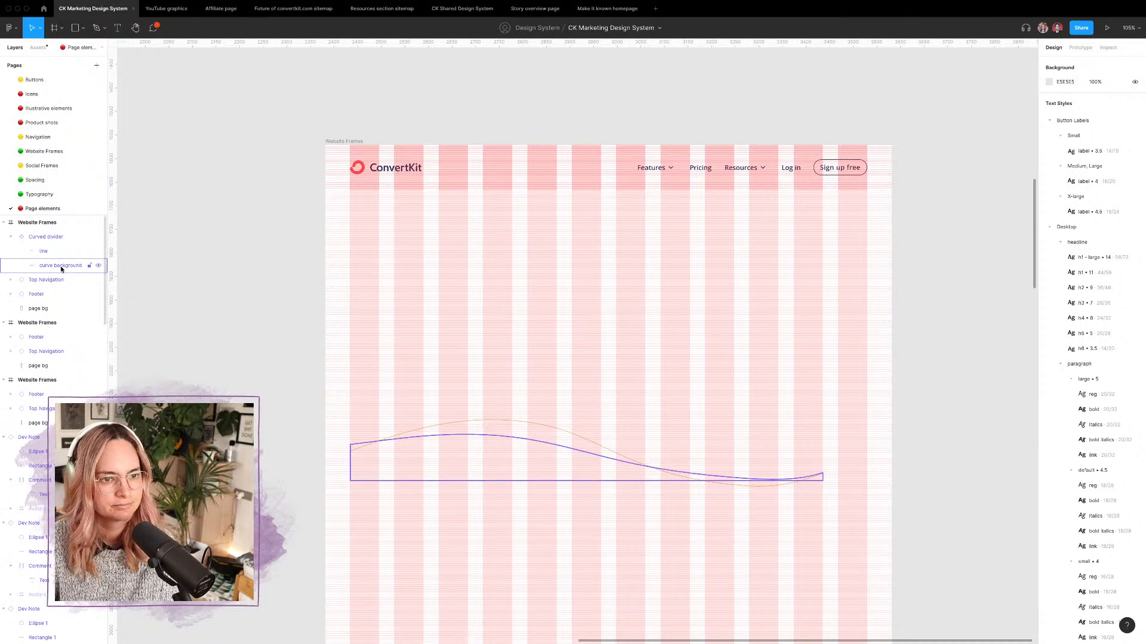
{"action": "left_click", "coordinate": [50, 251]}
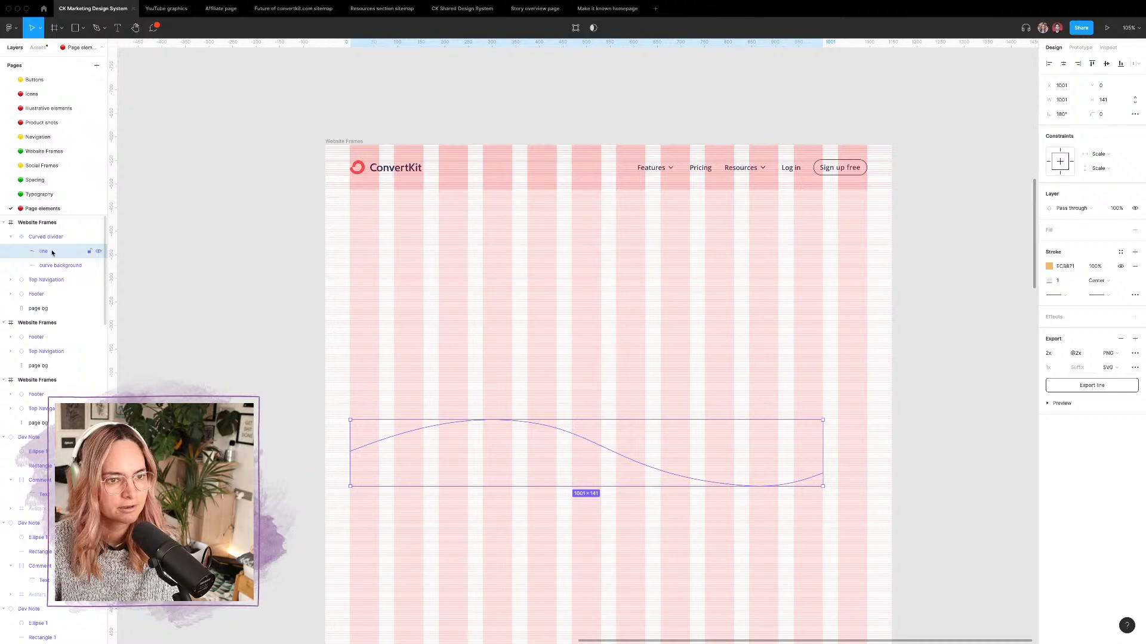
{"action": "key", "text": "alt"}
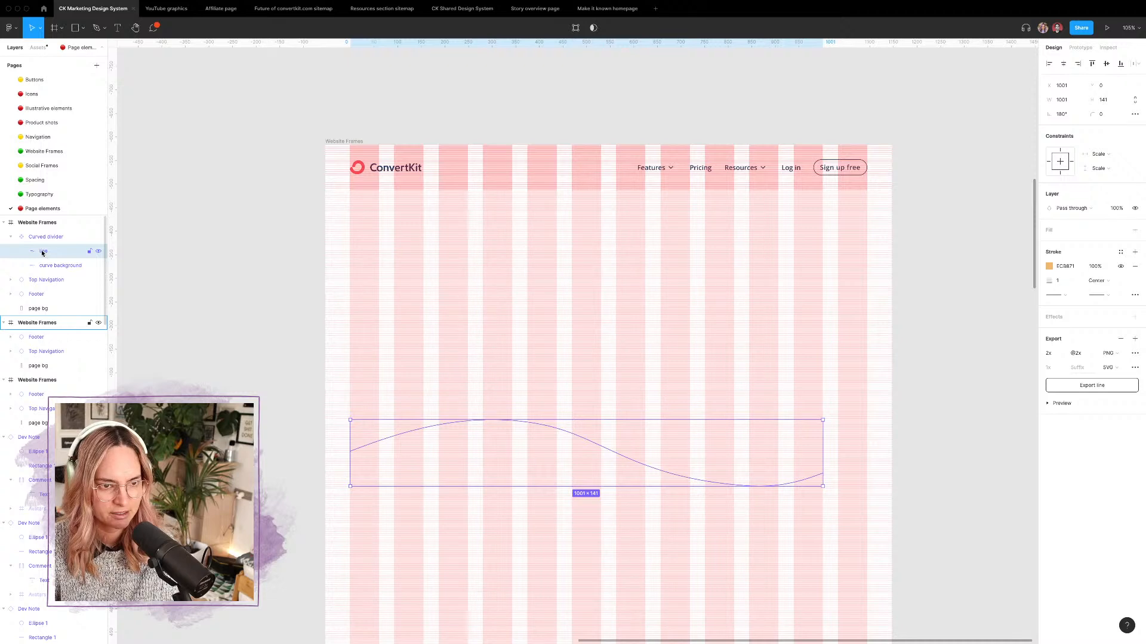
{"action": "key", "text": "super+g"}
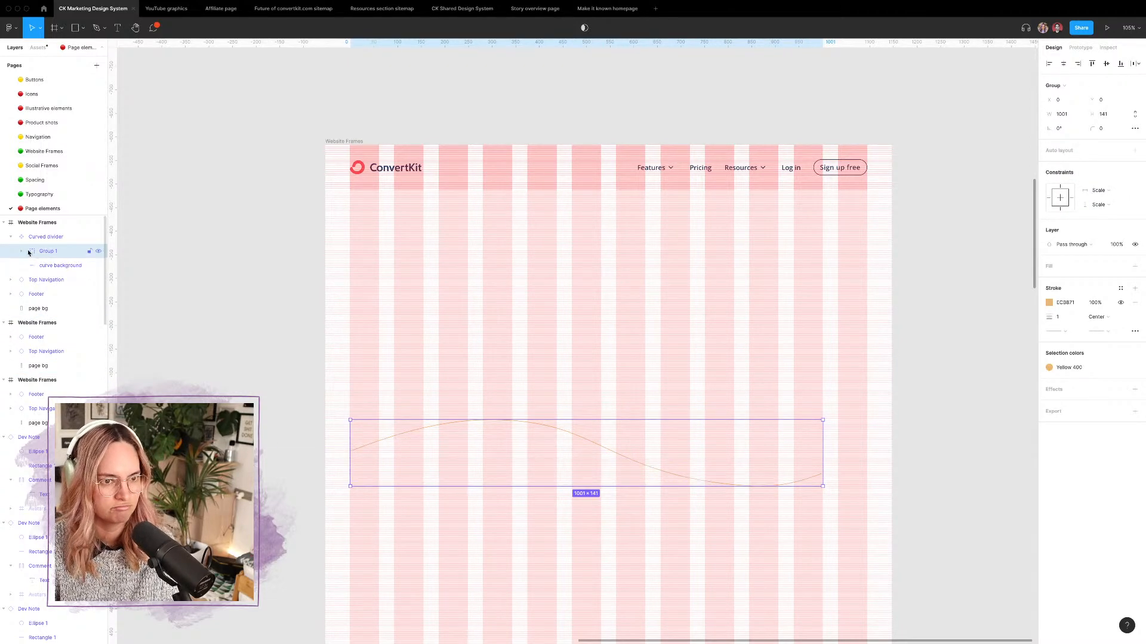
{"action": "left_click", "coordinate": [22, 252]}
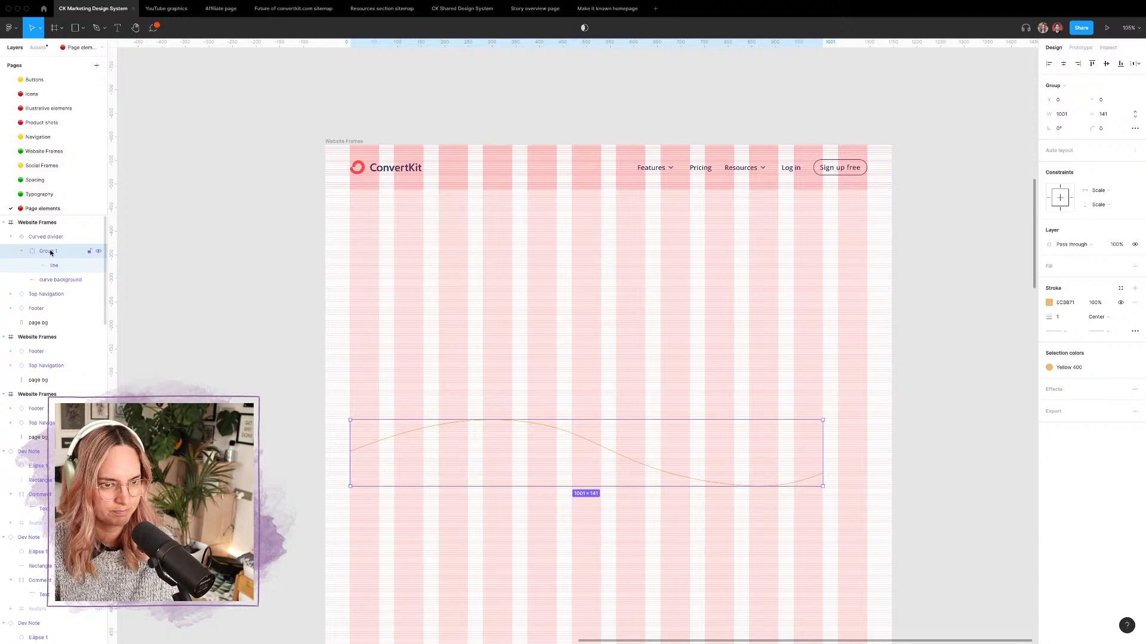
{"action": "key", "text": "shift+super+g"}
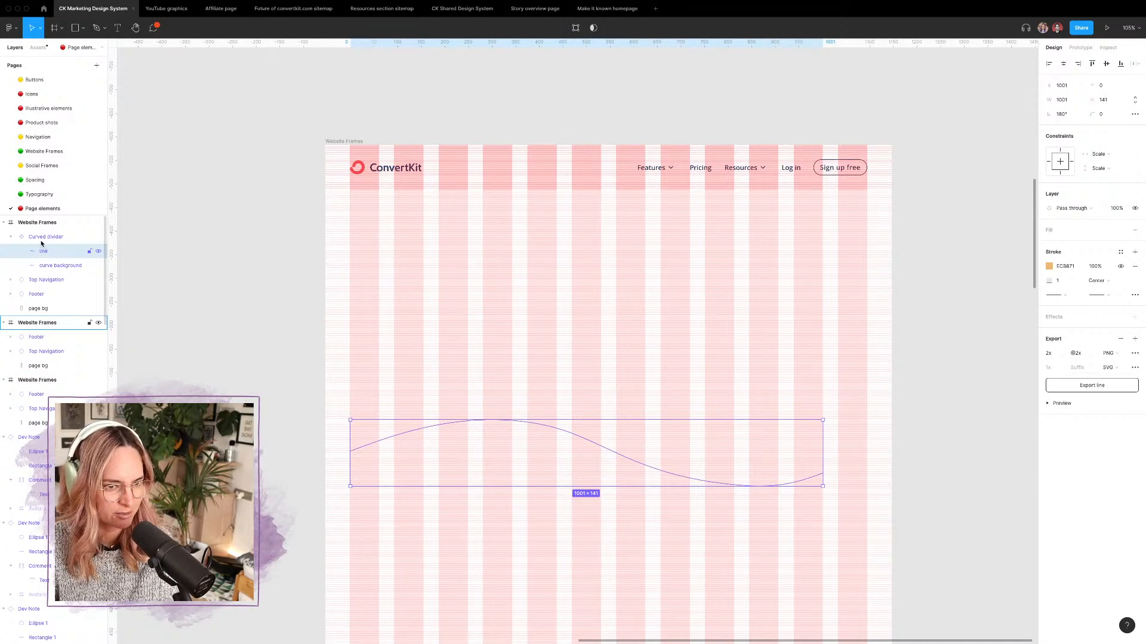
{"action": "left_click", "coordinate": [43, 237]}
{"action": "right_click", "coordinate": [54, 238]}
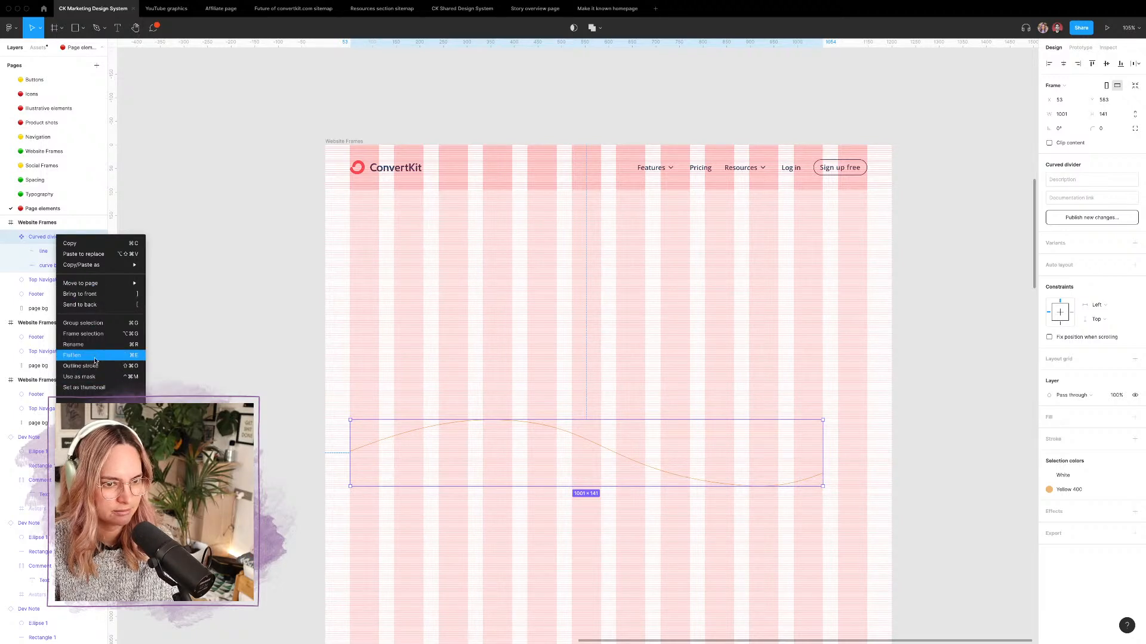
{"action": "left_click", "coordinate": [195, 336]}
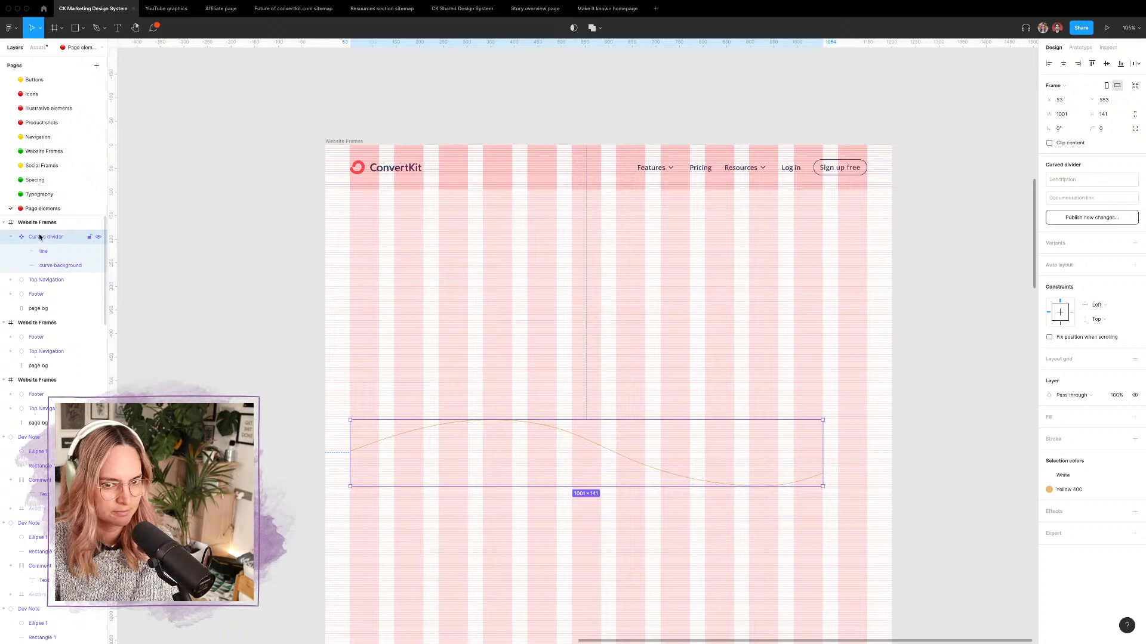
Step: Move the Curved divider component above the desktop frame and place a copy of its line layer on the empty canvas beside it
{"action": "scroll", "coordinate": [612, 430], "scroll_direction": "down", "scroll_amount": 5}
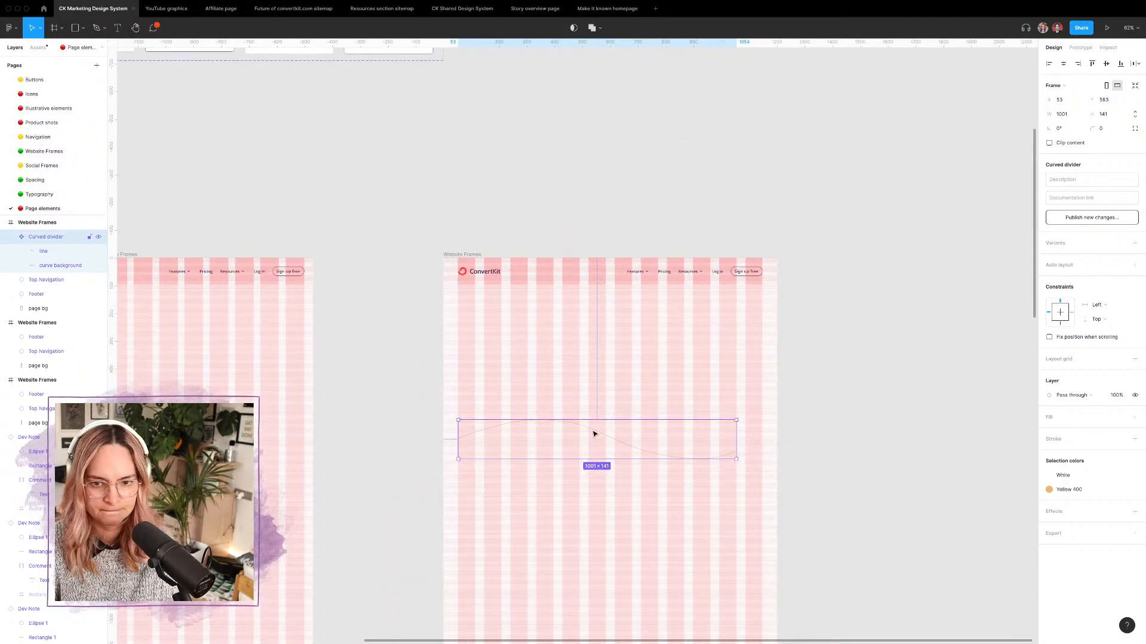
{"action": "left_click_drag", "start_coordinate": [596, 434], "coordinate": [517, 163]}
{"action": "left_click", "coordinate": [50, 239]}
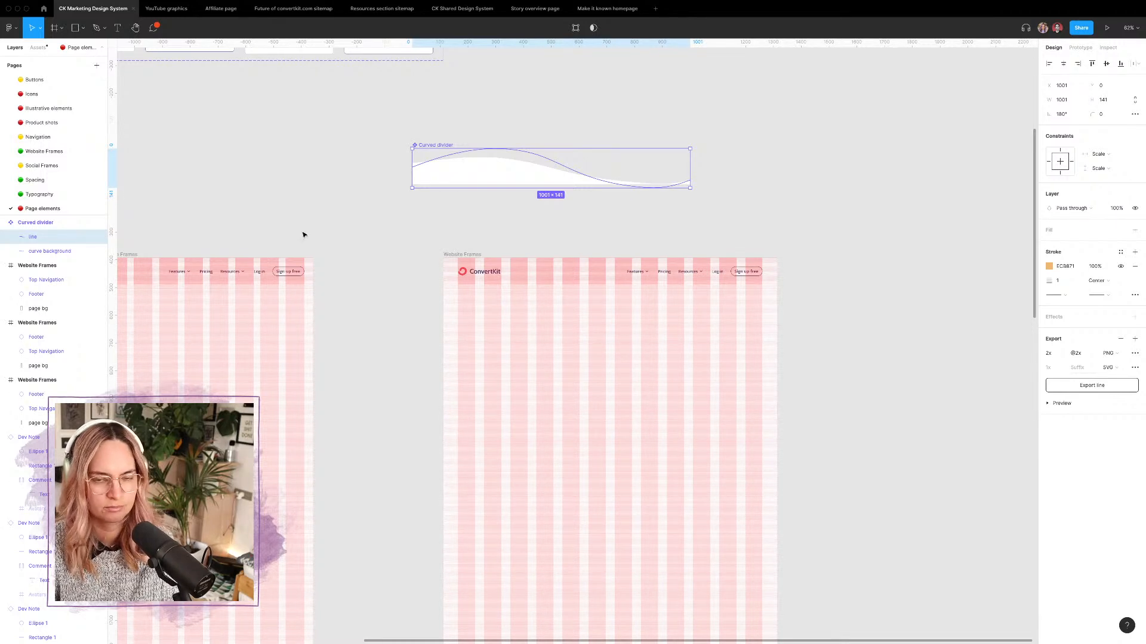
{"action": "left_click", "coordinate": [256, 241]}
{"action": "key", "text": "super+v"}
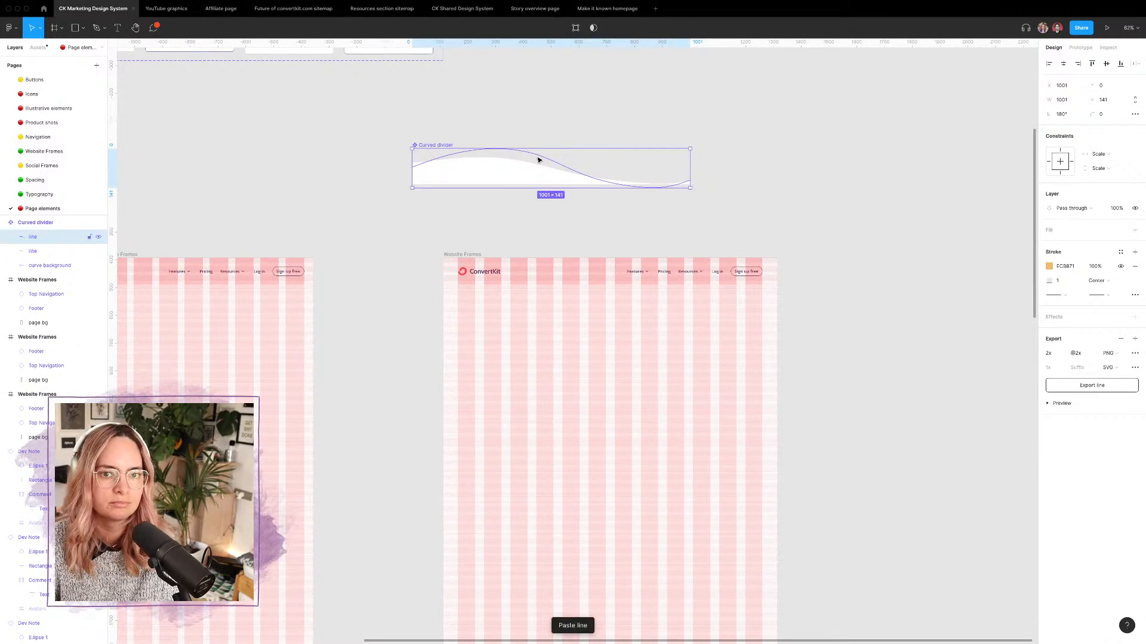
{"action": "left_click_drag", "start_coordinate": [539, 159], "coordinate": [340, 99]}
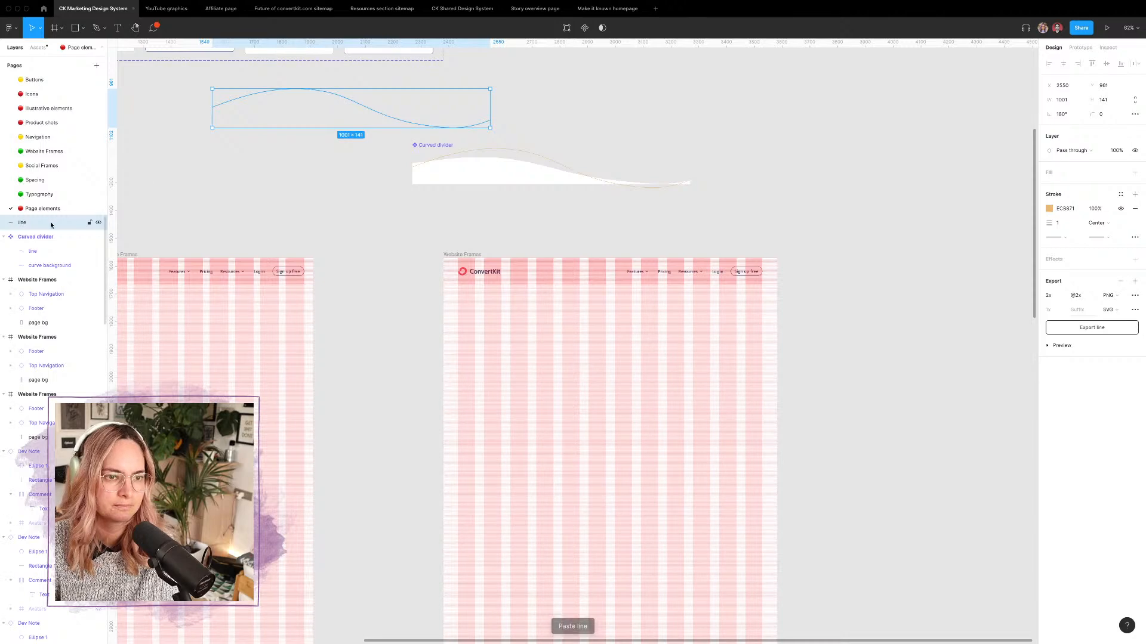
Step: Turn the copied line into a component and add a second variant named blue
{"action": "key", "text": "super+alt+k"}
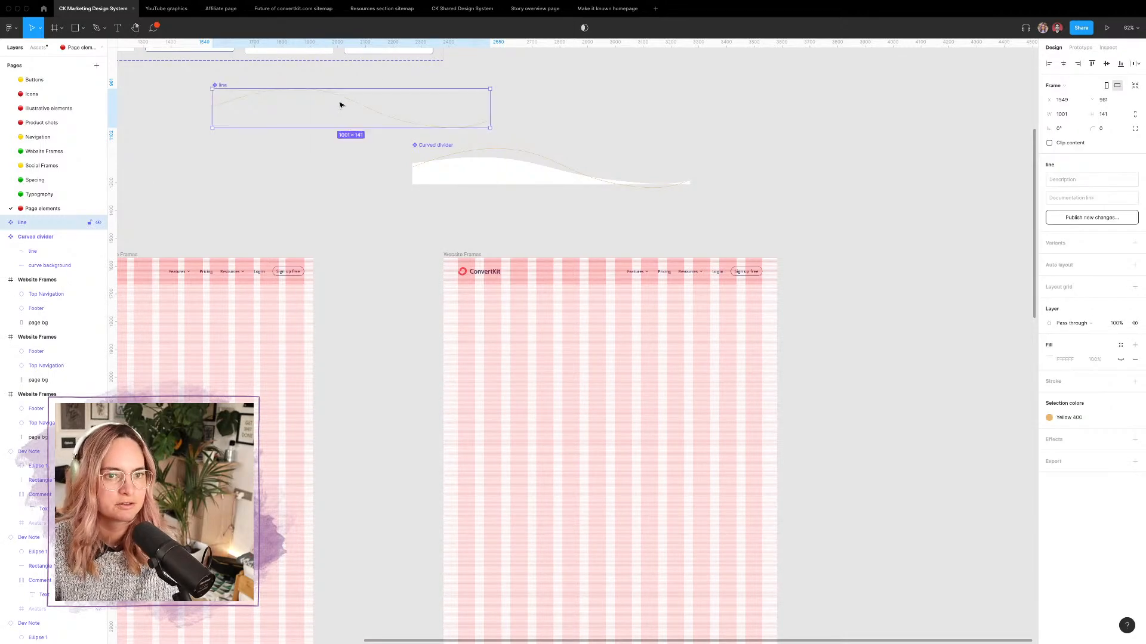
{"action": "scroll", "coordinate": [348, 108], "scroll_direction": "left", "scroll_amount": 3}
{"action": "scroll", "coordinate": [348, 107], "scroll_direction": "up", "scroll_amount": 1}
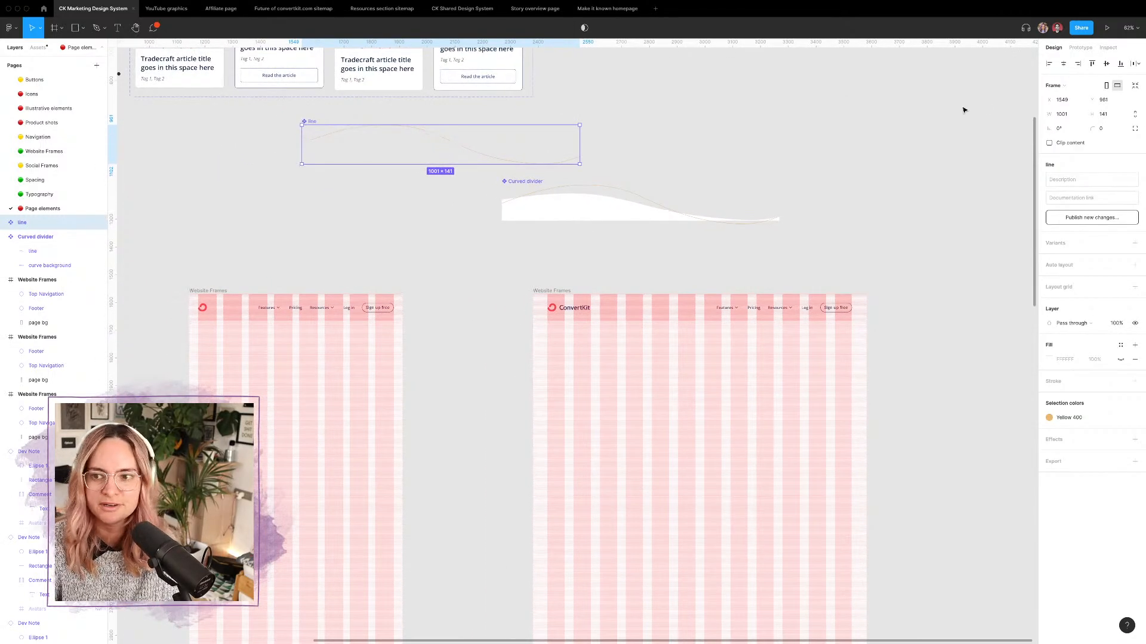
{"action": "left_click", "coordinate": [1135, 243]}
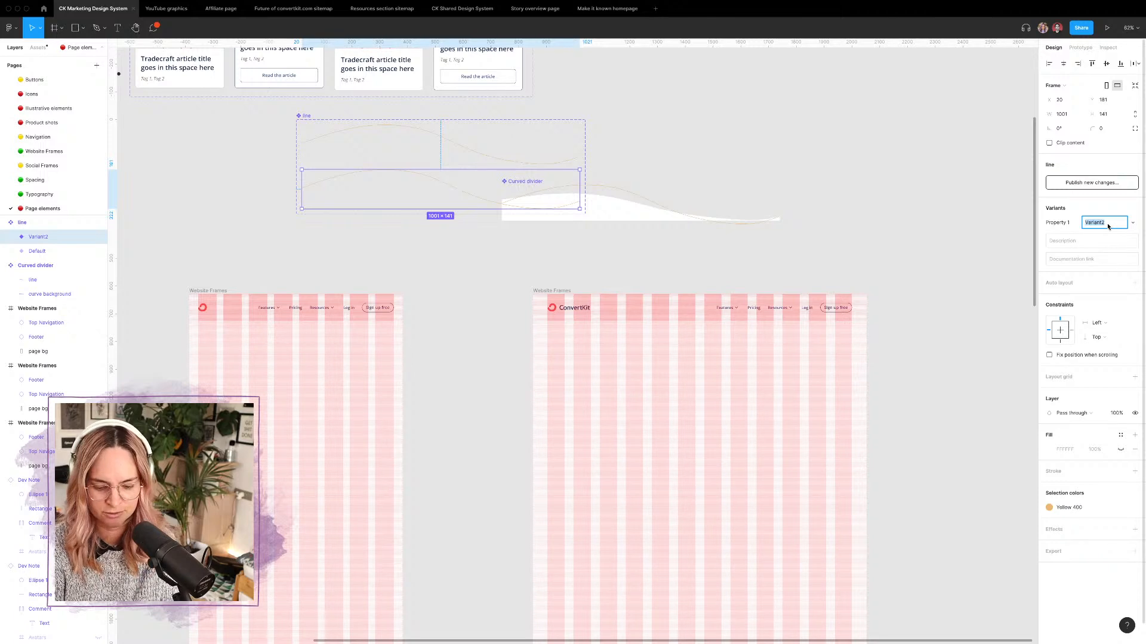
{"action": "type", "text": "blue"}
{"action": "key", "text": "Return"}
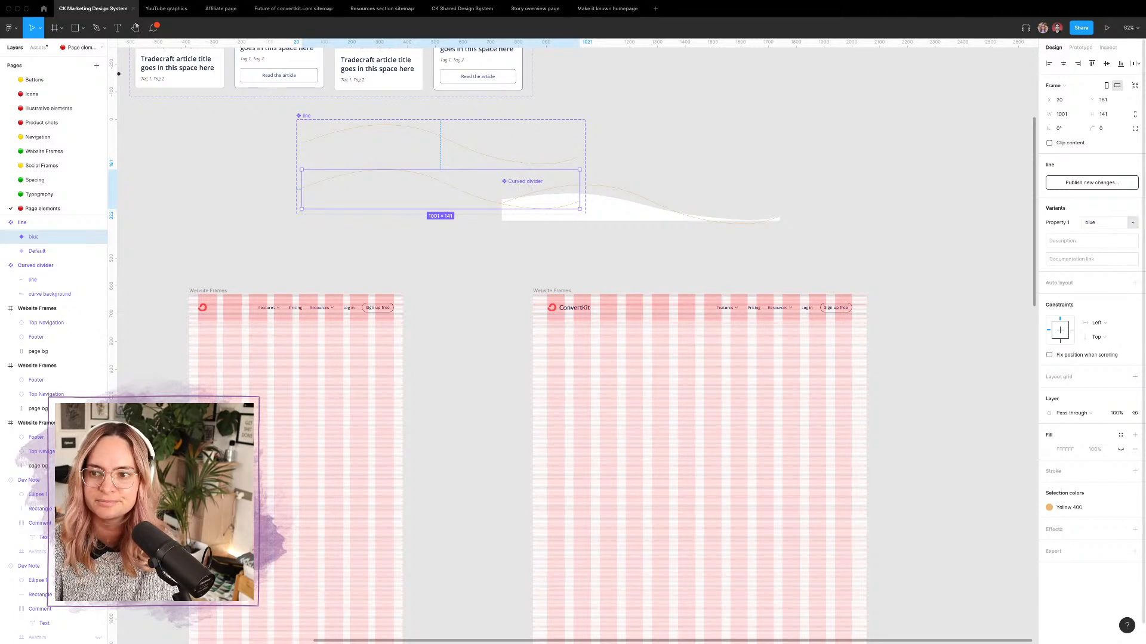
Step: Rename the line component set's variant property as Color
{"action": "left_click", "coordinate": [304, 115]}
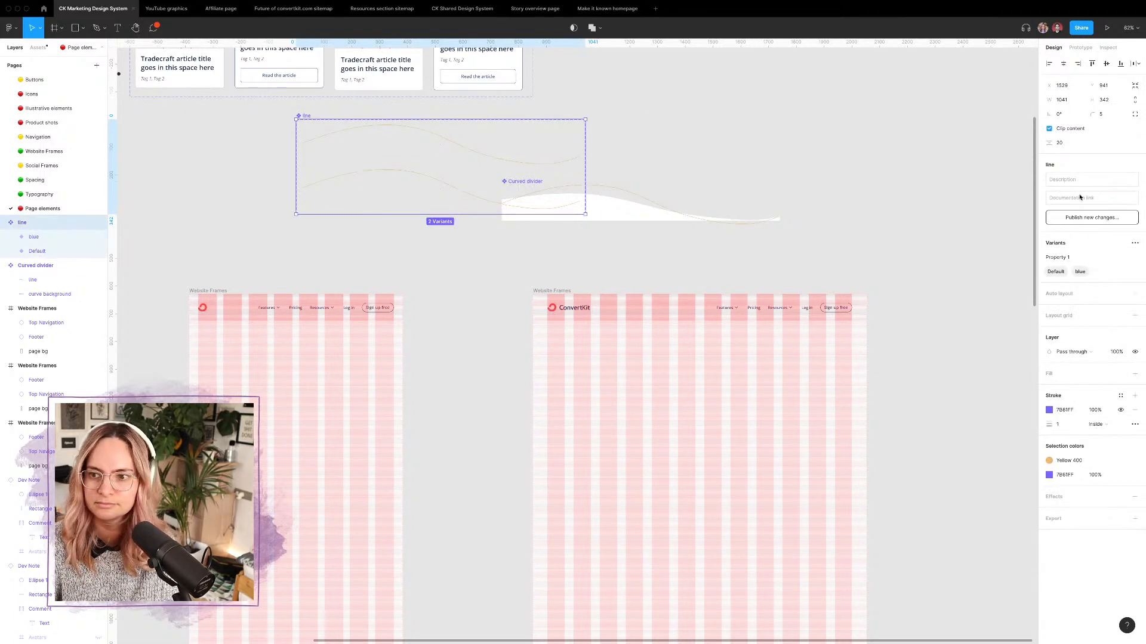
{"action": "left_click", "coordinate": [1058, 258]}
{"action": "double_click", "coordinate": [1058, 261]}
{"action": "triple_click", "coordinate": [1057, 261]}
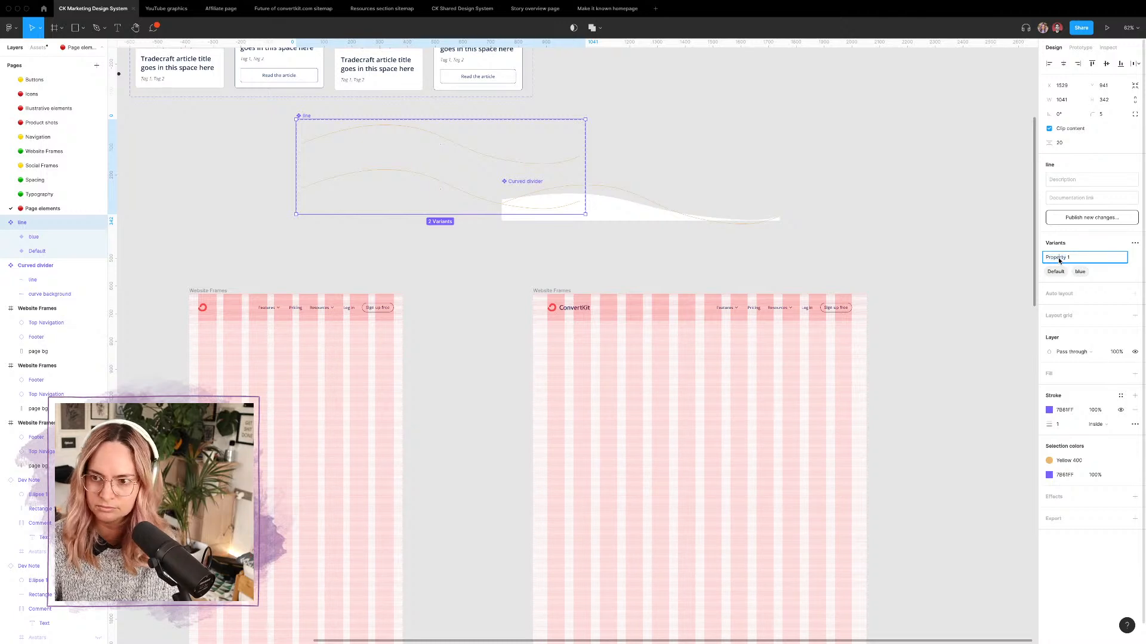
{"action": "type", "text": "Color"}
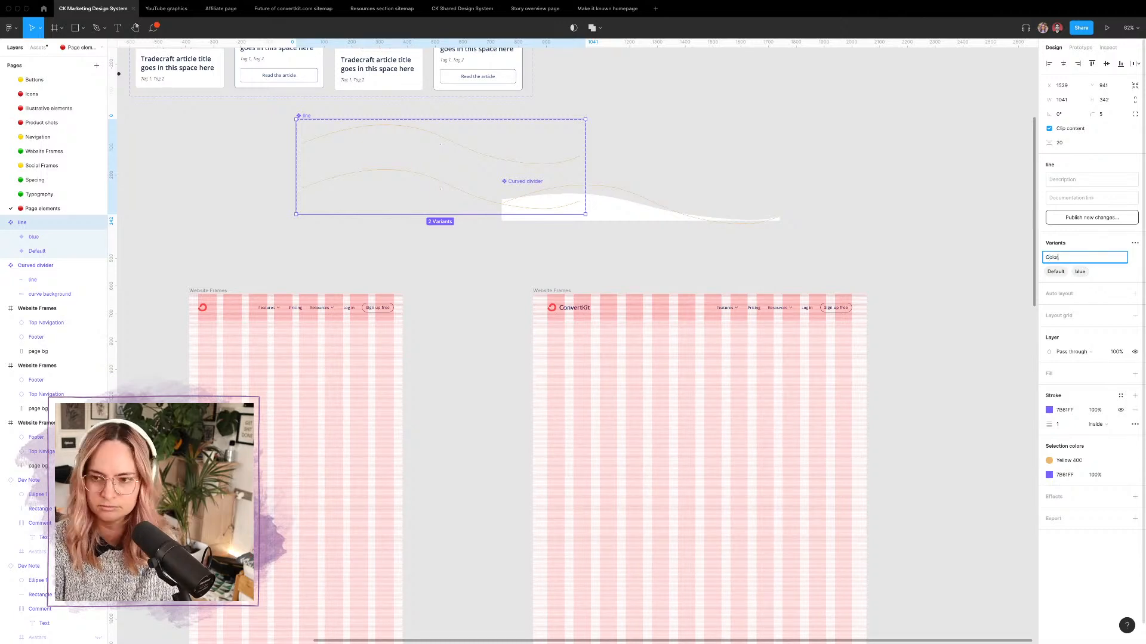
Step: Rename the Color property's values as Yellow for the default variant and Blue for the second one
{"action": "double_click", "coordinate": [1055, 271]}
{"action": "type", "text": "Y"}
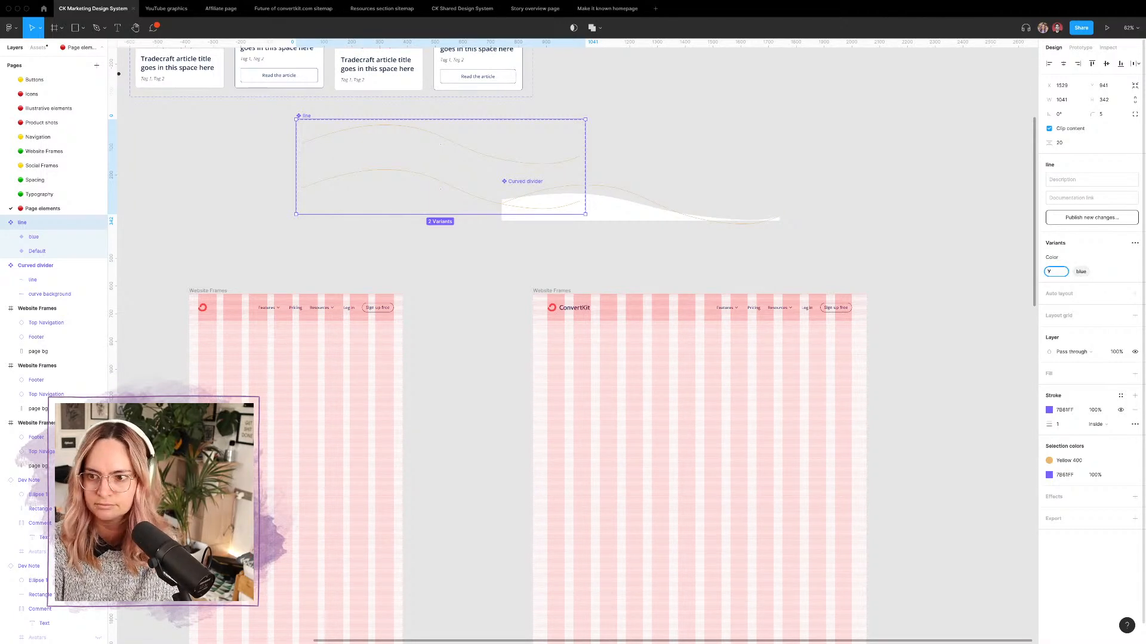
{"action": "type", "text": "ellow"}
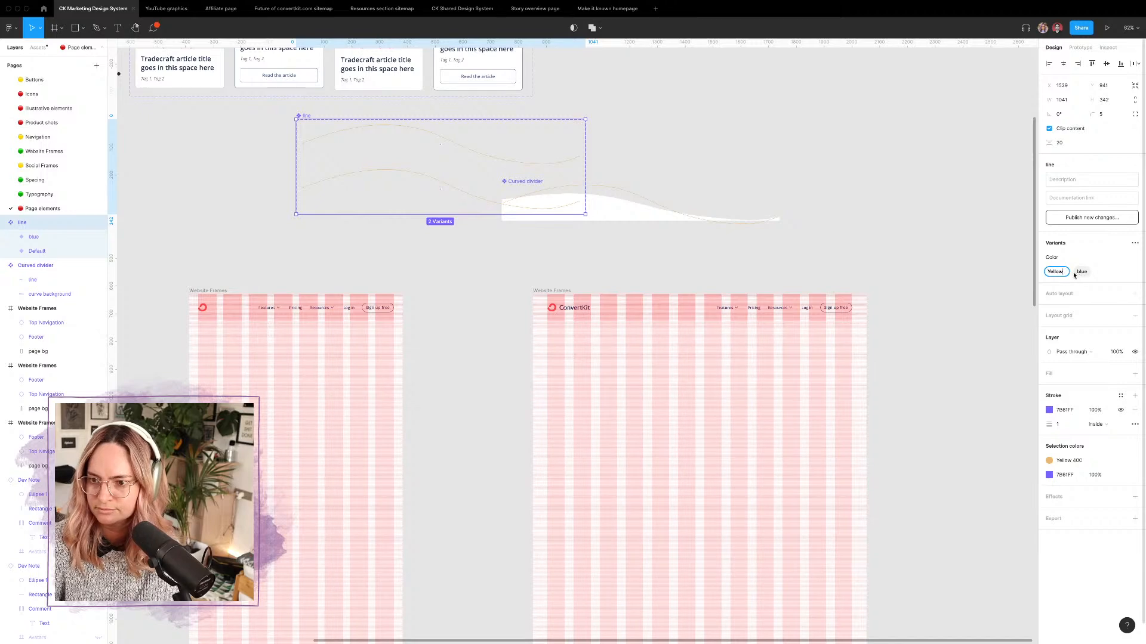
{"action": "key", "text": "Return"}
{"action": "double_click", "coordinate": [1078, 272]}
{"action": "type", "text": "B"}
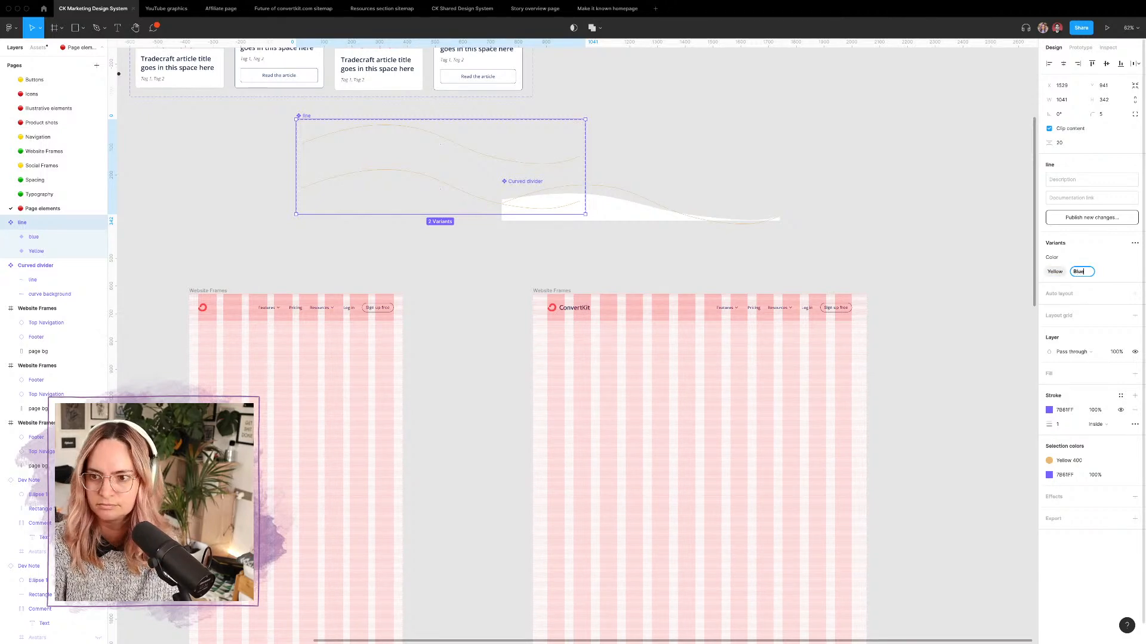
{"action": "left_click", "coordinate": [755, 182]}
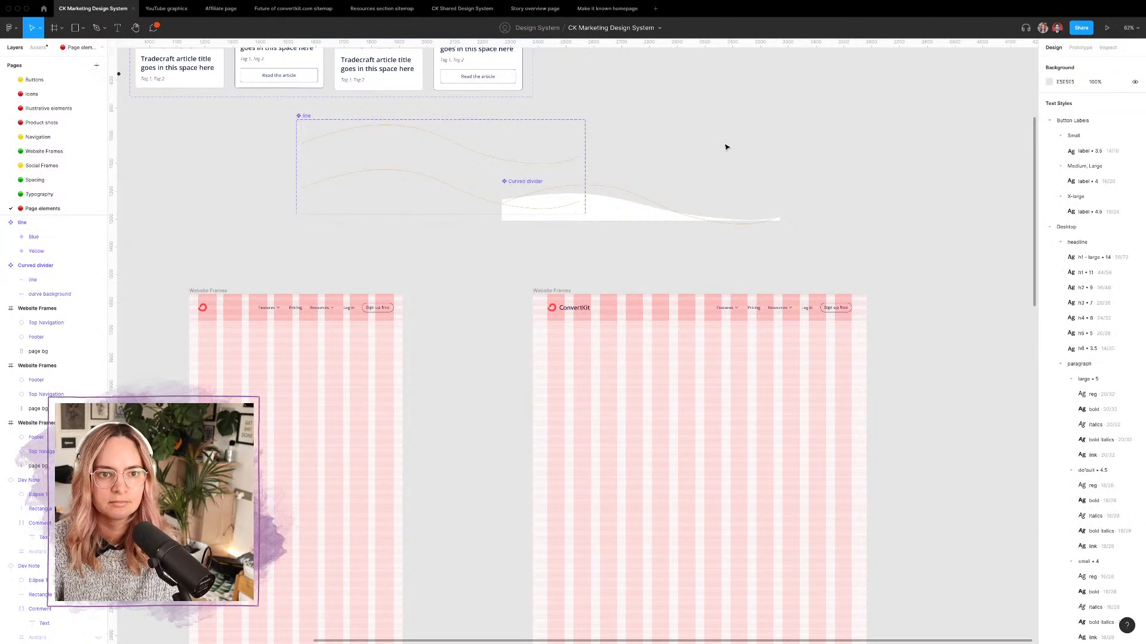
Step: Rename the line component set as .line and place it beside the article cards, aligned near their upper edge
{"action": "left_click", "coordinate": [304, 117]}
{"action": "scroll", "coordinate": [303, 116], "scroll_direction": "down", "scroll_amount": 4}
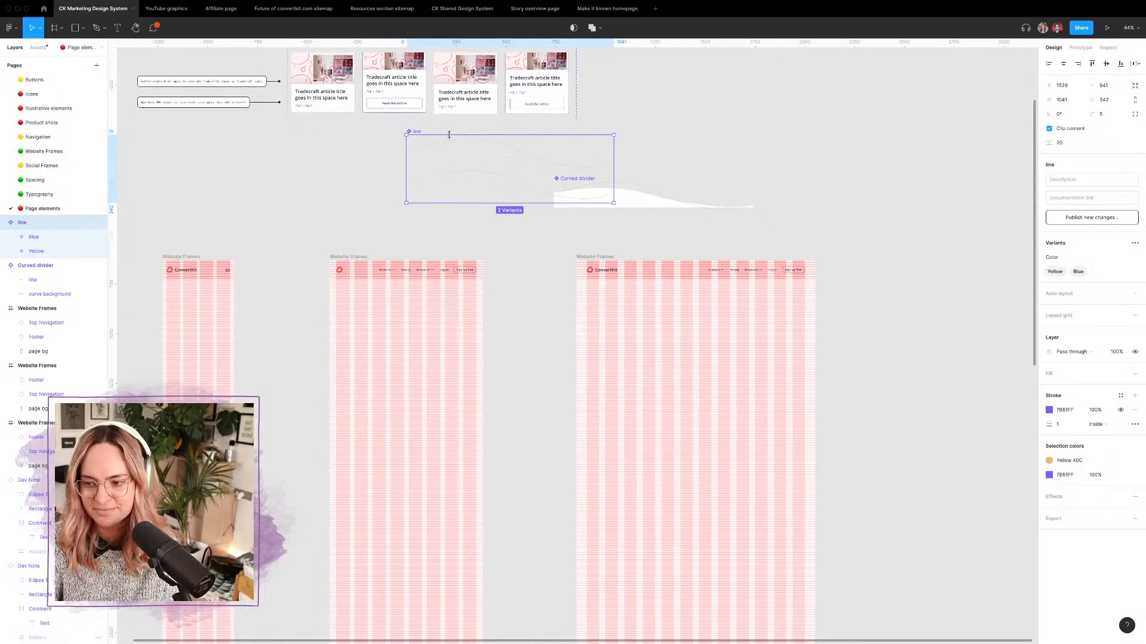
{"action": "left_click_drag", "start_coordinate": [417, 133], "coordinate": [656, 59]}
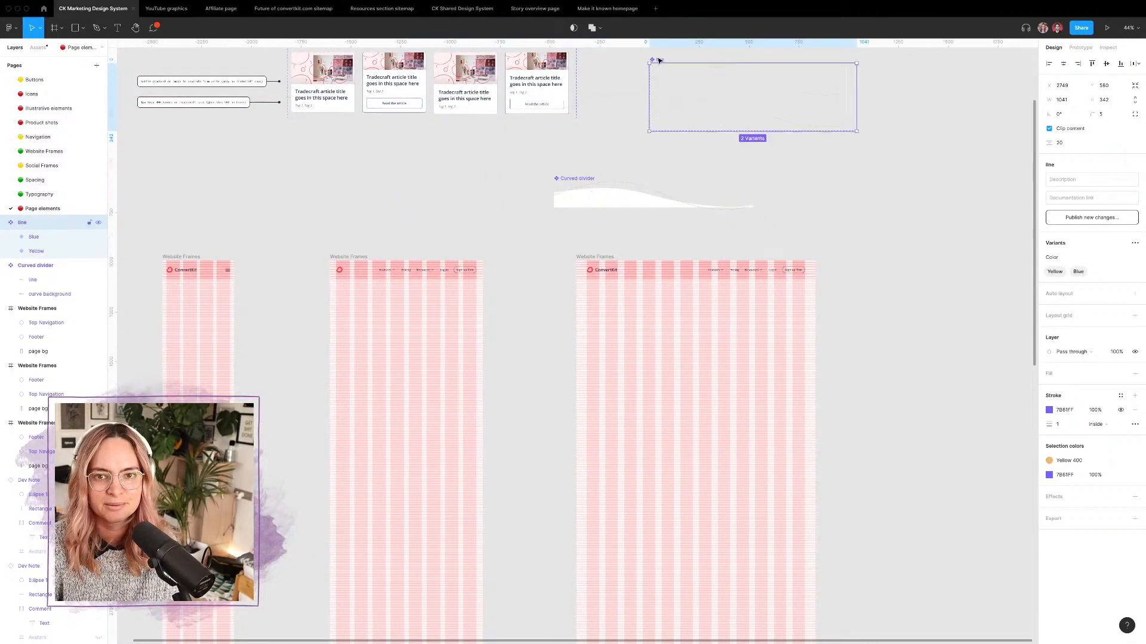
{"action": "scroll", "coordinate": [653, 84], "scroll_direction": "up", "scroll_amount": 4}
{"action": "scroll", "coordinate": [653, 84], "scroll_direction": "right", "scroll_amount": 2}
{"action": "double_click", "coordinate": [614, 175]}
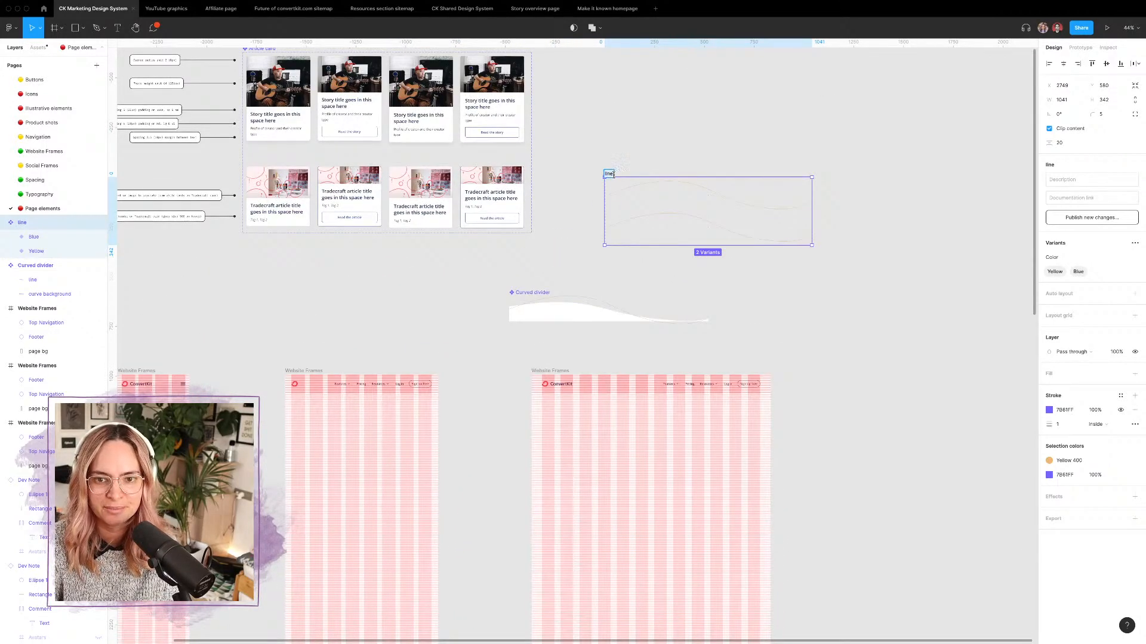
{"action": "key", "text": "Left"}
{"action": "type", "text": "."}
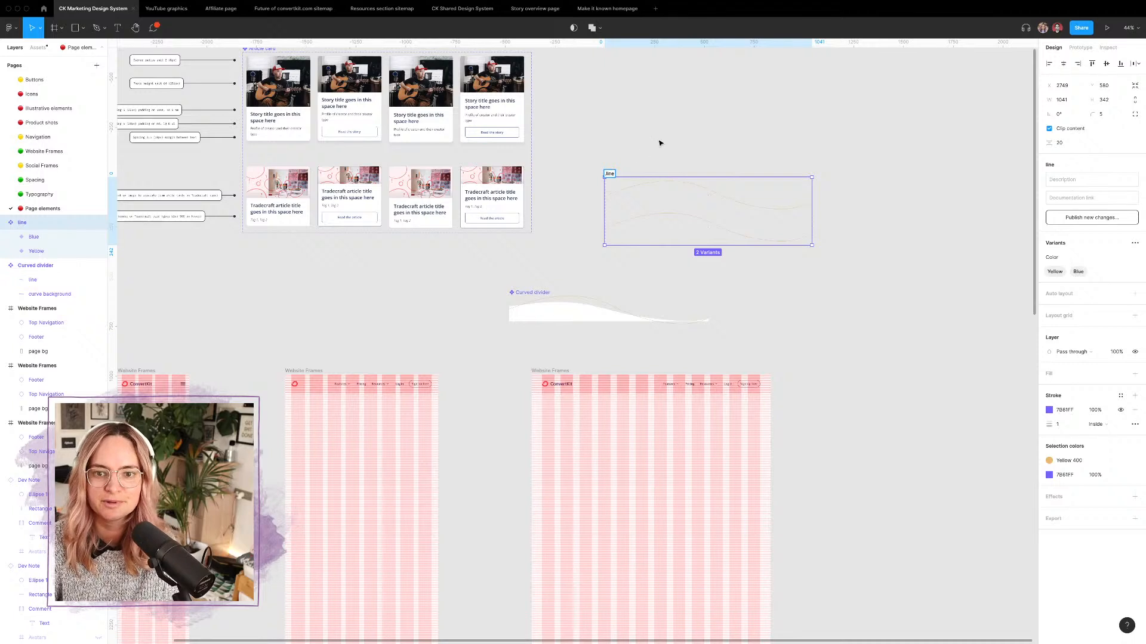
{"action": "left_click", "coordinate": [659, 143]}
{"action": "left_click_drag", "start_coordinate": [611, 175], "coordinate": [585, 57]}
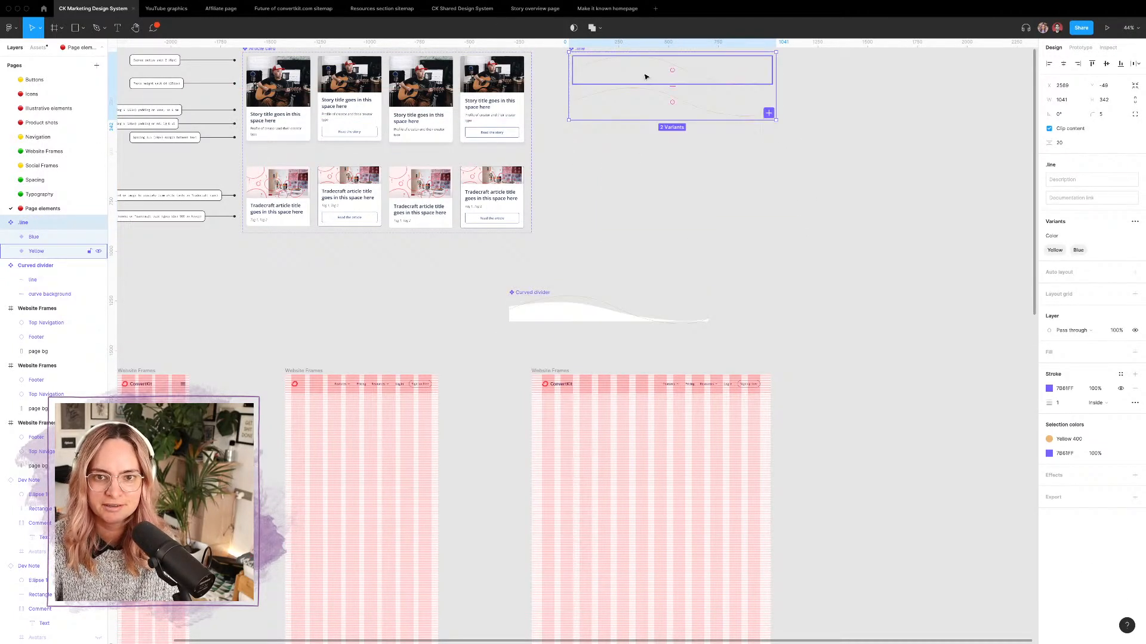
Step: Apply the Yellow / 500 color style to the curve in the Yellow variant of the .line component set
{"action": "left_click", "coordinate": [650, 92]}
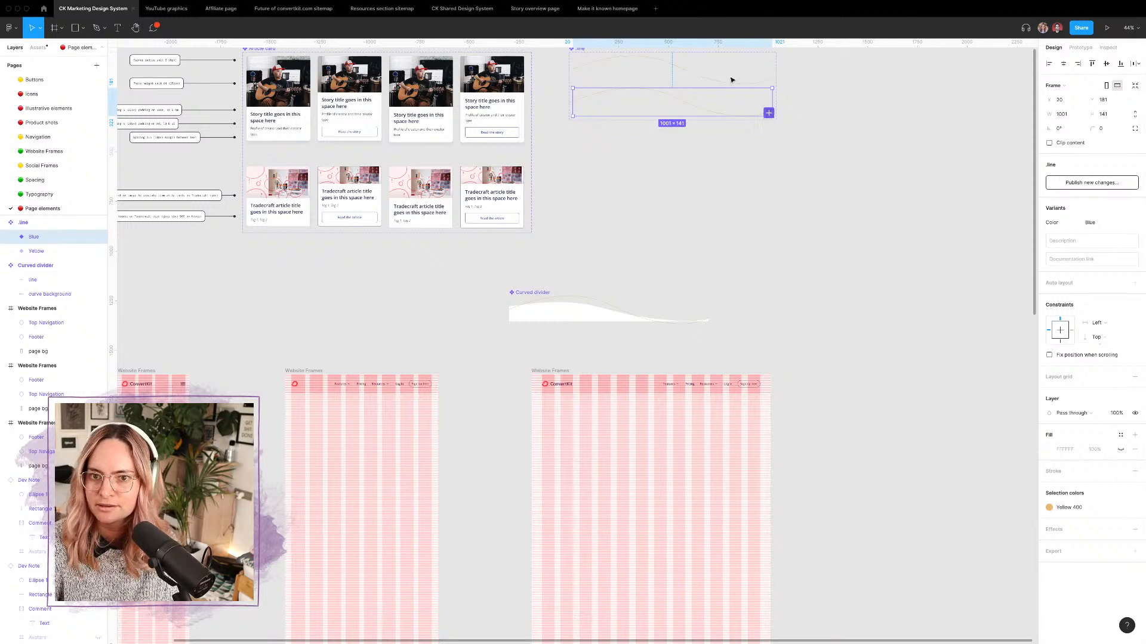
{"action": "left_click", "coordinate": [694, 73]}
{"action": "left_click", "coordinate": [1049, 507]}
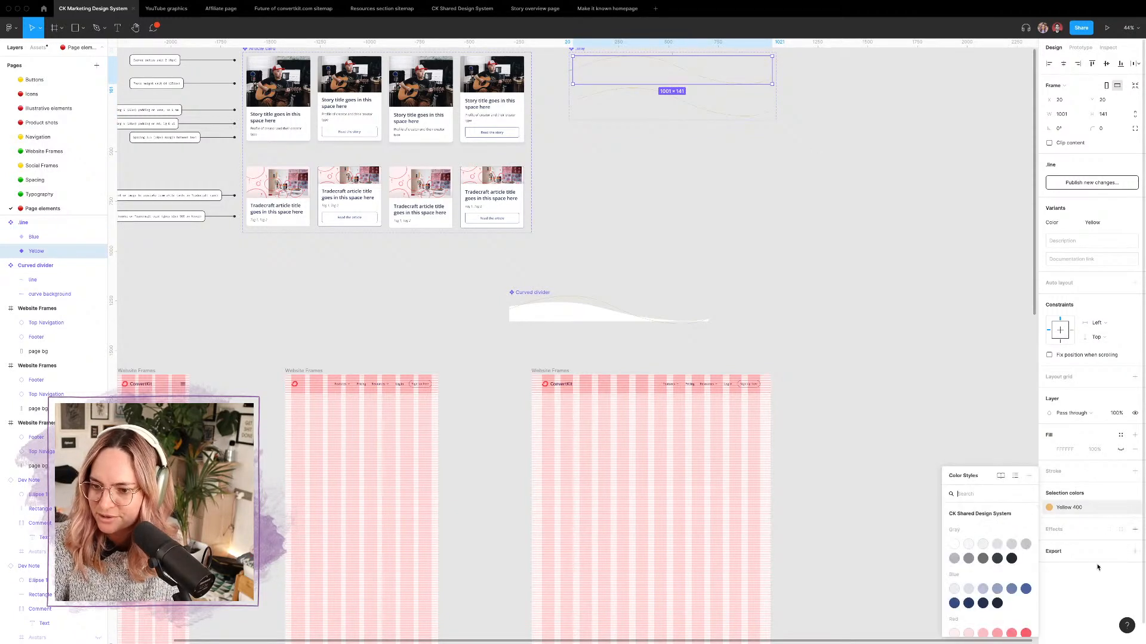
{"action": "left_click", "coordinate": [1025, 613]}
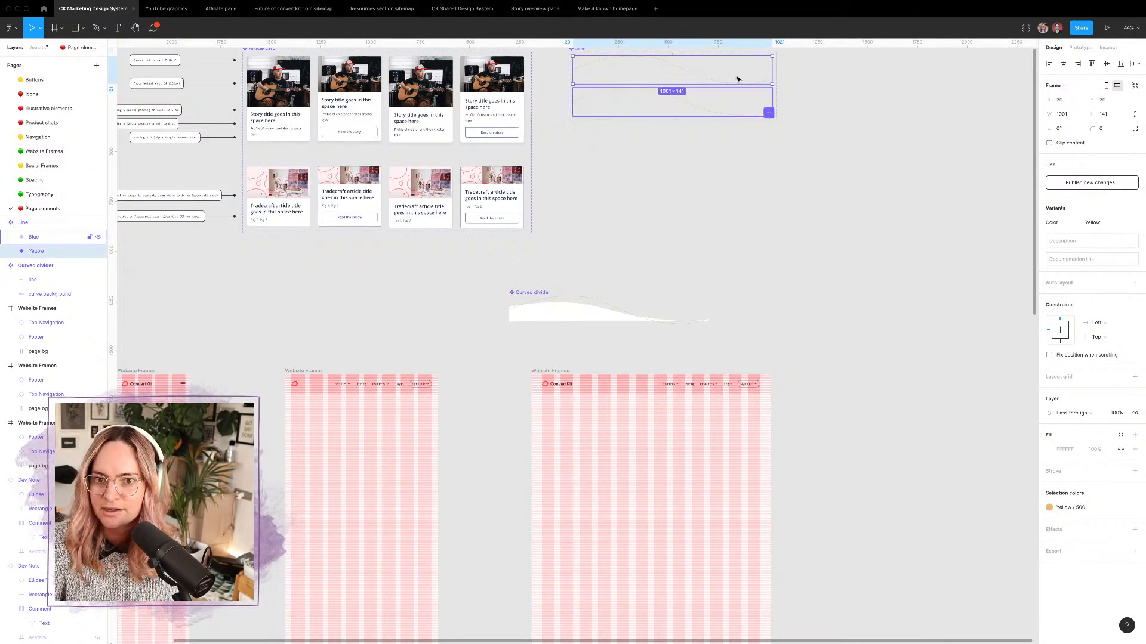
Step: Apply the Blue / 500 color style to the curve in the Blue variant of the .line component set
{"action": "left_click", "coordinate": [685, 99]}
{"action": "left_click", "coordinate": [1083, 507]}
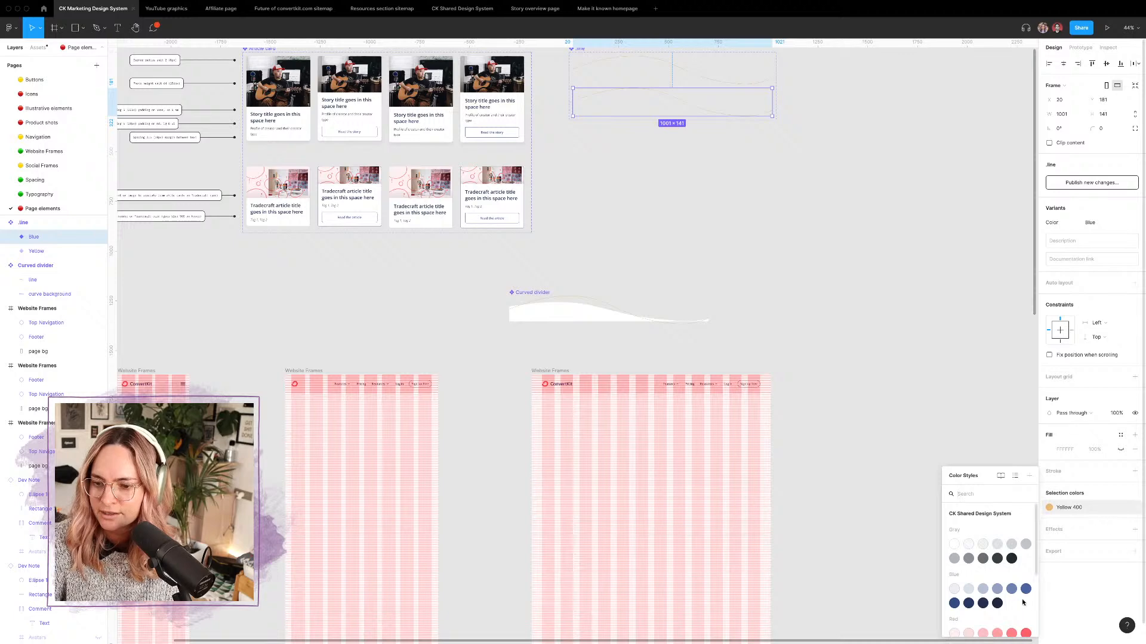
{"action": "left_click", "coordinate": [1026, 594]}
{"action": "scroll", "coordinate": [776, 198], "scroll_direction": "up", "scroll_amount": 2}
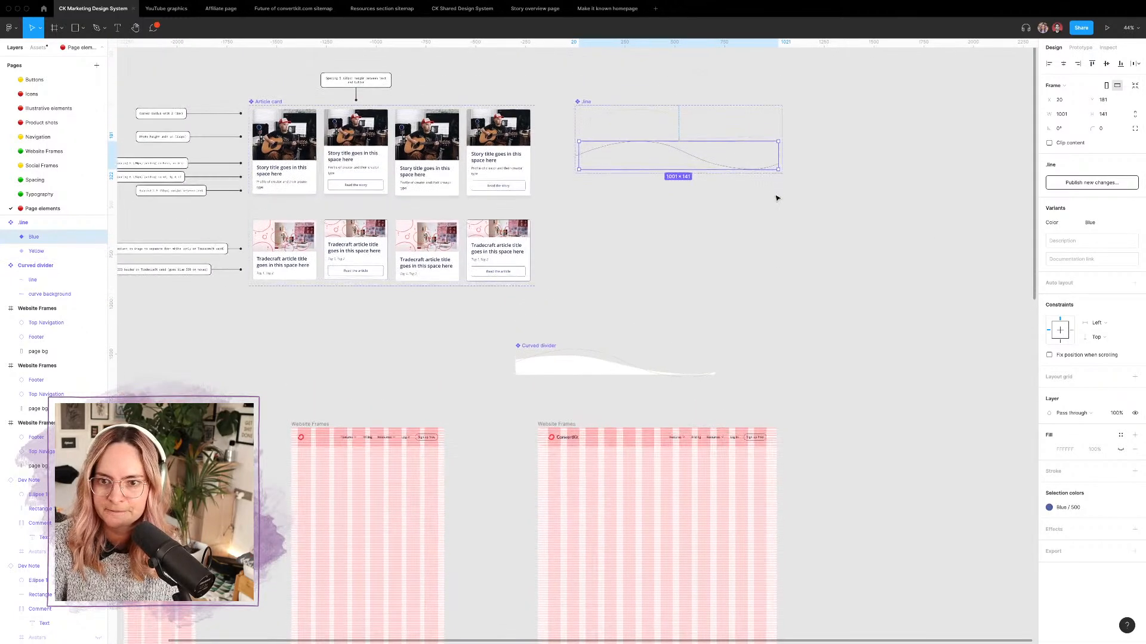
Step: Add a Red variant to the .line component set and apply the Red / 500 color style to its curve
{"action": "left_click", "coordinate": [775, 165]}
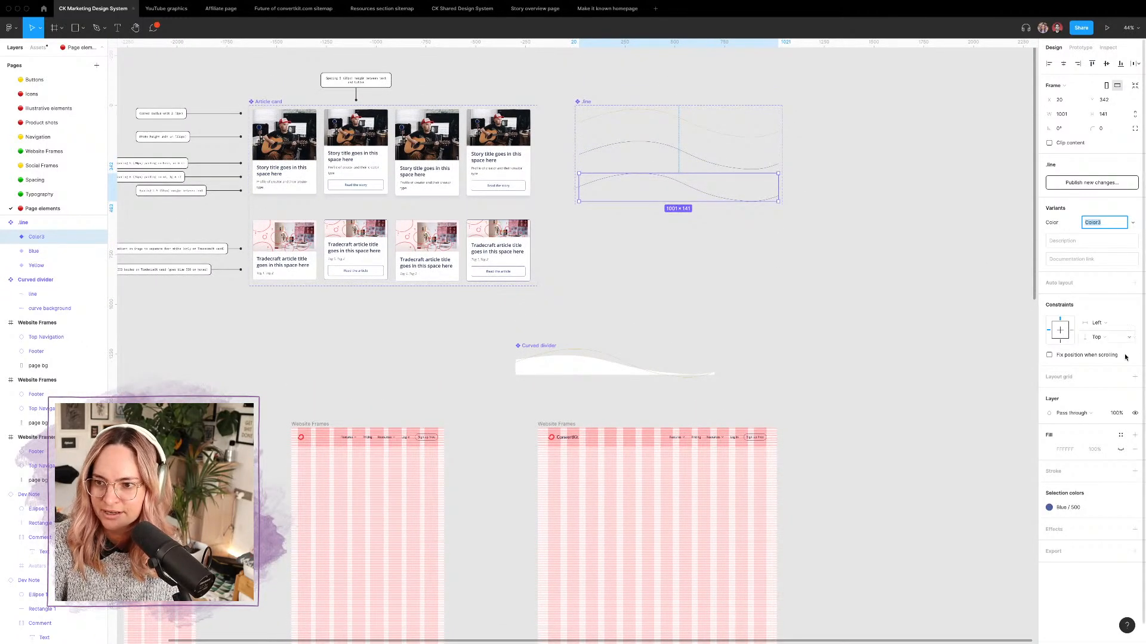
{"action": "type", "text": "Red"}
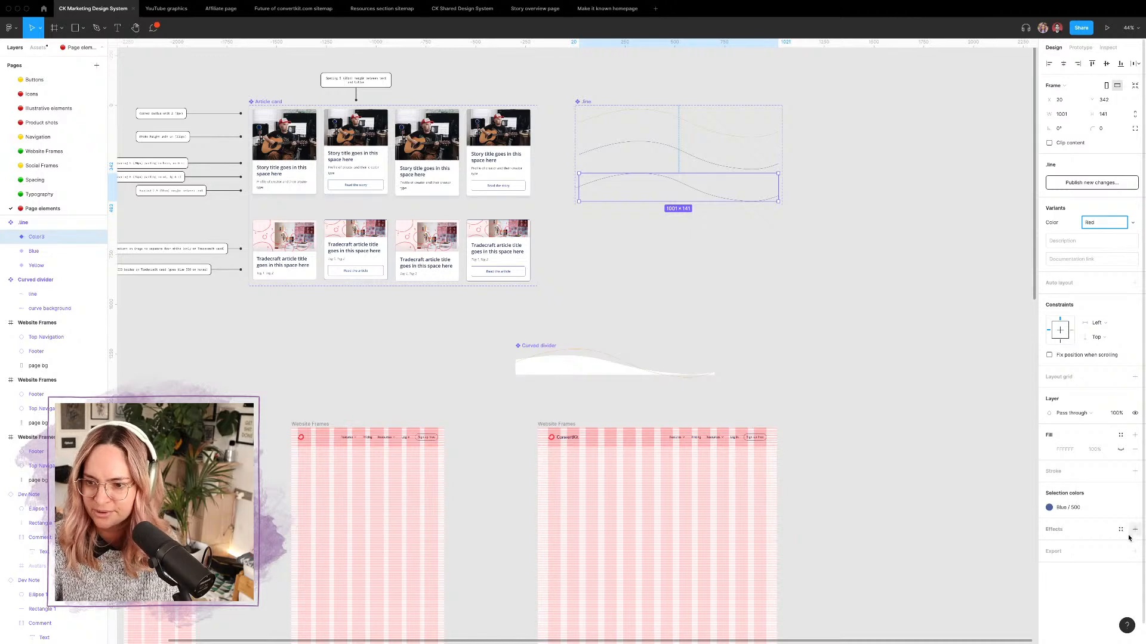
{"action": "left_click", "coordinate": [1068, 508]}
{"action": "left_click", "coordinate": [1026, 615]}
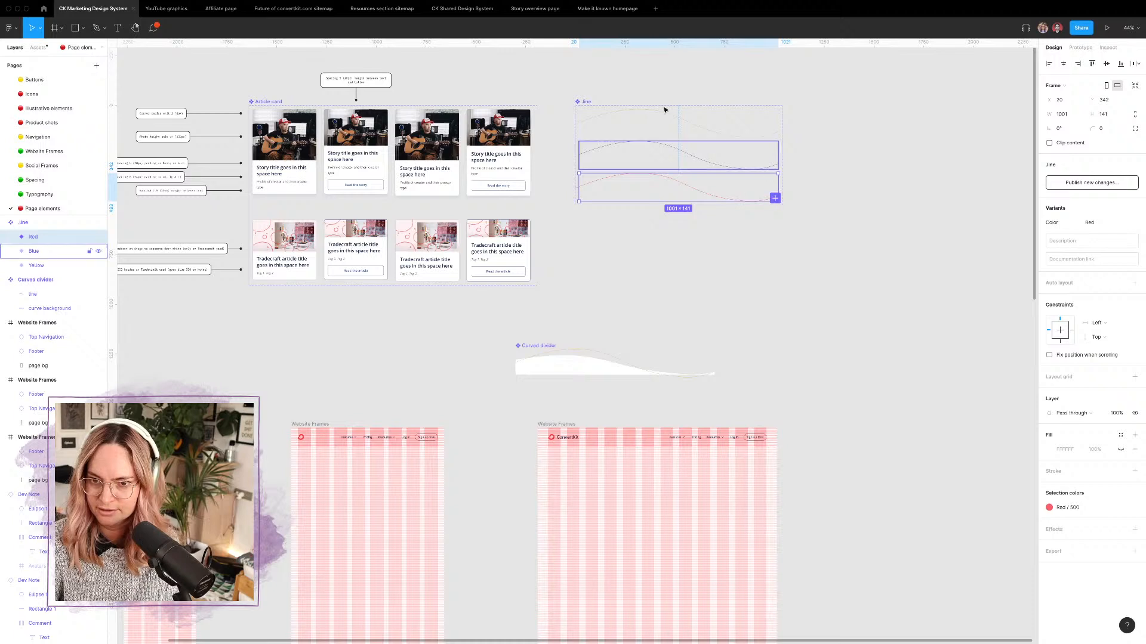
Step: Add a Green variant to the .line component set and apply the Green / 500 color style to its curve
{"action": "left_click", "coordinate": [591, 107]}
{"action": "left_click", "coordinate": [775, 199]}
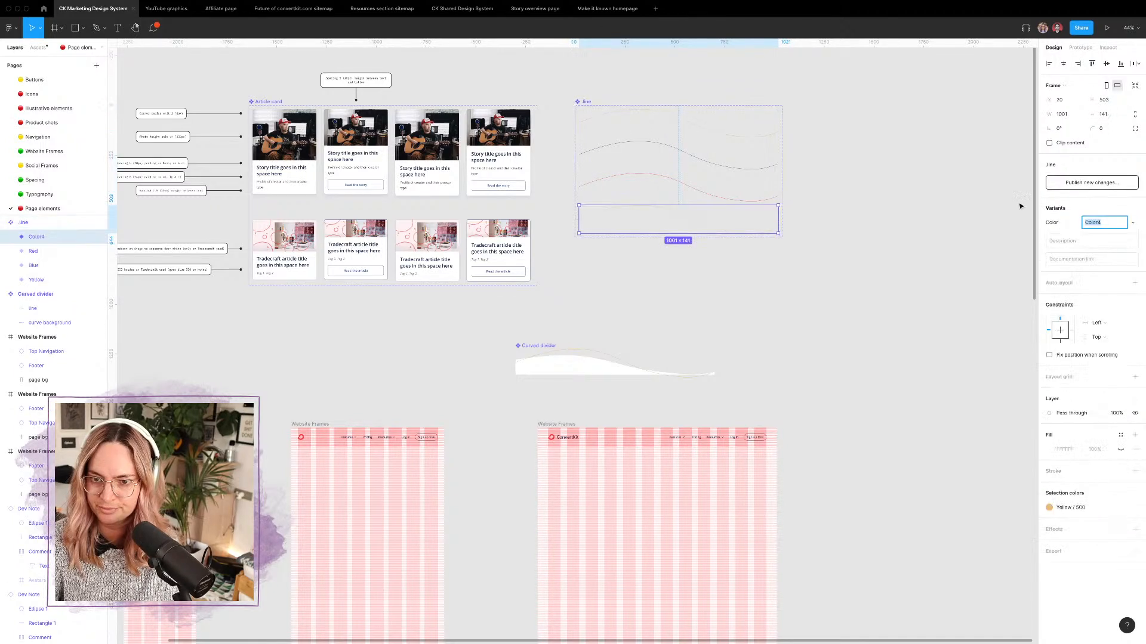
{"action": "type", "text": "Green"}
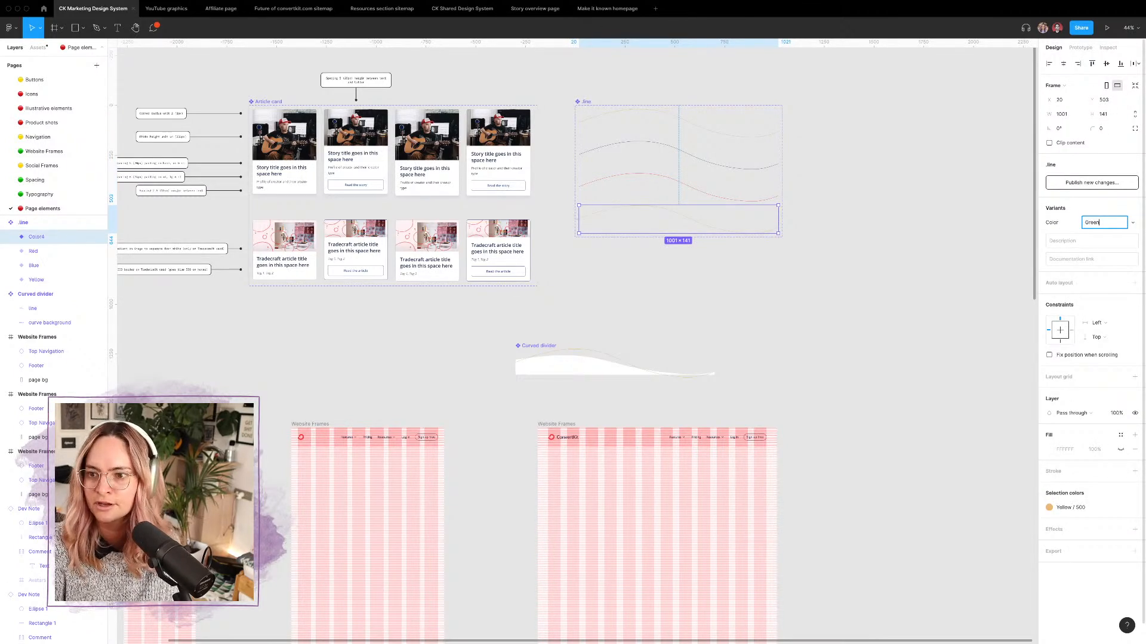
{"action": "left_click", "coordinate": [1121, 204]}
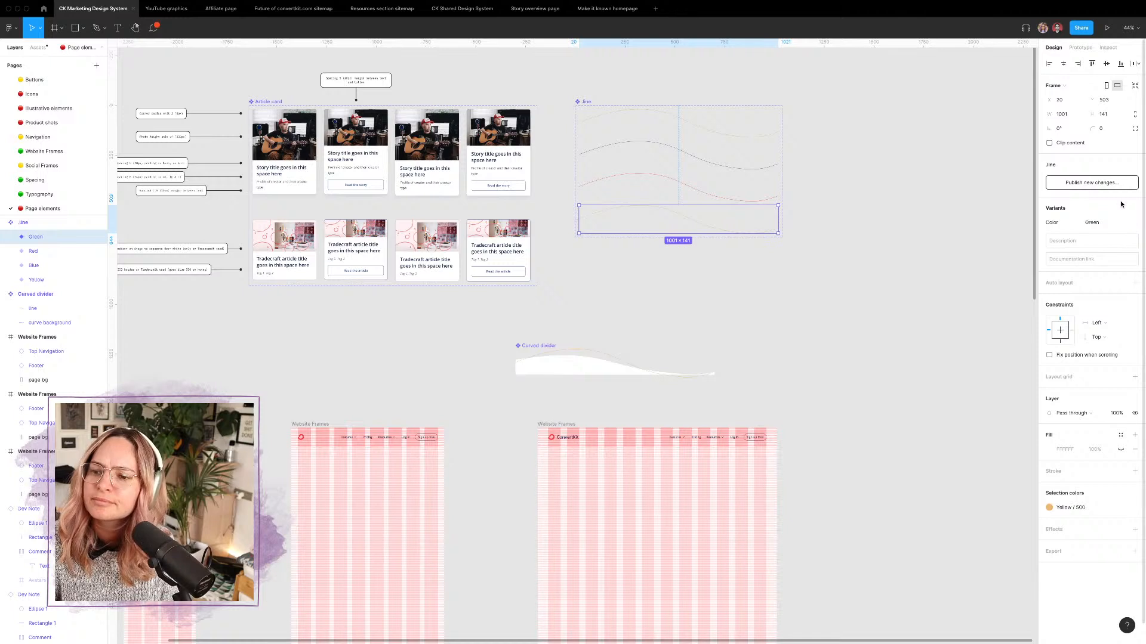
{"action": "left_click", "coordinate": [1049, 507]}
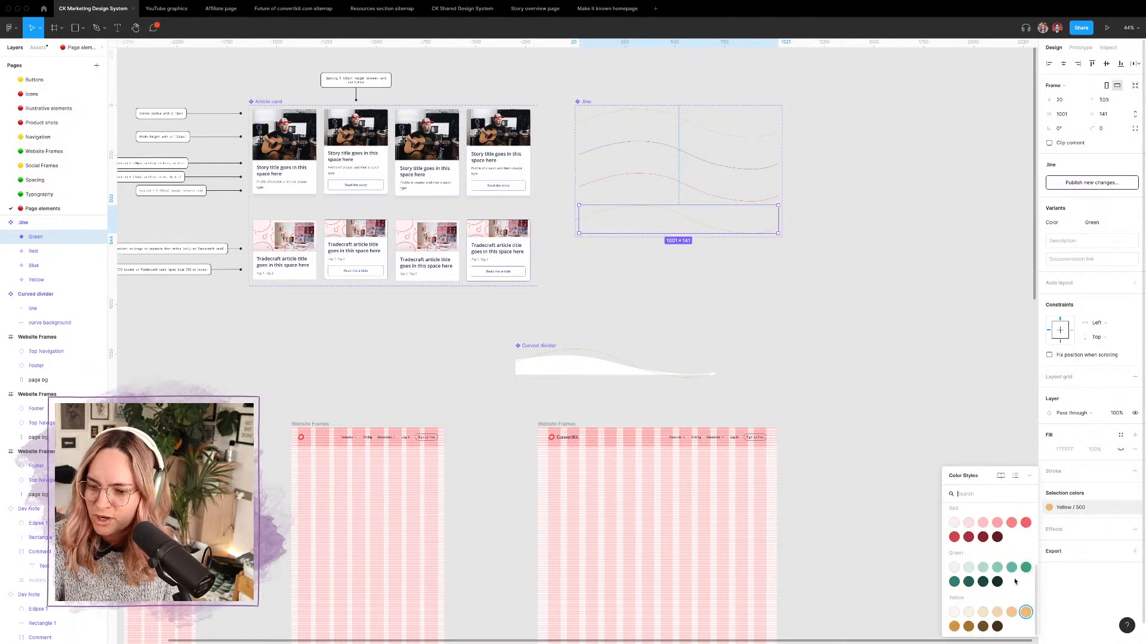
{"action": "left_click", "coordinate": [1025, 567]}
{"action": "left_click", "coordinate": [854, 394]}
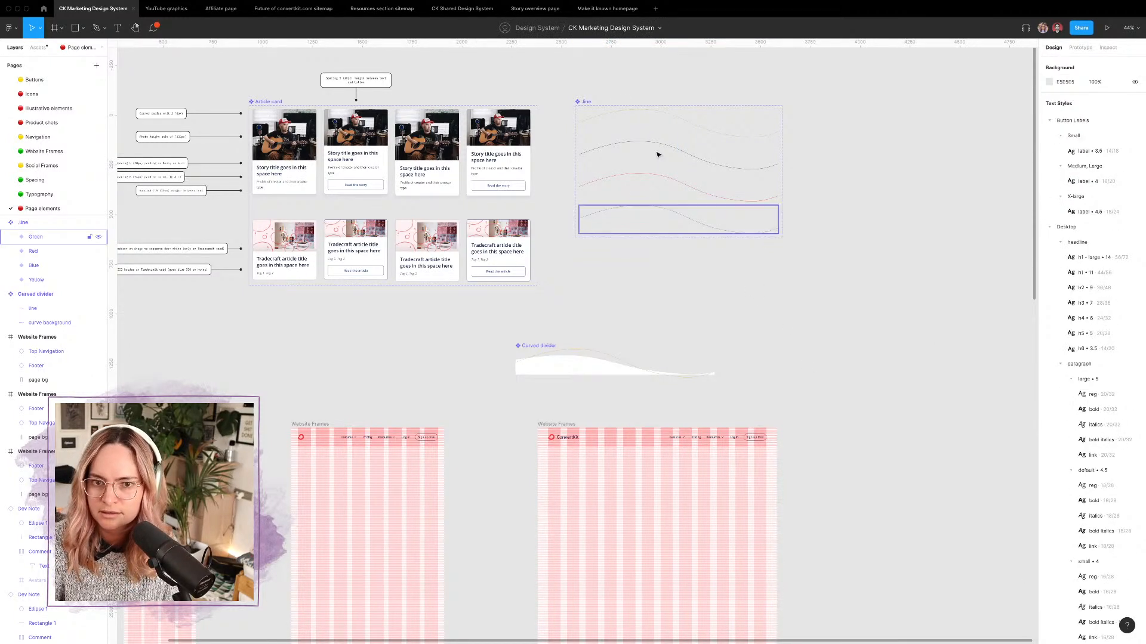
Step: Add a White variant to the .line component set and apply the Gray / White color style to its curve
{"action": "left_click", "coordinate": [580, 104]}
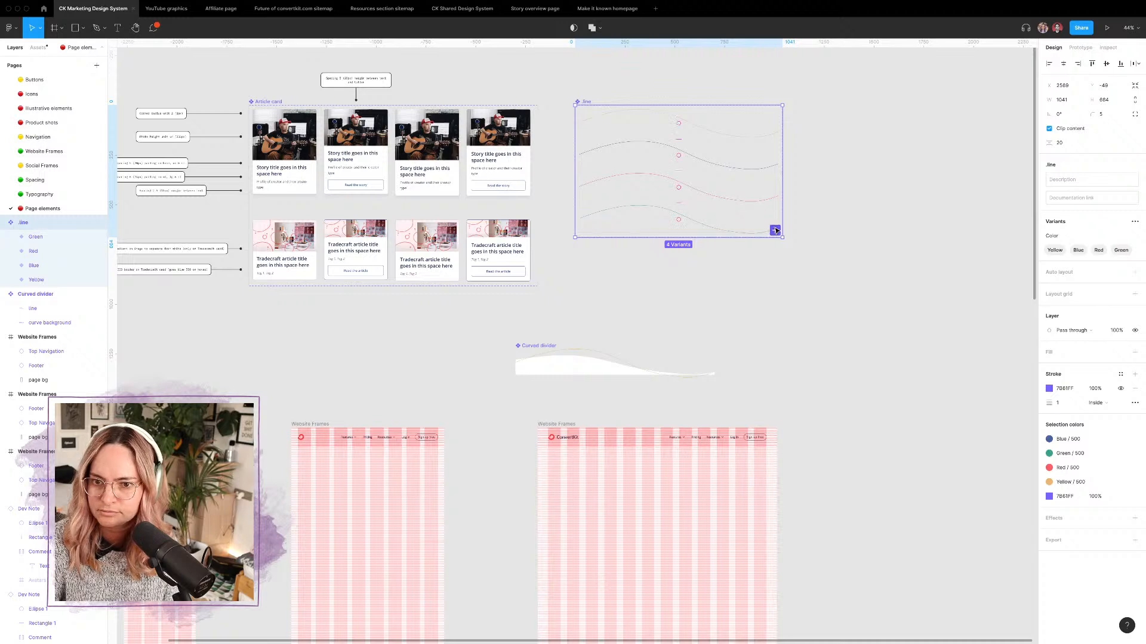
{"action": "left_click", "coordinate": [775, 230]}
{"action": "type", "text": "Wh"}
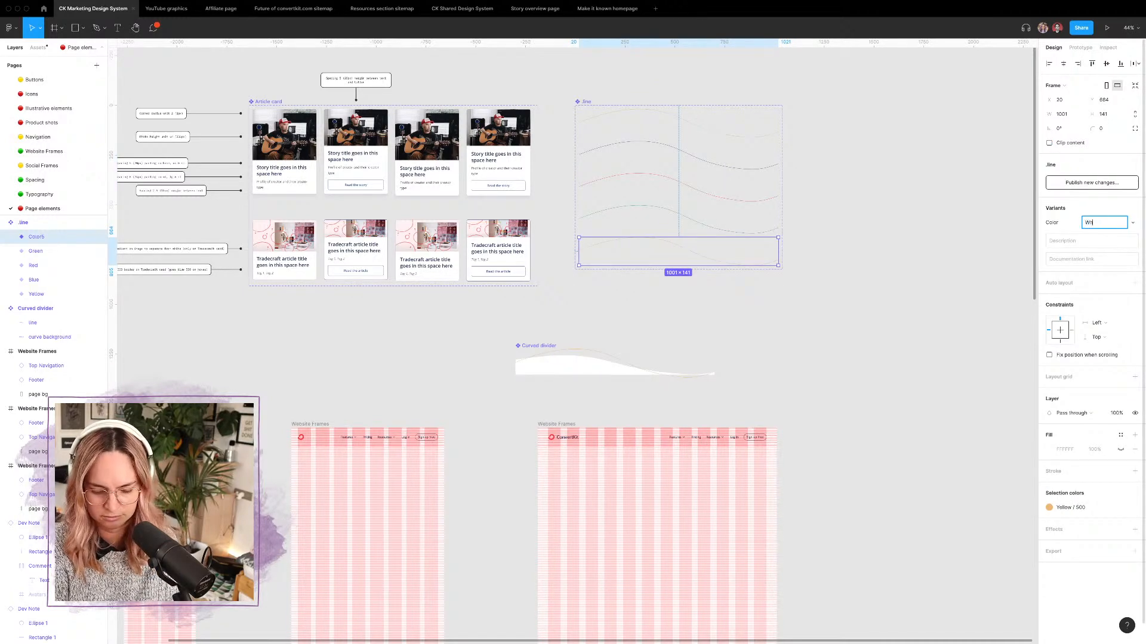
{"action": "type", "text": "ite"}
{"action": "key", "text": "Return"}
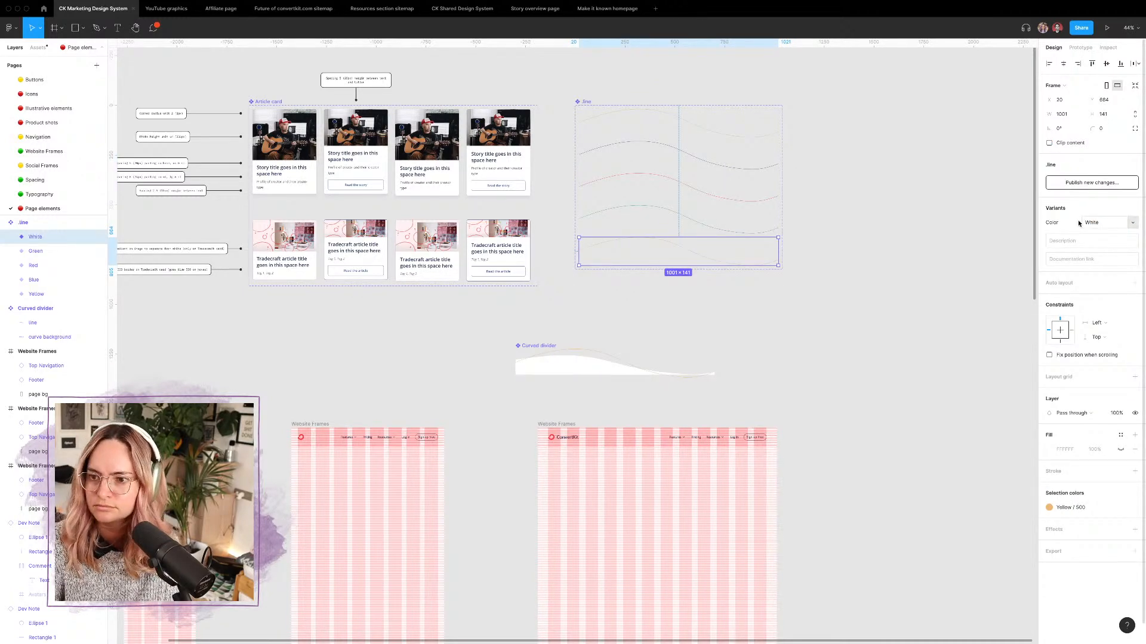
{"action": "left_click", "coordinate": [1084, 508]}
{"action": "scroll", "coordinate": [1030, 573], "scroll_direction": "up", "scroll_amount": 5}
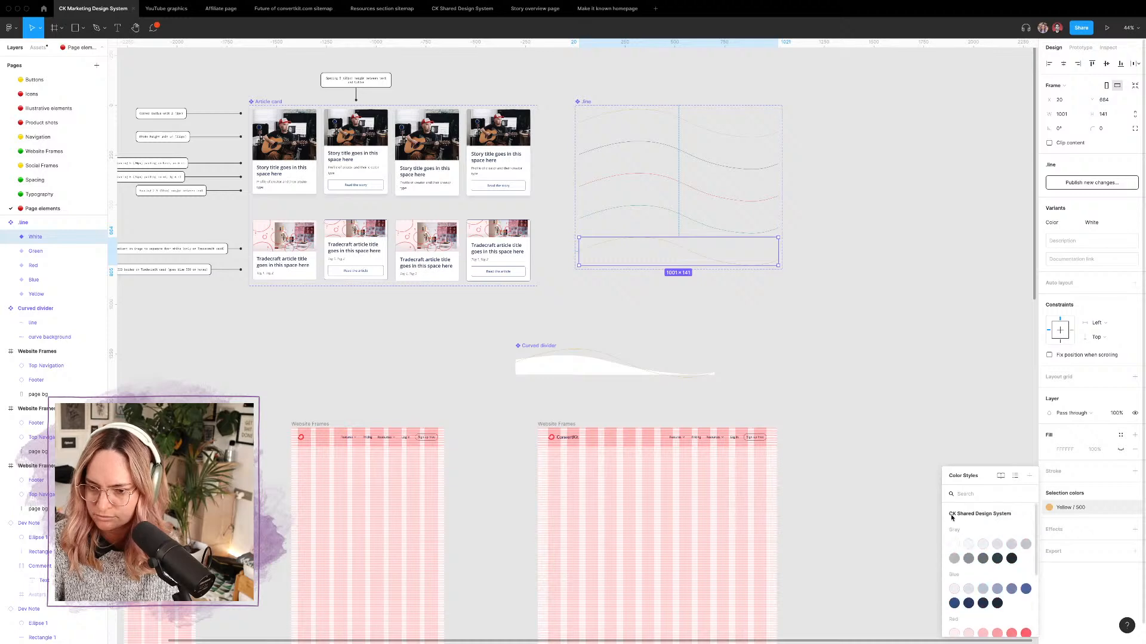
{"action": "left_click", "coordinate": [954, 544]}
{"action": "scroll", "coordinate": [987, 572], "scroll_direction": "down", "scroll_amount": 3}
{"action": "scroll", "coordinate": [897, 371], "scroll_direction": "up", "scroll_amount": 5}
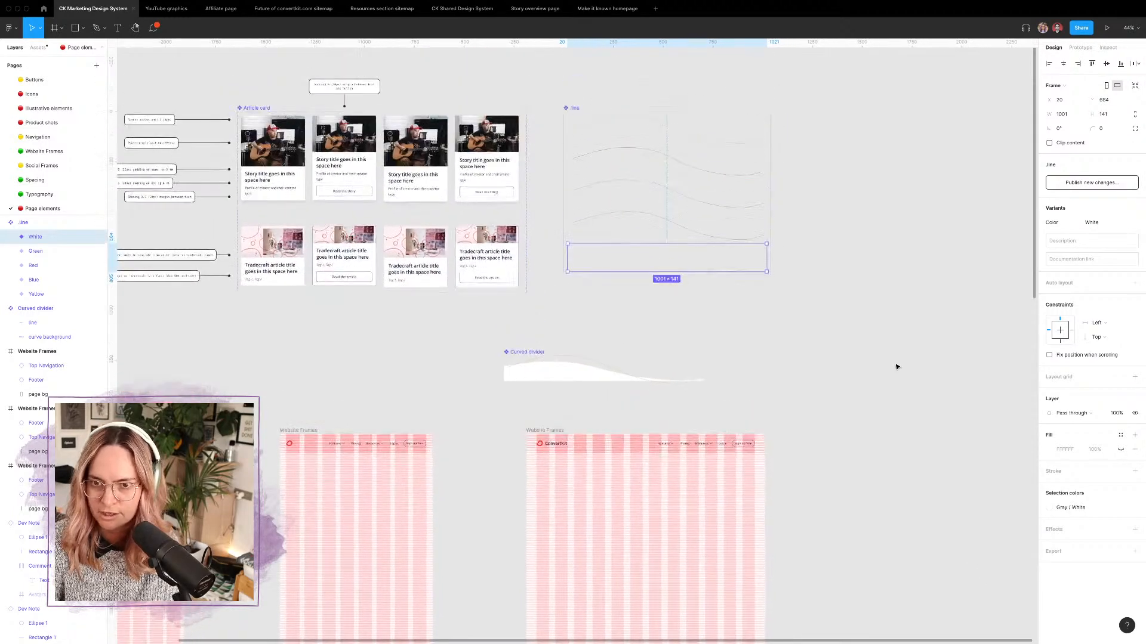
{"action": "left_click", "coordinate": [572, 154]}
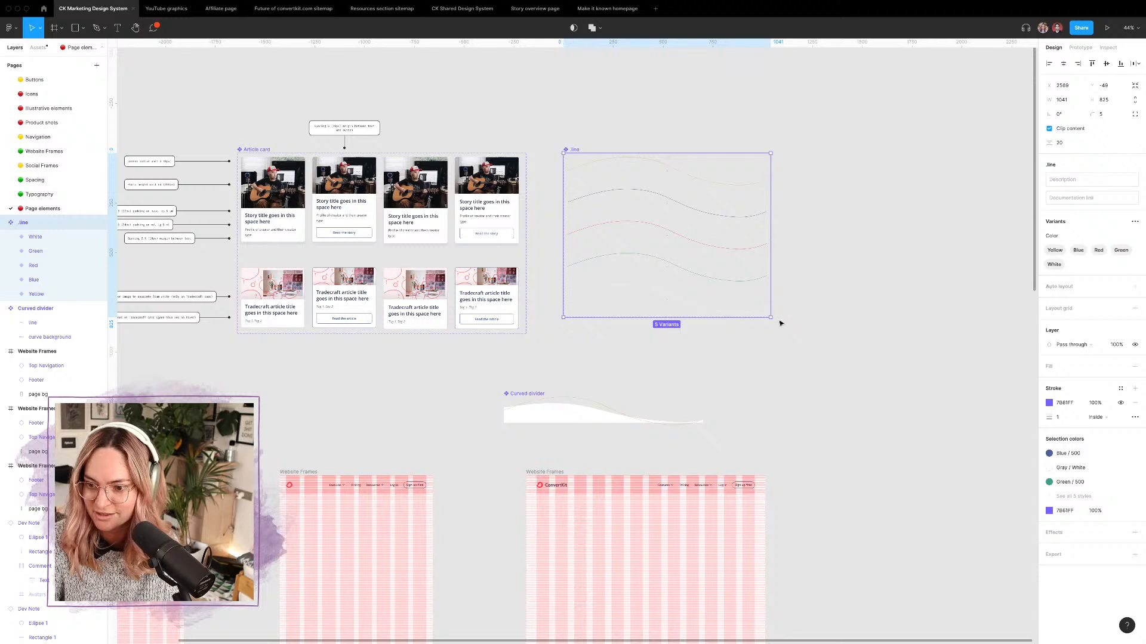
{"action": "left_click", "coordinate": [1069, 496]}
{"action": "left_click", "coordinate": [848, 401]}
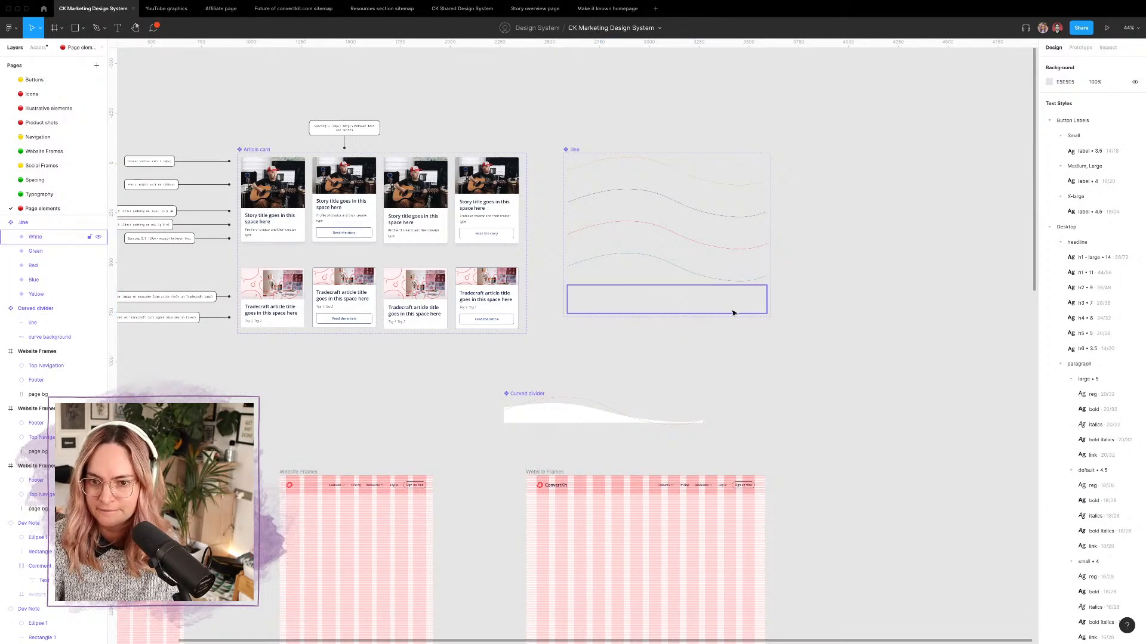
{"action": "left_click", "coordinate": [733, 313]}
{"action": "left_click", "coordinate": [770, 328]}
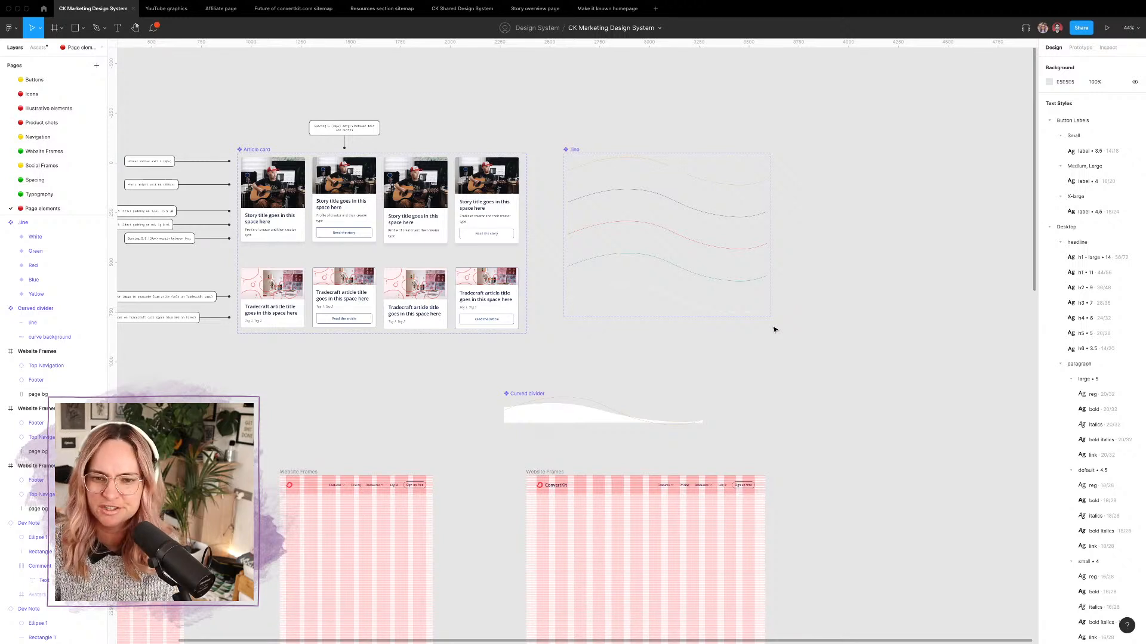
Step: Show the file's local component assets and expand the Page elements group
{"action": "left_click", "coordinate": [530, 396]}
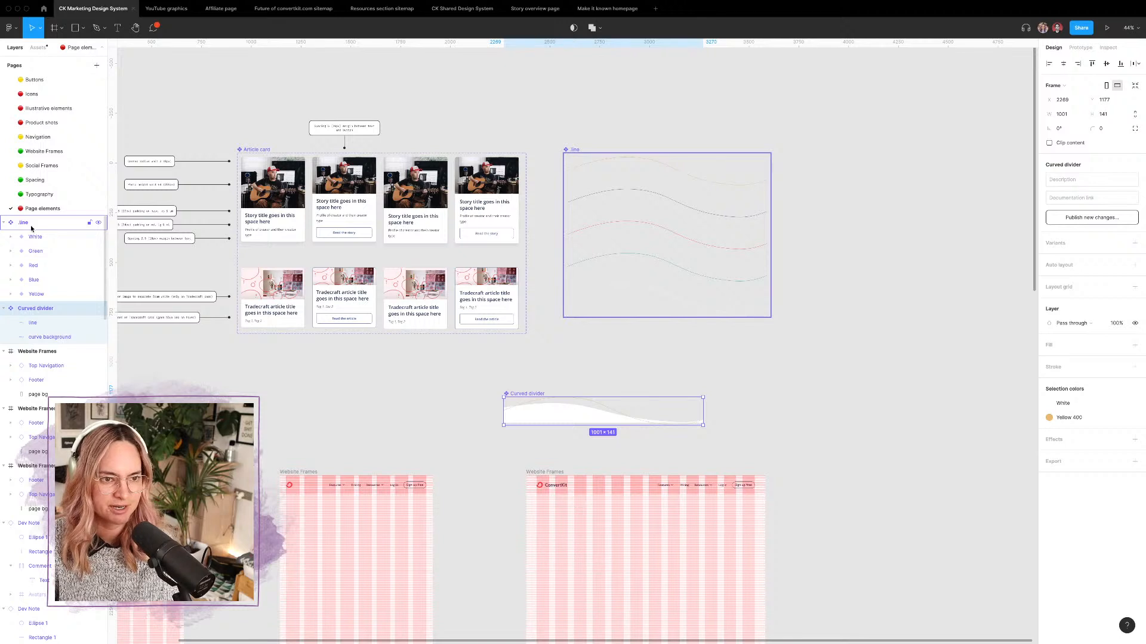
{"action": "left_click", "coordinate": [38, 48]}
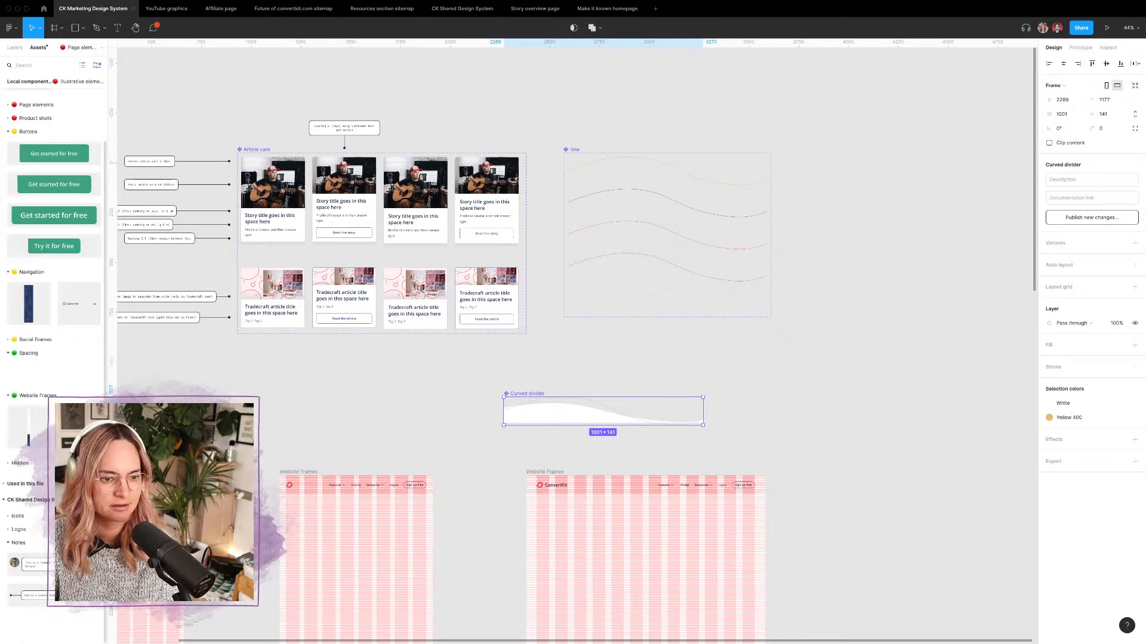
{"action": "left_click", "coordinate": [572, 151]}
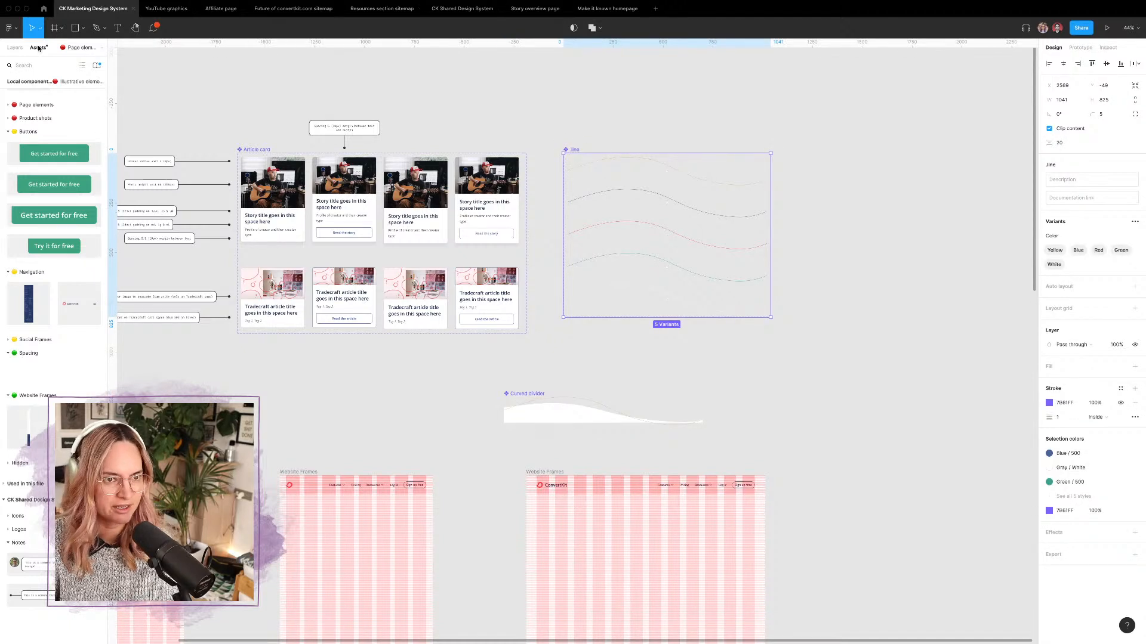
{"action": "scroll", "coordinate": [49, 371], "scroll_direction": "up", "scroll_amount": 2}
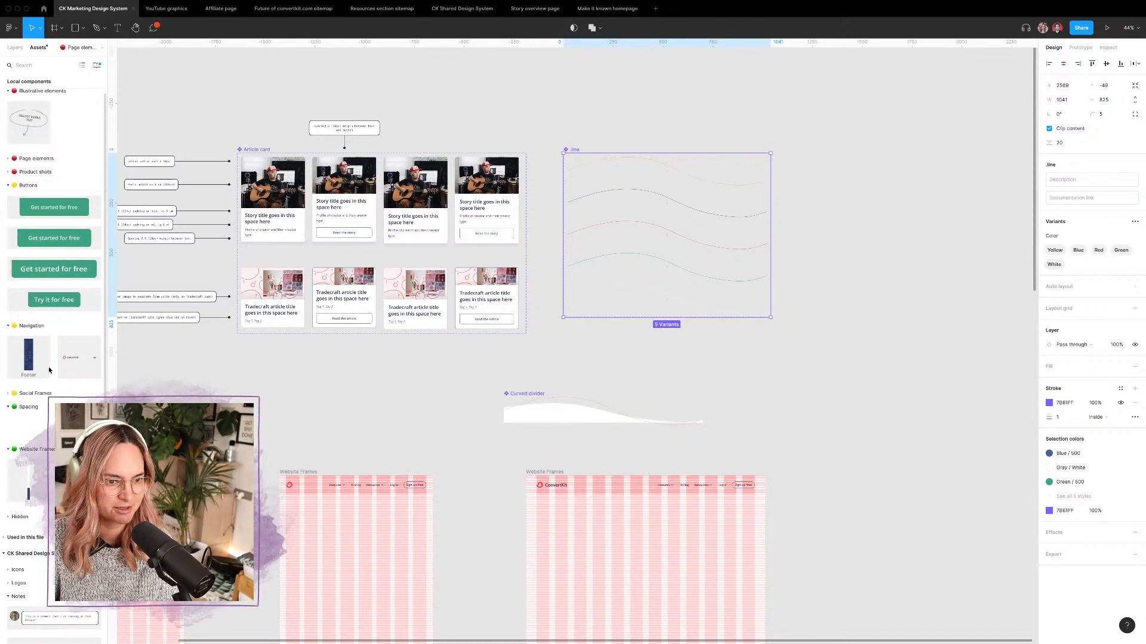
{"action": "scroll", "coordinate": [18, 238], "scroll_direction": "up", "scroll_amount": 1}
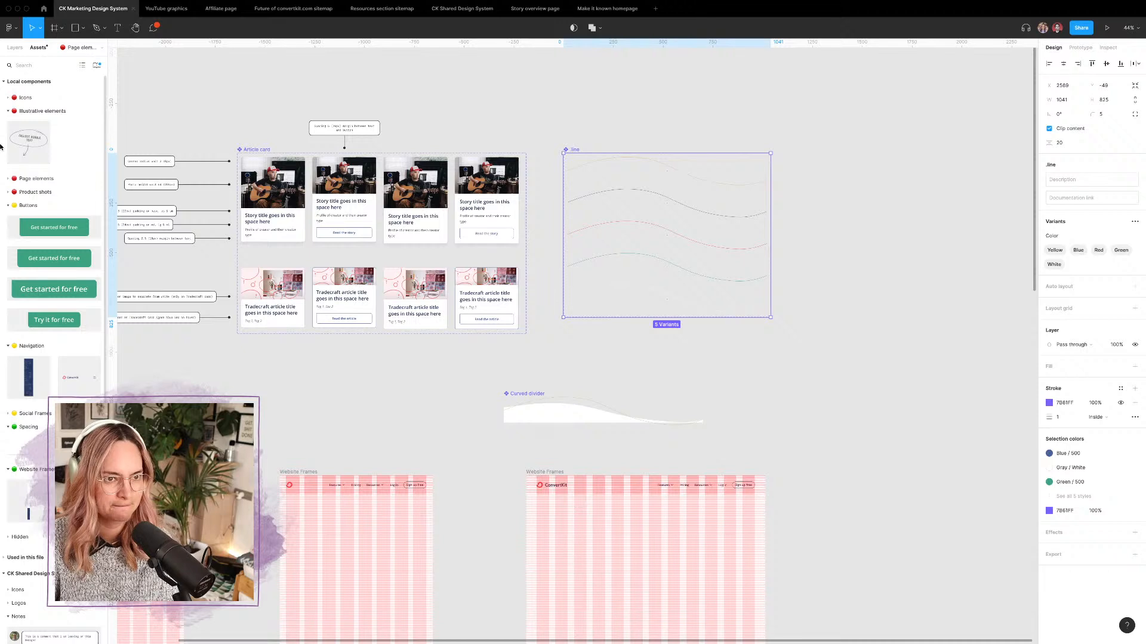
{"action": "left_click", "coordinate": [6, 179]}
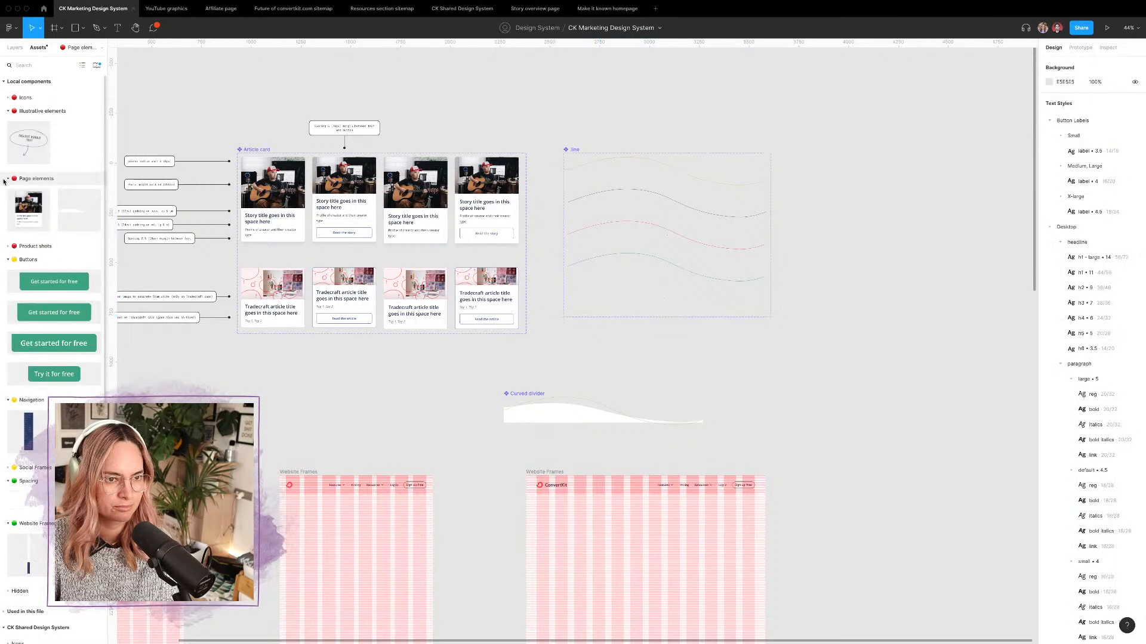
Step: Rename the .line component set as line and place an instance of its Yellow variant just above the curved divider
{"action": "left_click", "coordinate": [571, 150]}
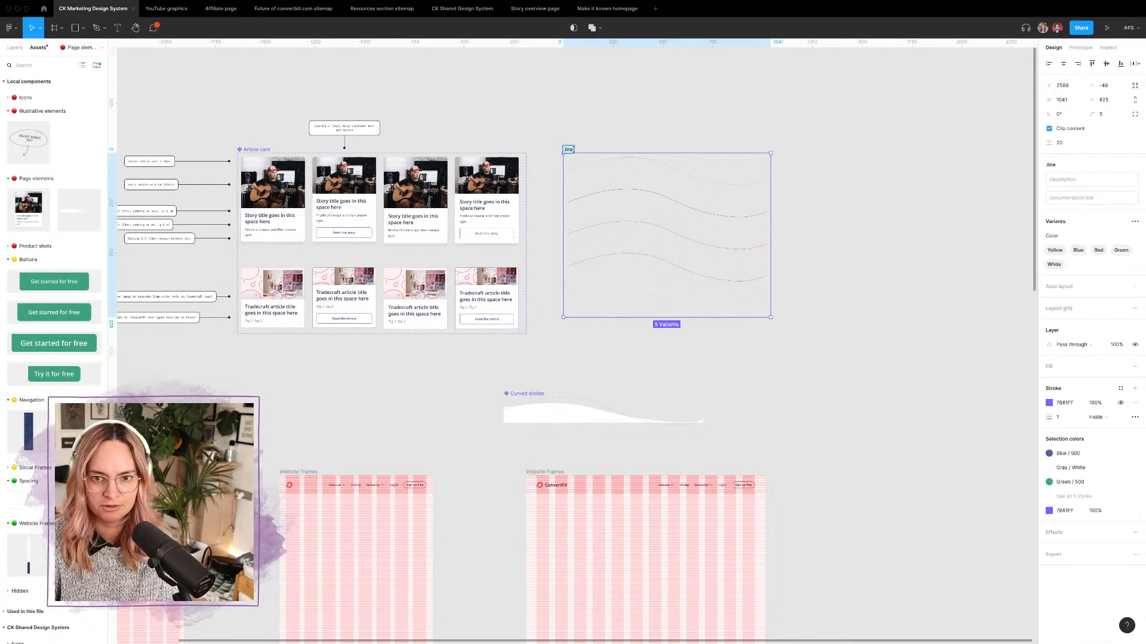
{"action": "double_click", "coordinate": [568, 150]}
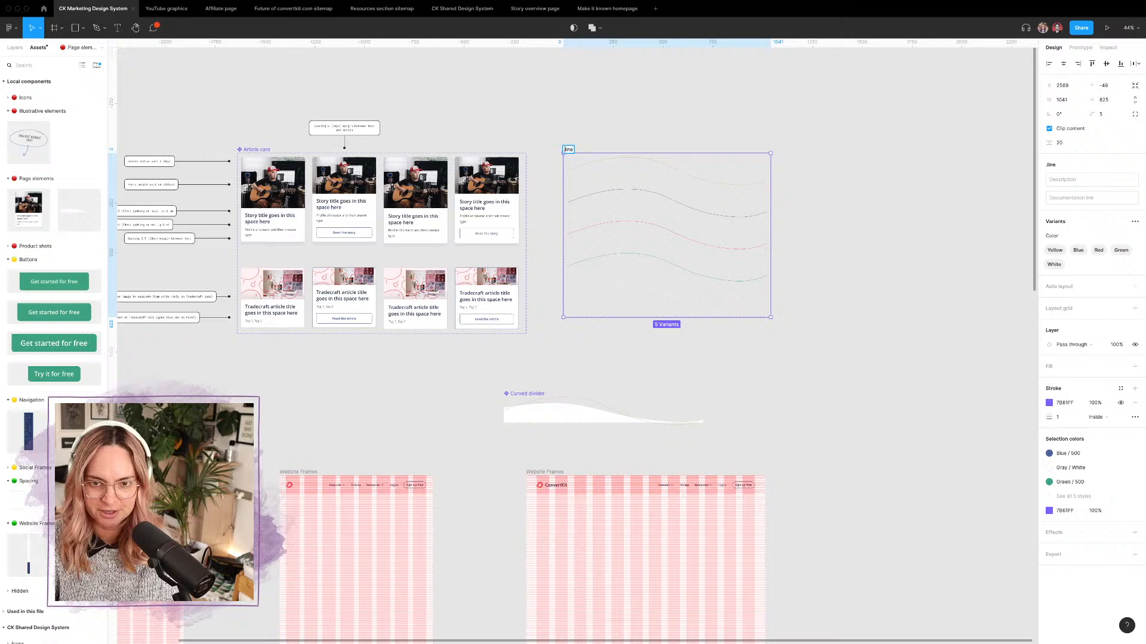
{"action": "left_click", "coordinate": [630, 126]}
{"action": "left_click", "coordinate": [22, 261]}
{"action": "left_click", "coordinate": [693, 385]}
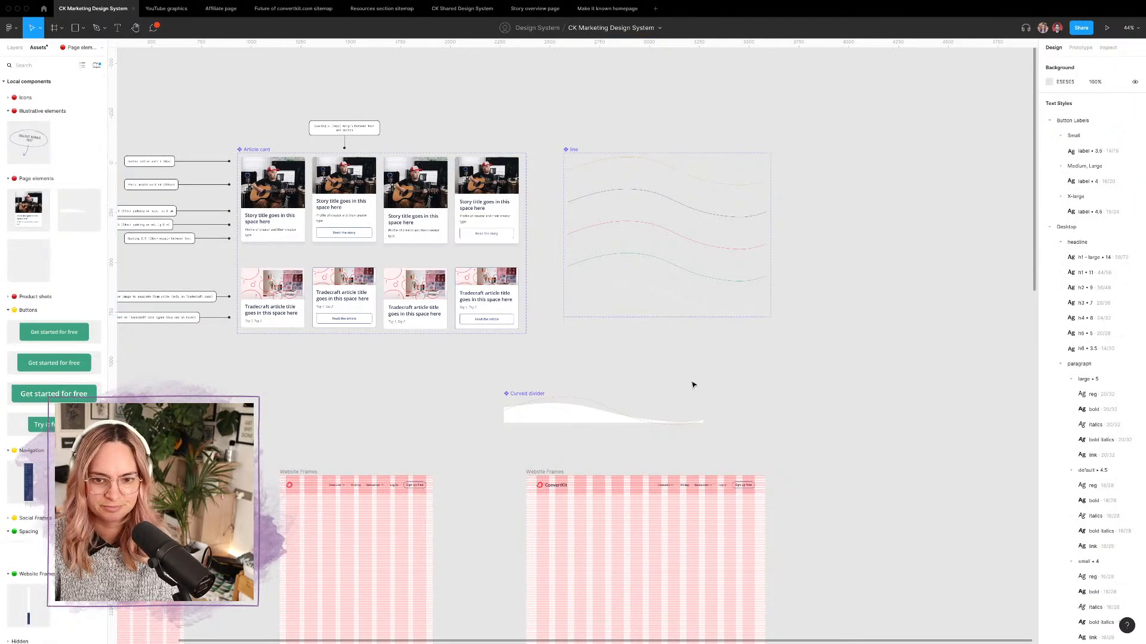
{"action": "left_click", "coordinate": [645, 380]}
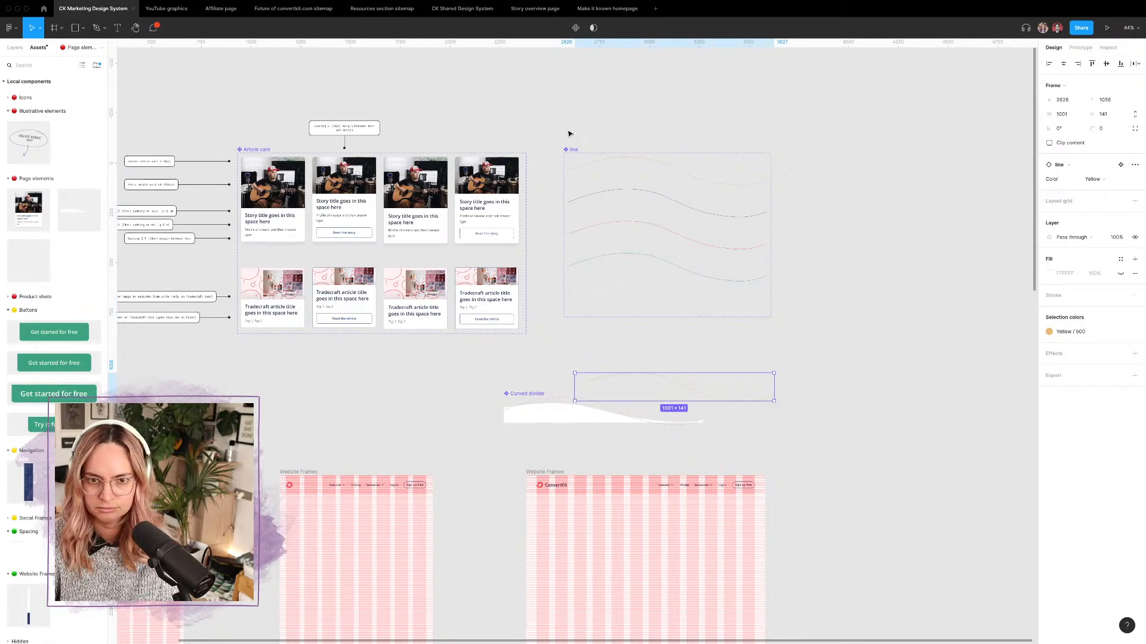
Step: Restore the leading dot in the component set's name so that it reads .line
{"action": "double_click", "coordinate": [568, 149]}
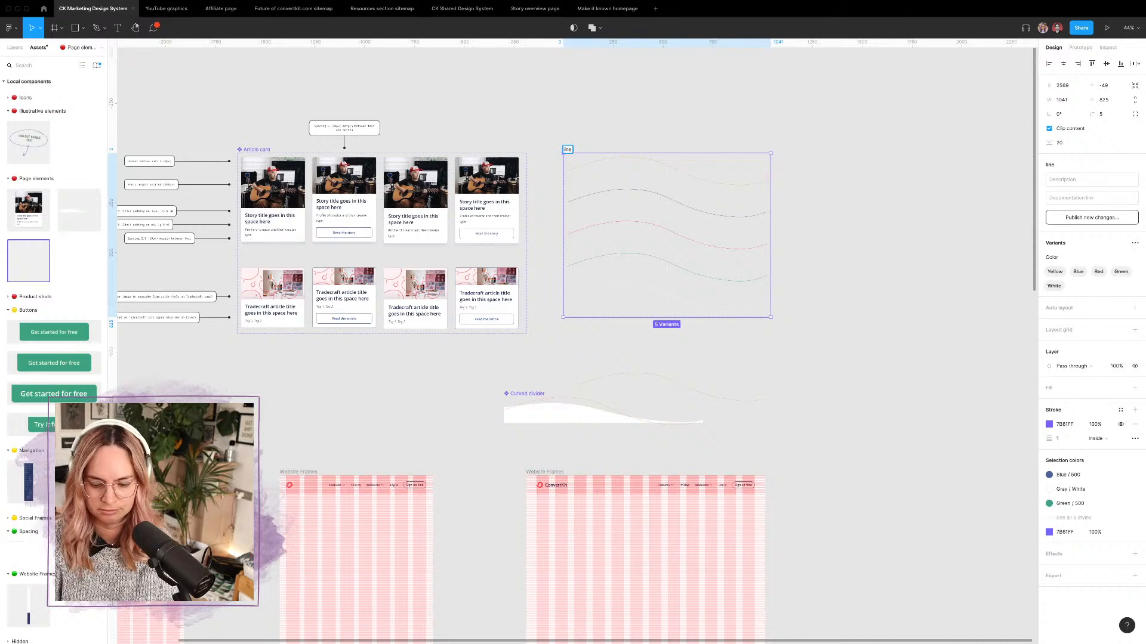
{"action": "left_click", "coordinate": [671, 86]}
Step: Nest the Yellow .line instance in the Curved divider component, aligned over its existing curve, and delete the original line layer
{"action": "left_click", "coordinate": [644, 378]}
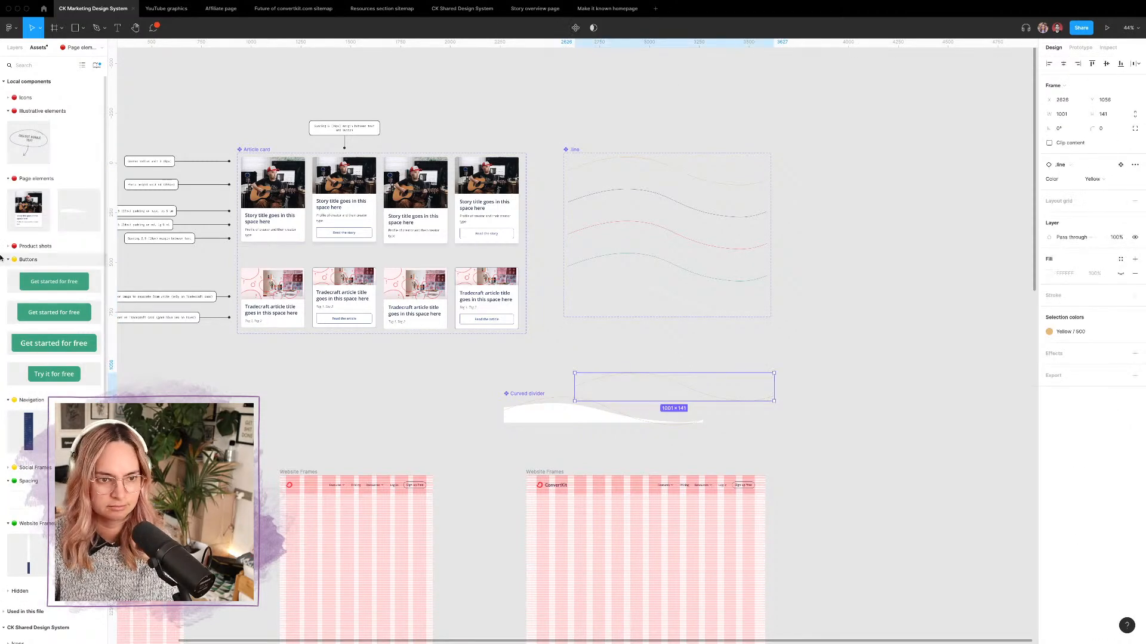
{"action": "left_click", "coordinate": [15, 47]}
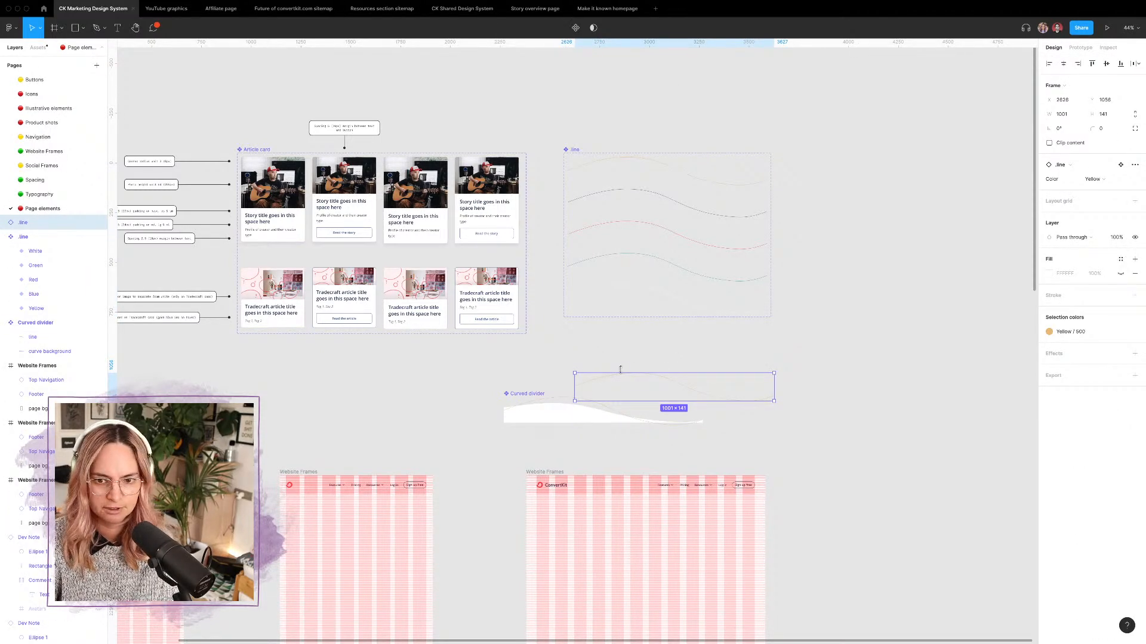
{"action": "left_click_drag", "start_coordinate": [664, 381], "coordinate": [593, 412]}
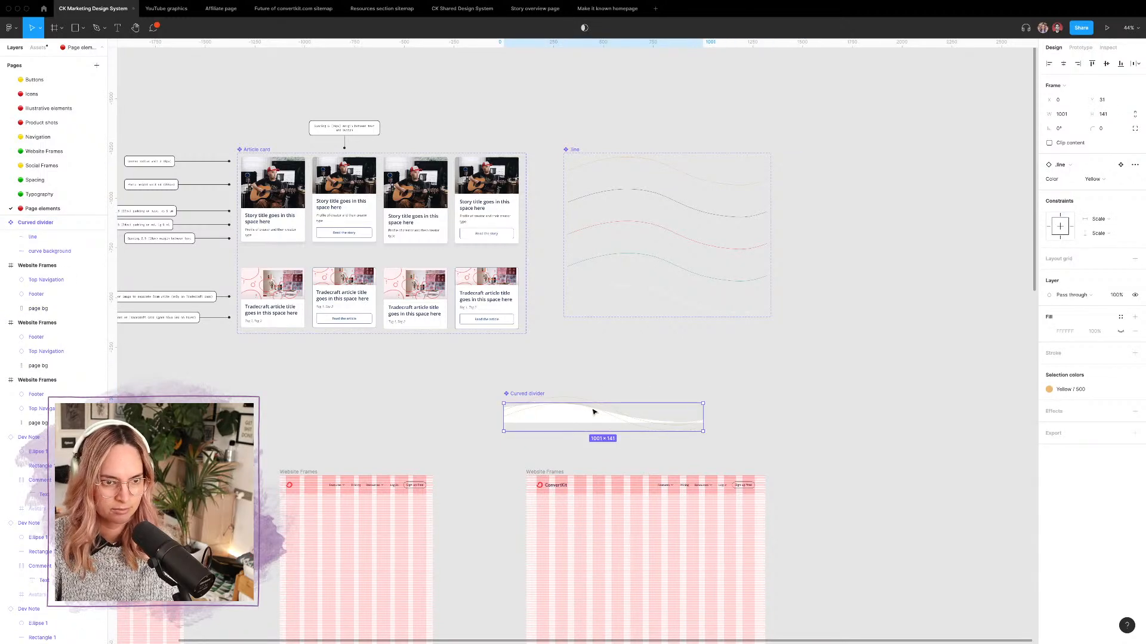
{"action": "scroll", "coordinate": [529, 392], "scroll_direction": "up", "scroll_amount": 5}
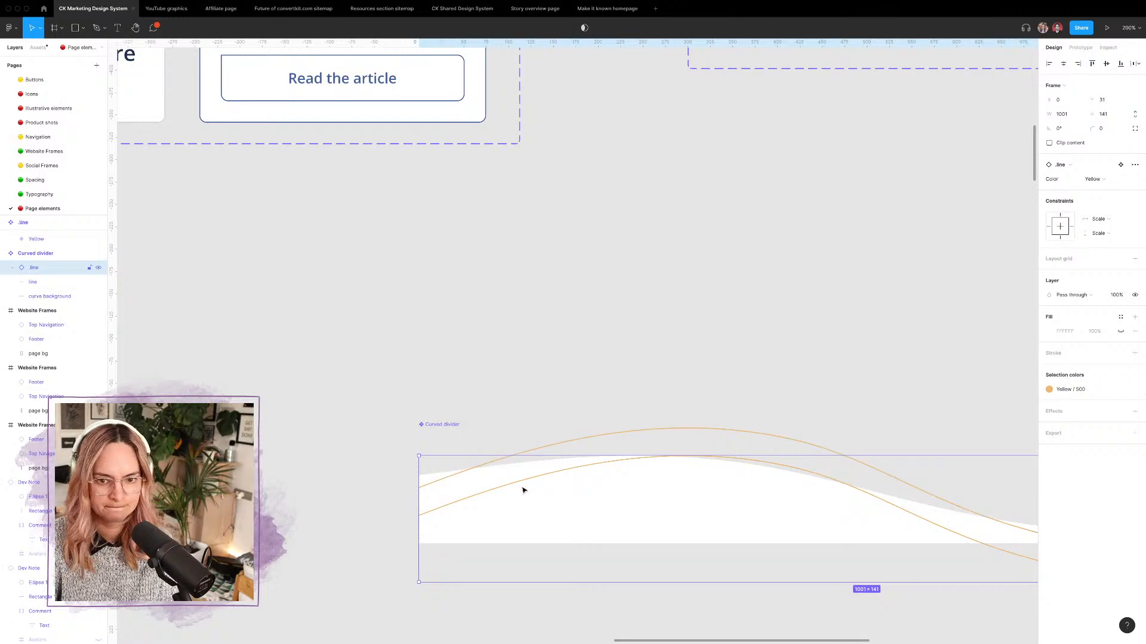
{"action": "left_click_drag", "start_coordinate": [513, 487], "coordinate": [514, 460]}
{"action": "left_click", "coordinate": [56, 281]}
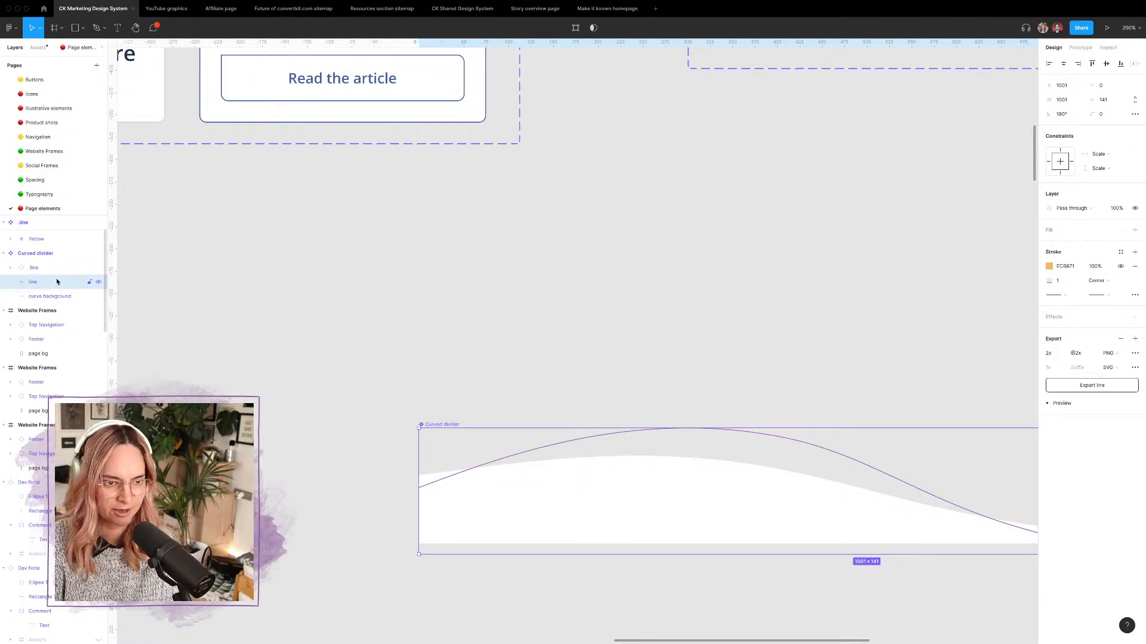
{"action": "key", "text": "Delete"}
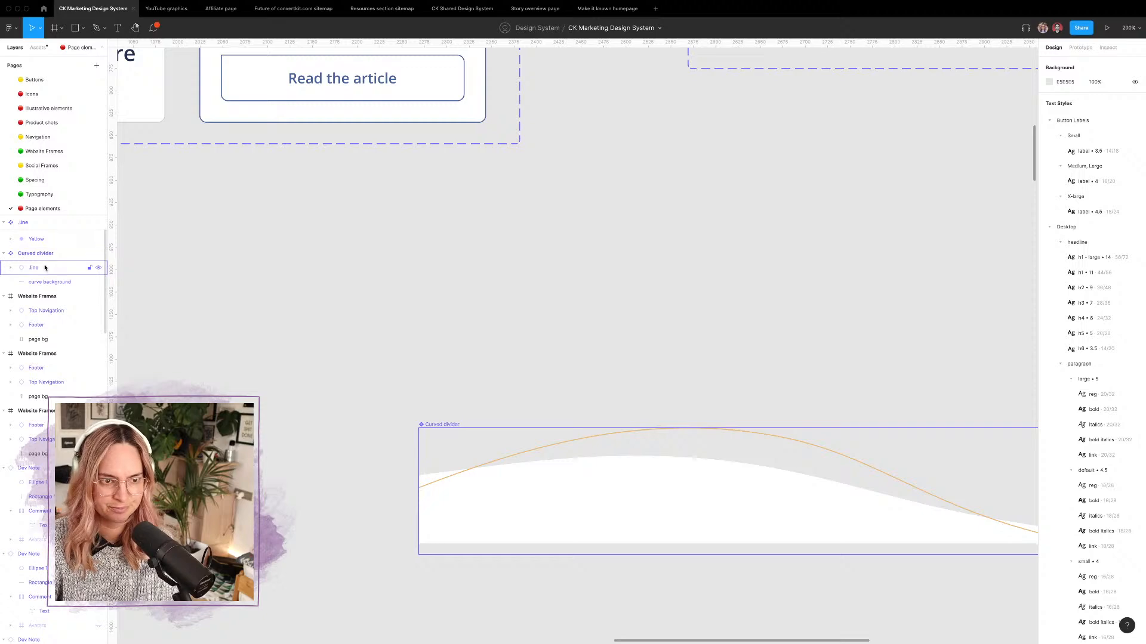
Step: Inspect the Curved divider component and the properties of its nested .line instance
{"action": "left_click", "coordinate": [48, 253]}
{"action": "key", "text": "shift+2"}
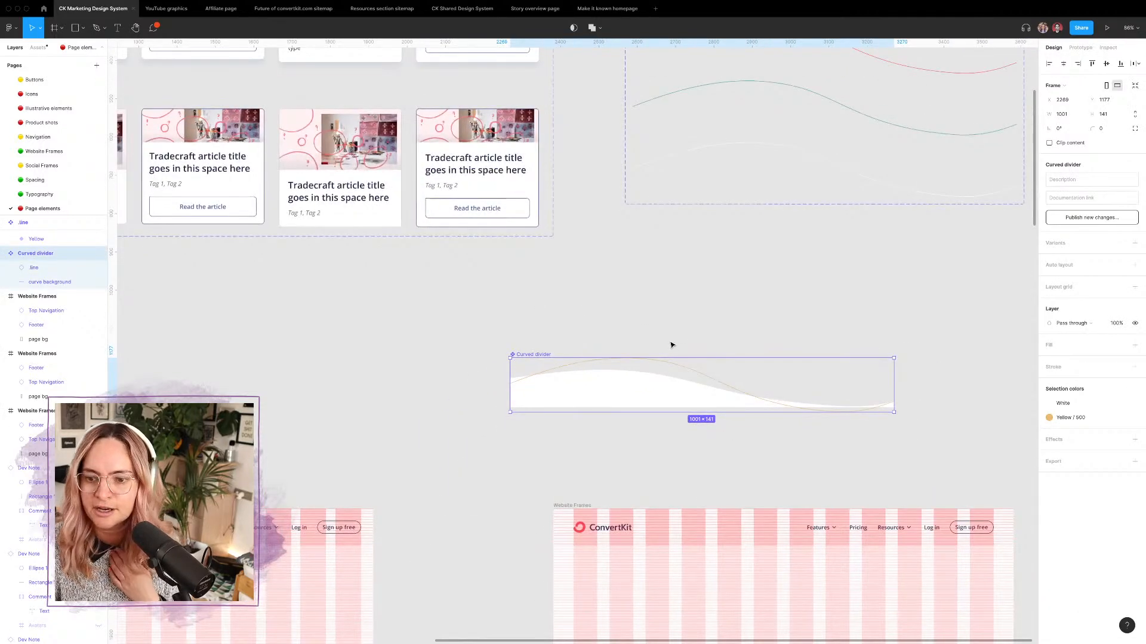
{"action": "scroll", "coordinate": [715, 364], "scroll_direction": "down", "scroll_amount": 3}
{"action": "scroll", "coordinate": [714, 363], "scroll_direction": "up", "scroll_amount": 3}
{"action": "scroll", "coordinate": [714, 363], "scroll_direction": "right", "scroll_amount": 3}
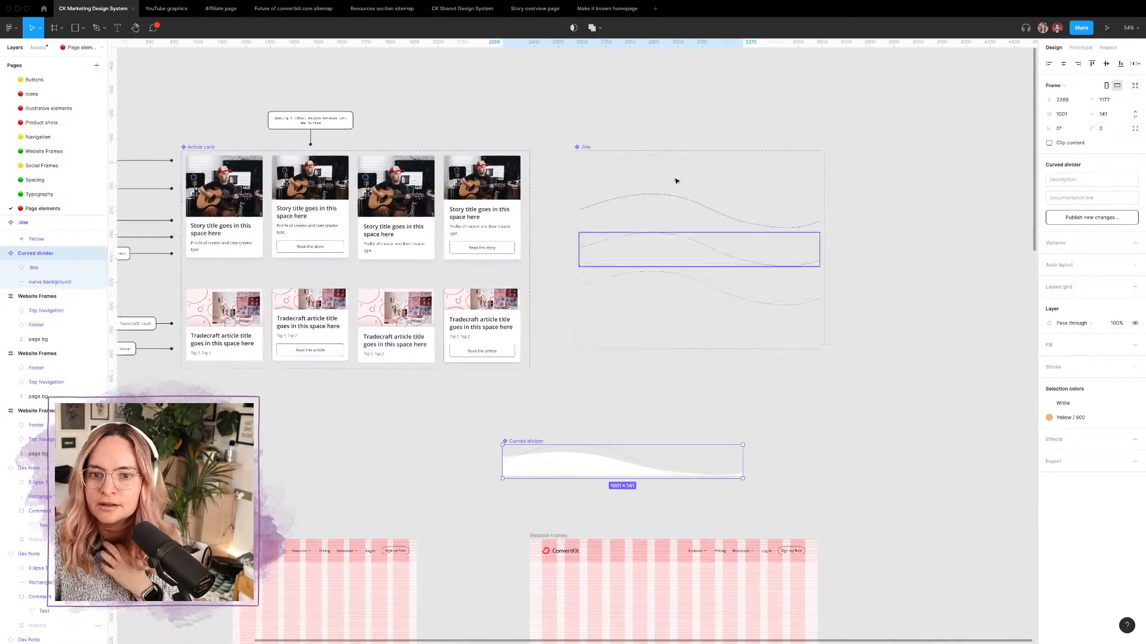
{"action": "left_click", "coordinate": [43, 268]}
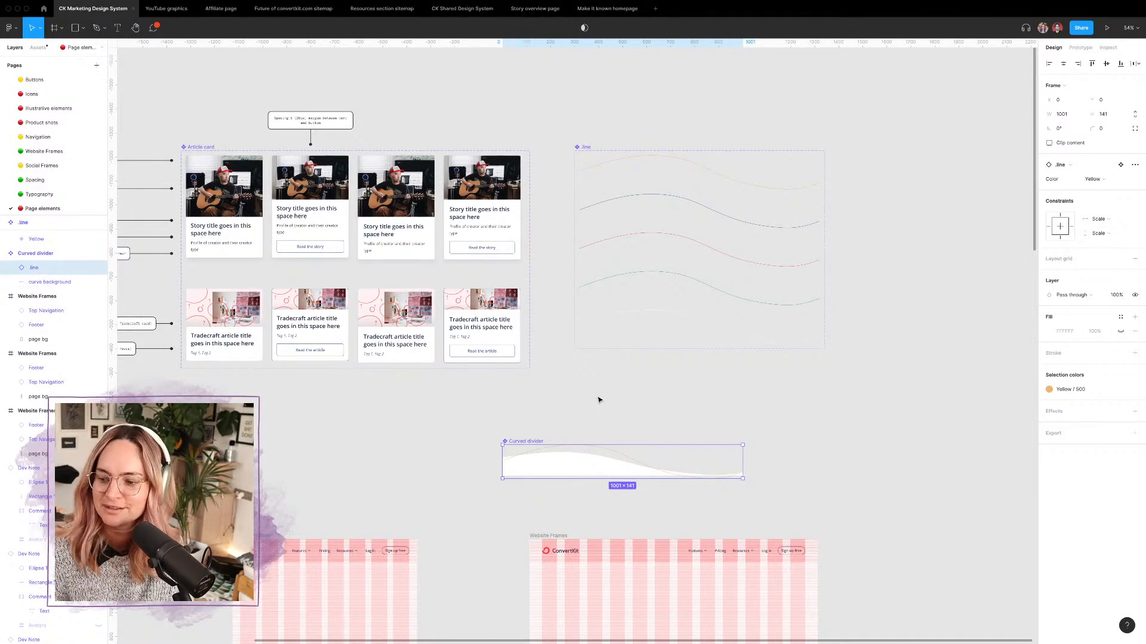
{"action": "left_click", "coordinate": [554, 421]}
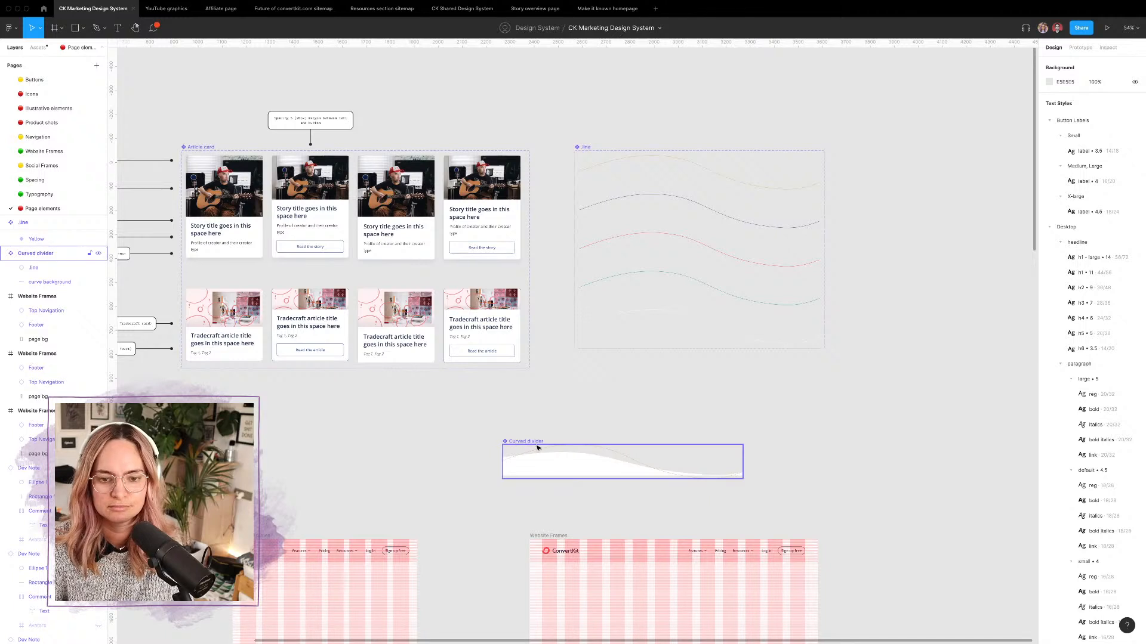
Step: Try adding auto layout to the Curved divider component and undo it
{"action": "left_click", "coordinate": [532, 442]}
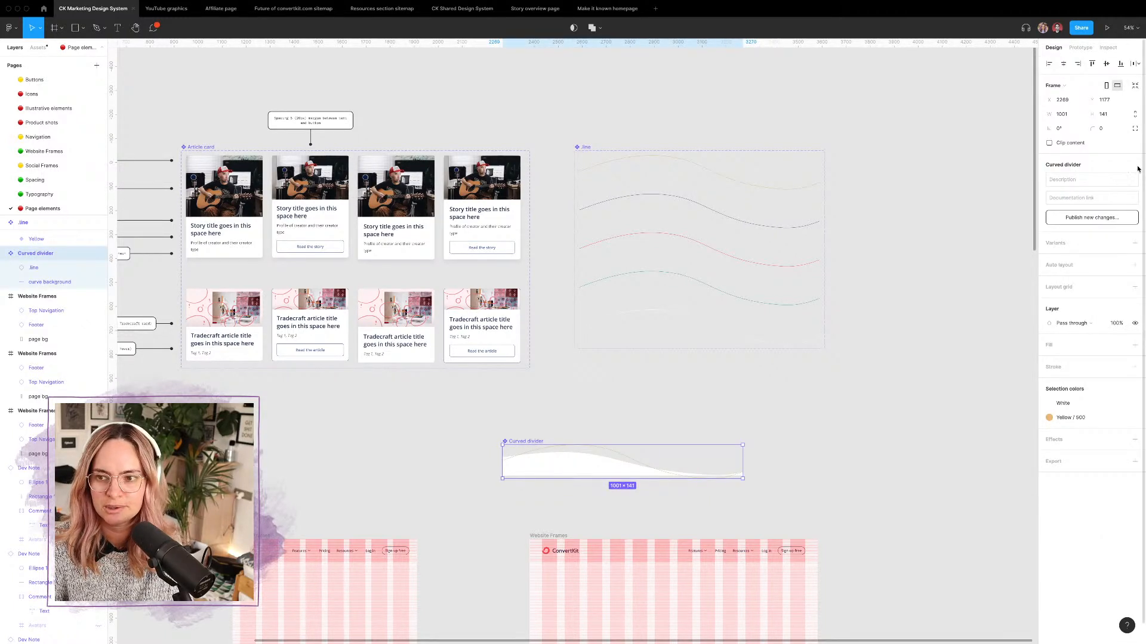
{"action": "left_click", "coordinate": [1135, 265]}
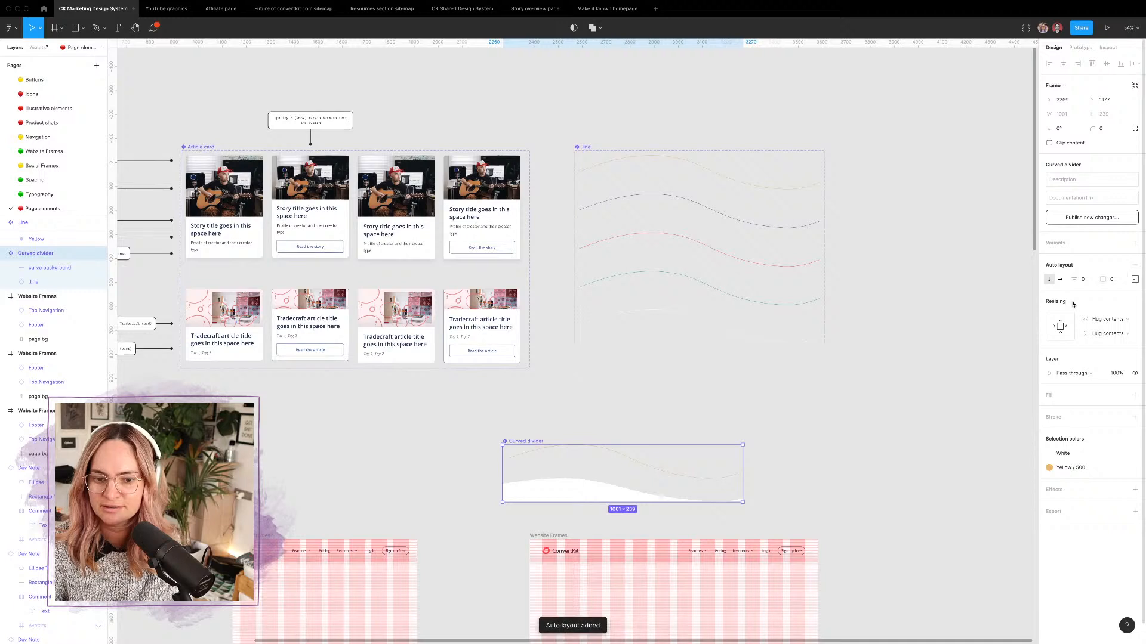
{"action": "key", "text": "super+z"}
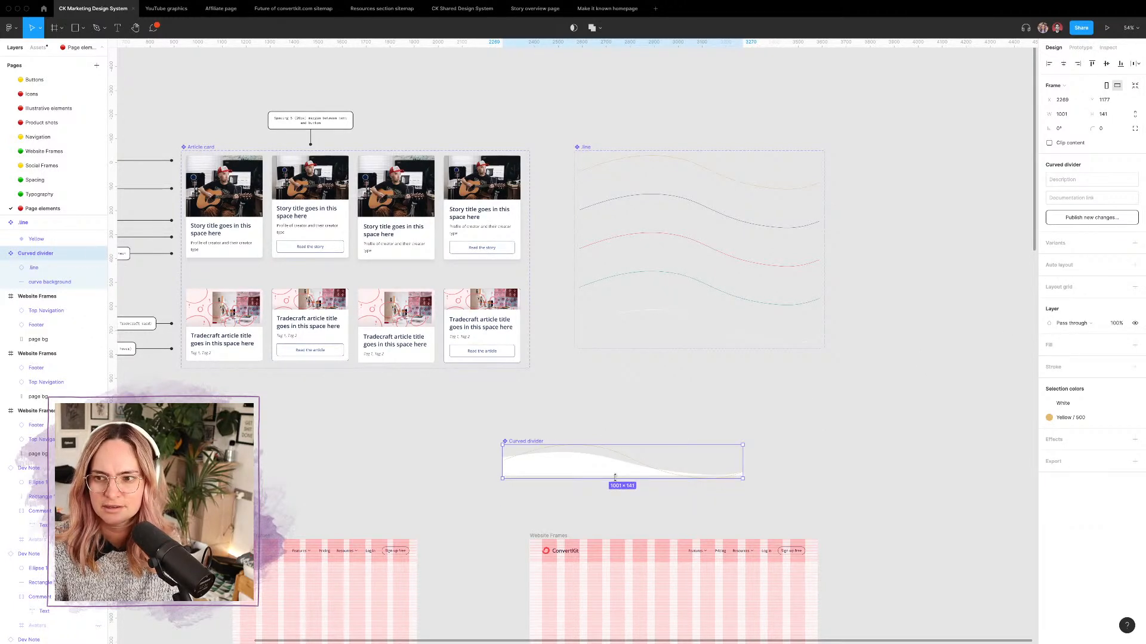
Step: Try narrowing the nested .line instance in the Curved divider to 333 px wide and undo the resize
{"action": "double_click", "coordinate": [579, 472]}
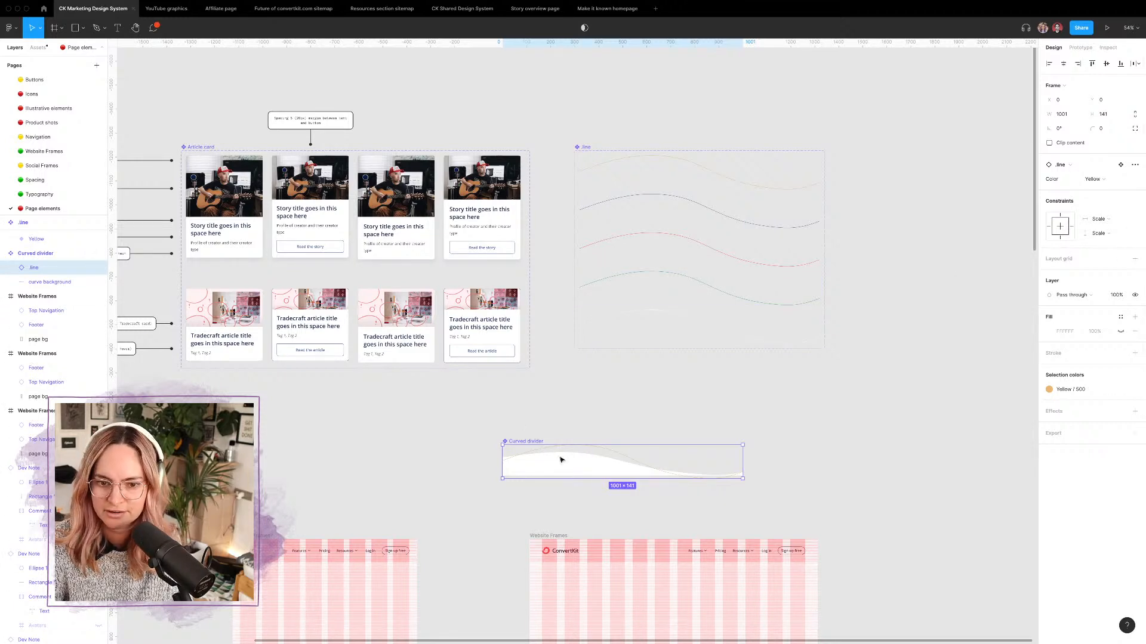
{"action": "left_click_drag", "start_coordinate": [743, 462], "coordinate": [582, 458]}
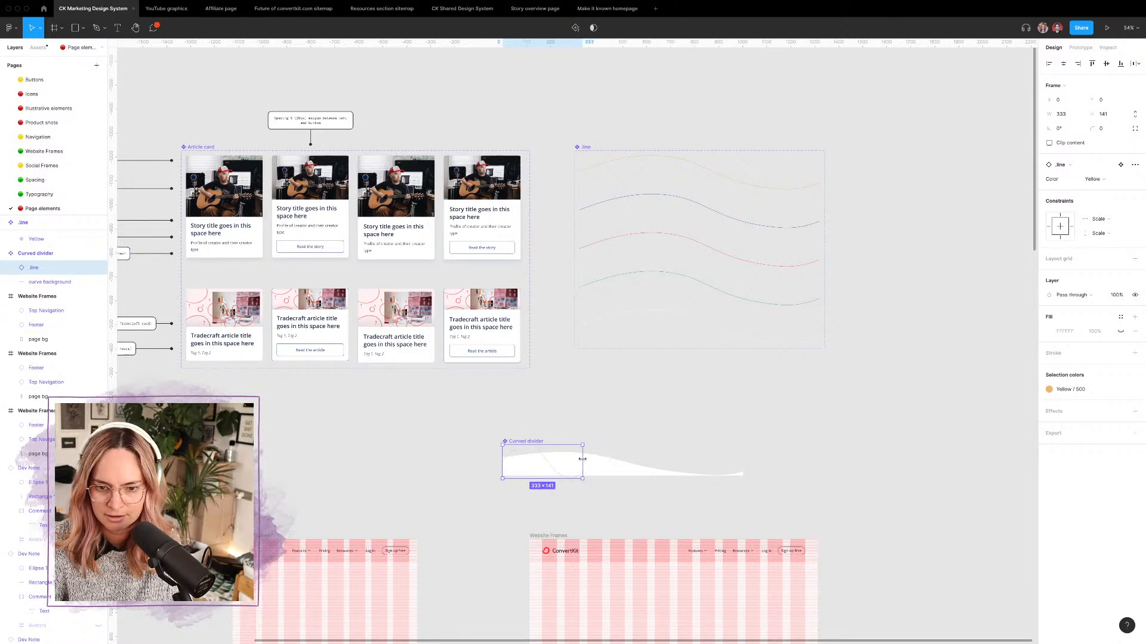
{"action": "key", "text": "ctrl+z"}
{"action": "left_click", "coordinate": [599, 465]}
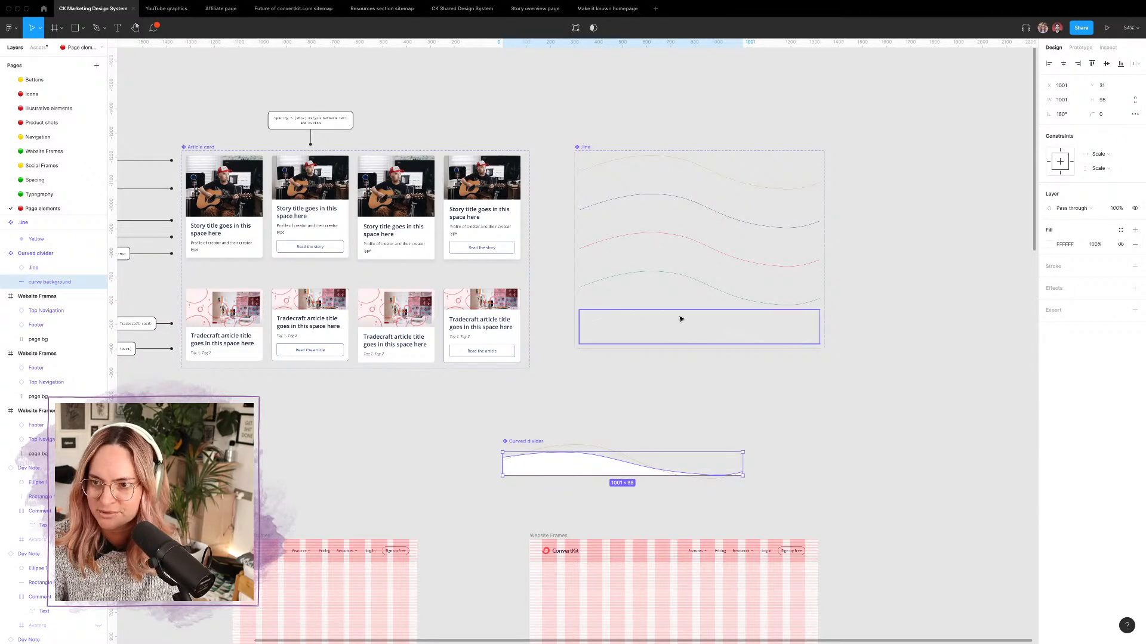
{"action": "left_click", "coordinate": [519, 442]}
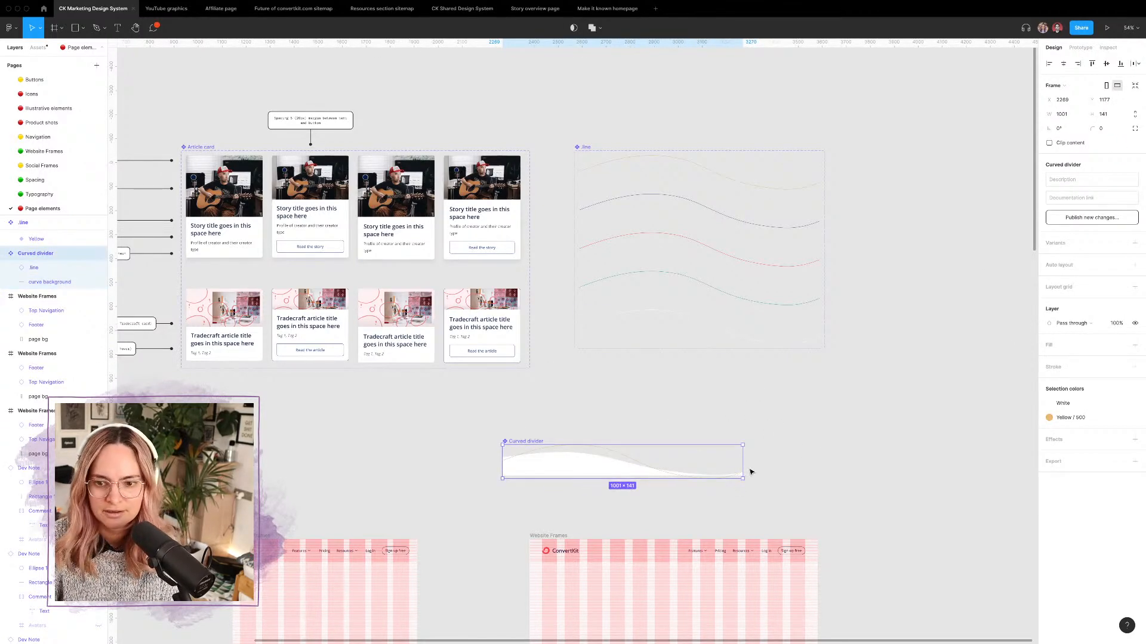
{"action": "scroll", "coordinate": [742, 465], "scroll_direction": "up", "scroll_amount": 5}
{"action": "mouse_move", "coordinate": [744, 464]}
{"action": "left_mouse_down"}
{"action": "mouse_move", "coordinate": [360, 459]}
{"action": "mouse_move", "coordinate": [927, 514]}
{"action": "mouse_move", "coordinate": [911, 471]}
{"action": "mouse_move", "coordinate": [301, 465]}
{"action": "mouse_move", "coordinate": [859, 471]}
{"action": "mouse_move", "coordinate": [728, 469]}
{"action": "mouse_move", "coordinate": [906, 483]}
{"action": "mouse_move", "coordinate": [744, 487]}
{"action": "left_mouse_up"}
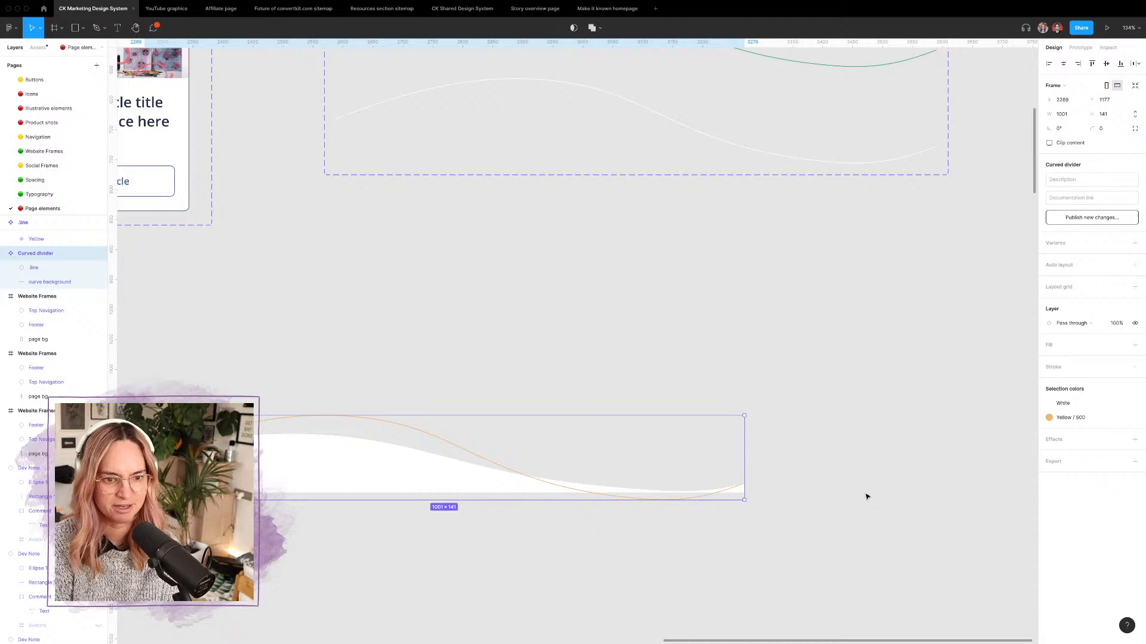
{"action": "left_click", "coordinate": [838, 450]}
{"action": "scroll", "coordinate": [691, 388], "scroll_direction": "left", "scroll_amount": 5}
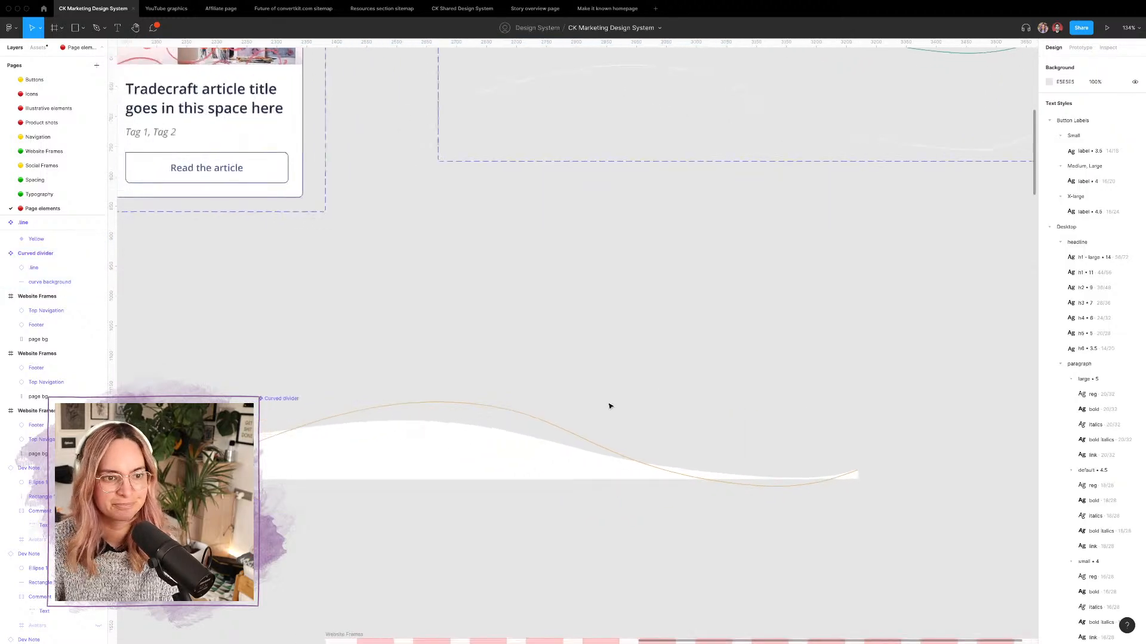
Step: Add a second variant to the Curved divider component and name its property value White
{"action": "left_click", "coordinate": [314, 407]}
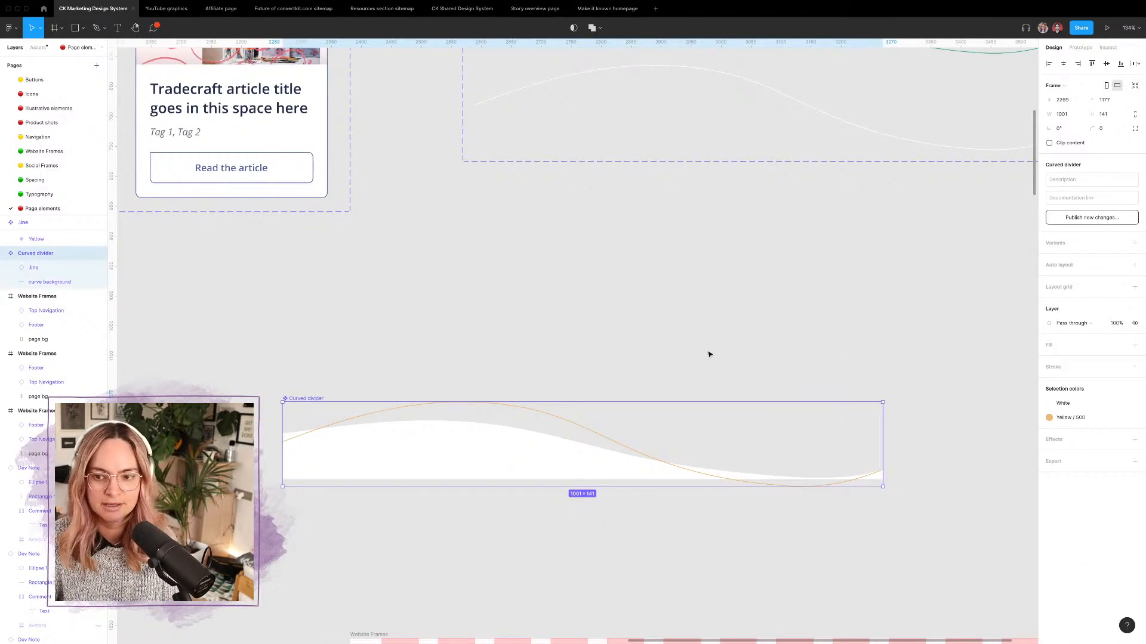
{"action": "left_click", "coordinate": [1135, 244]}
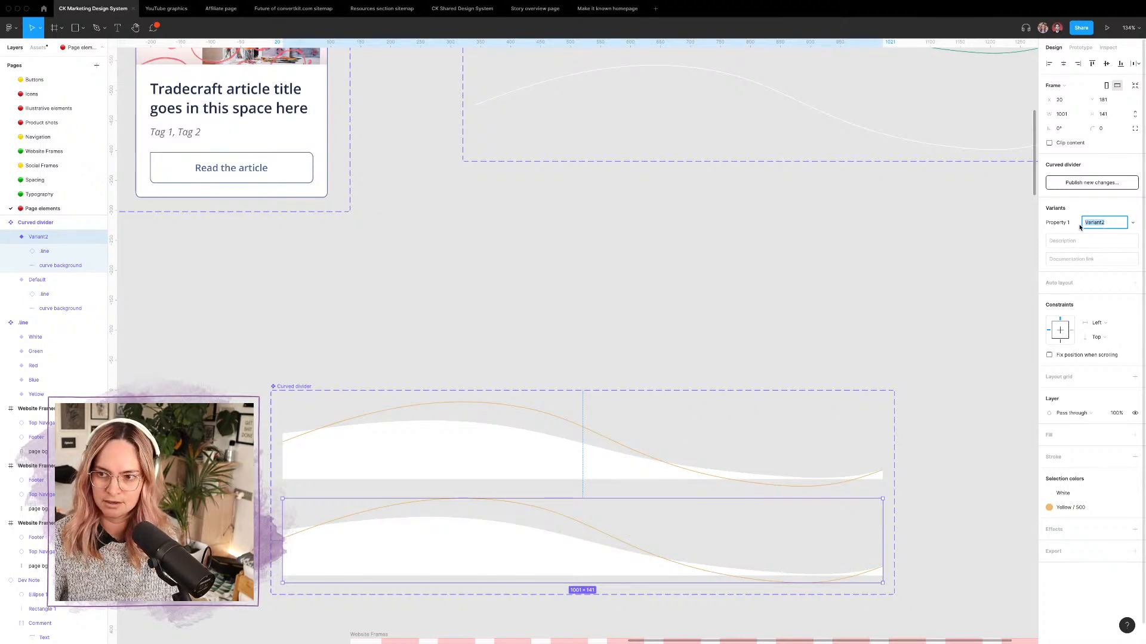
{"action": "type", "text": "White"}
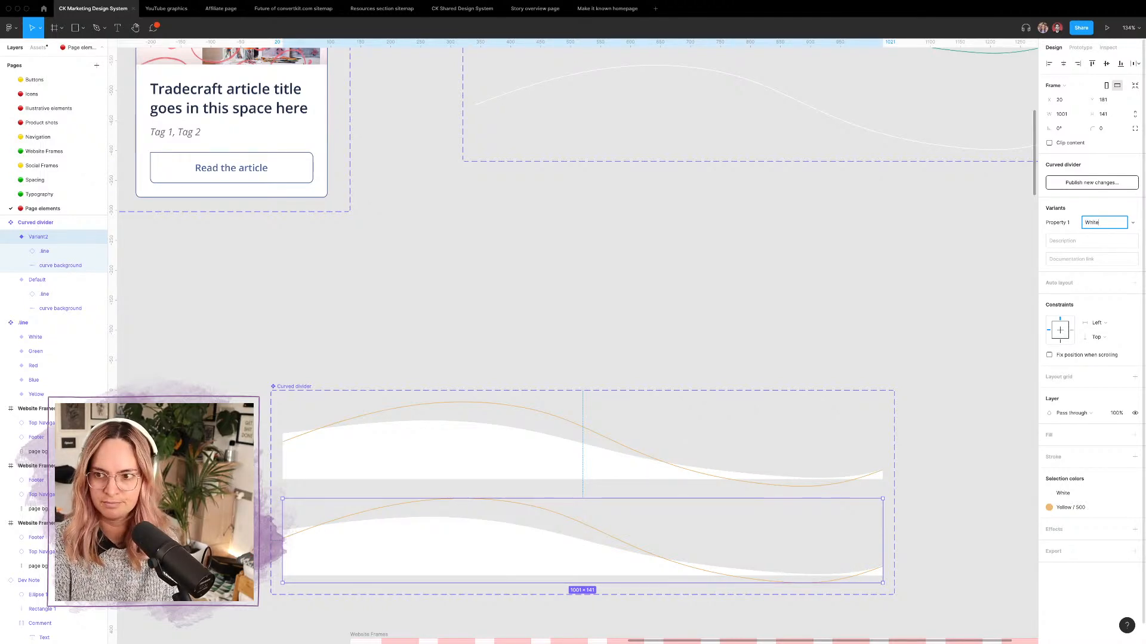
{"action": "key", "text": "Return"}
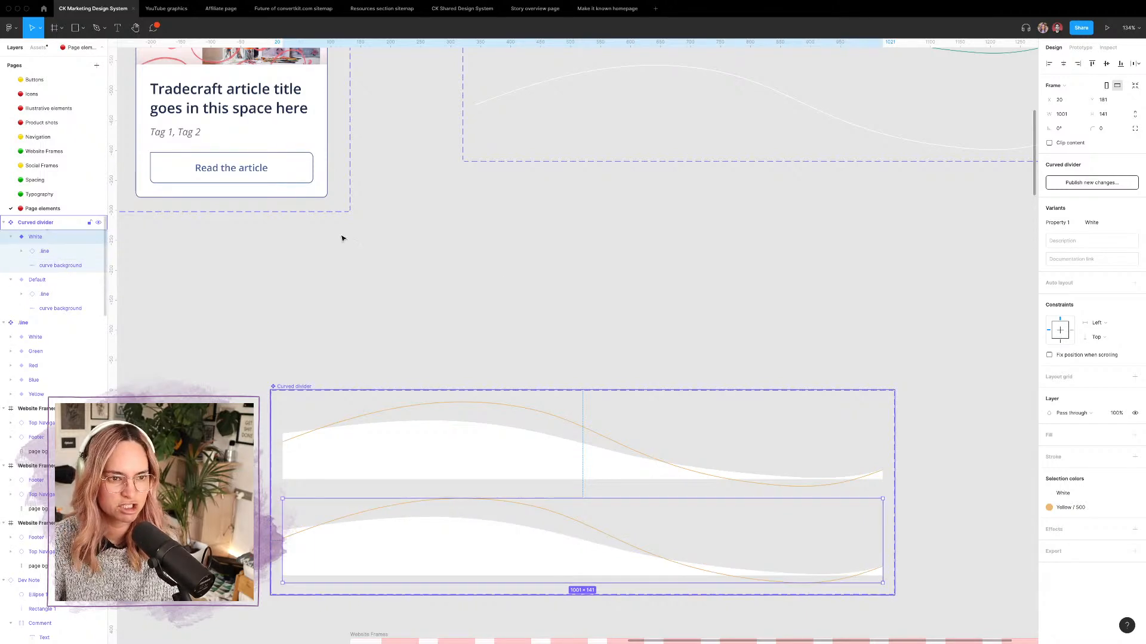
Step: Rename the Curved divider set's variant property as Base color
{"action": "left_click", "coordinate": [297, 388]}
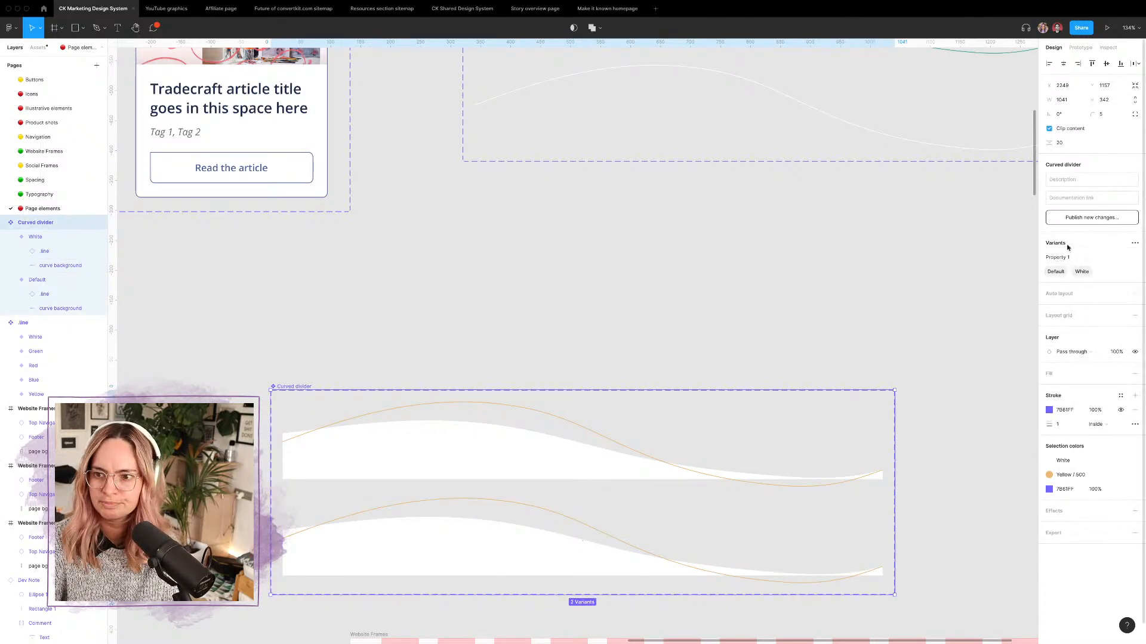
{"action": "double_click", "coordinate": [1054, 258]}
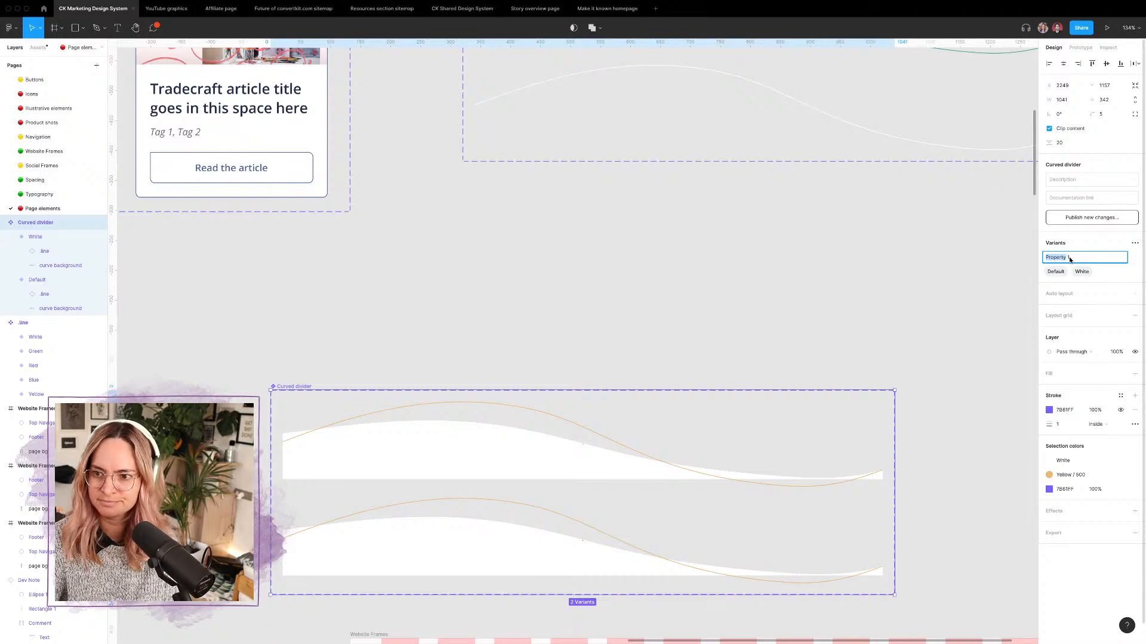
{"action": "left_click_drag", "start_coordinate": [1069, 259], "coordinate": [1036, 258]}
{"action": "type", "text": "Base"}
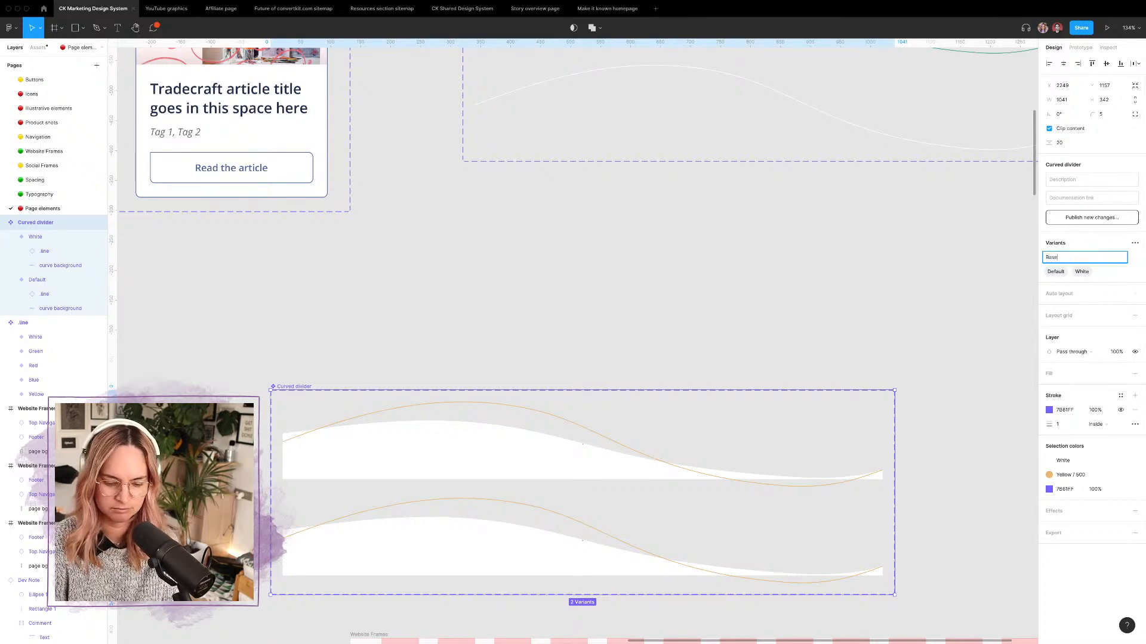
{"action": "type", "text": " color"}
{"action": "key", "text": "Return"}
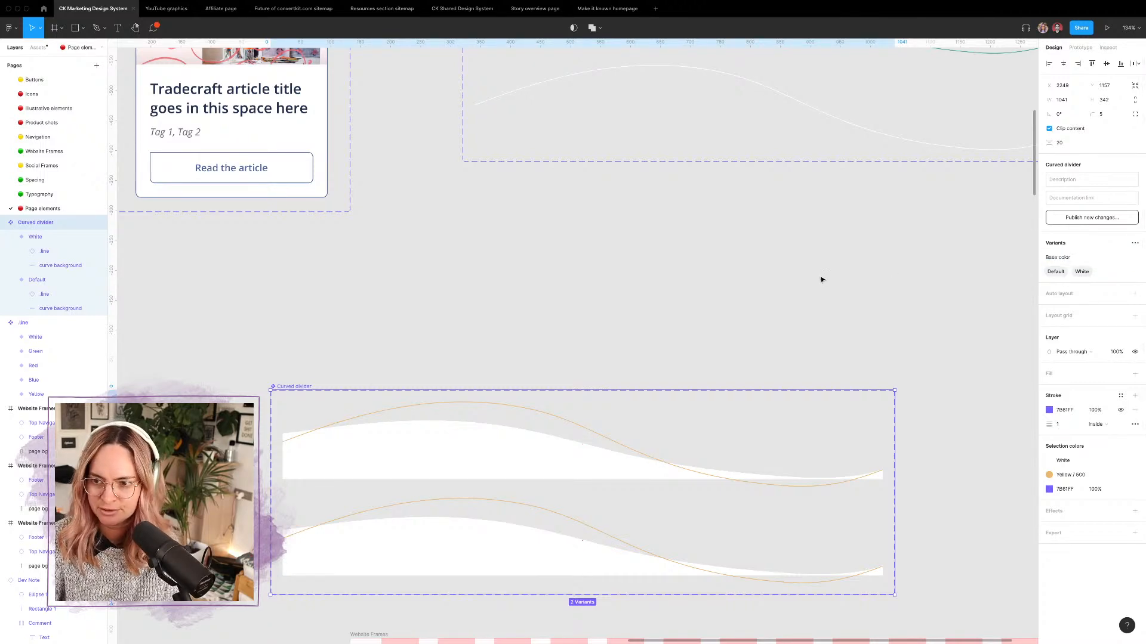
Step: Switch to the Make it known homepage file, hide the layout grids, and examine its curved divider and section background colors
{"action": "left_click", "coordinate": [797, 279]}
{"action": "scroll", "coordinate": [760, 271], "scroll_direction": "down", "scroll_amount": 3}
{"action": "scroll", "coordinate": [760, 270], "scroll_direction": "down", "scroll_amount": 5}
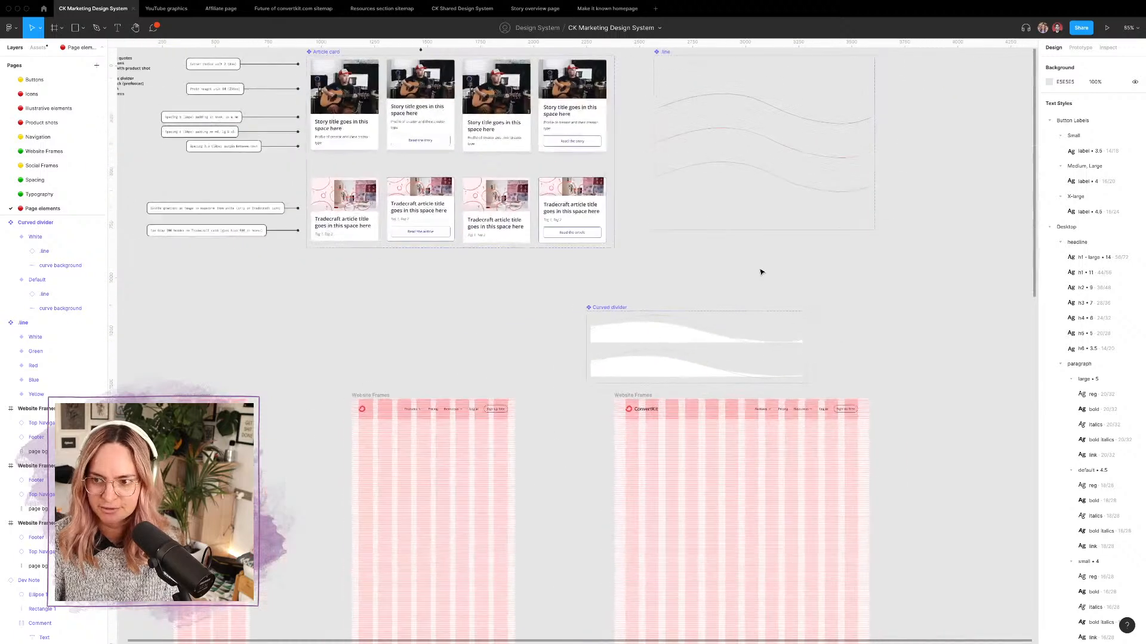
{"action": "scroll", "coordinate": [734, 270], "scroll_direction": "right", "scroll_amount": 3}
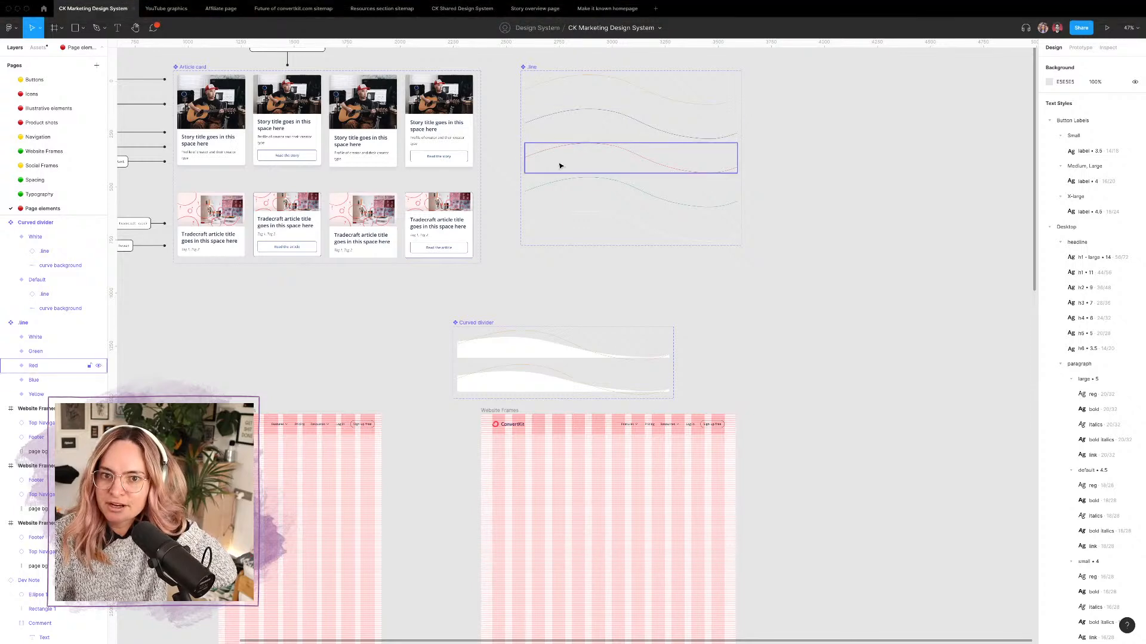
{"action": "left_click", "coordinate": [608, 10]}
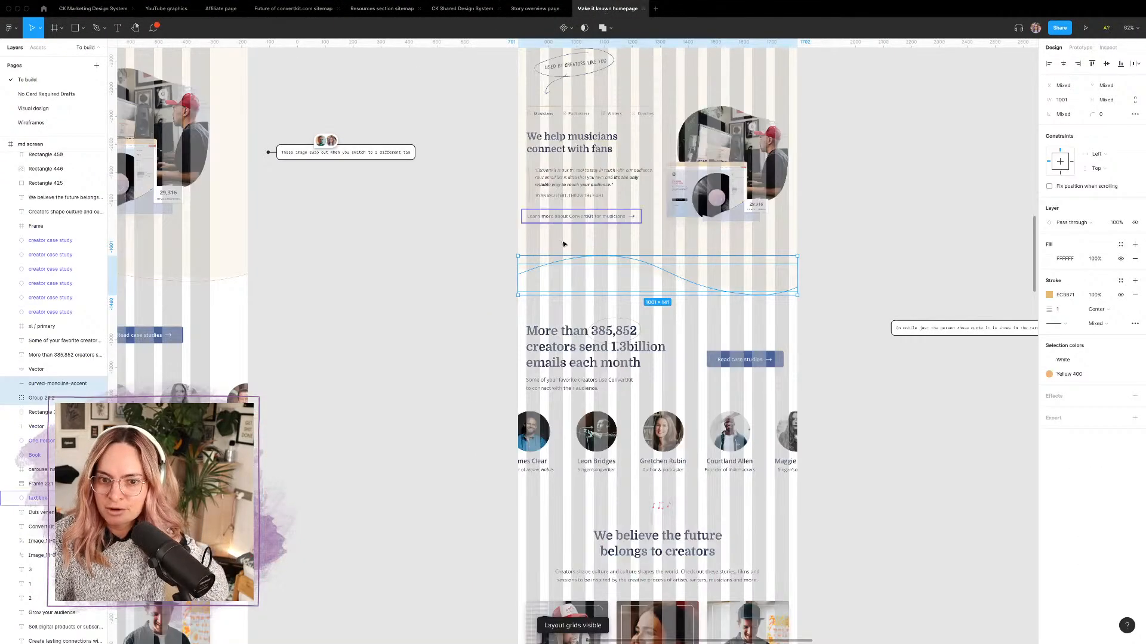
{"action": "left_click", "coordinate": [868, 304]}
{"action": "key", "text": "ctrl+shift+4"}
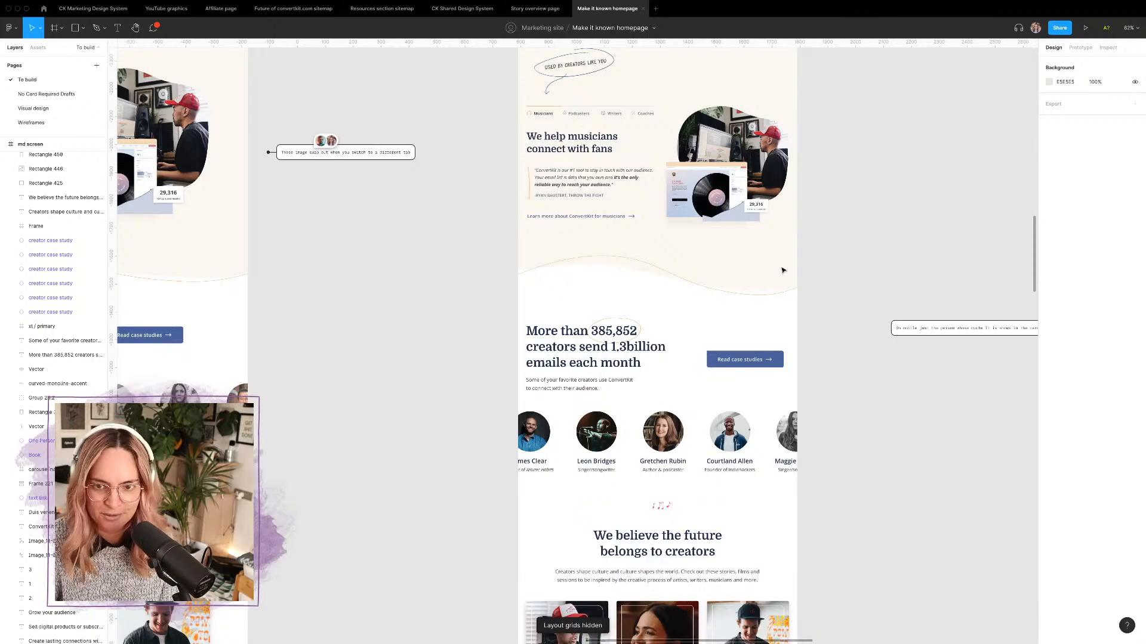
{"action": "scroll", "coordinate": [846, 259], "scroll_direction": "down", "scroll_amount": 15}
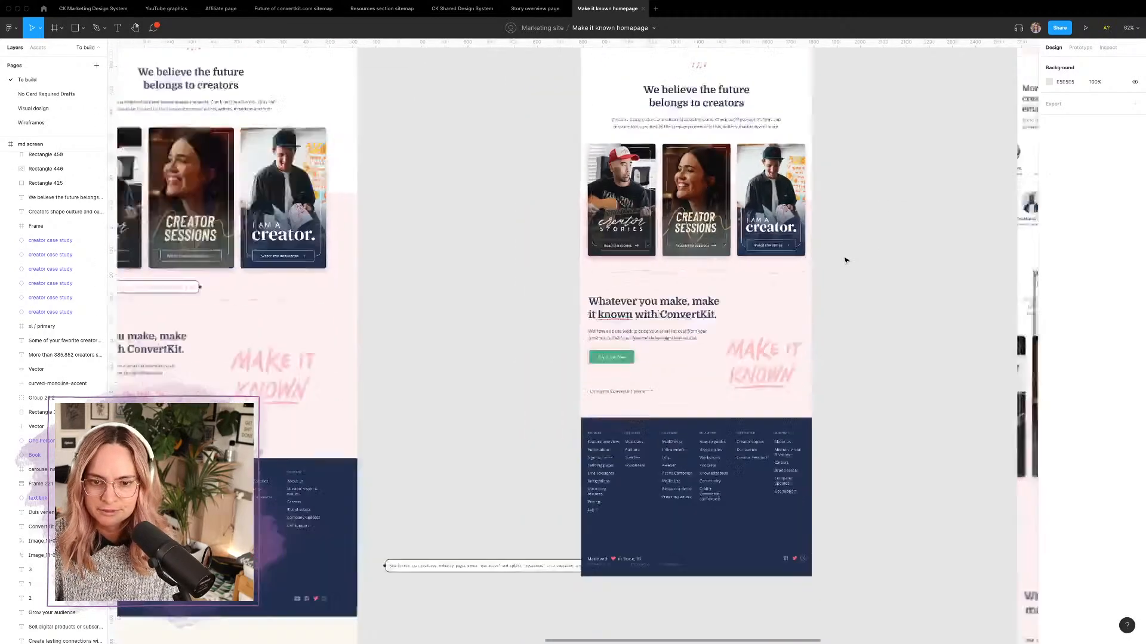
{"action": "scroll", "coordinate": [846, 259], "scroll_direction": "down", "scroll_amount": 10}
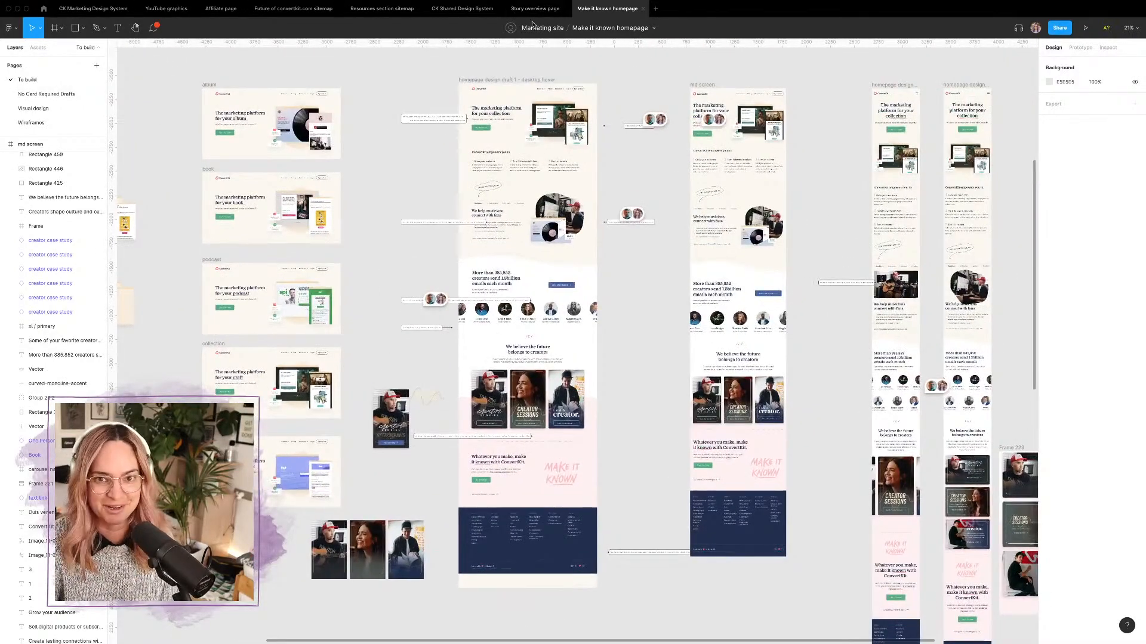
Step: Examine the curved divider in the Story overview page file and return to the CK Marketing Design System file
{"action": "left_click", "coordinate": [534, 8]}
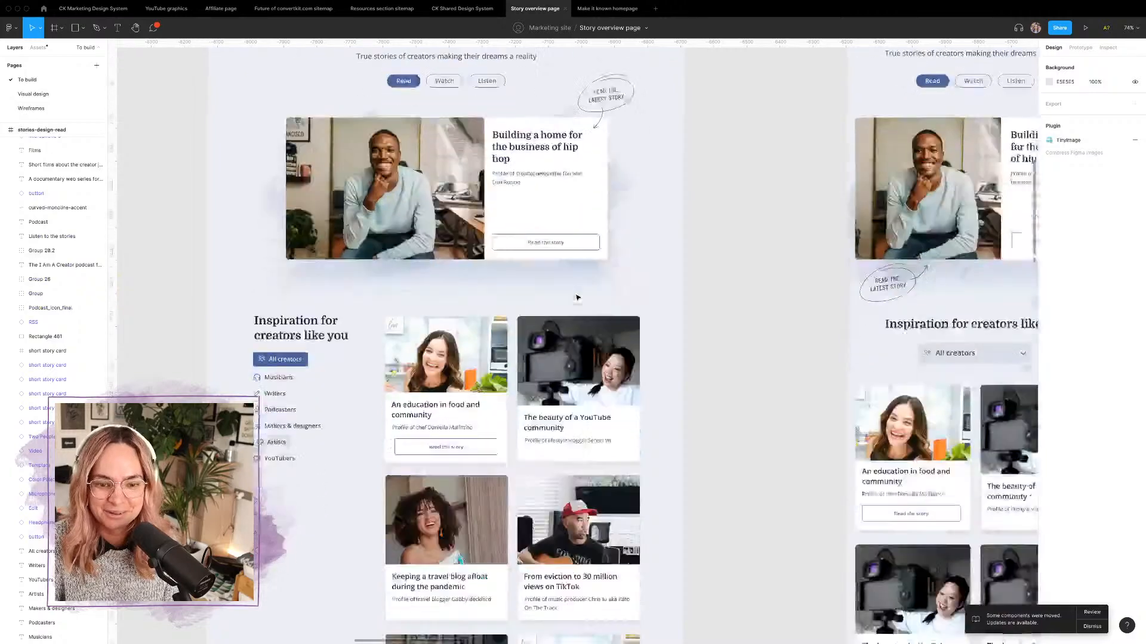
{"action": "scroll", "coordinate": [577, 298], "scroll_direction": "down", "scroll_amount": 10}
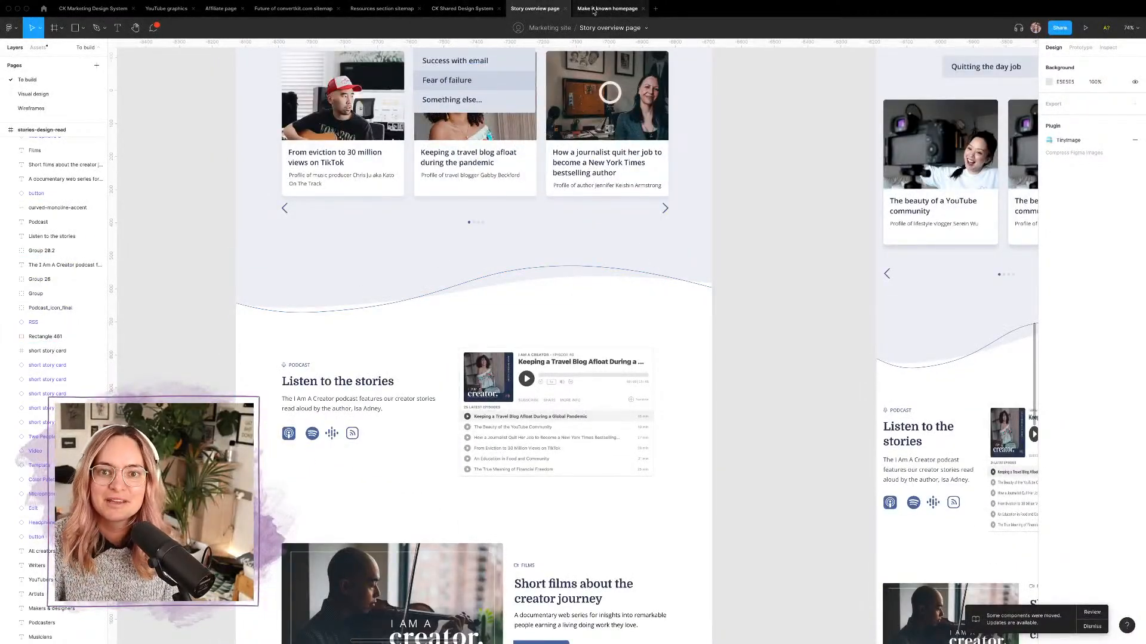
{"action": "left_click", "coordinate": [79, 9]}
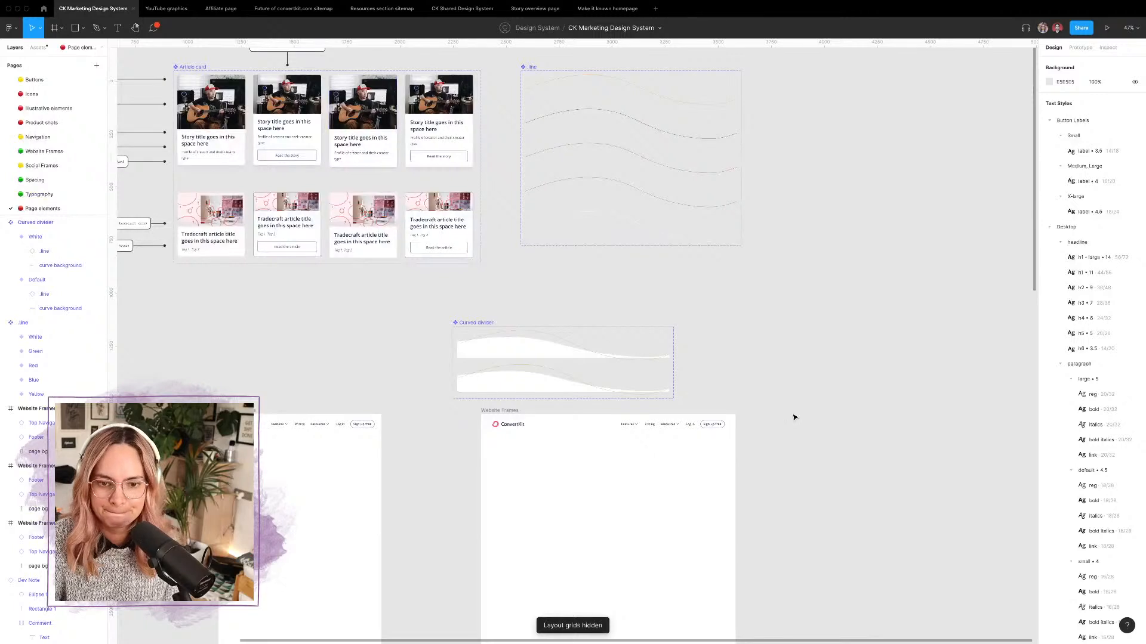
Step: Check the White variant's layers and set the Base color value of the Curved divider's Default variant to Blue
{"action": "left_click", "coordinate": [533, 387]}
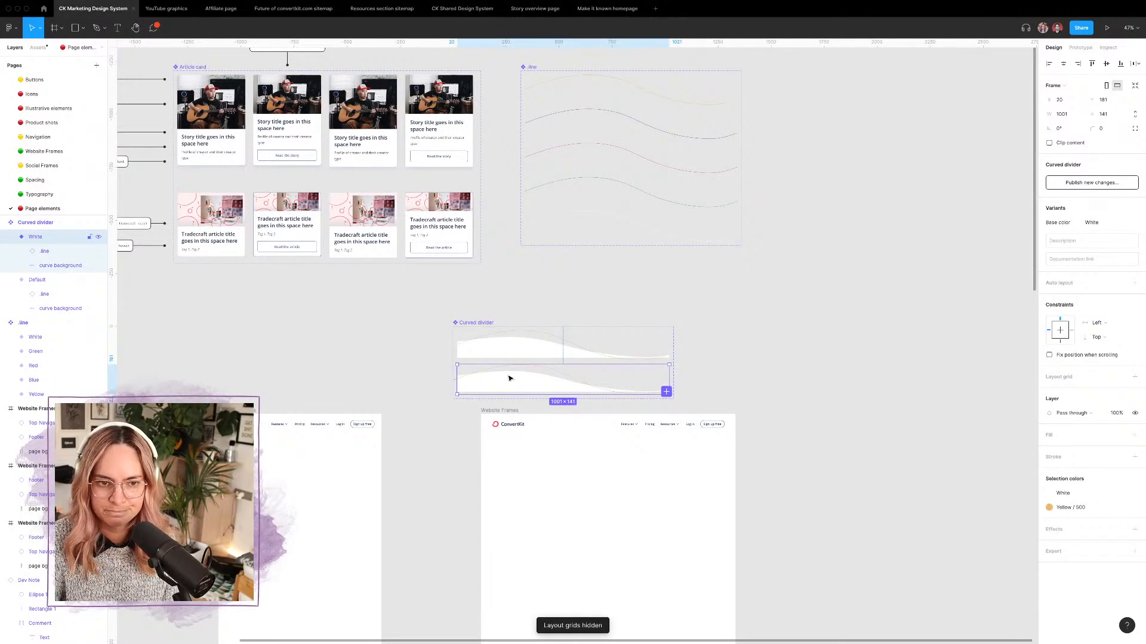
{"action": "double_click", "coordinate": [515, 380]}
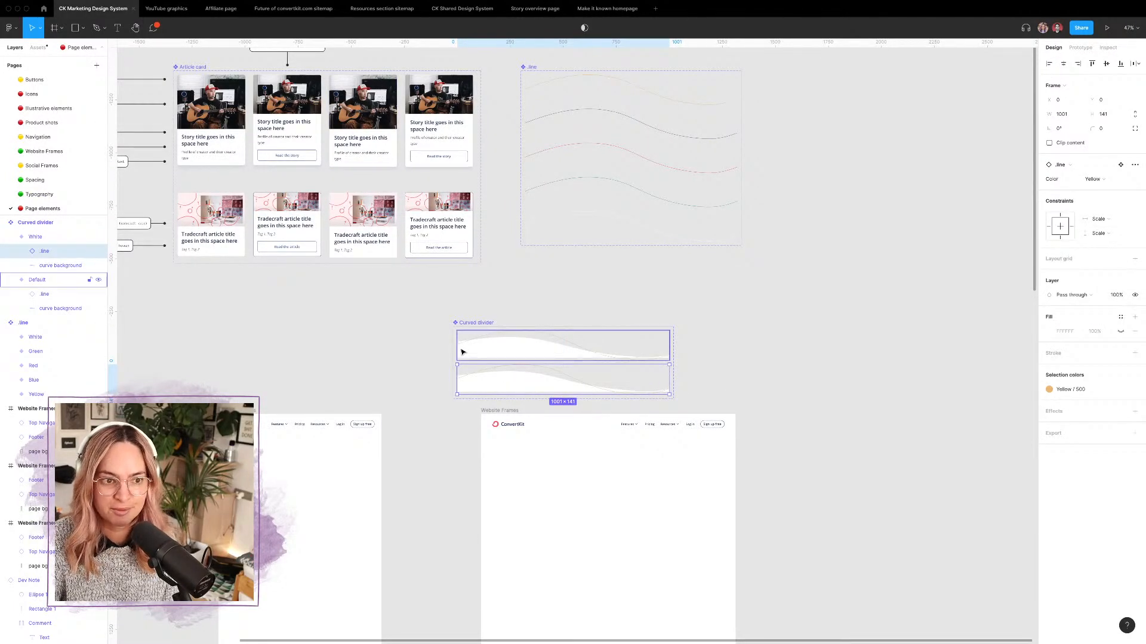
{"action": "left_click", "coordinate": [56, 265]}
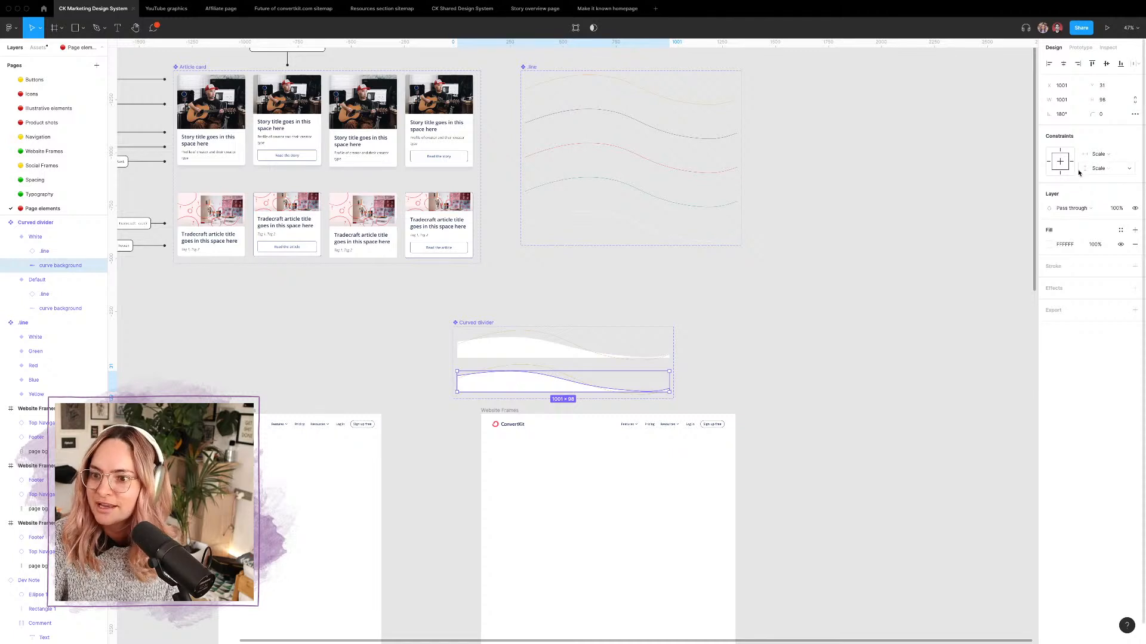
{"action": "left_click", "coordinate": [47, 280]}
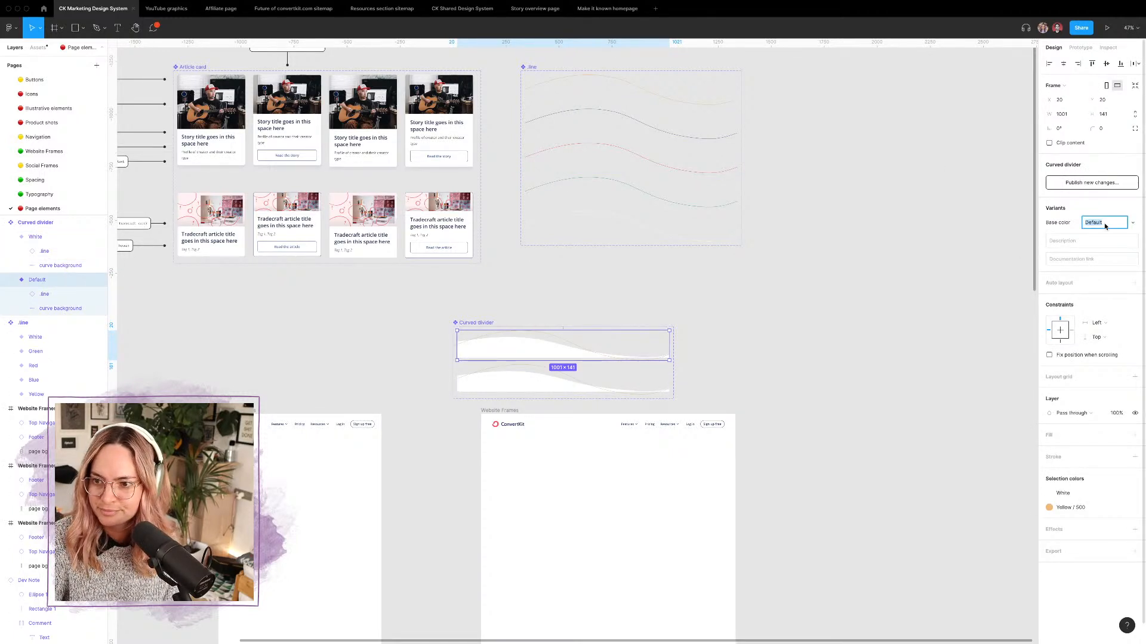
{"action": "type", "text": "Blue"}
{"action": "key", "text": "Return"}
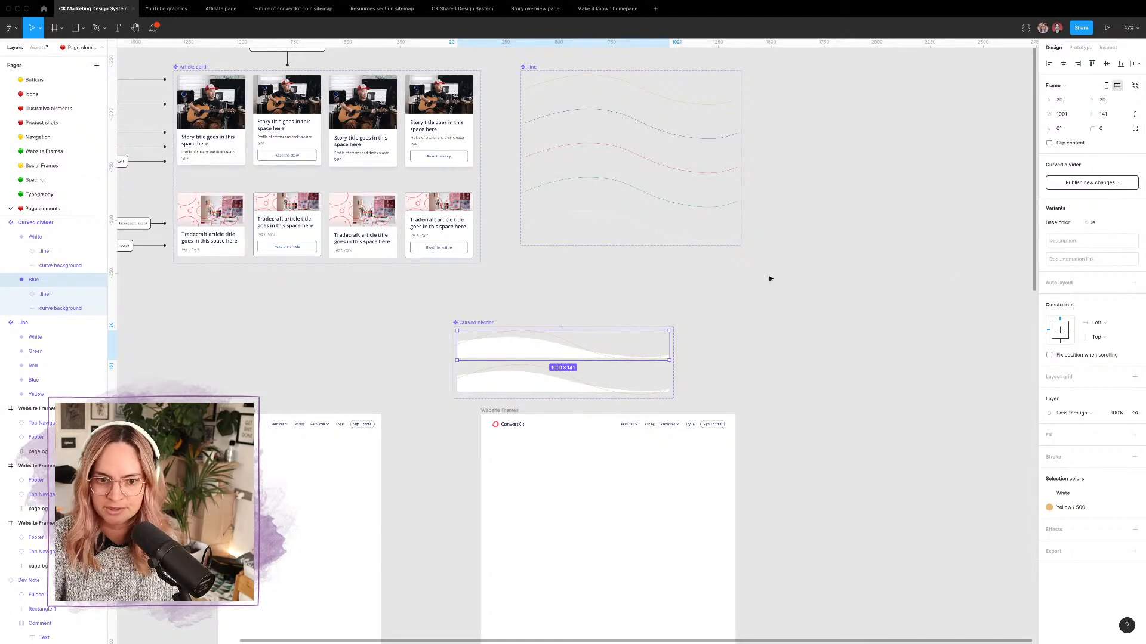
Step: Swap the Curved divider variants' Base color values, setting the upper variant to White and the lower one to Blue
{"action": "left_click", "coordinate": [1089, 222]}
{"action": "type", "text": "White"}
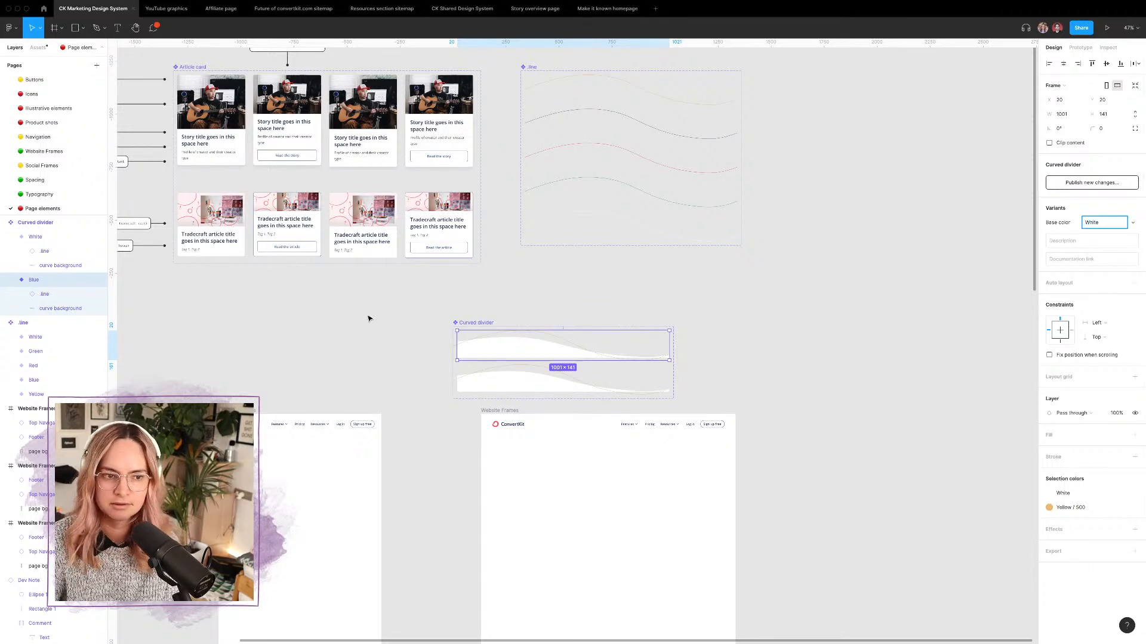
{"action": "left_click", "coordinate": [49, 236]}
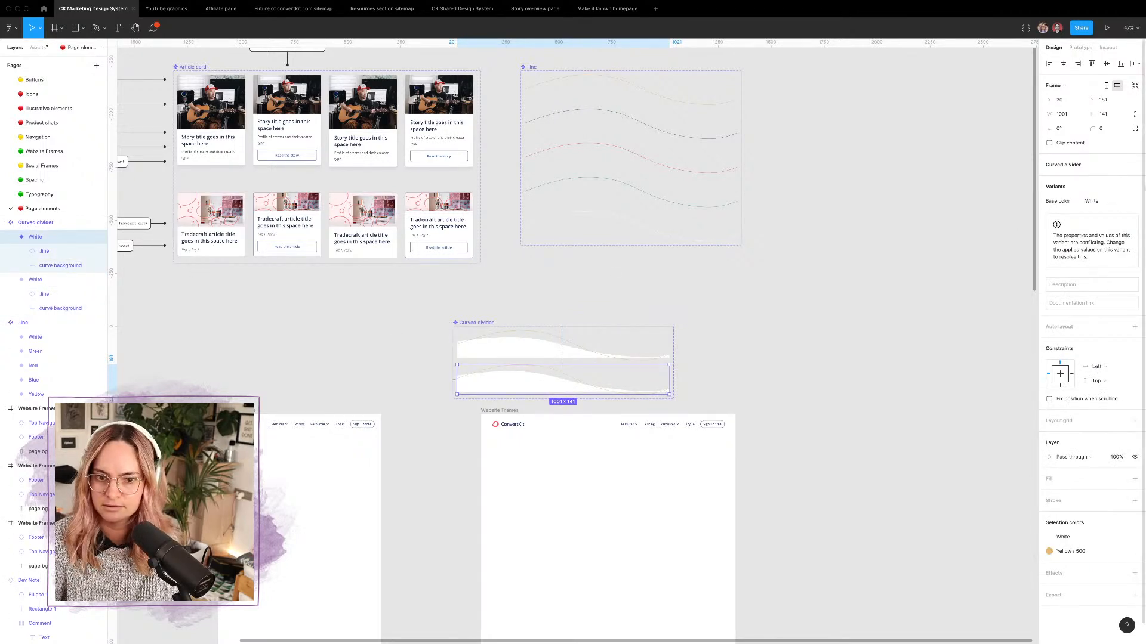
{"action": "left_click", "coordinate": [1096, 202]}
{"action": "type", "text": "B"}
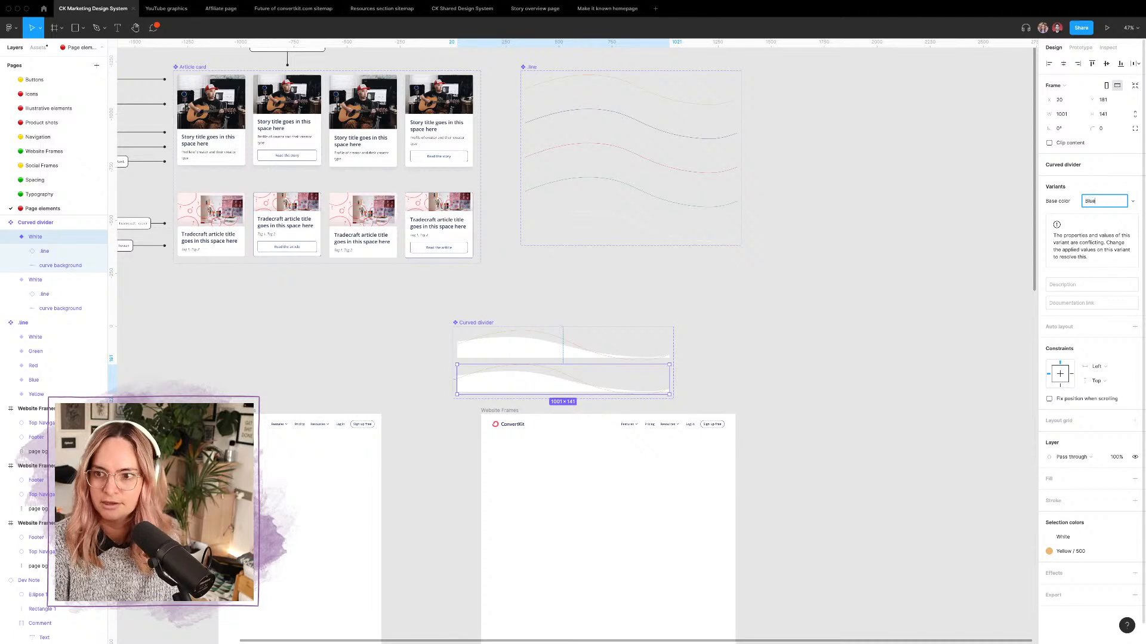
{"action": "type", "text": "lue"}
{"action": "key", "text": "Return"}
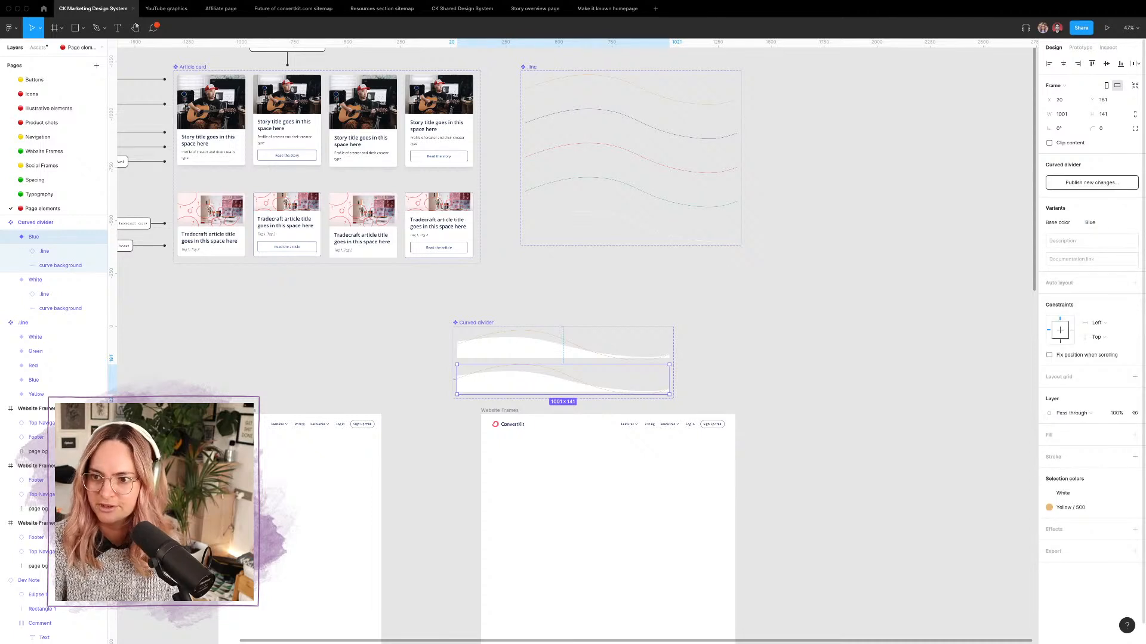
Step: Set the lower Curved divider variant's Base color value to Yellow
{"action": "left_click", "coordinate": [1097, 222]}
{"action": "type", "text": "Yellow"}
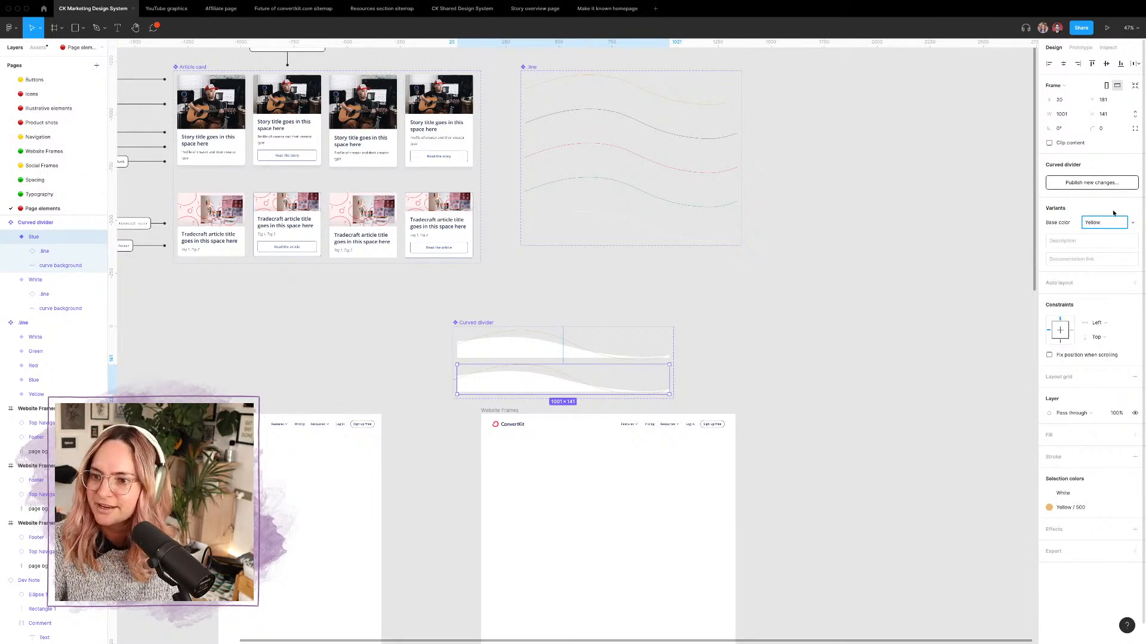
{"action": "key", "text": "Return"}
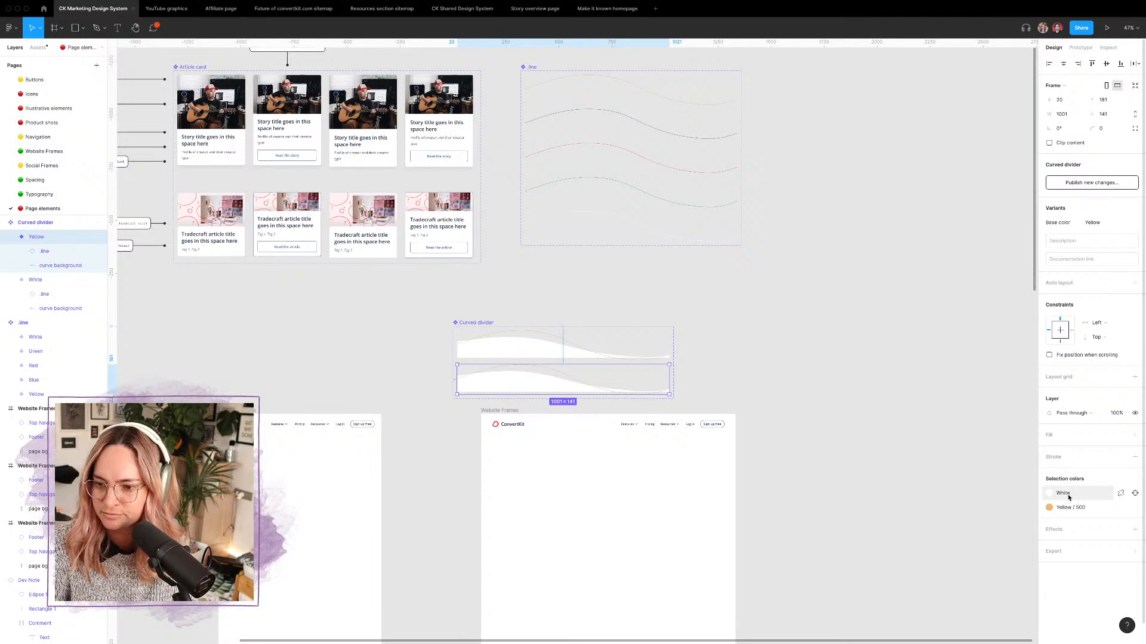
Step: Apply the Gray/White color style to the curve background fill in the White variant
{"action": "left_click", "coordinate": [57, 267]}
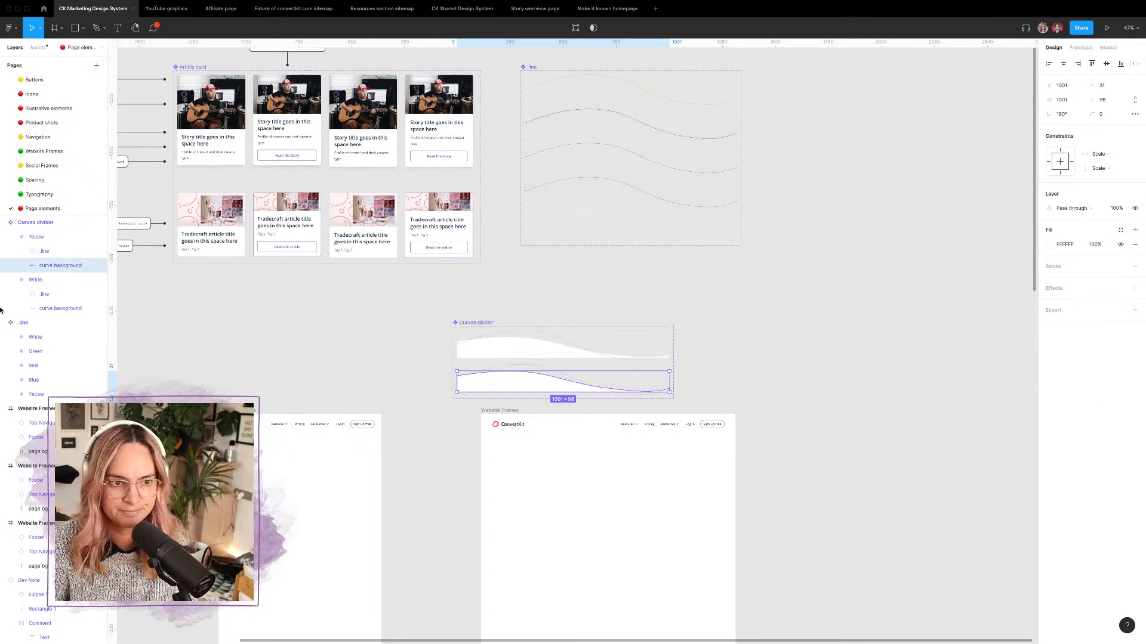
{"action": "left_click", "coordinate": [71, 308]}
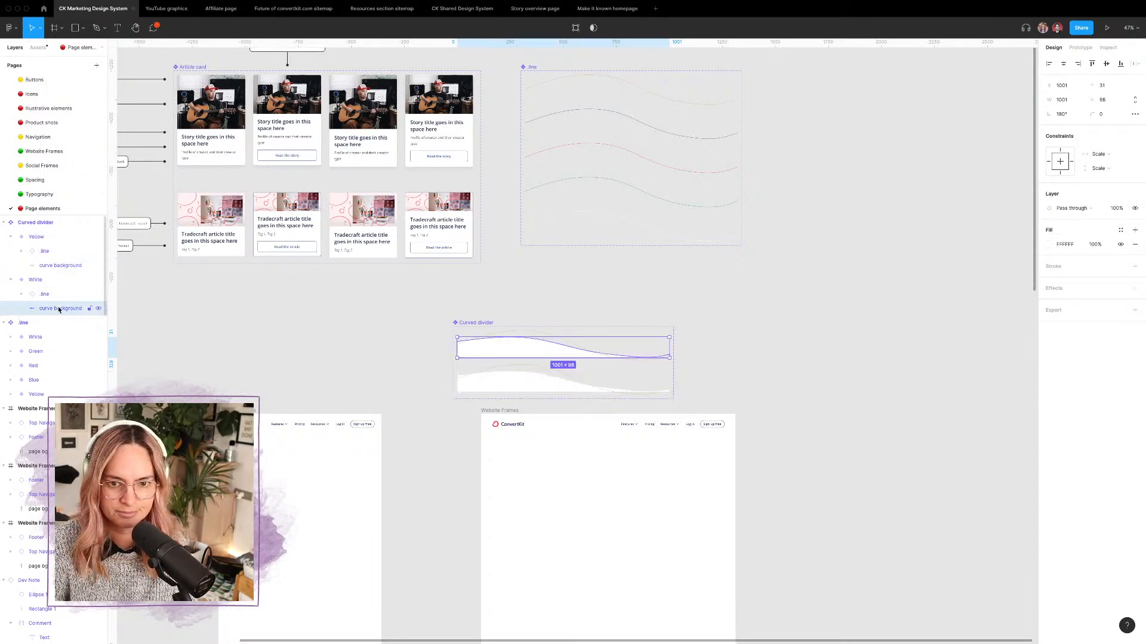
{"action": "left_click", "coordinate": [1121, 230]}
{"action": "left_click", "coordinate": [1057, 315]}
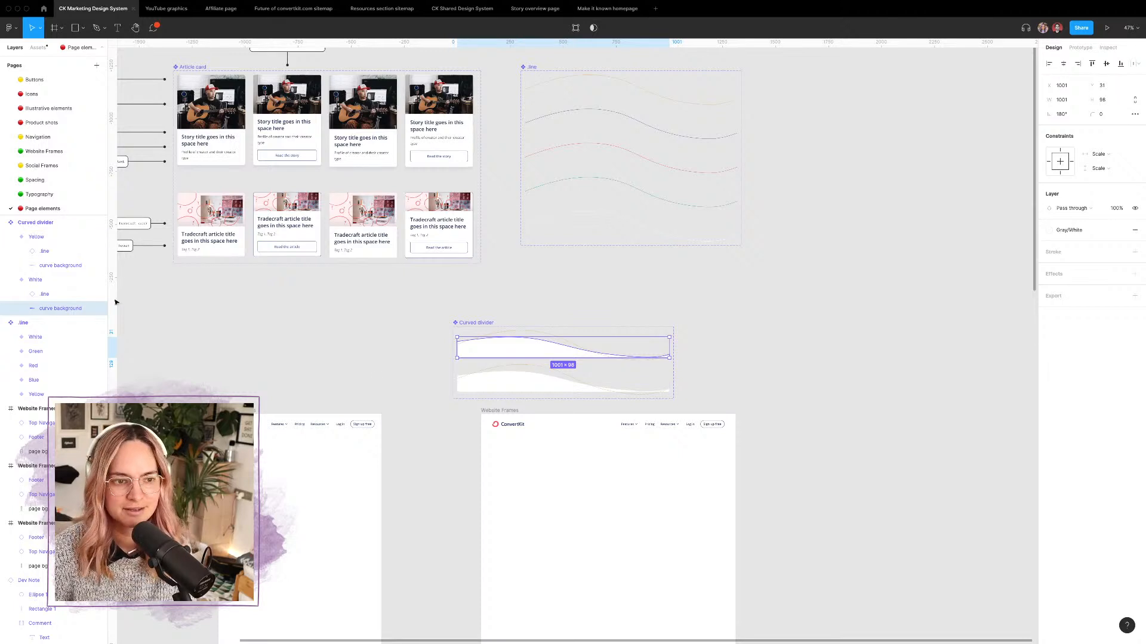
Step: Apply the Yellow/50 color style to the curve background fill in the Yellow variant
{"action": "left_click", "coordinate": [60, 265]}
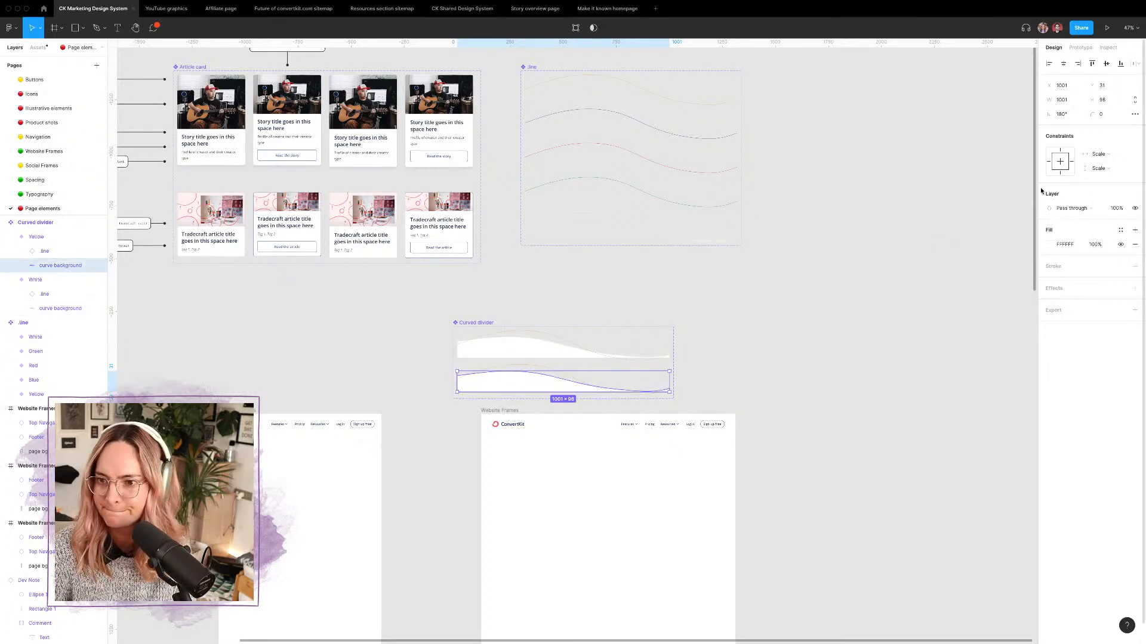
{"action": "left_click", "coordinate": [1120, 230]}
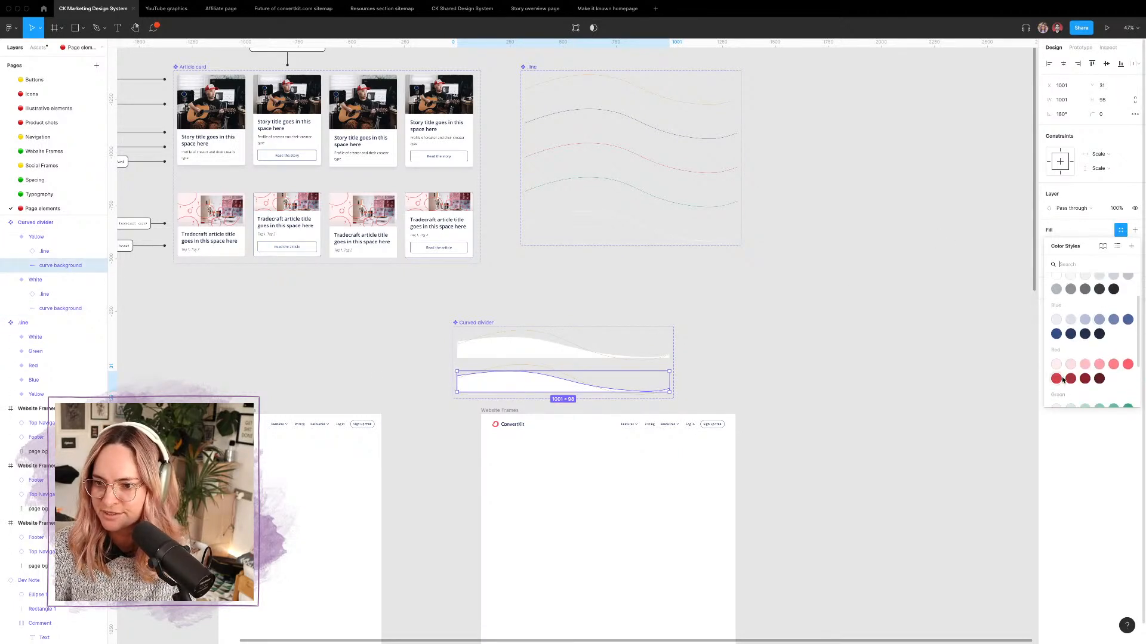
{"action": "scroll", "coordinate": [1086, 358], "scroll_direction": "down", "scroll_amount": 5}
{"action": "left_click", "coordinate": [1062, 385]}
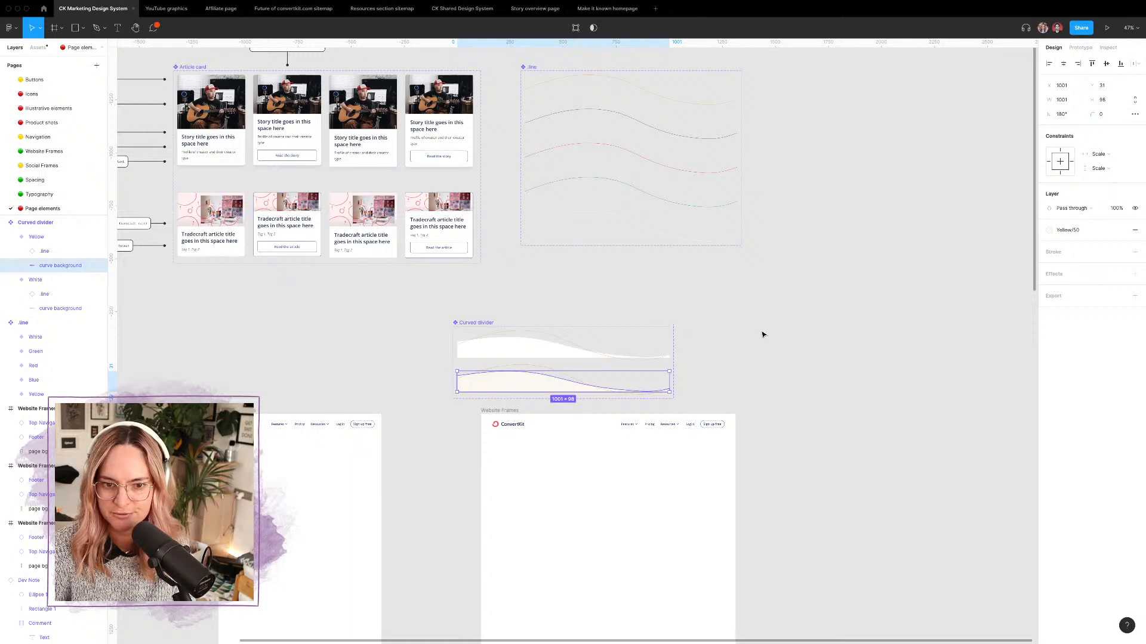
Step: Move the Curved divider component set into the empty canvas area beside the .line component set
{"action": "left_click", "coordinate": [762, 334]}
{"action": "scroll", "coordinate": [692, 324], "scroll_direction": "up", "scroll_amount": 3}
{"action": "left_click", "coordinate": [387, 325]}
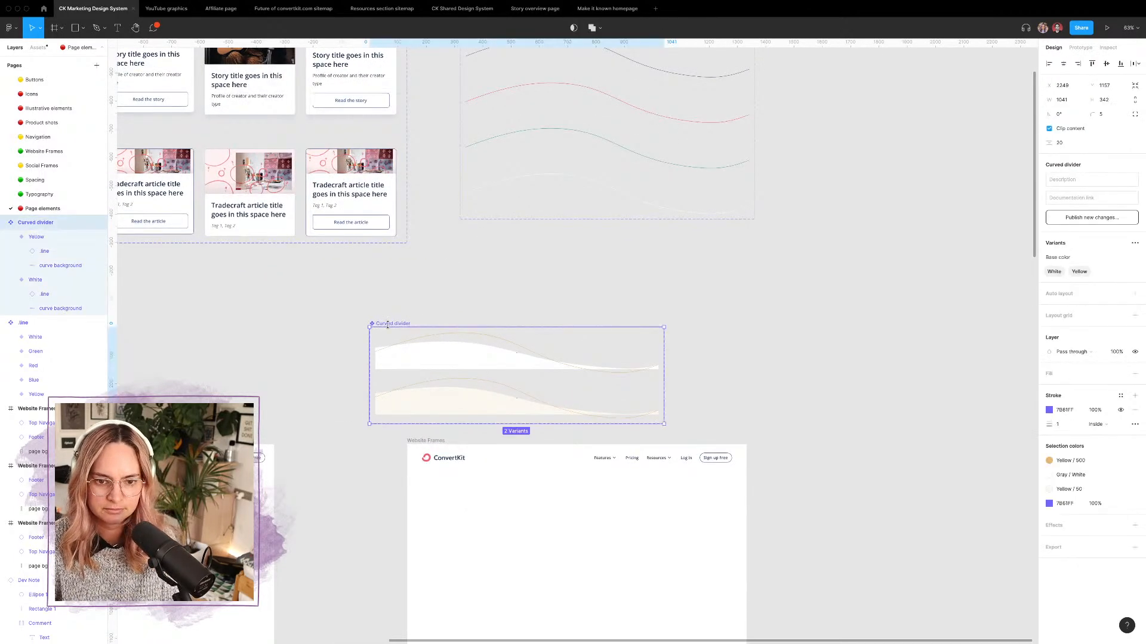
{"action": "scroll", "coordinate": [387, 325], "scroll_direction": "down", "scroll_amount": 5}
{"action": "left_click_drag", "start_coordinate": [385, 323], "coordinate": [549, 204]}
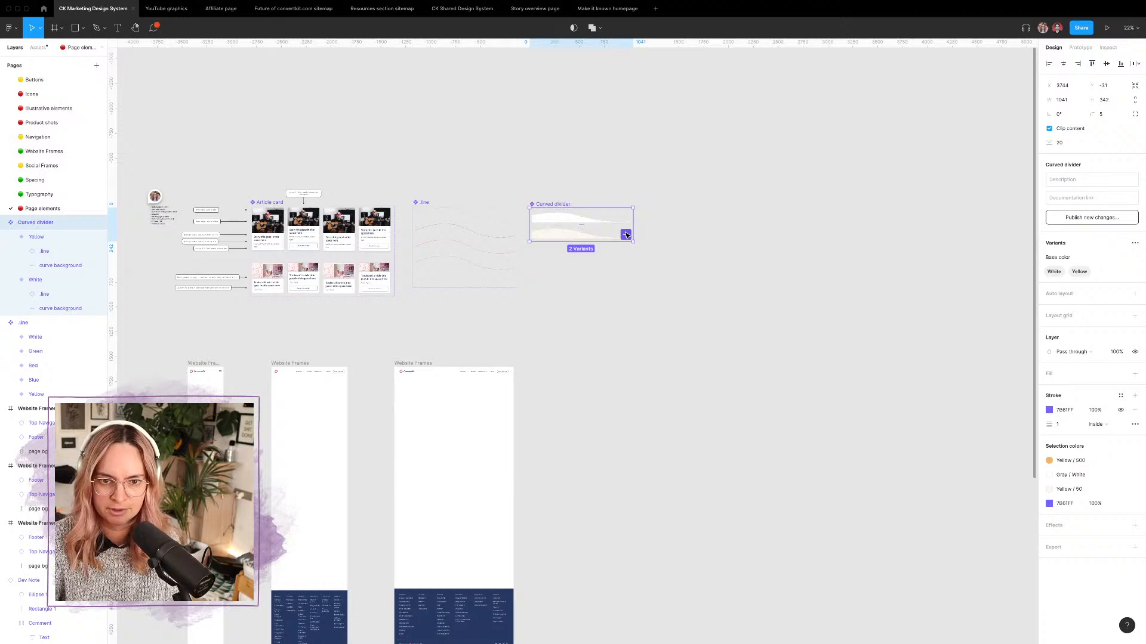
Step: Add three more variants to the Curved divider component set, making five in total
{"action": "left_click", "coordinate": [626, 235]}
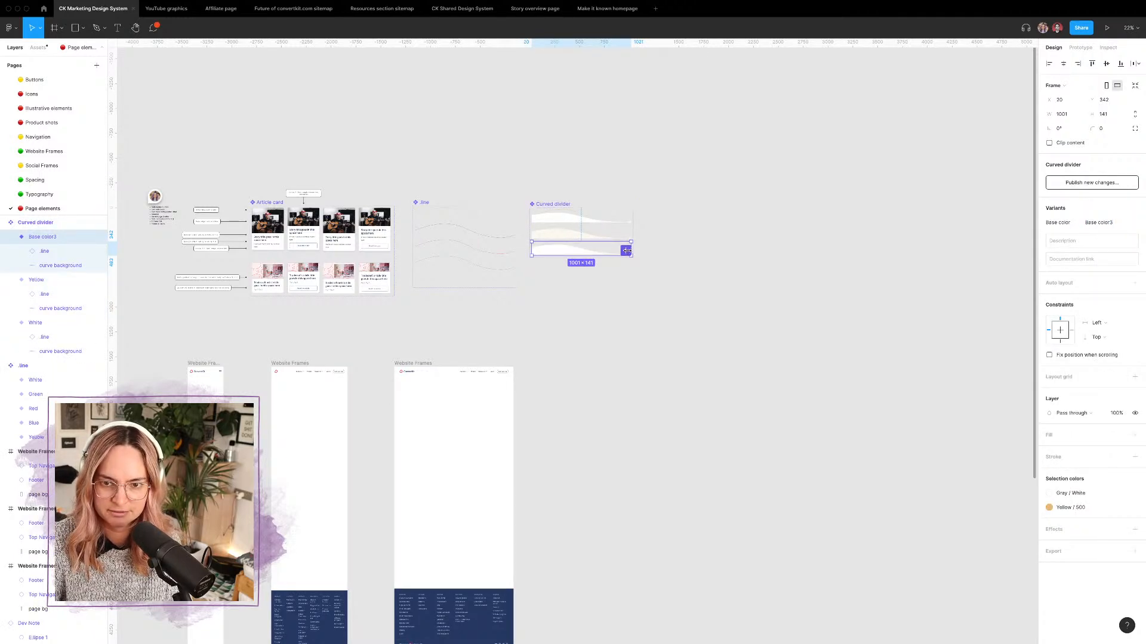
{"action": "left_click", "coordinate": [626, 252]}
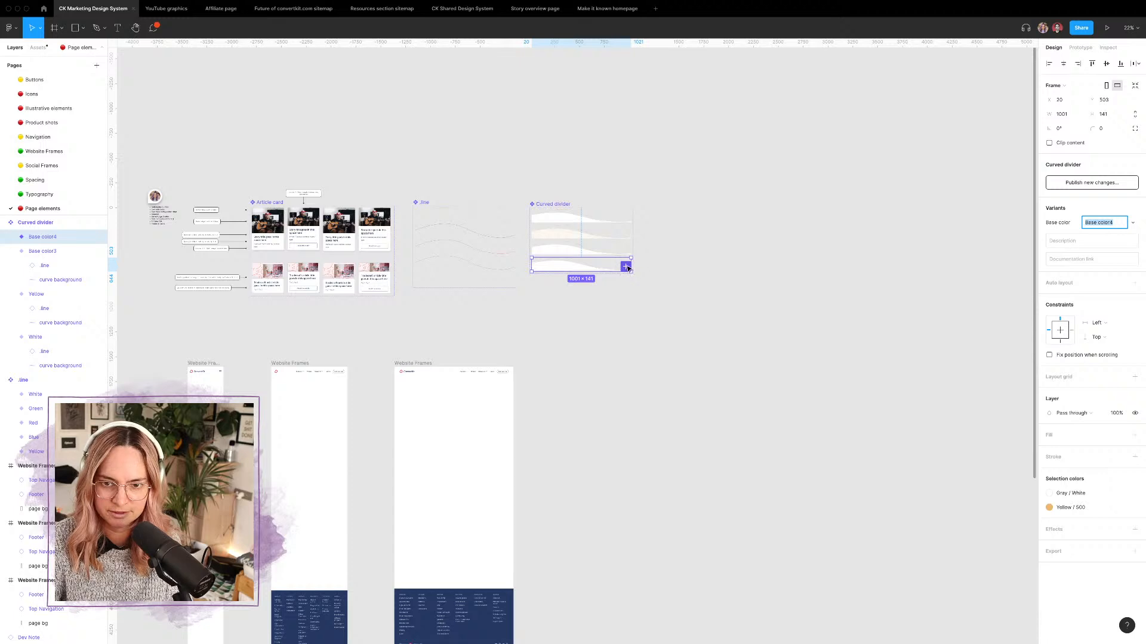
{"action": "left_click", "coordinate": [626, 266]}
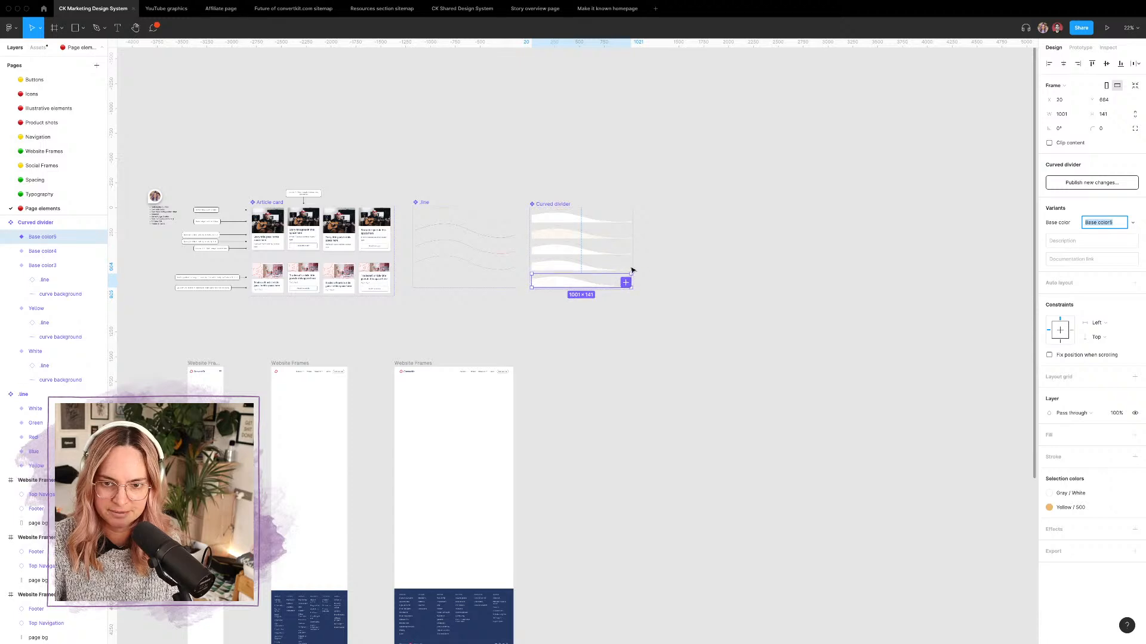
{"action": "left_click", "coordinate": [680, 274]}
Step: Apply the Blue/50 color style to the curve background of the third Curved divider variant
{"action": "scroll", "coordinate": [573, 248], "scroll_direction": "up", "scroll_amount": 5}
{"action": "double_click", "coordinate": [551, 259]}
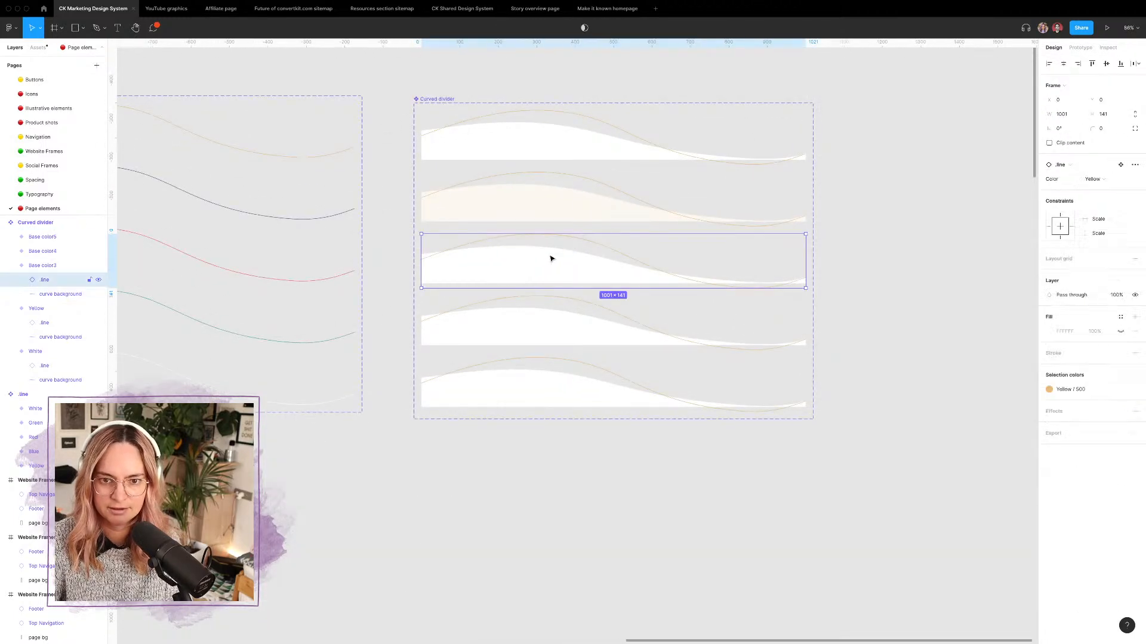
{"action": "left_click", "coordinate": [61, 294]}
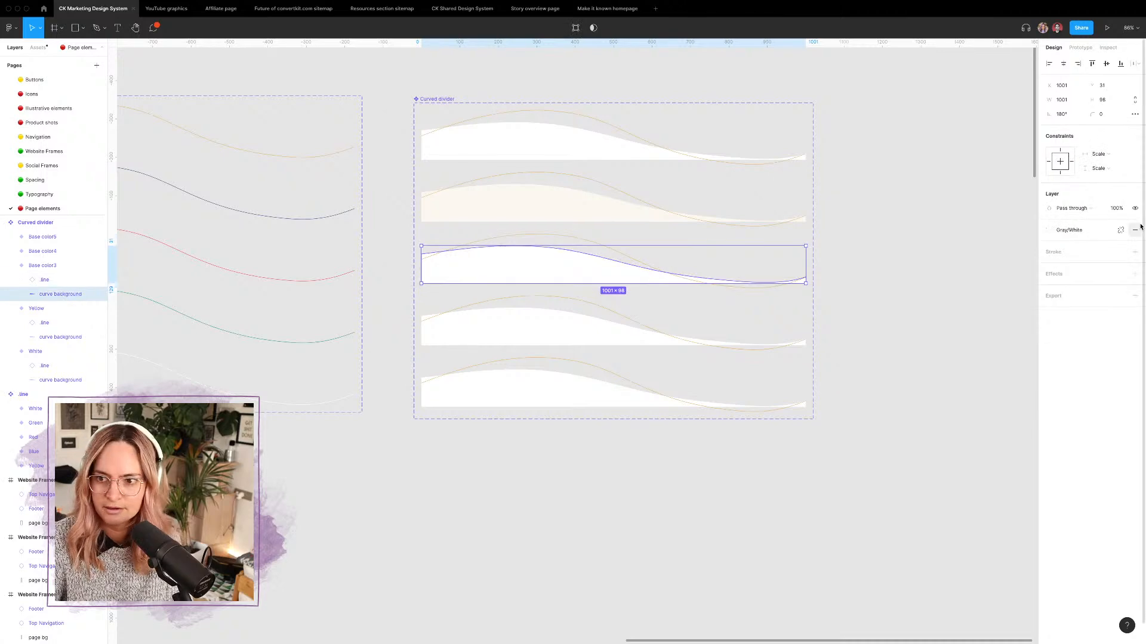
{"action": "left_click", "coordinate": [1086, 232]}
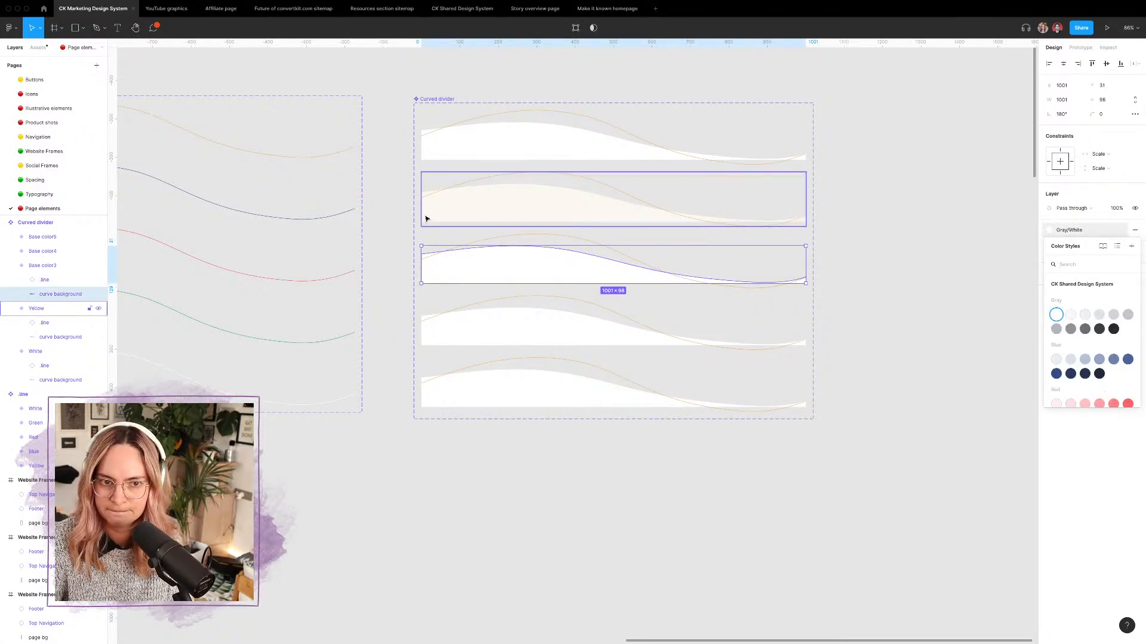
{"action": "left_click", "coordinate": [1057, 359]}
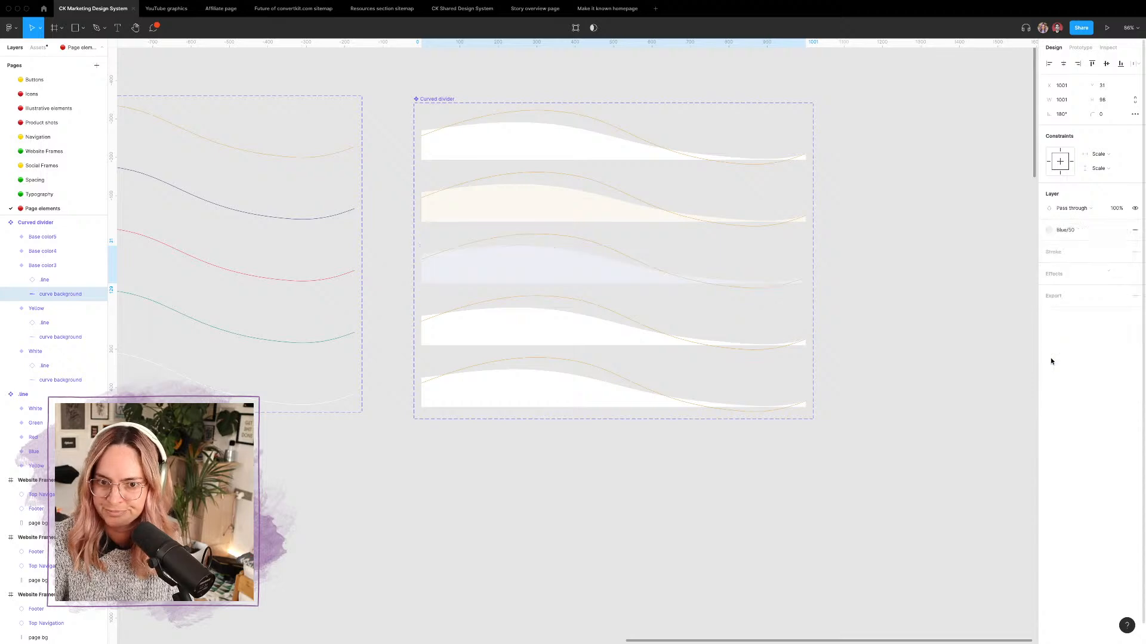
Step: Set the Color property of the nested .line instance in the third variant to Blue
{"action": "left_click", "coordinate": [40, 280]}
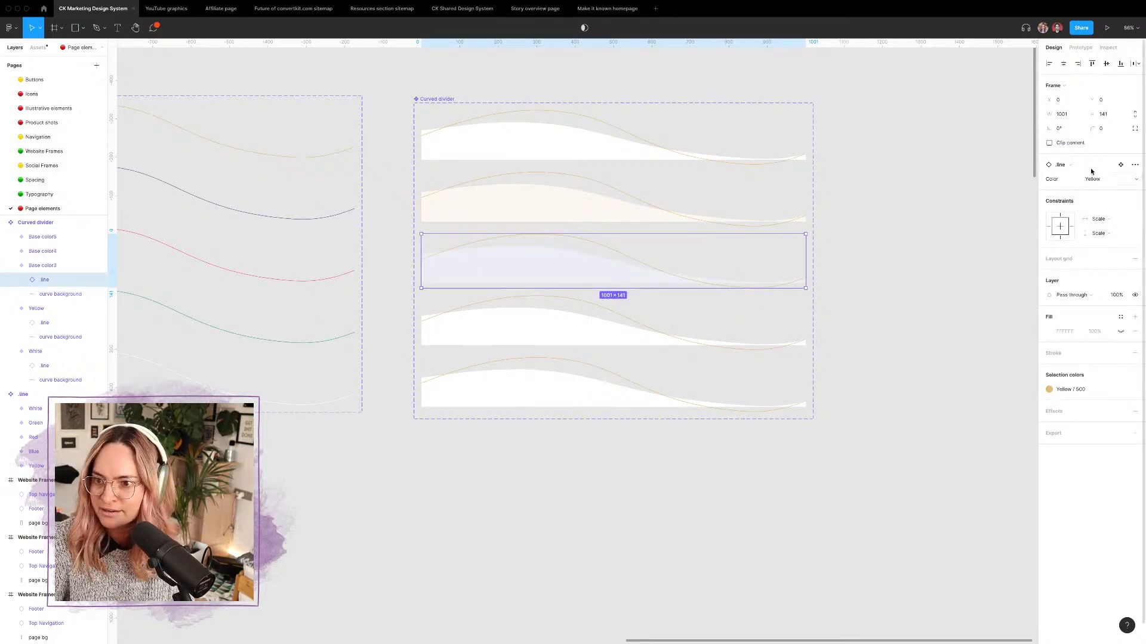
{"action": "left_click", "coordinate": [1114, 180]}
{"action": "left_click", "coordinate": [1110, 192]}
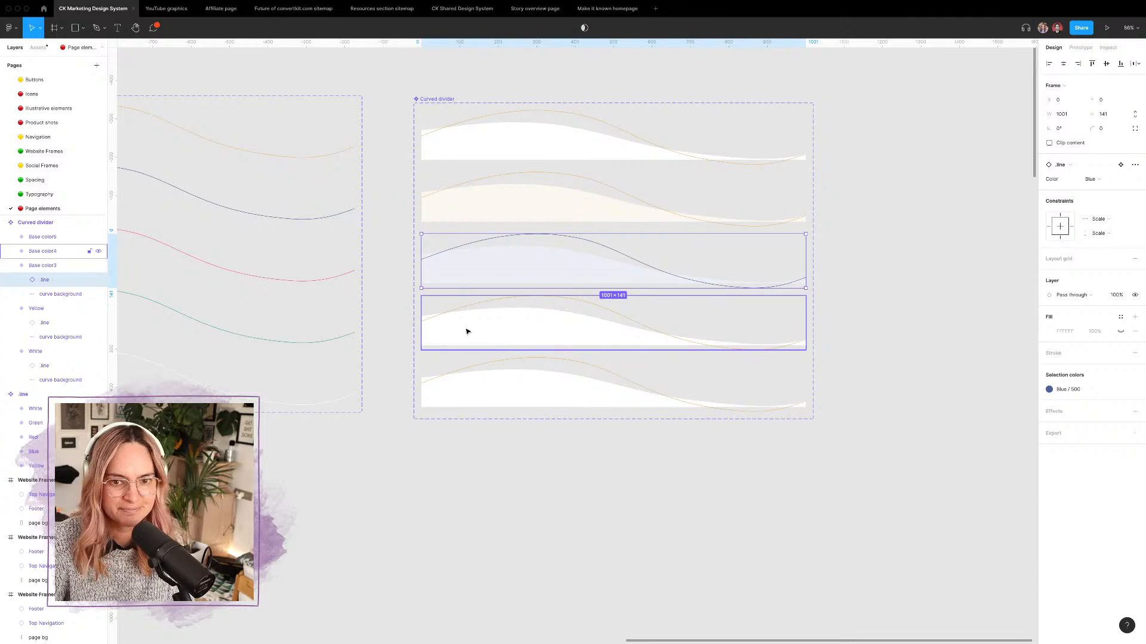
Step: Set the fourth Curved divider variant's Base color value to Red
{"action": "left_click", "coordinate": [520, 333]}
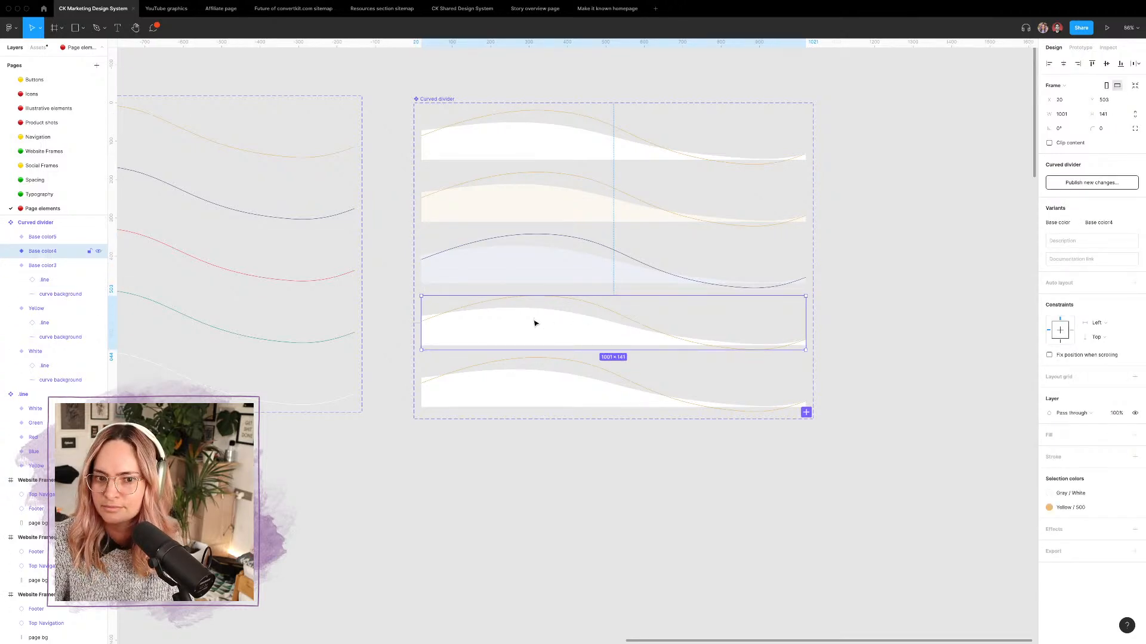
{"action": "double_click", "coordinate": [520, 271]}
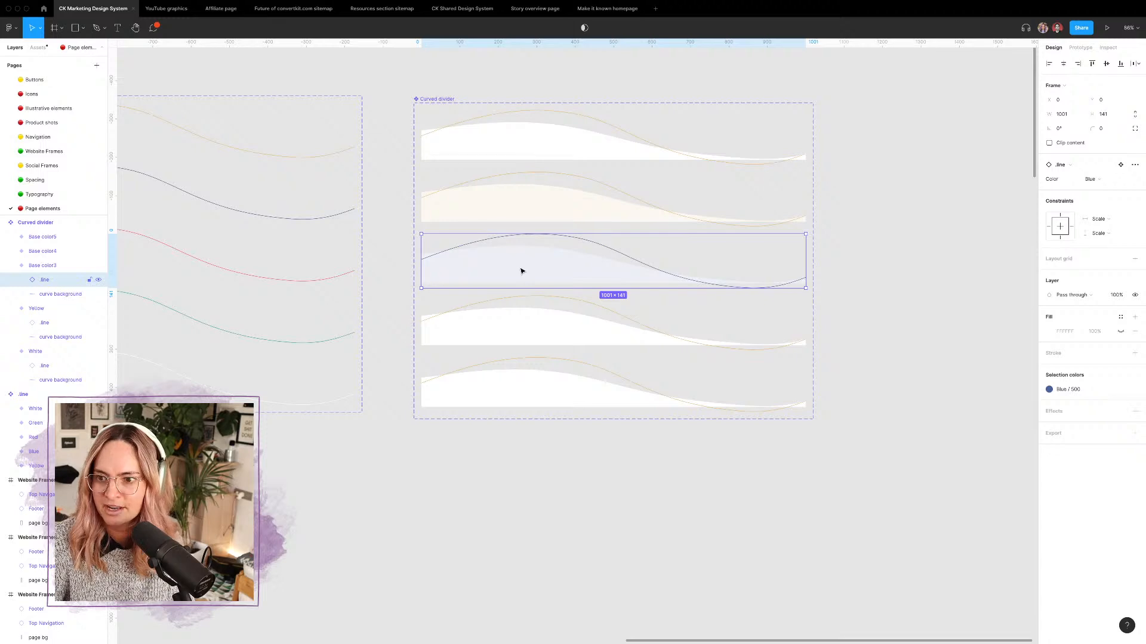
{"action": "left_click", "coordinate": [521, 328]}
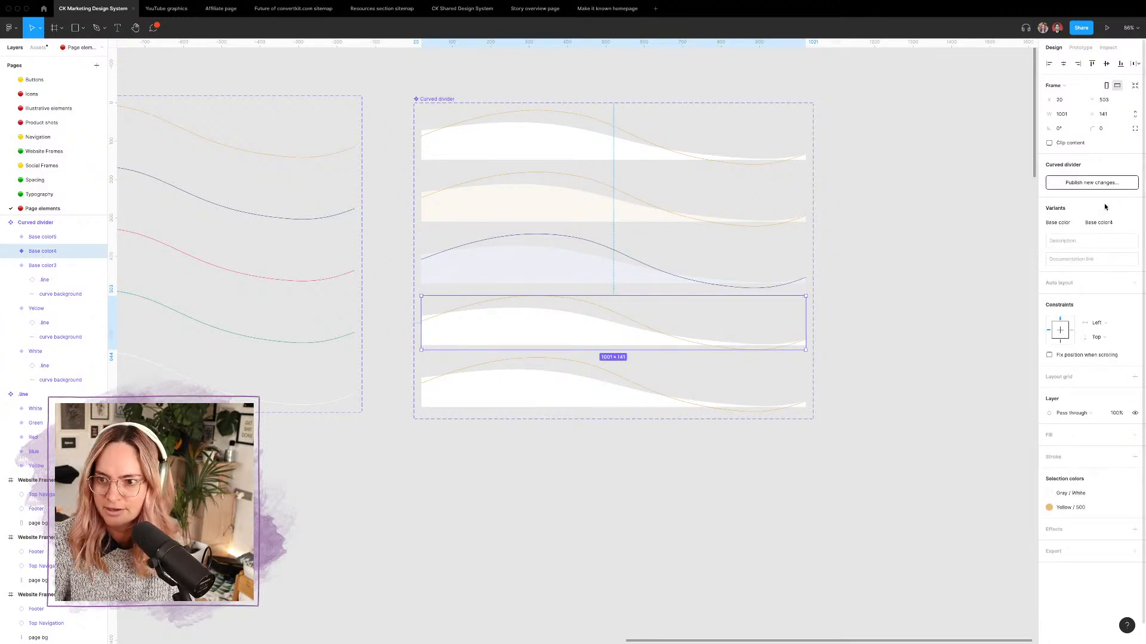
{"action": "left_click", "coordinate": [1100, 223]}
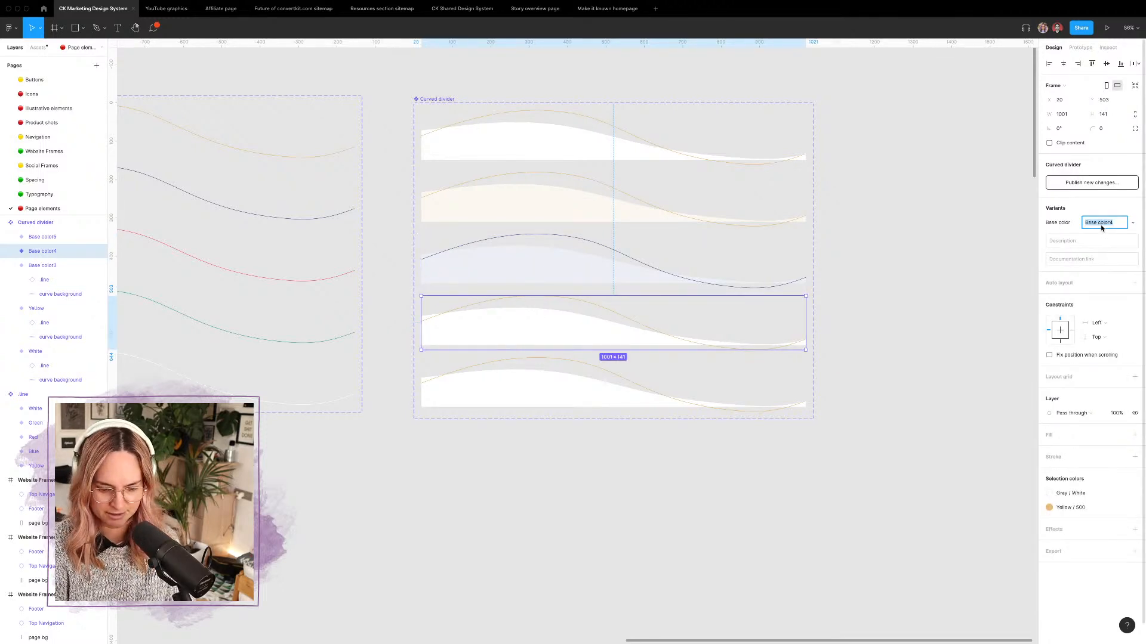
{"action": "type", "text": "Red"}
{"action": "left_click", "coordinate": [959, 302]}
Step: Set the fifth Curved divider variant's Base color value to Green
{"action": "left_click", "coordinate": [610, 363]}
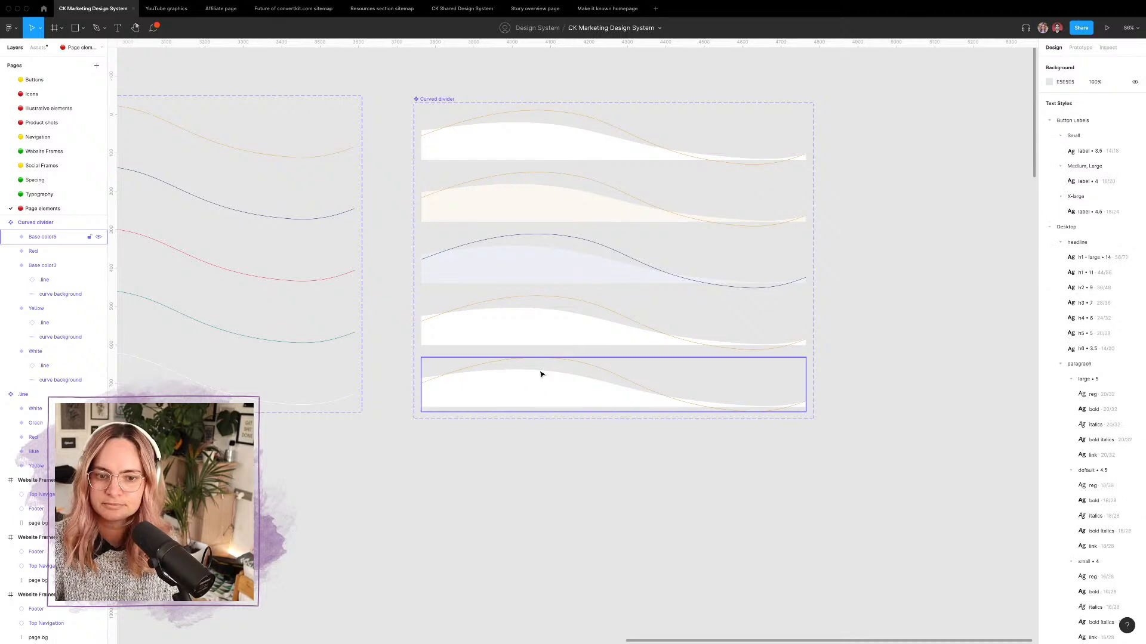
{"action": "left_click", "coordinate": [1103, 223]}
{"action": "type", "text": "Green"}
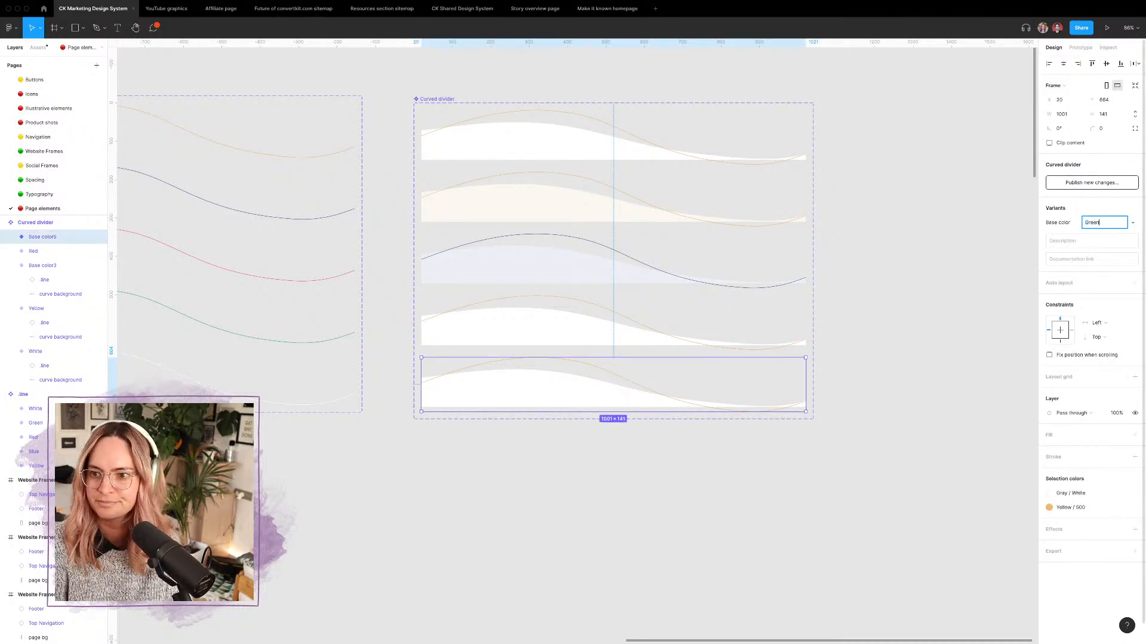
{"action": "left_click", "coordinate": [885, 302]}
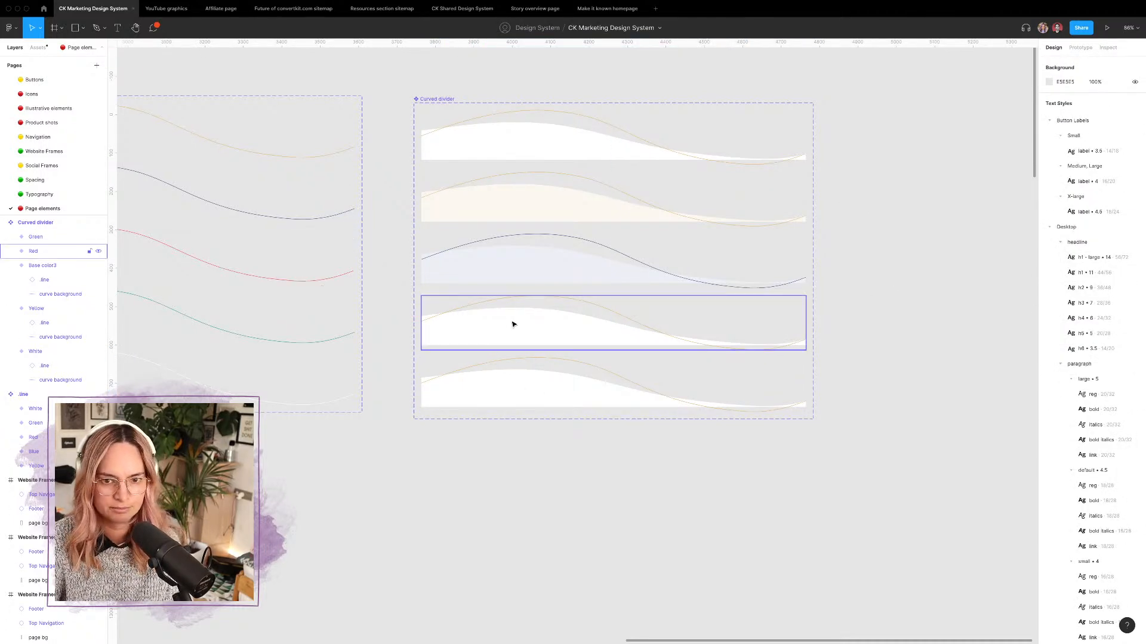
Step: Set the third Curved divider variant's Base color value to Blue
{"action": "left_click", "coordinate": [43, 265]}
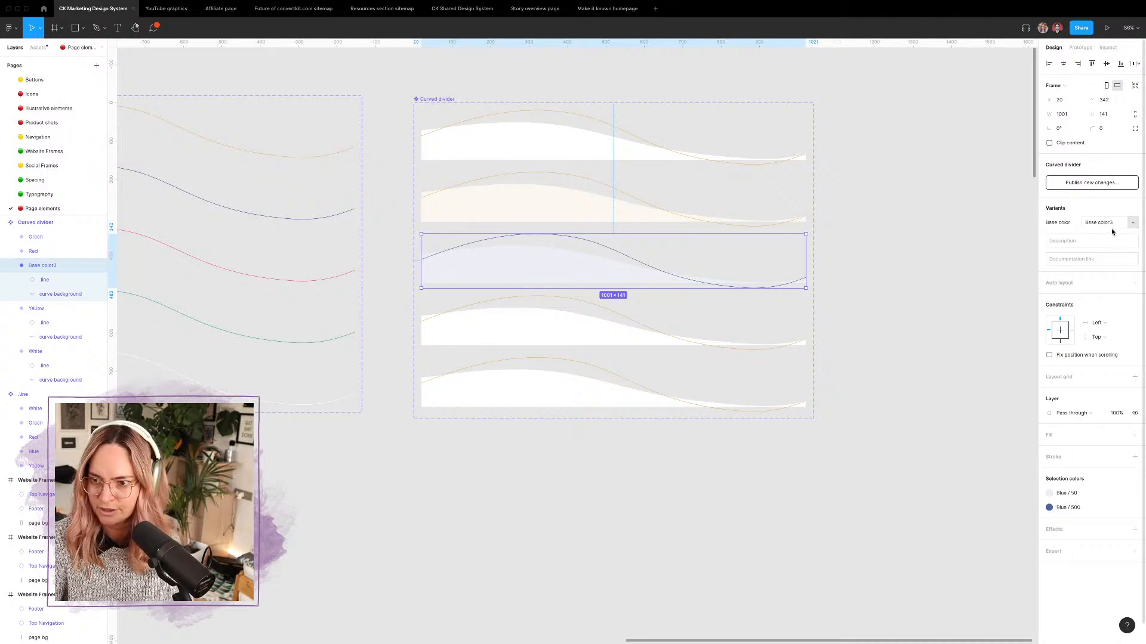
{"action": "left_click", "coordinate": [1107, 223]}
{"action": "type", "text": "B"}
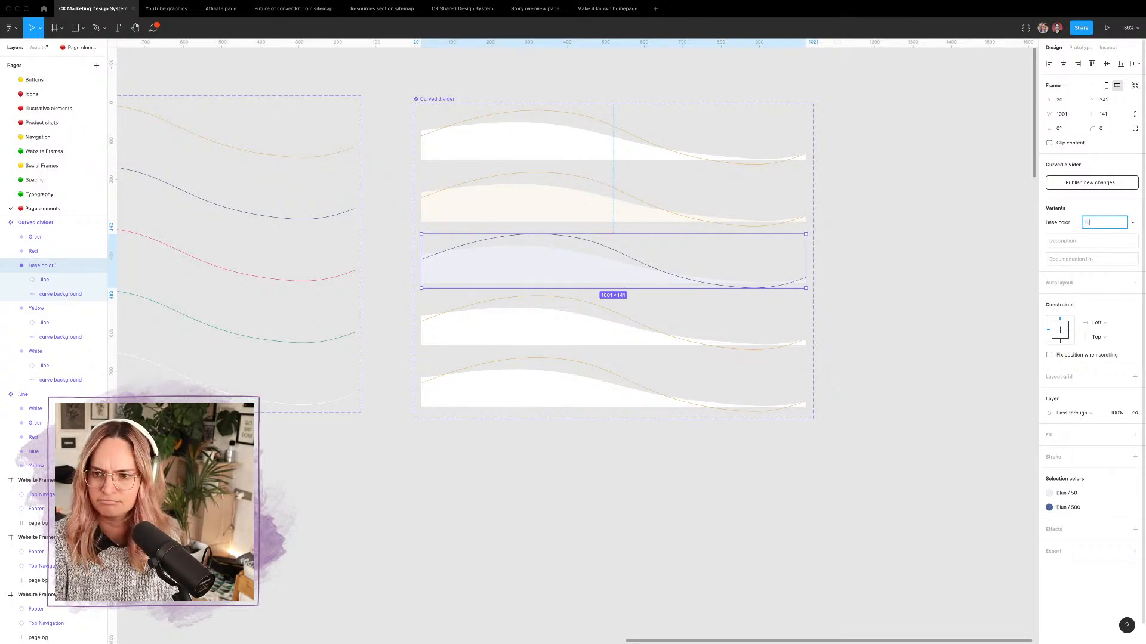
{"action": "type", "text": "lue"}
{"action": "left_click", "coordinate": [844, 269]}
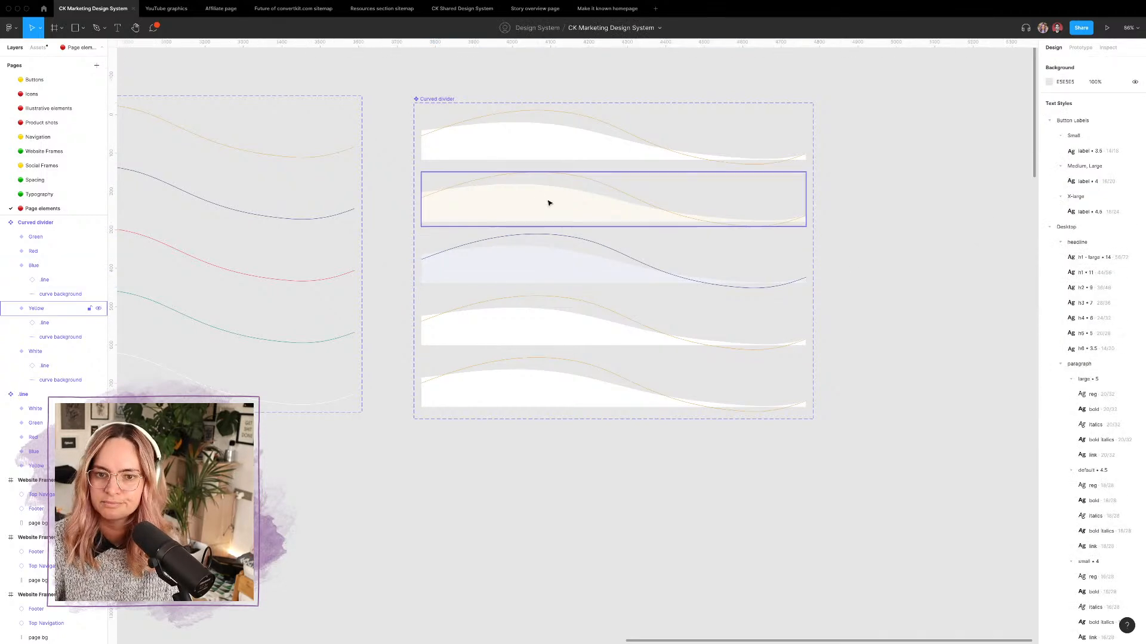
Step: Check the Base color value of each Curved divider variant in turn
{"action": "left_click", "coordinate": [549, 199]}
{"action": "left_click", "coordinate": [566, 146]}
{"action": "left_click", "coordinate": [550, 192]}
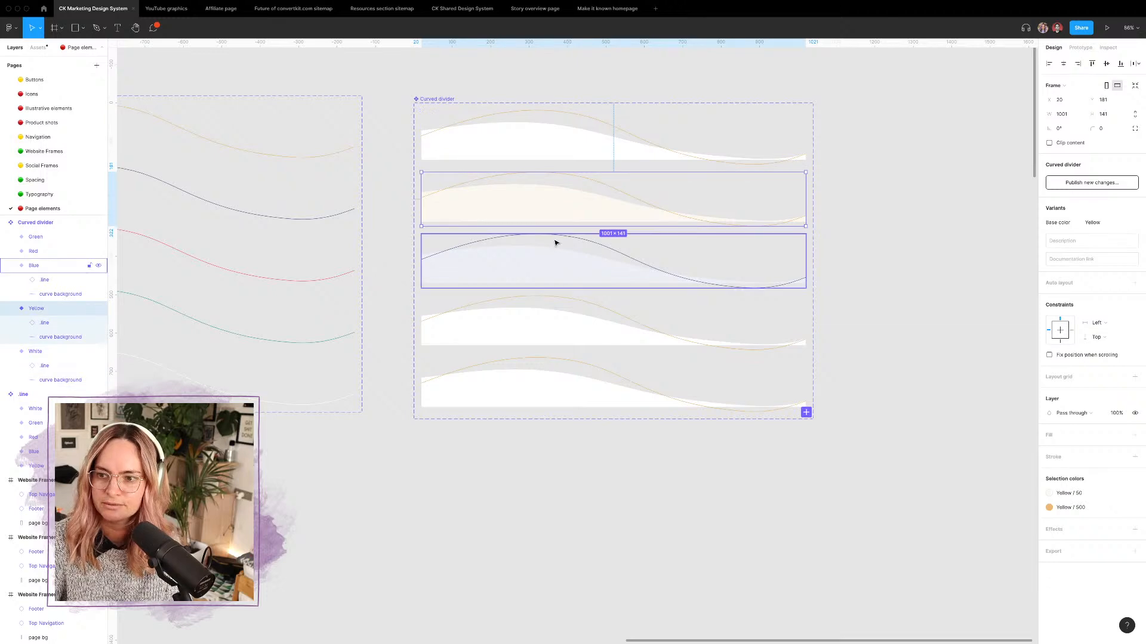
{"action": "left_click", "coordinate": [556, 244]}
{"action": "left_click", "coordinate": [550, 319]}
{"action": "left_click", "coordinate": [550, 384]}
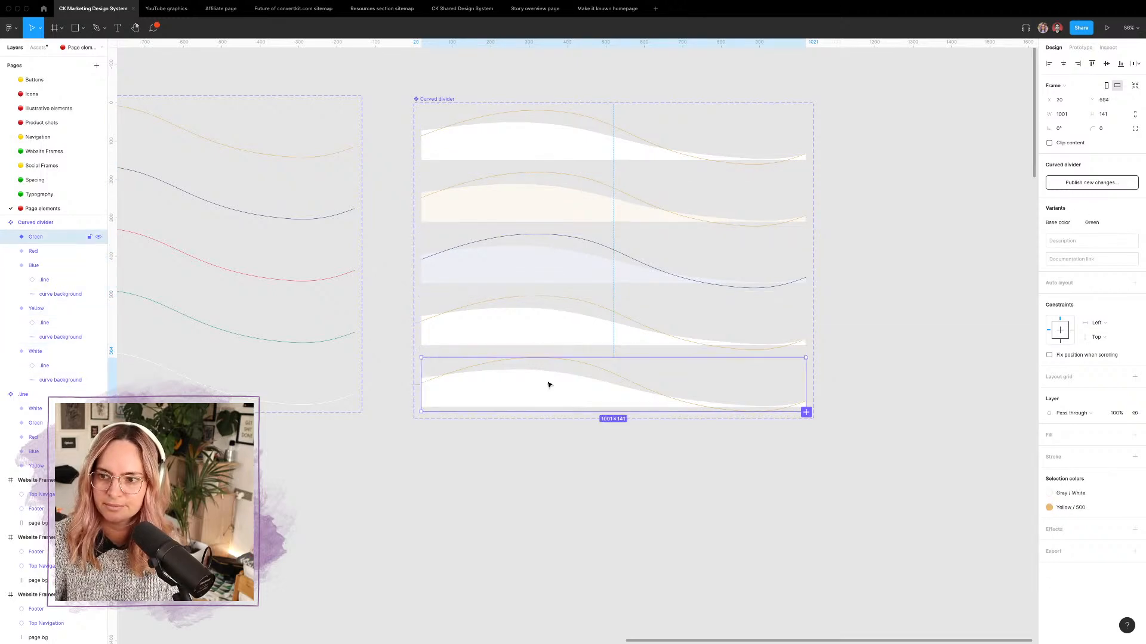
Step: Set the fill of the Red variant's curve background to the Red/50 color style
{"action": "left_click", "coordinate": [525, 331]}
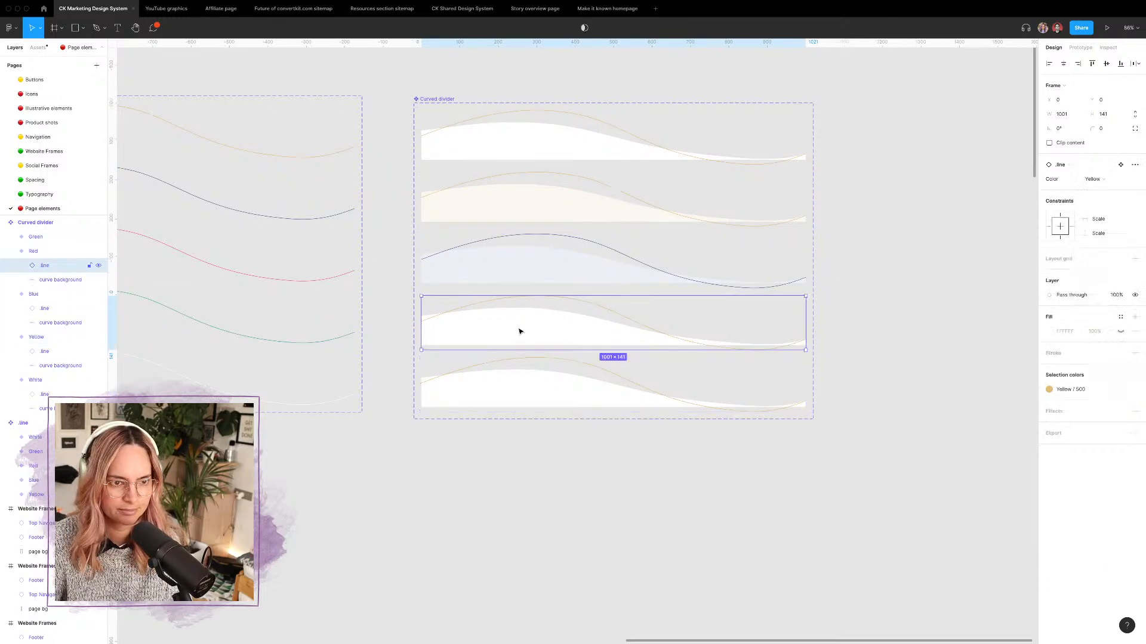
{"action": "left_click", "coordinate": [60, 281]}
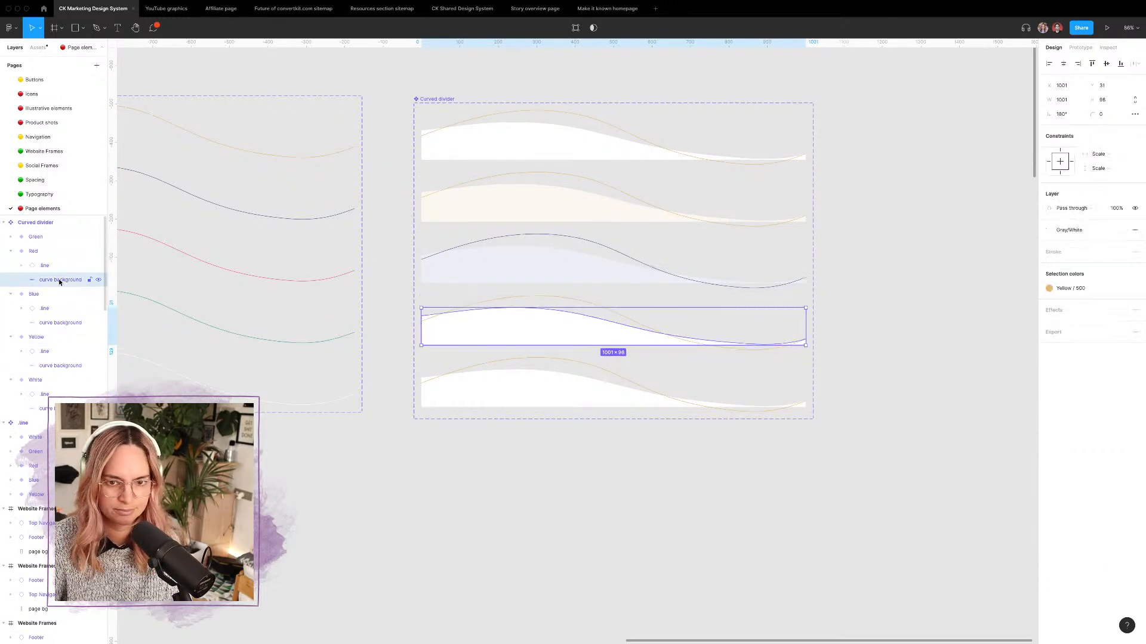
{"action": "left_click", "coordinate": [1069, 230]}
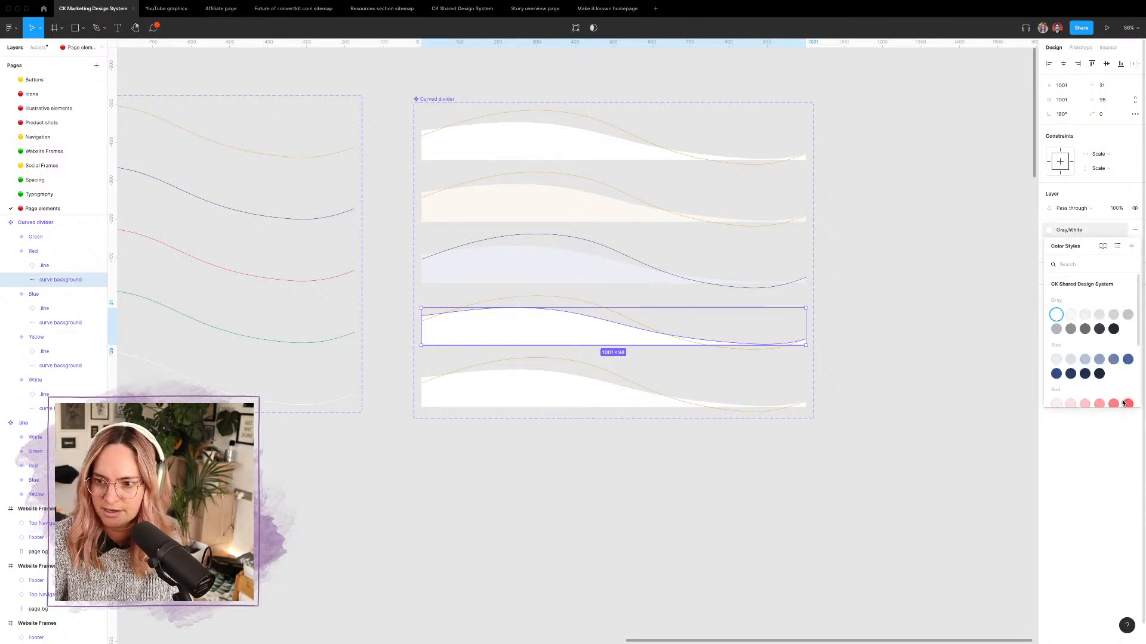
{"action": "left_click", "coordinate": [1056, 405]}
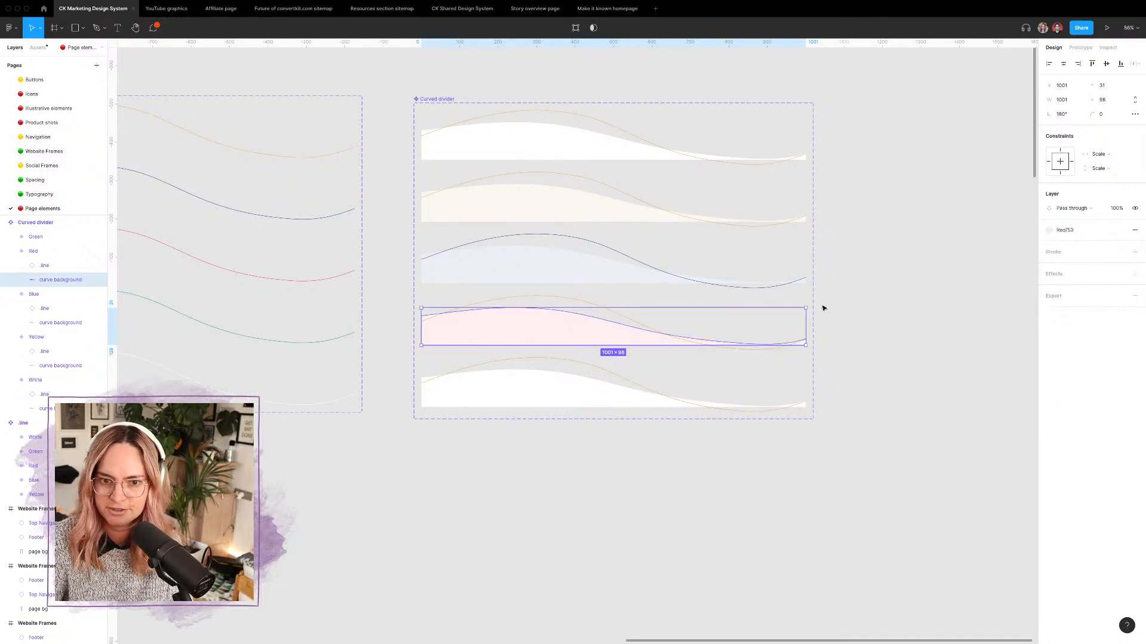
Step: Set the Color property of the Red variant's nested .line to Red
{"action": "left_click", "coordinate": [565, 304]}
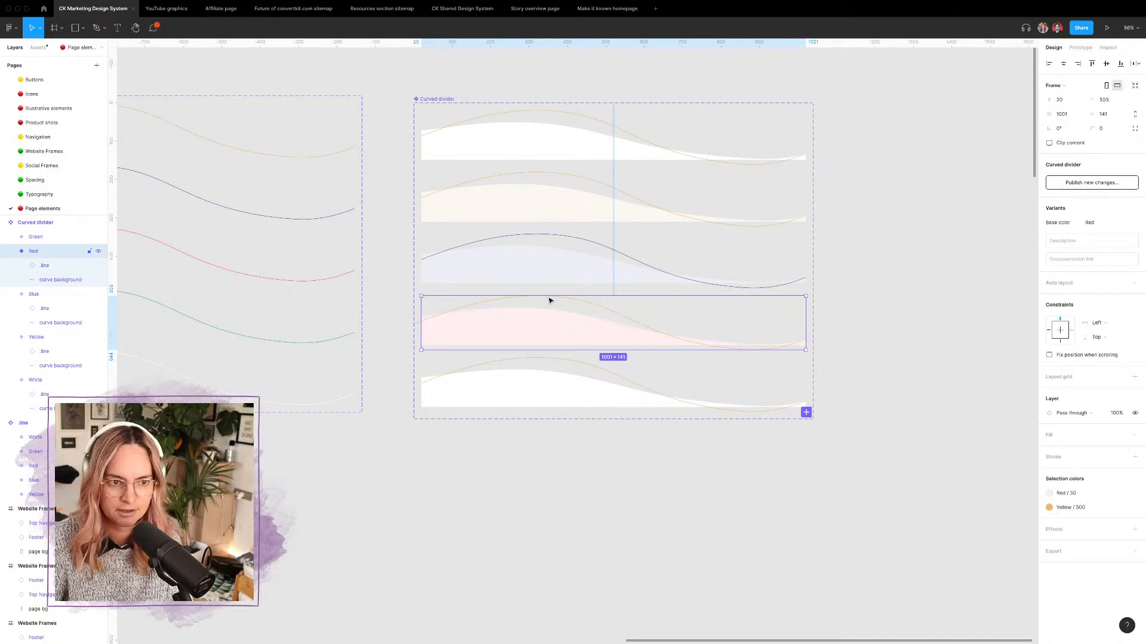
{"action": "left_click", "coordinate": [35, 269]}
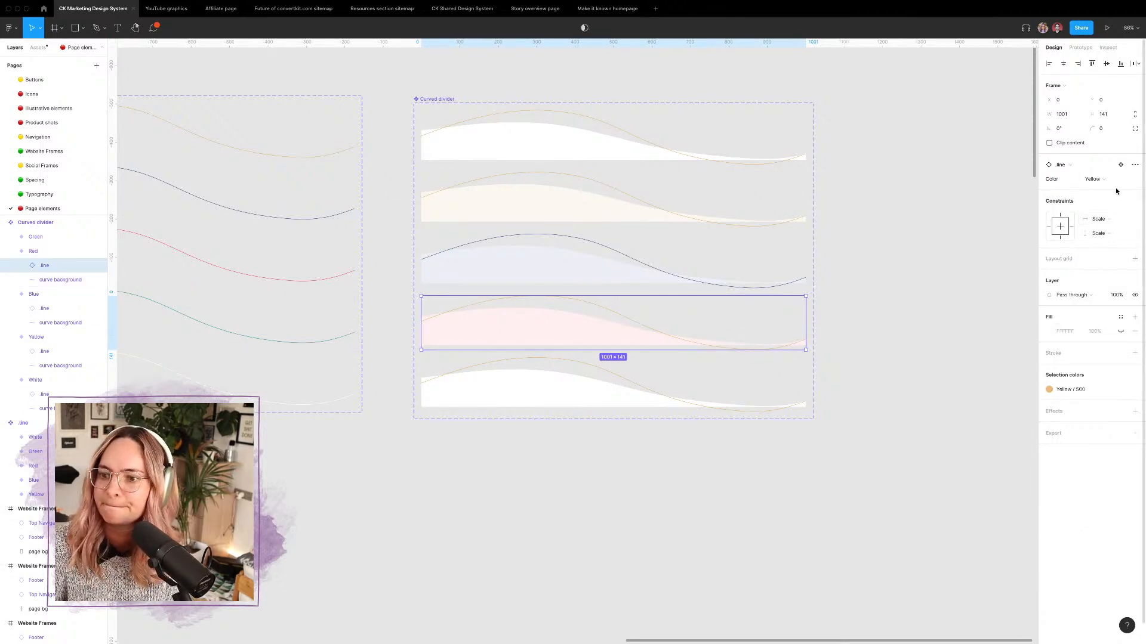
{"action": "left_click", "coordinate": [1095, 179]}
{"action": "left_click", "coordinate": [1098, 201]}
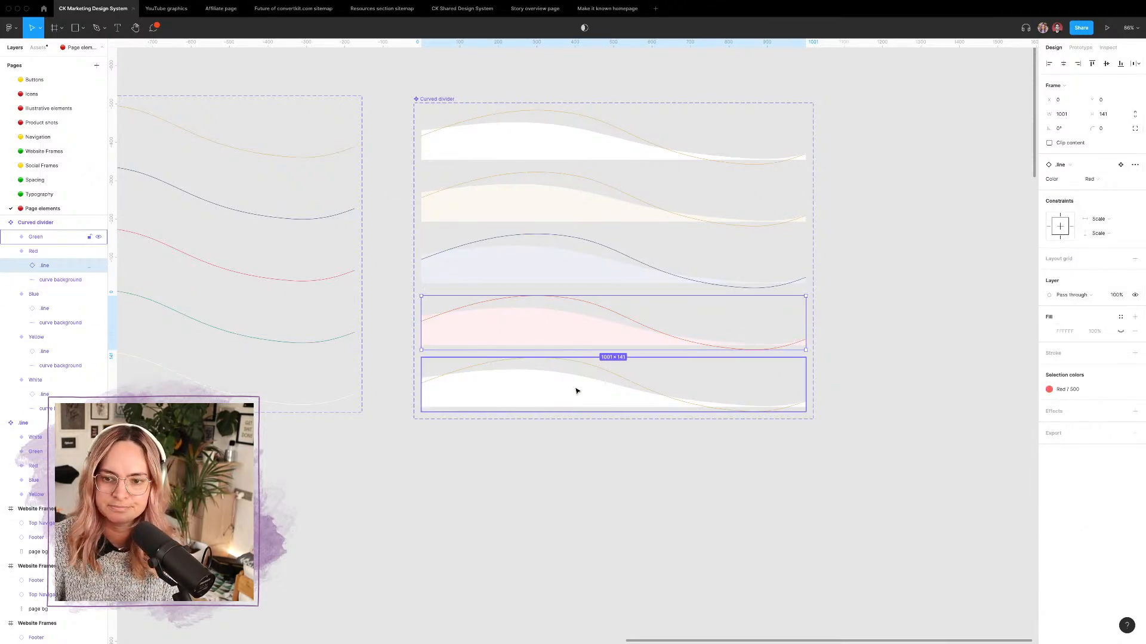
Step: Set the fill of the Green variant's curve background to the Green/50 color style
{"action": "left_click", "coordinate": [499, 384]}
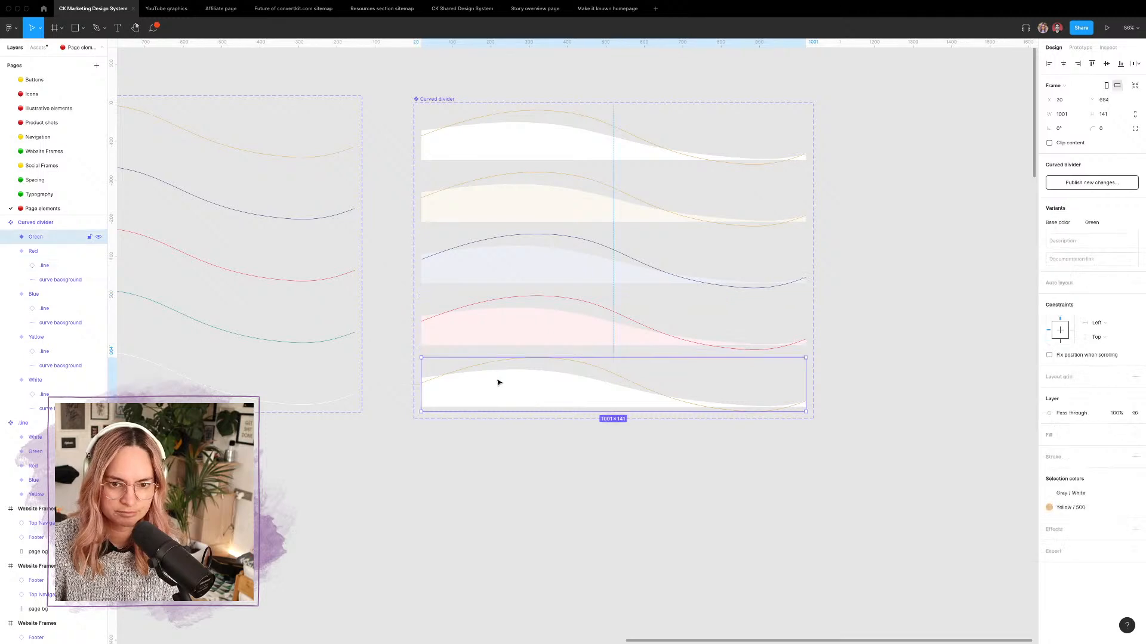
{"action": "left_click", "coordinate": [58, 265]}
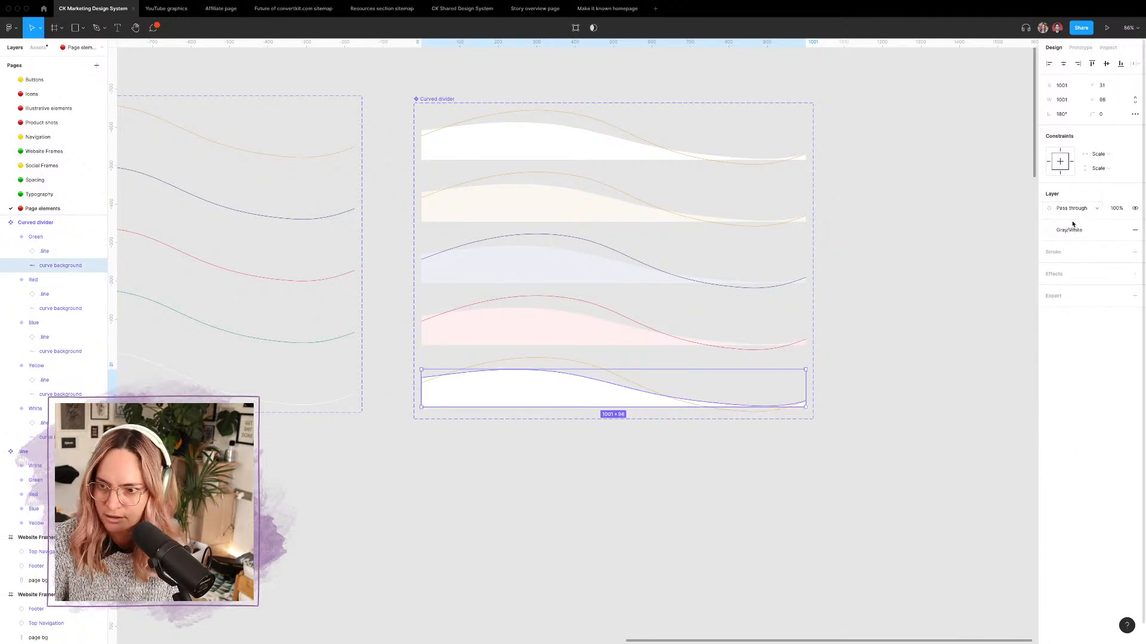
{"action": "left_click", "coordinate": [1089, 229]}
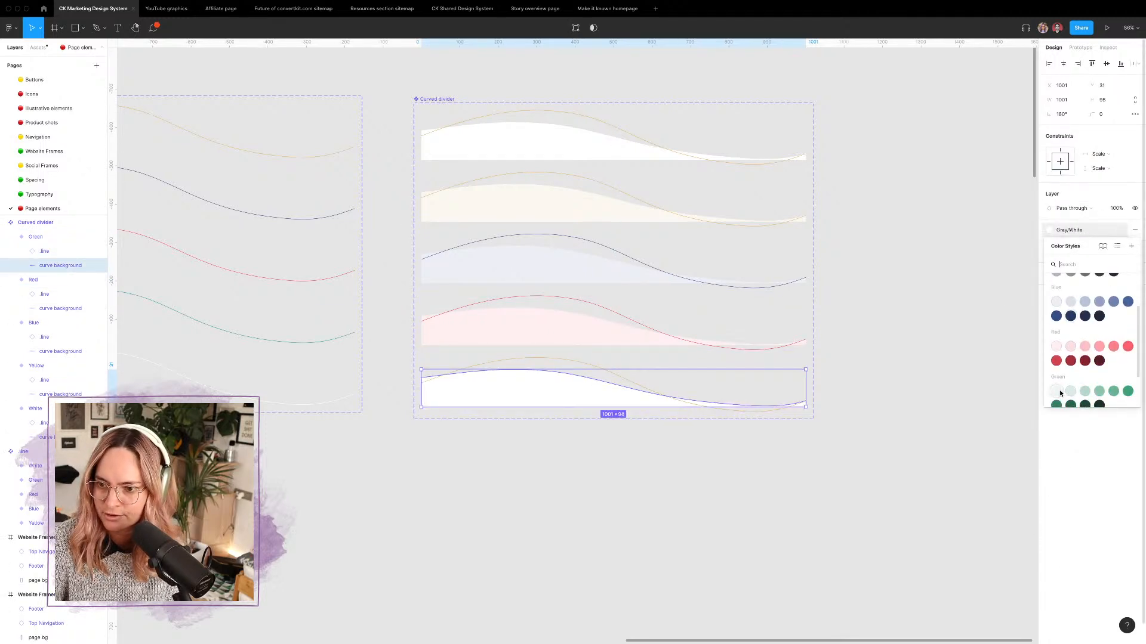
{"action": "left_click", "coordinate": [1060, 393]}
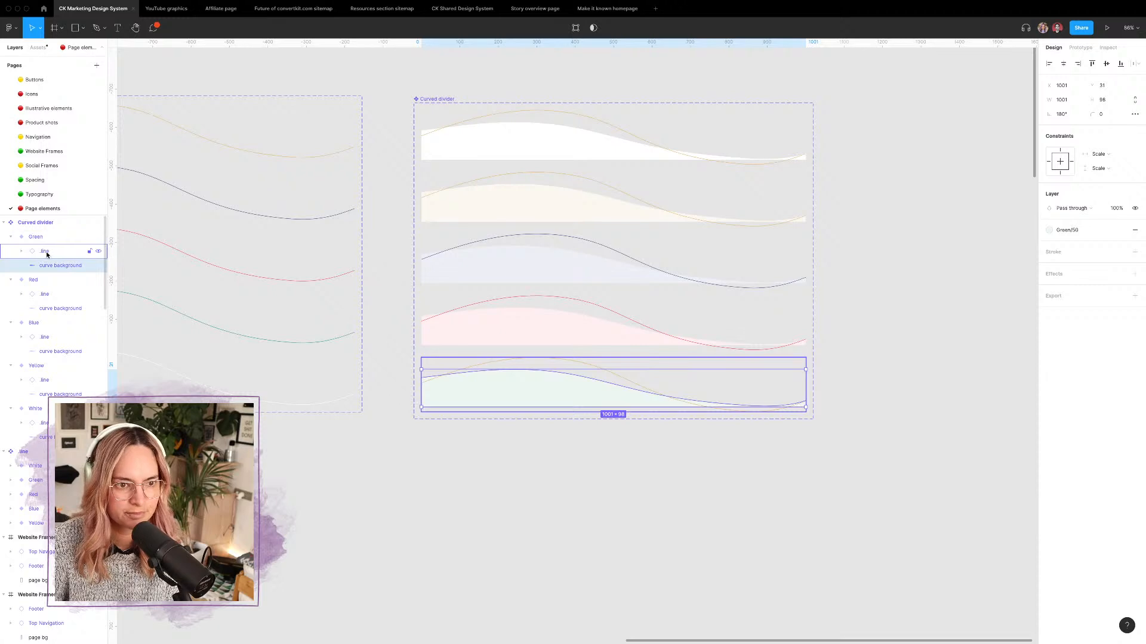
Step: Set the Color property of the Green variant's nested .line to Green
{"action": "left_click", "coordinate": [45, 251]}
{"action": "left_click", "coordinate": [1096, 179]}
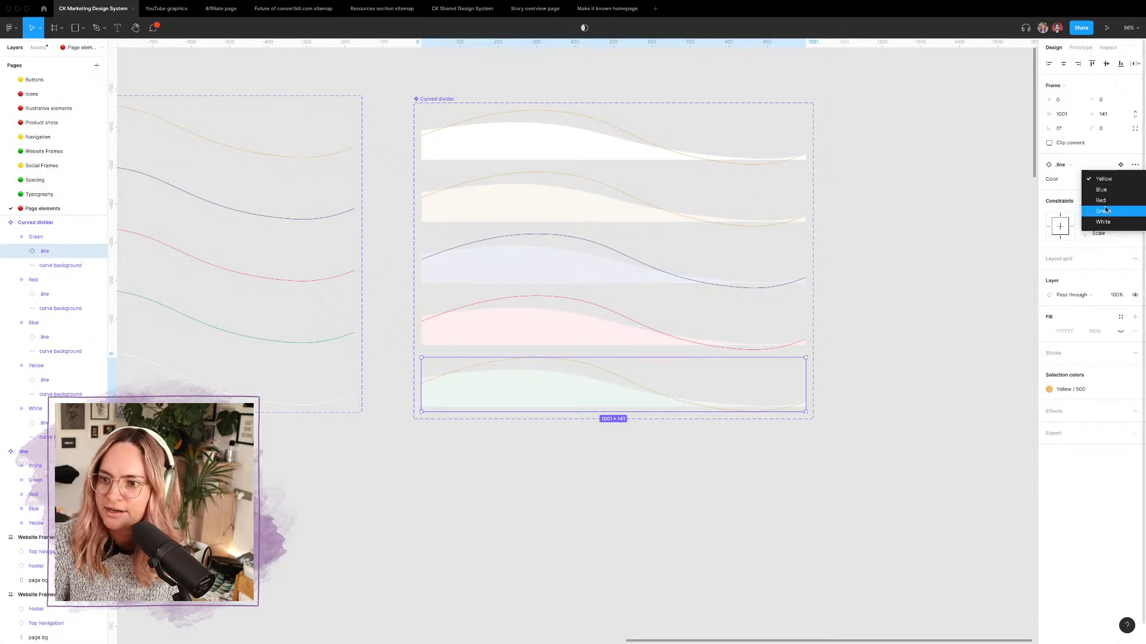
{"action": "left_click", "coordinate": [1104, 210]}
{"action": "left_click", "coordinate": [902, 263]}
Step: Place a Curved divider instance from the local components on the desktop website frame and set its Base color to Yellow
{"action": "scroll", "coordinate": [907, 263], "scroll_direction": "down", "scroll_amount": 5}
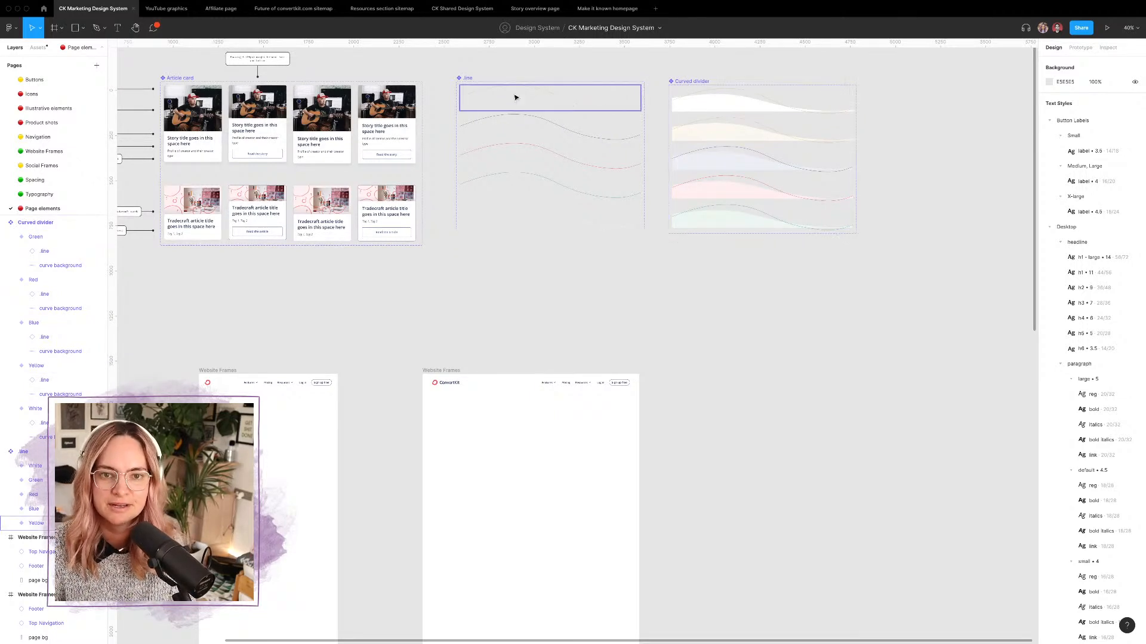
{"action": "left_click", "coordinate": [39, 49]}
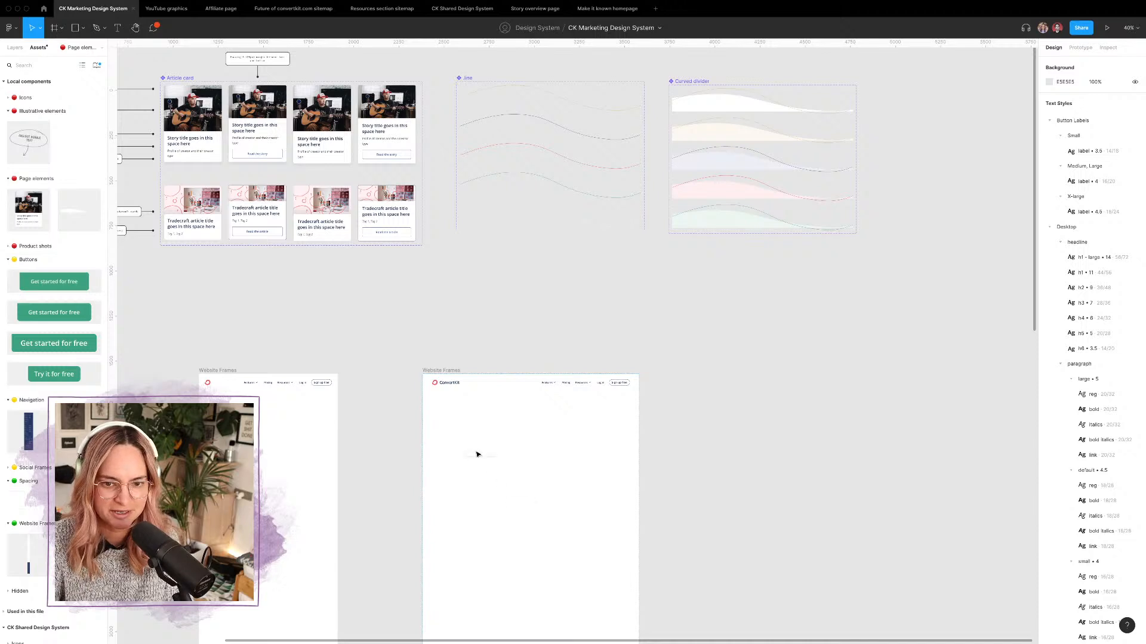
{"action": "key", "text": "ctrl+v"}
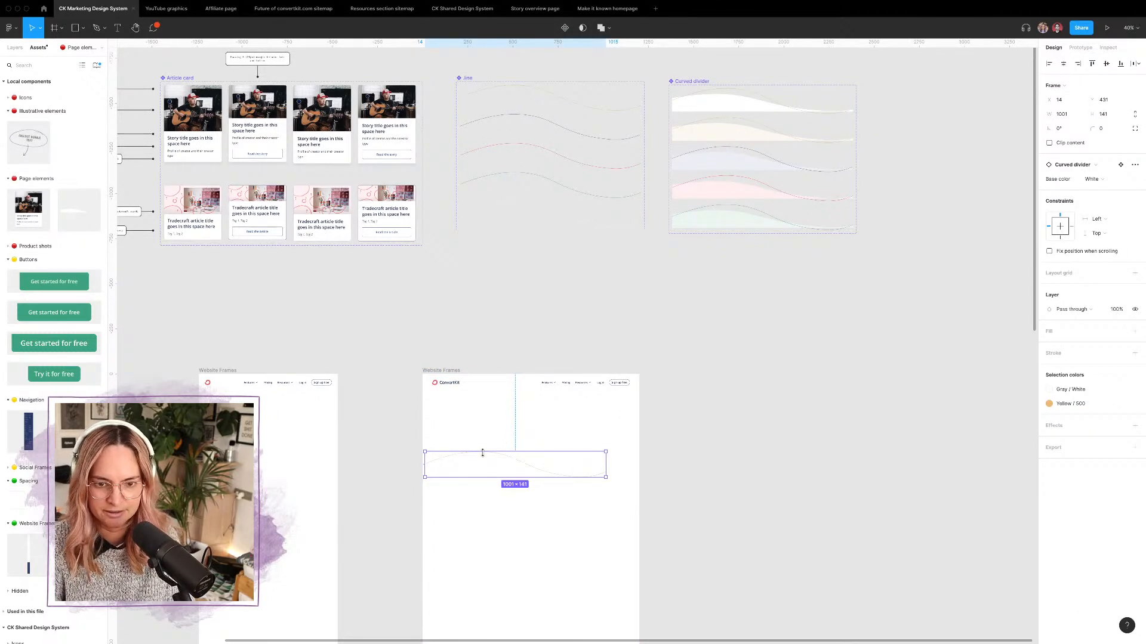
{"action": "left_click", "coordinate": [1096, 179]}
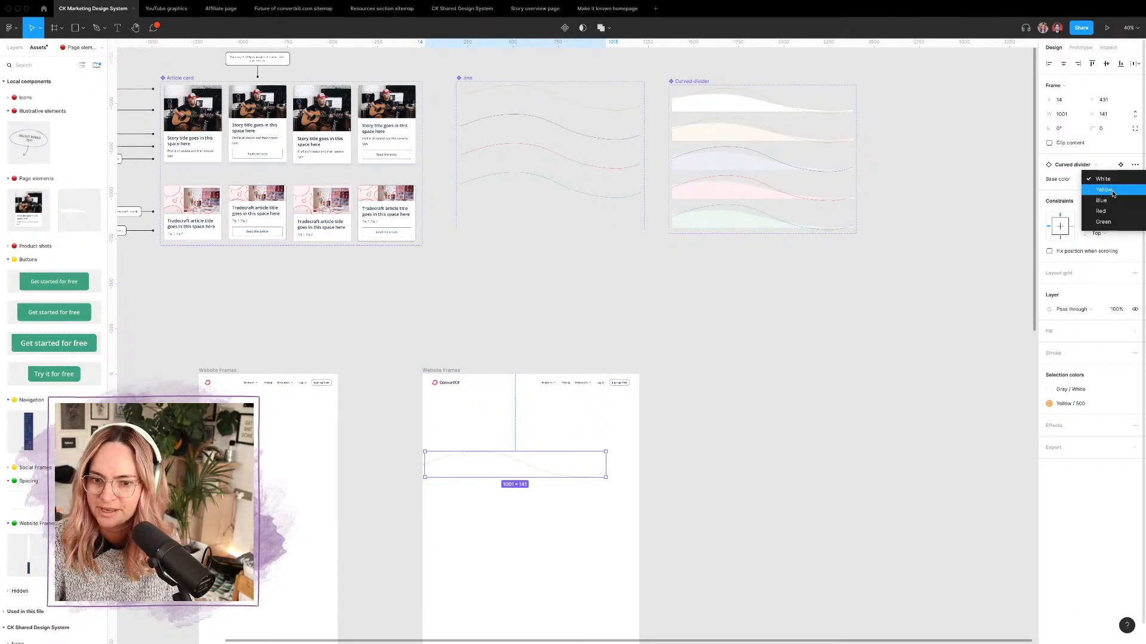
{"action": "left_click", "coordinate": [1113, 194]}
{"action": "left_click", "coordinate": [740, 439]}
Step: Using the layout grids as a guide, align the desktop divider with the first column and widen it to 1096 to reach the last
{"action": "key", "text": "ctrl+g"}
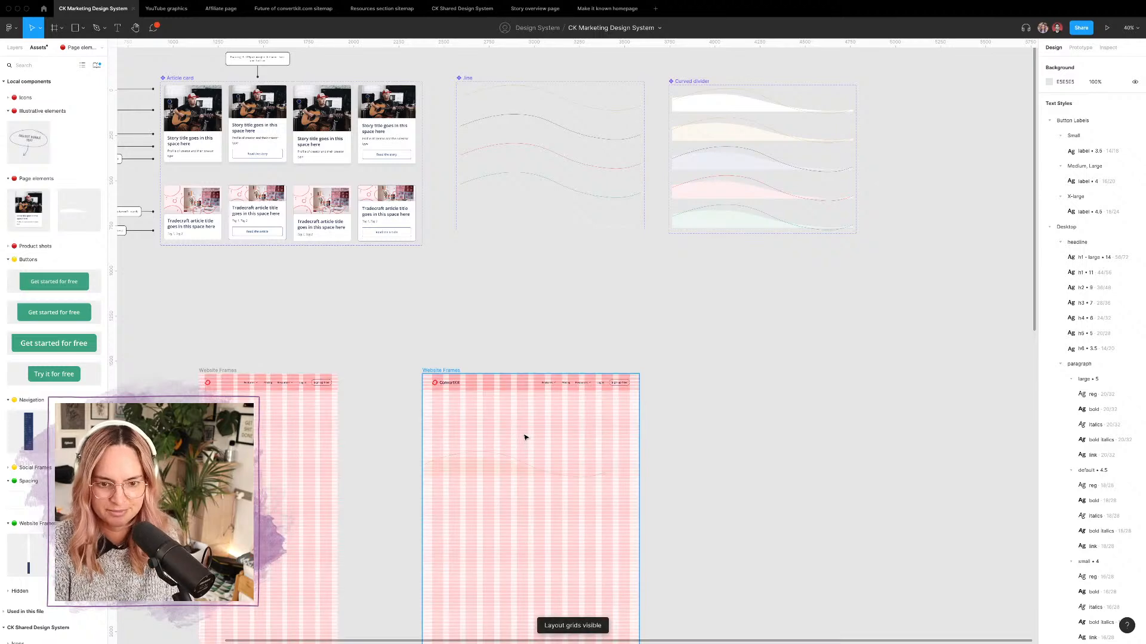
{"action": "scroll", "coordinate": [525, 438], "scroll_direction": "up", "scroll_amount": 5}
{"action": "left_click", "coordinate": [299, 537]}
{"action": "left_click_drag", "start_coordinate": [299, 537], "coordinate": [314, 404]}
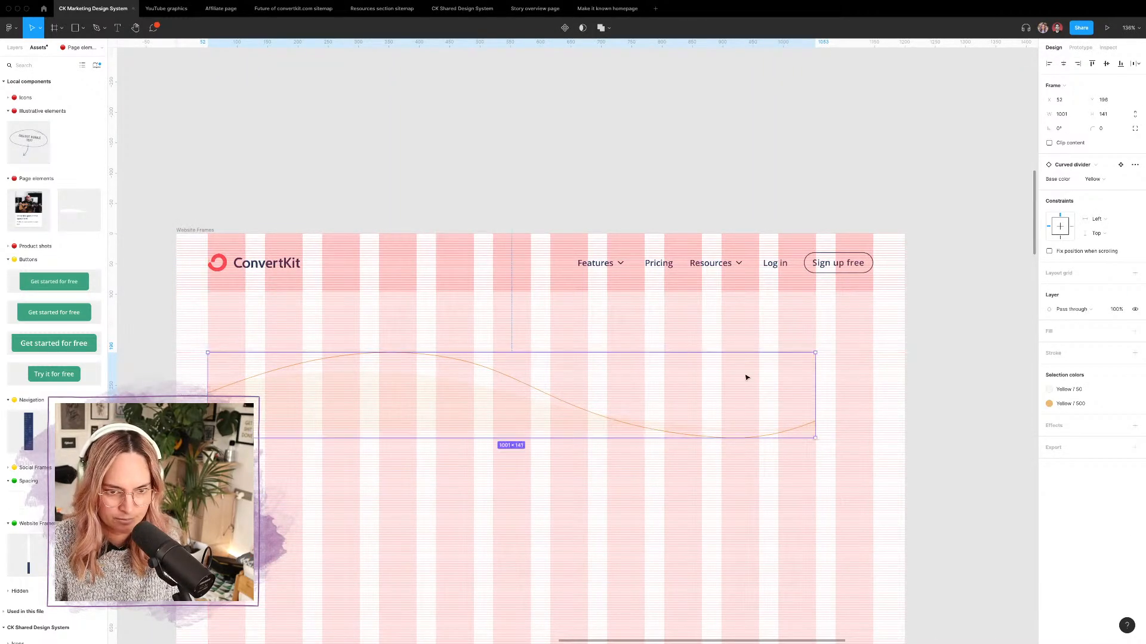
{"action": "left_click_drag", "start_coordinate": [815, 398], "coordinate": [873, 398]}
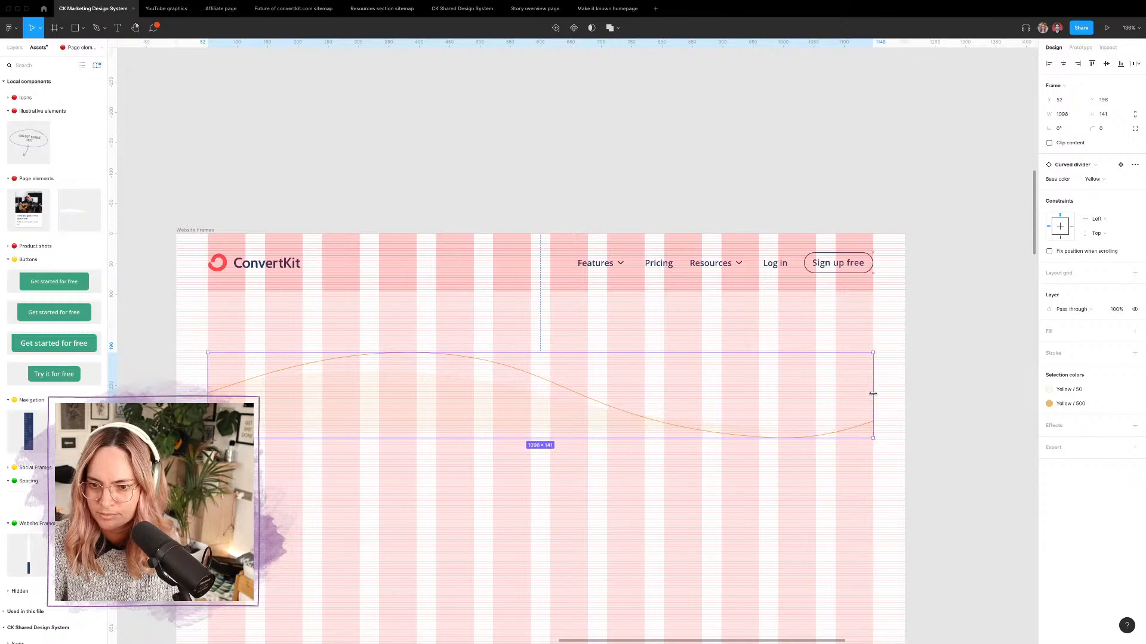
{"action": "left_click", "coordinate": [957, 411]}
{"action": "key", "text": "ctrl+g"}
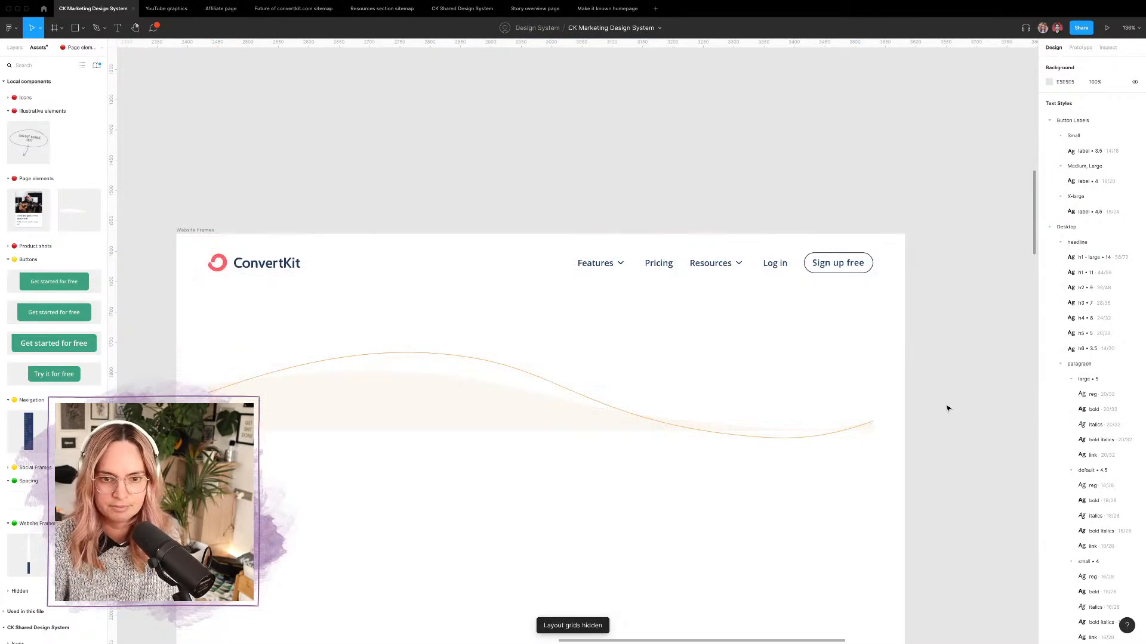
Step: Show the layout grids, copy the yellow divider to the left edge of the tablet website frame, and narrow it to 768 wide
{"action": "scroll", "coordinate": [948, 408], "scroll_direction": "down", "scroll_amount": 5}
{"action": "key", "text": "ctrl+g"}
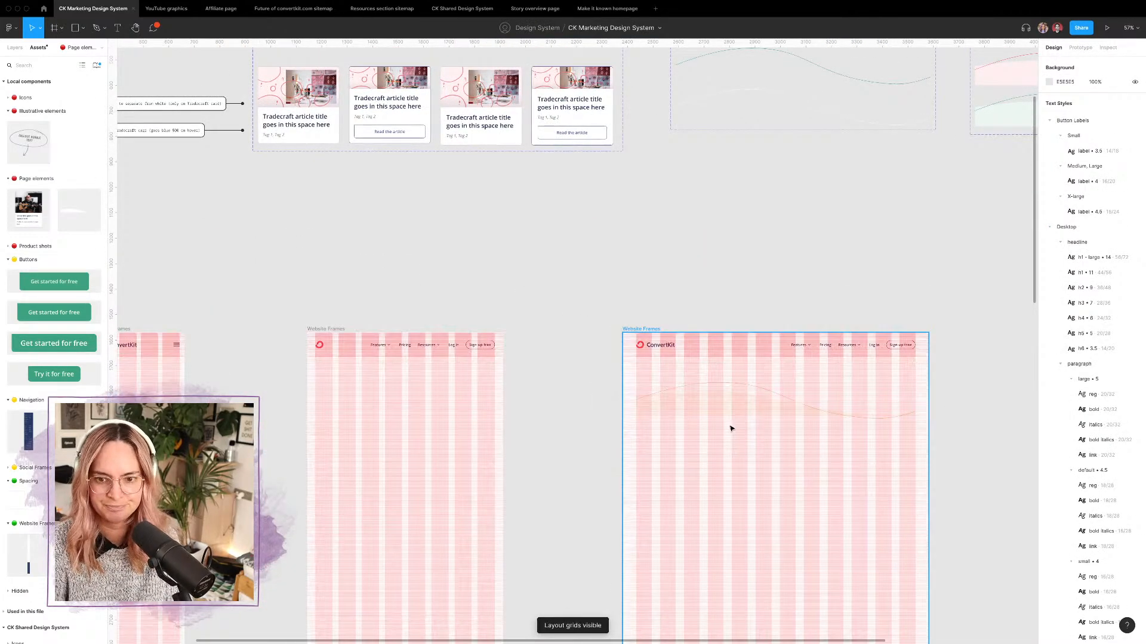
{"action": "left_click_drag", "start_coordinate": [732, 405], "coordinate": [402, 402]}
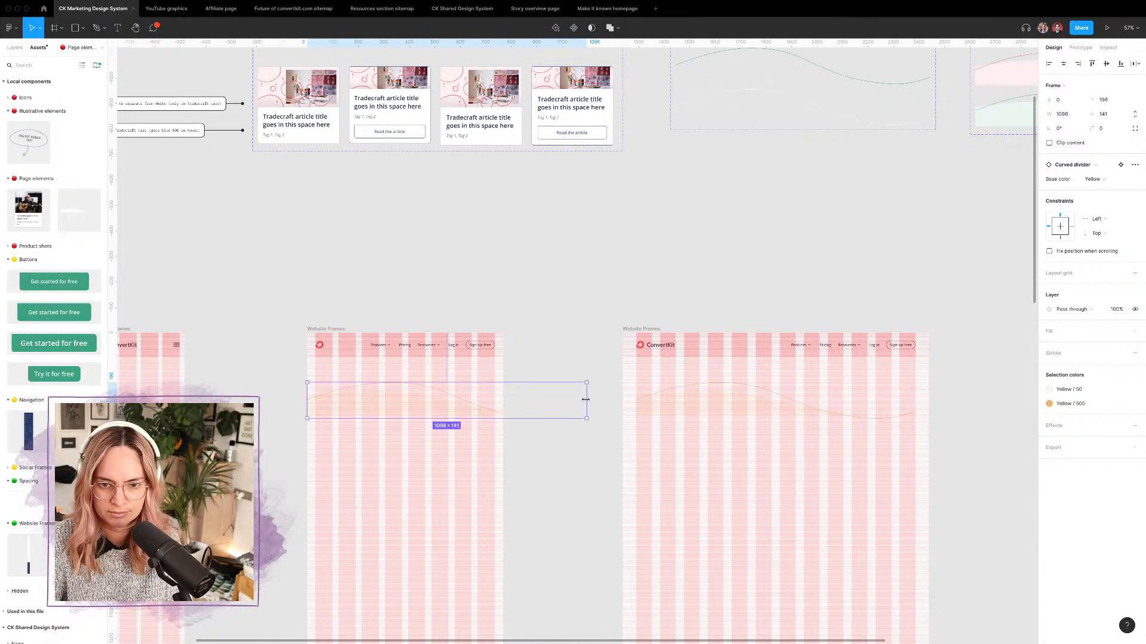
{"action": "left_click_drag", "start_coordinate": [588, 397], "coordinate": [506, 394]}
{"action": "scroll", "coordinate": [535, 399], "scroll_direction": "left", "scroll_amount": 5}
{"action": "scroll", "coordinate": [535, 399], "scroll_direction": "left", "scroll_amount": 2}
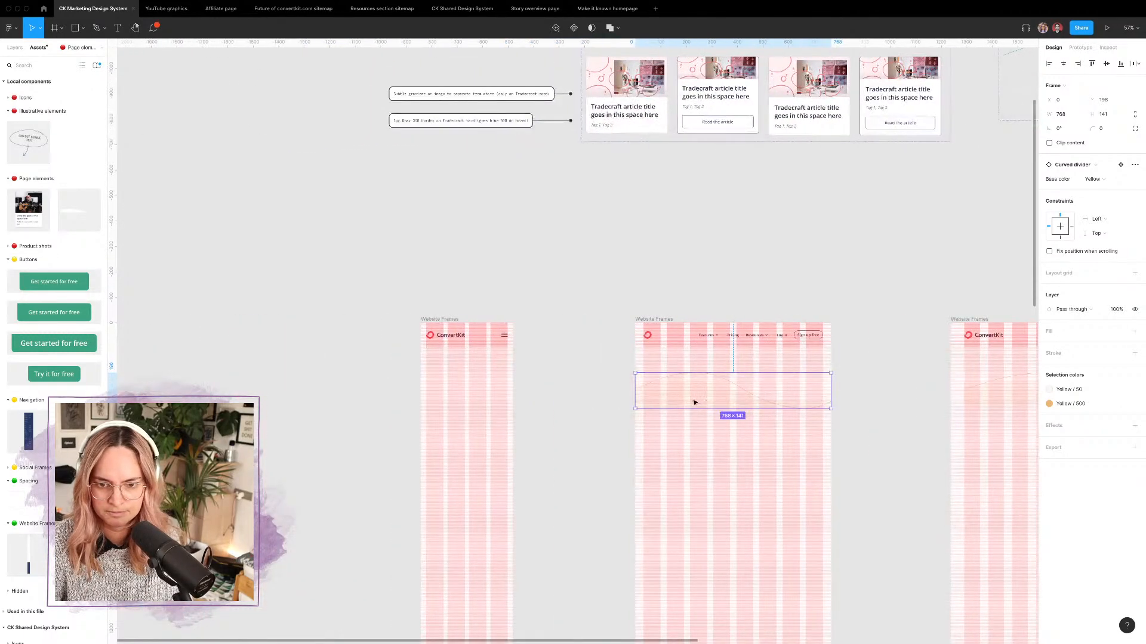
Step: Copy the tablet divider onto the mobile website frame, narrow it to the frame's full width, and inspect the curve
{"action": "left_click_drag", "start_coordinate": [690, 407], "coordinate": [477, 407]}
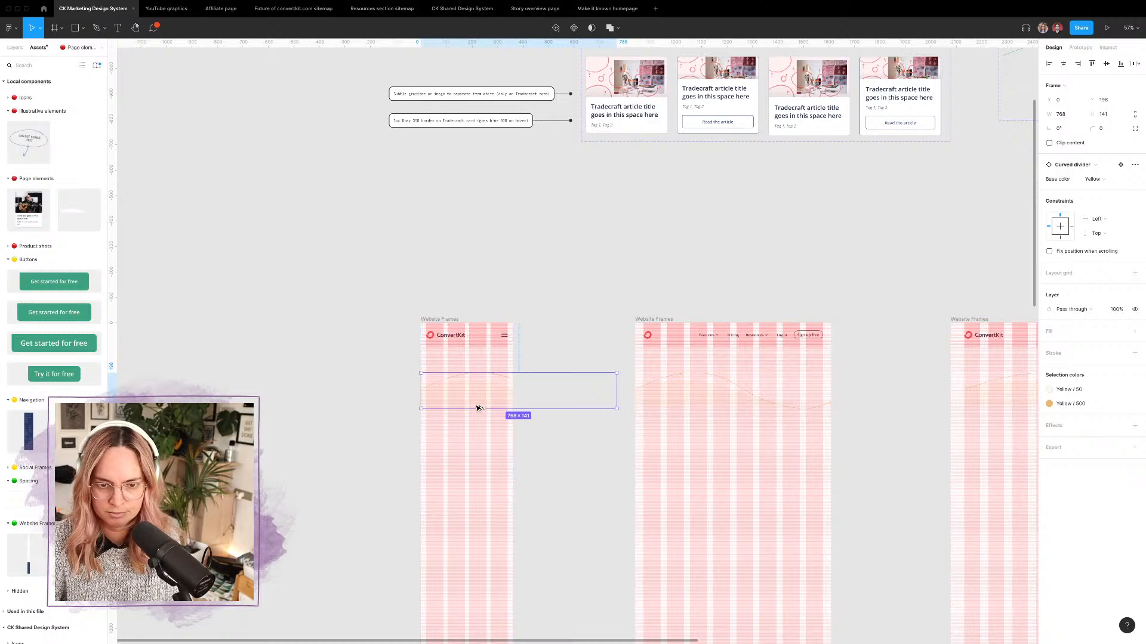
{"action": "left_click_drag", "start_coordinate": [617, 394], "coordinate": [513, 394]}
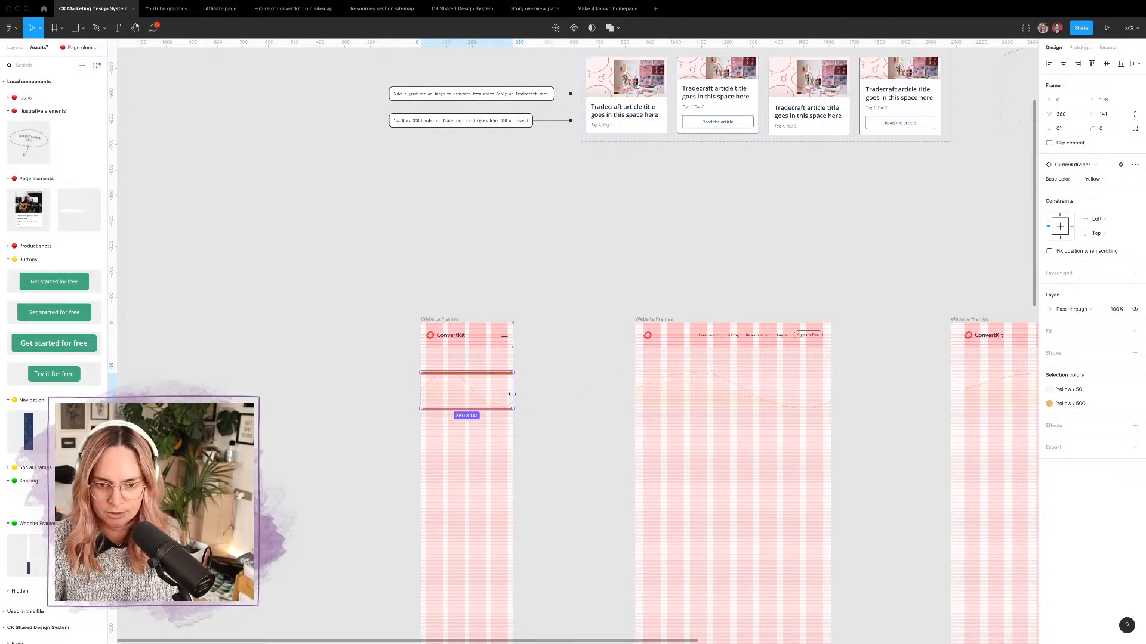
{"action": "left_click", "coordinate": [570, 397]}
{"action": "scroll", "coordinate": [485, 384], "scroll_direction": "up", "scroll_amount": 5}
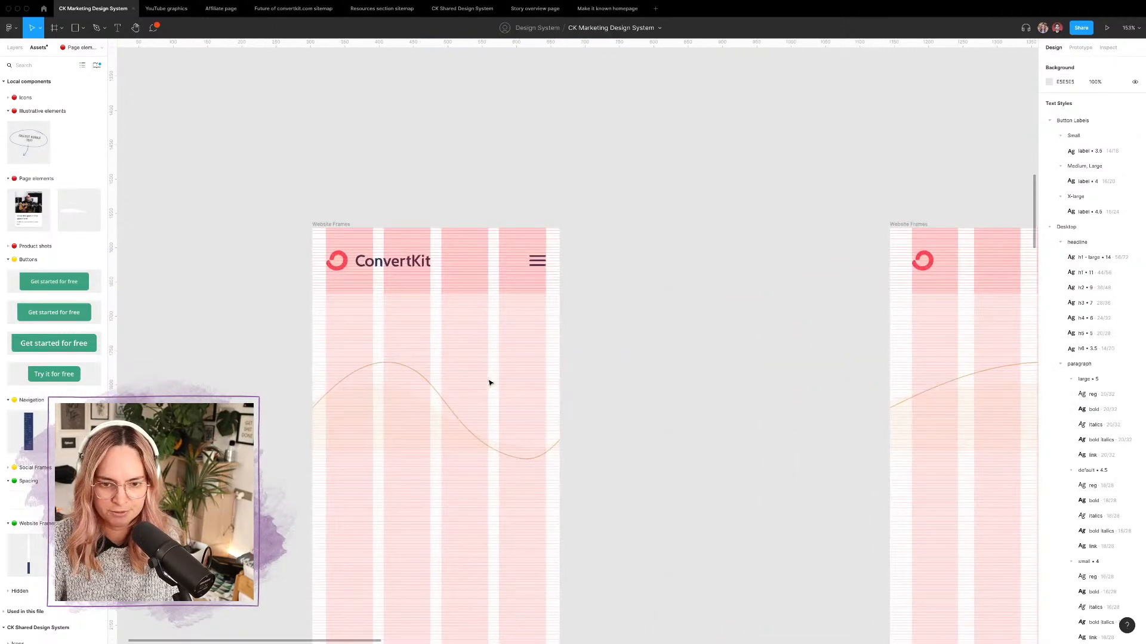
{"action": "left_click", "coordinate": [425, 418]}
{"action": "scroll", "coordinate": [685, 386], "scroll_direction": "down", "scroll_amount": 6}
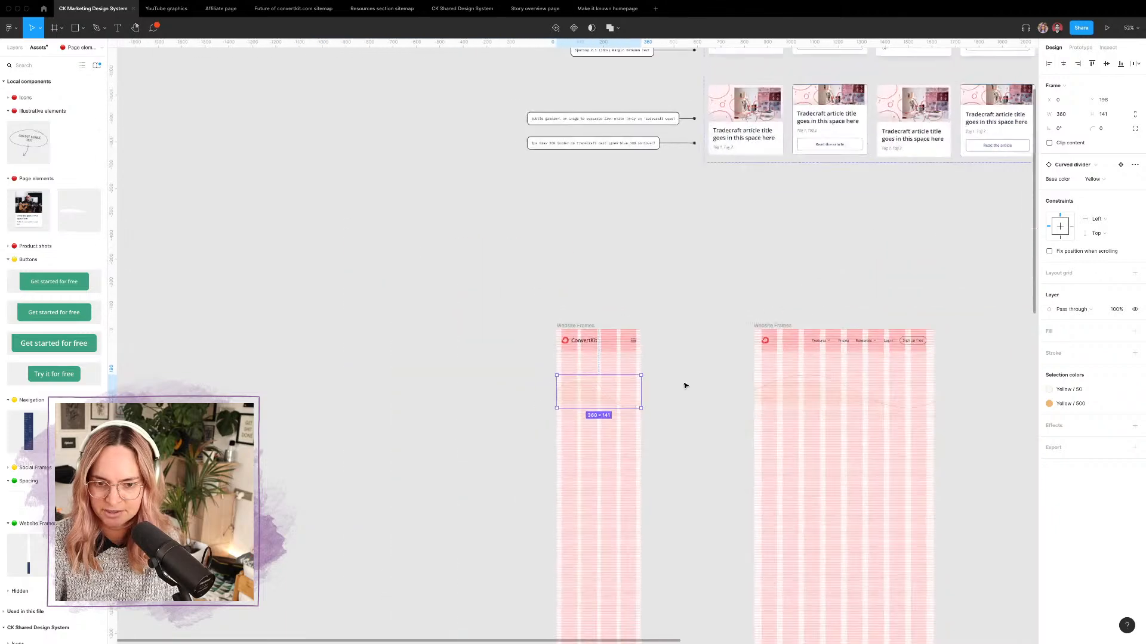
{"action": "left_click", "coordinate": [670, 387]}
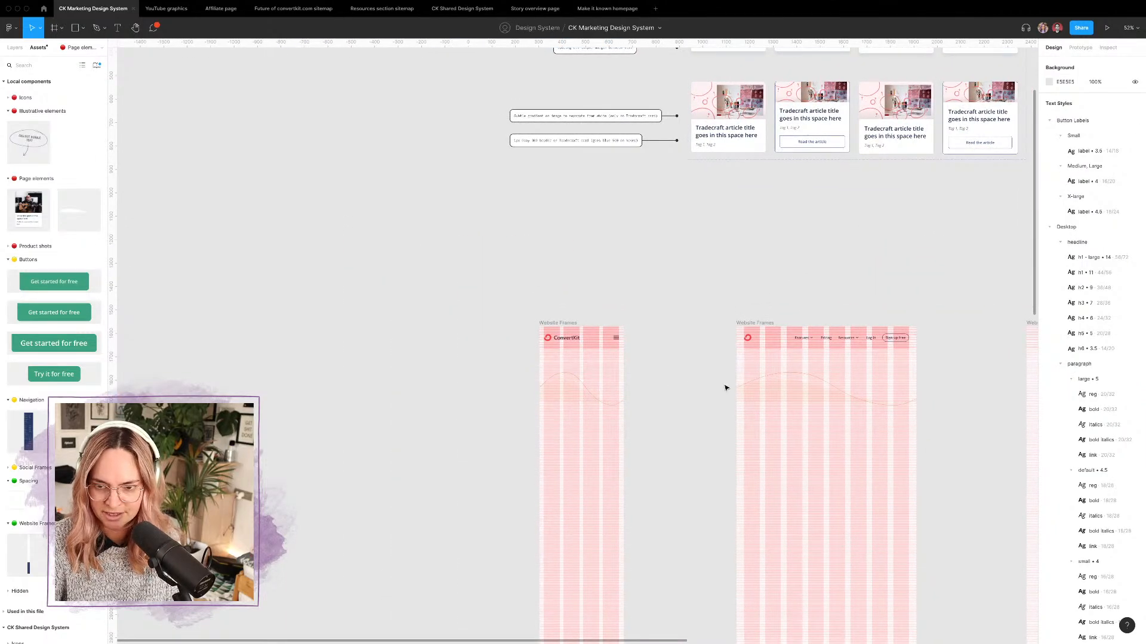
Step: Add a new variant property named Breakpoints to the Curved divider component set
{"action": "scroll", "coordinate": [726, 389], "scroll_direction": "right", "scroll_amount": 8}
{"action": "scroll", "coordinate": [921, 356], "scroll_direction": "up", "scroll_amount": 5}
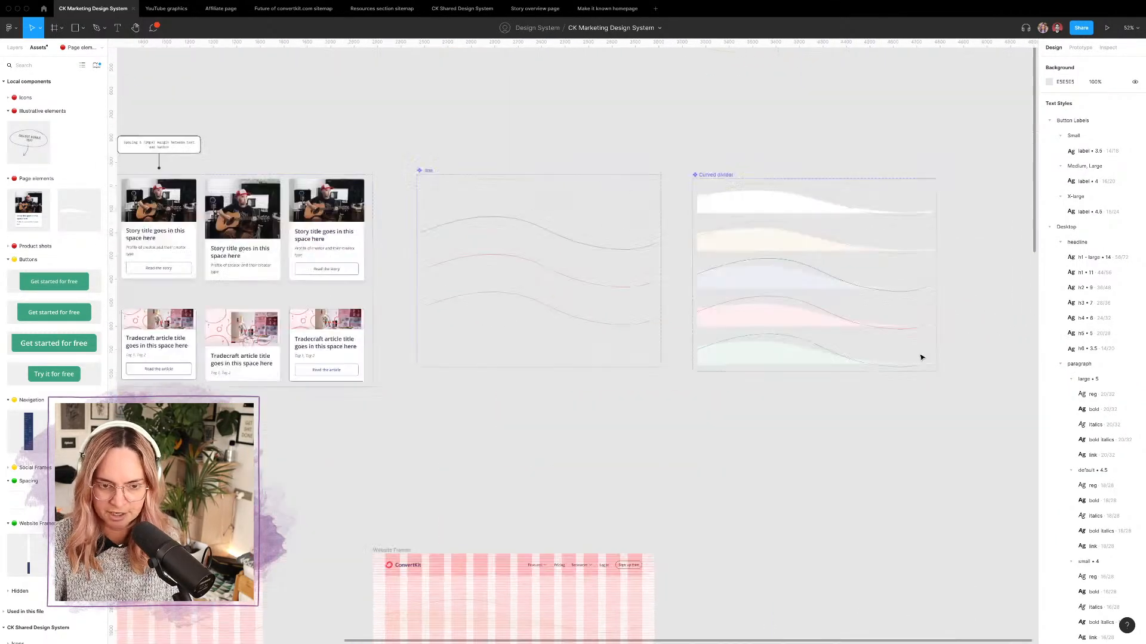
{"action": "scroll", "coordinate": [921, 357], "scroll_direction": "right", "scroll_amount": 3}
{"action": "scroll", "coordinate": [917, 356], "scroll_direction": "down", "scroll_amount": 3}
{"action": "left_click", "coordinate": [706, 329]}
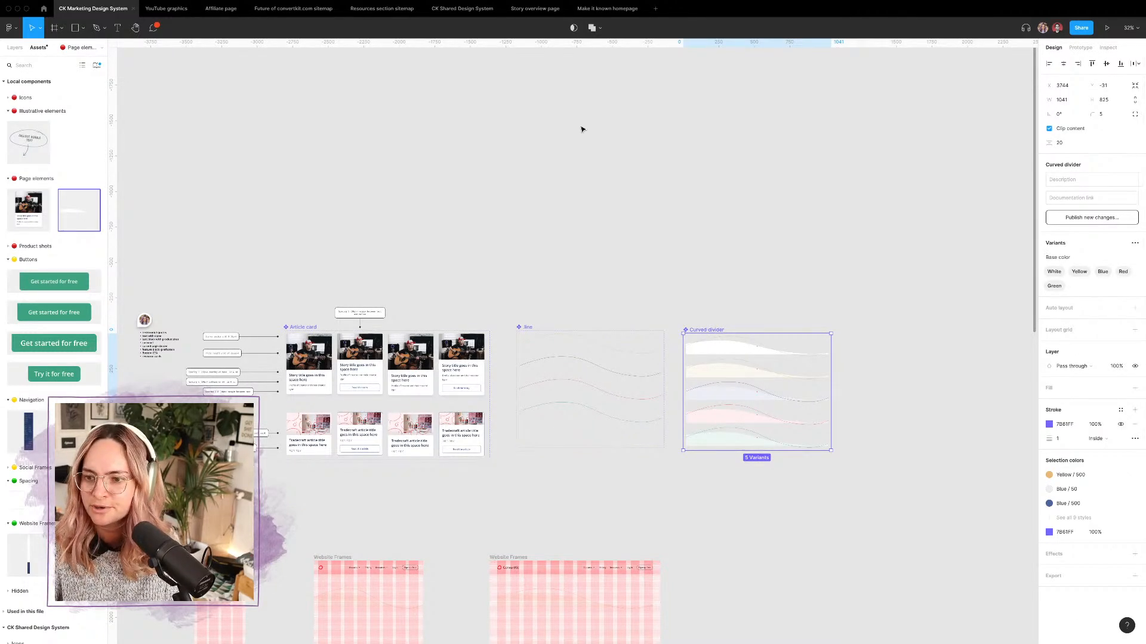
{"action": "left_click", "coordinate": [1134, 243]}
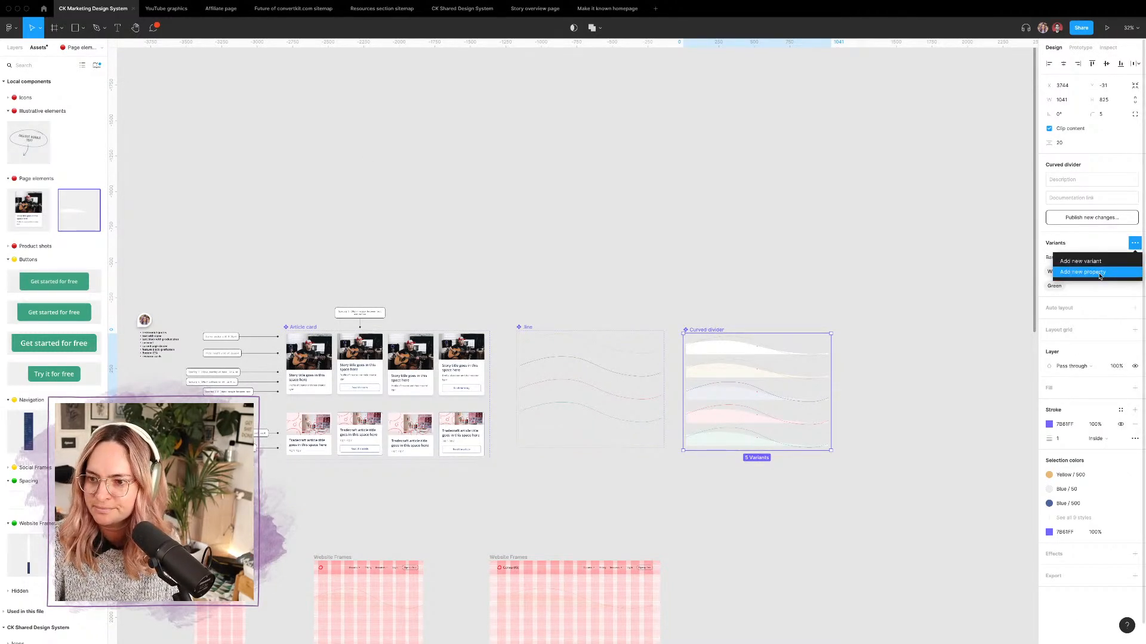
{"action": "left_click", "coordinate": [1099, 273]}
{"action": "type", "text": "Bi"}
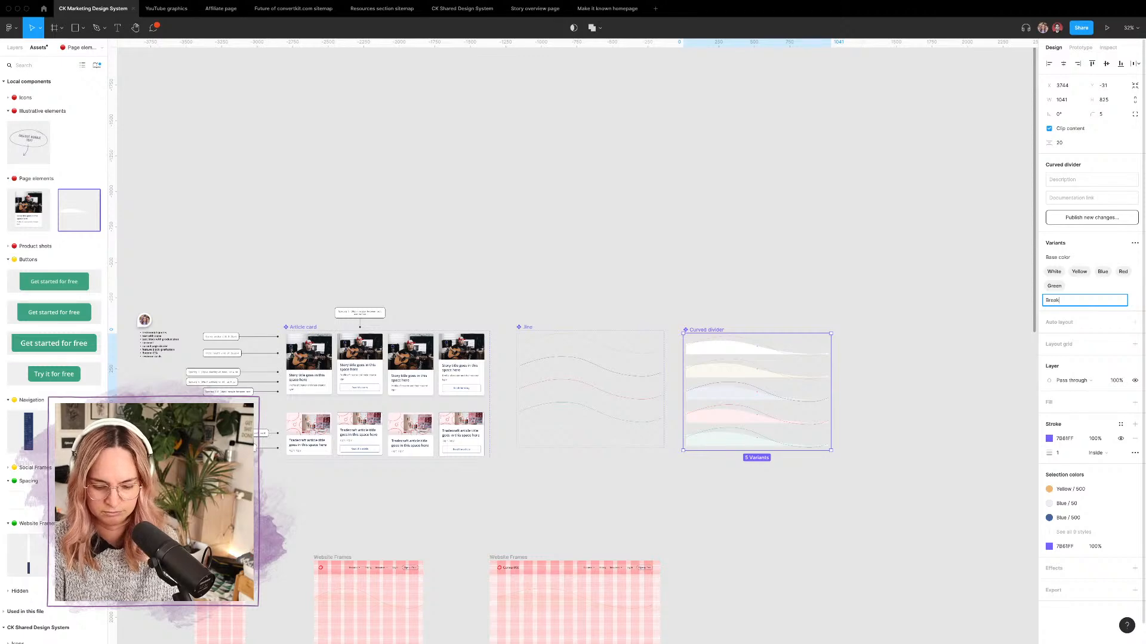
{"action": "type", "text": "eakpoints"}
{"action": "key", "text": "Return"}
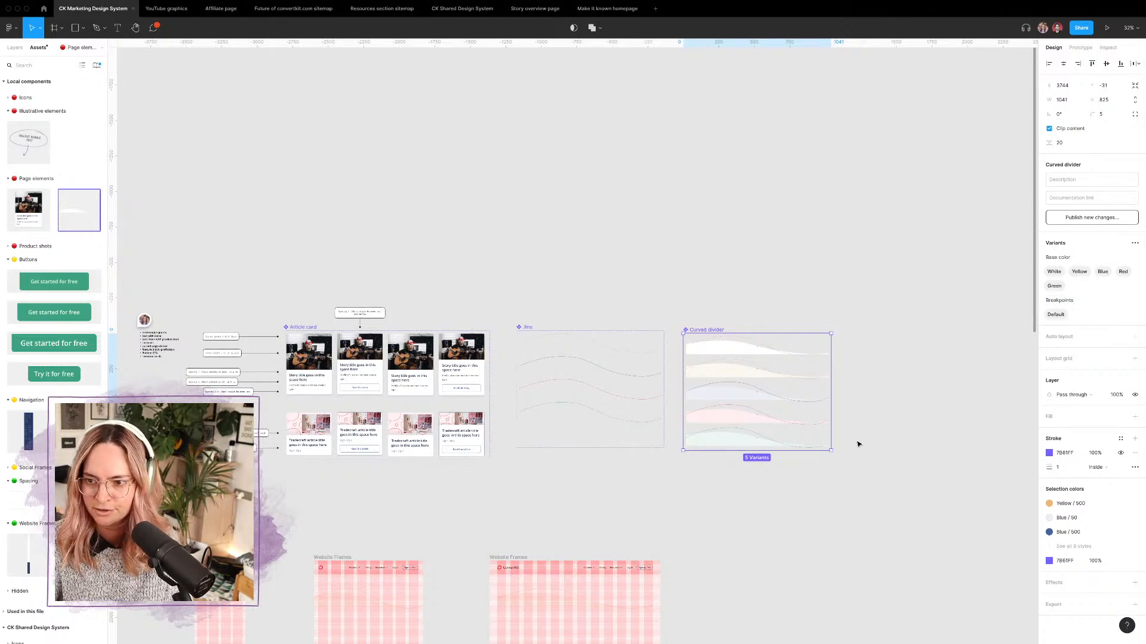
Step: Select the mobile website frame to check its dimensions
{"action": "left_click", "coordinate": [767, 565]}
{"action": "left_click", "coordinate": [213, 557]}
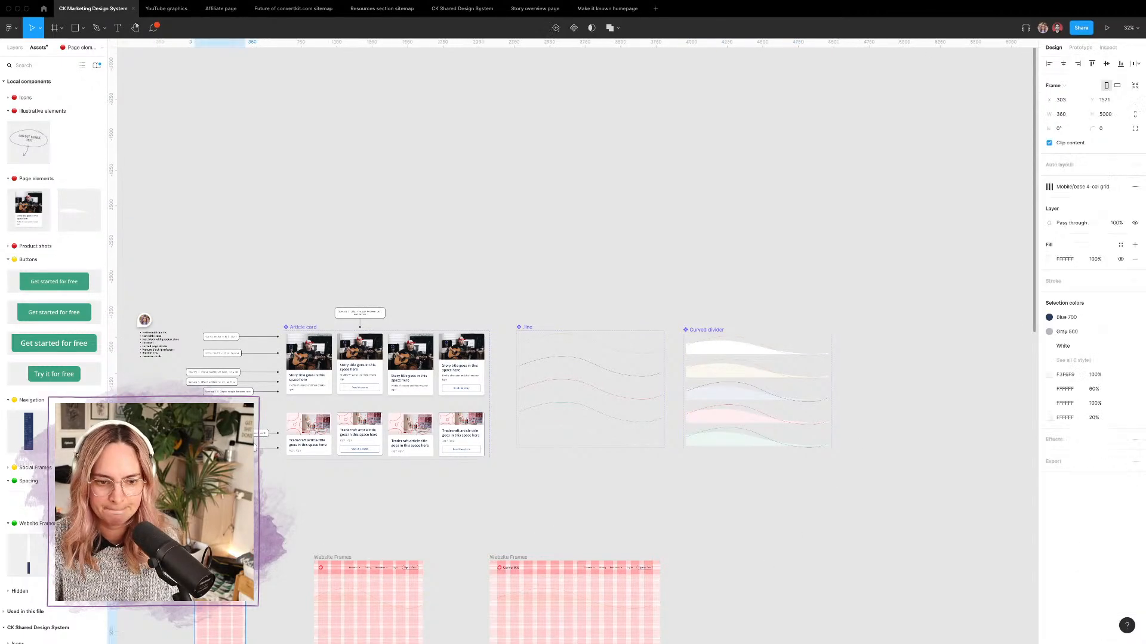
{"action": "scroll", "coordinate": [573, 344], "scroll_direction": "left", "scroll_amount": 4}
{"action": "scroll", "coordinate": [573, 344], "scroll_direction": "down", "scroll_amount": 2}
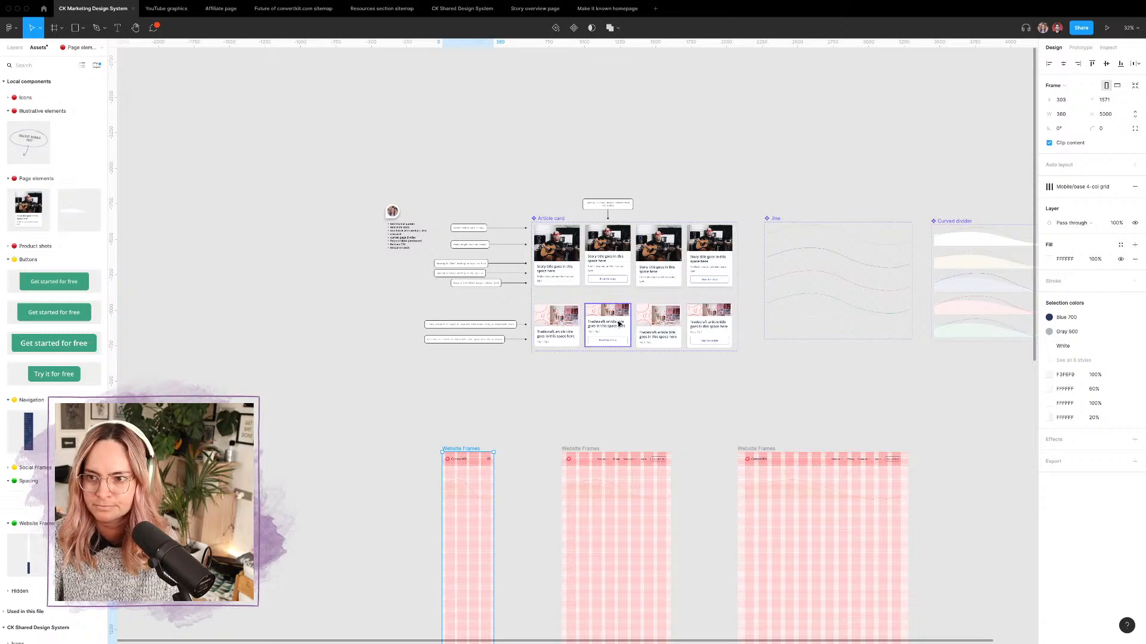
Step: Add a new variant property named Direction to the Curved divider component set
{"action": "scroll", "coordinate": [692, 396], "scroll_direction": "right", "scroll_amount": 5}
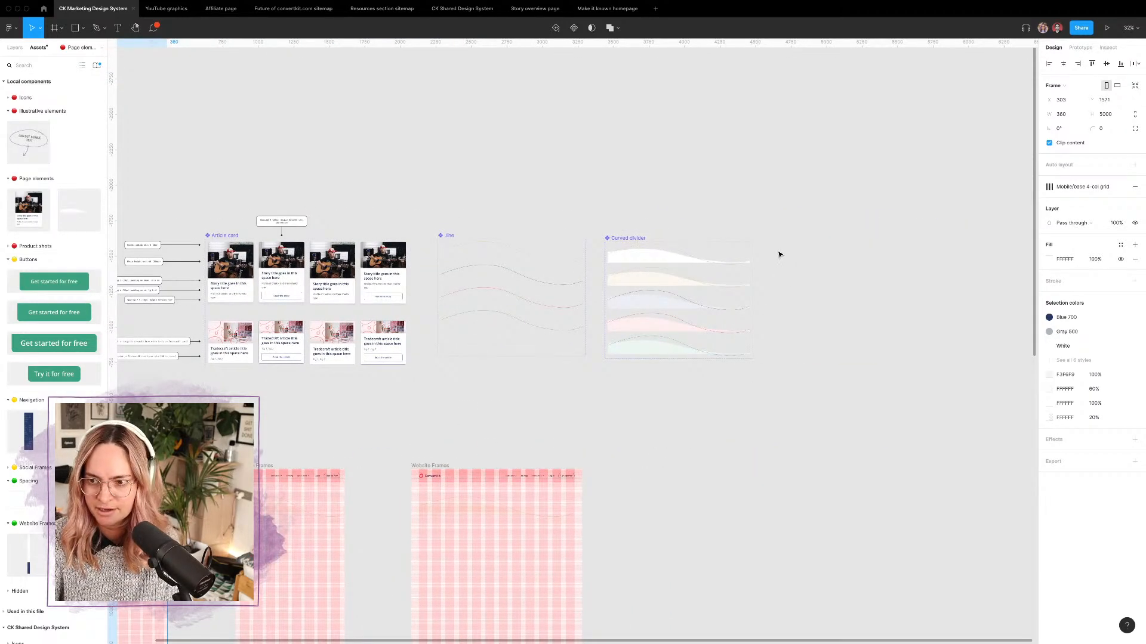
{"action": "left_click", "coordinate": [634, 239]}
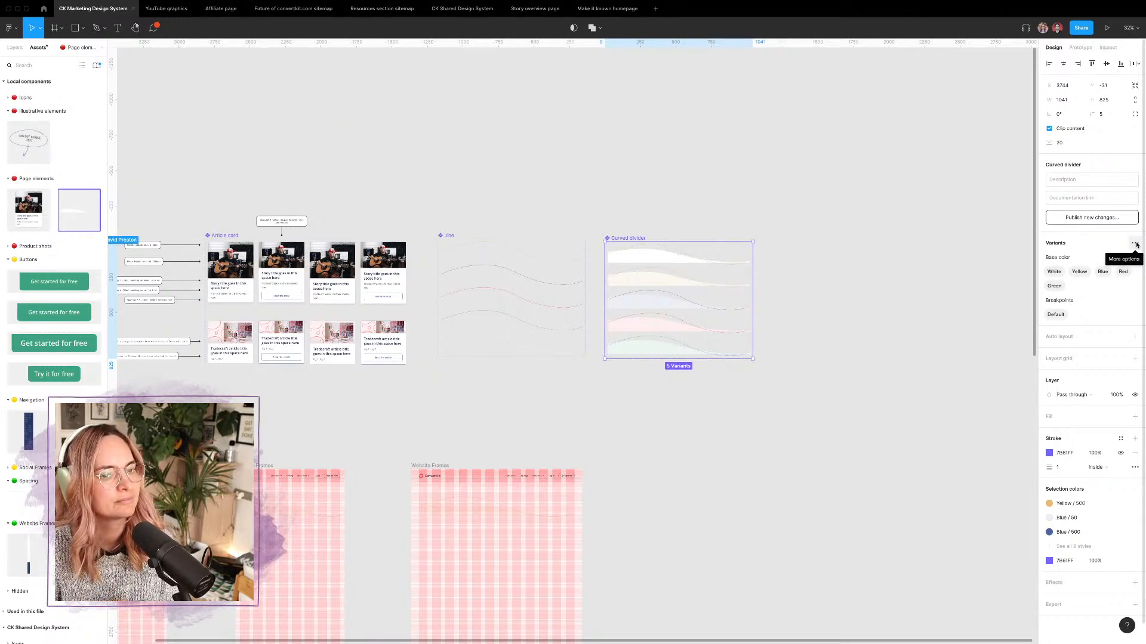
{"action": "scroll", "coordinate": [680, 284], "scroll_direction": "up", "scroll_amount": 3}
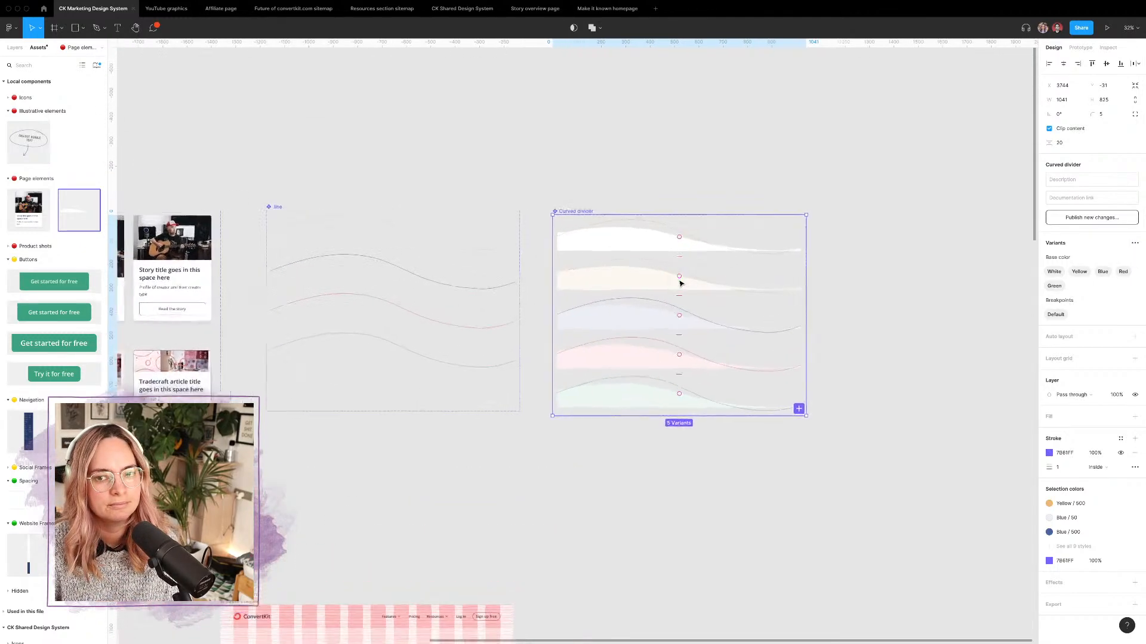
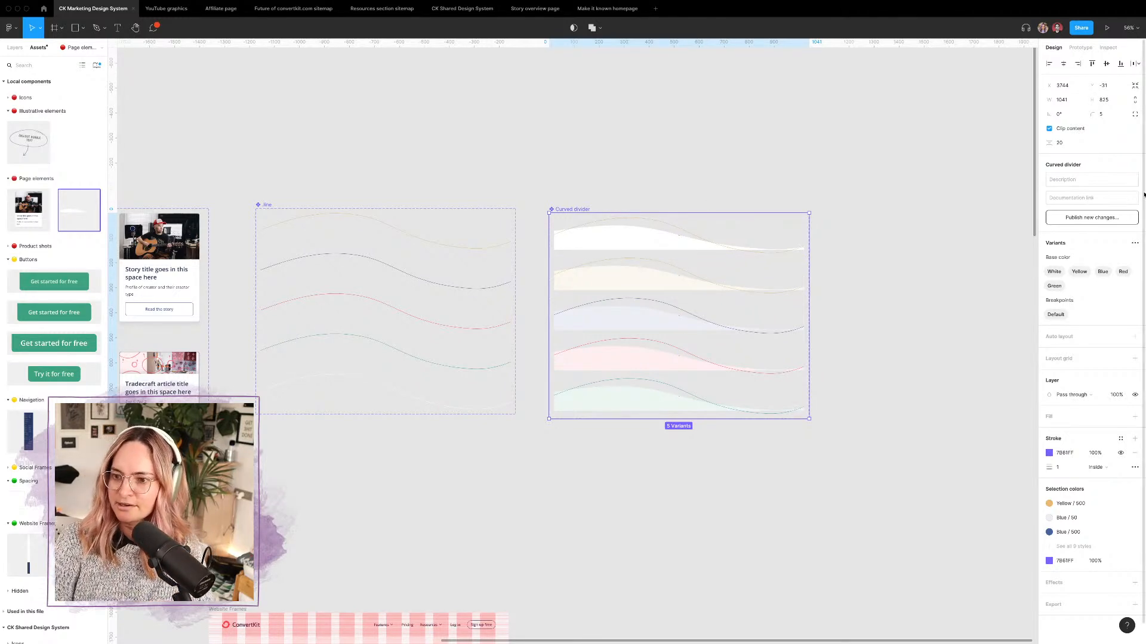
{"action": "left_click", "coordinate": [1134, 244]}
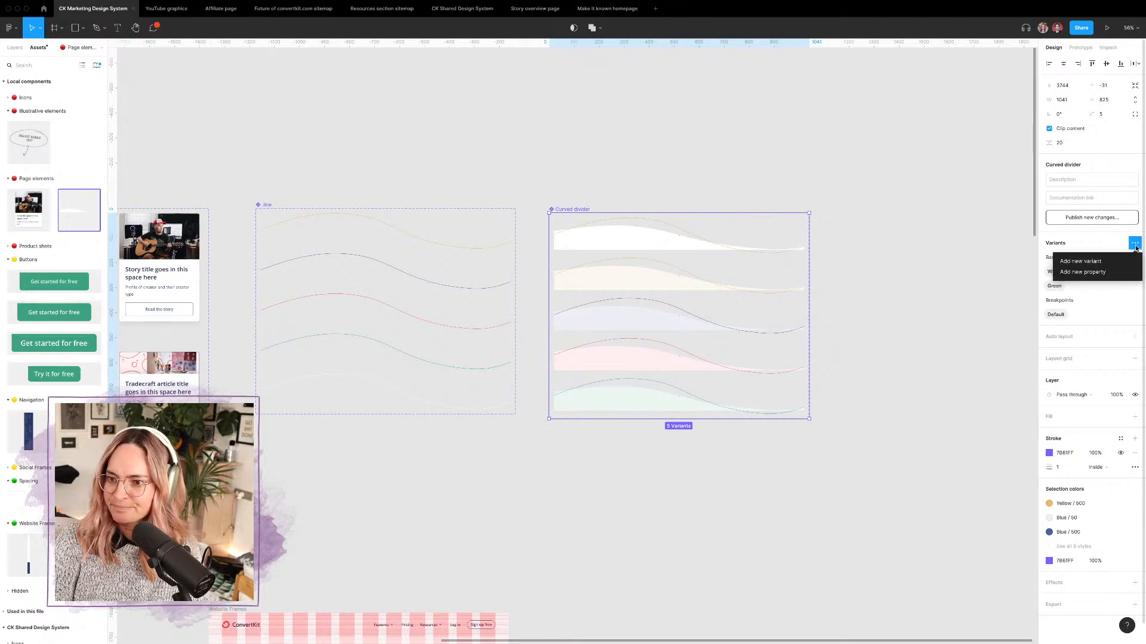
{"action": "left_click", "coordinate": [1086, 273]}
{"action": "type", "text": "B"}
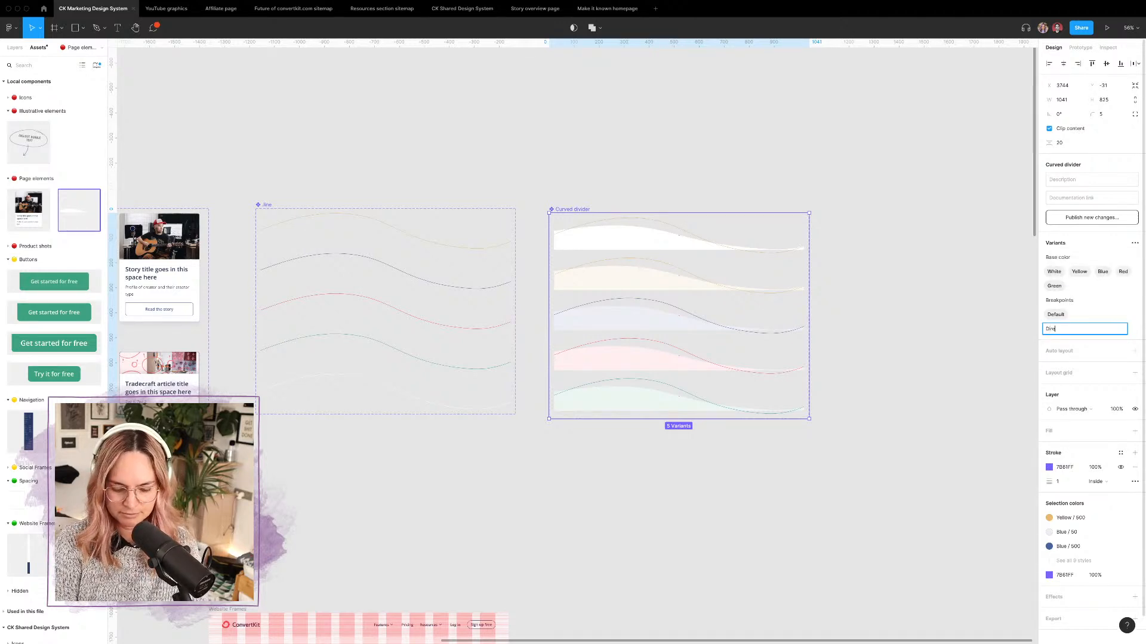
{"action": "type", "text": "irection"}
{"action": "key", "text": "Return"}
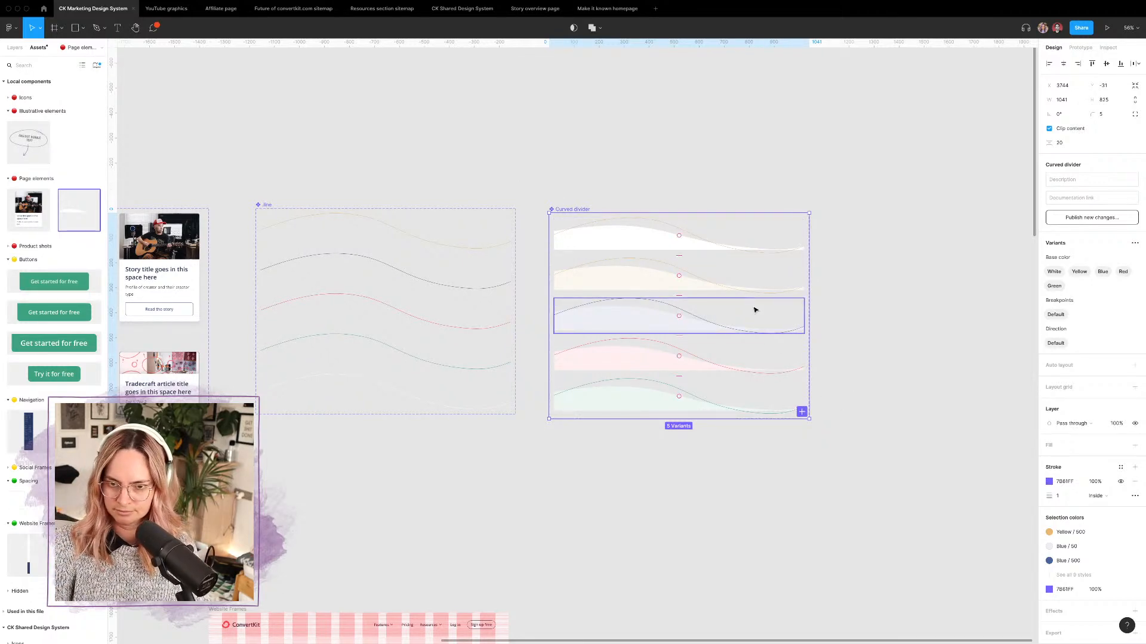
Step: Widen the Curved divider component set to about 2813 to make room for a second column of variants
{"action": "scroll", "coordinate": [824, 307], "scroll_direction": "down", "scroll_amount": 5}
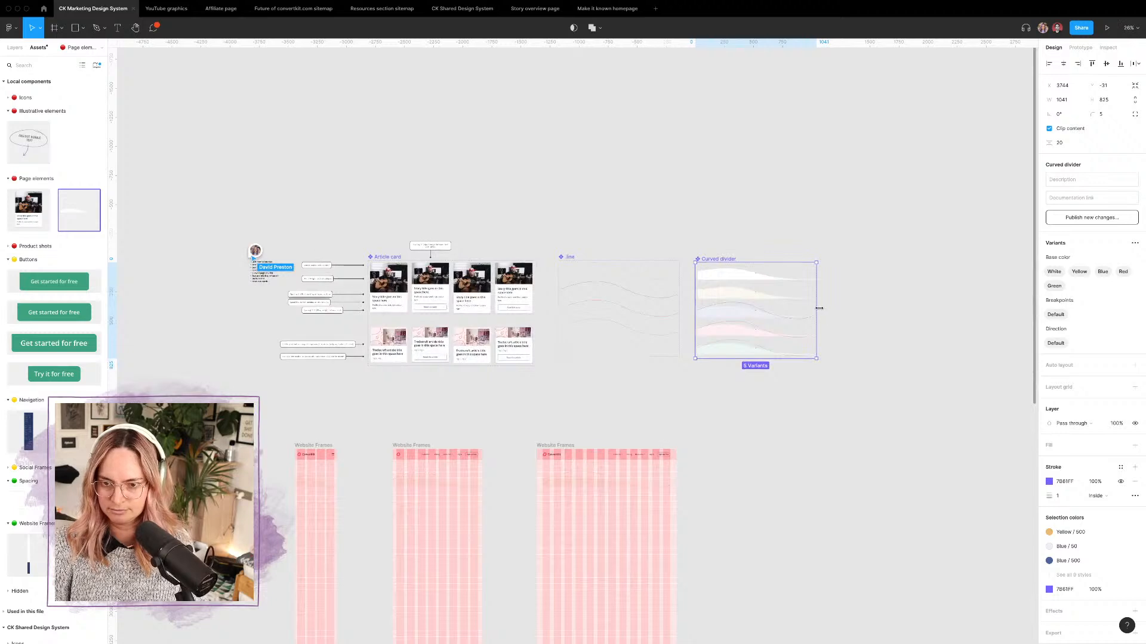
{"action": "left_click_drag", "start_coordinate": [823, 310], "coordinate": [1024, 320]}
{"action": "mouse_move", "coordinate": [835, 281]}
{"action": "left_mouse_down"}
{"action": "mouse_move", "coordinate": [790, 310]}
{"action": "mouse_move", "coordinate": [817, 257]}
{"action": "mouse_move", "coordinate": [836, 267]}
{"action": "left_mouse_up"}
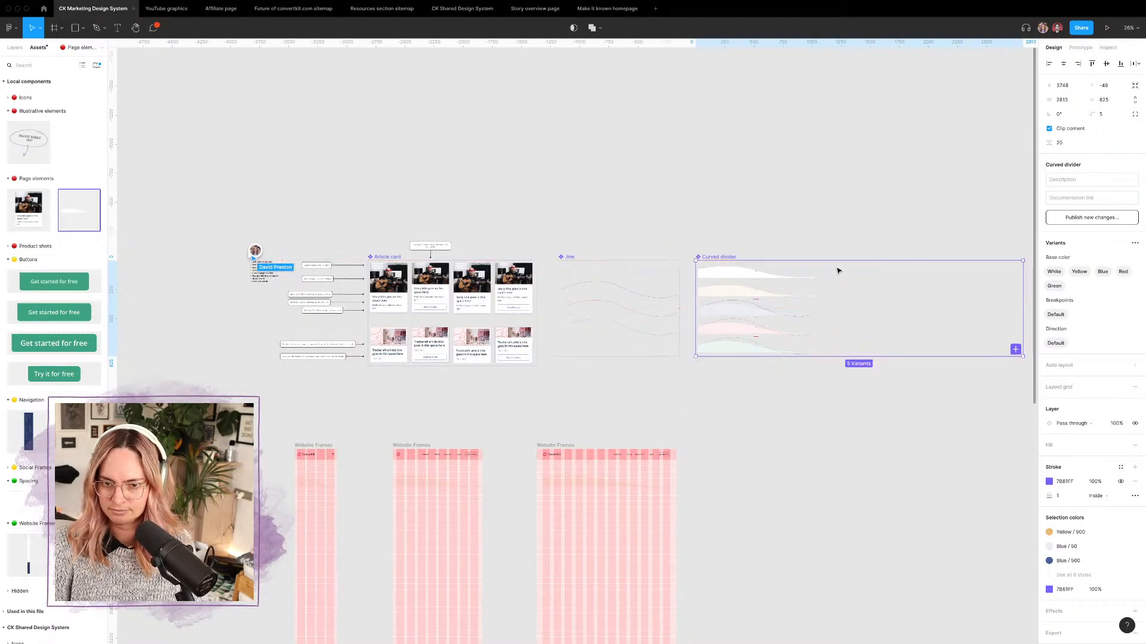
Step: Duplicate all five divider variants into a second column beside the originals and set the copies' Direction to Up
{"action": "left_click", "coordinate": [770, 272]}
{"action": "left_click", "coordinate": [742, 289], "text": "shift"}
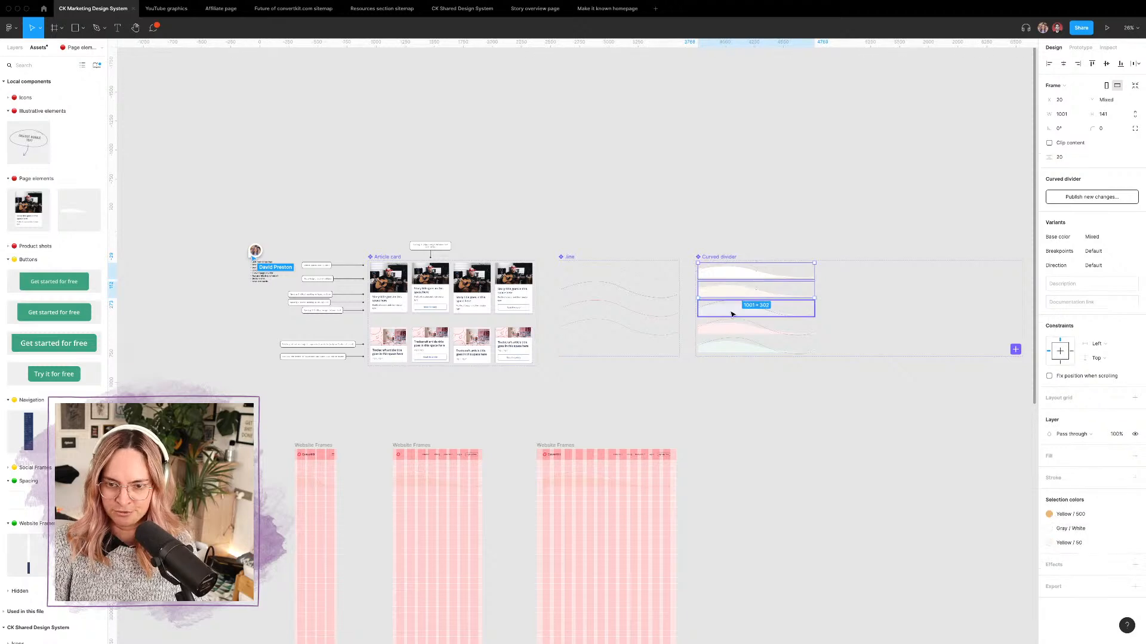
{"action": "left_click", "coordinate": [734, 310], "text": "shift"}
{"action": "left_click", "coordinate": [736, 330], "text": "shift"}
{"action": "left_click", "coordinate": [735, 345], "text": "shift"}
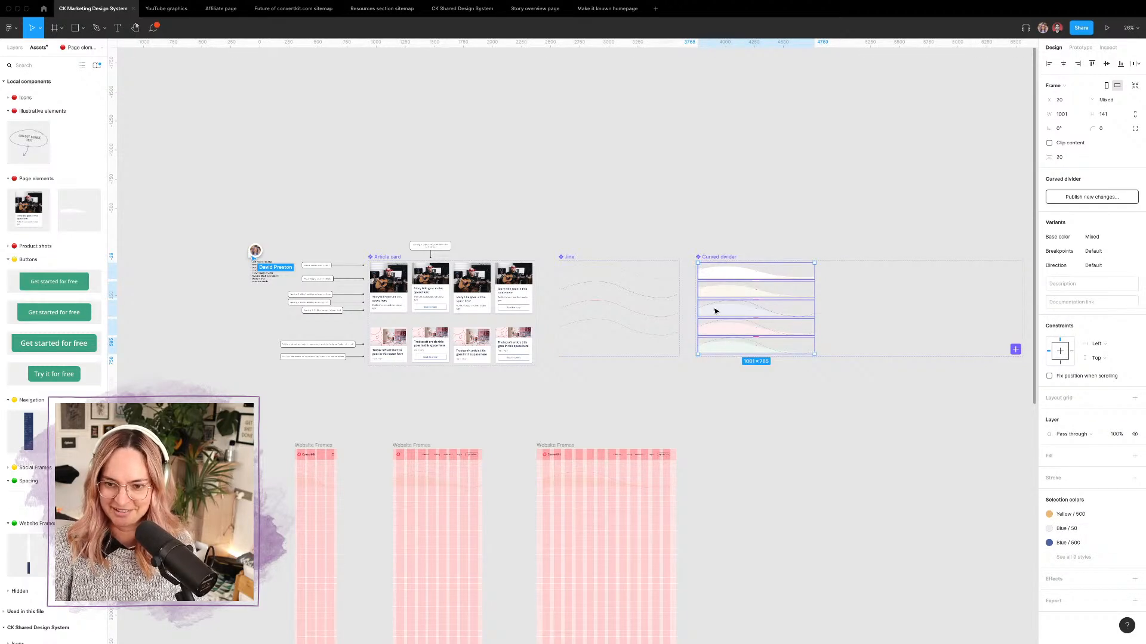
{"action": "left_click_drag", "start_coordinate": [716, 311], "coordinate": [844, 312]}
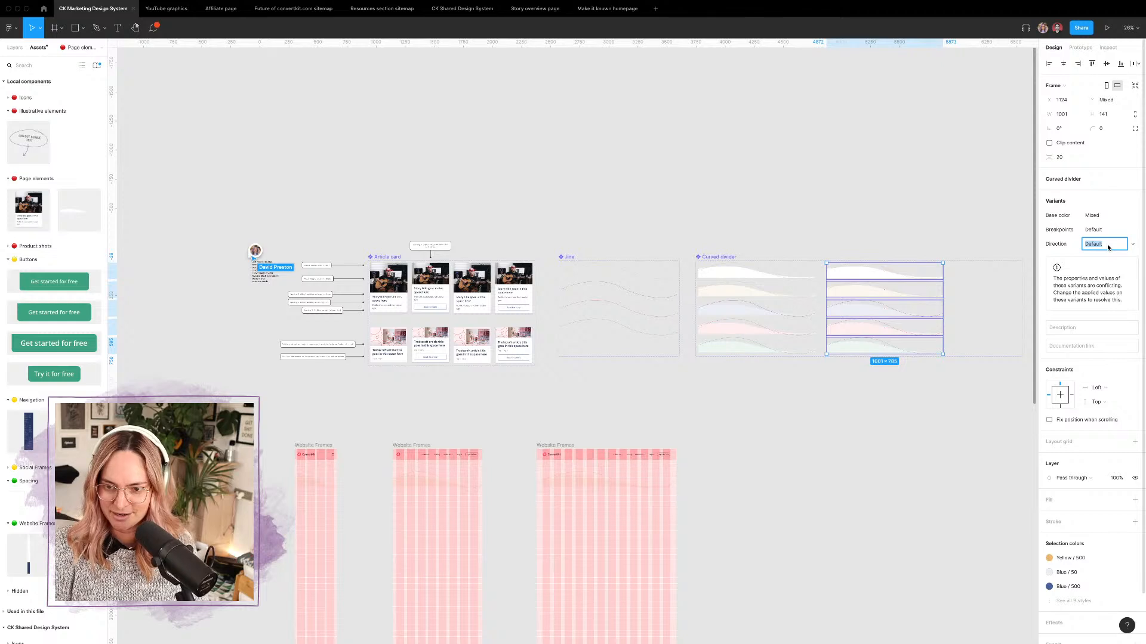
{"action": "type", "text": "Up"}
{"action": "key", "text": "Return"}
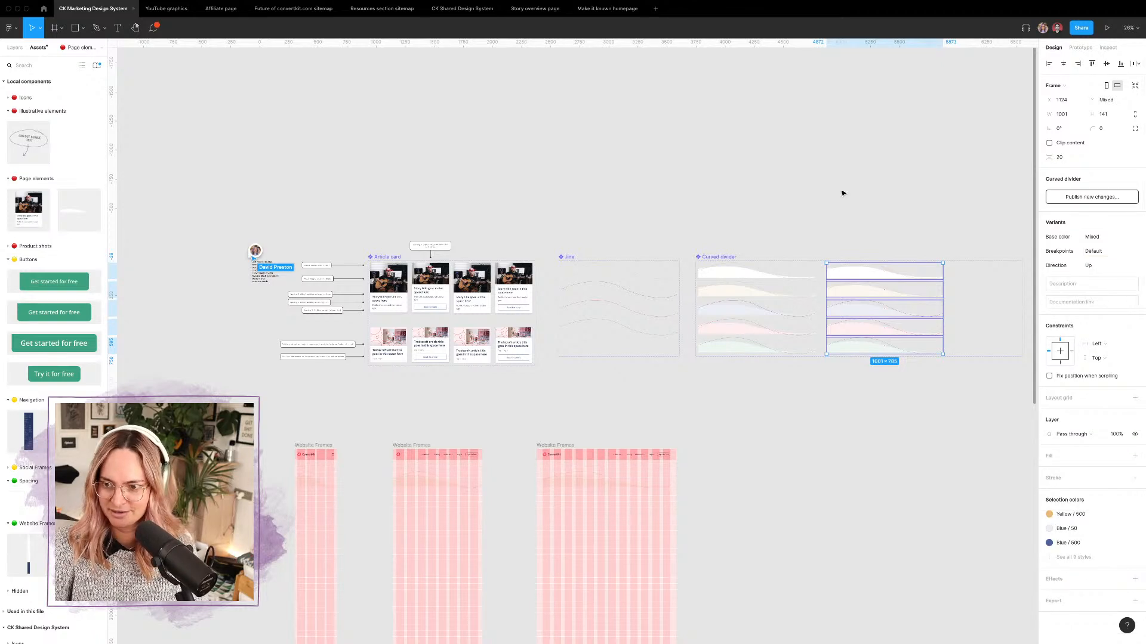
Step: Rename the Default value of the Curved divider set's Direction property to Down
{"action": "left_click", "coordinate": [726, 256]}
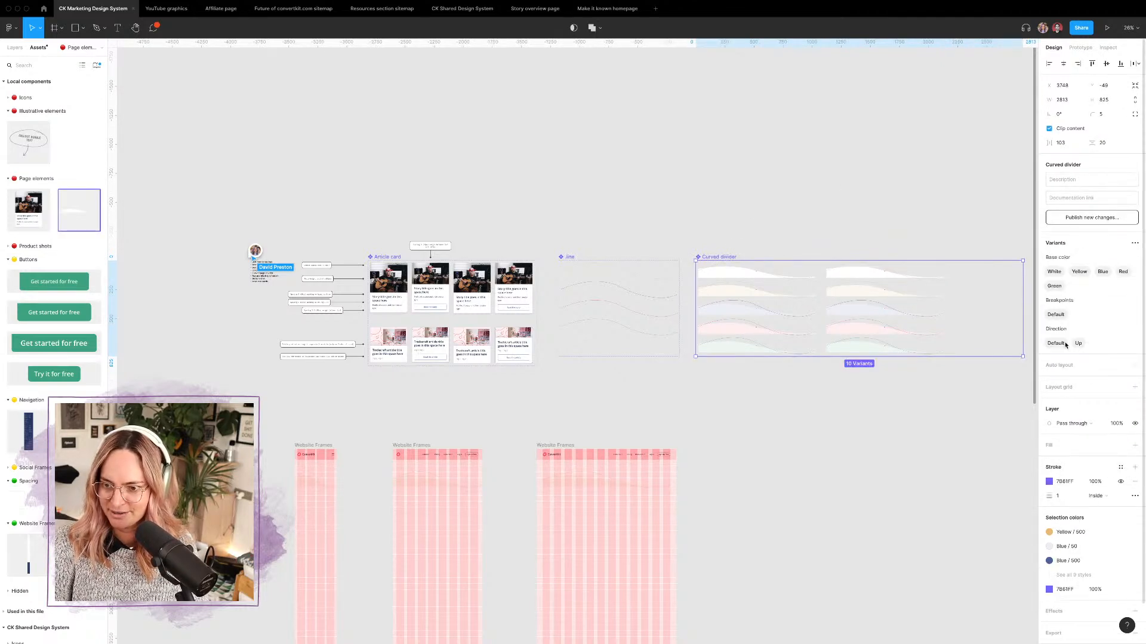
{"action": "left_click", "coordinate": [1056, 343]}
{"action": "type", "text": "Down"}
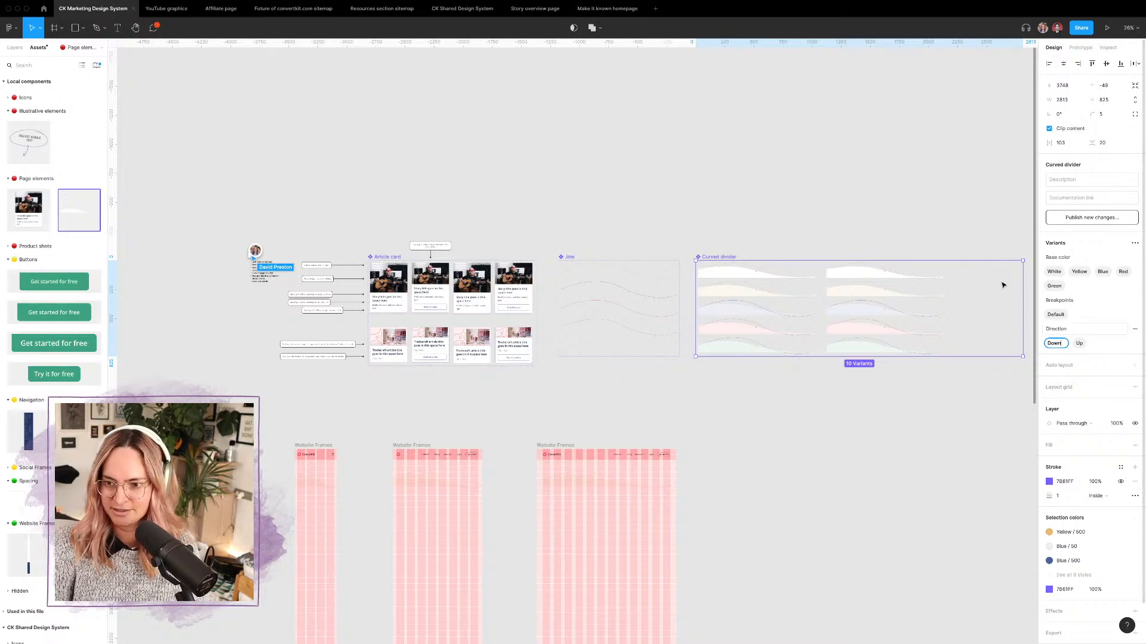
{"action": "left_click", "coordinate": [892, 206]}
Step: Flip the white, yellow, blue, red and green Up divider variants horizontally, one by one
{"action": "scroll", "coordinate": [887, 225], "scroll_direction": "right", "scroll_amount": 5}
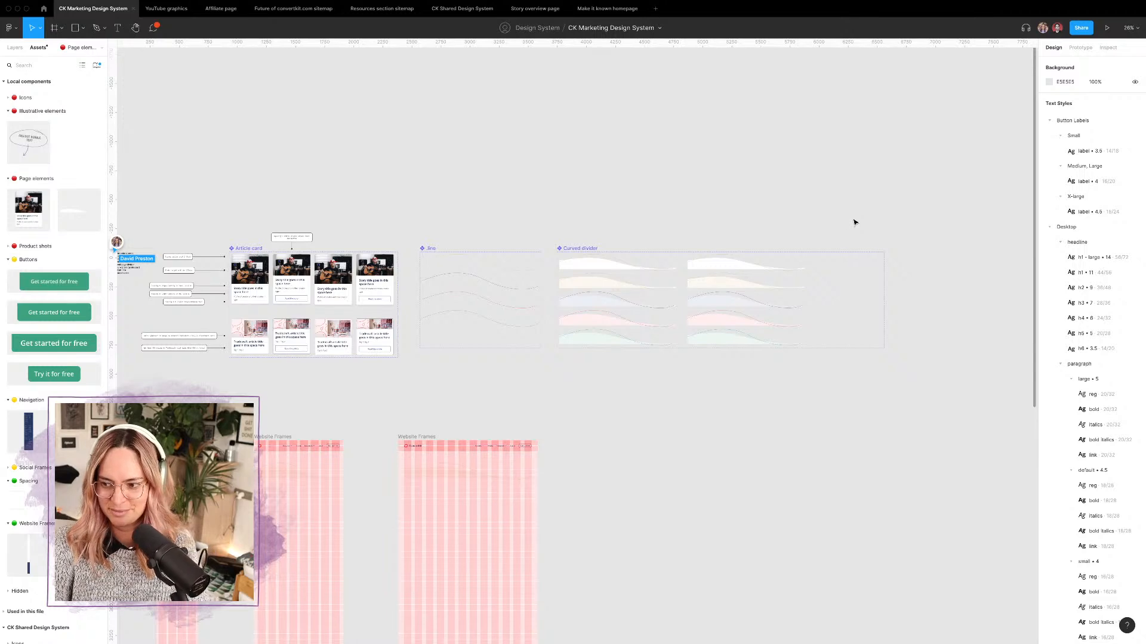
{"action": "left_click", "coordinate": [738, 269]}
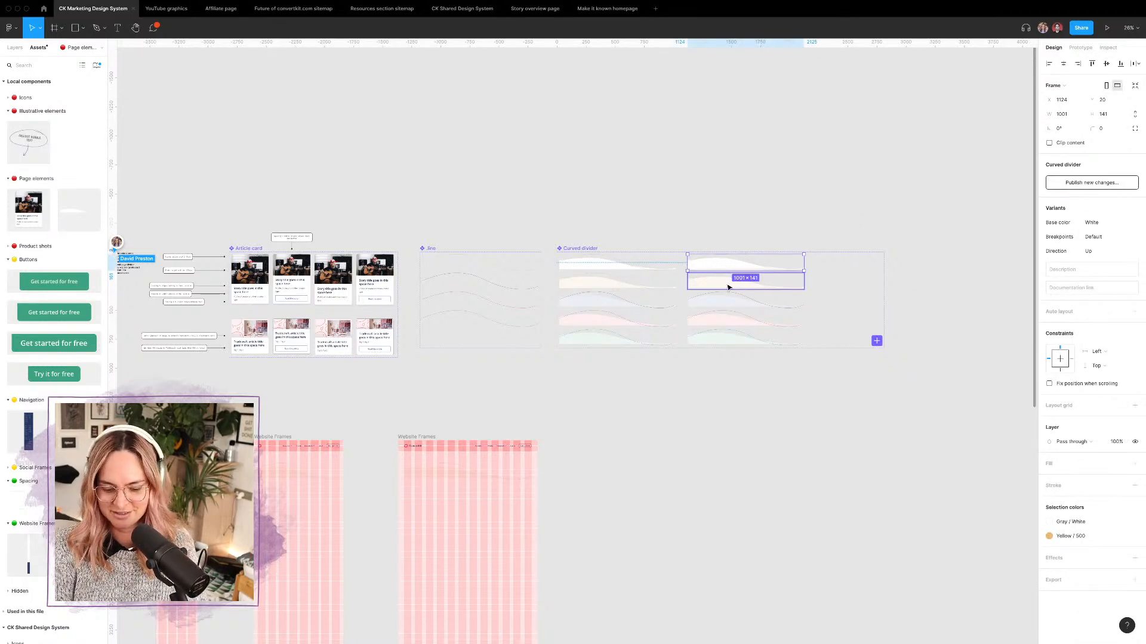
{"action": "left_click", "coordinate": [727, 285]}
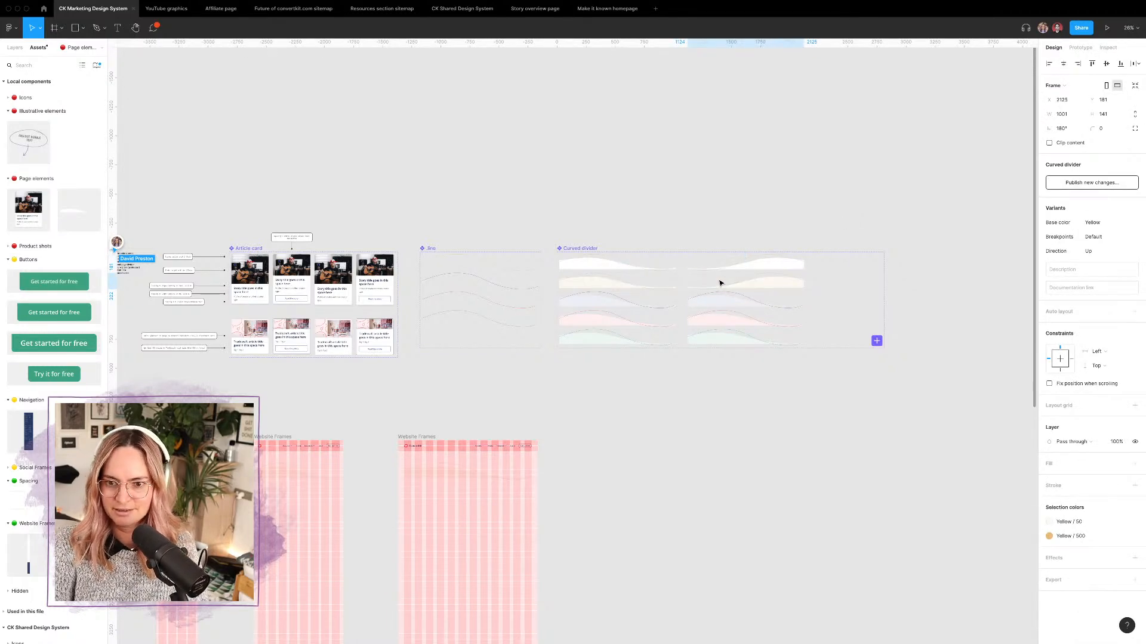
{"action": "left_click", "coordinate": [723, 304]}
{"action": "left_click", "coordinate": [718, 325]}
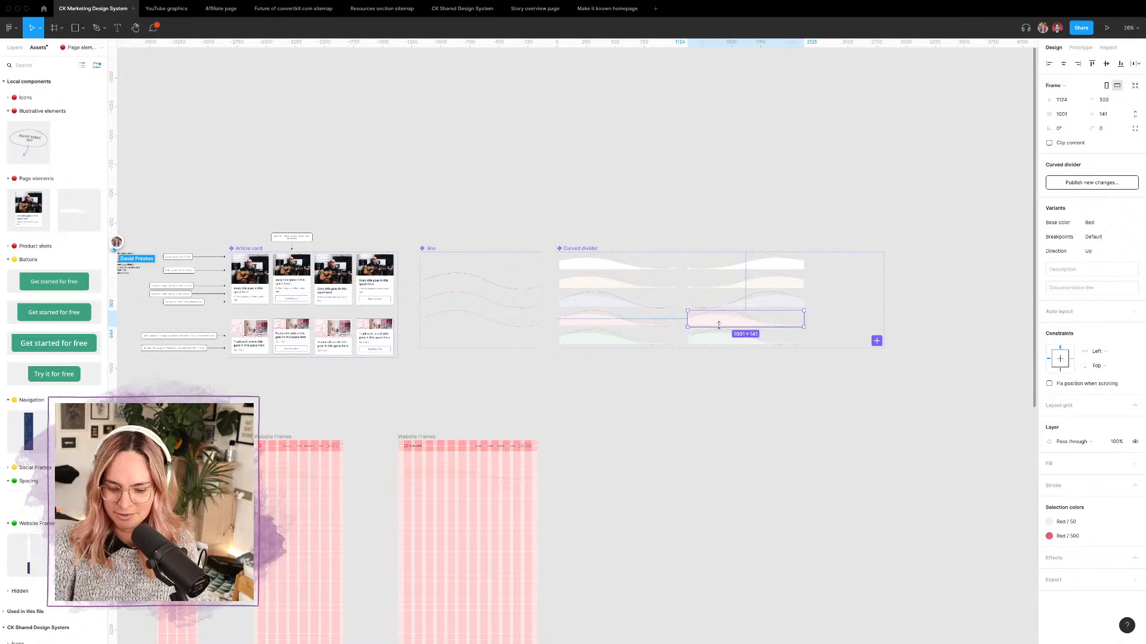
{"action": "left_click", "coordinate": [723, 338]}
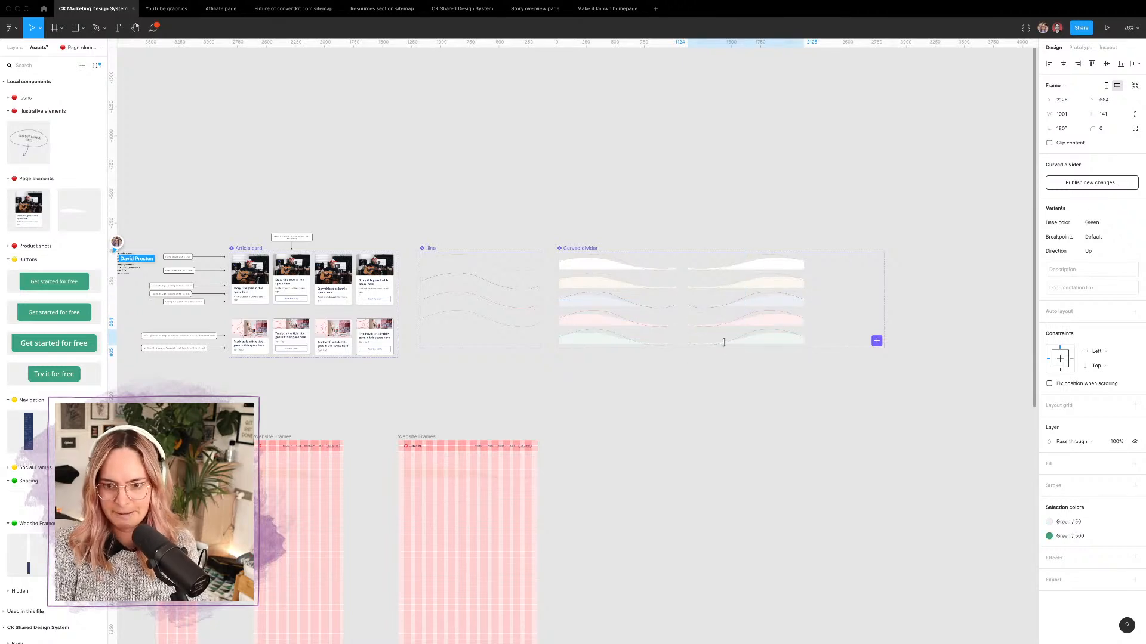
{"action": "left_click", "coordinate": [780, 419]}
Step: Narrow the Curved divider component set to fit its two columns and extend it downward for more rows
{"action": "scroll", "coordinate": [774, 372], "scroll_direction": "up", "scroll_amount": 3}
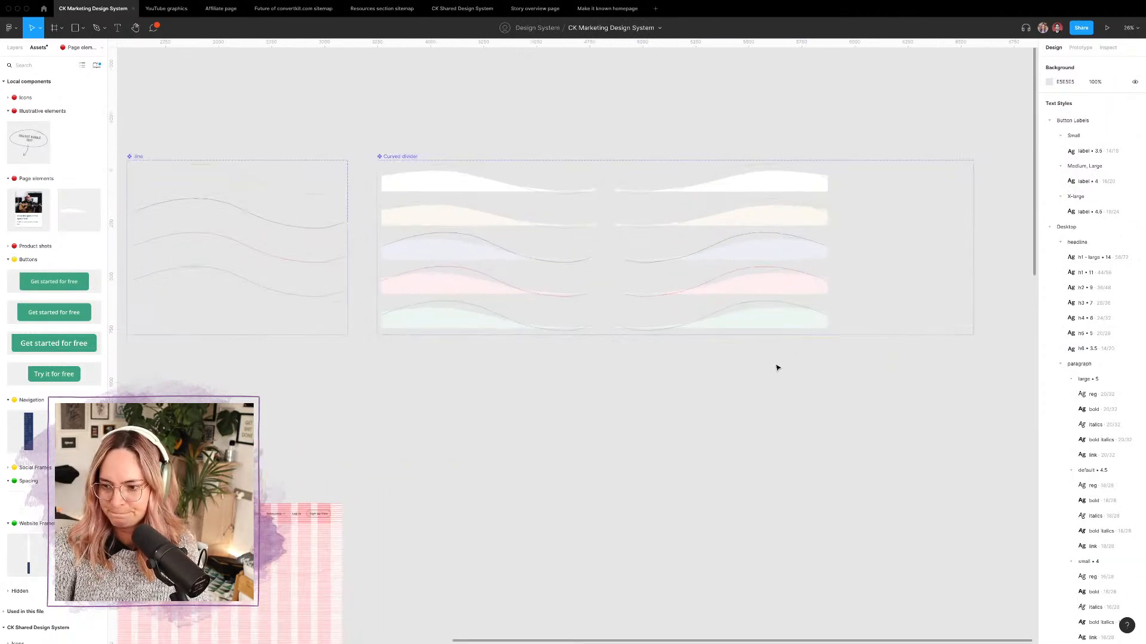
{"action": "scroll", "coordinate": [776, 368], "scroll_direction": "down", "scroll_amount": 4}
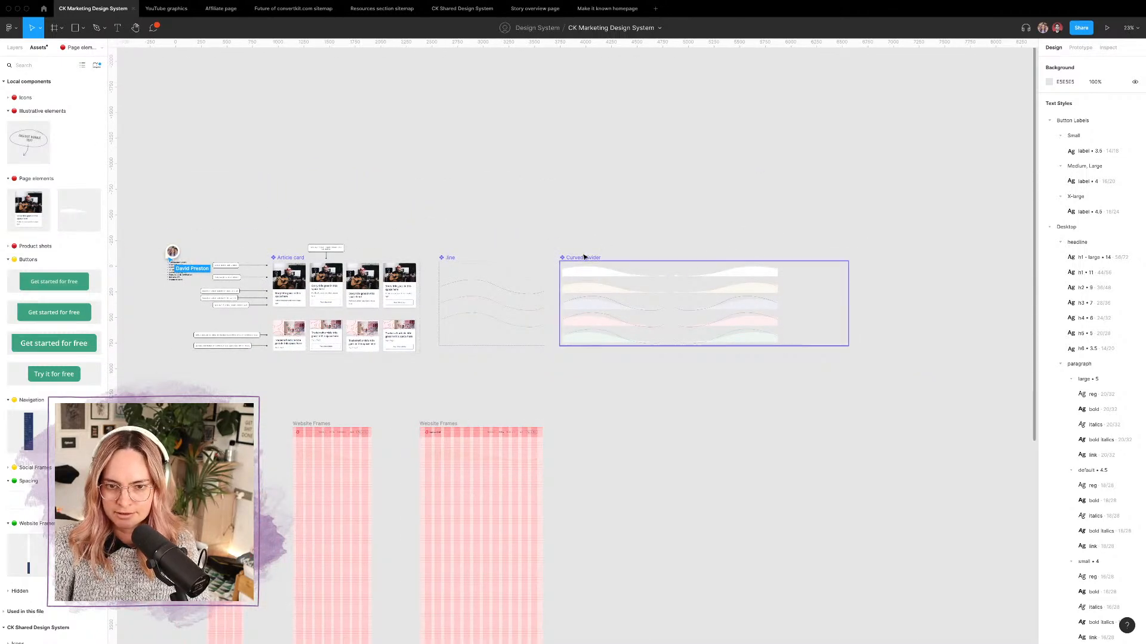
{"action": "left_click", "coordinate": [585, 257]}
{"action": "left_click_drag", "start_coordinate": [846, 346], "coordinate": [783, 437]}
{"action": "left_click", "coordinate": [853, 447]}
{"action": "scroll", "coordinate": [853, 447], "scroll_direction": "down", "scroll_amount": 4}
{"action": "scroll", "coordinate": [854, 448], "scroll_direction": "left", "scroll_amount": 4}
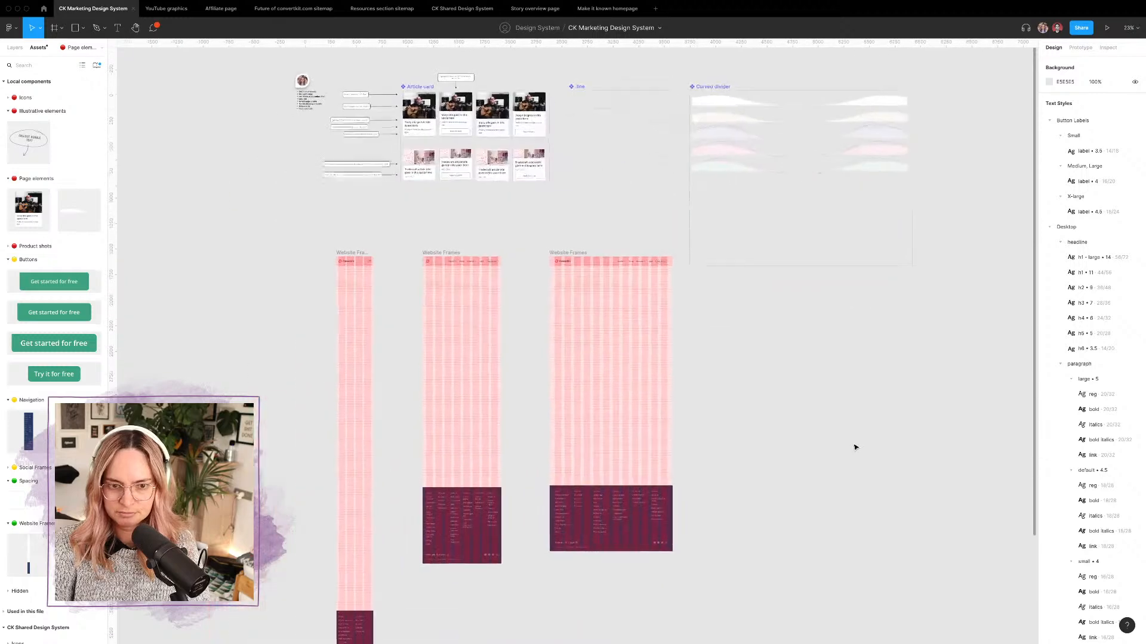
Step: Select the yellow divider on the desktop website frame to check its dimensions and compare the website frames
{"action": "left_click", "coordinate": [655, 305]}
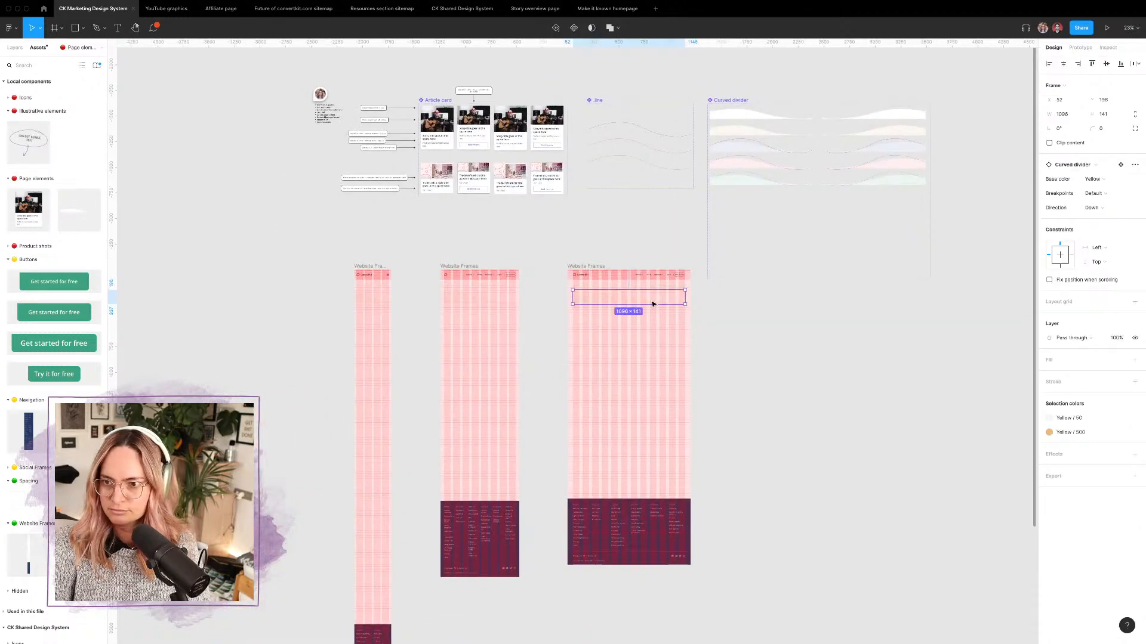
{"action": "left_click", "coordinate": [873, 303]}
{"action": "scroll", "coordinate": [437, 266], "scroll_direction": "up", "scroll_amount": 5}
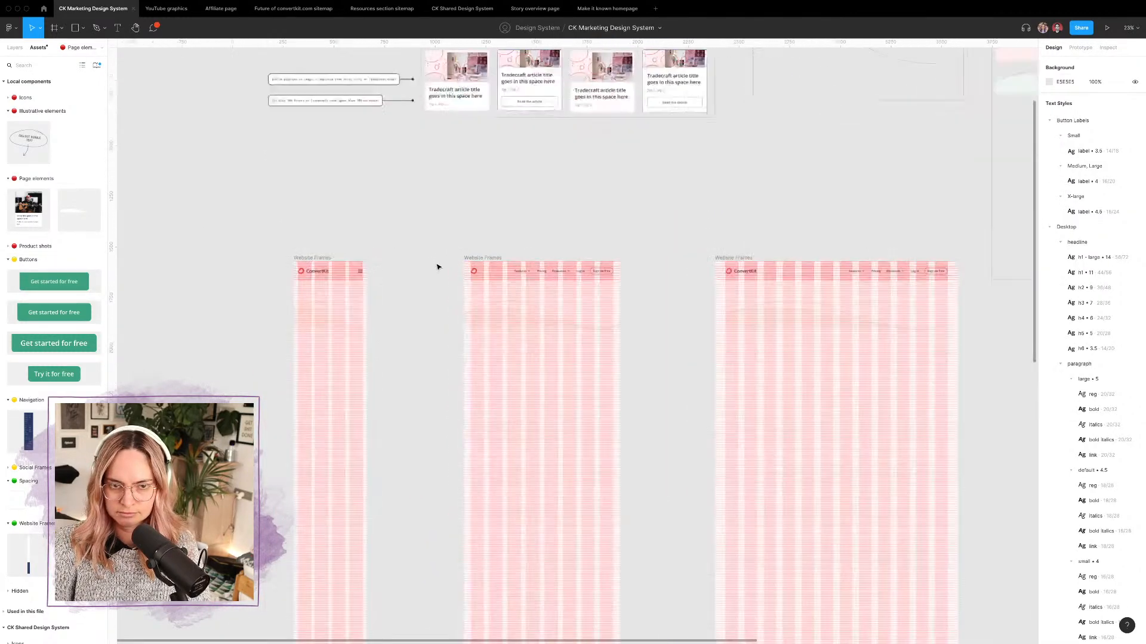
Step: Send the cursor chat message "suuuuup" near the bulleted component list and look for the collaborator's reply
{"action": "scroll", "coordinate": [437, 266], "scroll_direction": "up", "scroll_amount": 5}
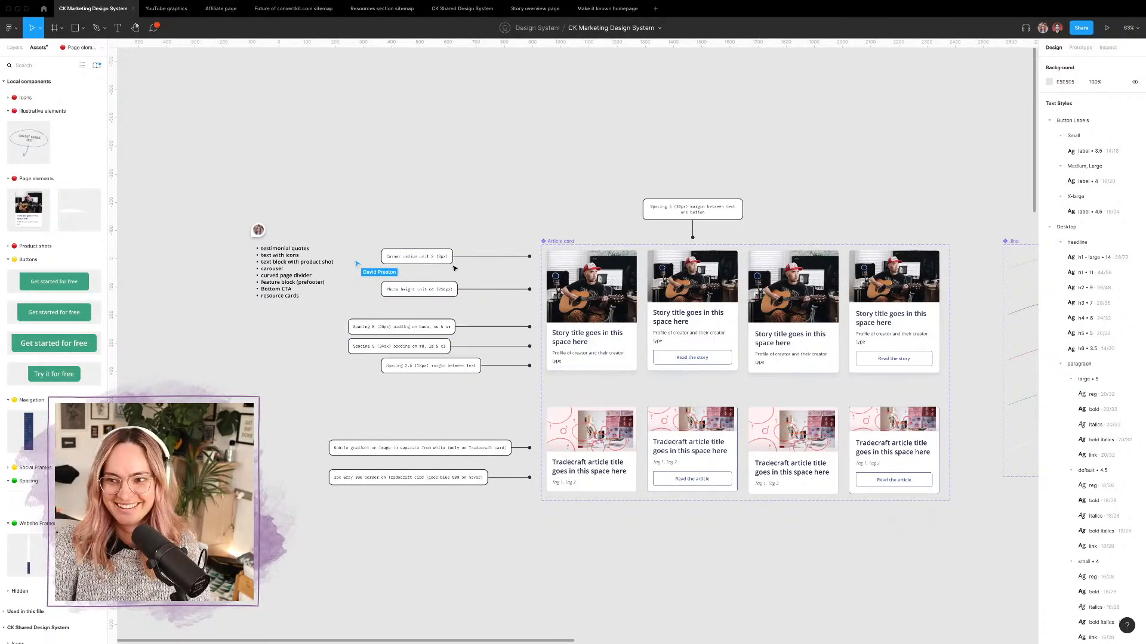
{"action": "key", "text": "slash"}
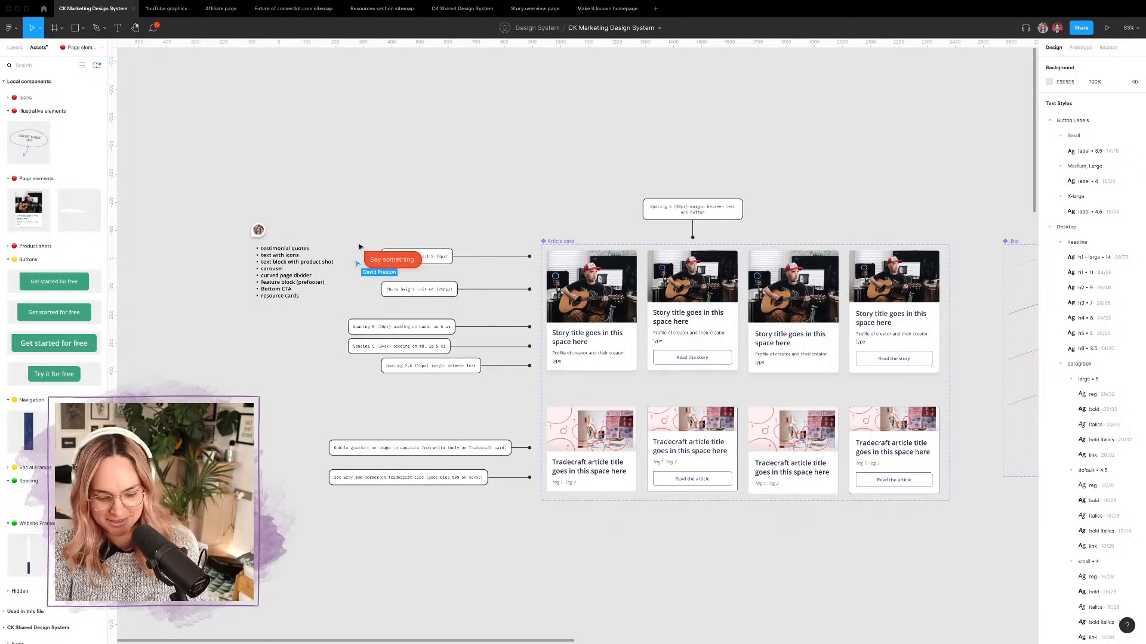
{"action": "type", "text": "suuuuup"}
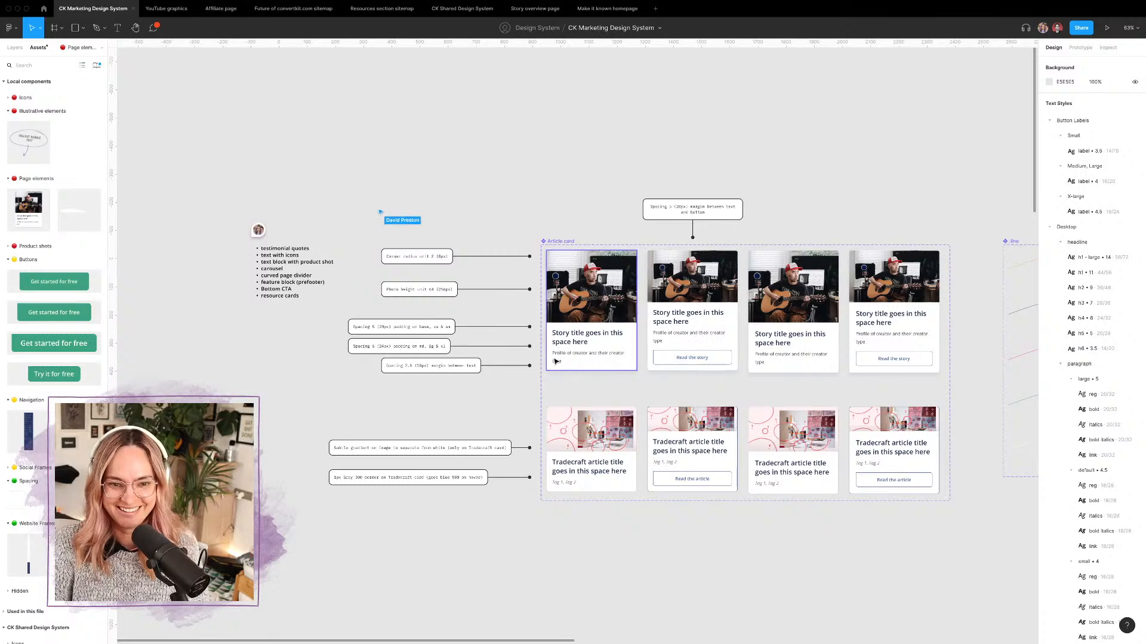
{"action": "scroll", "coordinate": [555, 361], "scroll_direction": "down", "scroll_amount": 5}
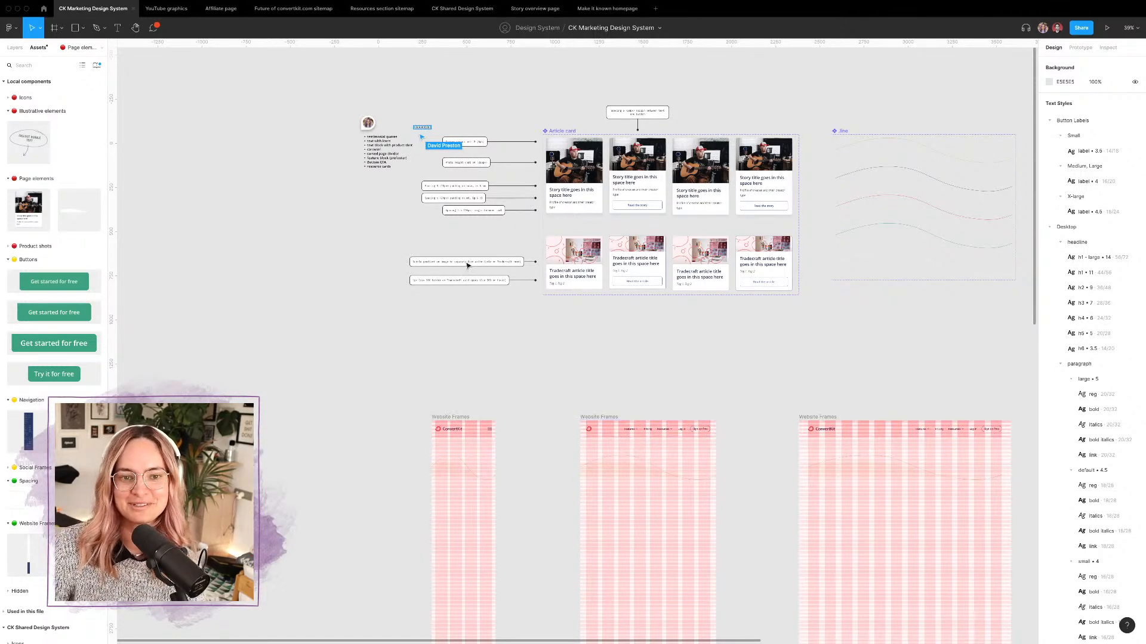
{"action": "scroll", "coordinate": [452, 121], "scroll_direction": "up", "scroll_amount": 6}
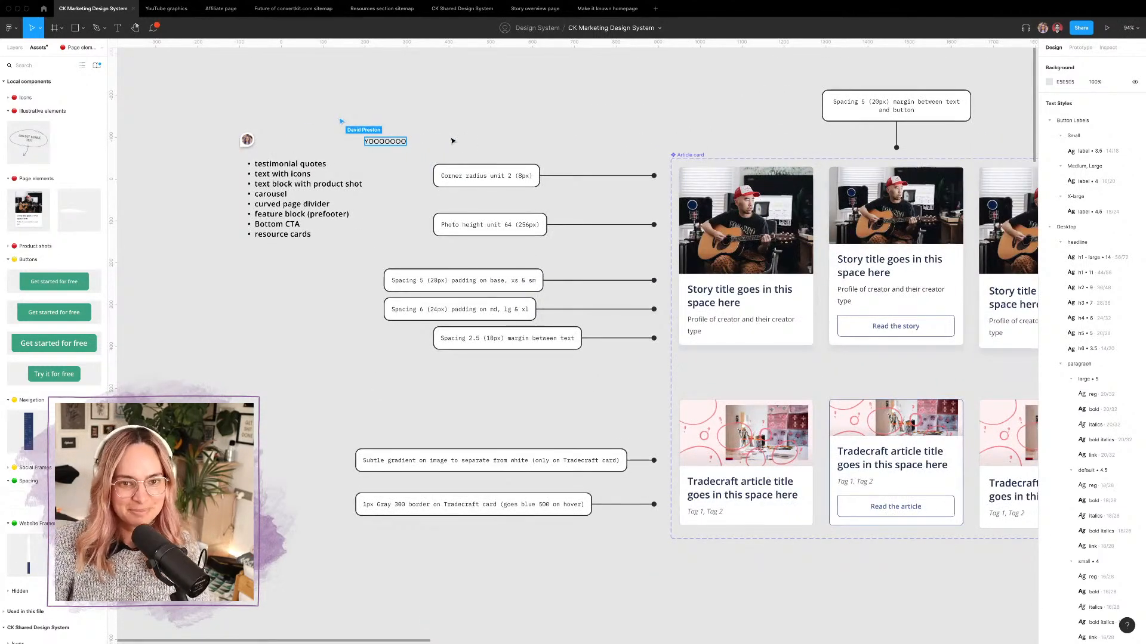
Step: Reduce the height of the yellow divider on the mobile website frame to 81, keeping its lower edge in place
{"action": "scroll", "coordinate": [496, 215], "scroll_direction": "down", "scroll_amount": 1}
{"action": "scroll", "coordinate": [496, 215], "scroll_direction": "down", "scroll_amount": 4}
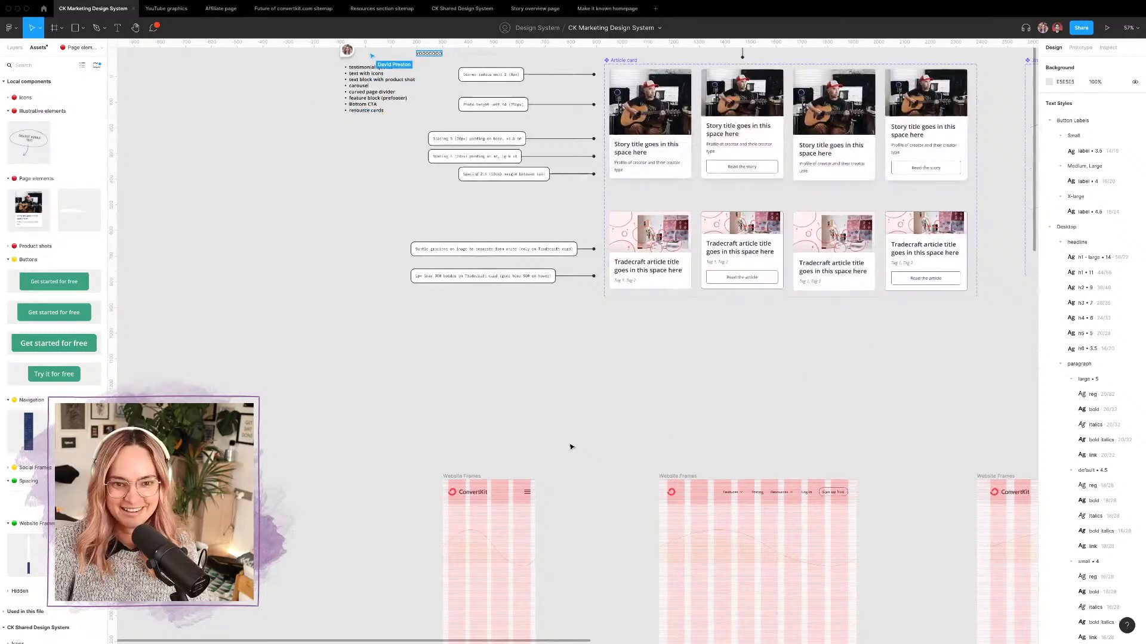
{"action": "left_click", "coordinate": [497, 540]}
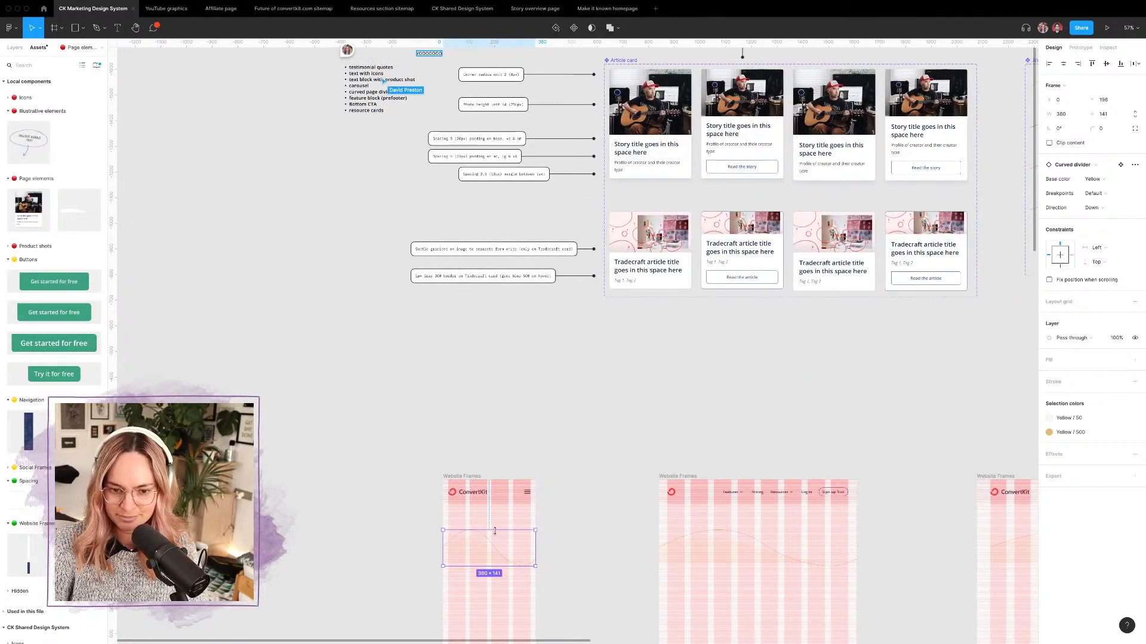
{"action": "left_click_drag", "start_coordinate": [495, 533], "coordinate": [545, 543]}
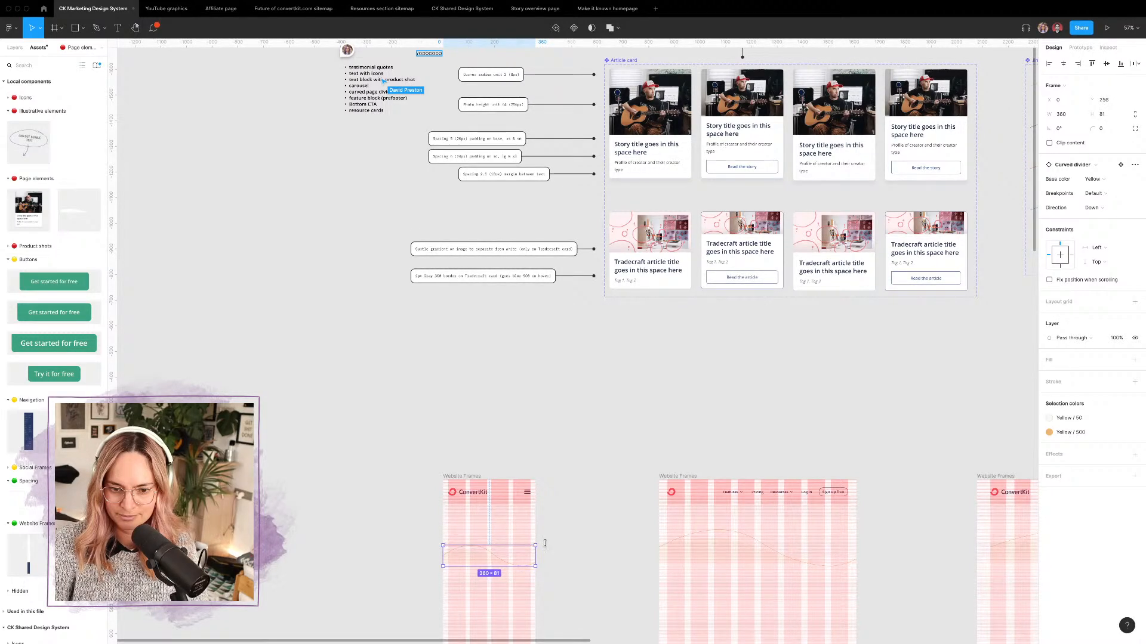
Step: Select the yellow dividers on the tablet and mobile website frames in turn to compare their dimensions and curve proportions
{"action": "left_click", "coordinate": [726, 546]}
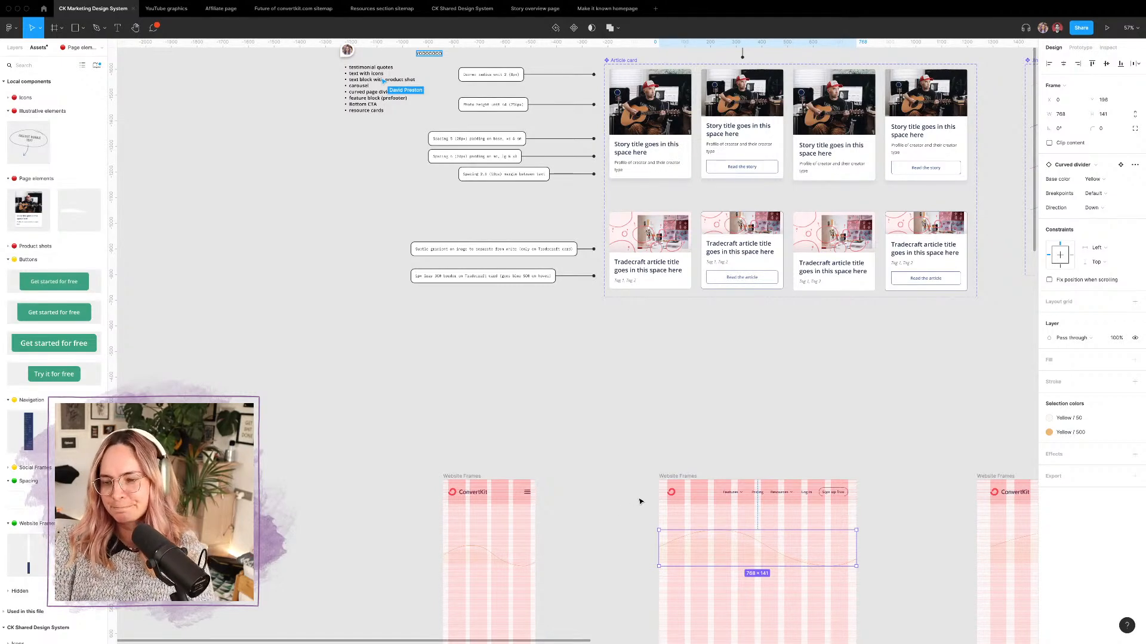
{"action": "scroll", "coordinate": [786, 528], "scroll_direction": "up", "scroll_amount": 5}
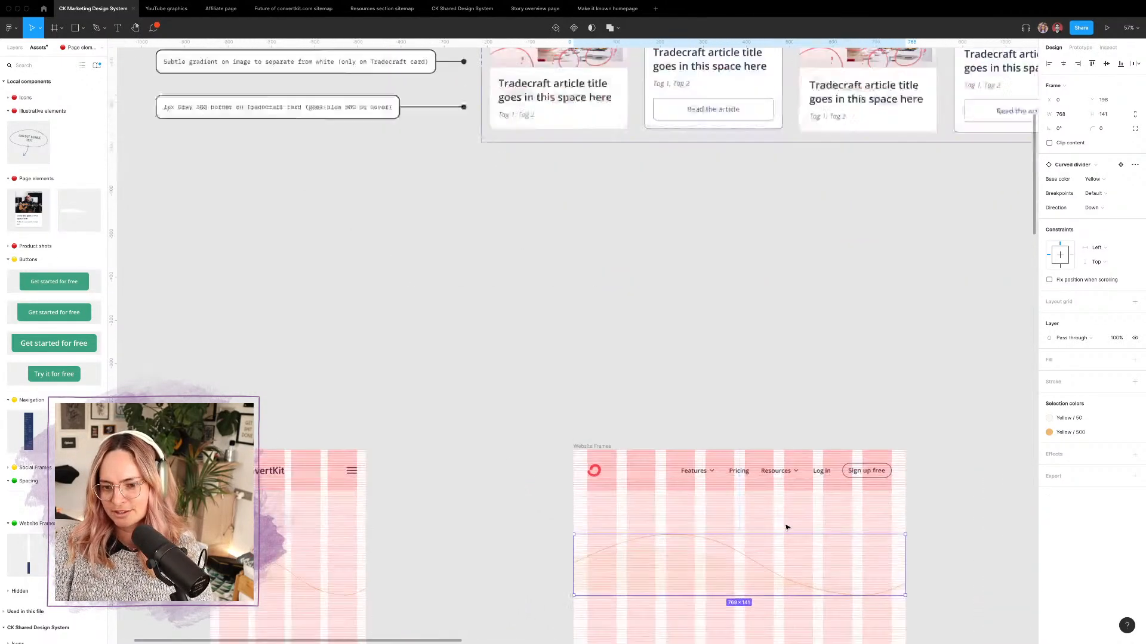
{"action": "scroll", "coordinate": [787, 527], "scroll_direction": "down", "scroll_amount": 3}
{"action": "scroll", "coordinate": [786, 527], "scroll_direction": "left", "scroll_amount": 5}
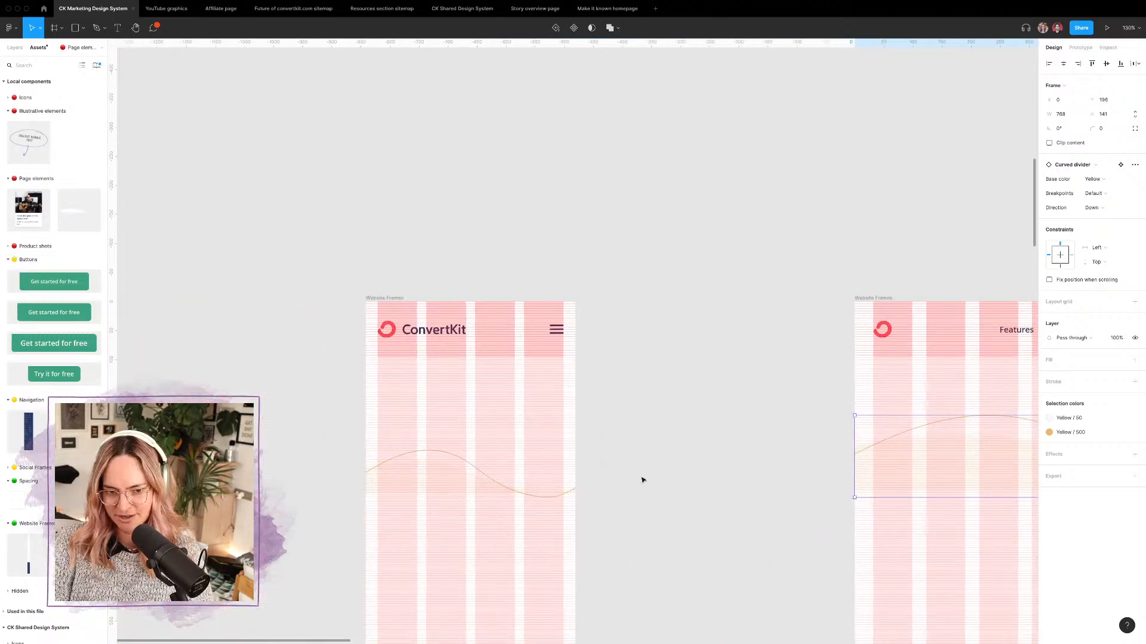
{"action": "left_click", "coordinate": [448, 471]}
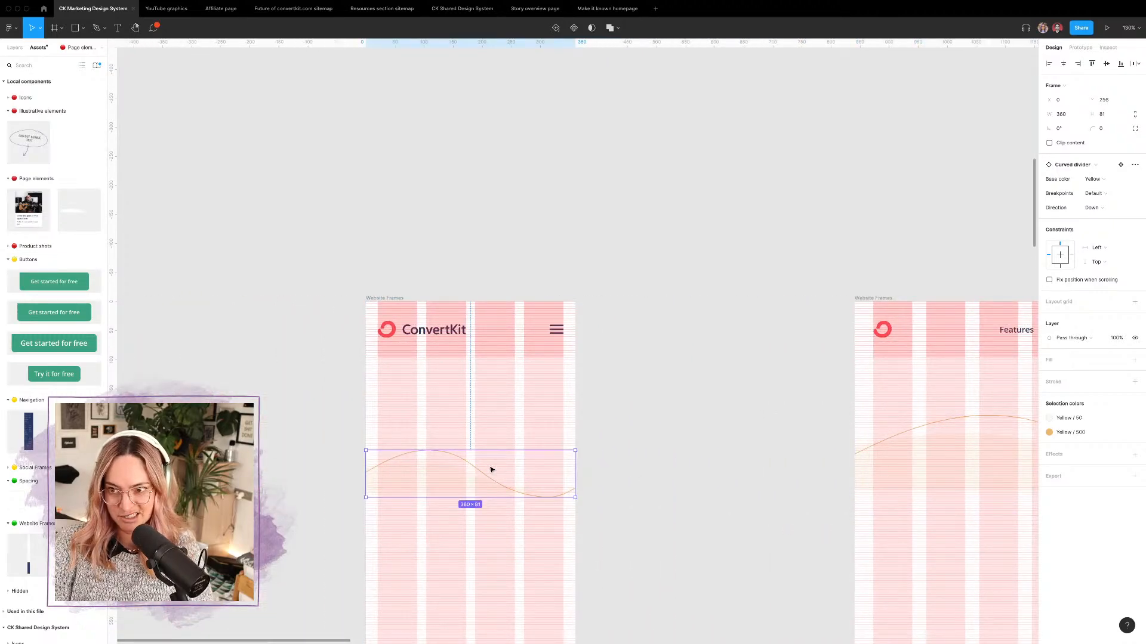
{"action": "left_click", "coordinate": [643, 471]}
{"action": "left_click", "coordinate": [430, 463]}
{"action": "scroll", "coordinate": [430, 463], "scroll_direction": "down", "scroll_amount": 6}
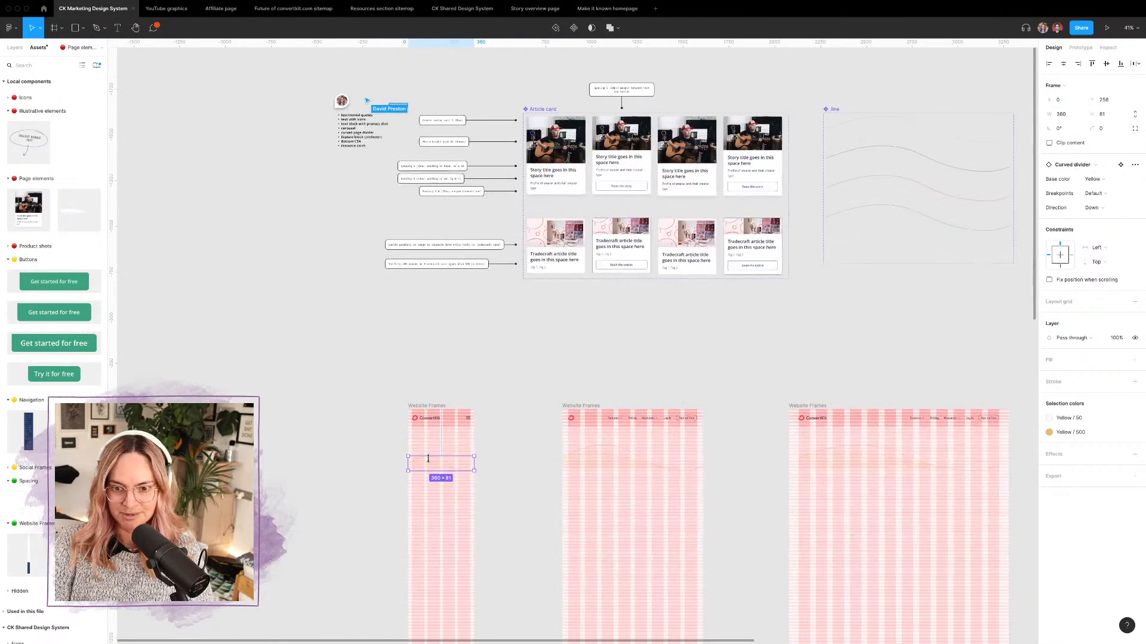
{"action": "scroll", "coordinate": [430, 463], "scroll_direction": "right", "scroll_amount": 3}
{"action": "scroll", "coordinate": [430, 463], "scroll_direction": "right", "scroll_amount": 4}
{"action": "scroll", "coordinate": [429, 463], "scroll_direction": "up", "scroll_amount": 1}
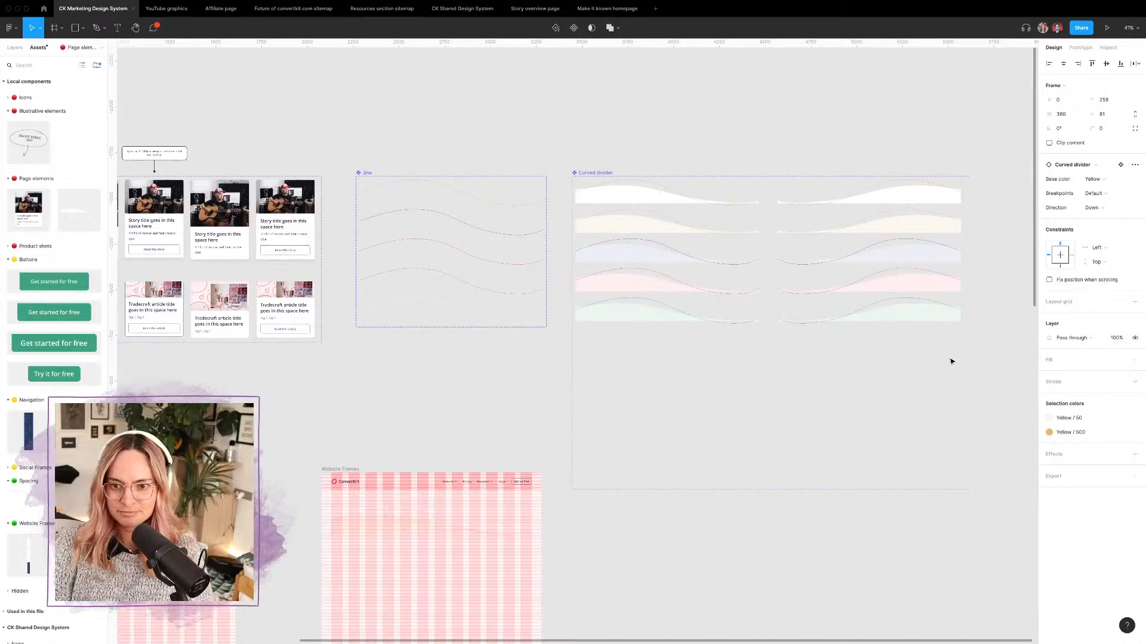
{"action": "left_click", "coordinate": [907, 323]}
{"action": "left_click", "coordinate": [902, 287], "text": "shift"}
{"action": "left_click", "coordinate": [900, 258], "text": "shift"}
{"action": "left_click", "coordinate": [898, 223], "text": "shift"}
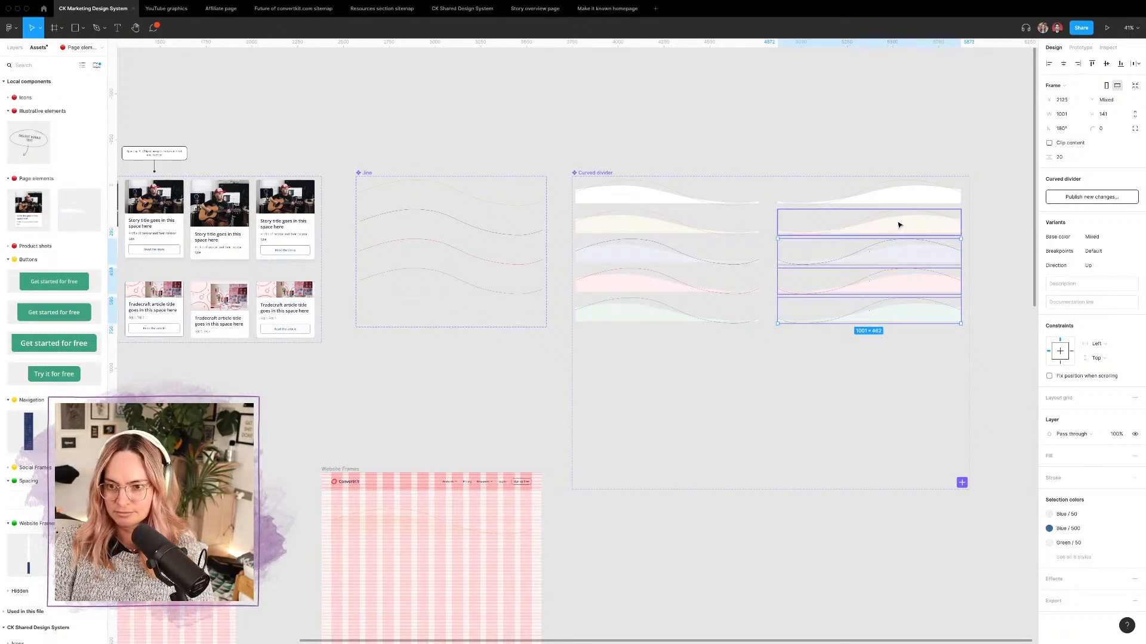
Step: Rename the Curved divider component set's Default breakpoint value to "sm/md/lg/xl"
{"action": "left_click", "coordinate": [602, 173]}
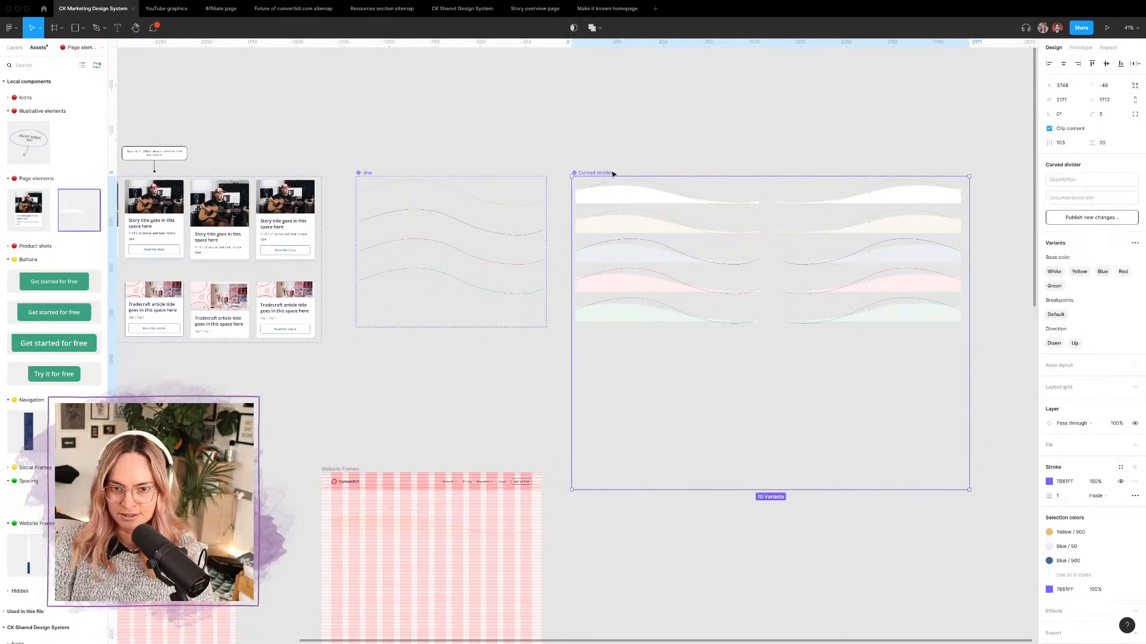
{"action": "double_click", "coordinate": [1055, 315]}
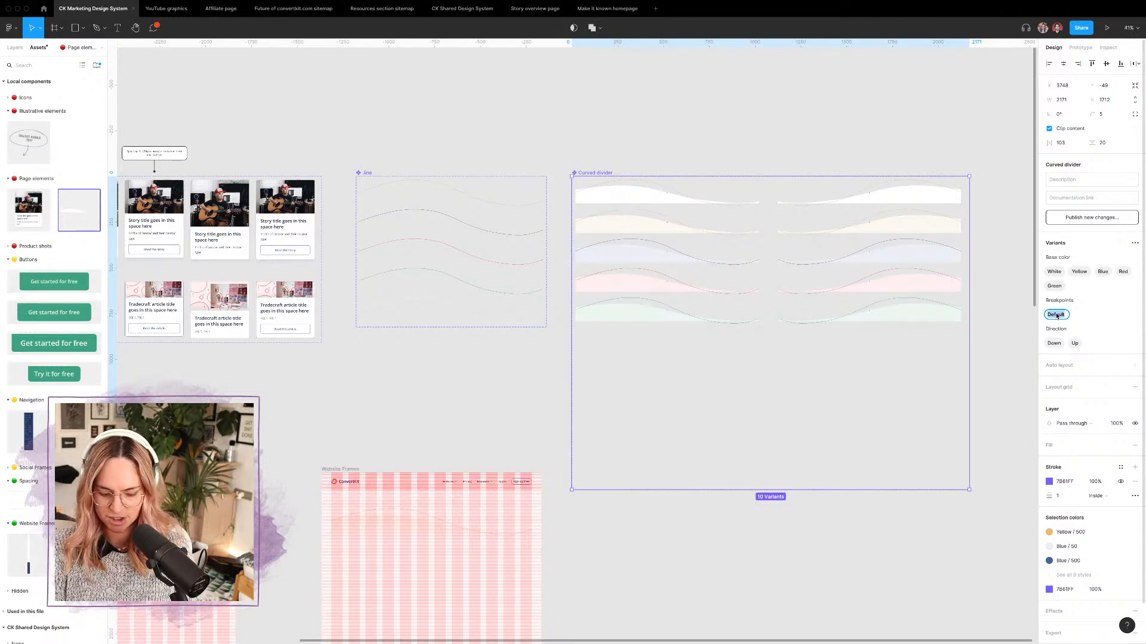
{"action": "type", "text": "SM"}
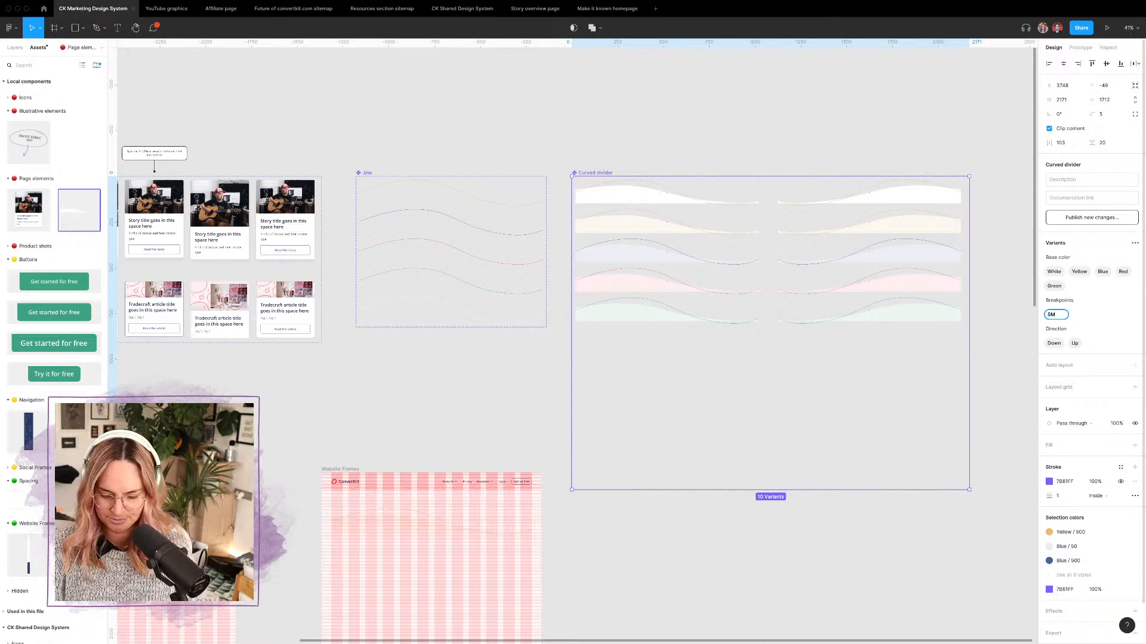
{"action": "type", "text": "/MD/"}
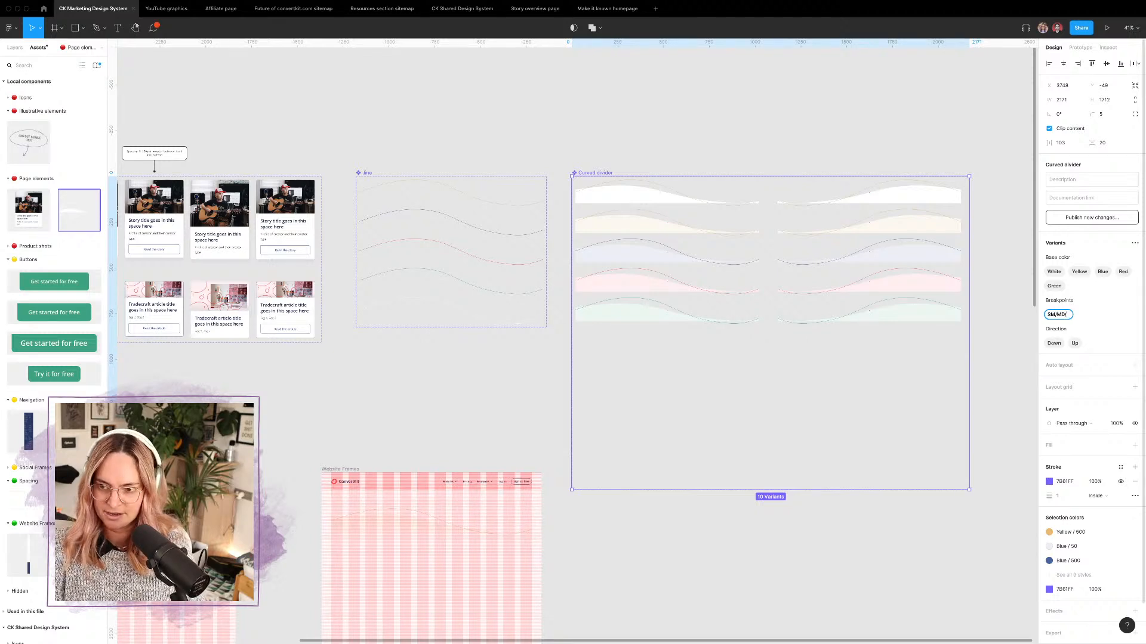
{"action": "key", "text": "BackSpace"}
{"action": "key", "text": "BackSpace"}
{"action": "key", "text": "BackSpace"}
{"action": "key", "text": "BackSpace"}
{"action": "type", "text": "sm/md/"}
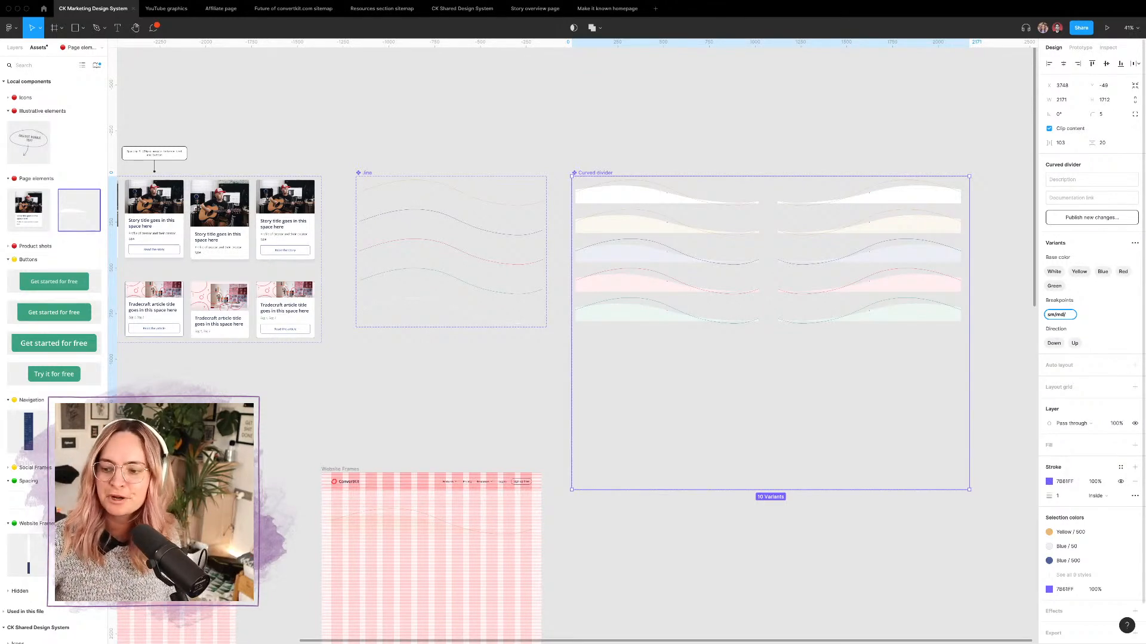
{"action": "type", "text": "l"}
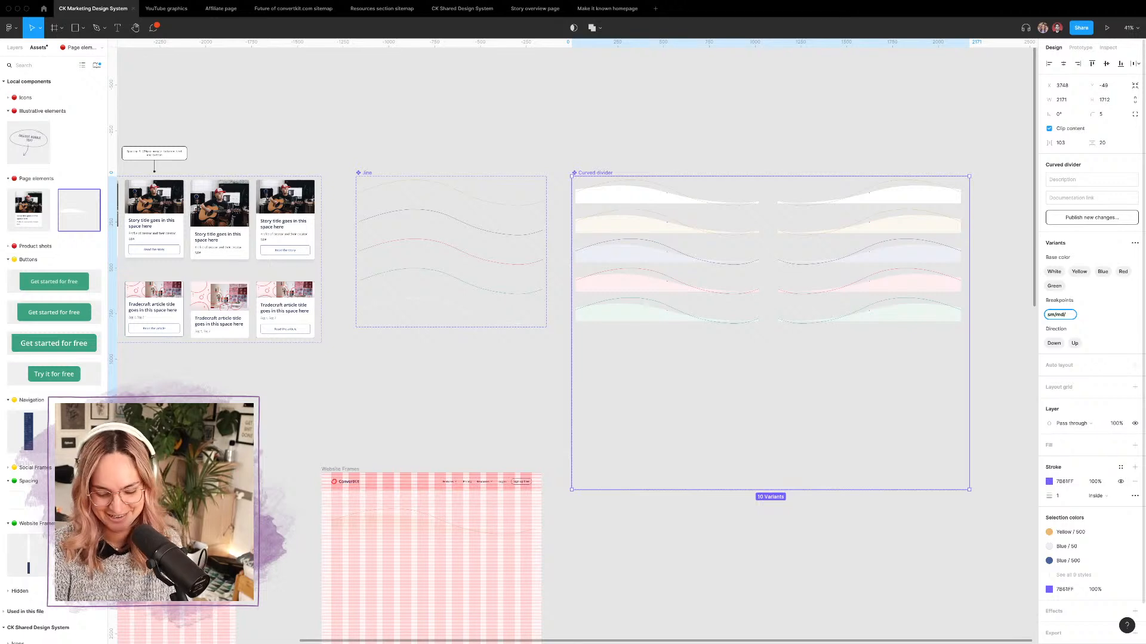
{"action": "type", "text": "lg/"}
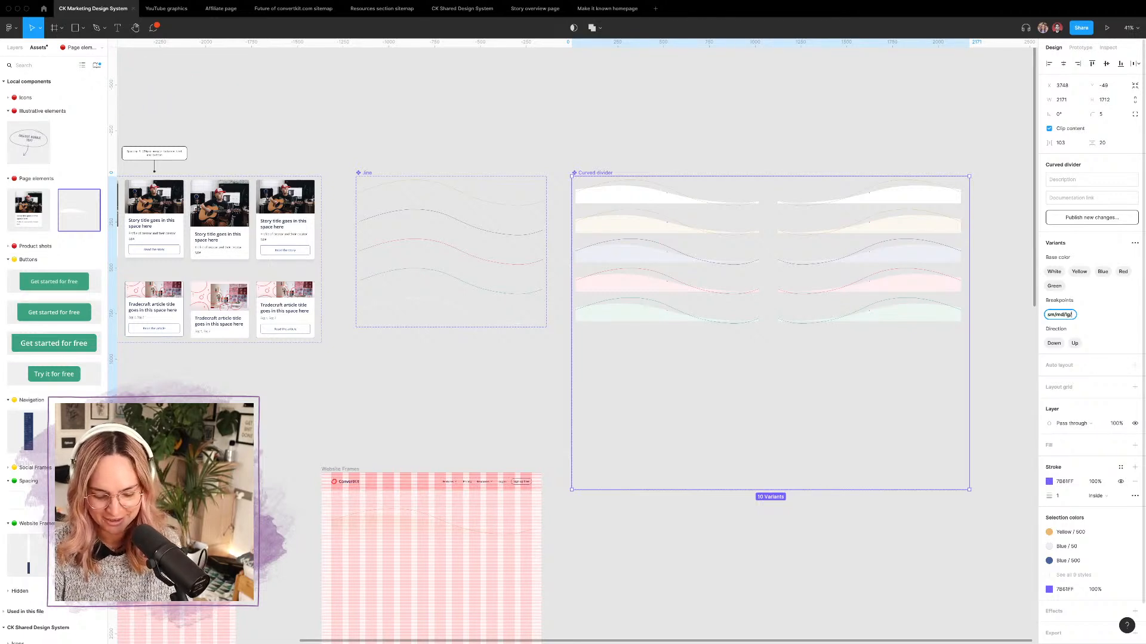
{"action": "type", "text": "xl"}
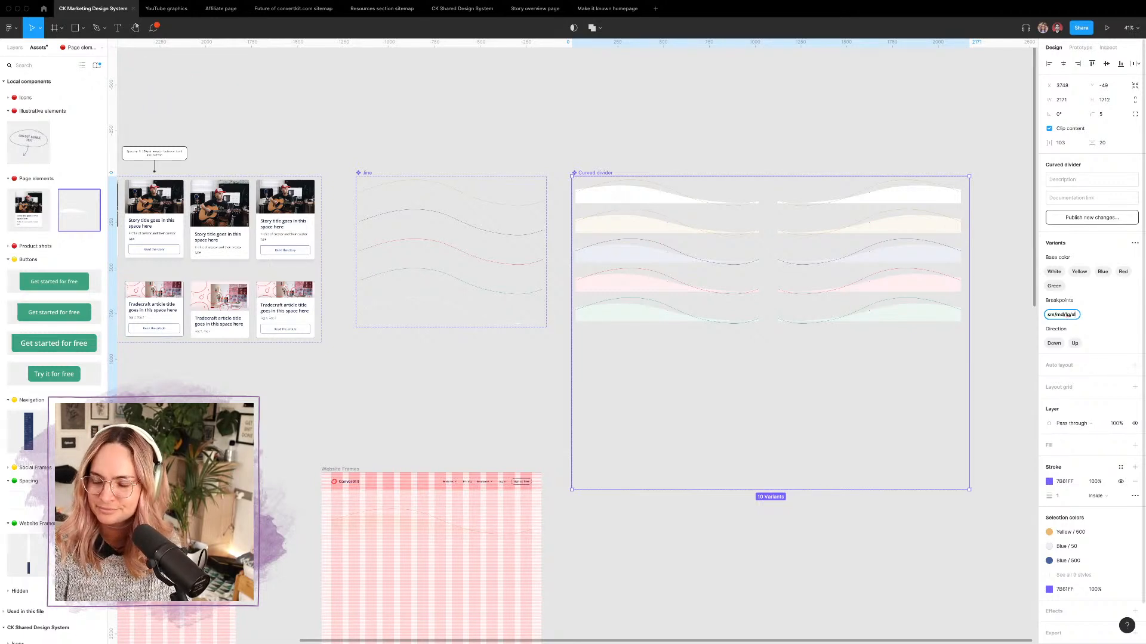
{"action": "key", "text": "Return"}
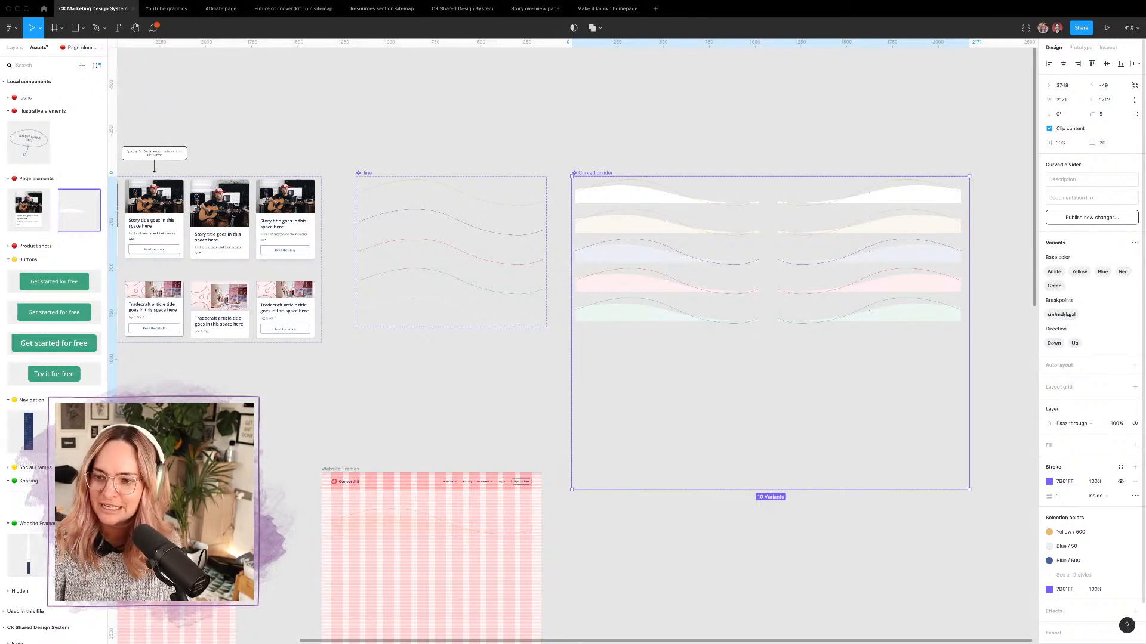
Step: Duplicate all ten curved divider variants, both directions in every color, into the empty area below them inside the component set
{"action": "left_click", "coordinate": [810, 122]}
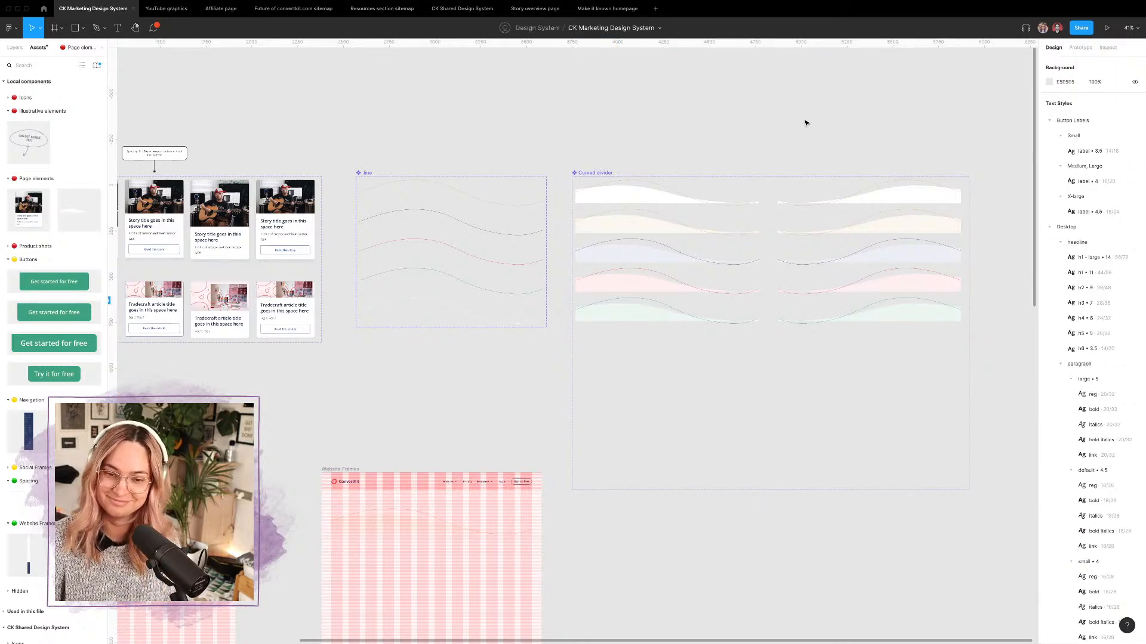
{"action": "left_click", "coordinate": [641, 319]}
{"action": "left_click", "coordinate": [640, 280], "text": "shift"}
{"action": "left_click", "coordinate": [632, 242], "text": "shift"}
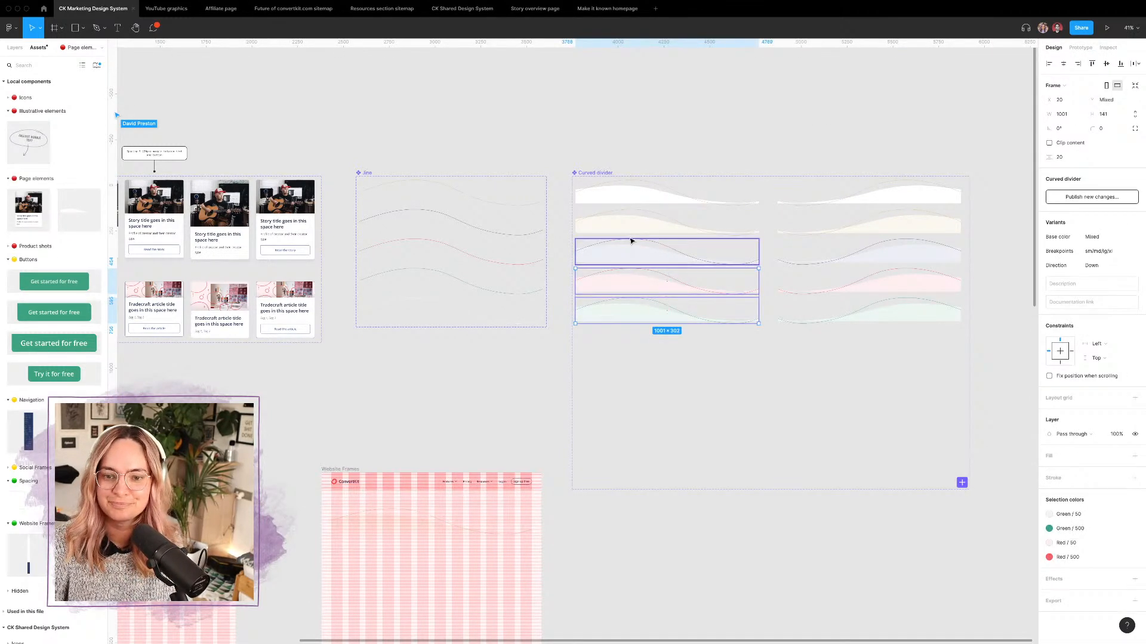
{"action": "left_click", "coordinate": [669, 219], "text": "shift"}
{"action": "left_click", "coordinate": [639, 193], "text": "shift"}
{"action": "left_click", "coordinate": [931, 194], "text": "shift"}
{"action": "left_click", "coordinate": [919, 228], "text": "shift"}
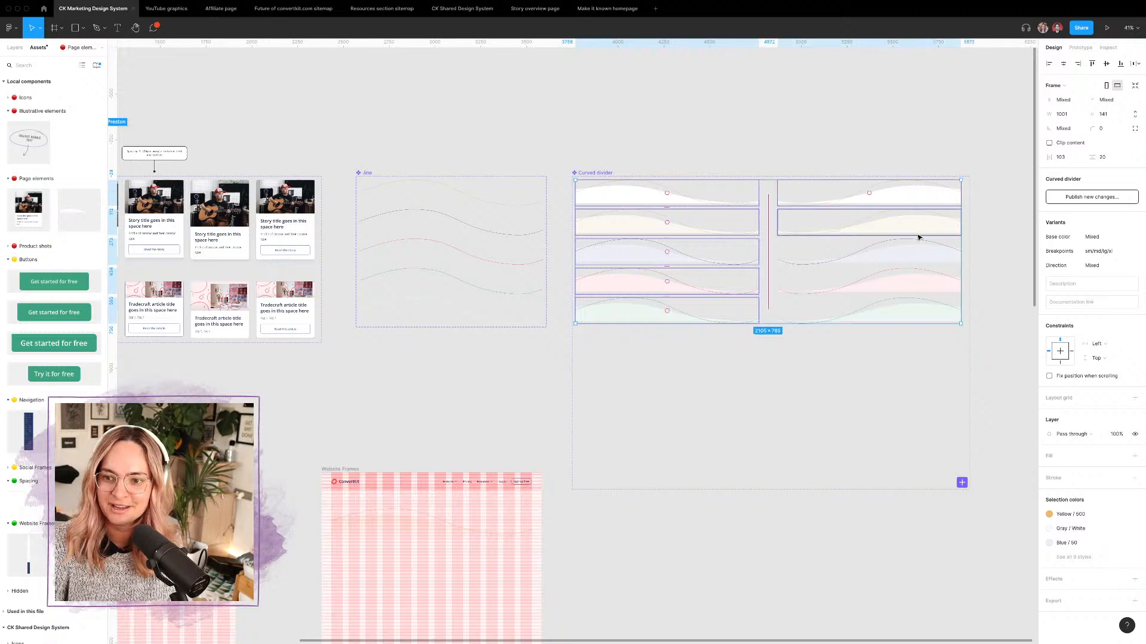
{"action": "left_click", "coordinate": [913, 253], "text": "shift"}
{"action": "left_click", "coordinate": [908, 284], "text": "shift"}
{"action": "left_click", "coordinate": [911, 314], "text": "shift"}
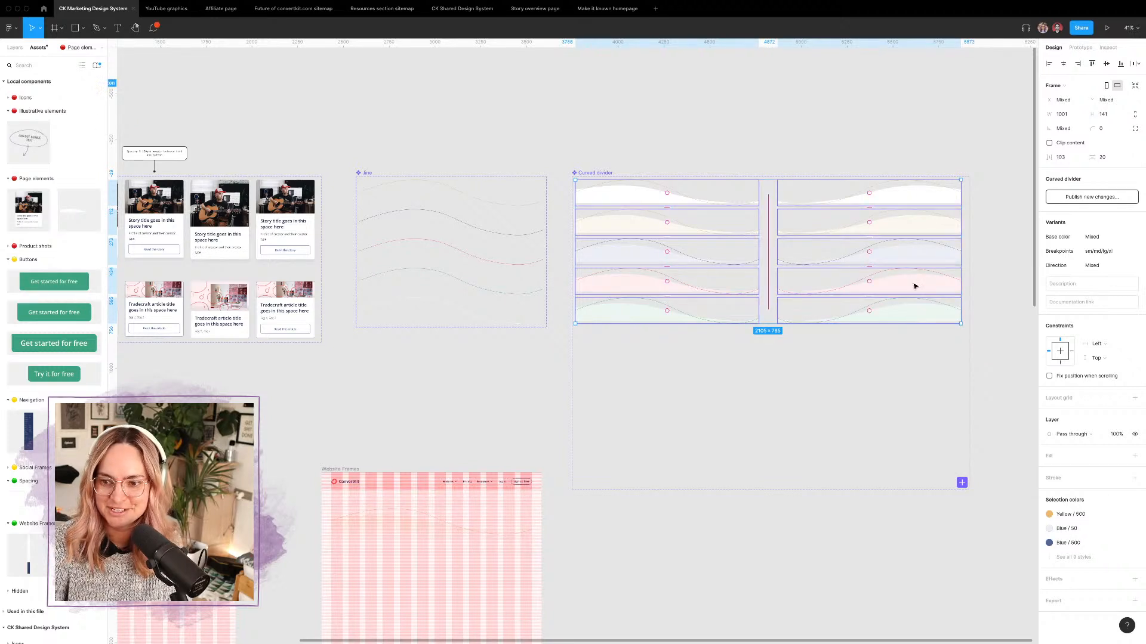
{"action": "left_click_drag", "start_coordinate": [915, 287], "coordinate": [893, 437]}
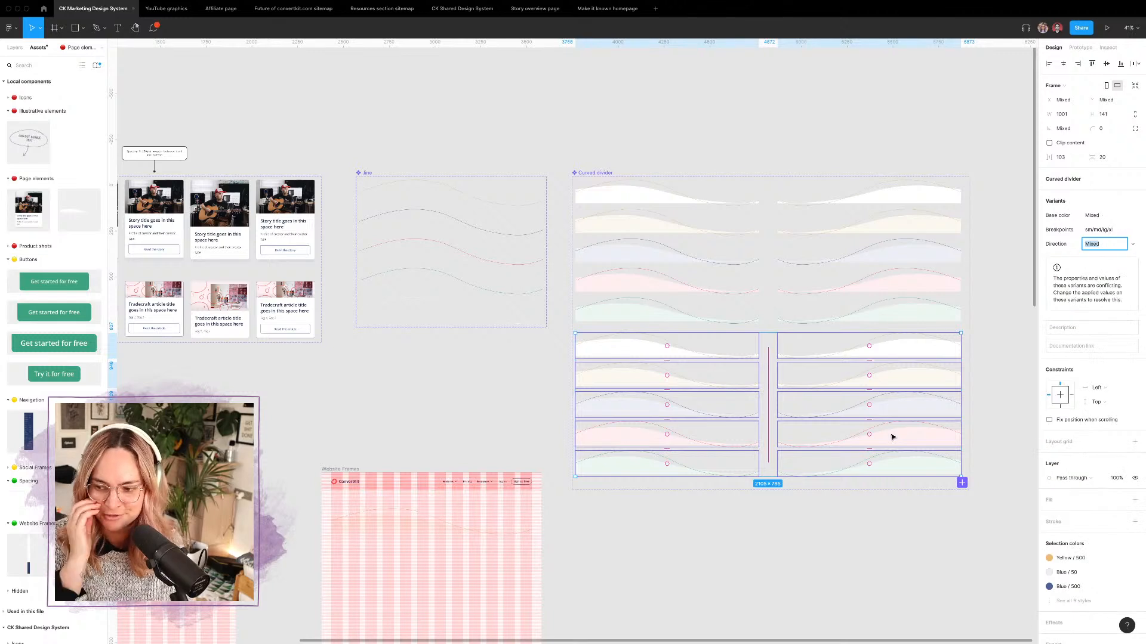
Step: Set the duplicated dividers' height to 80 and narrow them all to about 571 wide
{"action": "left_click", "coordinate": [1112, 119]}
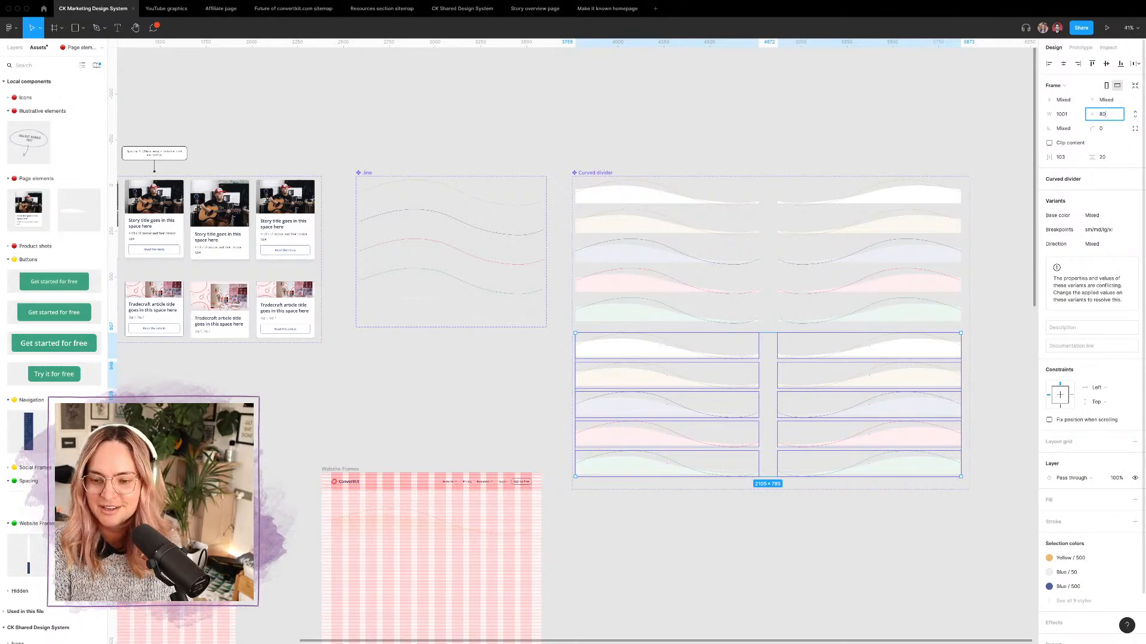
{"action": "key", "text": "Return"}
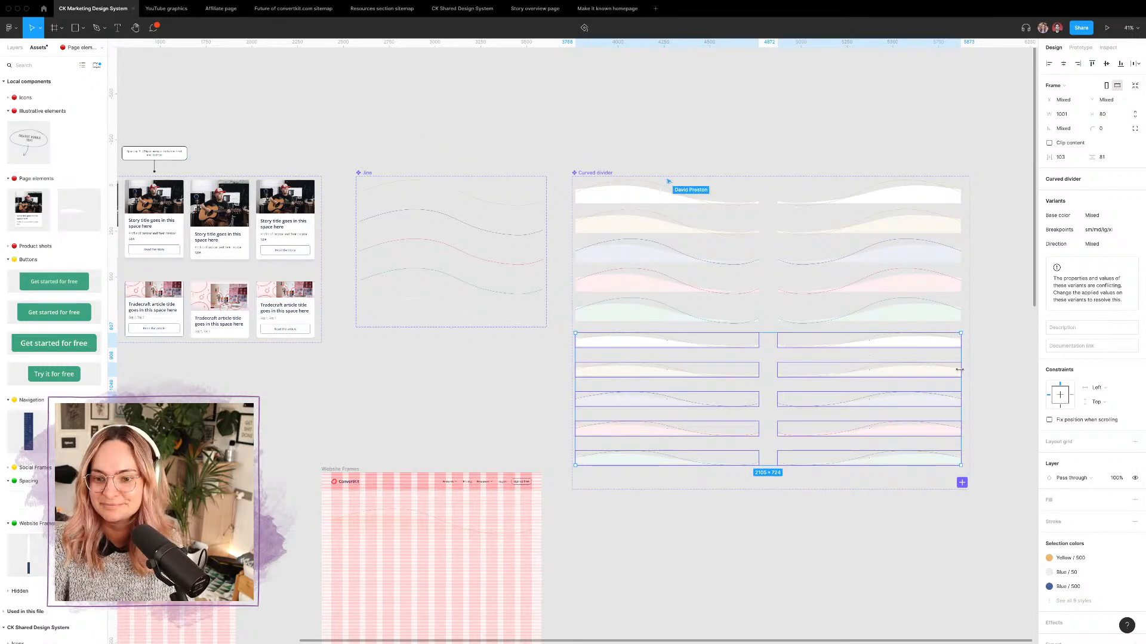
{"action": "left_click_drag", "start_coordinate": [959, 371], "coordinate": [795, 367]}
Step: Assign the Breakpoints value "base/xs" to the ten smaller divider variants
{"action": "left_click", "coordinate": [1098, 232]}
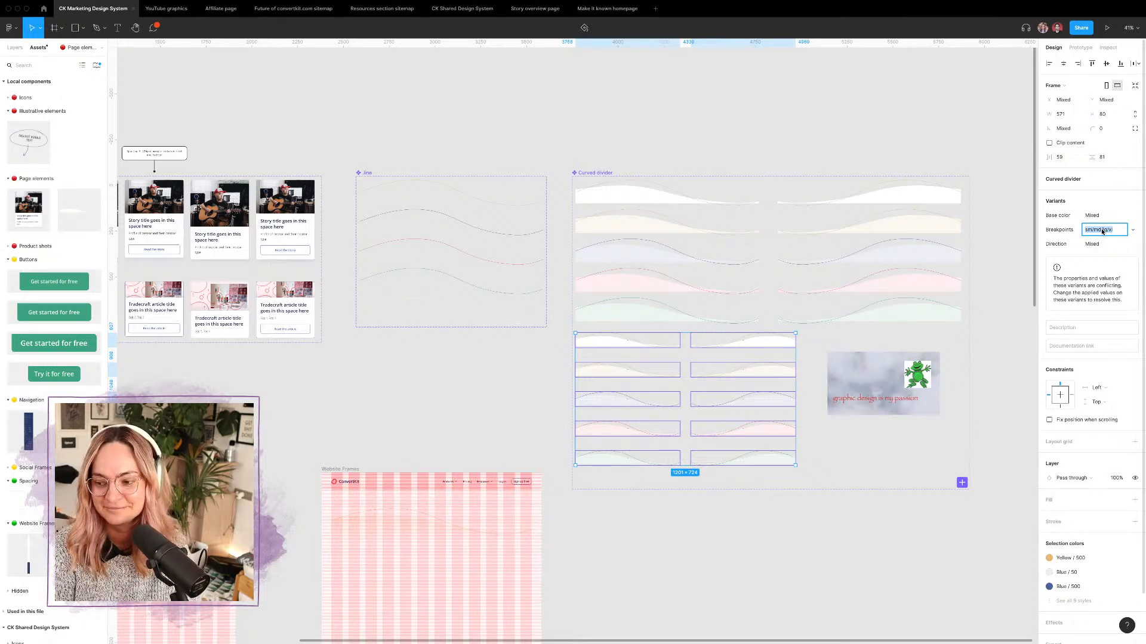
{"action": "type", "text": "base"}
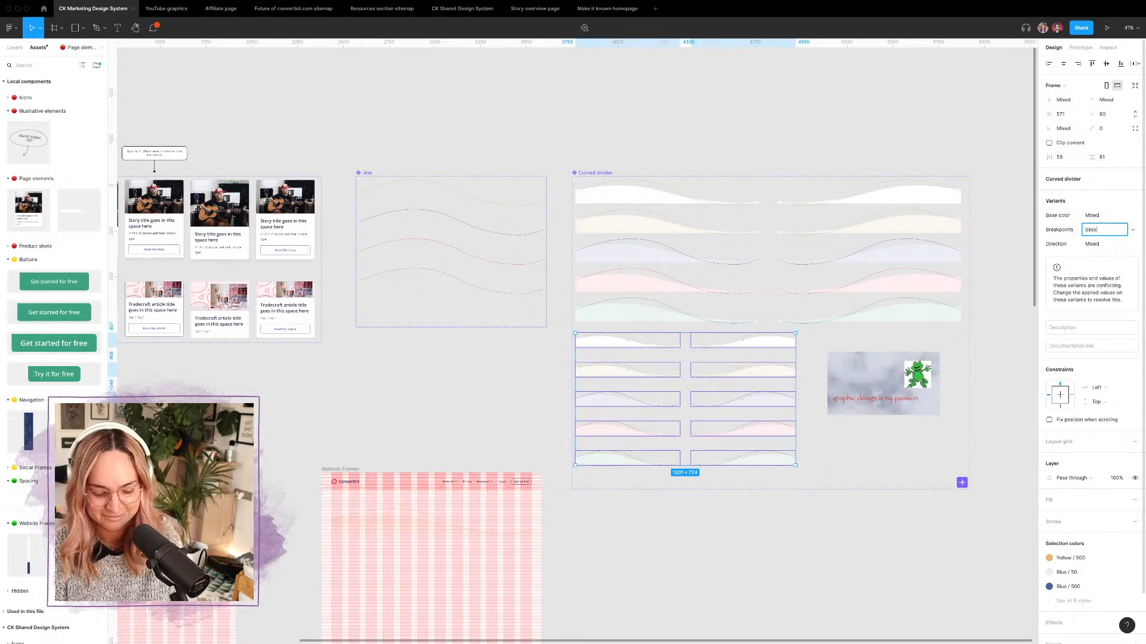
{"action": "type", "text": "/xs"}
{"action": "key", "text": "Return"}
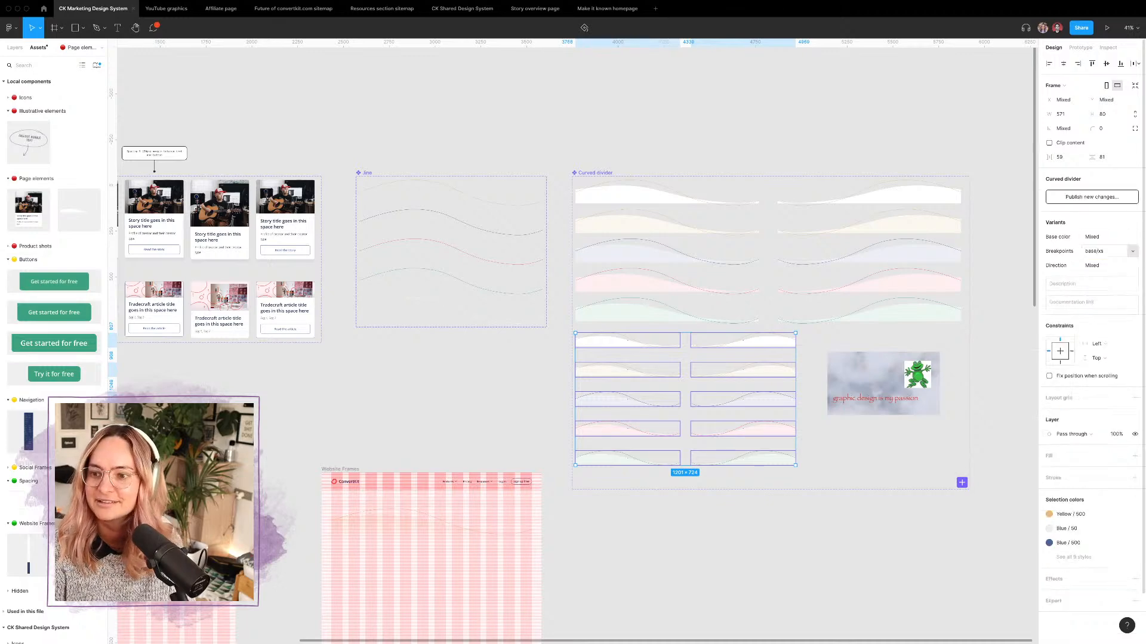
{"action": "left_click", "coordinate": [866, 104]}
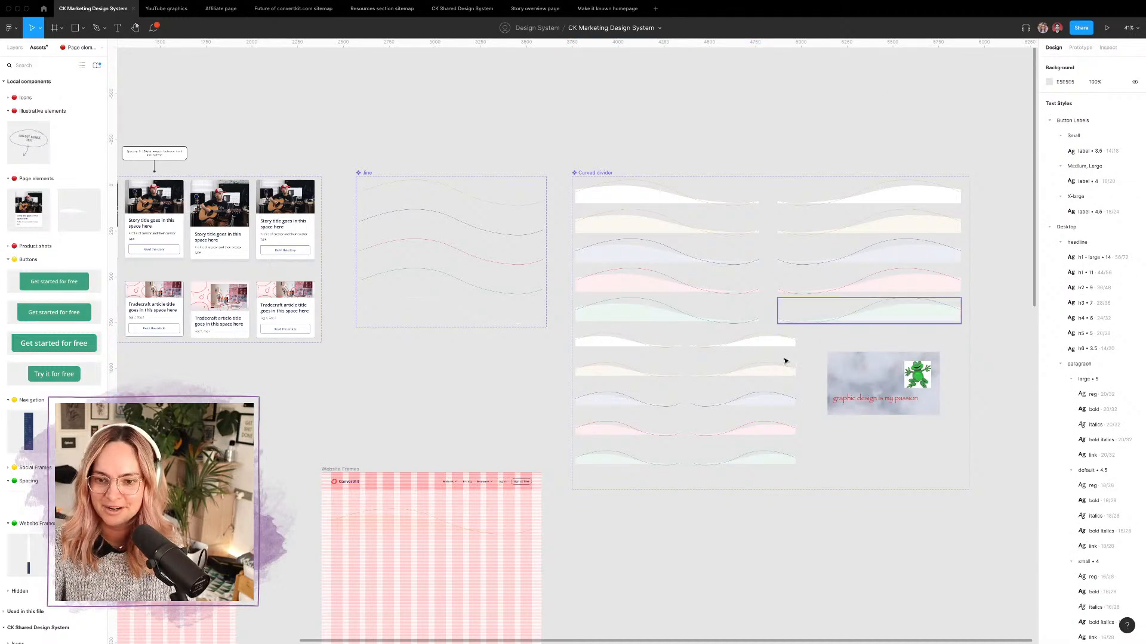
Step: Send the cursor chat message "you dork" to the collaborator near the bulleted component list
{"action": "scroll", "coordinate": [645, 535], "scroll_direction": "down", "scroll_amount": 5}
{"action": "scroll", "coordinate": [645, 535], "scroll_direction": "left", "scroll_amount": 3}
{"action": "scroll", "coordinate": [644, 535], "scroll_direction": "down", "scroll_amount": 5}
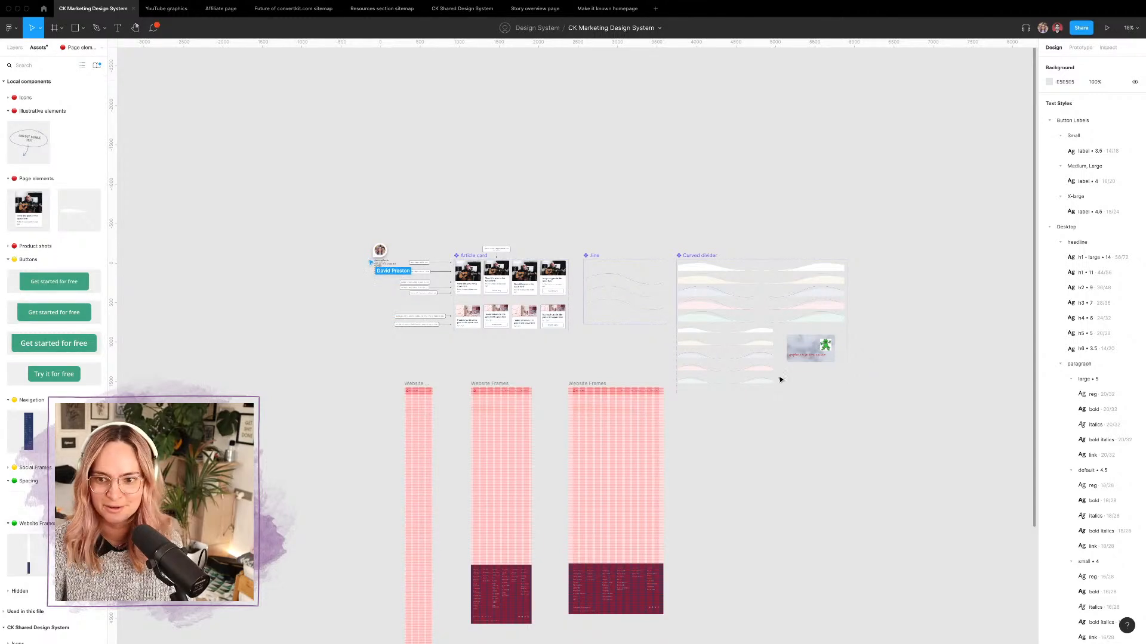
{"action": "scroll", "coordinate": [864, 342], "scroll_direction": "up", "scroll_amount": 3}
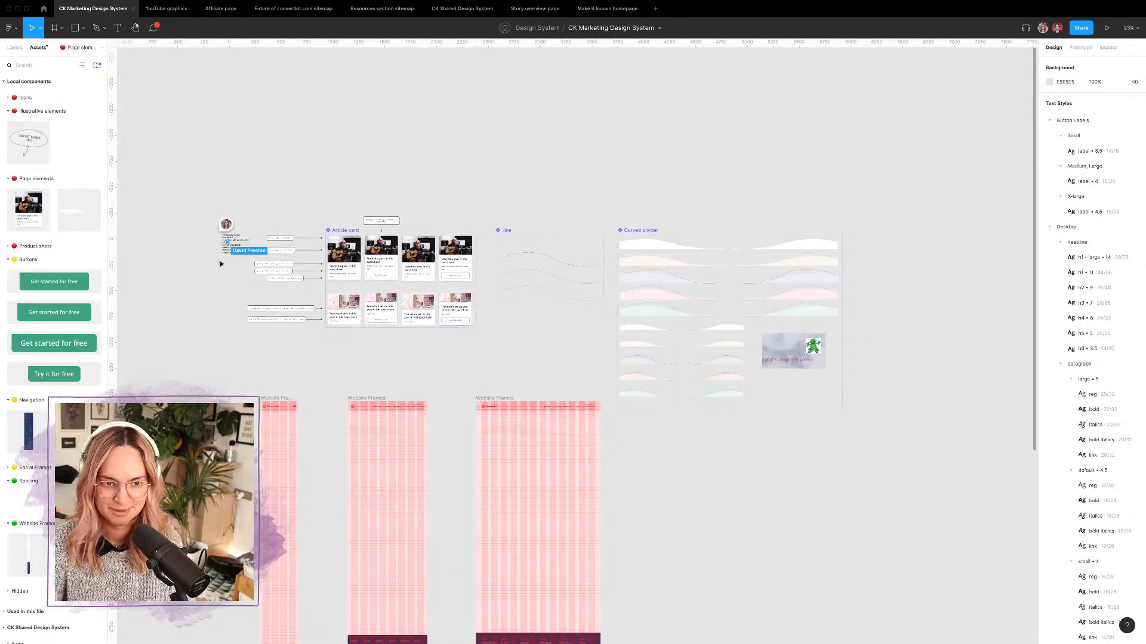
{"action": "key", "text": "slash"}
{"action": "type", "text": "you dork"}
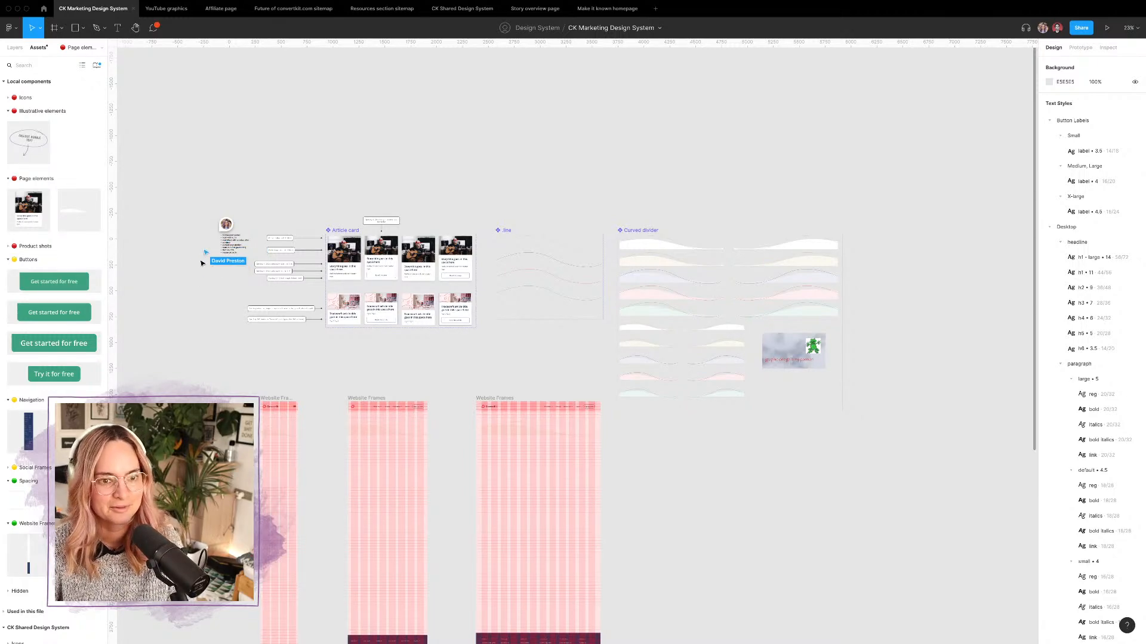
Step: Place another Website Frames instance to the left of the existing mobile frame and set its breakpoint to xs - mobile - 560px
{"action": "scroll", "coordinate": [125, 555], "scroll_direction": "up", "scroll_amount": 5}
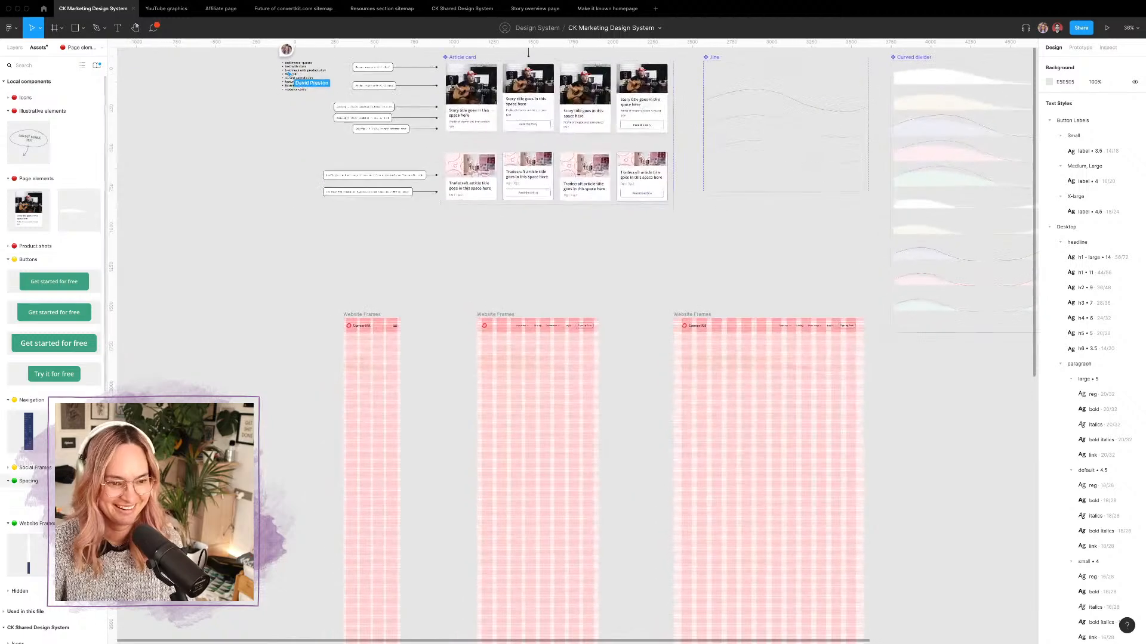
{"action": "left_click_drag", "start_coordinate": [262, 398], "coordinate": [262, 395]}
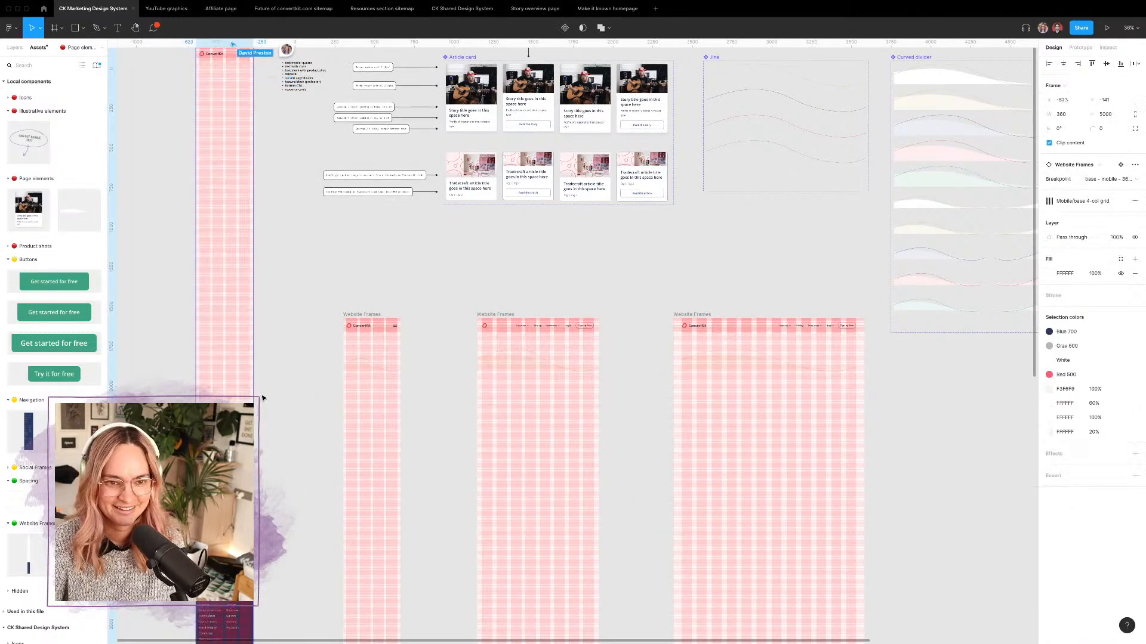
{"action": "scroll", "coordinate": [263, 382], "scroll_direction": "down", "scroll_amount": 3}
{"action": "left_click_drag", "start_coordinate": [244, 341], "coordinate": [268, 474]}
{"action": "scroll", "coordinate": [266, 457], "scroll_direction": "up", "scroll_amount": 2}
{"action": "scroll", "coordinate": [265, 457], "scroll_direction": "up", "scroll_amount": 1}
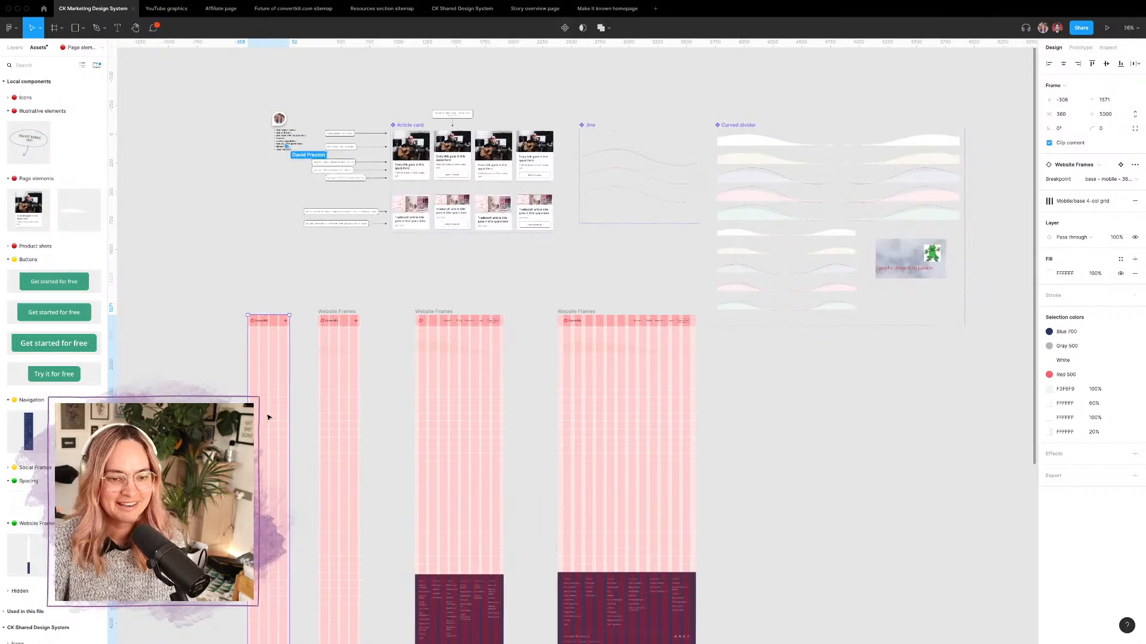
{"action": "left_click", "coordinate": [1105, 180]}
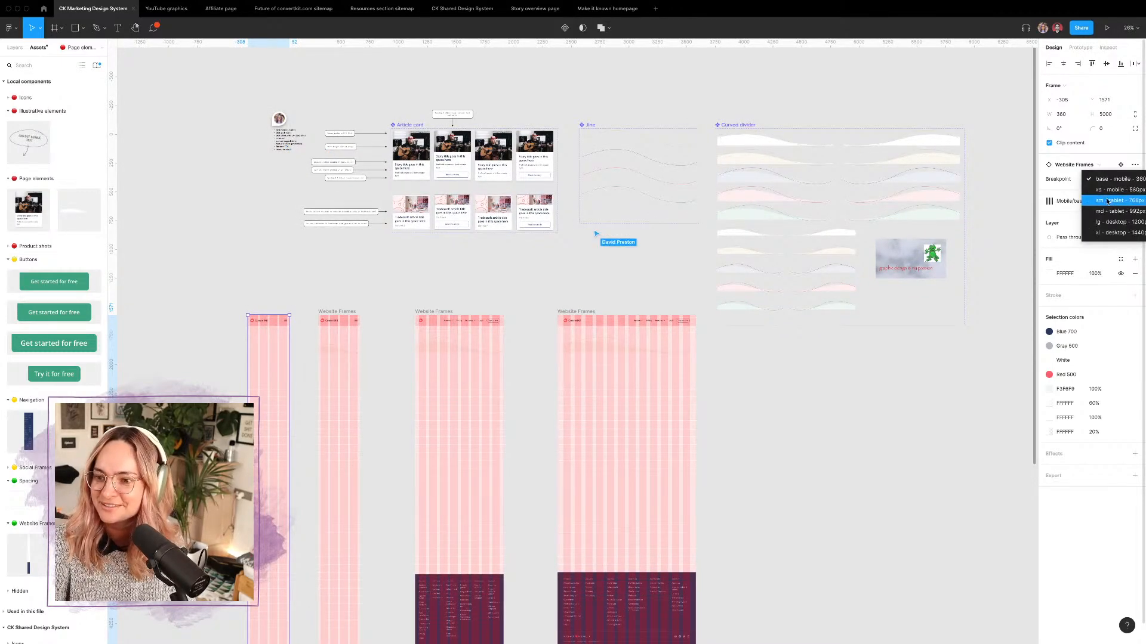
{"action": "left_click", "coordinate": [1105, 194]}
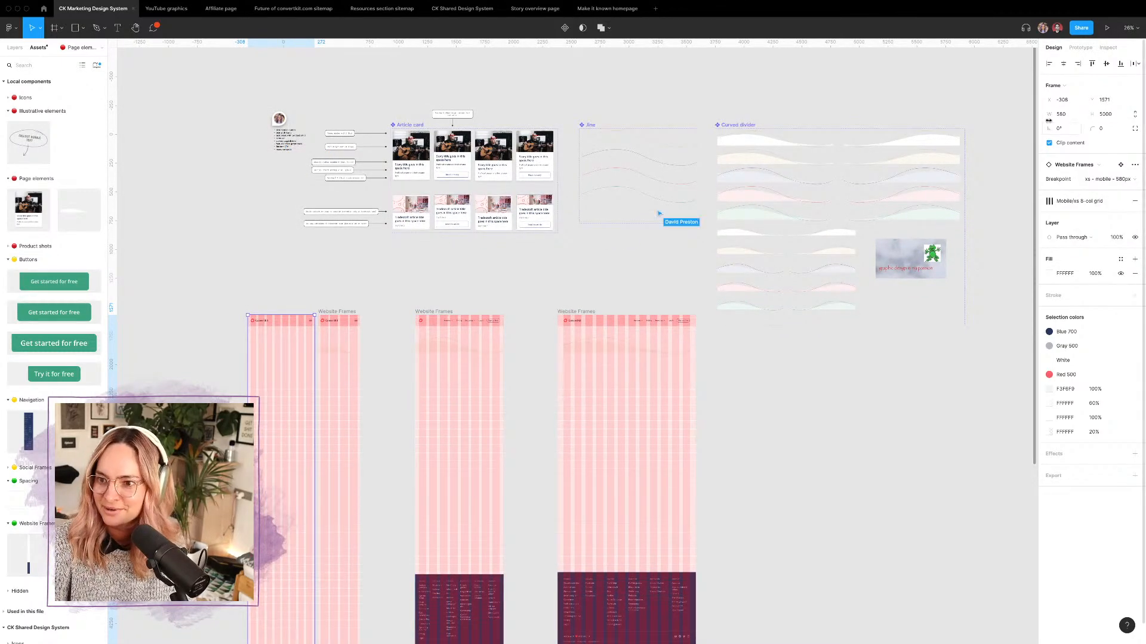
Step: Set the width of all ten base/xs curved divider variants to 580
{"action": "scroll", "coordinate": [788, 261], "scroll_direction": "up", "scroll_amount": 3}
{"action": "scroll", "coordinate": [788, 262], "scroll_direction": "up", "scroll_amount": 4}
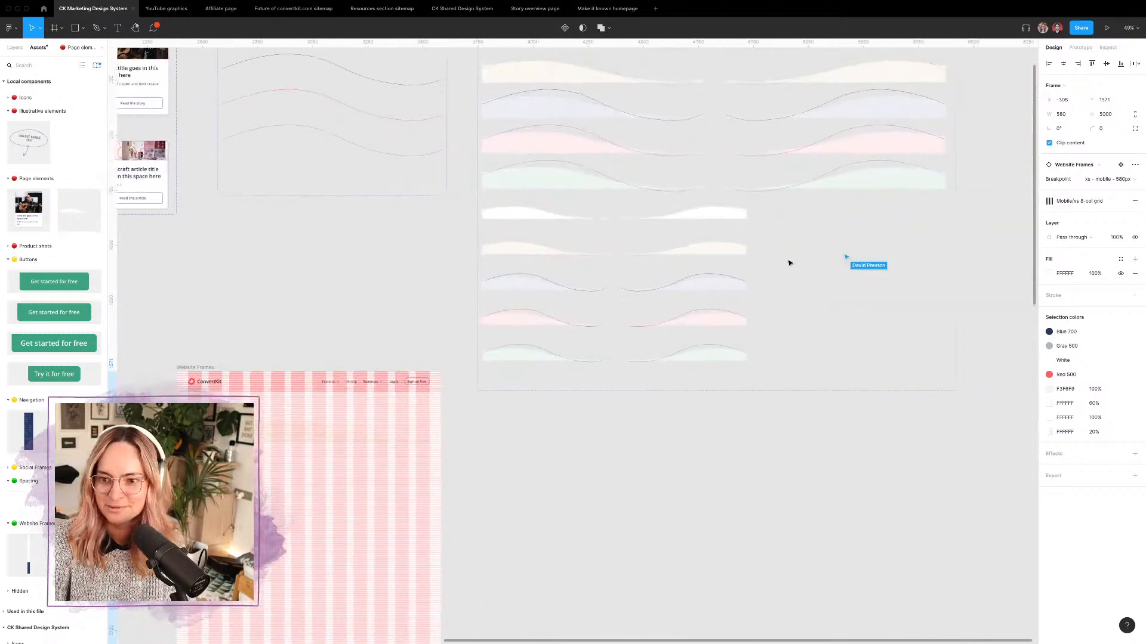
{"action": "left_click", "coordinate": [685, 212]}
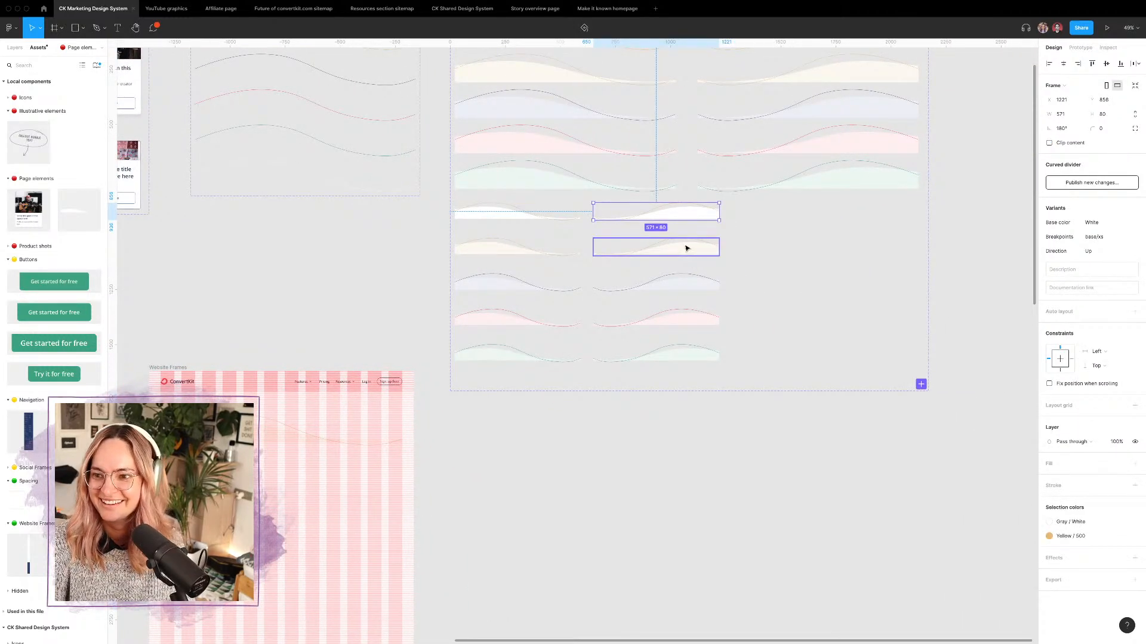
{"action": "left_click", "coordinate": [685, 248], "text": "shift"}
{"action": "left_click", "coordinate": [691, 283], "text": "shift"}
{"action": "left_click", "coordinate": [690, 318], "text": "shift"}
{"action": "left_click", "coordinate": [688, 353], "text": "shift"}
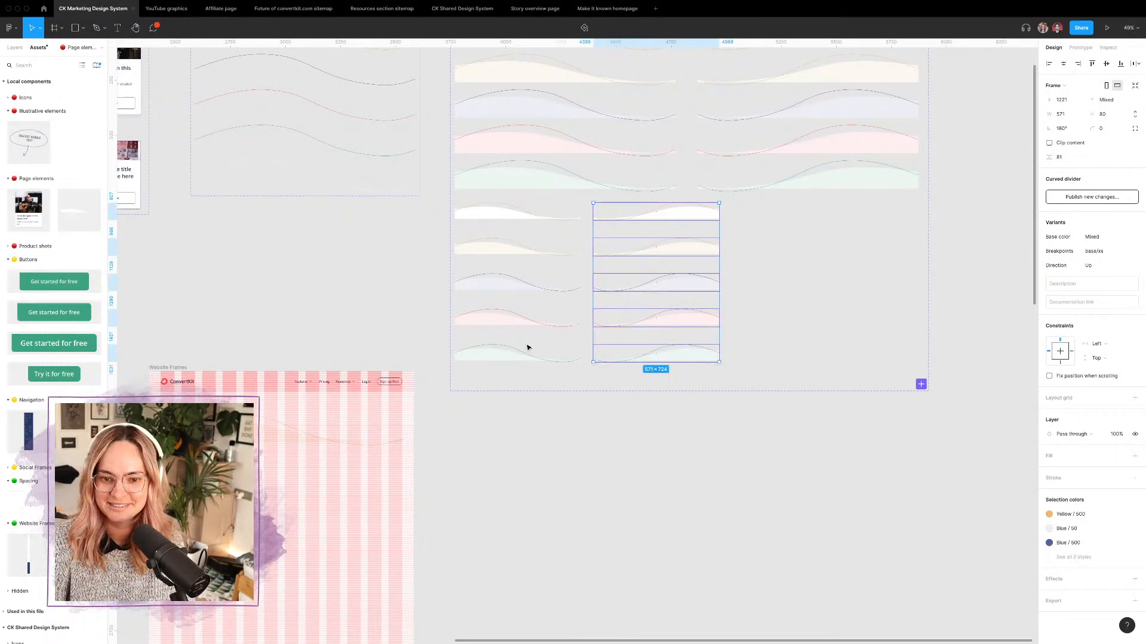
{"action": "left_click", "coordinate": [524, 345], "text": "shift"}
{"action": "left_click", "coordinate": [501, 319], "text": "shift"}
{"action": "left_click", "coordinate": [500, 282], "text": "shift"}
{"action": "left_click", "coordinate": [499, 250], "text": "shift"}
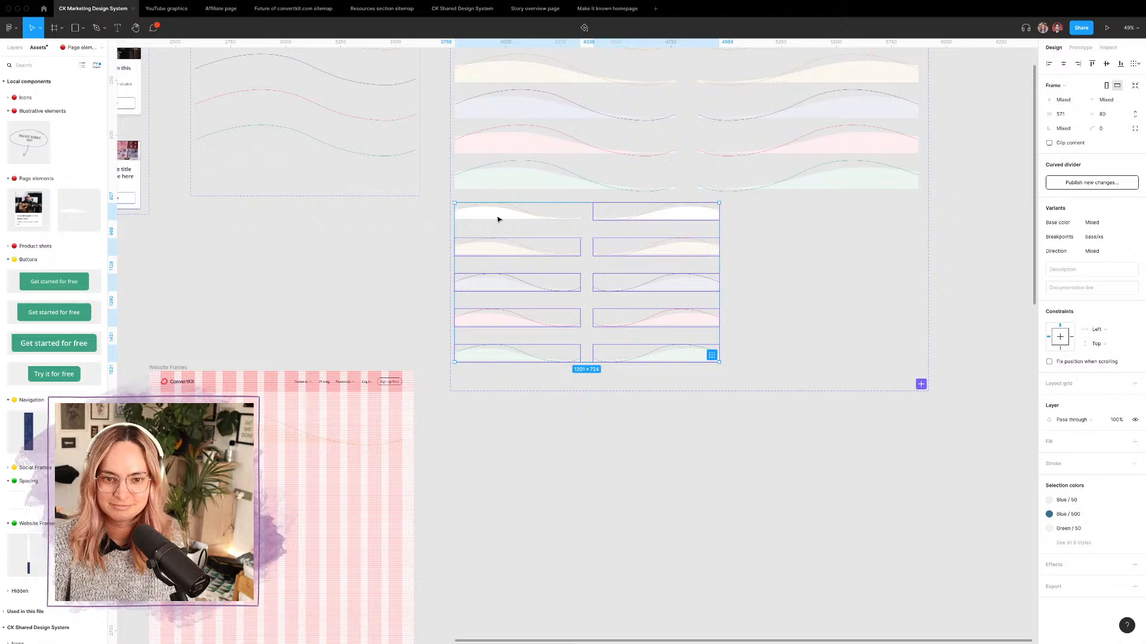
{"action": "left_click", "coordinate": [497, 214], "text": "shift"}
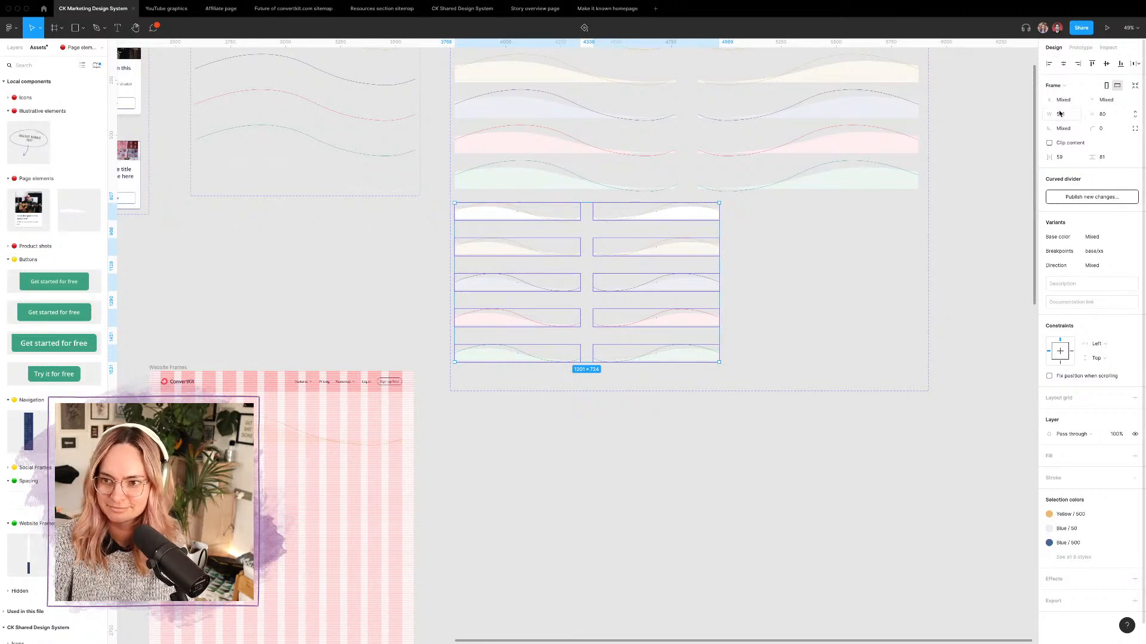
{"action": "left_click", "coordinate": [1060, 114]}
{"action": "type", "text": "5"}
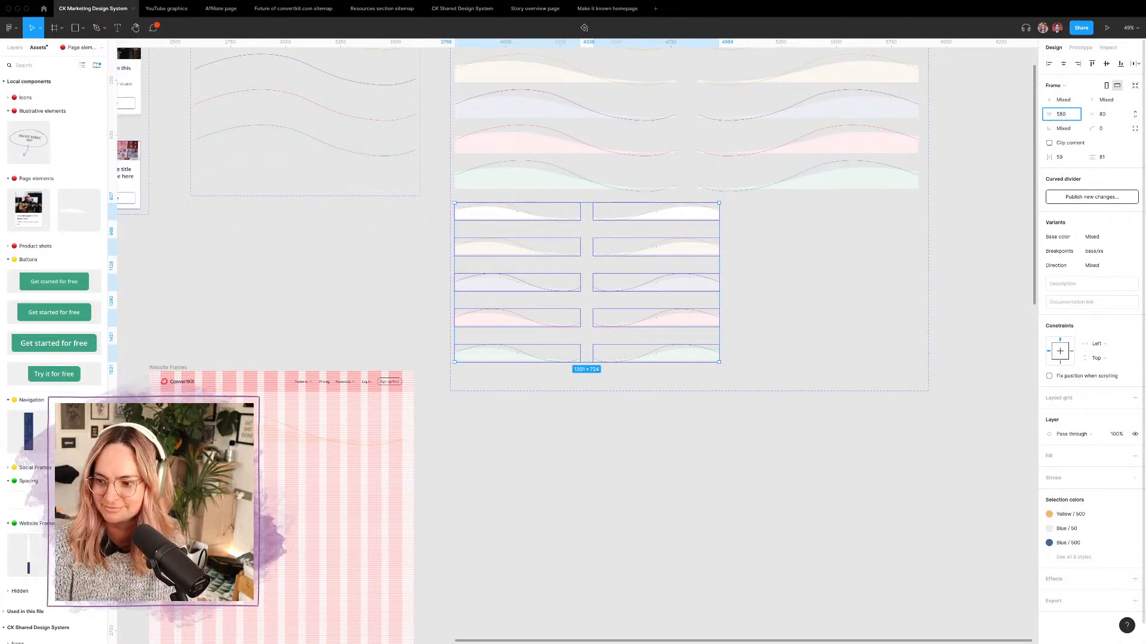
{"action": "type", "text": "80"}
{"action": "key", "text": "Return"}
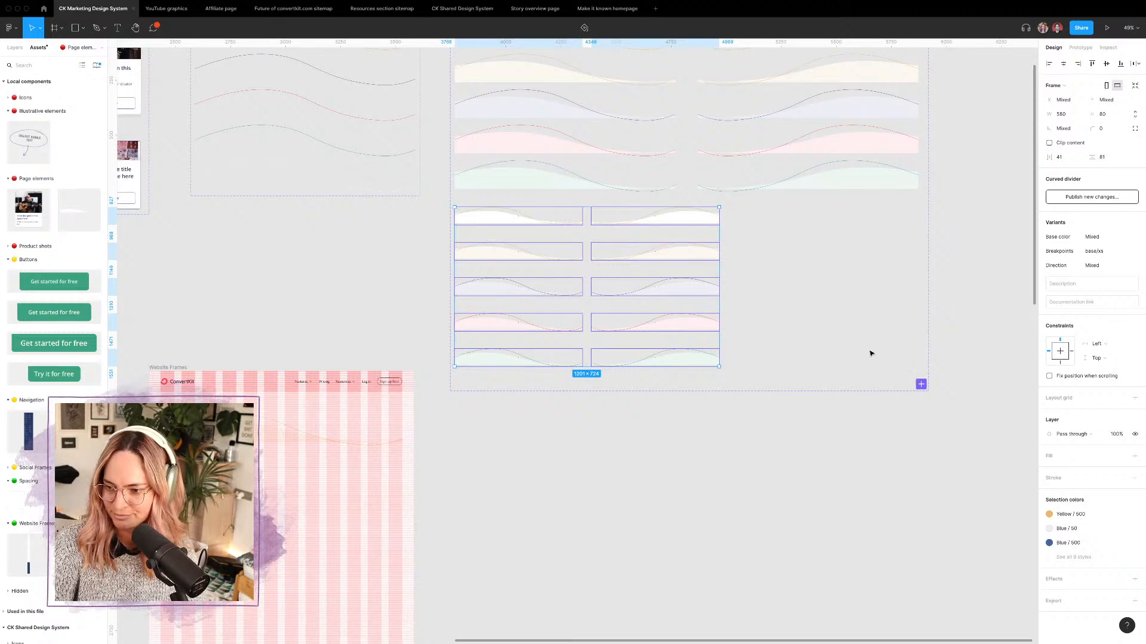
{"action": "left_click", "coordinate": [631, 420]}
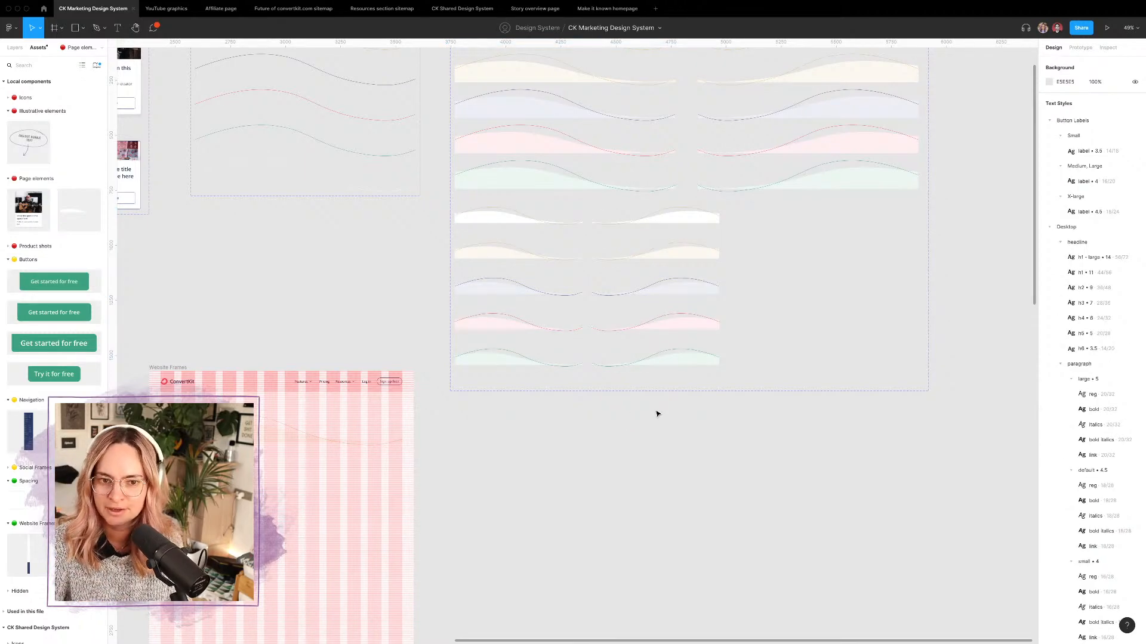
Step: Hide the layout grids on the website frames
{"action": "scroll", "coordinate": [657, 413], "scroll_direction": "down", "scroll_amount": 5}
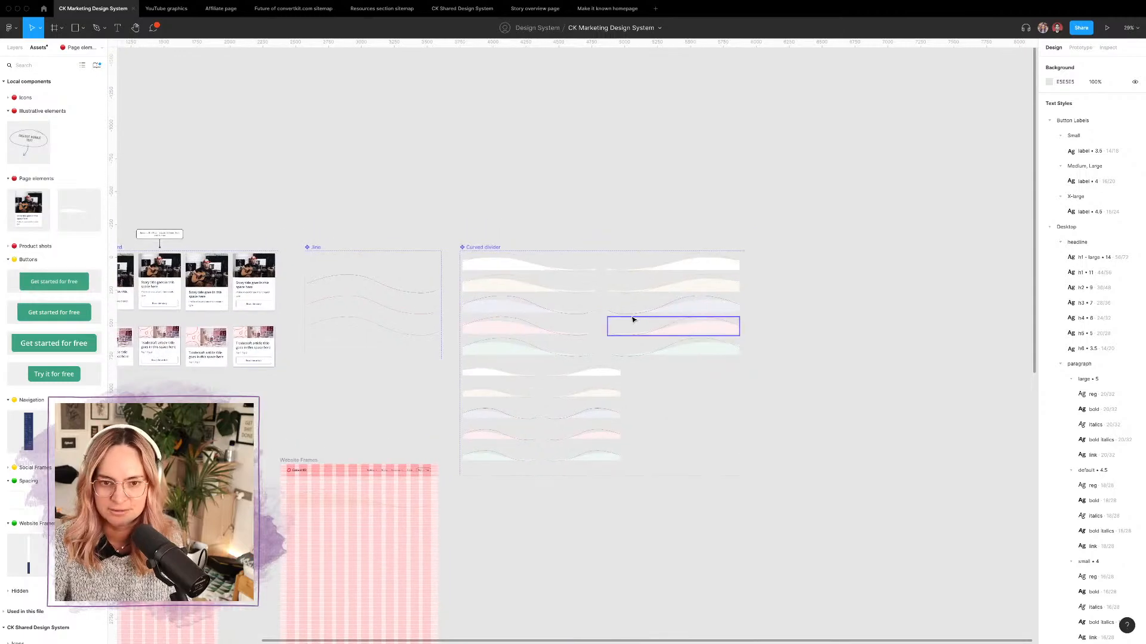
{"action": "scroll", "coordinate": [531, 239], "scroll_direction": "down", "scroll_amount": 5}
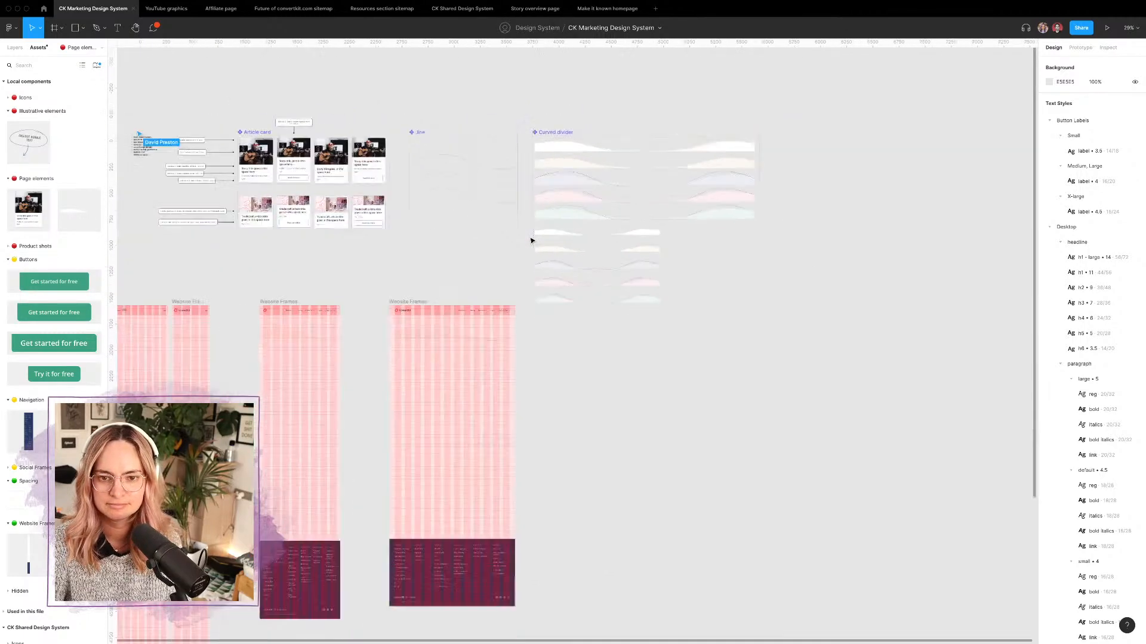
{"action": "scroll", "coordinate": [531, 239], "scroll_direction": "up", "scroll_amount": 5}
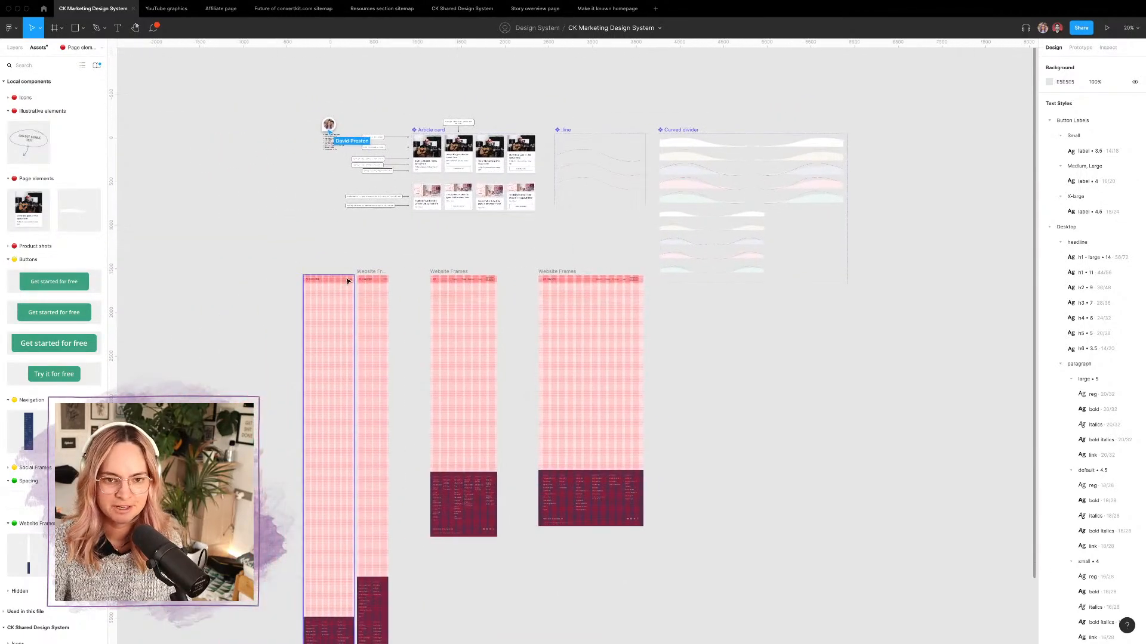
{"action": "left_click", "coordinate": [578, 298]}
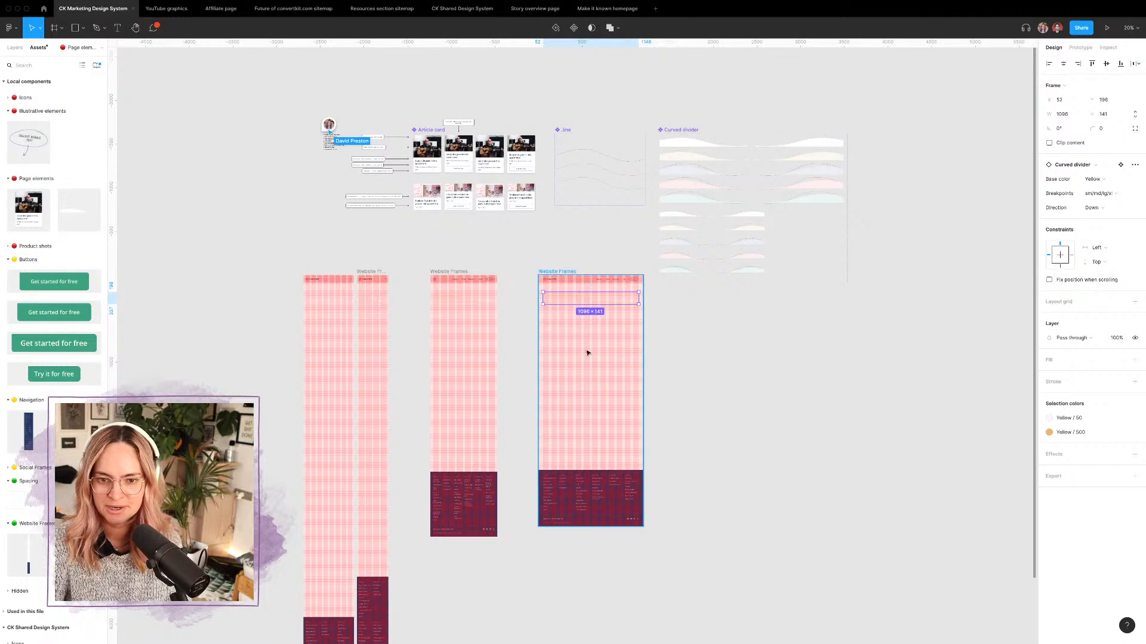
{"action": "key", "text": "ctrl+g"}
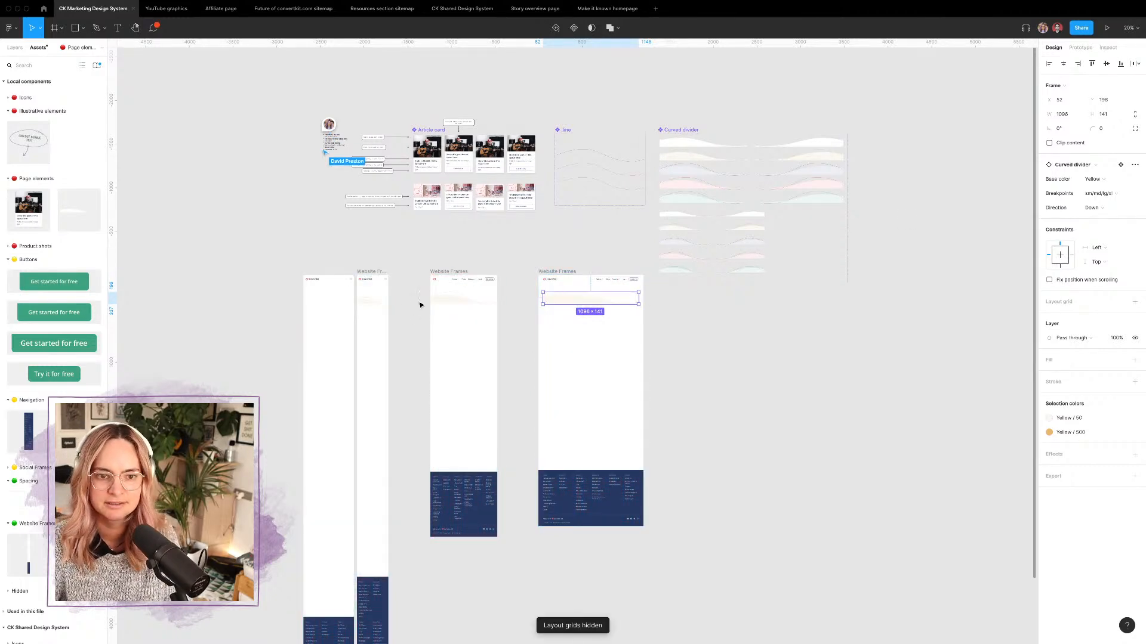
{"action": "left_click", "coordinate": [372, 301]}
{"action": "key", "text": "Escape"}
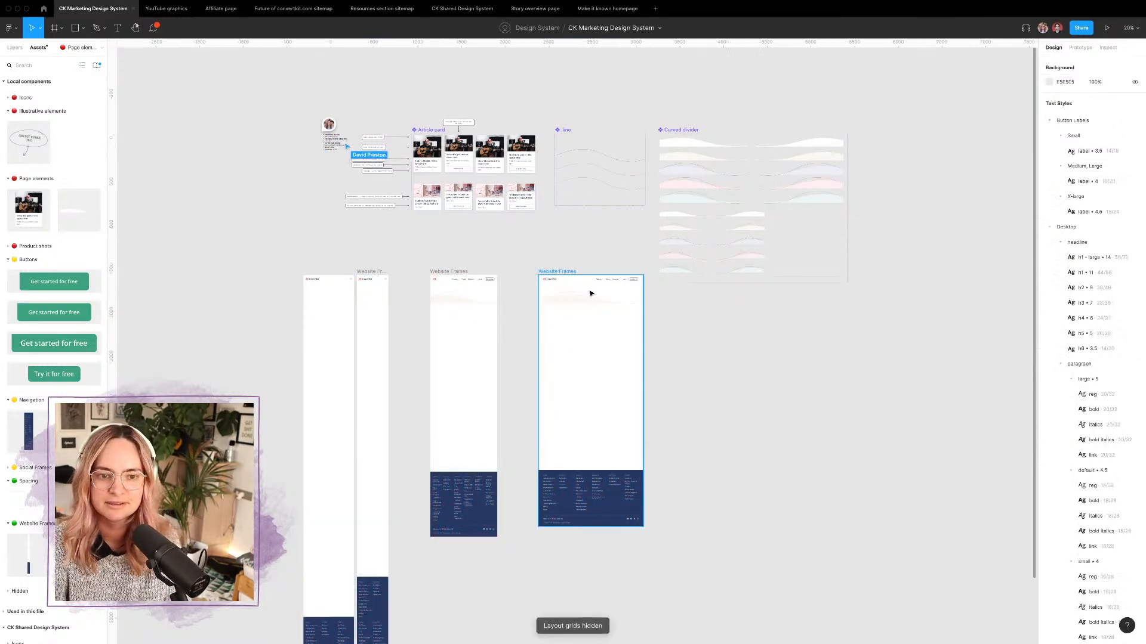
Step: Try a copy of the tablet frame's yellow divider in the narrow mobile frame as base/xs at 360 wide, and delete it
{"action": "left_click", "coordinate": [458, 298]}
{"action": "left_click_drag", "start_coordinate": [360, 318], "coordinate": [383, 313]}
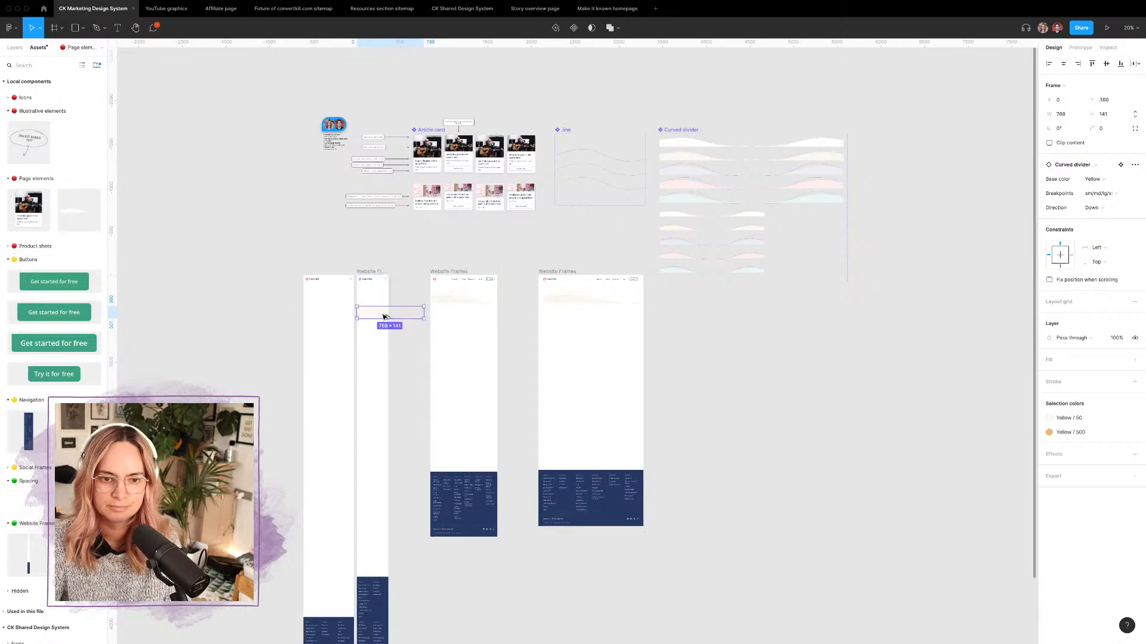
{"action": "scroll", "coordinate": [374, 305], "scroll_direction": "up", "scroll_amount": 5}
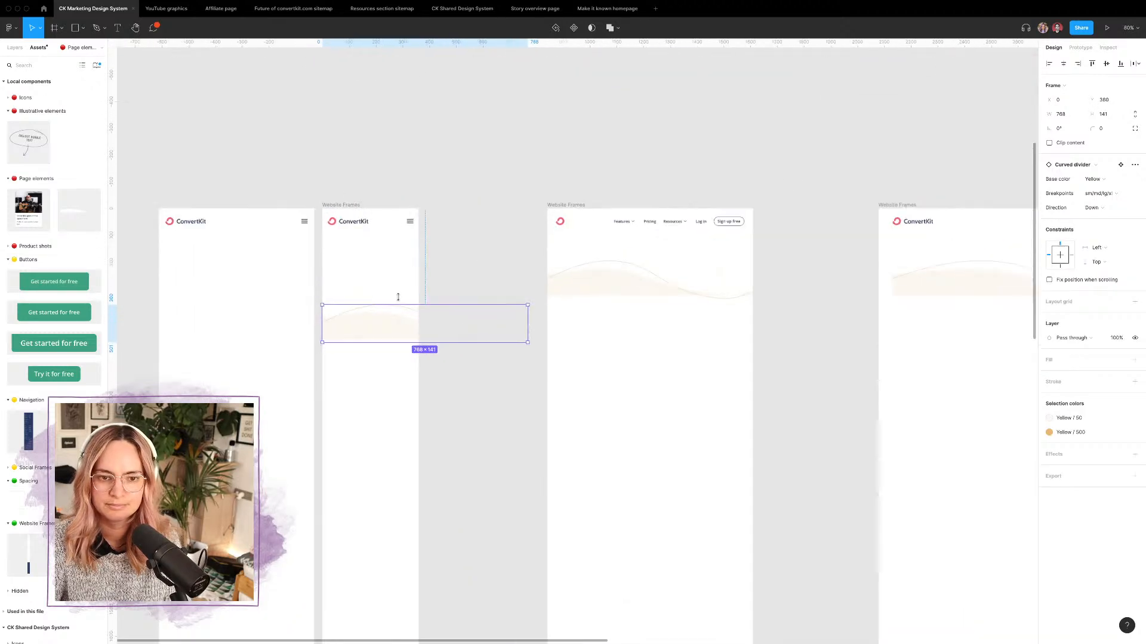
{"action": "left_click", "coordinate": [1120, 199]}
{"action": "left_click", "coordinate": [1110, 205]}
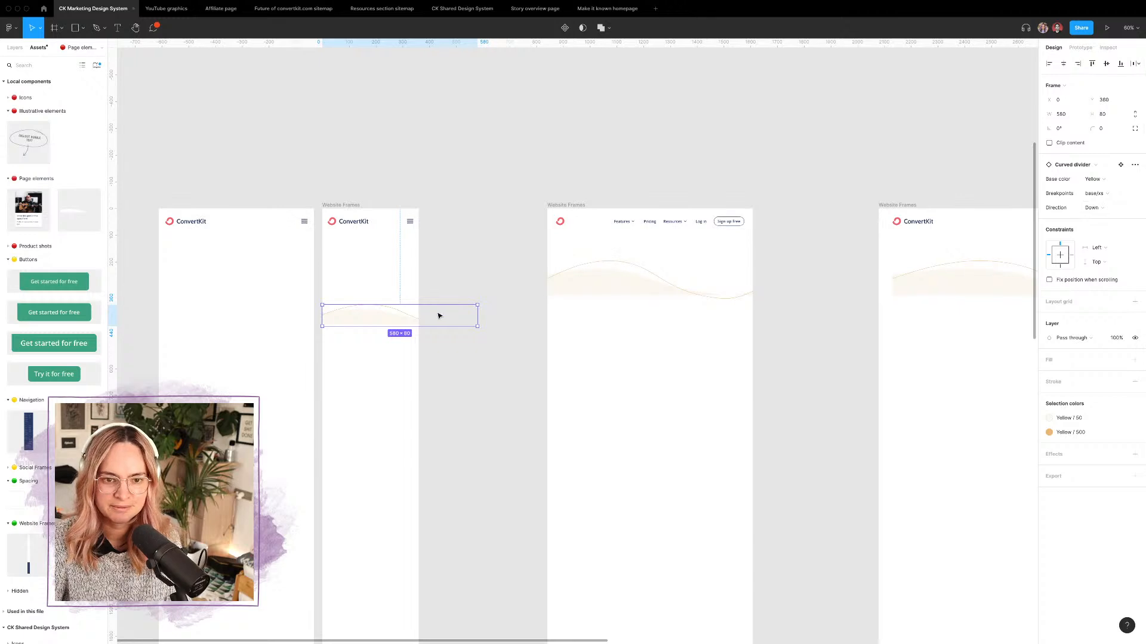
{"action": "left_click_drag", "start_coordinate": [475, 313], "coordinate": [417, 311]}
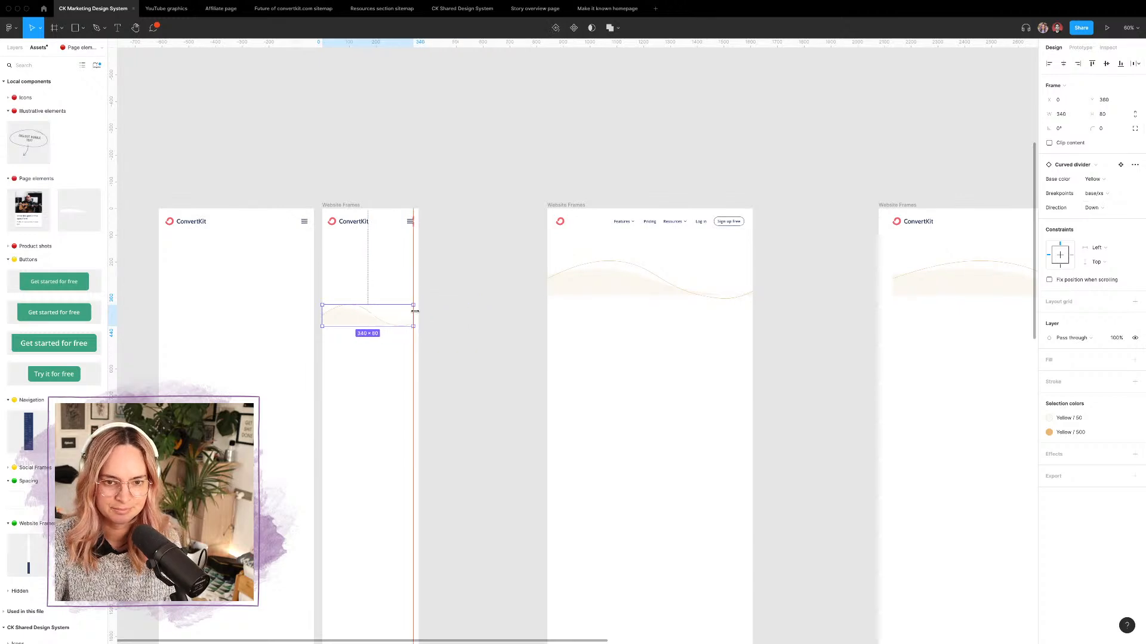
{"action": "left_click", "coordinate": [487, 328]}
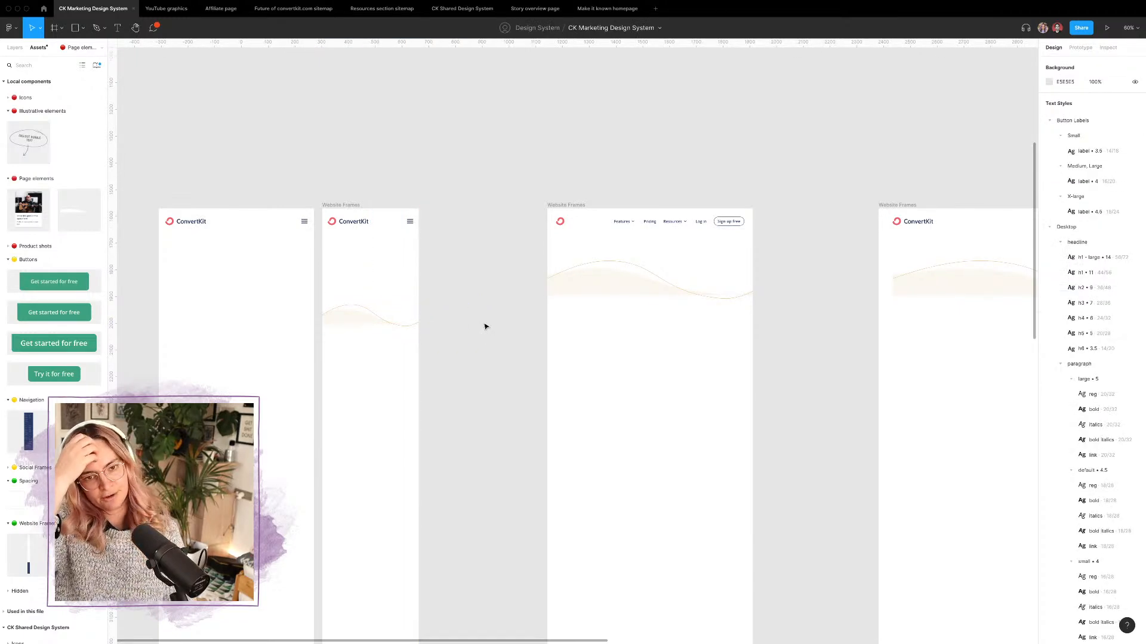
{"action": "left_click", "coordinate": [344, 321]}
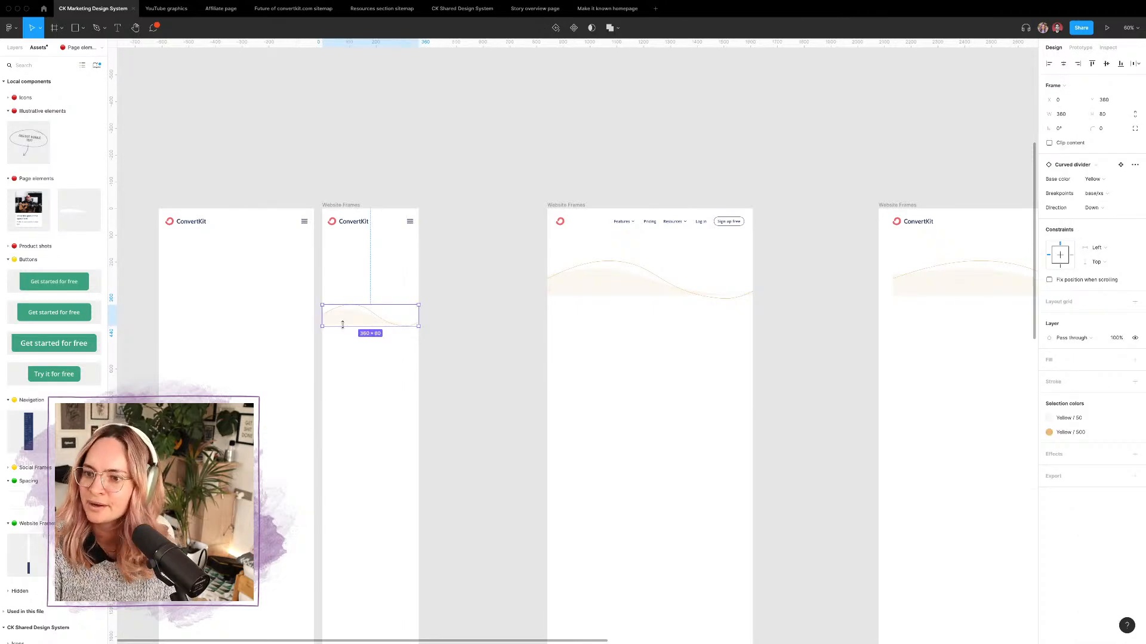
{"action": "key", "text": "BackSpace"}
Step: Check the vertical constraint options of the large white Down variant in the Curved divider component set
{"action": "scroll", "coordinate": [661, 289], "scroll_direction": "down", "scroll_amount": 6}
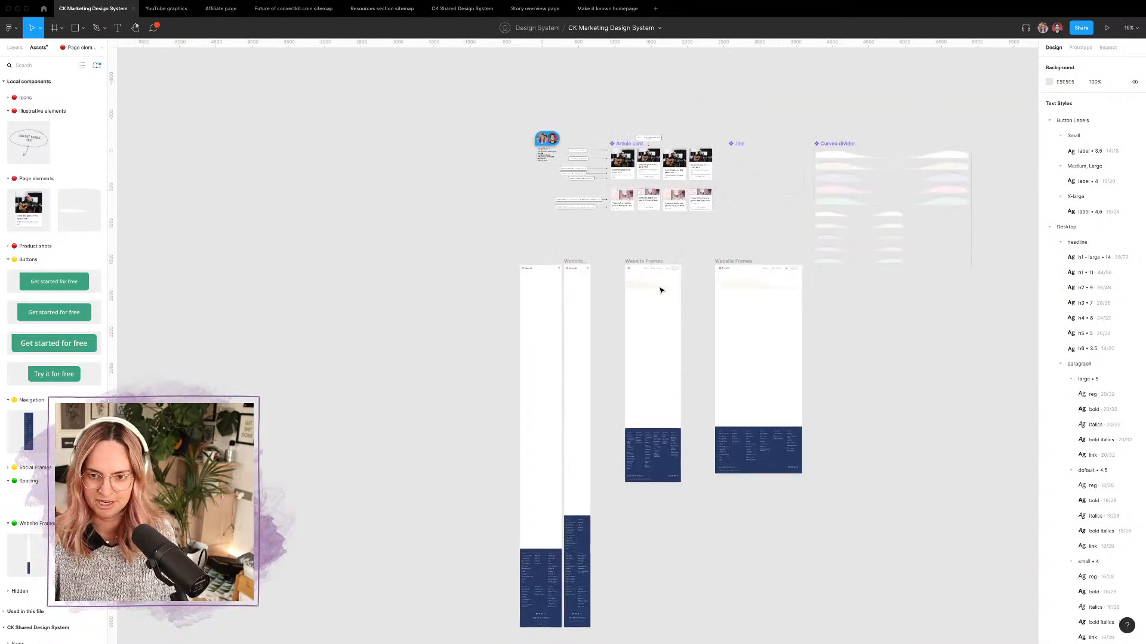
{"action": "scroll", "coordinate": [661, 289], "scroll_direction": "right", "scroll_amount": 3}
{"action": "scroll", "coordinate": [661, 288], "scroll_direction": "up", "scroll_amount": 2}
{"action": "scroll", "coordinate": [697, 286], "scroll_direction": "up", "scroll_amount": 5}
{"action": "left_click", "coordinate": [713, 241]}
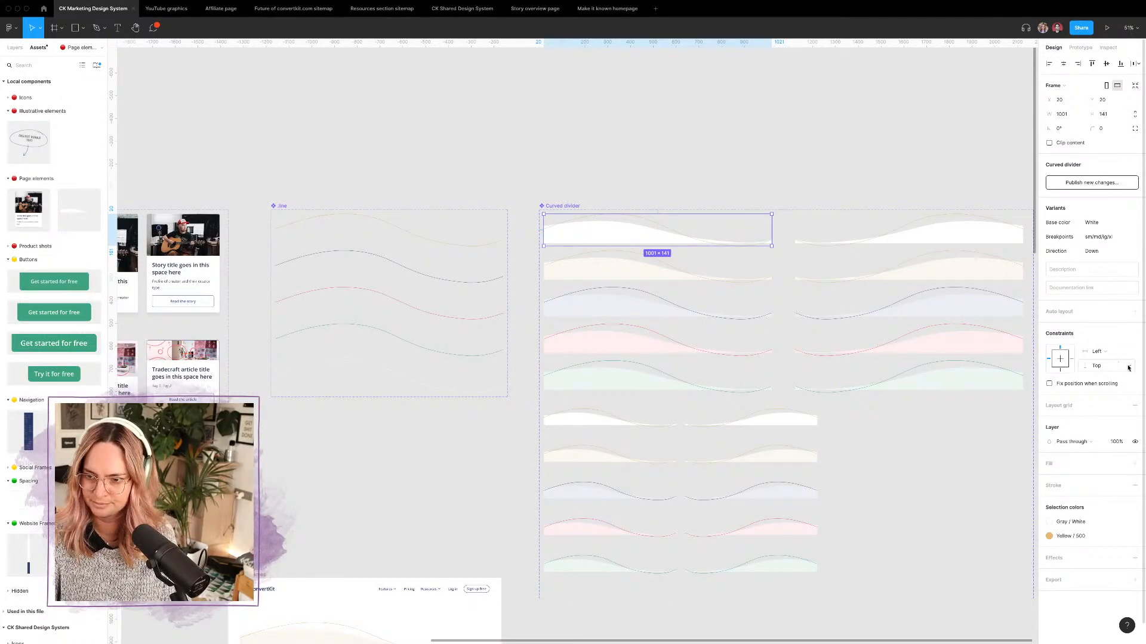
{"action": "left_click", "coordinate": [1129, 368]}
{"action": "left_click", "coordinate": [1115, 340]}
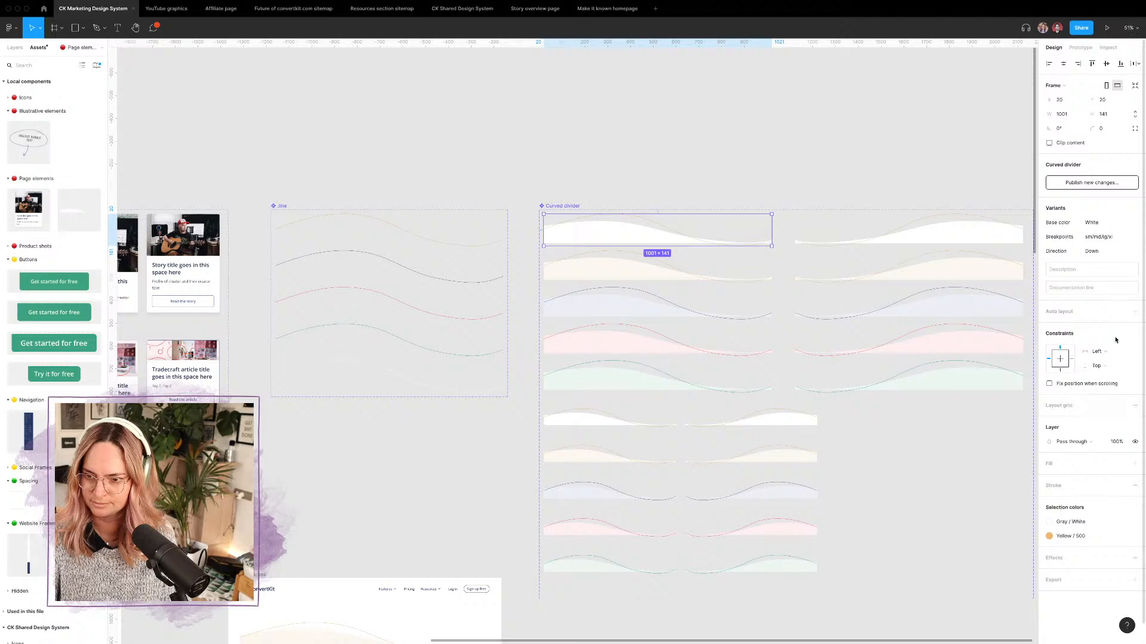
Step: Set the vertical constraint of the curve background layer inside the large white Down variant to Top
{"action": "double_click", "coordinate": [614, 234]}
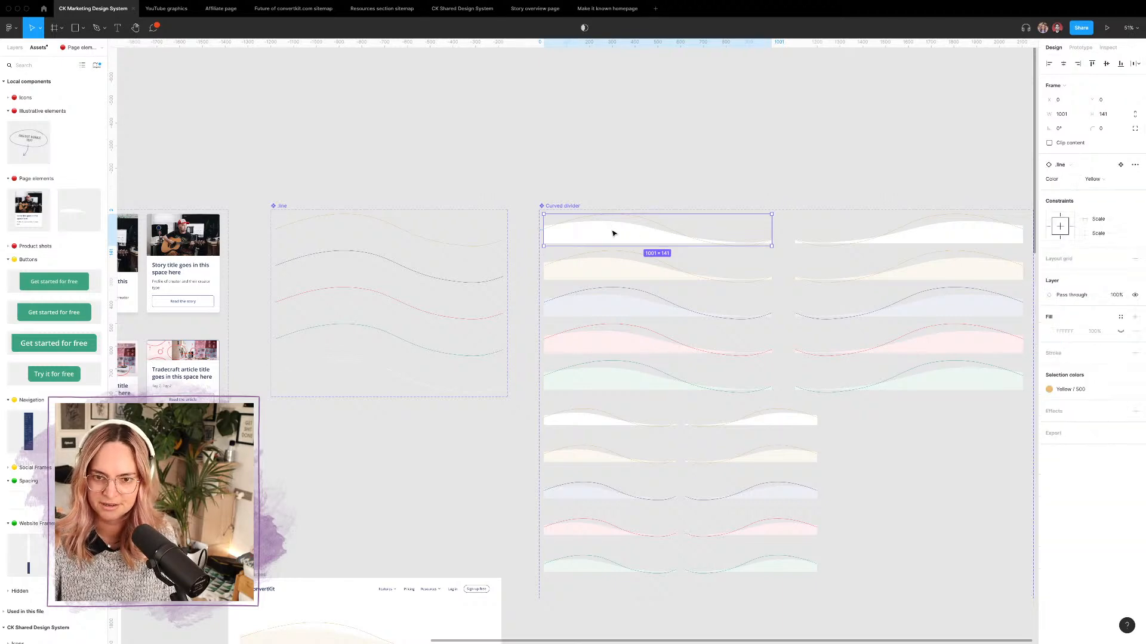
{"action": "left_click", "coordinate": [15, 48]}
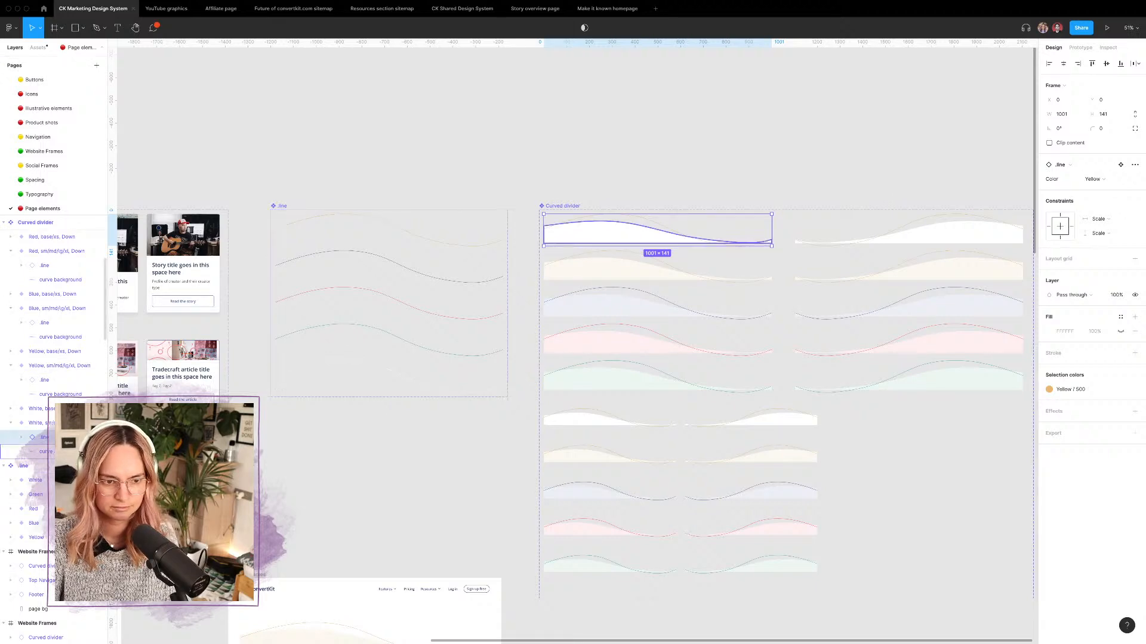
{"action": "left_click", "coordinate": [42, 452]}
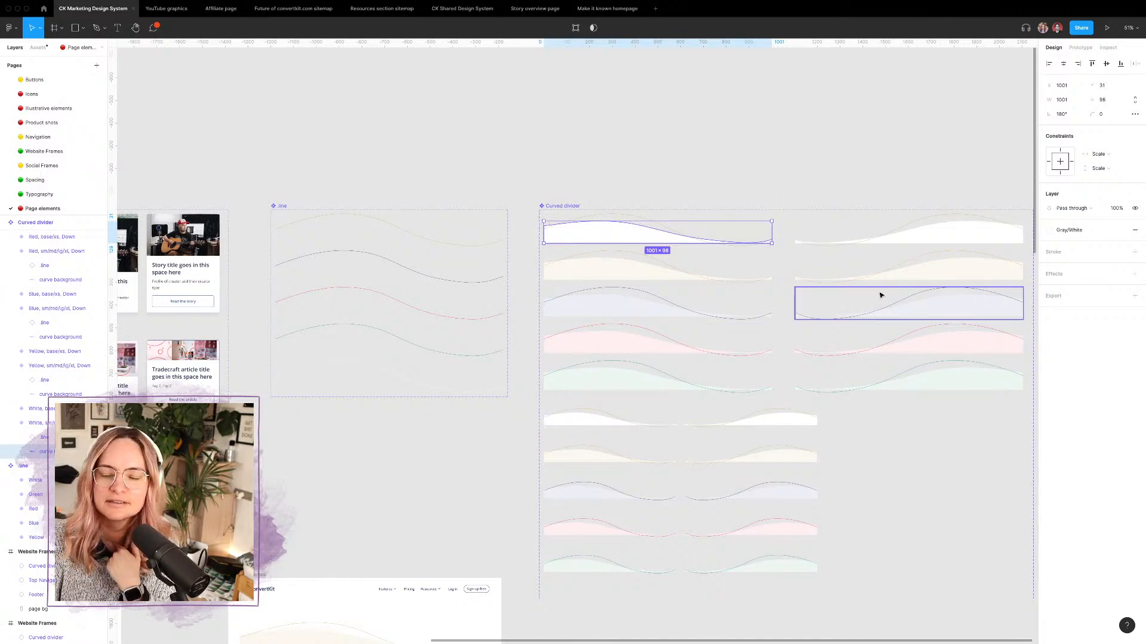
{"action": "left_click", "coordinate": [1121, 169]}
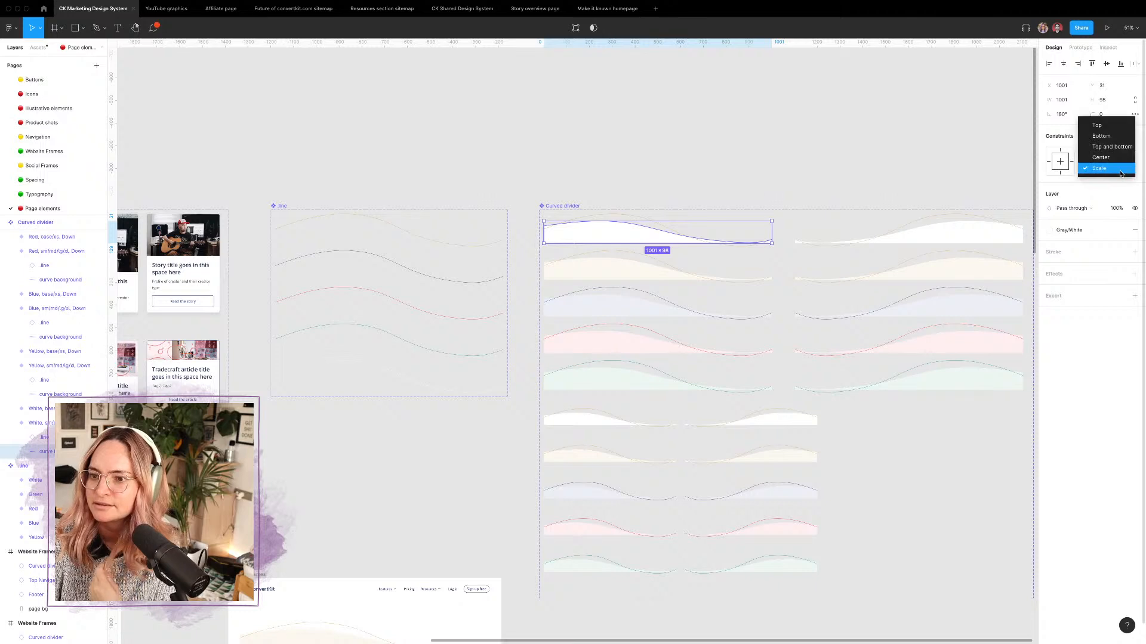
{"action": "left_click", "coordinate": [1106, 127]}
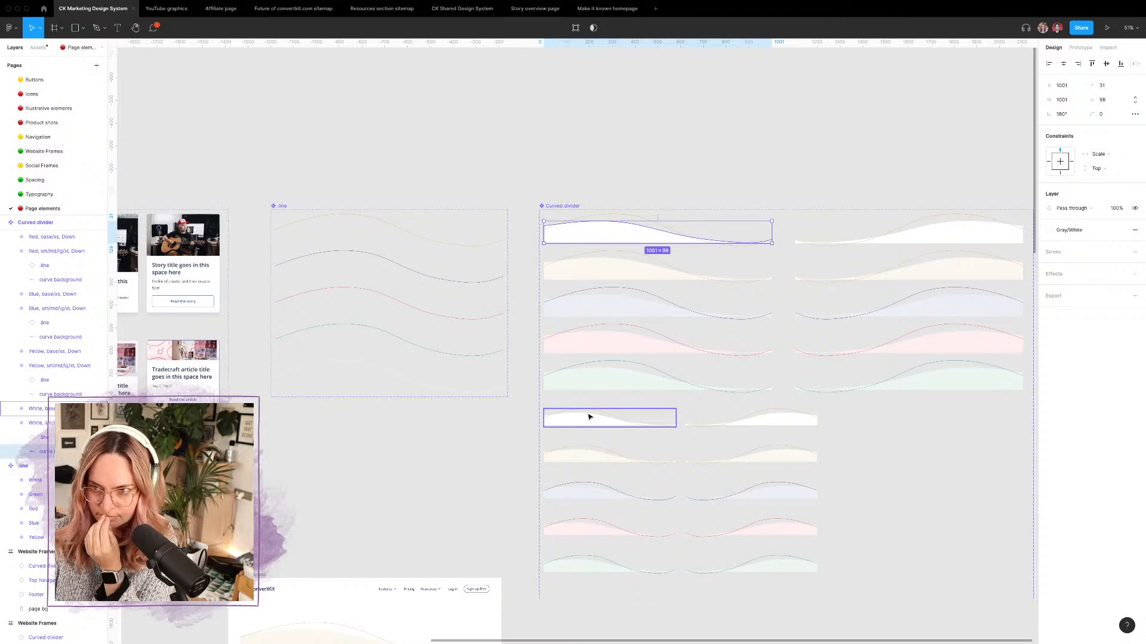
{"action": "left_click", "coordinate": [1118, 154]}
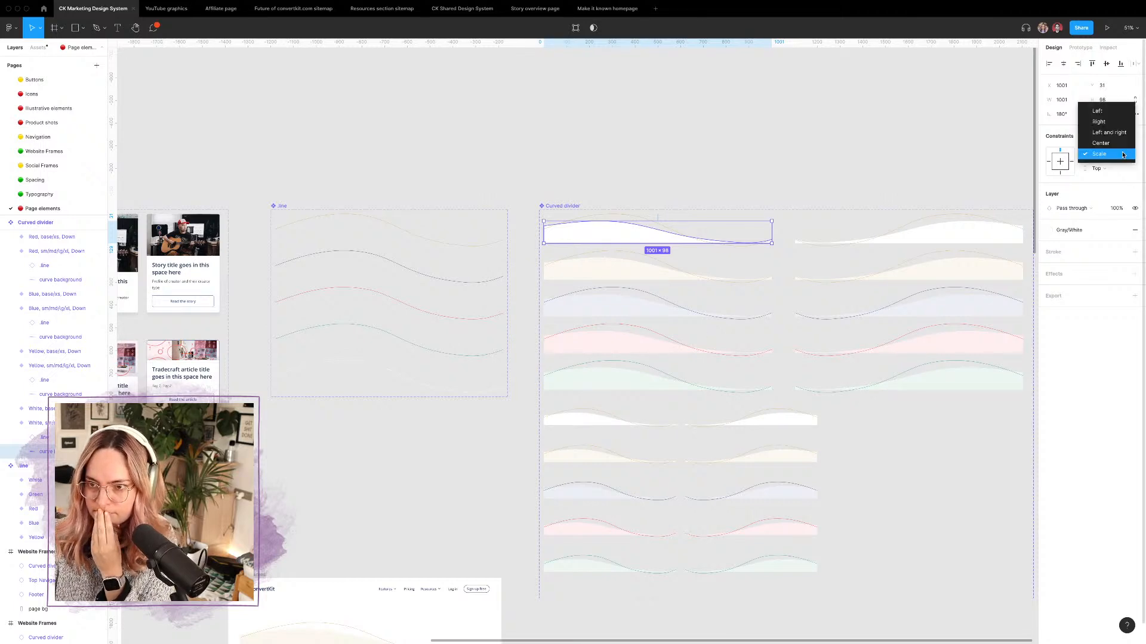
{"action": "left_click", "coordinate": [1068, 143]}
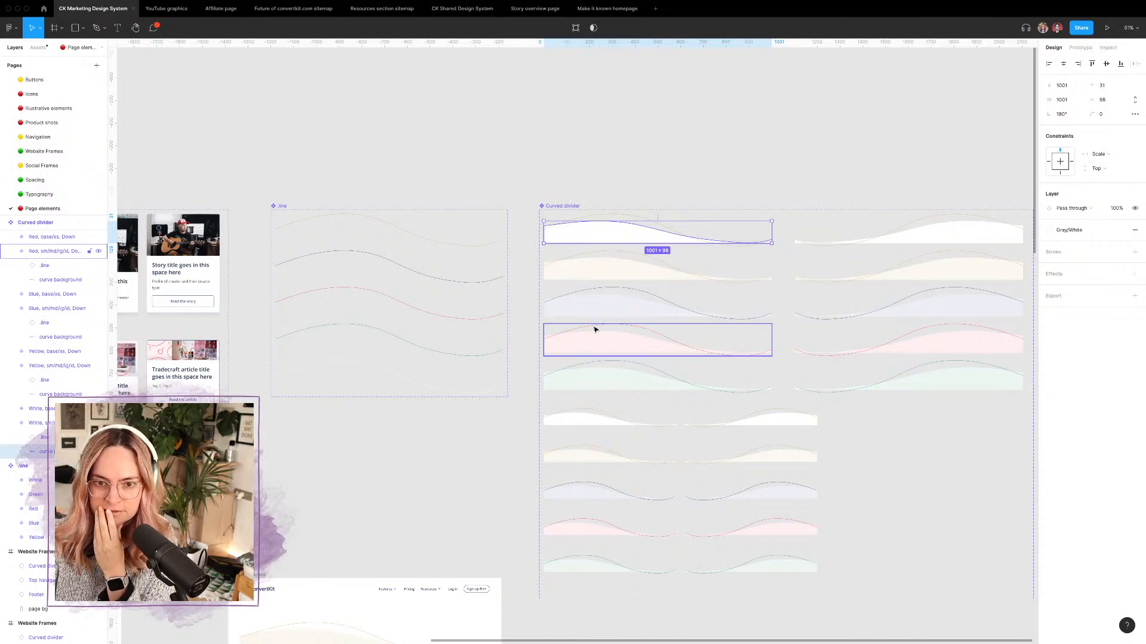
Step: Review the large white Down variant's horizontal constraint options and the Curved divider component set's properties
{"action": "left_click", "coordinate": [37, 425]}
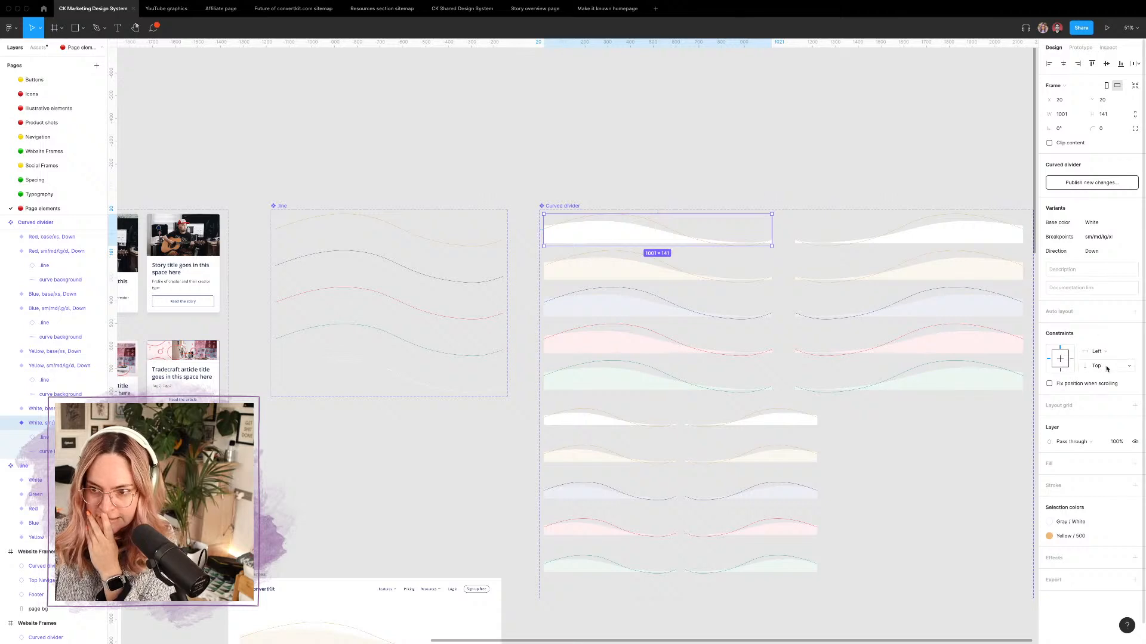
{"action": "left_click", "coordinate": [1117, 356]}
{"action": "left_click", "coordinate": [1112, 335]}
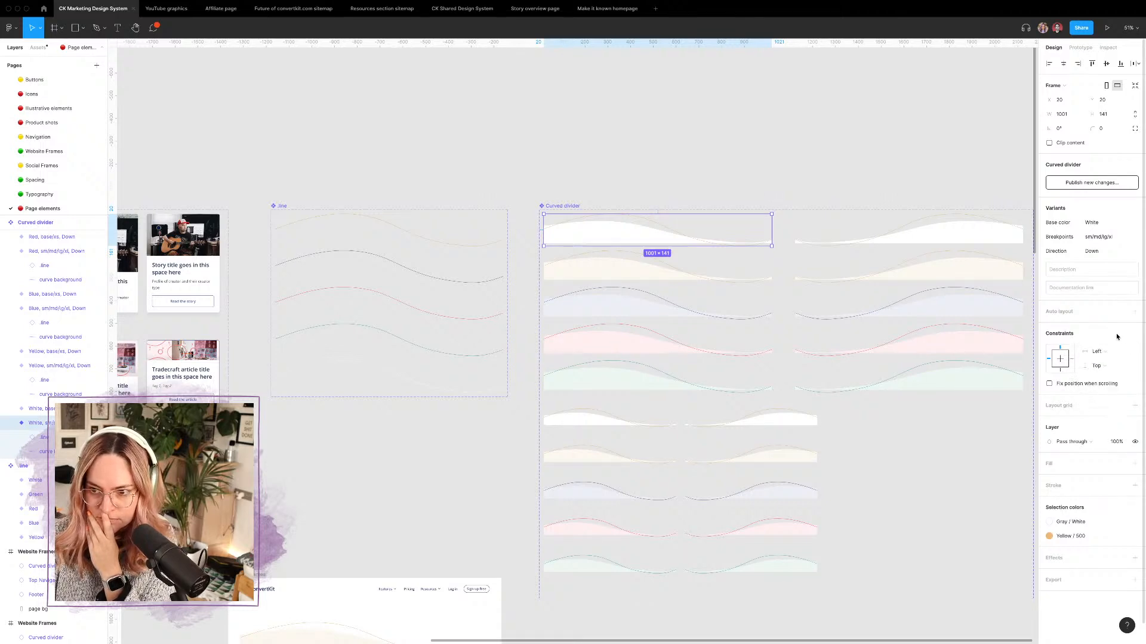
{"action": "left_click", "coordinate": [560, 206]}
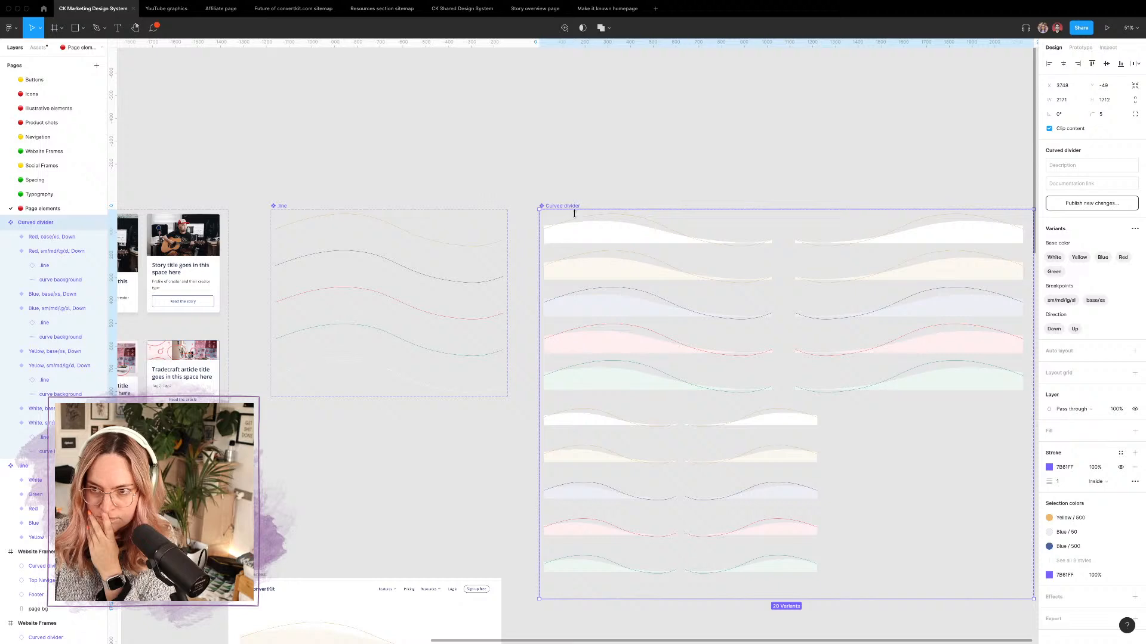
{"action": "left_click", "coordinate": [585, 238]}
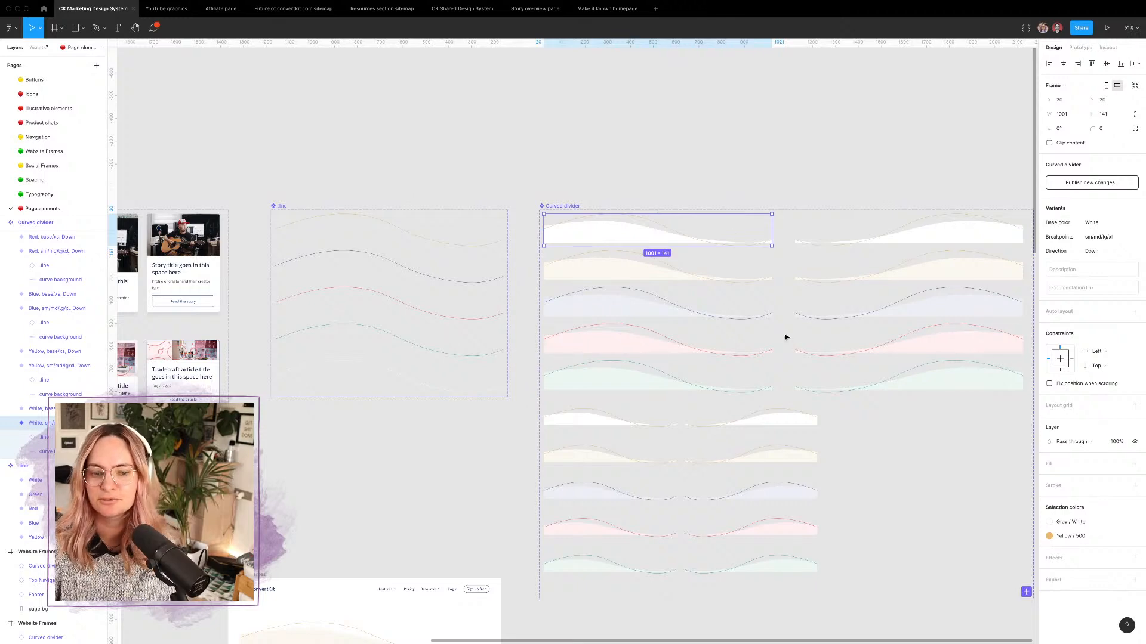
{"action": "scroll", "coordinate": [785, 338], "scroll_direction": "down", "scroll_amount": 5}
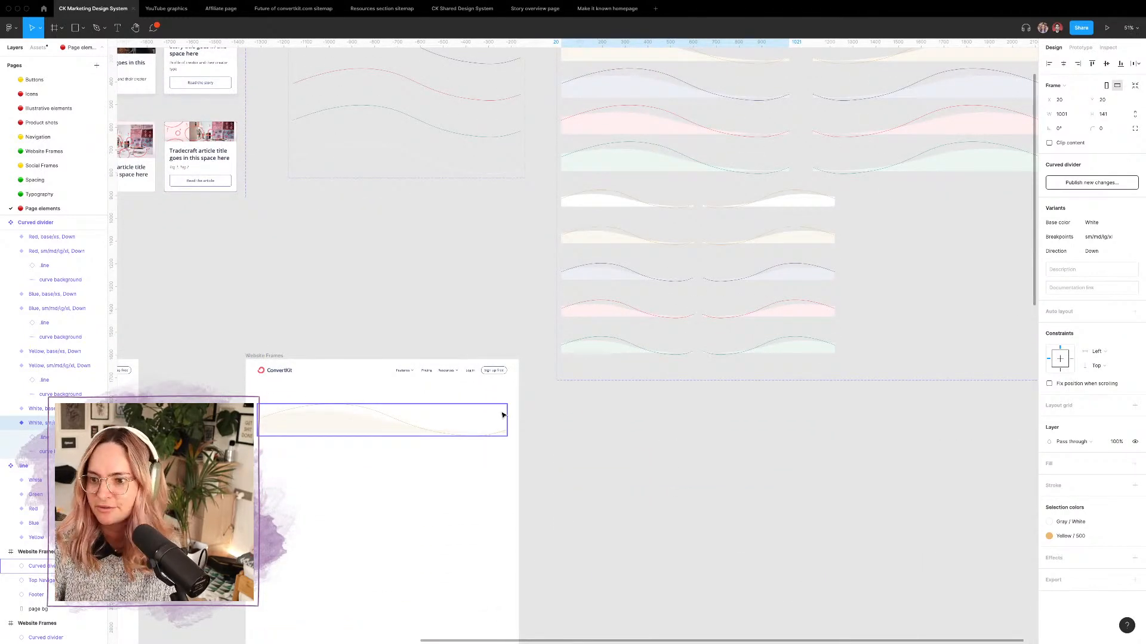
Step: Recheck the vertical constraint options of the large white Down variant in the Curved divider set, leaving the setting at Top
{"action": "left_click", "coordinate": [1112, 368]}
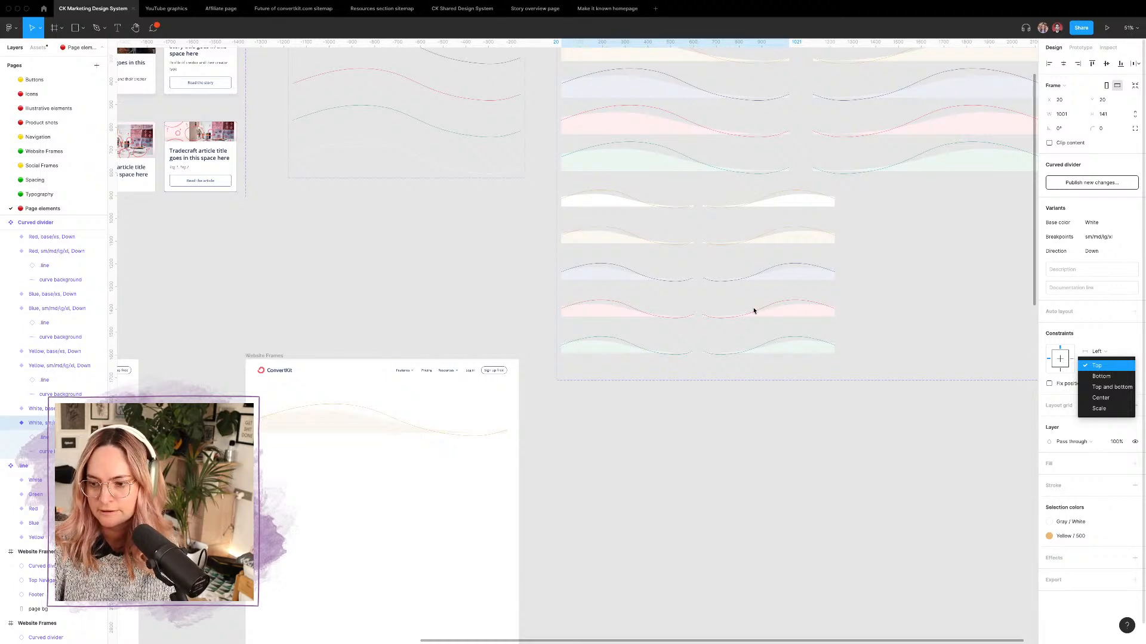
{"action": "key", "text": "Escape"}
{"action": "scroll", "coordinate": [501, 238], "scroll_direction": "up", "scroll_amount": 5}
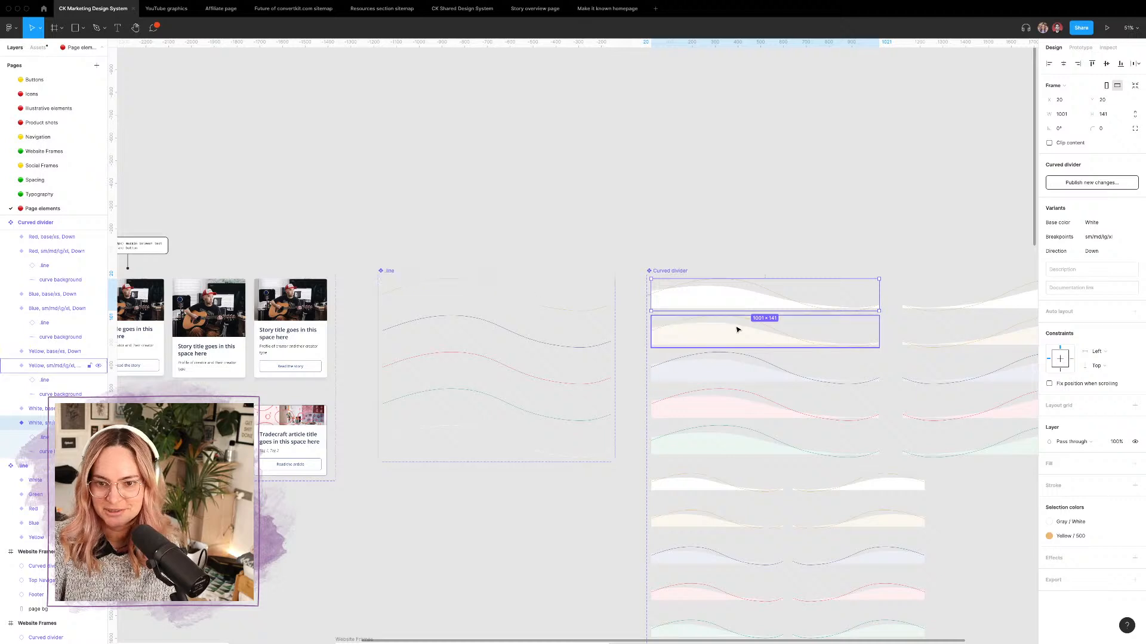
{"action": "scroll", "coordinate": [736, 328], "scroll_direction": "down", "scroll_amount": 3}
{"action": "scroll", "coordinate": [736, 327], "scroll_direction": "right", "scroll_amount": 3}
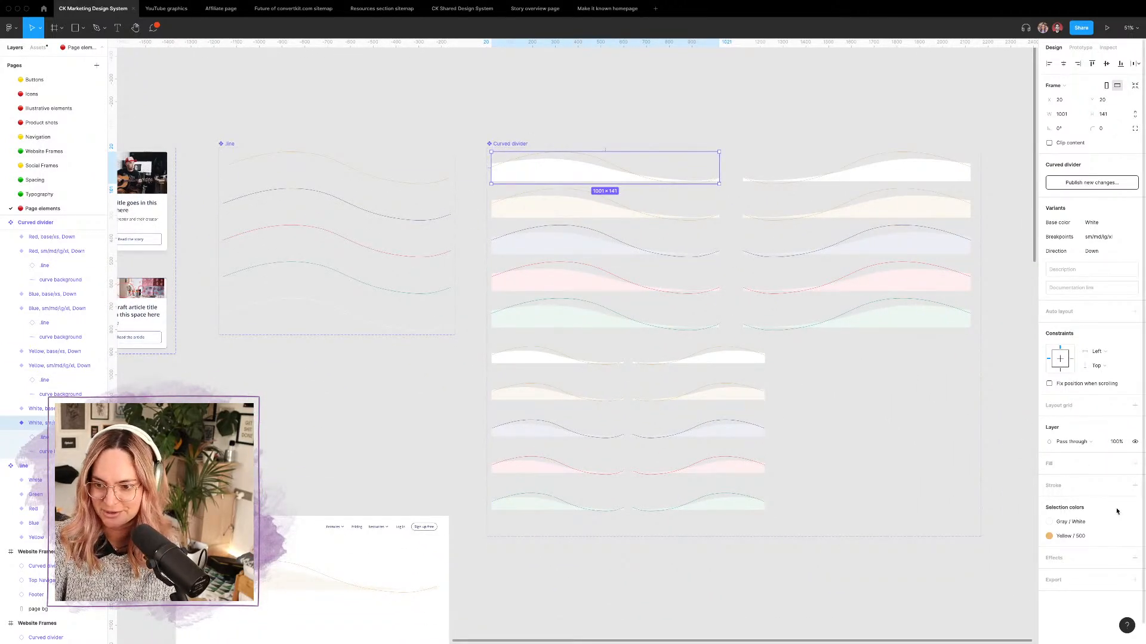
{"action": "left_click", "coordinate": [1131, 368]}
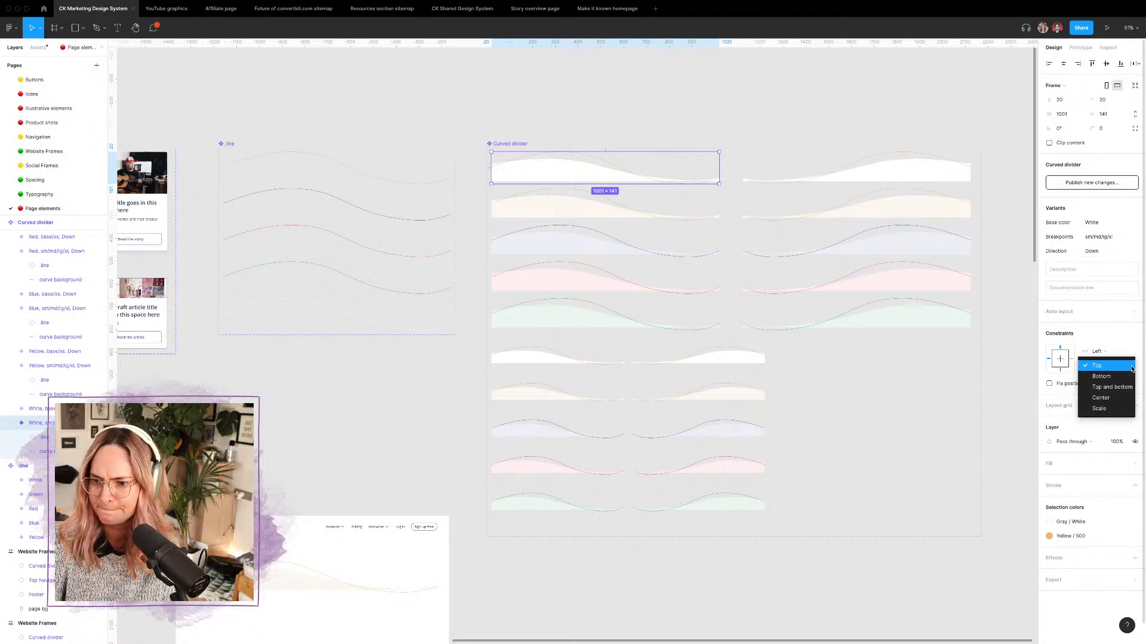
{"action": "left_click", "coordinate": [1122, 333]}
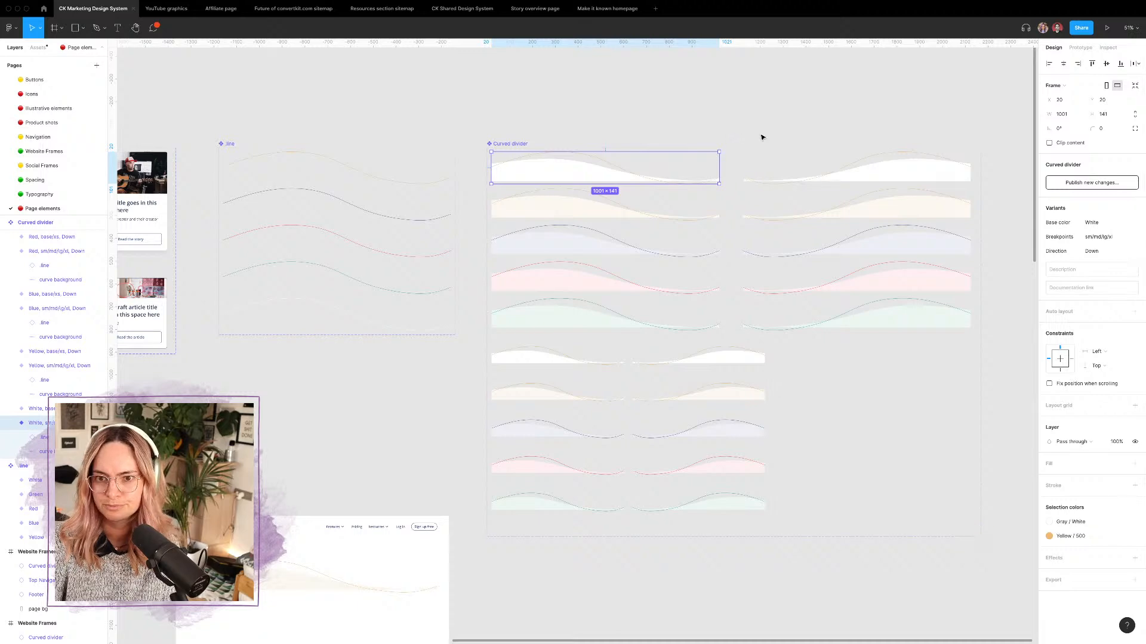
{"action": "left_click", "coordinate": [760, 135]}
Step: Delete the mobile, tablet and desktop Website Frames test frames below the component sets on the Page elements page
{"action": "scroll", "coordinate": [759, 135], "scroll_direction": "down", "scroll_amount": 4}
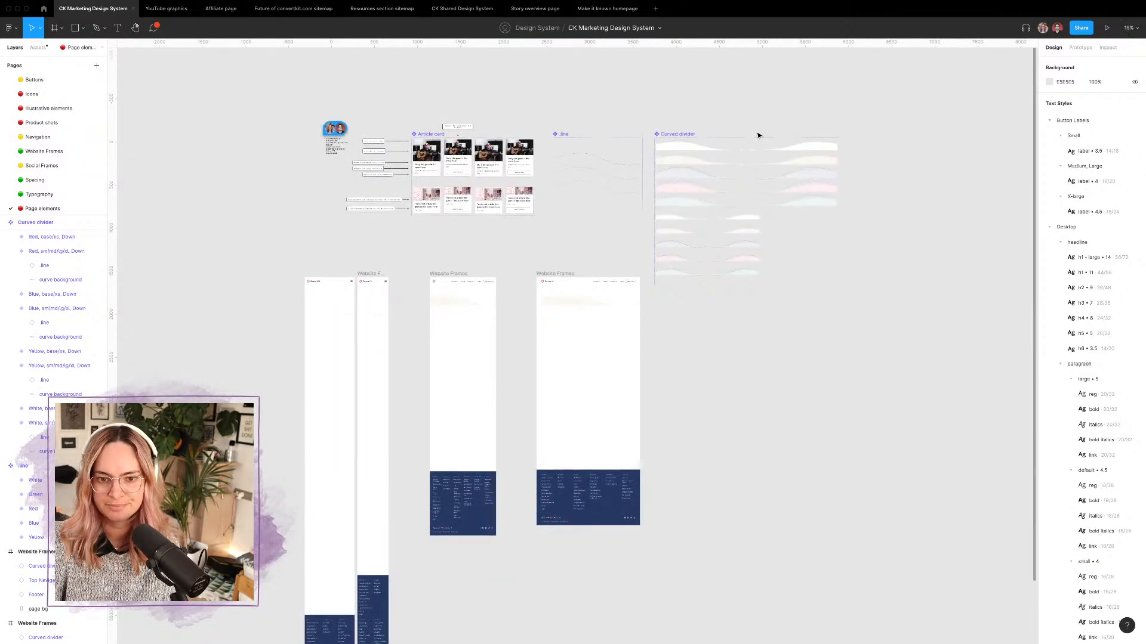
{"action": "scroll", "coordinate": [758, 137], "scroll_direction": "up", "scroll_amount": 2}
{"action": "scroll", "coordinate": [750, 329], "scroll_direction": "down", "scroll_amount": 3}
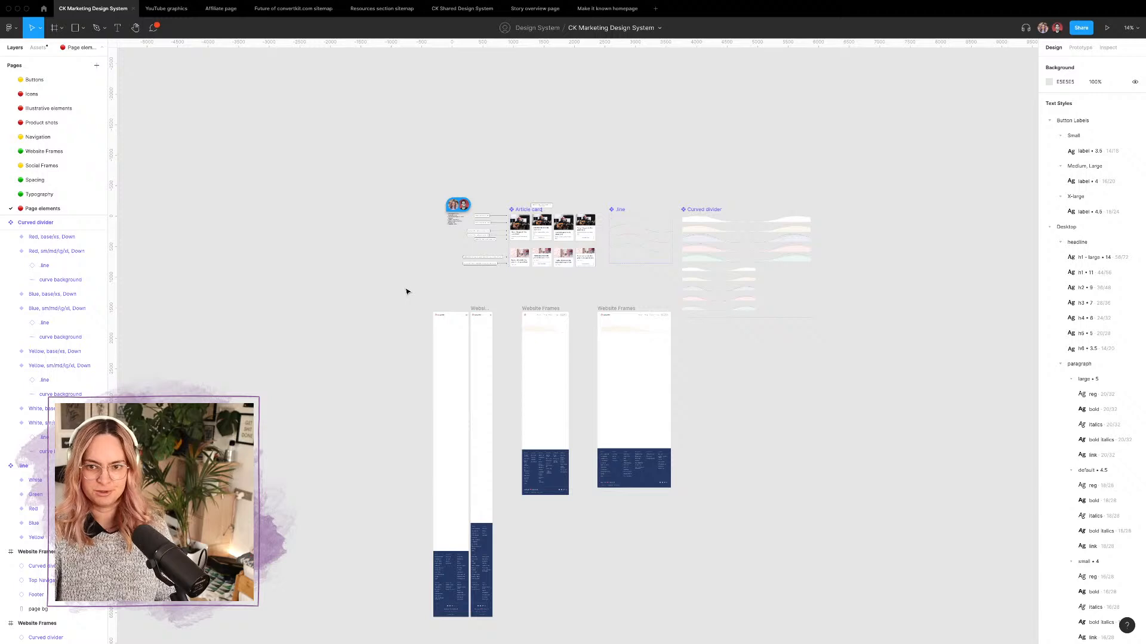
{"action": "left_click_drag", "start_coordinate": [401, 302], "coordinate": [657, 625]}
{"action": "key", "text": "Delete"}
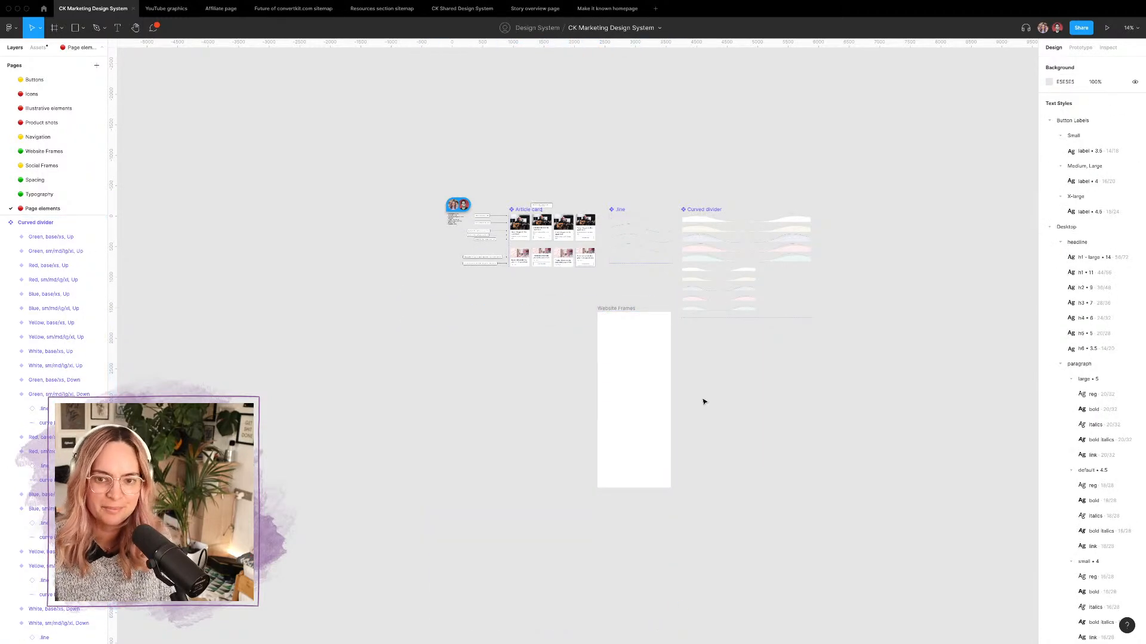
{"action": "left_click", "coordinate": [623, 308]}
{"action": "key", "text": "Delete"}
Step: Read the comment thread attached to the list of potential components beside the article cards, and close it
{"action": "scroll", "coordinate": [660, 245], "scroll_direction": "up", "scroll_amount": 5}
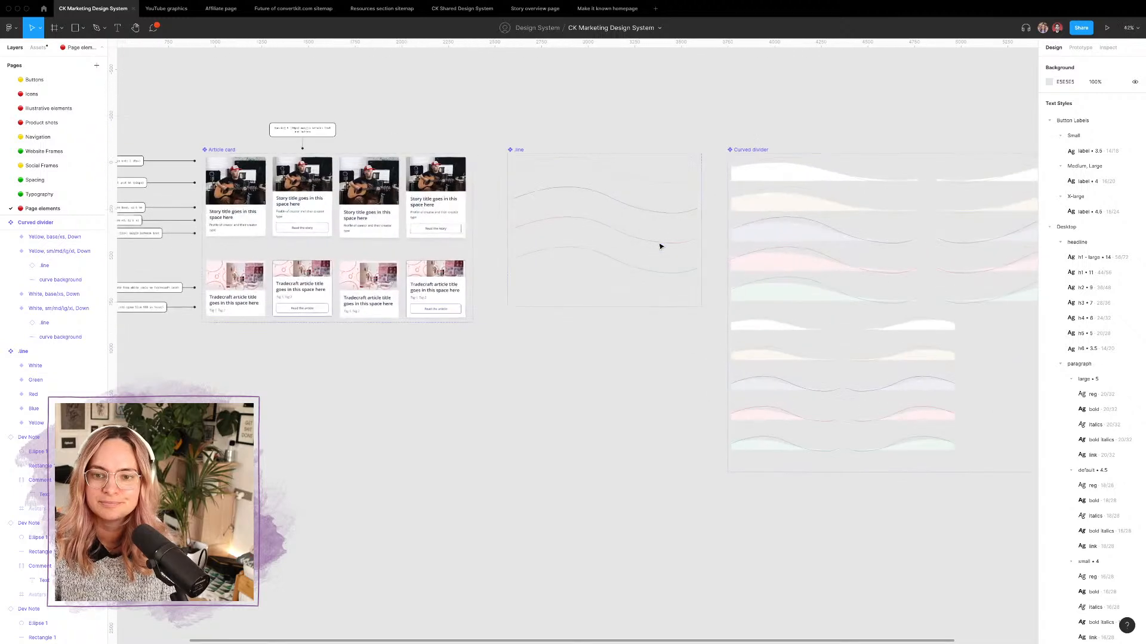
{"action": "scroll", "coordinate": [660, 245], "scroll_direction": "left", "scroll_amount": 5}
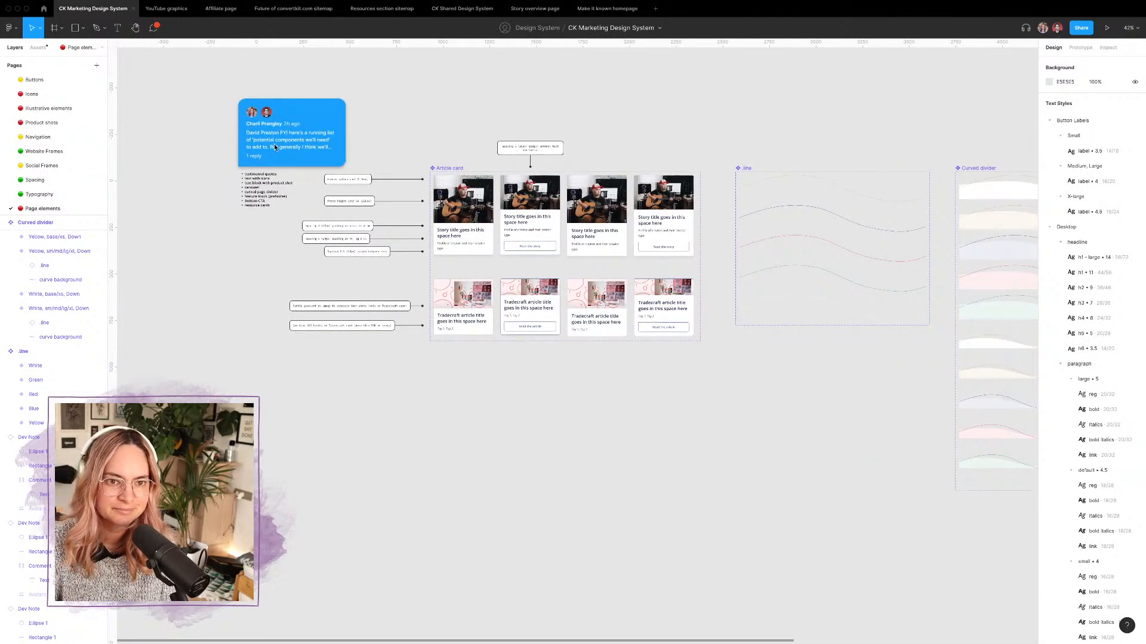
{"action": "left_click", "coordinate": [275, 147]}
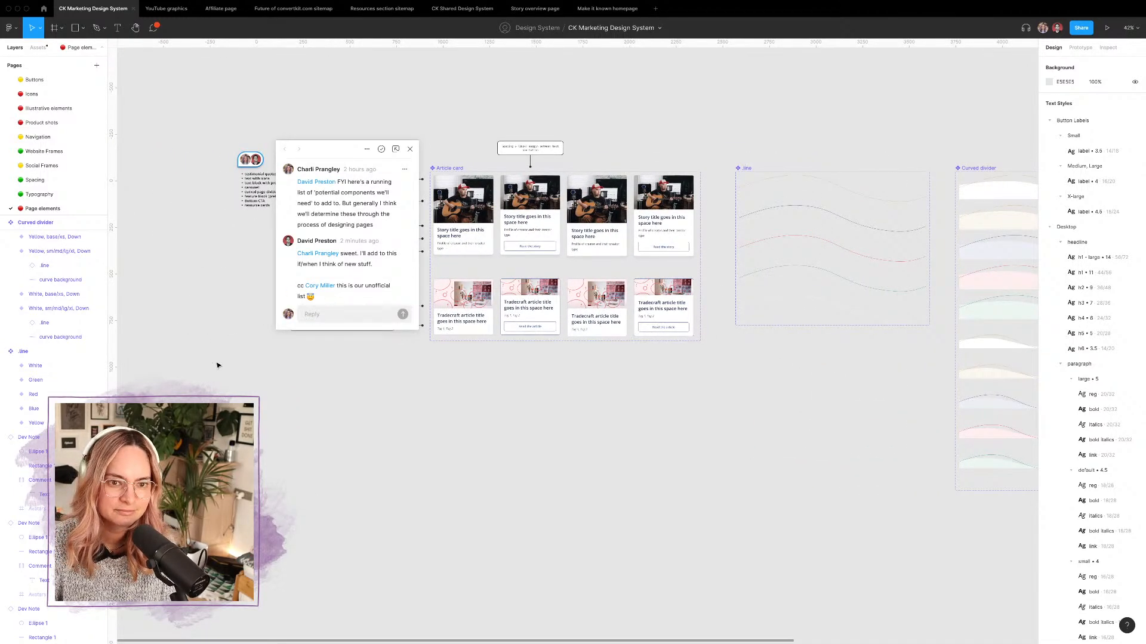
{"action": "left_click", "coordinate": [196, 332]}
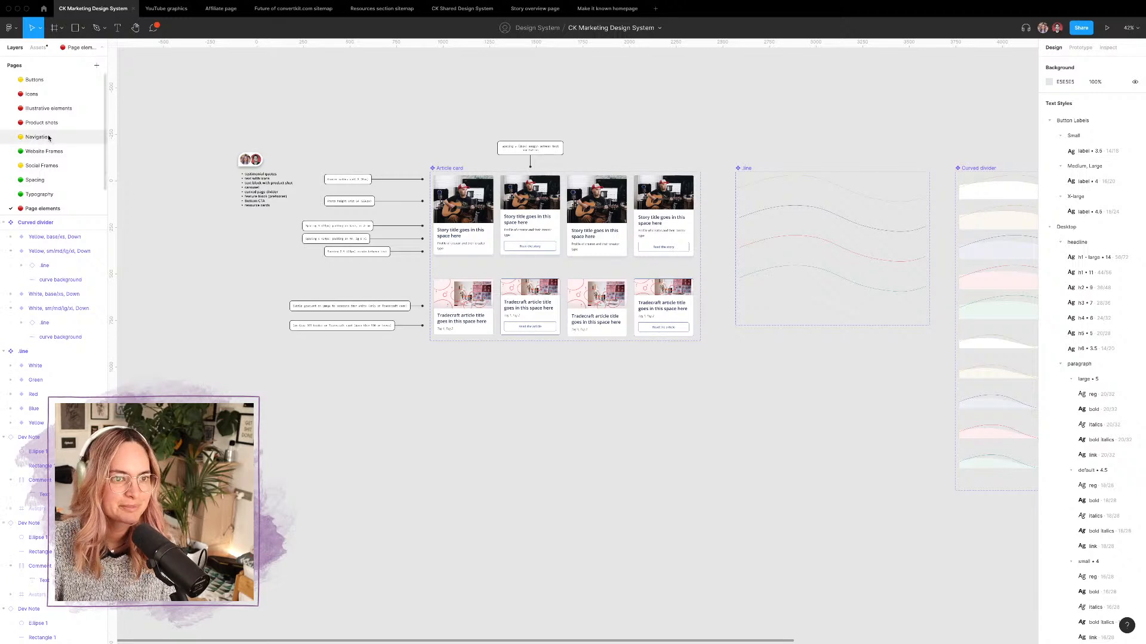
Step: Look through the Icons and Website Frames pages, and return to the component list and article cards on Page elements
{"action": "left_click", "coordinate": [40, 98]}
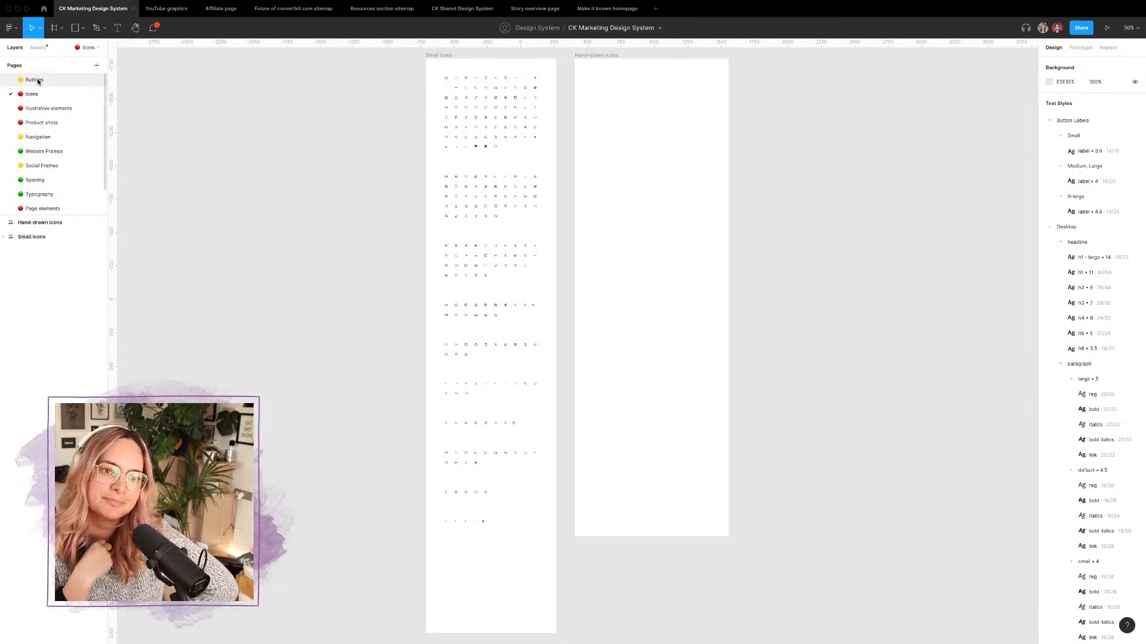
{"action": "left_click", "coordinate": [47, 153]}
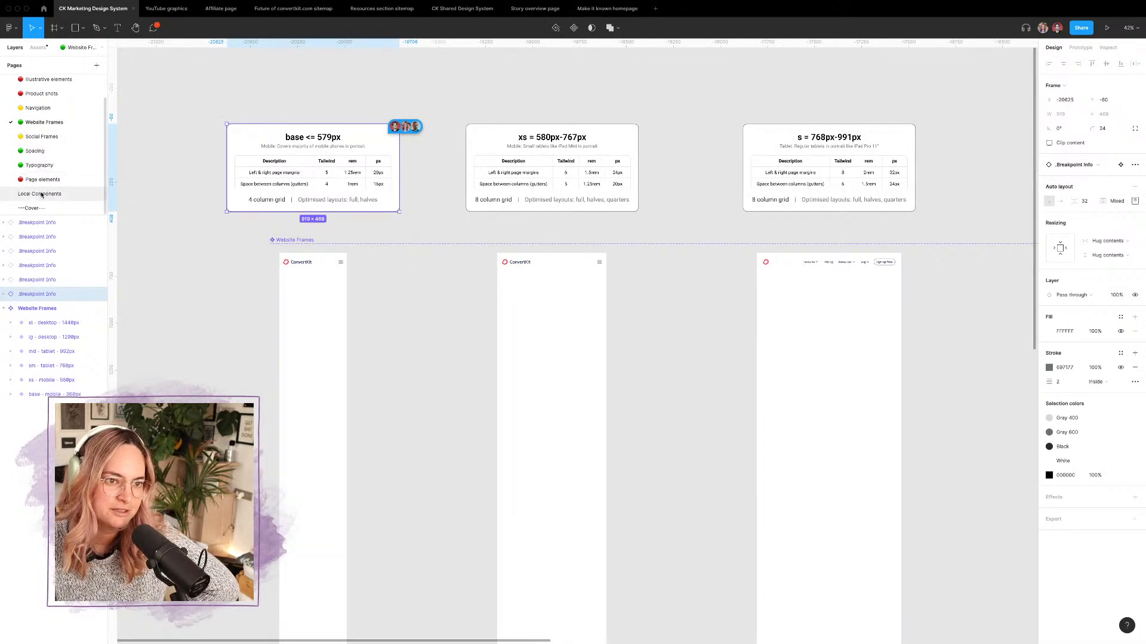
{"action": "scroll", "coordinate": [51, 101], "scroll_direction": "down", "scroll_amount": 1}
{"action": "scroll", "coordinate": [44, 119], "scroll_direction": "up", "scroll_amount": 1}
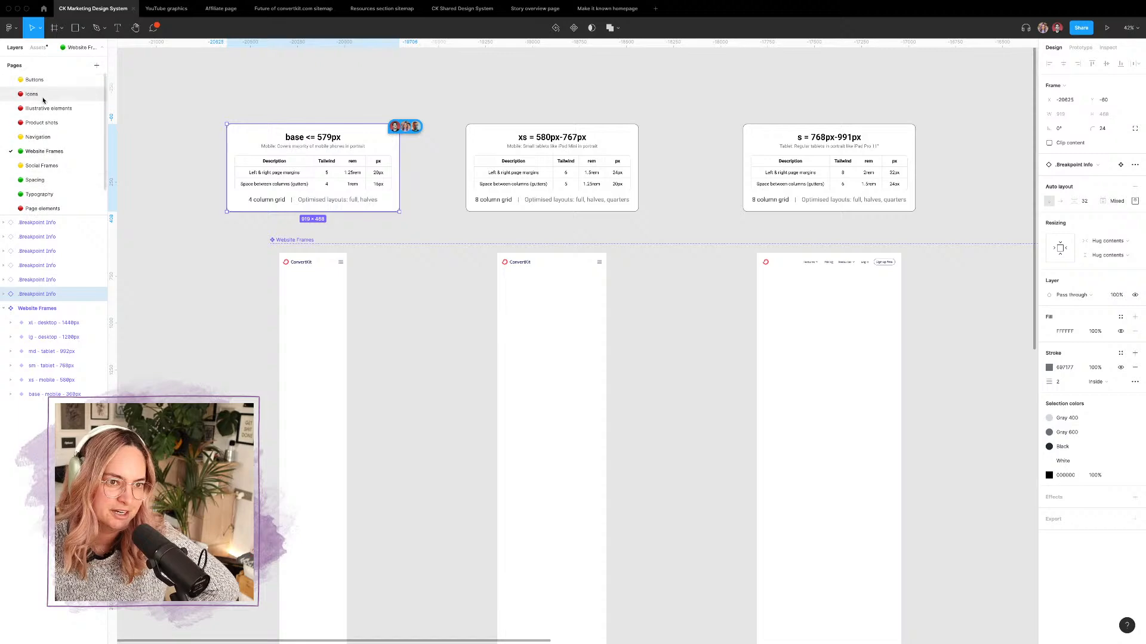
{"action": "scroll", "coordinate": [44, 119], "scroll_direction": "down", "scroll_amount": 1}
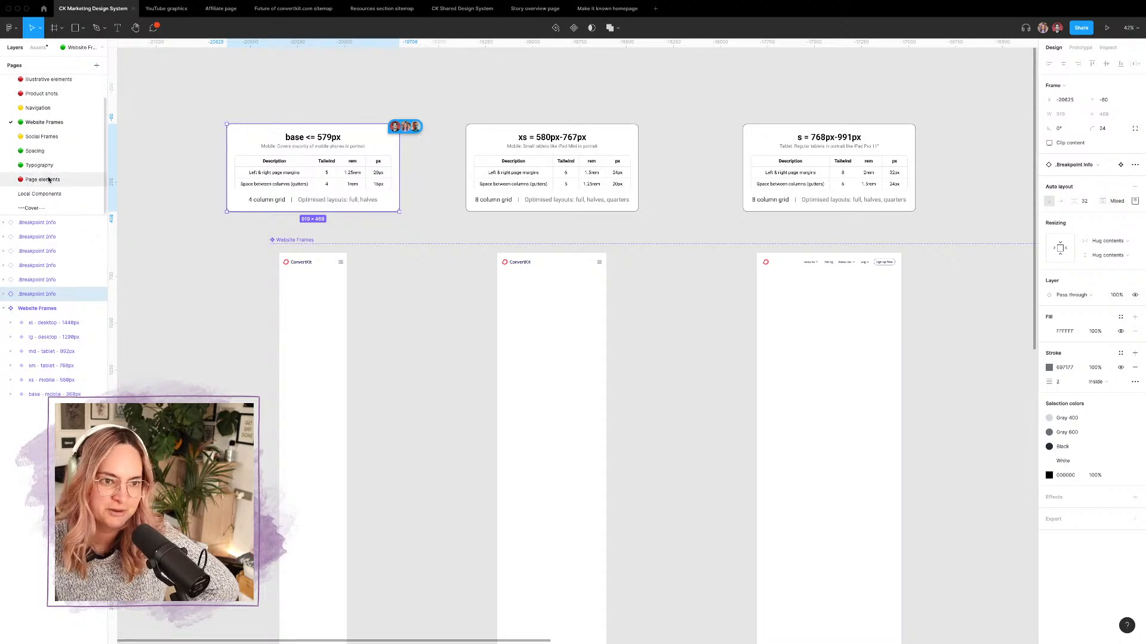
{"action": "left_click", "coordinate": [46, 179]}
{"action": "scroll", "coordinate": [710, 166], "scroll_direction": "left", "scroll_amount": 2}
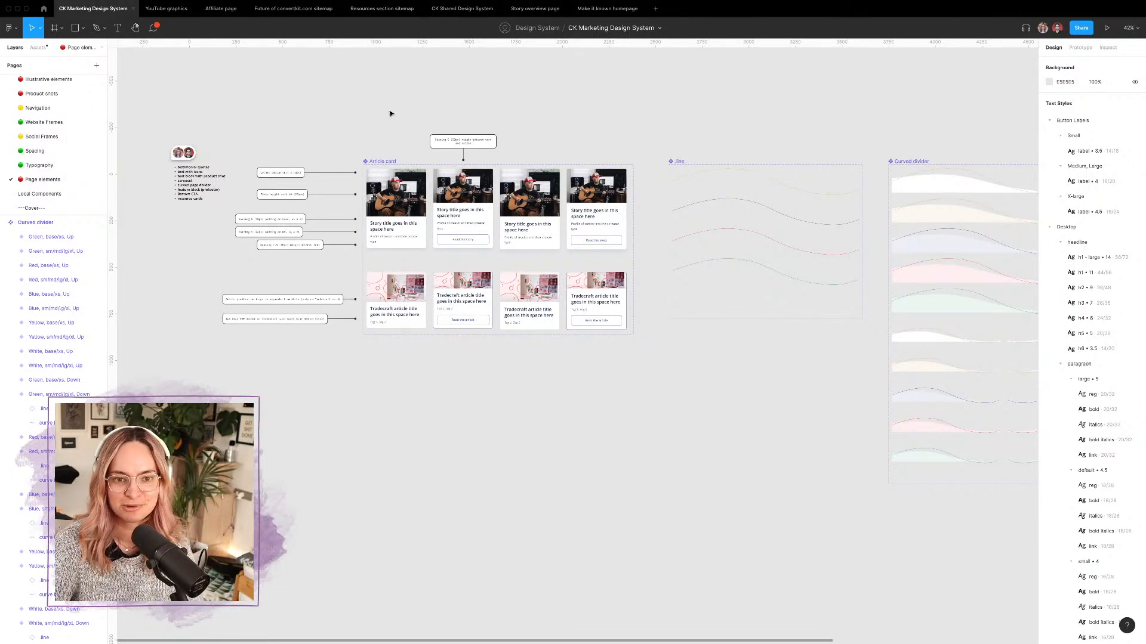
{"action": "scroll", "coordinate": [365, 122], "scroll_direction": "left", "scroll_amount": 4}
{"action": "scroll", "coordinate": [365, 122], "scroll_direction": "up", "scroll_amount": 1}
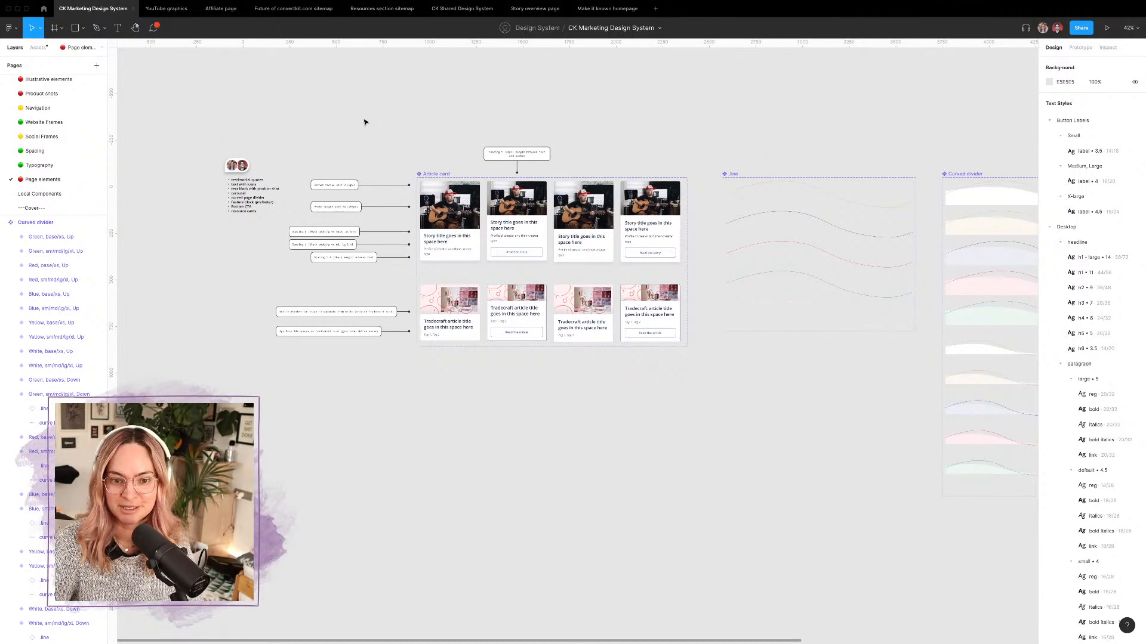
Step: Switch to Chrome, open the ConvertKit homepage from the Creator Stories page and examine its sections down to the footer
{"action": "key", "text": "super+Tab"}
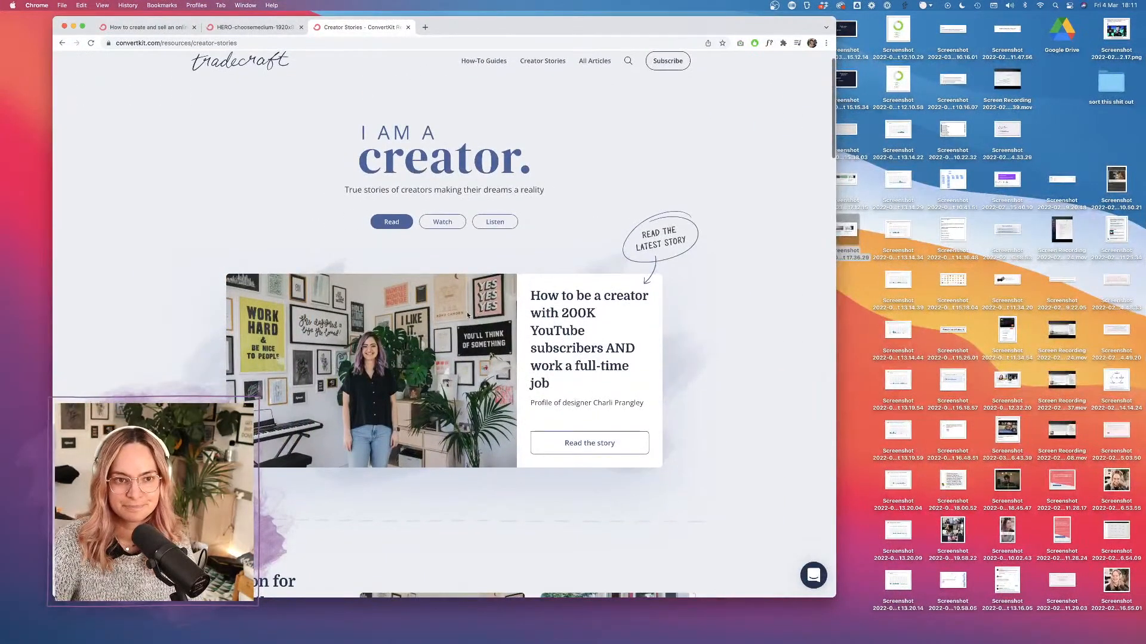
{"action": "left_click", "coordinate": [218, 67]}
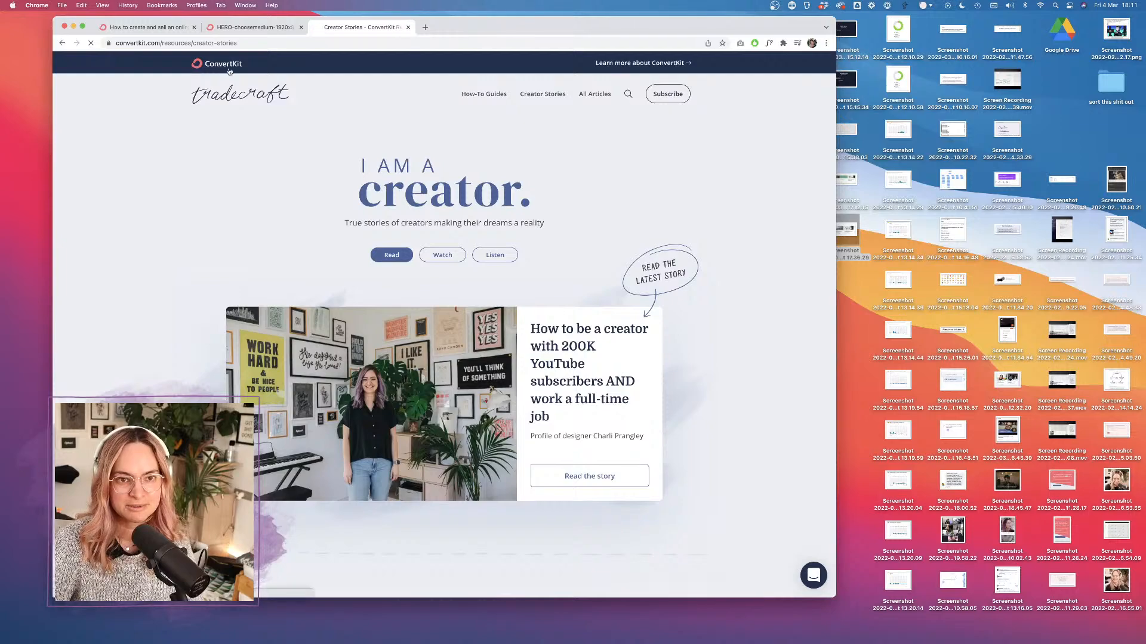
{"action": "scroll", "coordinate": [476, 309], "scroll_direction": "down", "scroll_amount": 20}
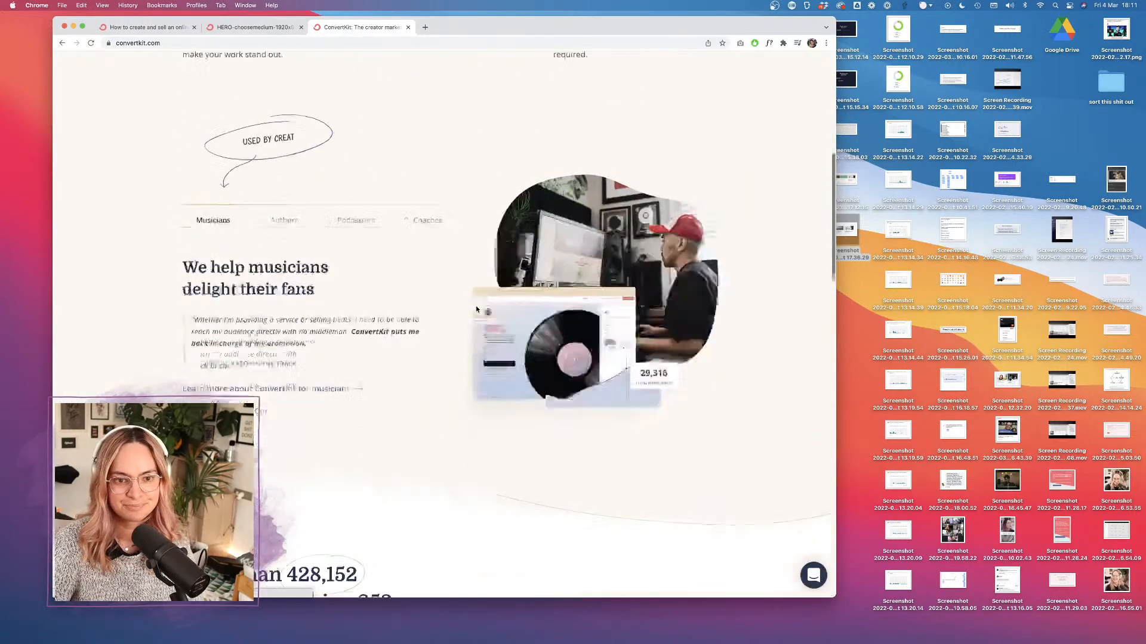
{"action": "scroll", "coordinate": [476, 309], "scroll_direction": "down", "scroll_amount": 5}
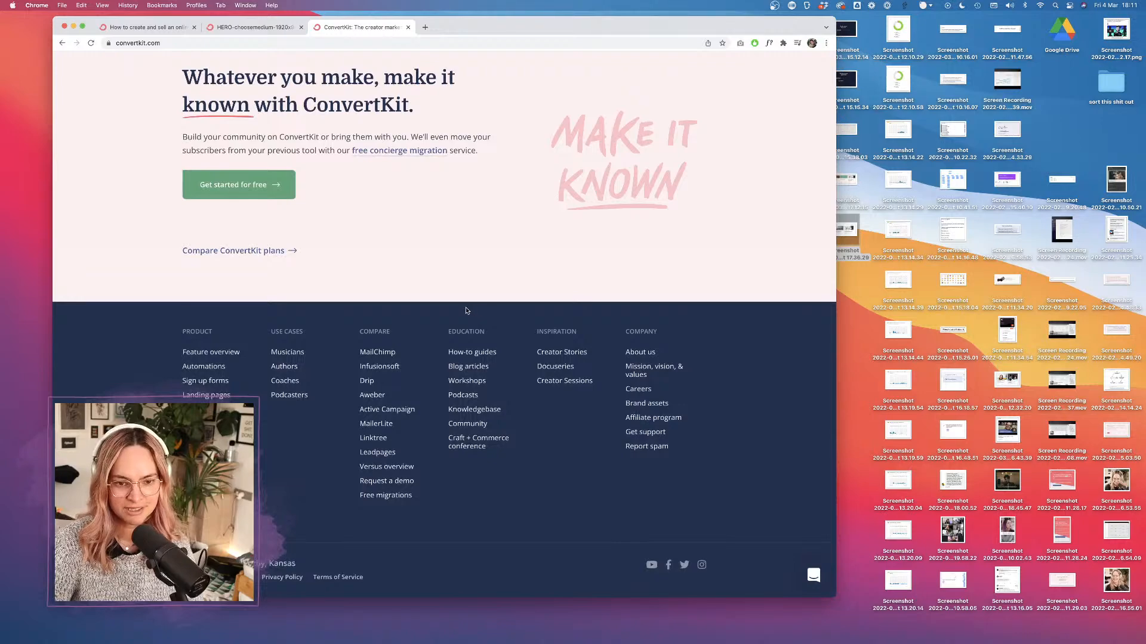
{"action": "scroll", "coordinate": [467, 311], "scroll_direction": "up", "scroll_amount": 8}
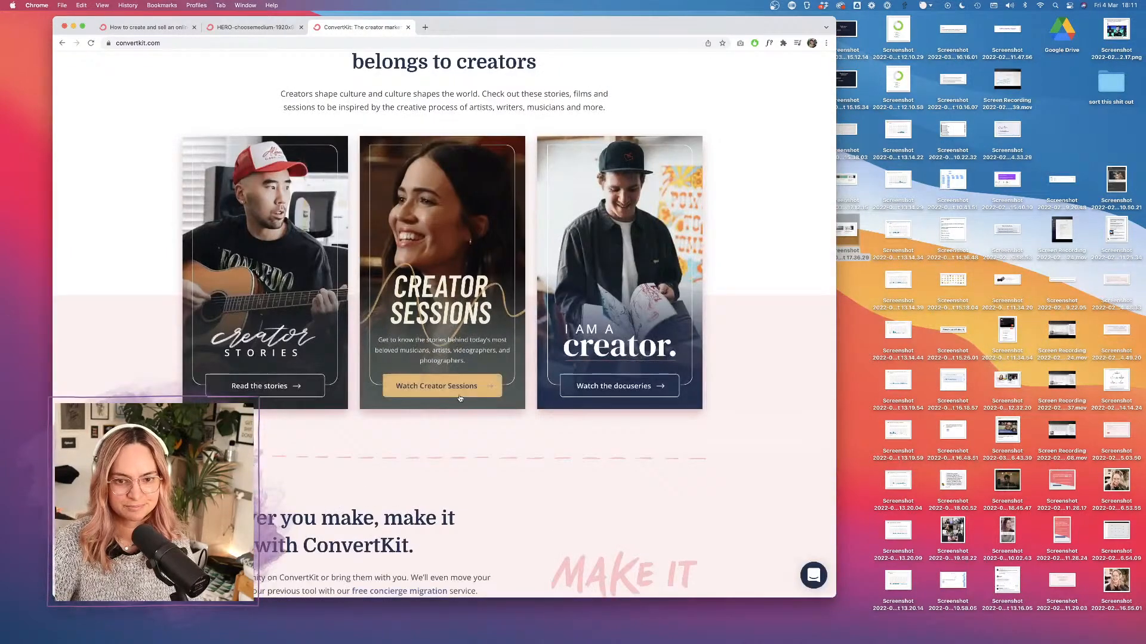
{"action": "scroll", "coordinate": [634, 382], "scroll_direction": "up", "scroll_amount": 4}
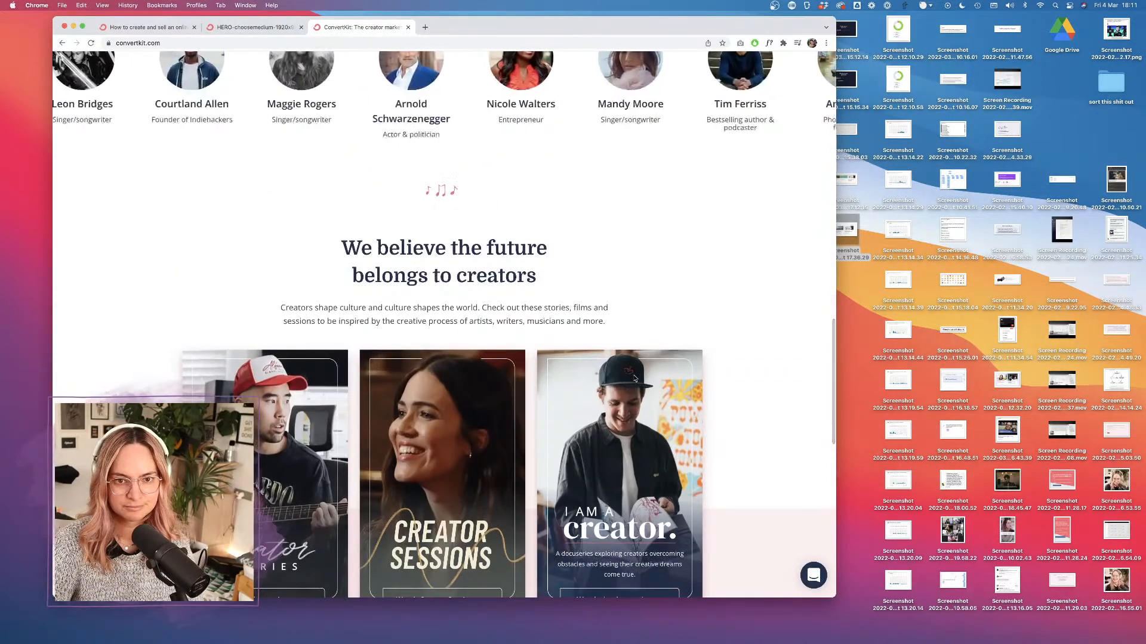